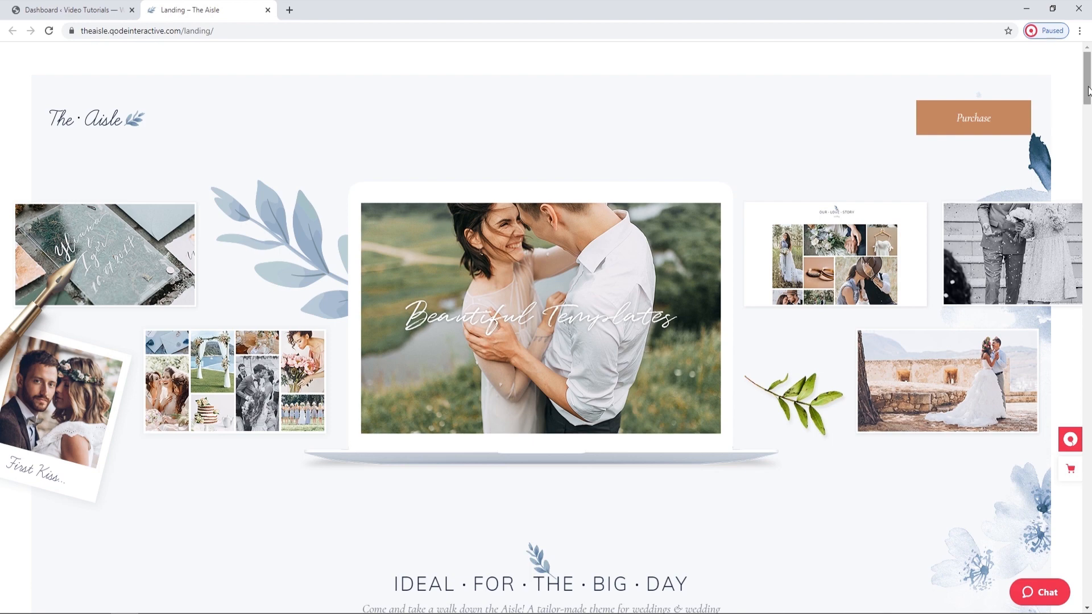
# Examine The Aisle landing page, including the Photo Galleries and Wedding Shop previews, the inner pages and the feature list.
pyautogui.moveTo(1088, 87); pyautogui.dragTo(1089, 279)
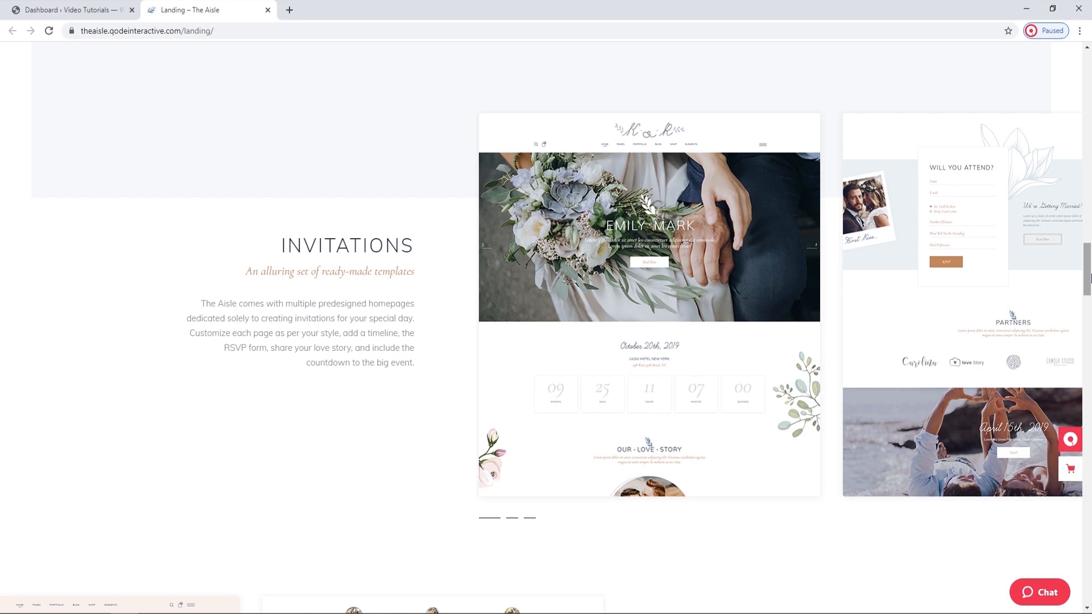
pyautogui.moveTo(1089, 277); pyautogui.dragTo(1089, 311)
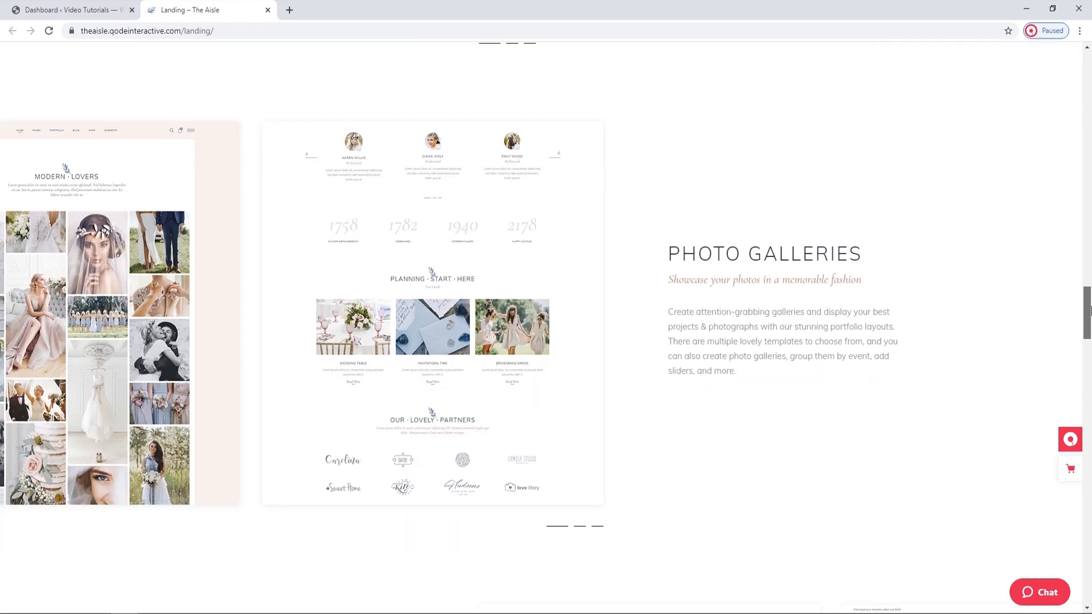
pyautogui.click(579, 529)
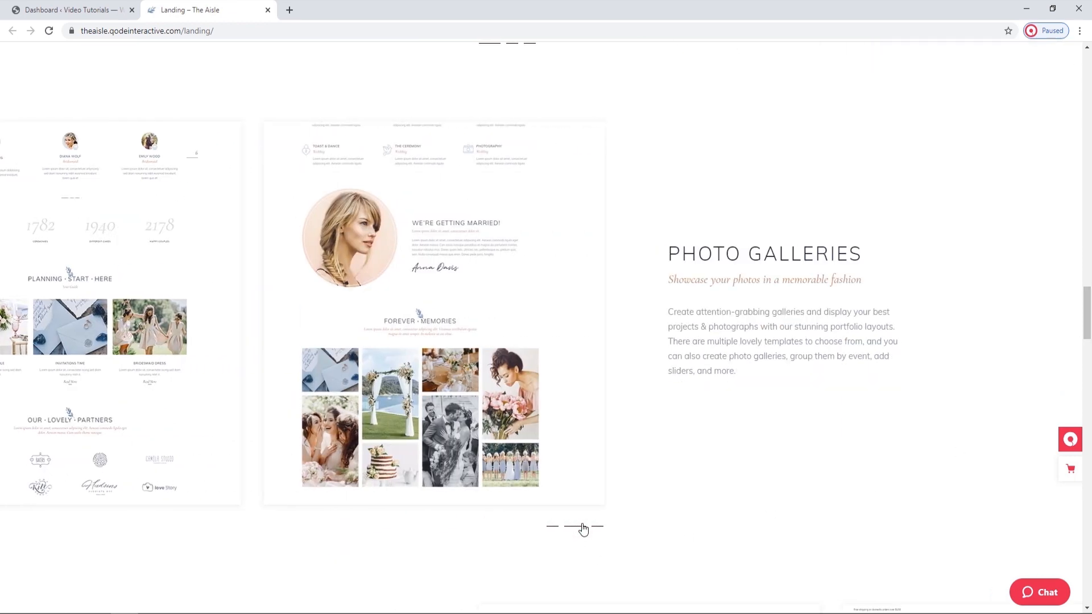
pyautogui.click(597, 528)
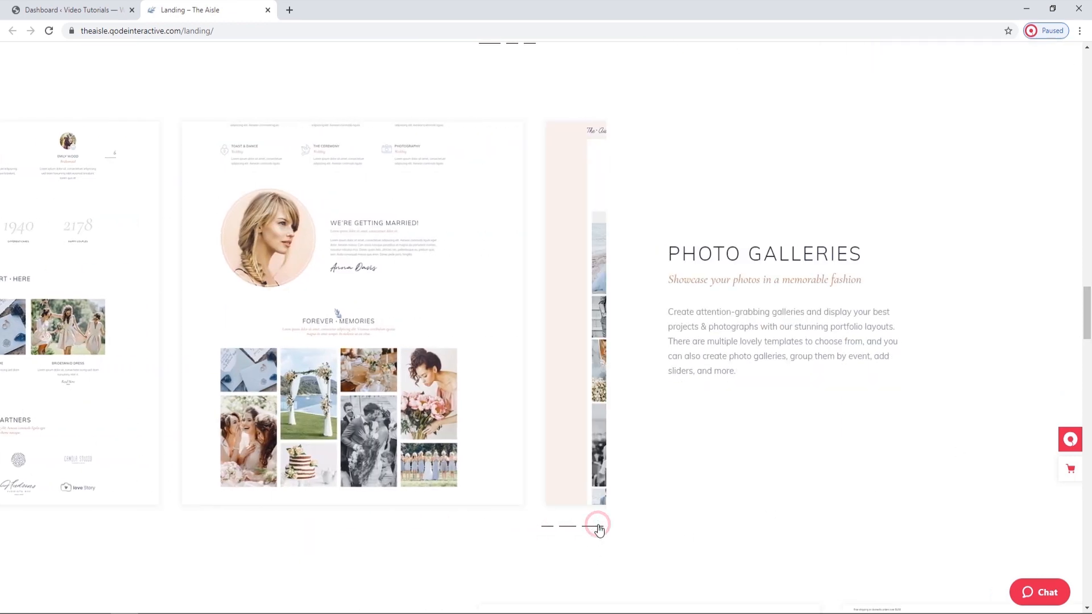
pyautogui.moveTo(1089, 335); pyautogui.dragTo(1089, 372)
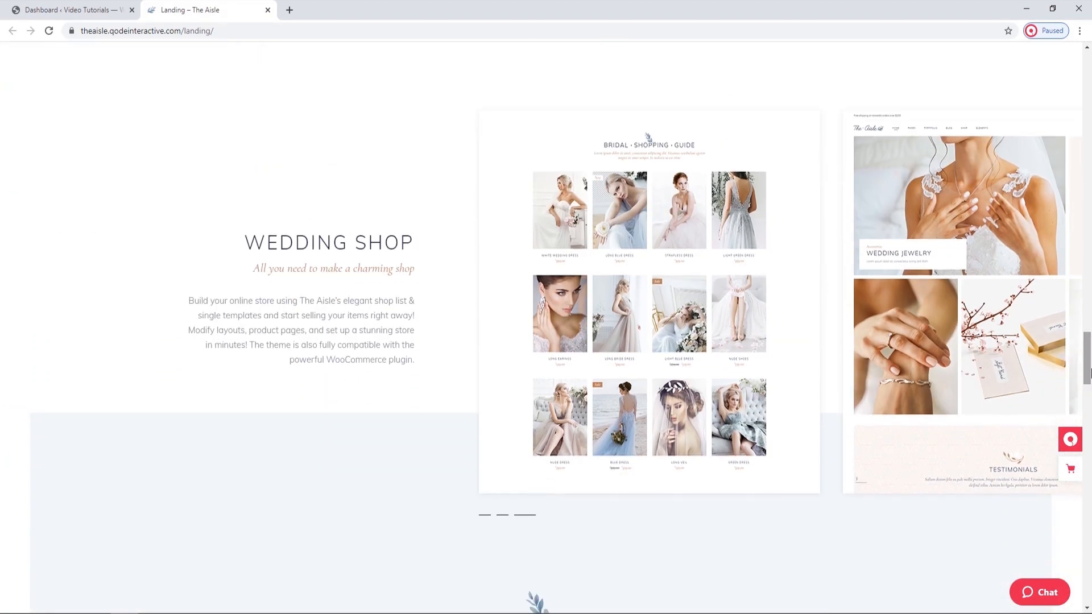
pyautogui.click(485, 514)
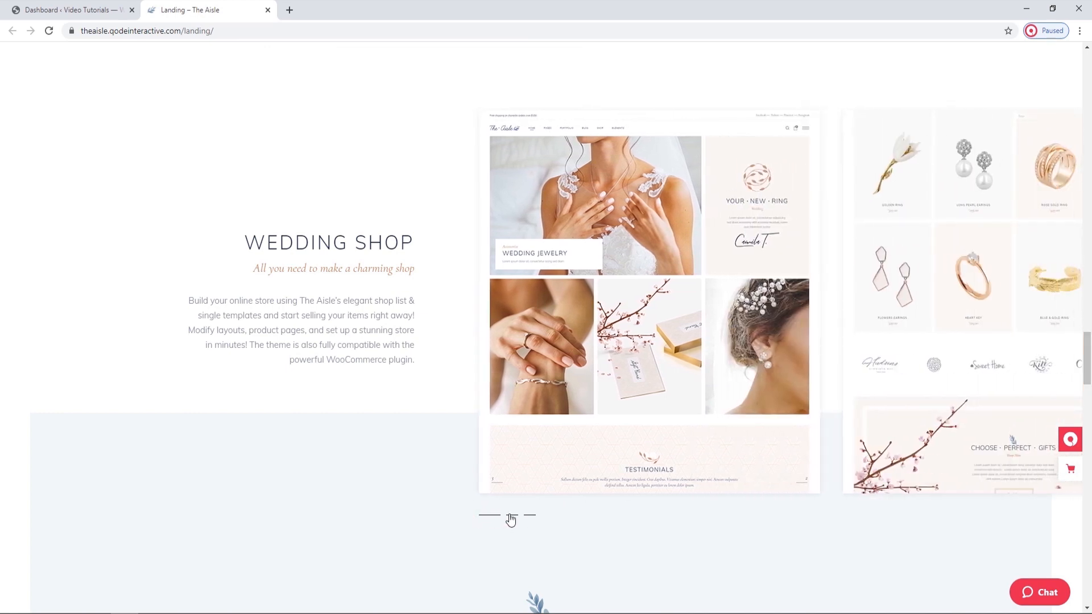
pyautogui.click(511, 516)
pyautogui.click(532, 518)
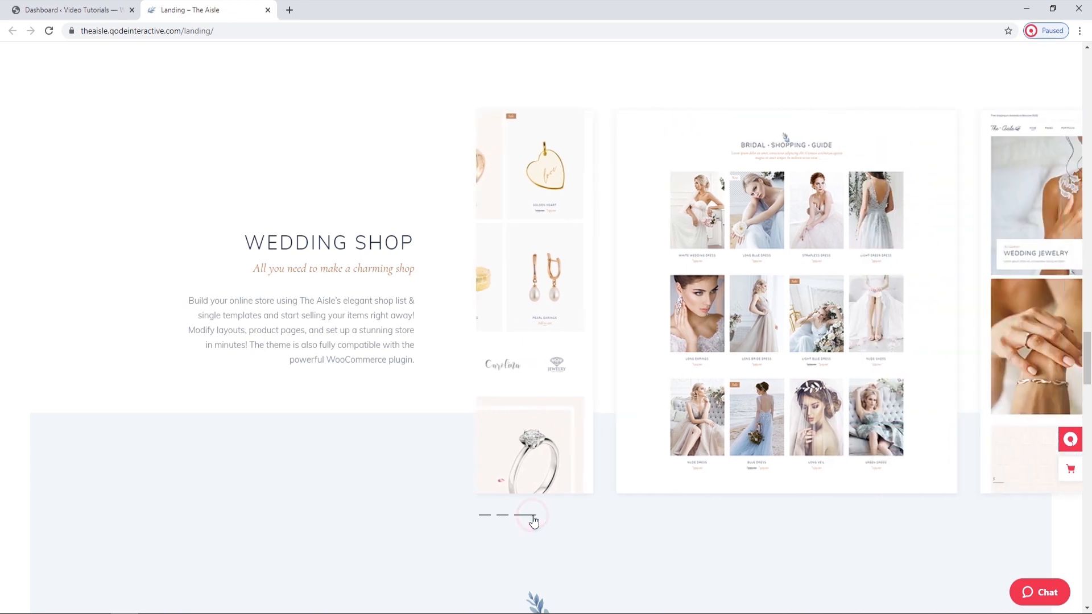
pyautogui.moveTo(1086, 352); pyautogui.dragTo(1086, 400)
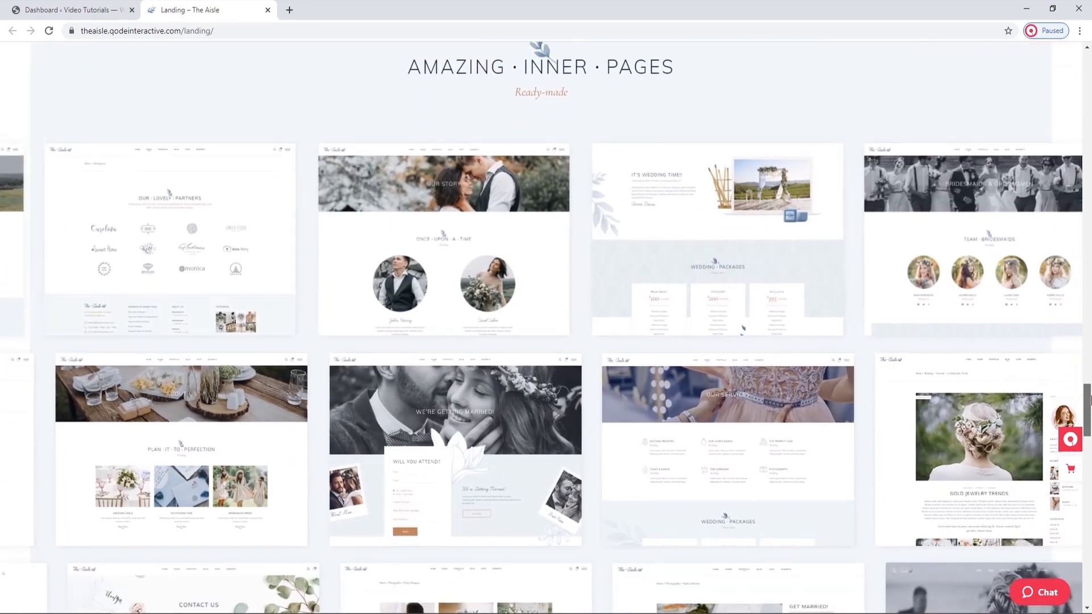
pyautogui.moveTo(1089, 405); pyautogui.dragTo(1089, 505)
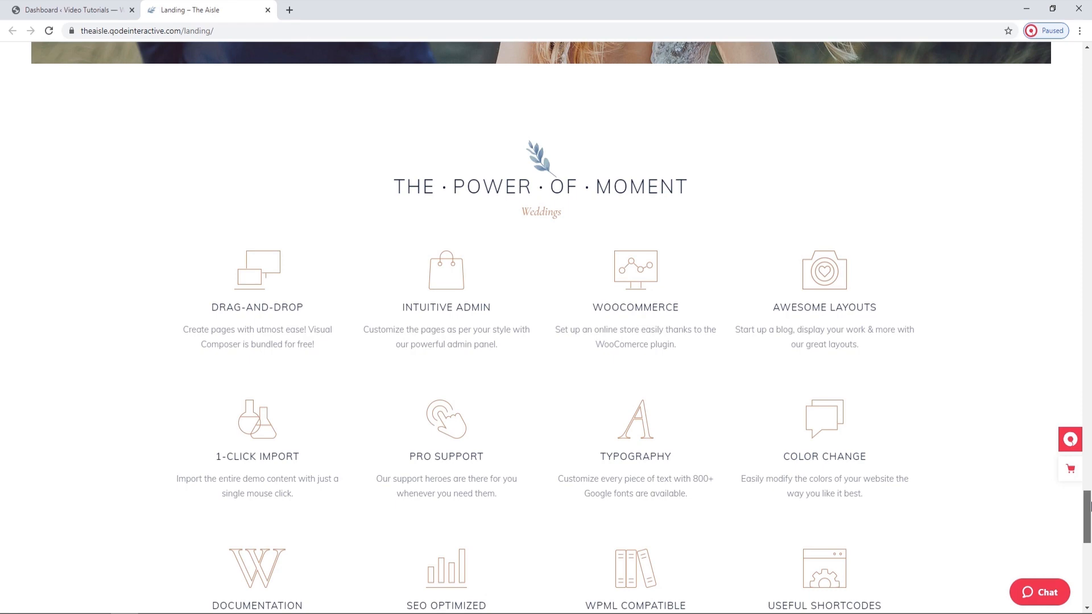
pyautogui.moveTo(1089, 505); pyautogui.dragTo(1084, 586)
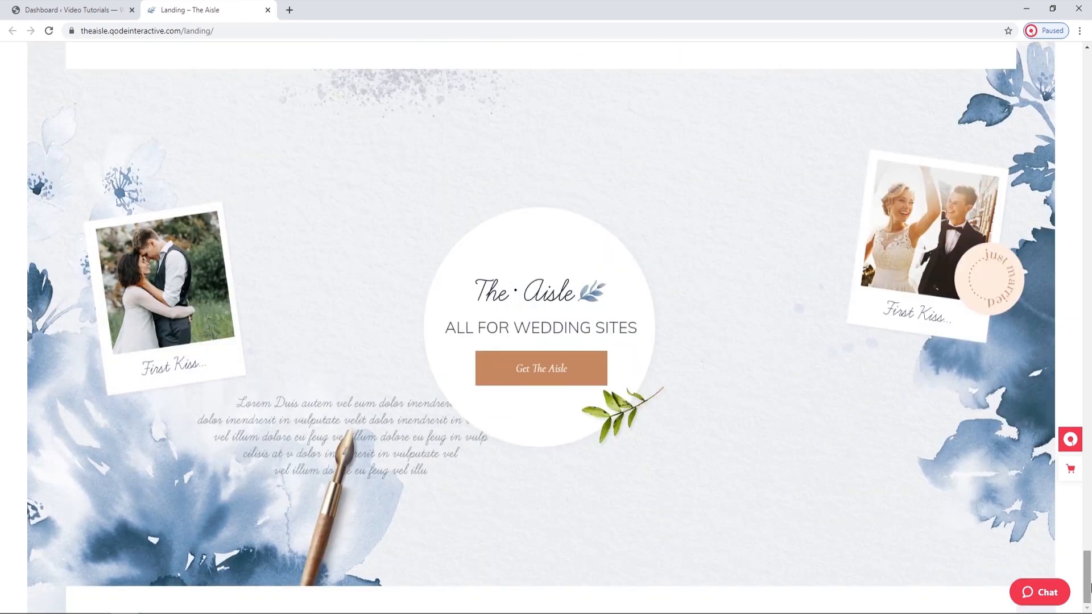
# Open the Main Home demo from the landing page's template previews, look through it and close the landing page.
pyautogui.moveTo(1090, 587); pyautogui.dragTo(1089, 111)
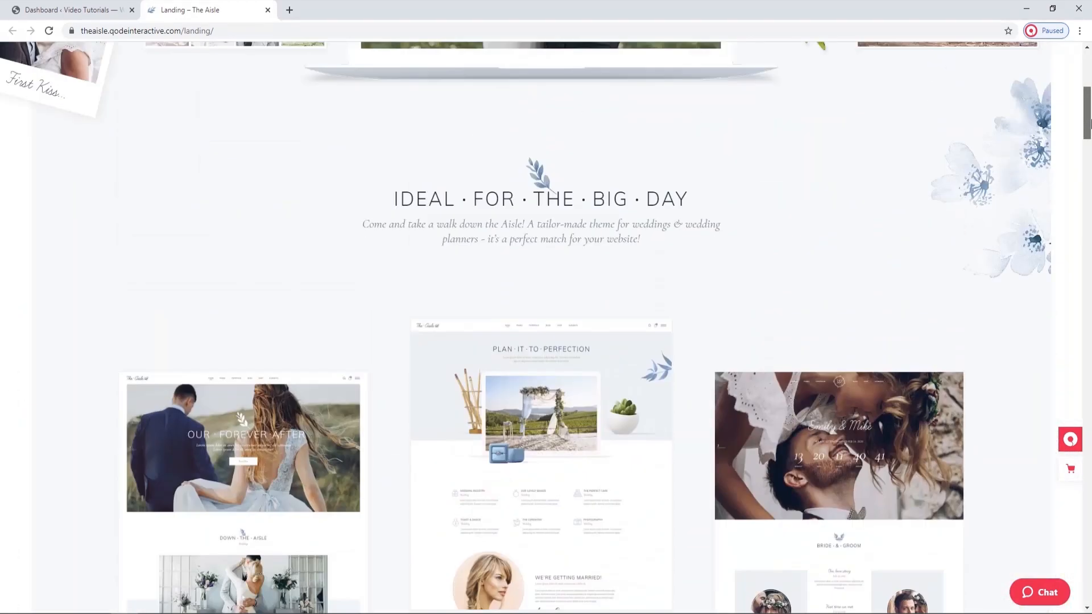
pyautogui.scroll(-1, 421, 305)
pyautogui.scroll(-1, 420, 306)
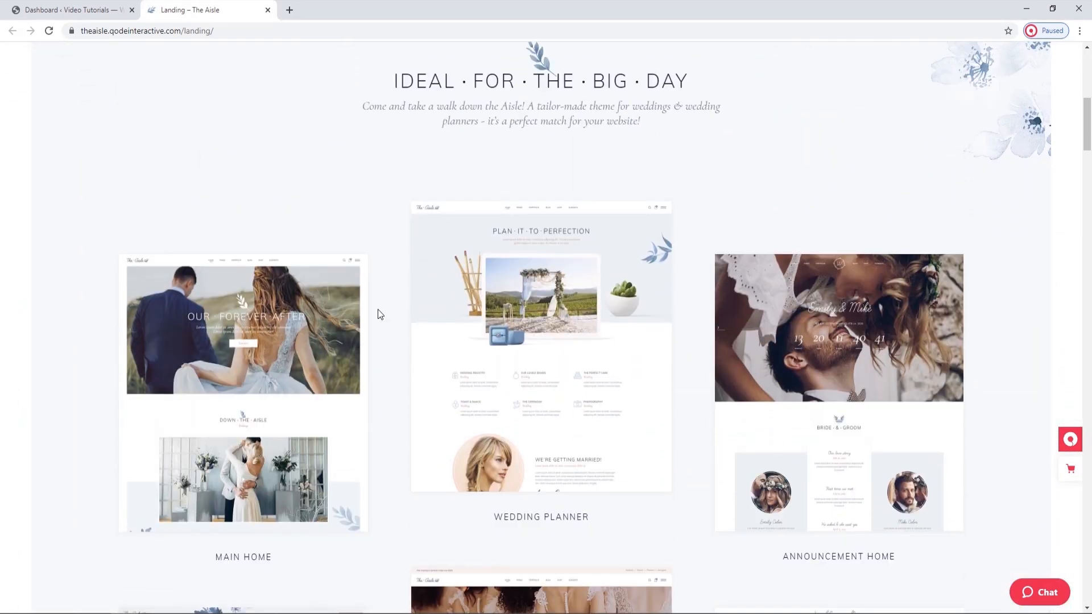
pyautogui.click(286, 372)
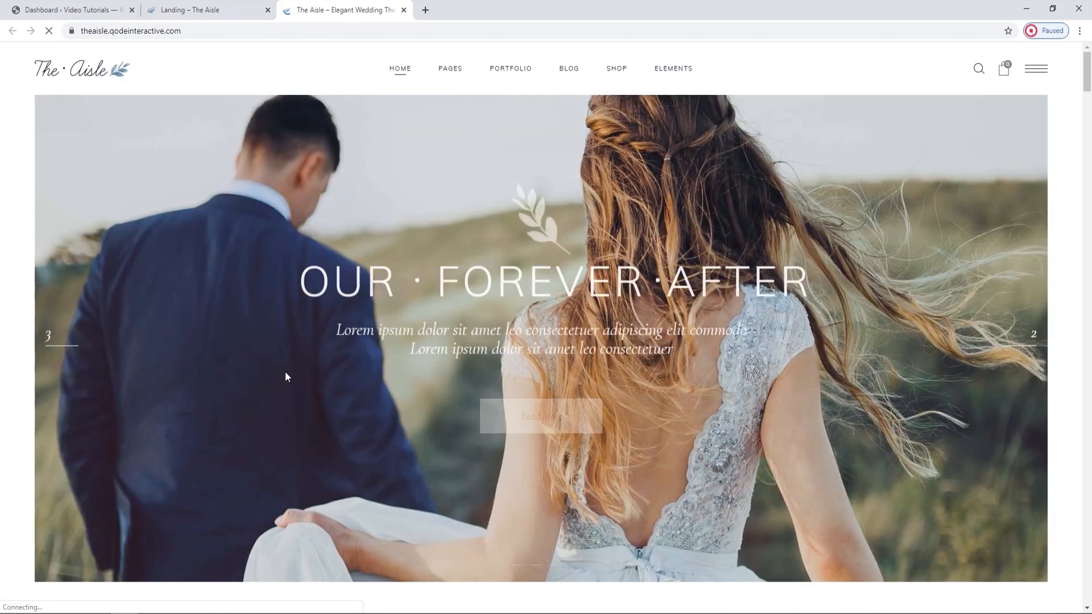
pyautogui.moveTo(1088, 82)
pyautogui.mouseDown()
pyautogui.moveTo(1061, 603)
pyautogui.moveTo(1087, 492)
pyautogui.moveTo(1085, 63)
pyautogui.mouseUp()
pyautogui.click(1056, 293)
pyautogui.click(267, 10)
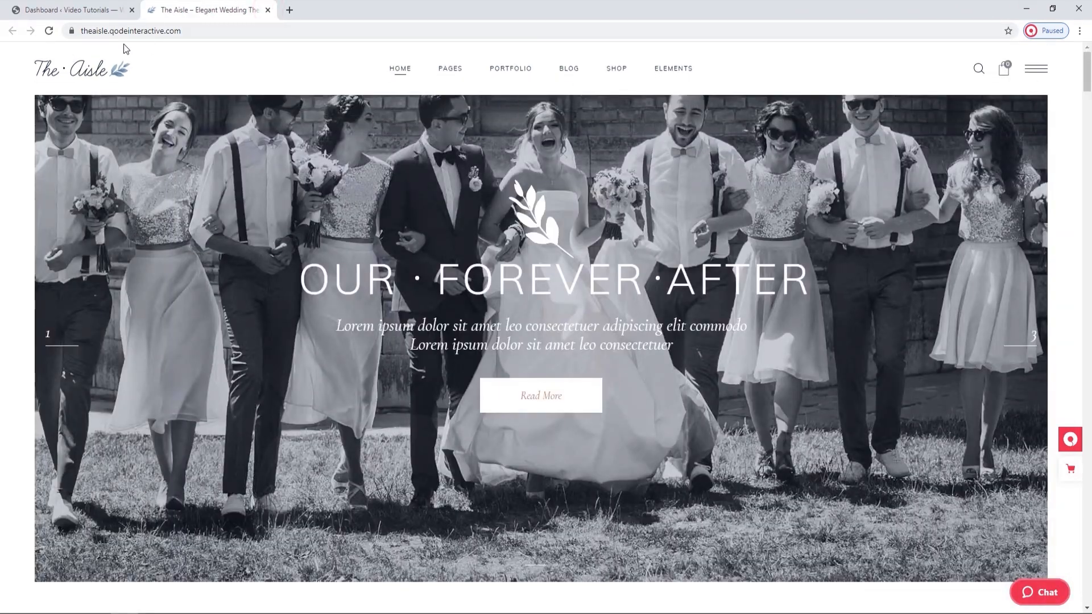
# Switch to the WordPress admin and open the demo content import page of TheAisle Dashboard.
pyautogui.click(96, 16)
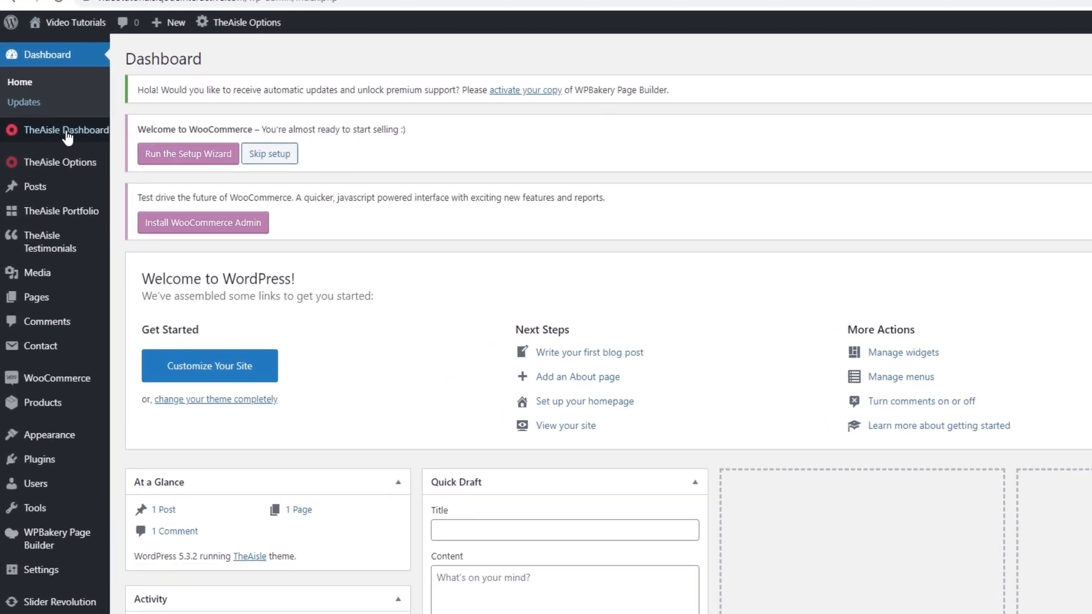
pyautogui.moveTo(55, 142)
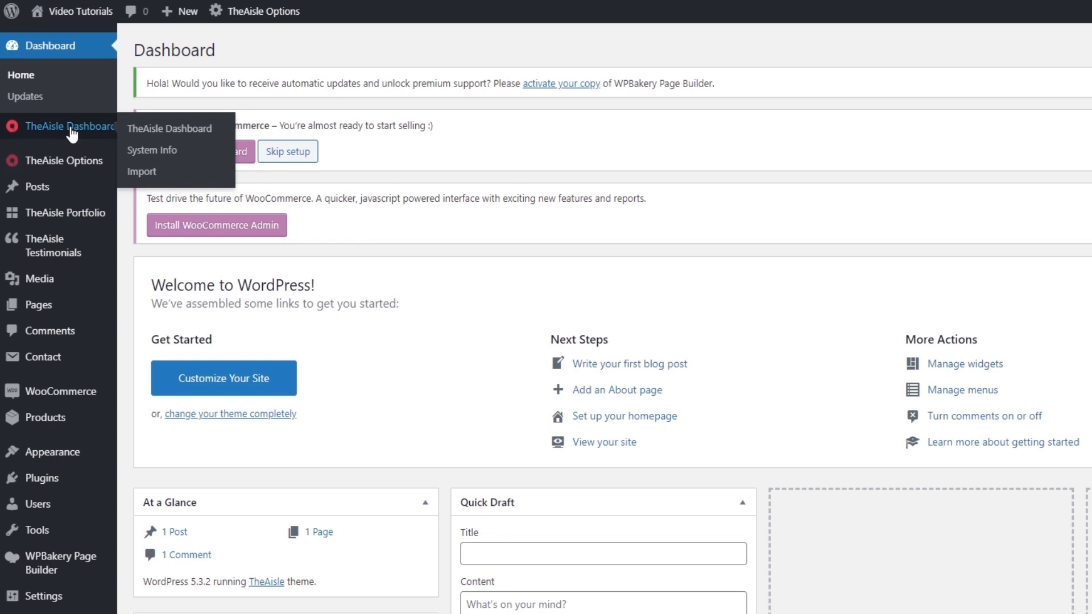
pyautogui.click(71, 129)
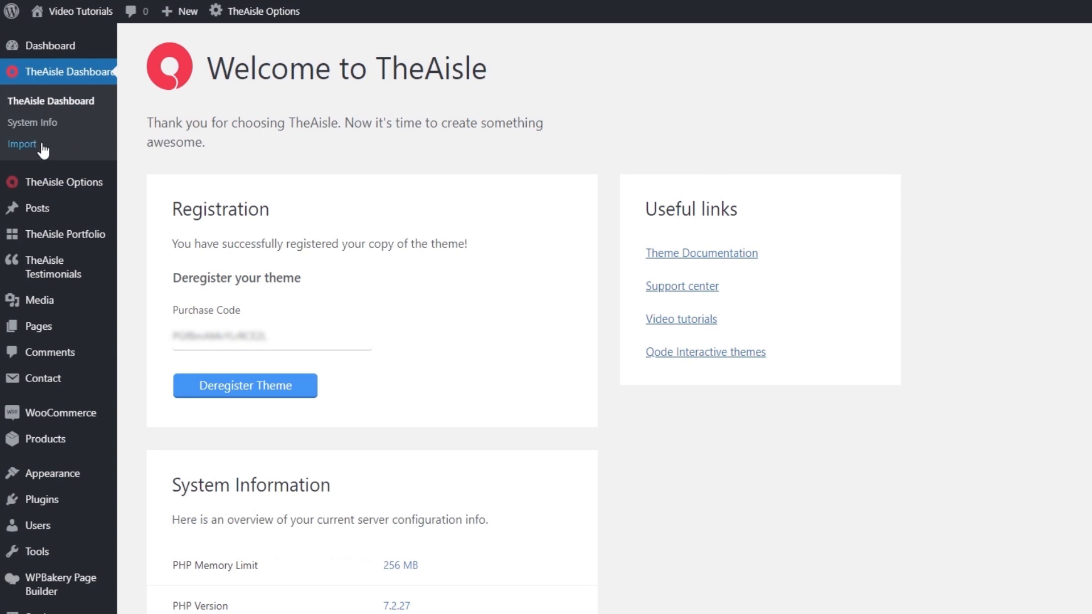
pyautogui.click(26, 145)
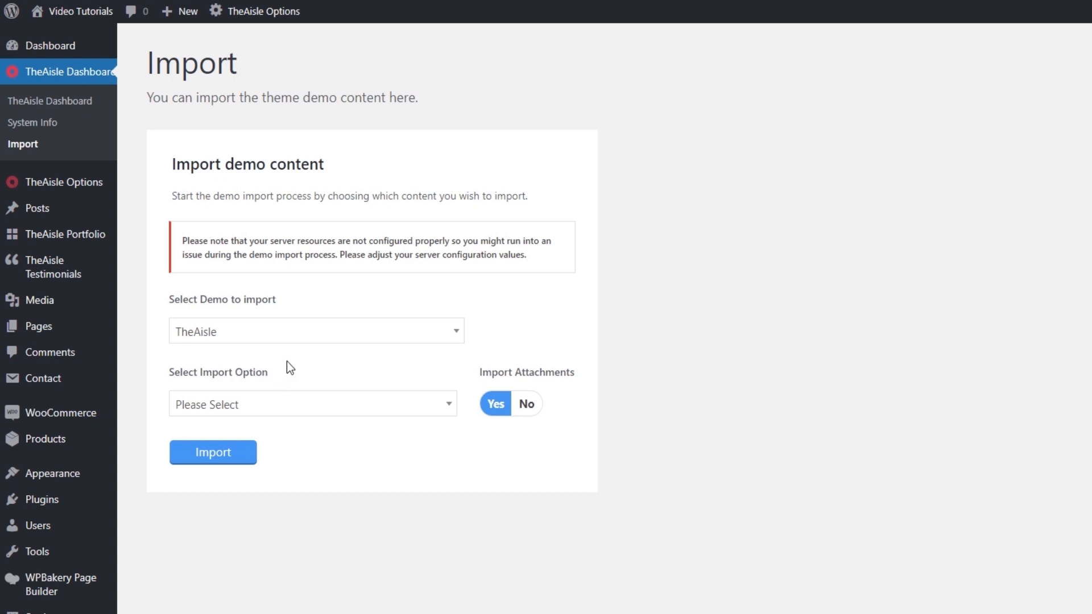
# Import all content of the TheAisle demo with attachments included.
pyautogui.click(283, 404)
pyautogui.click(264, 452)
pyautogui.click(222, 455)
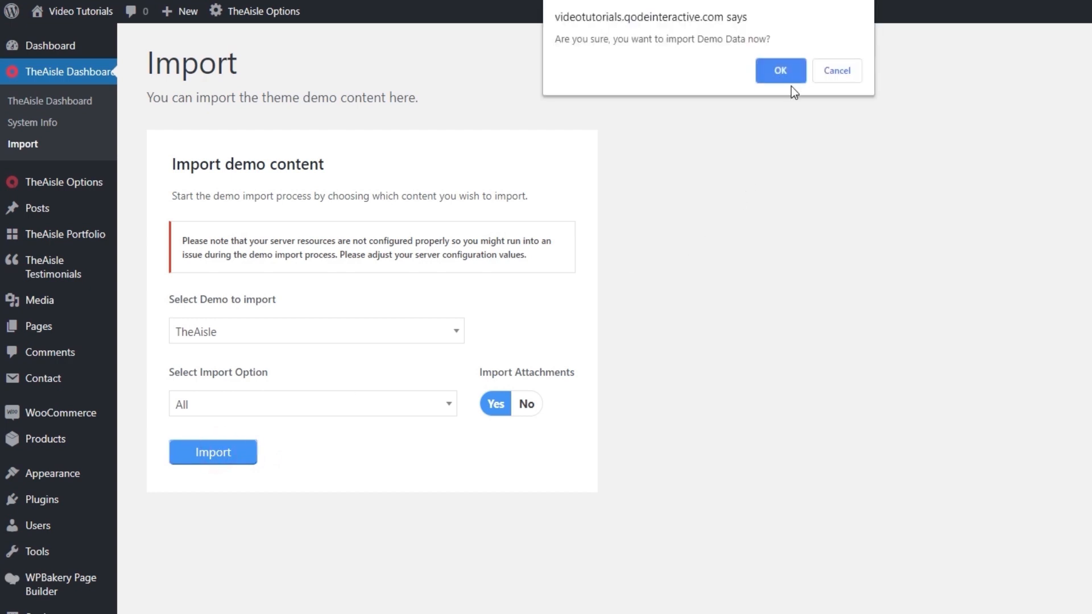
pyautogui.click(780, 71)
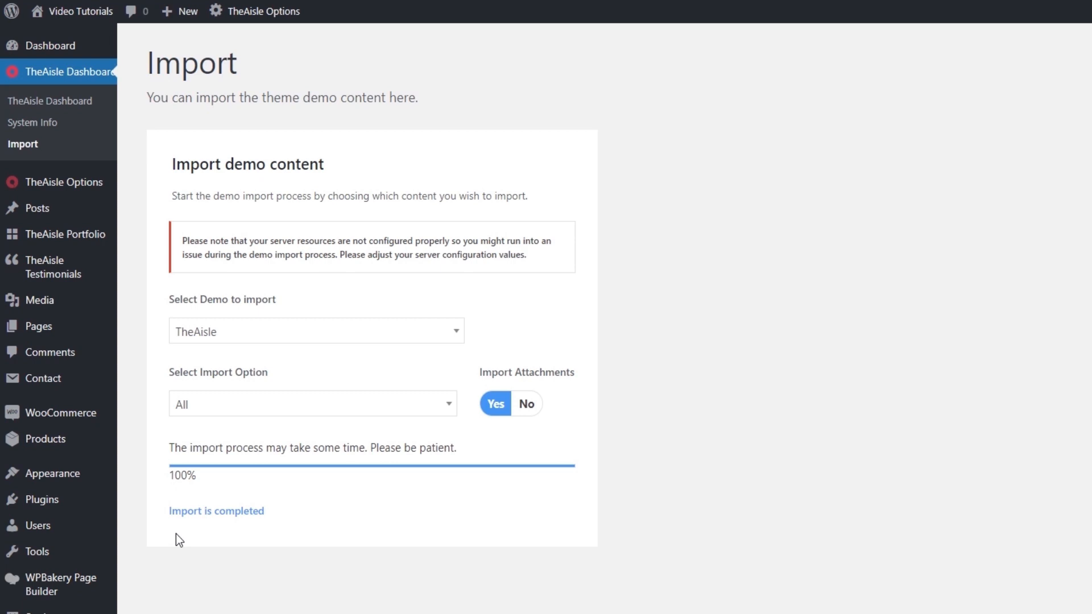
# Open the Video Tutorials site in a separate tab and review its imported home page down to the Instagram section.
pyautogui.moveTo(69, 13)
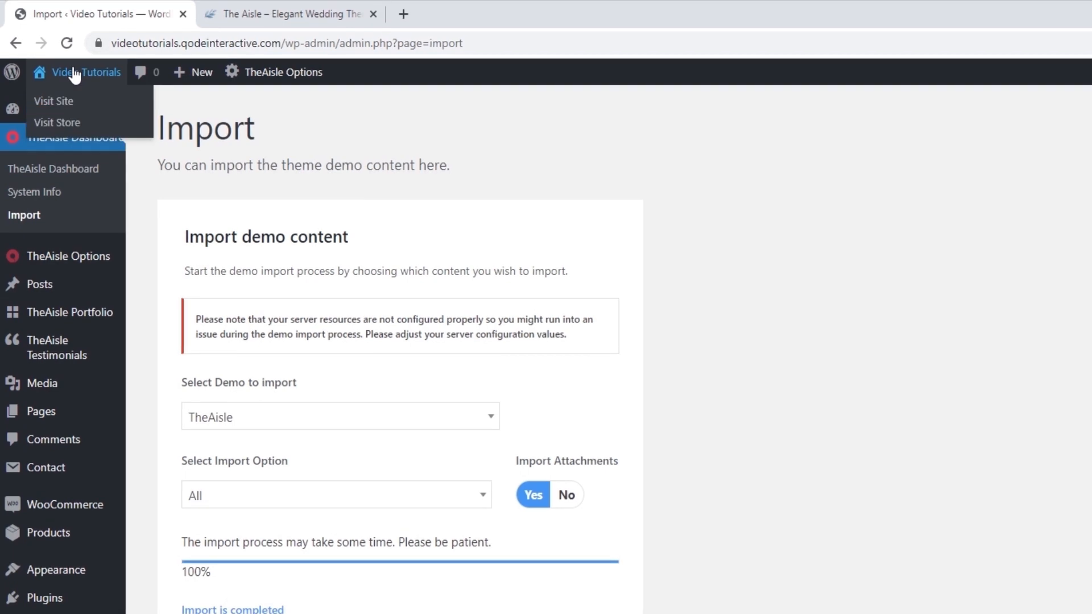
pyautogui.middleClick(54, 105)
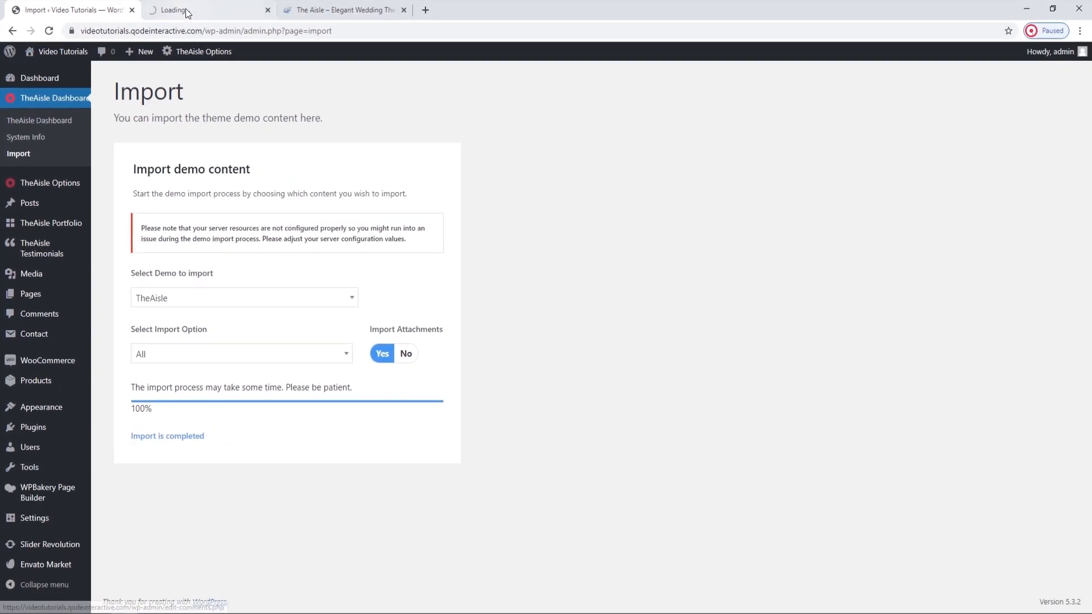
pyautogui.click(186, 12)
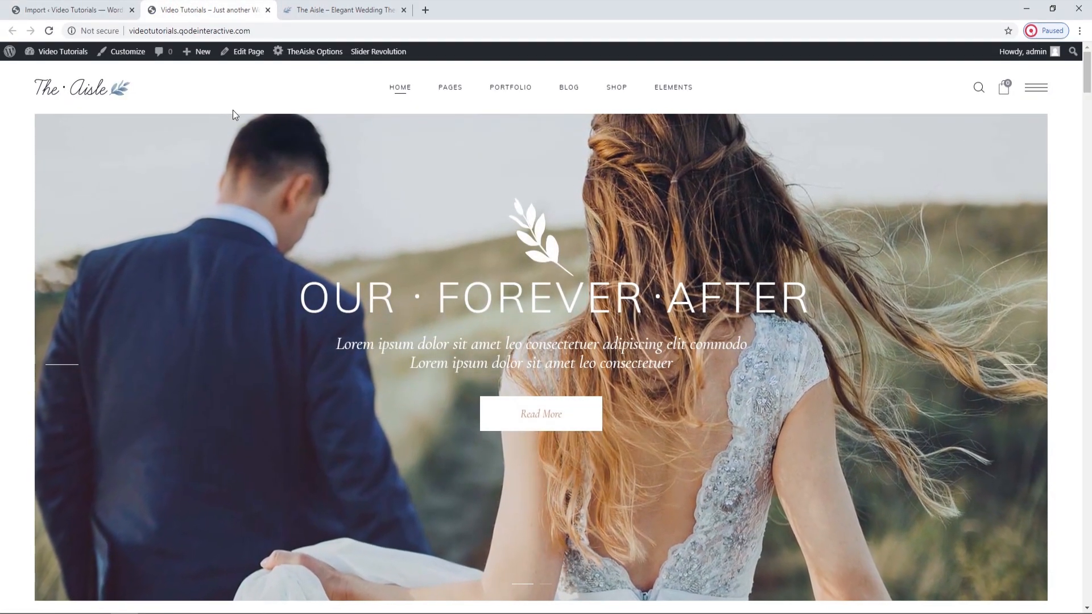
pyautogui.scroll(-3, 233, 115)
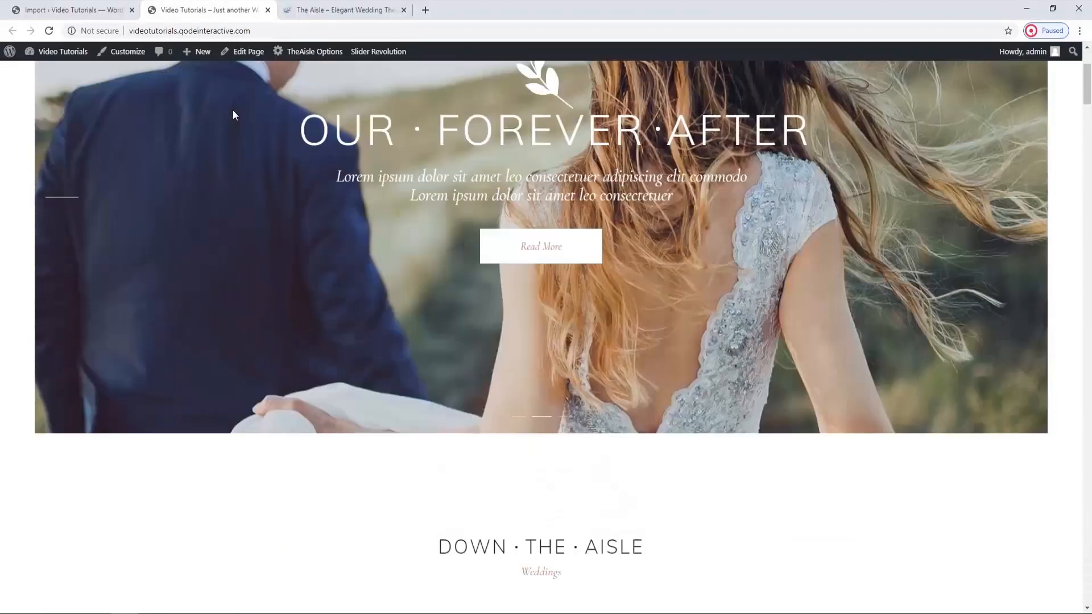
pyautogui.scroll(-6, 233, 111)
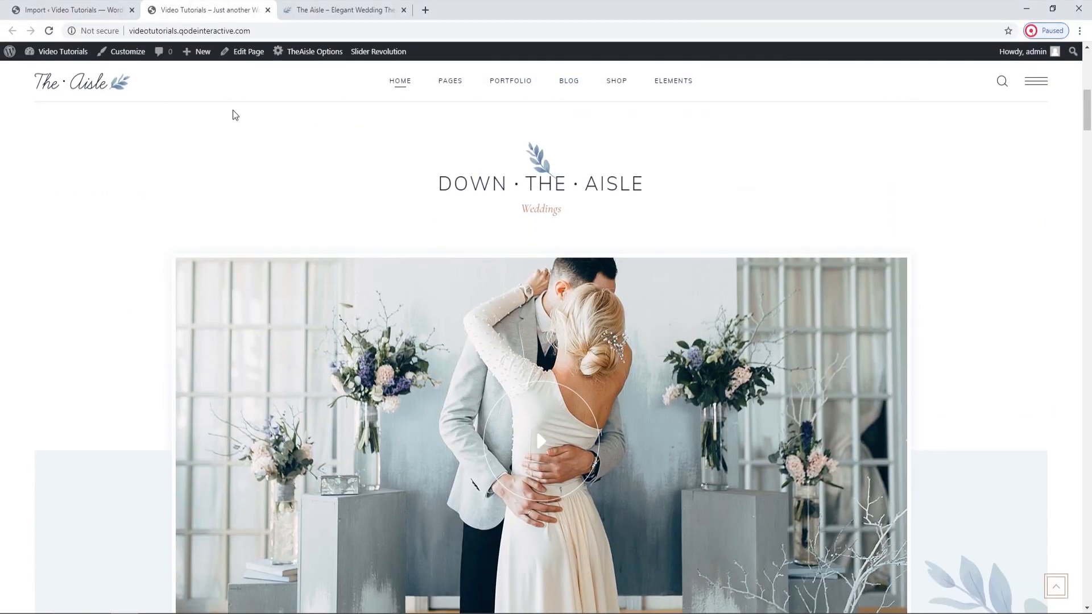
pyautogui.scroll(-18, 234, 115)
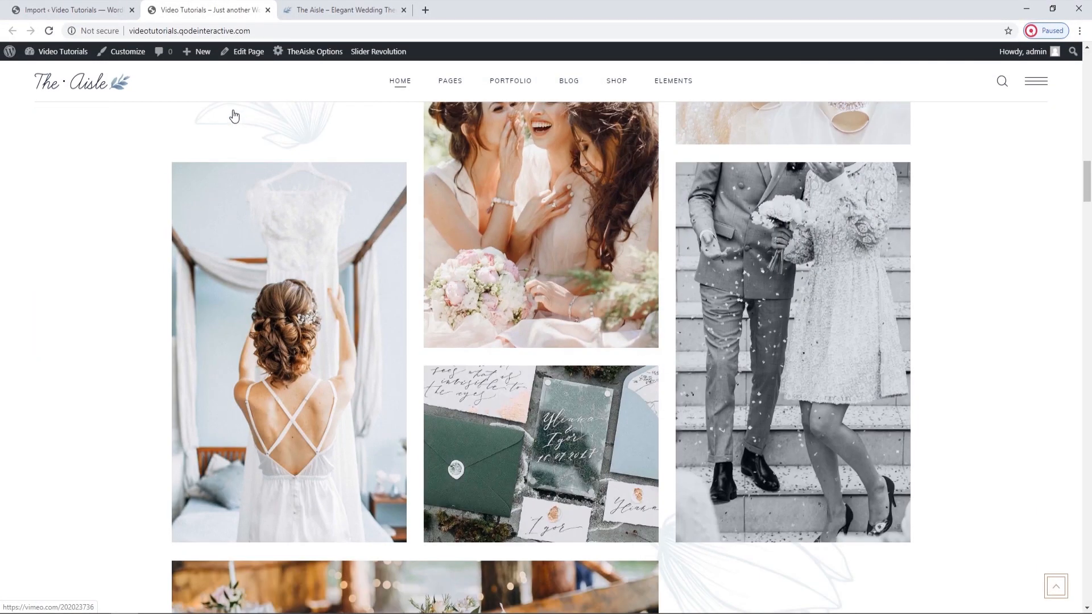
pyautogui.scroll(-10, 233, 115)
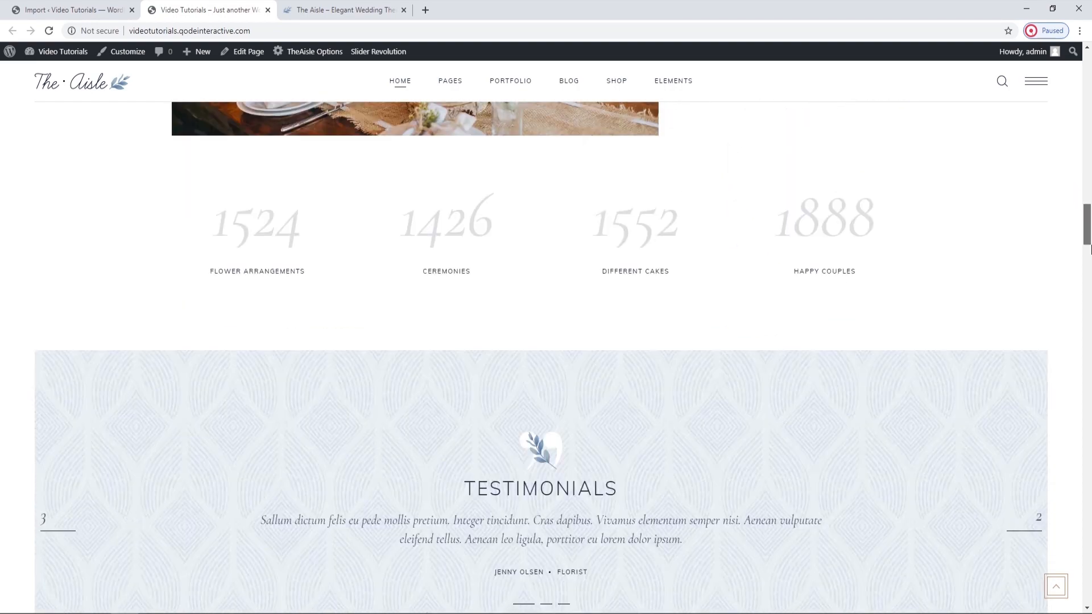
pyautogui.moveTo(1091, 250); pyautogui.dragTo(1090, 533)
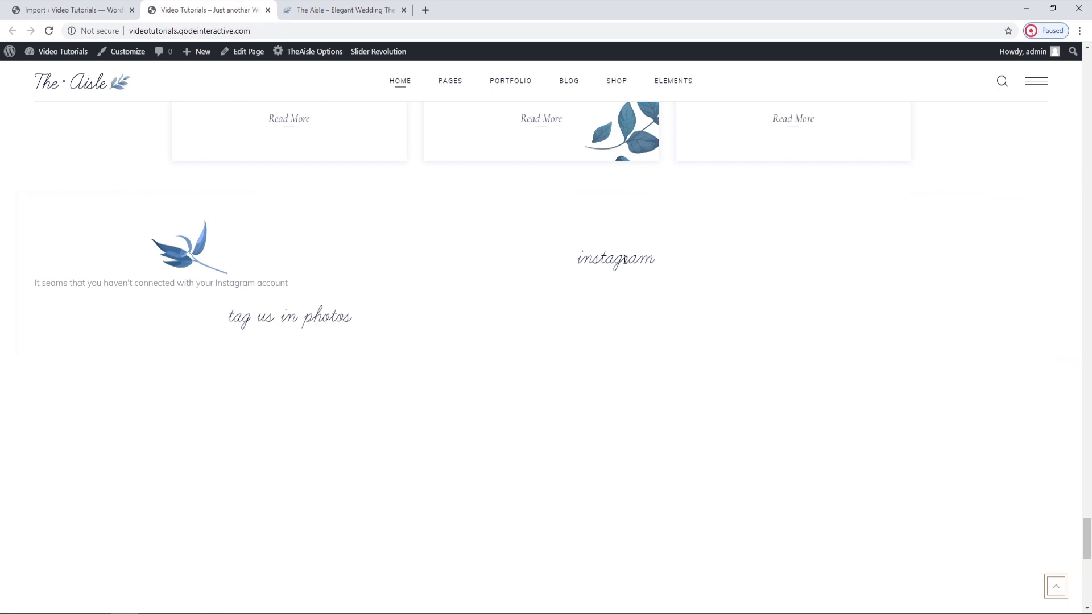
# Compare the Instagram and map sections of the original The Aisle demo with those on the imported home page.
pyautogui.click(341, 10)
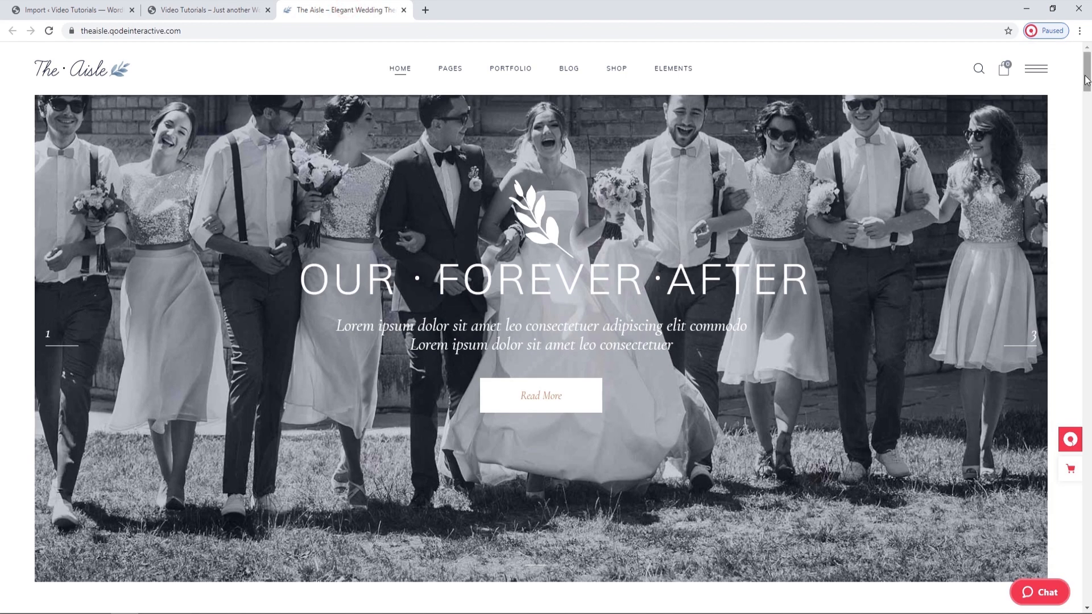
pyautogui.scroll(-5, 1090, 149)
pyautogui.moveTo(1089, 149); pyautogui.dragTo(1090, 532)
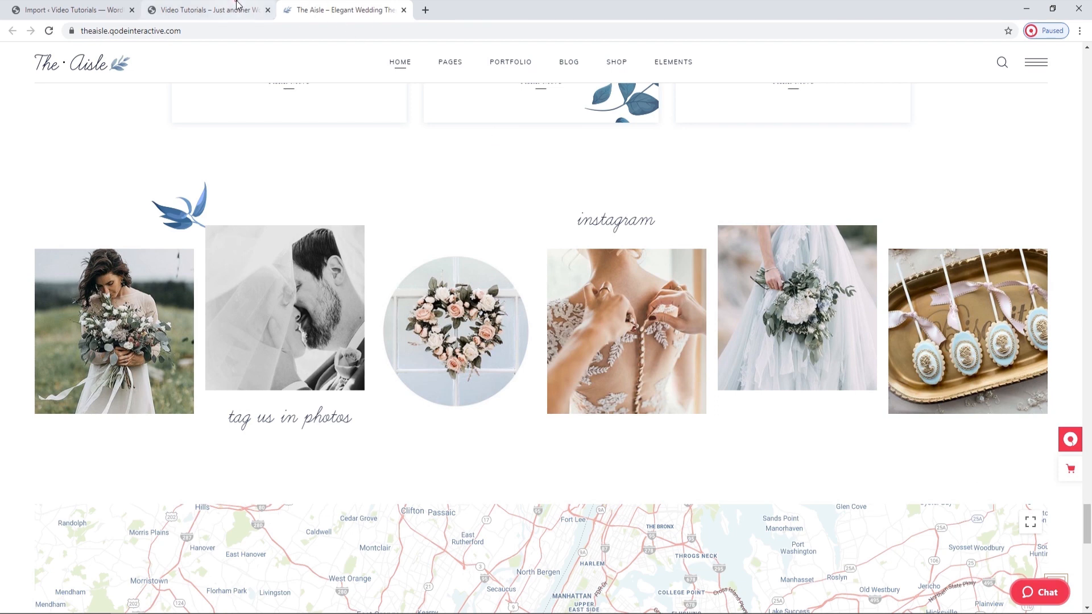
pyautogui.click(205, 10)
pyautogui.moveTo(1089, 534); pyautogui.dragTo(1089, 543)
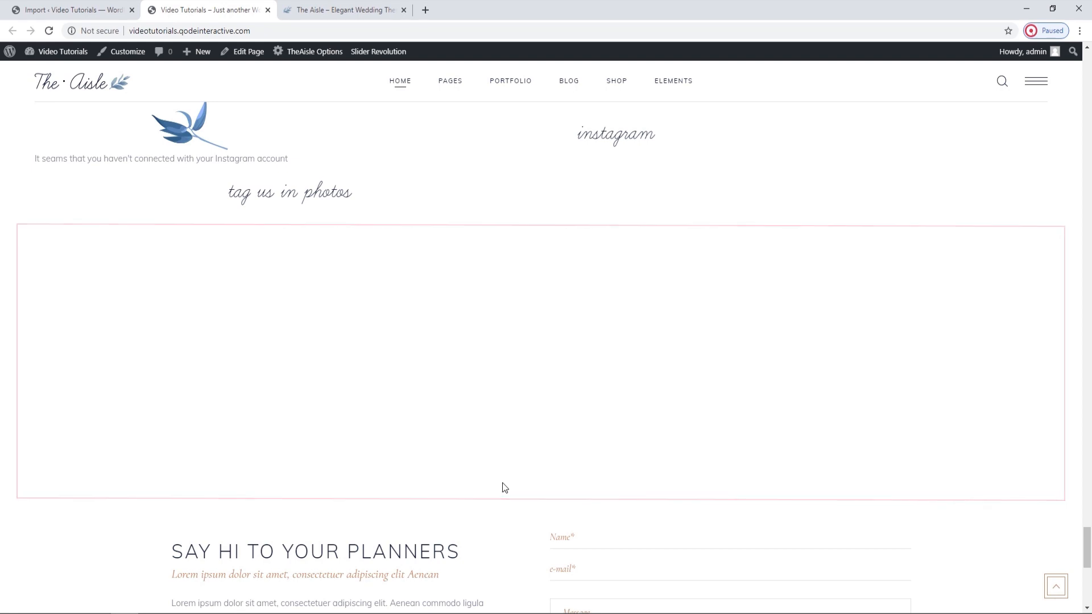
pyautogui.click(366, 10)
pyautogui.moveTo(1089, 532); pyautogui.dragTo(1089, 551)
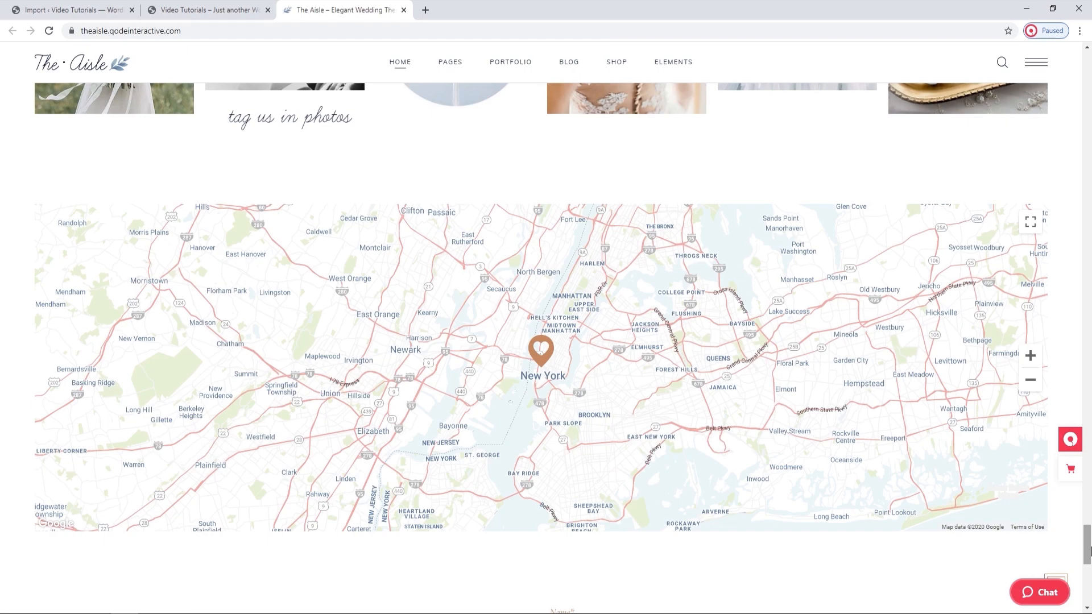
# Return the demo and the imported home page to their beginnings and switch back to the WordPress import page.
pyautogui.moveTo(1090, 552); pyautogui.dragTo(1086, 62)
pyautogui.click(72, 4)
pyautogui.click(197, 5)
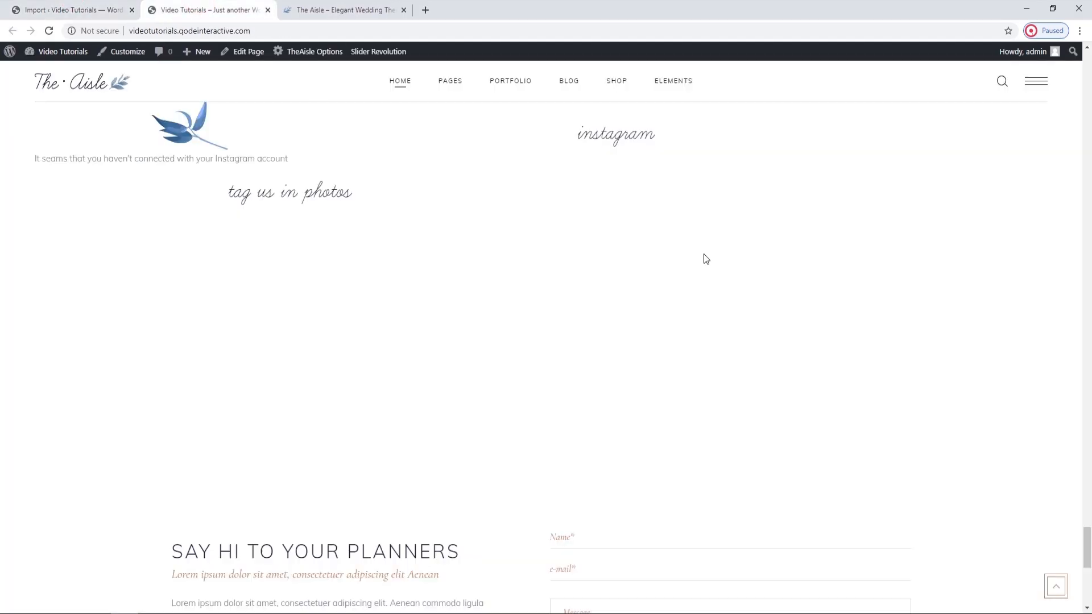
pyautogui.moveTo(1090, 546); pyautogui.dragTo(1086, 68)
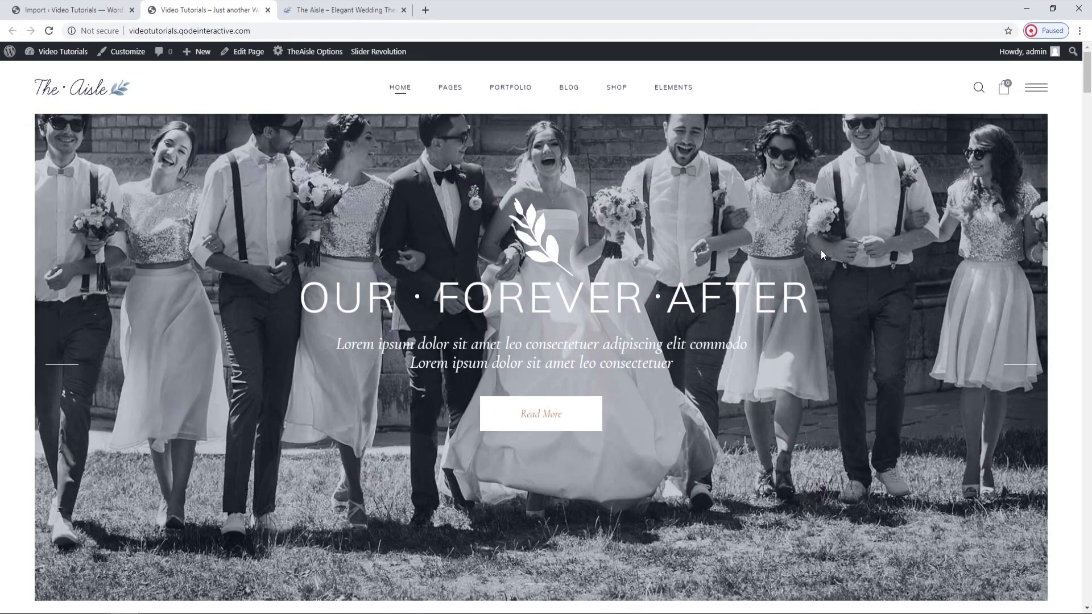
pyautogui.click(64, 7)
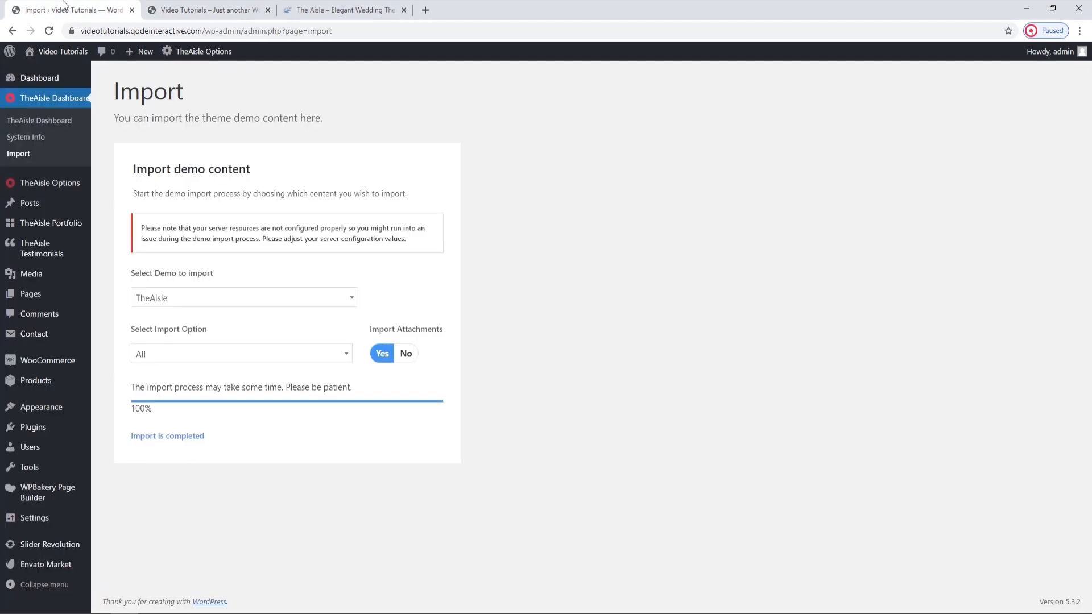
# Open the General page of TheAisle Options and look through the Google Font Family choices, keeping Default.
pyautogui.moveTo(60, 183)
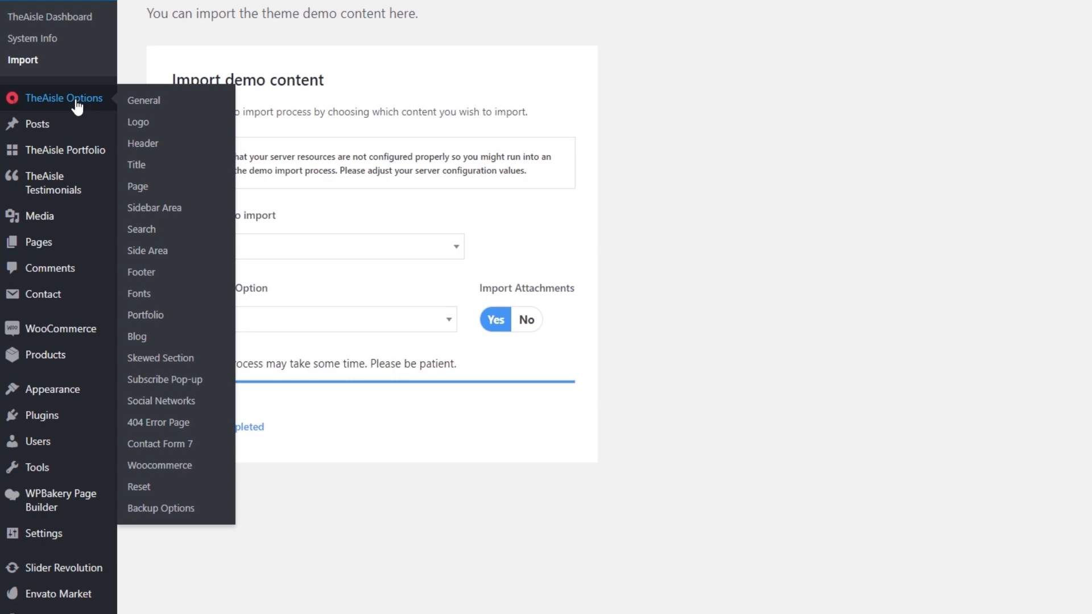
pyautogui.click(137, 100)
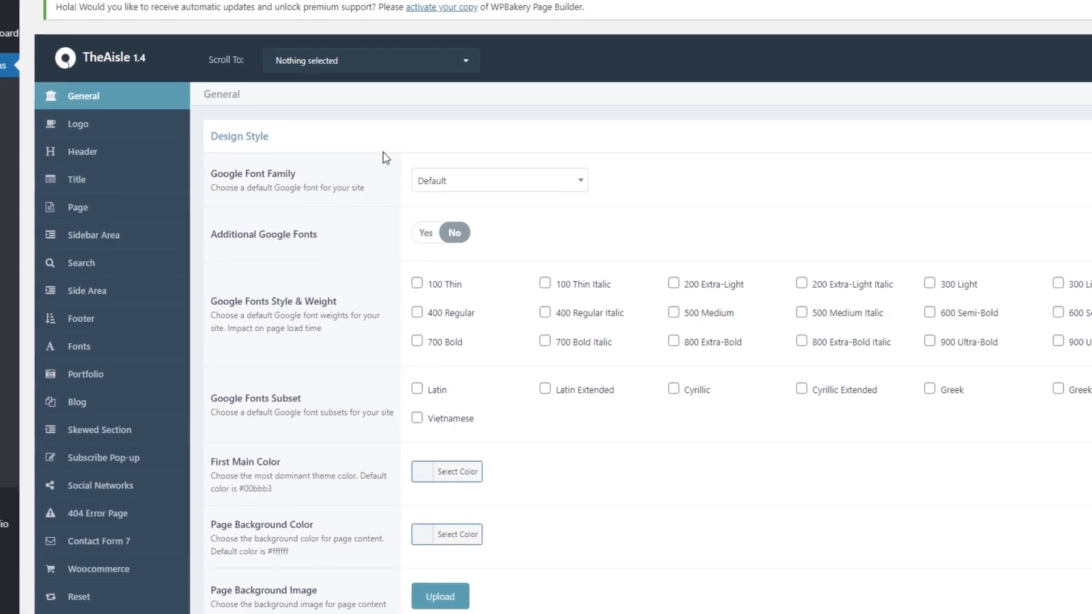
pyautogui.click(438, 222)
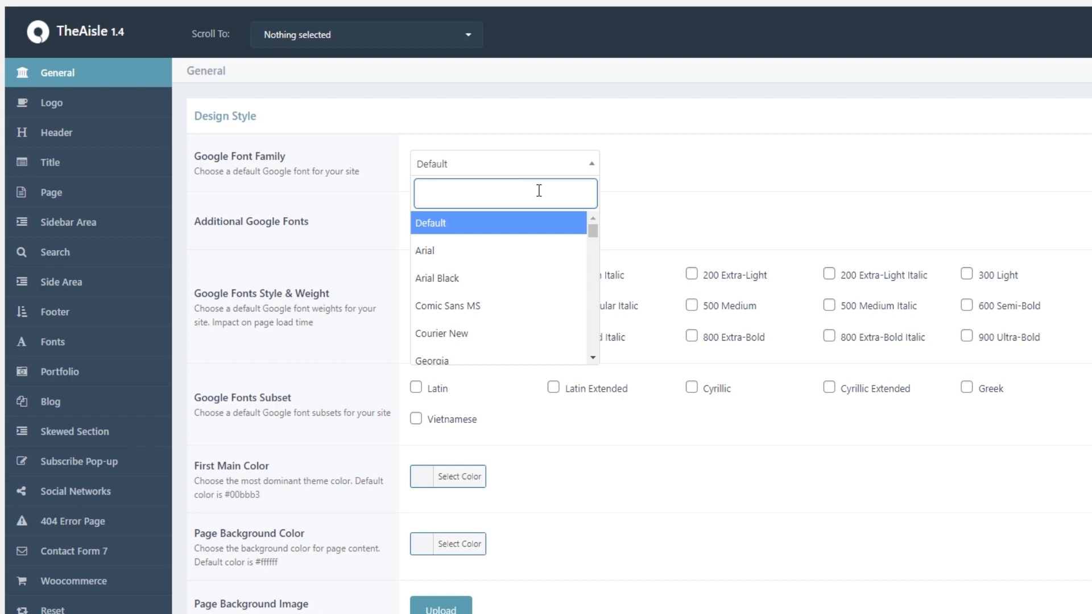
pyautogui.moveTo(592, 237)
pyautogui.mouseDown()
pyautogui.moveTo(604, 285)
pyautogui.moveTo(593, 228)
pyautogui.mouseUp()
pyautogui.click(585, 169)
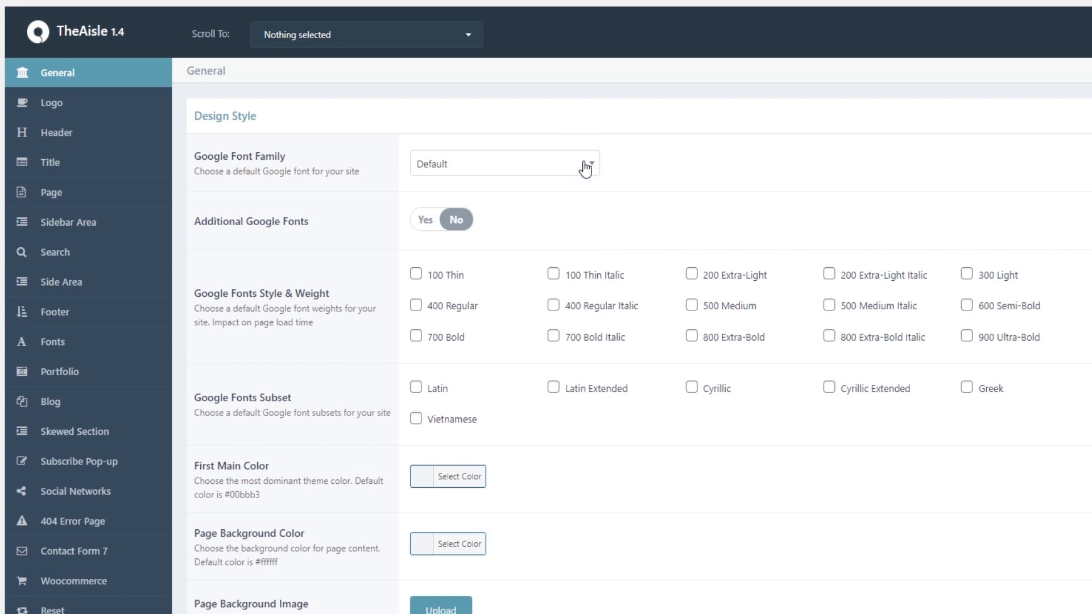
# Find the First Main Color setting's default value and check where the main color appears on the original demo and imported home page.
pyautogui.scroll(-2, 585, 169)
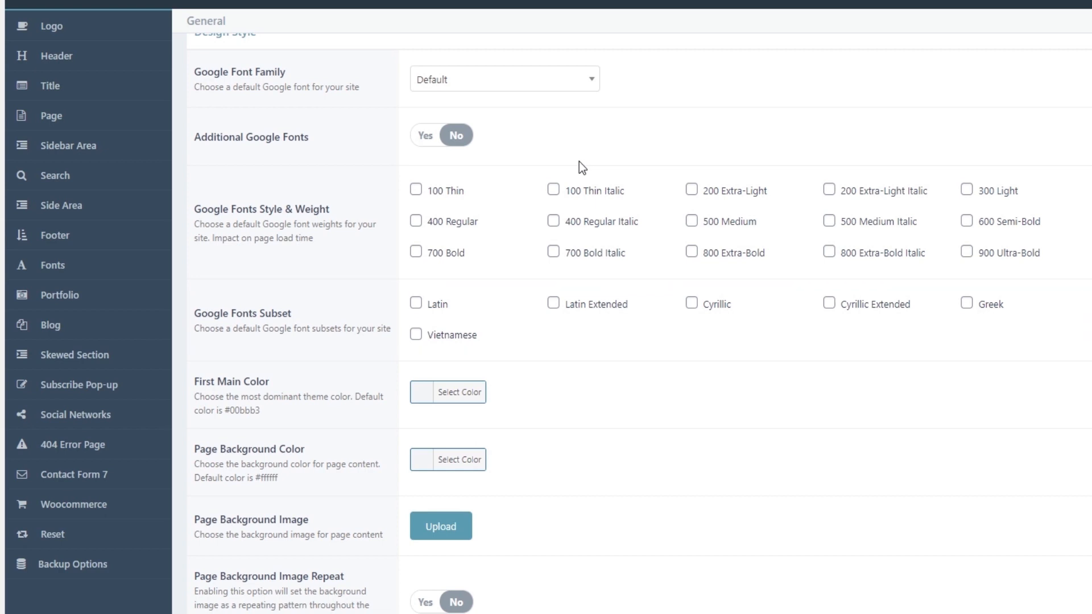
pyautogui.scroll(-1, 579, 165)
pyautogui.scroll(-1, 579, 161)
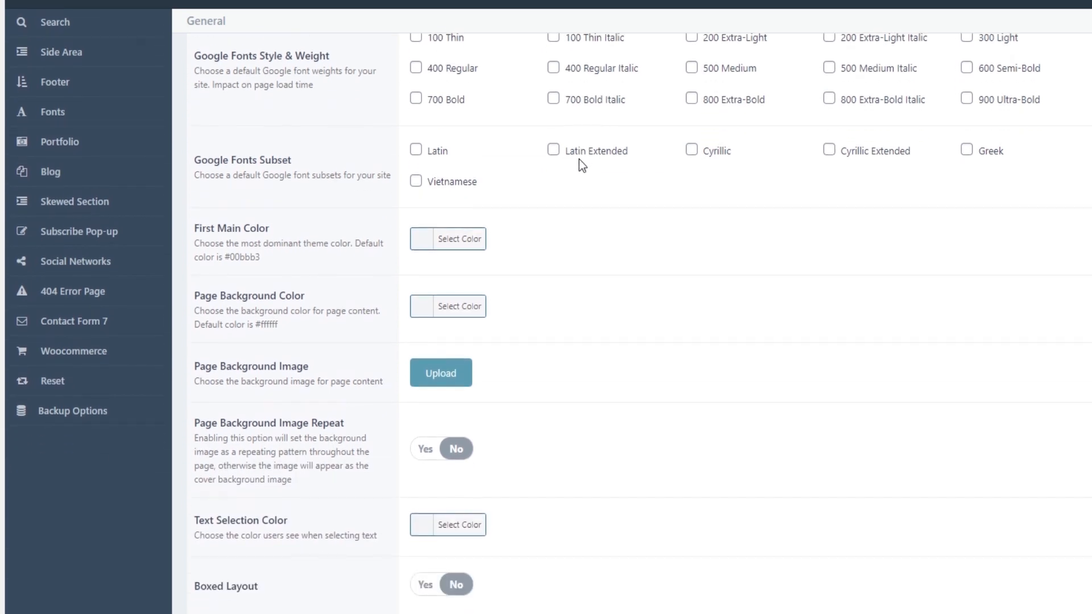
pyautogui.scroll(-1, 580, 161)
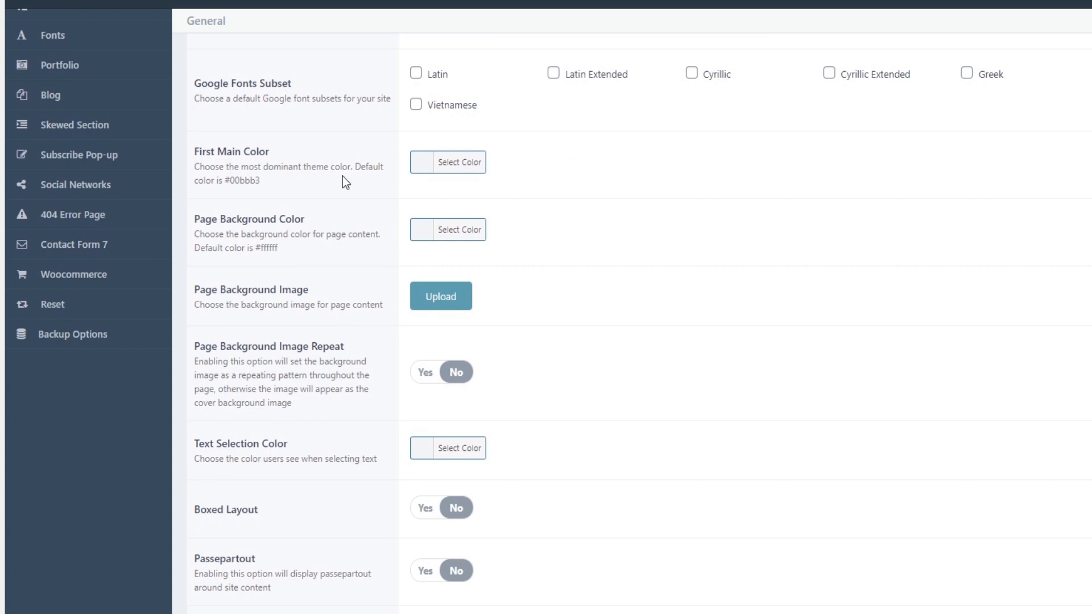
pyautogui.moveTo(262, 181); pyautogui.dragTo(226, 178)
pyautogui.click(284, 5)
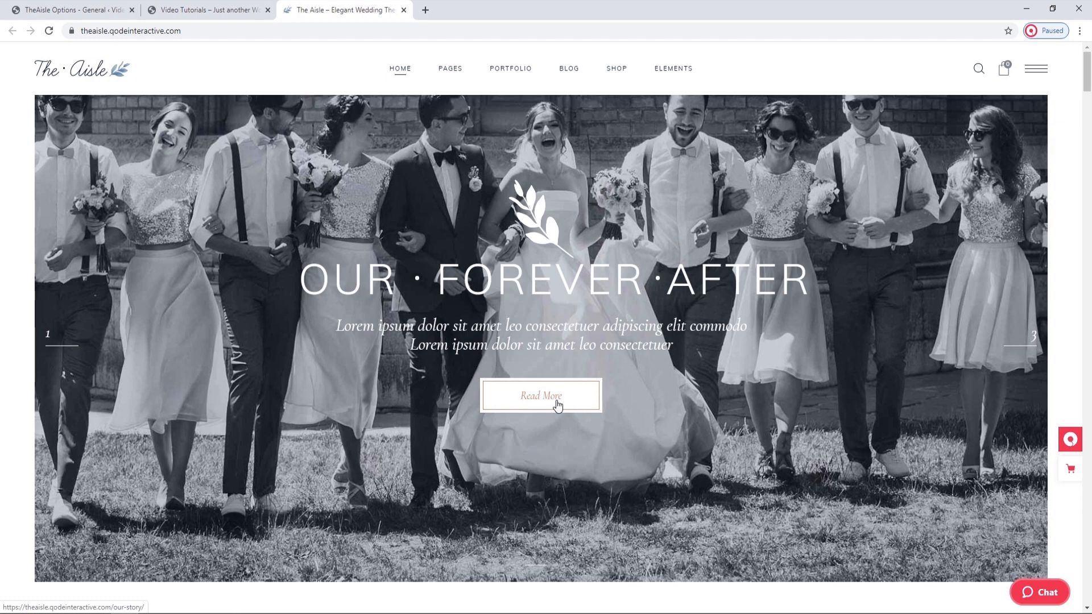
pyautogui.click(182, 8)
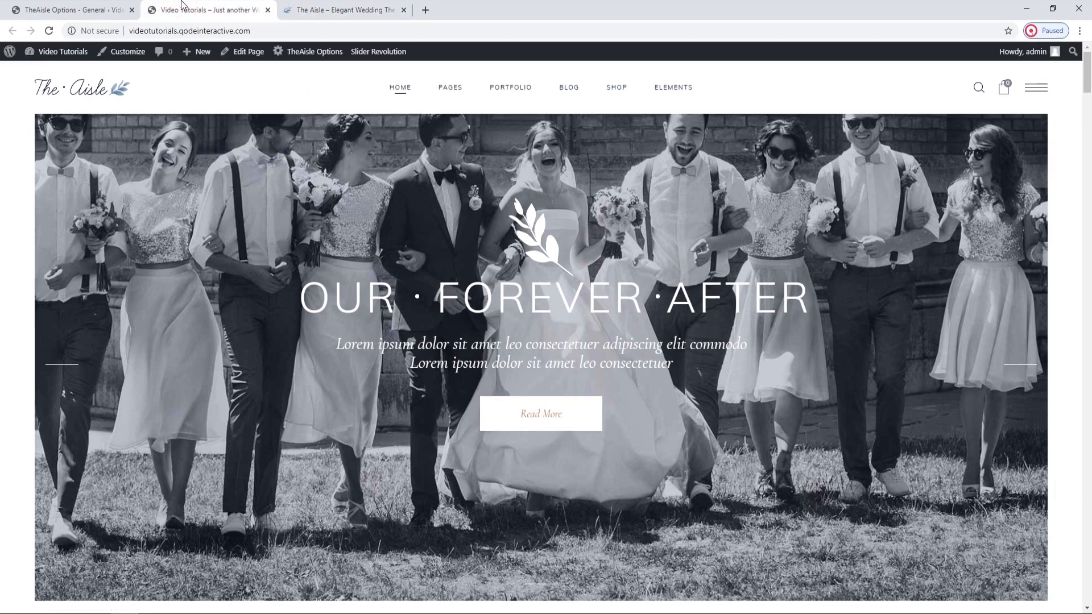
pyautogui.click(114, 7)
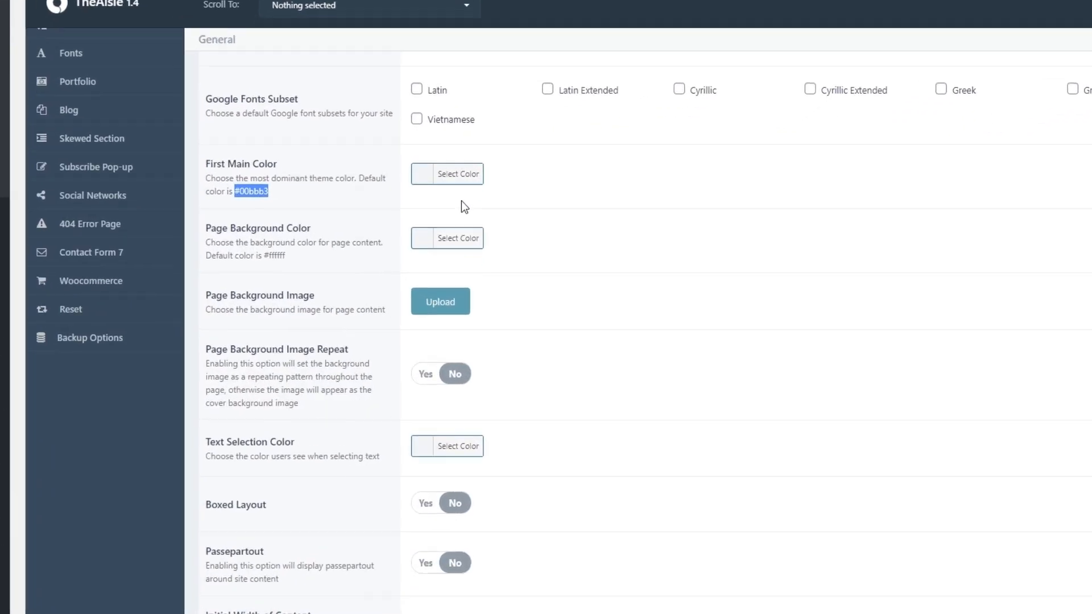
# Try #6d6d6d as the First Main Color, clear the value and close the color picker.
pyautogui.click(449, 179)
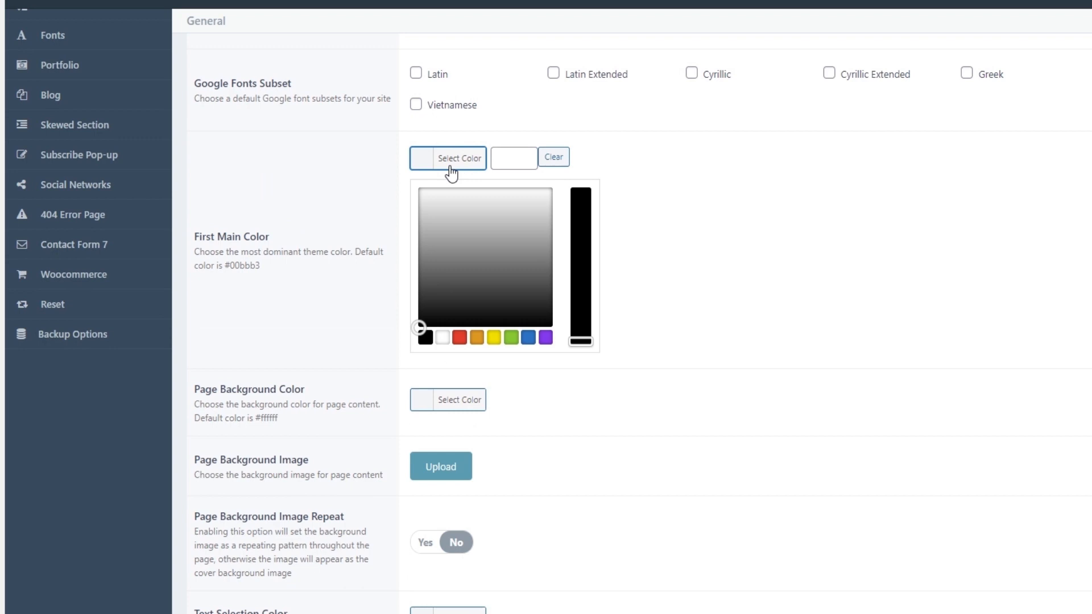
pyautogui.click(513, 162)
pyautogui.moveTo(494, 232)
pyautogui.mouseDown()
pyautogui.moveTo(463, 261)
pyautogui.moveTo(485, 258)
pyautogui.moveTo(499, 237)
pyautogui.moveTo(463, 216)
pyautogui.moveTo(454, 255)
pyautogui.moveTo(481, 268)
pyautogui.mouseUp()
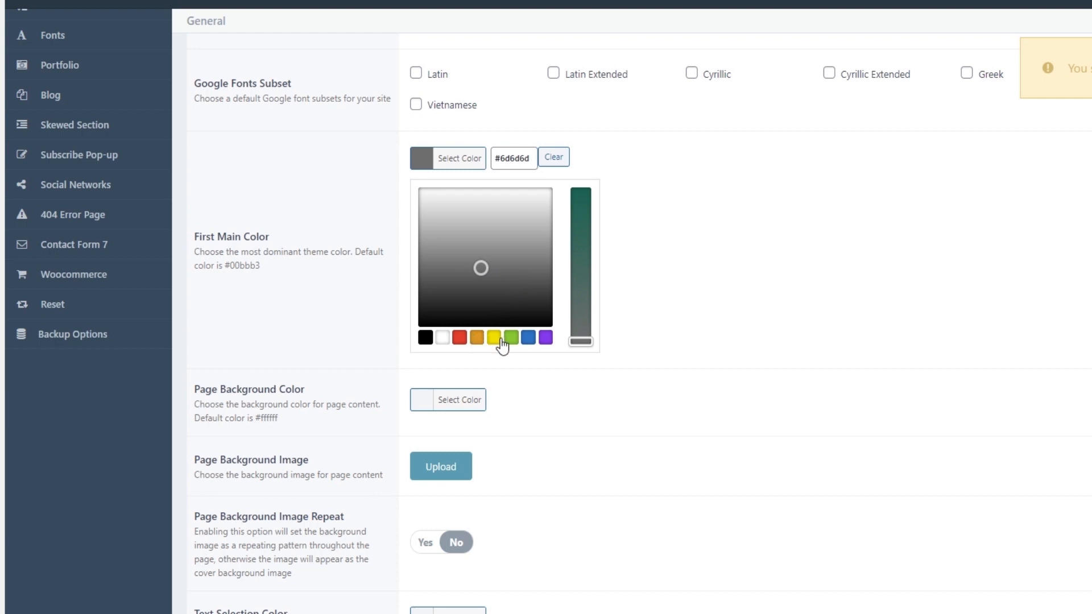
pyautogui.click(553, 157)
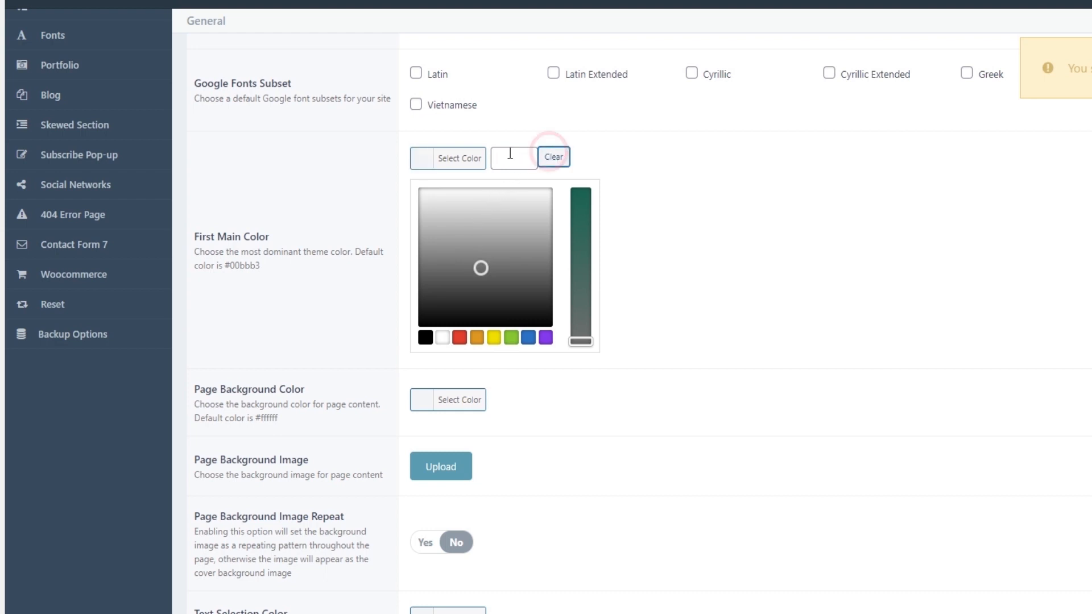
pyautogui.click(454, 165)
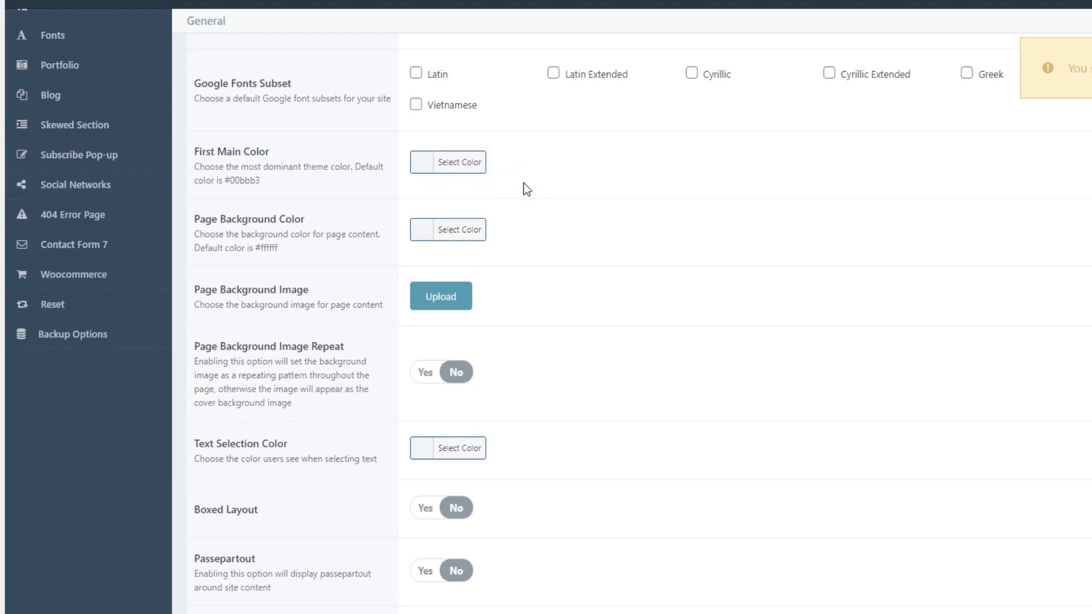
# Review the page background color, image and repeat settings, checking the background on the imported home page.
pyautogui.scroll(-1, 526, 189)
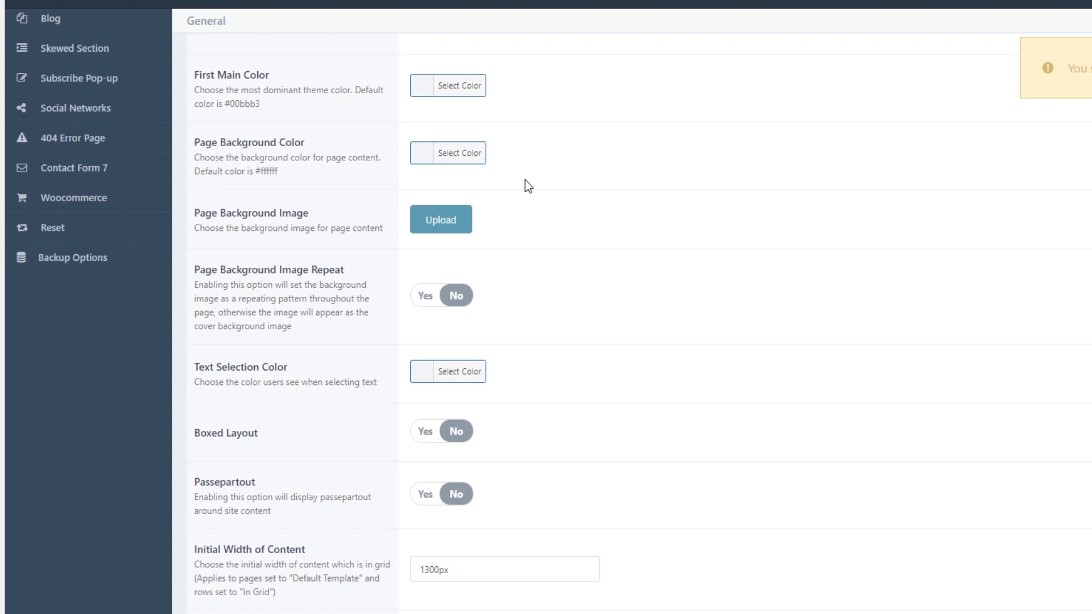
pyautogui.scroll(-1, 525, 181)
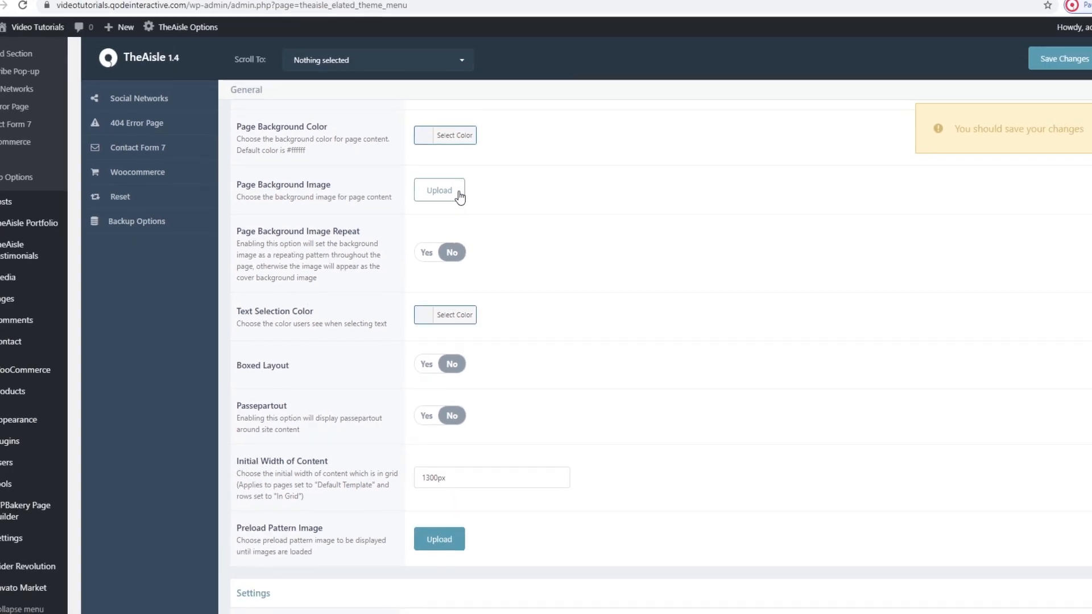
pyautogui.click(215, 7)
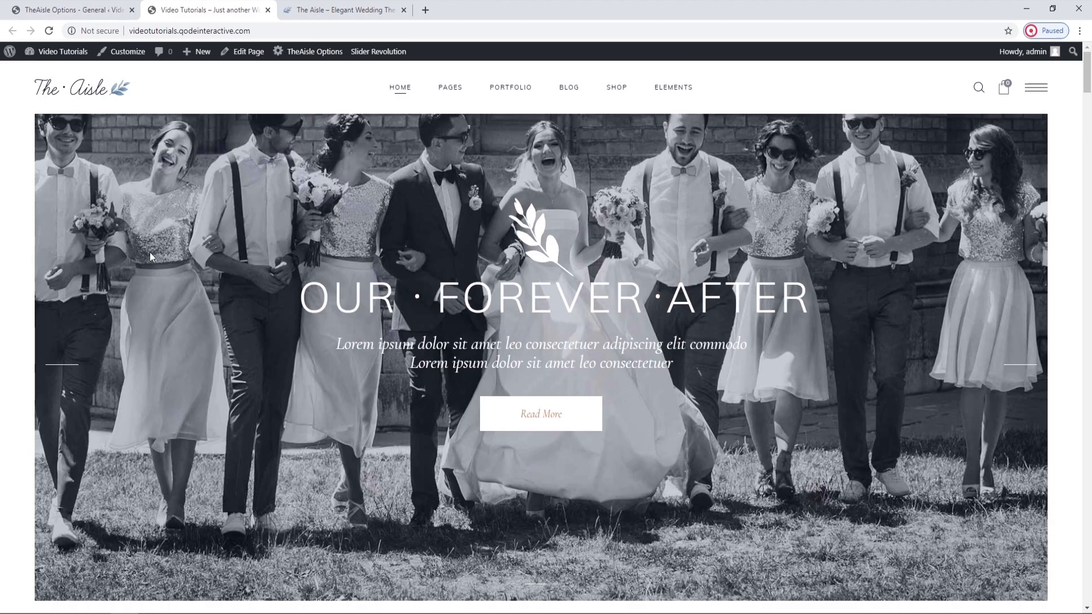
pyautogui.scroll(-5, 149, 256)
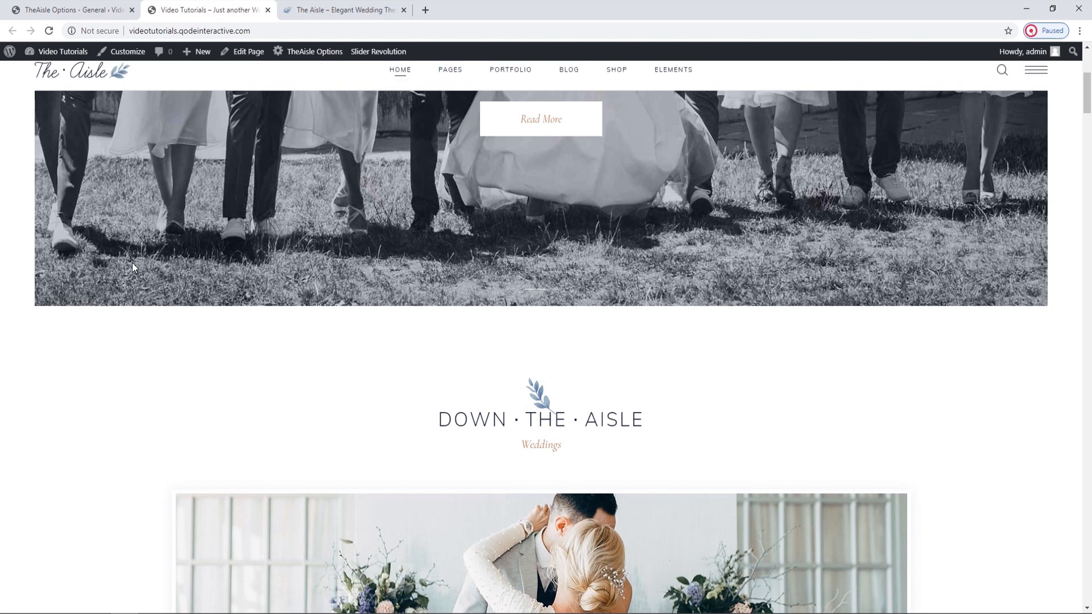
pyautogui.scroll(-2, 130, 265)
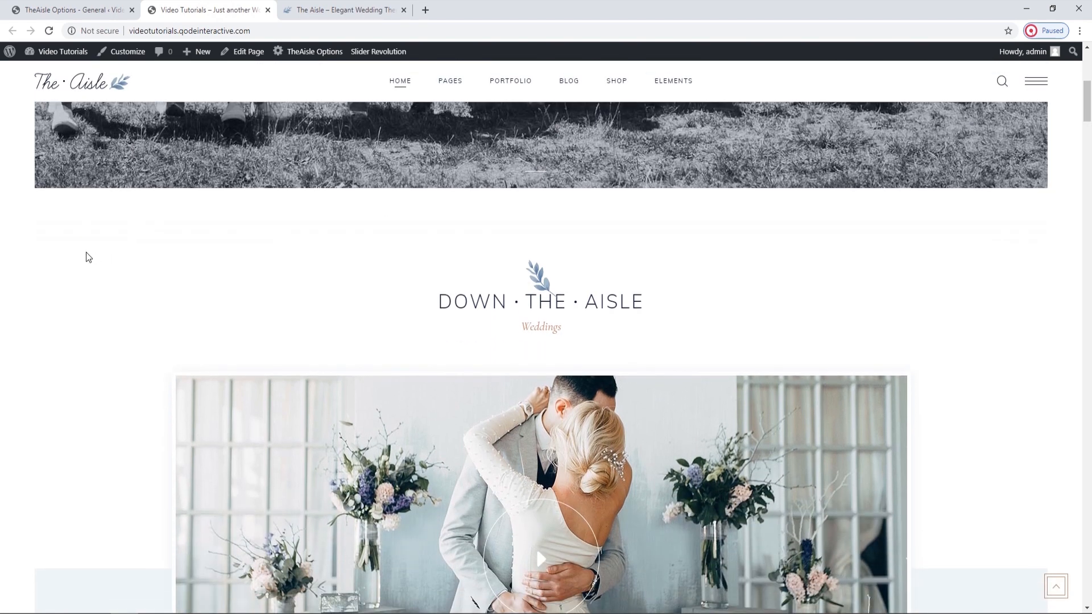
pyautogui.click(62, 10)
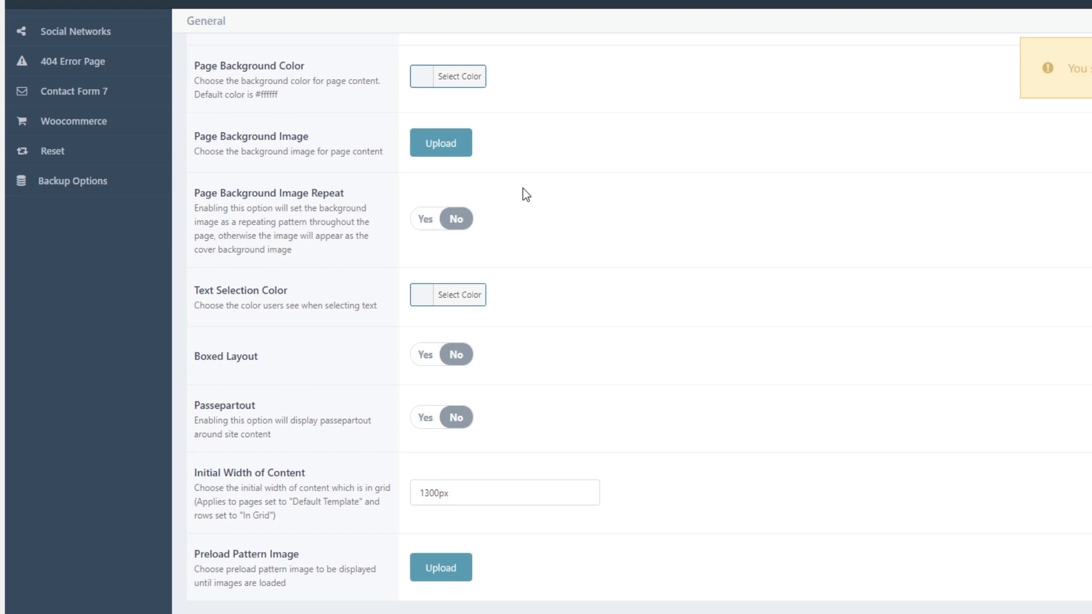
pyautogui.click(420, 219)
pyautogui.scroll(-2, 419, 219)
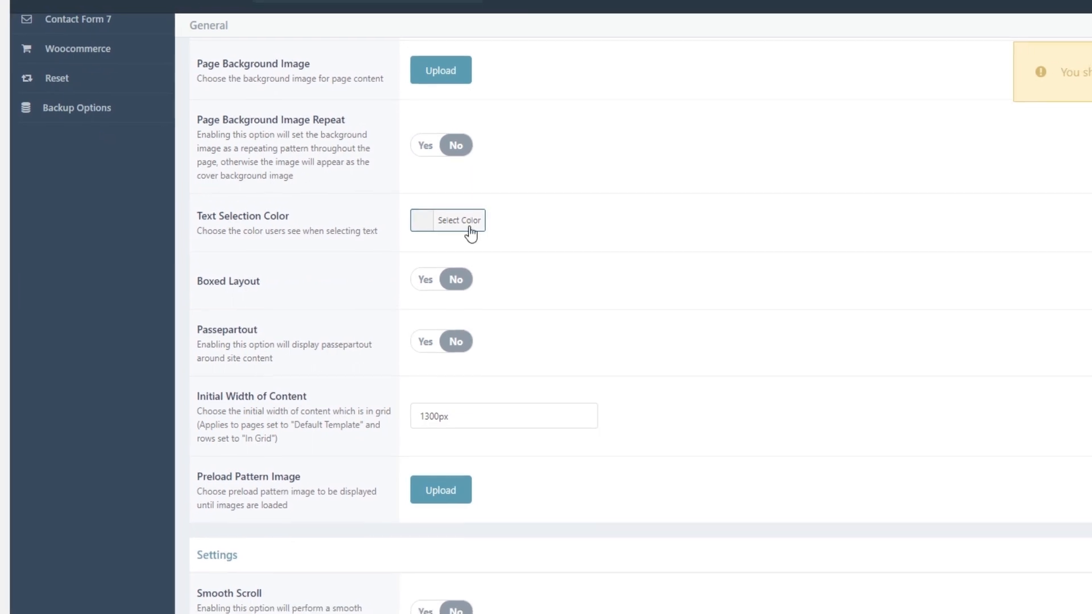
# Highlight the Down The Aisle heading on the imported home page to check its selection color, and view the Text Selection Color picker.
pyautogui.click(194, 9)
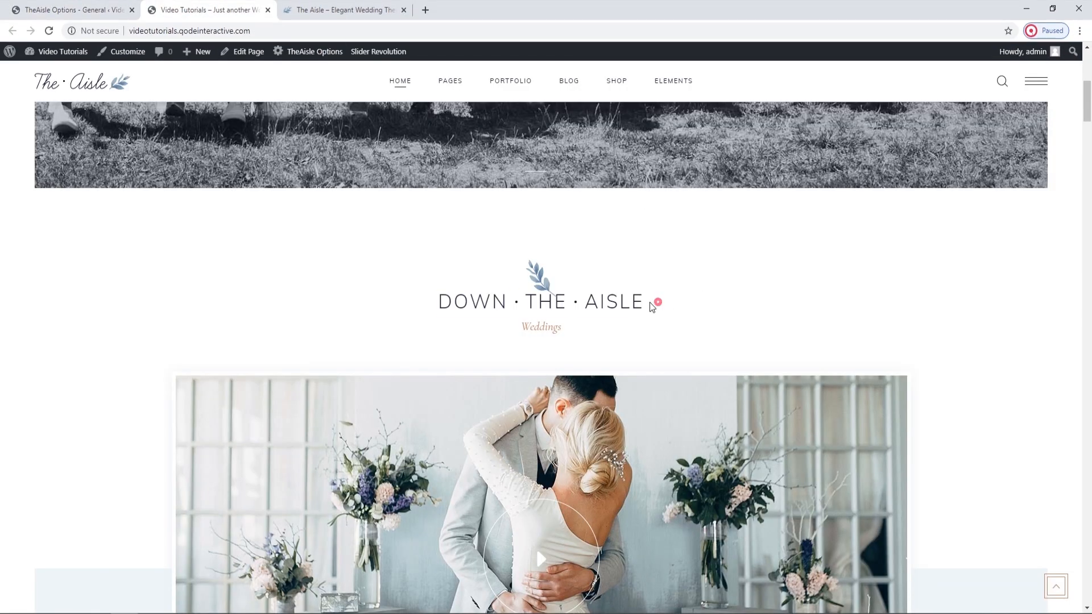
pyautogui.tripleClick(604, 304)
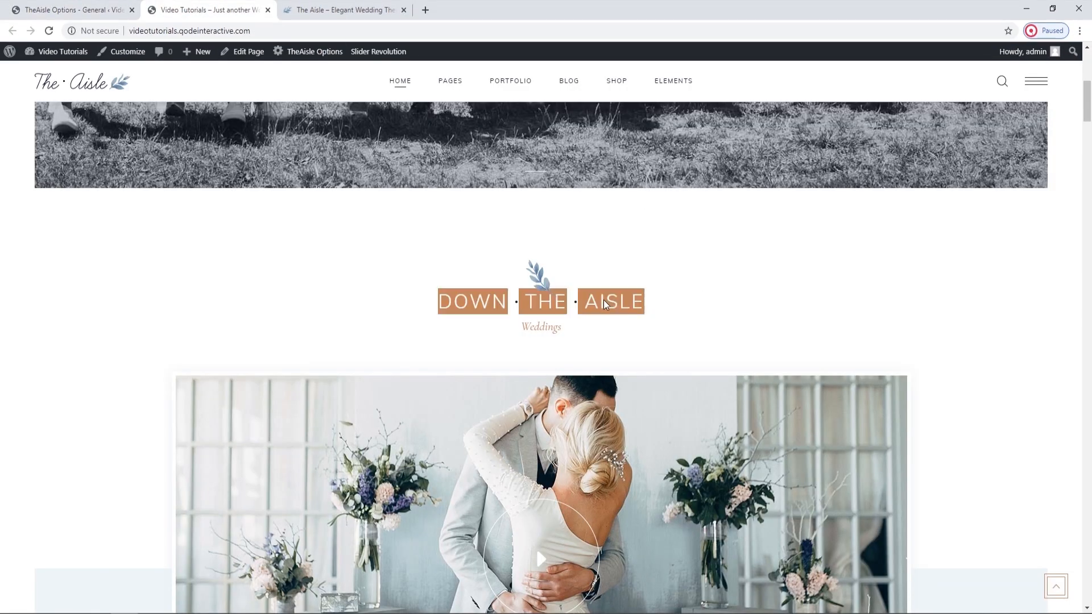
pyautogui.click(644, 305)
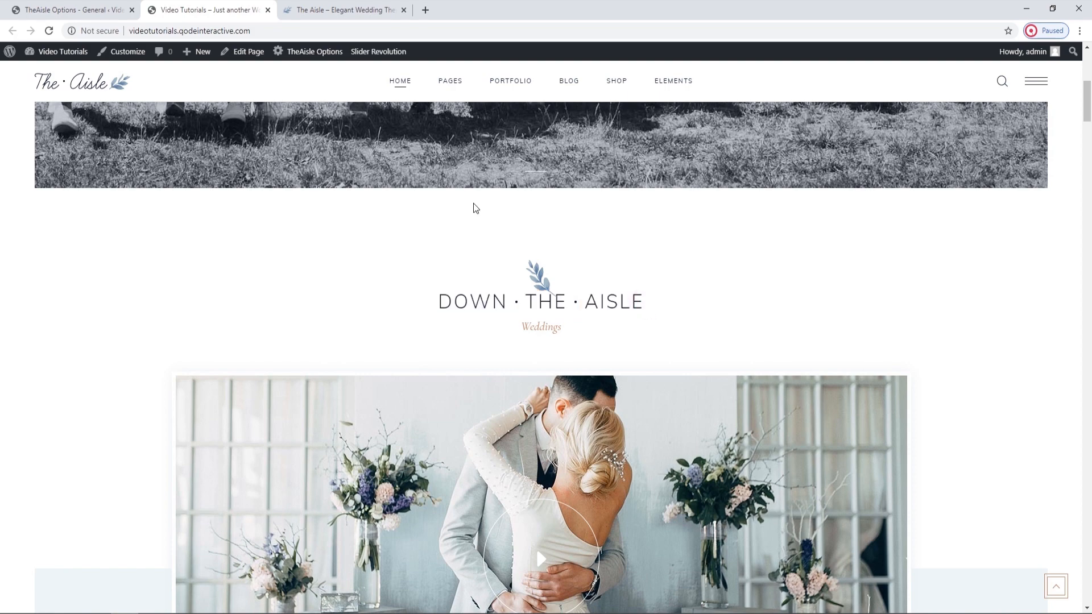
pyautogui.click(99, 7)
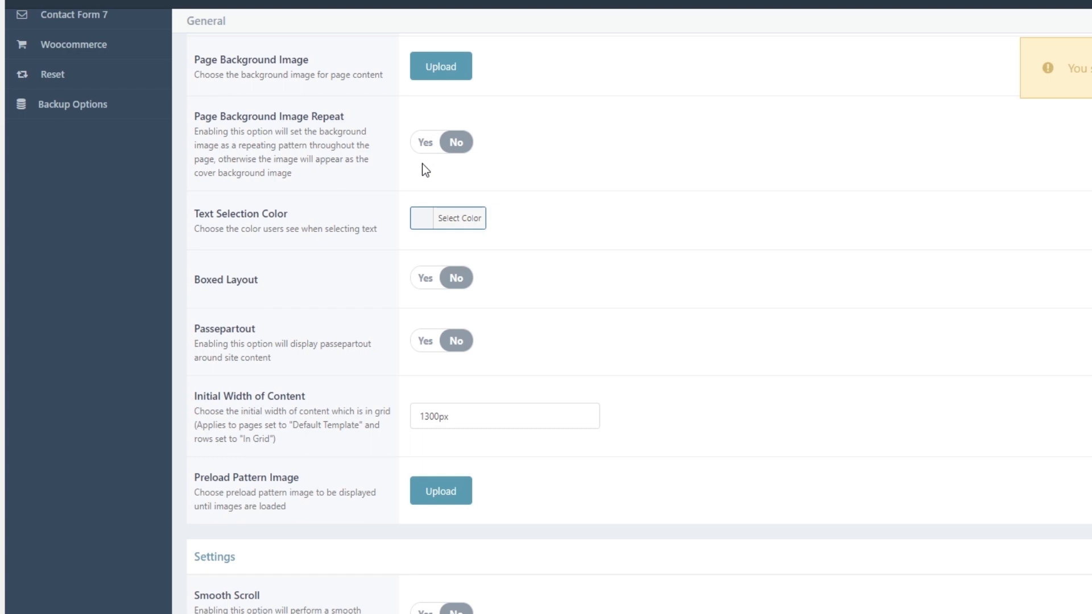
pyautogui.click(462, 219)
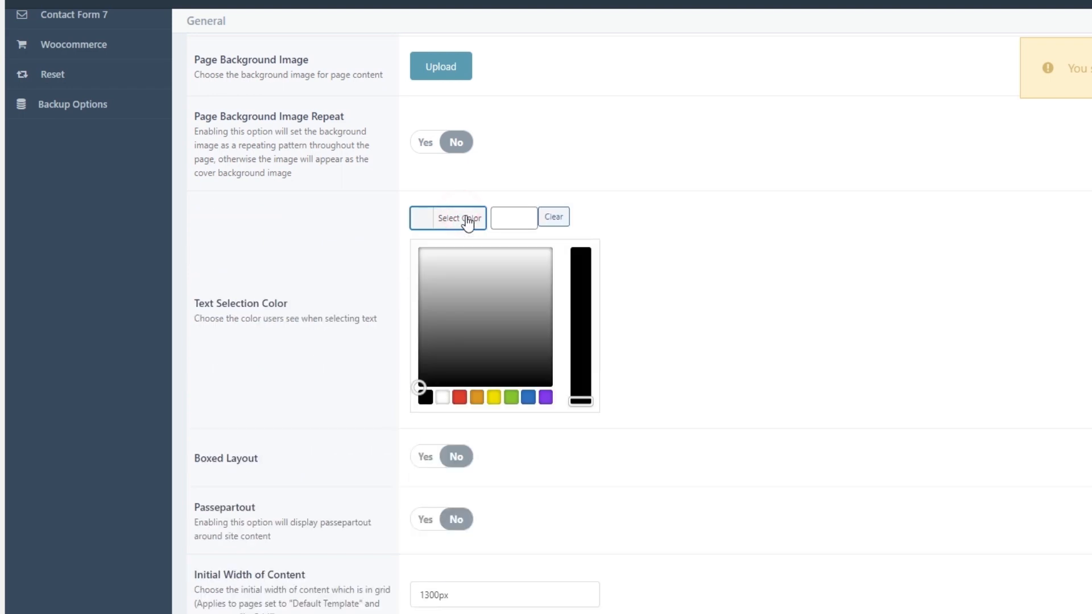
pyautogui.click(461, 220)
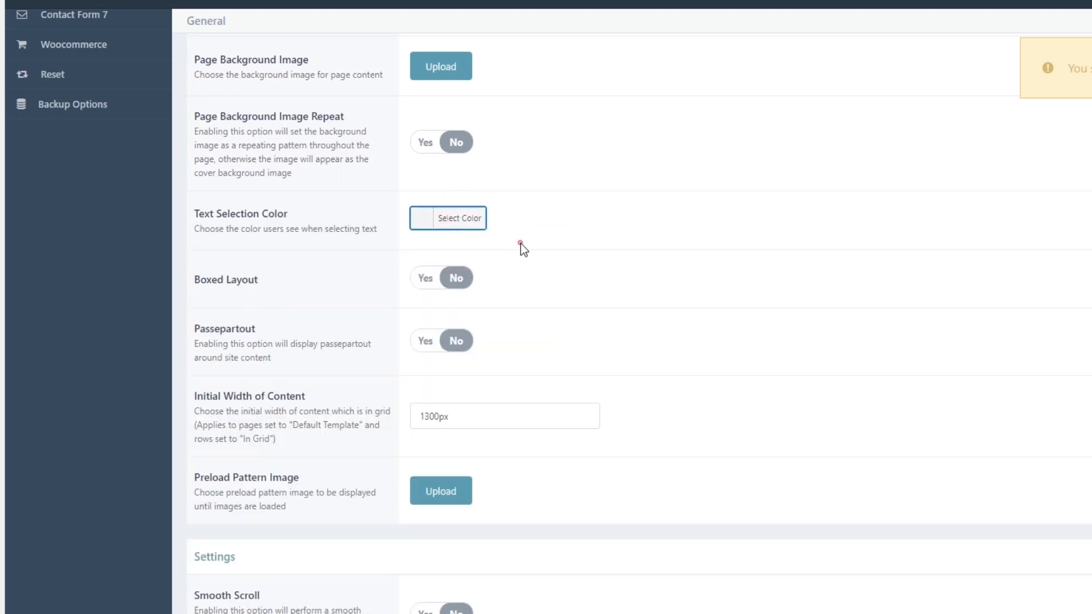
# Review the Boxed Layout and Passepartout settings and examine the imported home page's layout from the header to the three wedding blurbs.
pyautogui.scroll(-1, 520, 244)
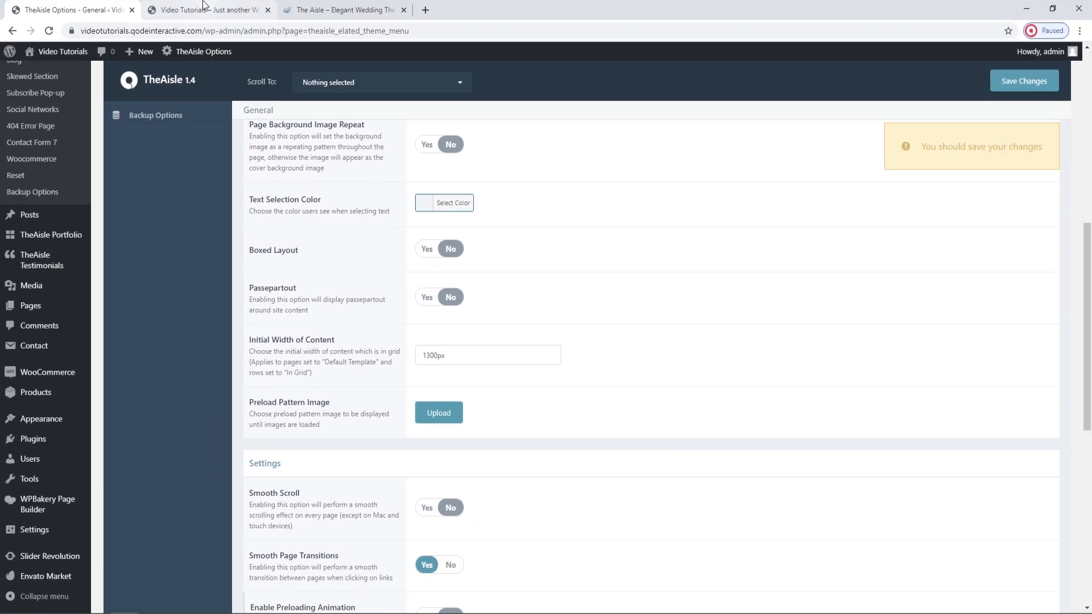
pyautogui.click(203, 5)
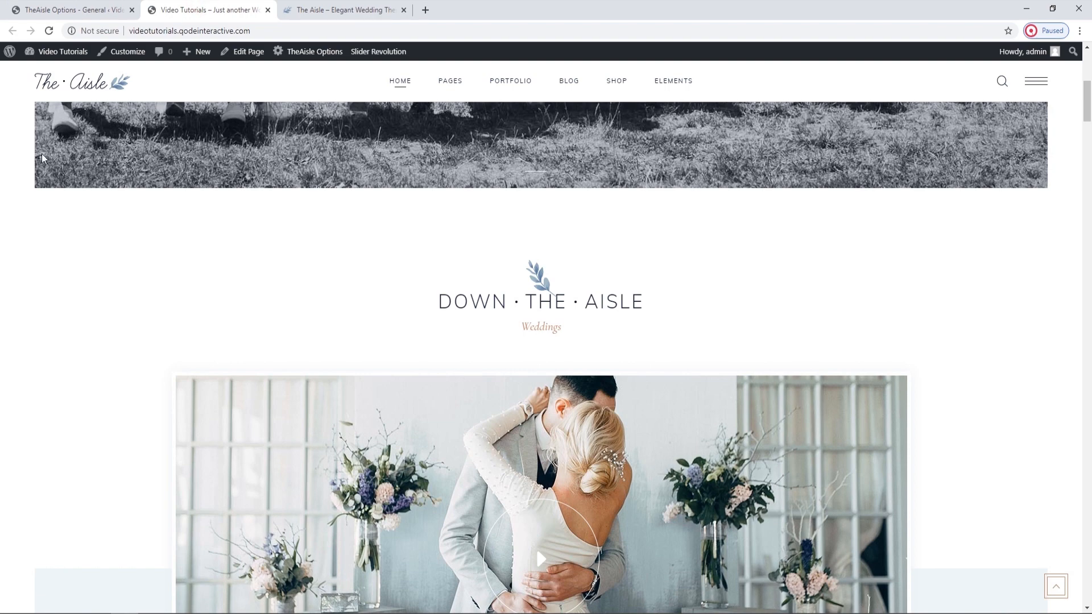
pyautogui.scroll(7, 21, 220)
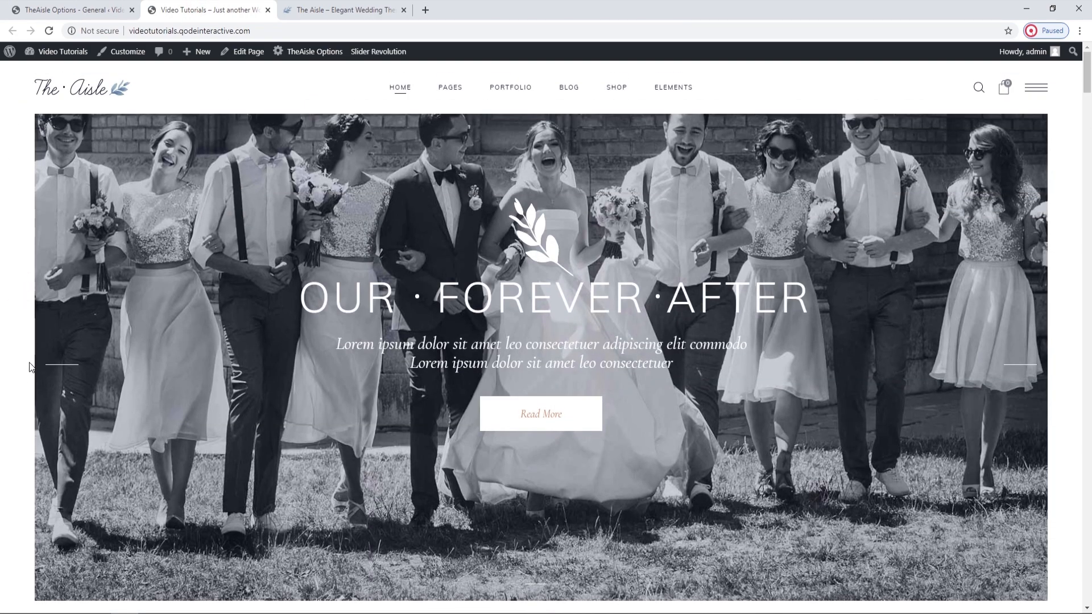
pyautogui.scroll(-2, 28, 377)
pyautogui.scroll(-5, 28, 377)
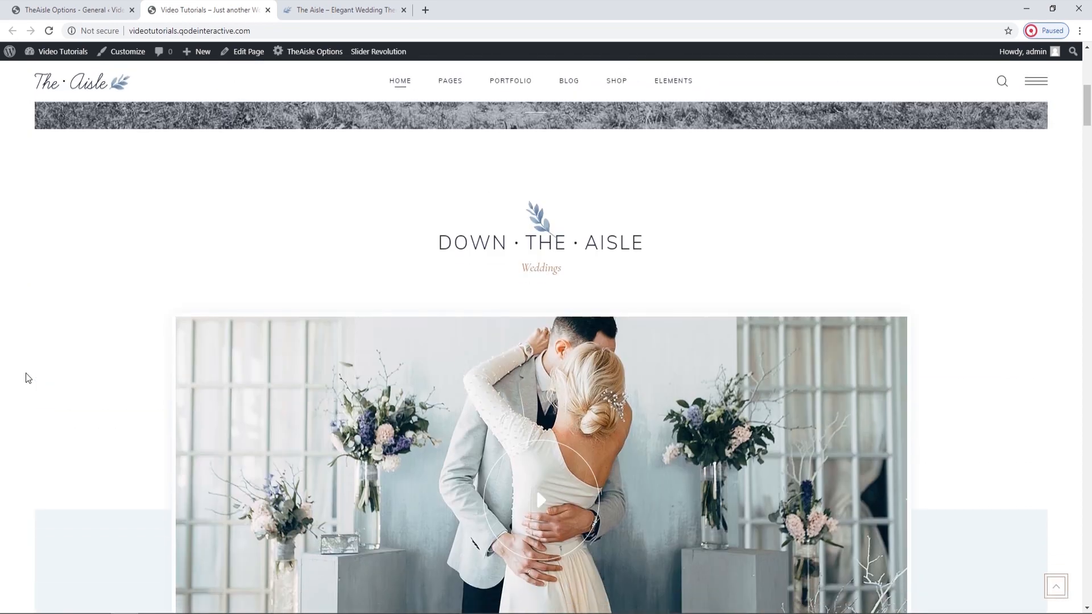
pyautogui.scroll(-5, 28, 377)
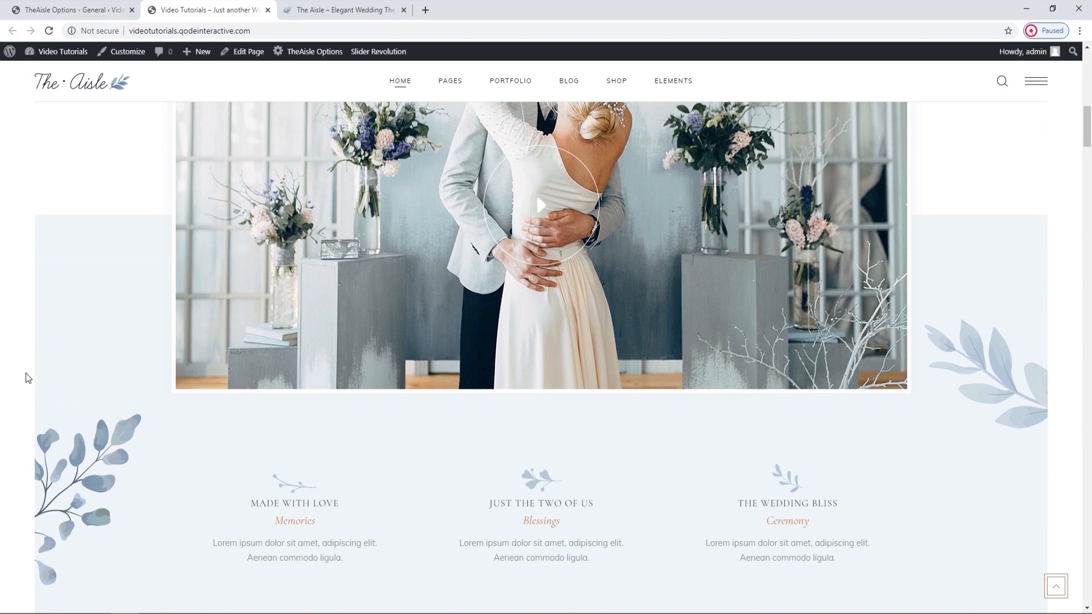
pyautogui.click(74, 10)
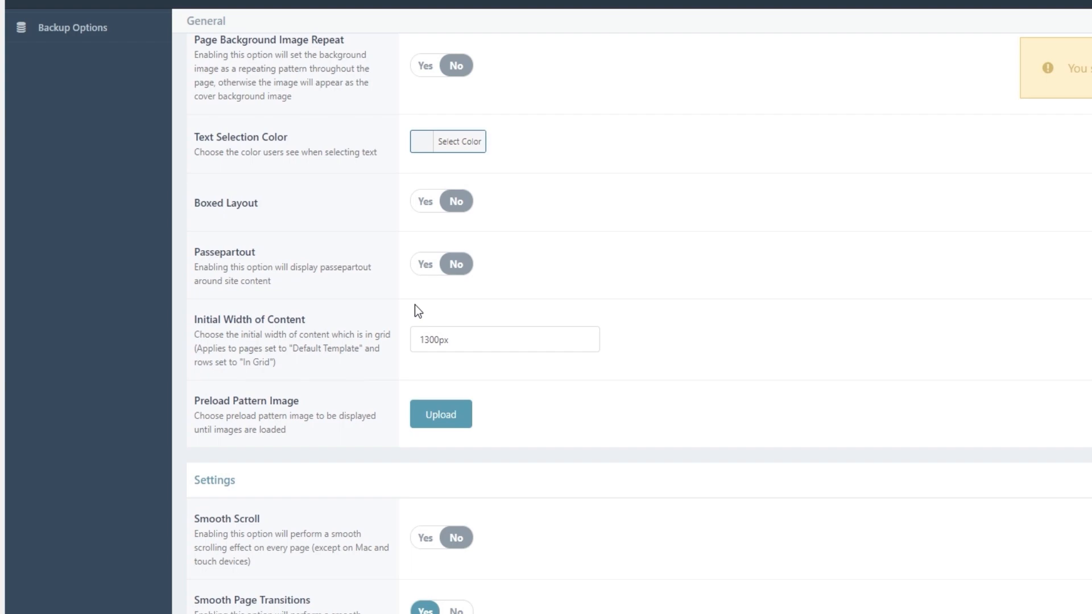
# Examine the content width of the Down The Aisle section on the imported home page.
pyautogui.click(226, 7)
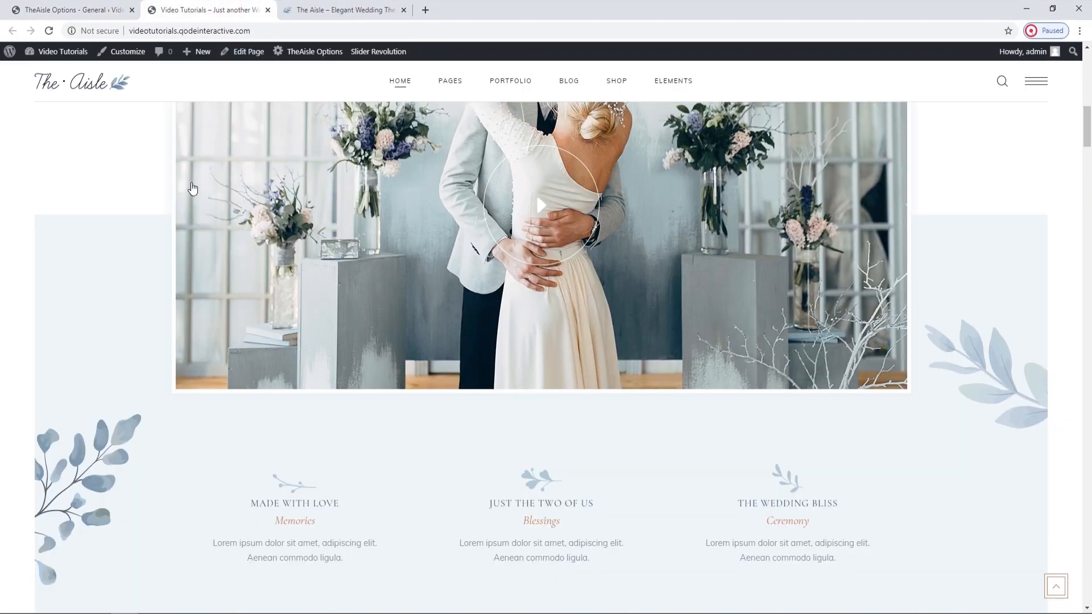
pyautogui.scroll(3, 191, 191)
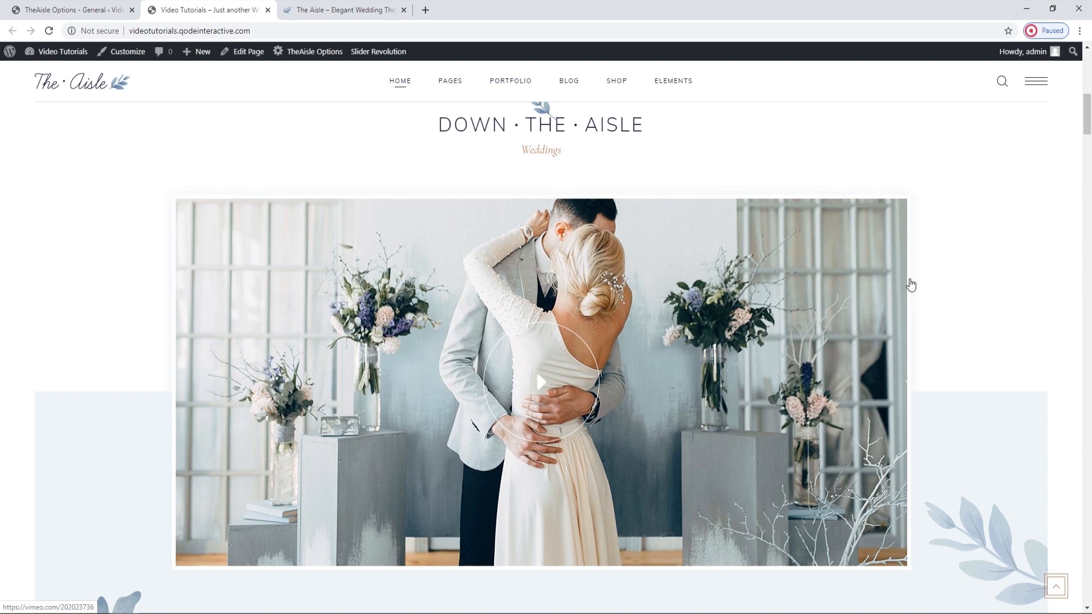
pyautogui.scroll(-9, 911, 284)
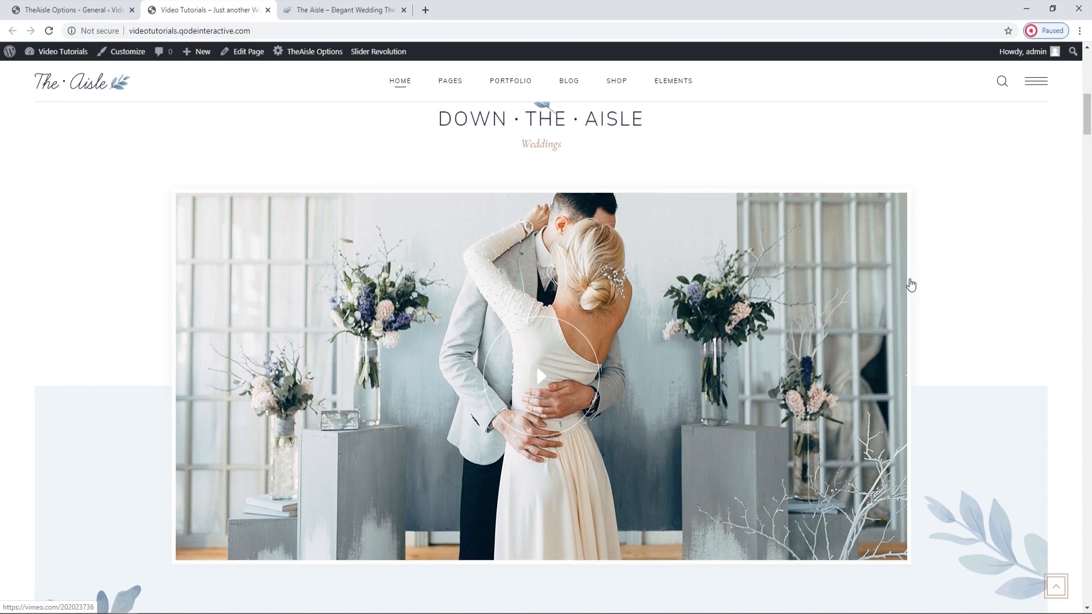
# Examine the photo gallery's grid width on the imported home page and view the Initial Width of Content choices in the General options.
pyautogui.scroll(-7, 911, 284)
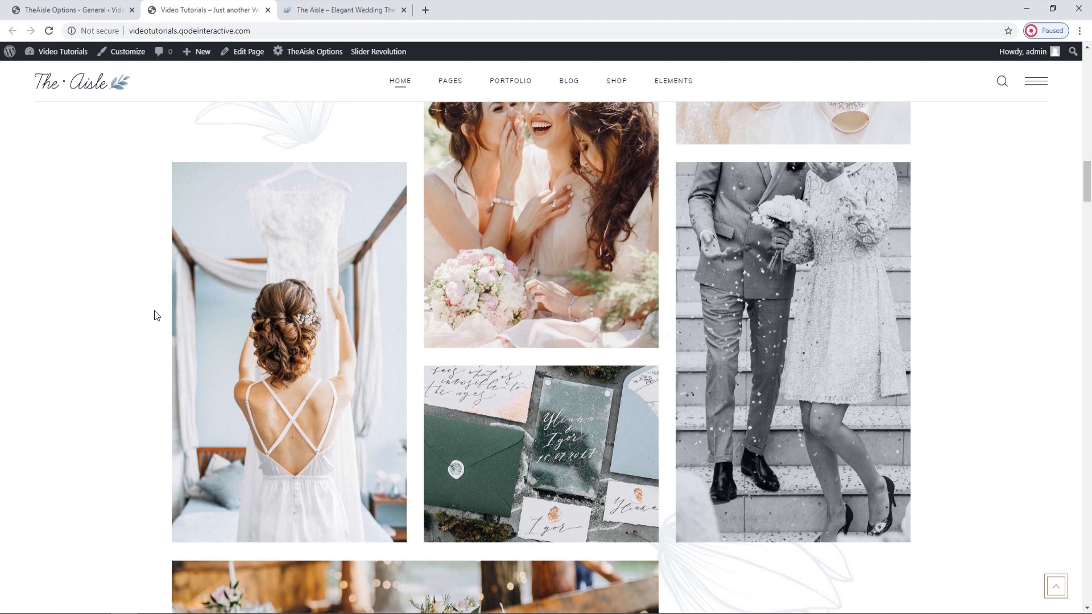
pyautogui.click(73, 9)
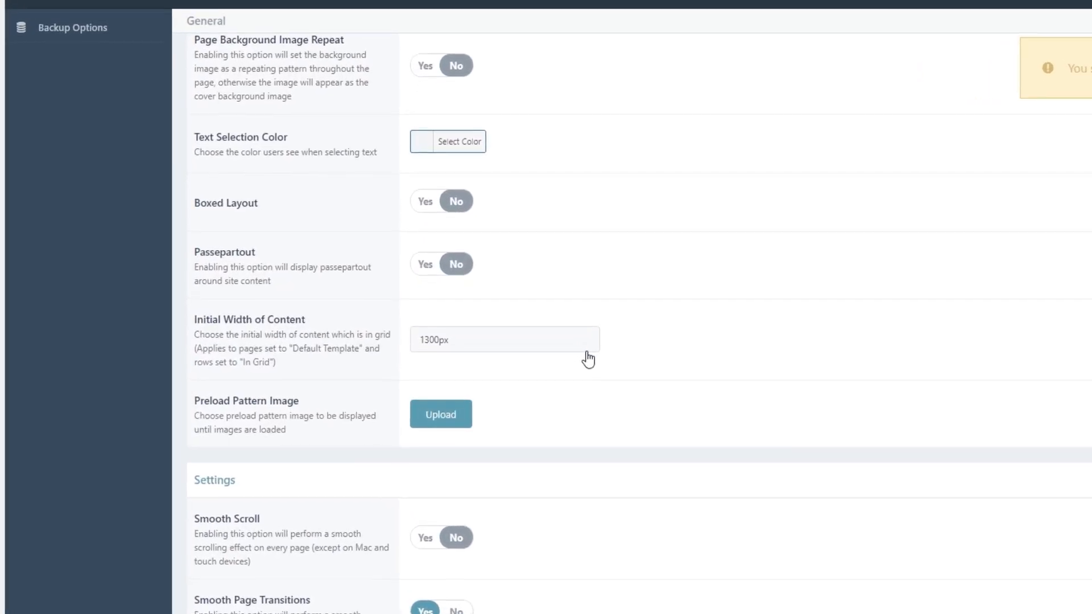
pyautogui.click(442, 339)
pyautogui.click(442, 339)
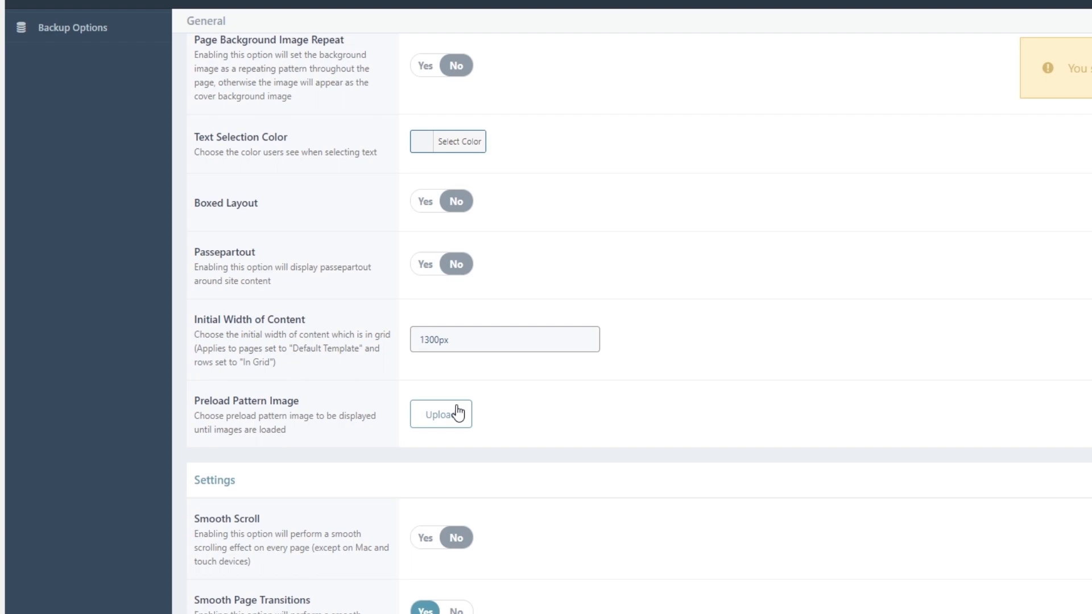
# Reload the imported home page from its top to check how the content preloads.
pyautogui.click(190, 7)
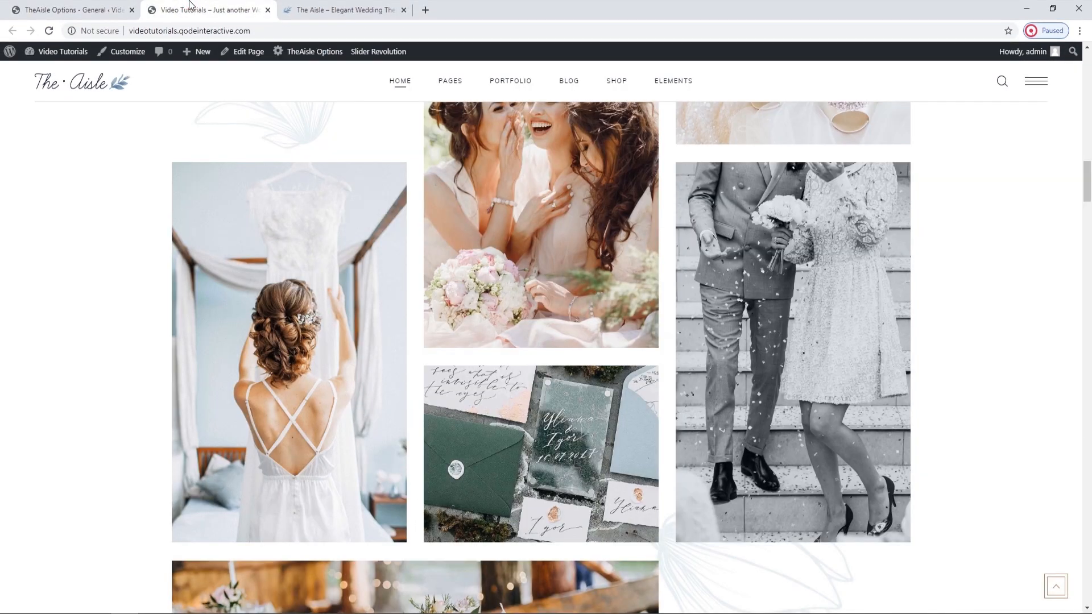
pyautogui.moveTo(1087, 179); pyautogui.dragTo(1088, 63)
pyautogui.click(48, 30)
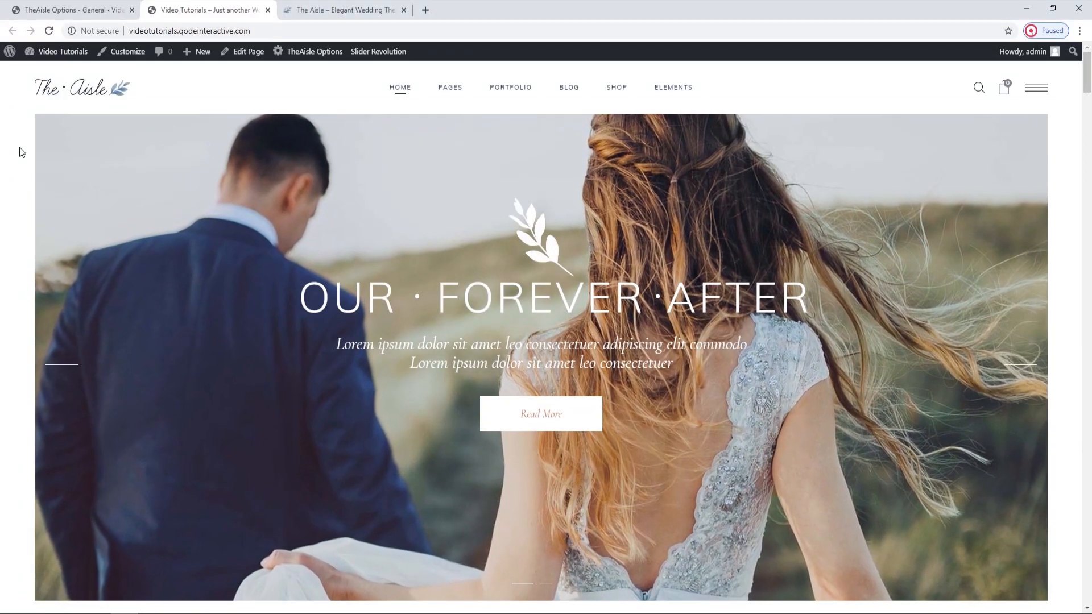
# Review the Preload Pattern Image option and the Settings section, from Smooth Scroll and page transitions through Back To Top Button and Responsiveness.
pyautogui.click(95, 8)
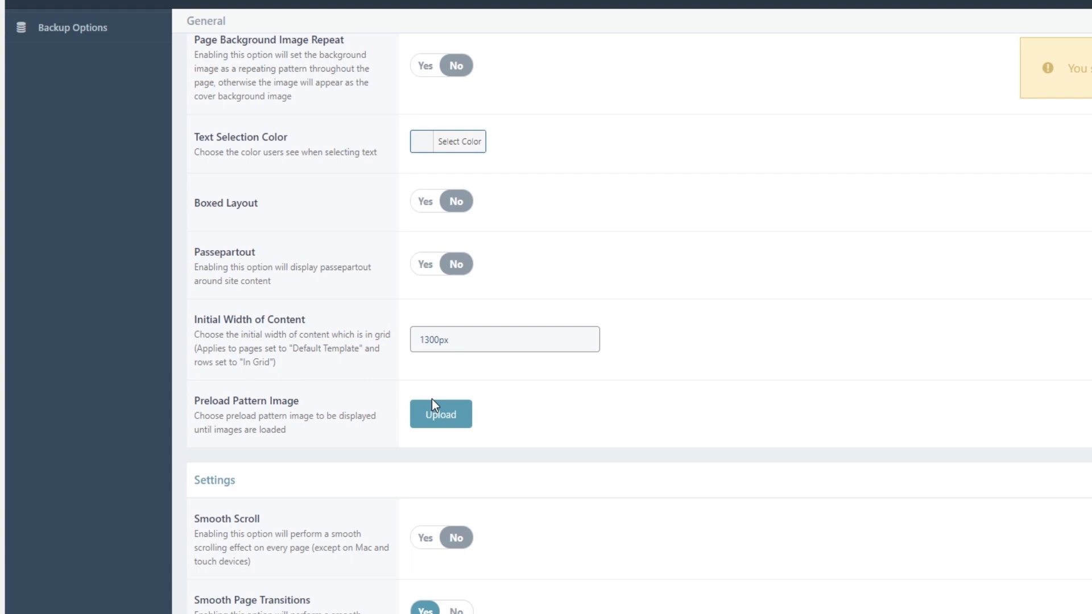
pyautogui.scroll(-1, 432, 401)
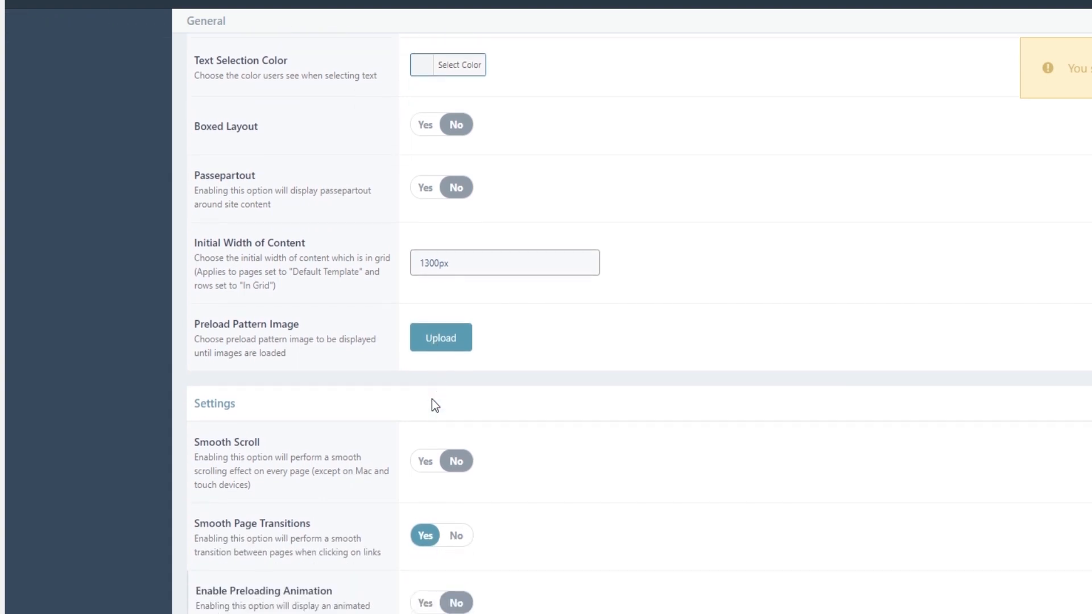
pyautogui.scroll(-2, 432, 401)
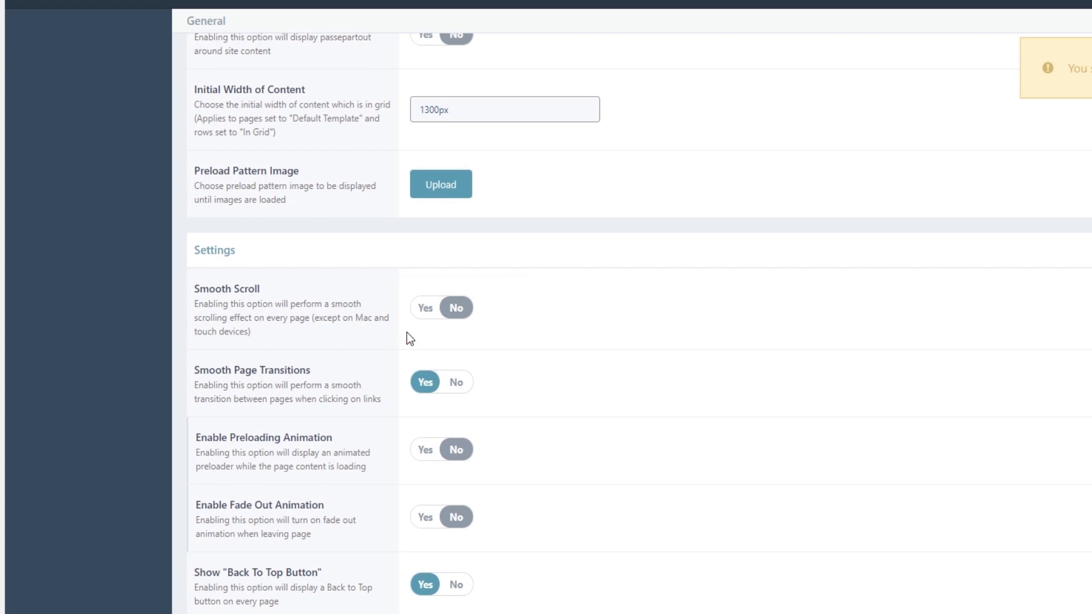
pyautogui.scroll(-1, 407, 332)
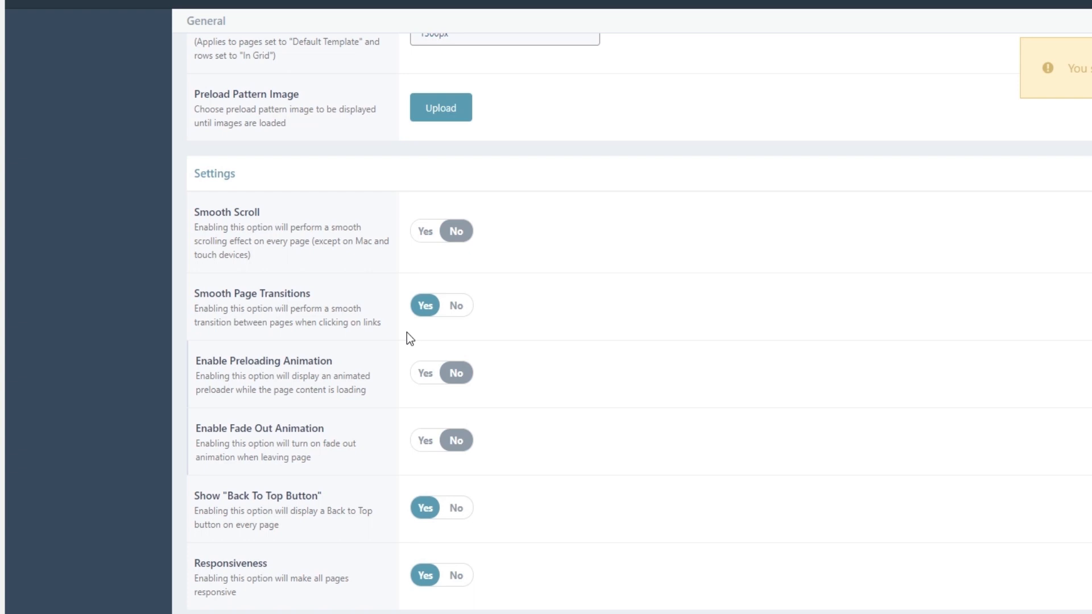
pyautogui.scroll(-2, 407, 333)
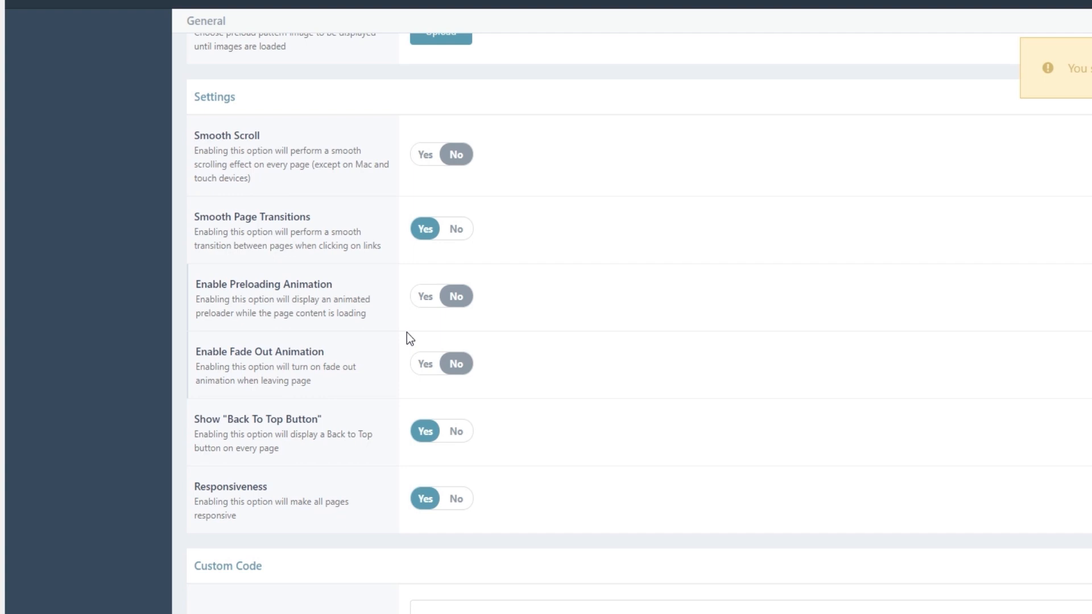
pyautogui.scroll(-1, 407, 332)
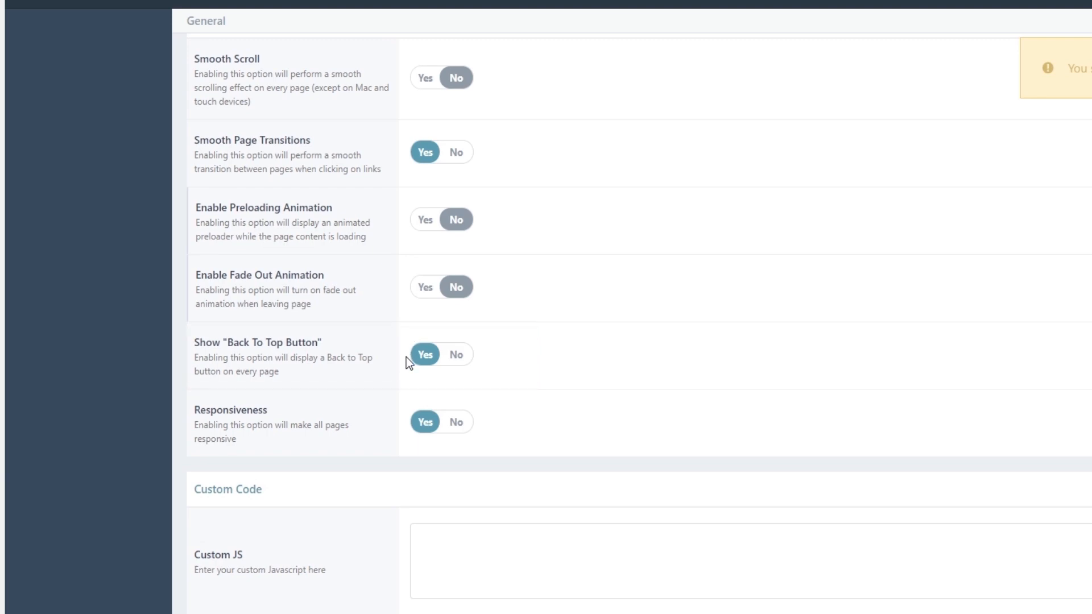
# Test the back-to-top button on the imported home page from the Our Lovely Team section.
pyautogui.click(210, 8)
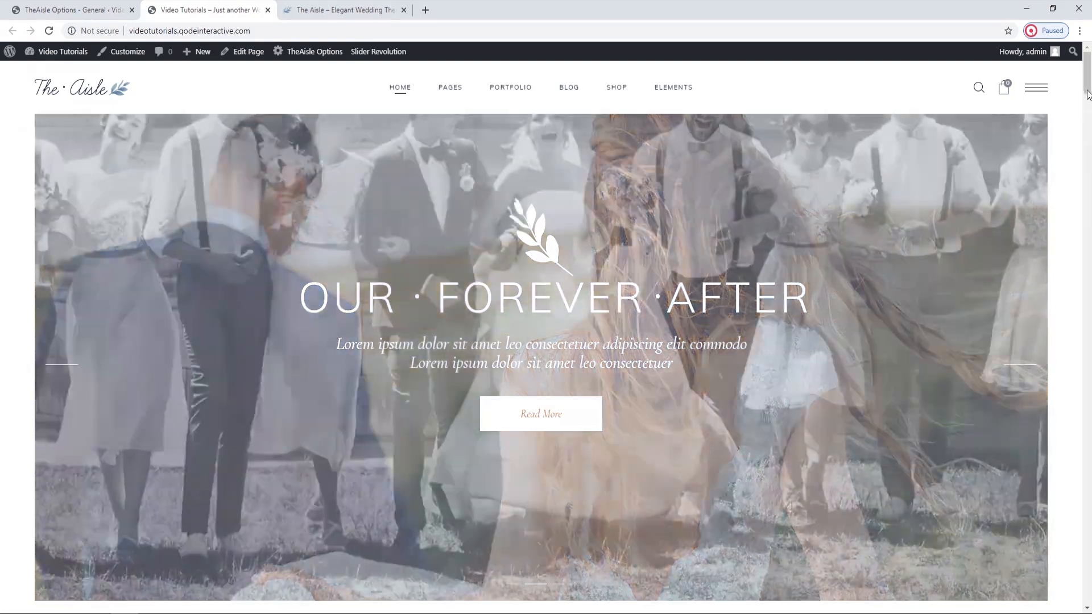
pyautogui.scroll(-1, 1091, 138)
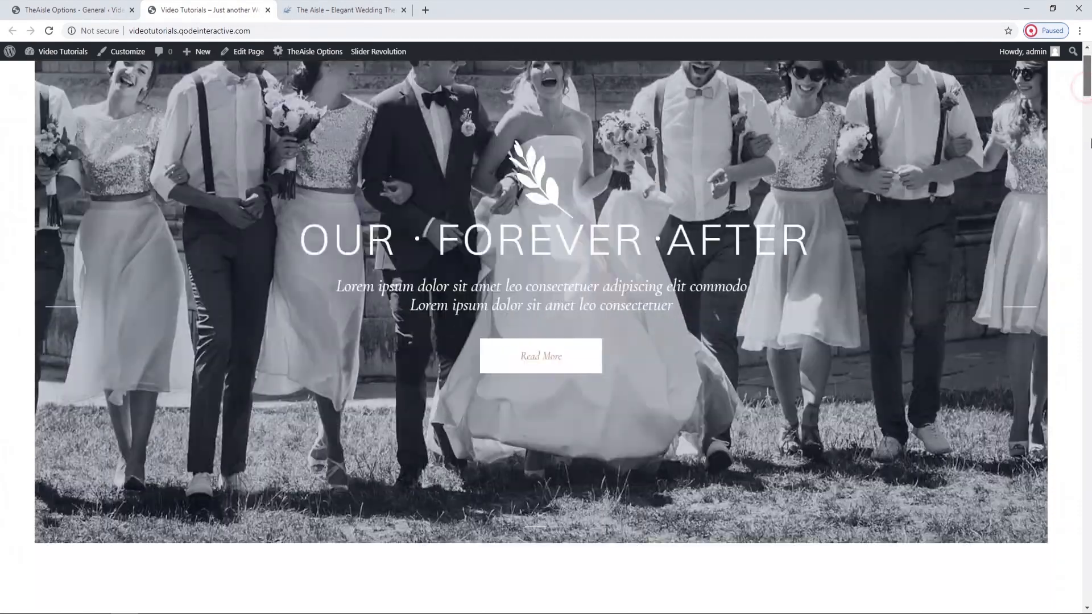
pyautogui.scroll(-15, 1091, 138)
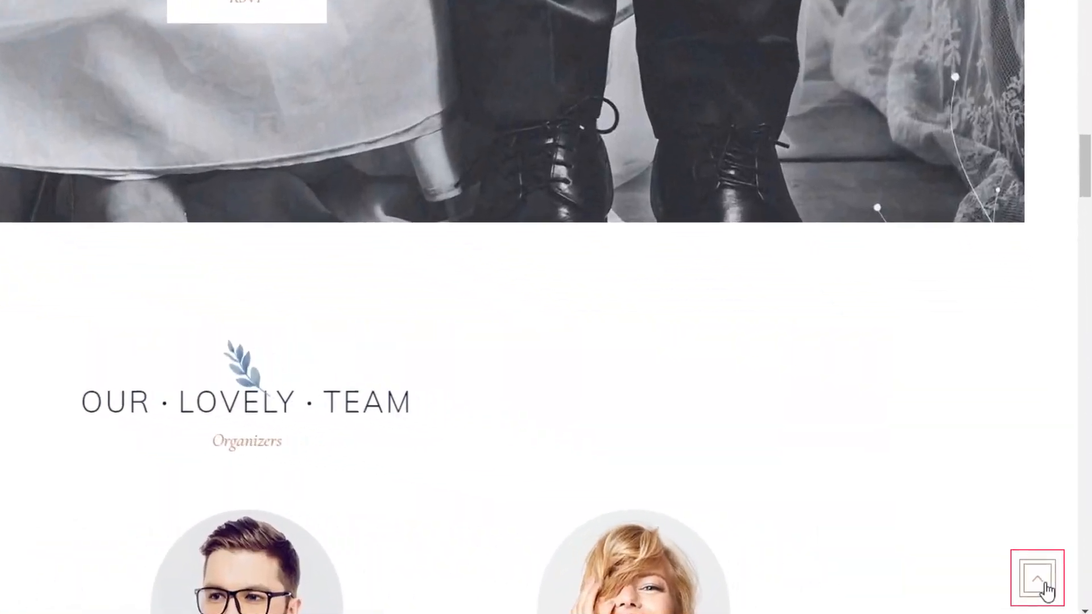
pyautogui.click(1049, 590)
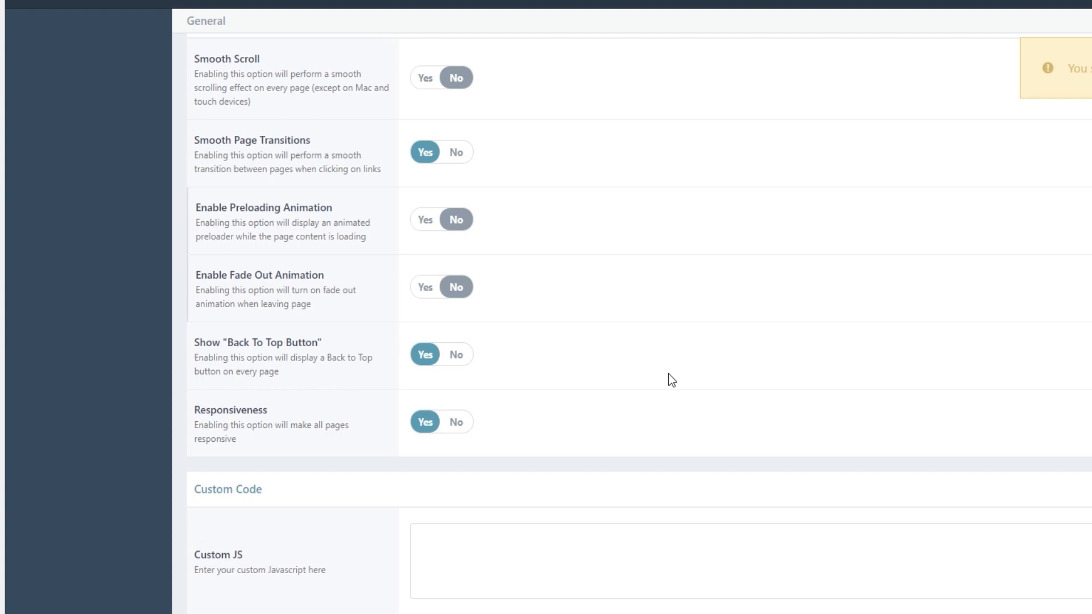
# Save the theme's General options, including the Custom Code and Google API sections, and reload the imported home page.
pyautogui.scroll(-3, 672, 380)
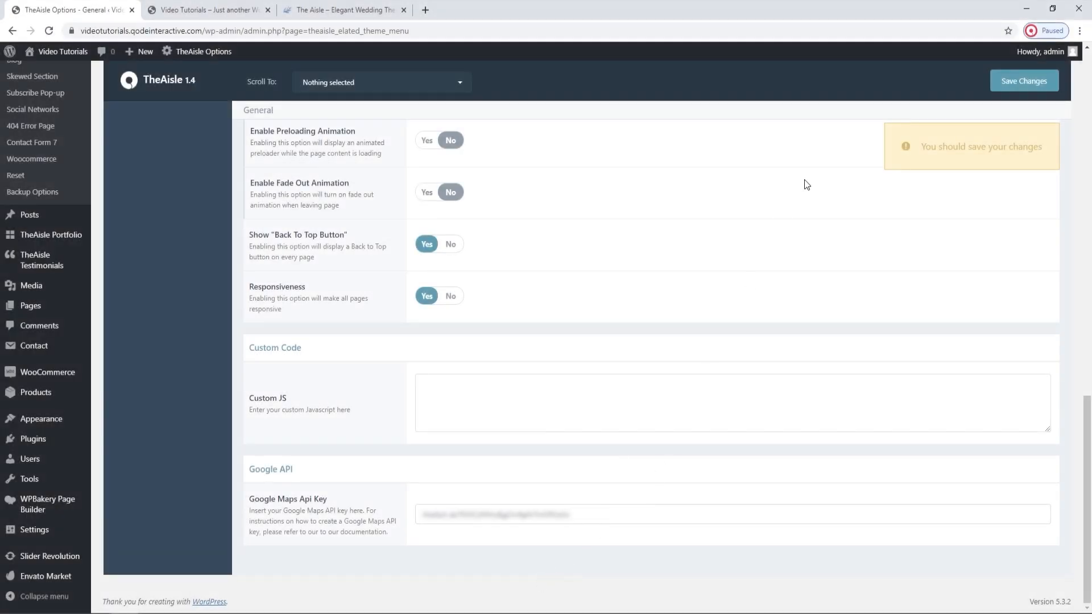
pyautogui.click(997, 89)
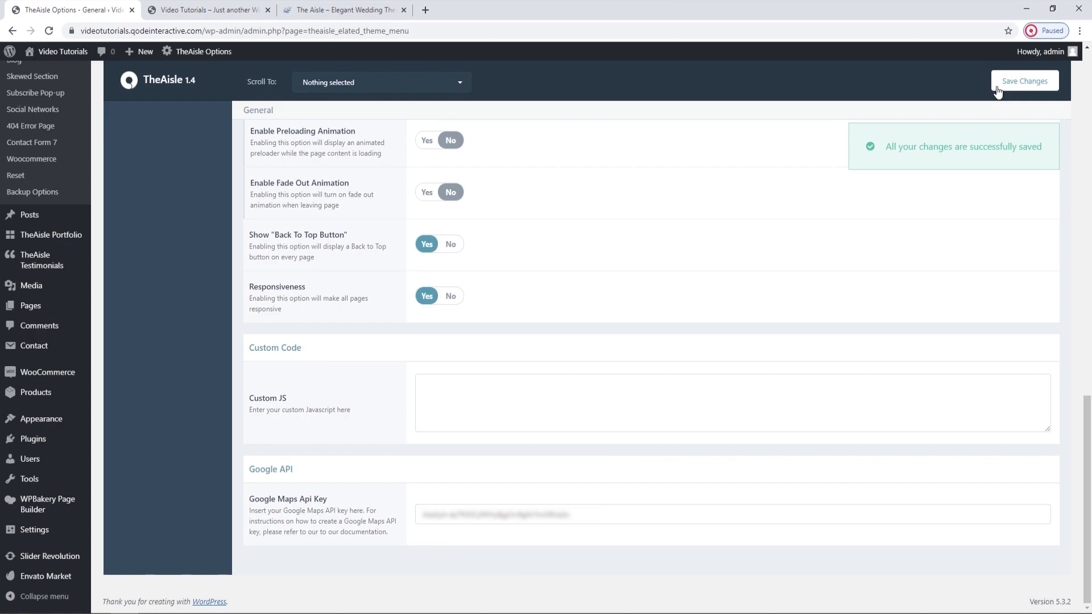
pyautogui.click(216, 7)
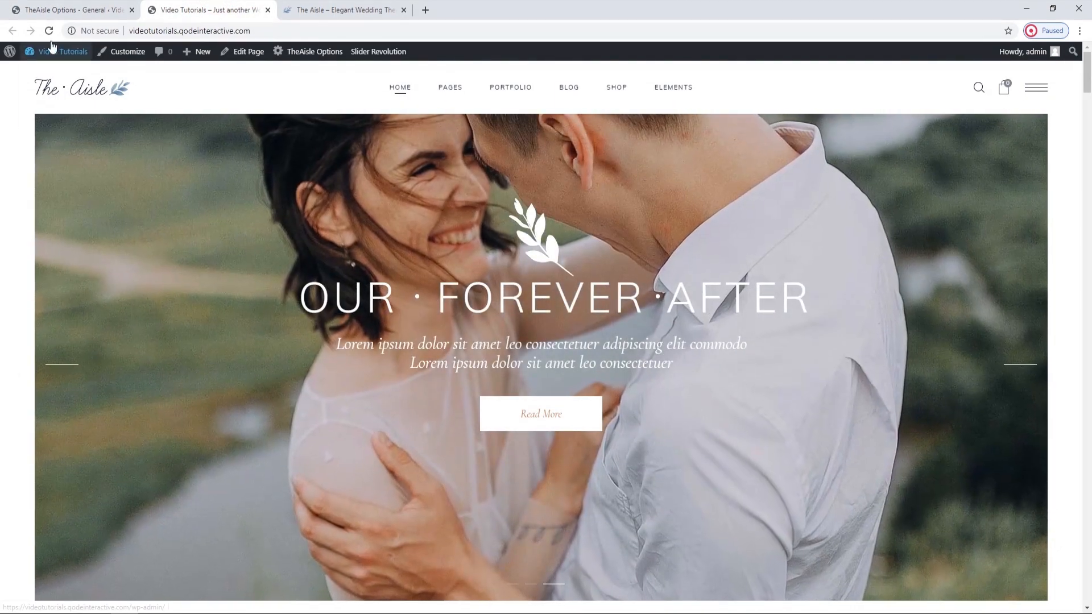
pyautogui.click(50, 31)
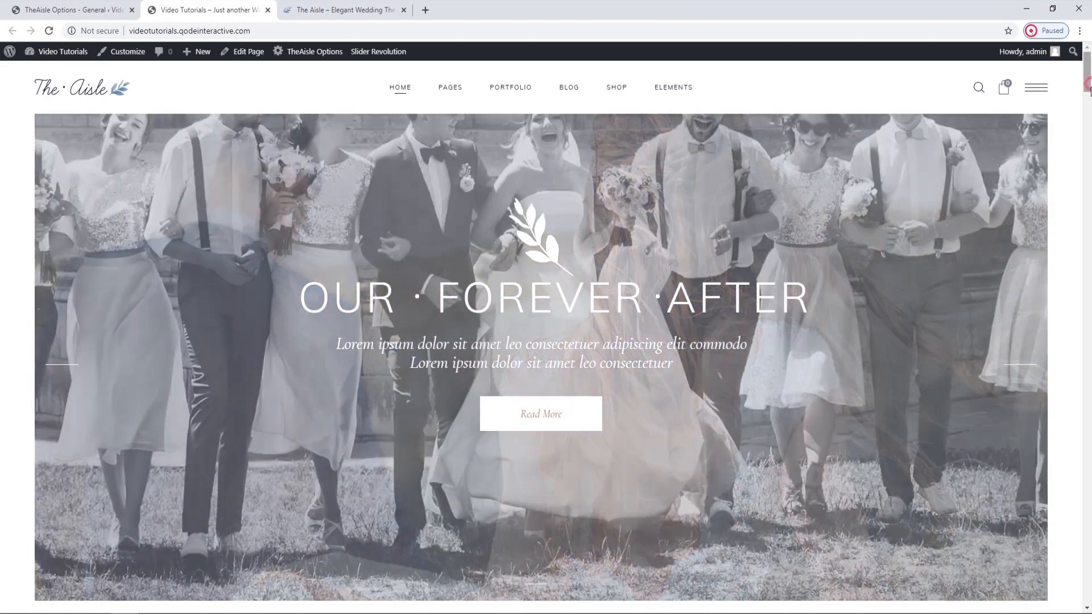
# Examine the Google map of New York near the end of the imported home page and return to the page's start.
pyautogui.scroll(-5, 1090, 295)
pyautogui.scroll(-20, 1090, 295)
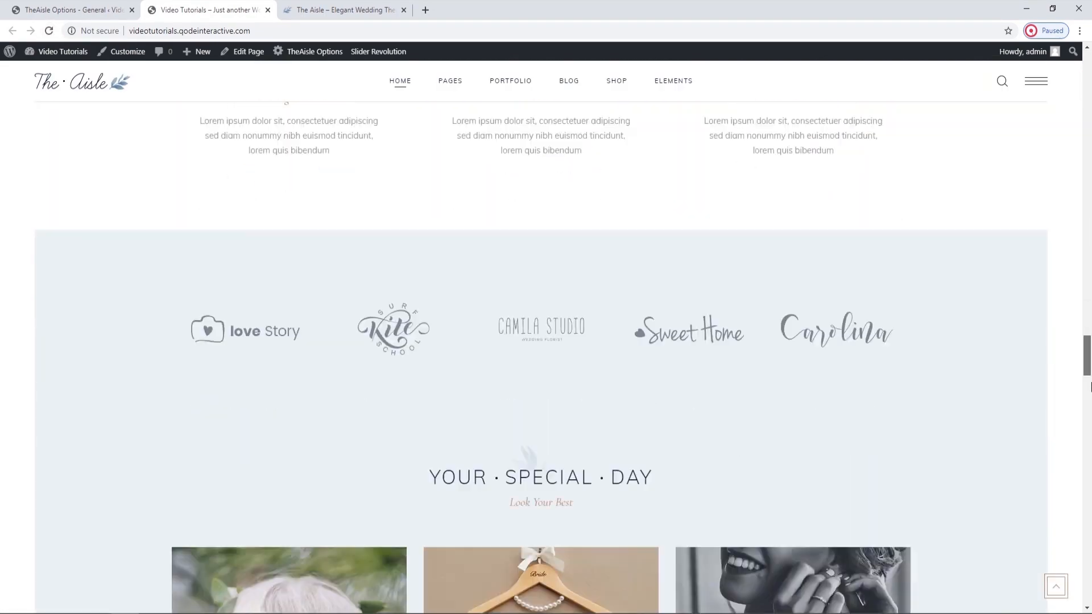
pyautogui.scroll(-20, 1090, 471)
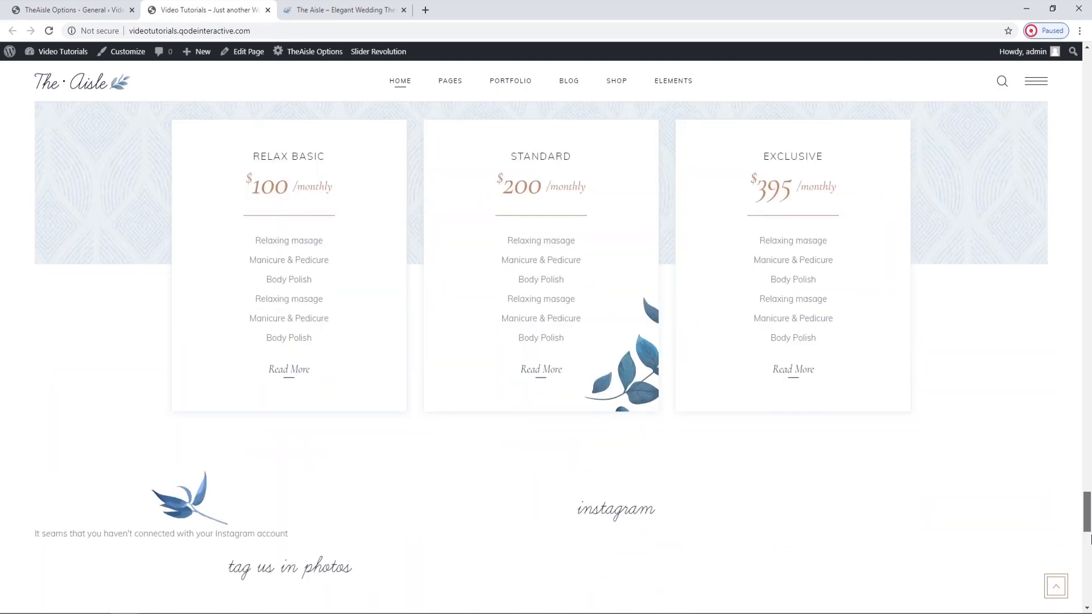
pyautogui.moveTo(1090, 560); pyautogui.dragTo(1090, 566)
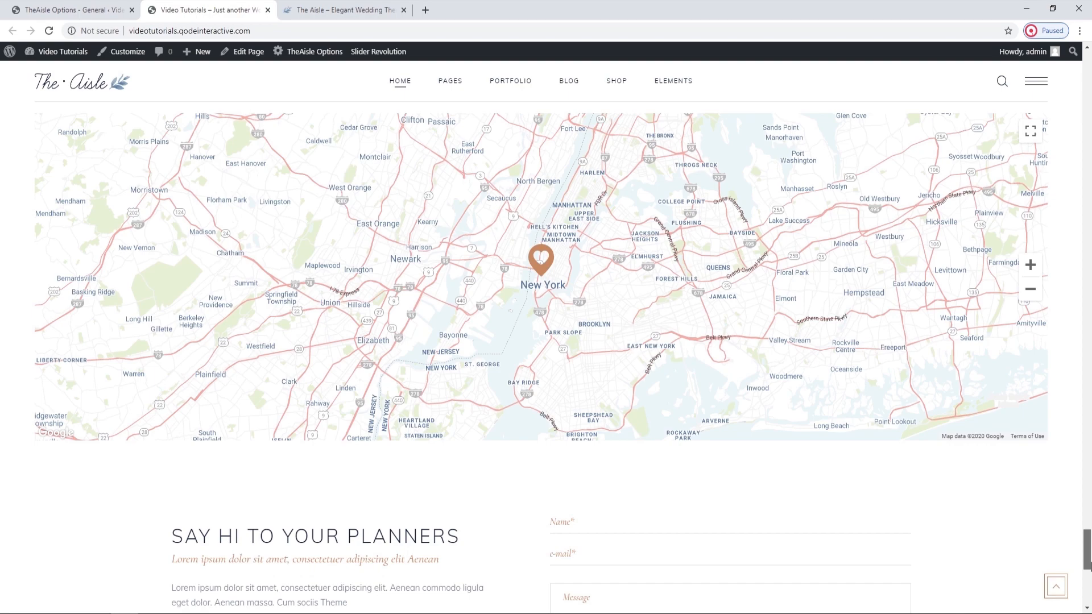
pyautogui.moveTo(1091, 566); pyautogui.dragTo(1090, 68)
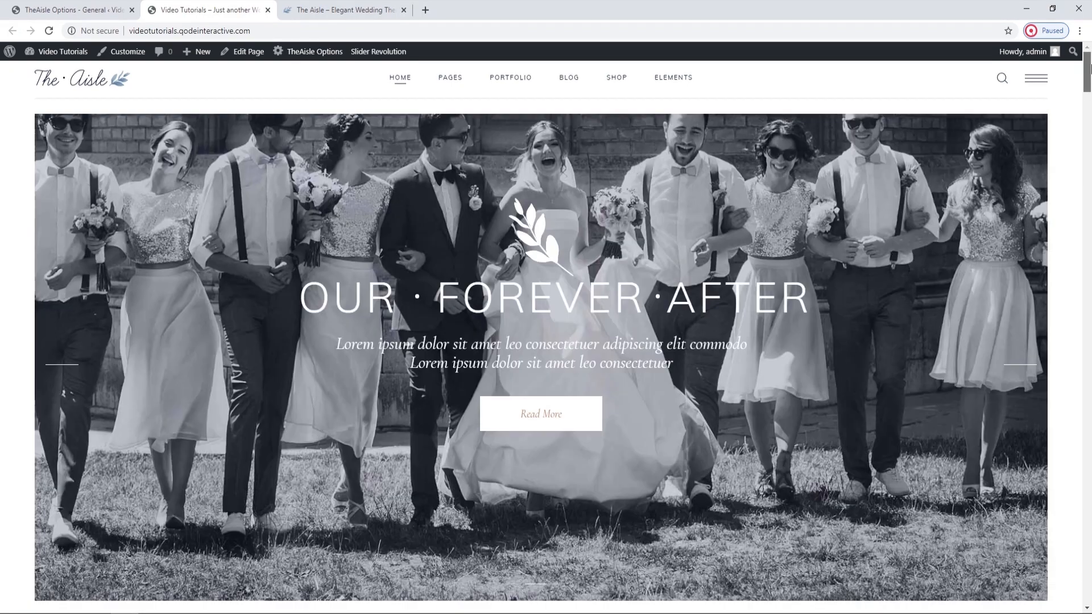
# Open the list of all pages in the WordPress admin.
pyautogui.click(113, 5)
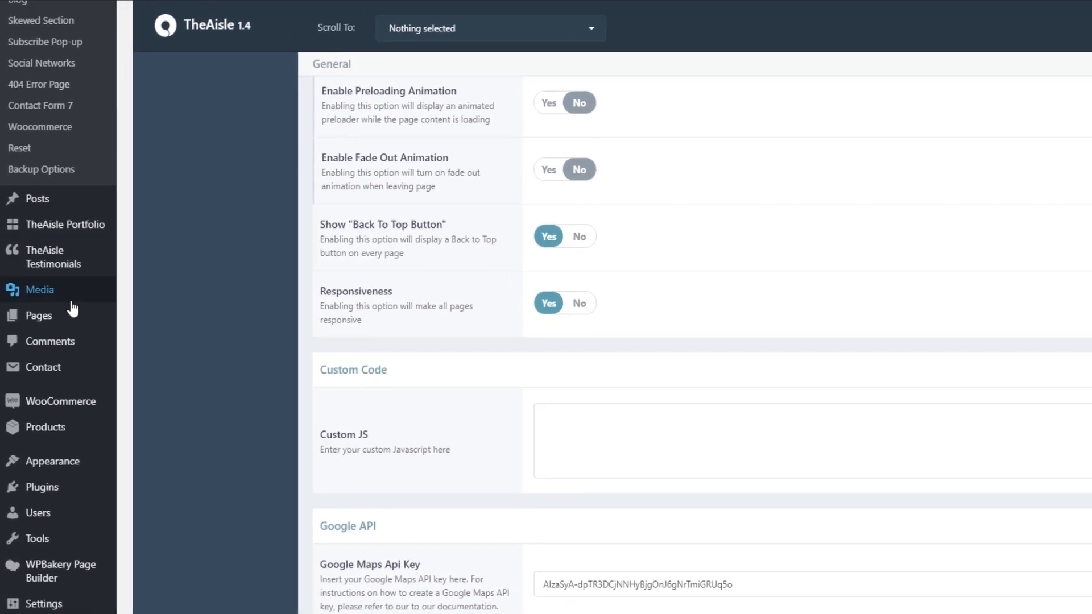
pyautogui.moveTo(54, 306)
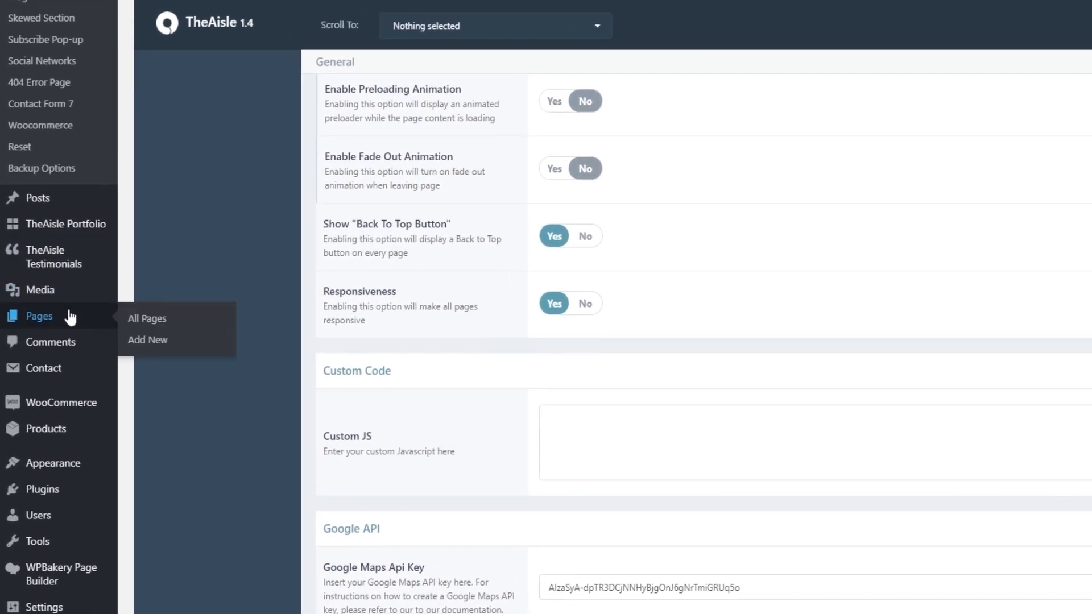
pyautogui.click(135, 320)
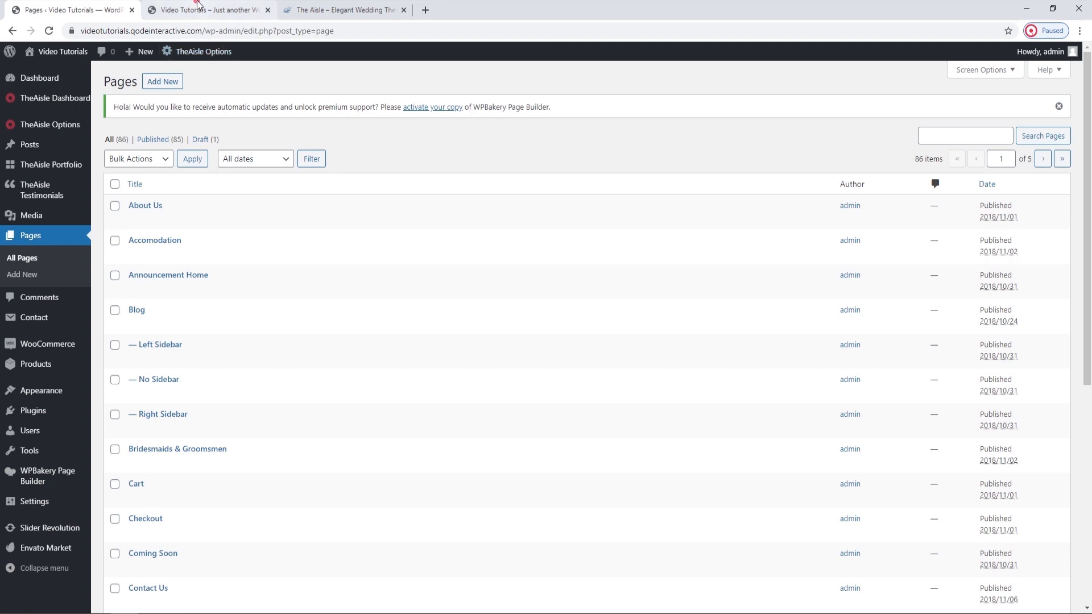
# Look through the imported site's Home, Pages, Portfolio, Blog, Shop and Elements navigation entries to see the available demo pages.
pyautogui.click(239, 11)
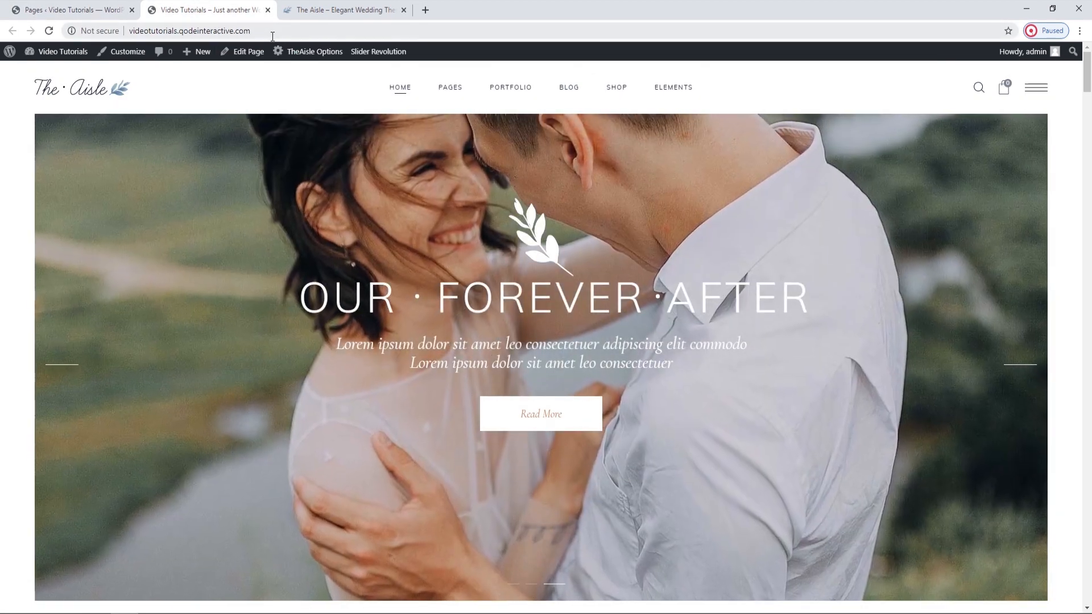
pyautogui.moveTo(382, 79)
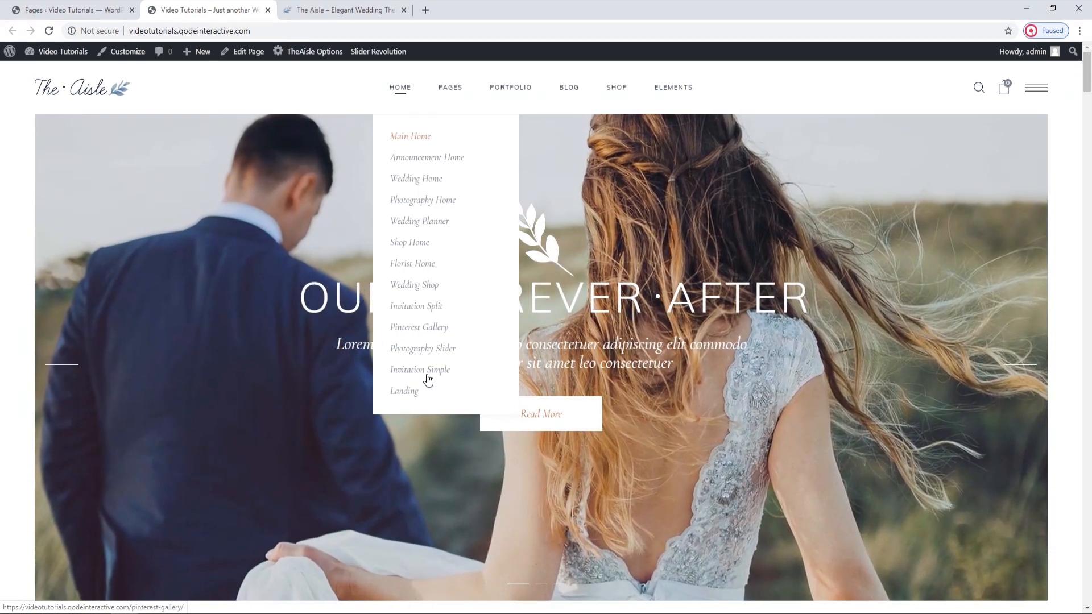
pyautogui.moveTo(445, 91)
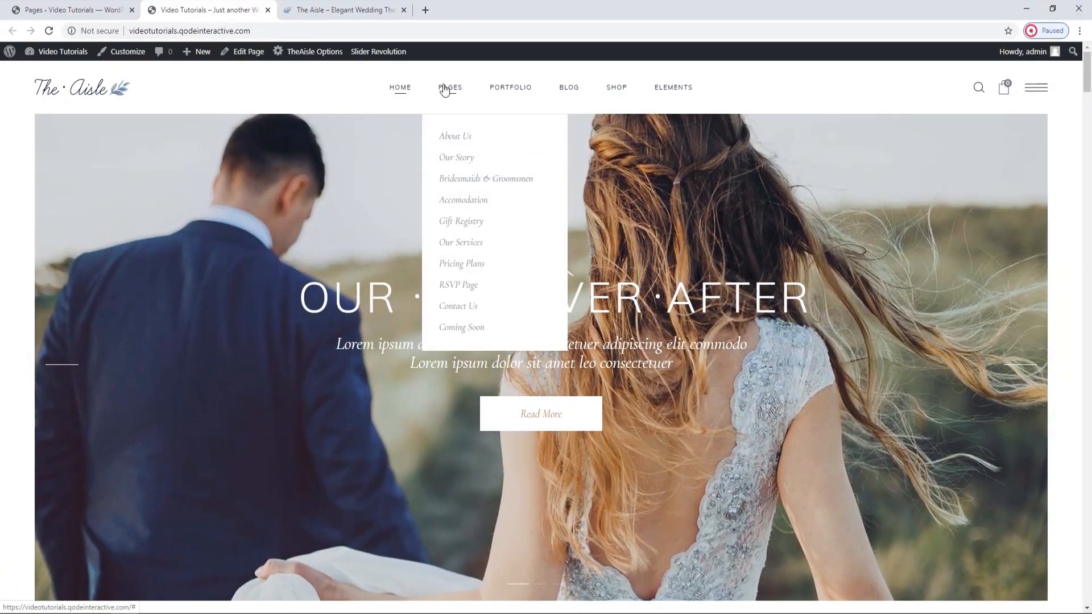
pyautogui.moveTo(506, 98)
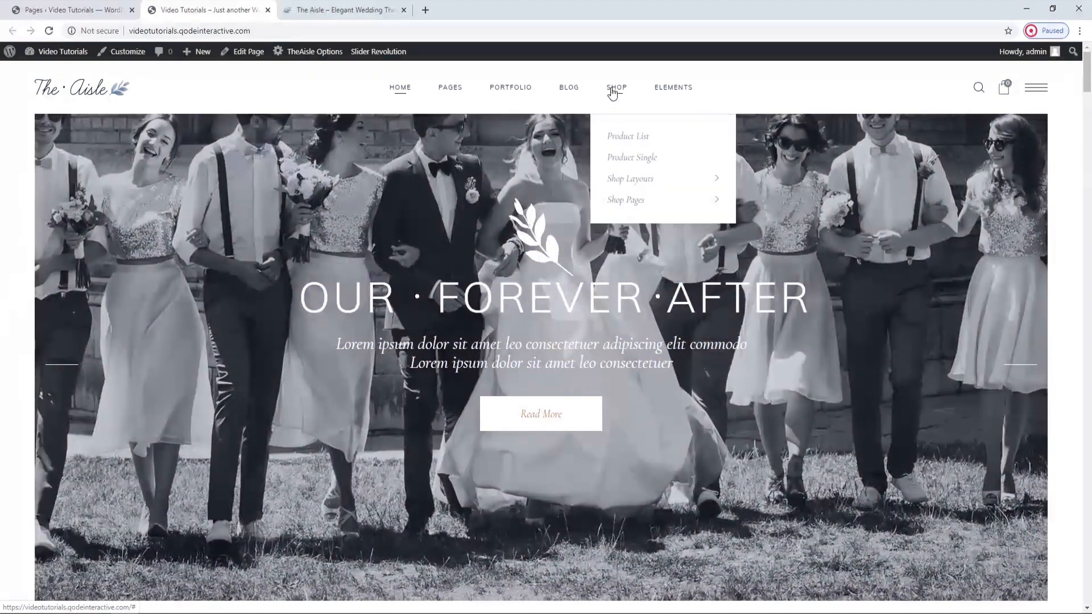
pyautogui.moveTo(663, 93)
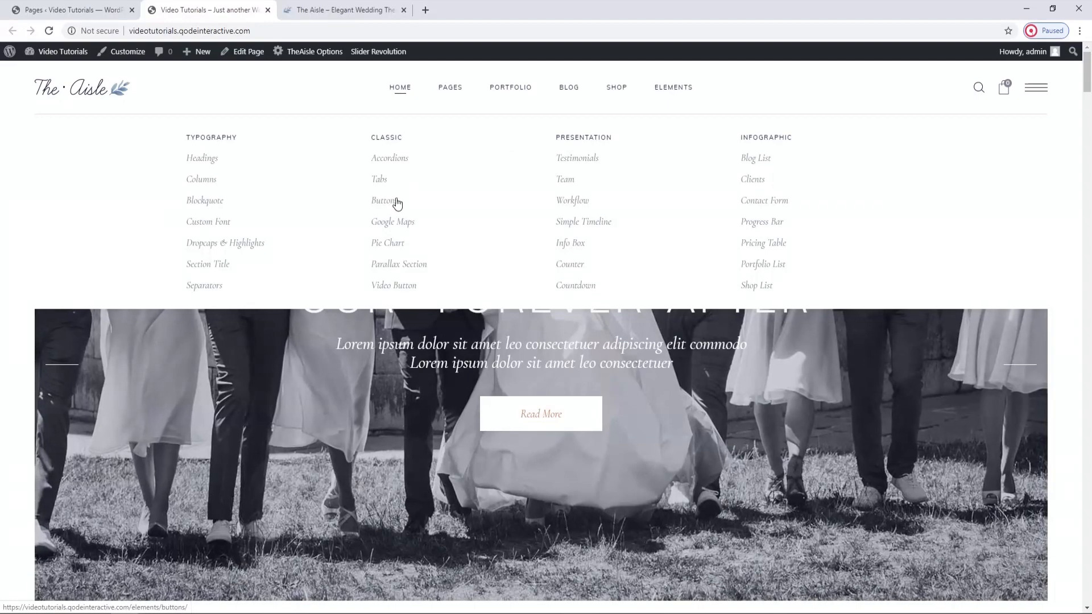
# Open the Buttons element page in a separate tab and examine its button types and the small, medium, large and huge sizes.
pyautogui.middleClick(385, 202)
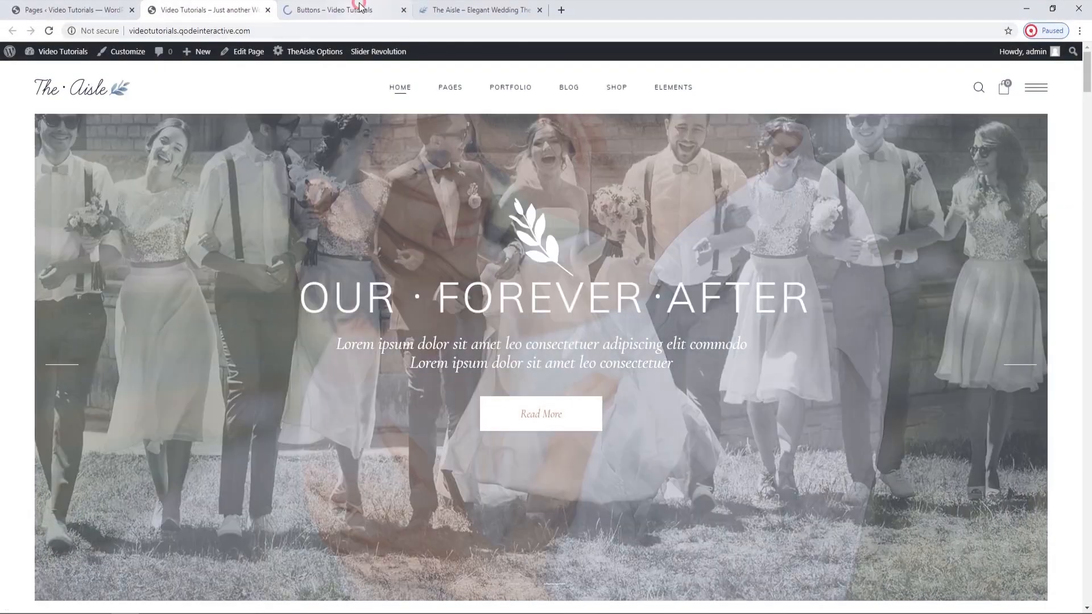
pyautogui.click(359, 7)
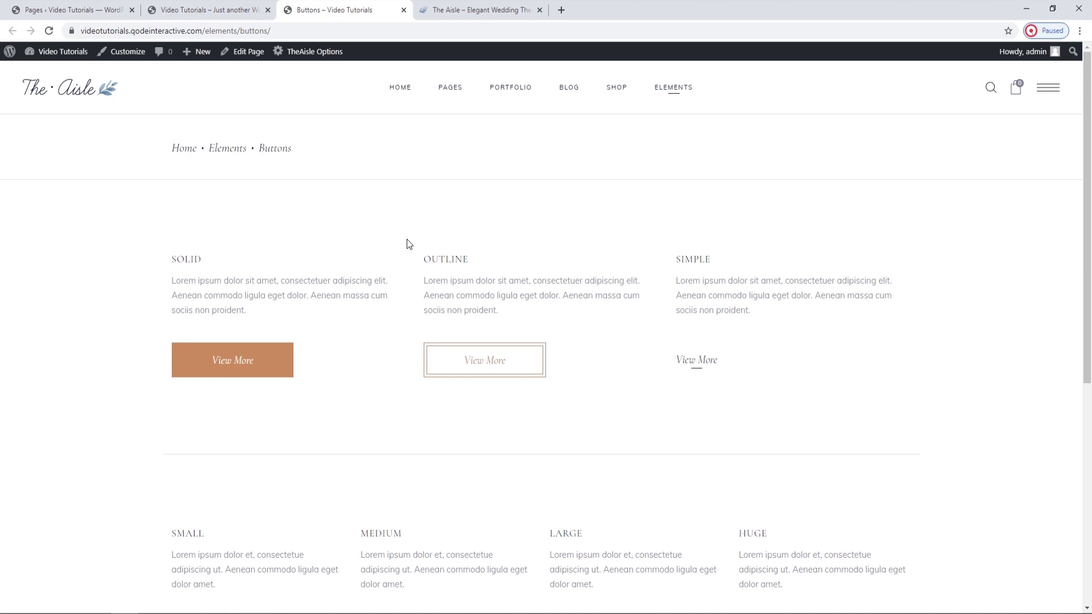
pyautogui.scroll(-3, 407, 244)
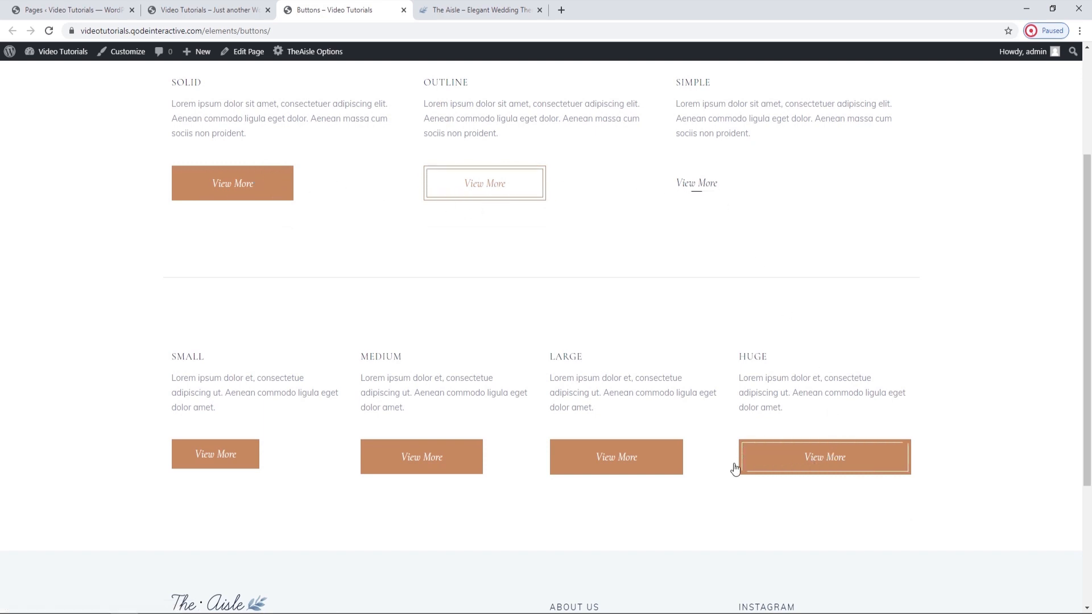
pyautogui.scroll(-2, 227, 470)
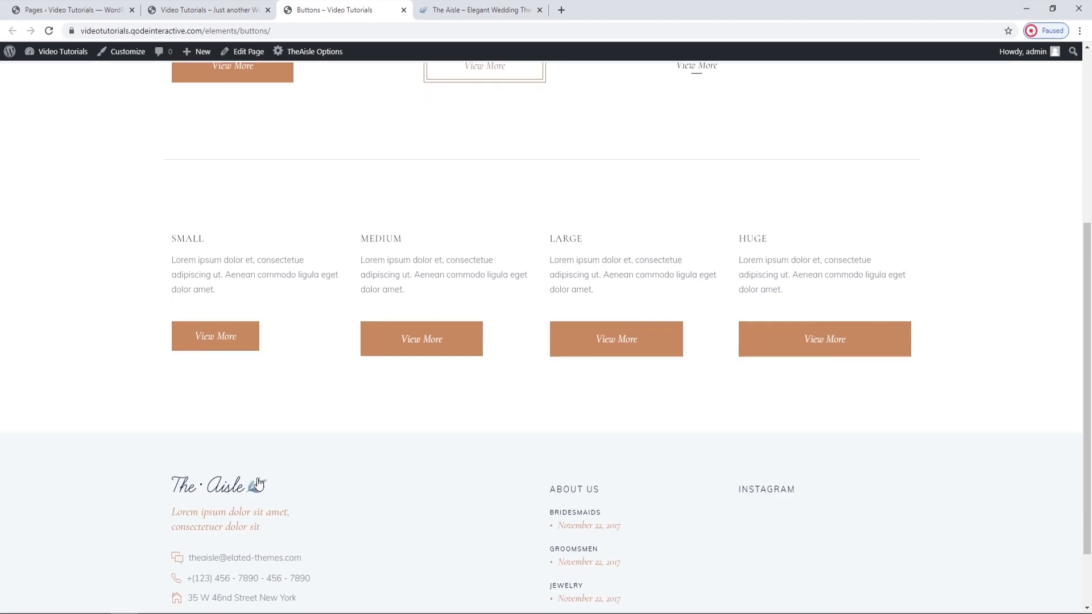
pyautogui.scroll(5, 256, 478)
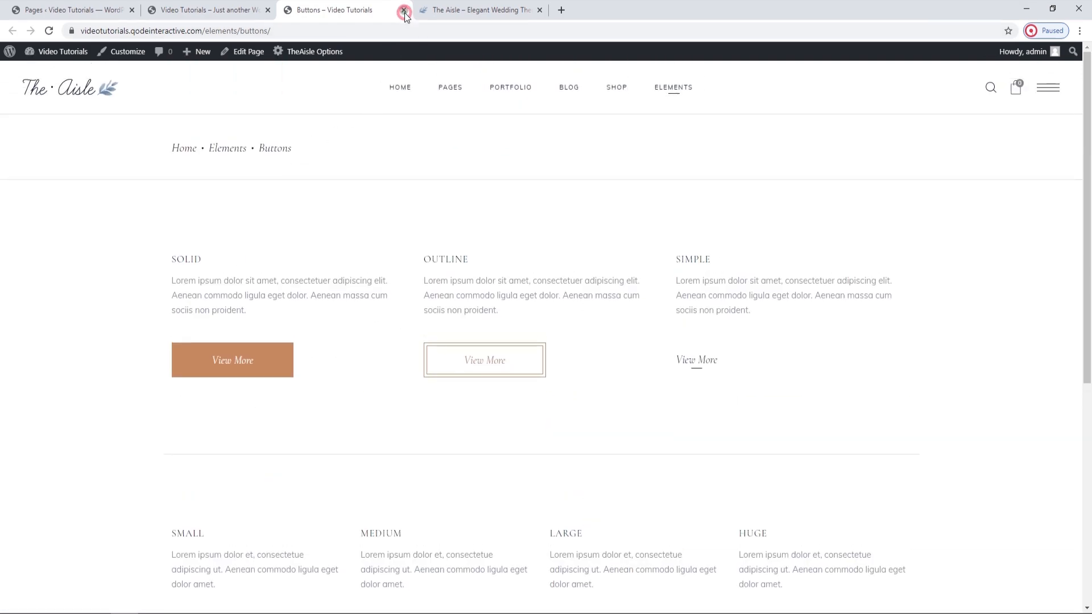
# Close the Buttons element page and search the WordPress pages list for "main home".
pyautogui.click(405, 12)
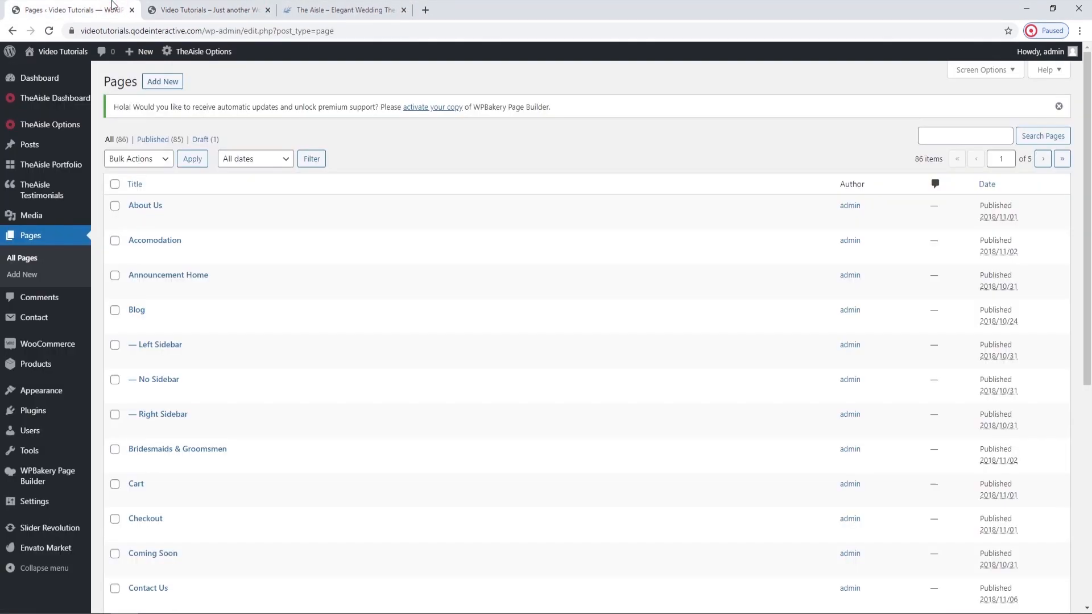
pyautogui.click(114, 10)
pyautogui.click(959, 142)
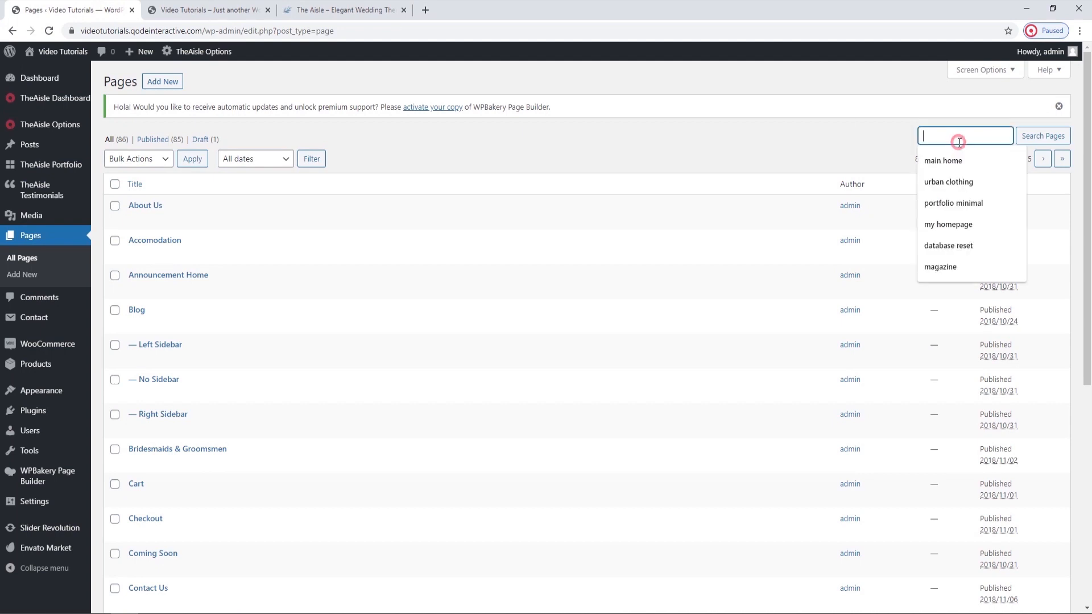
pyautogui.click(944, 161)
pyautogui.click(1028, 142)
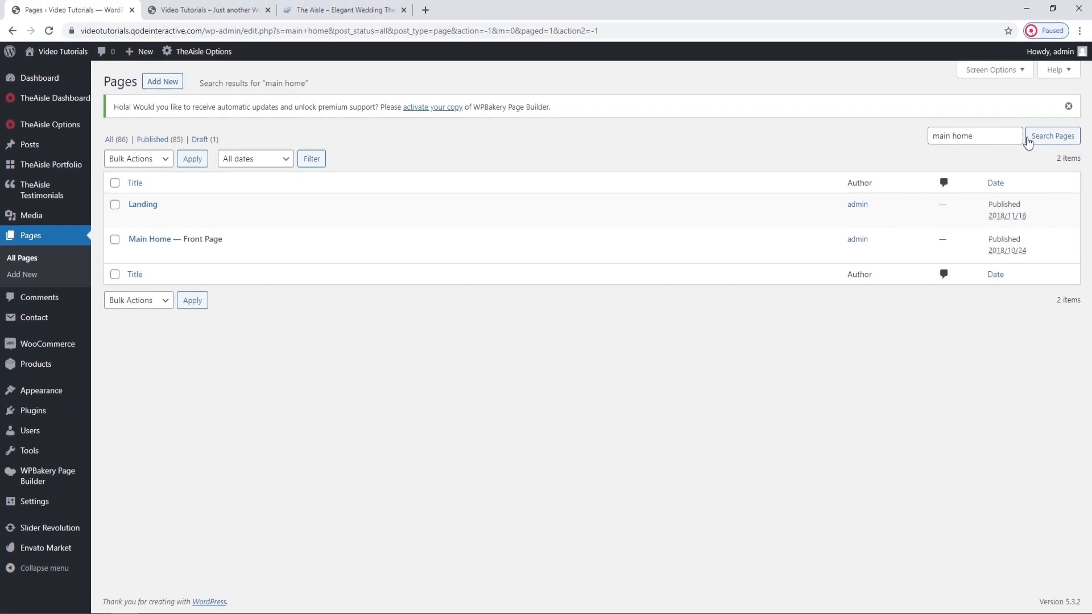
# Open the Reading settings in a separate tab, look through the pages available as static homepage, and close that tab without changes.
pyautogui.moveTo(72, 504)
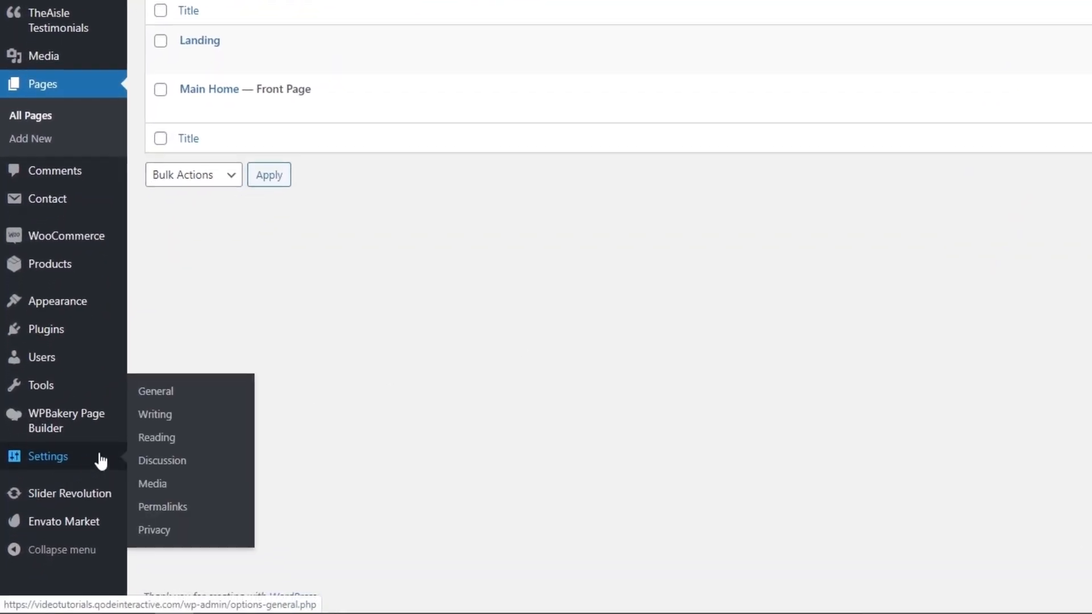
pyautogui.middleClick(150, 437)
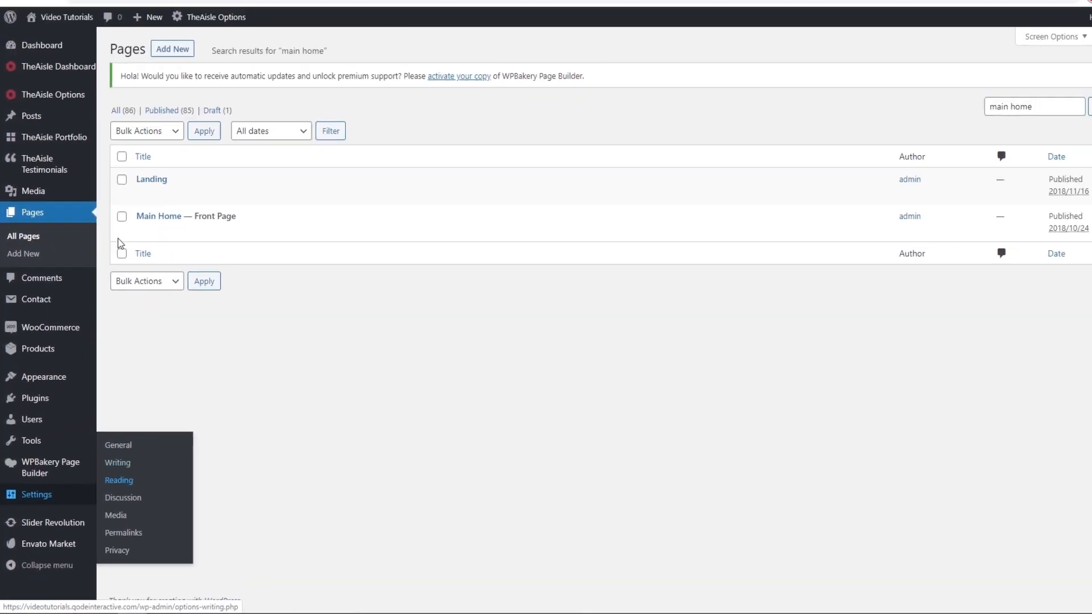
pyautogui.click(195, 4)
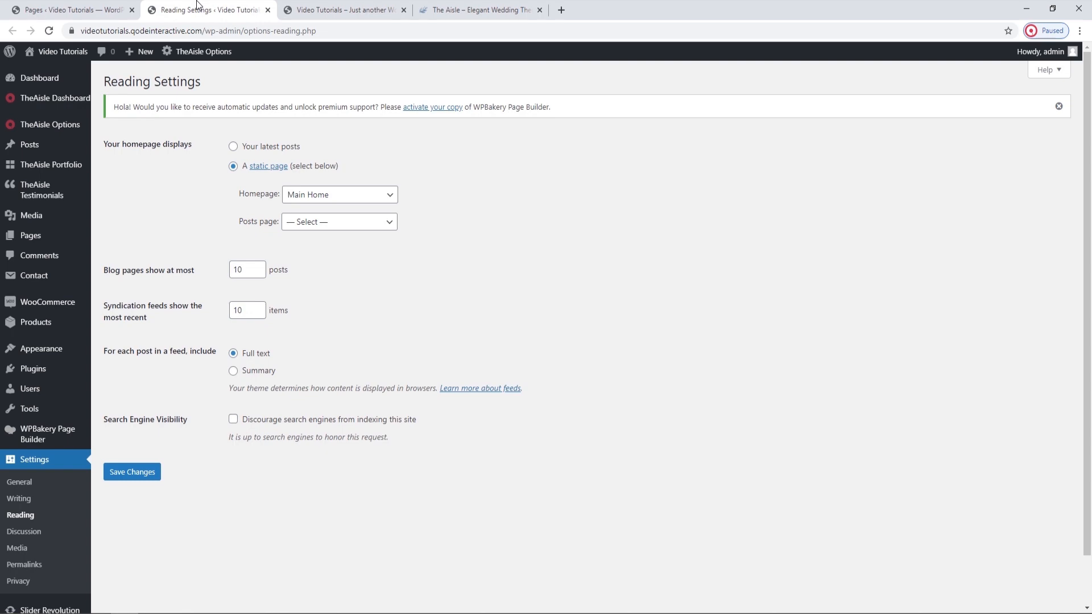
pyautogui.click(325, 193)
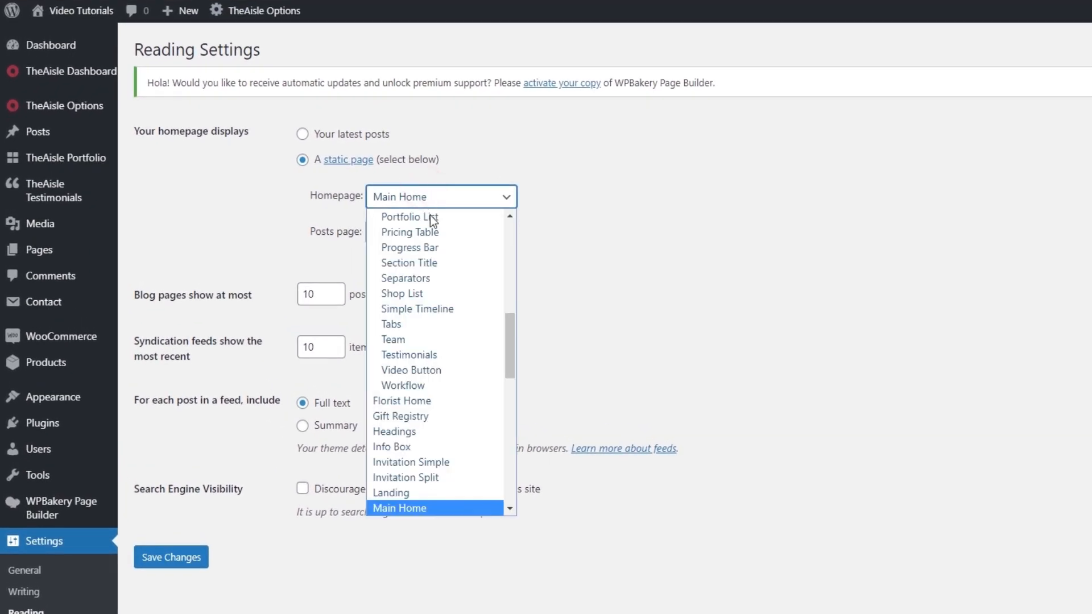
pyautogui.scroll(-8, 469, 329)
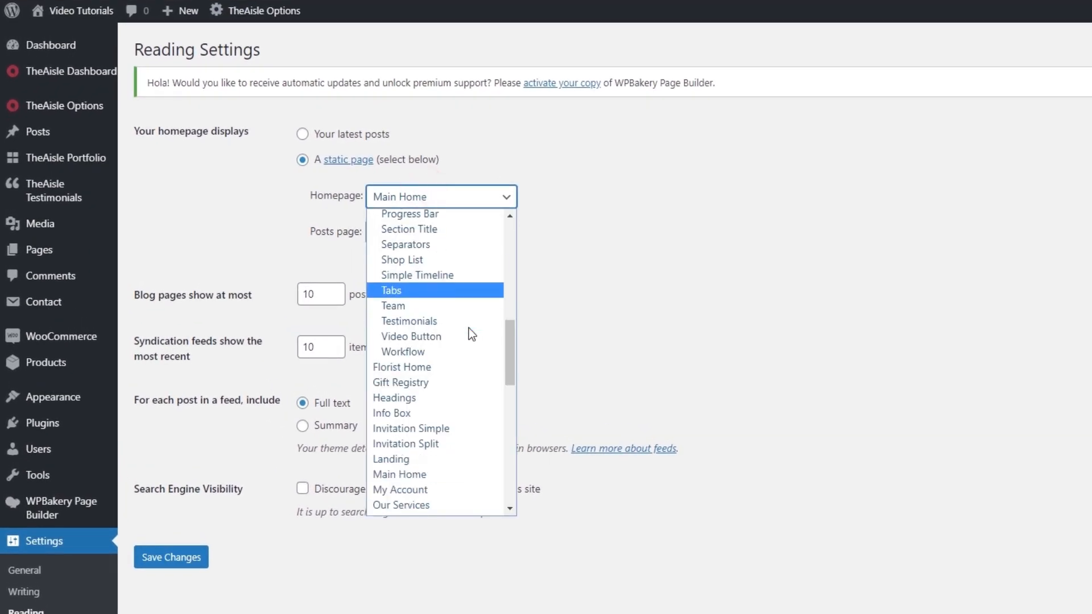
pyautogui.scroll(10, 469, 329)
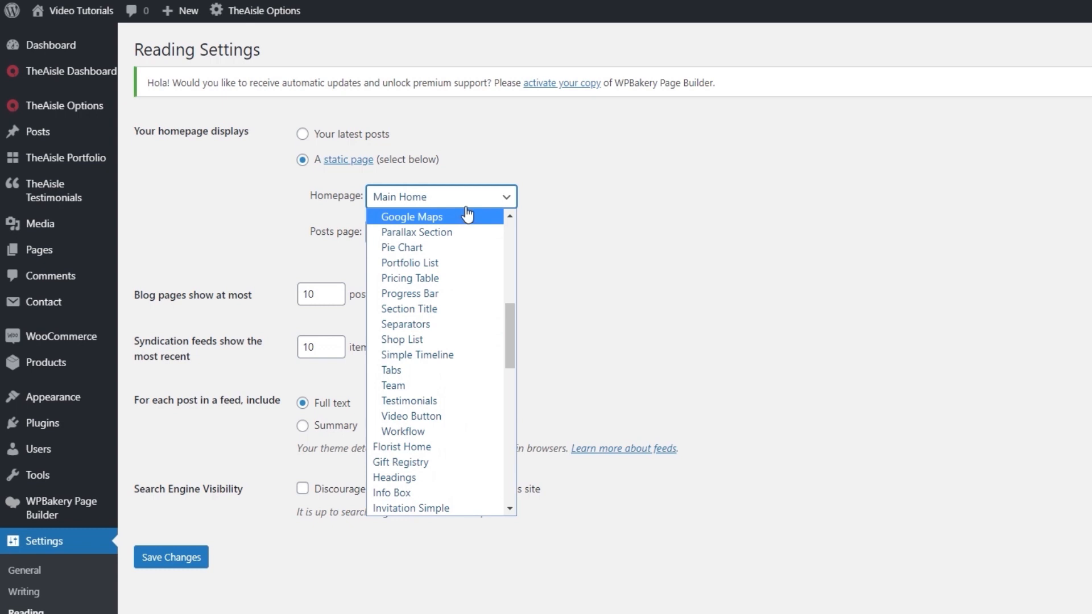
pyautogui.click(464, 203)
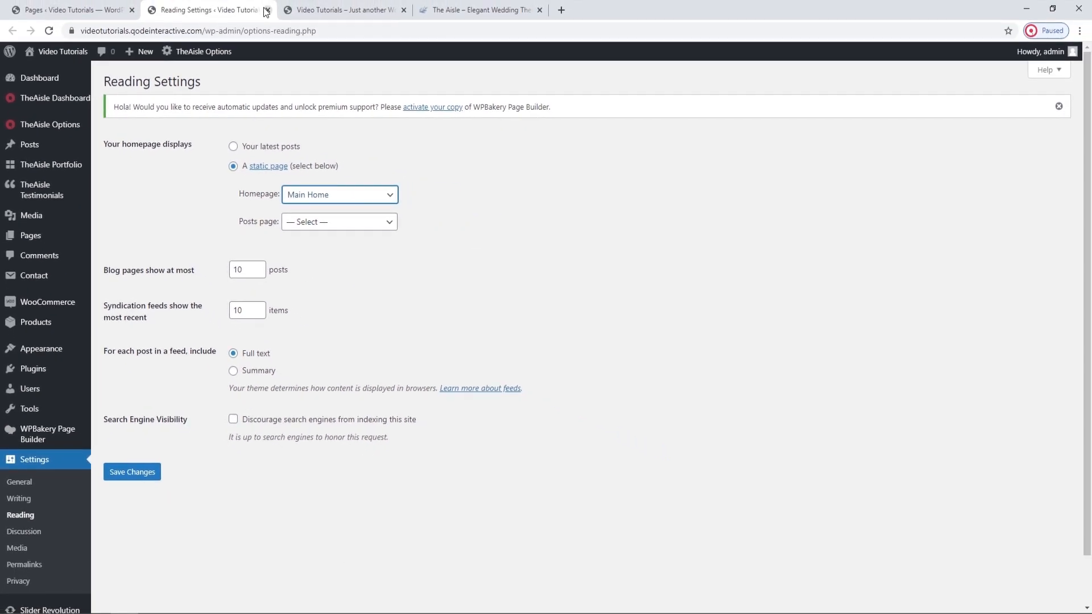
pyautogui.click(267, 10)
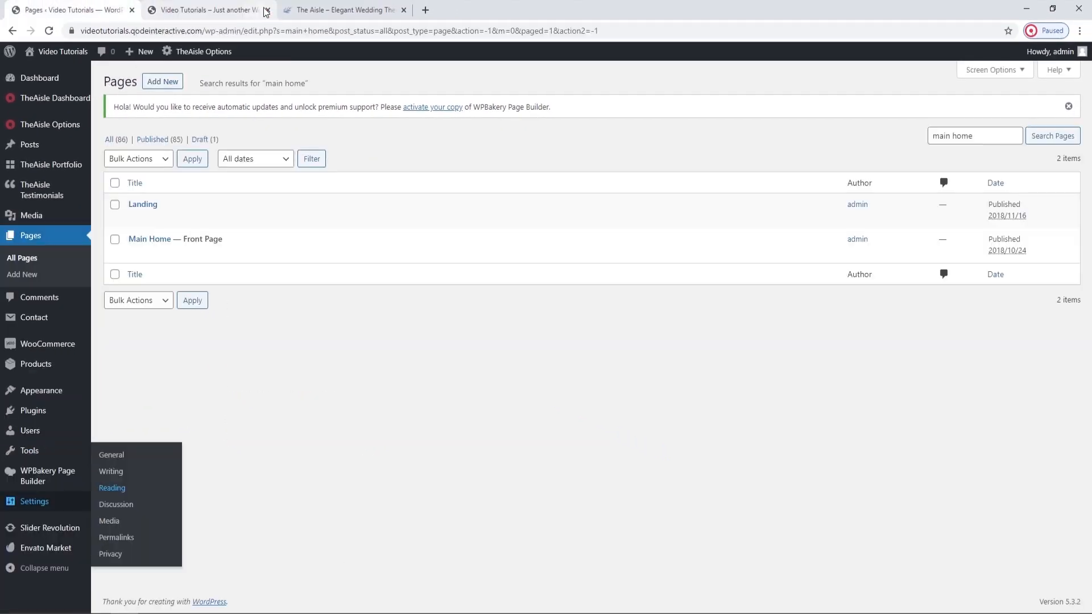
# Open the Main Home page for editing, dismiss the page builder welcome tip and collapse the WPBakery Page Builder section.
pyautogui.click(150, 240)
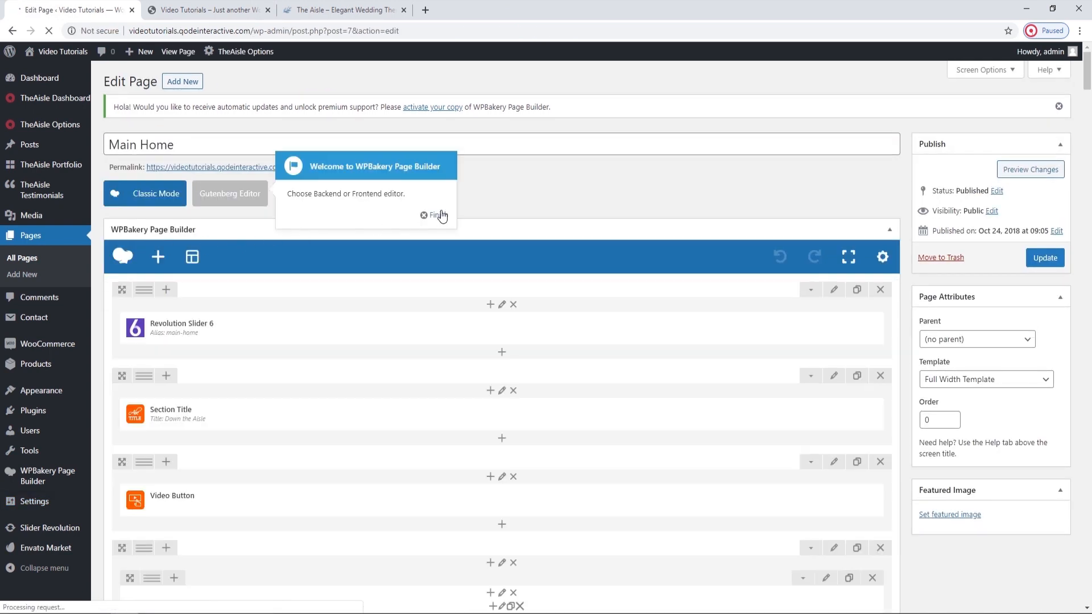
pyautogui.click(439, 215)
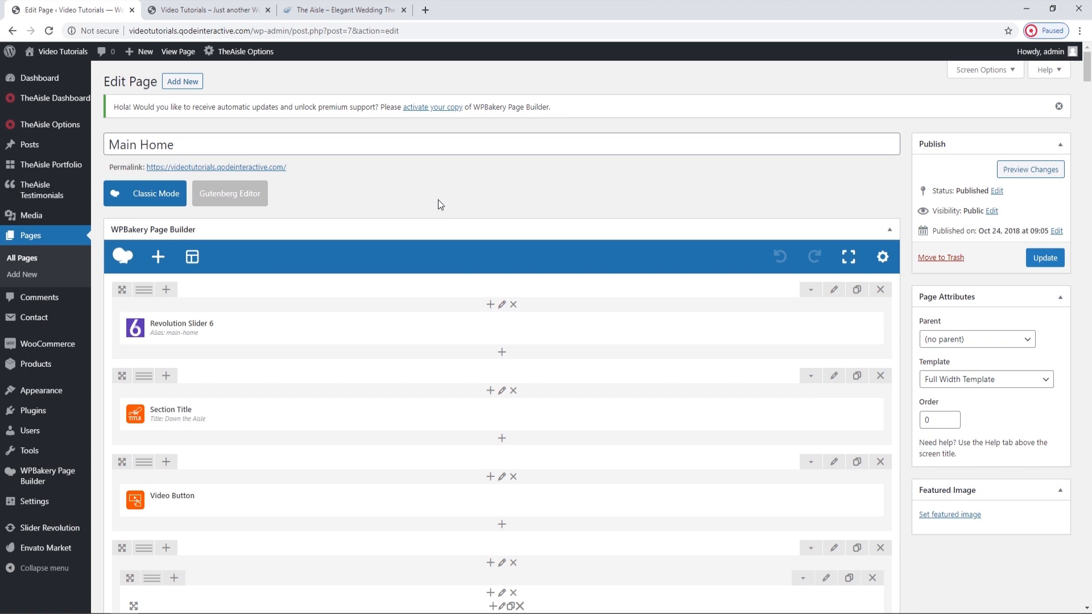
pyautogui.click(889, 230)
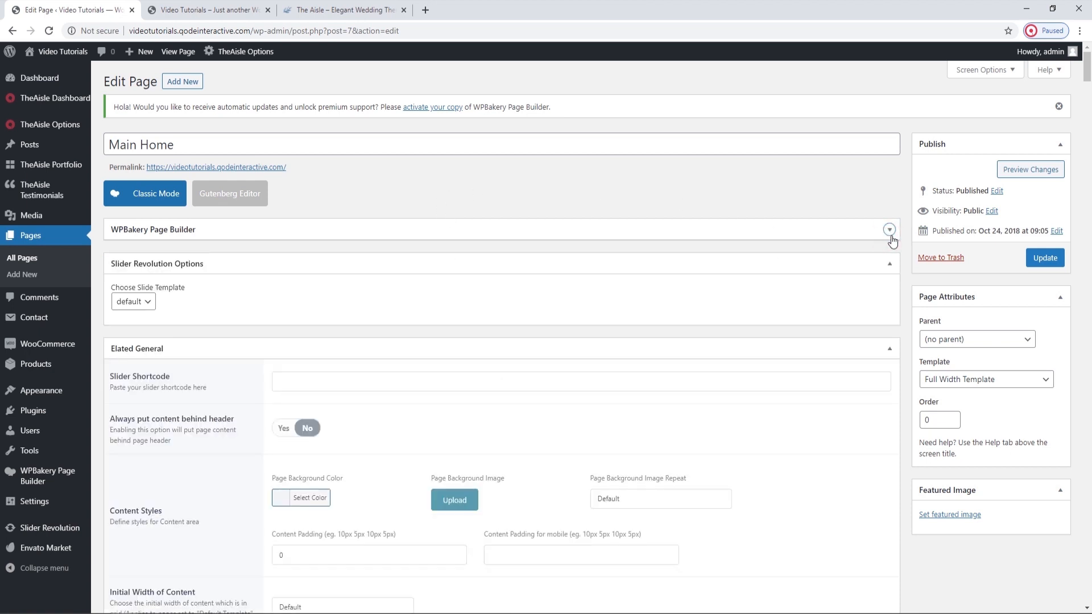
# Review the page's Elated General options from Slider Shortcode down to Passepartout and look at the Passepartout choices.
pyautogui.scroll(-1, 808, 321)
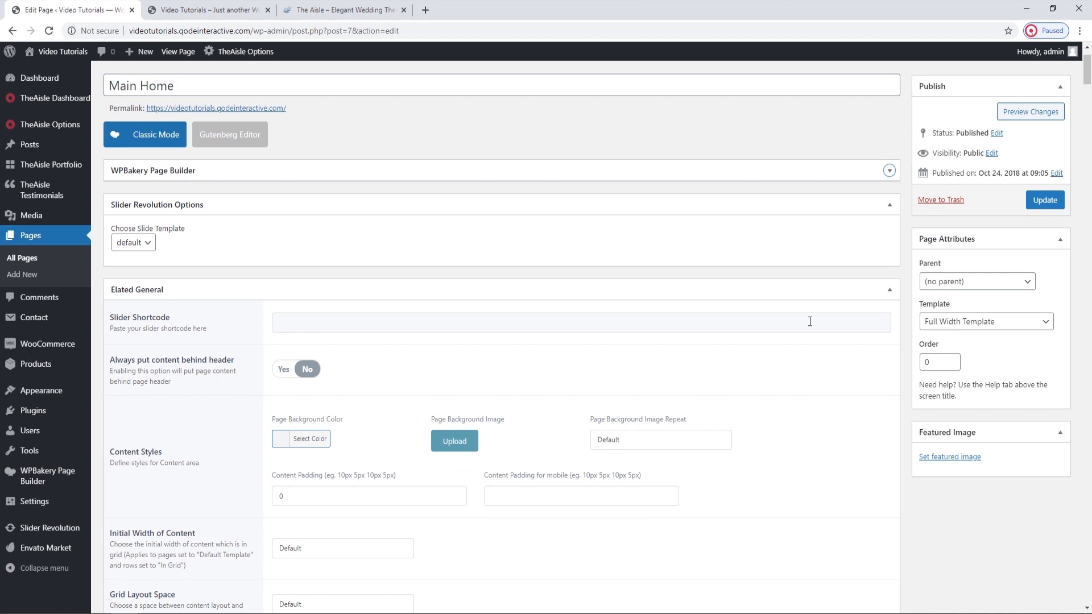
pyautogui.scroll(-1, 809, 321)
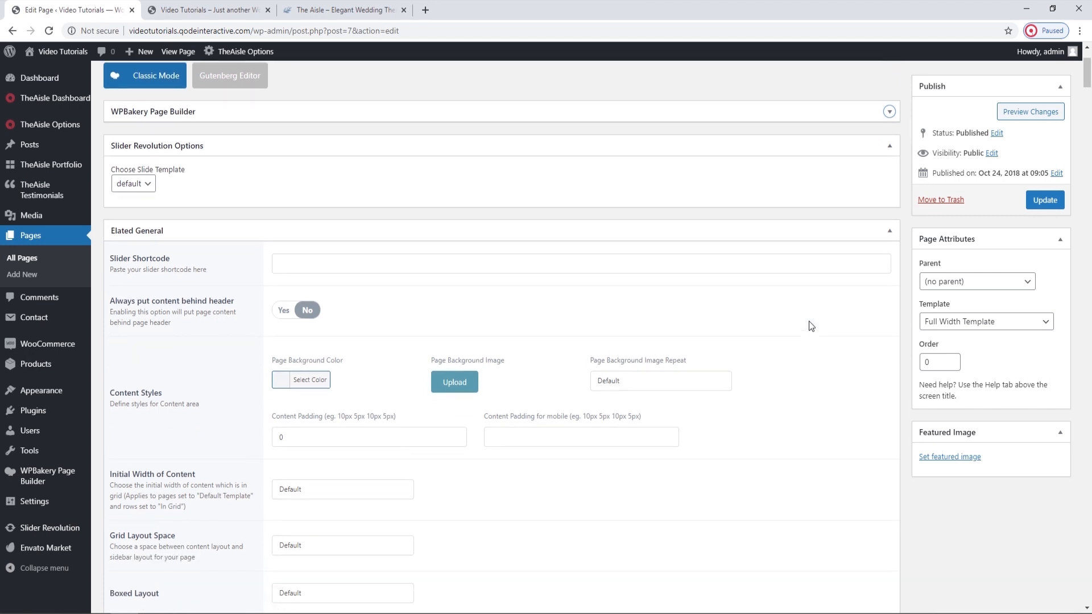
pyautogui.scroll(-1, 809, 322)
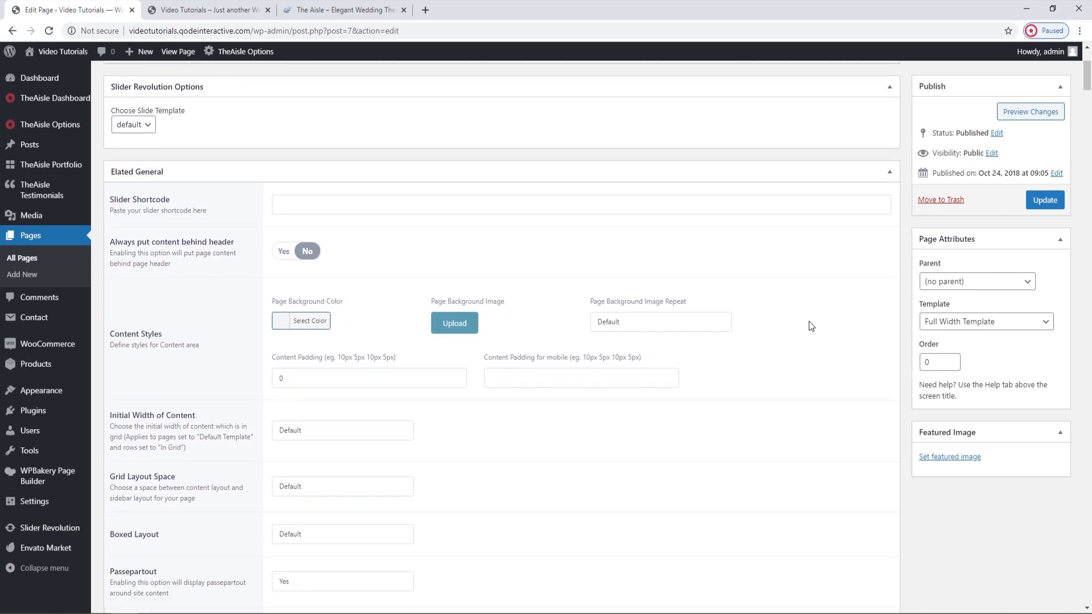
pyautogui.scroll(-1, 811, 326)
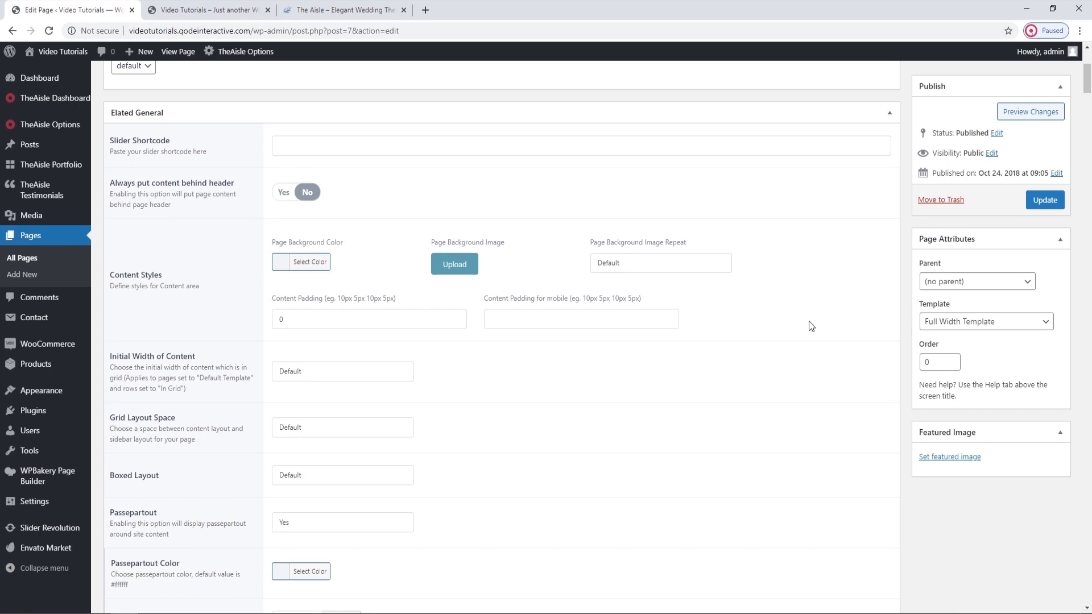
pyautogui.scroll(-1, 810, 326)
pyautogui.scroll(-2, 811, 326)
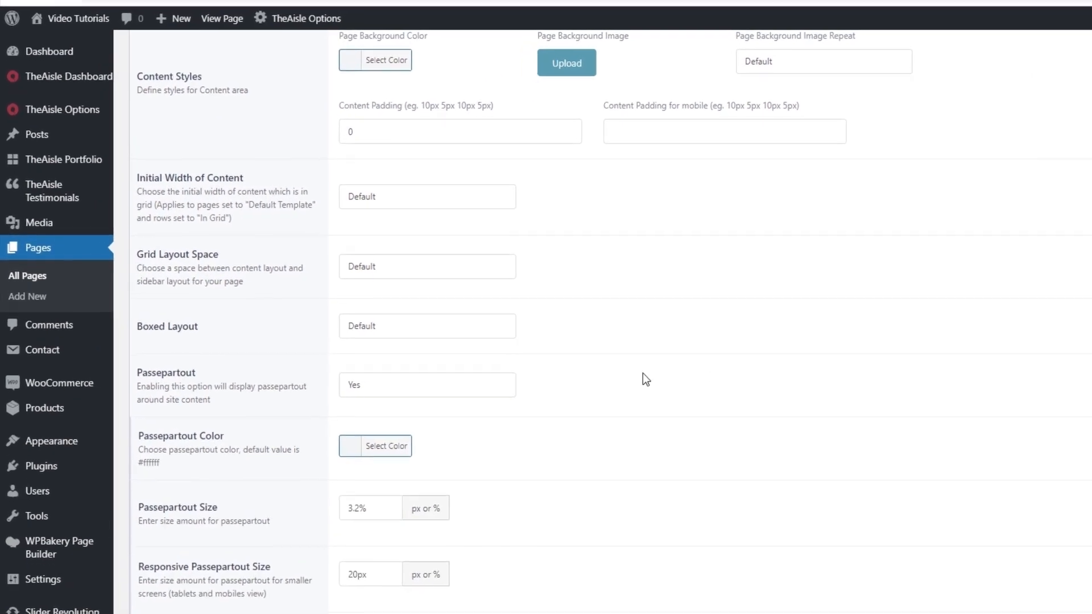
pyautogui.click(481, 401)
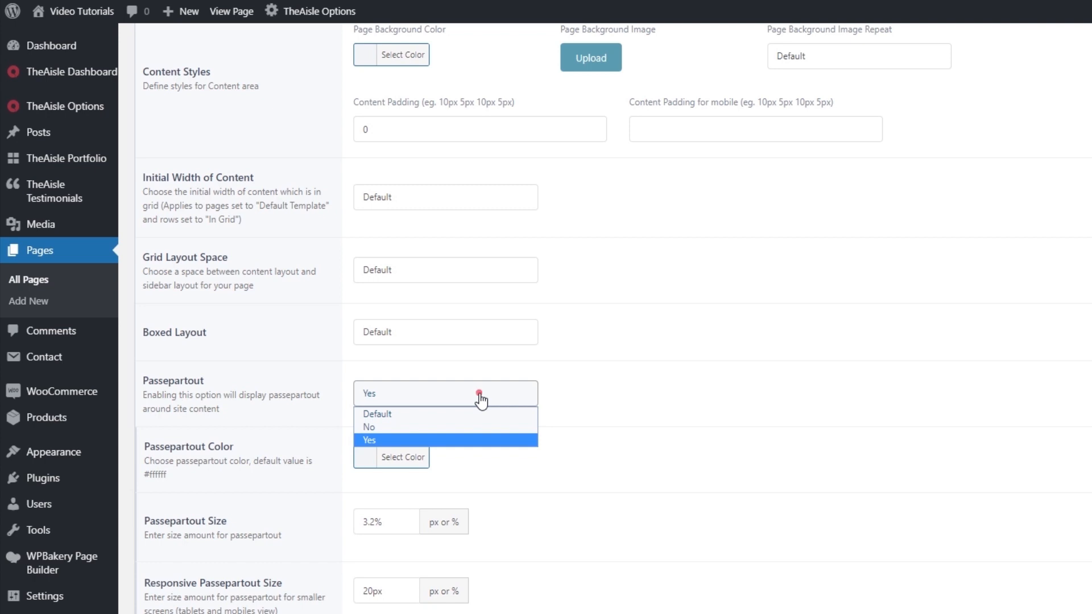
pyautogui.click(481, 400)
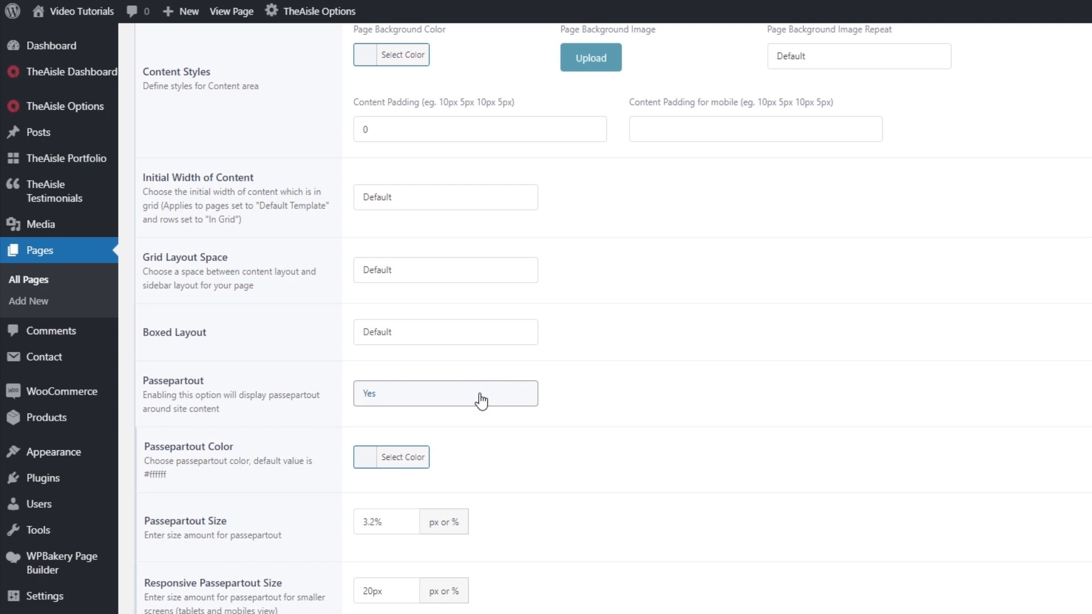
# Check the Passepartout Color and Passepartout Size options and compare them with the frame around the live home page.
pyautogui.scroll(-1, 481, 401)
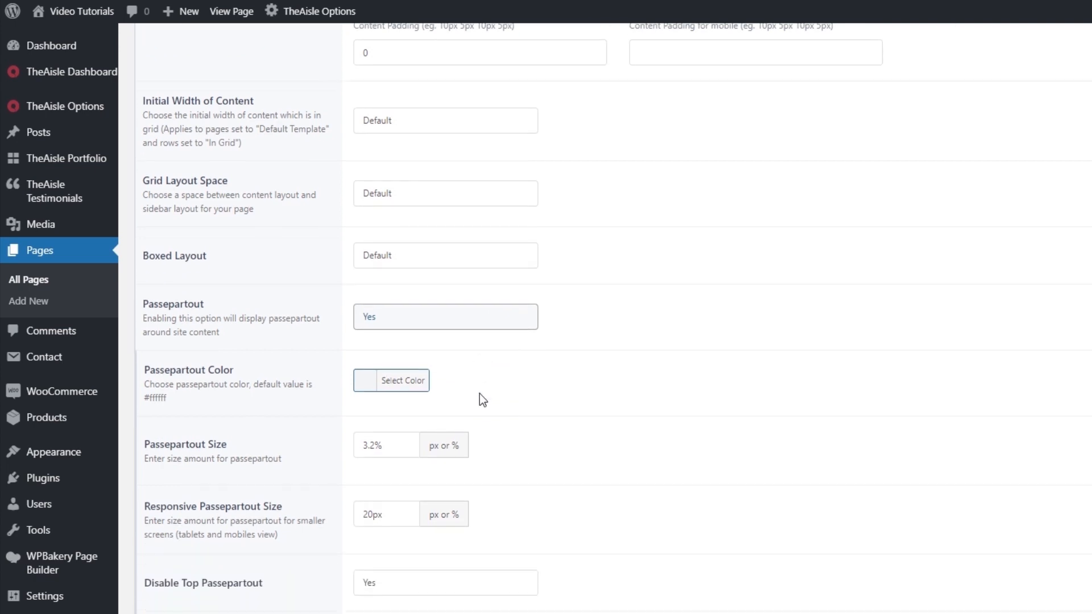
pyautogui.click(414, 380)
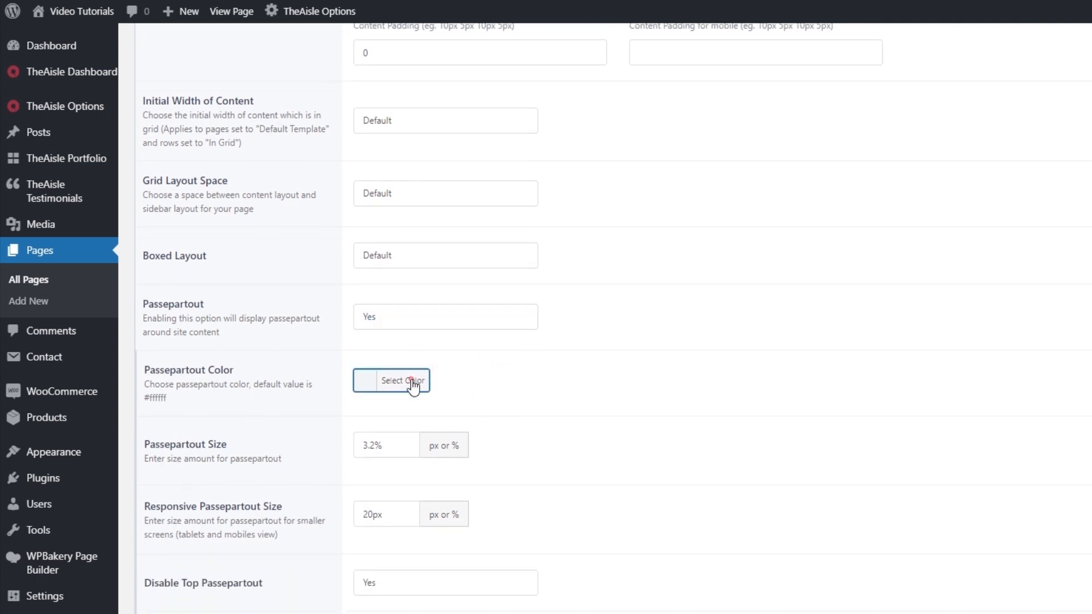
pyautogui.click(413, 381)
pyautogui.scroll(-1, 470, 408)
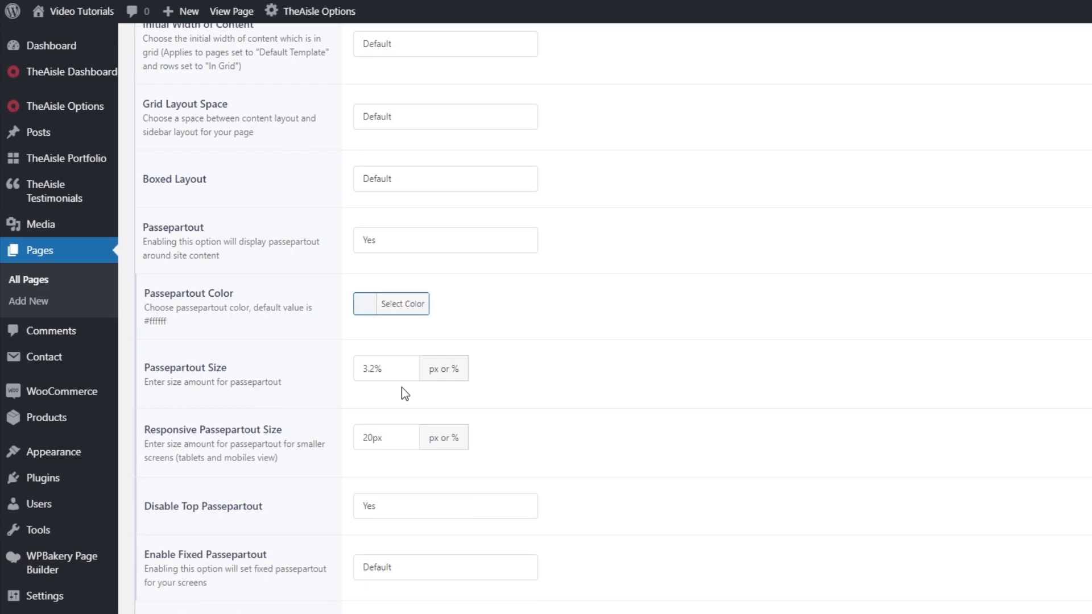
pyautogui.click(196, 7)
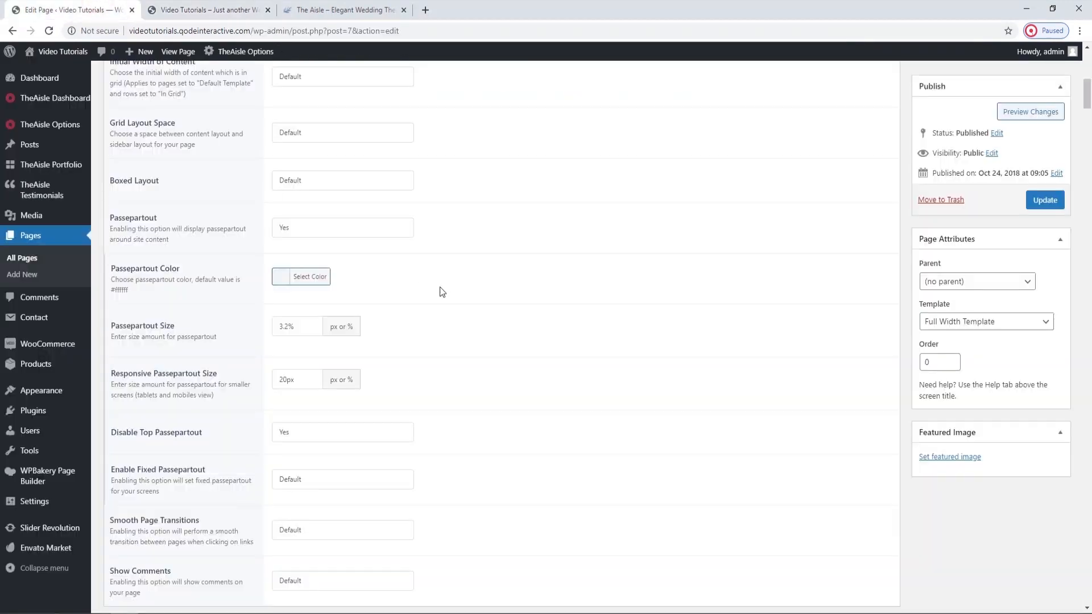
# Check the Responsive Passepartout Size and Disable Top Passepartout options, view the live page's top edge, and return to the page editor.
pyautogui.scroll(-1, 464, 311)
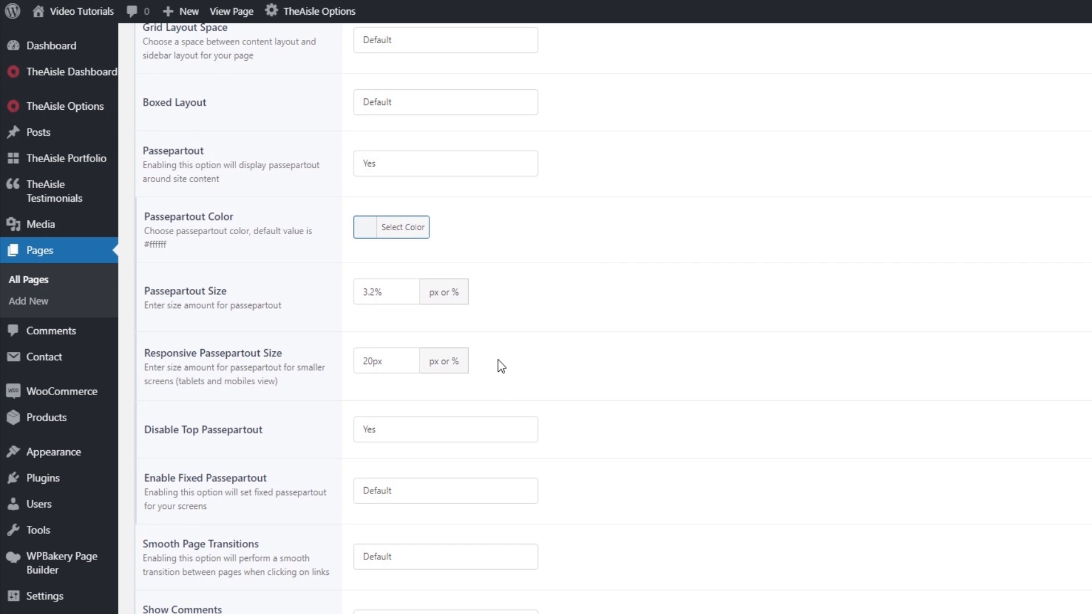
pyautogui.scroll(-1, 497, 360)
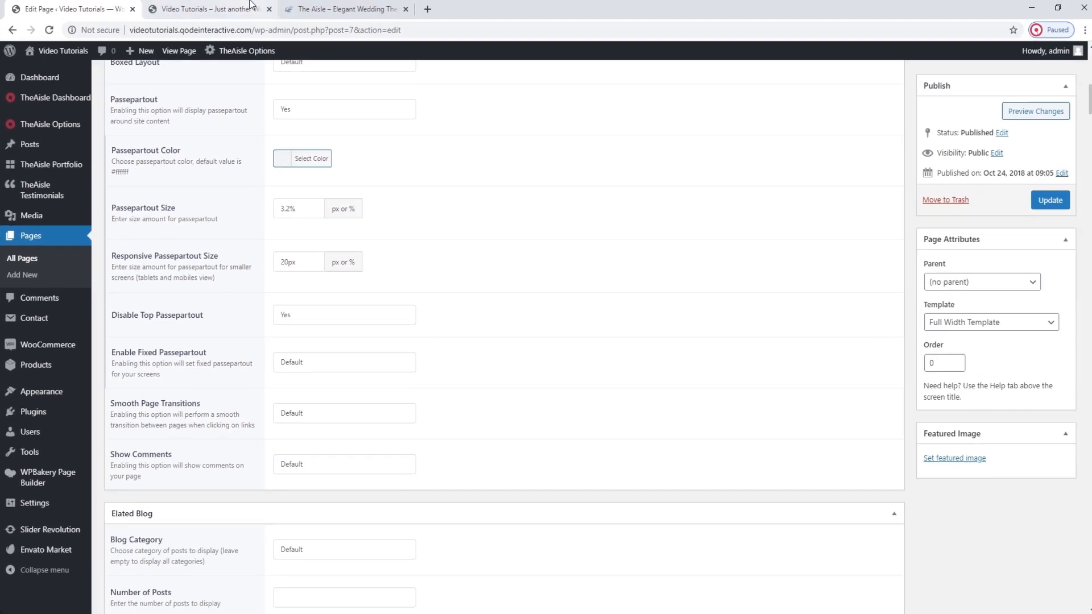
pyautogui.click(250, 6)
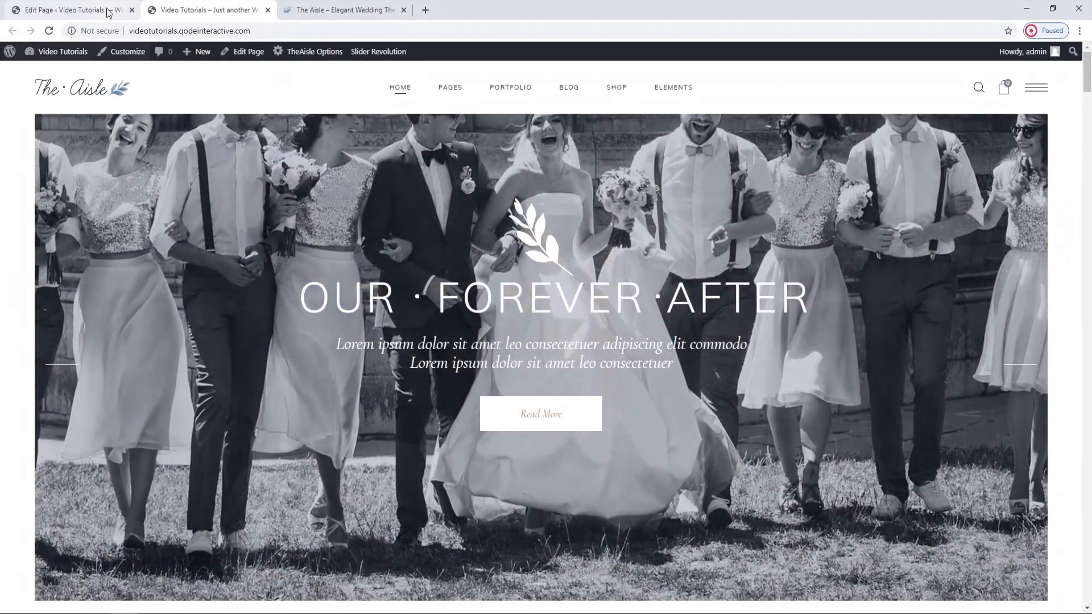
pyautogui.click(108, 11)
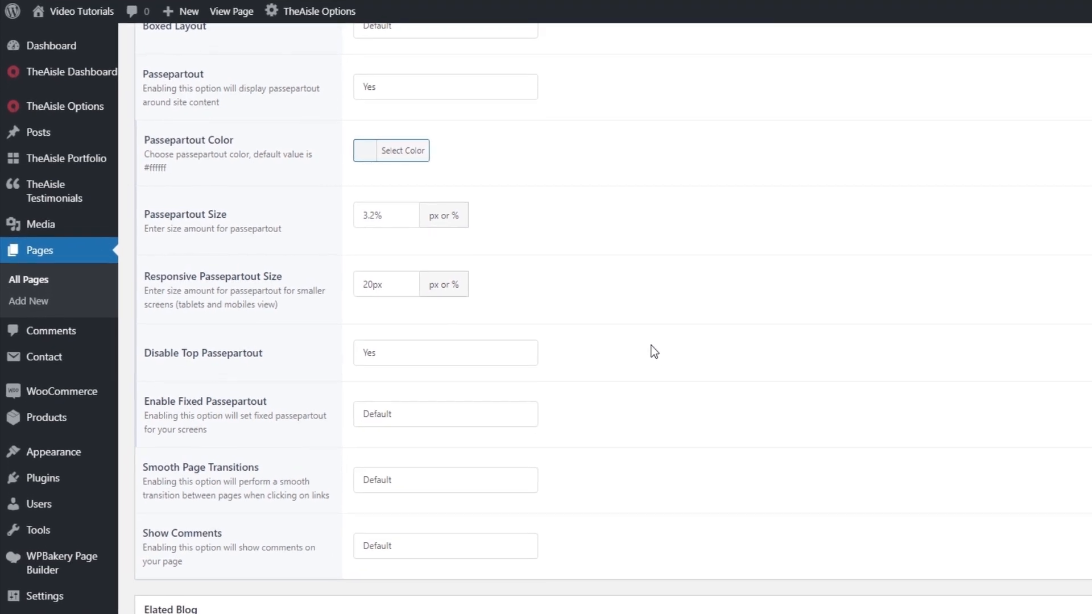
# Review the remaining Elated General options and inspect the available page templates in Page Attributes, keeping Full Width Template.
pyautogui.scroll(-2, 654, 352)
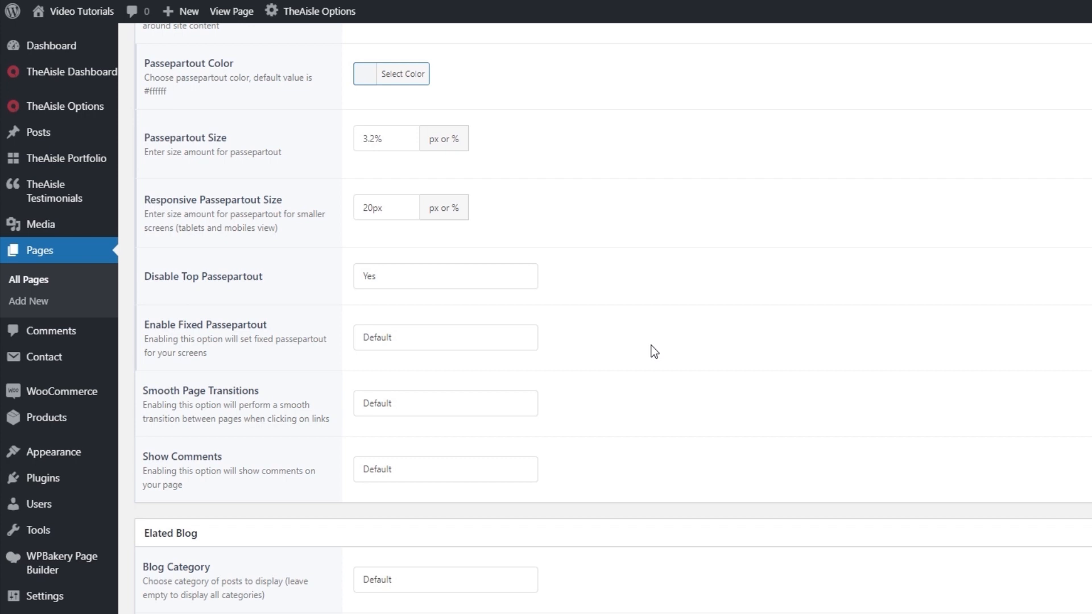
pyautogui.scroll(-3, 654, 351)
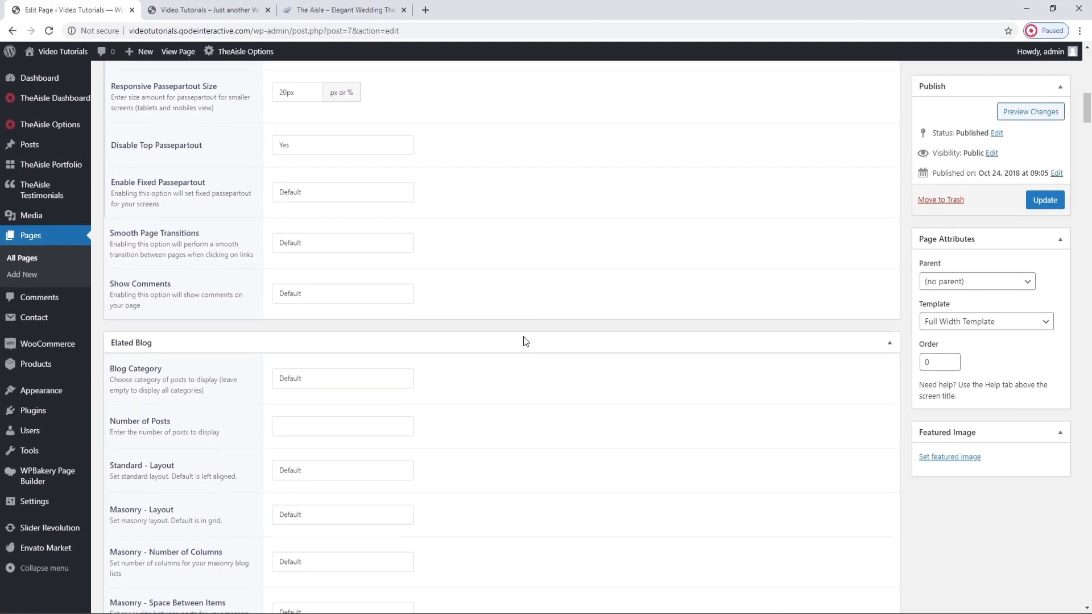
pyautogui.scroll(1, 524, 338)
pyautogui.moveTo(1087, 109); pyautogui.dragTo(1087, 63)
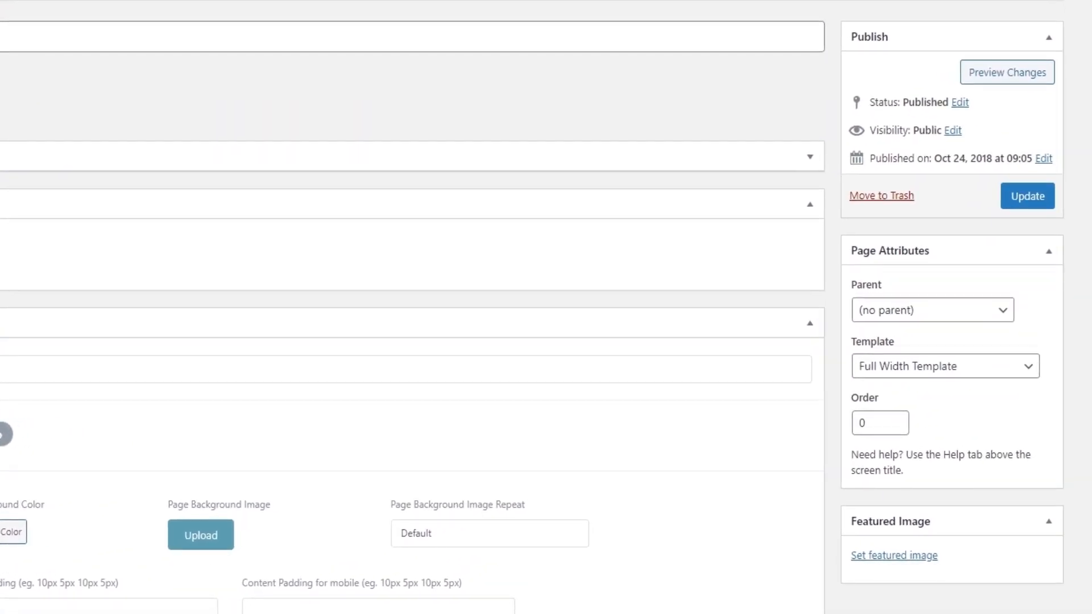
pyautogui.click(1028, 376)
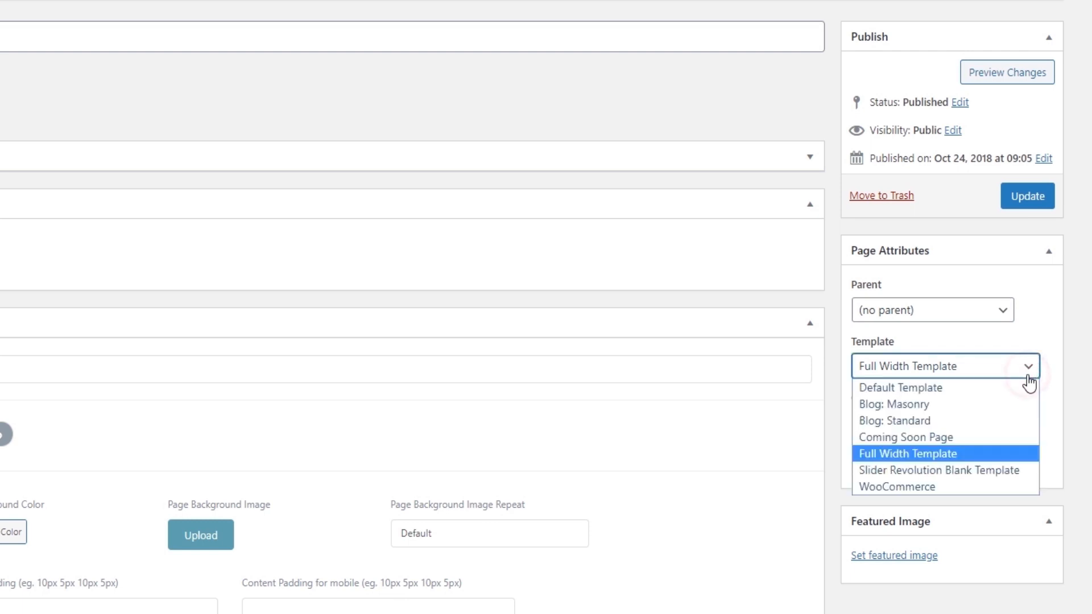
pyautogui.press('Escape')
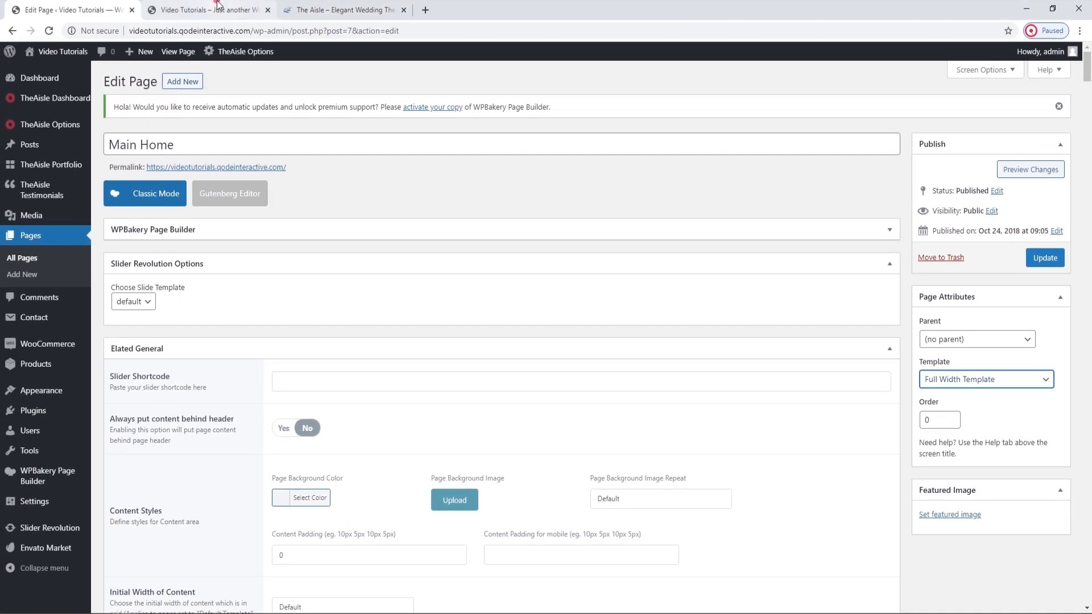
# Examine the full-width layout of the live home page down to the Down The Aisle section and return to the page editor.
pyautogui.click(216, 8)
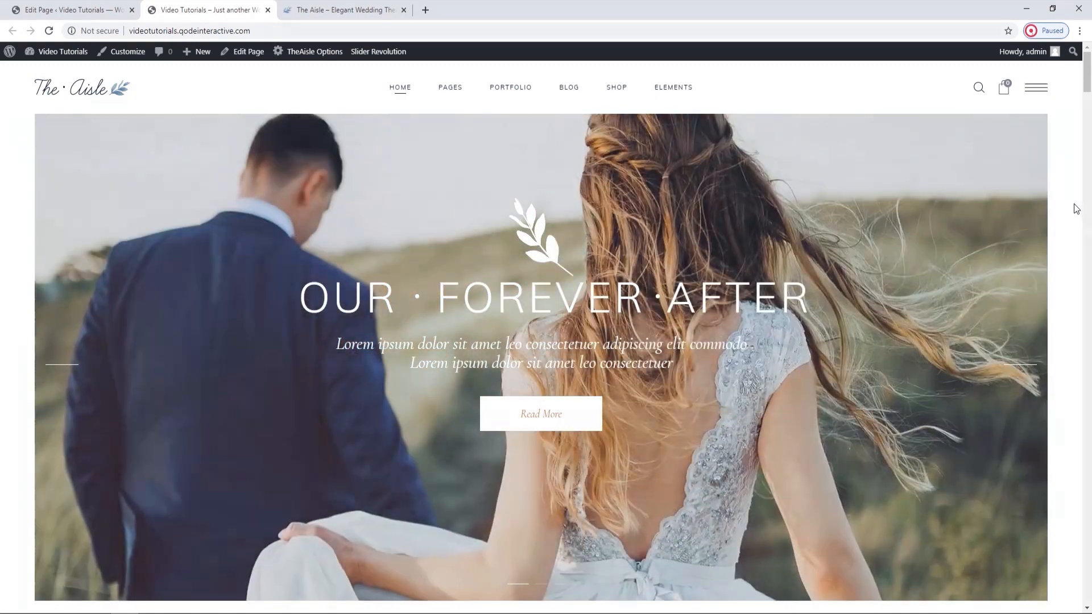
pyautogui.scroll(-1, 1076, 209)
pyautogui.scroll(-7, 1076, 208)
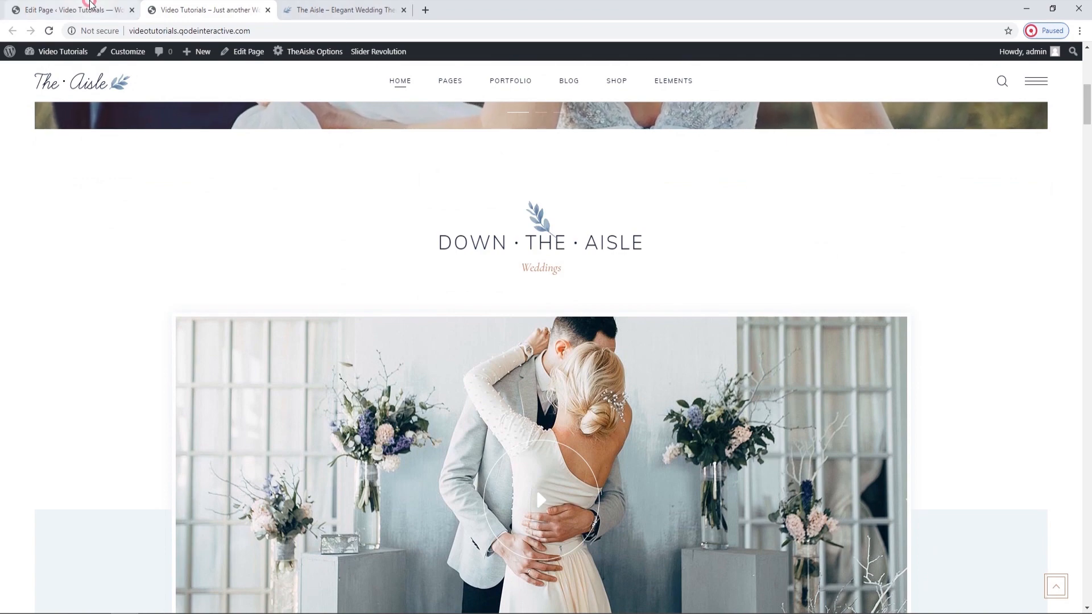
pyautogui.click(74, 10)
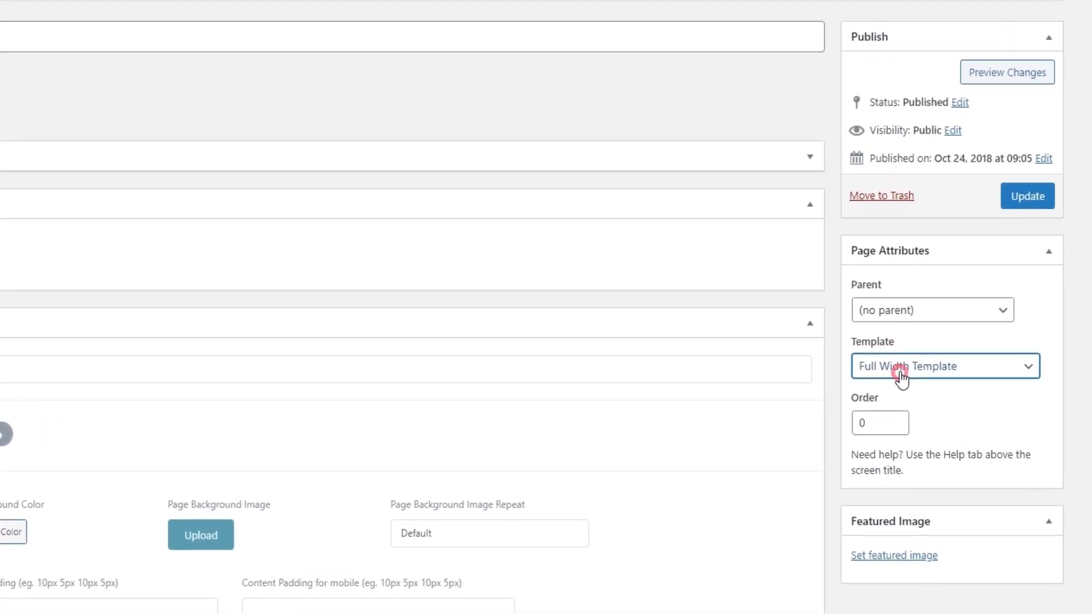
# Go over the template choices in Page Attributes again, keeping Full Width Template, and return to the page's builder content.
pyautogui.click(903, 375)
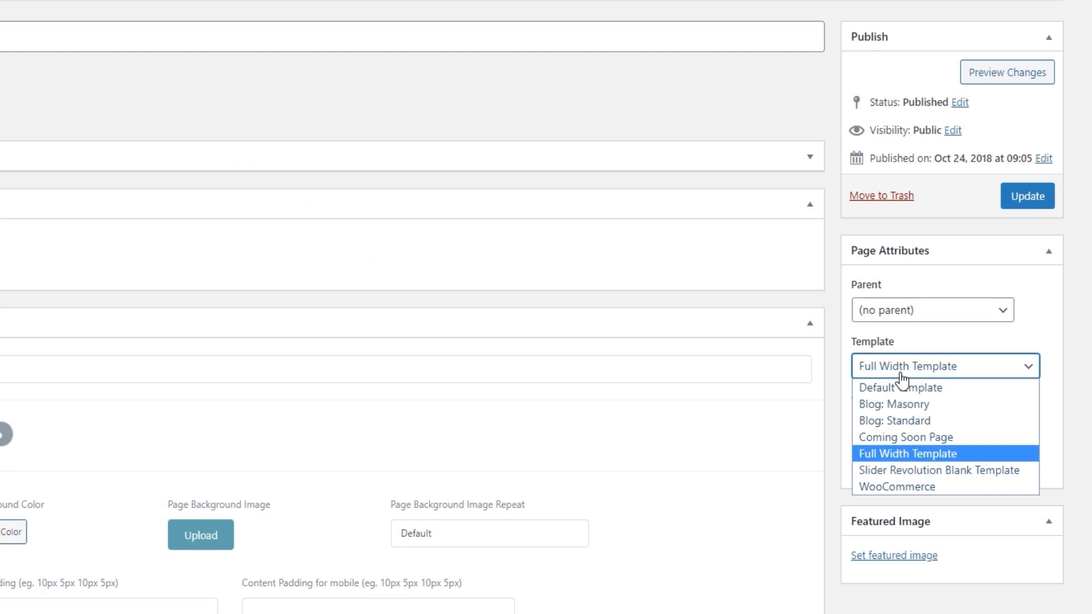
pyautogui.click(928, 364)
pyautogui.click(945, 340)
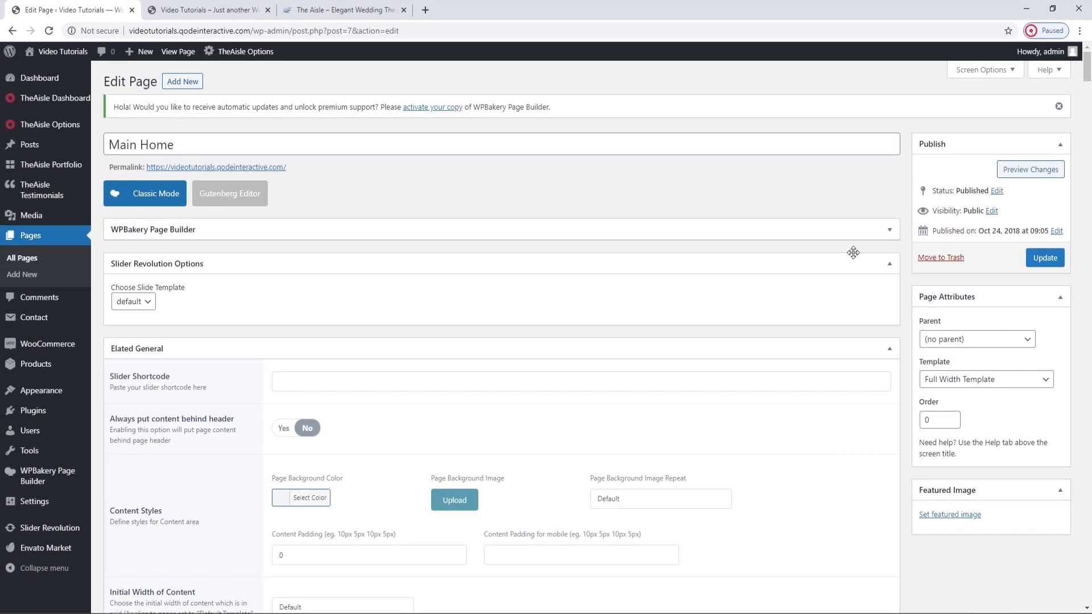
pyautogui.click(888, 231)
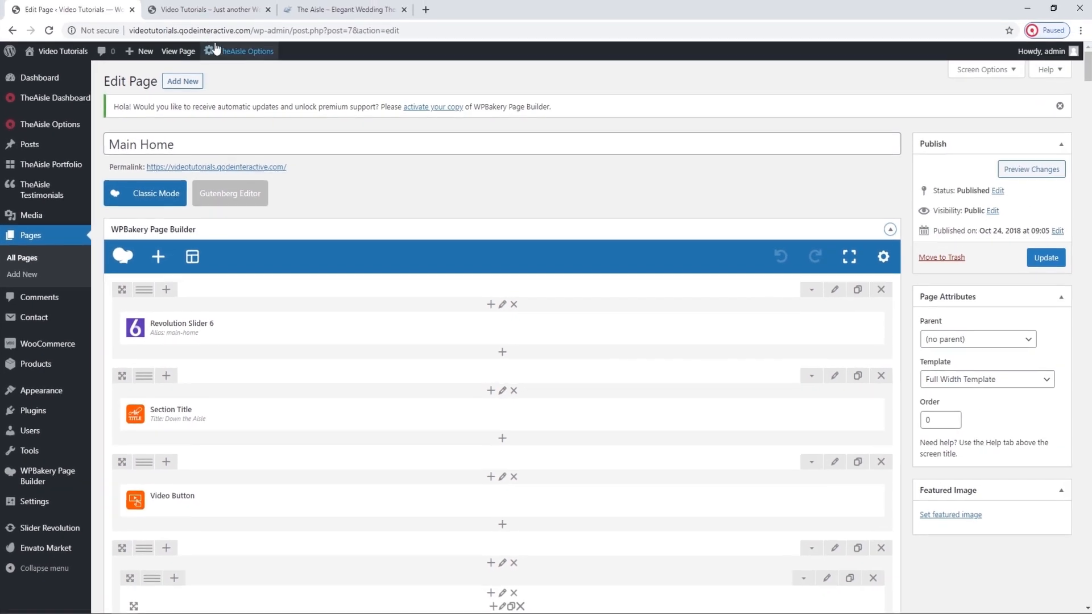
# View the live home page and examine its header at the top, including the logo, the main menu and the header icons.
pyautogui.click(209, 8)
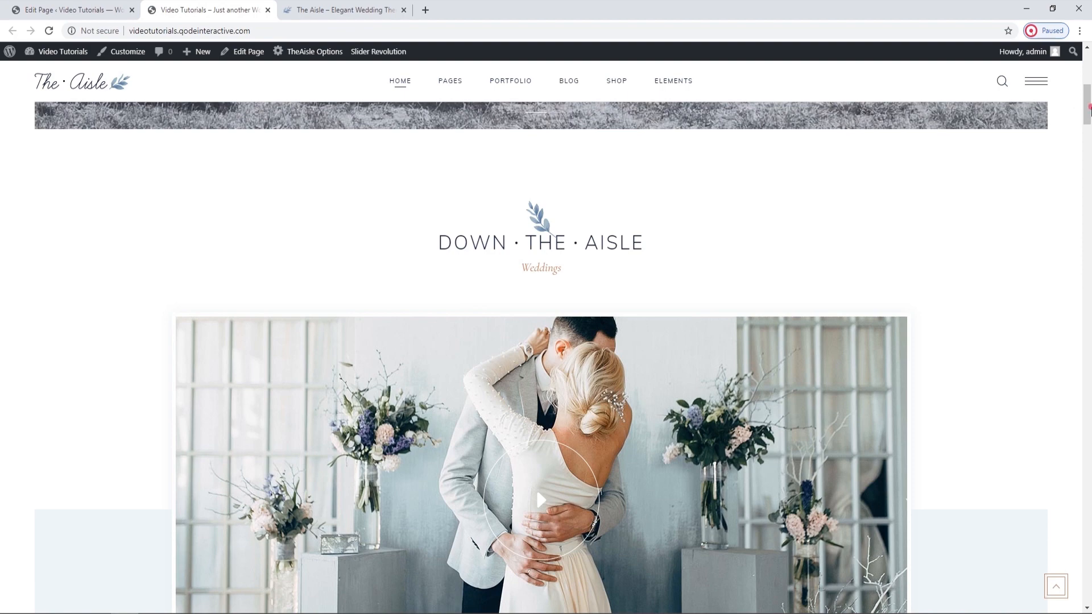
pyautogui.moveTo(1090, 108); pyautogui.dragTo(1089, 73)
pyautogui.click(1086, 146)
pyautogui.moveTo(1087, 118); pyautogui.dragTo(1084, 51)
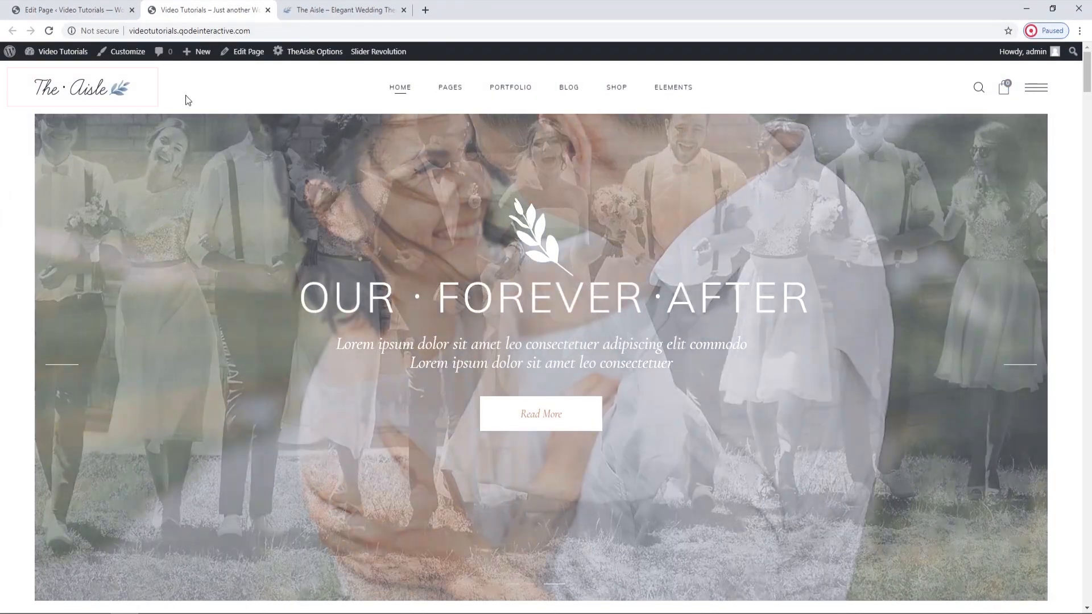
pyautogui.moveTo(441, 91)
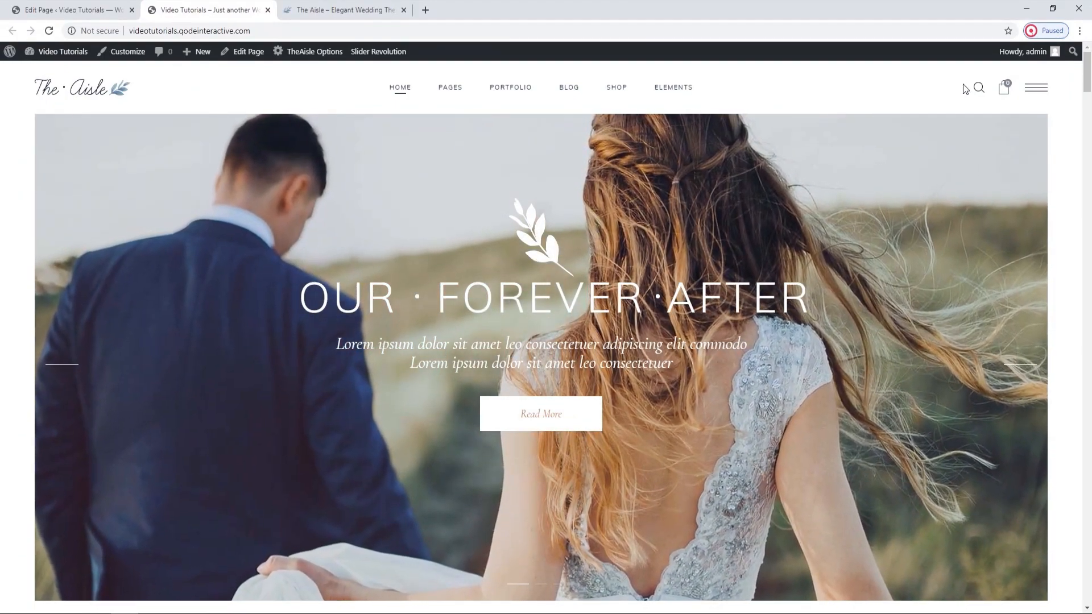
# Return to the page editor and open the theme's Logo options in a new browser tab.
pyautogui.click(103, 11)
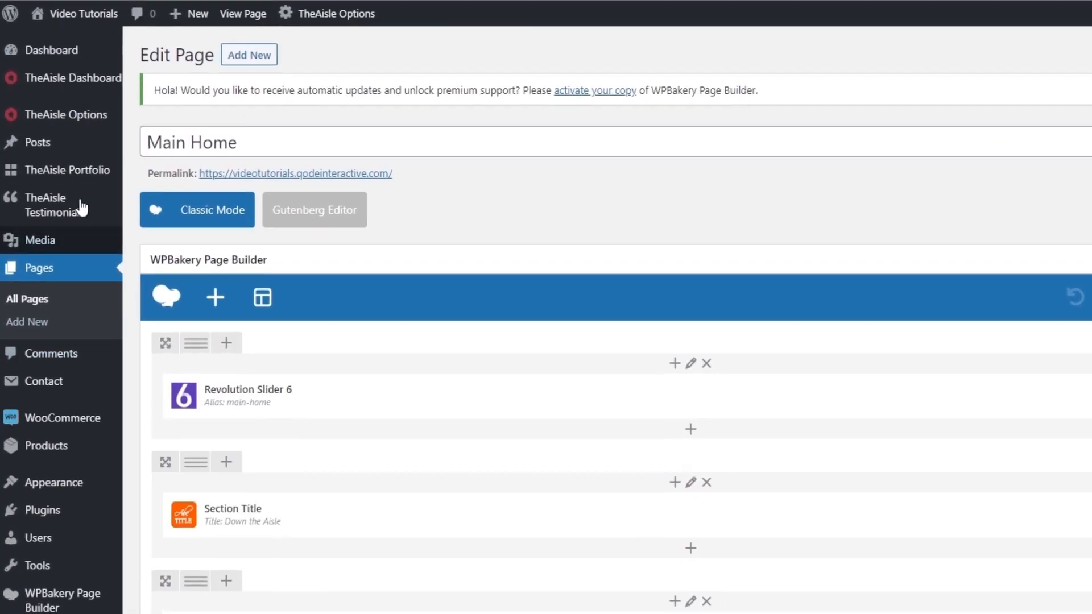
pyautogui.moveTo(83, 123)
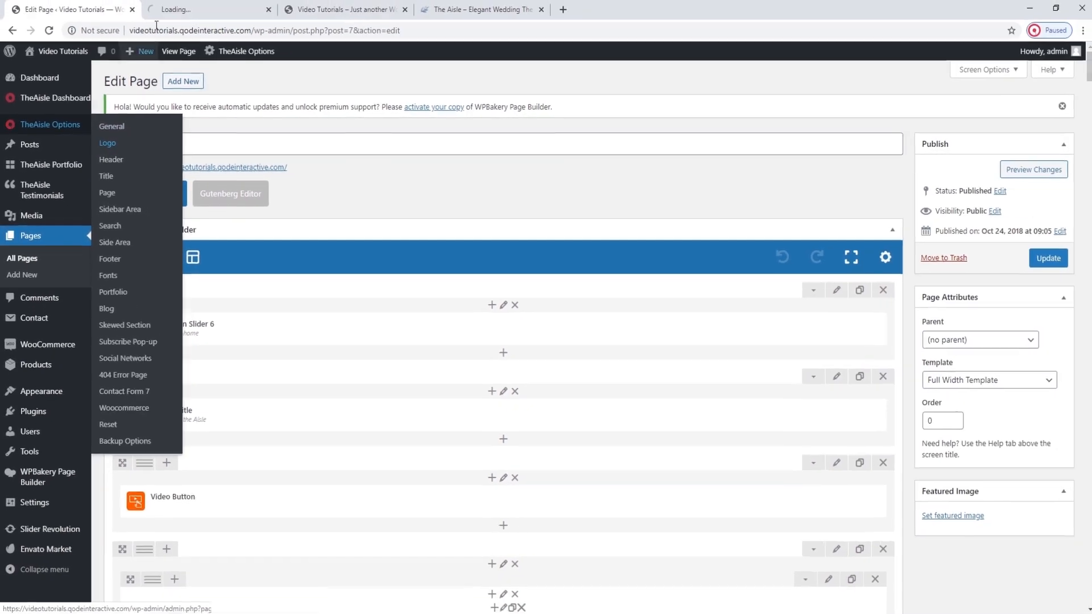
pyautogui.click(188, 8)
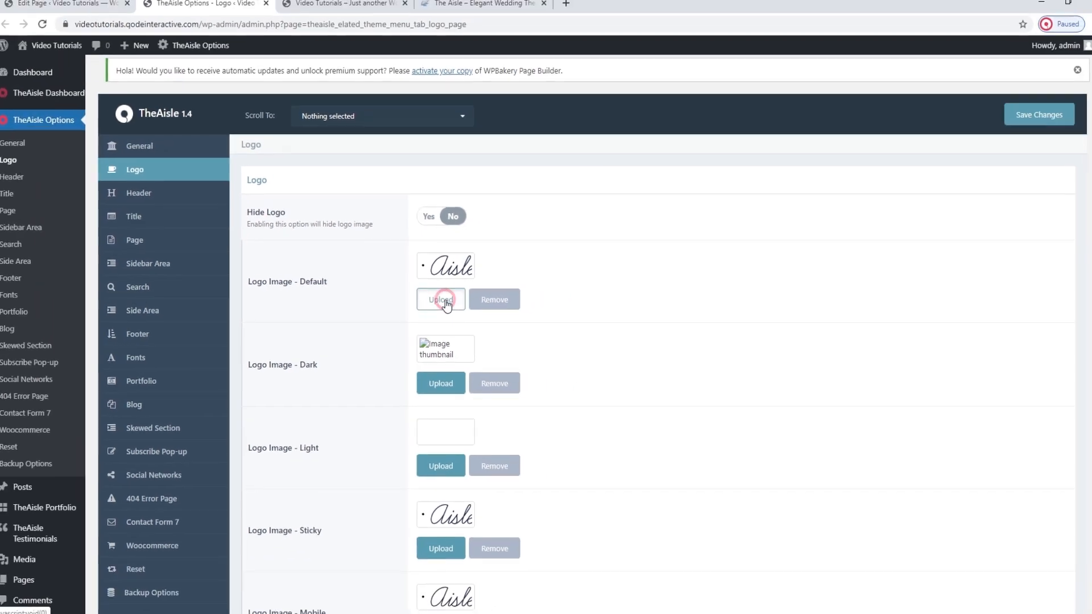
# Upload logo-default.jpg from The Aisle folder, use it for the Default, Dark, Sticky and Mobile logo images, and save the options.
pyautogui.click(483, 294)
pyautogui.click(50, 102)
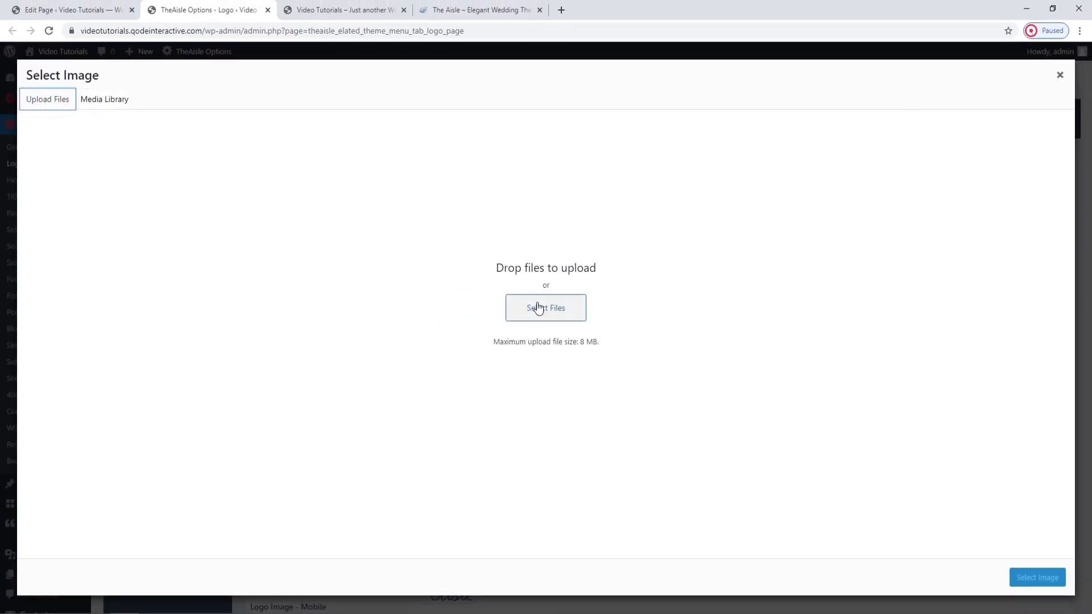
pyautogui.click(541, 307)
pyautogui.click(376, 181)
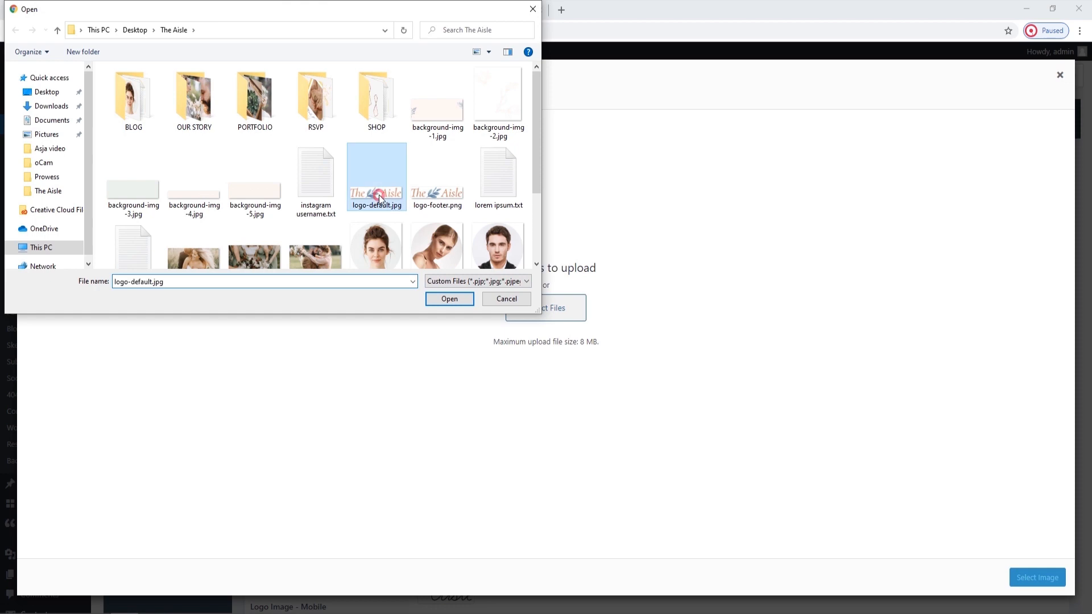
pyautogui.click(444, 297)
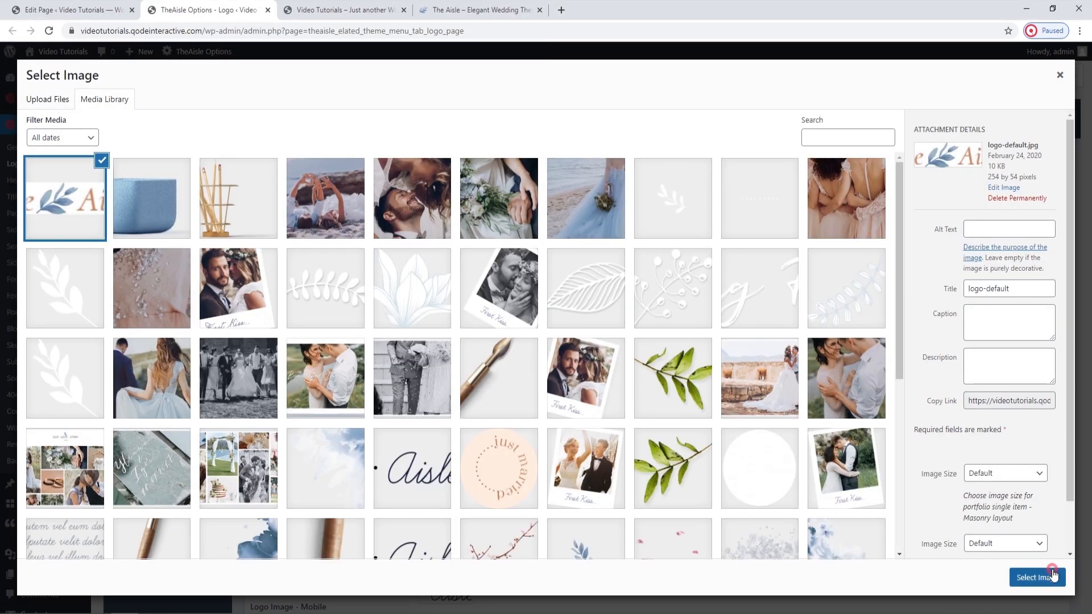
pyautogui.click(1050, 576)
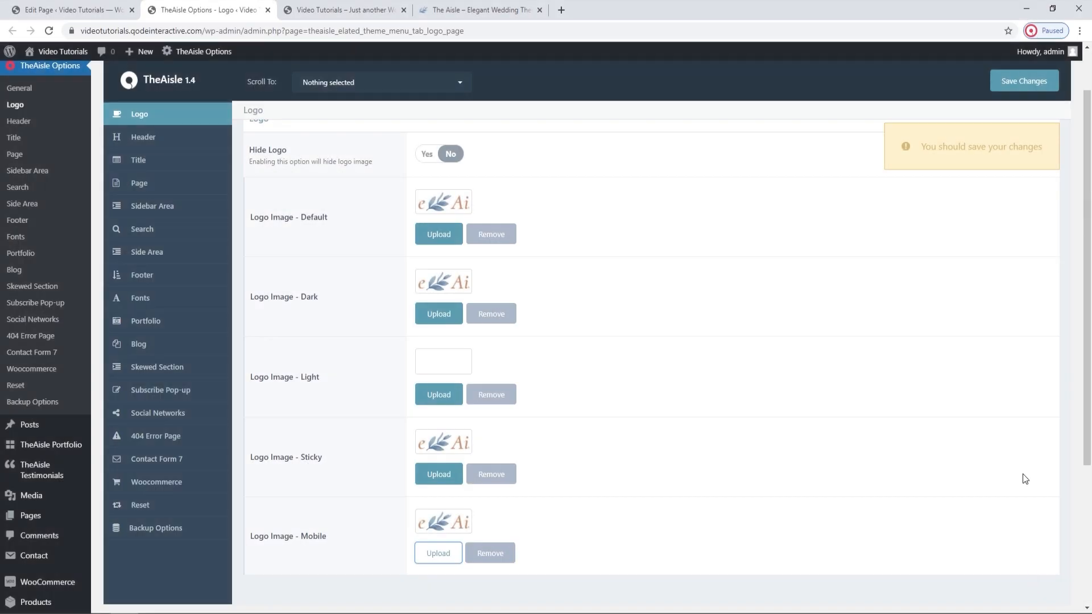
pyautogui.click(1050, 81)
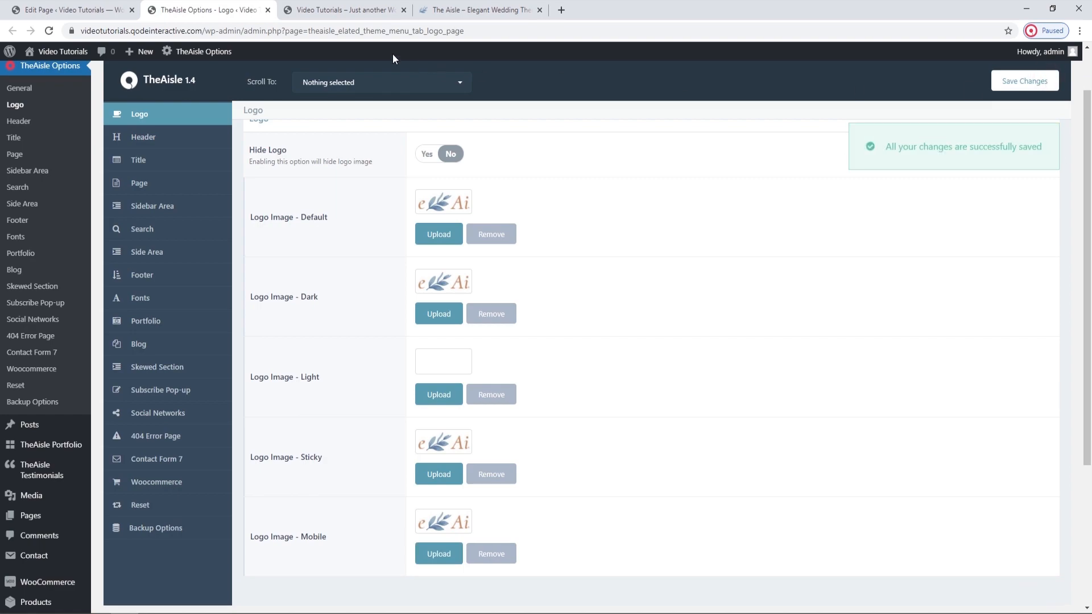
# Reload the live home page to check its logo, then return to the theme options and open the Header section.
pyautogui.click(352, 19)
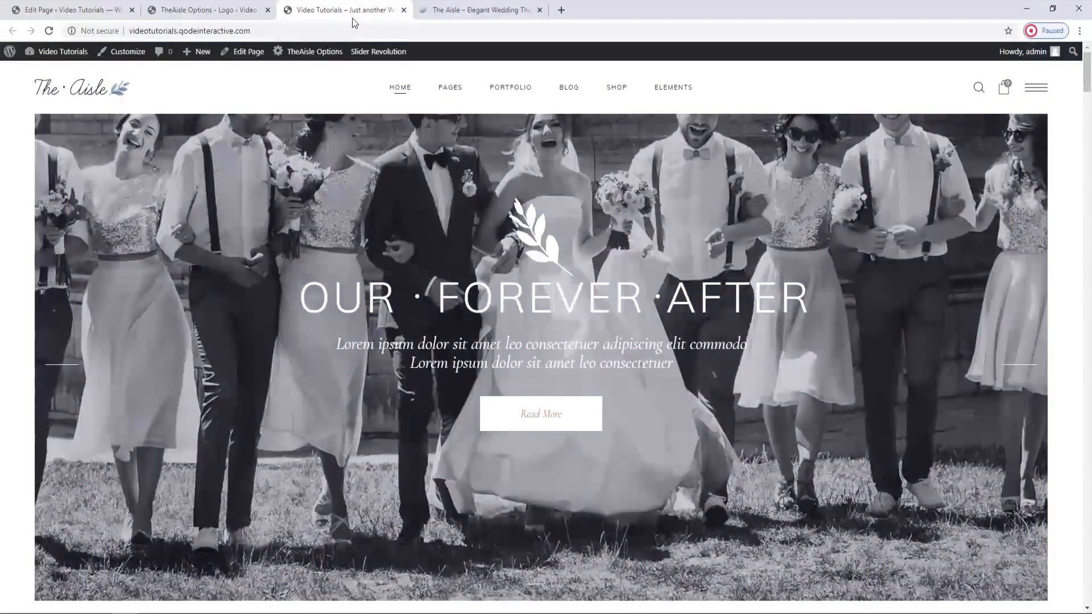
pyautogui.click(47, 32)
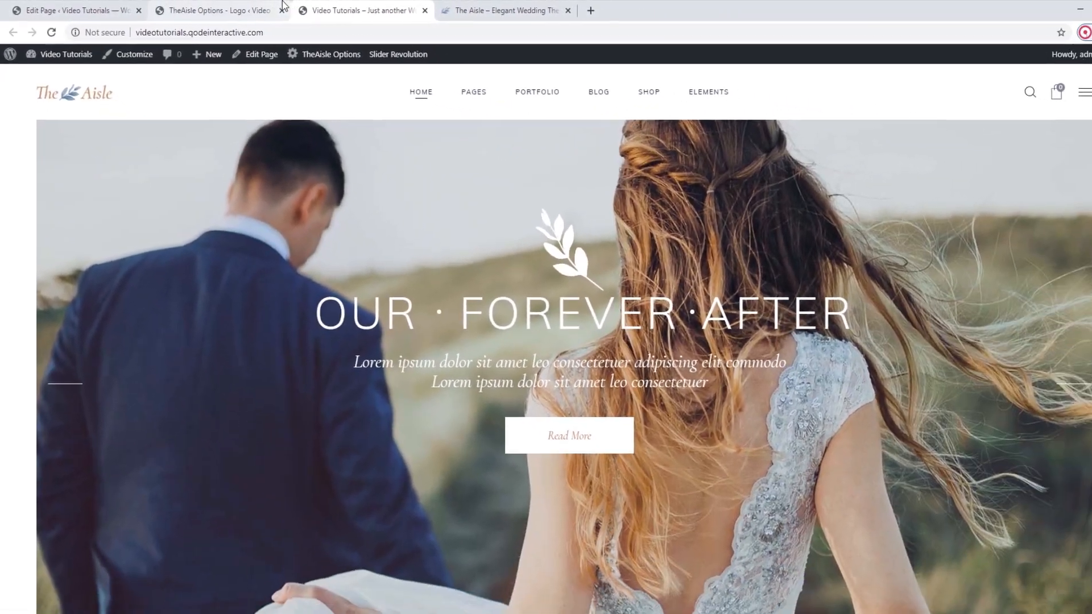
pyautogui.click(341, 8)
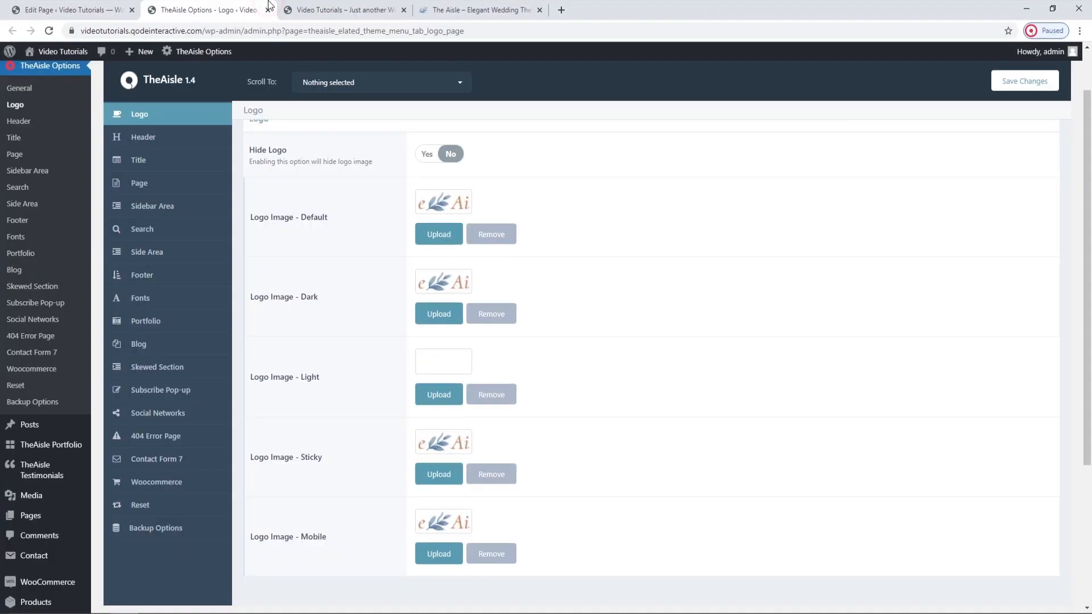
pyautogui.click(332, 4)
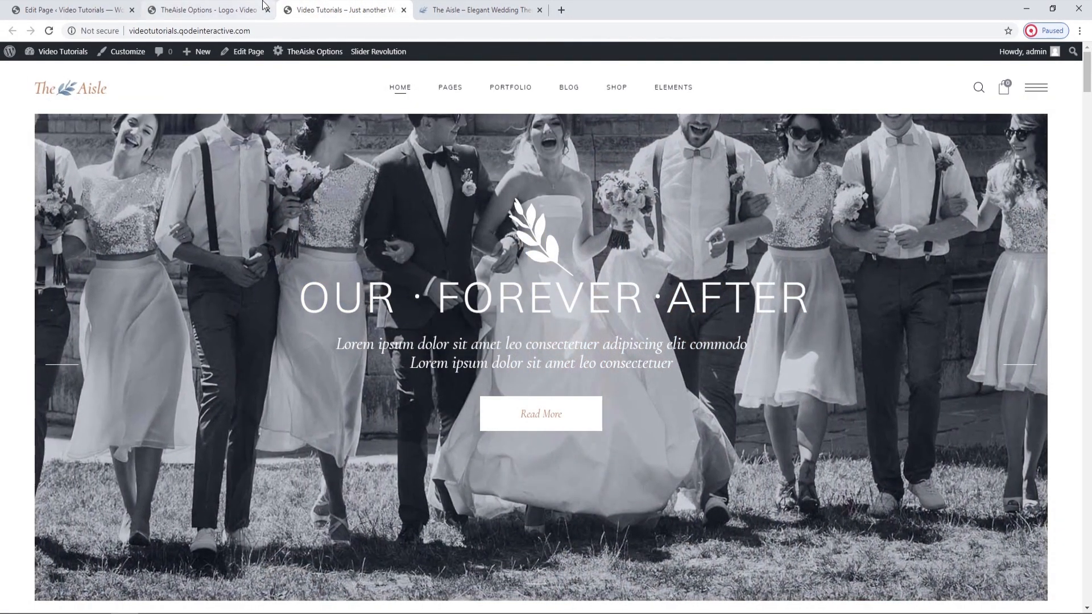
pyautogui.click(264, 6)
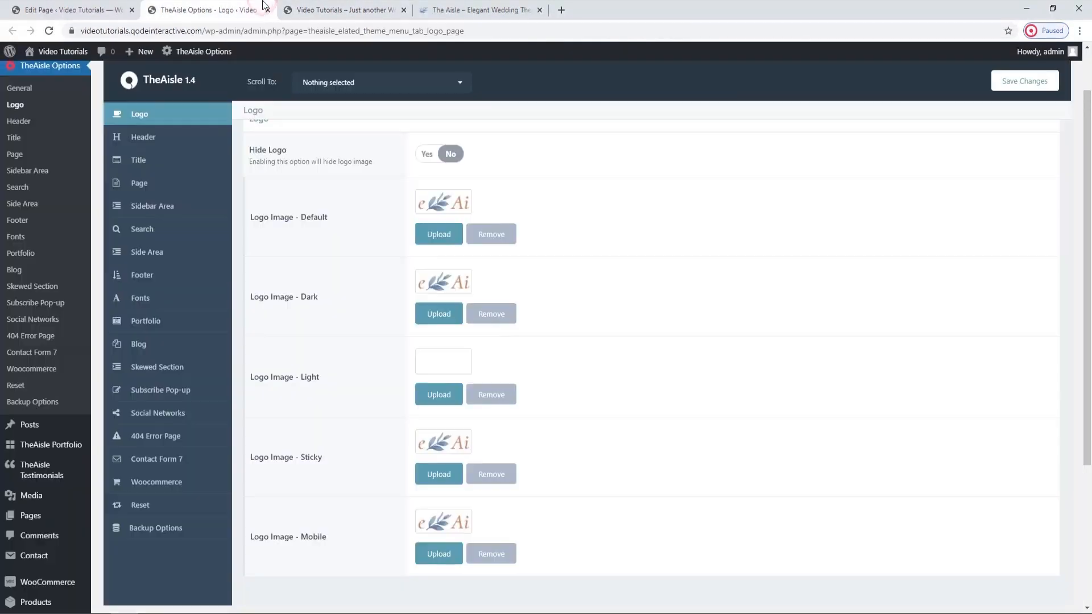
pyautogui.click(151, 135)
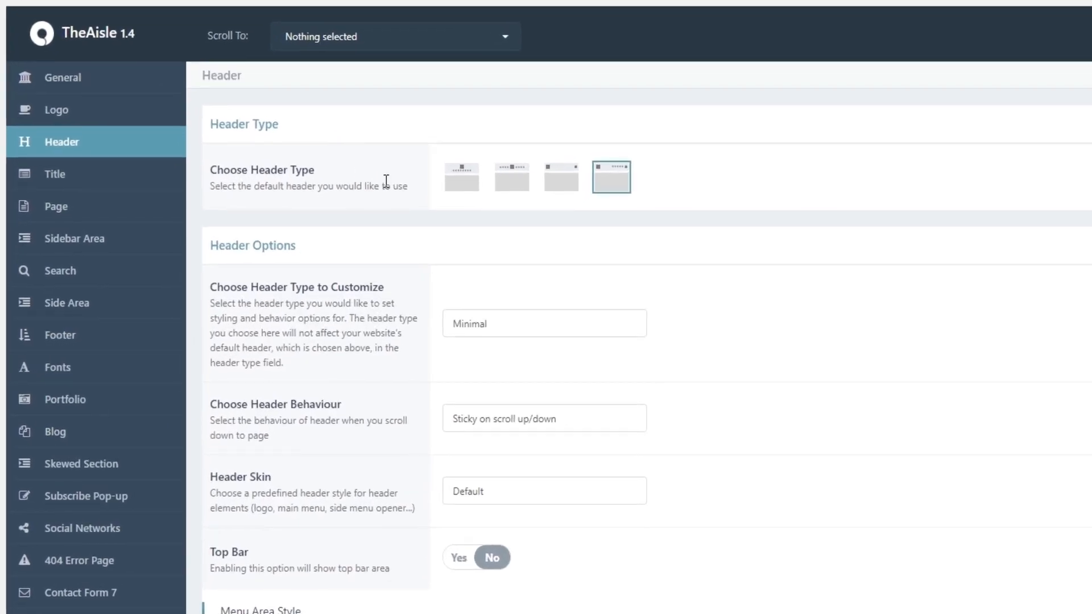
# Try the Centered header type as the default, save it, and examine the header on the reloaded live home page.
pyautogui.click(462, 184)
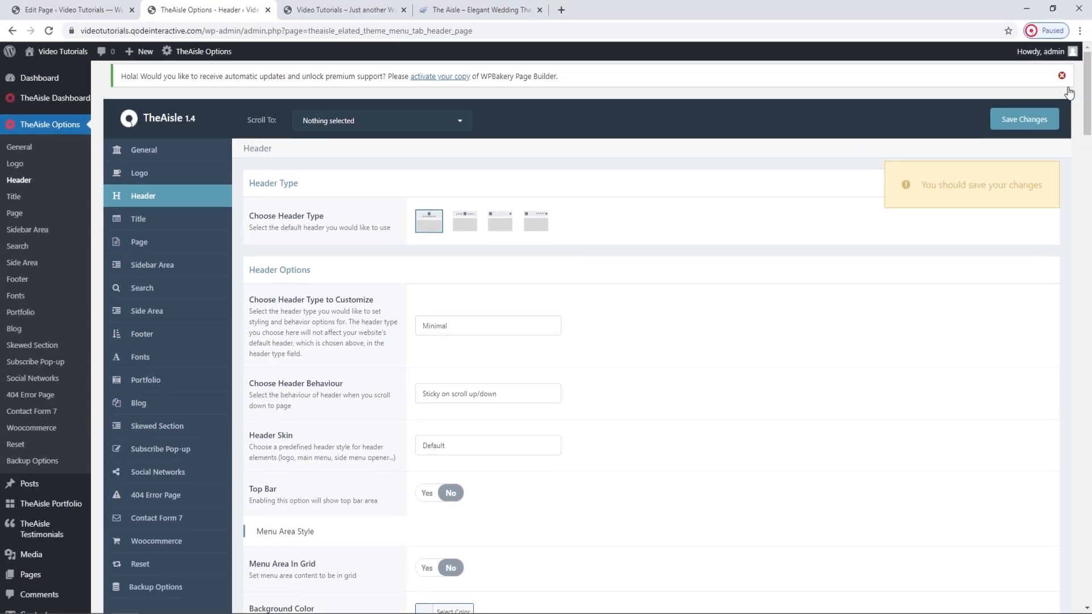
pyautogui.click(1042, 118)
pyautogui.hotkey('ctrl', 'Tab')
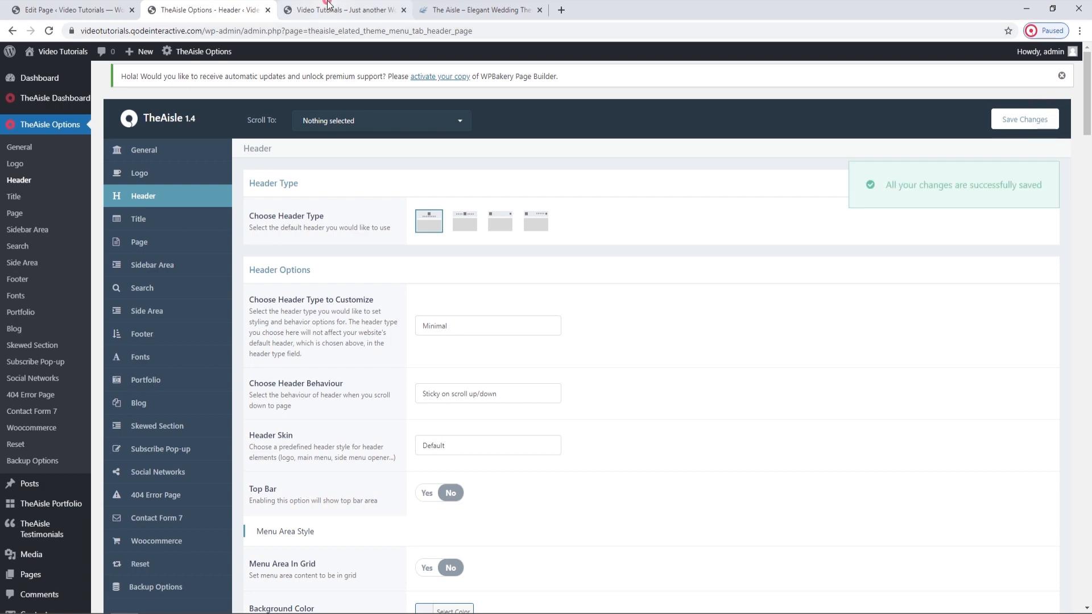
pyautogui.click(51, 31)
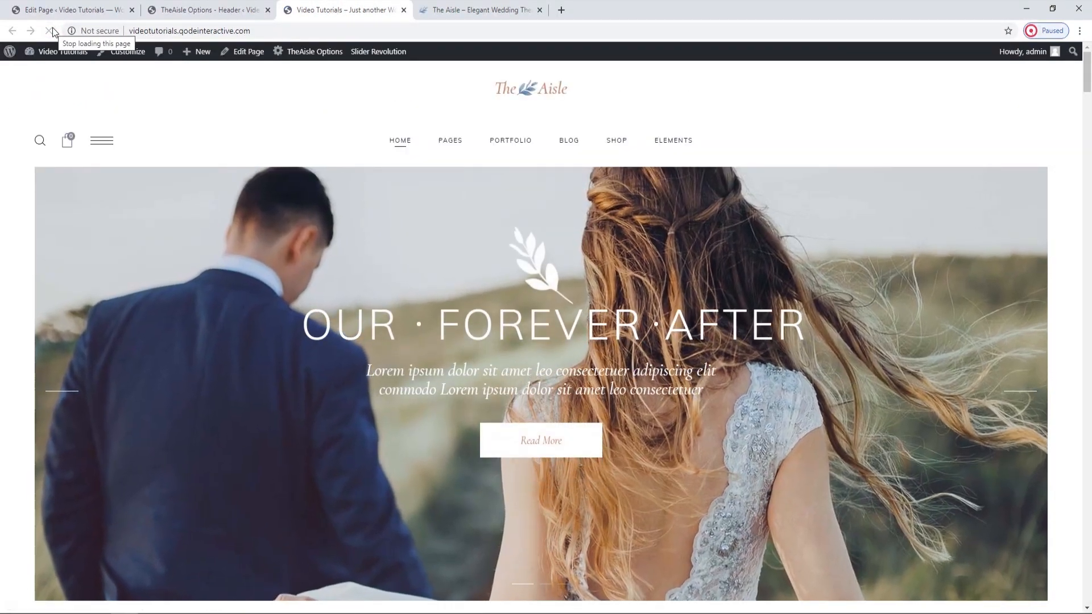
pyautogui.moveTo(64, 142)
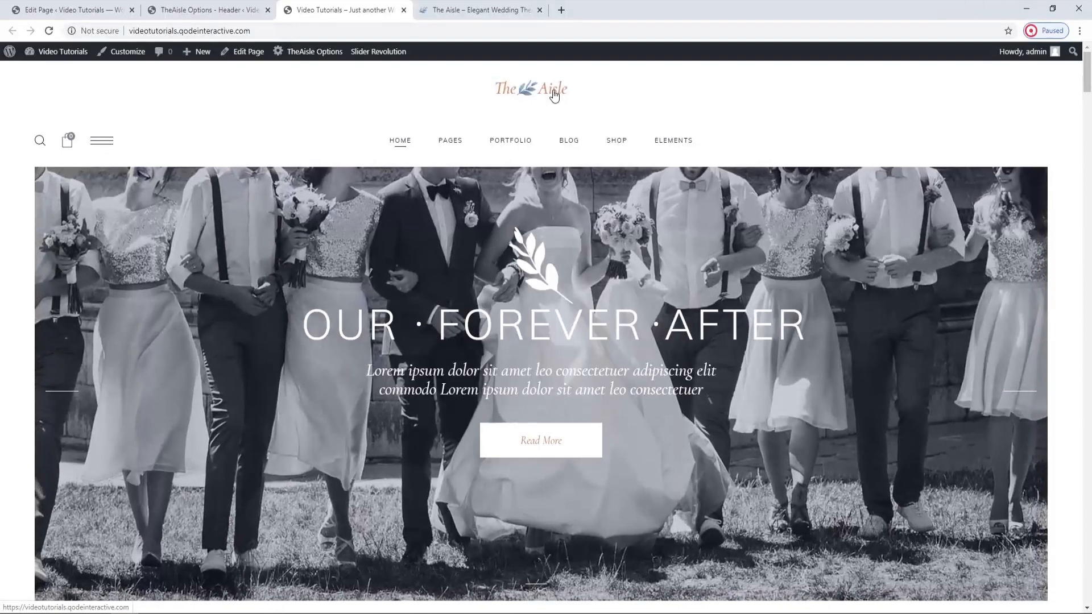
# Try the second header type as the default, save it, and examine the header on the reloaded live home page.
pyautogui.click(200, 7)
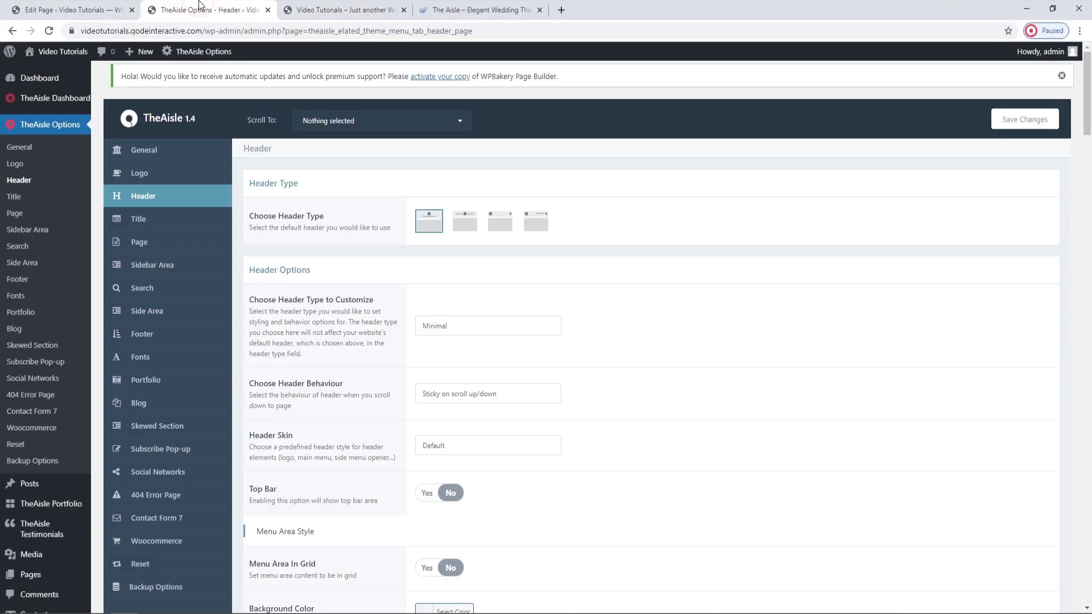
pyautogui.click(472, 226)
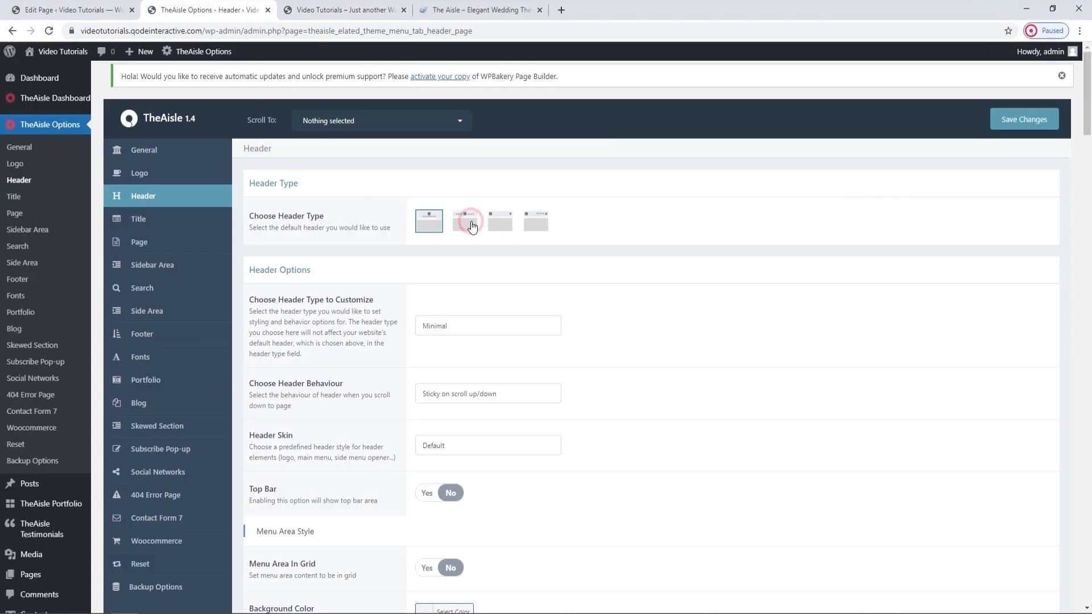
pyautogui.click(1026, 118)
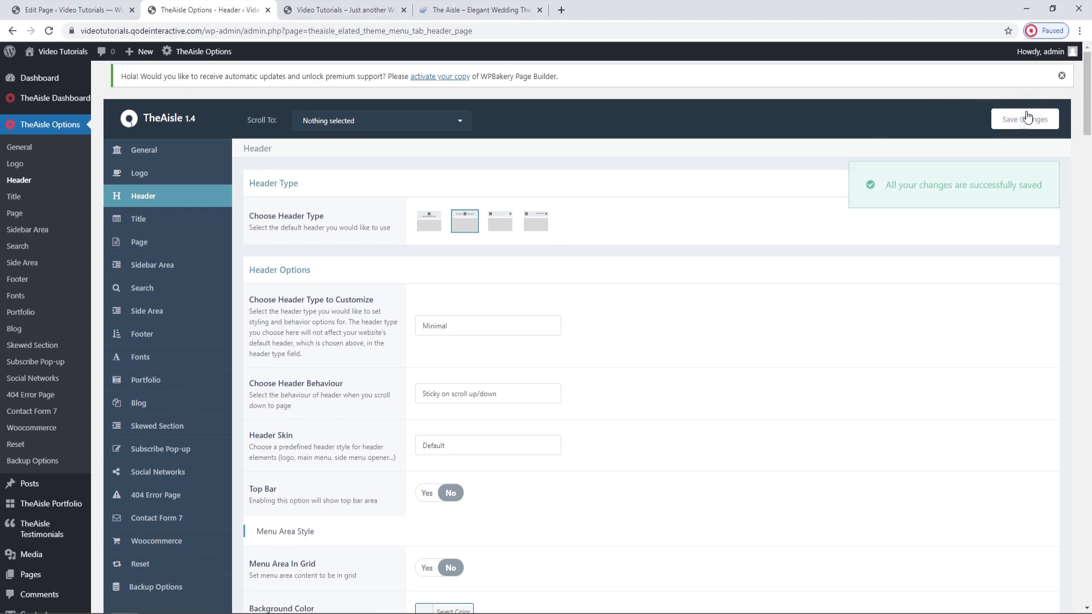
pyautogui.click(345, 10)
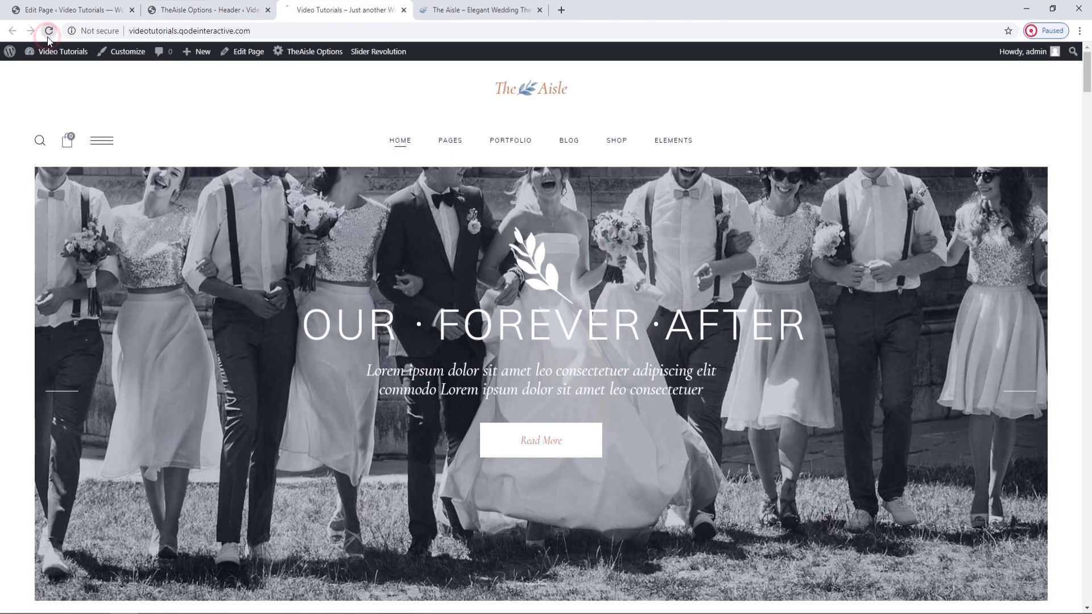
pyautogui.click(49, 31)
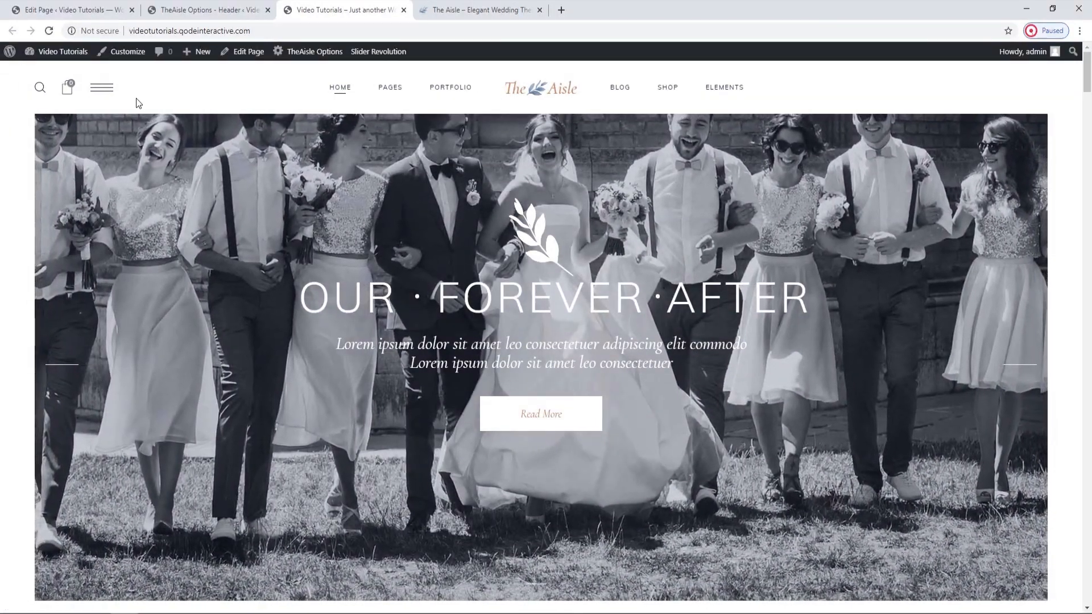
# Return to the Header options, choose the third header type as the default, and save the changes.
pyautogui.click(173, 10)
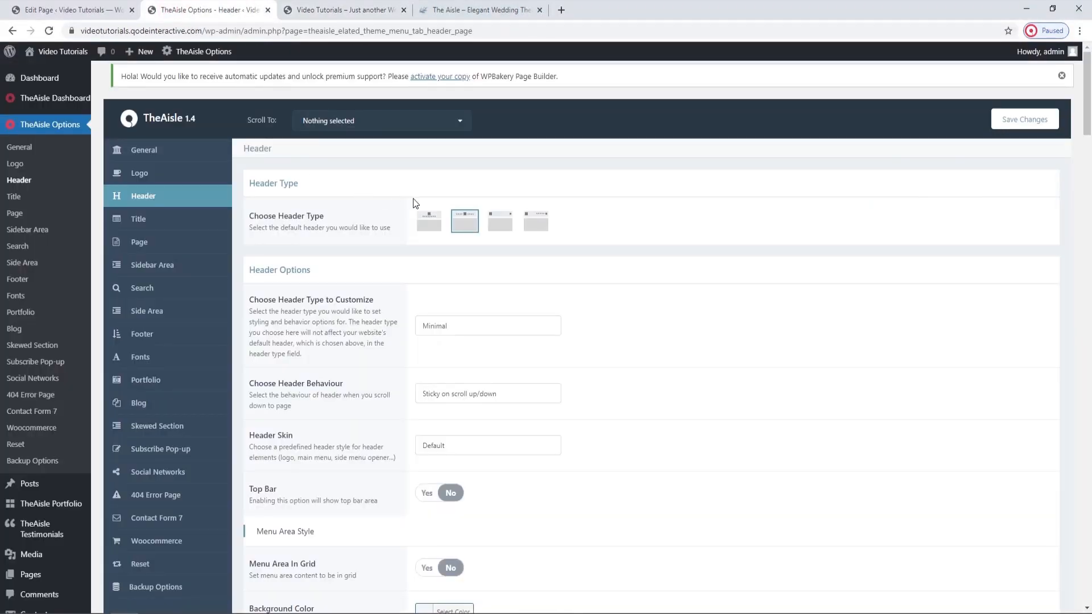
pyautogui.click(503, 222)
pyautogui.click(1039, 121)
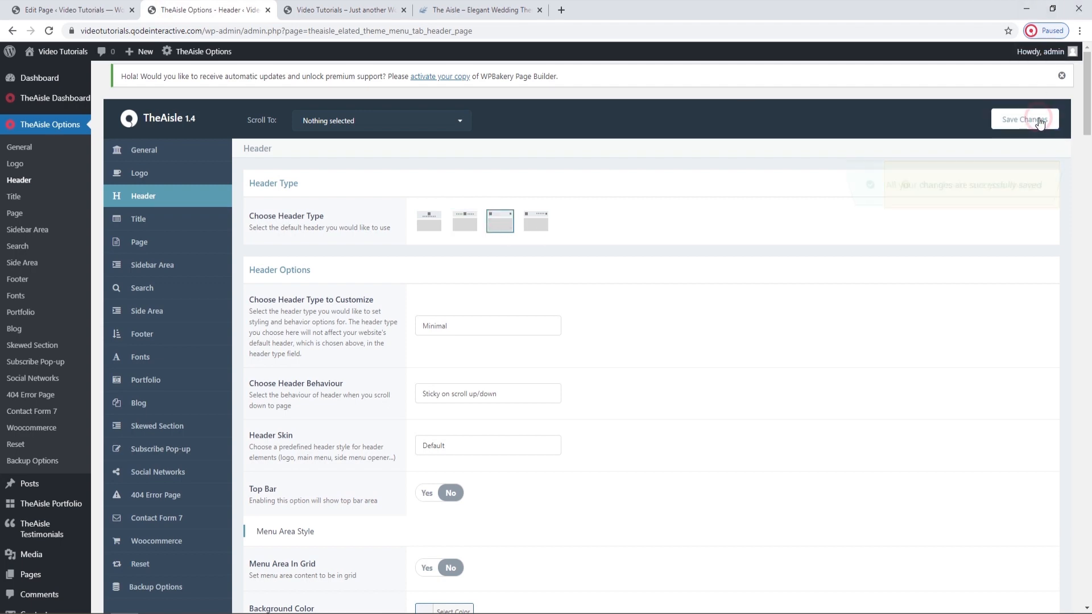
# Reload the live home page, open the header's fullscreen menu to view its items, and close it again.
pyautogui.click(406, 5)
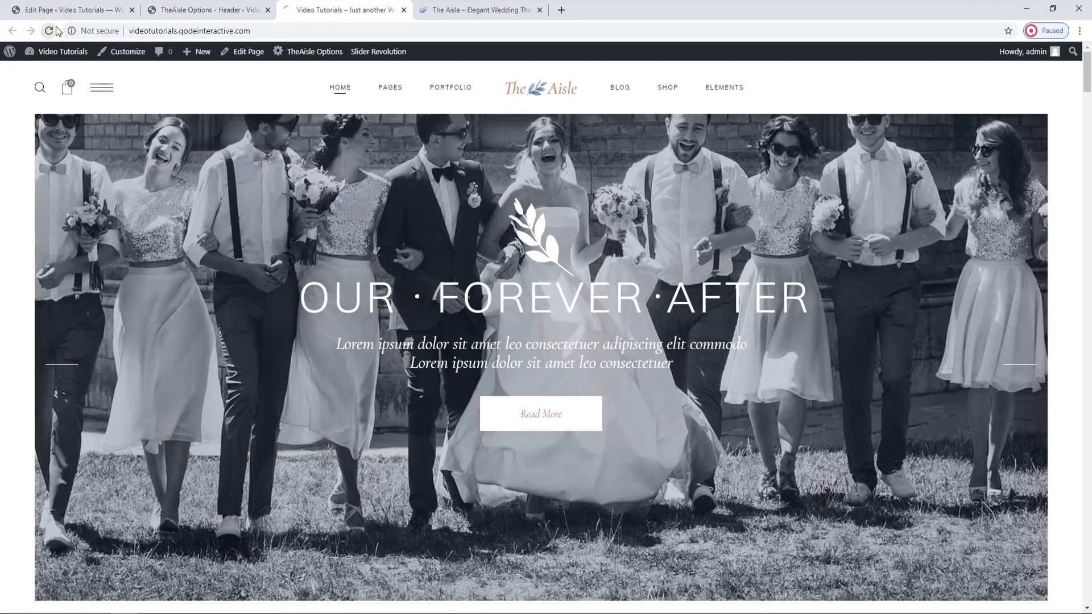
pyautogui.click(51, 31)
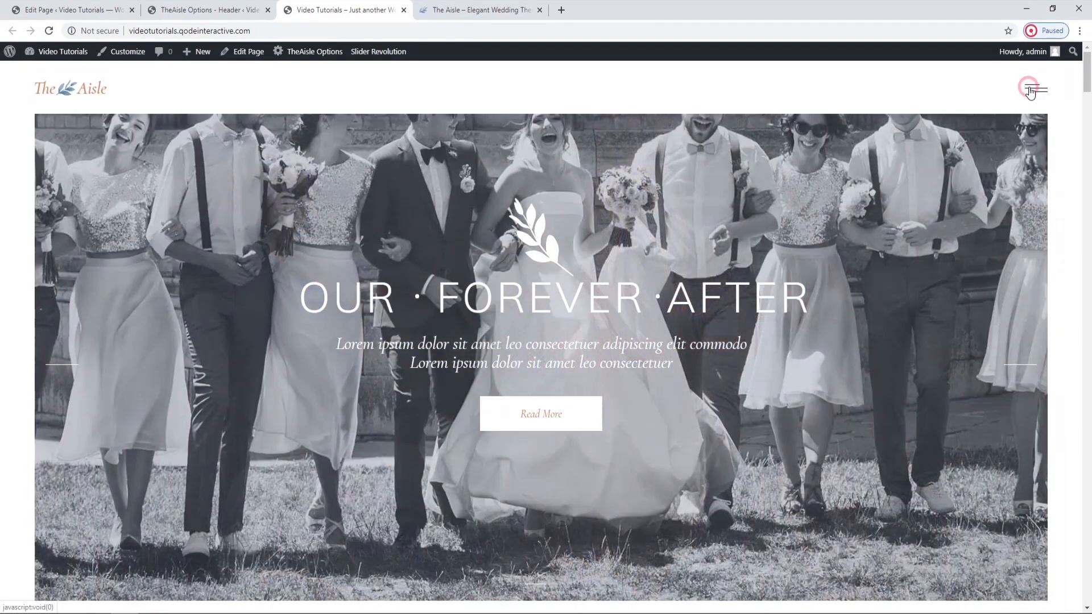
pyautogui.click(1032, 90)
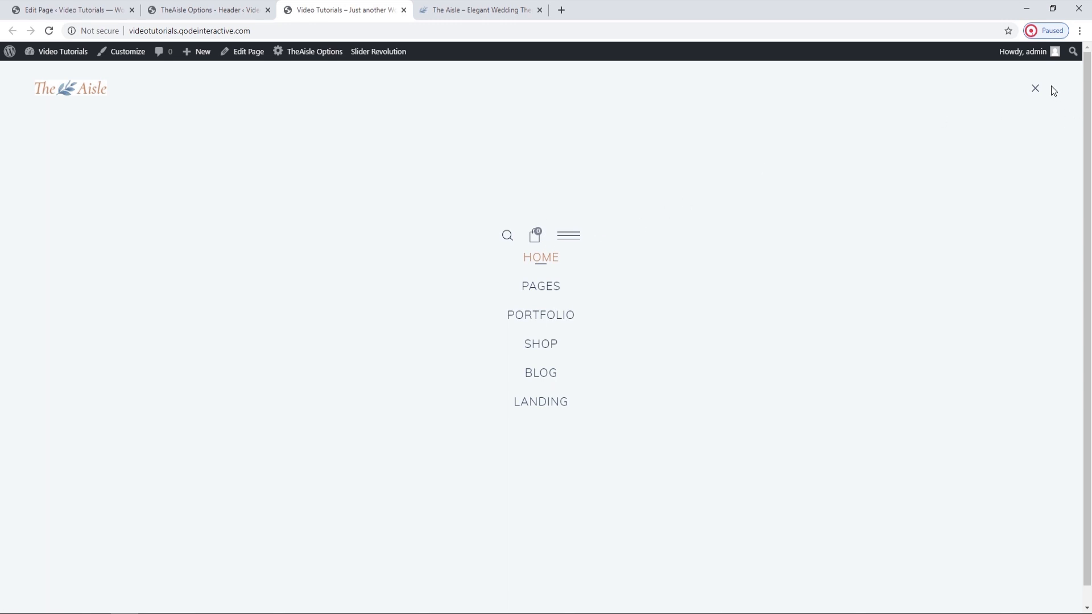
pyautogui.click(1035, 91)
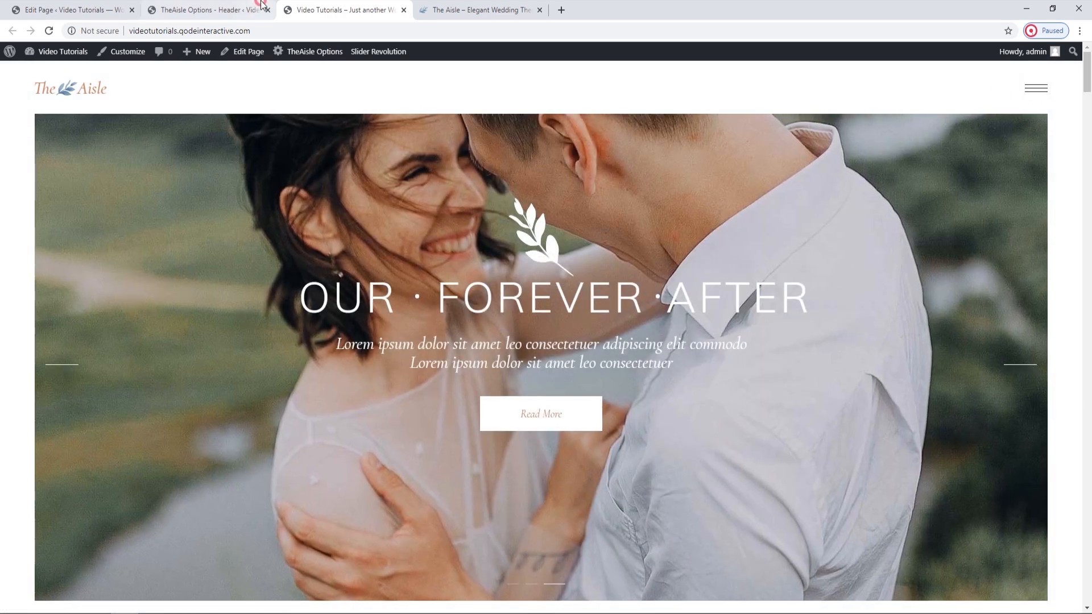
# Choose the Standard header type as the default, save the changes, and reload the live home page to view the header.
pyautogui.click(207, 9)
pyautogui.click(540, 224)
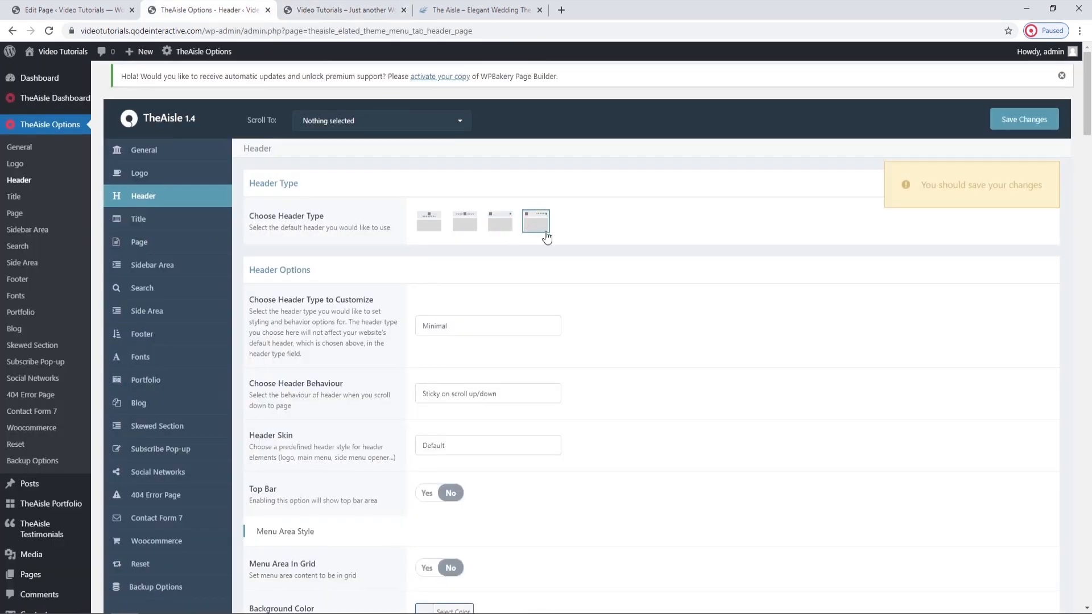
pyautogui.click(1023, 119)
pyautogui.click(350, 7)
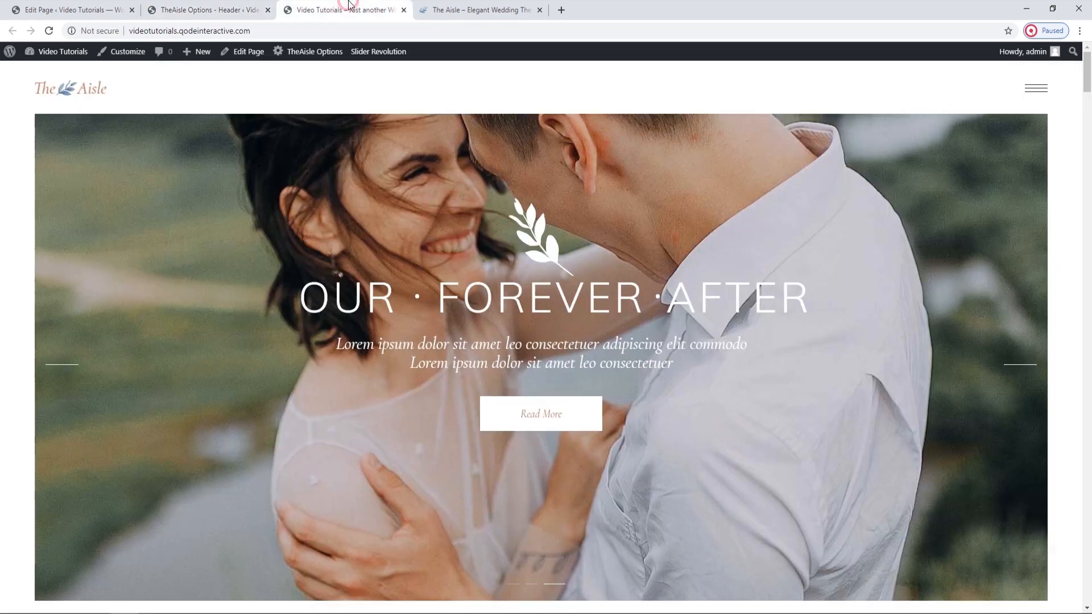
pyautogui.click(49, 31)
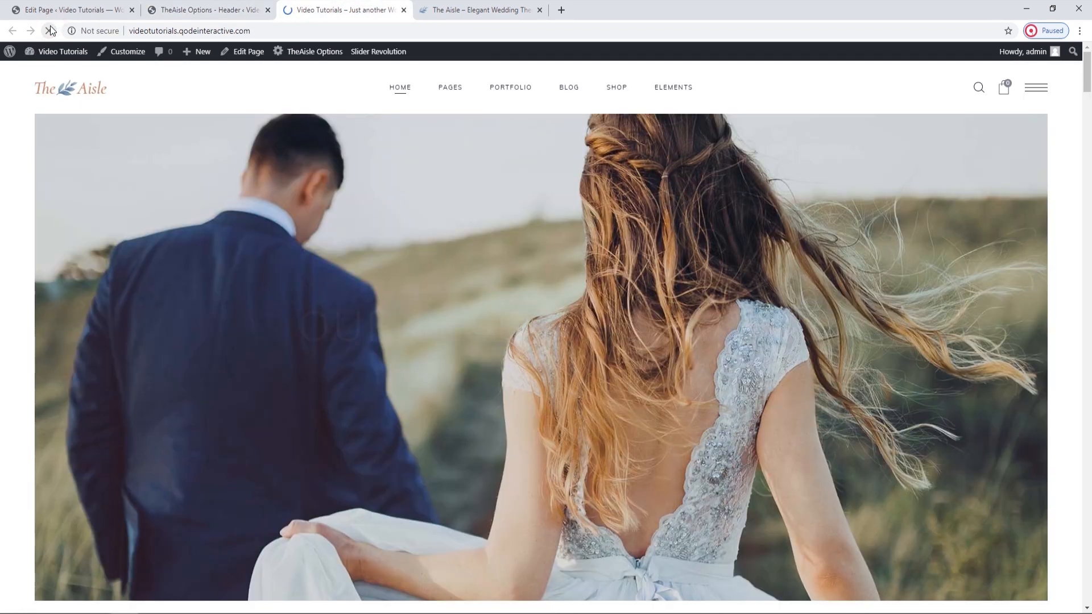
# In the theme's Header options, set the header type to customize to Standard.
pyautogui.click(143, 7)
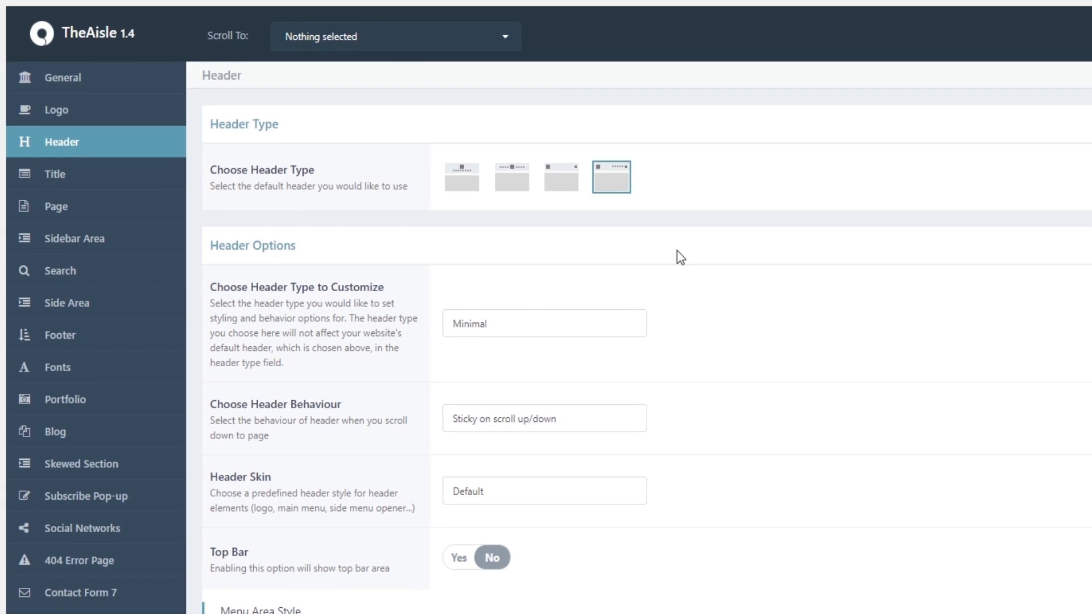
pyautogui.scroll(-2, 676, 250)
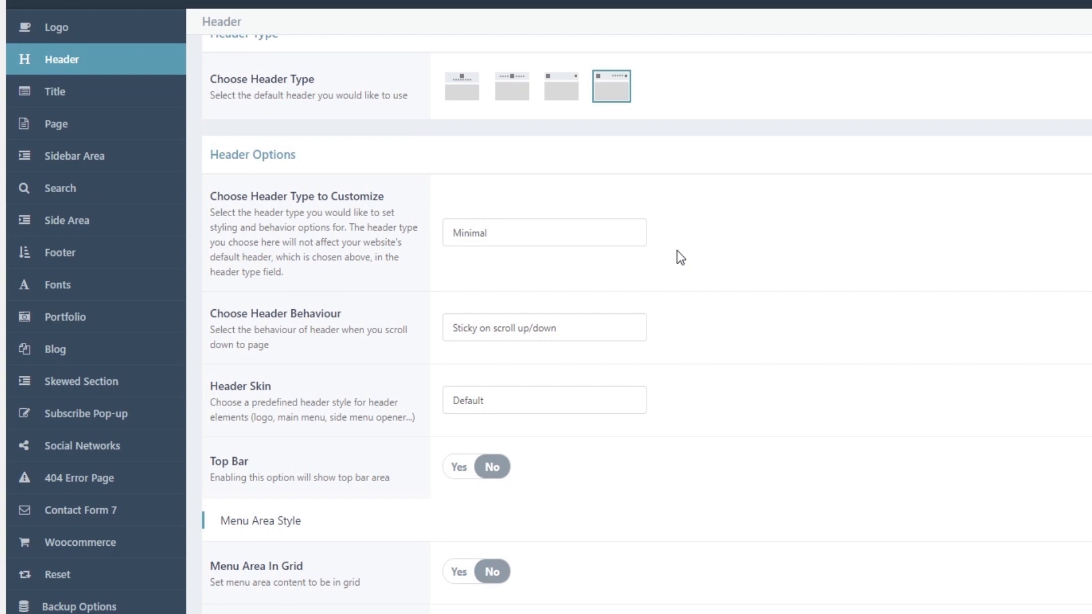
pyautogui.click(627, 239)
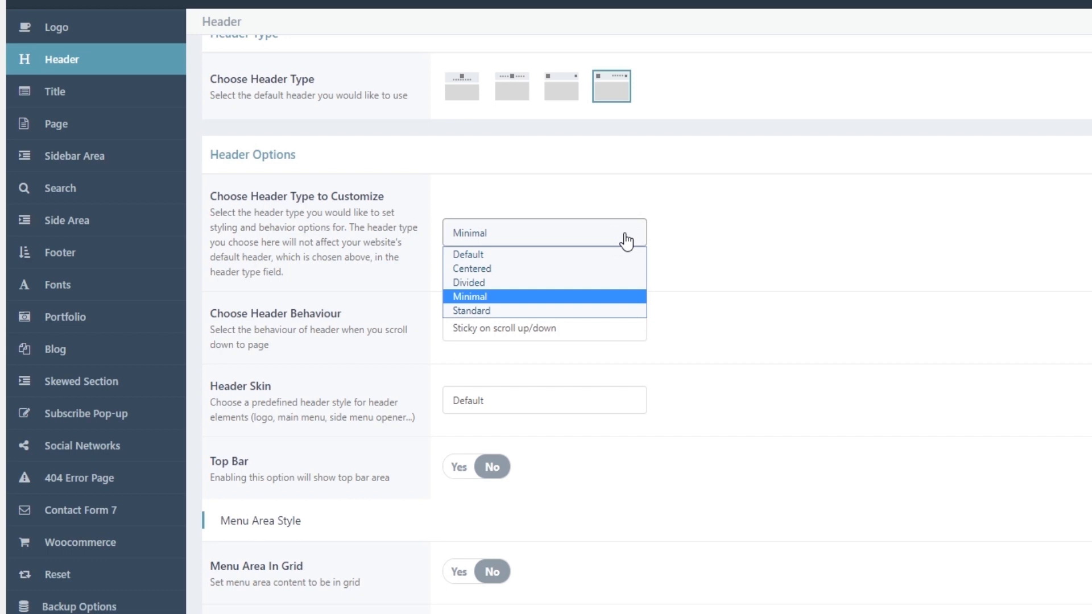
pyautogui.click(625, 239)
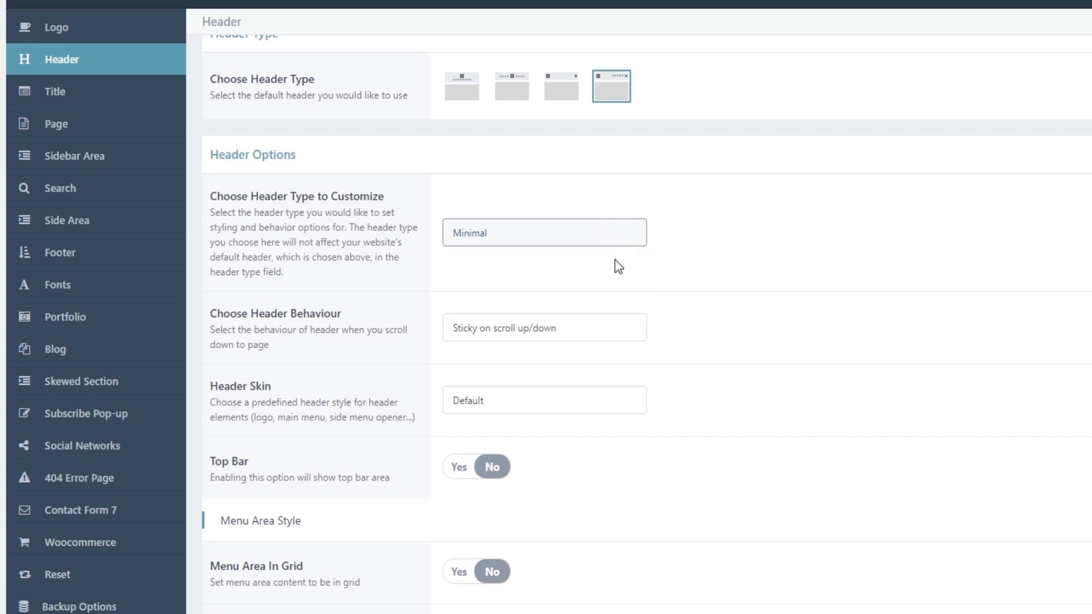
pyautogui.click(539, 235)
pyautogui.click(528, 310)
pyautogui.click(681, 255)
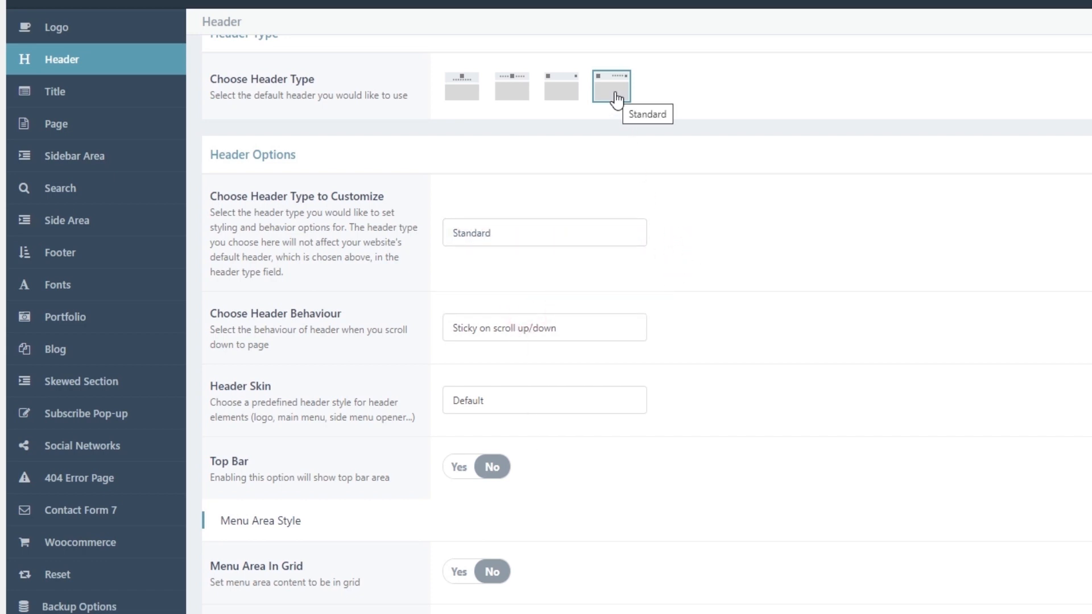
# Try the Fixed on scroll header behaviour for the Standard header and save the changes.
pyautogui.scroll(-2, 686, 269)
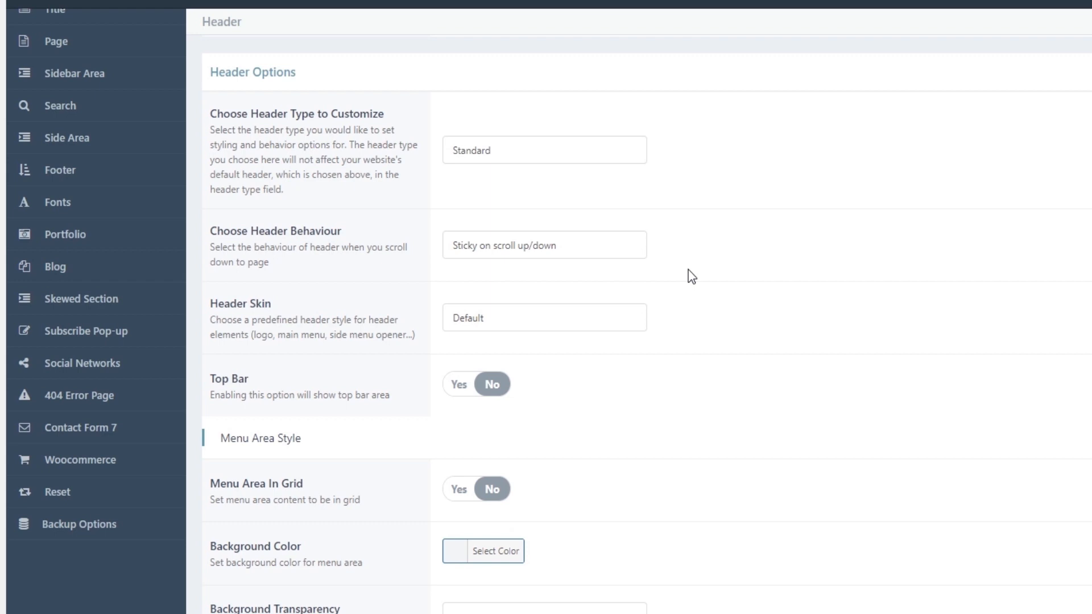
pyautogui.click(615, 252)
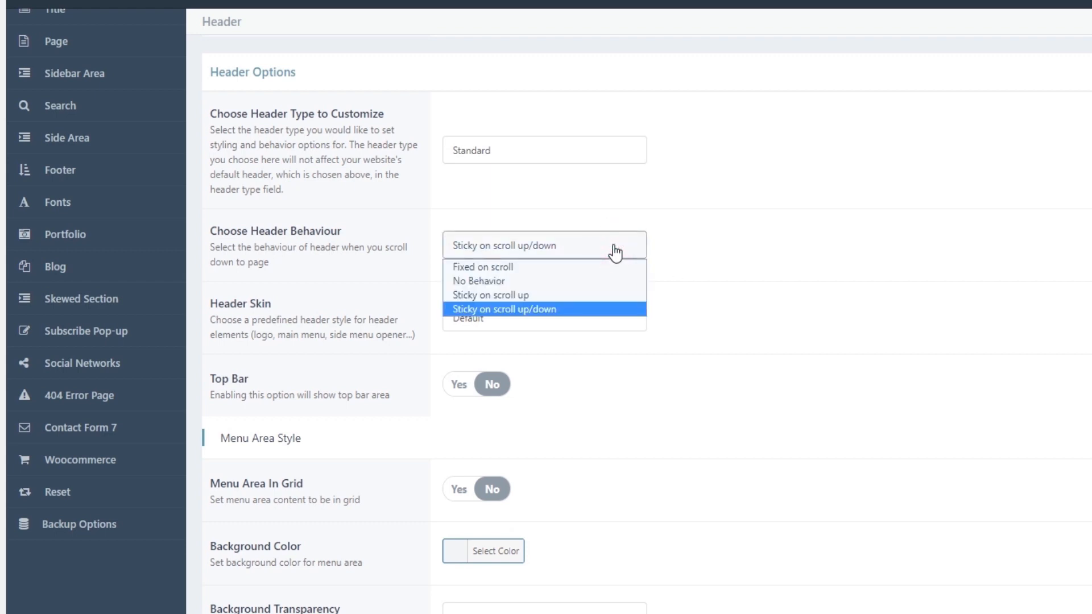
pyautogui.click(581, 266)
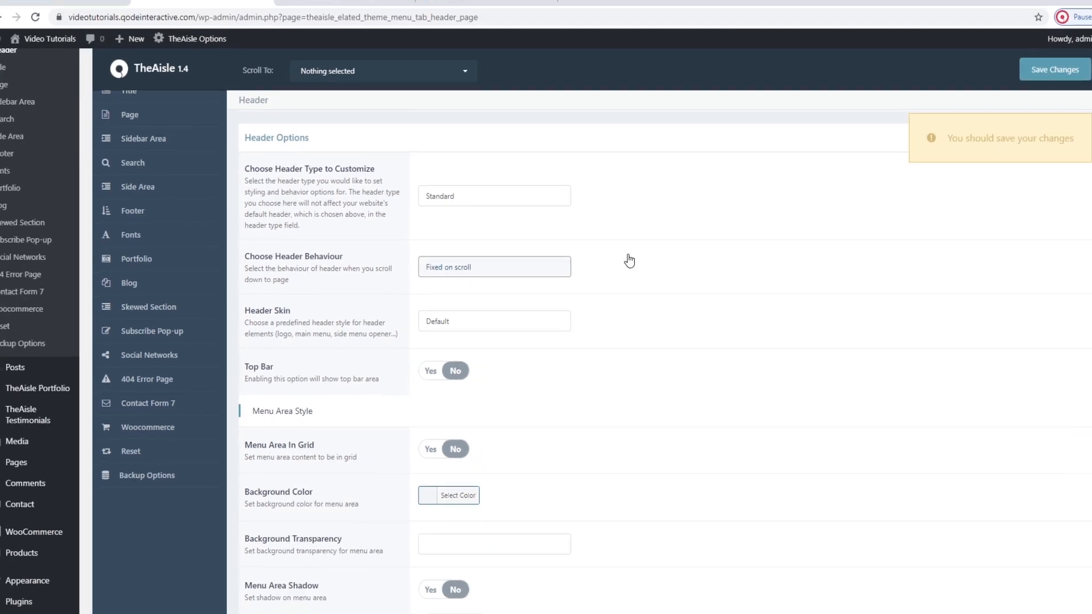
pyautogui.click(1055, 70)
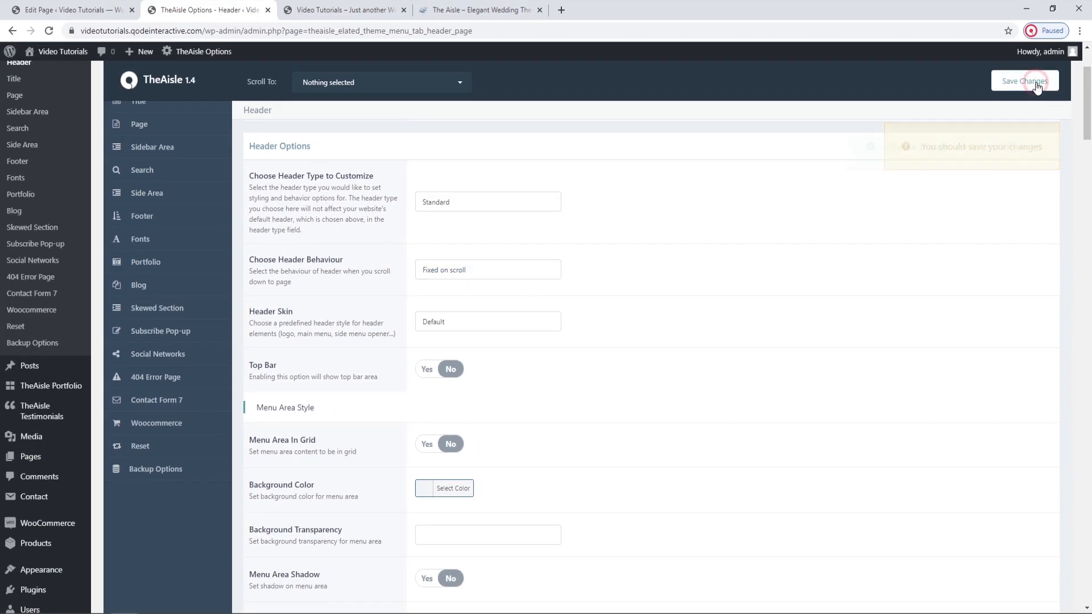
# Reload the live home page and examine how the fixed header behaves while scrolling down and back up.
pyautogui.click(329, 7)
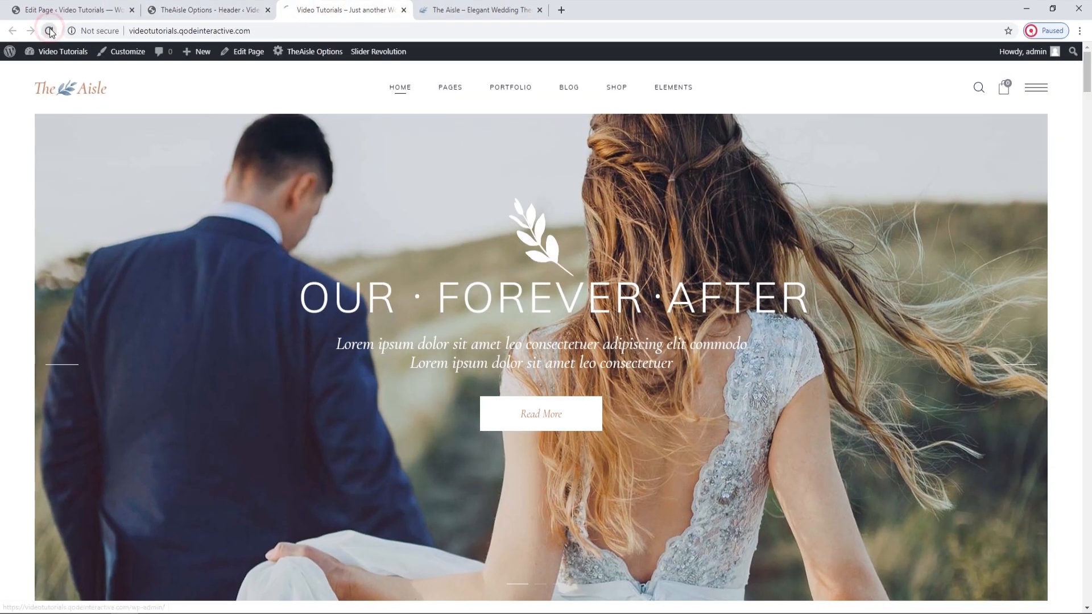
pyautogui.click(50, 31)
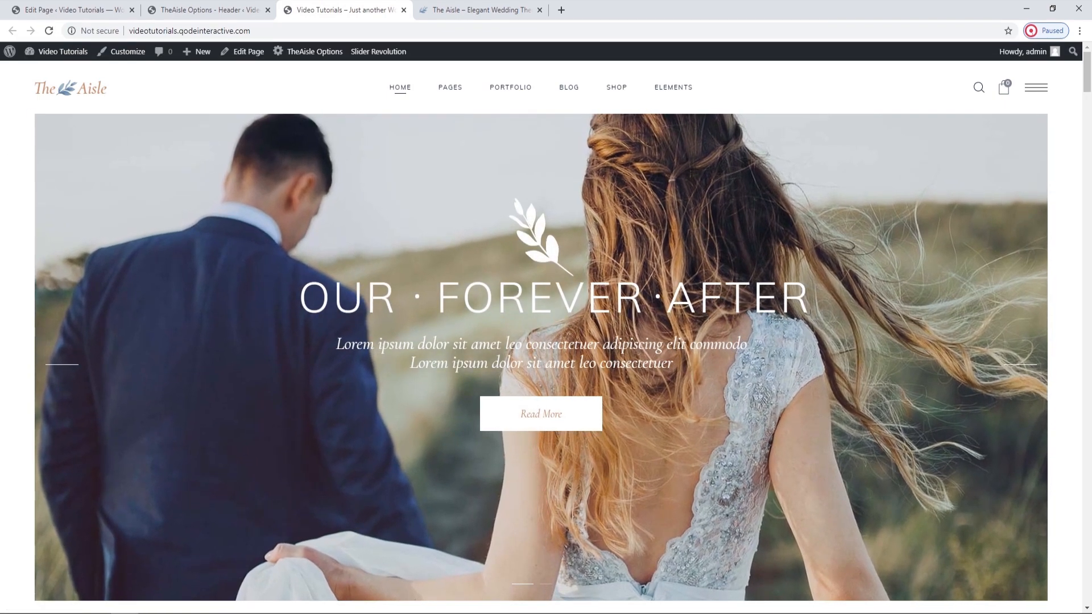
pyautogui.scroll(-9, 967, 315)
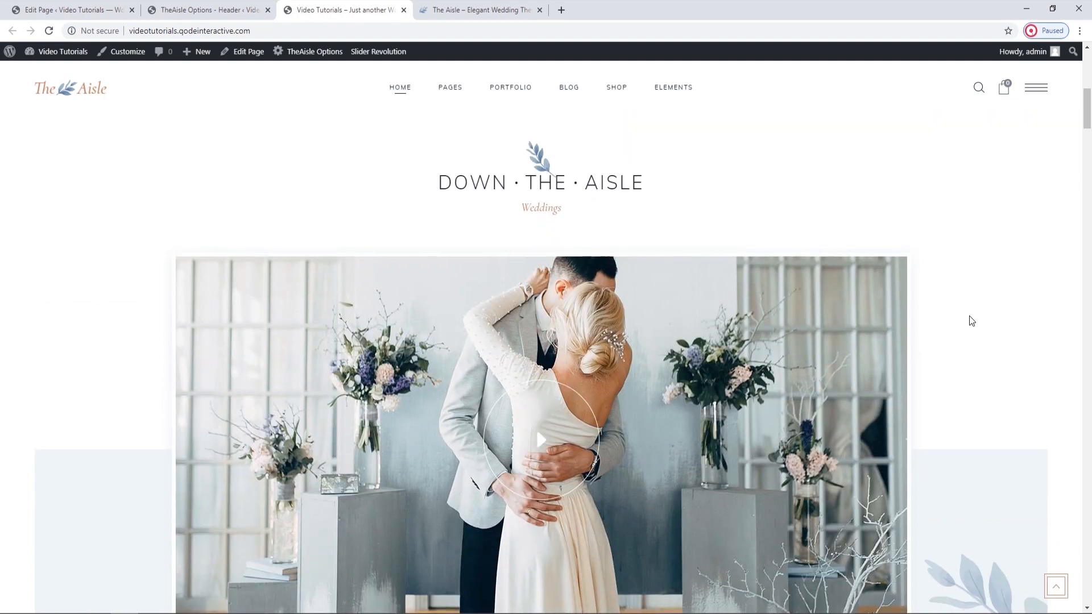
pyautogui.scroll(-6, 972, 321)
pyautogui.scroll(1, 972, 321)
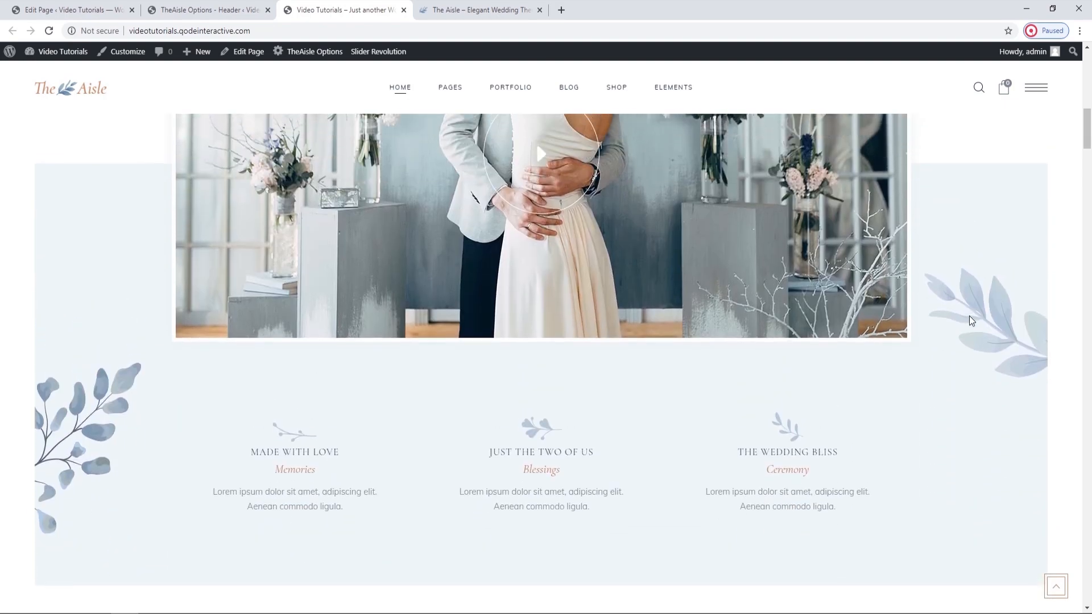
pyautogui.scroll(14, 970, 317)
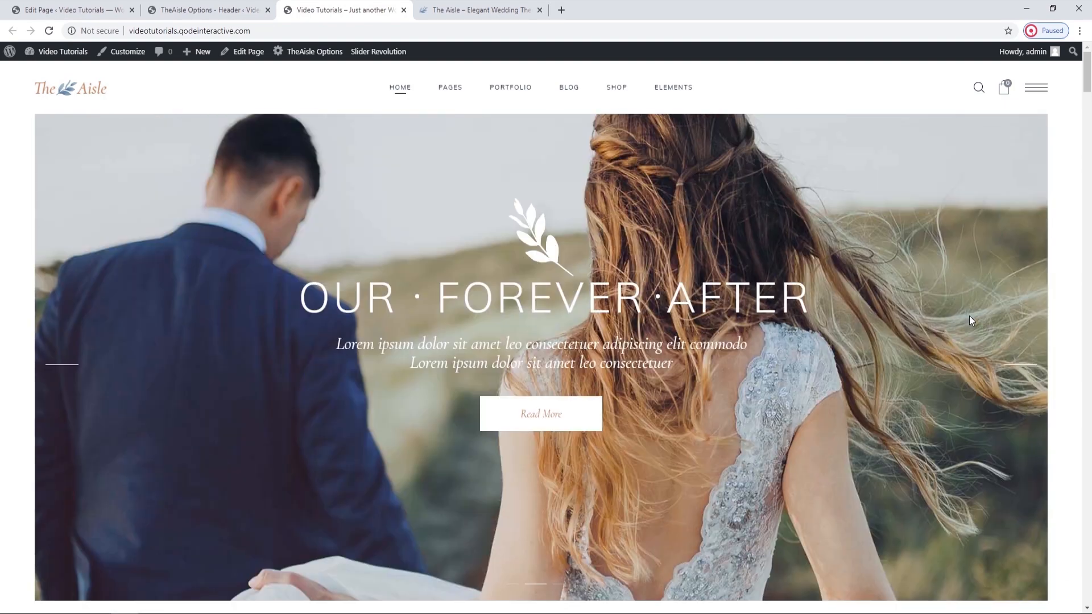
# Return to the Header options, try No Behavior as the header behaviour, and save the changes.
pyautogui.click(250, 8)
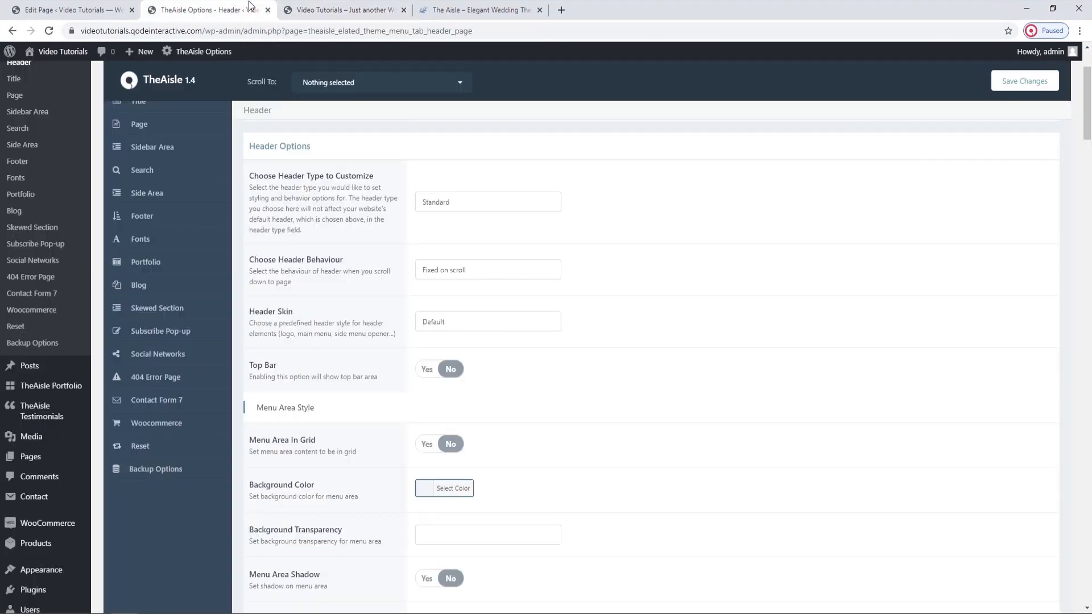
pyautogui.click(483, 272)
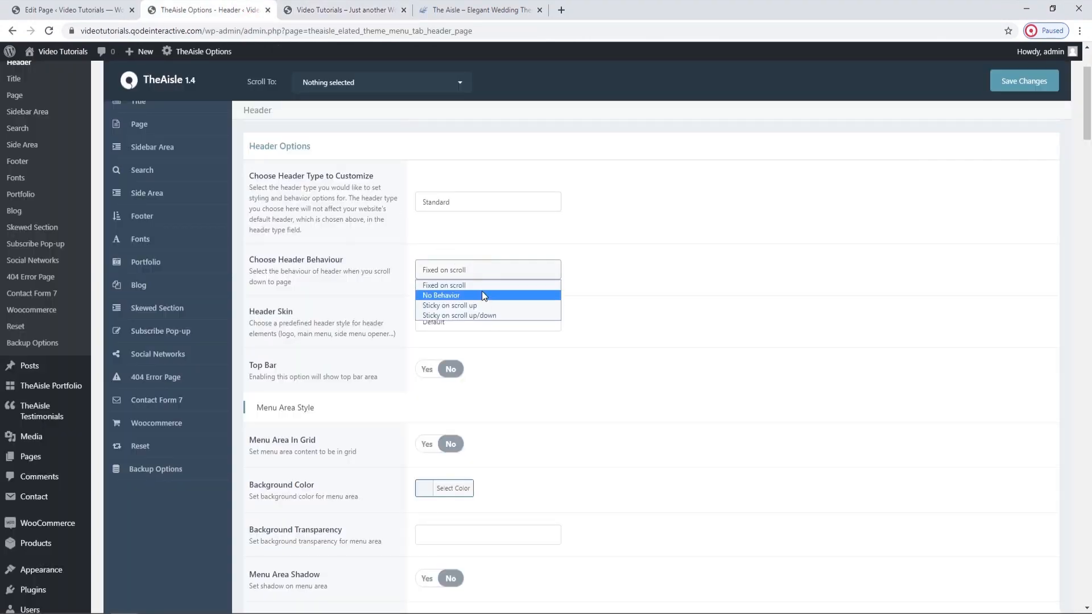
pyautogui.click(483, 296)
pyautogui.click(1036, 87)
# Reload the live home page and examine the header with No Behavior while scrolling down and back up.
pyautogui.click(347, 10)
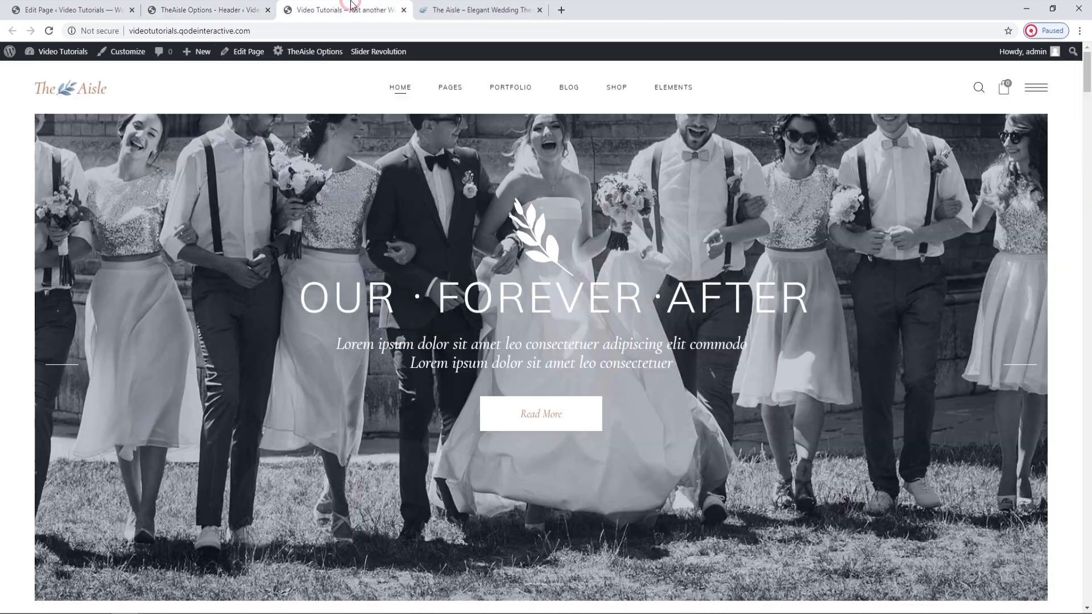
pyautogui.click(42, 34)
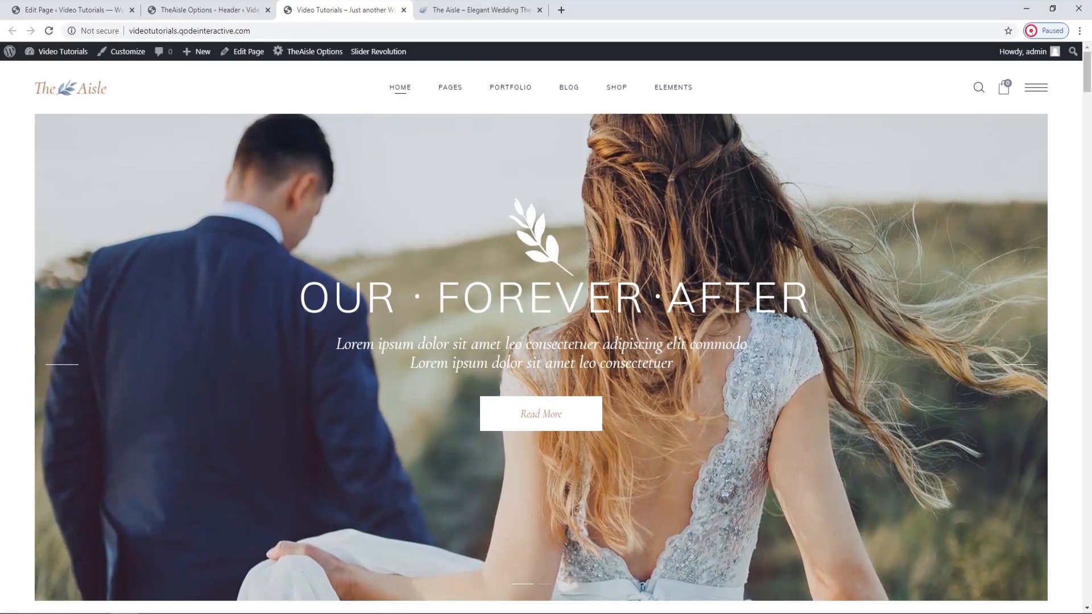
pyautogui.scroll(-1, 113, 353)
pyautogui.scroll(-10, 113, 353)
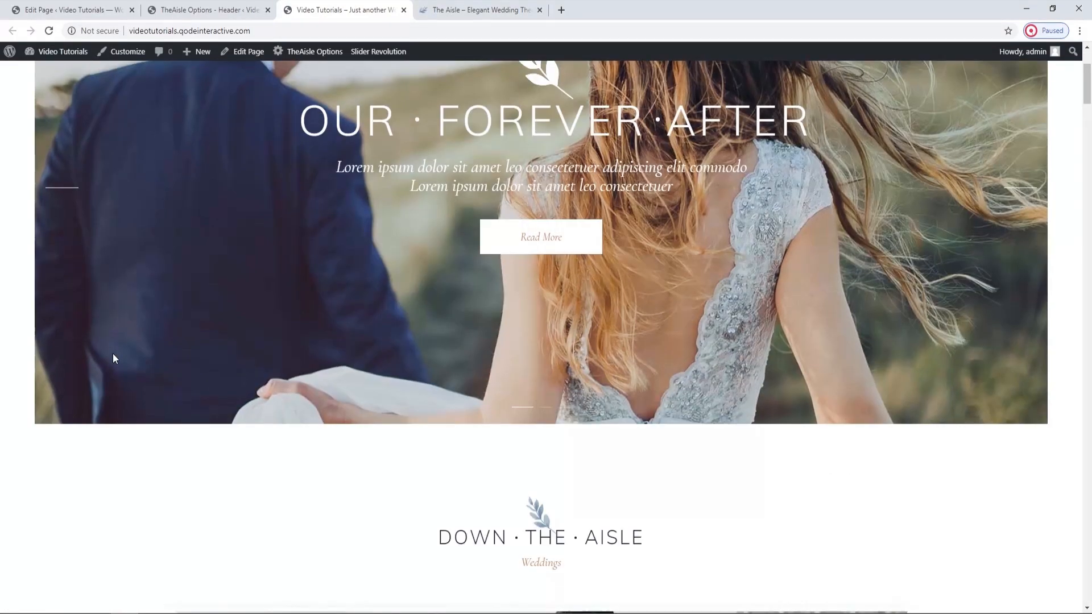
pyautogui.scroll(-2, 113, 354)
pyautogui.scroll(6, 113, 354)
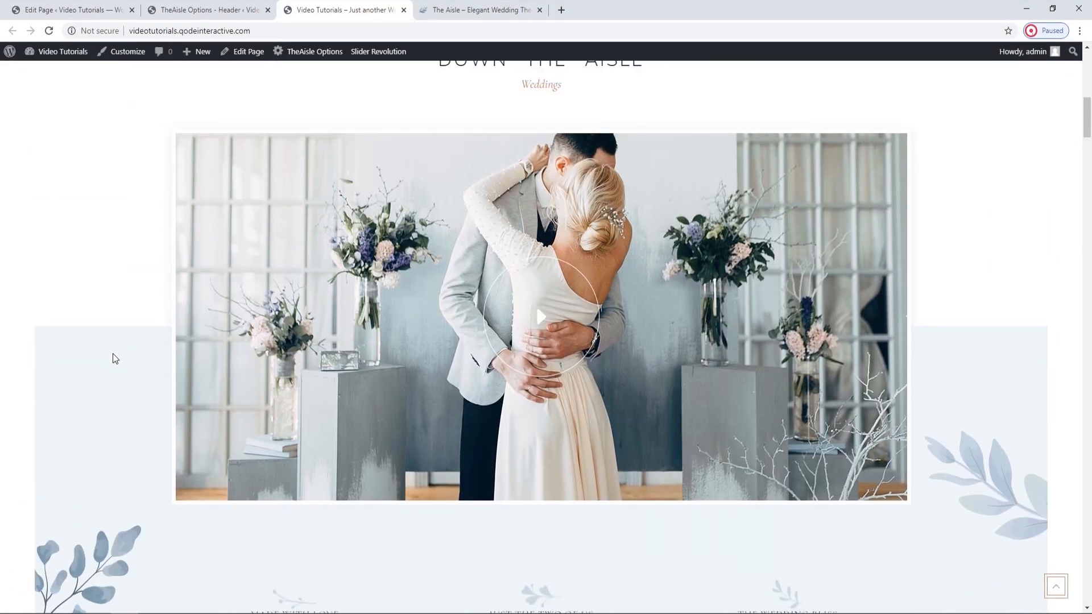
pyautogui.scroll(6, 112, 355)
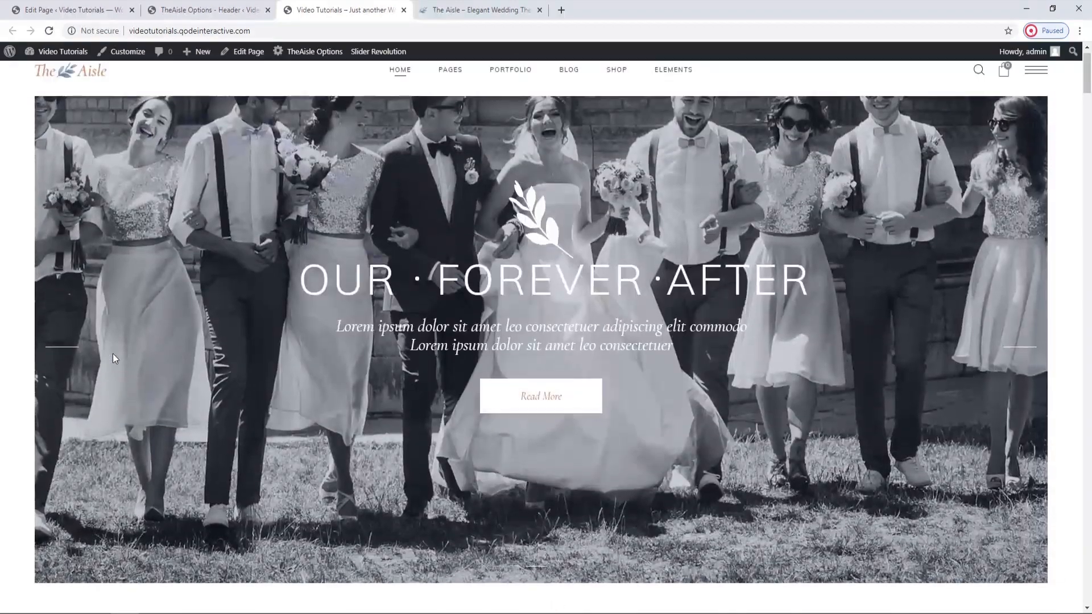
# Return to the Header options, try Sticky on scroll up as the header behaviour, and save the changes.
pyautogui.hotkey('ctrl', 'pageup')
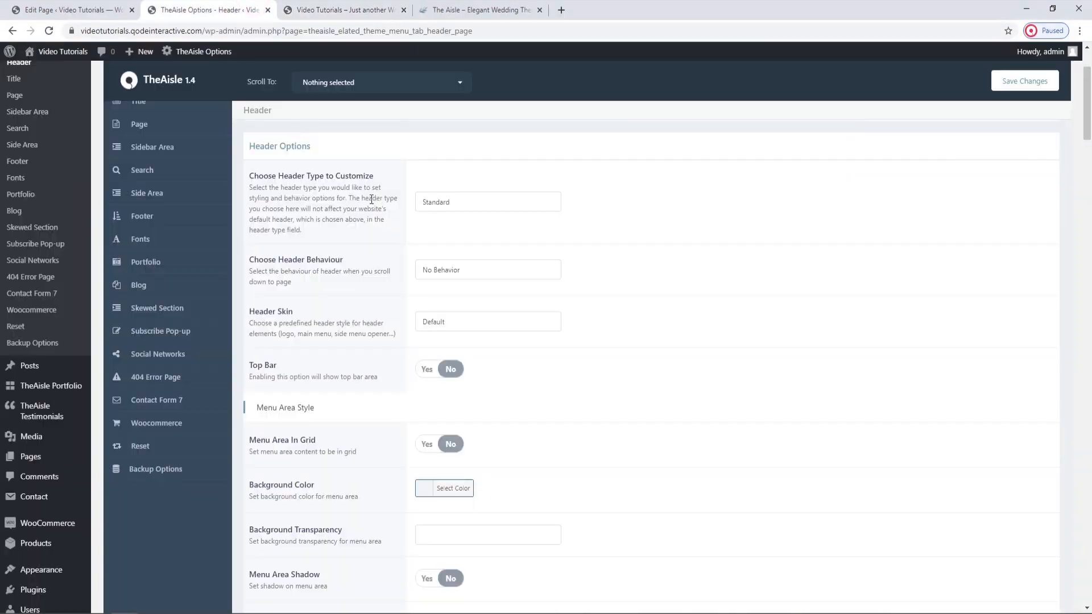
pyautogui.click(467, 279)
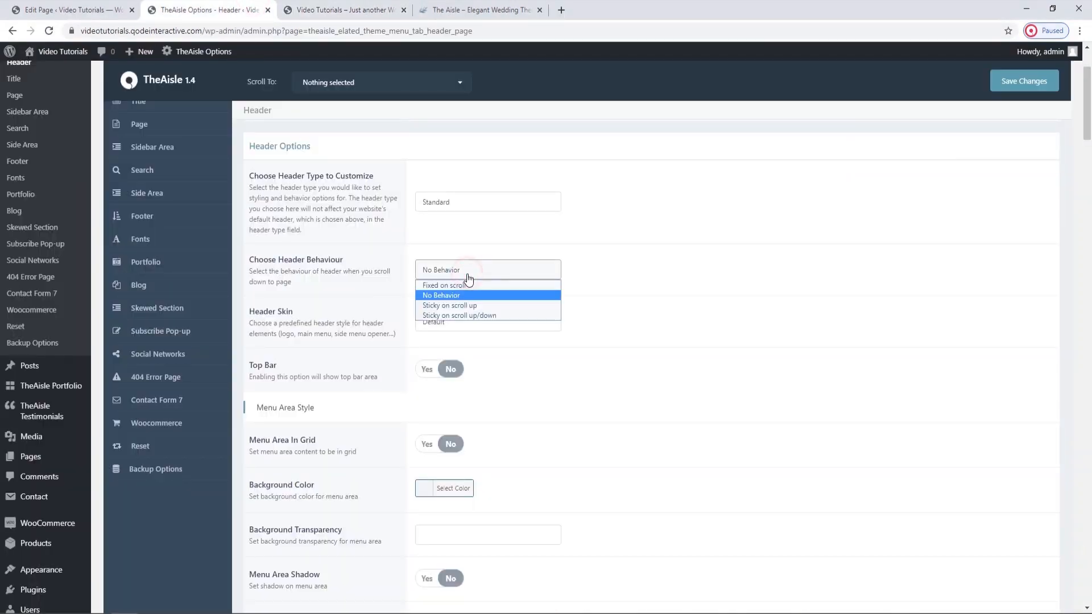
pyautogui.click(487, 306)
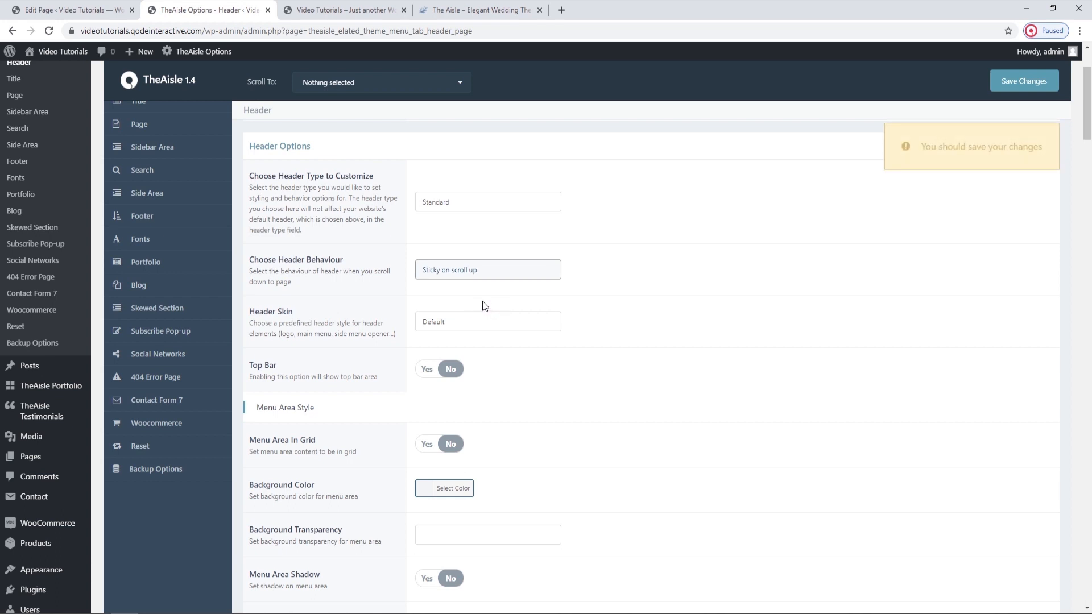
pyautogui.click(1000, 82)
# Reload the live home page and examine how the Sticky on scroll up header behaves in both scrolling directions.
pyautogui.click(342, 10)
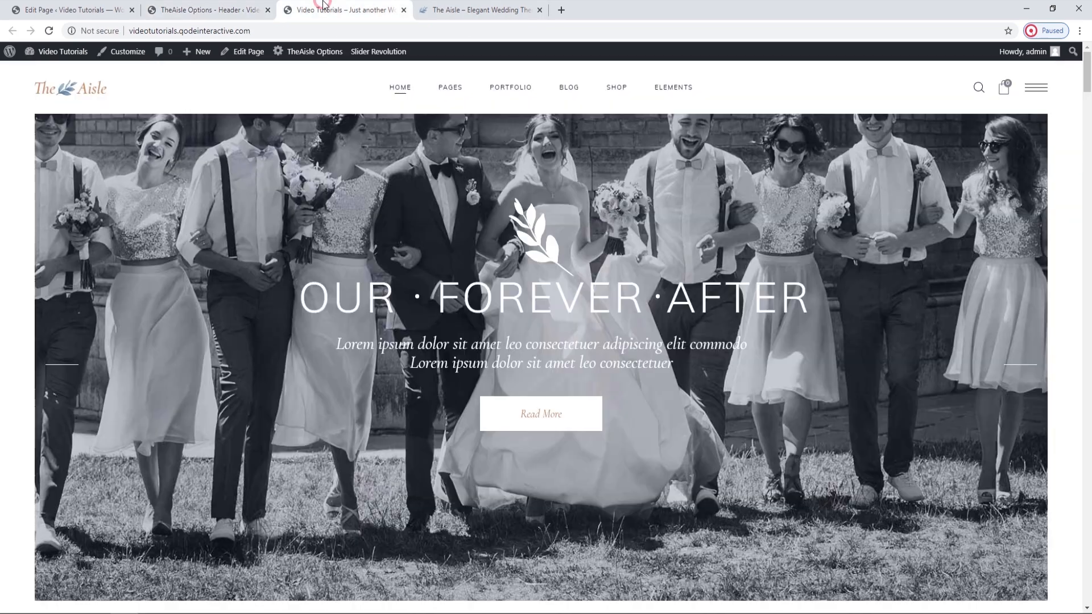
pyautogui.click(49, 31)
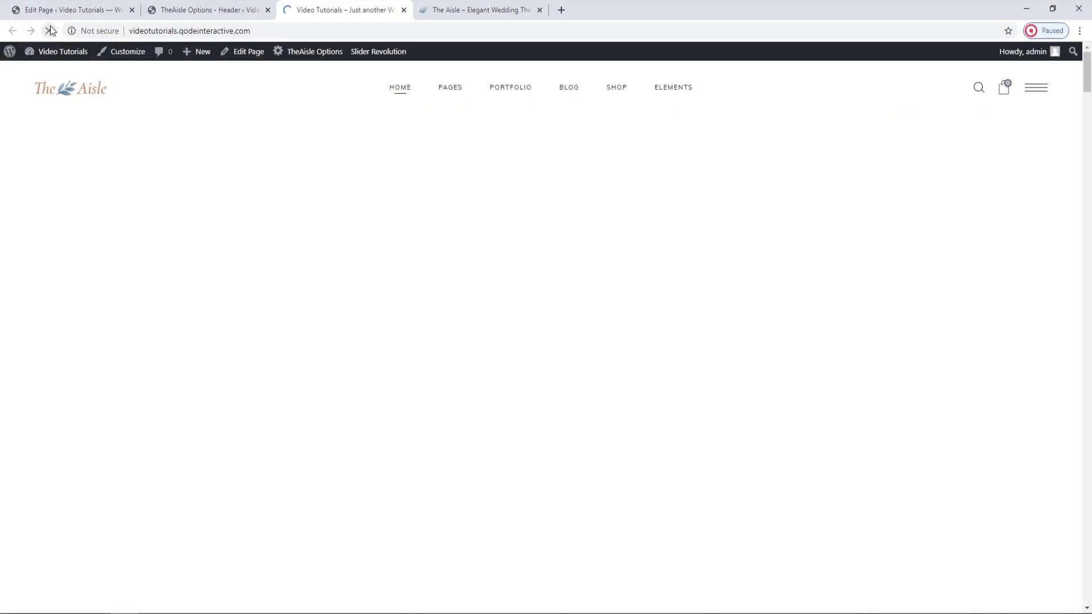
pyautogui.scroll(-7, 22, 201)
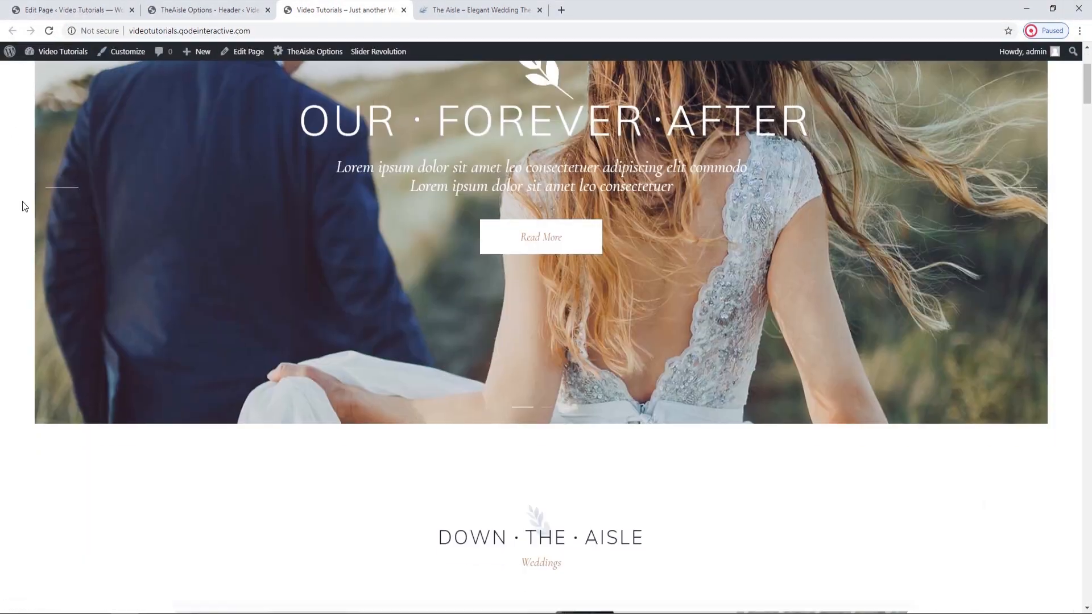
pyautogui.scroll(-7, 23, 202)
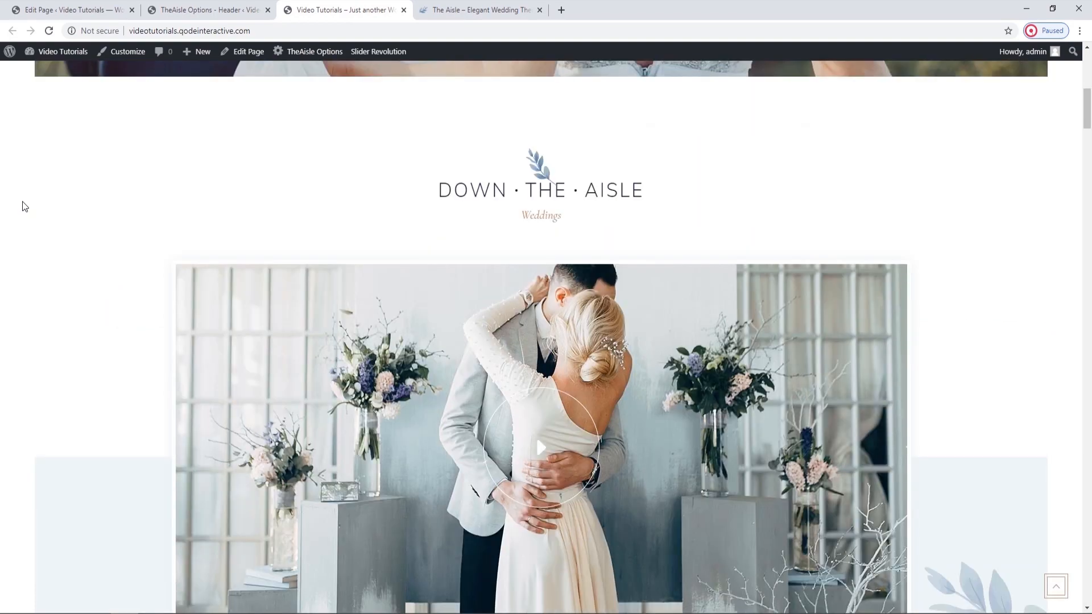
pyautogui.scroll(-1, 22, 202)
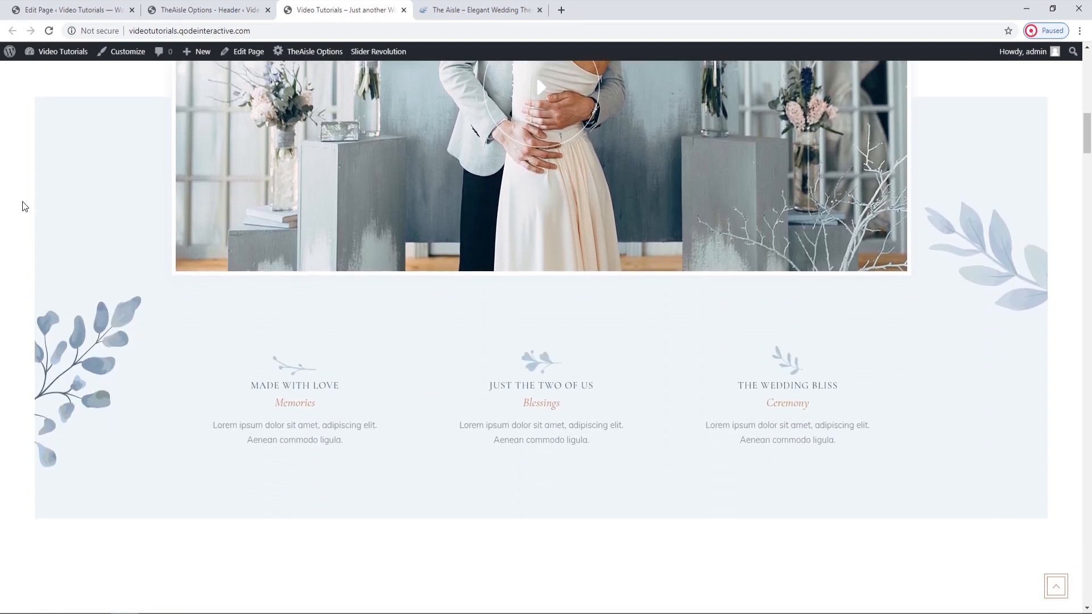
pyautogui.scroll(3, 22, 201)
pyautogui.scroll(10, 23, 201)
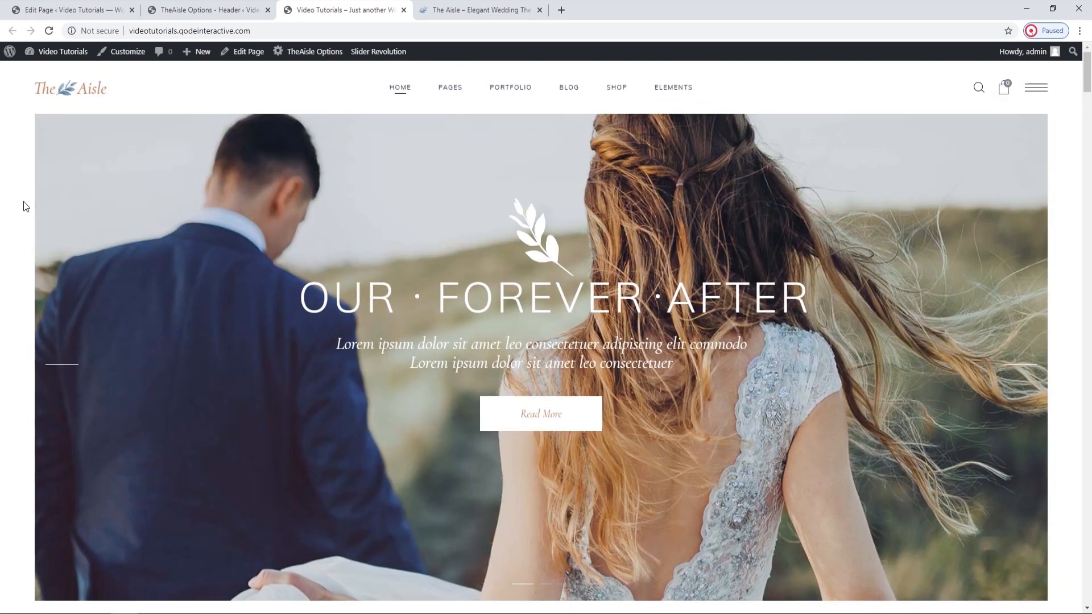
# Return to the Header options, set the header behaviour to Sticky on scroll up/down, and save the changes.
pyautogui.click(170, 8)
pyautogui.click(441, 268)
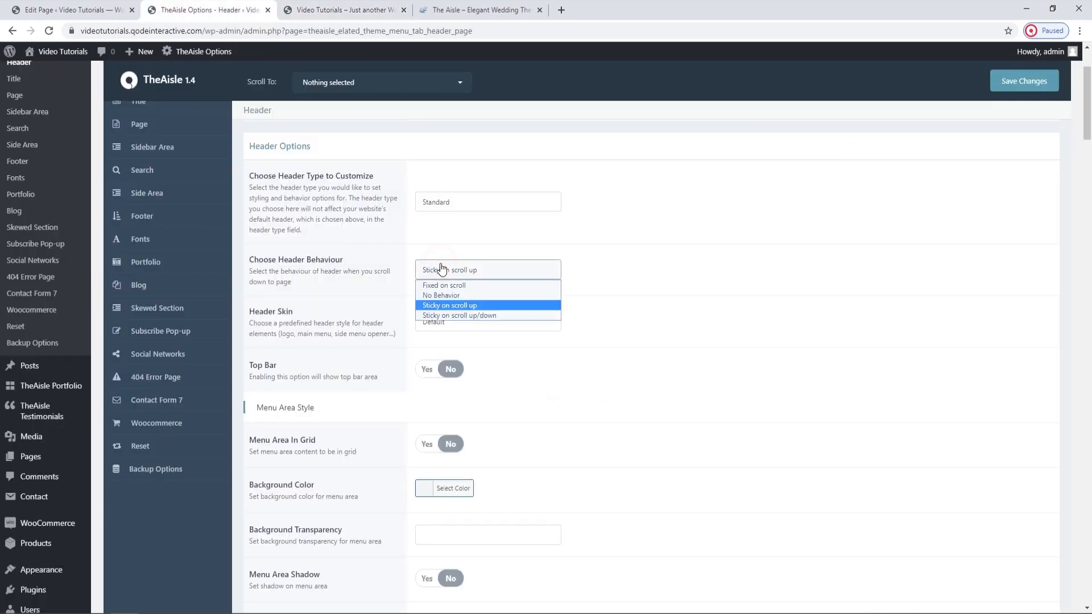
pyautogui.click(471, 320)
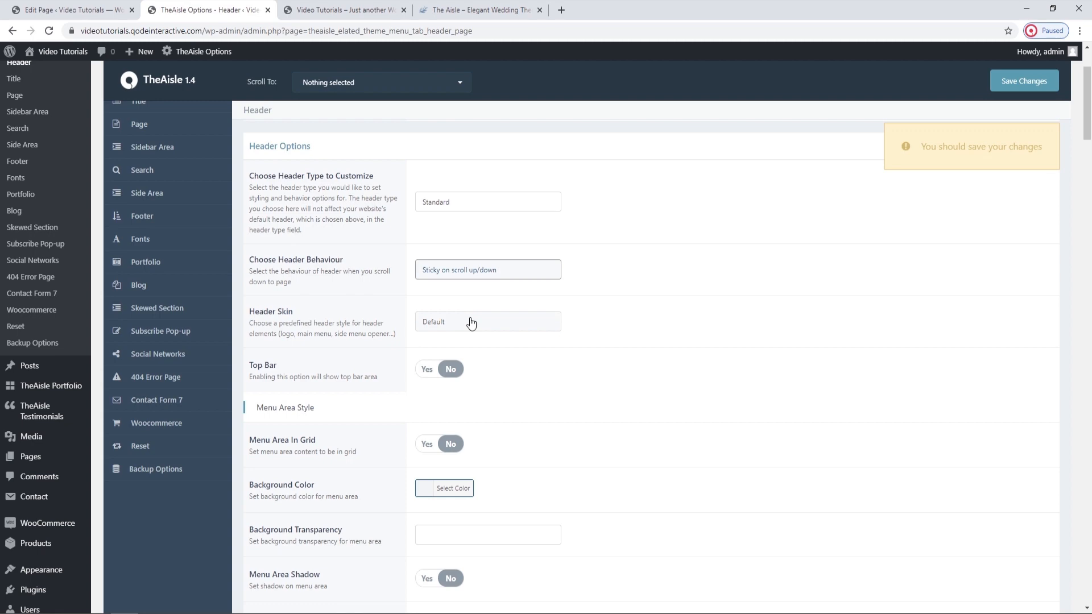
pyautogui.click(998, 85)
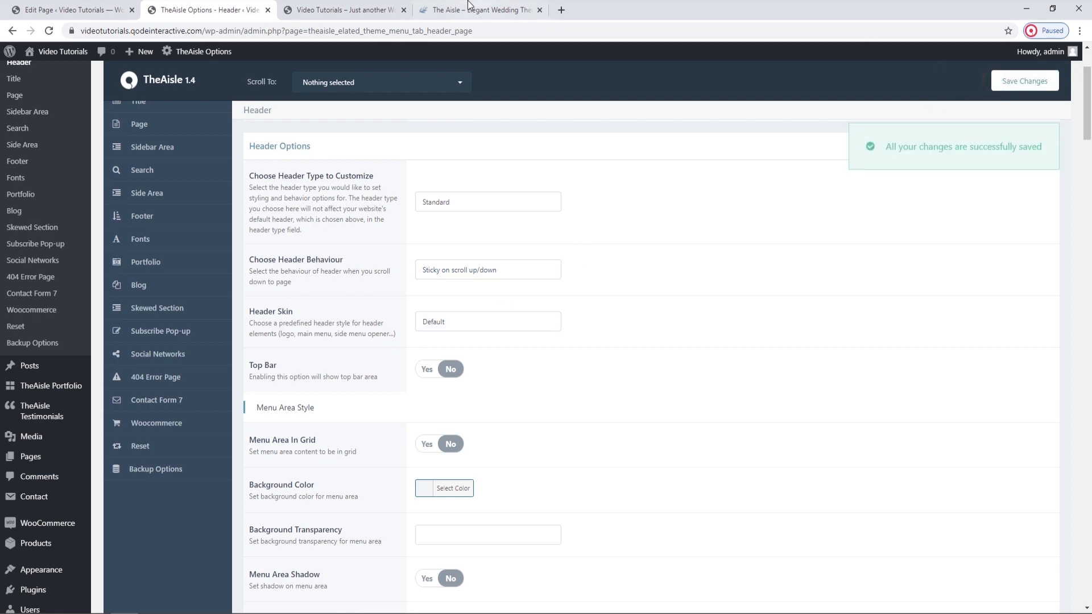
# Reload the live home page and examine how the Sticky on scroll up/down header behaves in both scrolling directions.
pyautogui.click(367, 10)
pyautogui.click(49, 31)
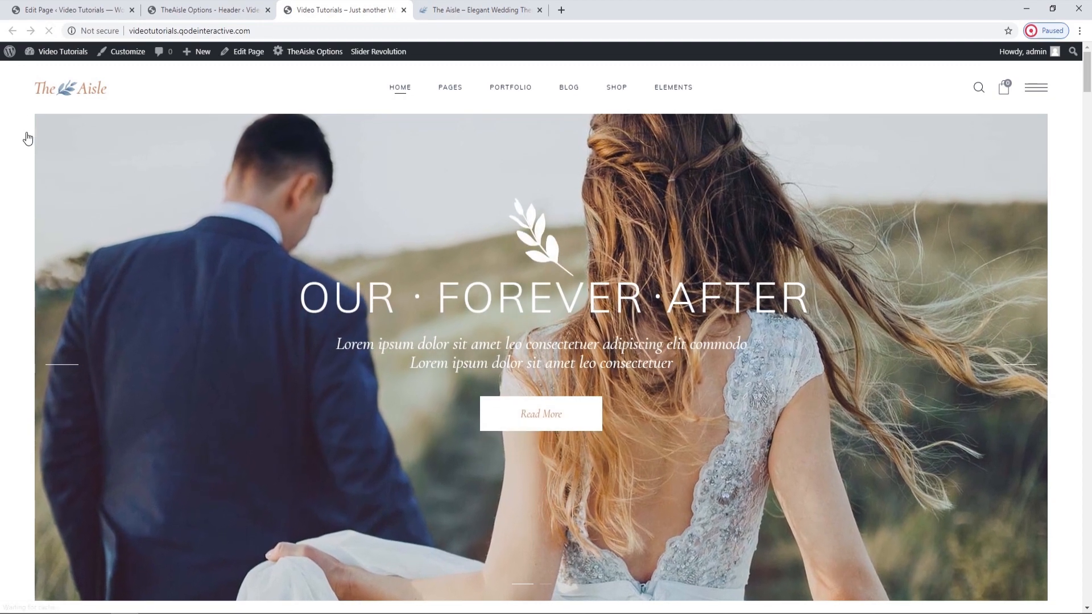
pyautogui.scroll(-3, 427, 378)
pyautogui.scroll(-10, 426, 378)
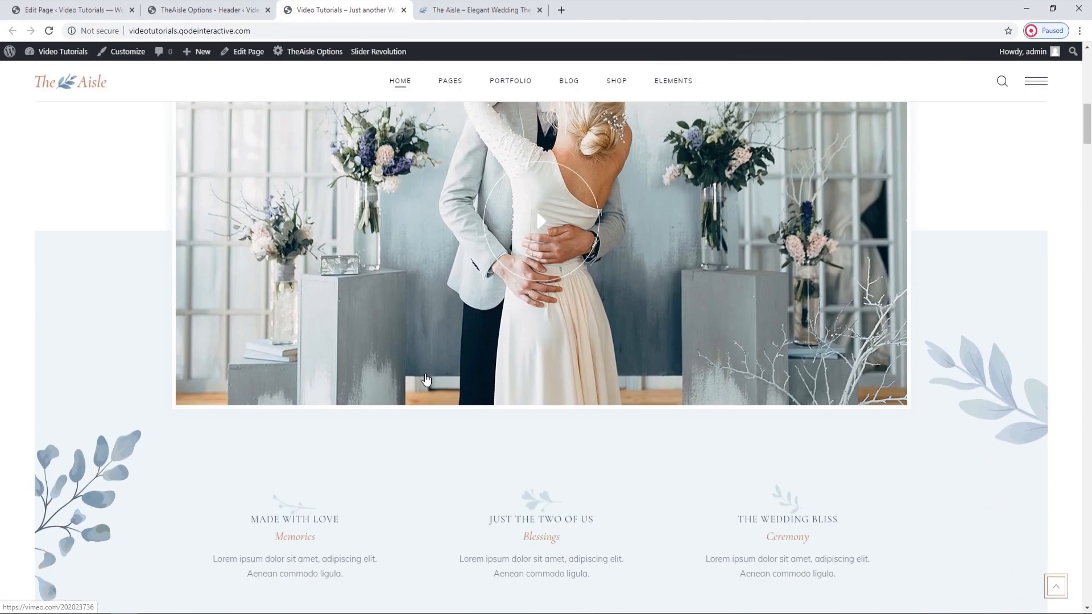
pyautogui.scroll(-8, 426, 379)
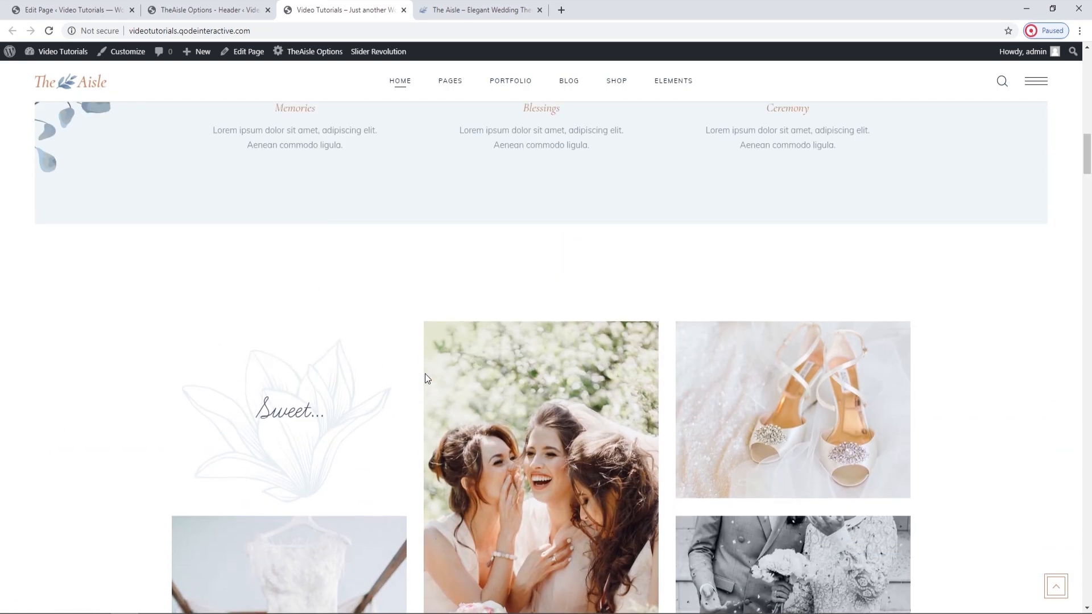
pyautogui.scroll(13, 426, 378)
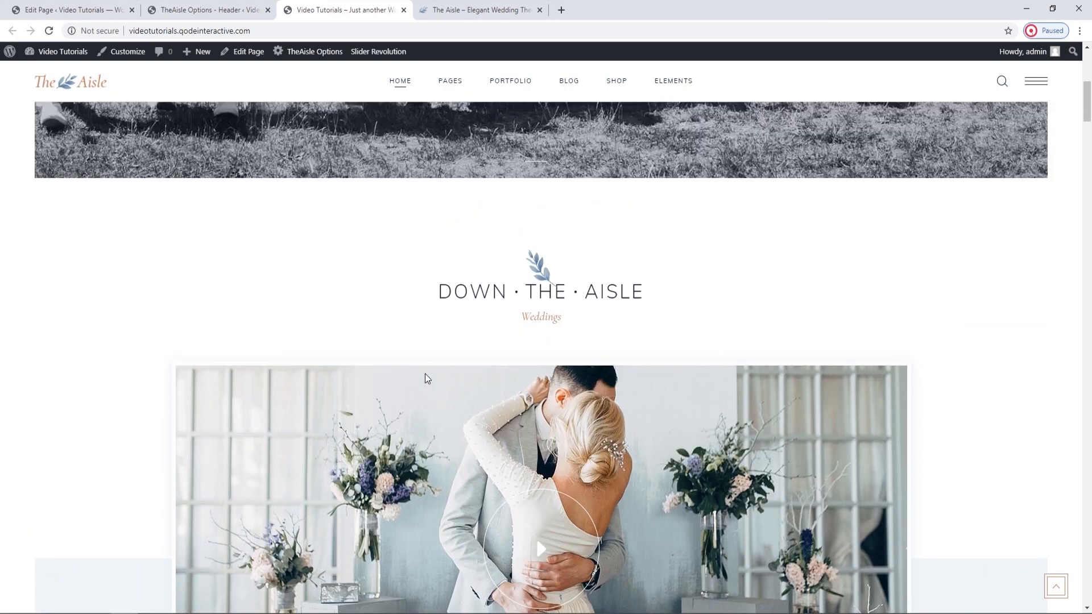
pyautogui.scroll(6, 425, 374)
pyautogui.click(264, 7)
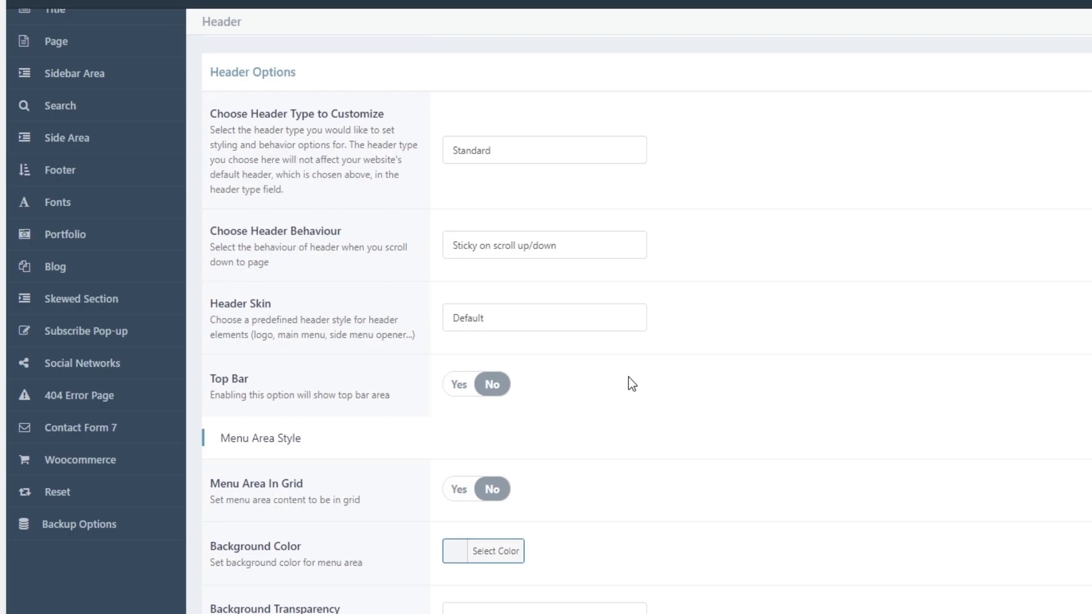
pyautogui.click(341, 9)
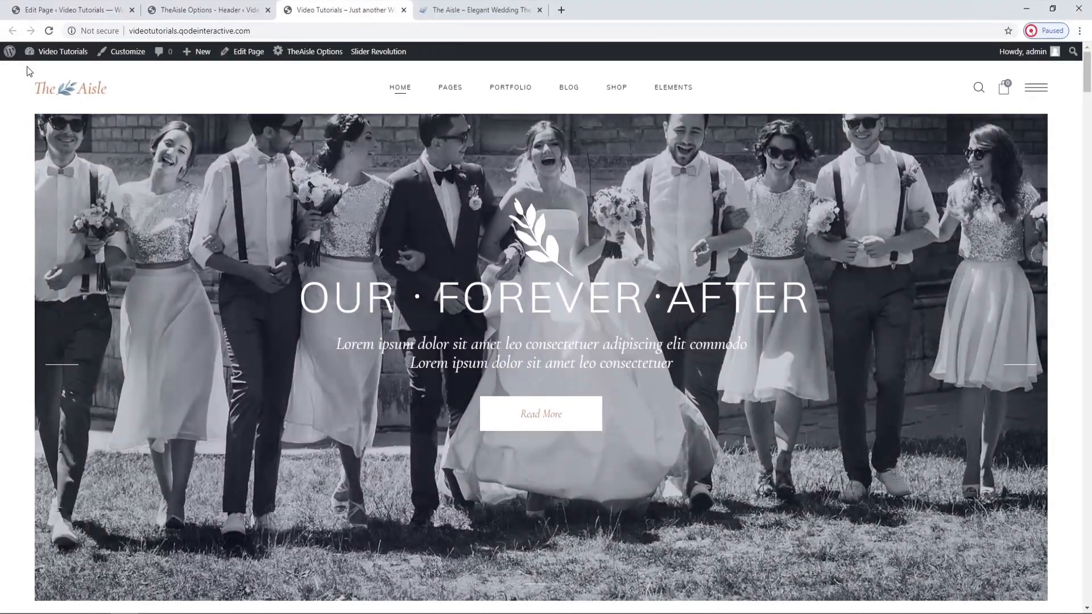
# Try Menu Area In Grid set to Yes in the Header options, save, and reload the live home page.
pyautogui.click(194, 10)
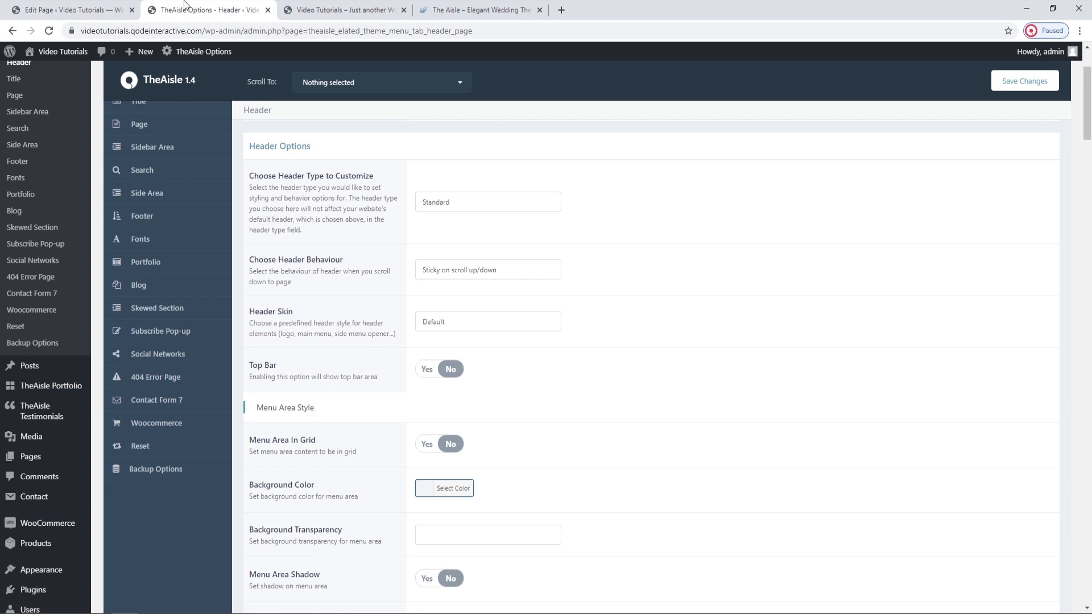
pyautogui.scroll(-2, 516, 353)
pyautogui.click(433, 337)
pyautogui.click(1026, 81)
pyautogui.click(341, 9)
pyautogui.click(54, 33)
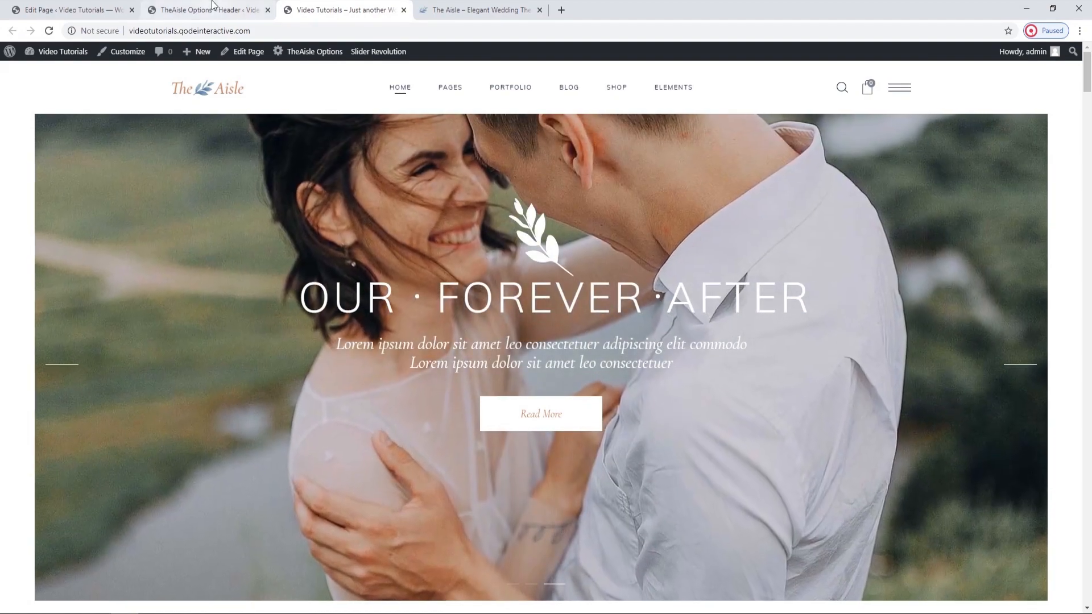
# Set Menu Area In Grid back to No in the Header options, save, and reload the live home page.
pyautogui.click(213, 7)
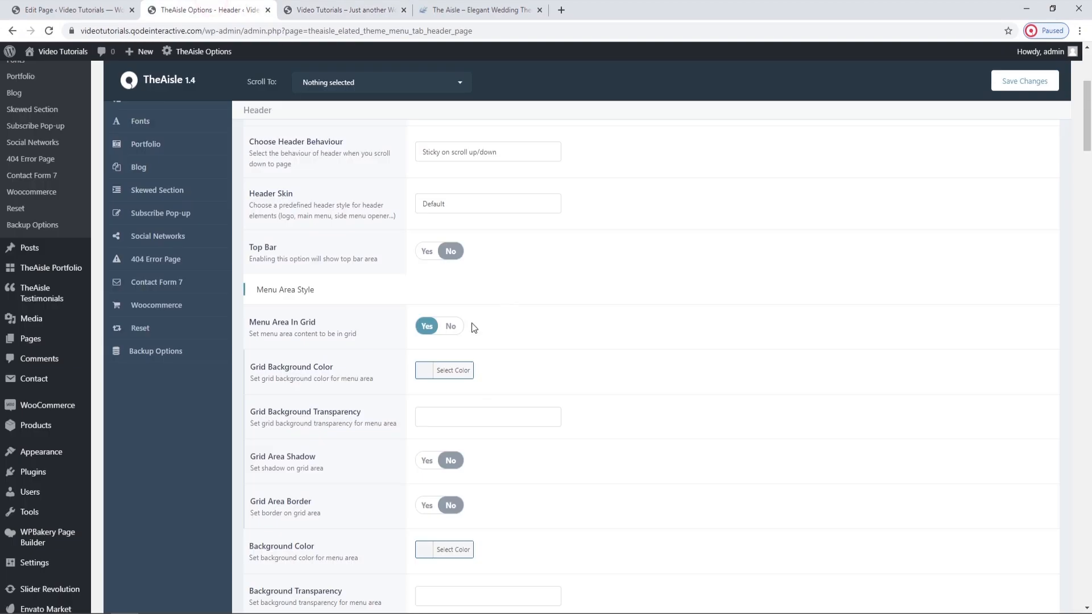
pyautogui.click(448, 332)
pyautogui.click(1005, 83)
pyautogui.click(342, 9)
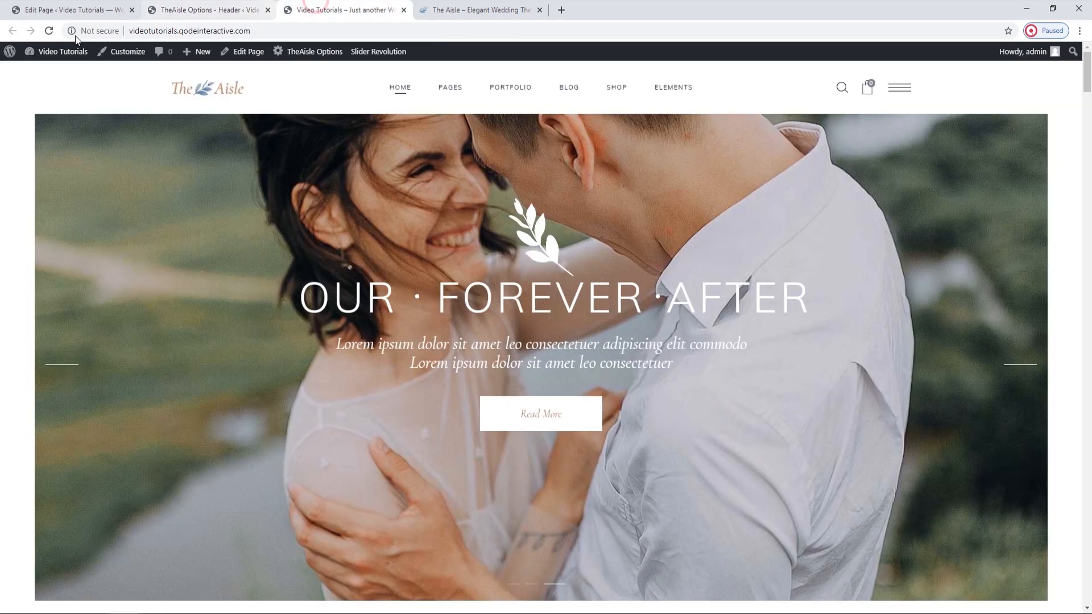
pyautogui.click(49, 31)
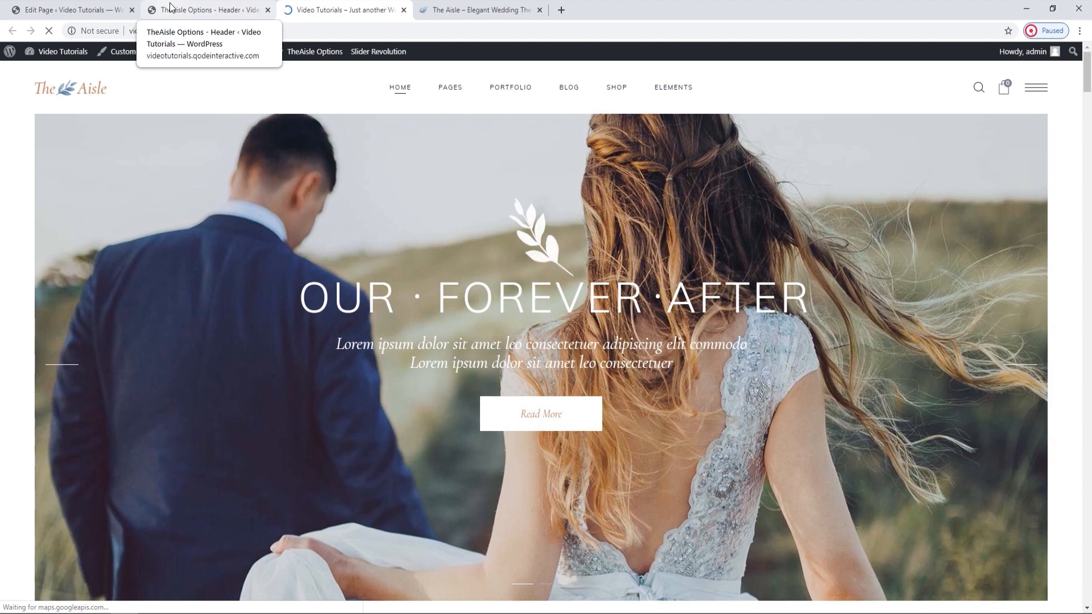
# Return to the Header options and review the Menu Area Style settings for background, shadow, border, height and side padding.
pyautogui.click(171, 9)
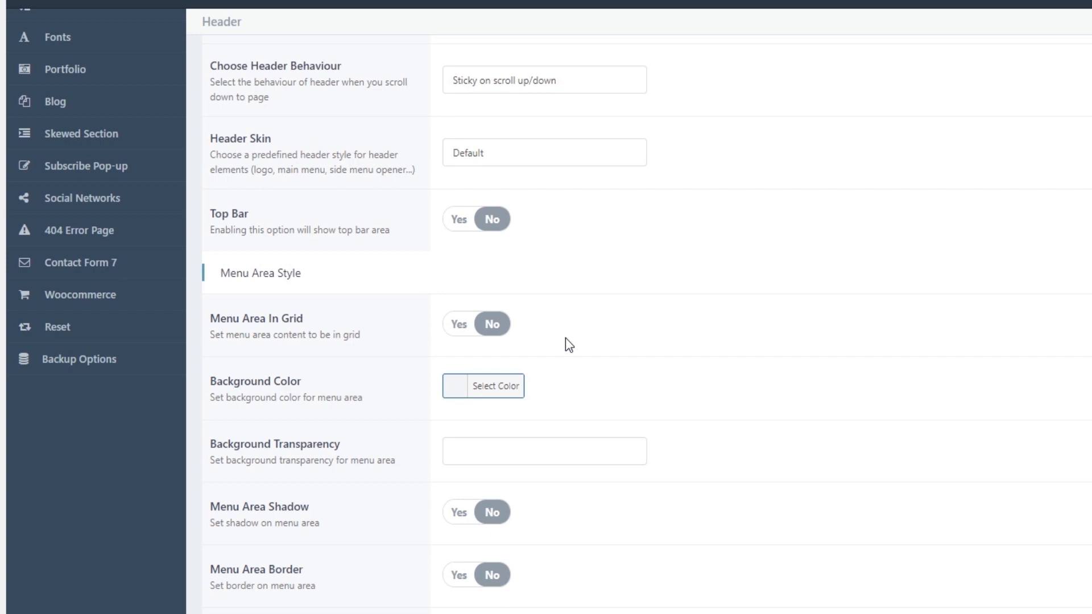
pyautogui.scroll(-3, 567, 340)
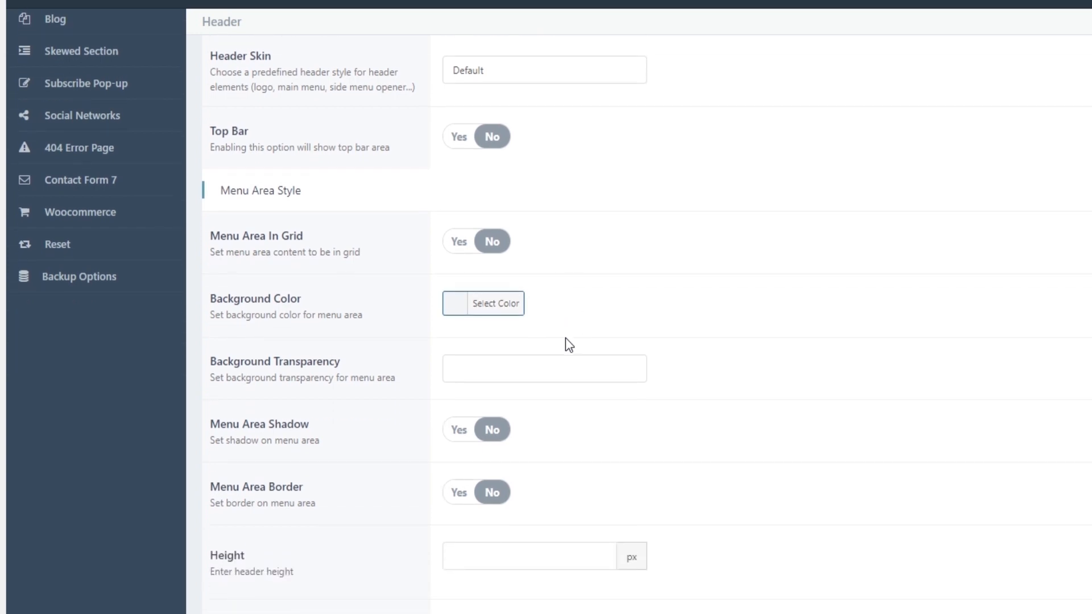
pyautogui.scroll(-3, 565, 338)
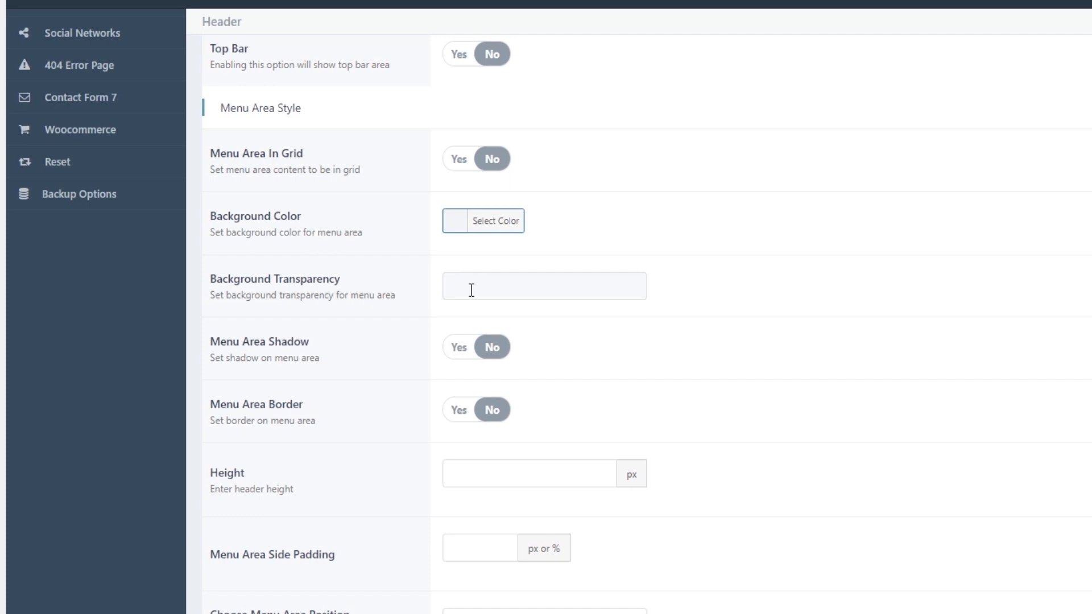
# Try a header Height of 200 px in the Menu Area Style settings, save, and reload the live home page.
pyautogui.scroll(-3, 471, 290)
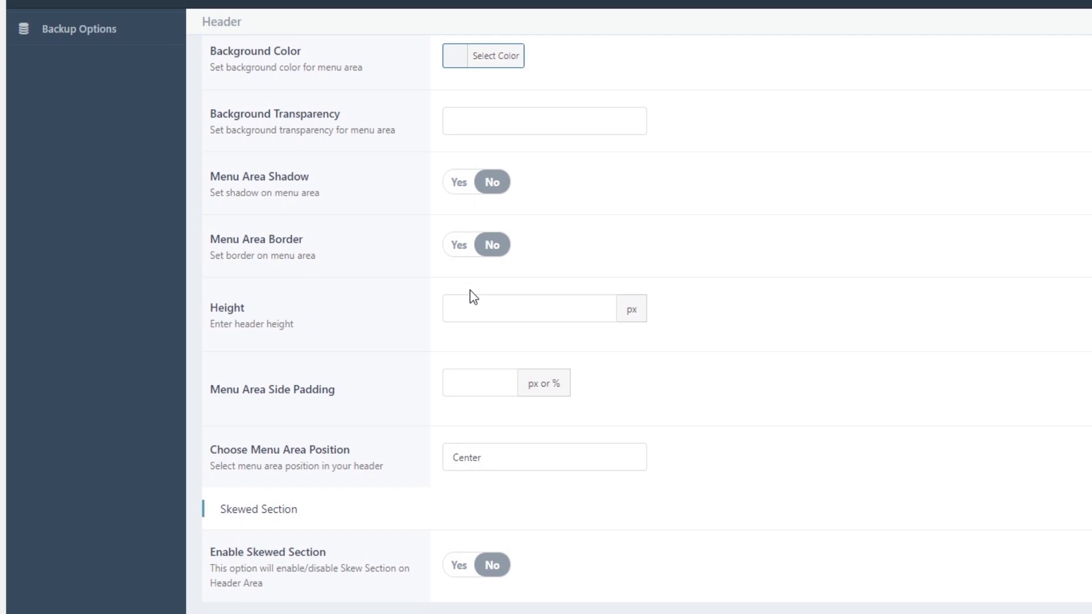
pyautogui.click(472, 304)
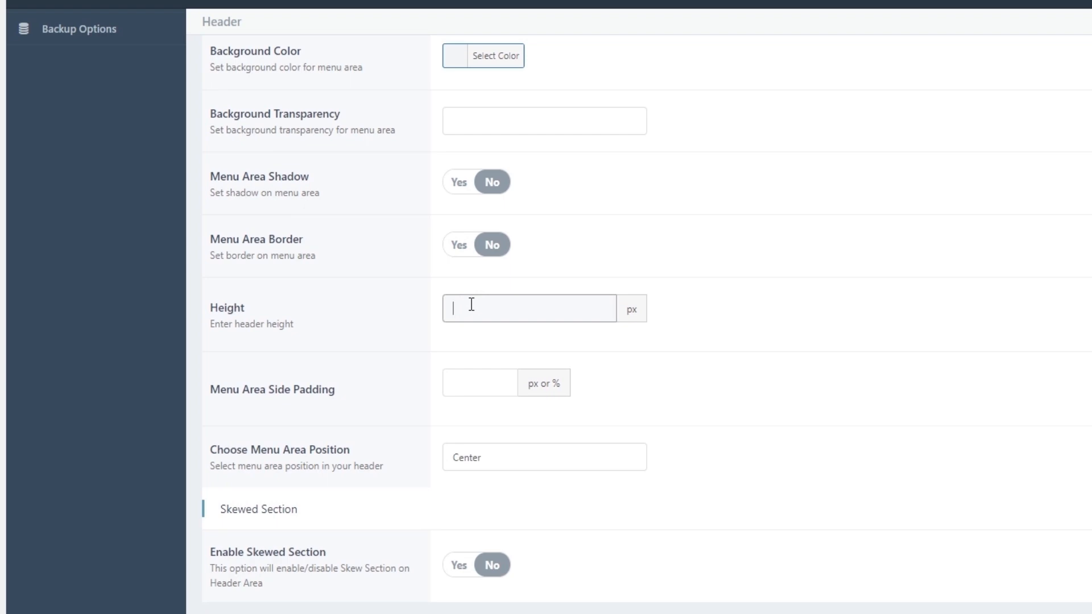
pyautogui.write('200')
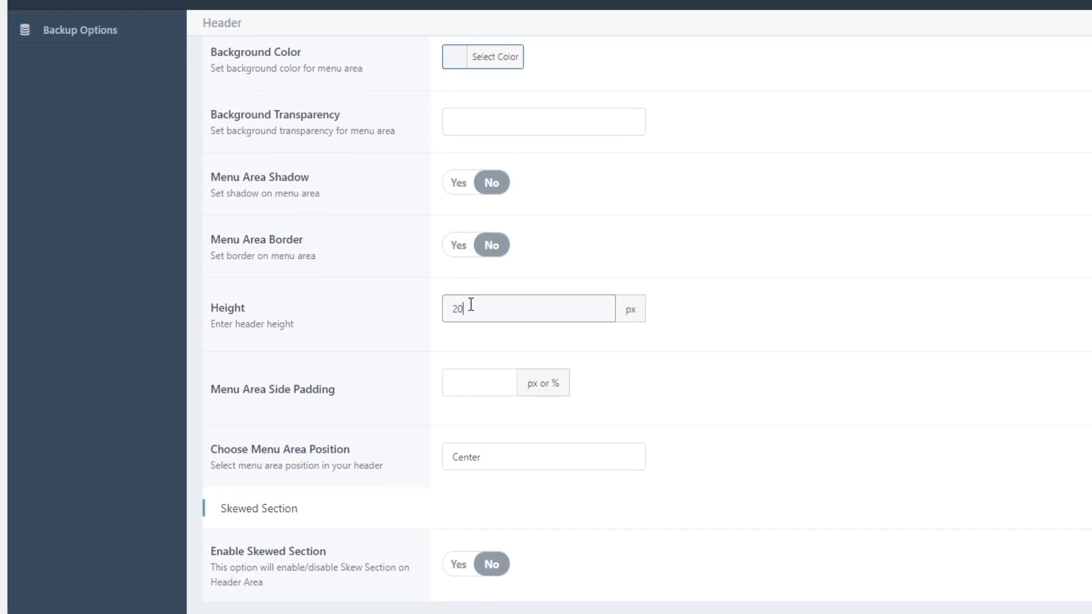
pyautogui.click(1025, 81)
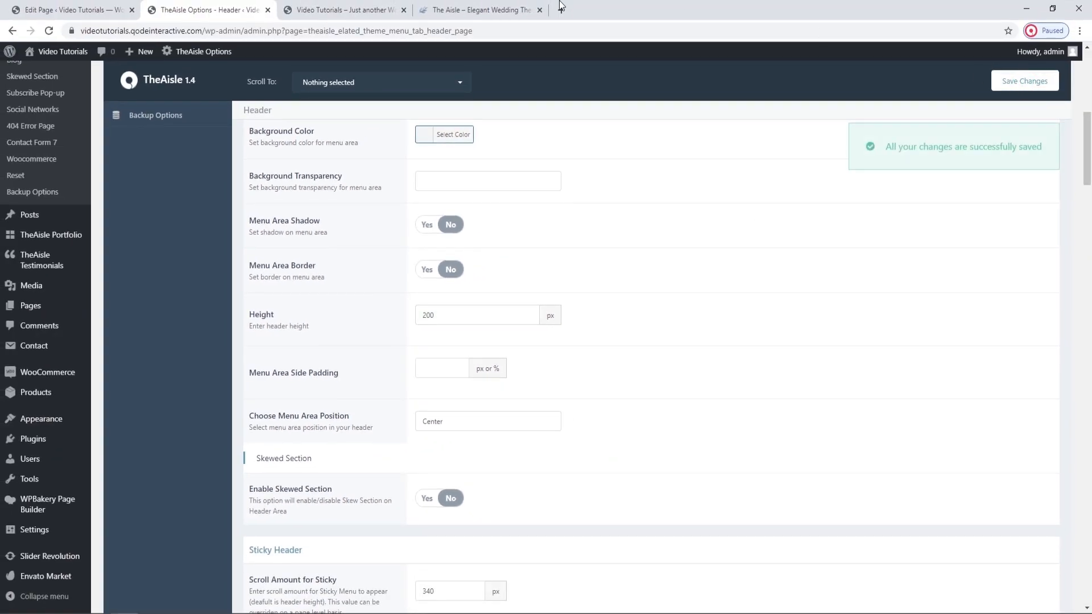
pyautogui.click(342, 9)
pyautogui.click(48, 31)
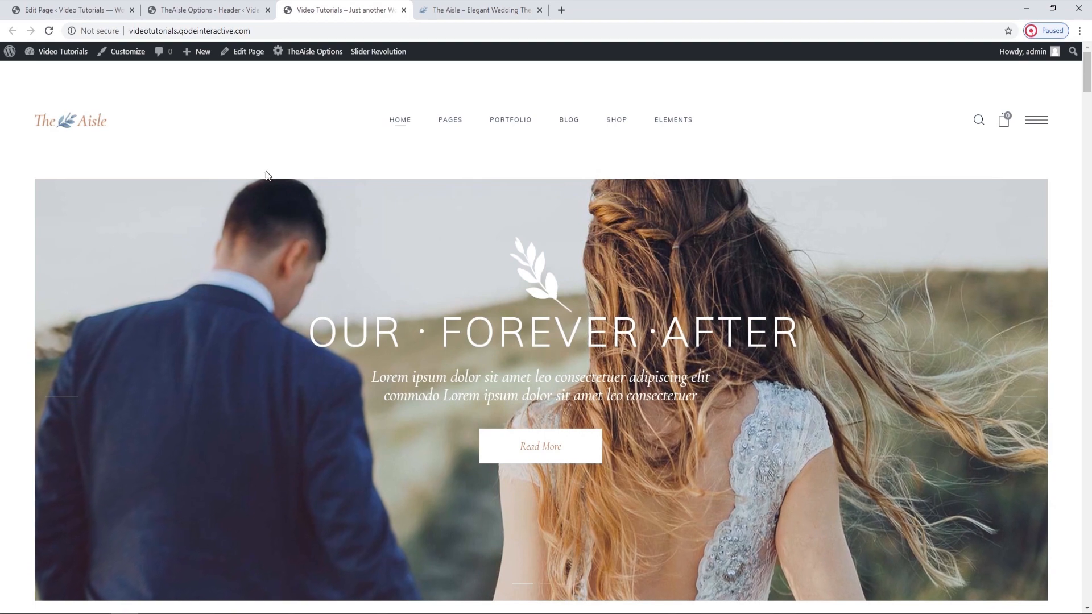
# Clear the header Height value in the Header options, save the changes, and reload the live home page.
pyautogui.click(225, 7)
pyautogui.moveTo(446, 314); pyautogui.dragTo(411, 304)
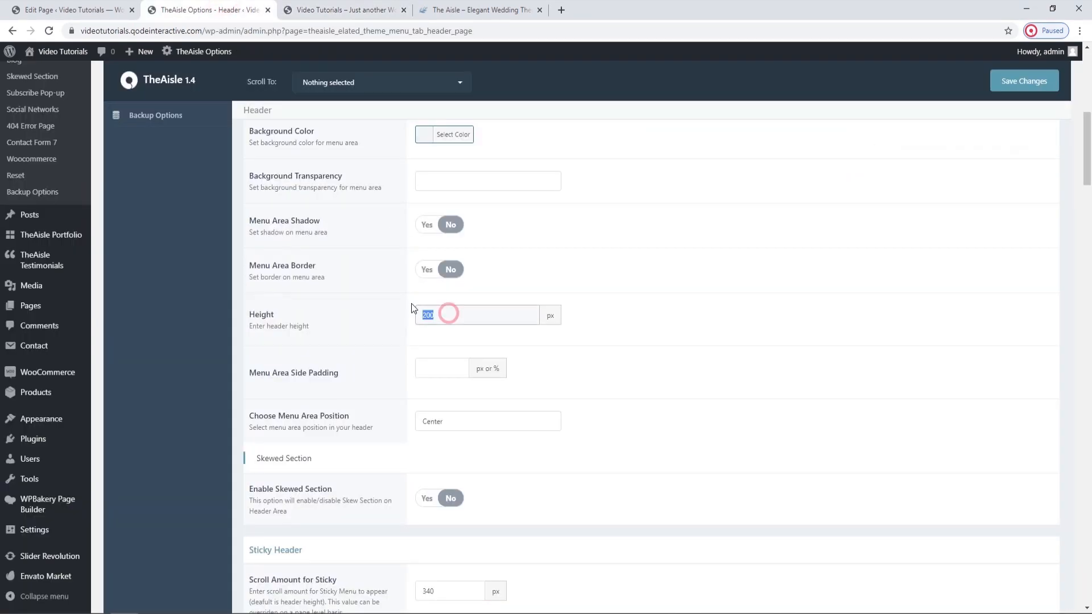
pyautogui.press('BackSpace')
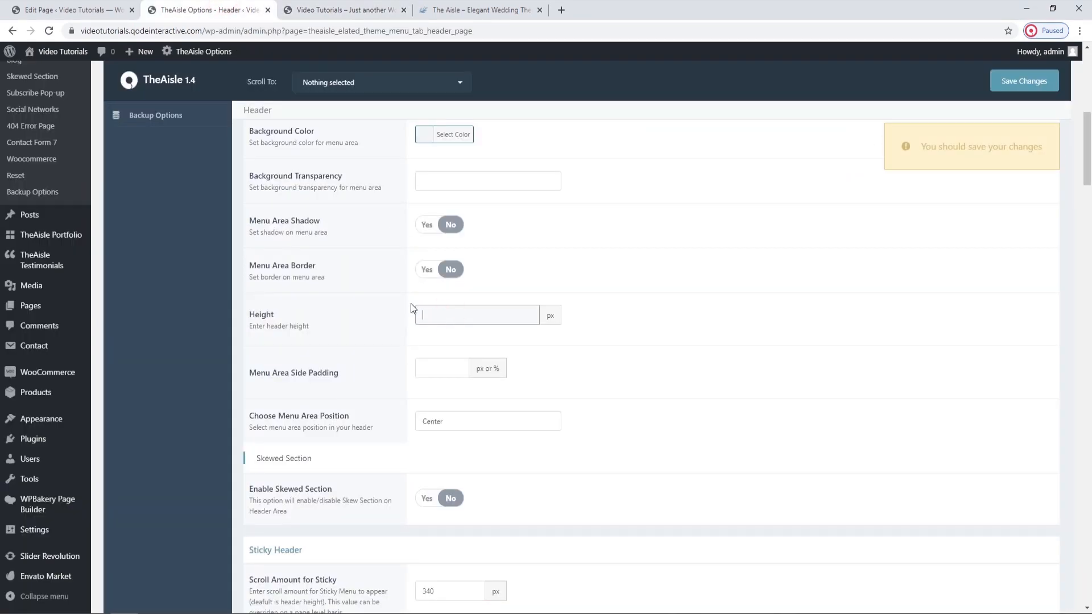
pyautogui.click(1022, 81)
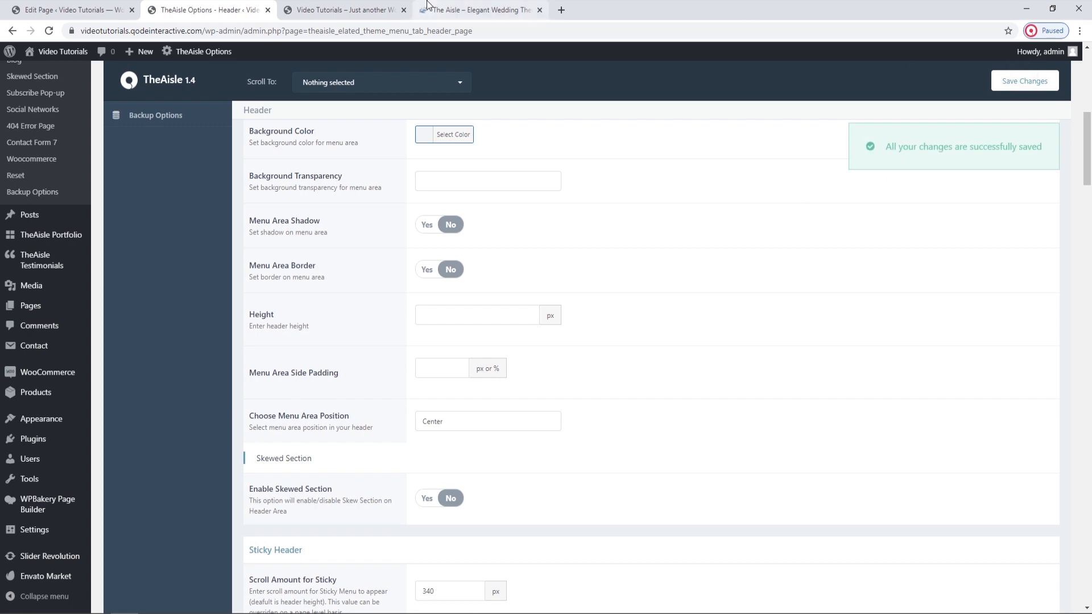
pyautogui.click(344, 10)
pyautogui.click(49, 31)
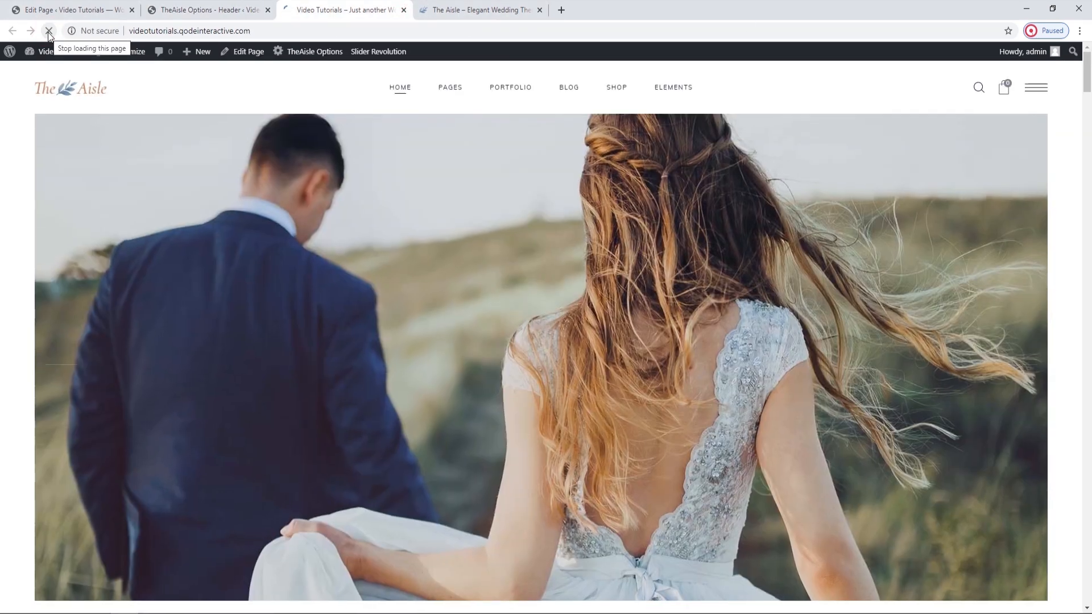
# Examine the Menu Area Side Padding setting and compare it with the header's side spacing on the live home page.
pyautogui.click(205, 9)
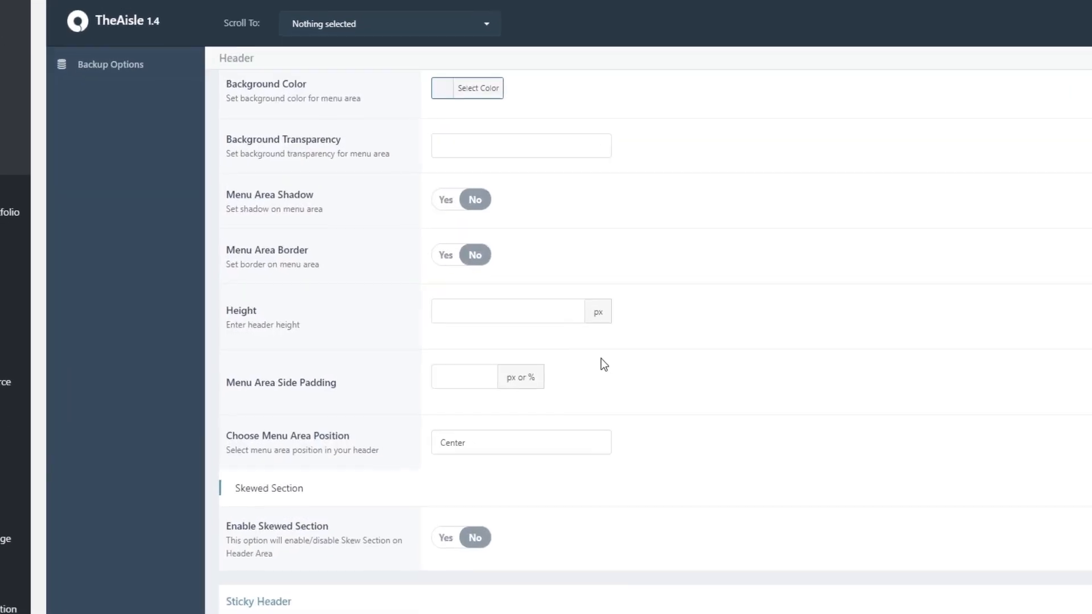
pyautogui.click(471, 292)
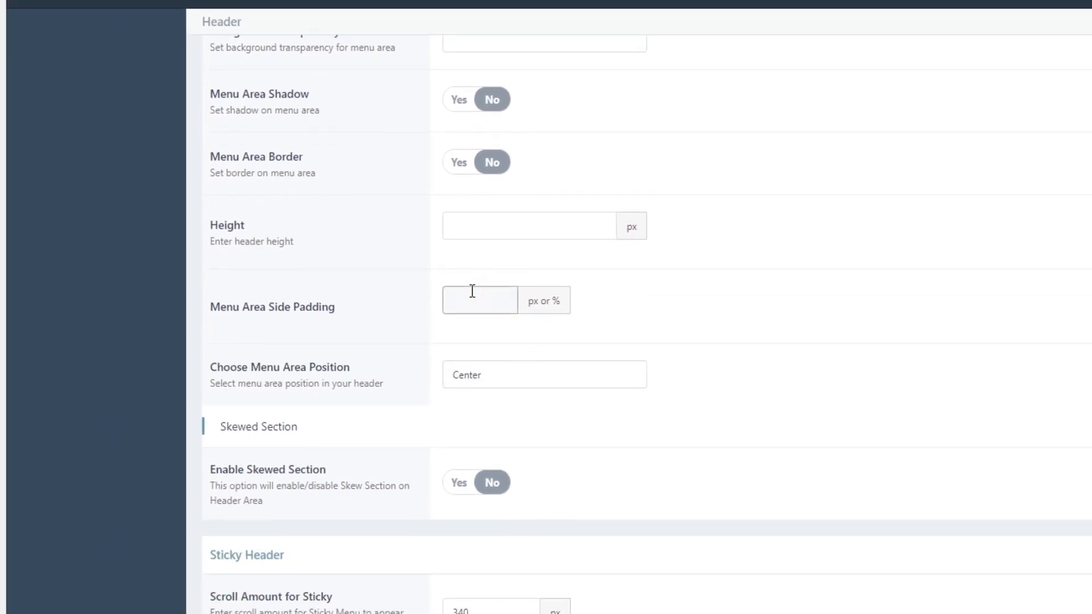
pyautogui.write('1')
pyautogui.click(341, 10)
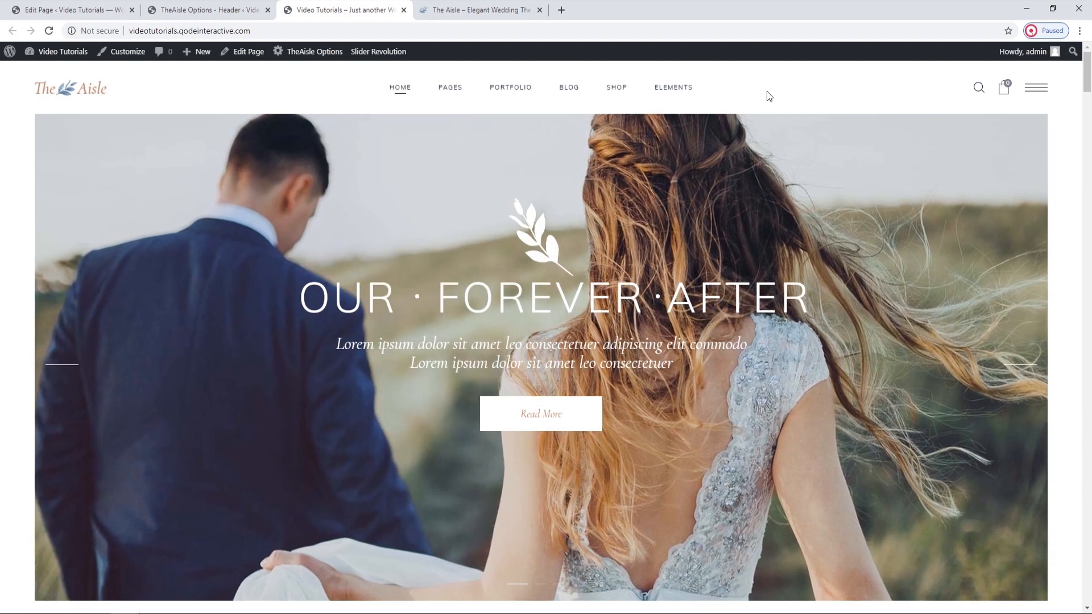
pyautogui.click(206, 10)
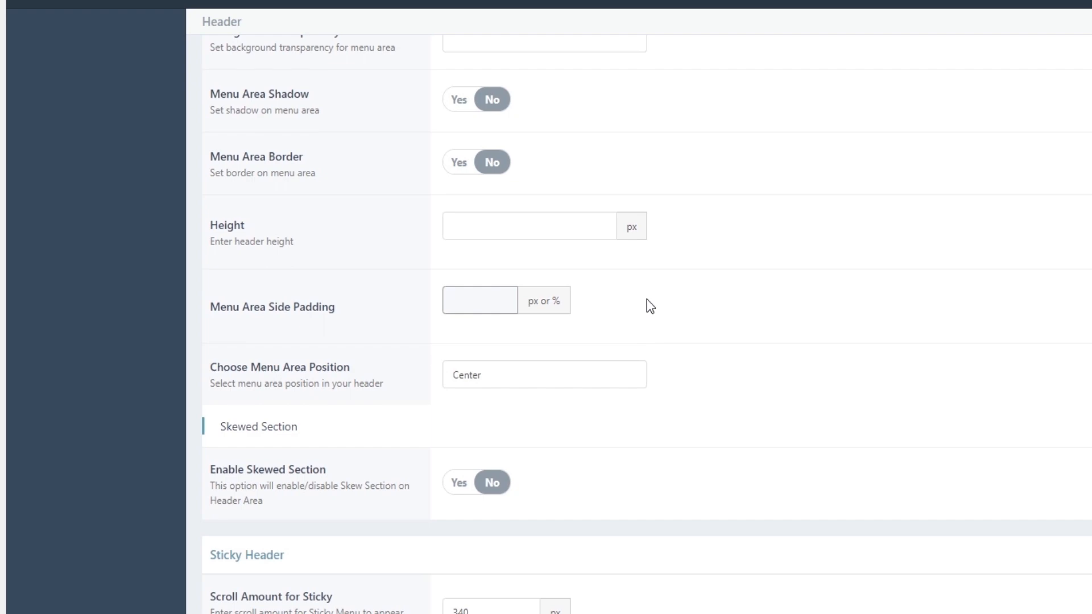
pyautogui.click(647, 299)
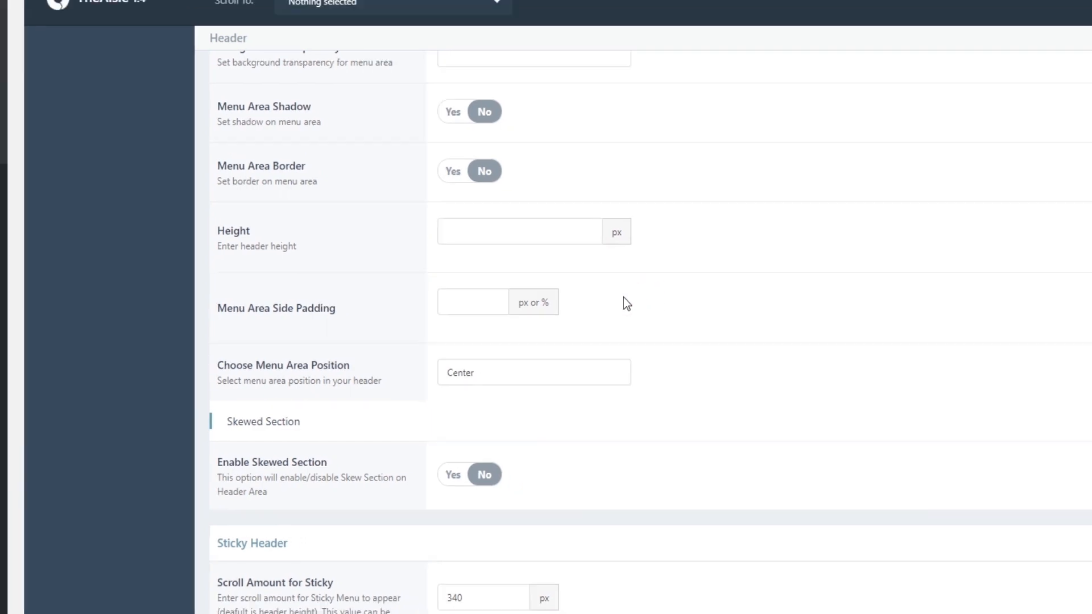
# Check the menu's placement on the live home page and review the Choose Menu Area Position options, keeping Center.
pyautogui.click(371, 8)
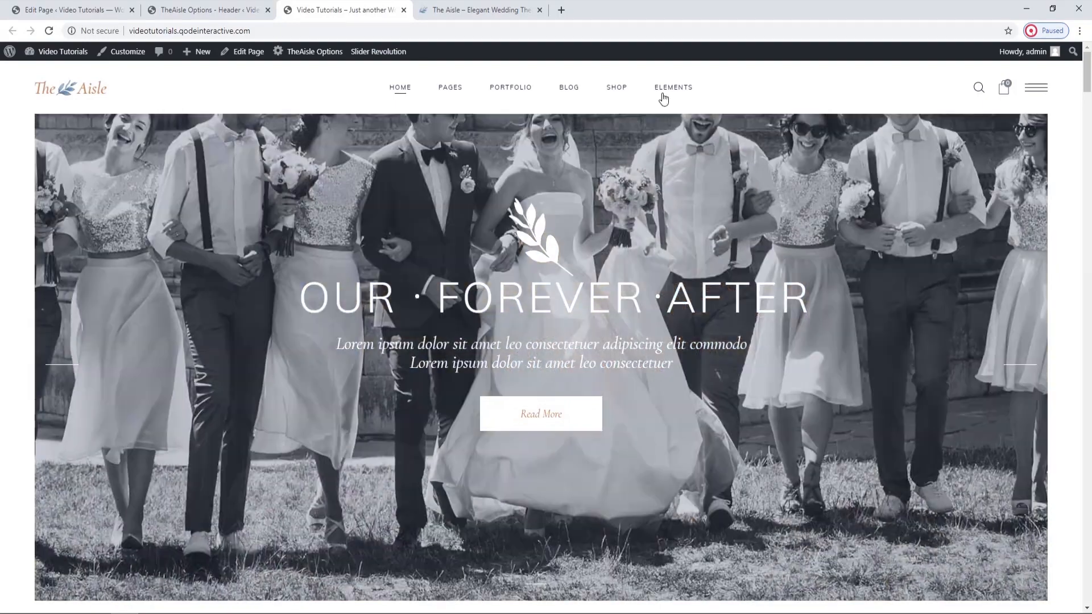
pyautogui.moveTo(700, 97)
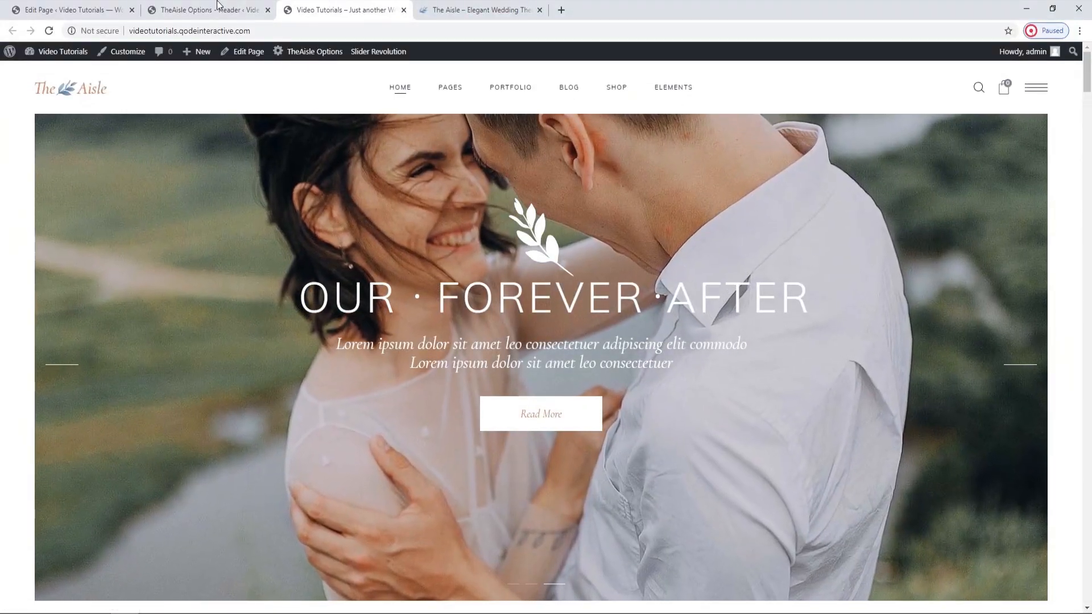
pyautogui.click(218, 7)
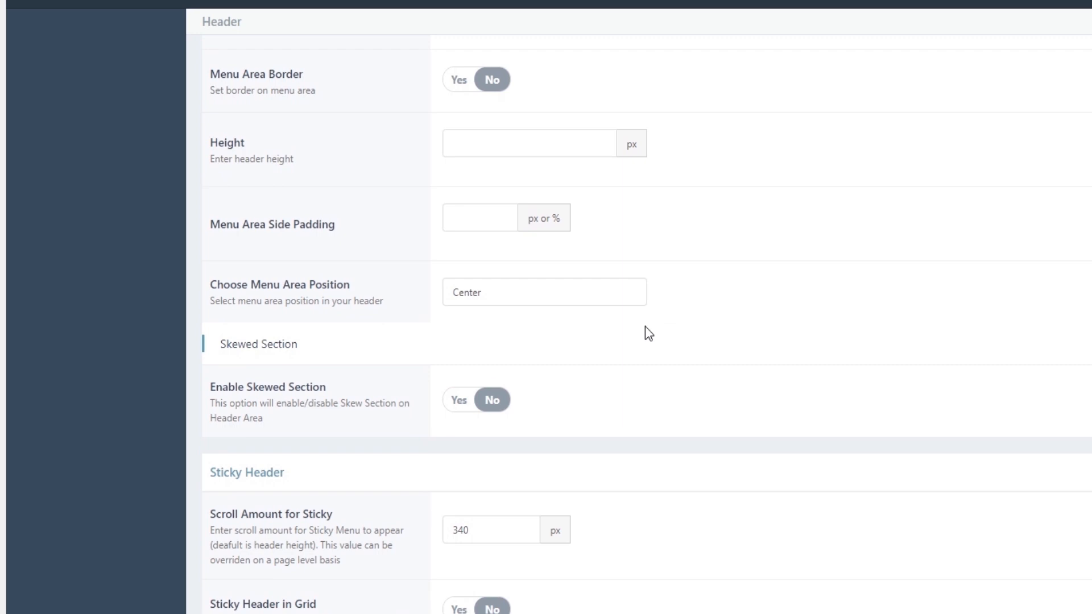
pyautogui.click(549, 290)
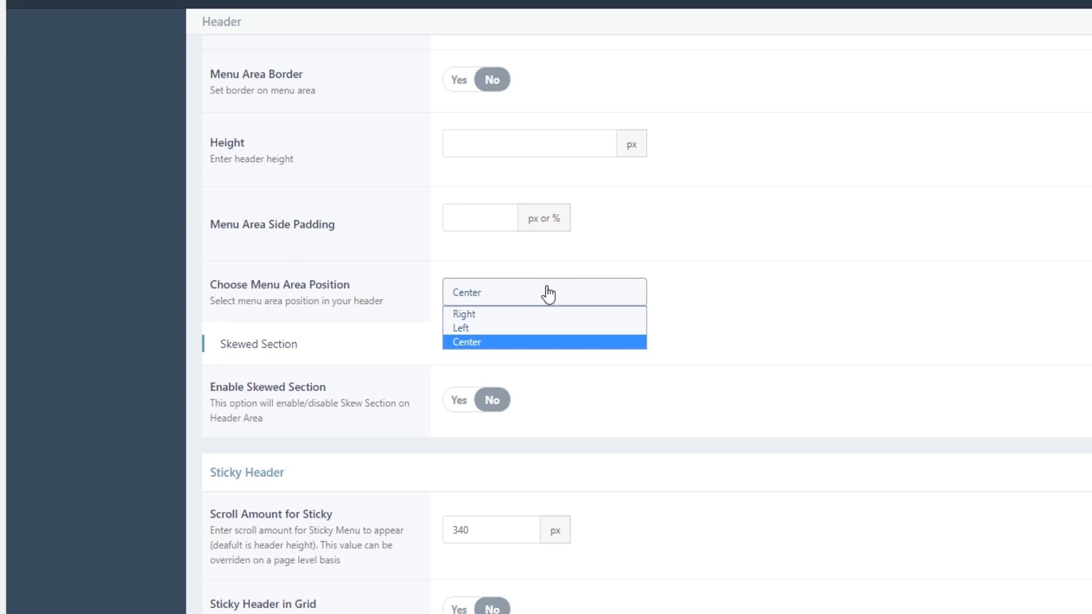
pyautogui.click(548, 293)
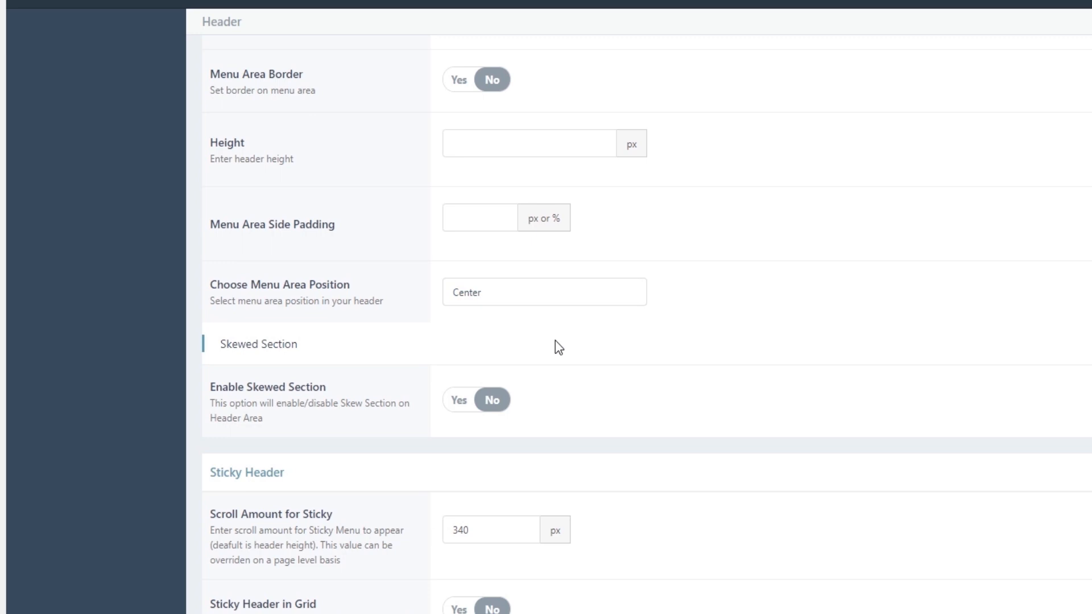
# Try Enable Skewed Section set to Yes for the header area, save, and reload the live home page.
pyautogui.scroll(-2, 556, 344)
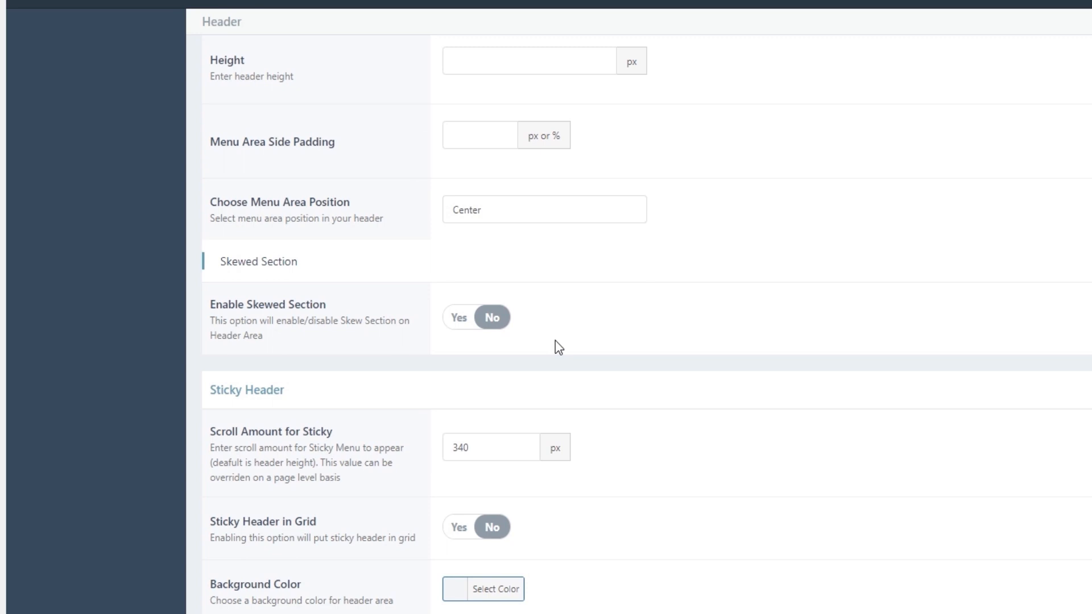
pyautogui.click(458, 318)
pyautogui.click(1027, 89)
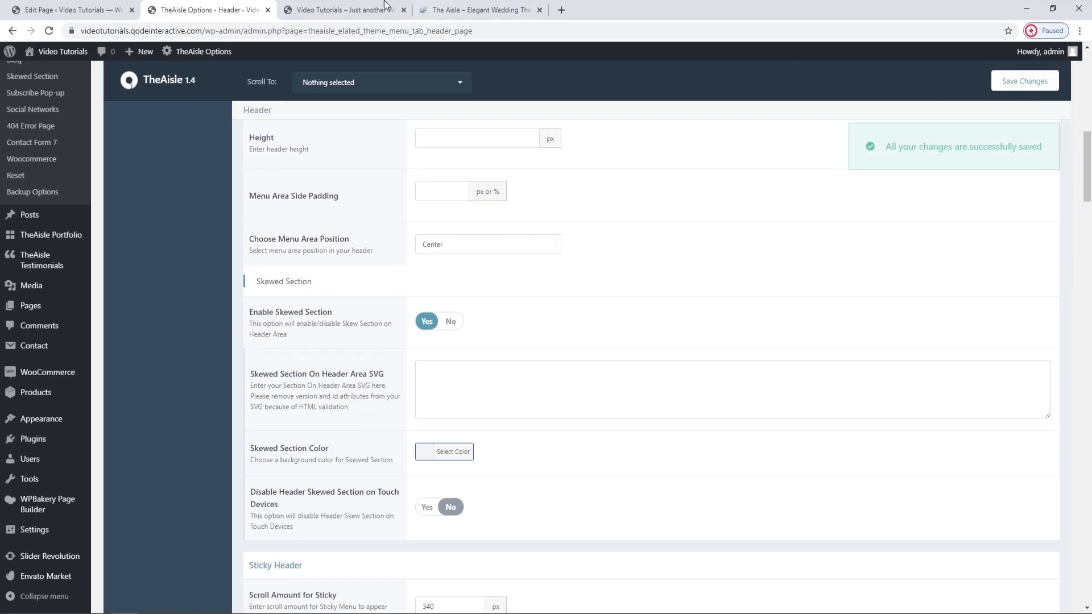
pyautogui.click(384, 7)
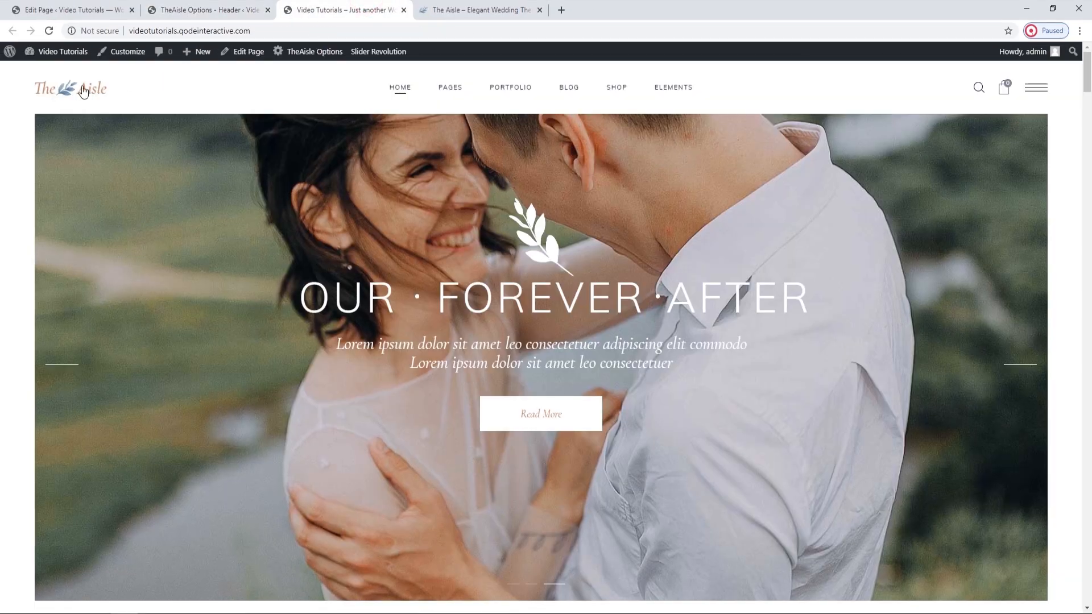
pyautogui.click(49, 32)
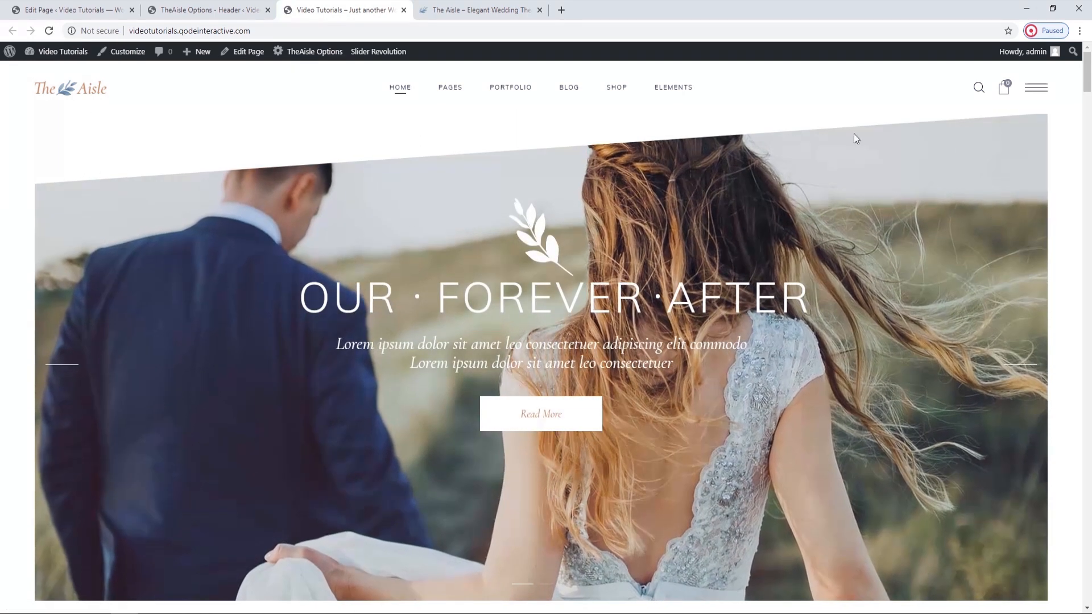
# Review the Skewed Section sub-options, set Enable Skewed Section back to No, save, and reload the live home page.
pyautogui.click(200, 7)
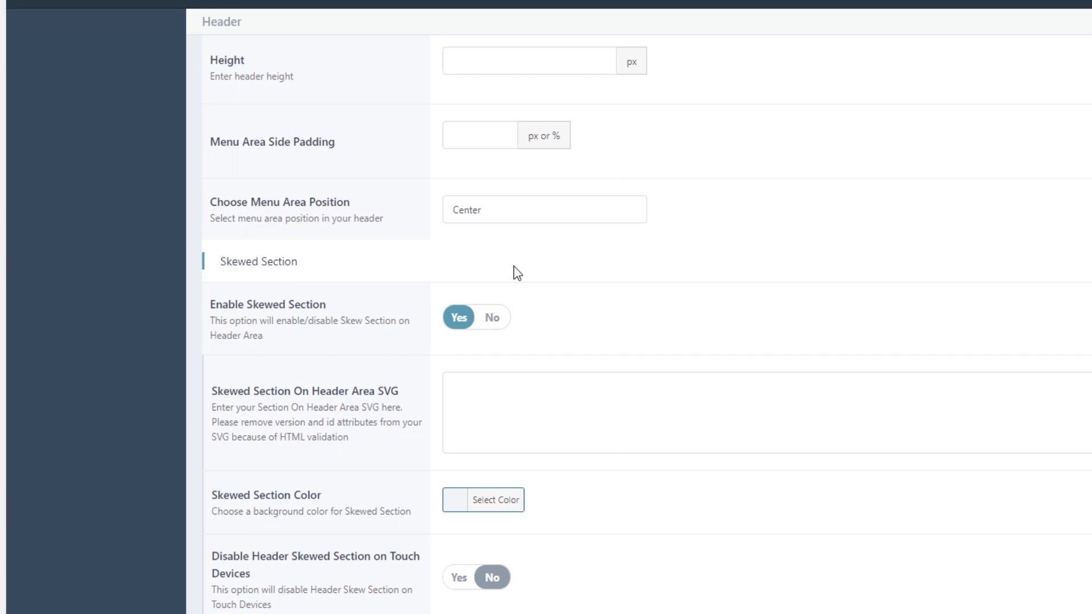
pyautogui.click(517, 385)
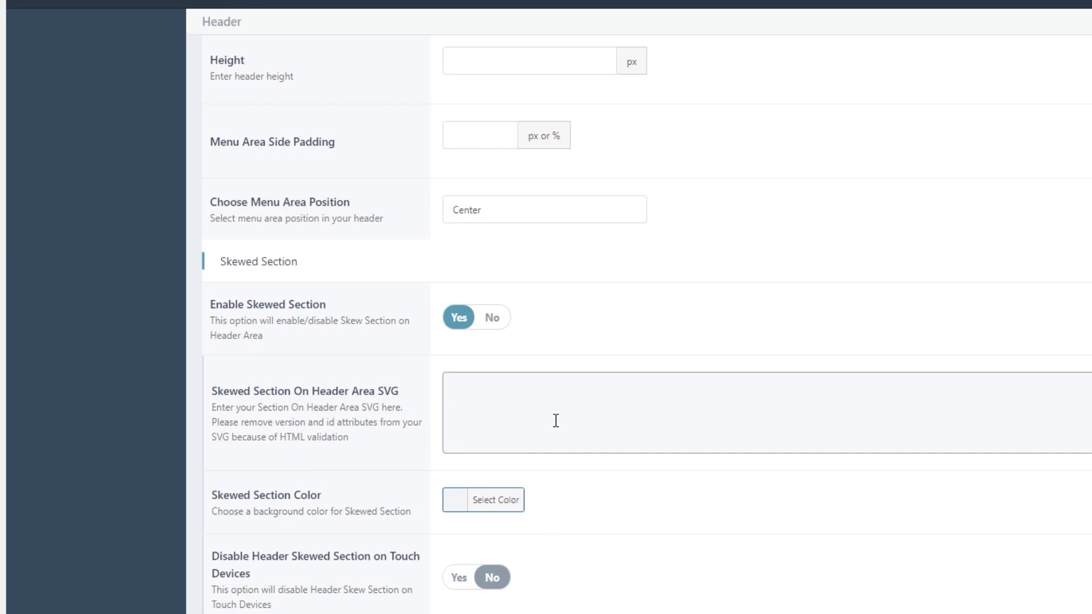
pyautogui.click(495, 320)
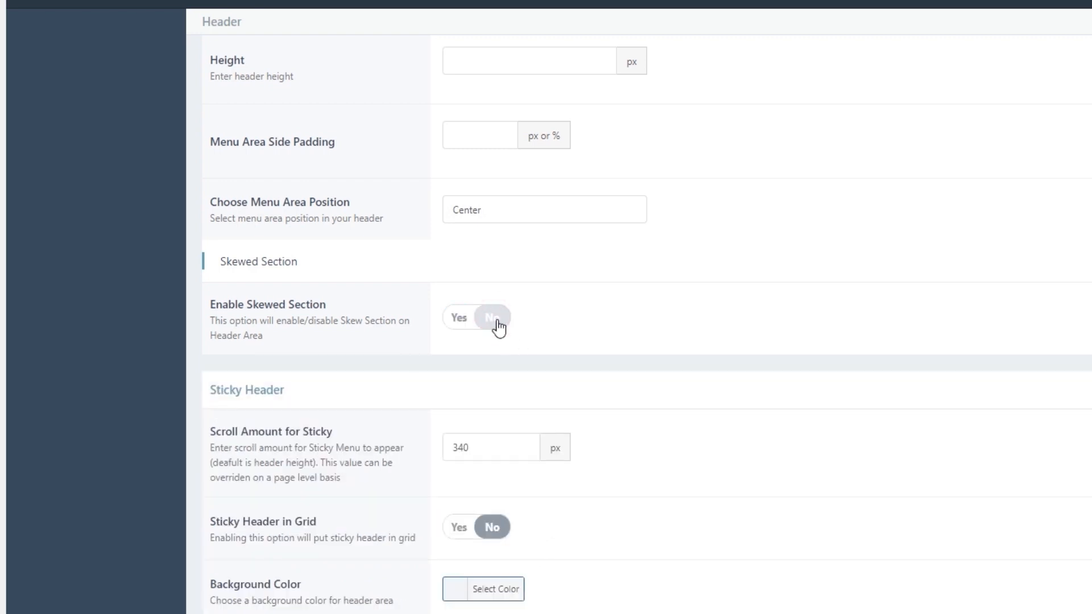
pyautogui.click(1018, 82)
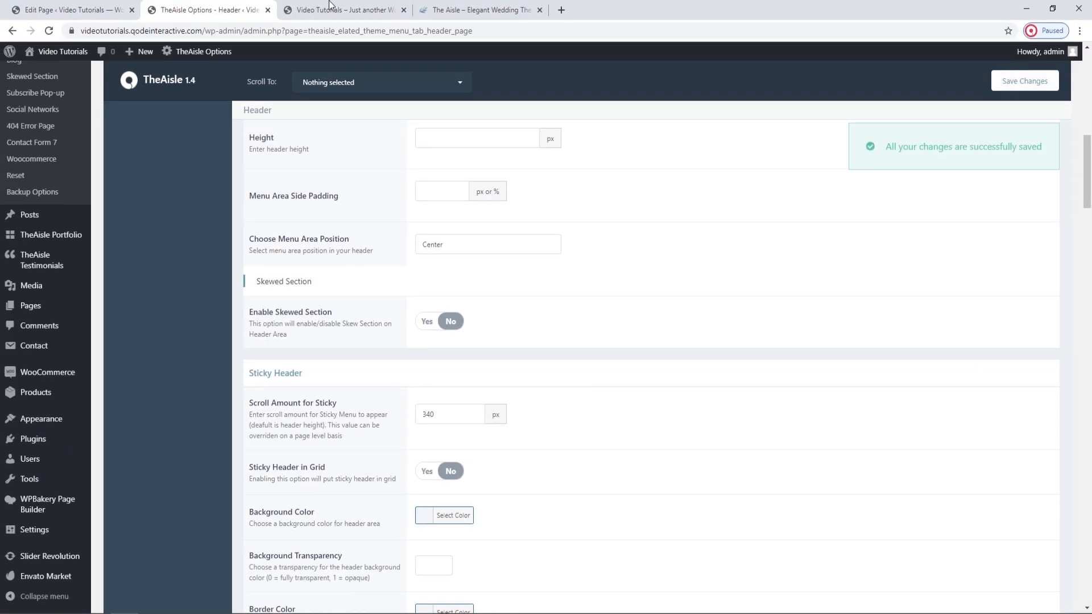
pyautogui.click(341, 10)
pyautogui.click(50, 30)
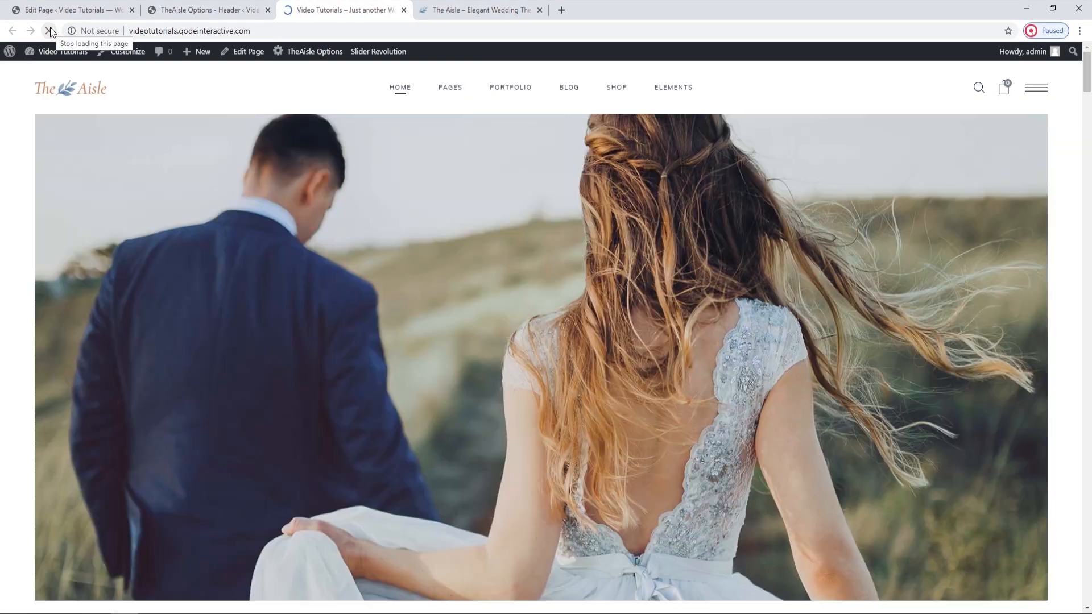
# Set Scroll Amount for Sticky to 1100 px in the Sticky Header options, save, and reload the live home page.
pyautogui.click(183, 8)
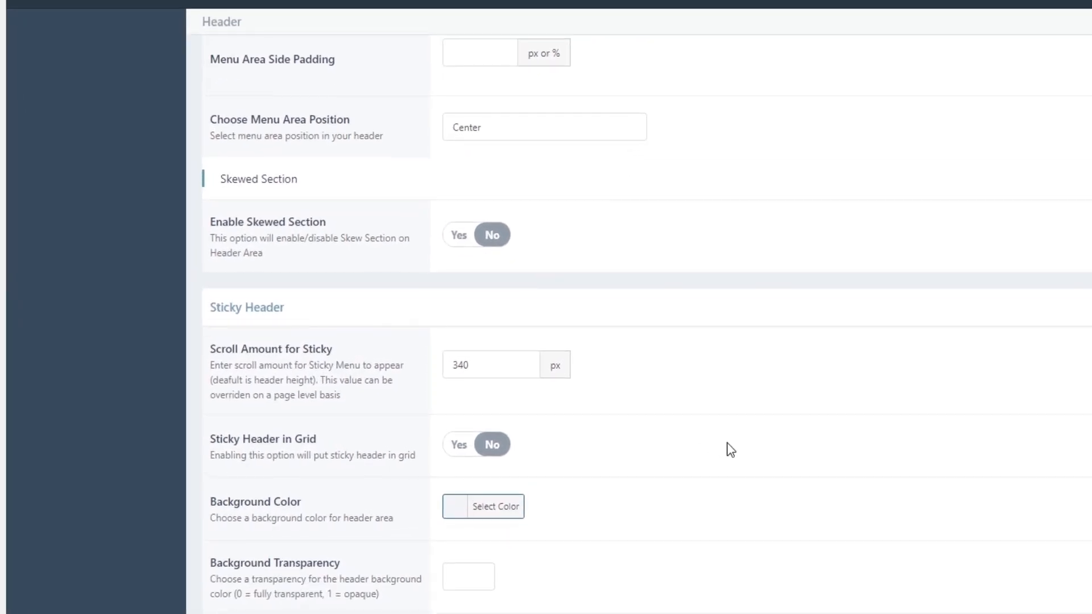
pyautogui.scroll(-2, 727, 443)
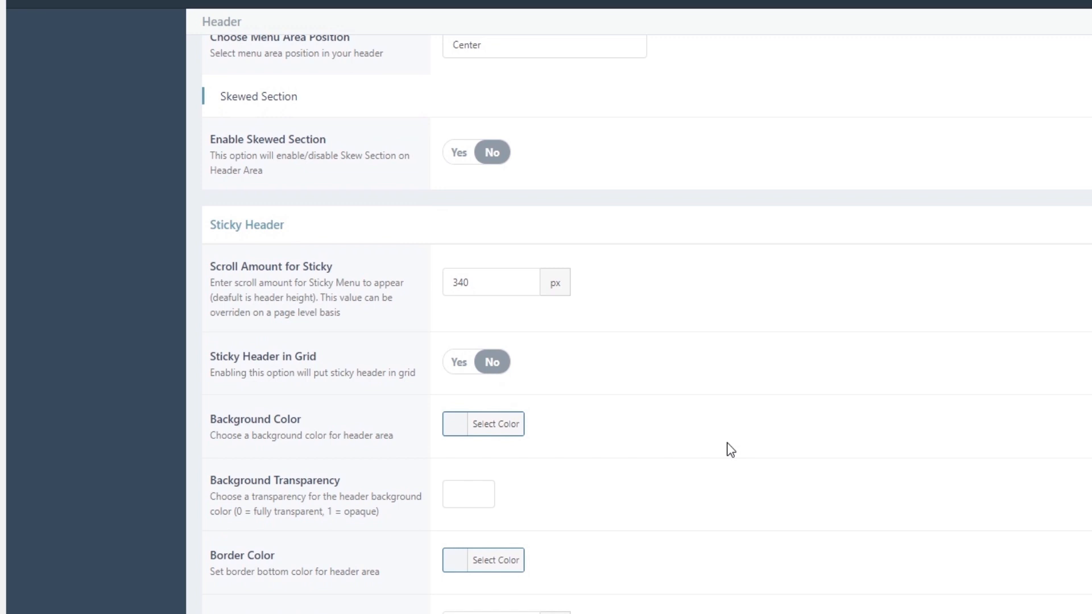
pyautogui.doubleClick(494, 287)
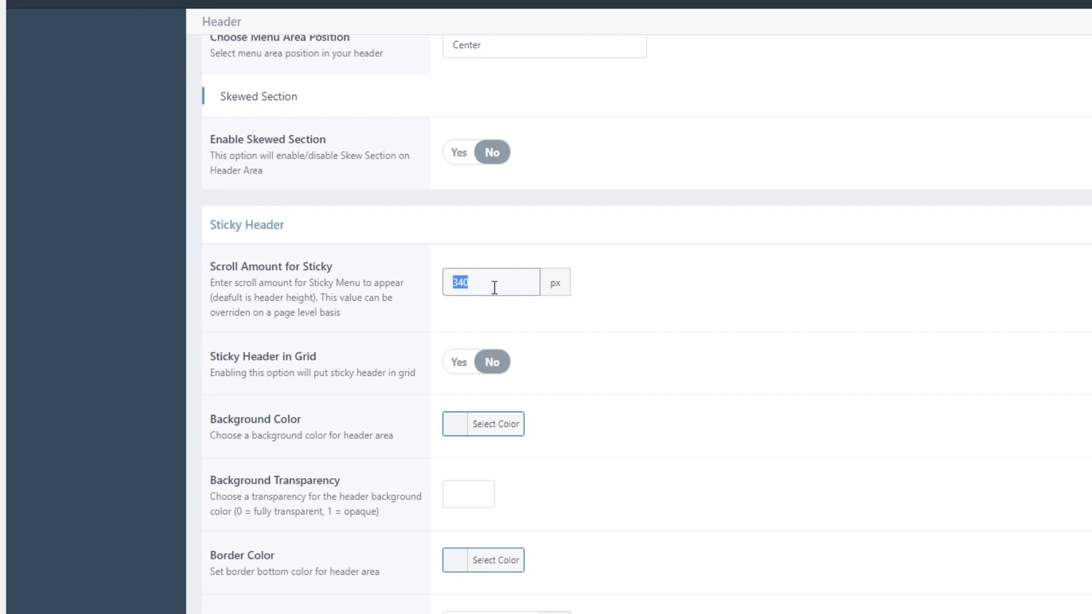
pyautogui.write('1100')
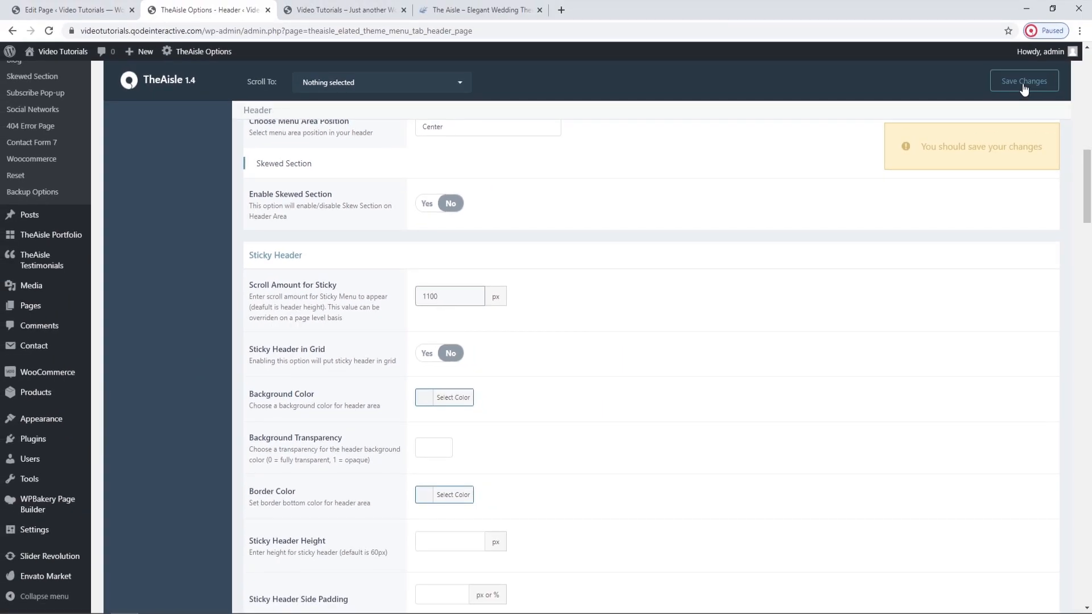
pyautogui.click(1024, 88)
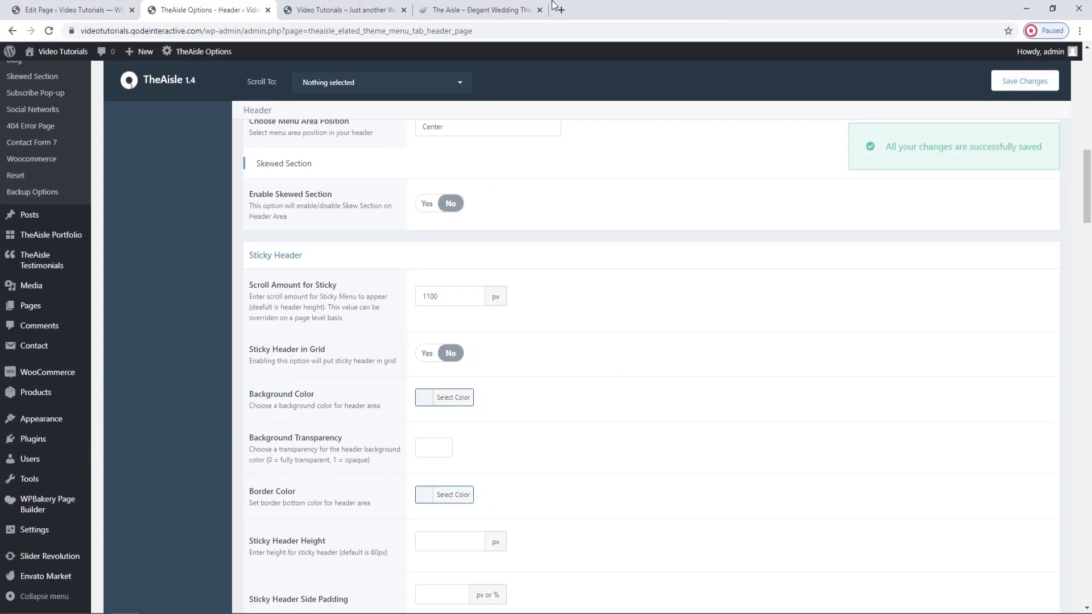
pyautogui.click(345, 6)
pyautogui.click(45, 36)
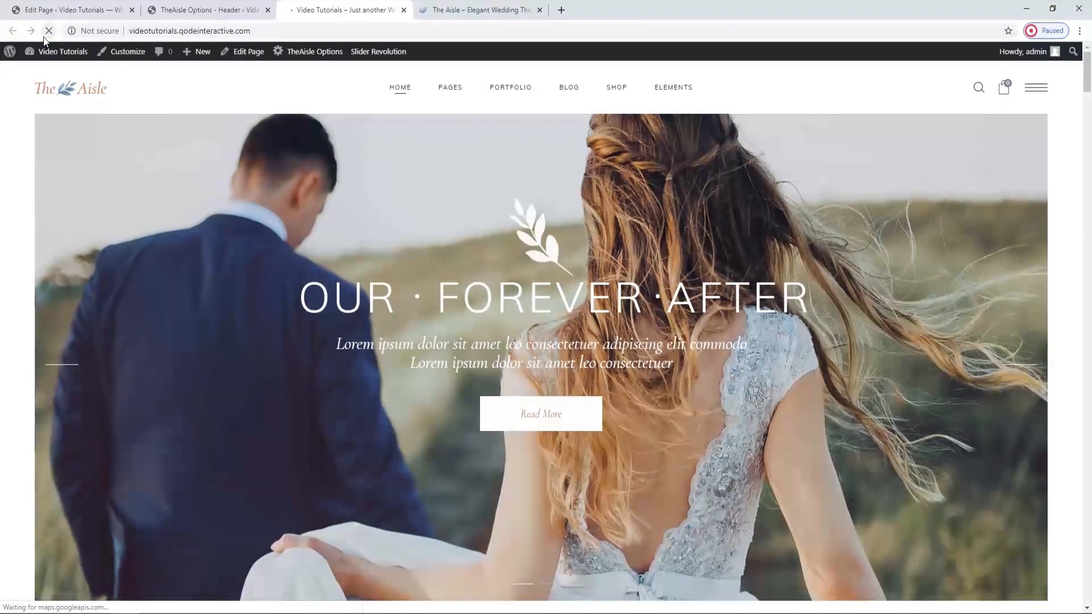
# Examine on the live home page at what scroll distance the sticky header appears in both scrolling directions.
pyautogui.scroll(-7, 278, 490)
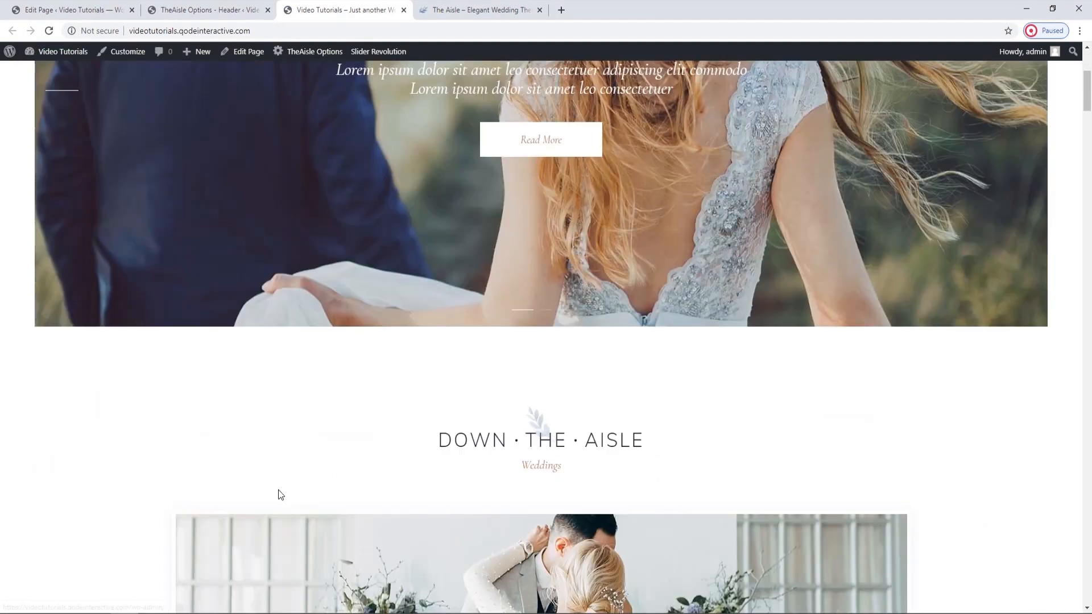
pyautogui.scroll(-4, 279, 495)
pyautogui.scroll(-2, 279, 489)
pyautogui.scroll(10, 278, 490)
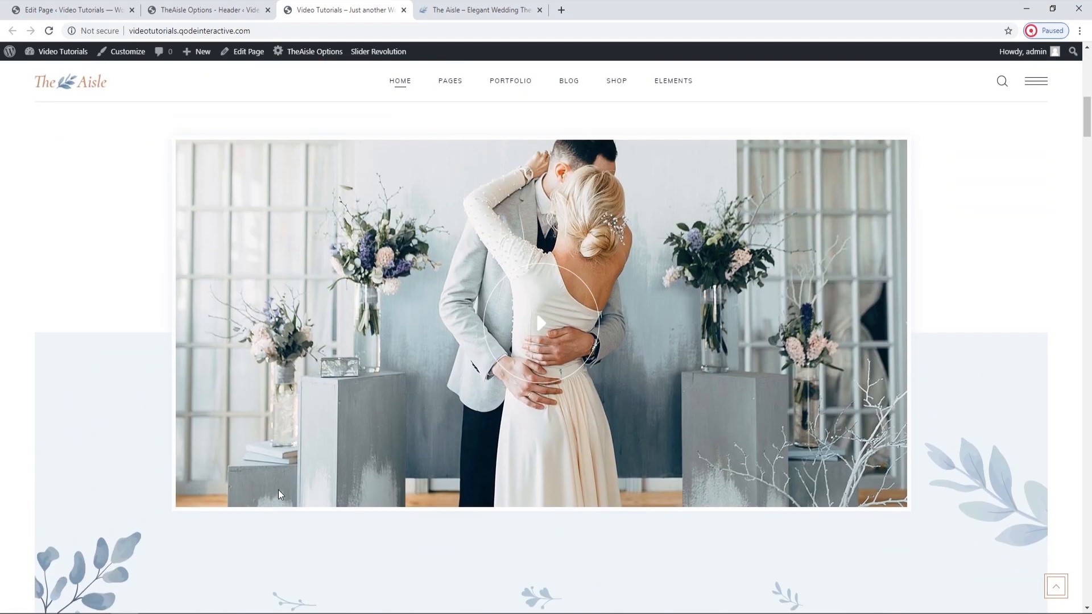
# Examine the Sticky Header and Fixed Header style options in the theme's header settings.
pyautogui.scroll(4, 278, 489)
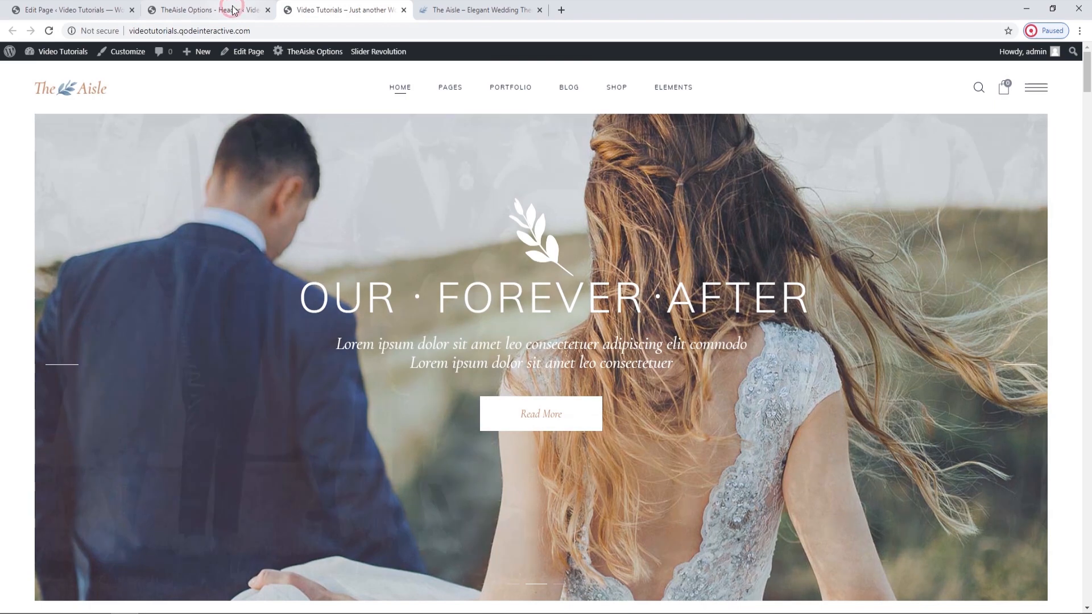
pyautogui.click(233, 9)
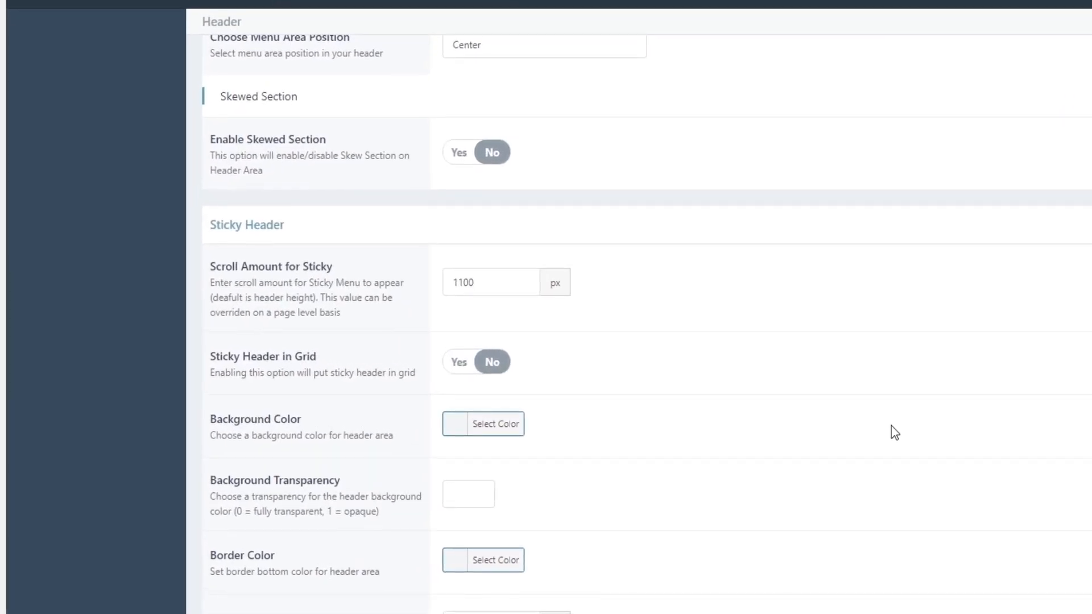
pyautogui.scroll(-1, 895, 433)
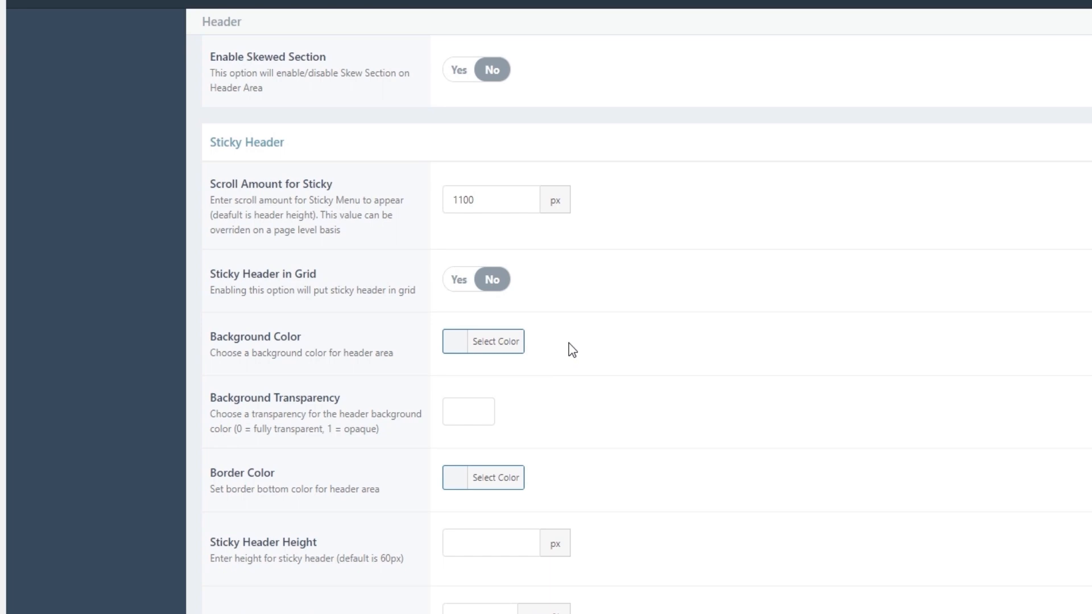
pyautogui.scroll(-2, 571, 350)
pyautogui.scroll(-2, 571, 350)
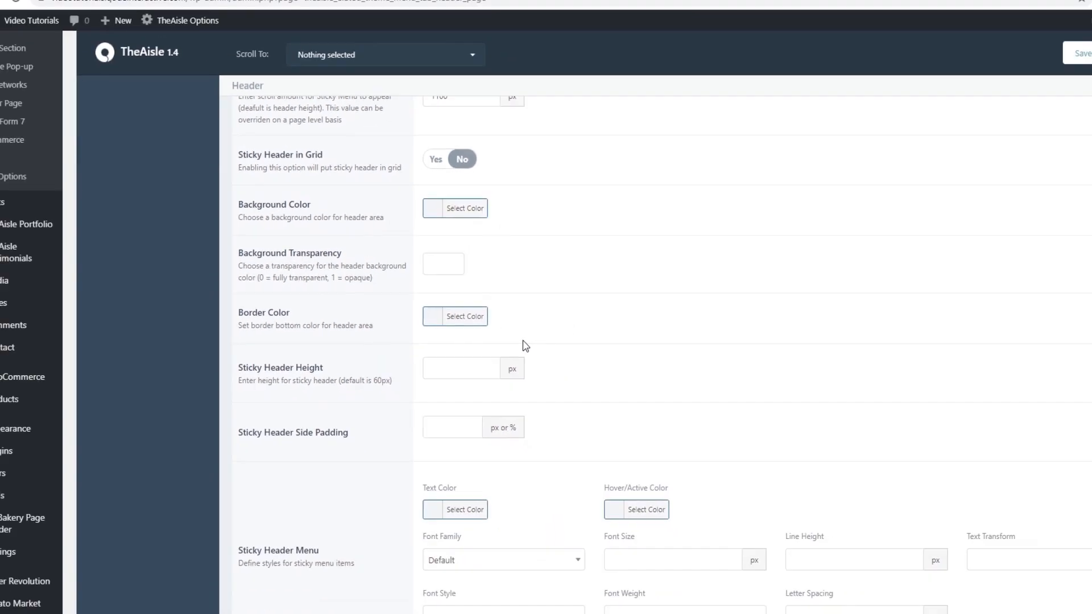
pyautogui.scroll(-5, 508, 344)
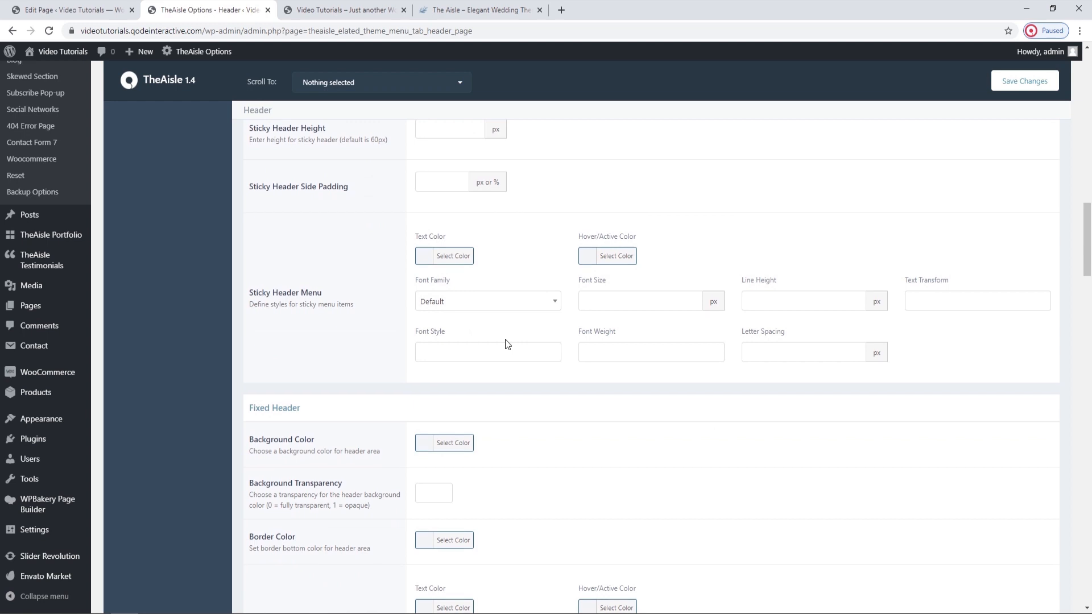
pyautogui.scroll(-2, 507, 344)
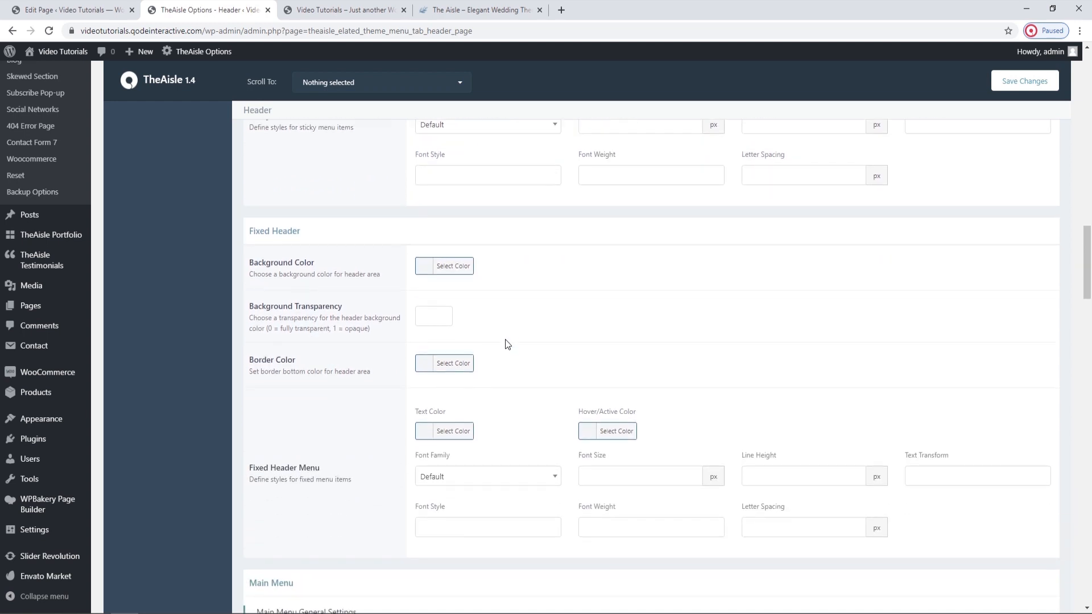
pyautogui.scroll(-5, 507, 344)
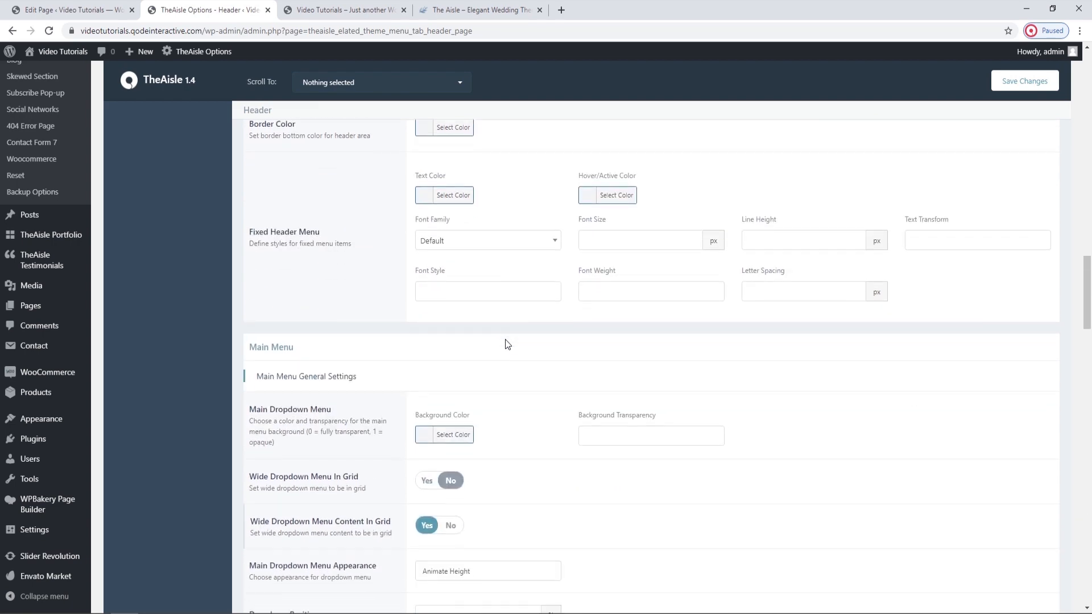
pyautogui.scroll(-1, 507, 344)
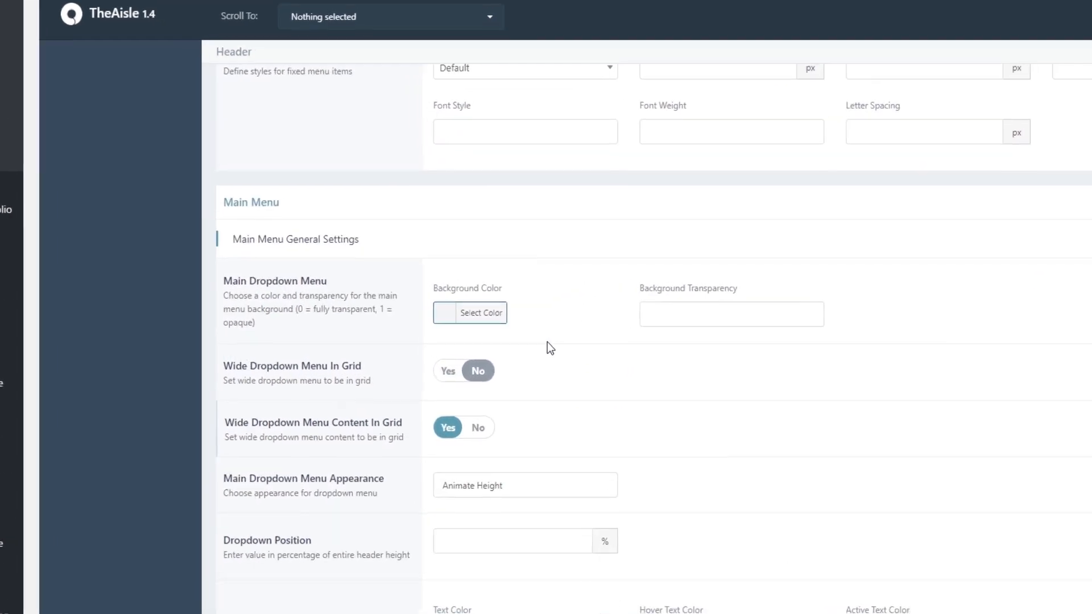
# Review the Main Menu general settings and check the wide Elements dropdown's content grid on the live home page.
pyautogui.scroll(-2, 570, 348)
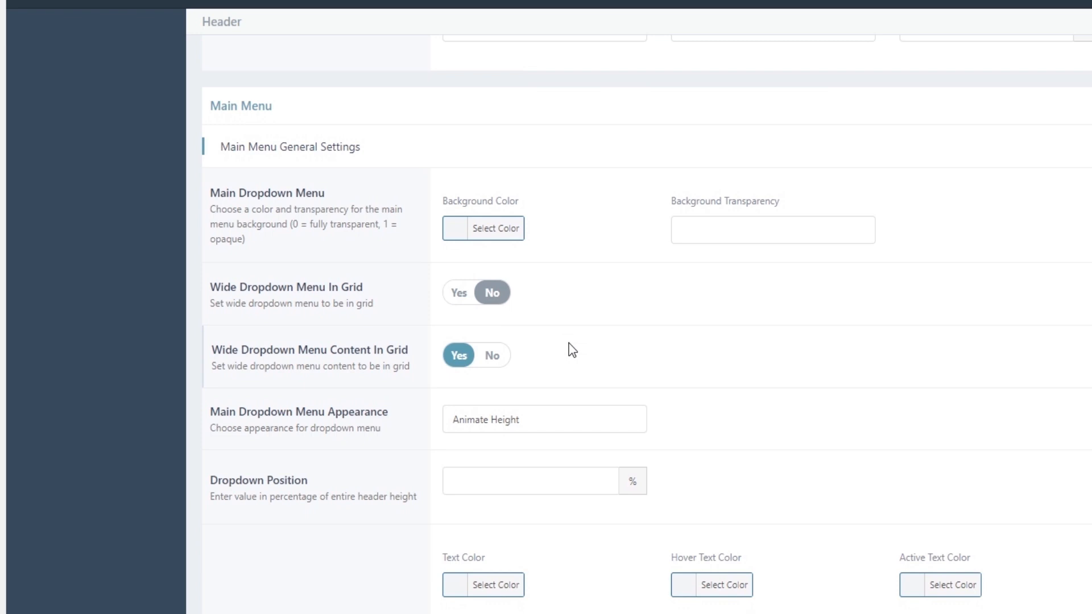
pyautogui.scroll(-2, 572, 349)
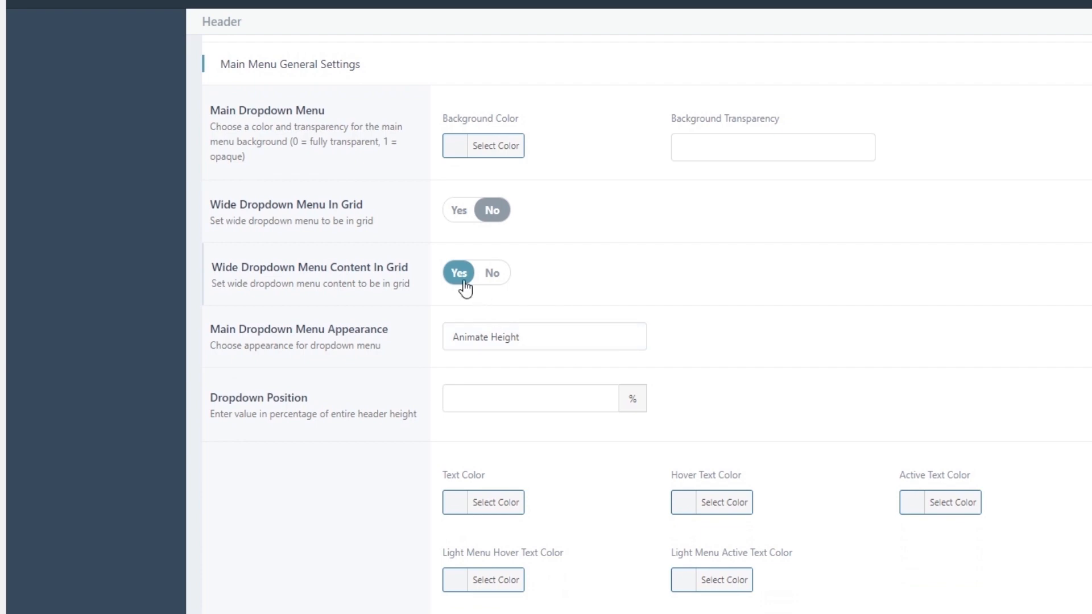
pyautogui.click(370, 6)
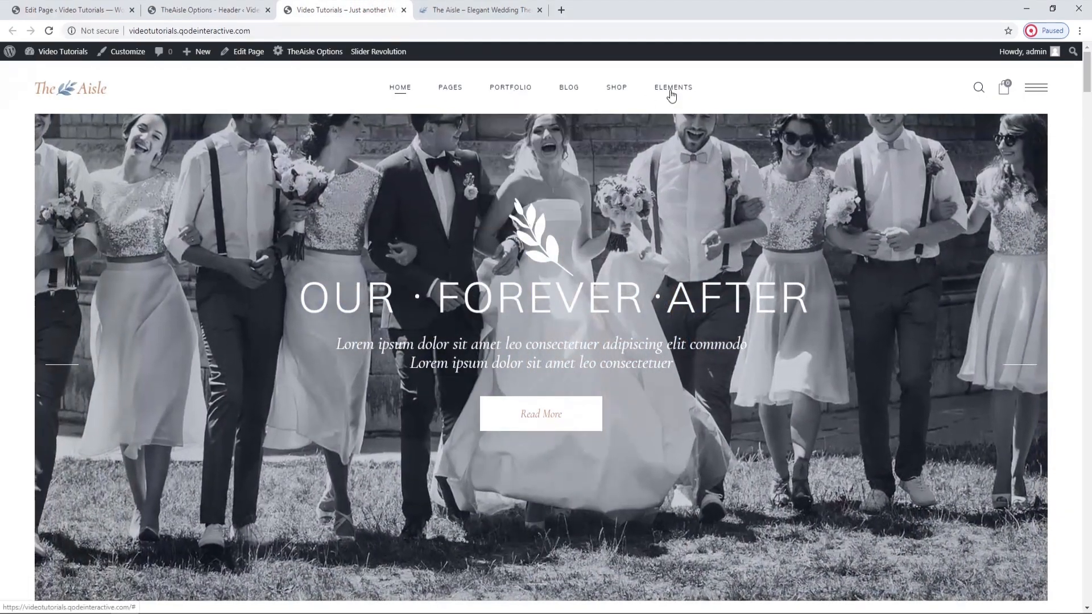
pyautogui.moveTo(671, 96)
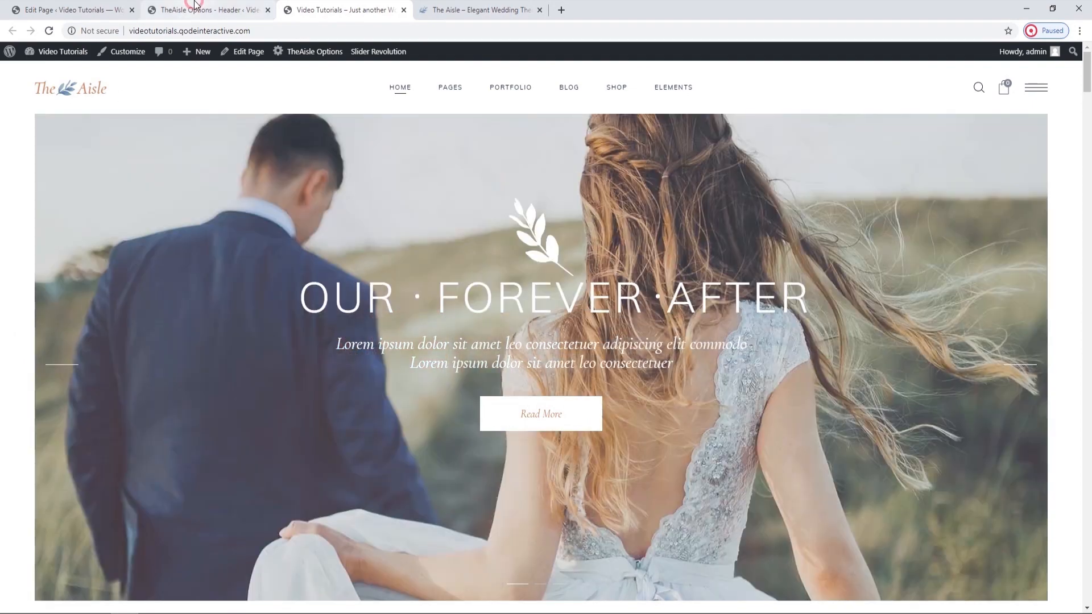
# Examine the style options for each menu level and the Mobile Header settings in the theme's header options.
pyautogui.click(199, 10)
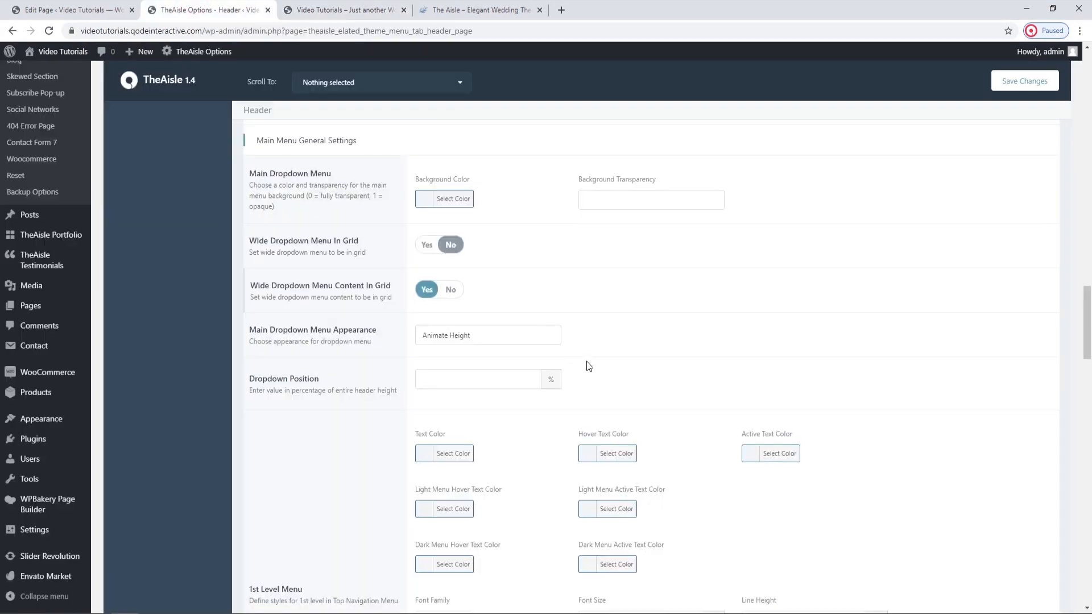
pyautogui.scroll(-3, 588, 364)
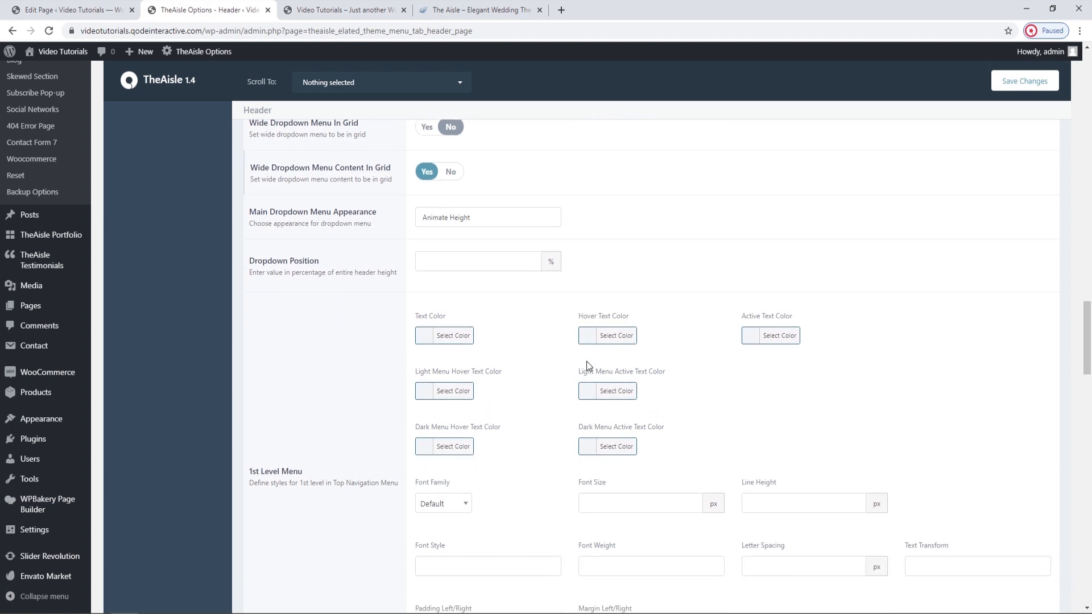
pyautogui.scroll(-1, 587, 362)
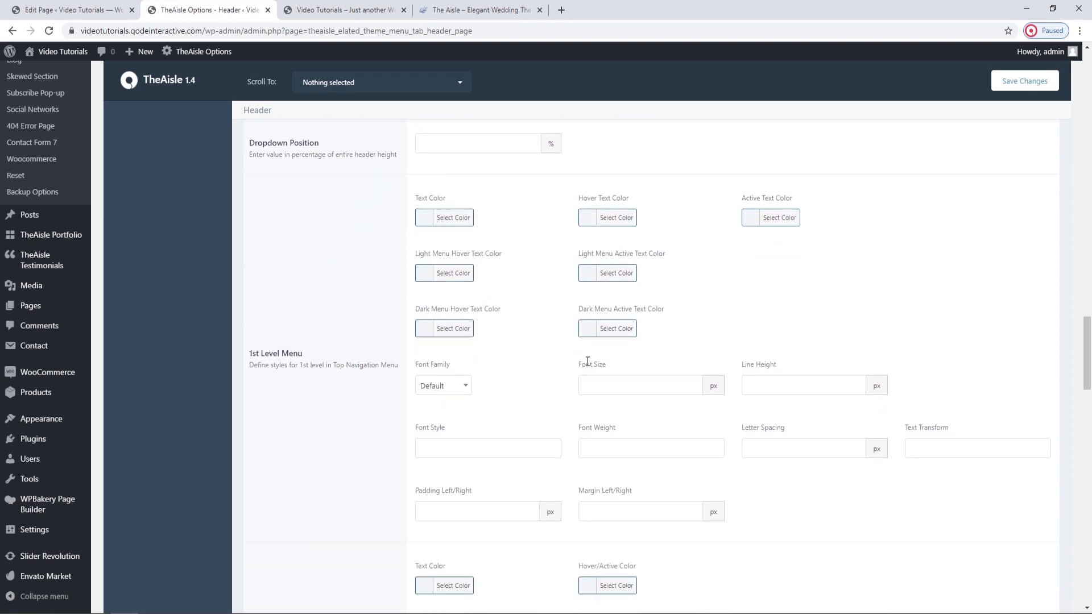
pyautogui.scroll(-10, 587, 362)
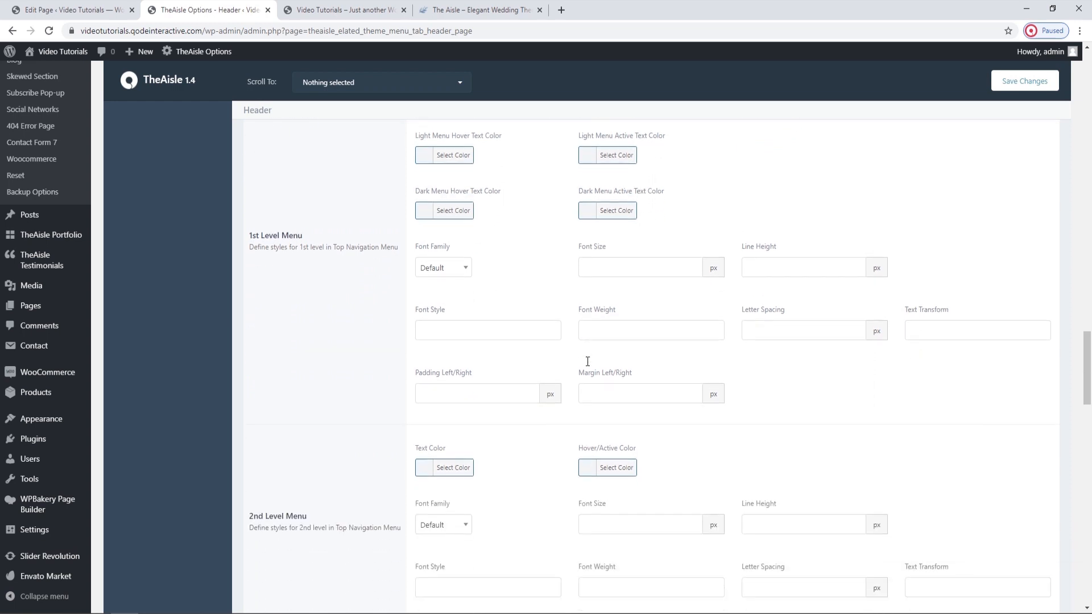
pyautogui.scroll(-5, 588, 364)
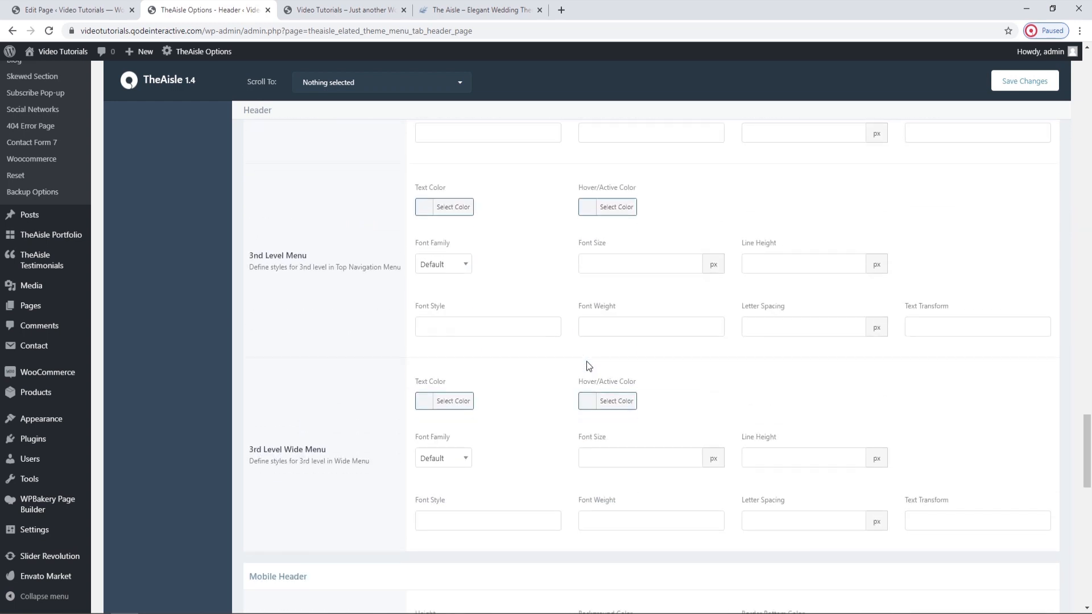
pyautogui.scroll(-2, 589, 365)
pyautogui.scroll(-2, 588, 366)
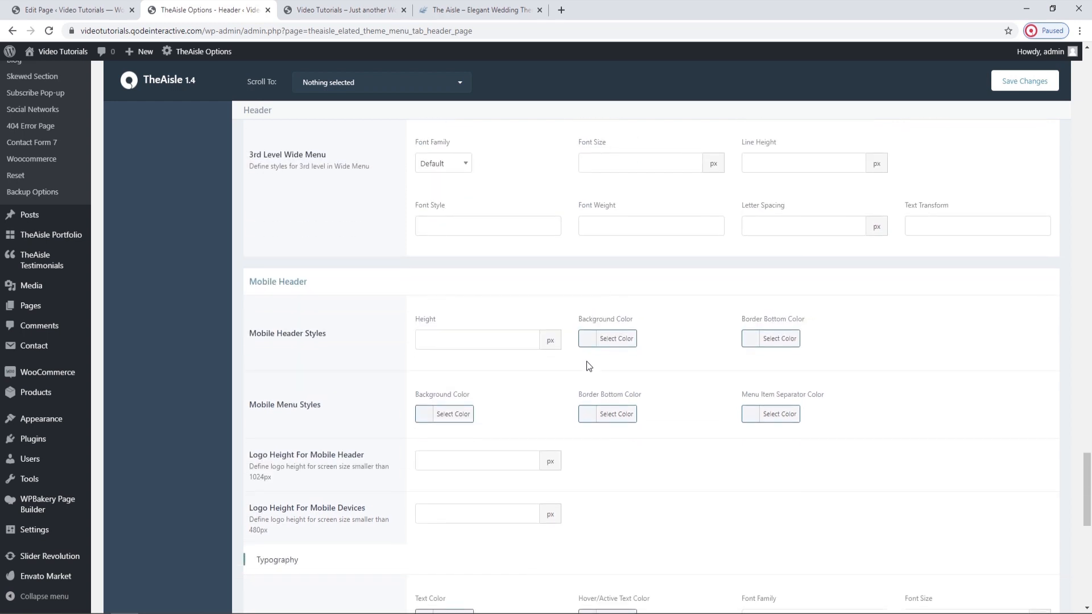
pyautogui.scroll(-3, 588, 366)
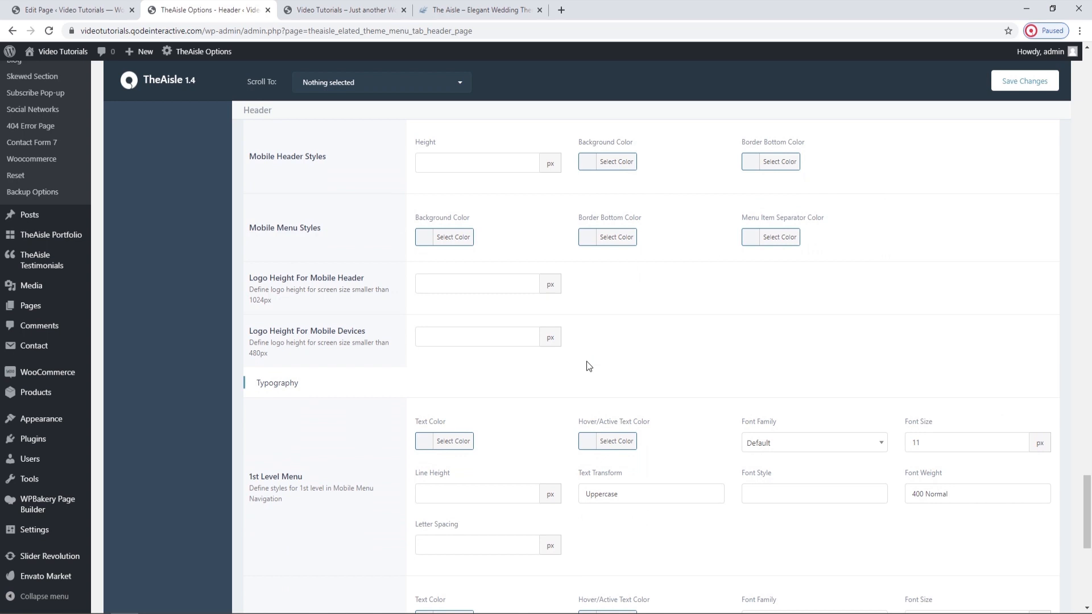
pyautogui.scroll(-5, 588, 365)
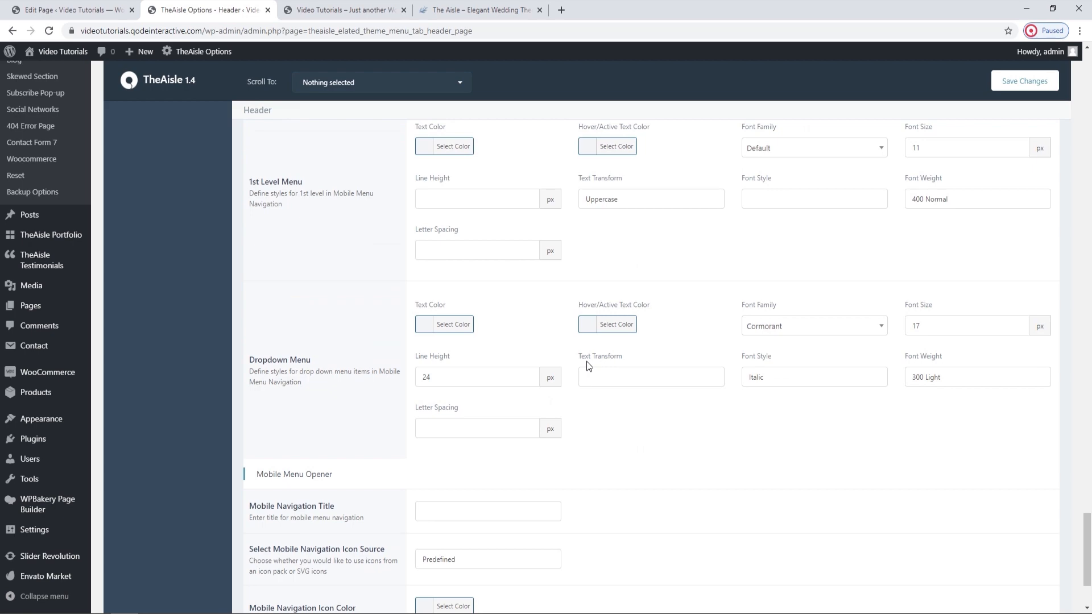
pyautogui.moveTo(1087, 546); pyautogui.dragTo(1086, 68)
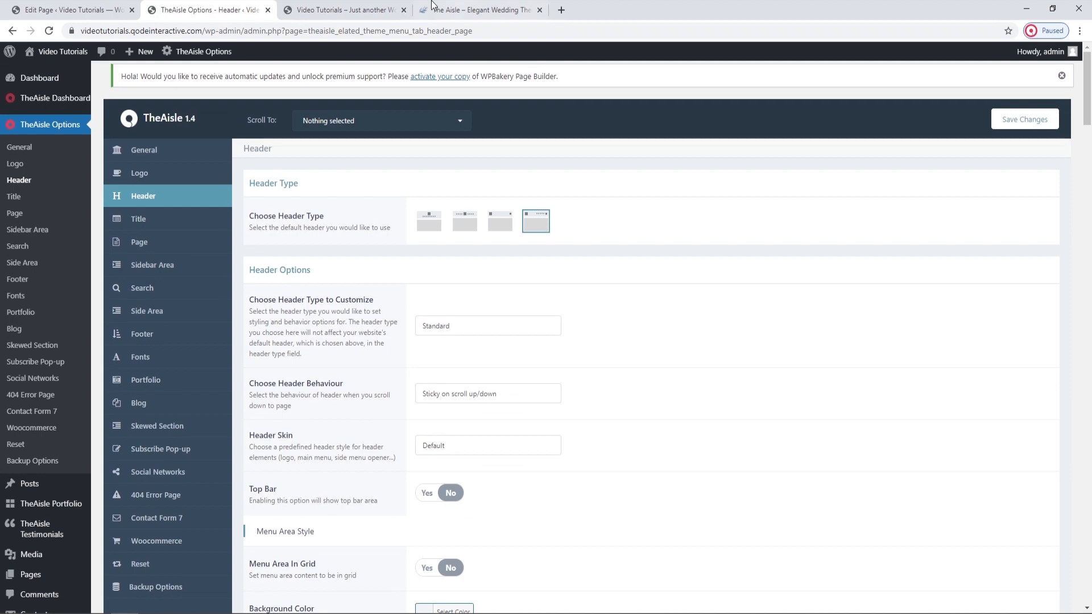
# Go to the WordPress Menus page and load Main Menu (Main Navigation, Mobile Navigation) for editing.
pyautogui.click(373, 10)
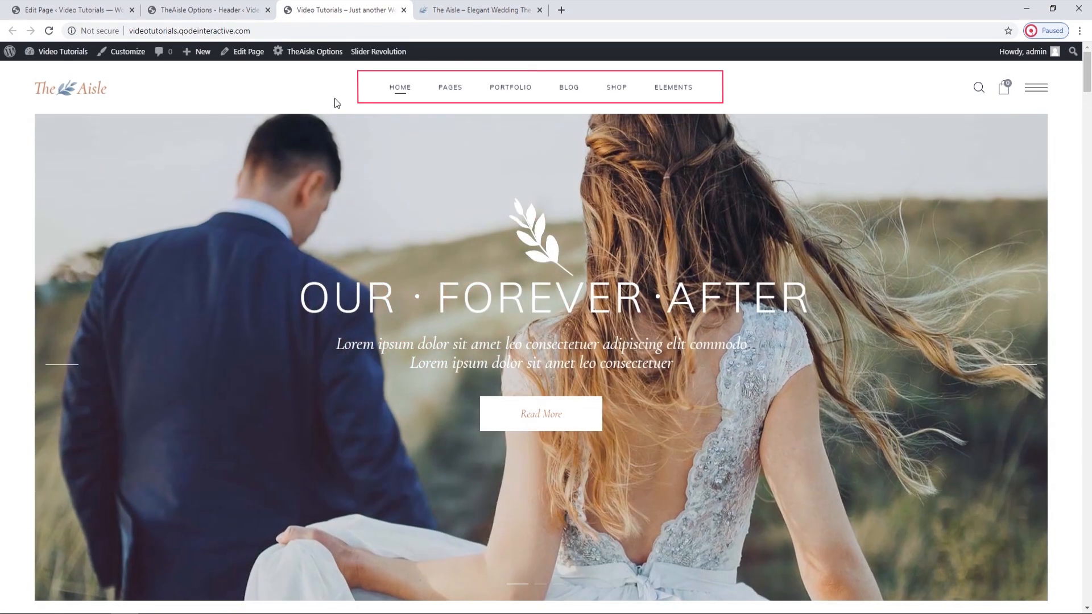
pyautogui.click(257, 8)
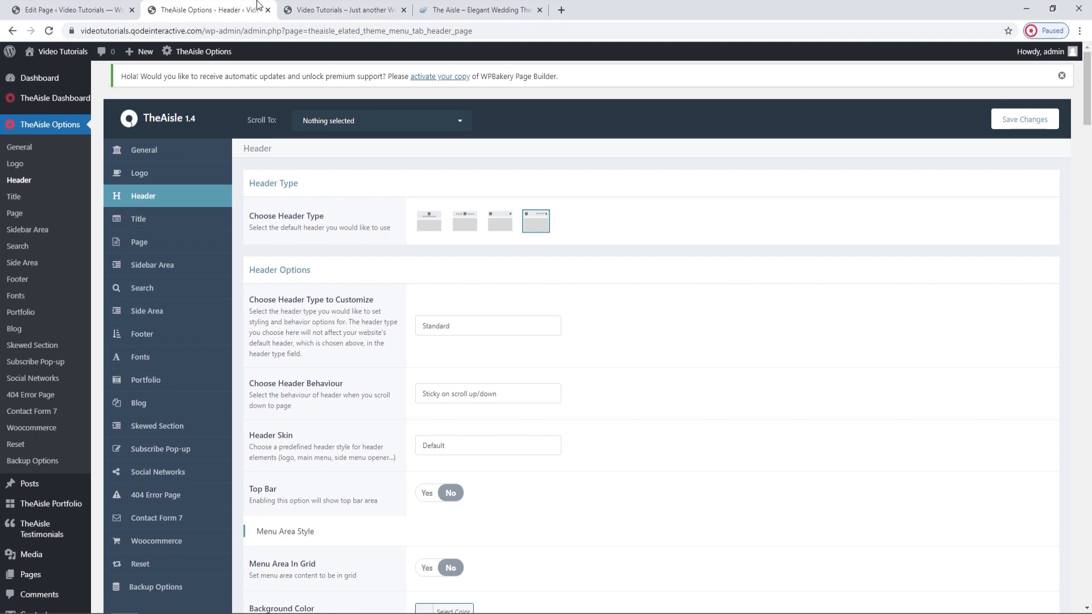
pyautogui.scroll(-3, 49, 443)
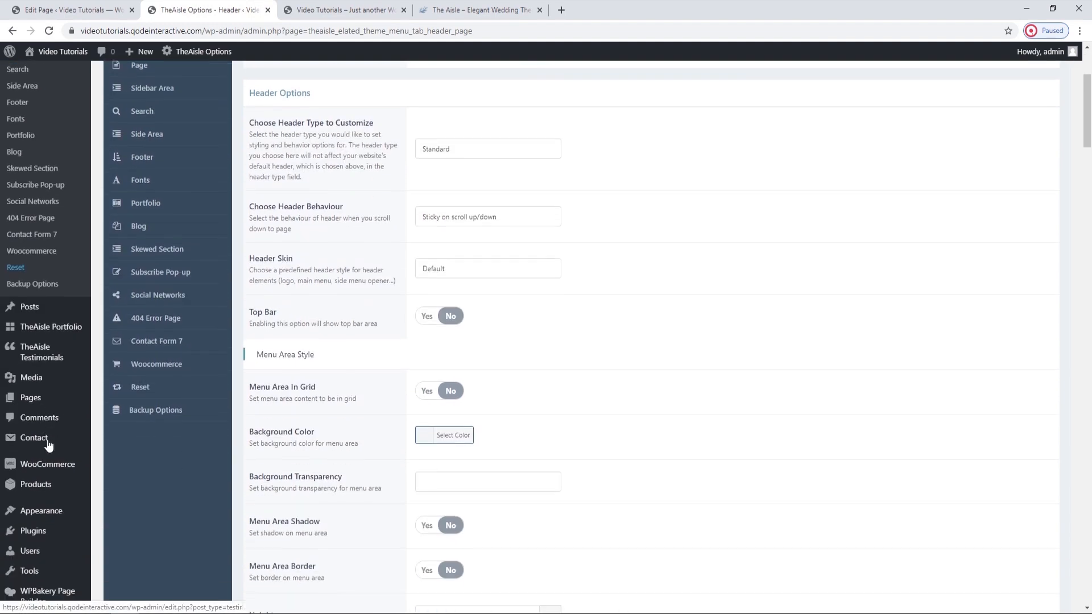
pyautogui.scroll(-2, 46, 432)
pyautogui.moveTo(40, 415)
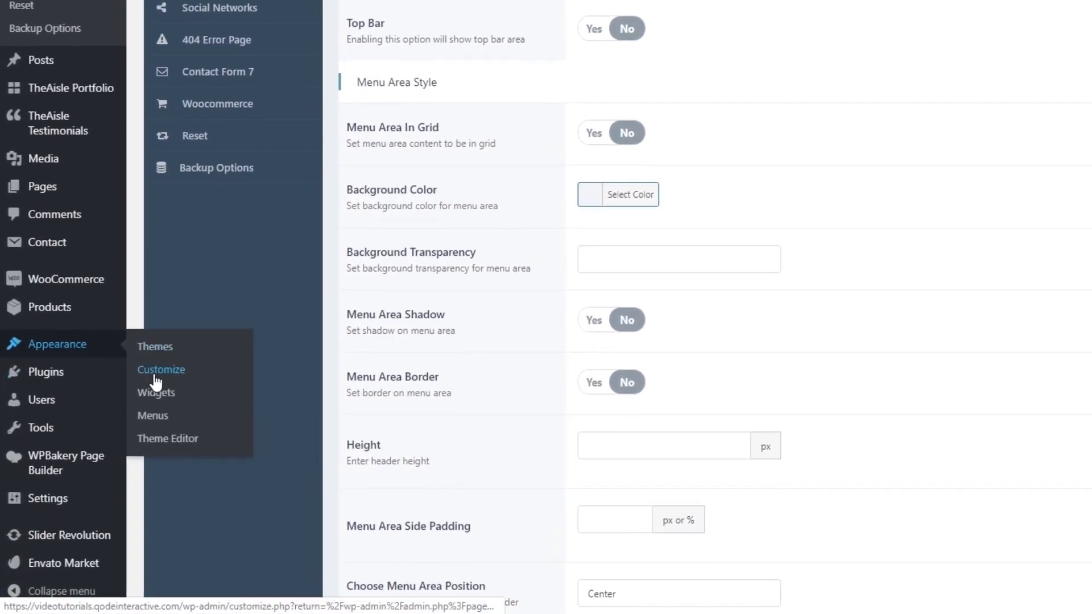
pyautogui.click(152, 415)
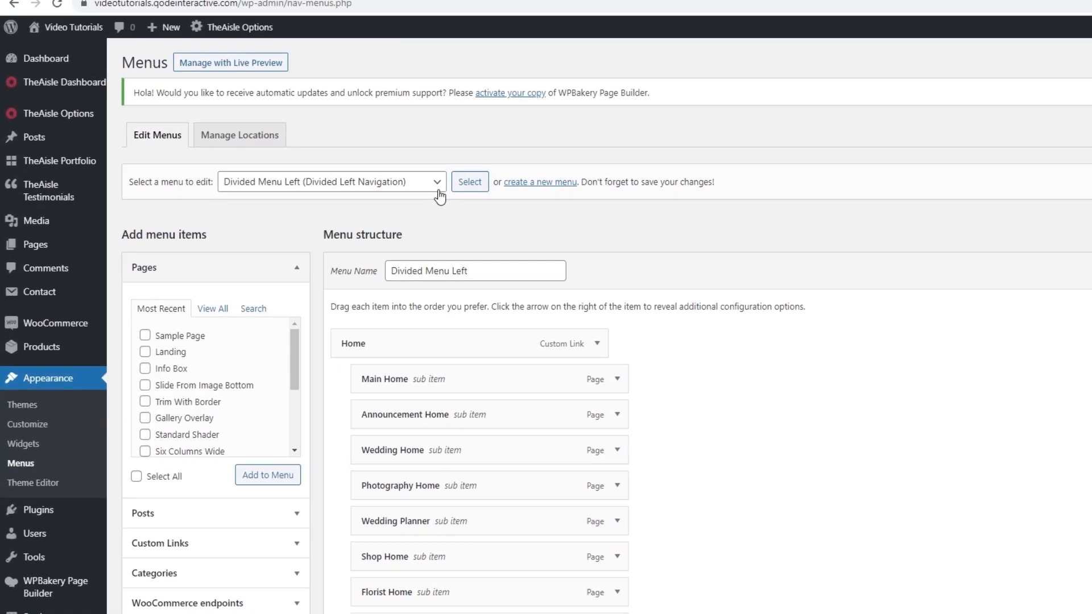
pyautogui.click(436, 183)
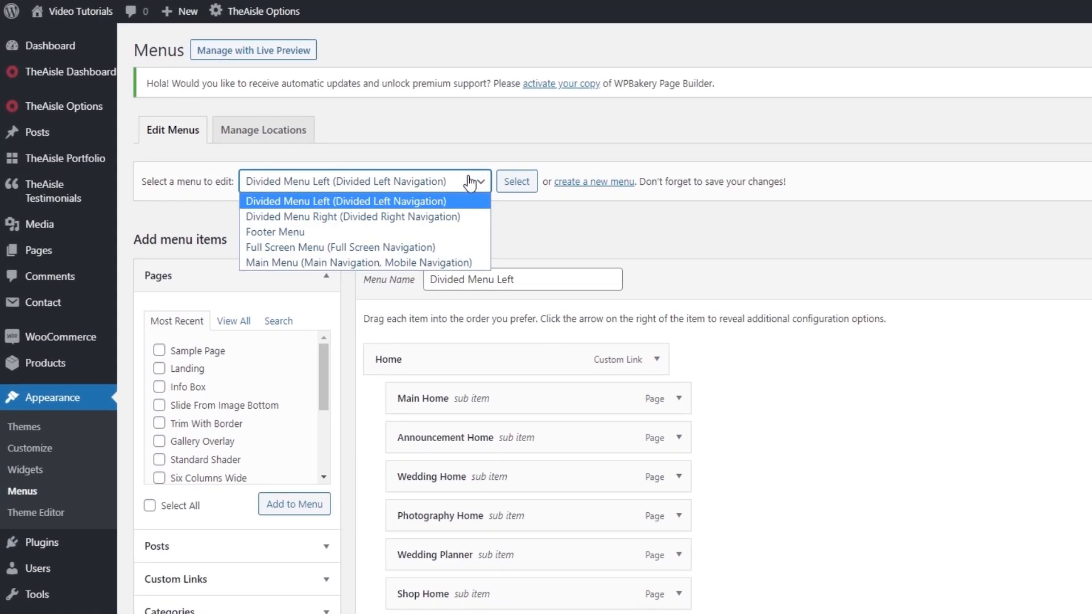
pyautogui.click(420, 262)
pyautogui.click(516, 183)
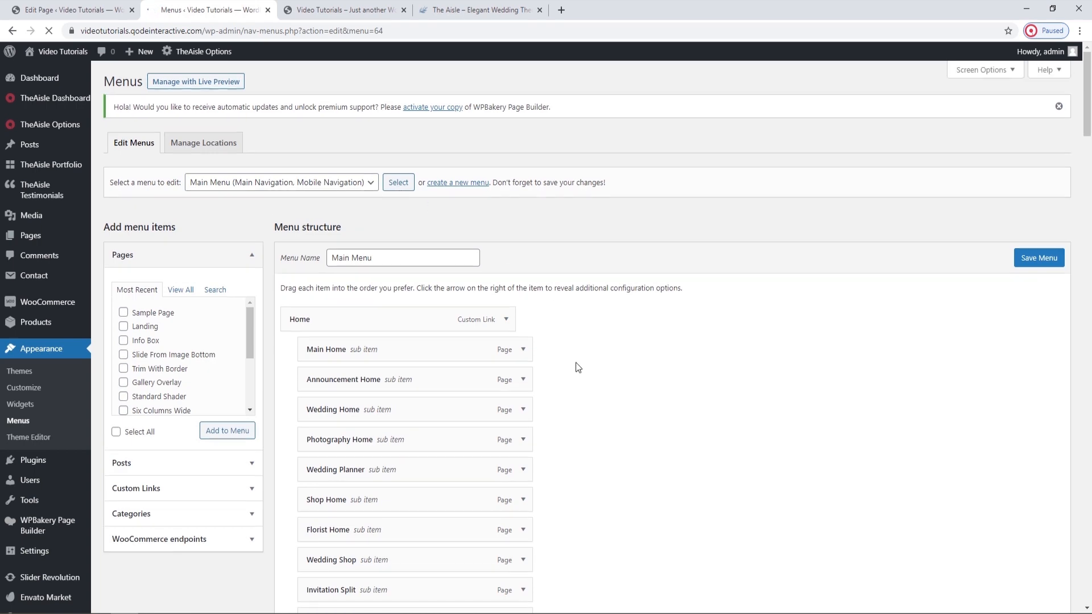
# Look through the Main Menu structure down to its Menu Settings and permanently delete the menu.
pyautogui.scroll(-14, 578, 366)
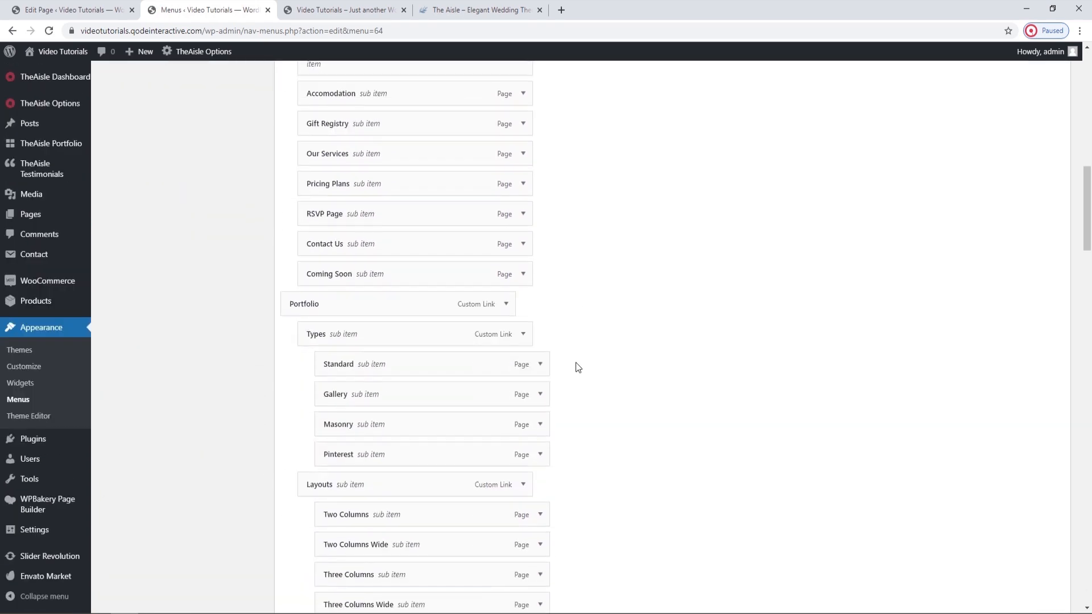
pyautogui.scroll(-14, 578, 367)
pyautogui.scroll(-10, 577, 367)
pyautogui.scroll(-14, 576, 364)
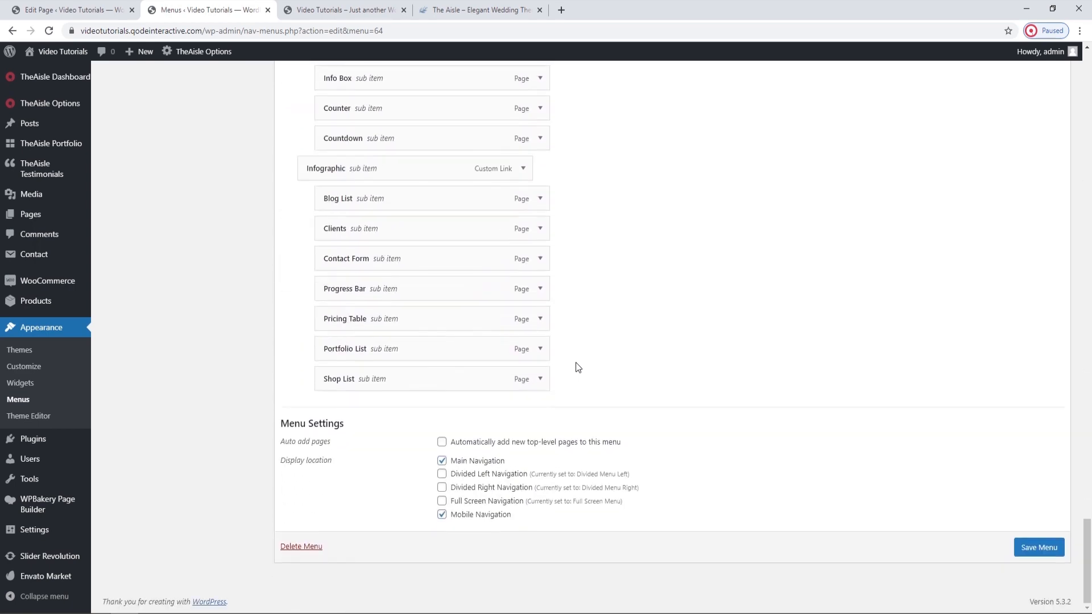
pyautogui.click(301, 547)
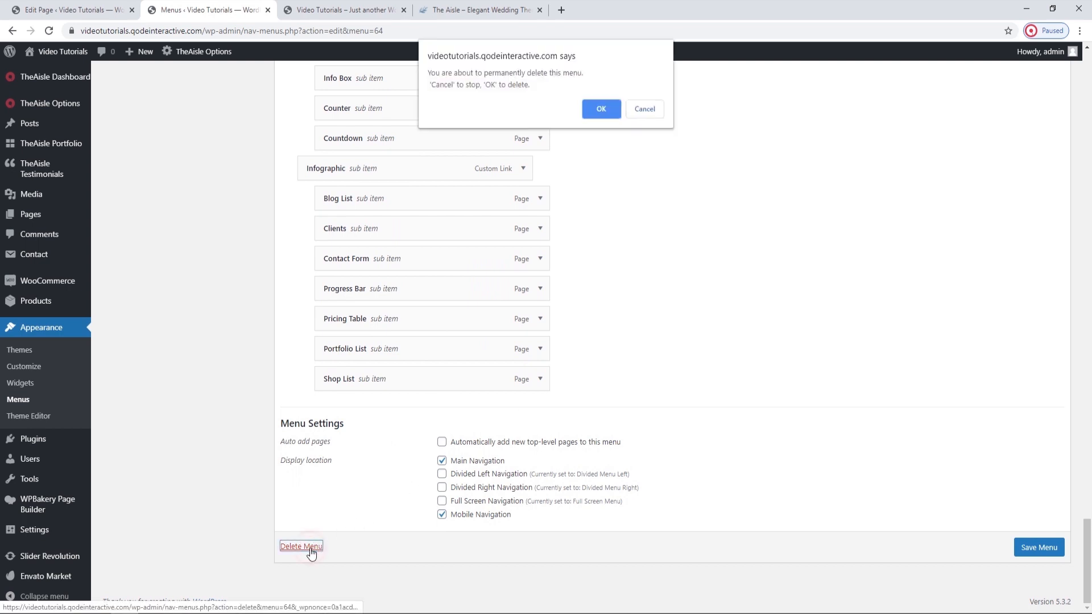
pyautogui.click(600, 109)
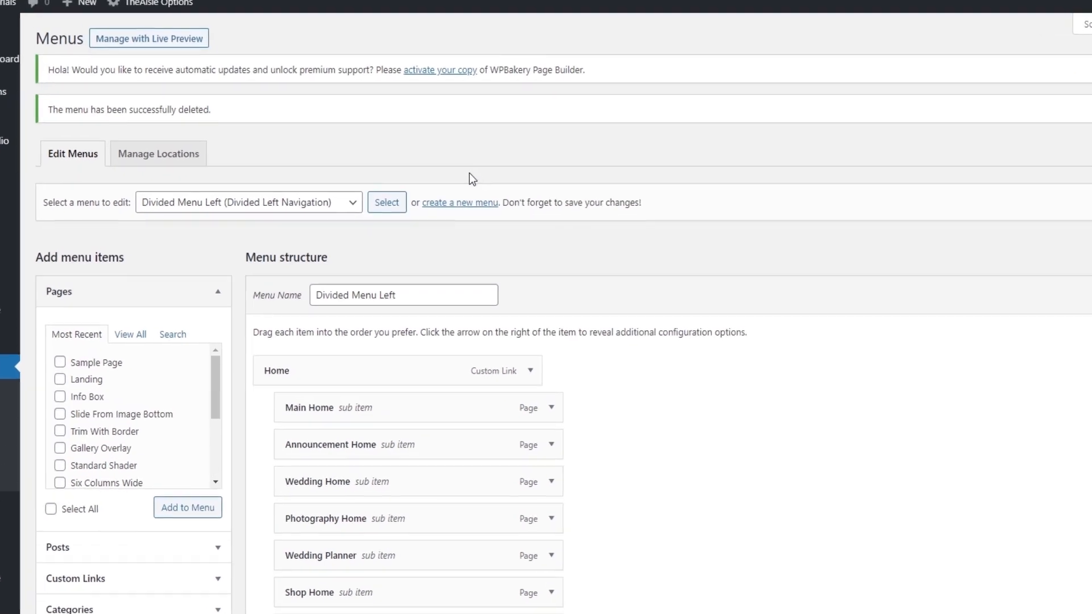
# Create a new menu named My Menu.
pyautogui.click(463, 205)
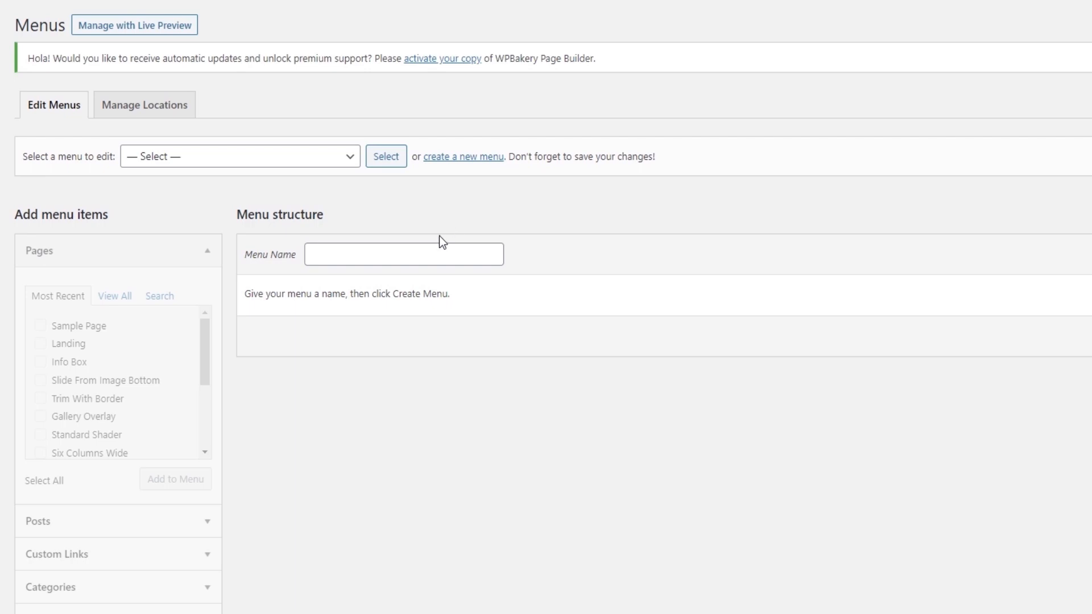
pyautogui.click(426, 255)
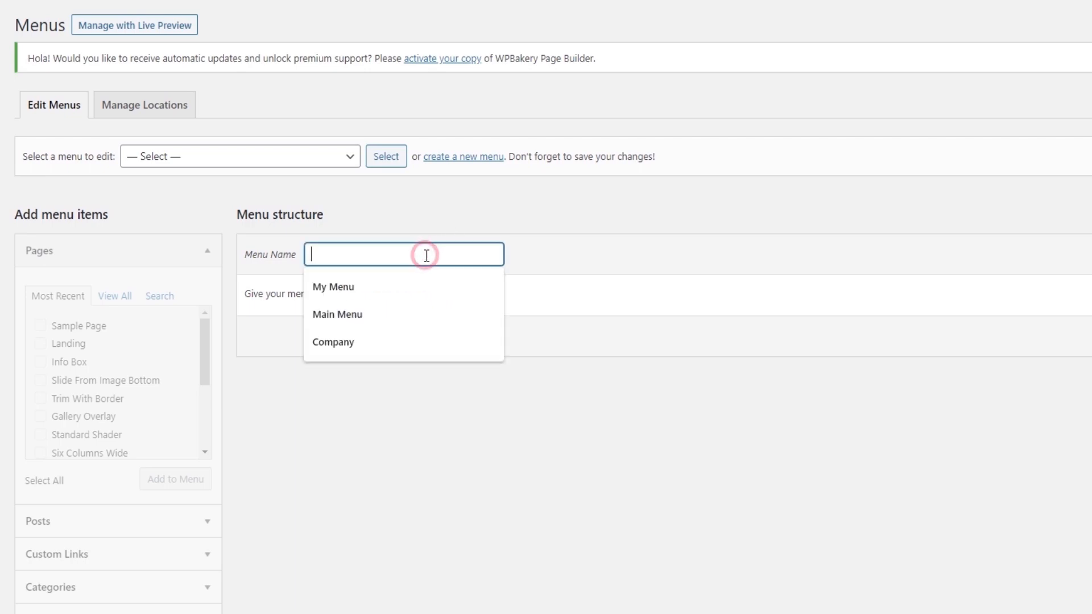
pyautogui.click(411, 284)
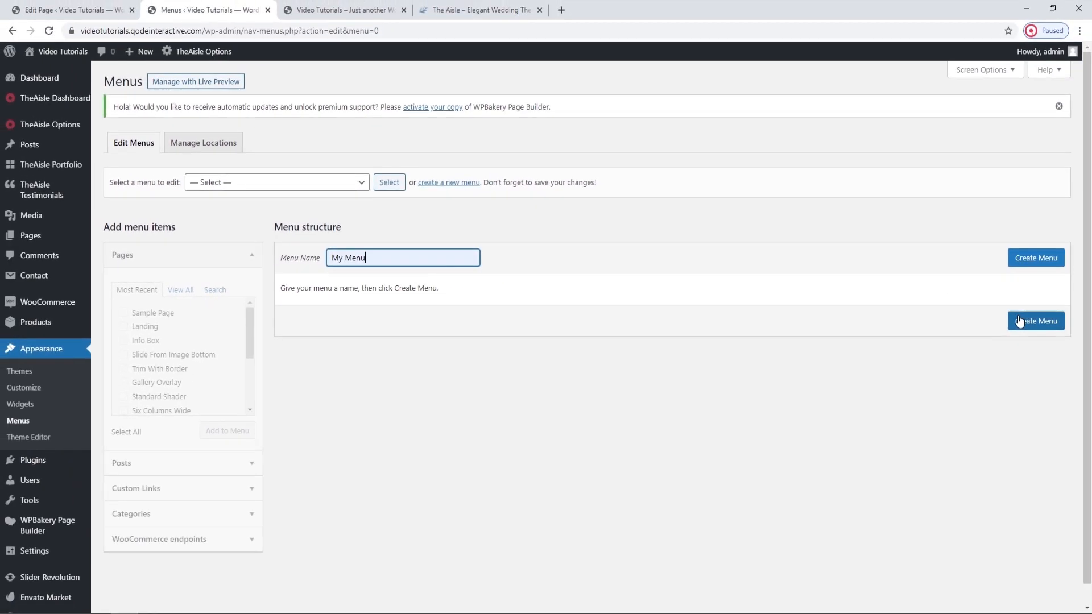
pyautogui.click(1019, 321)
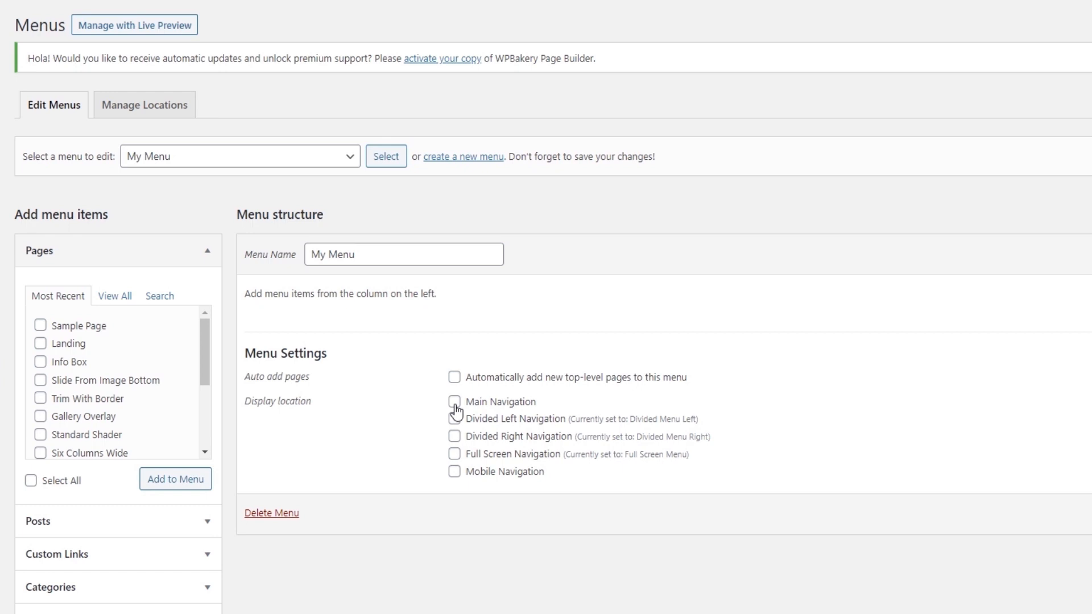
# Assign My Menu to the Main Navigation and Mobile Navigation display locations and save it.
pyautogui.click(455, 404)
pyautogui.click(454, 473)
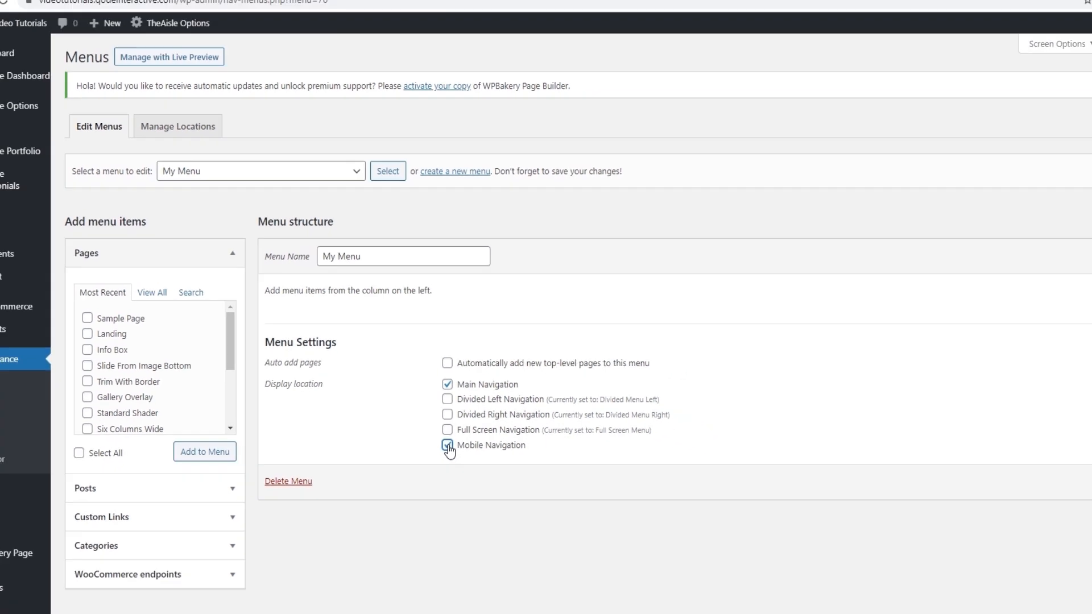
pyautogui.click(1044, 457)
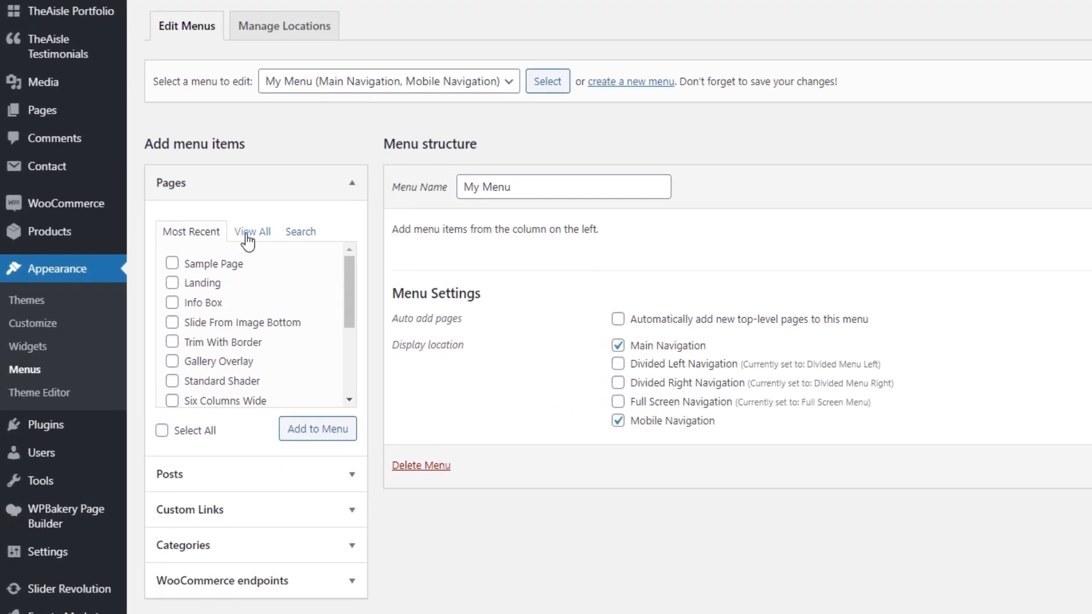
# Add the Main Home front page to My Menu and shorten its navigation label to Home.
pyautogui.click(248, 234)
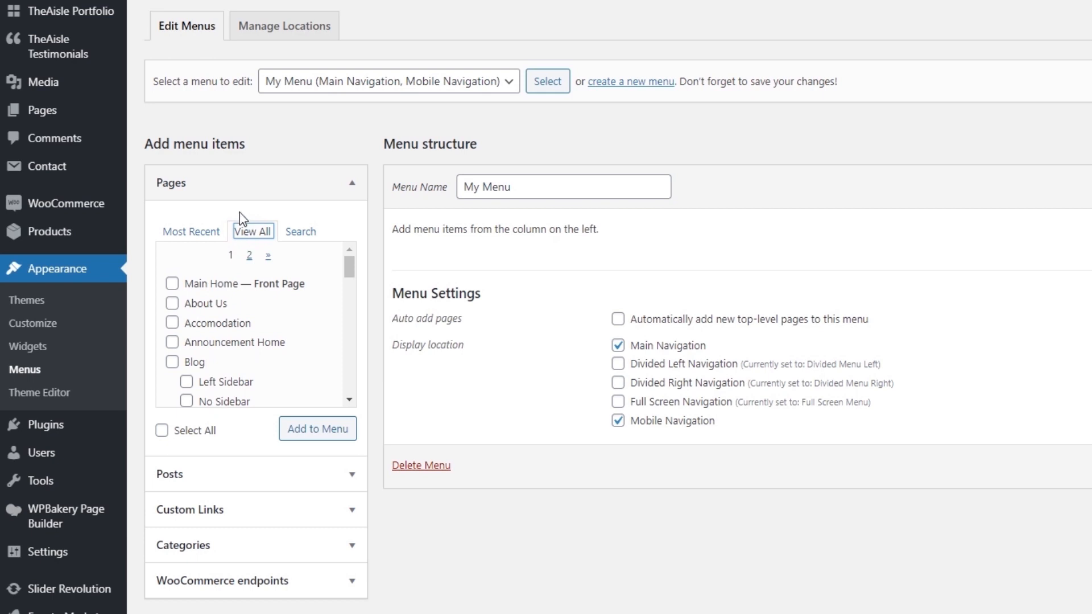
pyautogui.scroll(-2, 187, 200)
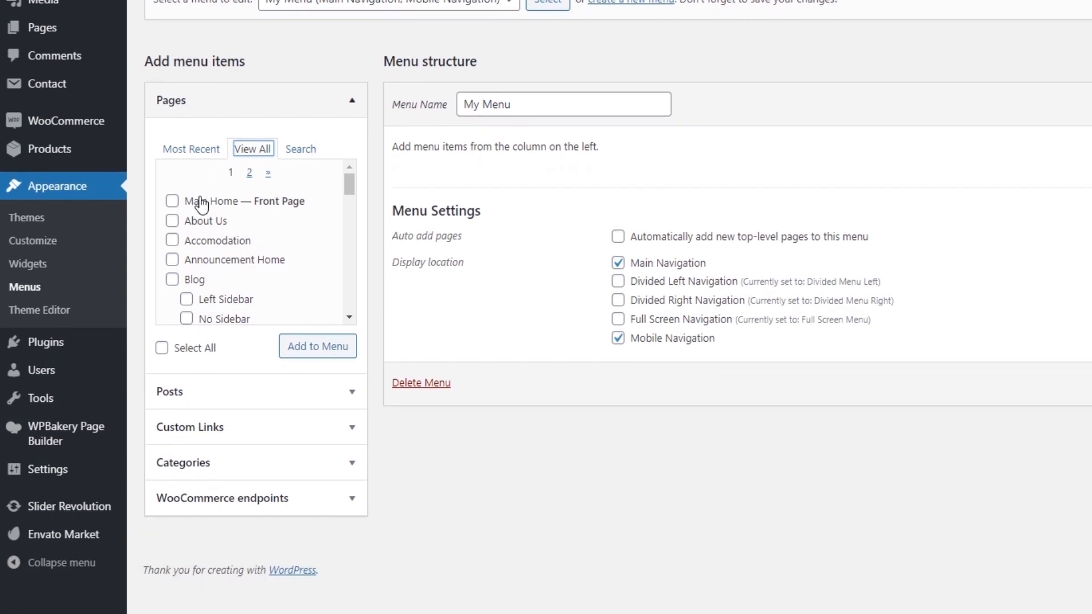
pyautogui.click(200, 201)
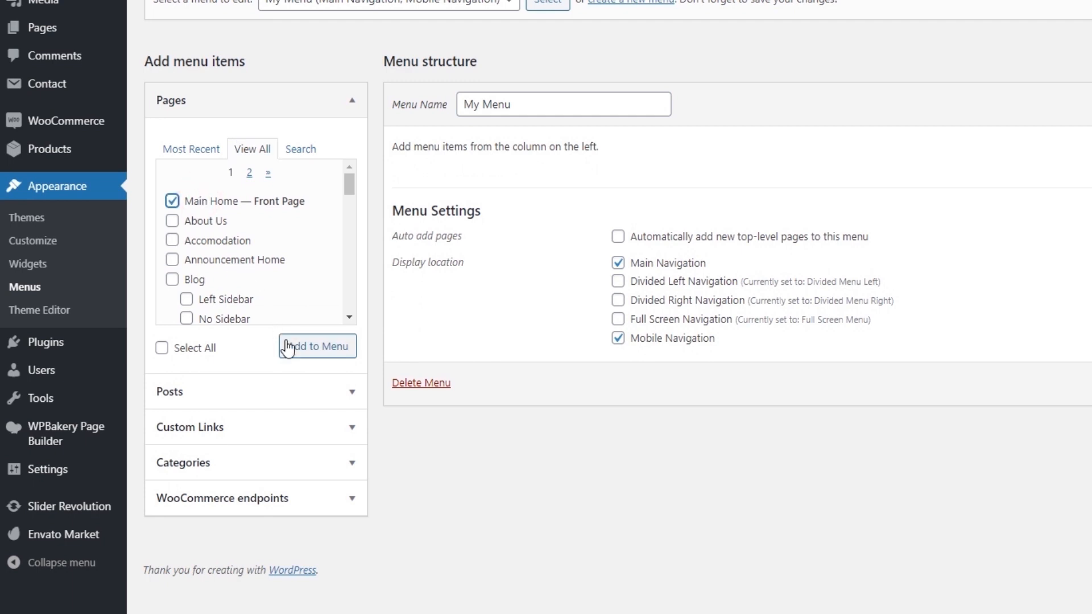
pyautogui.click(331, 357)
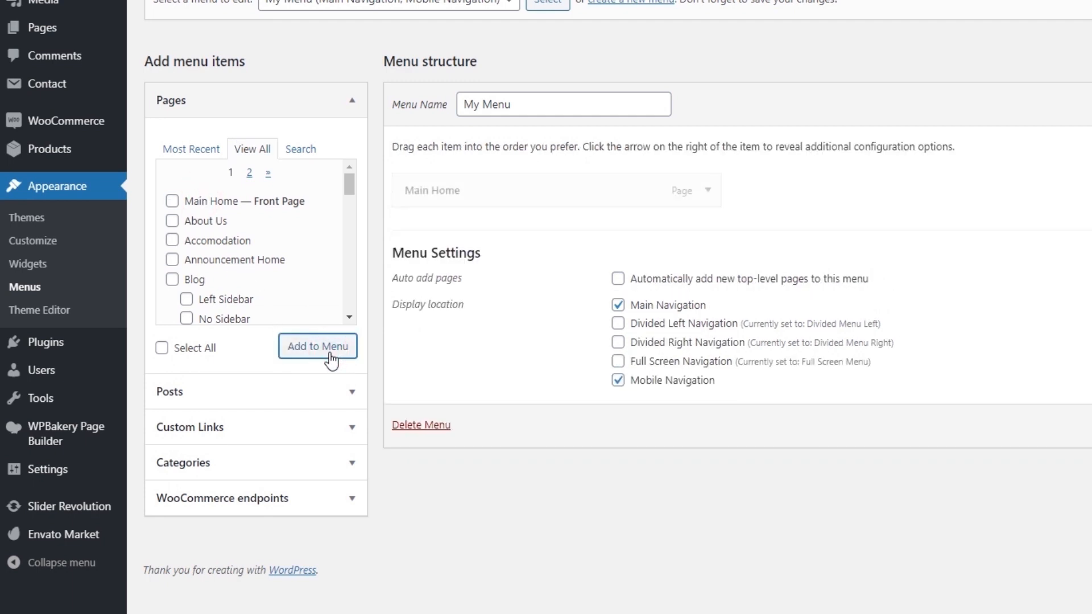
pyautogui.click(708, 192)
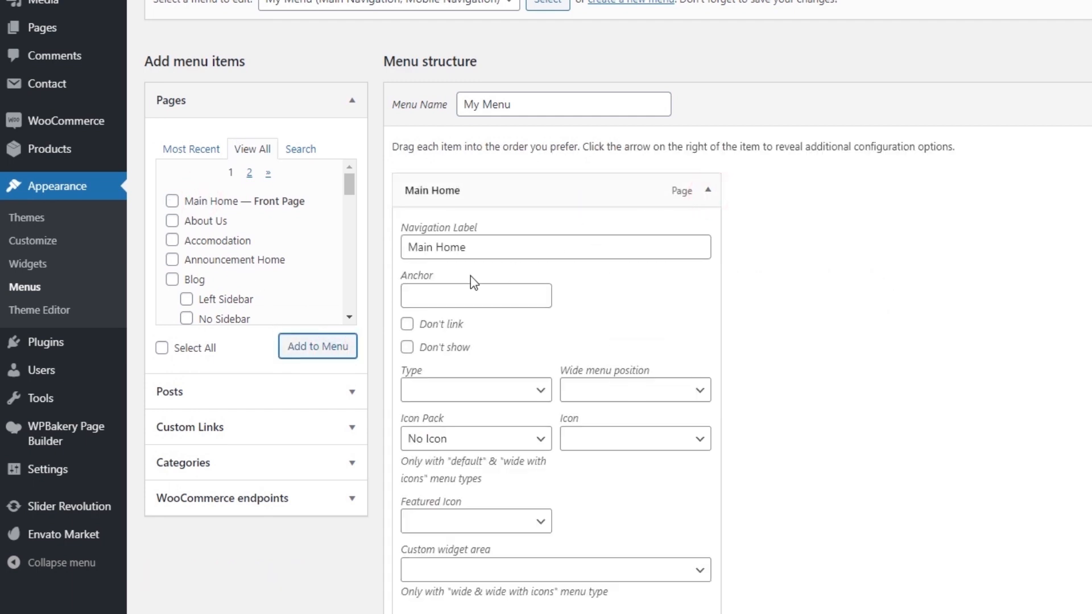
pyautogui.doubleClick(435, 245)
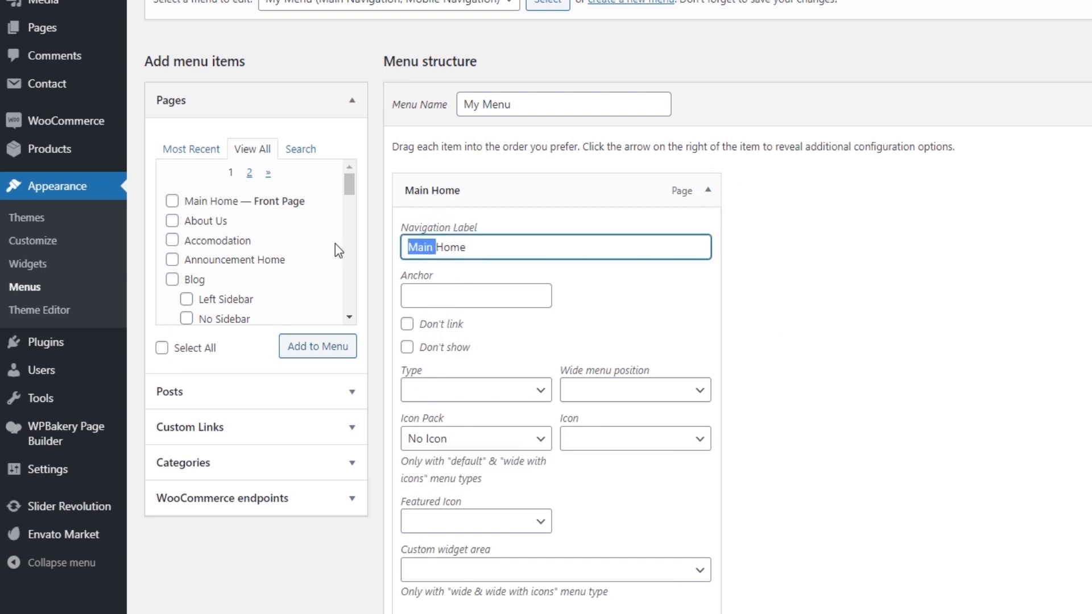
pyautogui.press('BackSpace')
pyautogui.click(708, 193)
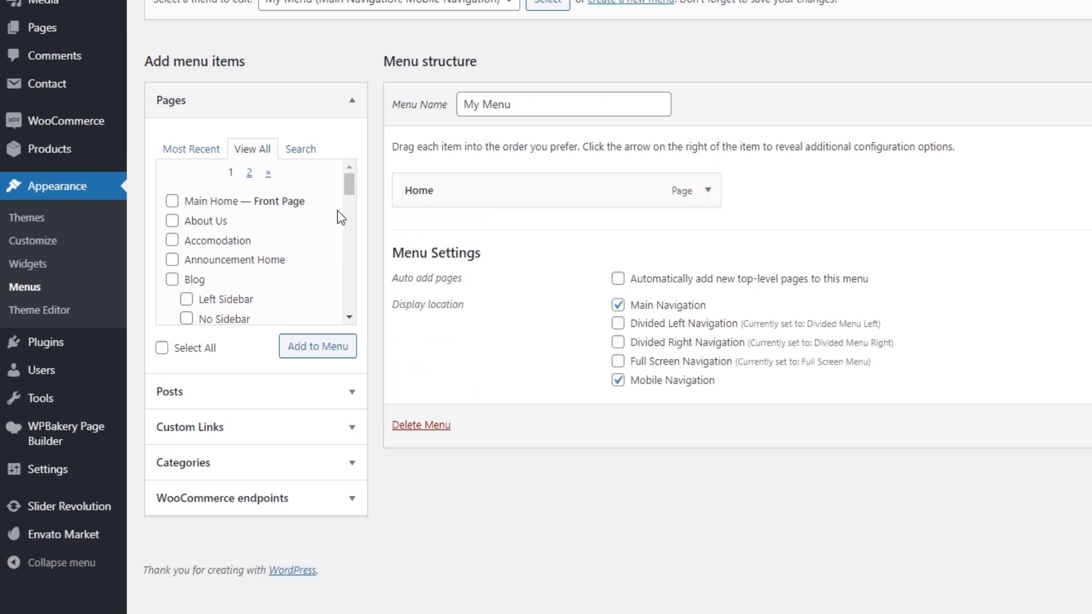
# Search the pages for "our story" and add the Our Story page to the menu.
pyautogui.click(300, 156)
pyautogui.click(260, 237)
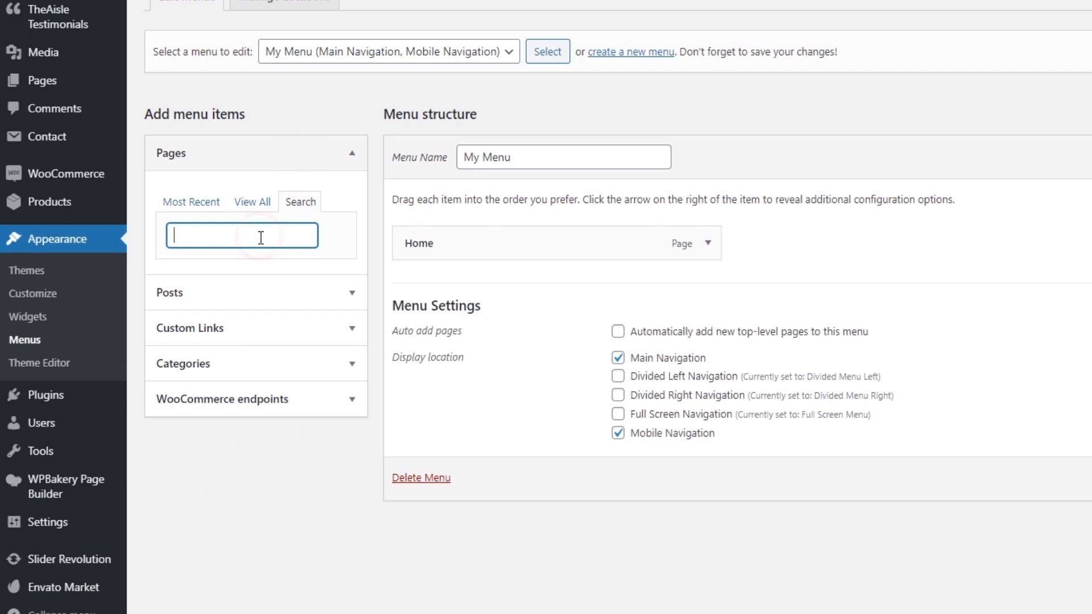
pyautogui.write('our story')
pyautogui.scroll(-2, 271, 301)
pyautogui.click(219, 318)
pyautogui.click(330, 398)
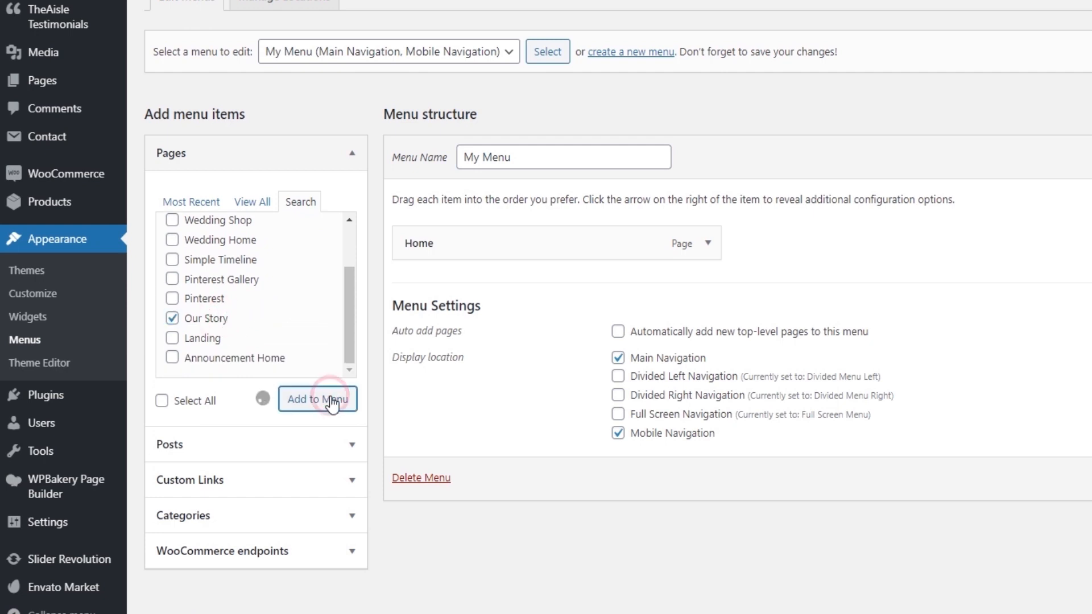
# Search the pages for "rsvp page" and add RSVP Page to the menu.
pyautogui.click(297, 205)
pyautogui.click(262, 238)
pyautogui.hotkey('ctrl', 'a')
pyautogui.write('rsvp page')
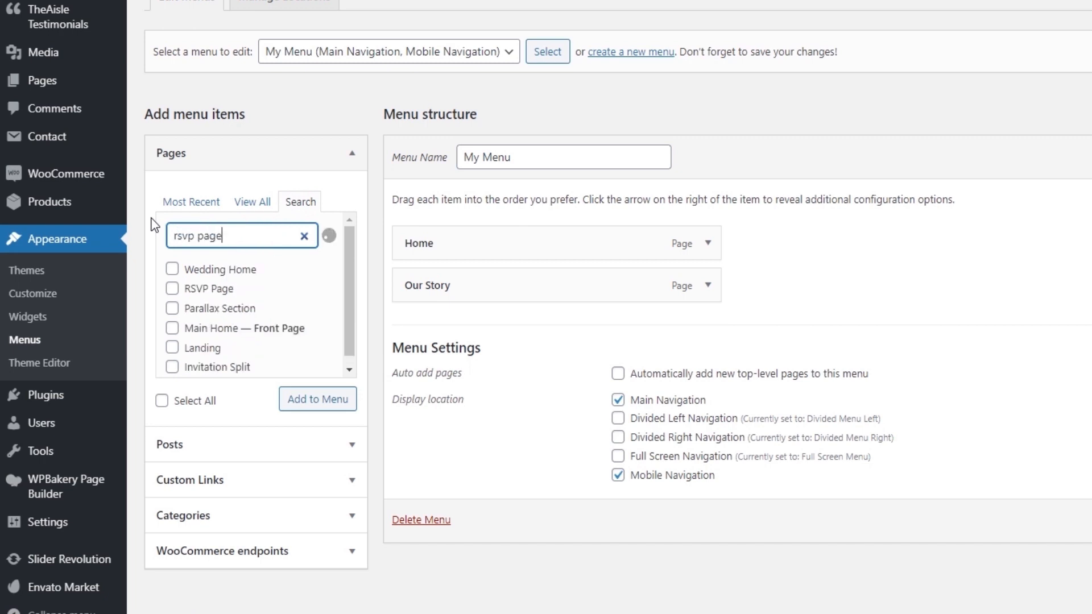
pyautogui.click(171, 289)
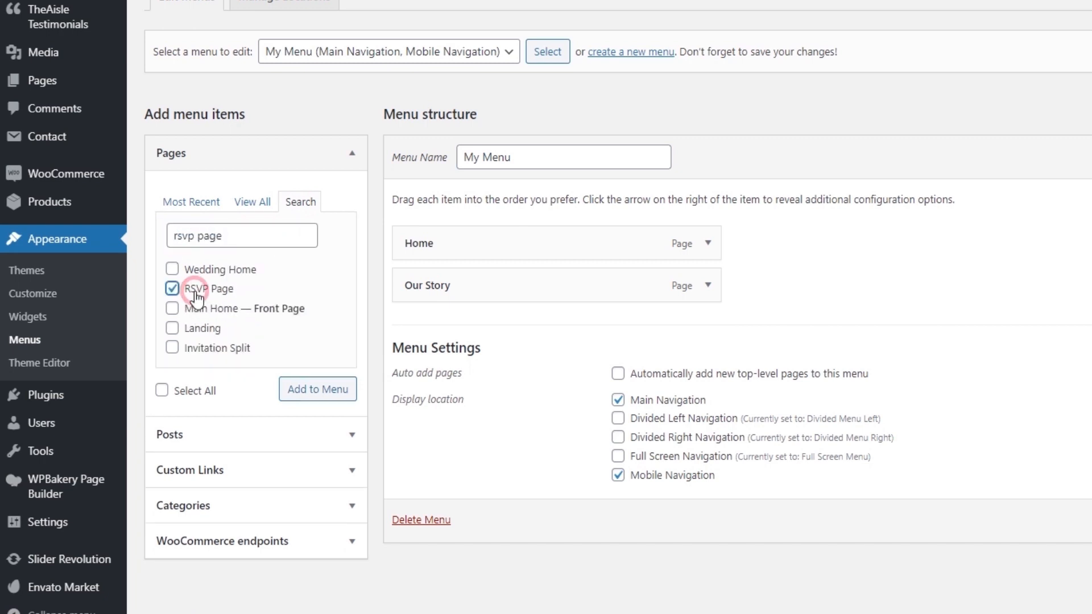
pyautogui.click(325, 390)
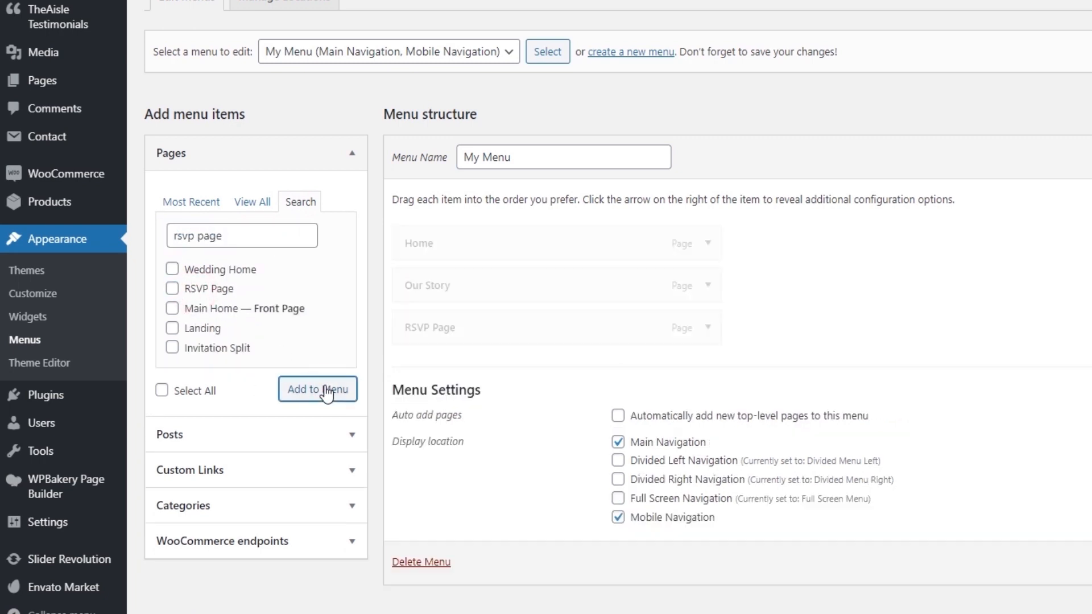
# Search the pages for "gallery", add the Three Columns page to the menu and set its navigation label to Gallery.
pyautogui.click(255, 237)
pyautogui.hotkey('ctrl', 'a')
pyautogui.write('gallery')
pyautogui.scroll(-3, 256, 335)
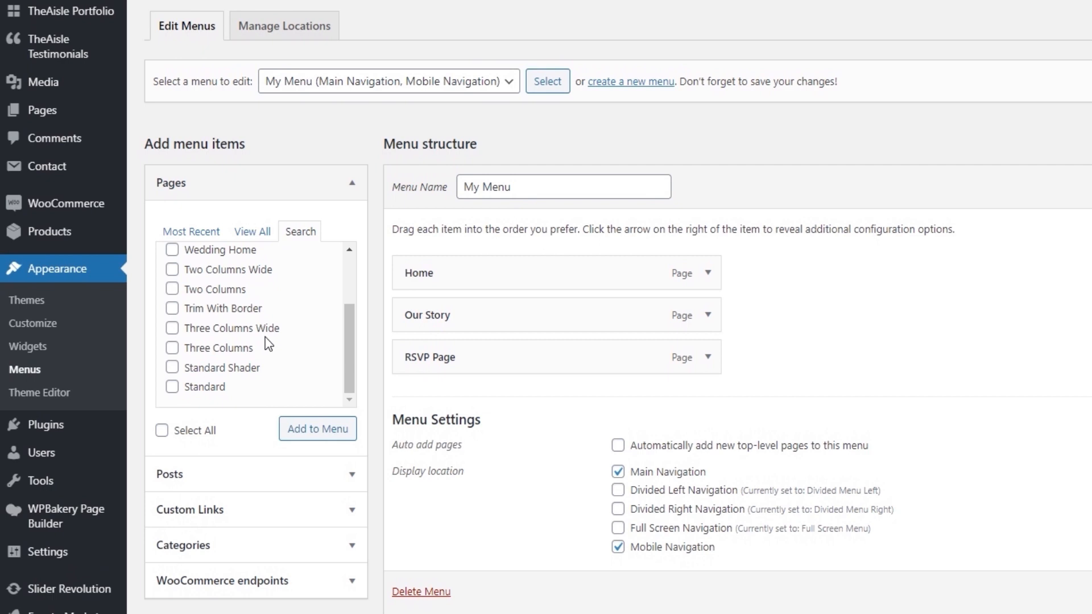
pyautogui.click(242, 352)
pyautogui.click(305, 434)
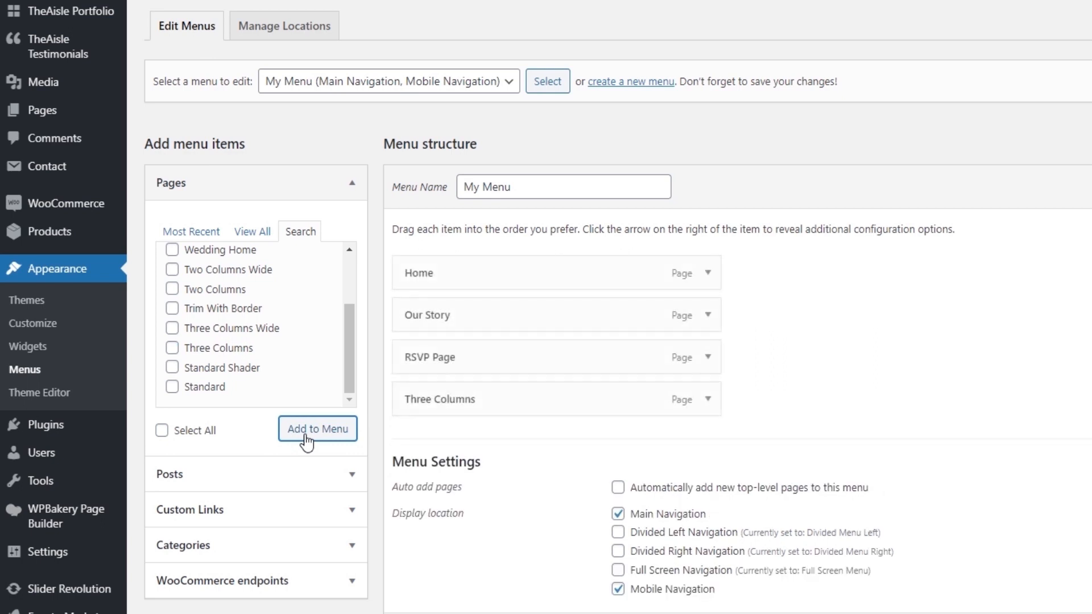
pyautogui.click(707, 399)
pyautogui.tripleClick(495, 446)
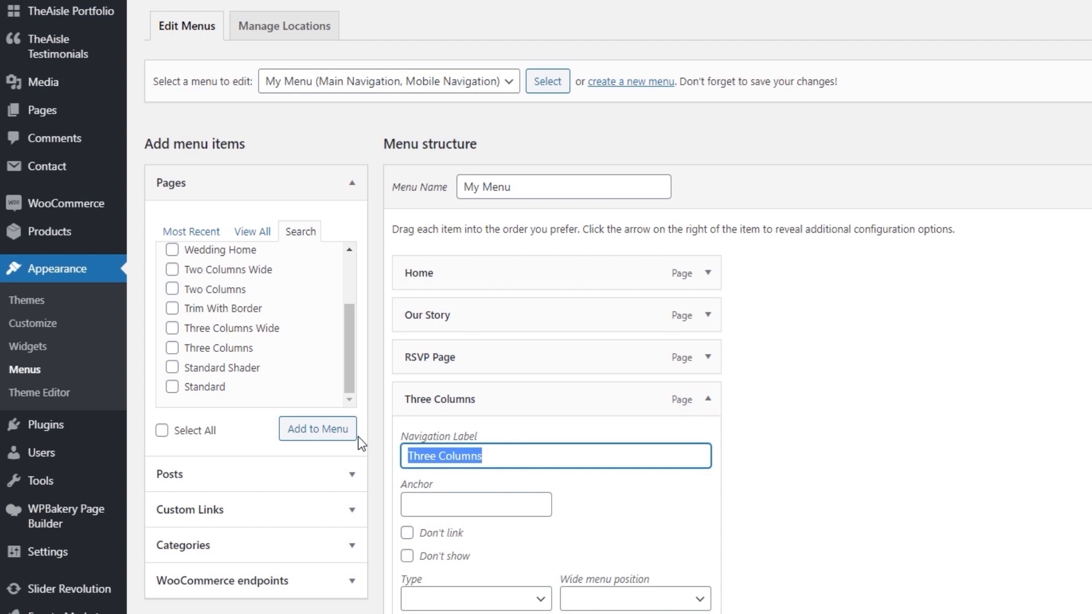
pyautogui.write('Gallery')
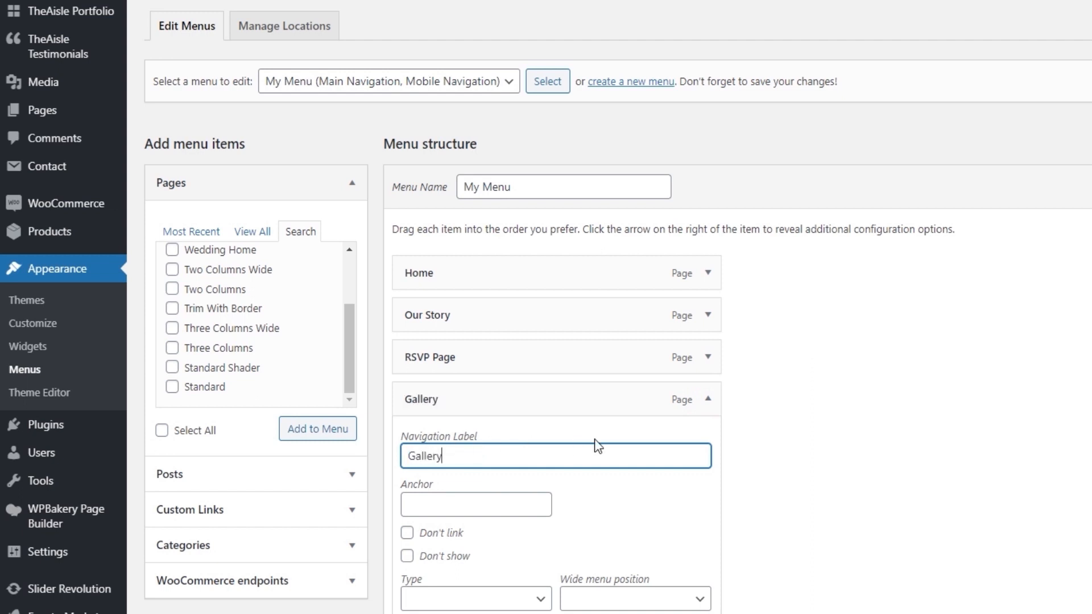
pyautogui.click(701, 400)
# Search the pages for "blog", add the Blog page to the menu and collapse the Gallery item's settings.
pyautogui.scroll(5, 279, 270)
pyautogui.doubleClick(224, 265)
pyautogui.write('blog')
pyautogui.scroll(-2, 209, 343)
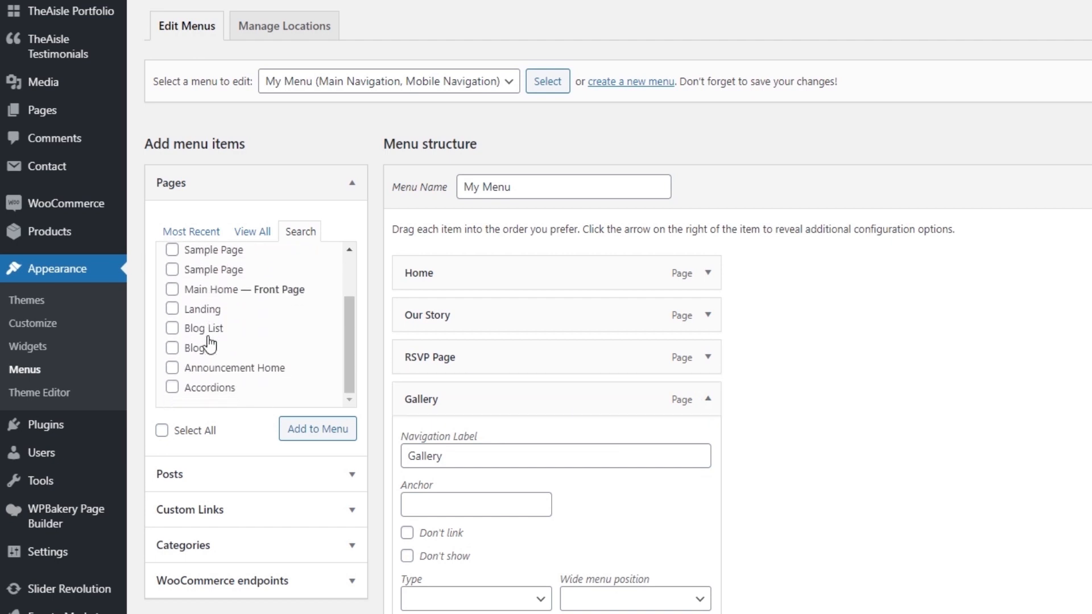
pyautogui.click(204, 349)
pyautogui.click(328, 428)
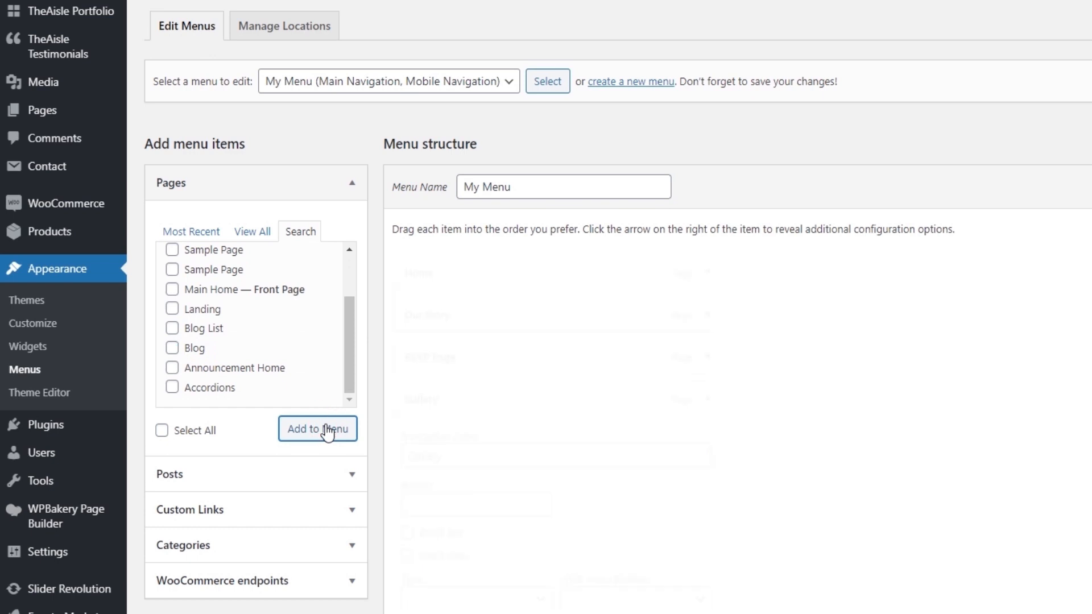
pyautogui.click(708, 399)
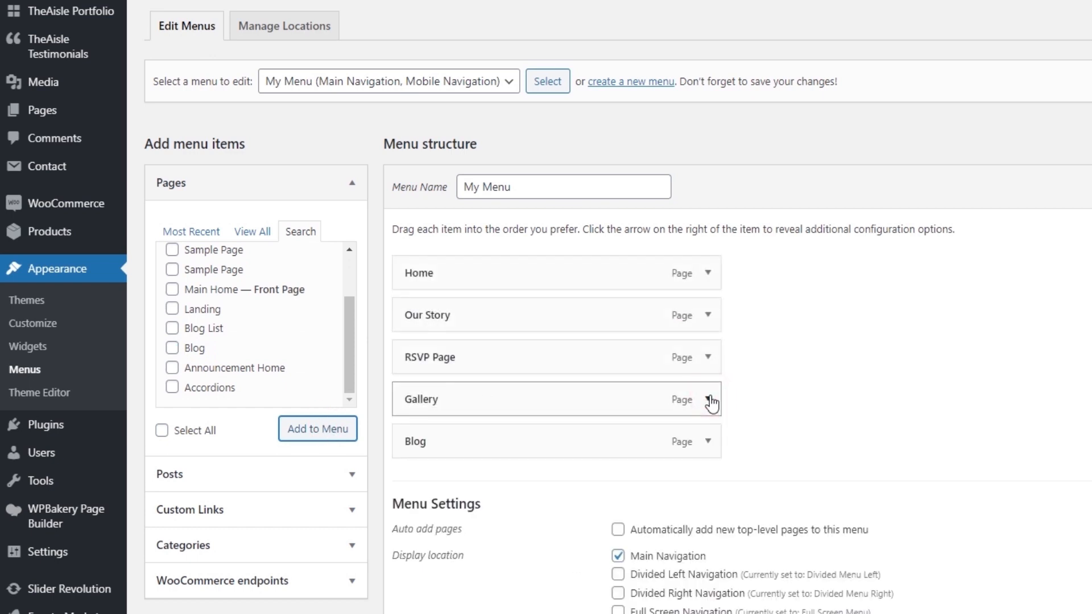
# Search the pages for "shop", add the Shop Home page to the menu and shorten its navigation label to Shop.
pyautogui.click(292, 236)
pyautogui.moveTo(251, 262); pyautogui.dragTo(141, 267)
pyautogui.write('shop')
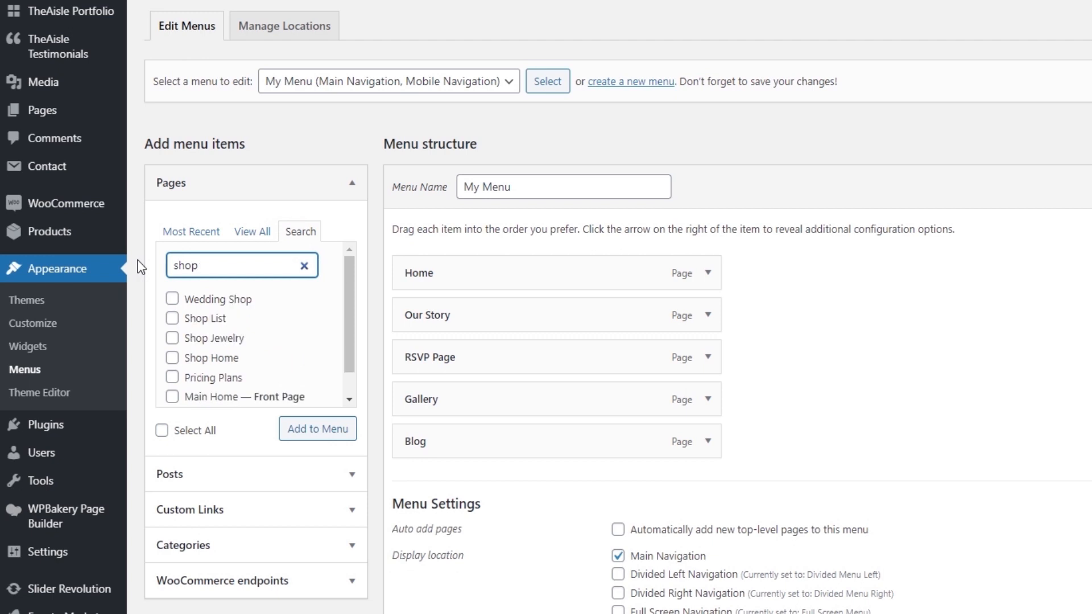
pyautogui.scroll(-1, 229, 341)
pyautogui.click(218, 327)
pyautogui.click(311, 430)
pyautogui.click(708, 483)
pyautogui.moveTo(480, 545); pyautogui.dragTo(433, 535)
pyautogui.press('BackSpace')
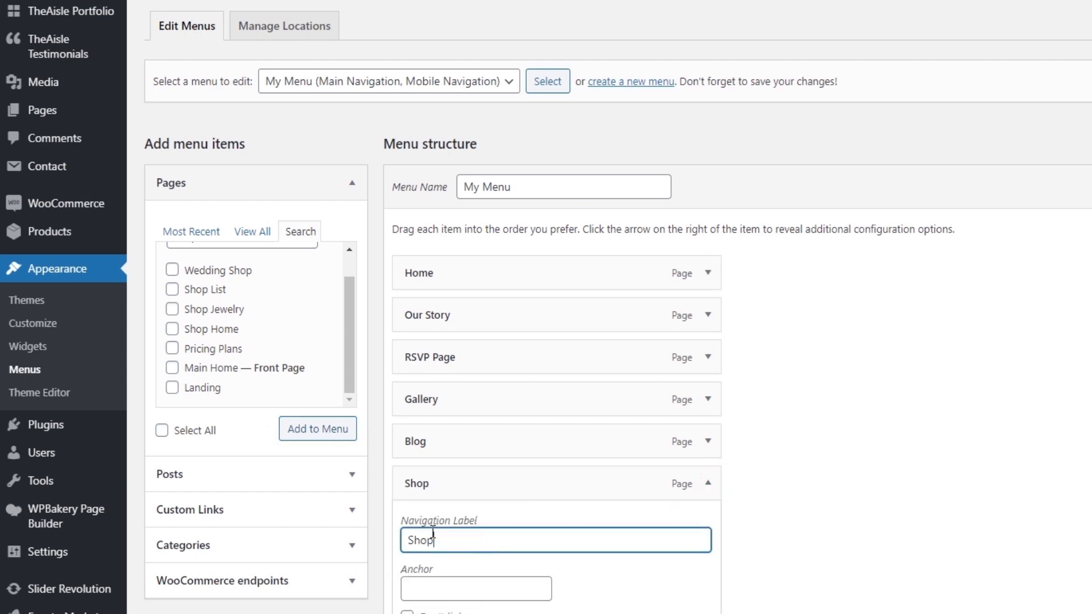
pyautogui.click(715, 487)
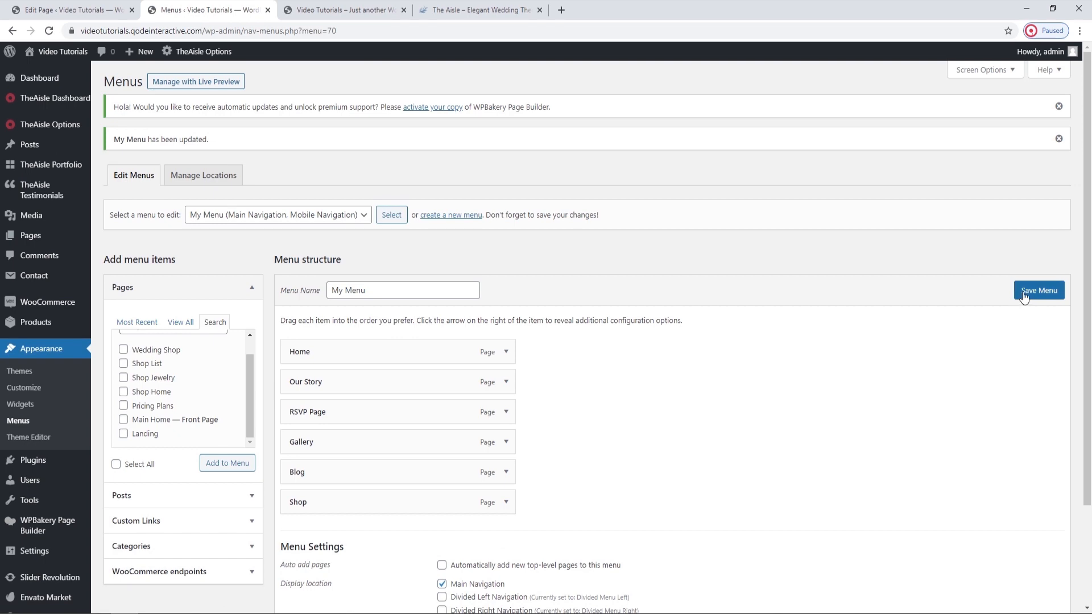
# Save My Menu and reload the live home page to check its navigation.
pyautogui.click(1024, 293)
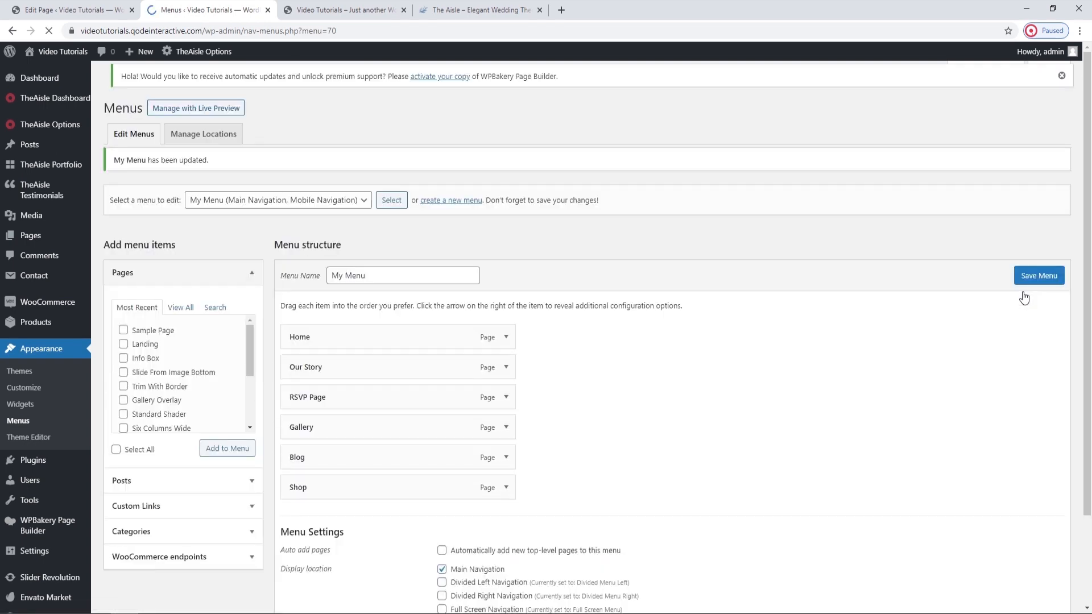
pyautogui.click(361, 10)
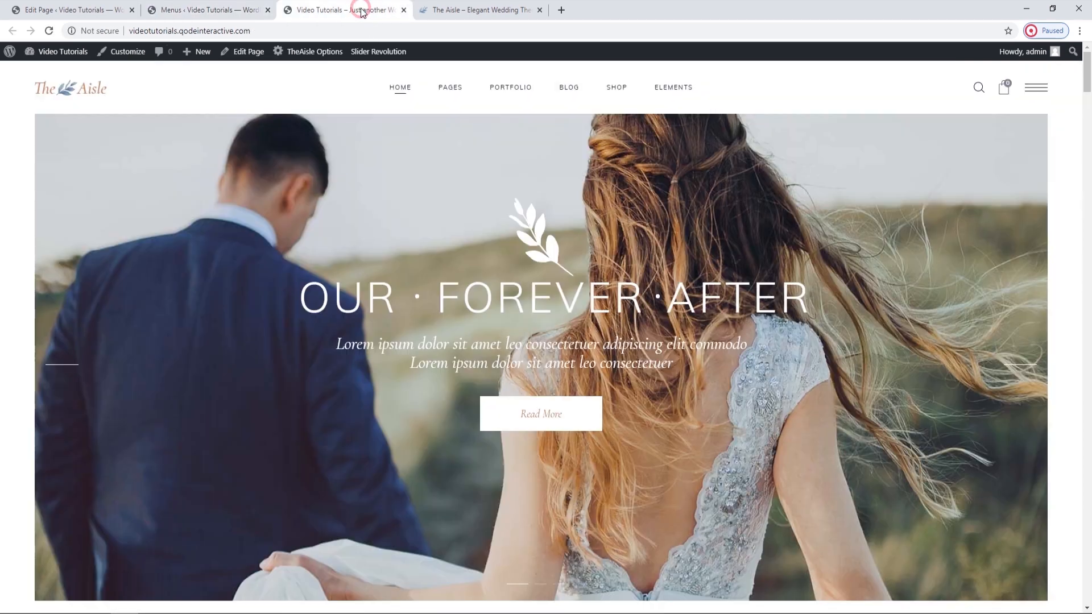
pyautogui.click(50, 31)
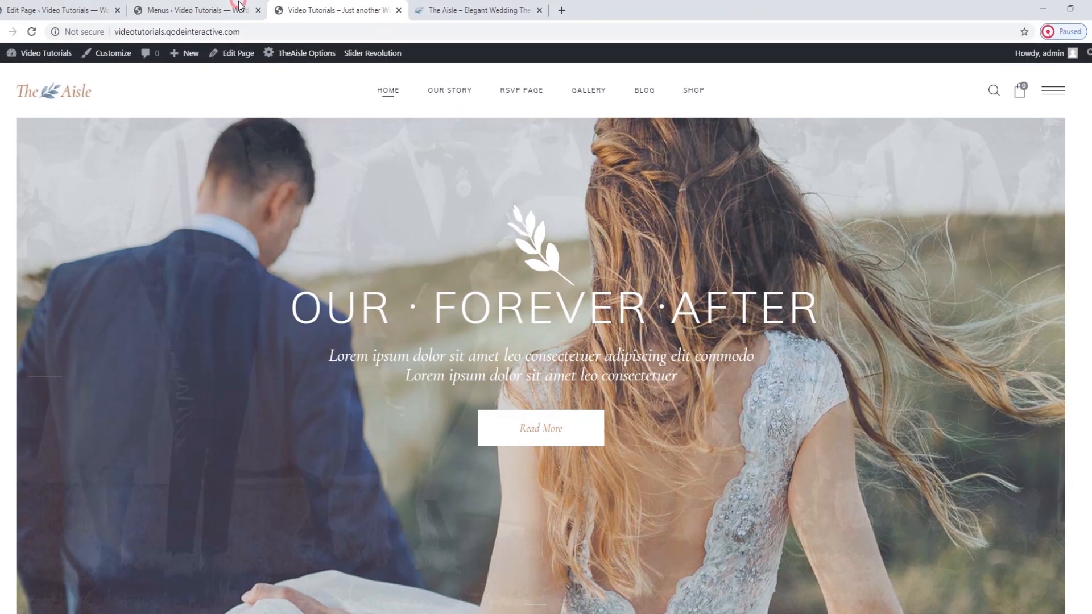
# Check the search, cart and side-menu icons in the live home page's header and open the WordPress Widgets page.
pyautogui.click(196, 6)
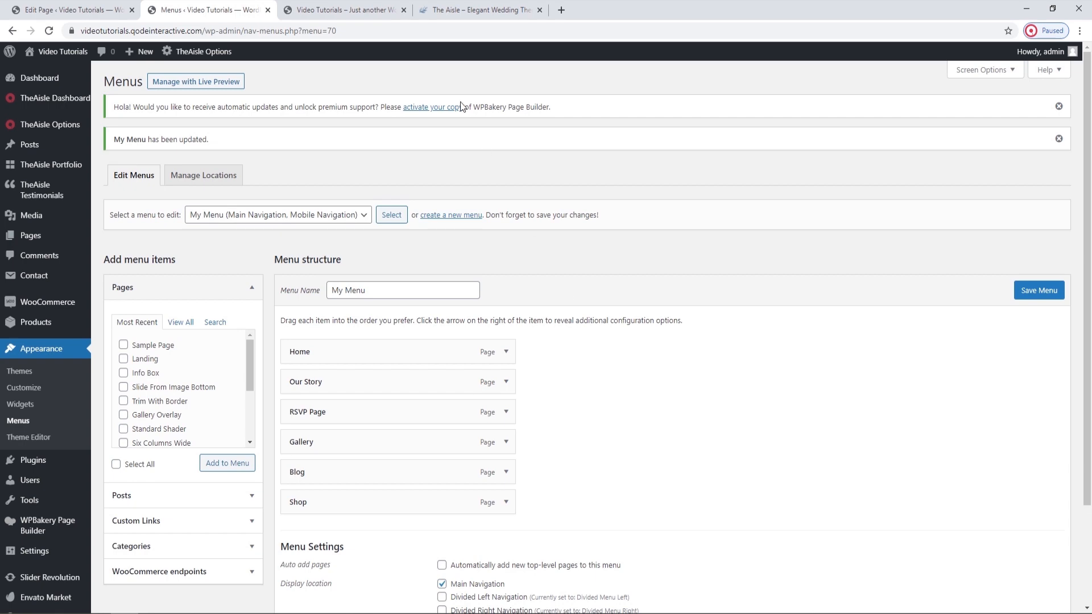
pyautogui.click(369, 7)
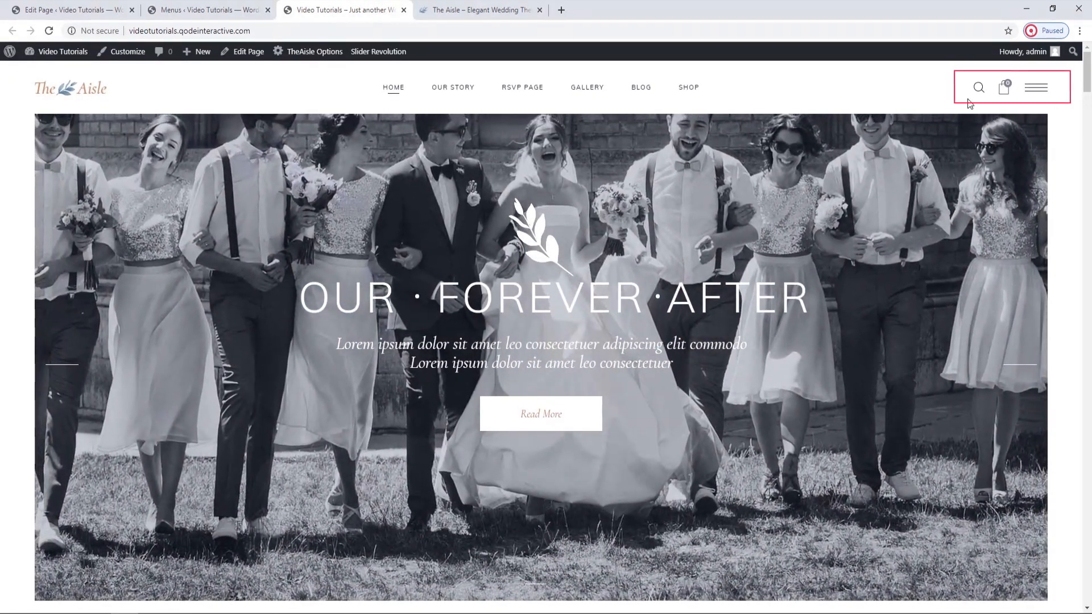
pyautogui.click(246, 7)
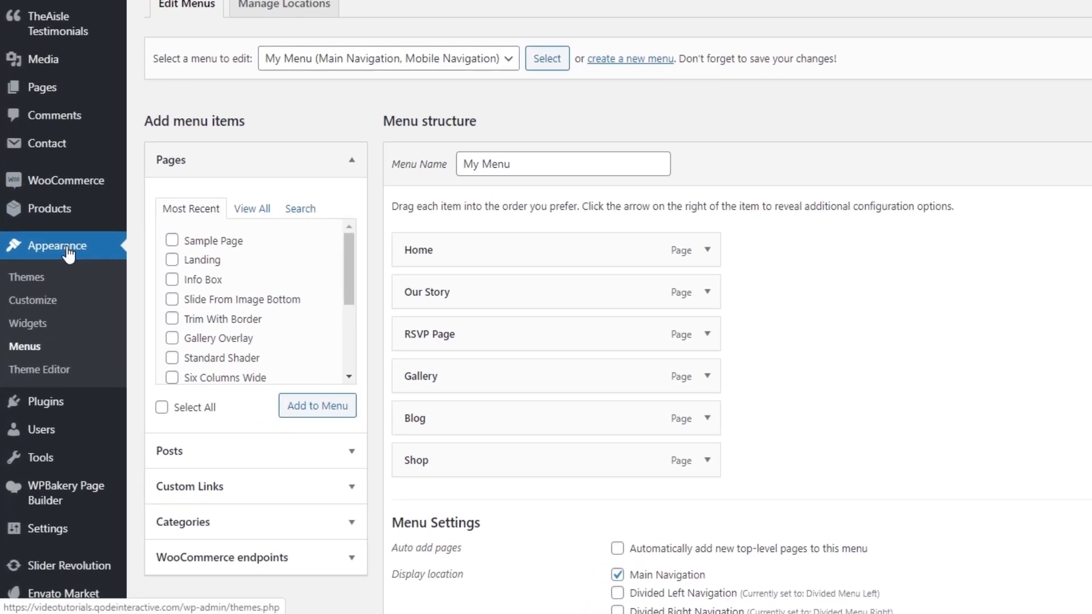
pyautogui.click(26, 328)
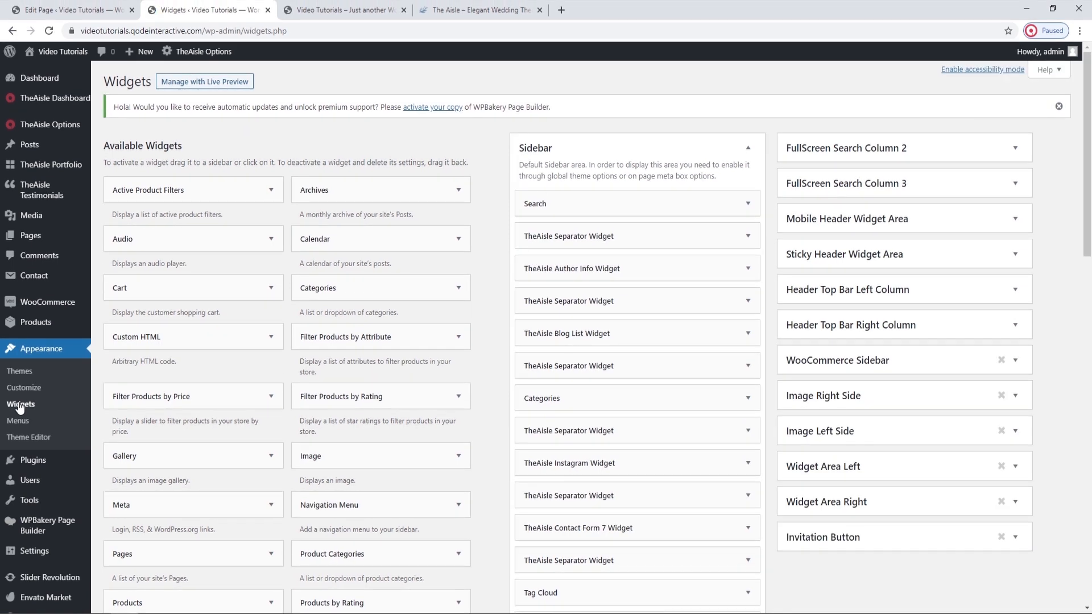
# Collapse the Sidebar widget area and expand Header Widget Area One.
pyautogui.click(747, 149)
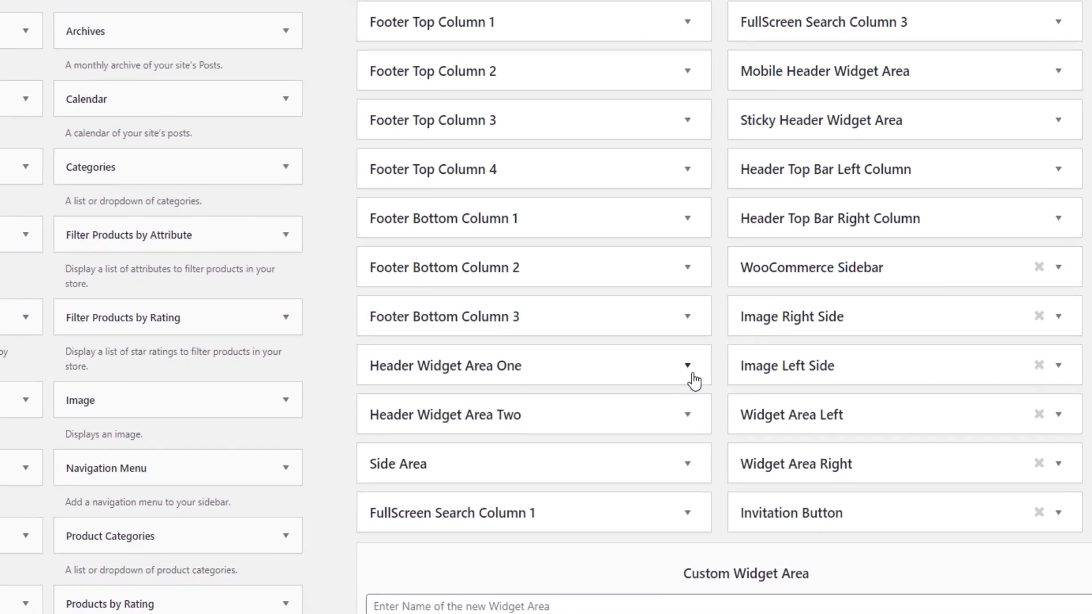
pyautogui.click(690, 371)
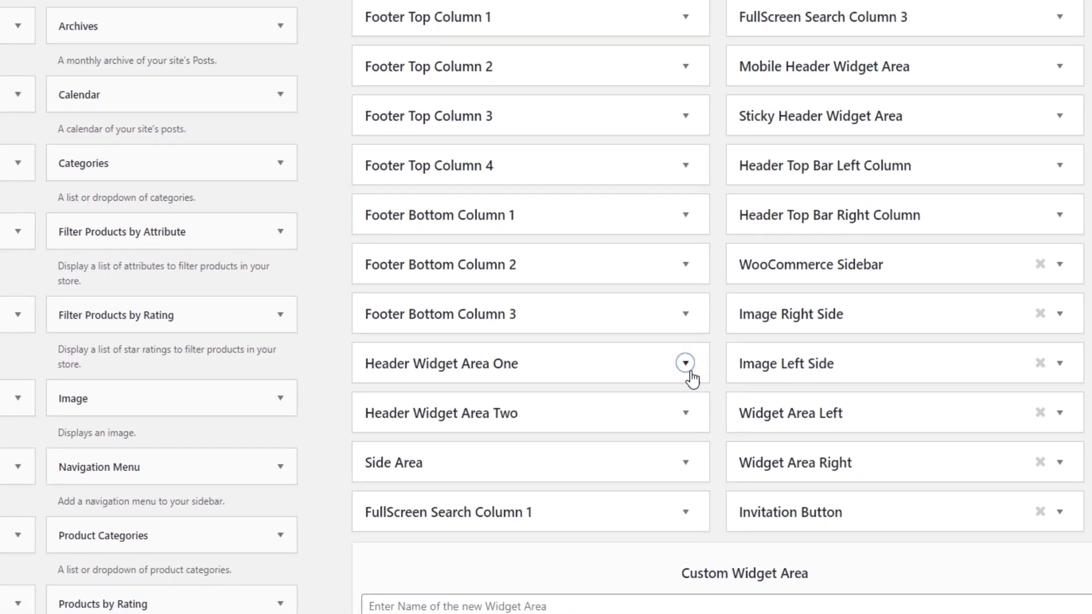
pyautogui.scroll(-2, 691, 378)
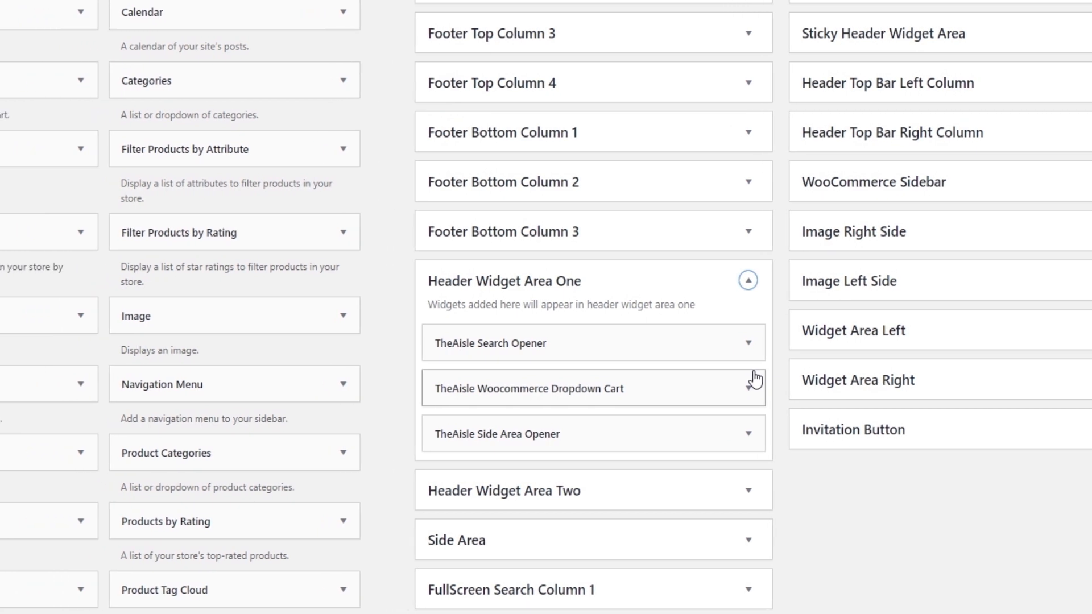
# Add an Image widget below the Side Area Opener in Header Widget Area One and delete it again.
pyautogui.moveTo(314, 310); pyautogui.dragTo(655, 482)
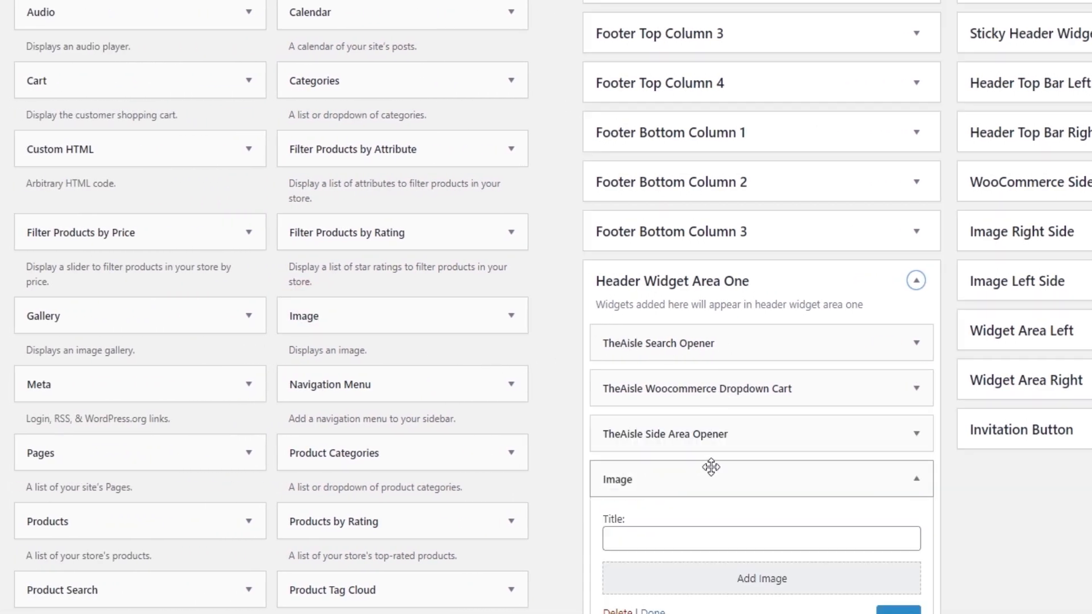
pyautogui.scroll(-3, 711, 464)
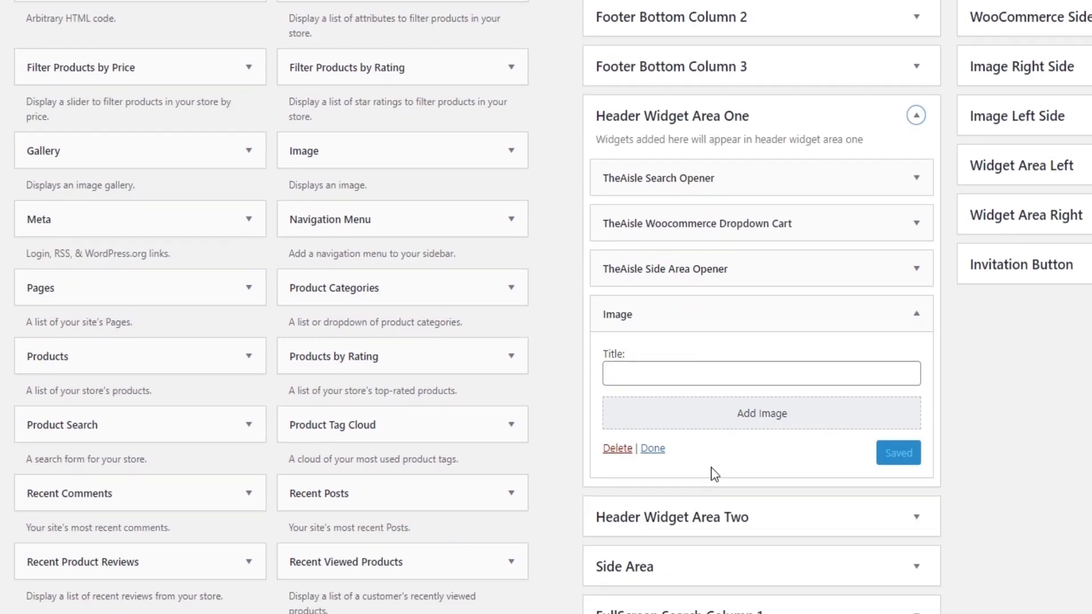
pyautogui.click(618, 448)
pyautogui.scroll(1, 690, 419)
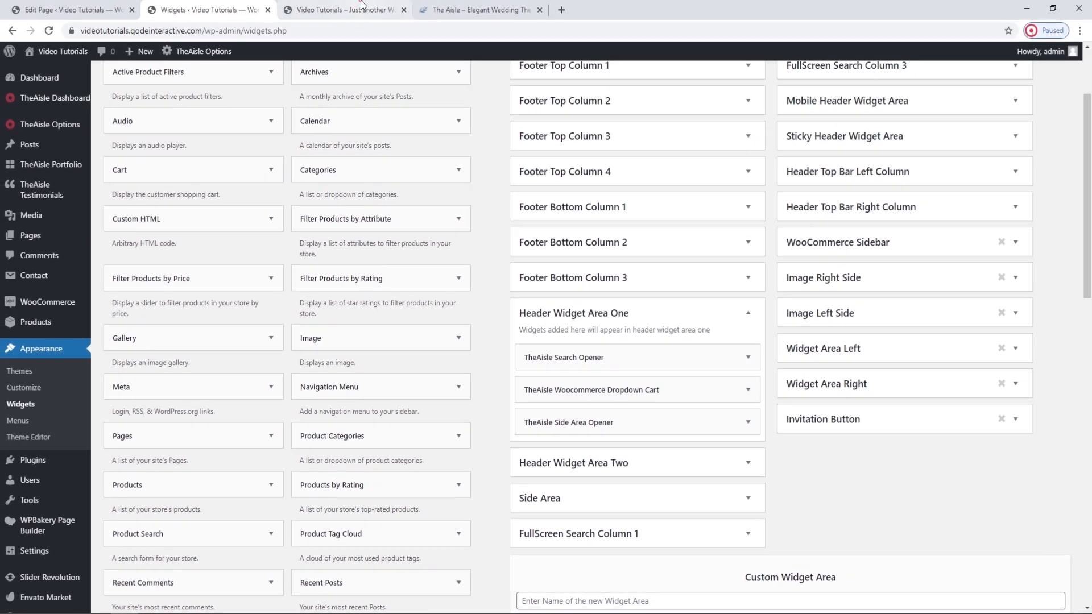
# Compare Header Widget Area One with the live home page's header icons, and examine the Search Opener widget alongside the live search icon.
pyautogui.click(361, 6)
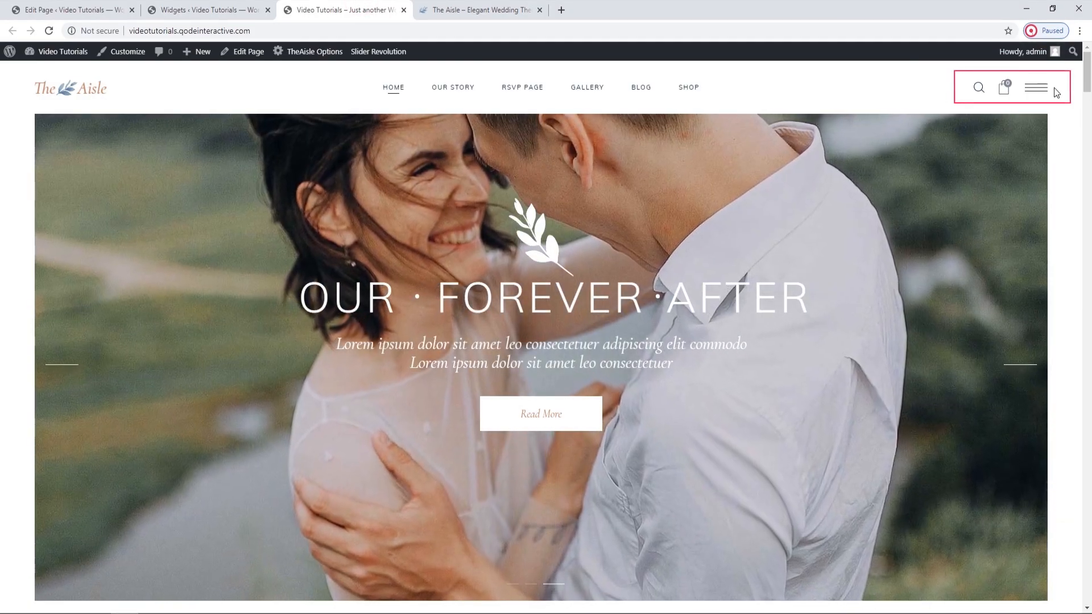
pyautogui.click(251, 6)
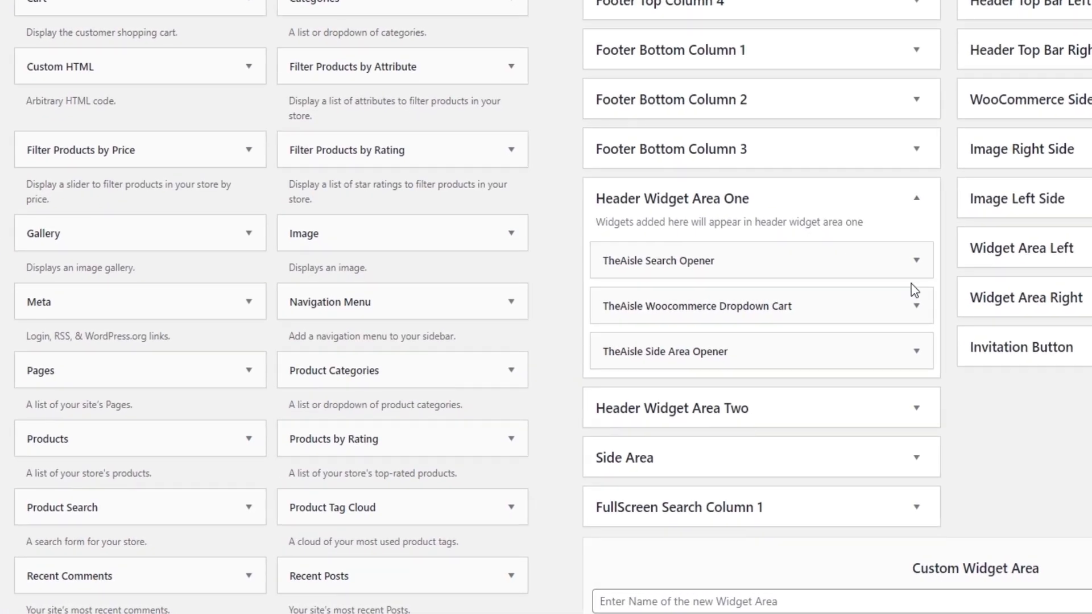
pyautogui.click(837, 309)
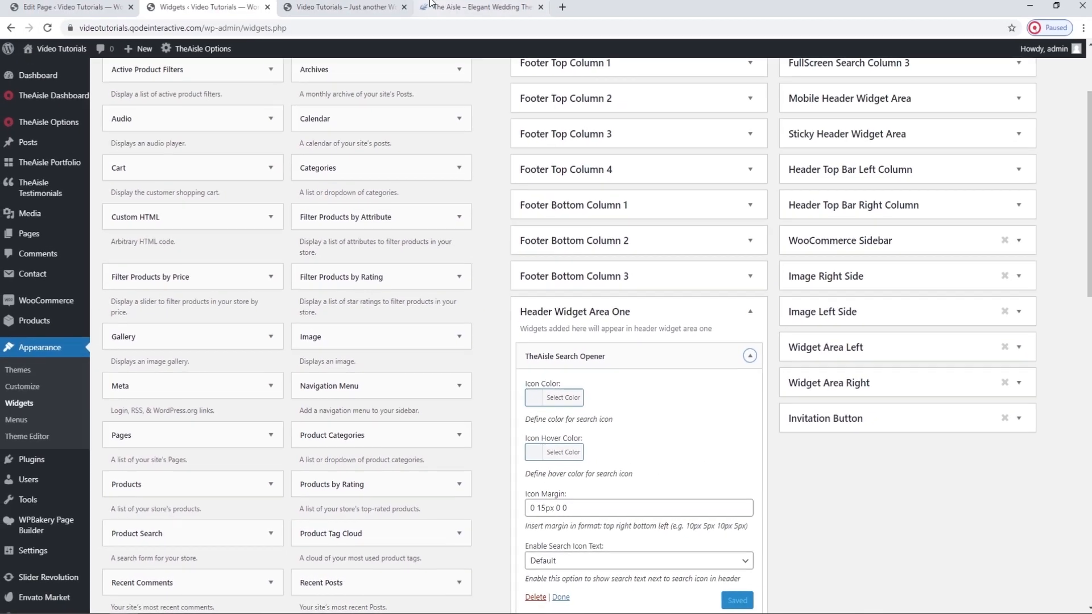
pyautogui.click(386, 10)
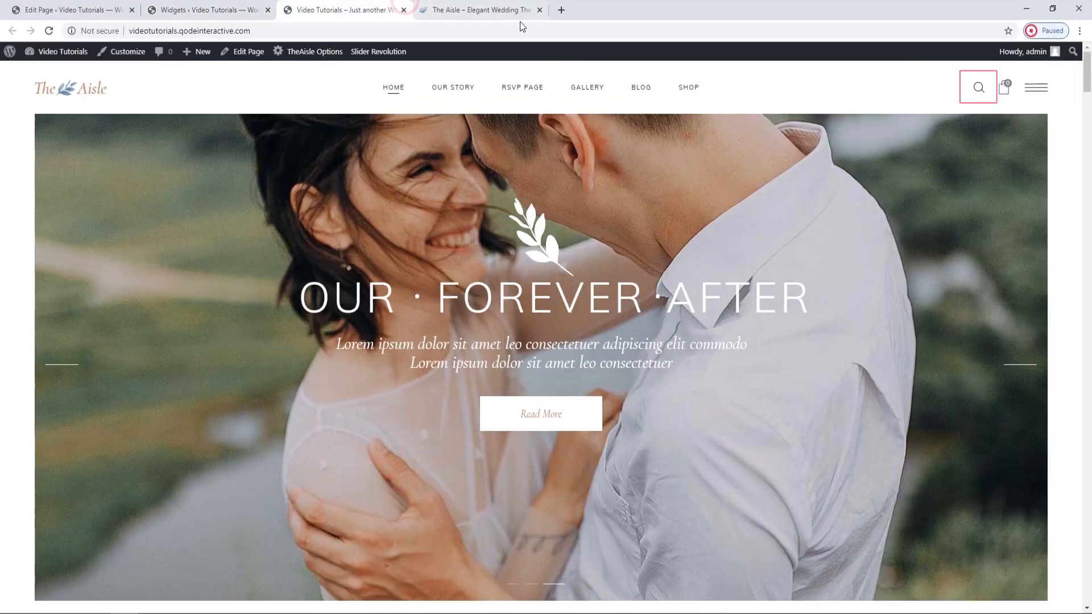
pyautogui.click(977, 88)
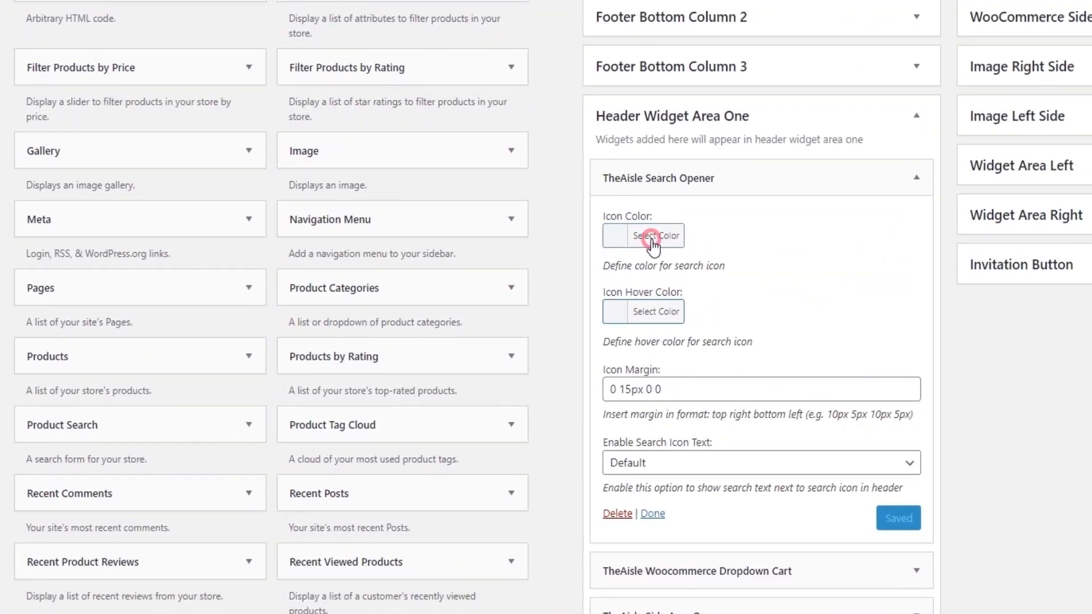
# Examine the Search Opener's icon color and hover color pickers and check the search icon's hover effect on the live home page.
pyautogui.click(615, 354)
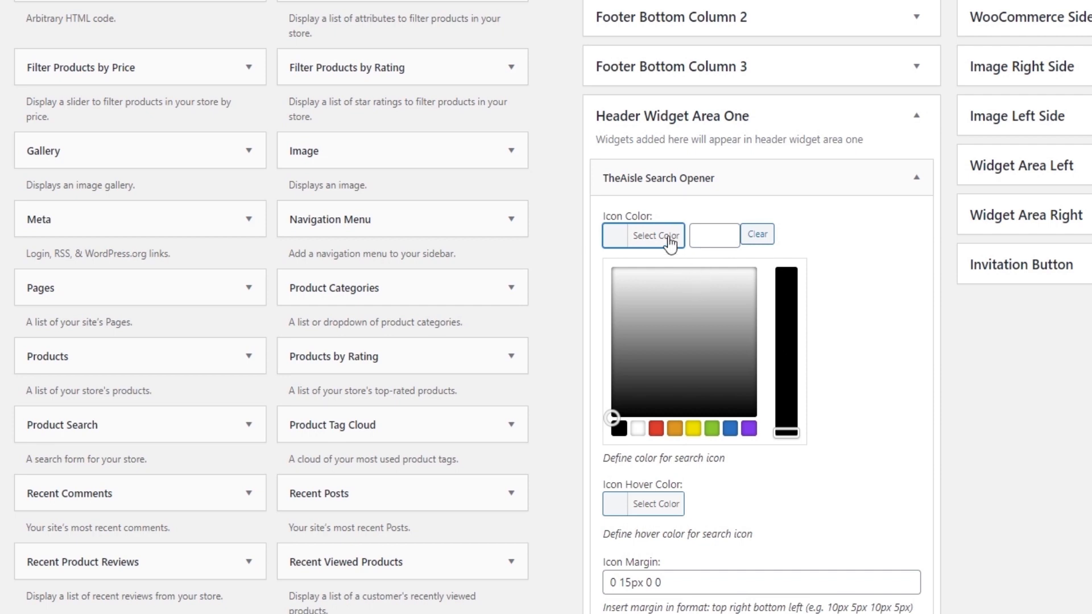
pyautogui.click(670, 242)
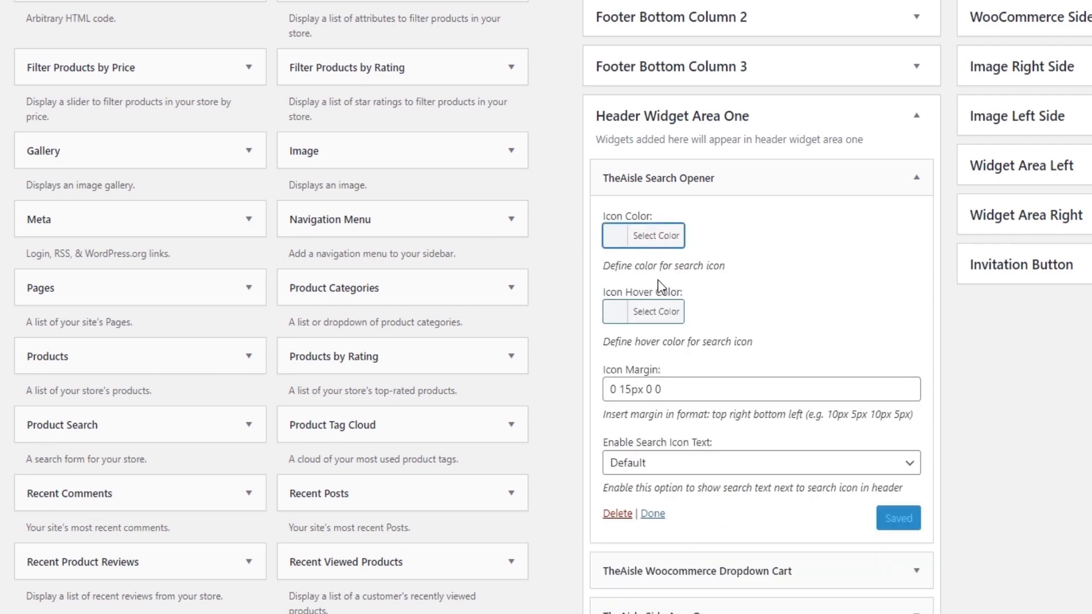
pyautogui.click(659, 312)
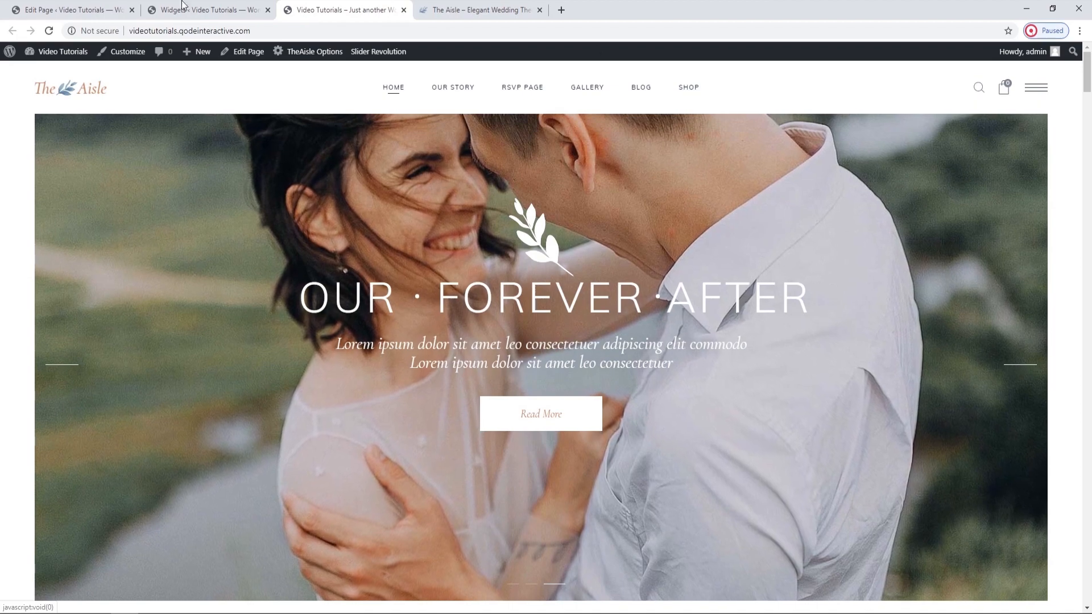
pyautogui.click(155, 4)
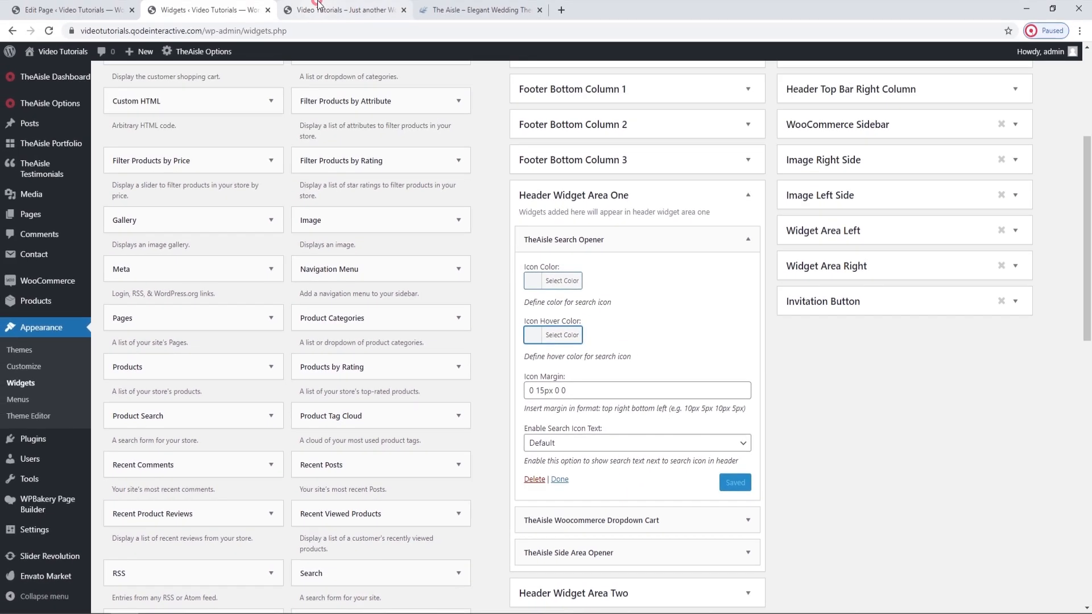
pyautogui.click(317, 5)
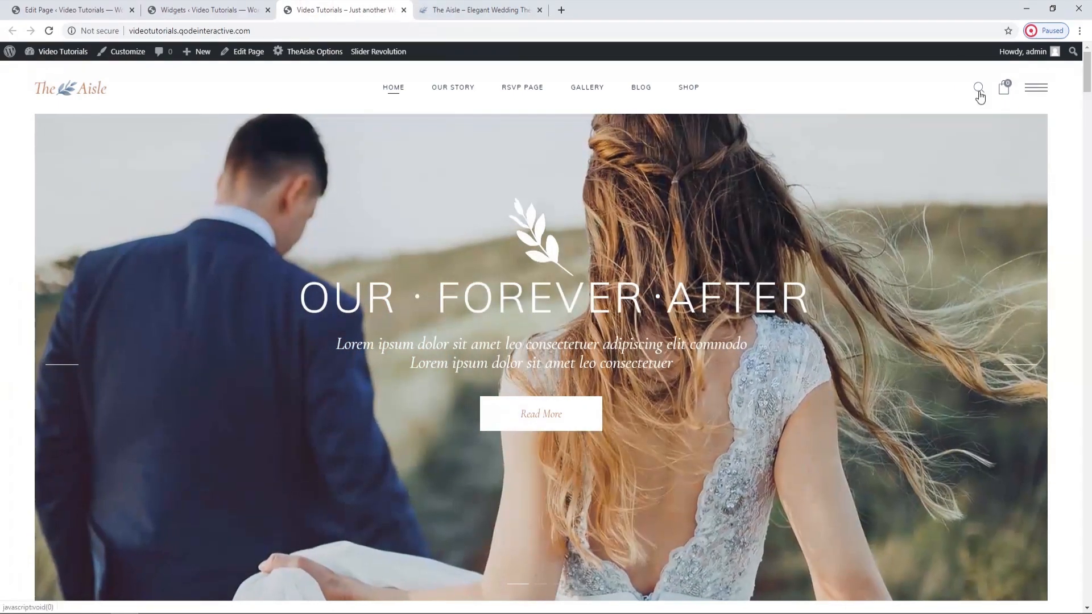
pyautogui.click(247, 9)
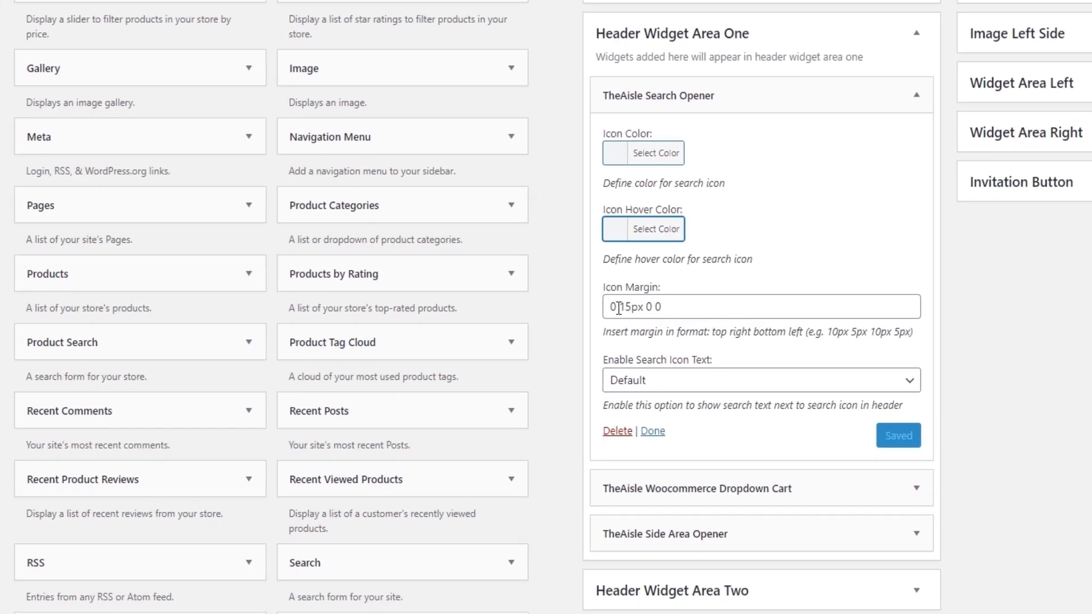
# Examine the values in the Search Opener's icon margin and check the search icon's spacing on the live home page.
pyautogui.doubleClick(613, 307)
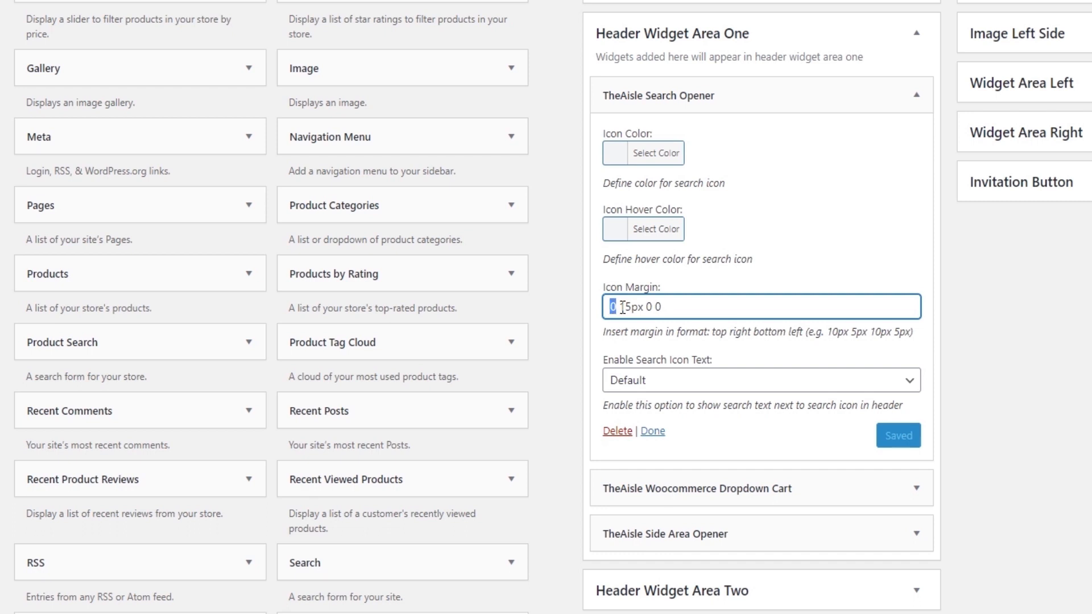
pyautogui.click(647, 307)
pyautogui.doubleClick(657, 307)
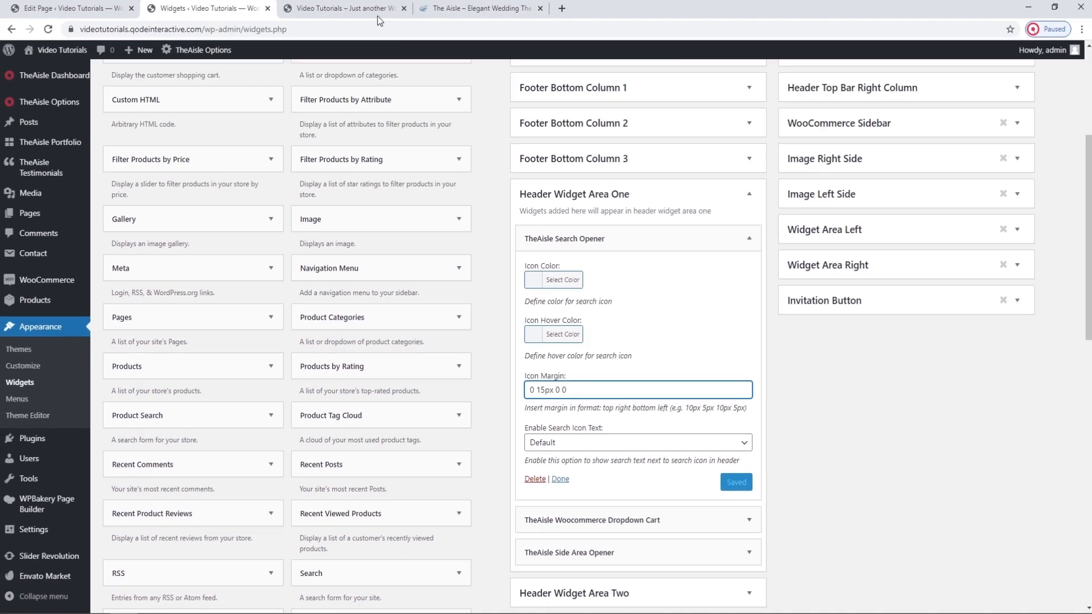
pyautogui.click(341, 10)
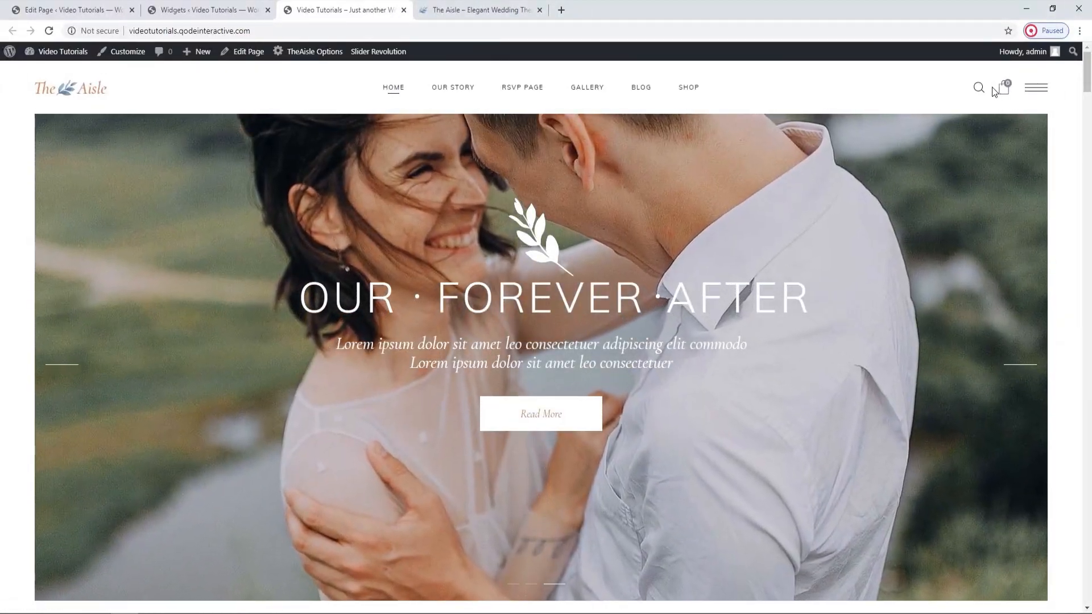
pyautogui.click(256, 6)
# Review the Search Opener's Enable Search Icon Text choices and collapse the widget.
pyautogui.click(665, 323)
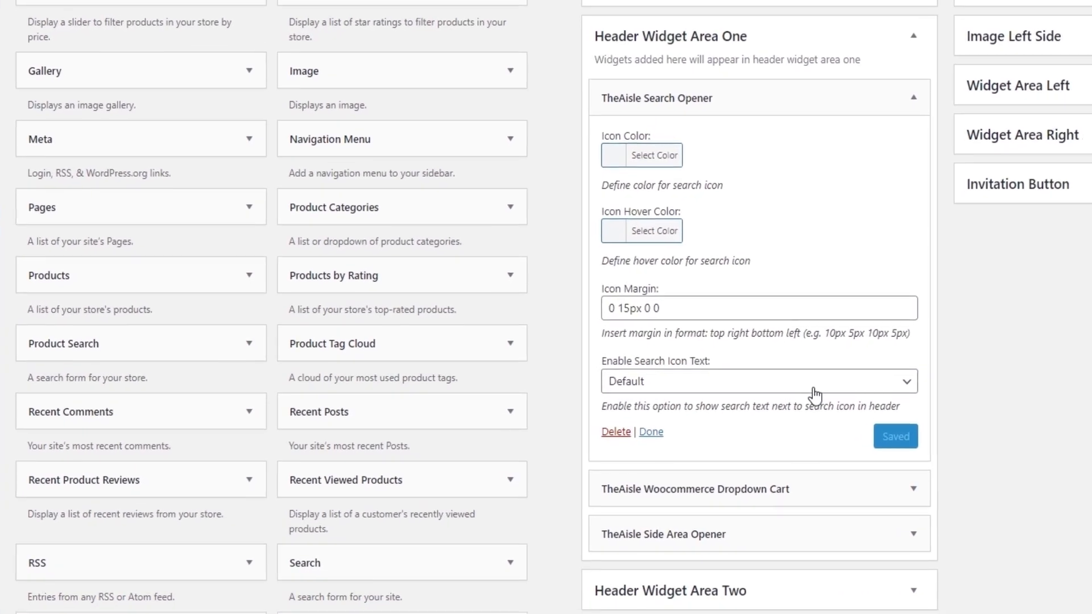
pyautogui.click(815, 392)
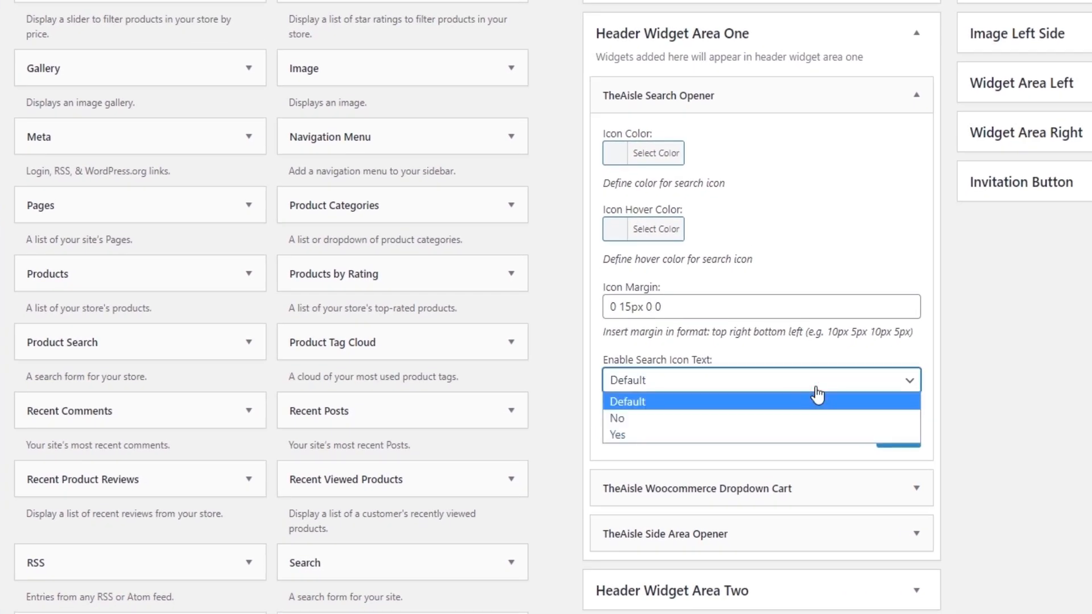
pyautogui.click(816, 388)
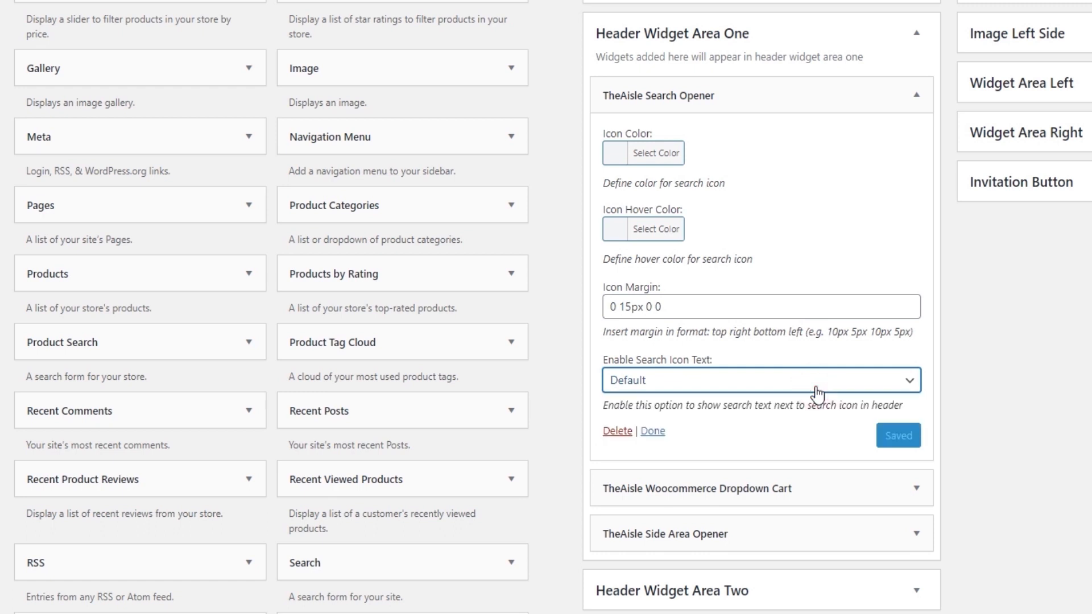
pyautogui.click(916, 108)
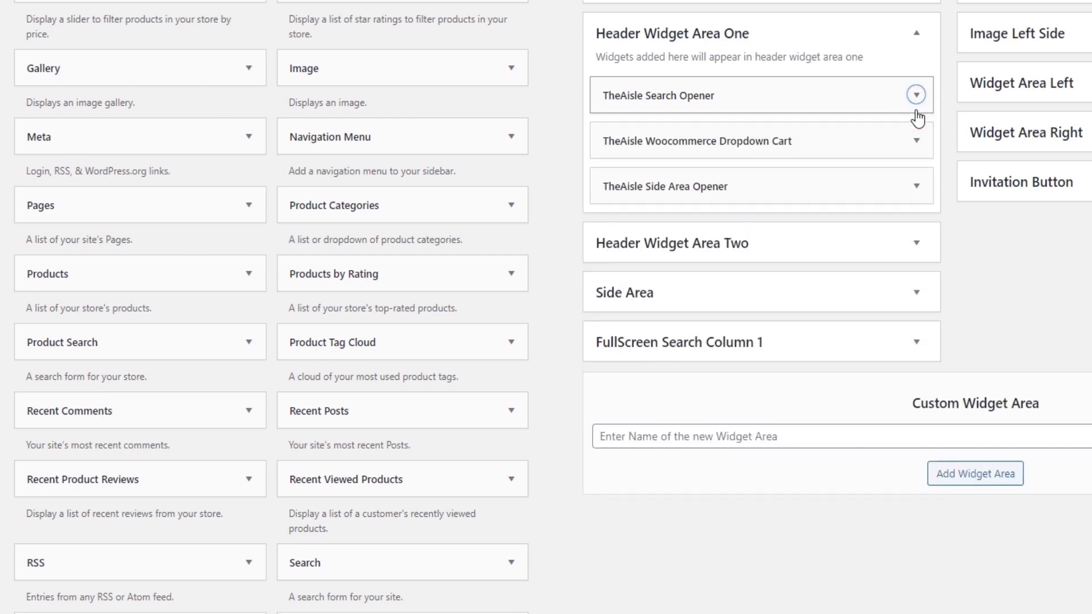
# Review the Woocommerce Dropdown Cart widget's icon margin setting, check the cart dropdown on the live home page and collapse the widget.
pyautogui.click(917, 151)
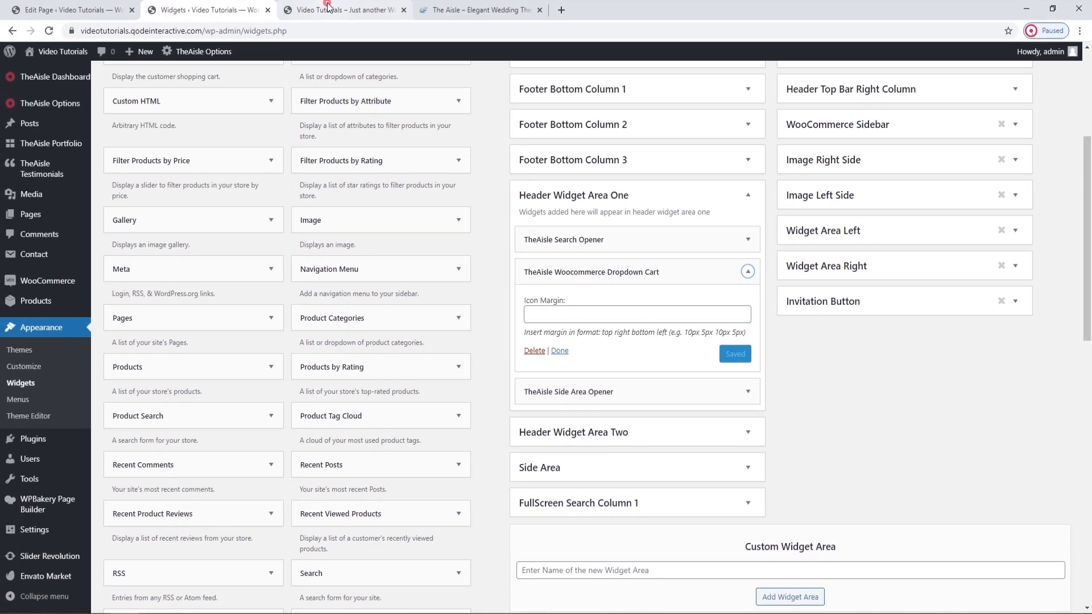
pyautogui.click(326, 8)
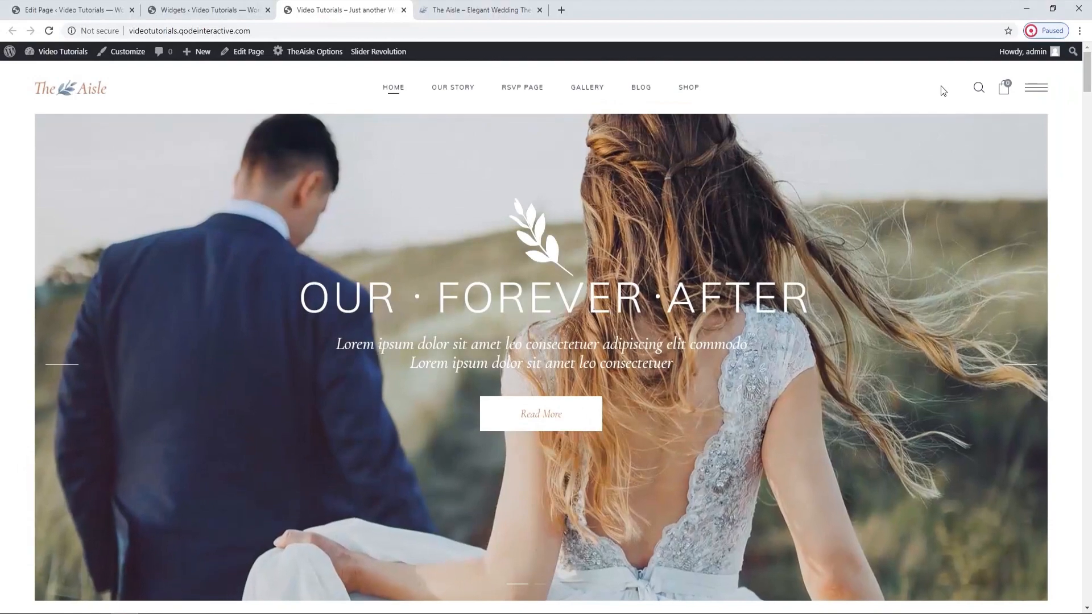
pyautogui.moveTo(1006, 94)
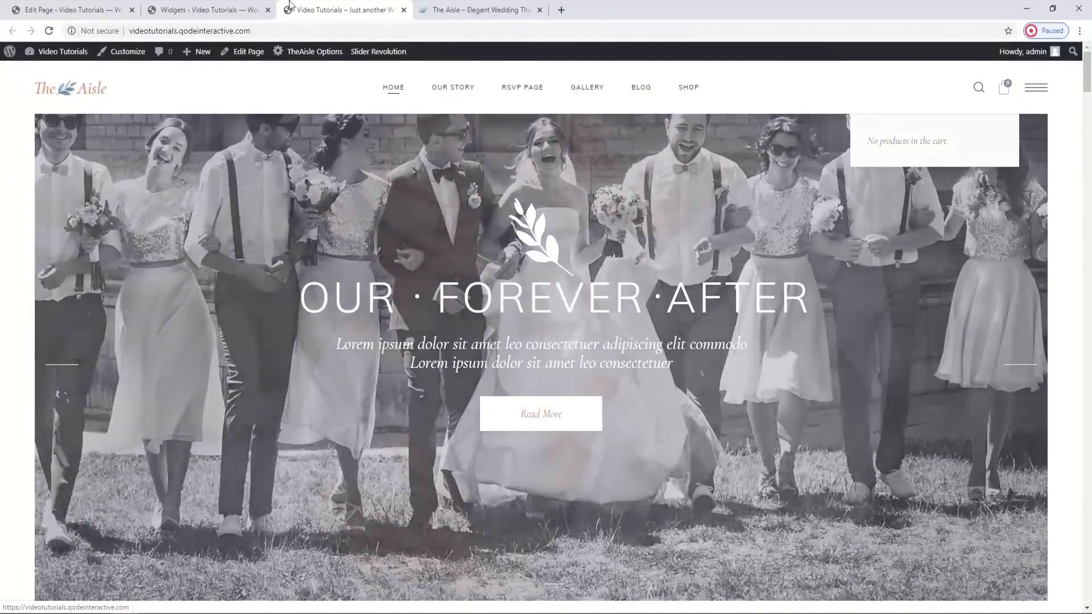
pyautogui.click(241, 9)
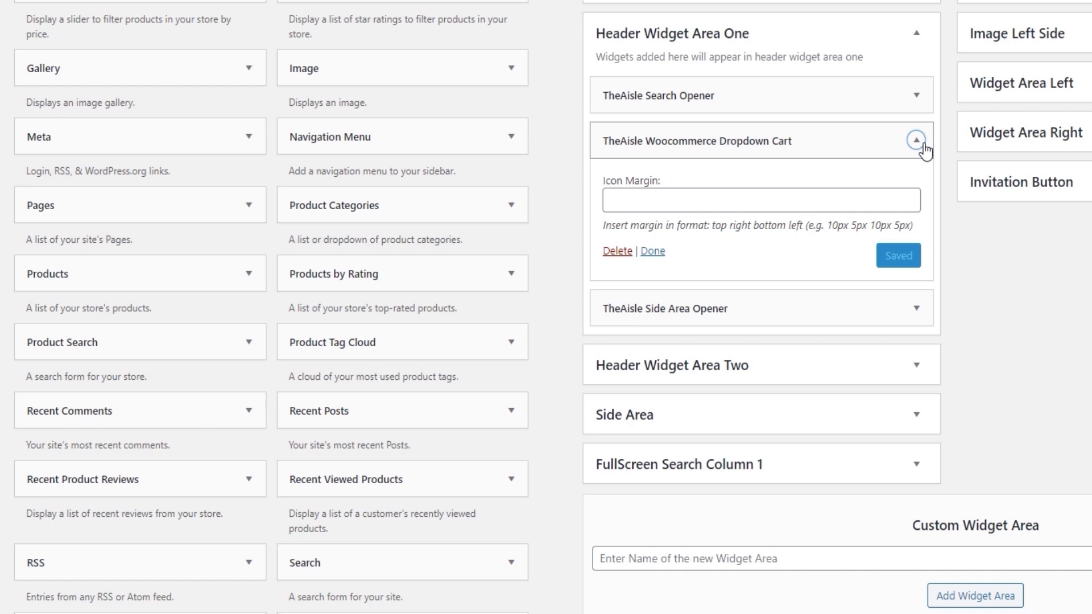
pyautogui.click(924, 145)
# Review the Side Area Opener's color, hover color, margin and title settings, collapse the widget and return to the live home page.
pyautogui.click(917, 186)
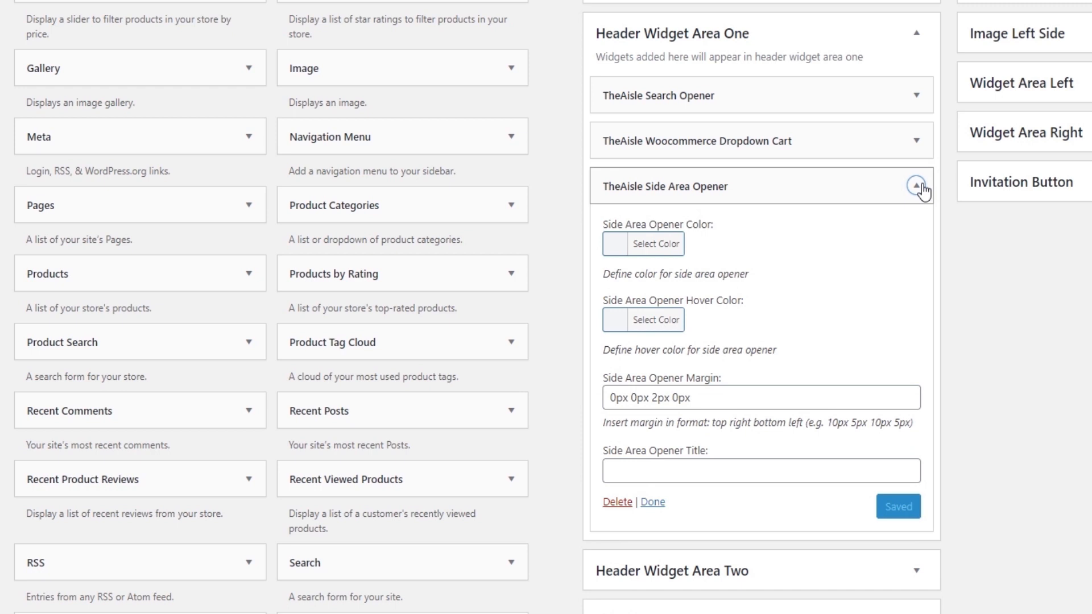
pyautogui.click(665, 248)
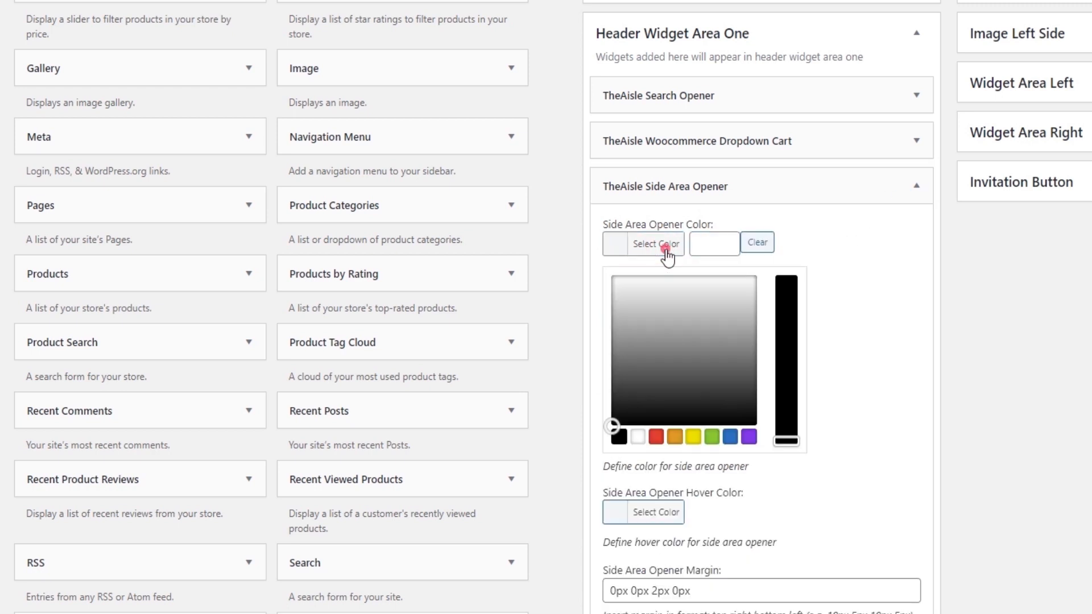
pyautogui.click(664, 250)
pyautogui.click(657, 324)
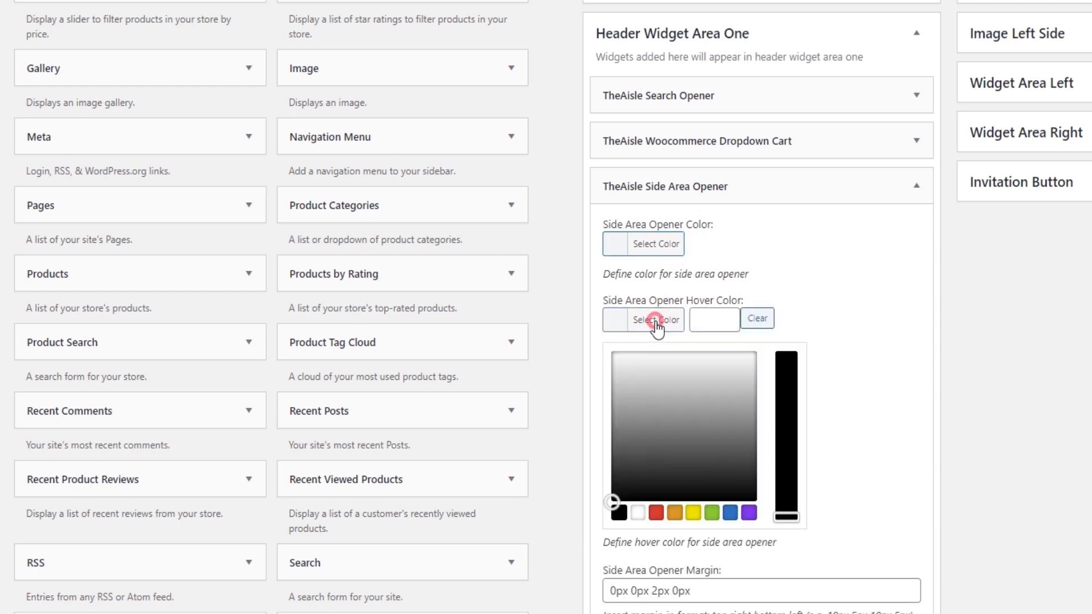
pyautogui.click(657, 324)
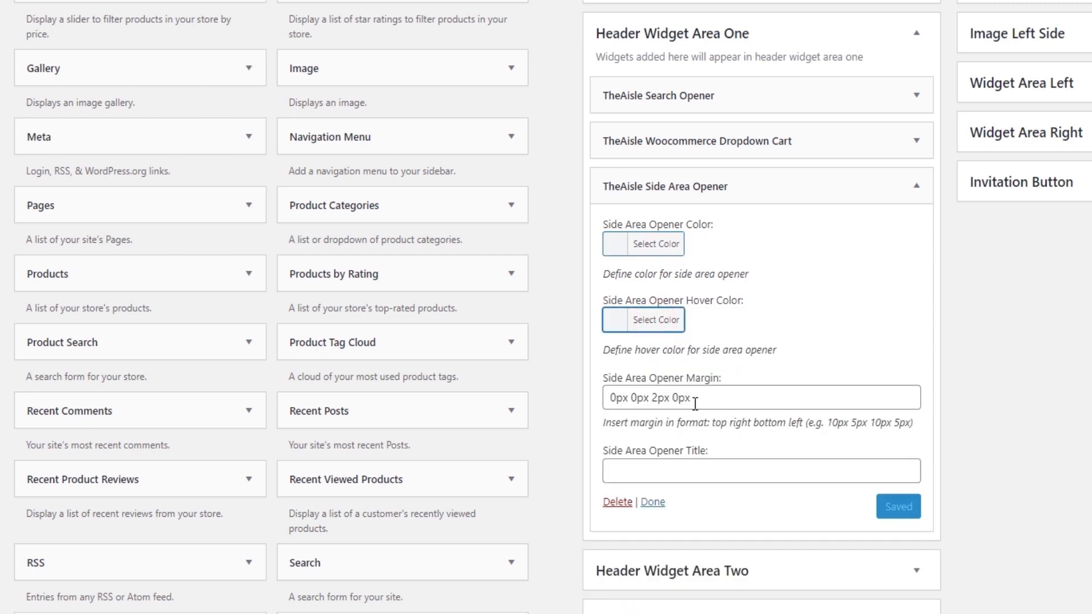
pyautogui.click(711, 468)
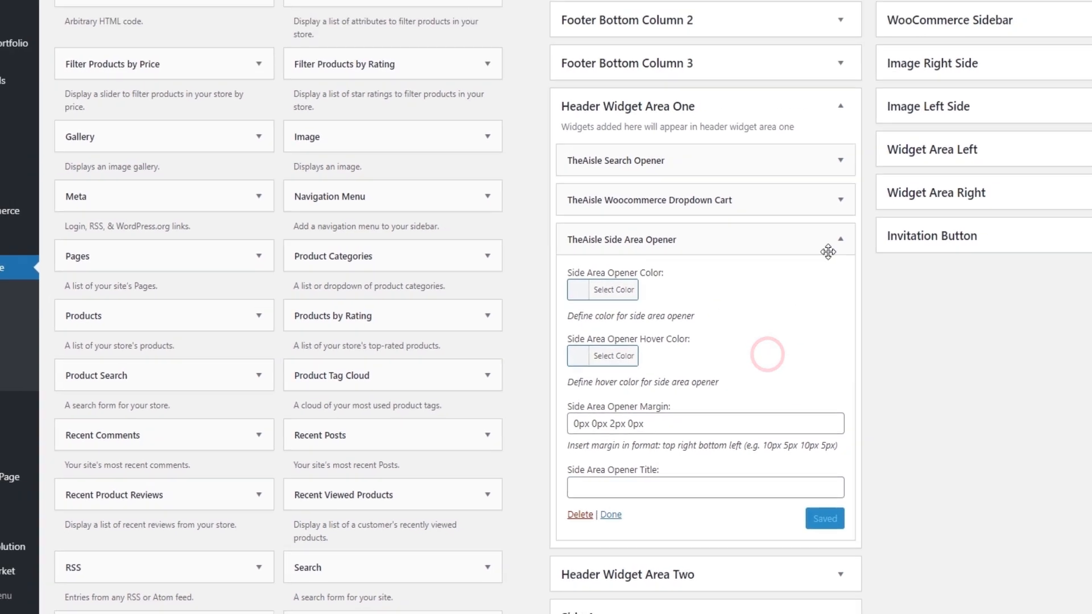
pyautogui.click(916, 185)
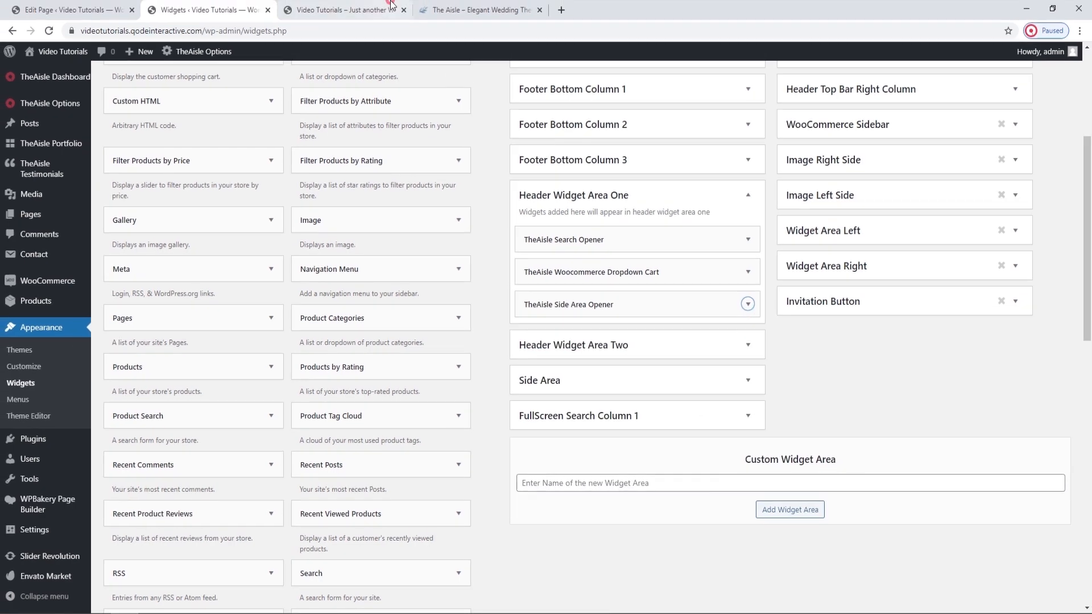
pyautogui.click(341, 10)
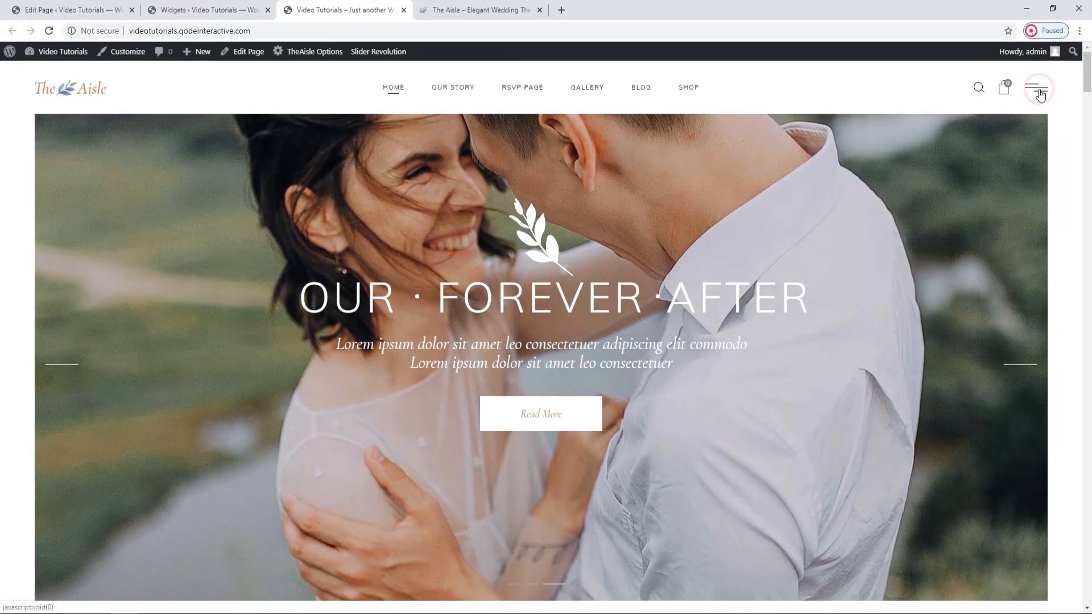
# Check the side area's content on the live home page and expand the Side Area widget area on the Widgets page.
pyautogui.click(1040, 95)
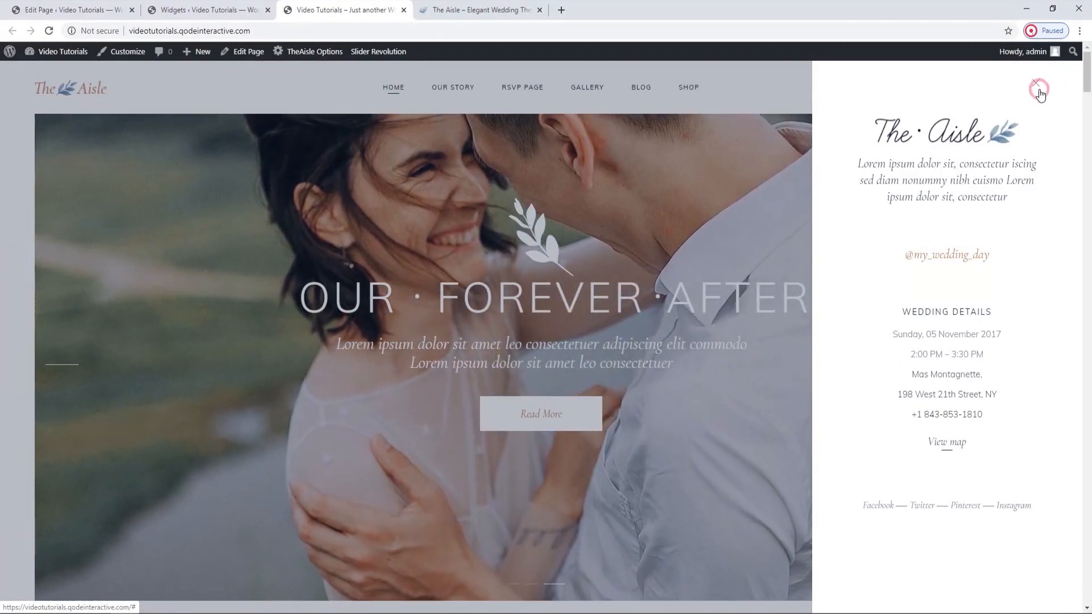
pyautogui.click(1040, 95)
pyautogui.click(254, 6)
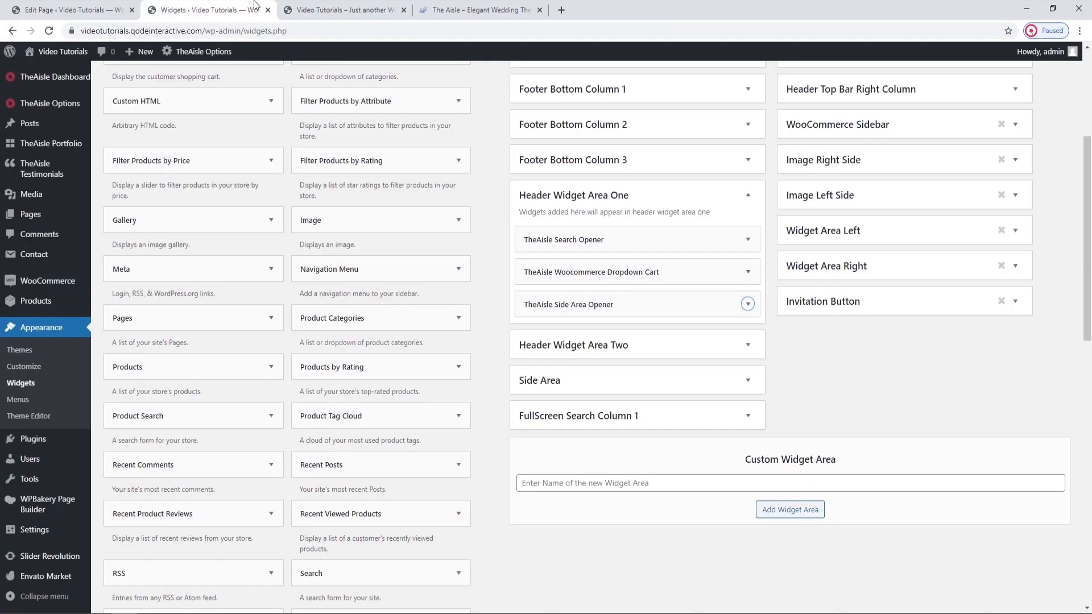
pyautogui.click(750, 379)
pyautogui.scroll(-2, 751, 381)
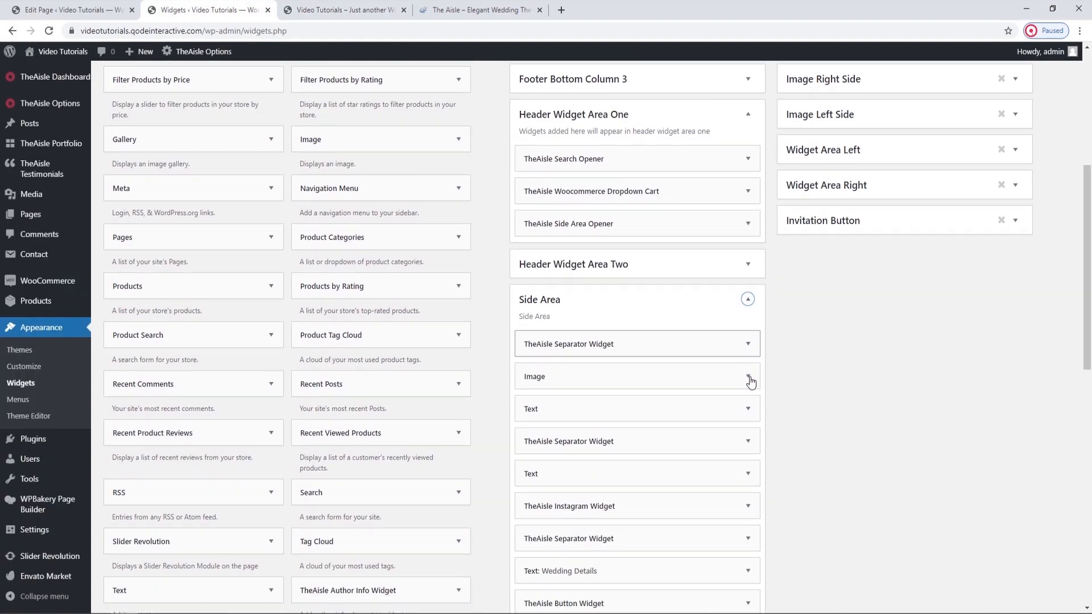
pyautogui.scroll(-1, 751, 381)
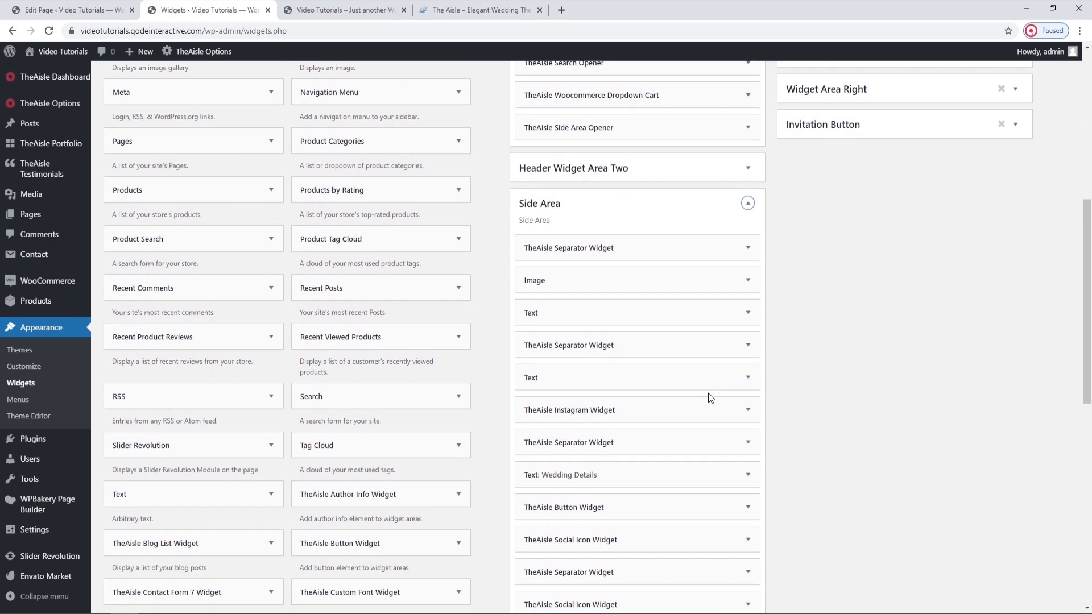
# Open the Side Area's first Separator widget and compare it with the space above the logo in the live side area.
pyautogui.click(748, 258)
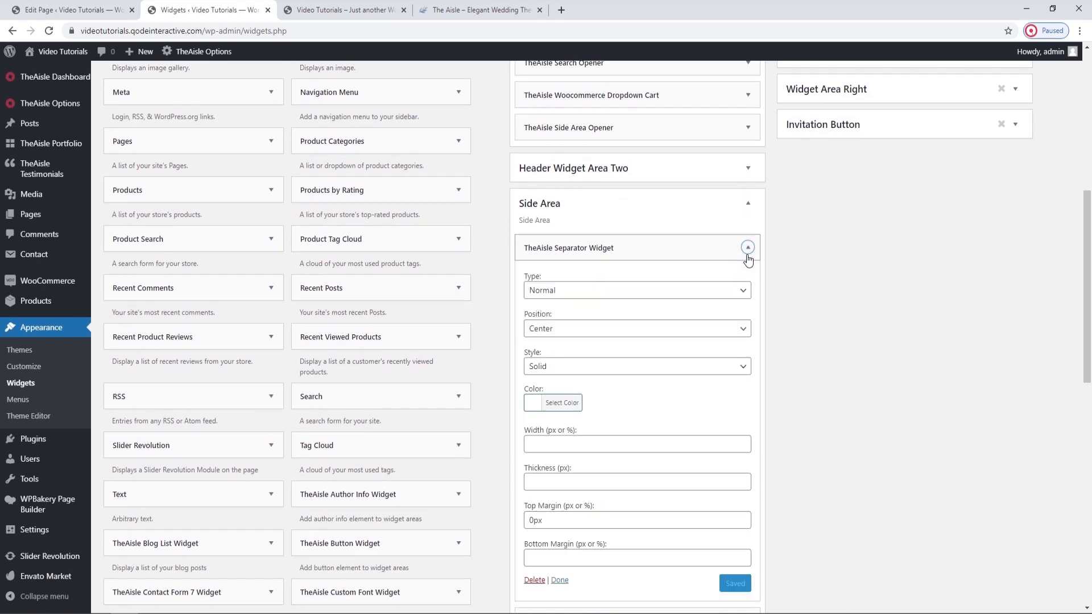
pyautogui.click(339, 6)
pyautogui.click(1035, 88)
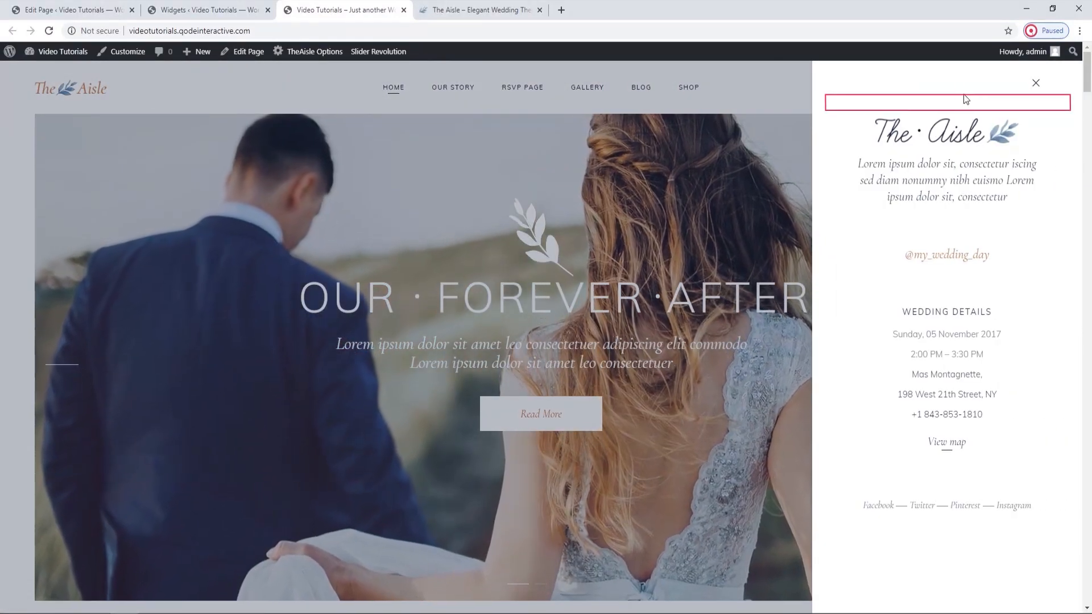
pyautogui.click(230, 5)
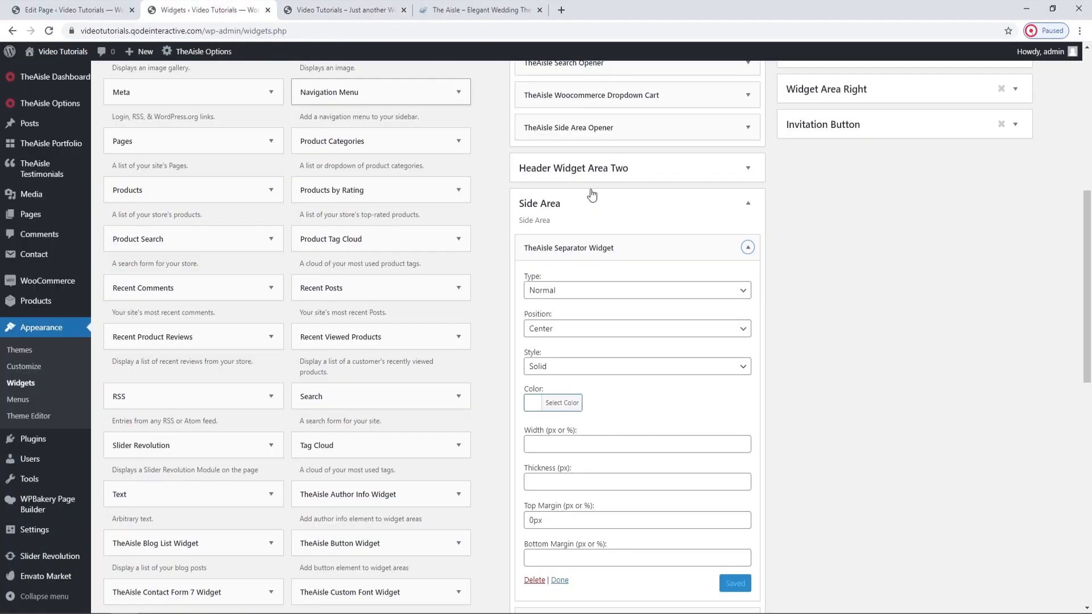
# Review the first Separator widget's color and margin settings and collapse the widget.
pyautogui.scroll(-1, 666, 317)
pyautogui.click(560, 346)
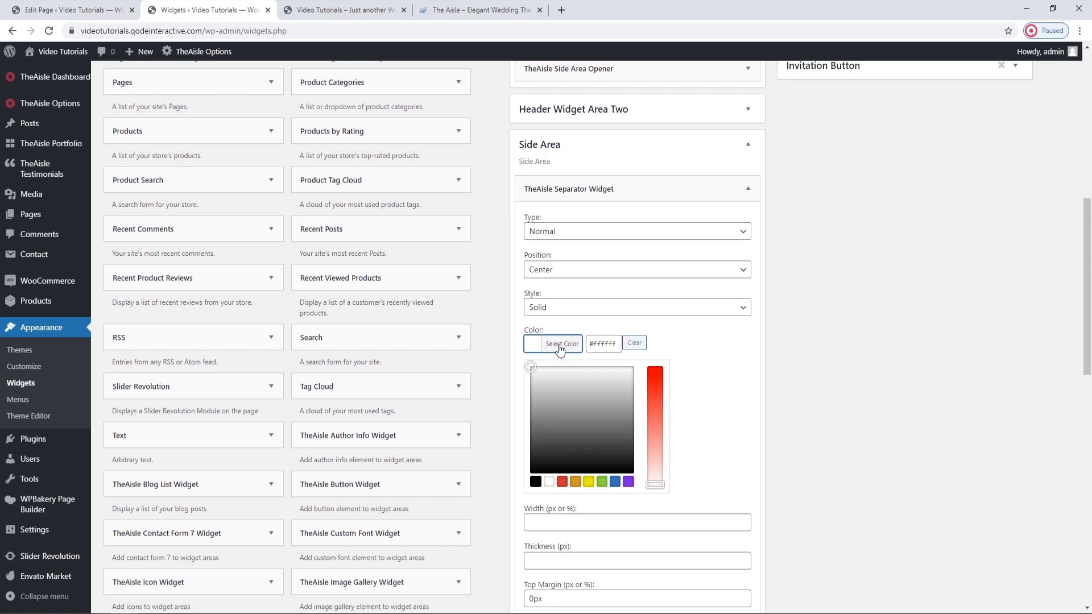
pyautogui.click(560, 346)
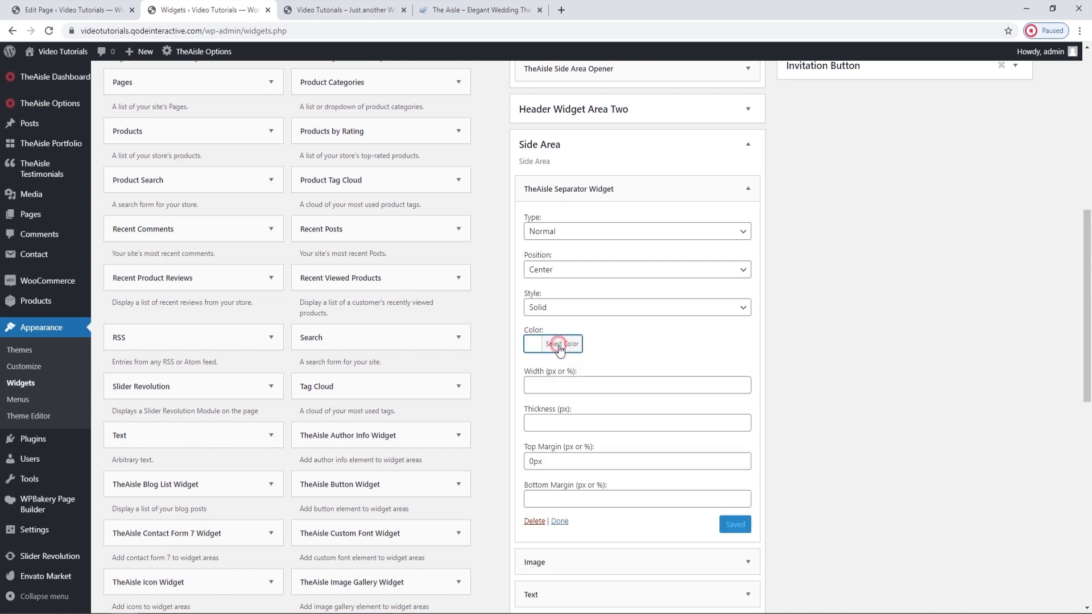
pyautogui.click(624, 333)
pyautogui.click(747, 189)
# Replace the Side Area Image widget's picture with the orange The Aisle logo from the media library and save the widget.
pyautogui.click(745, 221)
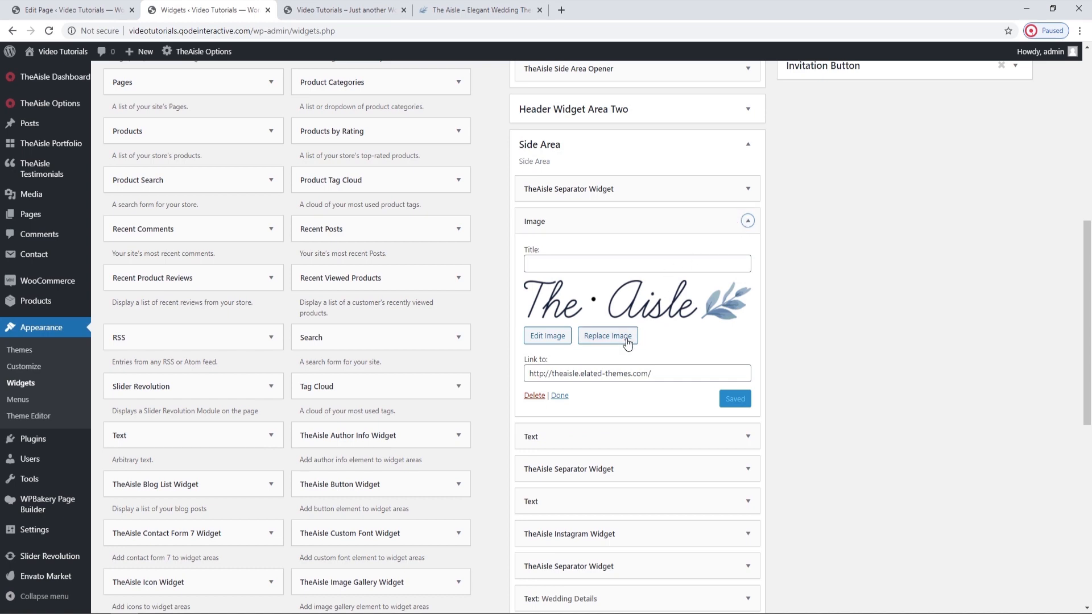
pyautogui.click(607, 336)
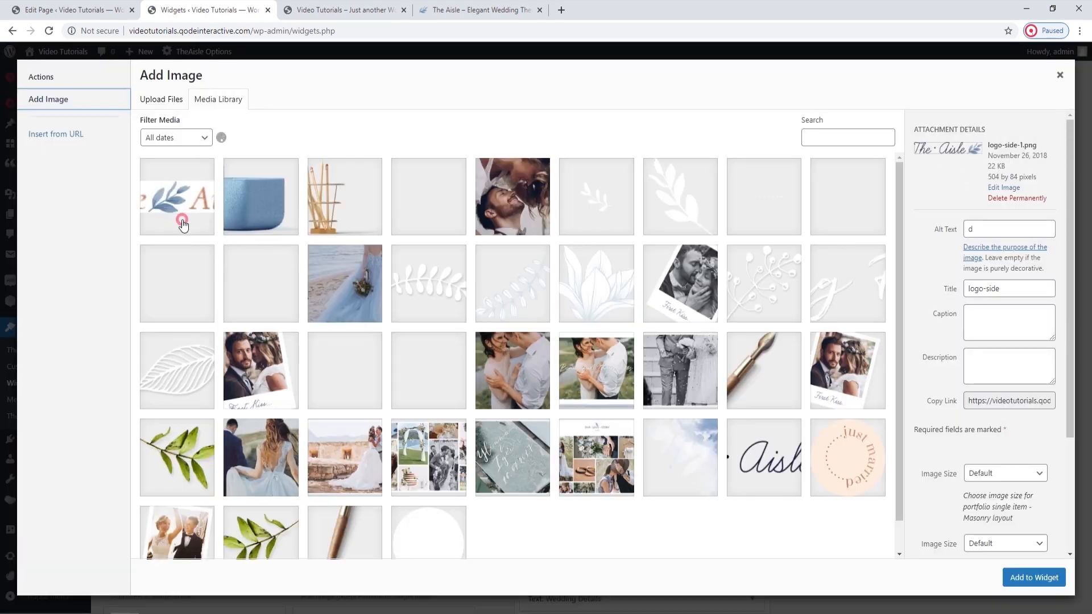
pyautogui.click(182, 224)
pyautogui.click(1031, 577)
pyautogui.click(738, 392)
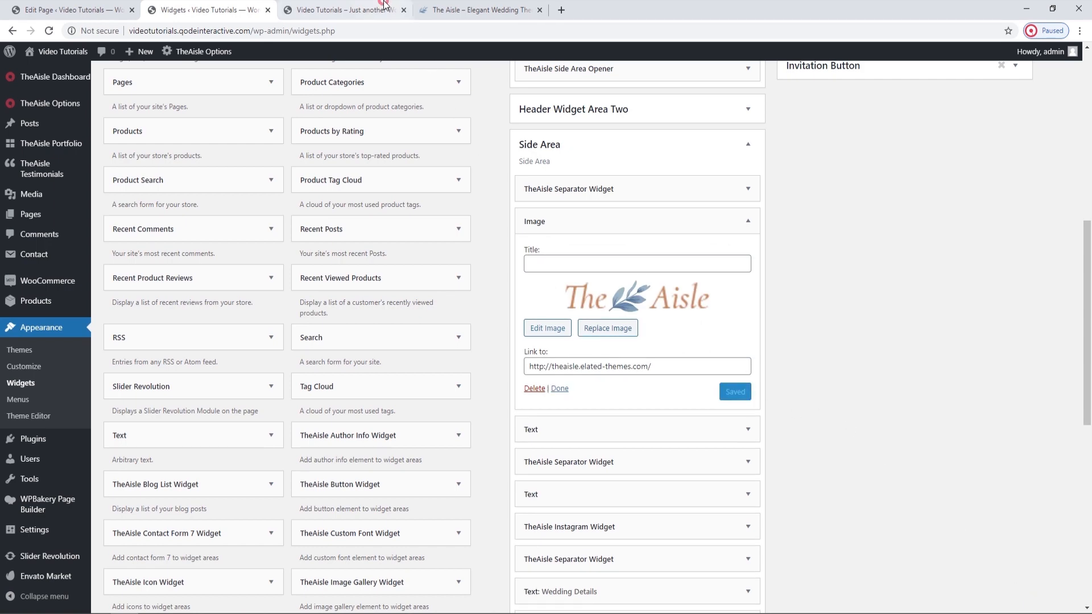
# Reload the live home page to check the side area's logo, and collapse the Image widget on the Widgets page.
pyautogui.click(347, 10)
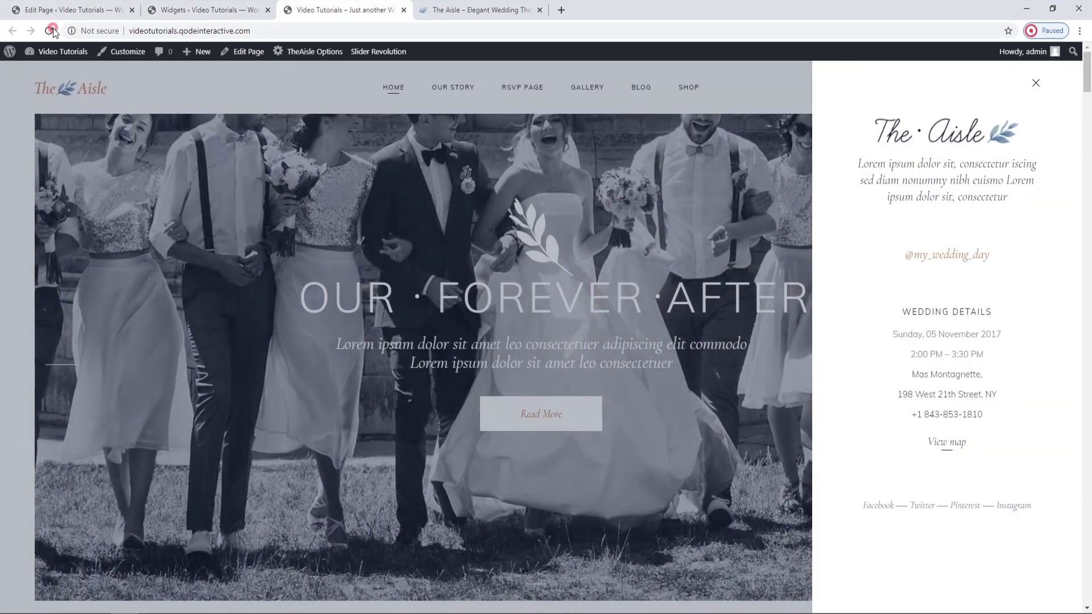
pyautogui.click(50, 31)
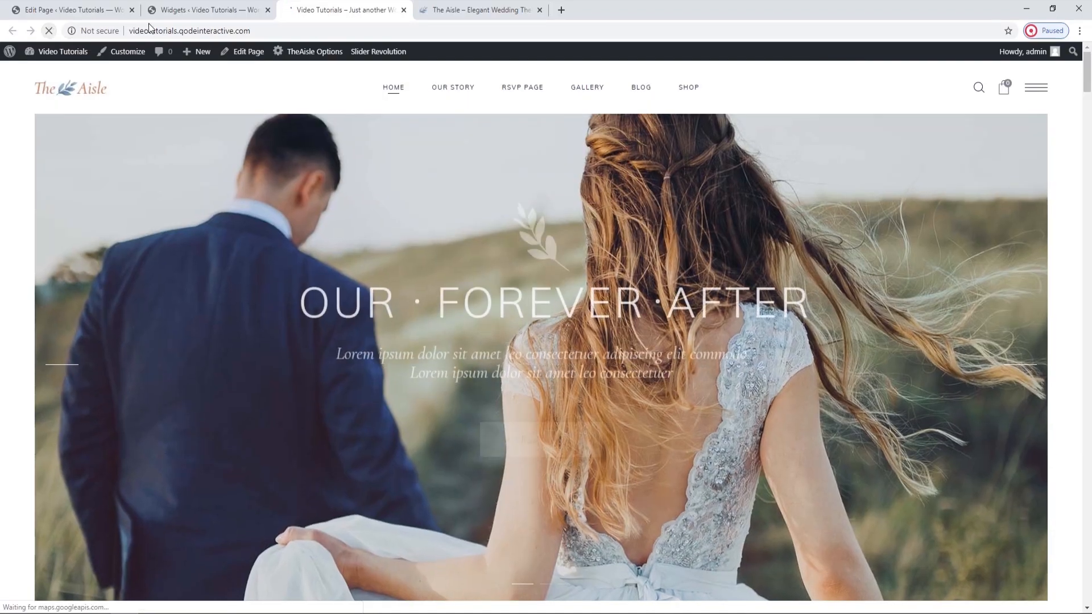
pyautogui.click(1046, 88)
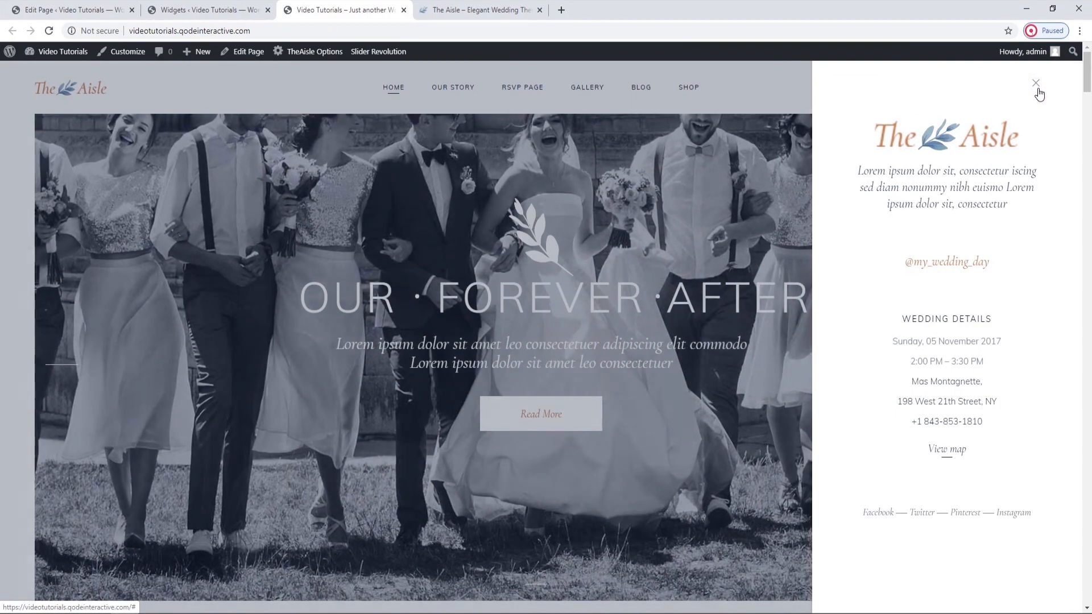
pyautogui.click(1036, 85)
pyautogui.click(204, 10)
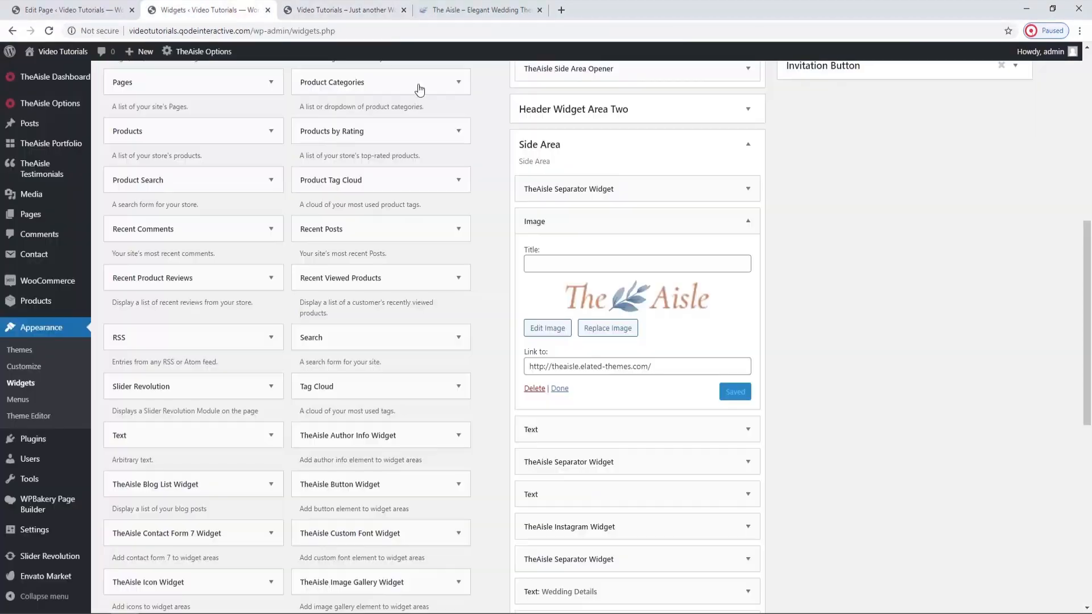
pyautogui.click(740, 229)
# Review the Side Area's first Text widget in visual and code view, dismissing the Custom HTML notice, and collapse it.
pyautogui.click(747, 254)
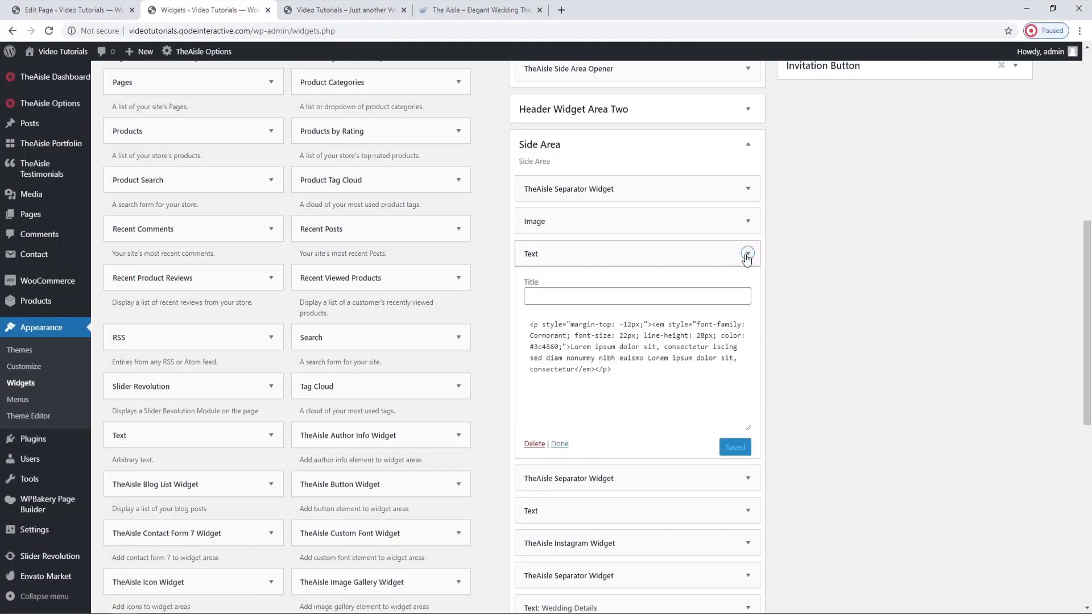
pyautogui.scroll(-1, 747, 260)
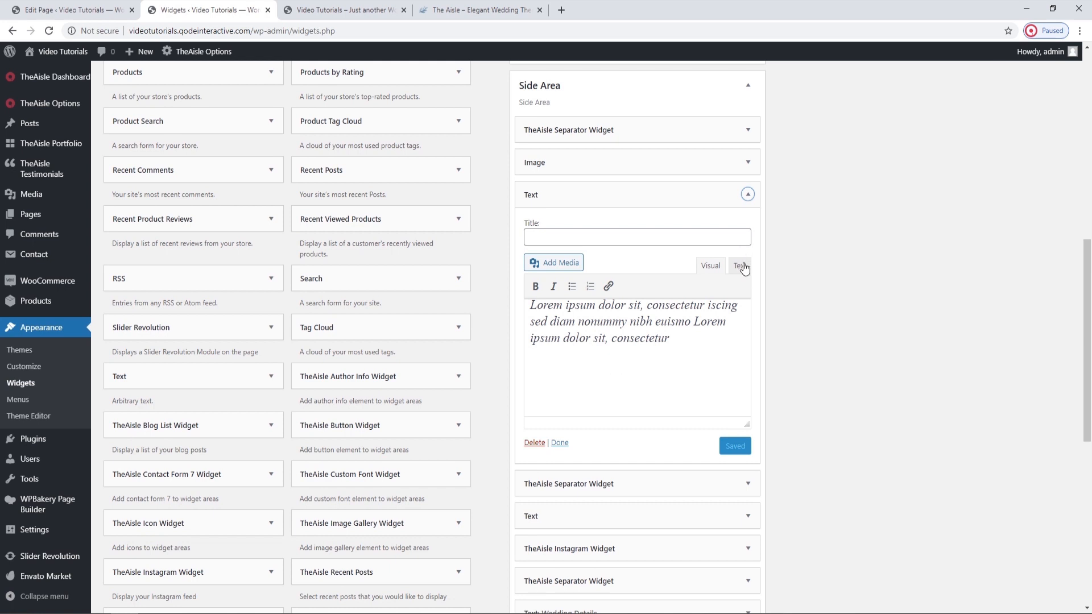
pyautogui.click(740, 267)
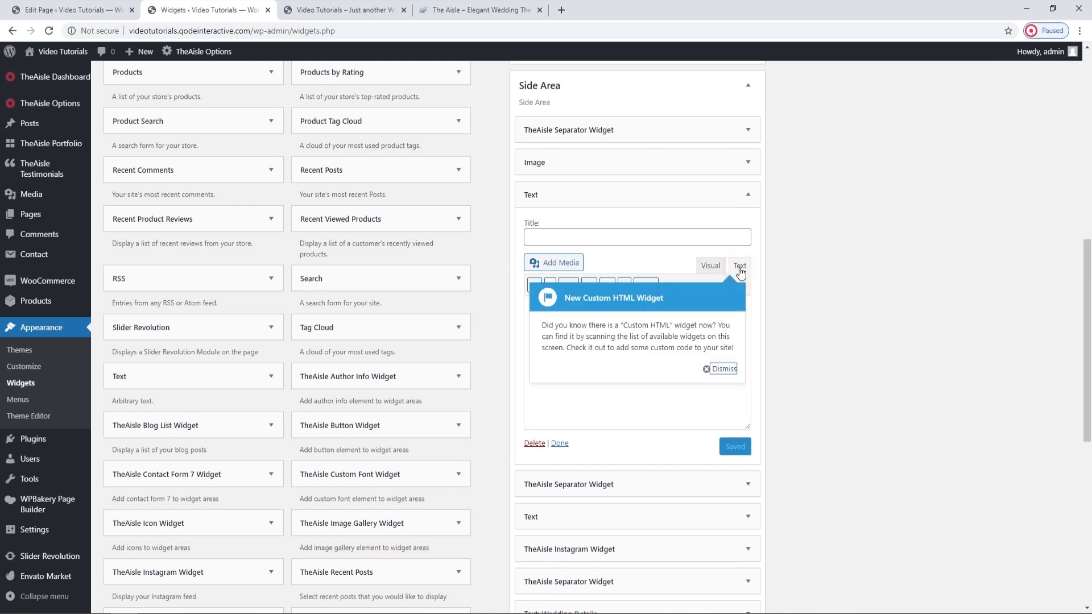
pyautogui.click(724, 370)
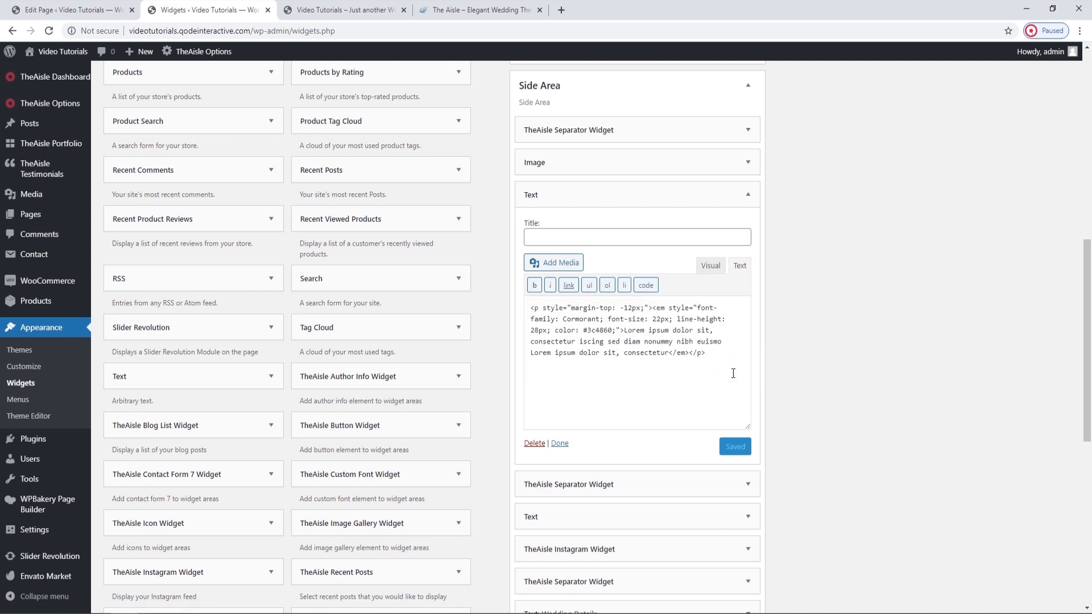
pyautogui.moveTo(668, 353); pyautogui.dragTo(621, 330)
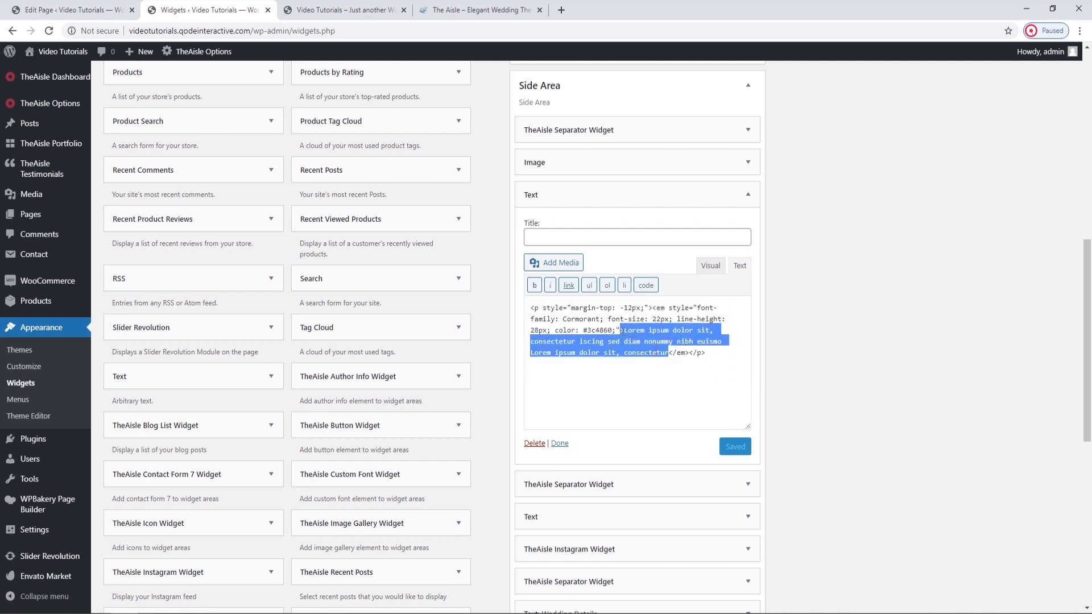
pyautogui.click(736, 264)
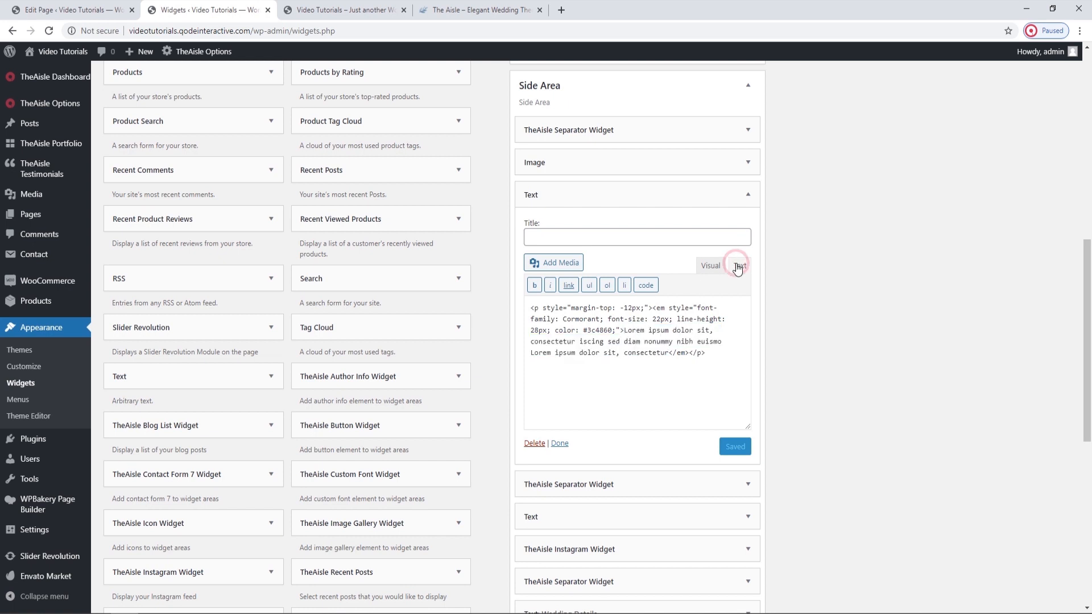
pyautogui.click(748, 195)
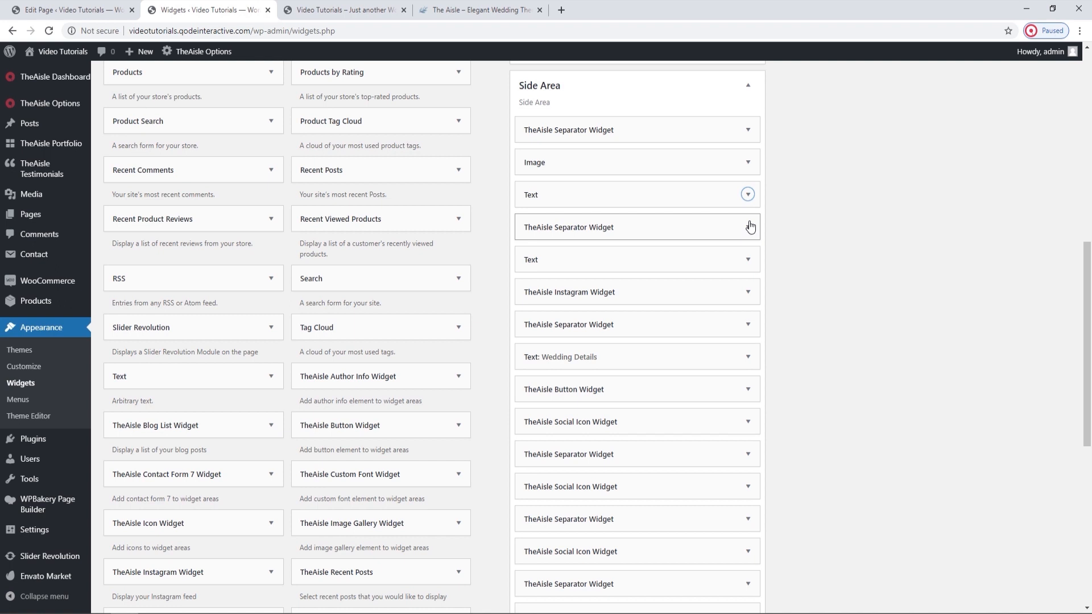
# Review the content of the Side Area's second Text widget and collapse it.
pyautogui.click(748, 260)
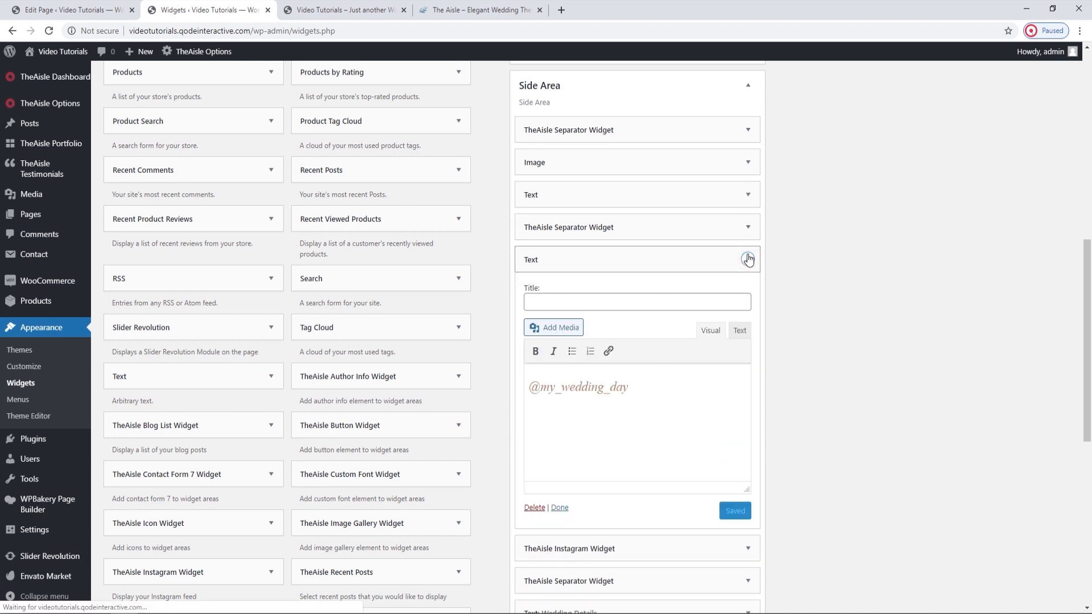
pyautogui.click(739, 330)
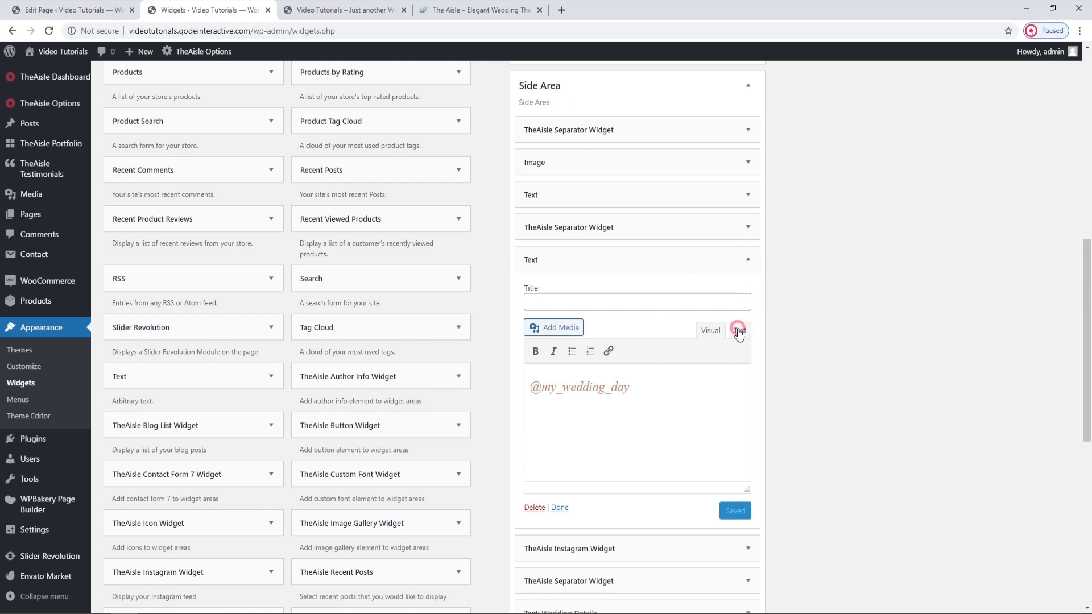
pyautogui.click(748, 258)
# Delete TheAisle Instagram Widget from the Side Area.
pyautogui.scroll(-1, 751, 260)
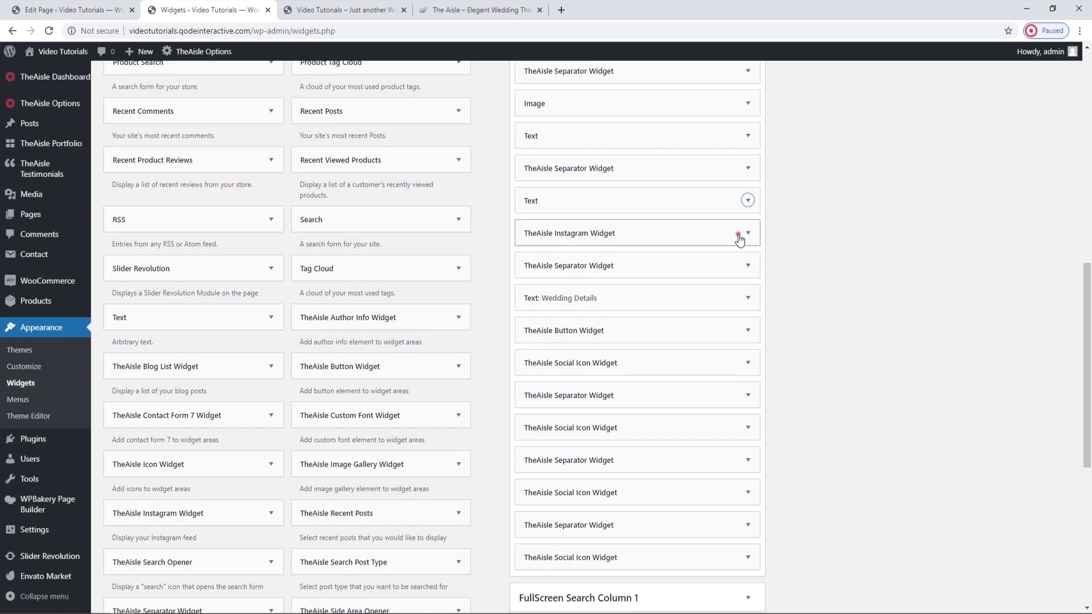
pyautogui.click(740, 237)
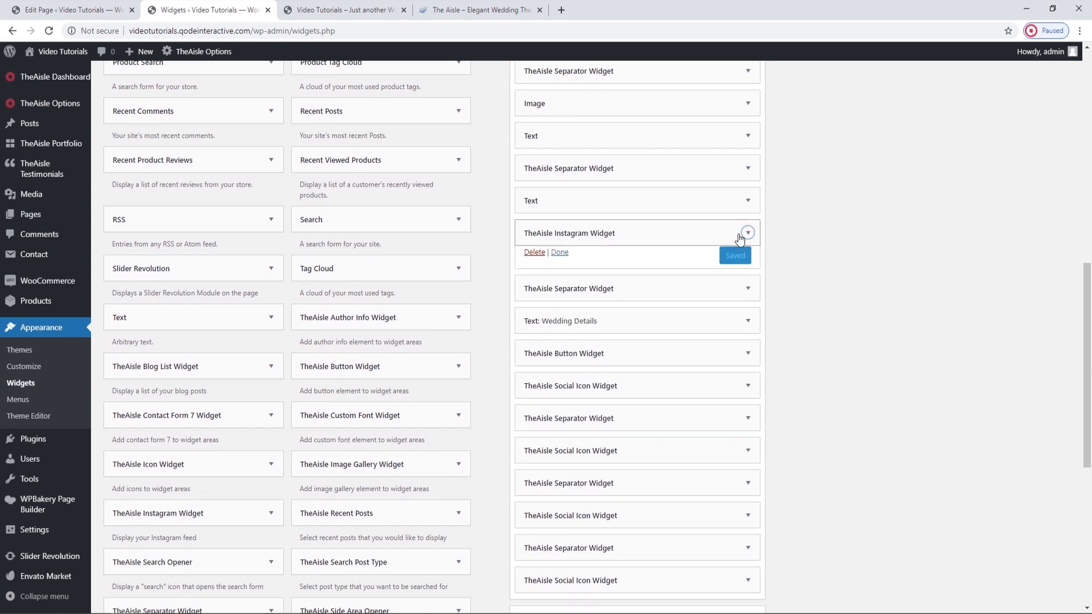
pyautogui.click(535, 253)
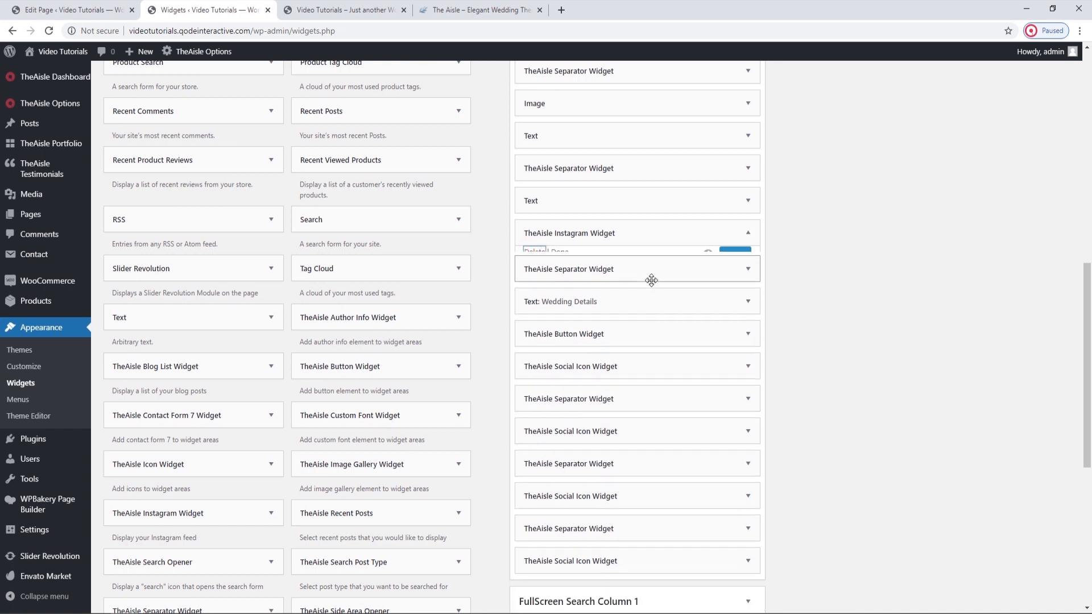
# Review the Separator widget above Wedding Details, and the Wedding Details text in visual and code view, collapsing both.
pyautogui.click(748, 239)
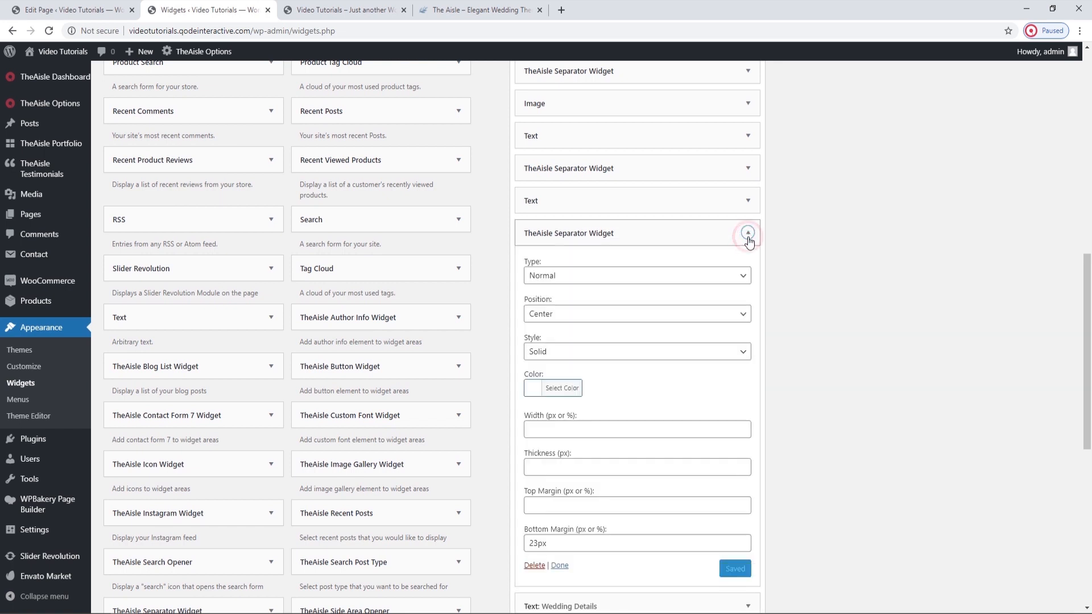
pyautogui.click(748, 234)
pyautogui.scroll(-1, 748, 236)
pyautogui.click(749, 207)
pyautogui.click(738, 278)
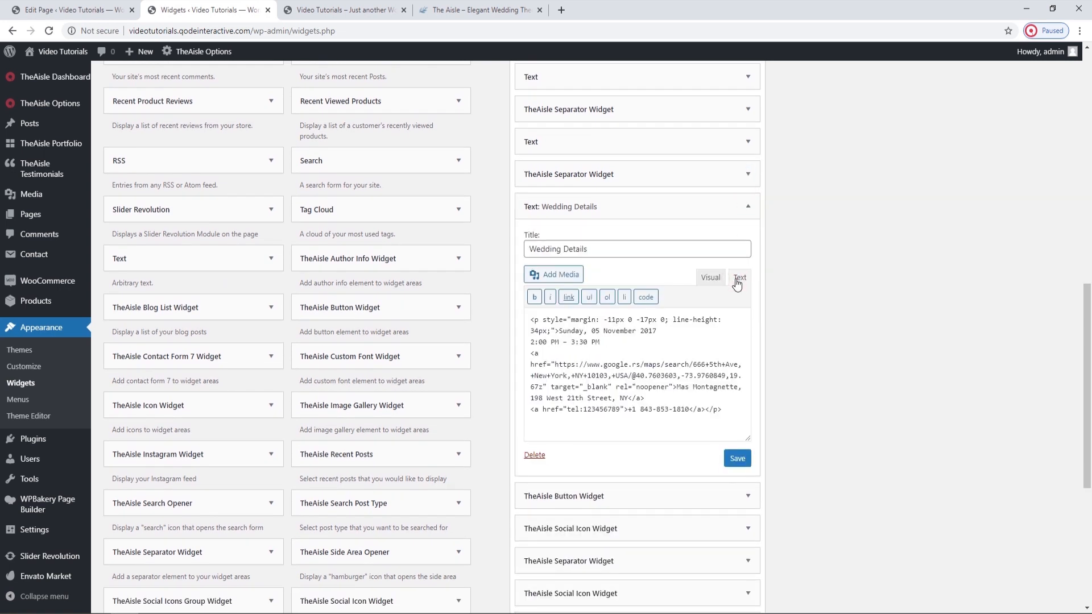
pyautogui.click(711, 277)
pyautogui.click(739, 278)
pyautogui.click(741, 209)
# Review TheAisle Button Widget's settings and check its View map link in the live home page's side area.
pyautogui.click(748, 239)
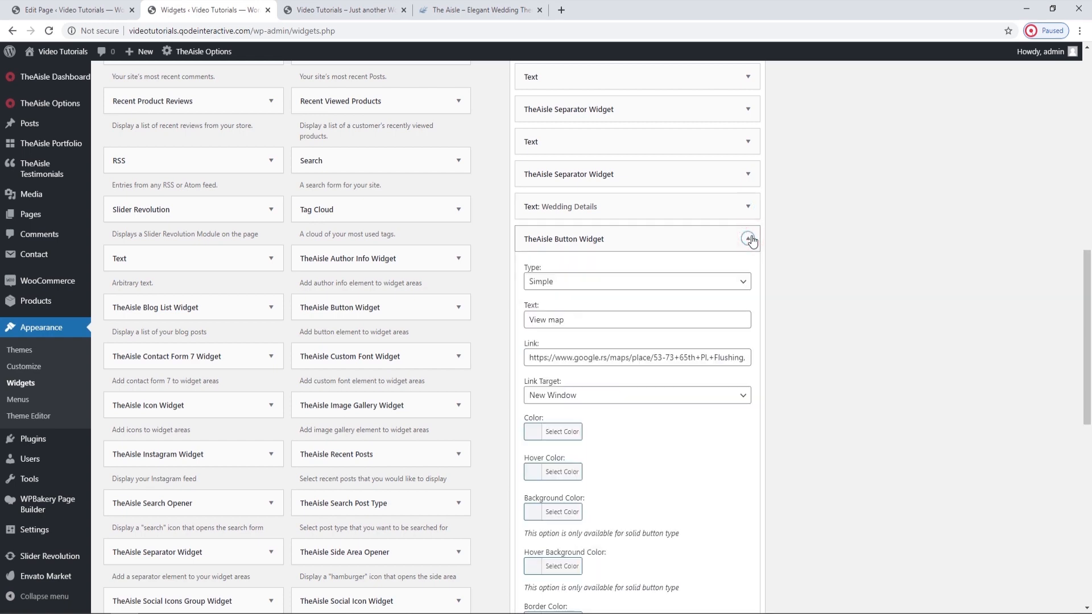
pyautogui.scroll(-1, 718, 251)
pyautogui.scroll(-1, 719, 251)
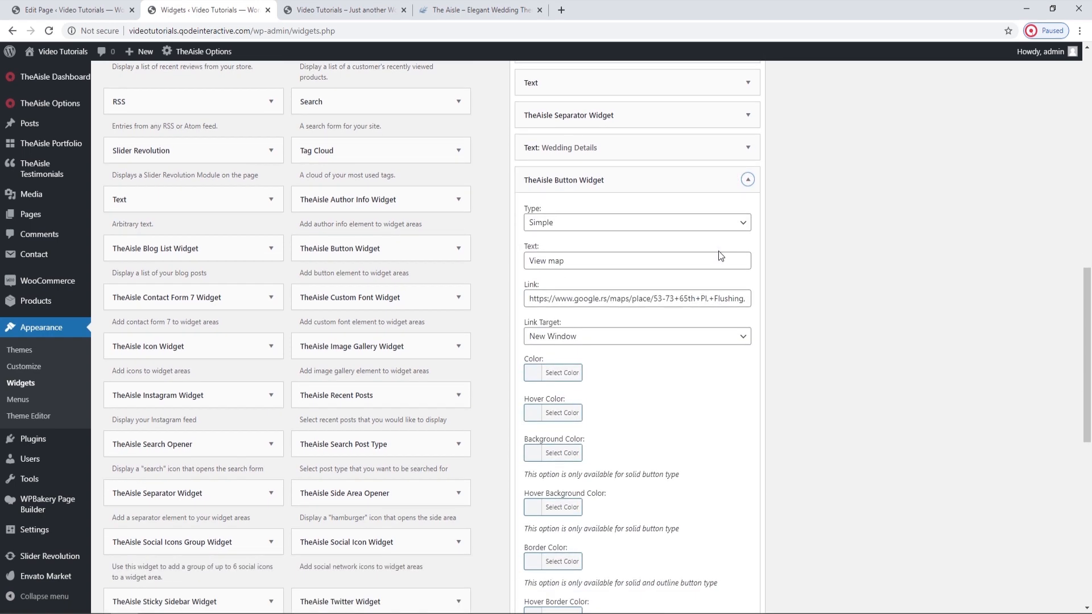
pyautogui.click(335, 9)
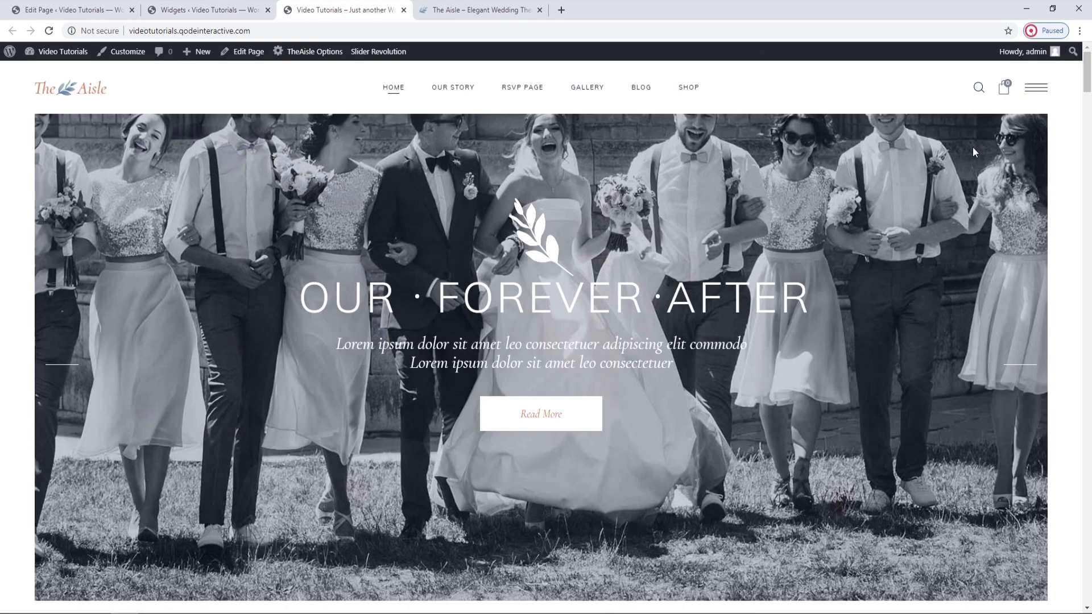
pyautogui.click(1037, 86)
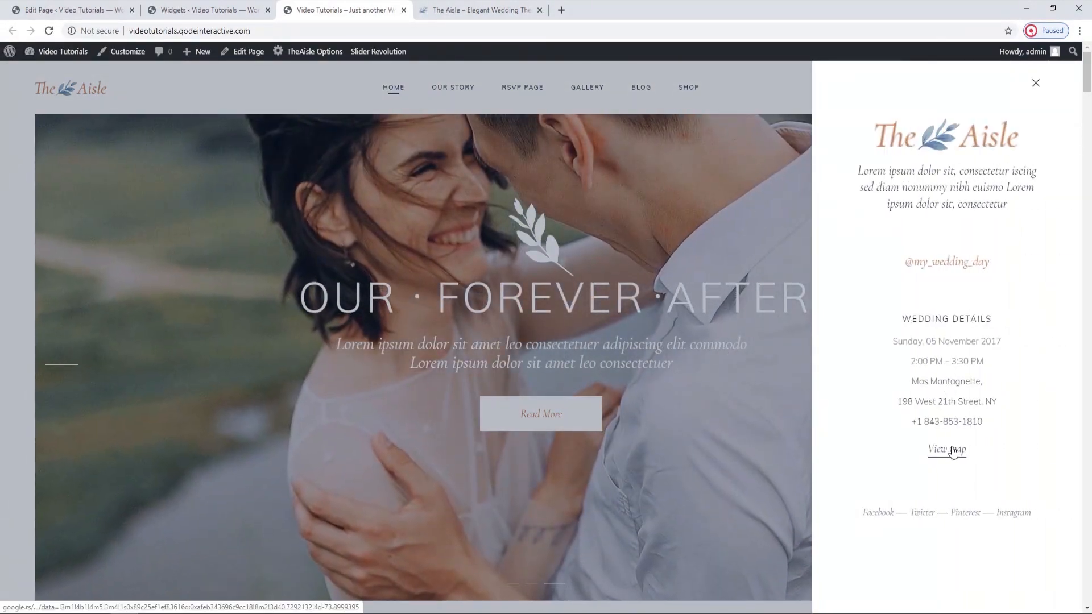
pyautogui.click(205, 9)
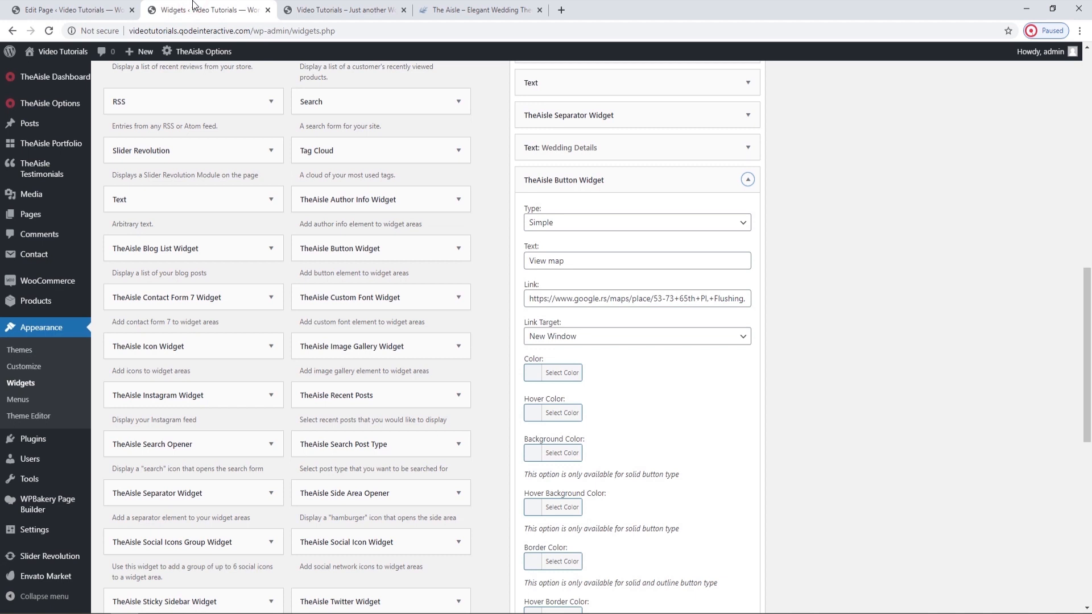
# Examine the link, the View map text and the link target choices of TheAisle Button Widget in the Side Area.
pyautogui.tripleClick(615, 302)
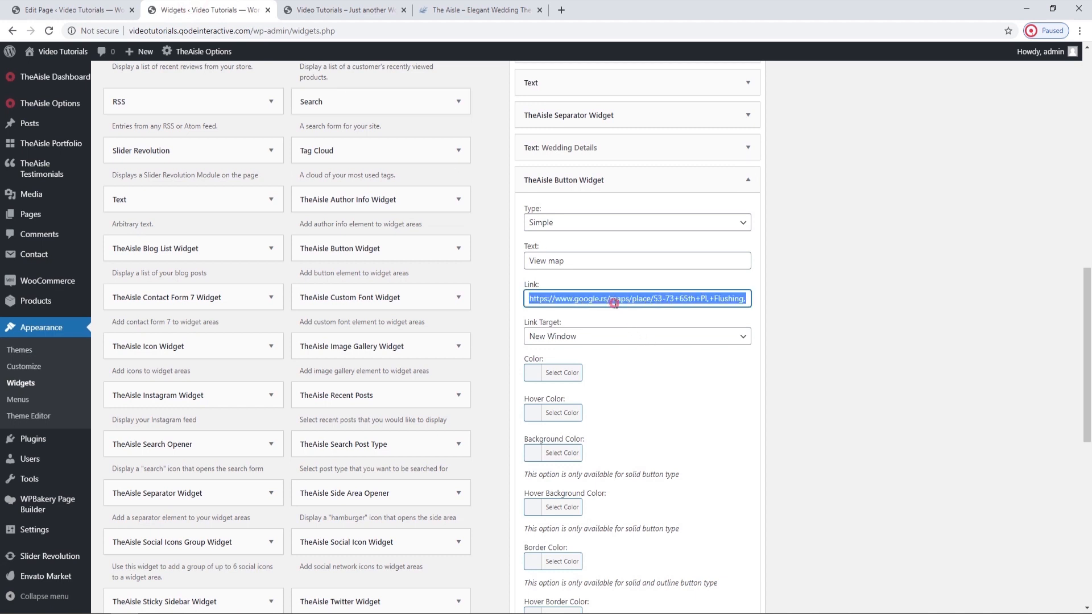
pyautogui.click(641, 368)
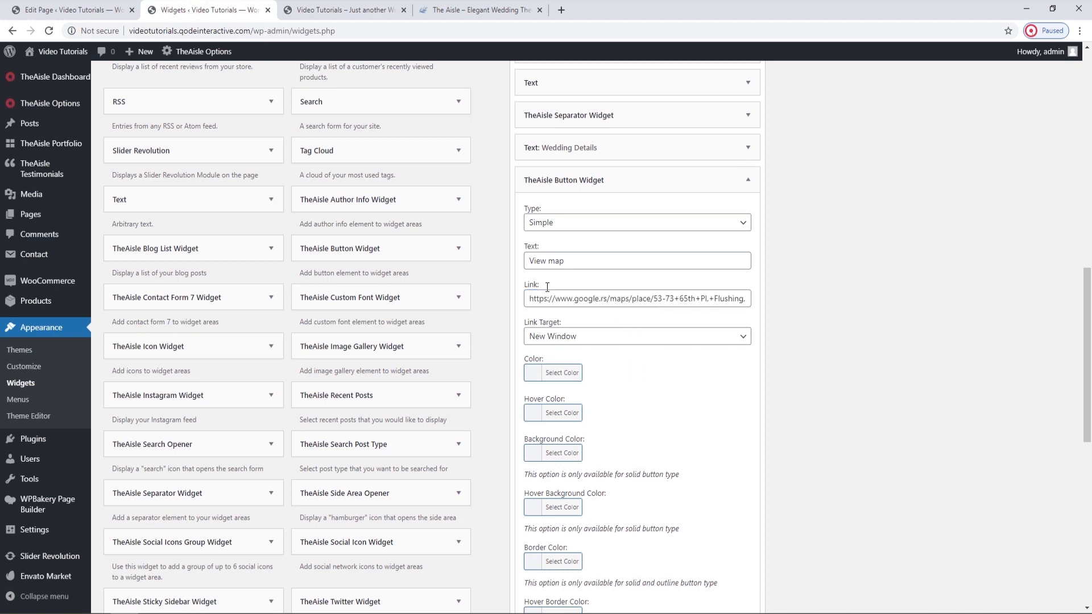
pyautogui.moveTo(524, 259); pyautogui.dragTo(579, 268)
pyautogui.click(579, 269)
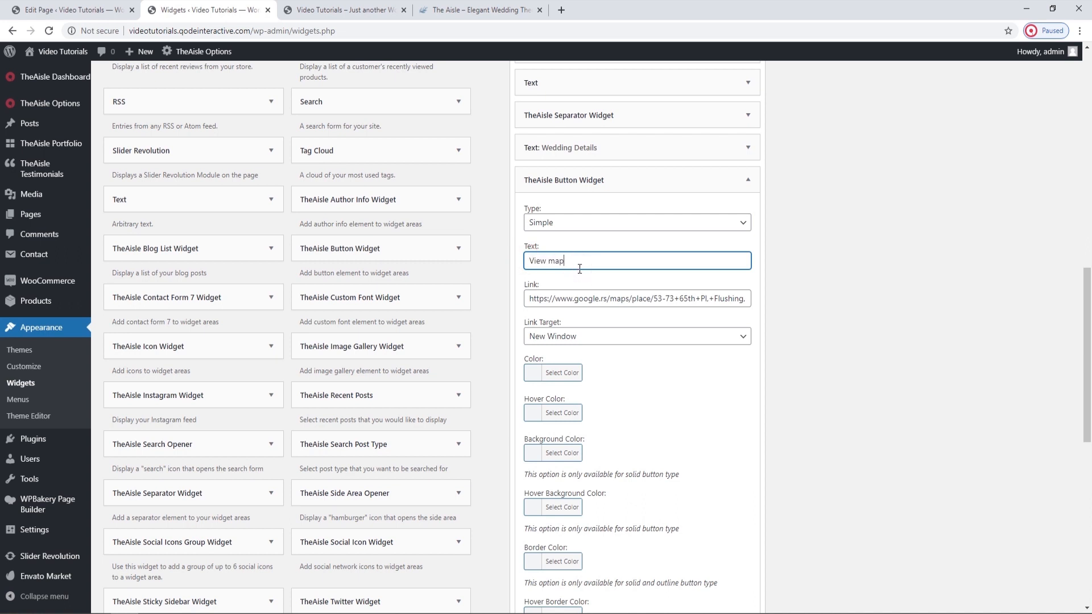
pyautogui.click(624, 337)
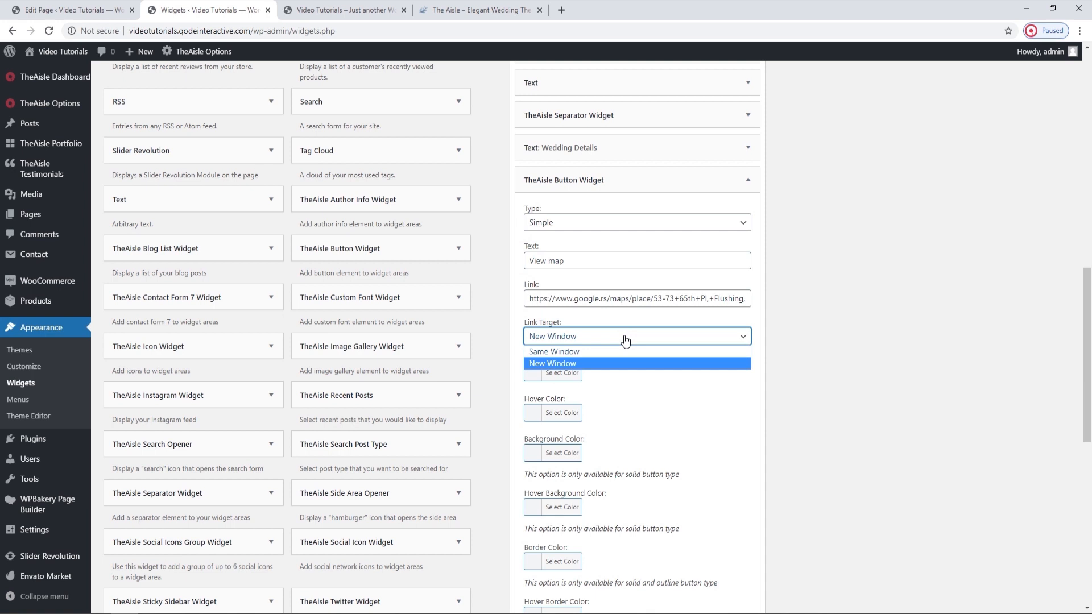
pyautogui.click(625, 340)
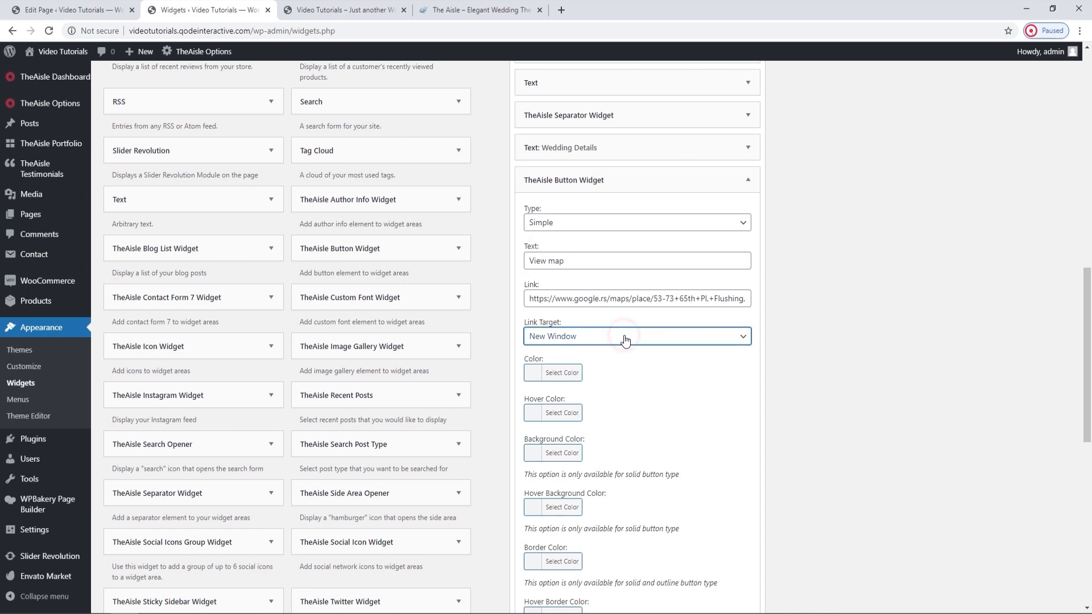
# Examine the button widget's color, hover color and background color pickers, plus its border color and margin options.
pyautogui.scroll(-1, 639, 379)
pyautogui.click(568, 317)
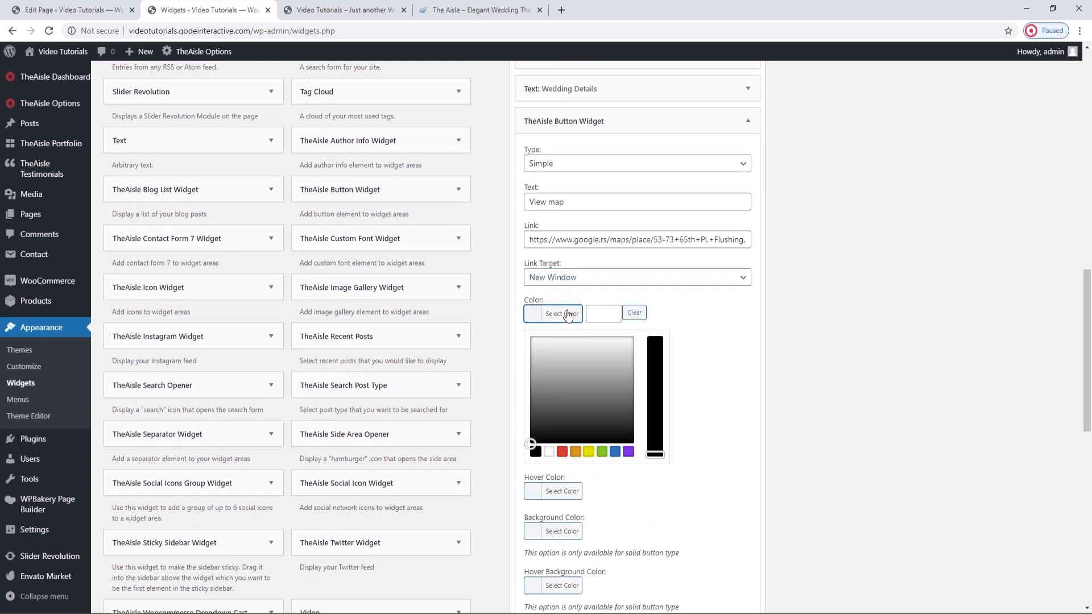
pyautogui.click(568, 317)
pyautogui.click(568, 353)
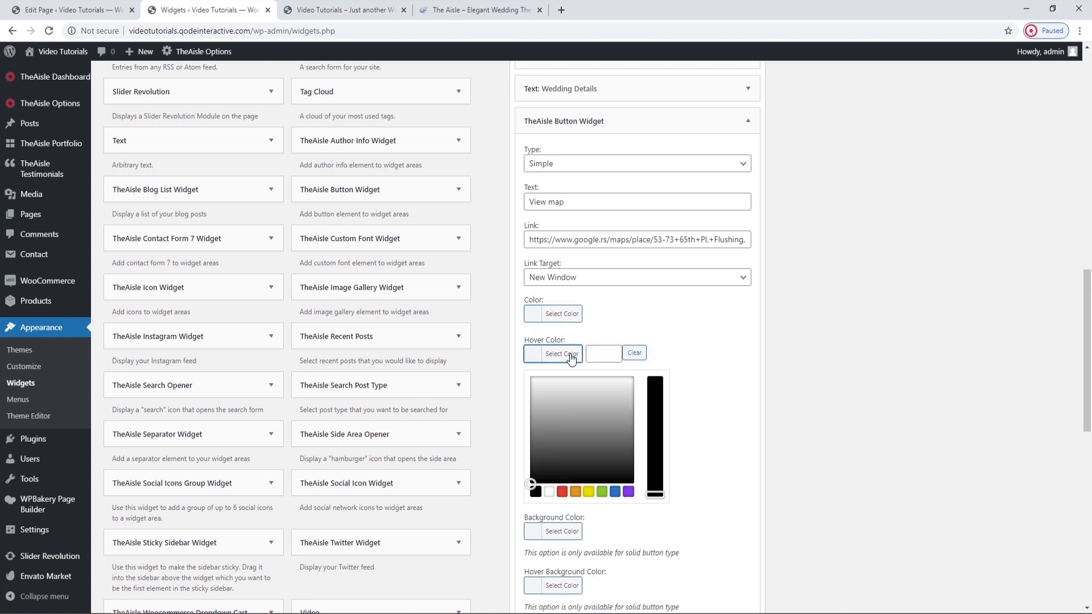
pyautogui.click(569, 354)
pyautogui.scroll(-1, 569, 353)
pyautogui.click(561, 335)
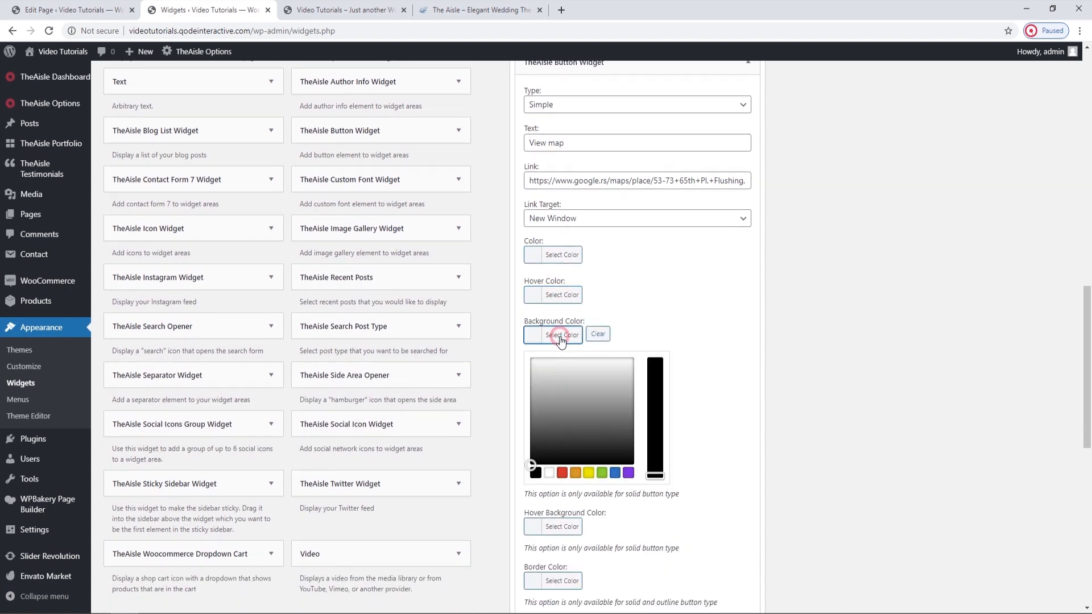
pyautogui.click(560, 337)
pyautogui.scroll(-1, 561, 338)
pyautogui.scroll(-1, 560, 341)
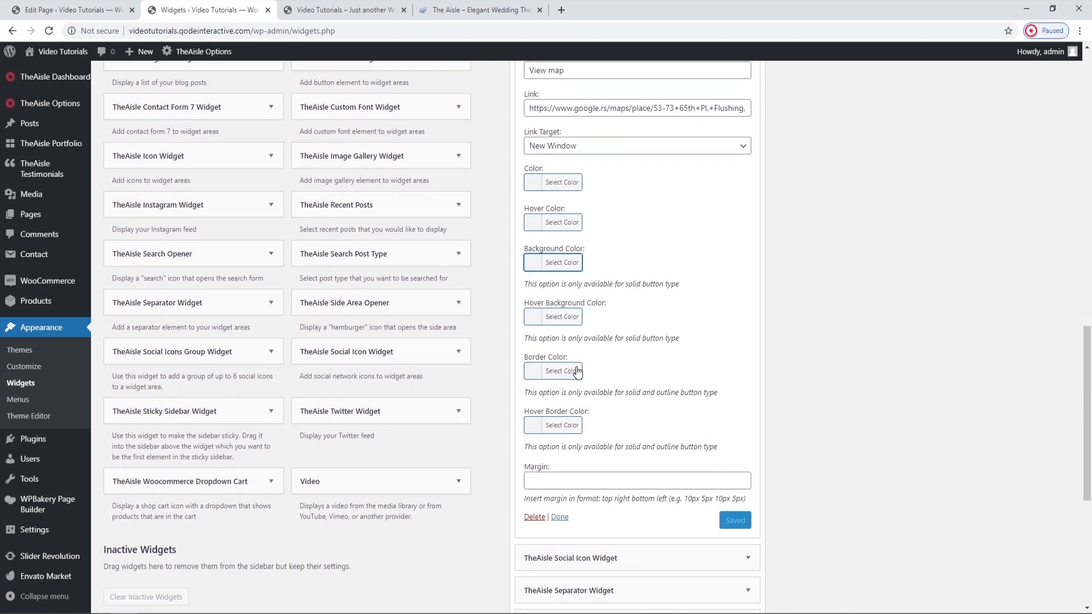
# Test the View map link in the live home page's side area, close the opened map, and collapse the button widget.
pyautogui.click(340, 10)
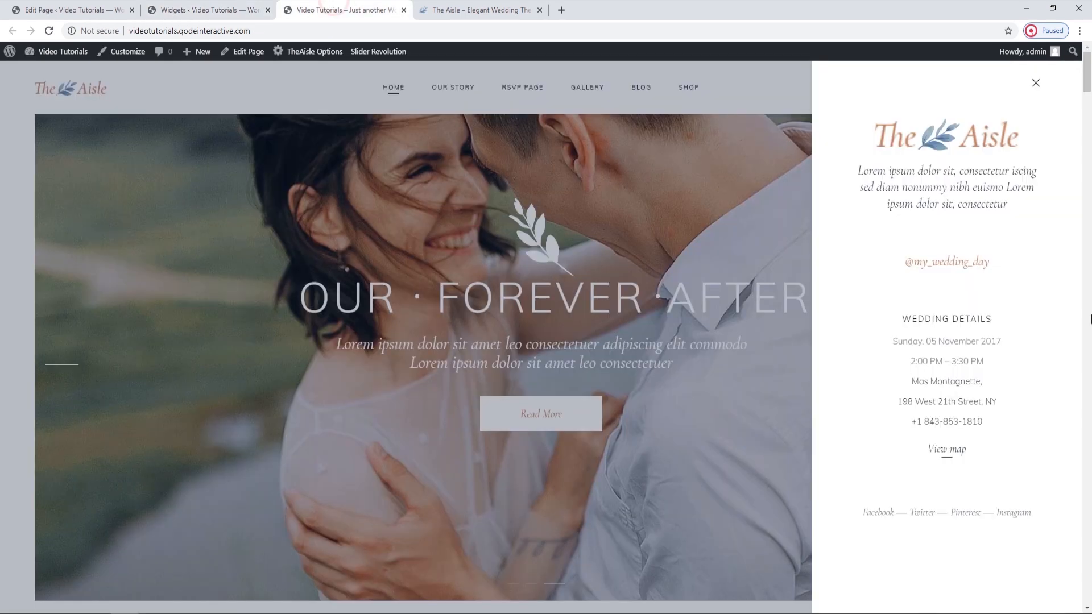
pyautogui.click(961, 455)
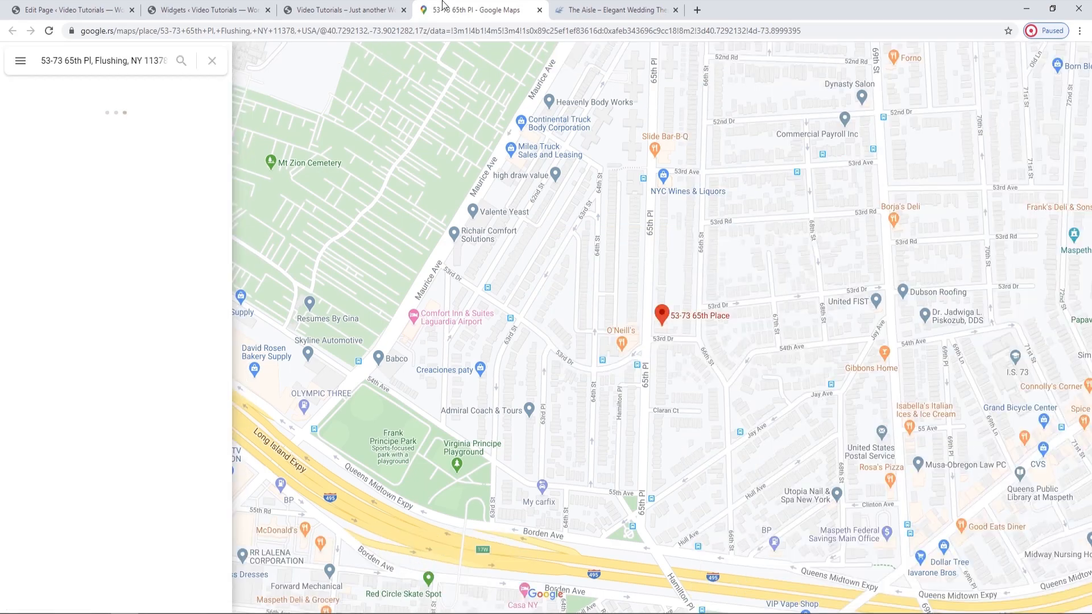
pyautogui.click(540, 9)
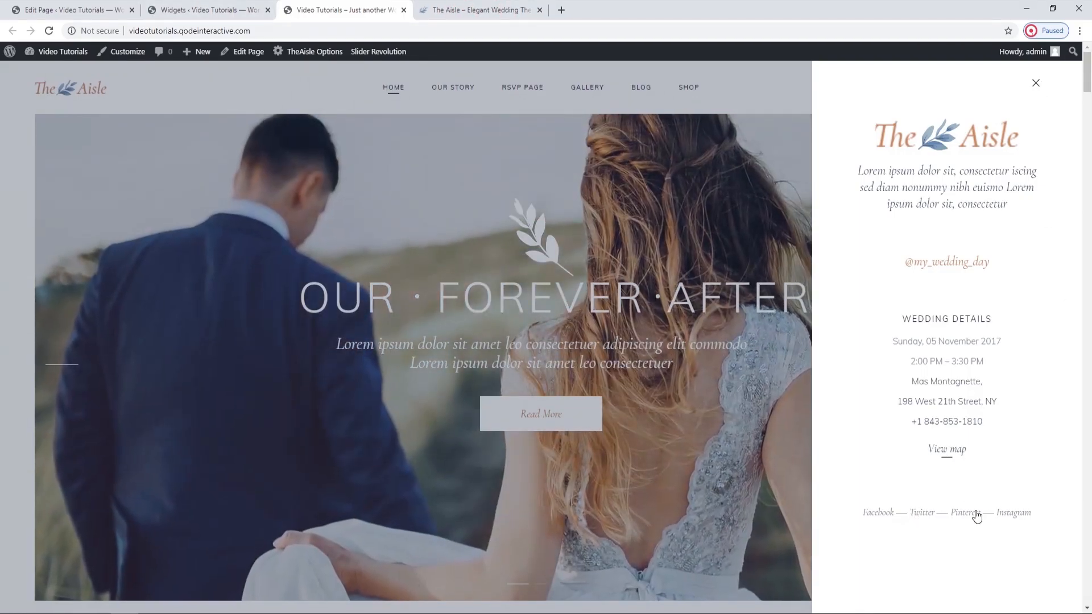
pyautogui.click(201, 8)
pyautogui.scroll(3, 739, 245)
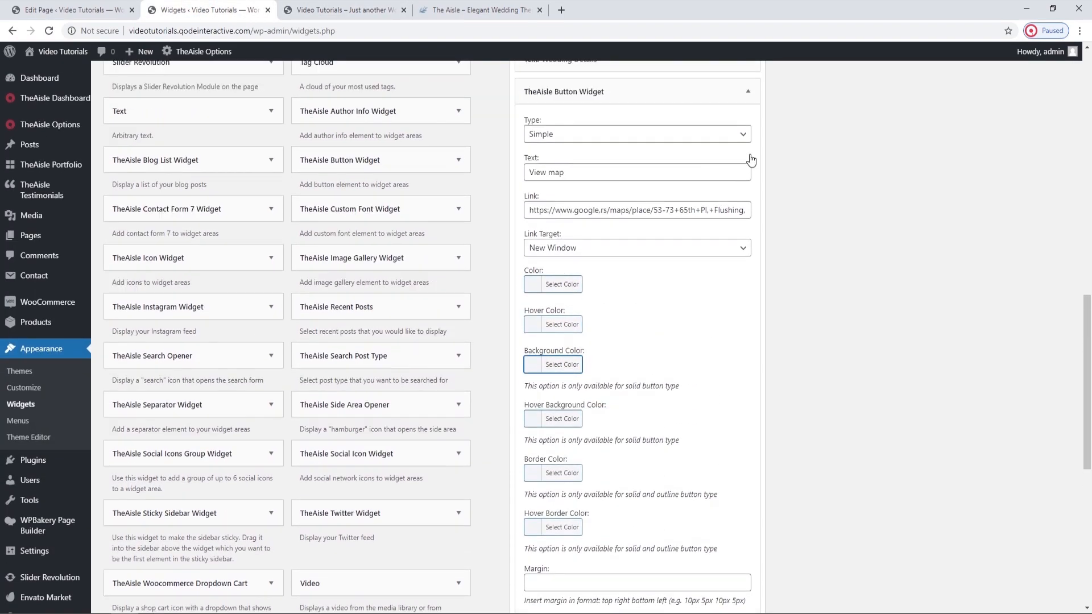
pyautogui.click(747, 121)
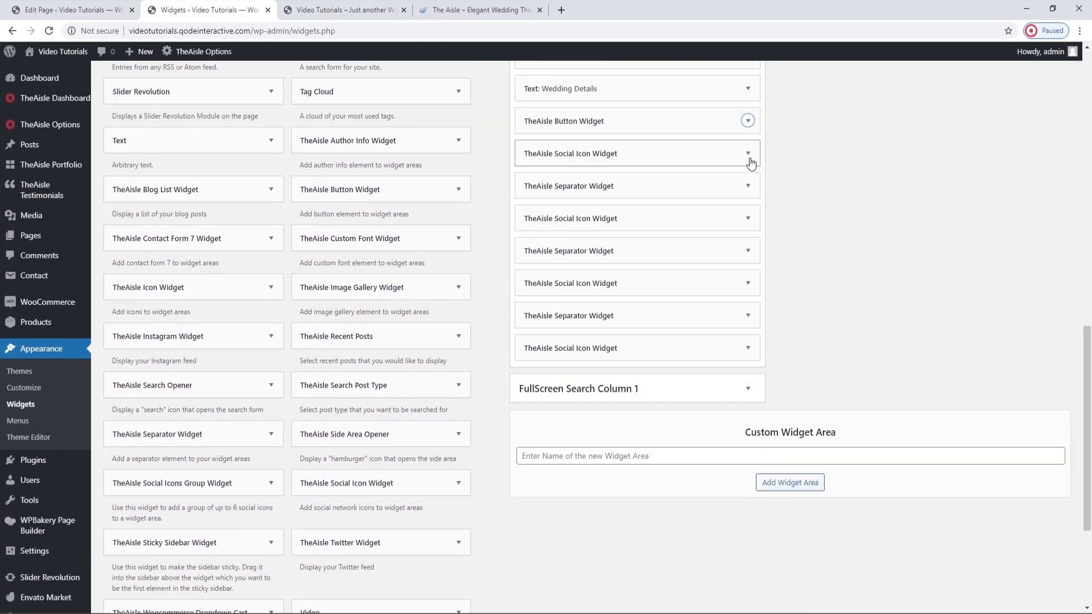
# Expand the first TheAisle Social Icon Widget below the button widget and examine its social text, link and target options.
pyautogui.click(748, 154)
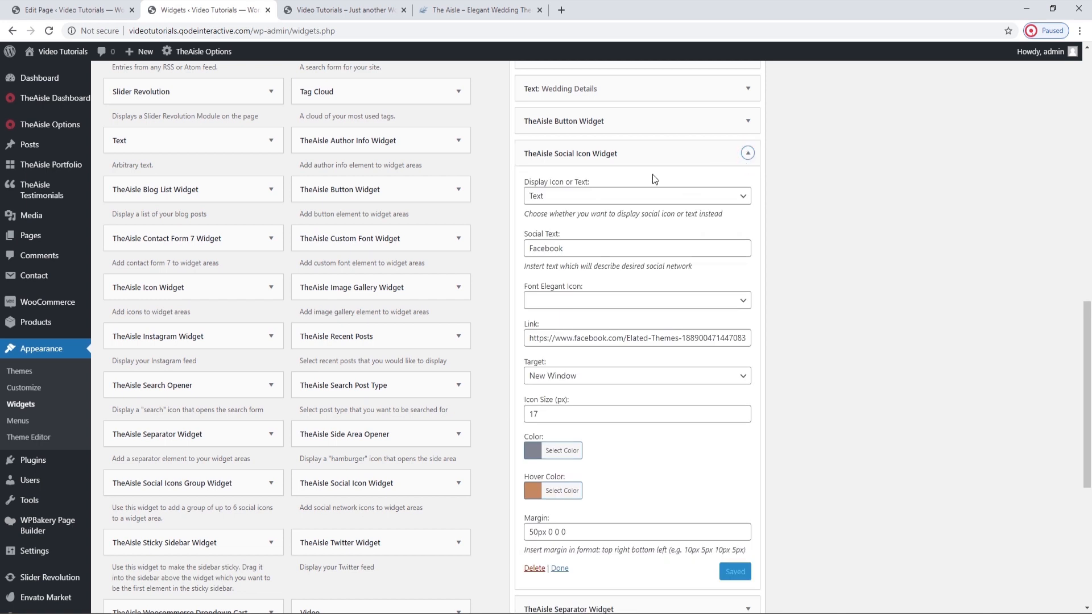
pyautogui.scroll(-1, 653, 174)
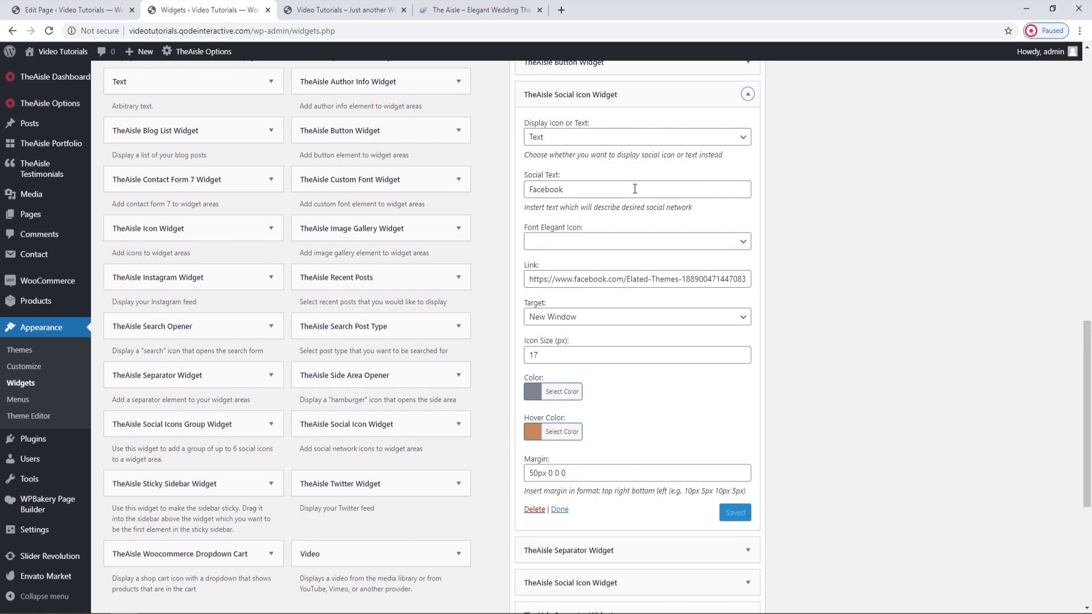
pyautogui.moveTo(585, 186); pyautogui.dragTo(530, 188)
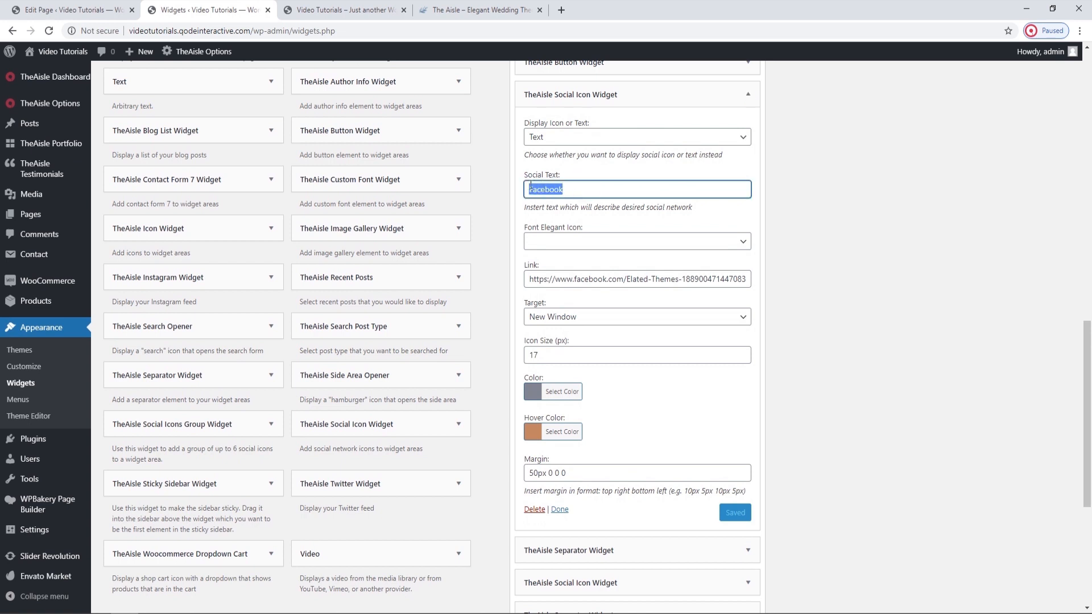
pyautogui.click(570, 190)
pyautogui.click(552, 278)
pyautogui.click(582, 299)
pyautogui.click(591, 320)
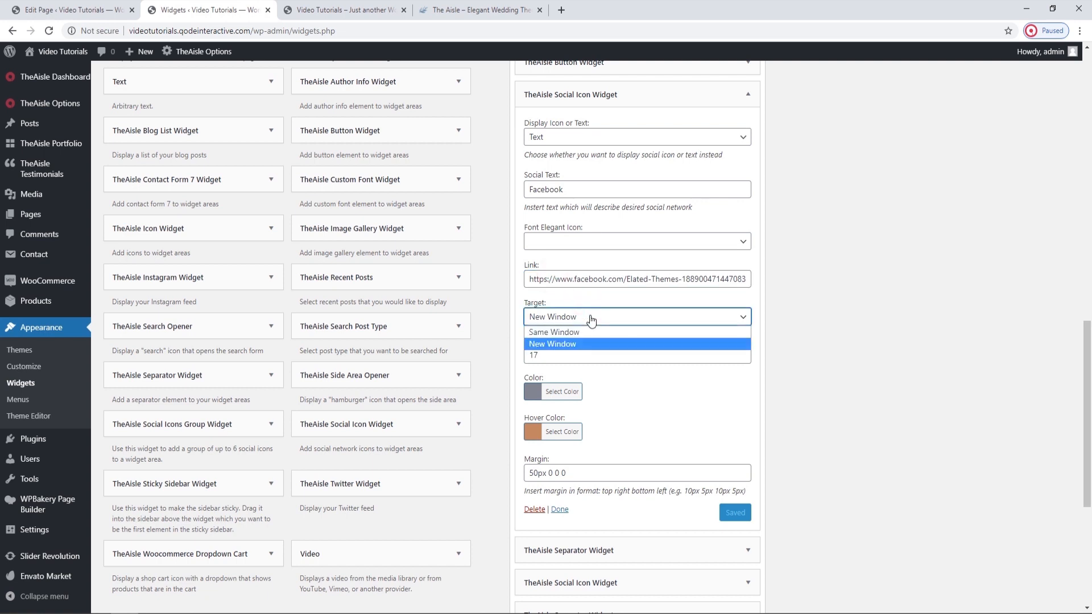
pyautogui.click(591, 320)
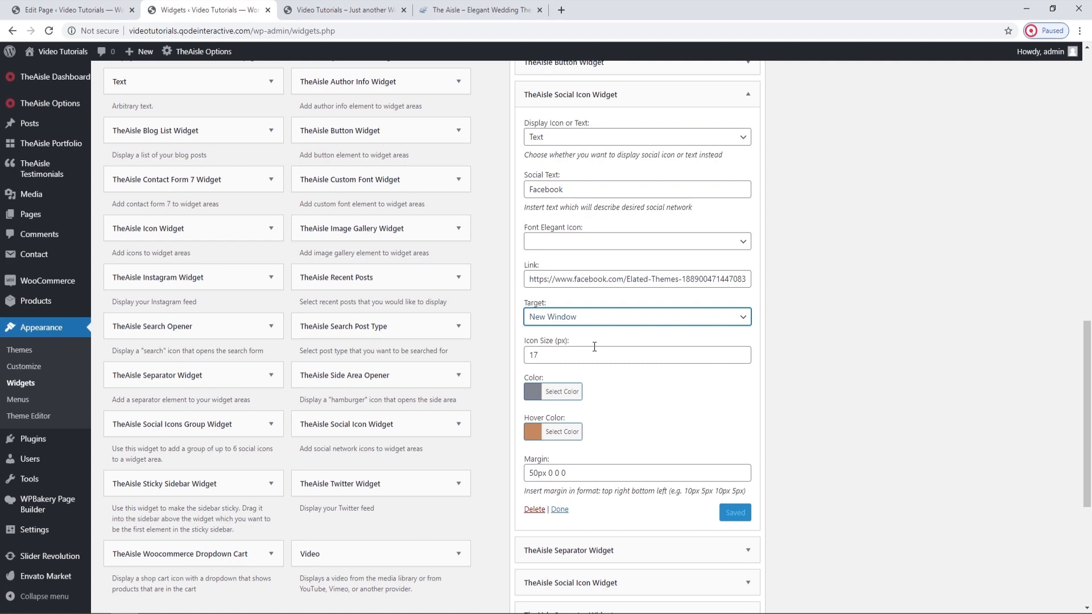
# Check the social links in the live side area, examine the Facebook widget's color and hover color, and collapse the widget.
pyautogui.click(372, 10)
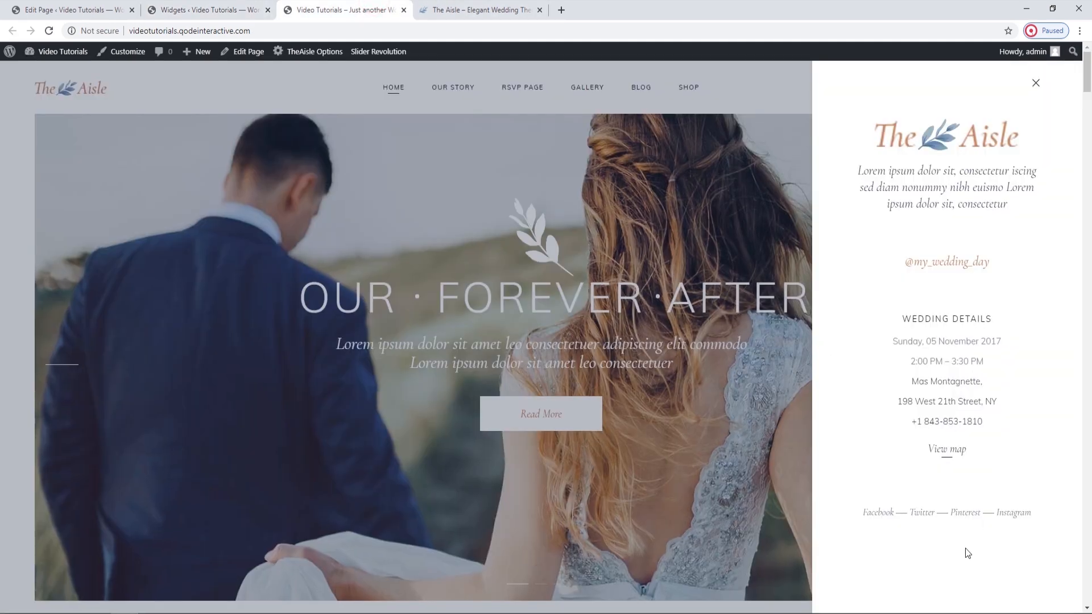
pyautogui.click(240, 8)
pyautogui.scroll(-1, 656, 415)
pyautogui.click(557, 334)
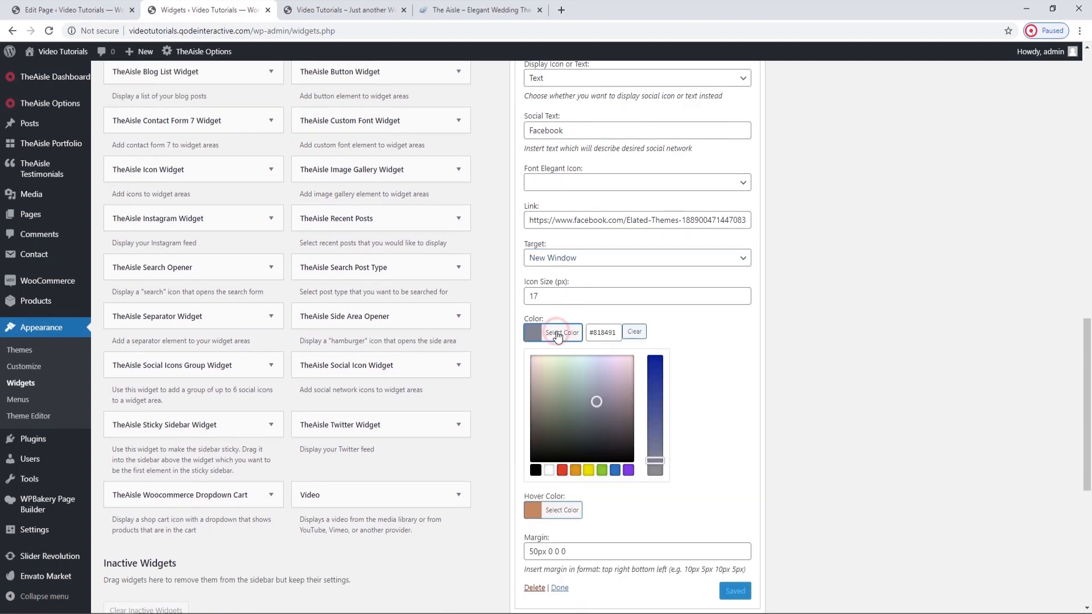
pyautogui.click(558, 334)
pyautogui.click(557, 373)
pyautogui.click(557, 373)
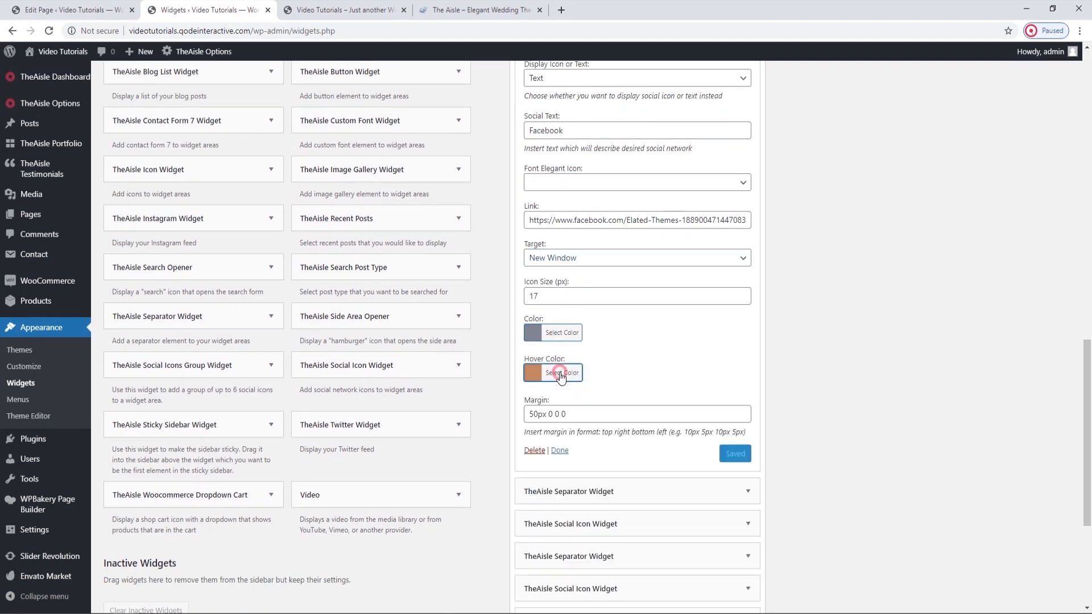
pyautogui.scroll(1, 592, 398)
pyautogui.click(748, 103)
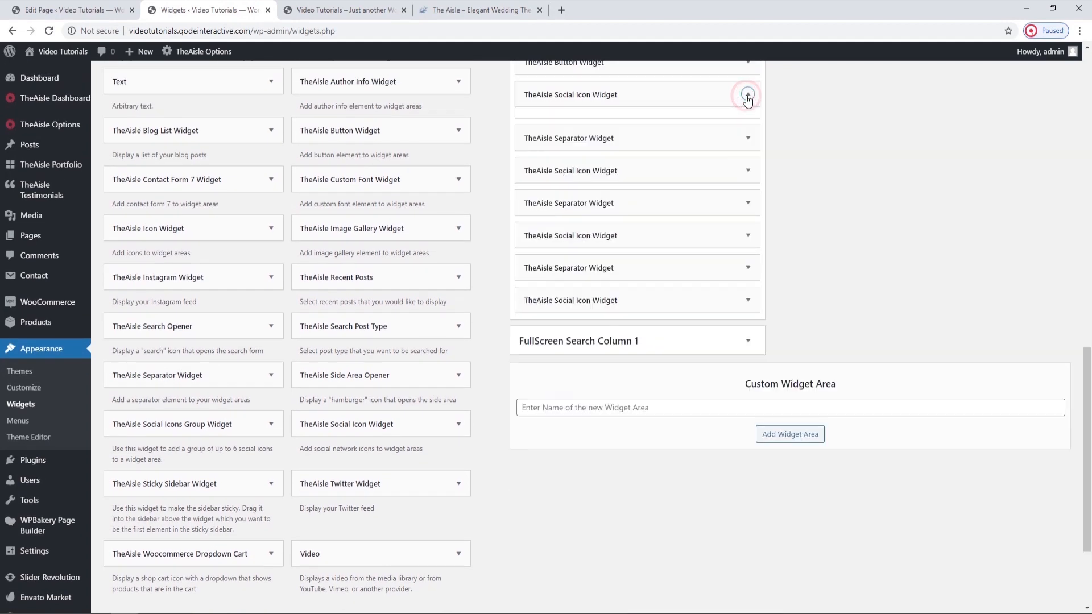
# Review the Twitter, Pinterest and Instagram Social Icon widgets in the Side Area, collapsing each one.
pyautogui.click(747, 160)
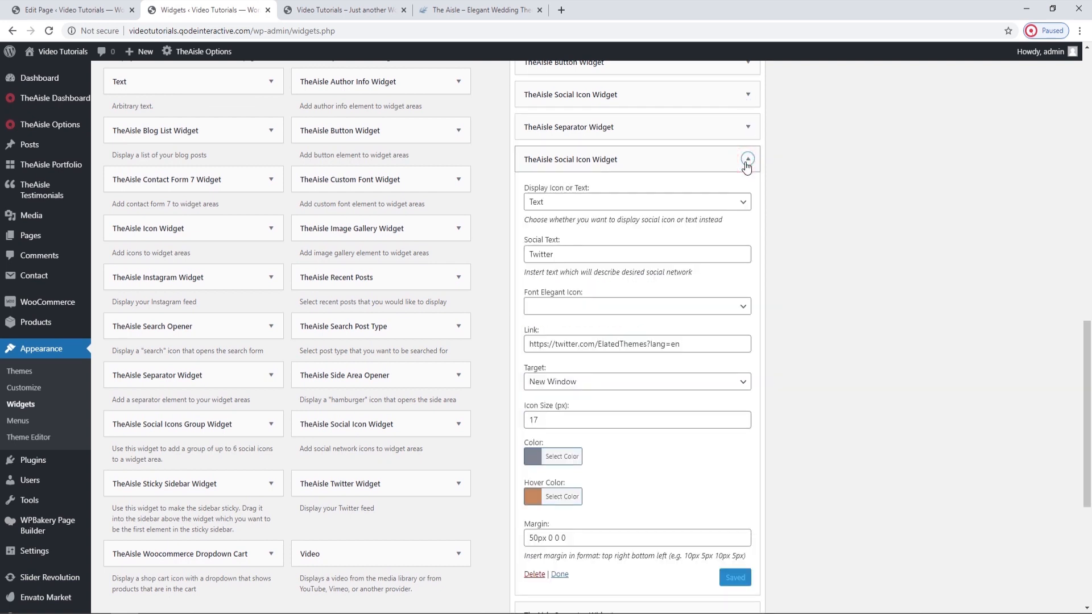
pyautogui.click(746, 161)
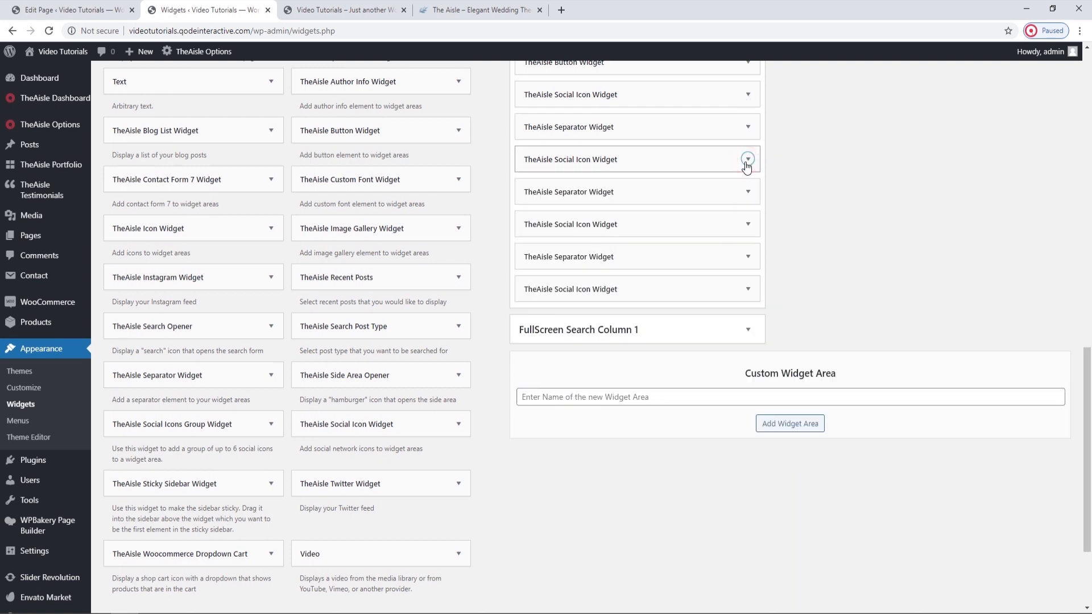
pyautogui.click(739, 226)
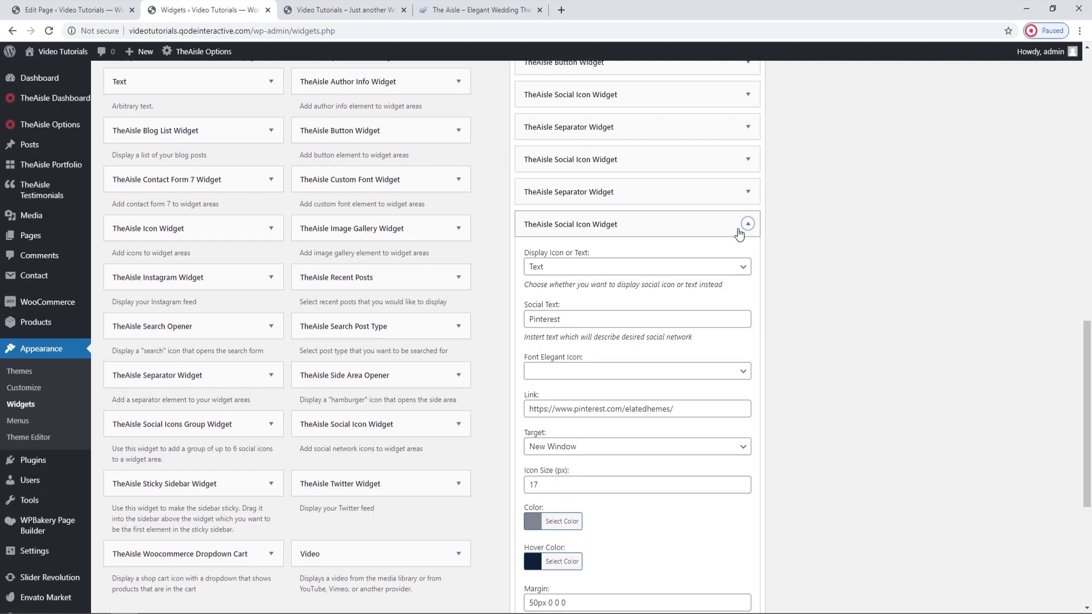
pyautogui.click(742, 227)
pyautogui.click(748, 290)
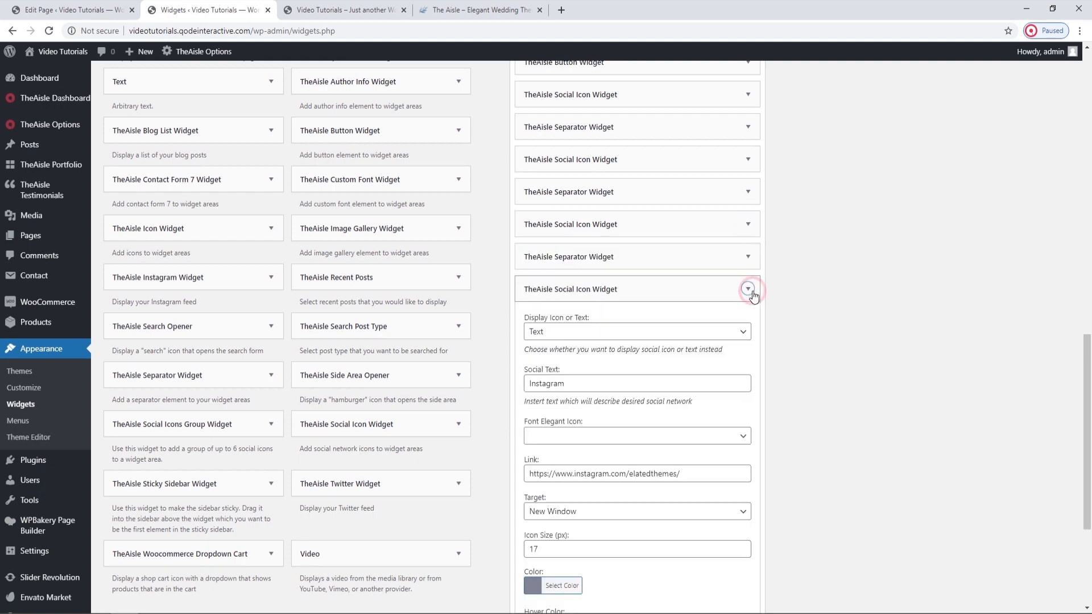
pyautogui.click(748, 289)
pyautogui.scroll(1, 751, 295)
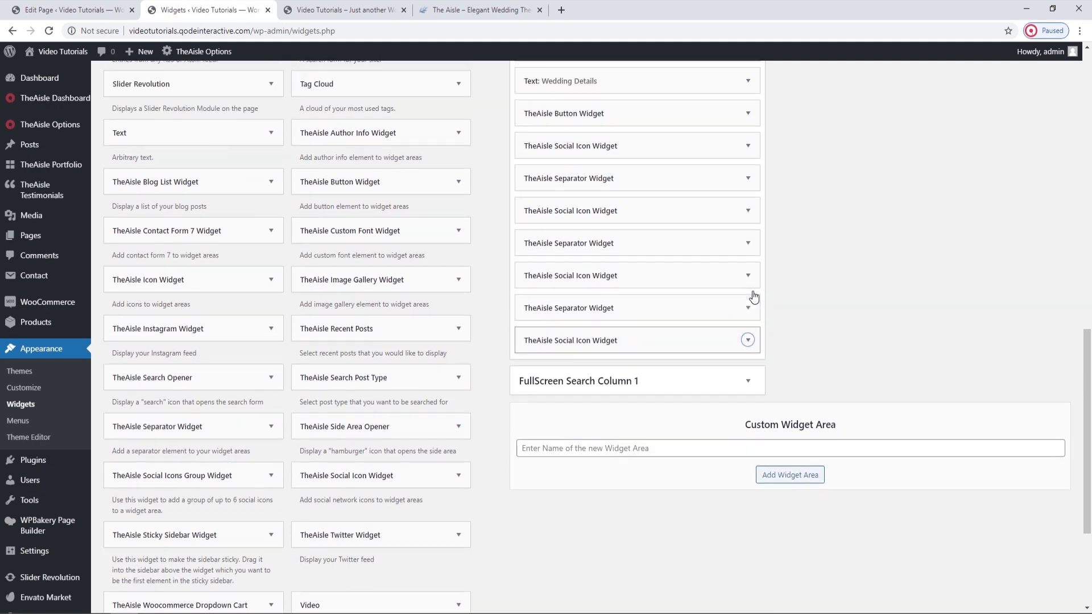
# Close the side area on the live home page, and close the Widgets page, leaving without saving.
pyautogui.click(376, 8)
pyautogui.click(1036, 83)
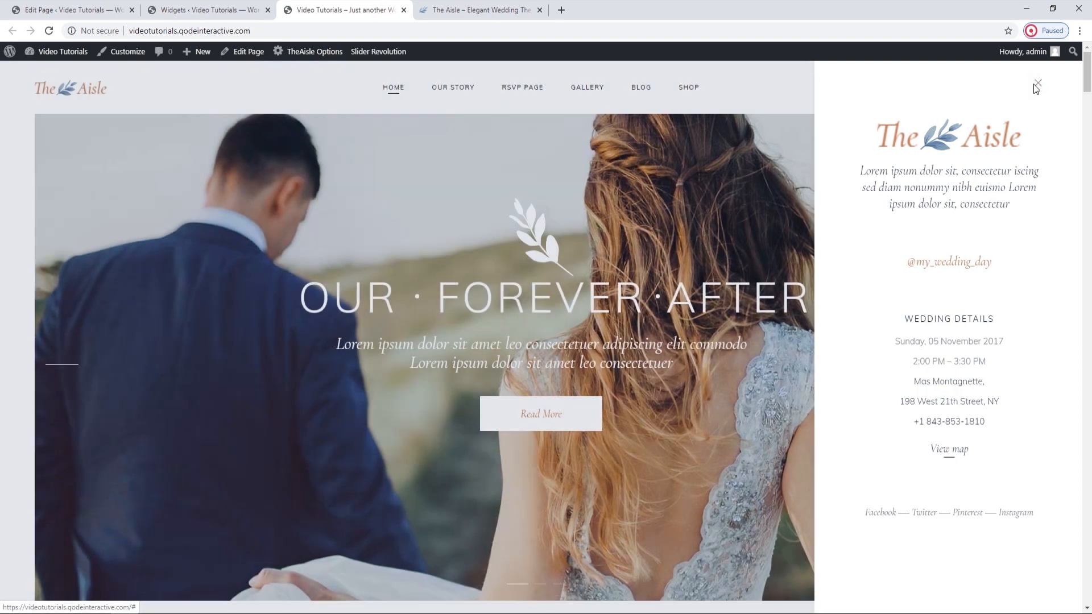
pyautogui.click(245, 10)
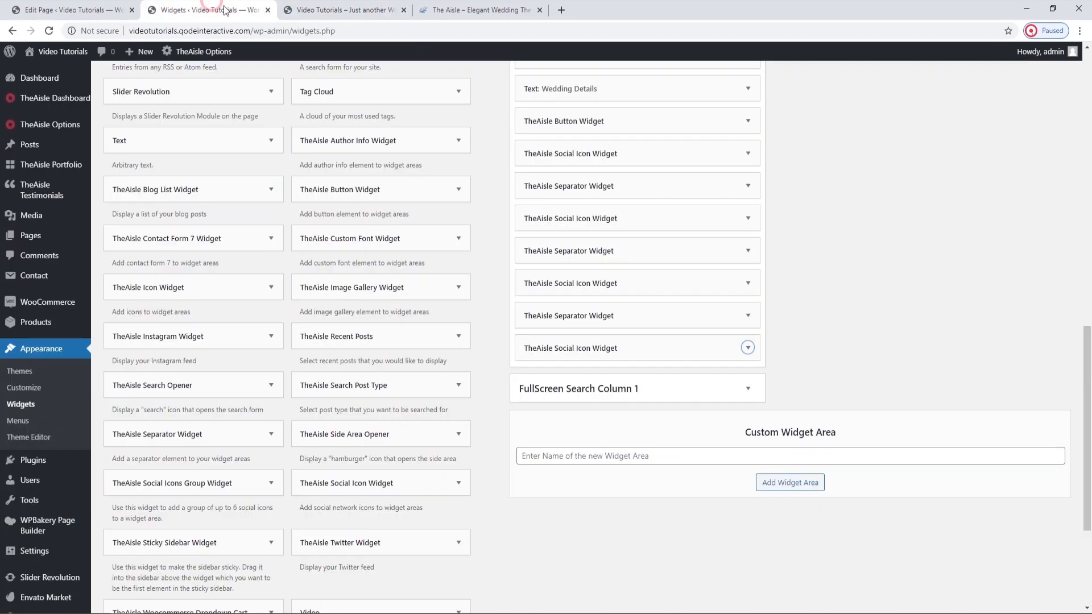
pyautogui.click(267, 9)
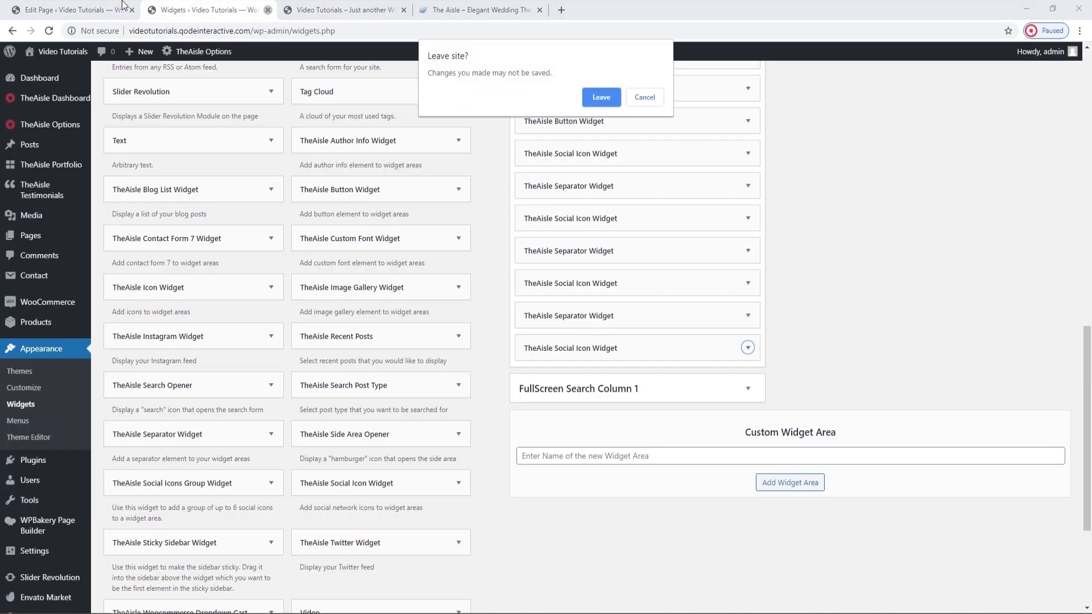
pyautogui.click(601, 98)
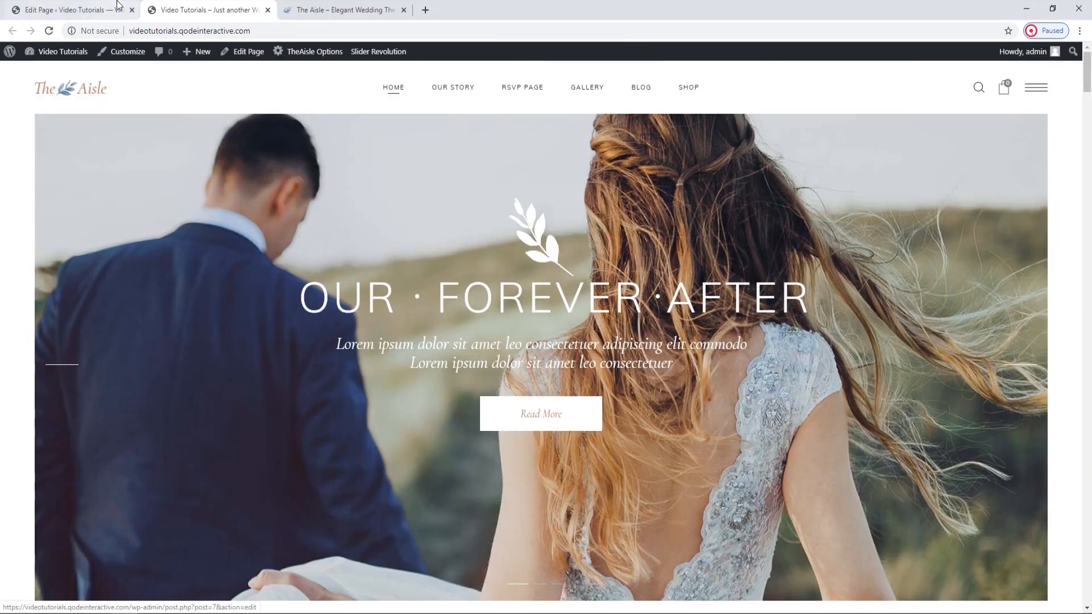
# Compare the Main Home page in the page editor with the live home page, returning to the editor.
pyautogui.click(68, 10)
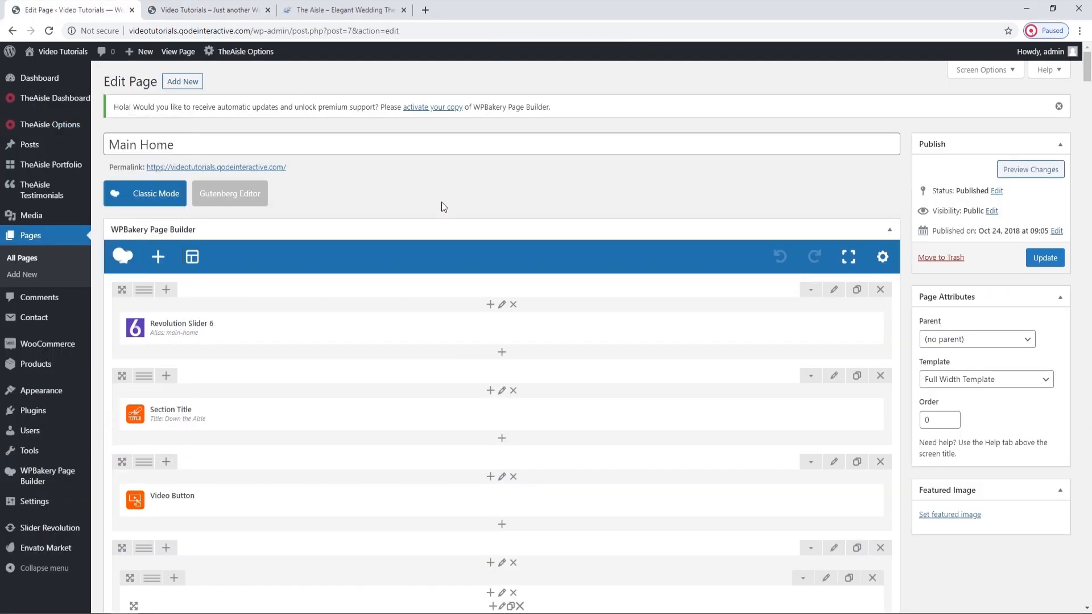
pyautogui.click(241, 10)
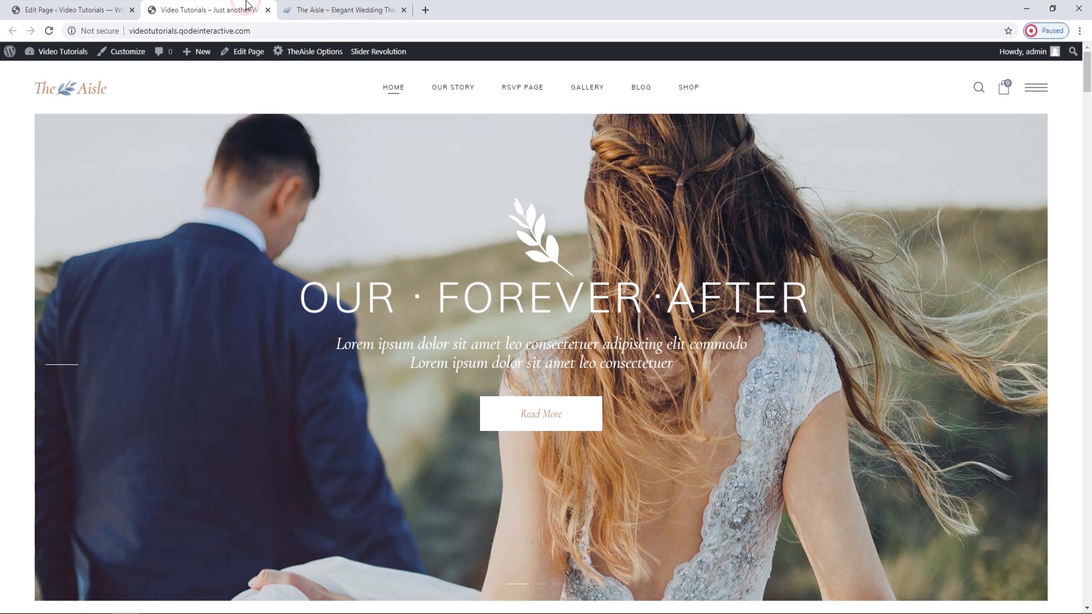
pyautogui.click(123, 8)
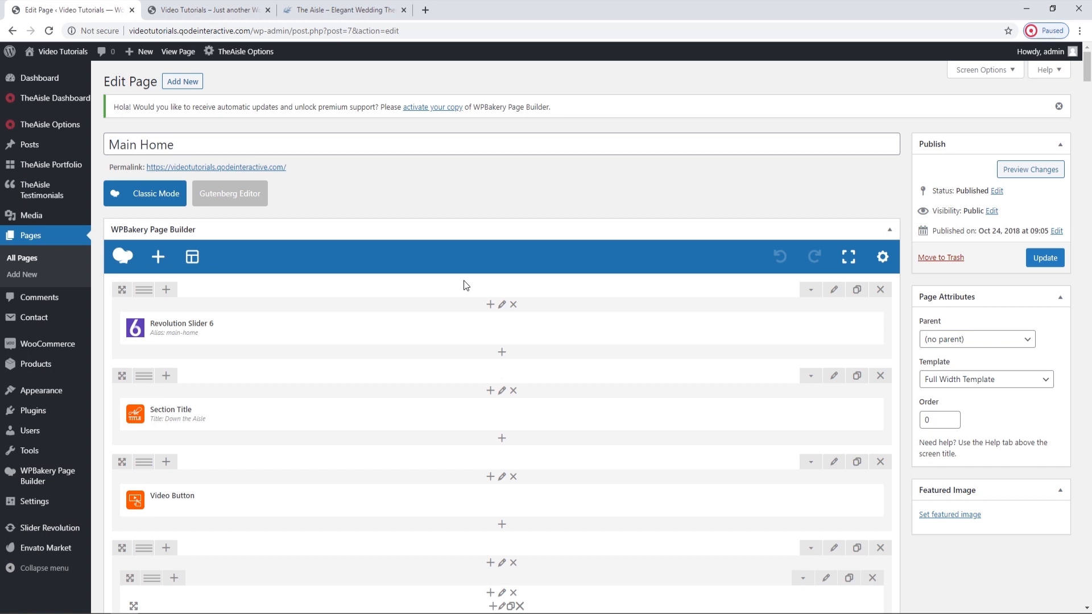
# View the modules available for the Revolution Slider element on the Main Home page, closing the selection without changing it.
pyautogui.moveTo(495, 343)
pyautogui.click(523, 329)
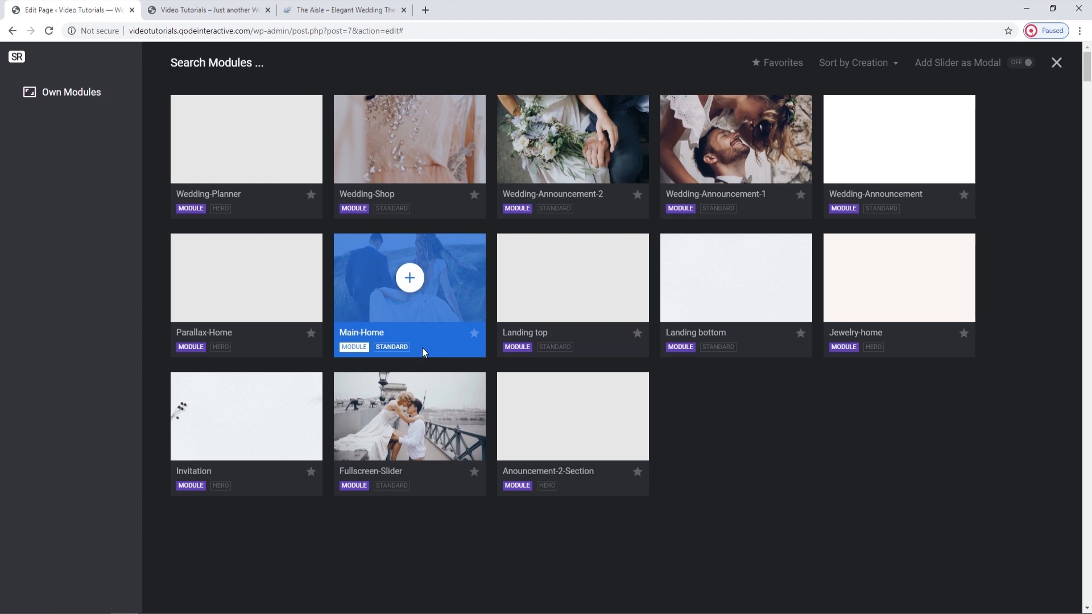
pyautogui.click(1057, 64)
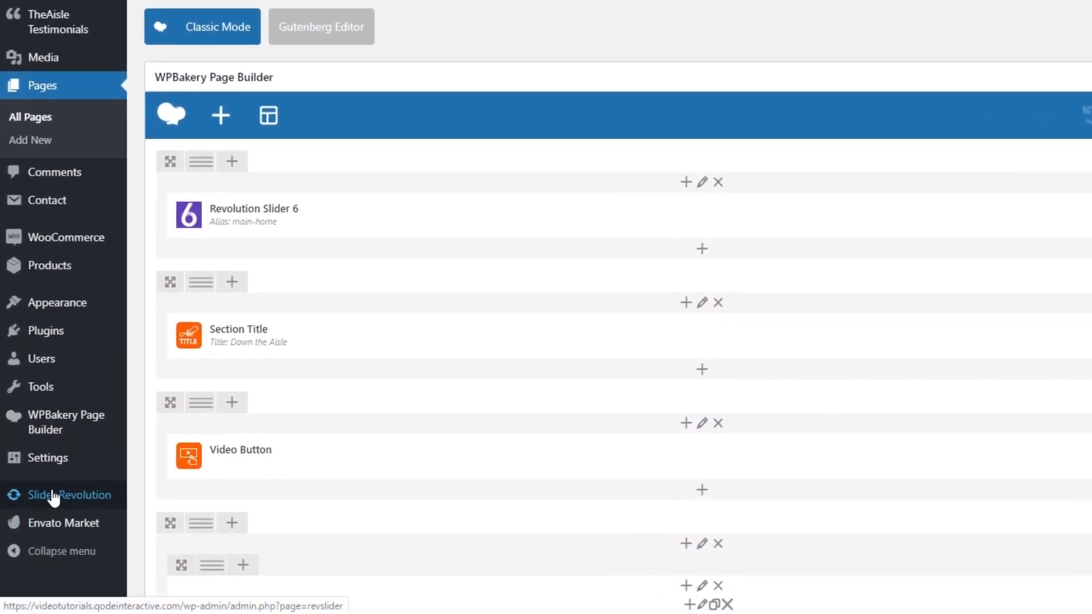
# Open Slider Revolution in a new browser tab and open the Main-Home module in its editor.
pyautogui.middleClick(53, 496)
pyautogui.click(240, 9)
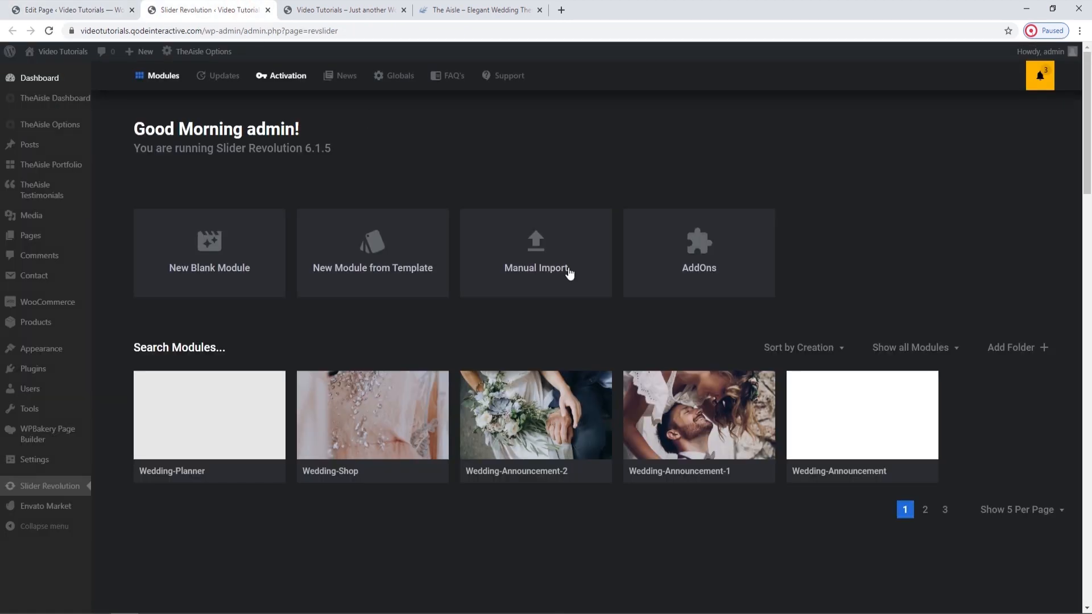
pyautogui.click(925, 511)
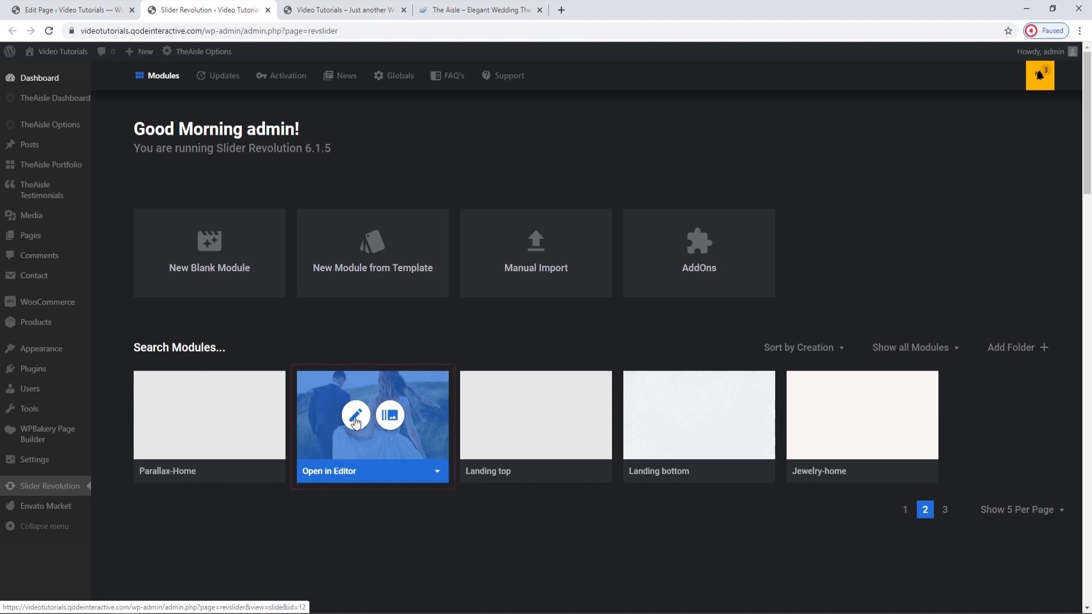
pyautogui.click(355, 419)
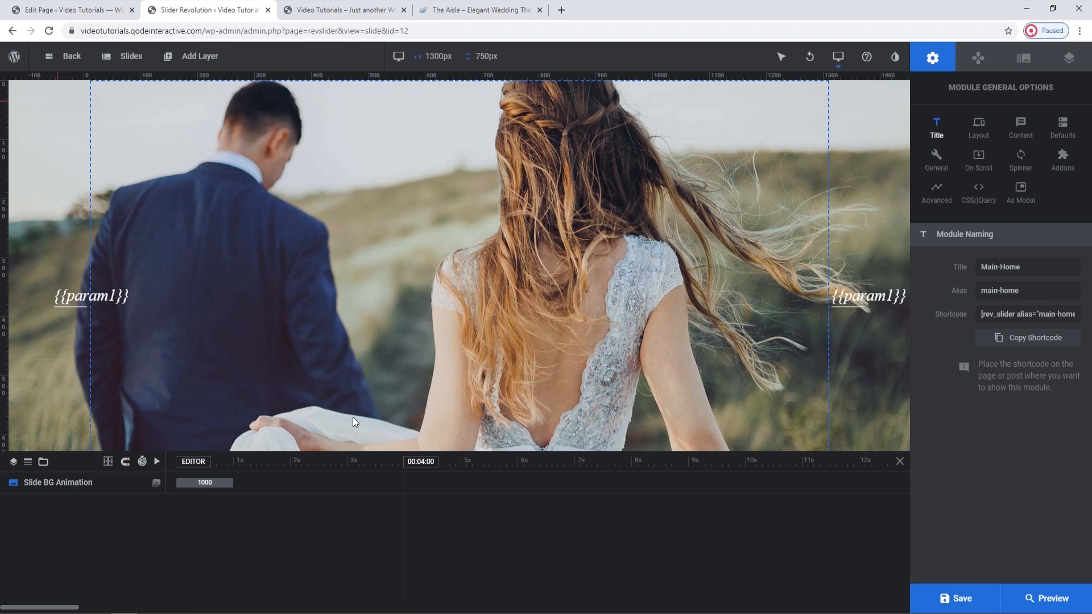
# Compare the Main-Home slider in the editor with the live home page, viewing each of its slides.
pyautogui.click(394, 8)
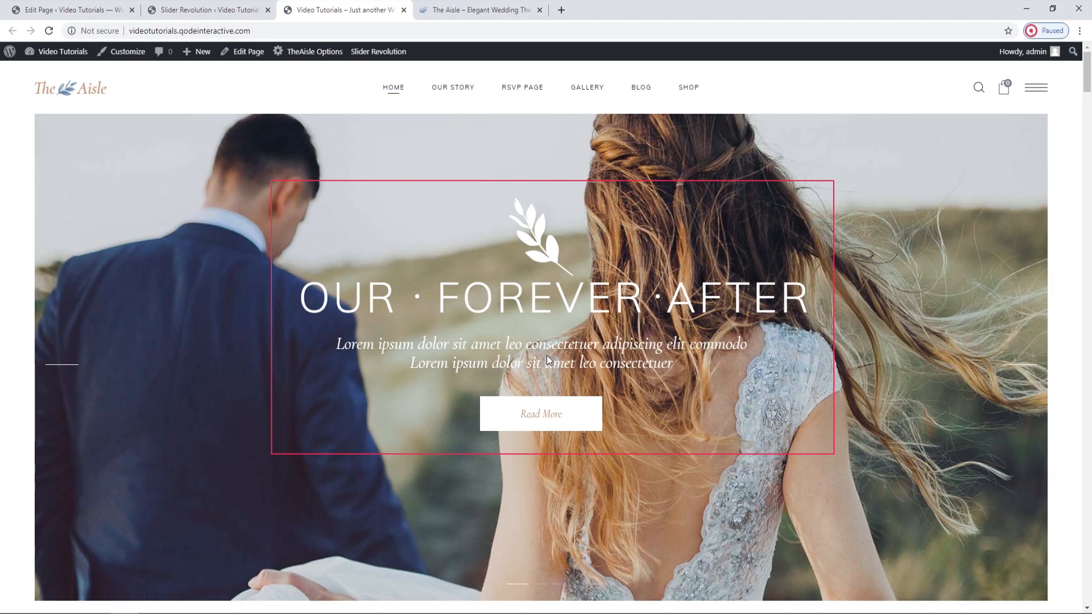
pyautogui.click(204, 8)
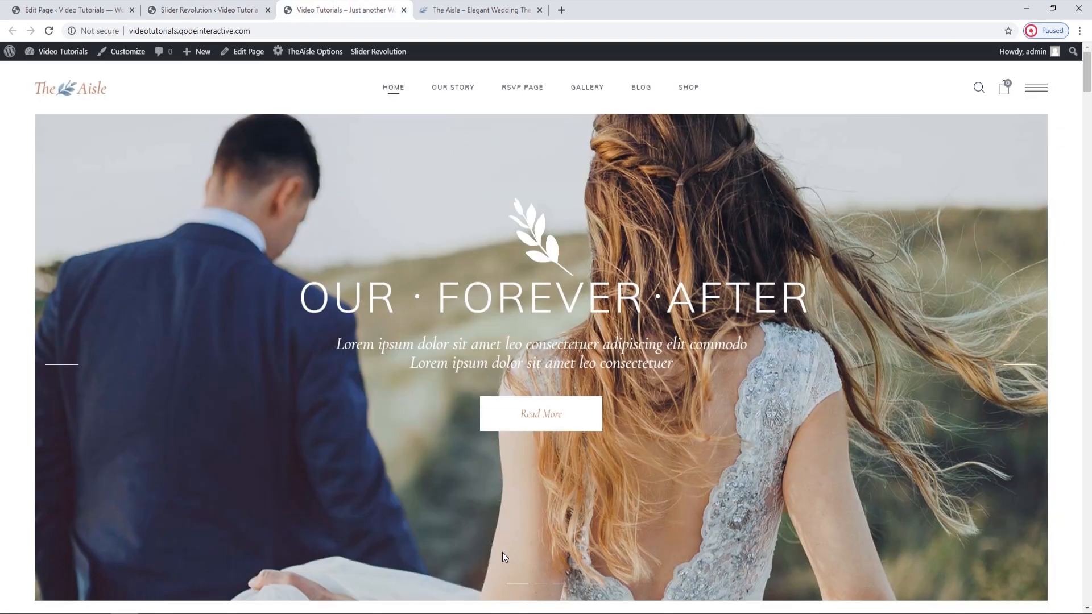
pyautogui.click(340, 9)
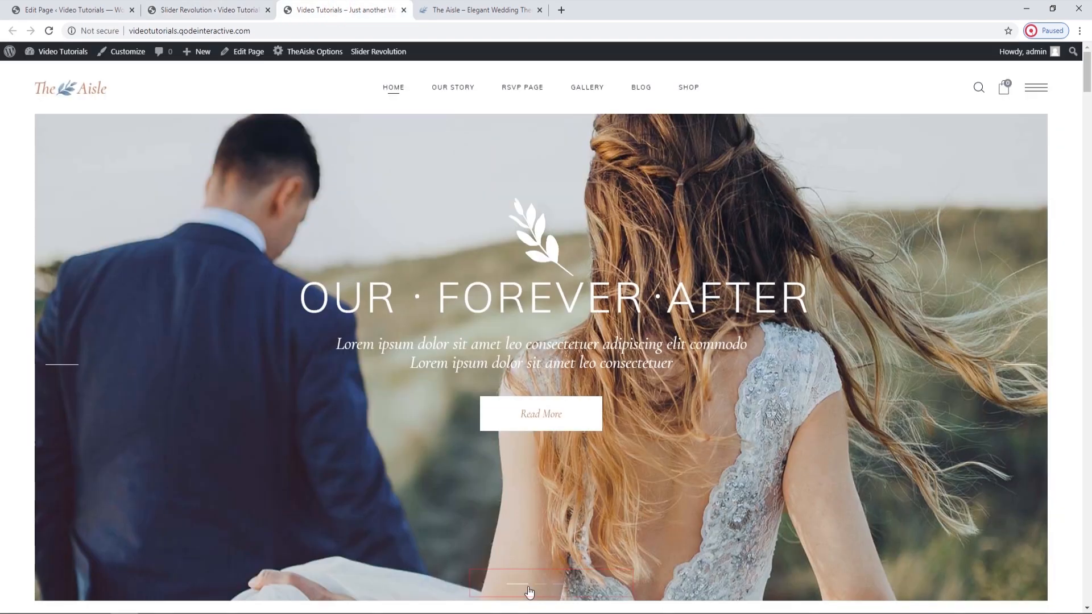
pyautogui.click(563, 586)
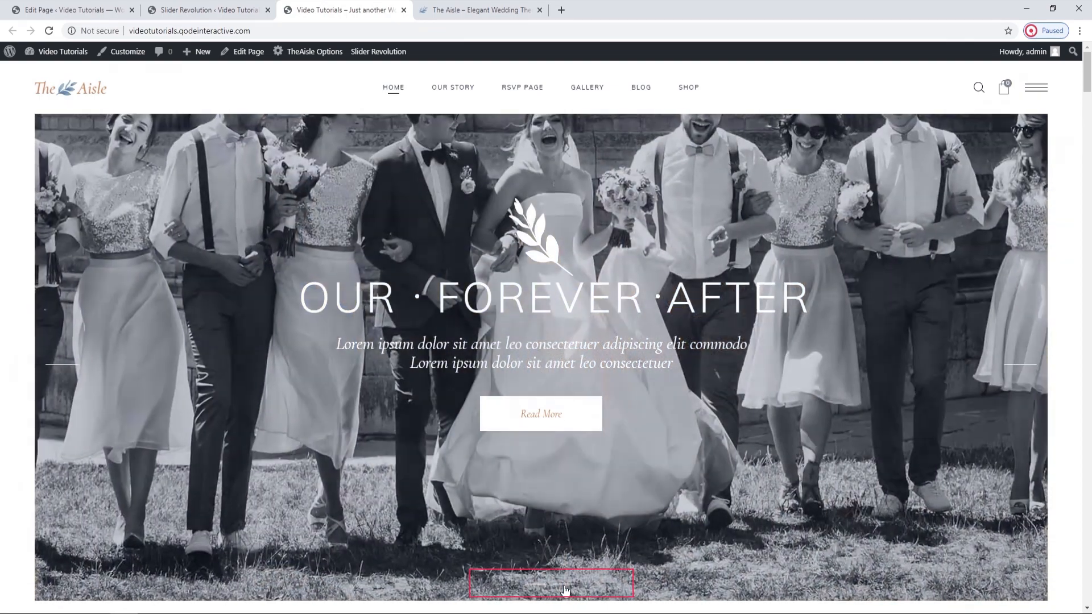
pyautogui.click(564, 586)
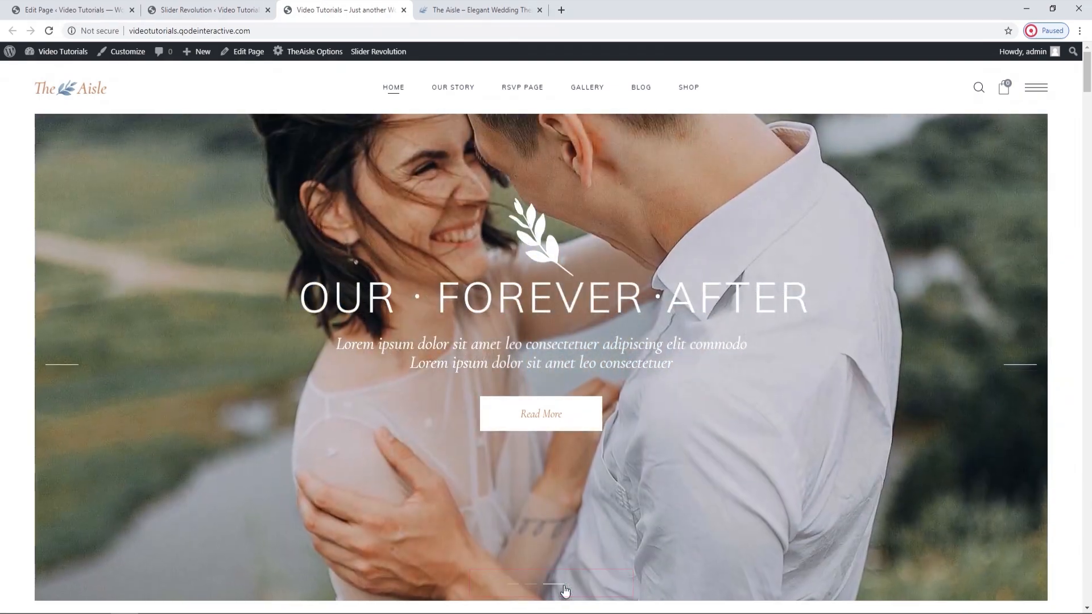
# Return to the slider editor and open the Global Layers of the Main-Home slider.
pyautogui.click(161, 4)
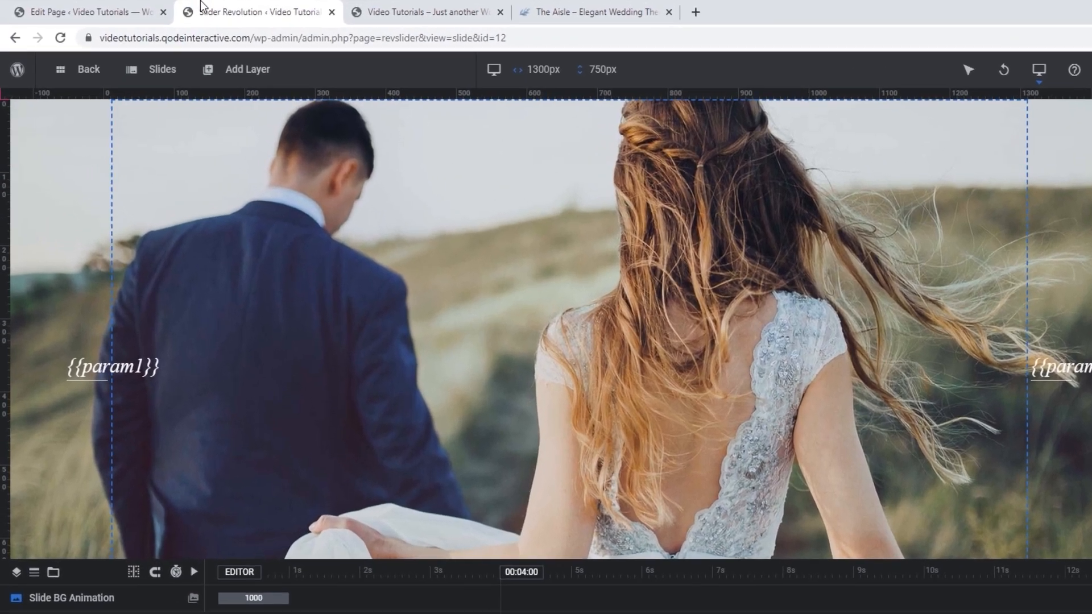
pyautogui.moveTo(124, 60)
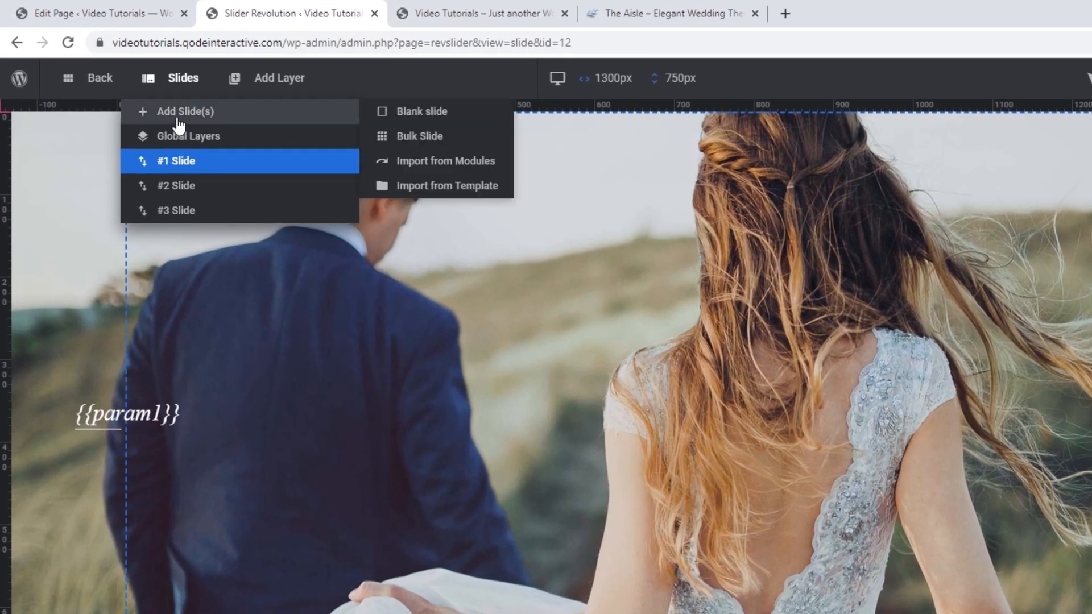
pyautogui.click(178, 137)
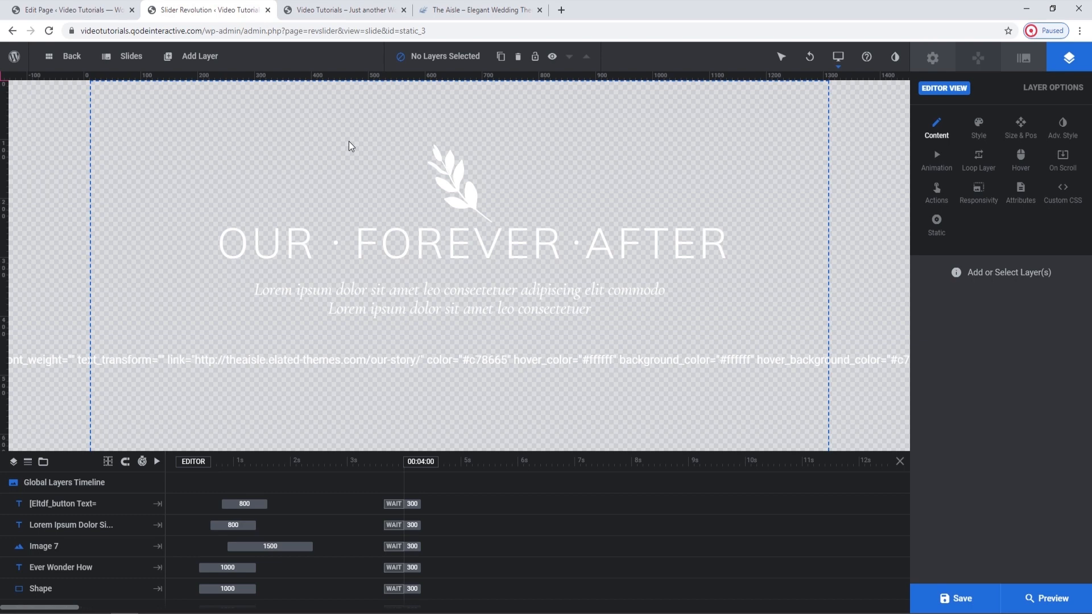
# Cycle through the live home page's slides to check which content is shared by all of them.
pyautogui.click(341, 10)
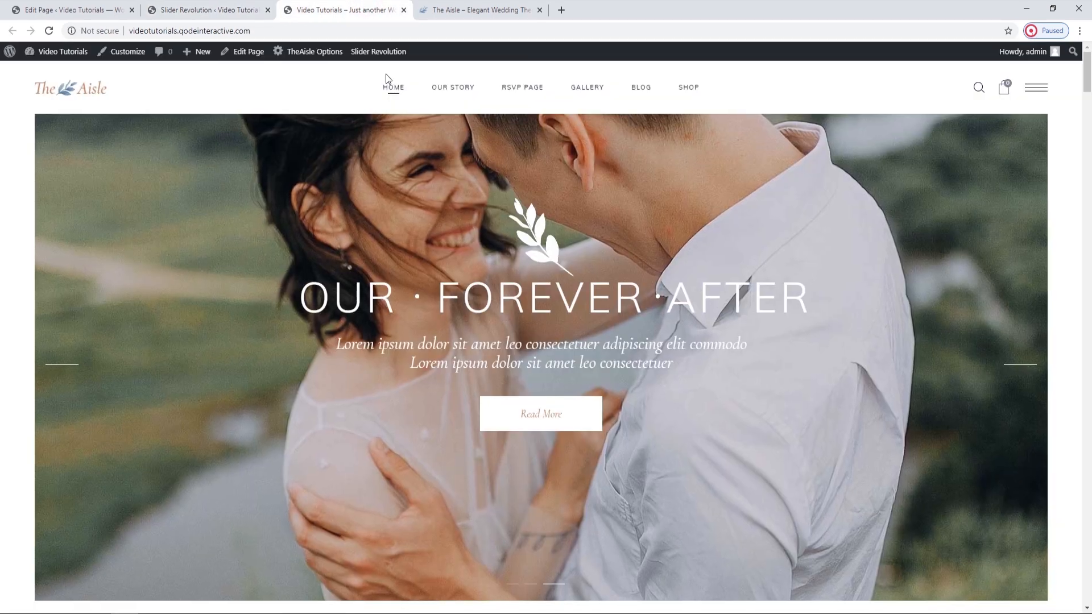
pyautogui.click(538, 588)
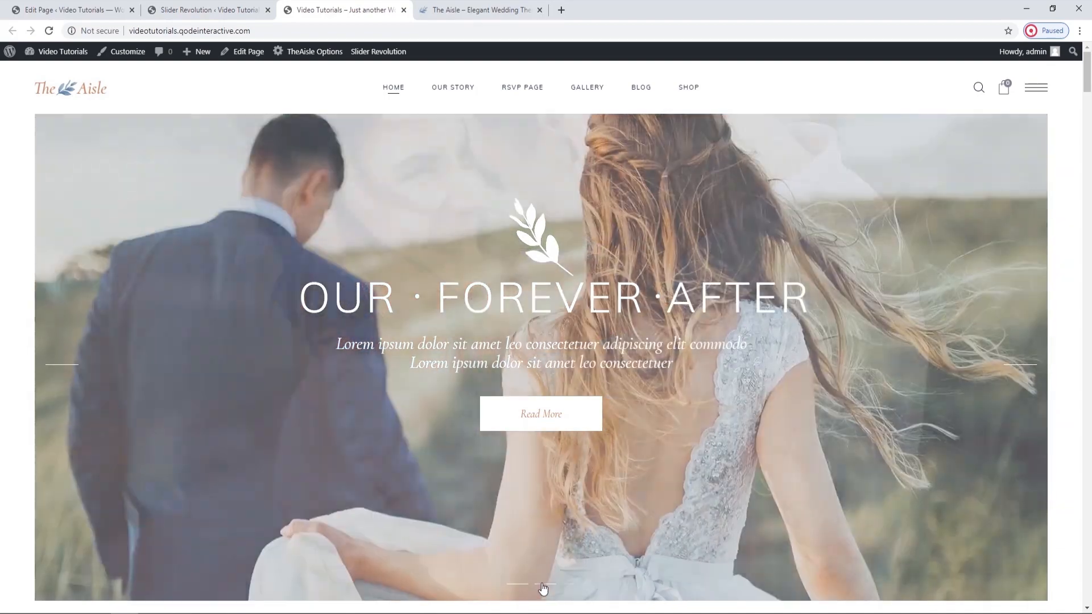
pyautogui.click(554, 587)
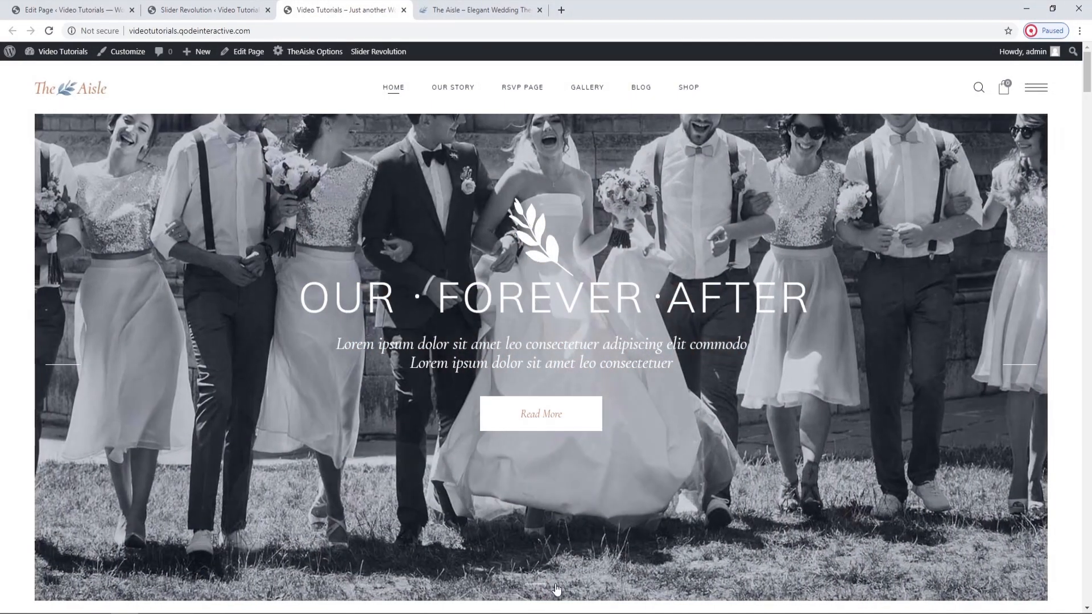
pyautogui.click(556, 588)
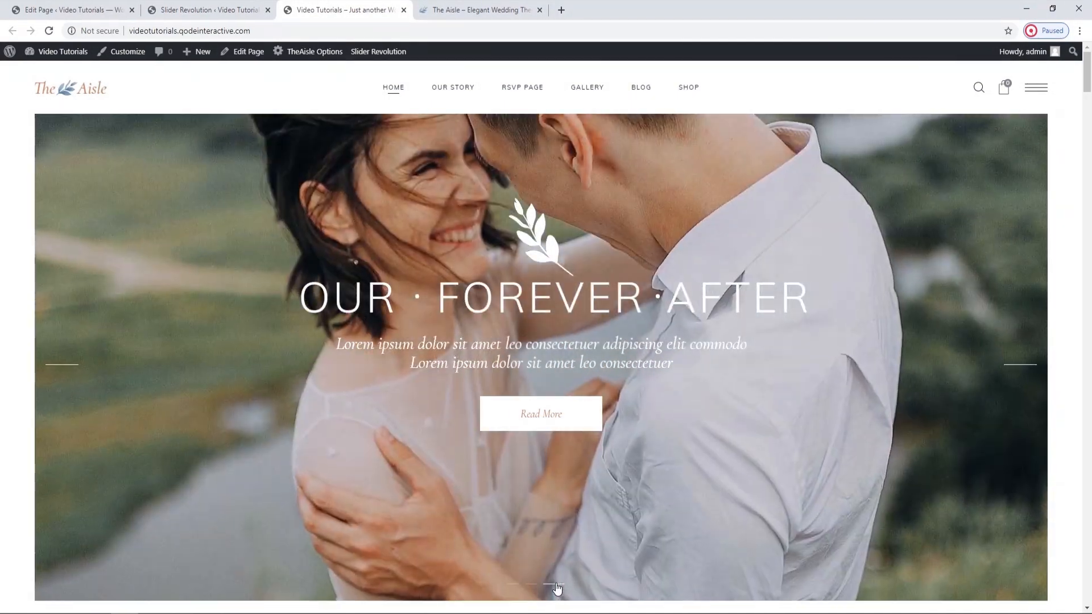
# Back in the slider editor, replace the heading's middle word "Forever" with "Love" in the global layers.
pyautogui.click(190, 4)
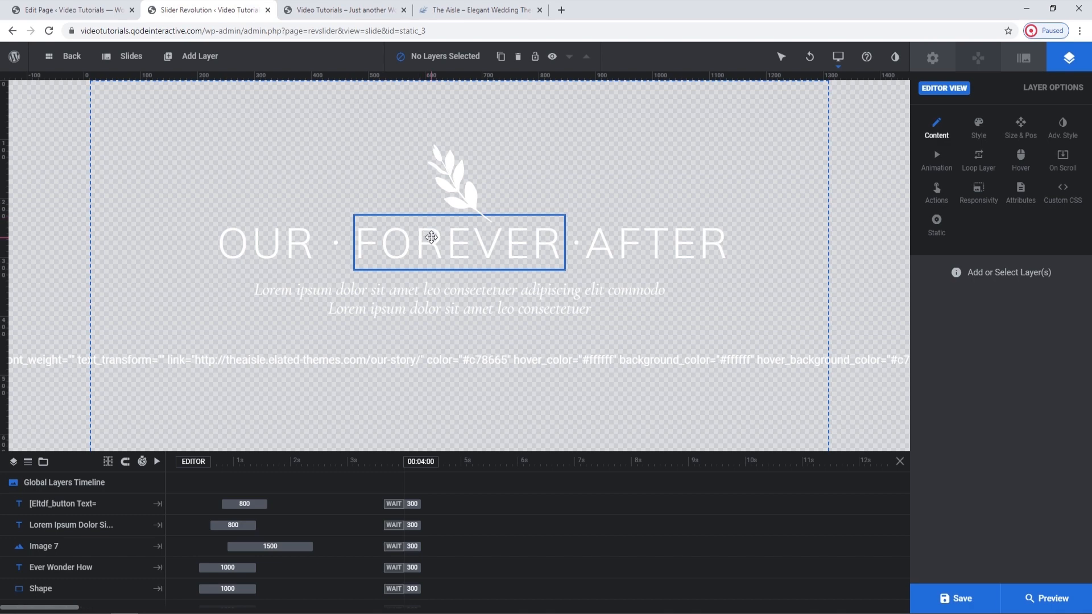
pyautogui.click(453, 195)
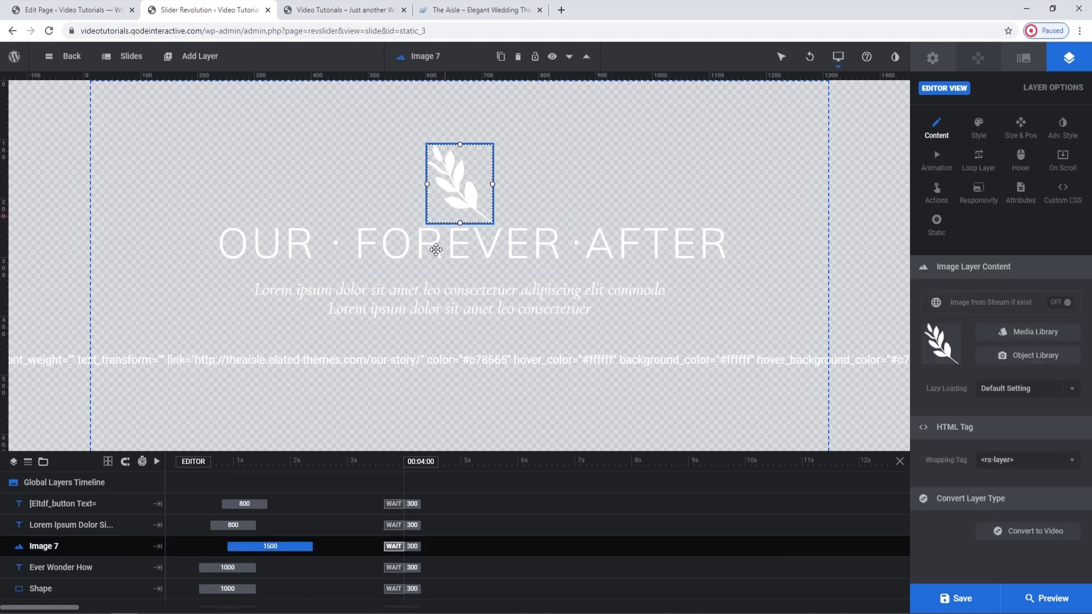
pyautogui.click(395, 239)
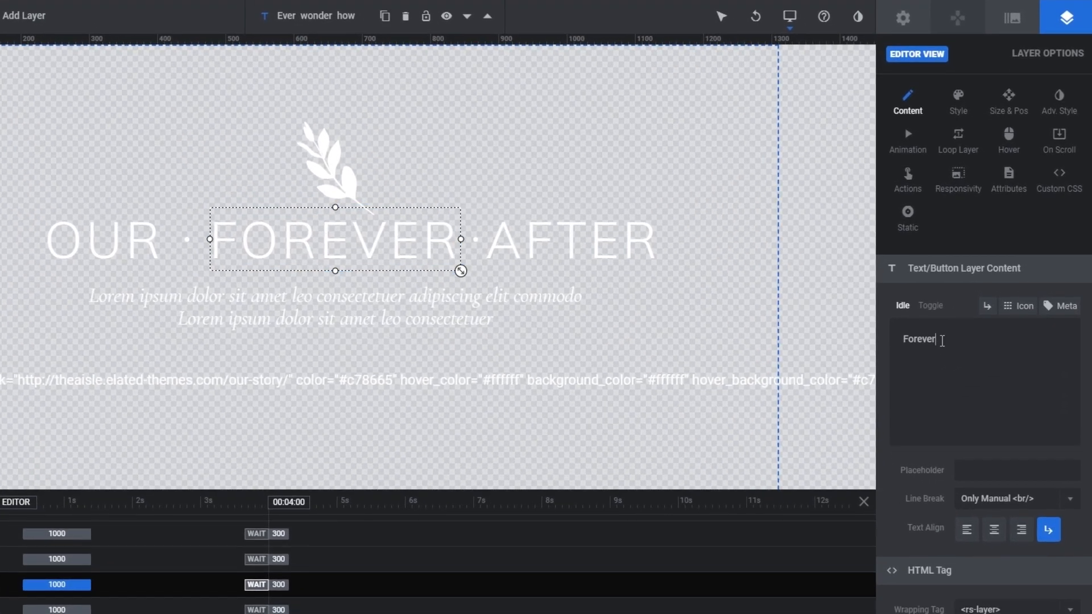
pyautogui.click(956, 326)
pyautogui.moveTo(929, 340); pyautogui.dragTo(900, 339)
pyautogui.write('Love')
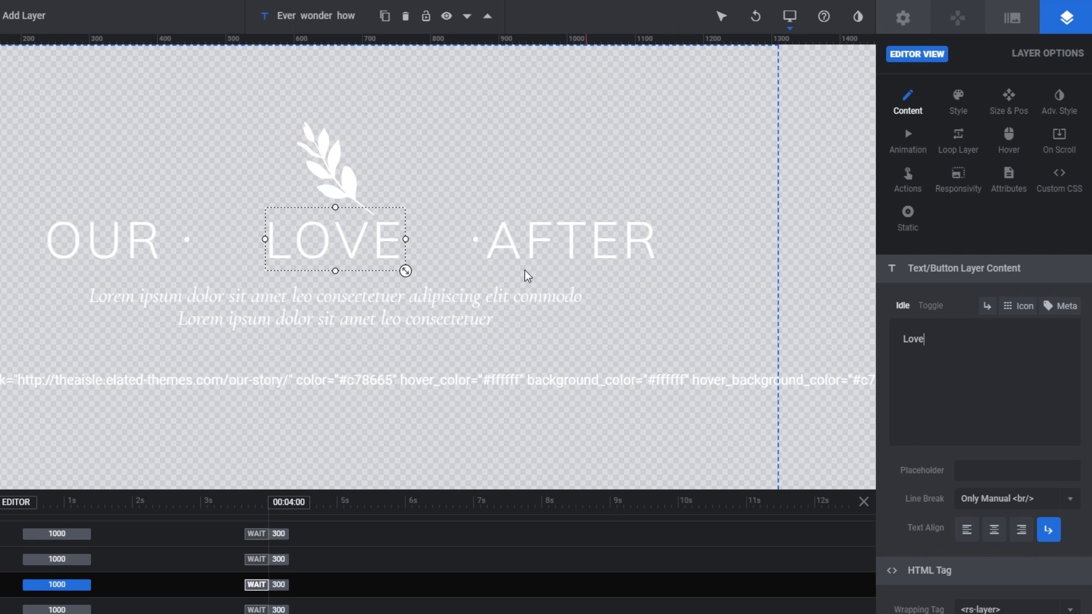
# Move the dot shape between LOVE and AFTER closer to LOVE, to an X position of 133px.
pyautogui.click(475, 240)
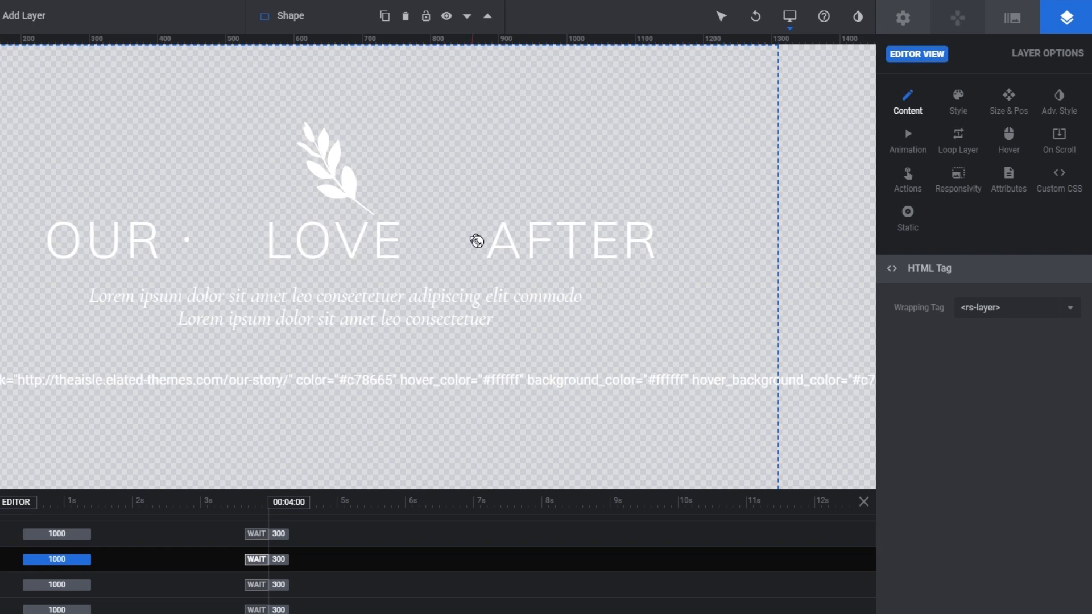
pyautogui.click(1014, 108)
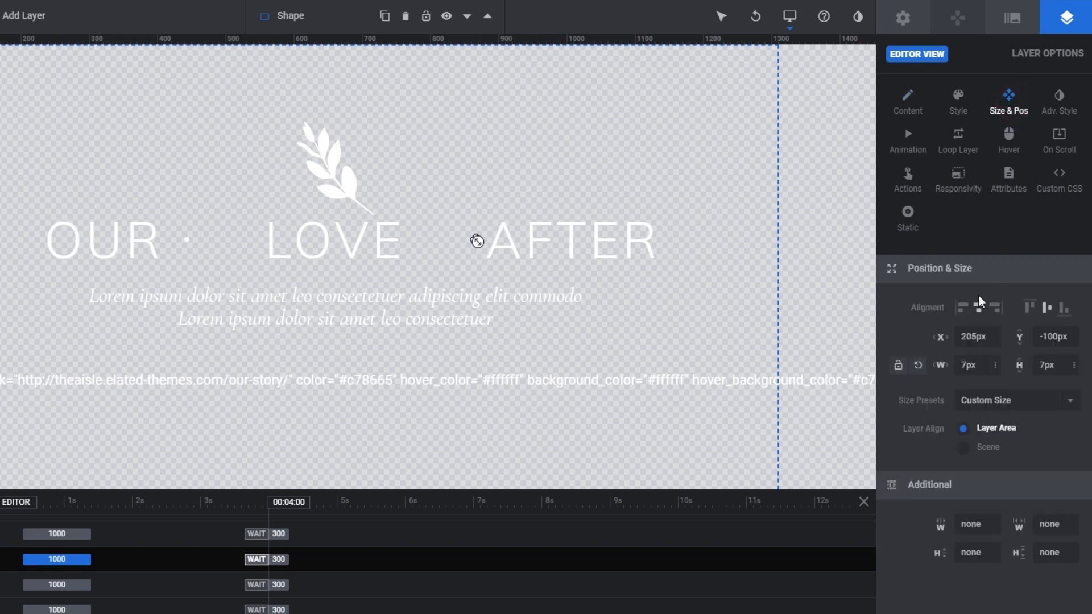
pyautogui.moveTo(477, 241); pyautogui.dragTo(476, 240)
pyautogui.press('Left')
pyautogui.press('Left')
pyautogui.press('Left')
pyautogui.press('Left')
pyautogui.press('Left')
pyautogui.press('Left')
pyautogui.press('Left')
pyautogui.press('Left')
pyautogui.press('Left')
pyautogui.press('Left')
pyautogui.press('Left')
pyautogui.press('Left')
pyautogui.press('Left')
pyautogui.press('Left')
pyautogui.press('Left')
pyautogui.press('Left')
pyautogui.press('Left')
pyautogui.press('Left')
pyautogui.press('Left')
pyautogui.press('Left')
pyautogui.press('Left')
pyautogui.press('Left')
pyautogui.press('Left')
pyautogui.press('Left')
pyautogui.press('Left')
pyautogui.press('Left')
pyautogui.press('Left')
pyautogui.press('Left')
pyautogui.press('Left')
pyautogui.press('Left')
pyautogui.press('Left')
pyautogui.press('Left')
pyautogui.press('Left')
pyautogui.press('Left')
pyautogui.press('Left')
pyautogui.press('Left')
pyautogui.press('Left')
pyautogui.press('Left')
pyautogui.press('Left')
pyautogui.press('Left')
pyautogui.press('Left')
pyautogui.press('Left')
pyautogui.press('Left')
pyautogui.press('Left')
pyautogui.press('Left')
pyautogui.press('Left')
pyautogui.press('Left')
pyautogui.press('Left')
pyautogui.press('Left')
pyautogui.press('Left')
pyautogui.press('Left')
pyautogui.press('Left')
pyautogui.press('Left')
pyautogui.press('Left')
pyautogui.press('Left')
pyautogui.press('Left')
pyautogui.press('Left')
pyautogui.press('Left')
pyautogui.press('Left')
pyautogui.press('Left')
pyautogui.press('Left')
pyautogui.press('Left')
pyautogui.press('Left')
pyautogui.press('Left')
pyautogui.press('Left')
pyautogui.press('Left')
pyautogui.click(986, 337)
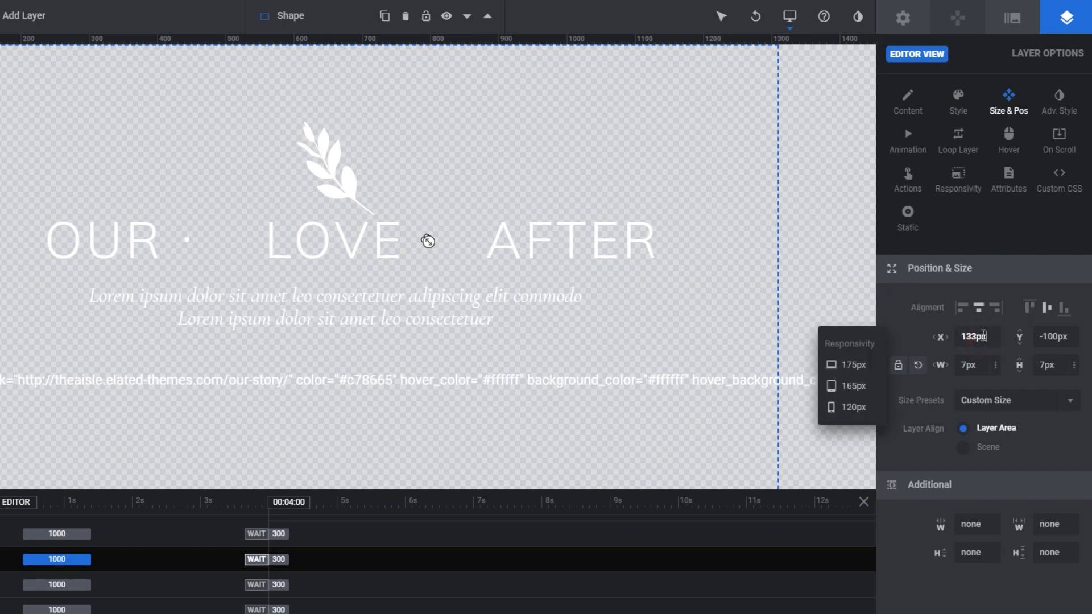
pyautogui.click(912, 320)
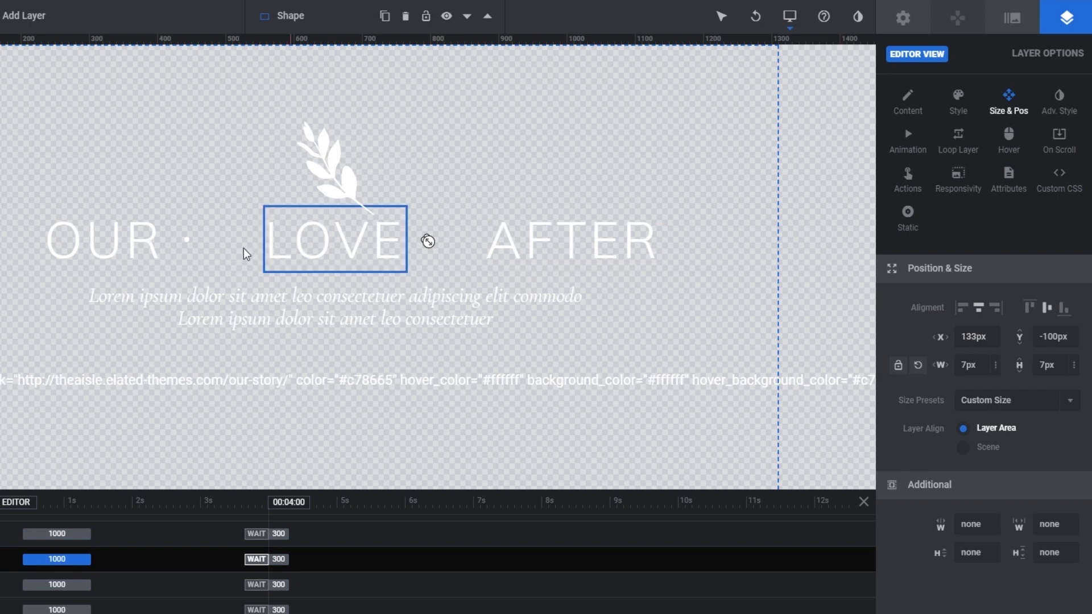
# Move the dot shape between OUR and LOVE closer to LOVE, to an X position of -137px.
pyautogui.click(188, 237)
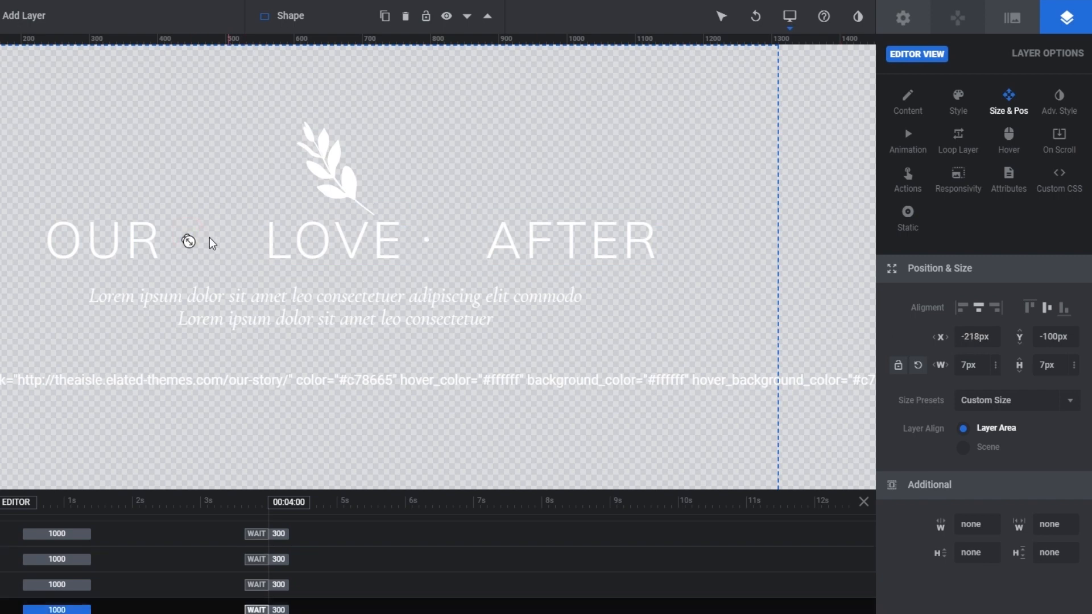
pyautogui.press('Right')
pyautogui.press('Right')
pyautogui.press('Right')
pyautogui.press('Right')
pyautogui.press('Right')
pyautogui.press('Right')
pyautogui.press('Right')
pyautogui.press('Right')
pyautogui.press('Right')
pyautogui.press('Right')
pyautogui.press('Right')
pyautogui.press('Right')
pyautogui.press('Right')
pyautogui.press('Right')
pyautogui.press('Right')
pyautogui.press('Right')
pyautogui.press('Right')
pyautogui.press('Right')
pyautogui.press('Right')
pyautogui.press('Right')
pyautogui.press('Right')
pyautogui.press('Right')
pyautogui.press('Right')
pyautogui.press('Right')
pyautogui.press('Right')
pyautogui.press('Right')
pyautogui.press('Right')
pyautogui.press('Right')
pyautogui.press('Right')
pyautogui.press('Right')
pyautogui.press('Right')
pyautogui.press('Right')
pyautogui.press('Right')
pyautogui.press('Right')
pyautogui.press('Right')
pyautogui.press('Right')
# Replace the heading's first word "Our" with "Live".
pyautogui.click(137, 243)
pyautogui.doubleClick(137, 243)
pyautogui.doubleClick(913, 335)
pyautogui.write('Live')
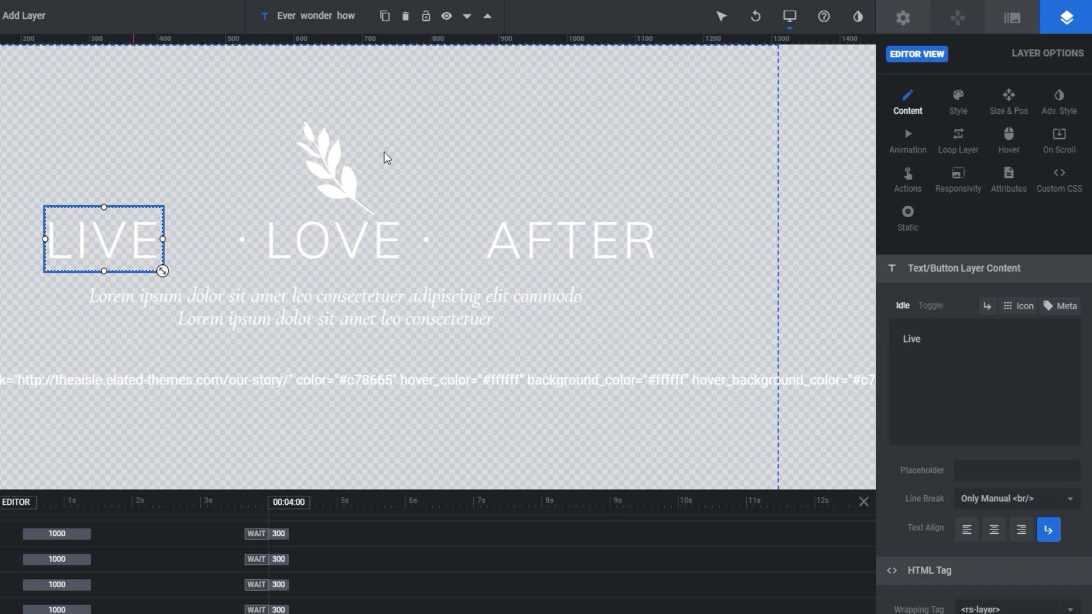
# Shift the LIVE text layer horizontally until it sits close to the dot before LOVE.
pyautogui.click(1009, 99)
pyautogui.click(129, 247)
pyautogui.press('Right')
pyautogui.press('Right')
pyautogui.press('Right')
pyautogui.press('Right')
pyautogui.press('Right')
pyautogui.press('Right')
pyautogui.press('Right')
pyautogui.press('Right')
pyautogui.press('Right')
pyautogui.press('Right')
pyautogui.press('Right')
pyautogui.press('Right')
pyautogui.press('Right')
pyautogui.press('Right')
pyautogui.press('Right')
pyautogui.press('Right')
pyautogui.press('Right')
pyautogui.press('Right')
pyautogui.press('Right')
pyautogui.press('Right')
pyautogui.press('Right')
pyautogui.press('Right')
pyautogui.press('Right')
pyautogui.press('Right')
pyautogui.press('Right')
pyautogui.press('Right')
pyautogui.press('Right')
pyautogui.press('Right')
pyautogui.press('Right')
pyautogui.press('Right')
pyautogui.press('Right')
pyautogui.press('Right')
pyautogui.press('Right')
pyautogui.press('Right')
pyautogui.press('Right')
pyautogui.press('Right')
pyautogui.press('Right')
pyautogui.press('Right')
pyautogui.press('Right')
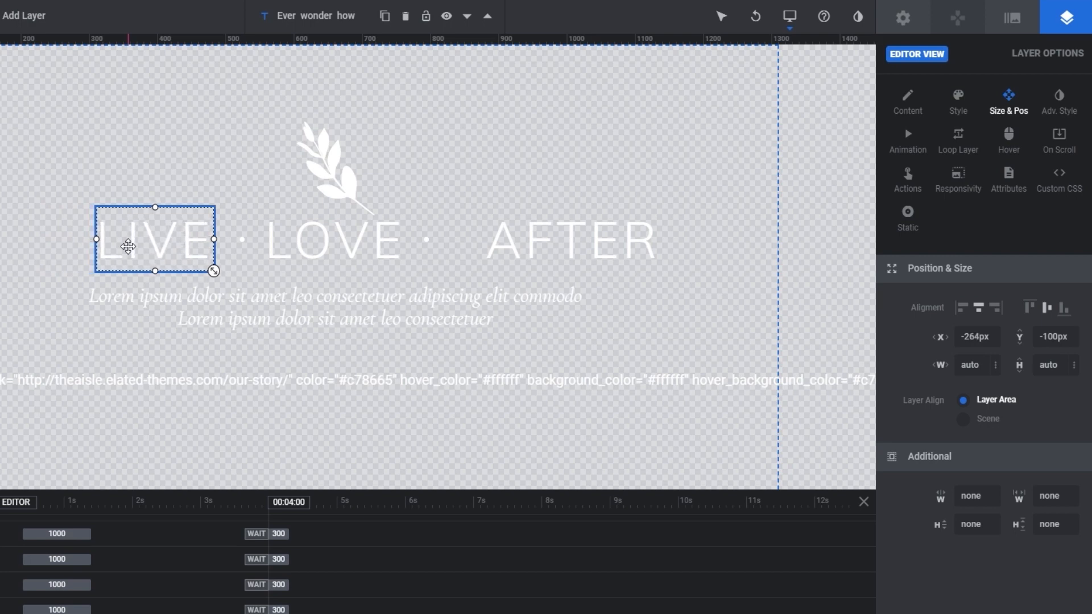
# Replace the heading's last word "After" with "Life".
pyautogui.click(335, 248)
pyautogui.click(531, 227)
pyautogui.doubleClick(538, 238)
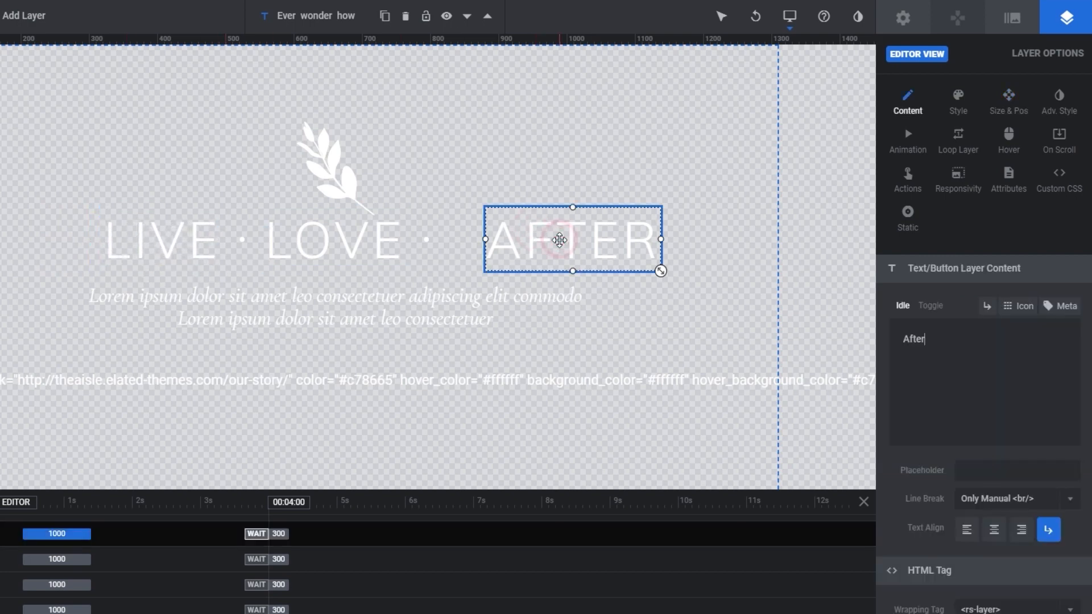
pyautogui.click(933, 341)
pyautogui.hotkey('ctrl', 'a')
pyautogui.write('Life')
pyautogui.click(578, 234)
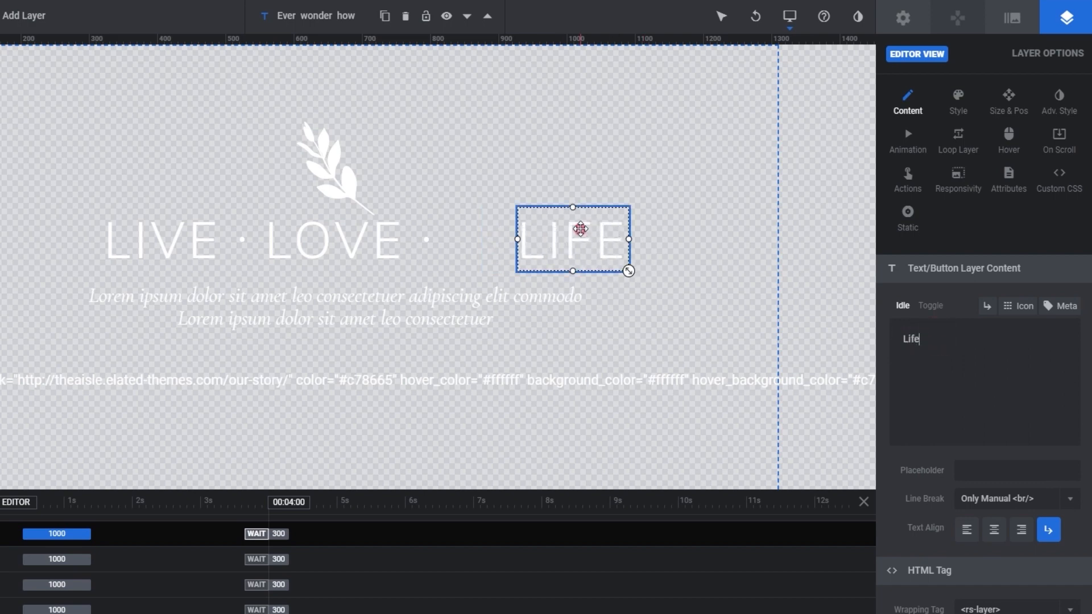
# Move the LIFE text layer close to the dot after LOVE, to an X position of 250px.
pyautogui.click(596, 240)
pyautogui.hotkey('shift', 'Left')
pyautogui.hotkey('shift', 'Left')
pyautogui.hotkey('shift', 'Left')
pyautogui.hotkey('shift', 'Left')
pyautogui.hotkey('shift', 'Left')
pyautogui.press('Left')
pyautogui.press('Left')
pyautogui.press('Left')
pyautogui.press('Left')
pyautogui.press('Left')
pyautogui.press('Left')
pyautogui.press('Left')
pyautogui.press('Left')
pyautogui.press('Left')
pyautogui.press('Left')
pyautogui.press('Left')
pyautogui.press('Left')
pyautogui.press('Left')
pyautogui.press('Left')
pyautogui.press('Left')
pyautogui.press('Left')
pyautogui.press('Left')
pyautogui.press('Left')
pyautogui.press('Left')
pyautogui.press('Left')
pyautogui.hotkey('shift', 'Left')
pyautogui.press('Left')
pyautogui.press('Left')
pyautogui.press('Left')
pyautogui.press('Left')
pyautogui.press('Left')
pyautogui.press('Left')
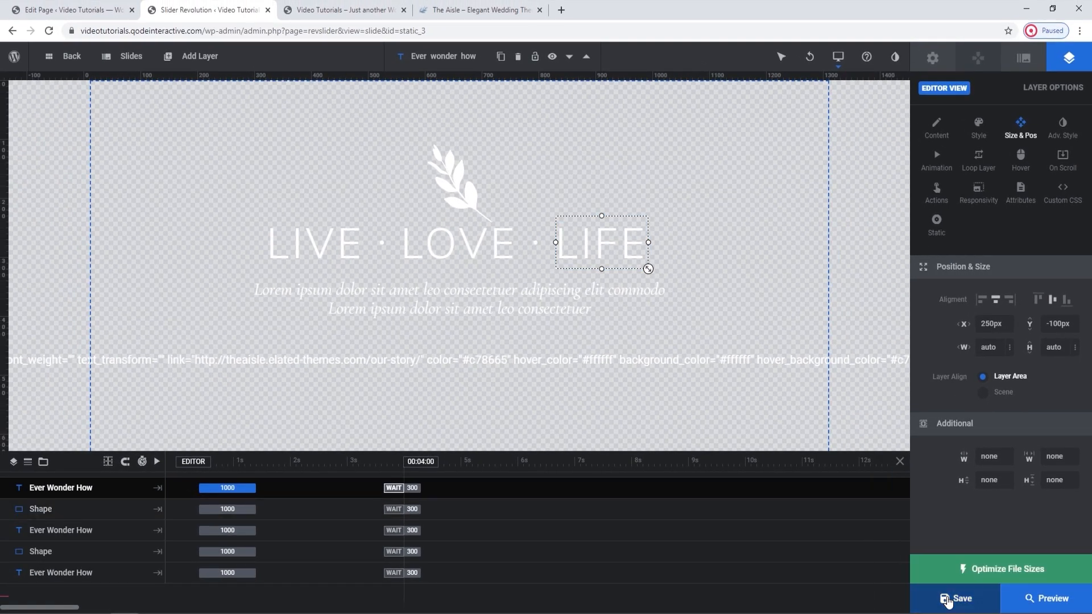
# Save the slider, then reload the live home page and compare its heading with the slider editor.
pyautogui.click(947, 599)
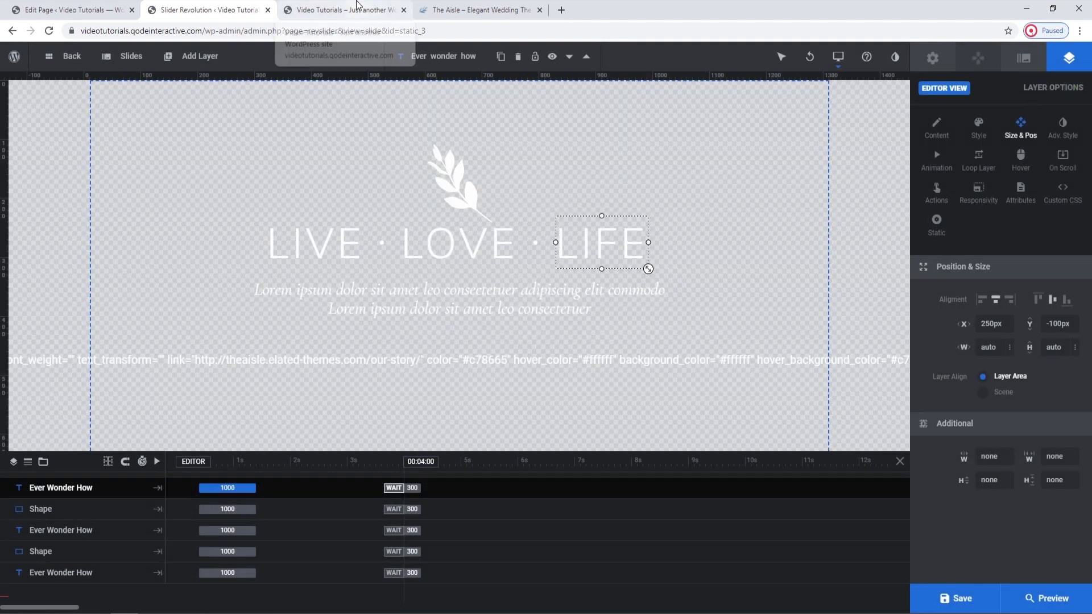
pyautogui.click(357, 9)
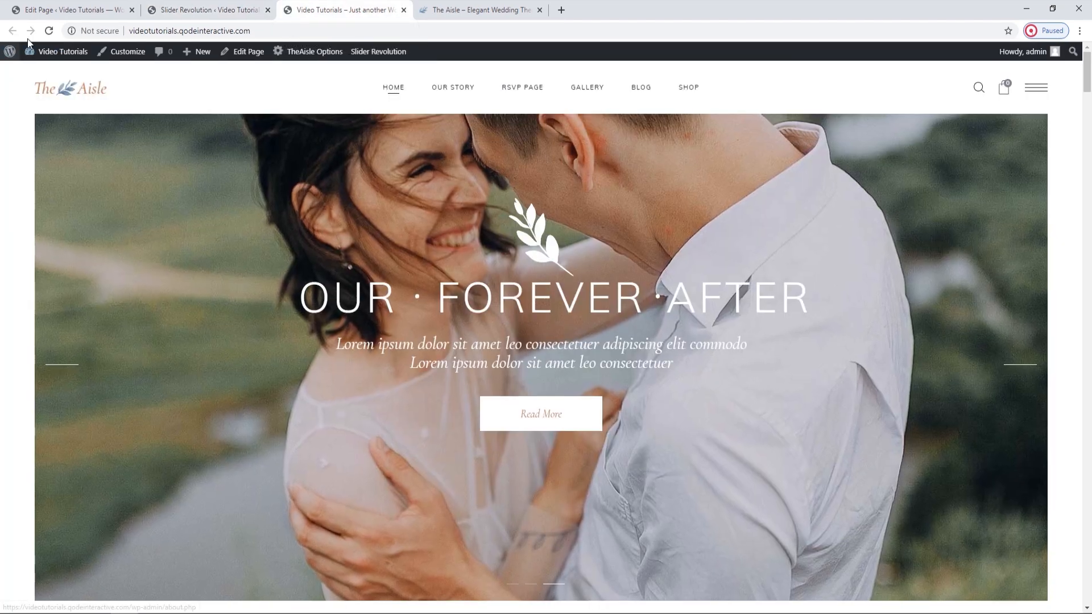
pyautogui.click(49, 31)
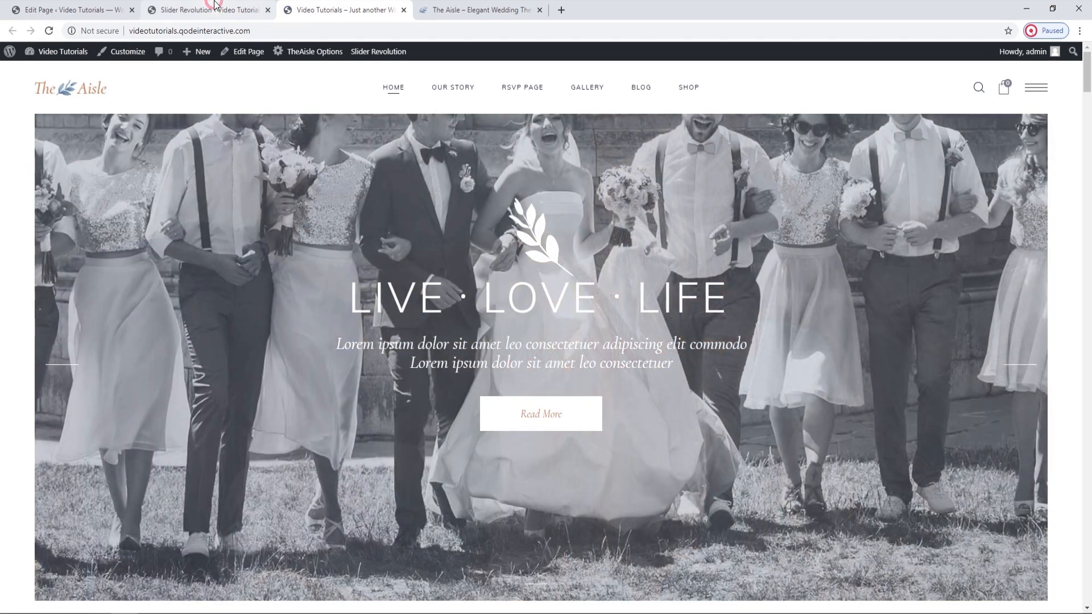
pyautogui.click(215, 5)
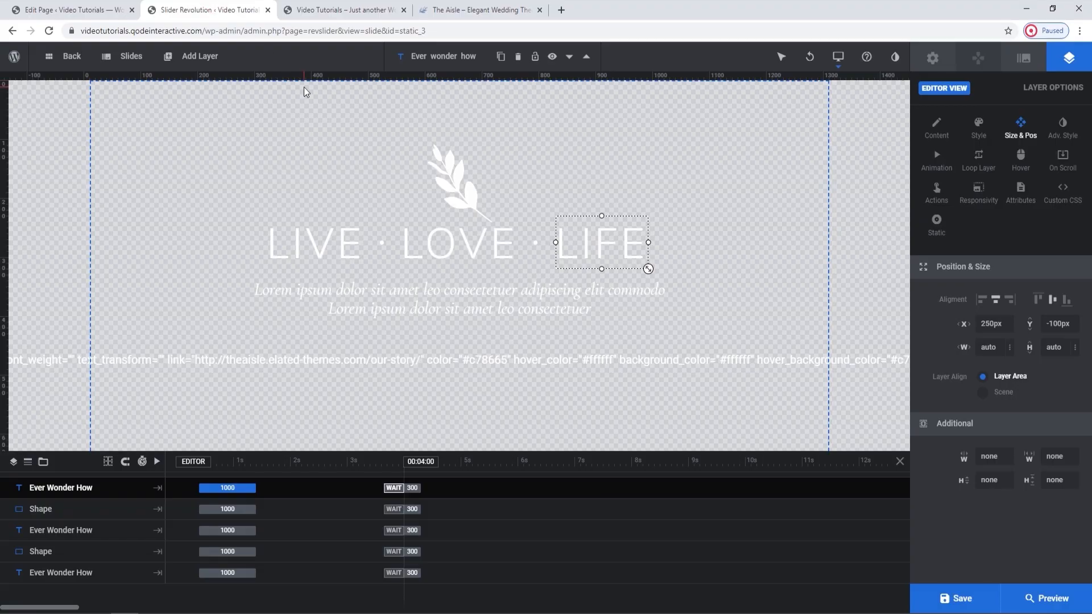
pyautogui.click(335, 9)
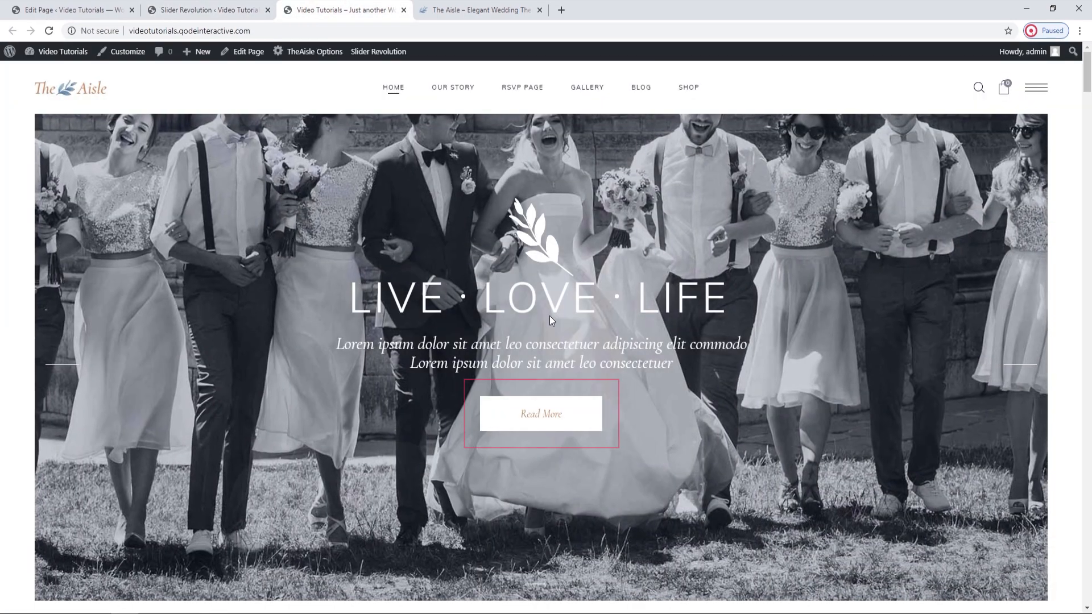
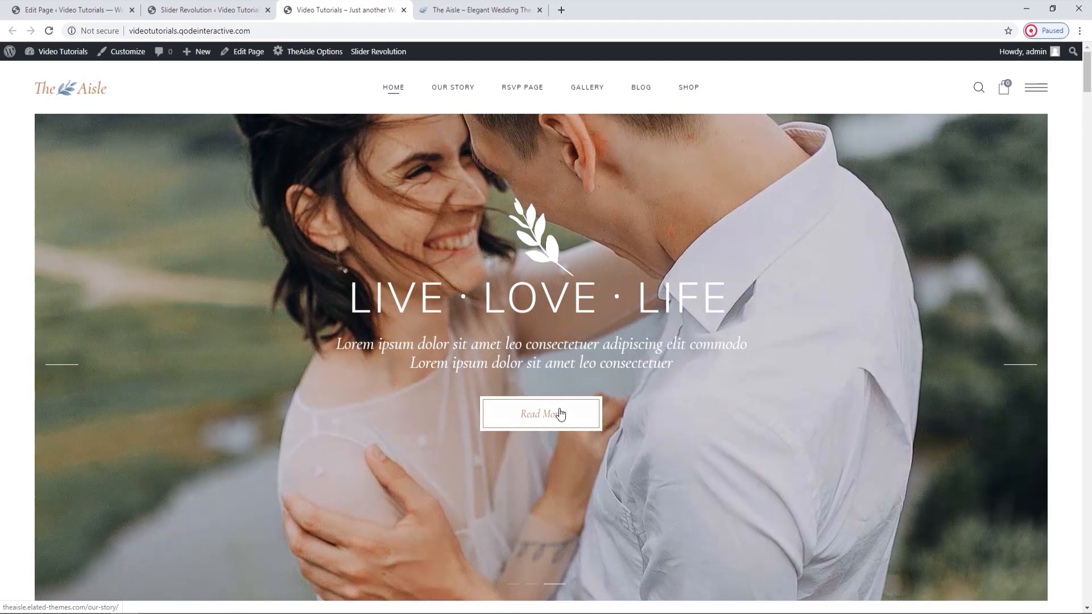
# Open the Pages list in a new browser tab, search for "buttons" and open the Buttons page for editing.
pyautogui.click(68, 10)
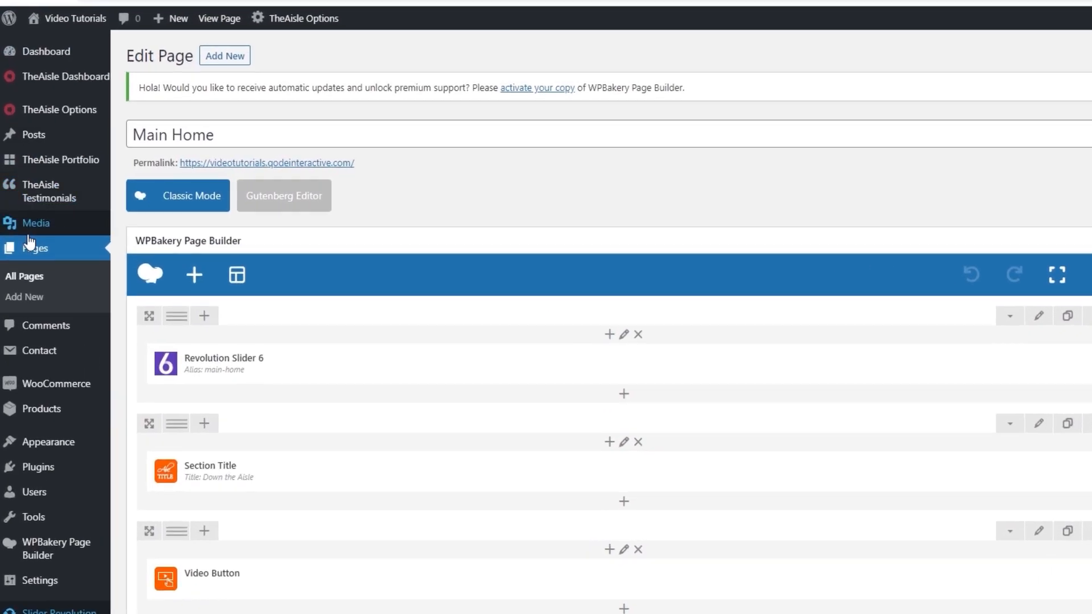
pyautogui.middleClick(19, 282)
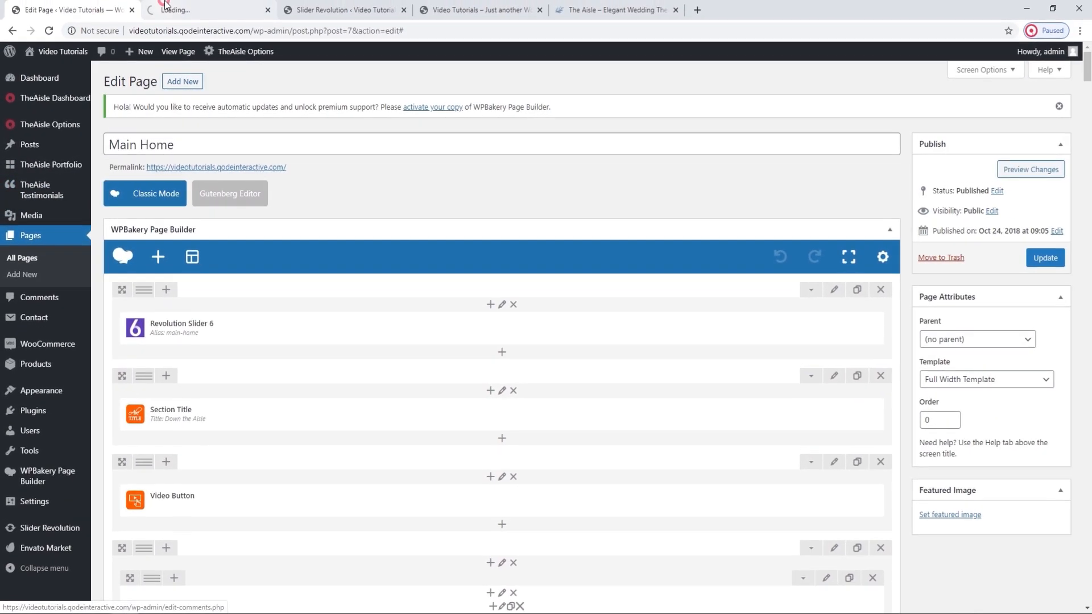
pyautogui.click(165, 9)
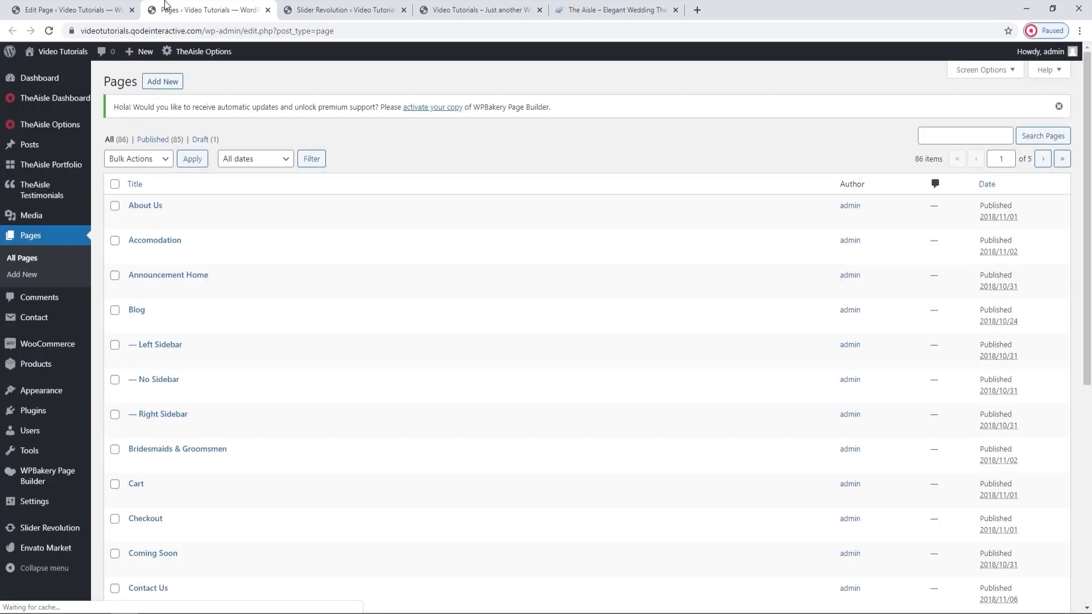
pyautogui.click(941, 139)
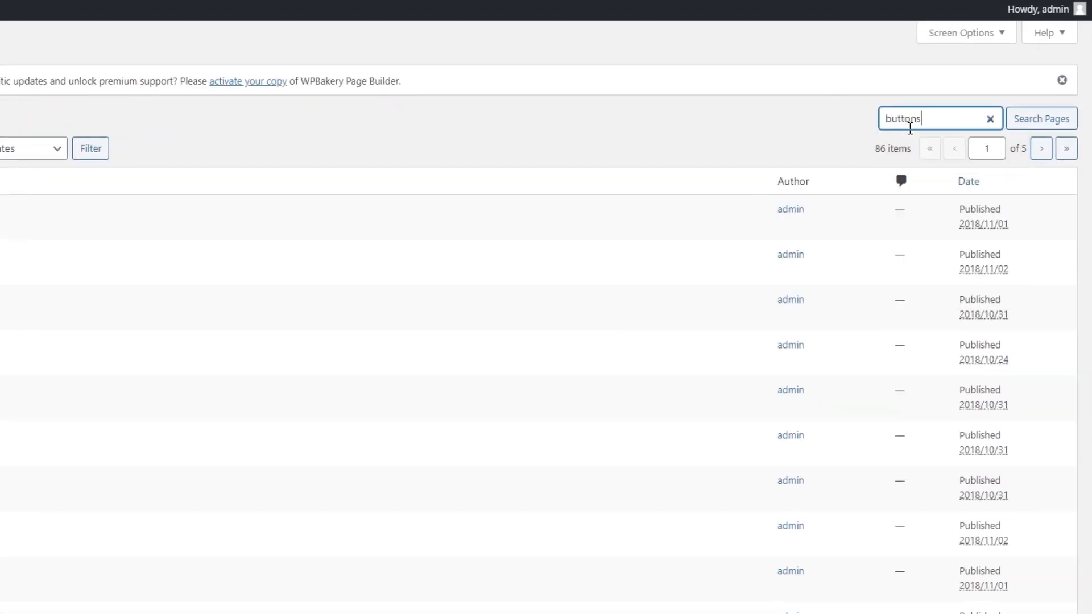
pyautogui.write('buttons')
pyautogui.press('Return')
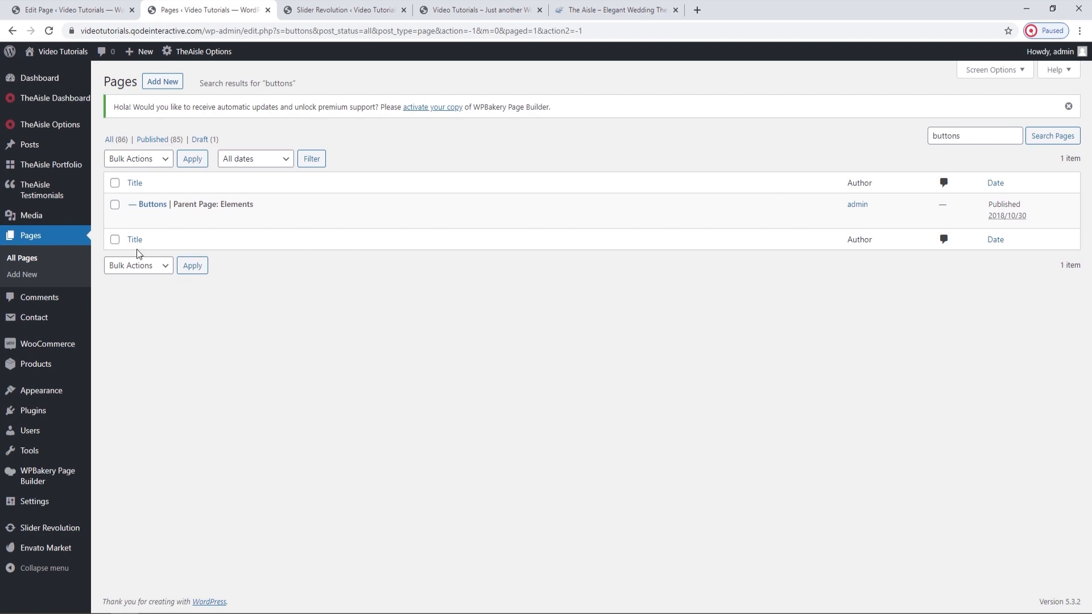
pyautogui.click(152, 204)
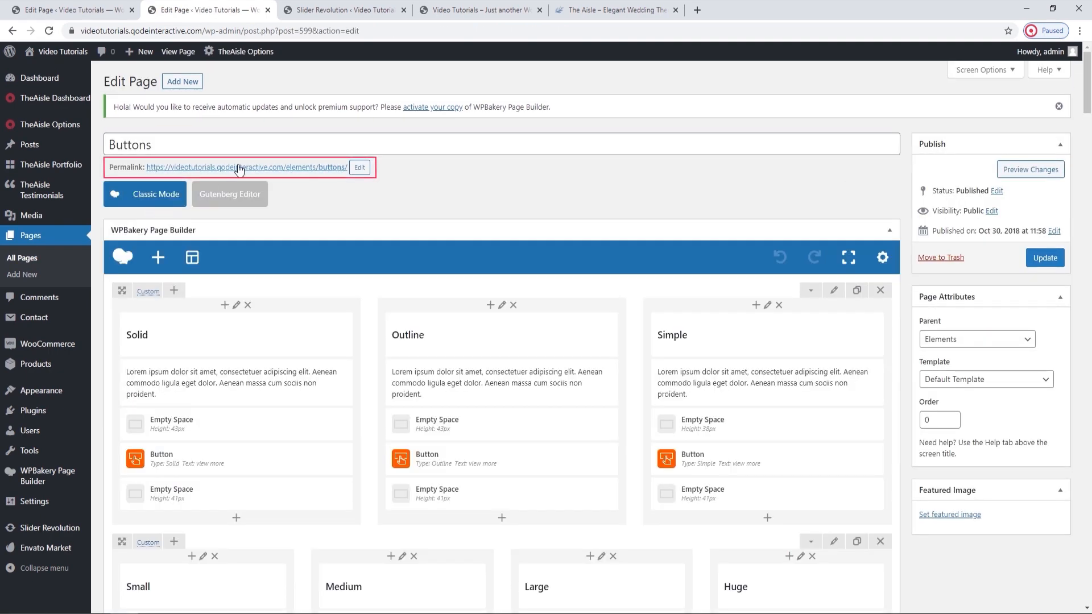
# View the available button types on the live Buttons page, then return to its page editor.
pyautogui.keyDown('ctrl'); pyautogui.click(287, 168); pyautogui.keyUp('ctrl')
pyautogui.click(341, 8)
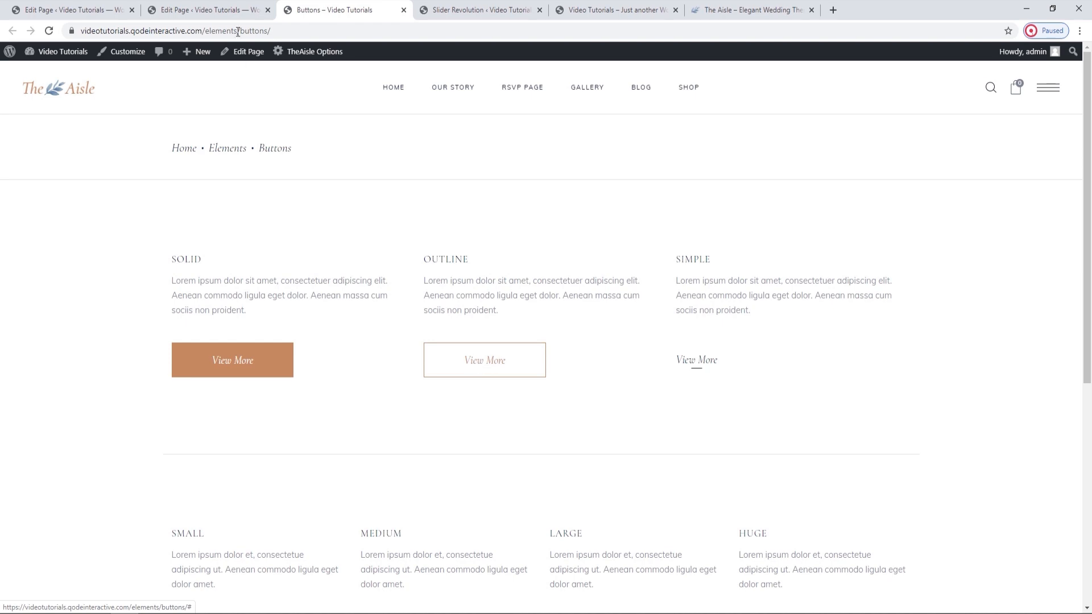
pyautogui.click(243, 7)
# Set the Outline button's color and border color to white (#ffffff) and save the button settings.
pyautogui.moveTo(512, 465)
pyautogui.click(508, 461)
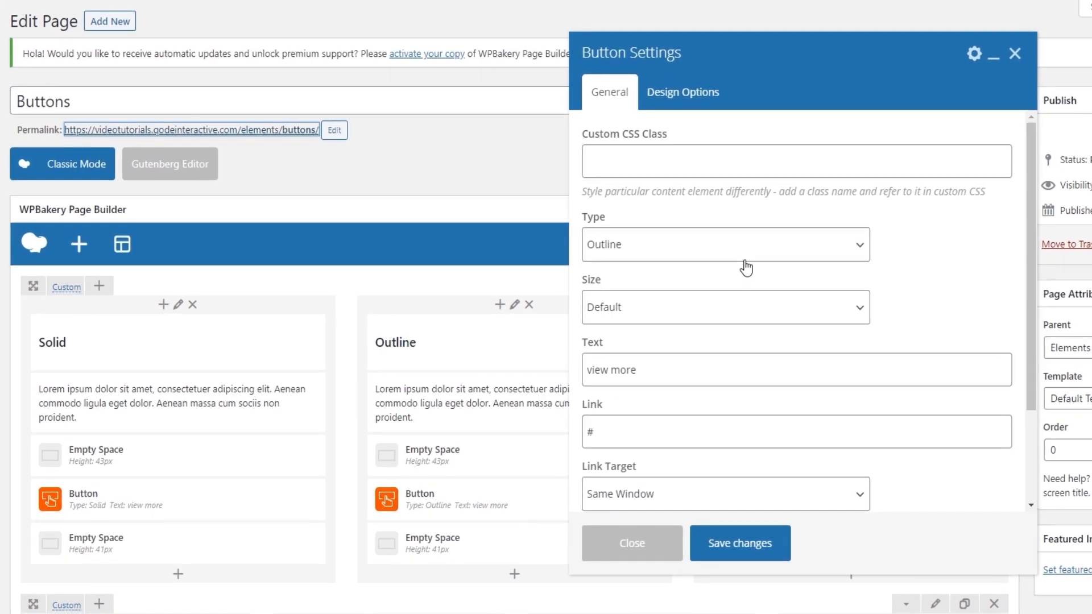
pyautogui.scroll(-2, 740, 262)
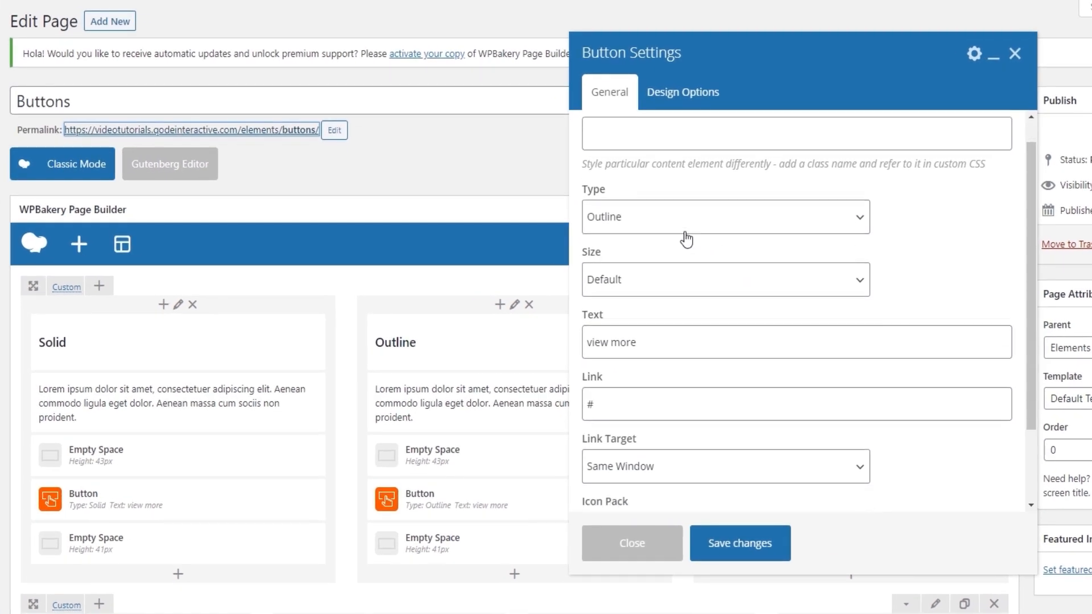
pyautogui.click(690, 100)
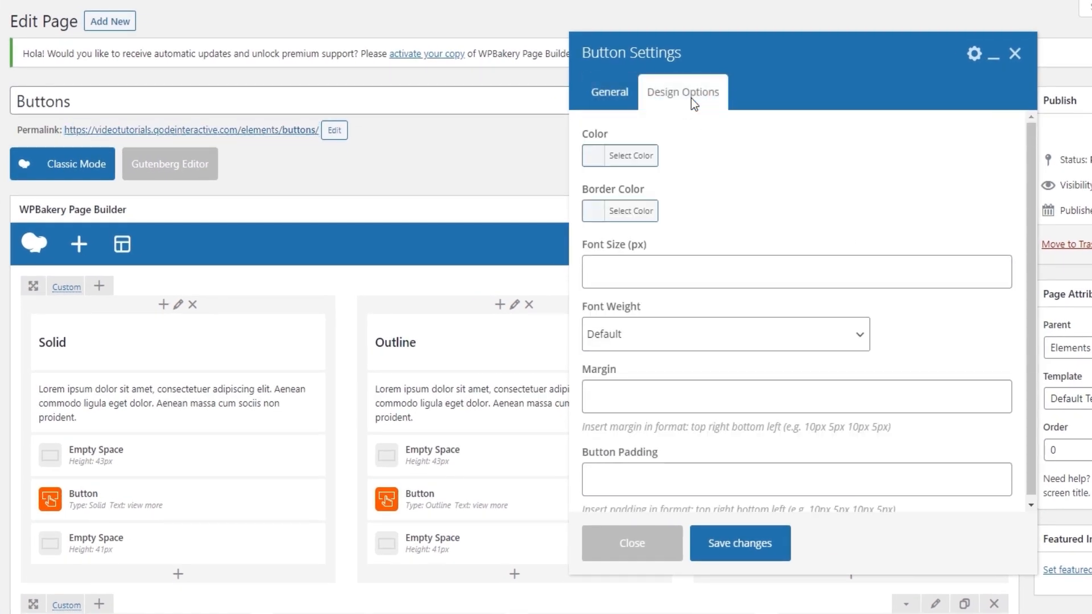
pyautogui.click(648, 155)
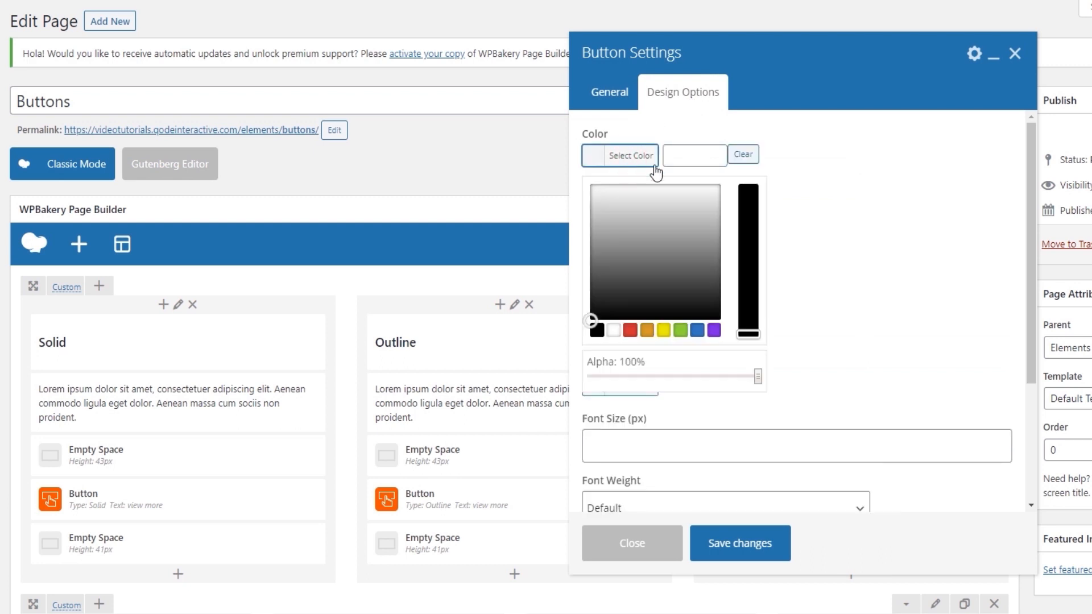
pyautogui.click(613, 330)
pyautogui.click(626, 155)
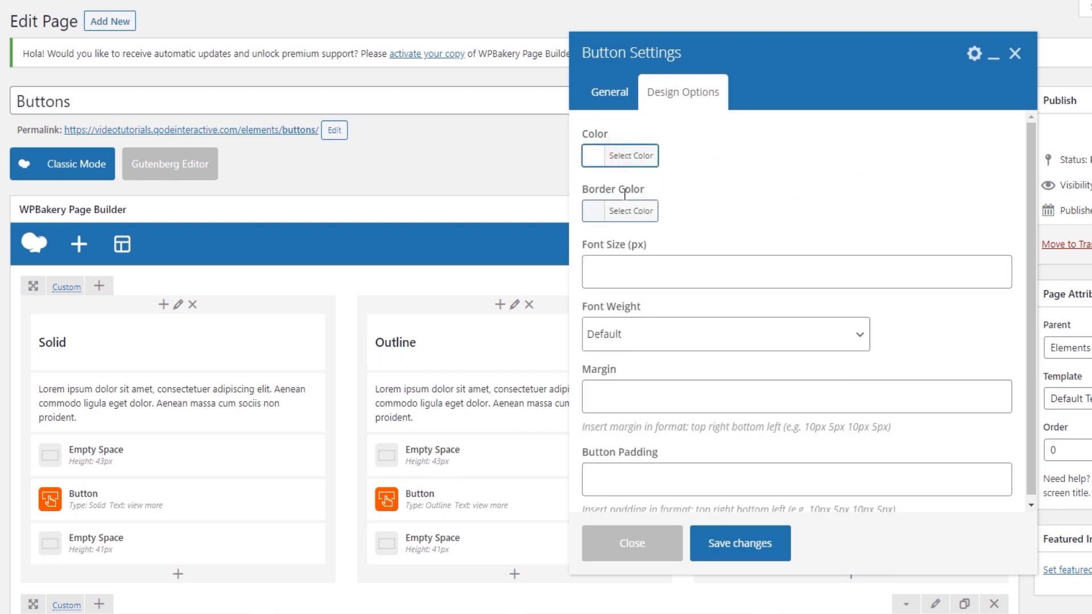
pyautogui.click(624, 211)
pyautogui.click(614, 385)
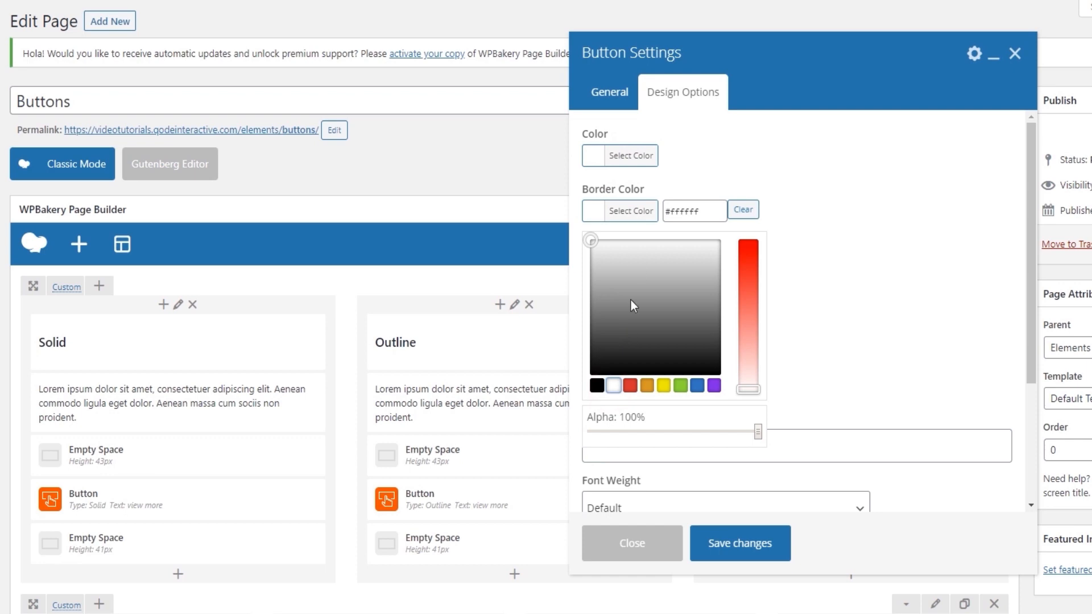
pyautogui.click(623, 208)
pyautogui.click(754, 548)
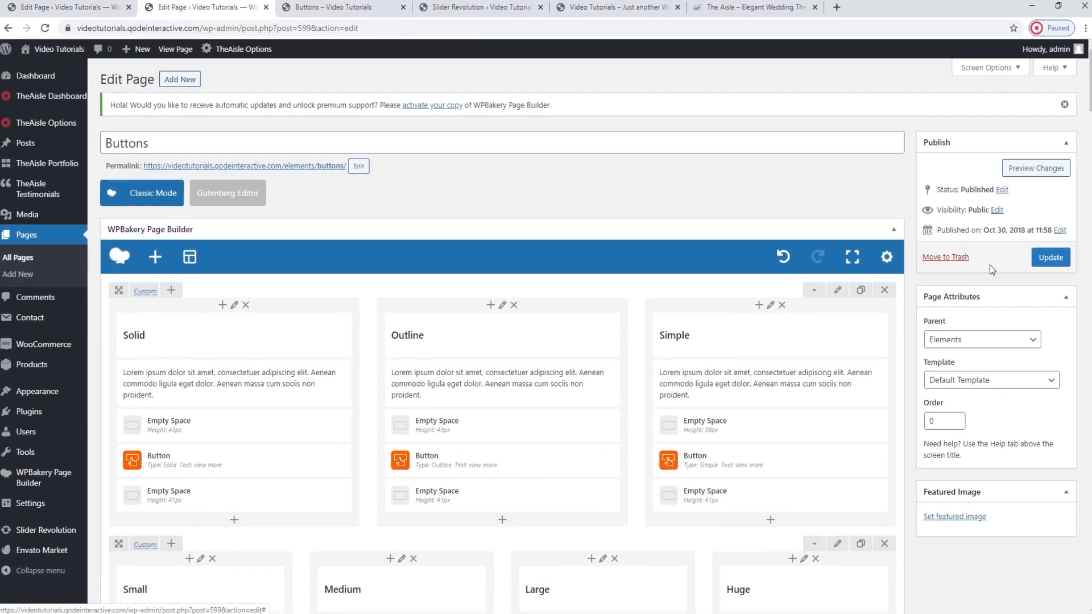
# Update the Buttons page and reload its live version to check the Outline button.
pyautogui.click(1044, 258)
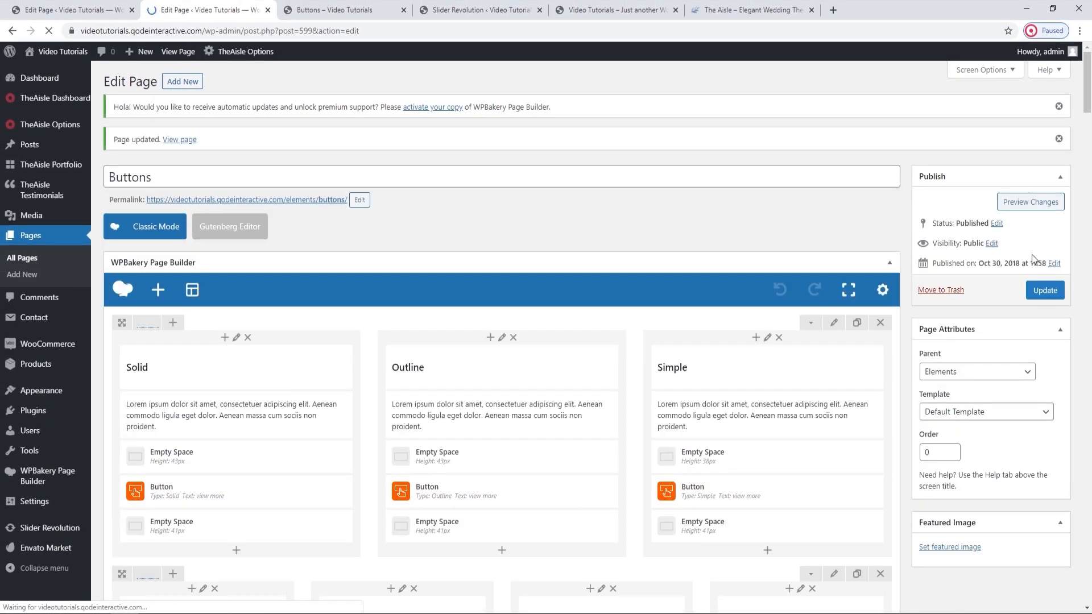
pyautogui.click(312, 5)
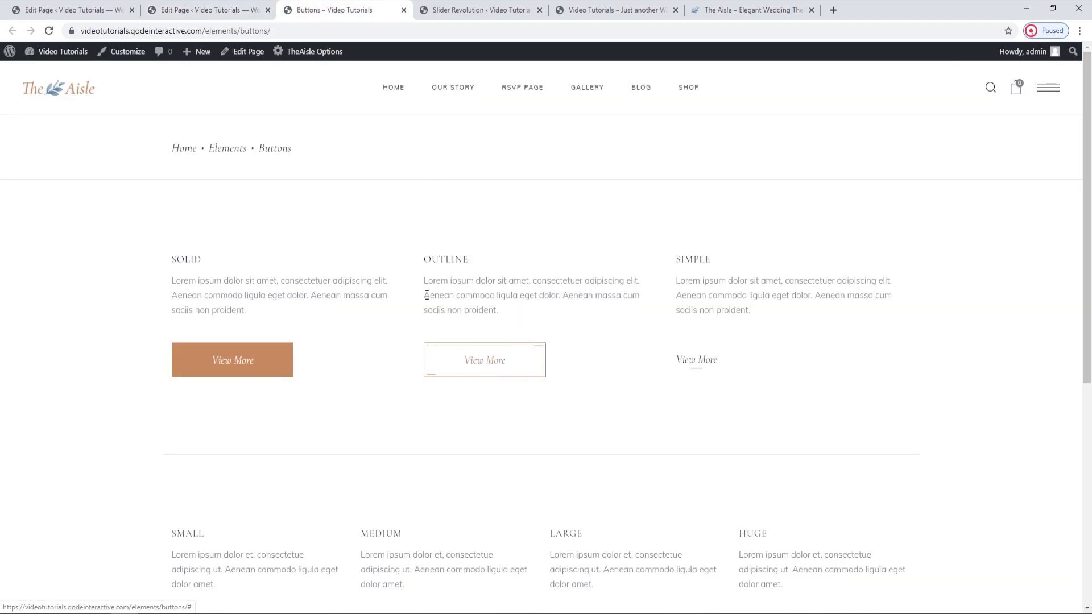
pyautogui.click(49, 32)
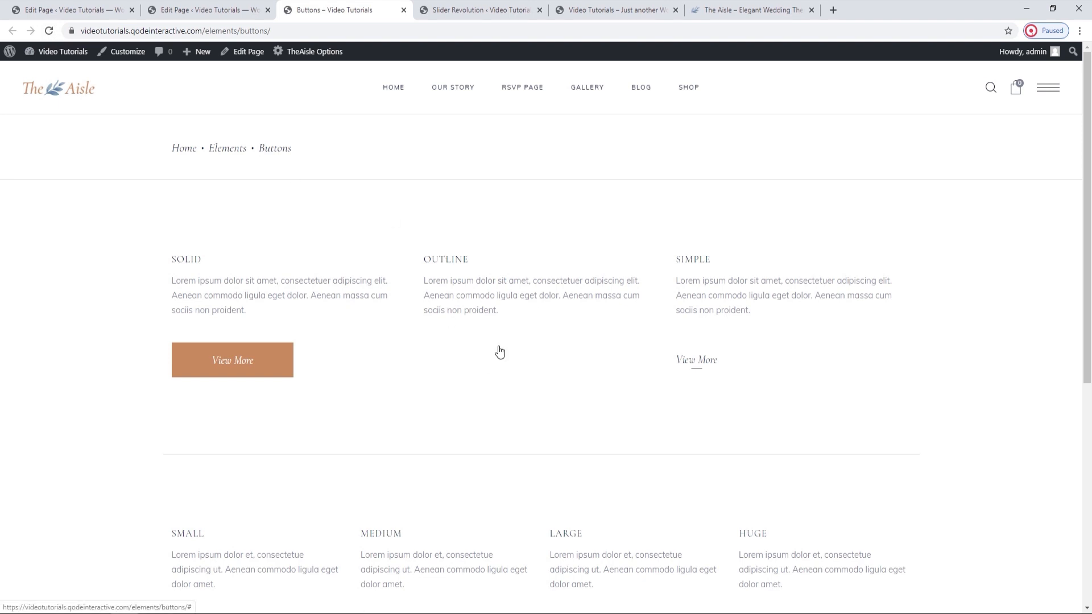
# Switch the Buttons page editor to Classic Mode and find "outline" in the page code.
pyautogui.click(246, 7)
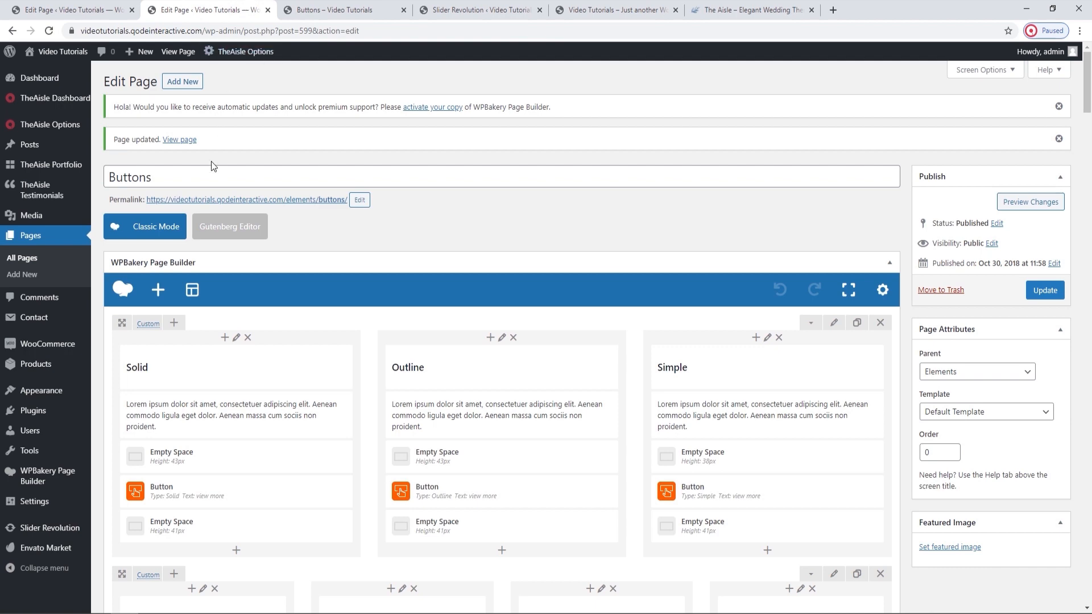
pyautogui.click(168, 239)
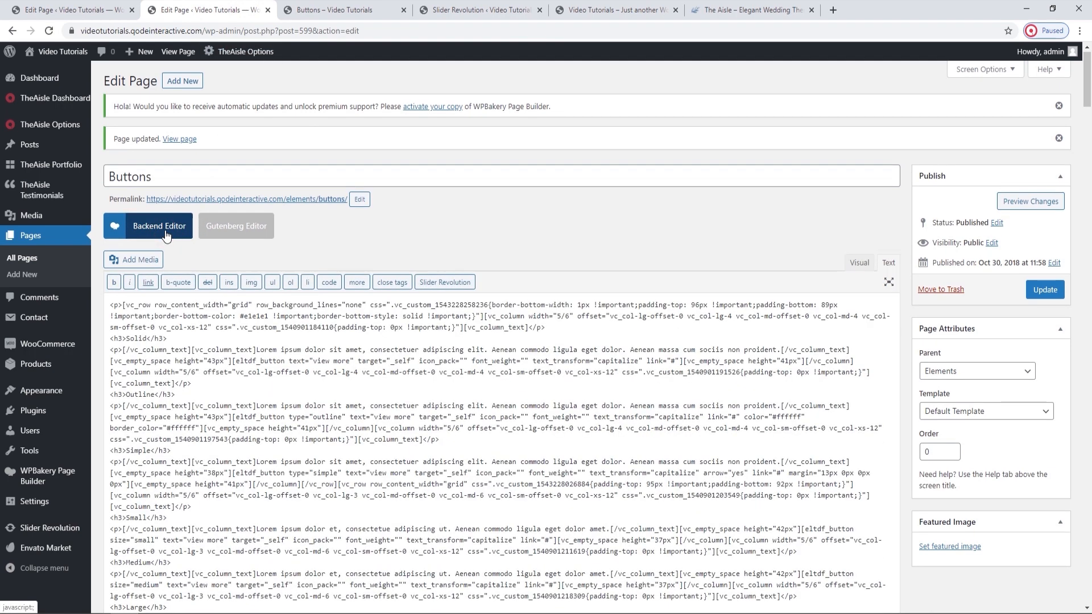
pyautogui.hotkey('ctrl', 'f')
pyautogui.write('outline')
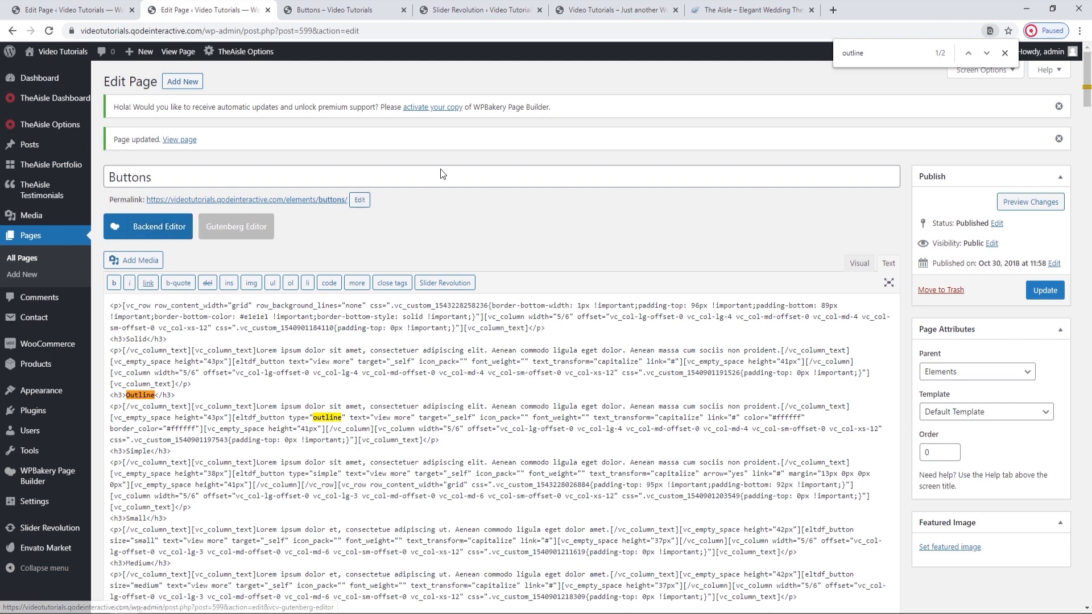
pyautogui.click(1004, 54)
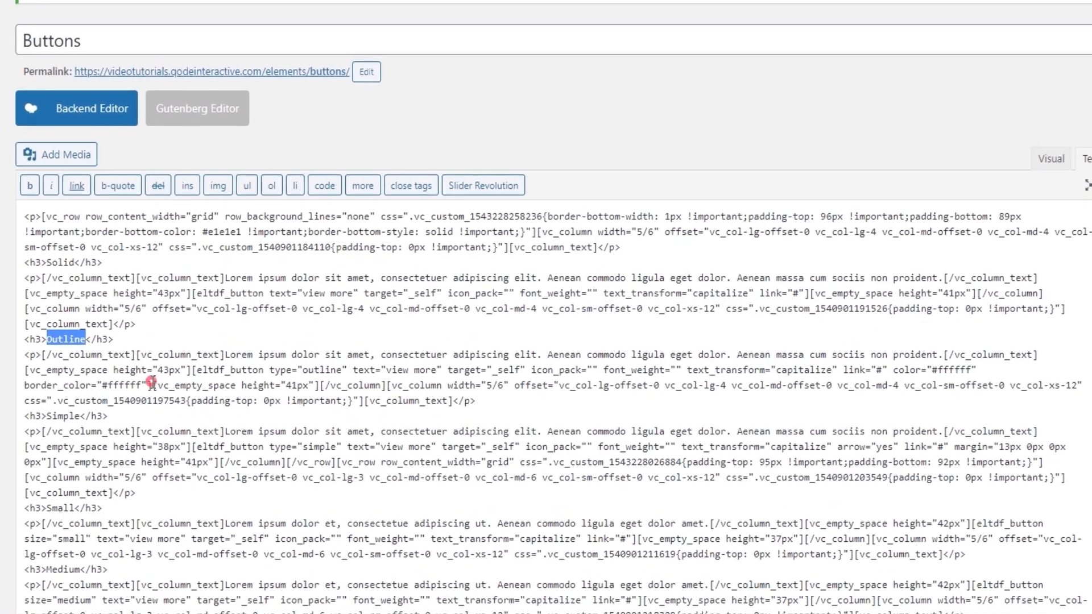
# Copy the complete outline eltdf_button shortcode, including its brackets, from the page code.
pyautogui.moveTo(203, 429); pyautogui.dragTo(187, 418)
pyautogui.moveTo(146, 382); pyautogui.dragTo(189, 367)
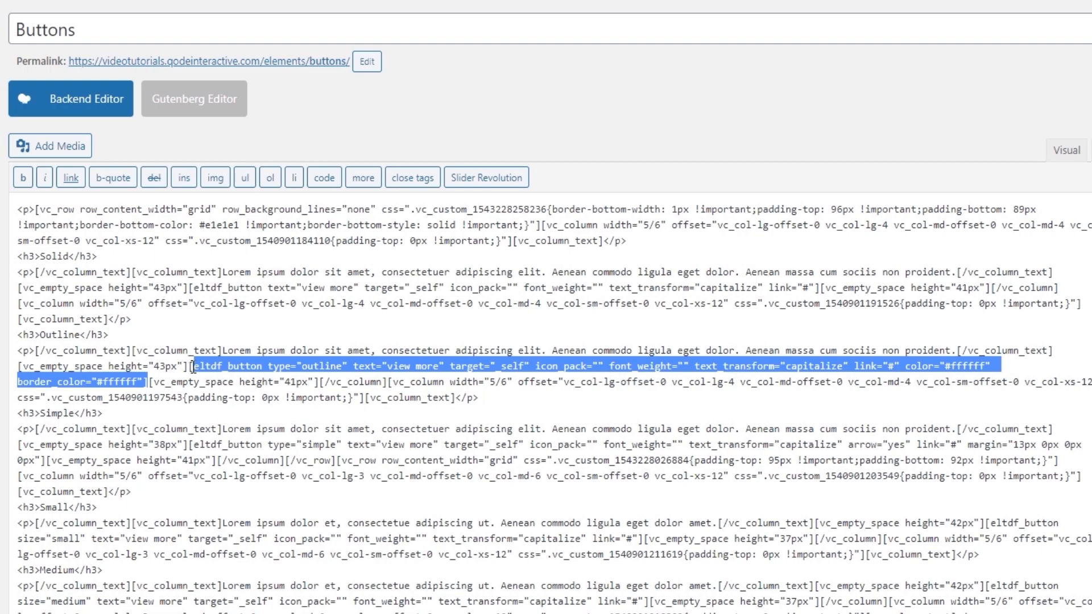
pyautogui.rightClick(219, 367)
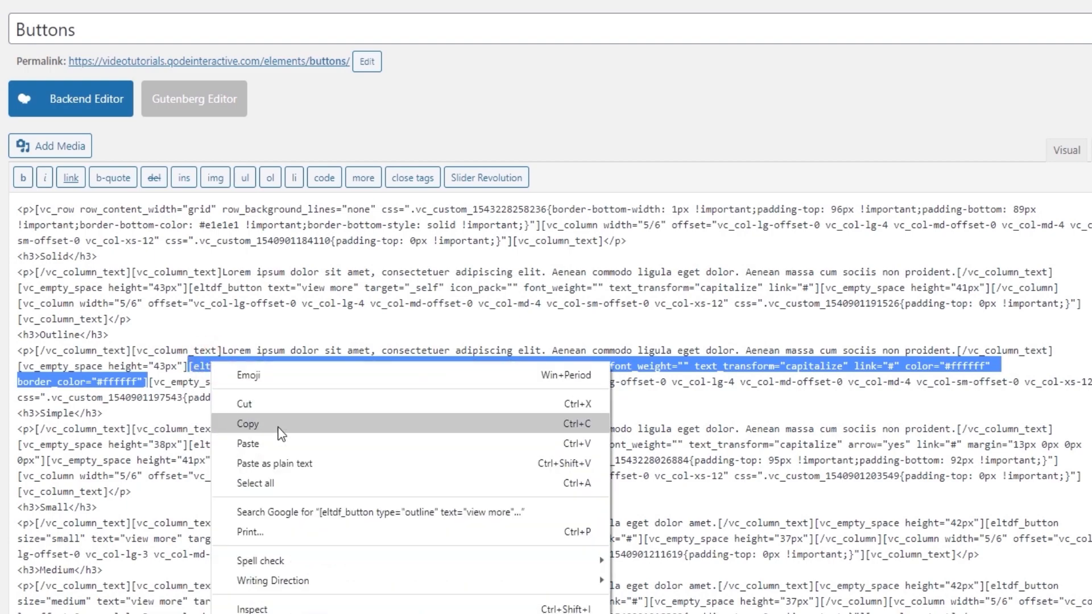
pyautogui.click(281, 422)
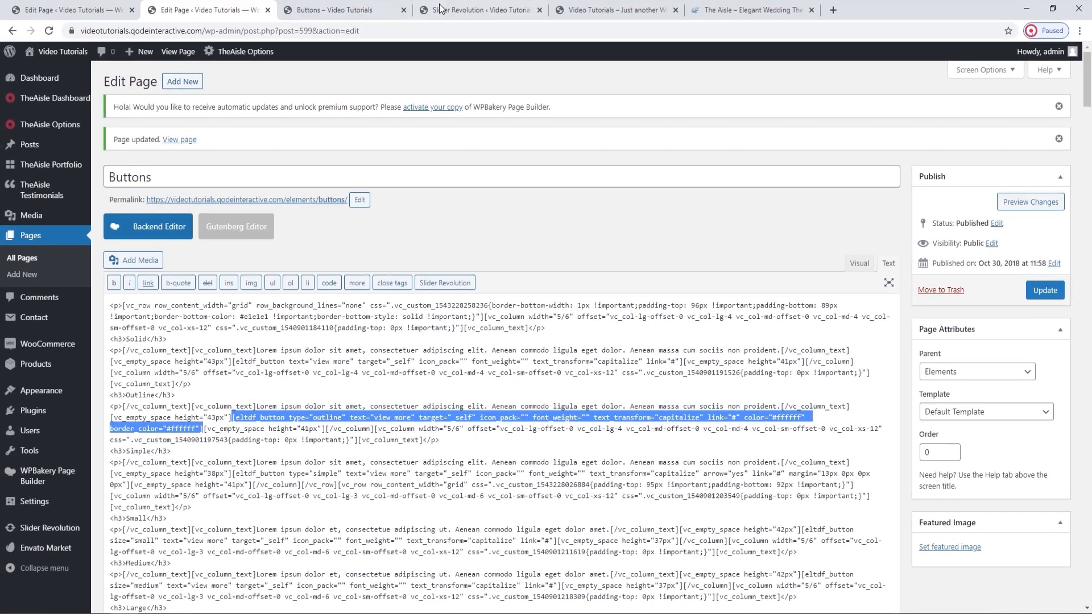
# Return to the Slider Revolution editor and add a new text layer to the global slide.
pyautogui.click(442, 9)
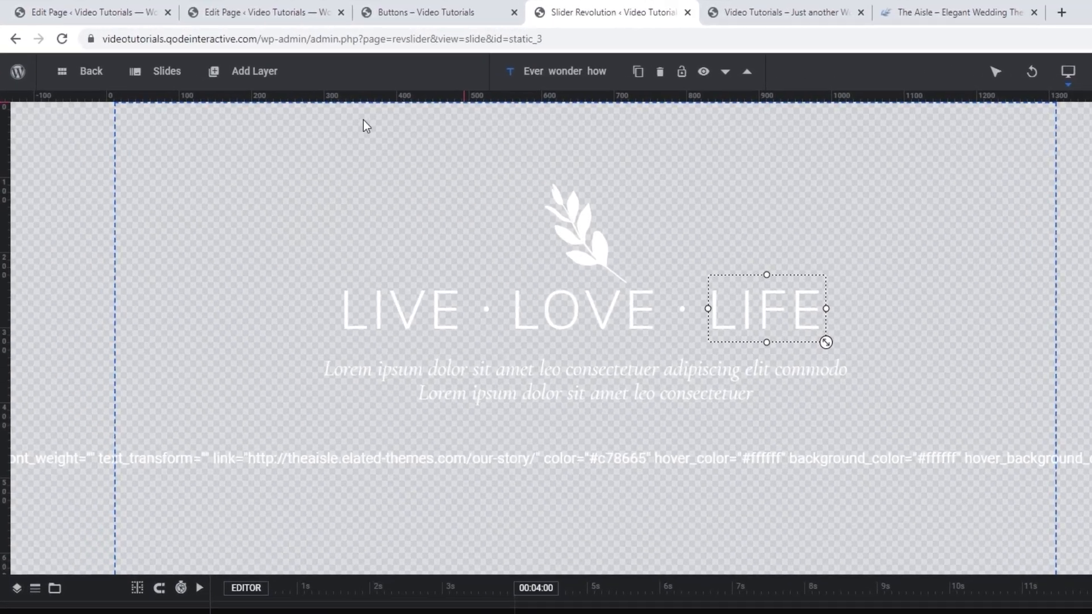
pyautogui.click(199, 56)
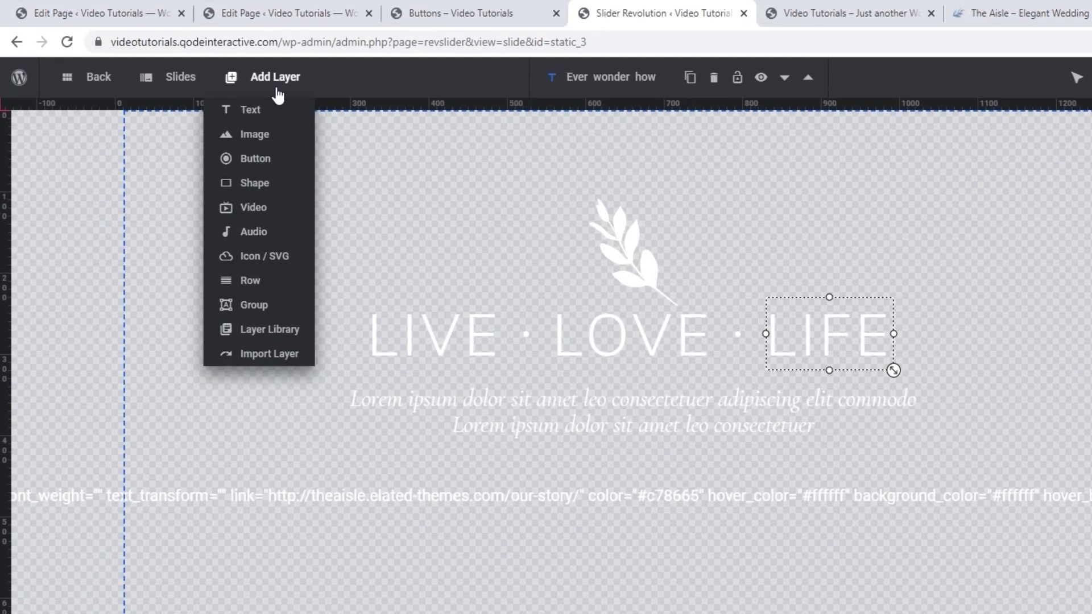
pyautogui.moveTo(268, 115)
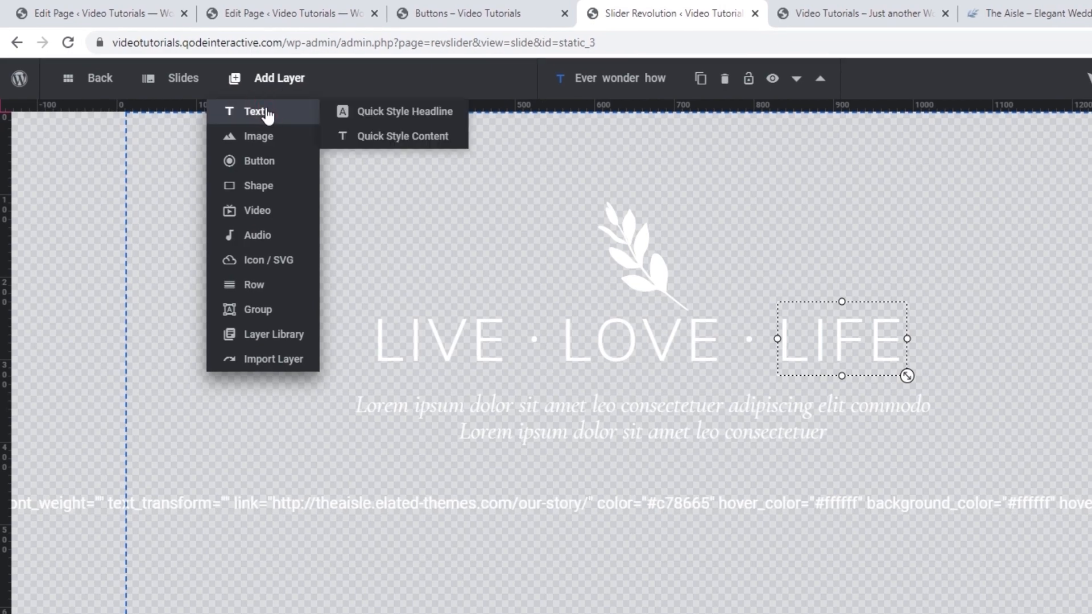
pyautogui.click(254, 111)
pyautogui.click(206, 157)
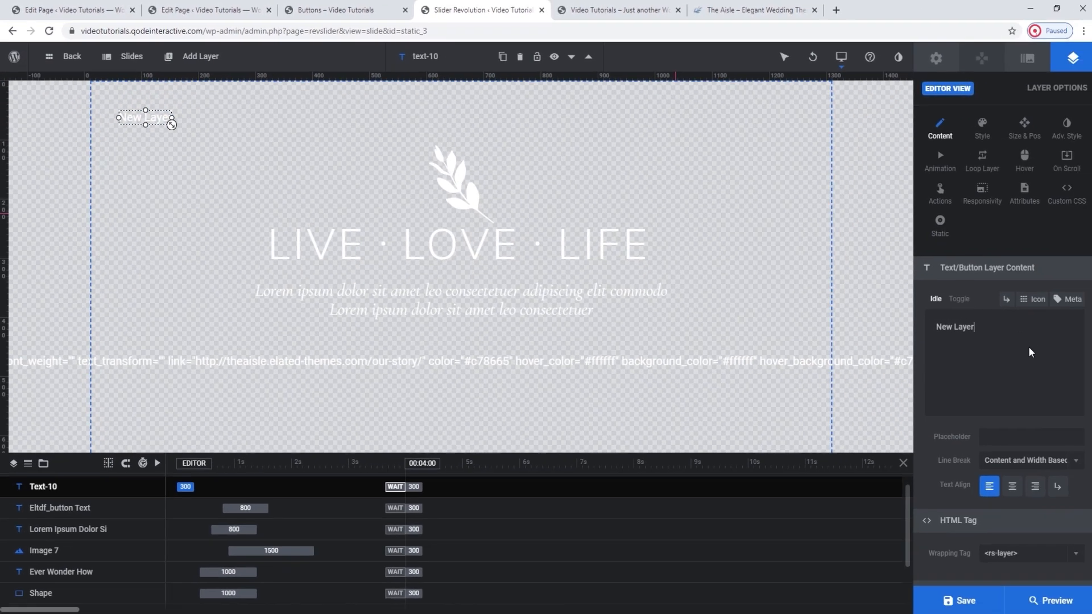
# Replace the new layer's placeholder text with the copied outline button shortcode and save the slider.
pyautogui.click(1090, 360)
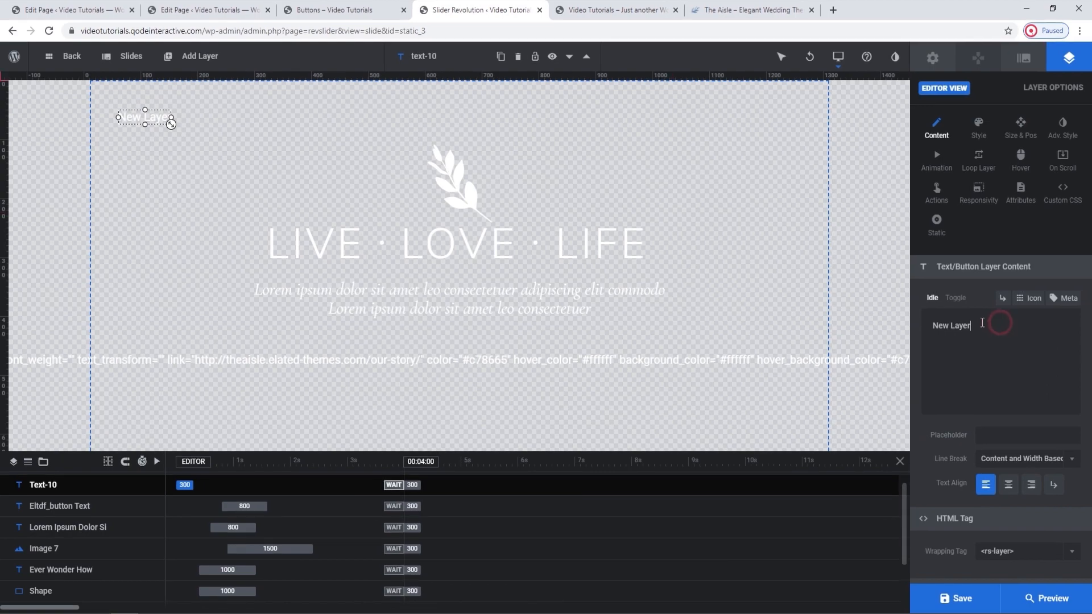
pyautogui.tripleClick(1085, 361)
pyautogui.hotkey('ctrl', 'v')
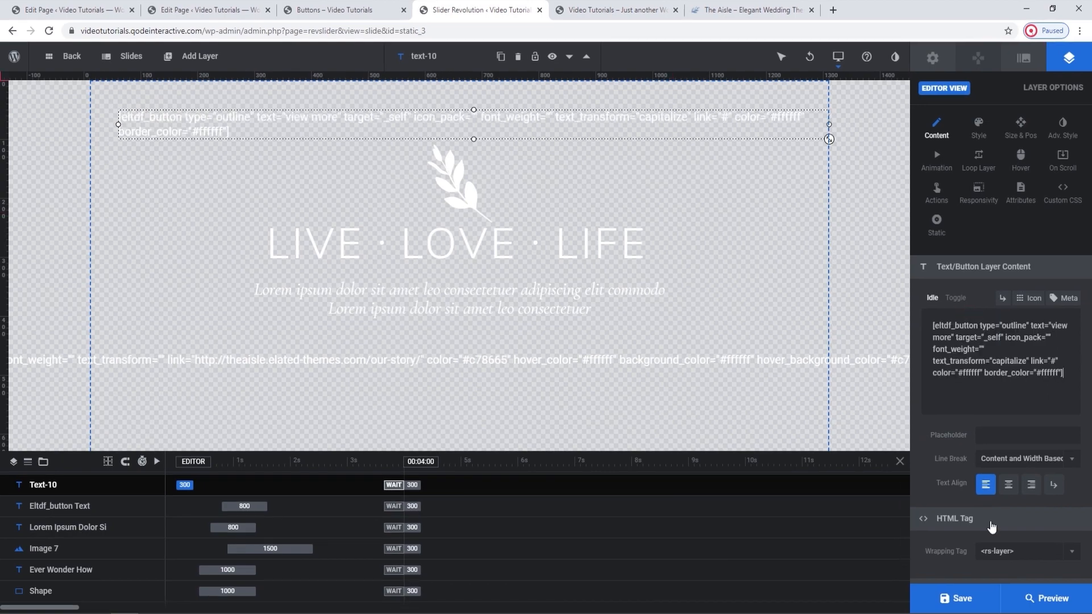
pyautogui.click(976, 600)
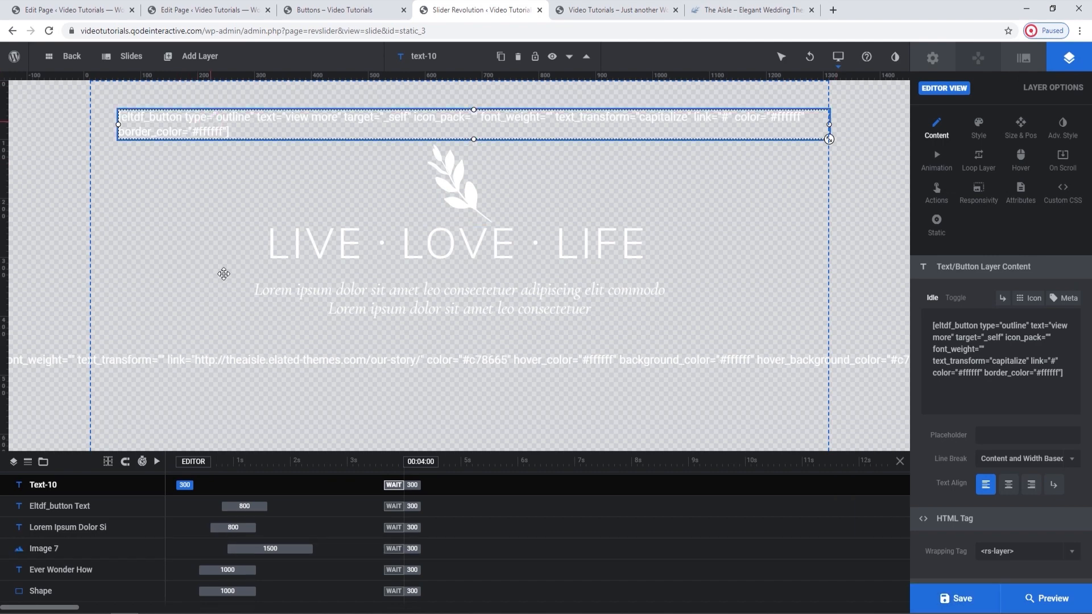
# Check the Read More button layer's position settings and align the new outline button layer to the horizontal center and vertical middle.
pyautogui.click(247, 358)
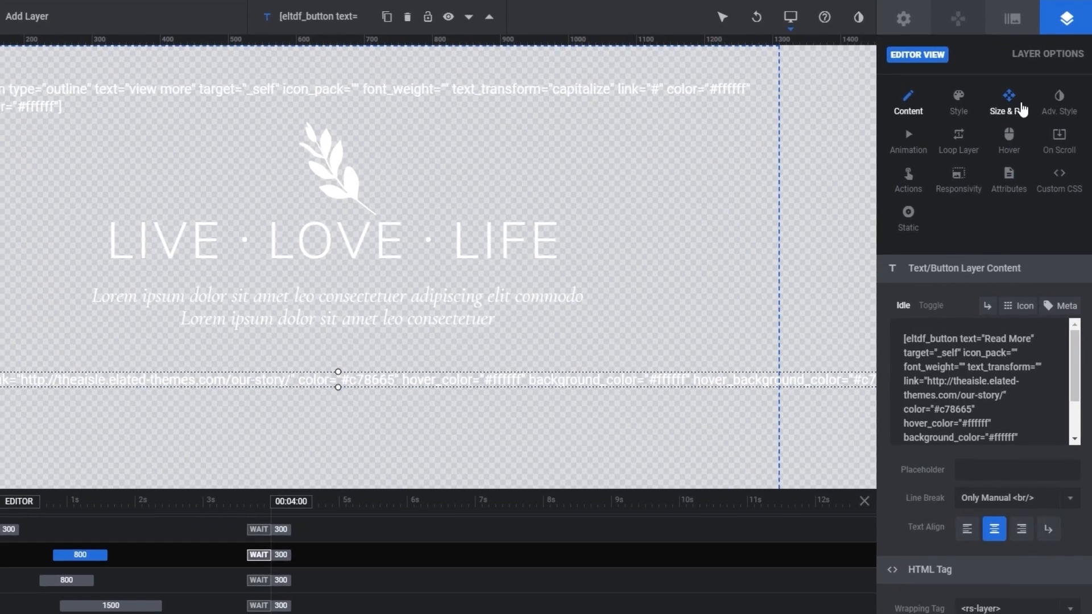
pyautogui.click(1018, 109)
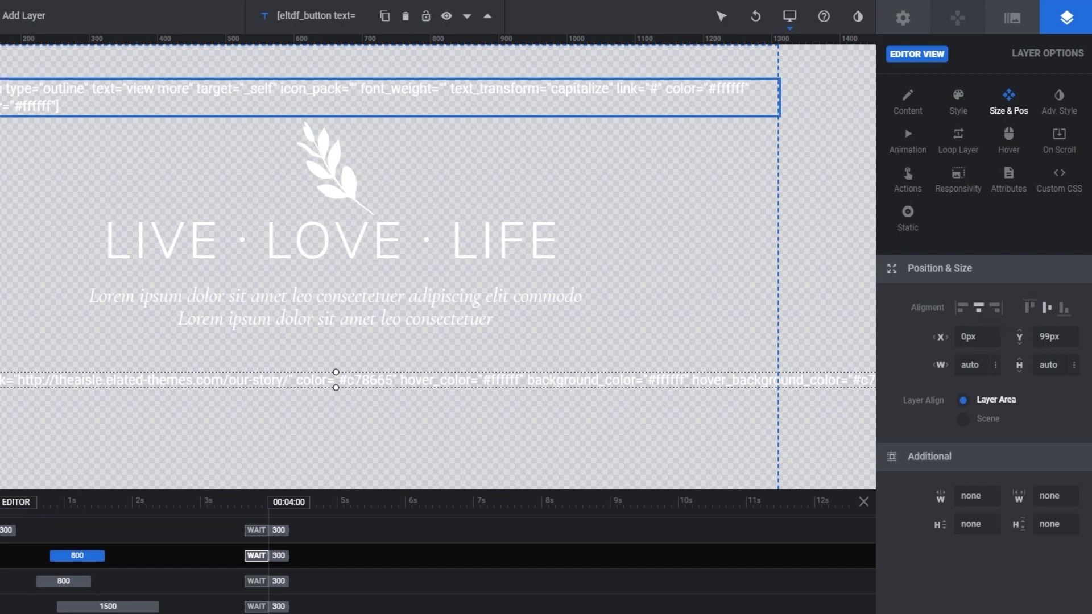
pyautogui.click(777, 113)
pyautogui.click(979, 308)
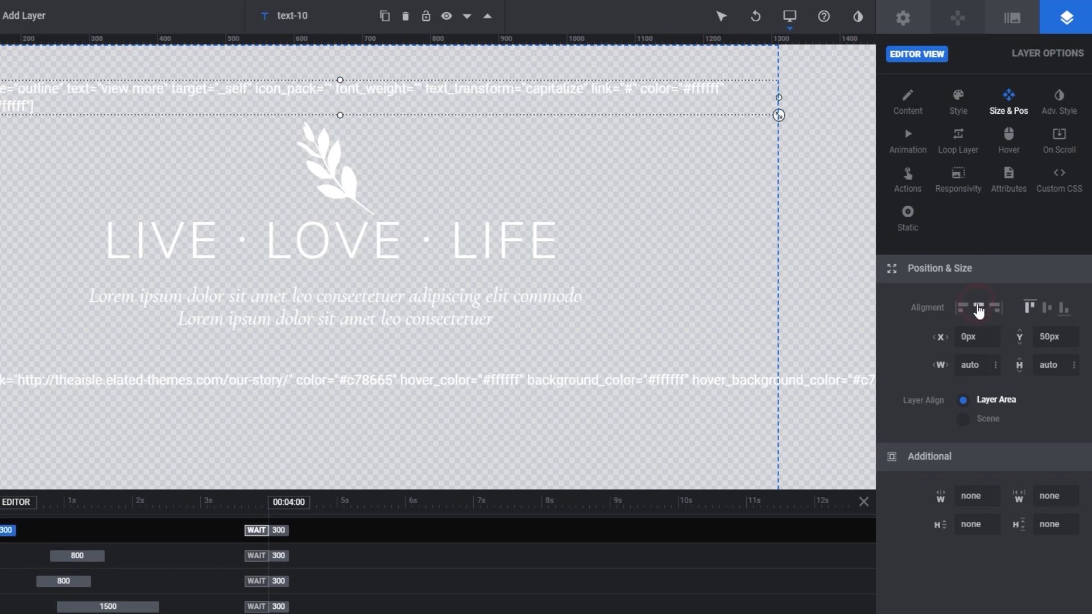
pyautogui.click(1051, 308)
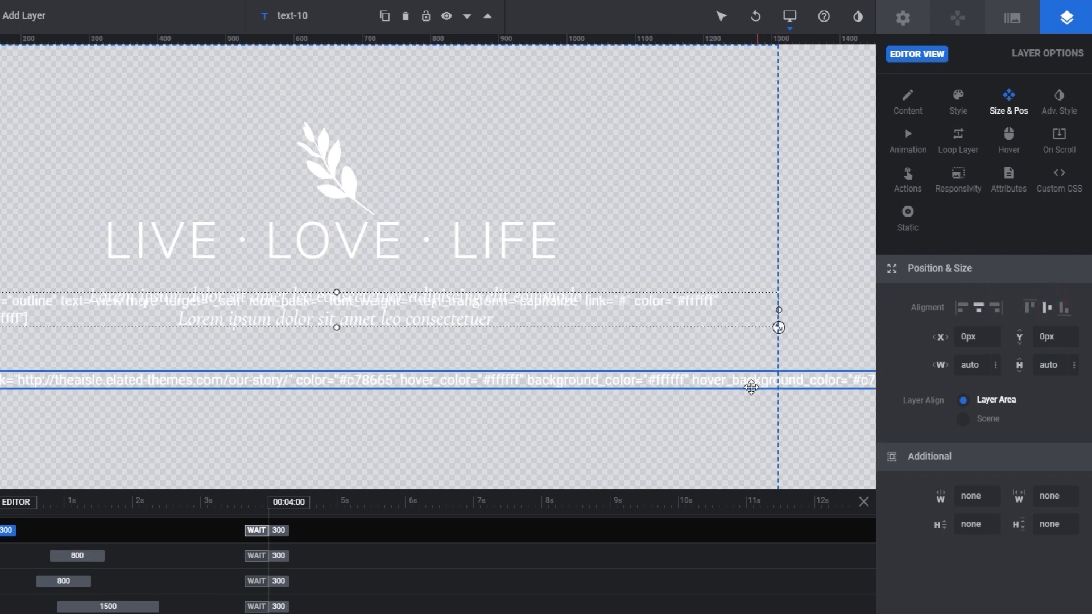
# Set the outline button layer's vertical offset to 99px to match the Read More button layer, and save the slider.
pyautogui.click(720, 382)
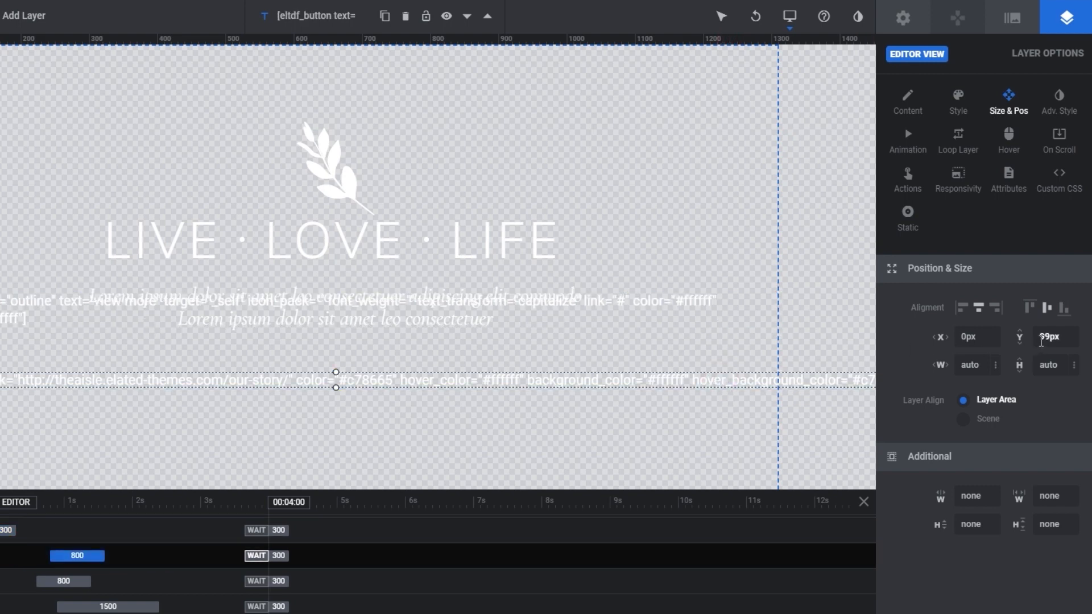
pyautogui.click(664, 302)
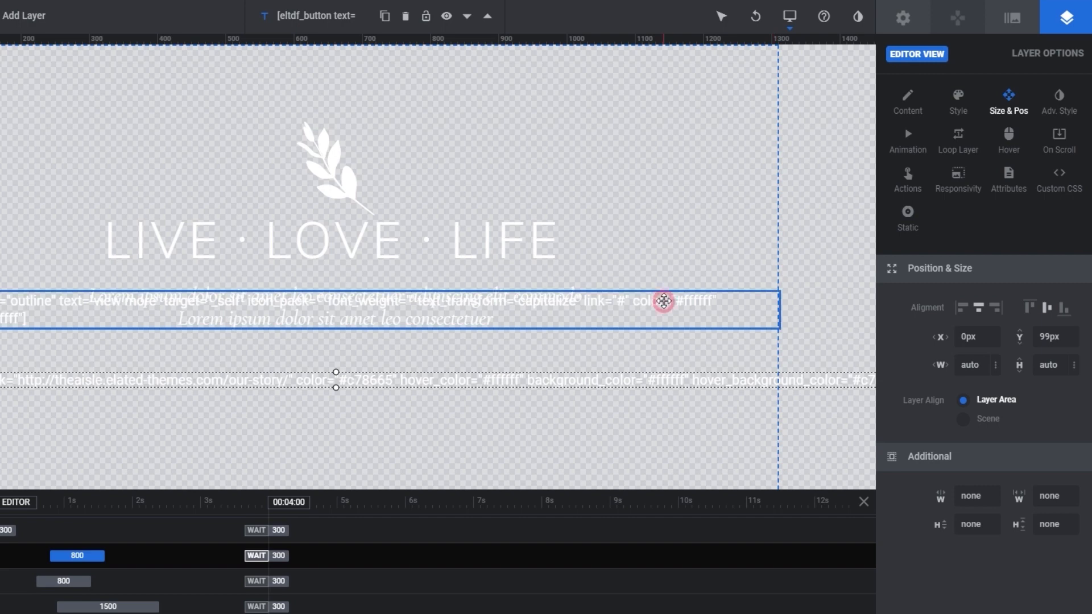
pyautogui.click(1058, 329)
pyautogui.write('99')
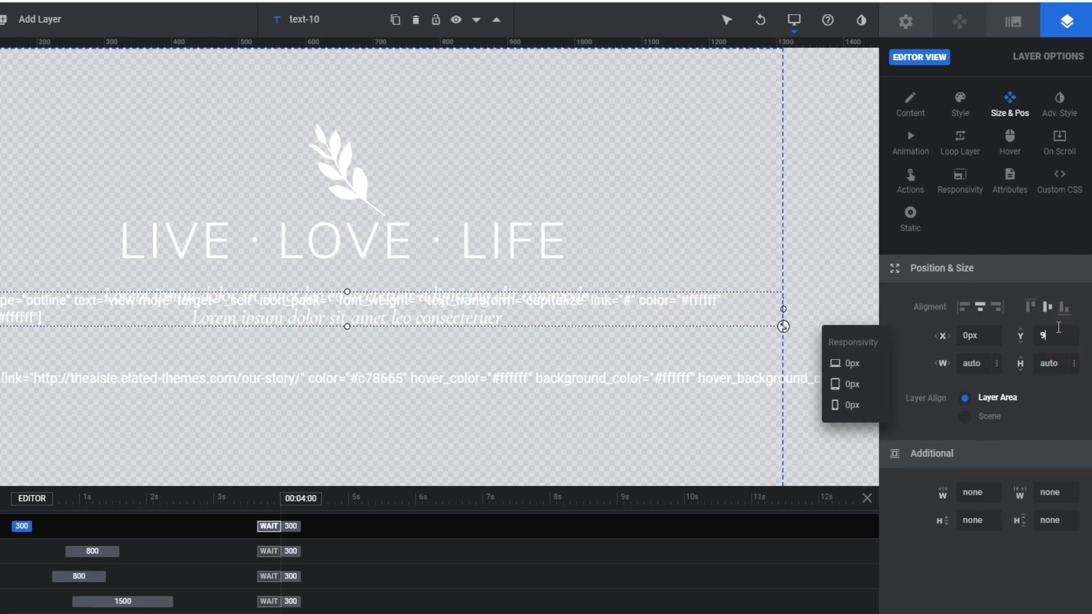
pyautogui.press('Return')
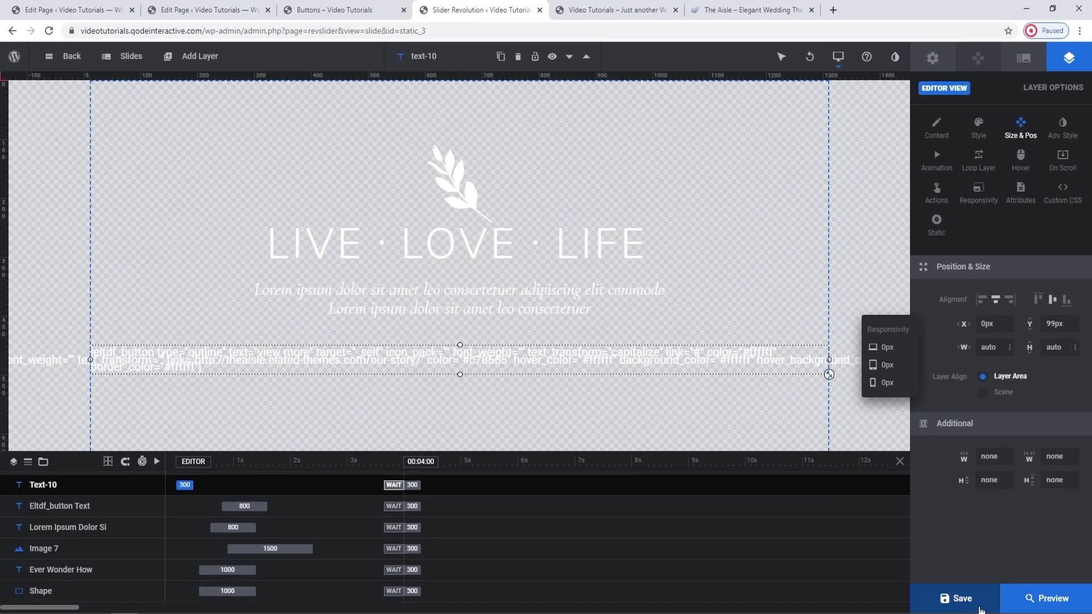
pyautogui.click(961, 599)
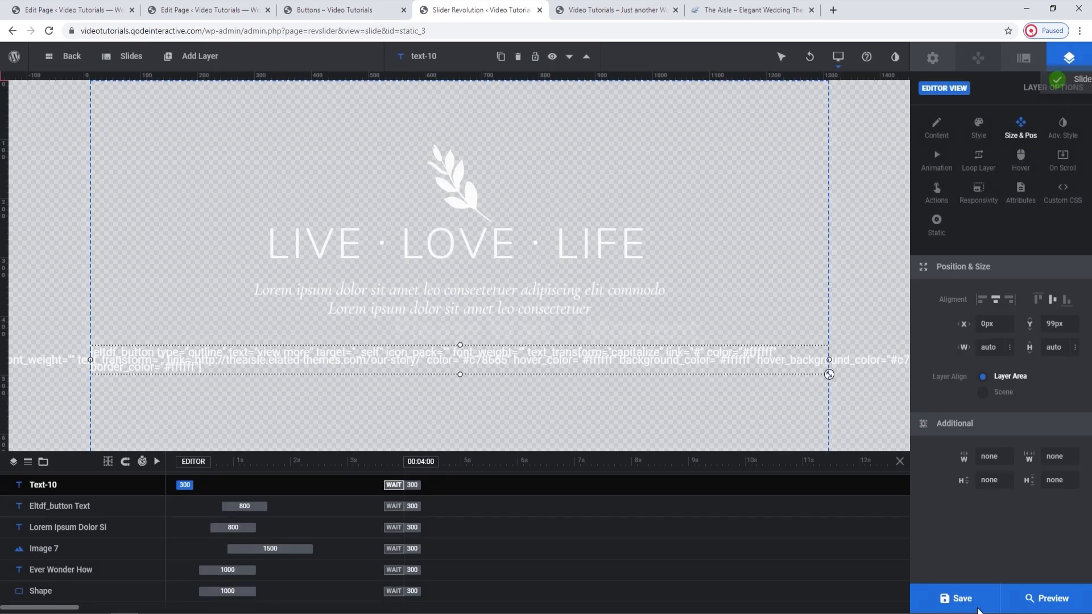
# Reload the live homepage to check how the two buttons are placed, and return to the slider editor.
pyautogui.click(608, 9)
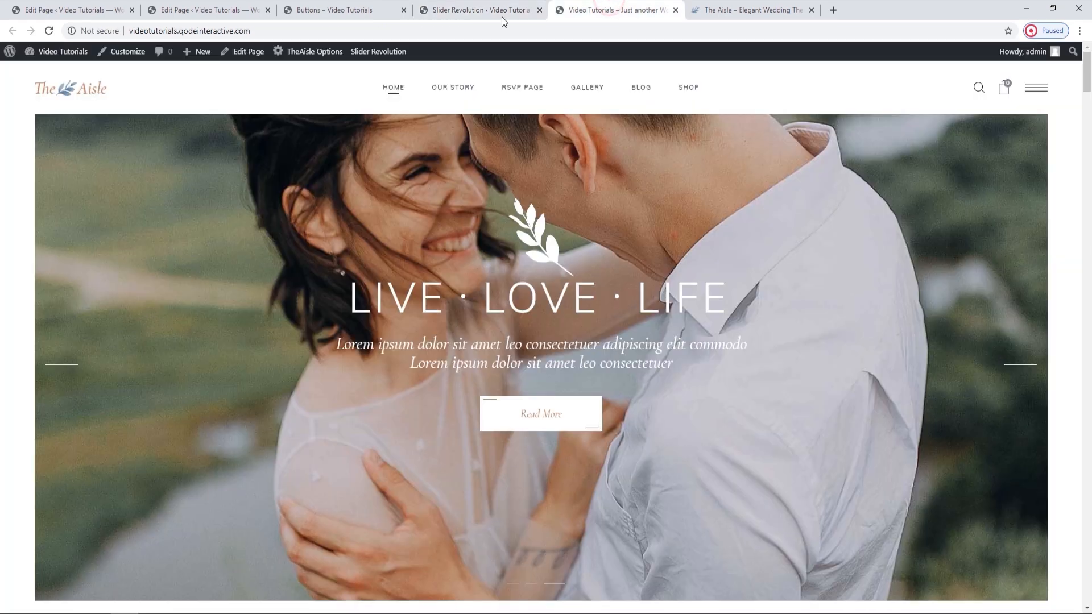
pyautogui.click(49, 31)
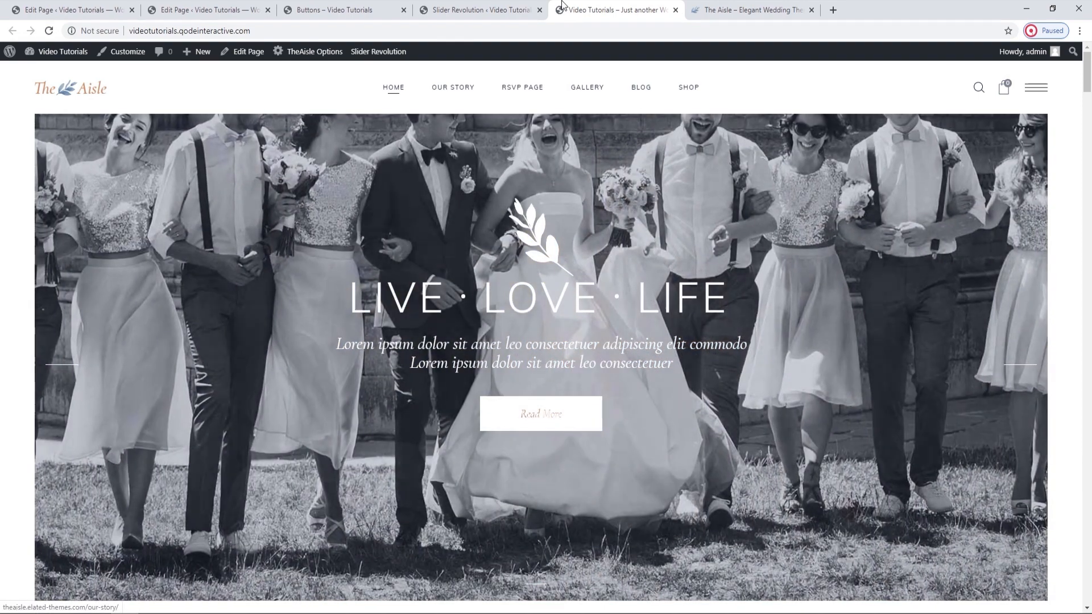
pyautogui.click(533, 7)
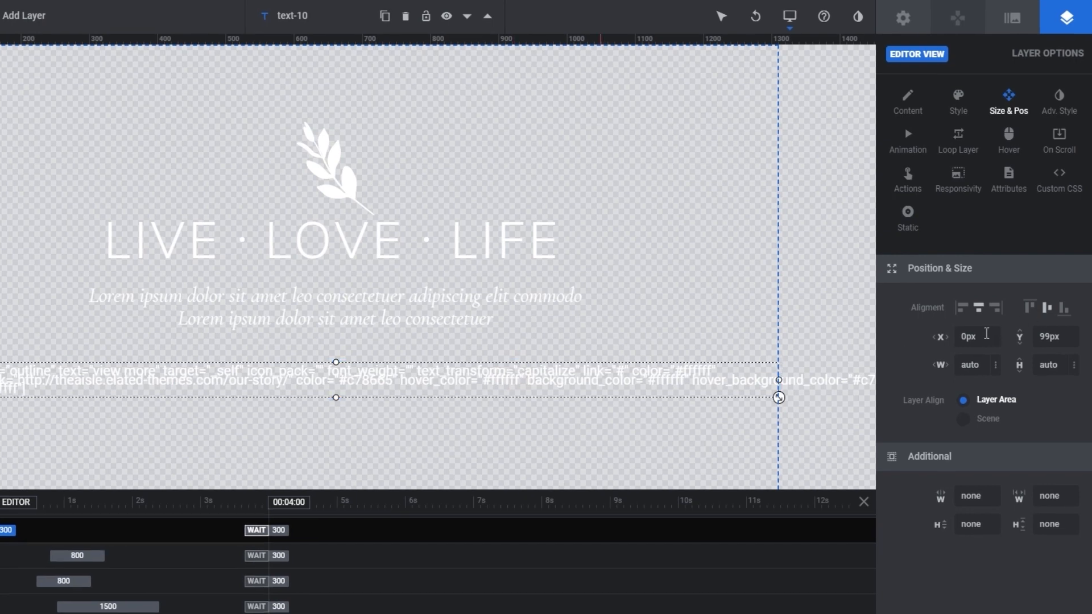
# Set the horizontal offset to -122px for the outline button layer and 122px for the Read More layer, and save.
pyautogui.click(987, 334)
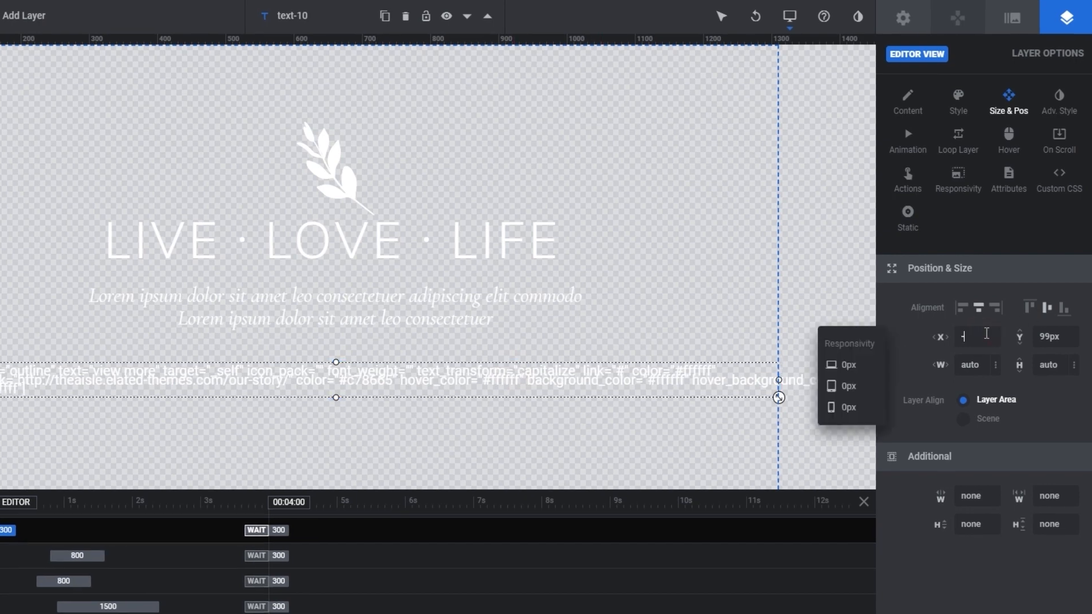
pyautogui.write('-122px')
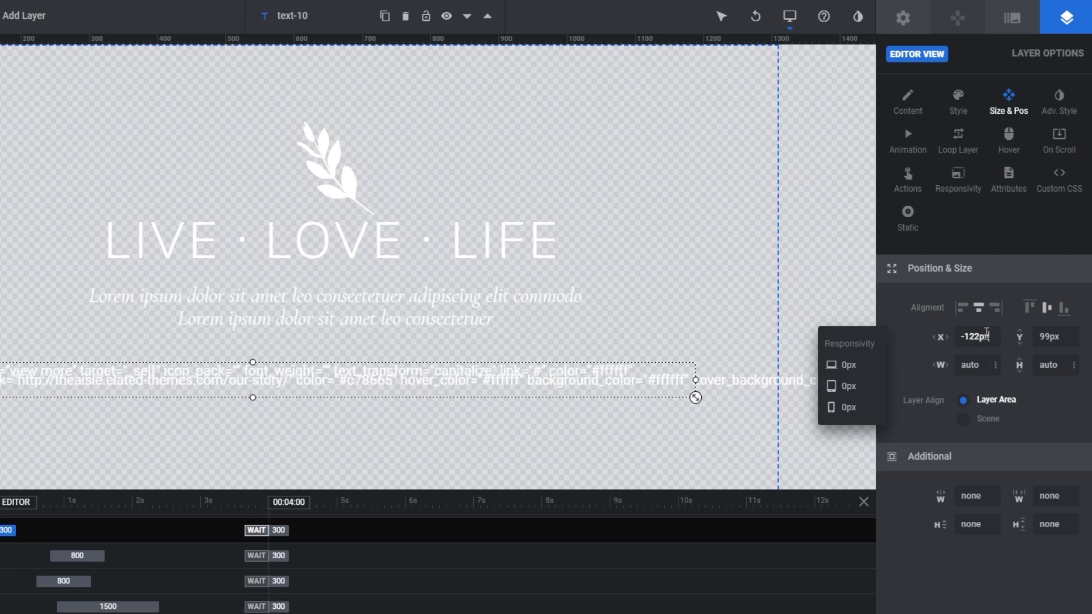
pyautogui.click(747, 375)
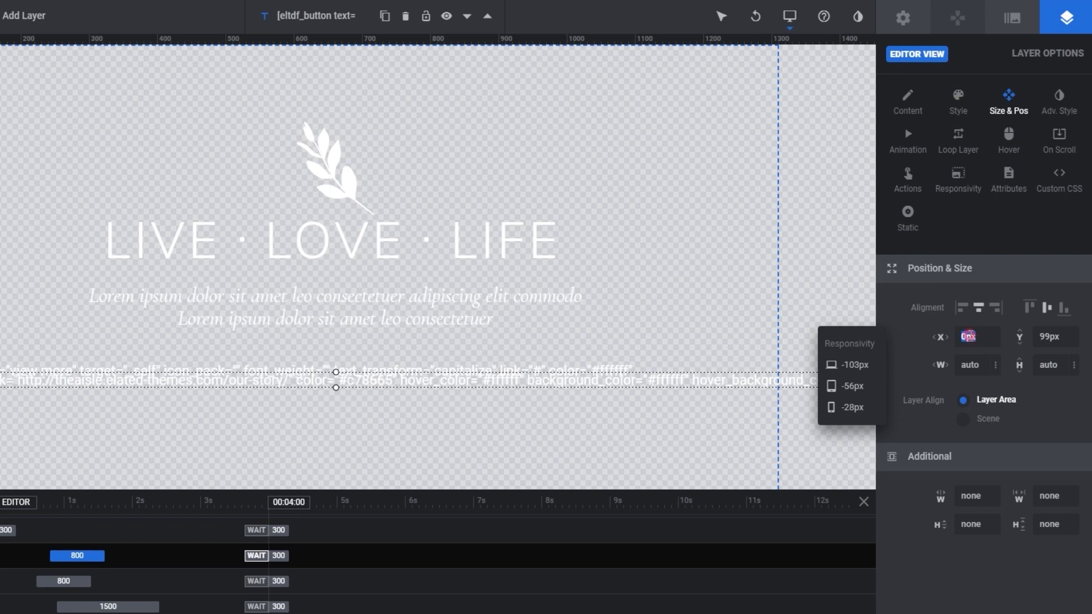
pyautogui.click(971, 336)
pyautogui.write('122px')
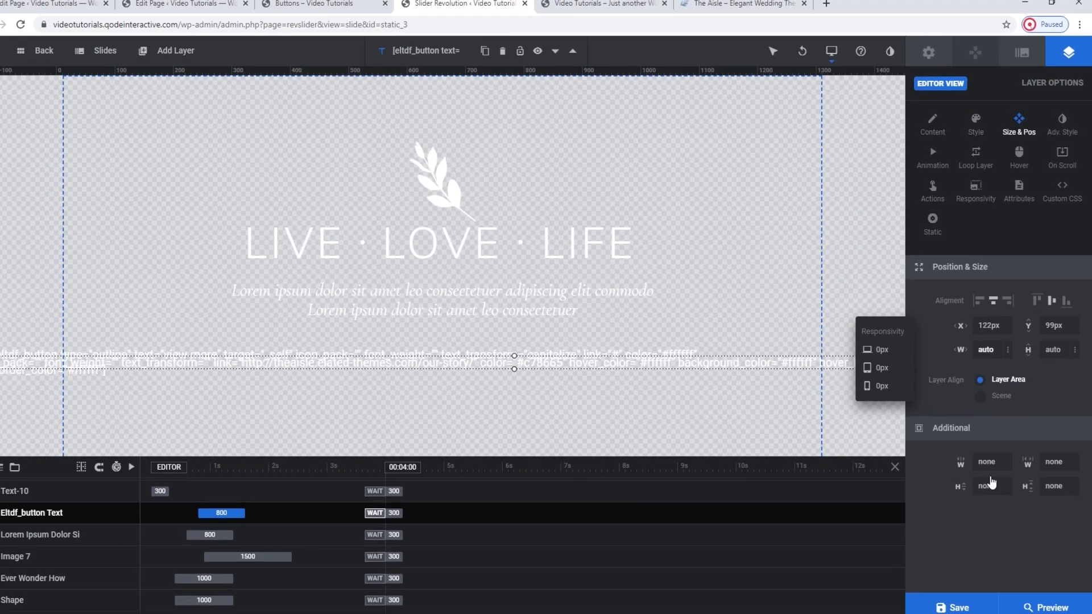
pyautogui.click(963, 601)
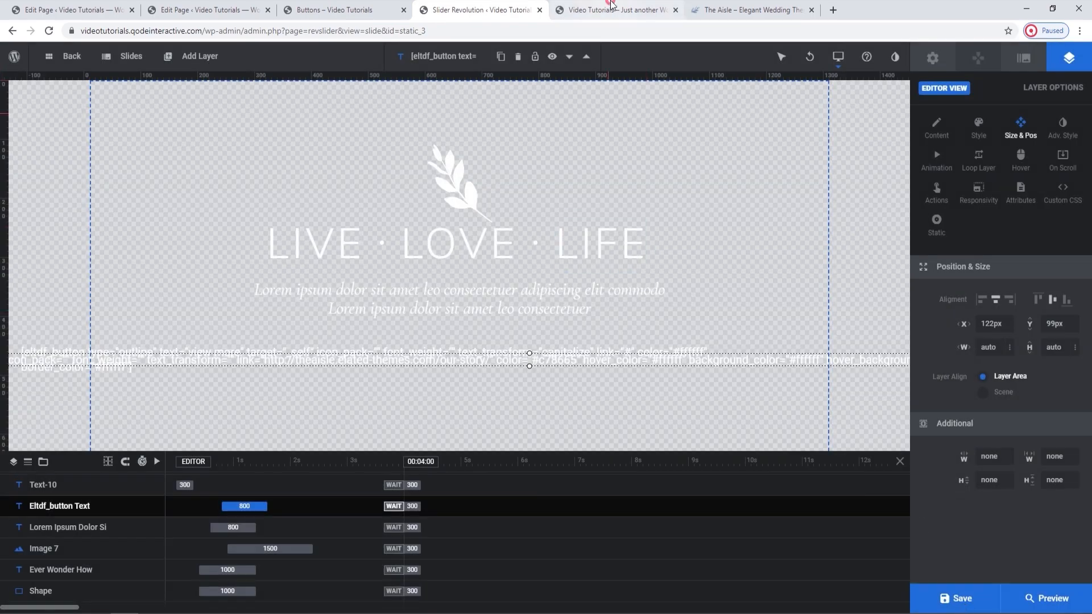
# Reload the live homepage to compare the View More and Read More buttons side by side, and return to the editor.
pyautogui.click(611, 7)
pyautogui.click(49, 31)
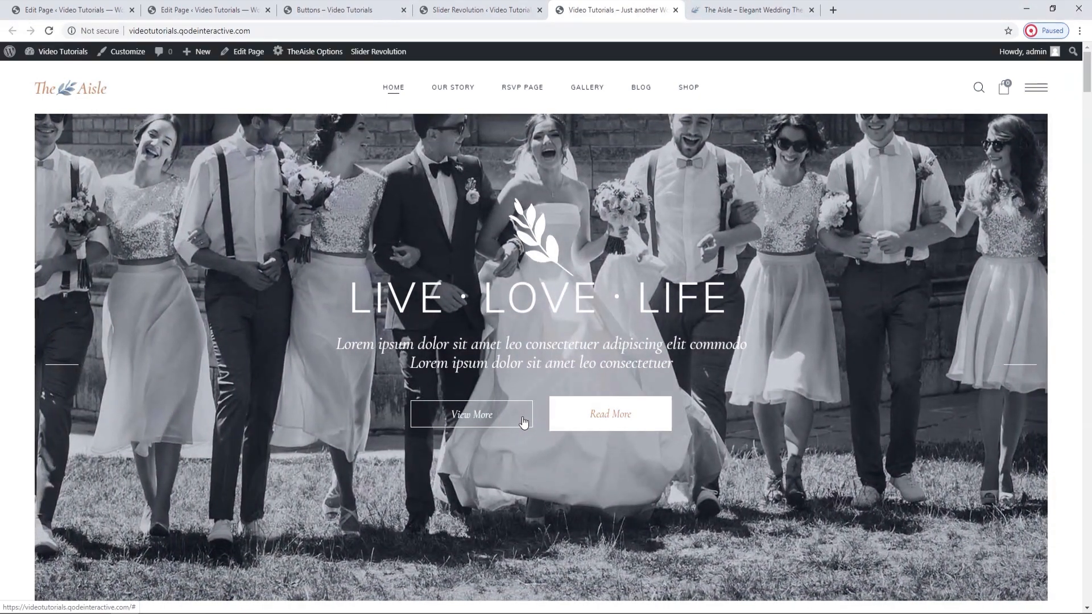
pyautogui.click(505, 11)
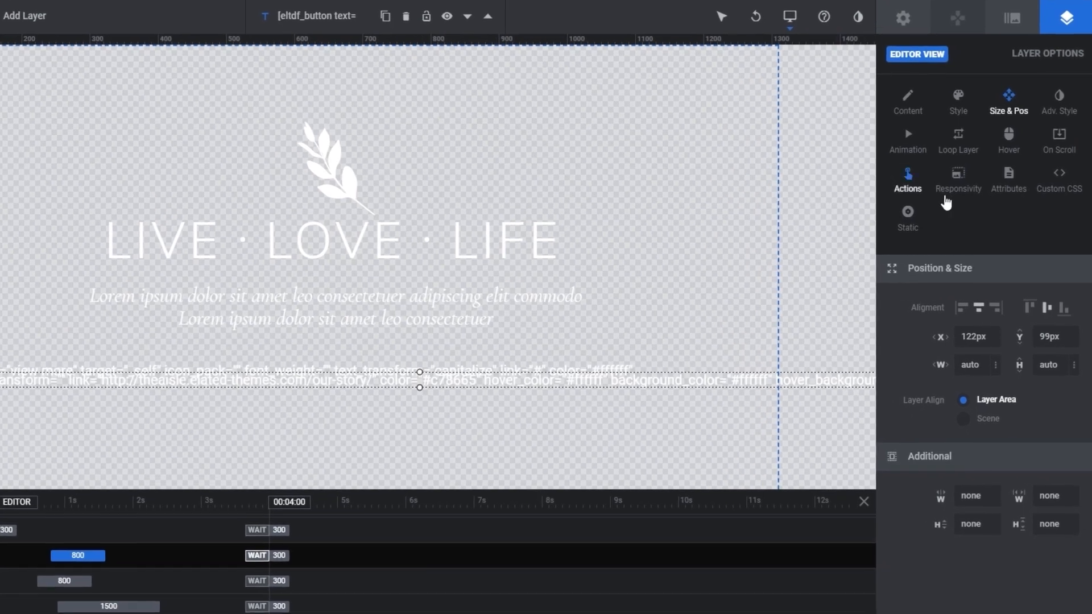
# Turn off Intelligent Inheriting, Resize Between Devices, Responsive Offsets and Responsive Children for the outline button layer, save, and reload the live homepage.
pyautogui.click(967, 183)
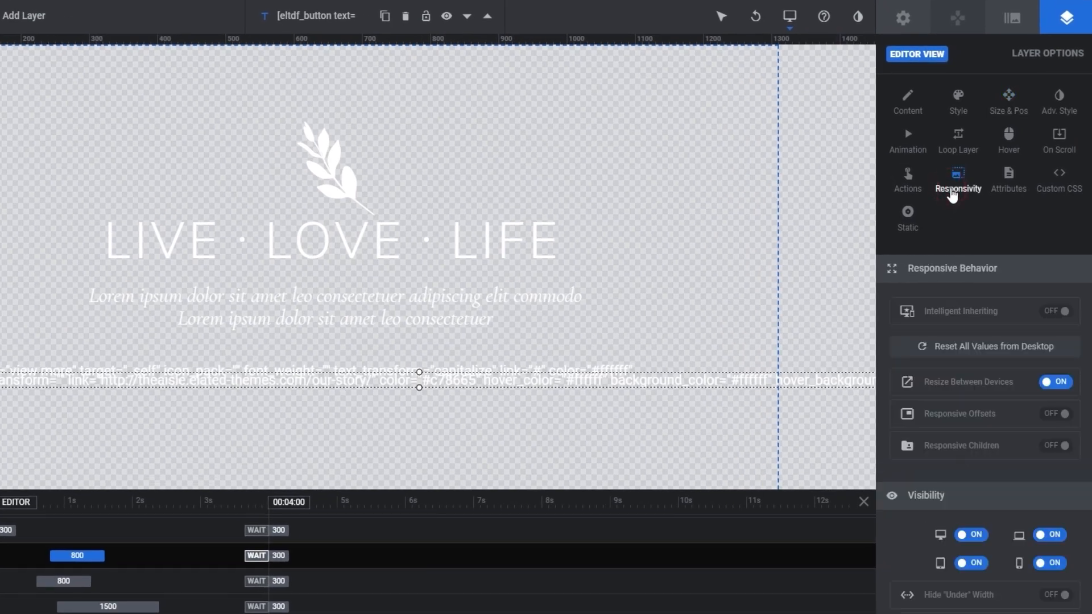
pyautogui.click(262, 368)
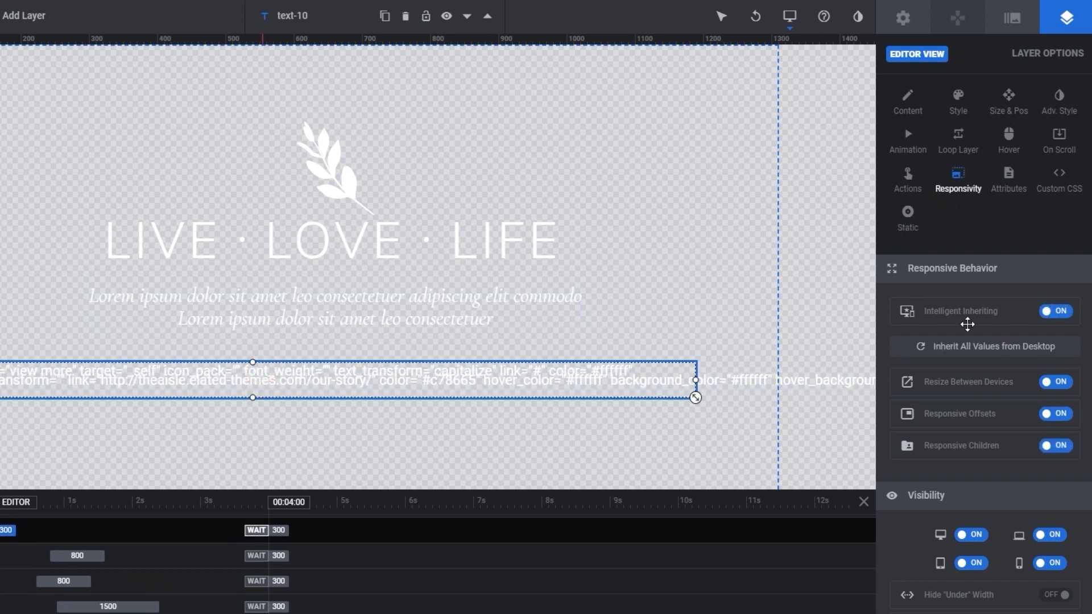
pyautogui.click(1055, 313)
pyautogui.click(1055, 382)
pyautogui.click(1064, 422)
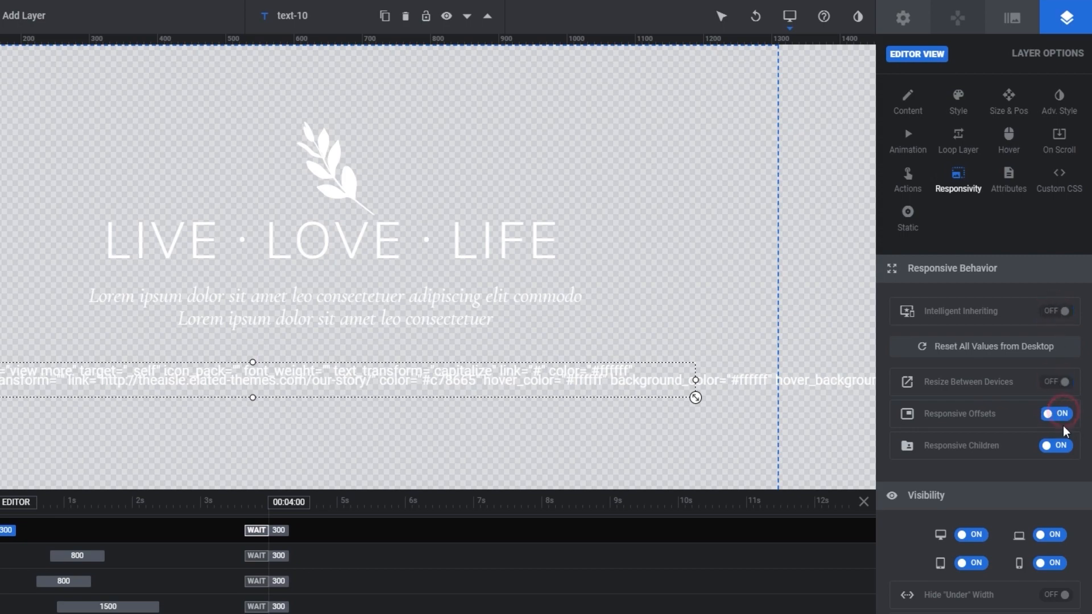
pyautogui.click(1060, 446)
pyautogui.click(963, 597)
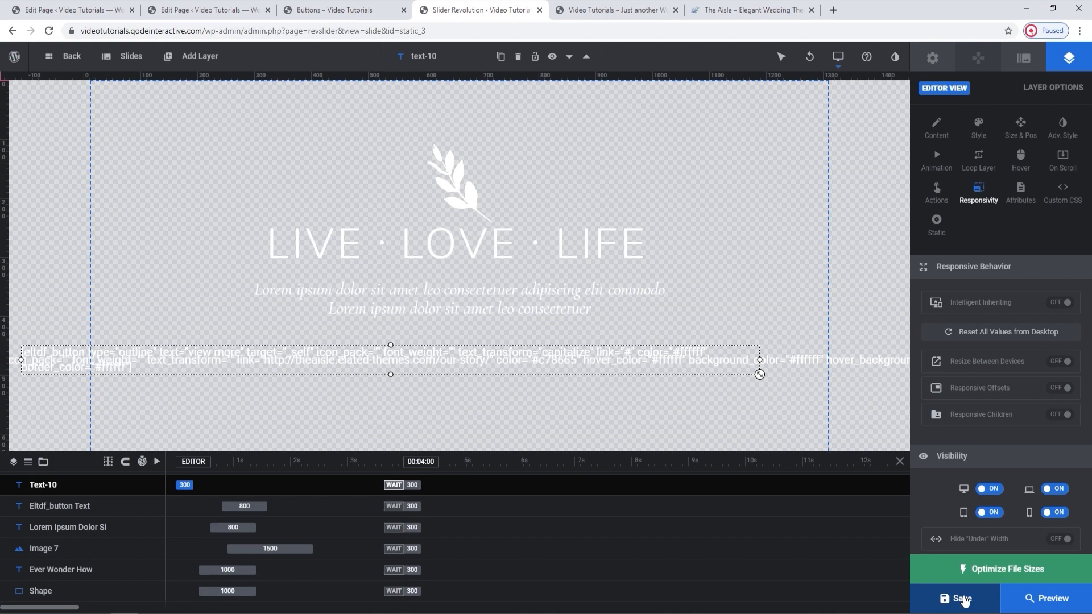
pyautogui.click(614, 9)
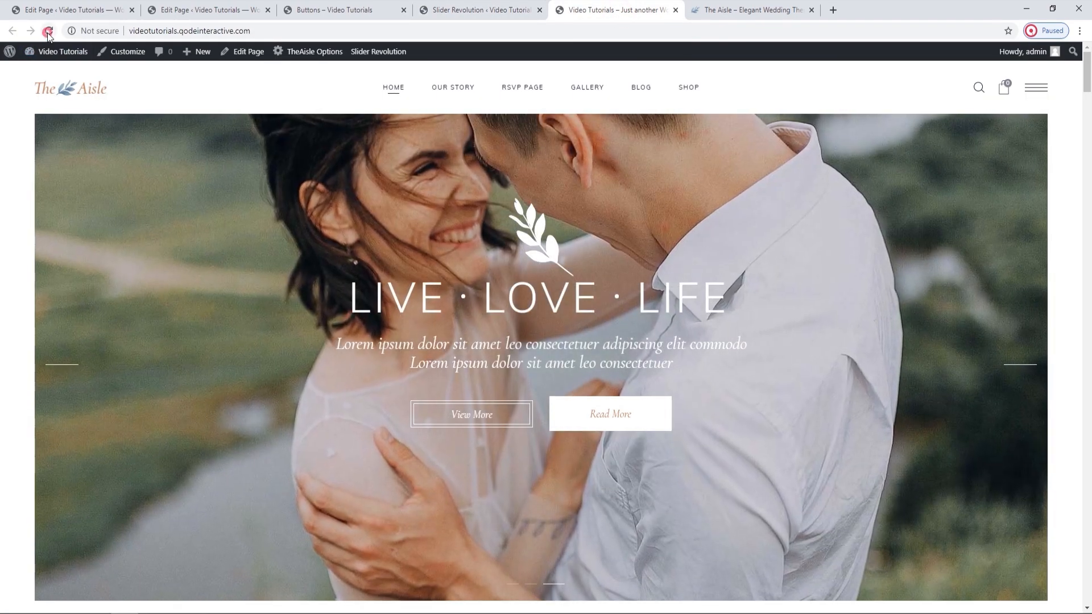
pyautogui.click(49, 31)
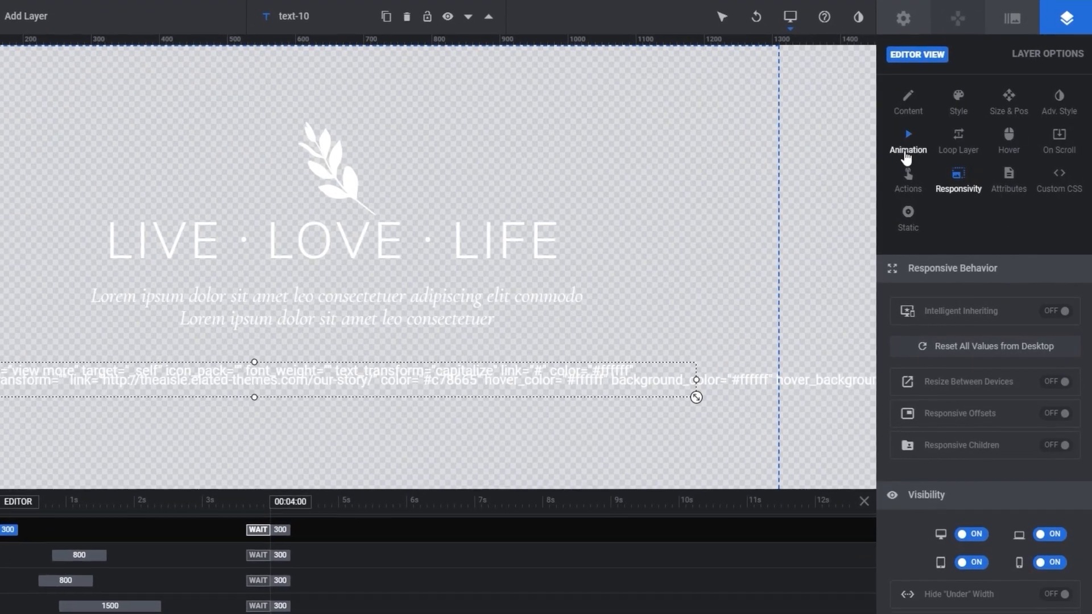
# Apply the Short Slide from Bottom transition as the outline button layer's In animation in the slider editor.
pyautogui.click(905, 155)
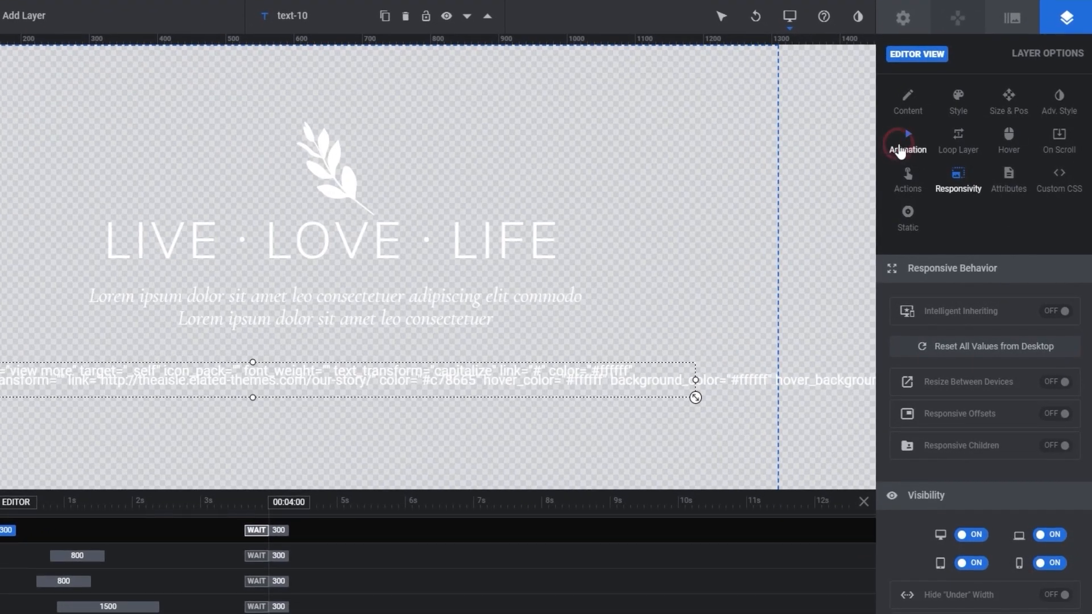
pyautogui.click(924, 307)
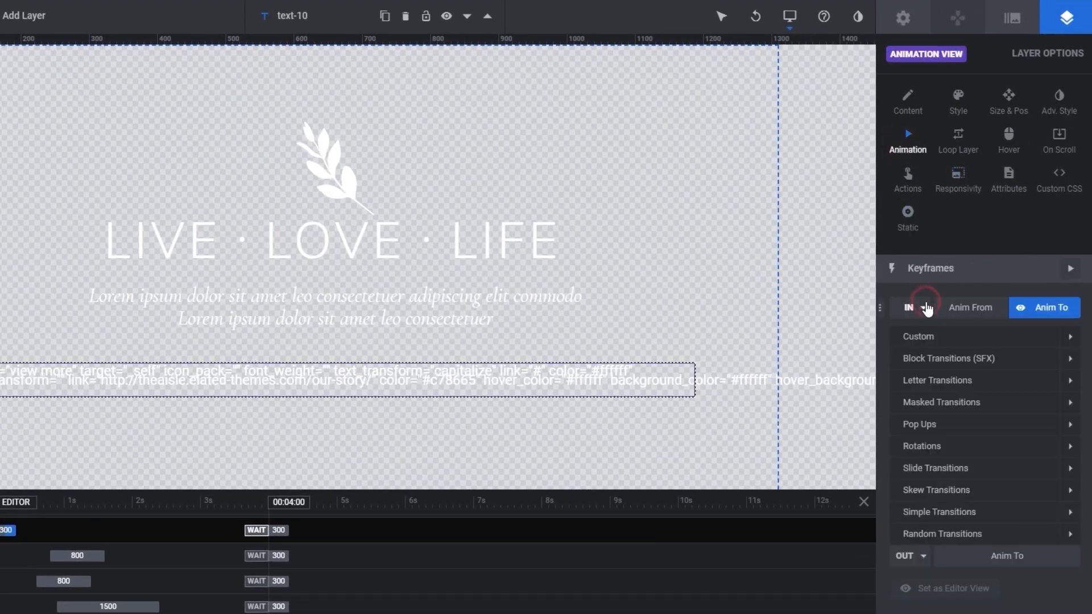
pyautogui.click(1022, 467)
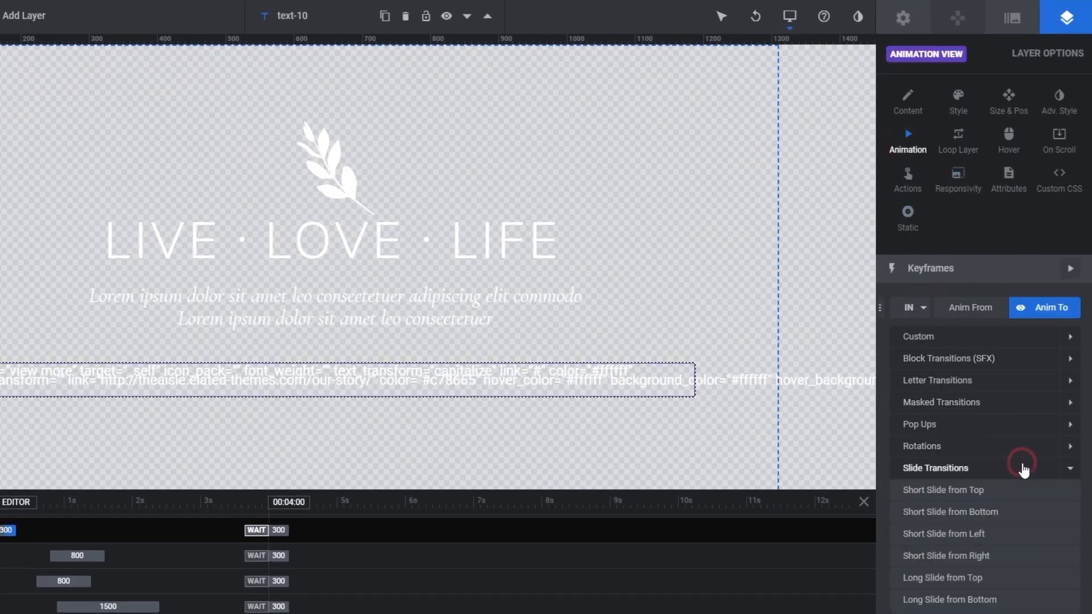
pyautogui.scroll(-1, 1023, 470)
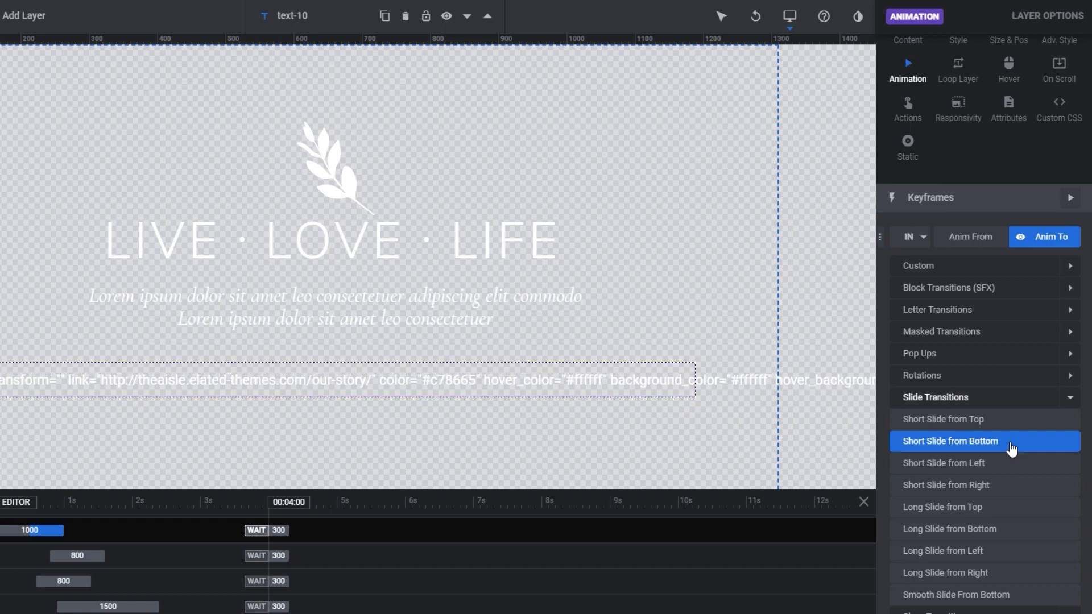
pyautogui.click(1010, 448)
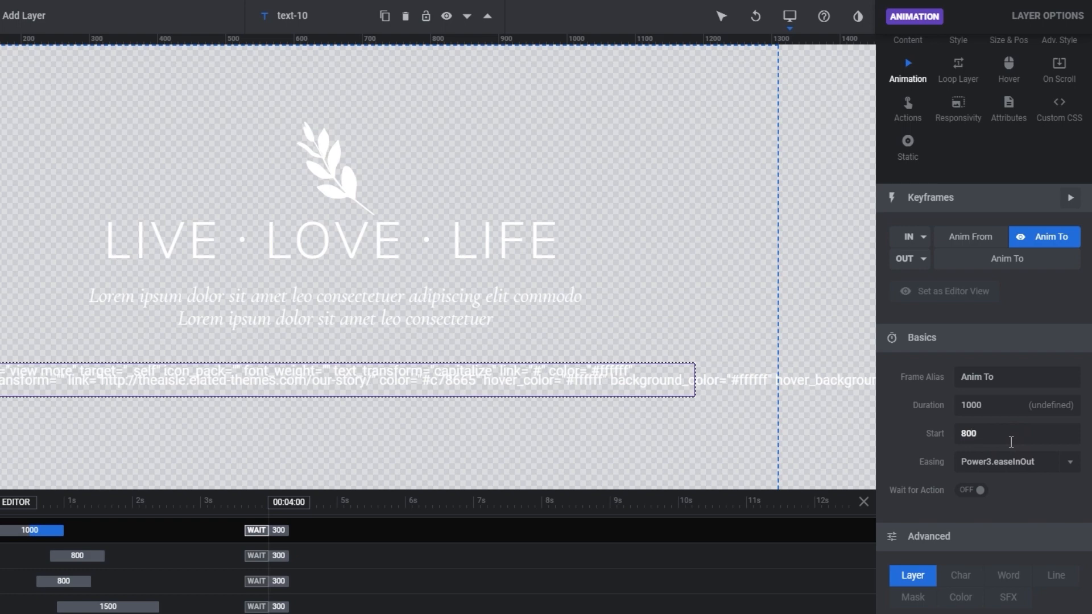
# Set the outline button's In animation to duration 800 and start 800, with Power2.easeInOut easing.
pyautogui.click(990, 409)
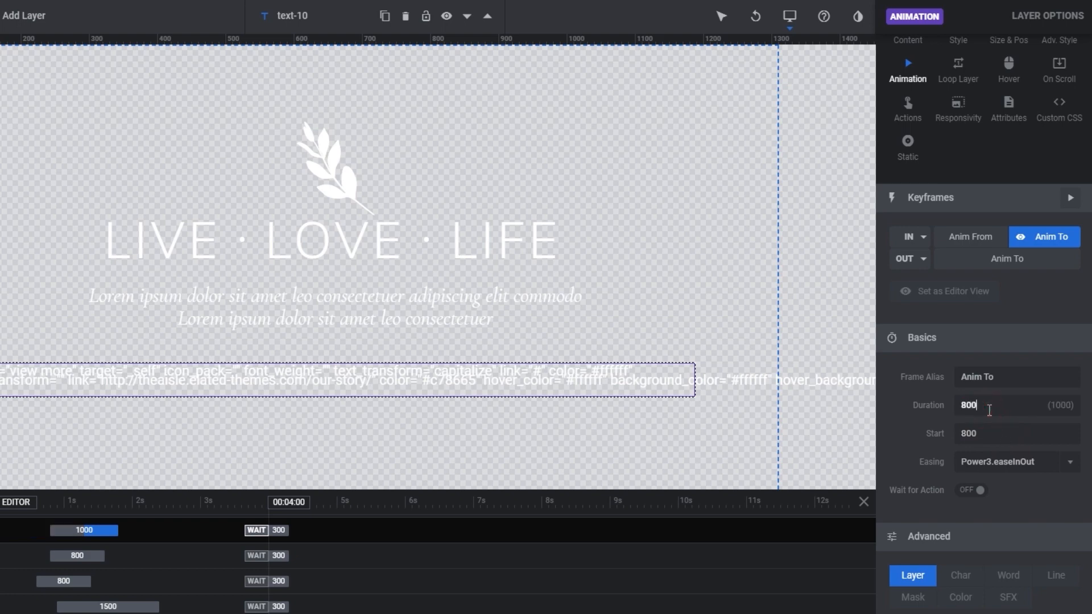
pyautogui.click(1028, 494)
pyautogui.click(1029, 463)
pyautogui.scroll(-1, 1033, 527)
pyautogui.scroll(3, 1032, 527)
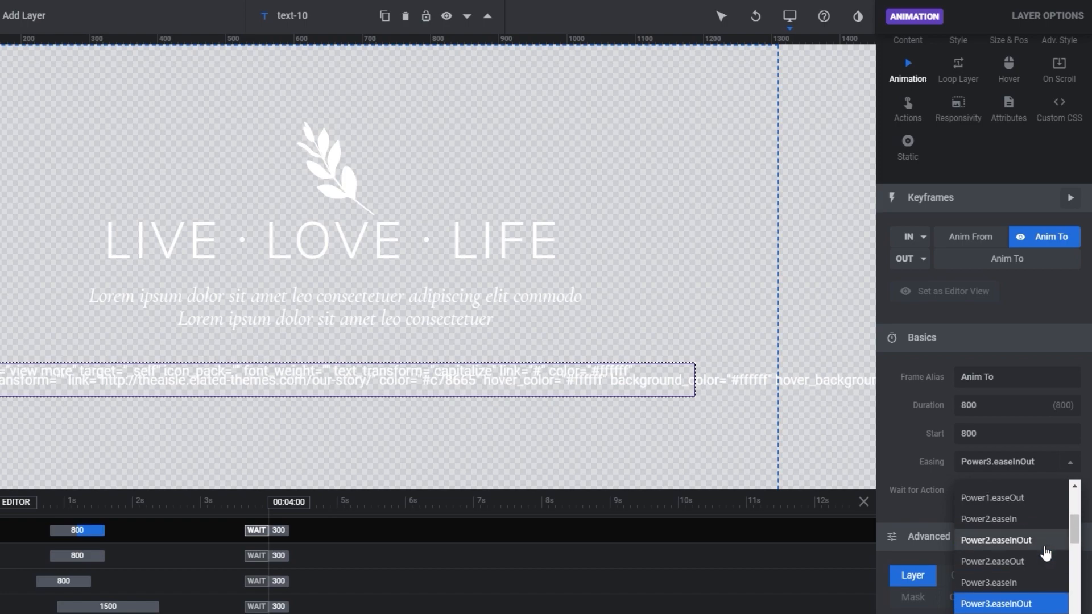
pyautogui.click(1046, 540)
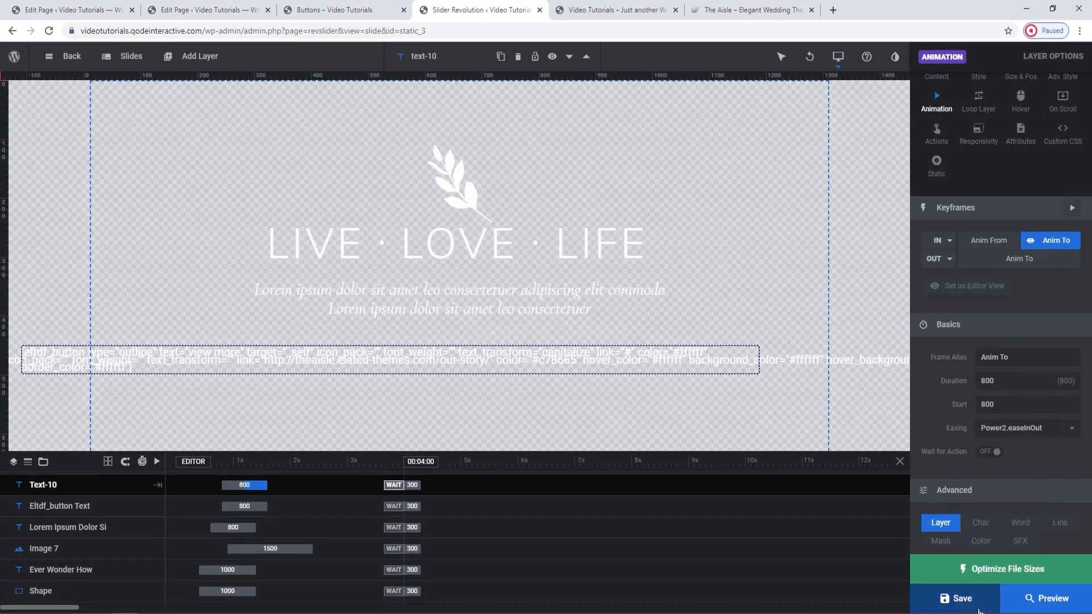
# Save the slider, reload the live homepage to check the outline button's animation, and return to the editor.
pyautogui.click(979, 611)
pyautogui.click(616, 11)
pyautogui.click(50, 30)
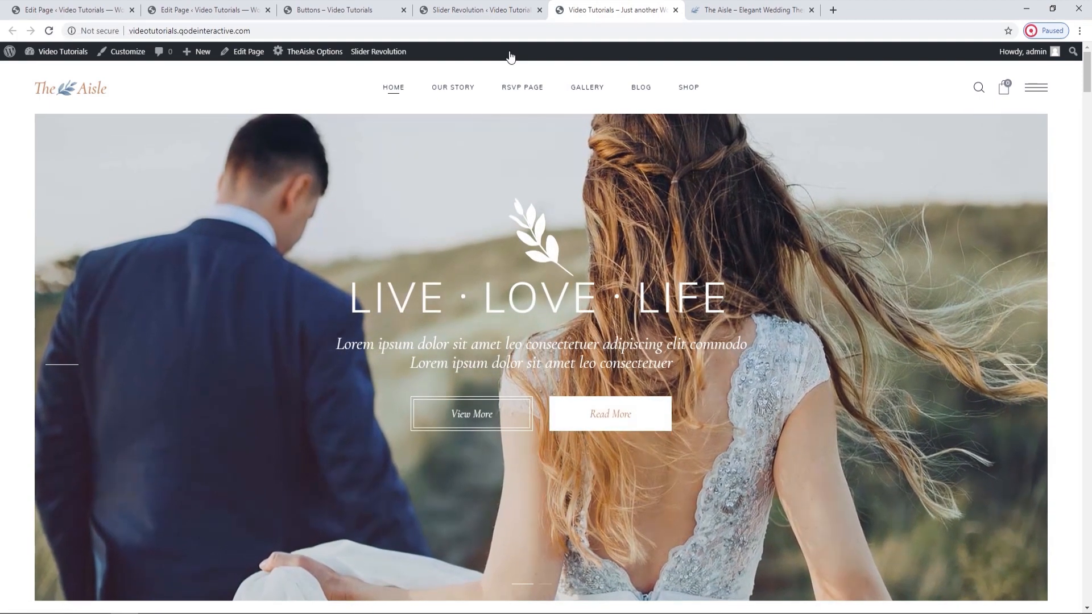
pyautogui.click(503, 11)
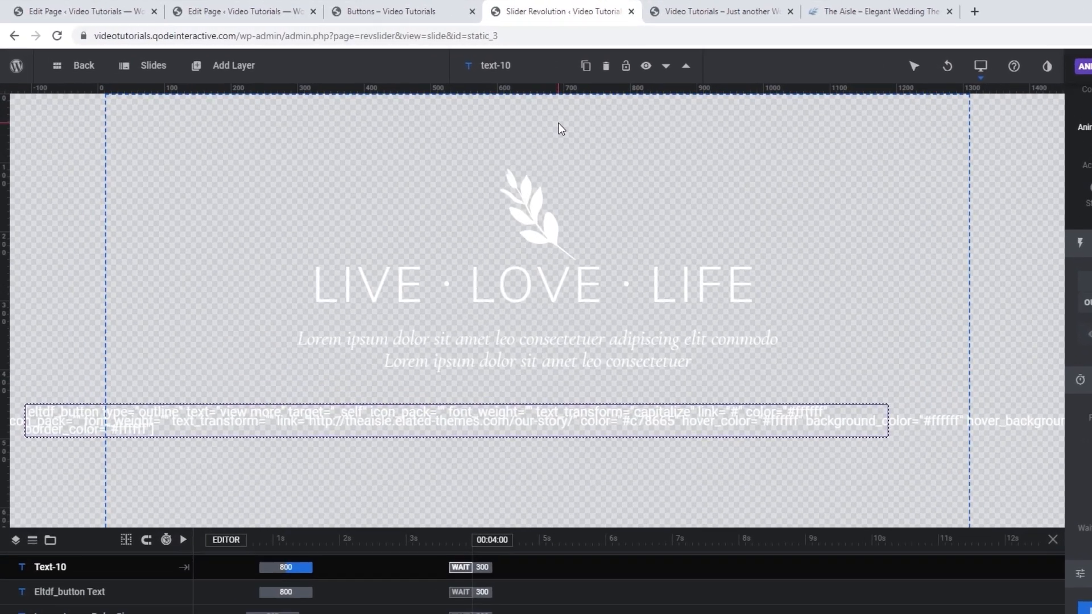
# Replace slide #1's background image with rev-slider-background-image.jpg, uploaded from The Aisle folder on the desktop.
pyautogui.click(156, 76)
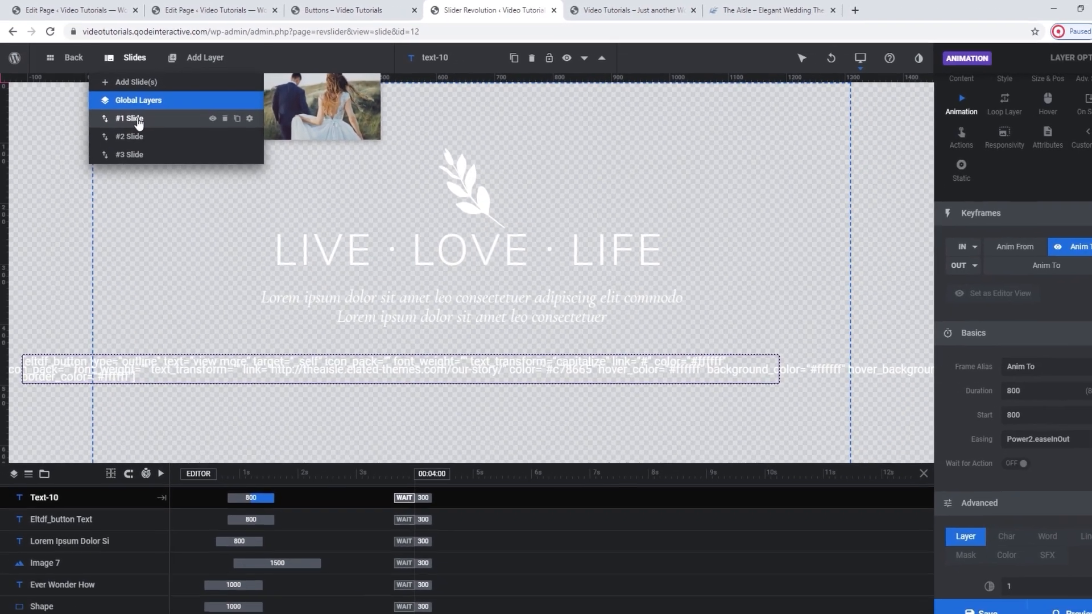
pyautogui.click(188, 165)
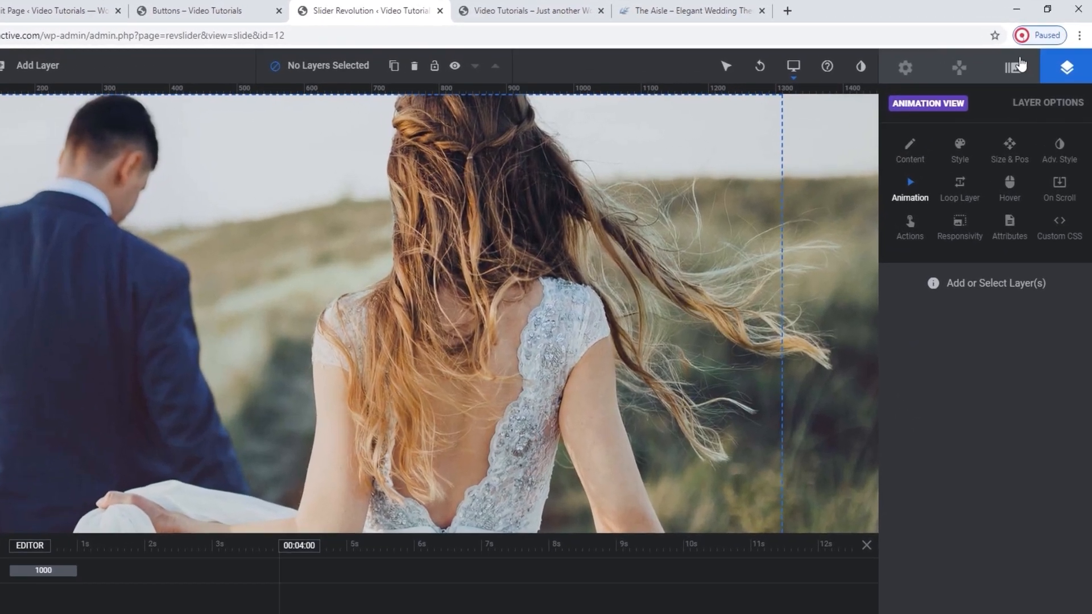
pyautogui.click(1023, 63)
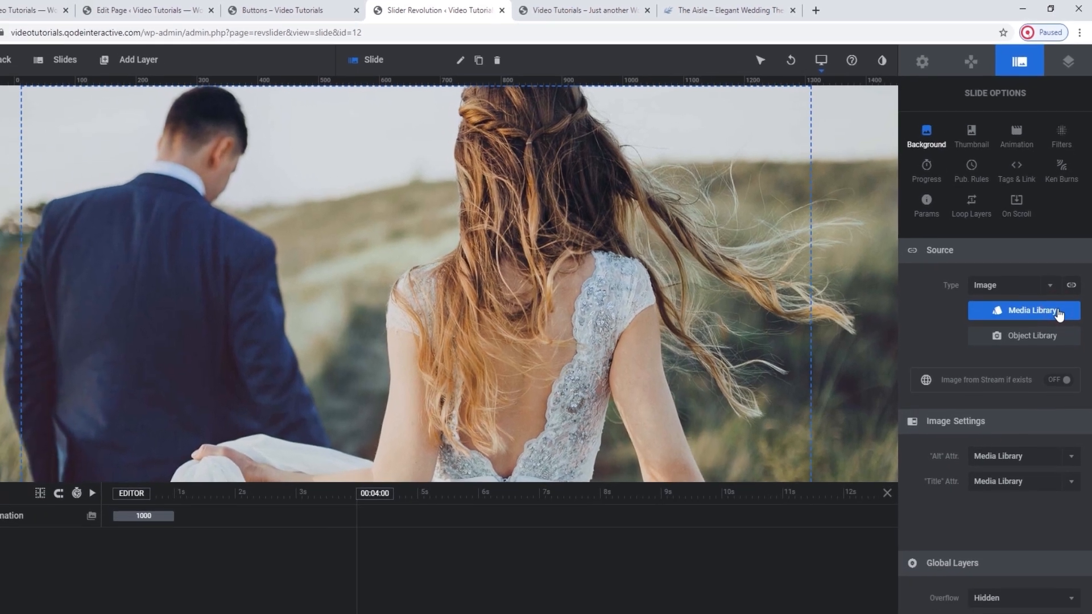
pyautogui.click(1056, 348)
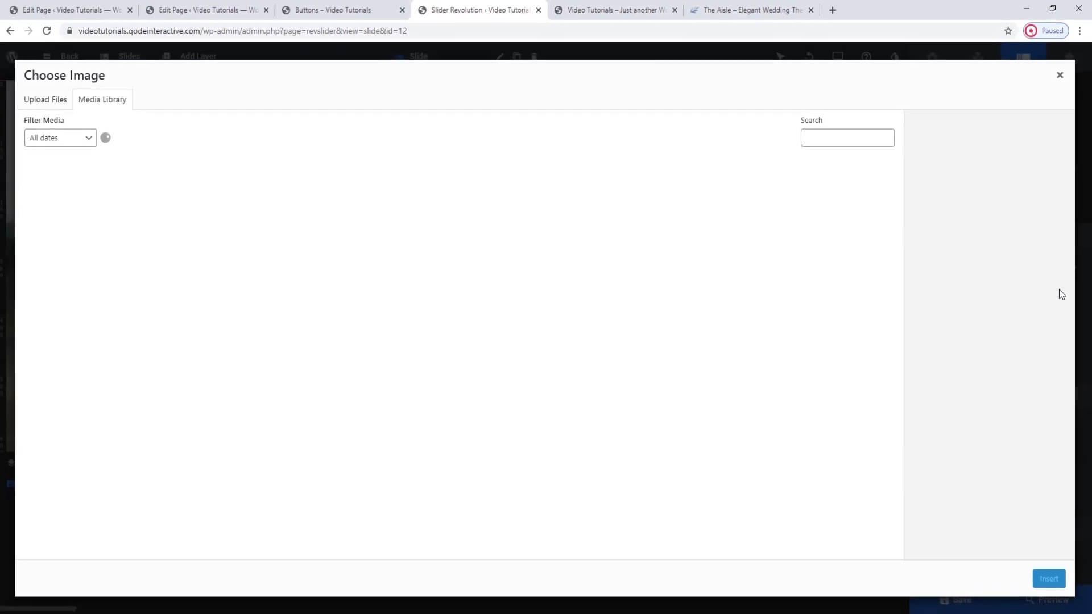
pyautogui.click(57, 101)
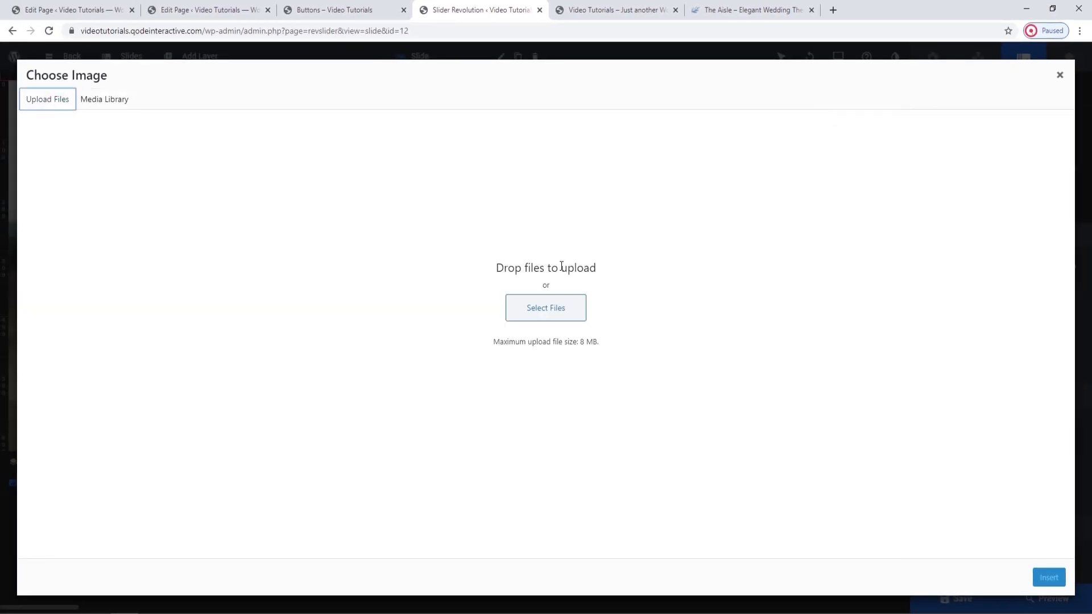
pyautogui.click(552, 307)
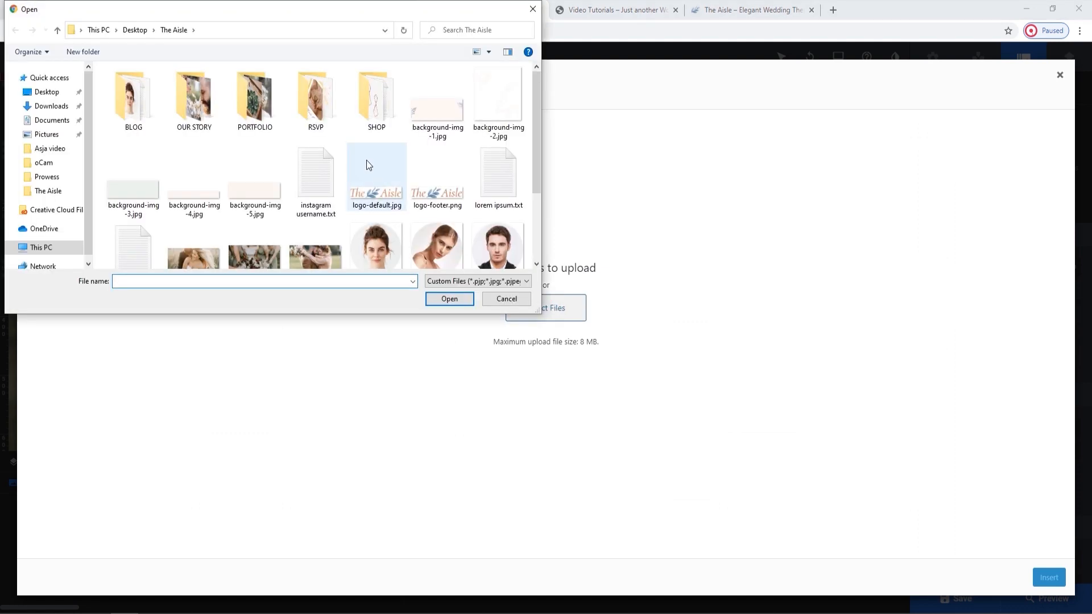
pyautogui.scroll(-1, 366, 159)
pyautogui.scroll(-1, 367, 159)
pyautogui.click(306, 149)
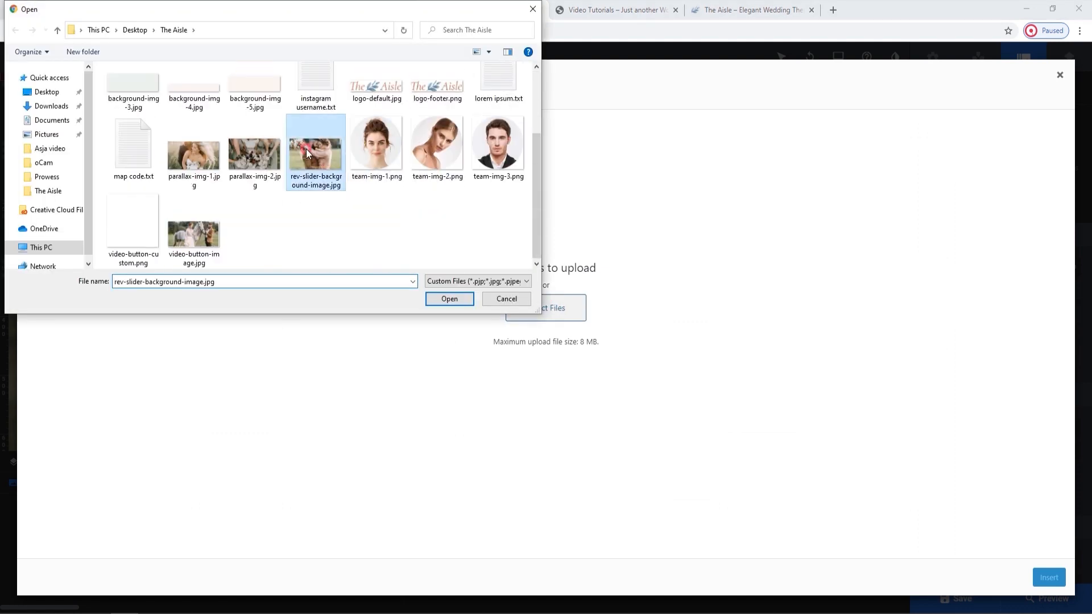
pyautogui.click(447, 300)
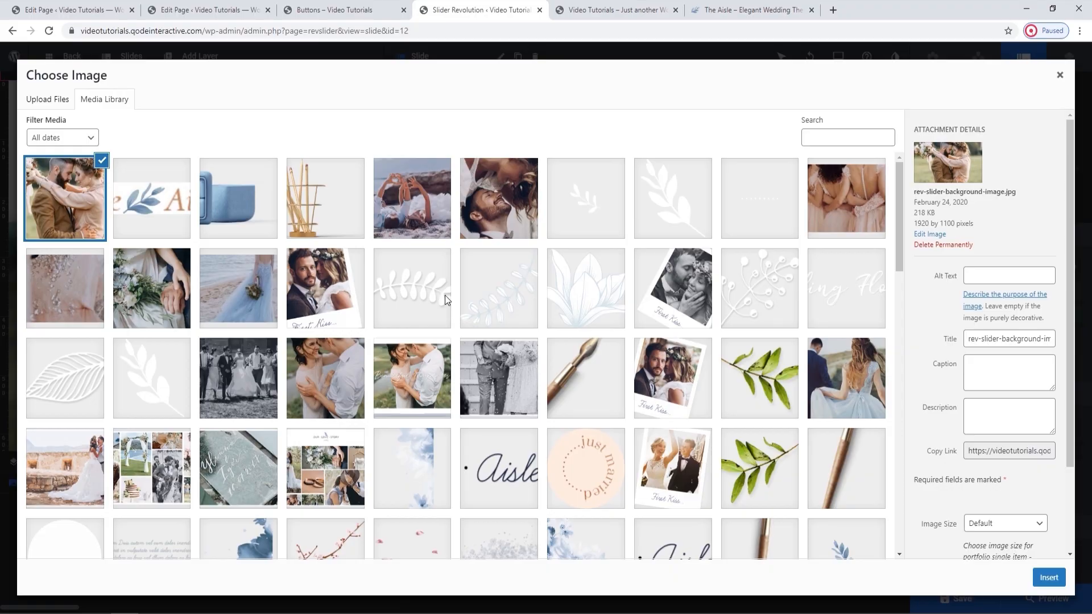
pyautogui.click(1057, 577)
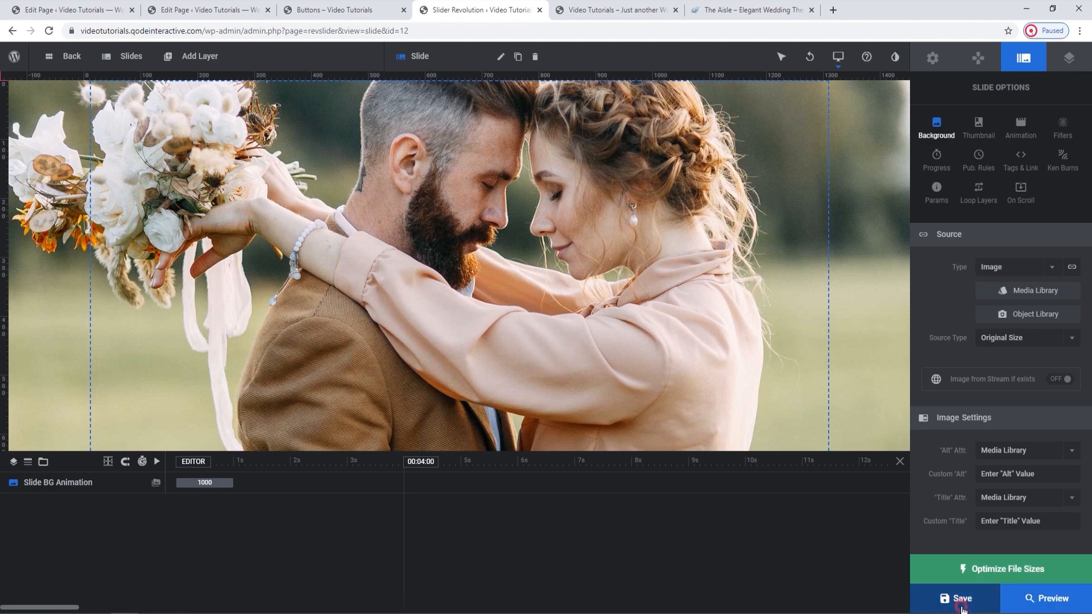
# Save slide #1's new background, reload the live homepage to check it, and return to the slider editor.
pyautogui.click(961, 608)
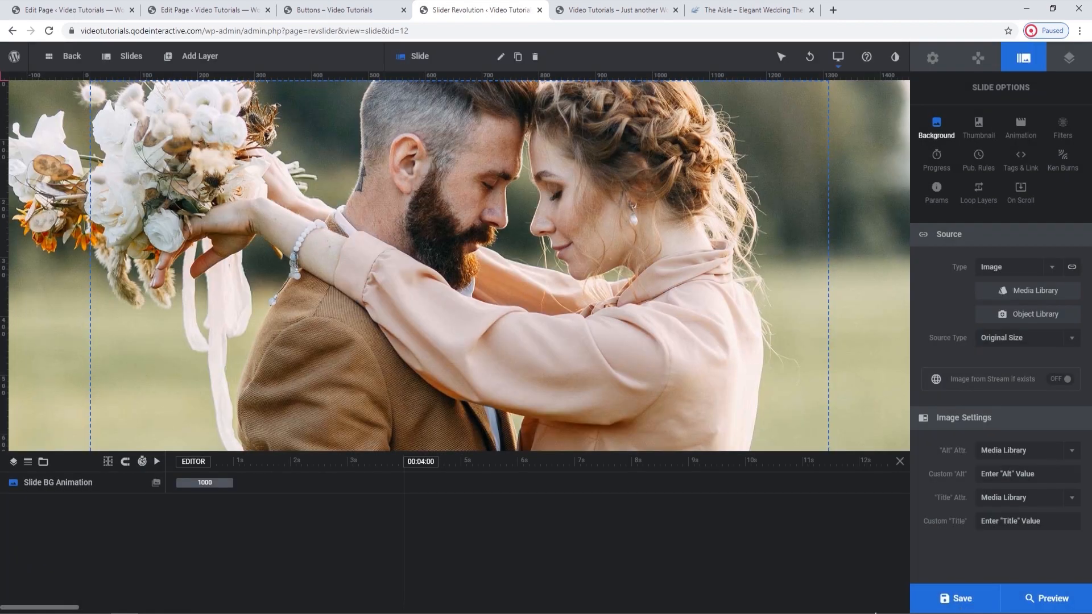
pyautogui.click(589, 8)
pyautogui.click(56, 33)
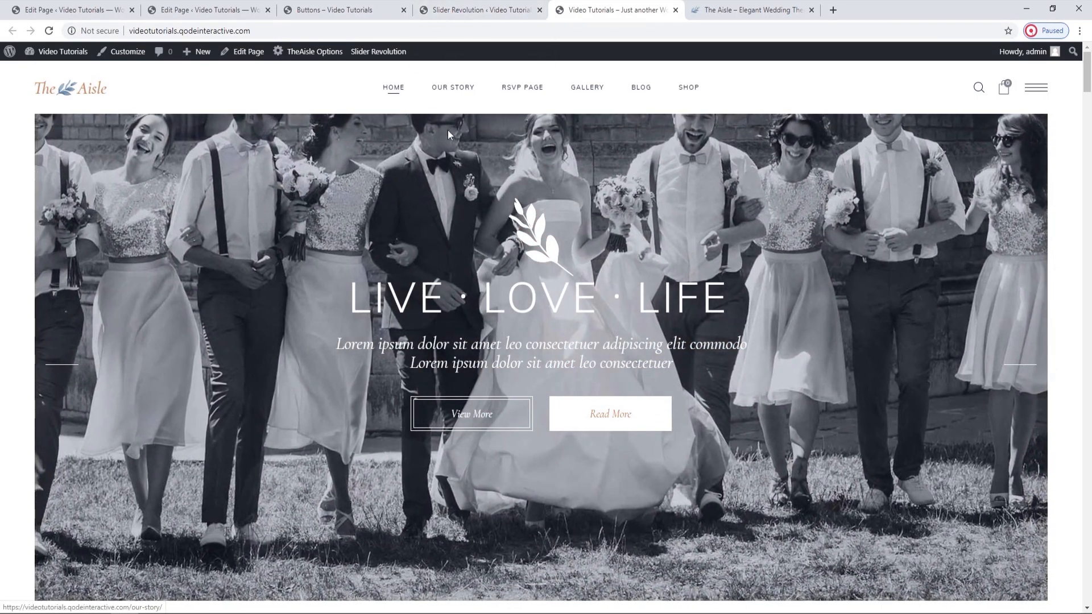
pyautogui.click(462, 6)
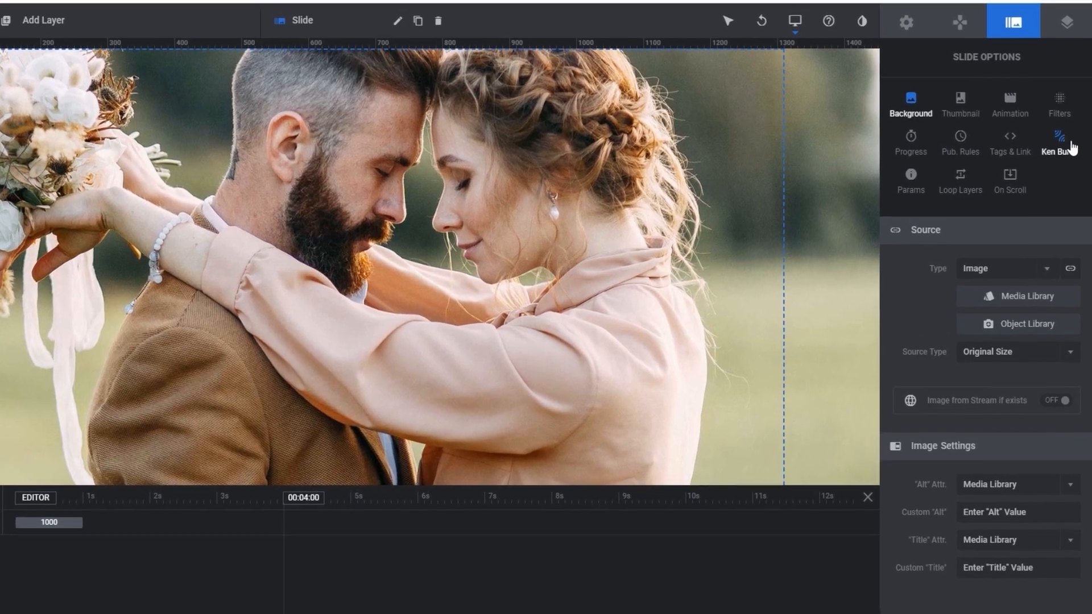
# Check slide #1's Ken Burns settings, and try an end scale of 80% on slide #2 with a pan zoom preview.
pyautogui.click(1073, 164)
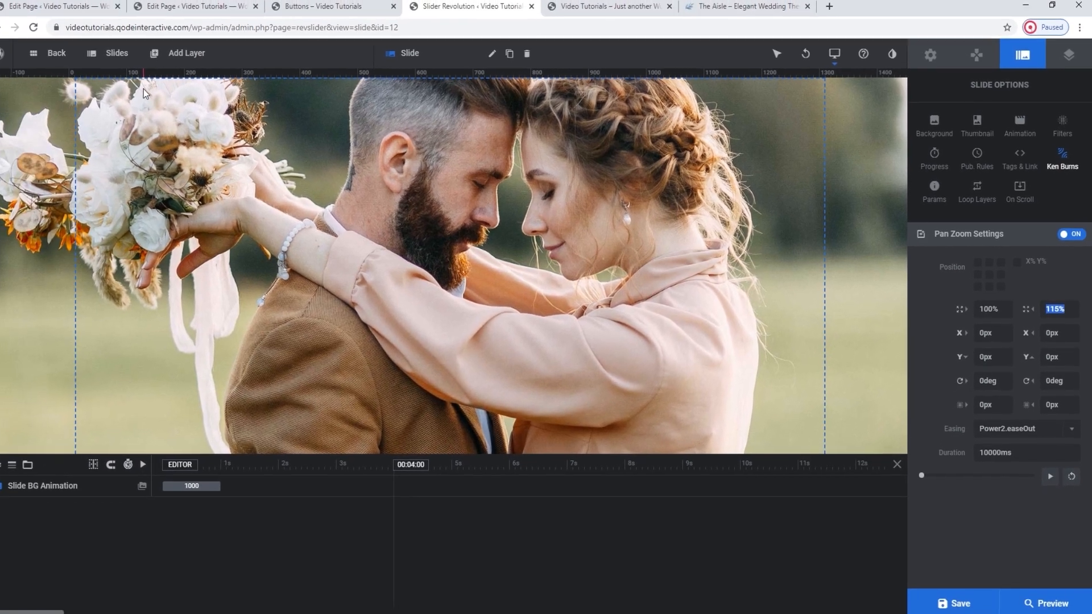
pyautogui.moveTo(147, 59)
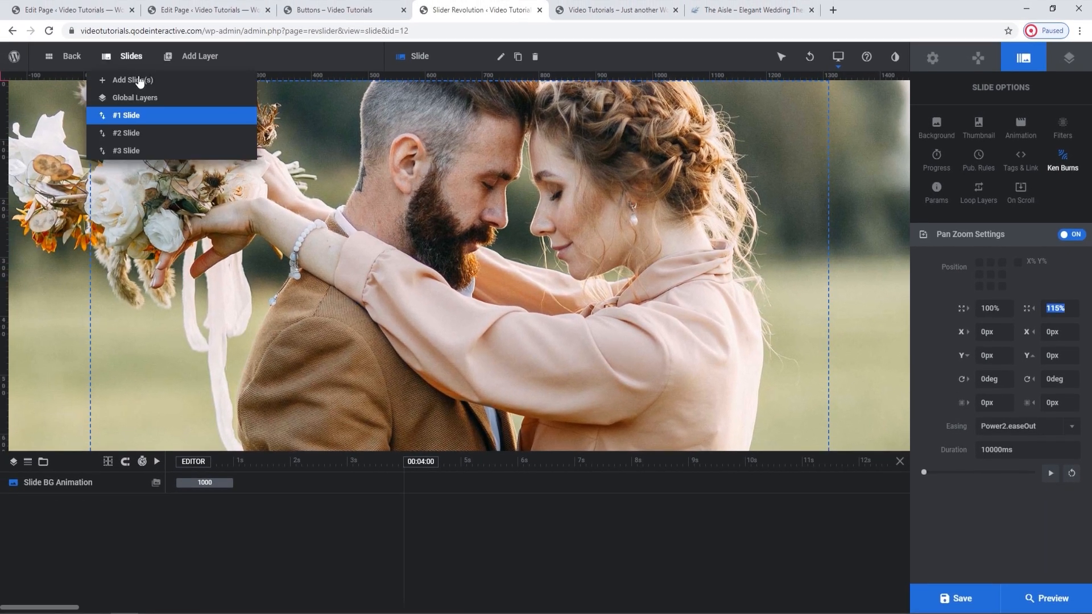
pyautogui.click(128, 134)
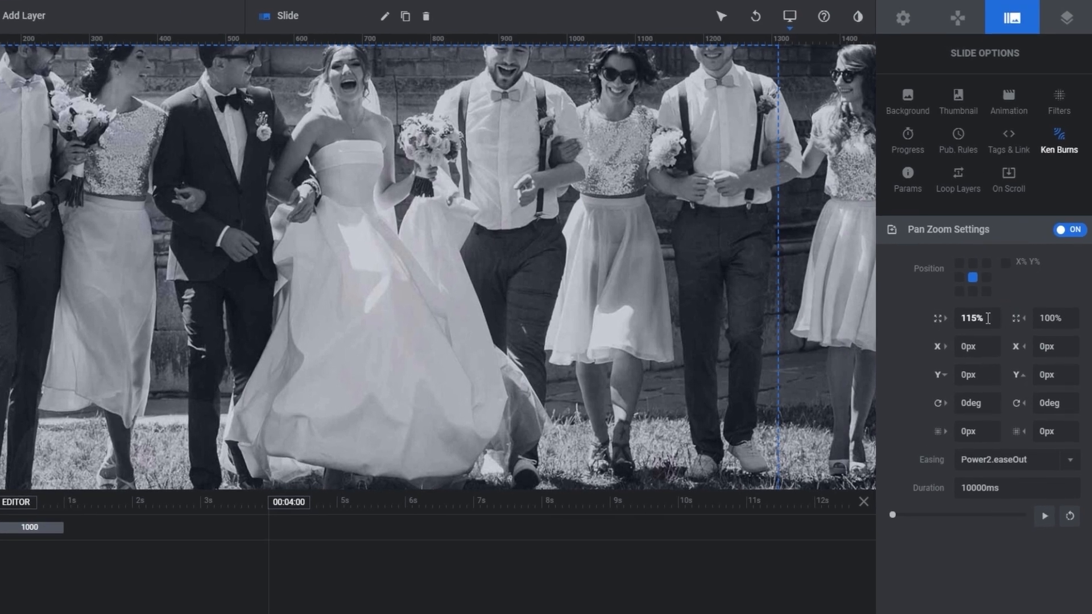
pyautogui.moveTo(976, 316); pyautogui.dragTo(968, 322)
pyautogui.click(1049, 317)
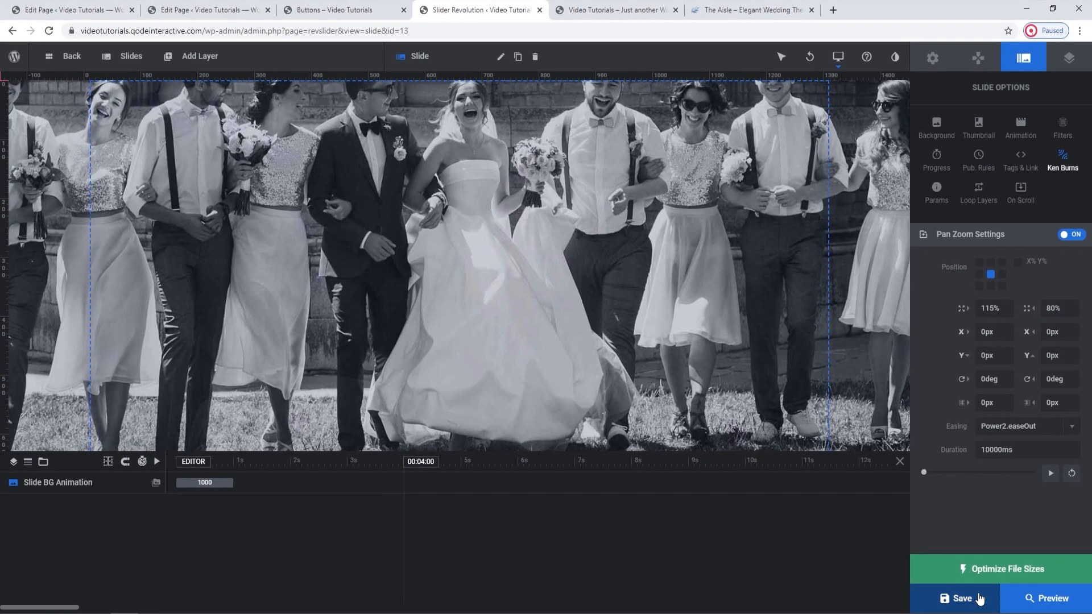
pyautogui.click(1057, 474)
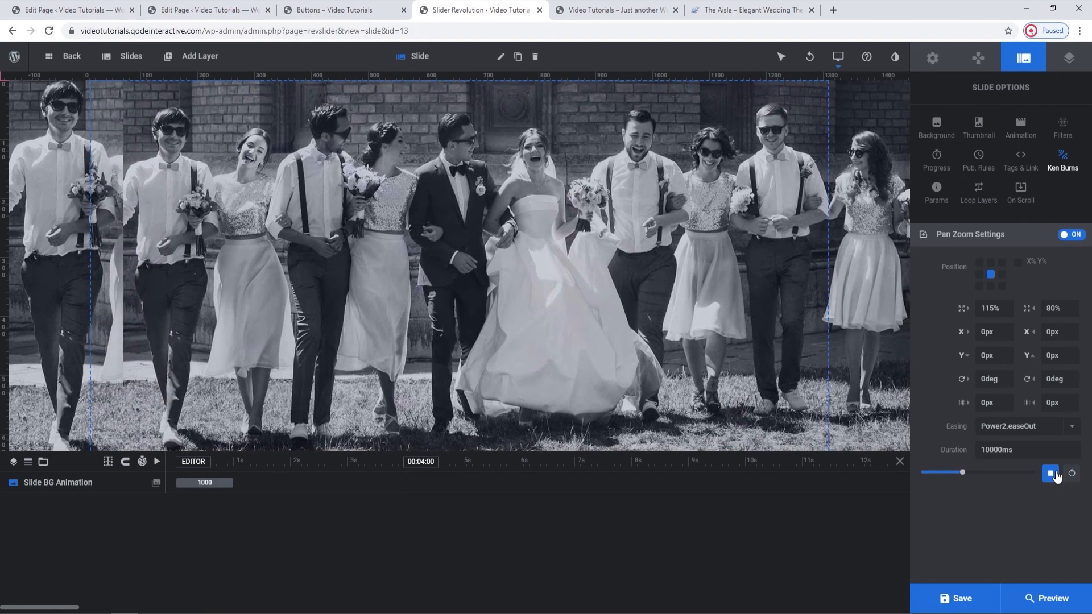
# Set slide #2's Ken Burns end scale to 100% and save the slider.
pyautogui.click(1052, 307)
pyautogui.write('100')
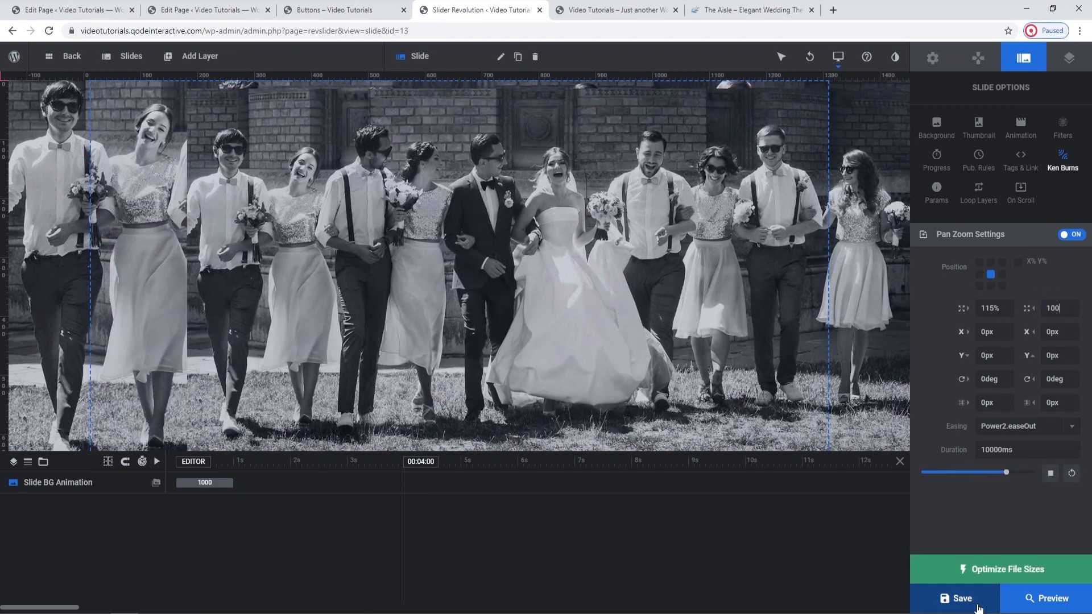
pyautogui.click(978, 608)
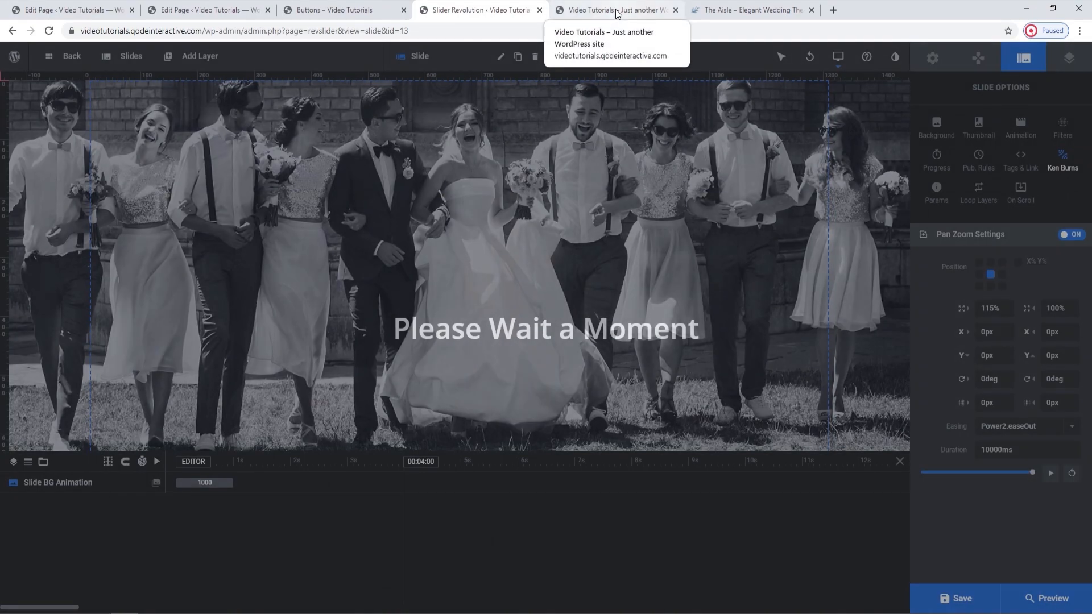
# Reload the live homepage to check the updated slider, and return to the slider editor.
pyautogui.click(617, 11)
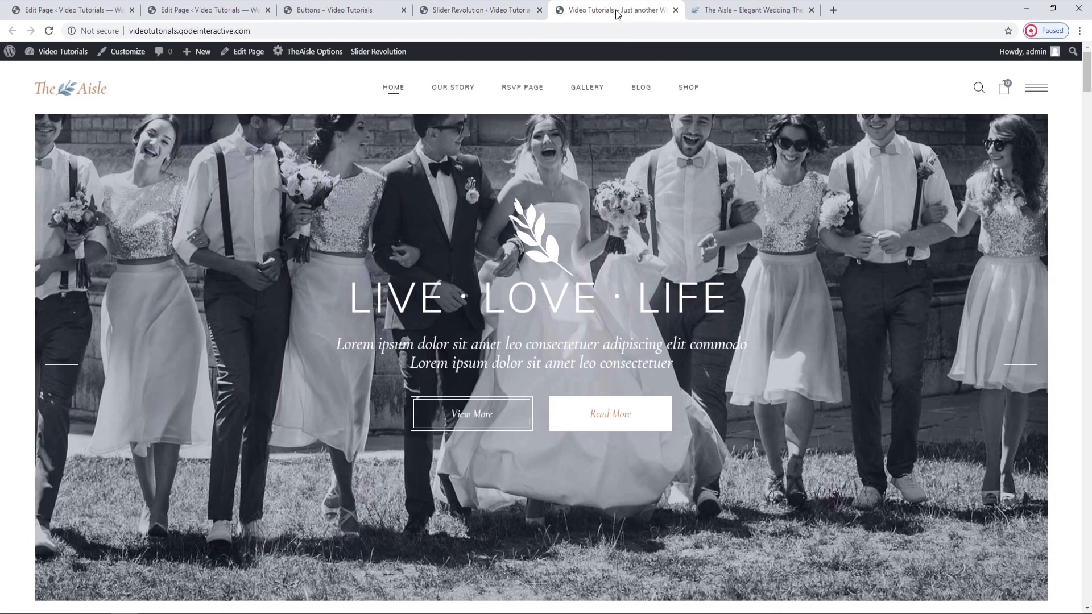
pyautogui.click(48, 30)
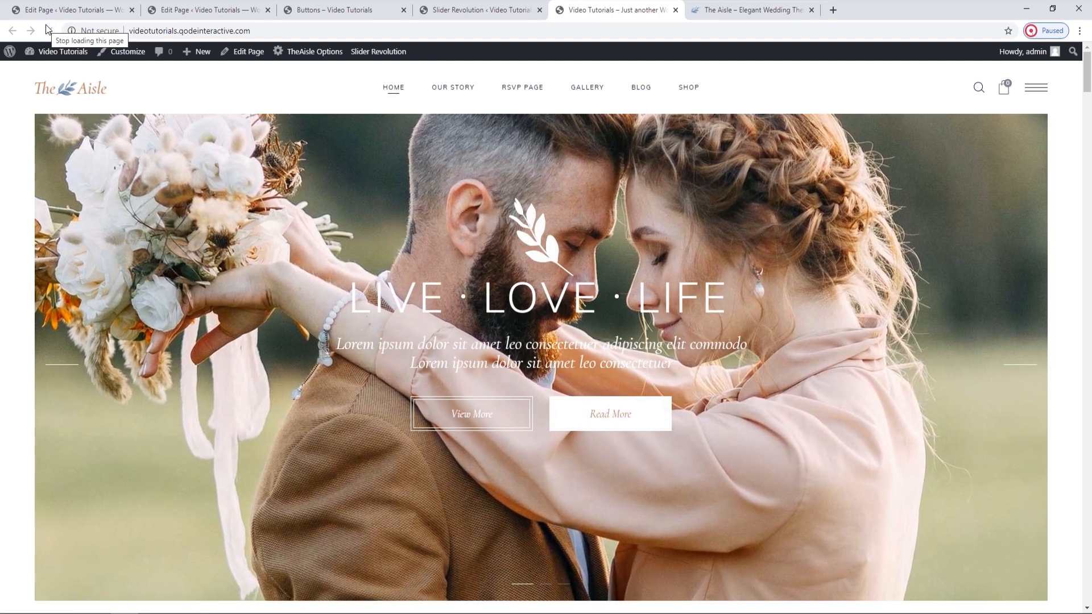
pyautogui.click(471, 7)
# Close the slider editor, the Buttons page and its edit page, and switch to the Main Home page editor.
pyautogui.click(538, 13)
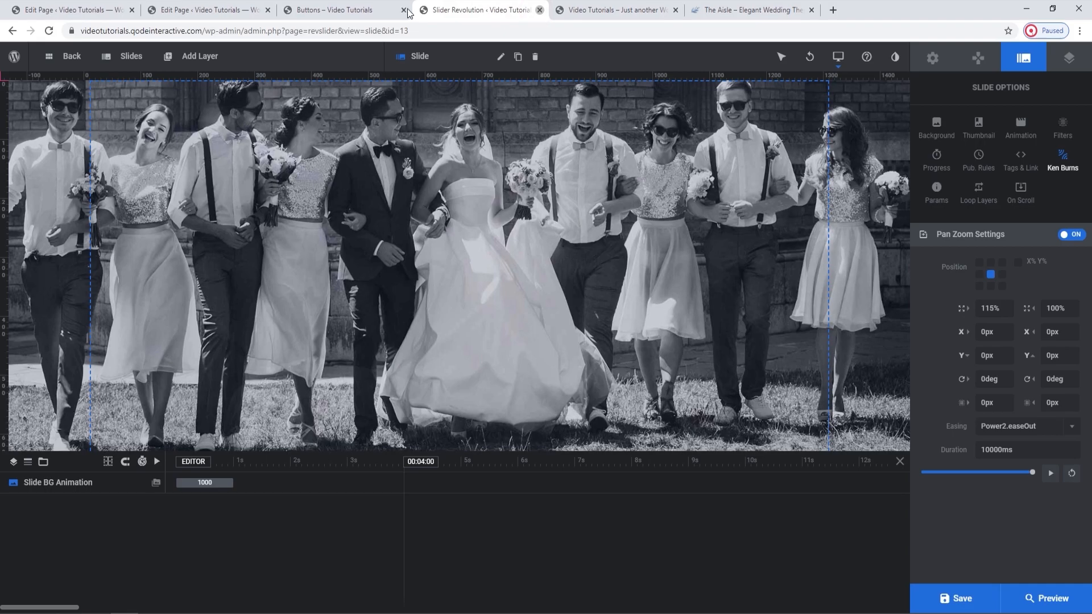
pyautogui.click(403, 10)
pyautogui.click(244, 7)
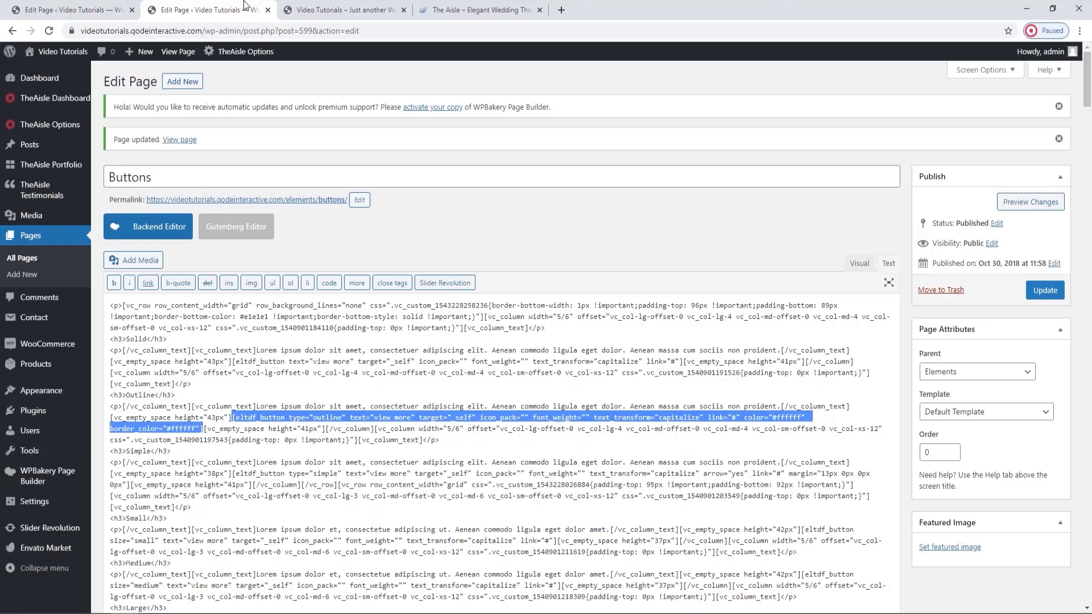
pyautogui.click(268, 10)
pyautogui.click(128, 8)
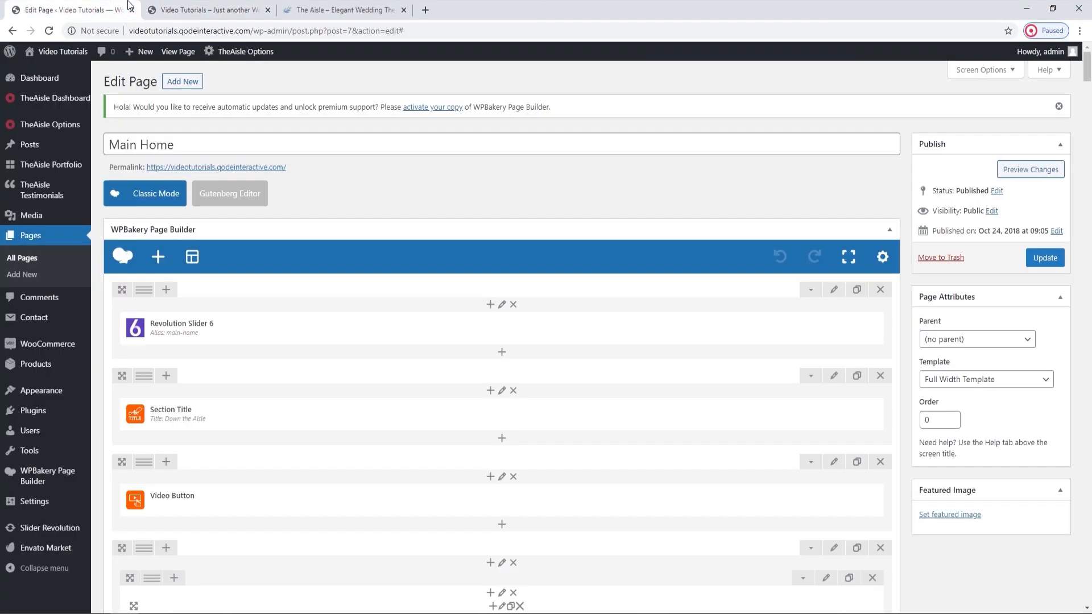
# View the Down the Aisle section title below the slider on the live homepage.
pyautogui.click(169, 6)
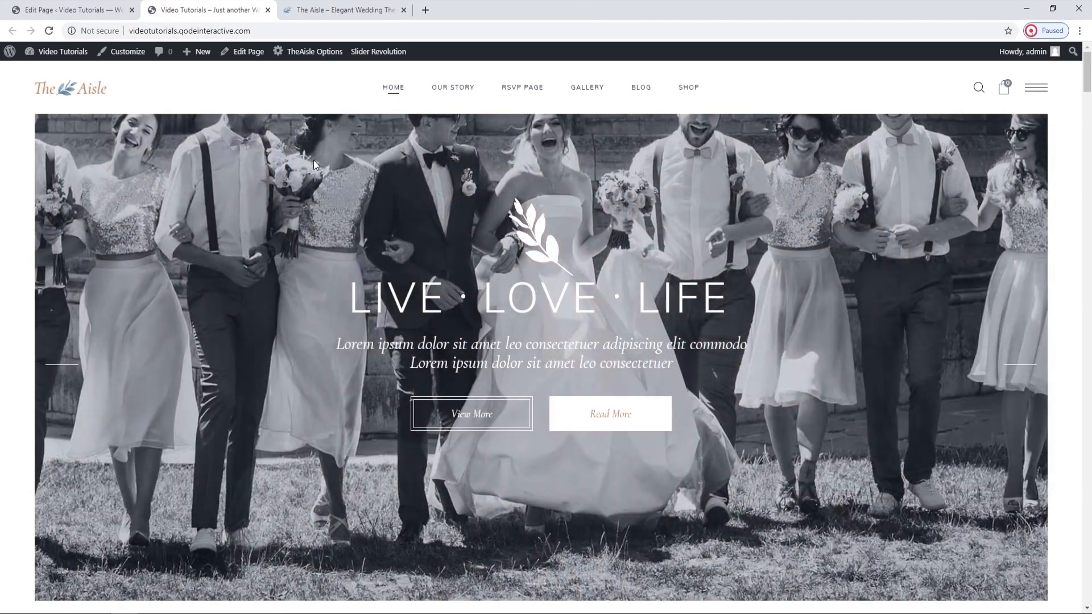
pyautogui.scroll(-2, 314, 165)
pyautogui.scroll(-5, 314, 165)
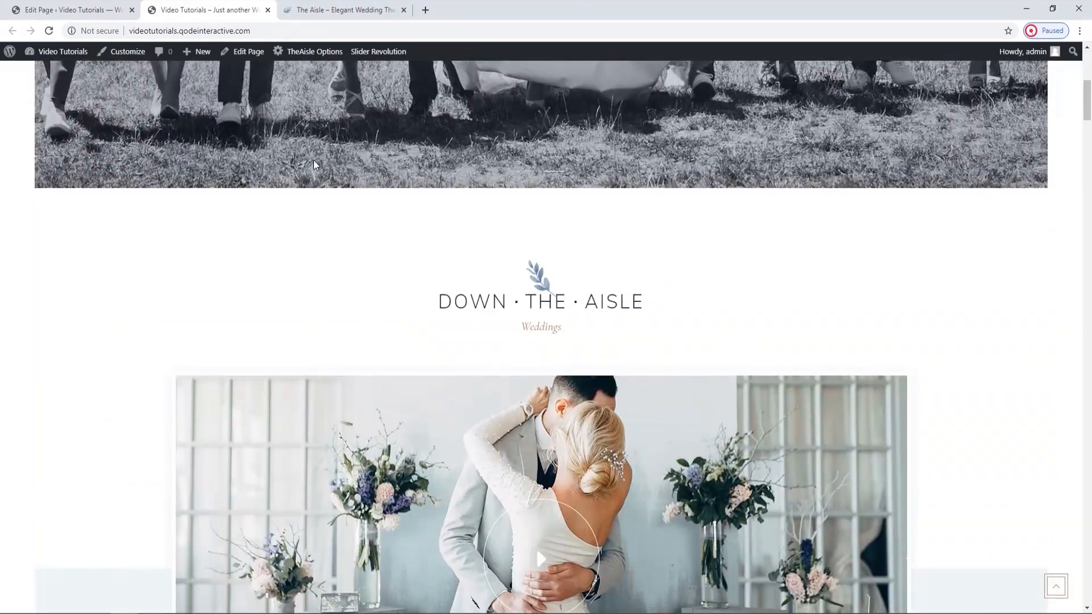
pyautogui.scroll(-1, 355, 182)
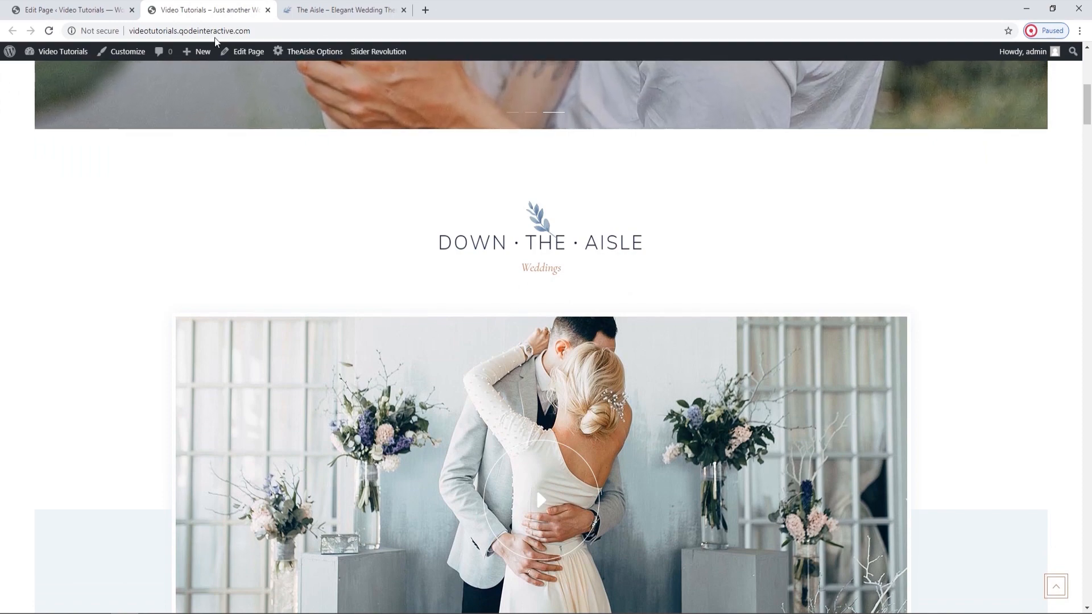
# Open the Down the Aisle section title's settings, keep Style with dots at Yes, and compare the dots on the live homepage.
pyautogui.click(125, 4)
pyautogui.scroll(-1, 377, 248)
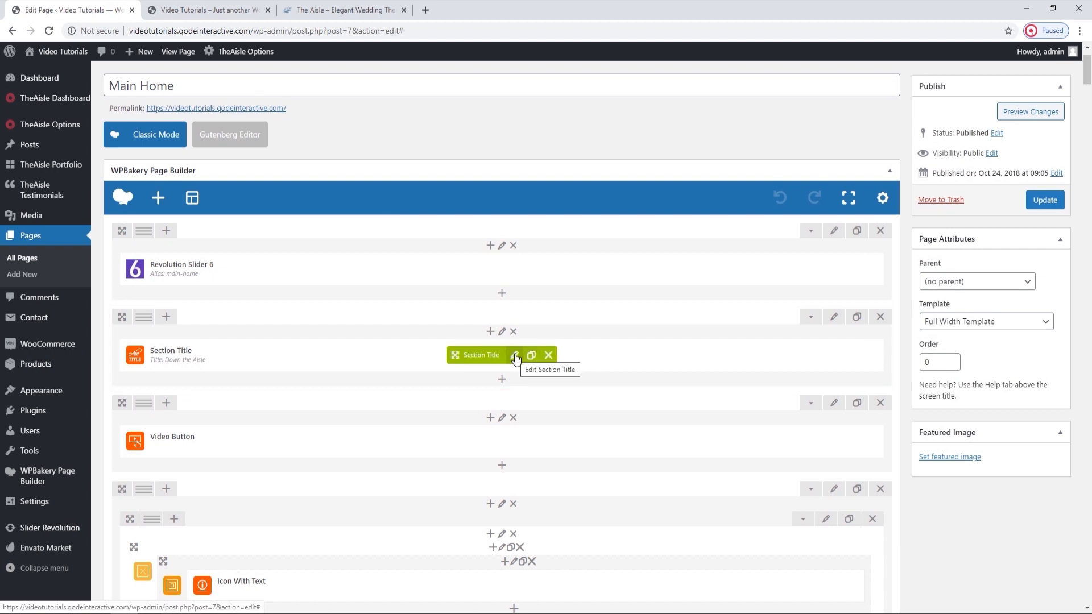
pyautogui.click(516, 357)
pyautogui.moveTo(712, 105); pyautogui.dragTo(502, 113)
pyautogui.click(493, 275)
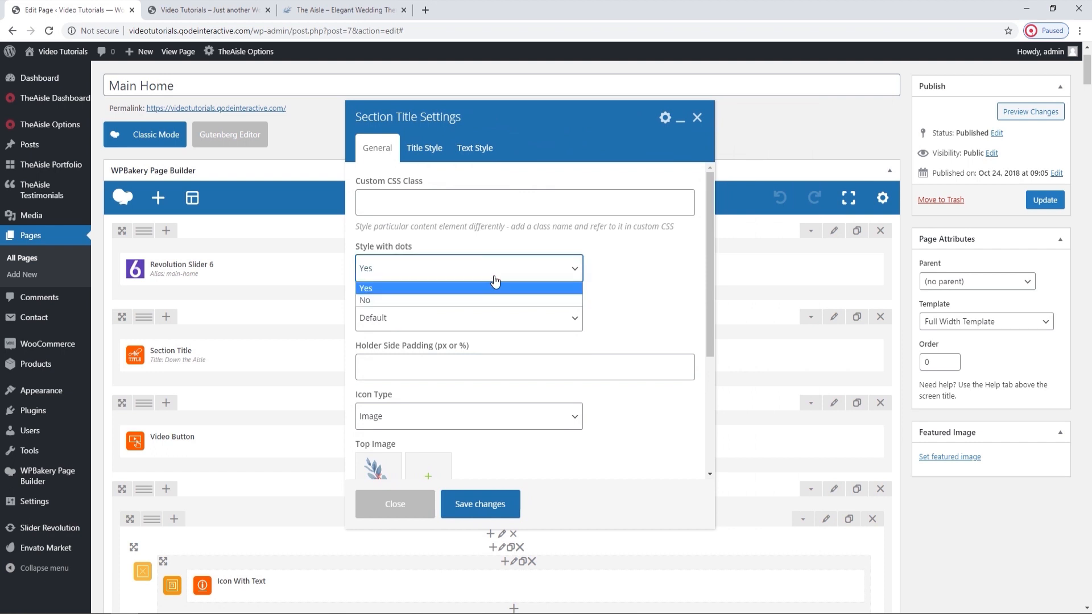
pyautogui.click(495, 284)
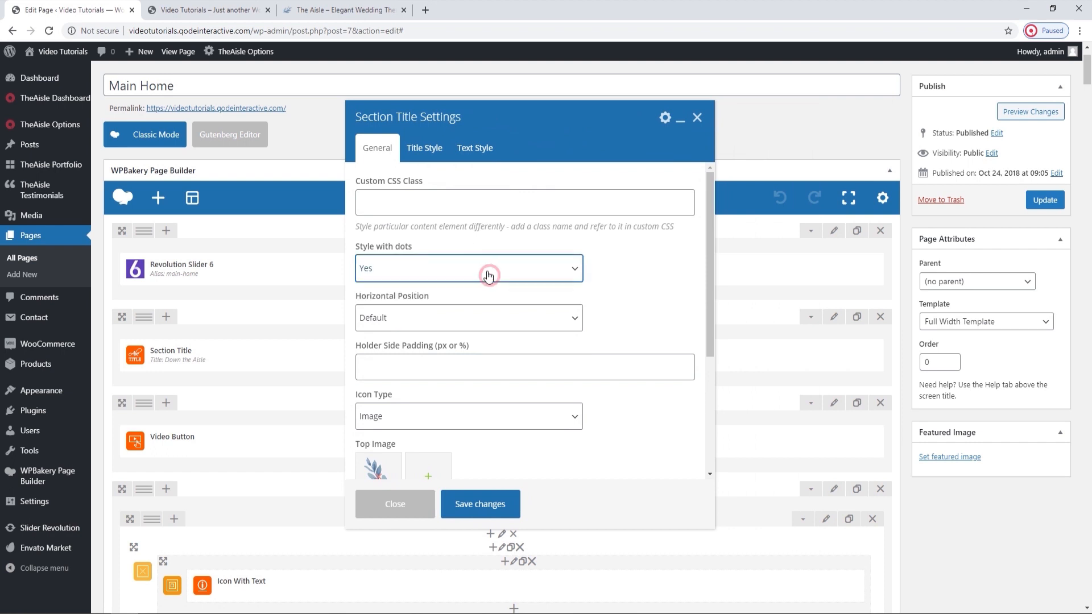
pyautogui.click(205, 10)
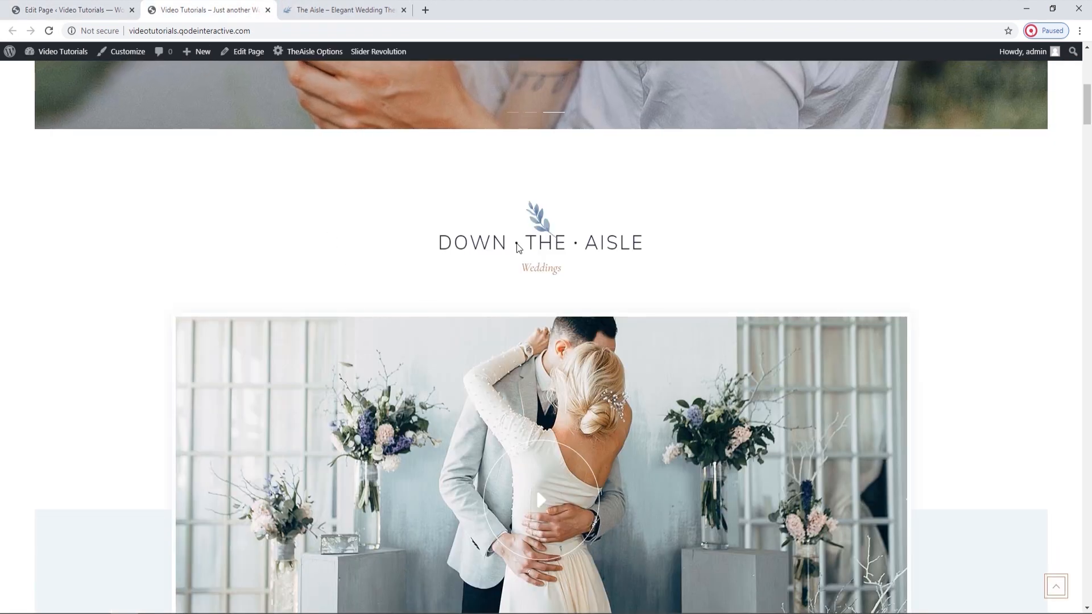
pyautogui.click(123, 5)
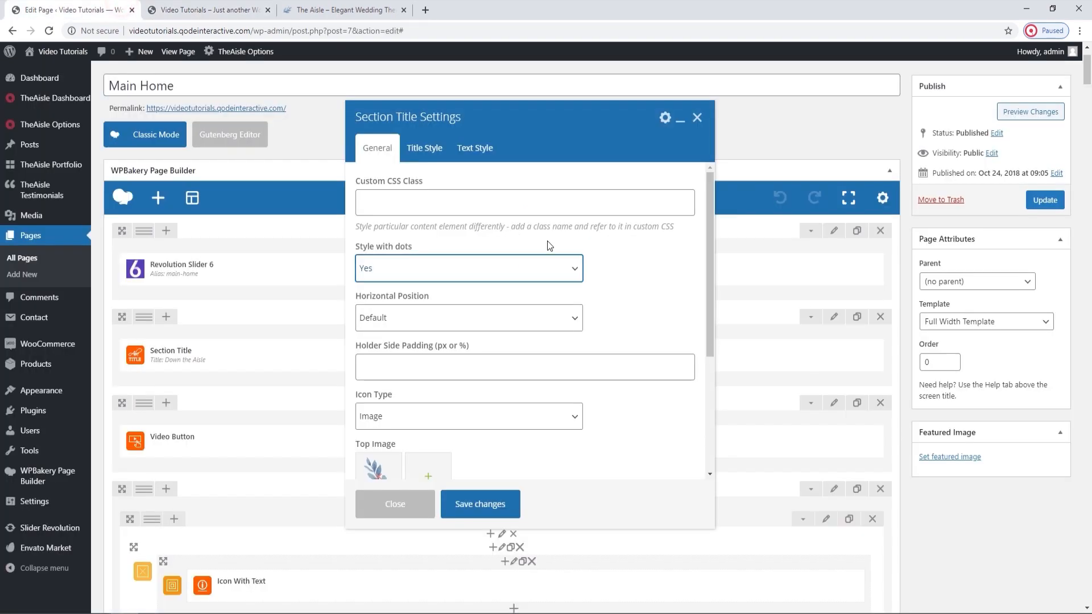
# Keep the section title's Horizontal Position at Default, and check its alignment on the live homepage.
pyautogui.click(519, 316)
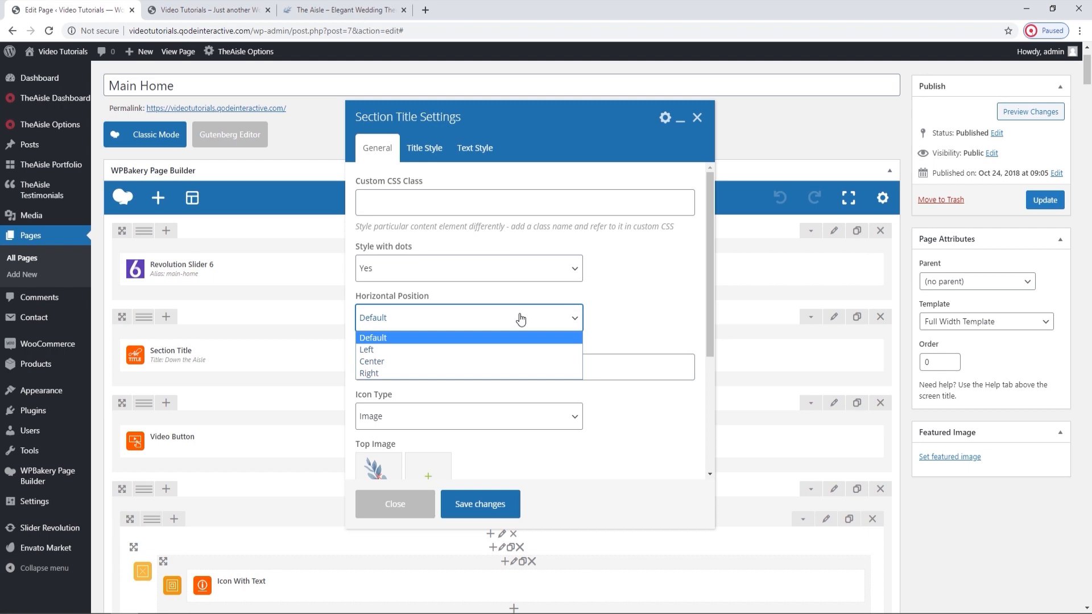
pyautogui.click(521, 319)
pyautogui.click(248, 8)
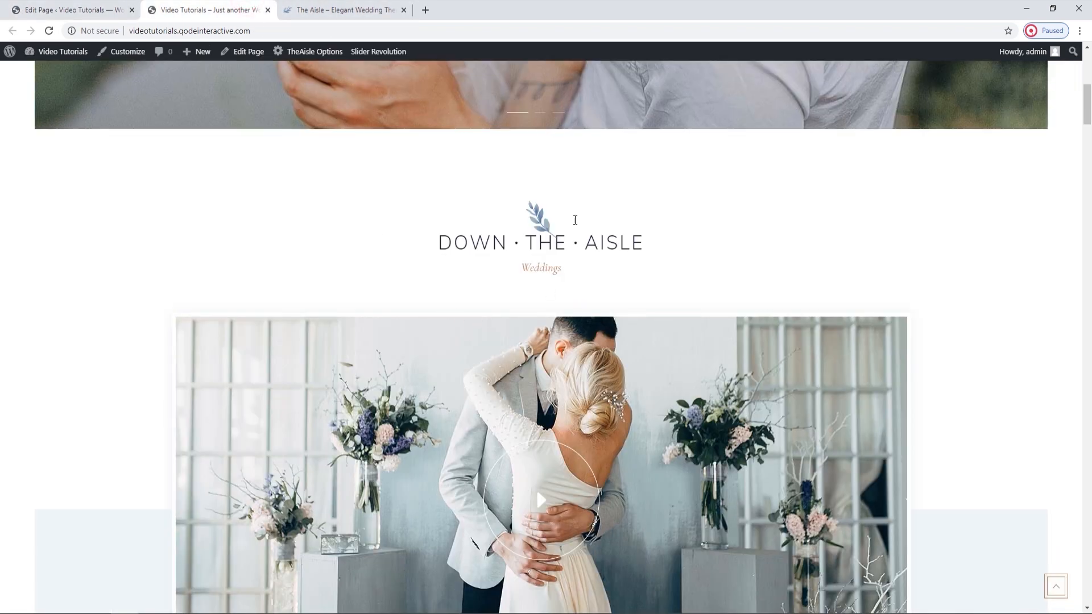
pyautogui.click(108, 7)
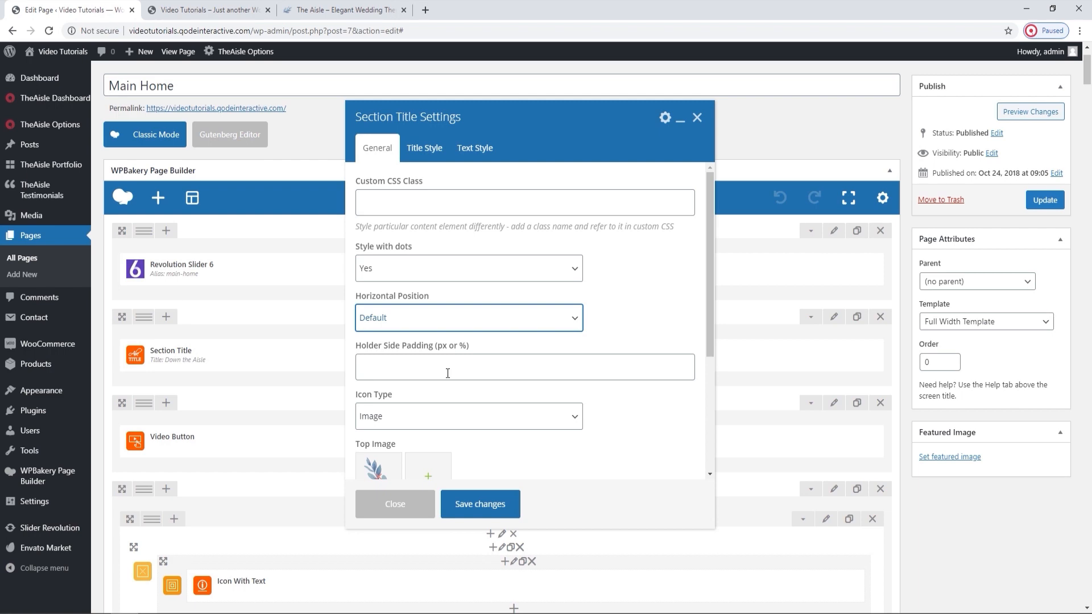
# Review the section title's Holder Side Padding and Icon Type settings, and compare its spacing and icon on the live homepage.
pyautogui.click(212, 8)
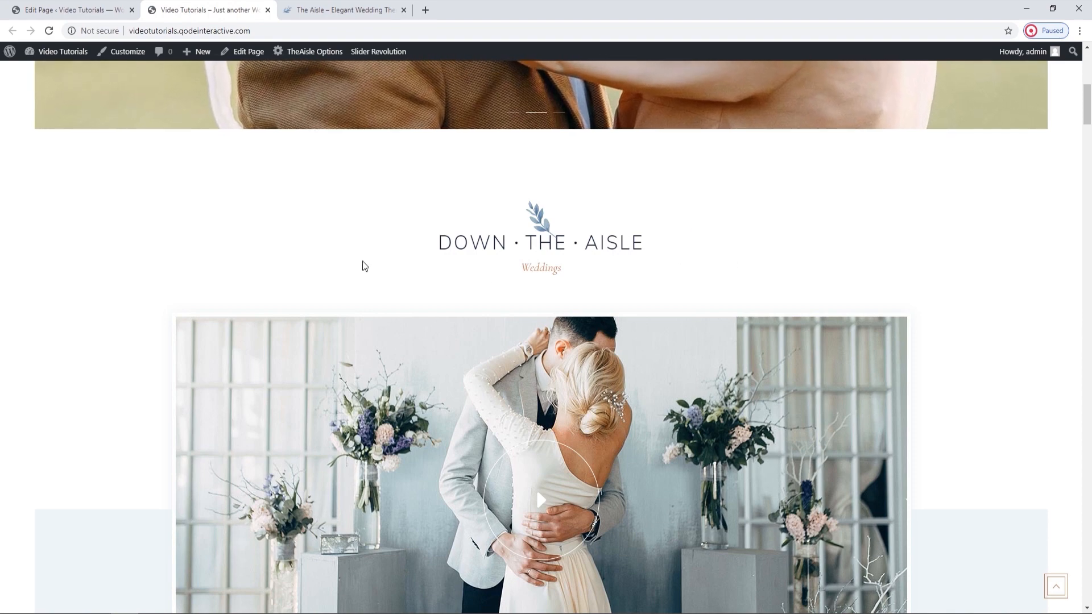
pyautogui.click(113, 10)
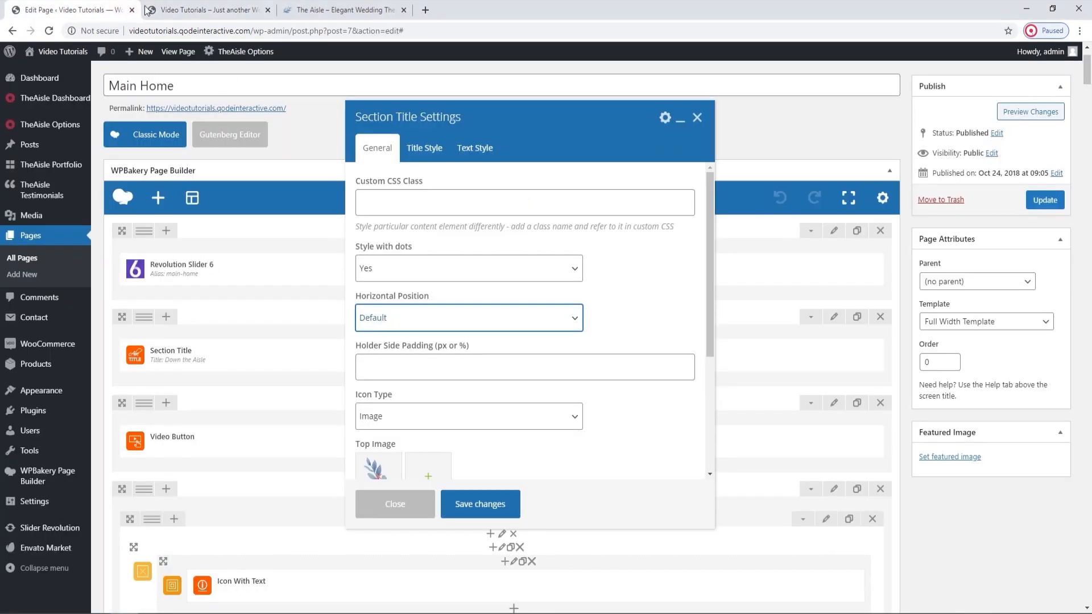
pyautogui.scroll(-2, 538, 330)
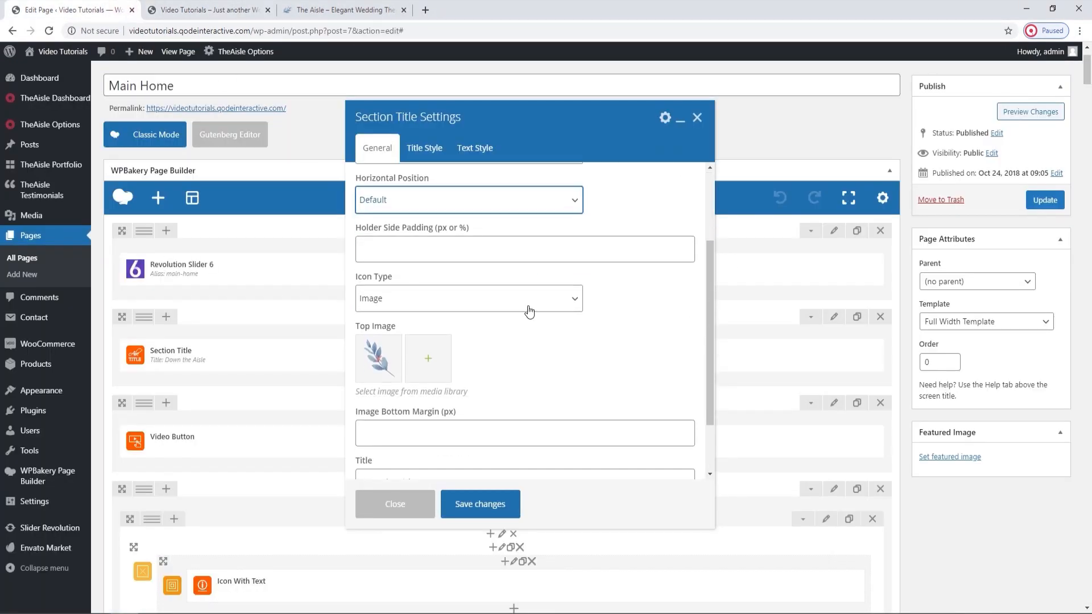
pyautogui.click(226, 7)
pyautogui.click(117, 9)
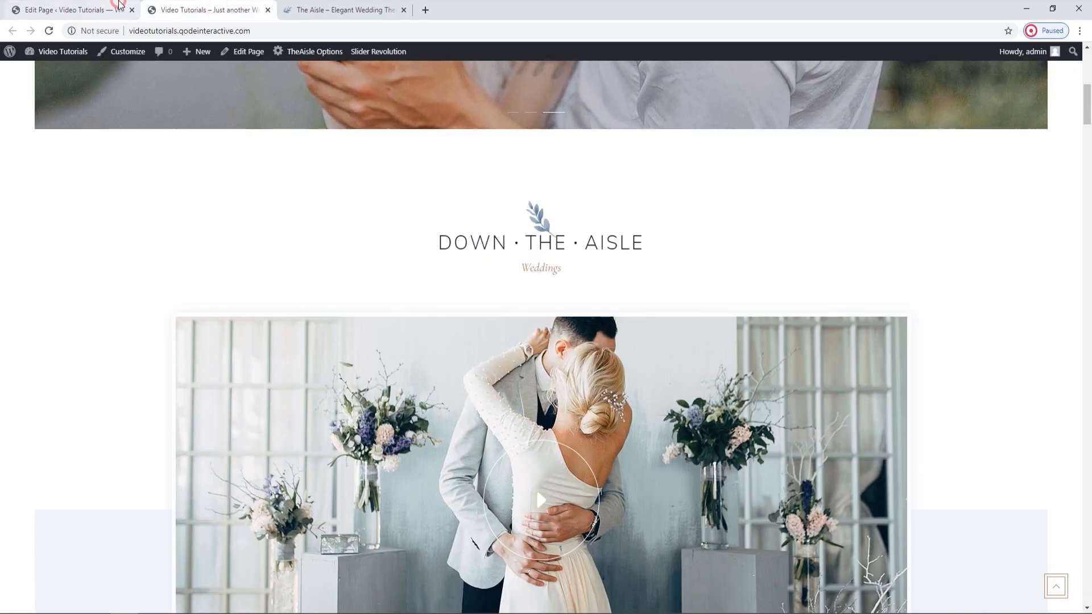
# Keep the section title's Icon Type at Image, and compare its Top Image with the leaf on the live homepage.
pyautogui.click(514, 301)
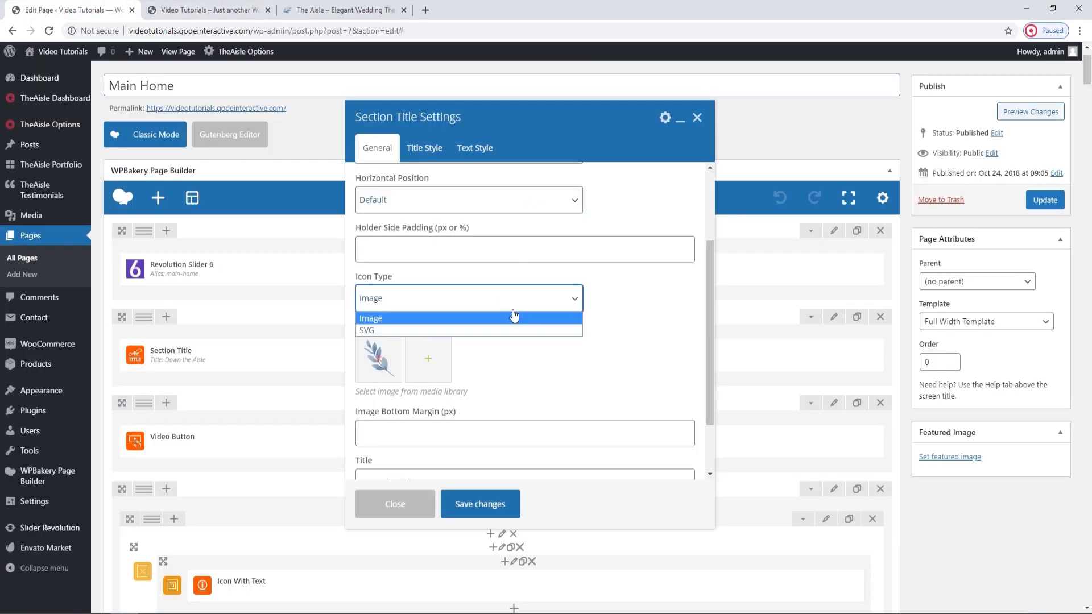
pyautogui.click(514, 318)
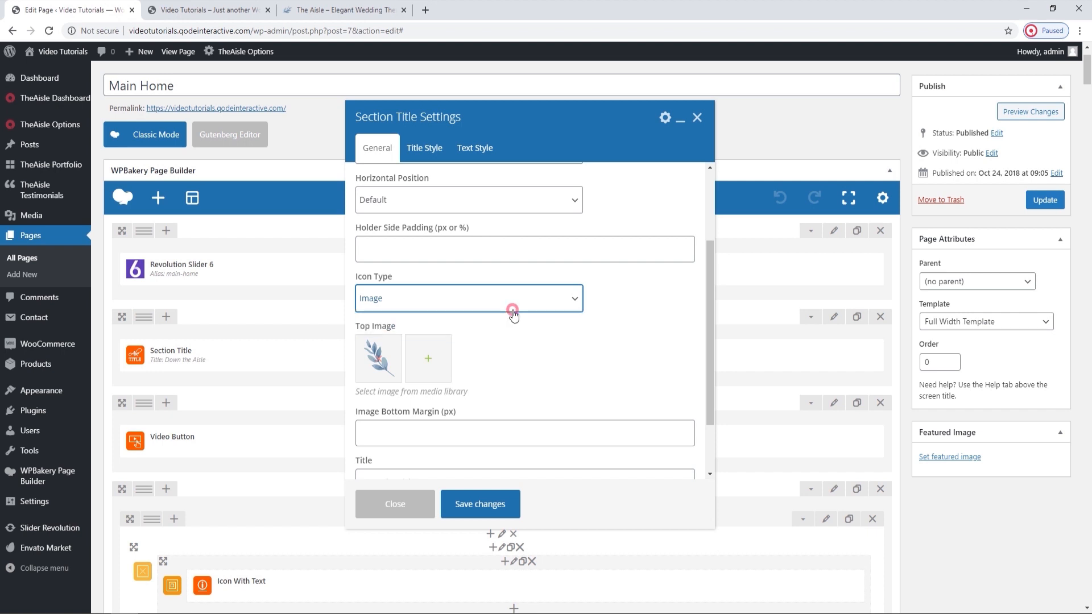
pyautogui.scroll(-1, 518, 347)
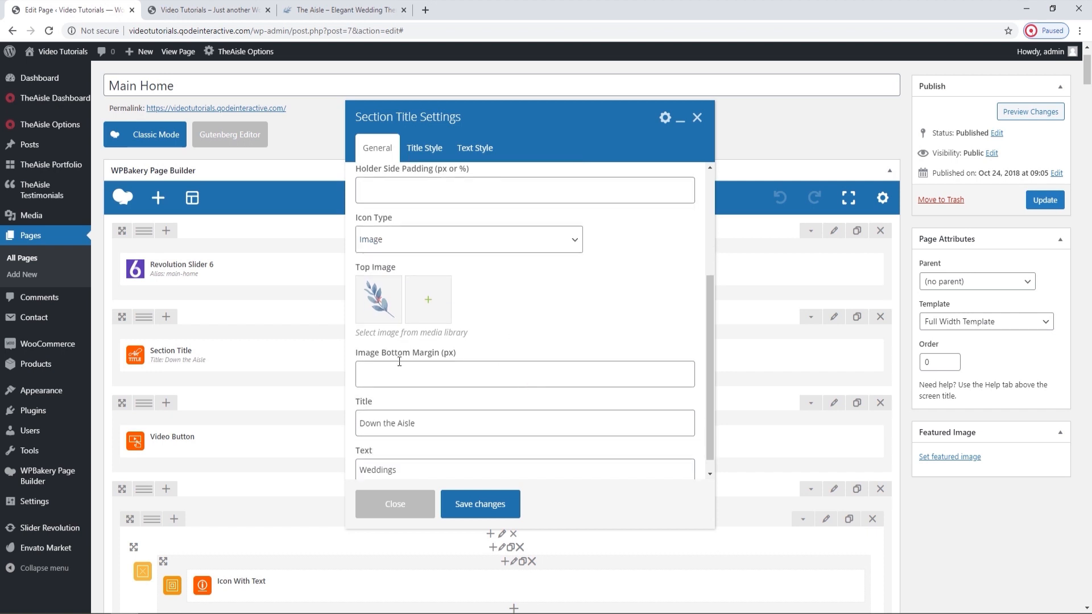
pyautogui.click(226, 10)
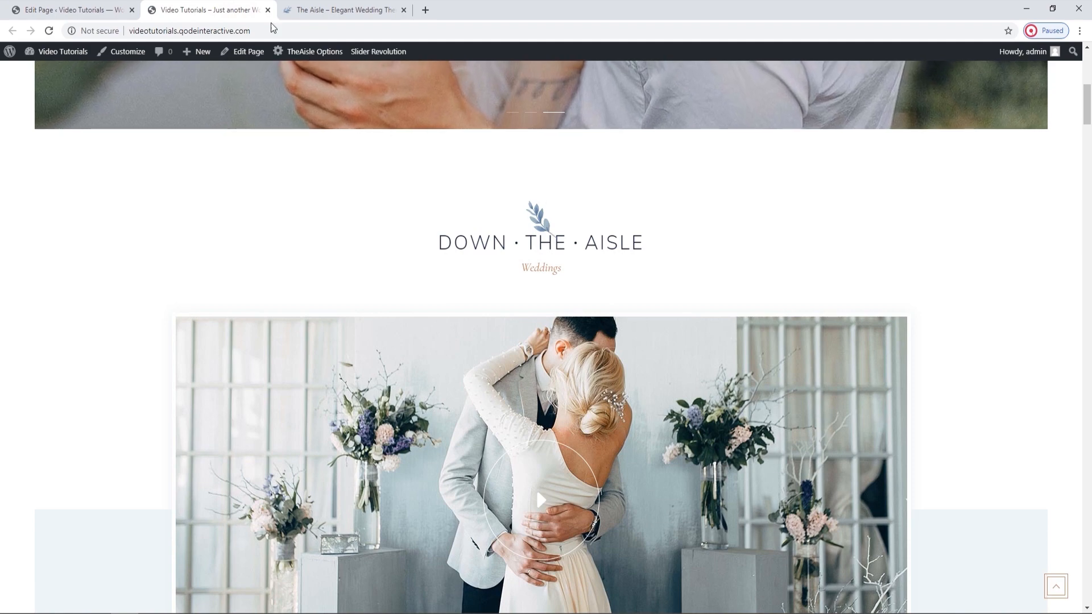
pyautogui.click(128, 6)
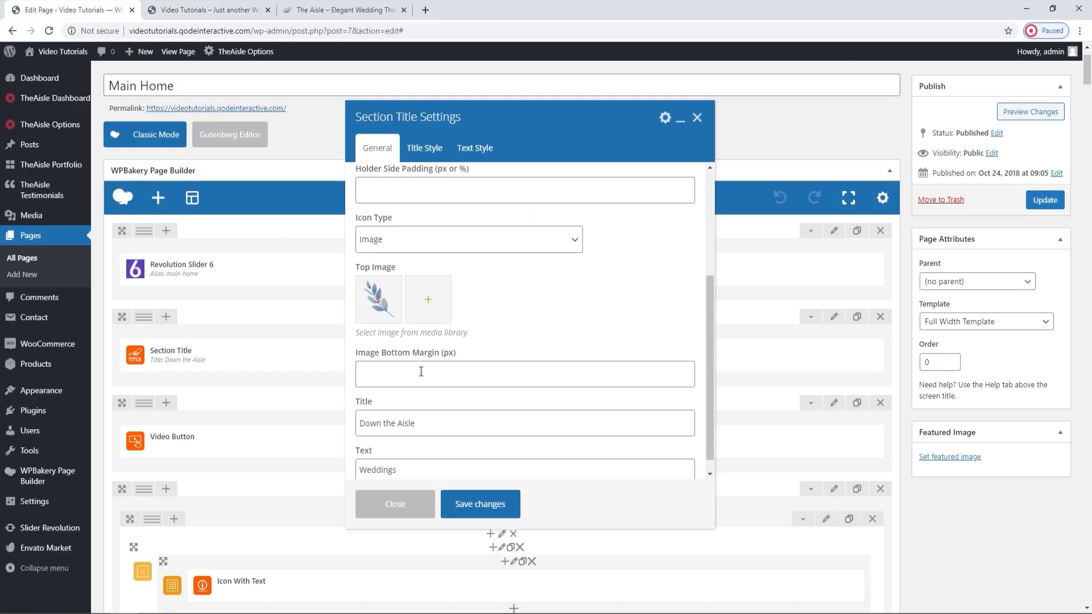
# Review the section title's Image Bottom Margin, Title and Text fields, and compare the heading and subtitle on the live homepage.
pyautogui.moveTo(443, 353); pyautogui.dragTo(451, 354)
pyautogui.click(483, 345)
pyautogui.scroll(-1, 483, 345)
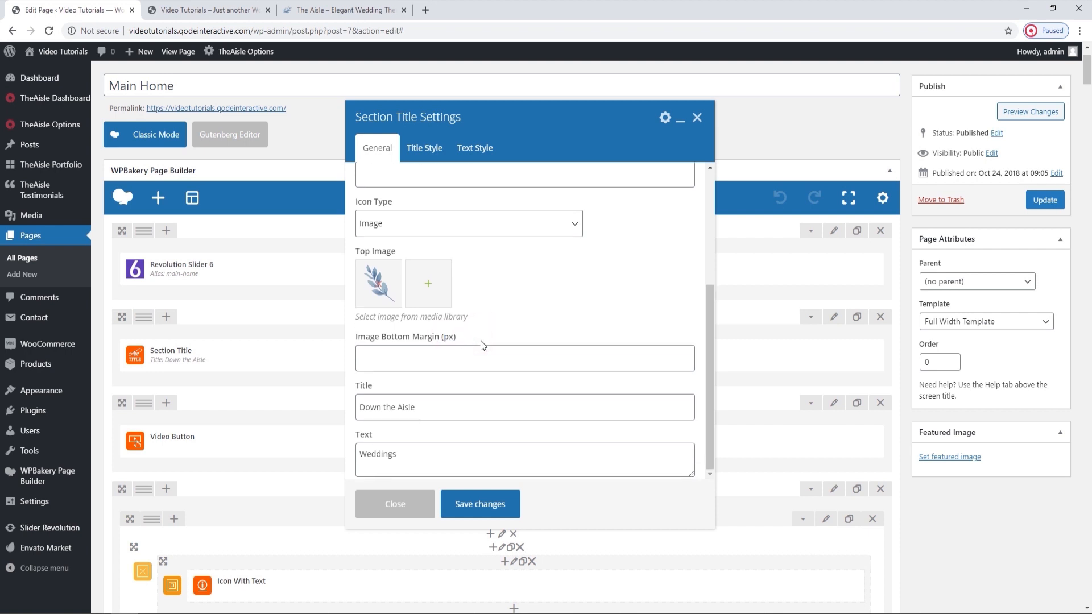
pyautogui.click(452, 408)
pyautogui.click(218, 6)
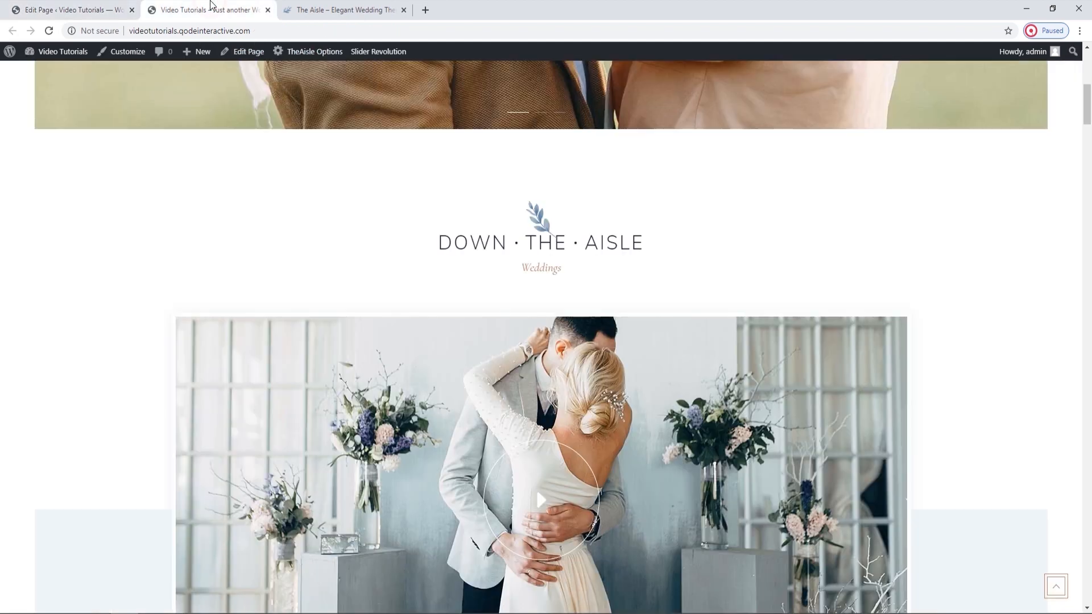
pyautogui.moveTo(520, 269); pyautogui.dragTo(572, 273)
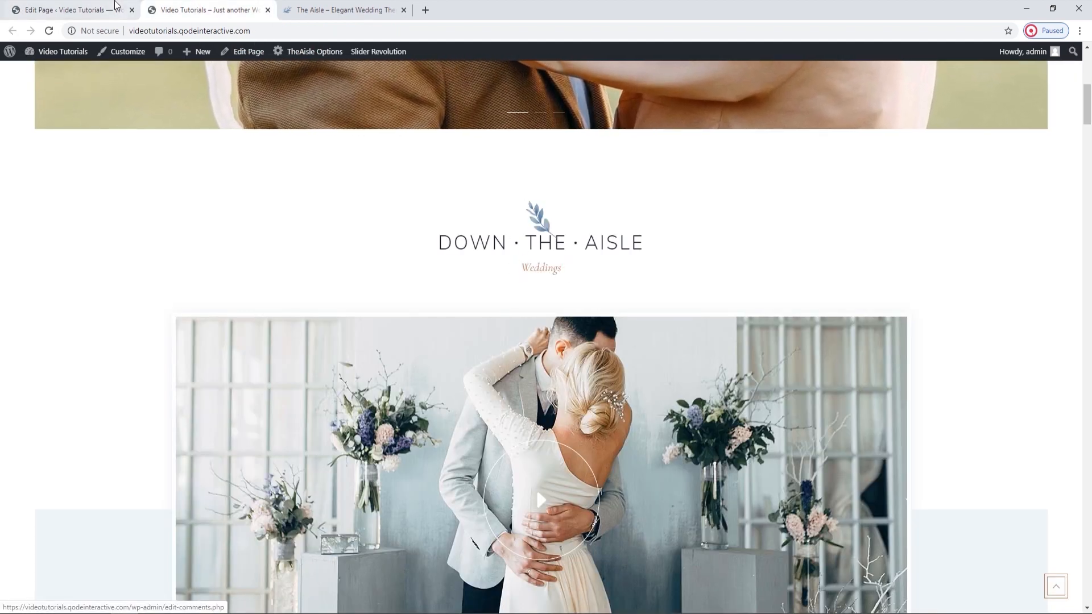
pyautogui.click(68, 10)
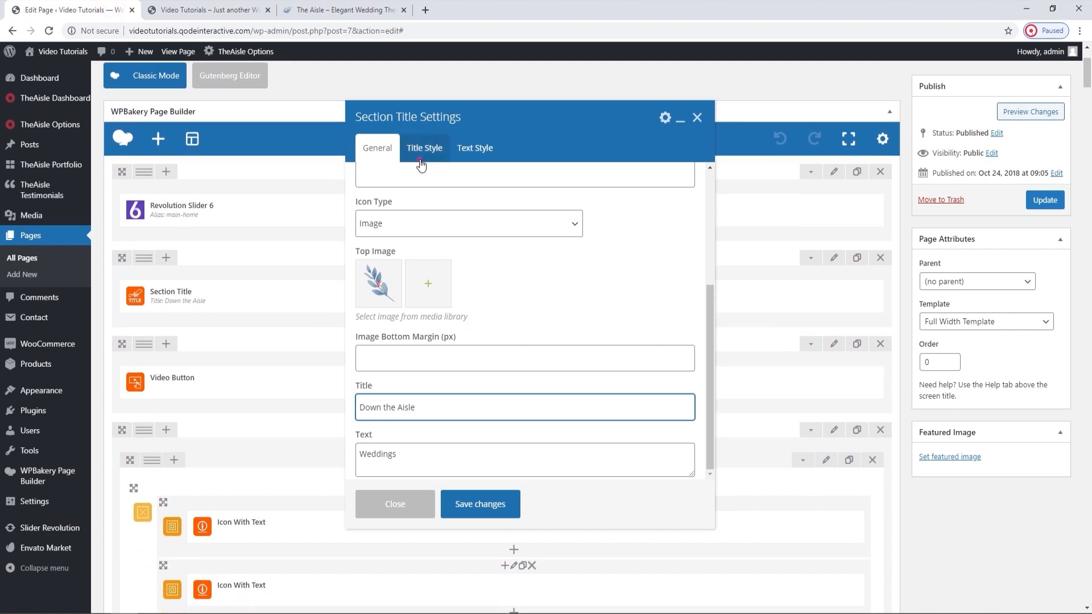
# Keep the section title's Title Tag at Default and its Title Color unset, and check the heading on the live homepage.
pyautogui.click(421, 156)
pyautogui.click(427, 203)
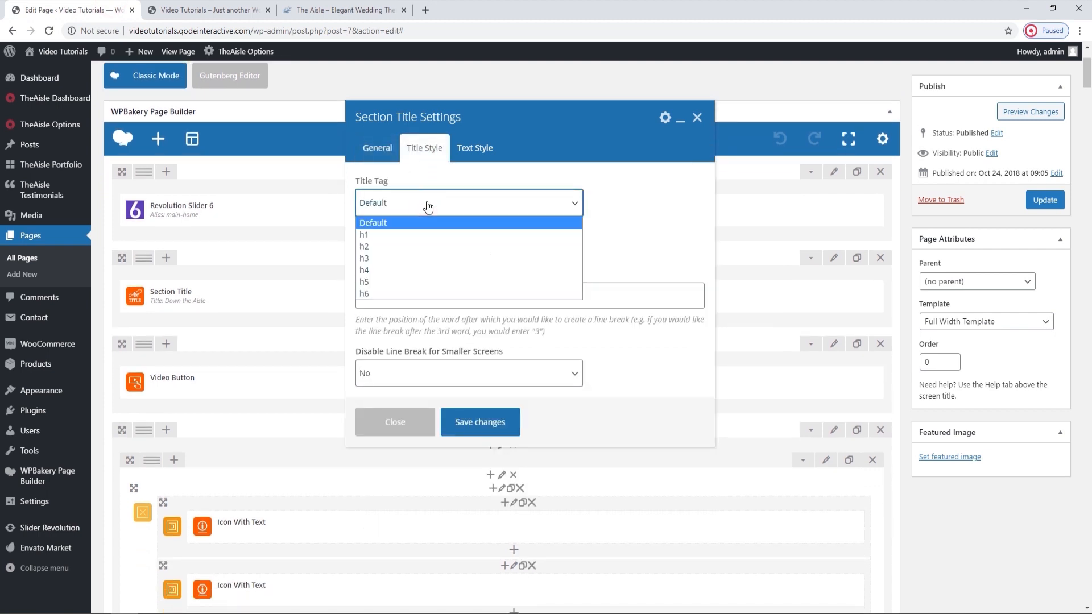
pyautogui.click(428, 205)
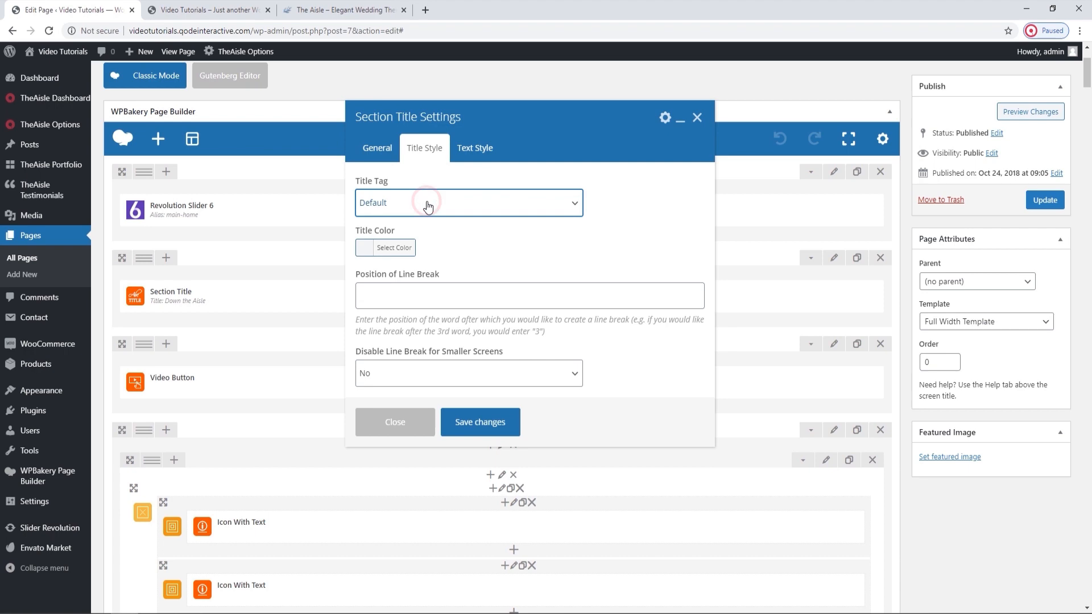
pyautogui.click(403, 248)
pyautogui.click(402, 248)
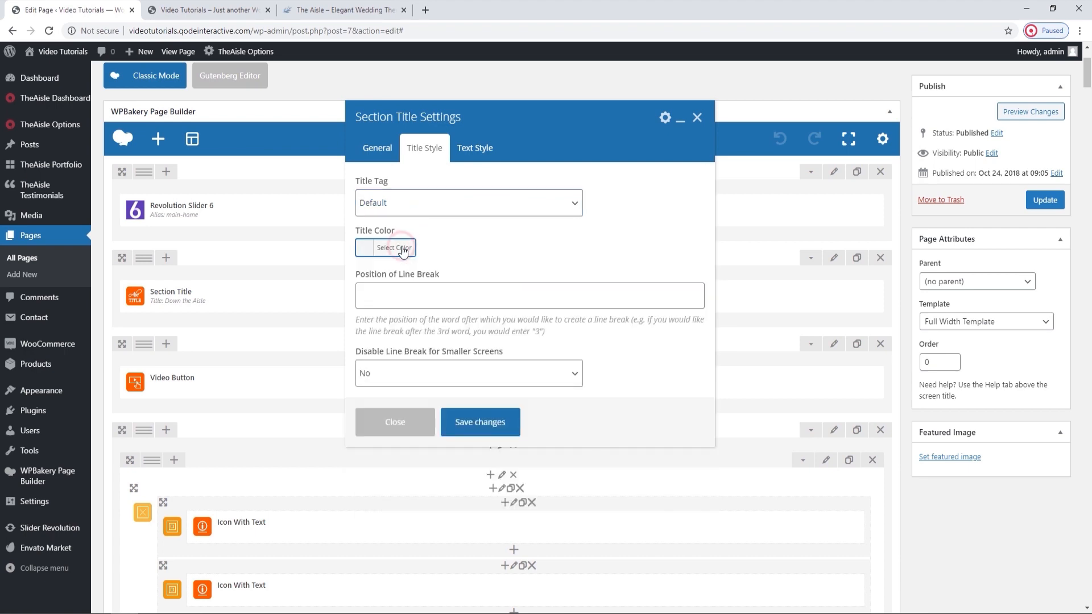
pyautogui.click(207, 10)
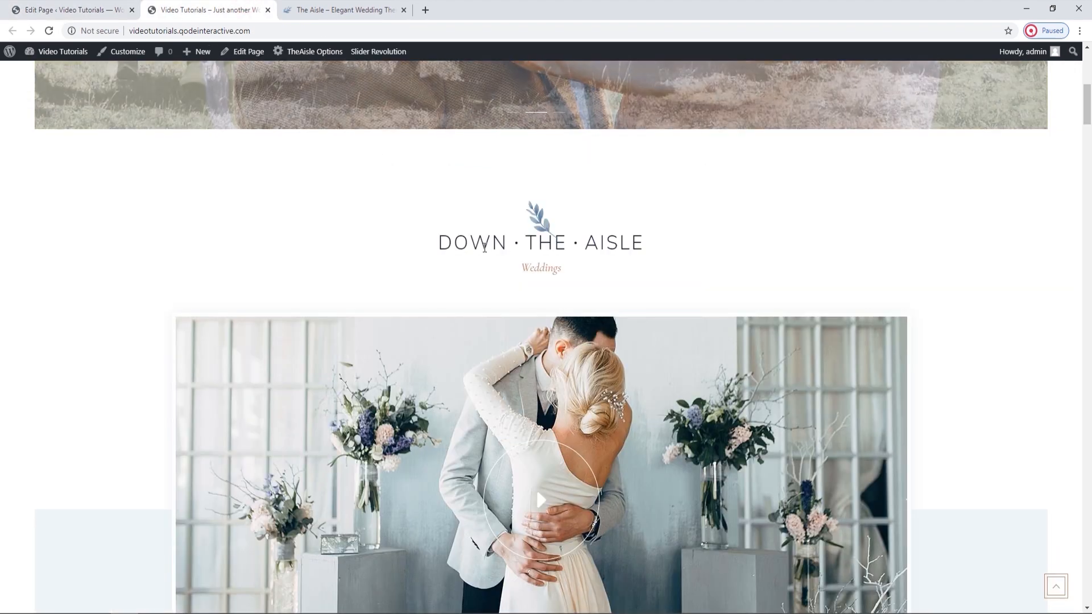
pyautogui.click(74, 10)
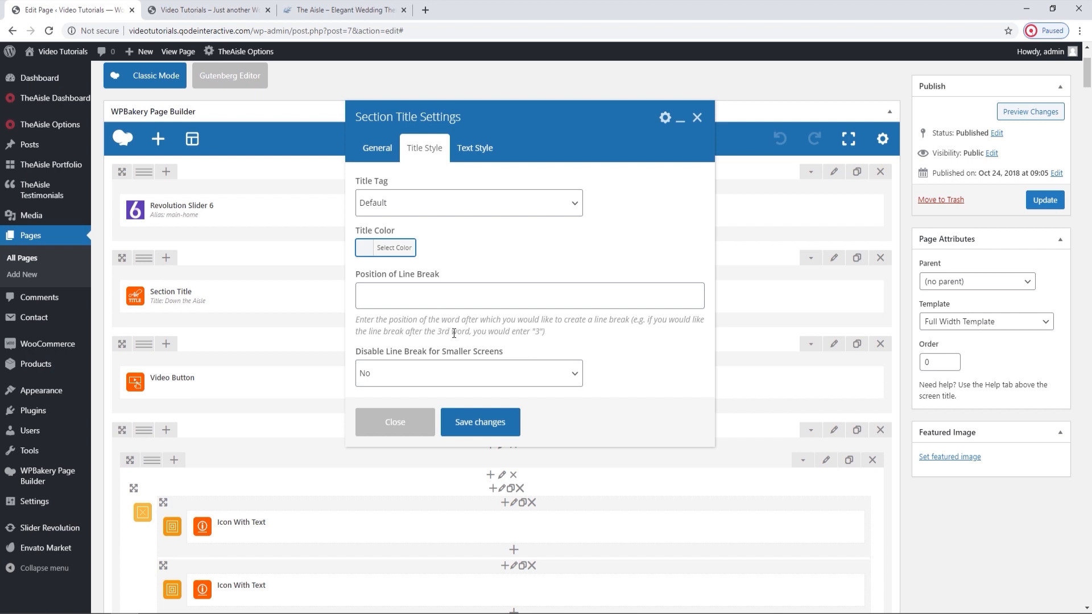
# Review the Position of Line Break and small-screen line break options against the Down the Aisle heading on the live homepage.
pyautogui.click(536, 324)
pyautogui.click(219, 9)
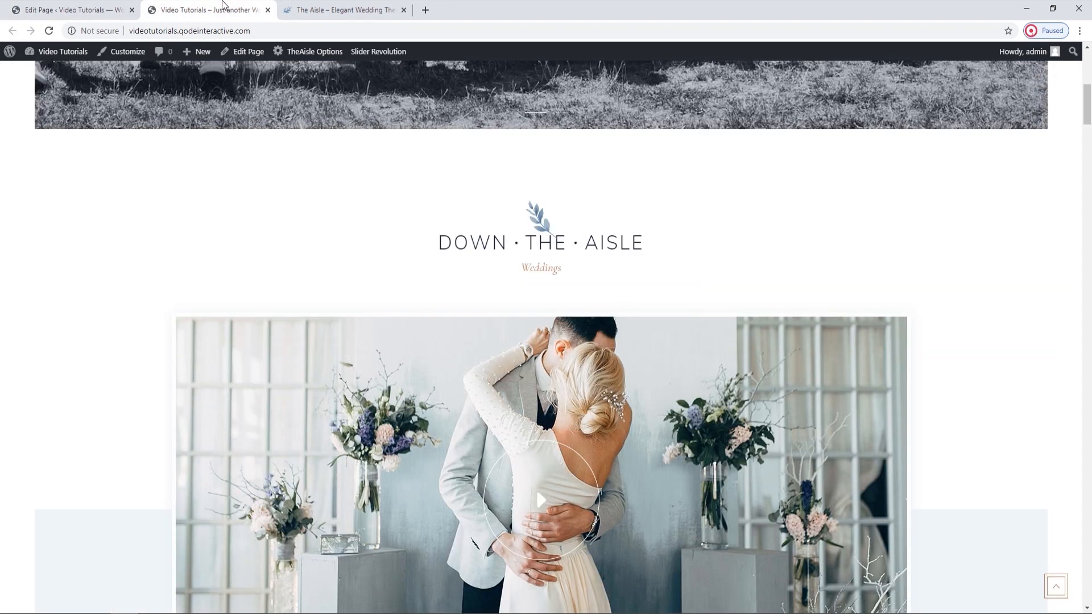
pyautogui.click(85, 10)
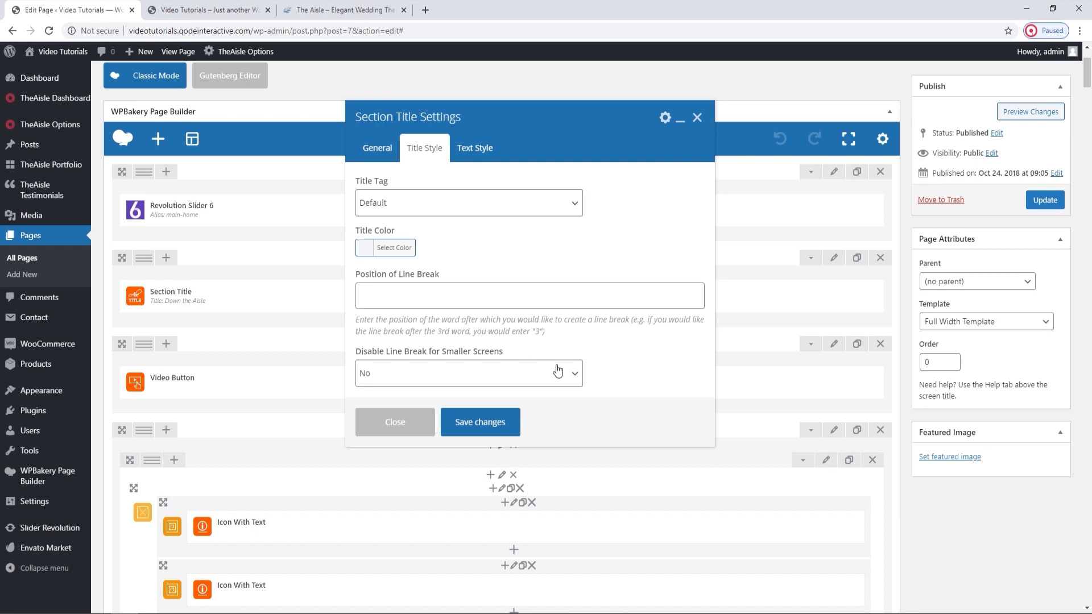
# Review the section title's text style options against the Weddings subtitle on the live homepage, and close the Section Title settings.
pyautogui.click(475, 147)
pyautogui.click(208, 9)
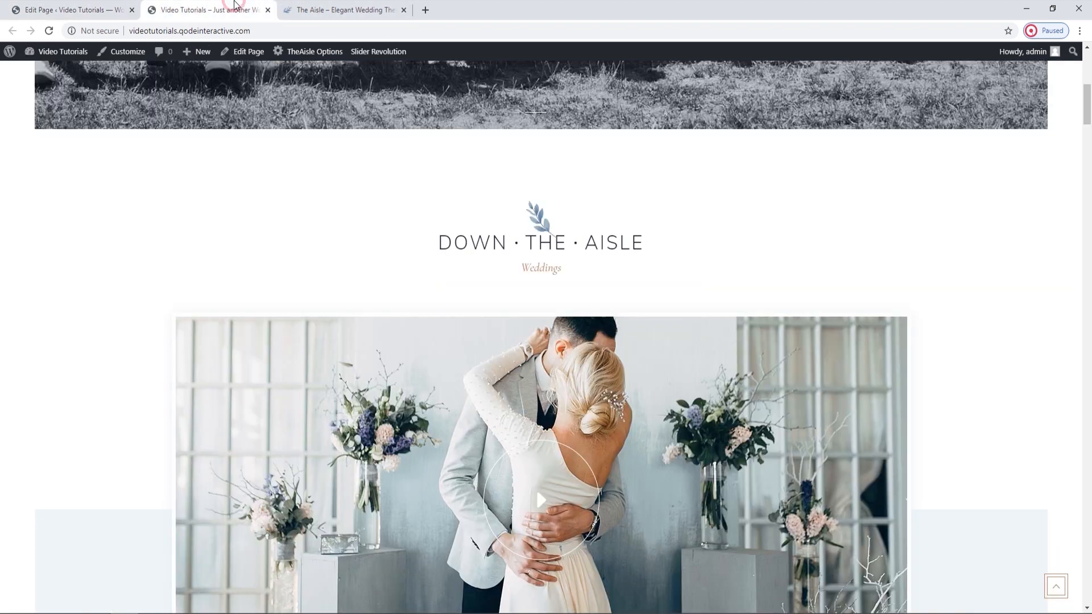
pyautogui.click(113, 5)
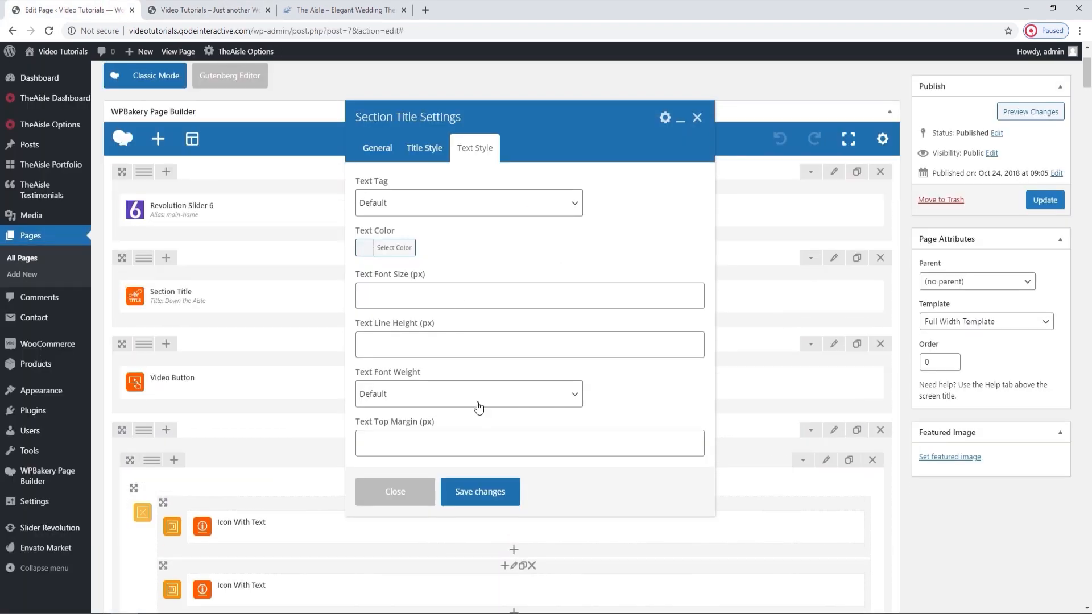
pyautogui.click(251, 8)
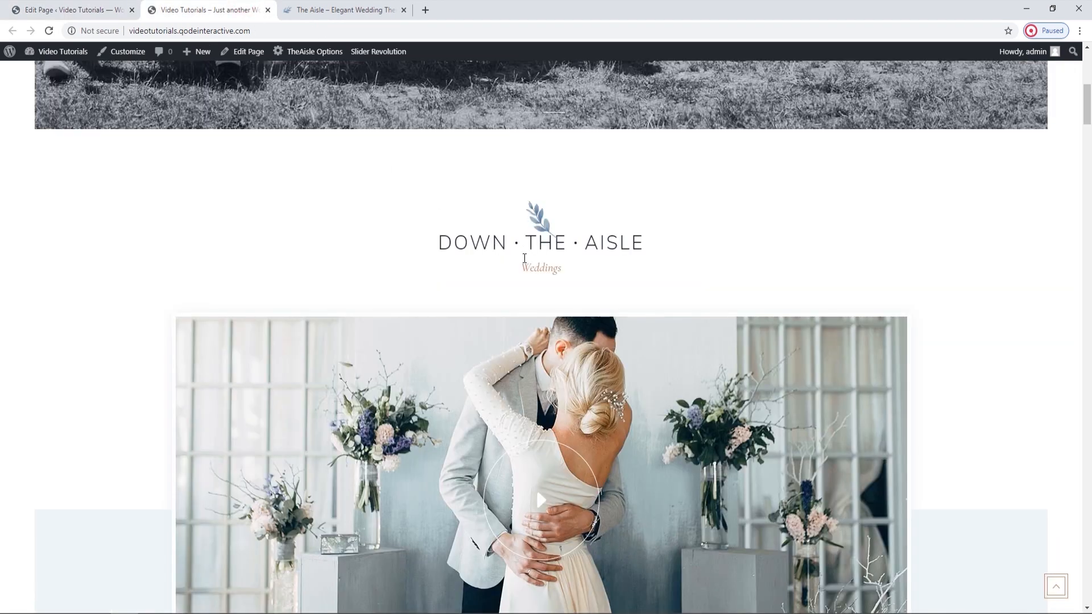
pyautogui.click(56, 7)
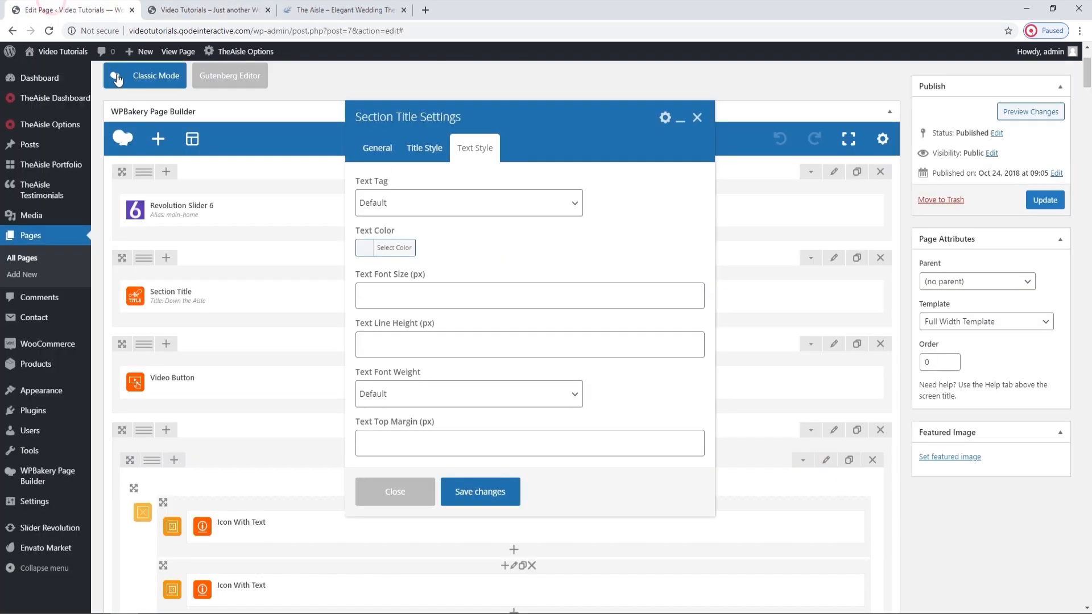
pyautogui.click(698, 118)
# View the video section below the Down the Aisle title on the live homepage, and return to the page editor.
pyautogui.click(207, 10)
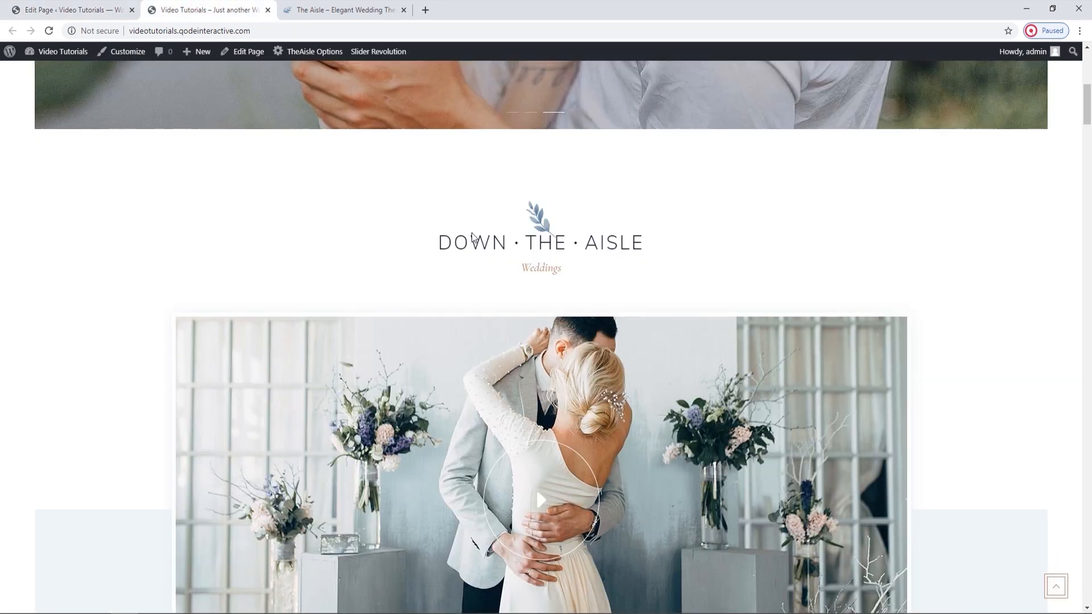
pyautogui.scroll(-3, 472, 236)
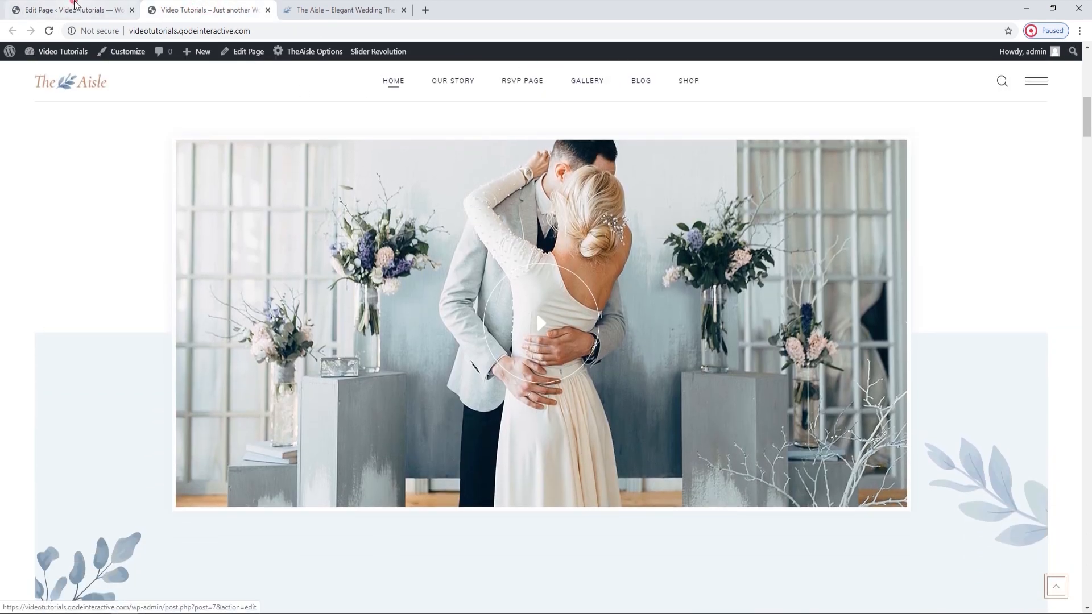
pyautogui.click(75, 4)
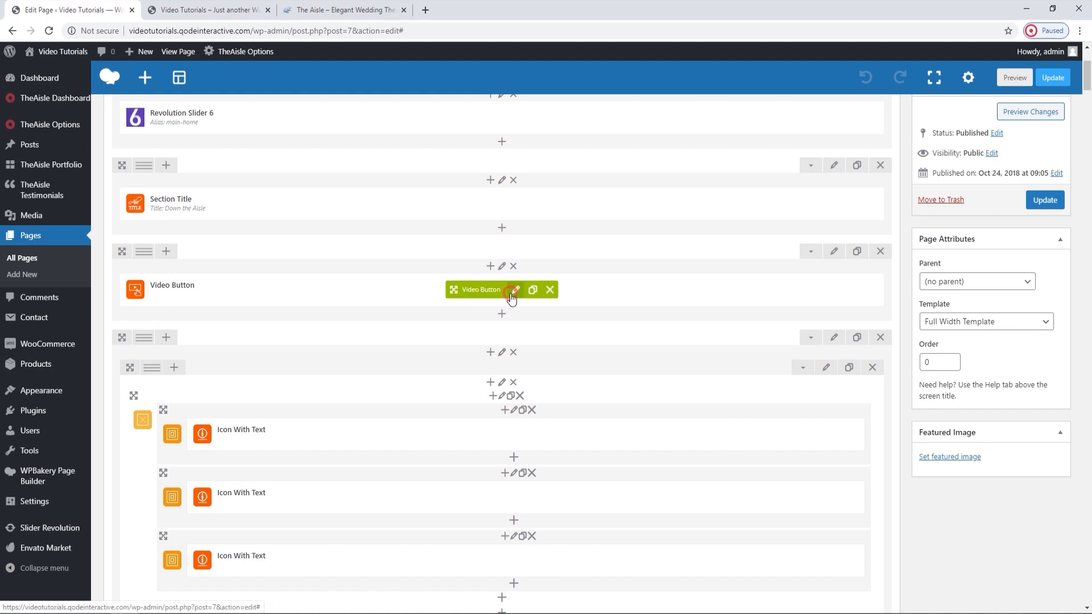
# Upload video-button-image.jpg from The Aisle folder as the Video Button's Video Image, save the element's settings and update the page.
pyautogui.click(507, 297)
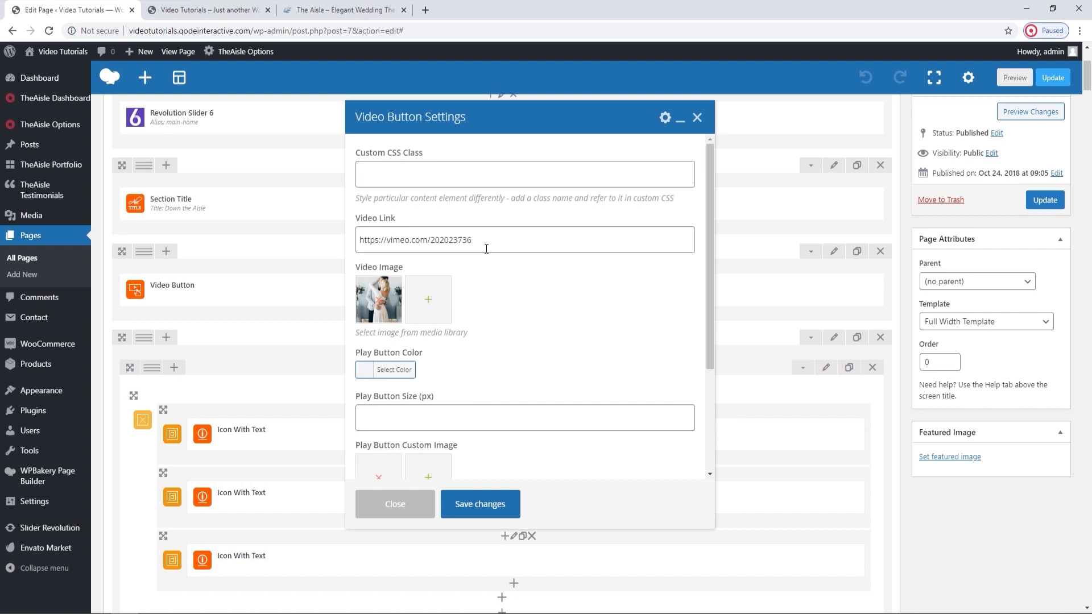
pyautogui.click(380, 300)
pyautogui.click(384, 300)
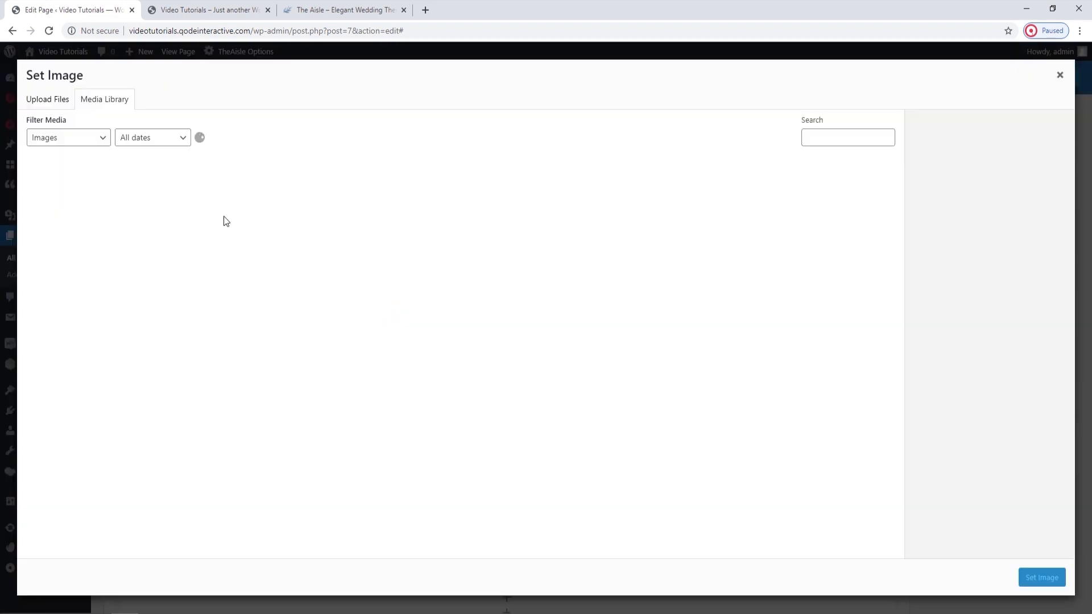
pyautogui.click(47, 99)
pyautogui.click(541, 307)
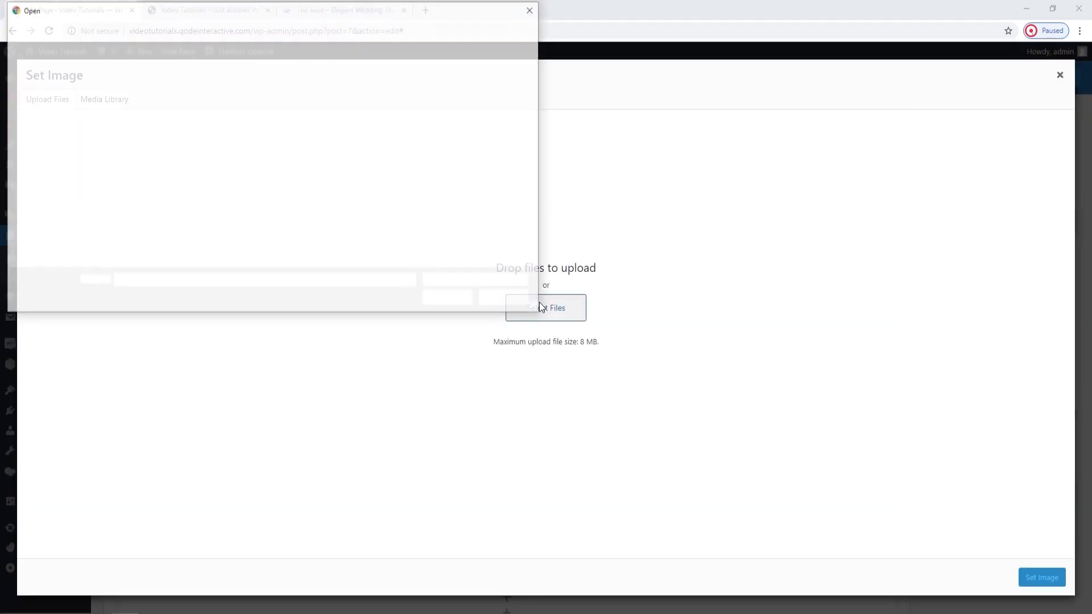
pyautogui.scroll(-3, 390, 218)
pyautogui.click(175, 249)
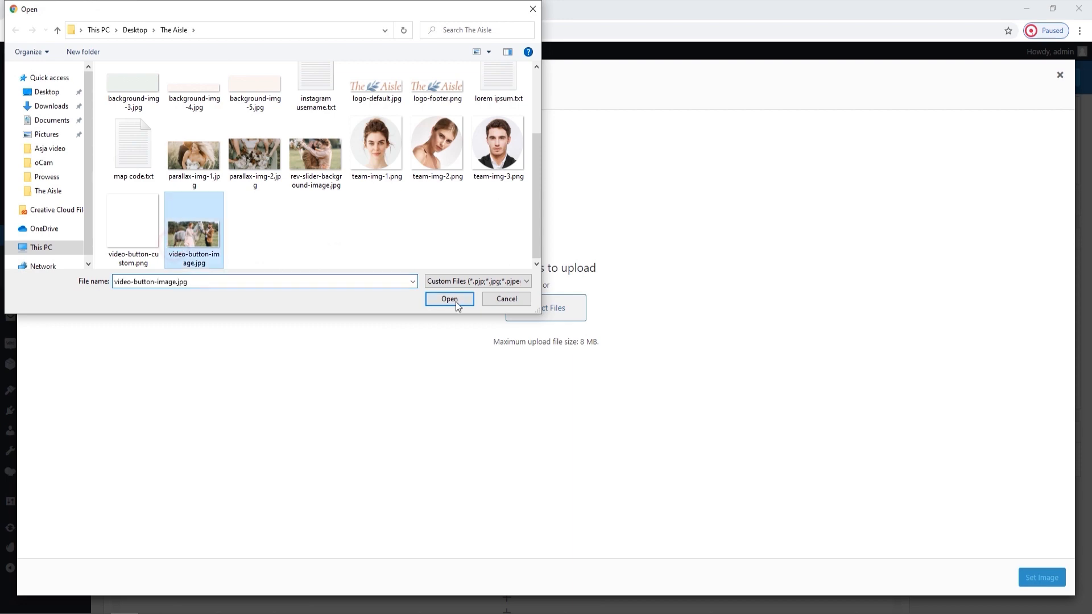
pyautogui.click(456, 300)
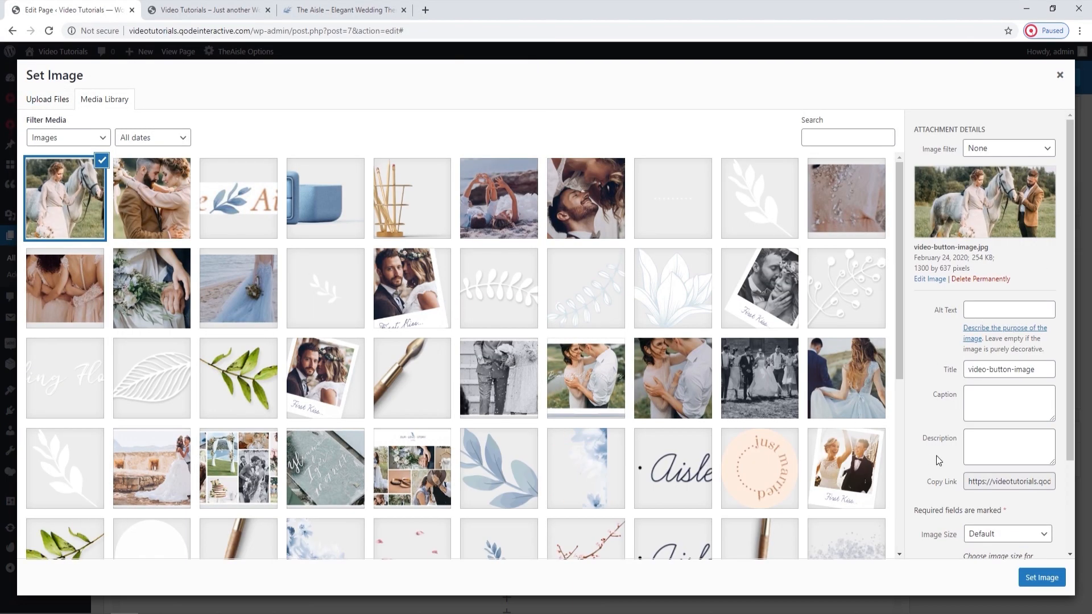
pyautogui.click(1042, 578)
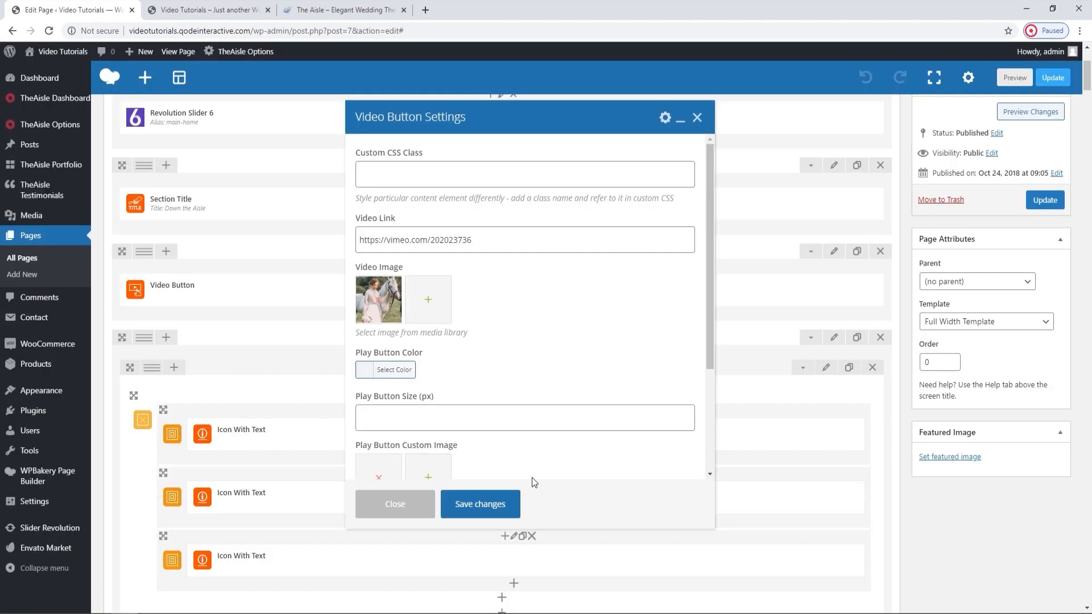
pyautogui.click(492, 506)
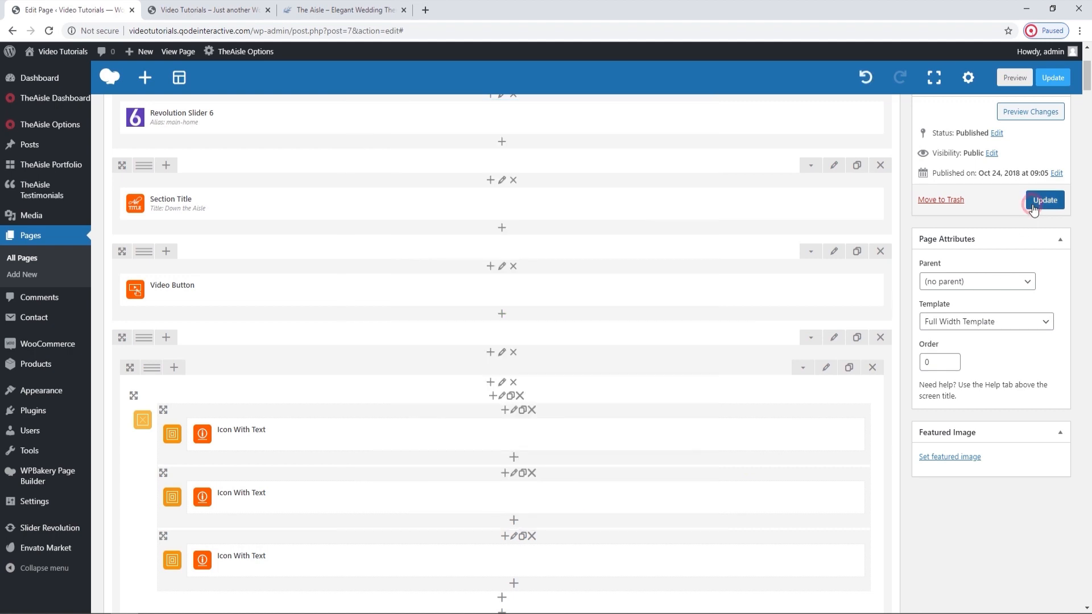
pyautogui.click(1032, 203)
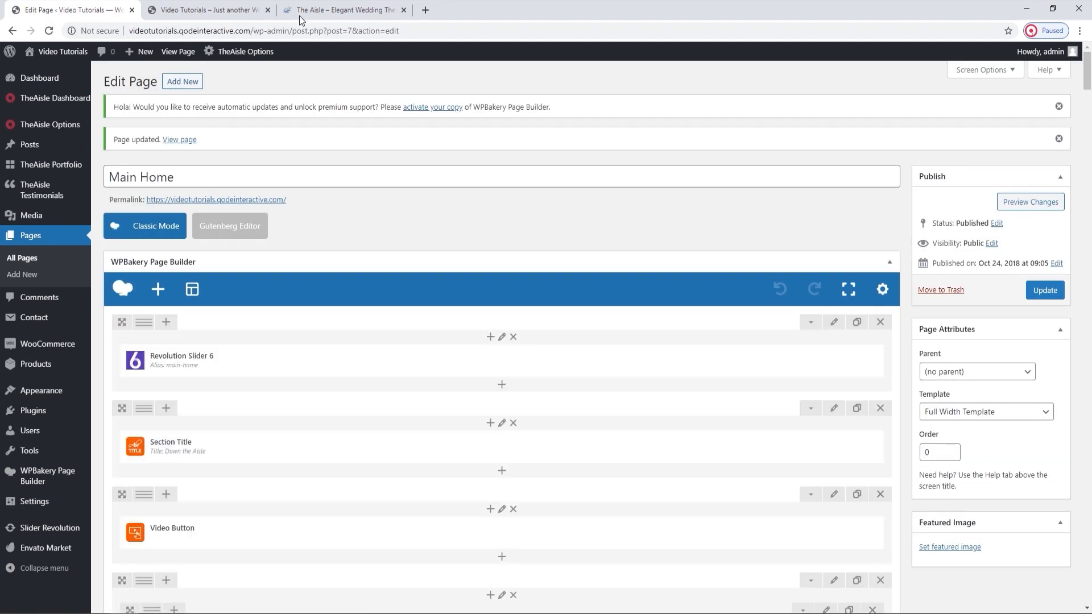
# Reload the live homepage, check the video section with its new image, and return to the page editor.
pyautogui.click(211, 10)
pyautogui.click(50, 31)
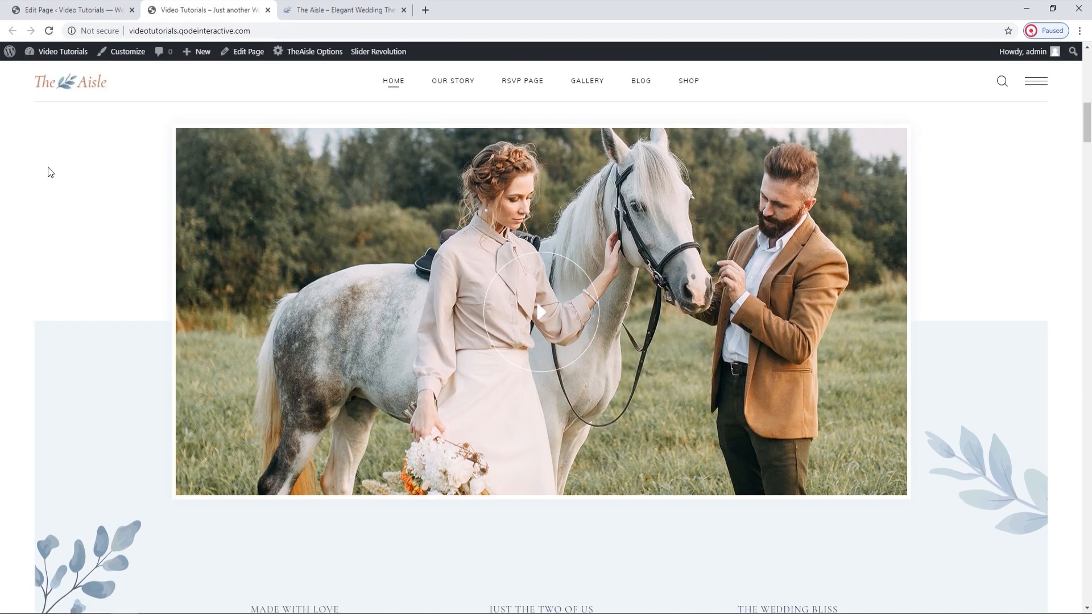
pyautogui.scroll(1, 79, 215)
pyautogui.scroll(-1, 79, 215)
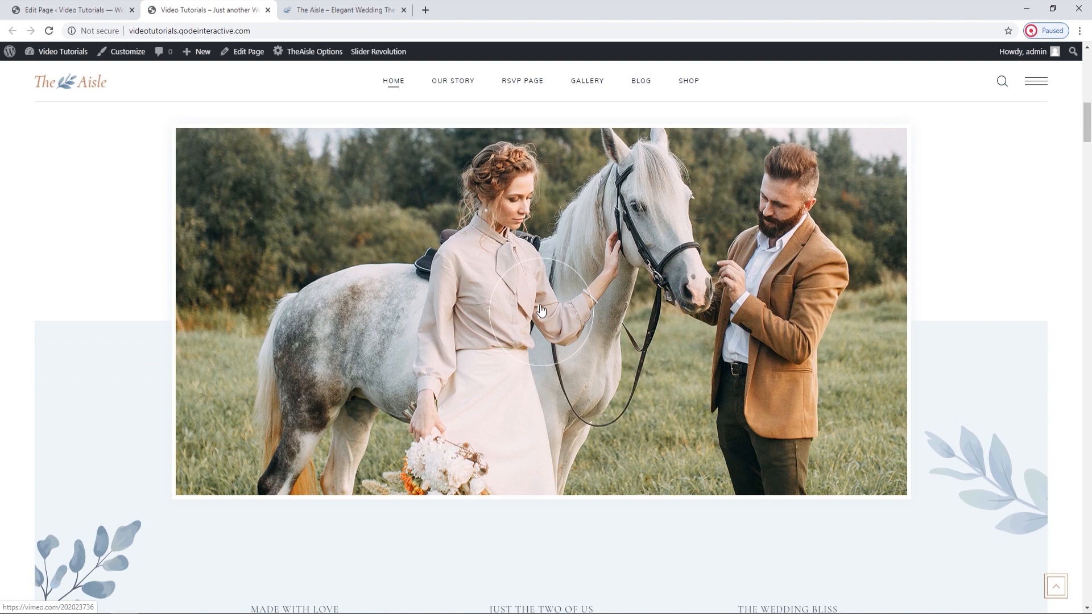
pyautogui.click(68, 10)
# Open the Video Button settings and review the play button color, size, custom image and hover image options.
pyautogui.scroll(-4, 448, 239)
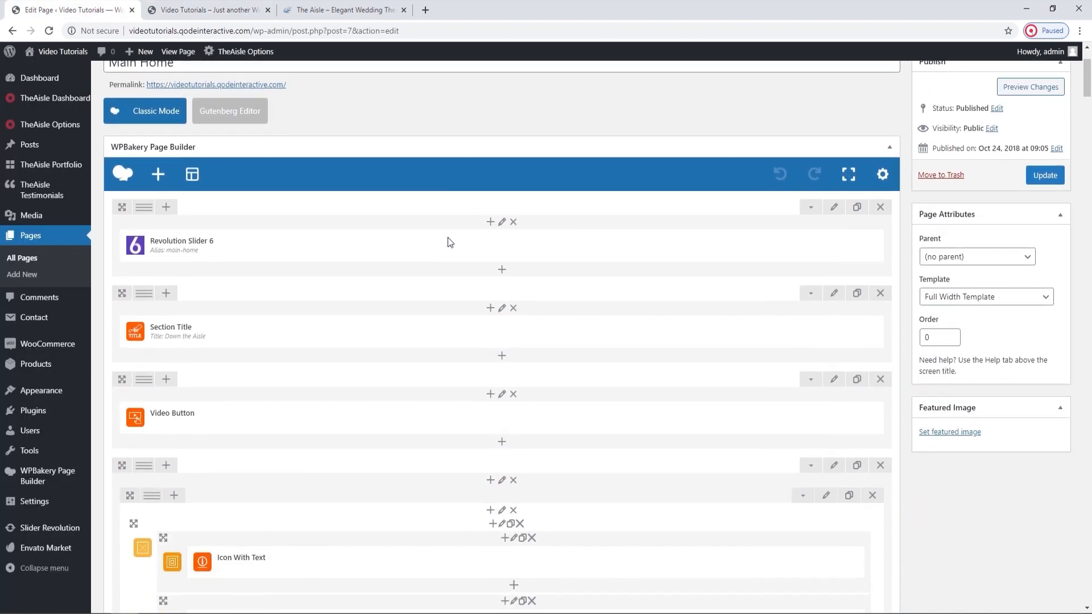
pyautogui.click(516, 322)
pyautogui.scroll(-1, 715, 288)
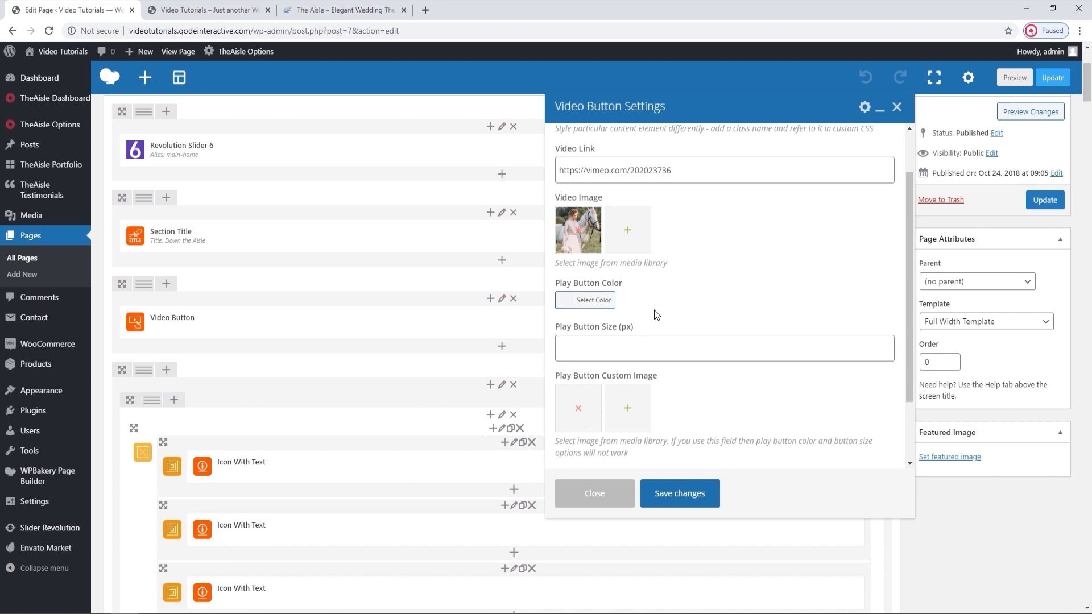
pyautogui.scroll(-1, 659, 348)
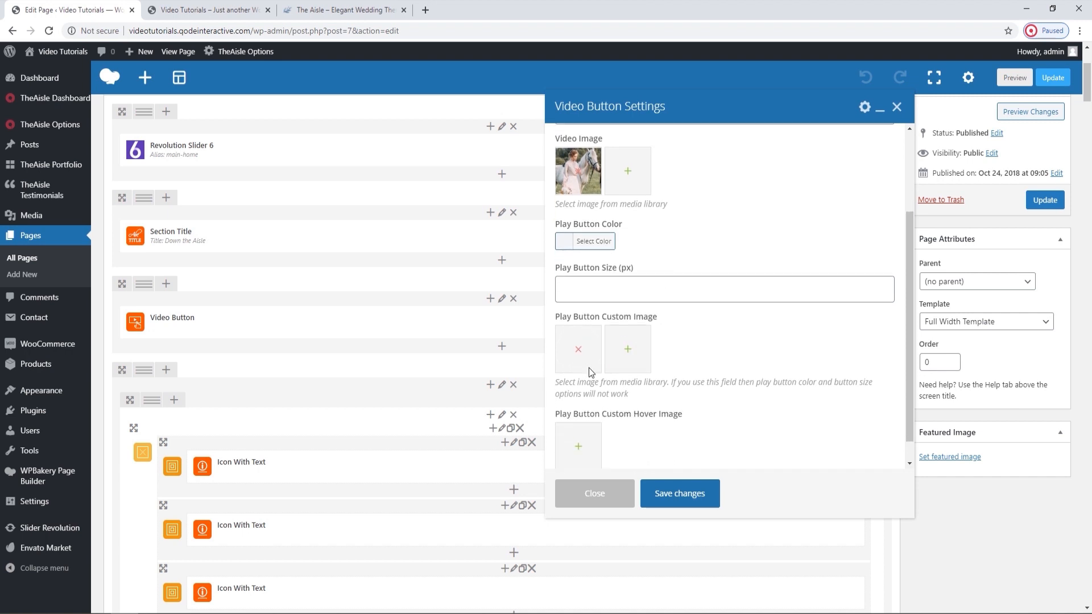
pyautogui.scroll(-1, 711, 371)
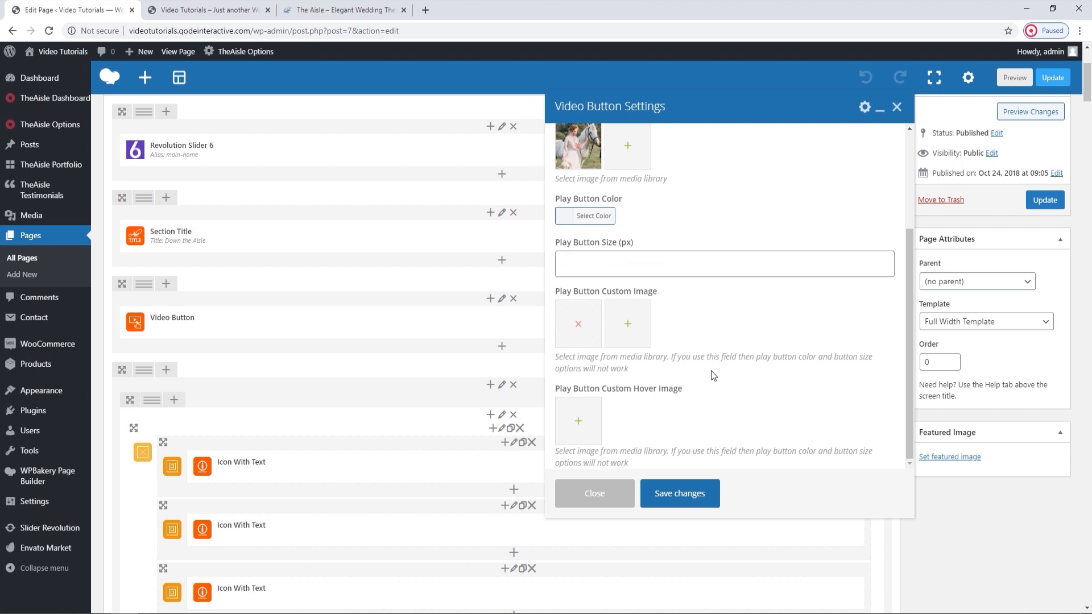
# Replace the Play Button Custom Image with video-button-custom.png uploaded from The Aisle folder, save the element's settings and update the page.
pyautogui.click(578, 325)
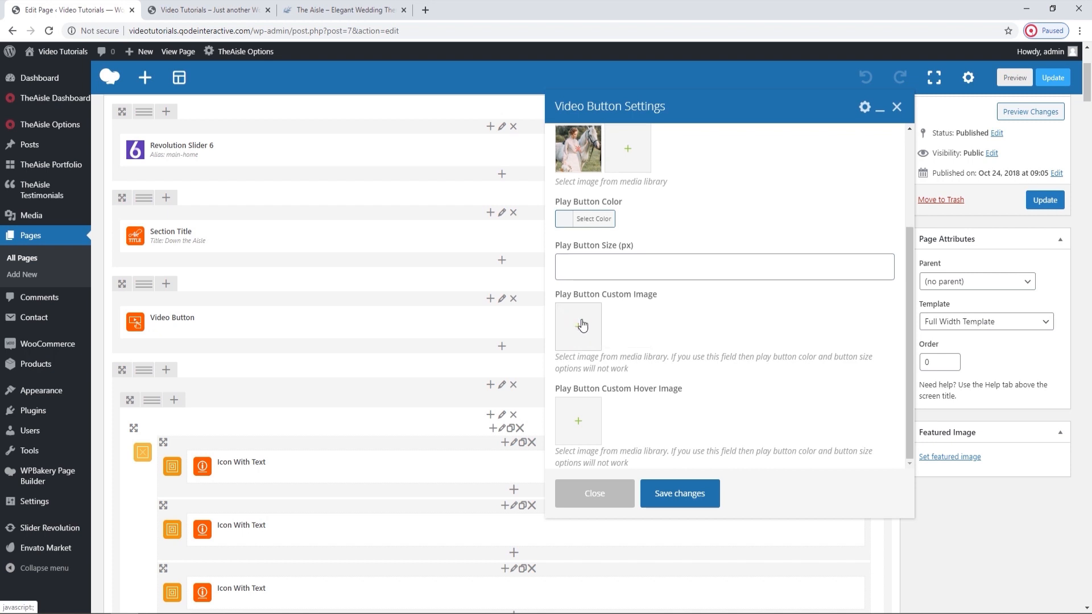
pyautogui.click(579, 321)
pyautogui.click(70, 99)
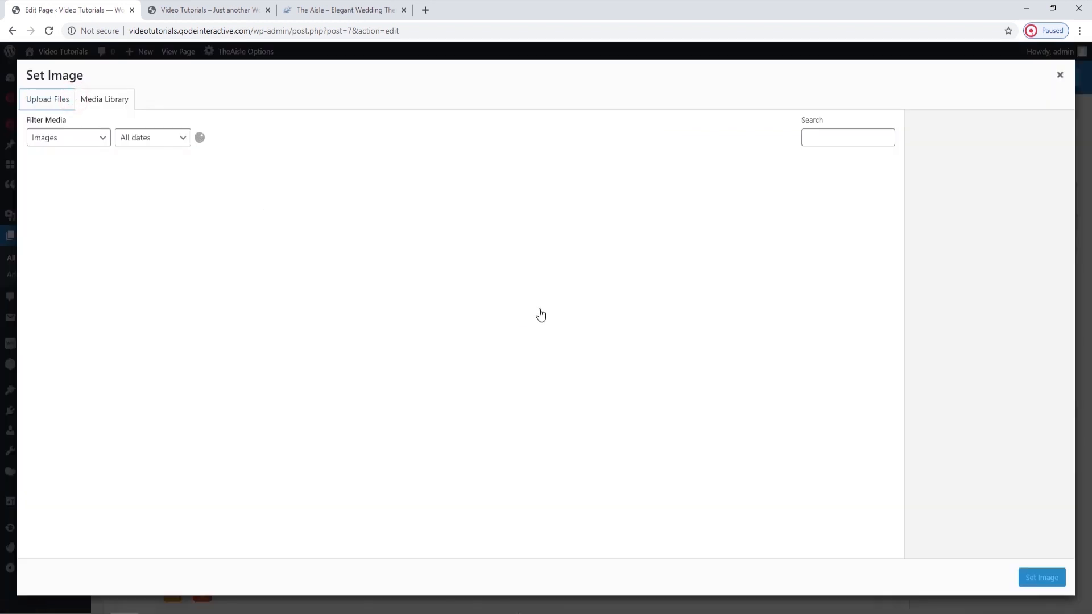
pyautogui.click(545, 310)
pyautogui.scroll(-3, 387, 219)
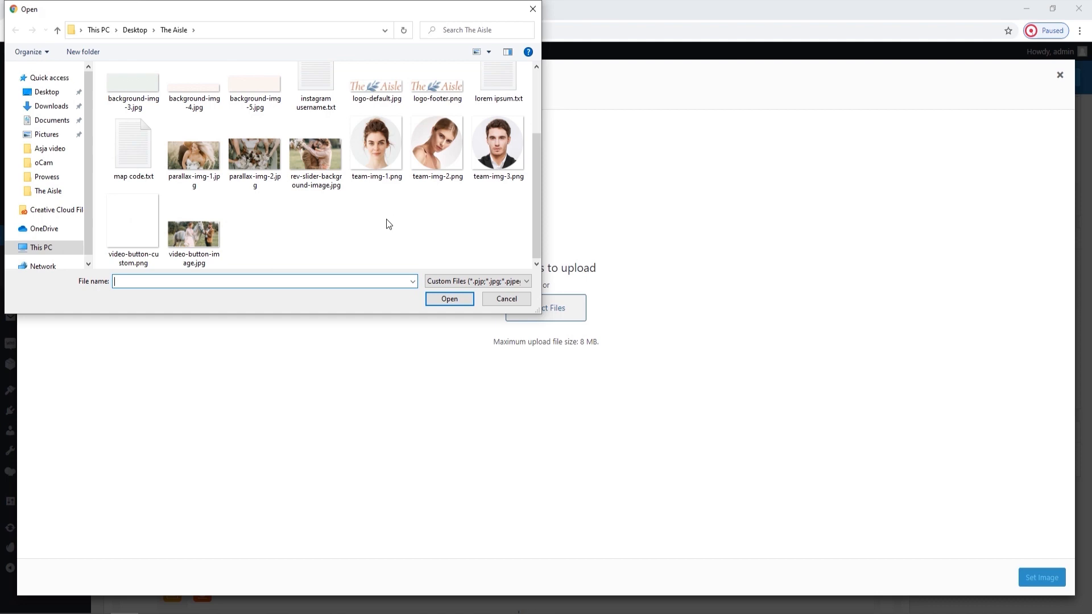
pyautogui.click(114, 248)
pyautogui.click(449, 299)
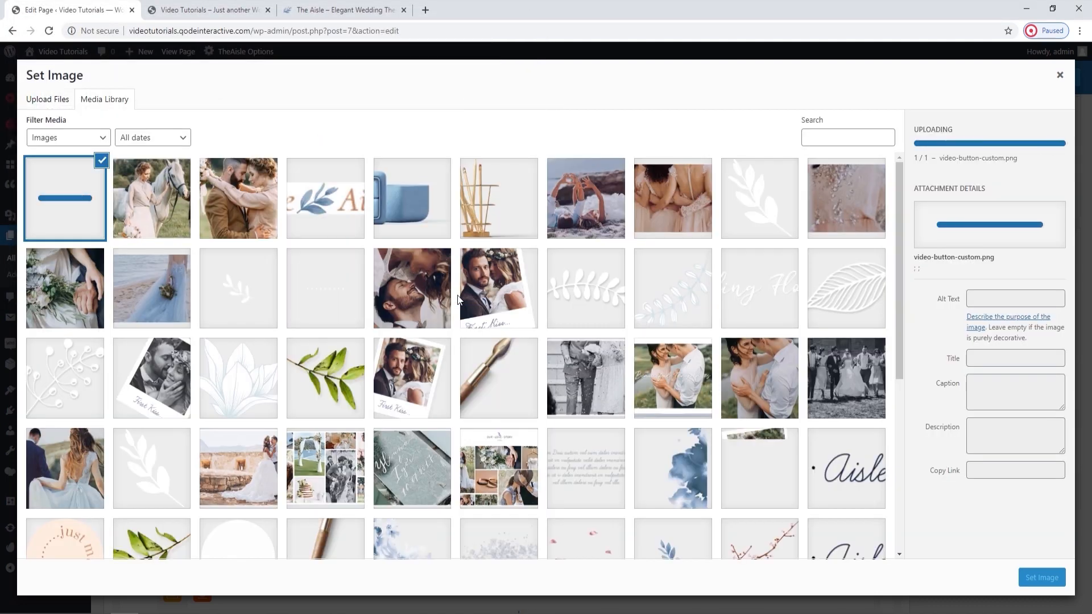
pyautogui.click(1033, 580)
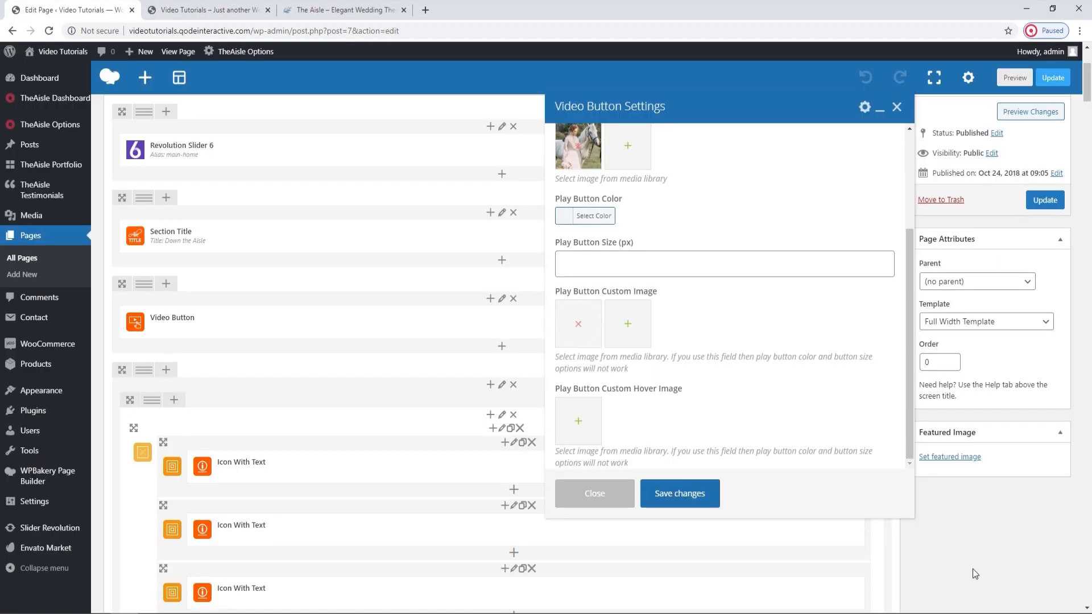
pyautogui.click(683, 493)
pyautogui.click(1036, 200)
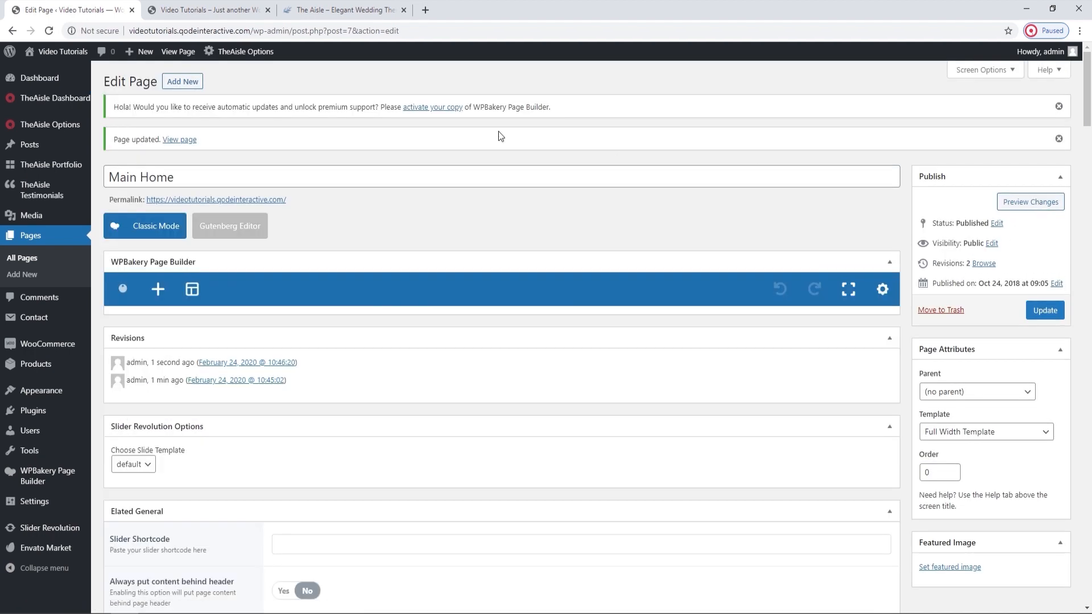
# Reload the live homepage, inspect the custom play button and the three icon blocks below the video, and return to the page editor.
pyautogui.click(199, 10)
pyautogui.click(49, 31)
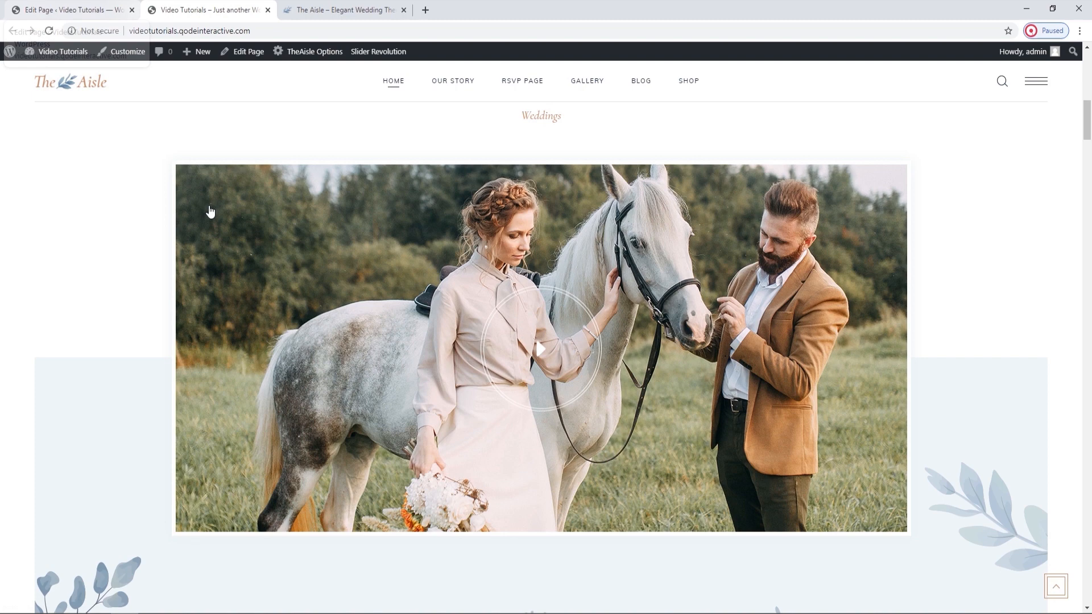
pyautogui.scroll(-2, 213, 287)
pyautogui.scroll(-1, 213, 287)
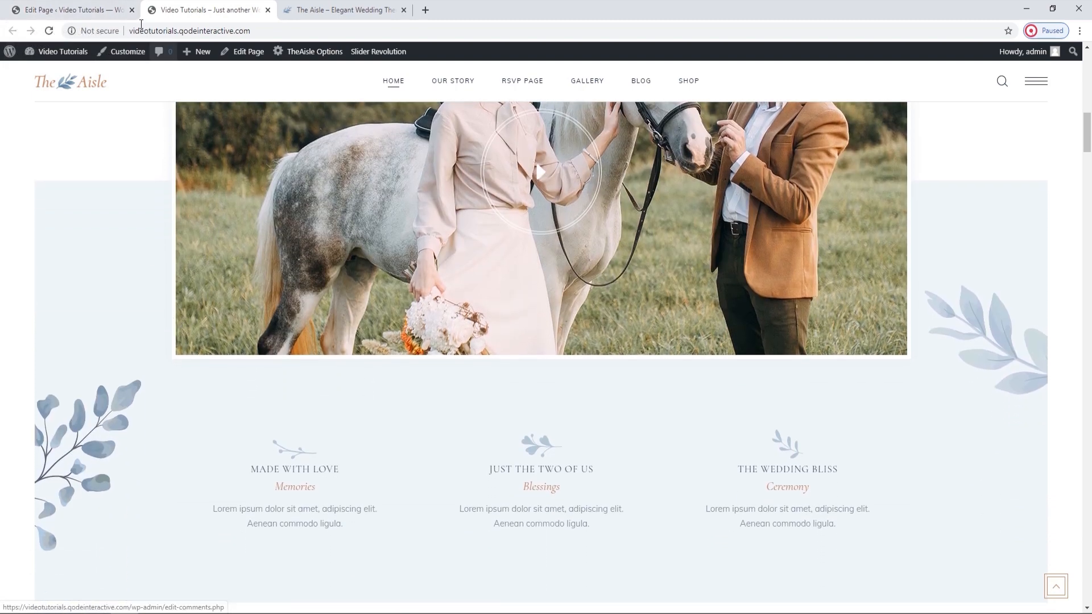
pyautogui.click(106, 10)
# Review the Elements Holder settings, including Columns and responsive options, against the three icon blocks on the live homepage, and close the settings.
pyautogui.scroll(-5, 451, 326)
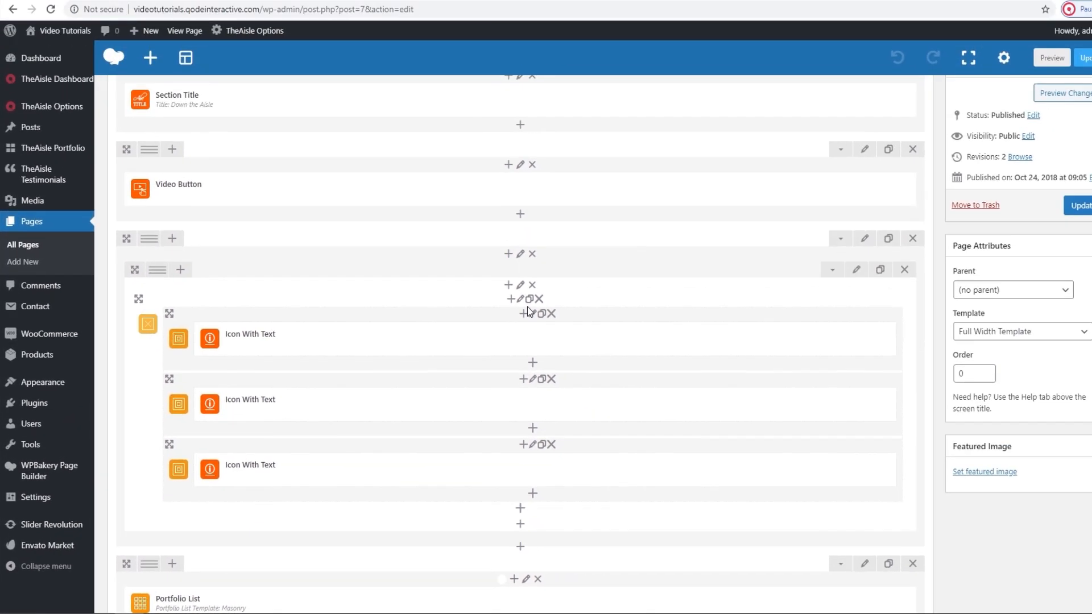
pyautogui.click(703, 188)
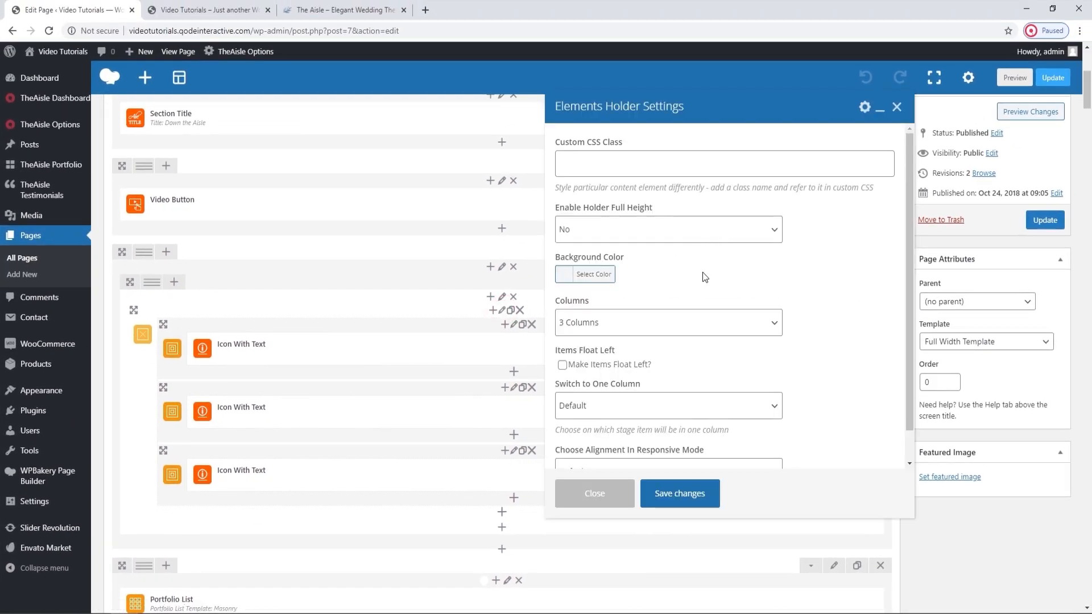
pyautogui.click(225, 4)
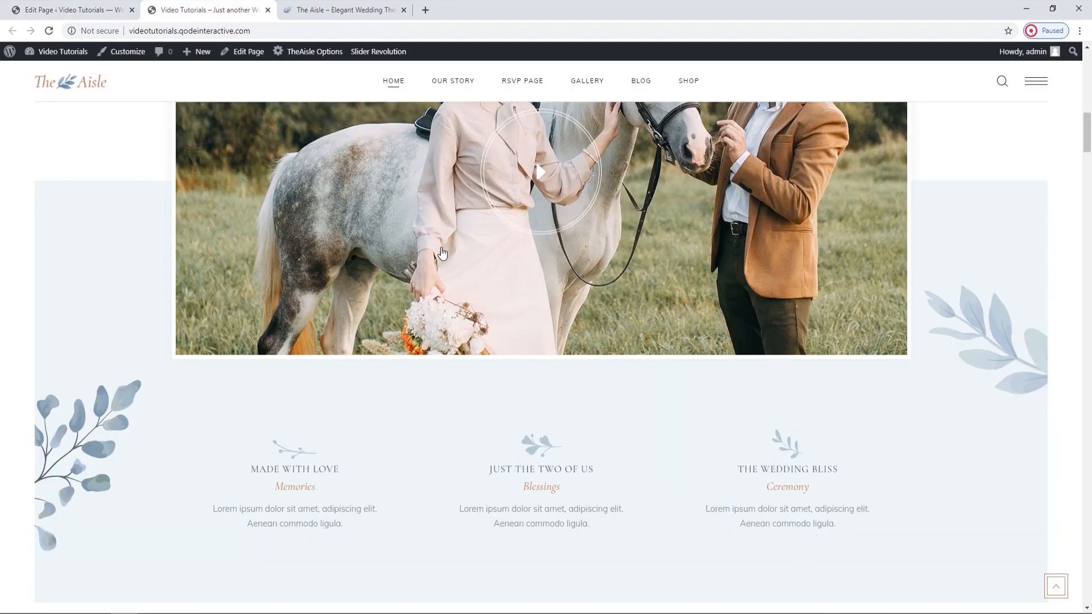
pyautogui.scroll(-1, 443, 255)
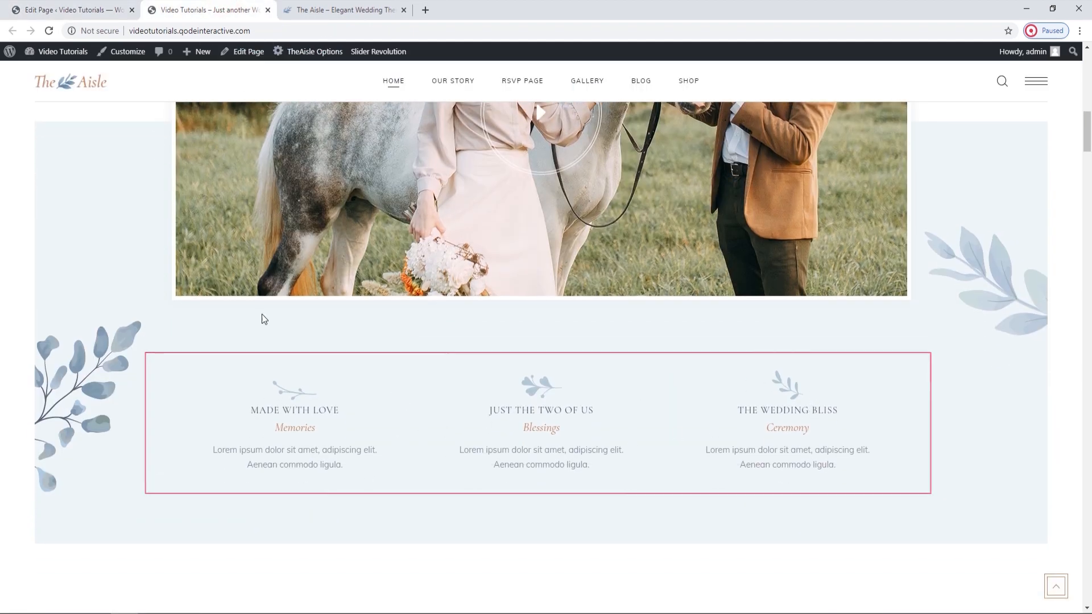
pyautogui.click(69, 10)
pyautogui.scroll(-1, 715, 320)
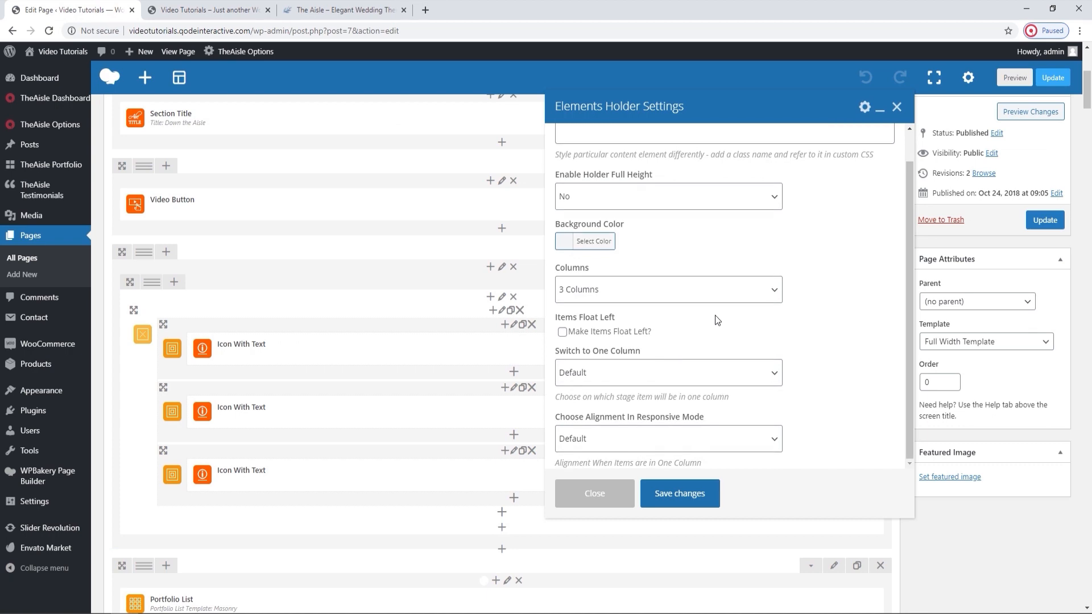
pyautogui.click(896, 108)
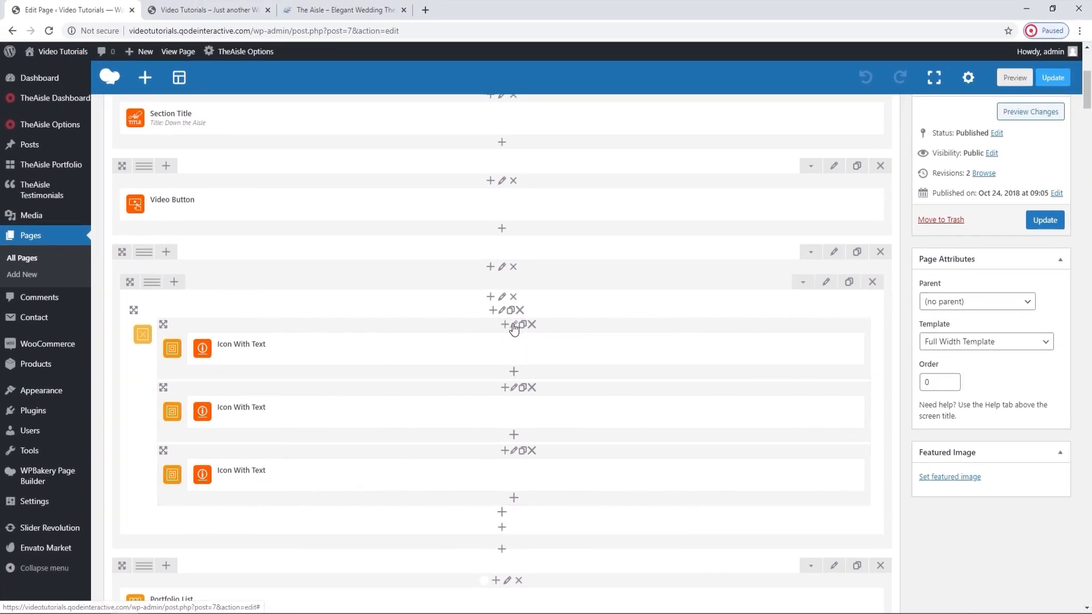
# Review the first Elements Holder Item's Padding values against the Made With Love block on the live homepage, and close the settings.
pyautogui.click(547, 308)
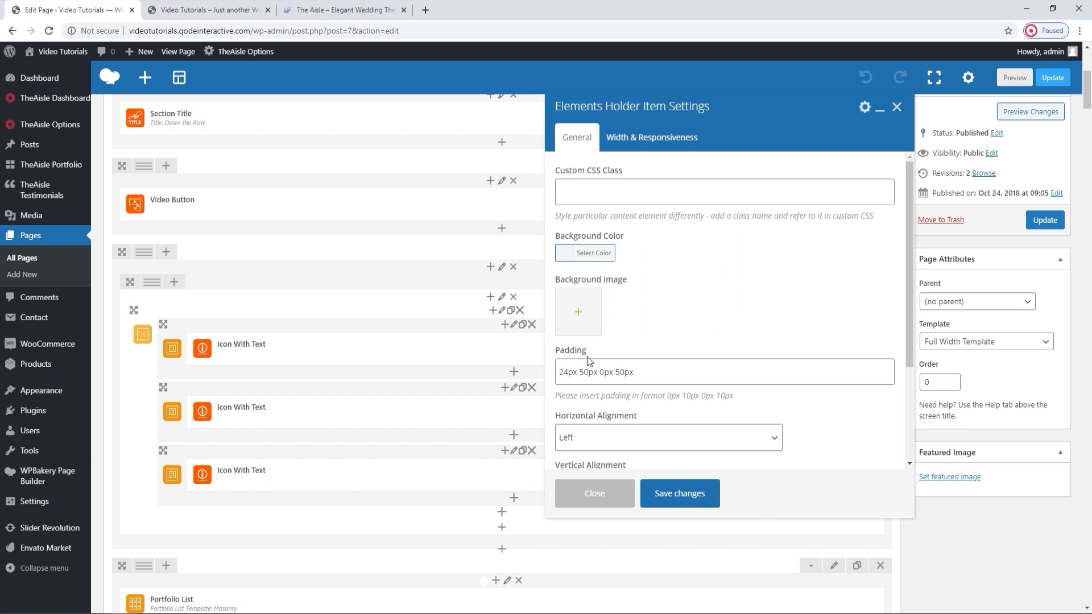
pyautogui.moveTo(569, 373); pyautogui.dragTo(560, 373)
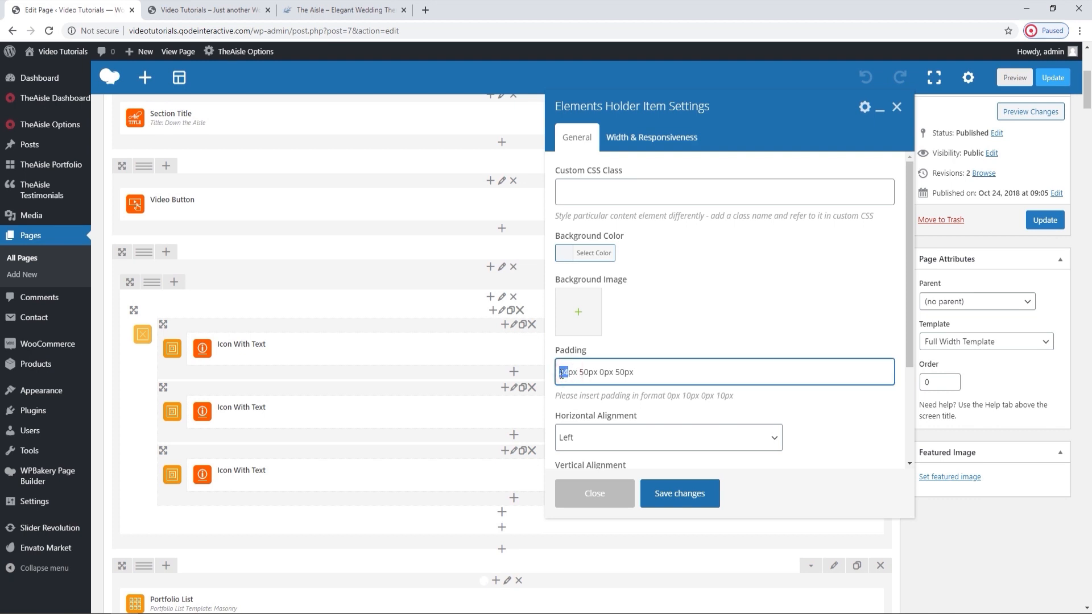
pyautogui.click(208, 10)
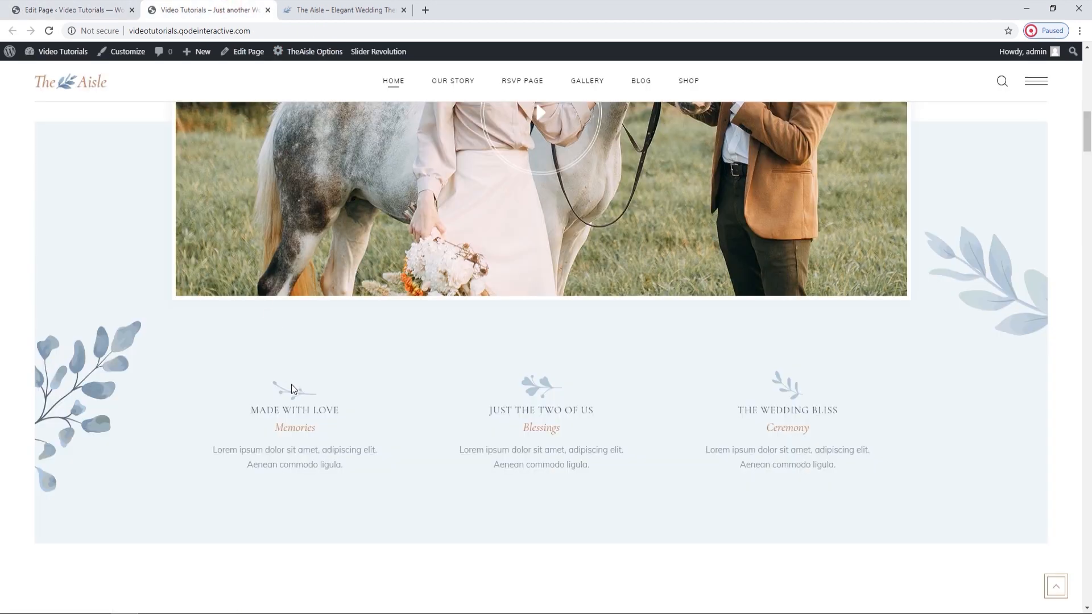
pyautogui.click(101, 11)
pyautogui.moveTo(589, 373); pyautogui.dragTo(582, 372)
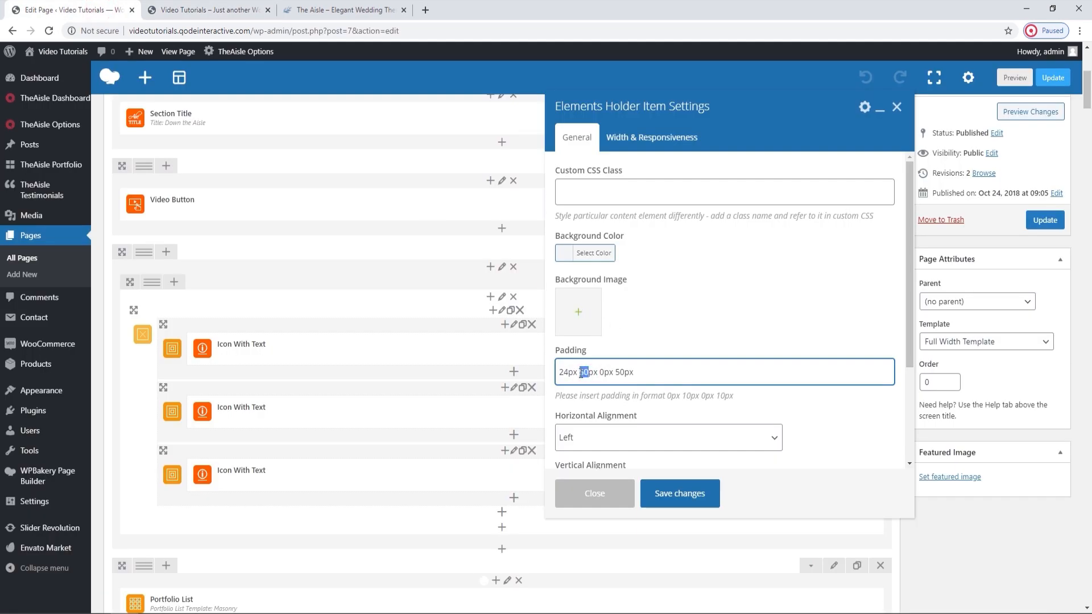
pyautogui.moveTo(604, 373); pyautogui.dragTo(616, 373)
pyautogui.click(217, 4)
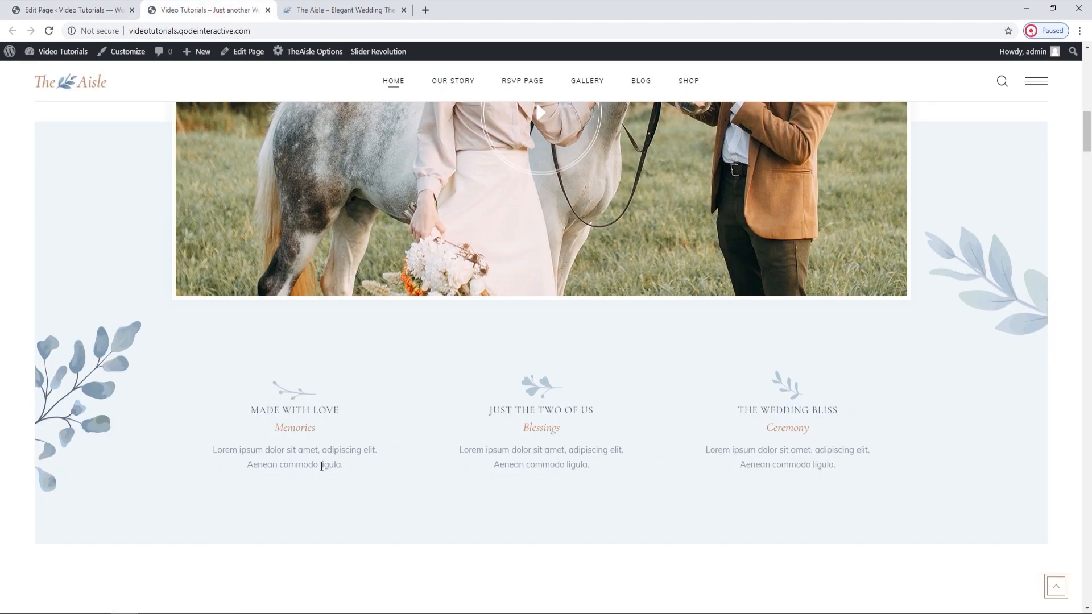
pyautogui.click(121, 7)
pyautogui.click(896, 108)
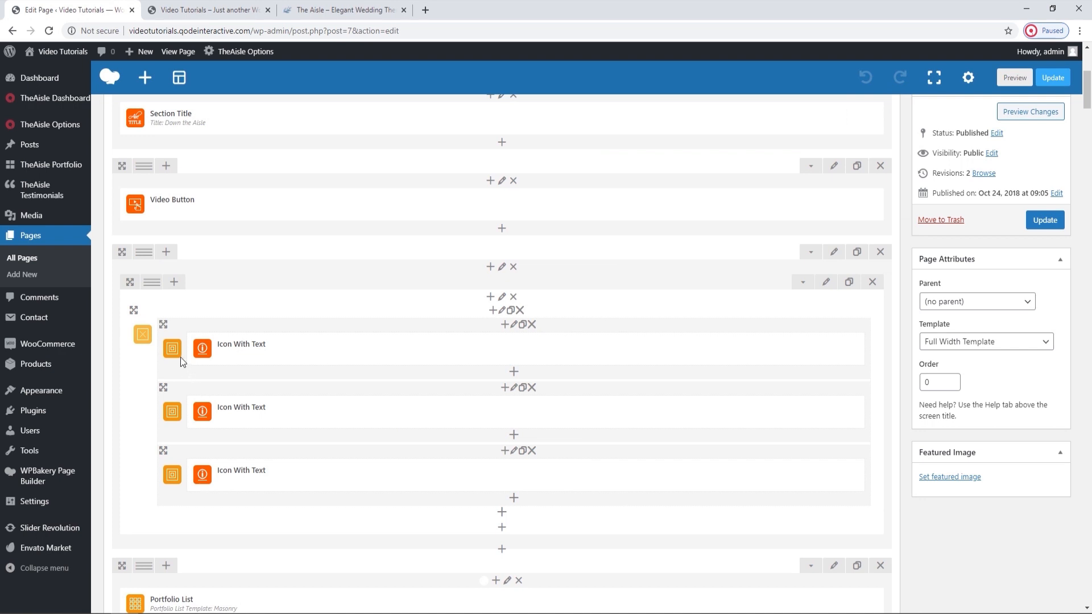
# Open the first Icon With Text element's settings and compare its Type options with the Made With Love block on the live homepage.
pyautogui.moveTo(523, 343)
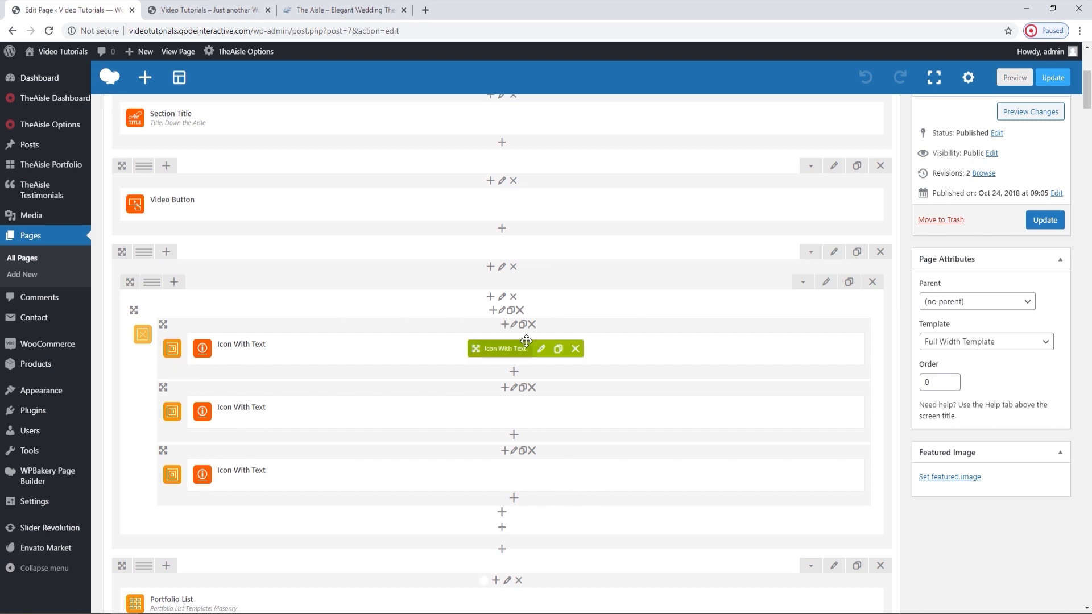
pyautogui.click(541, 348)
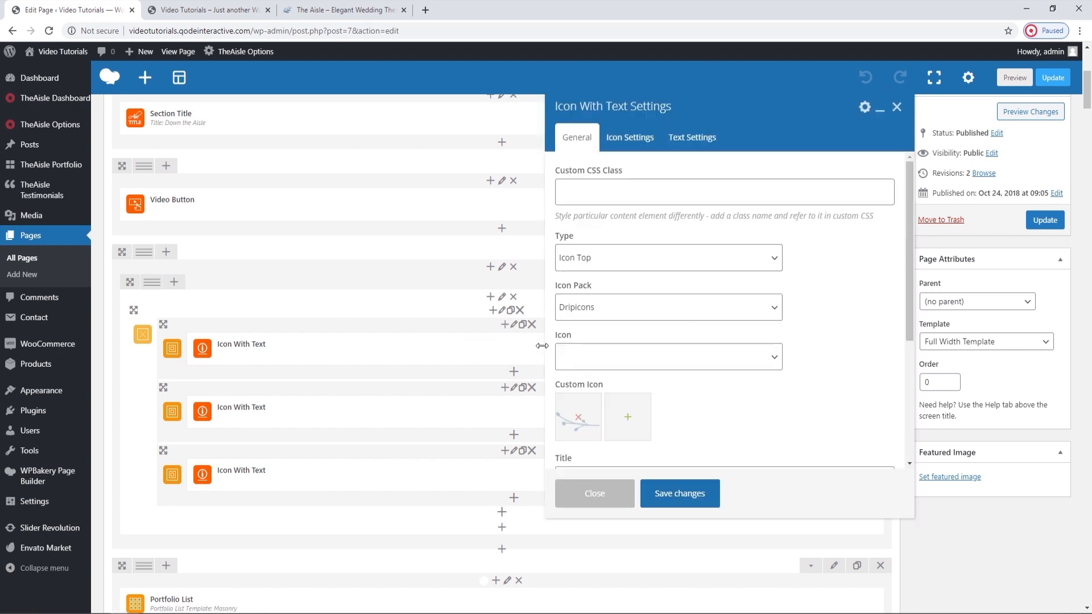
pyautogui.click(597, 260)
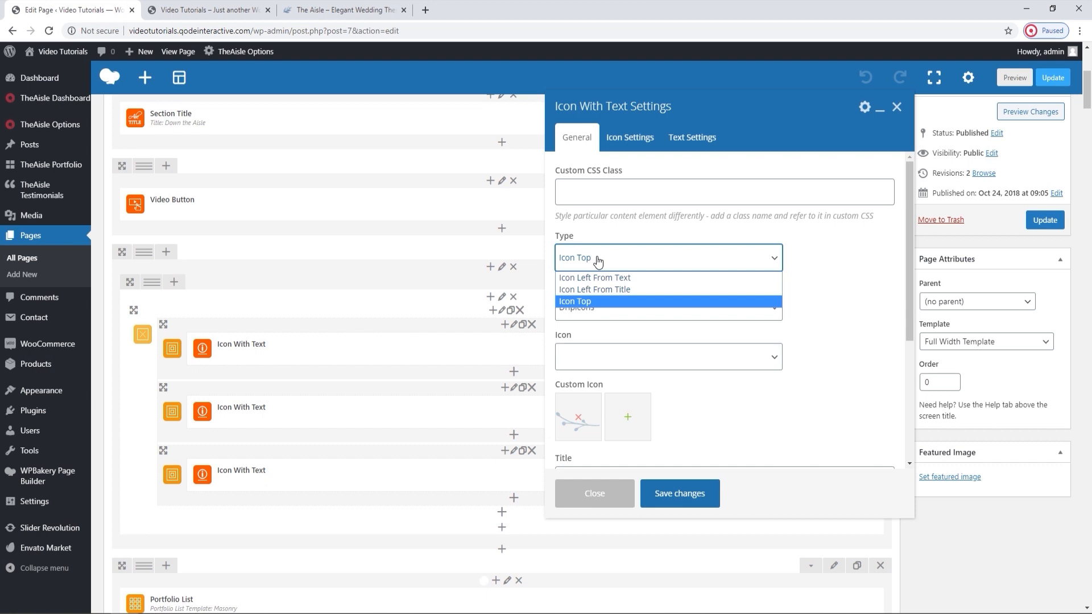
pyautogui.click(597, 260)
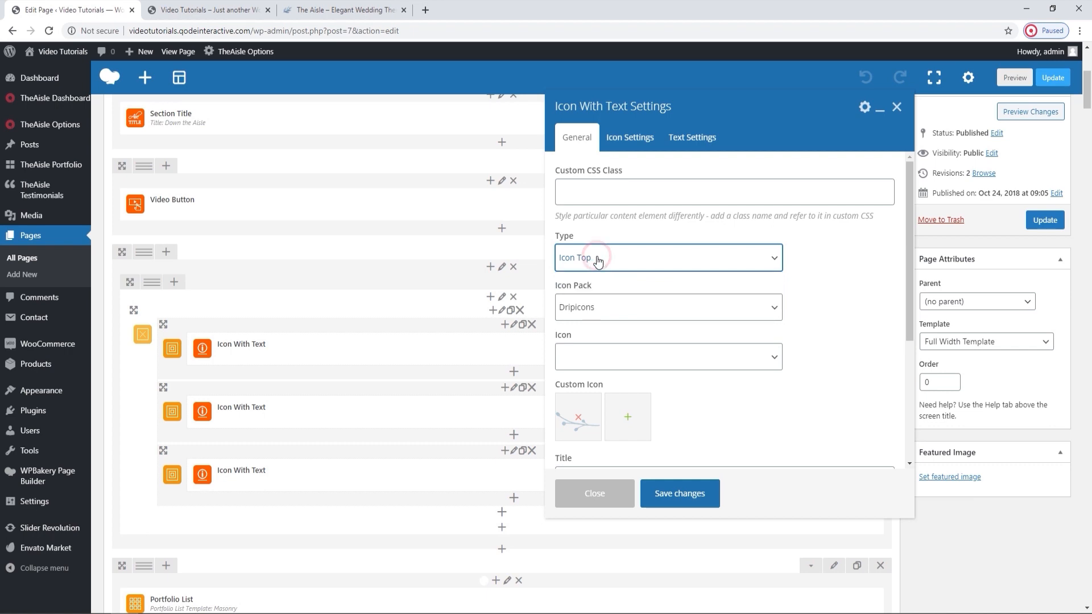
pyautogui.click(227, 10)
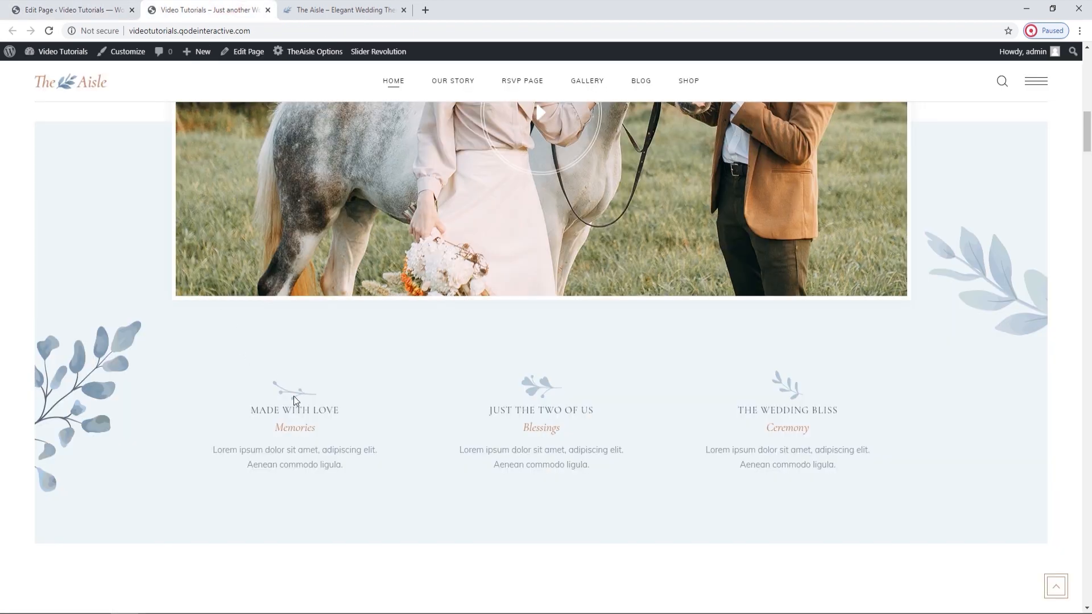
pyautogui.click(126, 5)
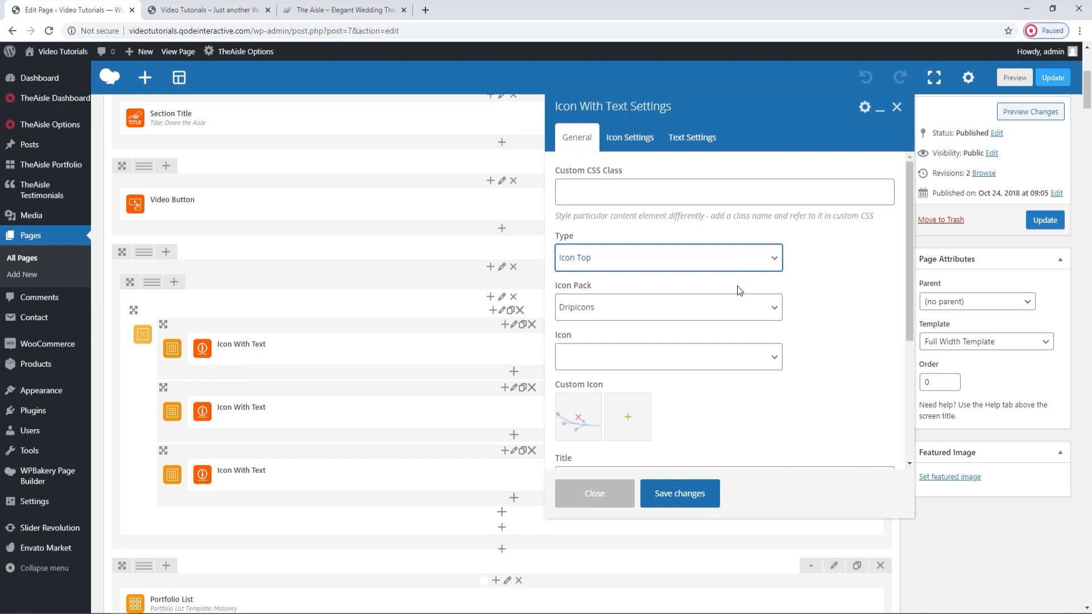
# Review the first Icon With Text element's Icon Pack and Icon options and its Custom Icon, keeping Dripicons as the pack.
pyautogui.click(725, 317)
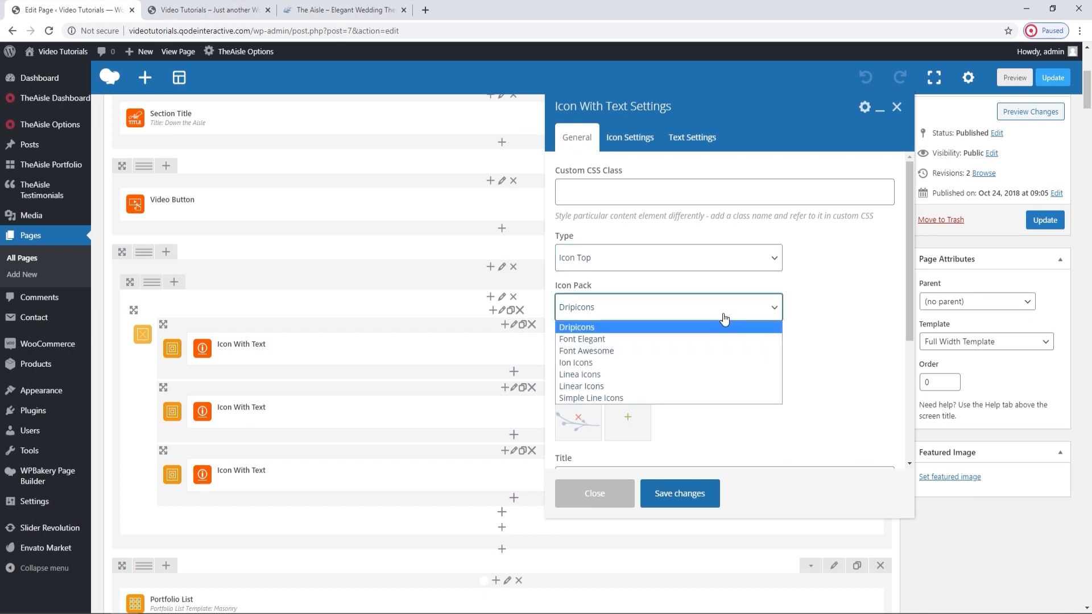
pyautogui.click(673, 327)
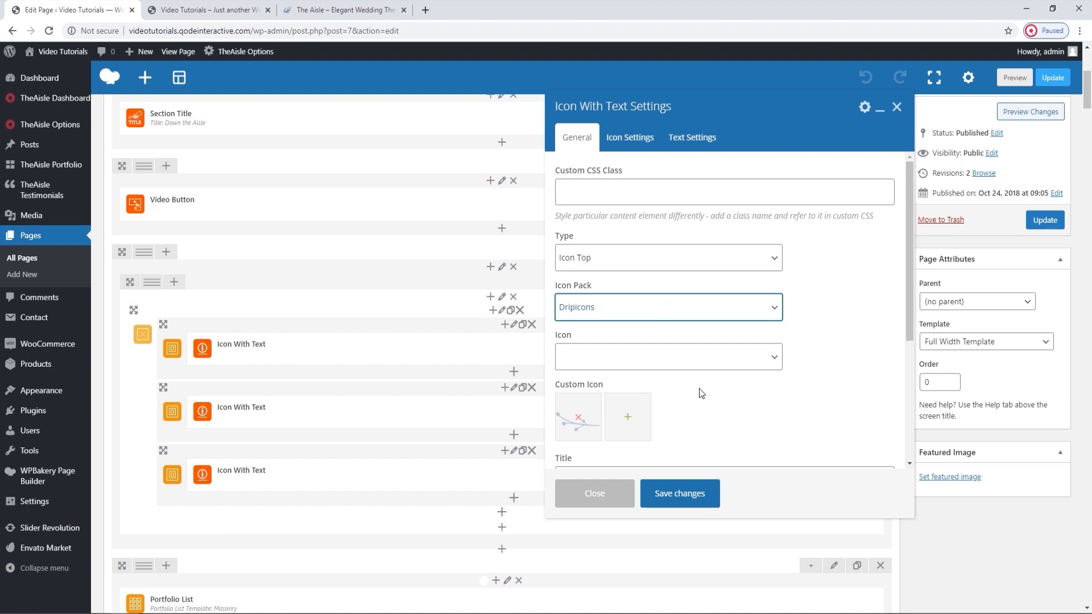
pyautogui.scroll(-1, 701, 398)
pyautogui.click(712, 298)
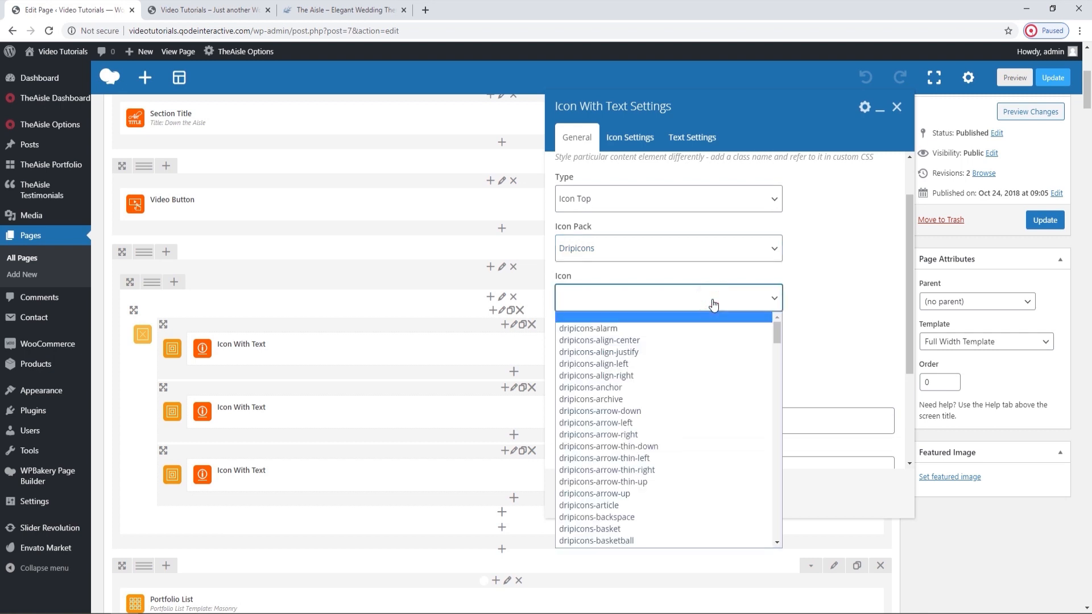
pyautogui.click(713, 305)
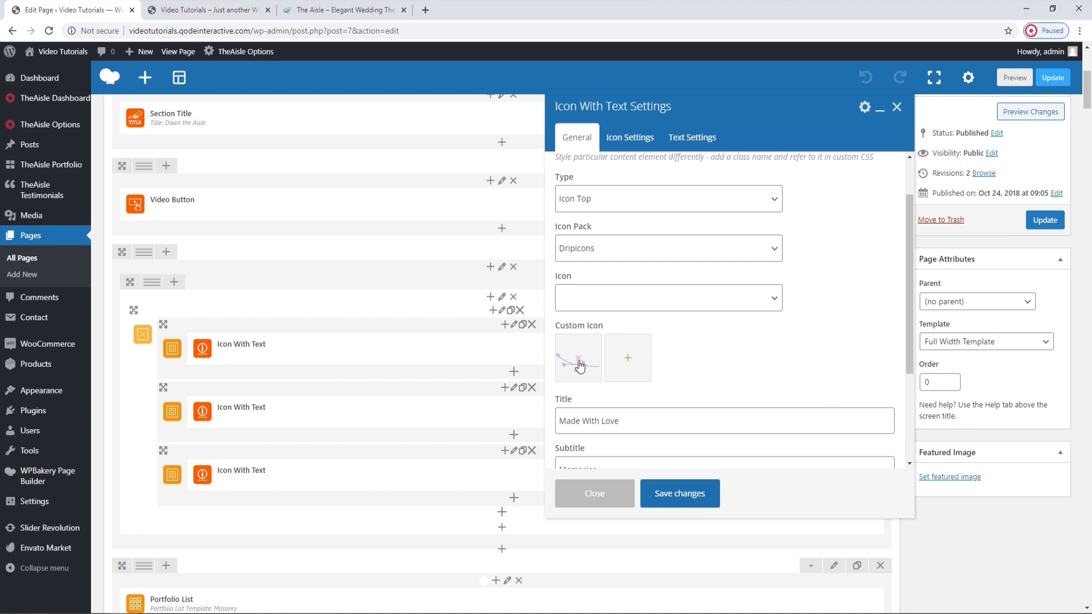
pyautogui.scroll(-1, 711, 366)
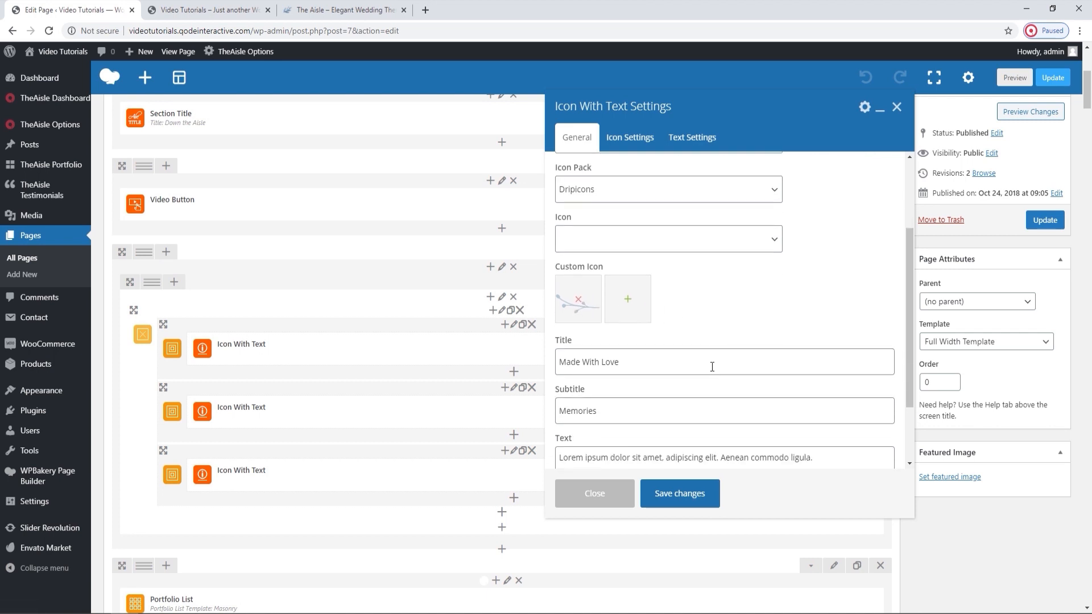
# Compare the Icon With Text Title and Subtitle values with the Made With Love block on the live homepage.
pyautogui.click(238, 10)
pyautogui.moveTo(343, 409); pyautogui.dragTo(264, 414)
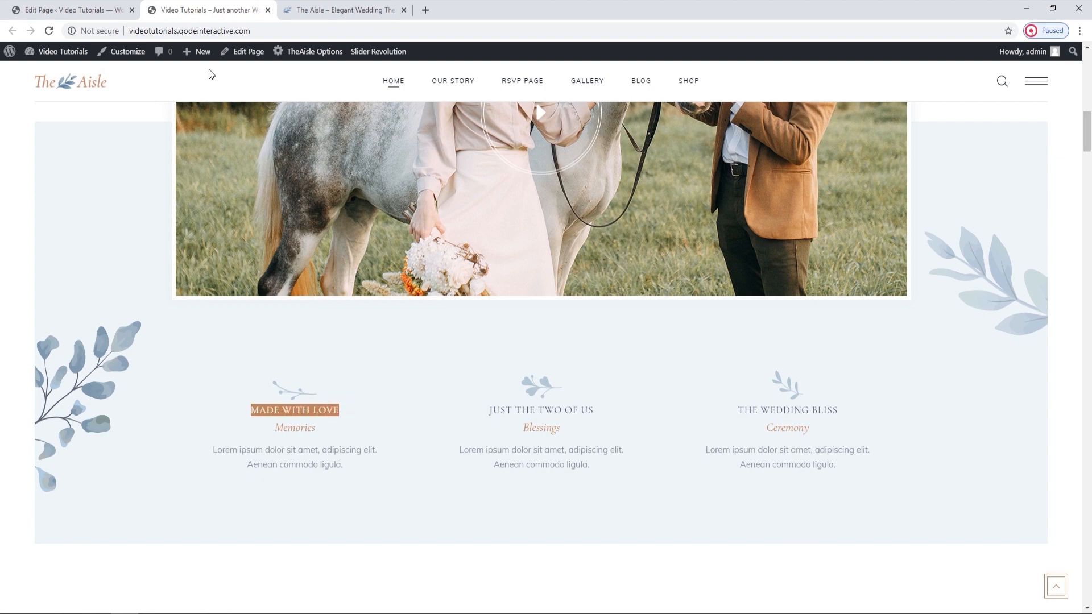
pyautogui.click(108, 10)
pyautogui.click(634, 408)
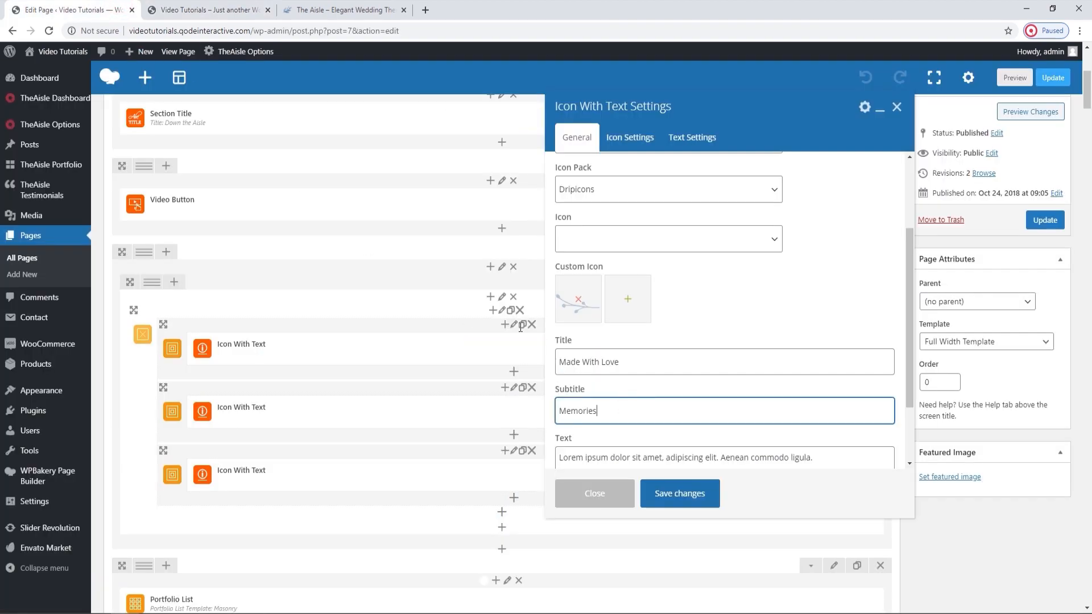
pyautogui.click(230, 8)
pyautogui.click(310, 428)
pyautogui.moveTo(325, 428); pyautogui.dragTo(275, 428)
pyautogui.click(73, 9)
# Compare the Icon With Text element's Text value with the paragraph under Memories on the live homepage, and review the Link setting.
pyautogui.scroll(-1, 731, 380)
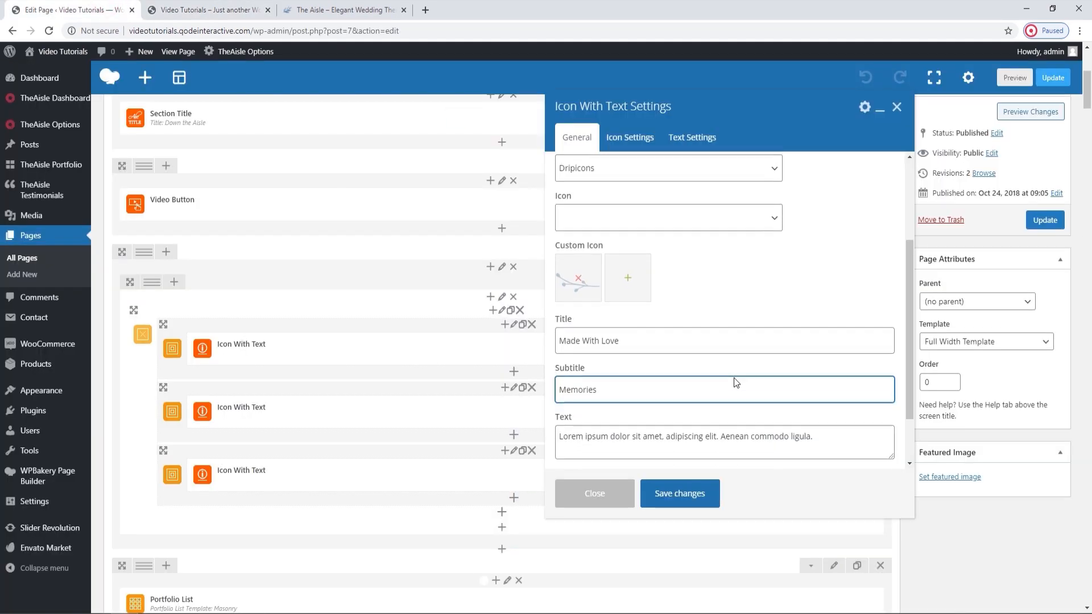
pyautogui.click(699, 403)
pyautogui.click(174, 6)
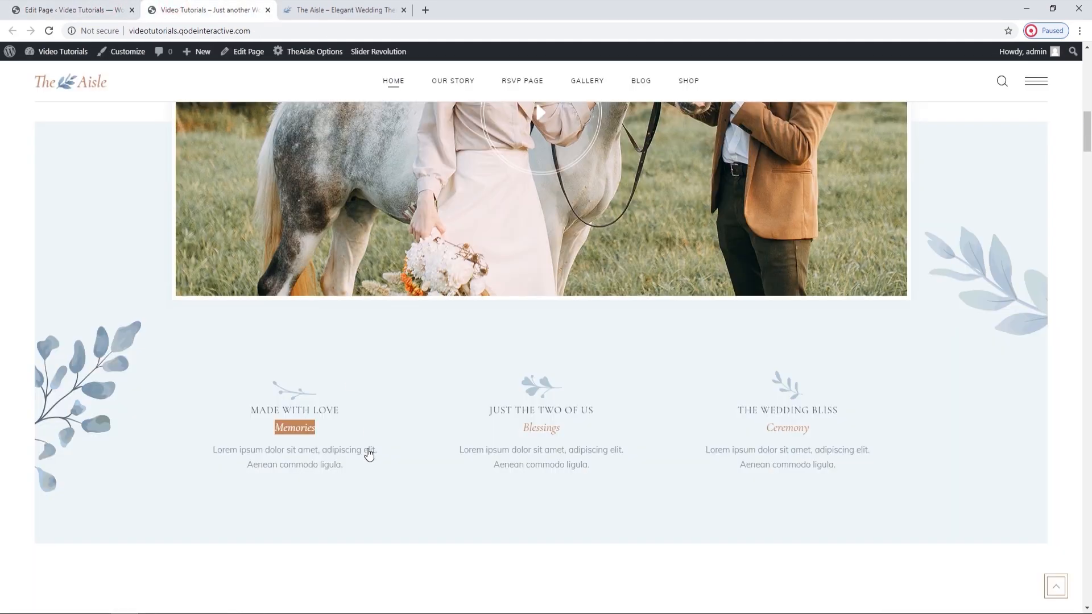
pyautogui.moveTo(349, 465); pyautogui.dragTo(185, 437)
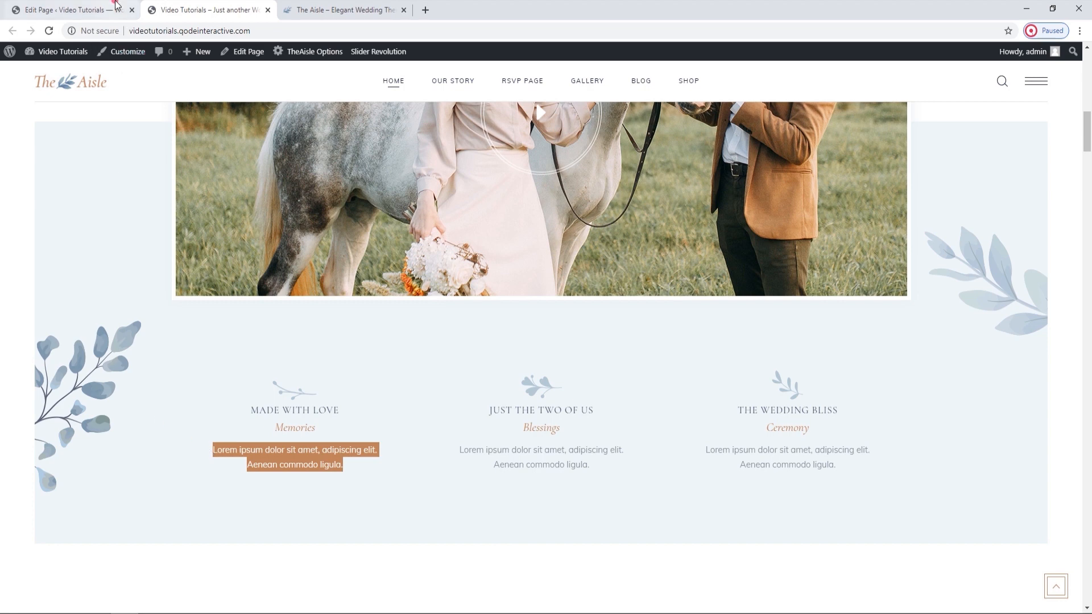
pyautogui.click(74, 10)
pyautogui.scroll(-1, 662, 375)
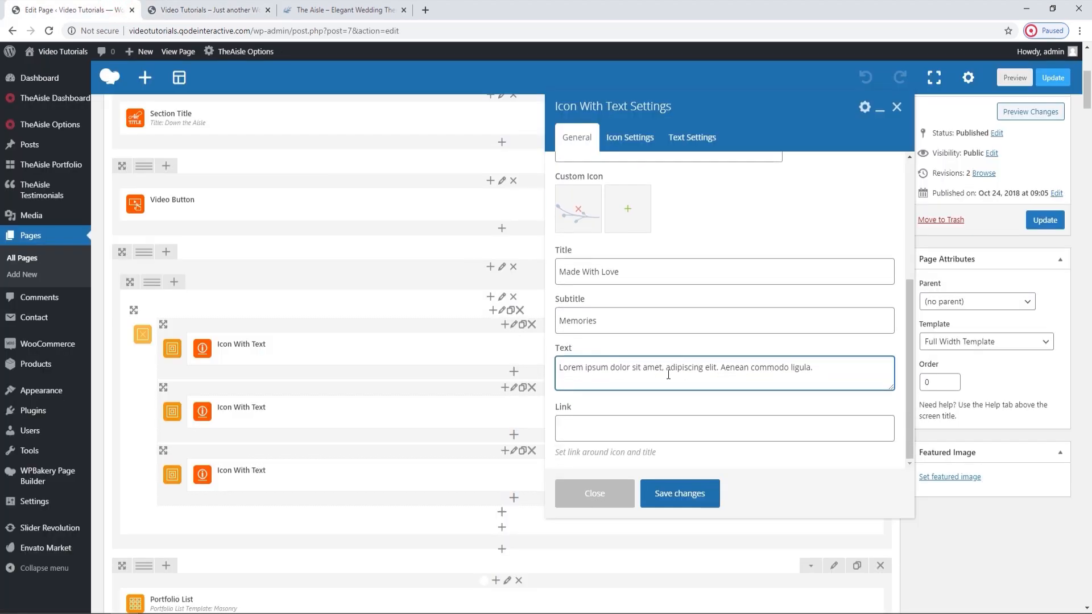
pyautogui.click(622, 432)
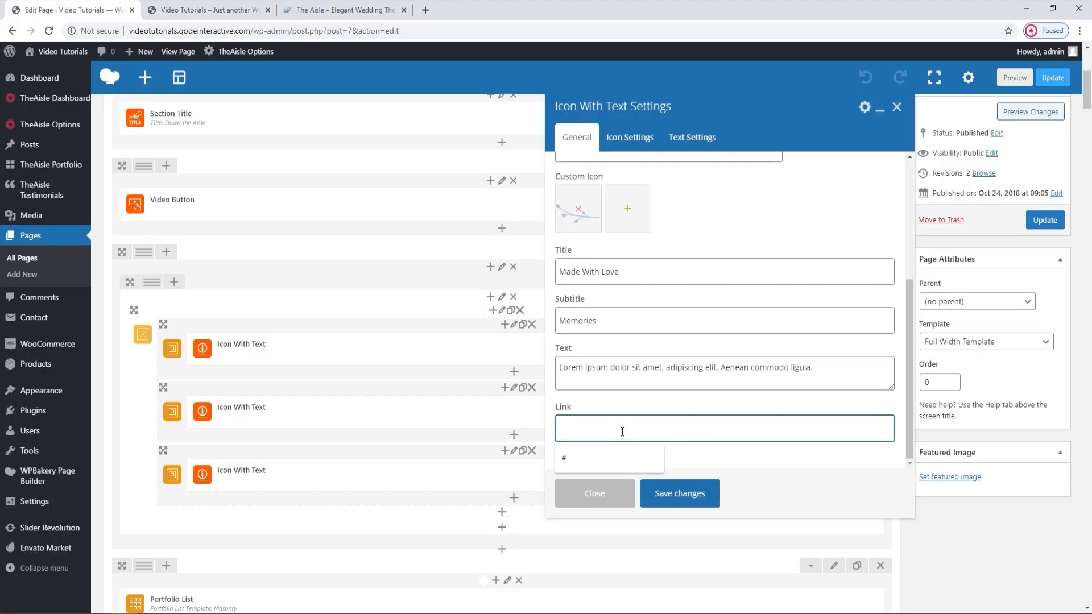
pyautogui.click(622, 405)
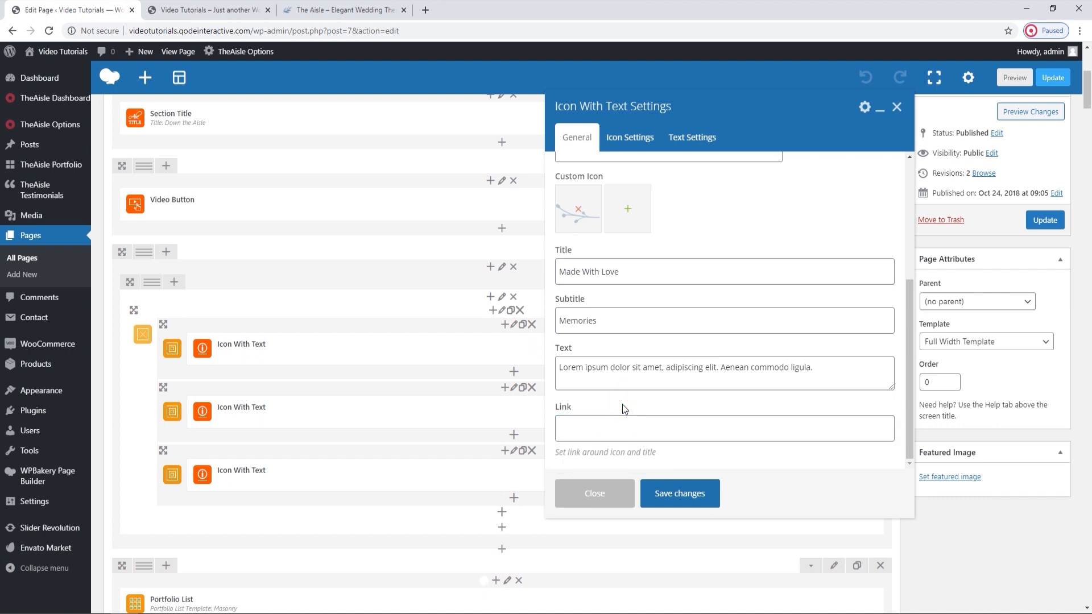
# Review the Icon Type and Icon Size options in the element's icon settings, keeping Normal and Medium.
pyautogui.click(630, 138)
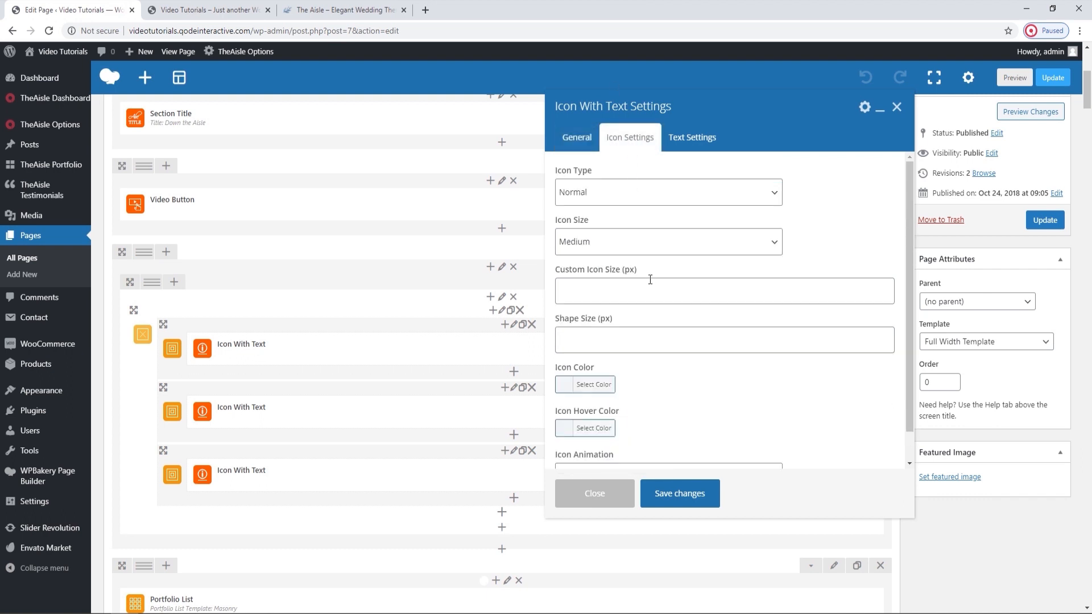
pyautogui.scroll(-1, 650, 280)
pyautogui.scroll(1, 650, 280)
pyautogui.click(664, 201)
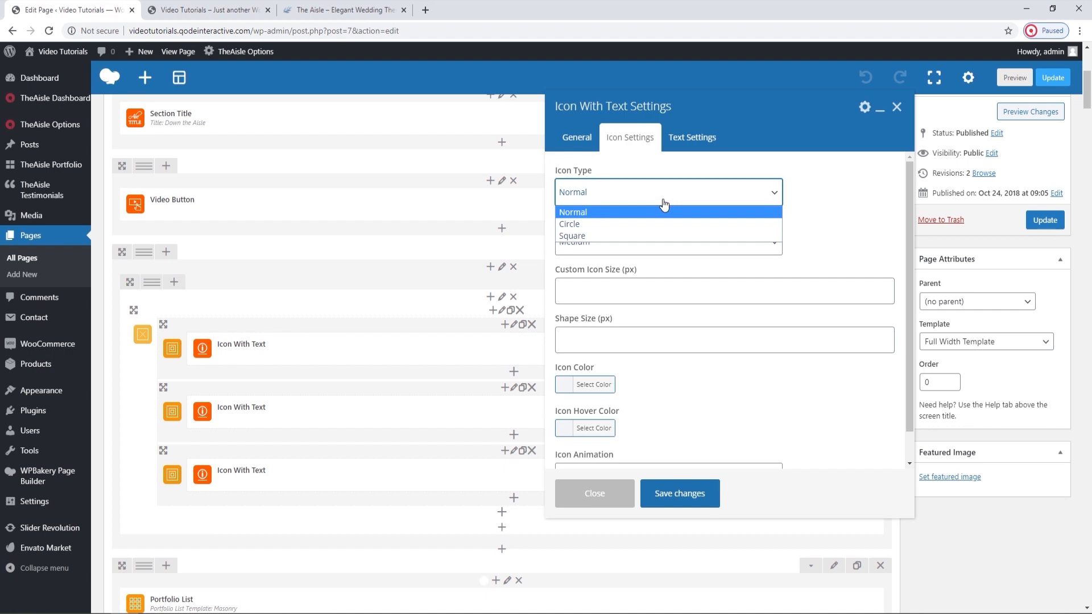
pyautogui.click(637, 215)
pyautogui.click(620, 245)
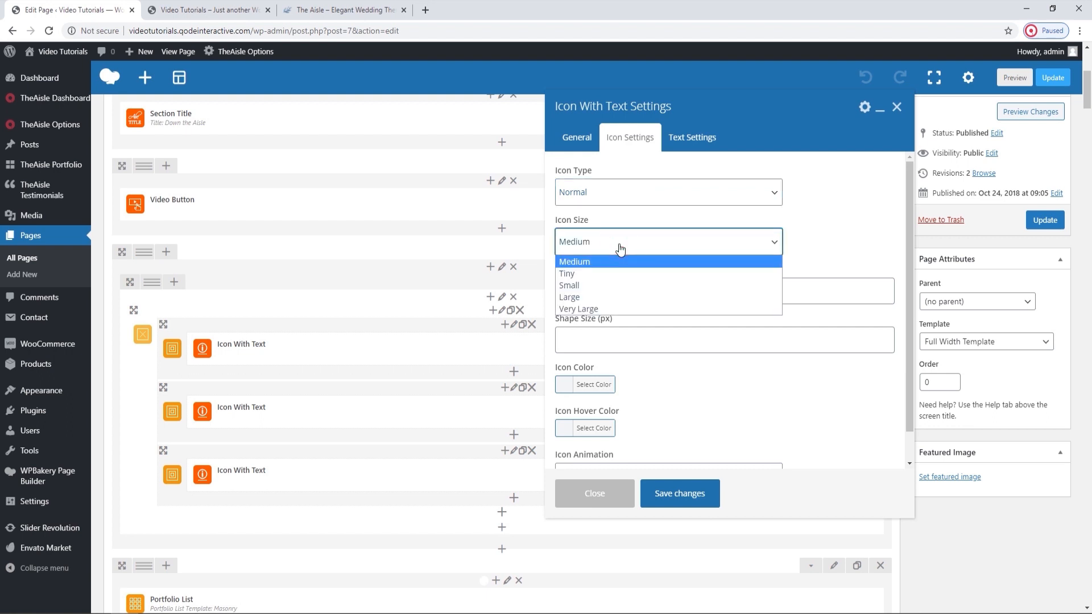
pyautogui.click(619, 248)
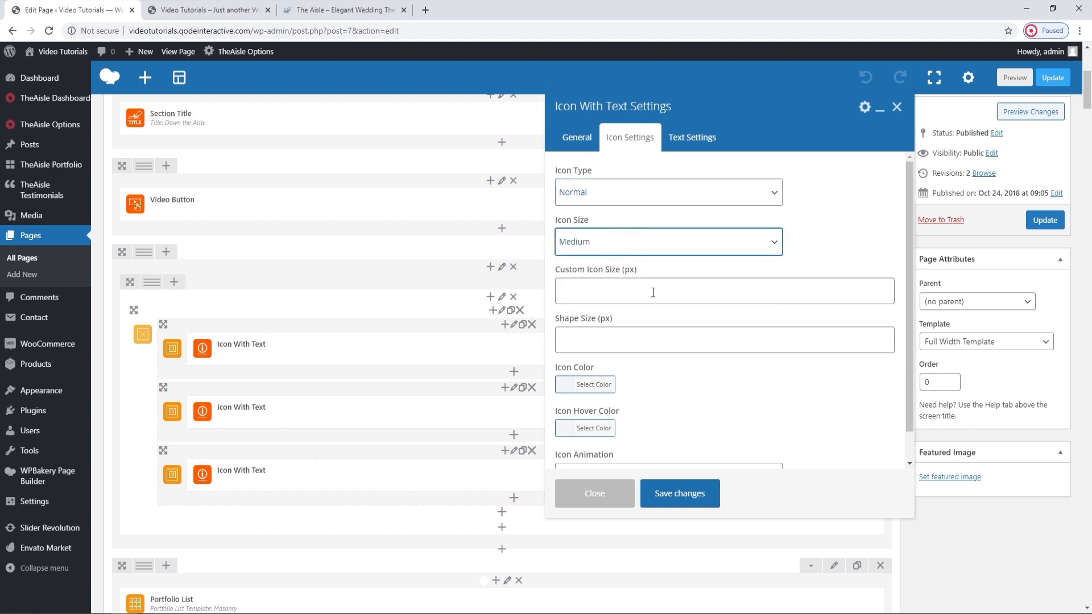
# Examine the remaining icon settings, including the Icon Color and Icon Hover Color pickers and Icon Animation.
pyautogui.click(659, 362)
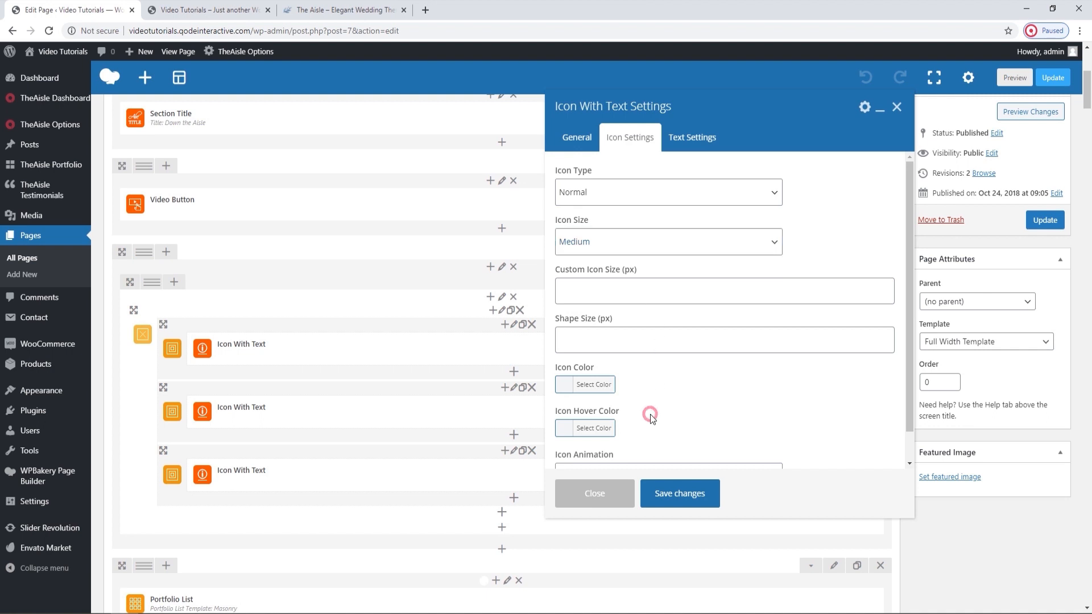
pyautogui.scroll(-1, 671, 368)
pyautogui.scroll(-2, 674, 364)
pyautogui.click(589, 354)
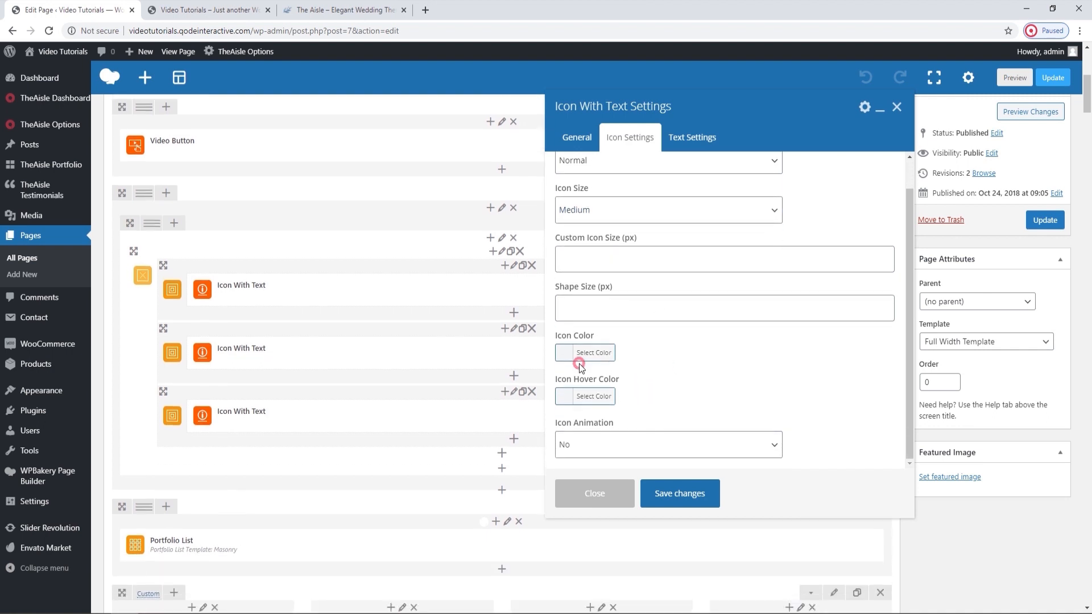
pyautogui.click(589, 354)
pyautogui.click(587, 397)
pyautogui.click(587, 396)
# Review the element's Title Tag, color, margin and padding text settings against the Made With Love block on the live homepage, and close the settings.
pyautogui.click(694, 150)
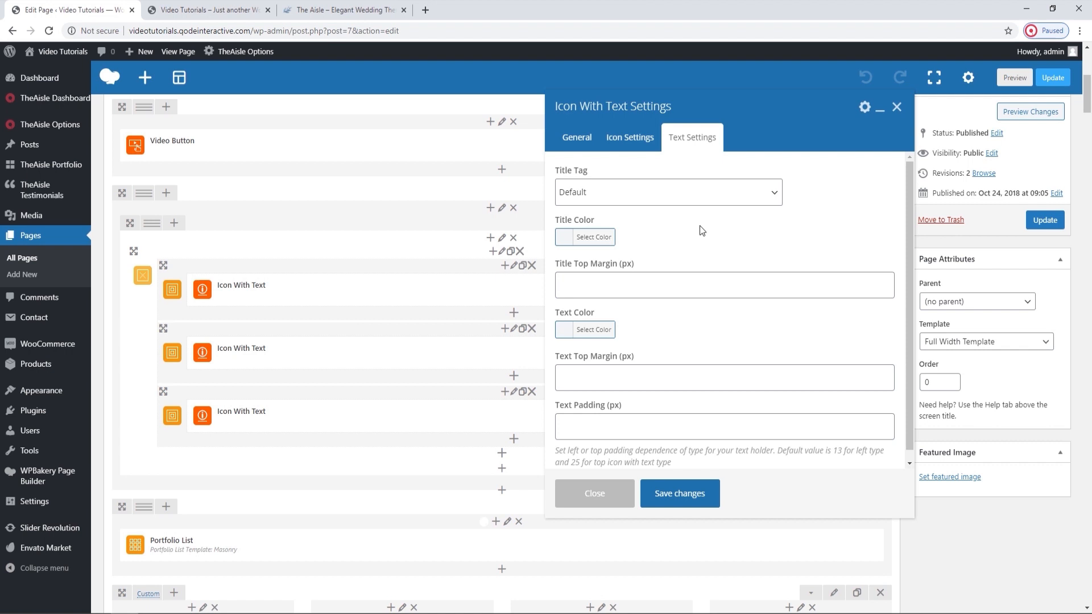
pyautogui.click(685, 197)
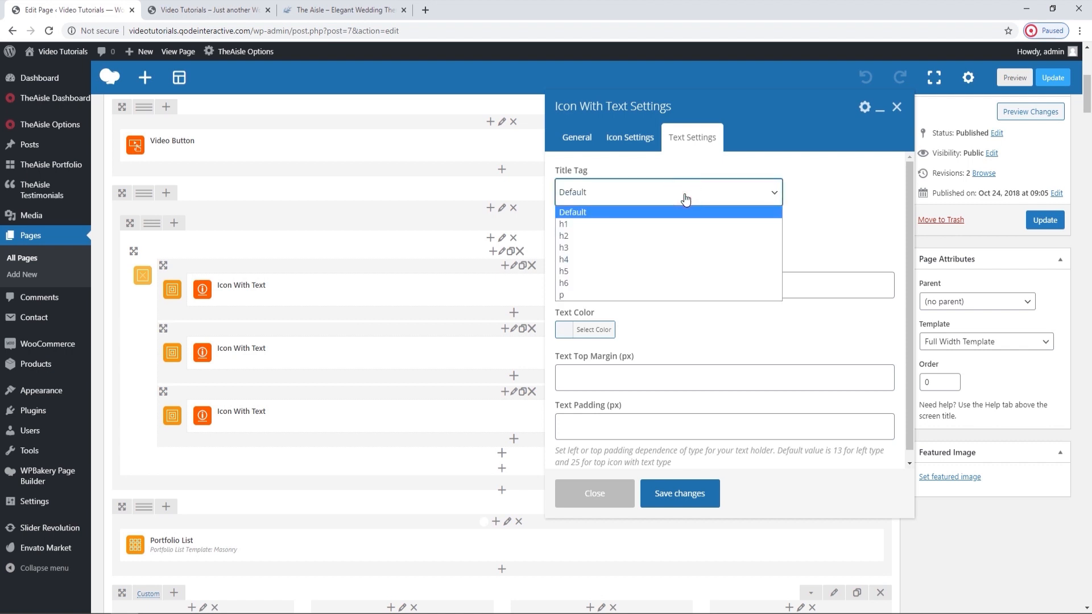
pyautogui.click(685, 197)
pyautogui.click(670, 235)
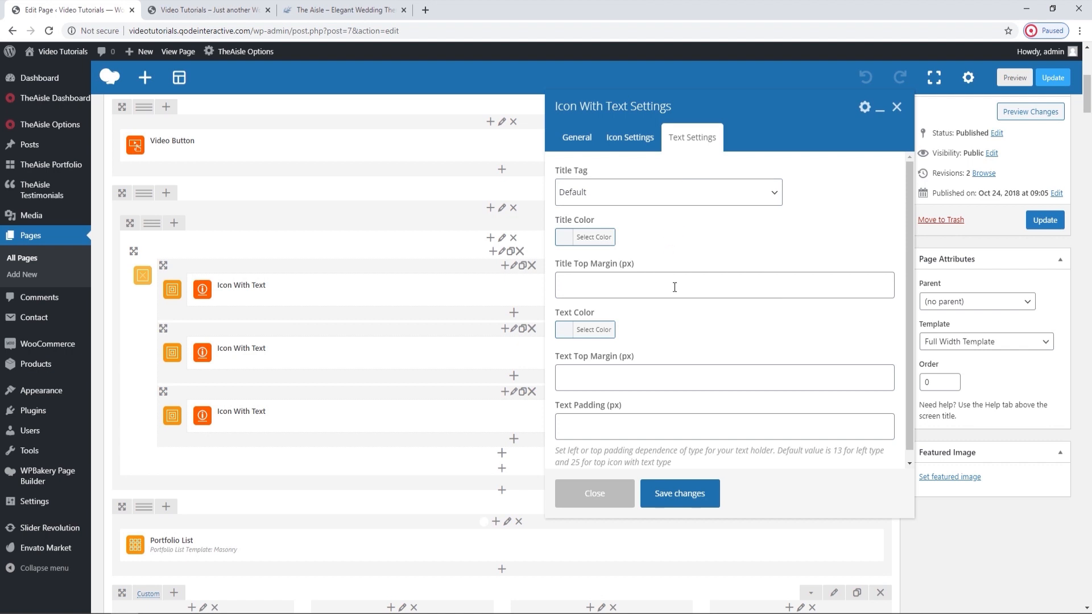
pyautogui.click(204, 10)
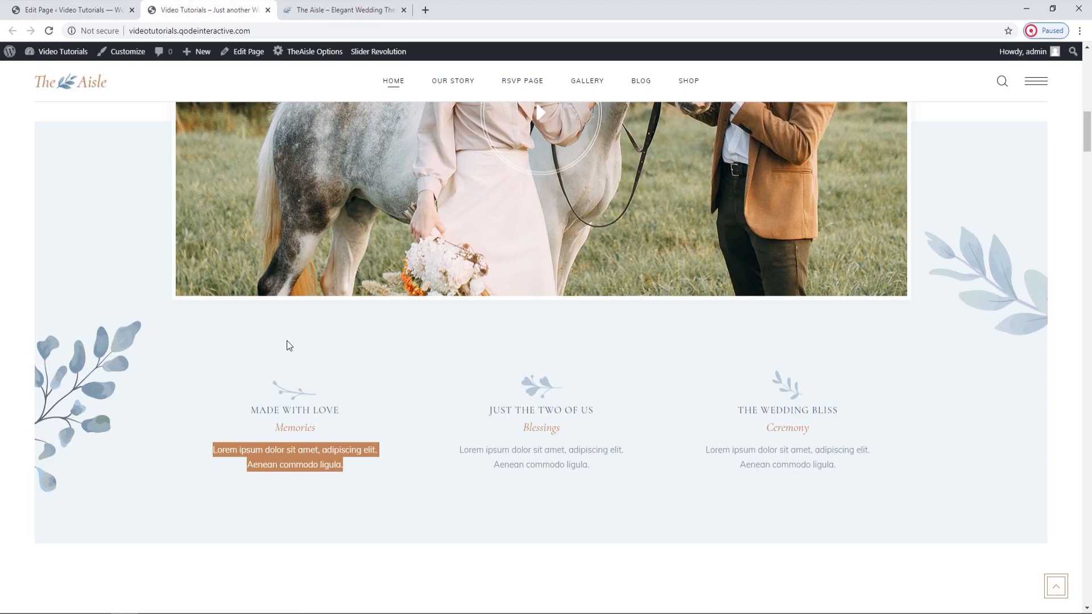
pyautogui.click(301, 406)
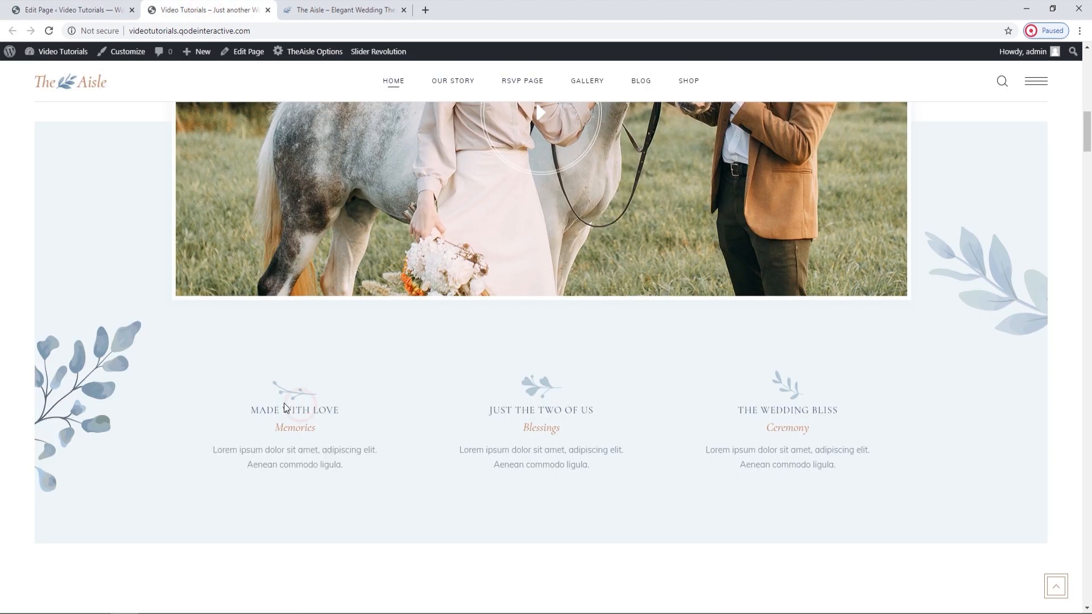
pyautogui.click(139, 6)
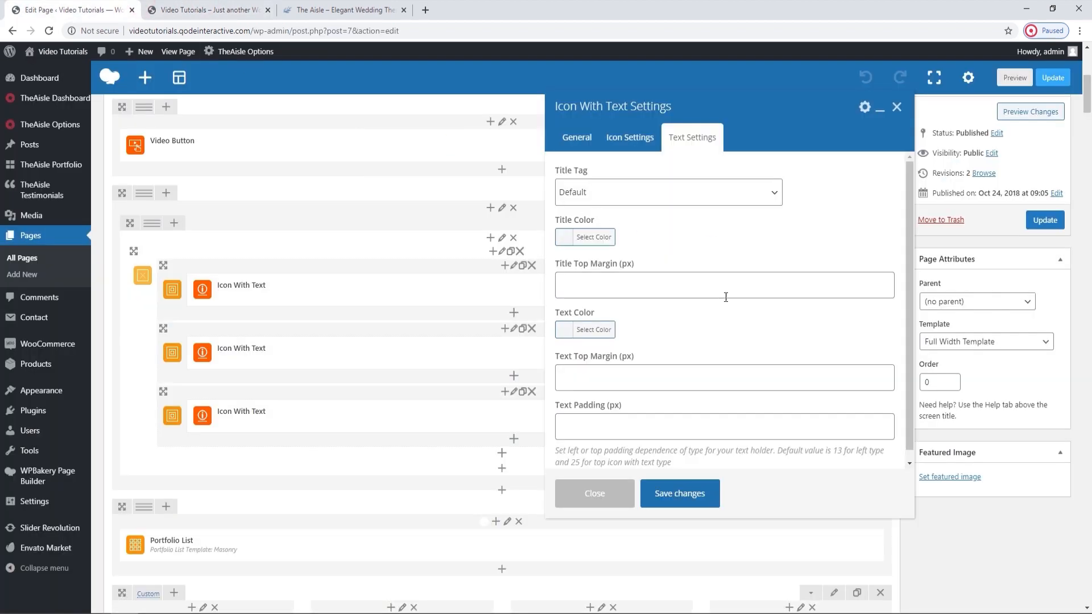
pyautogui.scroll(-1, 719, 328)
pyautogui.scroll(1, 720, 324)
pyautogui.click(897, 107)
# Replace the Elated background image of the row holding the icon blocks with an uploaded background-img-1.jpg and save the row settings.
pyautogui.click(210, 7)
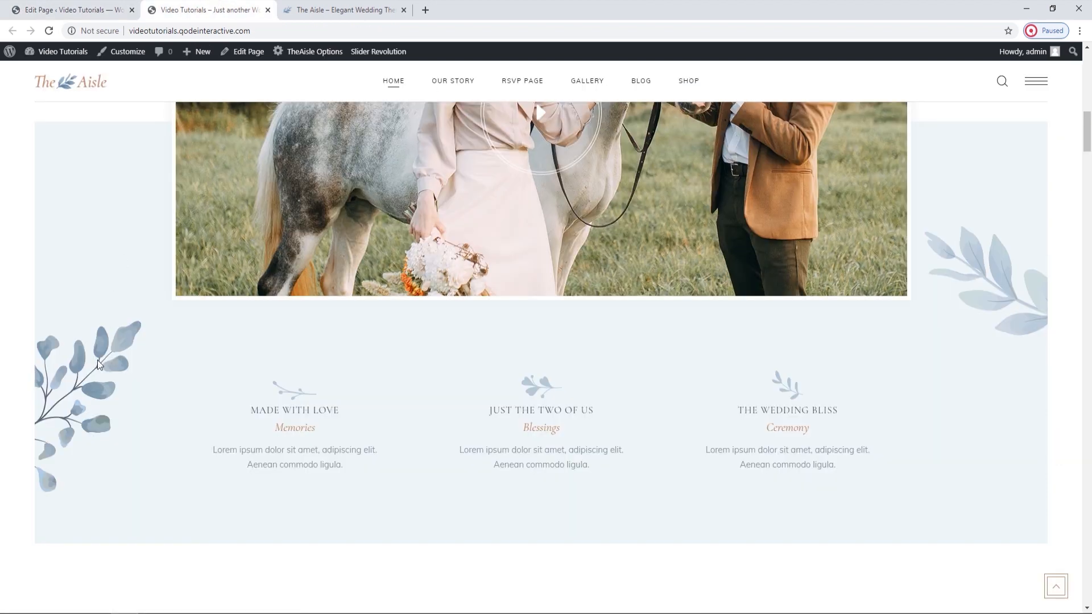
pyautogui.click(63, 8)
pyautogui.click(834, 192)
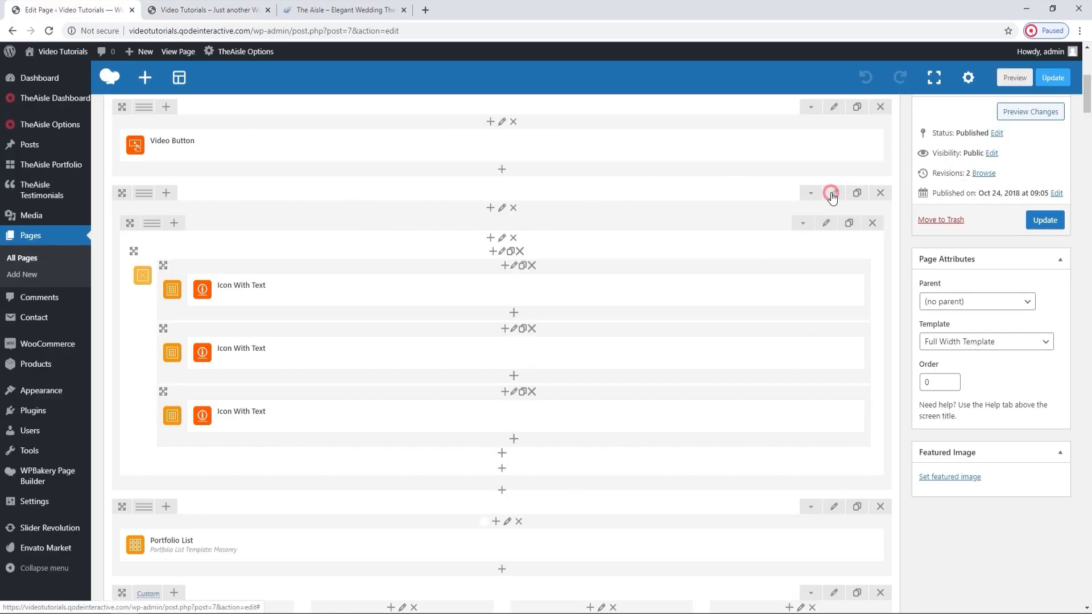
pyautogui.click(734, 138)
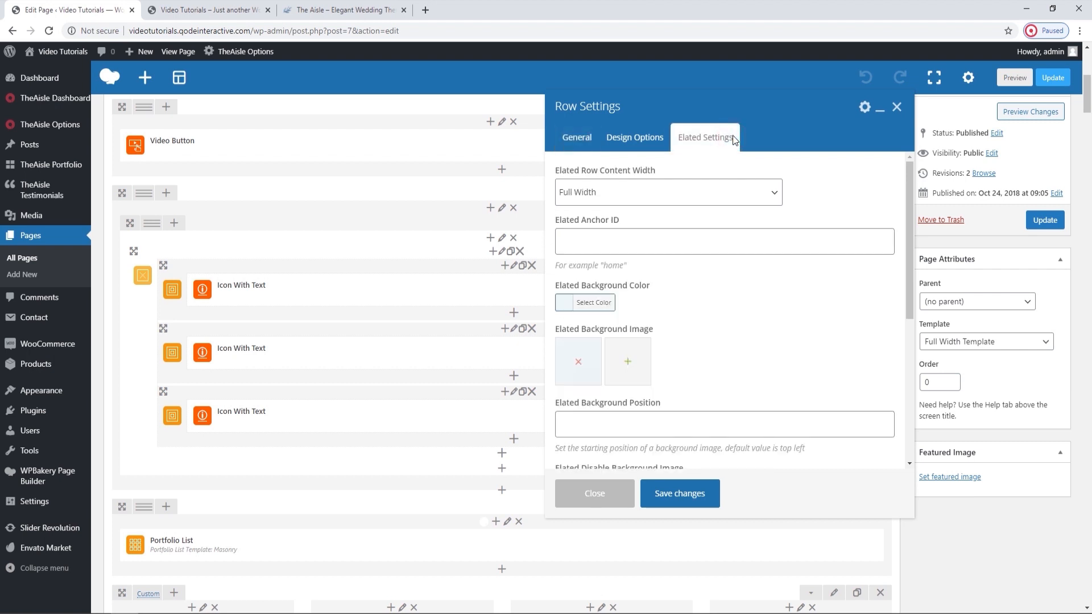
pyautogui.click(579, 367)
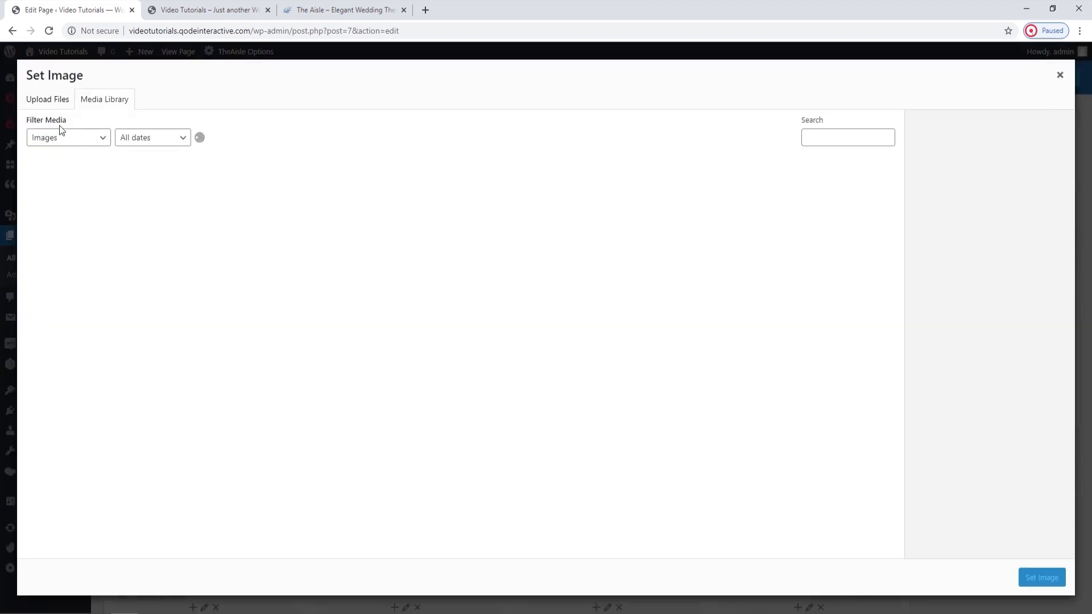
pyautogui.click(46, 101)
pyautogui.click(545, 306)
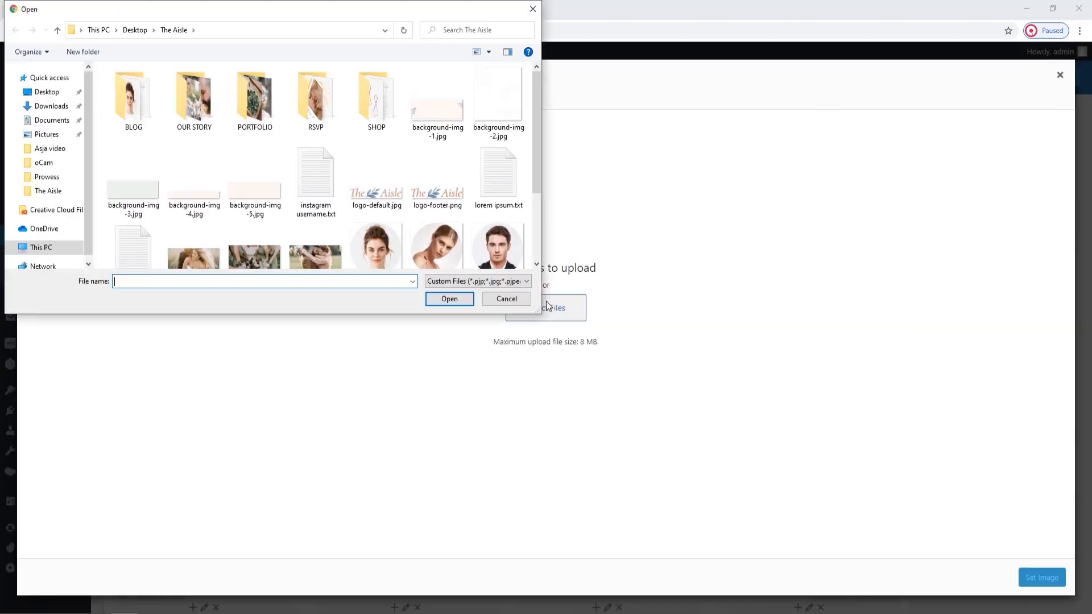
pyautogui.click(441, 111)
pyautogui.click(449, 299)
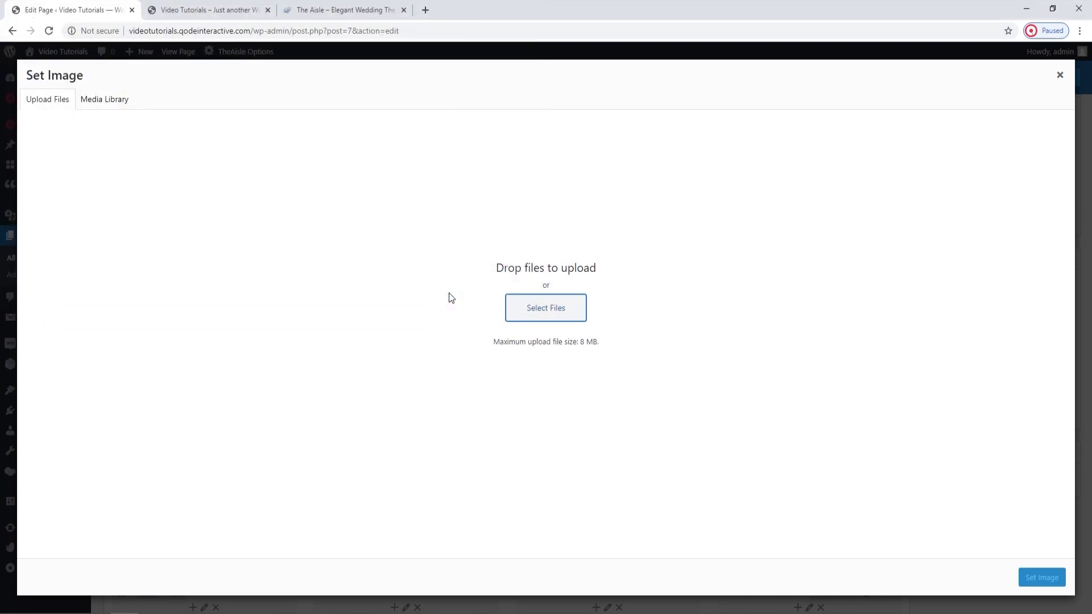
pyautogui.click(1039, 581)
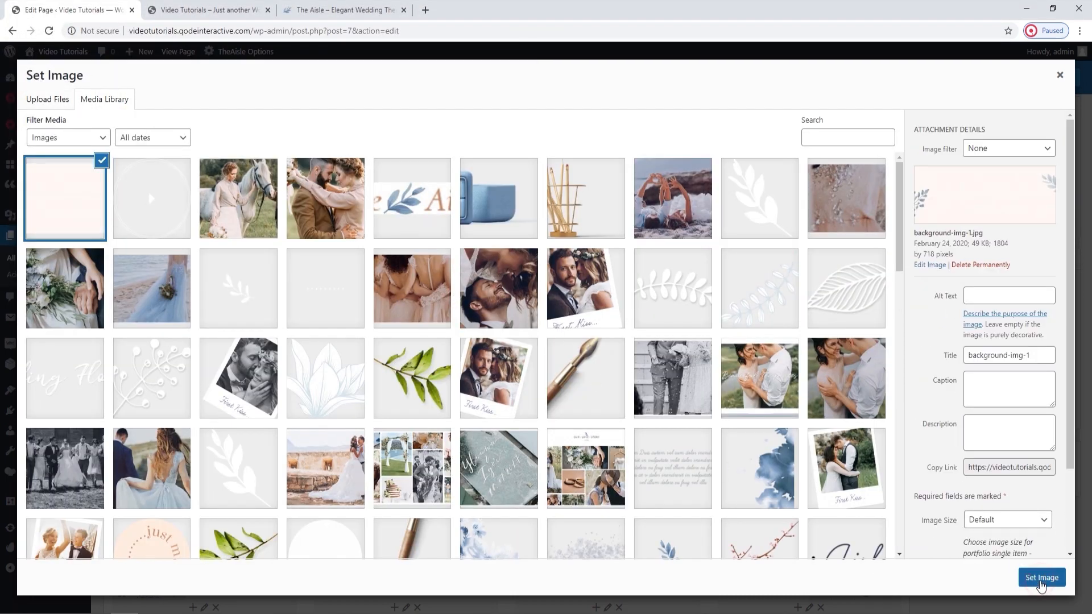
pyautogui.click(705, 501)
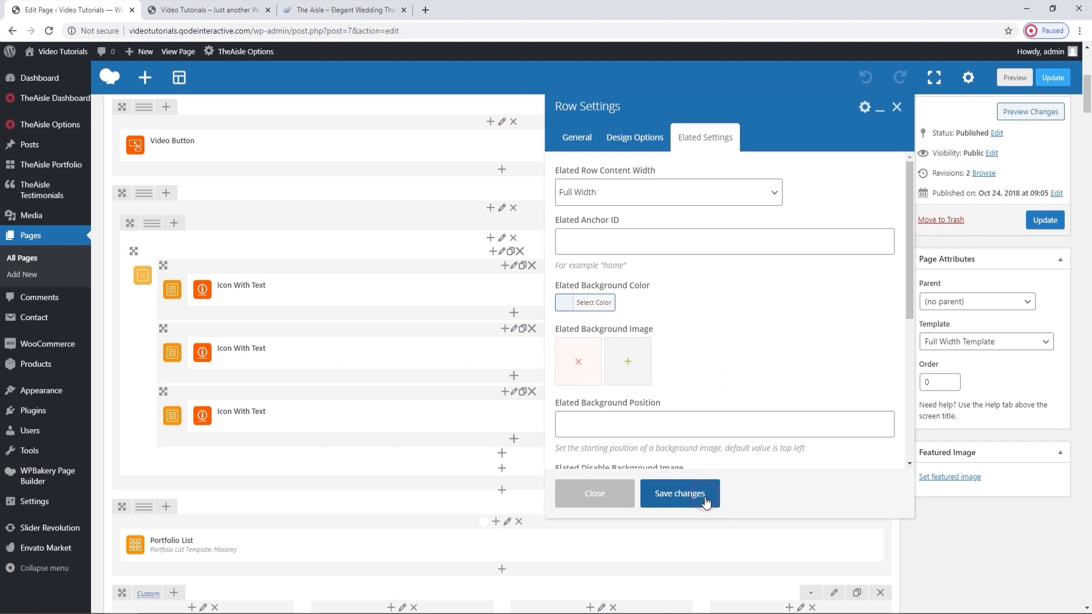
# Update the Main Home page and reload the live homepage to inspect the background behind the video and icon blocks.
pyautogui.click(1027, 224)
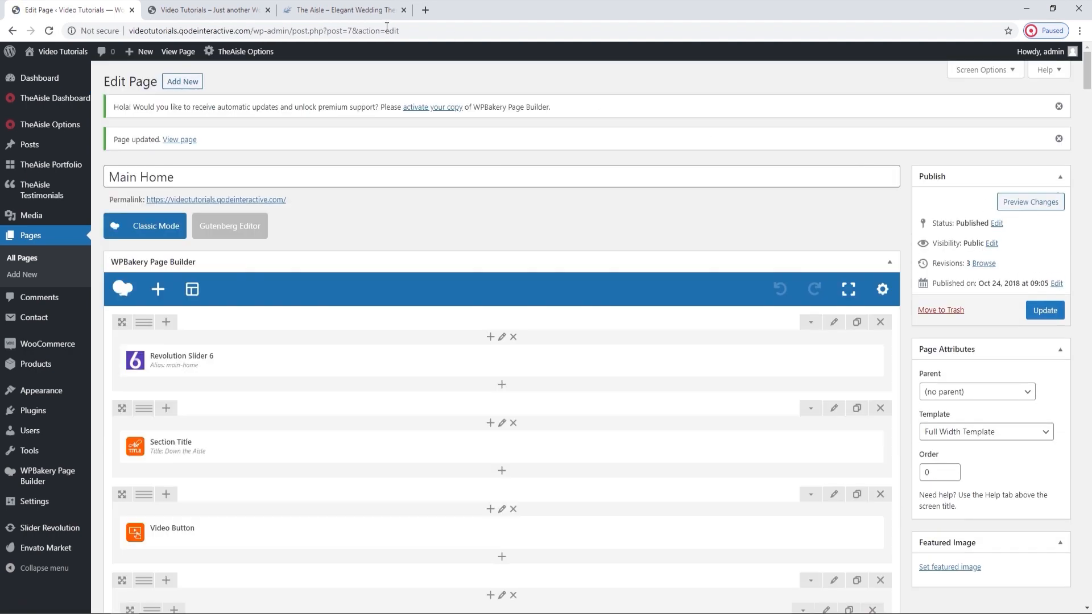
pyautogui.click(210, 9)
pyautogui.click(49, 30)
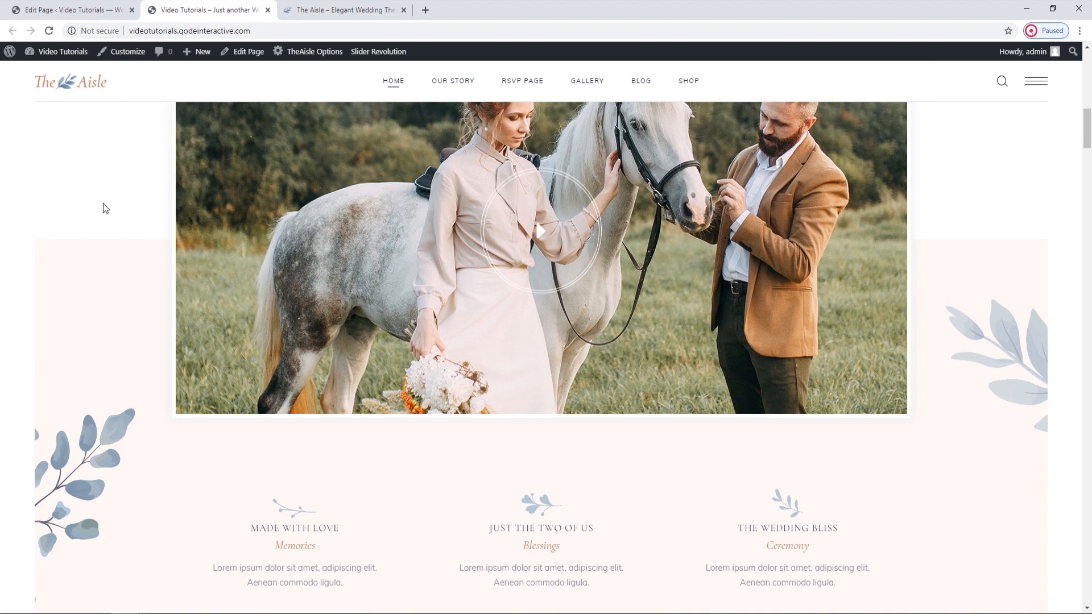
pyautogui.scroll(1, 115, 358)
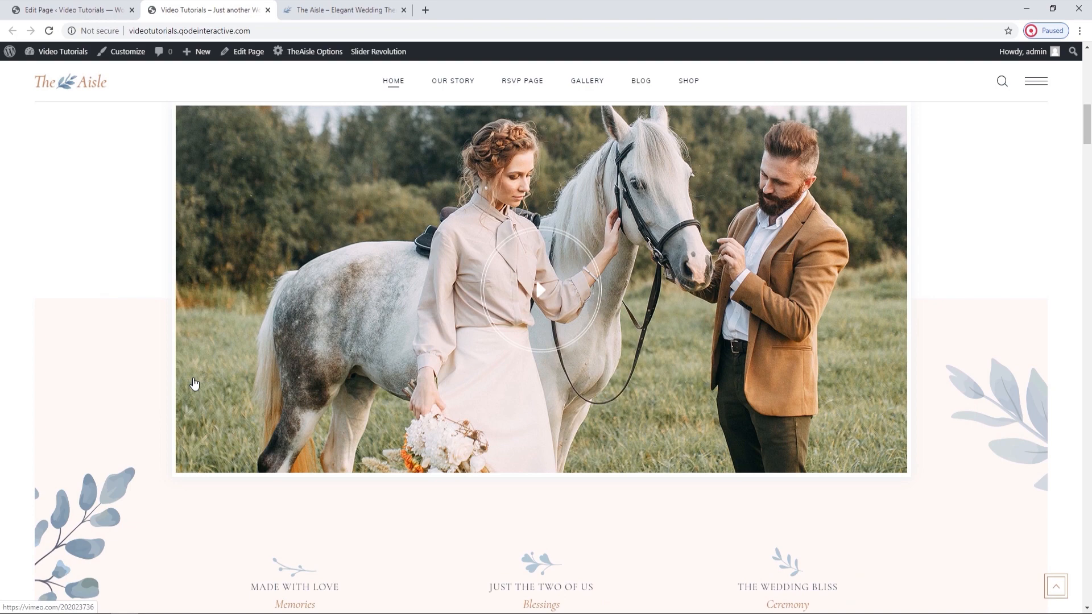
# Examine the Design Options margin and padding of the row holding the icon blocks, close them, and view the row on the live homepage.
pyautogui.click(74, 10)
pyautogui.scroll(-2, 397, 317)
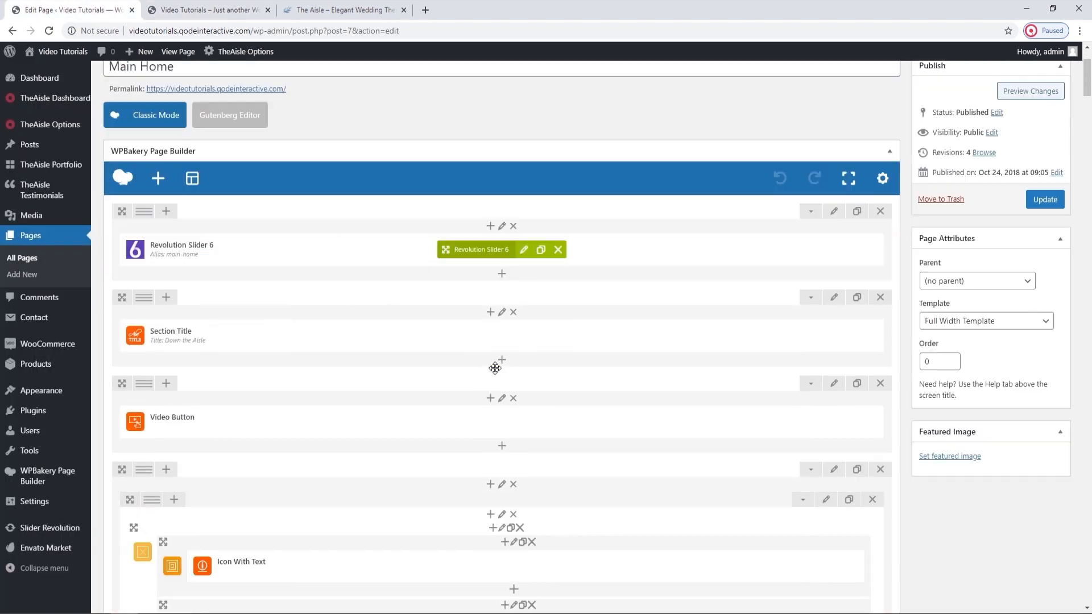
pyautogui.scroll(-6, 498, 370)
pyautogui.scroll(3, 728, 246)
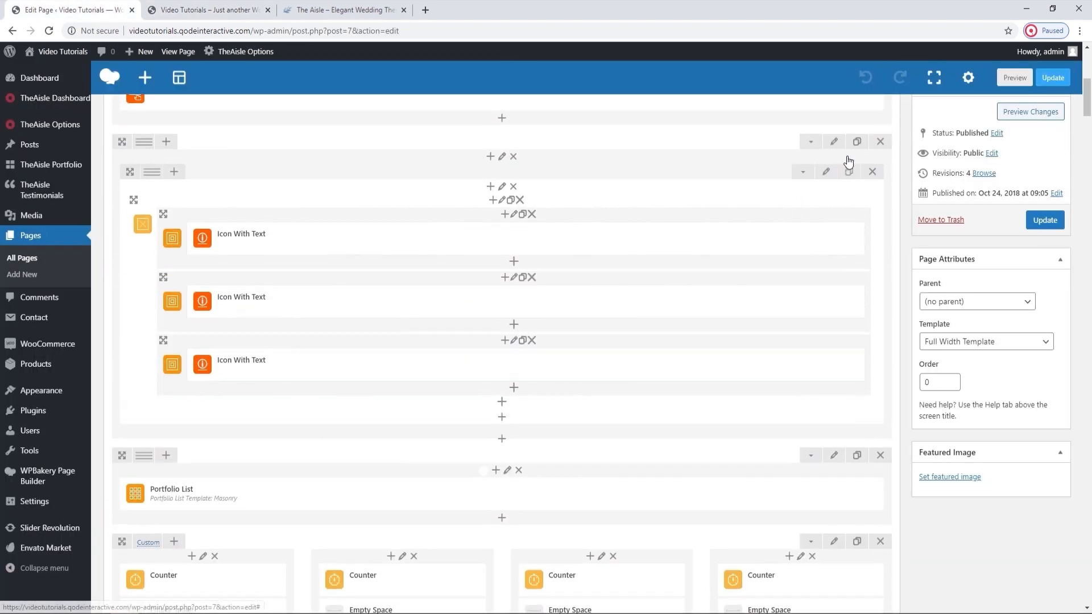
pyautogui.scroll(1, 848, 162)
pyautogui.click(834, 193)
pyautogui.click(642, 144)
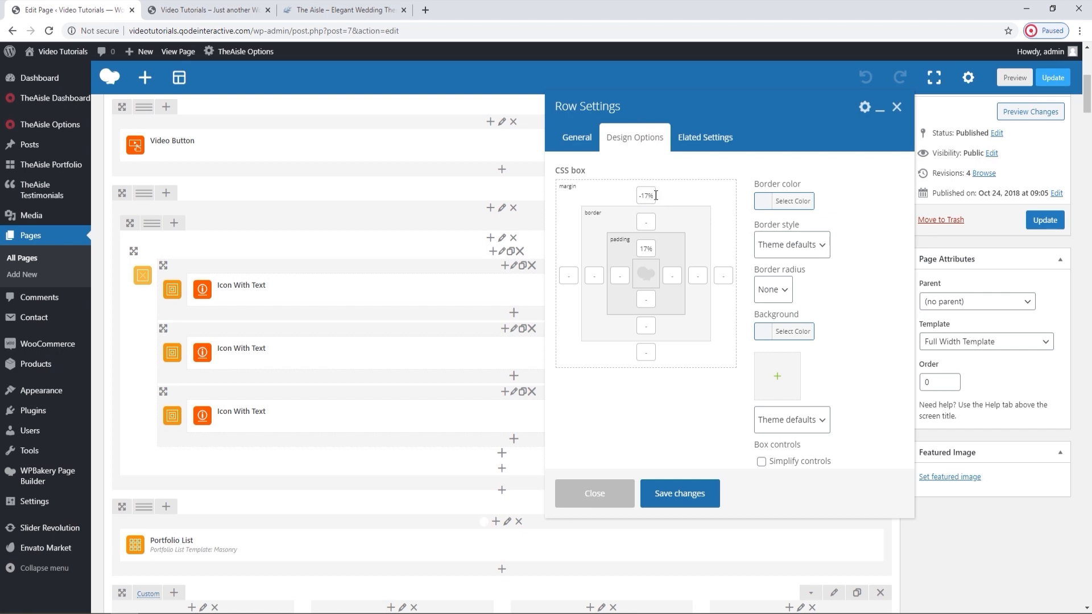
pyautogui.click(896, 107)
pyautogui.click(205, 9)
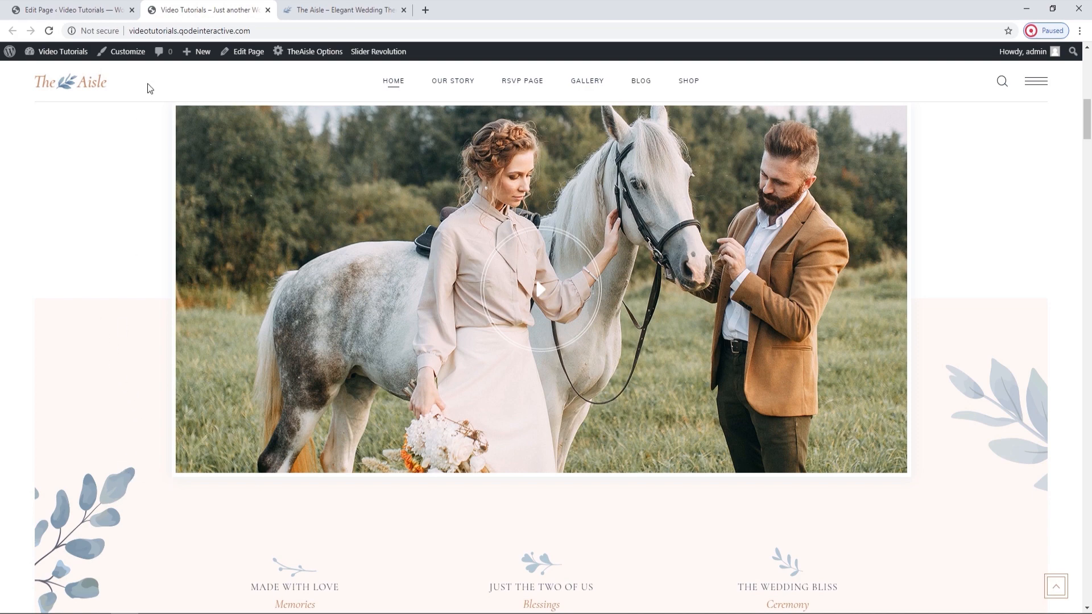
# Compare the icon row's CSS box settings with how the row overlaps the video on the live homepage, and close the row settings.
pyautogui.click(113, 10)
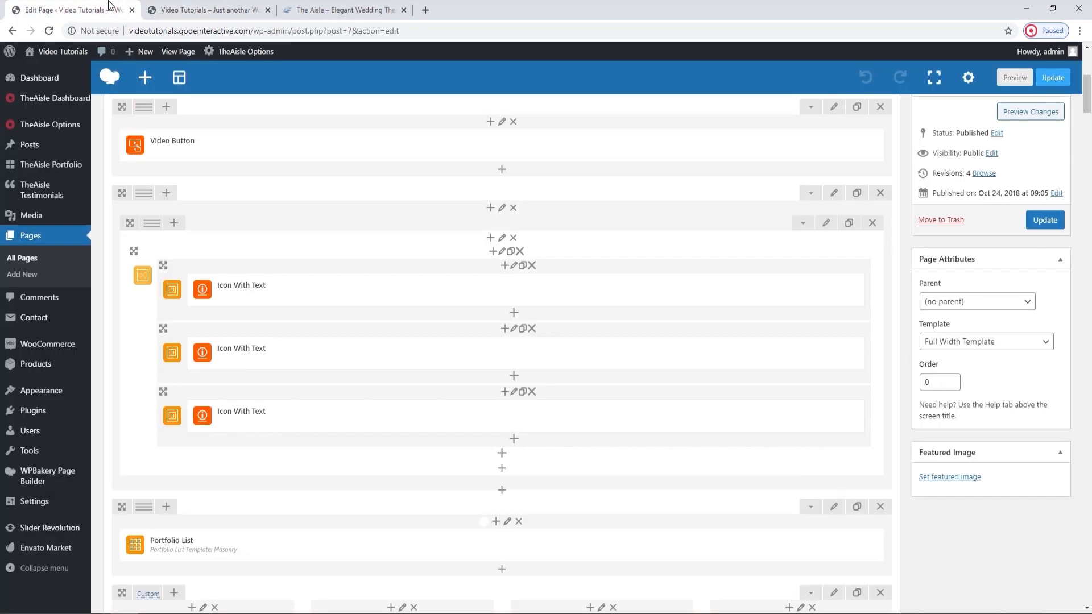
pyautogui.click(834, 193)
pyautogui.click(659, 137)
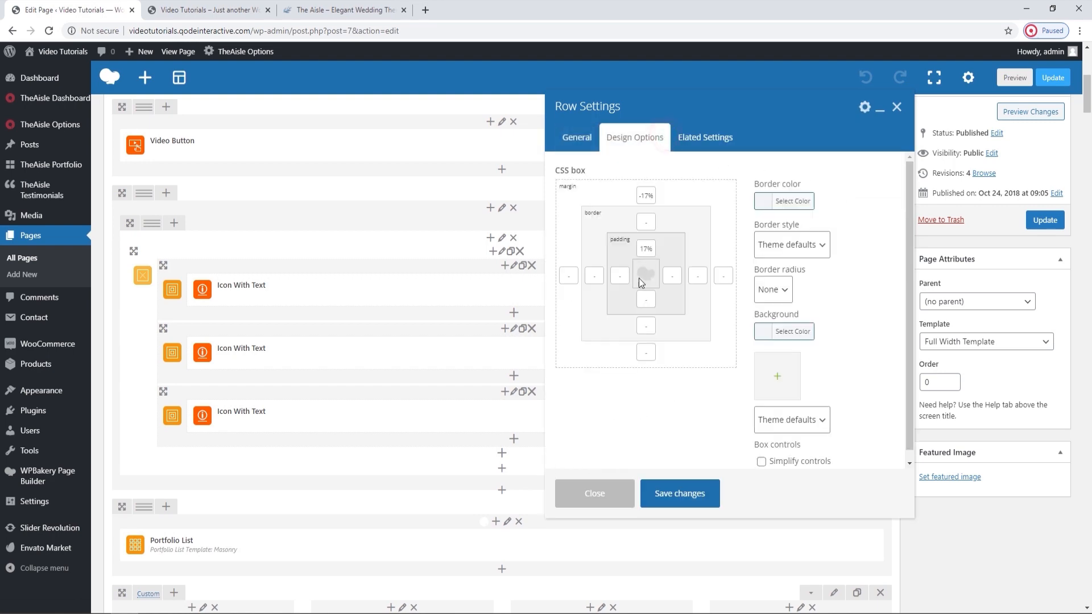
pyautogui.click(214, 9)
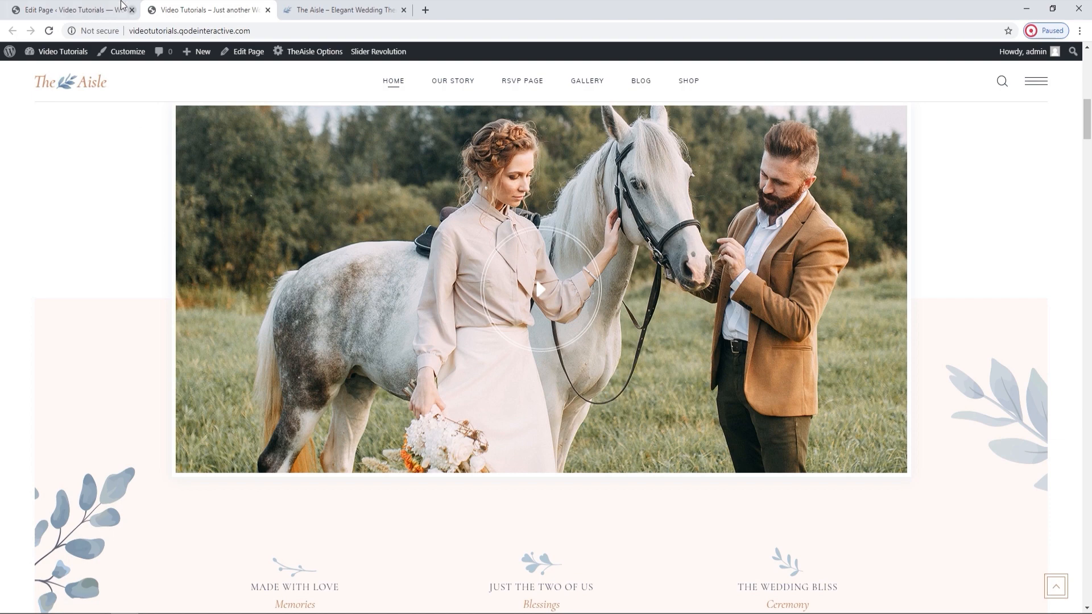
pyautogui.click(71, 9)
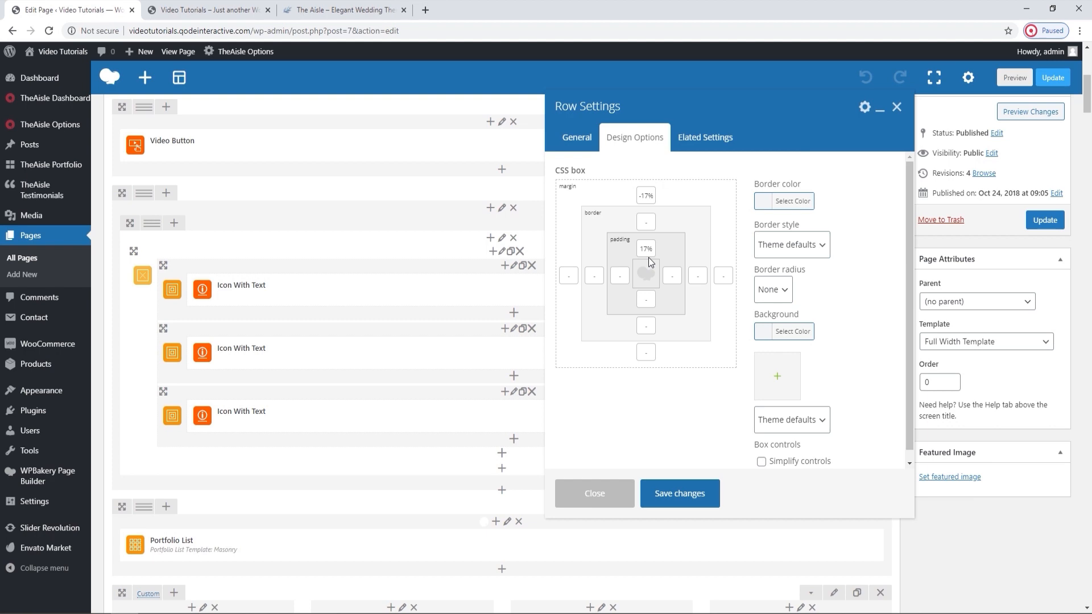
pyautogui.click(897, 106)
# Look through the masonry portfolio gallery below the icon blocks on the live homepage.
pyautogui.scroll(-2, 654, 202)
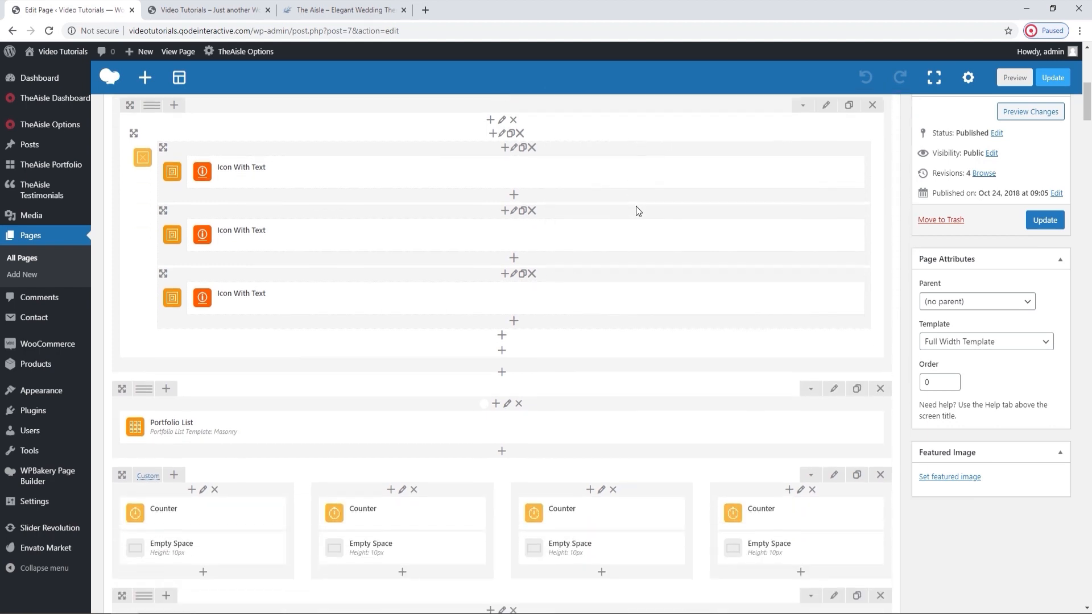
pyautogui.click(208, 10)
pyautogui.scroll(-6, 425, 385)
pyautogui.scroll(-5, 425, 385)
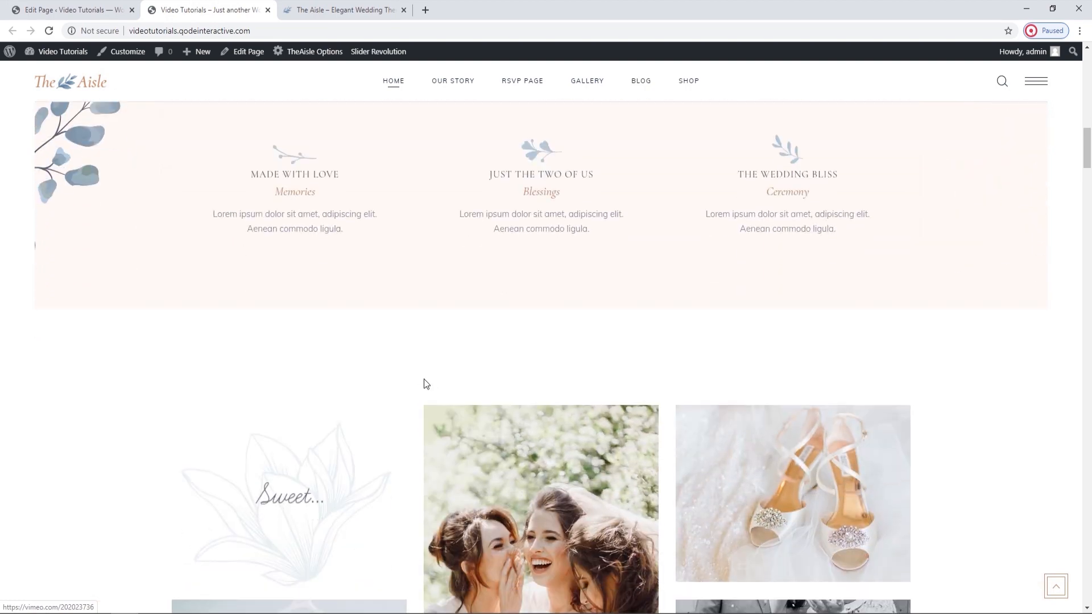
pyautogui.scroll(-3, 424, 384)
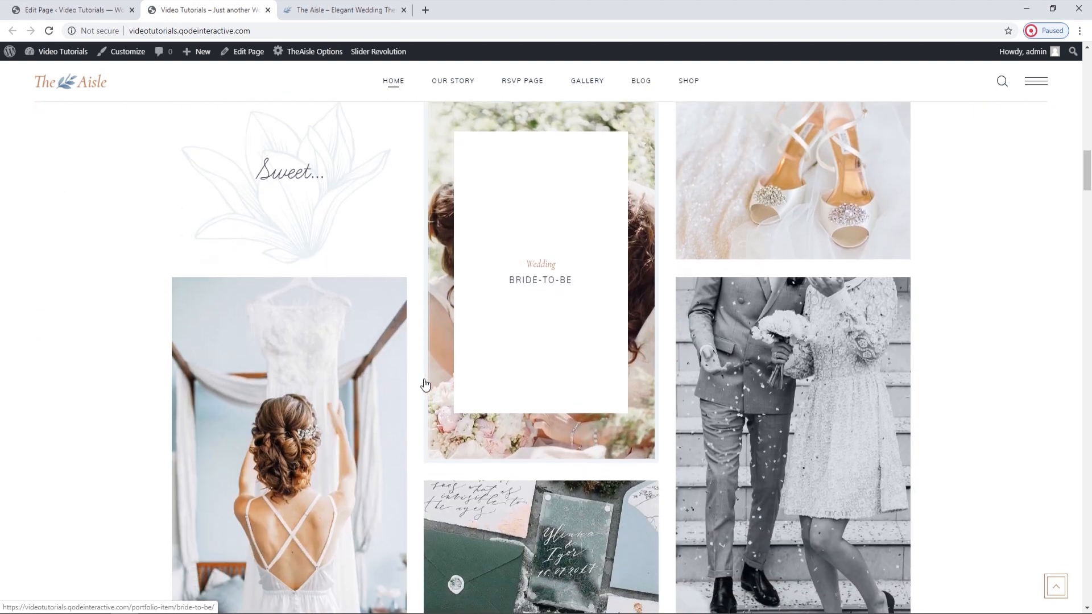
pyautogui.scroll(-2, 425, 380)
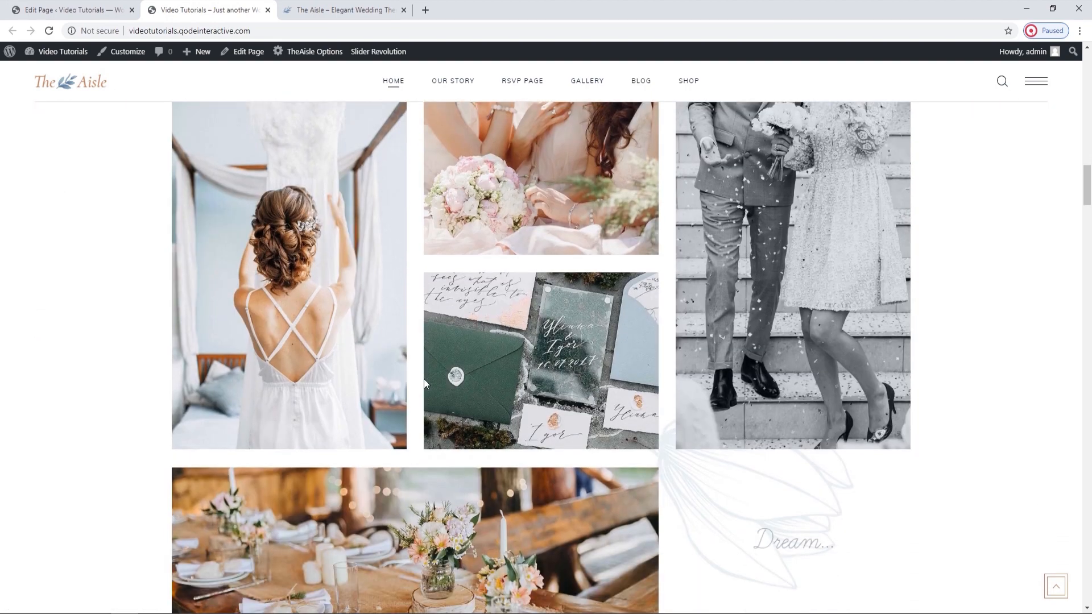
pyautogui.scroll(5, 424, 380)
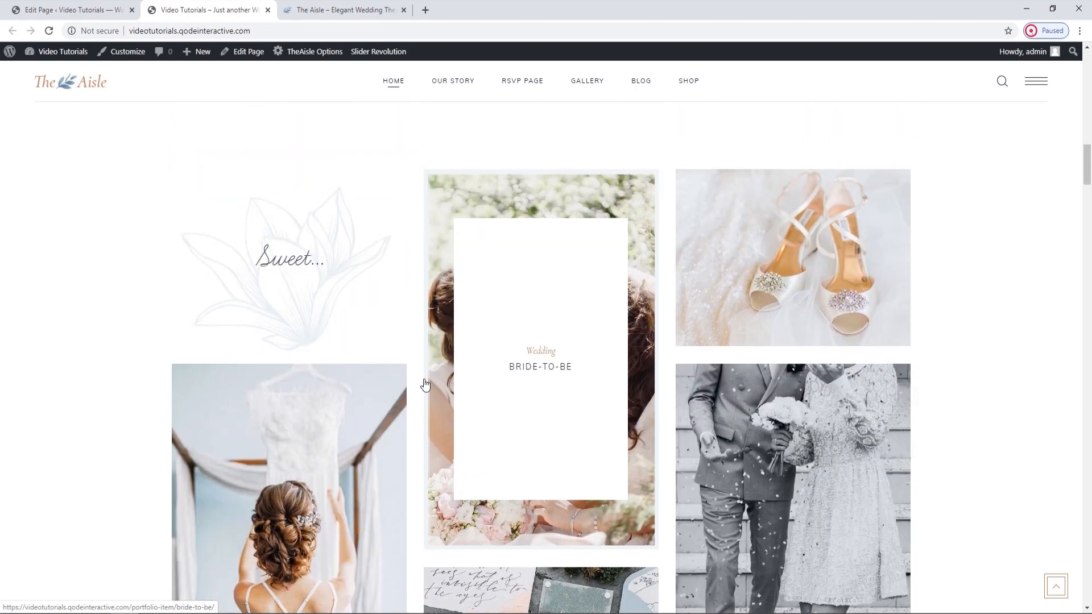
# Open the Portfolio Categories page in a separate tab and add a portfolio category named The Big Day.
pyautogui.click(121, 7)
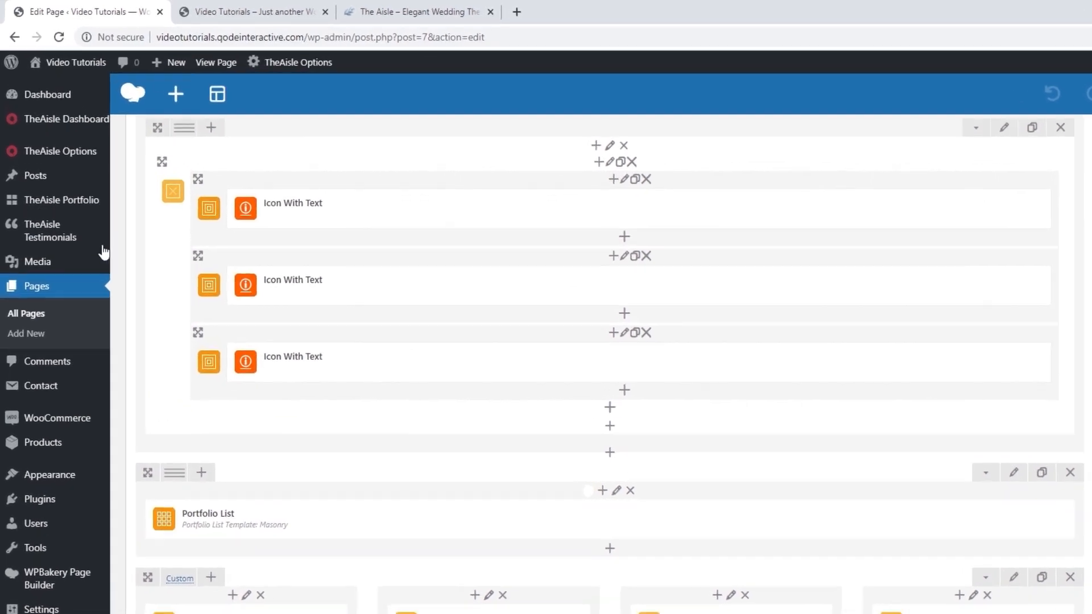
pyautogui.moveTo(56, 170)
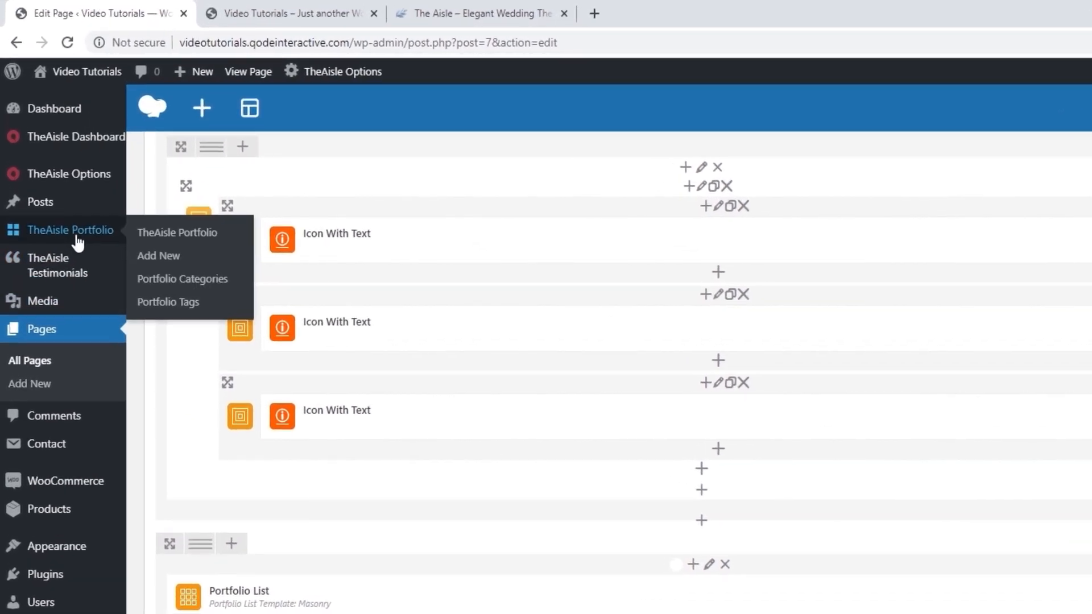
pyautogui.middleClick(146, 289)
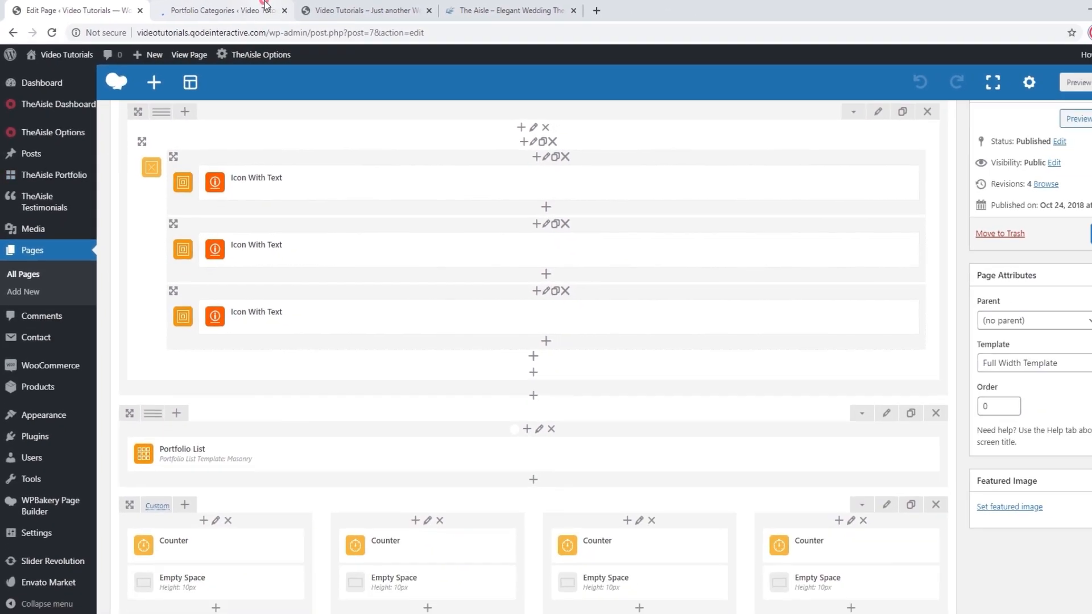
pyautogui.click(248, 5)
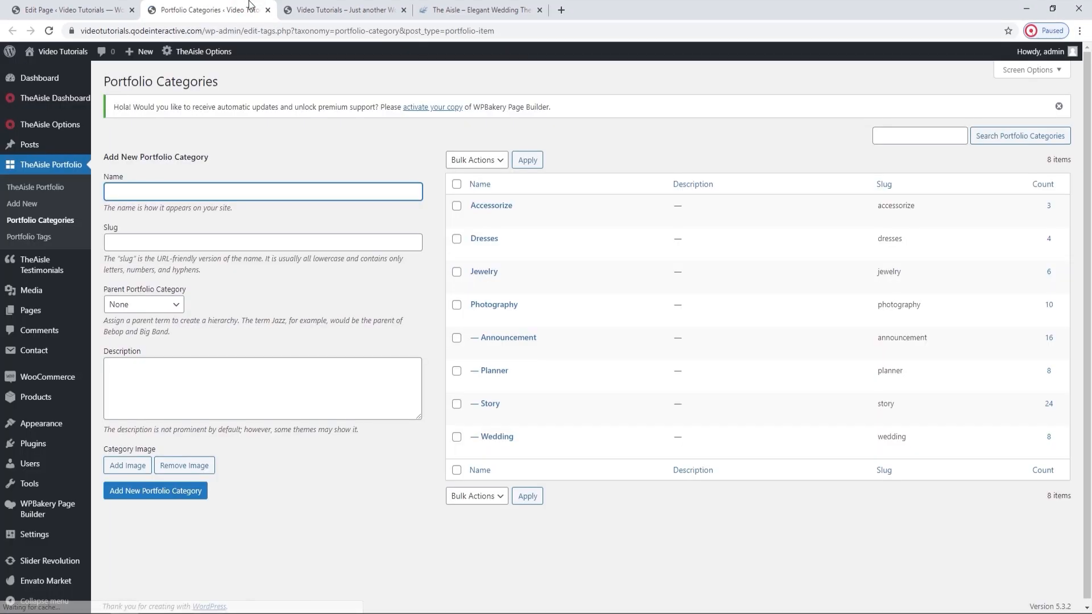
pyautogui.click(216, 192)
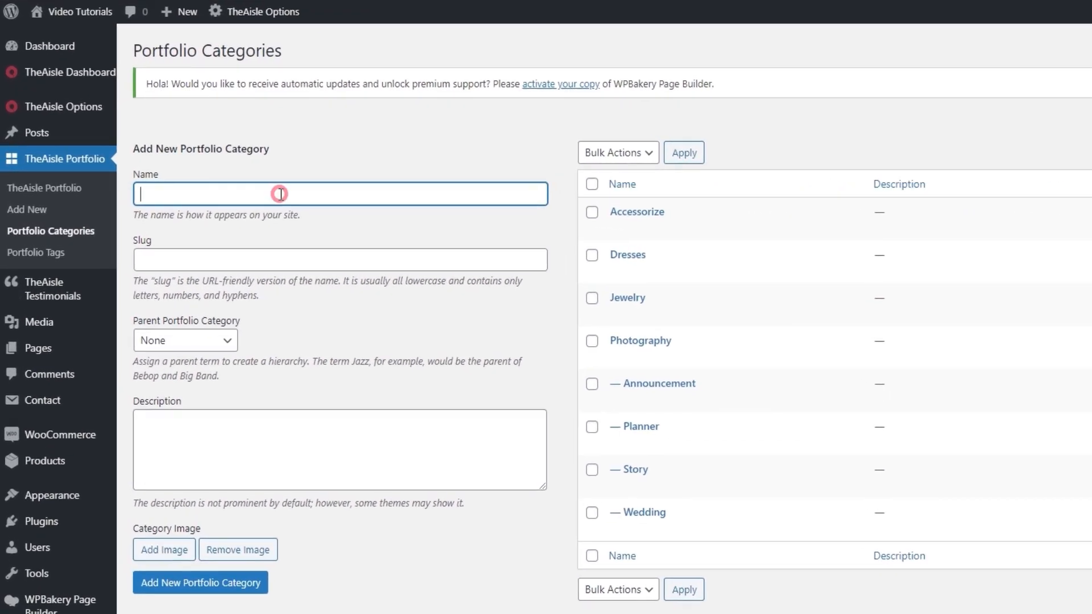
pyautogui.write('The Big Day')
pyautogui.click(161, 592)
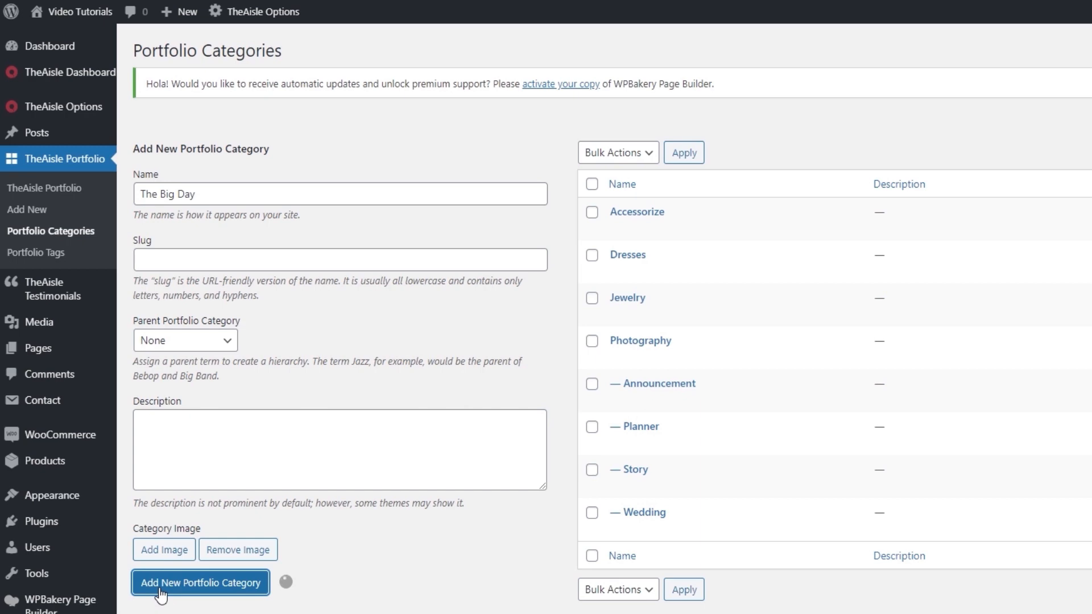
pyautogui.moveTo(648, 219)
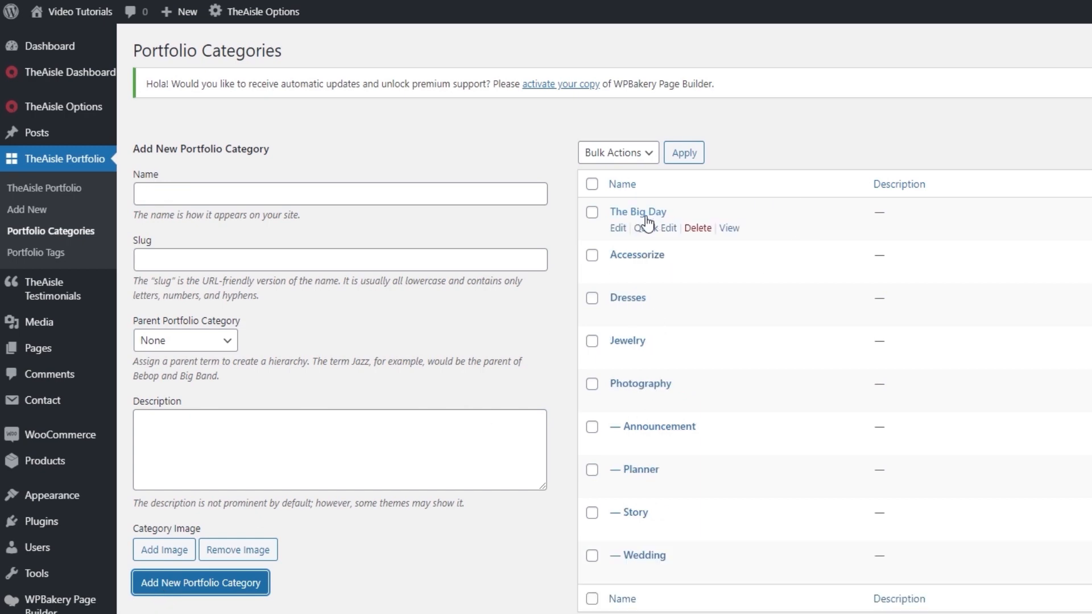
# Inspect the Sweet... and Dream... background artwork behind the portfolio gallery on the live homepage.
pyautogui.click(328, 4)
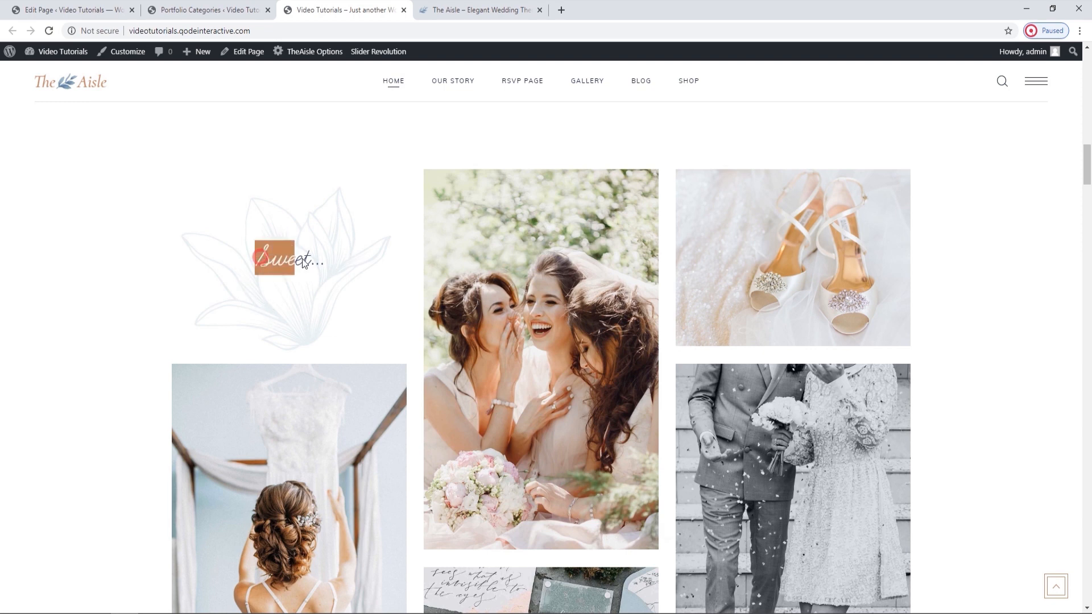
pyautogui.click(342, 268)
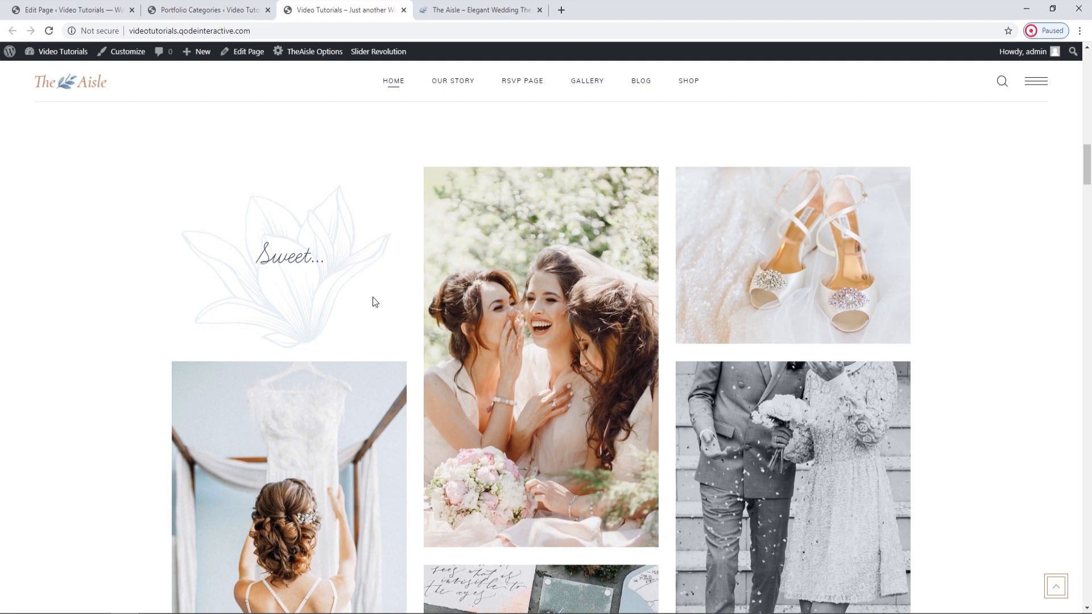
pyautogui.scroll(-6, 373, 297)
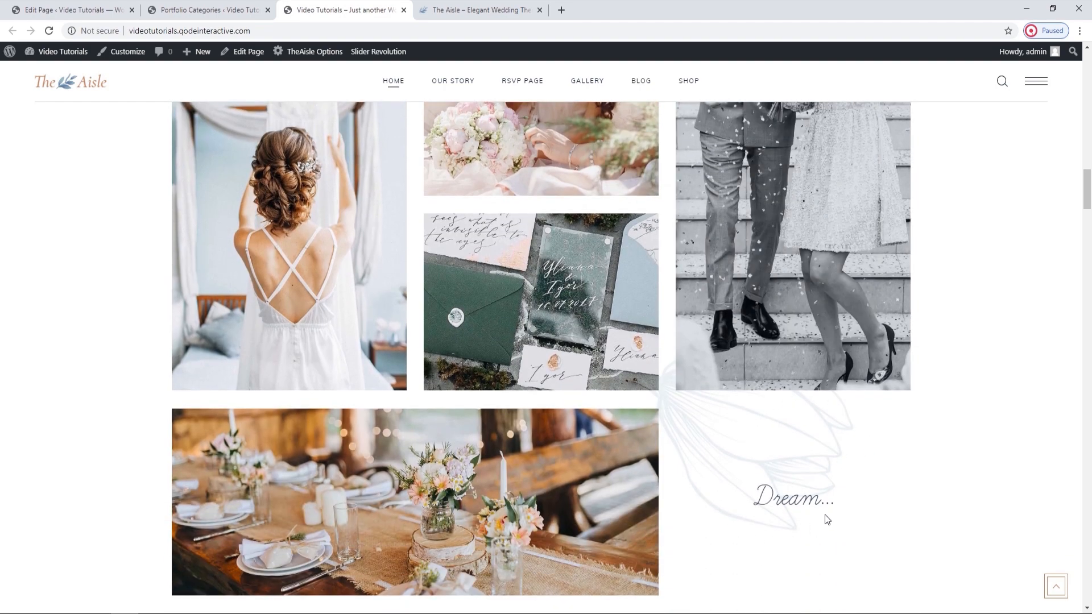
pyautogui.scroll(5, 676, 416)
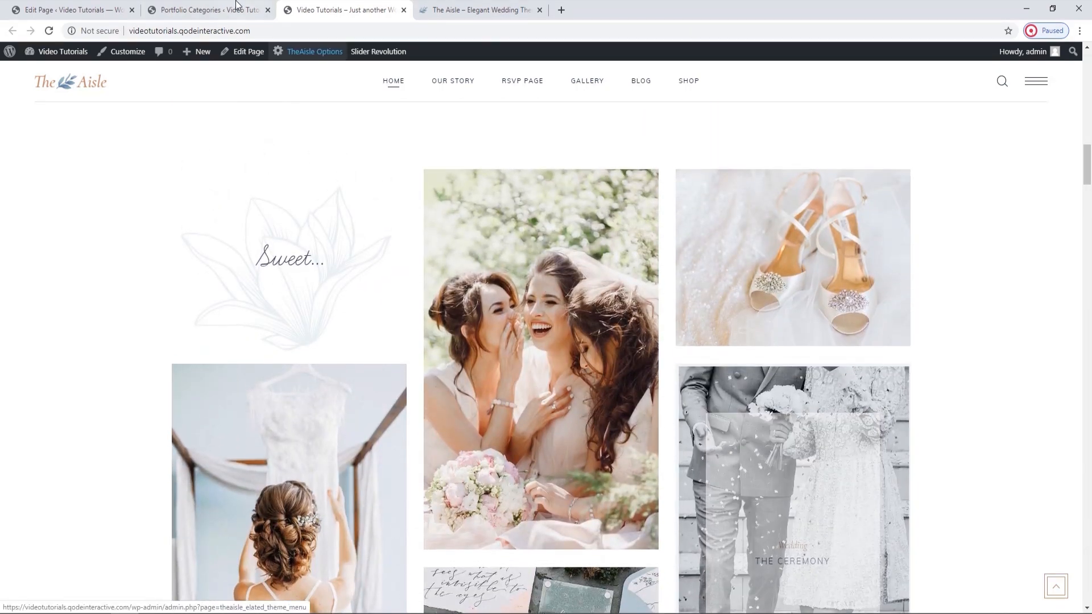
# Replace the background image in the Design Options of the column holding the Portfolio List with a newly uploaded image file.
pyautogui.click(234, 5)
pyautogui.click(80, 8)
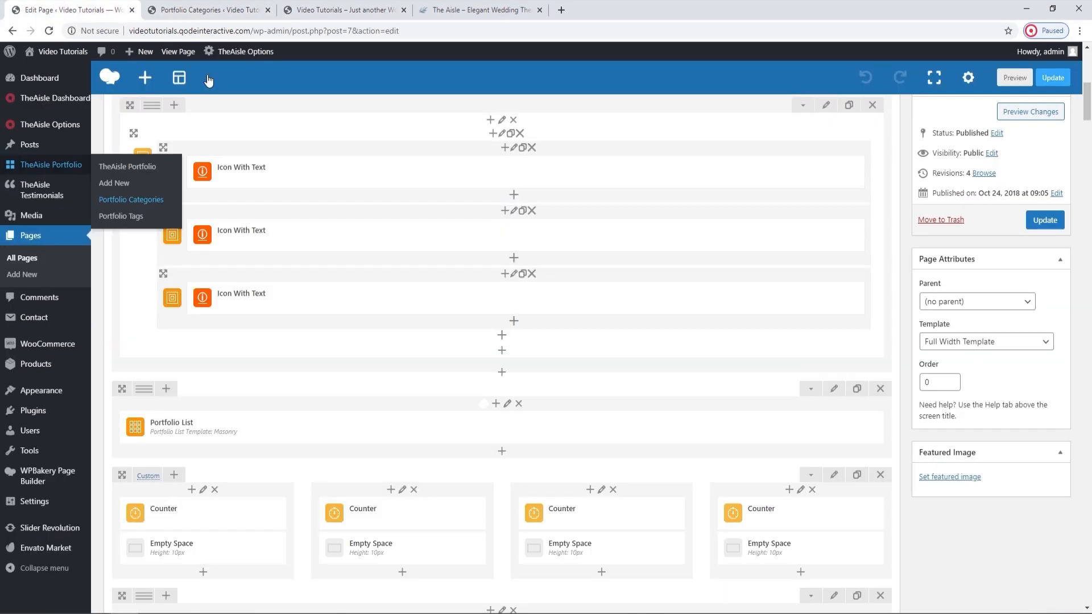
pyautogui.click(508, 404)
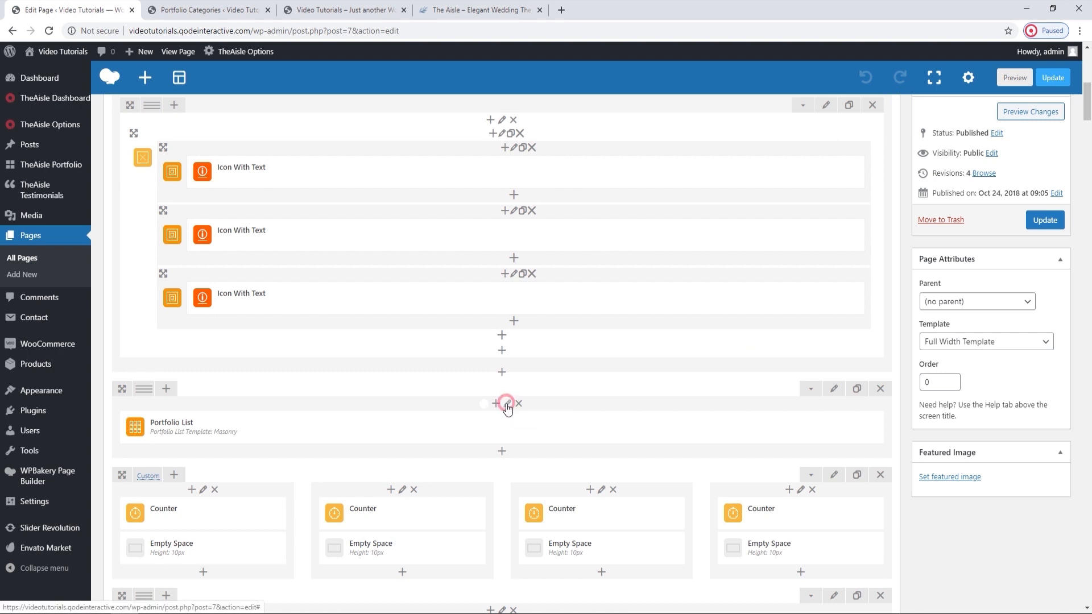
pyautogui.click(733, 136)
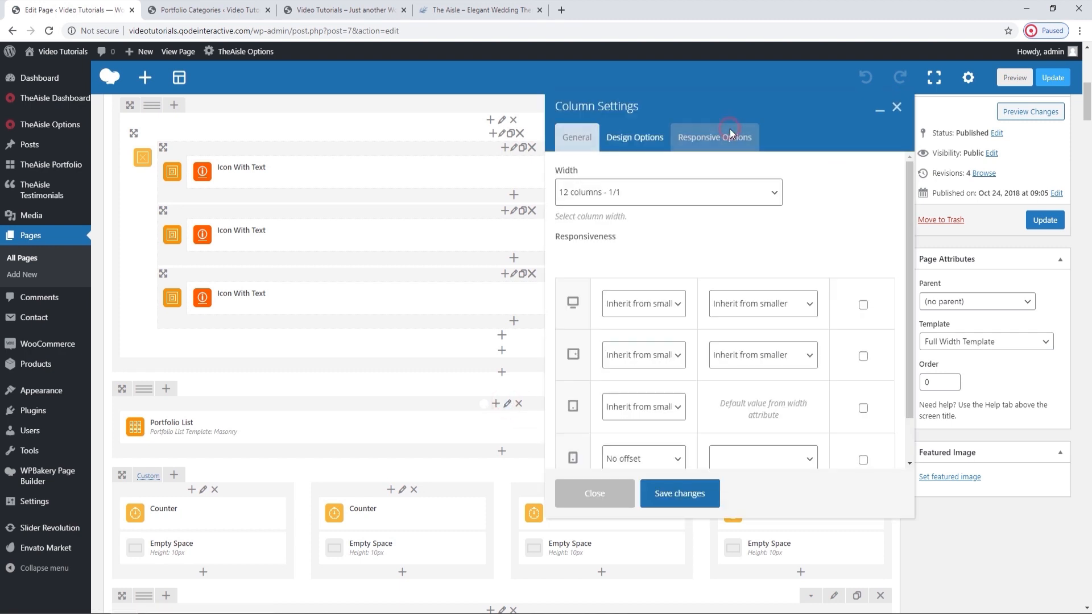
pyautogui.click(640, 145)
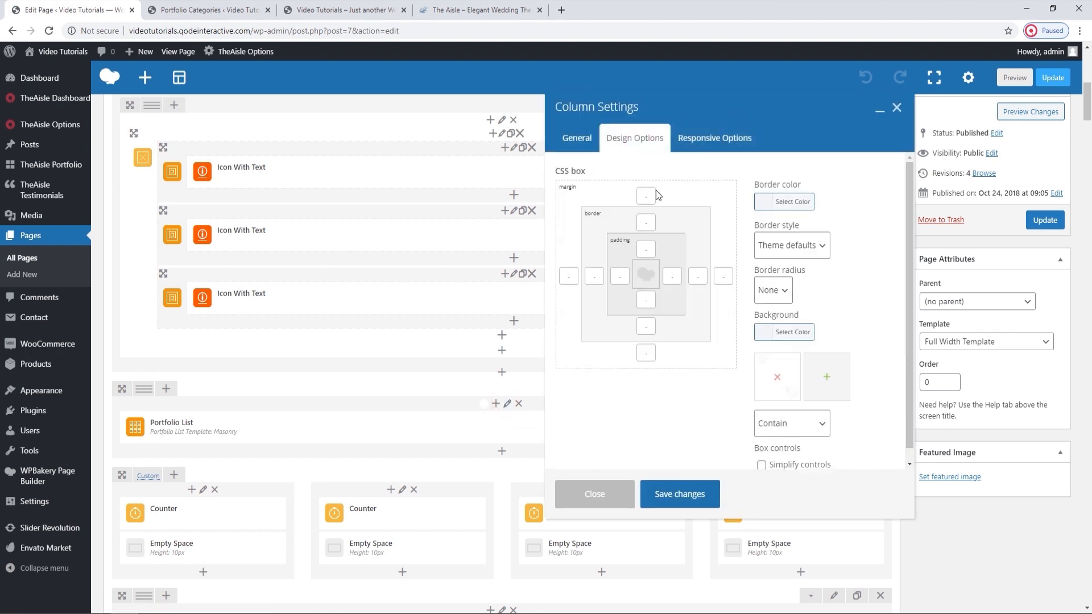
pyautogui.click(776, 377)
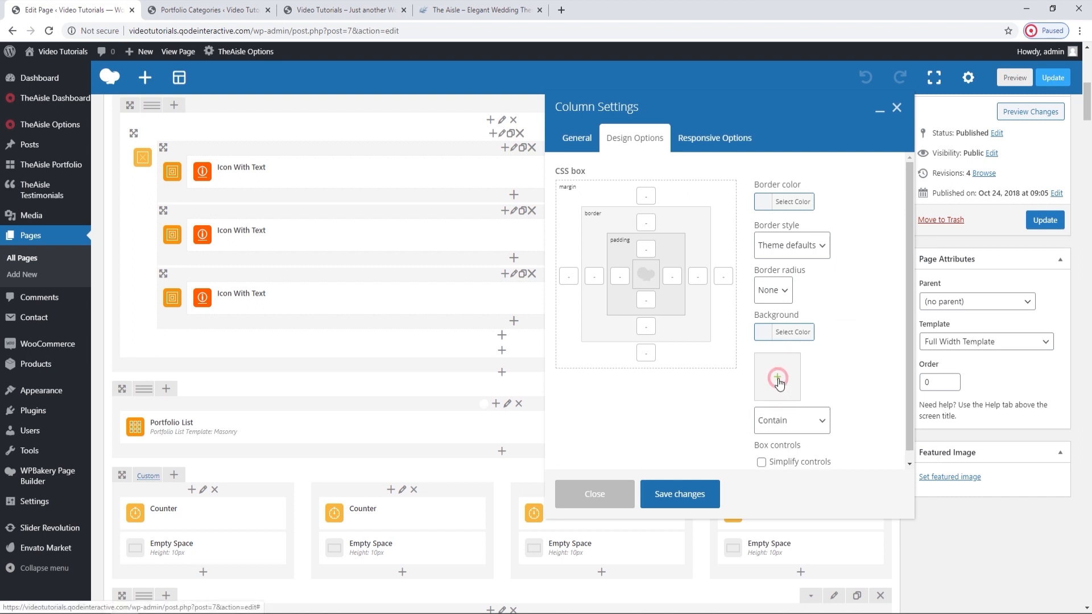
pyautogui.click(778, 379)
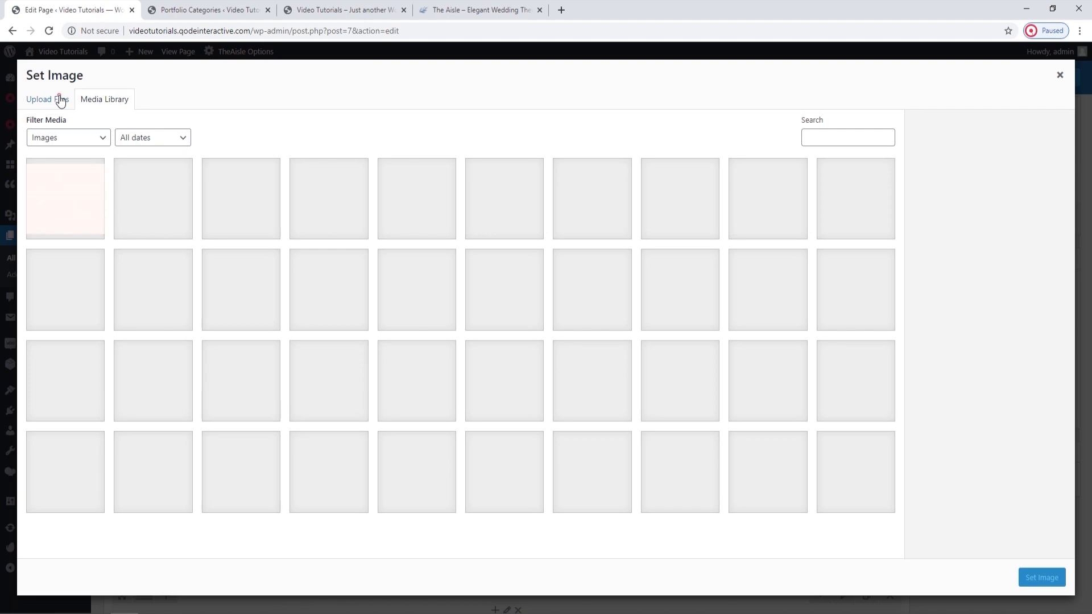
pyautogui.click(58, 98)
pyautogui.click(551, 306)
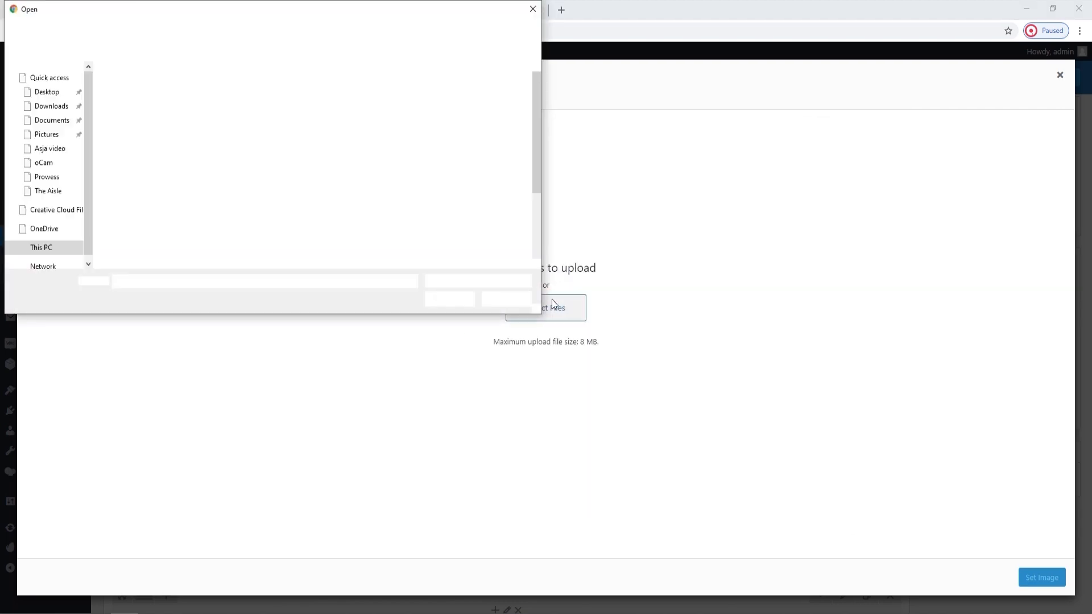
pyautogui.click(512, 98)
pyautogui.click(447, 301)
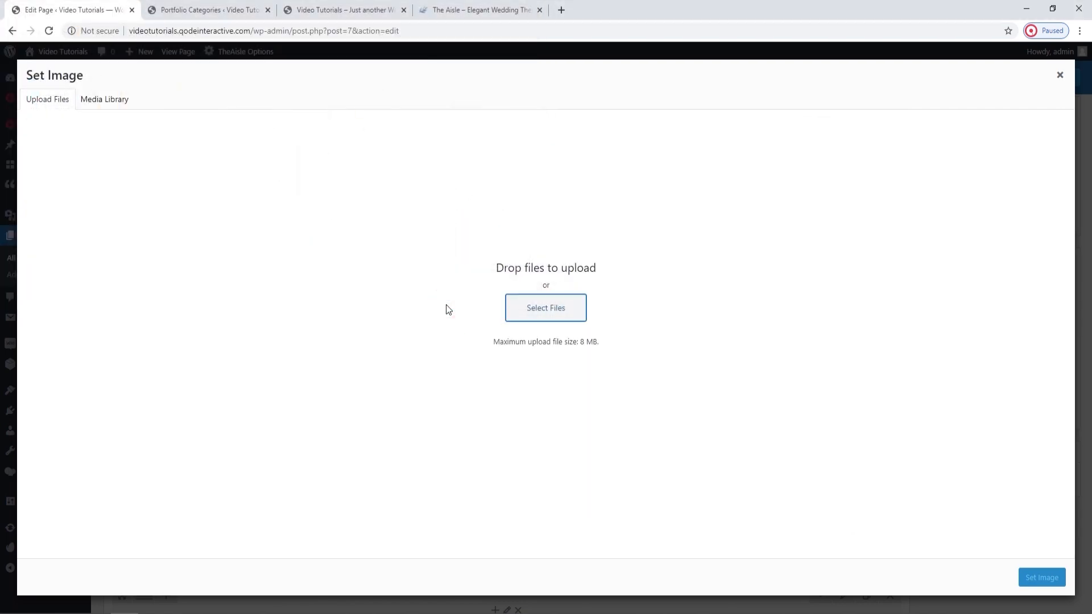
pyautogui.click(1053, 581)
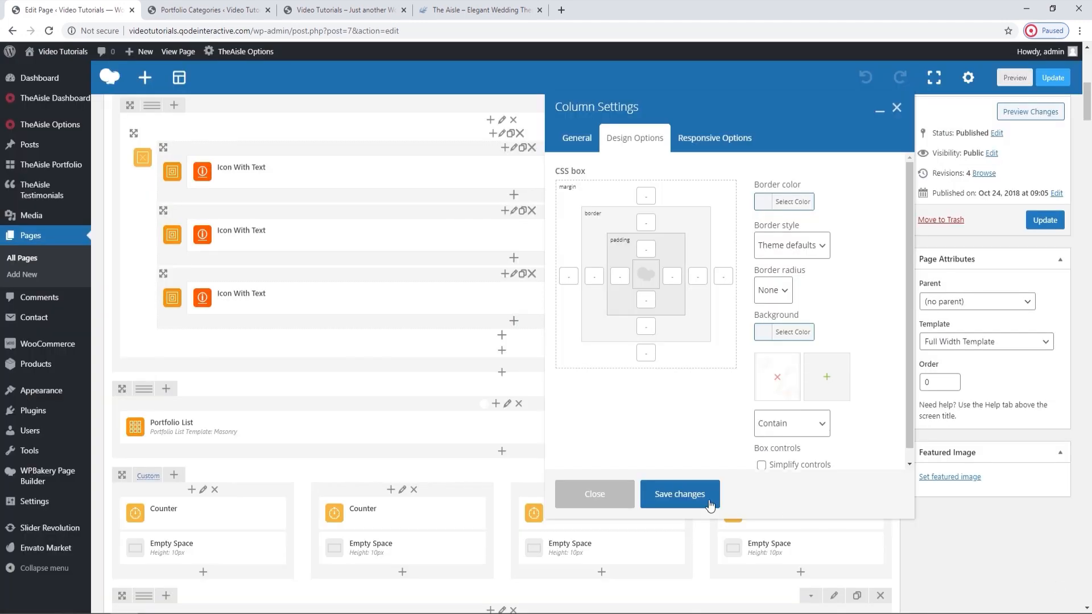
# Save the Portfolio List column settings and update the Main Home page.
pyautogui.click(653, 506)
pyautogui.click(1050, 227)
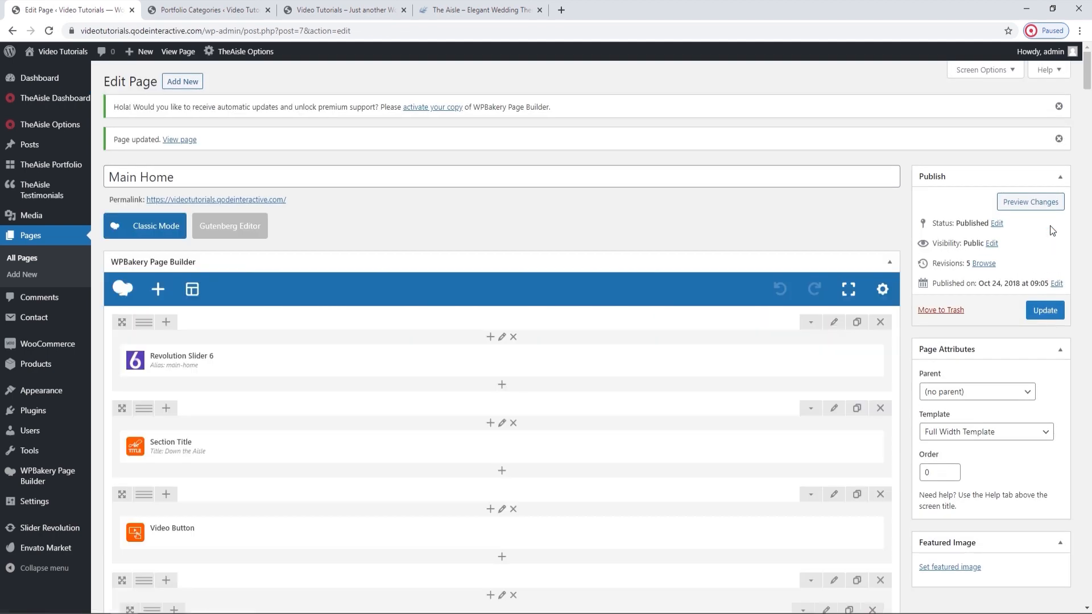
pyautogui.click(238, 10)
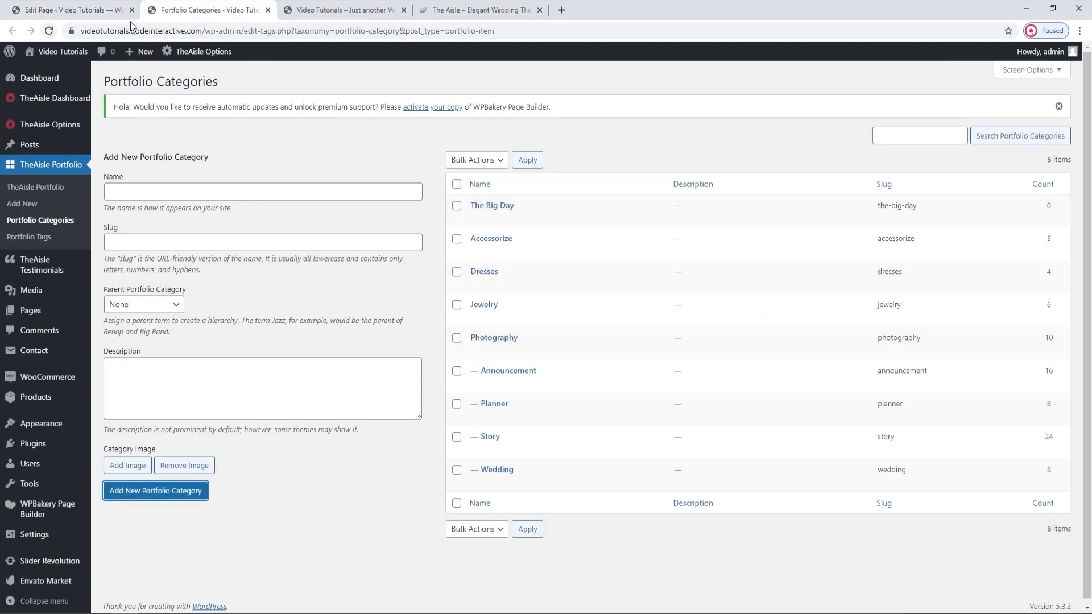
# Reload the live homepage and examine the Sweet... and Dream... text areas of the portfolio gallery against the portfolio categories list.
pyautogui.click(314, 8)
pyautogui.click(49, 31)
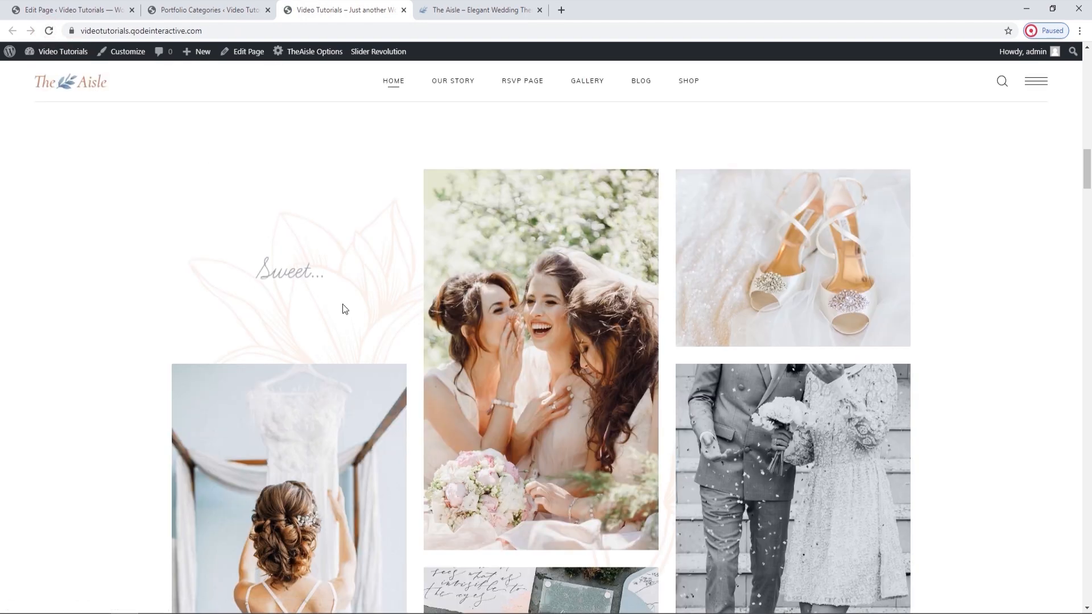
pyautogui.scroll(-10, 405, 312)
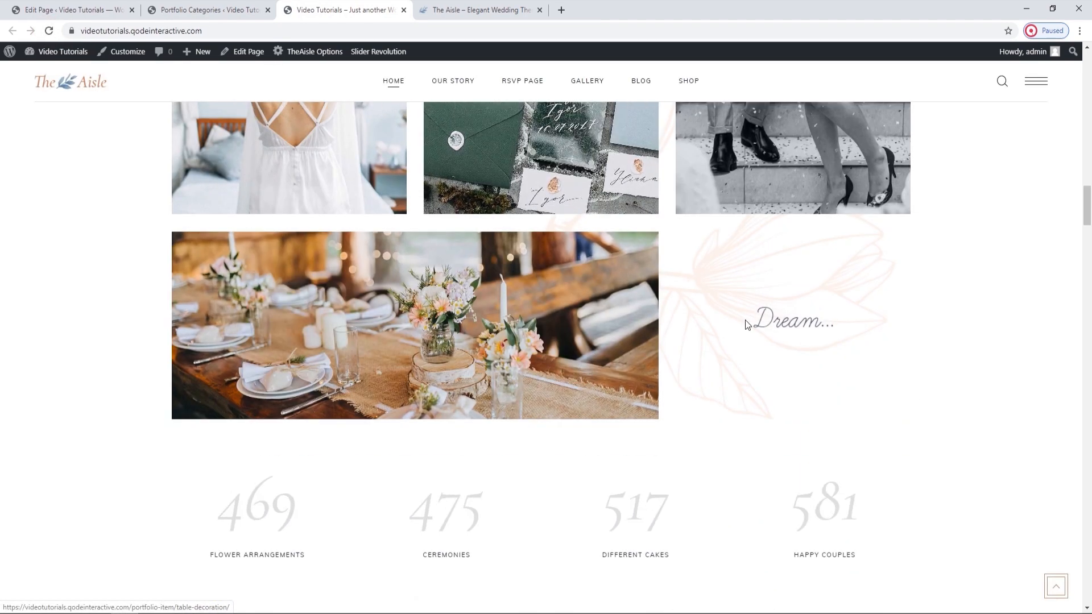
pyautogui.scroll(8, 704, 386)
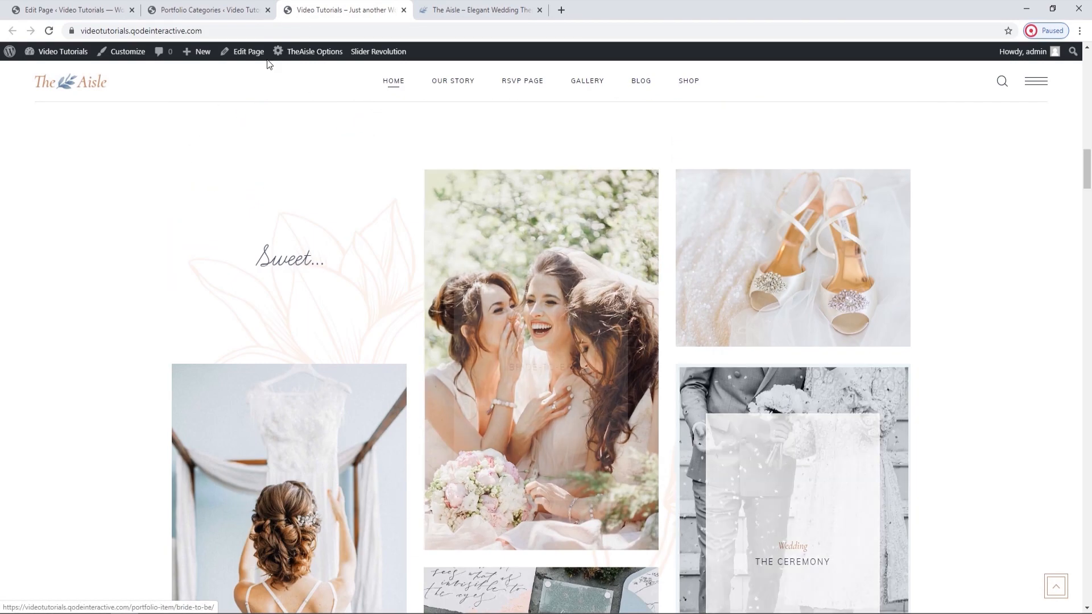
pyautogui.click(224, 9)
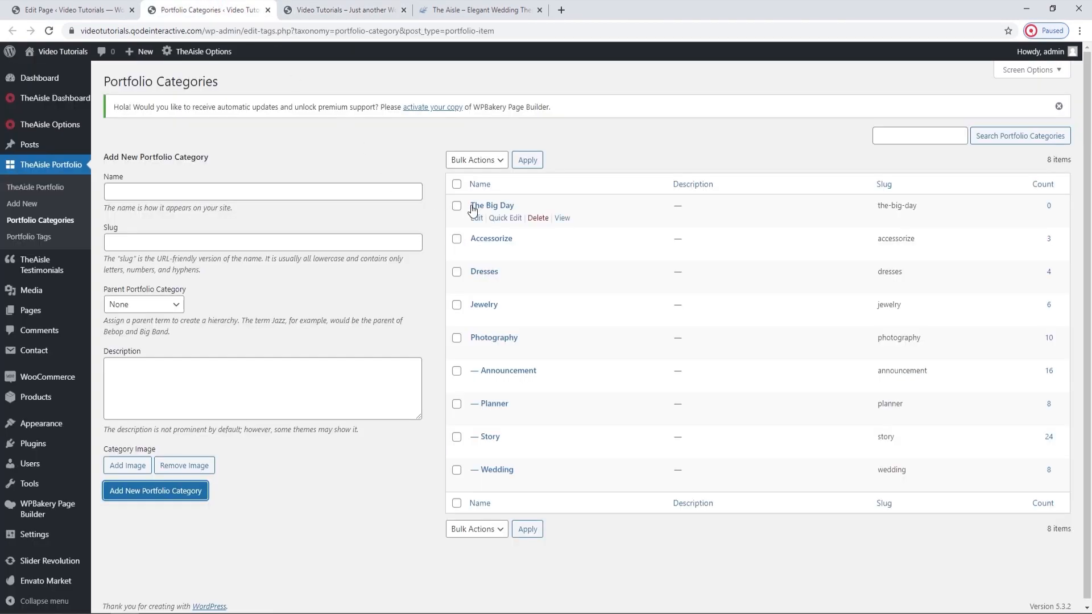
pyautogui.click(345, 149)
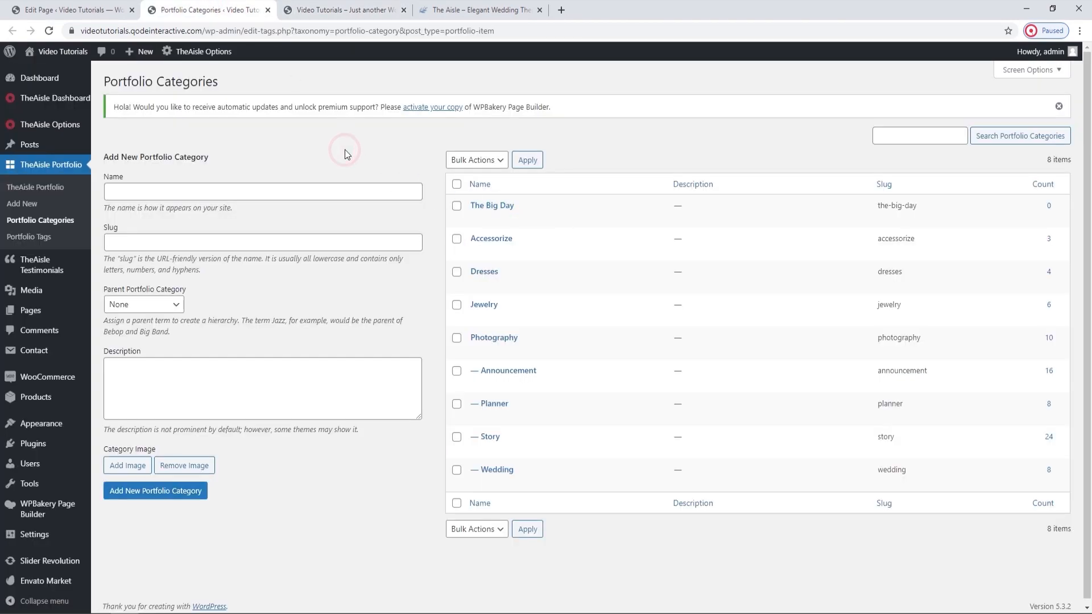
pyautogui.click(350, 10)
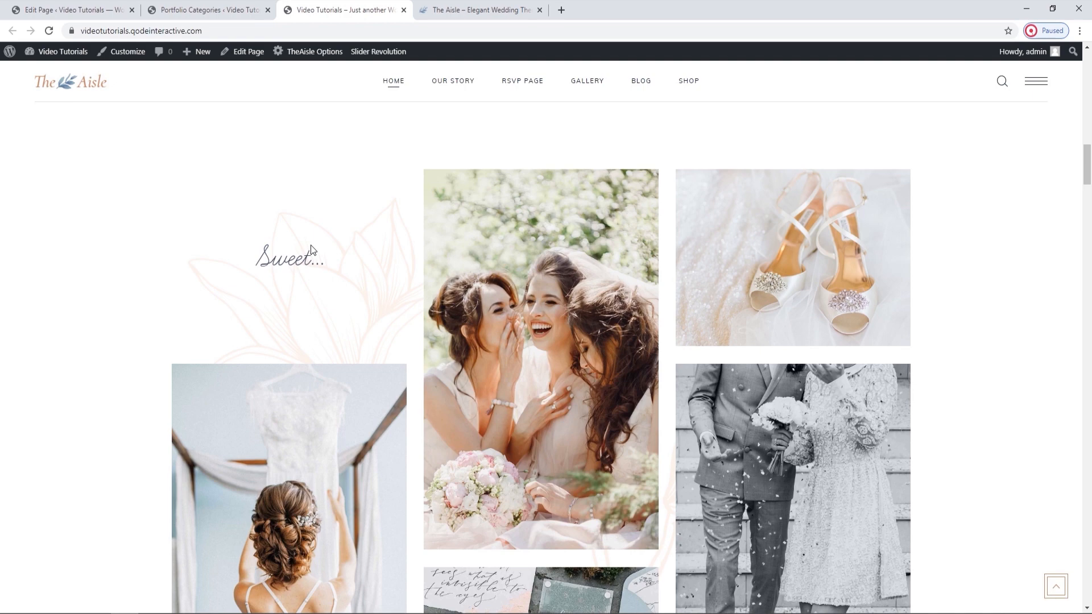
# Create a new portfolio item from the Portfolio Categories page and title it "Sweet....".
pyautogui.click(196, 5)
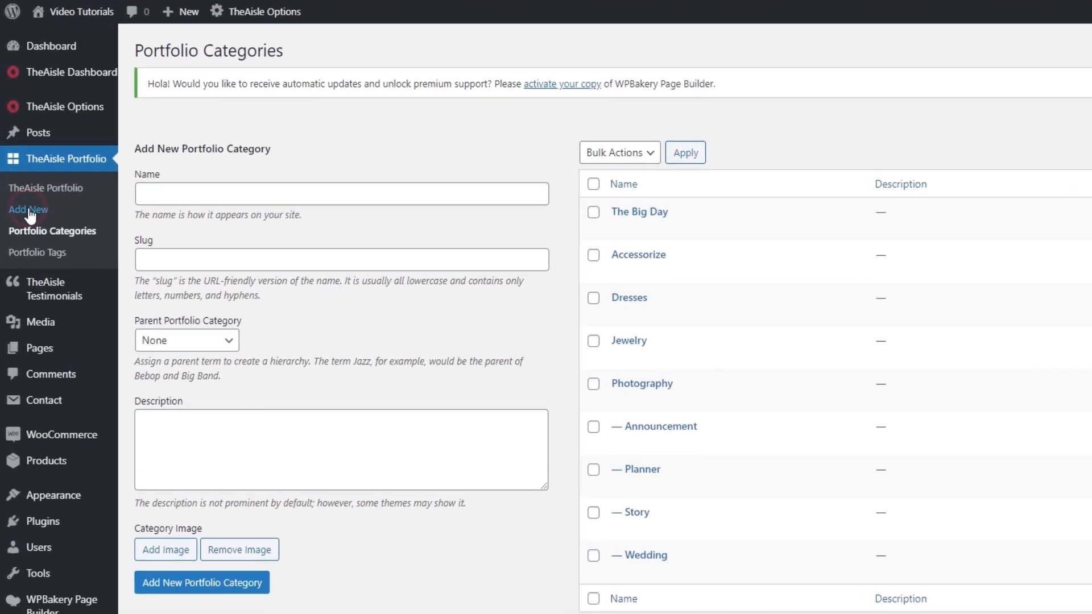
pyautogui.click(30, 215)
pyautogui.write('Sweet....')
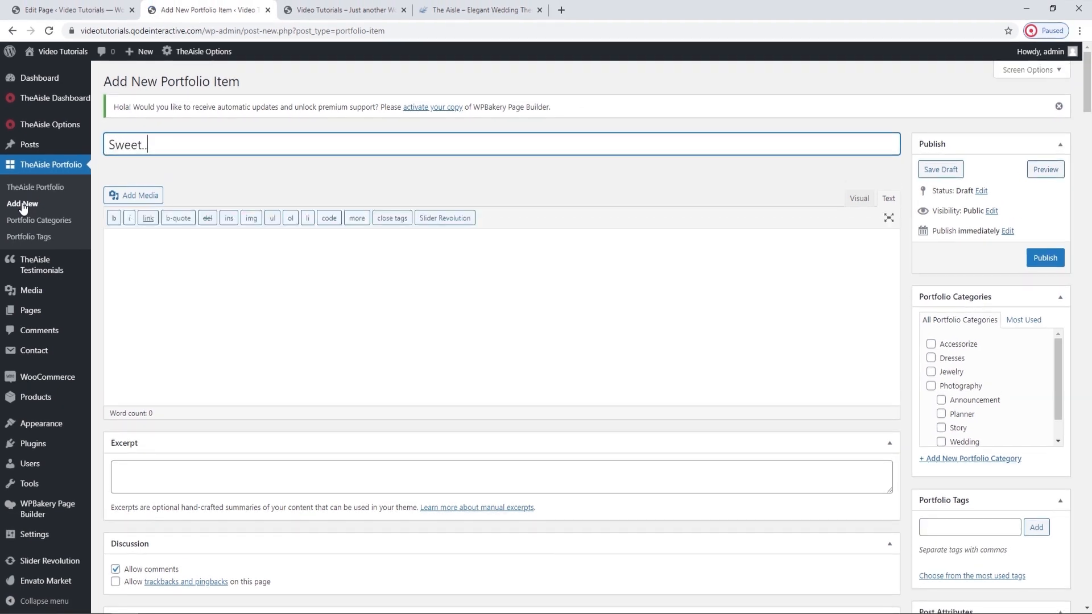
pyautogui.click(199, 190)
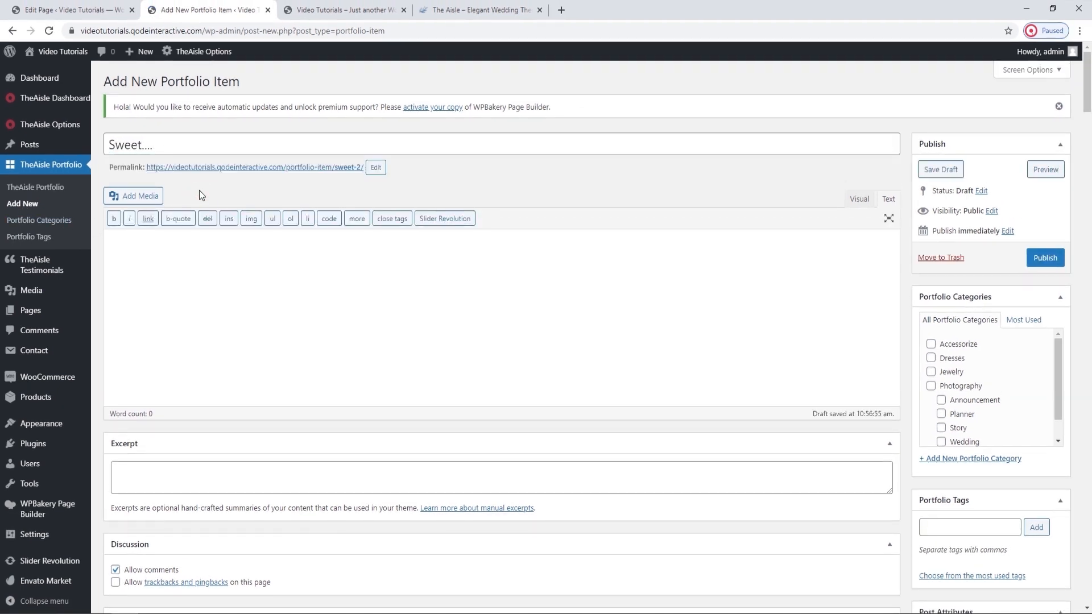
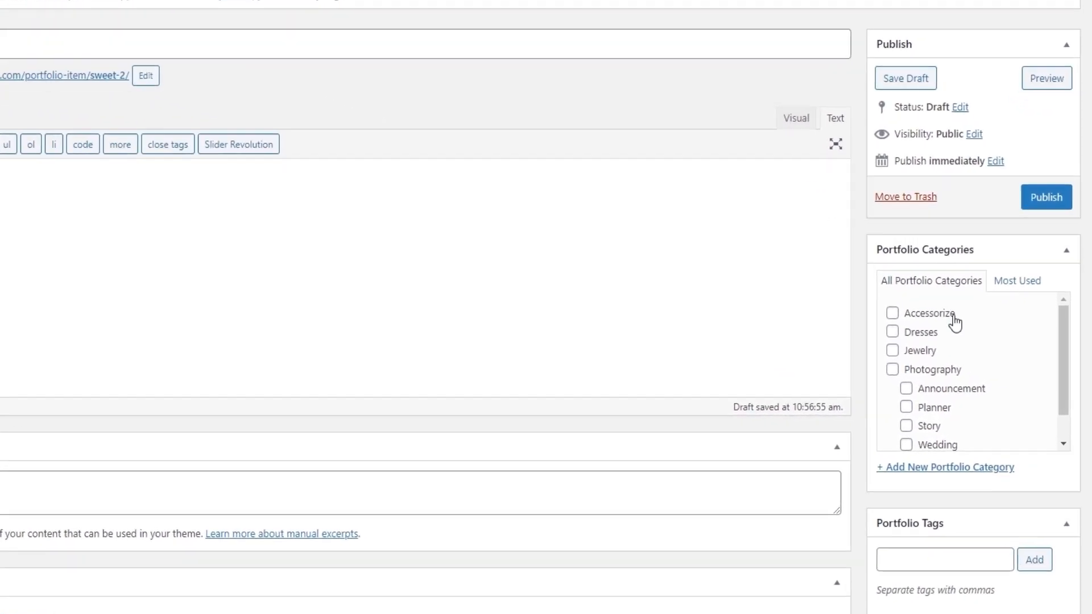
# Assign the Sweet.... portfolio item to The Big Day category and set its Portfolio Type to Portfolio Simple Text.
pyautogui.scroll(-1, 990, 360)
pyautogui.click(949, 433)
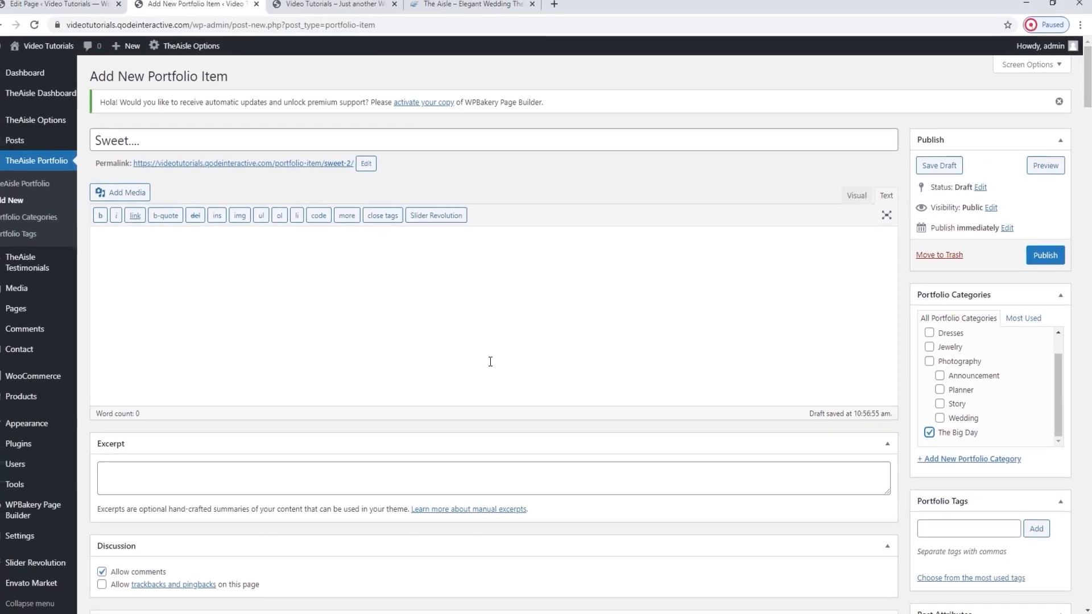
pyautogui.scroll(-15, 498, 362)
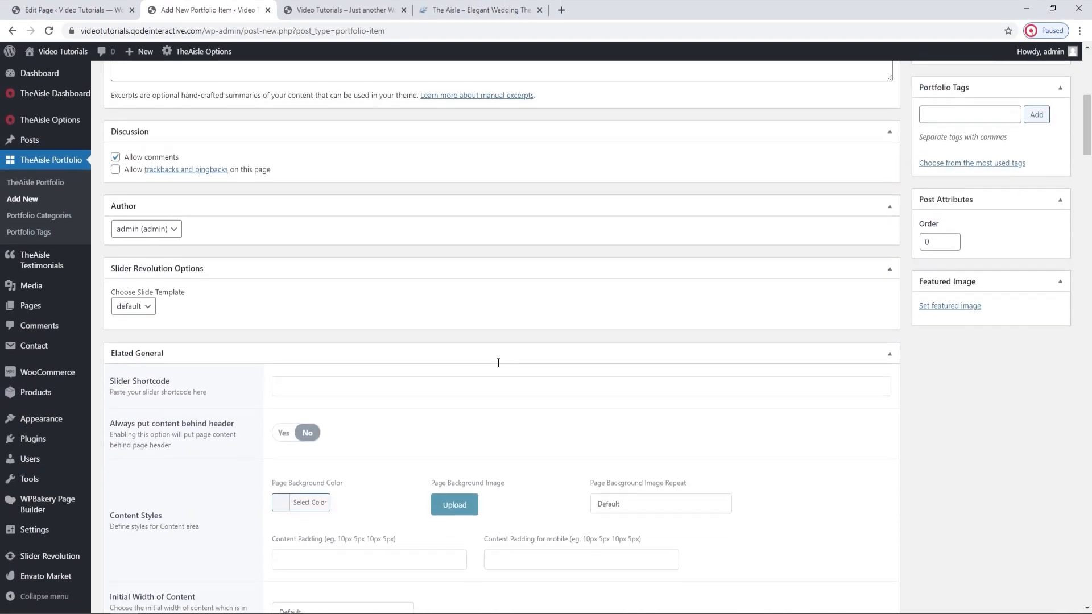
pyautogui.scroll(-8, 498, 363)
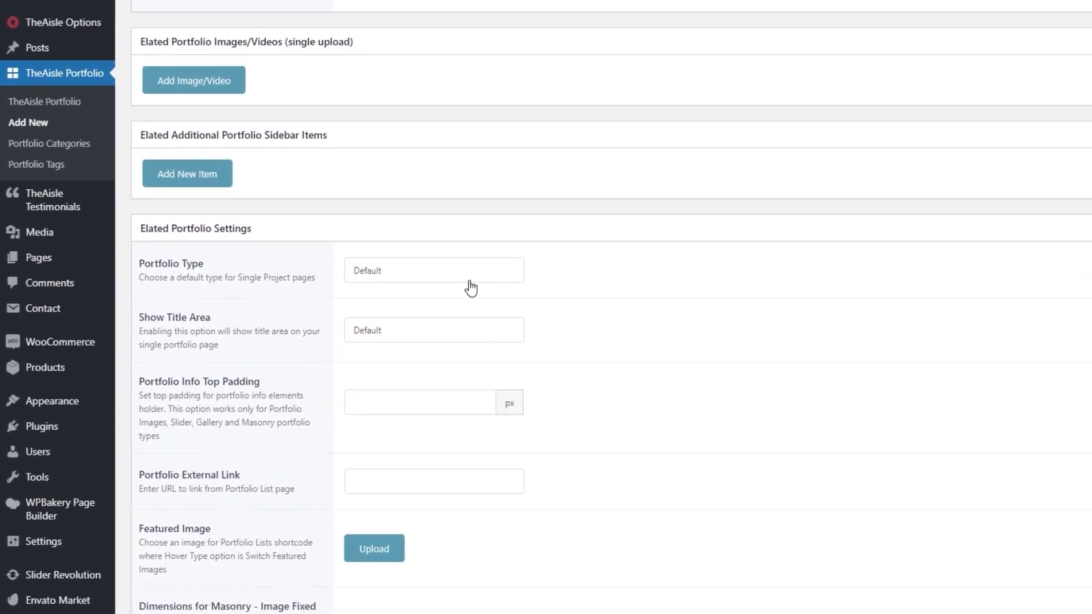
pyautogui.click(371, 319)
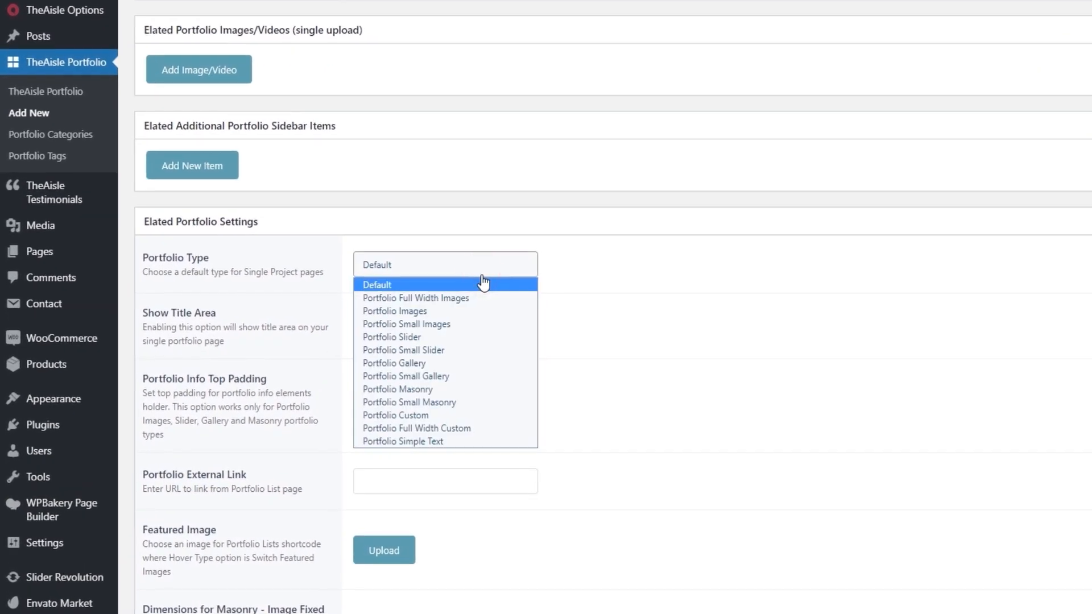
pyautogui.click(374, 446)
# Set the Simple Text Title to "Sweet..." and publish the portfolio item.
pyautogui.click(371, 322)
pyautogui.write('Sw')
pyautogui.click(629, 322)
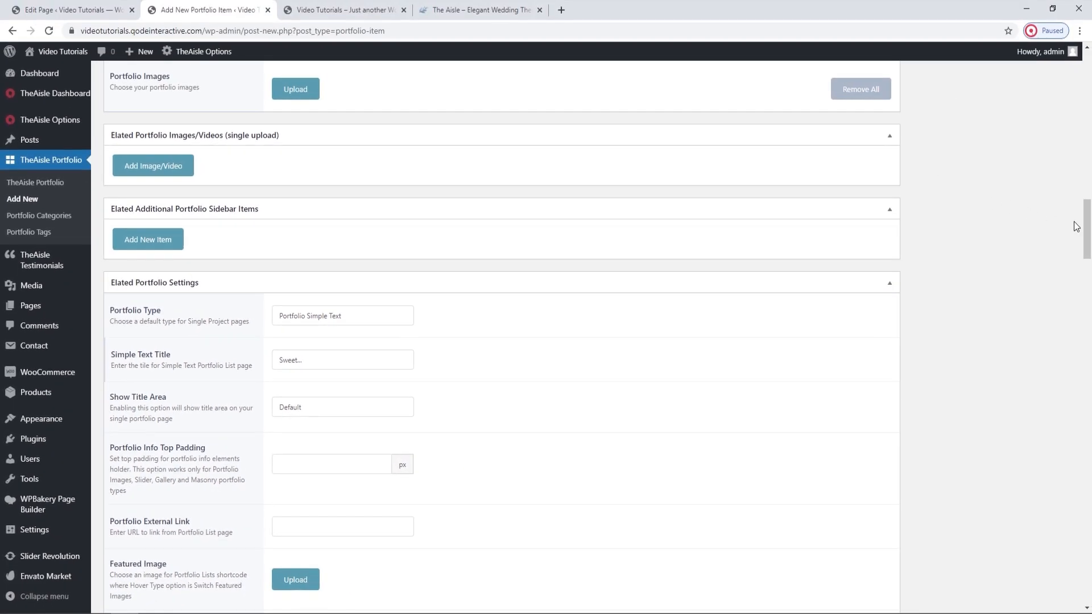
pyautogui.moveTo(1086, 227); pyautogui.dragTo(1086, 79)
pyautogui.click(1054, 259)
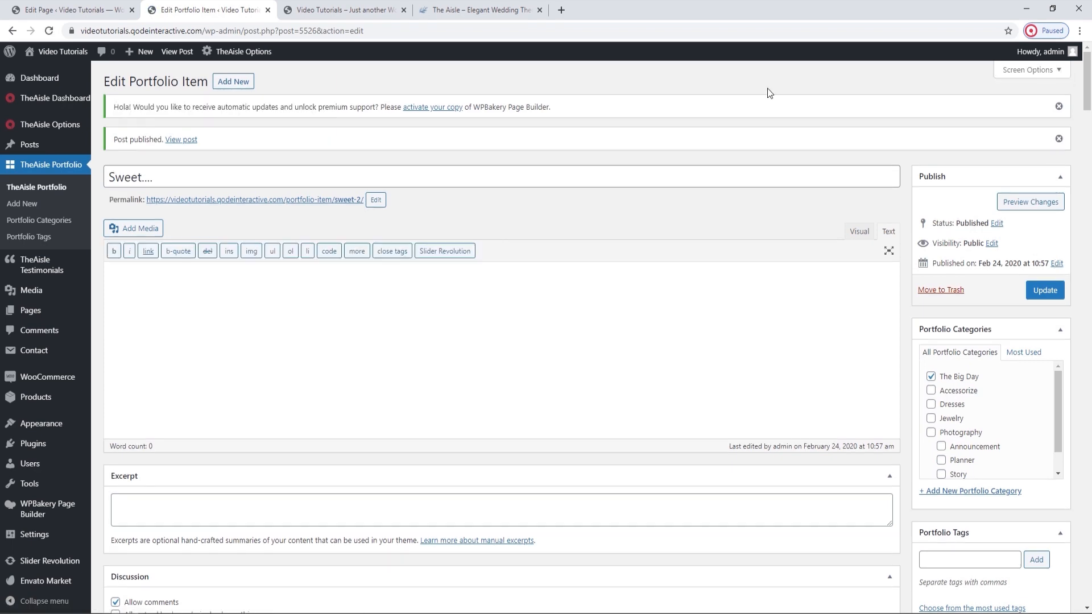
# Check how the Sweet... and Dream... text items appear in the live homepage's portfolio gallery.
pyautogui.click(341, 9)
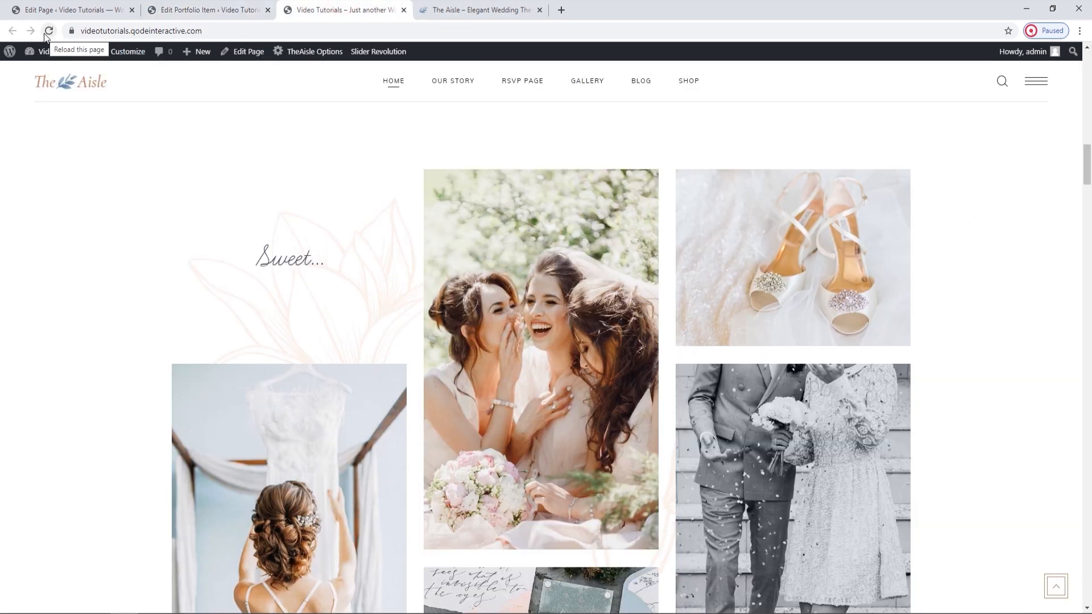
pyautogui.scroll(-5, 272, 273)
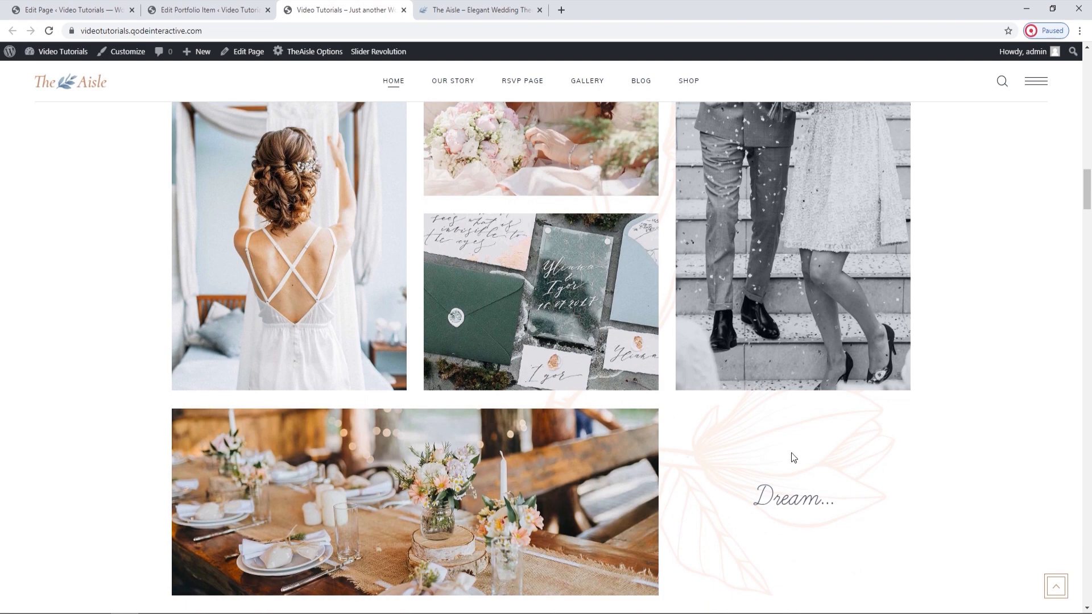
pyautogui.scroll(5, 817, 506)
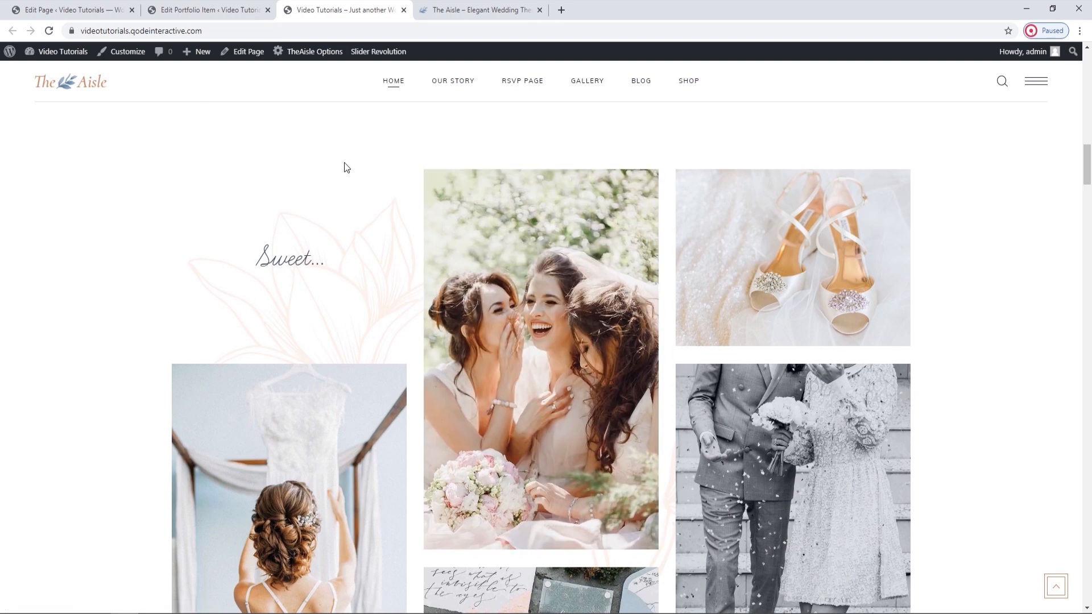
# Start another new portfolio item and open the WPBakery Page Builder Role Manager in a separate browser tab.
pyautogui.click(232, 10)
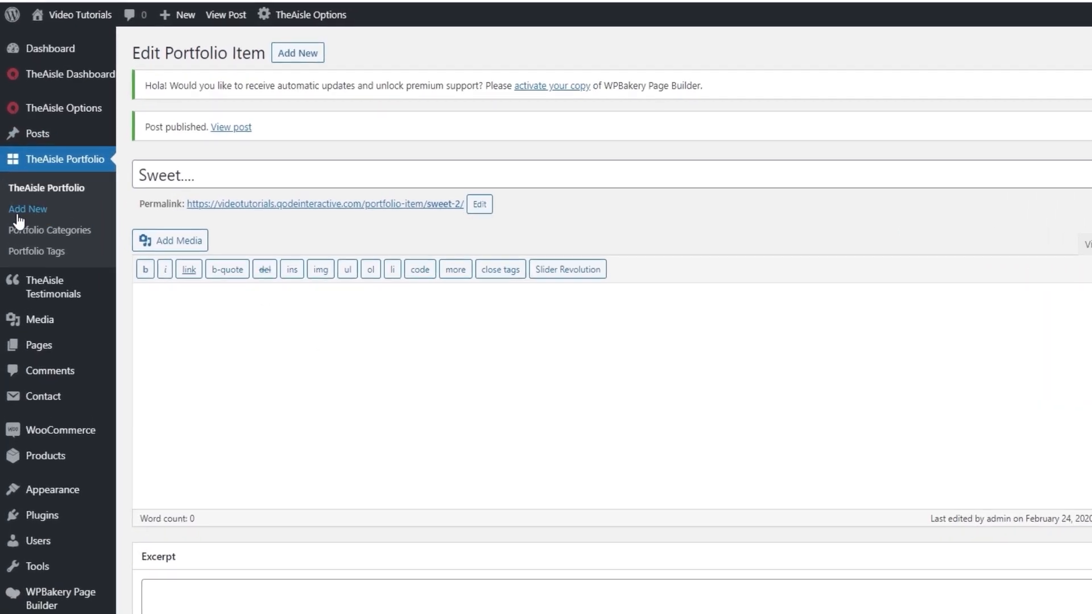
pyautogui.click(15, 202)
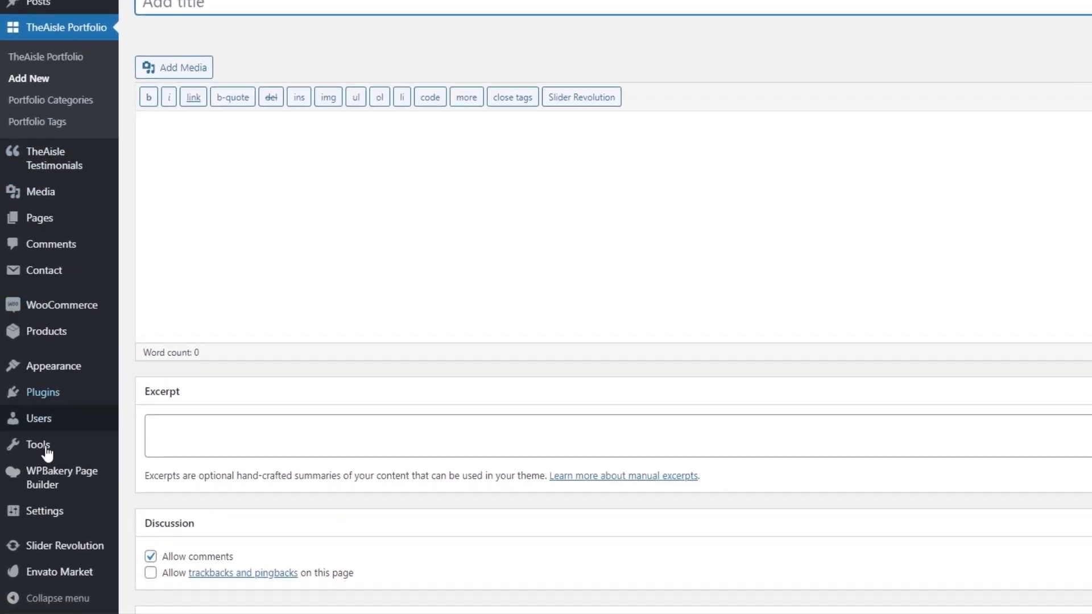
pyautogui.moveTo(43, 514)
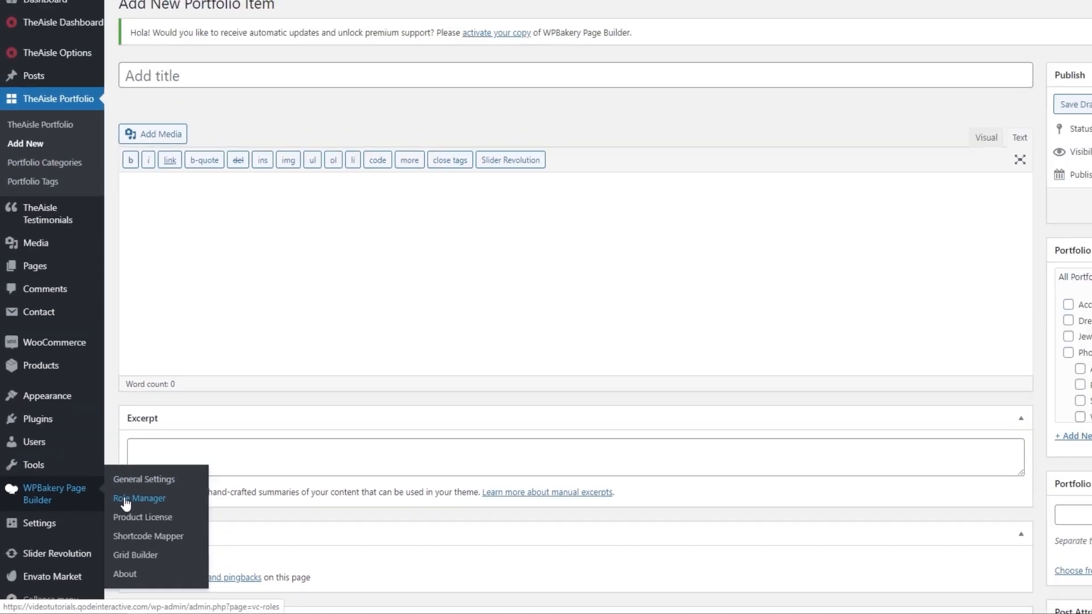
pyautogui.middleClick(157, 477)
pyautogui.click(335, 6)
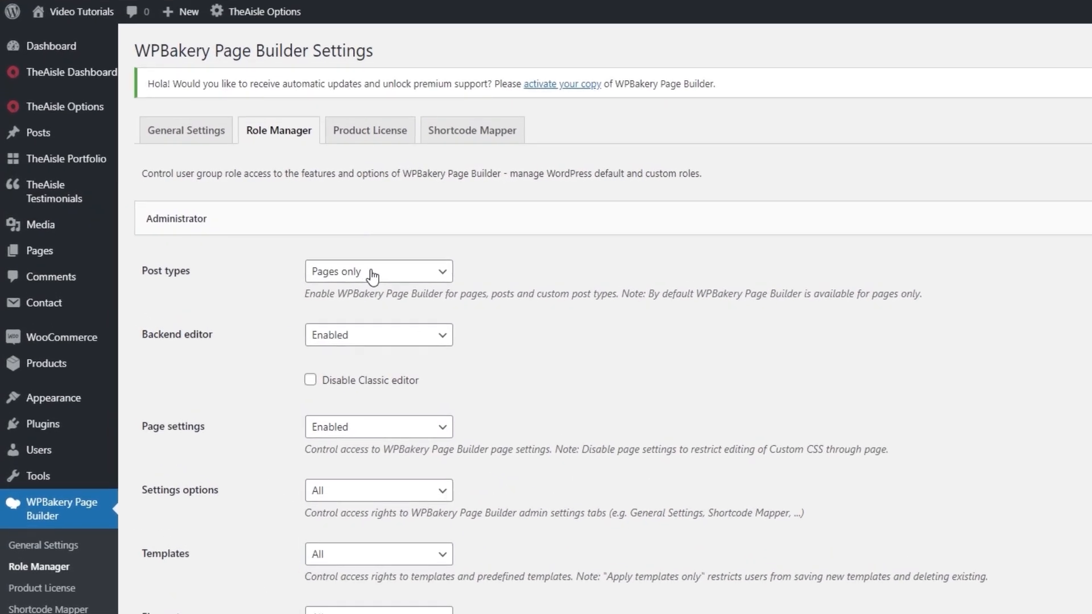
# Set the Administrator's Post types to Custom, enable the page builder for portfolio items, and save the changes.
pyautogui.click(373, 274)
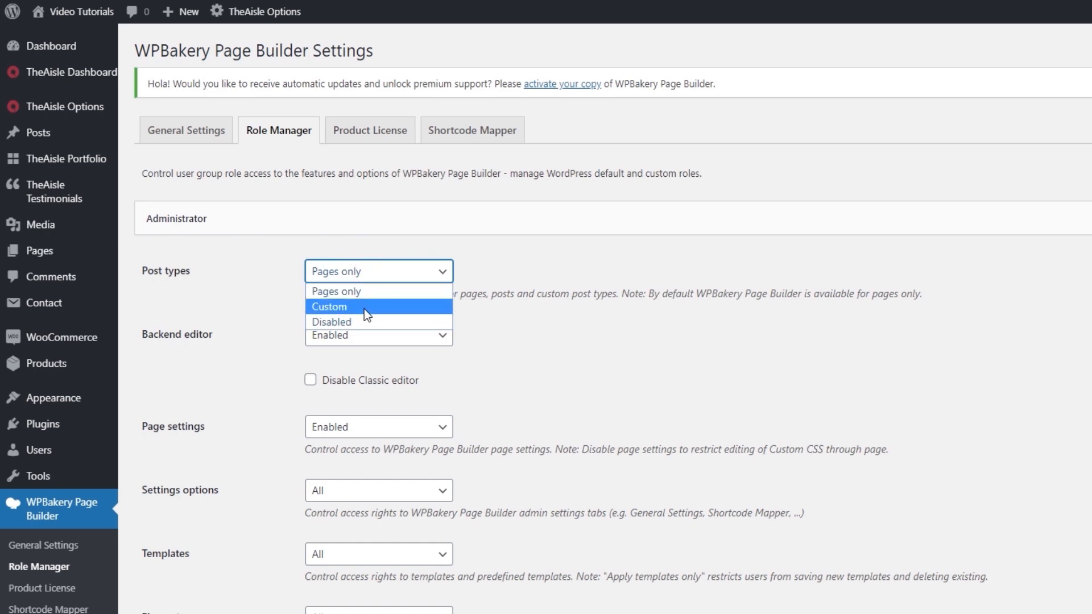
pyautogui.click(364, 307)
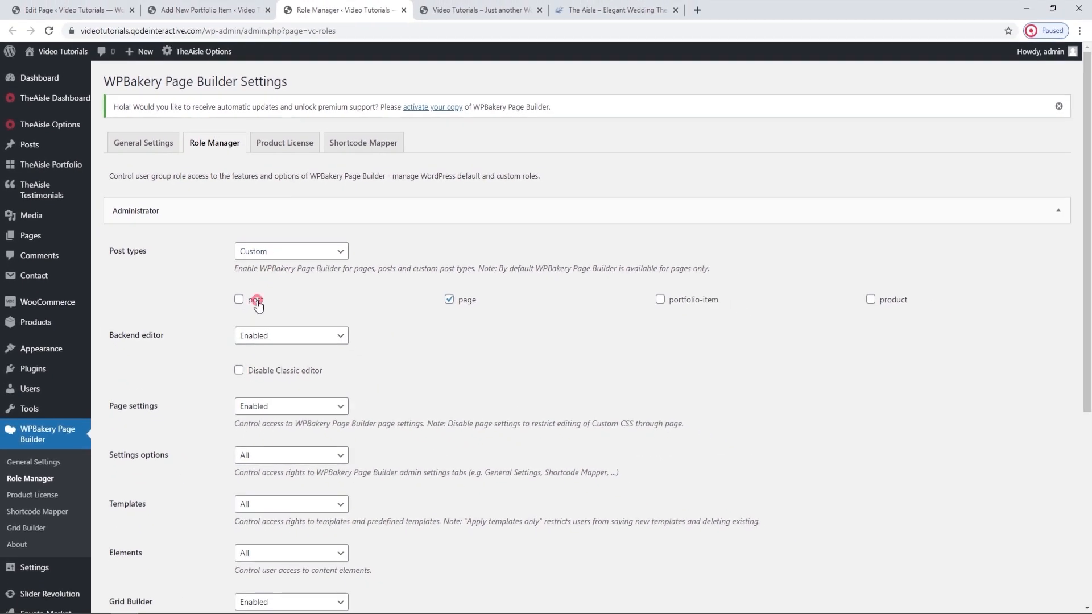
pyautogui.click(256, 301)
pyautogui.click(691, 308)
pyautogui.click(872, 300)
pyautogui.scroll(-5, 879, 300)
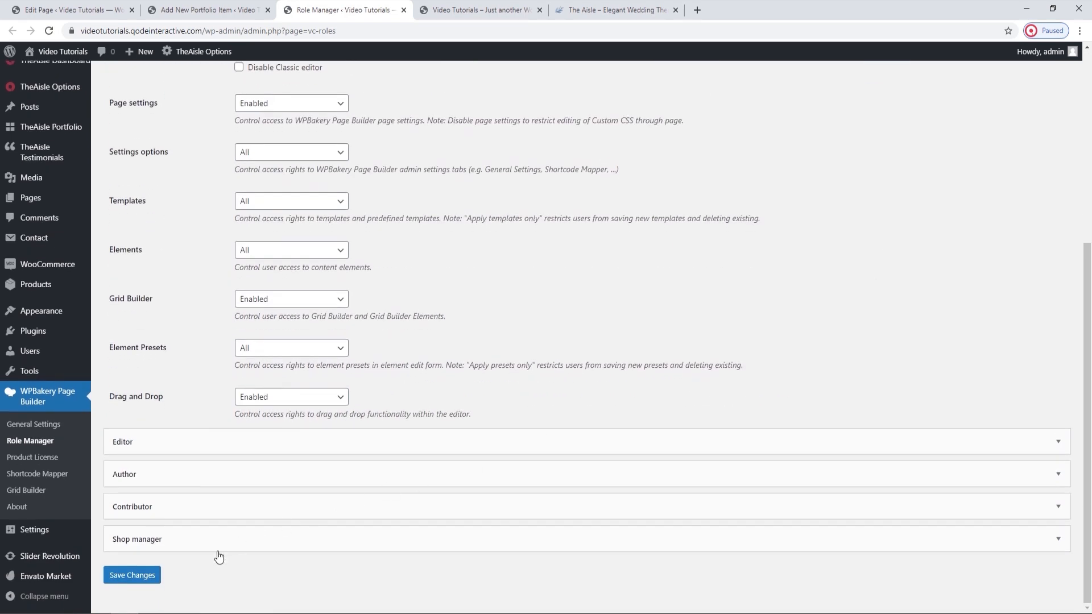
pyautogui.click(151, 577)
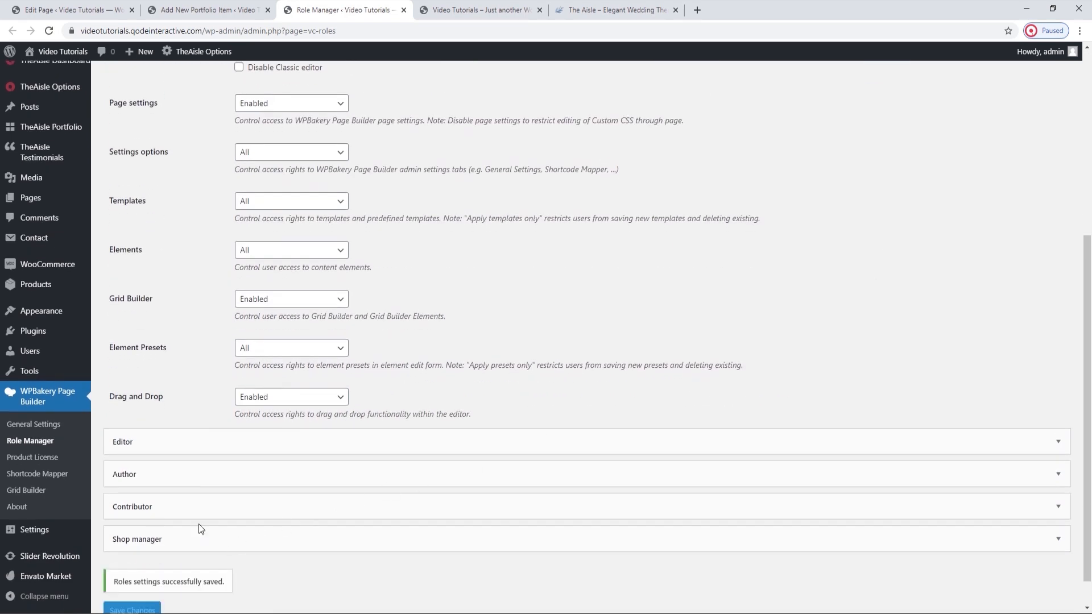
# Switch the new portfolio item to the WPBakery Backend Editor and assign it to The Big Day category.
pyautogui.click(201, 12)
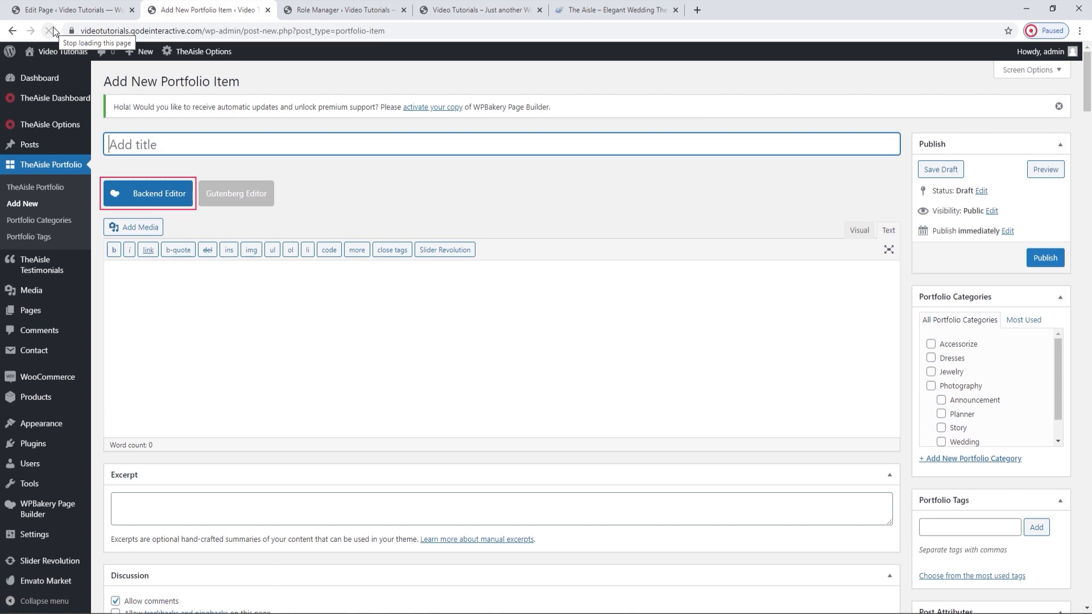
pyautogui.click(151, 193)
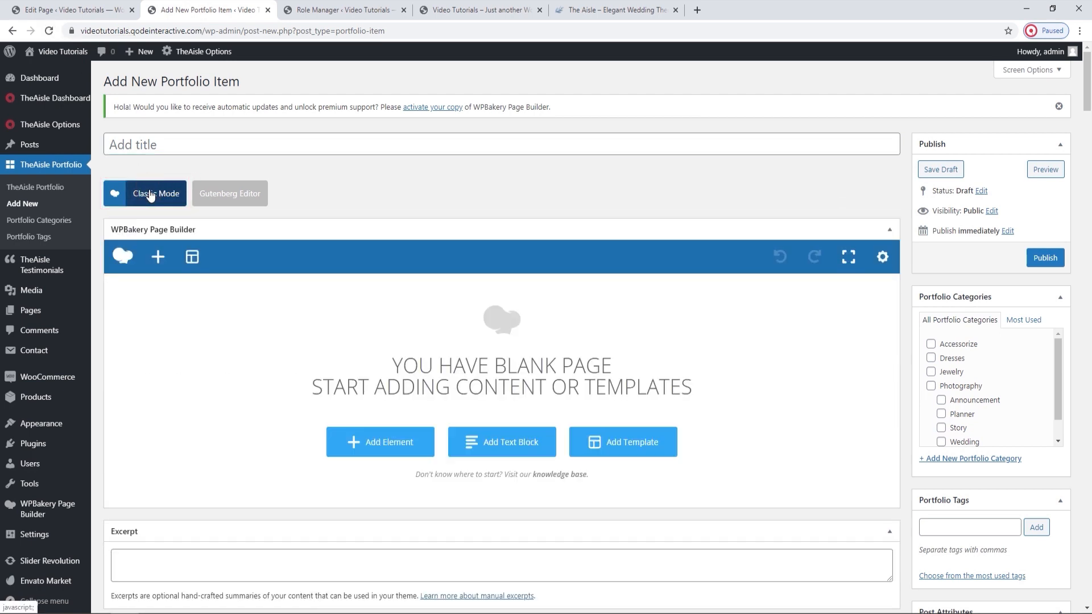
pyautogui.click(403, 9)
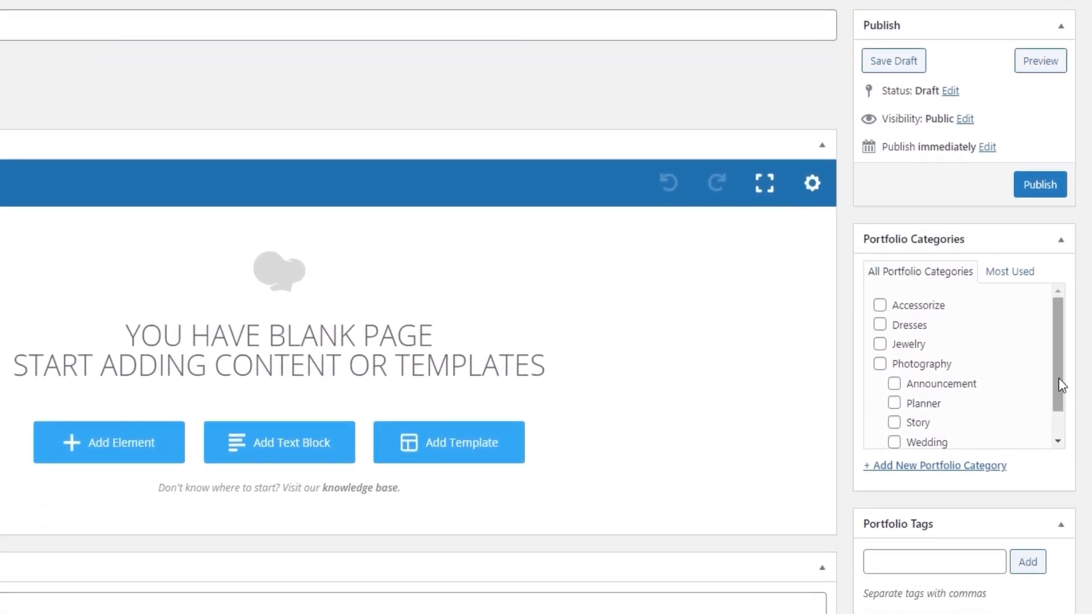
pyautogui.moveTo(1059, 377); pyautogui.dragTo(1075, 439)
pyautogui.click(913, 429)
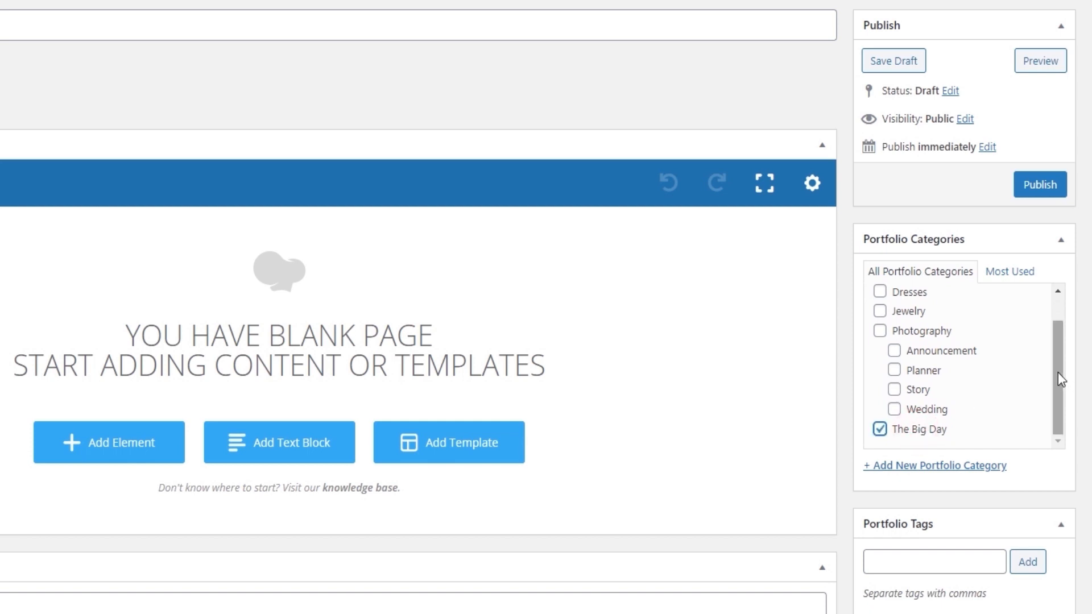
# Upload portfolio-single-img-1.jpg from the PORTFOLIO folder and set it as the portfolio item's featured image.
pyautogui.scroll(-6, 1057, 372)
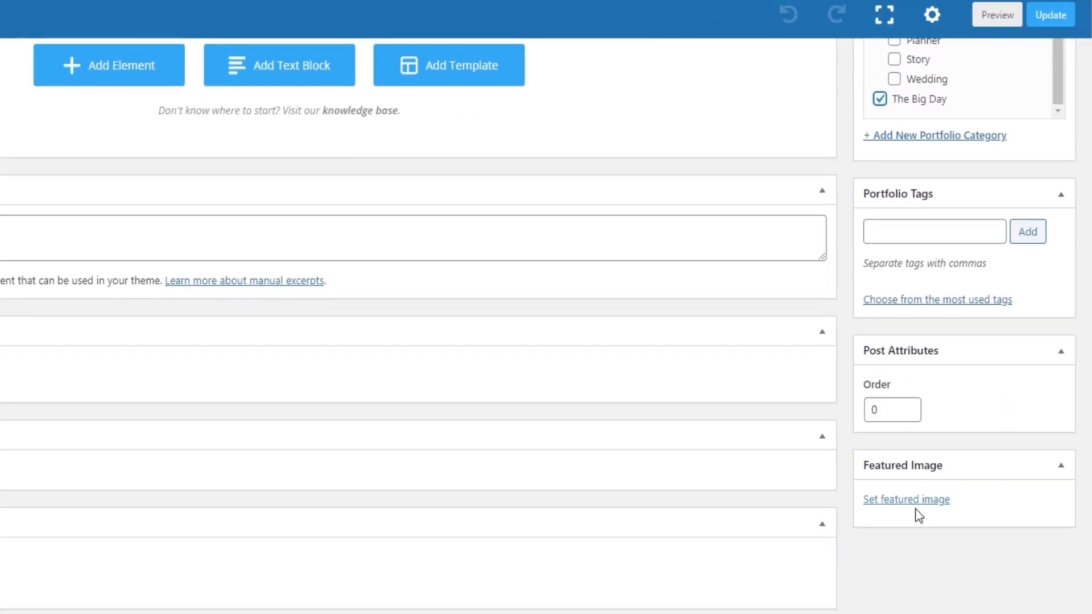
pyautogui.click(910, 500)
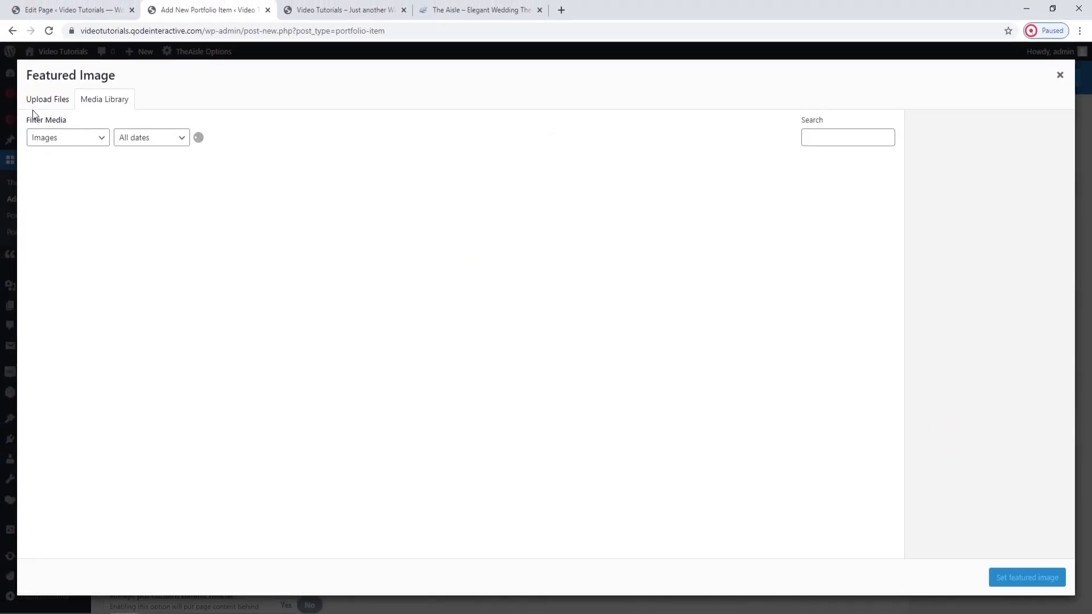
pyautogui.click(36, 103)
pyautogui.click(545, 308)
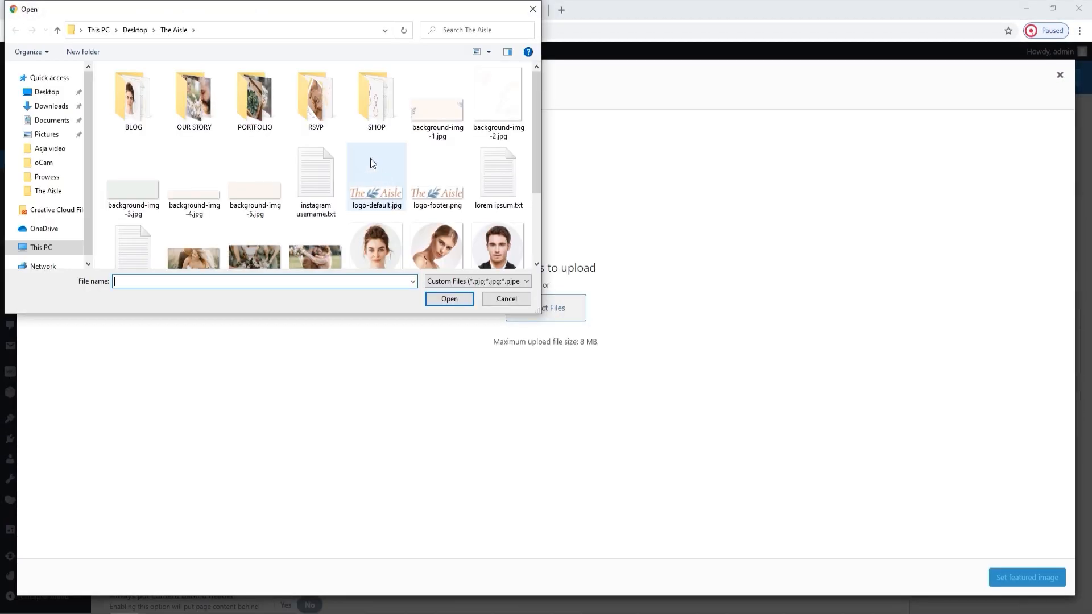
pyautogui.doubleClick(264, 95)
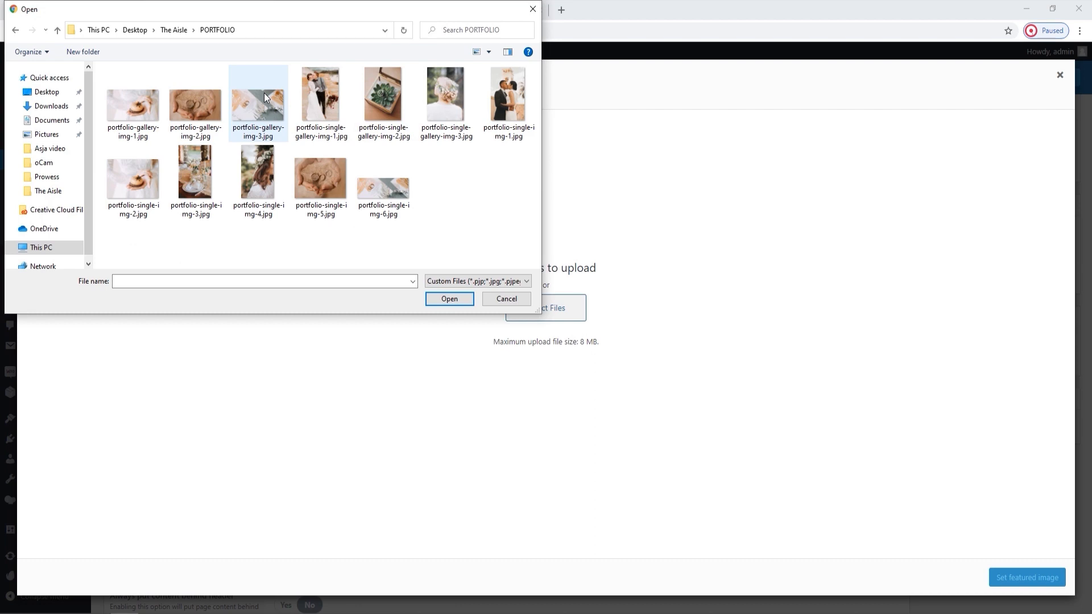
pyautogui.click(527, 106)
pyautogui.click(449, 298)
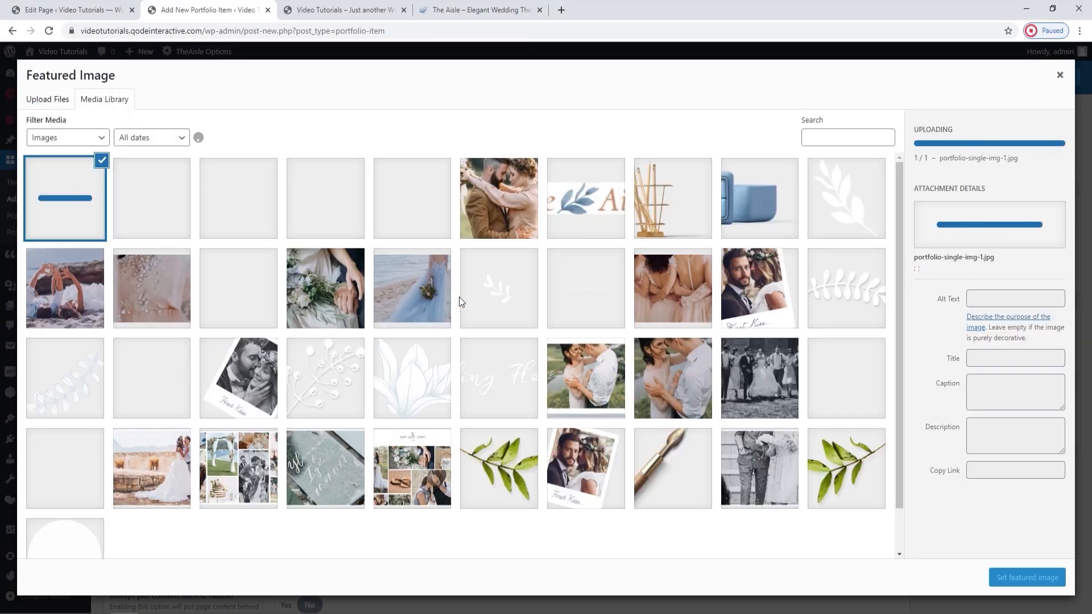
pyautogui.click(1042, 577)
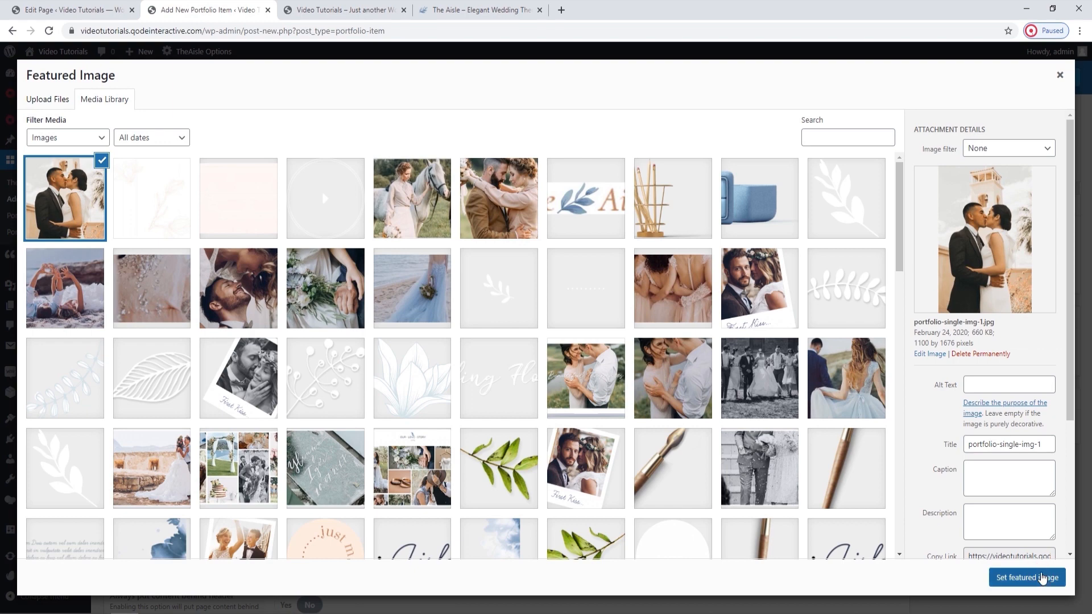
# Add a Row element to the blank portfolio item content.
pyautogui.scroll(5, 723, 407)
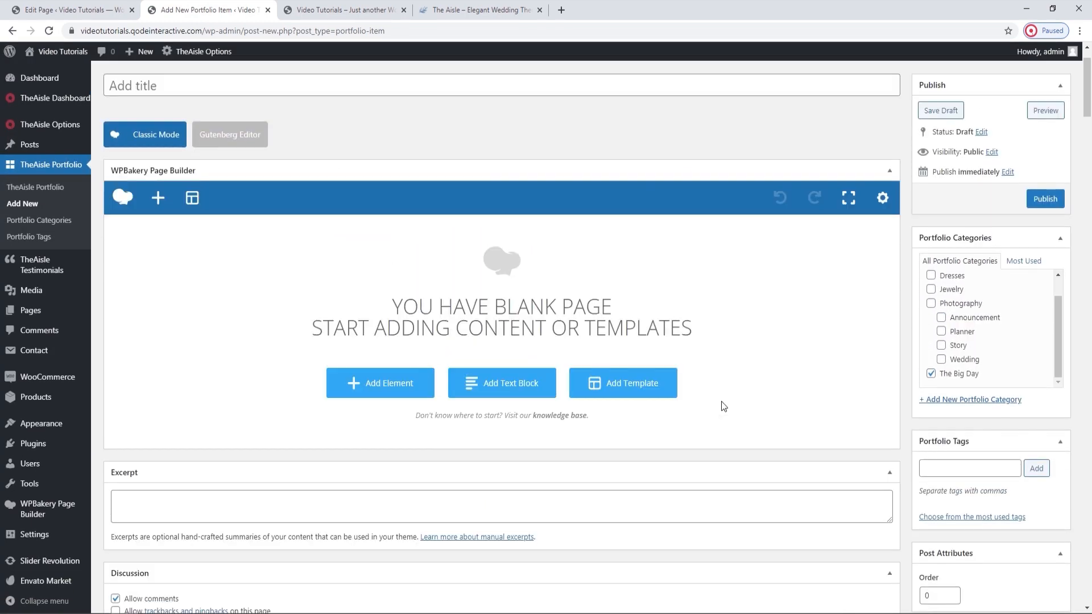
pyautogui.click(417, 387)
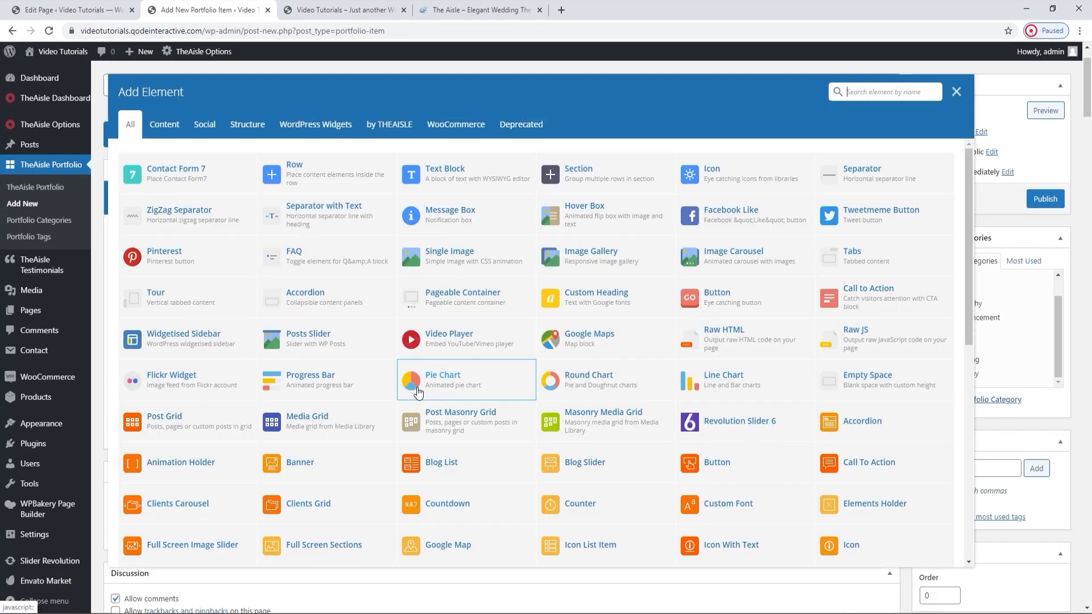
pyautogui.click(360, 177)
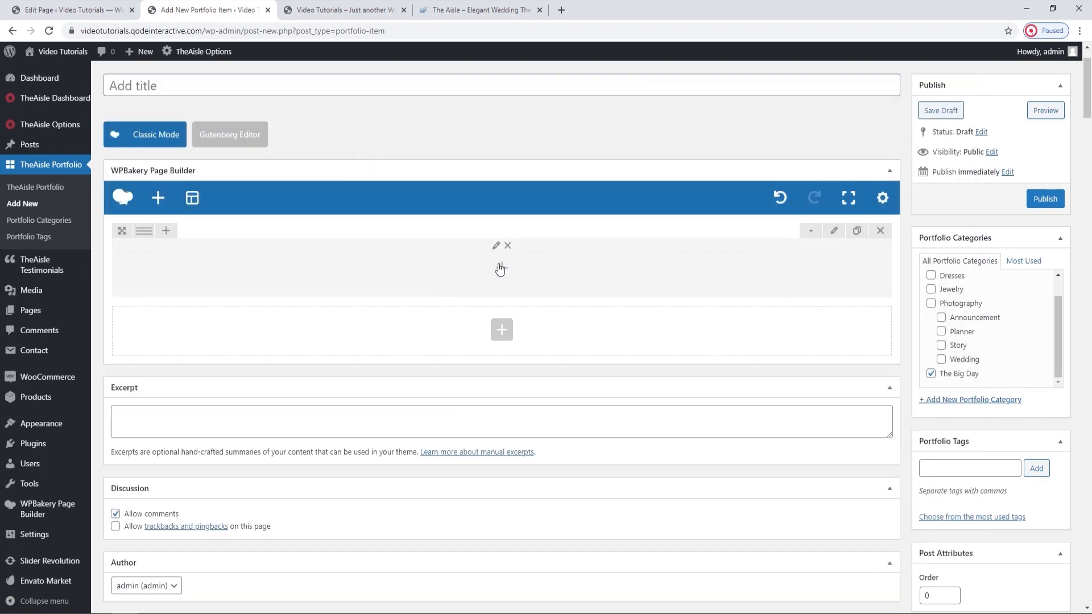
# Title the new portfolio item "Our Big Day".
pyautogui.scroll(1, 500, 269)
pyautogui.click(400, 145)
pyautogui.write('Our Big Day')
pyautogui.click(402, 190)
# Find the Section Title element with the search "sect" and add it inside the row.
pyautogui.click(491, 329)
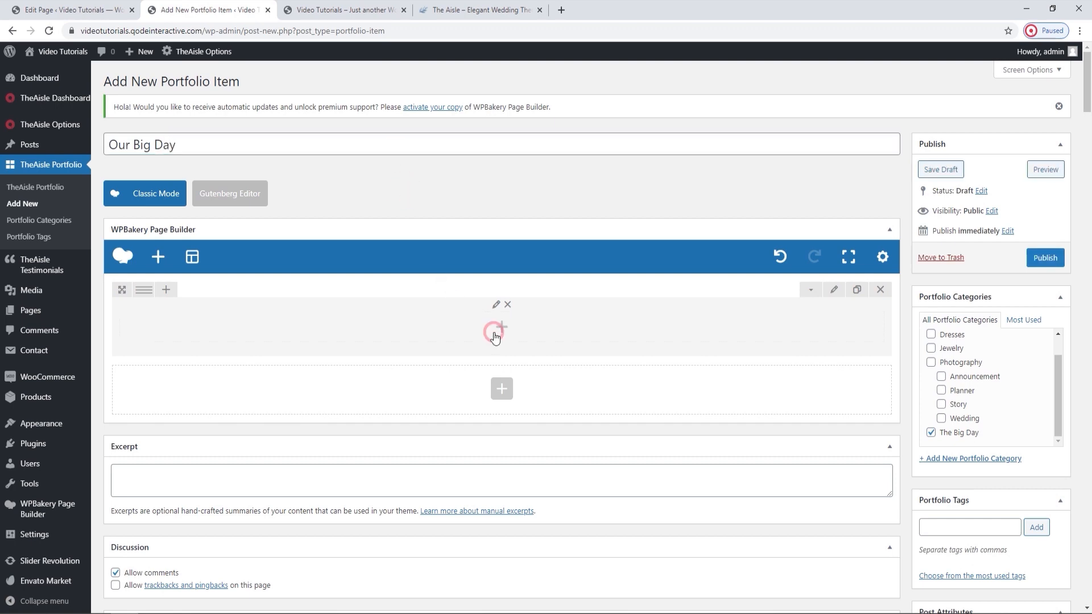
pyautogui.write('sect')
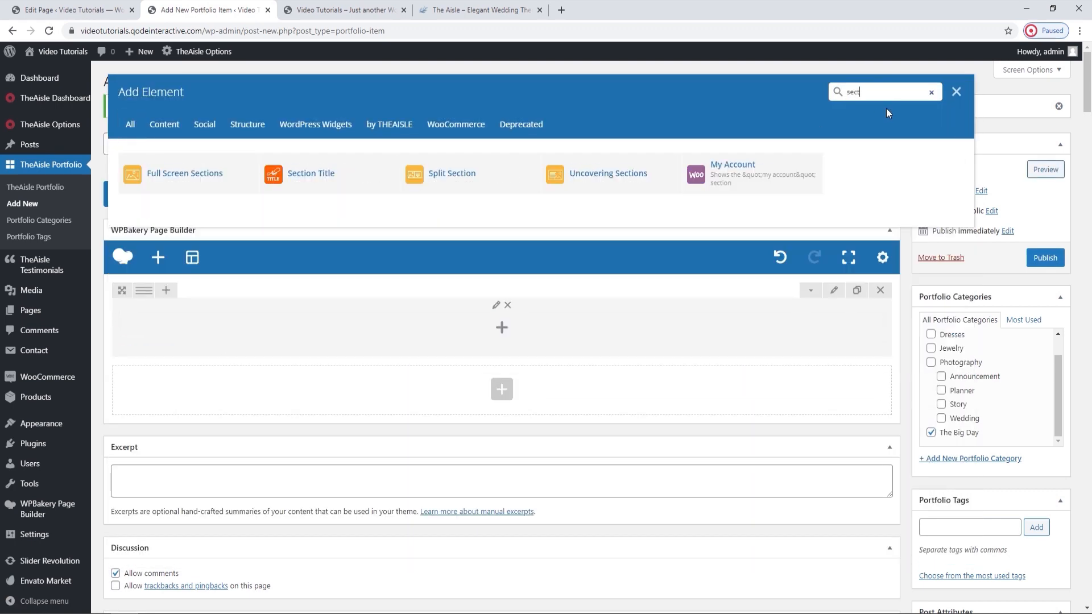
pyautogui.click(342, 181)
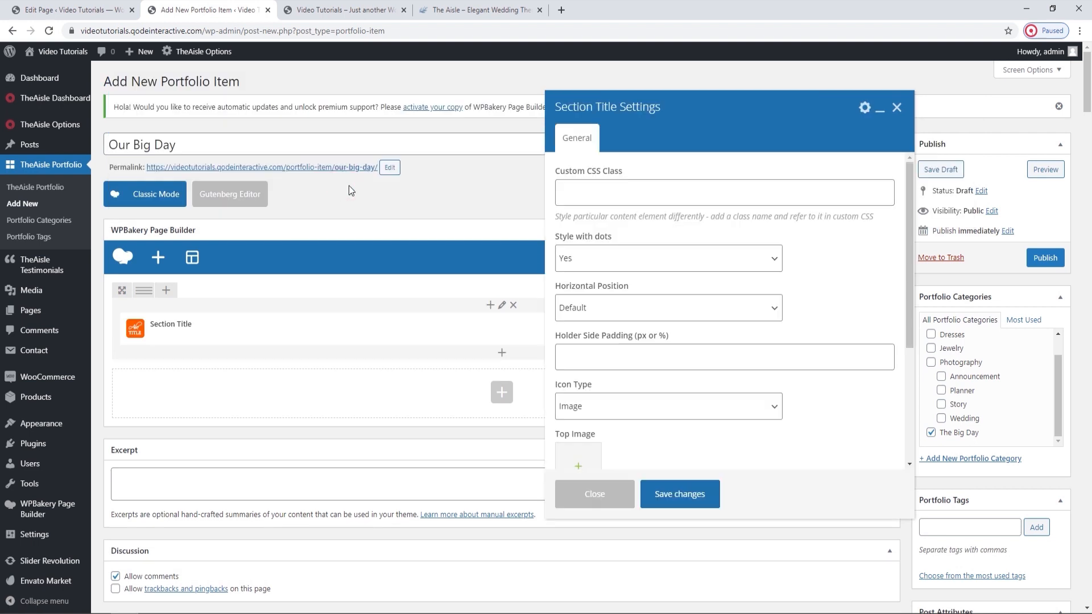
# Set the Section Title's title to "Get Married!" and its text to "Lorem ipsum dolor sit amet consectetur".
pyautogui.scroll(-3, 695, 317)
pyautogui.click(628, 405)
pyautogui.write('Get Married!')
pyautogui.scroll(-1, 662, 434)
pyautogui.click(638, 445)
pyautogui.write('Lorem ipsum dolor sit amet consectetur')
# Set the Section Title's Style with dots to No and its Horizontal Position to Left.
pyautogui.scroll(4, 664, 349)
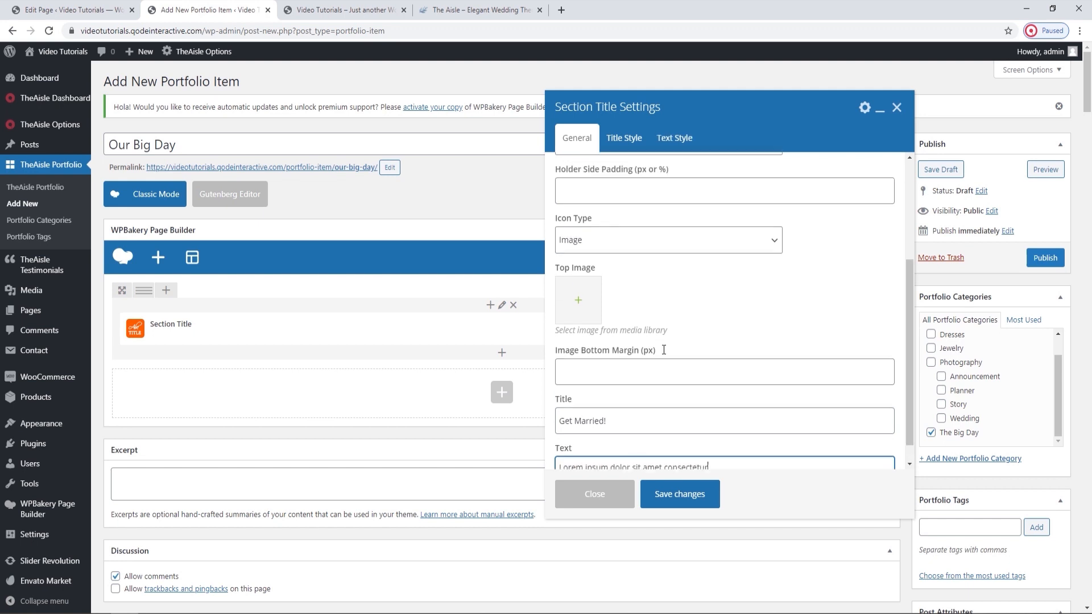
pyautogui.click(640, 259)
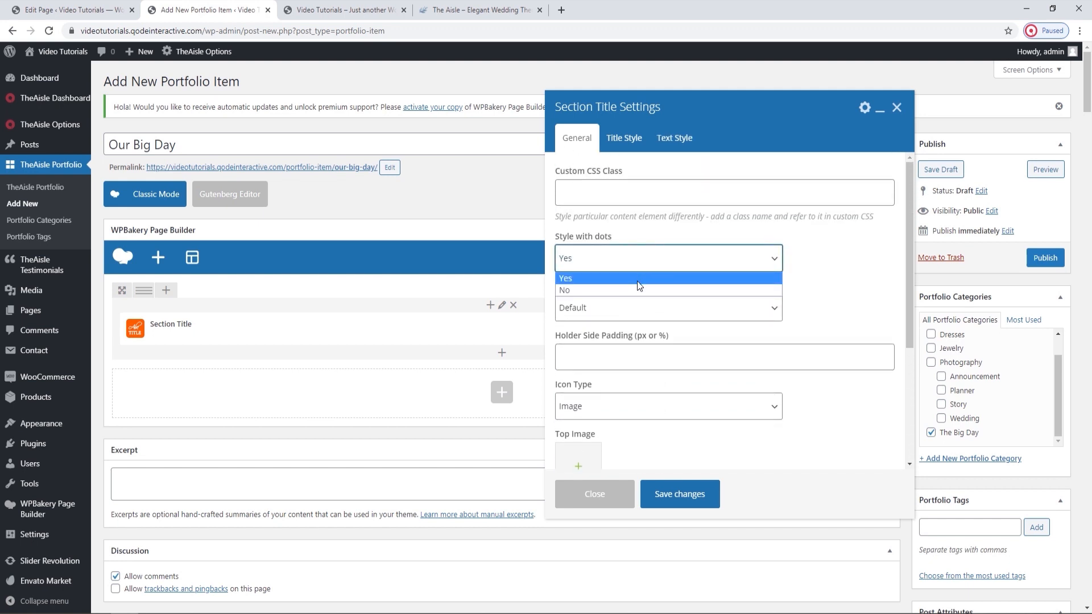
pyautogui.click(636, 286)
pyautogui.click(634, 306)
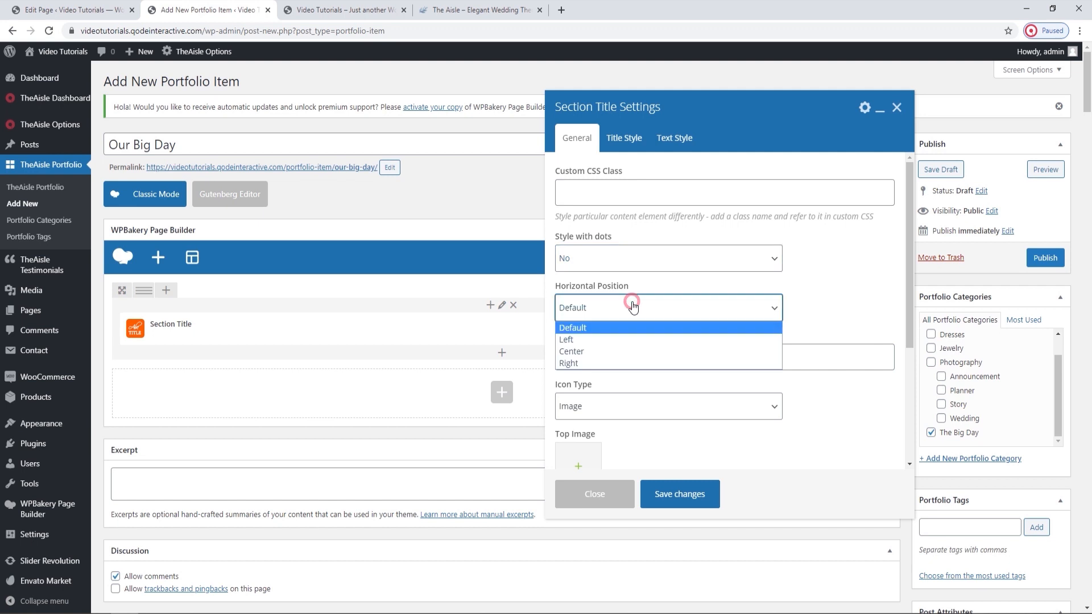
pyautogui.click(617, 335)
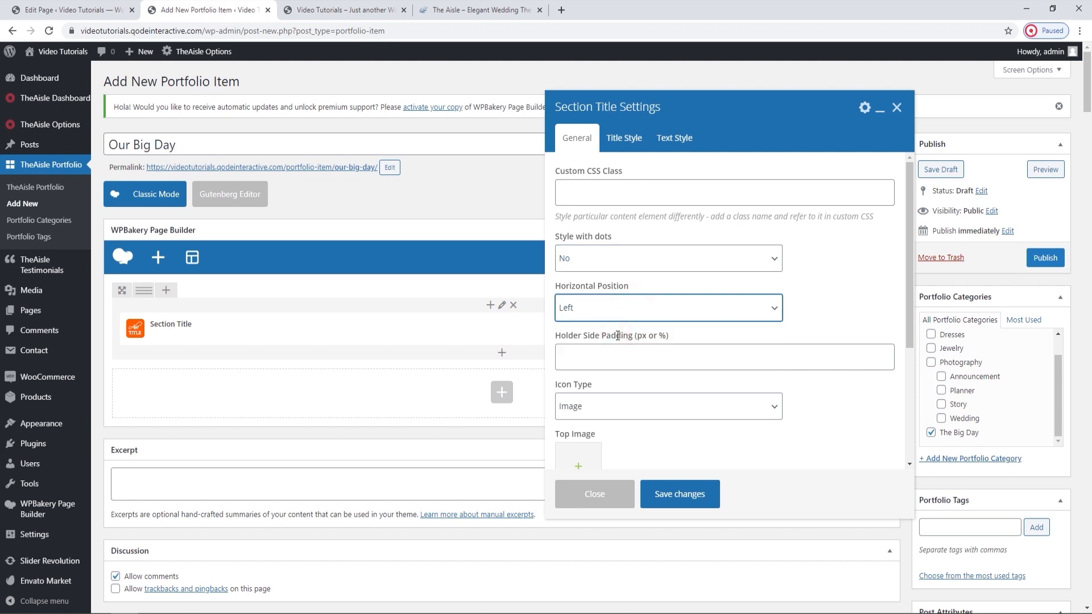
# Save the Section Title settings, then publish the Our Big Day portfolio item and view its live page.
pyautogui.scroll(-1, 617, 335)
pyautogui.click(664, 506)
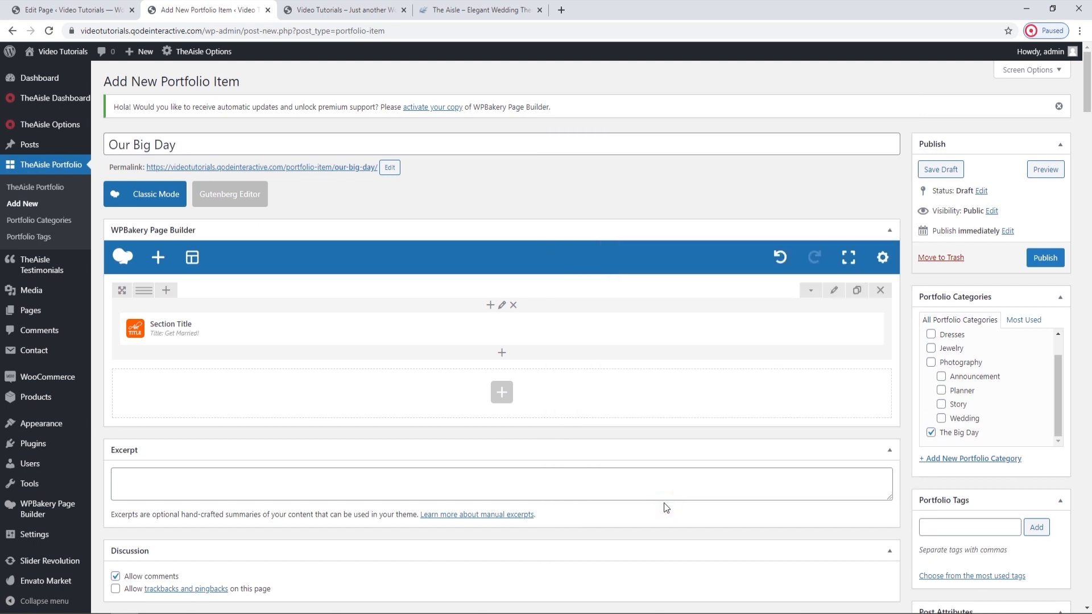
pyautogui.click(1055, 259)
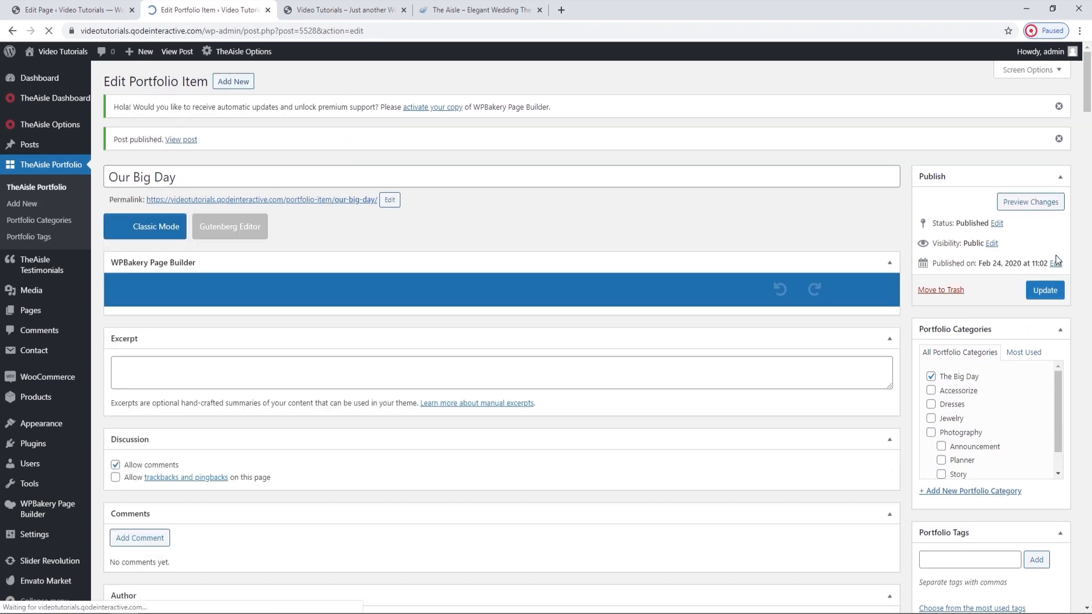
pyautogui.keyDown('ctrl'); pyautogui.click(349, 200); pyautogui.keyUp('ctrl')
pyautogui.click(380, 6)
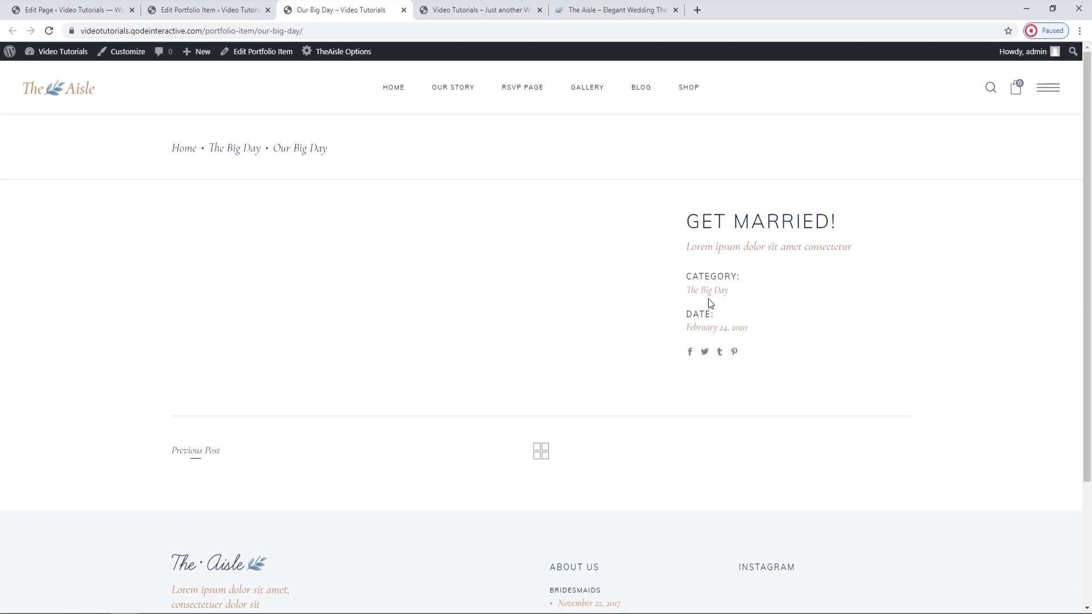
# Add a portfolio sidebar item with the title "Client" and the text "Wedding Bride", and update the portfolio item.
pyautogui.click(222, 4)
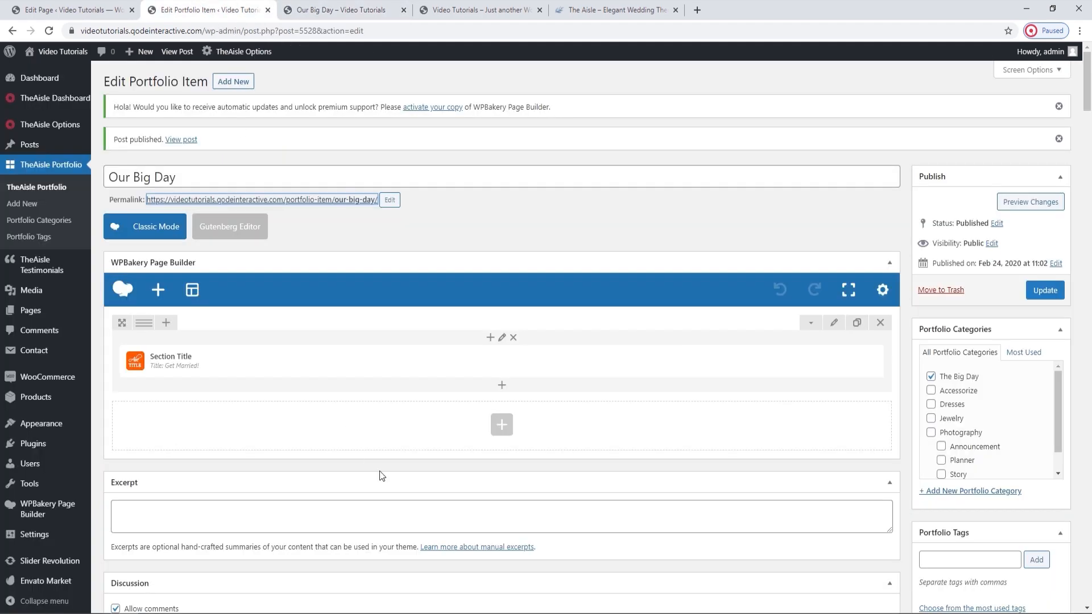
pyautogui.scroll(-7, 380, 475)
pyautogui.scroll(-12, 380, 476)
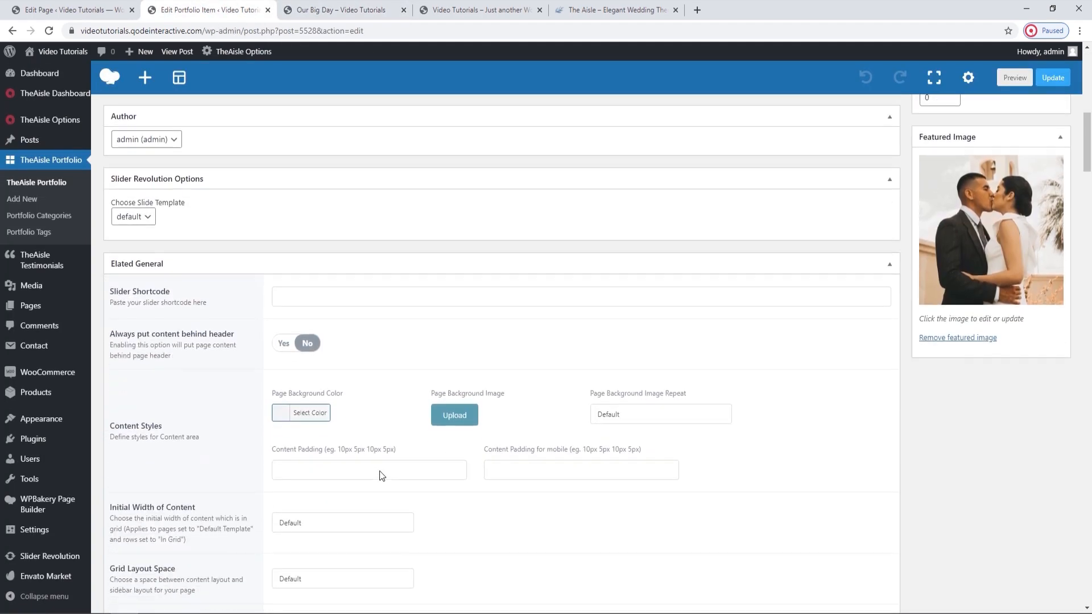
pyautogui.scroll(-5, 378, 472)
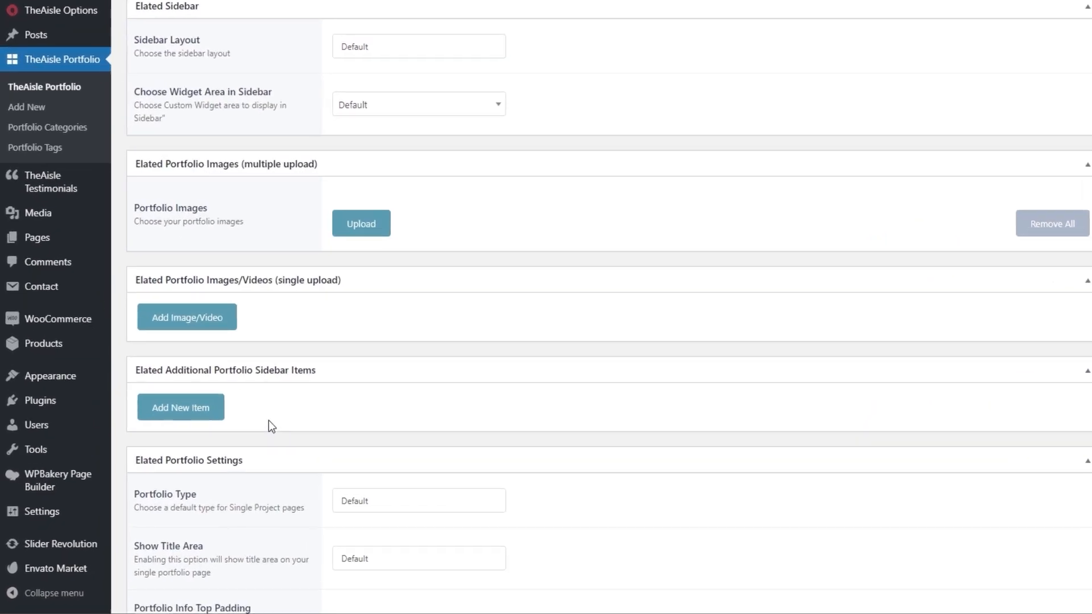
pyautogui.click(207, 407)
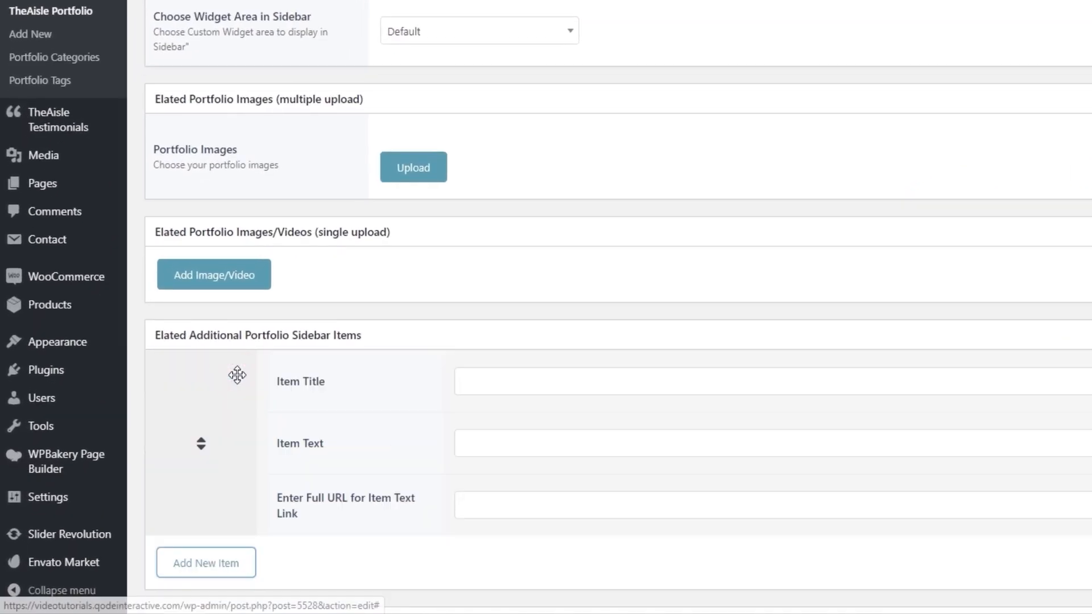
pyautogui.click(407, 405)
pyautogui.write('Client')
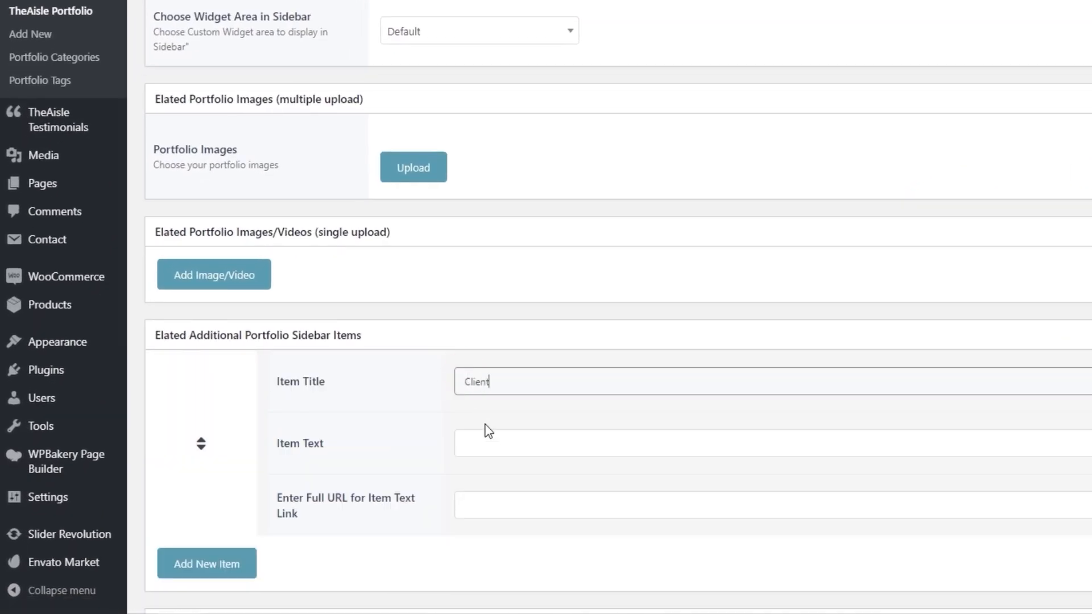
pyautogui.write('Wedding Bride')
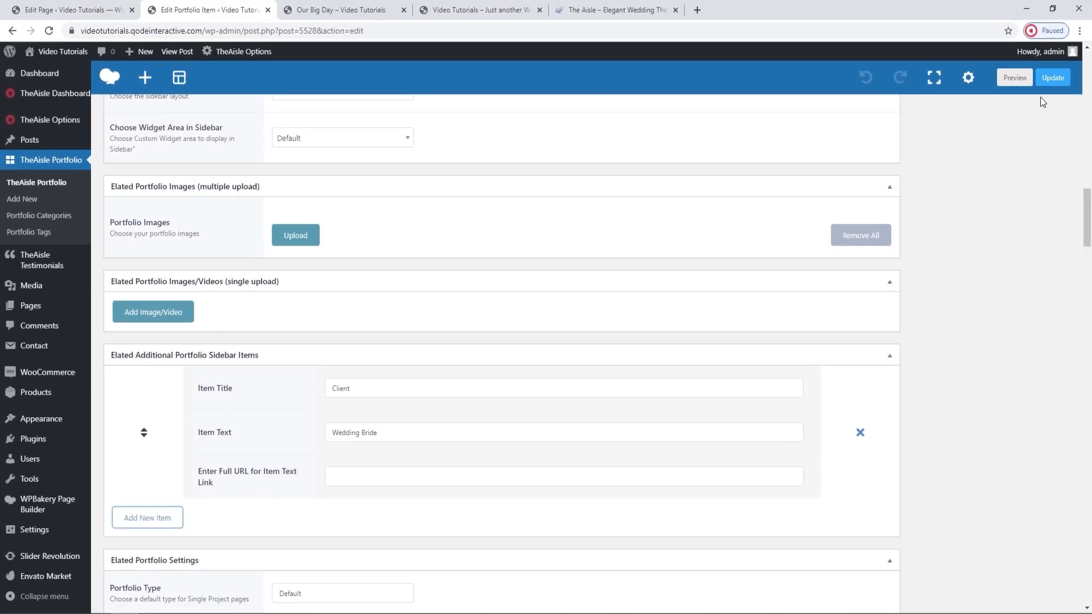
pyautogui.click(1053, 80)
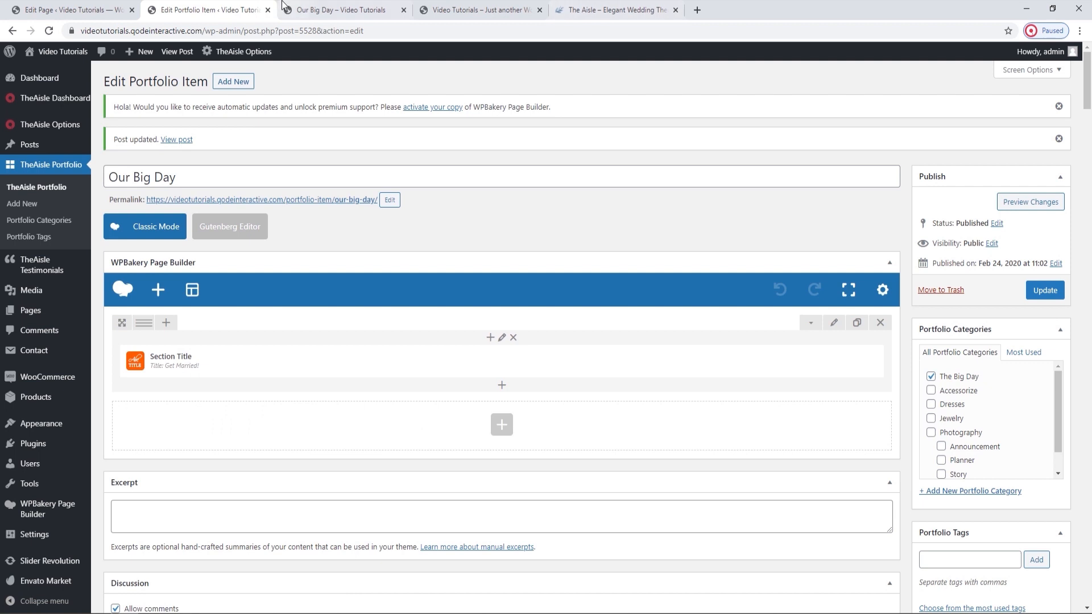
# Check the portfolio info on the reloaded live page and look up the theme's Social Networks sharing options.
pyautogui.click(341, 9)
pyautogui.click(50, 31)
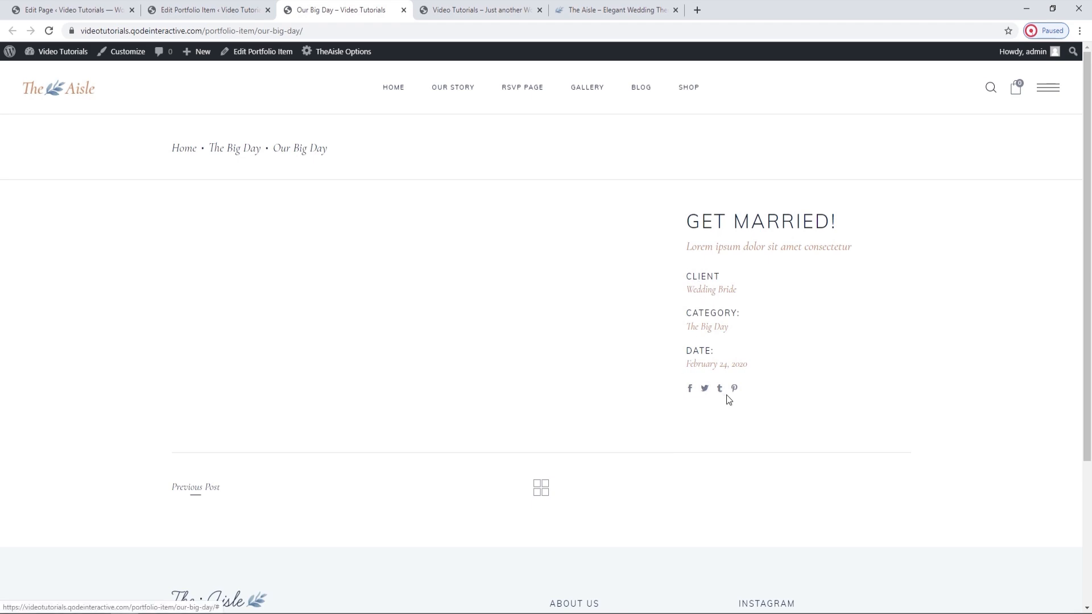
pyautogui.click(69, 10)
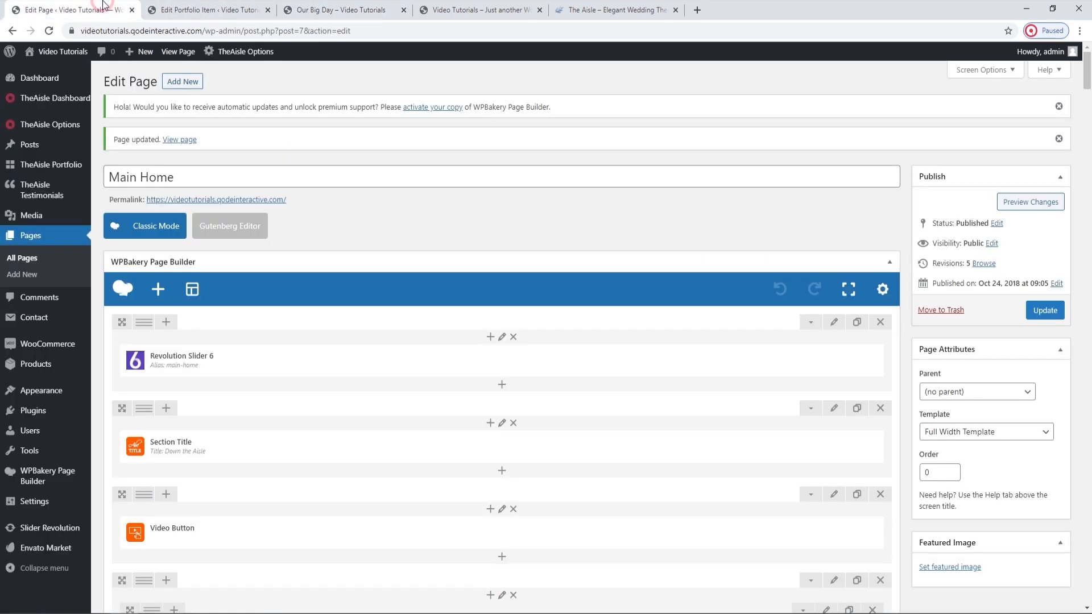
pyautogui.moveTo(85, 126)
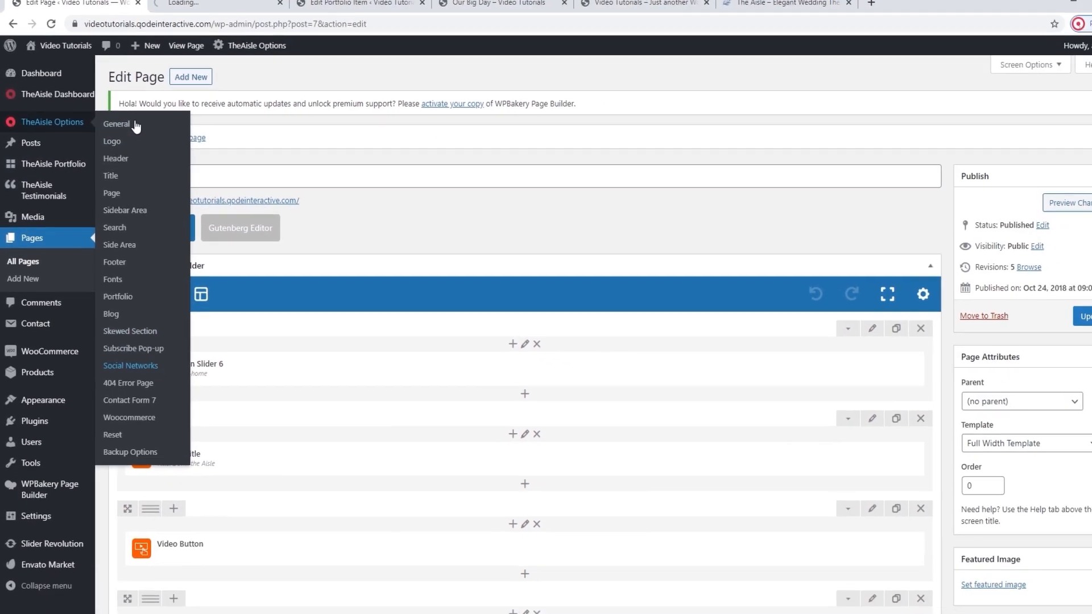
pyautogui.click(146, 417)
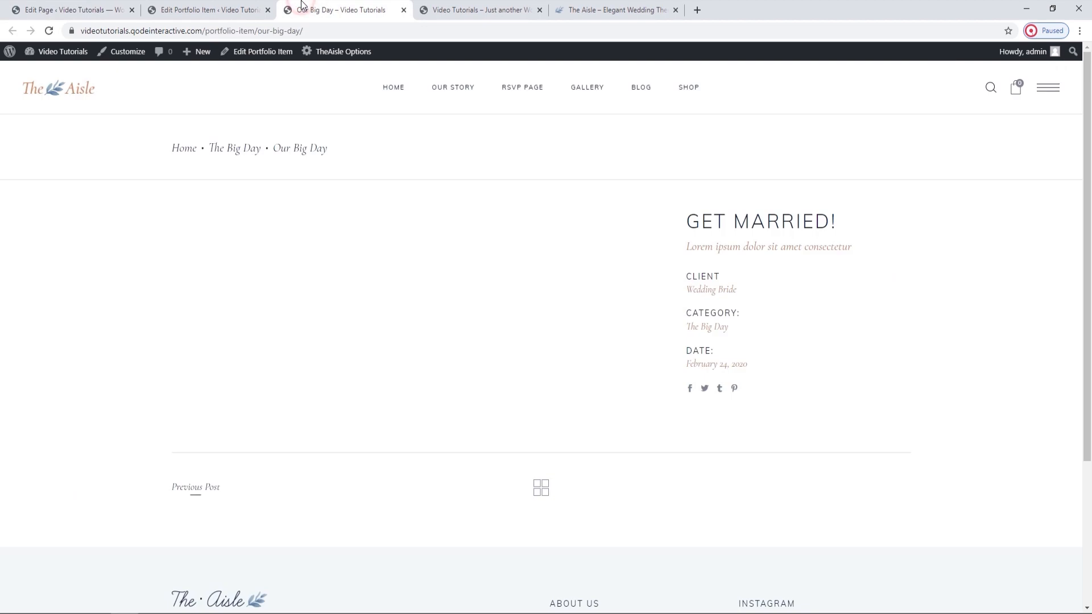
# Review the available Portfolio Type layouts in the Our Big Day item's portfolio settings and keep Default.
pyautogui.click(241, 6)
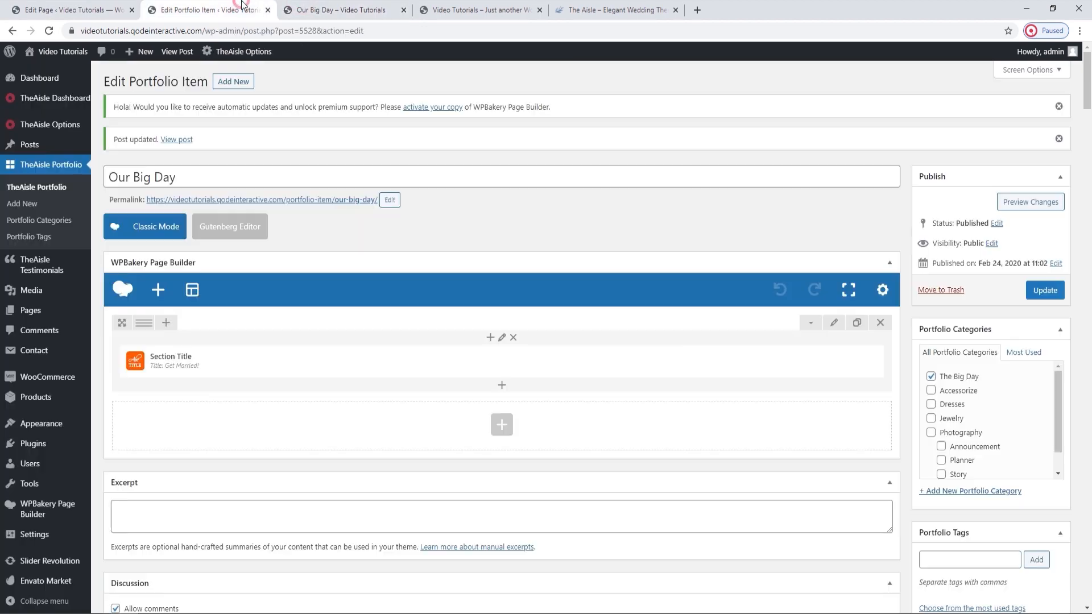
pyautogui.scroll(-15, 573, 360)
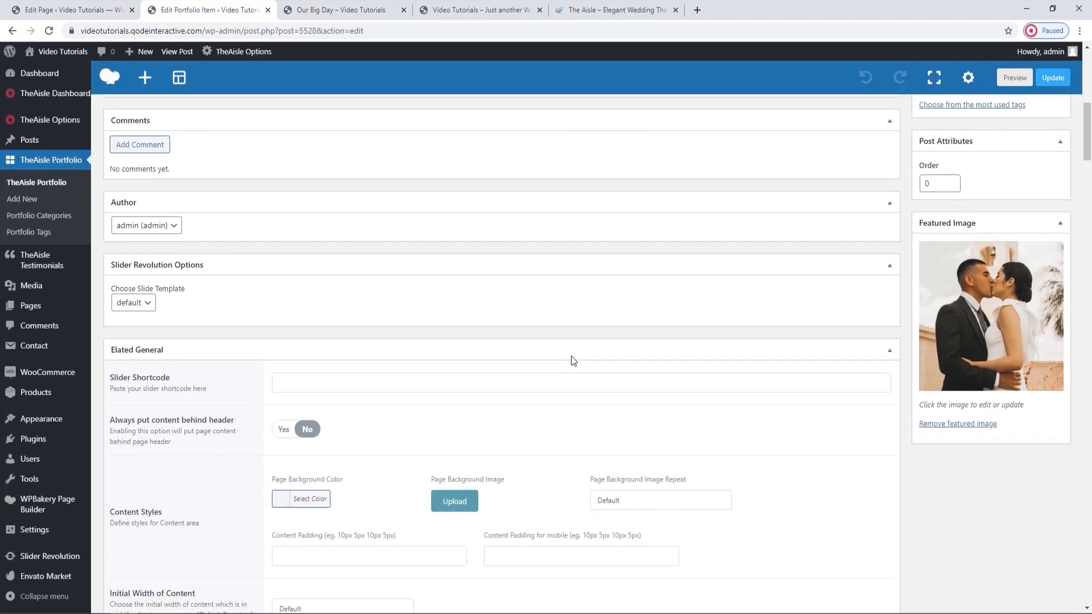
pyautogui.scroll(-13, 572, 360)
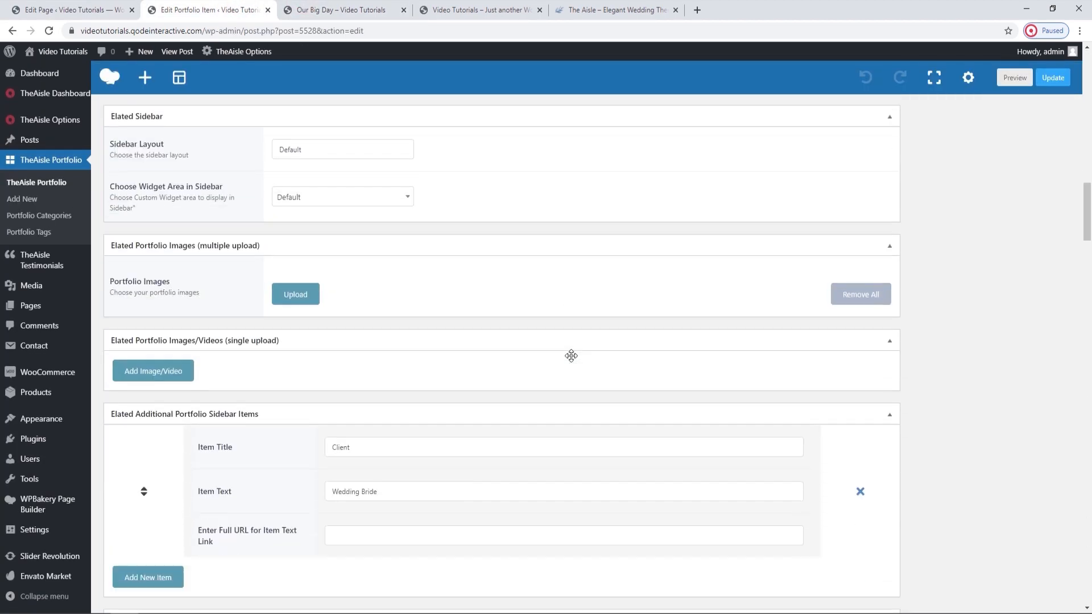
pyautogui.scroll(-2, 573, 358)
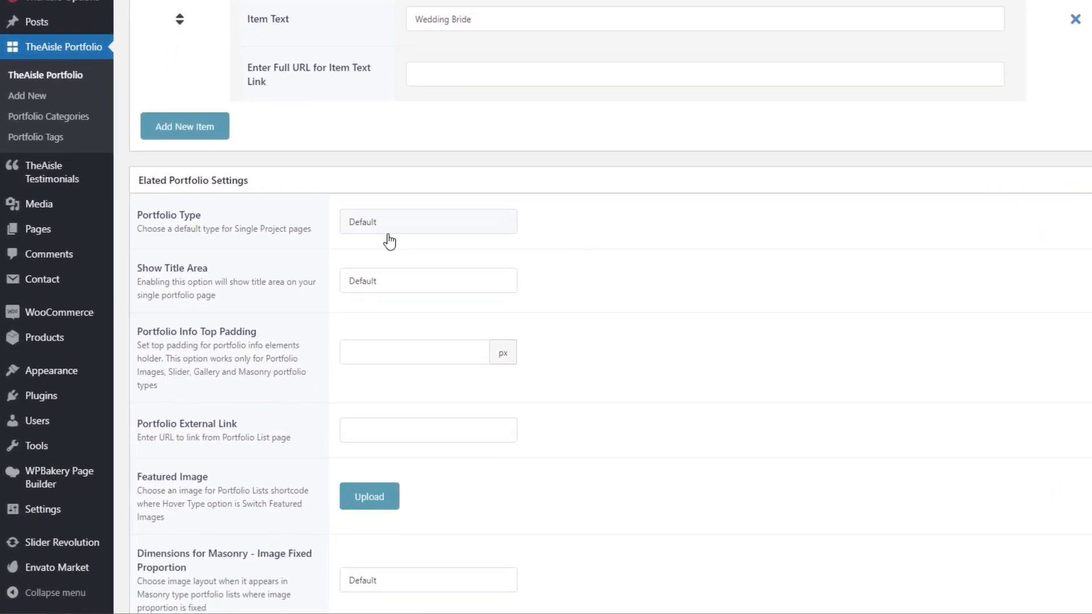
pyautogui.click(314, 300)
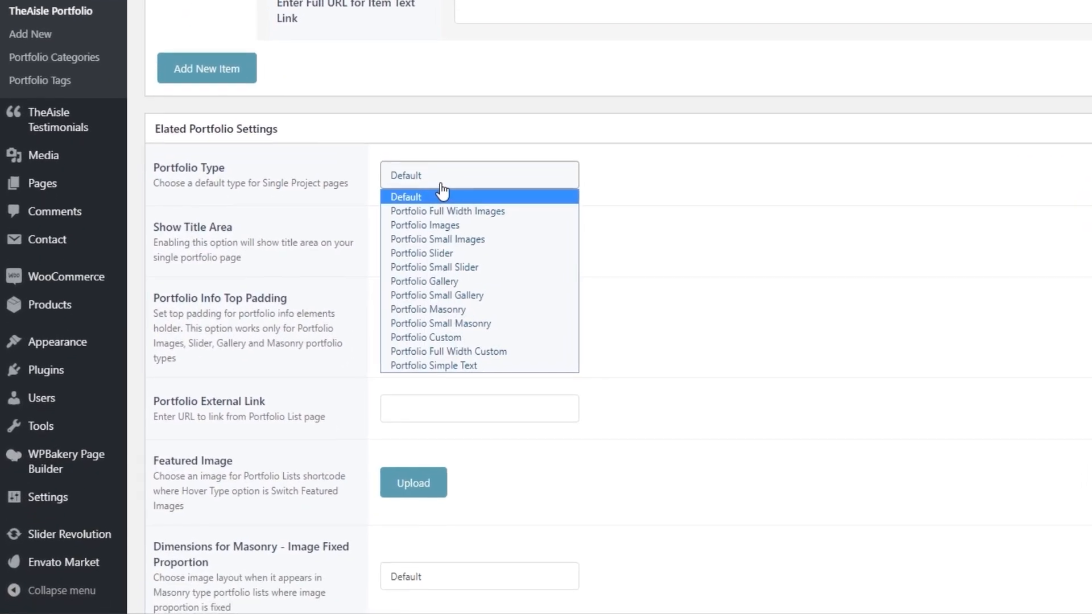
pyautogui.click(442, 193)
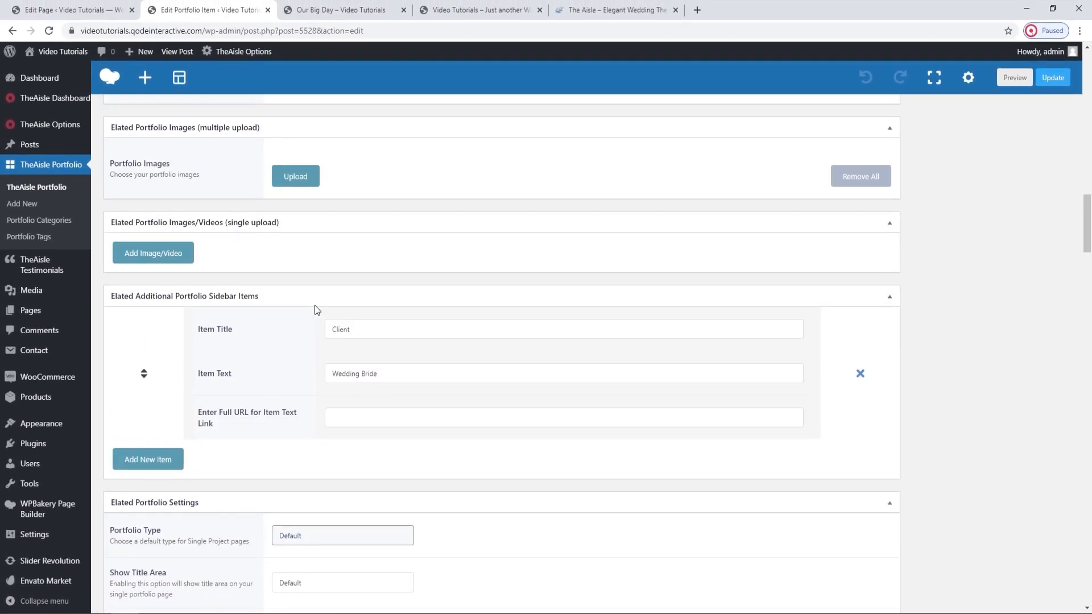
# Upload portfolio-gallery-img-1.jpg, portfolio-gallery-img-2.jpg and portfolio-gallery-img-3.jpg for the item's Portfolio Images gallery.
pyautogui.scroll(1, 317, 310)
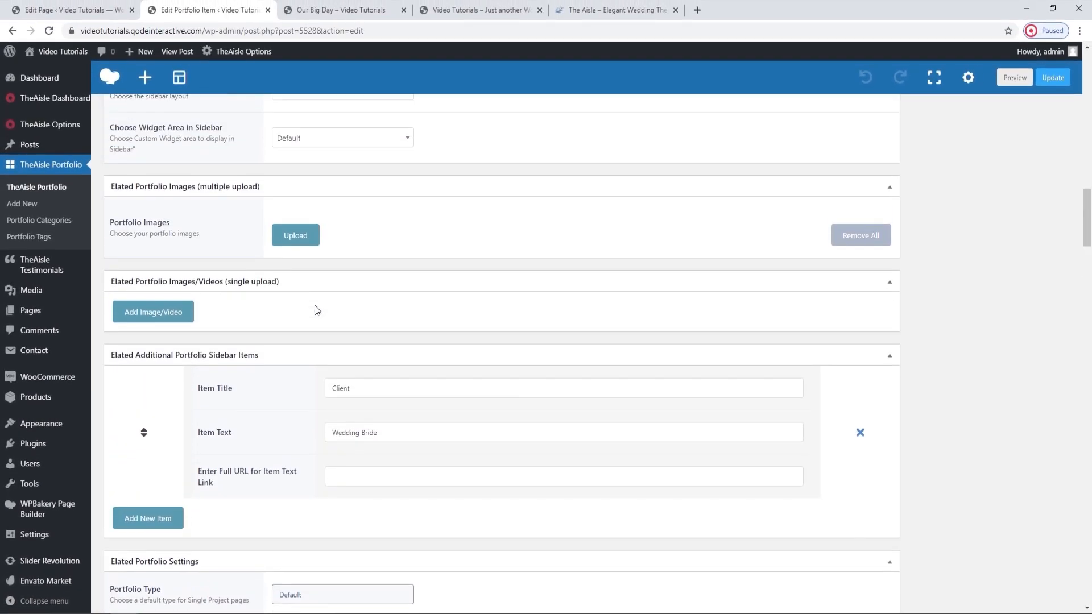
pyautogui.scroll(1, 317, 310)
pyautogui.click(289, 291)
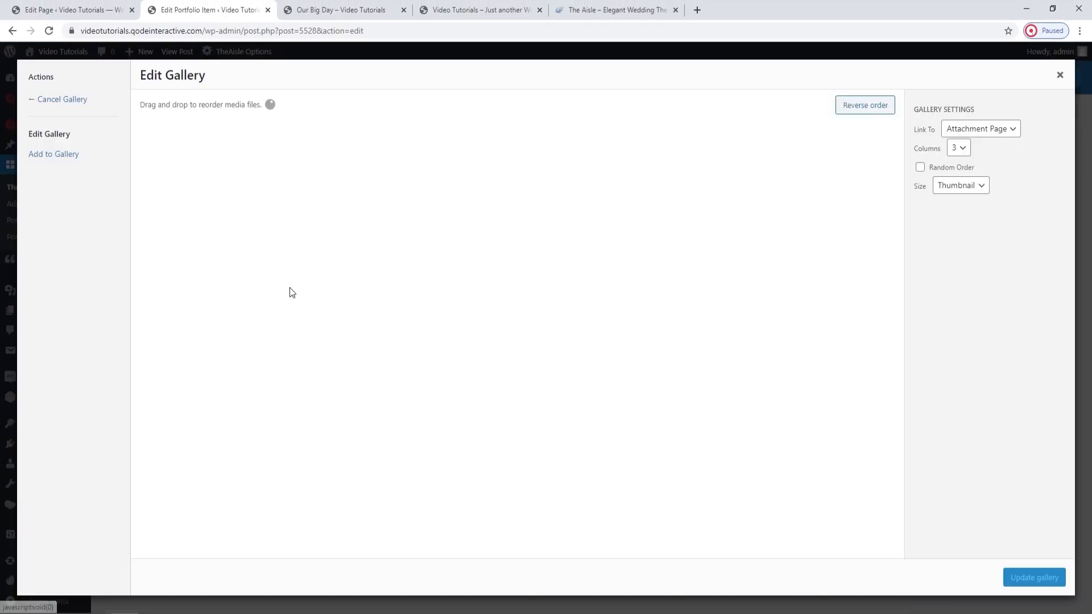
pyautogui.click(74, 155)
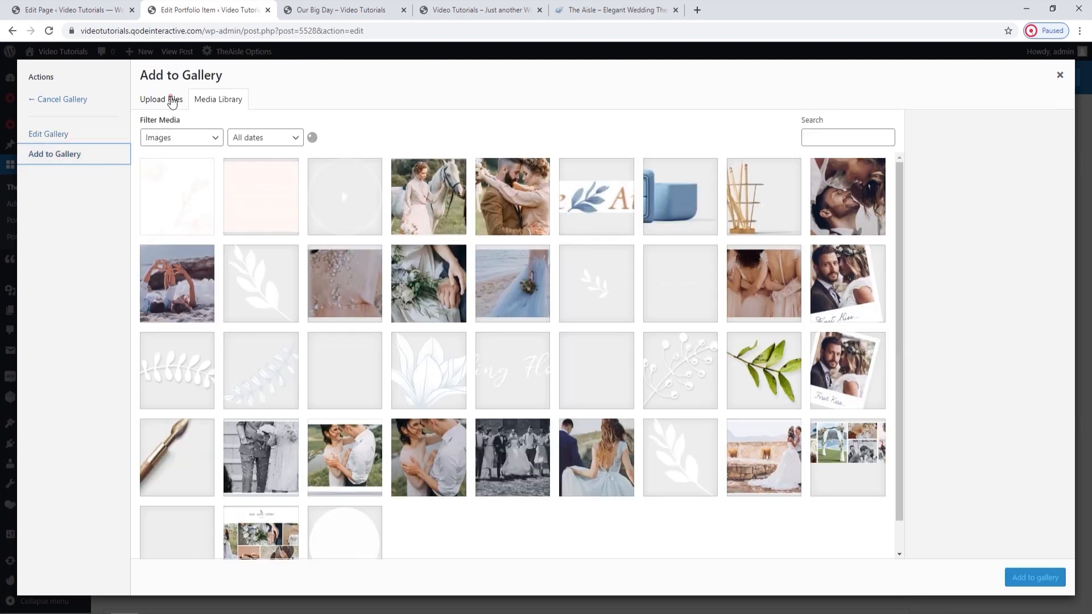
pyautogui.click(170, 100)
pyautogui.click(593, 308)
pyautogui.click(134, 105)
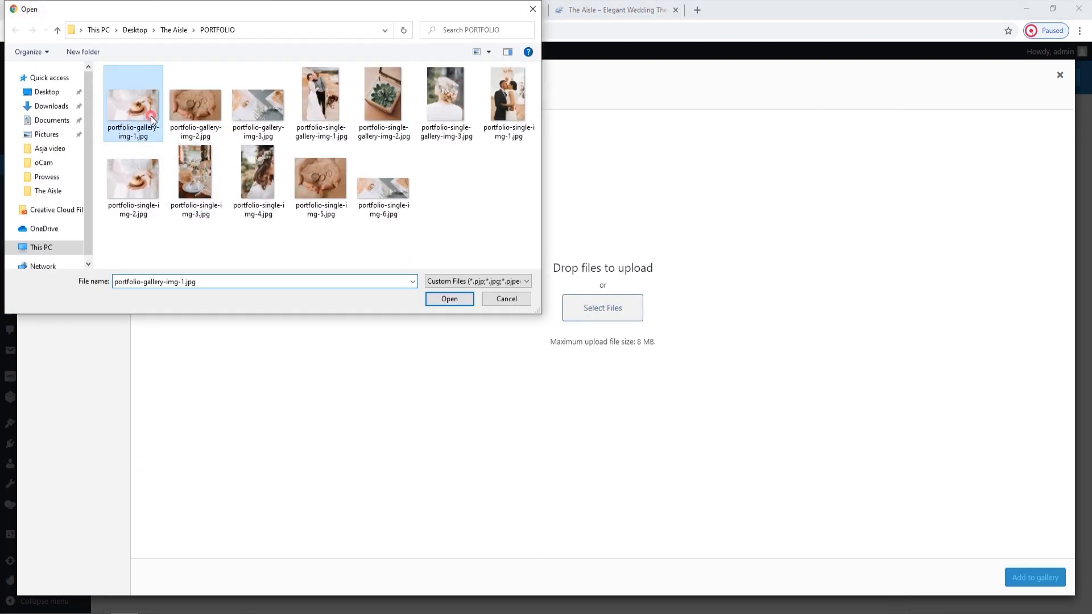
pyautogui.keyDown('shift'); pyautogui.click(248, 132); pyautogui.keyUp('shift')
pyautogui.click(450, 299)
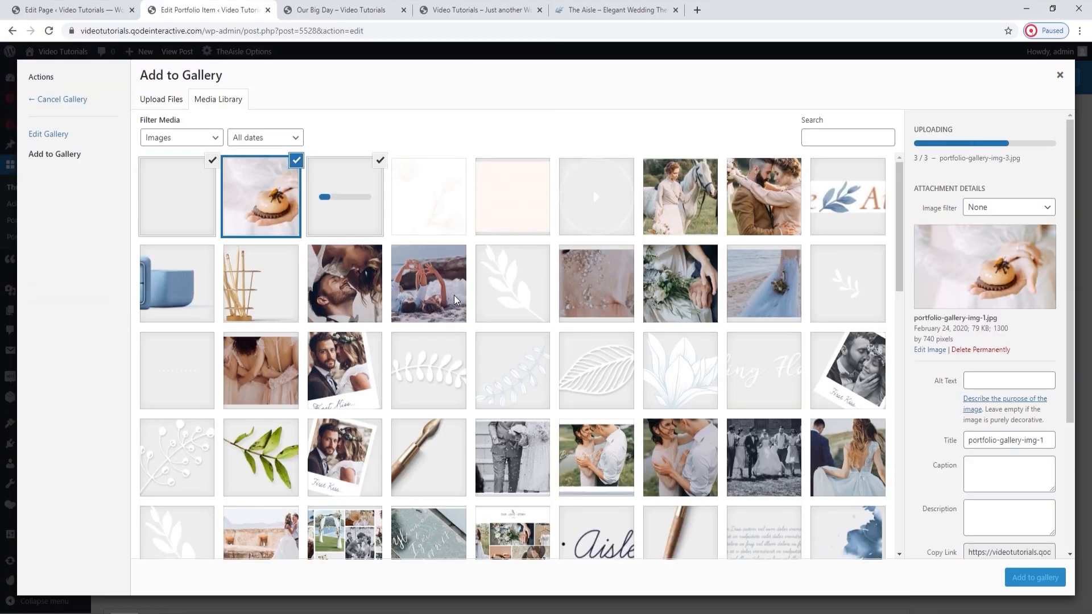
# Add the uploaded images to the gallery without the kissing couple photo, and update the portfolio item.
pyautogui.click(1033, 580)
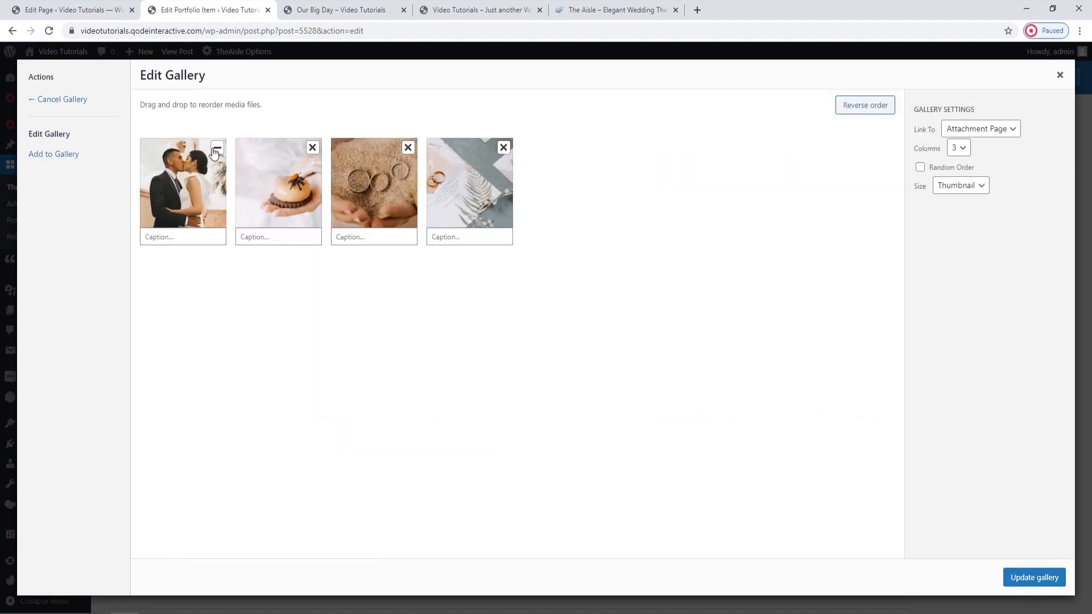
pyautogui.click(217, 149)
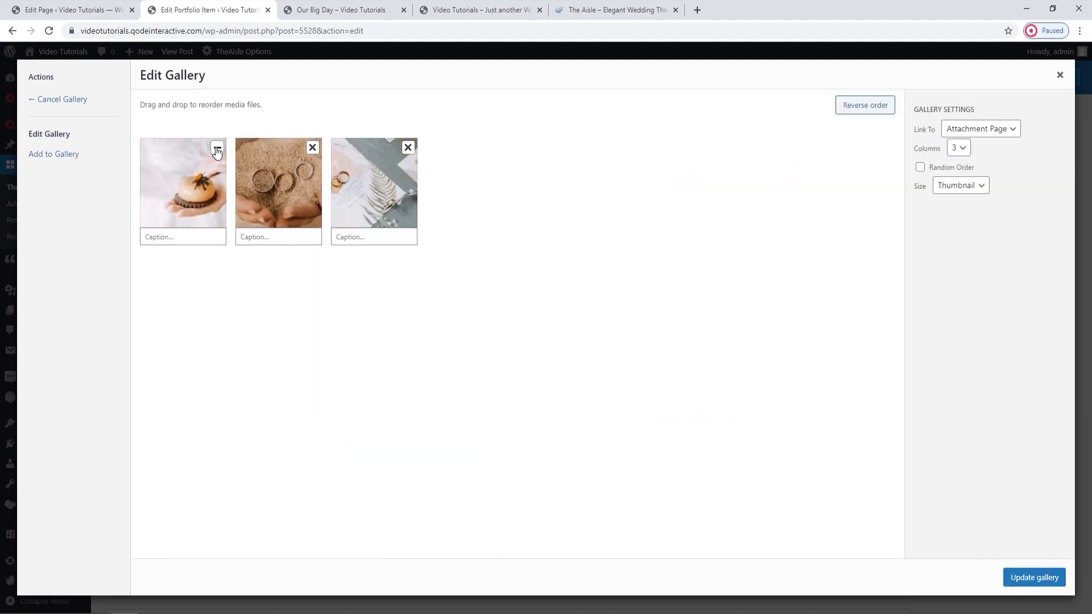
pyautogui.click(1021, 577)
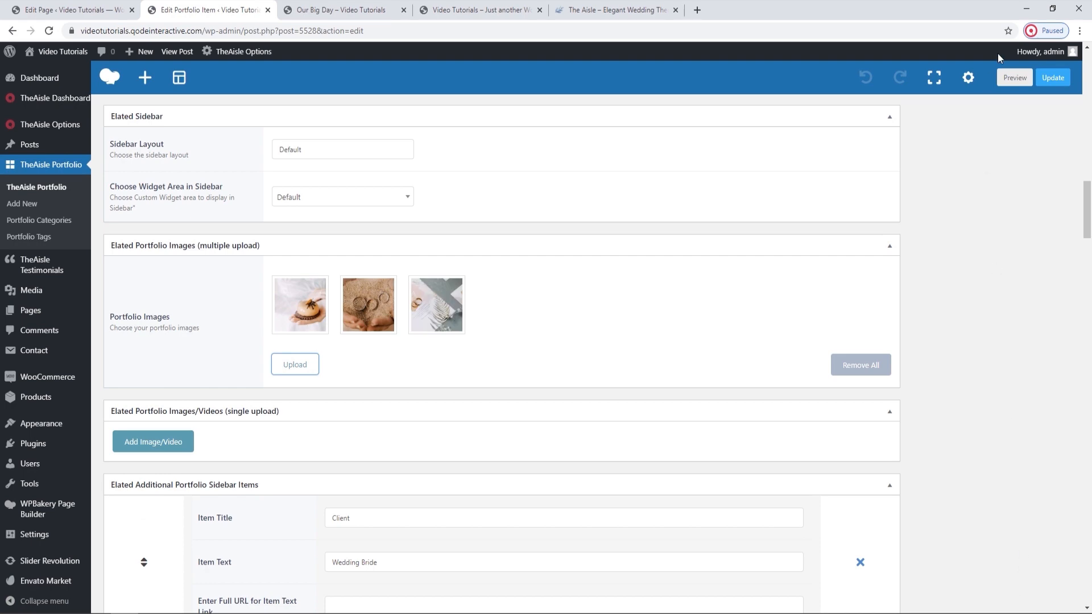
pyautogui.click(1056, 82)
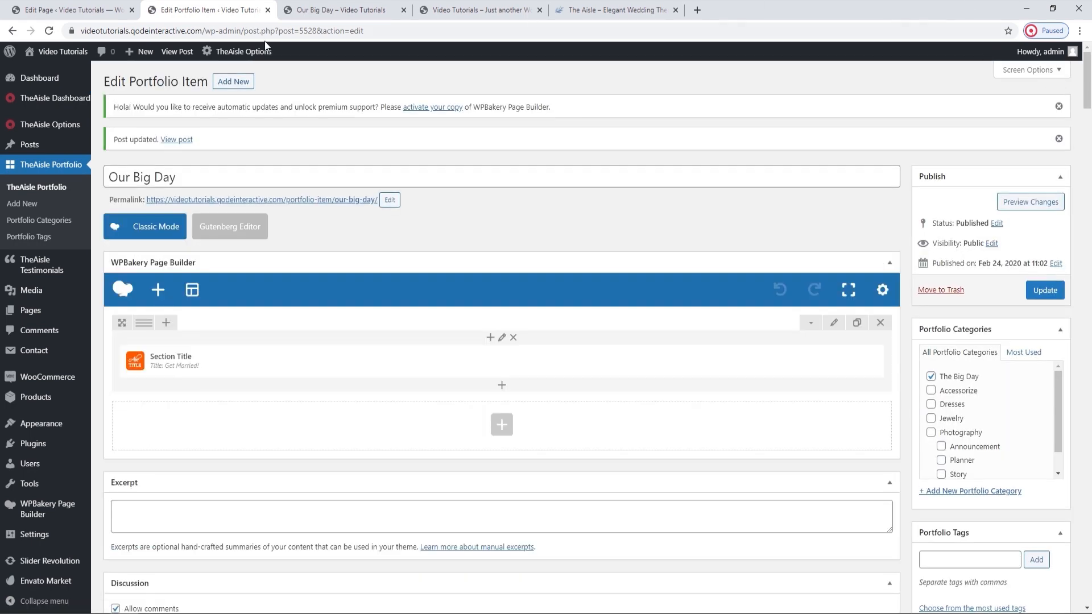
# Reload the live Our Big Day page and review how the portfolio images are laid out.
pyautogui.click(307, 9)
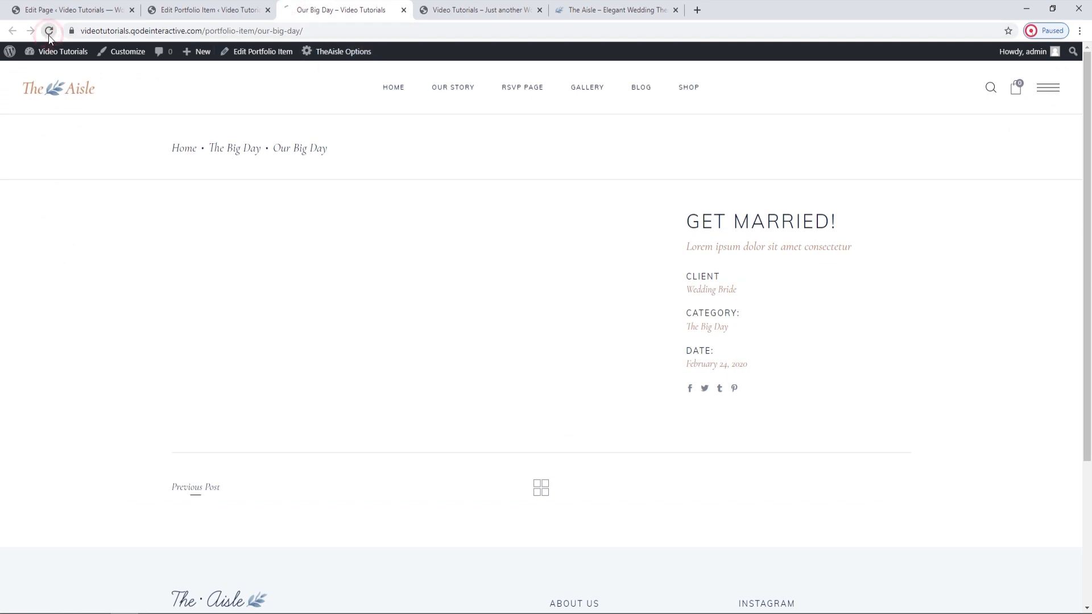
pyautogui.scroll(-1, 401, 414)
pyautogui.scroll(-10, 402, 414)
pyautogui.scroll(10, 401, 414)
pyautogui.scroll(1, 402, 414)
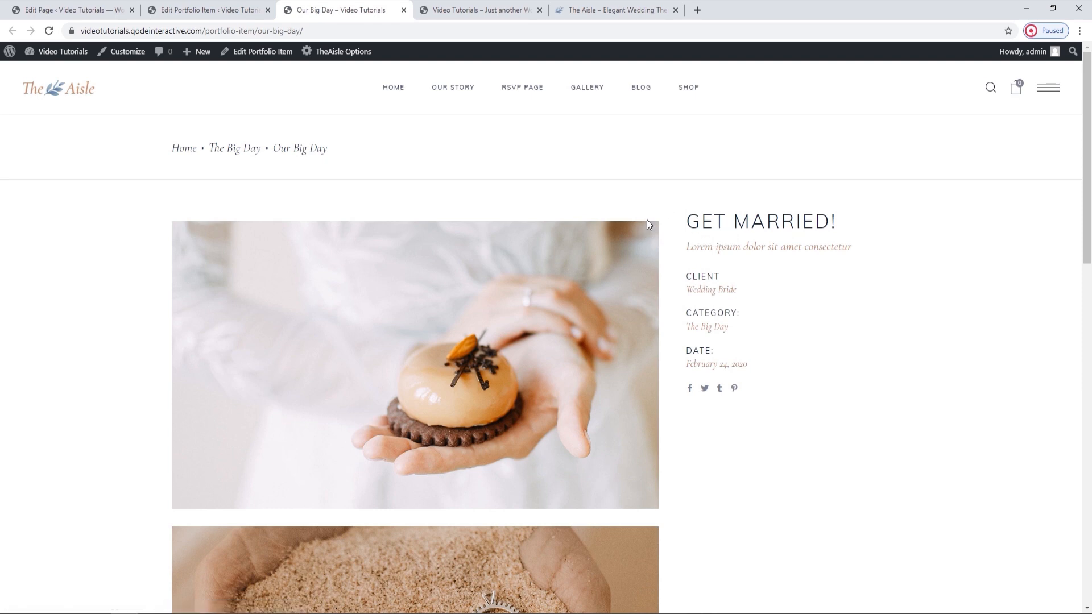
# Add an Empty Space element above the Get Married! section title in the Our Big Day portfolio item.
pyautogui.click(250, 10)
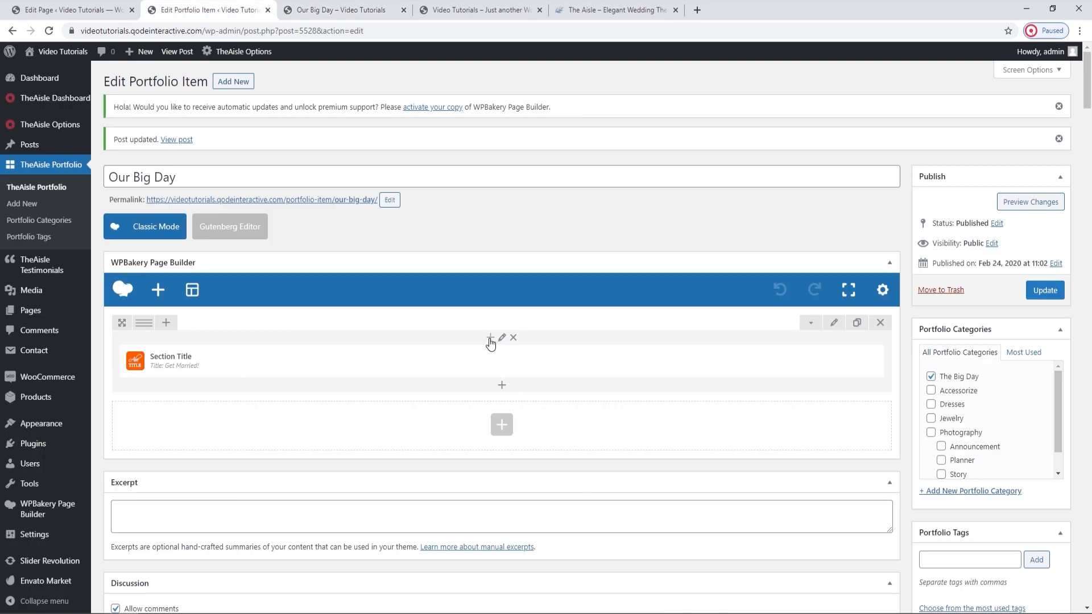
pyautogui.click(491, 338)
pyautogui.write('empty')
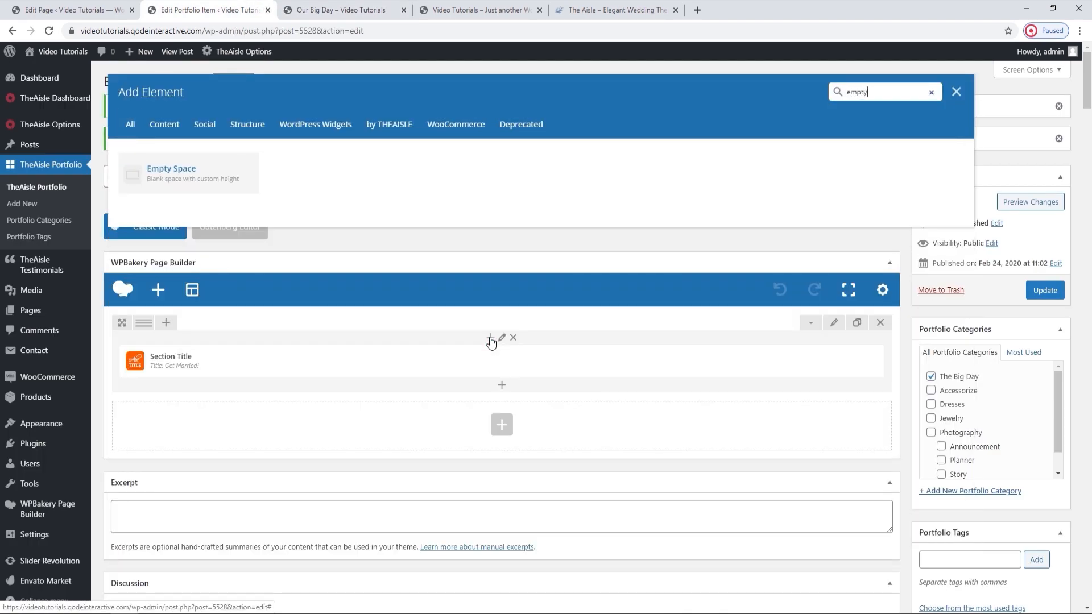
pyautogui.click(173, 170)
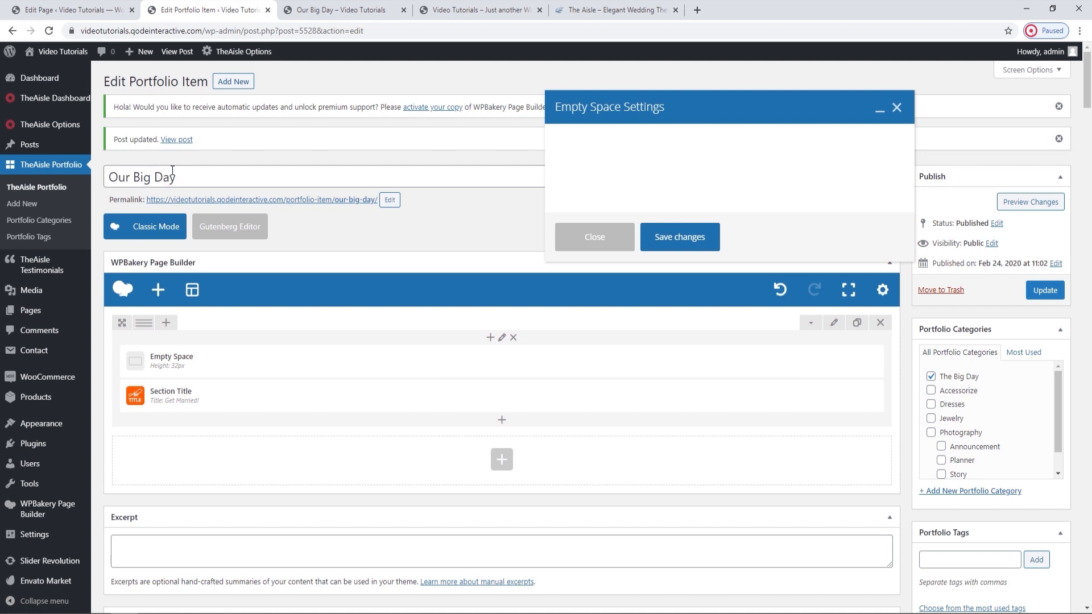
# Set the empty space height to 15px, update the portfolio item and check the spacing on its live page.
pyautogui.click(569, 193)
pyautogui.press('BackSpace')
pyautogui.press('BackSpace')
pyautogui.write('15')
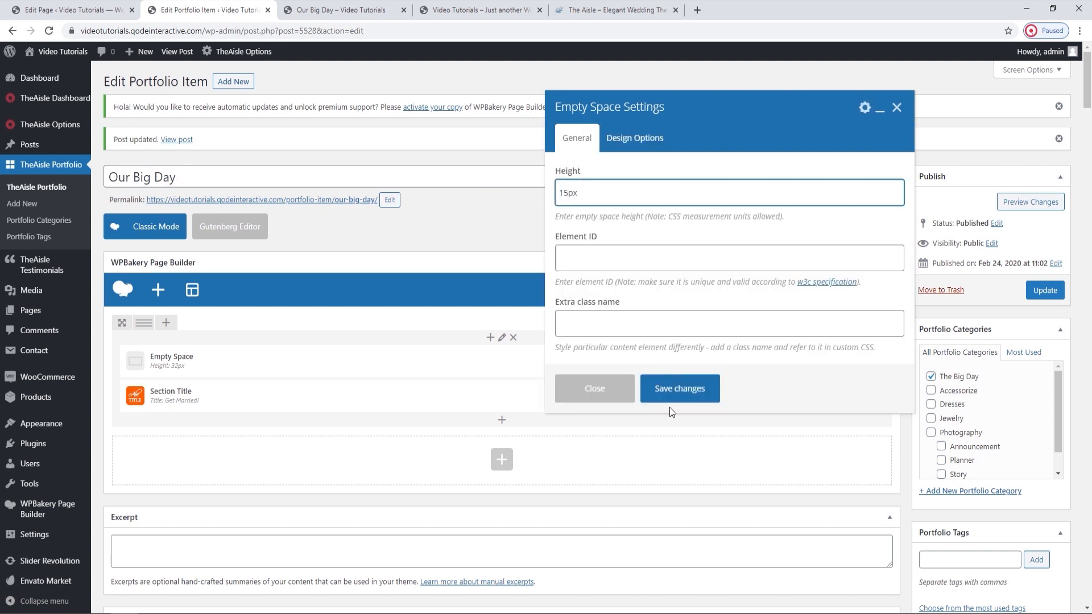
pyautogui.click(674, 396)
pyautogui.click(1039, 289)
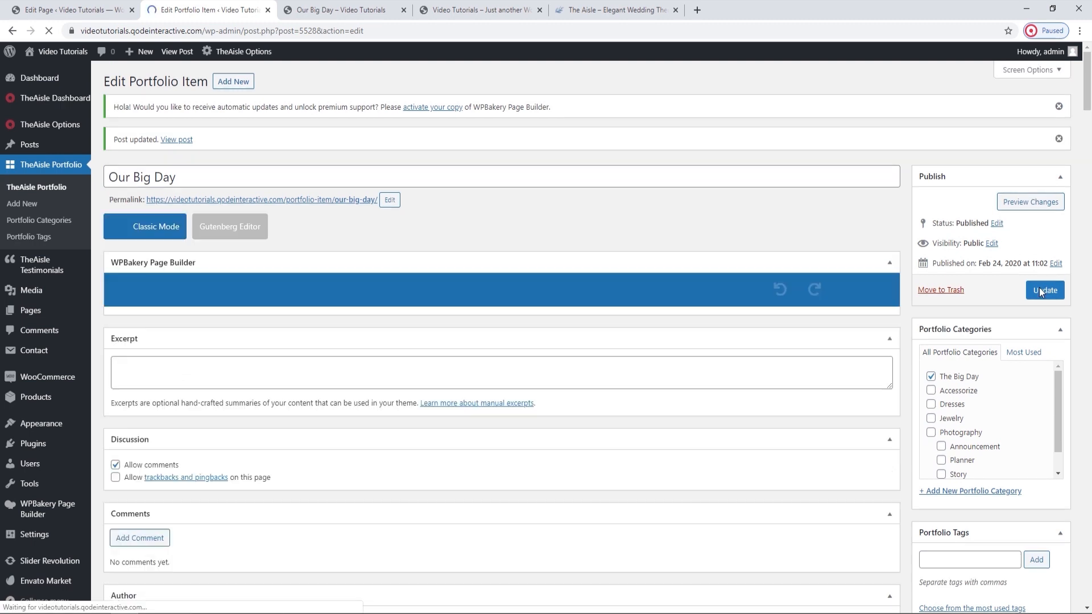
pyautogui.click(291, 12)
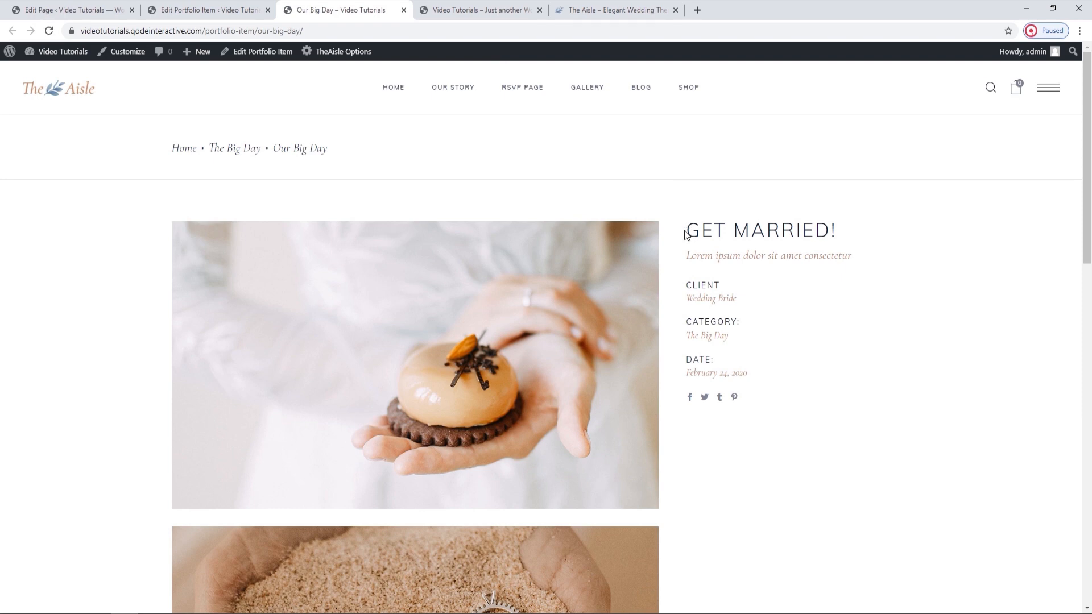
# Examine the item's portfolio settings, including Portfolio Type, Show Title Area, Portfolio Info Top Padding and Portfolio External Link.
pyautogui.hotkey('ctrl', 'shift', 'Tab')
pyautogui.scroll(-12, 458, 327)
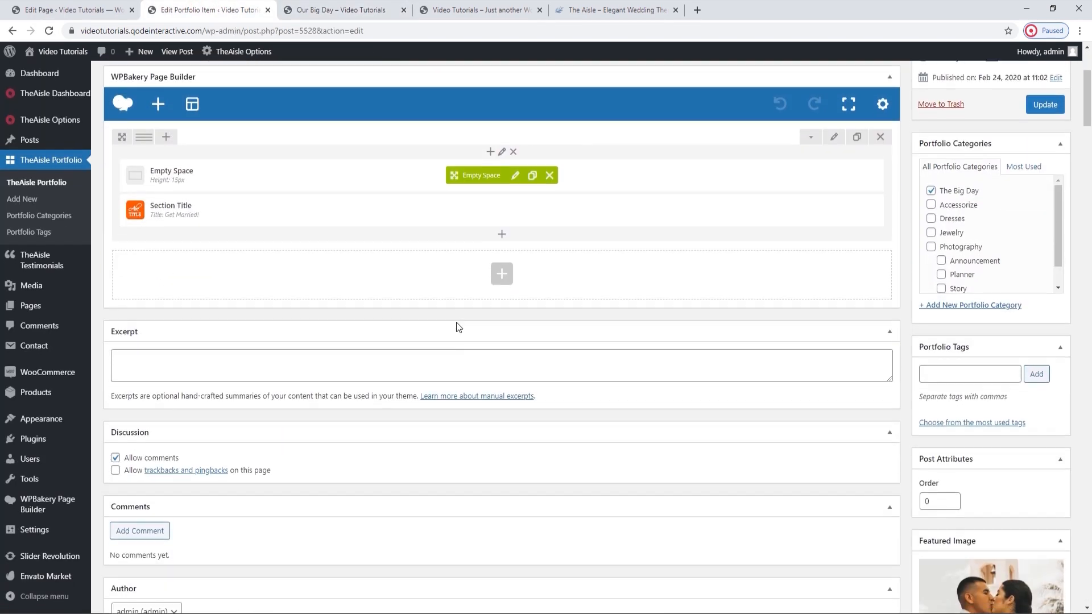
pyautogui.scroll(-7, 458, 322)
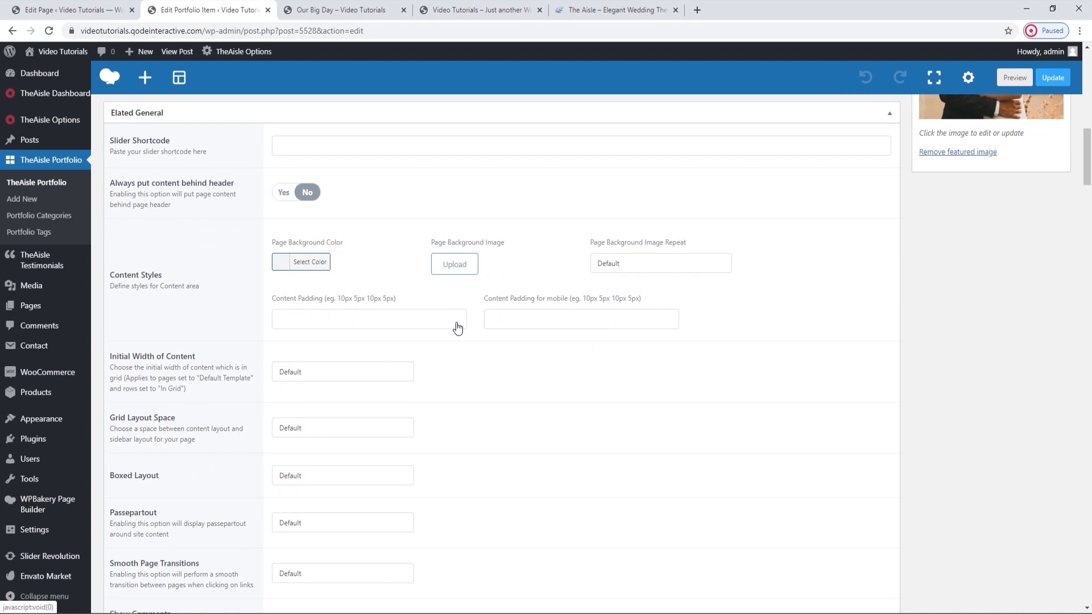
pyautogui.scroll(-6, 456, 323)
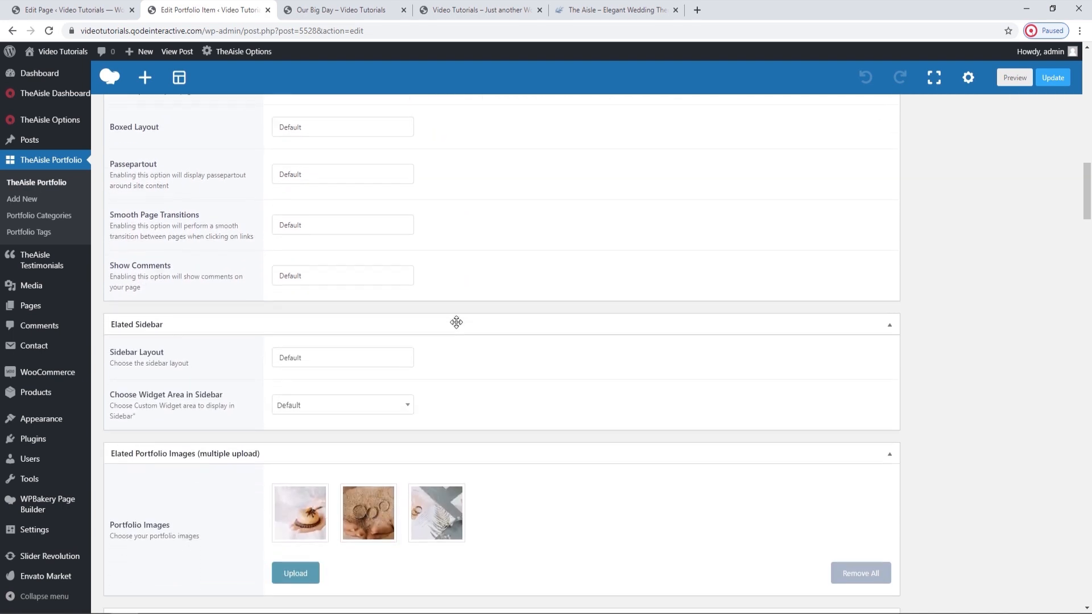
pyautogui.scroll(-6, 458, 324)
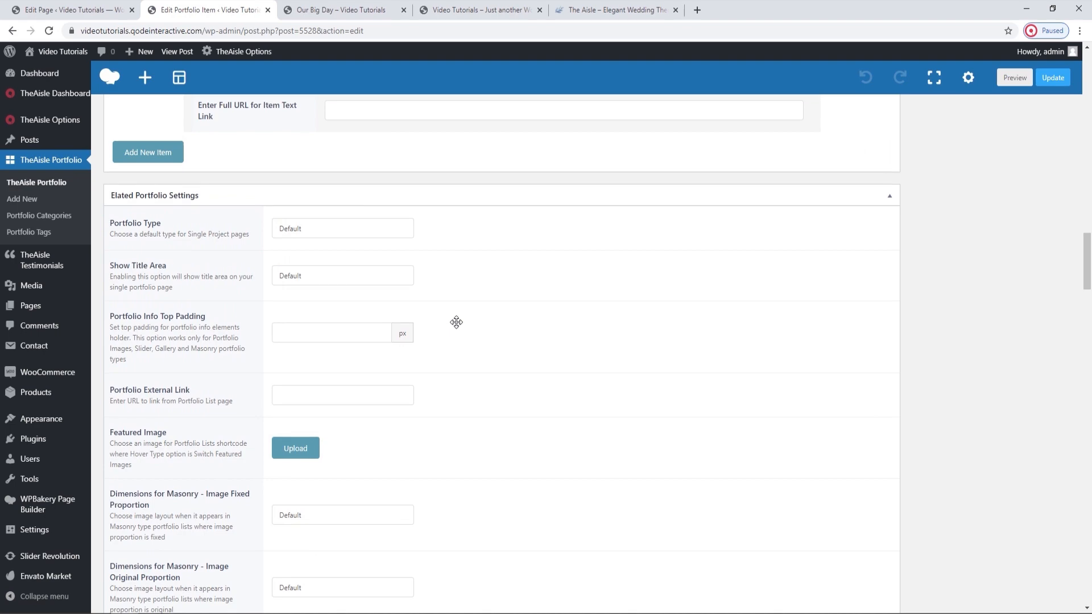
pyautogui.click(330, 230)
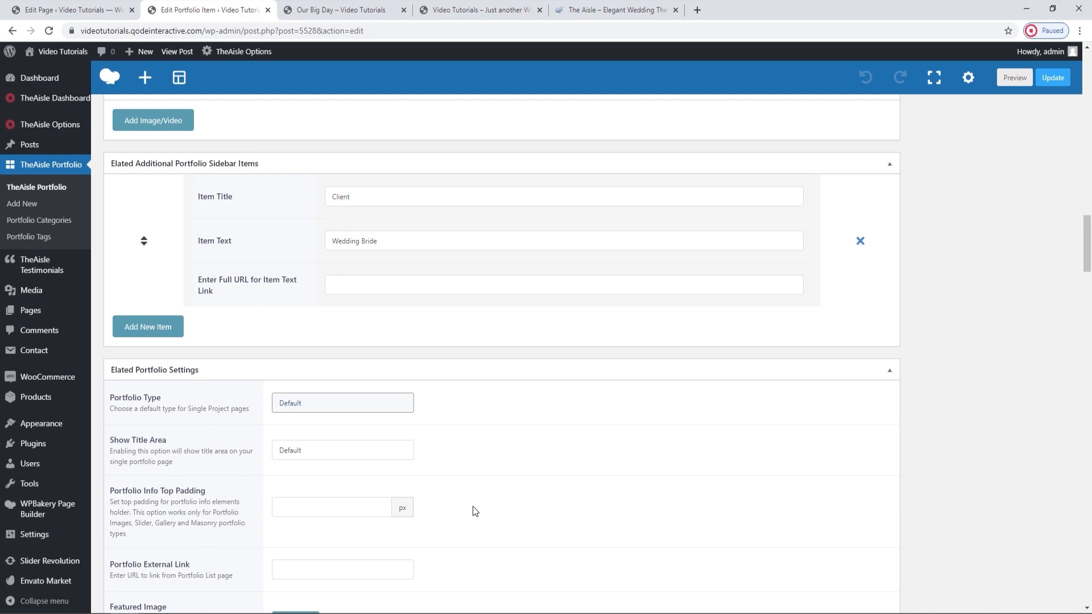
pyautogui.scroll(1, 475, 511)
pyautogui.scroll(-2, 475, 511)
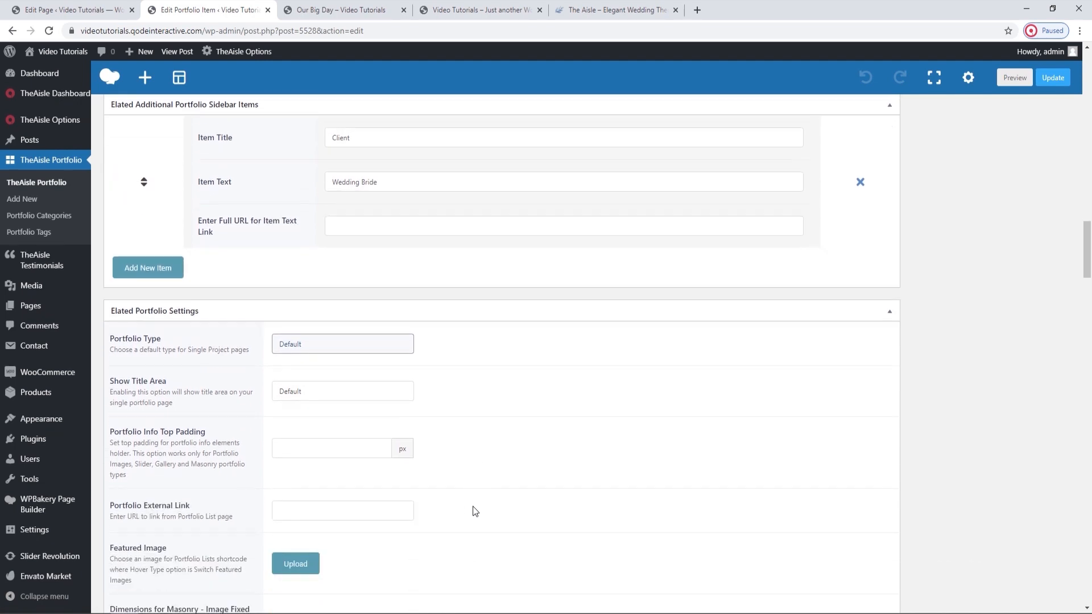
pyautogui.scroll(-5, 473, 506)
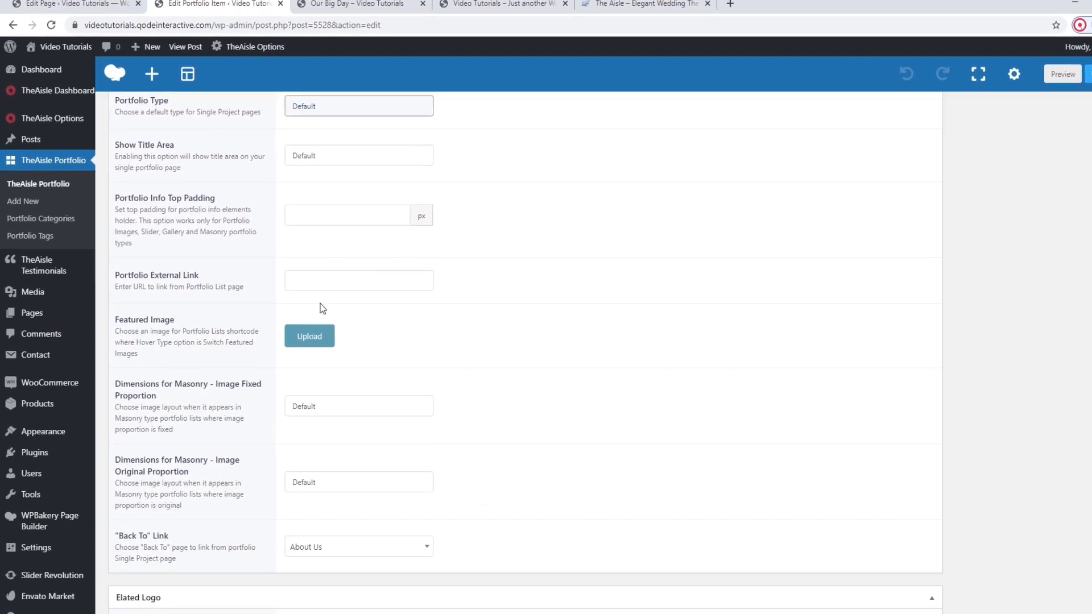
pyautogui.click(306, 281)
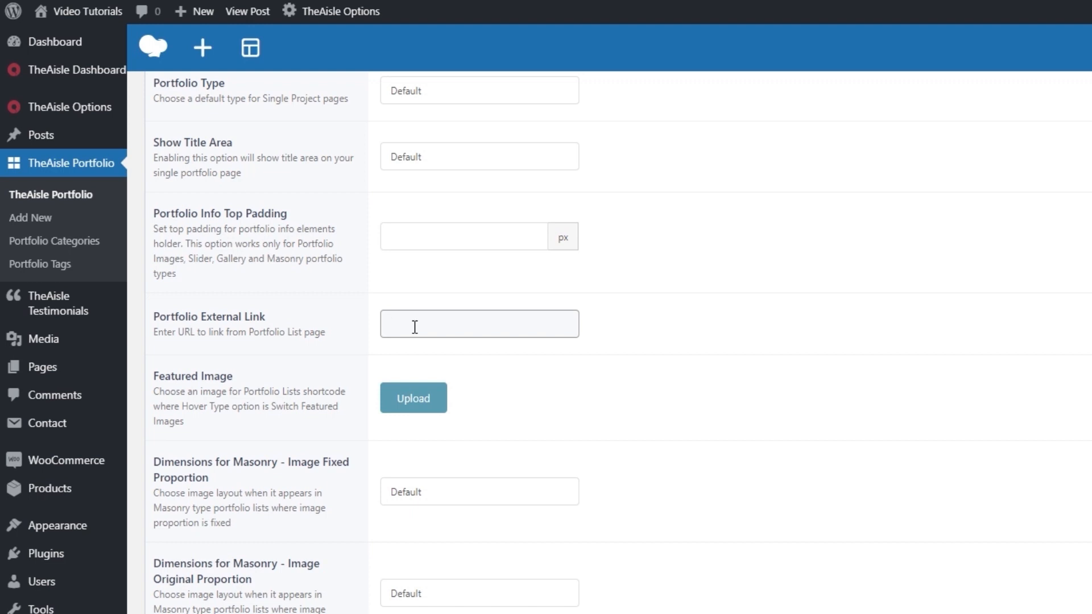
# Set the kissing couple photo as the Featured Image in the item's portfolio settings.
pyautogui.click(409, 383)
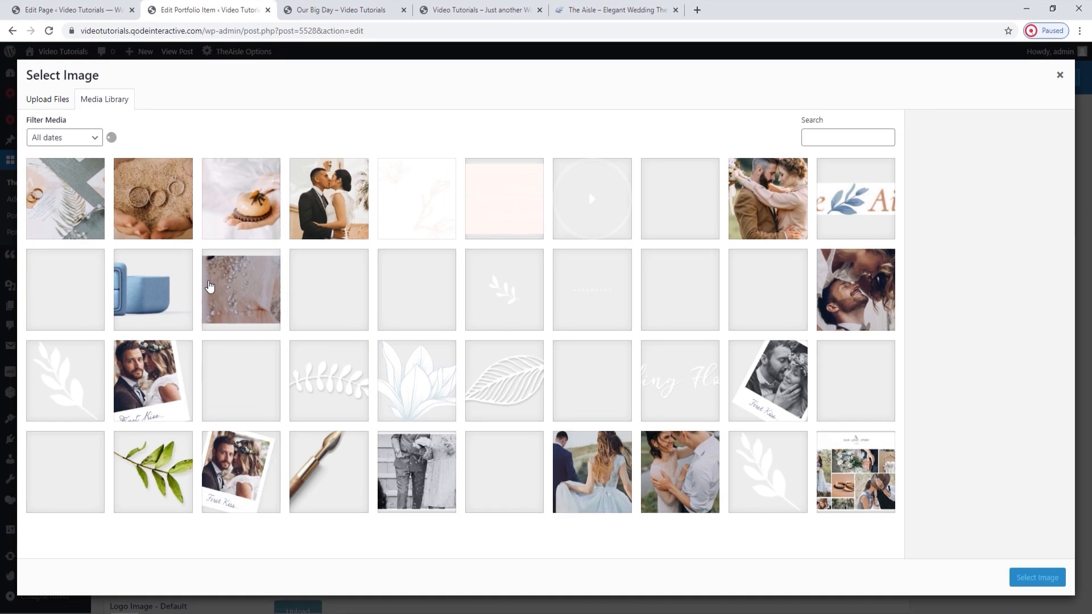
pyautogui.click(347, 201)
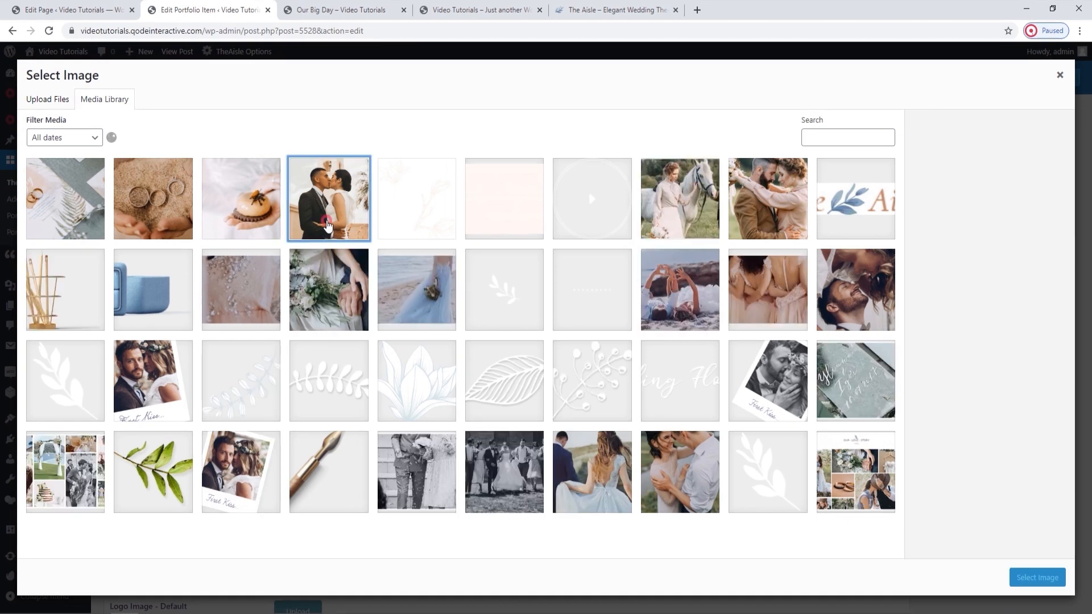
pyautogui.click(1037, 578)
pyautogui.scroll(-2, 616, 349)
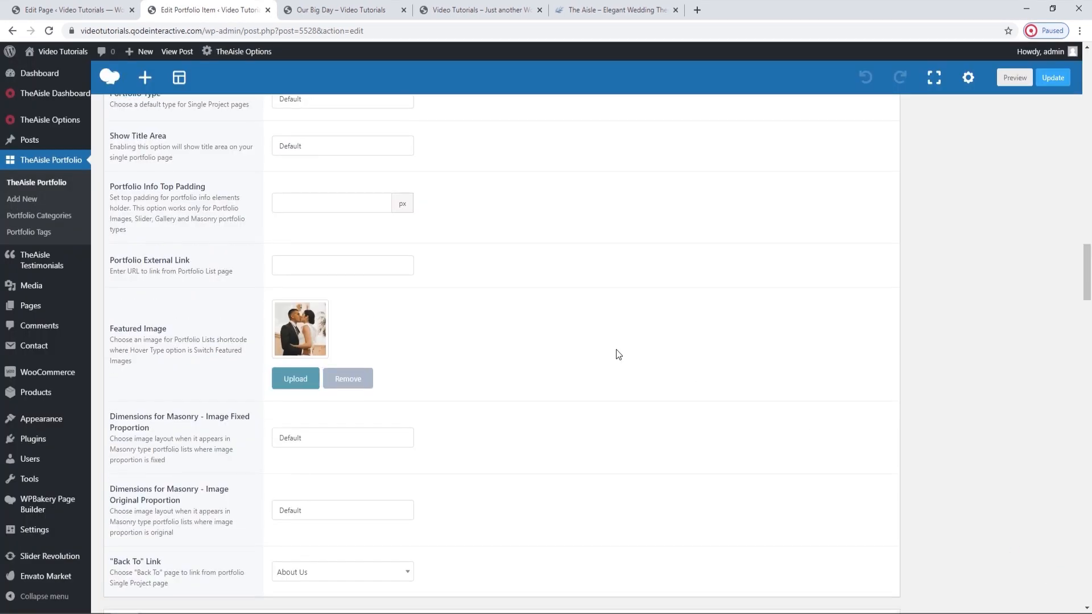
# Examine the image sizes and hover effects of the masonry portfolio list on the live homepage.
pyautogui.click(481, 10)
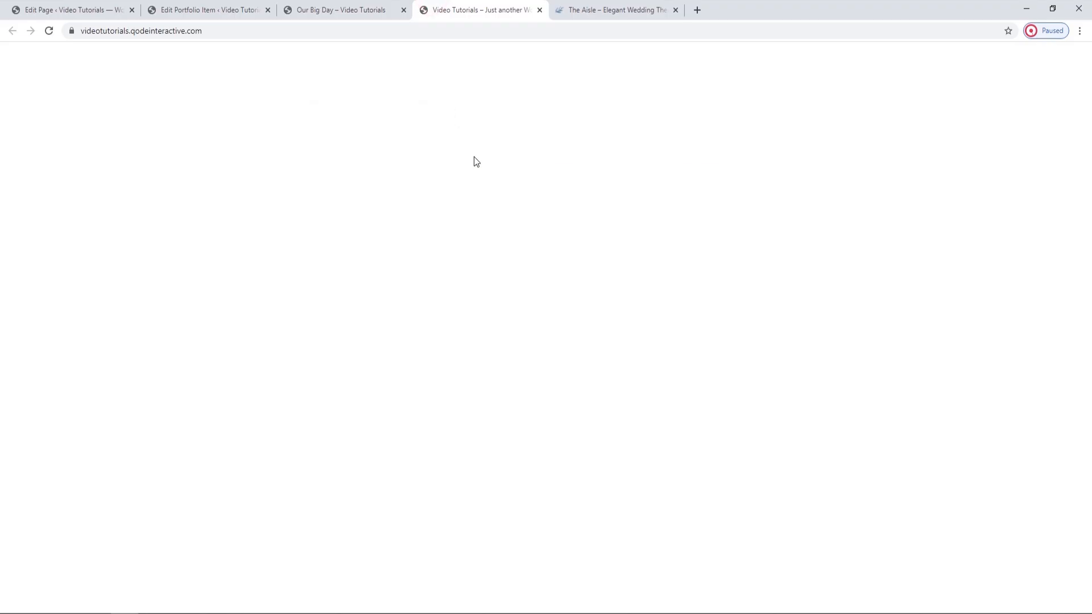
pyautogui.scroll(-4, 499, 266)
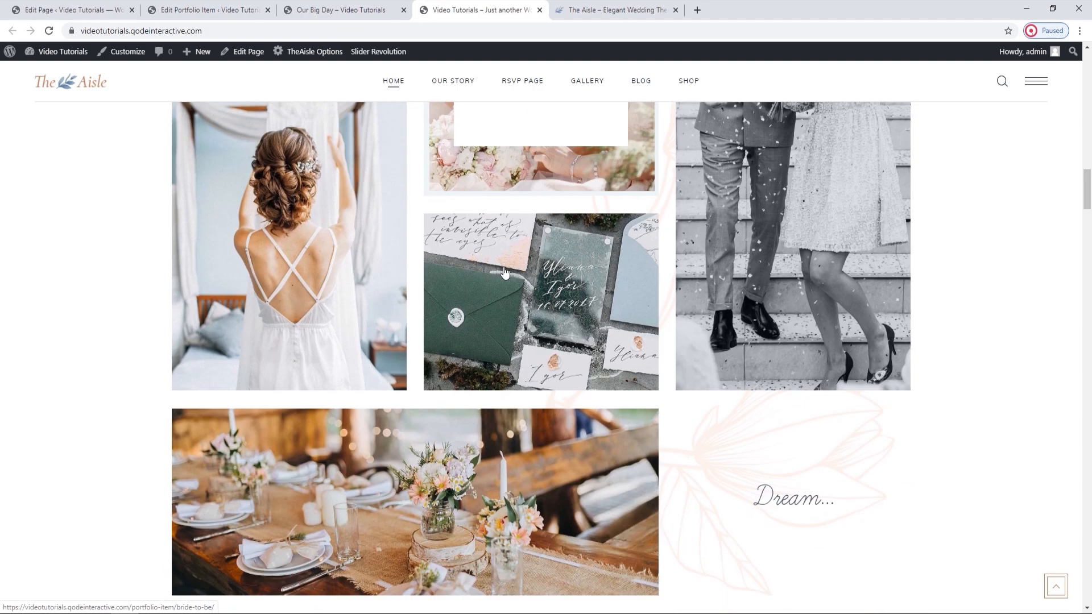
pyautogui.scroll(4, 504, 271)
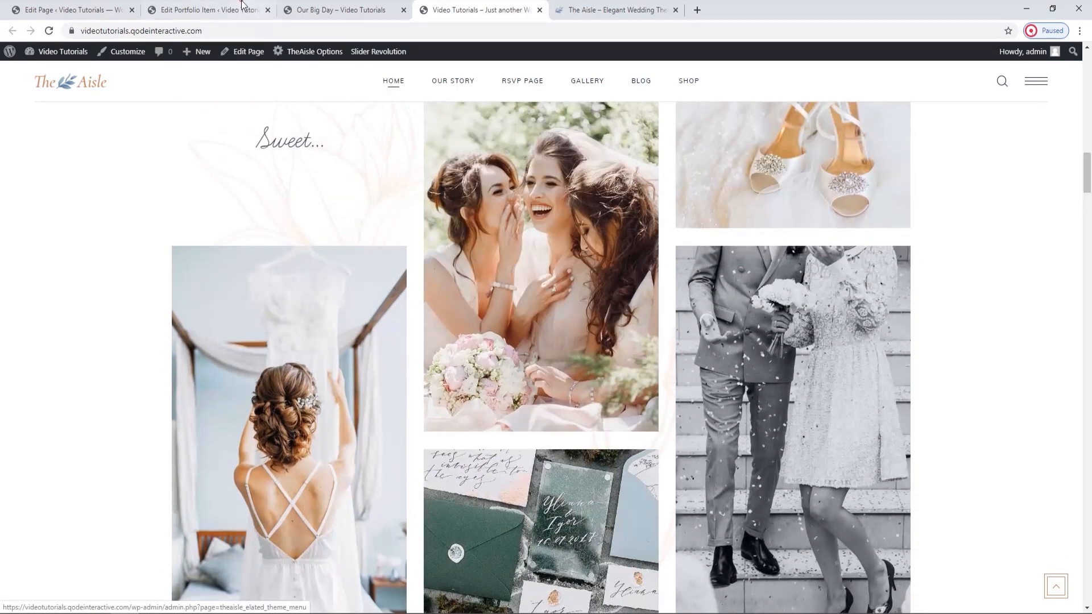
pyautogui.click(241, 5)
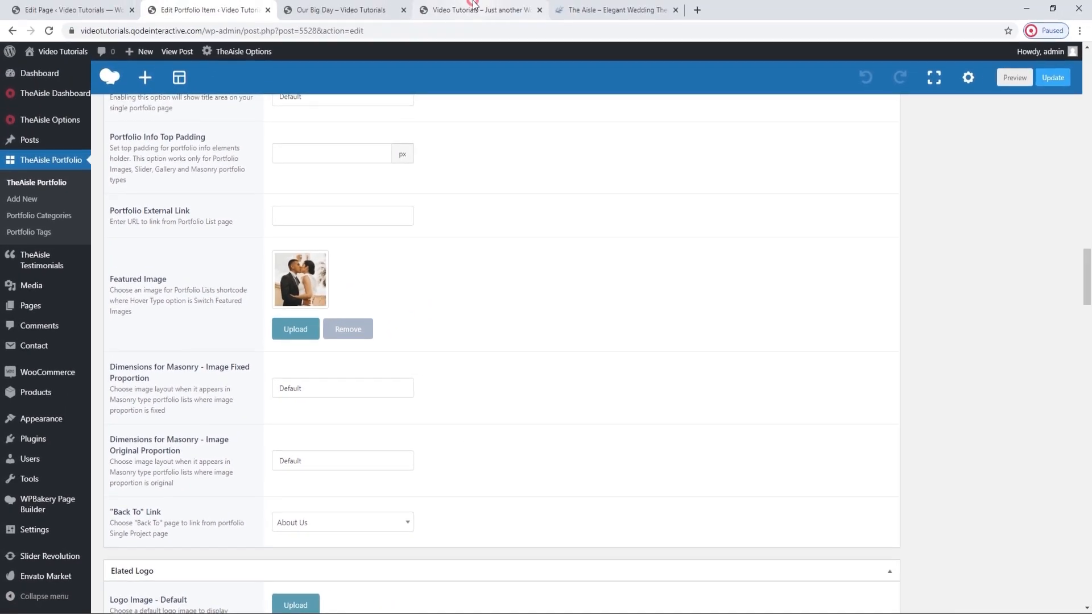
pyautogui.click(478, 10)
pyautogui.scroll(2, 572, 273)
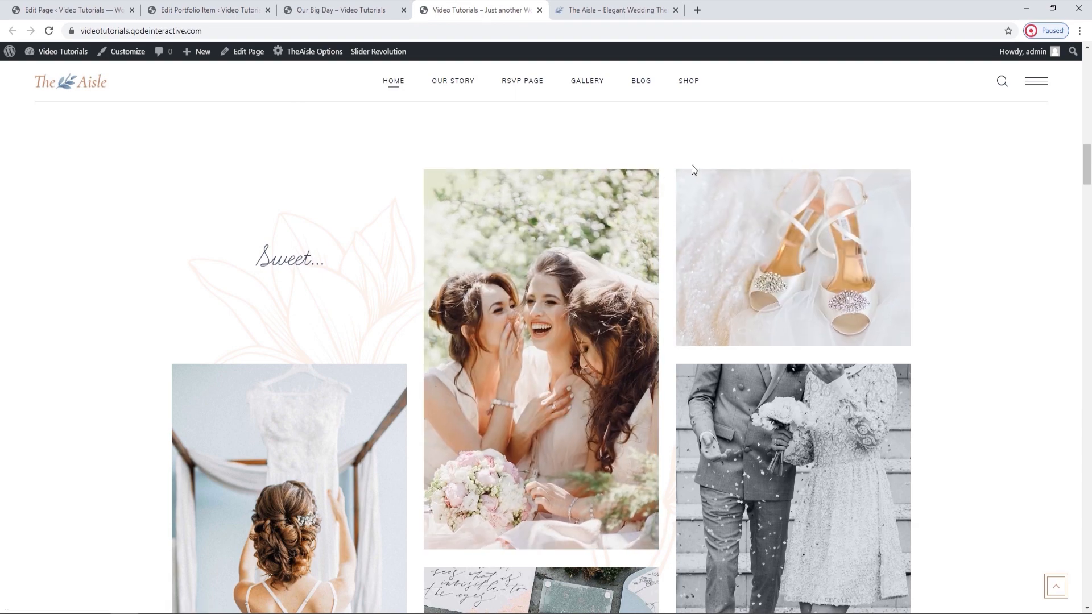
pyautogui.scroll(-4, 819, 193)
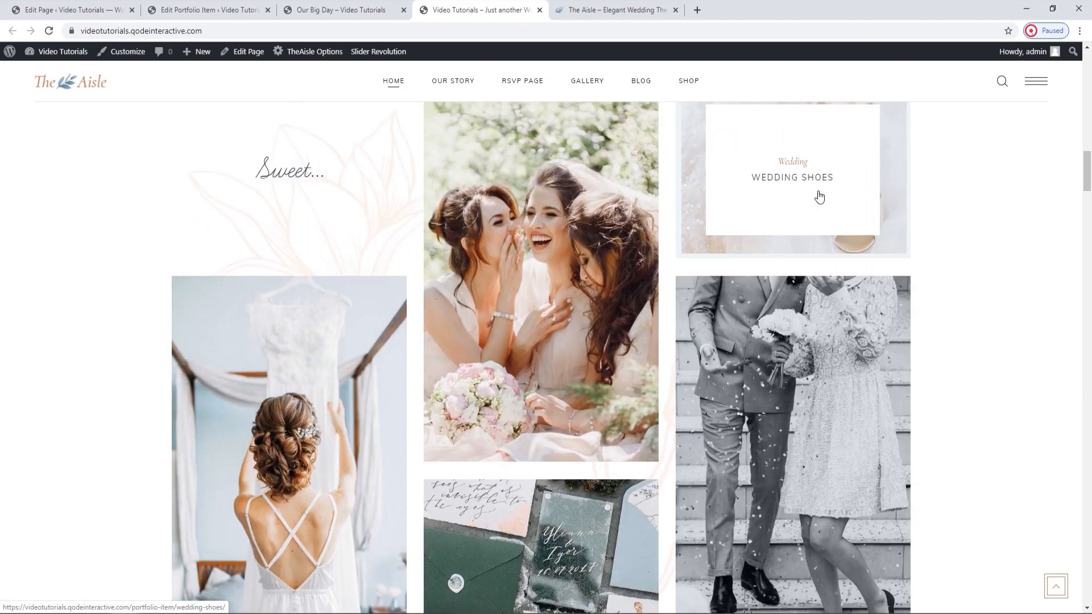
pyautogui.scroll(-4, 817, 200)
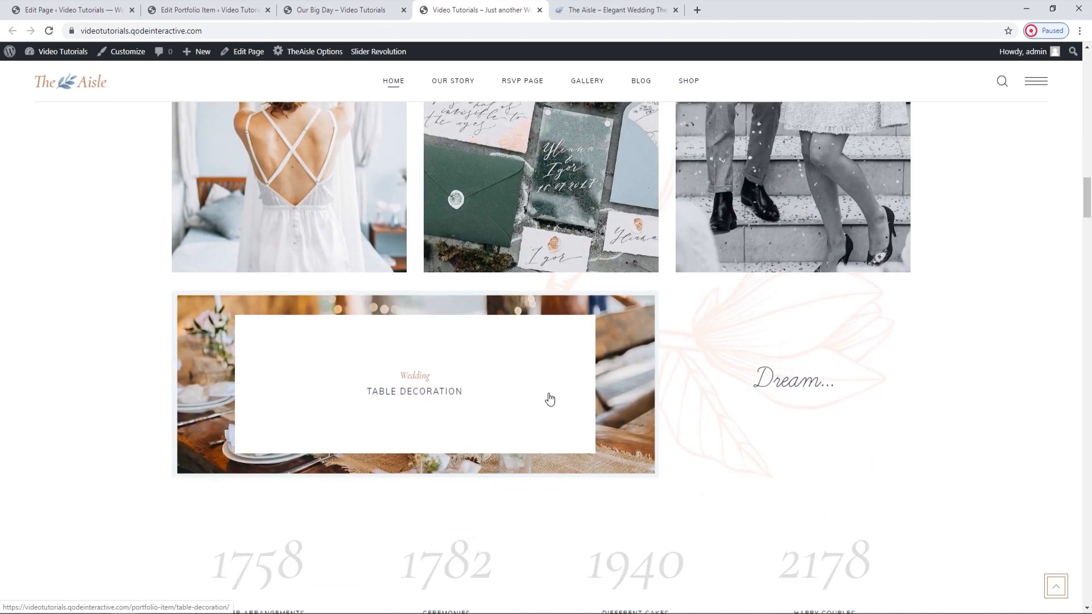
pyautogui.scroll(1, 555, 399)
pyautogui.scroll(6, 560, 401)
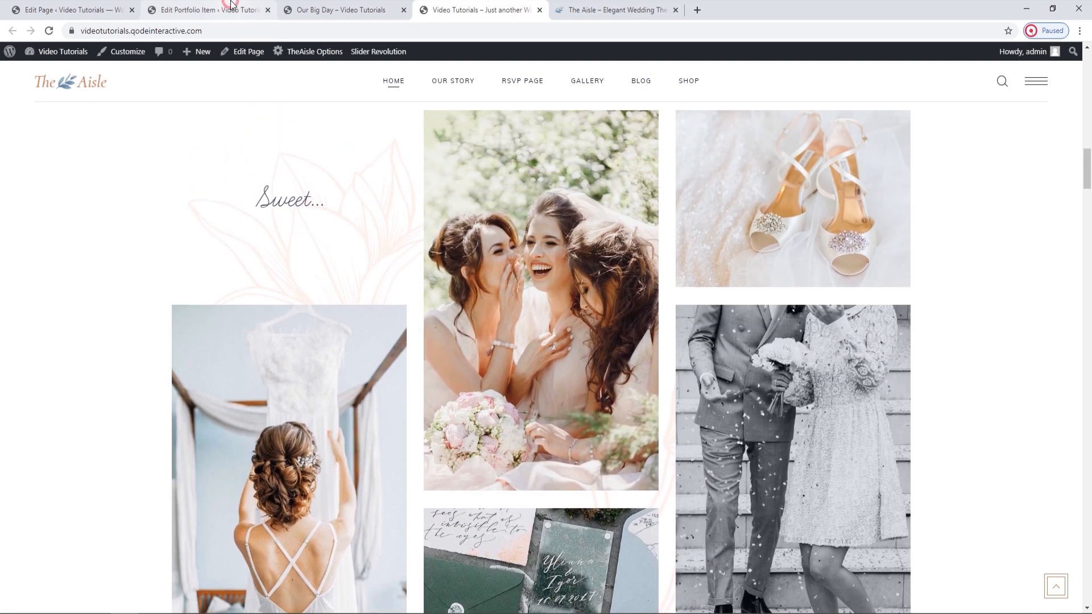
# Set the item's Dimensions for Masonry - Image Fixed Proportion to Large Height.
pyautogui.click(231, 7)
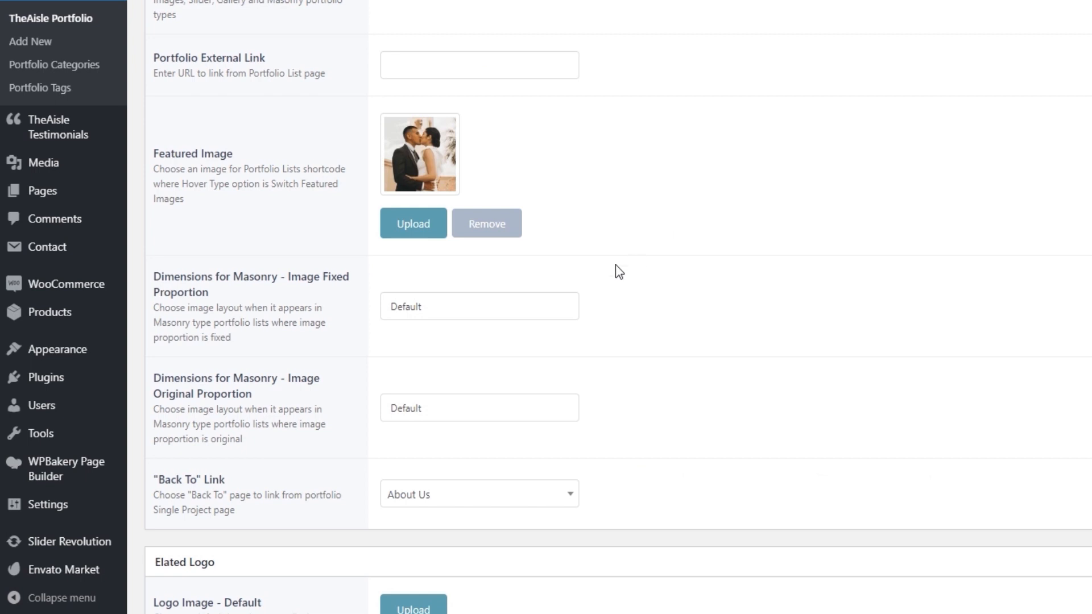
pyautogui.click(472, 315)
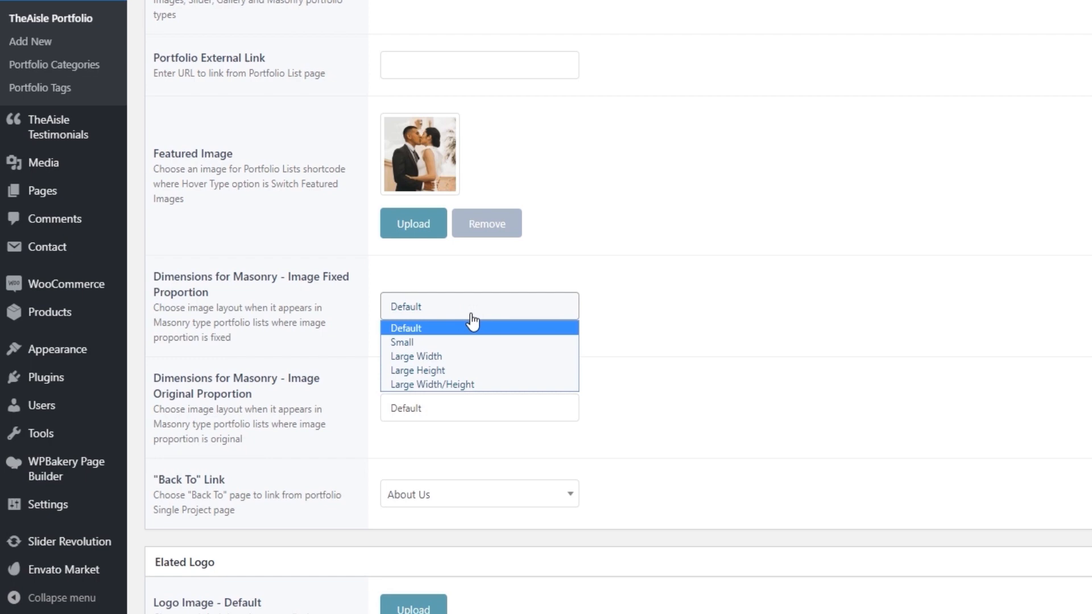
pyautogui.click(472, 370)
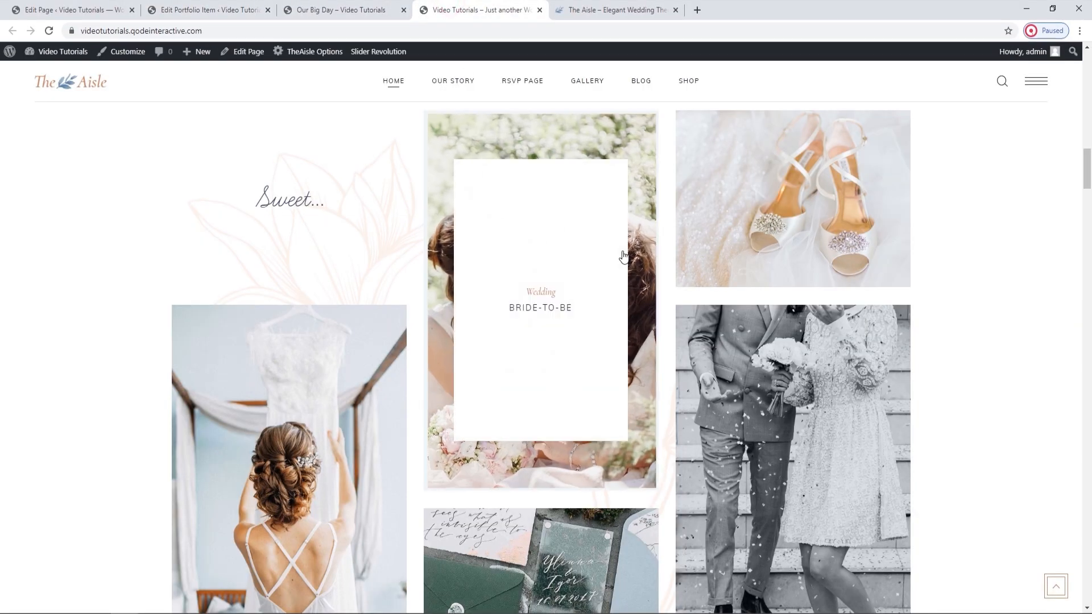
# Compare the available fixed-proportion masonry dimensions with the Bride-to-be, Wedding Shoes and Table Decoration images on the live homepage.
pyautogui.click(256, 5)
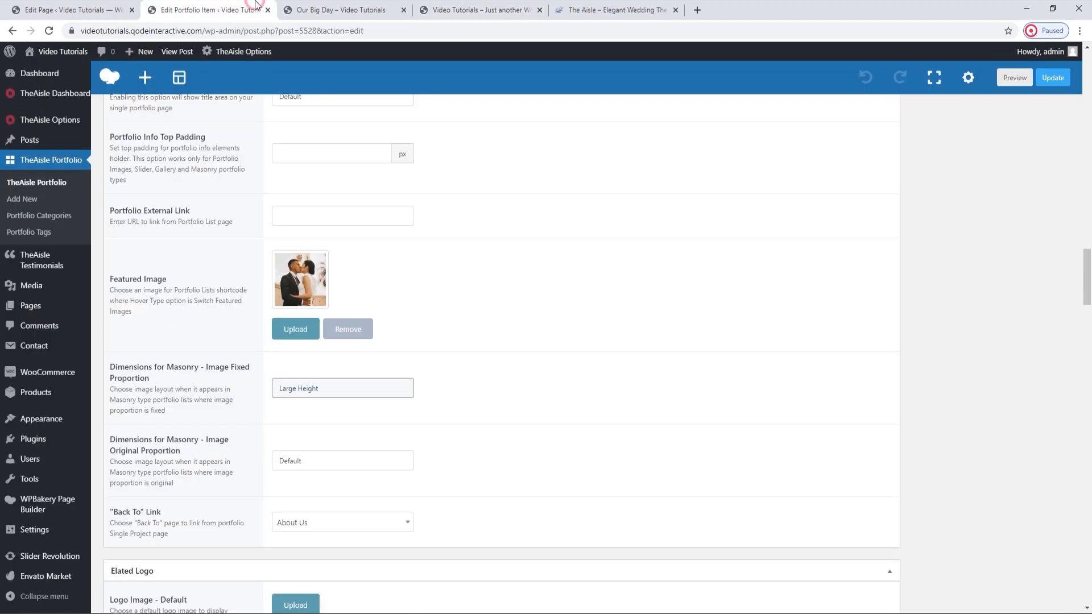
pyautogui.click(348, 395)
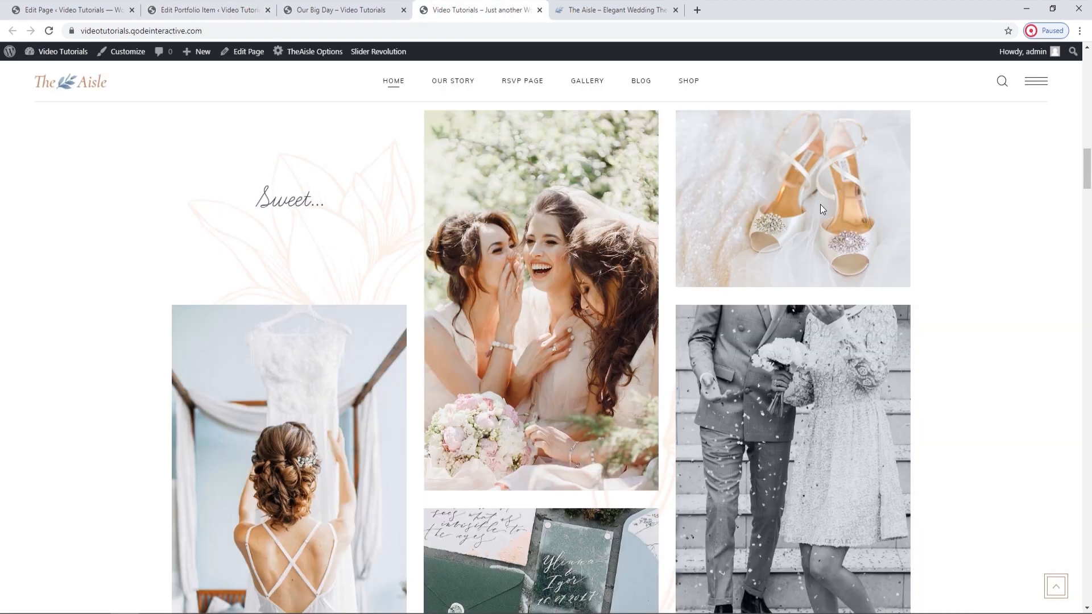
pyautogui.scroll(1, 819, 188)
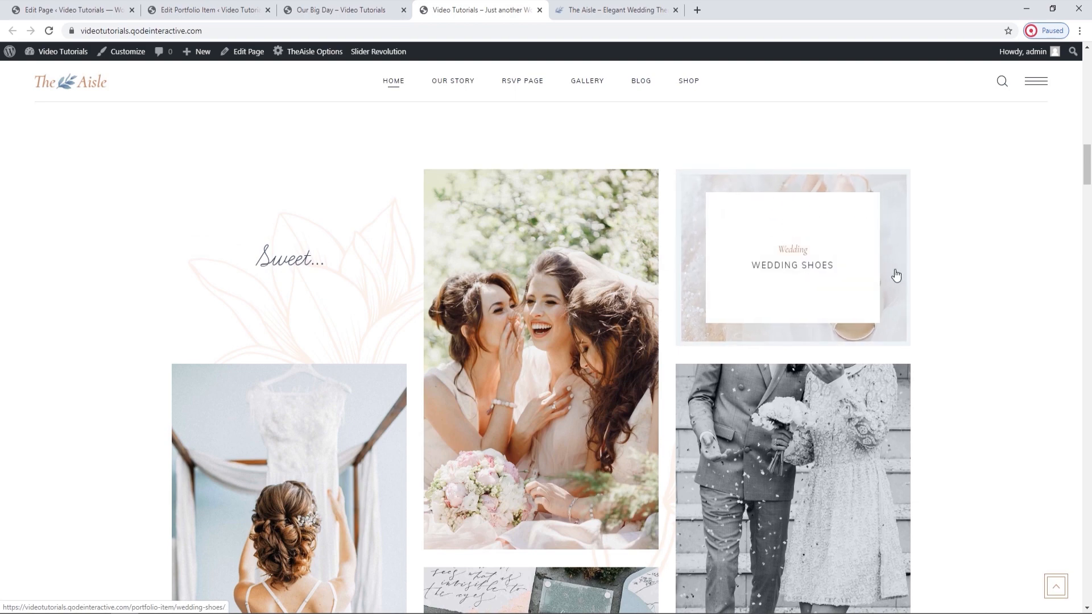
pyautogui.scroll(-2, 896, 274)
pyautogui.scroll(-7, 304, 276)
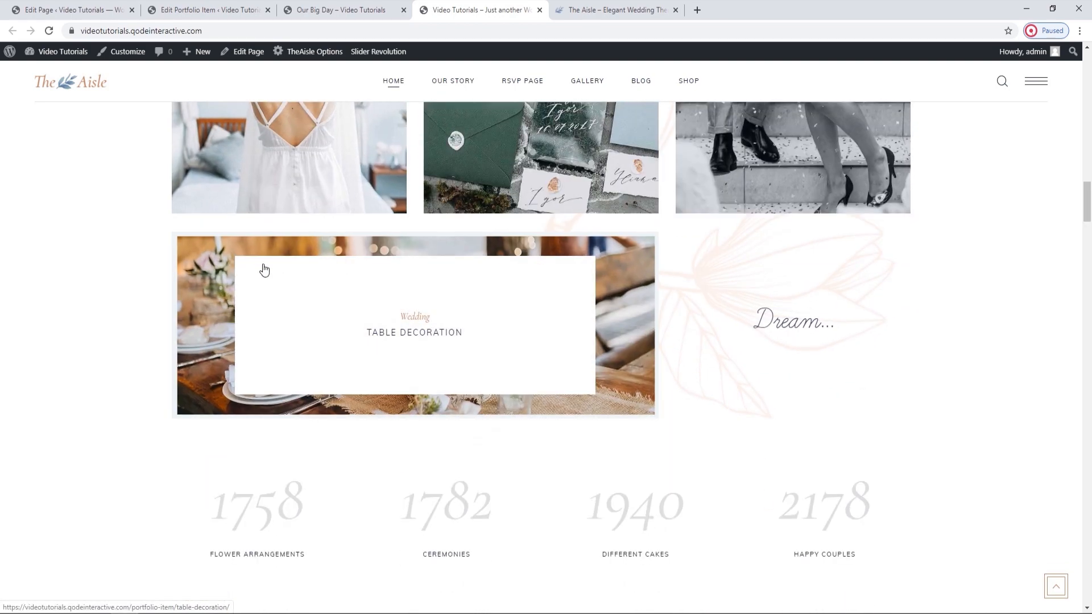
pyautogui.click(205, 9)
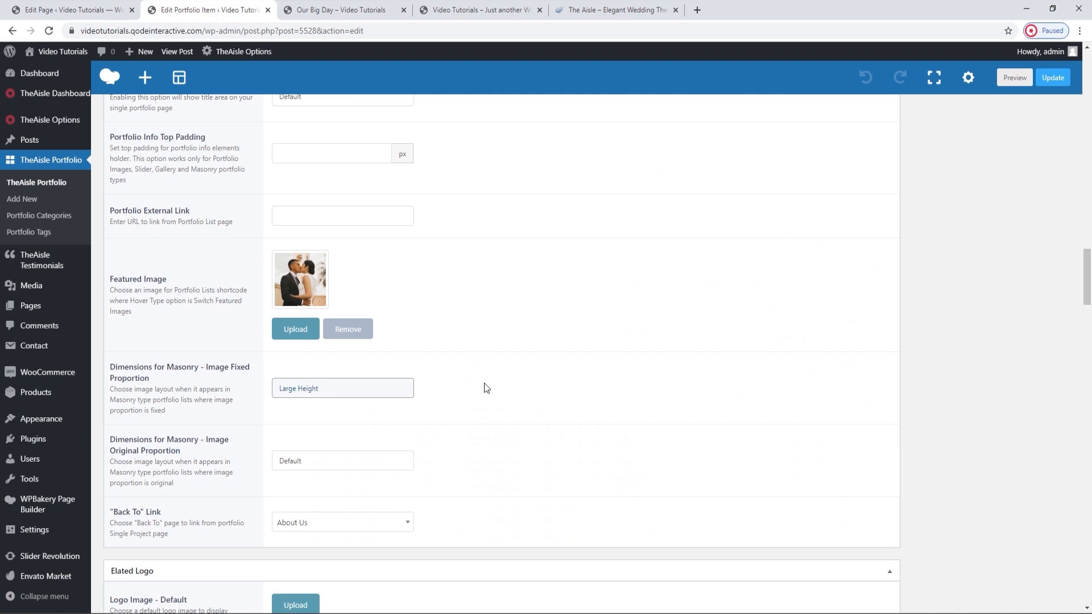
pyautogui.click(326, 391)
pyautogui.click(325, 389)
# Update the Our Big Day portfolio item, close its editor and return to editing the homepage.
pyautogui.click(1044, 80)
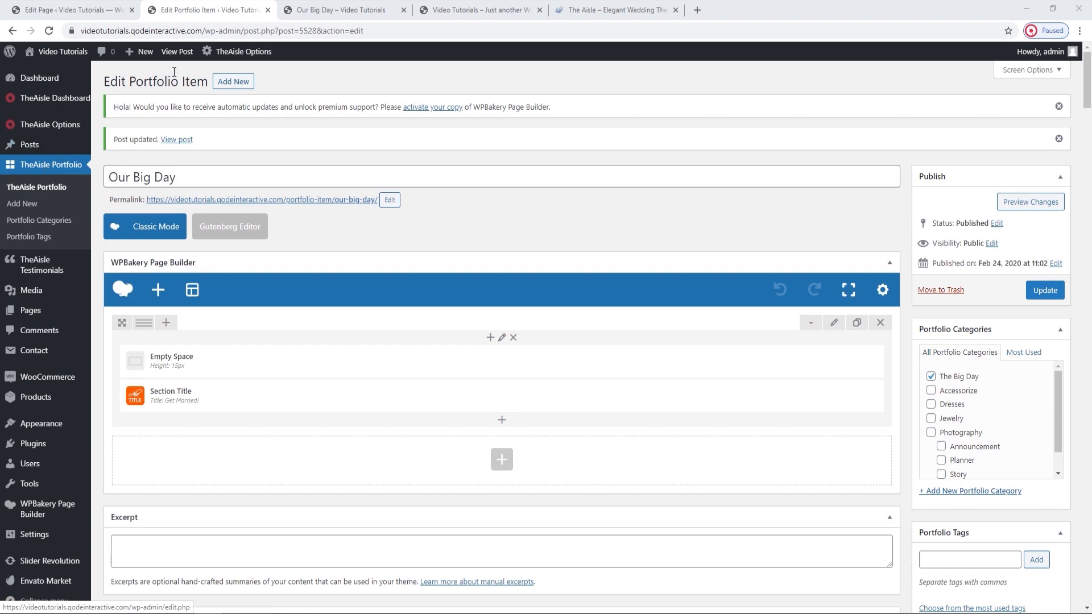
pyautogui.click(266, 10)
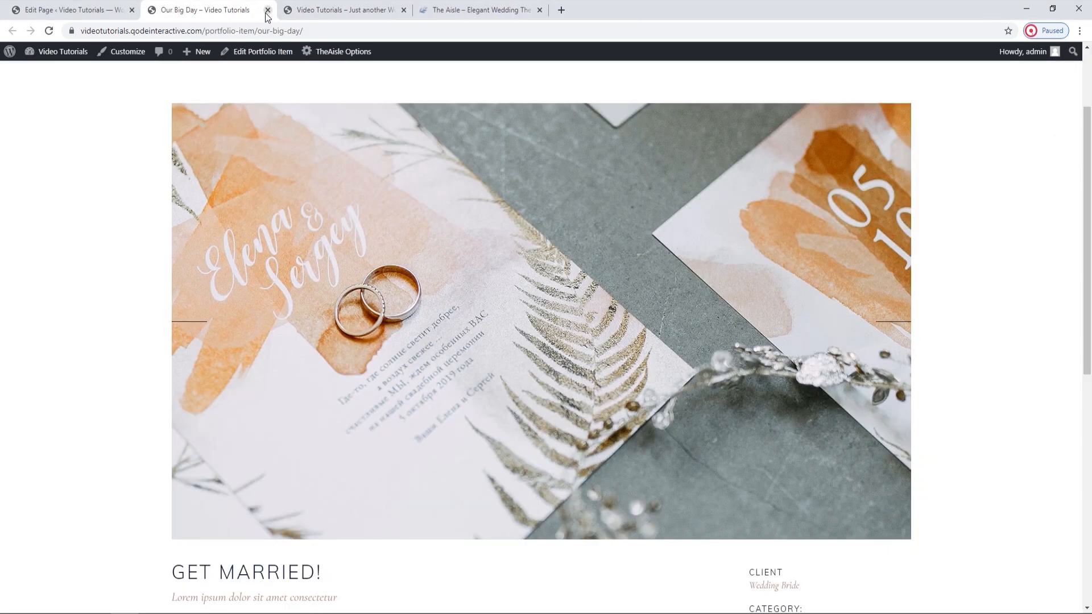
pyautogui.click(111, 11)
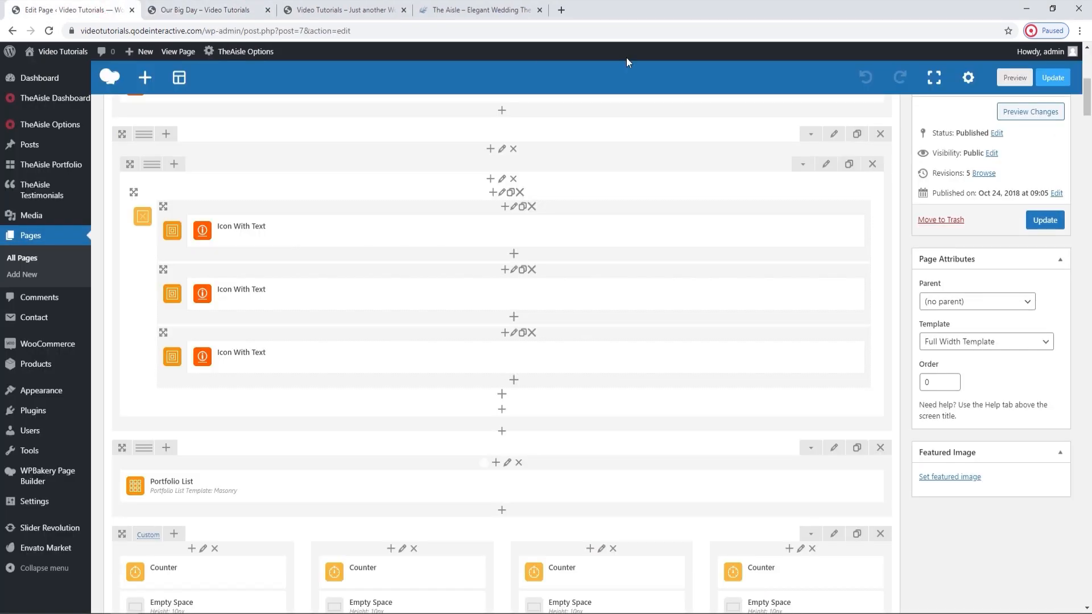
# Update the homepage and open the settings of its masonry Portfolio List for editing.
pyautogui.click(1043, 222)
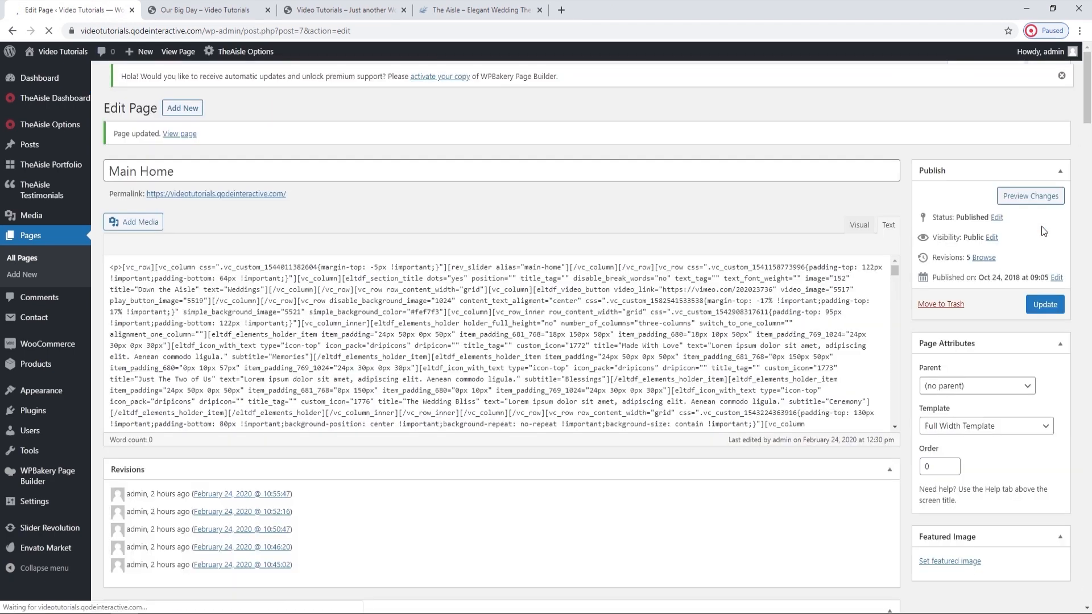
pyautogui.scroll(-3, 1041, 232)
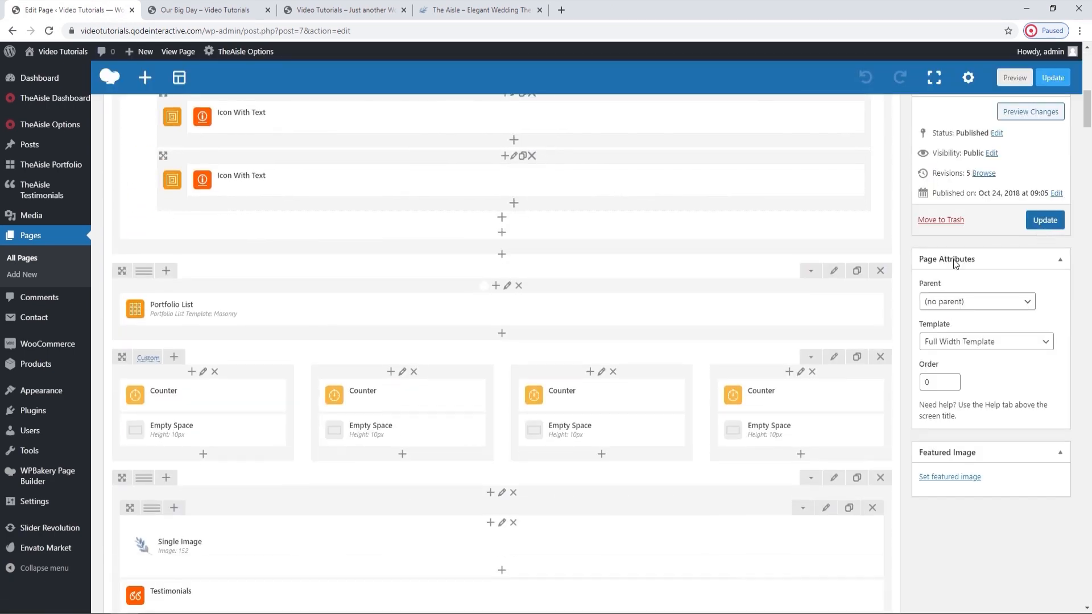
pyautogui.click(516, 309)
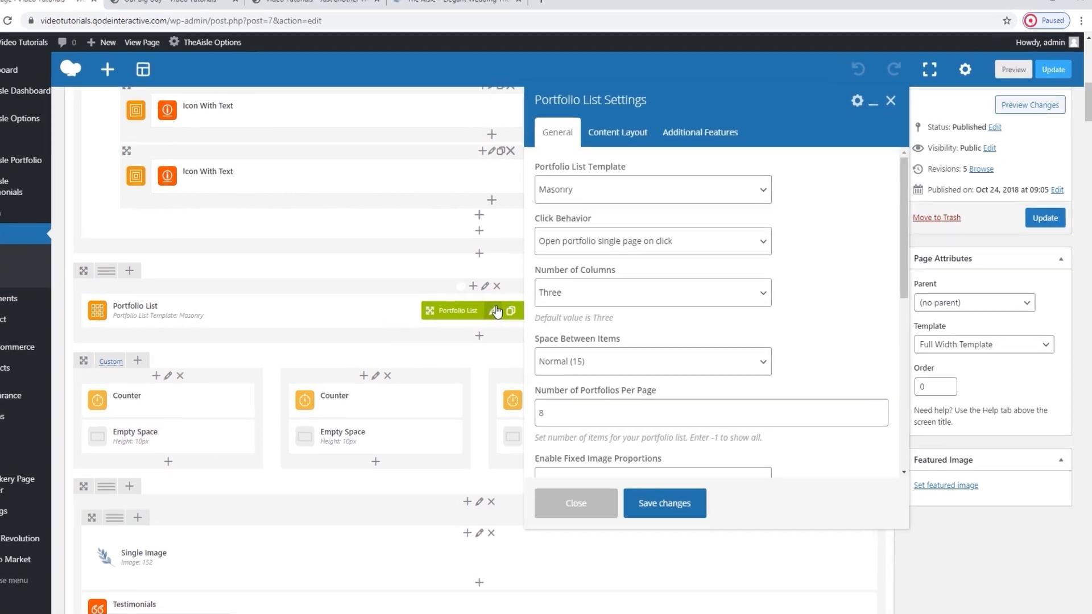
# Examine the Portfolio List's options for template, click behavior, number of columns and space between items.
pyautogui.click(478, 181)
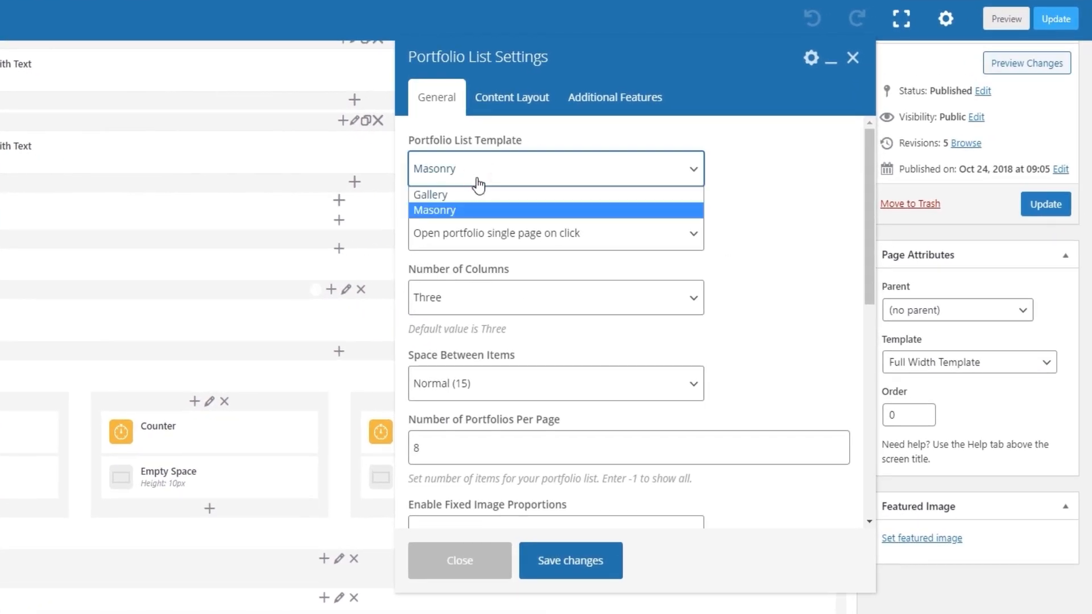
pyautogui.click(477, 180)
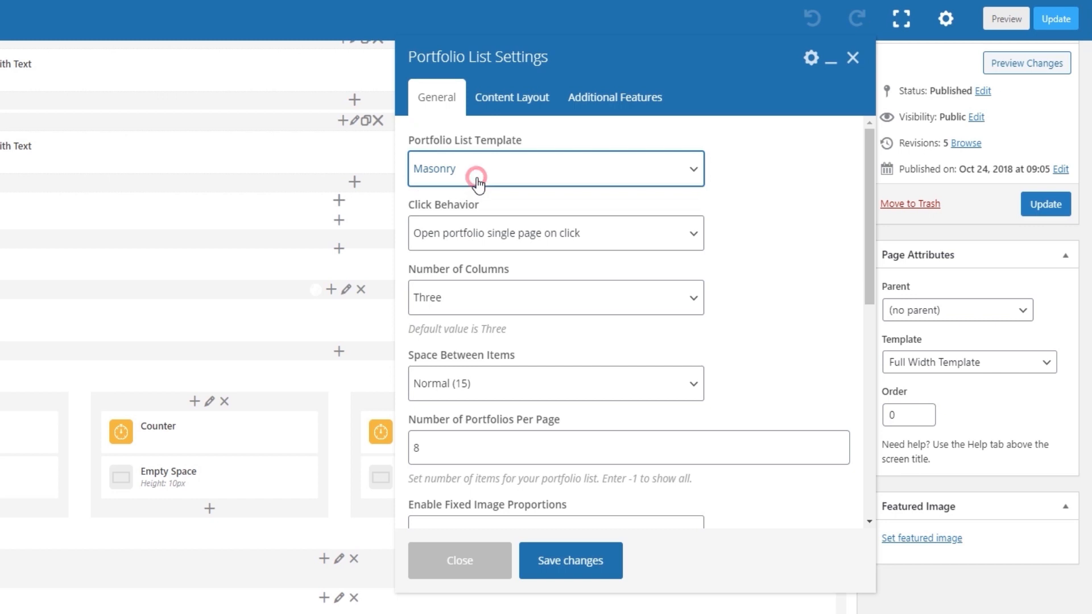
pyautogui.click(488, 239)
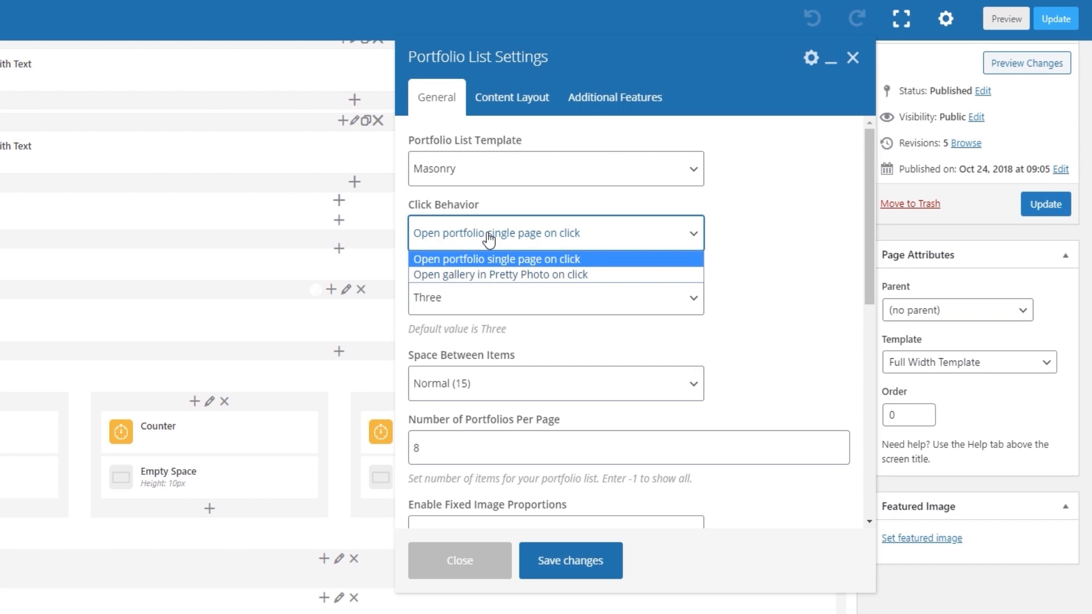
pyautogui.click(489, 240)
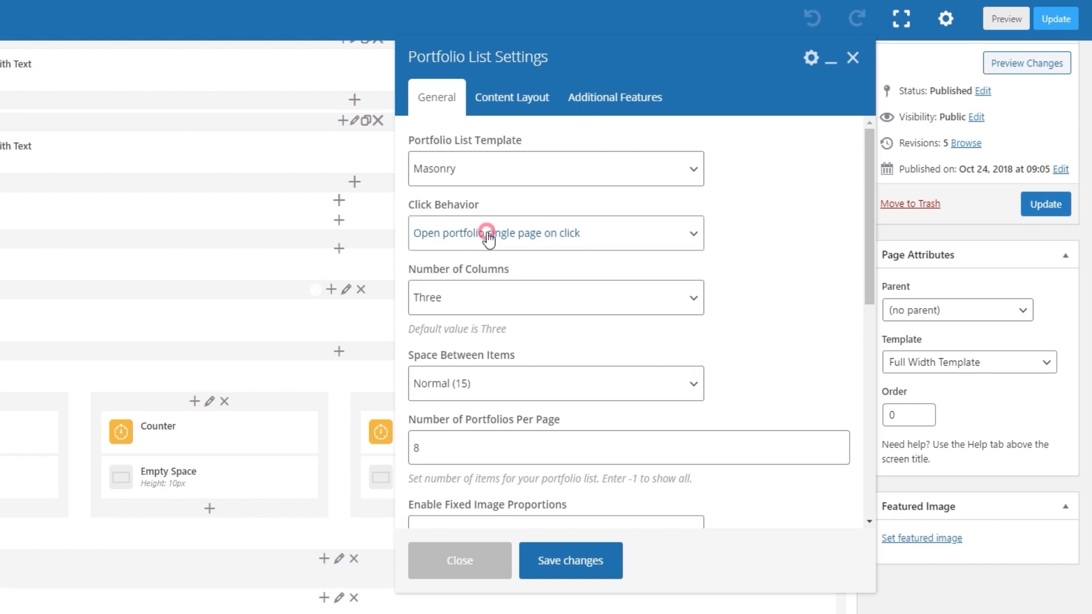
pyautogui.click(508, 300)
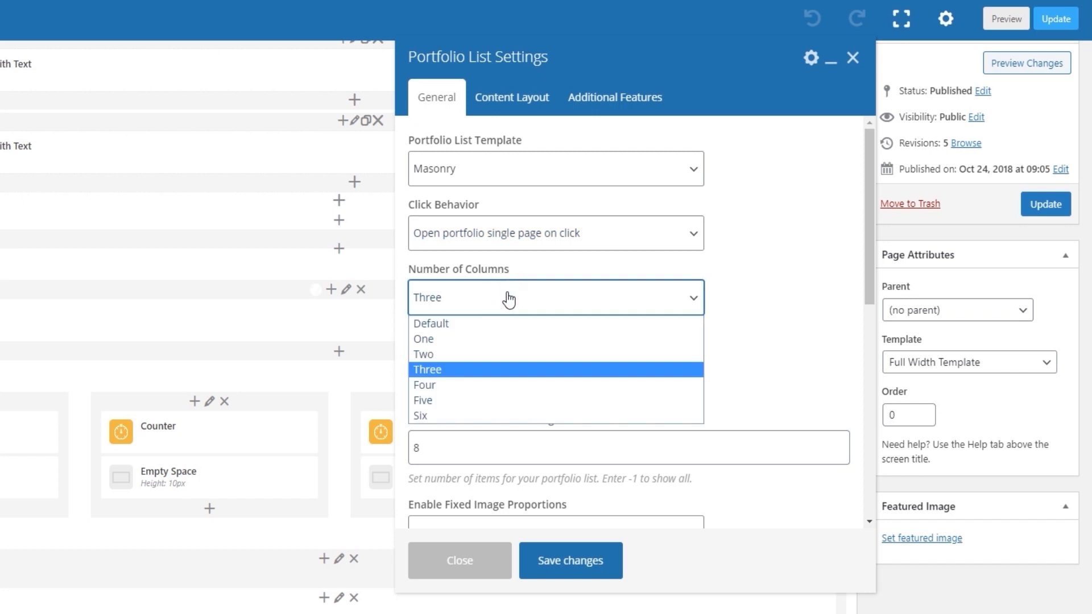
pyautogui.click(508, 300)
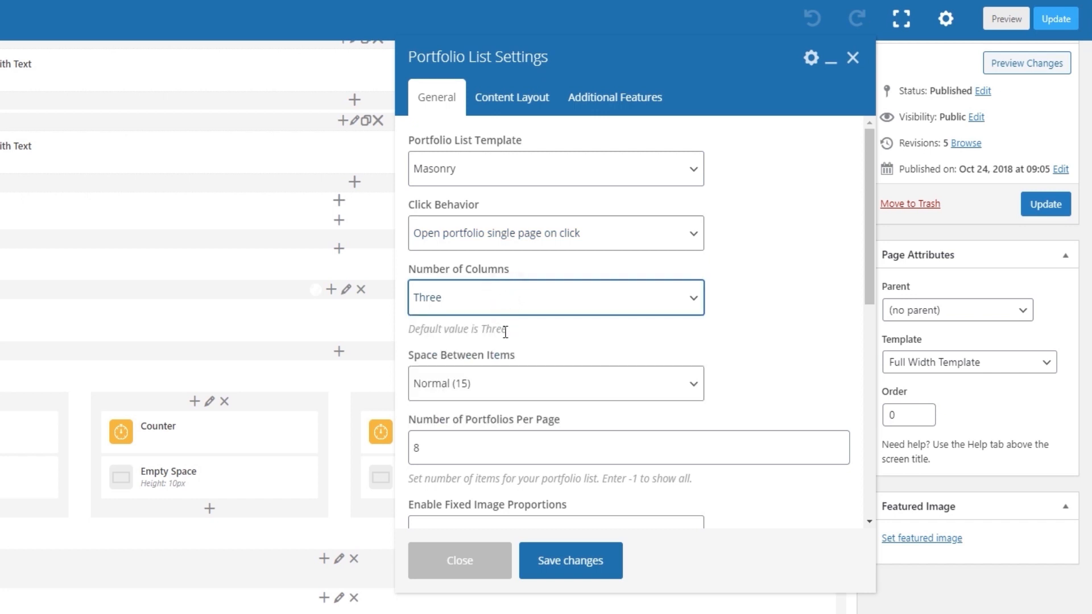
pyautogui.click(514, 379)
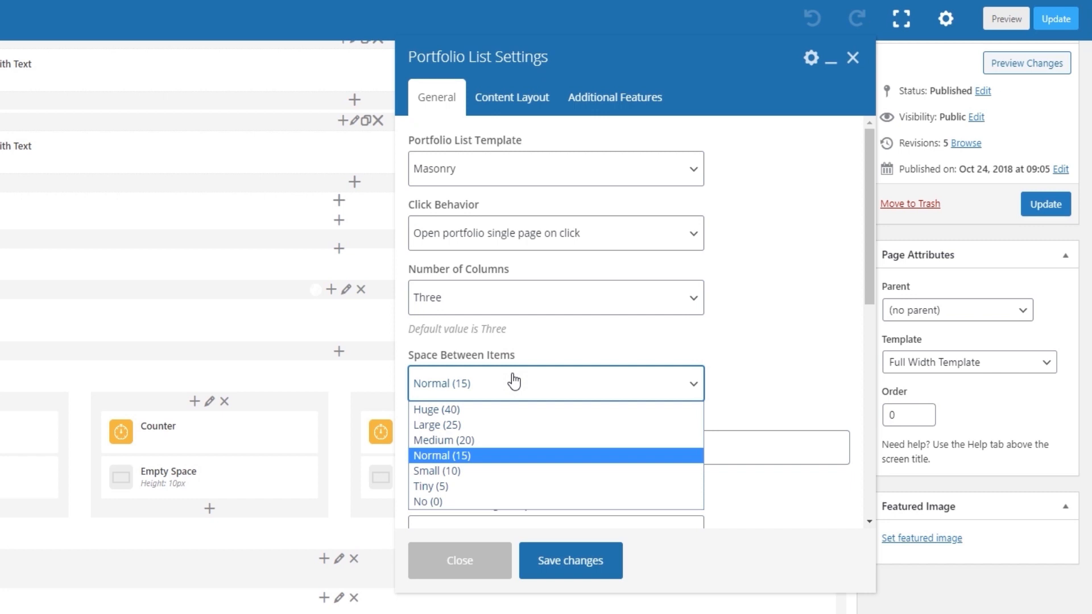
pyautogui.click(514, 381)
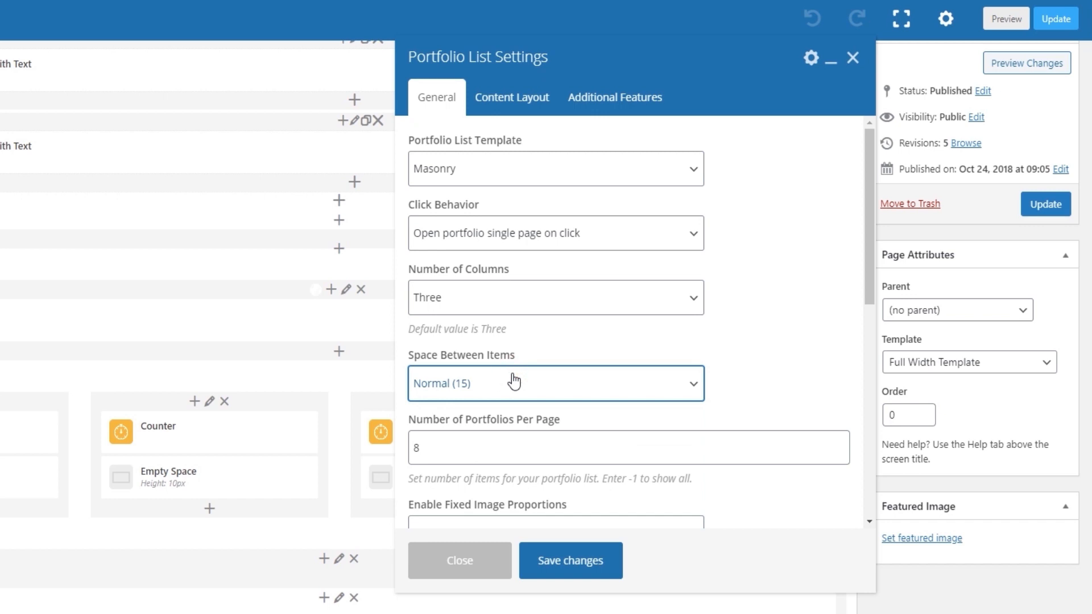
# Replace the category in the Portfolio List's One-Category Portfolio List setting with The Big Day.
pyautogui.scroll(-1, 513, 376)
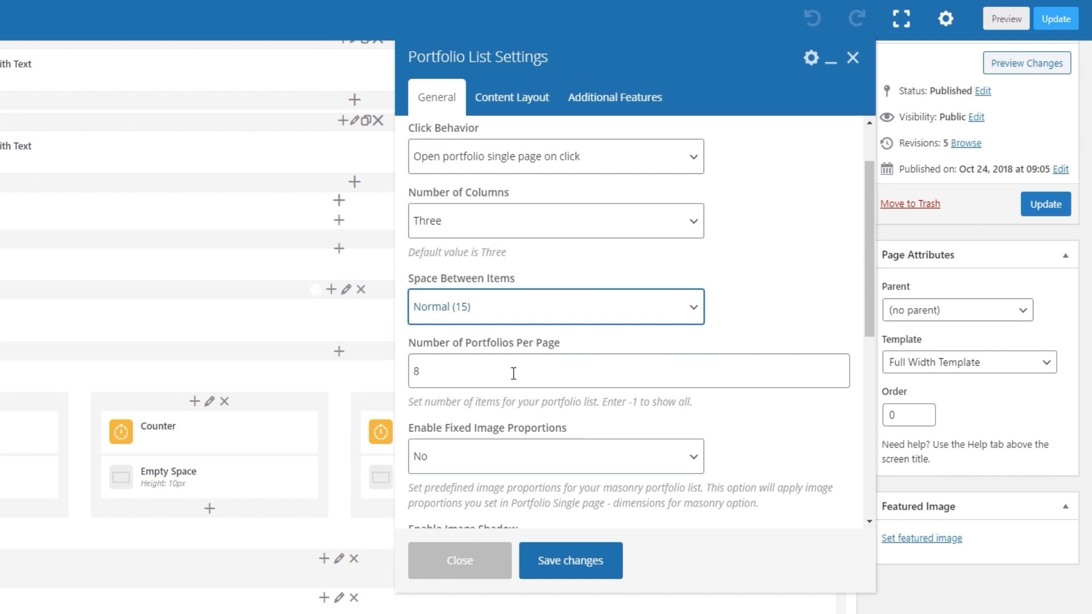
pyautogui.scroll(-1, 514, 373)
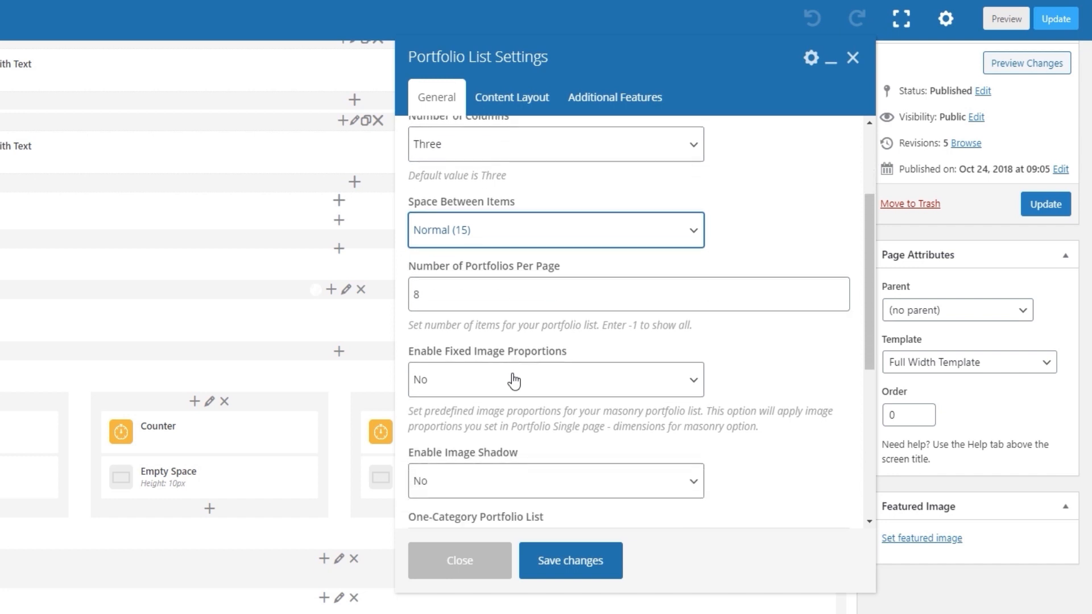
pyautogui.scroll(-1, 514, 380)
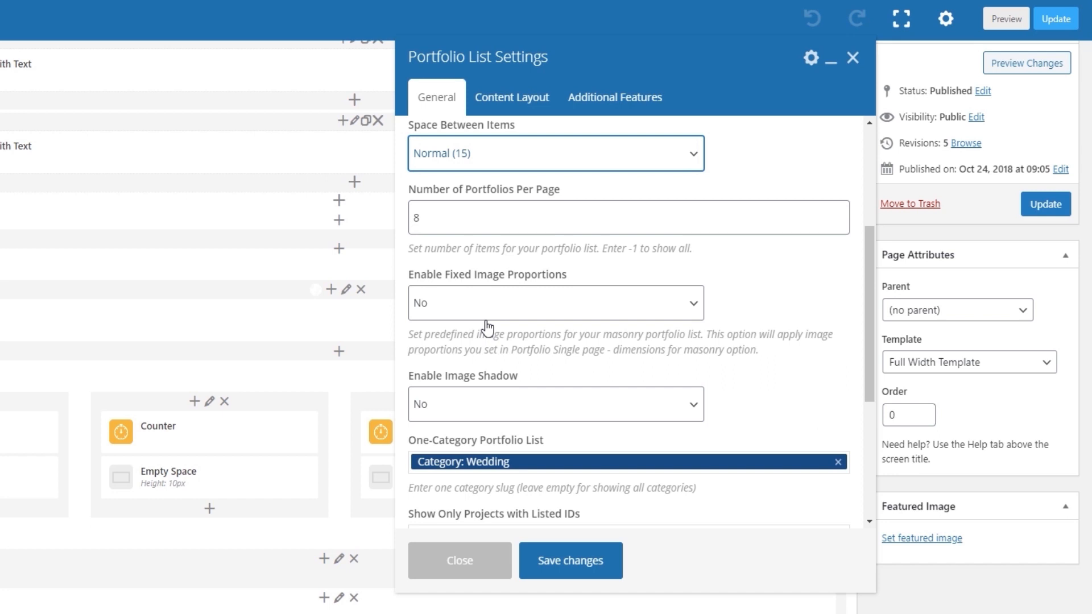
pyautogui.scroll(-1, 487, 328)
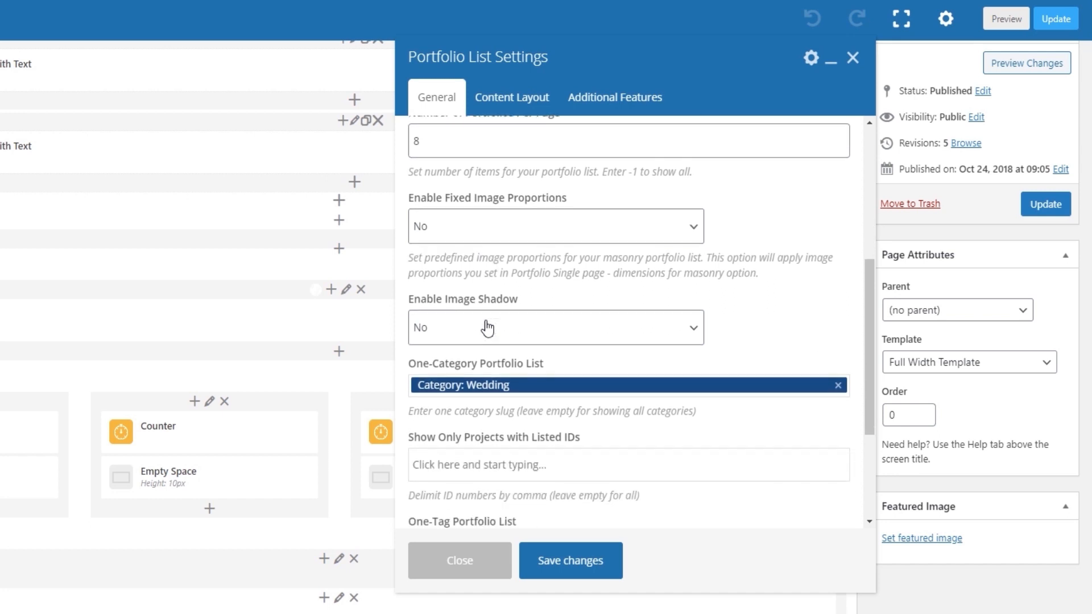
pyautogui.scroll(-1, 487, 328)
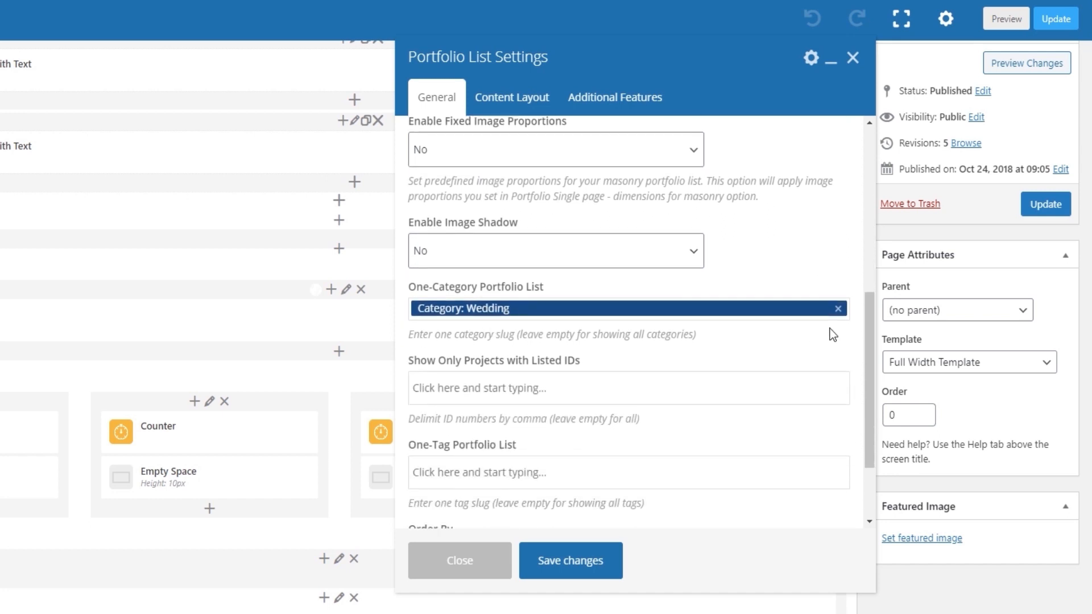
pyautogui.click(760, 306)
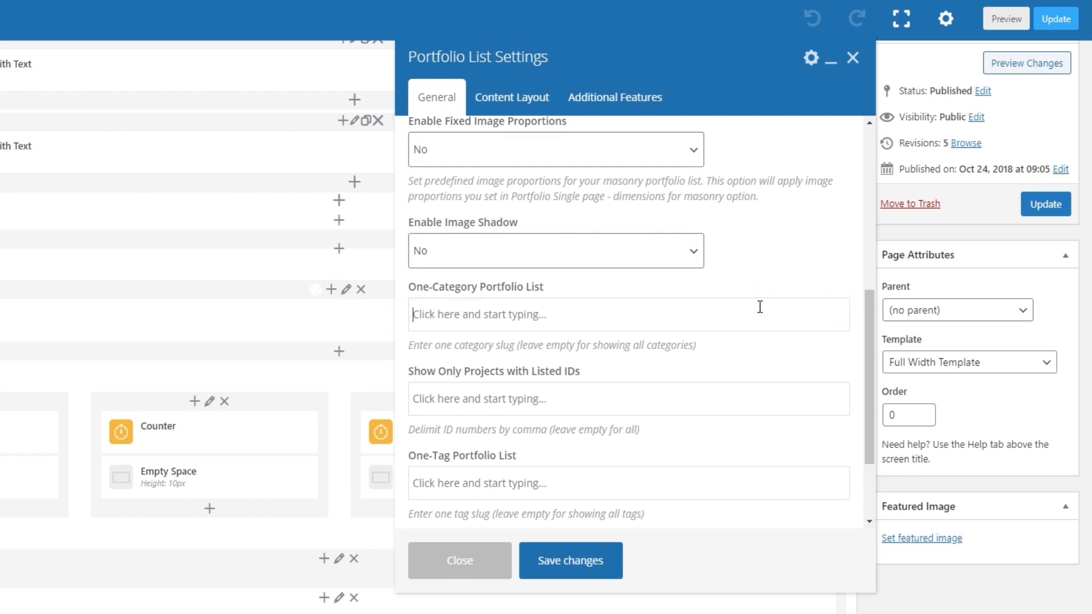
pyautogui.write('the')
pyautogui.click(742, 344)
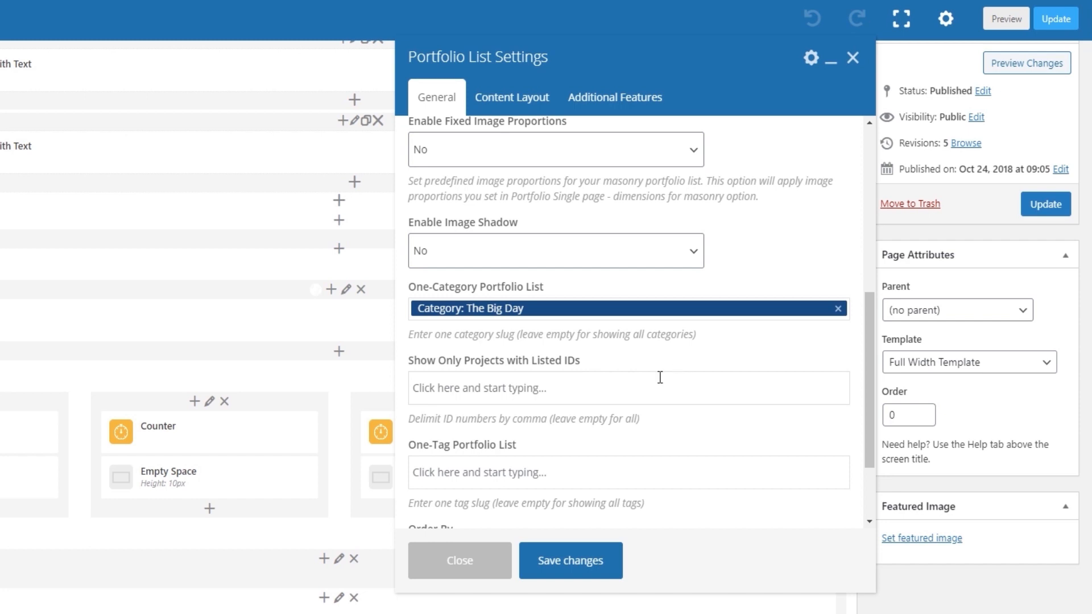
# Review the Portfolio List's remaining general settings for listed IDs, tag, Order By and Order.
pyautogui.scroll(-2, 659, 377)
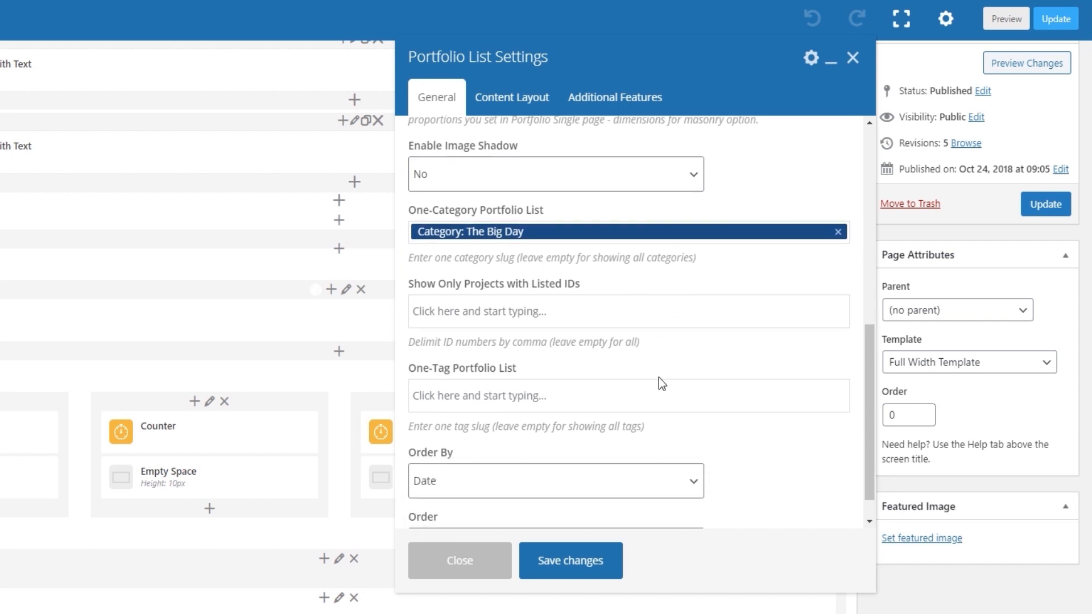
pyautogui.scroll(-1, 659, 378)
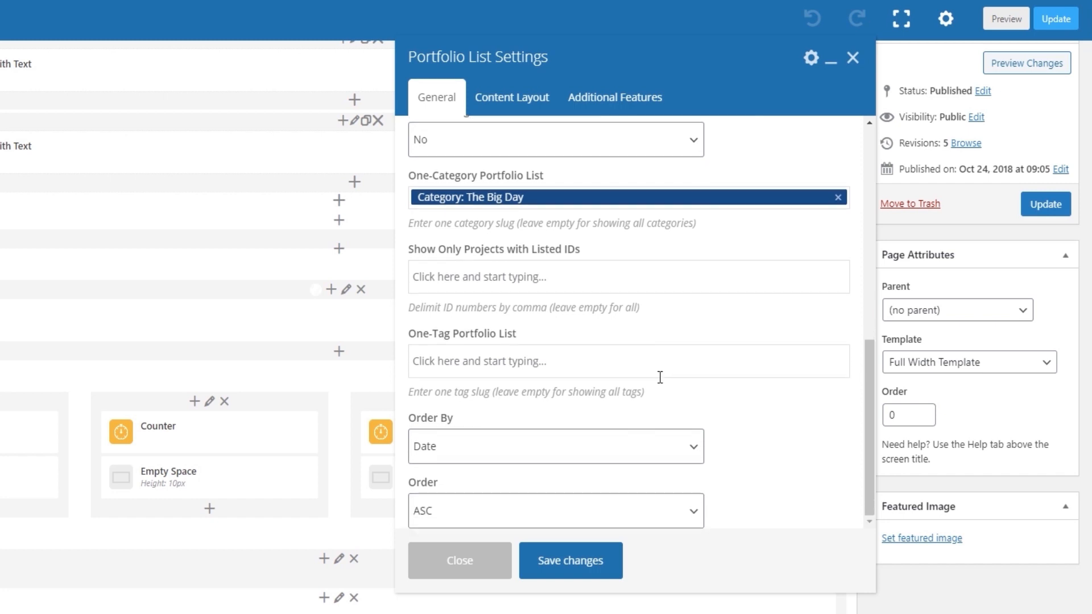
pyautogui.scroll(-1, 660, 377)
pyautogui.scroll(1, 659, 377)
pyautogui.scroll(1, 285, 414)
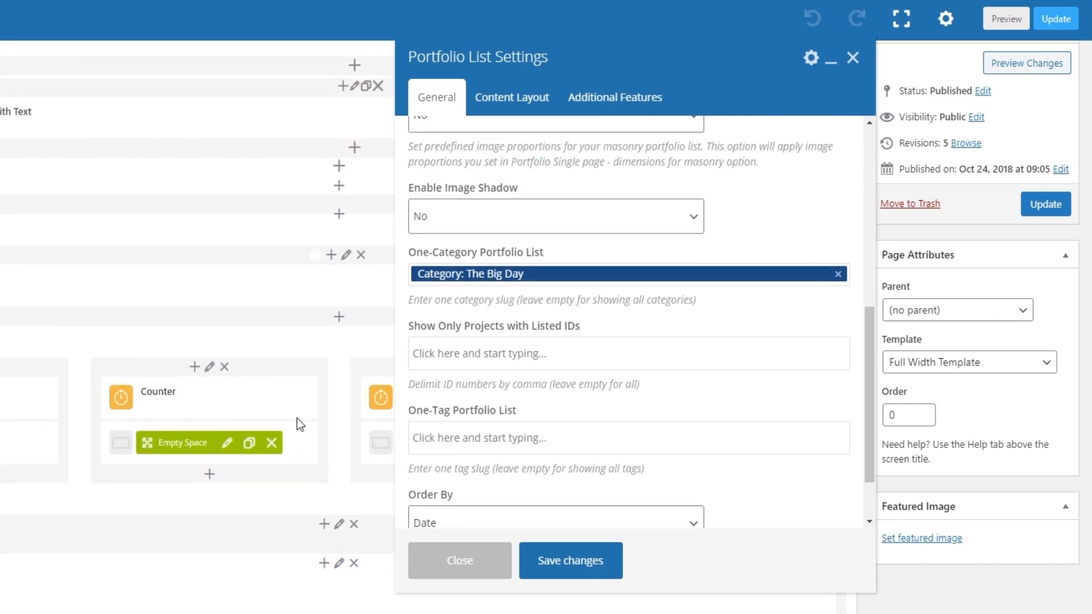
pyautogui.scroll(1, 284, 414)
pyautogui.scroll(-2, 640, 421)
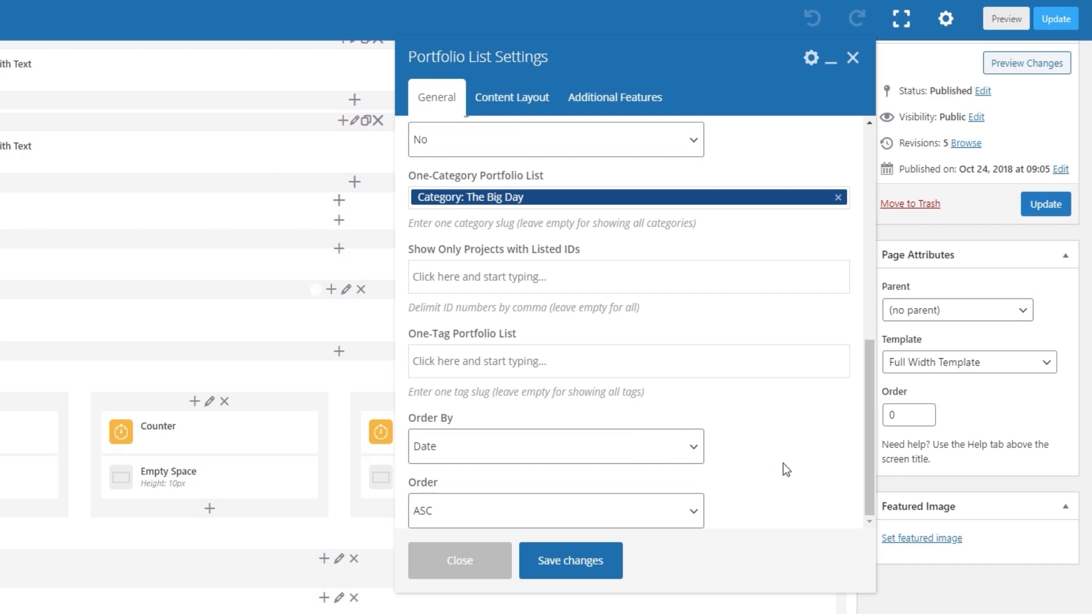
pyautogui.click(694, 512)
pyautogui.click(693, 512)
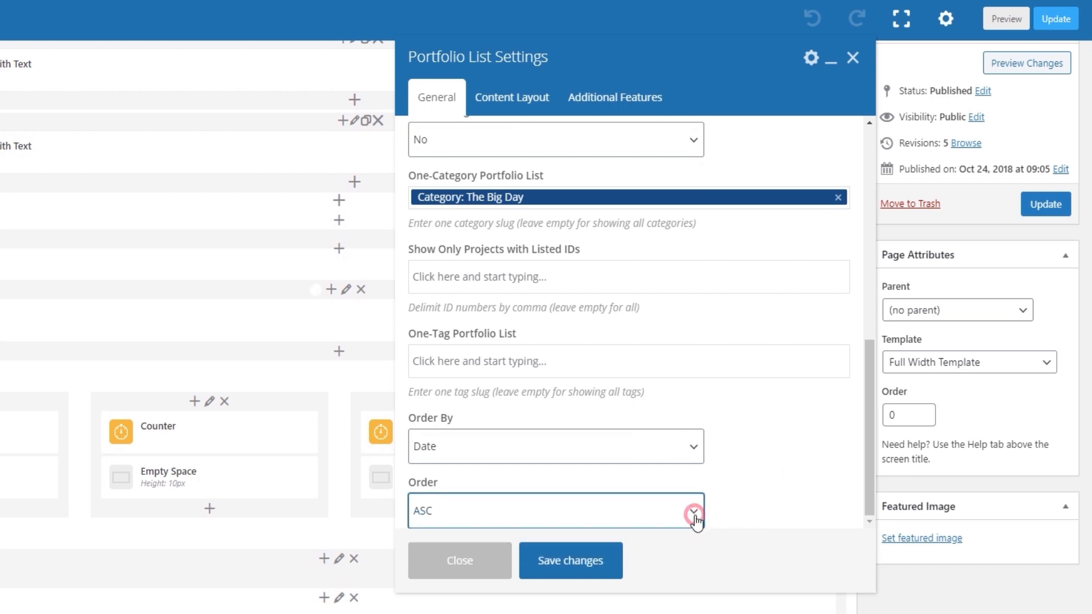
# Check the Portfolio List's content layout, save its settings and update the homepage.
pyautogui.click(529, 102)
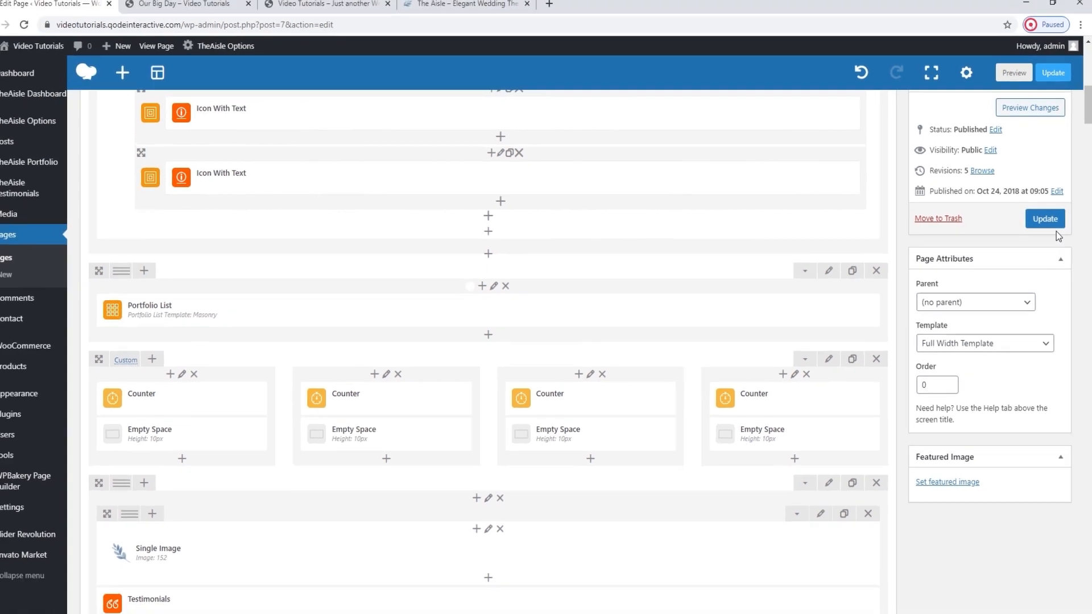
pyautogui.click(1045, 203)
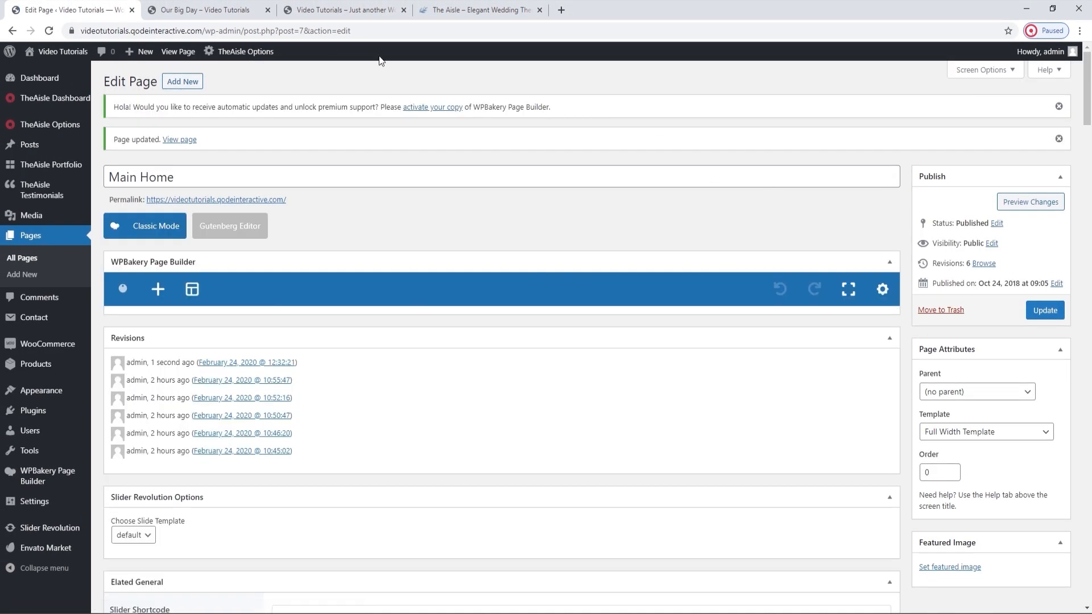
# Close the Our Big Day page and examine the masonry portfolio list on the reloaded live homepage.
pyautogui.click(257, 12)
pyautogui.click(267, 10)
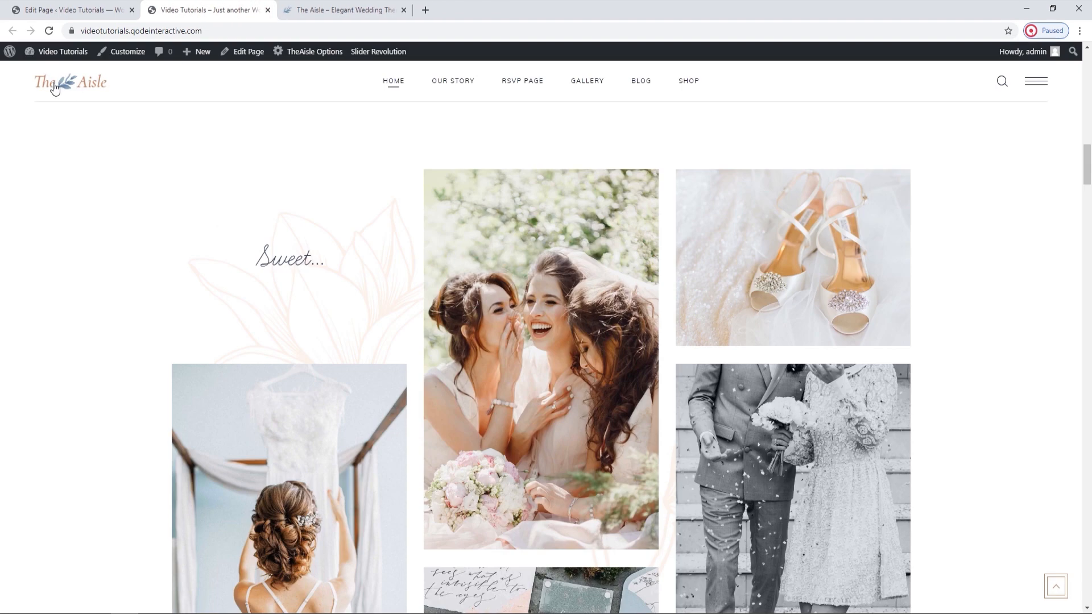
pyautogui.click(49, 31)
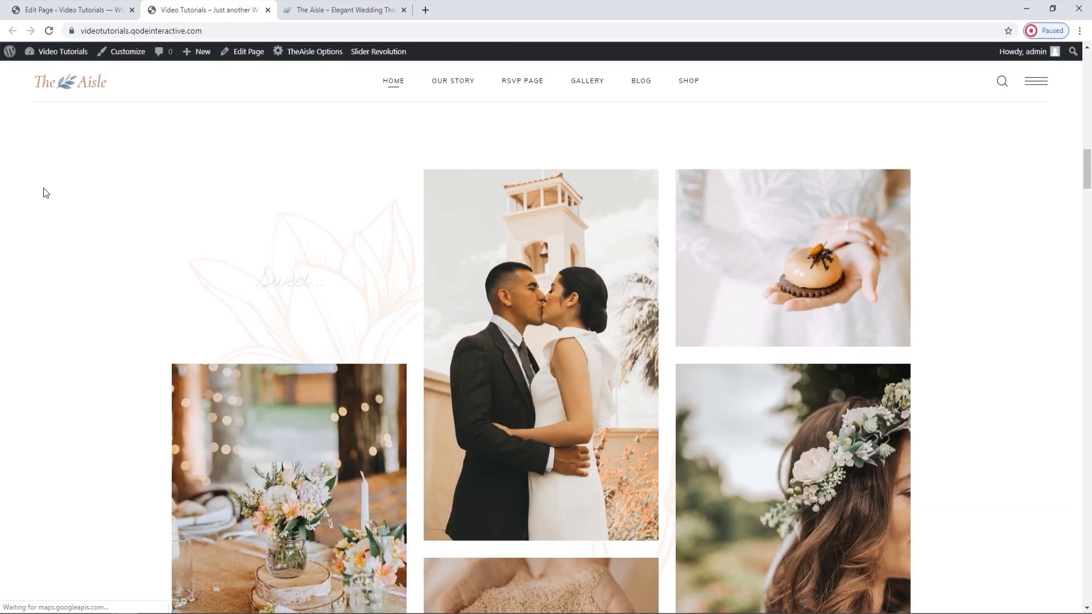
pyautogui.scroll(-9, 43, 188)
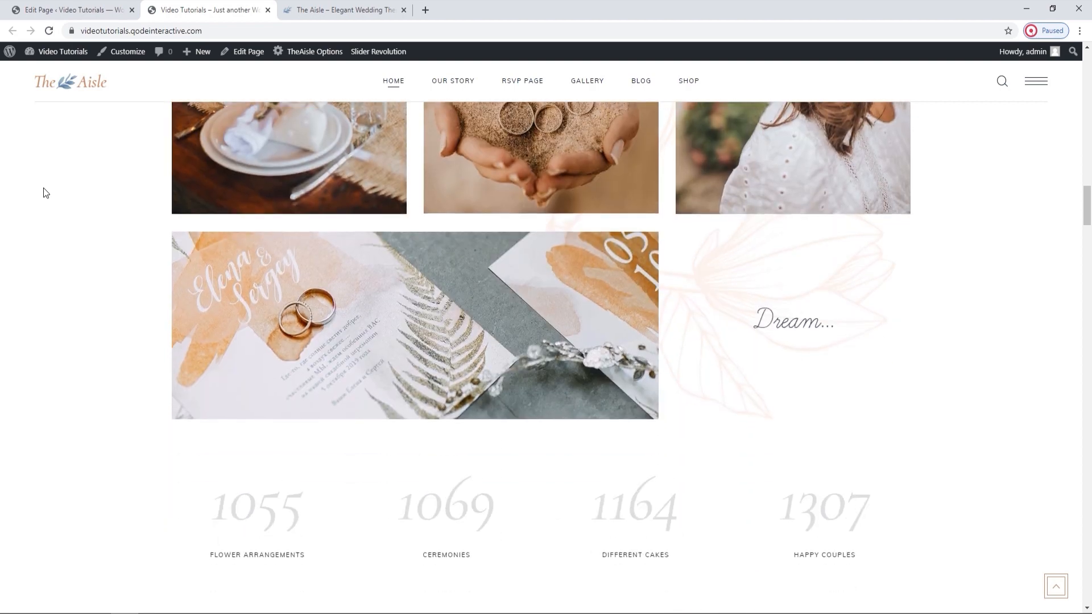
pyautogui.scroll(4, 43, 192)
pyautogui.scroll(4, 43, 187)
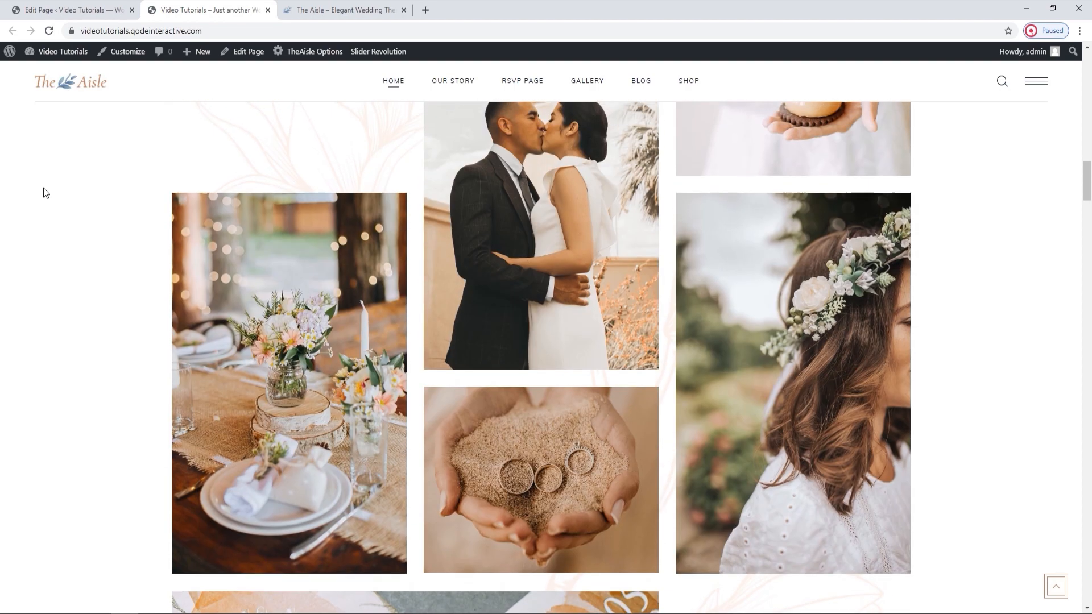
# Set the Portfolio List's Item Style to Standard - Shader in its content layout and save the changes.
pyautogui.click(130, 5)
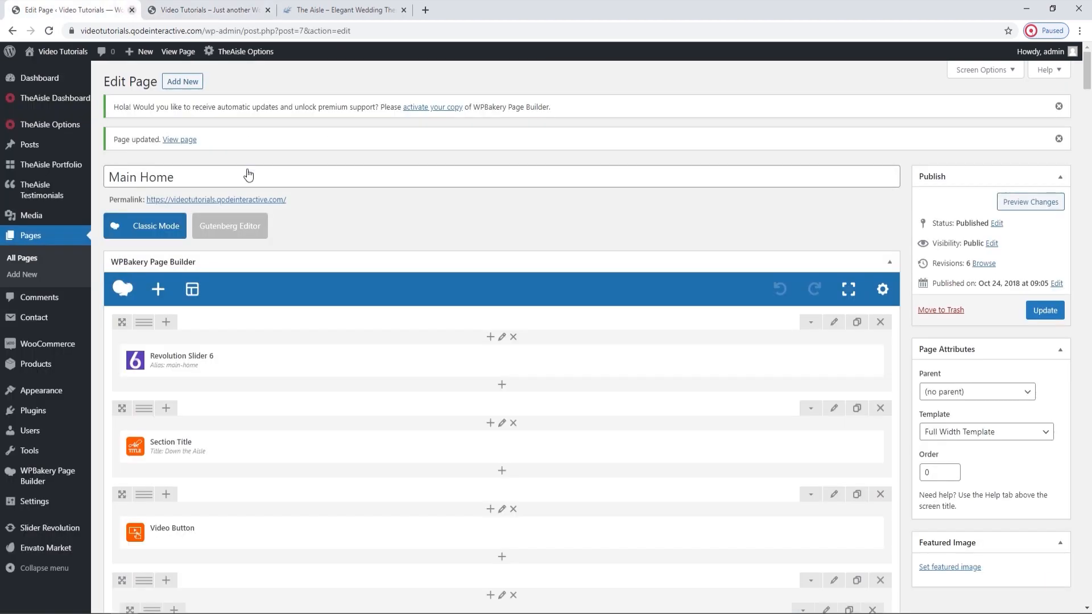
pyautogui.scroll(-10, 359, 253)
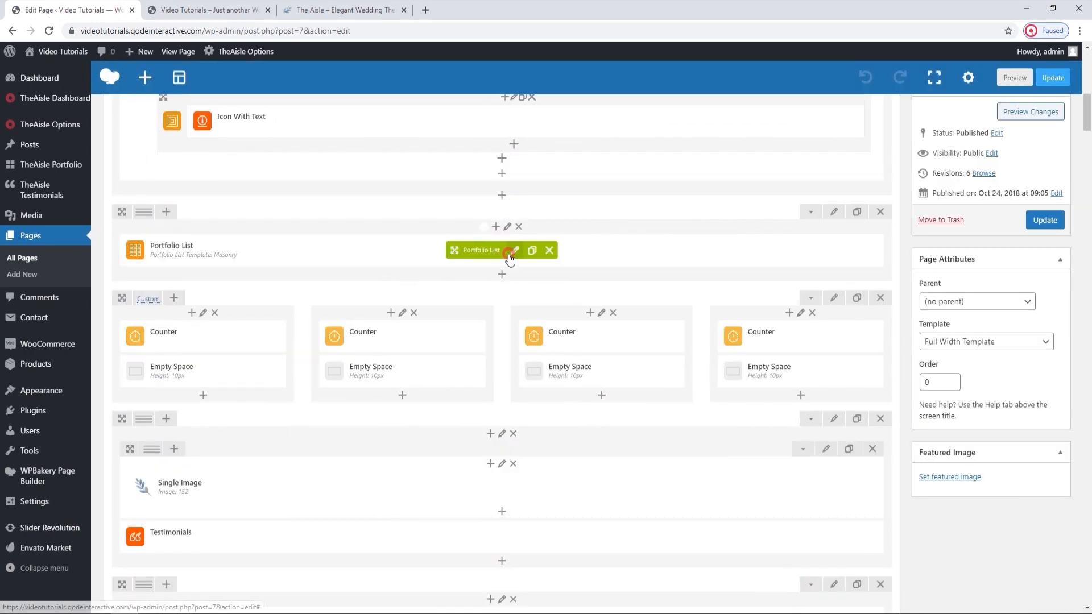
pyautogui.click(515, 250)
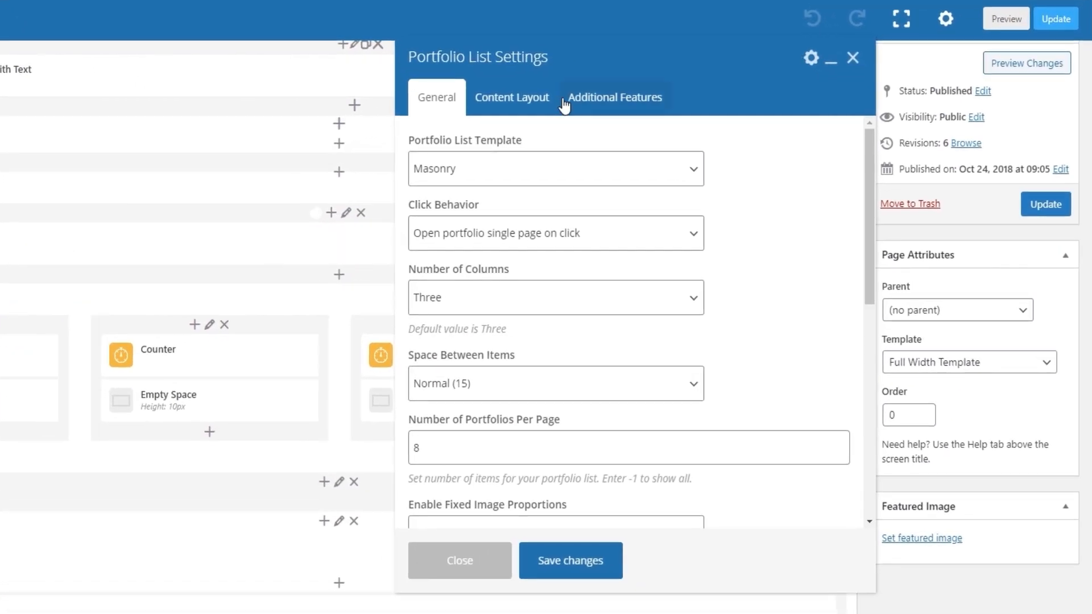
pyautogui.click(537, 86)
pyautogui.click(498, 171)
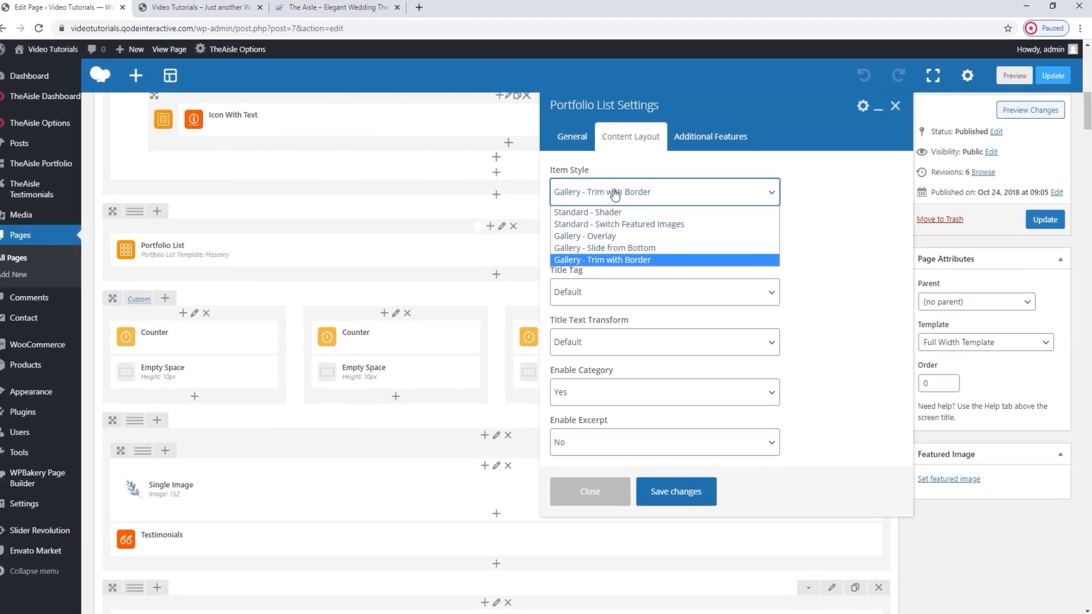
pyautogui.click(226, 3)
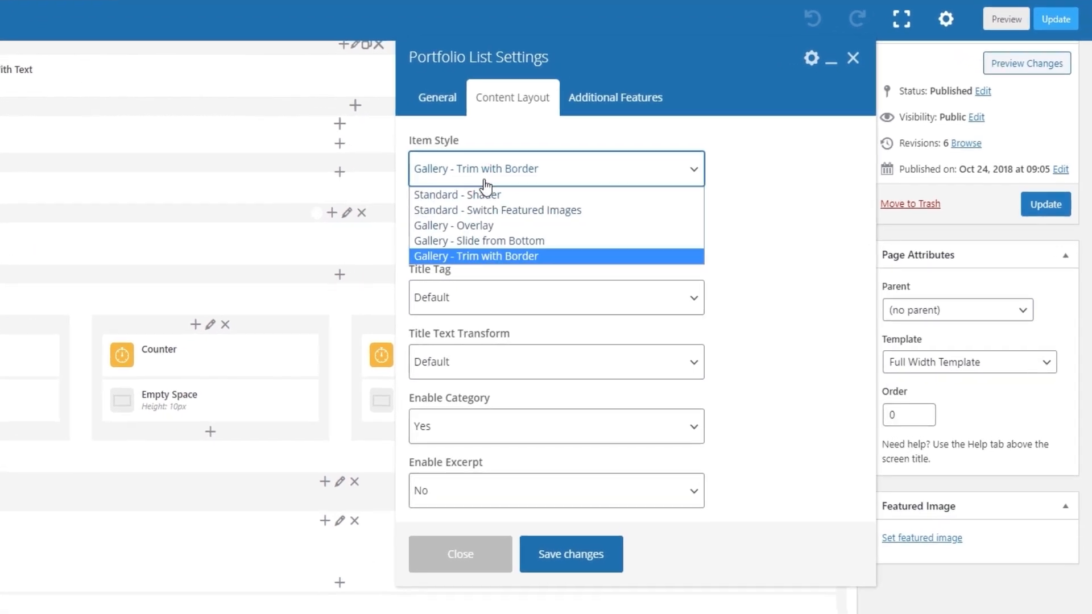
pyautogui.click(504, 196)
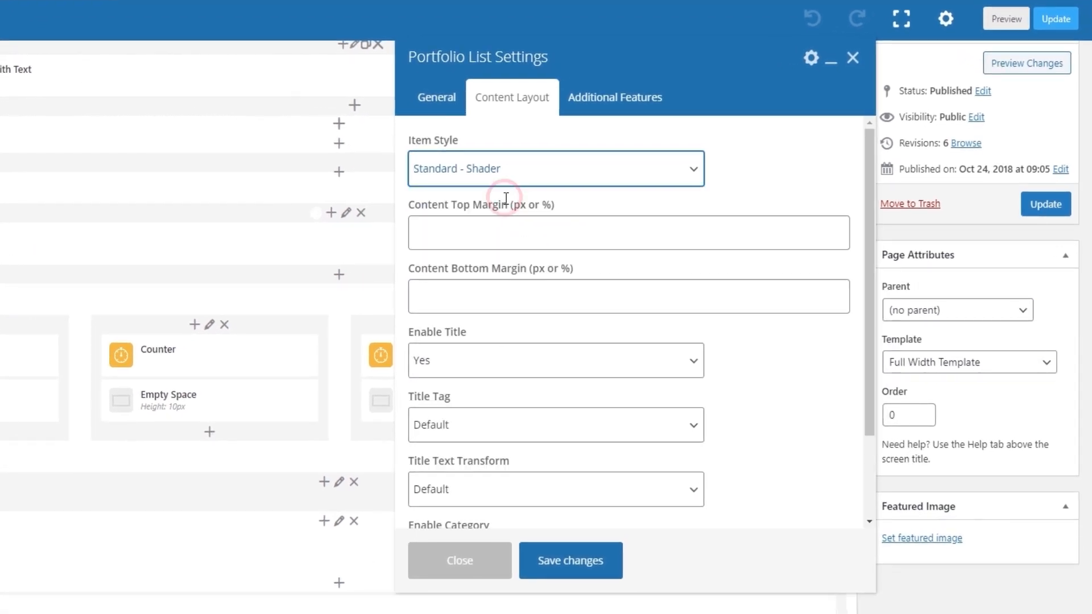
pyautogui.click(553, 567)
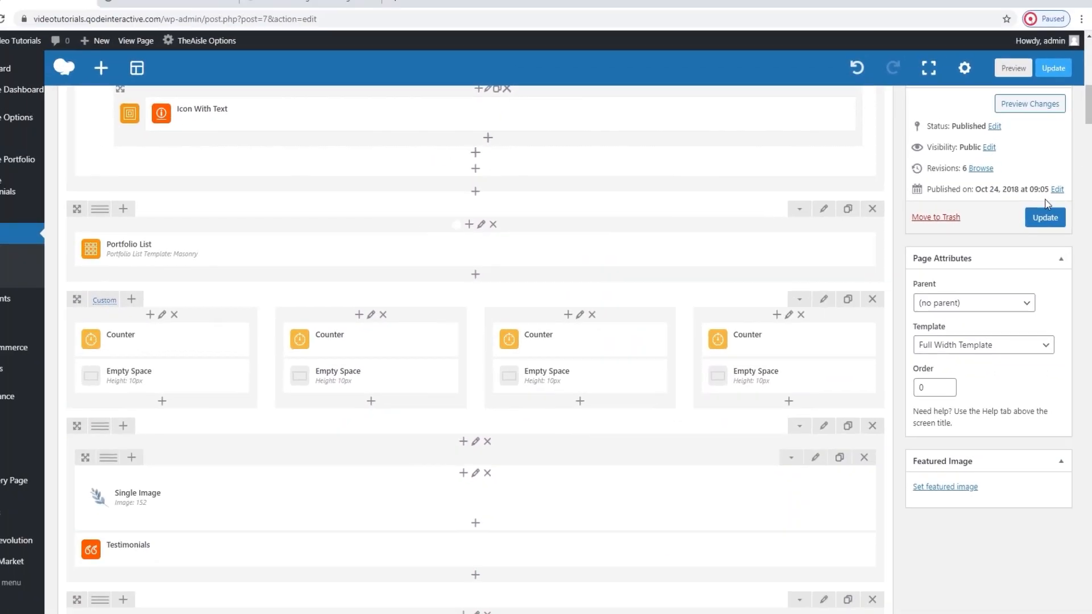
# Update the homepage and examine the portfolio list's Standard - Shader item style on the reloaded live page.
pyautogui.click(1043, 198)
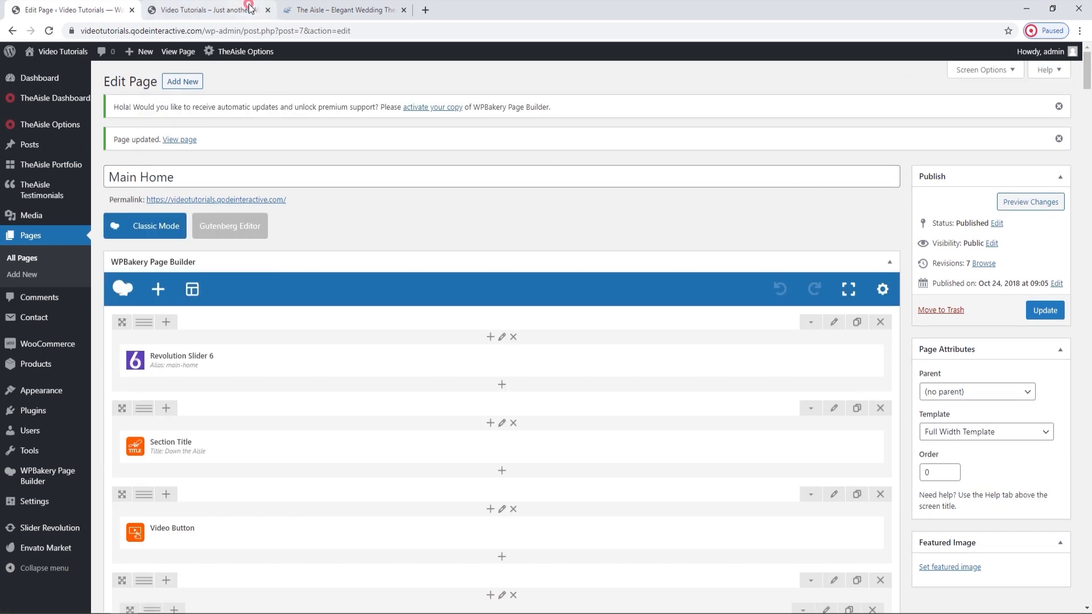
pyautogui.click(213, 9)
pyautogui.click(49, 31)
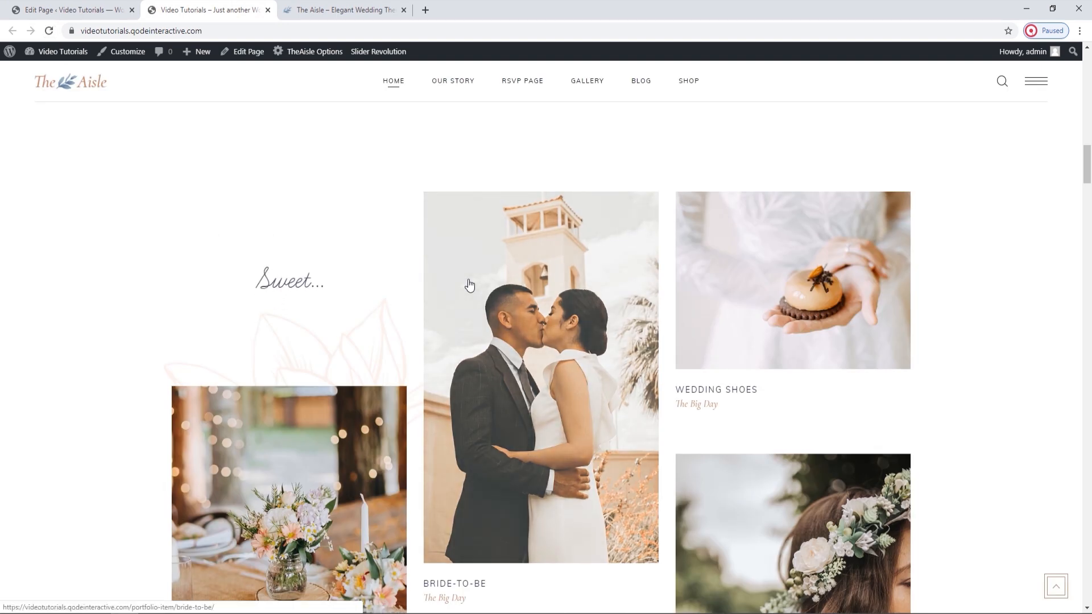
pyautogui.scroll(-2, 469, 285)
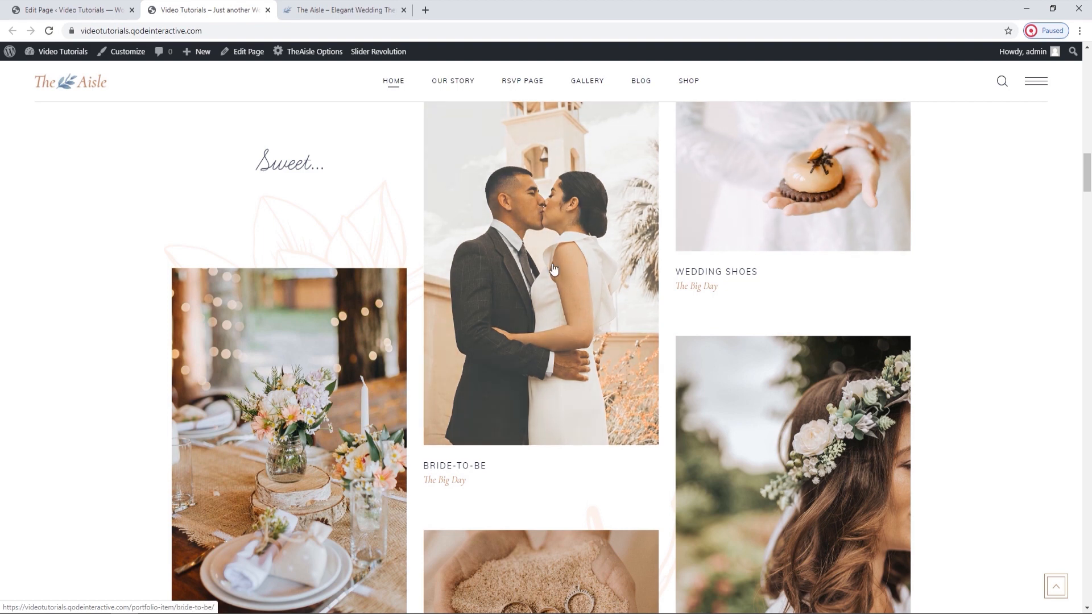
pyautogui.scroll(1, 732, 232)
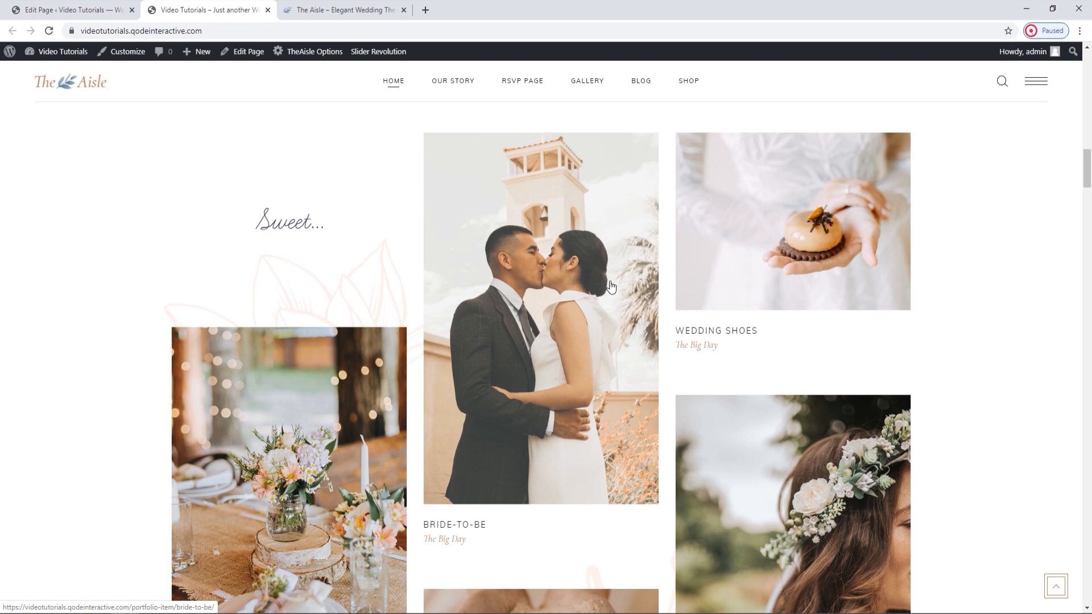
# Set the Portfolio List's Item Style to Gallery - Slide from Bottom, save the settings and update the homepage.
pyautogui.click(121, 6)
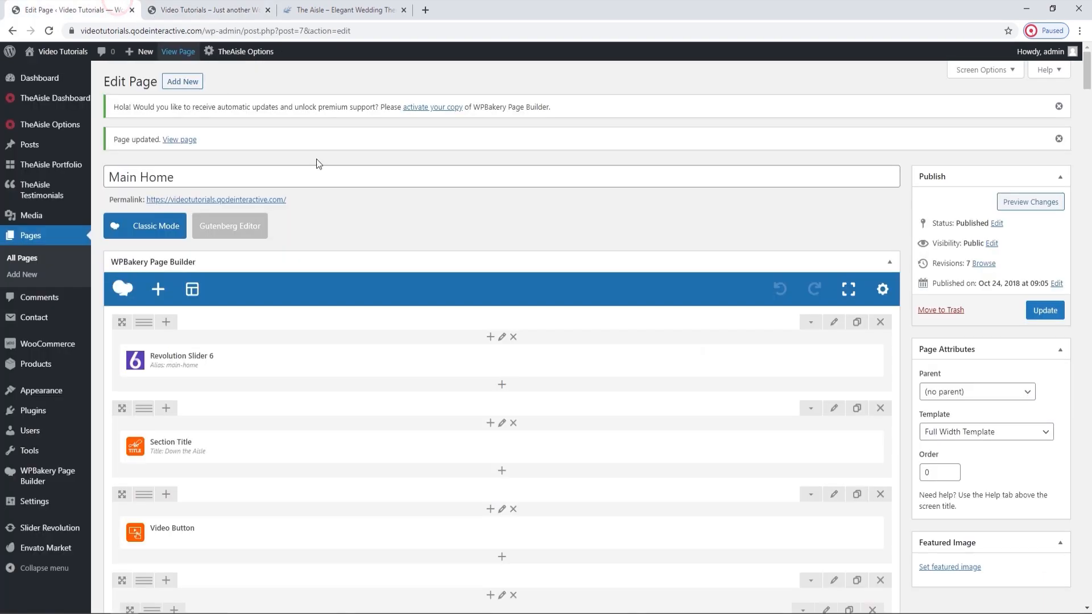
pyautogui.scroll(-10, 490, 329)
pyautogui.click(522, 311)
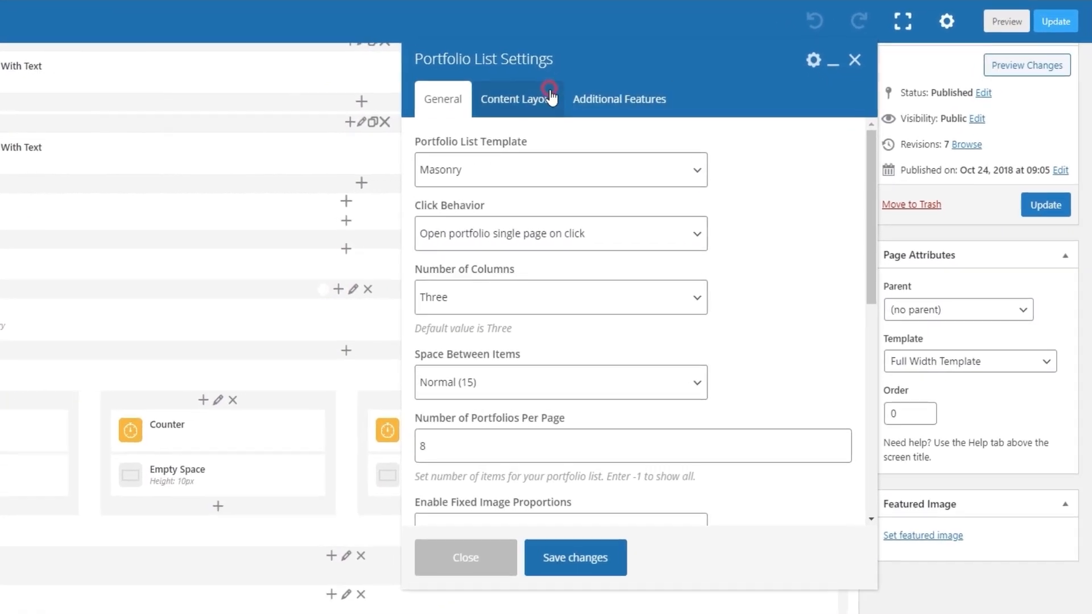
pyautogui.click(634, 138)
pyautogui.click(629, 189)
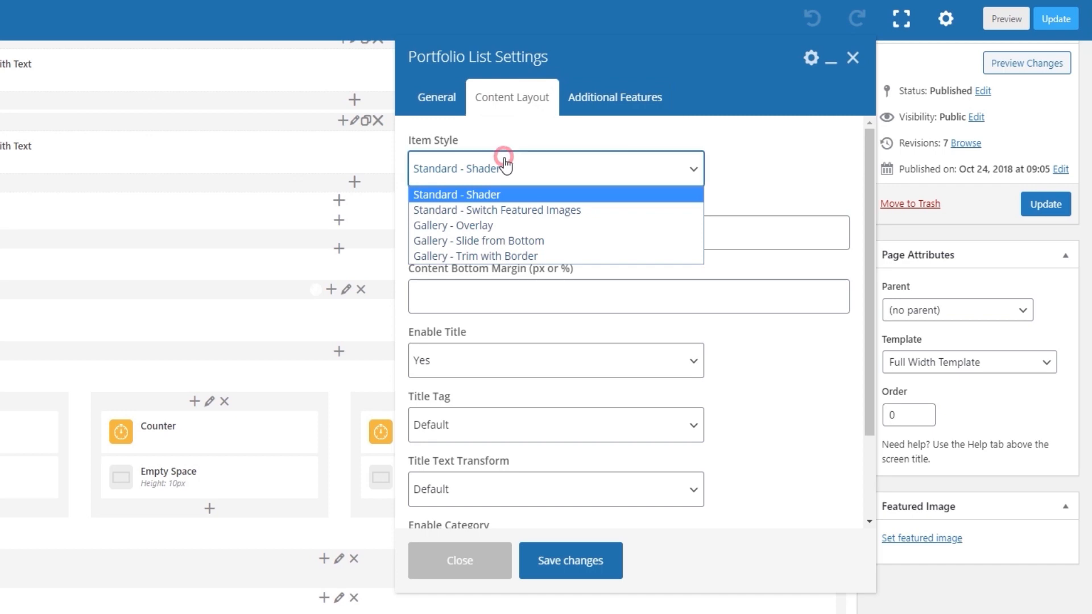
pyautogui.click(523, 242)
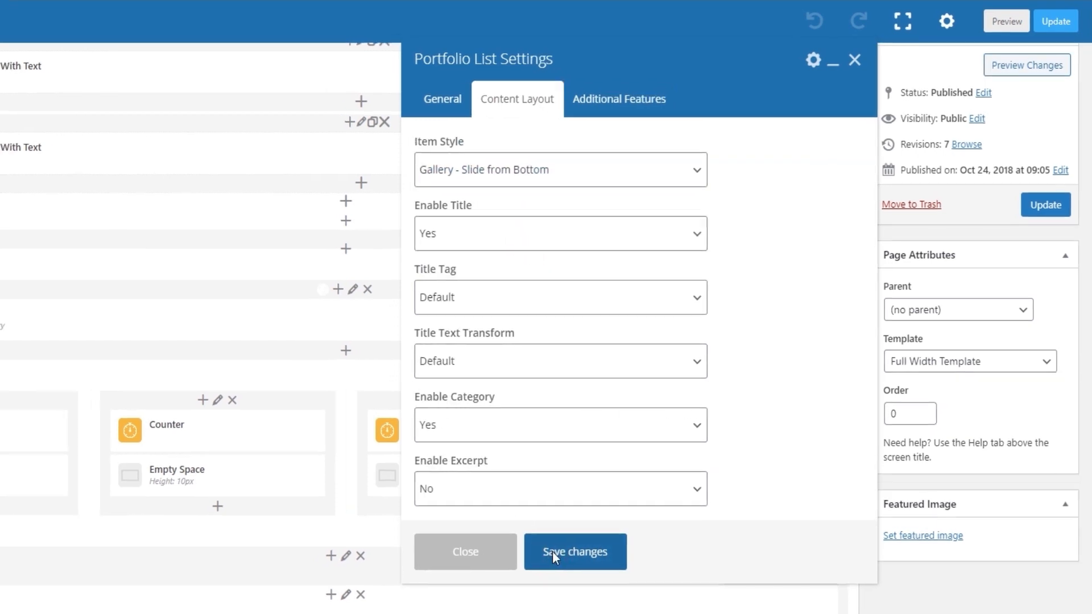
pyautogui.click(555, 556)
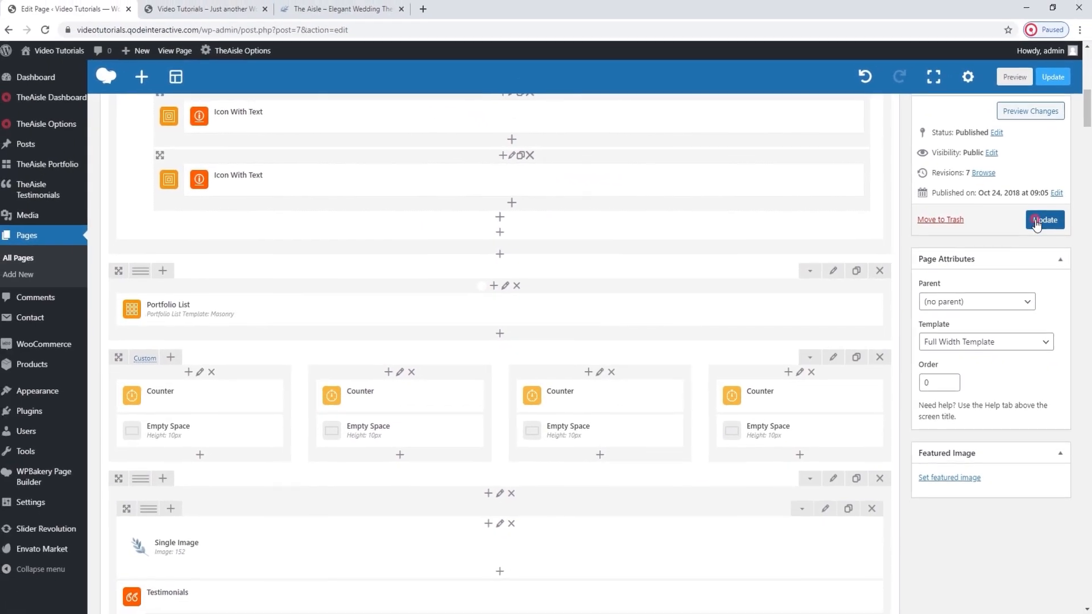
pyautogui.click(1035, 221)
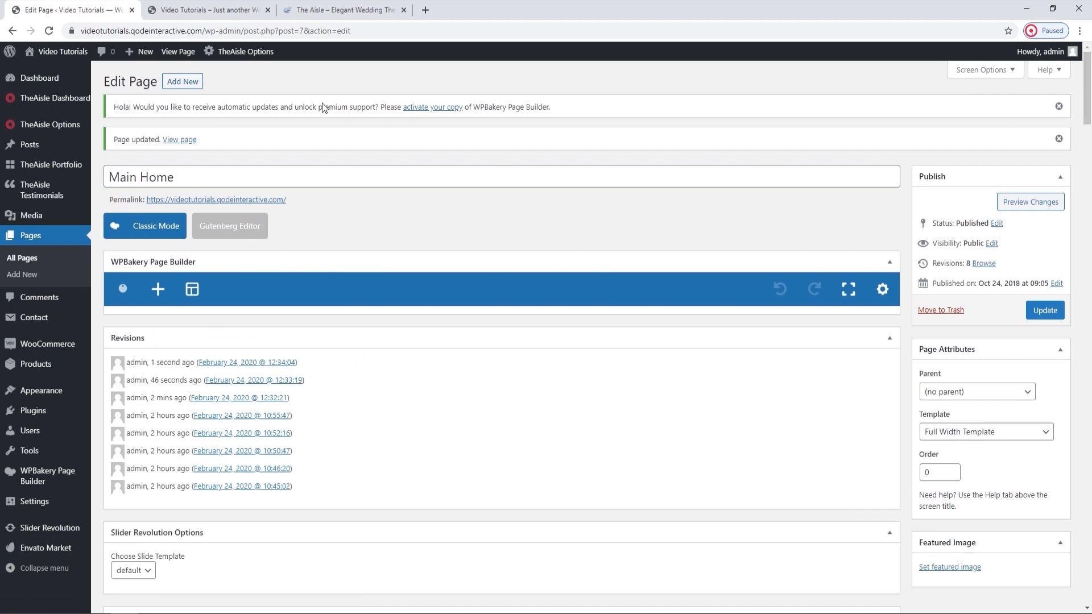
# Reload the live homepage and examine the slide-from-bottom effect on the portfolio items.
pyautogui.click(225, 13)
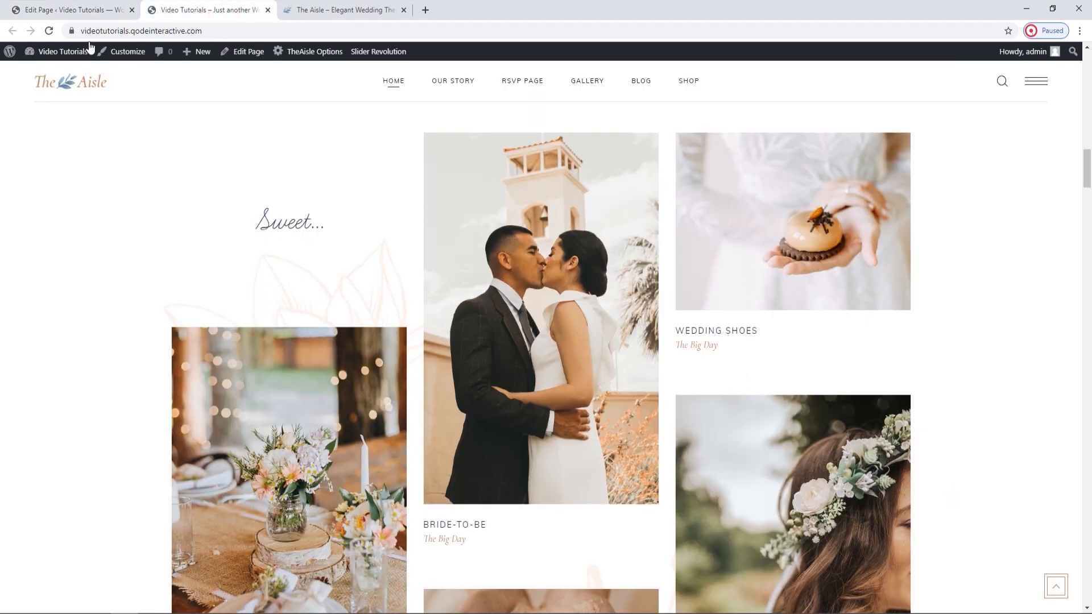
pyautogui.click(48, 34)
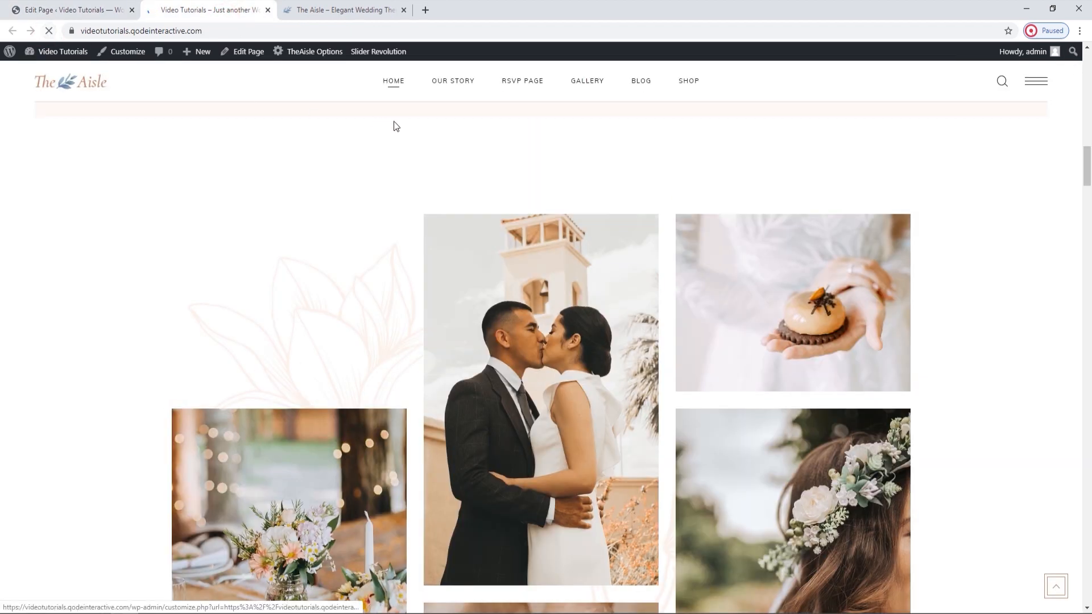
pyautogui.scroll(-2, 518, 276)
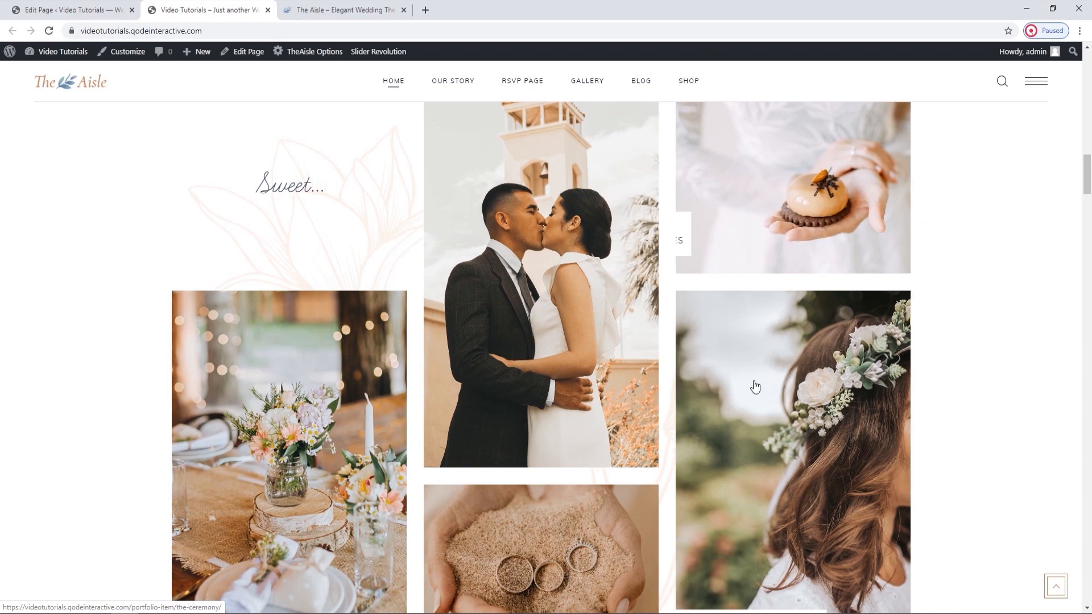
pyautogui.scroll(-3, 753, 385)
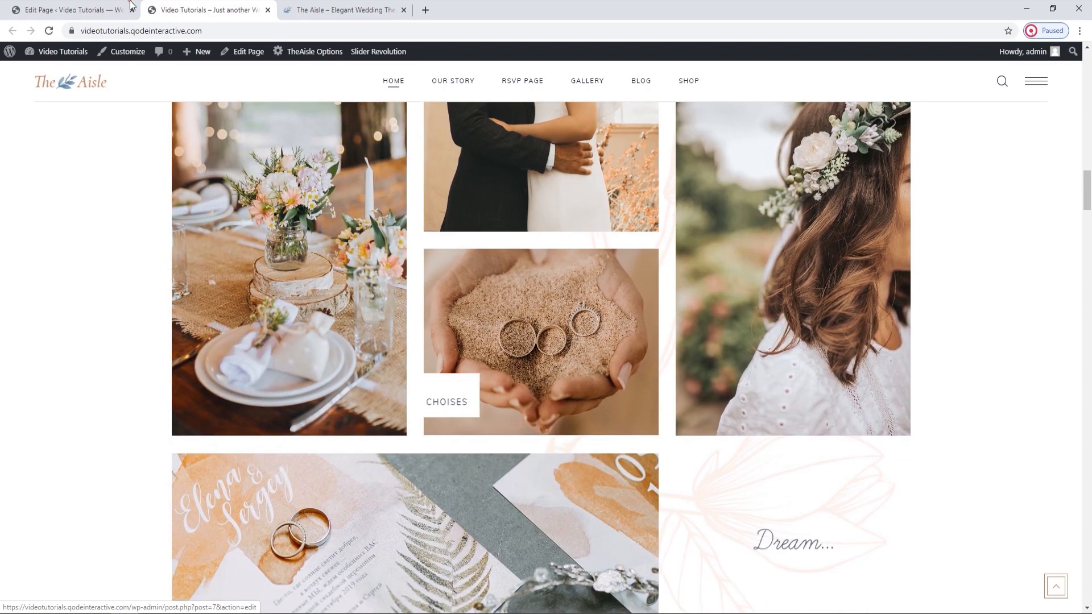
# Apply the Gallery - Trim with Border item style to the Portfolio List and check the updated homepage live.
pyautogui.hotkey('ctrl', 'shift', 'Tab')
pyautogui.scroll(-7, 454, 325)
pyautogui.scroll(-3, 454, 325)
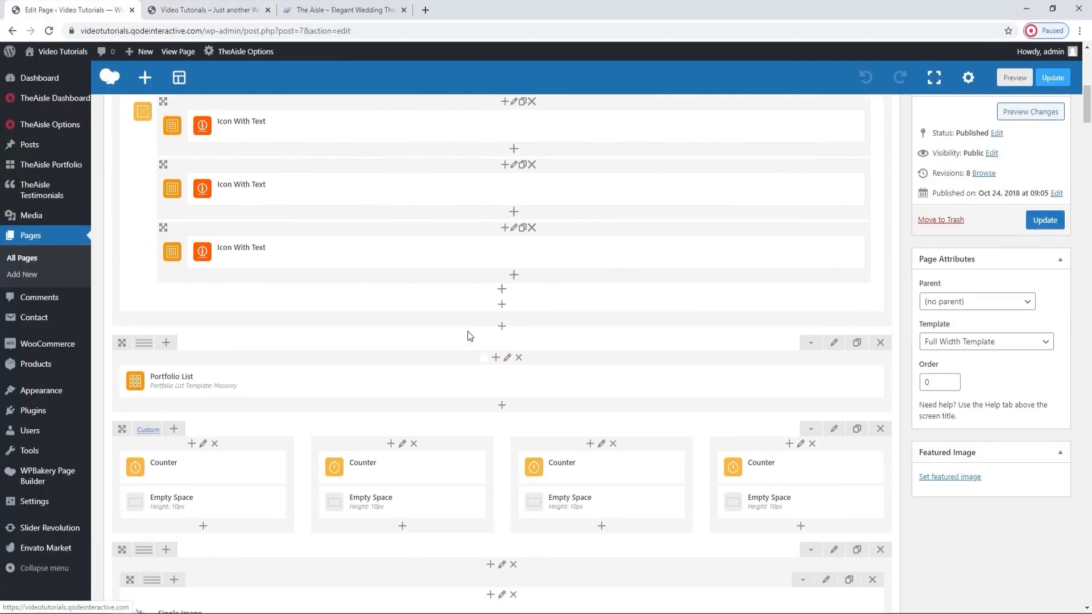
pyautogui.click(511, 369)
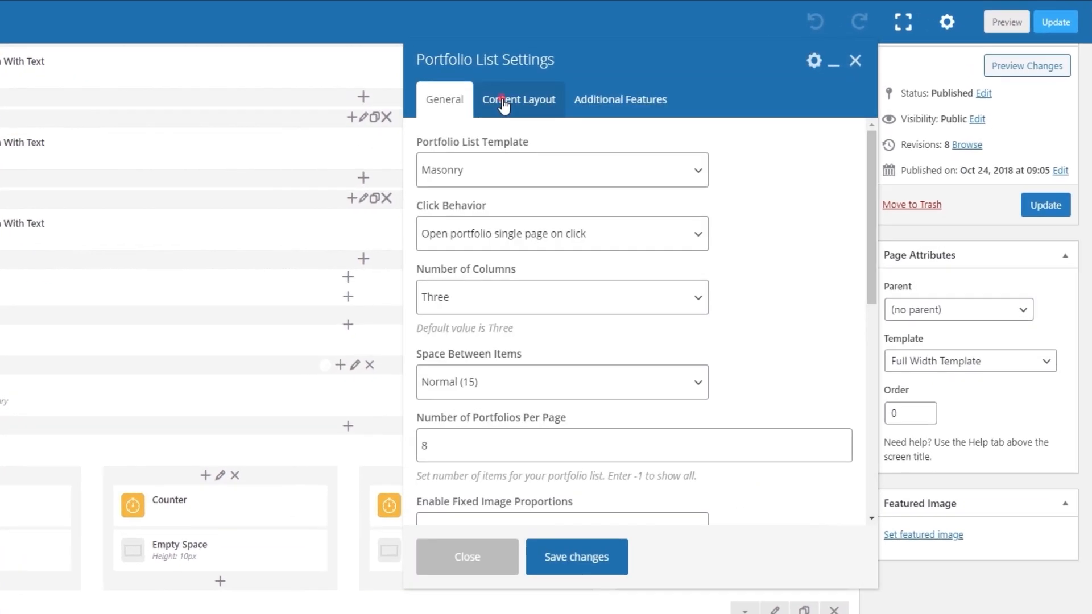
pyautogui.click(512, 97)
pyautogui.click(488, 170)
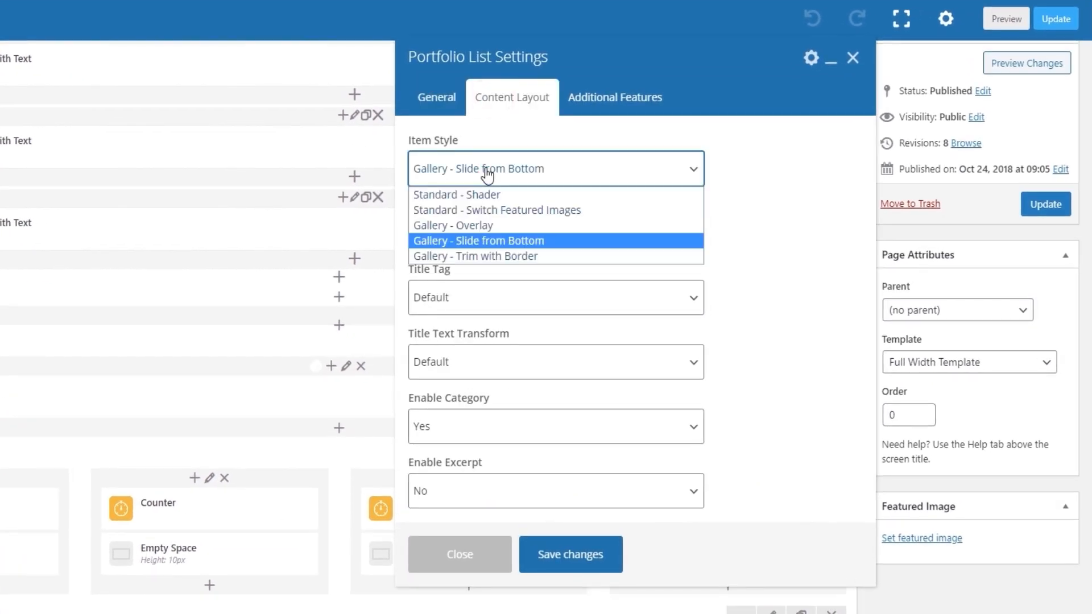
pyautogui.click(504, 256)
pyautogui.click(548, 560)
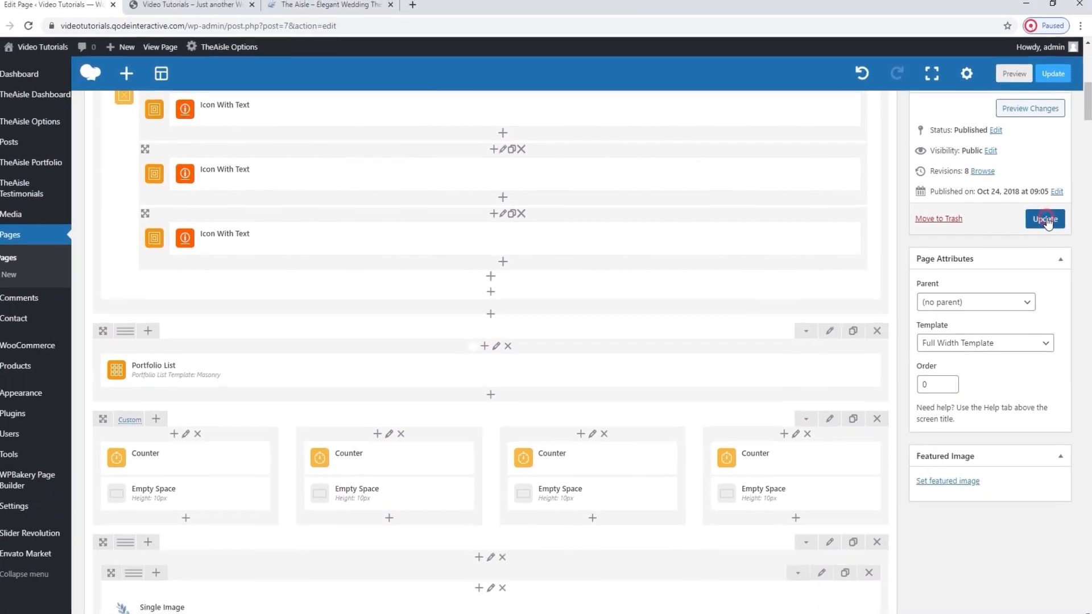
pyautogui.click(1045, 204)
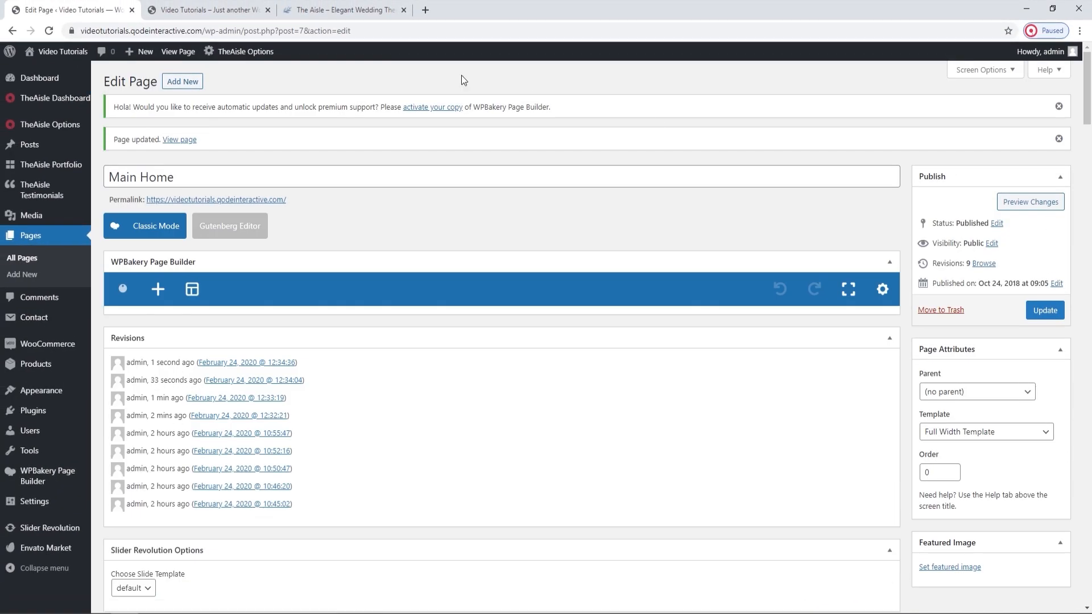
pyautogui.click(211, 10)
pyautogui.click(49, 31)
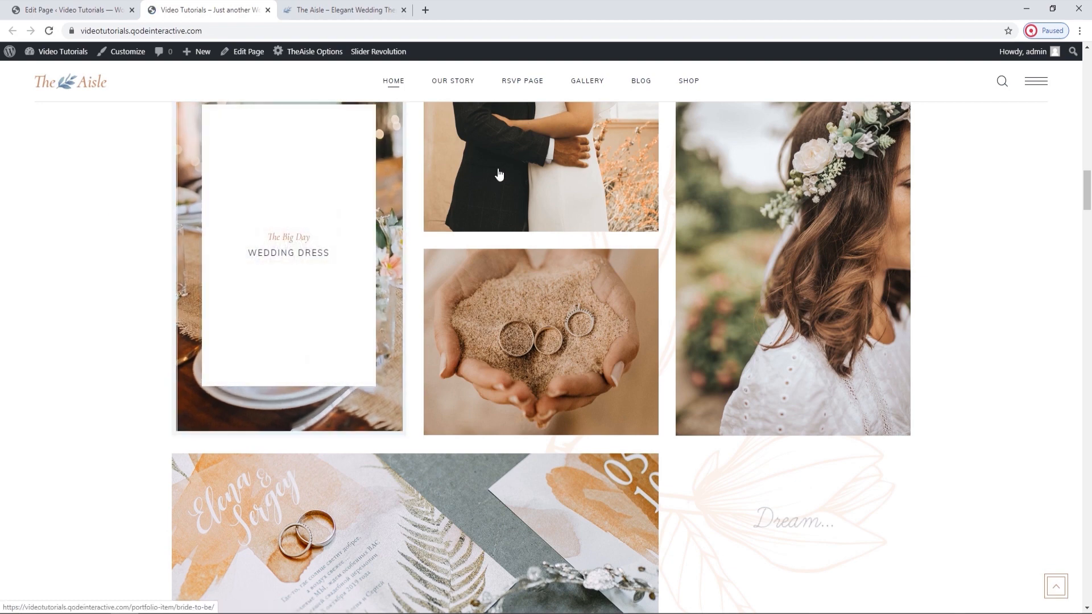
# Set Enable Title to No in the Portfolio List's content layout and check the updated homepage live.
pyautogui.click(98, 6)
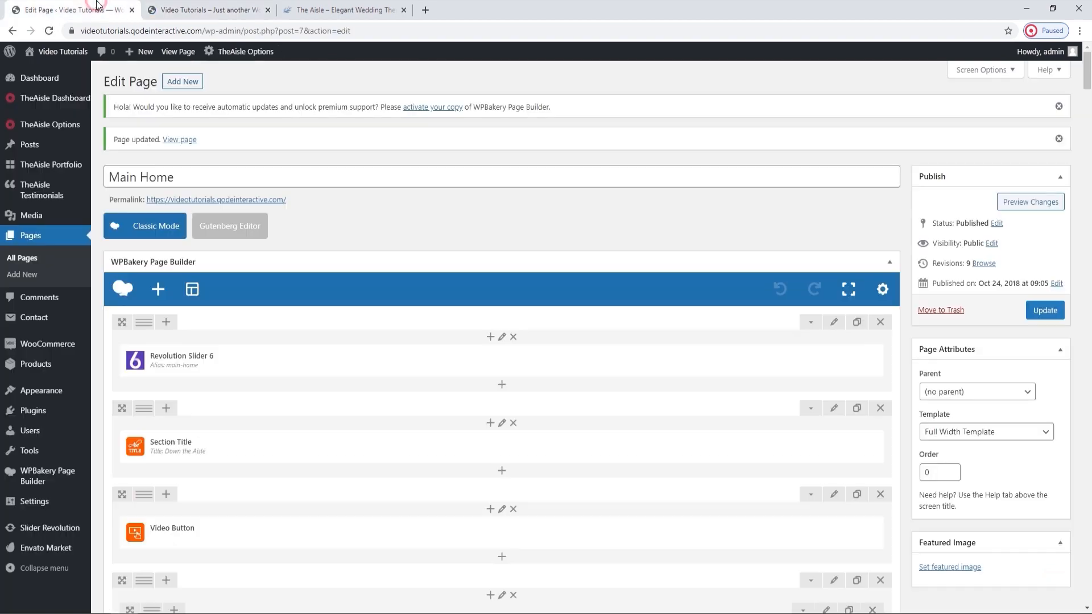
pyautogui.scroll(-15, 463, 341)
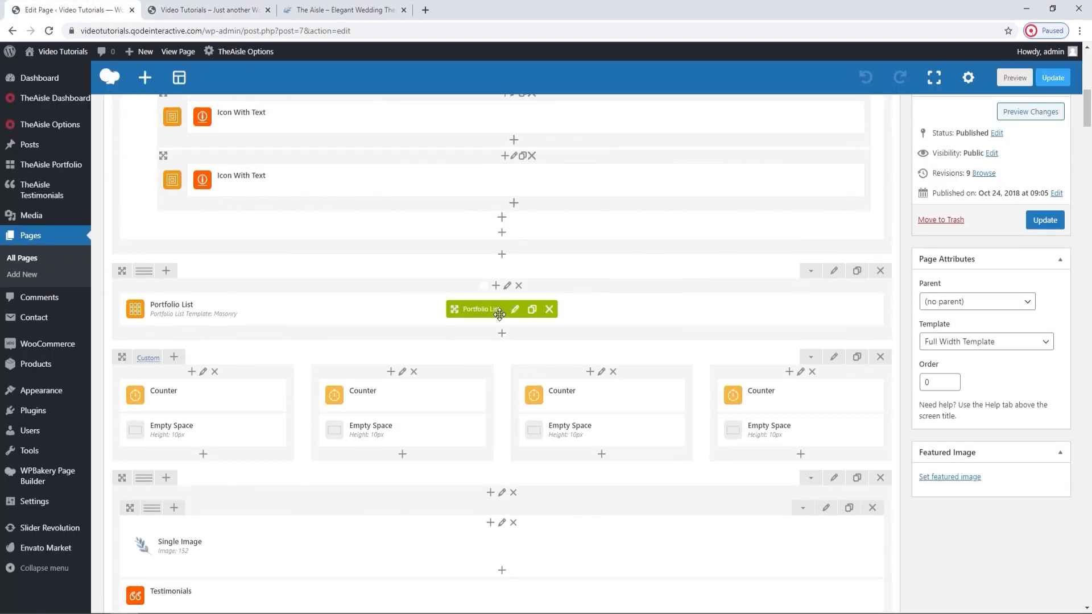
pyautogui.click(517, 308)
pyautogui.click(649, 140)
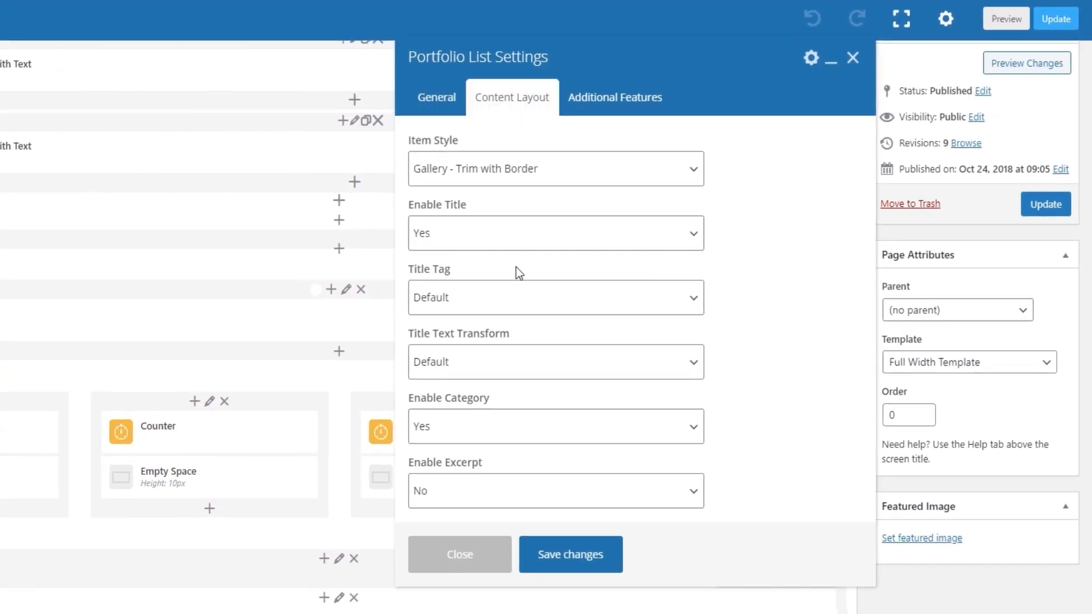
pyautogui.click(481, 237)
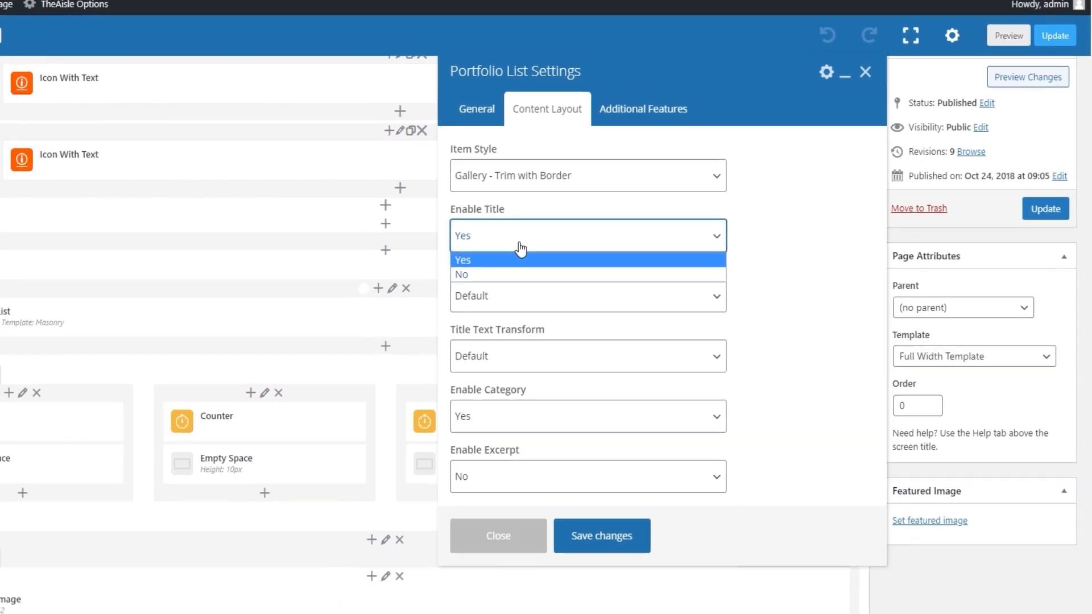
pyautogui.click(481, 259)
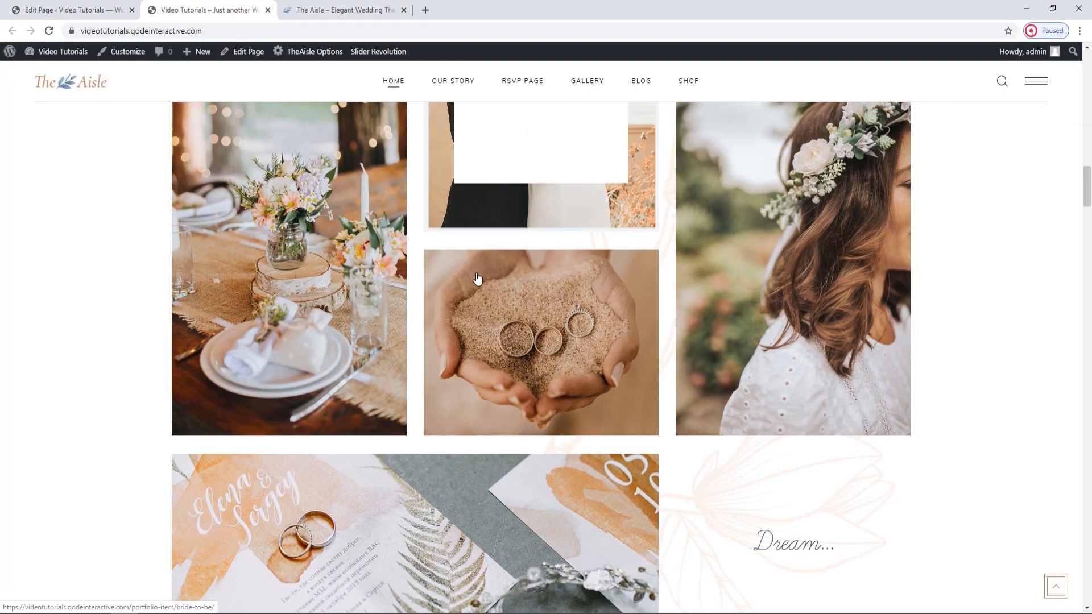
pyautogui.moveTo(478, 298)
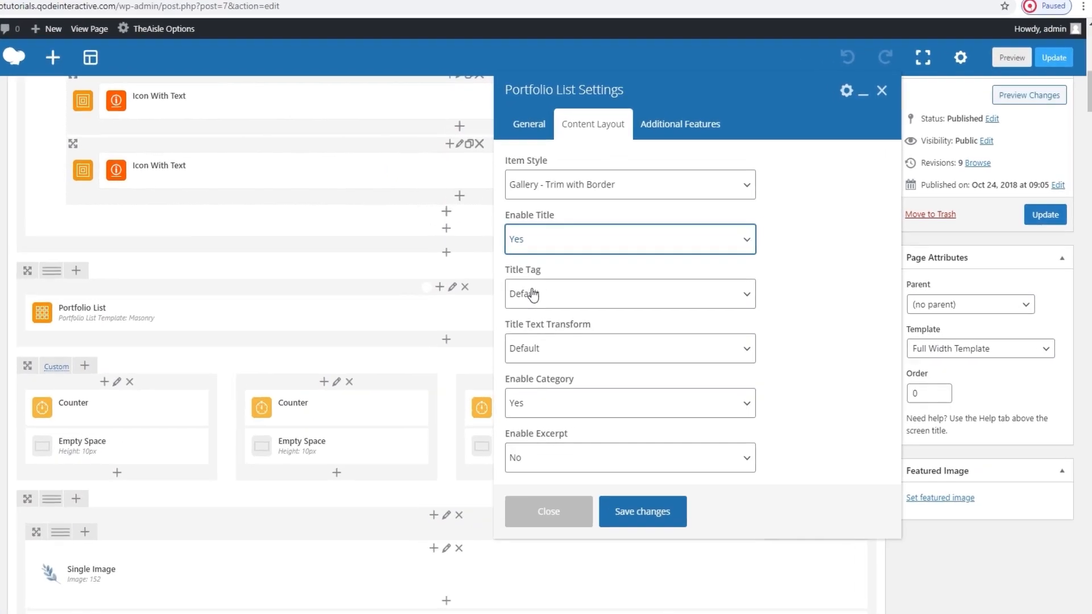
pyautogui.click(540, 237)
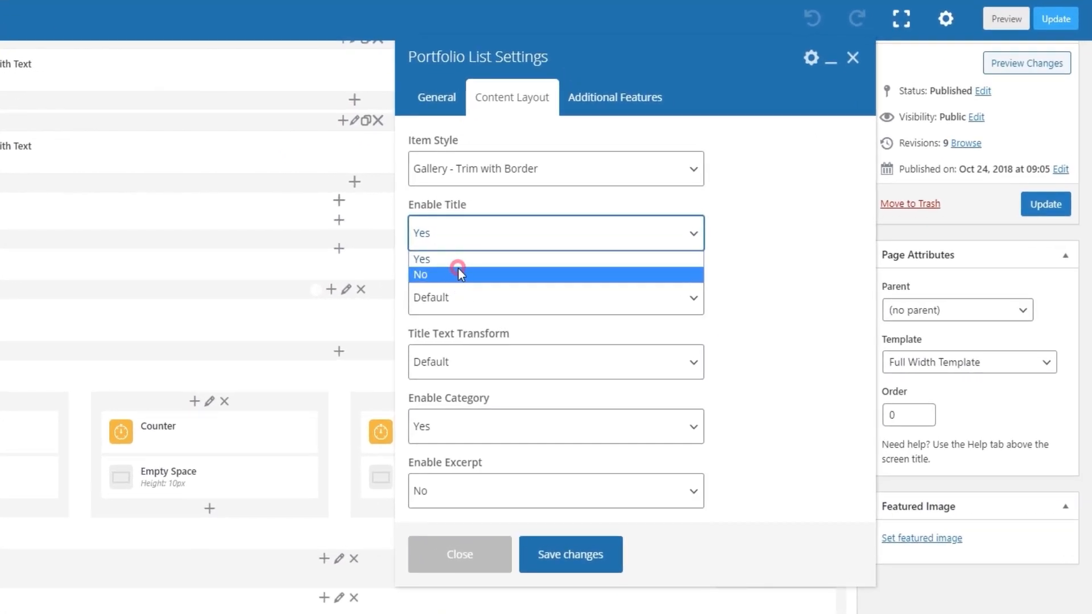
pyautogui.click(459, 271)
pyautogui.click(563, 436)
pyautogui.click(1042, 205)
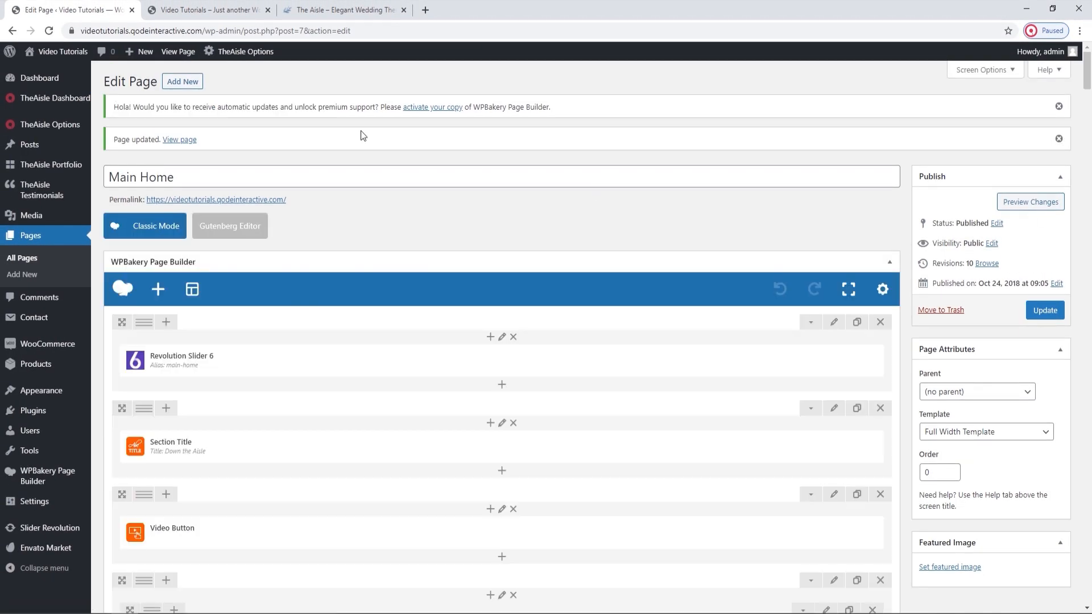
pyautogui.click(184, 10)
pyautogui.click(49, 31)
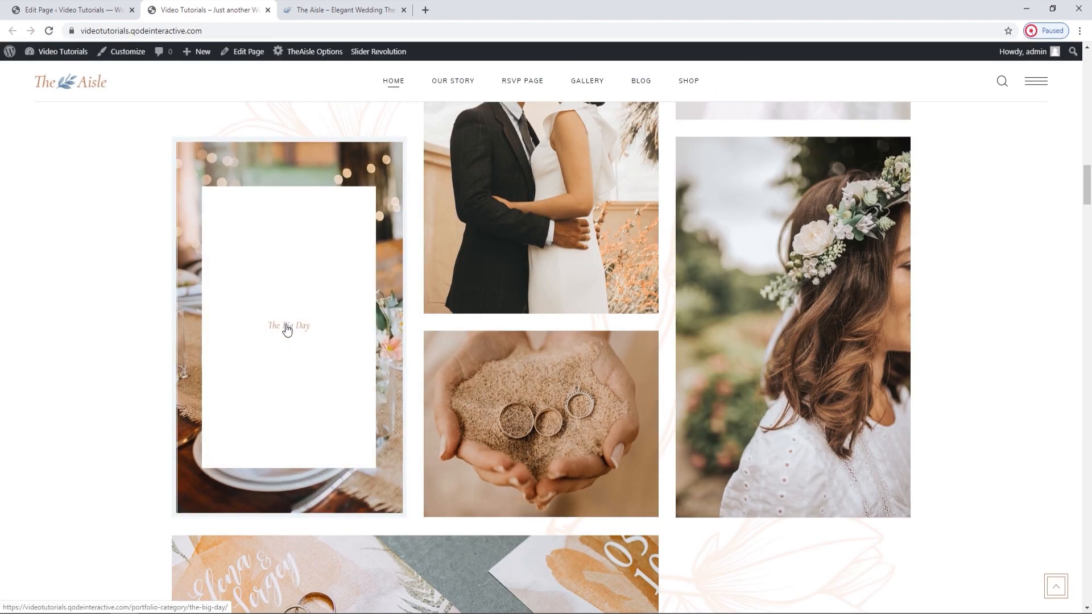
# Reopen the Portfolio List's content layout settings and set Enable Title back to Yes.
pyautogui.click(139, 8)
pyautogui.scroll(-10, 449, 288)
pyautogui.moveTo(488, 358)
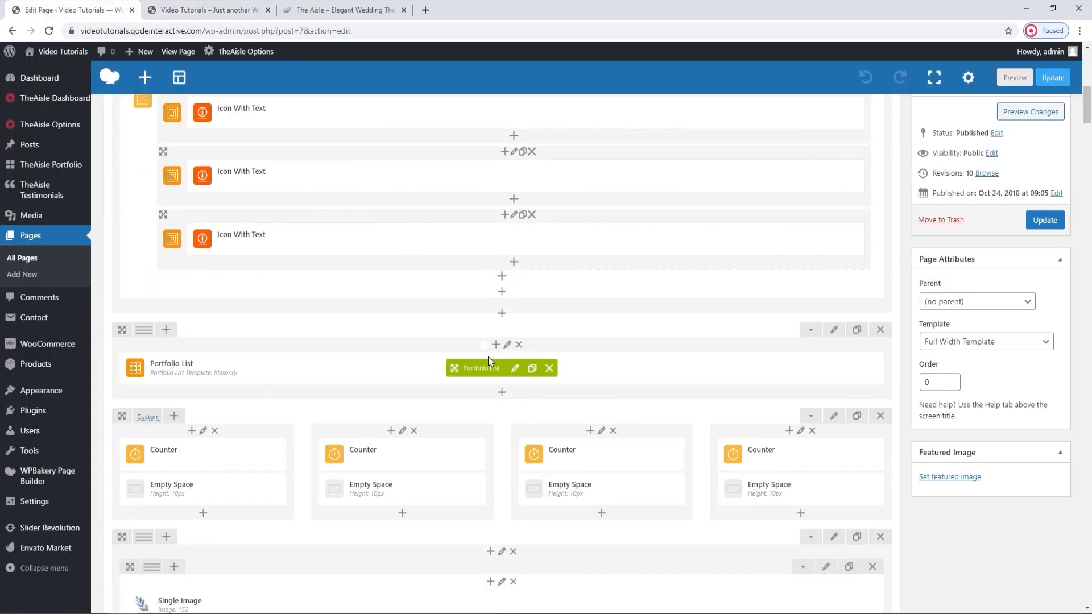
pyautogui.click(513, 370)
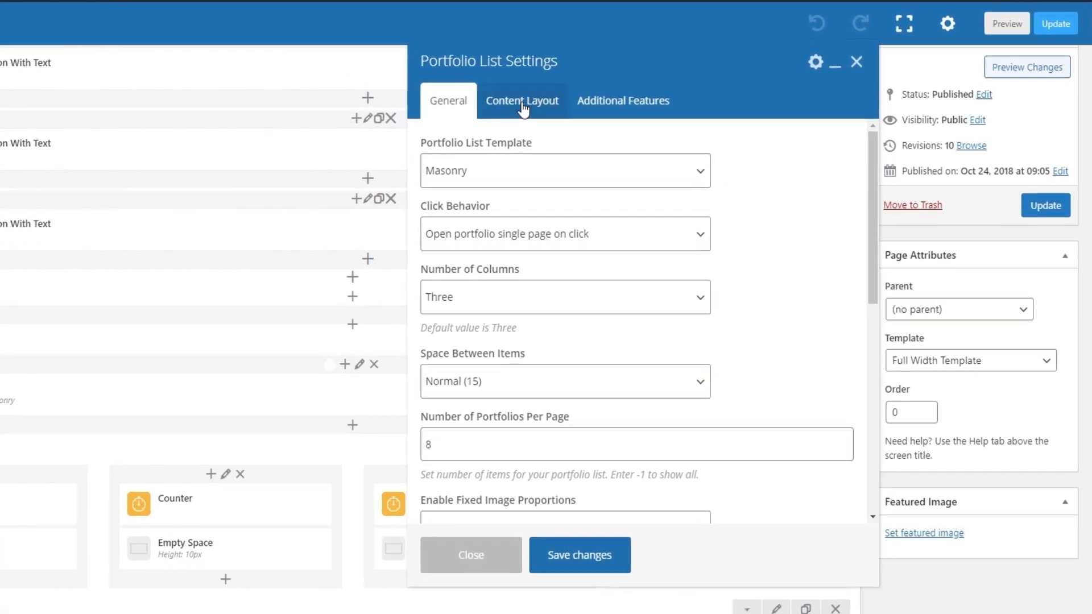
pyautogui.click(633, 140)
pyautogui.click(471, 232)
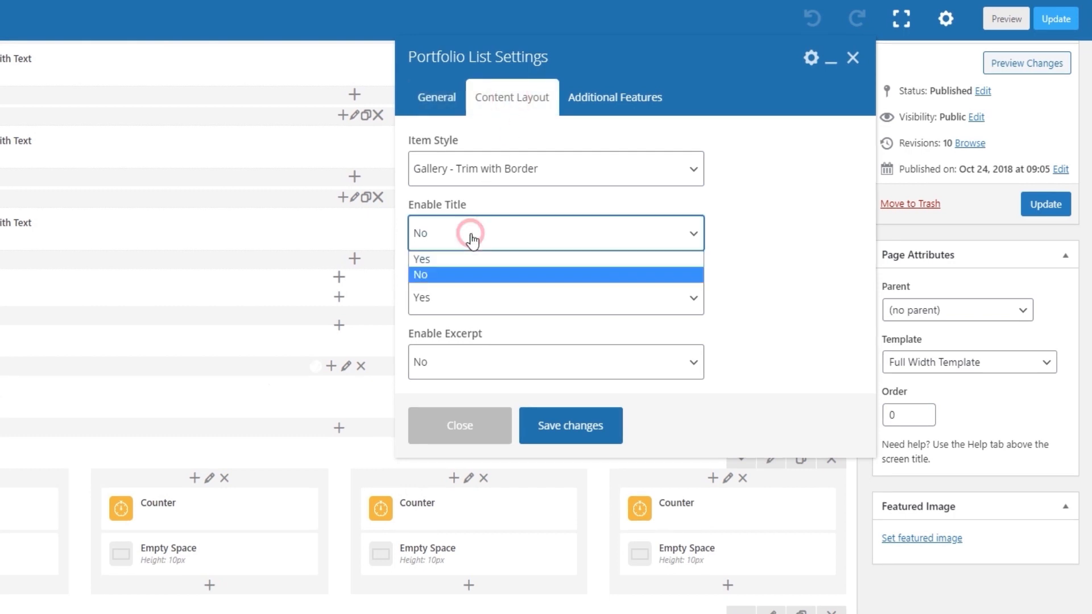
pyautogui.click(463, 258)
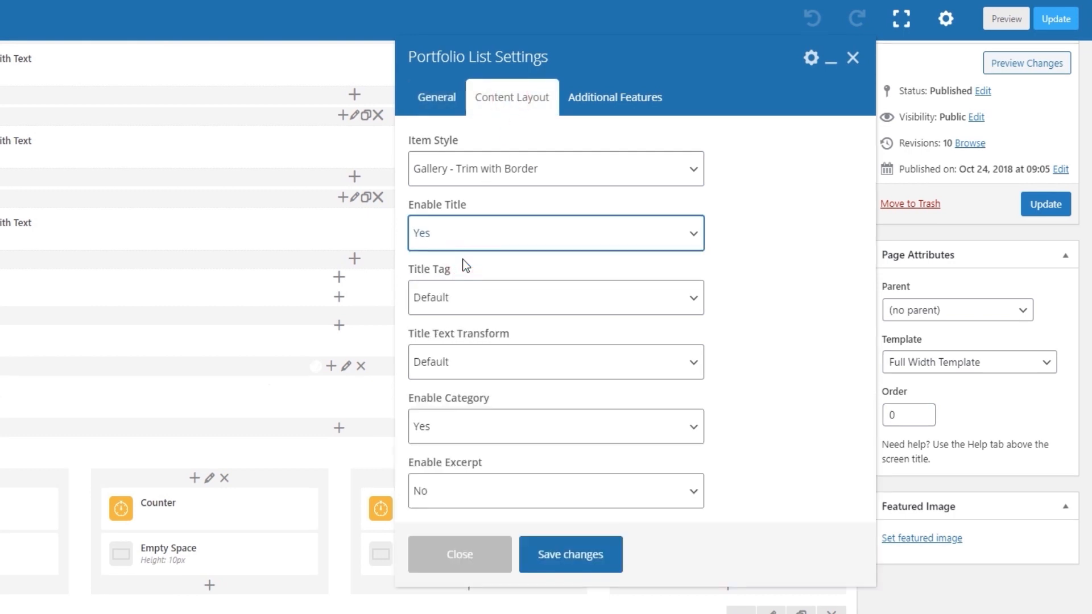
# Review the available Title Tag and Title Text Transform options for the Portfolio List.
pyautogui.click(480, 295)
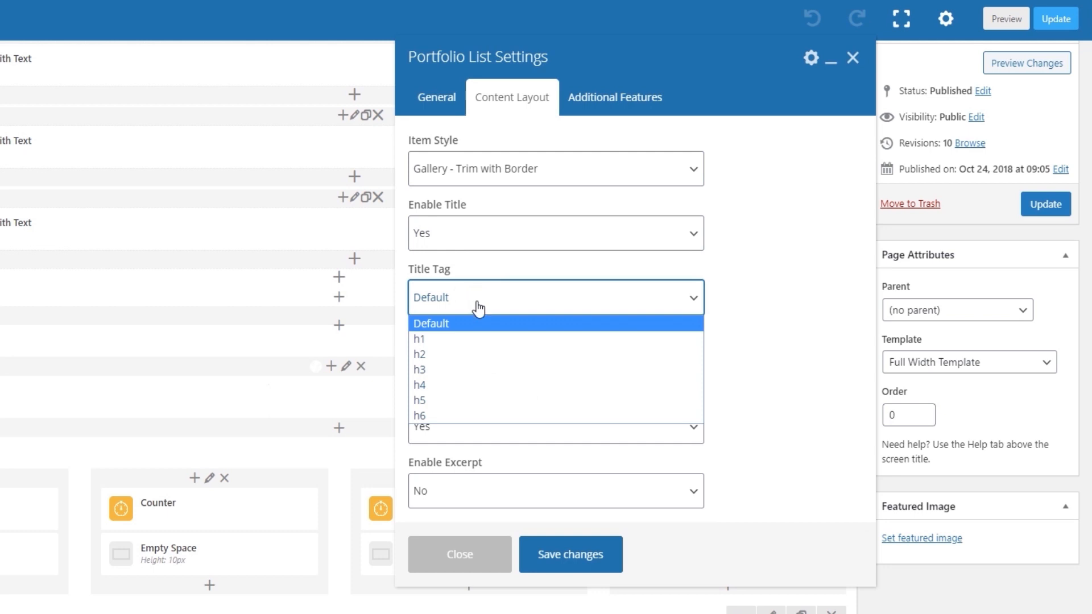
pyautogui.click(480, 296)
pyautogui.click(477, 357)
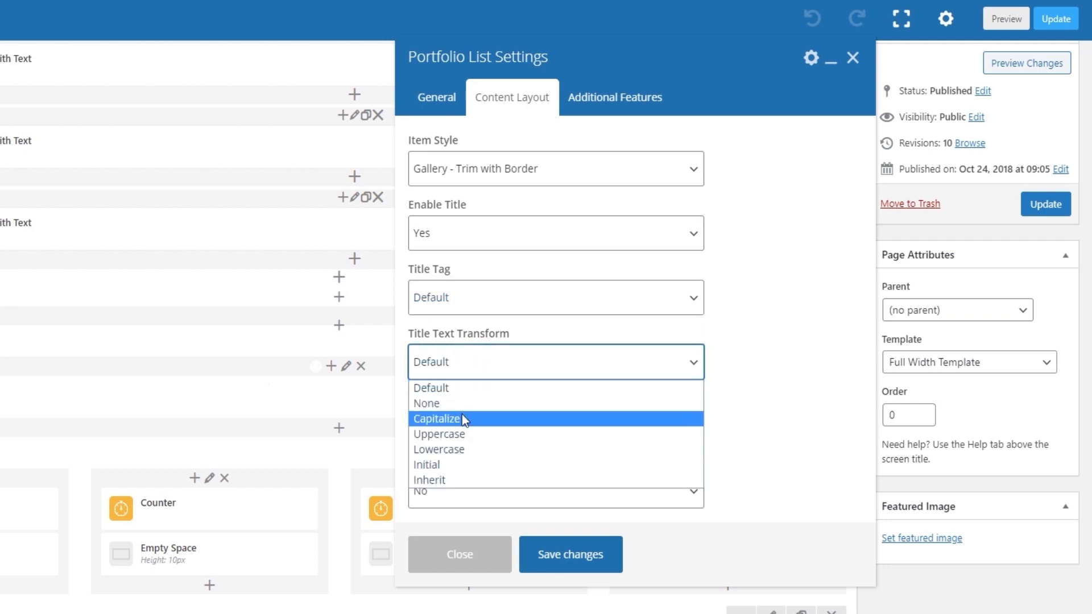
pyautogui.click(485, 361)
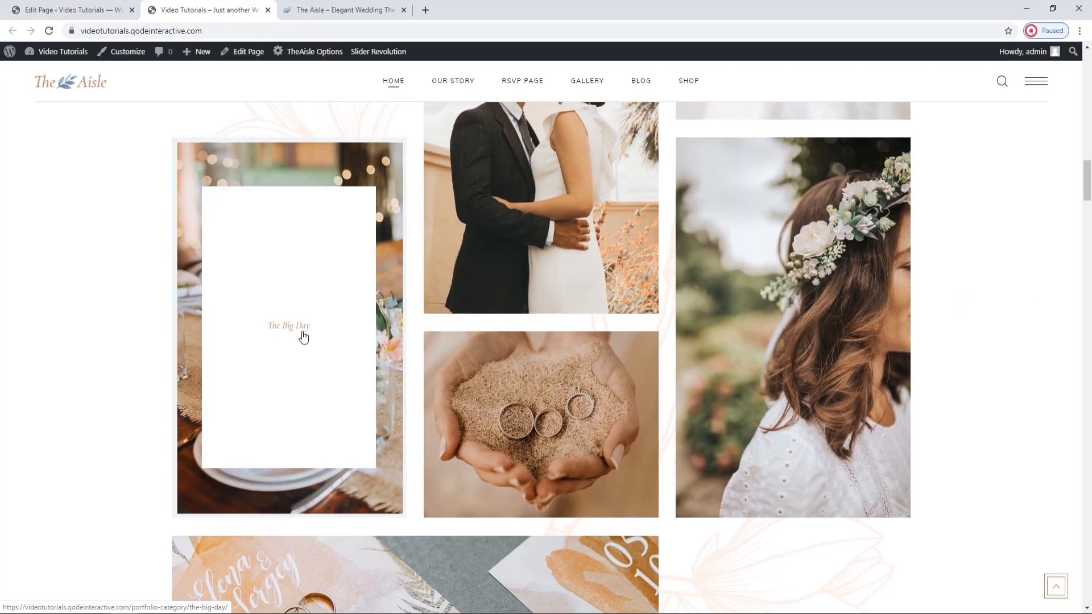
# Return to the Portfolio List settings and review the Pagination Type options among its additional features.
pyautogui.click(140, 5)
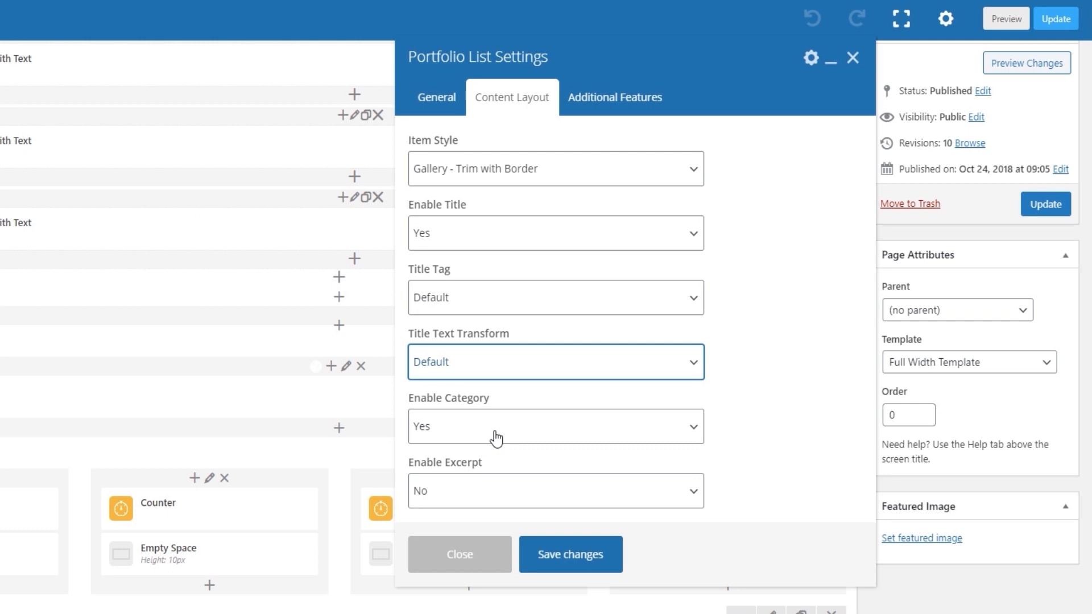
pyautogui.click(612, 111)
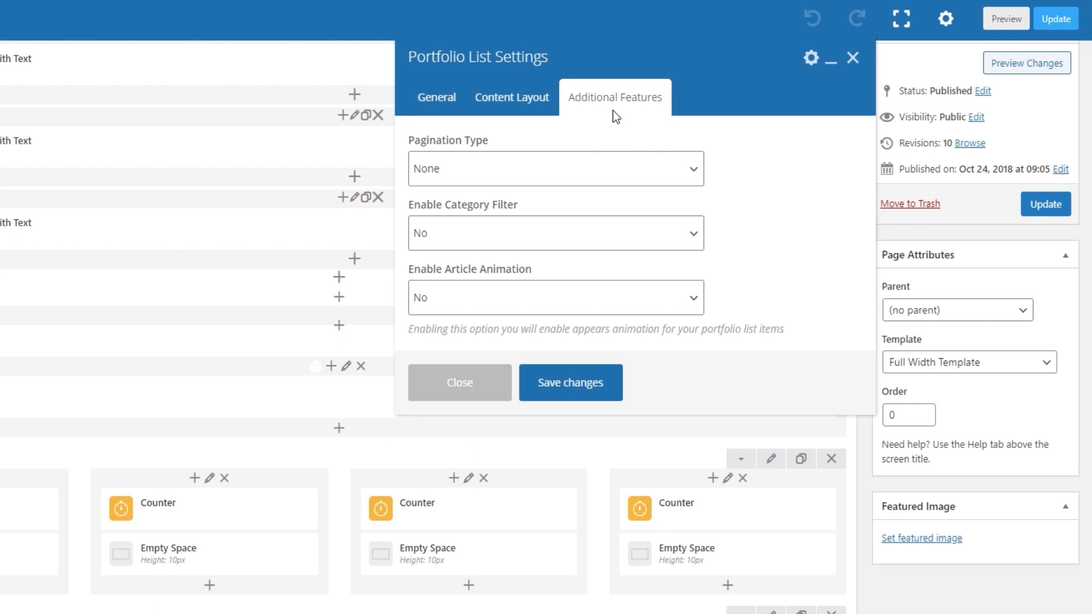
pyautogui.click(581, 170)
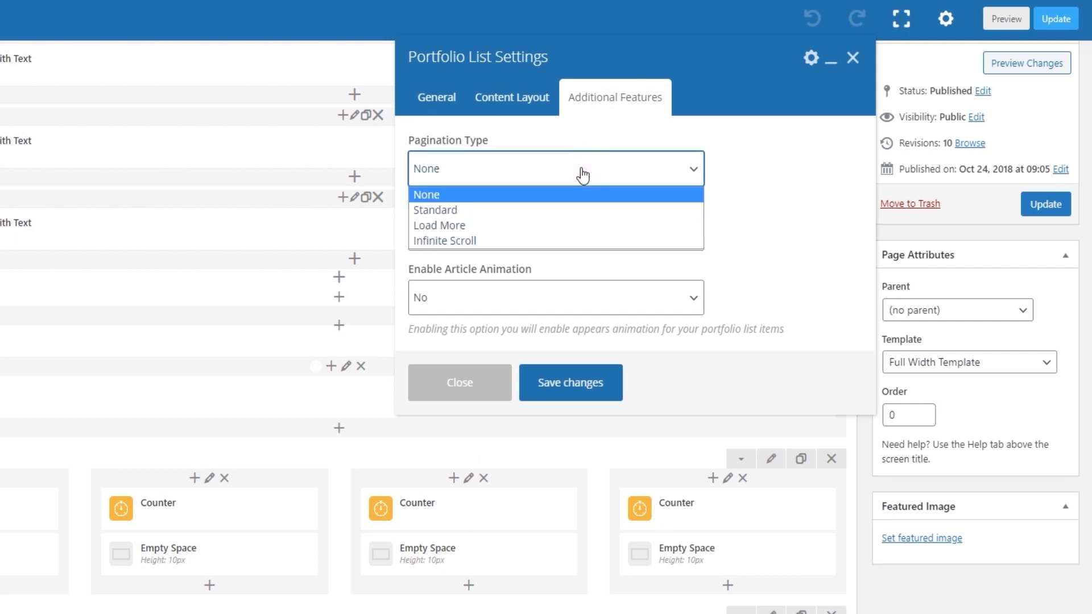
pyautogui.click(583, 175)
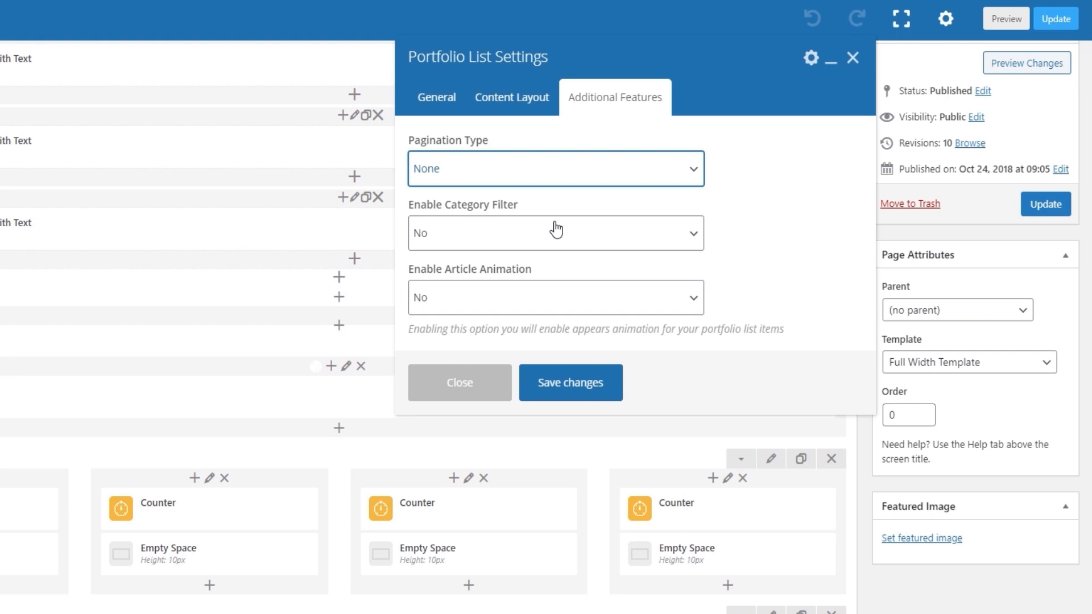
# Save the Portfolio List settings, update the page and check the portfolio items on the reloaded live homepage.
pyautogui.click(556, 390)
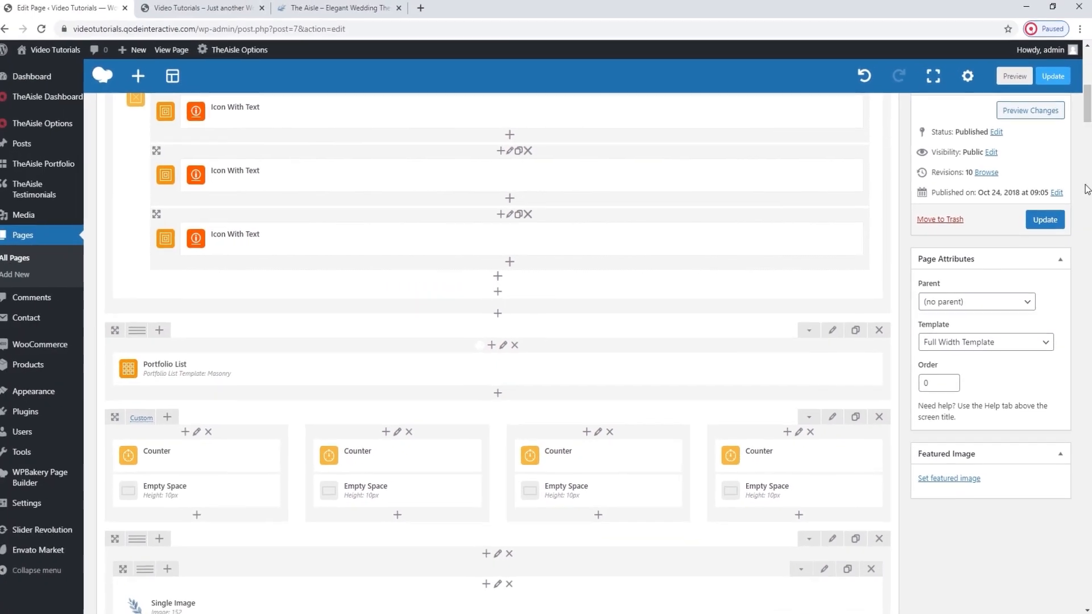
pyautogui.click(1048, 219)
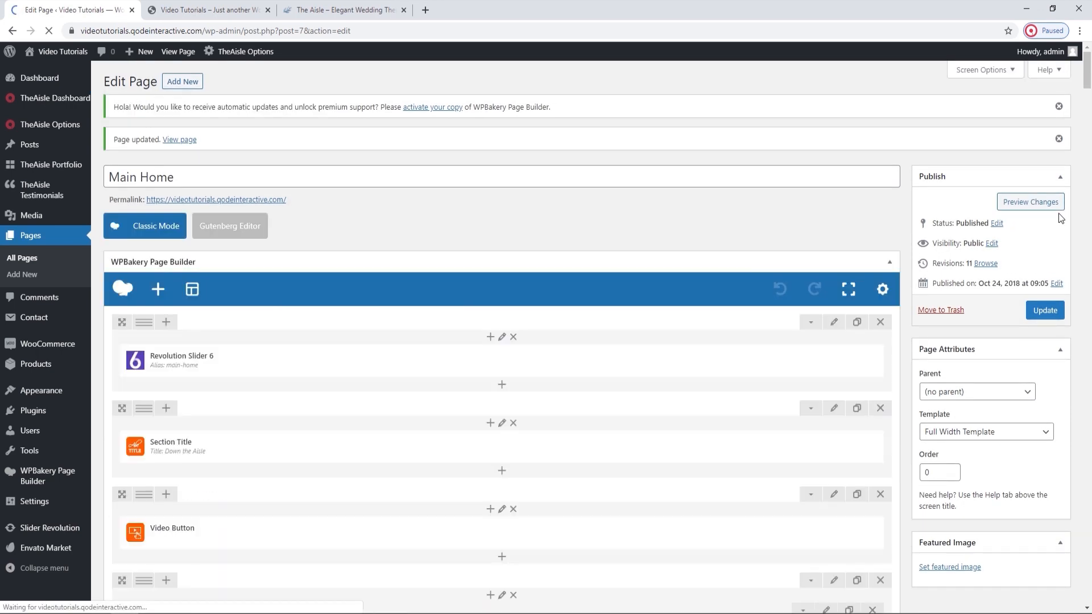
pyautogui.click(188, 11)
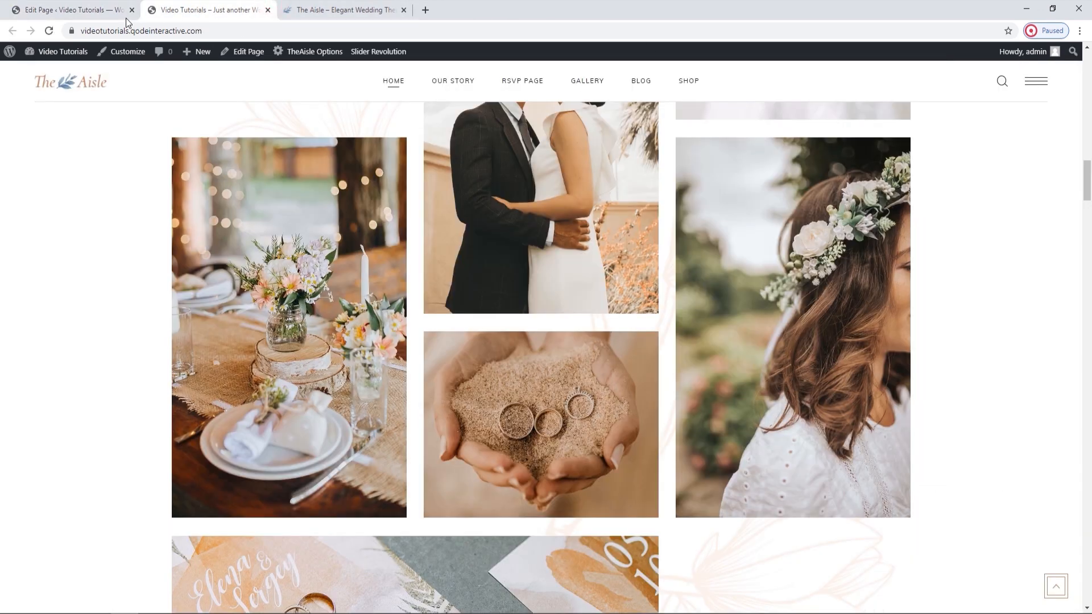
pyautogui.click(48, 31)
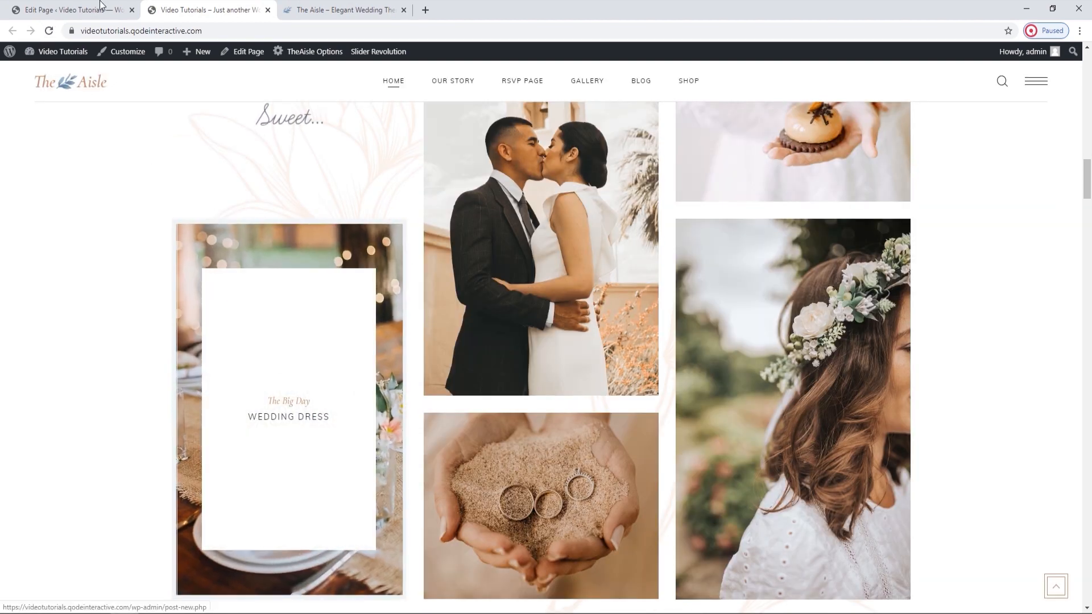
# Locate the row of four counters in the page builder and compare it with the counter section on the live homepage.
pyautogui.click(110, 7)
pyautogui.scroll(-8, 350, 230)
pyautogui.scroll(-3, 351, 234)
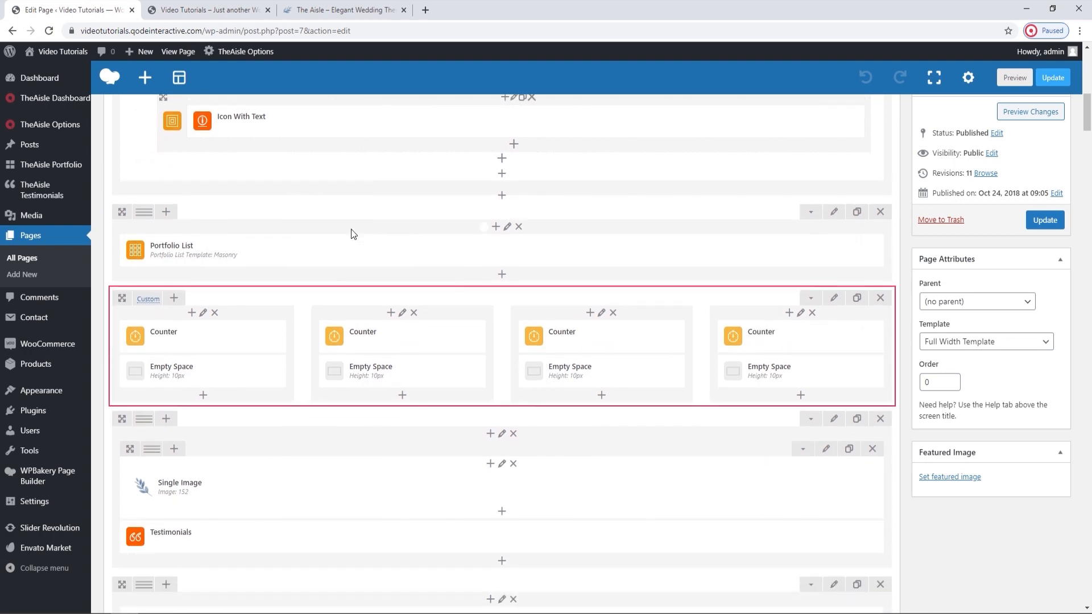
pyautogui.click(205, 9)
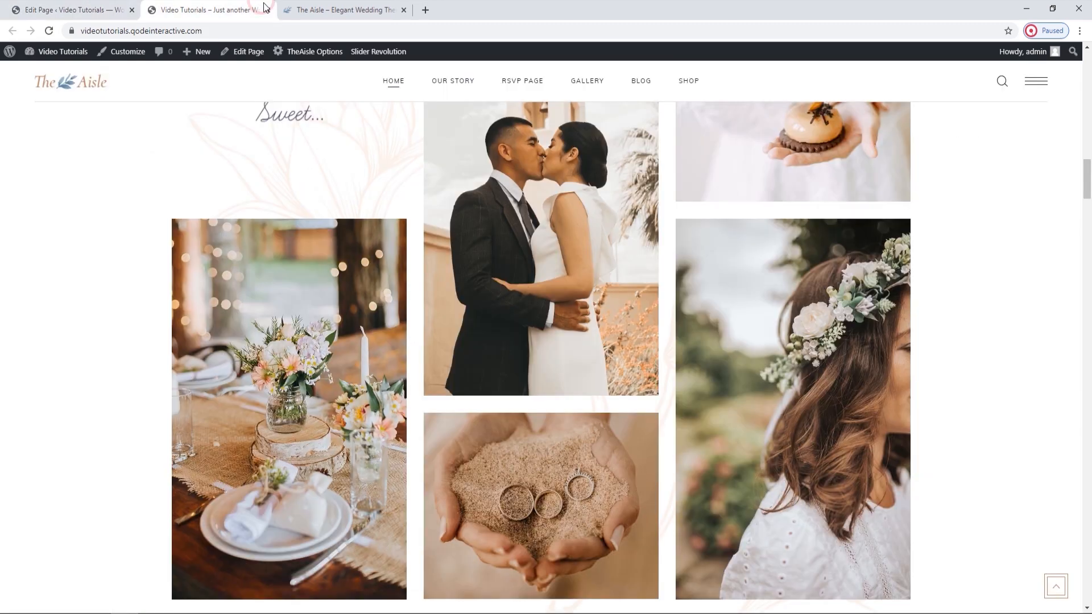
pyautogui.scroll(-10, 394, 217)
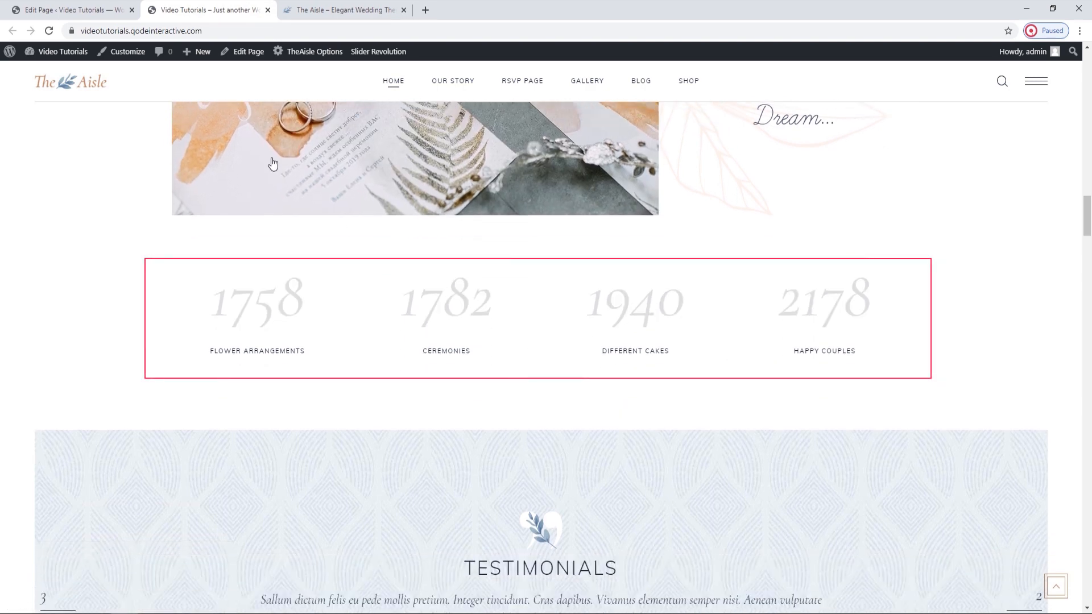
pyautogui.click(136, 5)
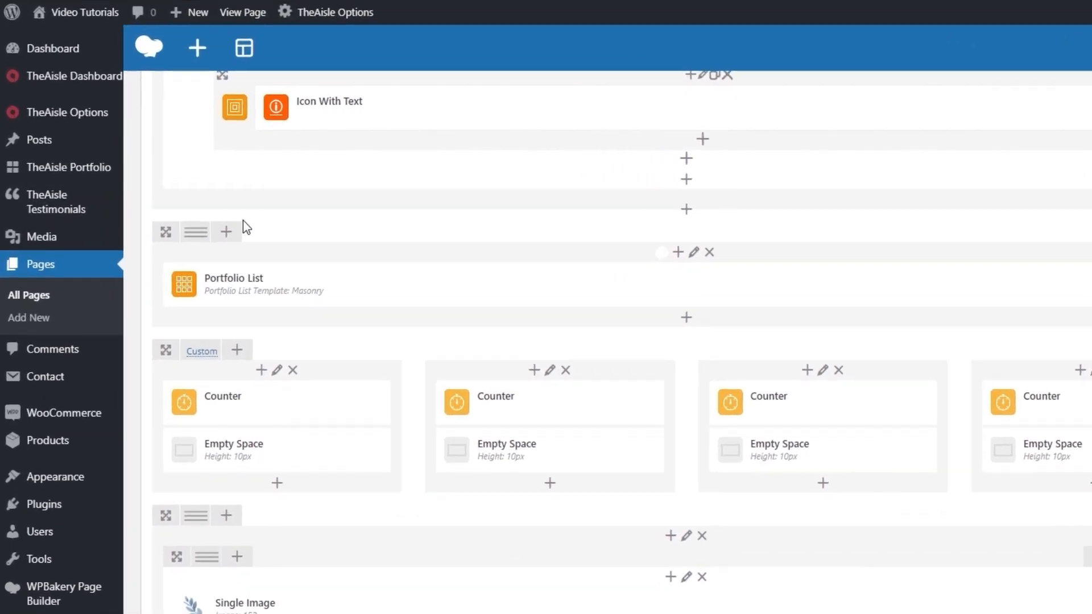
# Inspect the custom column layout of the counter row, then close it without changes.
pyautogui.moveTo(143, 215)
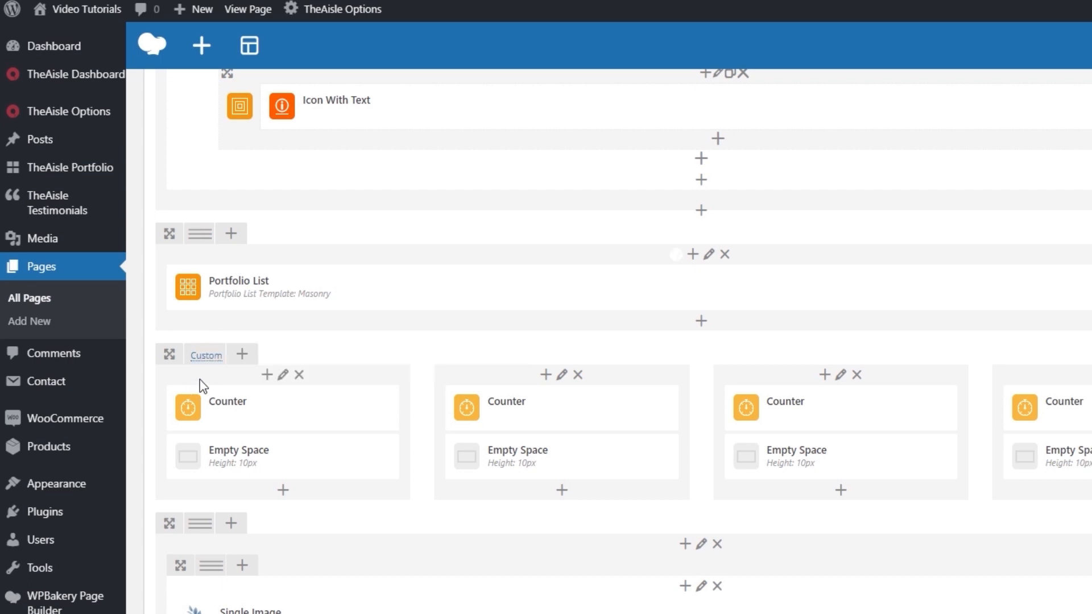
pyautogui.click(205, 360)
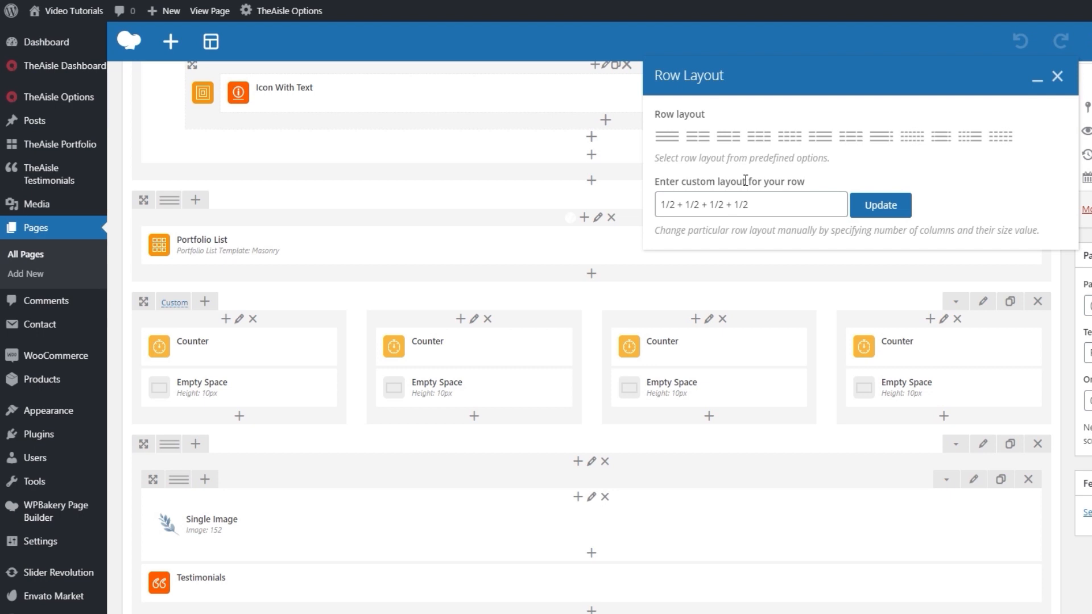
pyautogui.click(1057, 76)
# Open the first Counter's settings and review its Type, Digit, Digit Font Size and Digit Color options.
pyautogui.click(253, 347)
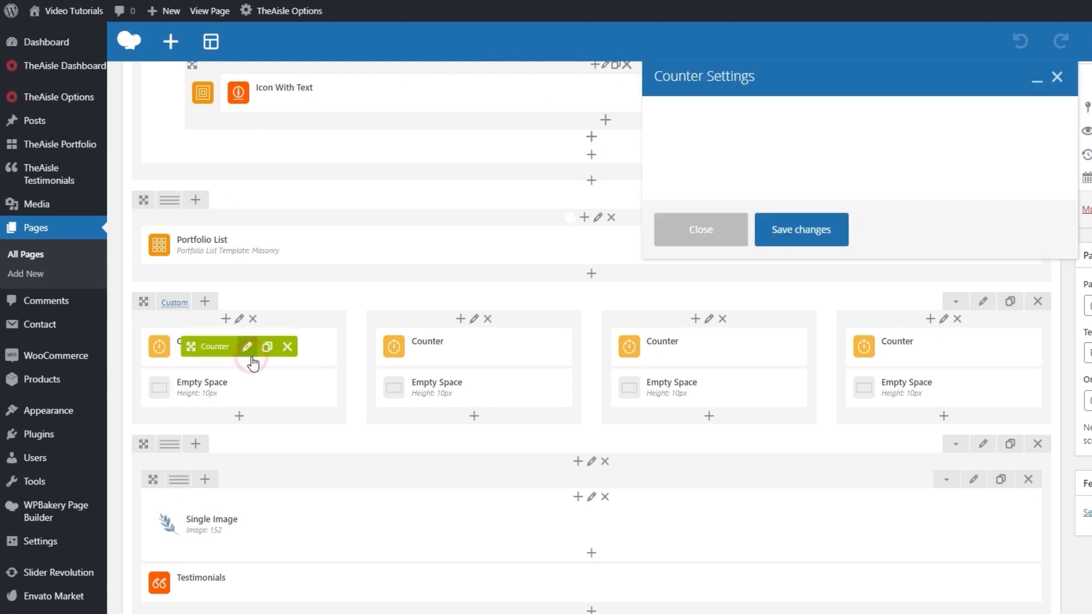
pyautogui.click(756, 229)
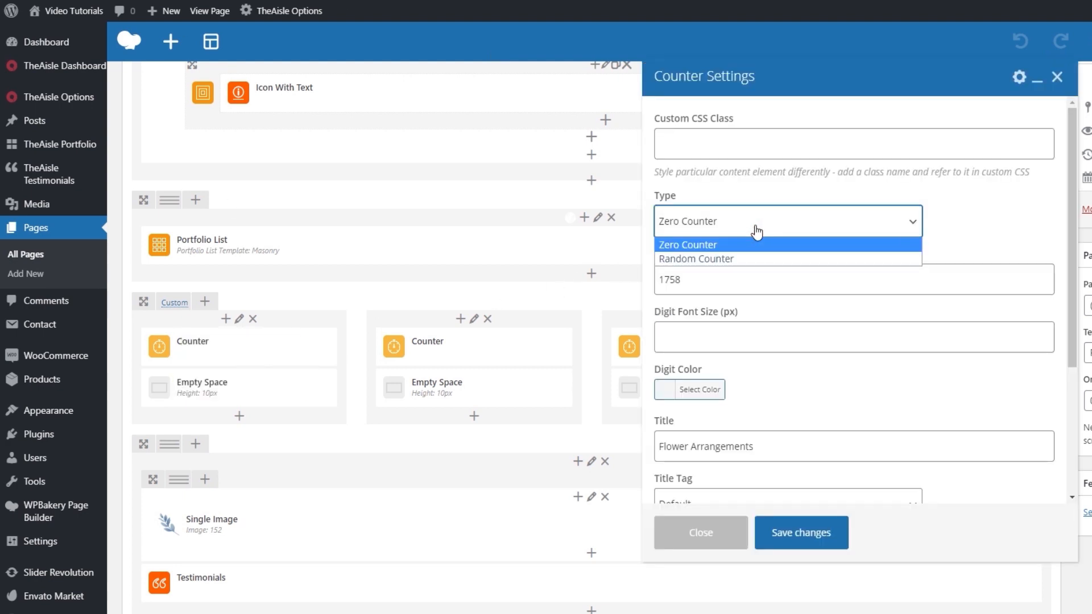
pyautogui.click(750, 225)
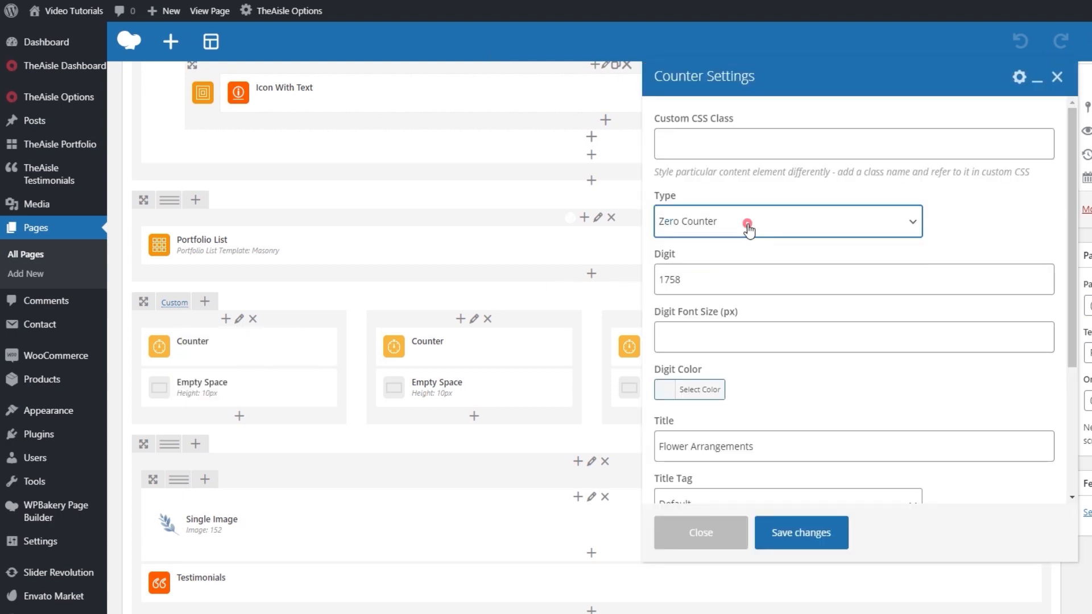
pyautogui.click(741, 257)
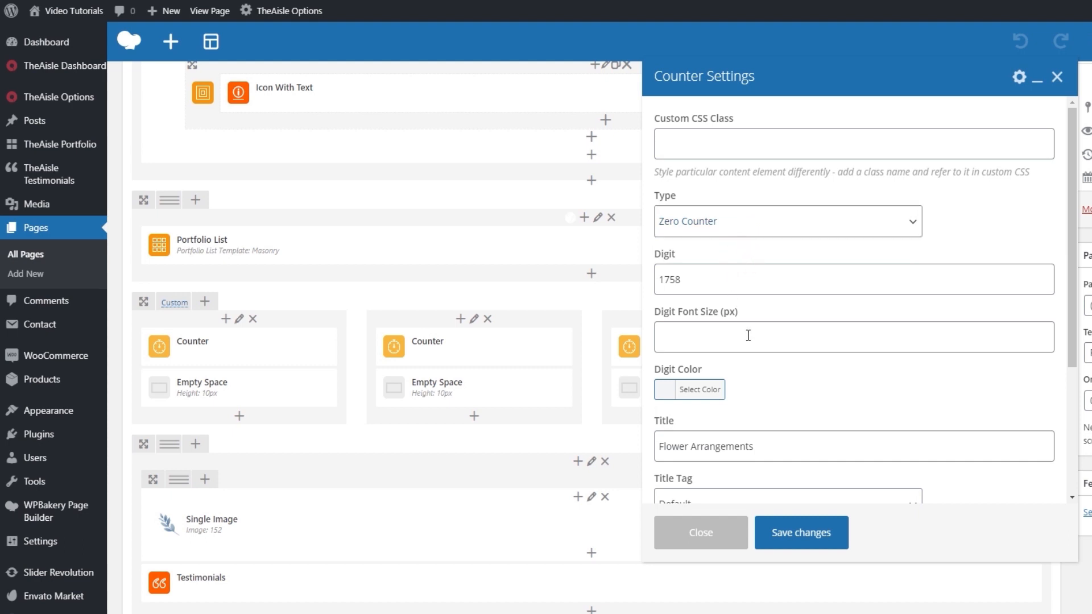
pyautogui.scroll(-1, 749, 335)
pyautogui.click(718, 320)
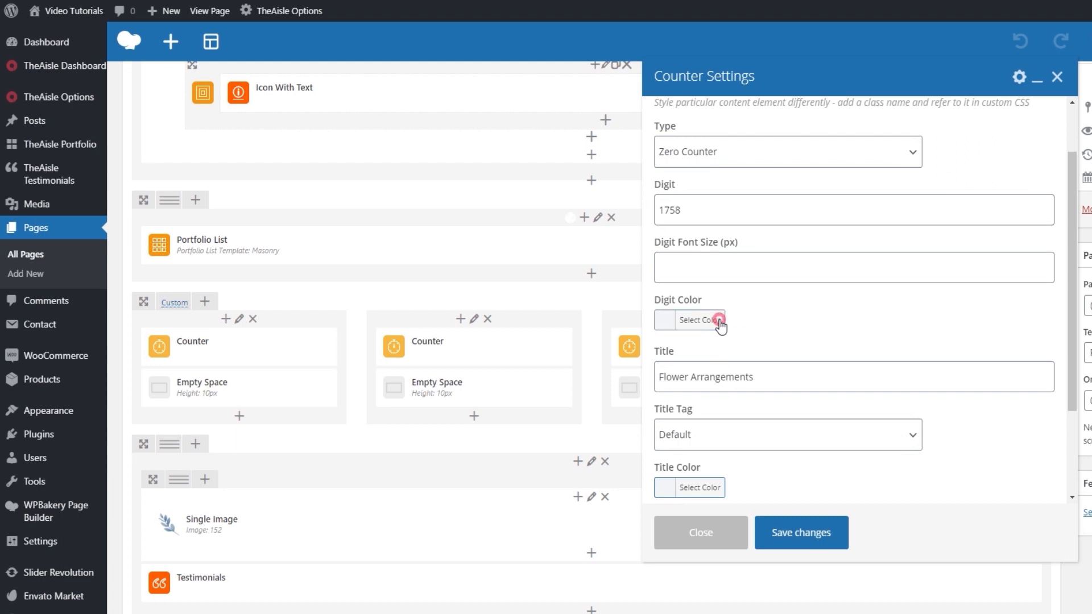
pyautogui.click(704, 322)
# Review the Counter's title options, including Title Tag, Title Color and Title Font Weight, and close the settings unchanged.
pyautogui.scroll(-1, 739, 314)
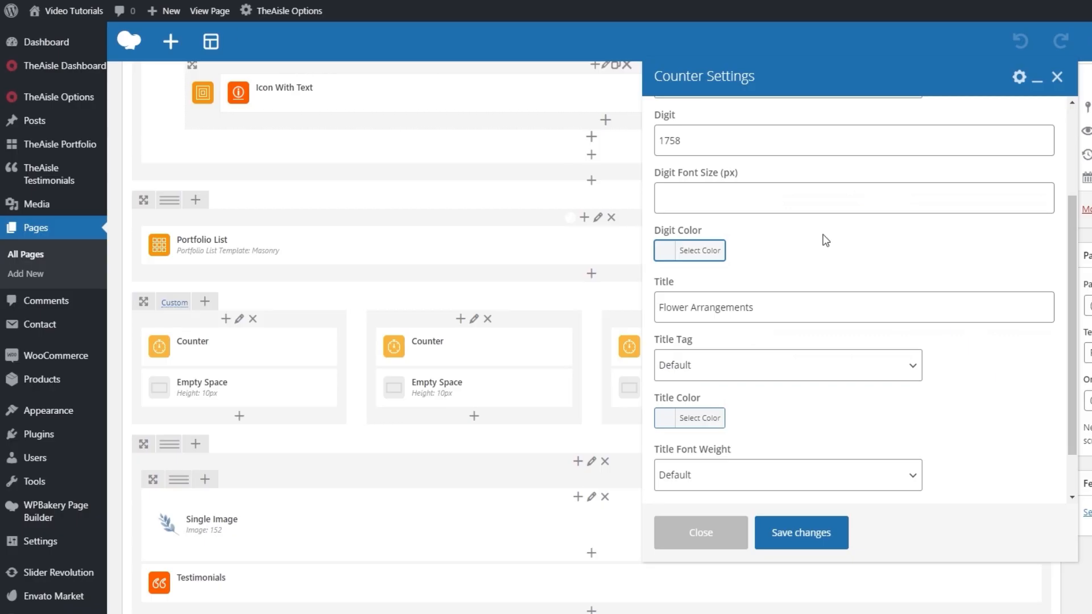
pyautogui.scroll(-1, 743, 325)
pyautogui.click(748, 320)
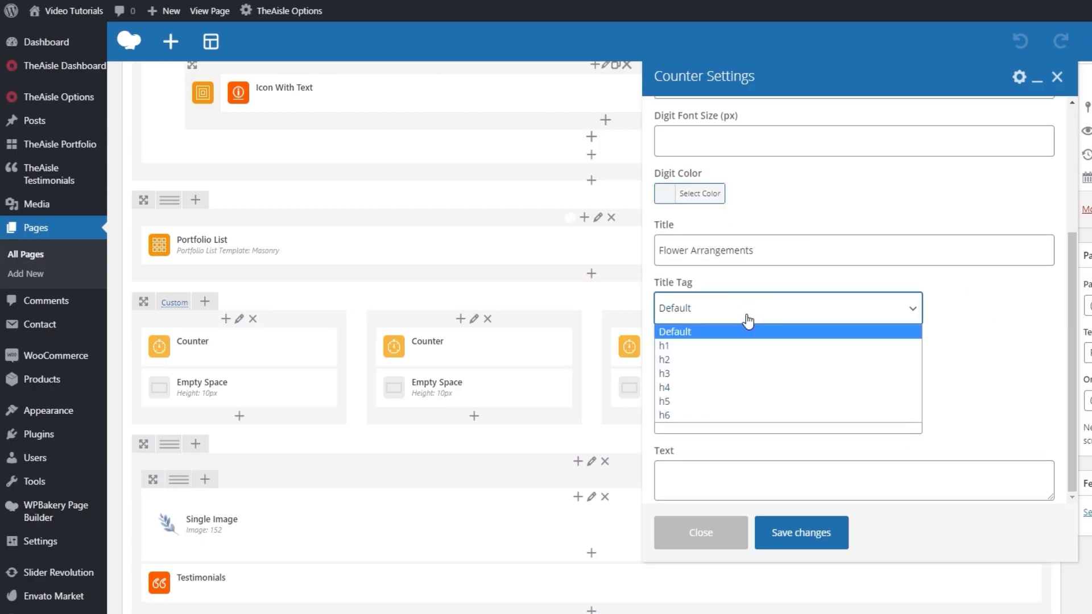
pyautogui.click(746, 318)
pyautogui.click(699, 361)
pyautogui.click(700, 361)
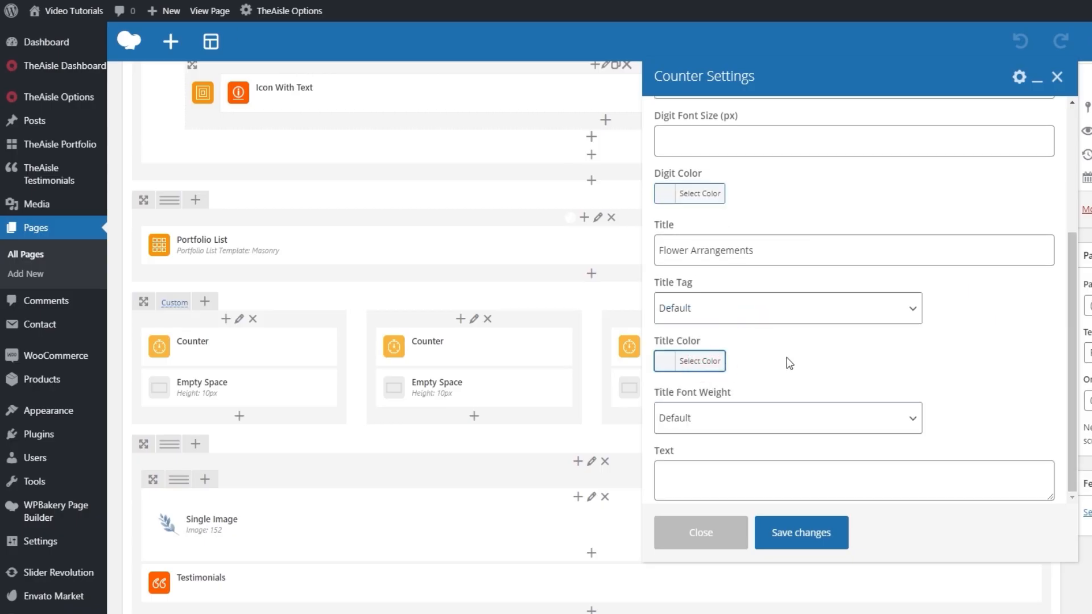
pyautogui.scroll(-1, 788, 364)
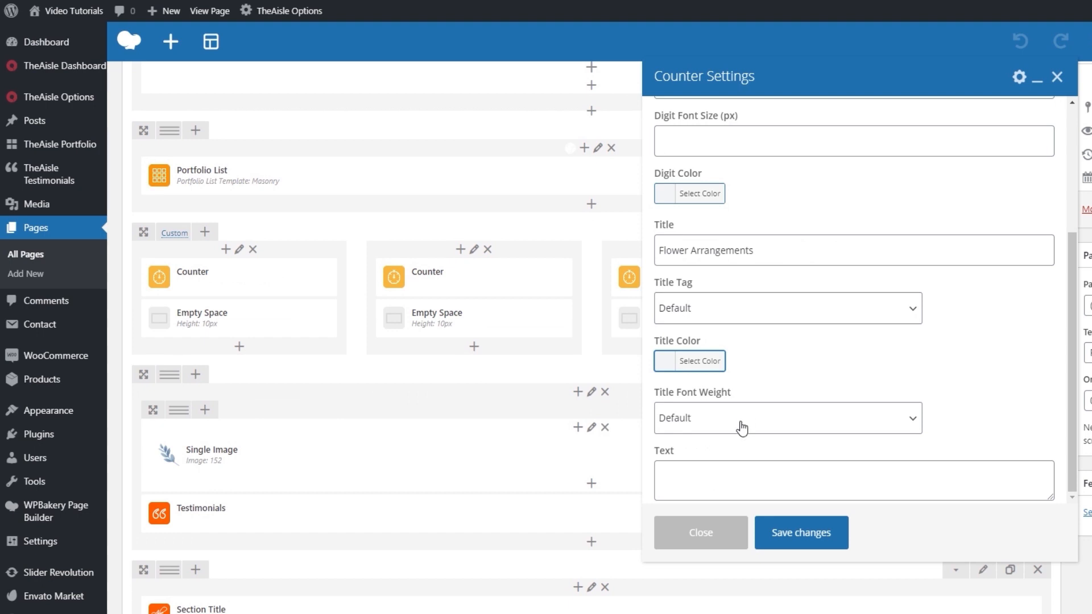
pyautogui.scroll(2, 785, 383)
pyautogui.click(1056, 76)
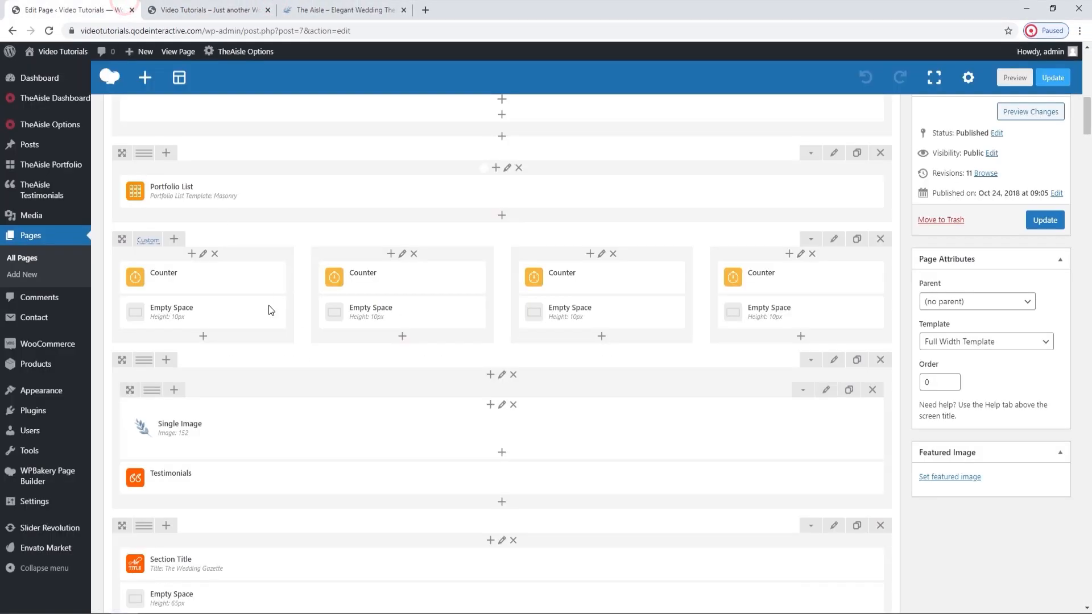
# Inspect the Empty Space settings below the first counter and the counter row's CSS box padding, leaving both unchanged.
pyautogui.click(216, 313)
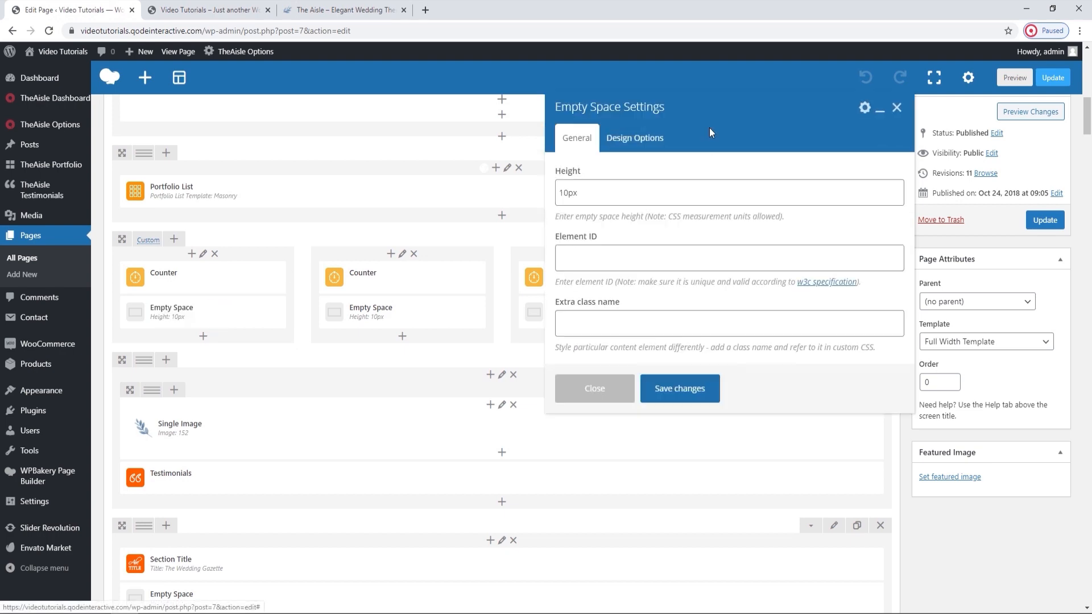
pyautogui.click(897, 109)
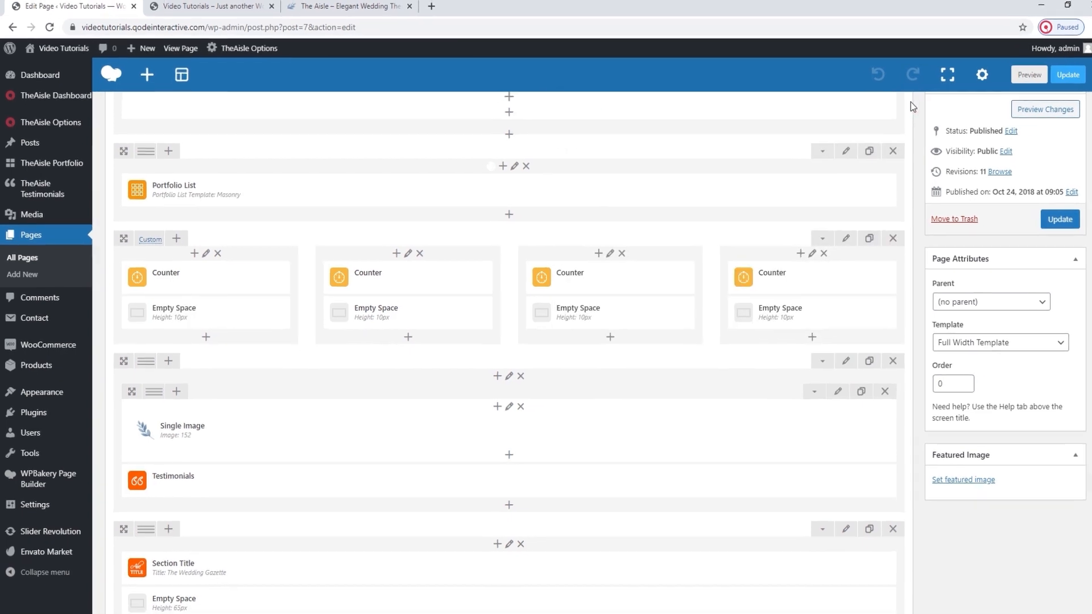
pyautogui.click(838, 241)
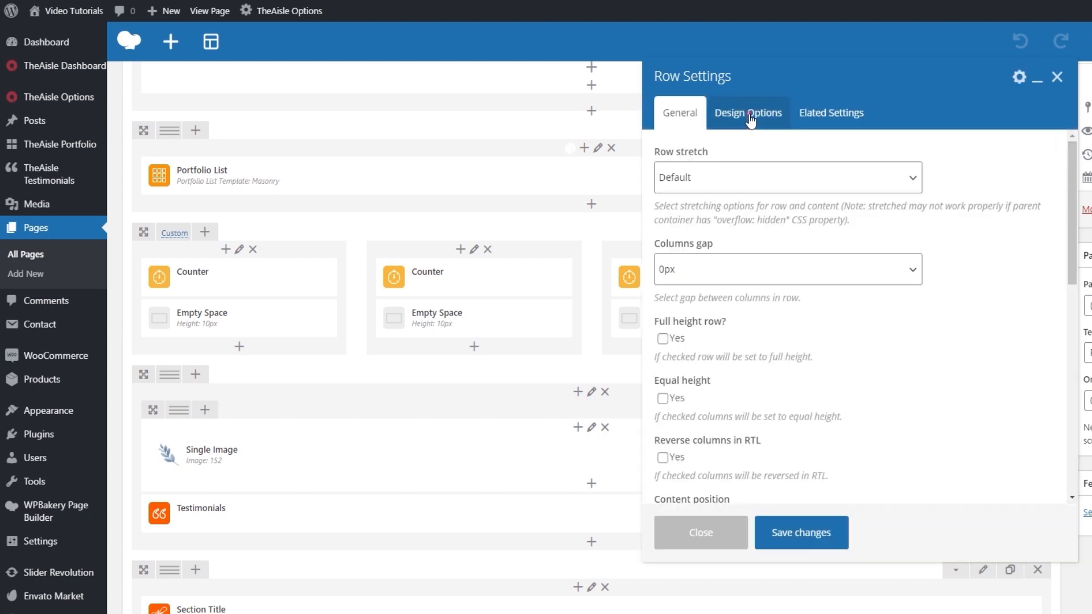
pyautogui.click(750, 114)
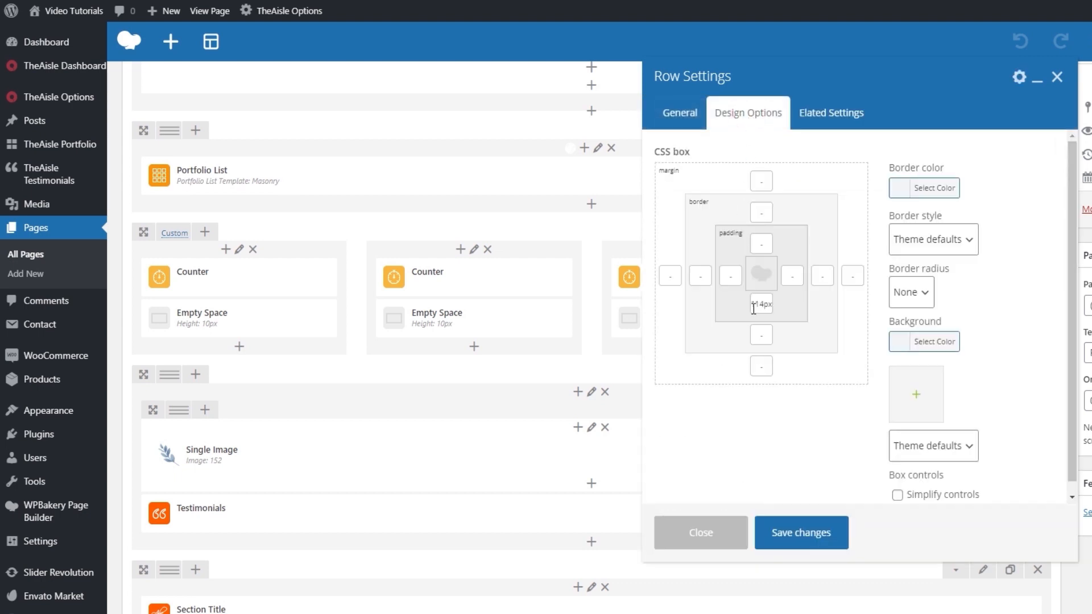
pyautogui.click(1056, 78)
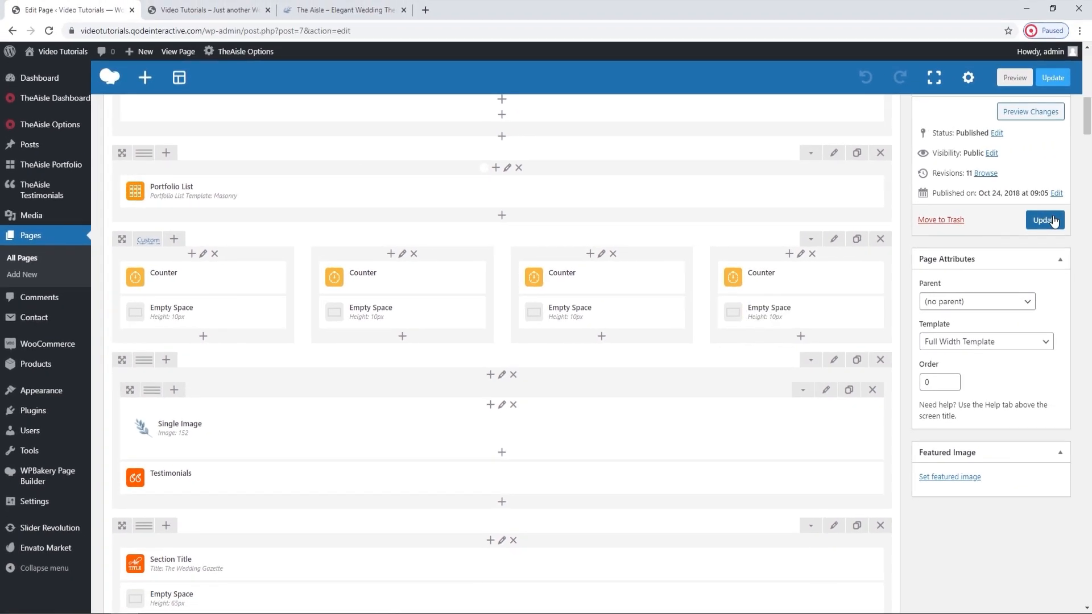
# Update the page and view the Testimonials section below the counters on the live homepage.
pyautogui.click(1044, 220)
pyautogui.scroll(-2, 756, 287)
pyautogui.click(208, 9)
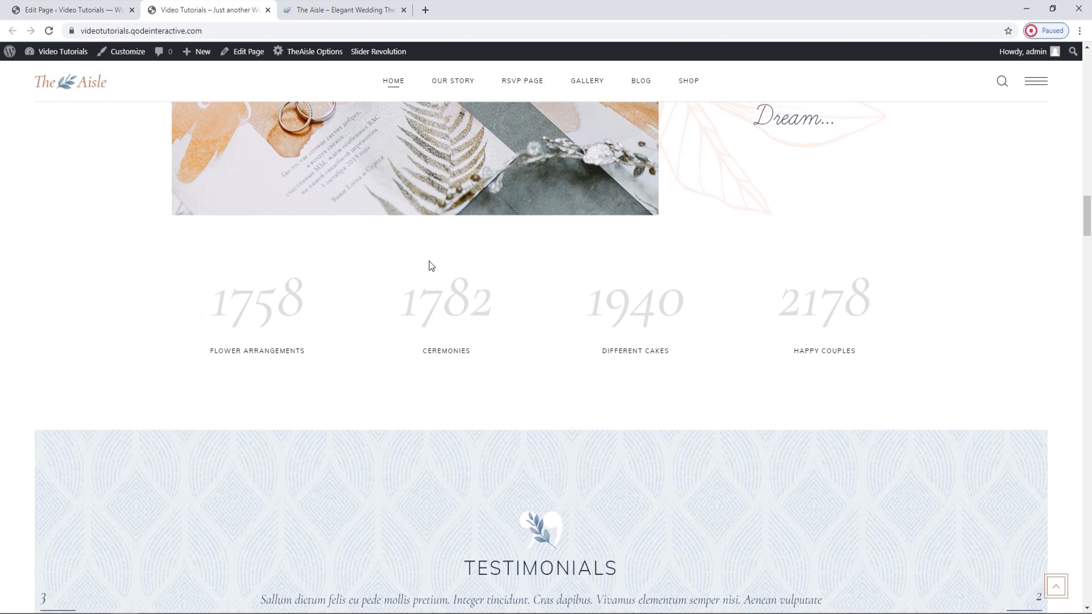
pyautogui.scroll(-4, 431, 265)
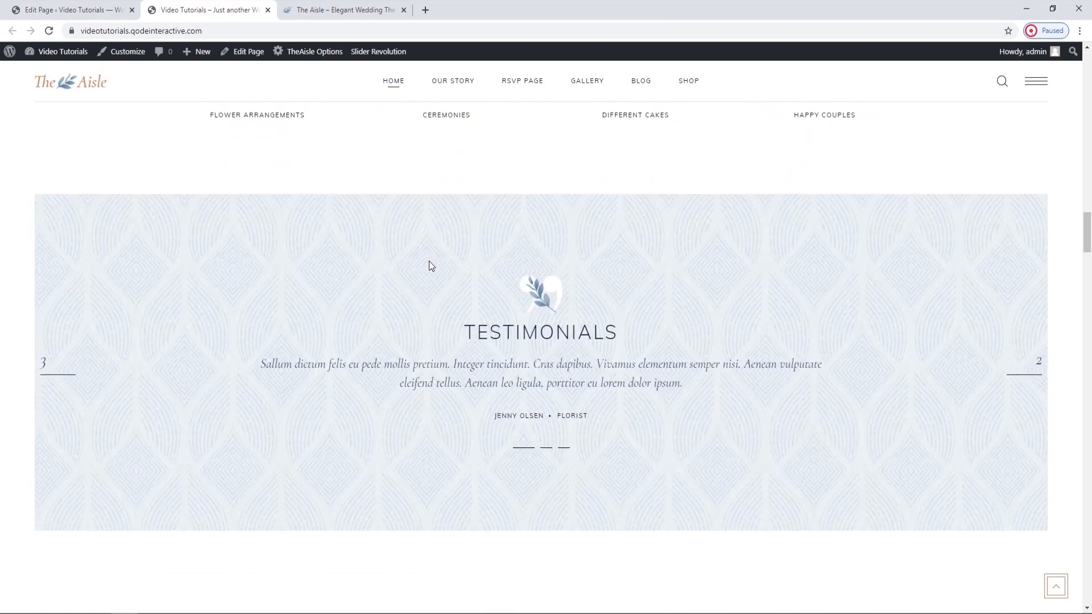
# Open the Elated settings of the Testimonials row and remove its current background image.
pyautogui.click(121, 8)
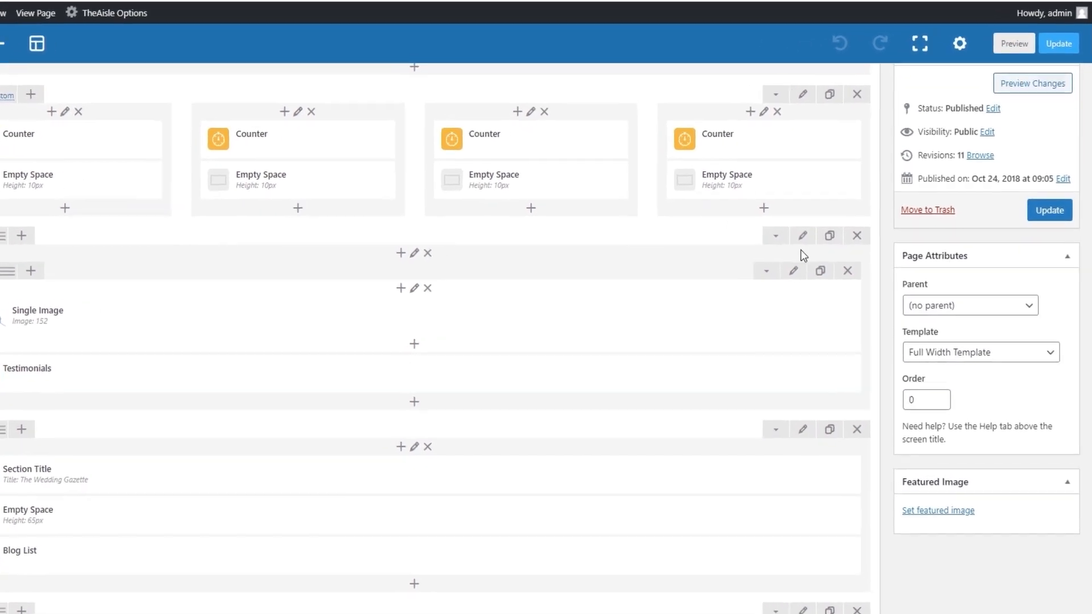
pyautogui.click(836, 238)
pyautogui.click(647, 115)
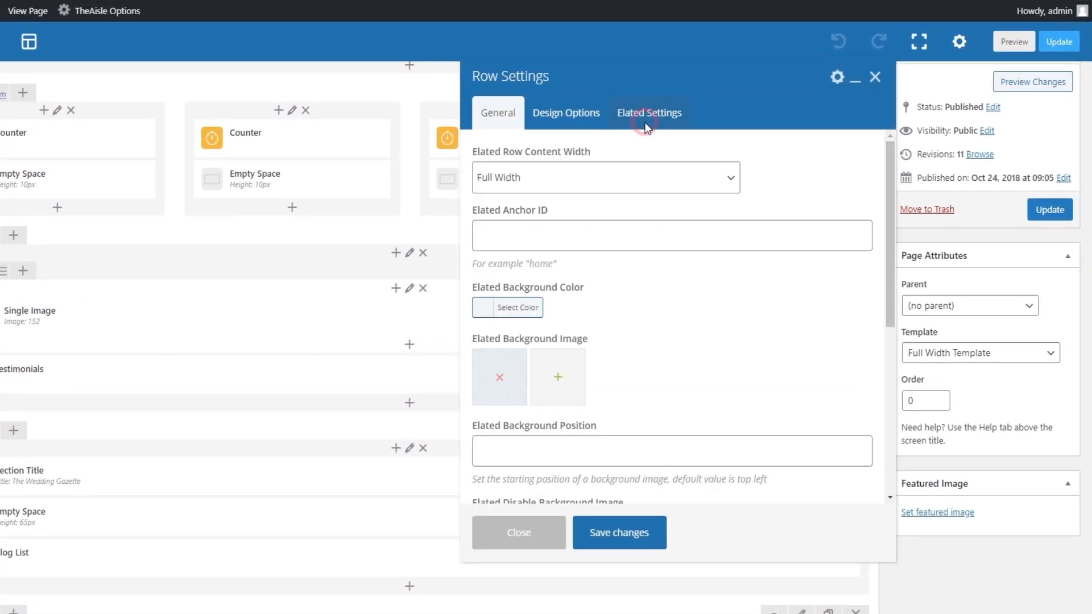
pyautogui.click(501, 378)
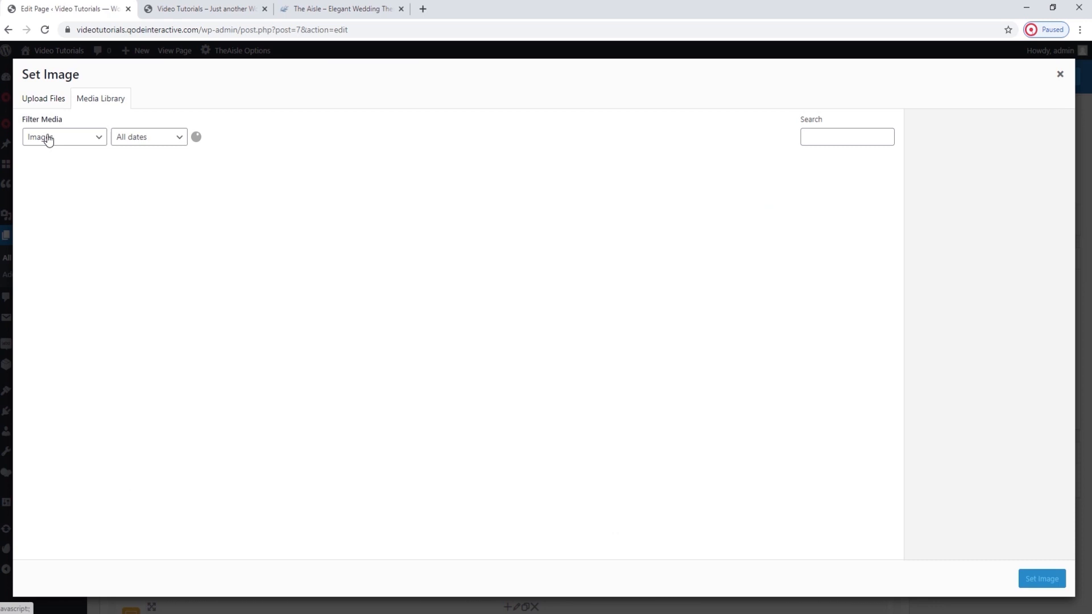
# Upload background-img-3.jpg to the media library and set it as the Testimonials row's Elated background image.
pyautogui.click(45, 100)
pyautogui.click(534, 311)
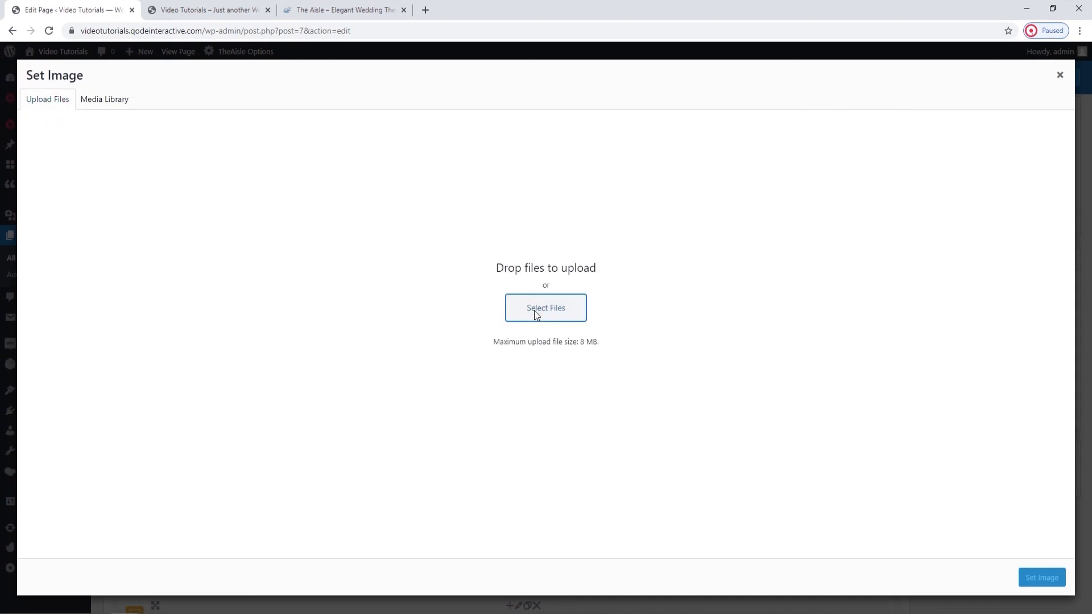
pyautogui.click(173, 30)
pyautogui.click(147, 174)
pyautogui.click(449, 299)
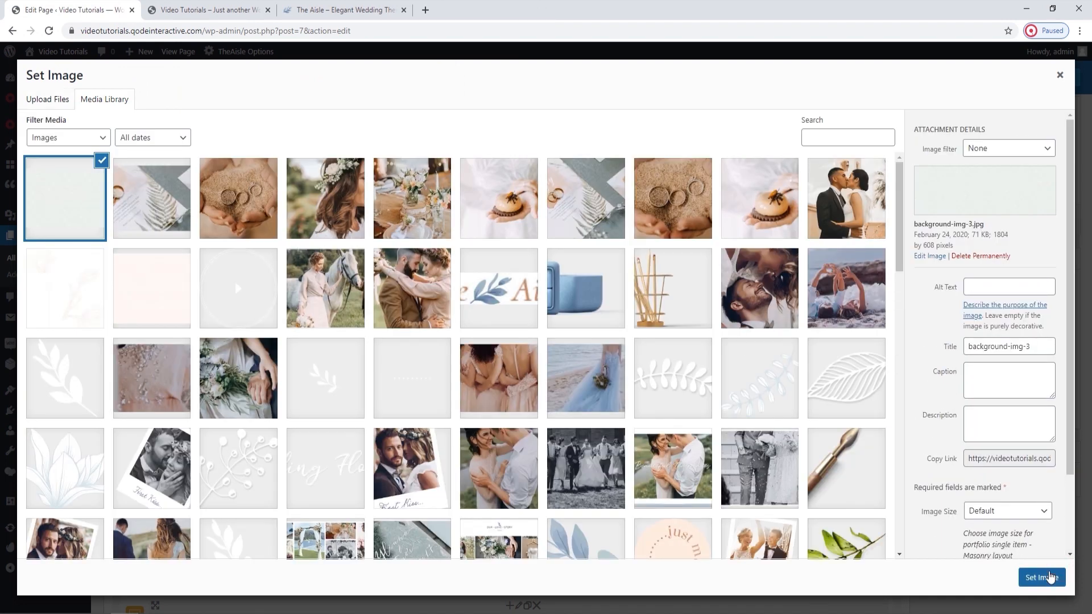
pyautogui.click(1048, 576)
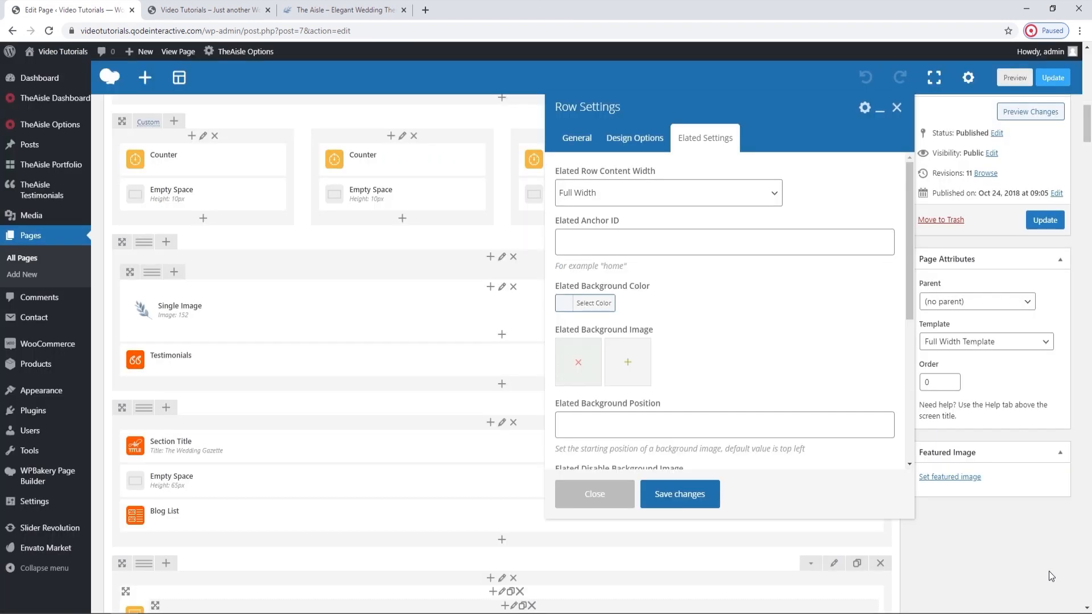
# Save the Testimonials row's new background image, update the page, and view the reloaded Testimonials section on the live homepage.
pyautogui.click(688, 511)
pyautogui.click(1035, 219)
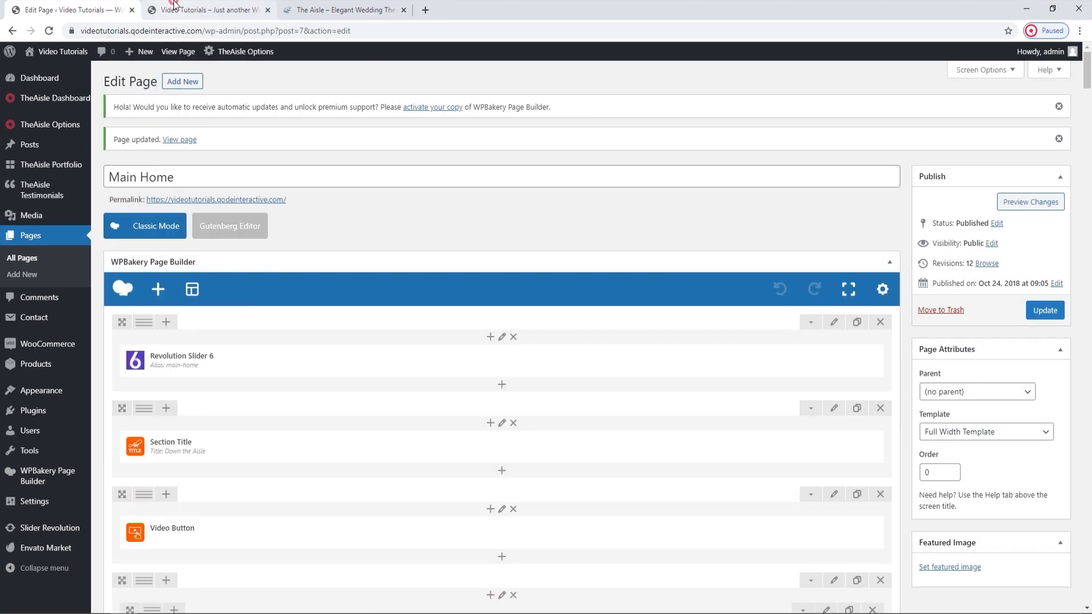
pyautogui.click(205, 9)
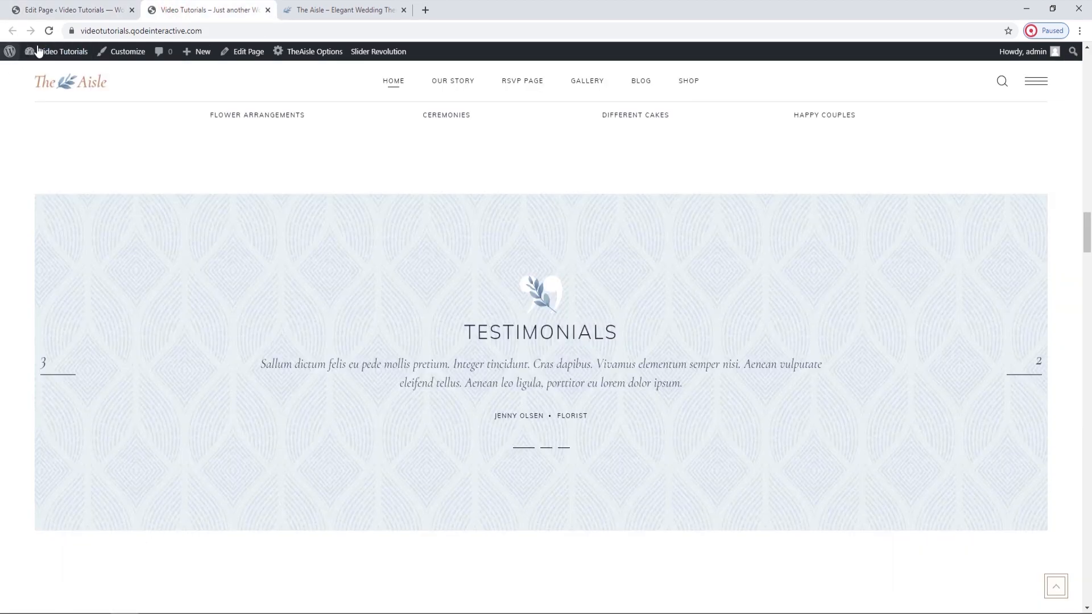
pyautogui.click(49, 31)
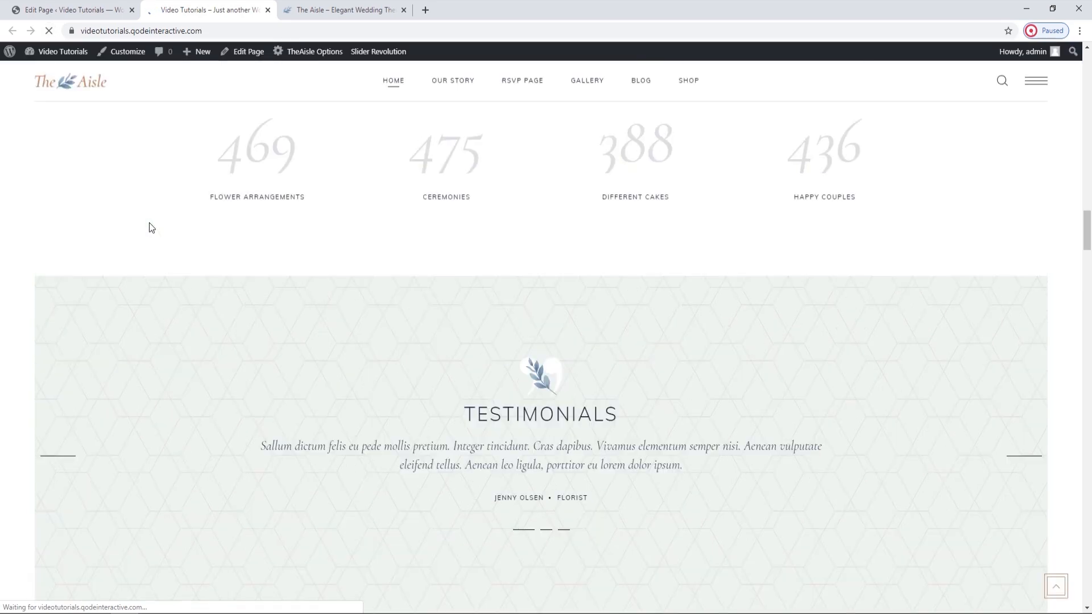
pyautogui.scroll(-2, 196, 272)
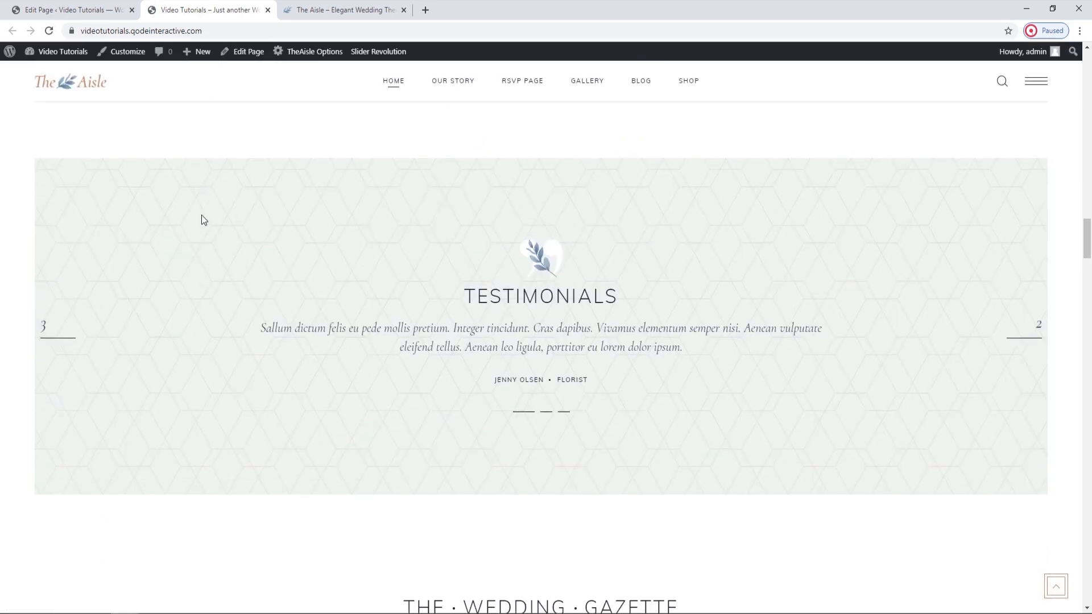
# Return to the Testimonials element in the page editor, and view the Testimonials Categories page in a separate browser tab.
pyautogui.click(104, 7)
pyautogui.scroll(-9, 378, 279)
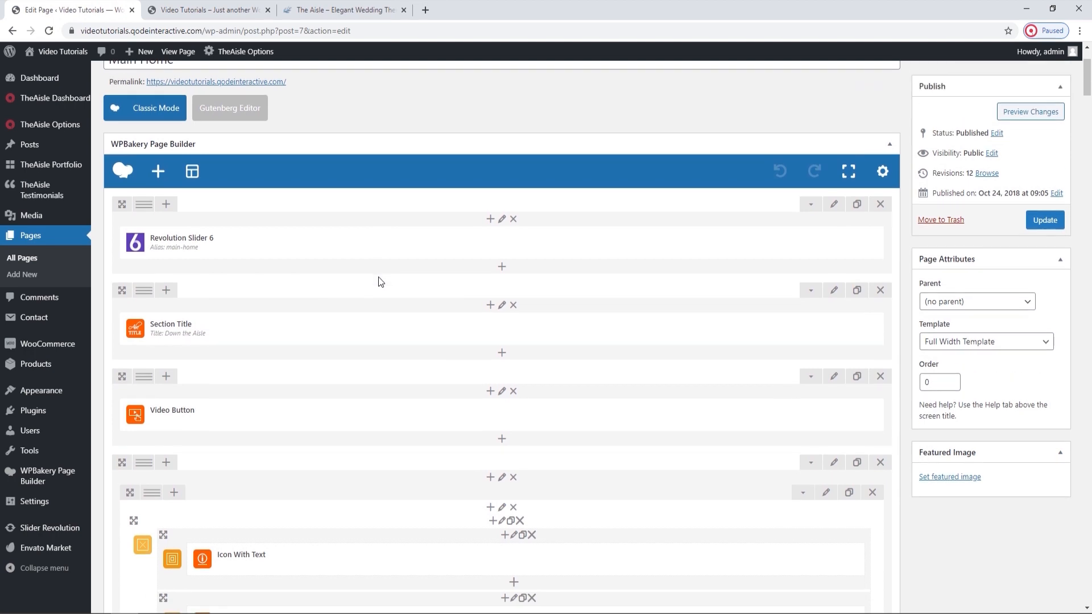
pyautogui.scroll(-6, 381, 281)
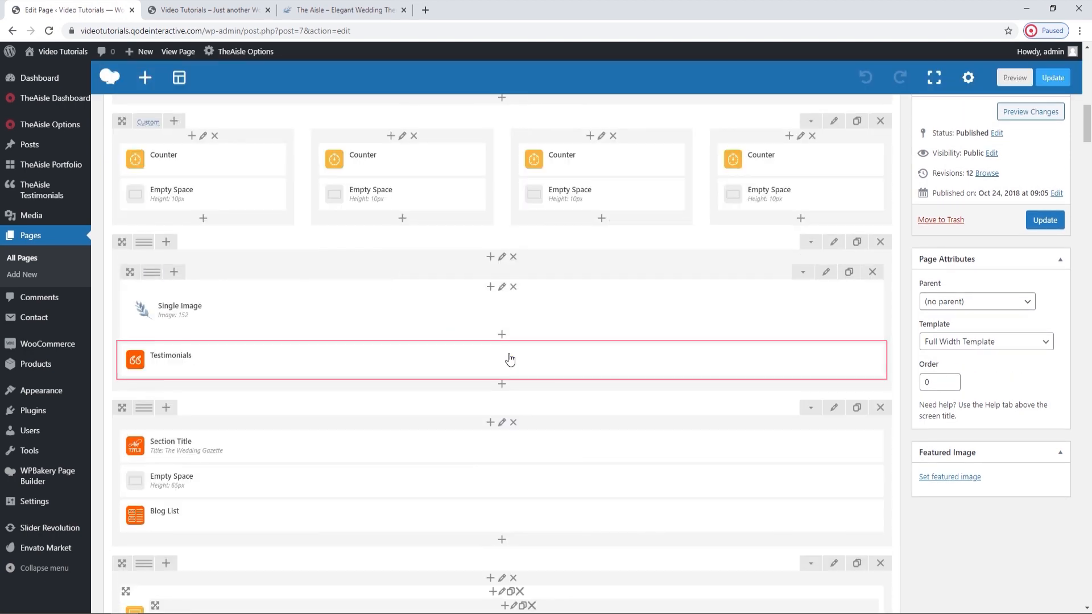
pyautogui.moveTo(507, 358)
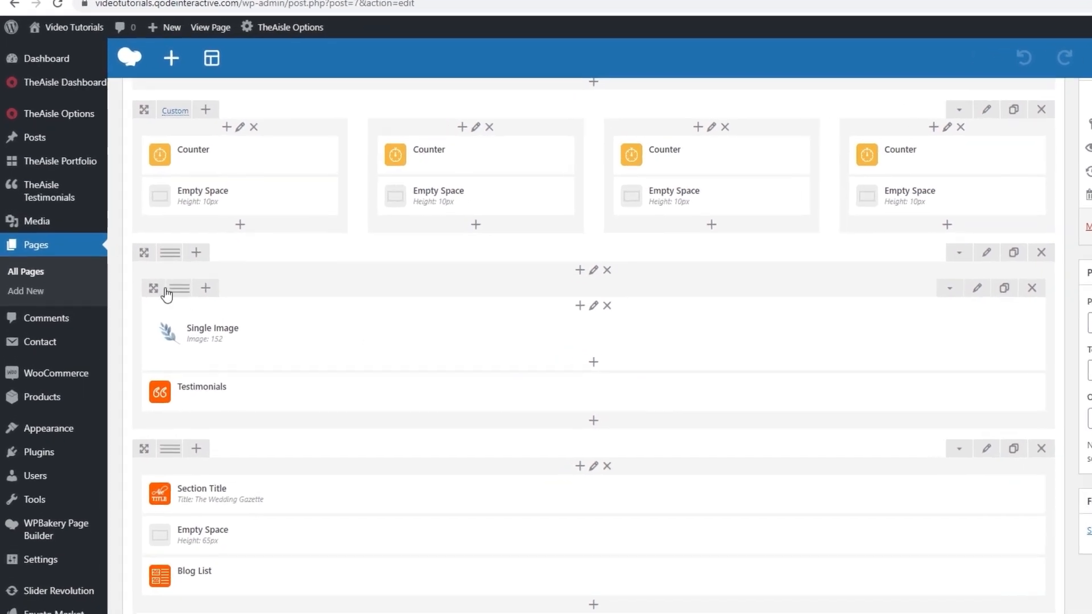
pyautogui.moveTo(41, 190)
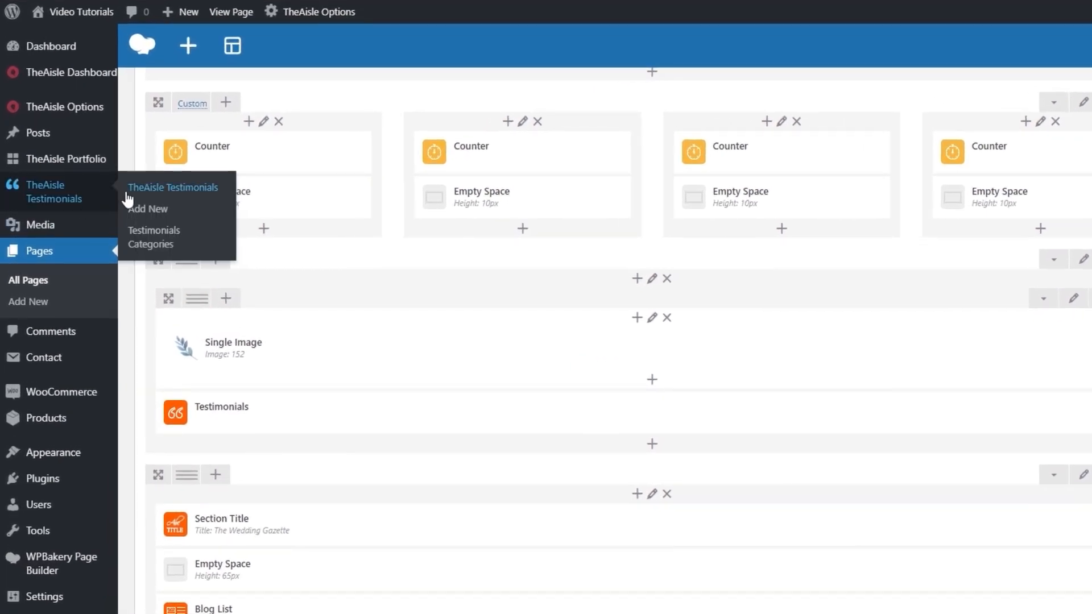
pyautogui.middleClick(137, 231)
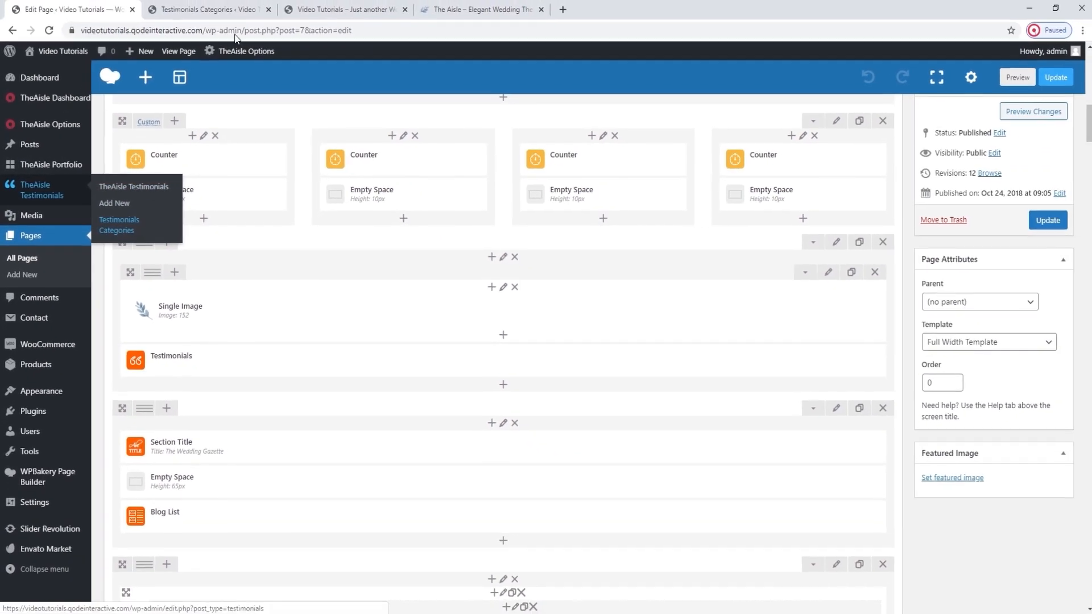
pyautogui.click(246, 3)
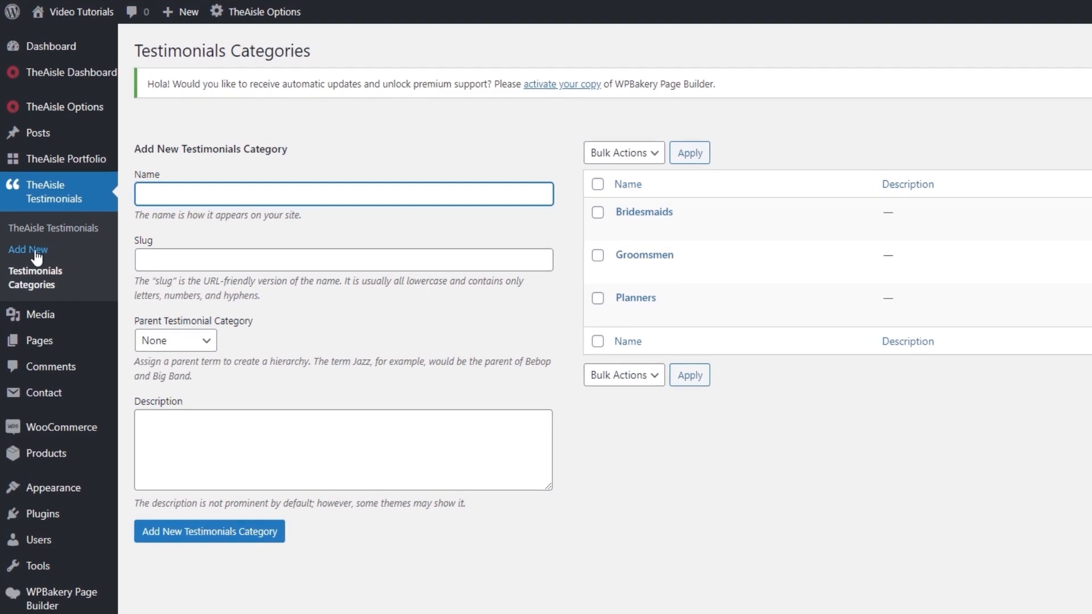
# Open Testimonial 4-1 from the list of all testimonials and examine its post title.
pyautogui.click(51, 228)
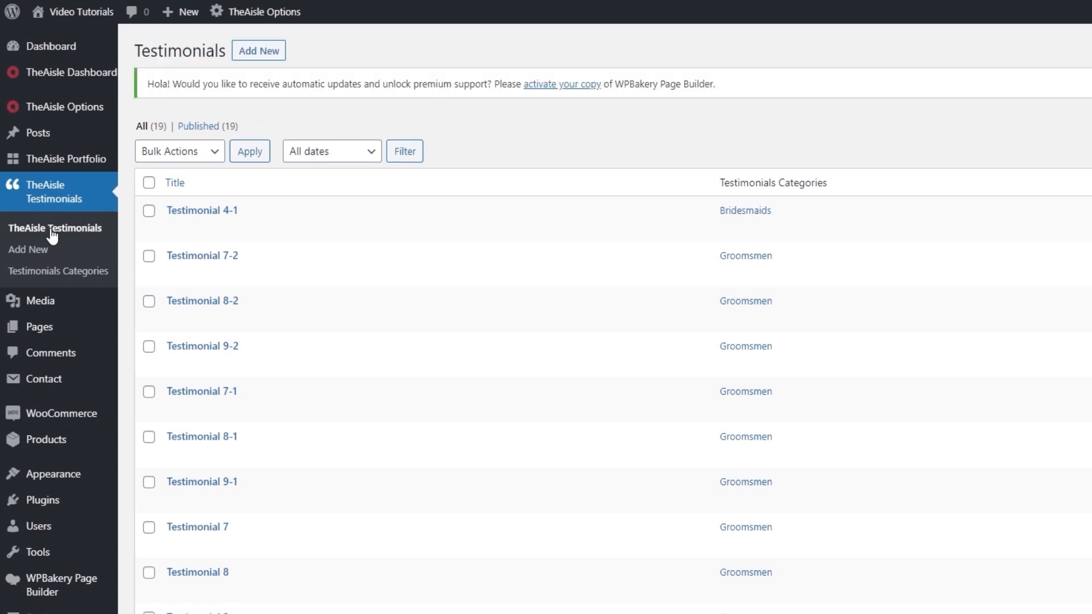
pyautogui.click(182, 211)
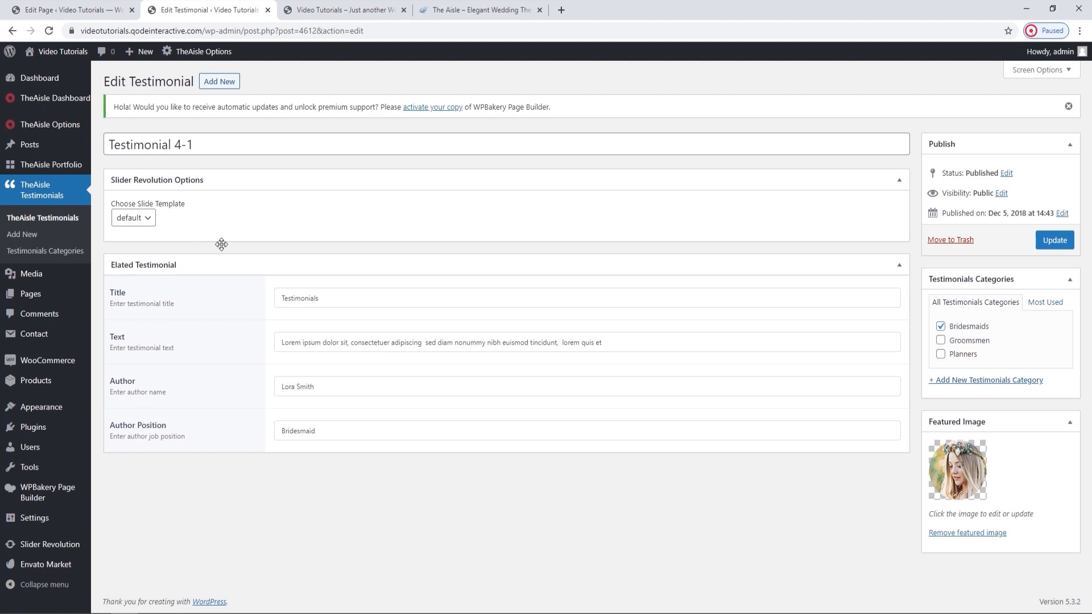
pyautogui.moveTo(204, 145); pyautogui.dragTo(110, 139)
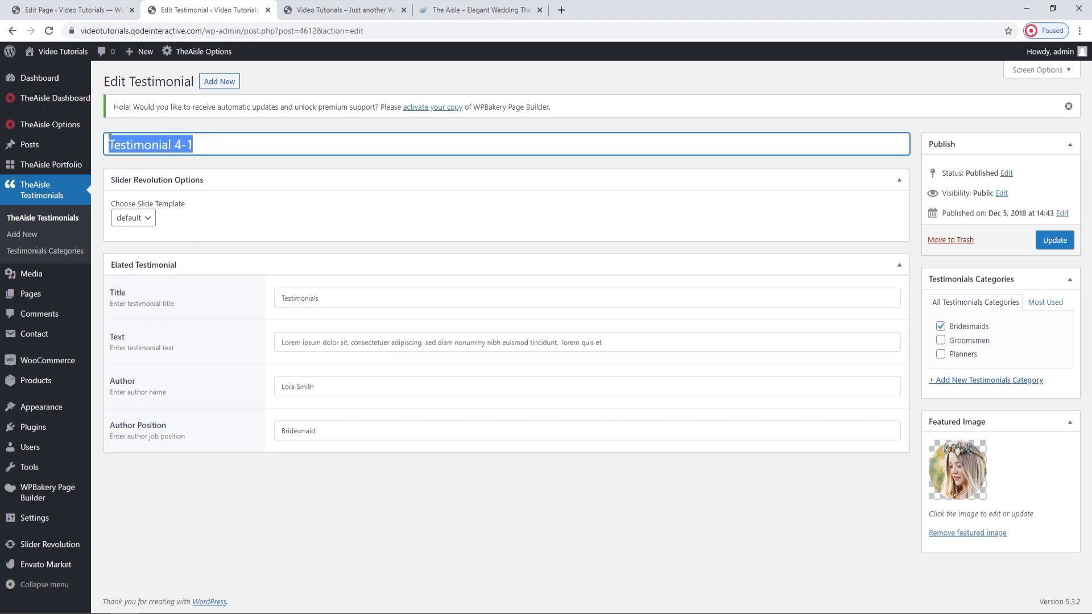
pyautogui.click(223, 162)
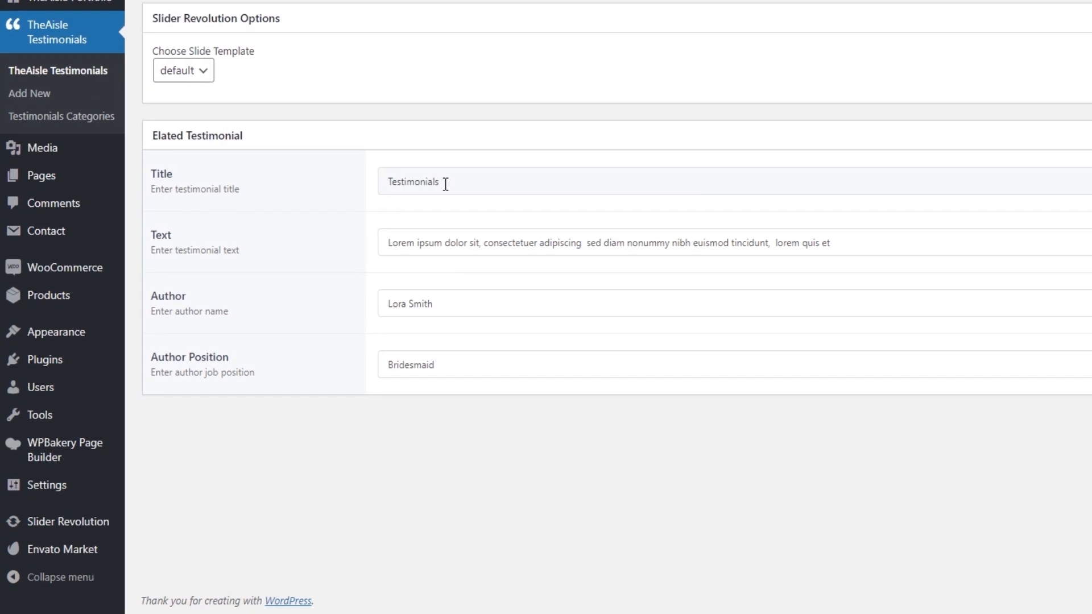
# Examine the Title, Text, Author and Author Position fields in the Elated Testimonial settings without editing them.
pyautogui.click(469, 181)
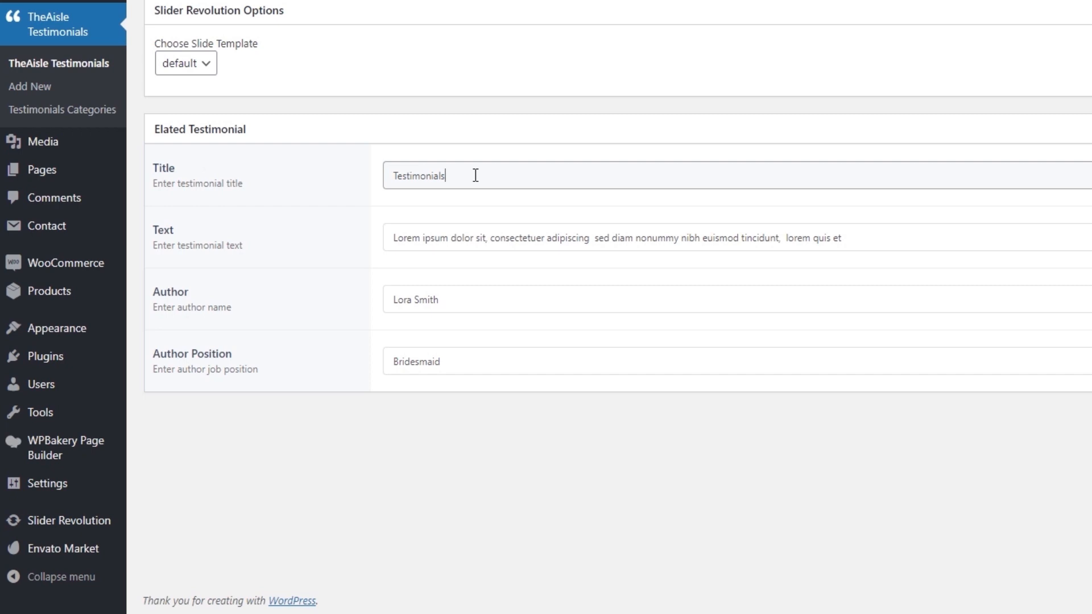
pyautogui.tripleClick(463, 236)
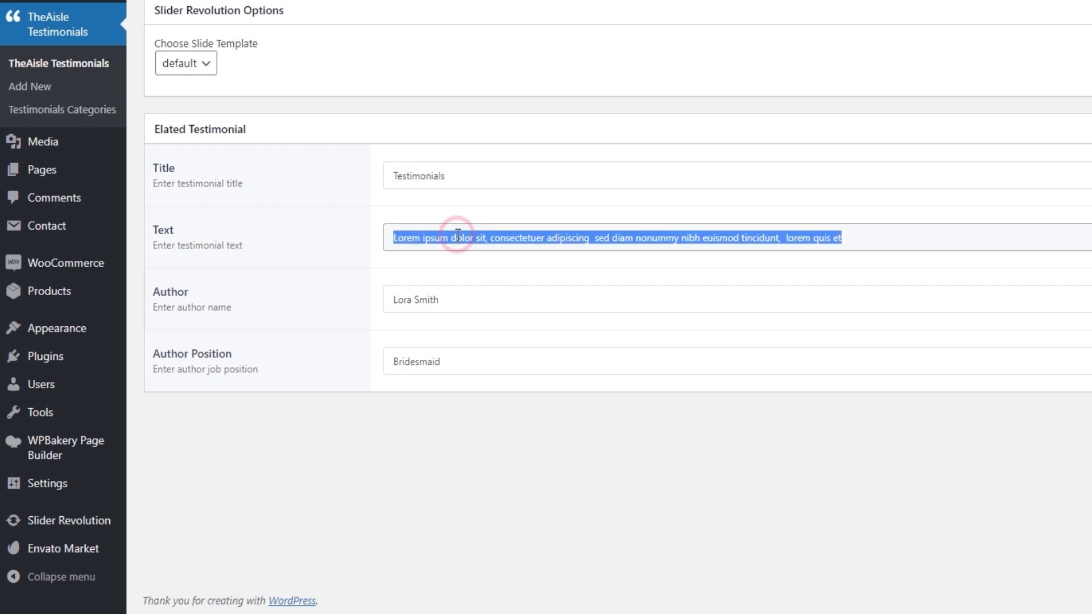
pyautogui.click(456, 245)
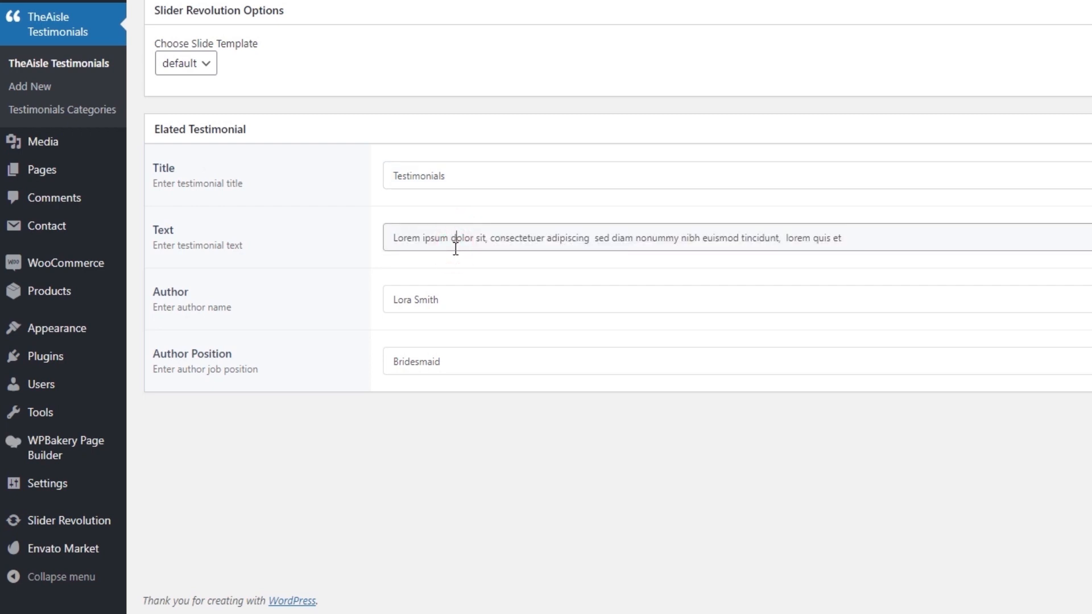
pyautogui.click(475, 292)
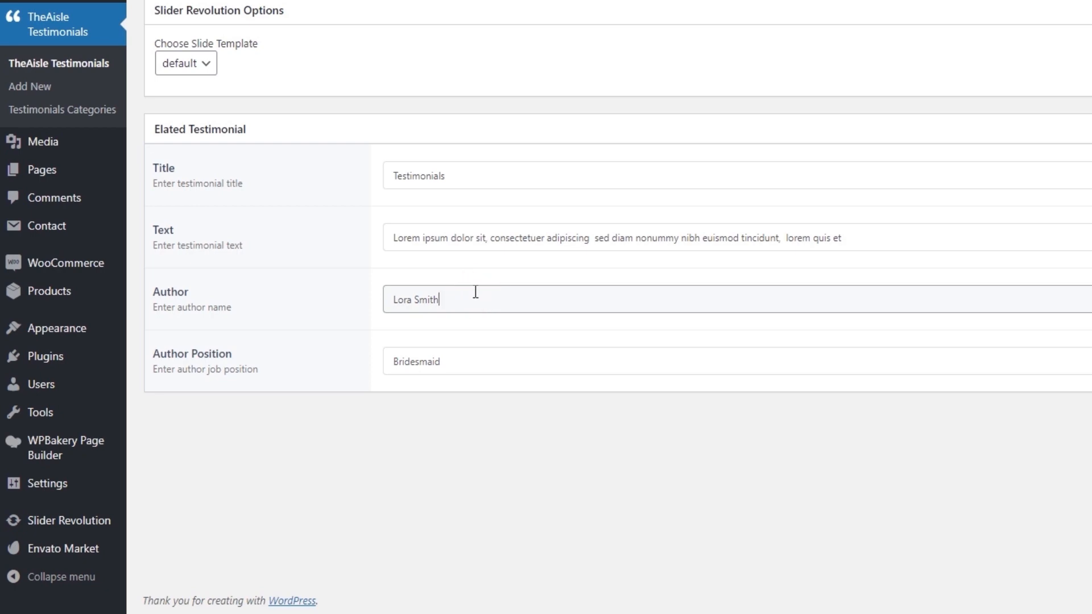
pyautogui.click(470, 358)
pyautogui.click(1084, 450)
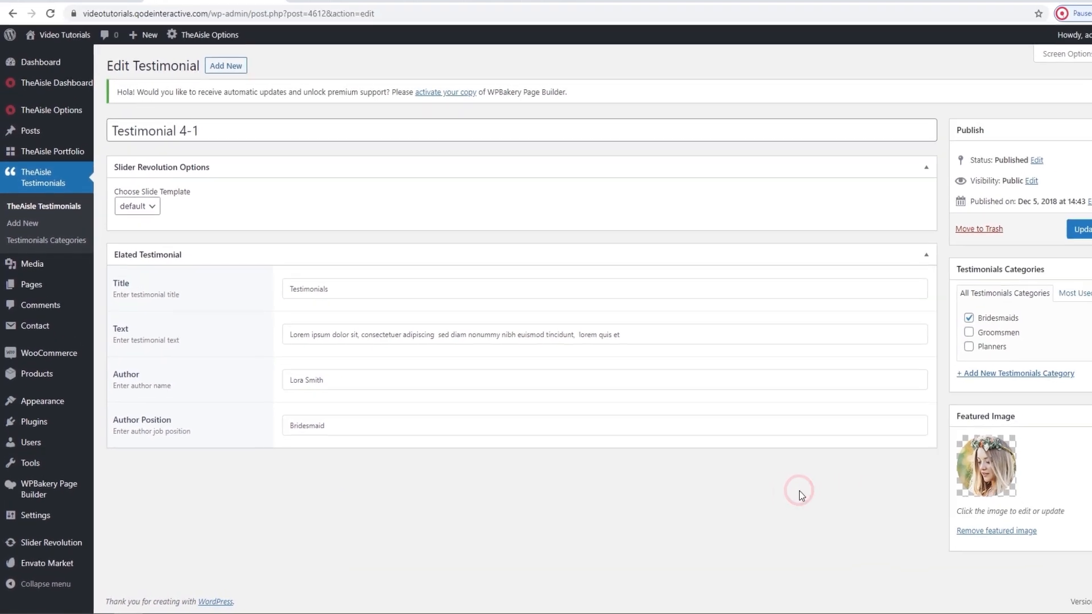
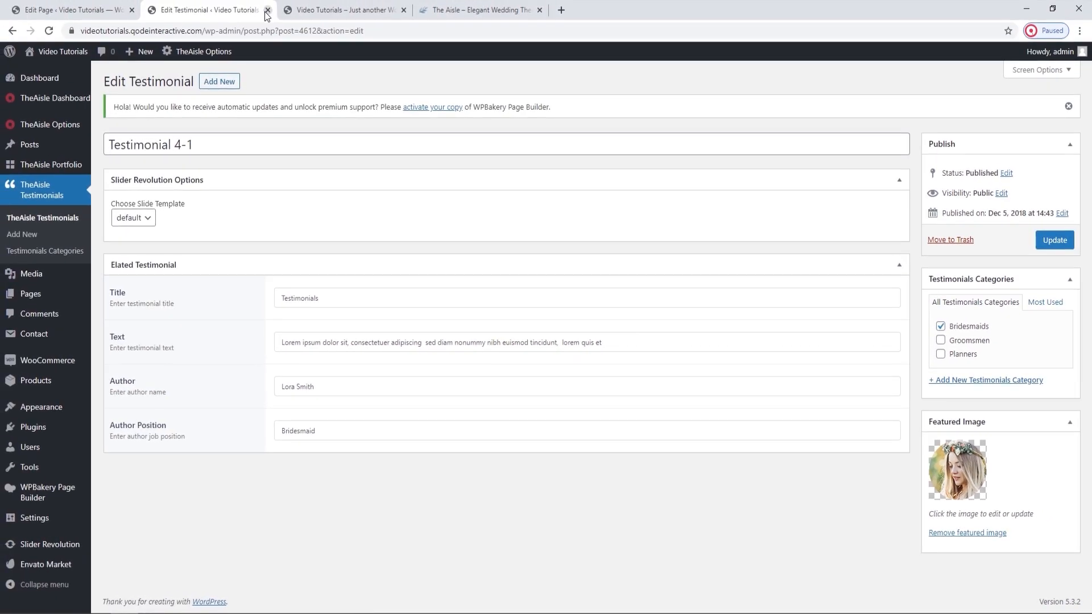
# Open the Testimonials element's settings on the Main Home page, keep the Standard type, and look at the Skin options.
pyautogui.click(267, 11)
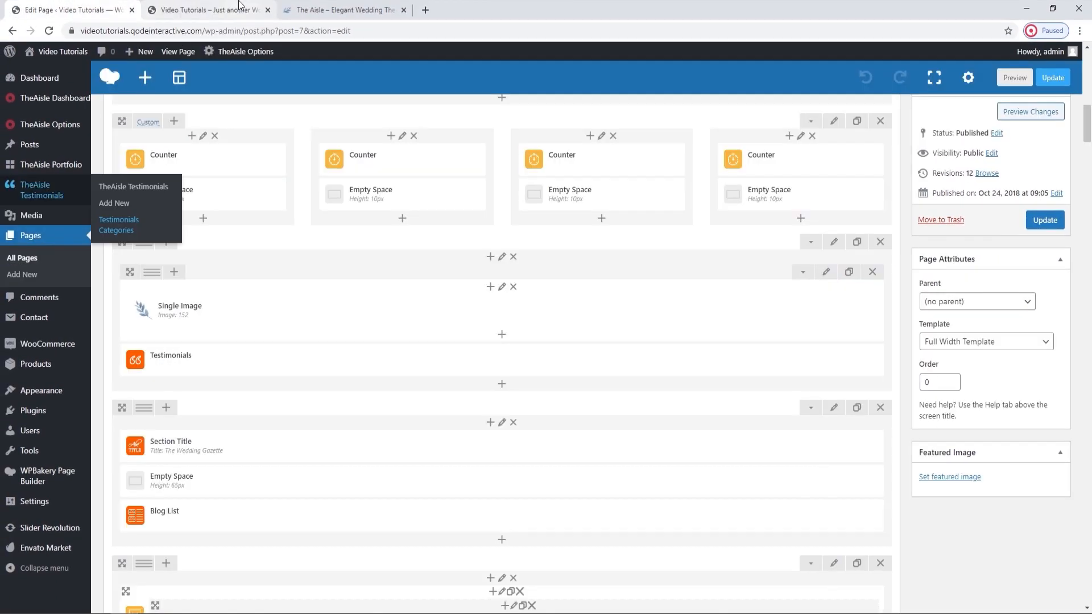
pyautogui.click(518, 360)
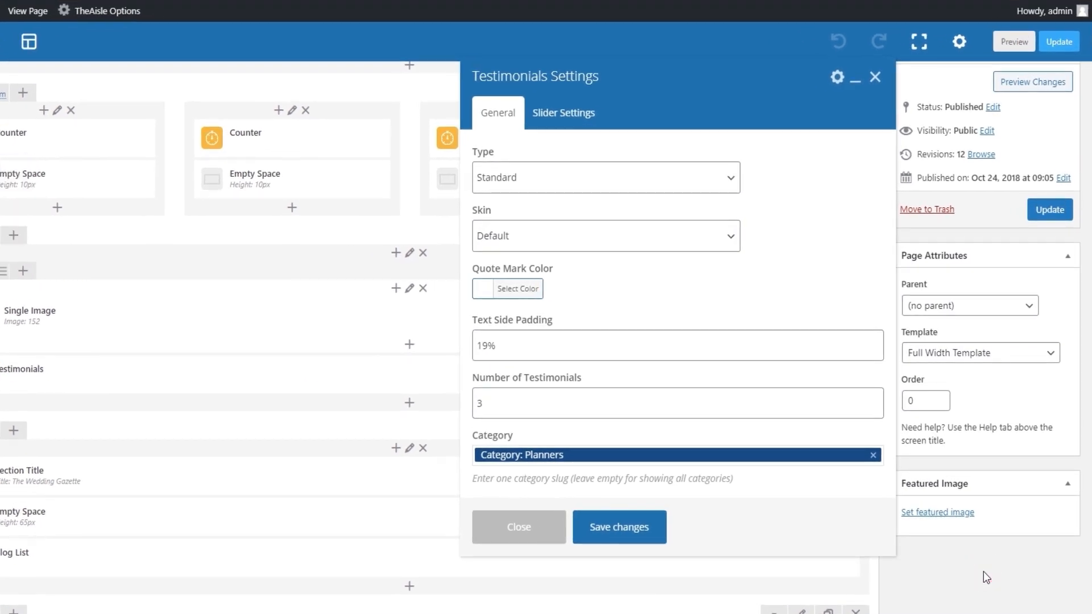
pyautogui.click(551, 181)
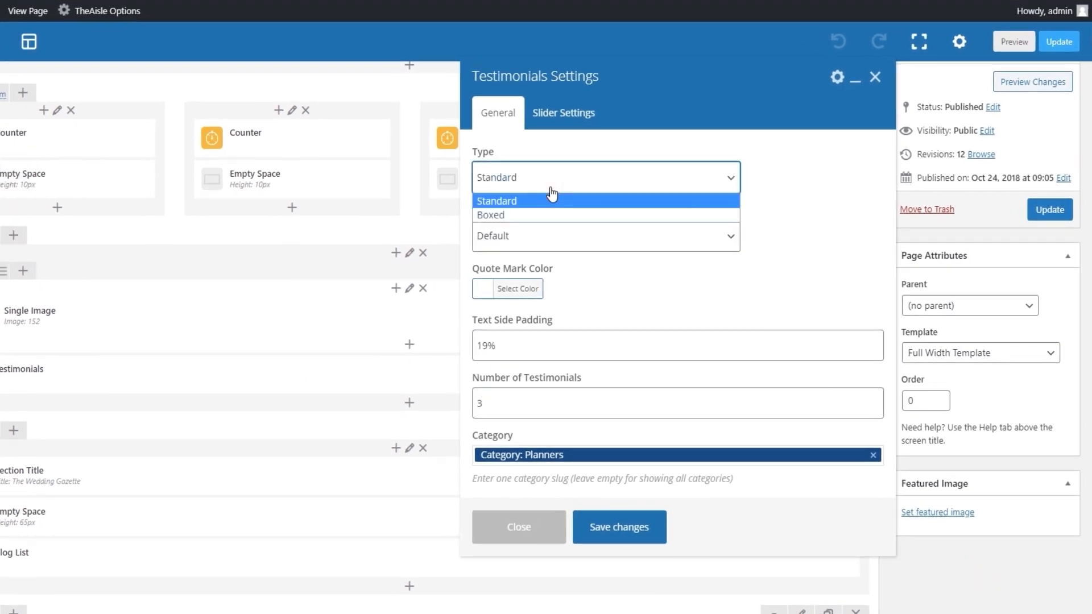
pyautogui.click(551, 199)
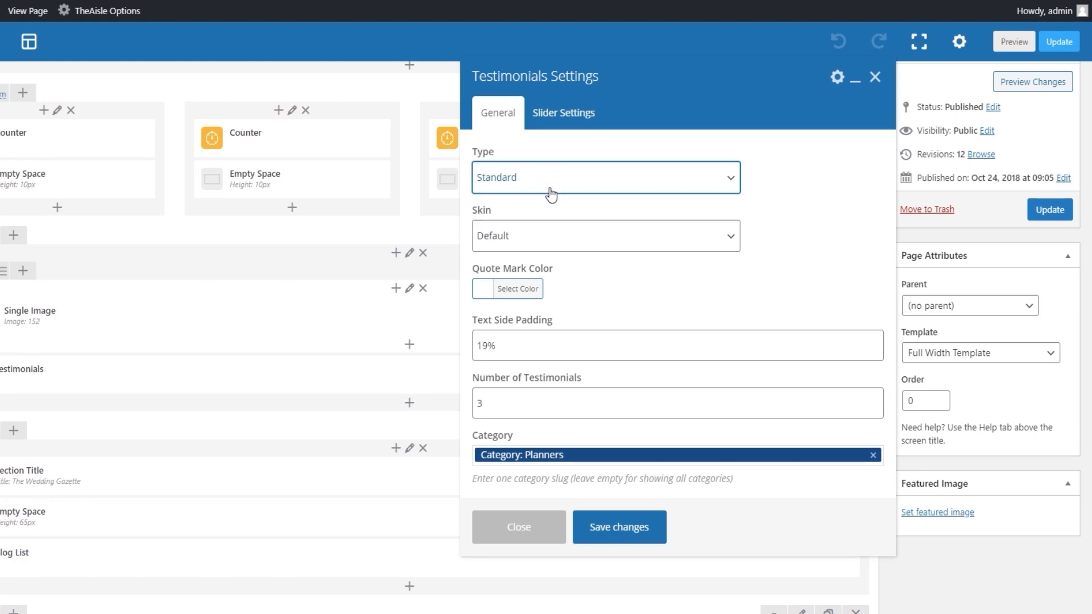
pyautogui.click(543, 236)
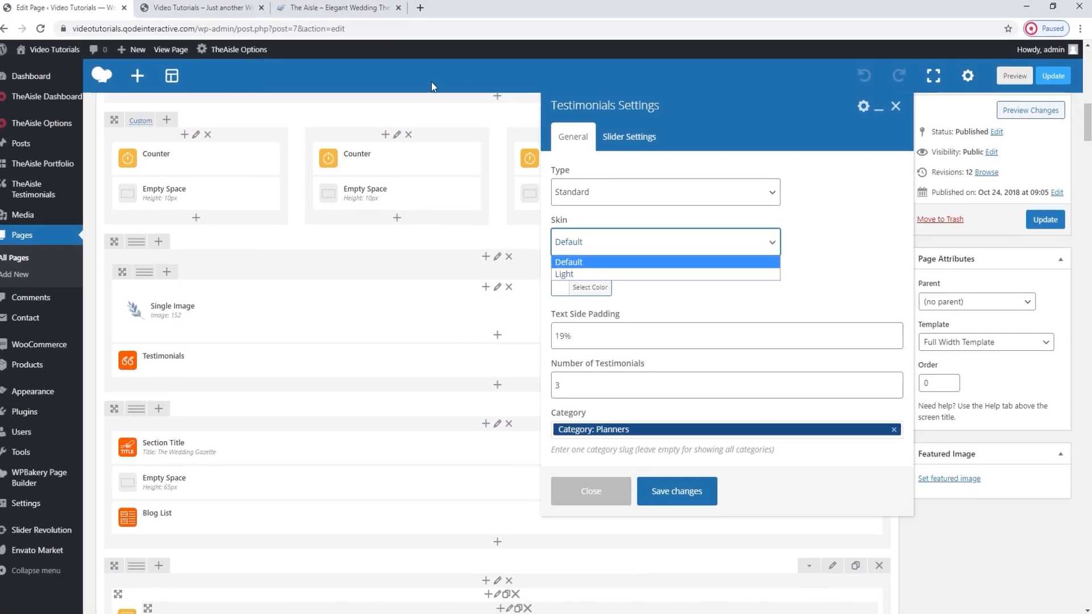
# Examine the Quote Mark Color option of the Testimonials element and compare it with the quote mark on the live home page.
pyautogui.click(196, 4)
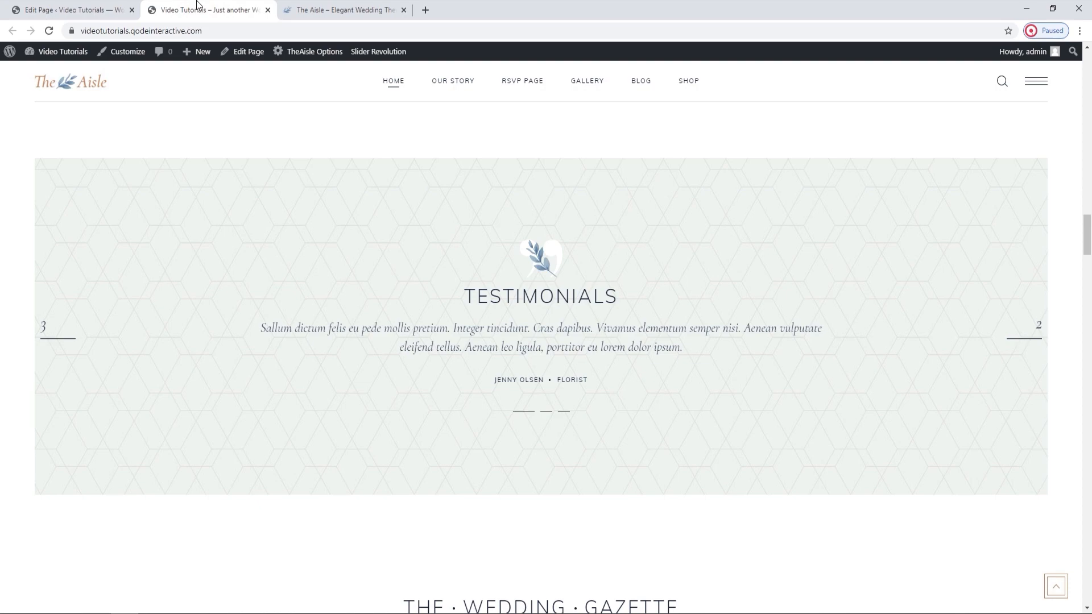
pyautogui.click(114, 10)
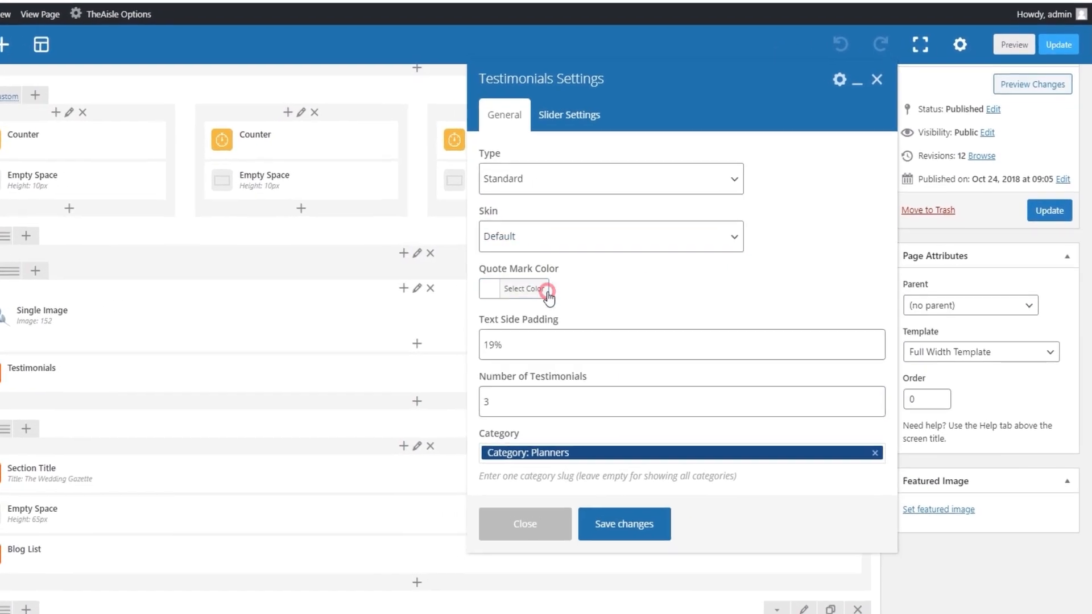
pyautogui.click(591, 360)
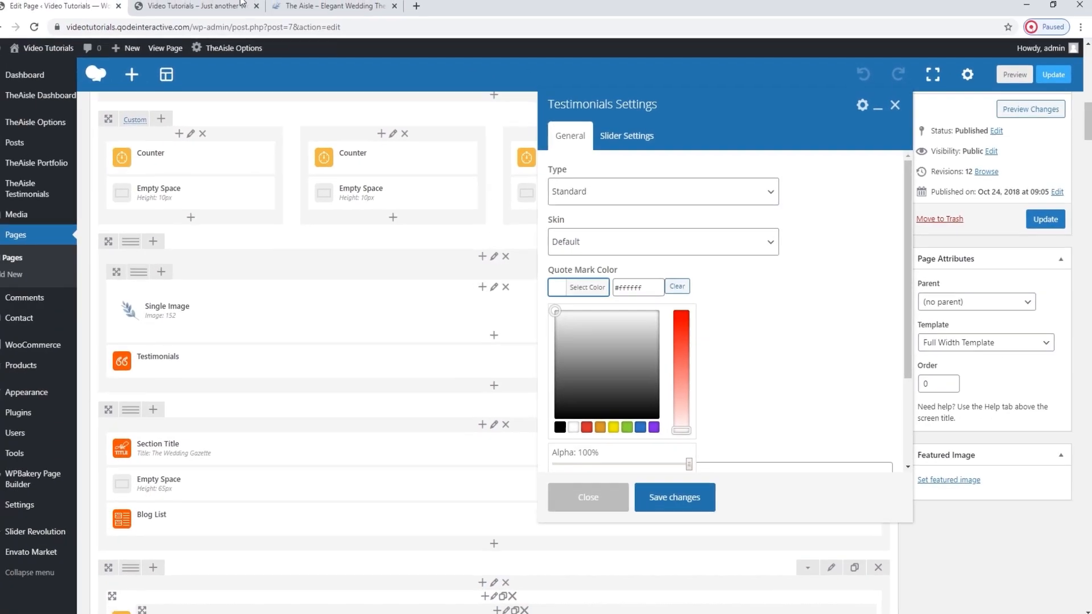
pyautogui.click(205, 9)
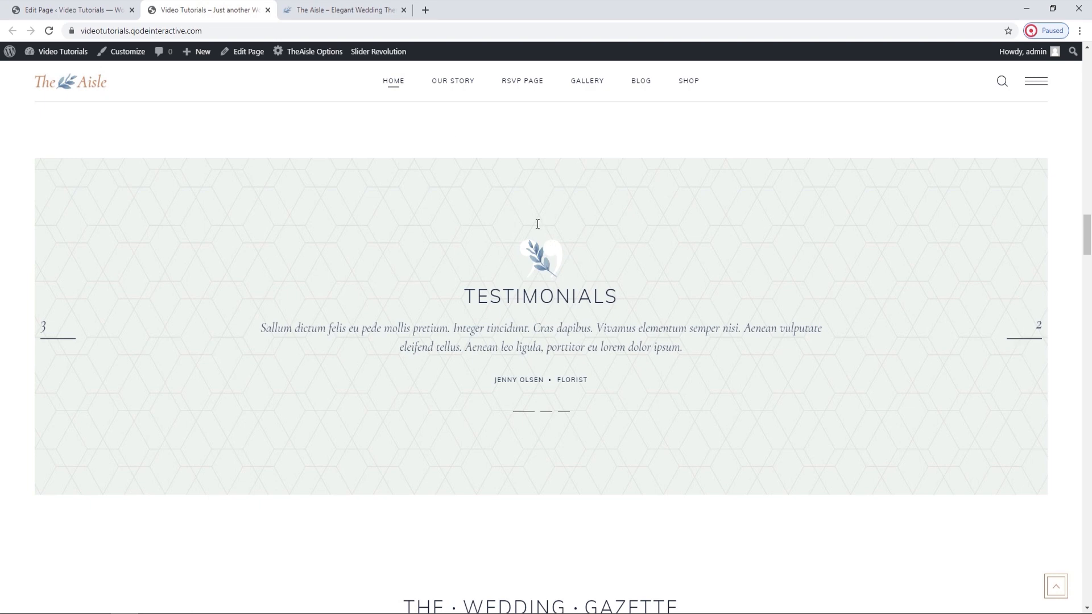
pyautogui.click(74, 10)
pyautogui.click(528, 288)
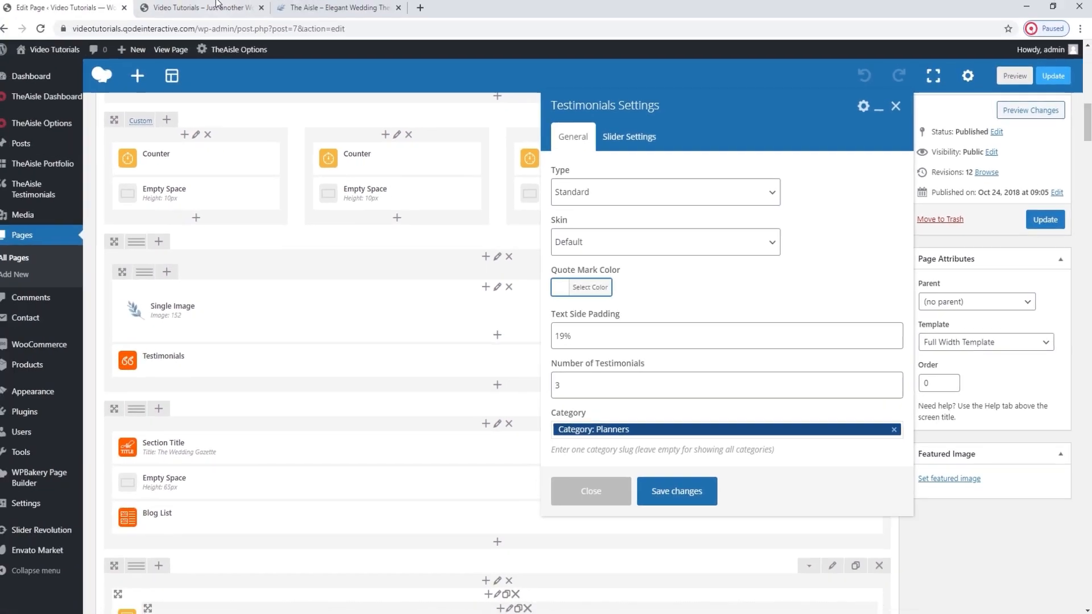
# Set the Testimonials element's text side padding to 32%, save the element settings, and update the page.
pyautogui.click(217, 5)
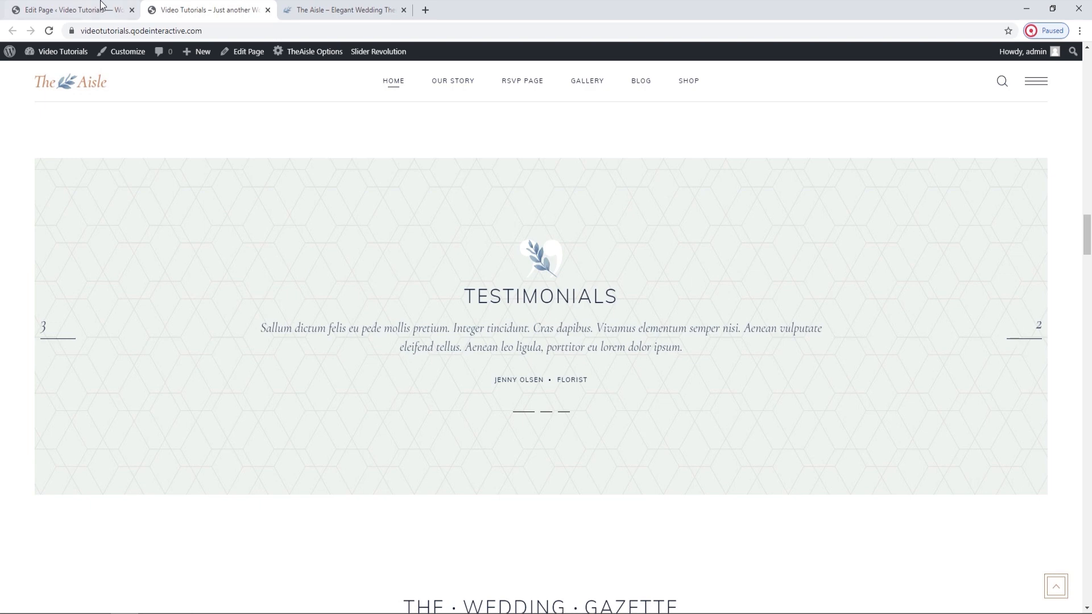
pyautogui.click(74, 10)
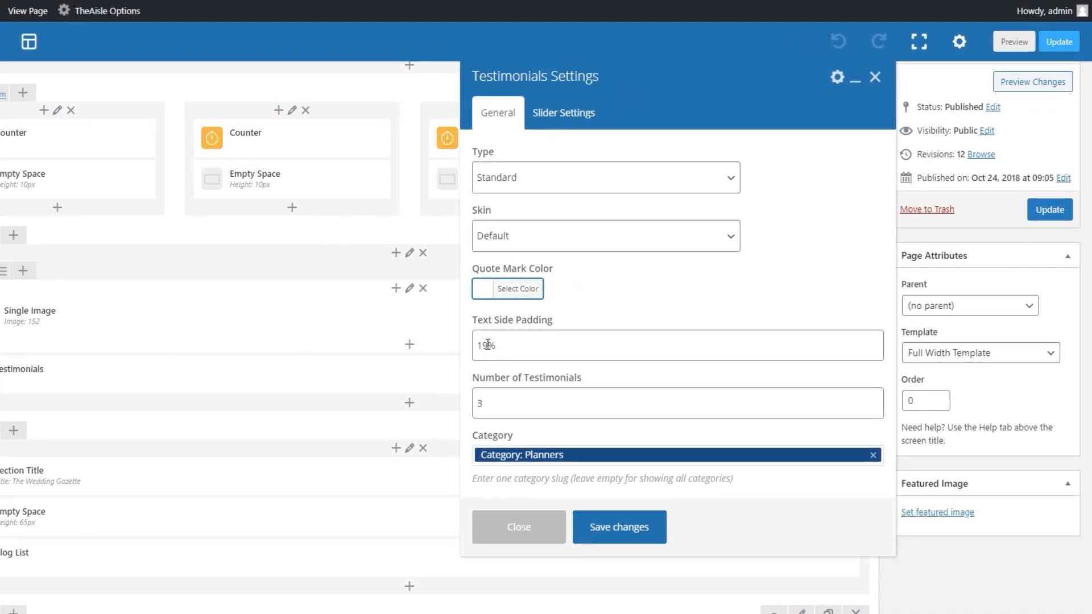
pyautogui.doubleClick(485, 345)
pyautogui.write('30')
pyautogui.click(600, 526)
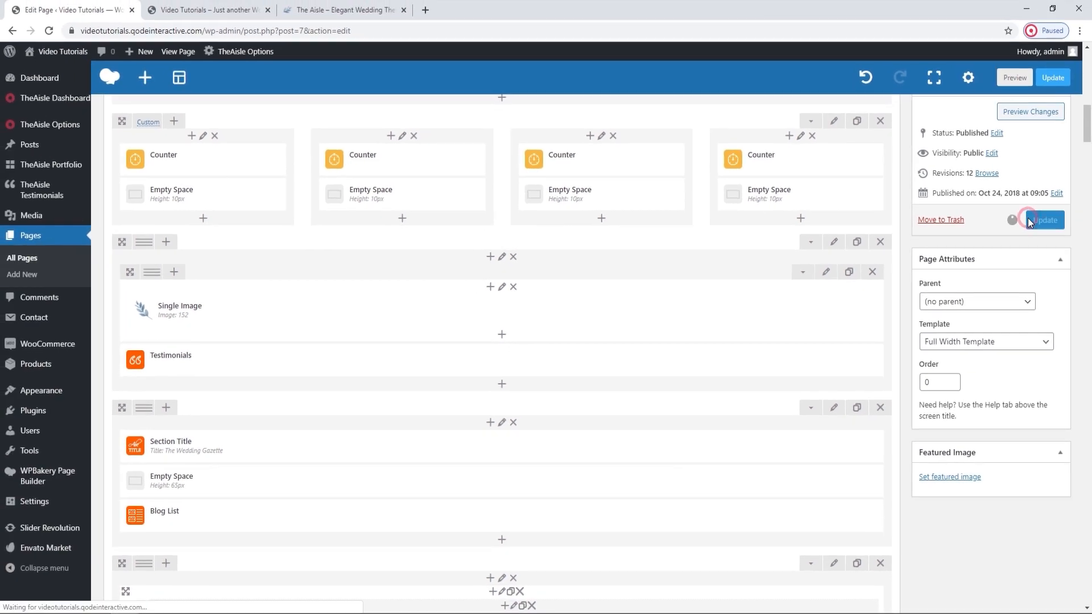
pyautogui.click(1036, 211)
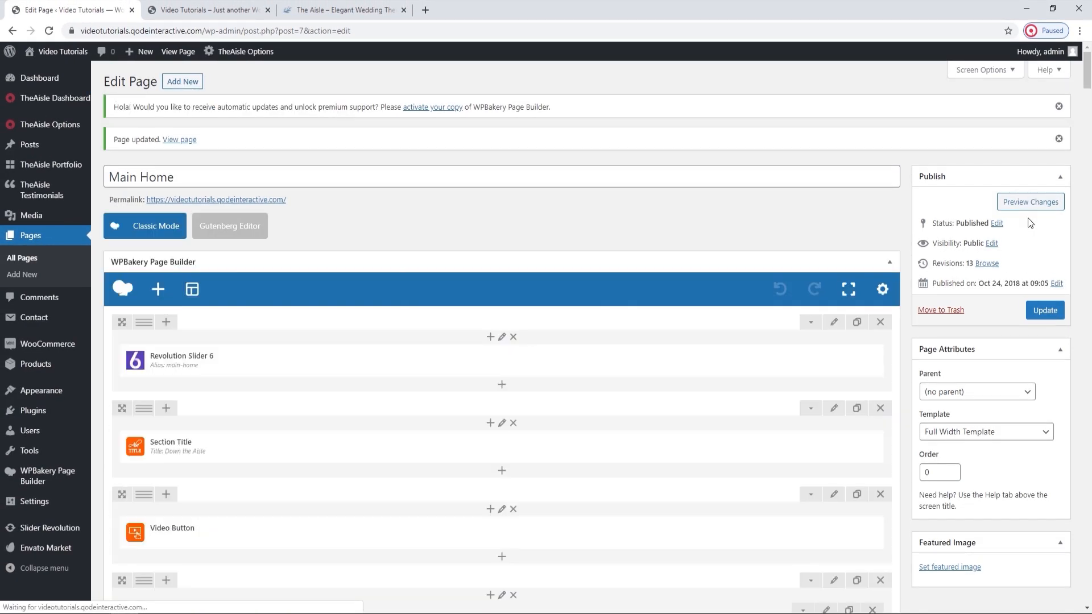
# Reload the live home page and check the new text padding across the testimonial slides.
pyautogui.click(210, 5)
pyautogui.click(50, 30)
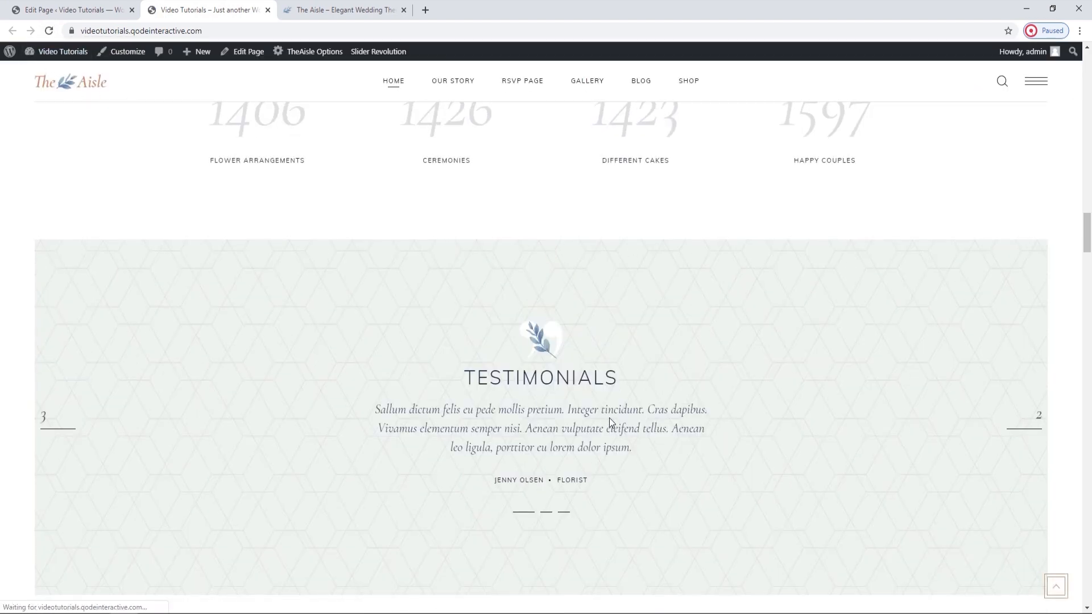
pyautogui.scroll(-1, 625, 412)
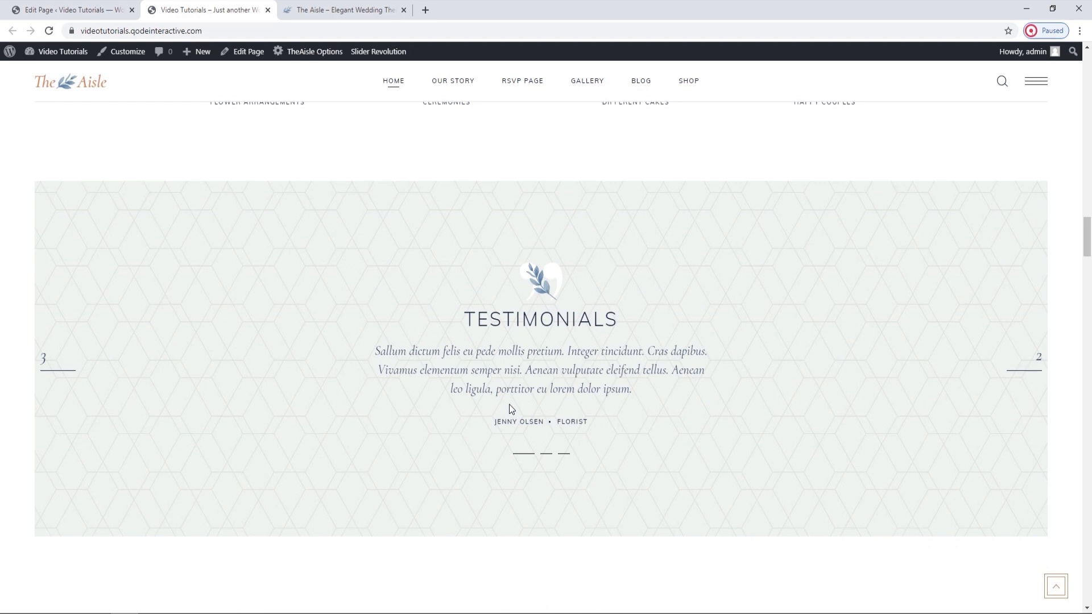
pyautogui.click(548, 454)
pyautogui.click(564, 455)
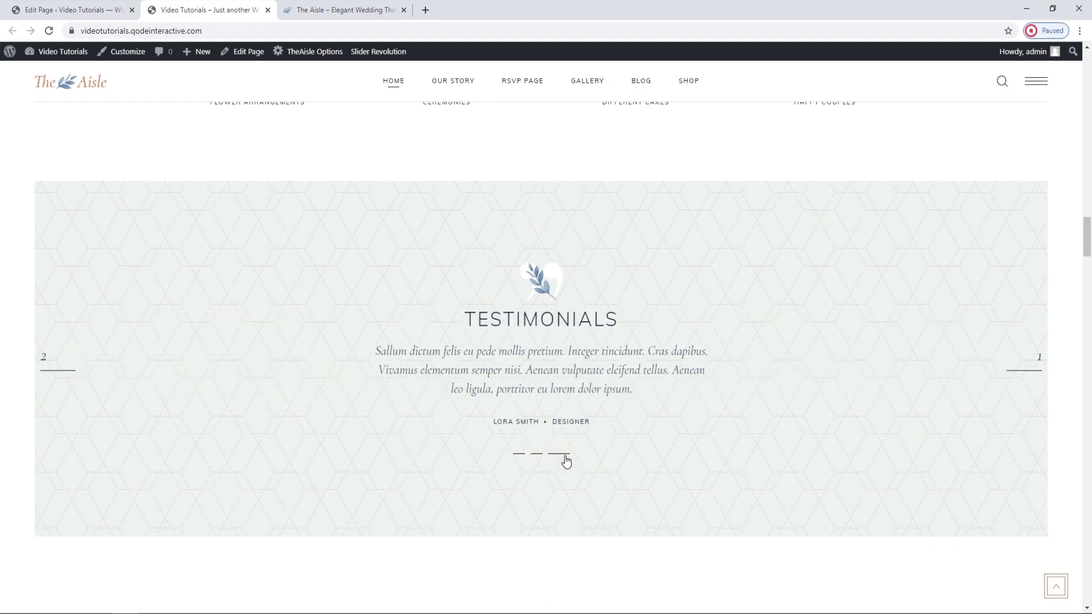
# Reopen the Testimonials element's settings, review the general options, and display the slider settings.
pyautogui.click(114, 8)
pyautogui.scroll(-10, 517, 316)
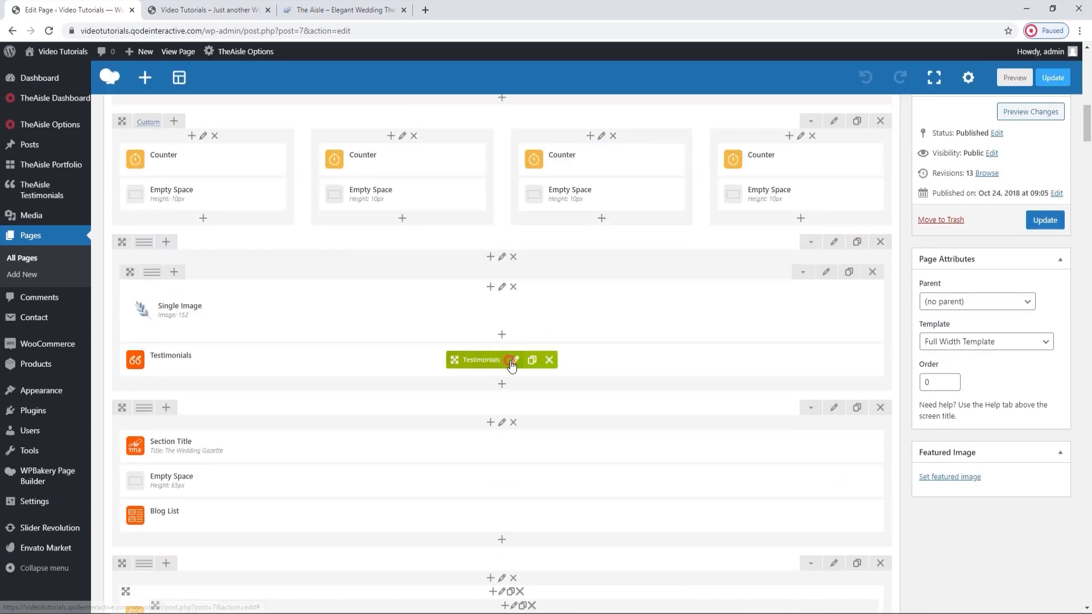
pyautogui.click(514, 359)
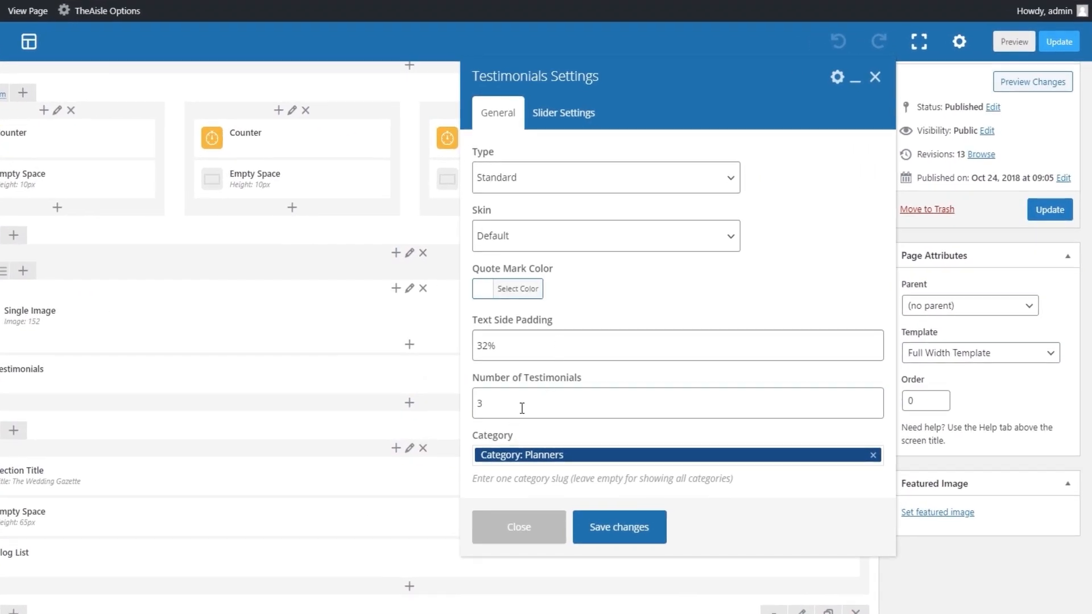
pyautogui.scroll(-1, 519, 407)
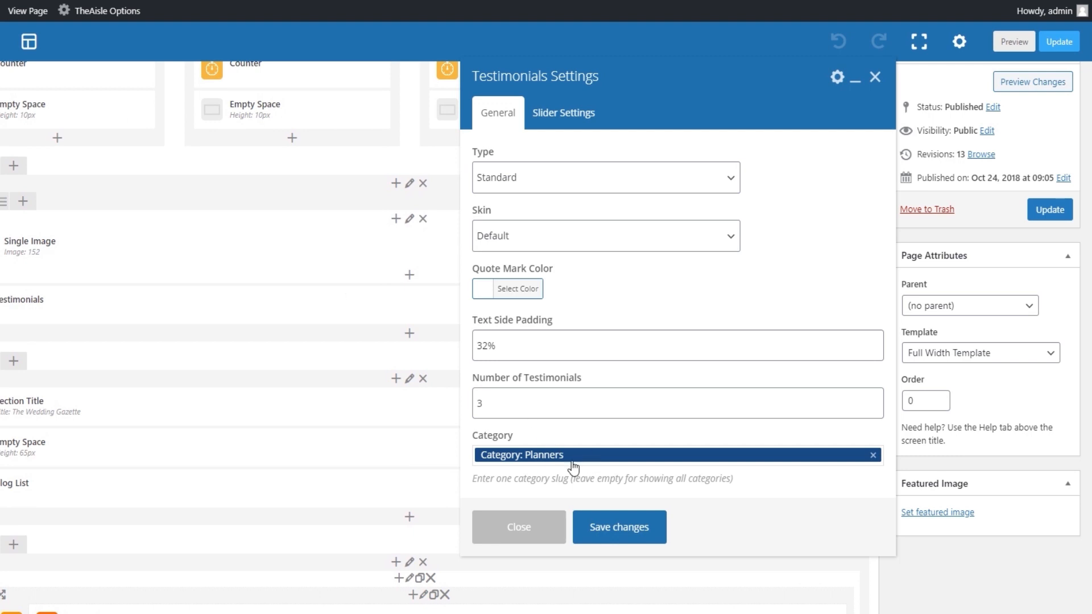
pyautogui.click(546, 114)
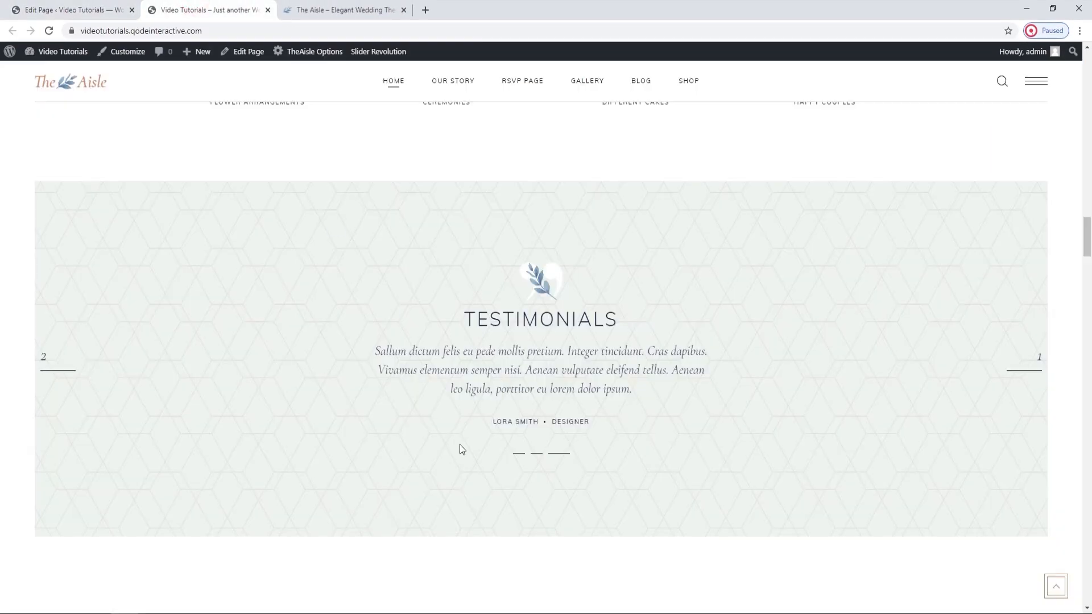
# Cycle through the testimonial slides with the pagination marks on the live home page, and return to the slider settings.
pyautogui.click(517, 458)
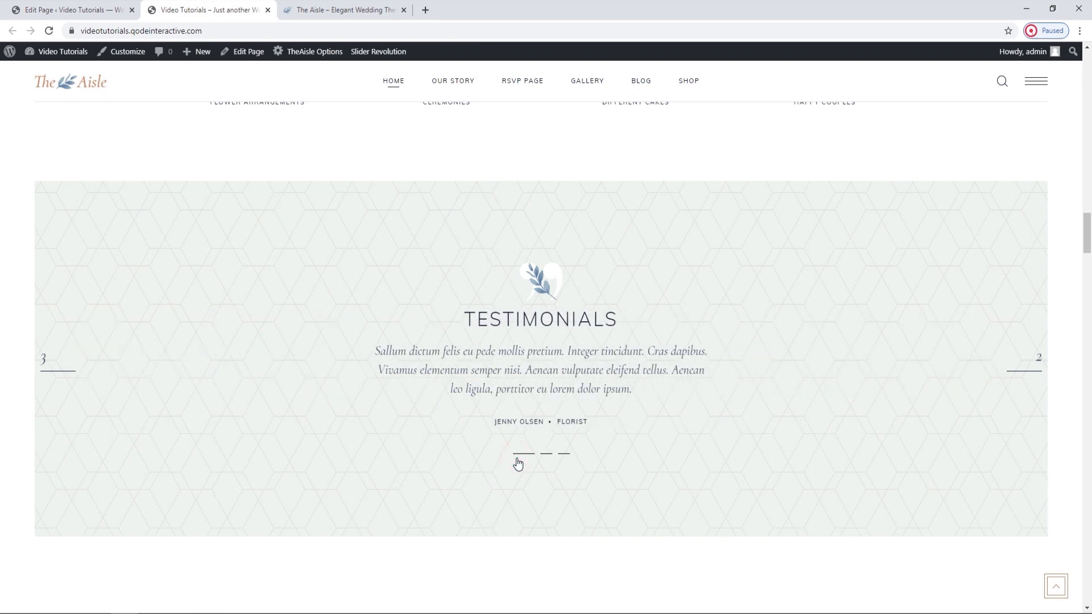
pyautogui.click(546, 455)
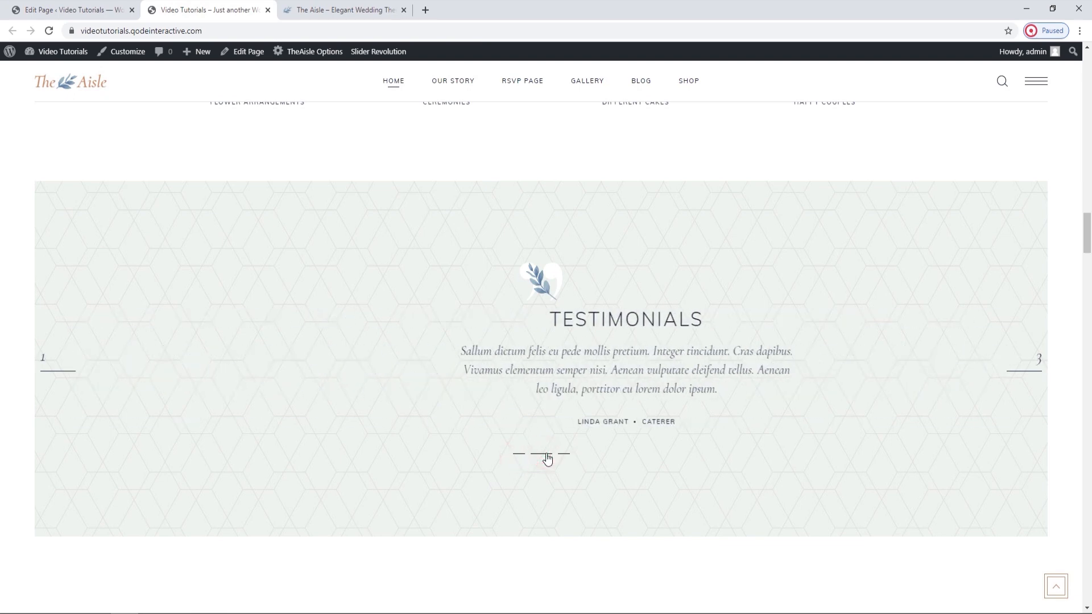
pyautogui.click(566, 456)
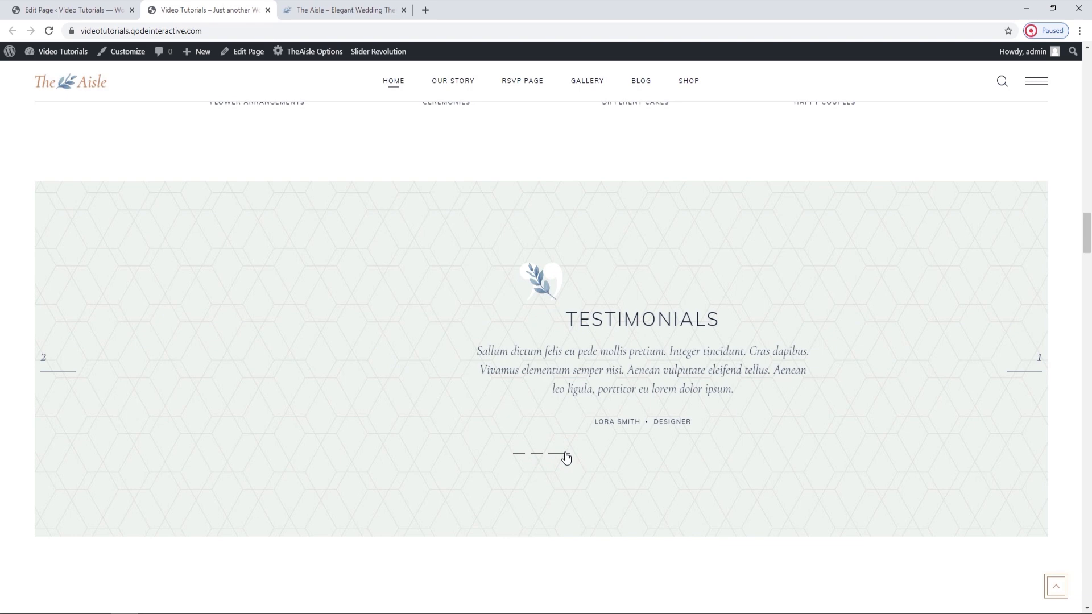
pyautogui.click(520, 453)
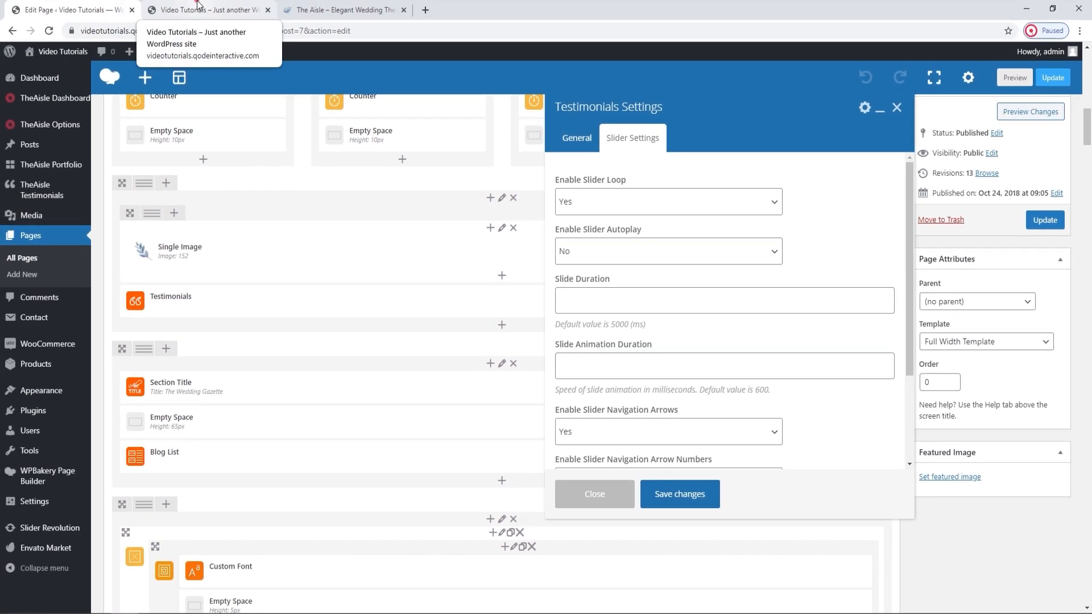
pyautogui.click(199, 9)
pyautogui.click(545, 455)
pyautogui.click(568, 462)
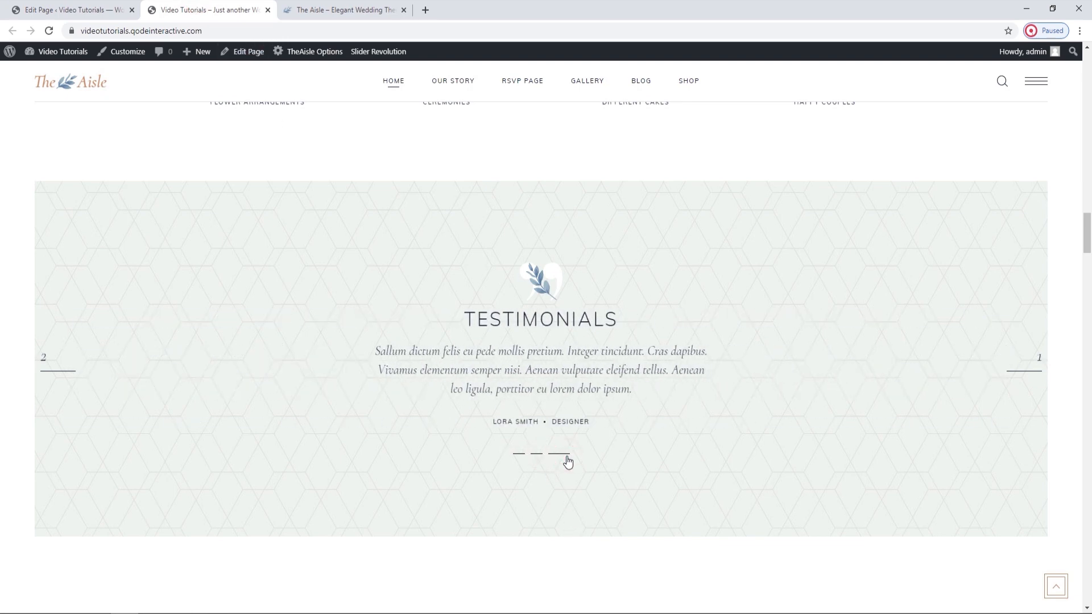
pyautogui.click(68, 10)
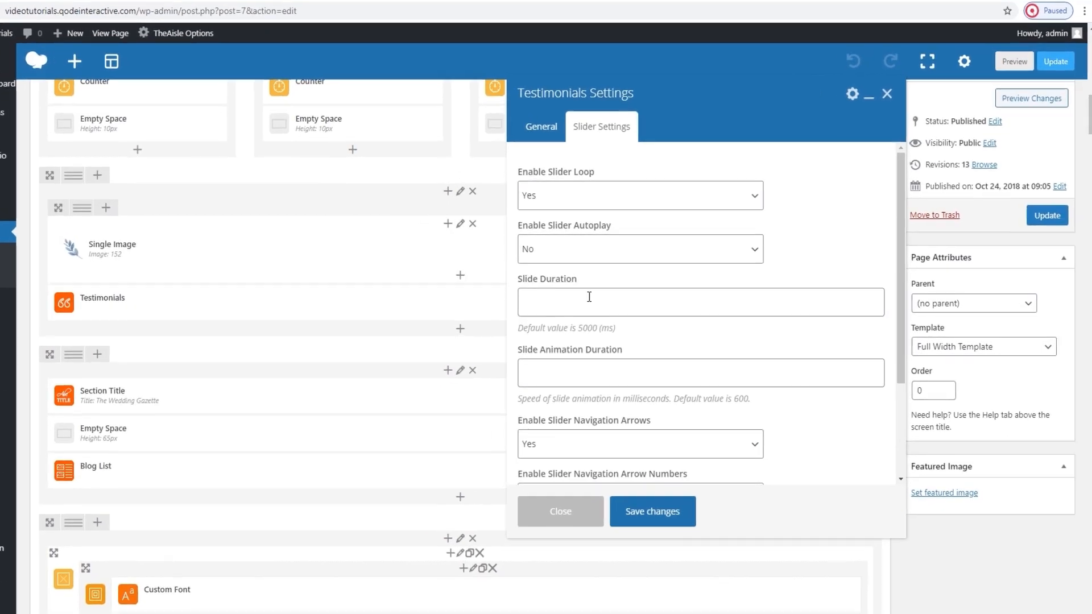
# Examine the Slide Duration, Slide Animation Duration and Enable Slider Navigation Arrows options, leaving the arrows set to Yes.
pyautogui.click(568, 301)
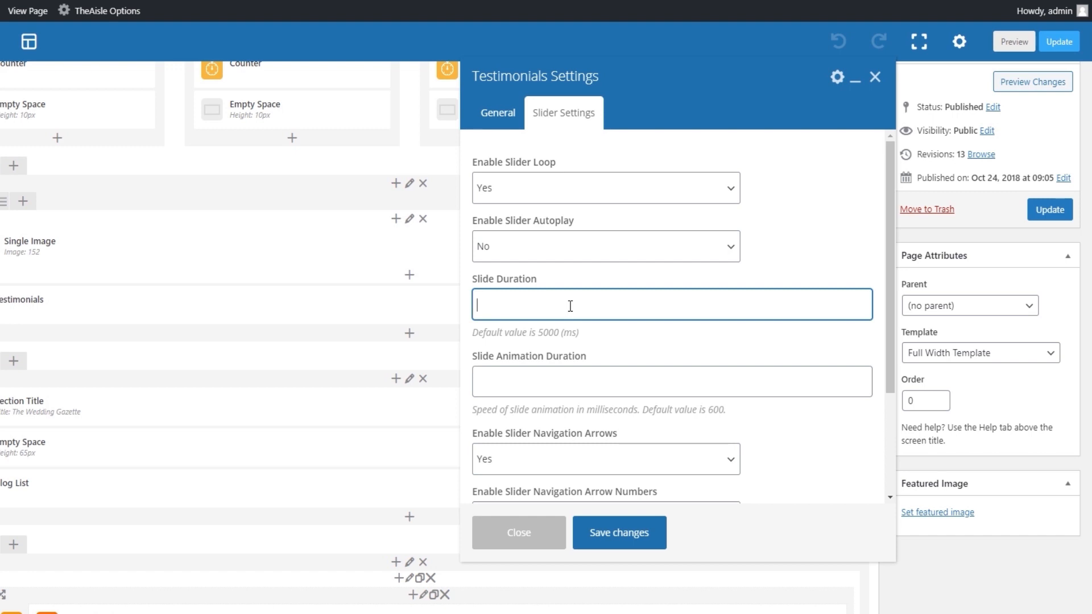
pyautogui.click(574, 380)
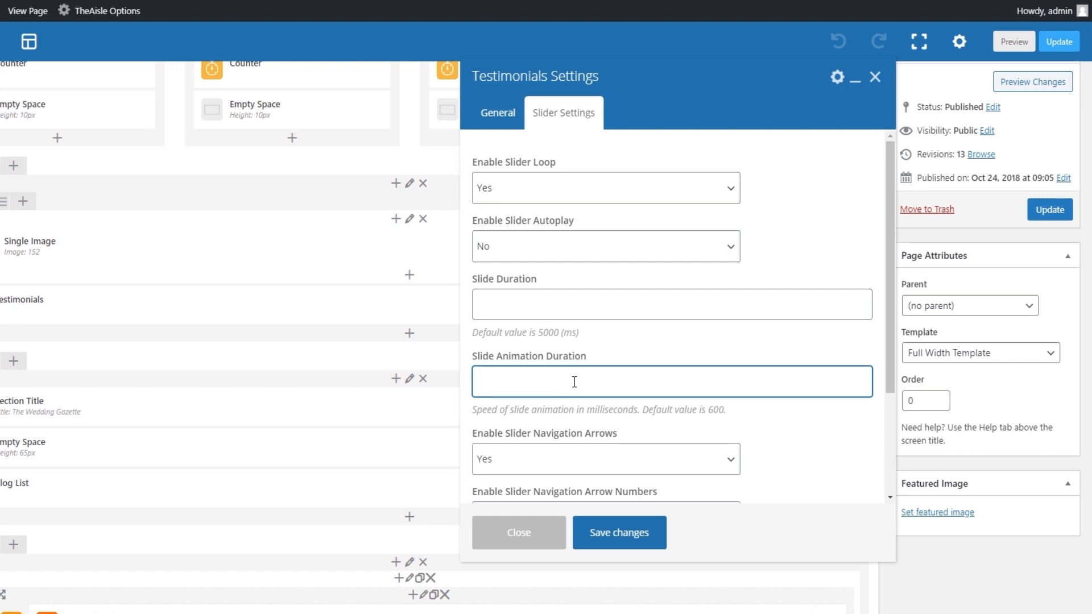
pyautogui.scroll(-1, 575, 382)
pyautogui.click(574, 388)
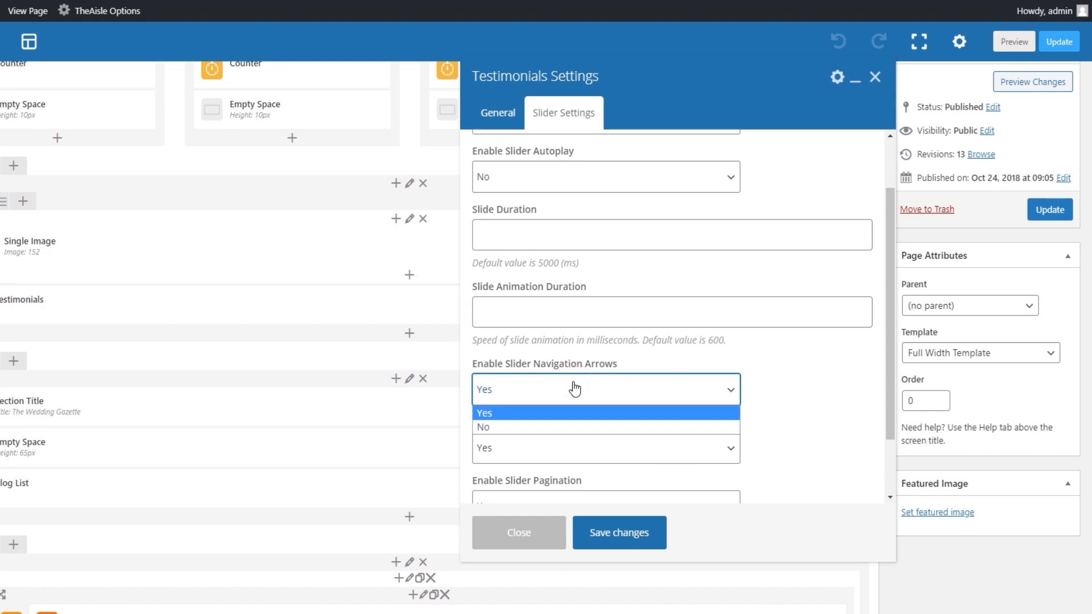
pyautogui.click(575, 387)
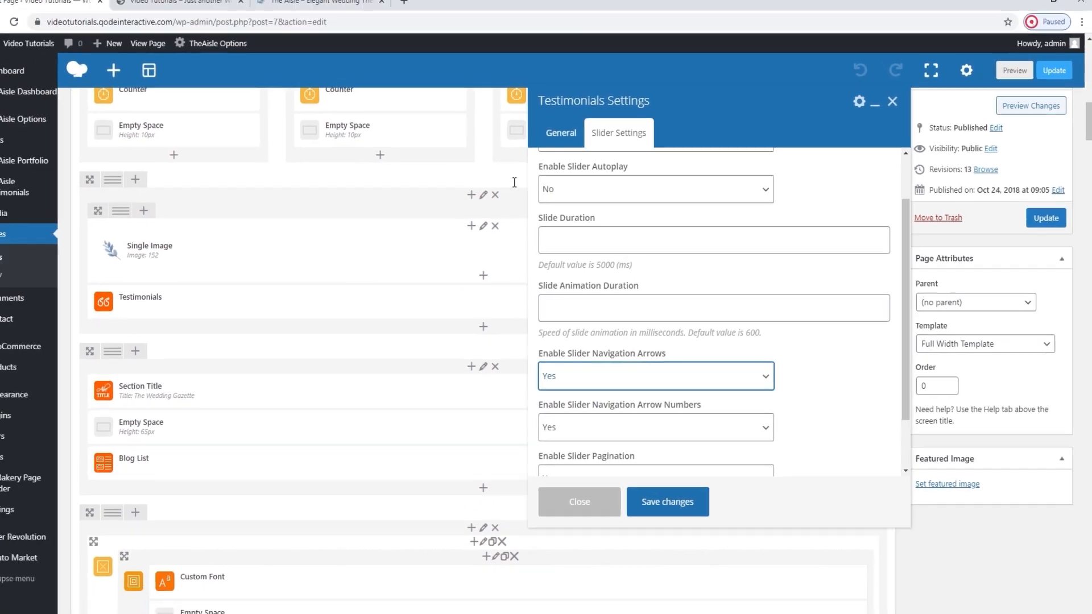
# Advance through the testimonials with the numbered Next navigation arrow on the live home page.
pyautogui.click(208, 8)
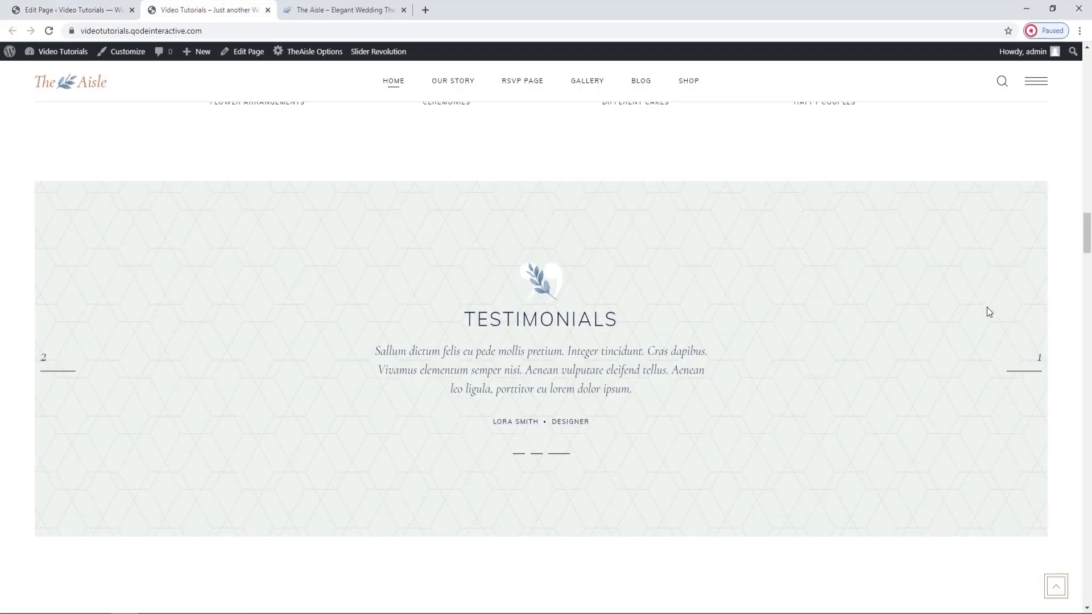
pyautogui.click(1033, 373)
pyautogui.click(1031, 374)
pyautogui.click(1028, 368)
pyautogui.click(1032, 371)
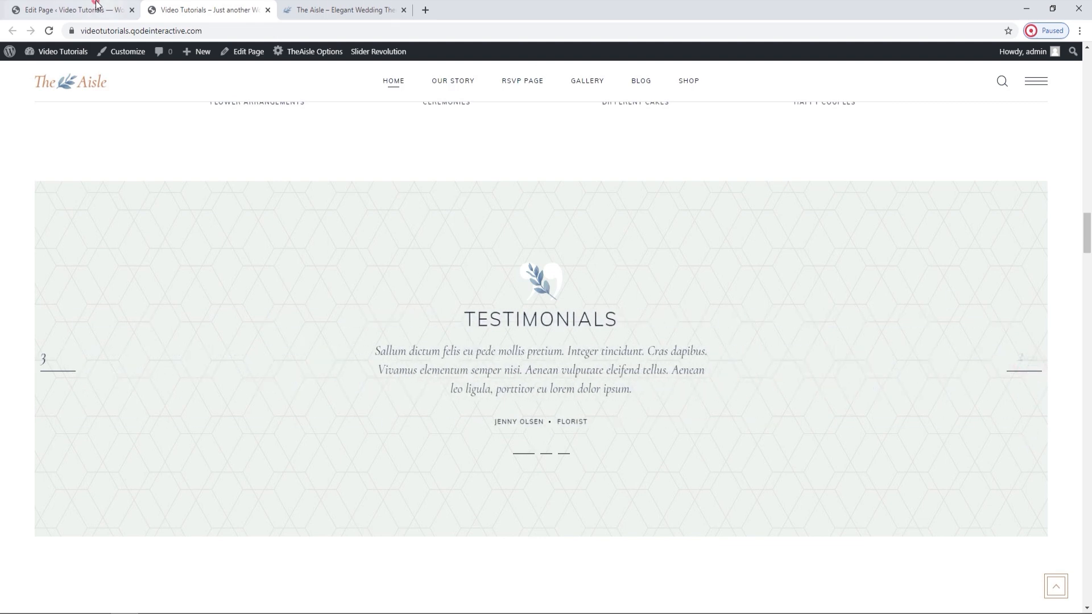
# Set Enable Slider Pagination to No for the Testimonials element, save the settings, and update the Main Home page.
pyautogui.click(105, 10)
pyautogui.scroll(-2, 577, 421)
pyautogui.click(8, 4)
pyautogui.click(595, 409)
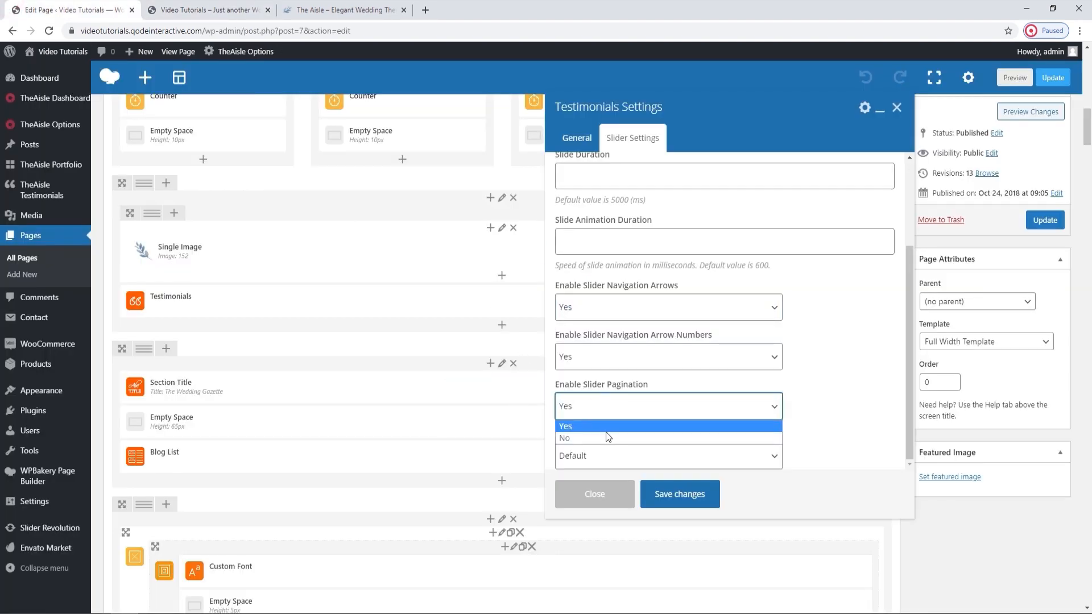
pyautogui.click(605, 434)
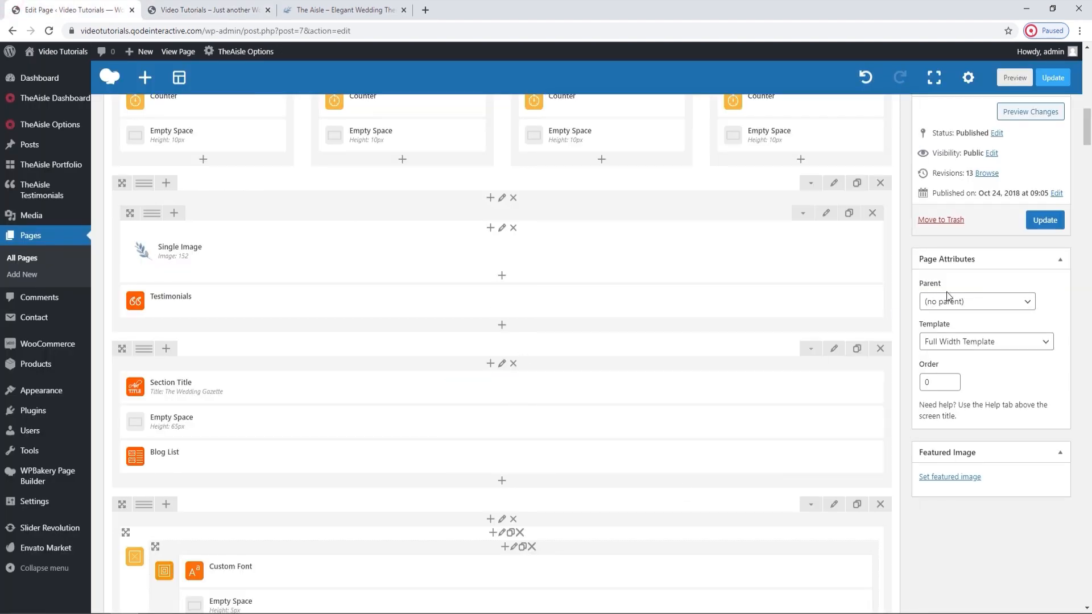
pyautogui.click(1043, 218)
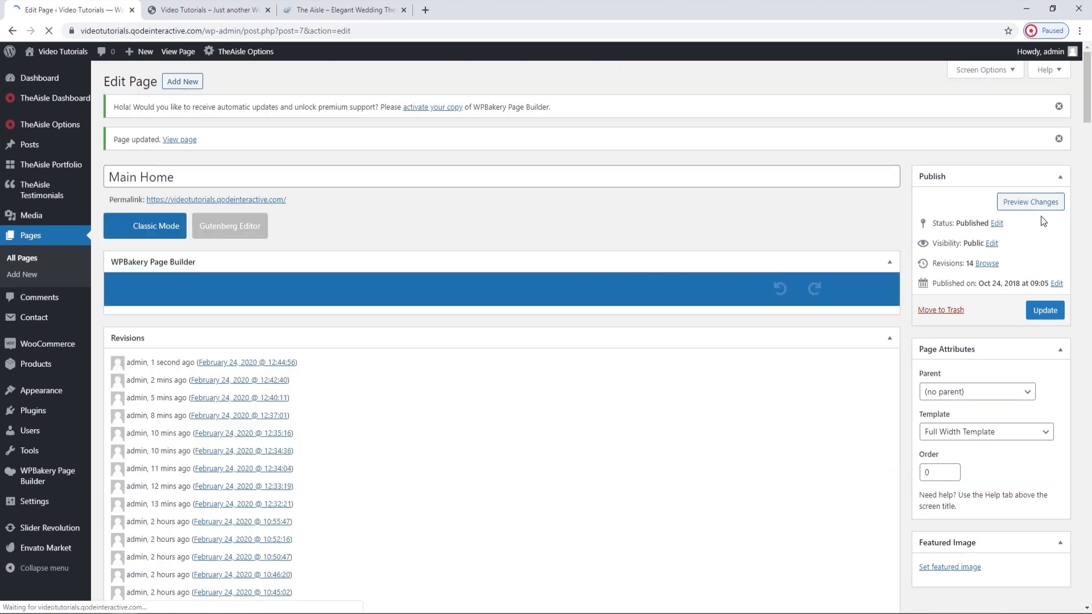
# Reload the live home page and check the pagination below the testimonials.
pyautogui.click(227, 10)
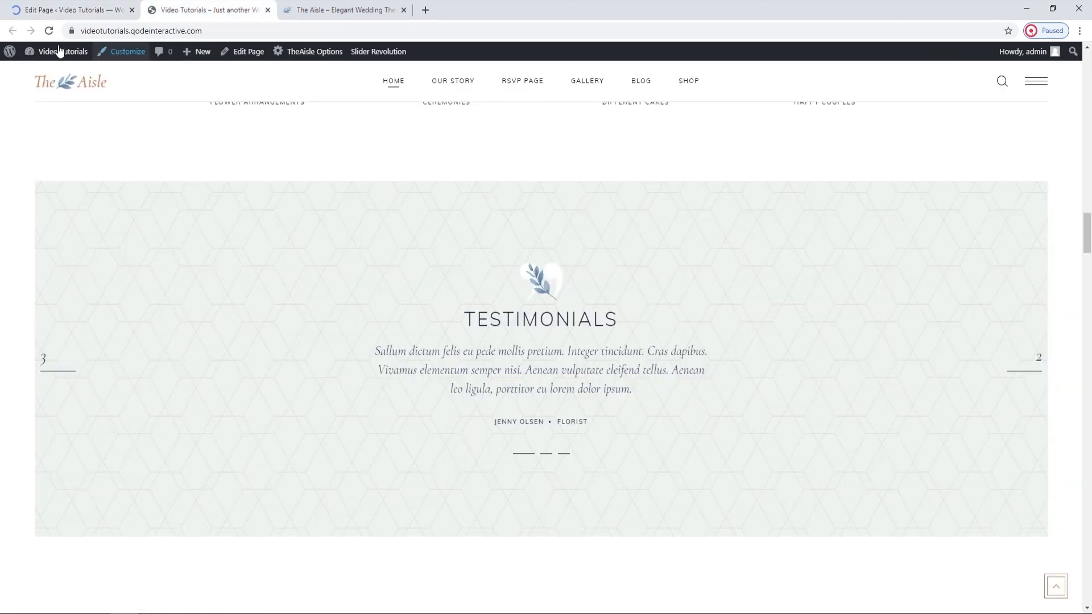
pyautogui.click(49, 31)
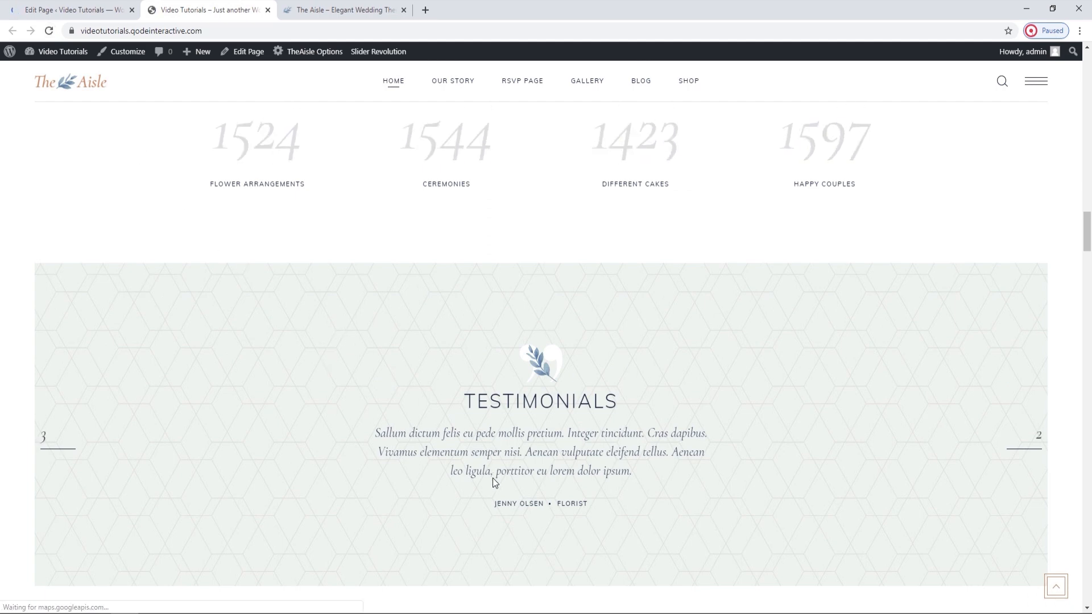
# Reopen the slider settings of the Testimonials element and set Enable Slider Pagination to Yes.
pyautogui.click(68, 10)
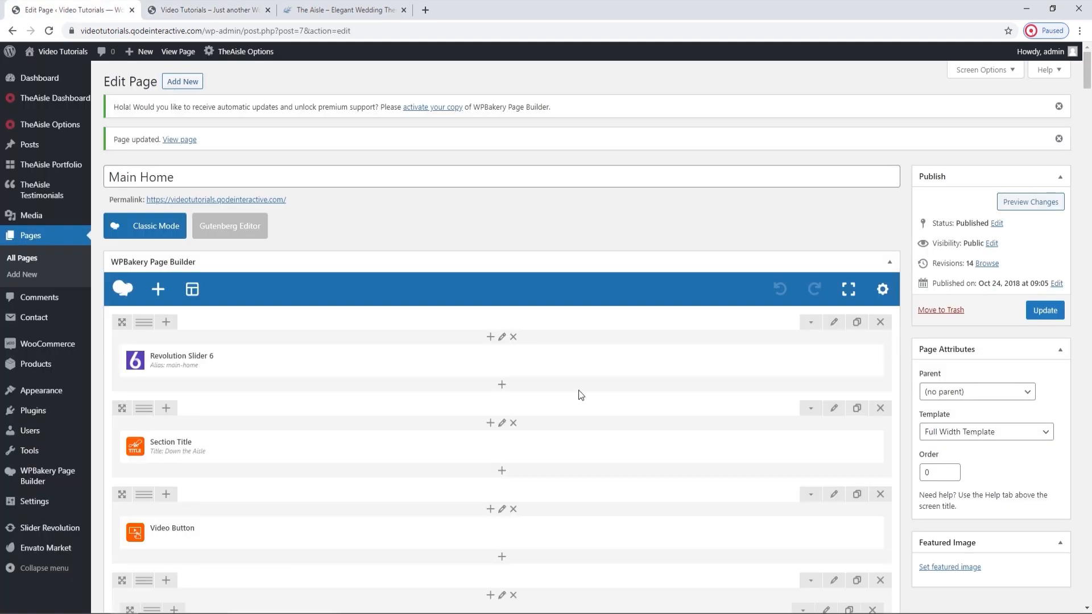
pyautogui.scroll(-10, 580, 394)
pyautogui.scroll(-4, 580, 394)
pyautogui.scroll(-1, 580, 394)
pyautogui.click(516, 360)
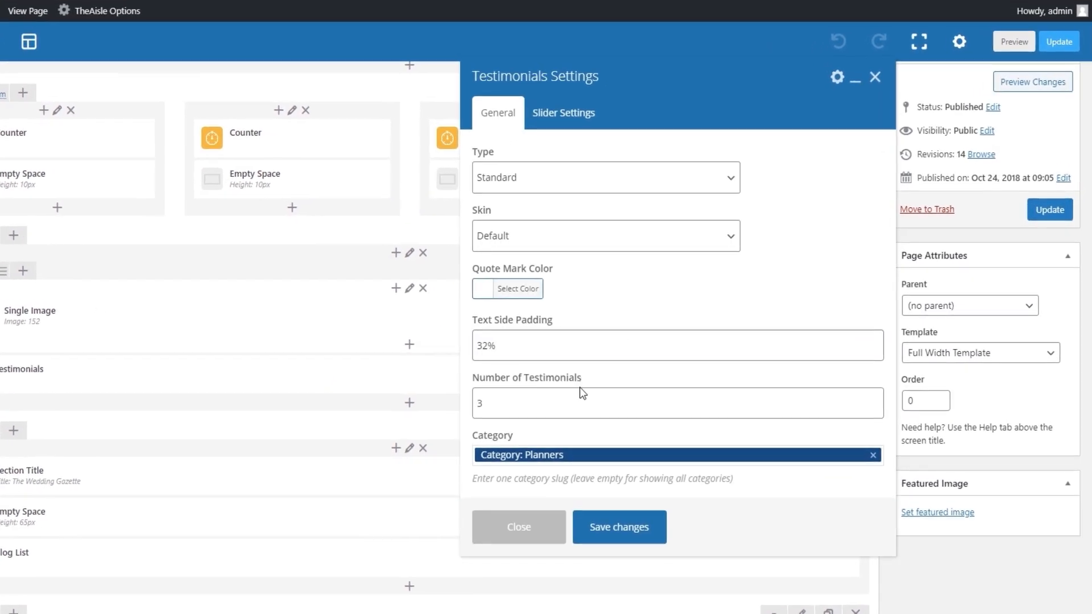
pyautogui.click(538, 131)
pyautogui.click(573, 236)
pyautogui.click(572, 236)
pyautogui.scroll(-3, 689, 376)
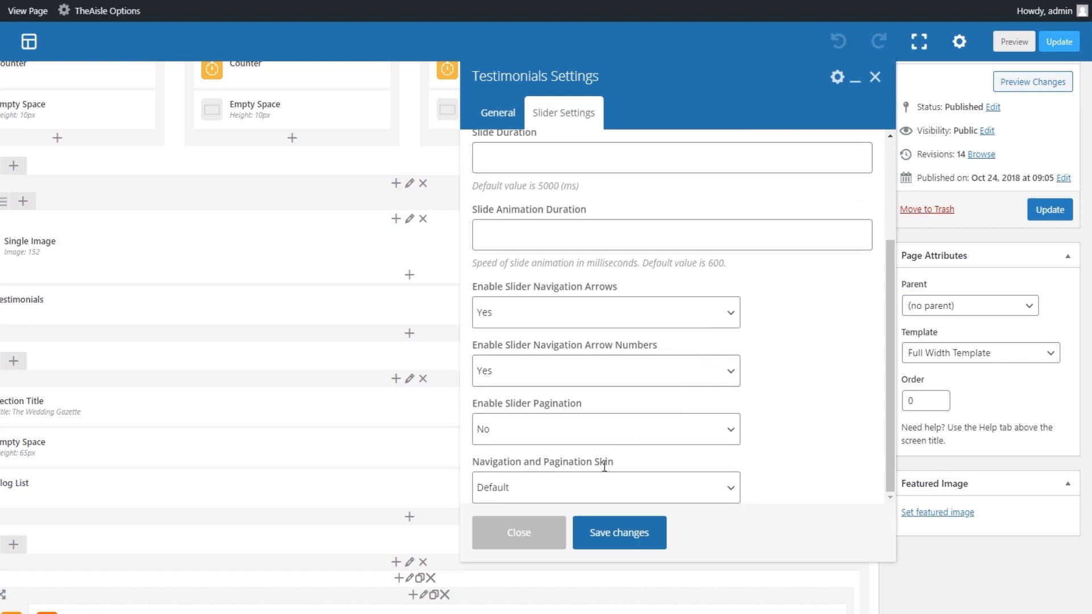
pyautogui.click(584, 437)
pyautogui.click(536, 452)
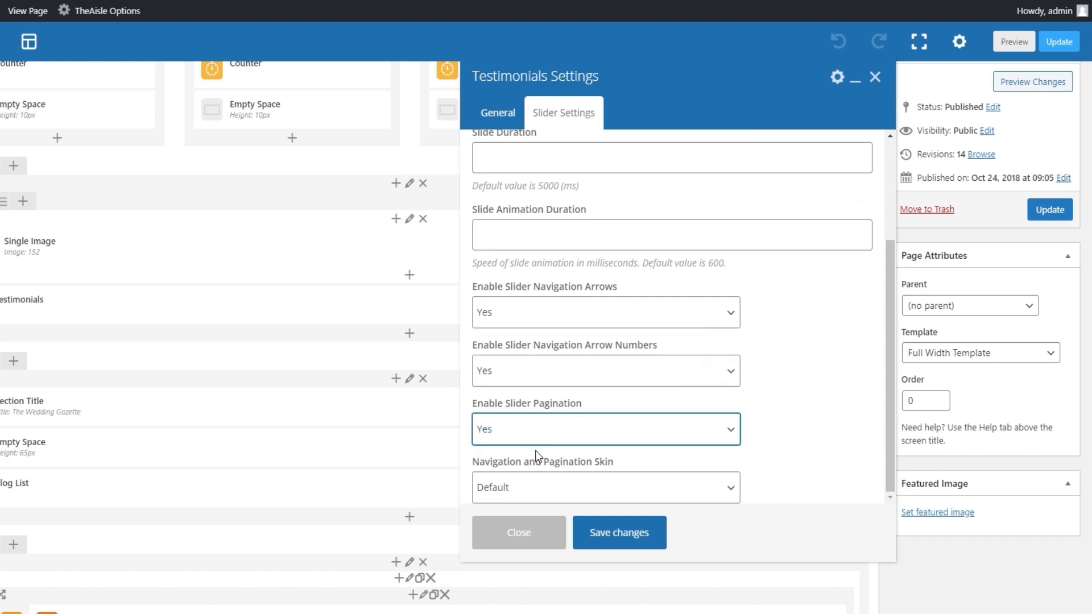
# Review the Navigation and Pagination Skin options, keep Default, and save the Testimonials settings.
pyautogui.click(549, 484)
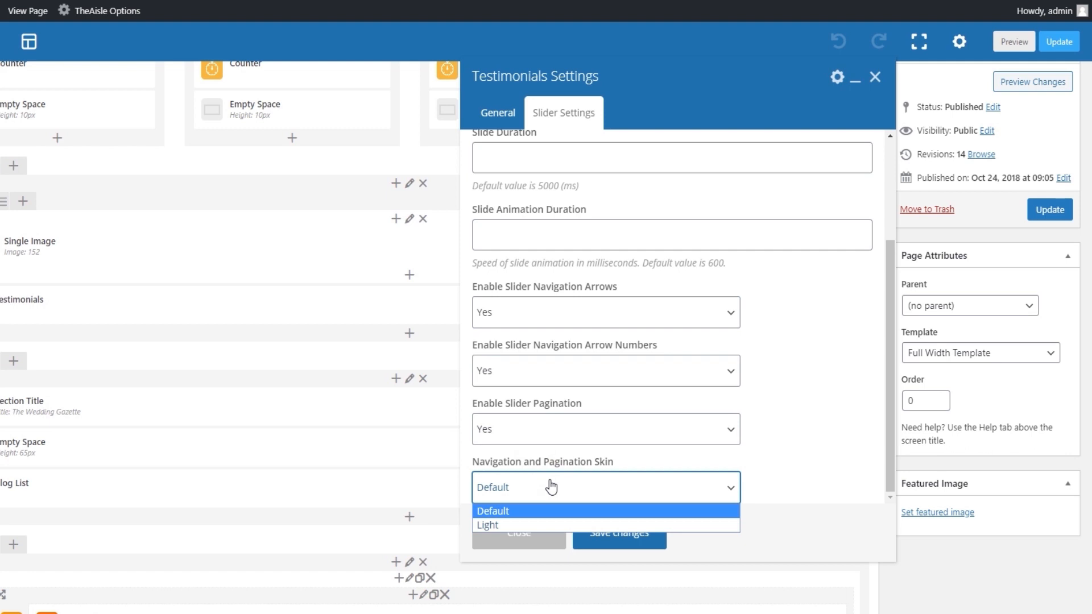
pyautogui.click(551, 487)
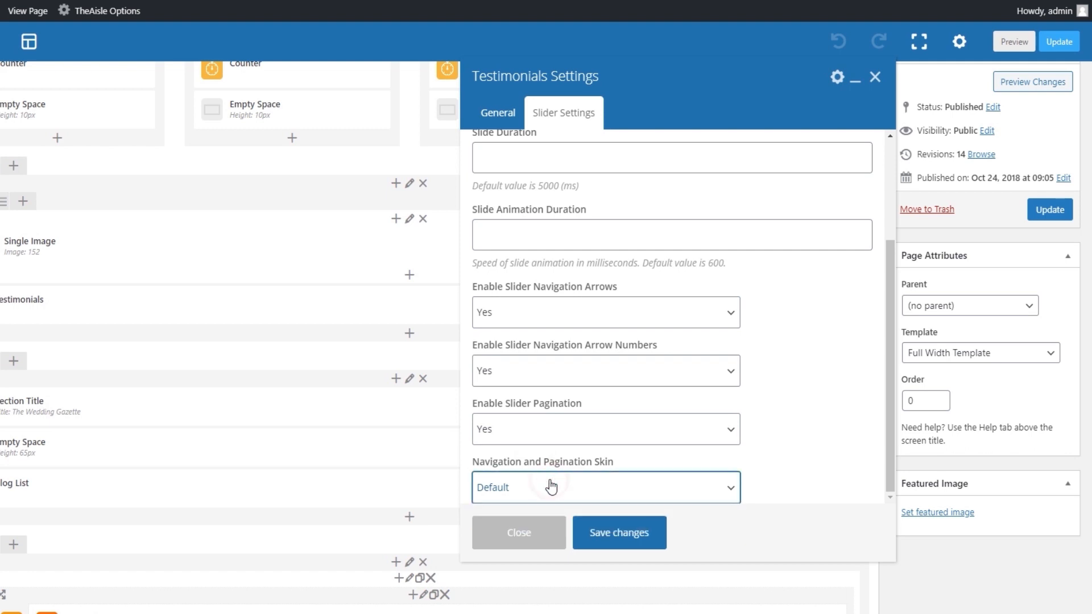
pyautogui.click(633, 538)
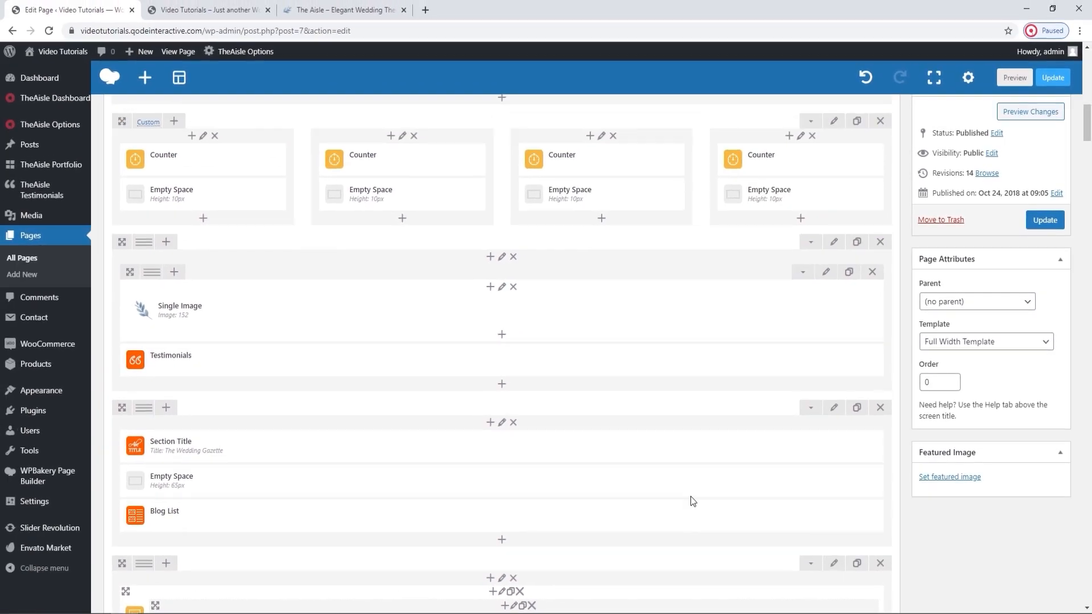
# Check the leaf image above the testimonials on the live page, and examine the Single Image element's general settings.
pyautogui.click(209, 9)
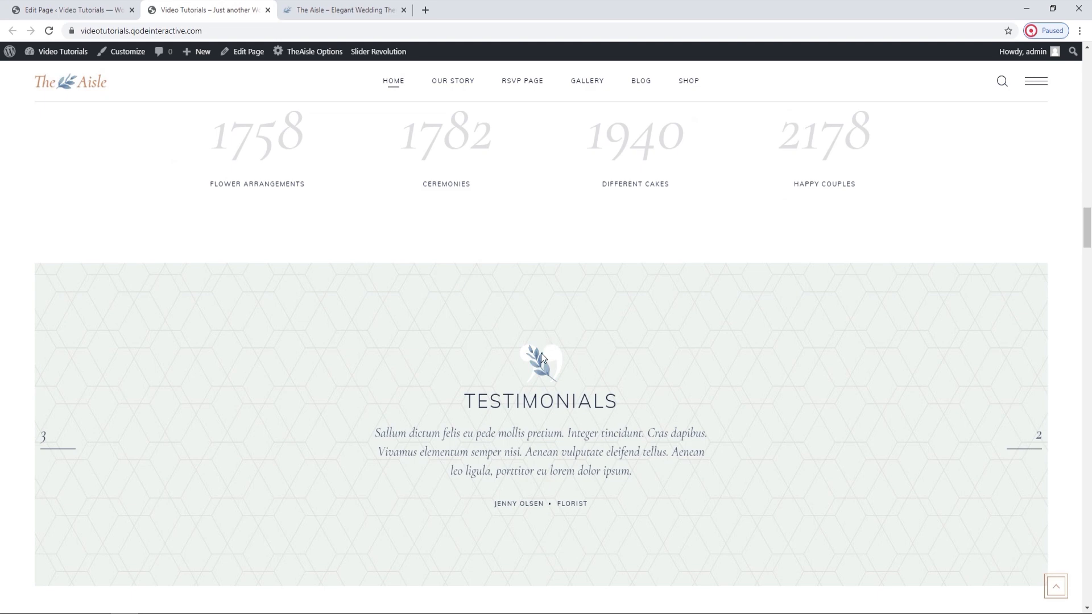
pyautogui.click(100, 6)
pyautogui.moveTo(455, 324)
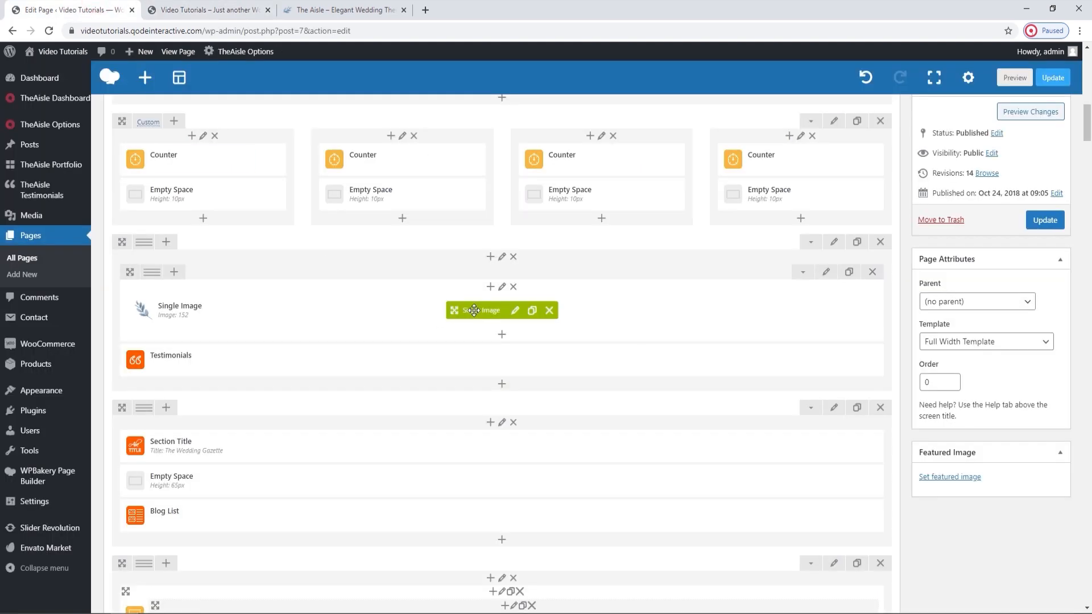
pyautogui.click(516, 311)
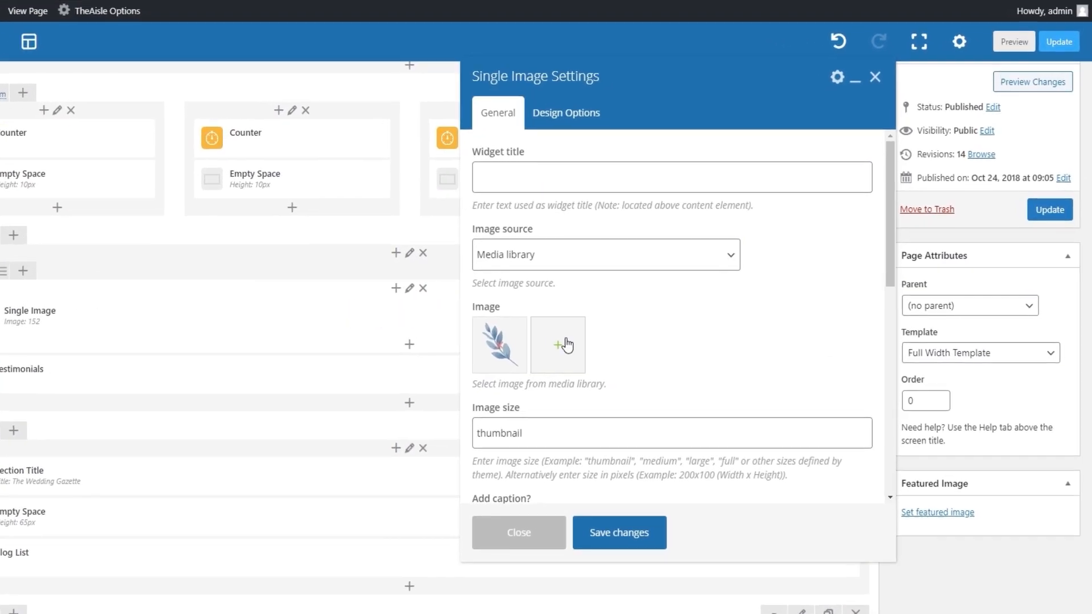
pyautogui.scroll(-1, 654, 375)
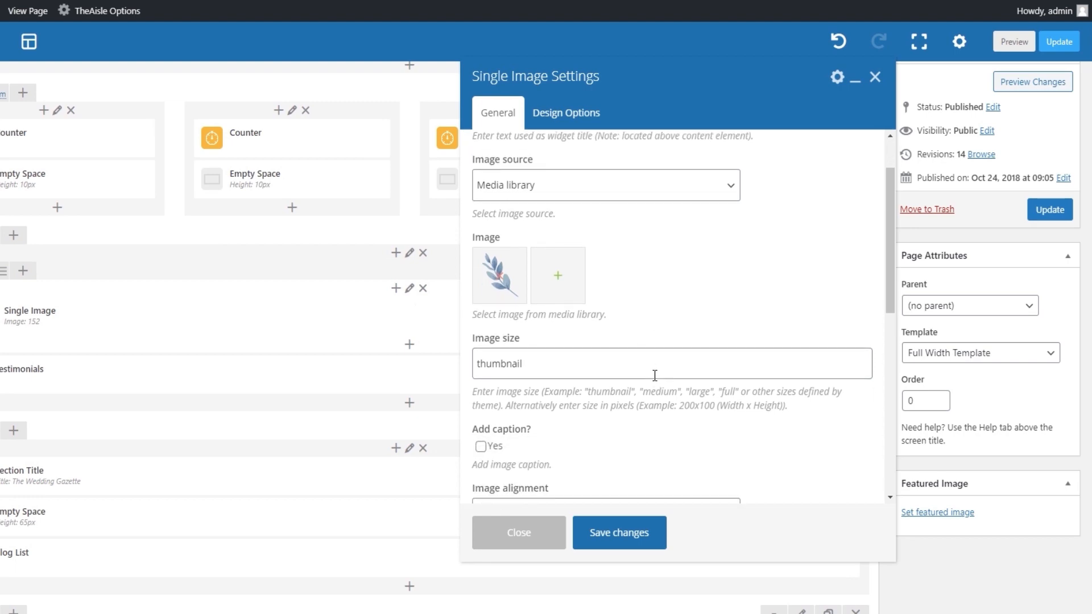
pyautogui.scroll(-2, 655, 375)
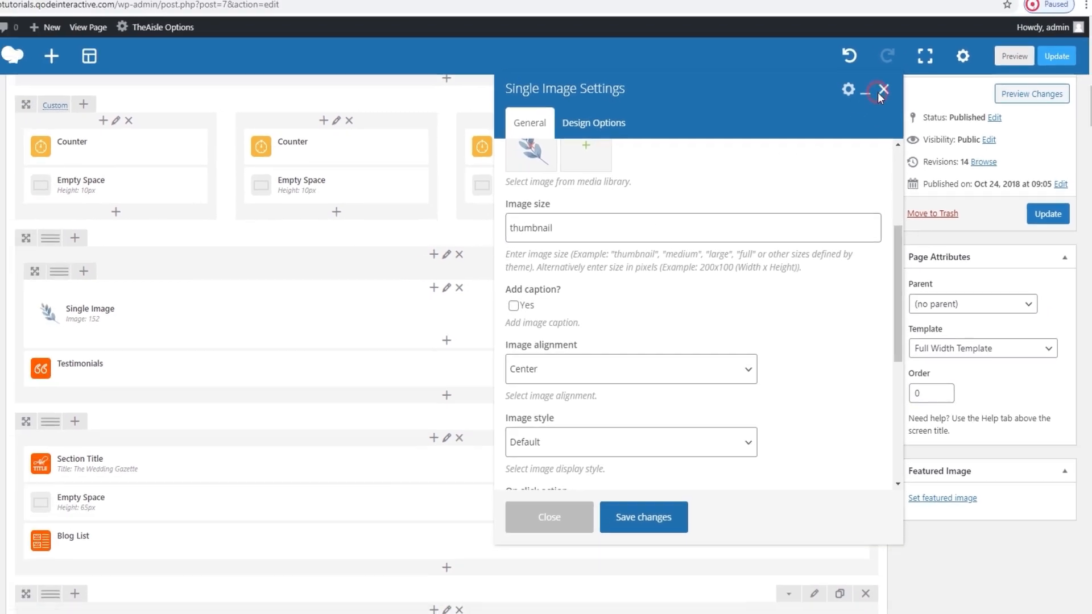
pyautogui.click(874, 76)
# Compare the Wedding Gazette heading on the live page with the general settings of its Section Title element, and close the settings.
pyautogui.scroll(-3, 608, 137)
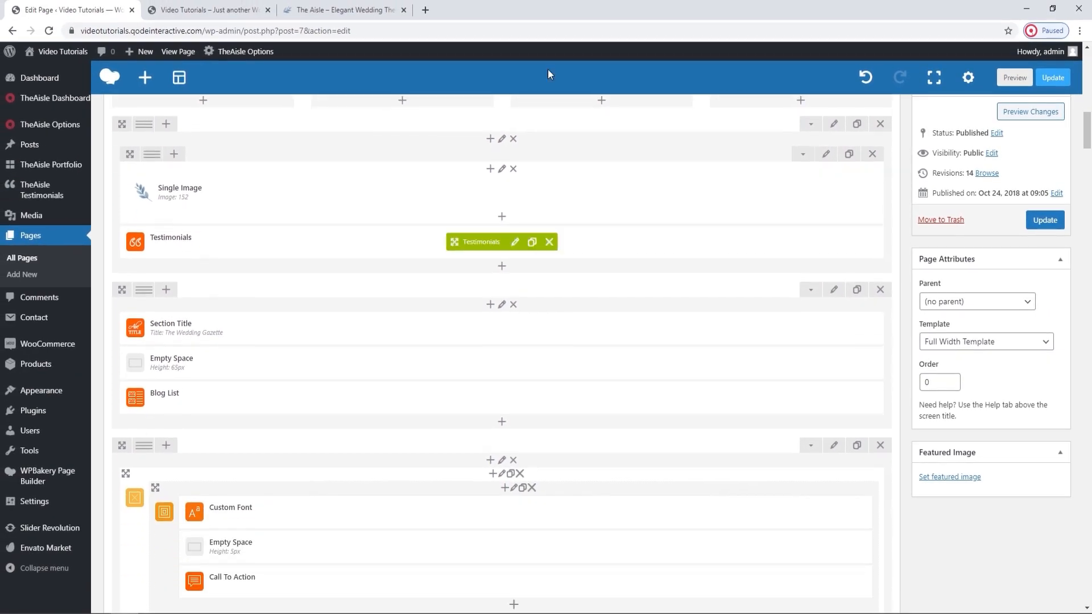
pyautogui.click(211, 9)
pyautogui.scroll(-5, 554, 468)
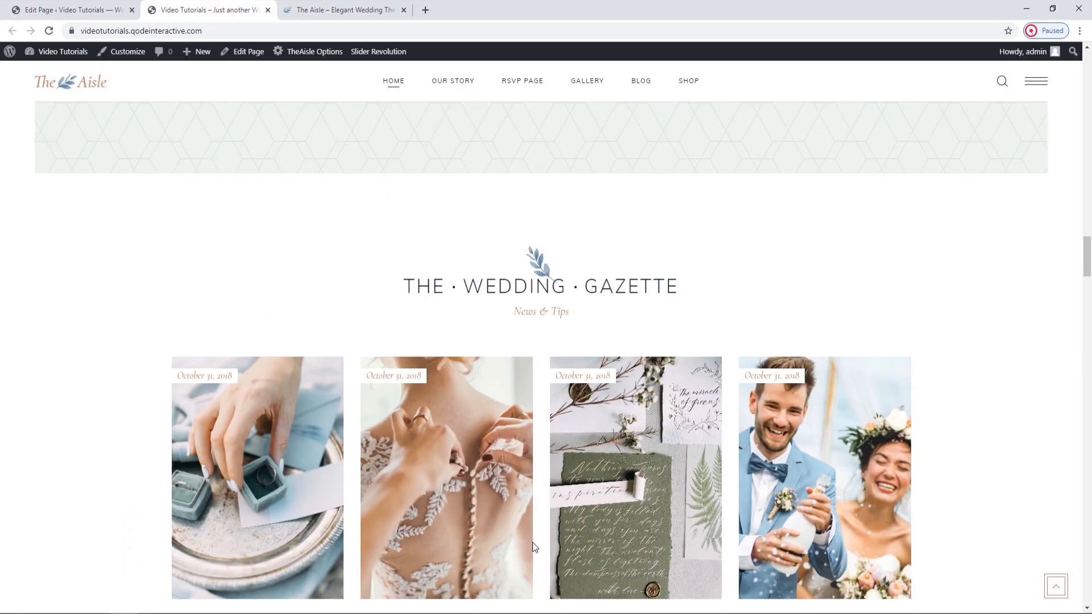
pyautogui.click(74, 5)
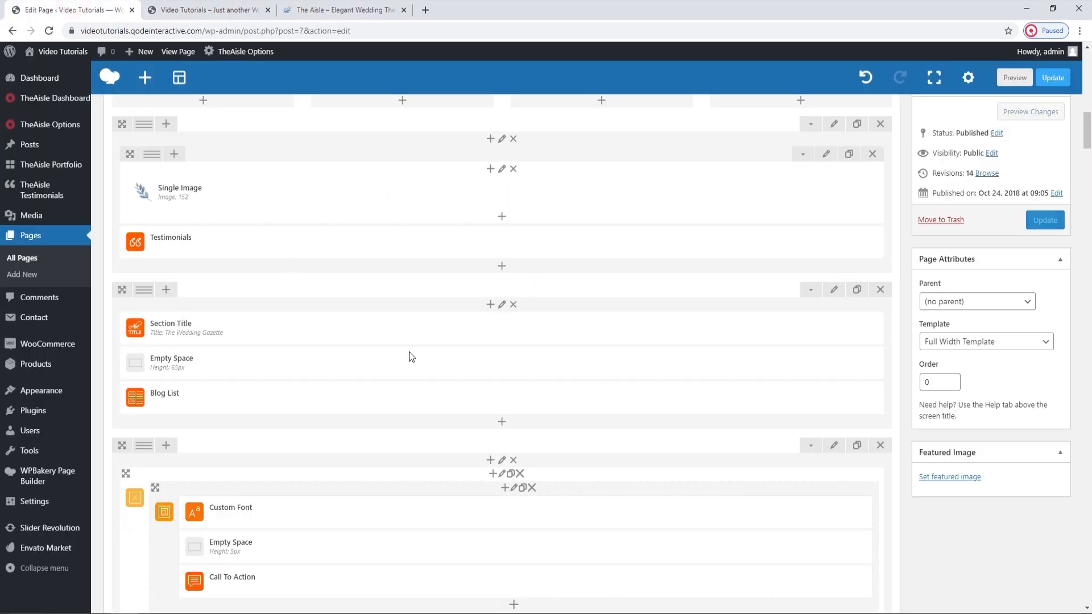
pyautogui.click(512, 330)
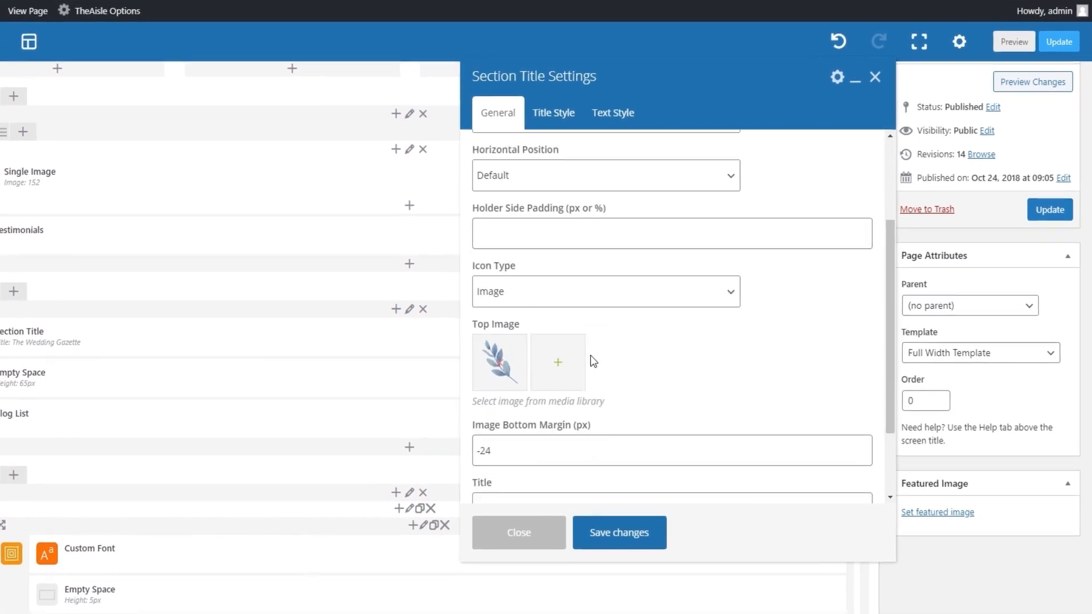
pyautogui.scroll(-2, 592, 359)
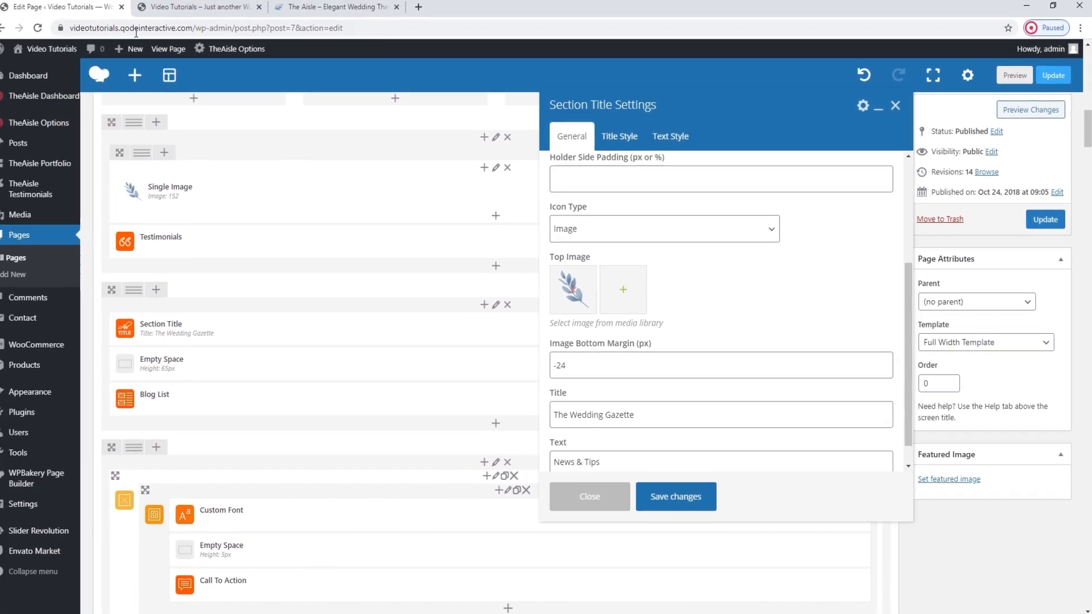
pyautogui.click(188, 7)
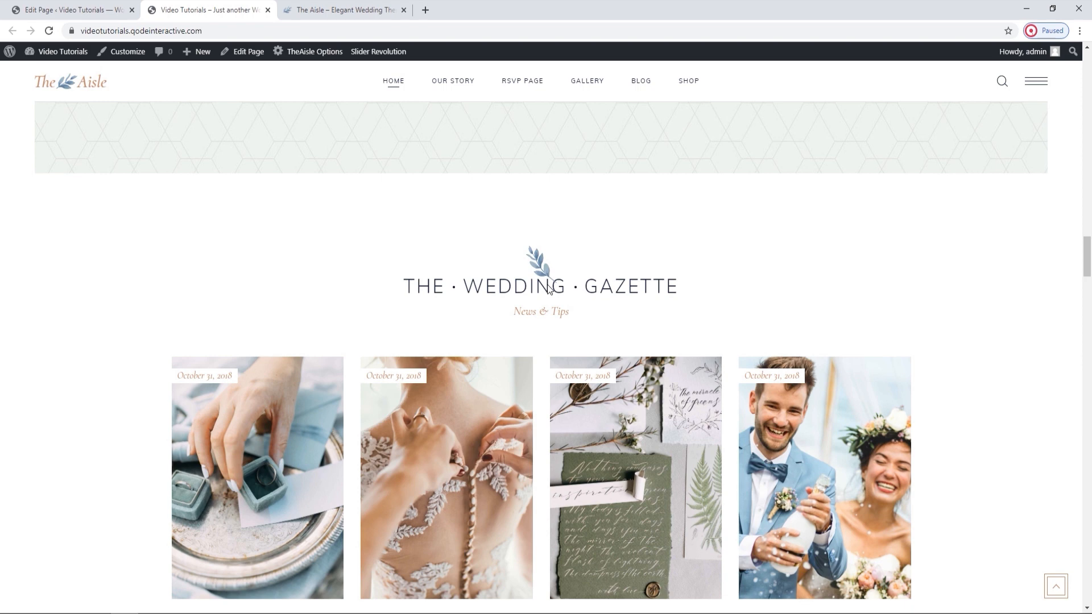
pyautogui.click(68, 6)
pyautogui.scroll(-1, 615, 341)
pyautogui.click(897, 108)
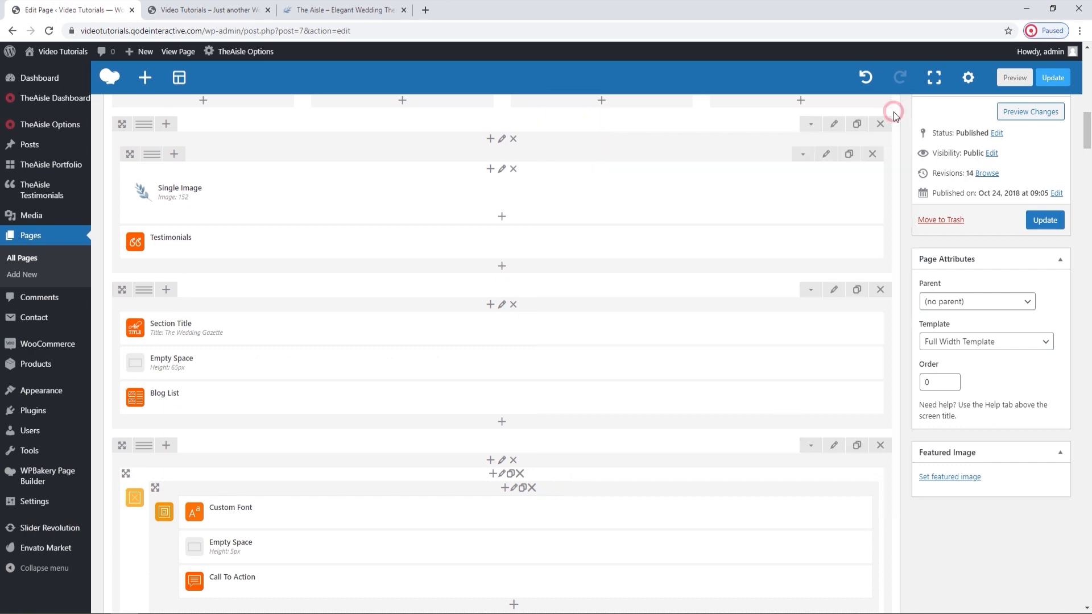
# Examine the blog list below the Wedding Gazette heading on the live home page.
pyautogui.click(207, 10)
pyautogui.scroll(-2, 459, 334)
pyautogui.scroll(-1, 460, 337)
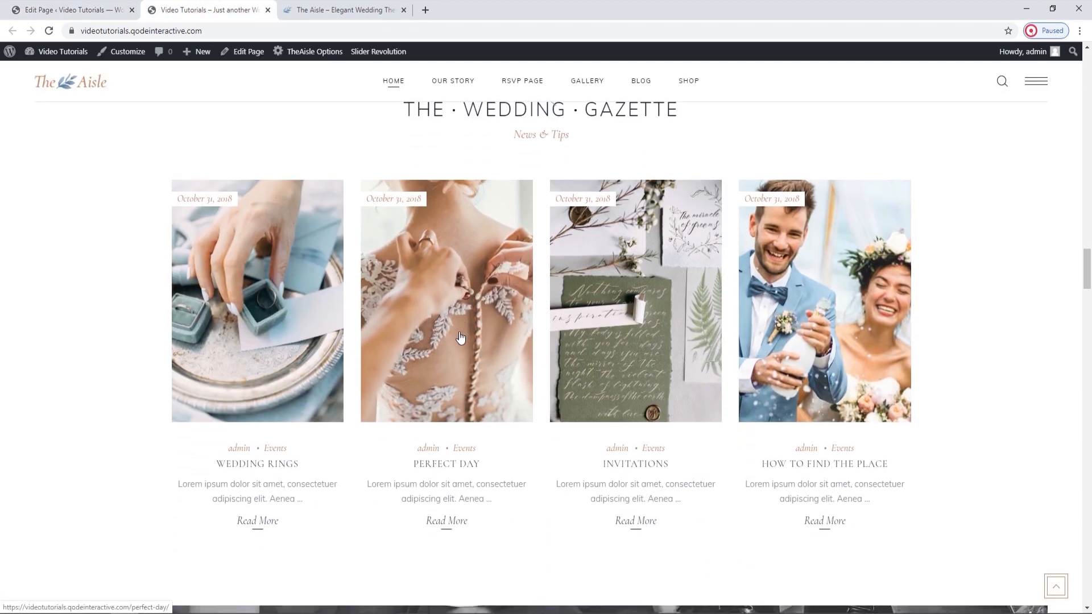
# Open the post categories in a new browser tab and add a category named Wedding News.
pyautogui.click(68, 10)
pyautogui.moveTo(43, 145)
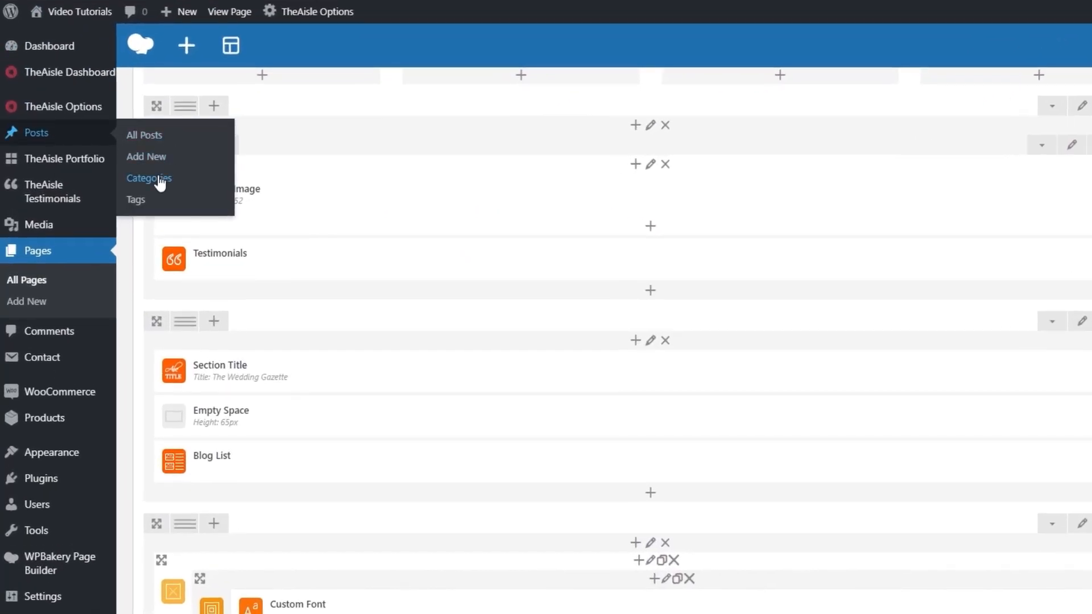
pyautogui.middleClick(160, 181)
pyautogui.click(176, 16)
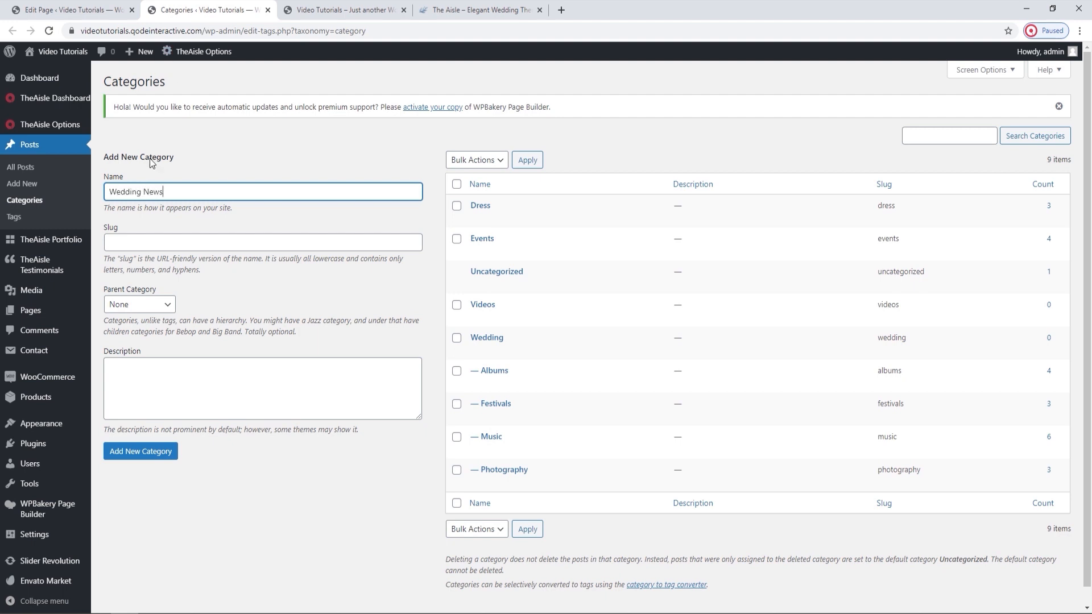
pyautogui.click(171, 453)
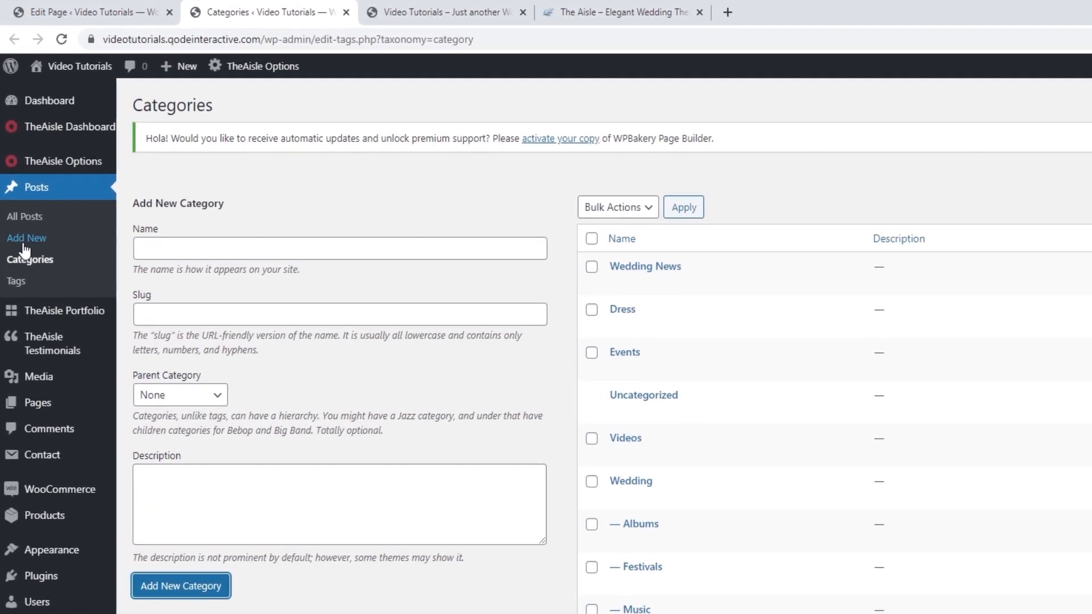
# Create a new blog post and switch it to the WPBakery backend editor.
pyautogui.click(16, 184)
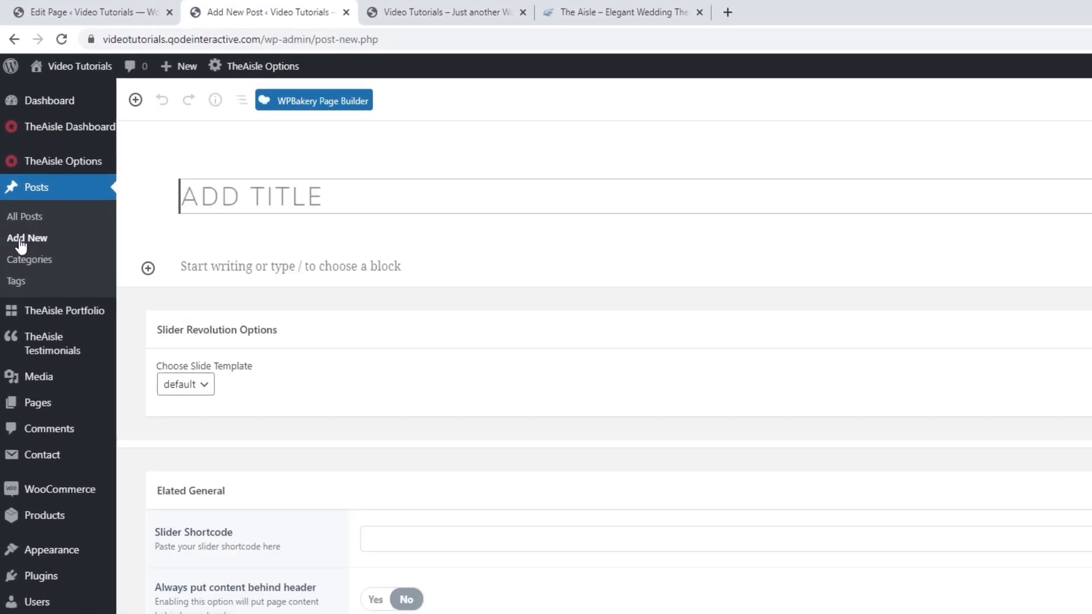
pyautogui.click(302, 104)
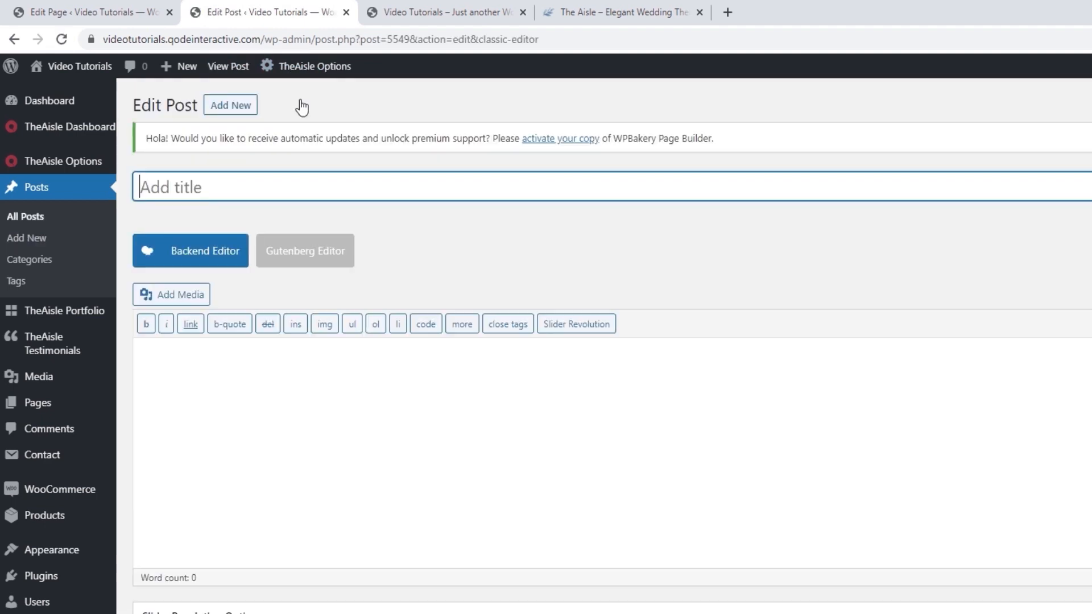
pyautogui.click(218, 249)
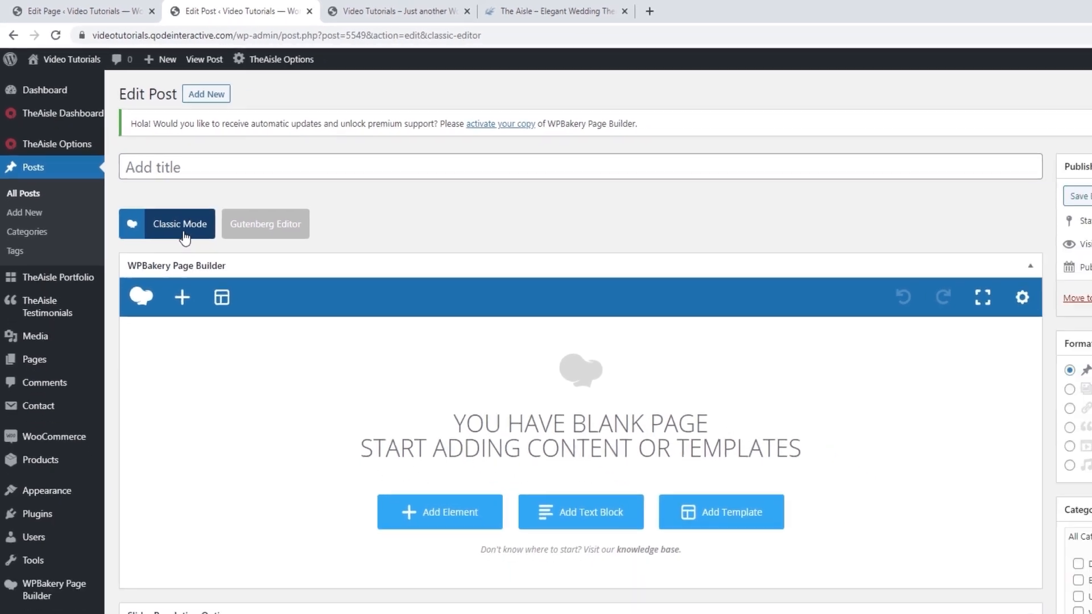
# Title the new post "Wedding Ring".
pyautogui.click(220, 164)
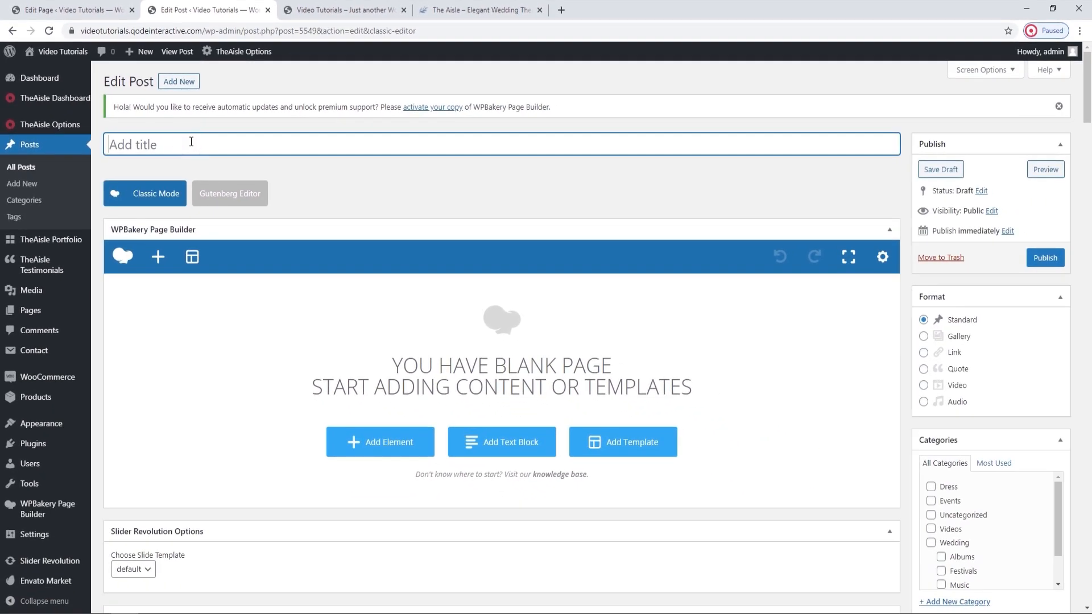
pyautogui.write('Wedding Ring')
pyautogui.click(338, 173)
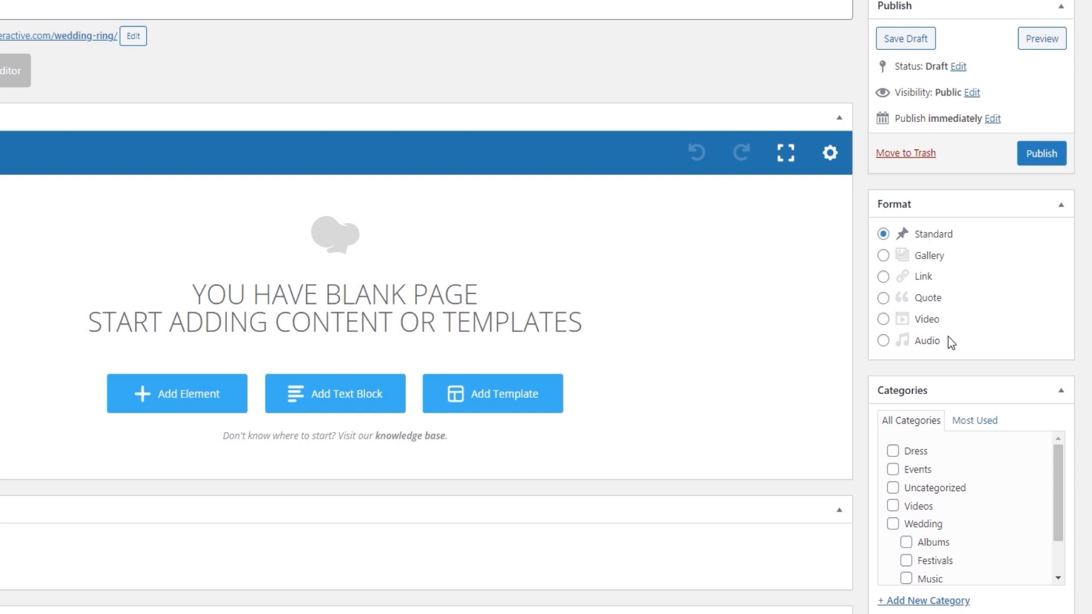
# Assign the post to the Wedding News category and activate its tag entry field.
pyautogui.scroll(-1, 995, 469)
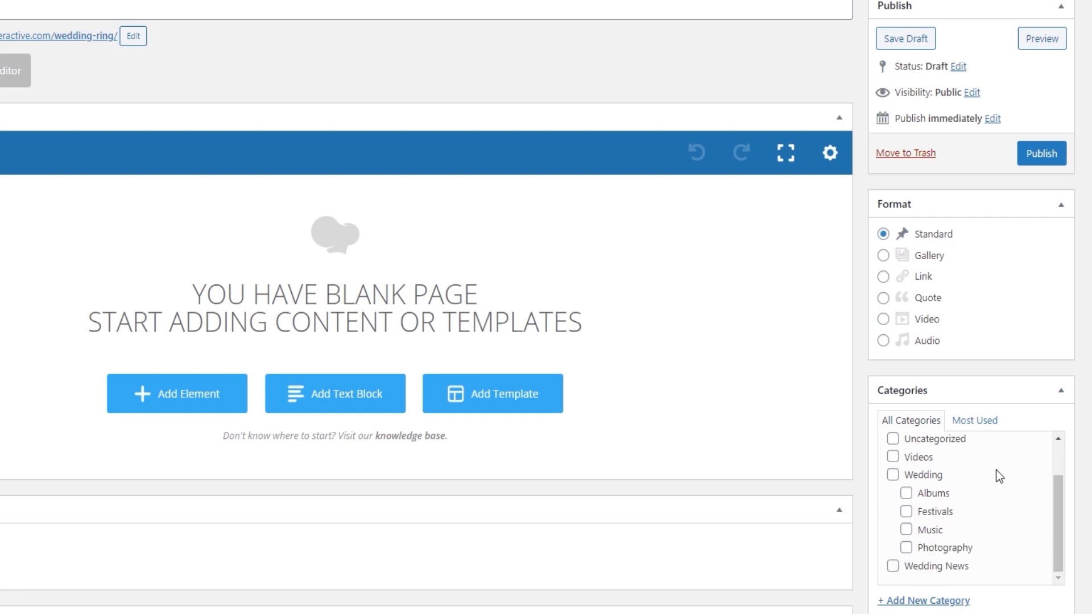
pyautogui.click(956, 566)
pyautogui.scroll(-3, 1003, 514)
pyautogui.scroll(-4, 1046, 320)
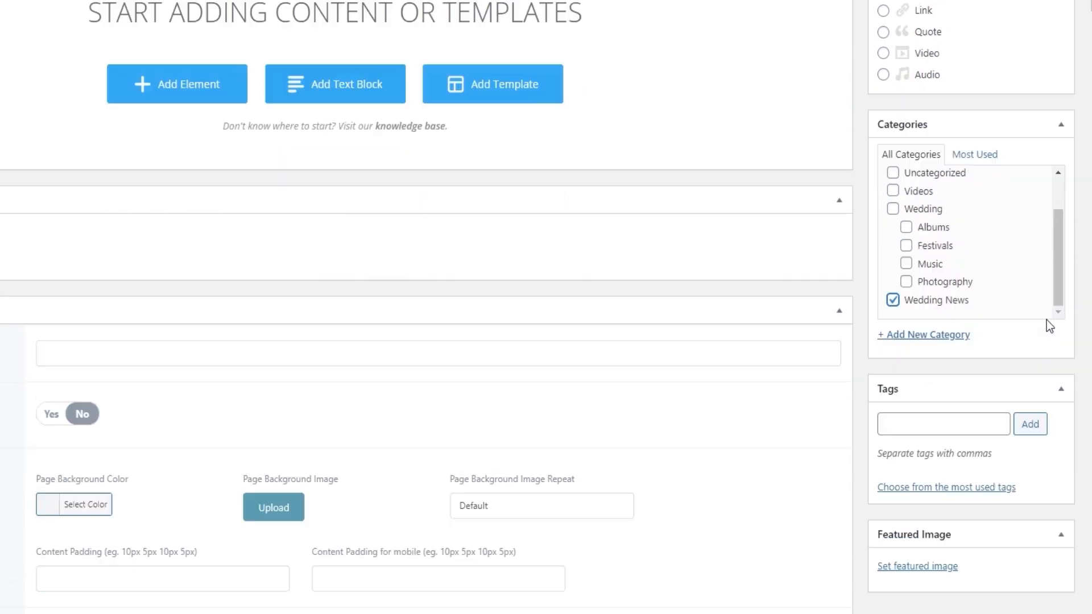
pyautogui.click(944, 295)
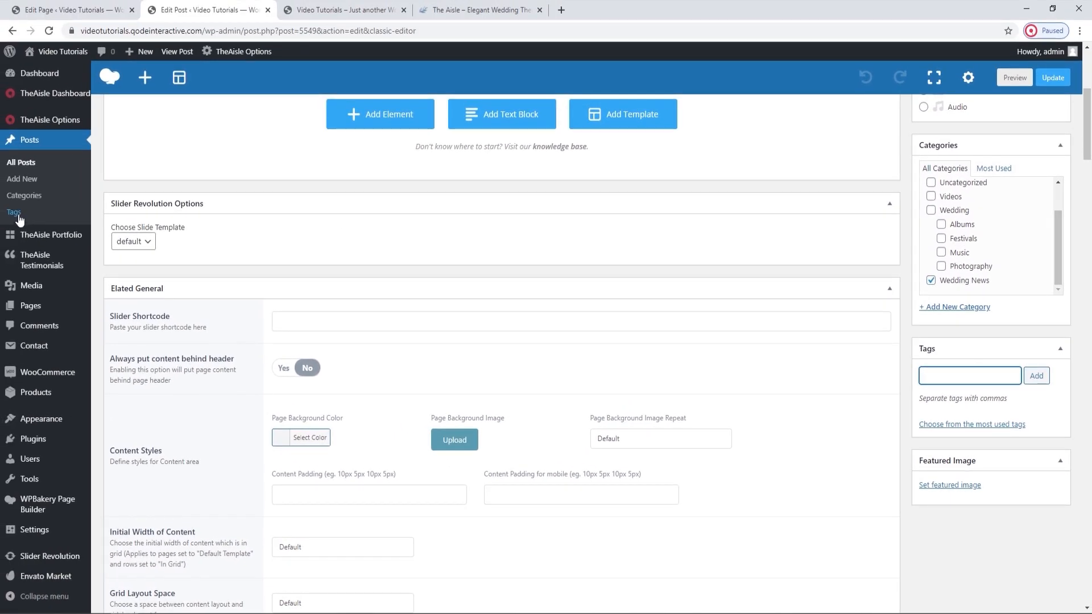
# Open the site's post tags page in a separate browser tab, look over the existing tags, and close it.
pyautogui.scroll(-2, 18, 219)
pyautogui.middleClick(15, 212)
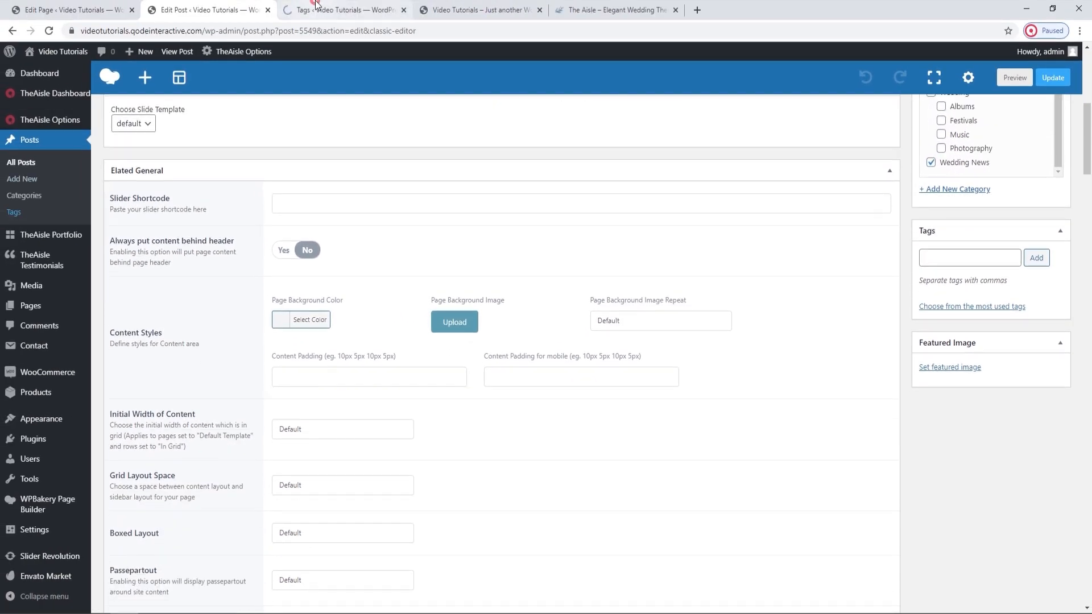
pyautogui.click(317, 6)
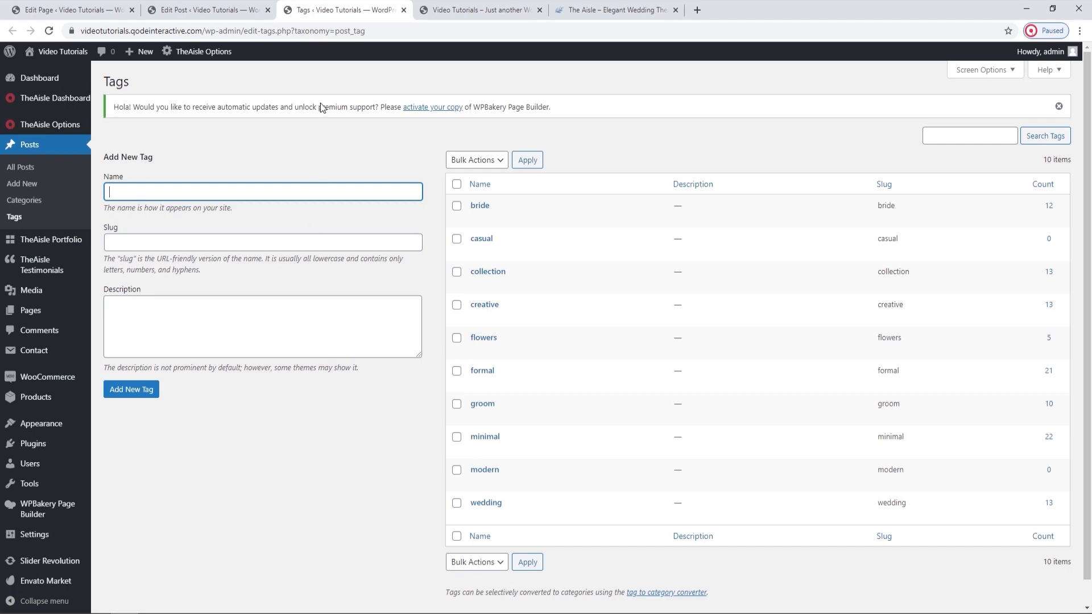
pyautogui.click(403, 10)
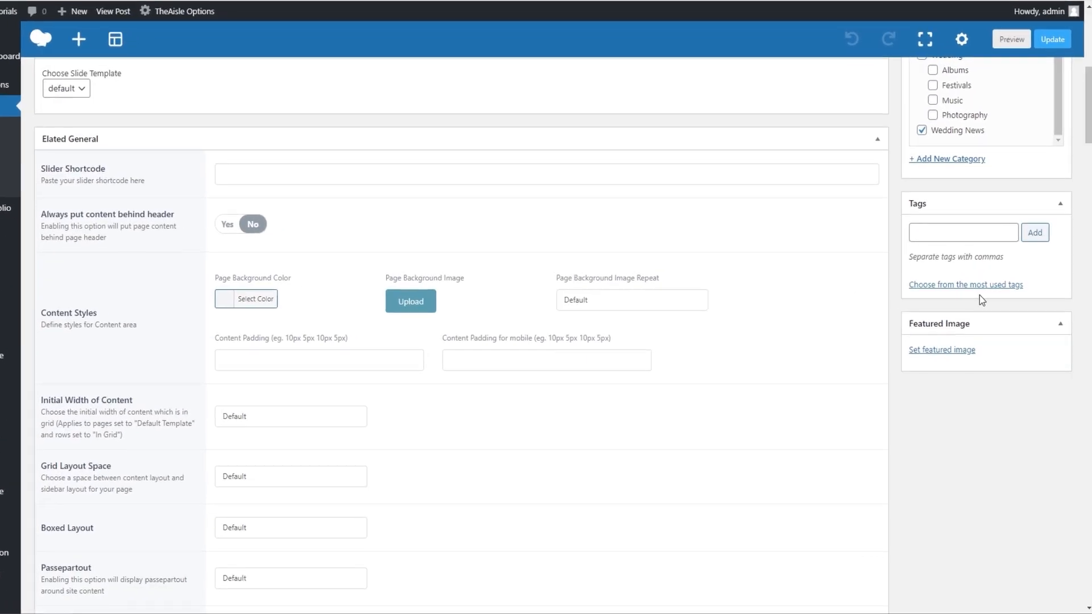
# Add the existing tags creative, flowers and wedding to the Wedding Ring post.
pyautogui.click(974, 232)
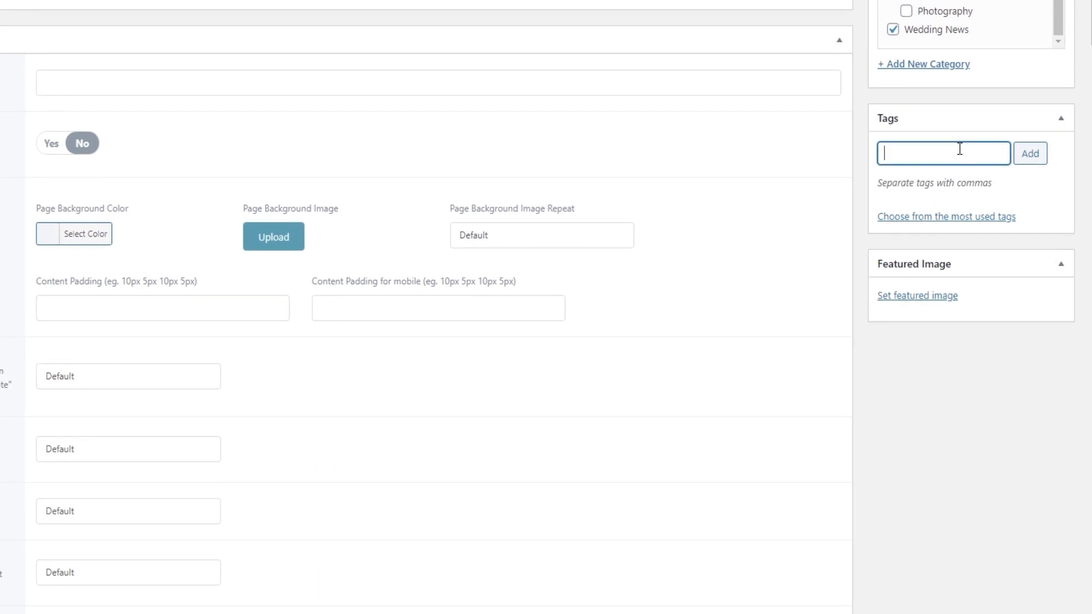
pyautogui.write('creati')
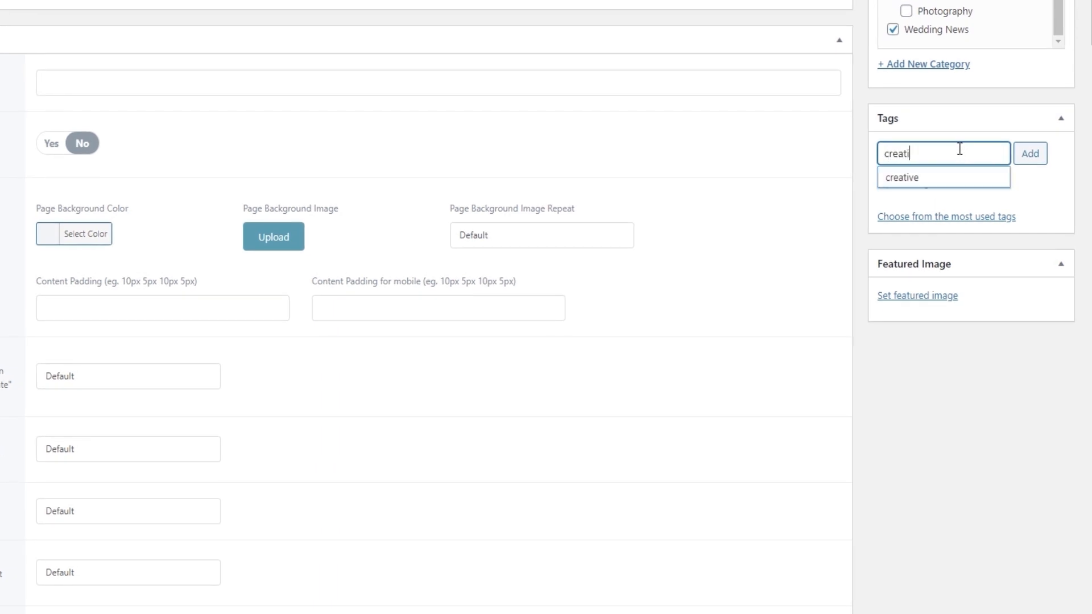
pyautogui.click(948, 179)
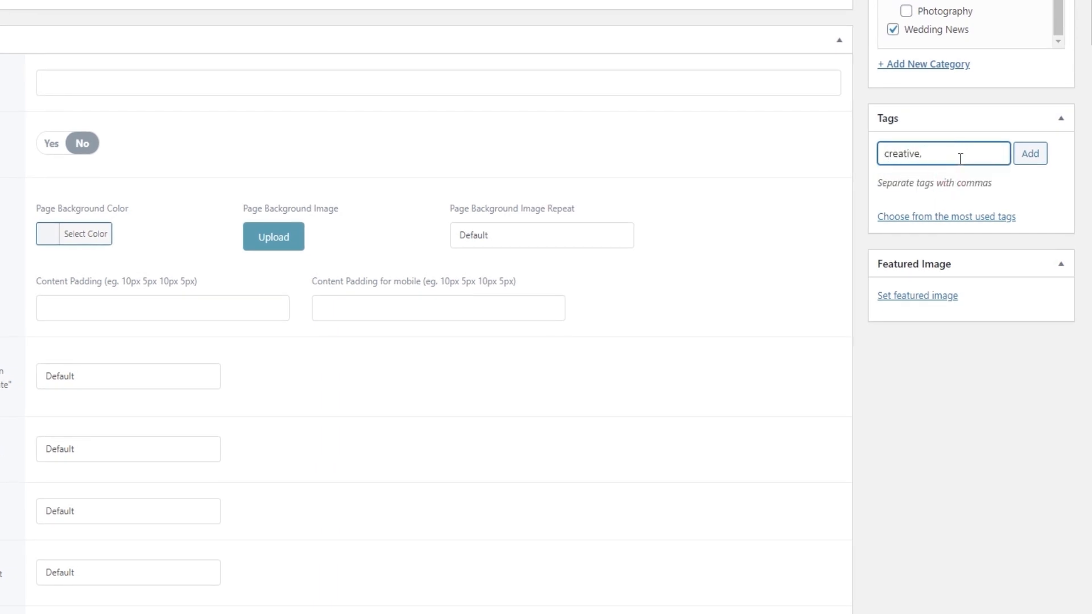
pyautogui.write('flowe')
pyautogui.click(958, 173)
pyautogui.write('wedd')
pyautogui.click(950, 172)
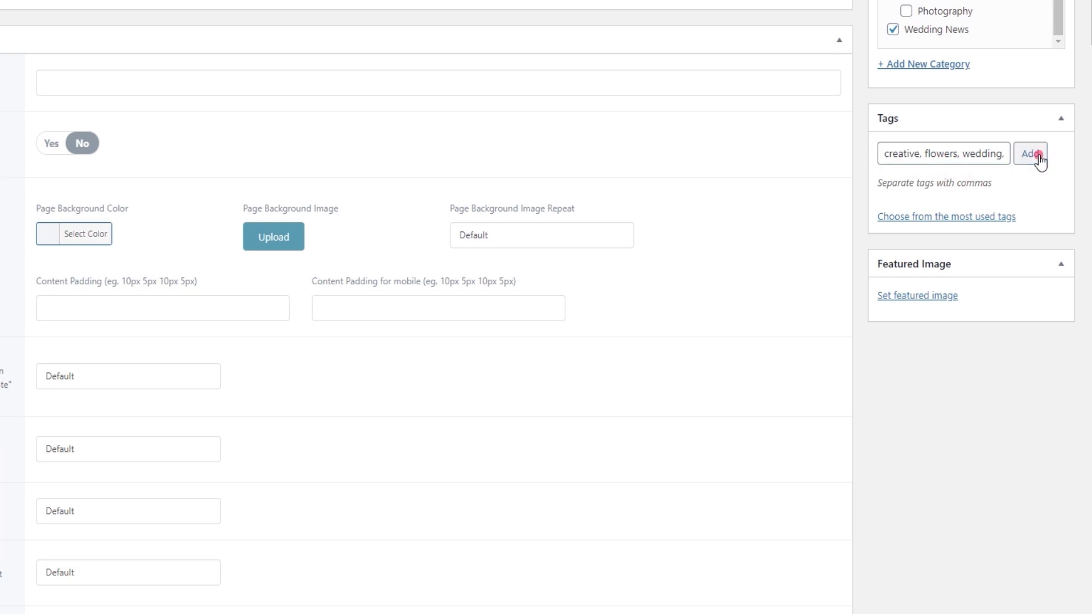
pyautogui.click(1039, 159)
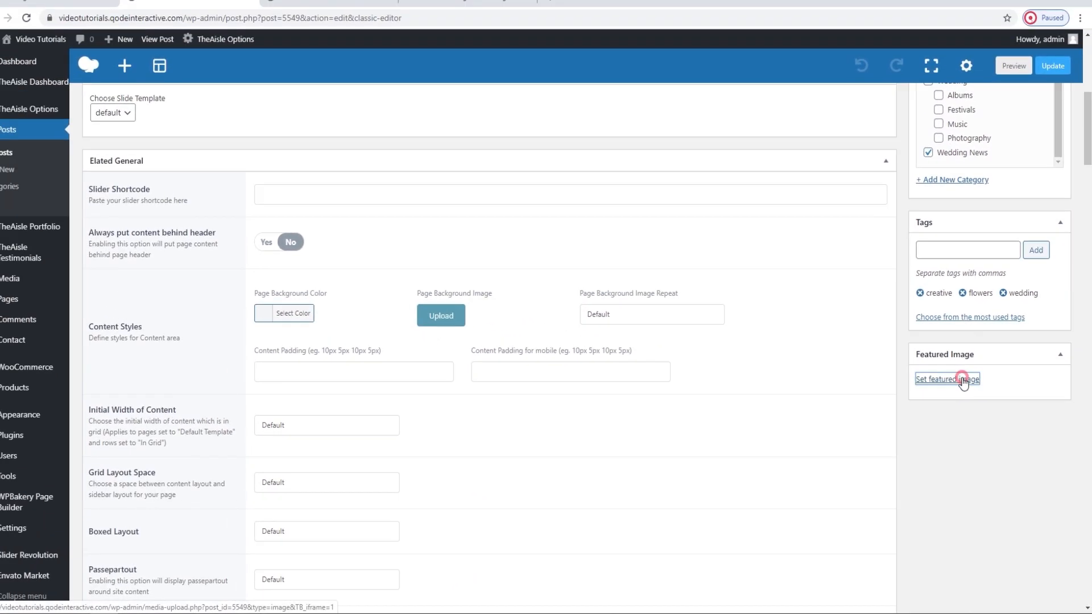
# Upload blog-featured-single-img-1.jpg from the BLOG folder and set it as the post's featured image.
pyautogui.click(937, 320)
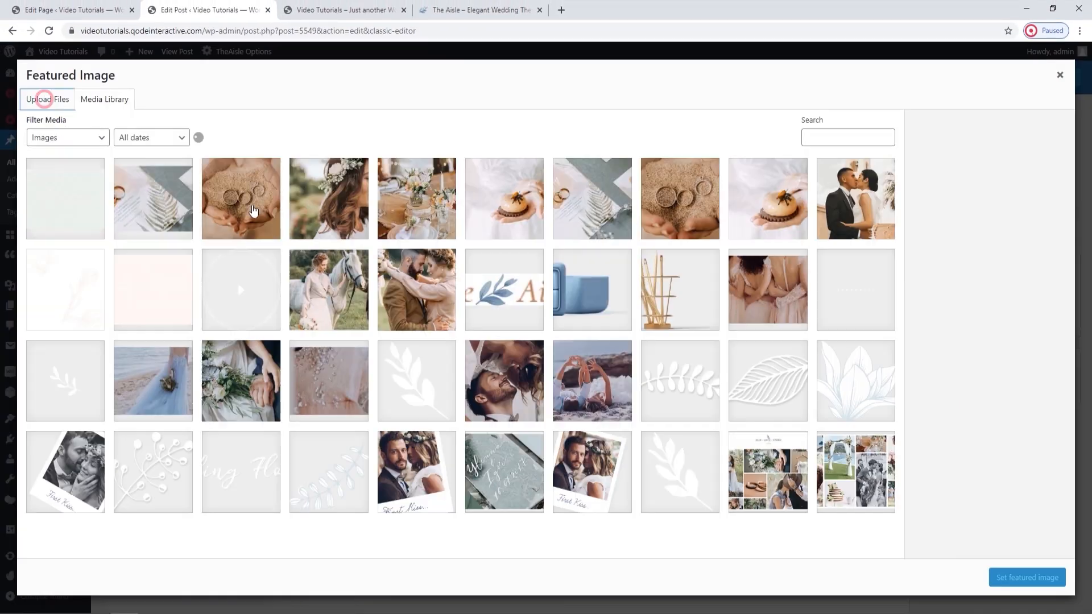
pyautogui.click(47, 99)
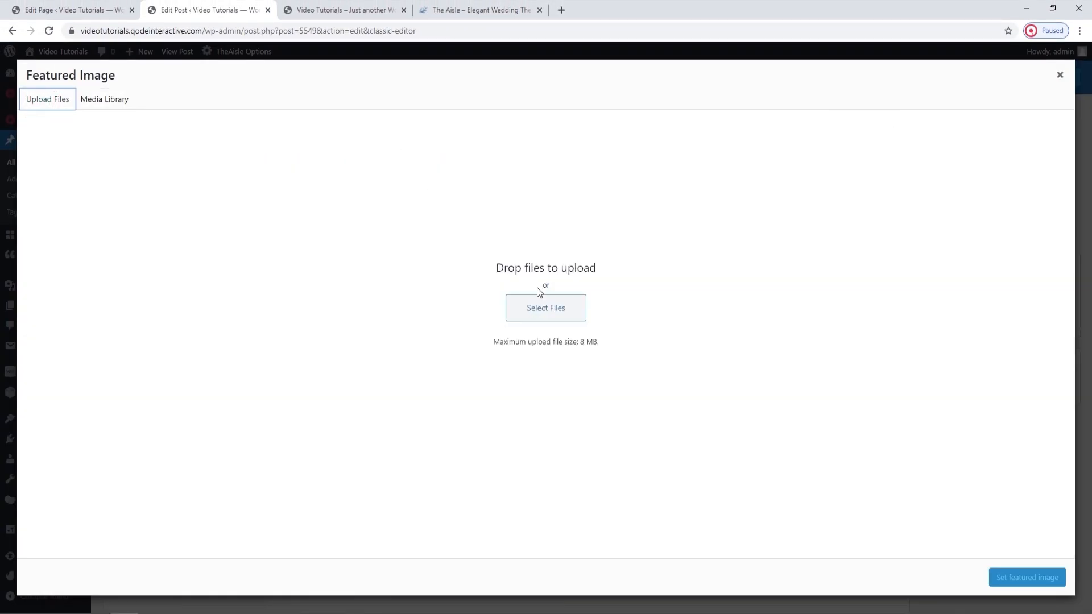
pyautogui.click(550, 307)
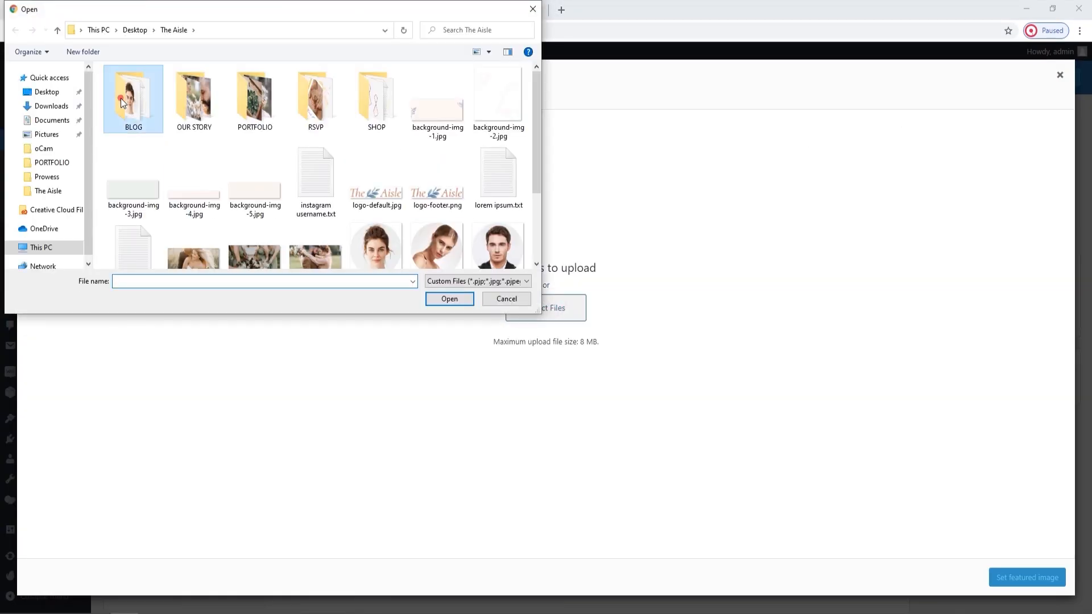
pyautogui.doubleClick(128, 98)
pyautogui.click(195, 121)
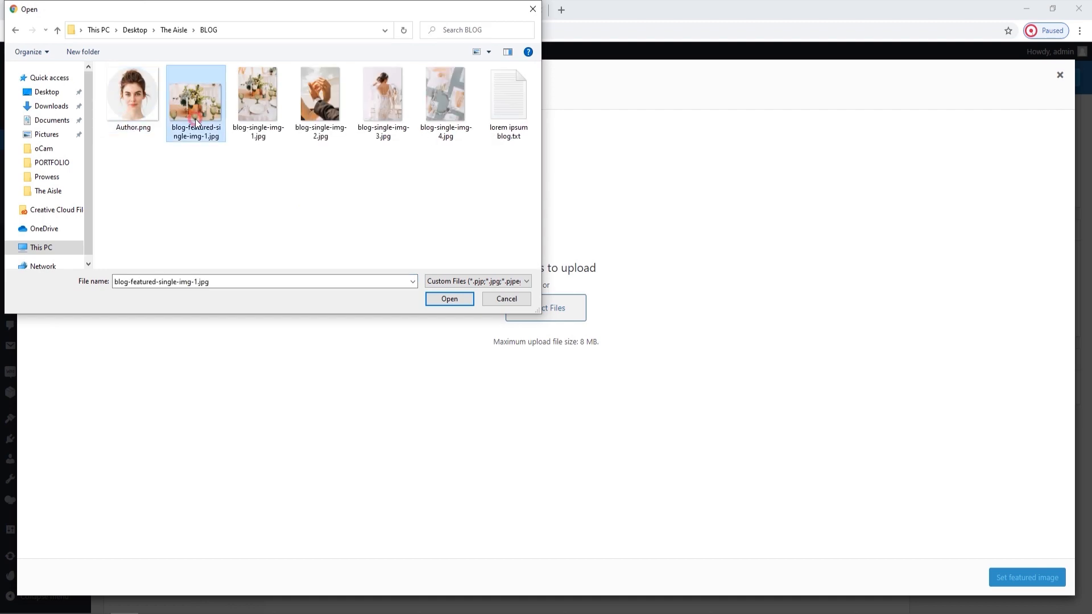
pyautogui.click(452, 299)
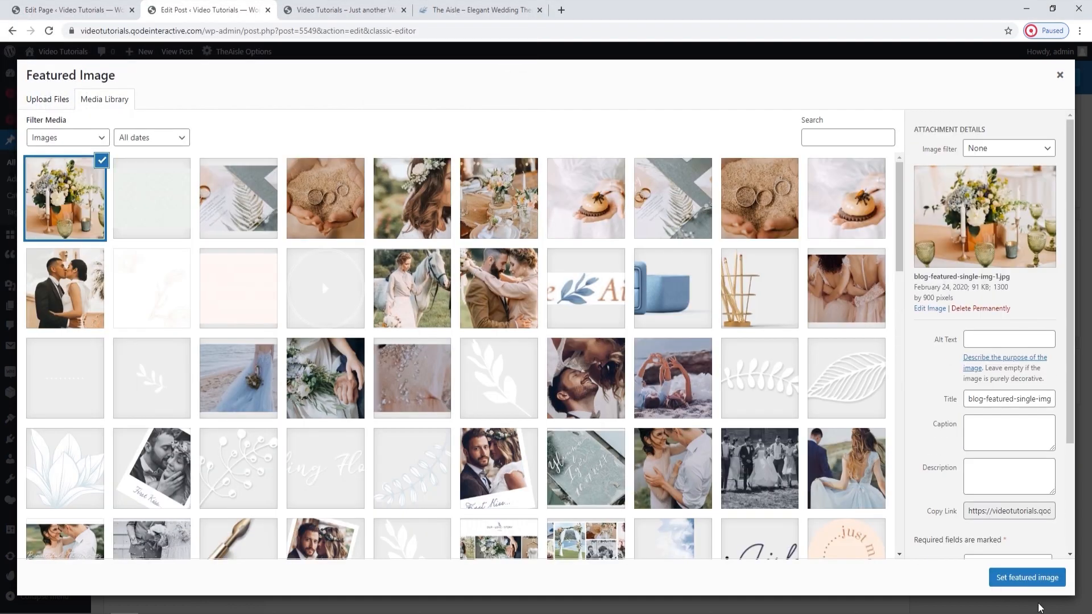
pyautogui.click(1038, 578)
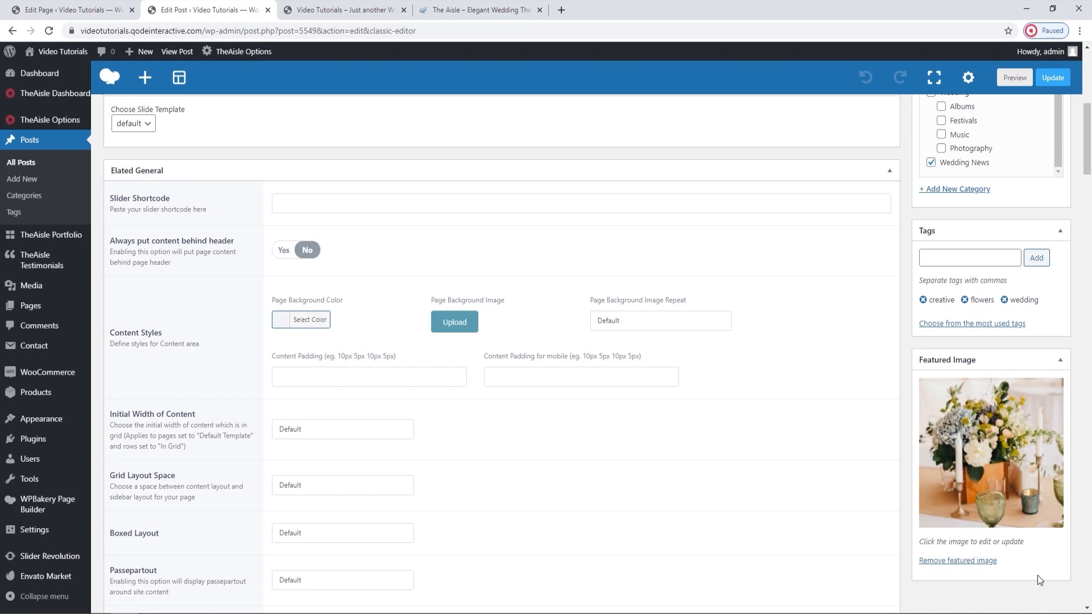
# Publish the Wedding Ring post and switch it back to the WPBakery backend editor.
pyautogui.scroll(6, 873, 362)
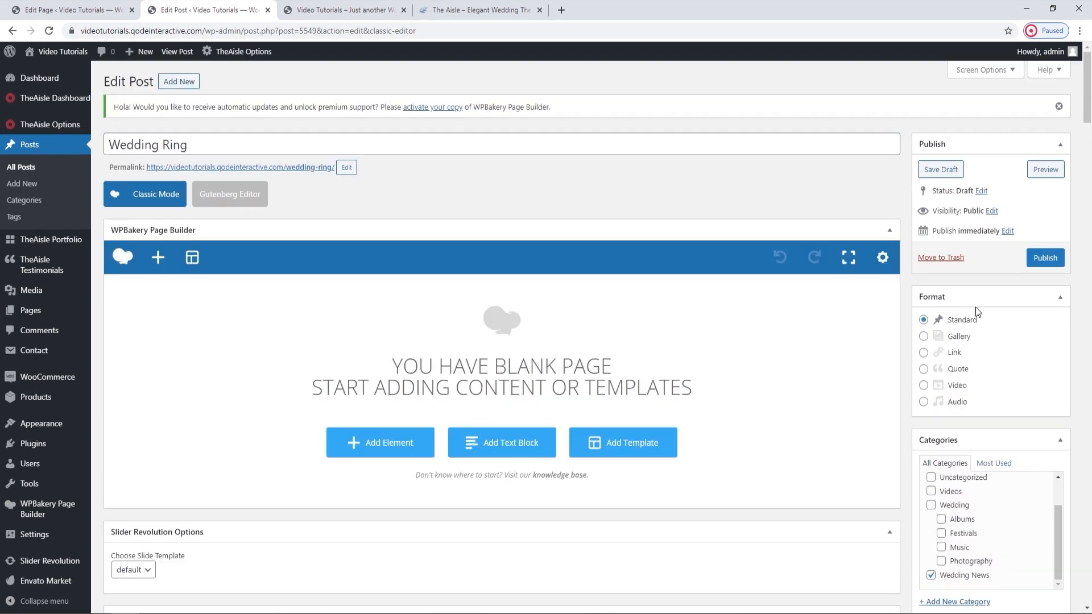
pyautogui.click(1034, 257)
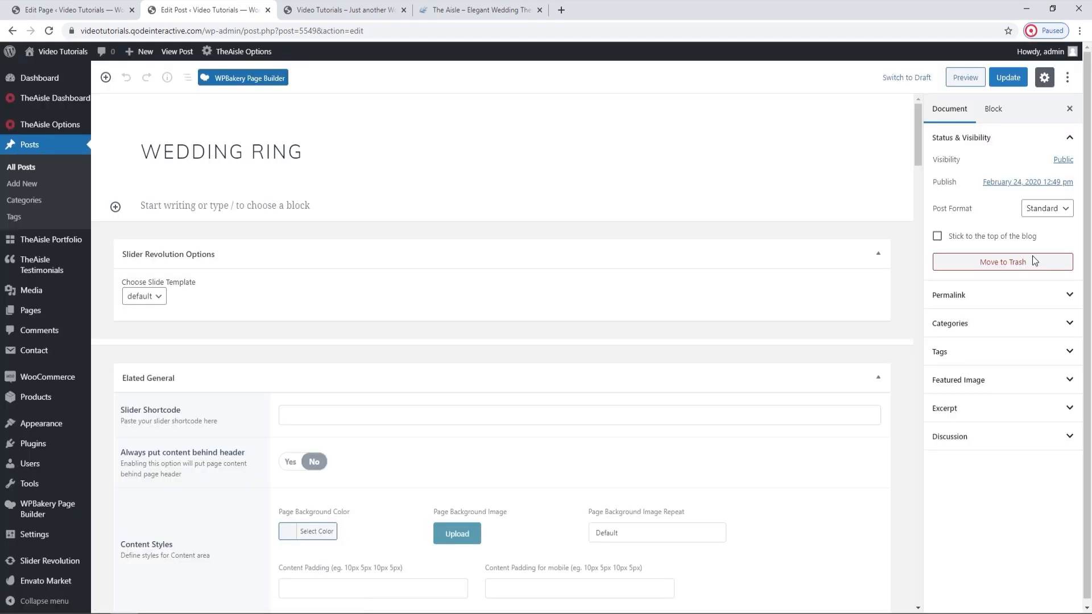
pyautogui.click(270, 80)
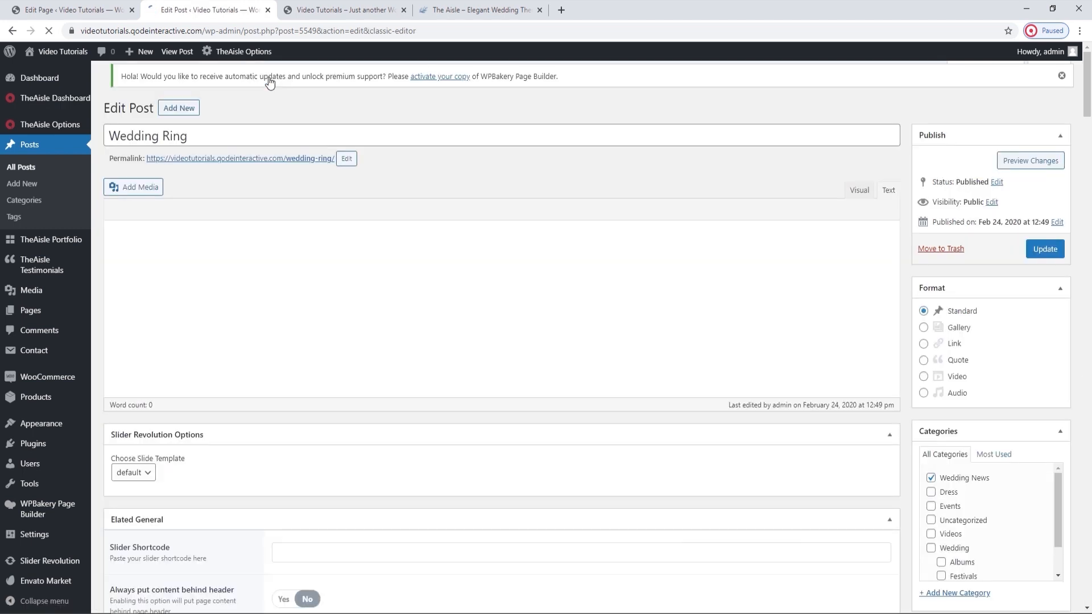
# Open the post's live page in a new browser tab and examine its image, category, title and tags.
pyautogui.keyDown('ctrl'); pyautogui.click(291, 167); pyautogui.keyUp('ctrl')
pyautogui.click(317, 11)
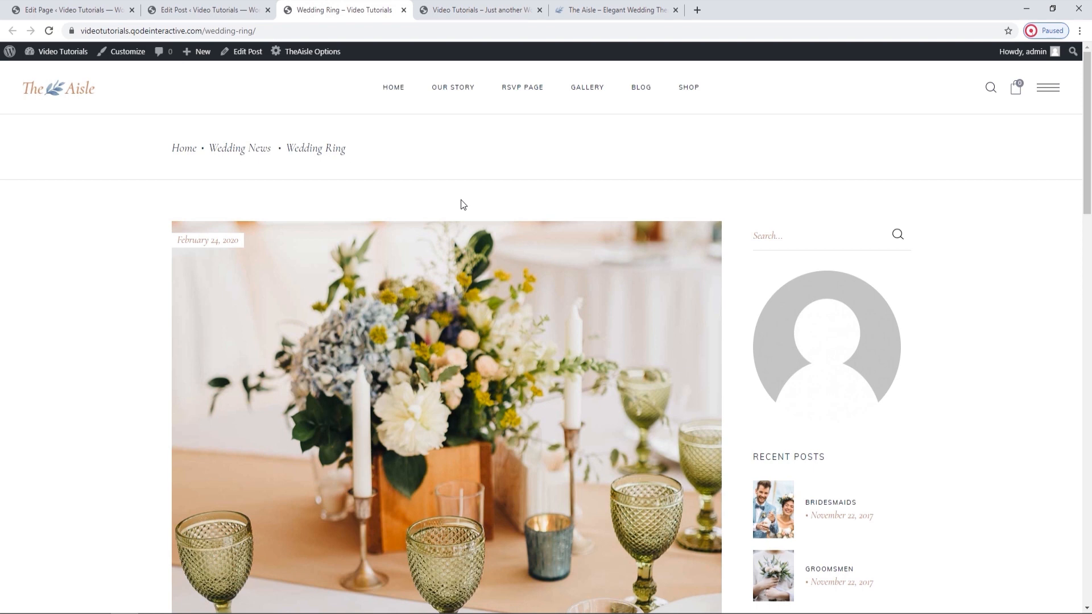
pyautogui.scroll(-3, 464, 205)
pyautogui.scroll(-2, 462, 203)
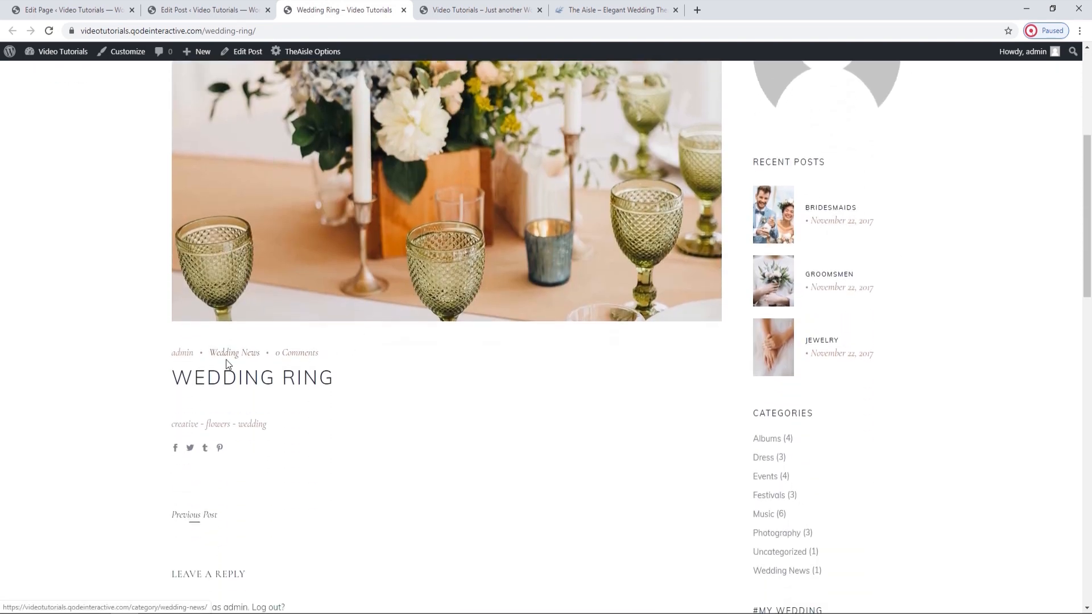
pyautogui.scroll(6, 382, 410)
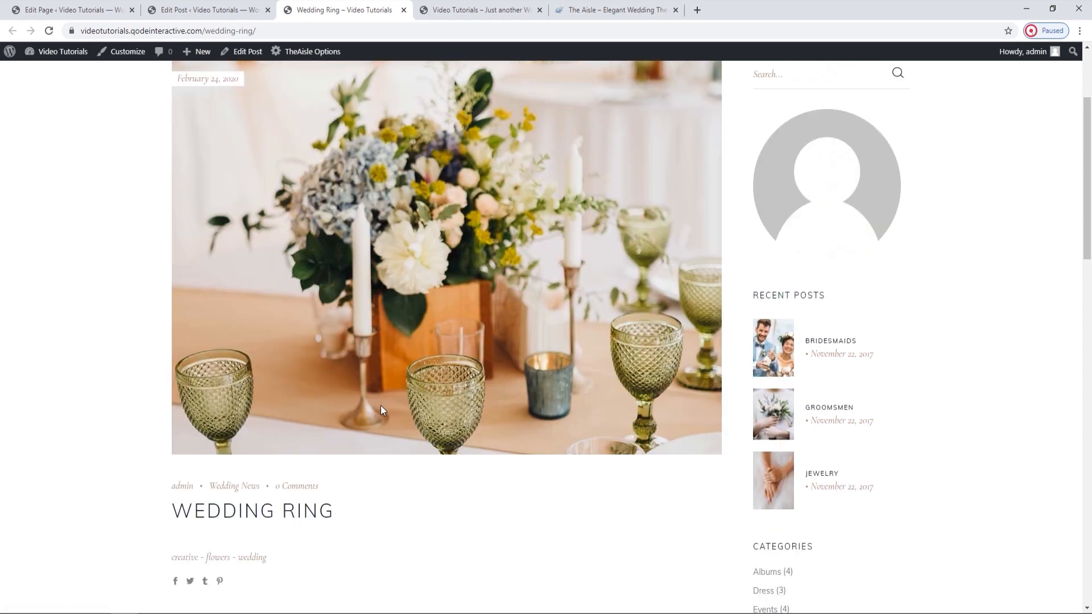
# Return to the post editor, add a row to the blank content area, and insert a Text Block in it.
pyautogui.click(222, 10)
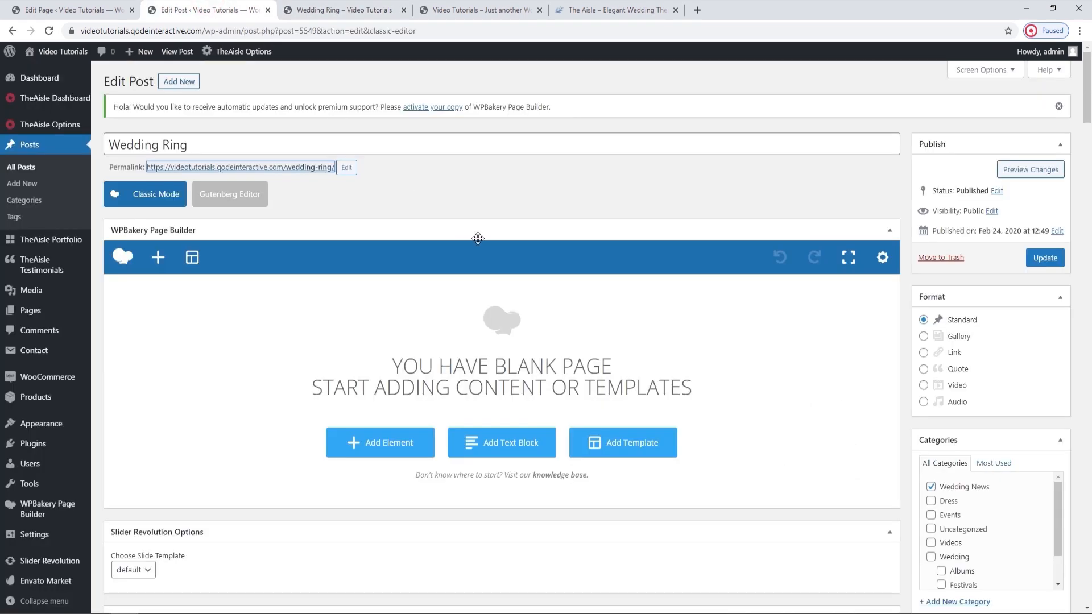
pyautogui.click(400, 449)
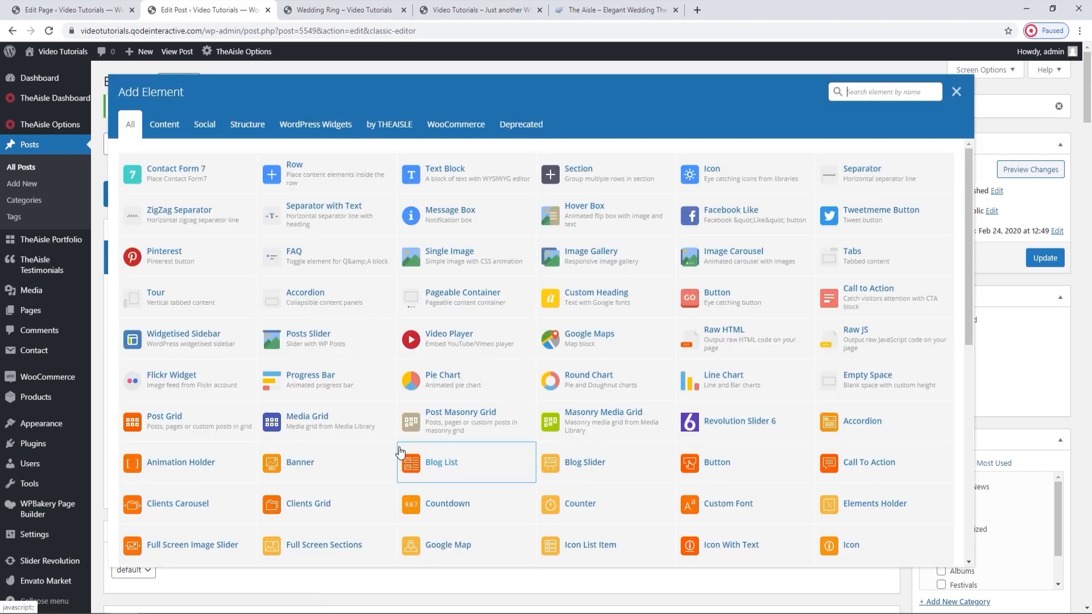
pyautogui.click(358, 179)
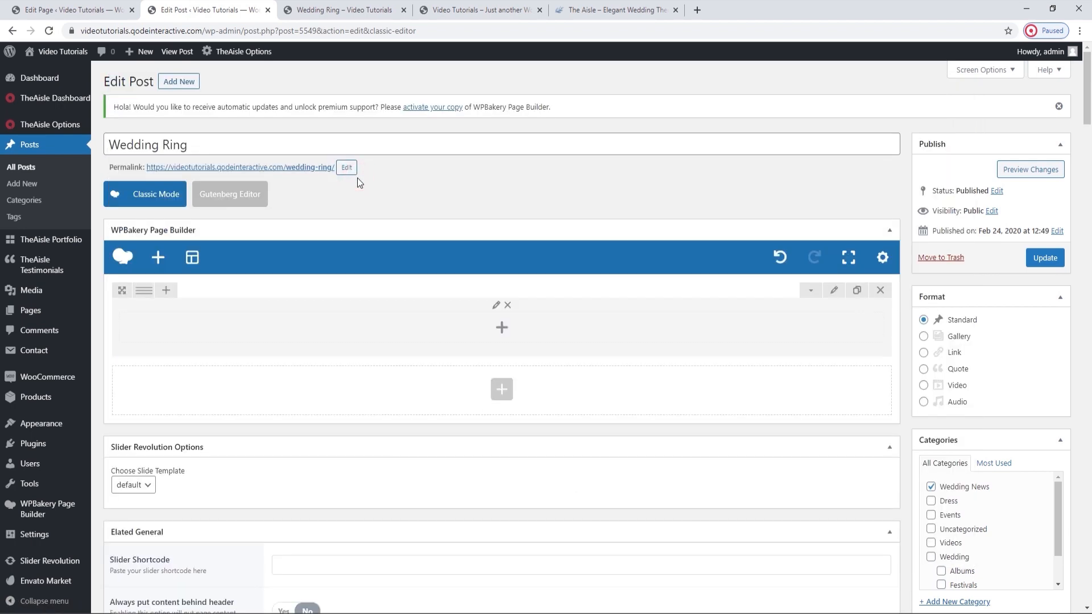
pyautogui.click(494, 339)
pyautogui.write('text')
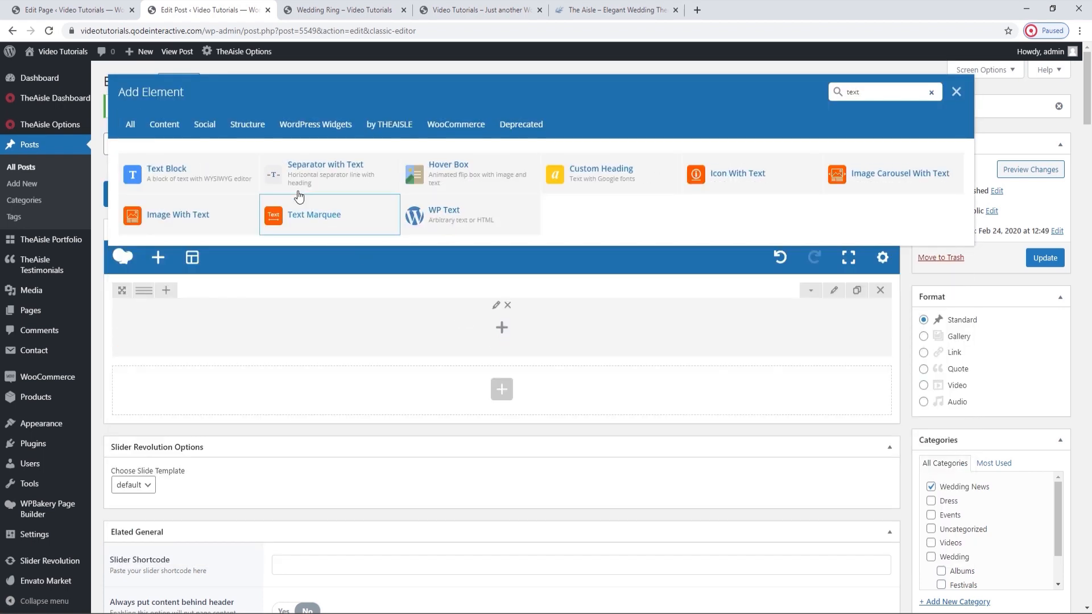
pyautogui.click(232, 170)
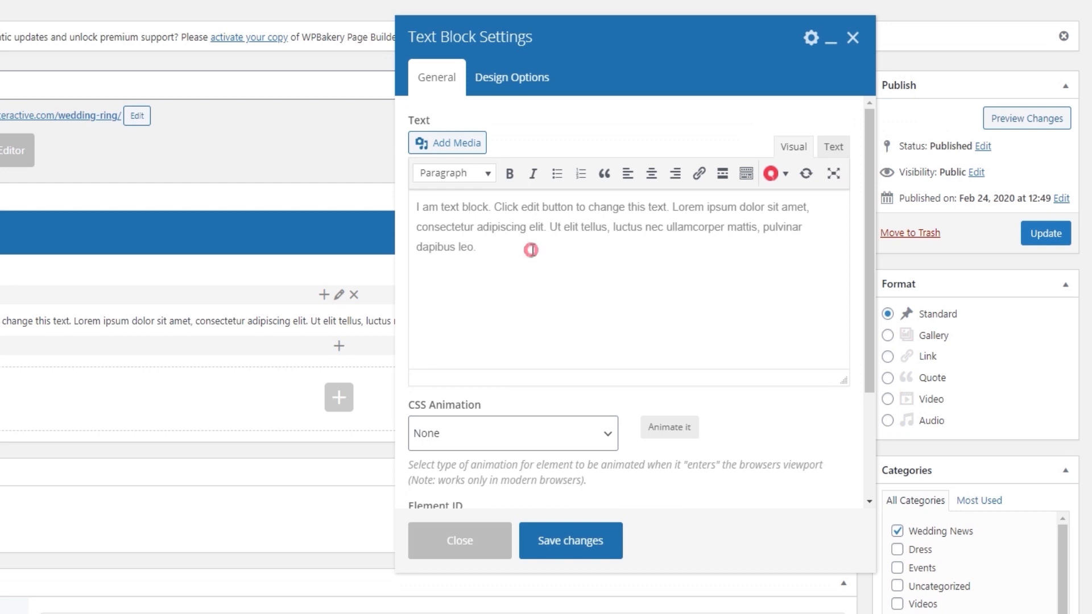
# Replace the text block's placeholder with the copied lorem ipsum, cut its final "Lorem ipsum dolor sit amet" paragraph, and save the block.
pyautogui.moveTo(531, 250); pyautogui.dragTo(396, 195)
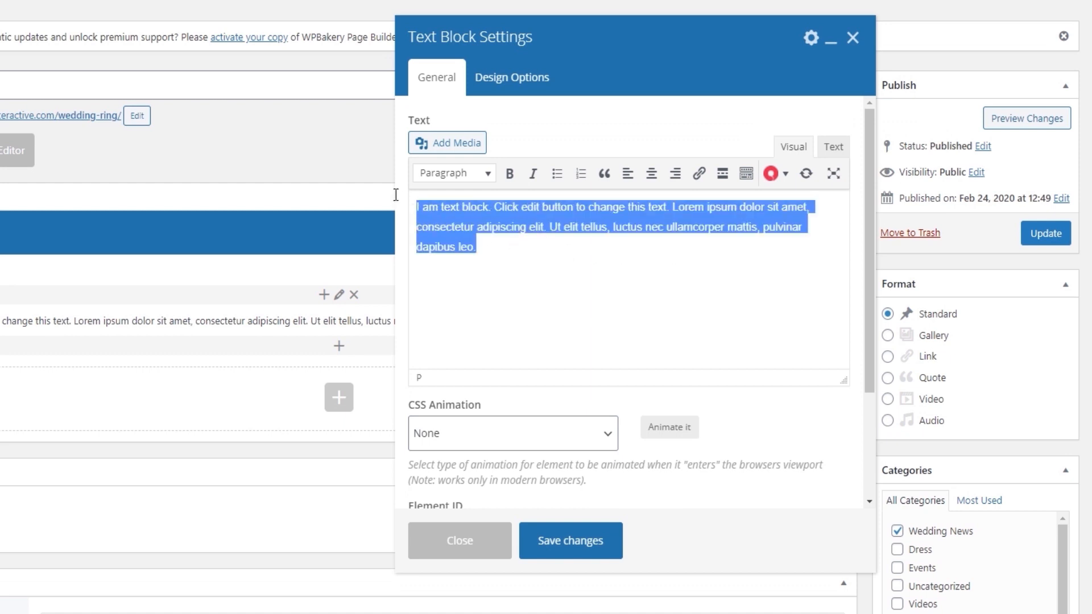
pyautogui.press('BackSpace')
pyautogui.hotkey('ctrl', 'v')
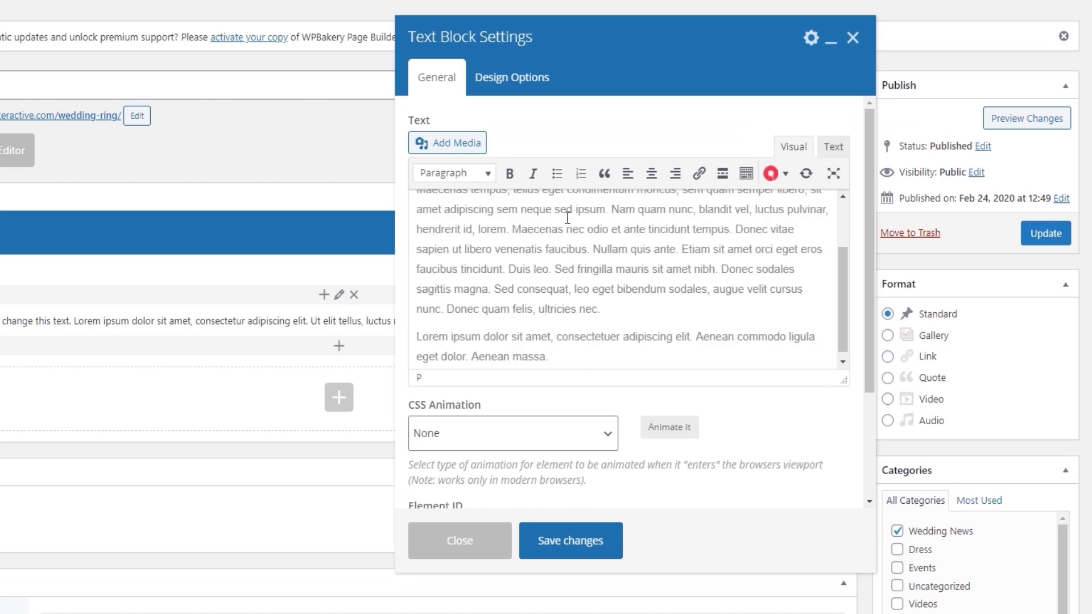
pyautogui.scroll(3, 567, 217)
pyautogui.scroll(-3, 570, 335)
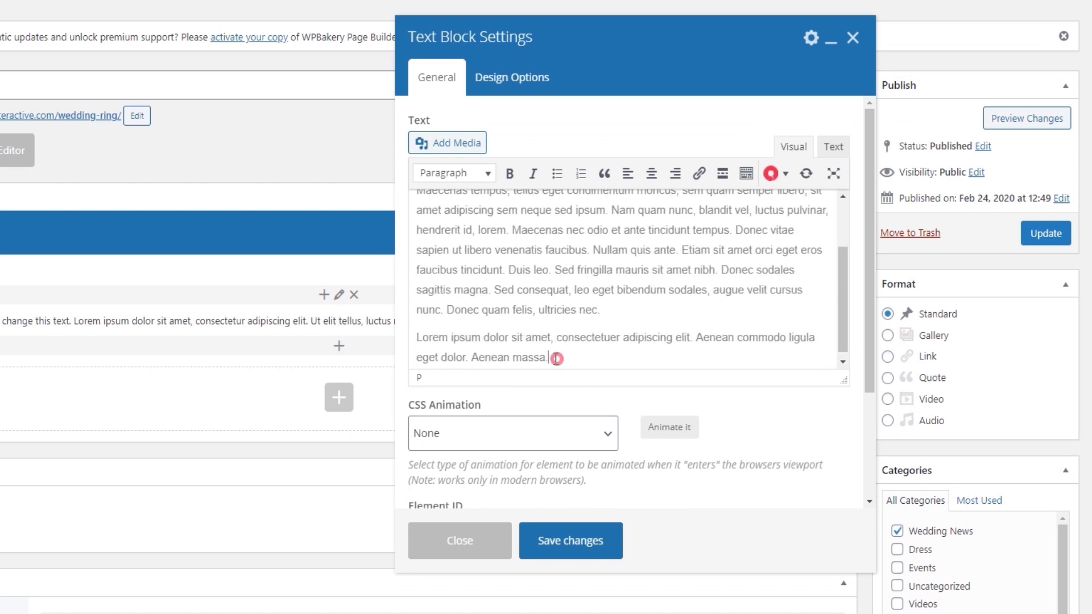
pyautogui.moveTo(557, 359); pyautogui.dragTo(391, 326)
pyautogui.rightClick(448, 336)
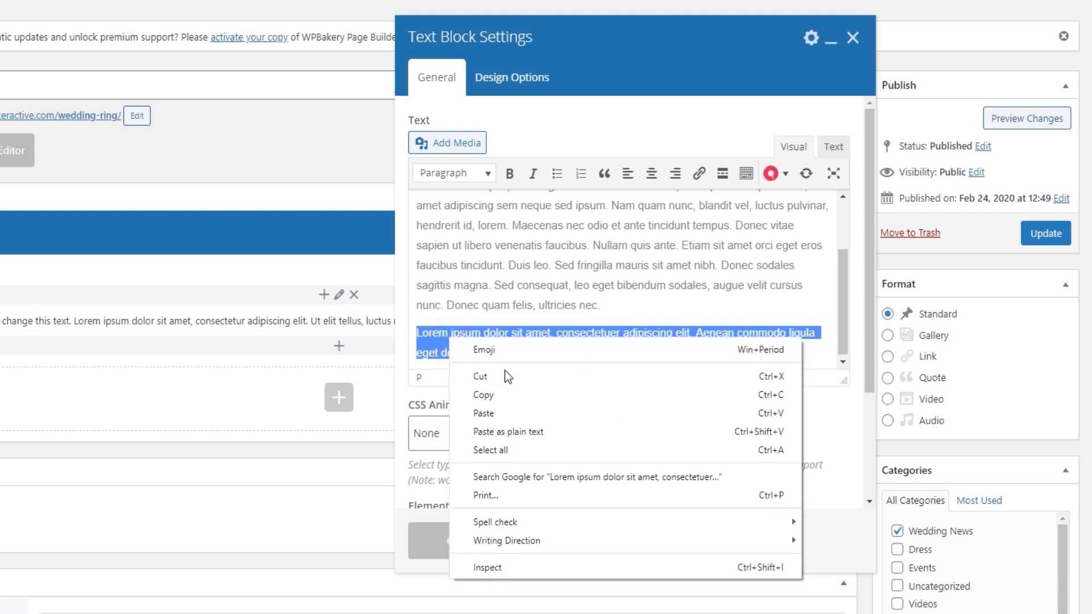
pyautogui.click(506, 376)
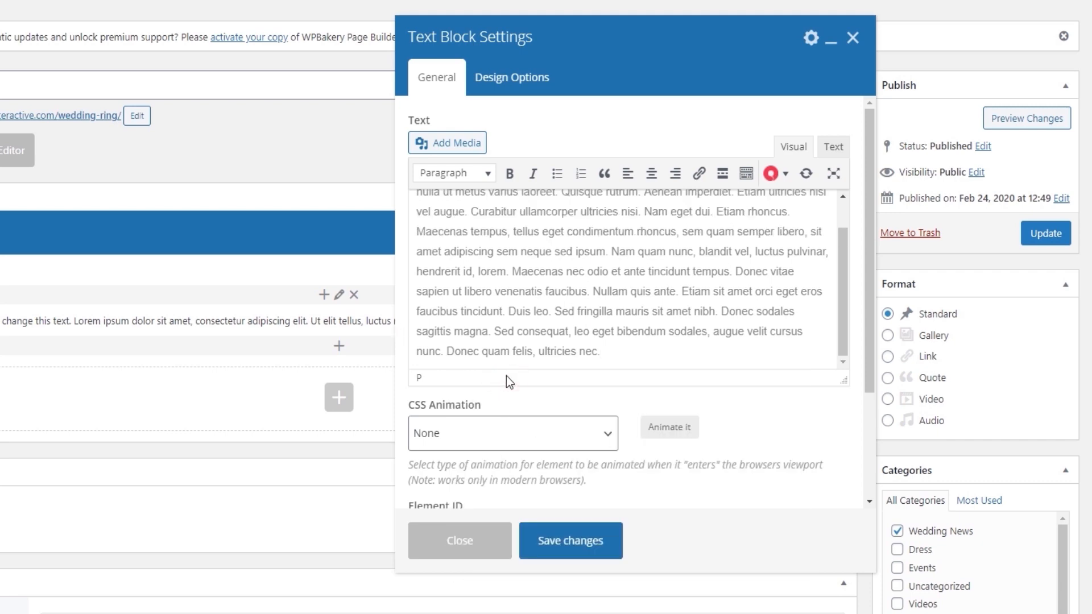
pyautogui.click(567, 539)
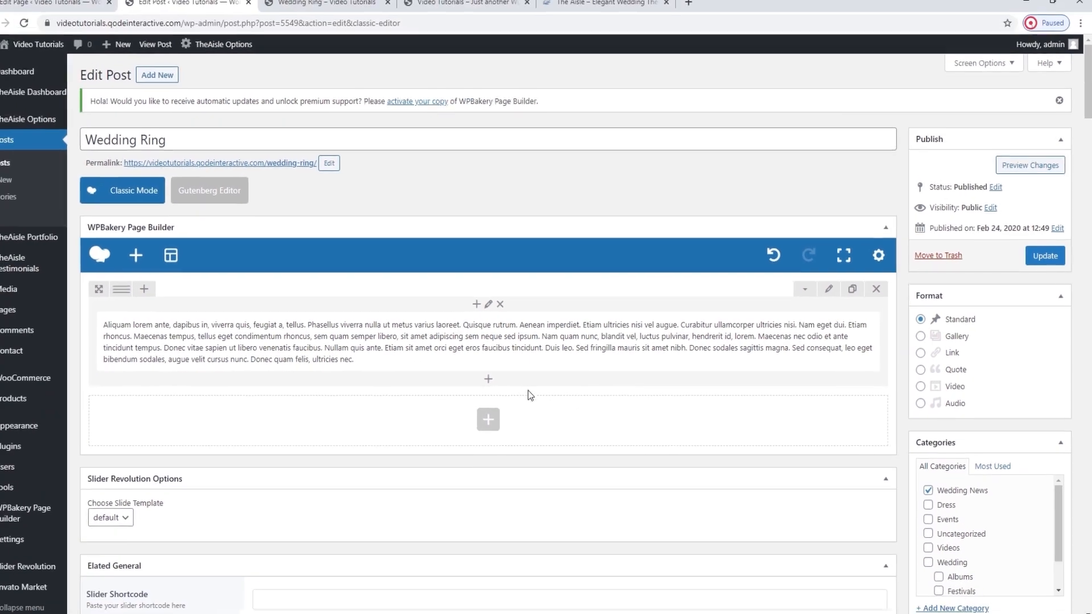
# Update the post and reload its live page to check the body text under the Wedding Ring title.
pyautogui.click(1038, 241)
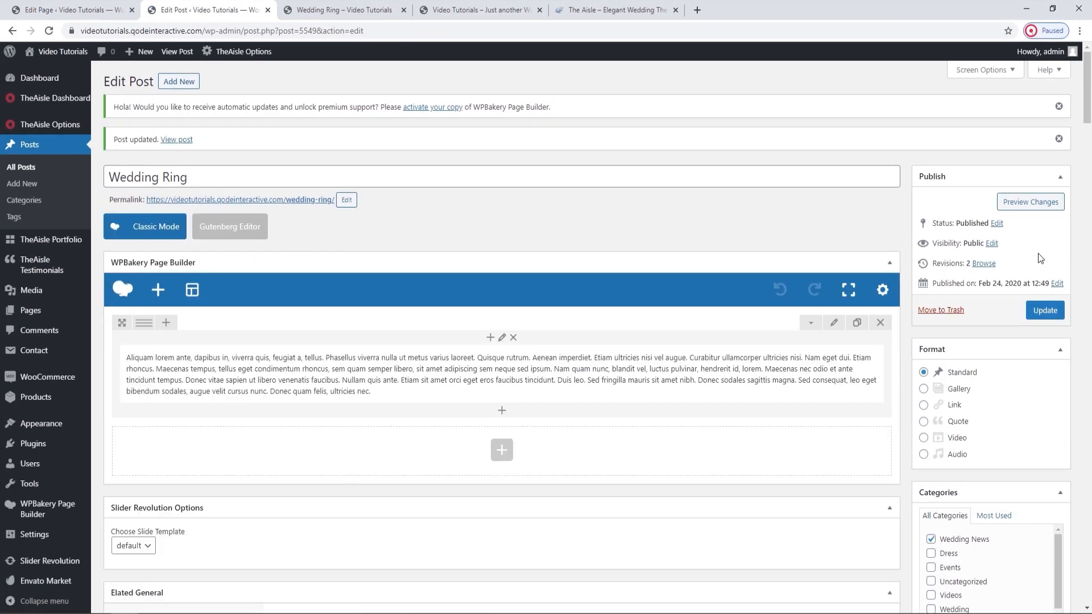
pyautogui.click(387, 9)
pyautogui.click(49, 31)
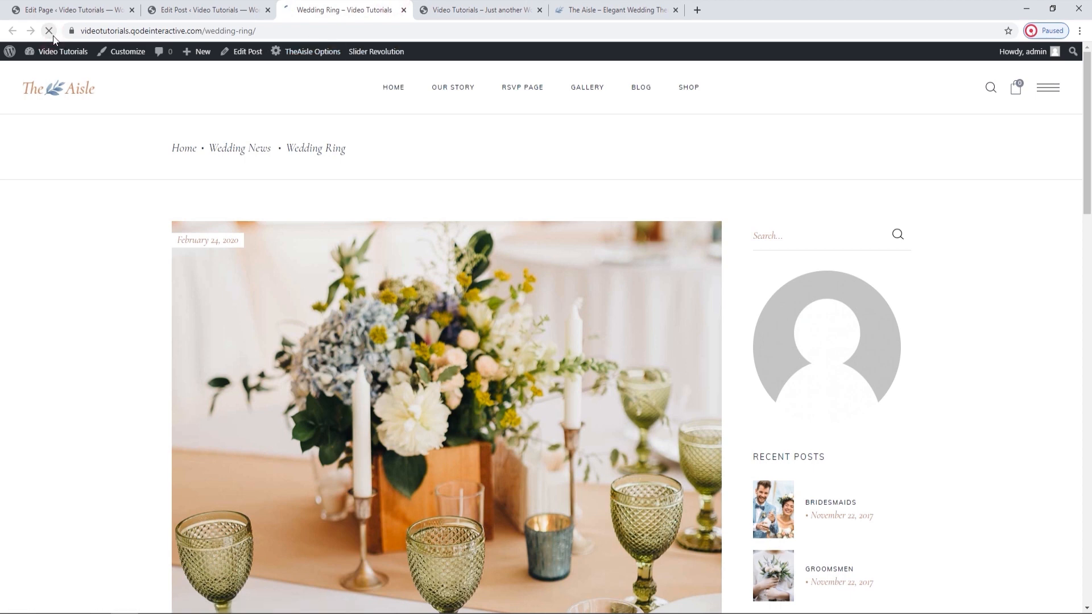
pyautogui.scroll(-6, 118, 253)
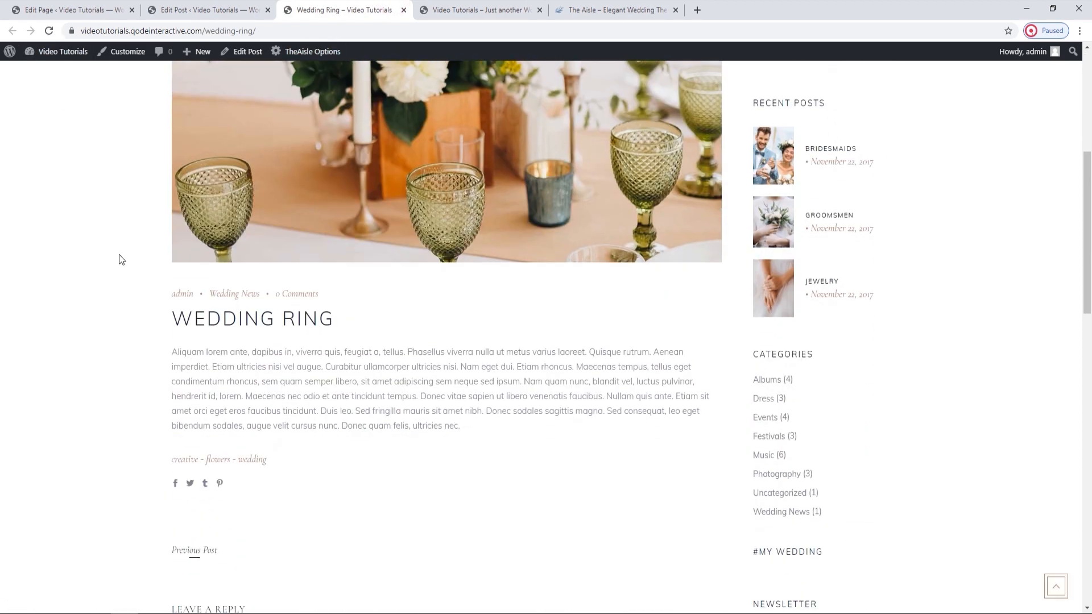
# Return to the post editor, insert a second Text Block below the first, and replace its placeholder with the copied lorem ipsum sentences.
pyautogui.click(207, 10)
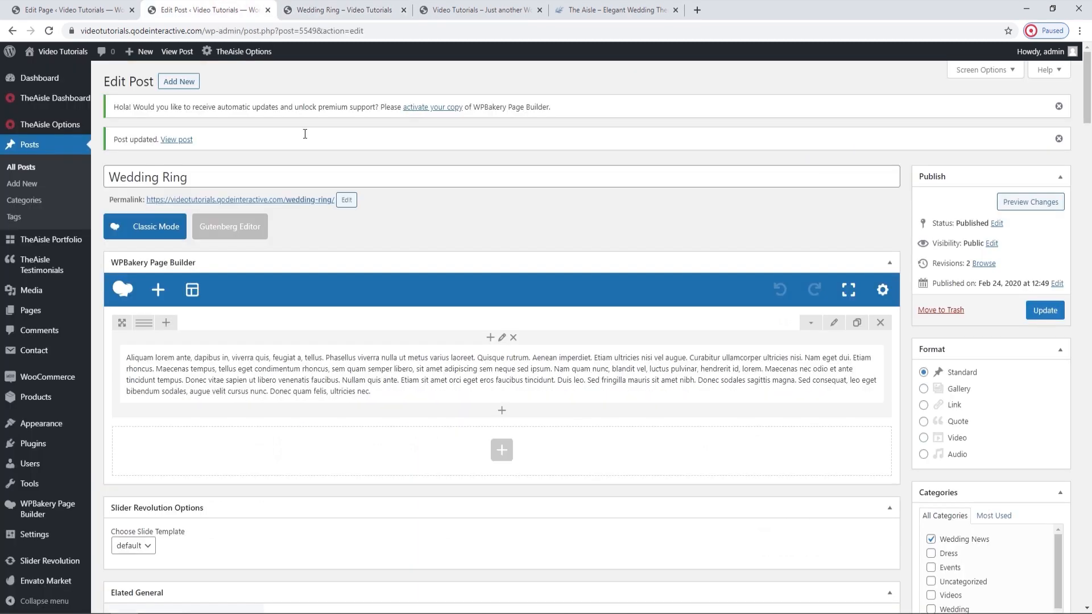
pyautogui.click(500, 412)
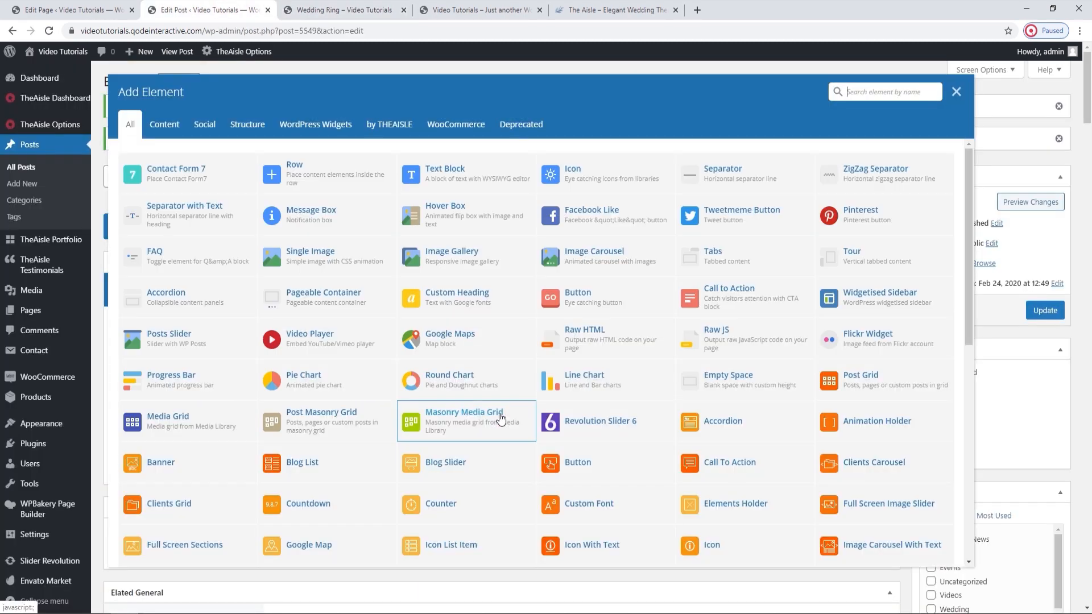
pyautogui.click(459, 170)
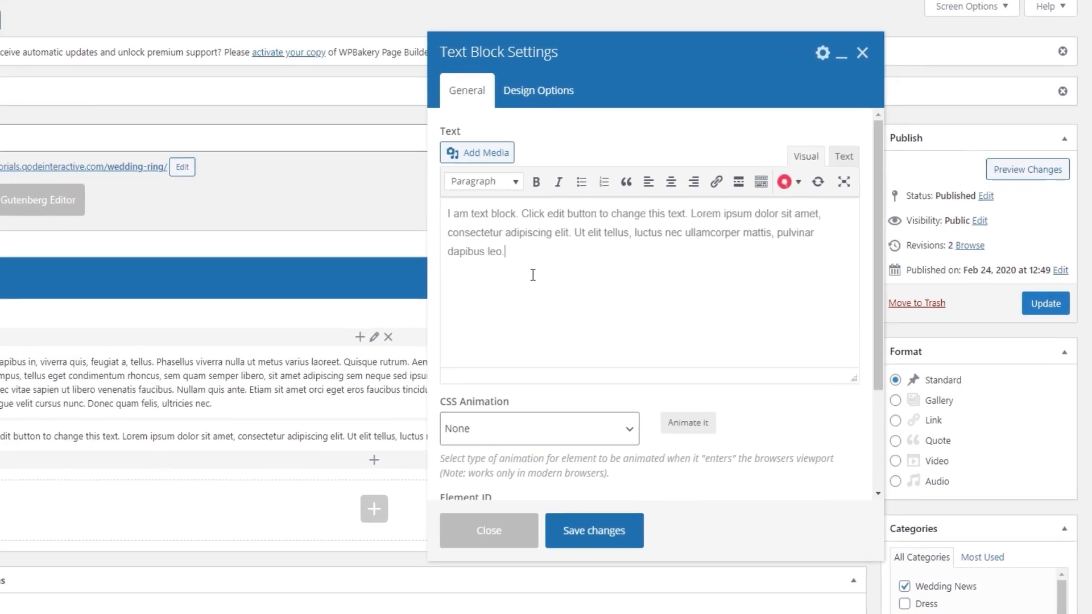
pyautogui.moveTo(538, 277); pyautogui.dragTo(442, 210)
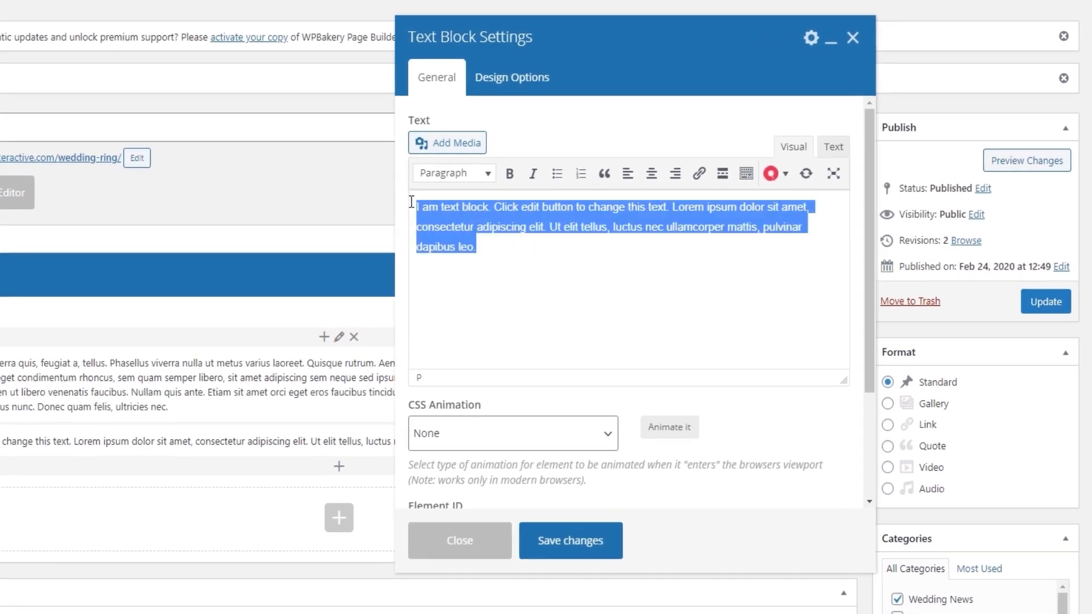
pyautogui.rightClick(431, 219)
pyautogui.click(478, 281)
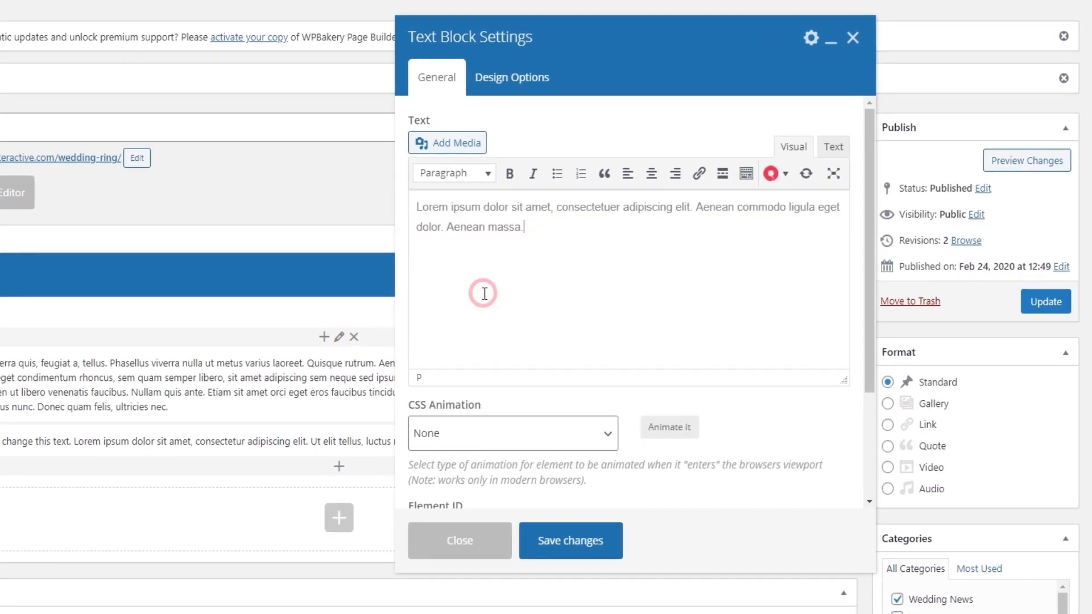
# Format the new text block's whole paragraph as a blockquote and save the block.
pyautogui.tripleClick(462, 217)
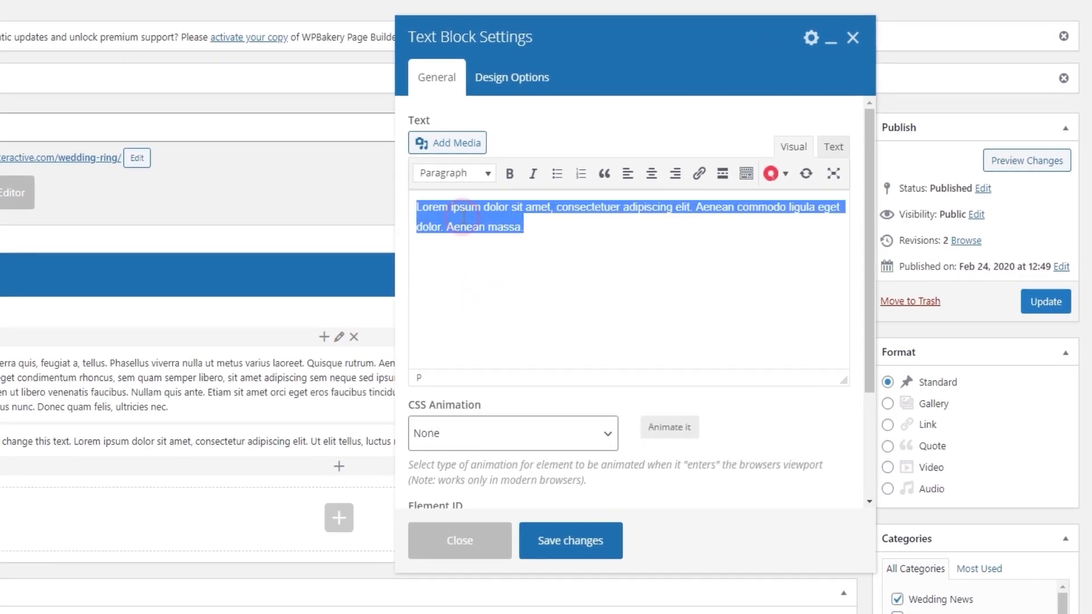
pyautogui.click(603, 174)
pyautogui.click(604, 541)
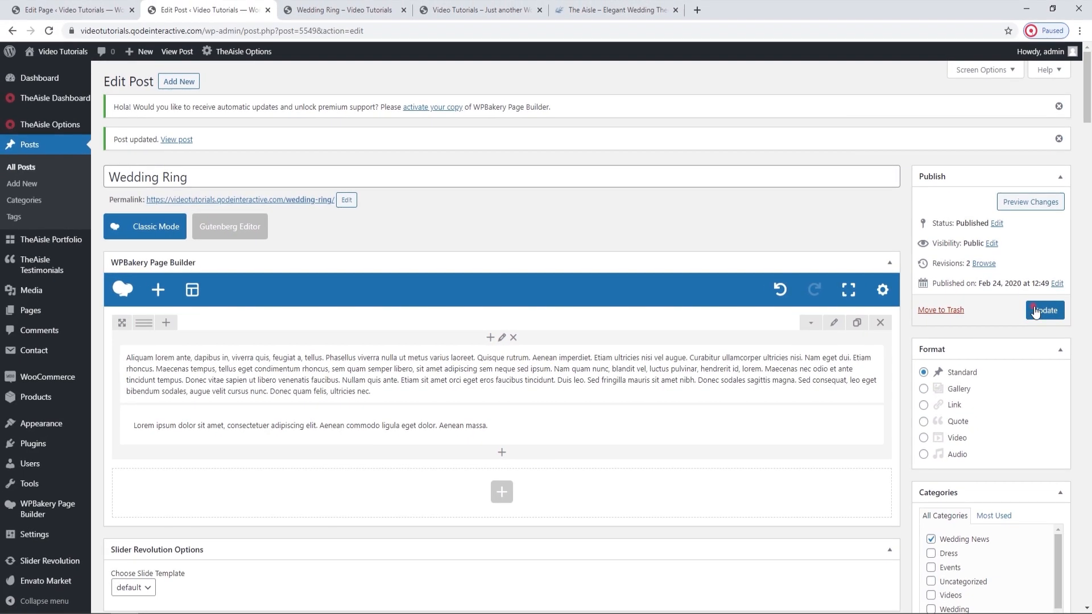
# Update the post and reload its live page to check the quote below the body text.
pyautogui.click(1035, 303)
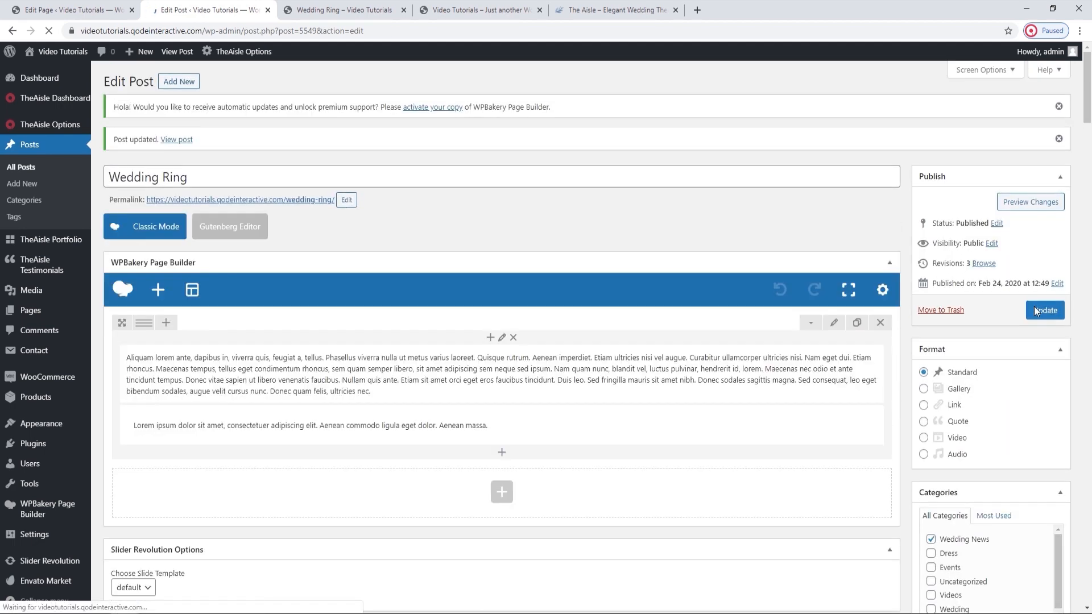
pyautogui.click(315, 7)
pyautogui.click(52, 33)
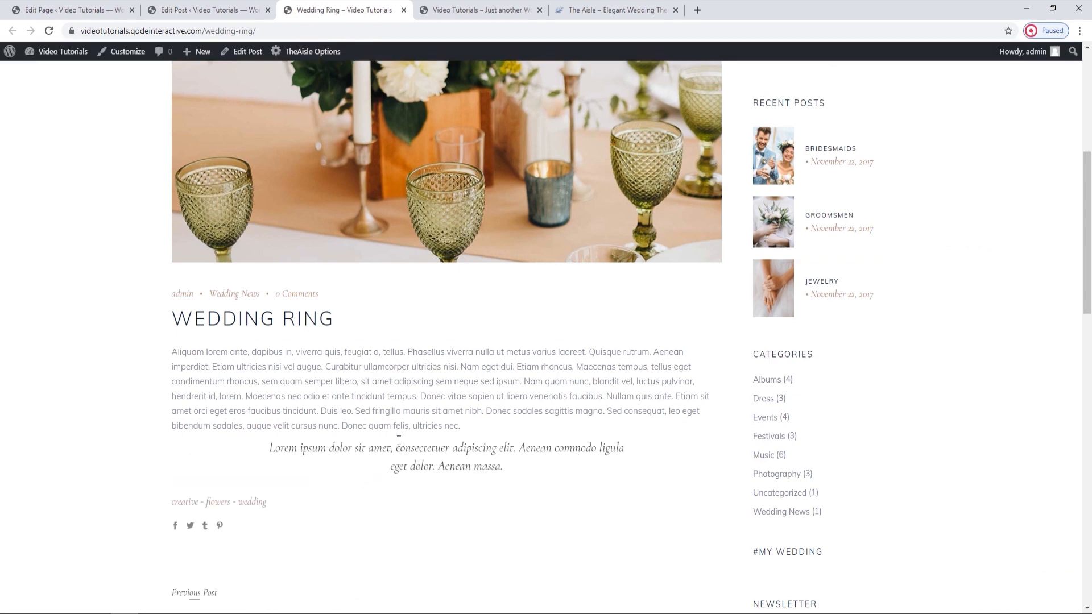
# Back in the post editor, add an Empty Space with a height of 25px and move it between the two text blocks.
pyautogui.click(198, 8)
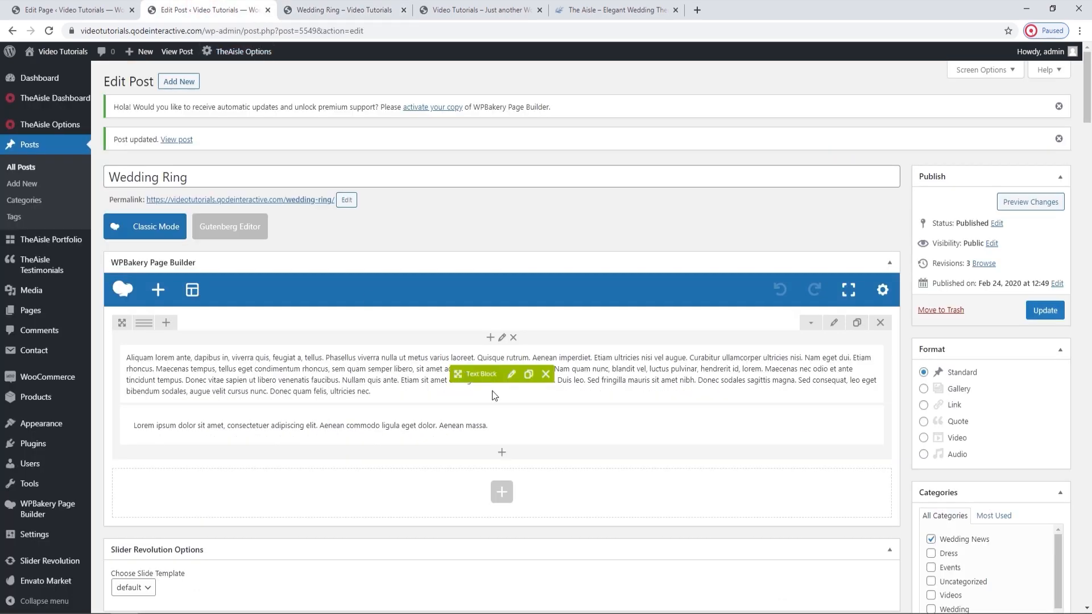
pyautogui.click(502, 454)
pyautogui.write('empt')
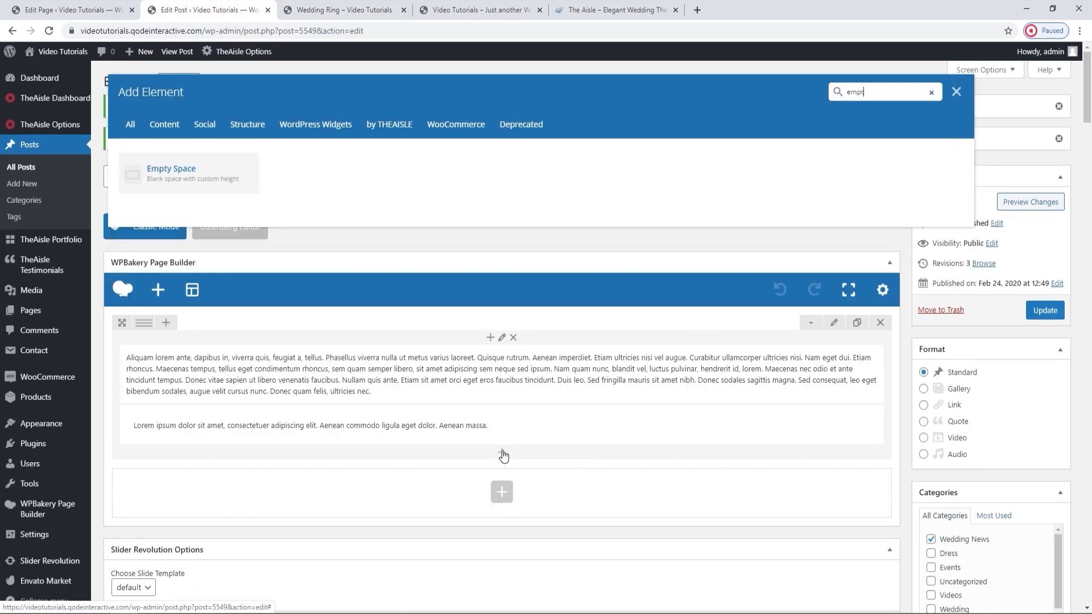
pyautogui.click(185, 181)
pyautogui.moveTo(568, 193); pyautogui.dragTo(534, 193)
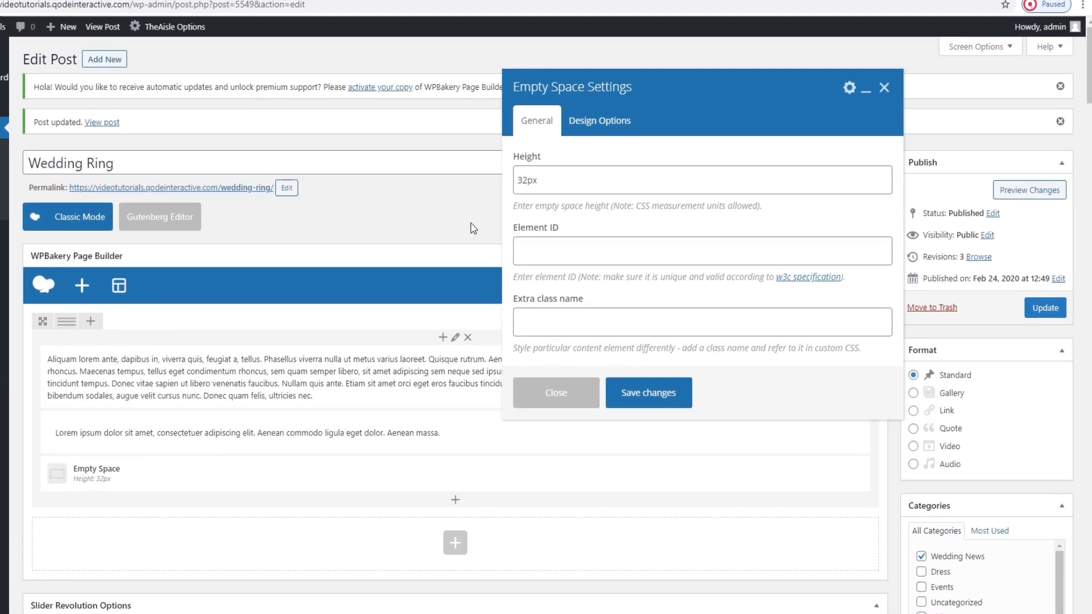
pyautogui.write('25')
pyautogui.click(563, 402)
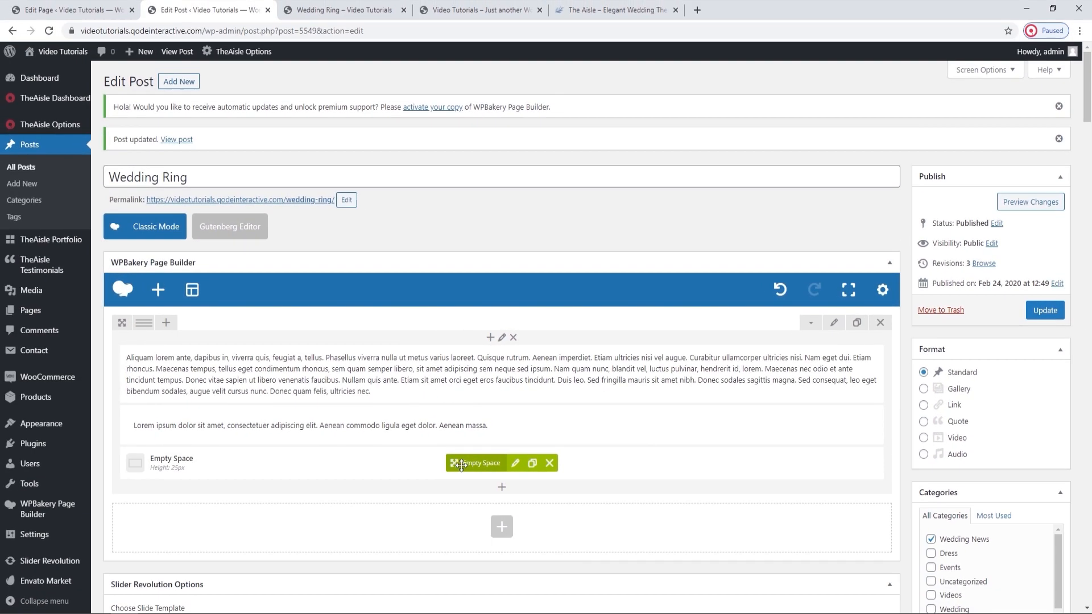
pyautogui.moveTo(403, 473); pyautogui.dragTo(410, 419)
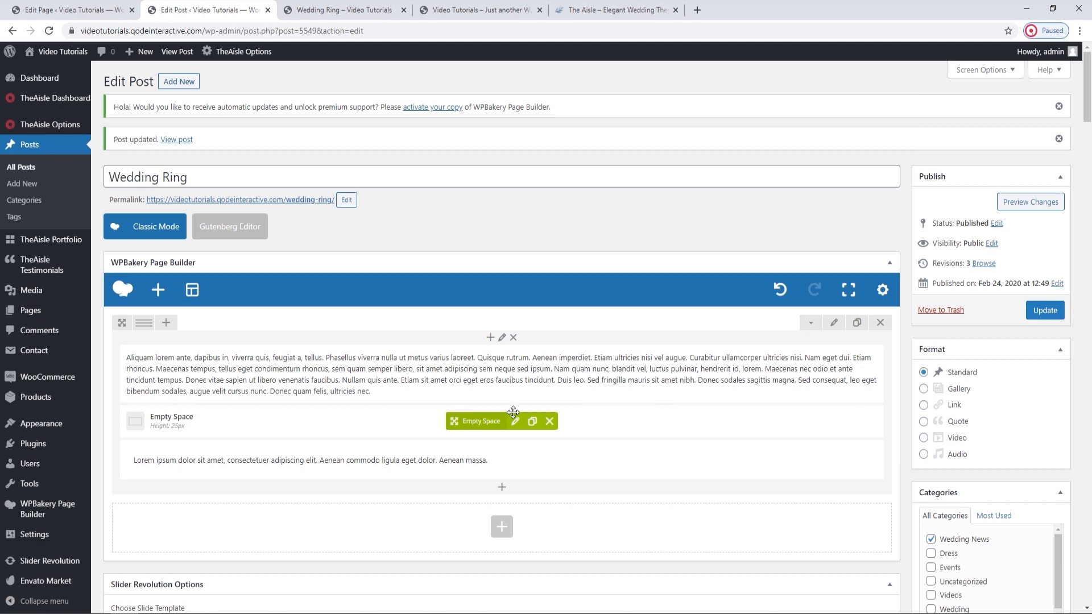
# Update the post and reload its live page to check the spacing above the quote.
pyautogui.click(1048, 311)
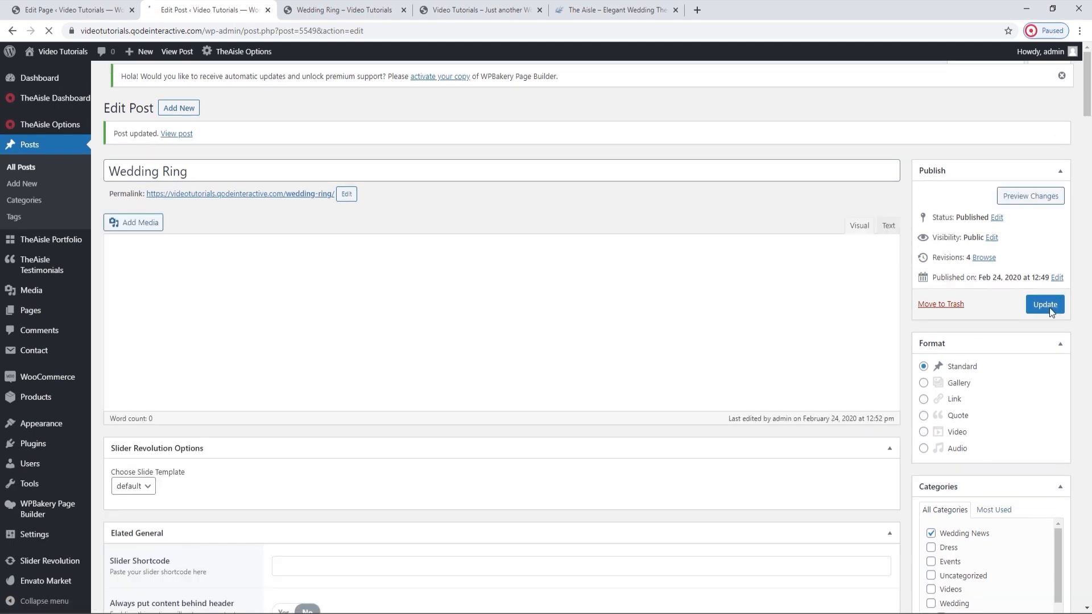
pyautogui.click(344, 10)
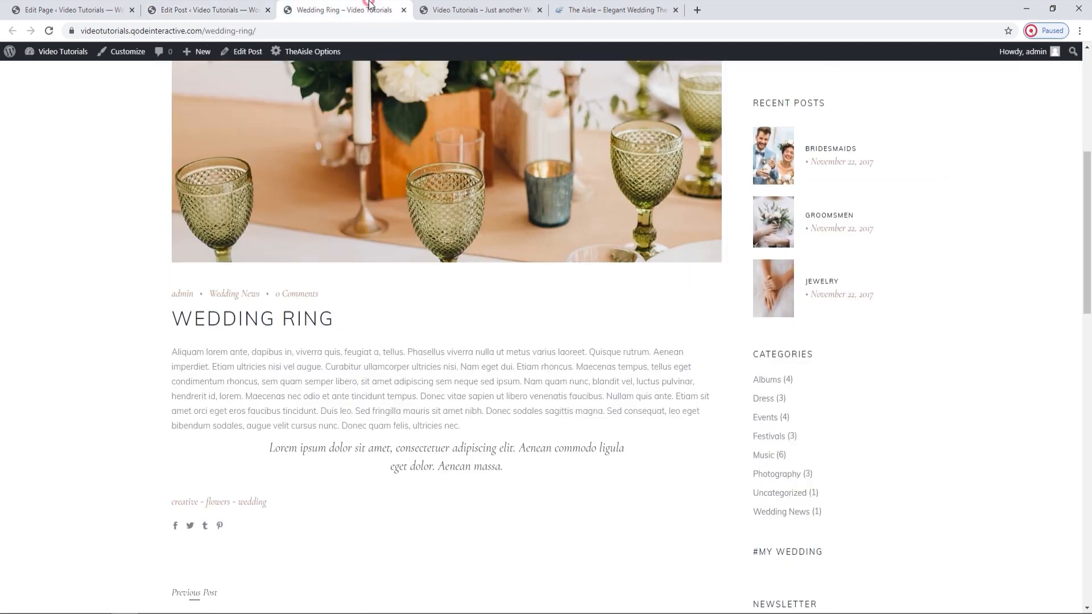
pyautogui.click(49, 30)
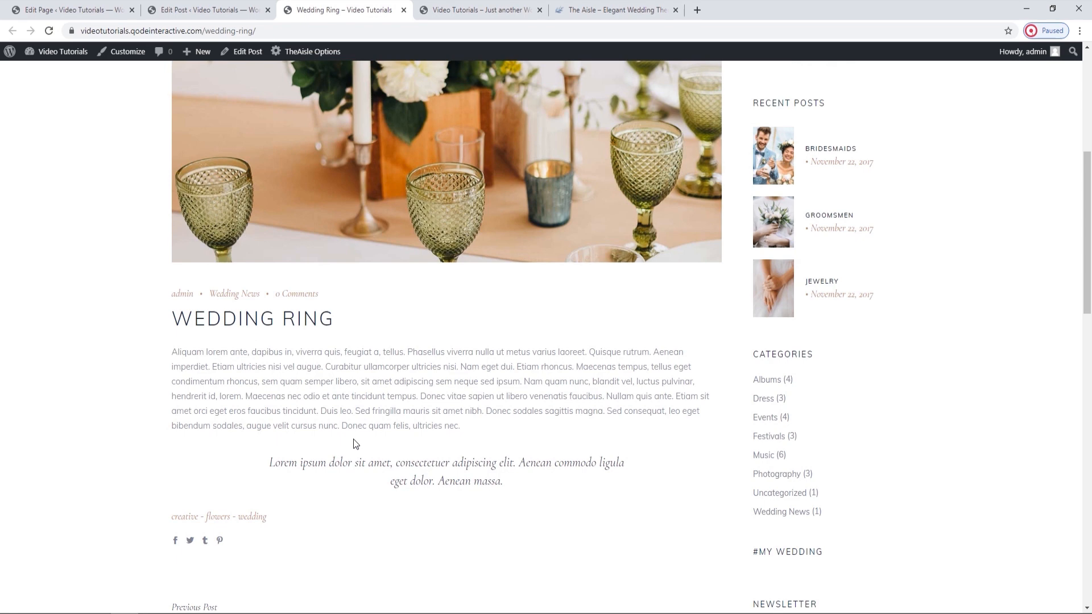
# From the home page's editor, open TheAisle's Blog options in a new browser tab.
pyautogui.click(66, 10)
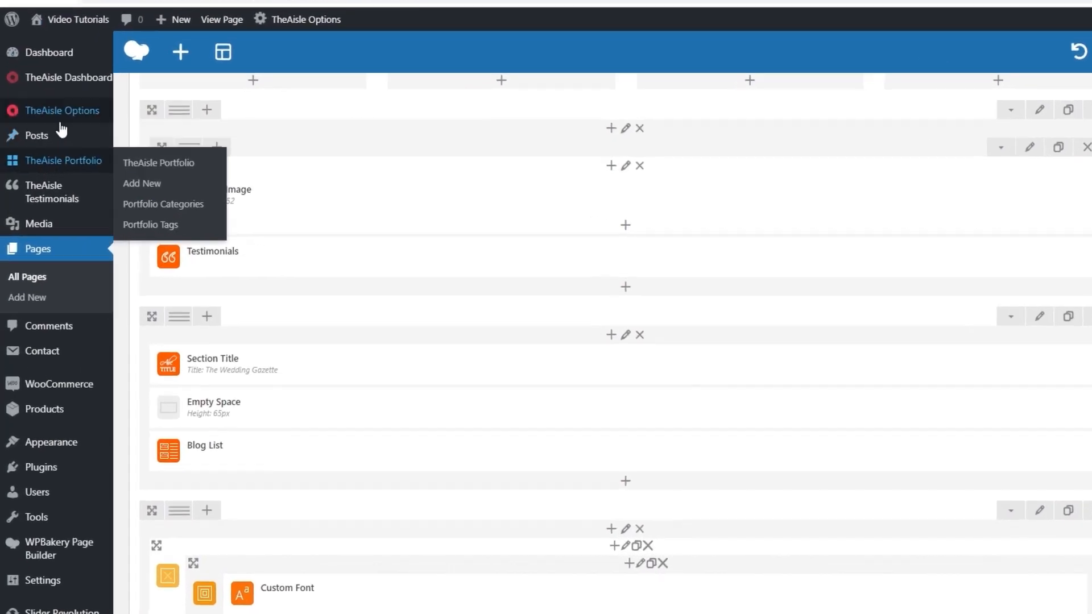
pyautogui.moveTo(28, 112)
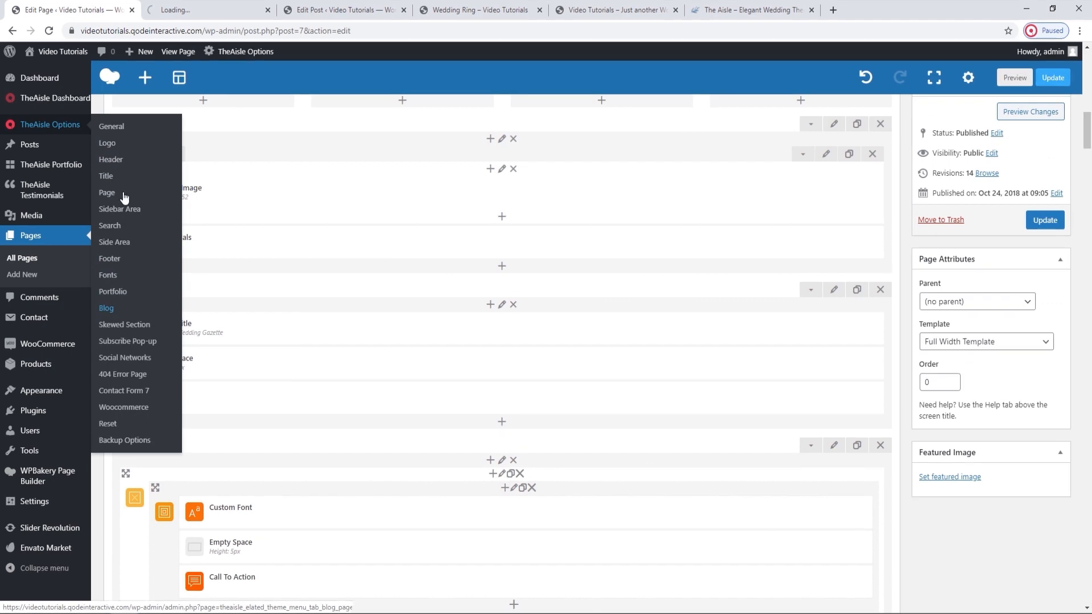
pyautogui.keyDown('ctrl'); pyautogui.click(137, 346); pyautogui.keyUp('ctrl')
pyautogui.click(215, 5)
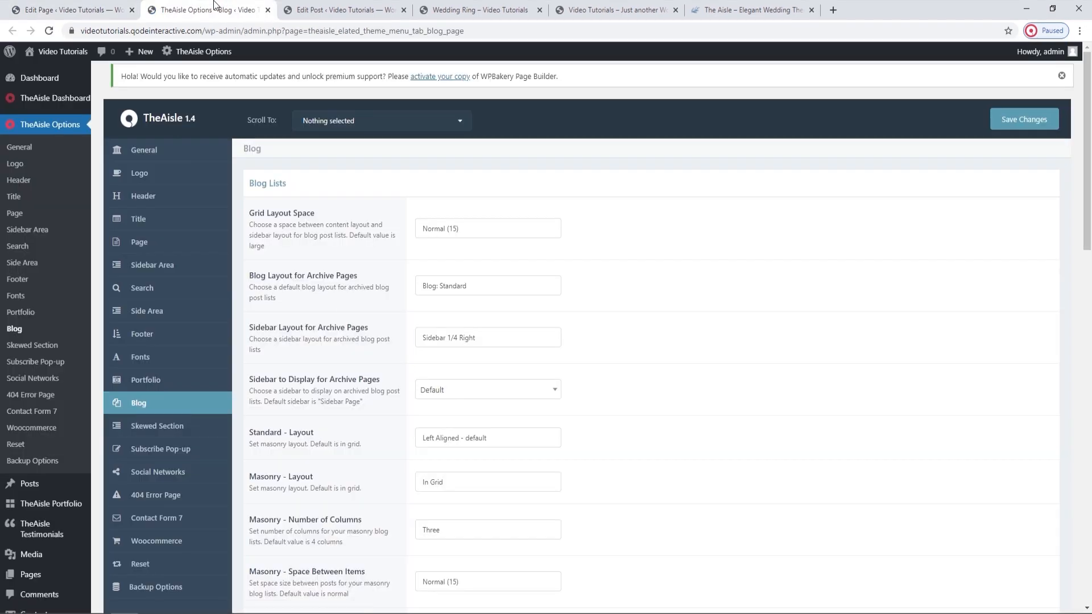
# Enable Center-Aligned Single Posts in the Blog Single settings and save the theme options.
pyautogui.scroll(-7, 593, 289)
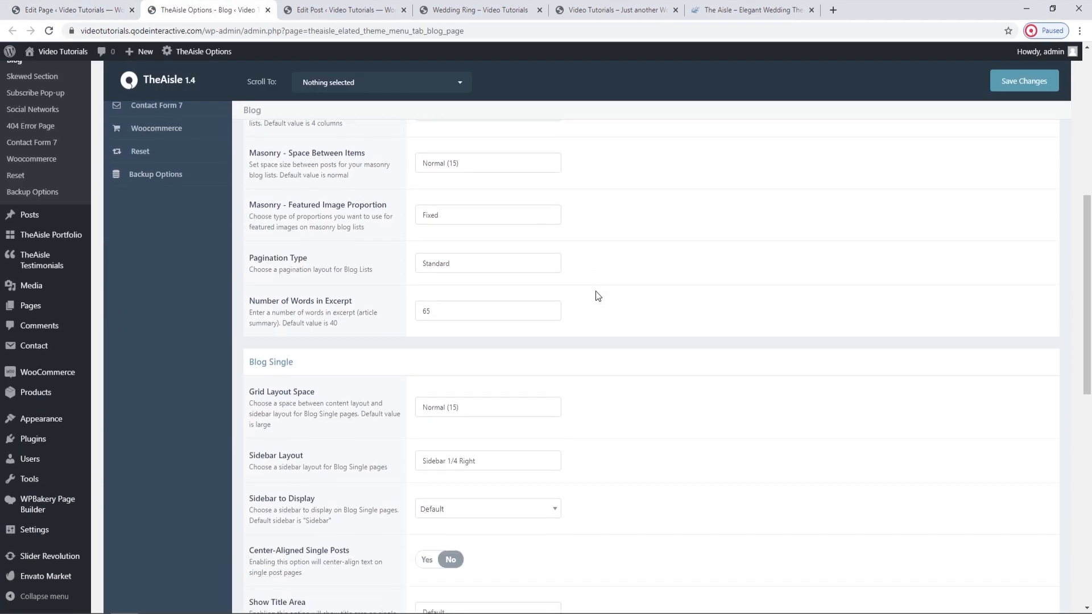
pyautogui.scroll(-4, 597, 295)
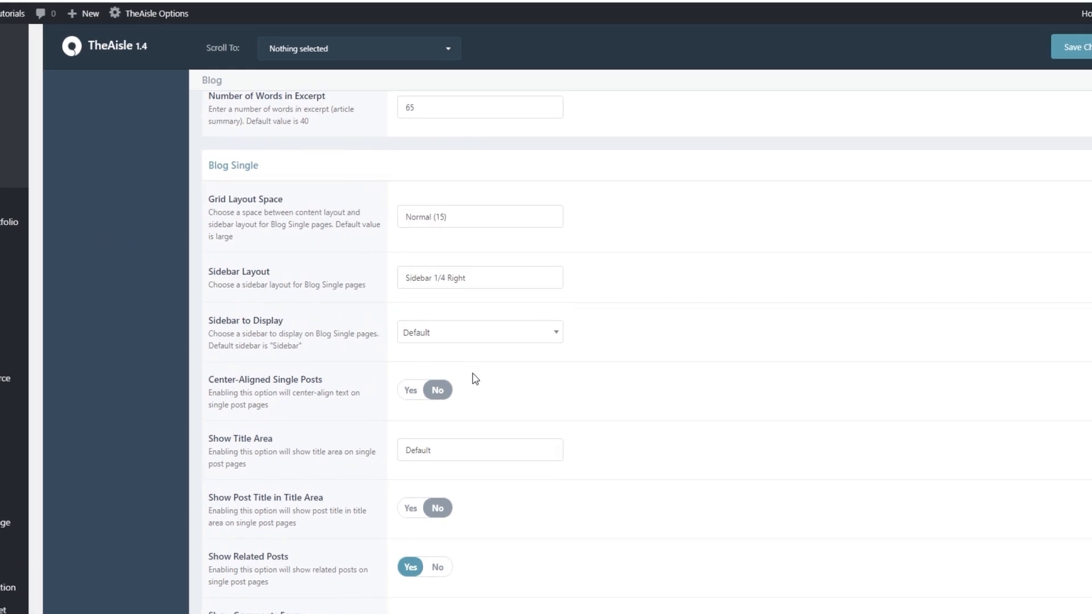
pyautogui.click(398, 395)
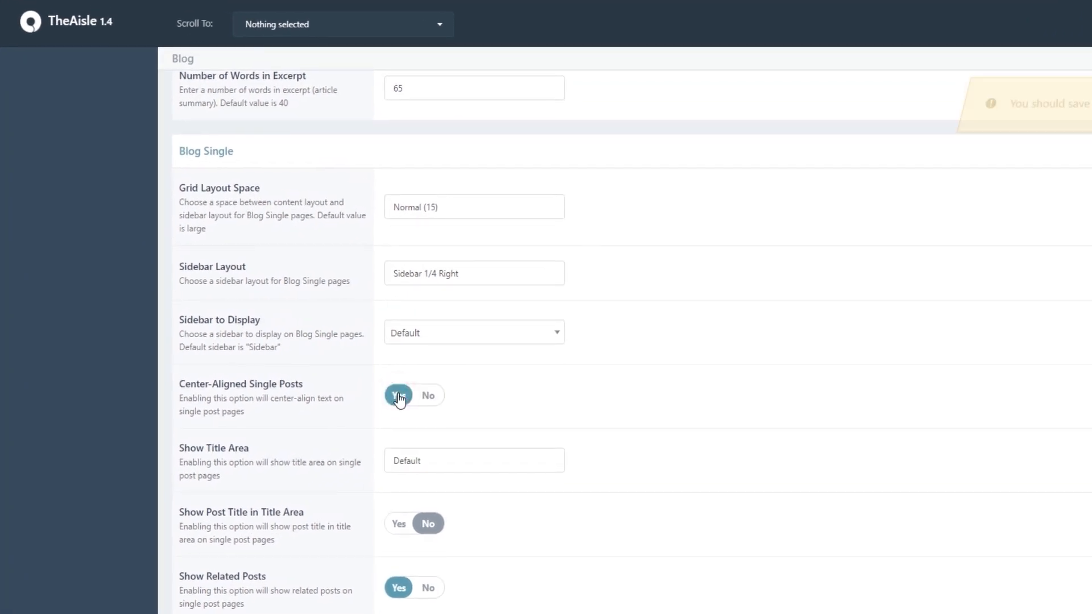
pyautogui.click(998, 85)
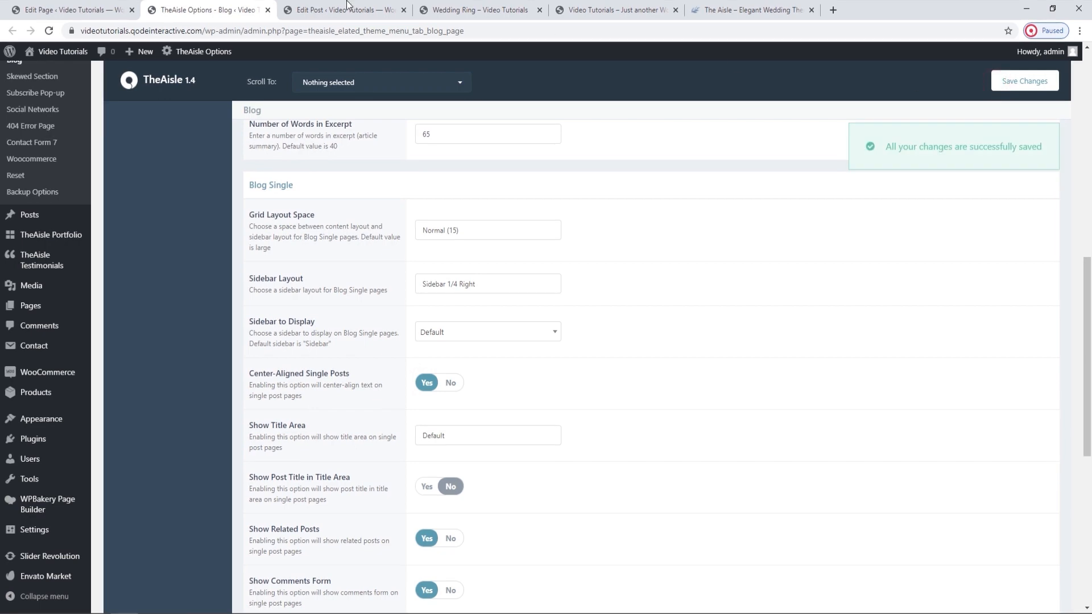
# Close the theme options tab, reload the Wedding Ring live page, and check the alignment of its title, text, tags and share icons.
pyautogui.click(267, 10)
pyautogui.click(343, 10)
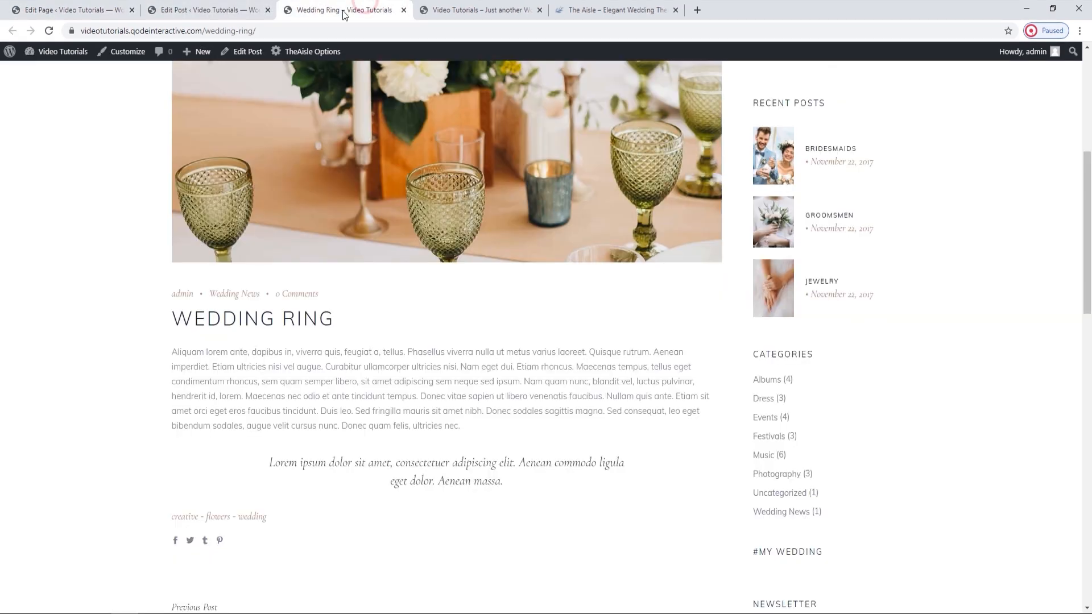
pyautogui.click(49, 31)
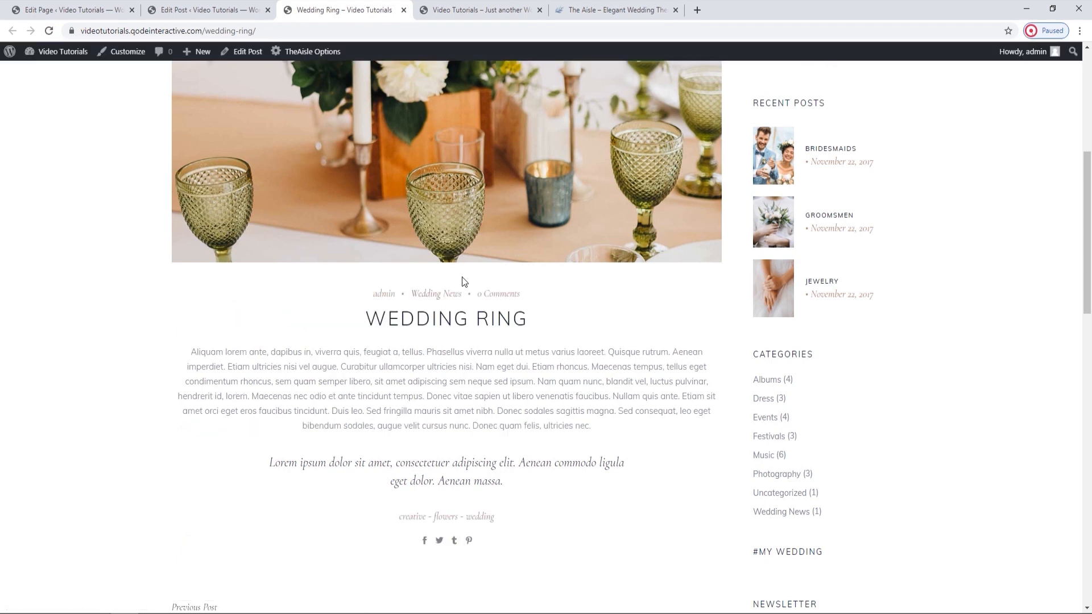
pyautogui.scroll(-1, 519, 367)
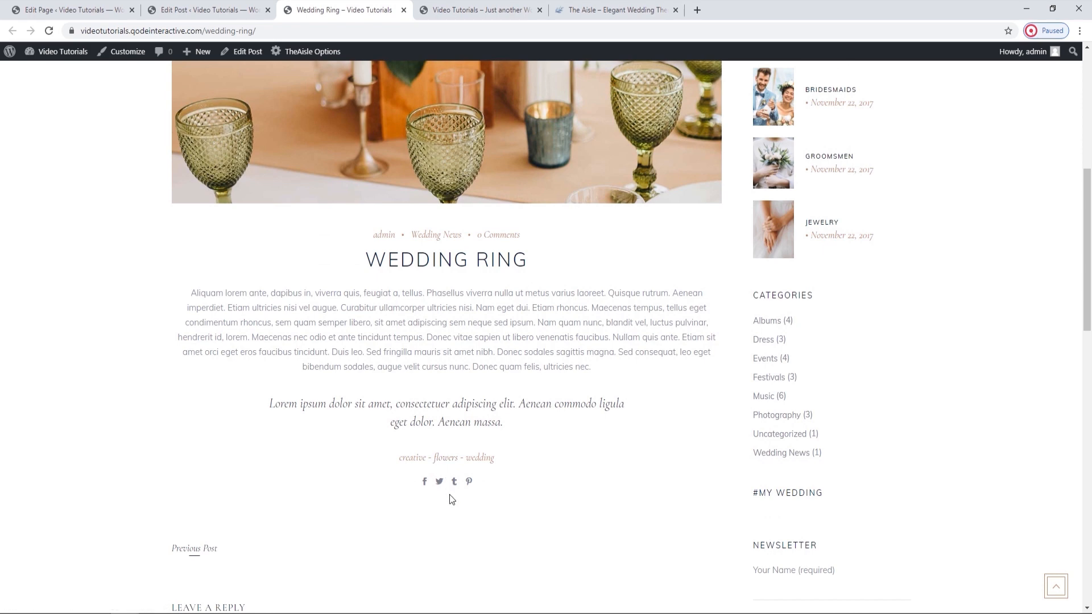
# Return to the post editor and add TheAisle's Image Gallery element below the quote text block.
pyautogui.click(197, 8)
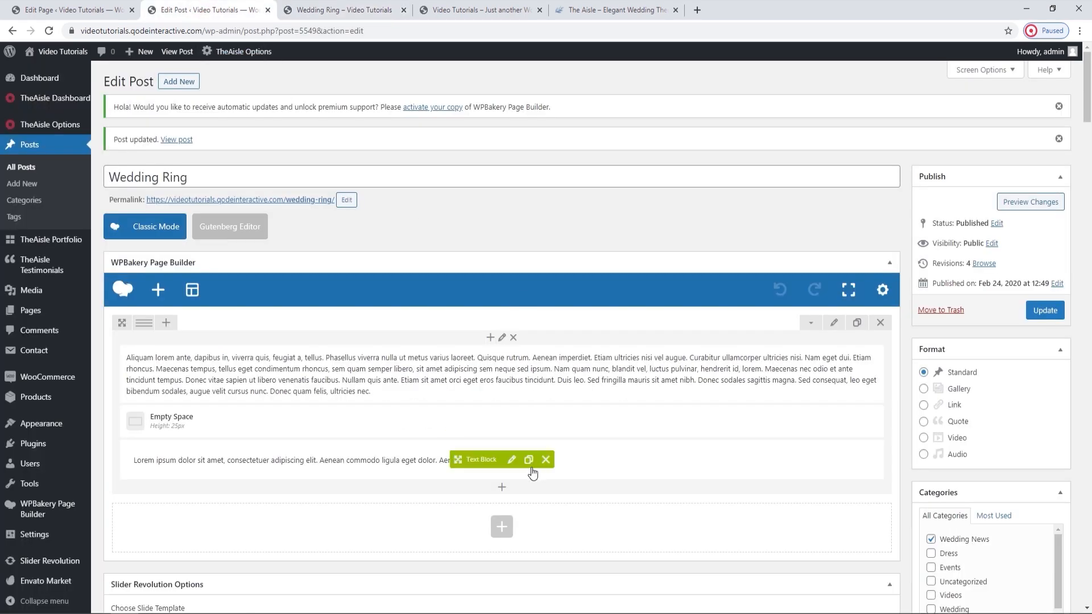
pyautogui.click(502, 492)
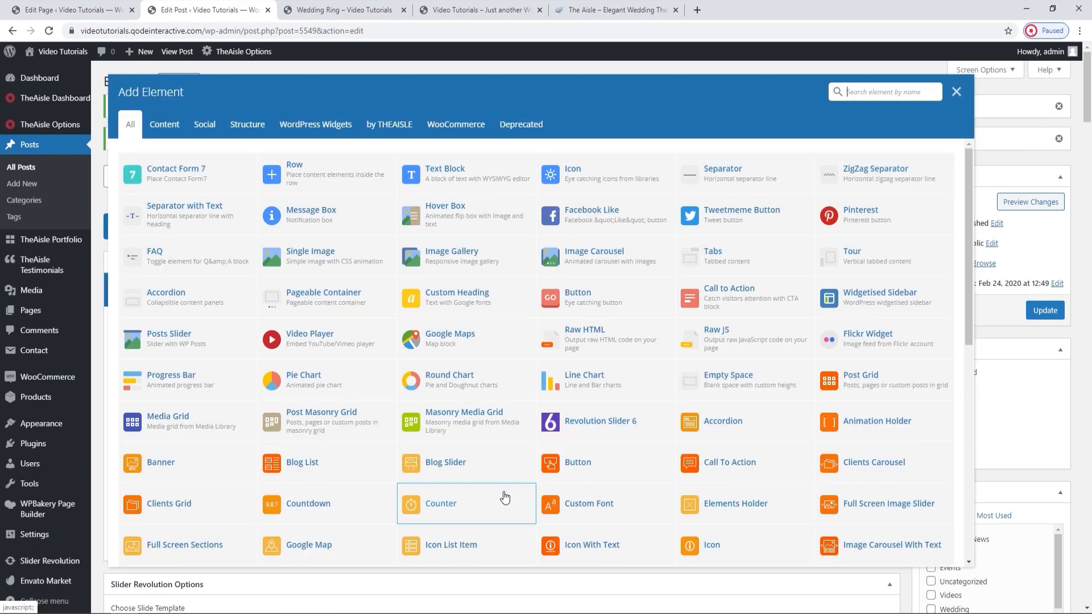
pyautogui.write('image')
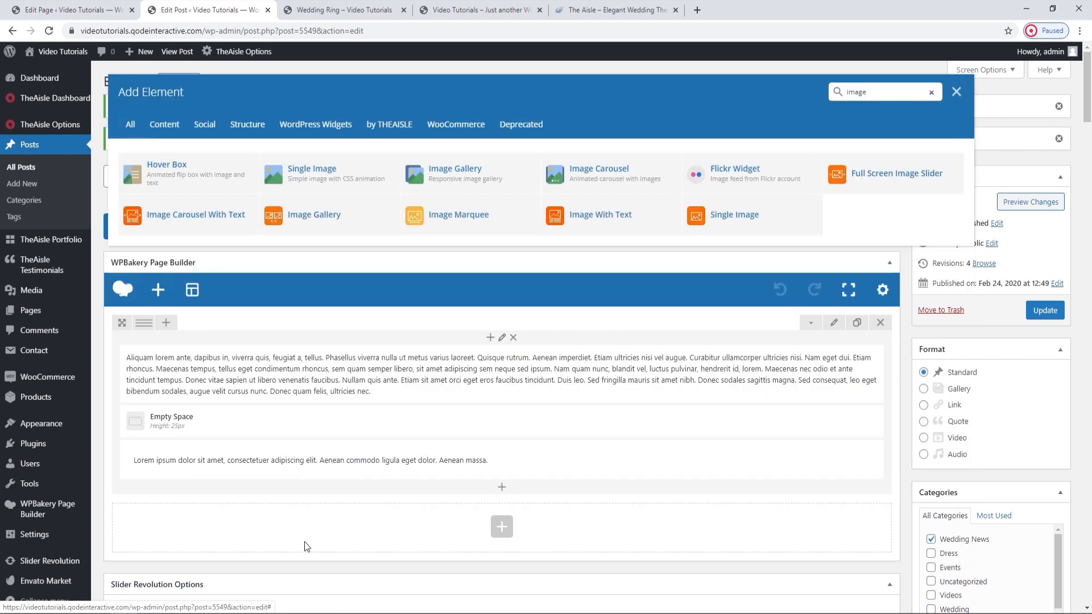
pyautogui.click(320, 220)
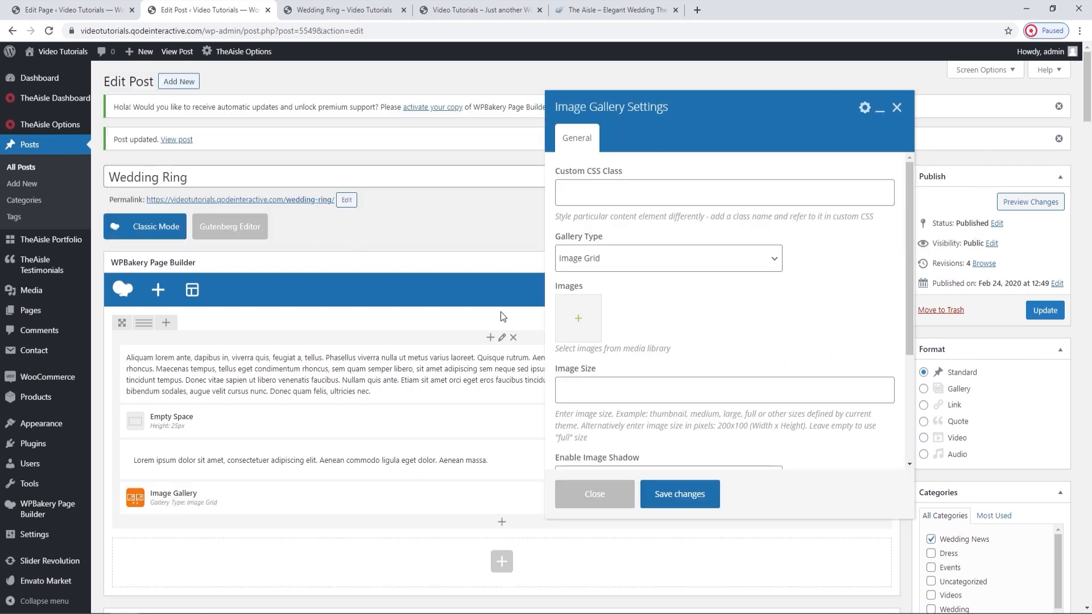
# Add the leaf-print stationery, rings in sand and portfolio-gallery-img-1 dessert images to the gallery, and save it with the Image Grid type.
pyautogui.click(575, 322)
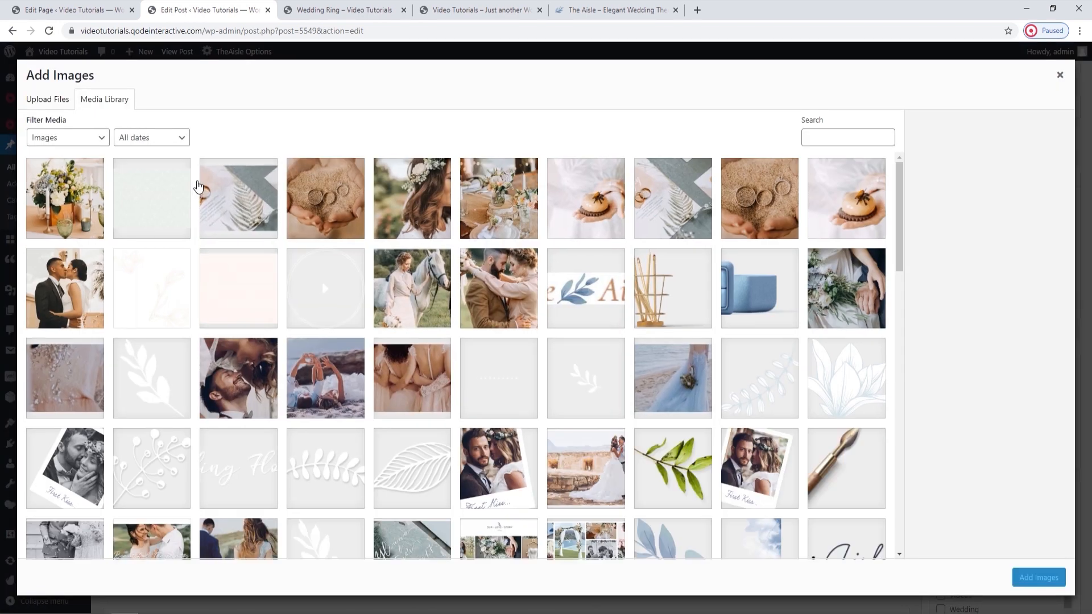
pyautogui.click(665, 200)
pyautogui.click(760, 202)
pyautogui.click(847, 206)
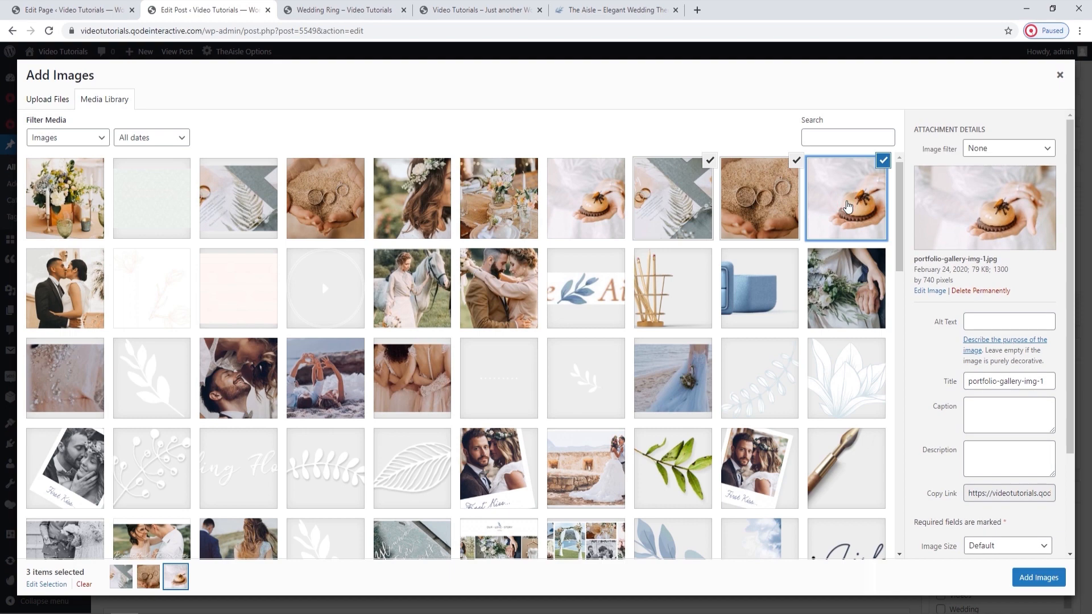
pyautogui.click(1038, 577)
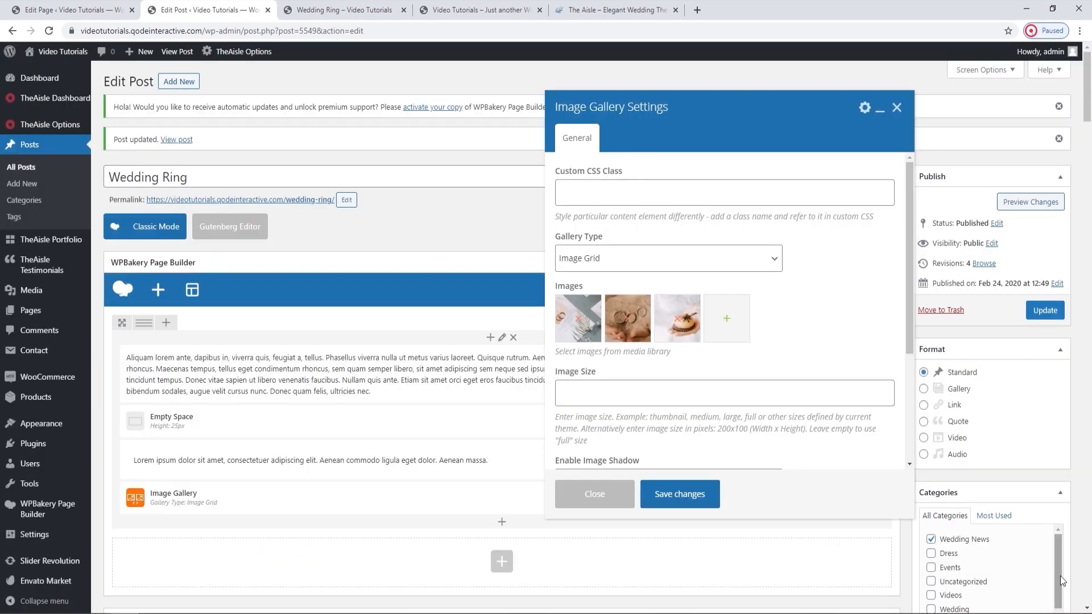
pyautogui.scroll(-4, 723, 284)
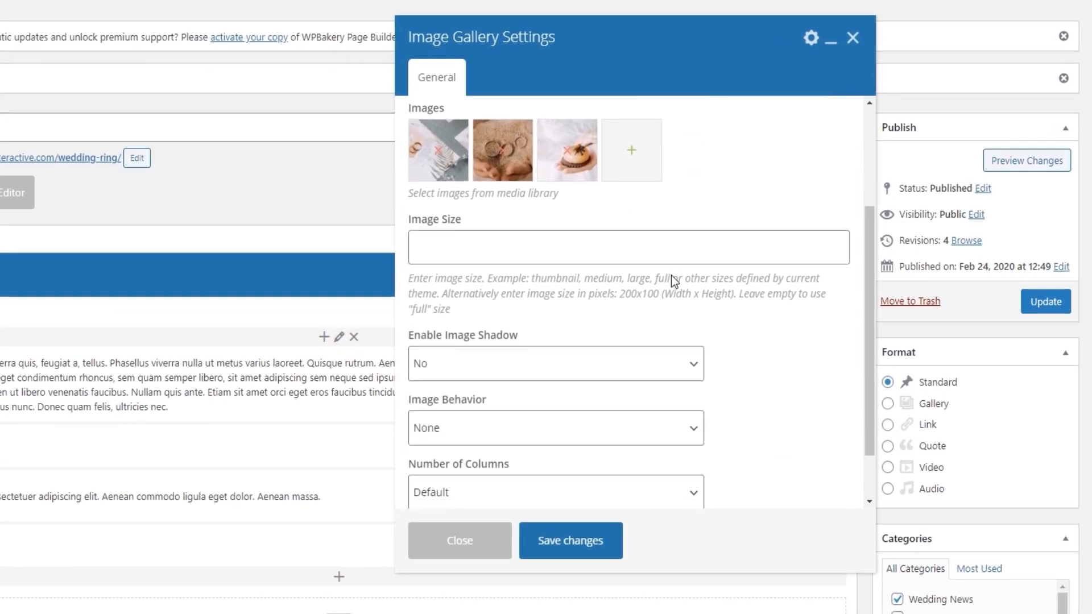
pyautogui.click(613, 540)
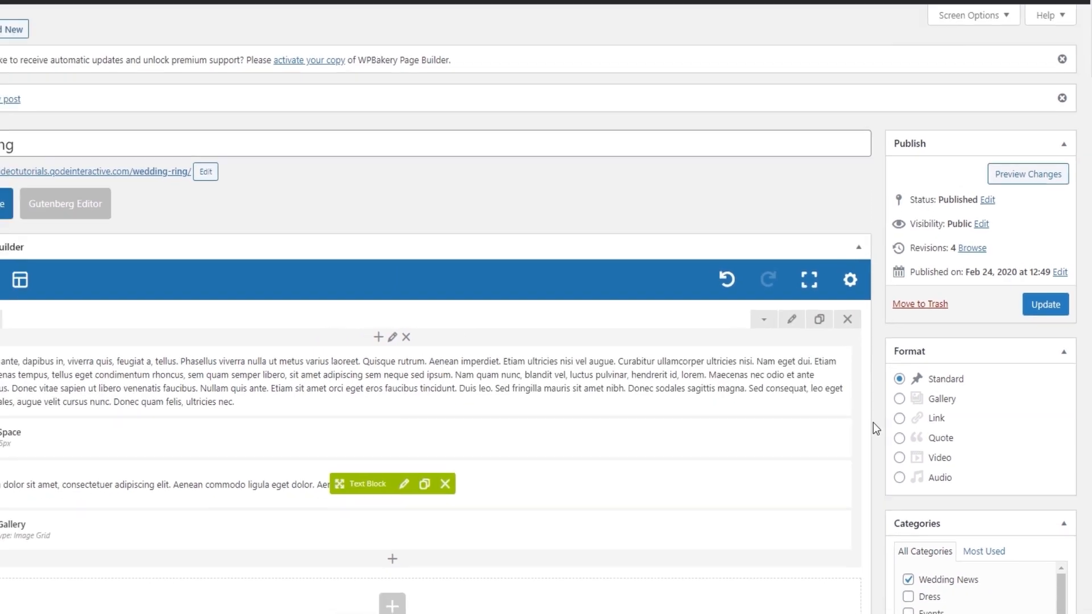
# Update the Wedding Ring post, reload its live page, and check how the image gallery appears below the quote.
pyautogui.click(1031, 311)
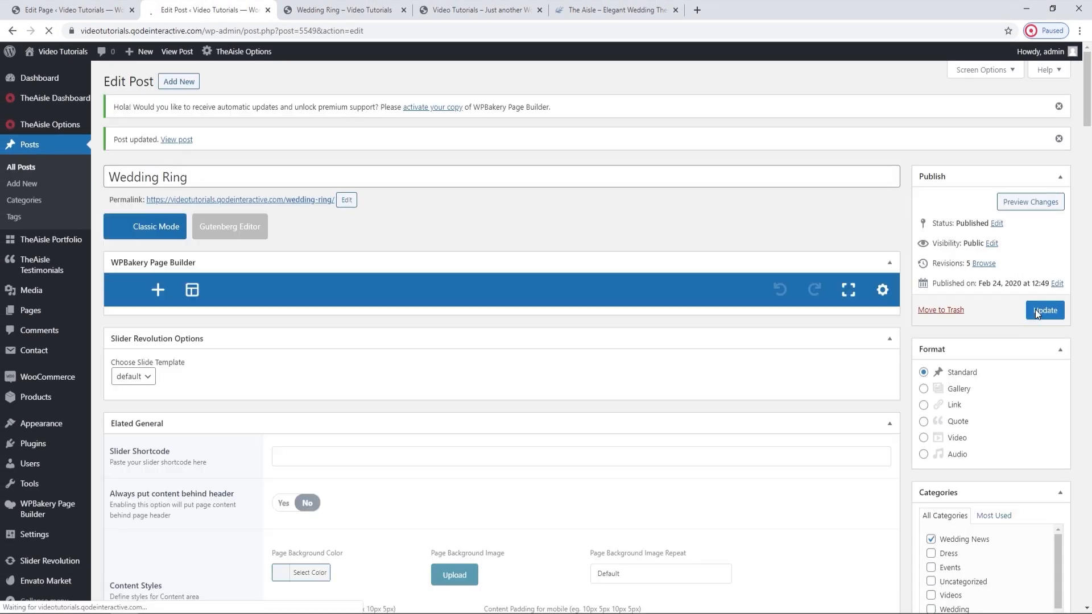
pyautogui.click(344, 10)
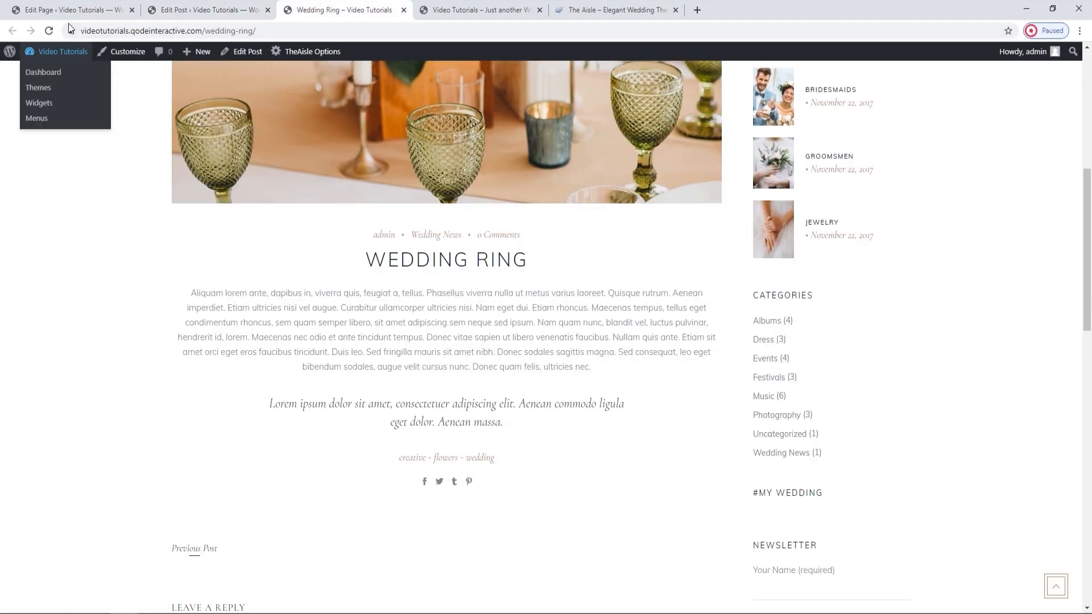
pyautogui.click(49, 30)
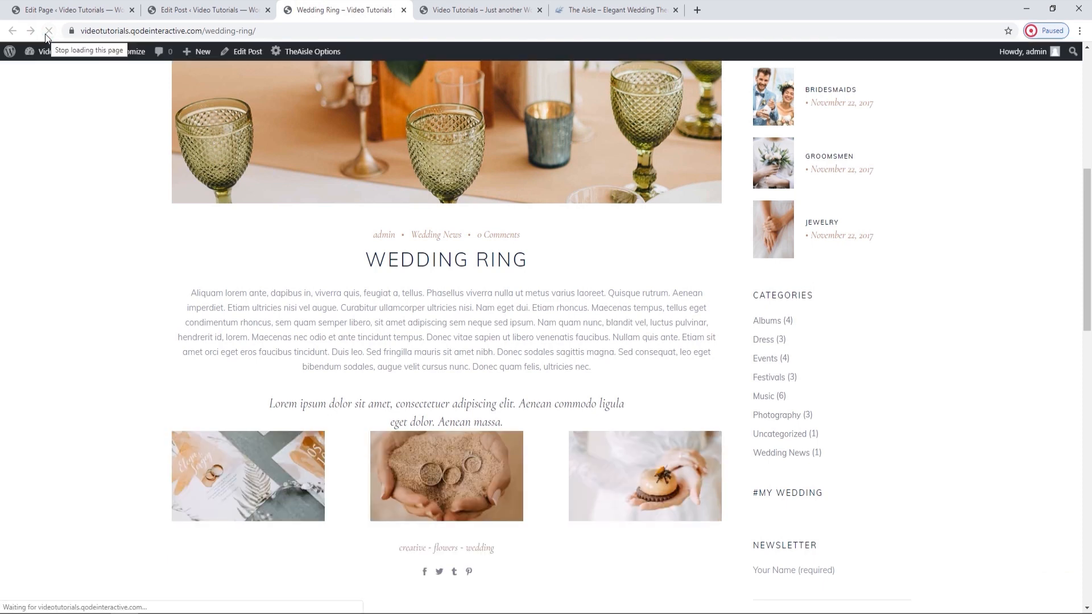
pyautogui.scroll(-2, 219, 308)
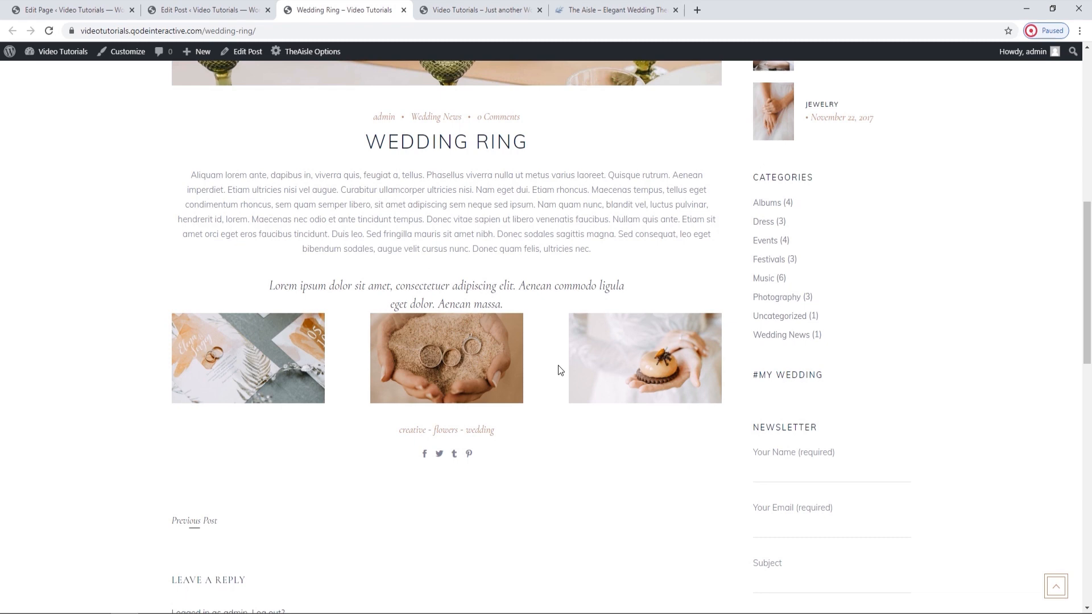
# Return to the post editor and set the Image Gallery's Space Between Items to Tiny (5), saving the element.
pyautogui.click(215, 5)
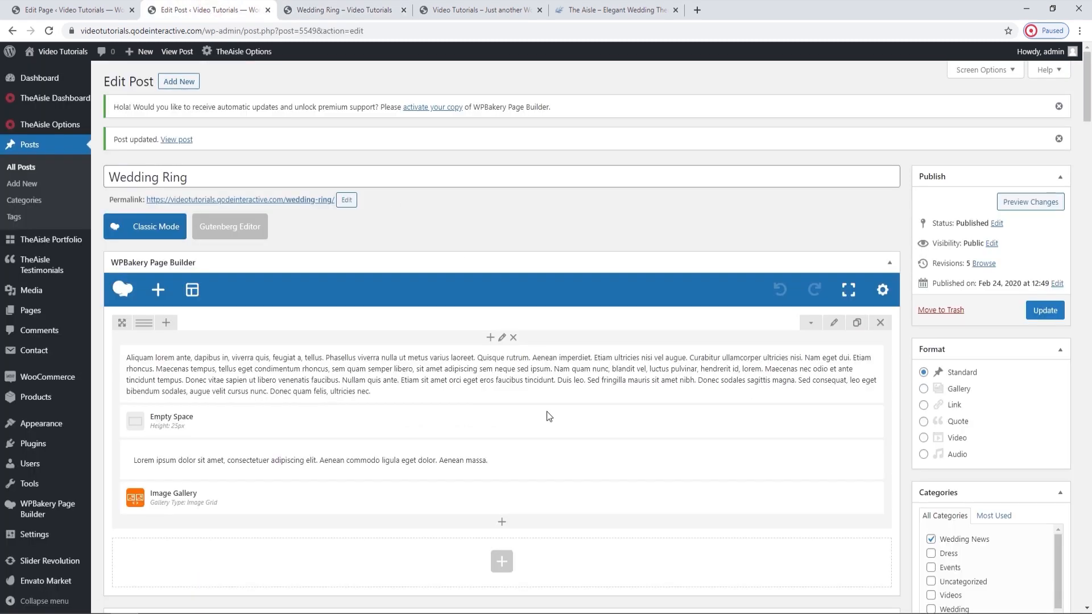
pyautogui.click(517, 502)
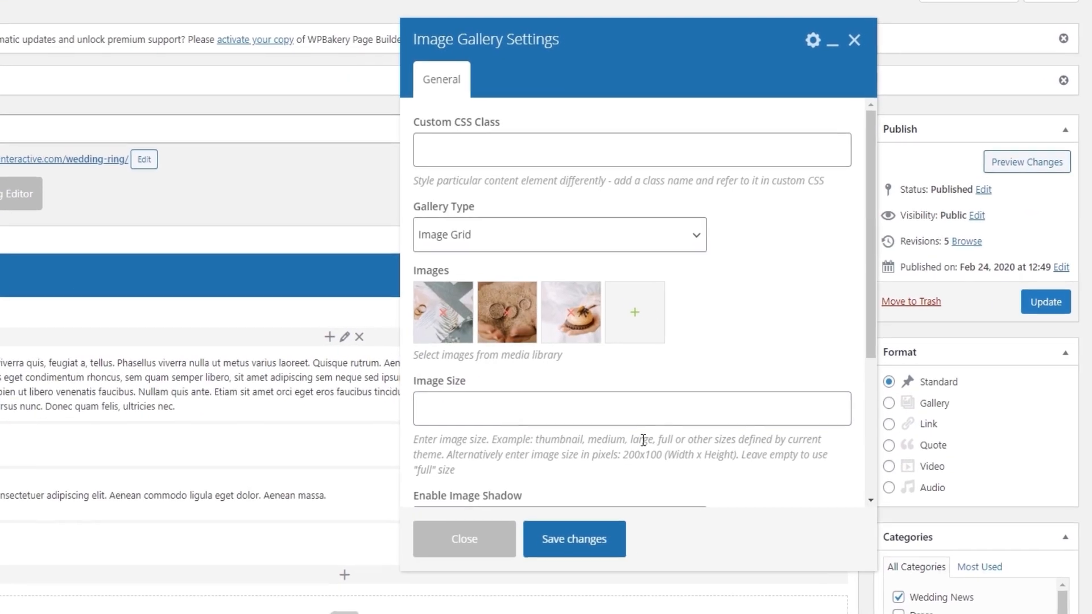
pyautogui.scroll(-4, 643, 440)
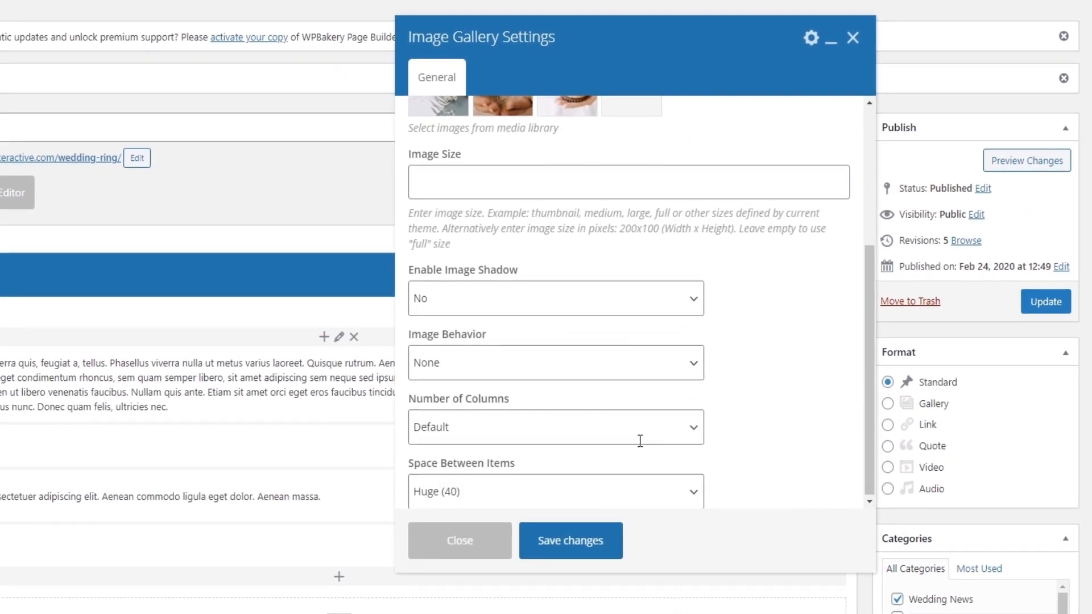
pyautogui.click(555, 498)
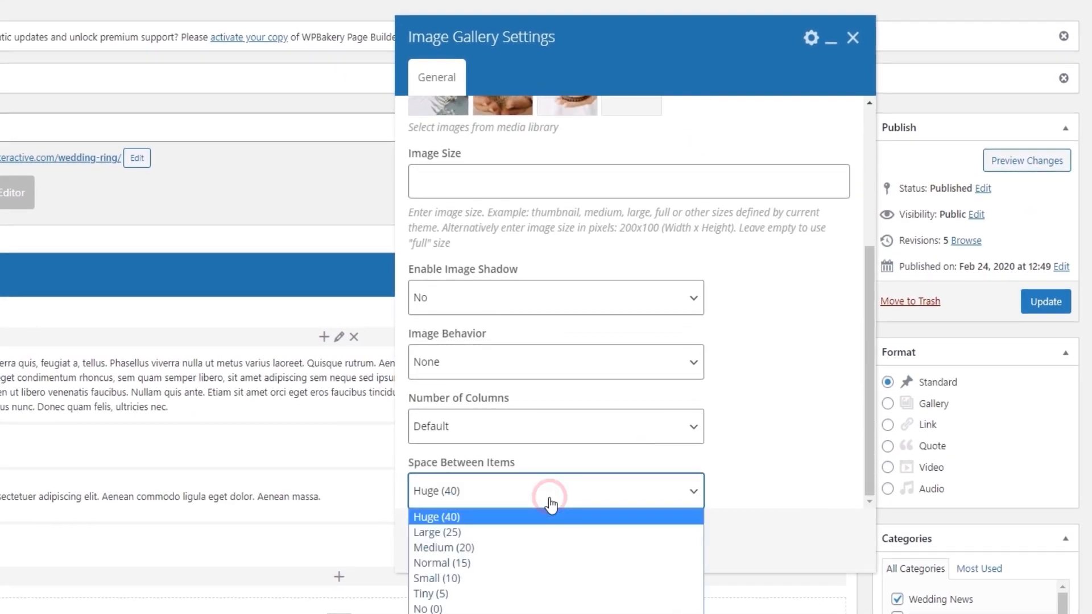
pyautogui.click(497, 593)
pyautogui.click(575, 541)
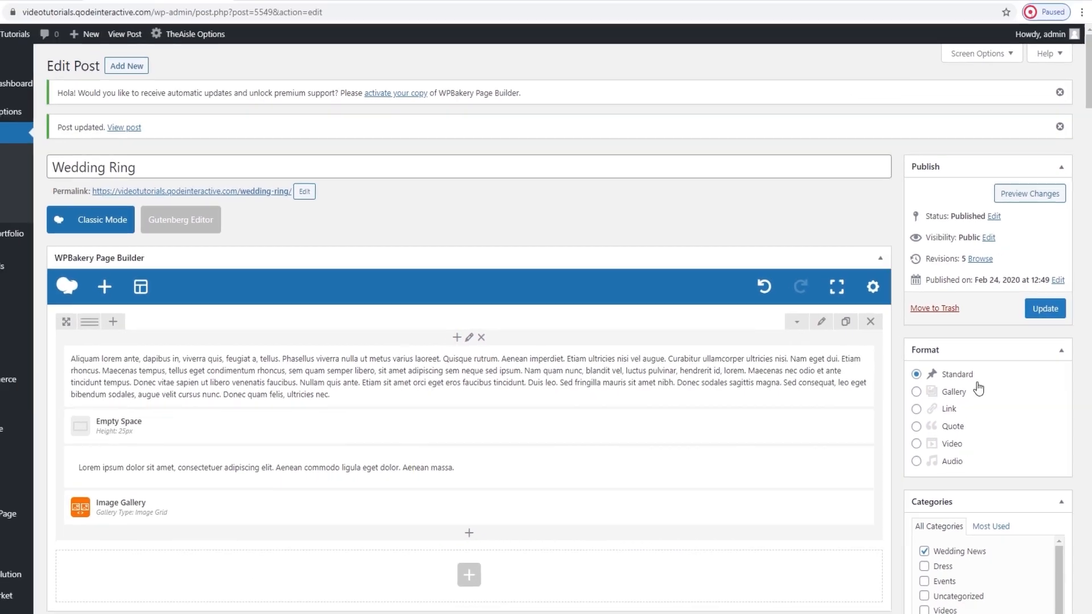
# Update the post and reload the live Wedding Ring page to check the spacing between the gallery images.
pyautogui.click(1030, 313)
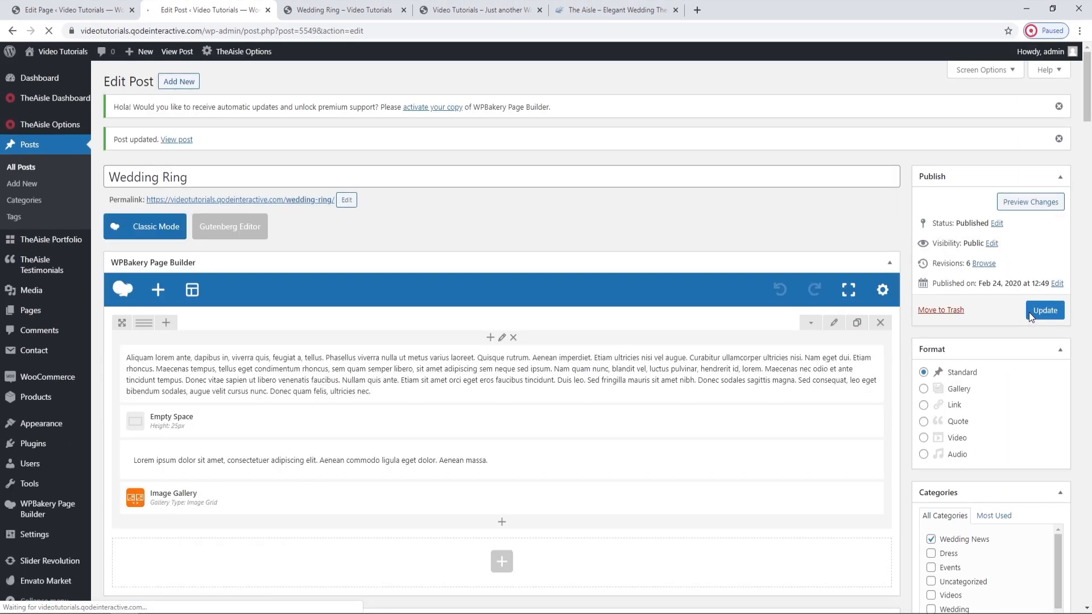
pyautogui.click(344, 9)
pyautogui.click(49, 30)
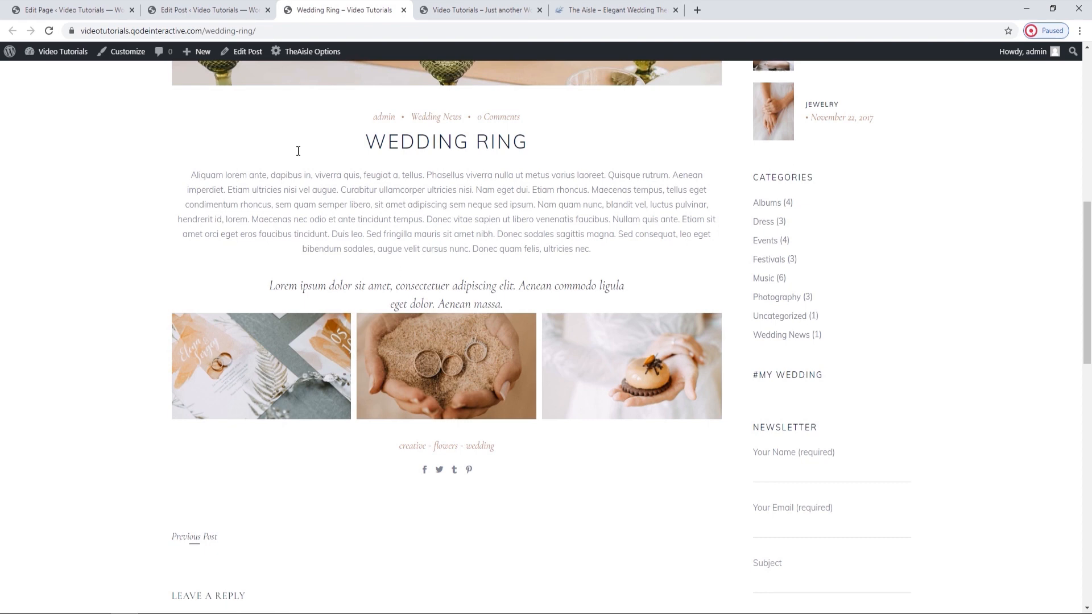
# Add a 45px Empty Space element in the post editor and place it between the quote text block and the Image Gallery.
pyautogui.hotkey('ctrl', 'shift', 'Tab')
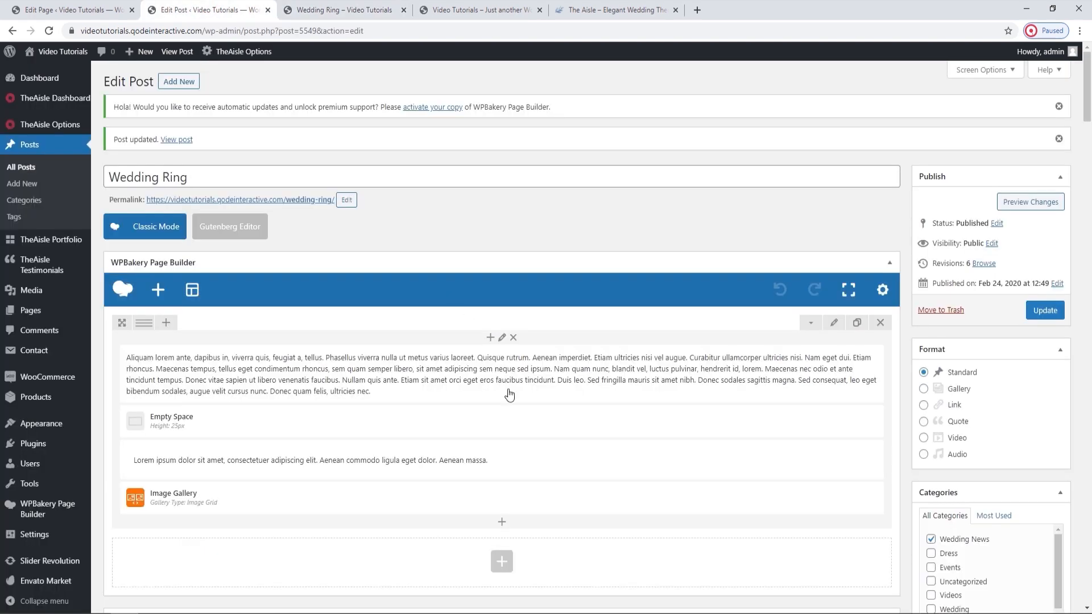
pyautogui.click(503, 523)
pyautogui.write('emp')
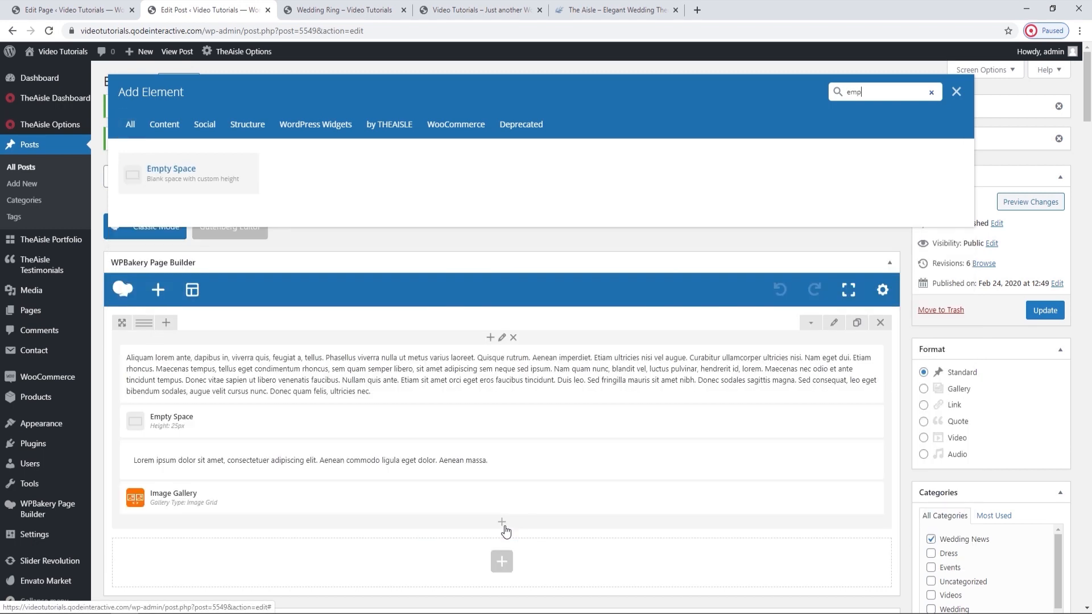
pyautogui.click(188, 188)
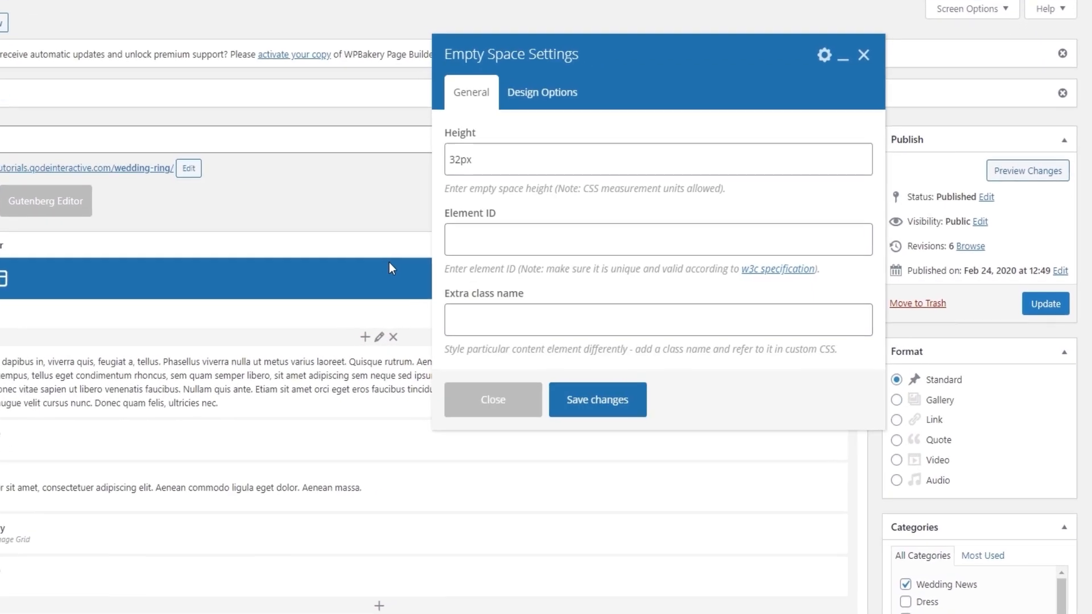
pyautogui.moveTo(559, 189); pyautogui.dragTo(523, 185)
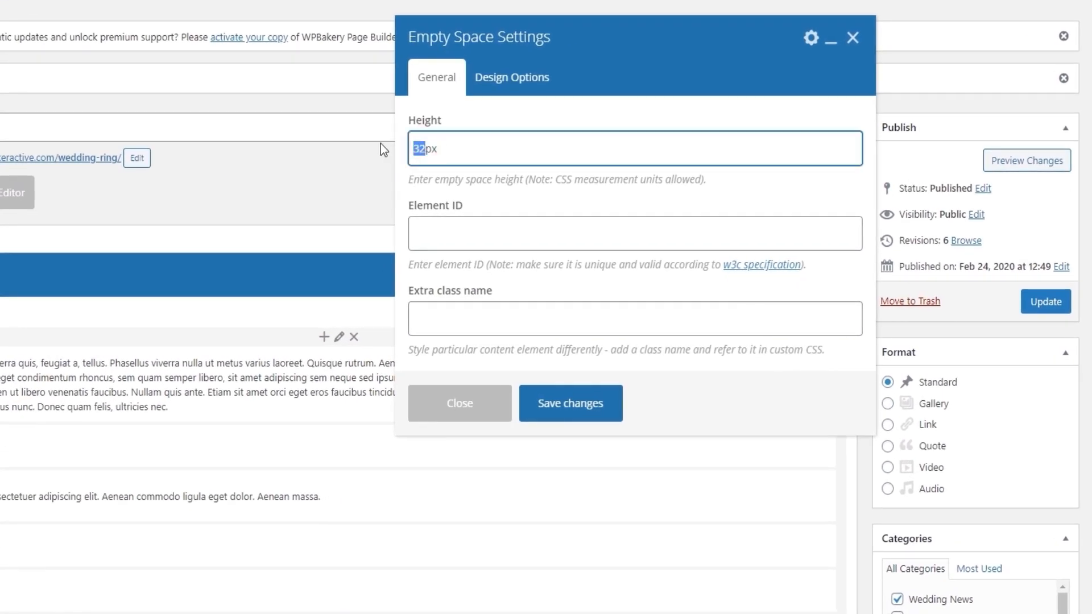
pyautogui.write('45')
pyautogui.click(540, 404)
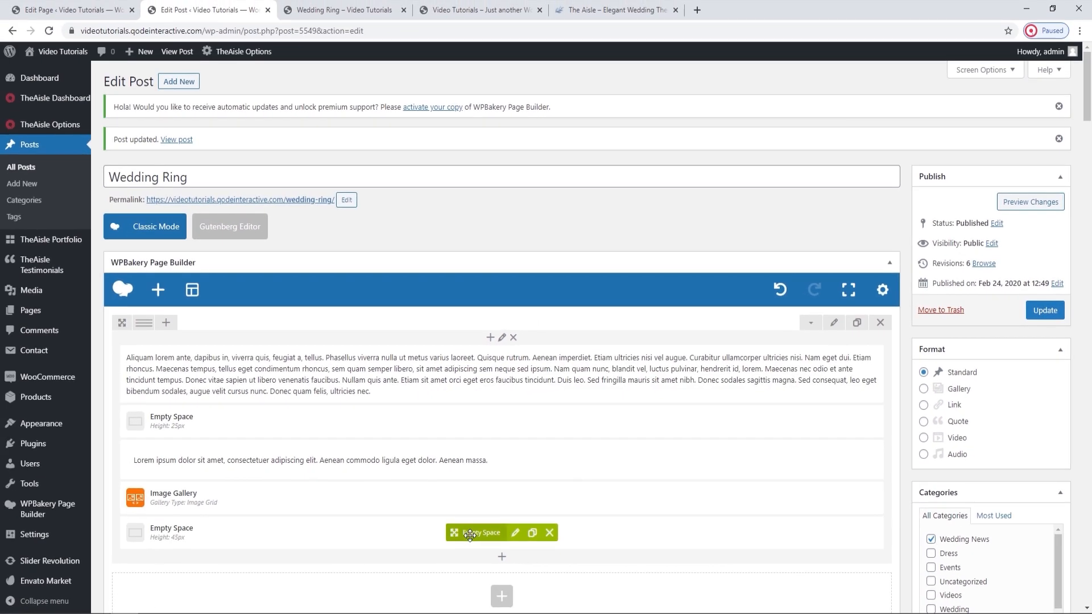
pyautogui.moveTo(470, 535); pyautogui.dragTo(456, 487)
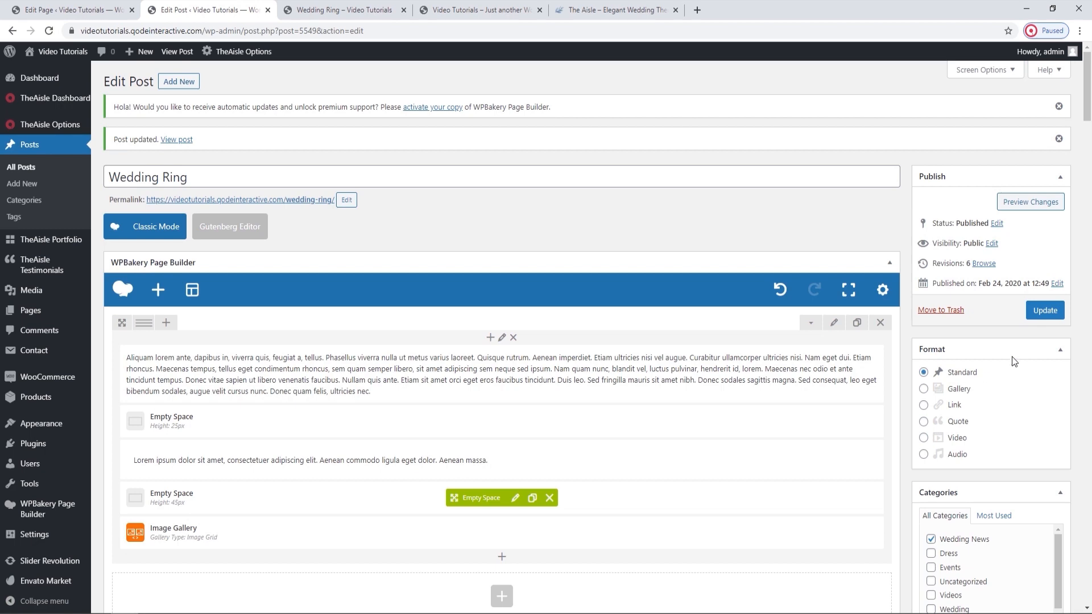
# Update the post, reload its live page, and review the whole layout from the featured image to the comment form.
pyautogui.click(1041, 307)
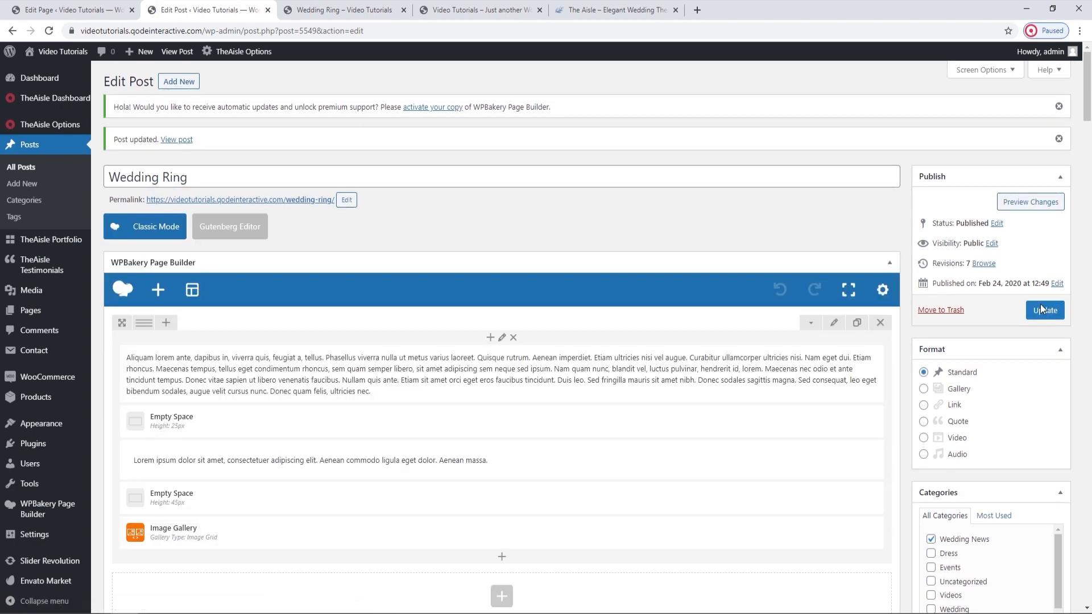
pyautogui.click(341, 10)
pyautogui.click(49, 32)
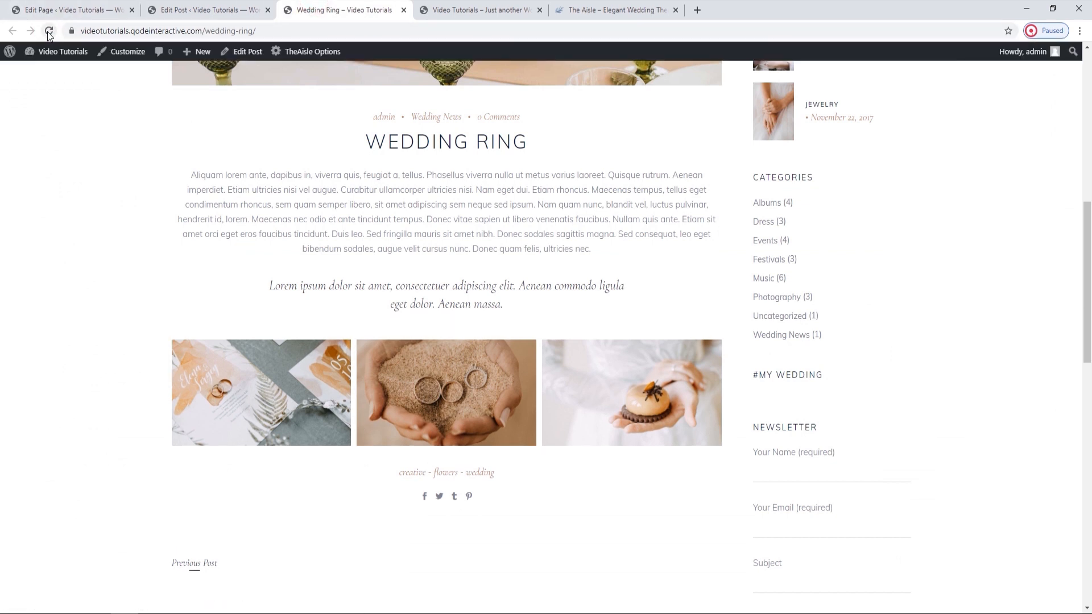
pyautogui.scroll(-3, 88, 253)
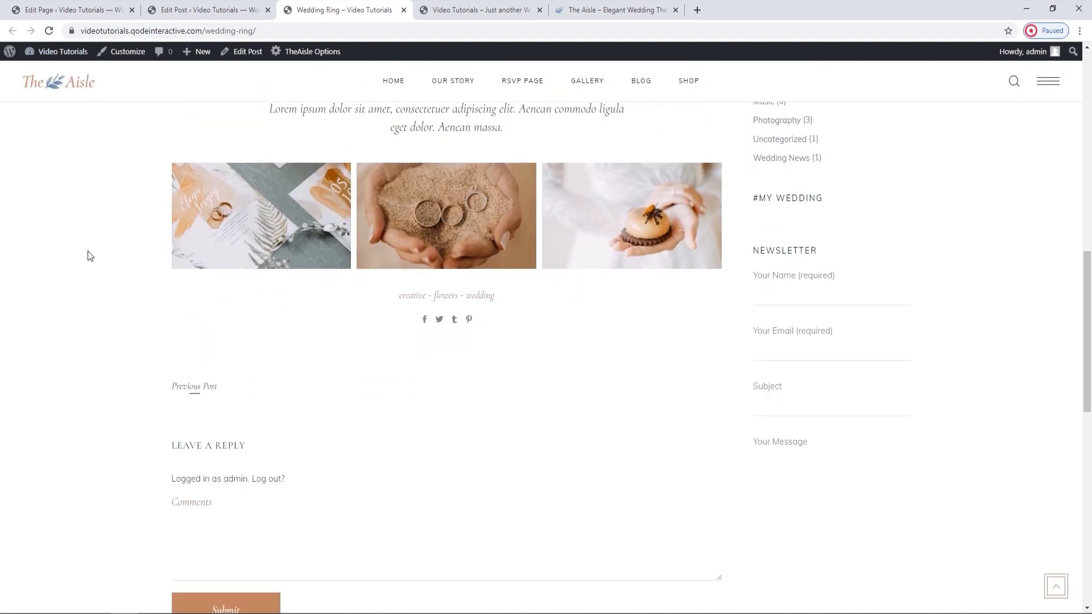
pyautogui.scroll(-1, 88, 251)
pyautogui.scroll(5, 88, 251)
pyautogui.scroll(-4, 88, 251)
pyautogui.scroll(10, 87, 251)
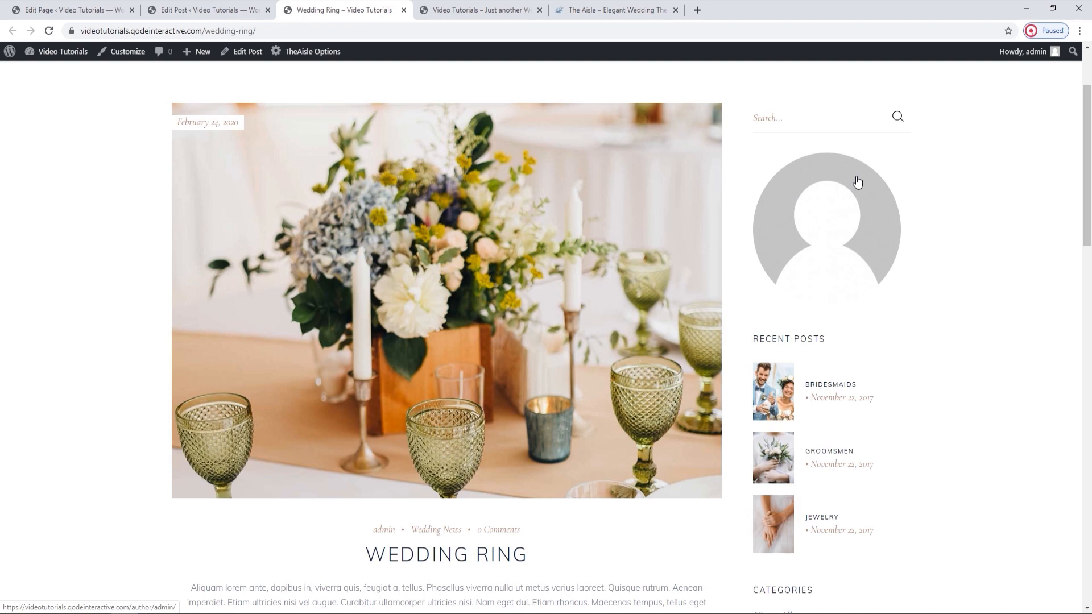
# Return to the post editor, open the list of all users in a new tab, and open the admin user's profile.
pyautogui.click(171, 10)
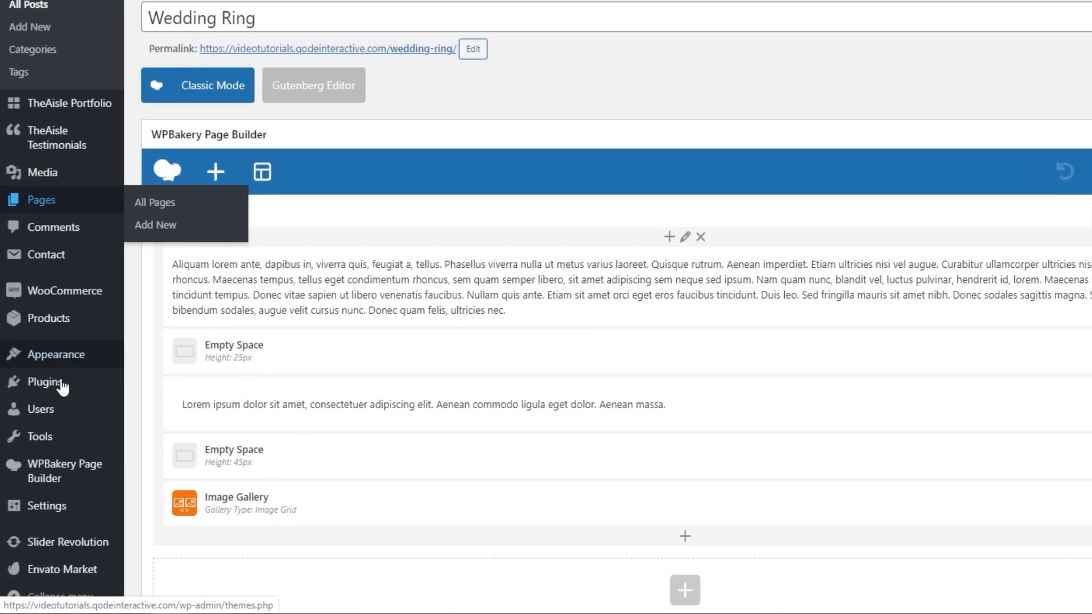
pyautogui.moveTo(81, 432)
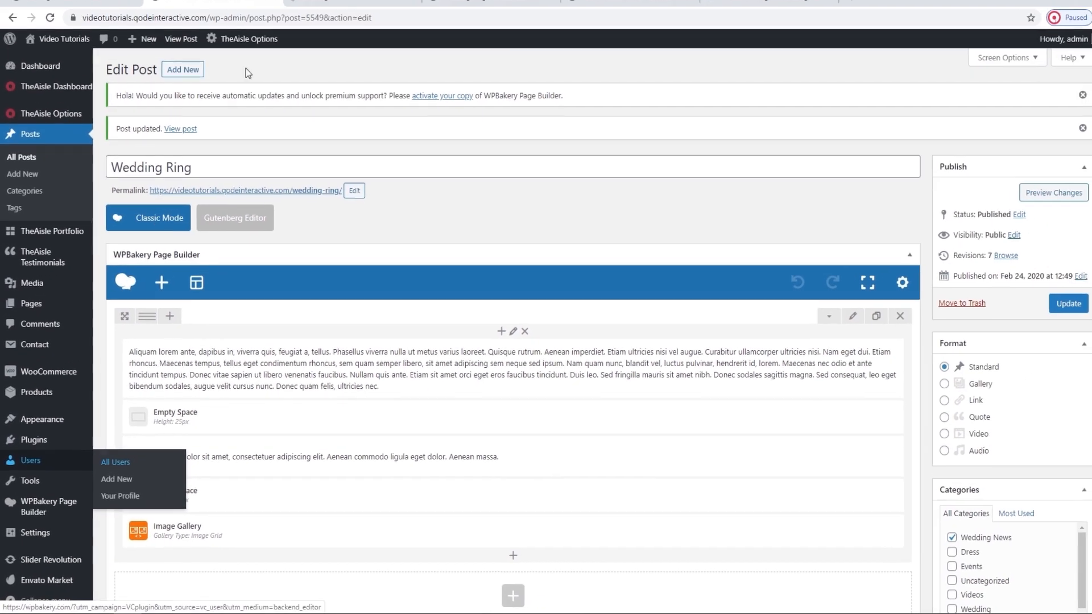
pyautogui.click(134, 424)
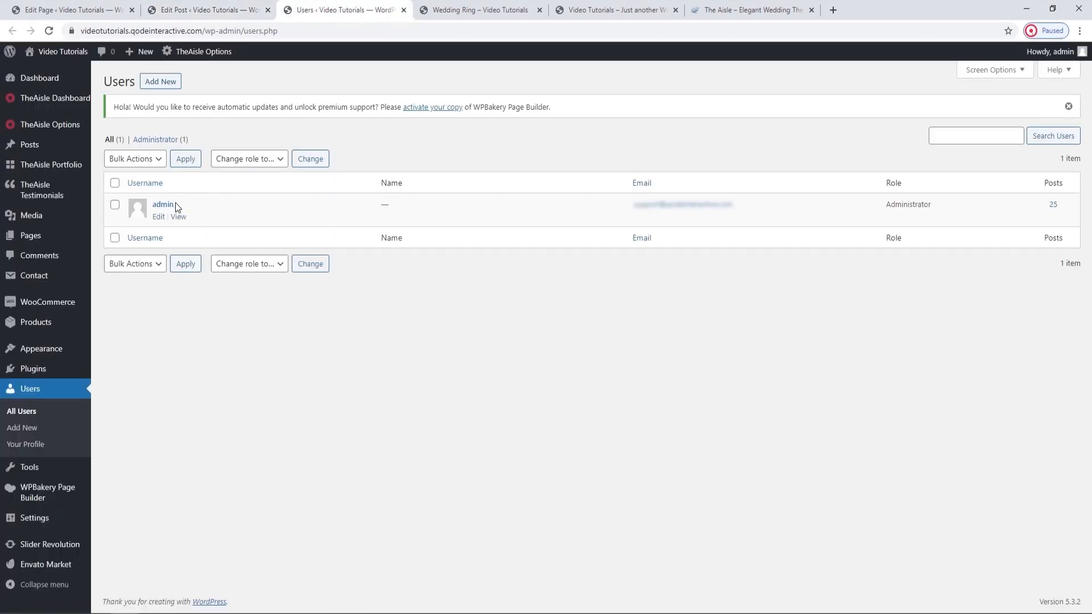
pyautogui.click(164, 205)
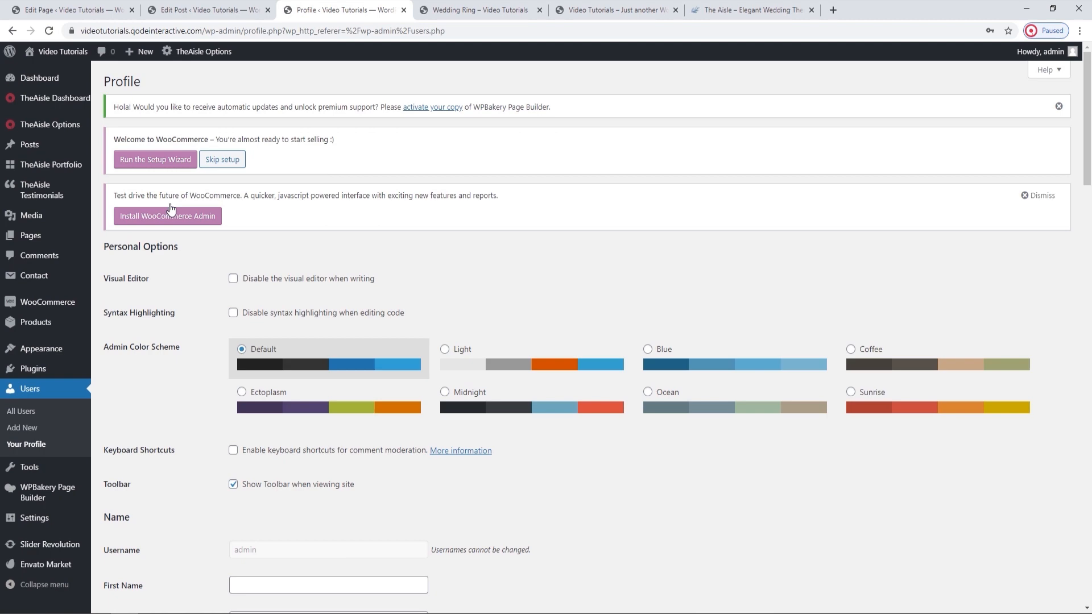
# Fill in the profile's first name, last name and nickname, and choose the first name as the publicly displayed name.
pyautogui.scroll(-6, 389, 290)
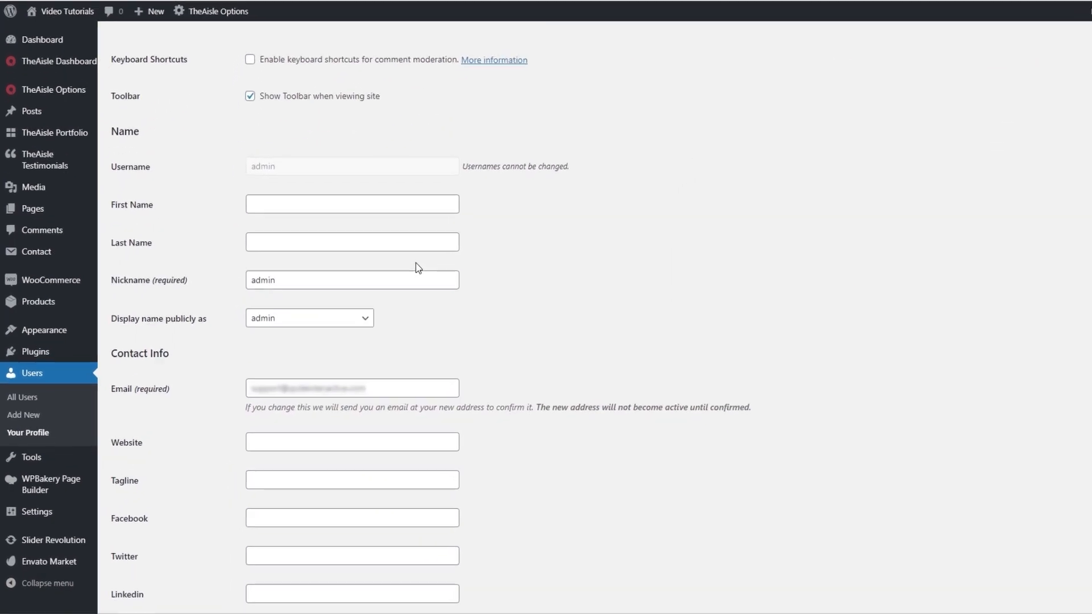
pyautogui.click(319, 229)
pyautogui.click(383, 193)
pyautogui.click(637, 251)
pyautogui.doubleClick(436, 241)
pyautogui.click(304, 290)
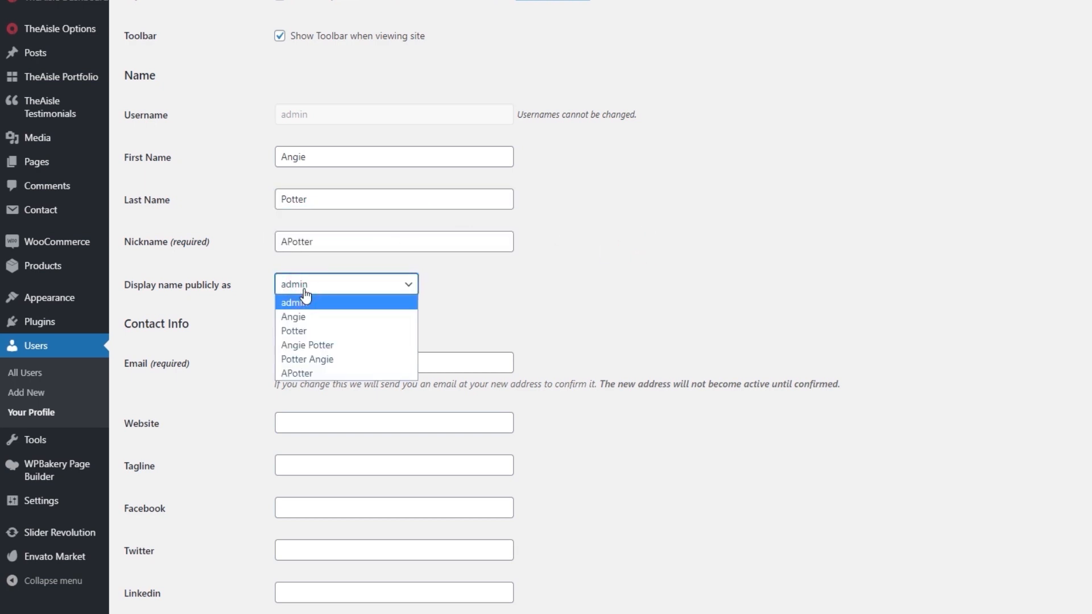
pyautogui.click(334, 323)
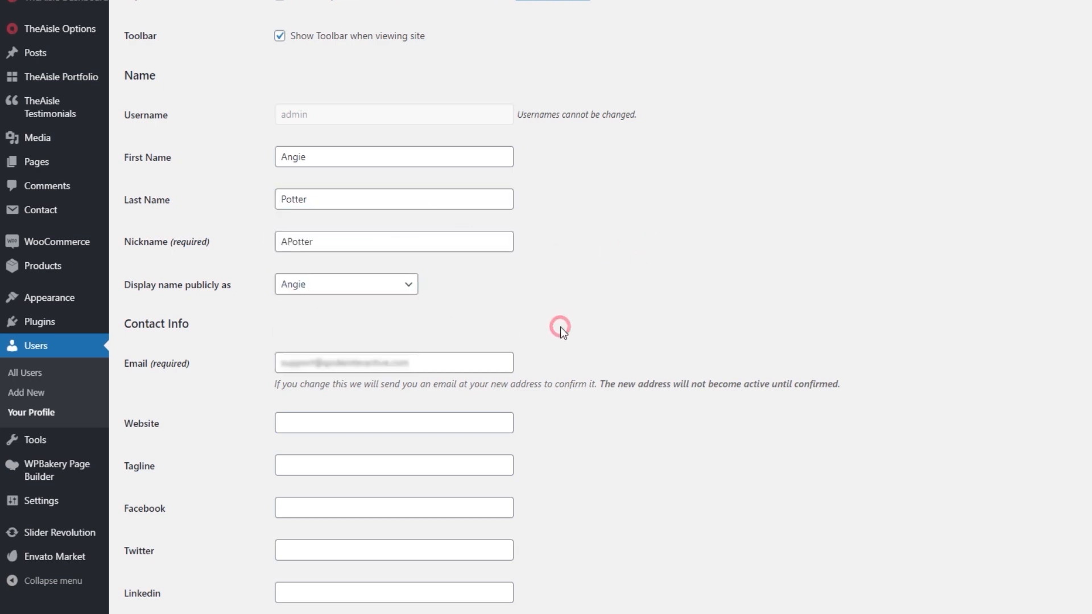
# Replace the required e-mail in the profile's Contact Info with the author's new e-mail address.
pyautogui.tripleClick(420, 359)
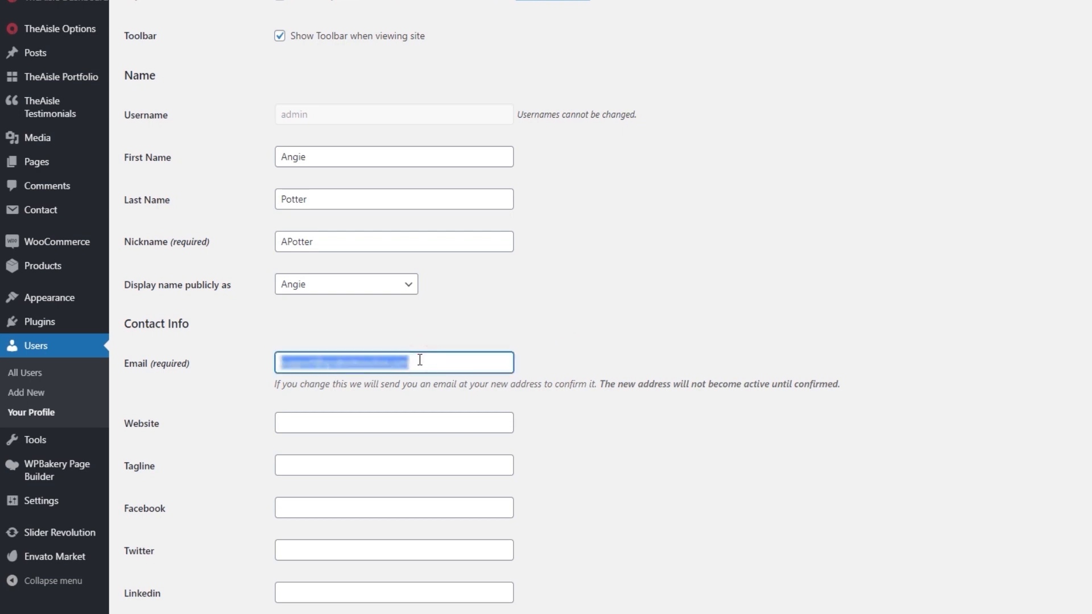
pyautogui.write('qui')
pyautogui.click(411, 392)
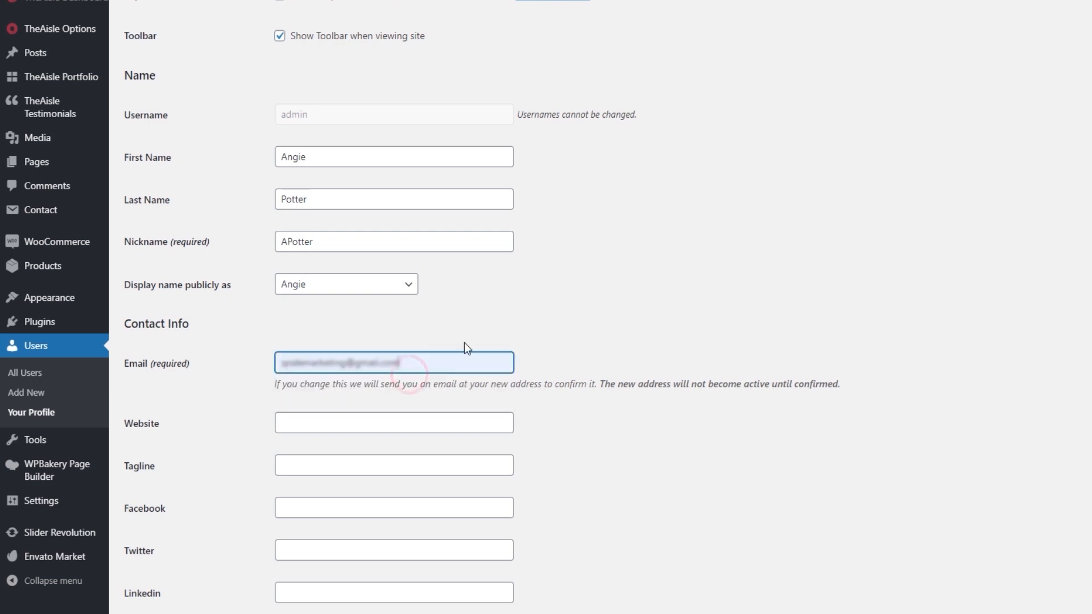
# Replace the e-mail address in the Customer billing address section with the author's new e-mail.
pyautogui.scroll(-4, 518, 320)
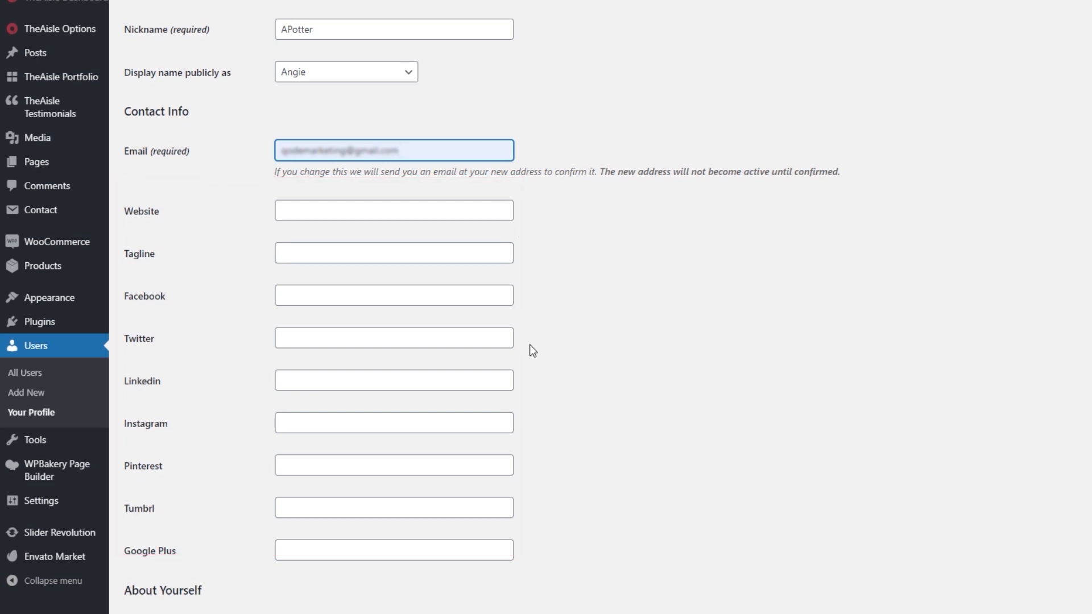
pyautogui.scroll(-5, 538, 345)
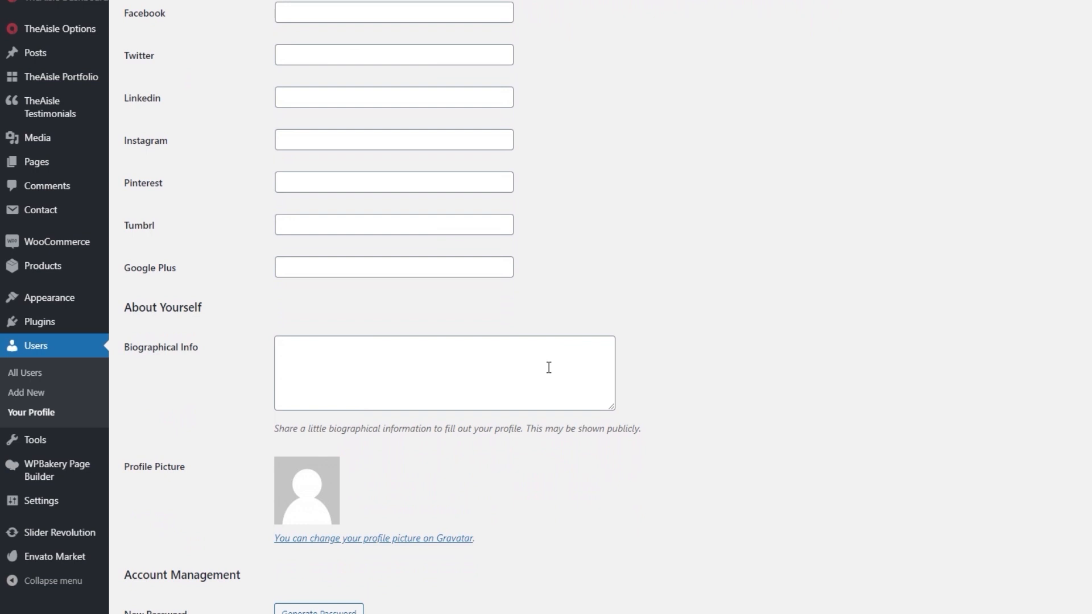
pyautogui.scroll(-10, 549, 367)
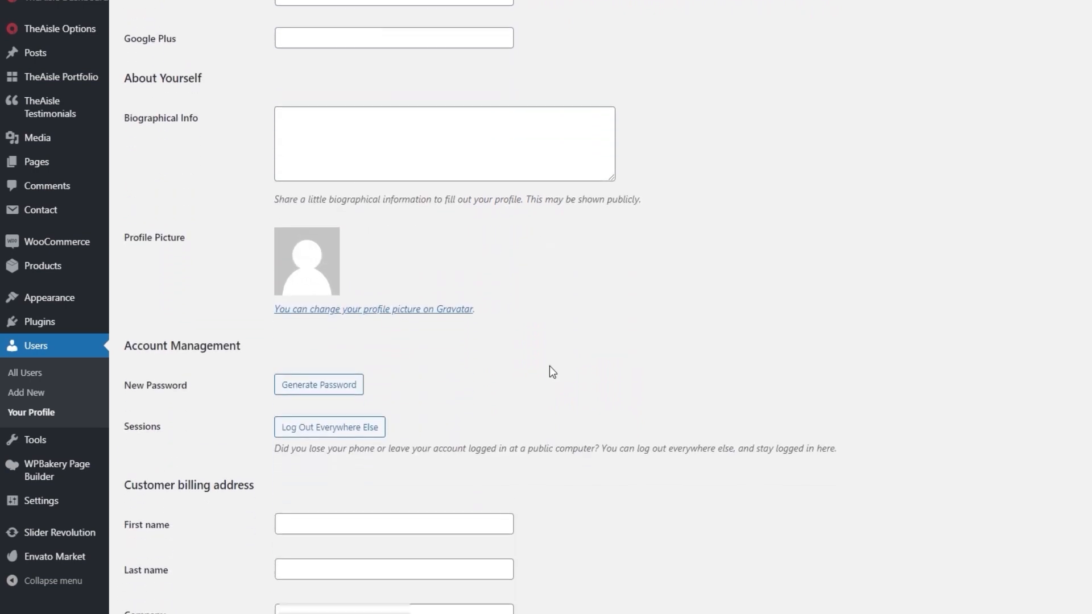
pyautogui.scroll(-4, 549, 367)
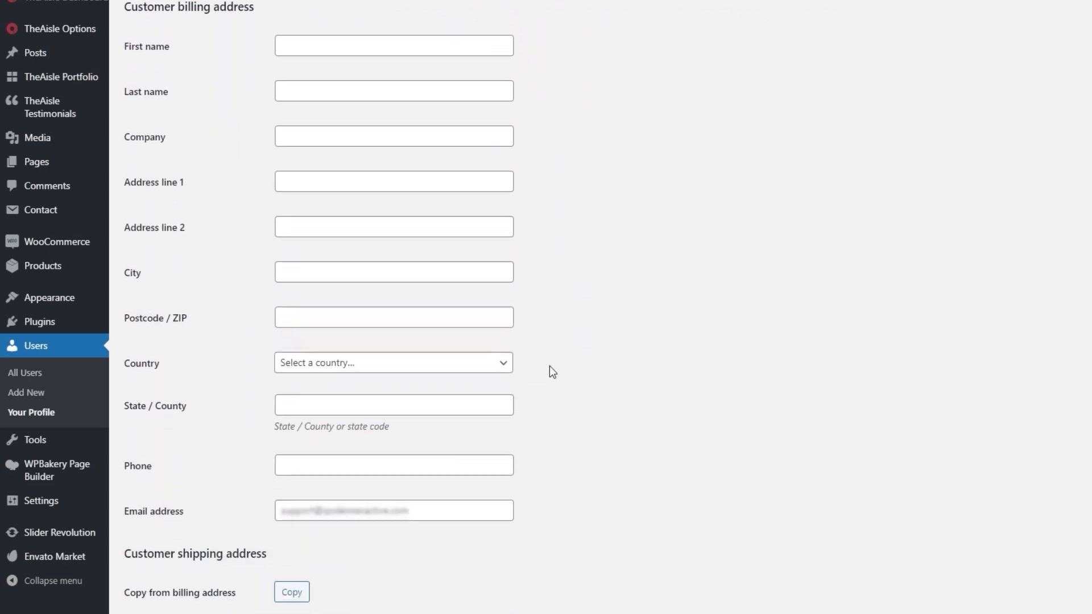
pyautogui.click(467, 431)
pyautogui.tripleClick(470, 432)
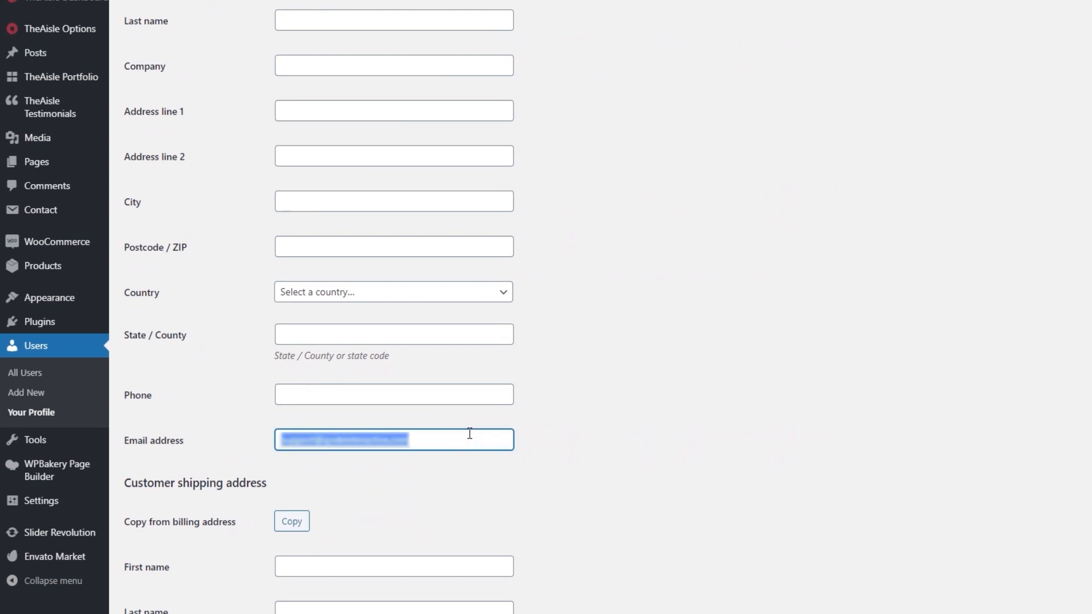
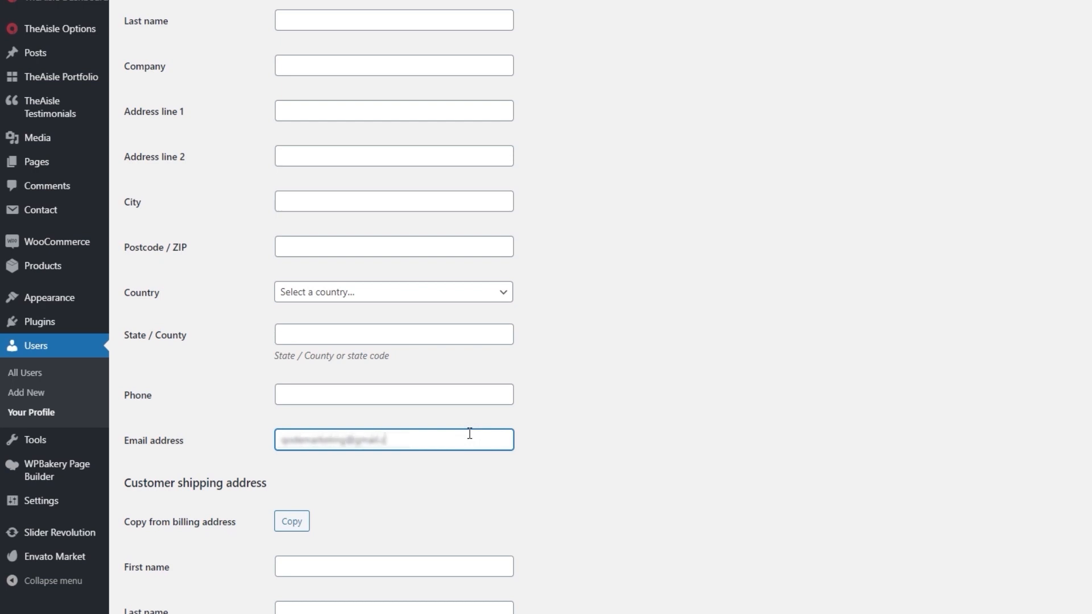
pyautogui.click(613, 434)
pyautogui.scroll(-8, 613, 435)
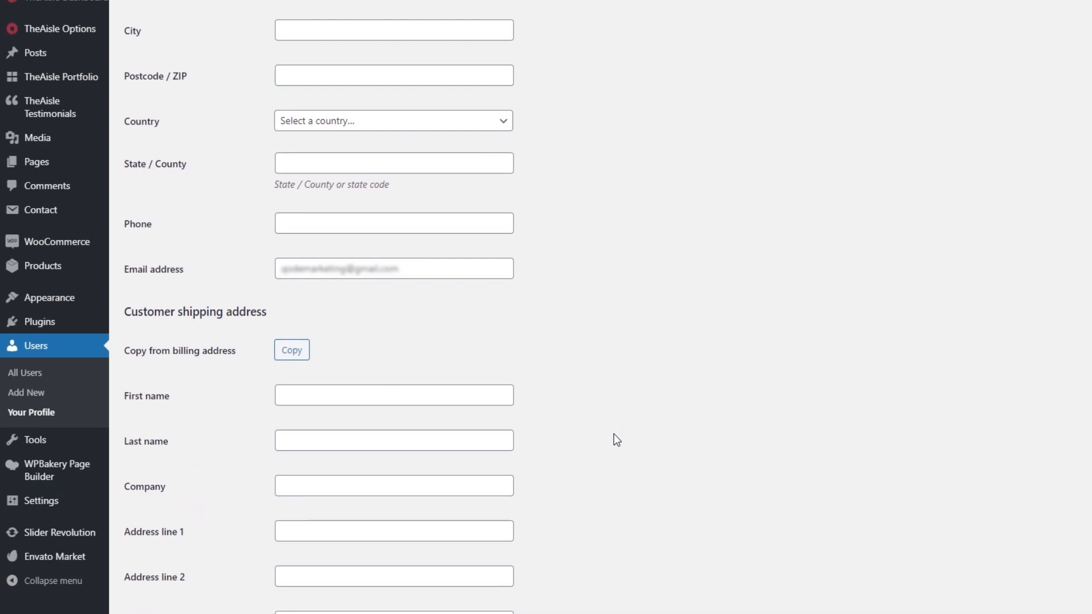
# Update the profile and fill in its Biographical Info with "Aliquam lorem ante, dapibus in, viverra quis, feugiat a, tellus. Phasellus viverra nulla ut metus.".
pyautogui.click(168, 548)
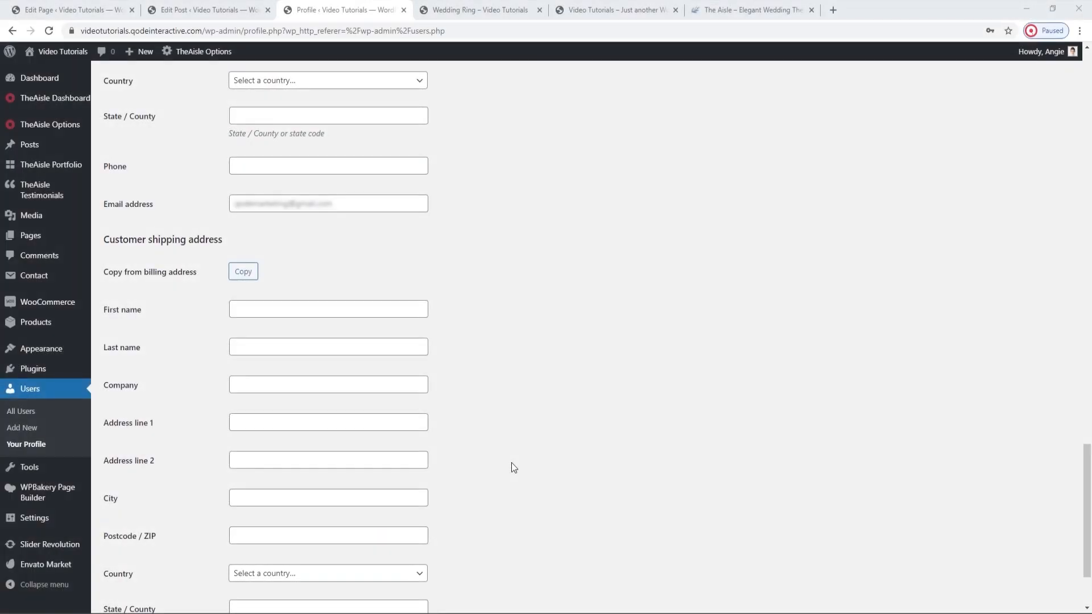
pyautogui.scroll(6, 512, 464)
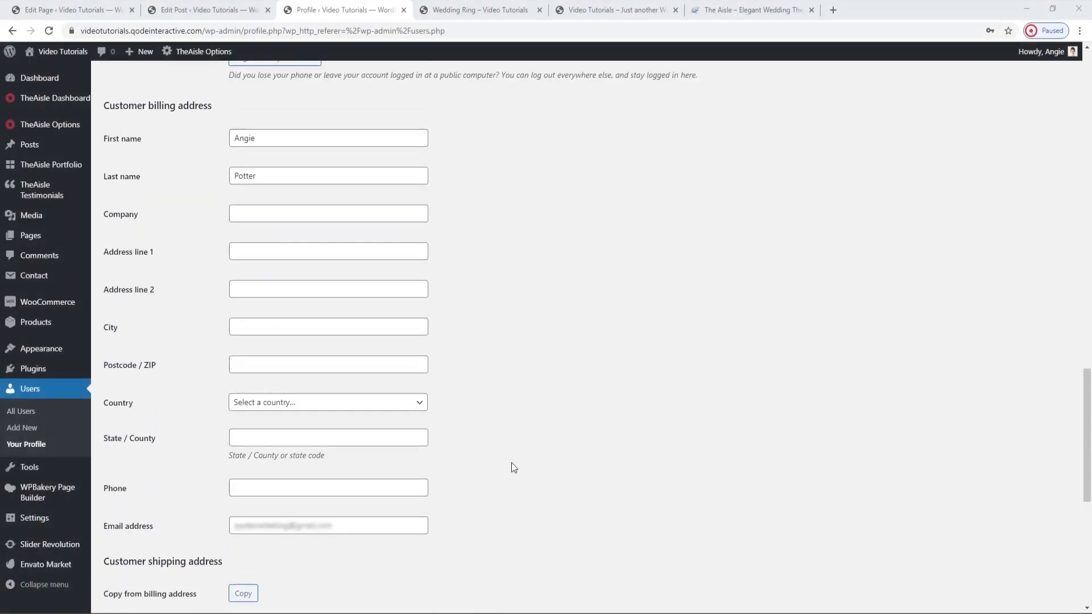
pyautogui.scroll(10, 512, 466)
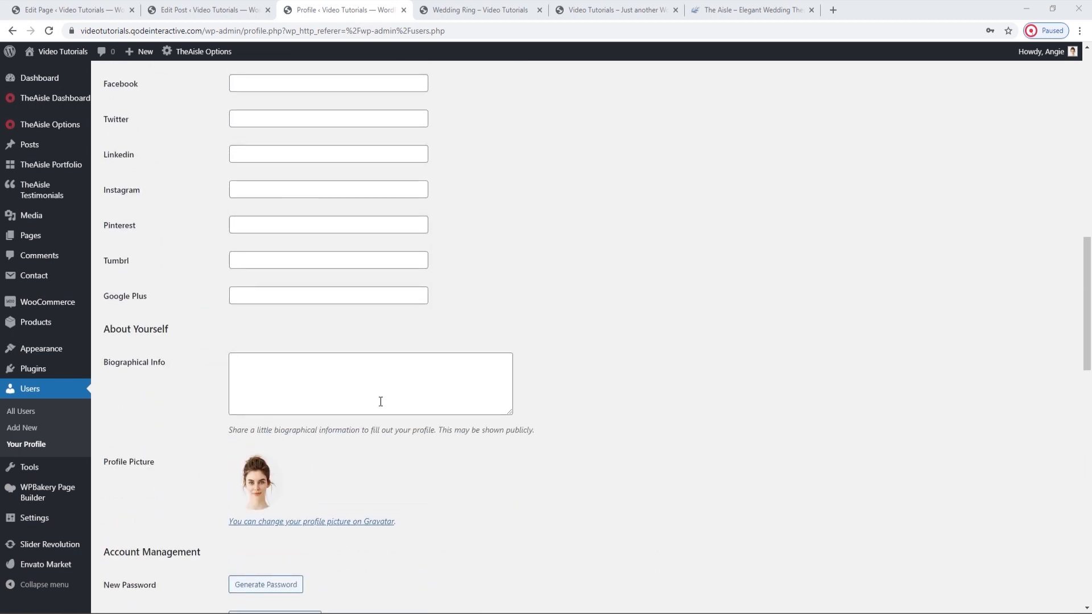
pyautogui.click(343, 362)
pyautogui.write('Aliquam lorem ante, dapibus in, viverra quis, feugiat a, tellus. Phasellus viverra nulla ut metus.')
pyautogui.scroll(1, 344, 364)
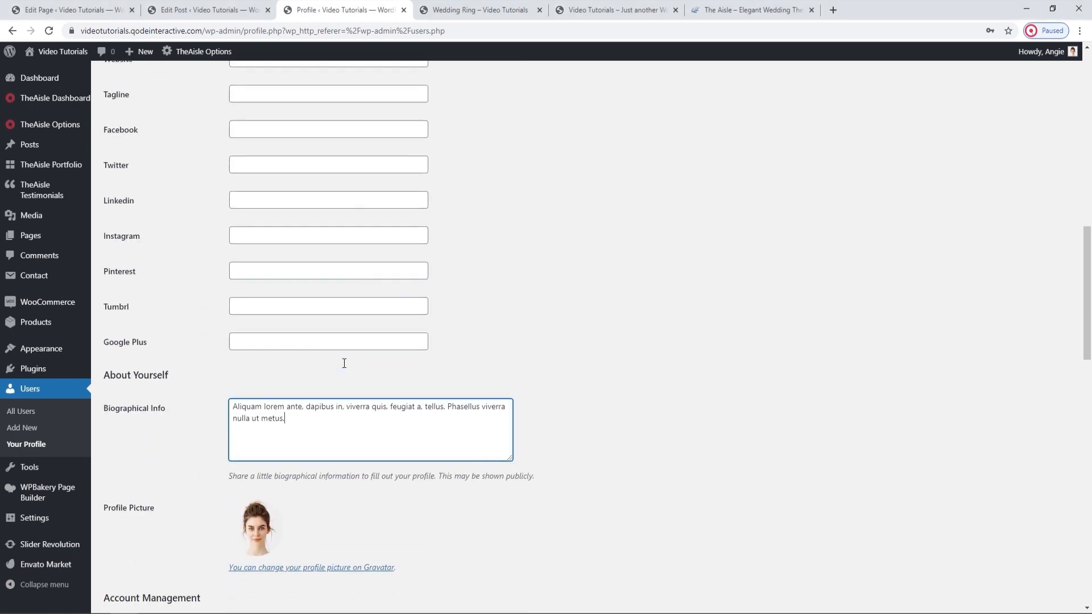
# Set the profile's Tagline to "Lorem ipsum dolor sit amet" and update the profile.
pyautogui.scroll(1, 344, 363)
pyautogui.click(269, 169)
pyautogui.write('Lorem ipsum dolor sit amet')
pyautogui.scroll(-5, 270, 171)
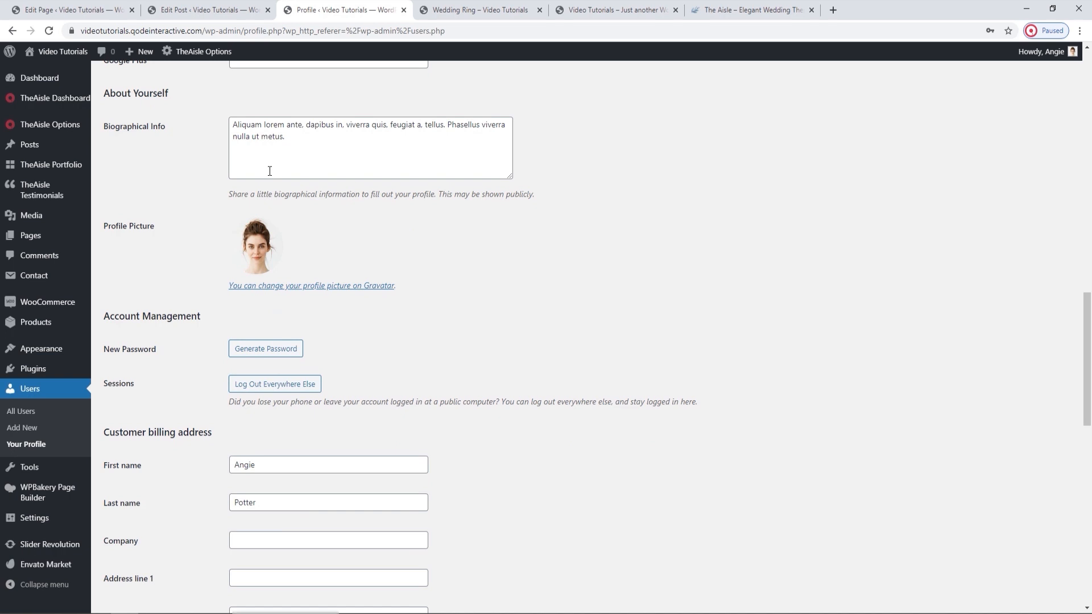
pyautogui.scroll(-13, 270, 171)
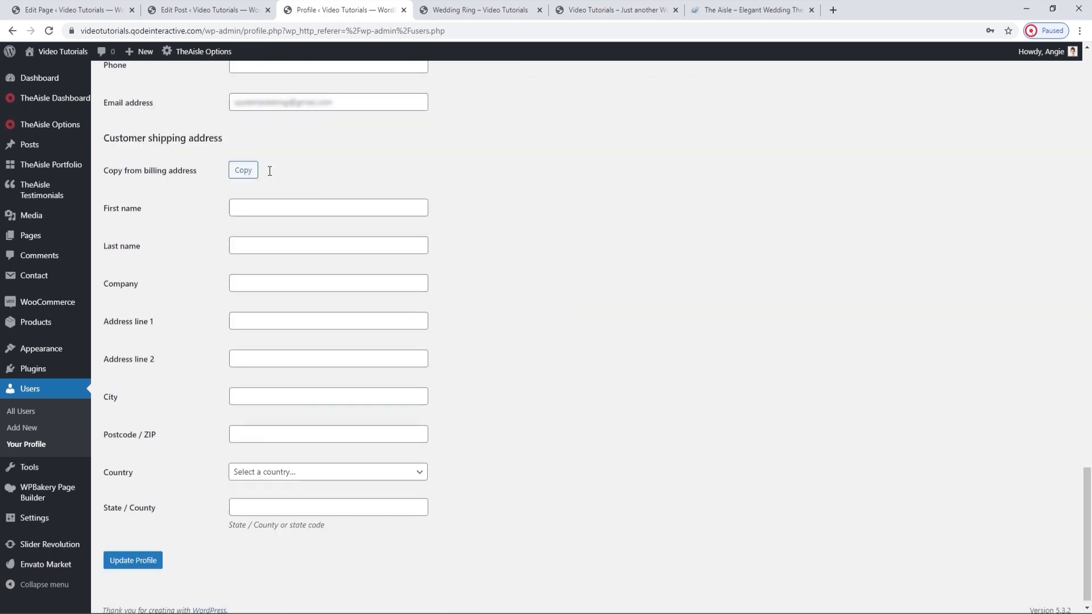
pyautogui.click(137, 553)
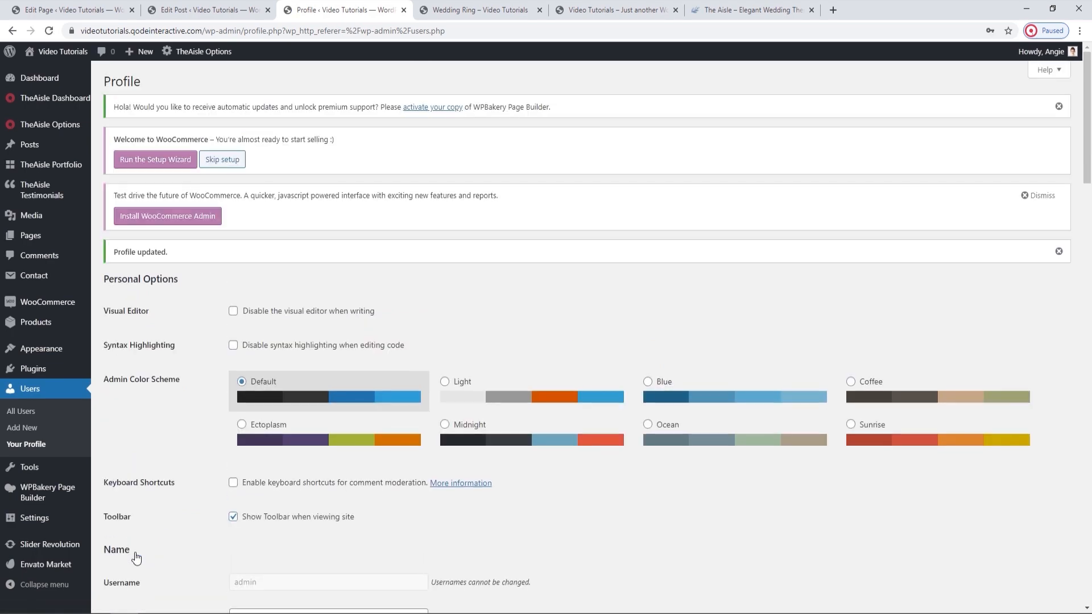
# Reload the Wedding Ring post on the live site and check the author info in the sidebar and below the post.
pyautogui.click(458, 11)
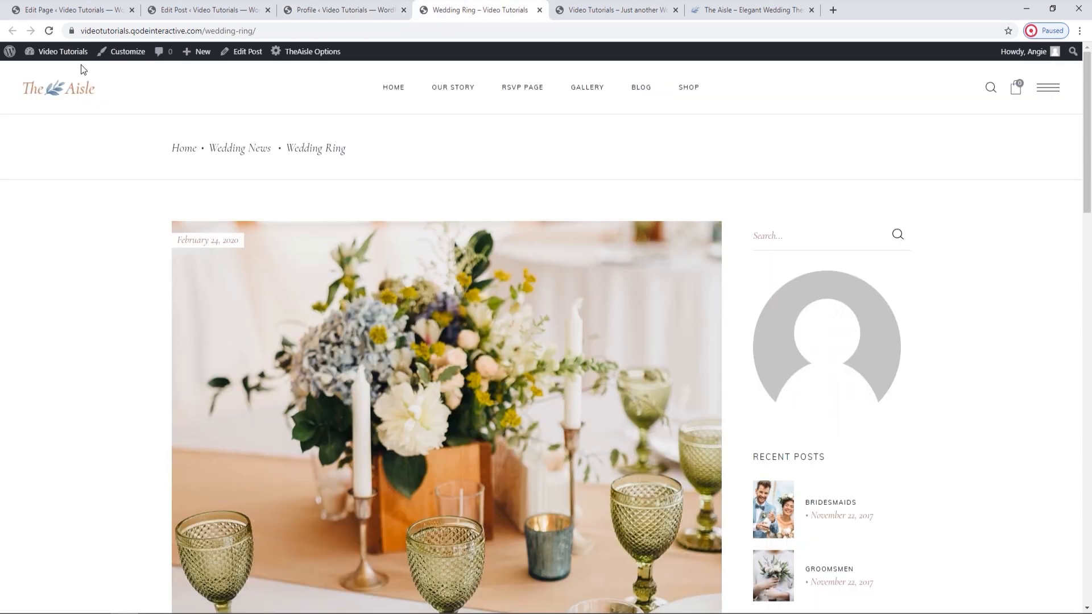
pyautogui.click(49, 31)
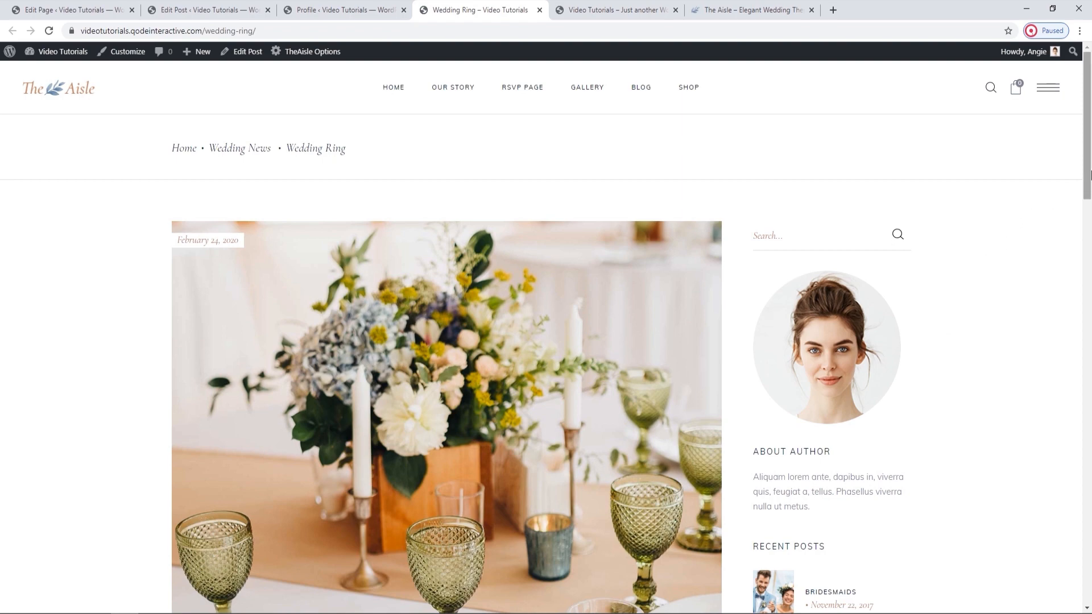
pyautogui.moveTo(1087, 174); pyautogui.dragTo(1083, 385)
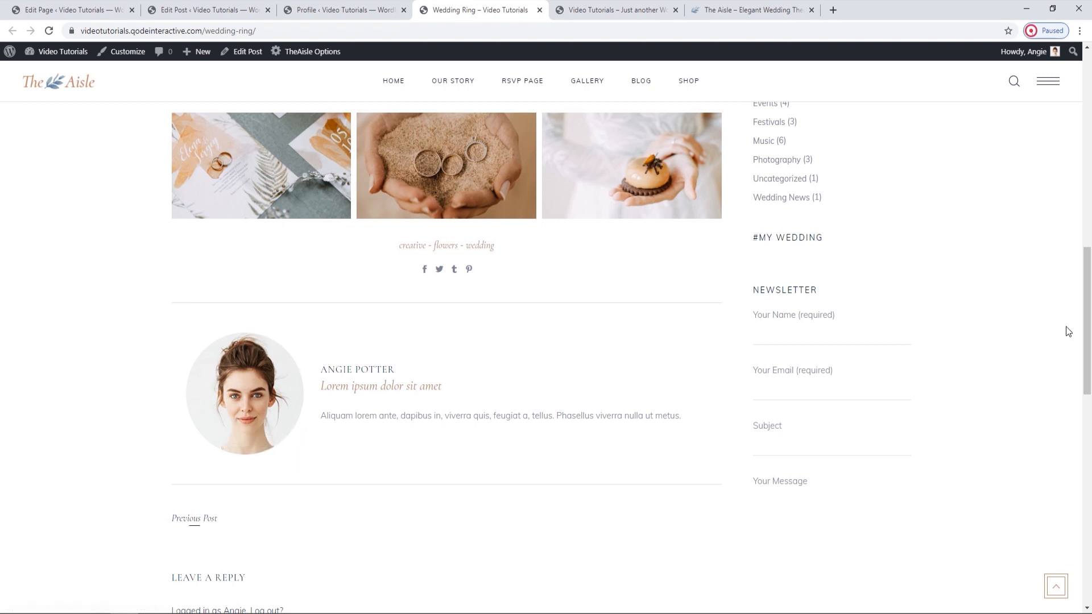
pyautogui.moveTo(1088, 333); pyautogui.dragTo(1089, 179)
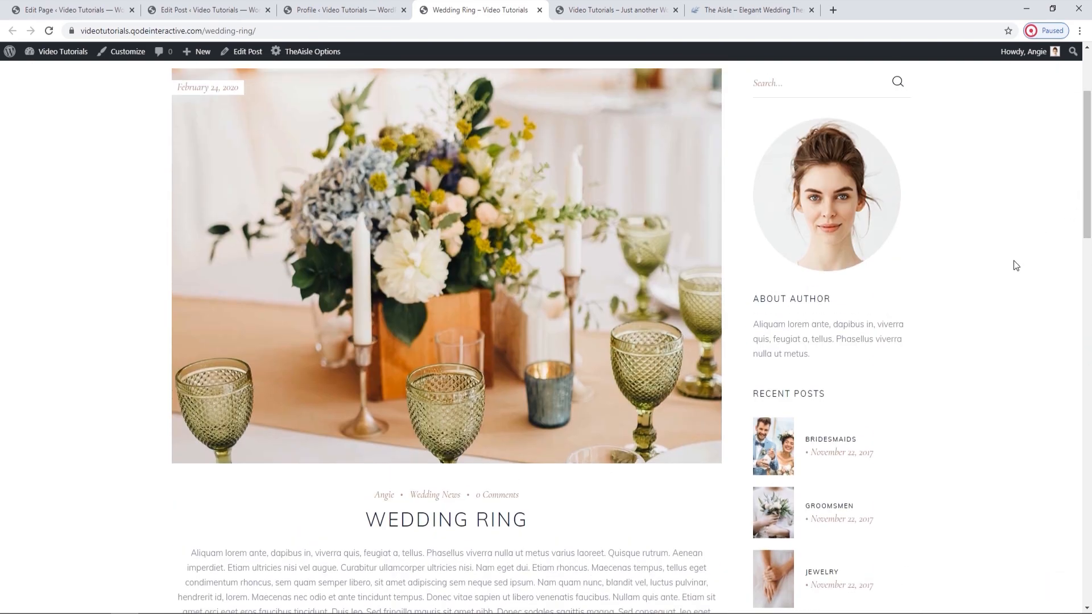
pyautogui.scroll(1, 1014, 263)
# Open the site's Widgets page and compare the Sidebar area's Search widget with the search field on the Wedding Ring post.
pyautogui.click(358, 8)
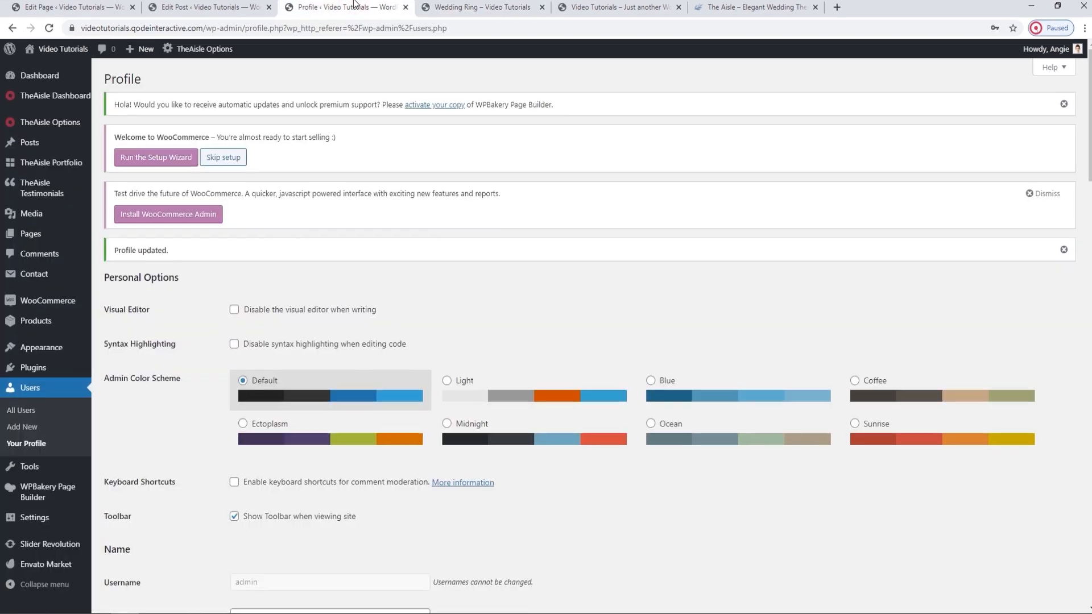
pyautogui.moveTo(47, 328)
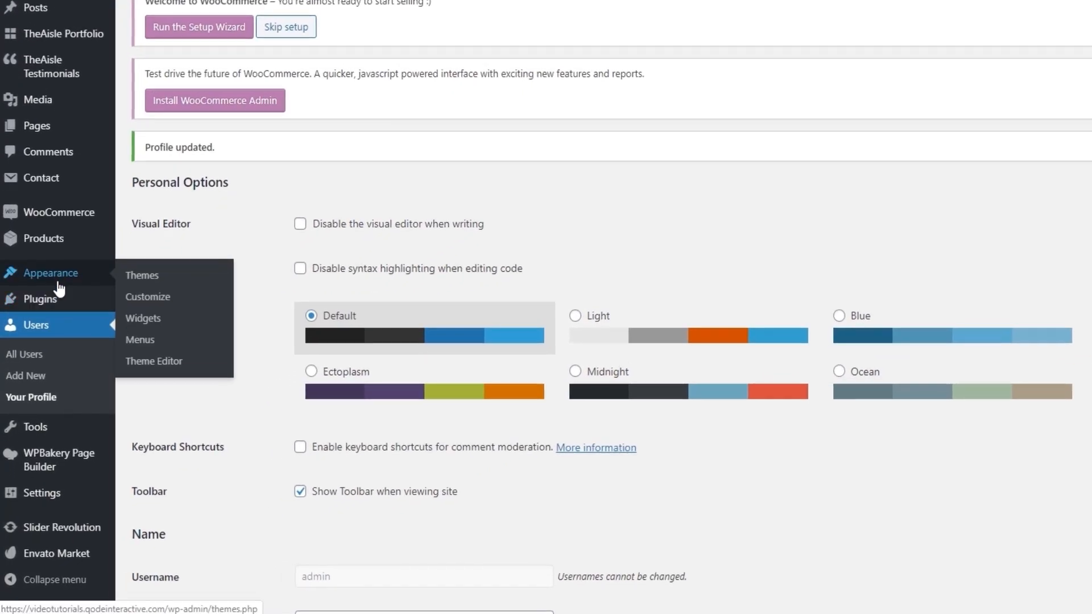
pyautogui.click(138, 322)
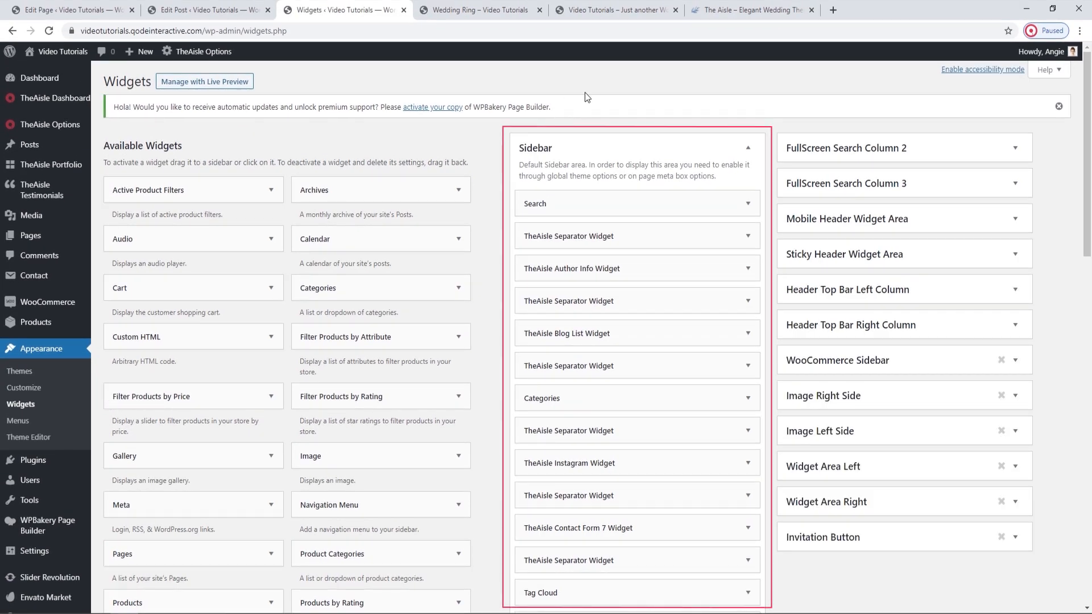
pyautogui.scroll(-1, 563, 149)
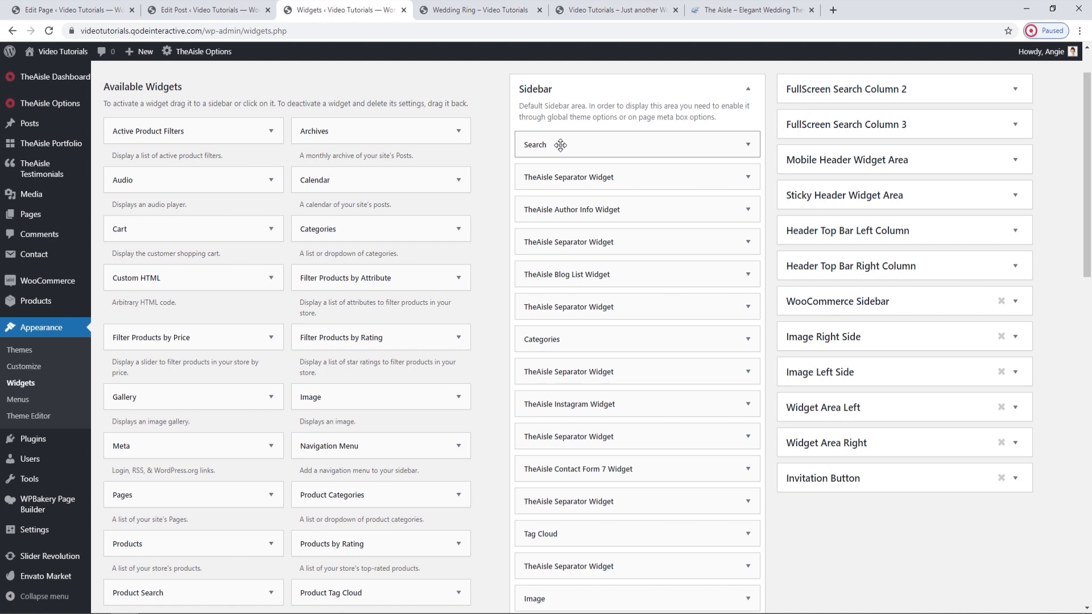
pyautogui.click(748, 145)
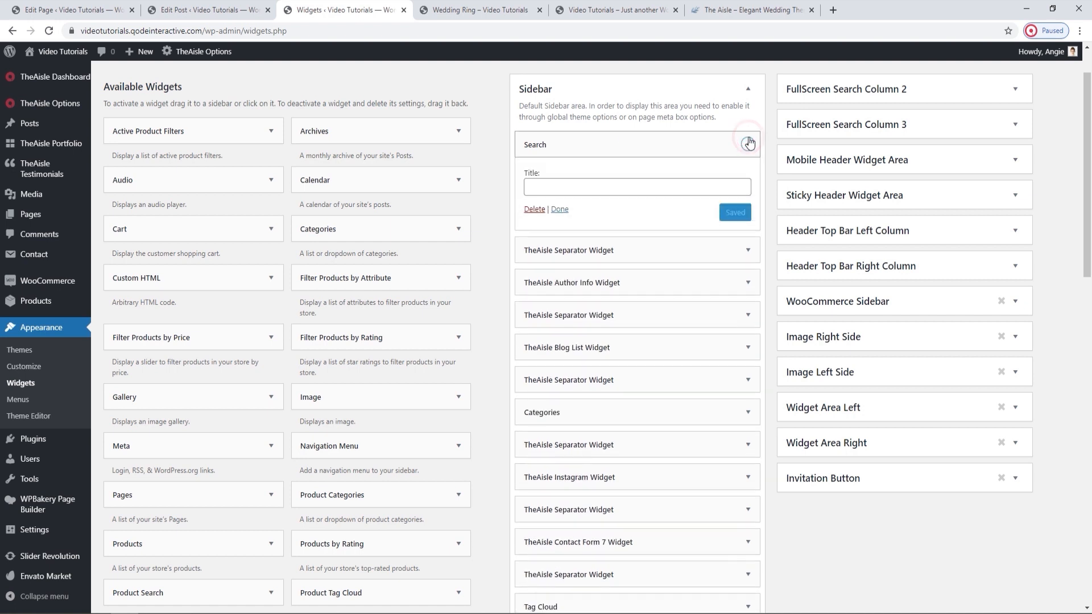
pyautogui.click(748, 144)
pyautogui.click(478, 10)
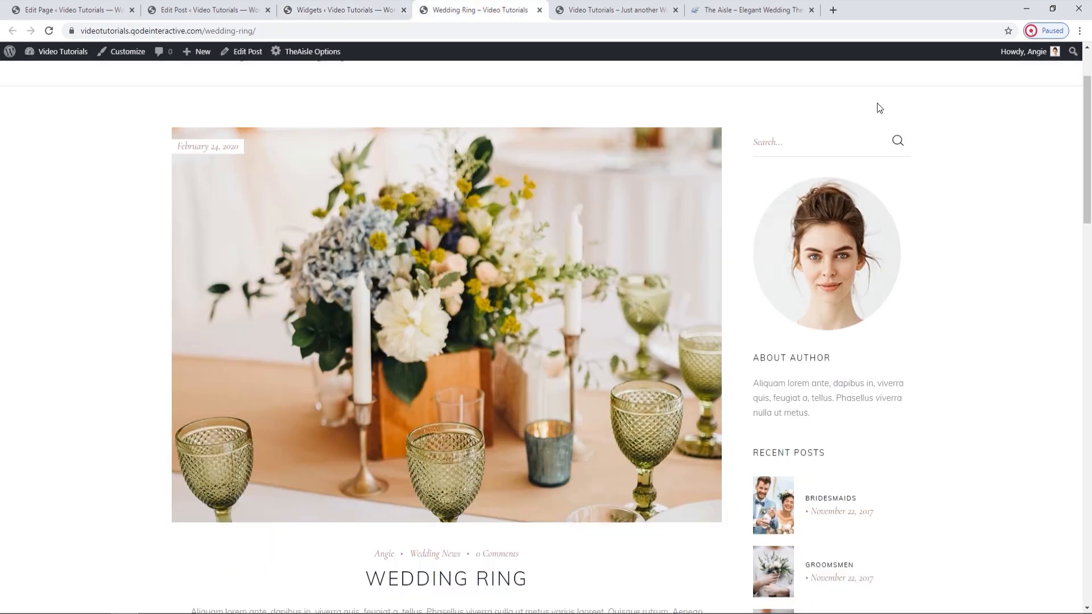
pyautogui.click(848, 146)
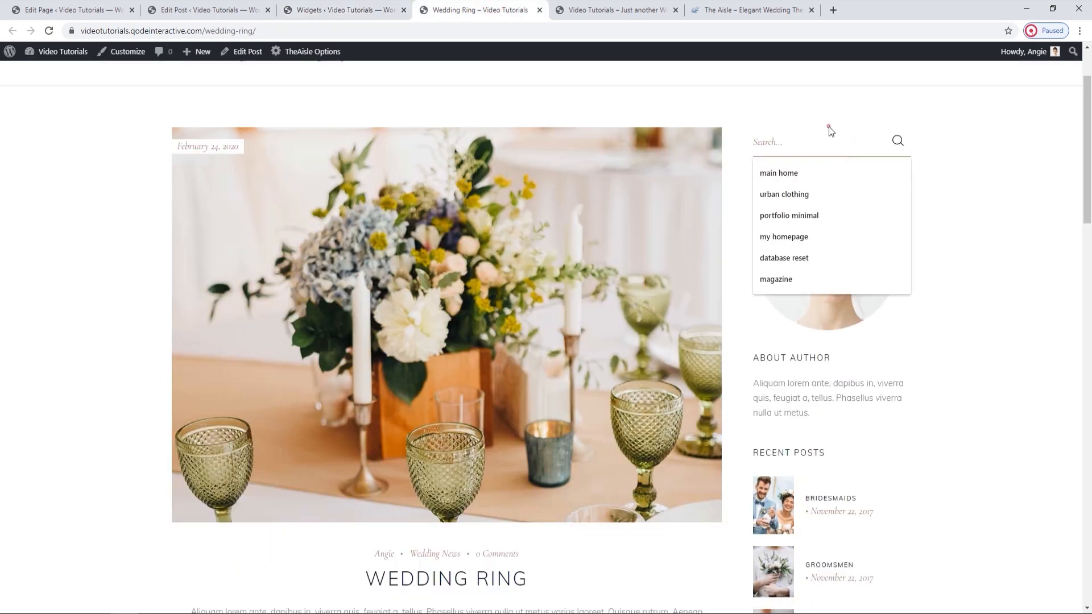
pyautogui.press('Escape')
# Examine the color, width, thickness and margin settings of the first Separator Widget in the Sidebar area and compare them with the live post.
pyautogui.click(341, 9)
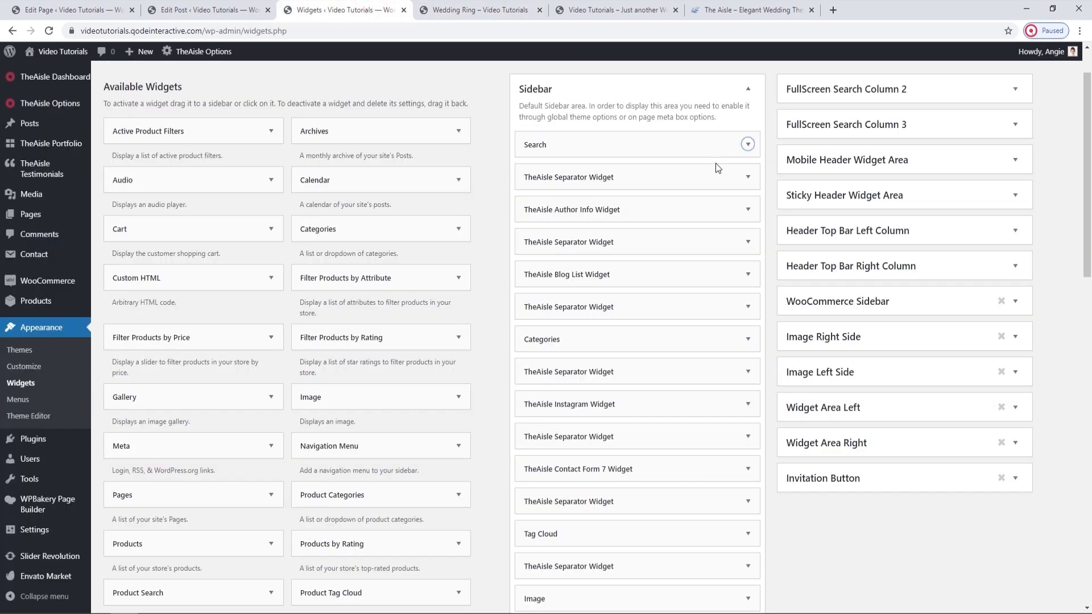
pyautogui.click(748, 177)
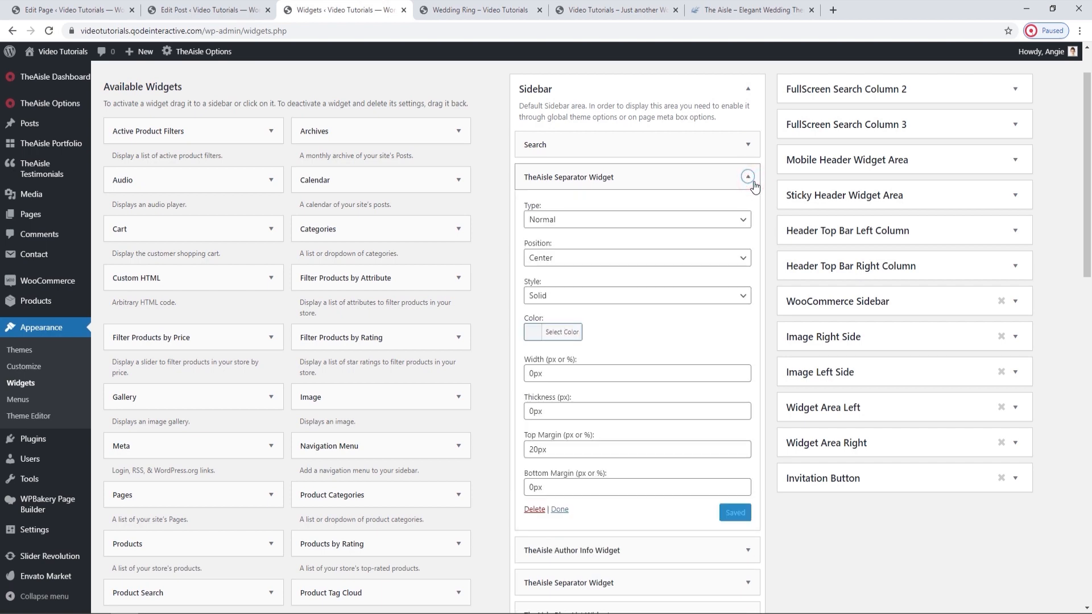
pyautogui.scroll(-2, 753, 187)
pyautogui.click(467, 7)
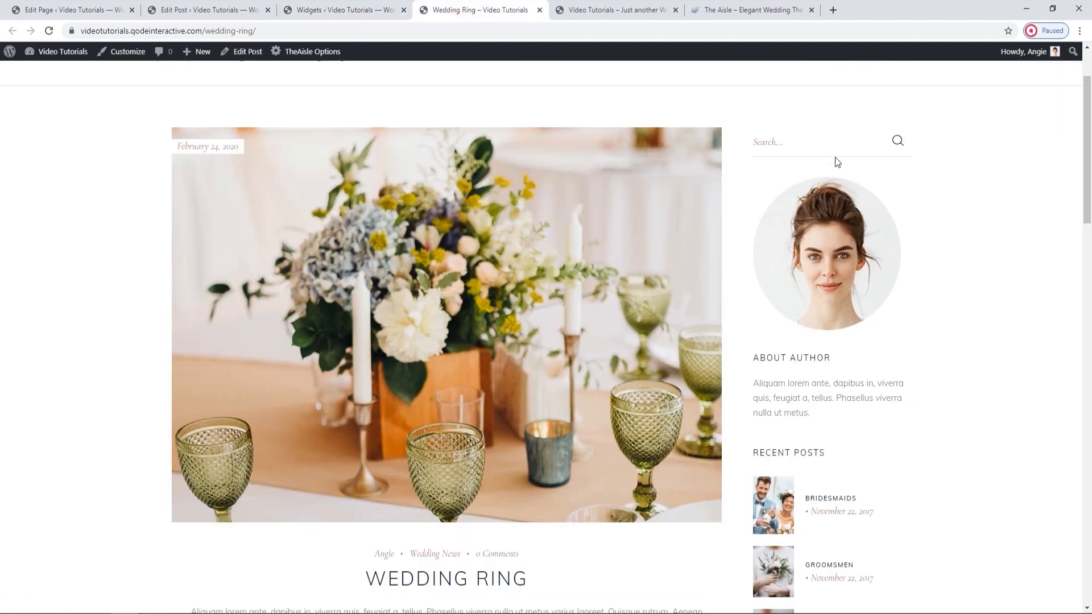
pyautogui.click(342, 10)
pyautogui.click(566, 275)
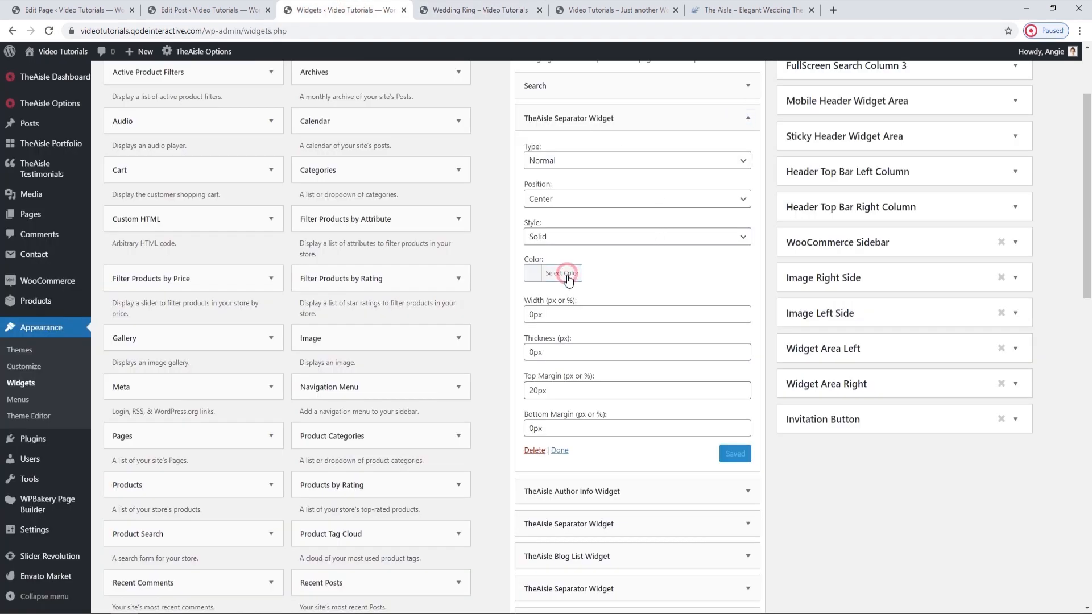
pyautogui.click(569, 279)
pyautogui.moveTo(532, 314); pyautogui.dragTo(529, 314)
pyautogui.moveTo(533, 351); pyautogui.dragTo(529, 352)
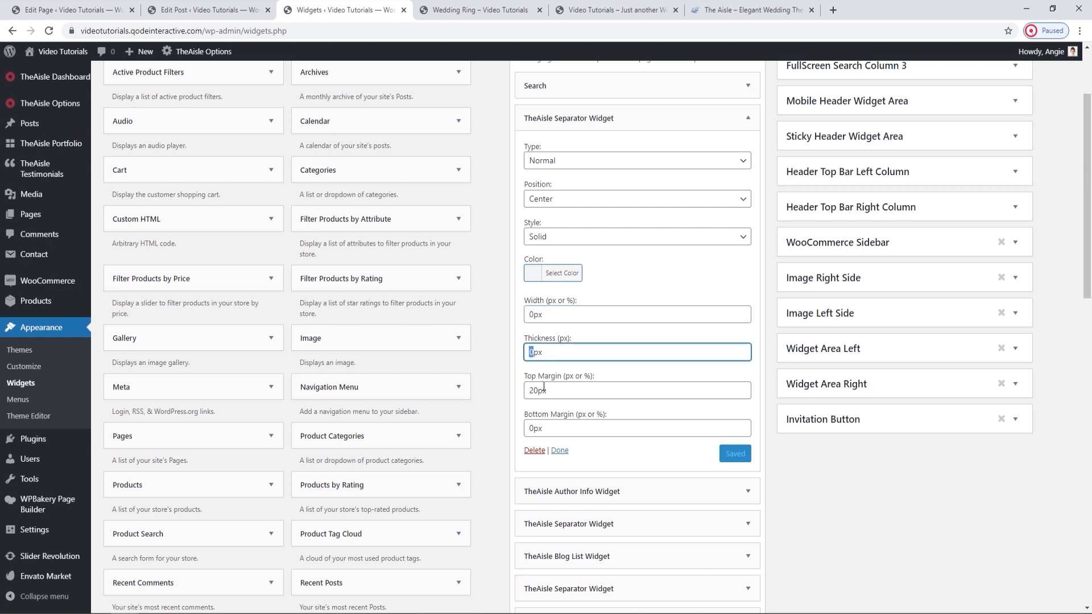
pyautogui.click(464, 7)
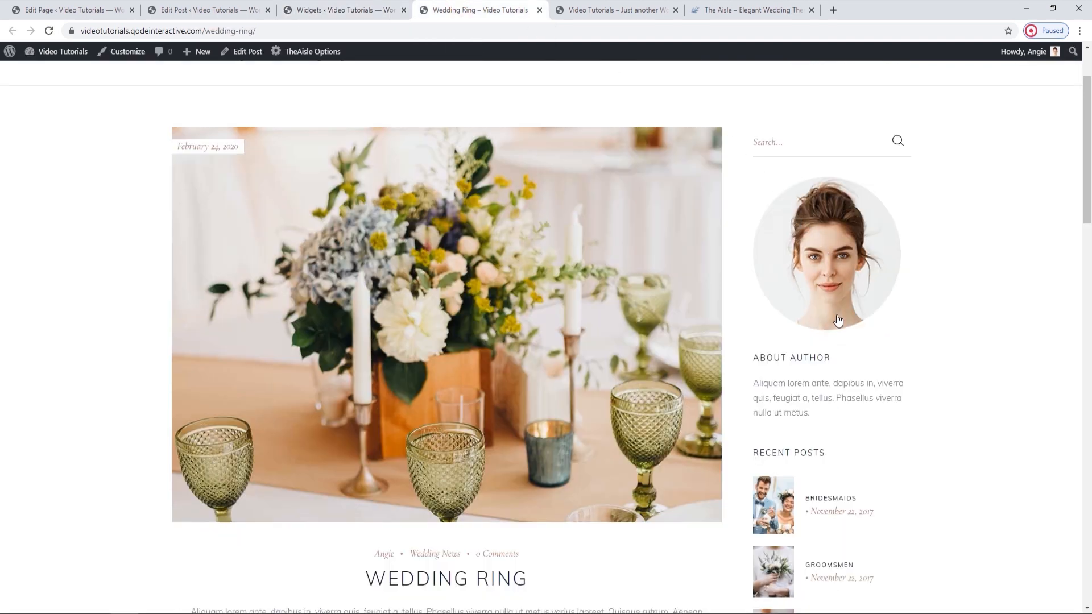
pyautogui.click(404, 5)
pyautogui.click(735, 119)
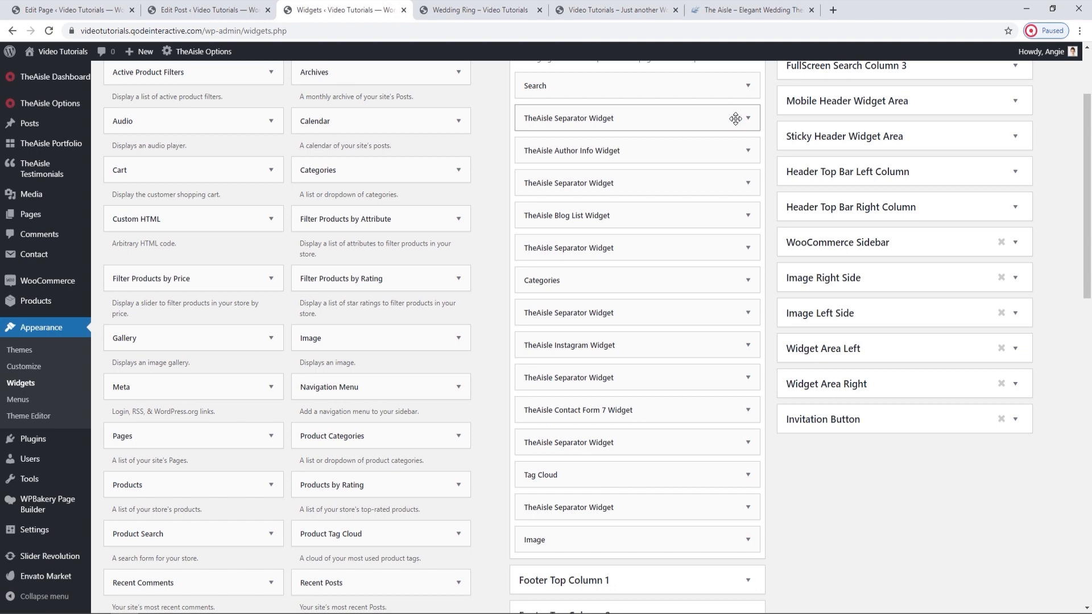
# Inspect the Author Info Widget's settings and compare them with the About Author section on the Wedding Ring post.
pyautogui.click(748, 151)
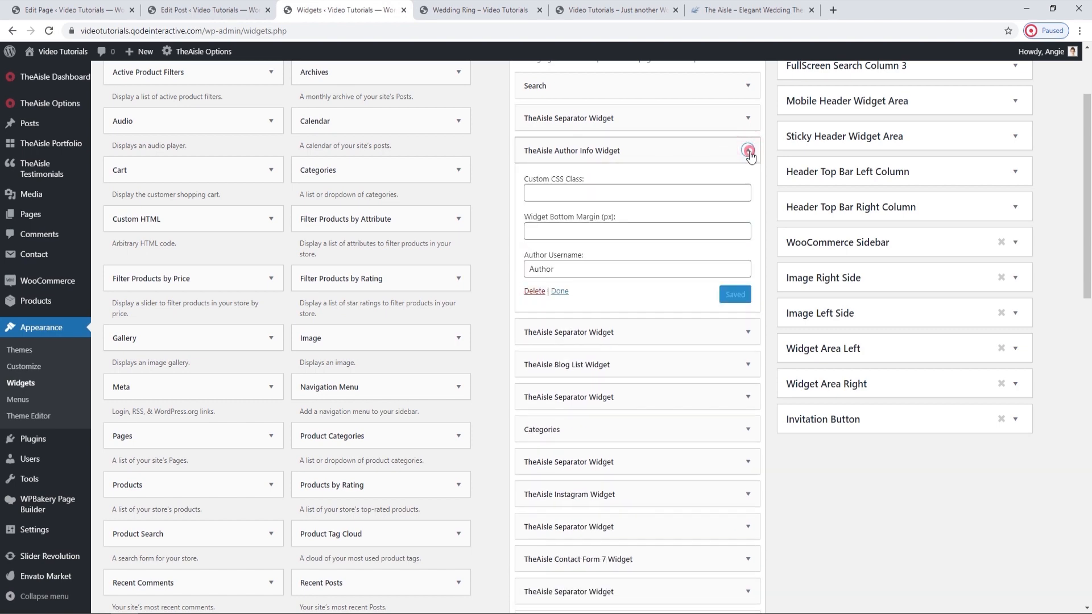
pyautogui.click(748, 150)
pyautogui.click(506, 7)
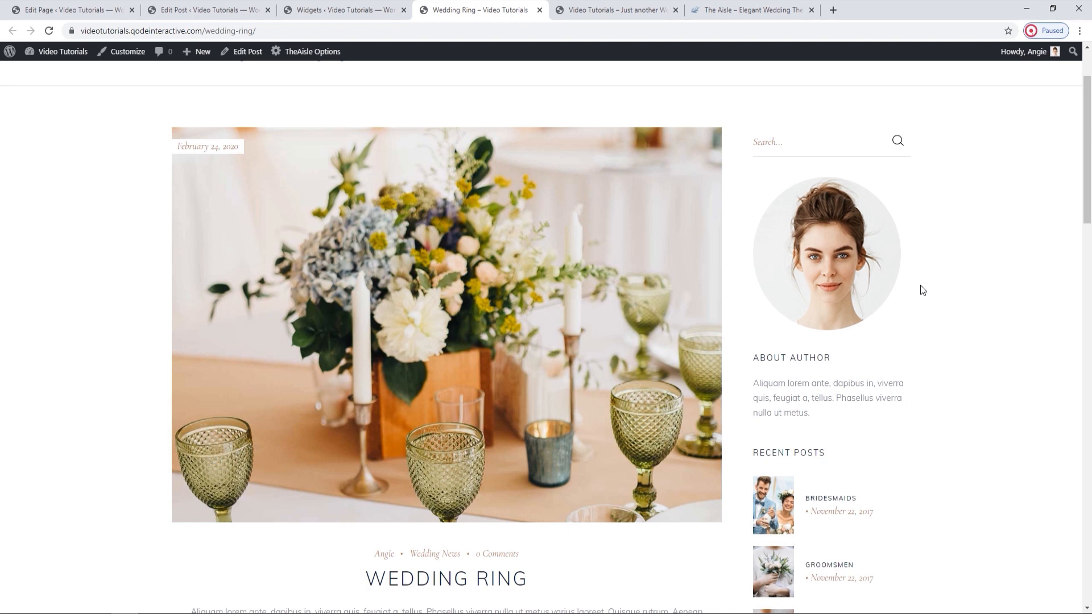
pyautogui.moveTo(760, 383); pyautogui.dragTo(847, 414)
pyautogui.click(848, 416)
# Expand the Sidebar's Blog List Widget and compare its settings with the Recent Posts section on the live post.
pyautogui.click(319, 10)
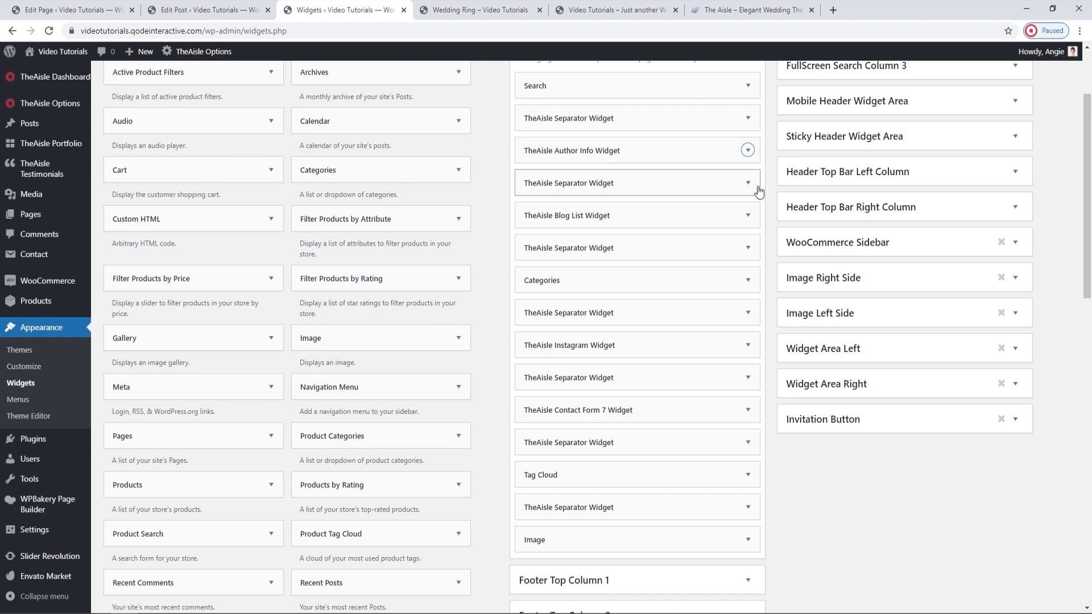
pyautogui.click(746, 215)
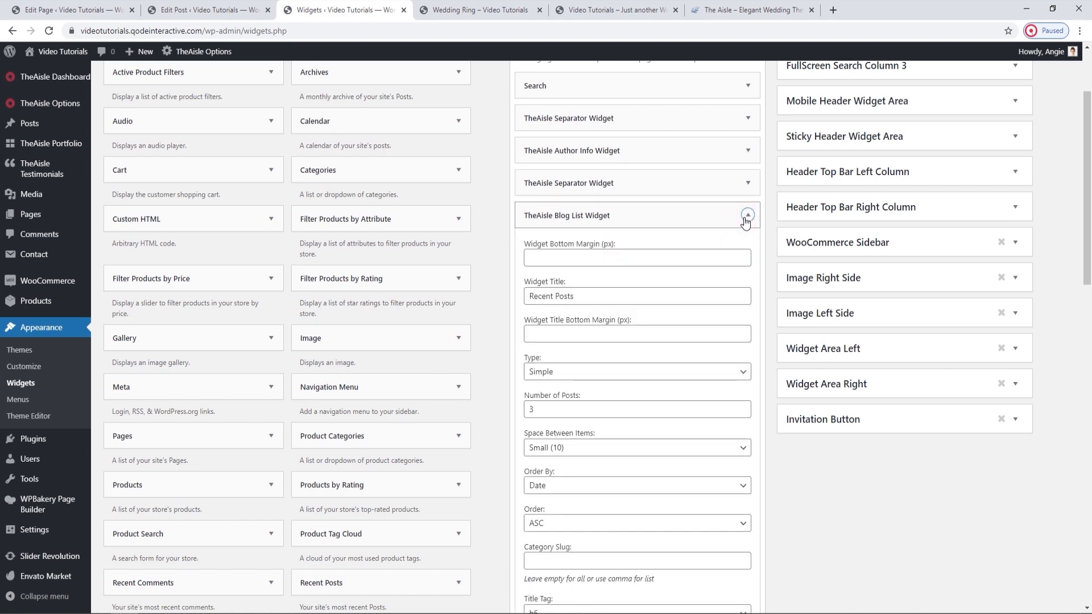
pyautogui.click(474, 10)
pyautogui.scroll(-3, 852, 272)
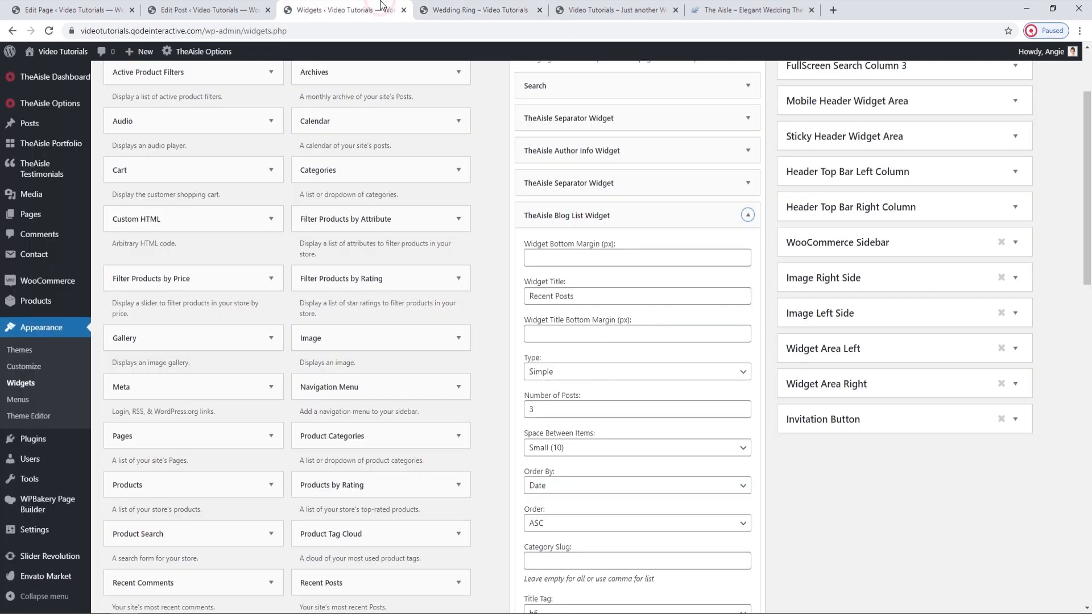
pyautogui.click(386, 10)
pyautogui.click(480, 9)
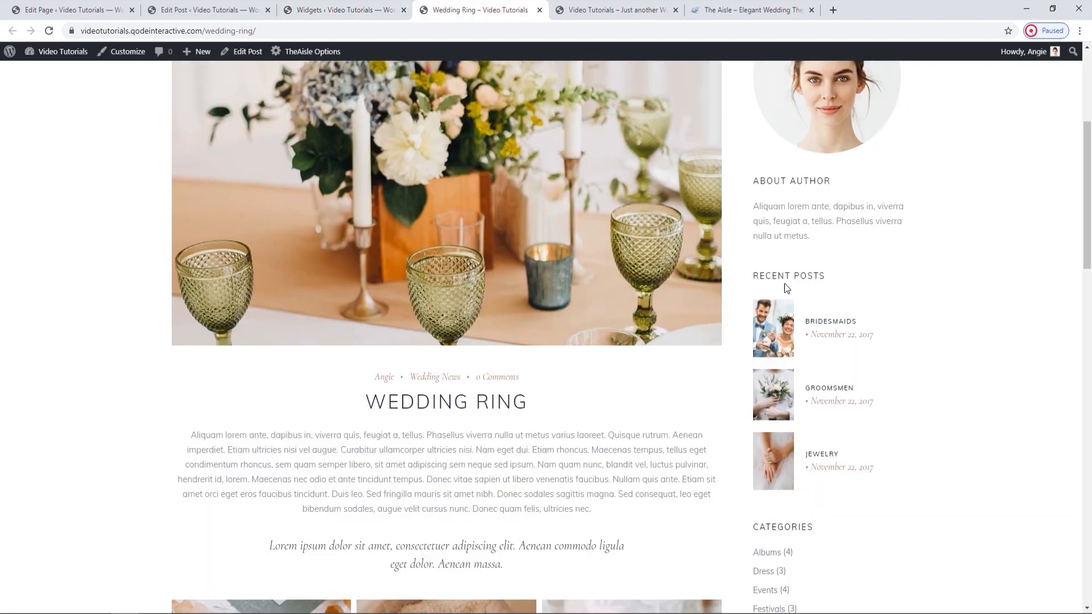
# Check the Blog List Widget's Type options and compare them with the Recent Posts section on the Wedding Ring post.
pyautogui.click(392, 10)
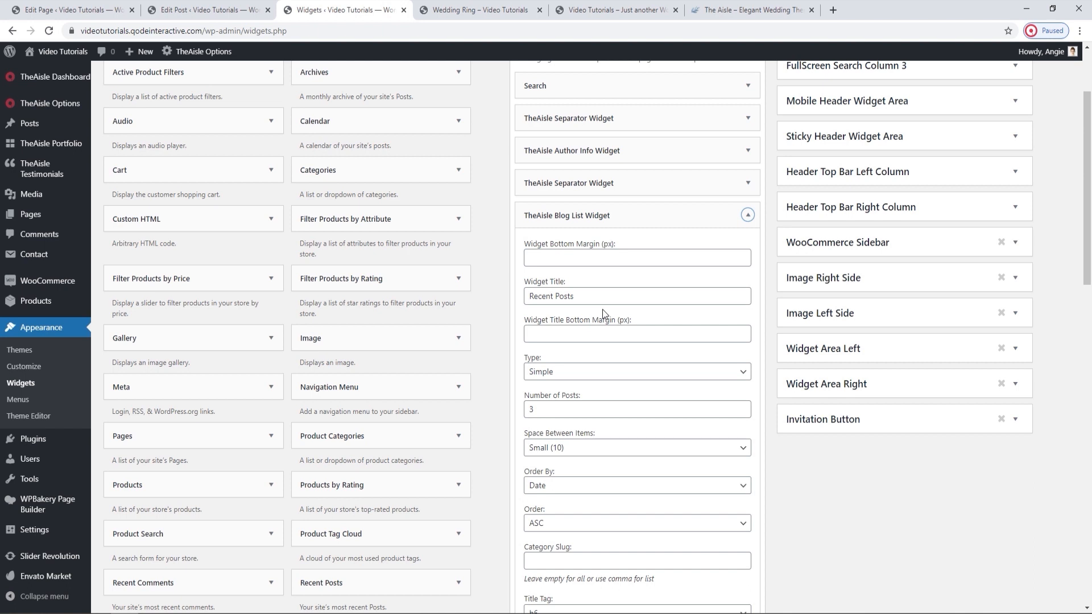
pyautogui.scroll(-1, 604, 314)
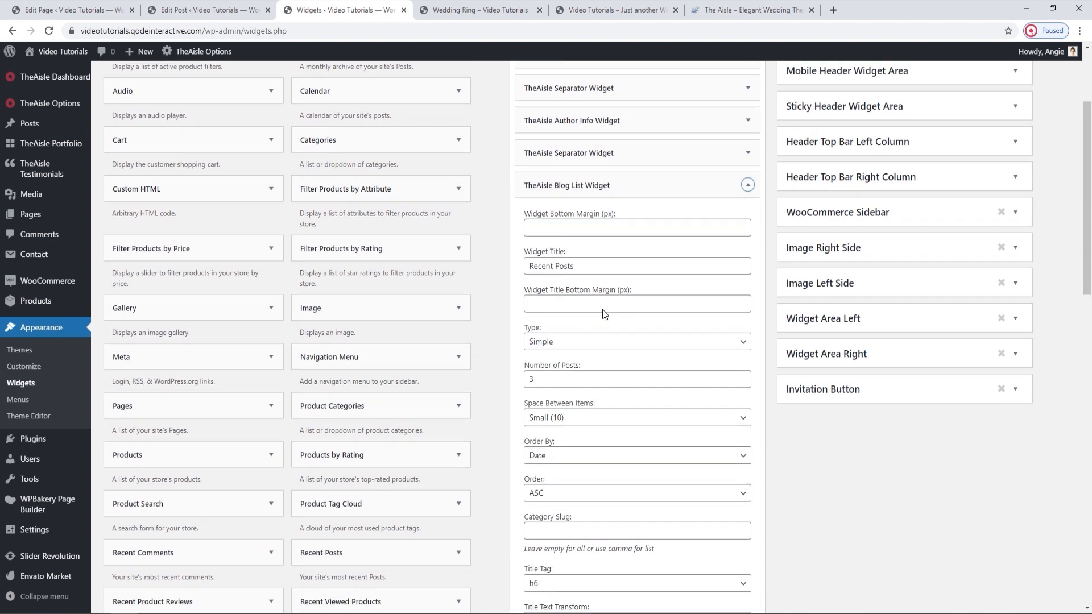
pyautogui.click(611, 317)
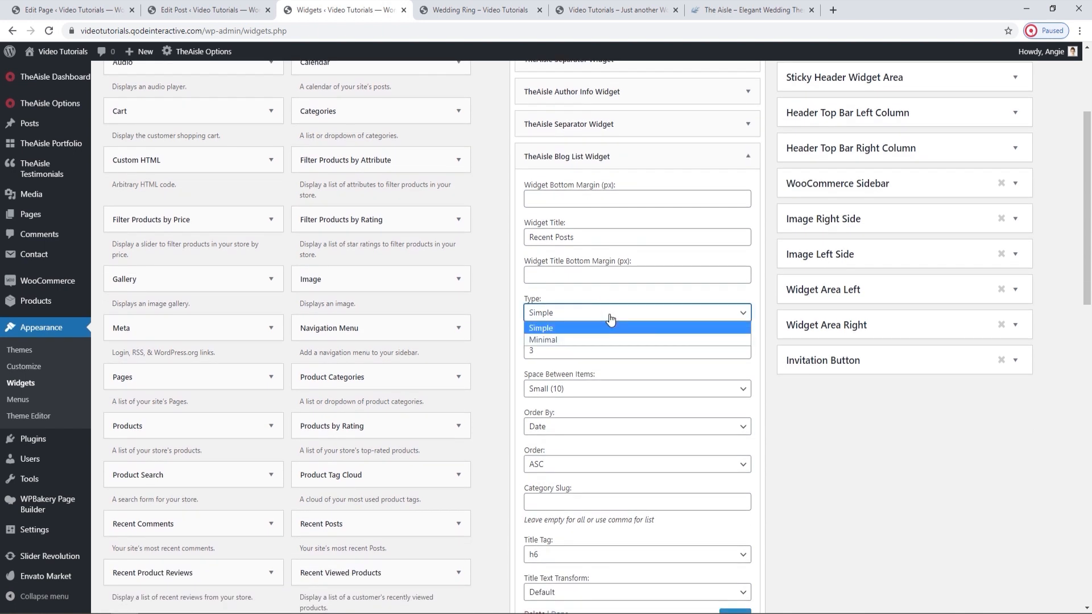
pyautogui.click(611, 317)
pyautogui.hotkey('ctrl', 'Tab')
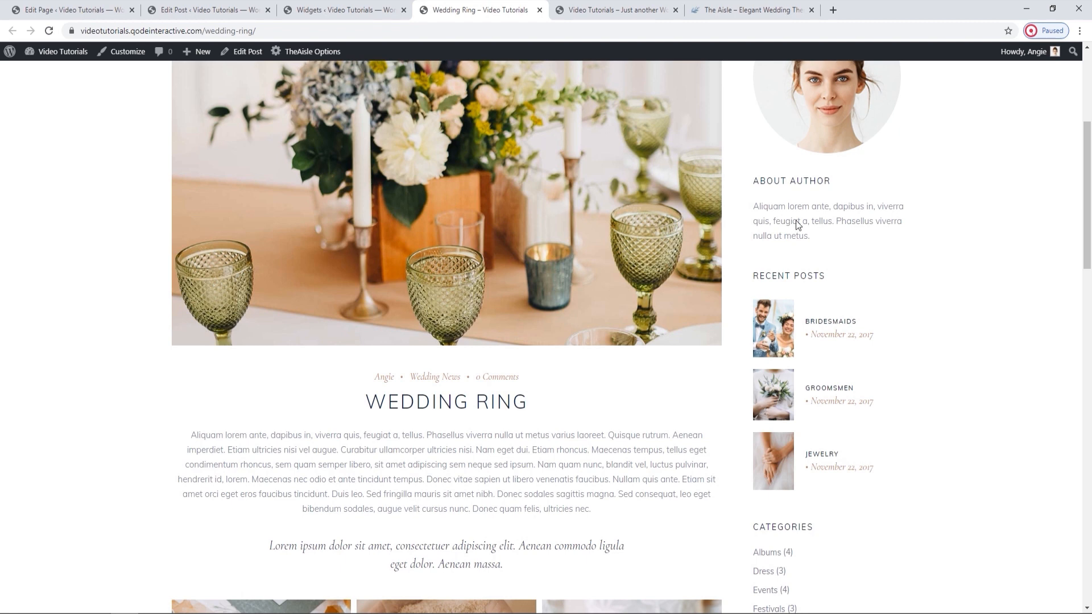
pyautogui.click(392, 10)
# Set the Blog List Widget's Type to Minimal, save it and reload the Wedding Ring post.
pyautogui.click(551, 313)
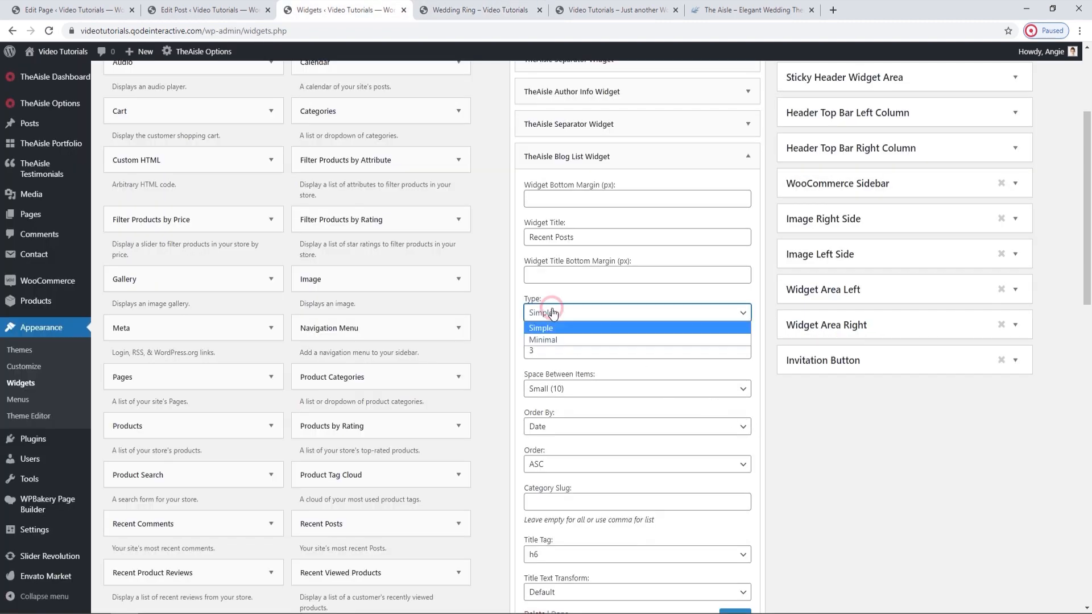
pyautogui.click(566, 336)
pyautogui.scroll(-1, 721, 472)
pyautogui.click(737, 558)
pyautogui.click(512, 8)
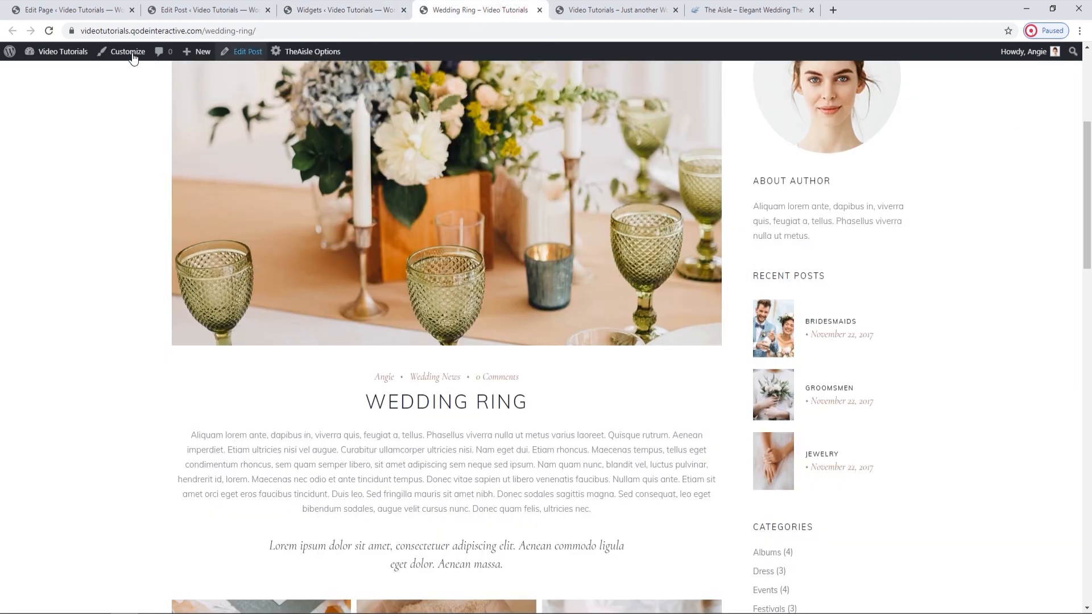
pyautogui.click(50, 31)
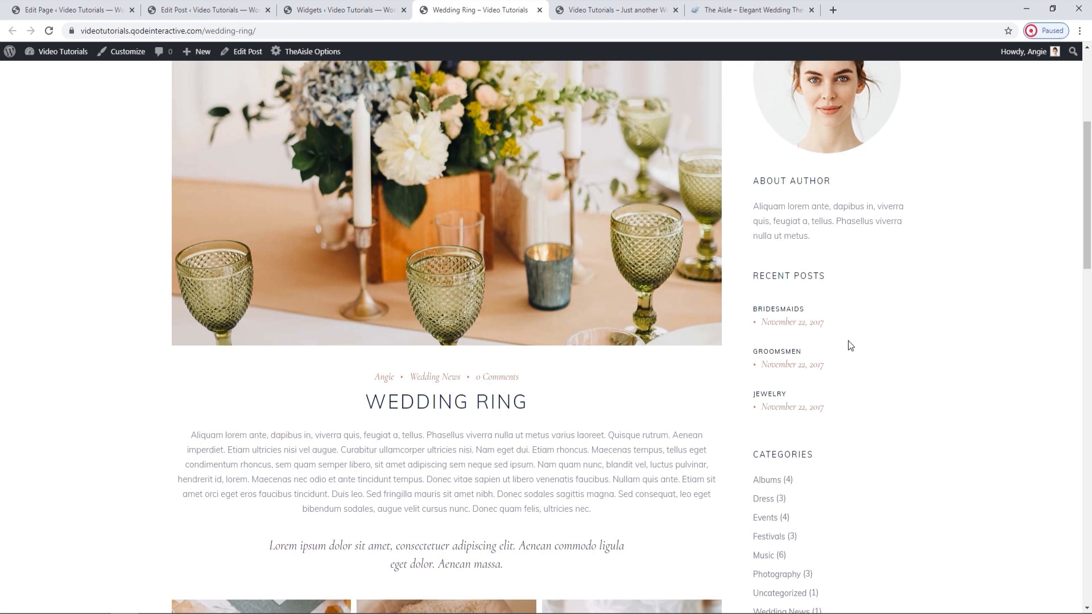
# Set the Blog List Widget's Type back to Simple and save the widget.
pyautogui.click(339, 10)
pyautogui.click(636, 255)
pyautogui.click(627, 268)
pyautogui.click(748, 563)
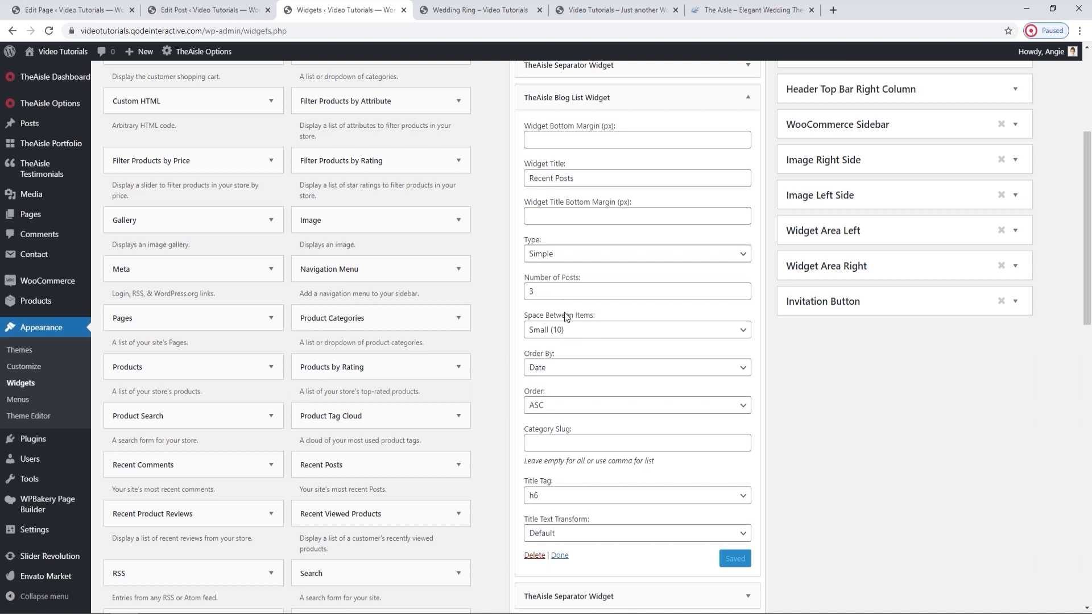
# Examine the Blog List Widget's item spacing, ordering, Category Slug and Title Text Transform settings against the live post.
pyautogui.click(579, 336)
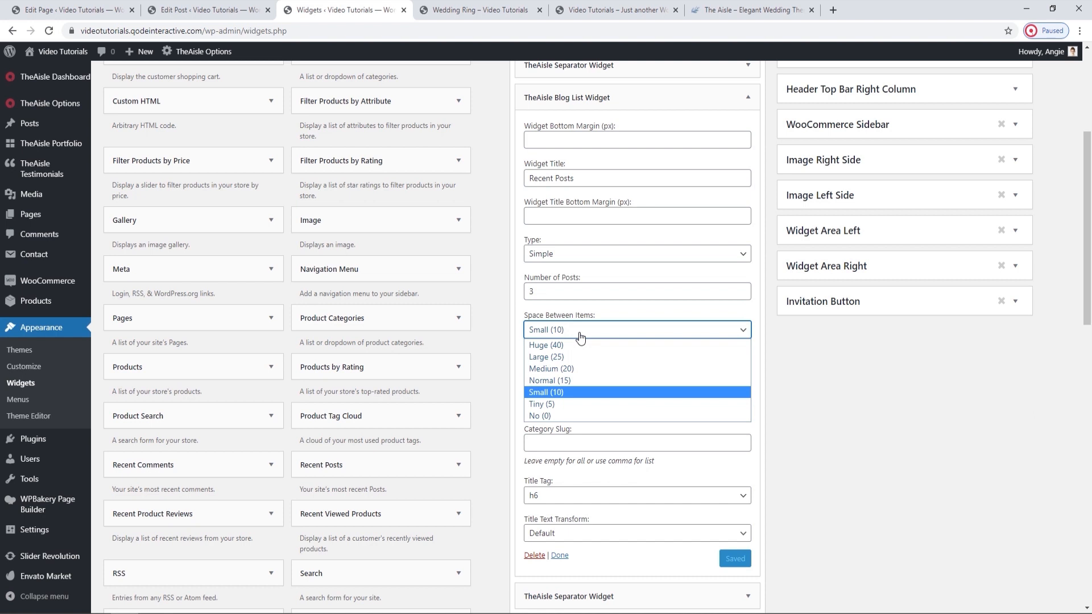
pyautogui.click(580, 337)
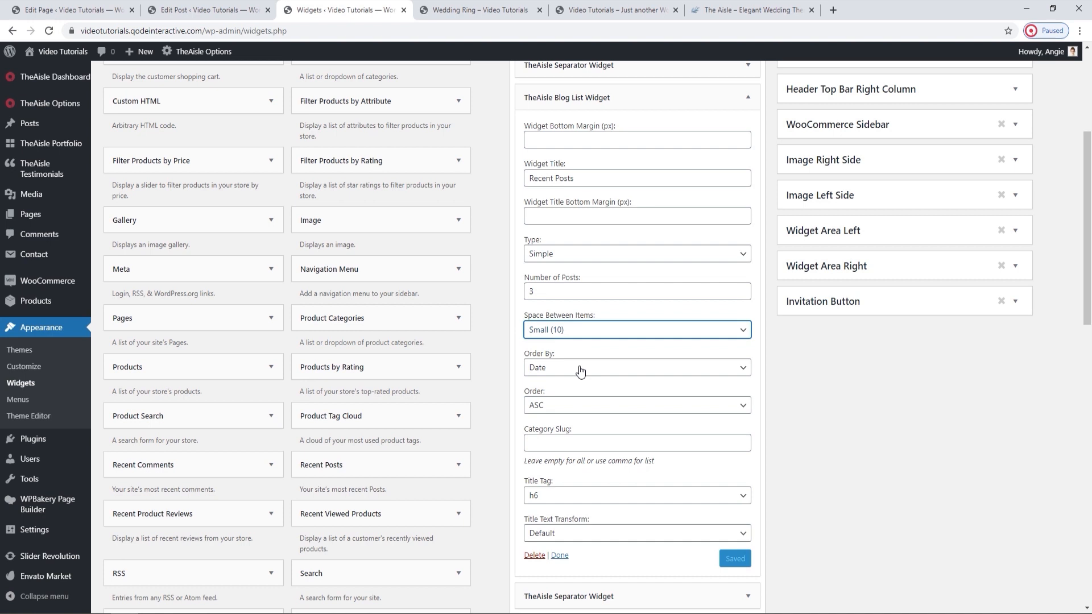
pyautogui.scroll(-1, 580, 371)
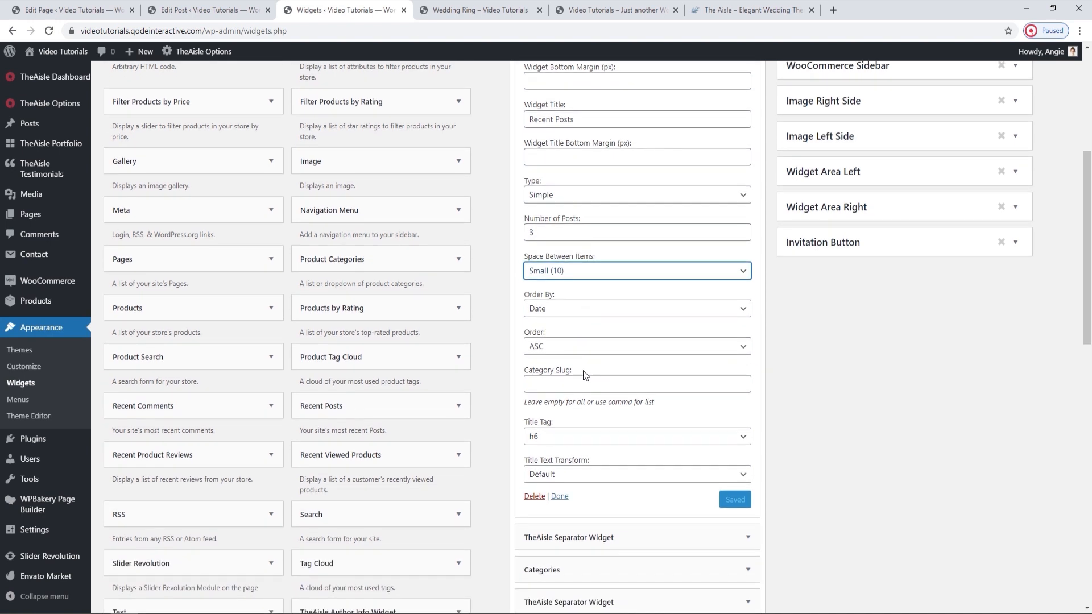
pyautogui.click(584, 383)
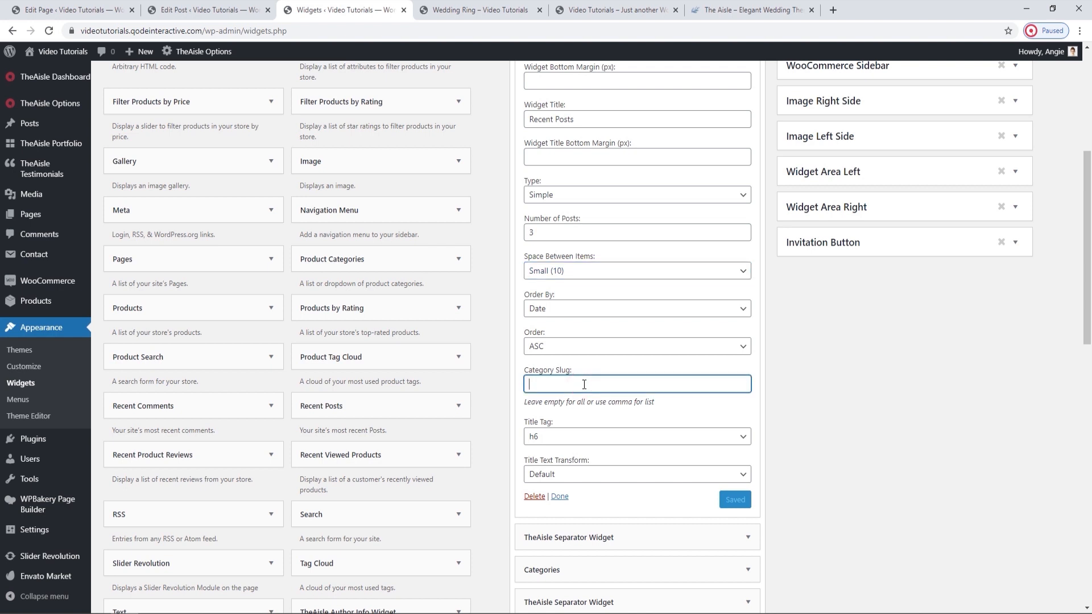
pyautogui.click(473, 10)
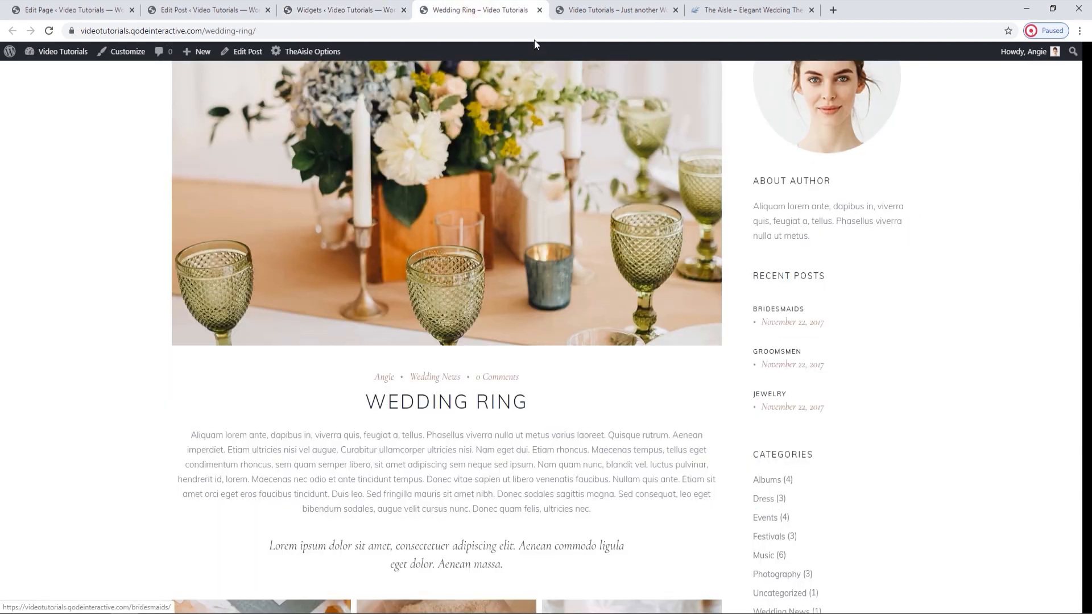
pyautogui.click(375, 10)
pyautogui.click(667, 474)
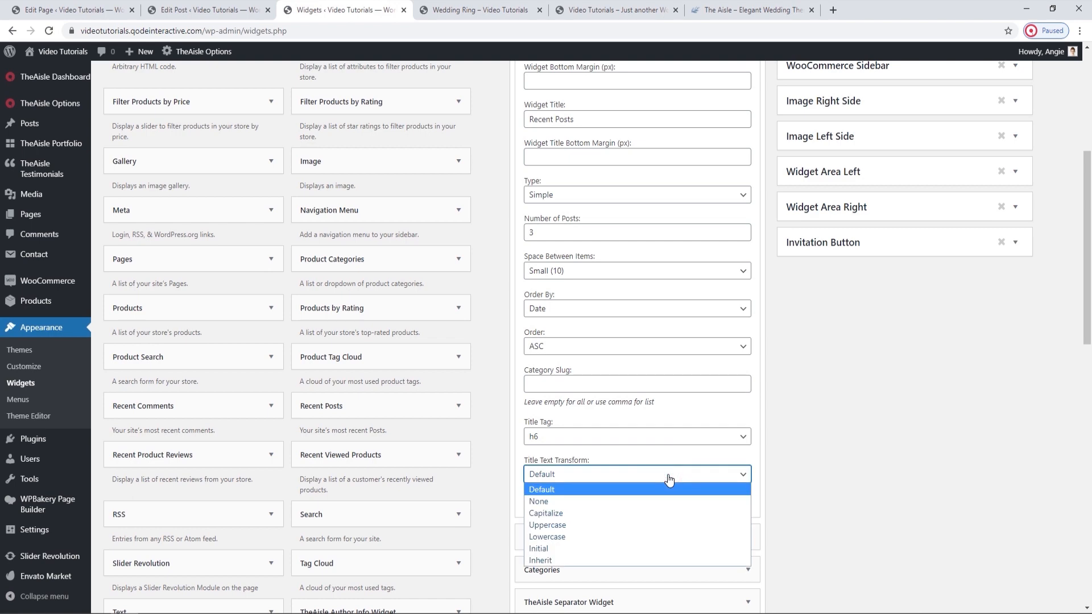
pyautogui.click(668, 481)
# Reload the Wedding Ring post to check the Recent Posts section with the Simple type.
pyautogui.click(728, 499)
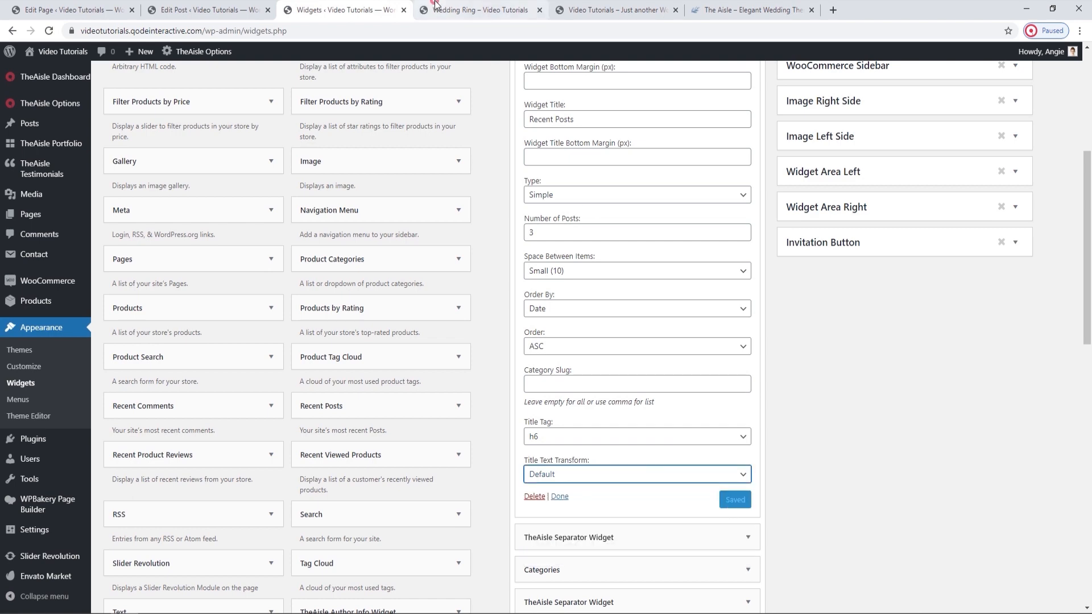
pyautogui.click(478, 10)
pyautogui.click(53, 30)
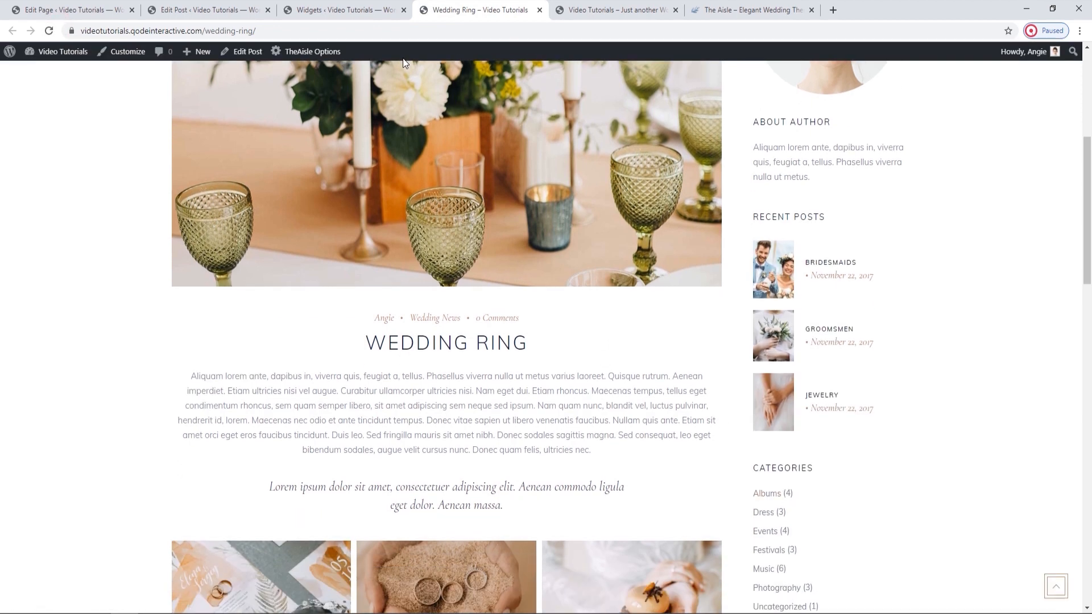
# Collapse the Blog List Widget and briefly inspect the Separator Widget directly below it in the Sidebar area.
pyautogui.click(336, 10)
pyautogui.scroll(2, 539, 301)
pyautogui.click(748, 153)
pyautogui.click(742, 189)
pyautogui.click(747, 189)
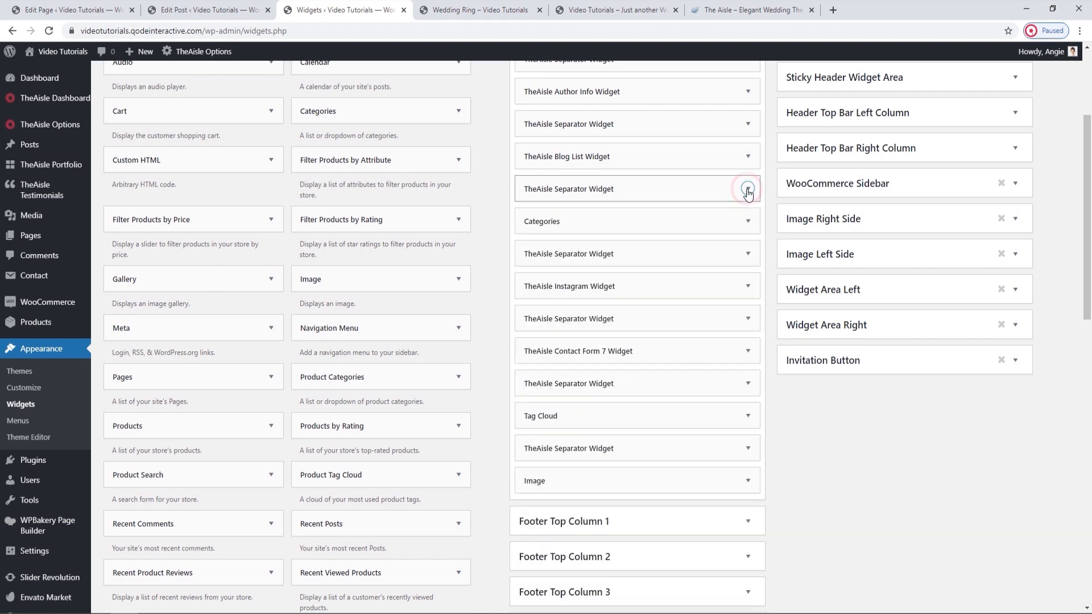
# Inspect the Categories widget's title and post count options and compare them with the Categories list on the live post.
pyautogui.click(748, 221)
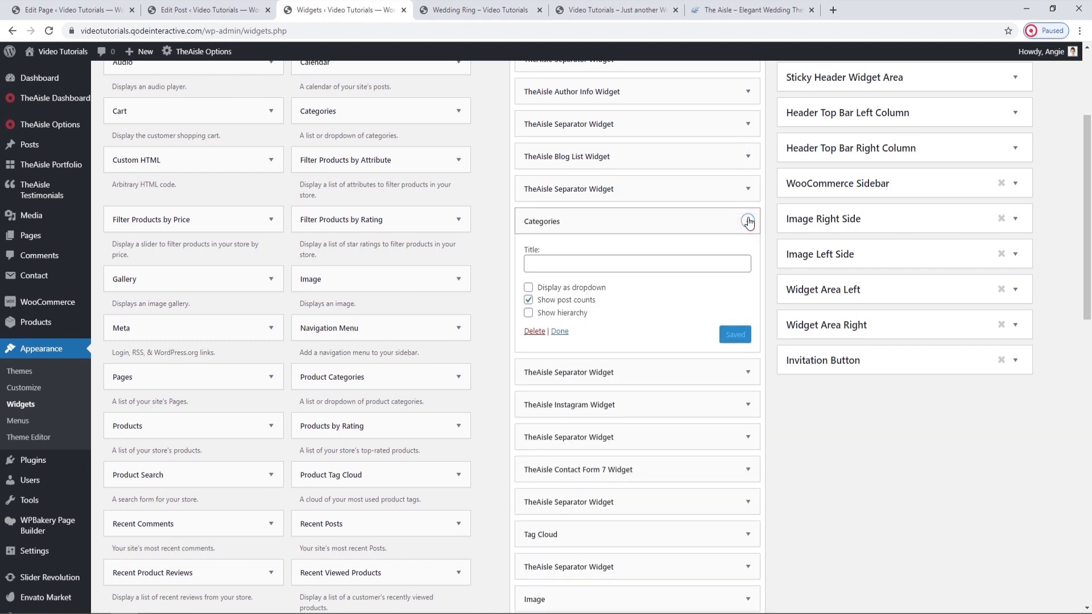
pyautogui.click(480, 9)
pyautogui.scroll(-3, 867, 395)
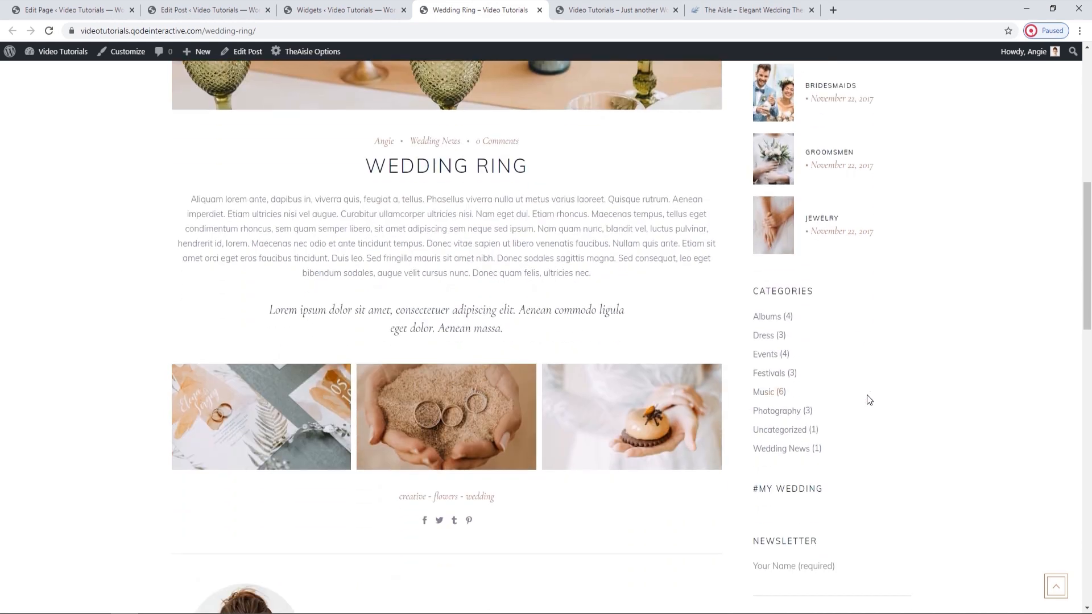
pyautogui.click(393, 9)
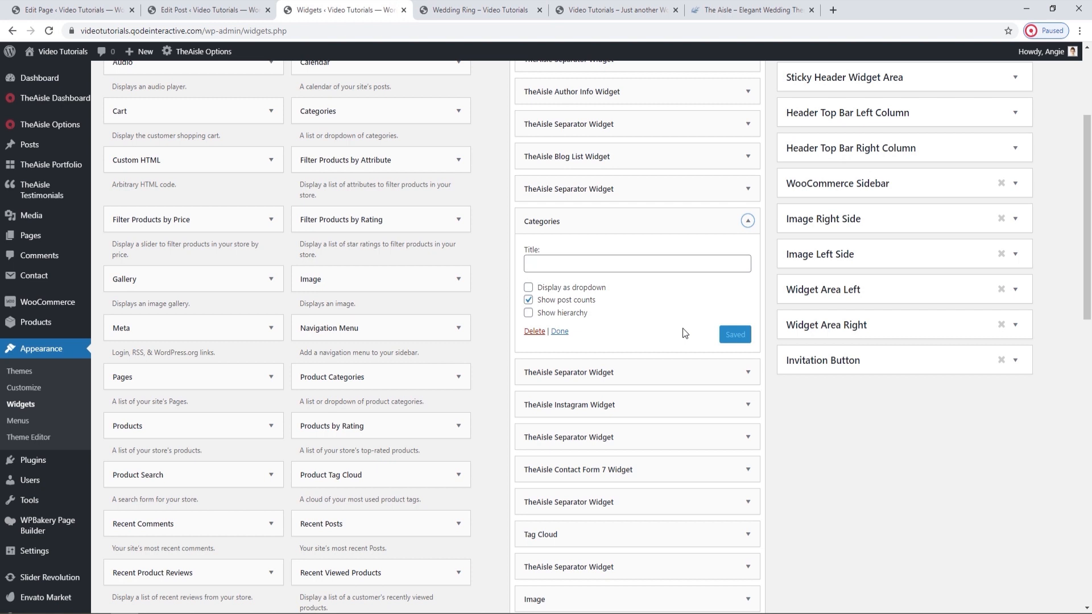
pyautogui.click(529, 299)
pyautogui.click(489, 10)
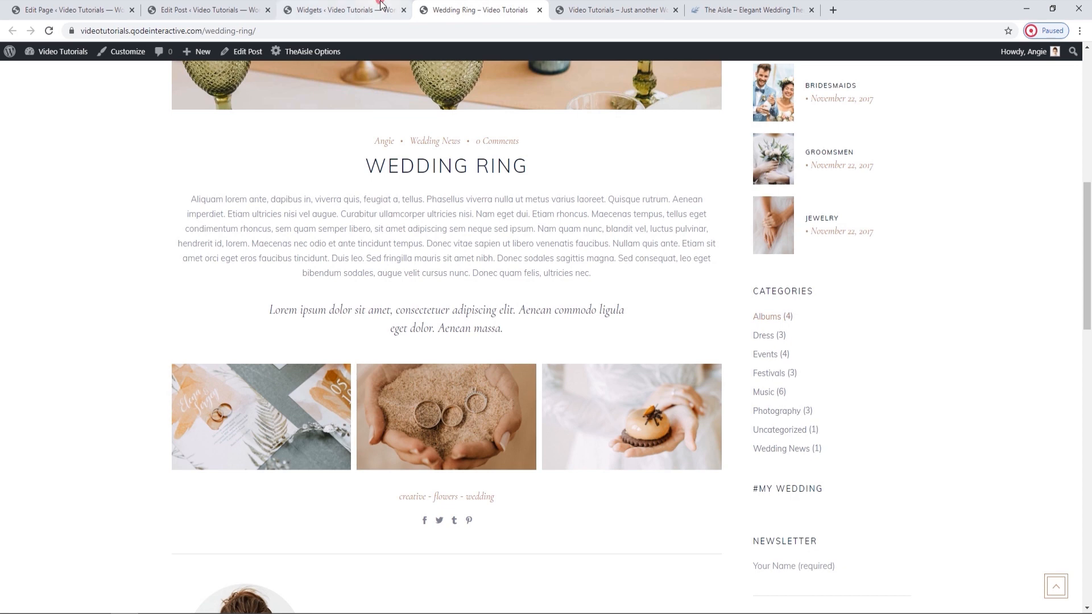
pyautogui.click(342, 10)
pyautogui.click(748, 221)
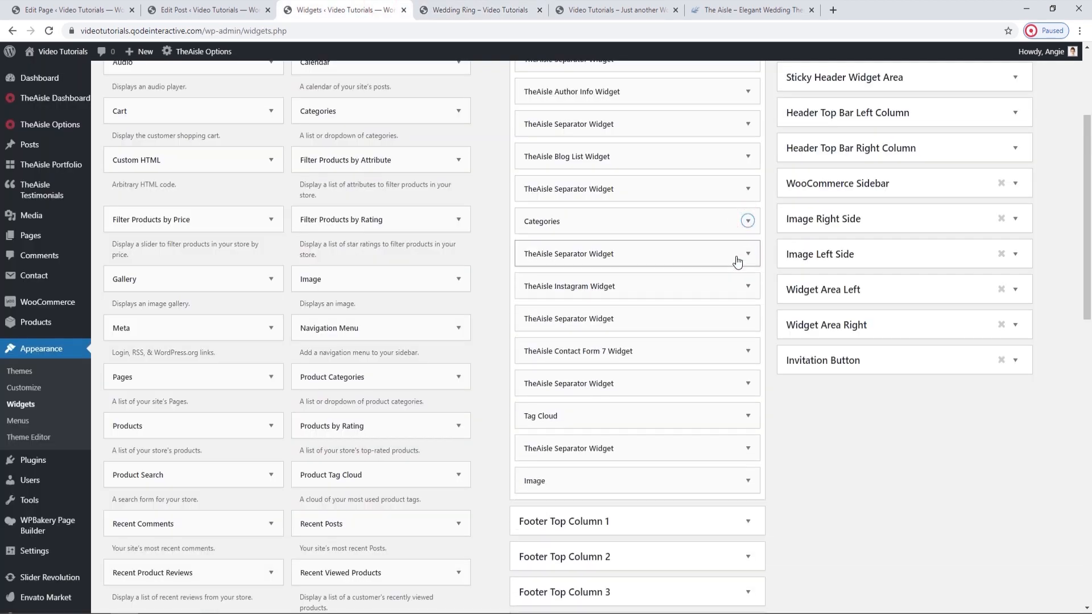
# Compare the Instagram Widget with the #My Wedding section on the live post and delete it from the Sidebar.
pyautogui.click(749, 287)
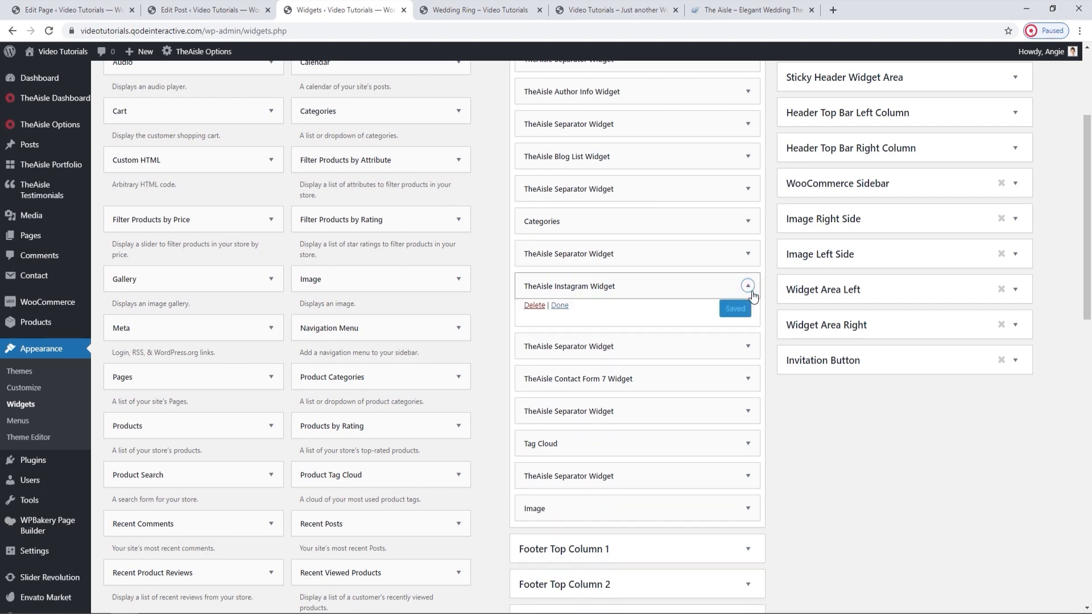
pyautogui.click(510, 7)
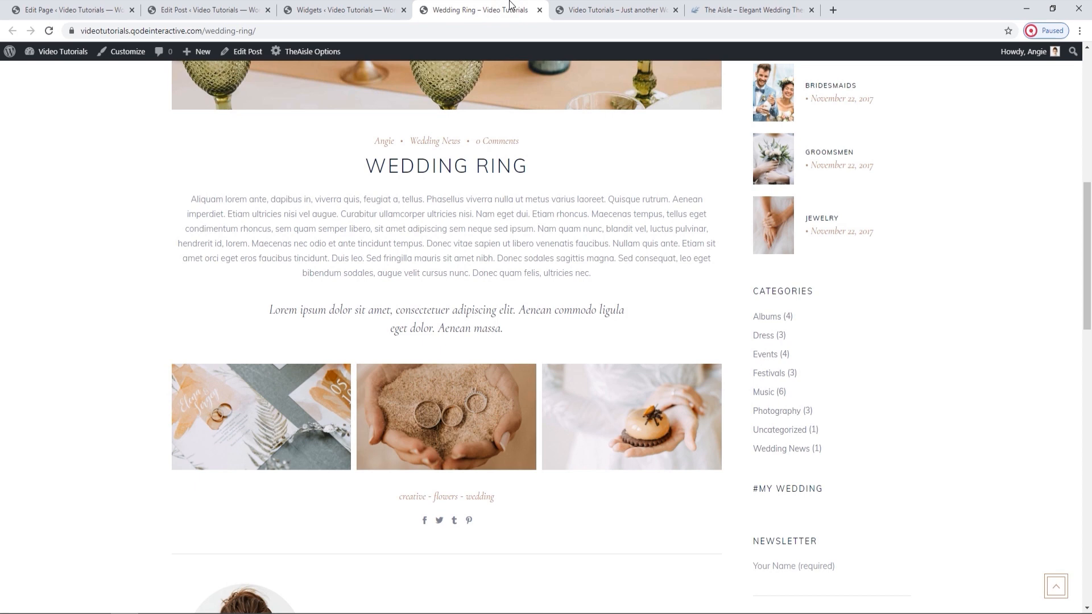
pyautogui.click(353, 9)
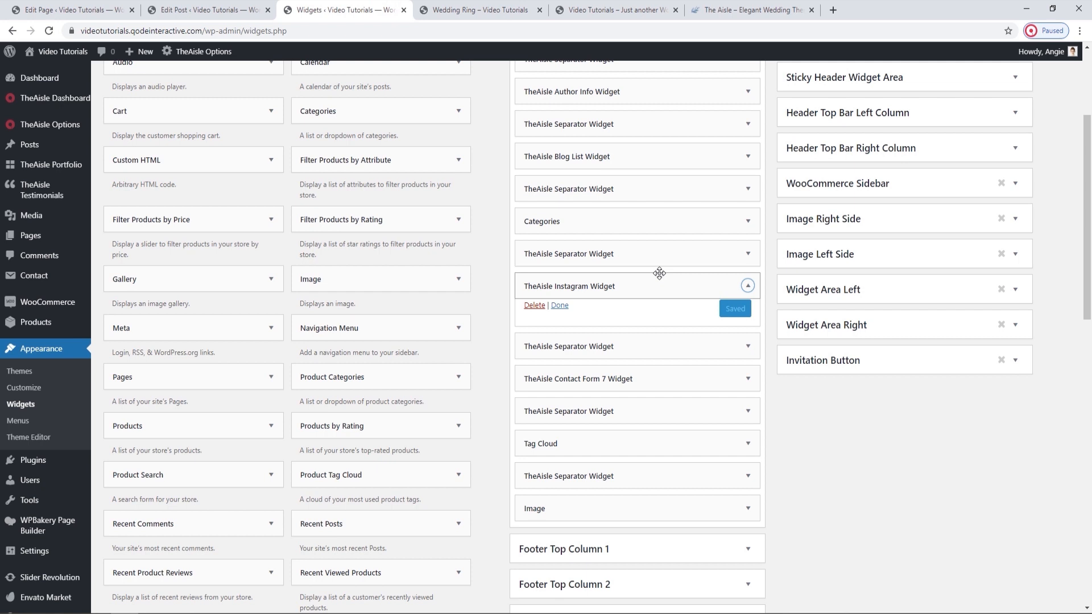
pyautogui.click(535, 308)
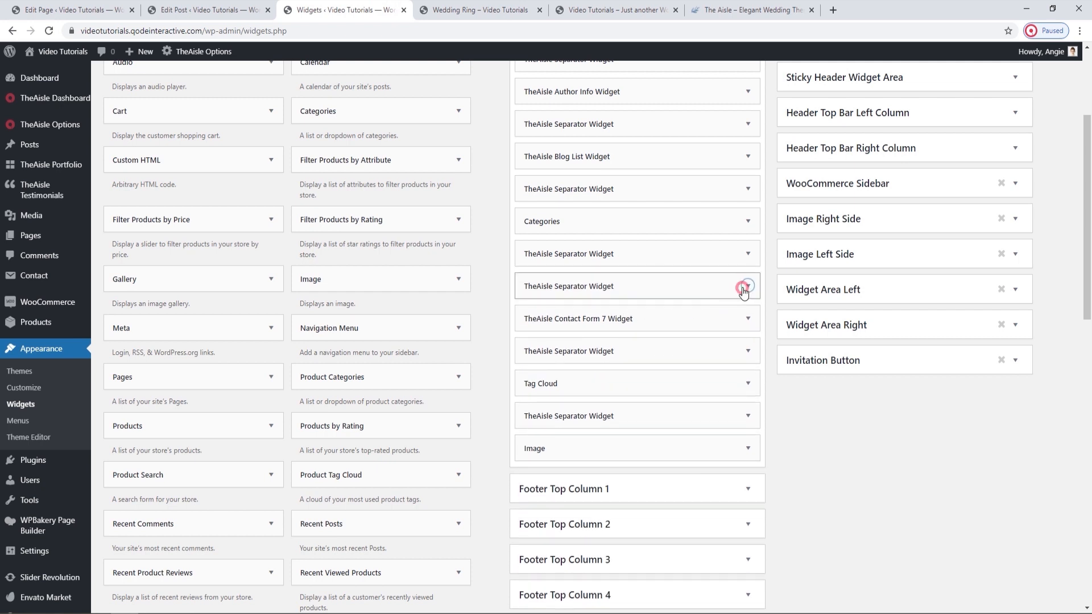
# Delete the Separator Widget directly above the Contact Form 7 Widget in the Sidebar area.
pyautogui.click(744, 289)
pyautogui.scroll(-2, 744, 291)
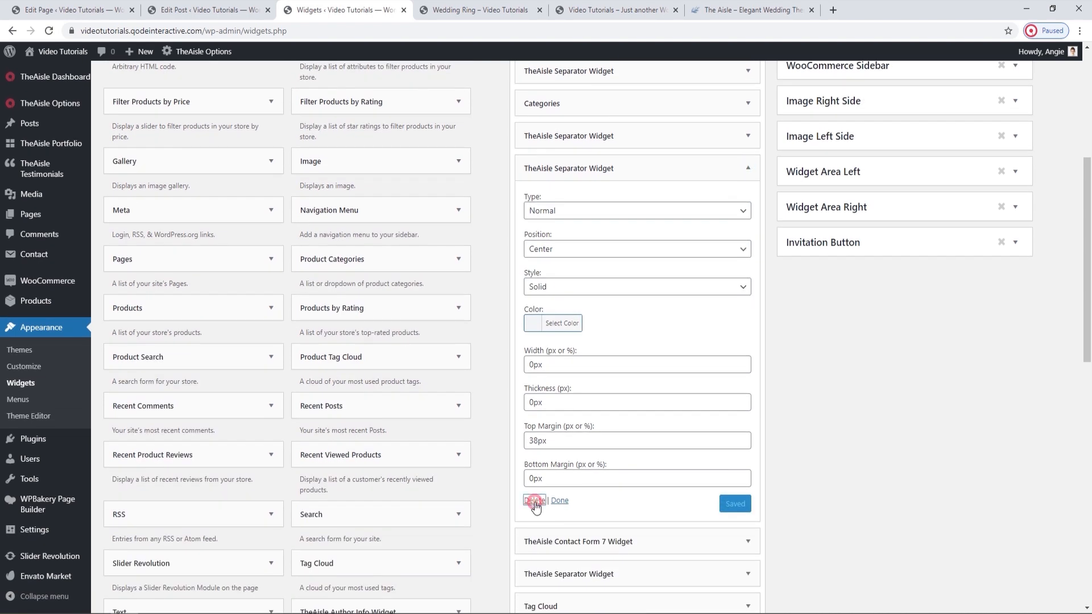
pyautogui.click(535, 501)
# Expand the Contact Form 7 Widget and compare its title and margin settings with the Newsletter form on the live post.
pyautogui.click(747, 169)
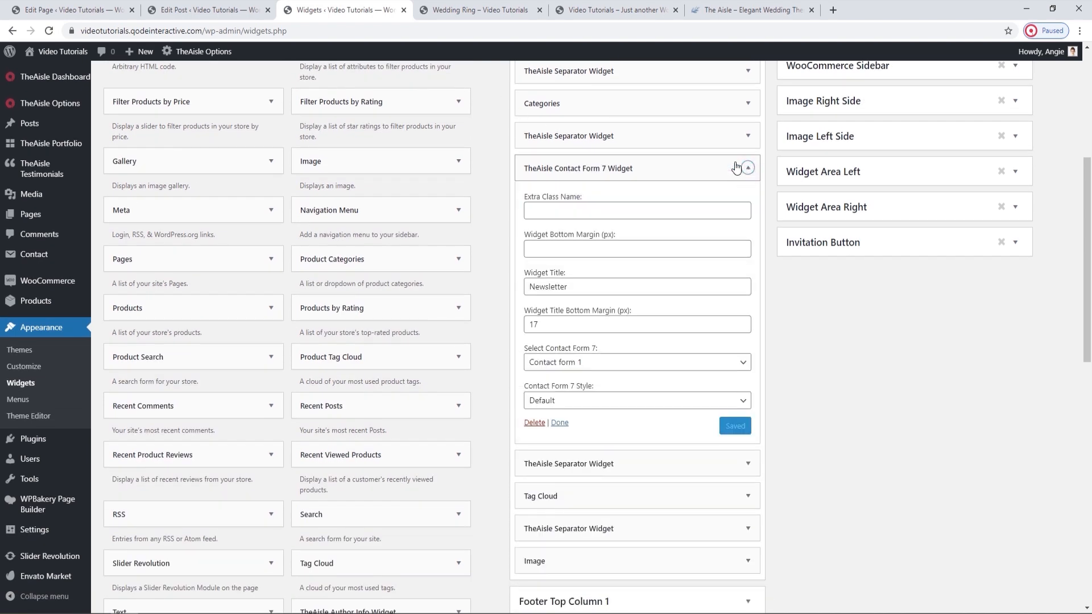
pyautogui.click(472, 10)
pyautogui.scroll(-2, 864, 386)
pyautogui.scroll(-2, 875, 397)
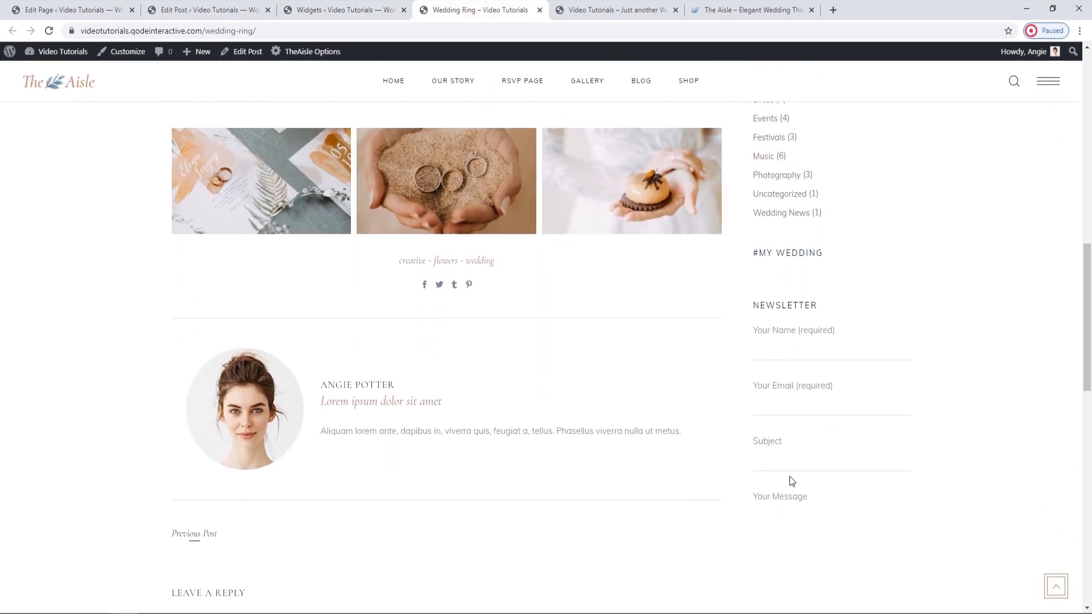
pyautogui.click(350, 9)
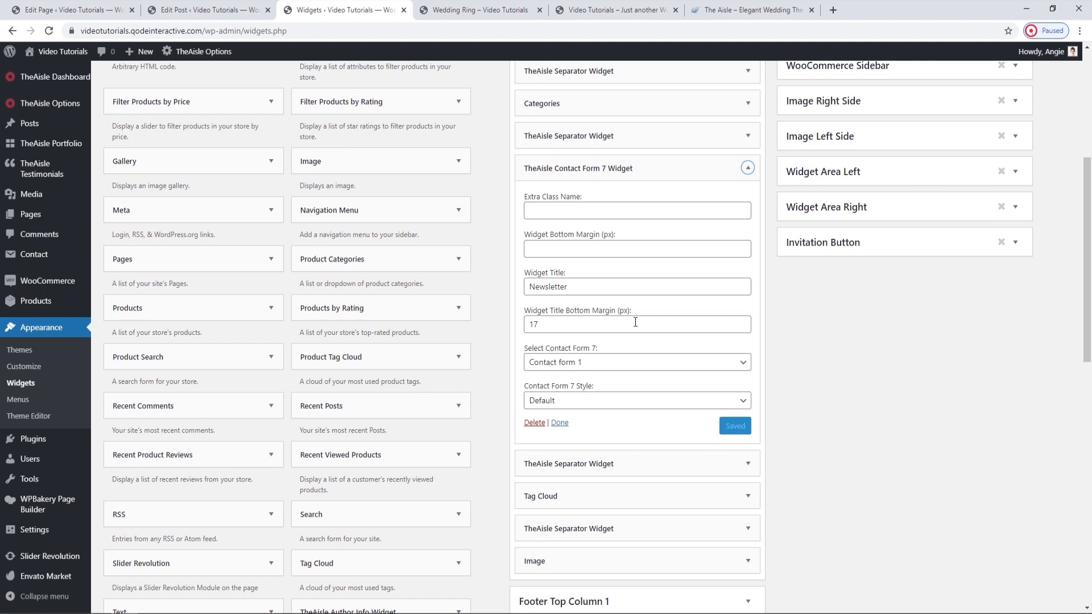
pyautogui.click(480, 10)
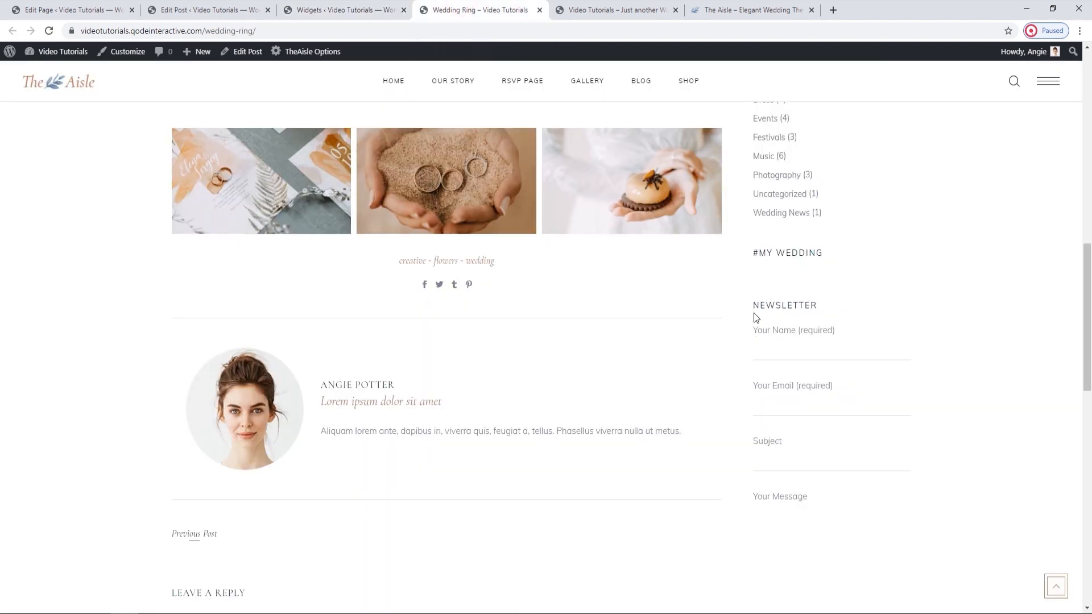
pyautogui.click(341, 10)
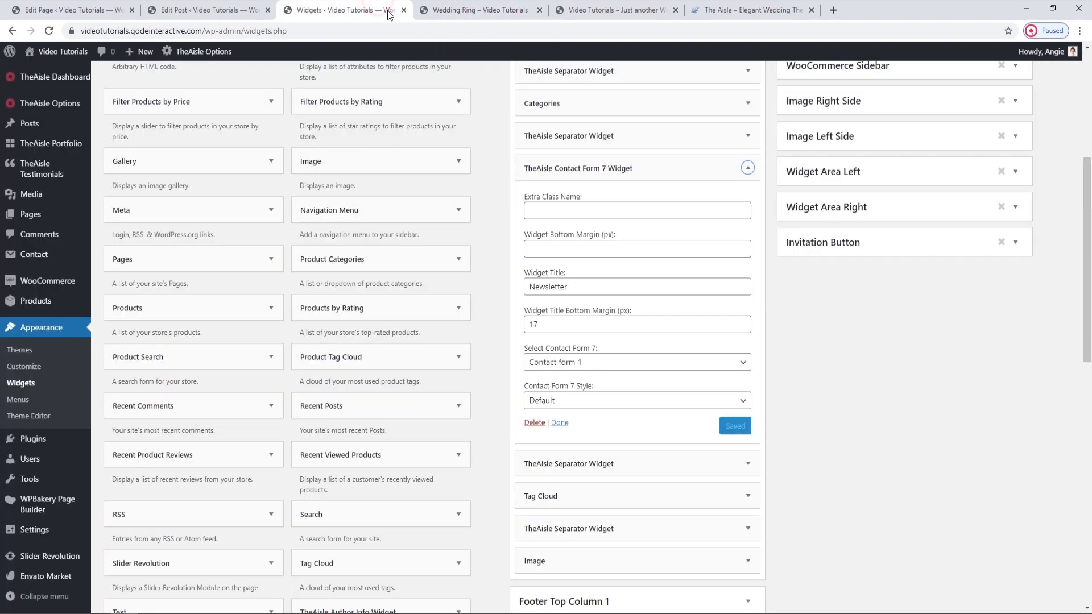
# Review the available contact forms and form styles in the Contact Form 7 Widget and collapse the widget.
pyautogui.click(717, 365)
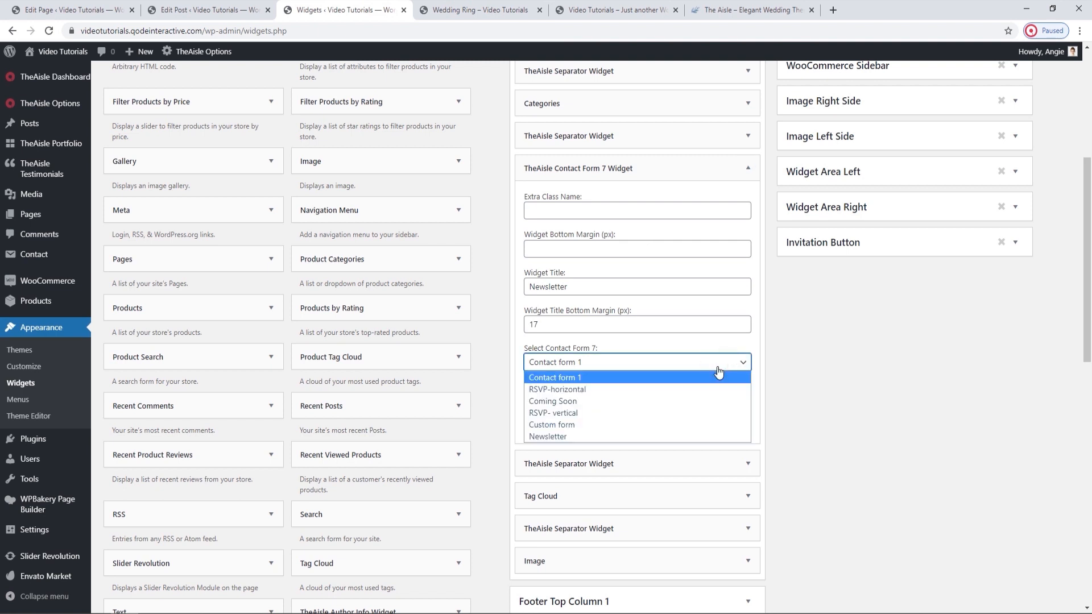
pyautogui.click(718, 369)
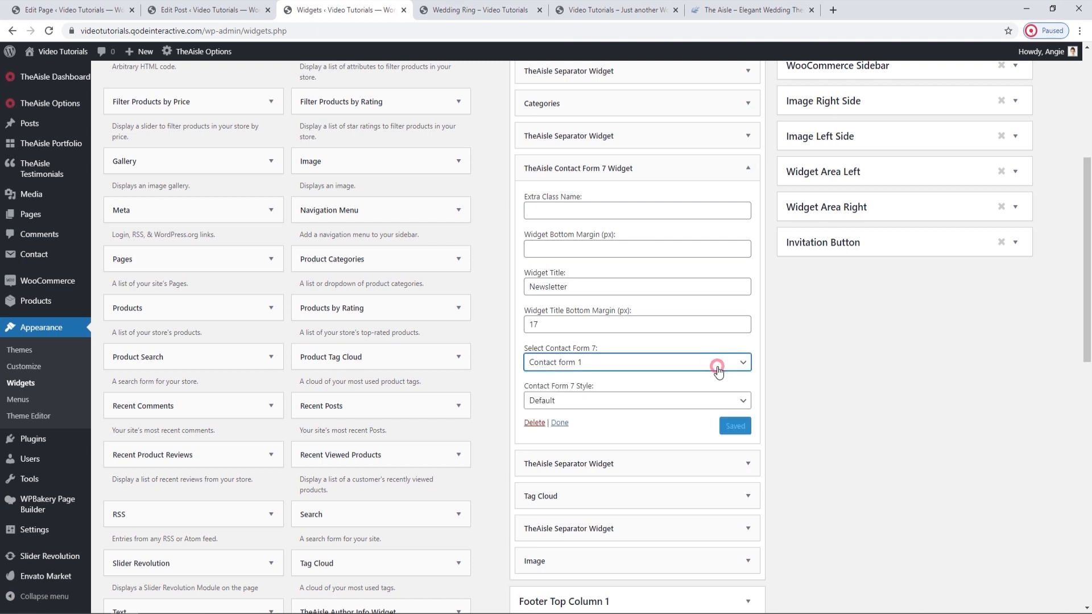
pyautogui.click(683, 404)
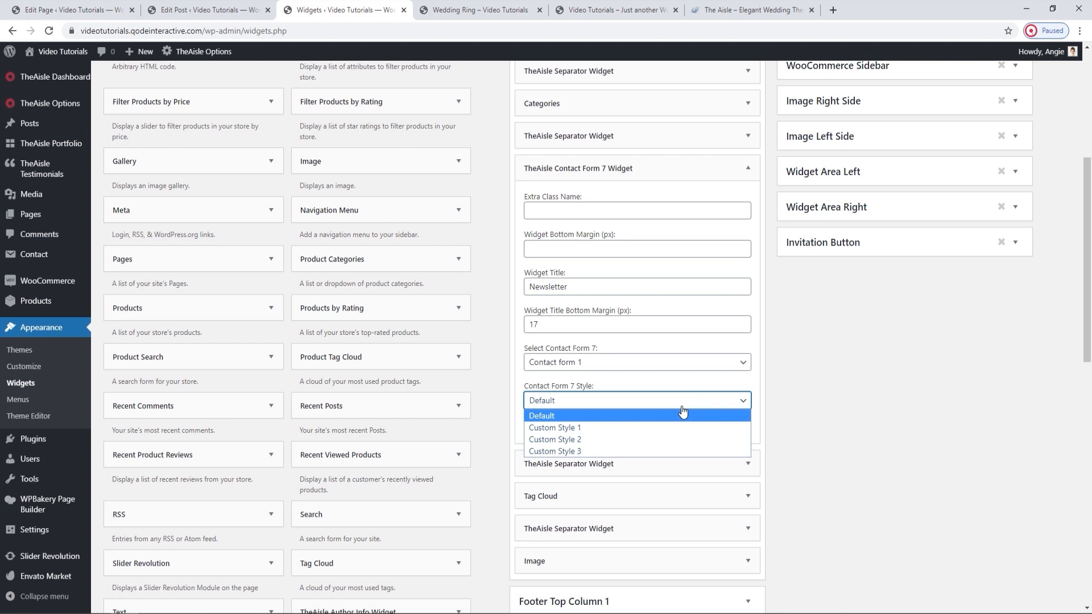
pyautogui.click(683, 412)
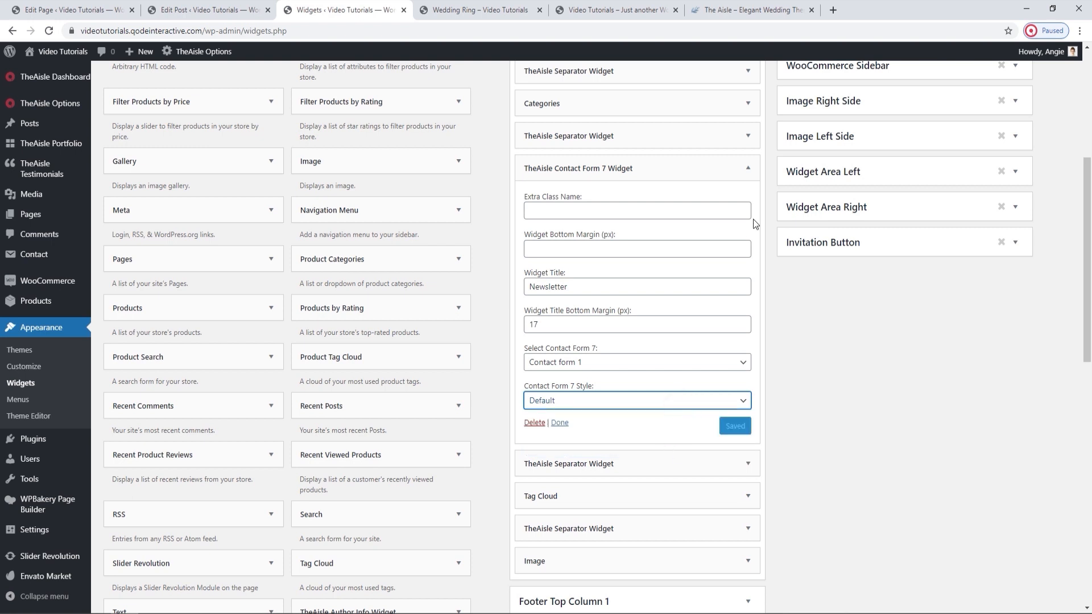
pyautogui.click(747, 167)
# Compare the Tags section on the live Wedding Ring post with the Tag Cloud widget and review its taxonomy choices.
pyautogui.click(481, 10)
pyautogui.scroll(-3, 653, 320)
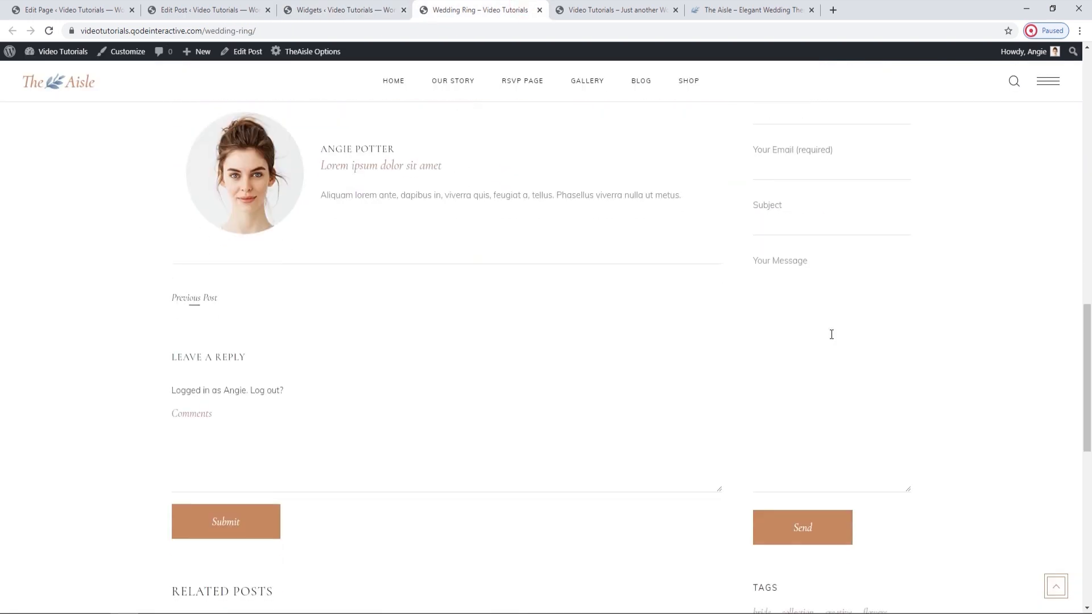
pyautogui.scroll(-6, 831, 335)
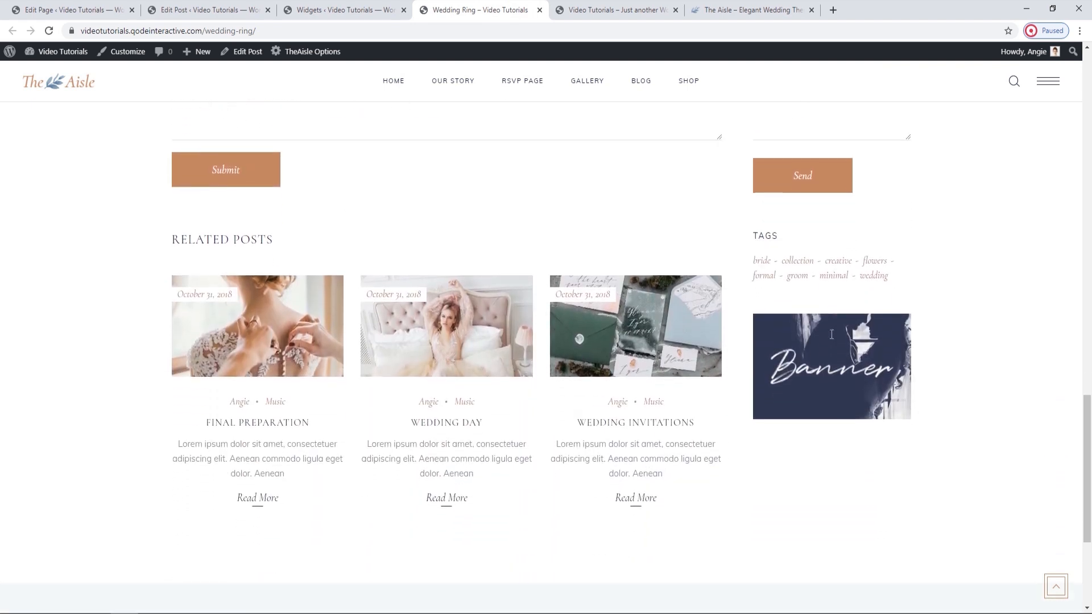
pyautogui.hotkey('ctrl', 'shift', 'Tab')
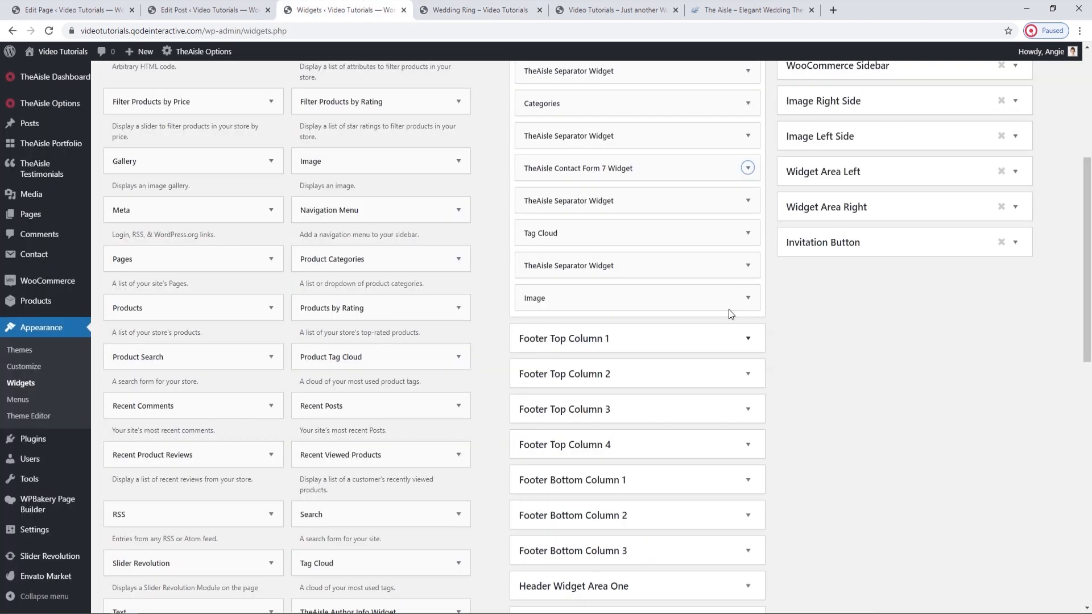
pyautogui.click(748, 235)
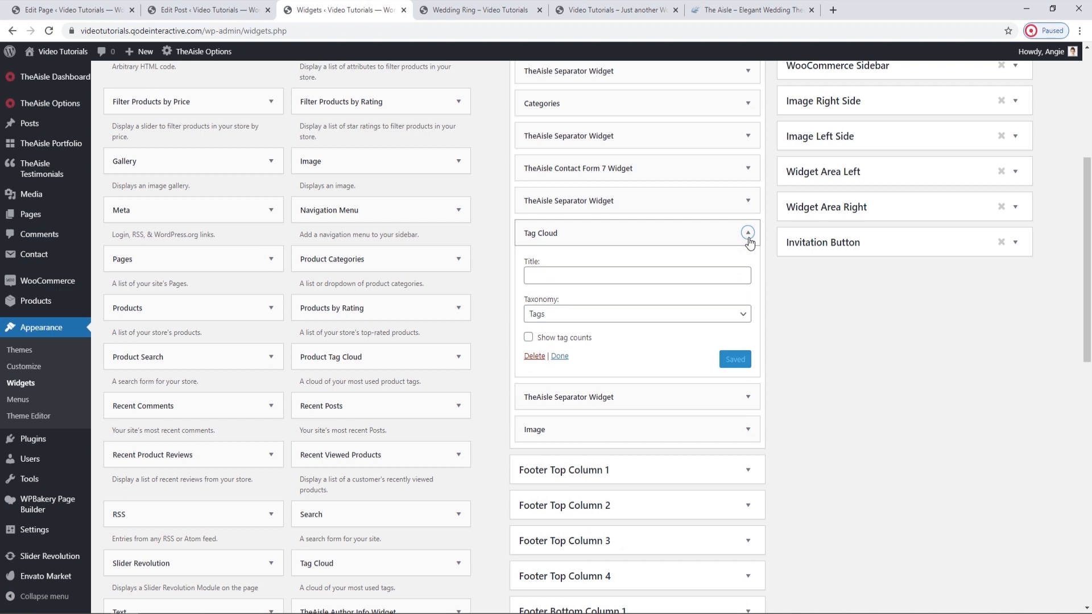
pyautogui.click(612, 316)
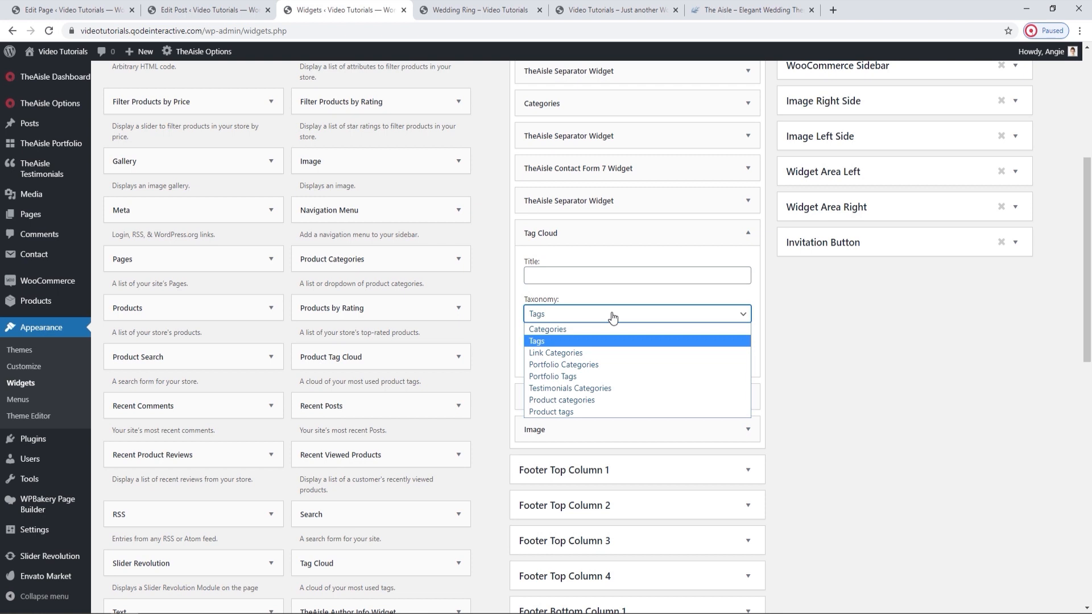
pyautogui.click(613, 318)
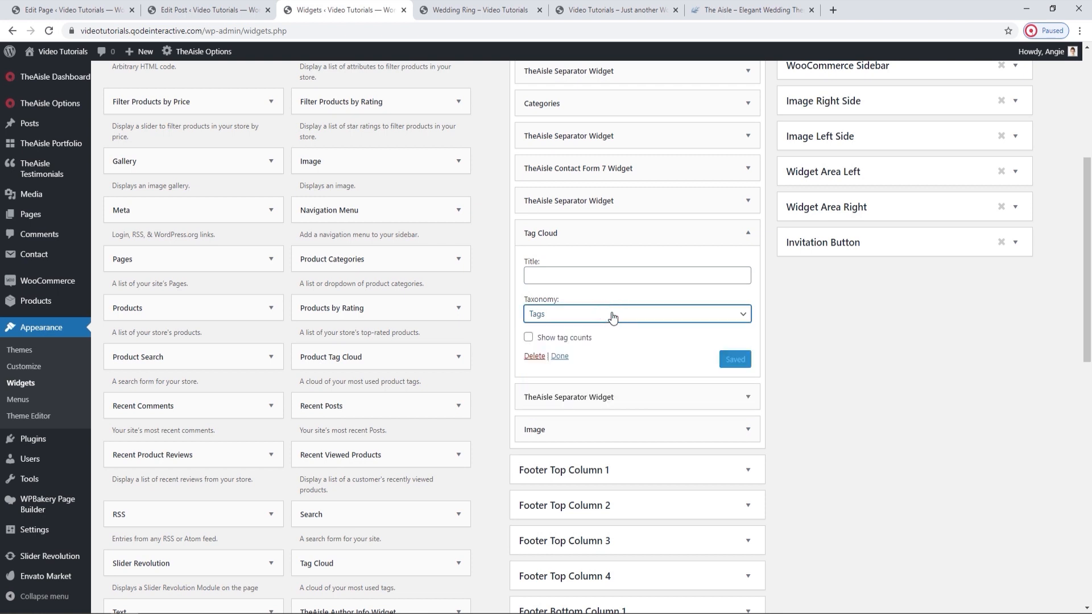
pyautogui.click(747, 233)
# Inspect the Image widget's title, picture and link settings and compare them with the banner on the live post.
pyautogui.click(757, 307)
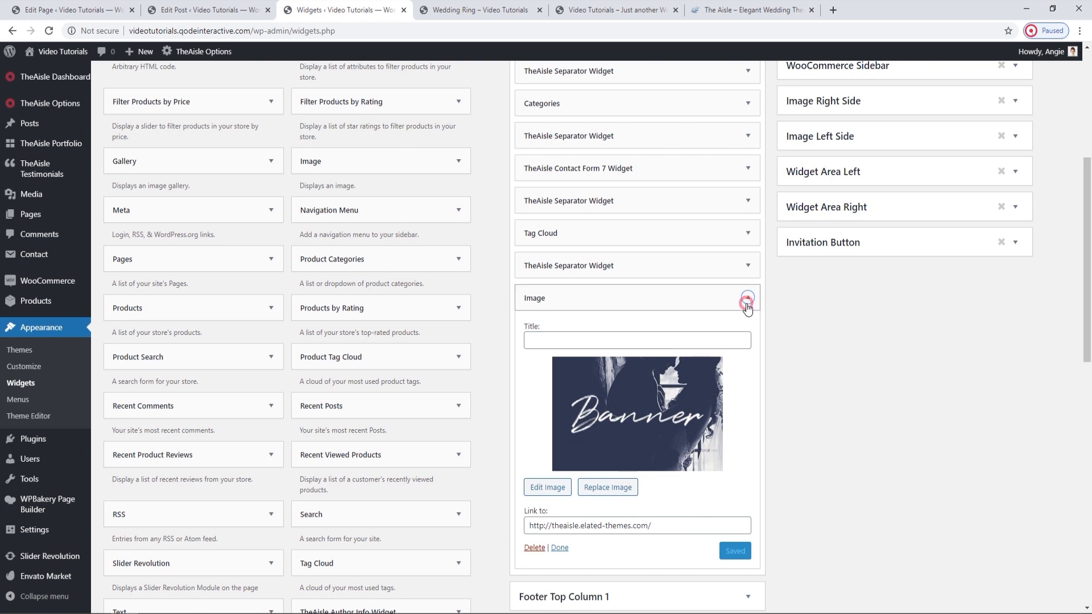
pyautogui.click(748, 297)
pyautogui.click(520, 10)
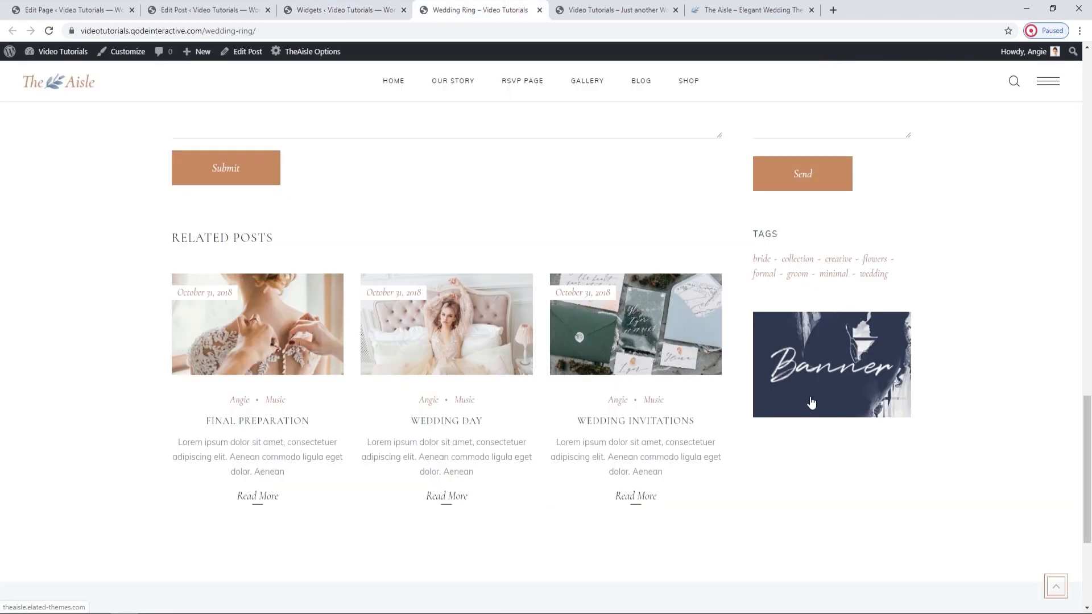
pyautogui.click(342, 10)
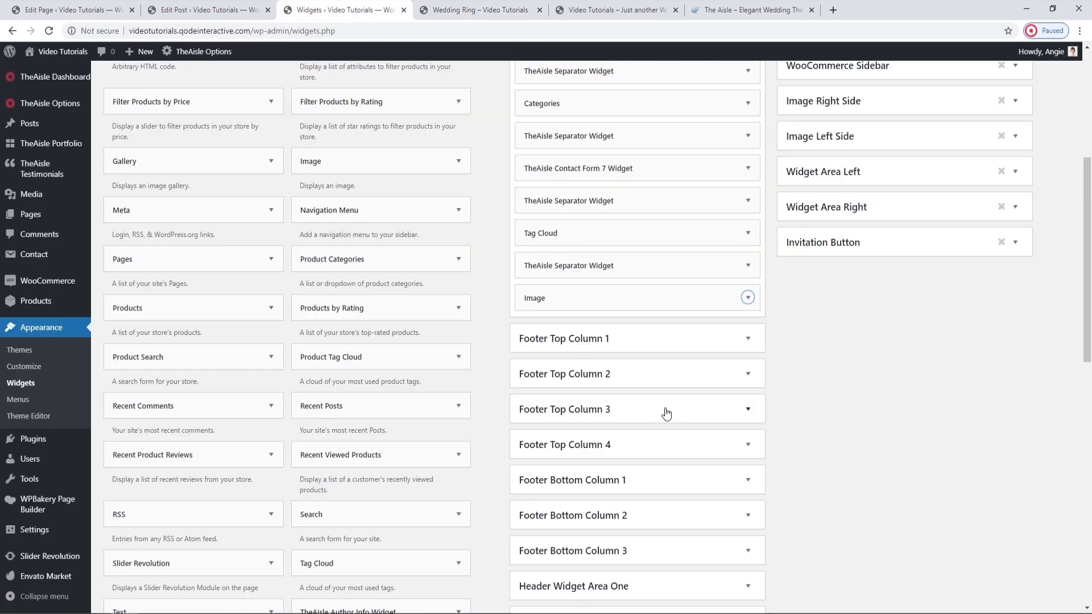
# Collapse the Sidebar widget area and close the Widgets page.
pyautogui.scroll(5, 705, 341)
pyautogui.click(747, 148)
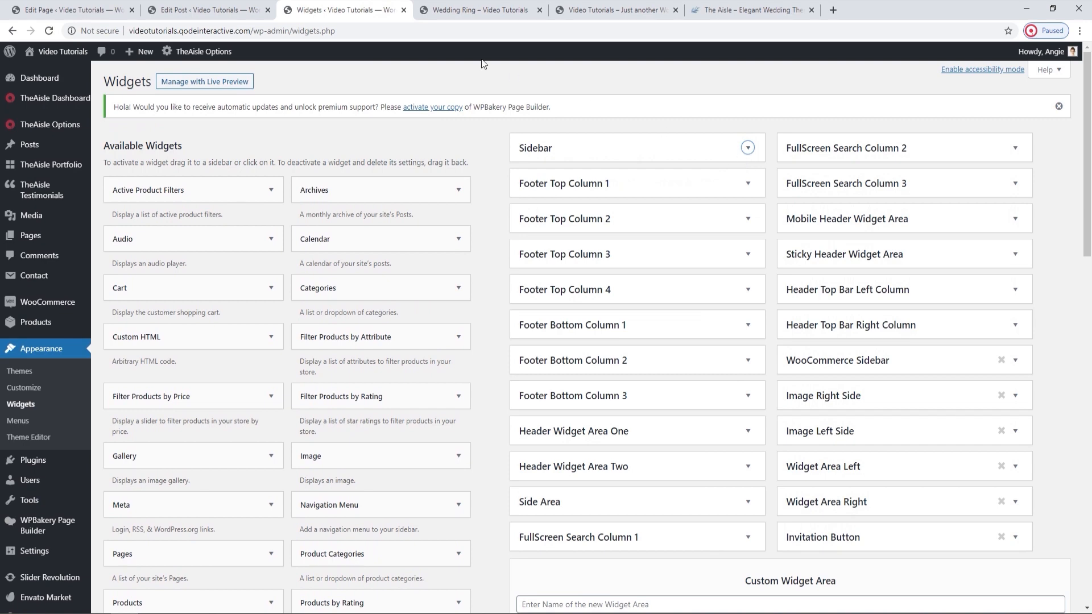
pyautogui.click(404, 10)
# Review the Sidebar Layout and Sidebar to Display choices in the Wedding Ring post's Elated Post settings.
pyautogui.click(265, 6)
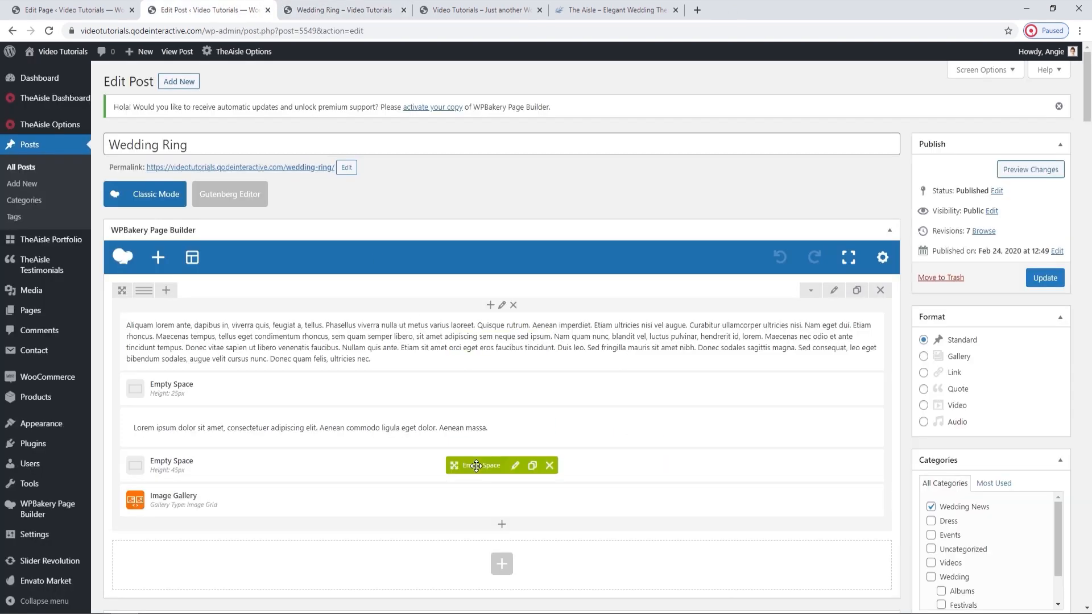
pyautogui.scroll(-5, 478, 471)
pyautogui.scroll(-10, 477, 471)
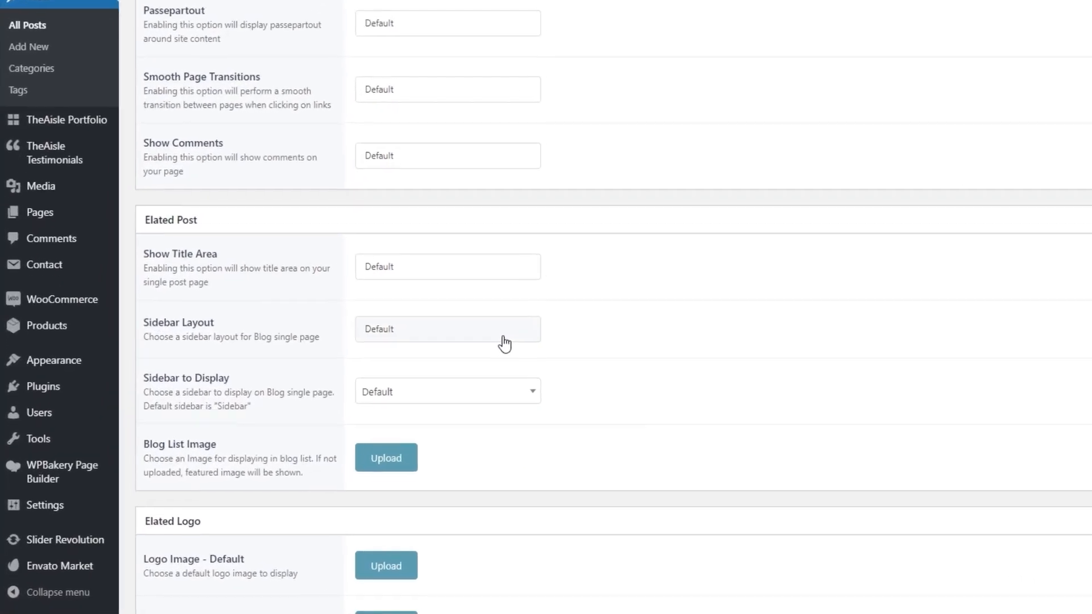
pyautogui.click(503, 337)
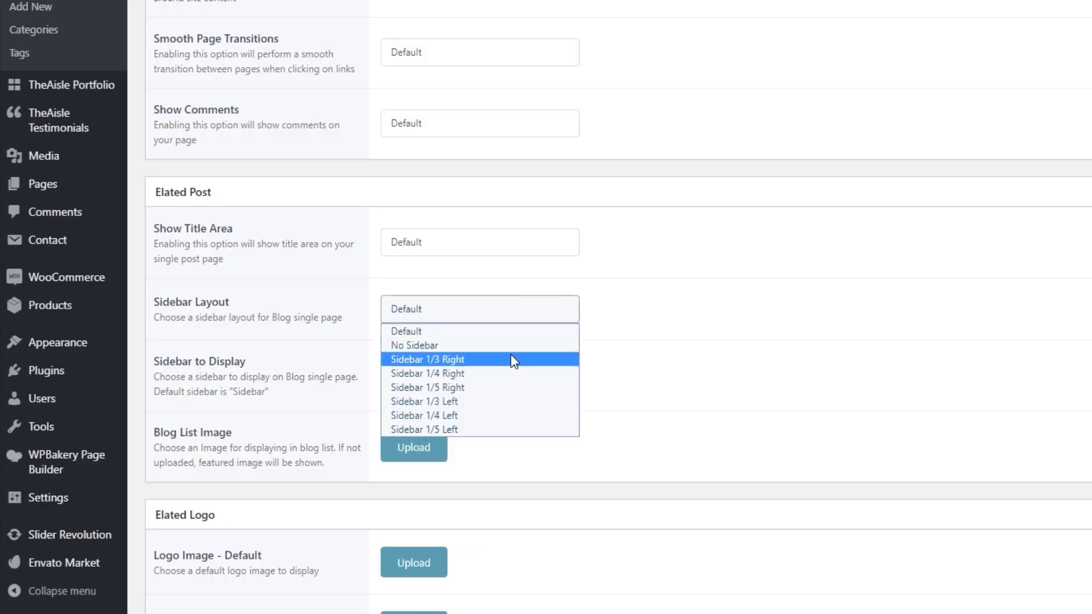
pyautogui.click(514, 311)
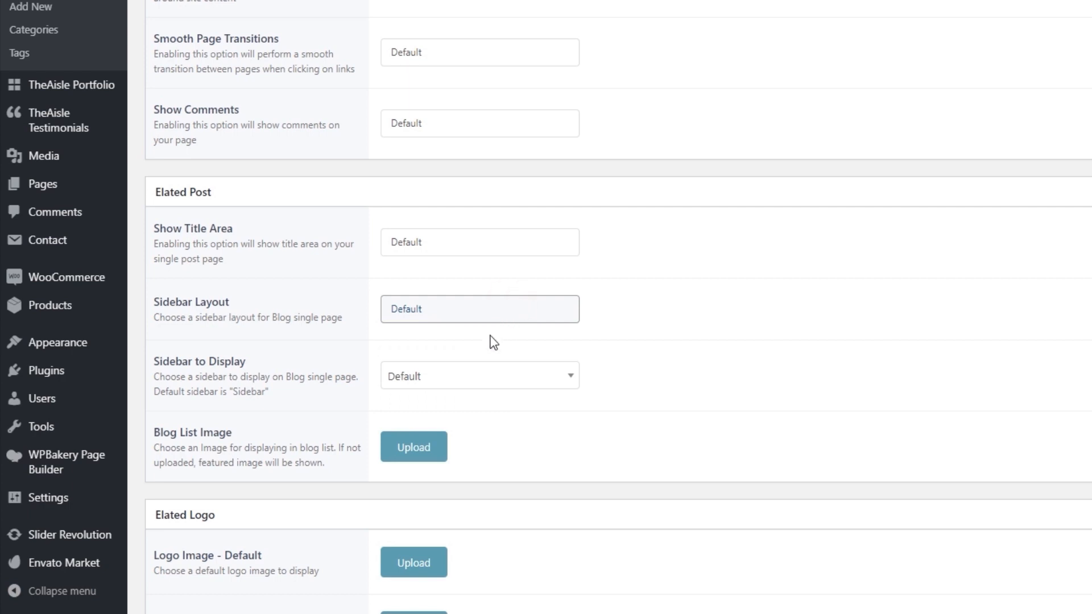
pyautogui.click(483, 377)
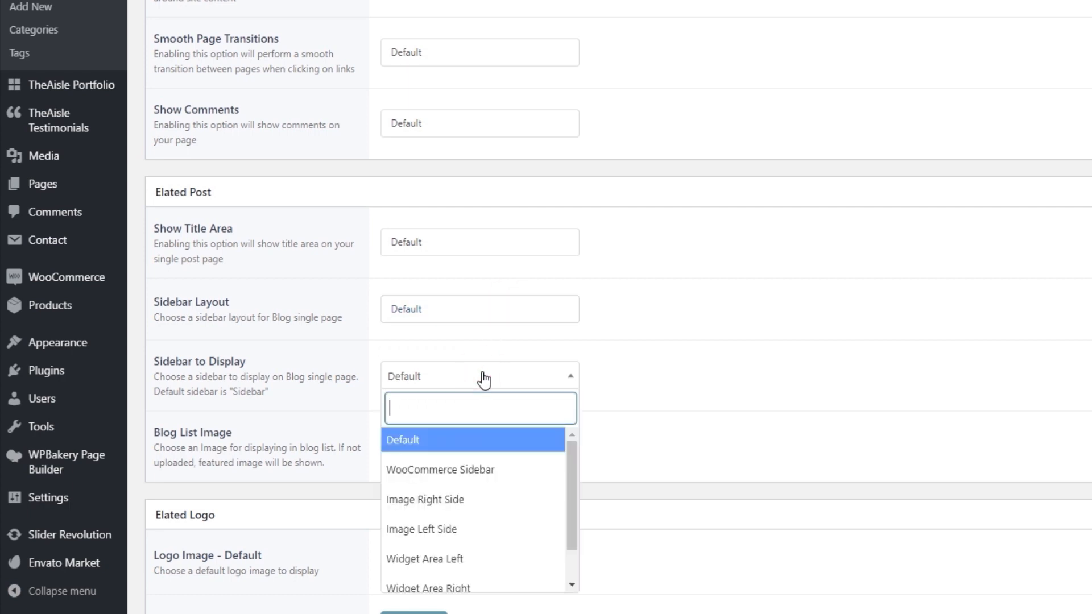
pyautogui.click(483, 378)
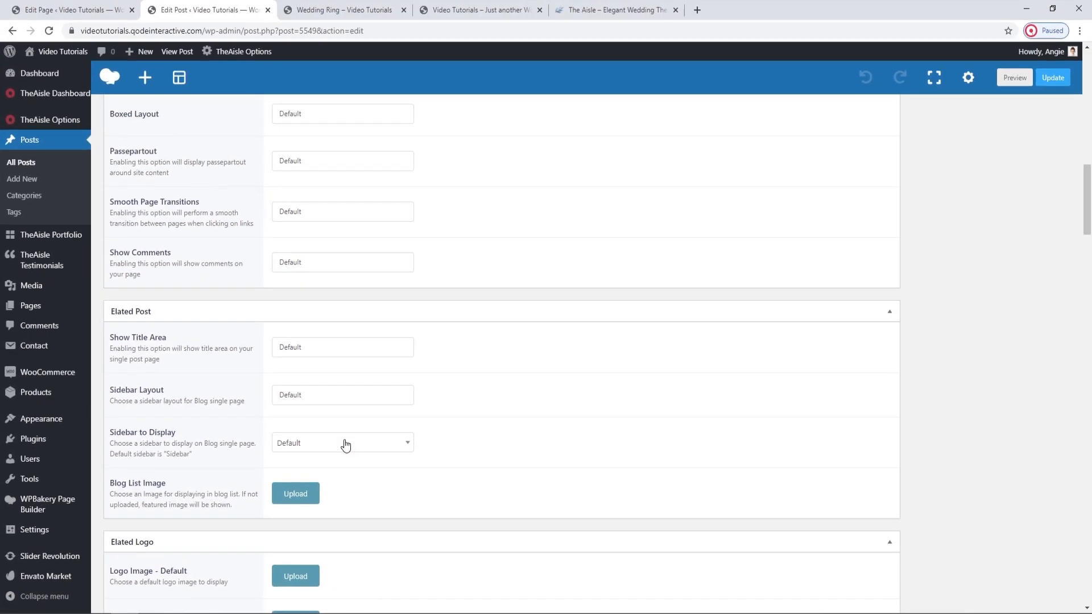
# Open the Blog section of TheAisle Options and review the Sidebar Layout and Sidebar to Display choices under Blog Single.
pyautogui.moveTo(62, 122)
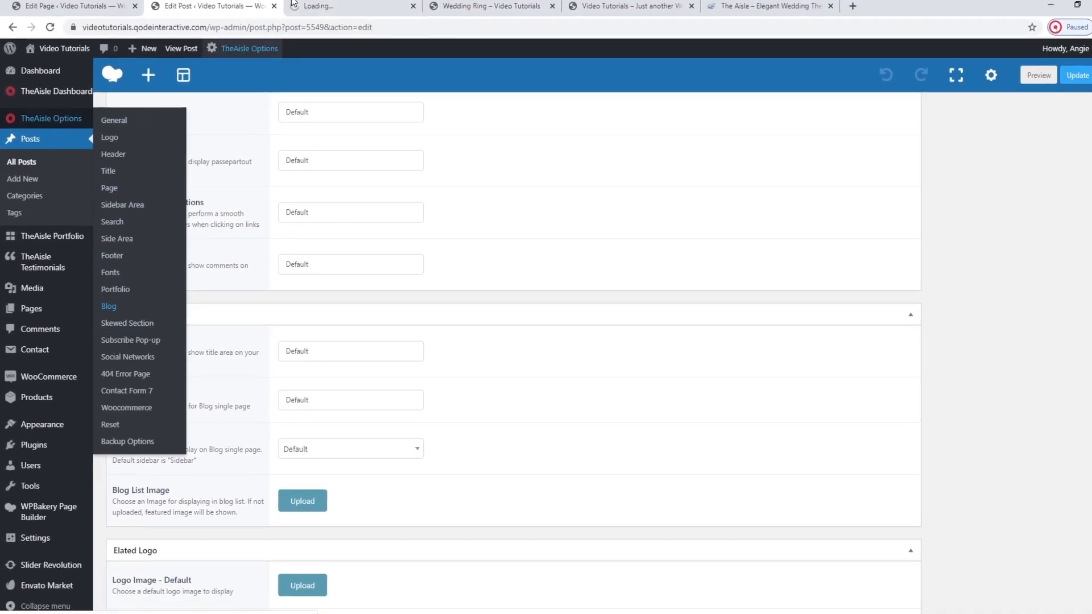
pyautogui.click(138, 340)
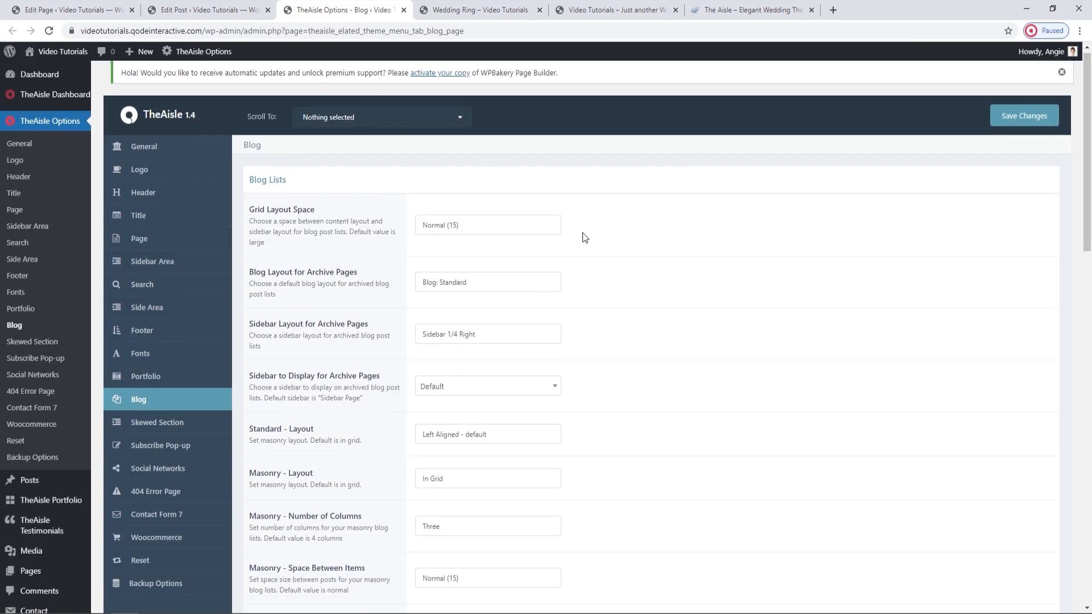
pyautogui.scroll(-2, 586, 237)
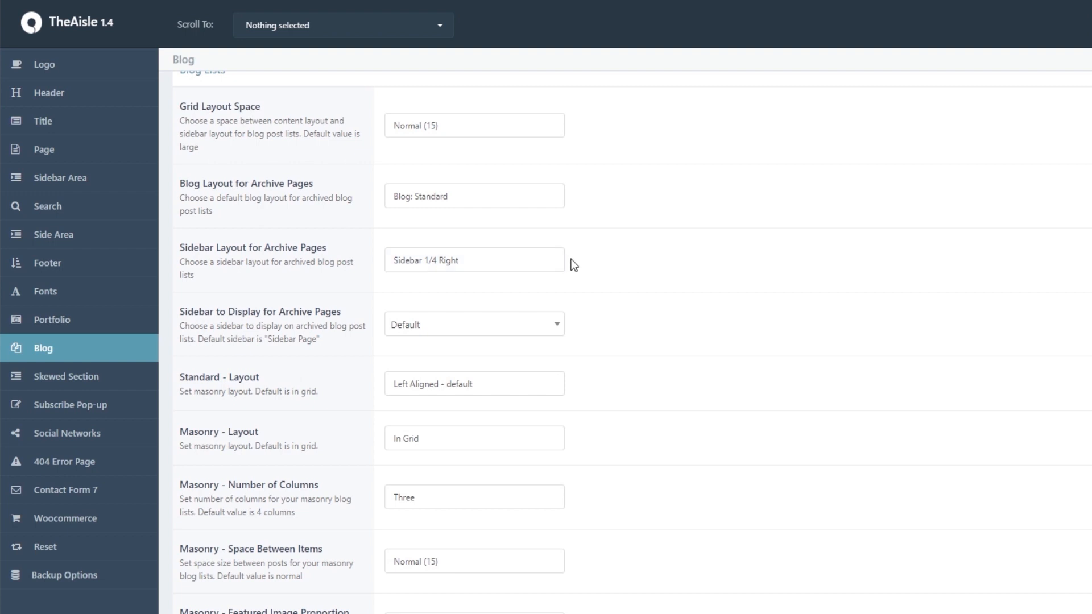
pyautogui.scroll(-1, 574, 265)
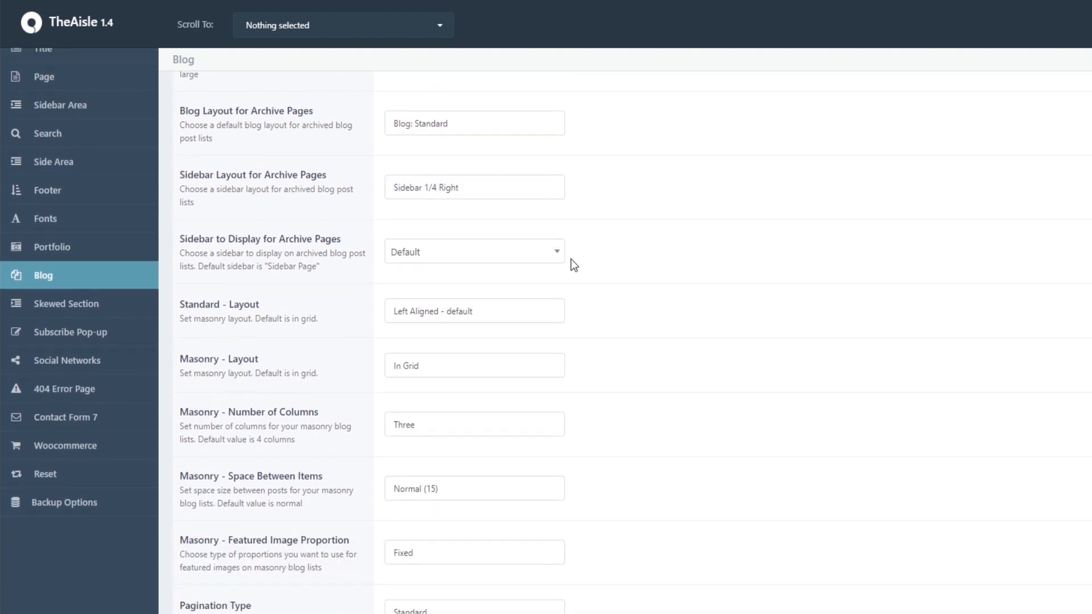
pyautogui.scroll(-5, 573, 265)
pyautogui.scroll(-3, 574, 265)
pyautogui.click(513, 282)
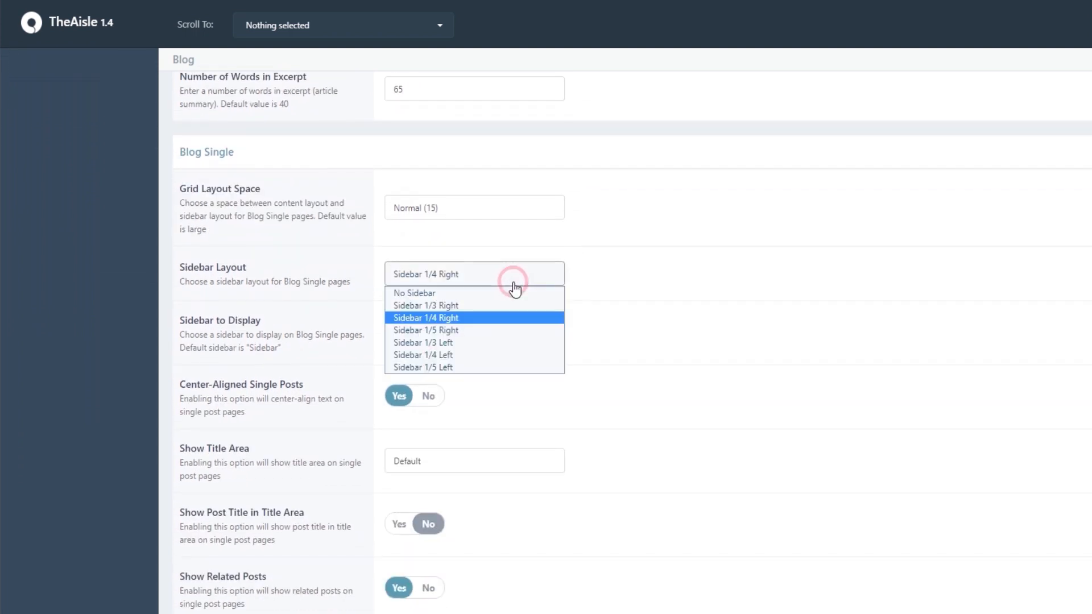
pyautogui.click(514, 282)
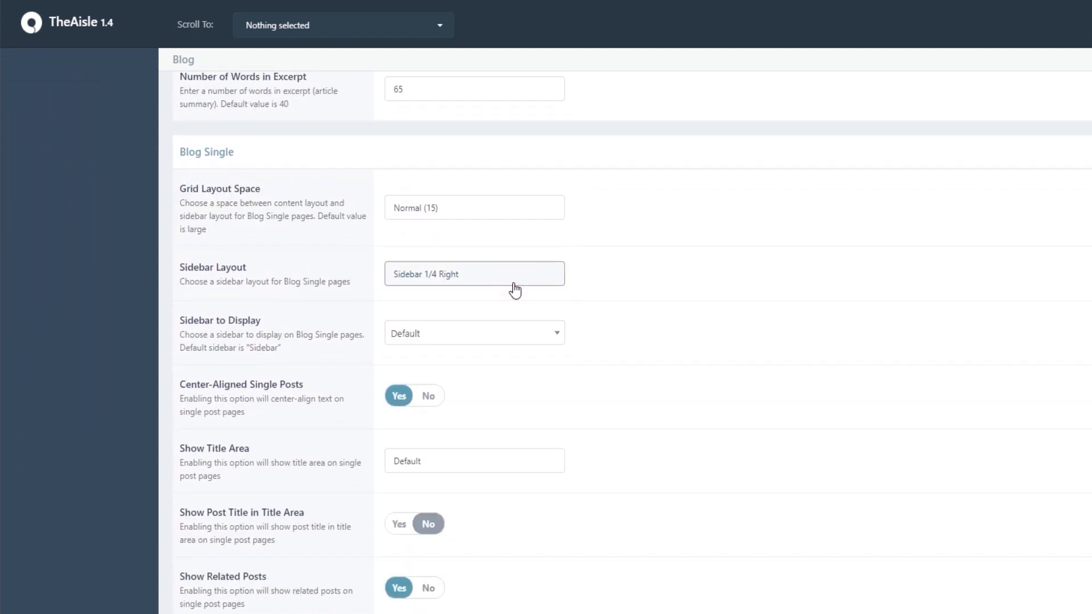
pyautogui.click(475, 335)
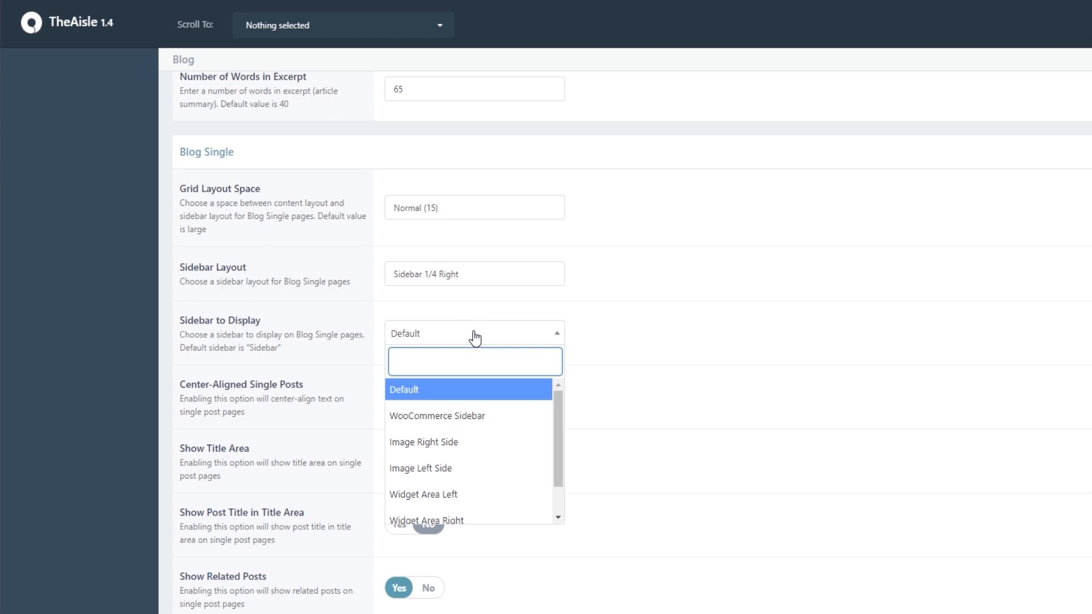
pyautogui.click(474, 336)
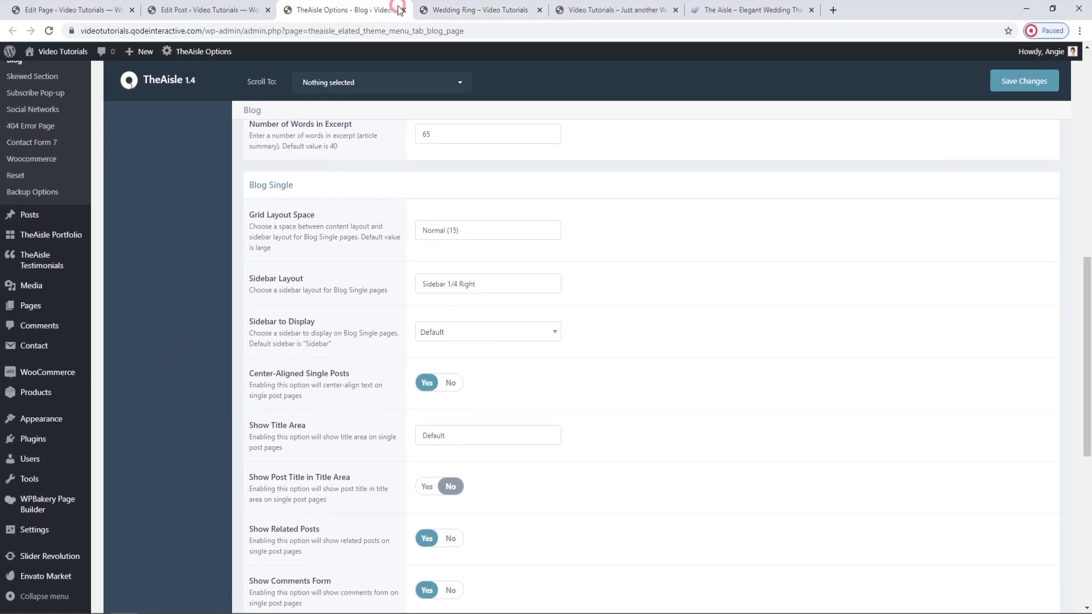
# Close the theme options page and look over the live Wedding Ring post up to its beginning.
pyautogui.click(401, 9)
pyautogui.click(371, 5)
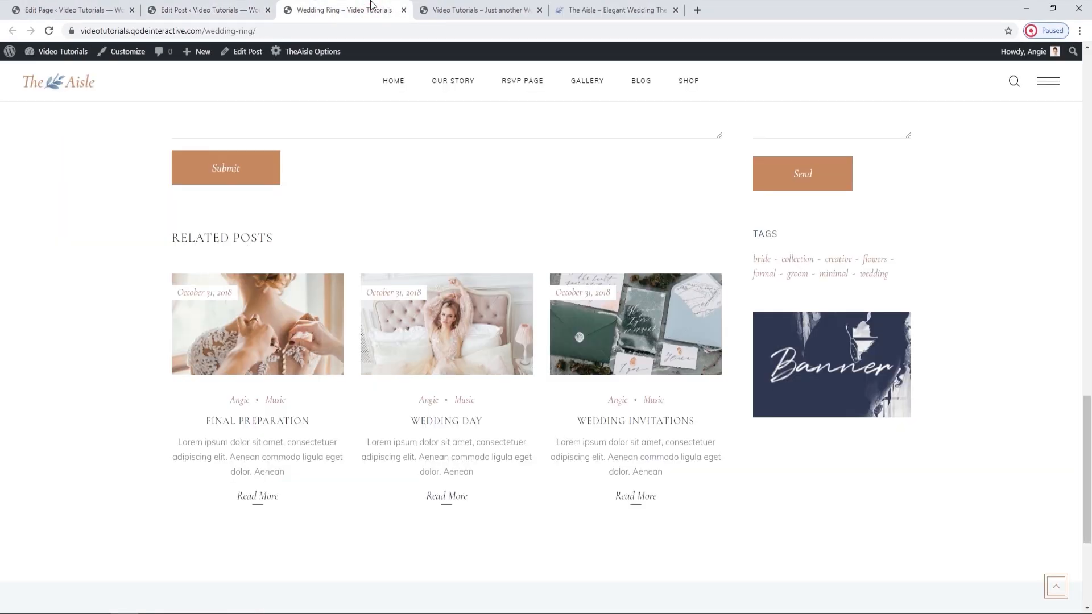
pyautogui.scroll(20, 429, 254)
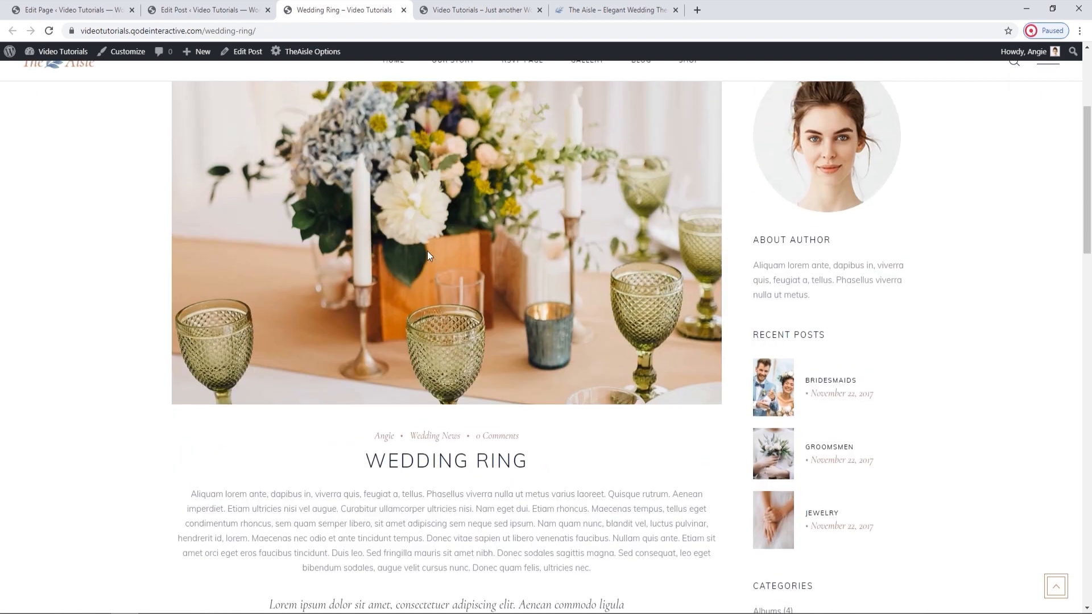
pyautogui.scroll(4, 428, 255)
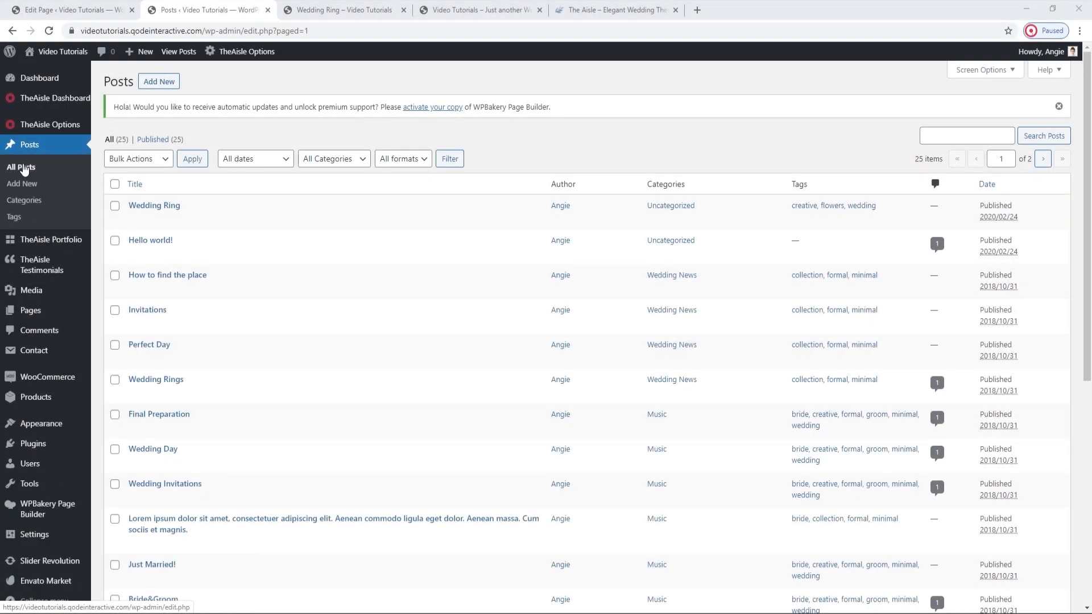
# Switch to the Main Home page editor and update the page.
pyautogui.click(87, 11)
pyautogui.click(1045, 220)
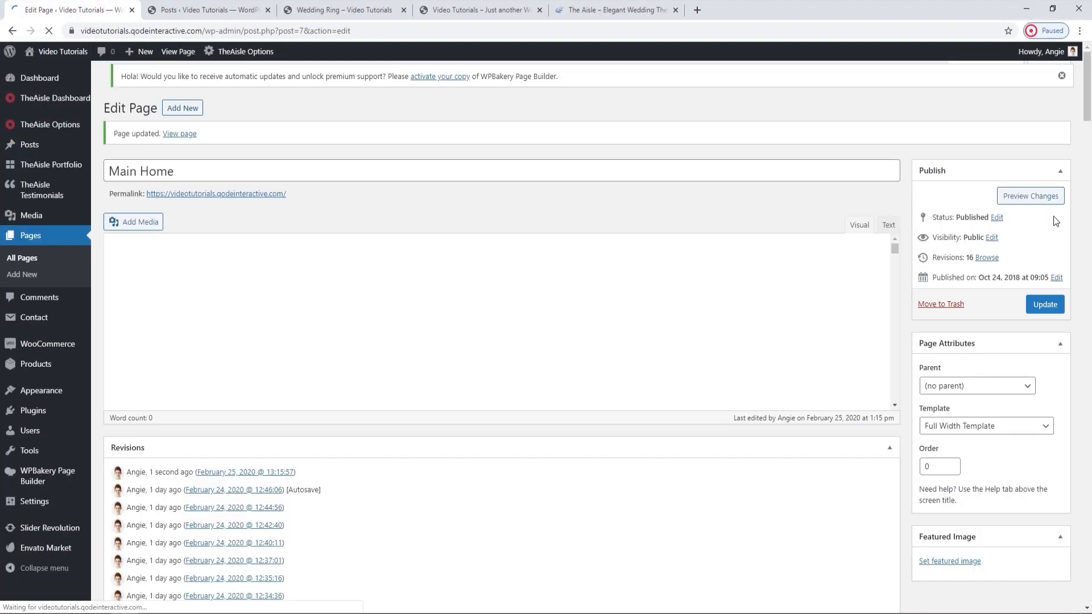
# Open the settings of the Blog List element in The Wedding Gazette section and review its type options.
pyautogui.scroll(-10, 969, 245)
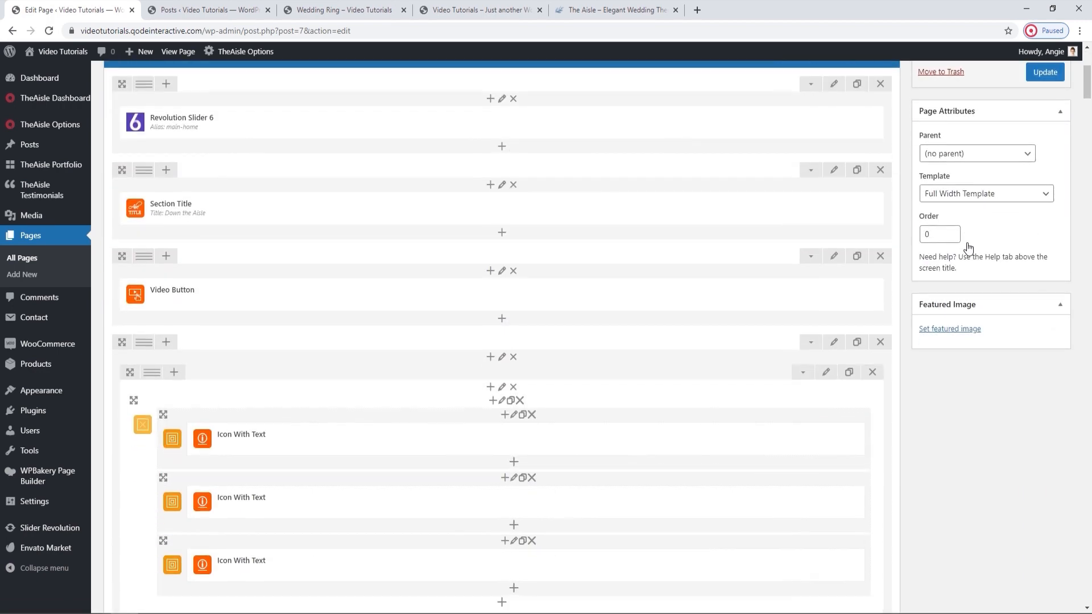
pyautogui.scroll(-6, 968, 246)
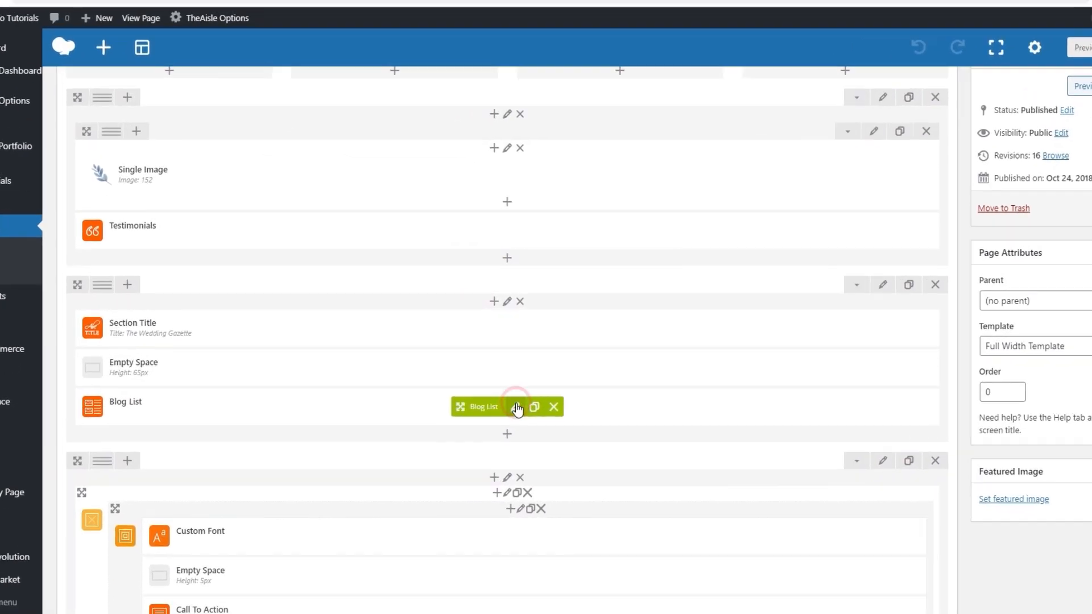
pyautogui.click(508, 396)
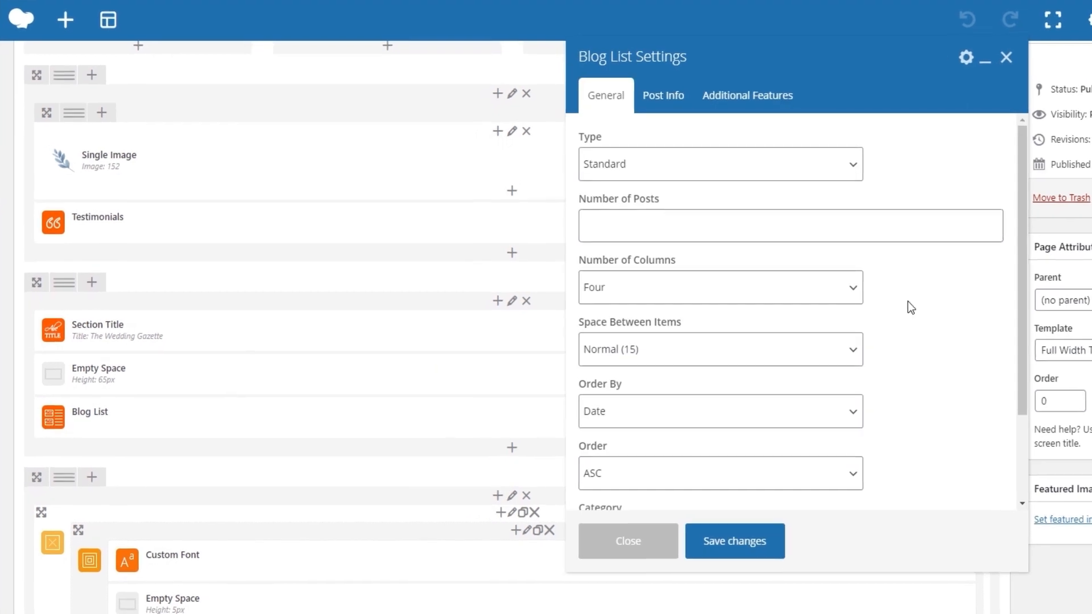
pyautogui.click(853, 175)
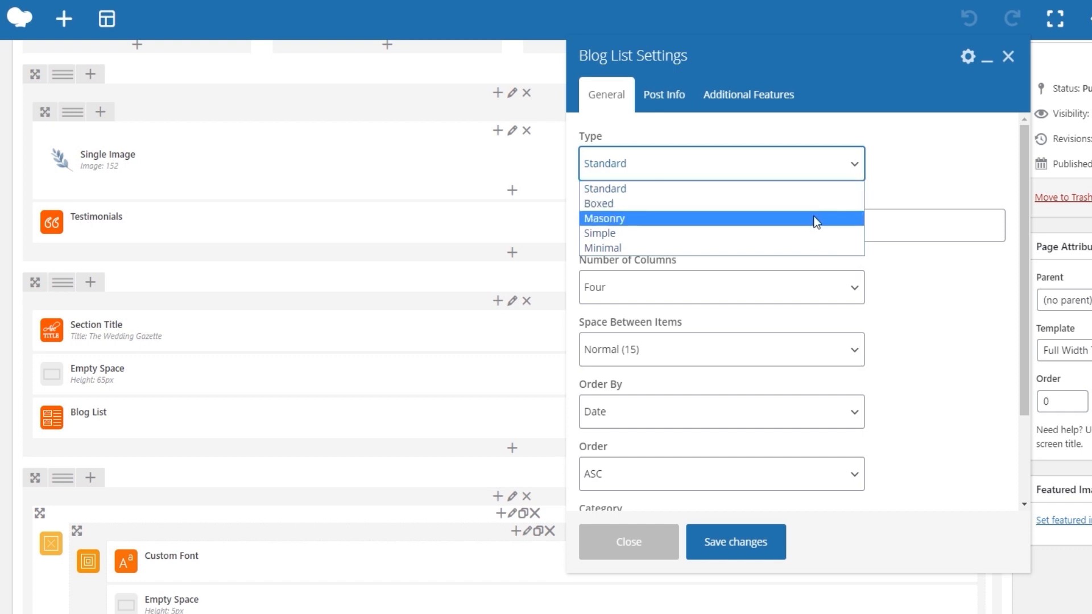
pyautogui.click(855, 165)
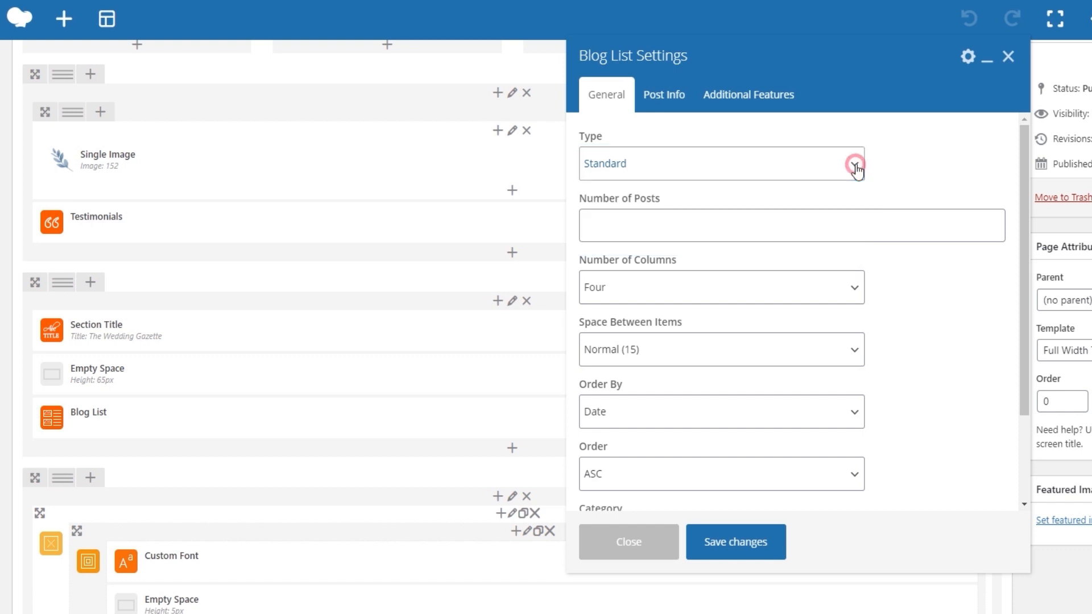
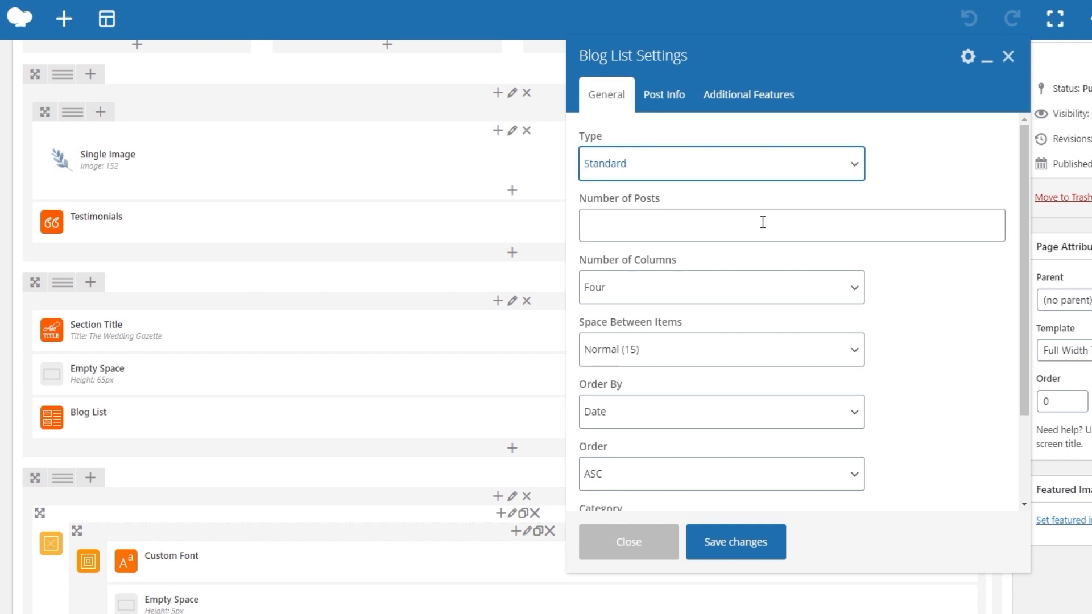
# Review the Number of Columns and Space Between Items choices of the Blog List element.
pyautogui.click(769, 278)
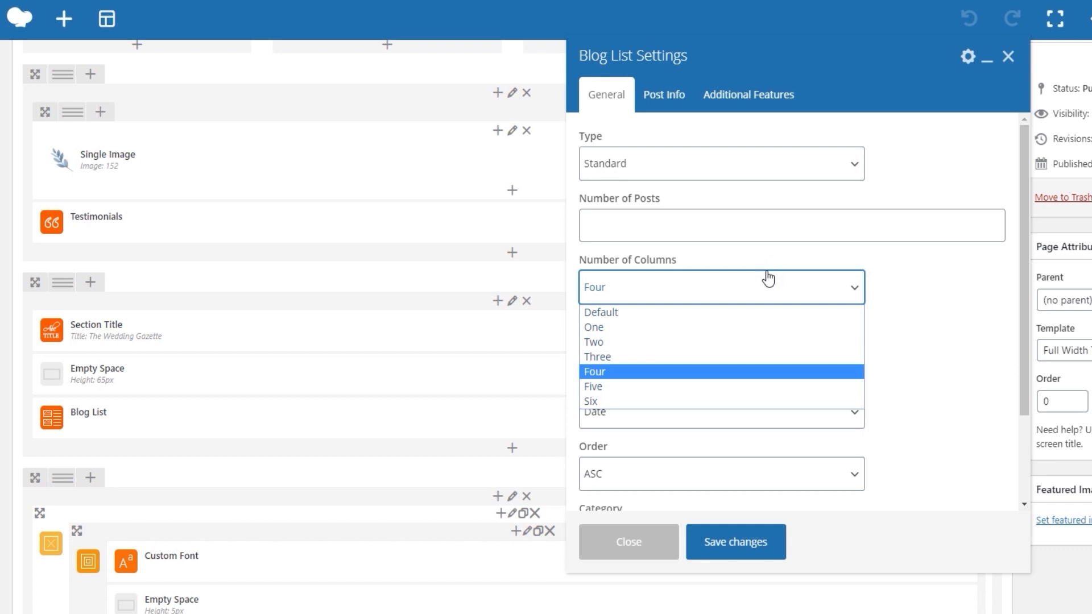
pyautogui.click(769, 278)
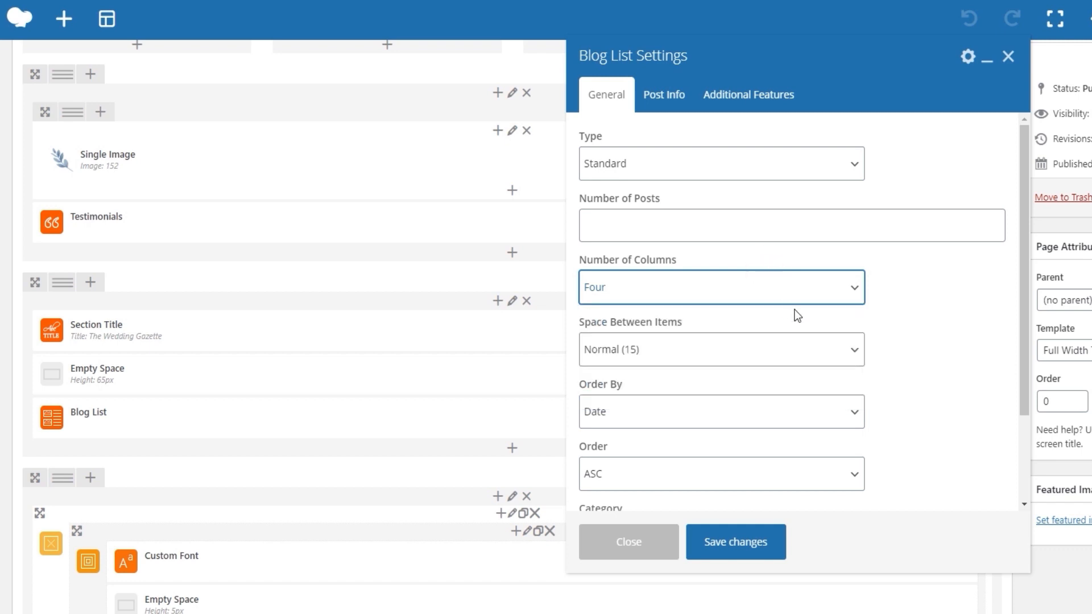
pyautogui.click(790, 344)
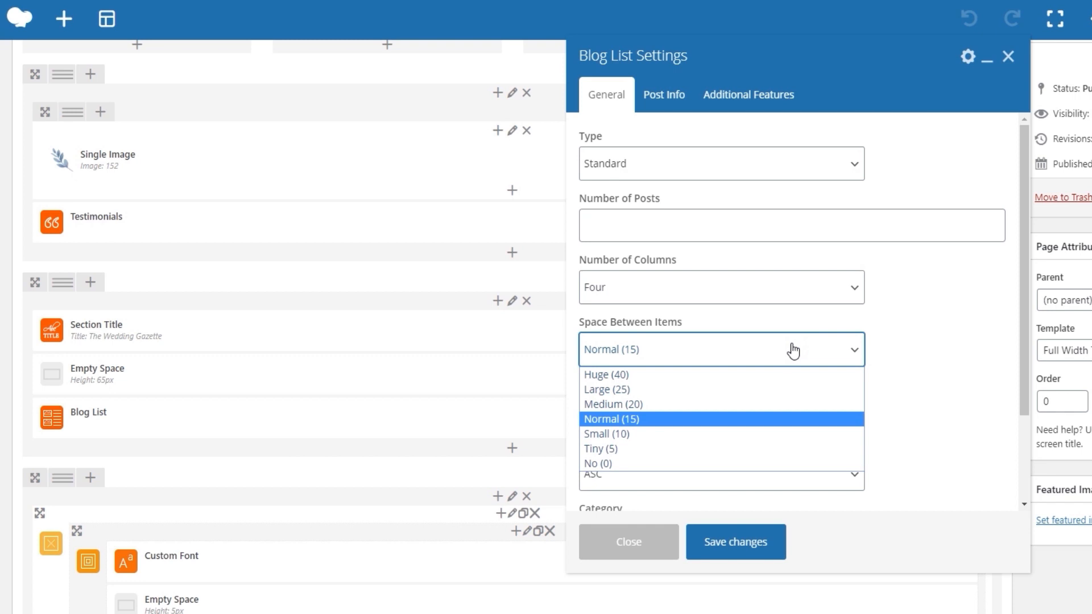
pyautogui.click(791, 345)
# Replace the Blog List's Events category with Wedding News.
pyautogui.scroll(-2, 791, 344)
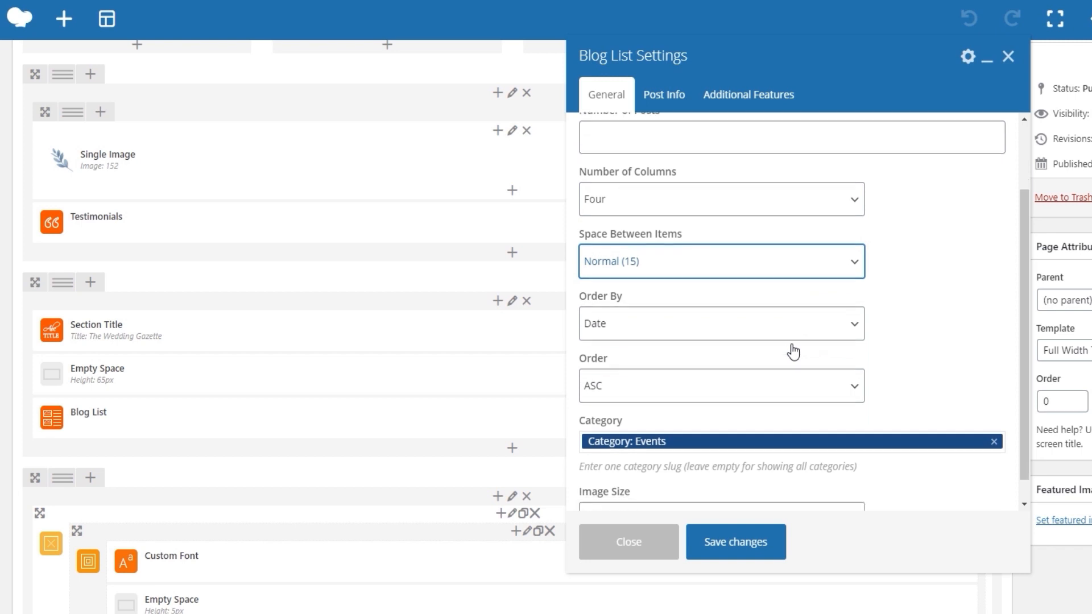
pyautogui.scroll(-1, 792, 351)
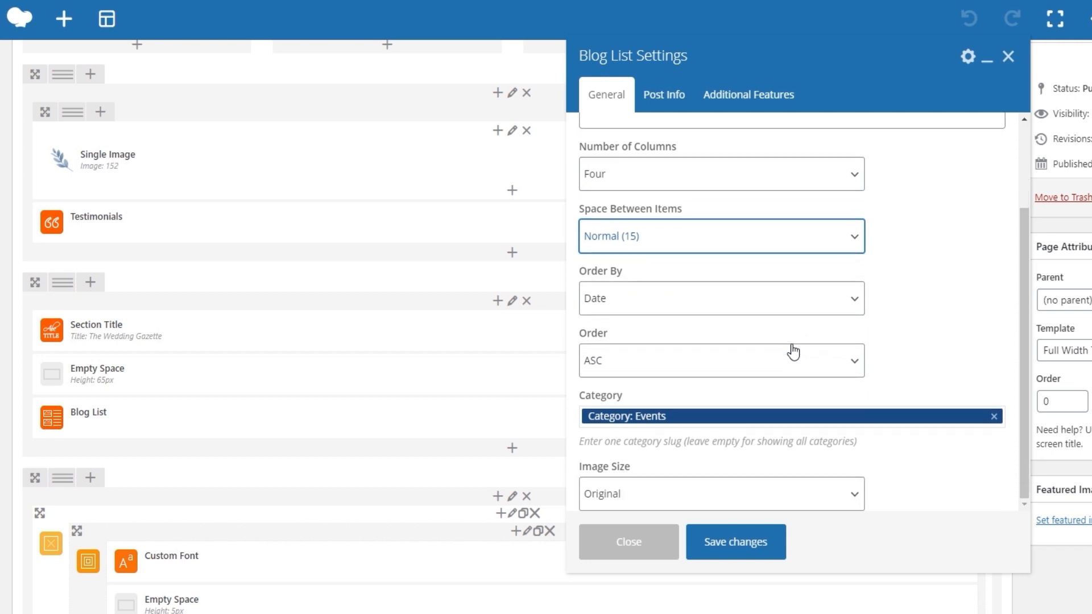
pyautogui.click(994, 417)
pyautogui.write('weddin')
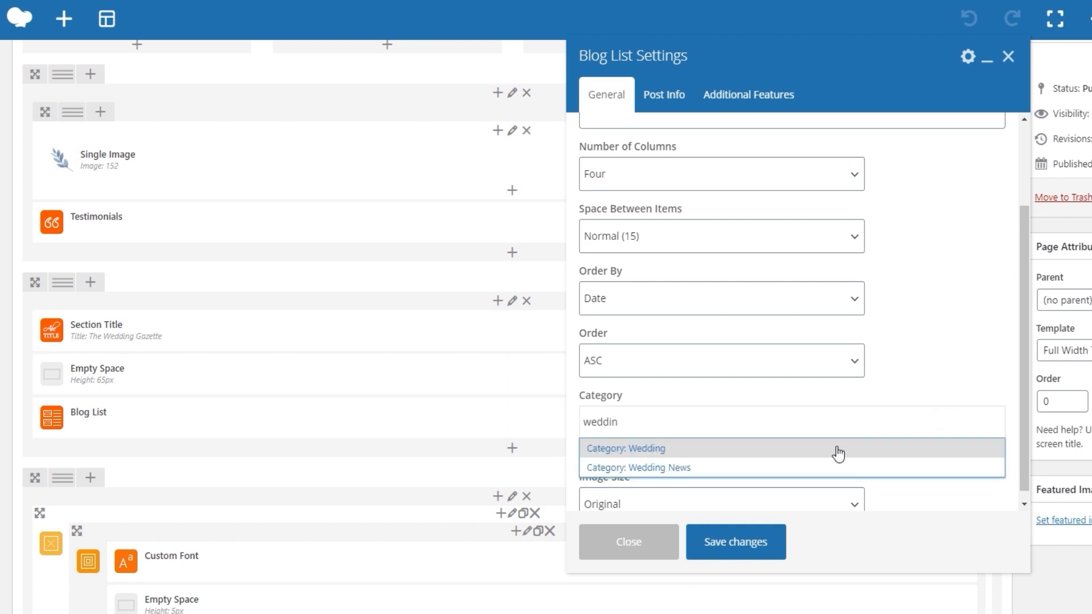
pyautogui.click(776, 466)
pyautogui.scroll(-2, 910, 454)
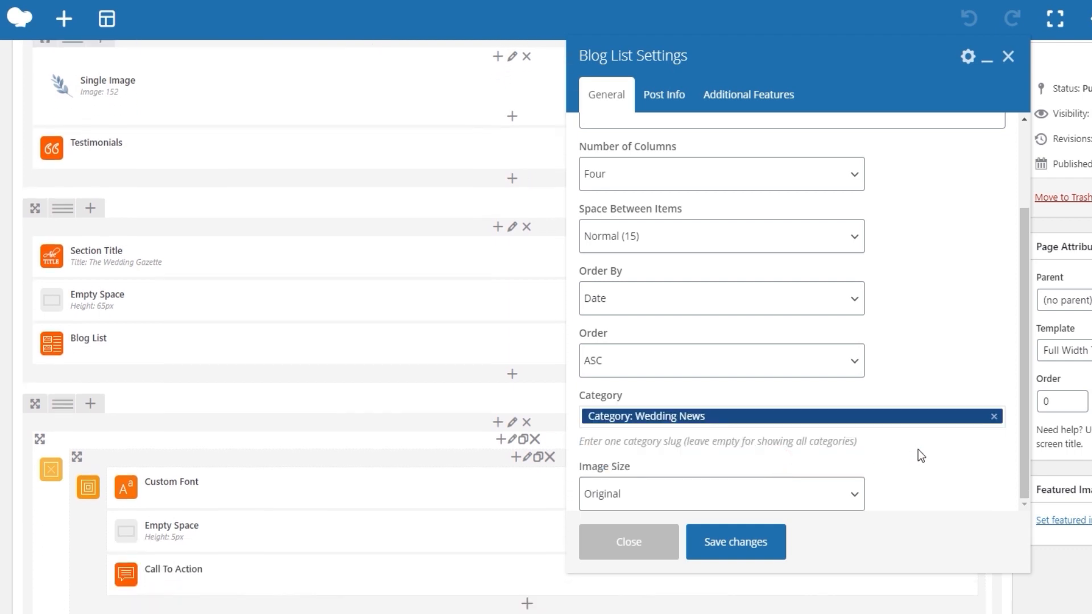
# Look through the Image Size choices, save the Blog List settings and update the Main Home page.
pyautogui.click(839, 498)
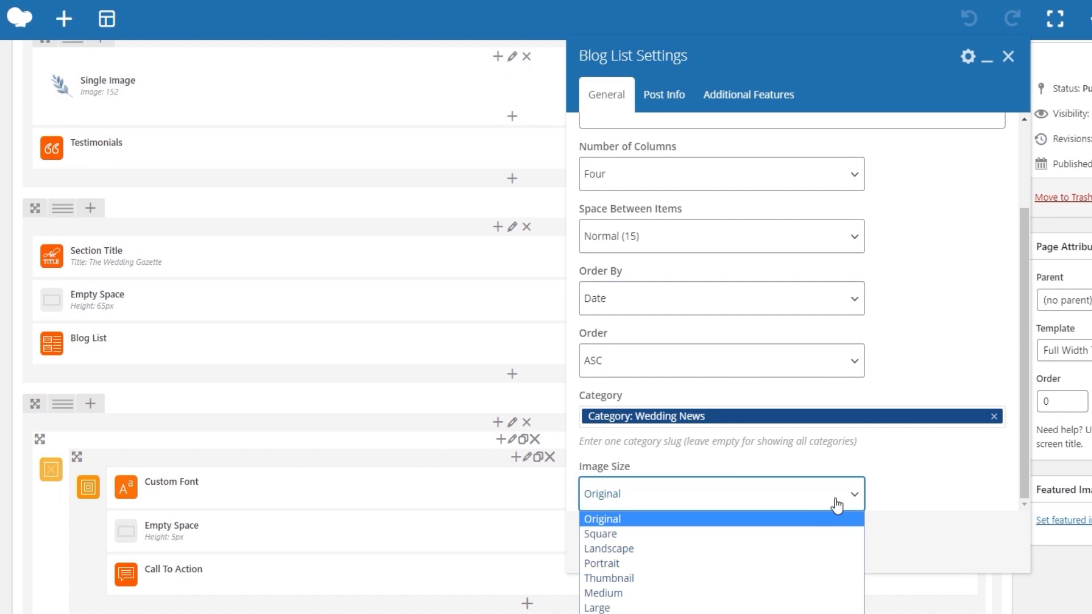
pyautogui.click(837, 504)
pyautogui.click(777, 546)
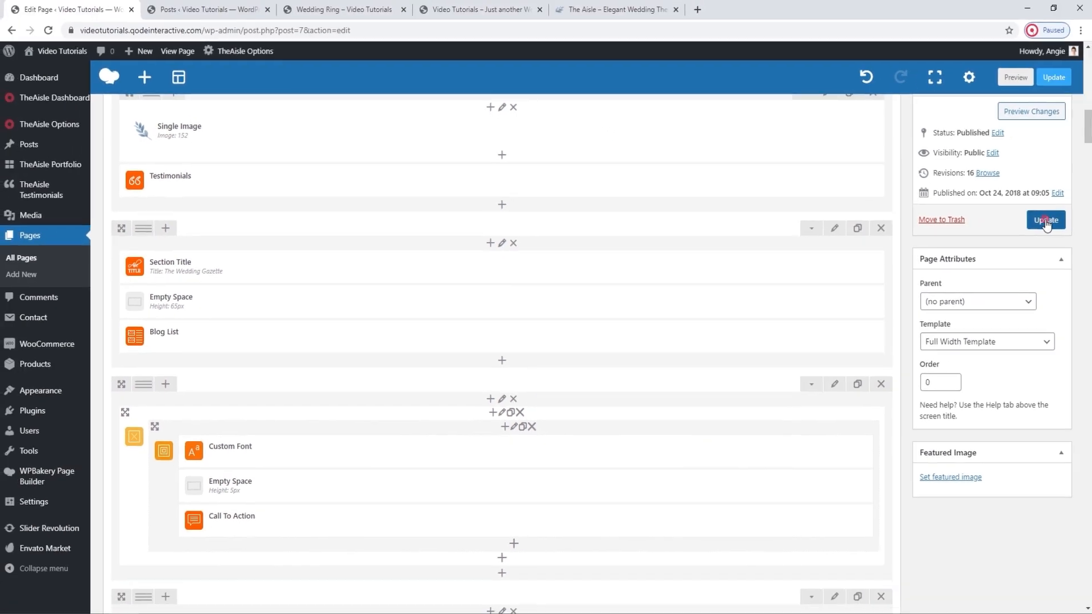
pyautogui.click(1045, 219)
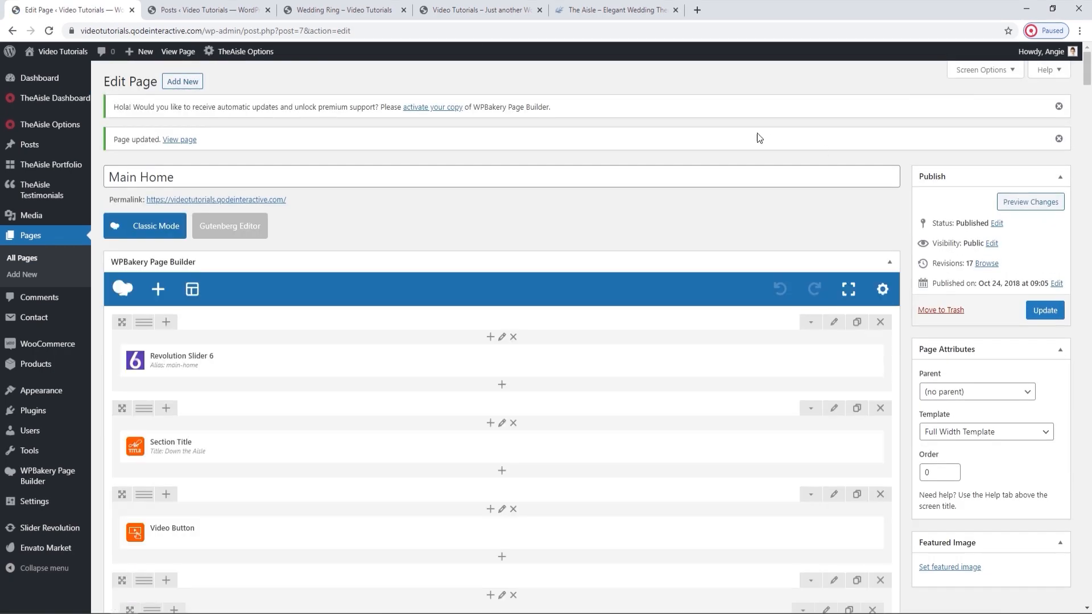
# Close the Posts and Wedding Ring pages, reload the live home page and view The Wedding Gazette section.
pyautogui.click(268, 10)
pyautogui.click(268, 10)
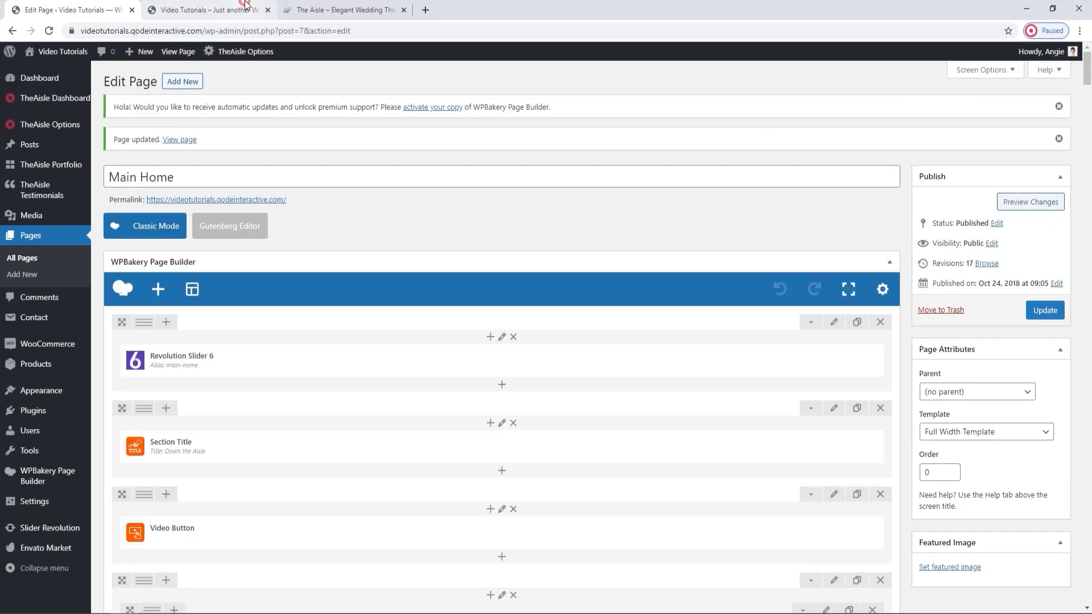
pyautogui.click(245, 6)
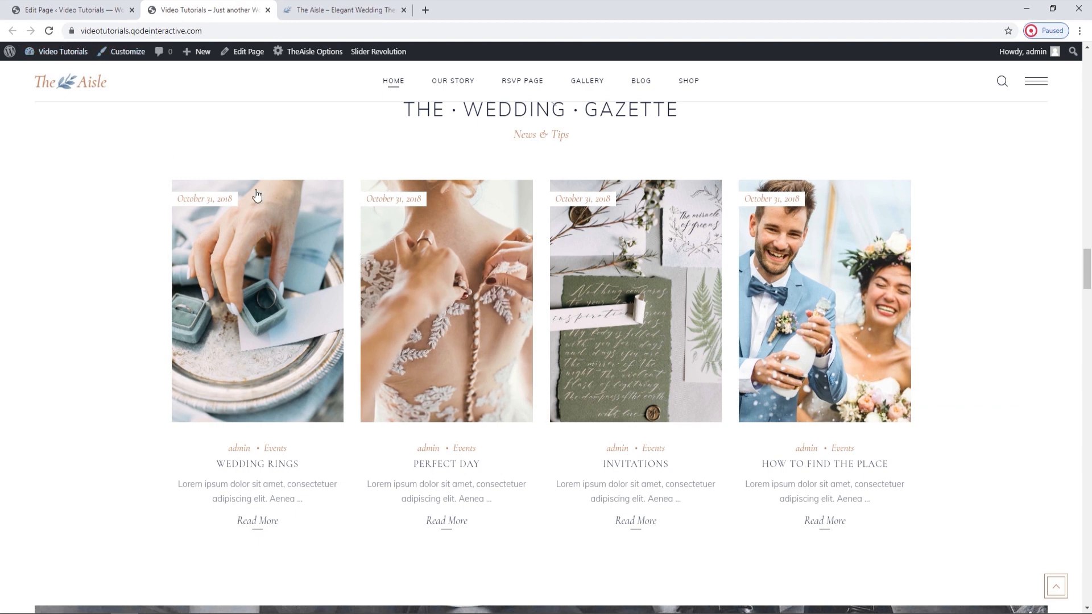
pyautogui.scroll(1, 334, 369)
pyautogui.click(49, 31)
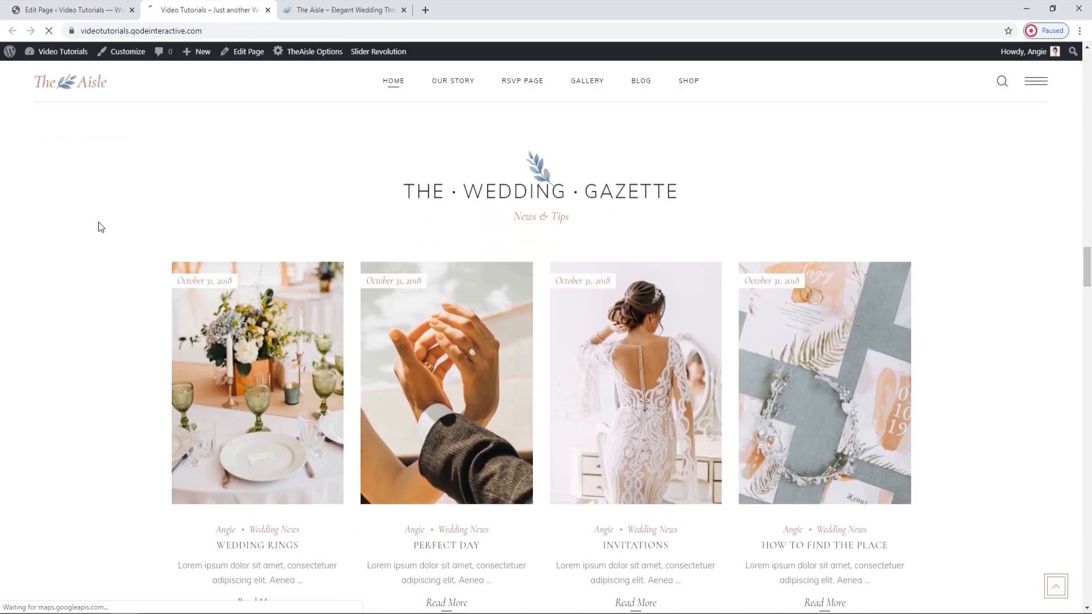
pyautogui.scroll(-1, 98, 222)
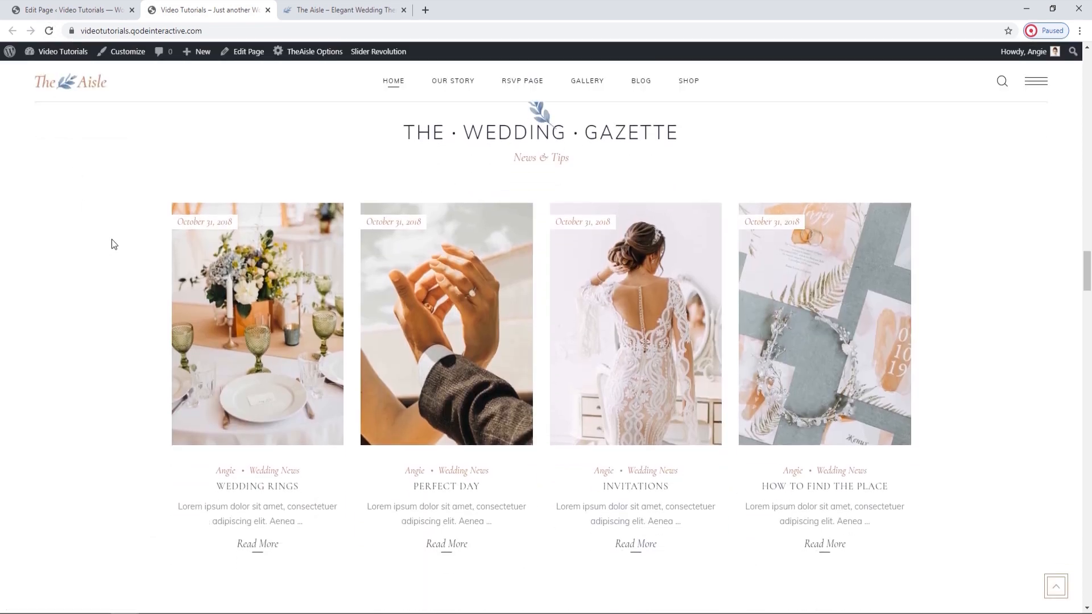
# Return to the Main Home editor and open the Blog List element's Post Info settings.
pyautogui.click(111, 10)
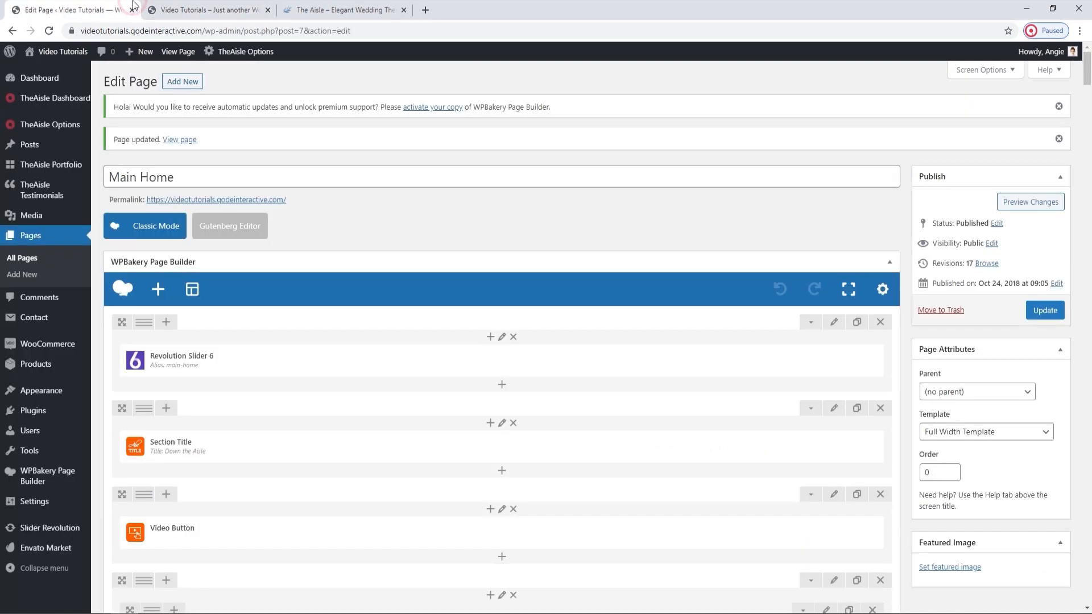
pyautogui.scroll(-5, 486, 408)
pyautogui.scroll(-11, 486, 408)
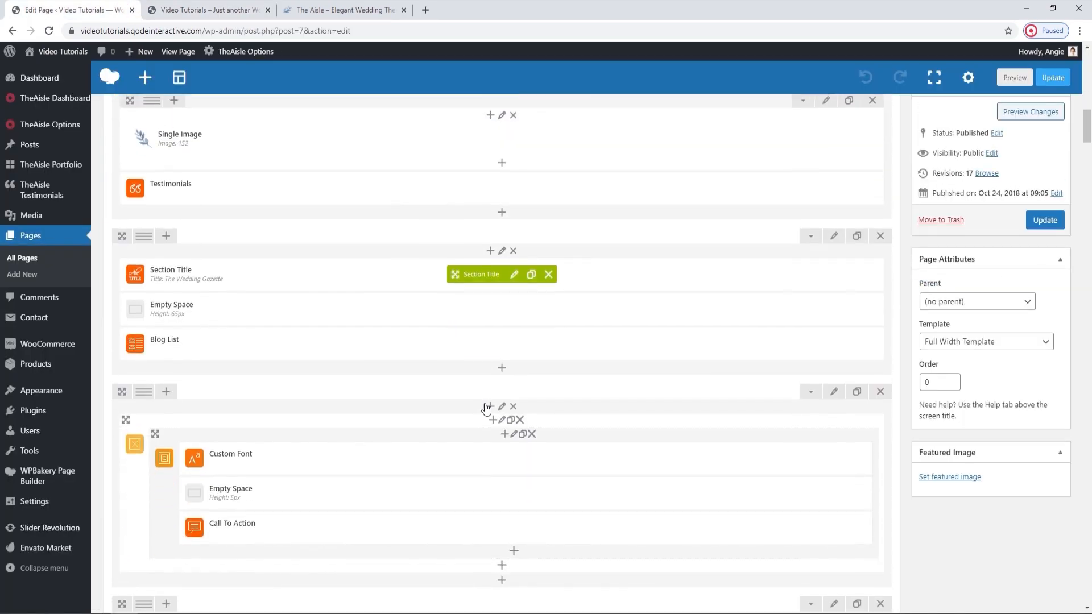
pyautogui.click(509, 339)
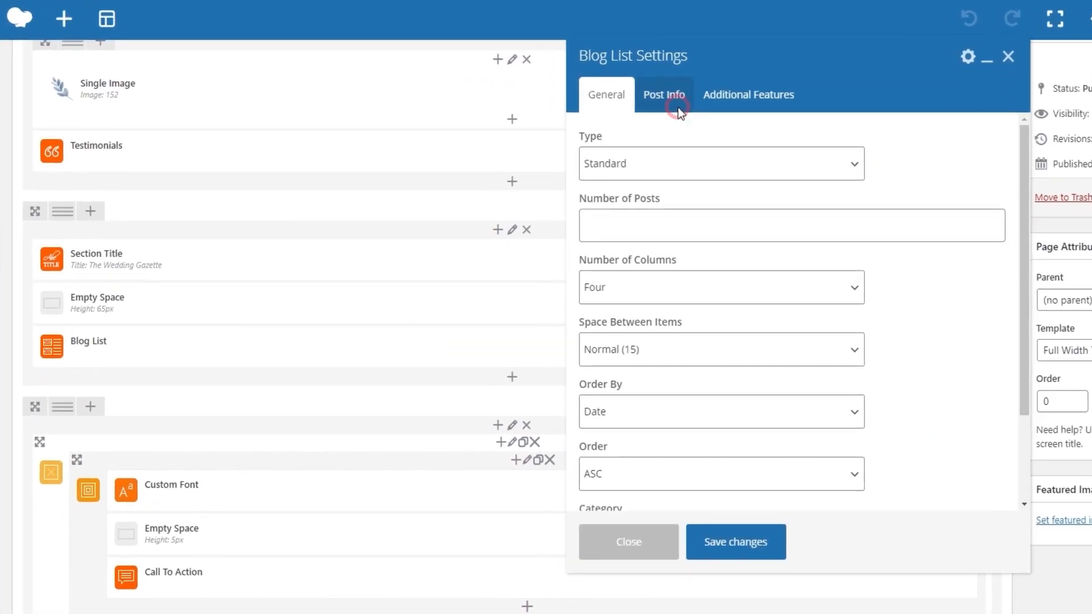
pyautogui.click(668, 120)
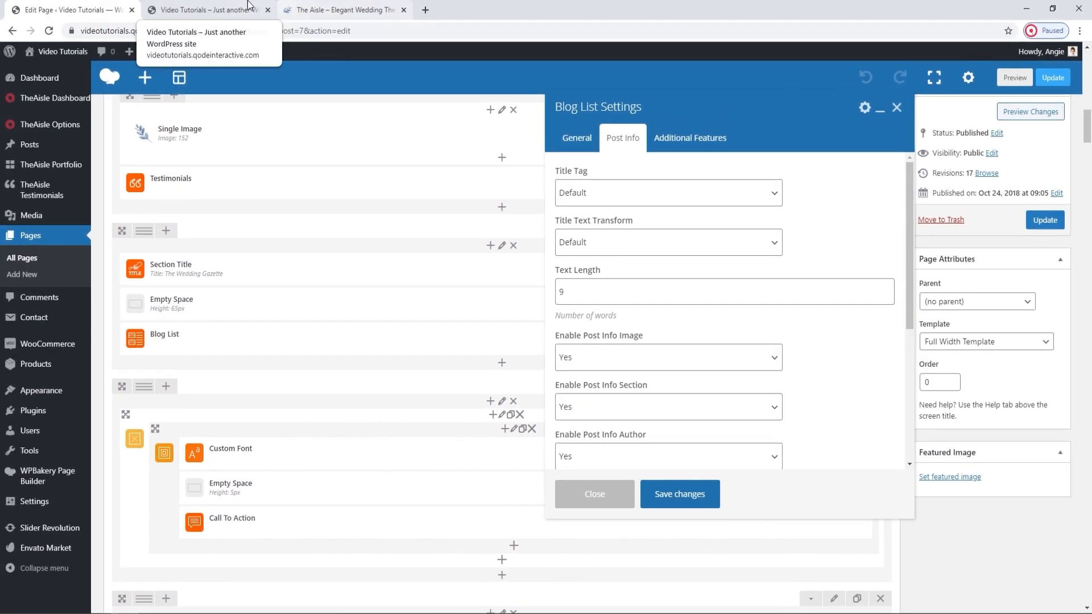
# Check the excerpt under the Wedding Rings post on the live home page and return to the Blog List settings.
pyautogui.click(248, 7)
pyautogui.moveTo(180, 504); pyautogui.dragTo(329, 539)
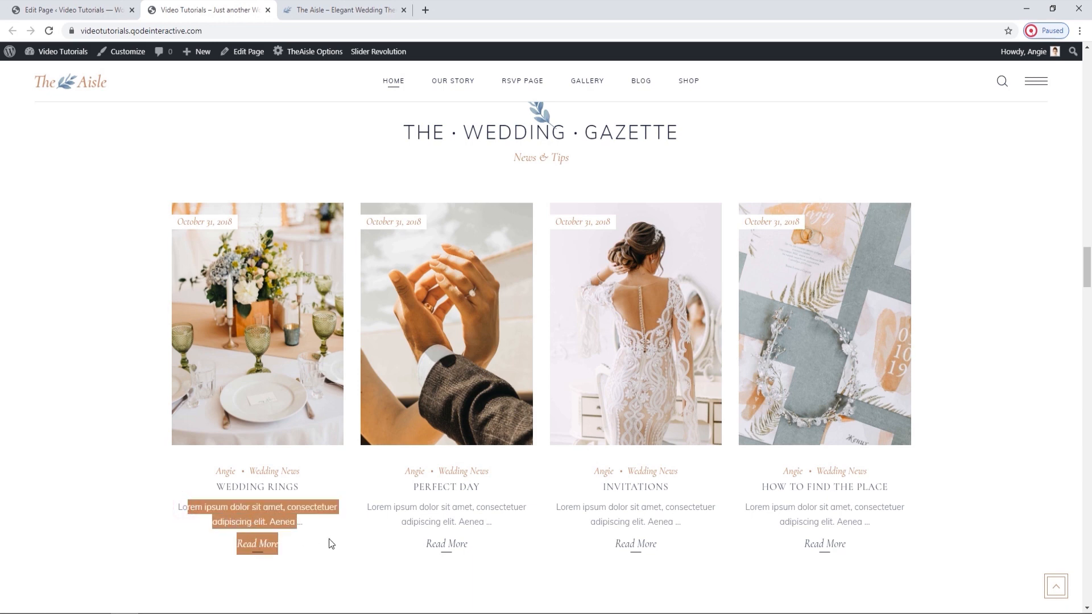
pyautogui.click(320, 522)
pyautogui.click(117, 8)
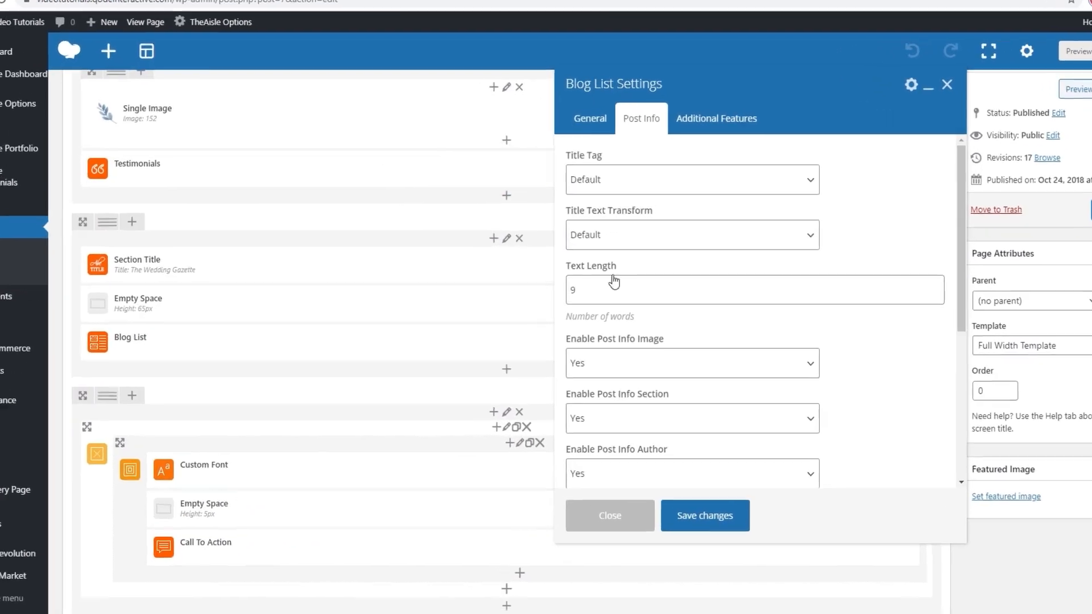
# Review the Post Info options for image, author, date, category, comments, like and share, comparing them with the live posts.
pyautogui.click(723, 374)
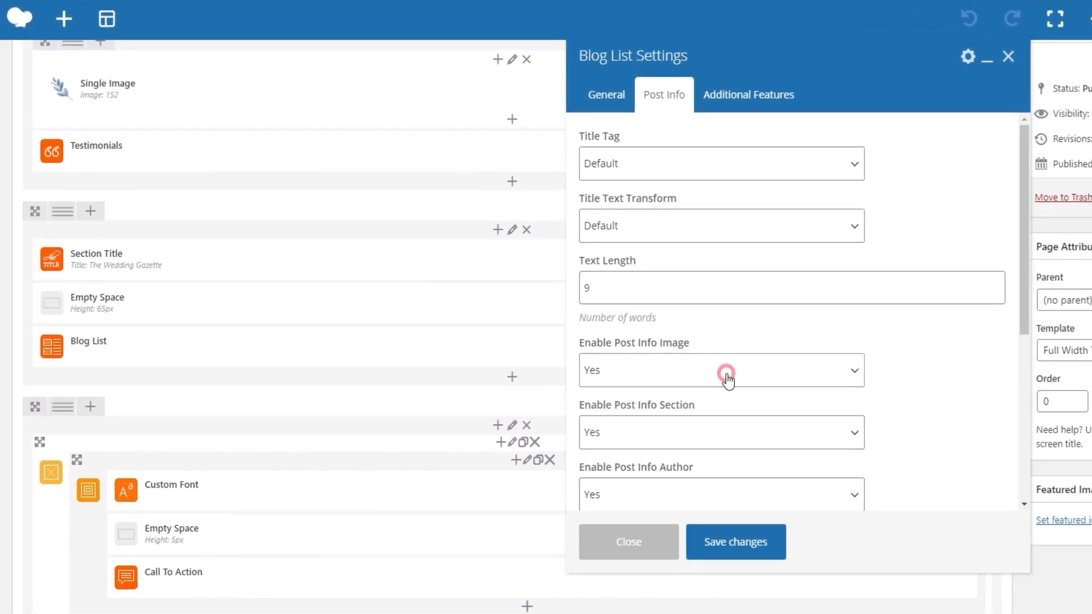
pyautogui.click(728, 380)
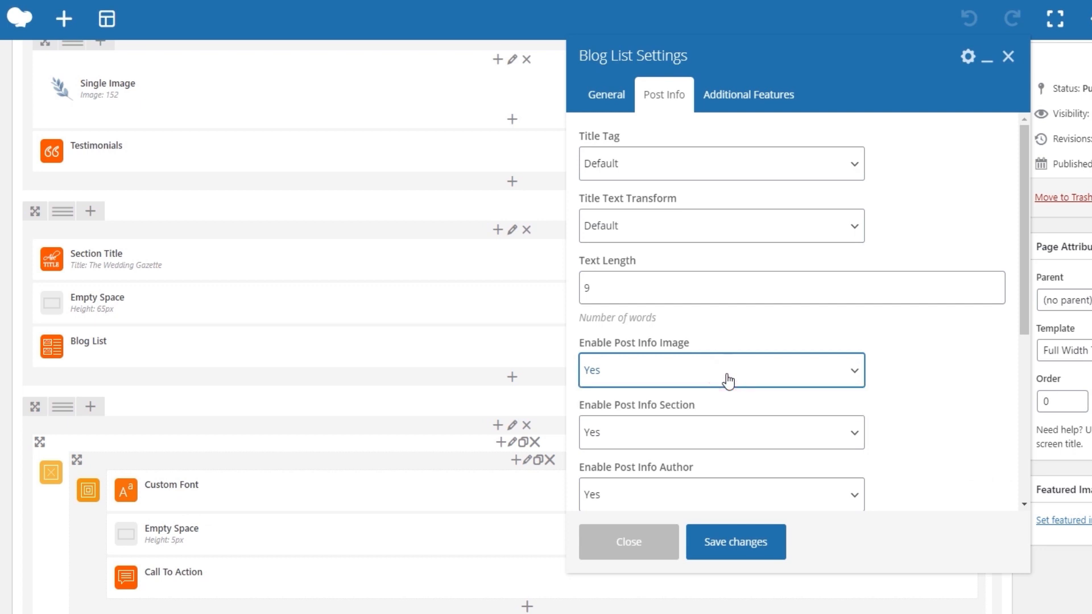
pyautogui.scroll(-2, 727, 380)
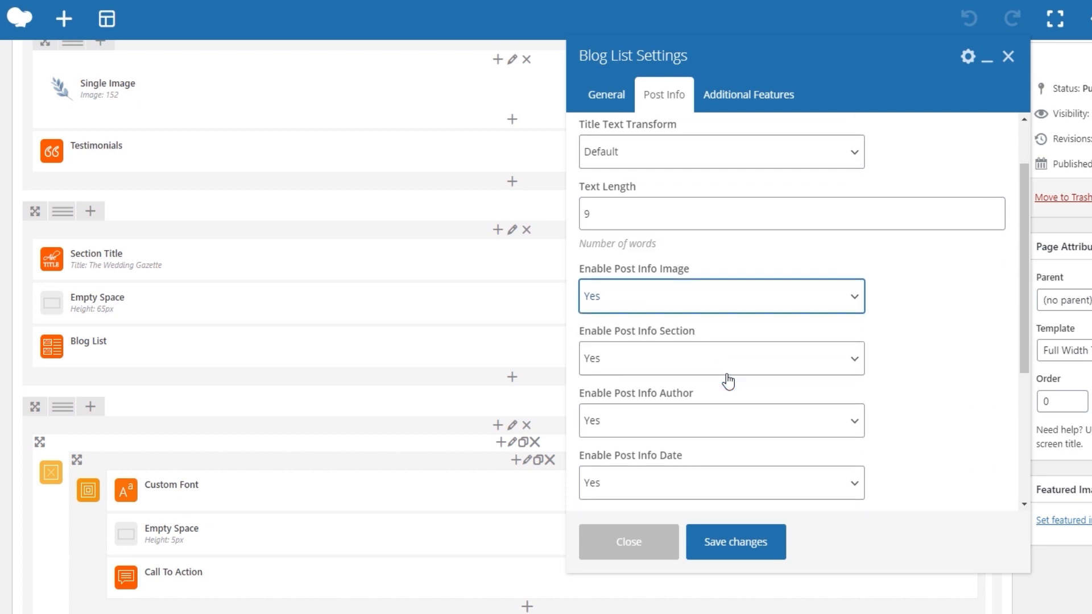
pyautogui.scroll(-2, 728, 381)
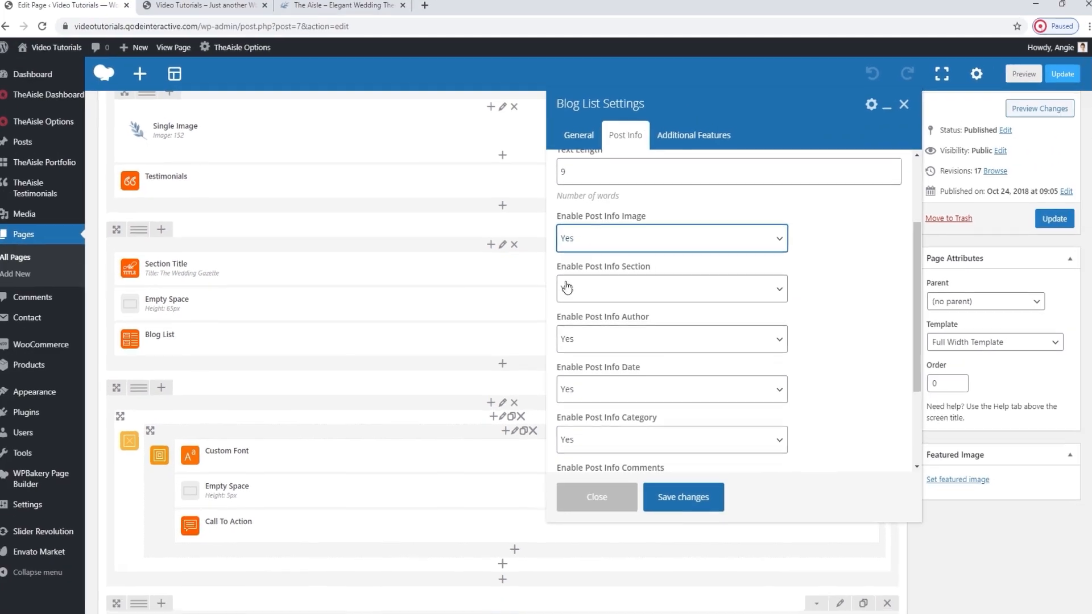
pyautogui.click(192, 7)
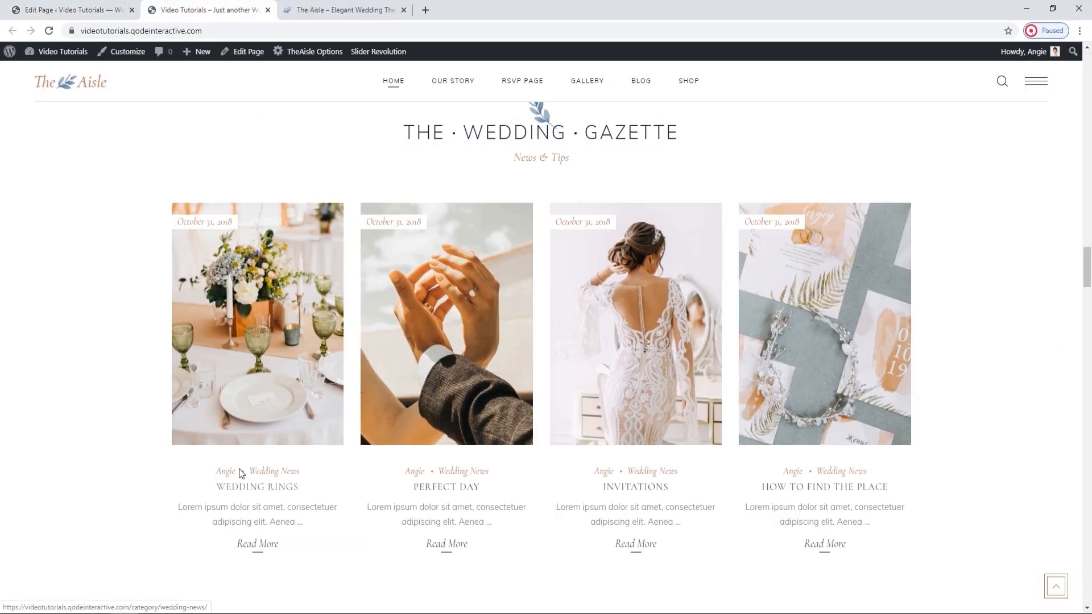
pyautogui.click(74, 10)
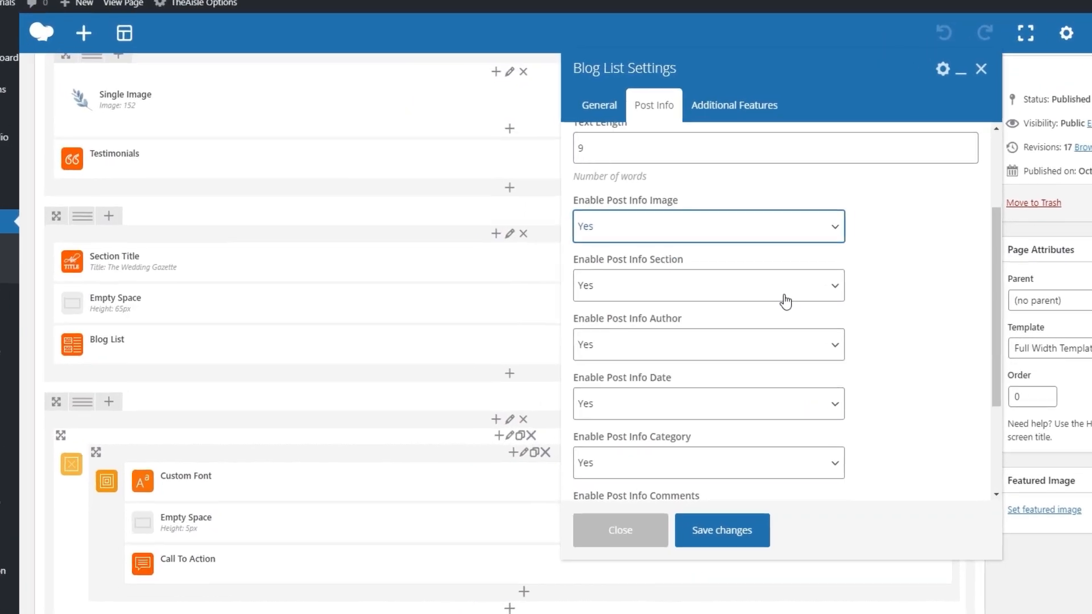
pyautogui.scroll(-1, 801, 300)
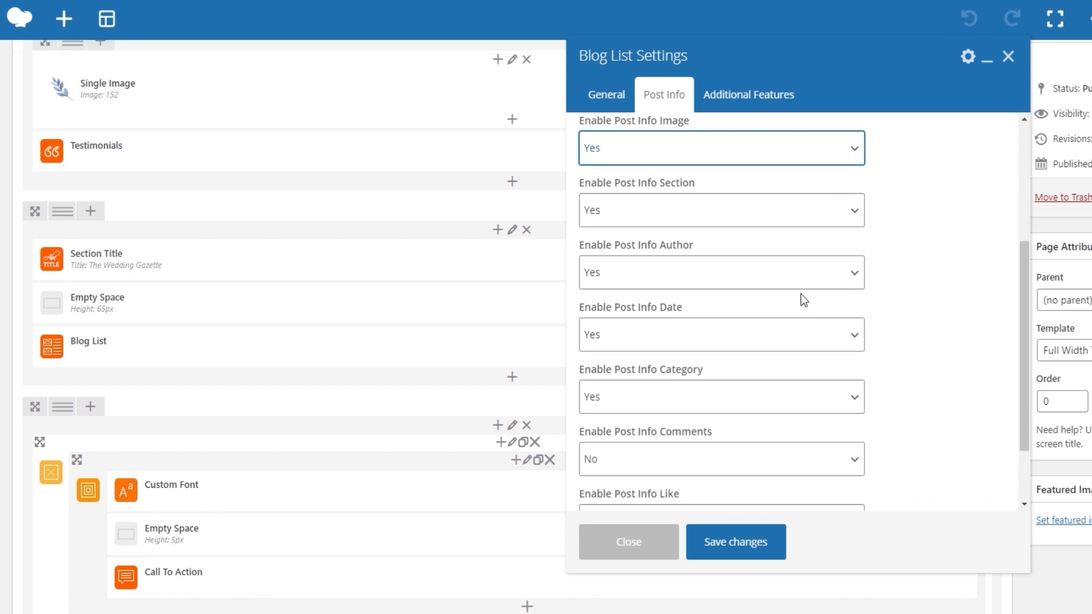
pyautogui.scroll(-1, 802, 300)
pyautogui.scroll(-1, 800, 294)
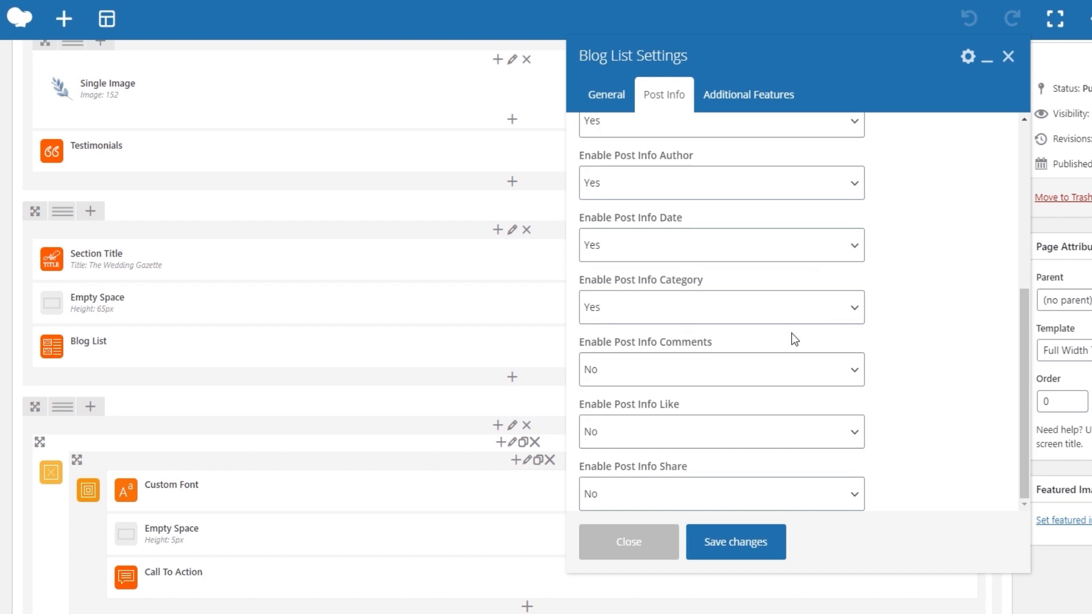
# Review the Pagination Type choices under the Blog List's Additional Features and close the element's settings.
pyautogui.click(749, 96)
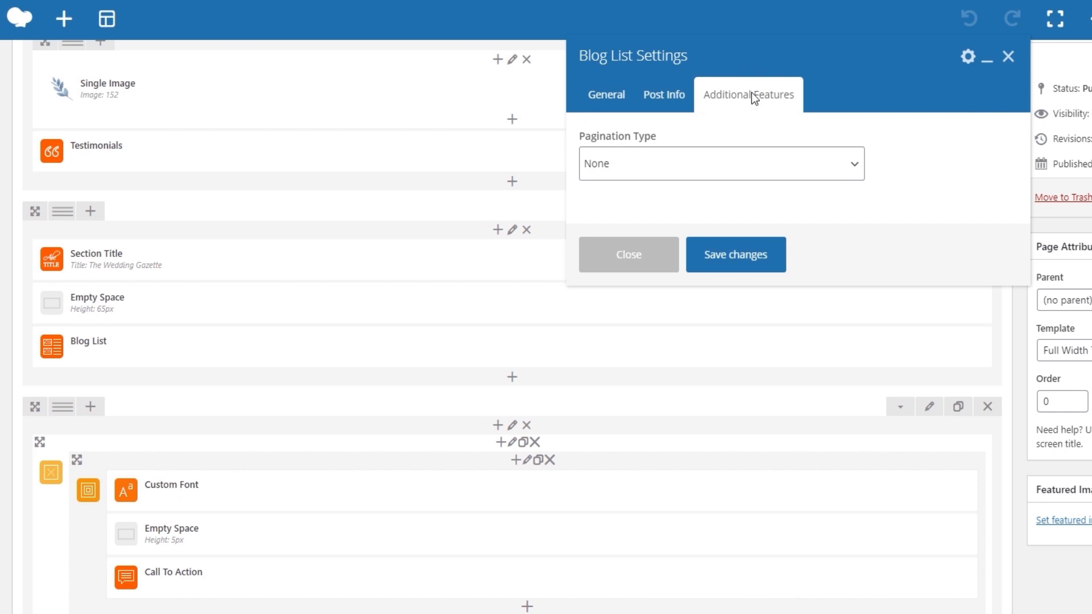
pyautogui.click(739, 165)
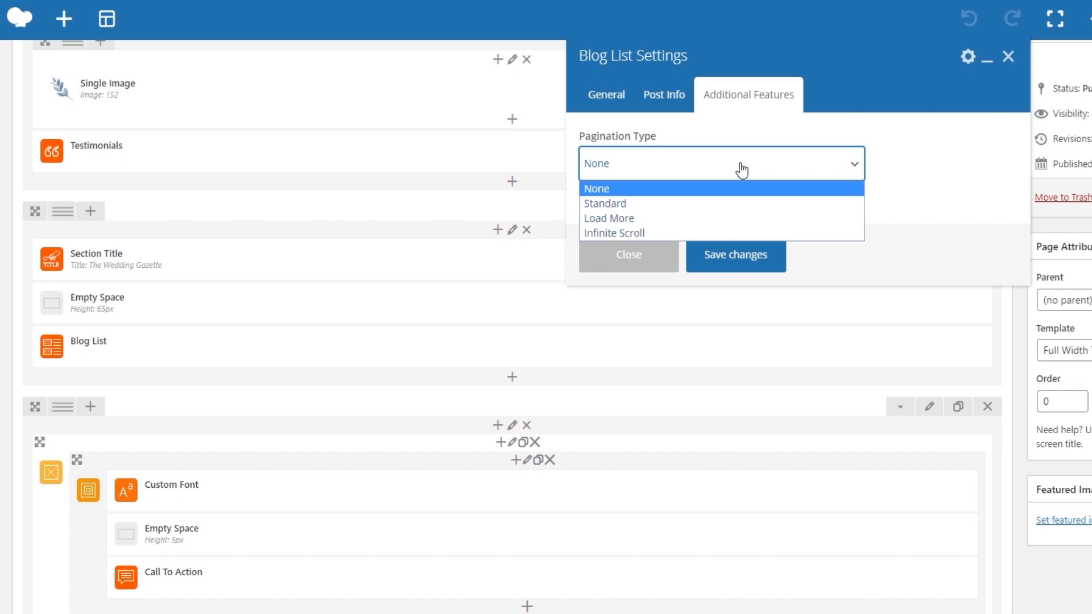
pyautogui.click(741, 168)
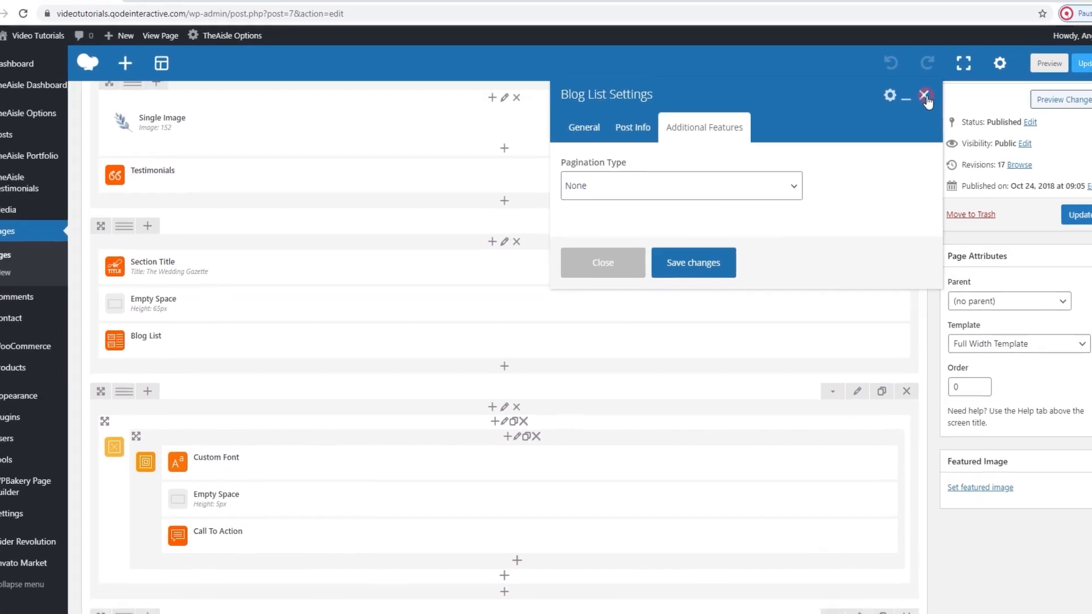
pyautogui.click(925, 96)
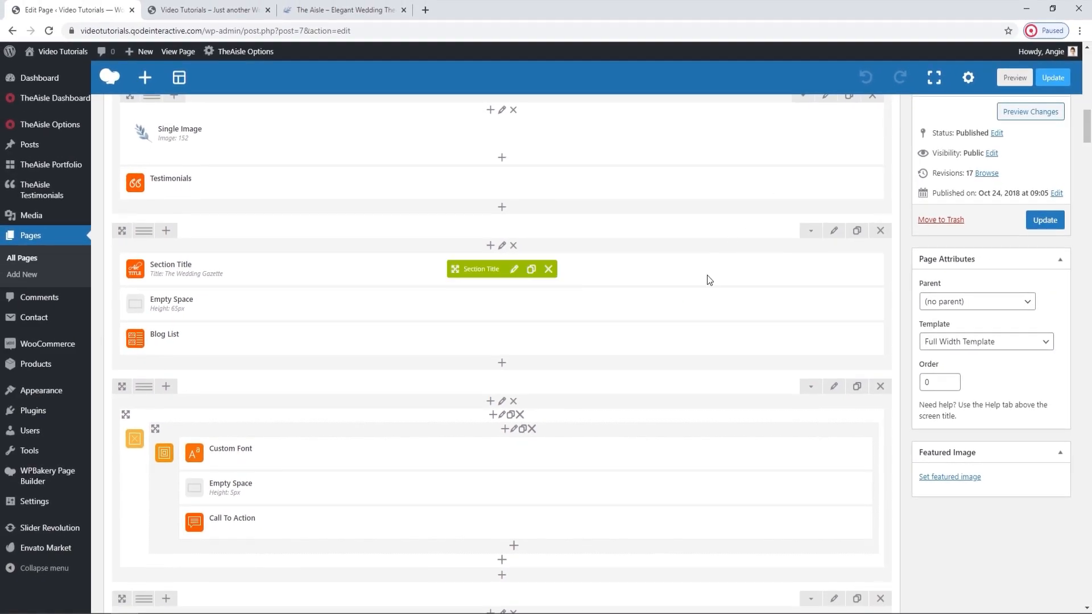
# Check the "We Can't Wait To See You!" section on the live home page and return to the Main Home editor.
pyautogui.click(249, 4)
pyautogui.scroll(-8, 428, 239)
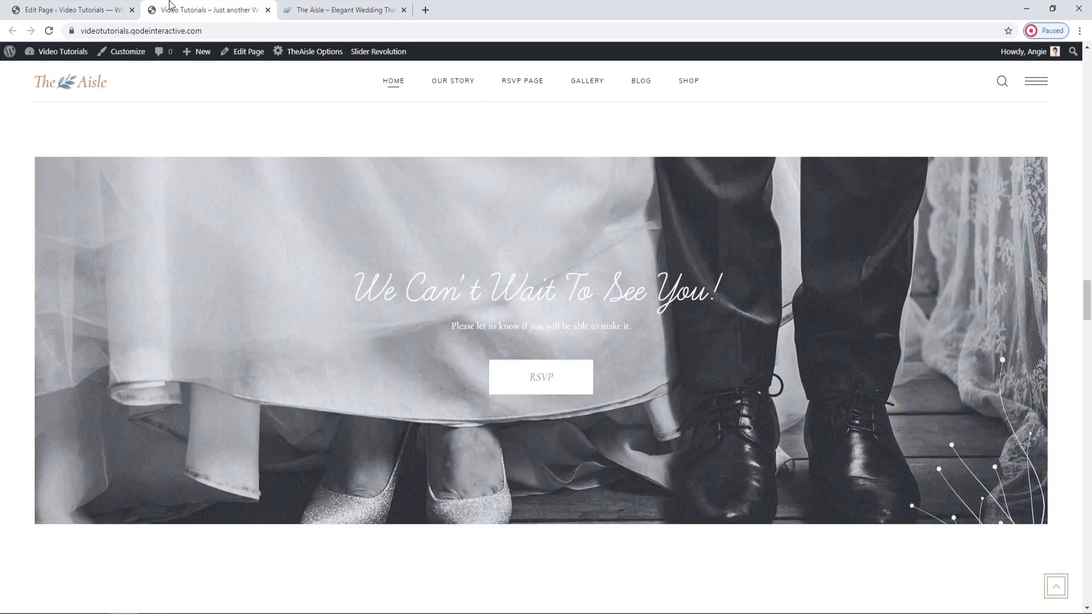
pyautogui.click(94, 10)
pyautogui.scroll(-1, 400, 298)
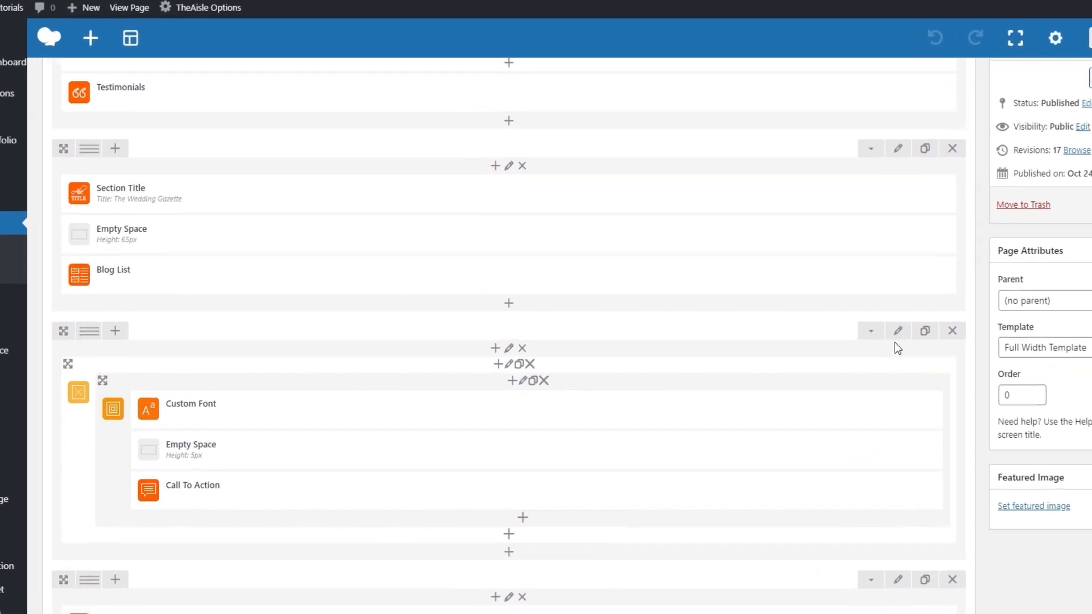
# Open the Elated Settings of the row holding the Call To Action and remove its parallax background image.
pyautogui.click(833, 327)
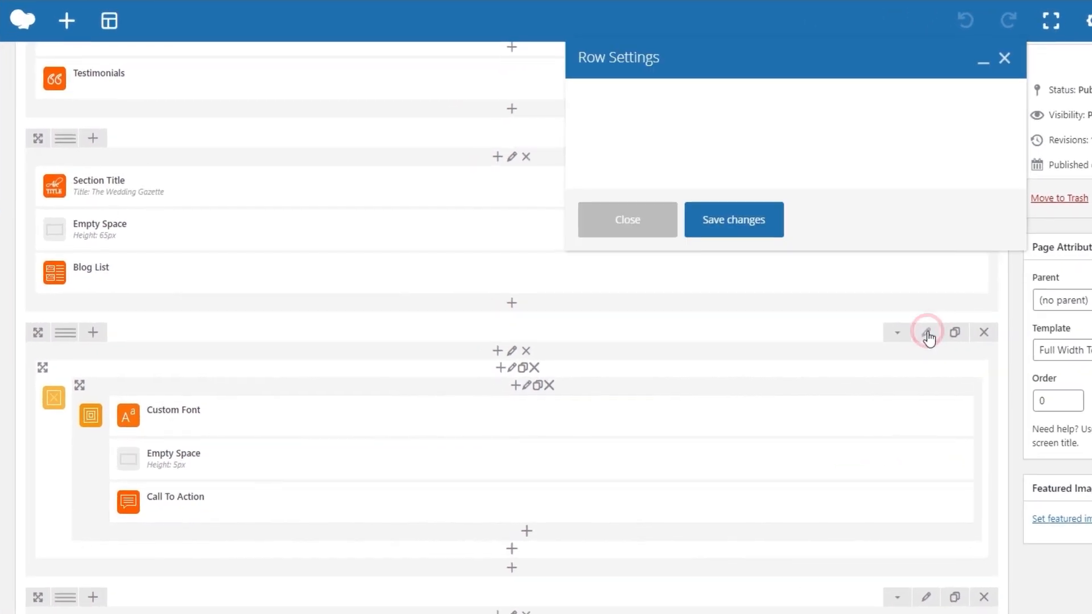
pyautogui.click(765, 94)
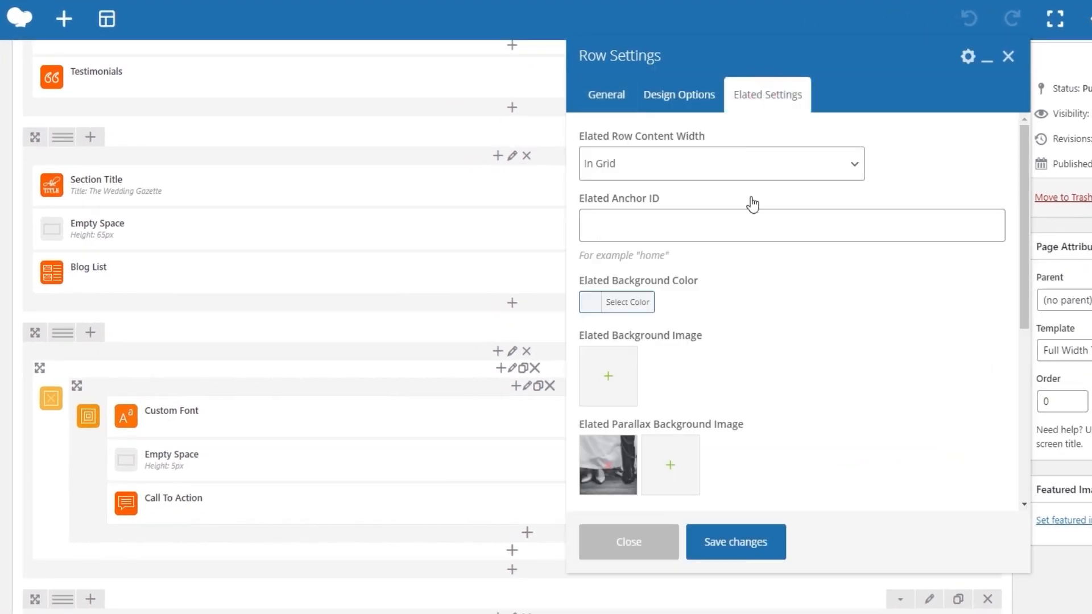
pyautogui.scroll(-1, 788, 348)
pyautogui.scroll(-1, 788, 348)
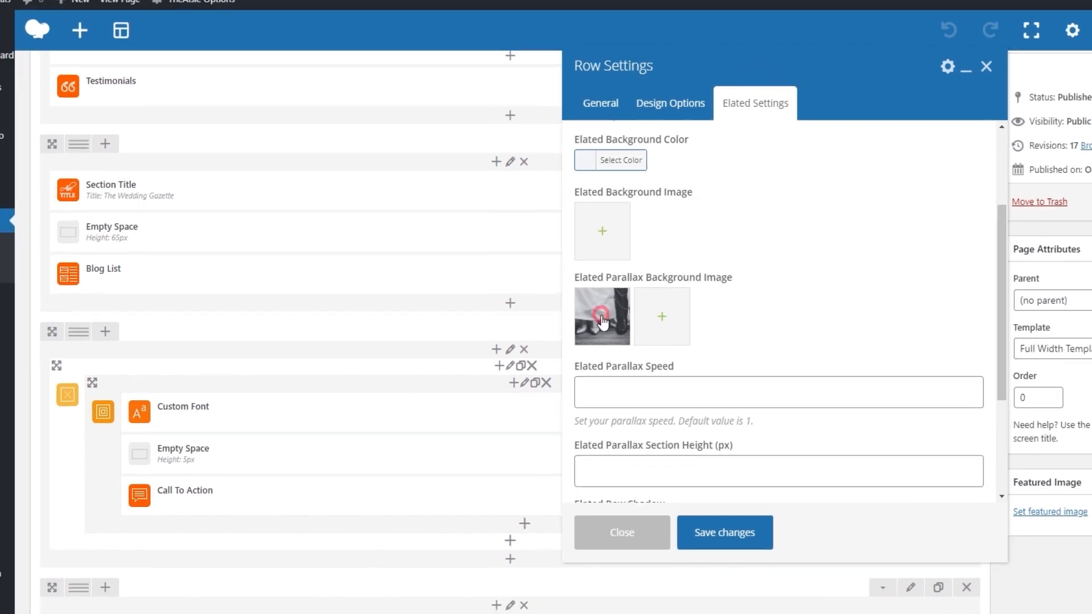
pyautogui.click(607, 318)
# Upload parallax-img-1.jpg from The Aisle folder and set it as the row's Elated Parallax Background Image.
pyautogui.click(582, 318)
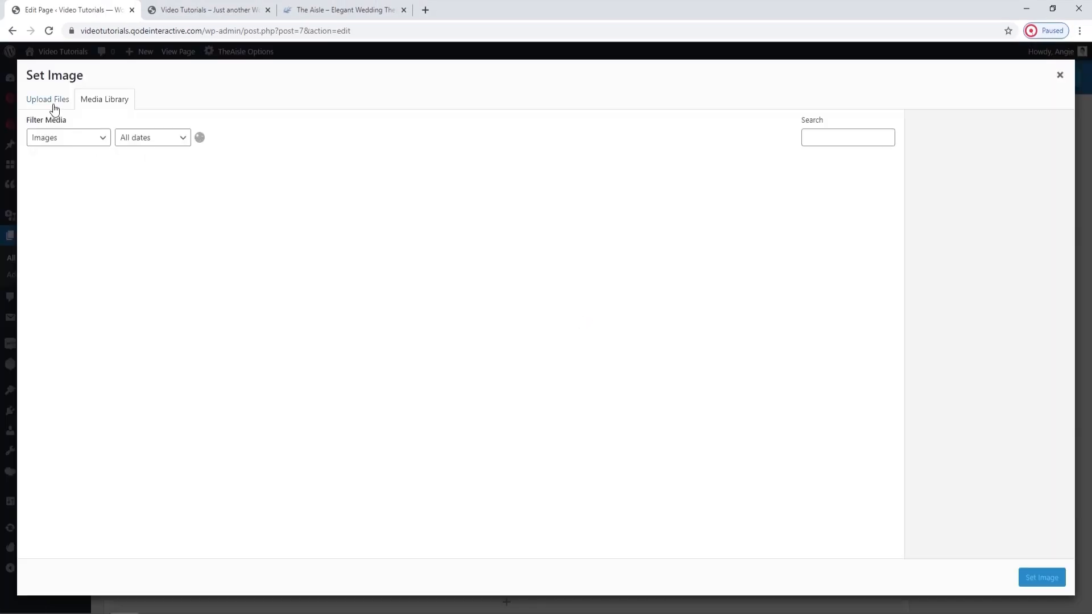
pyautogui.click(38, 96)
pyautogui.click(536, 304)
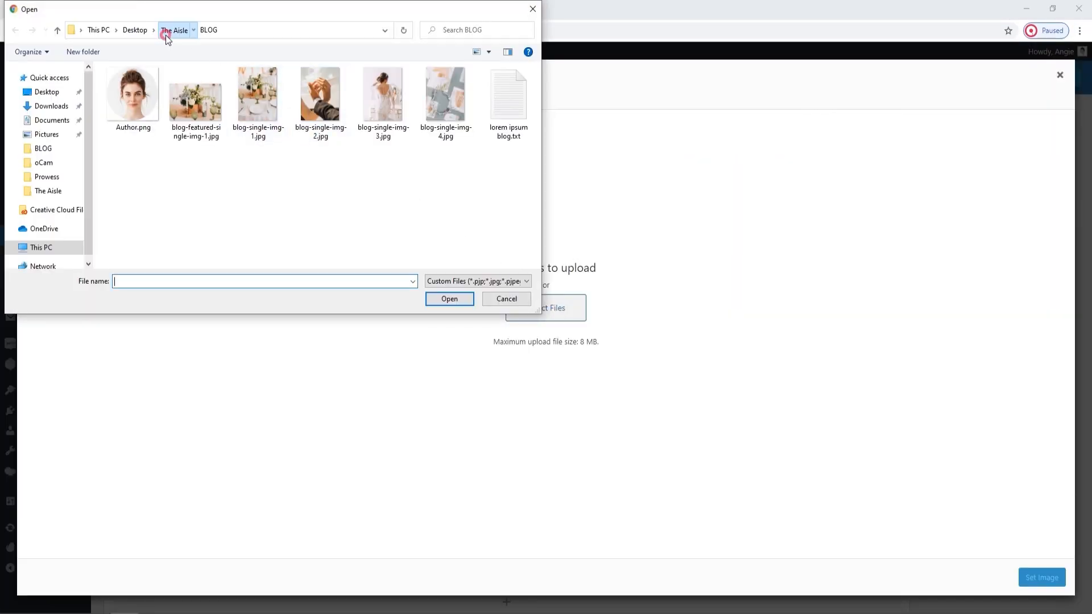
pyautogui.scroll(-2, 280, 158)
pyautogui.click(194, 173)
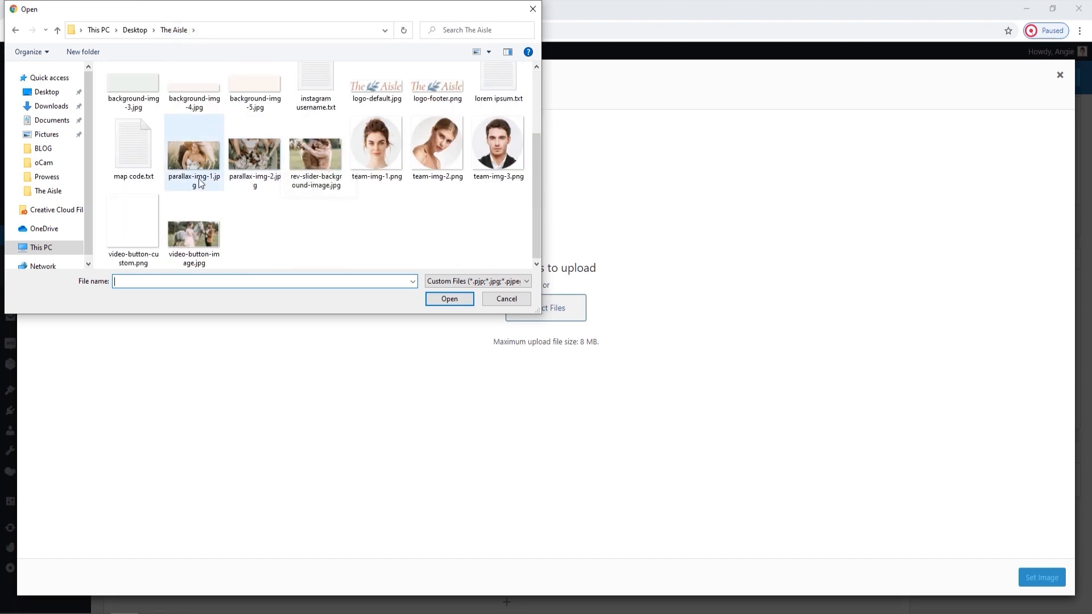
pyautogui.click(449, 298)
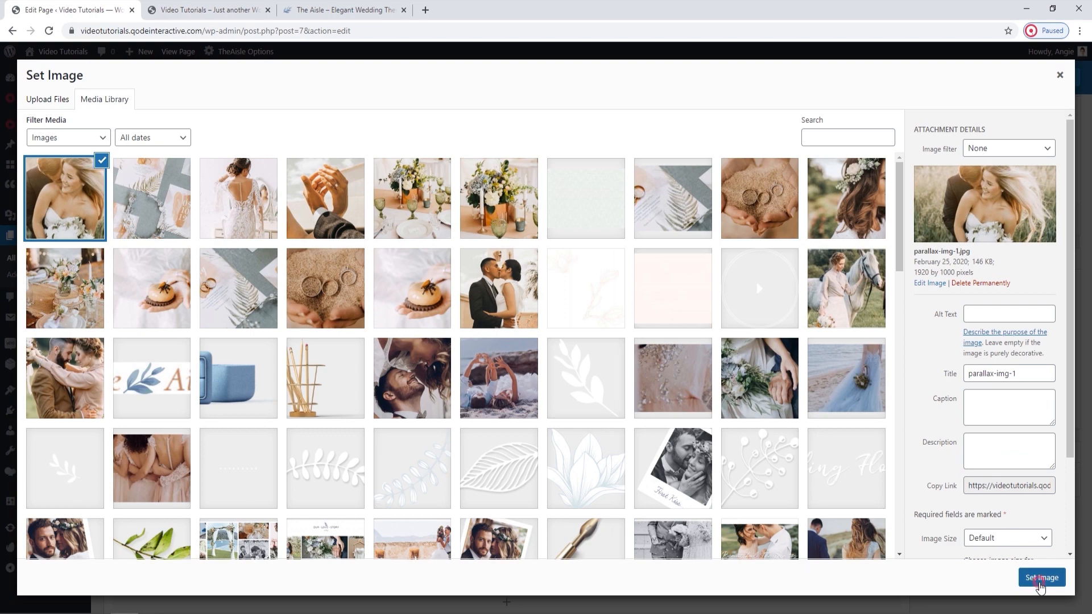
pyautogui.click(1040, 581)
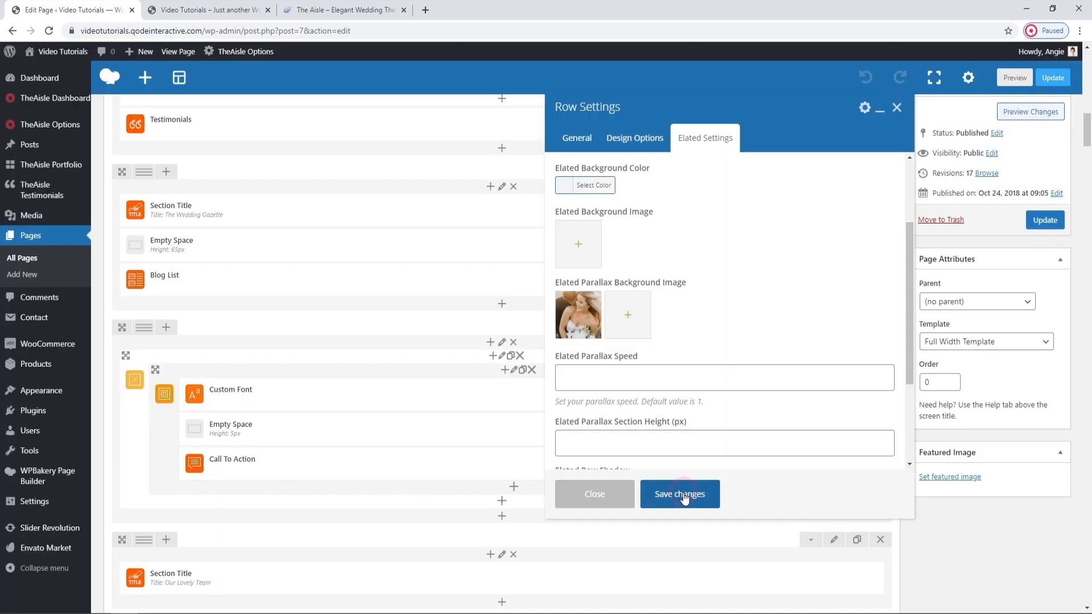
# Save the row settings, update the Main Home page, and reload the live home page.
pyautogui.click(684, 493)
pyautogui.click(1036, 227)
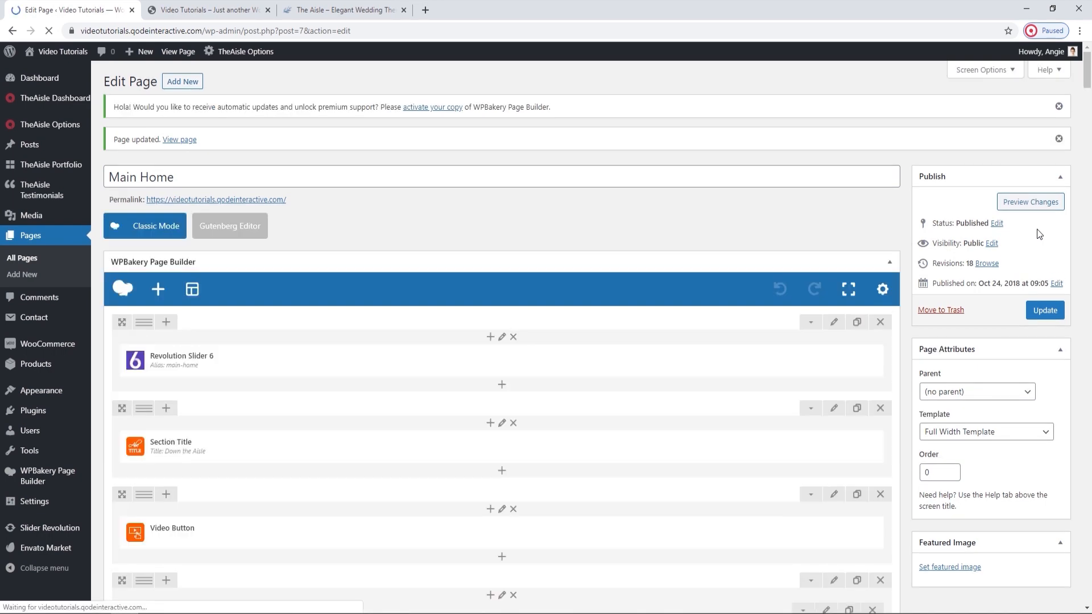
pyautogui.click(216, 5)
pyautogui.click(48, 32)
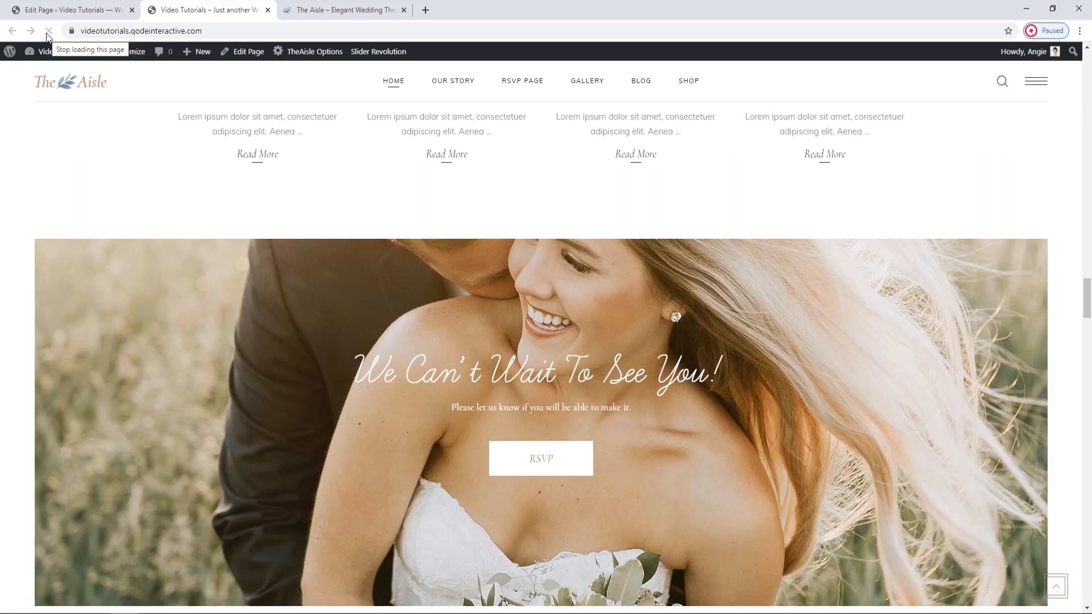
# Examine the parallax effect of the new background image behind the RSVP section on the live home page.
pyautogui.scroll(-1, 260, 281)
pyautogui.scroll(-1, 259, 280)
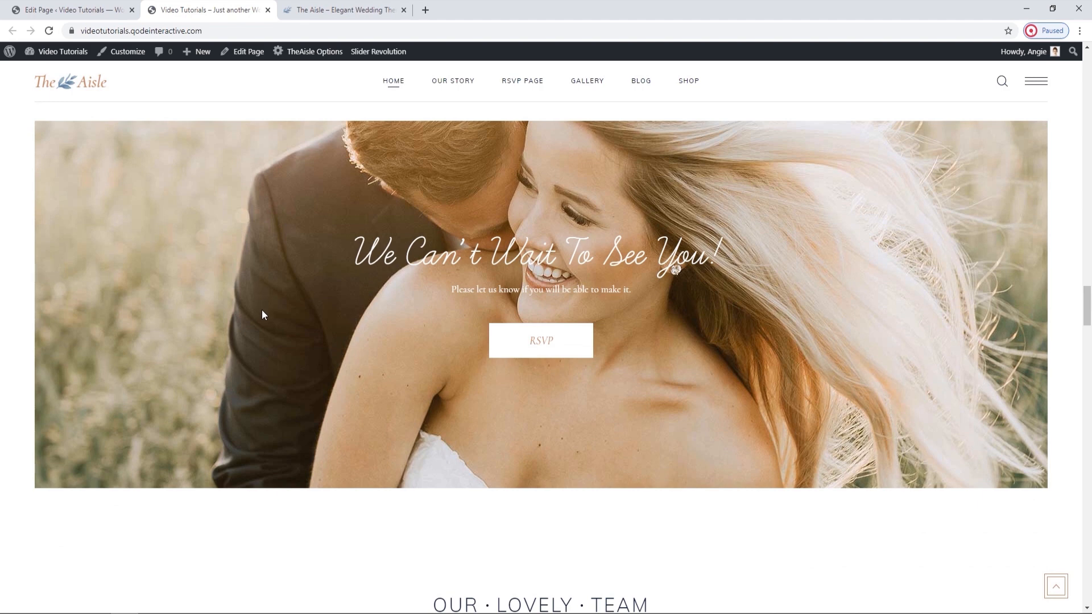
pyautogui.scroll(1, 262, 301)
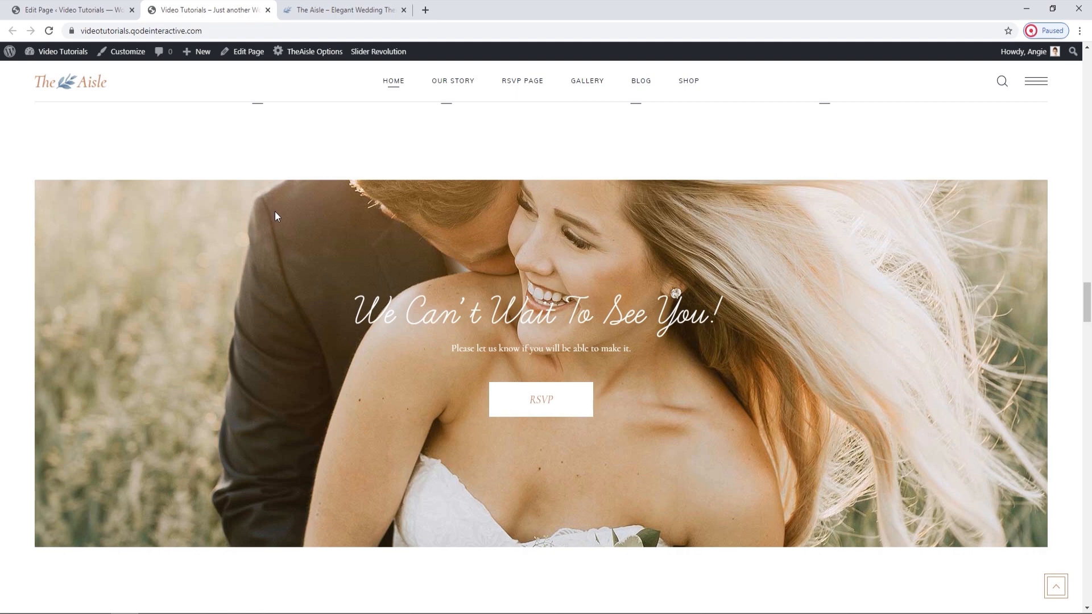
pyautogui.scroll(-1, 294, 229)
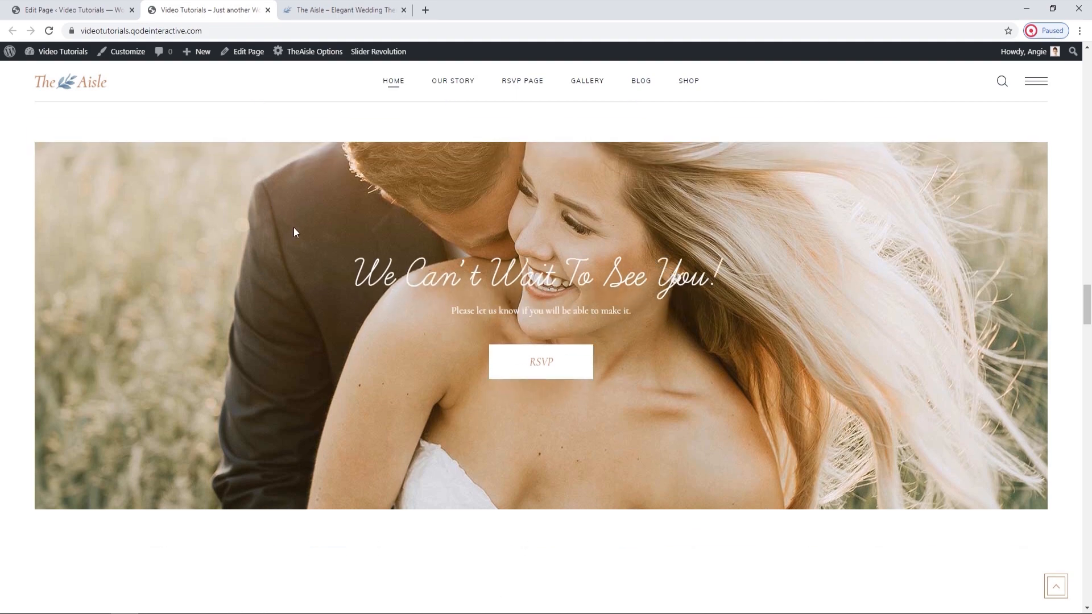
# Return to the Main Home editor and review the Elements Holder settings in the RSVP row, then close them.
pyautogui.click(97, 7)
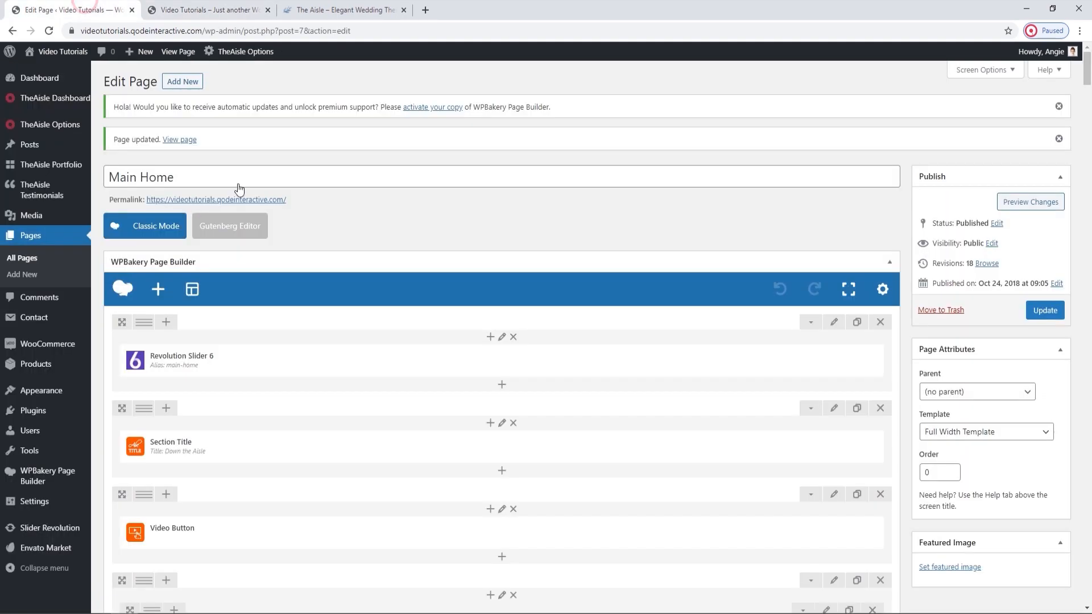
pyautogui.scroll(-8, 443, 363)
pyautogui.scroll(-15, 443, 362)
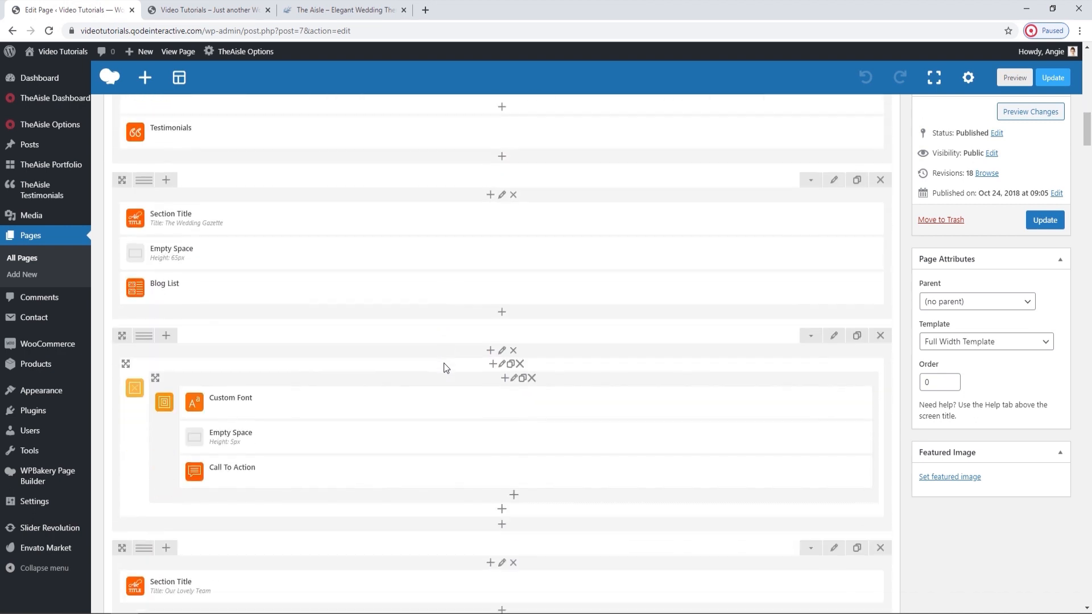
pyautogui.scroll(1, 444, 363)
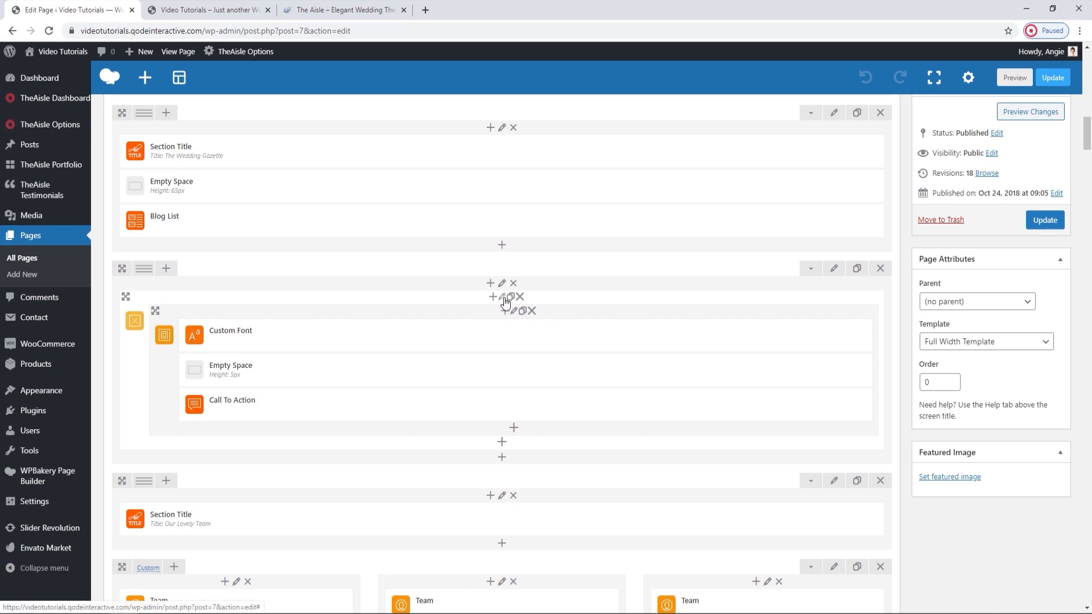
pyautogui.click(504, 298)
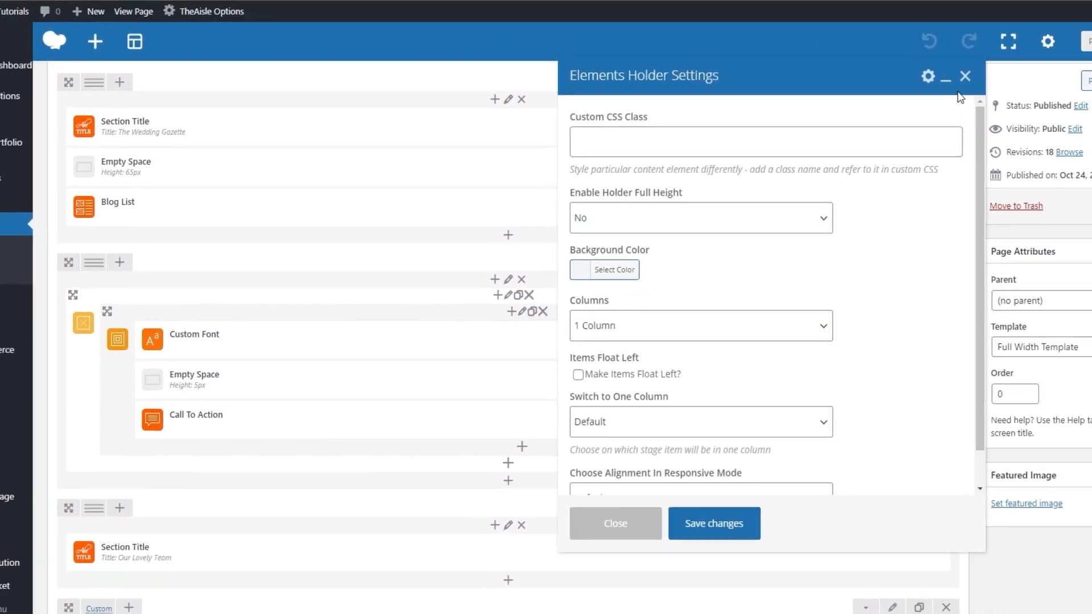
pyautogui.click(1008, 56)
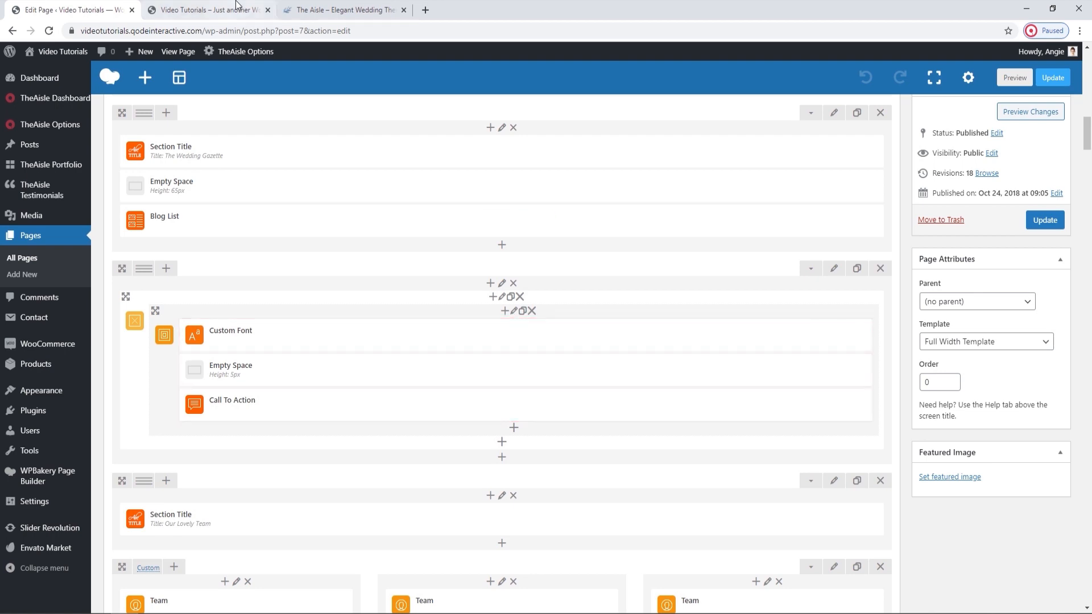
# Examine the "We Can't Wait To See You!" title on the live home page and go back to the editor.
pyautogui.click(208, 10)
pyautogui.moveTo(354, 250); pyautogui.dragTo(732, 272)
pyautogui.click(724, 256)
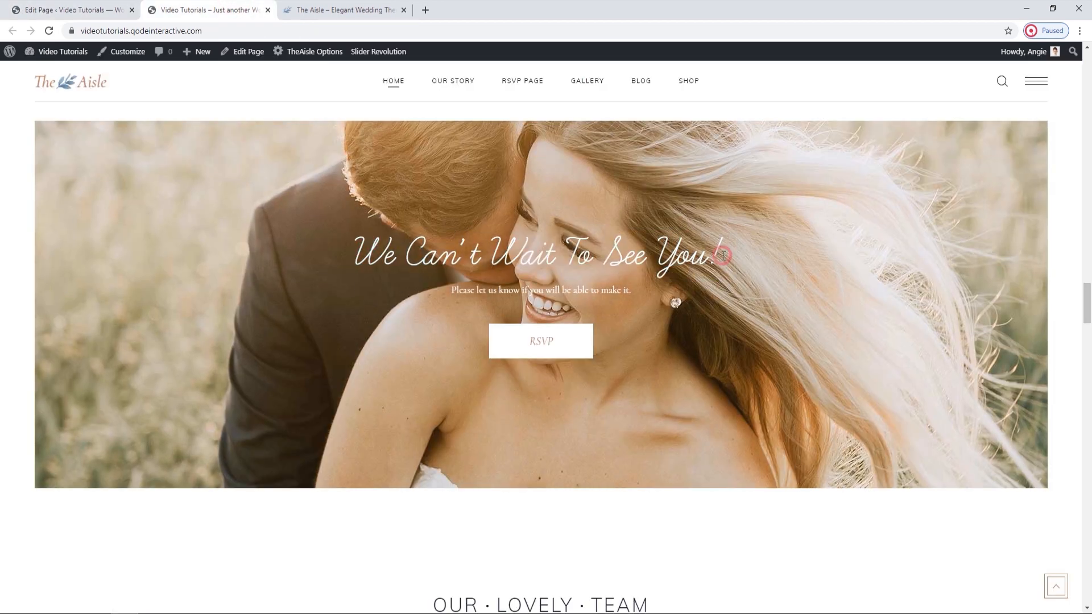
pyautogui.click(68, 10)
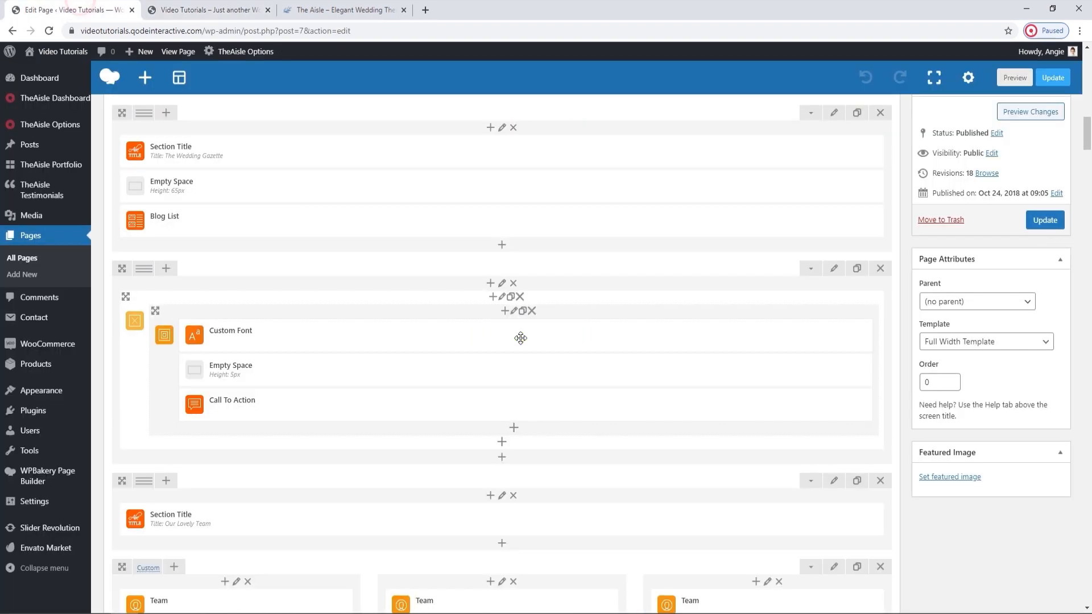
# Open the Custom Font element and review its title text, type out effect, line break, title tag, font family, size and line height.
pyautogui.click(539, 337)
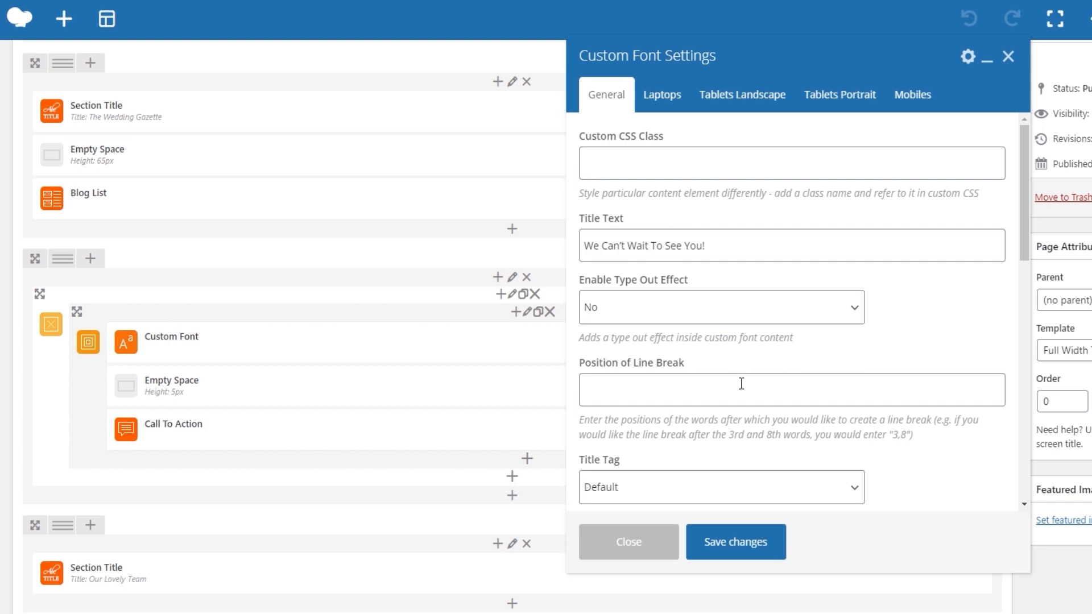
pyautogui.scroll(-4, 741, 384)
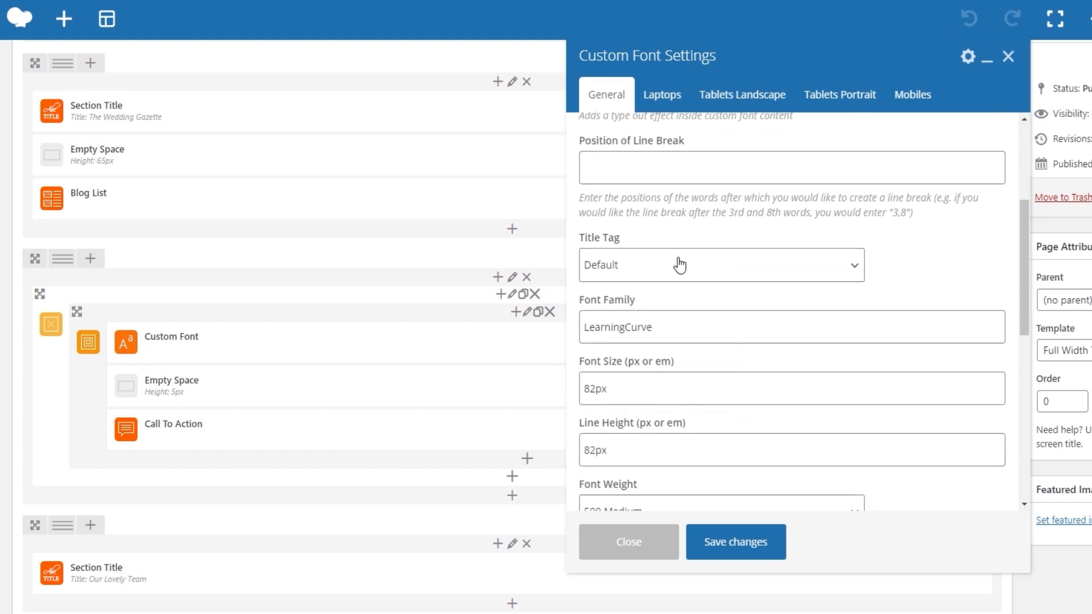
pyautogui.scroll(-1, 697, 312)
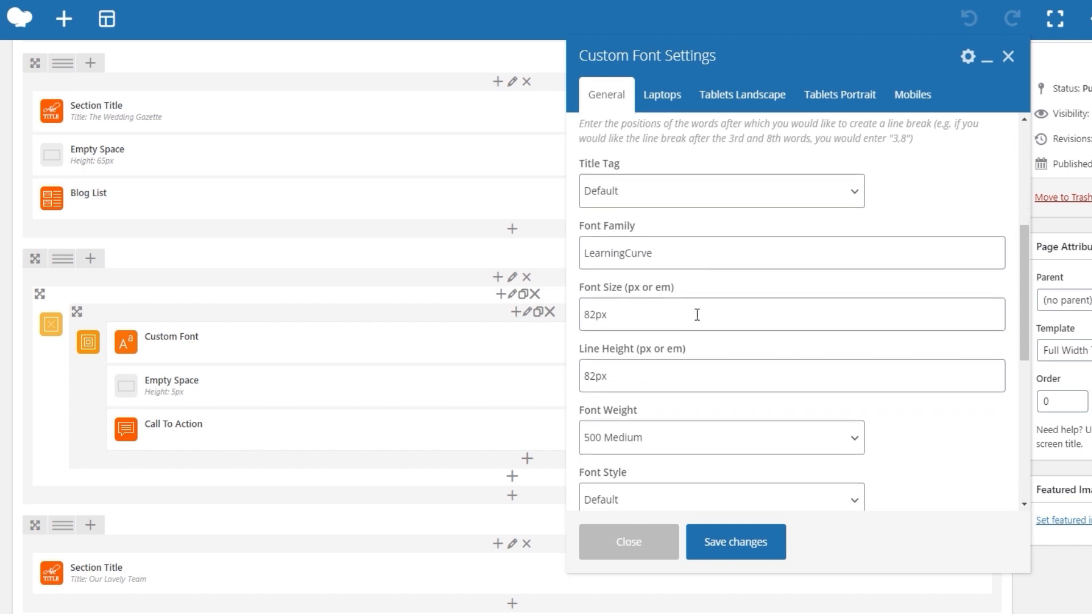
pyautogui.click(663, 250)
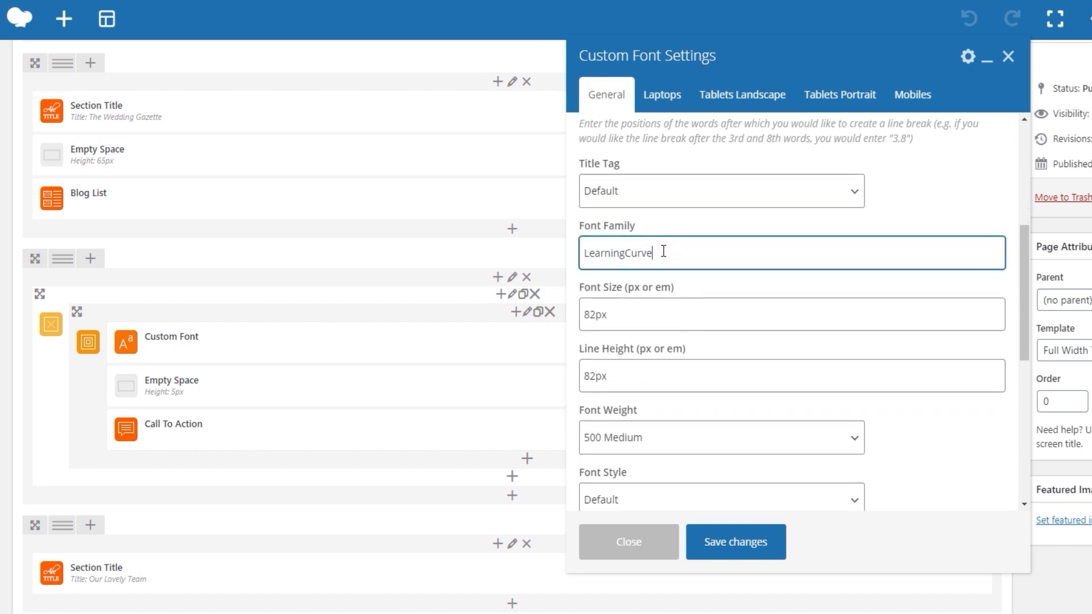
pyautogui.click(698, 309)
pyautogui.click(669, 365)
# Review the Custom Font's weight, style, letter spacing, text transform, decoration, color, alignment and margin settings.
pyautogui.scroll(-2, 669, 366)
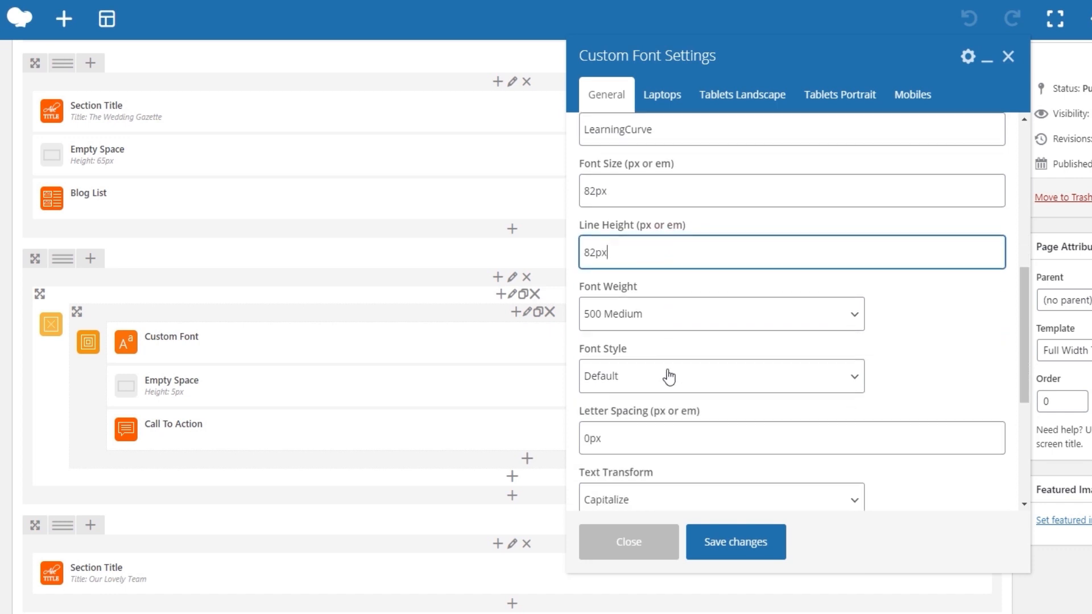
pyautogui.scroll(-2, 667, 370)
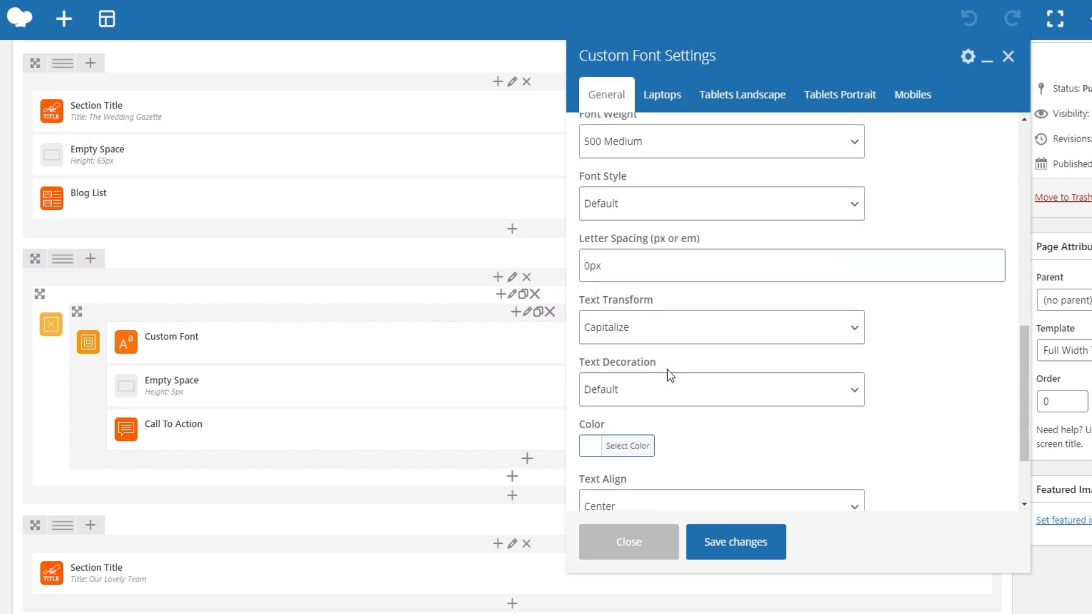
pyautogui.scroll(-1, 667, 369)
pyautogui.click(645, 371)
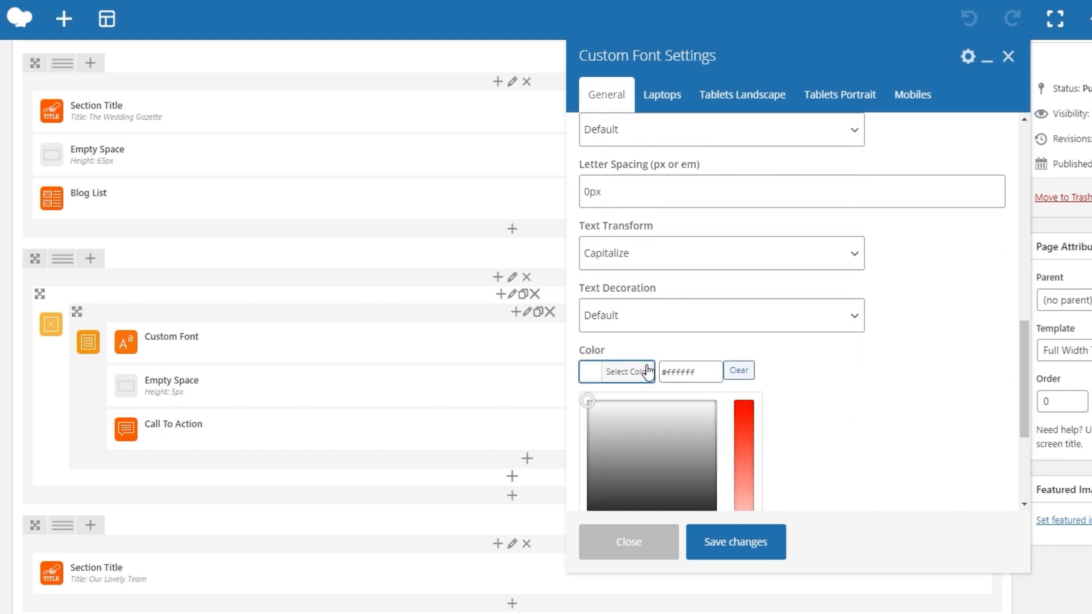
pyautogui.click(639, 376)
pyautogui.scroll(-1, 726, 378)
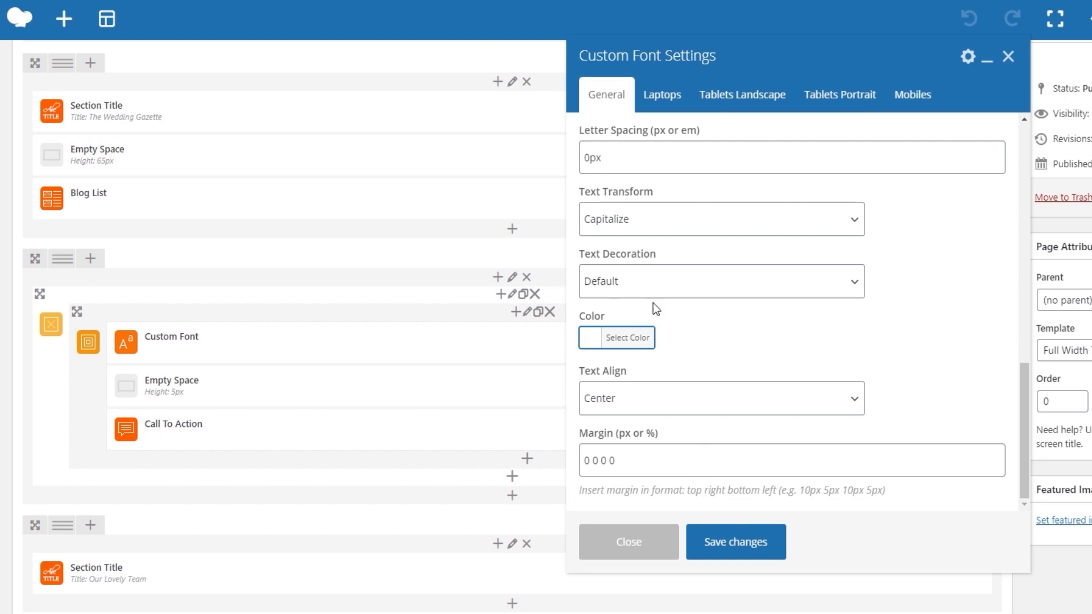
# Review the Custom Font's font size and line height for laptops, tablets and mobiles, and close the element's settings.
pyautogui.click(654, 107)
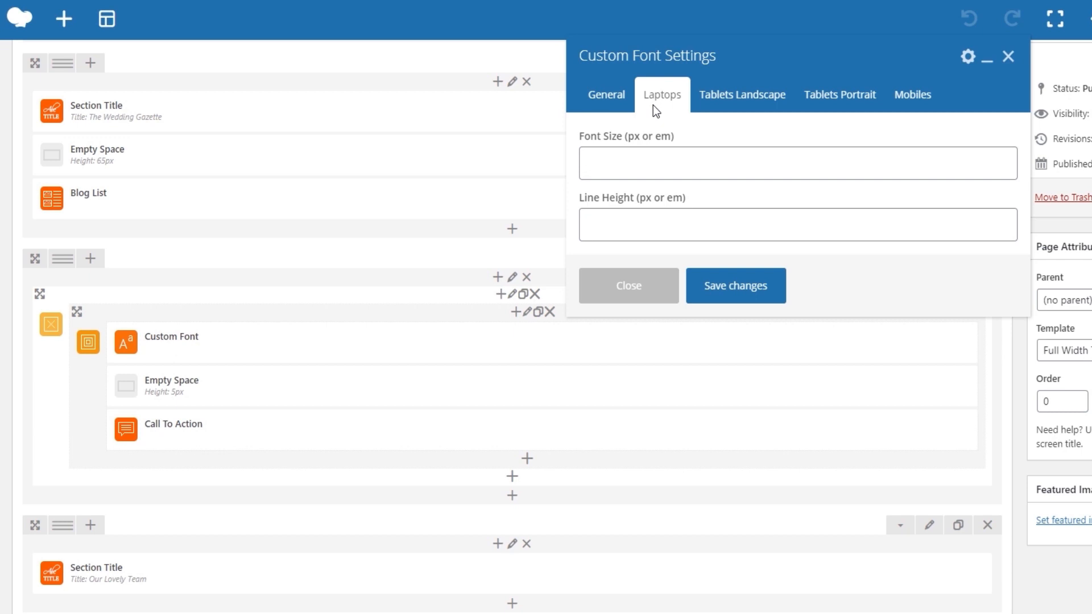
pyautogui.click(700, 109)
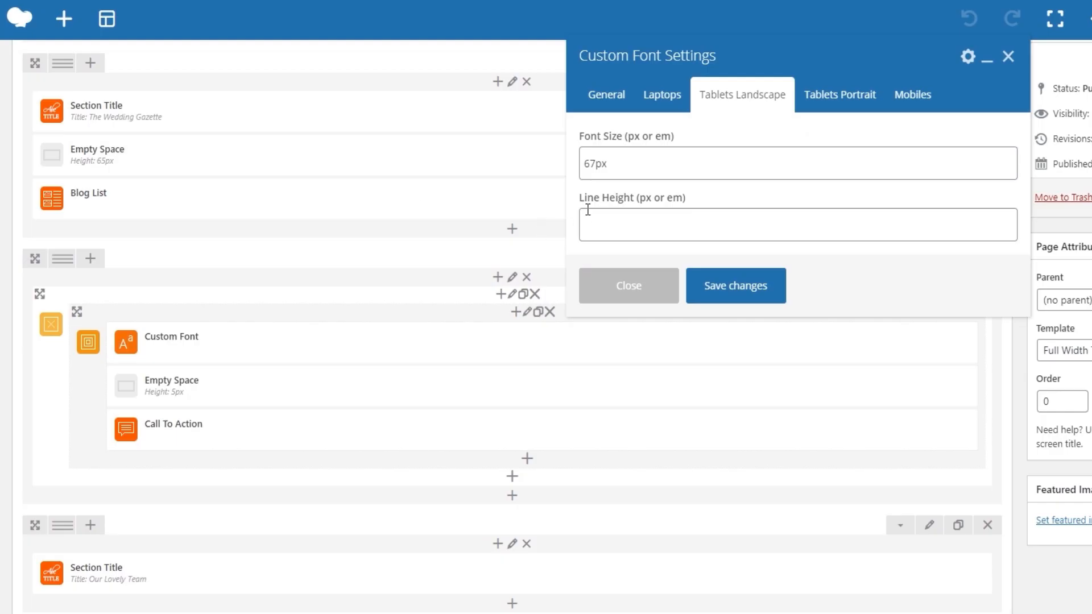
pyautogui.click(585, 227)
pyautogui.click(819, 94)
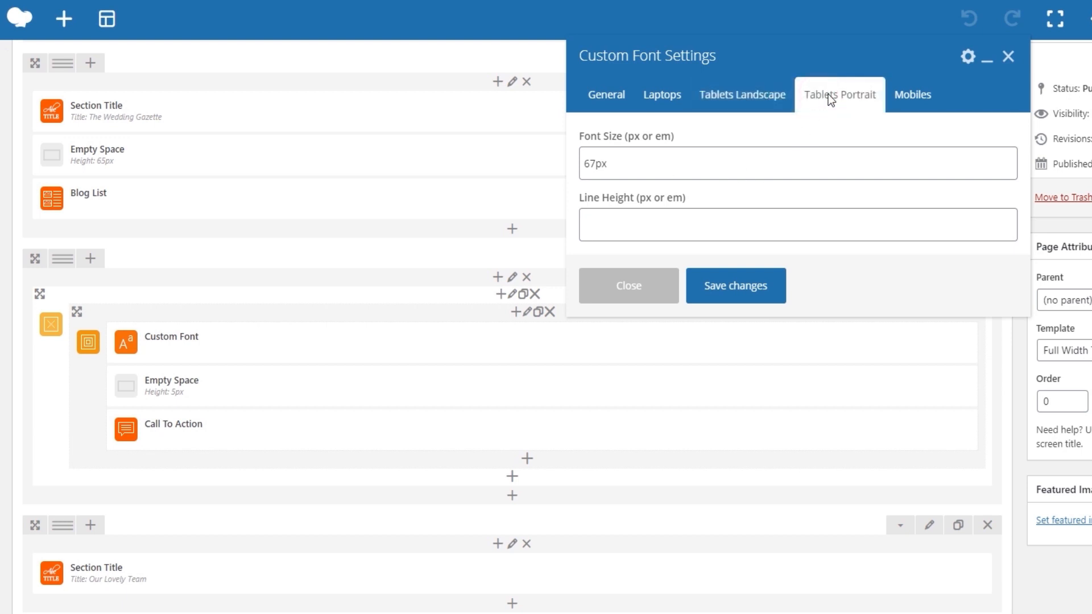
pyautogui.click(922, 106)
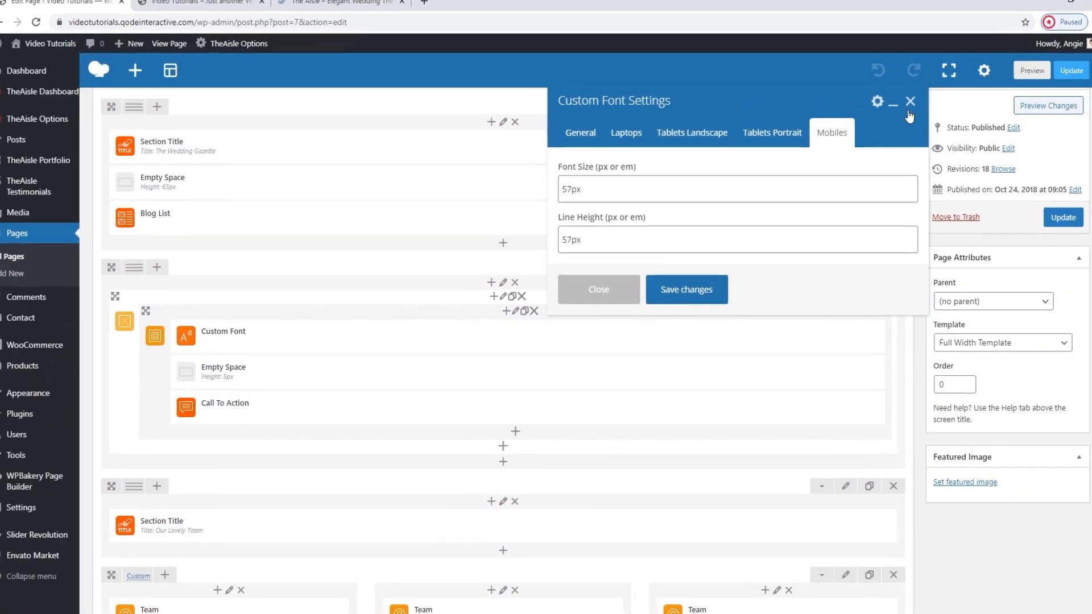
pyautogui.click(1008, 56)
pyautogui.moveTo(566, 368)
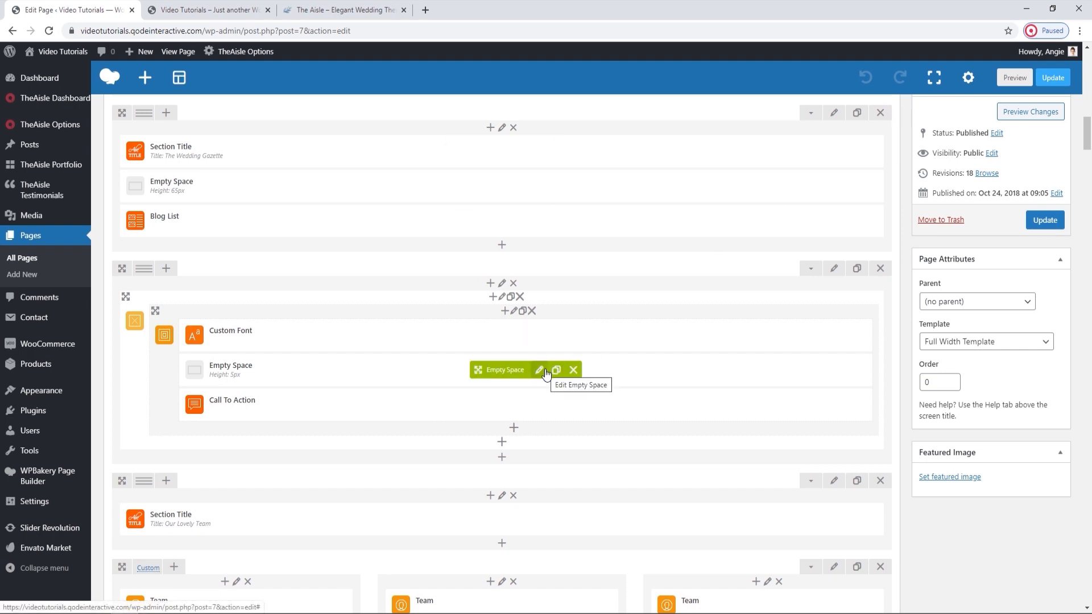
# Open the Call To Action element's settings and review its layout options.
pyautogui.click(541, 406)
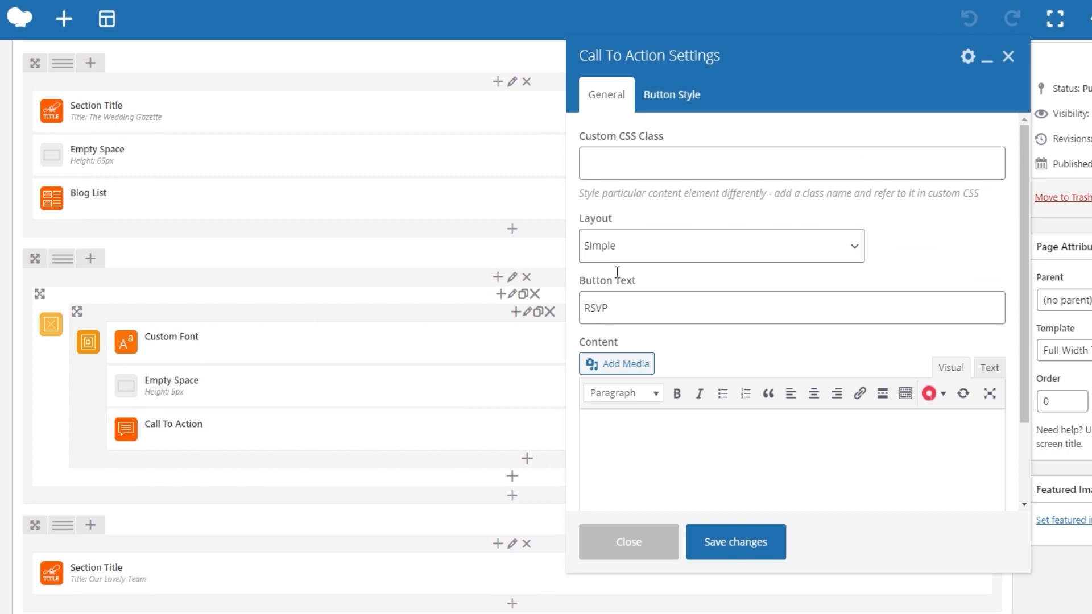
pyautogui.click(628, 255)
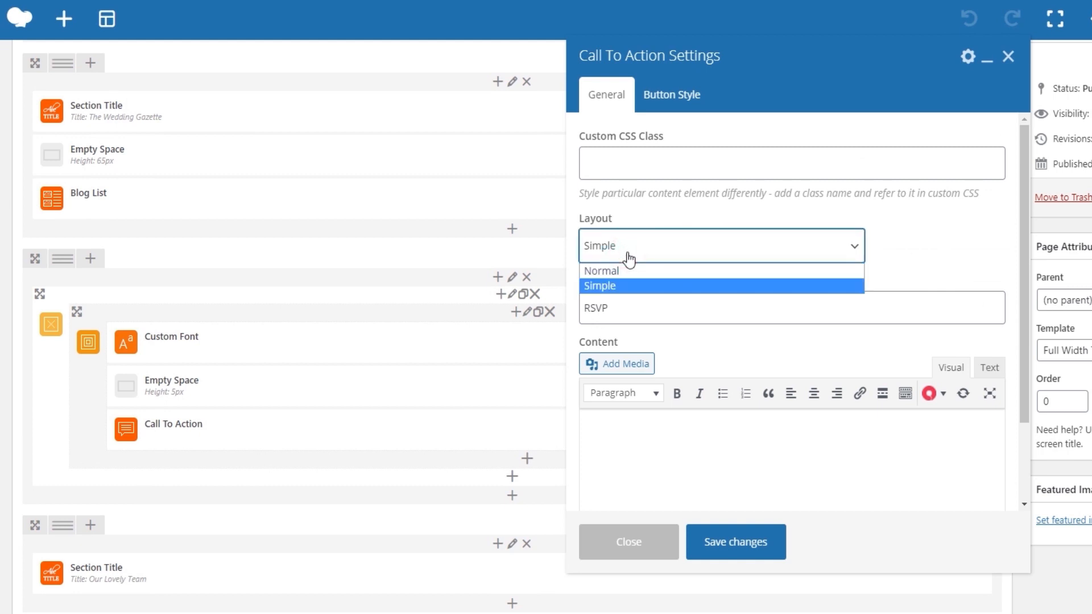
pyautogui.click(627, 257)
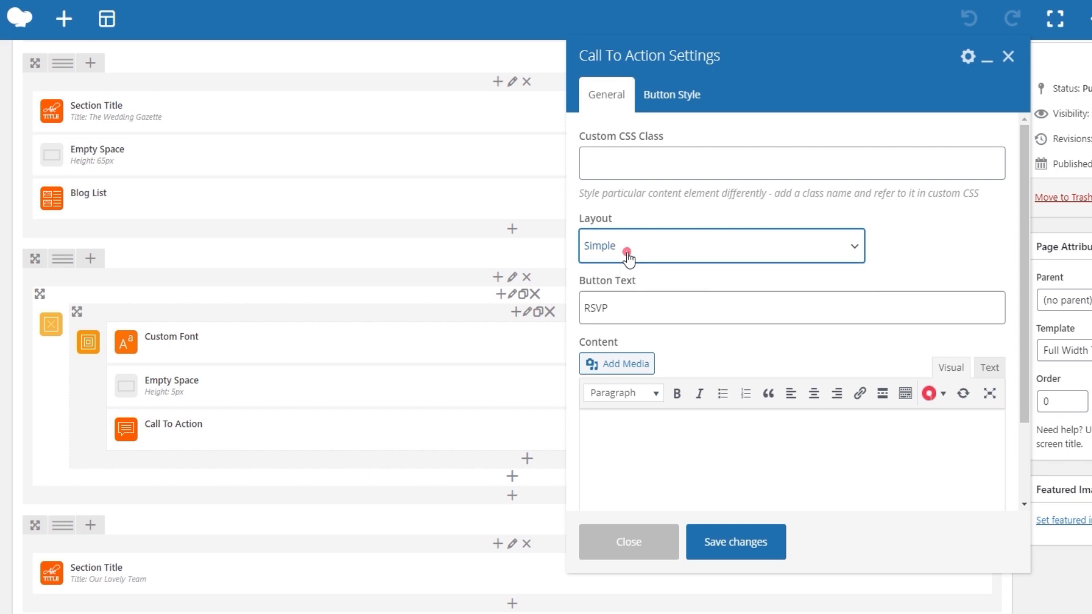
pyautogui.scroll(-1, 667, 277)
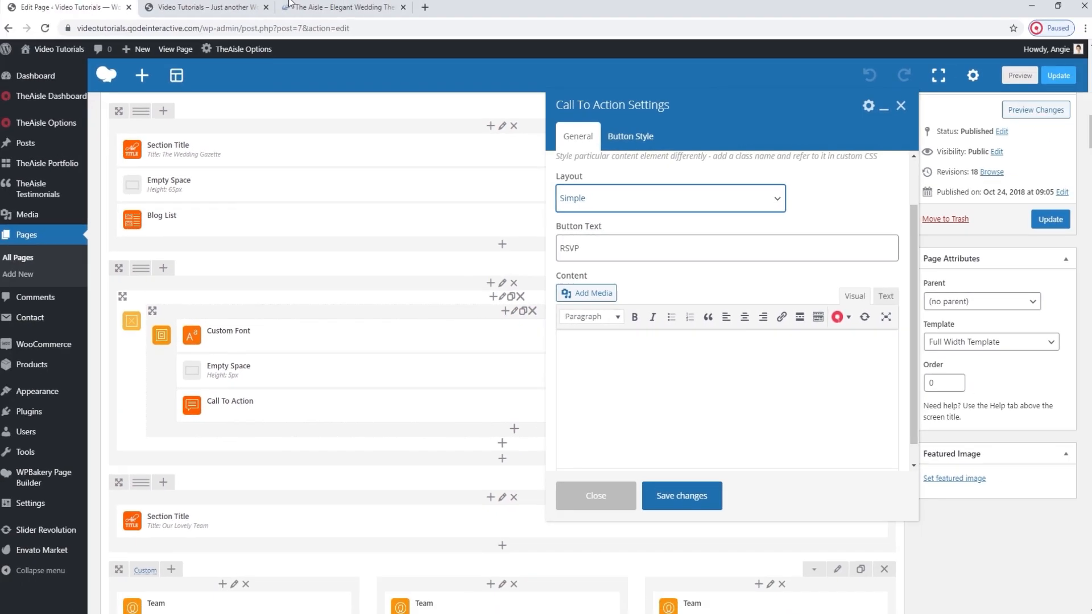
# Compare the Call To Action's button text and message with the RSVP section on the live home page, and return to the editor.
pyautogui.click(210, 8)
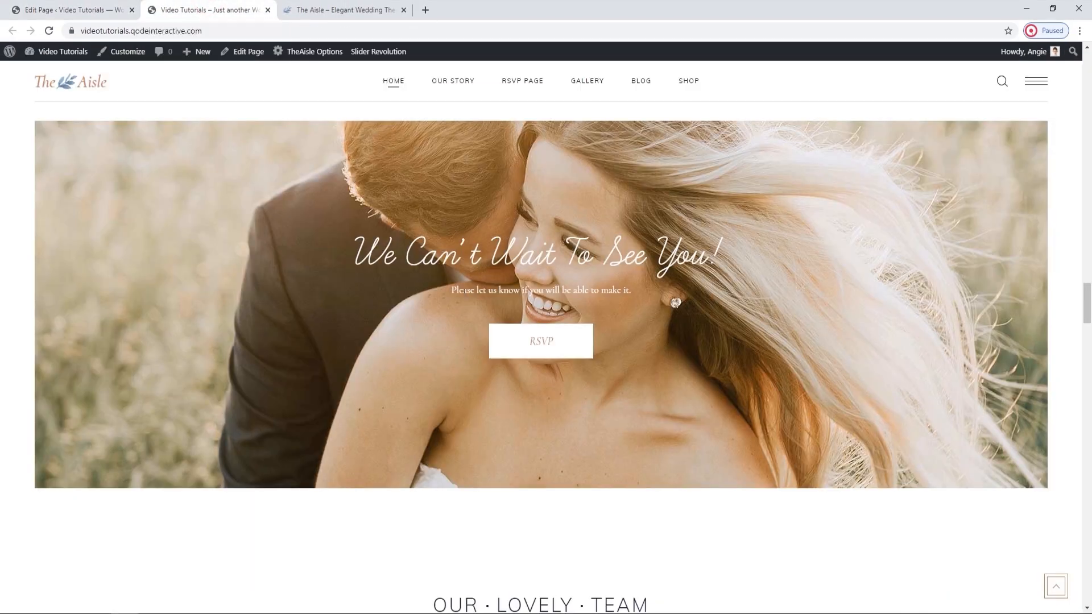
pyautogui.click(103, 9)
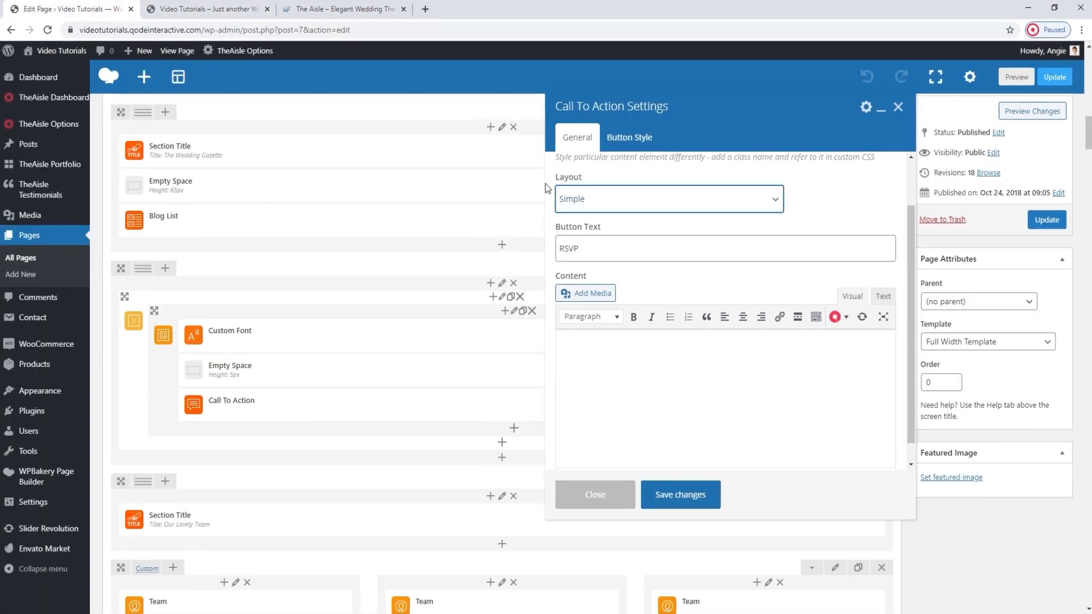
pyautogui.moveTo(609, 233); pyautogui.dragTo(579, 233)
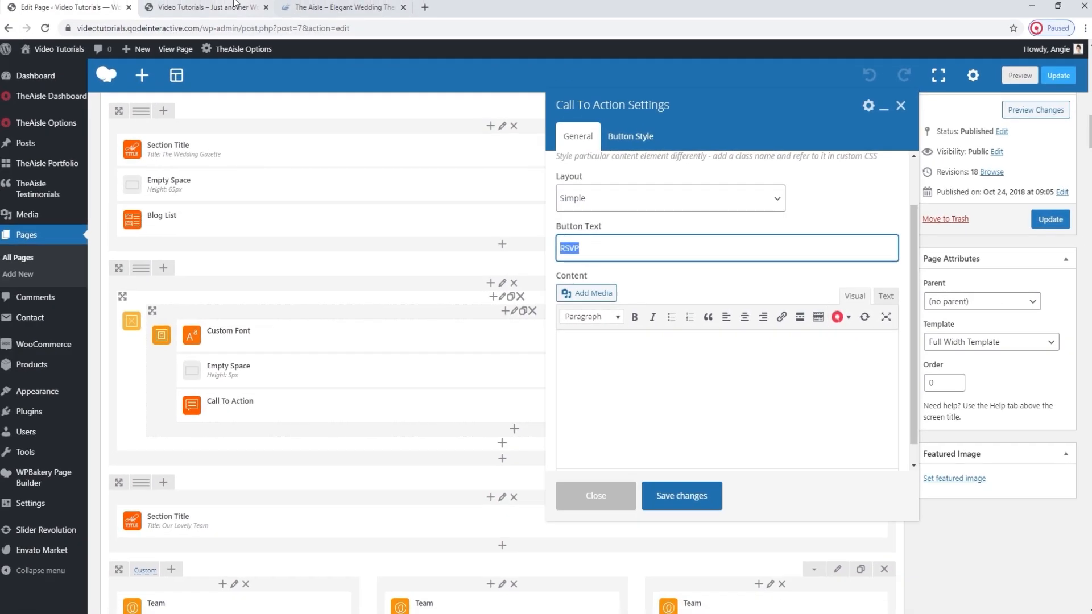
pyautogui.click(234, 6)
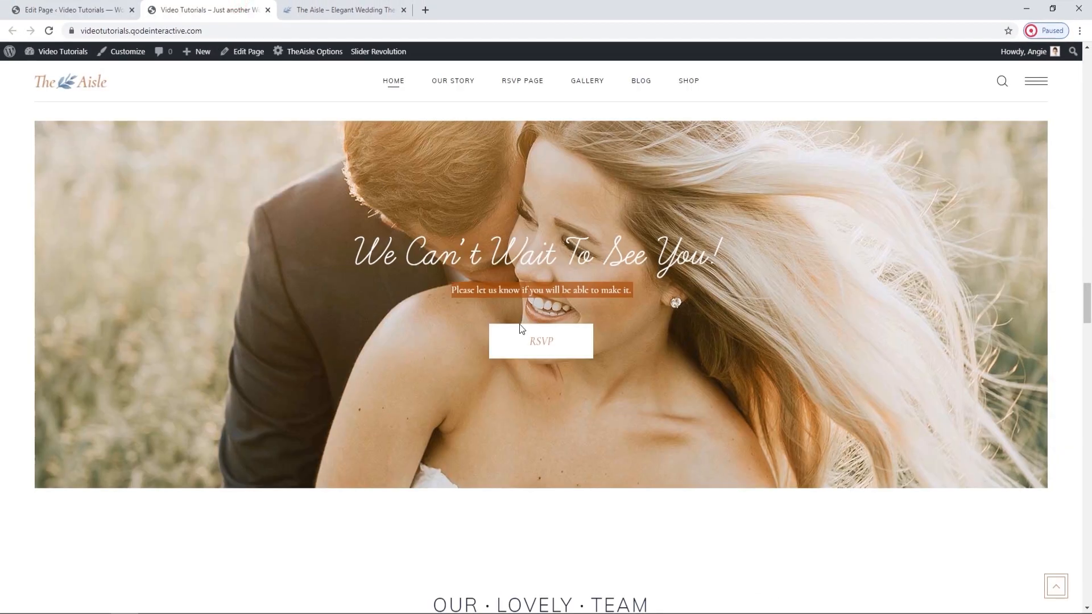
pyautogui.click(110, 10)
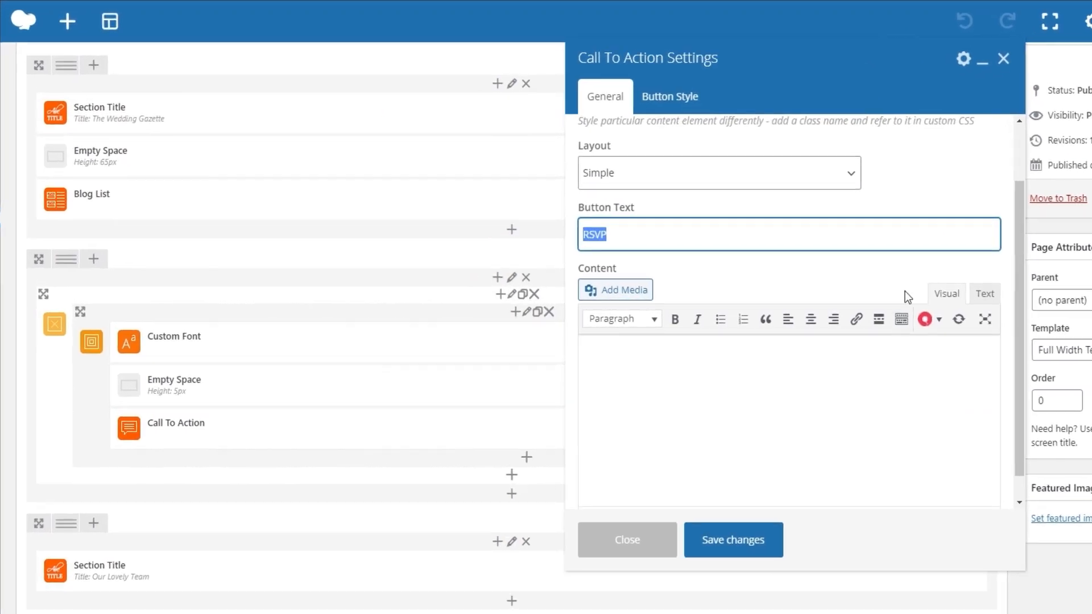
# Review the Call To Action's content message in the visual and HTML views and check the available heading styles.
pyautogui.moveTo(917, 348); pyautogui.dragTo(595, 352)
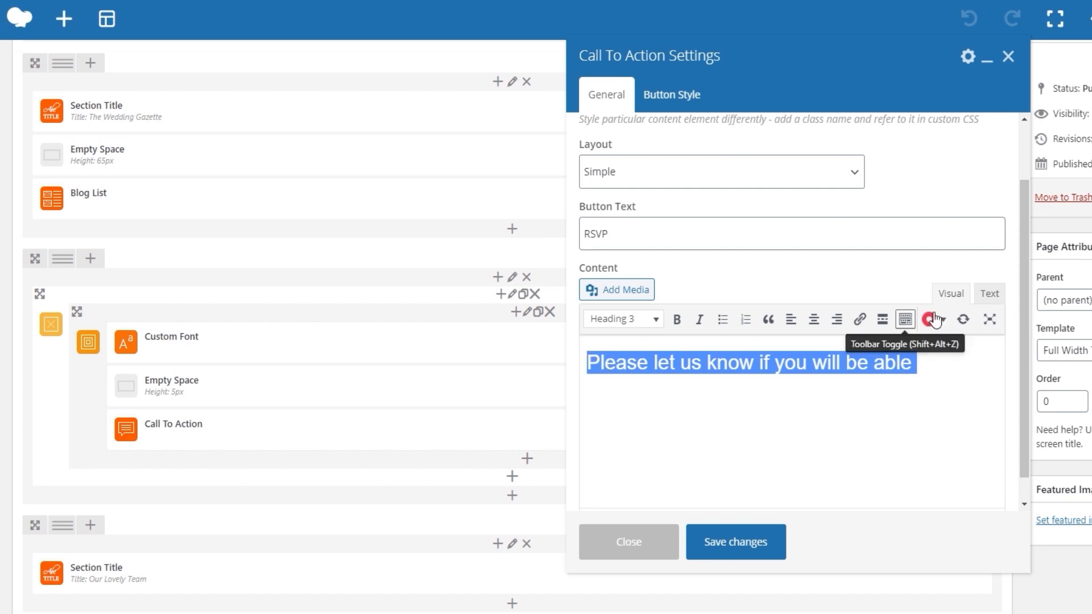
pyautogui.click(989, 297)
pyautogui.moveTo(855, 379); pyautogui.dragTo(607, 392)
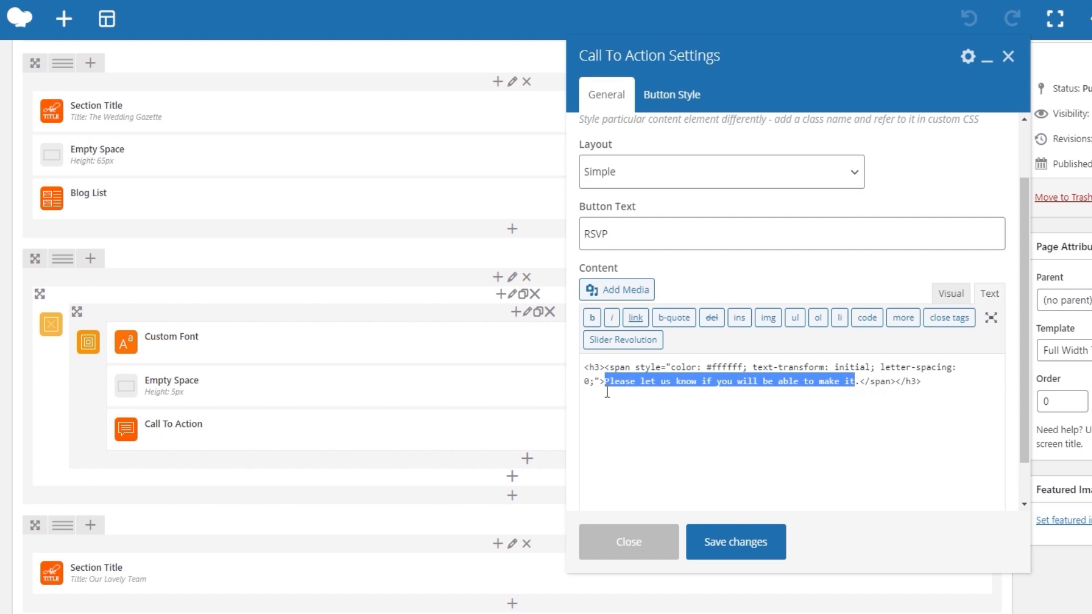
pyautogui.click(947, 294)
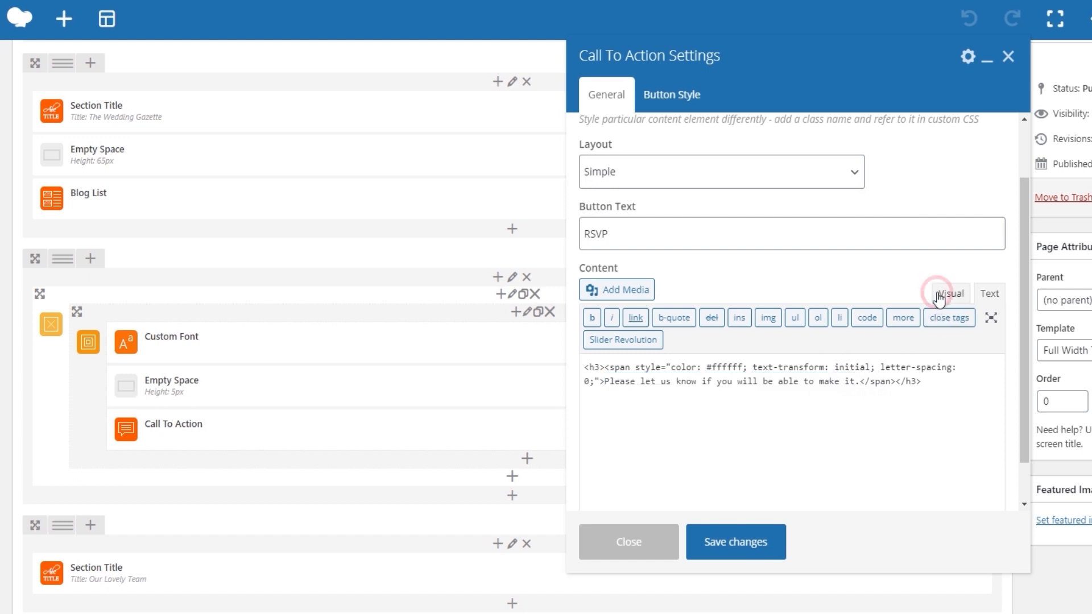
pyautogui.click(657, 320)
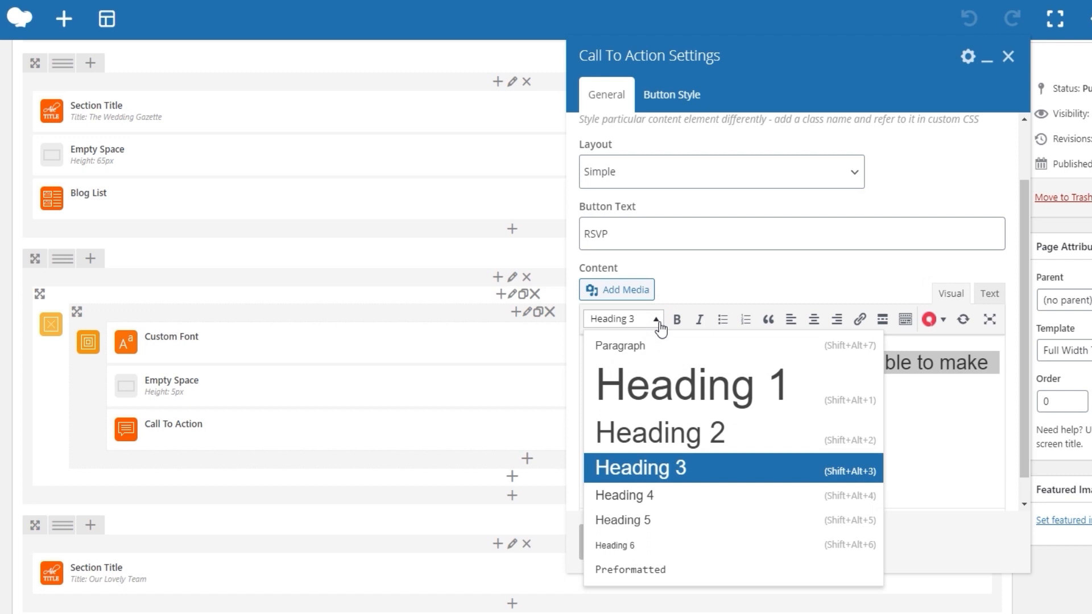
pyautogui.click(657, 322)
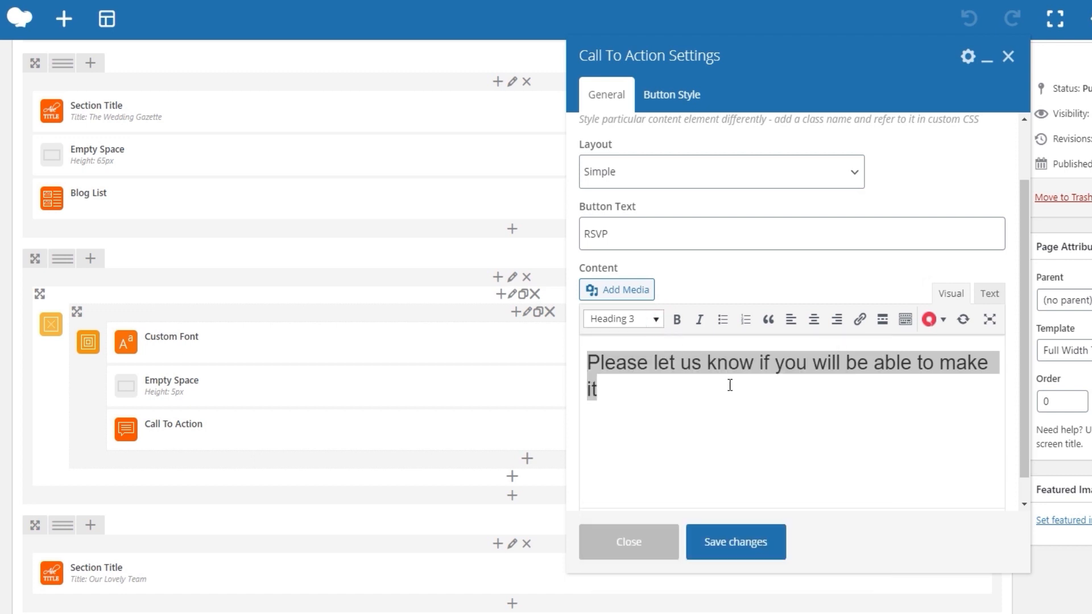
pyautogui.scroll(-1, 729, 384)
# Review the Call To Action's button top margin and button type options, checking the RSVP button on the live home page.
pyautogui.click(653, 94)
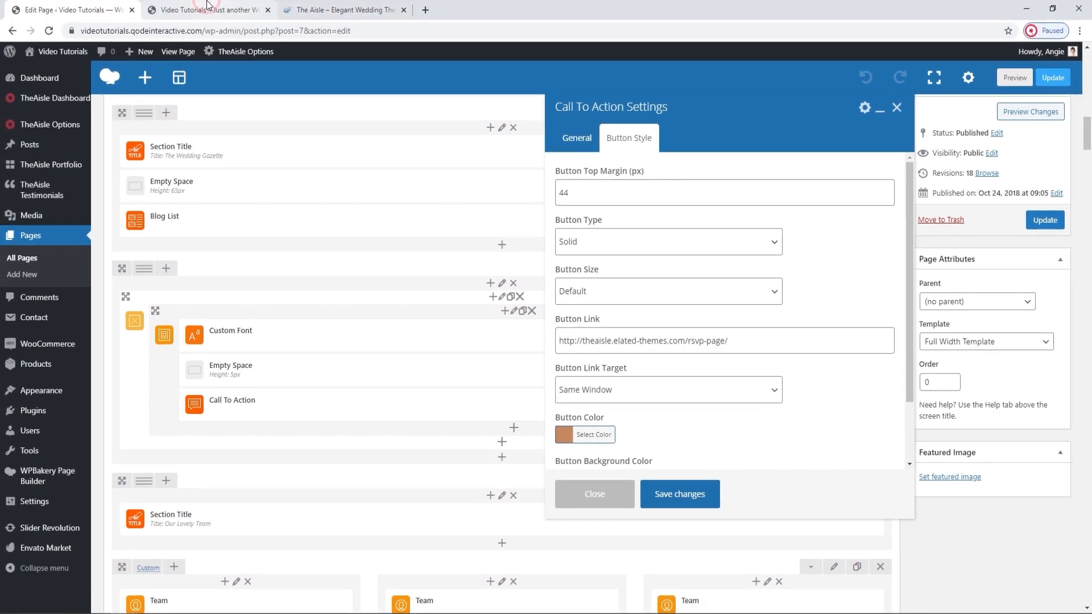
pyautogui.click(211, 8)
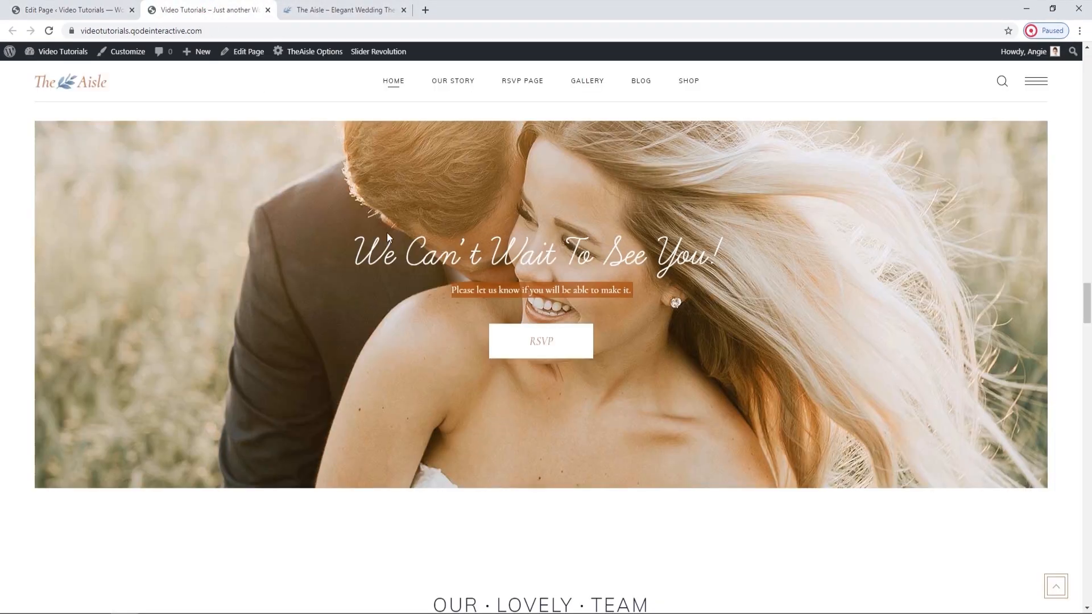
pyautogui.click(121, 6)
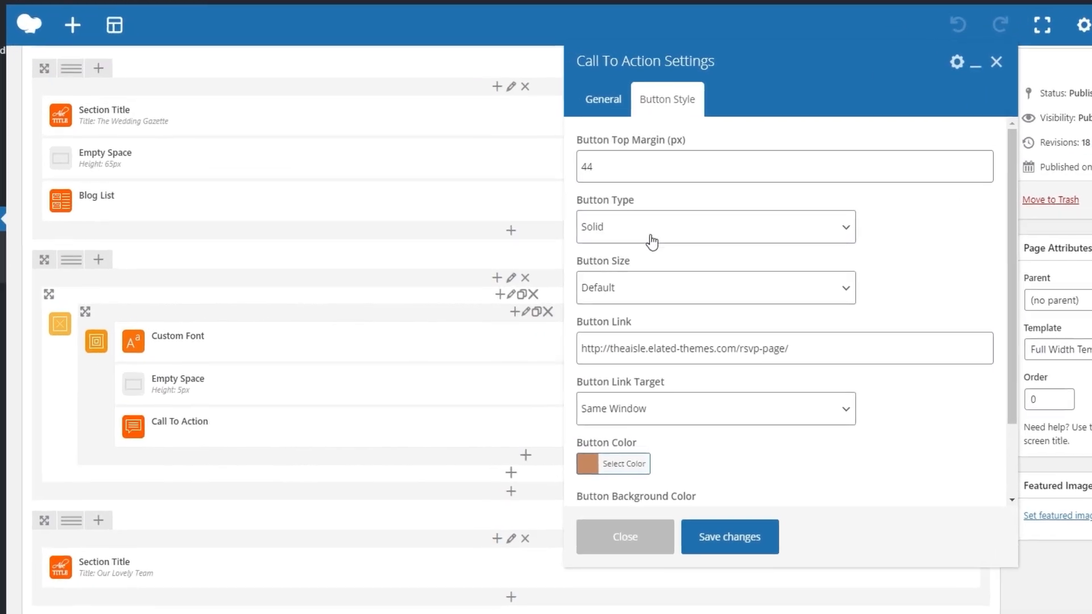
pyautogui.click(617, 220)
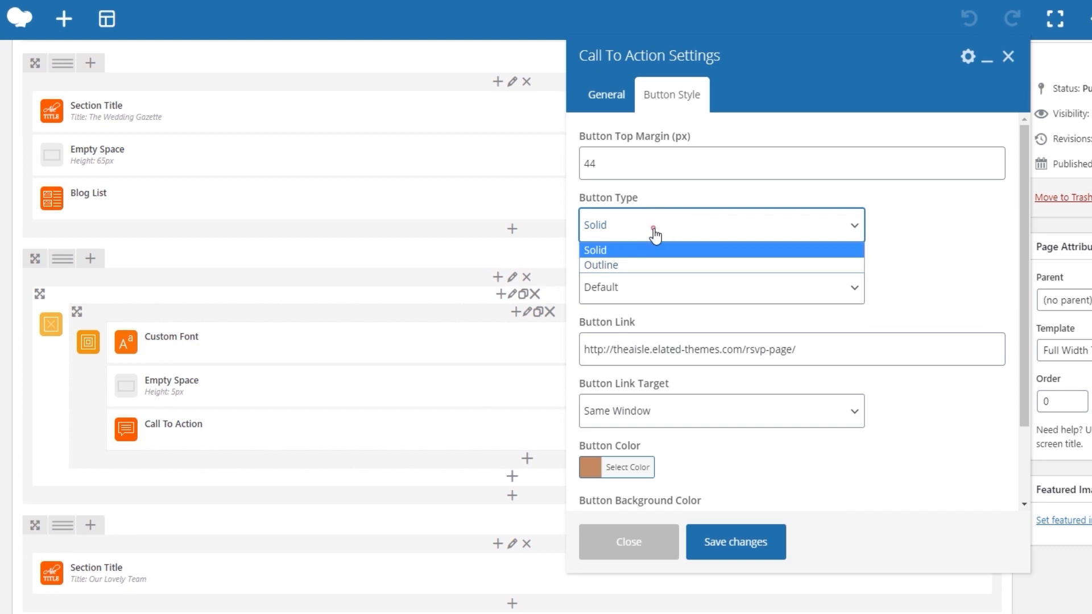
pyautogui.click(654, 230)
pyautogui.scroll(-1, 669, 263)
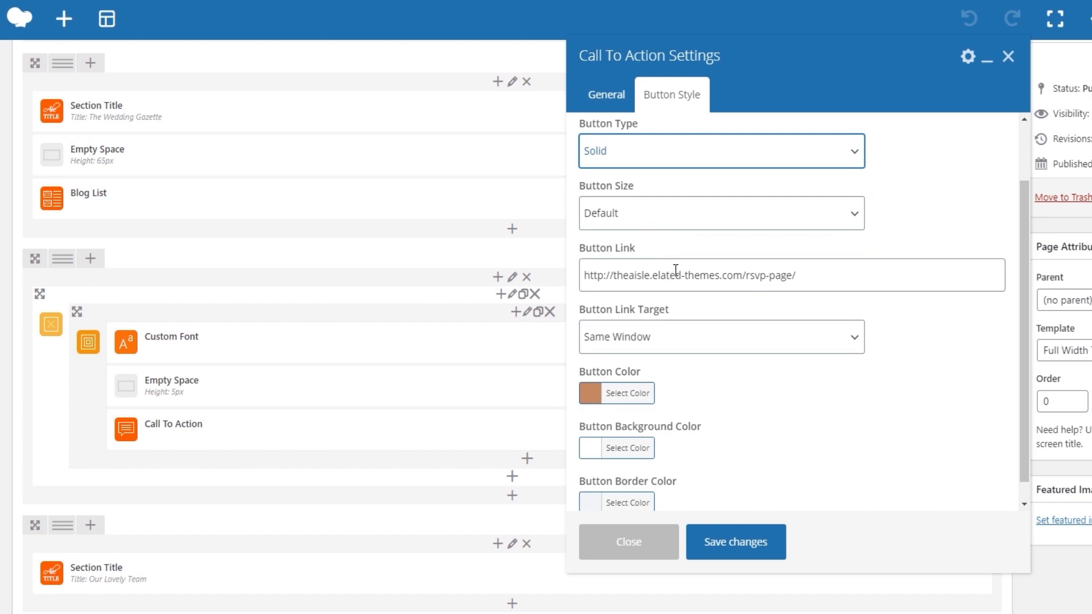
# Review the button's link, link target, text color, background color and border color.
pyautogui.tripleClick(675, 270)
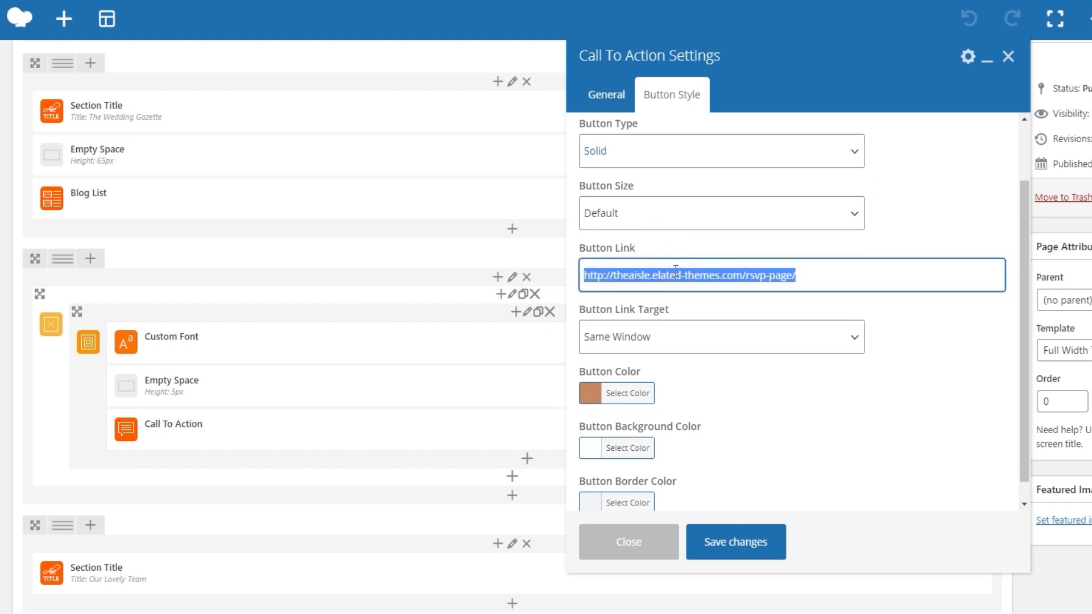
pyautogui.click(748, 384)
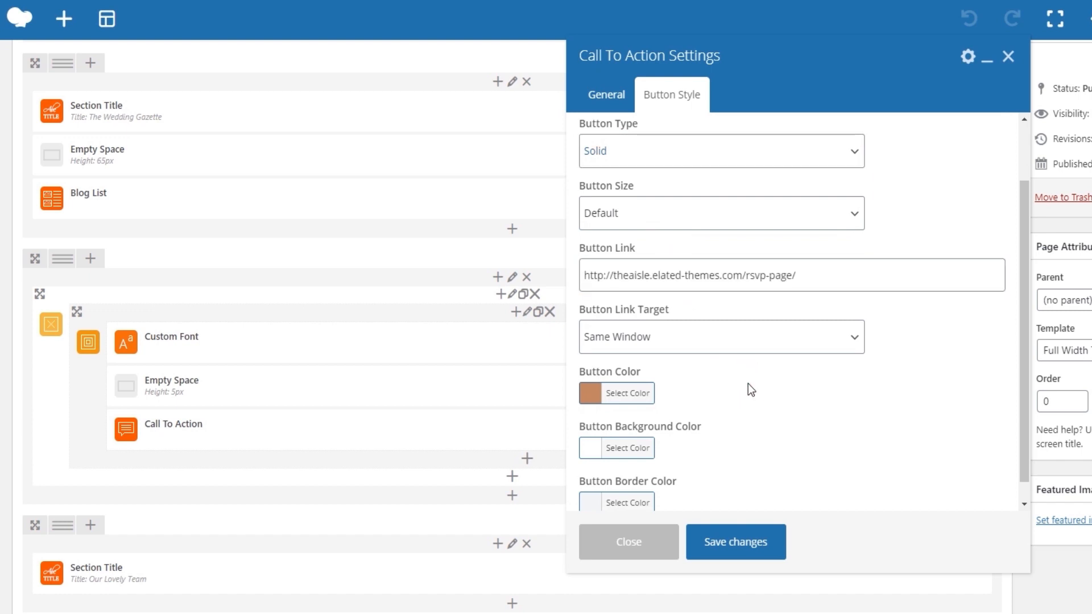
pyautogui.scroll(-1, 751, 390)
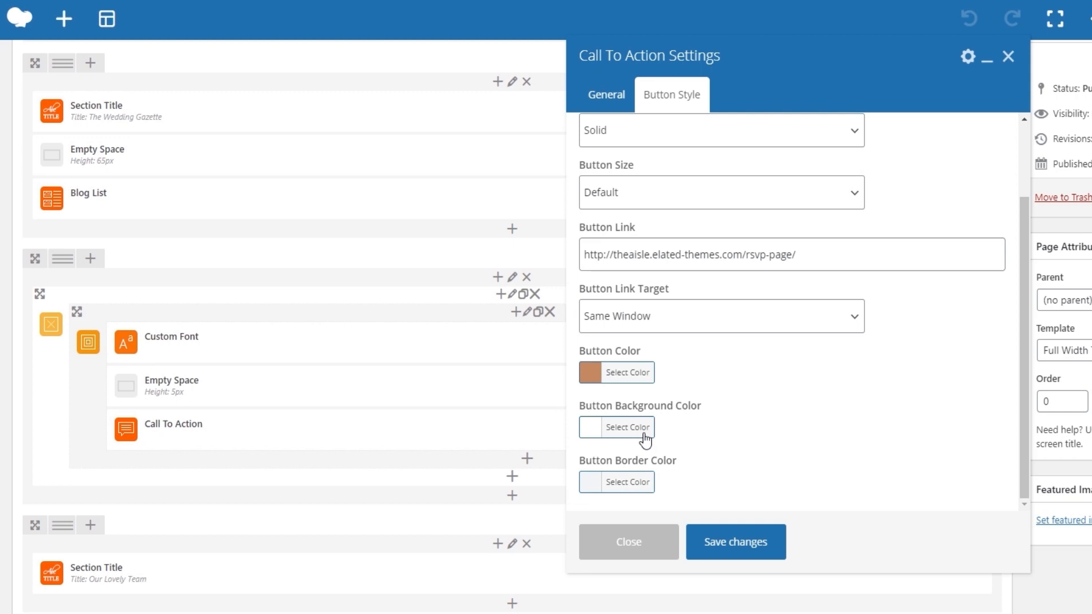
pyautogui.click(638, 480)
pyautogui.click(639, 480)
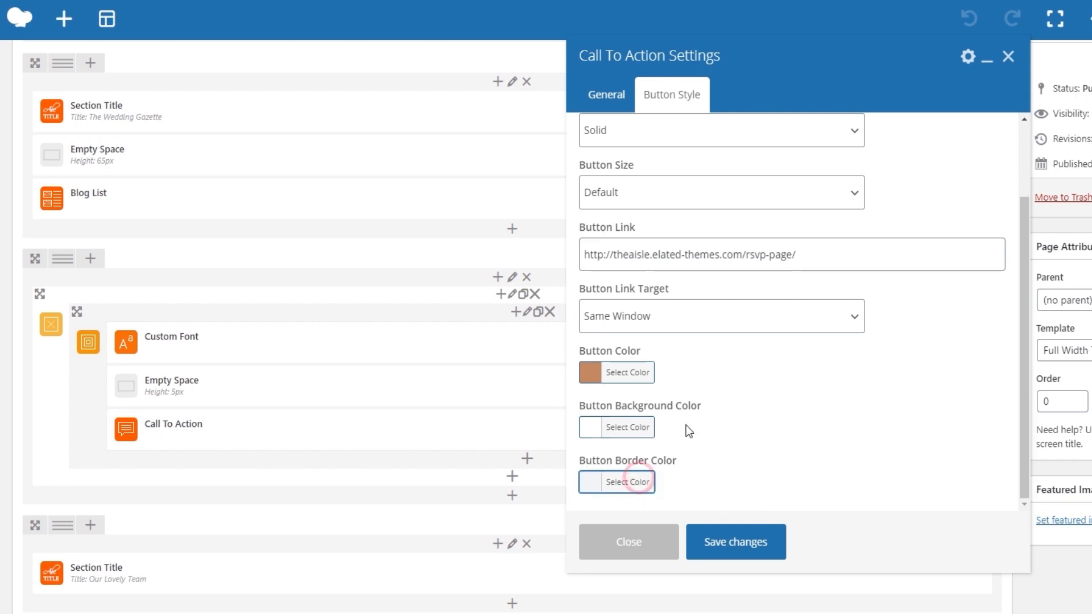
pyautogui.scroll(-1, 708, 416)
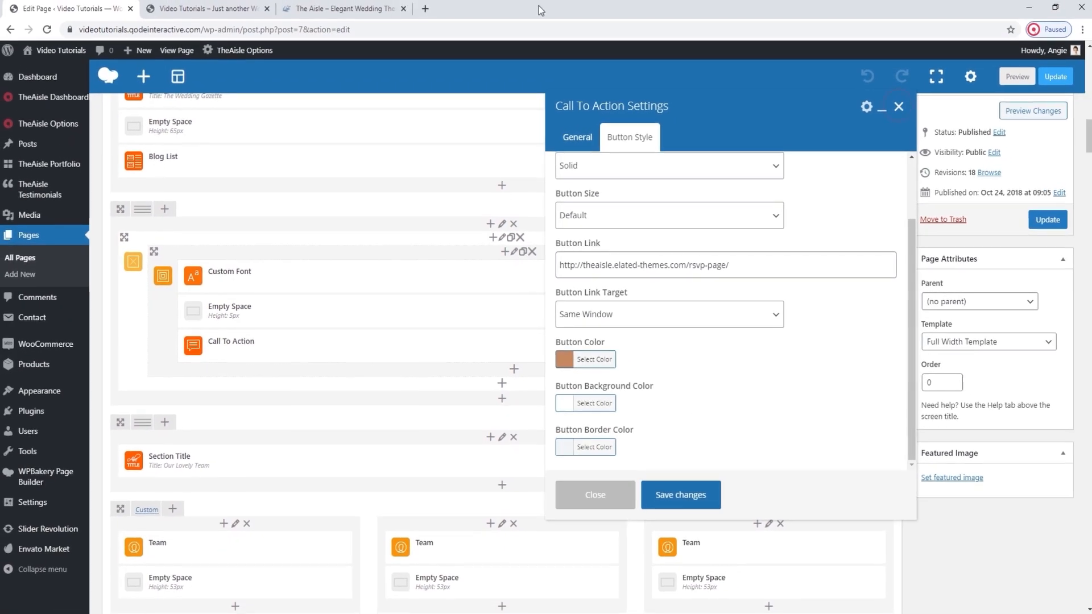
# Examine the RSVP button and the "Our Lovely Team" section on the live home page, and return to the editor.
pyautogui.click(261, 7)
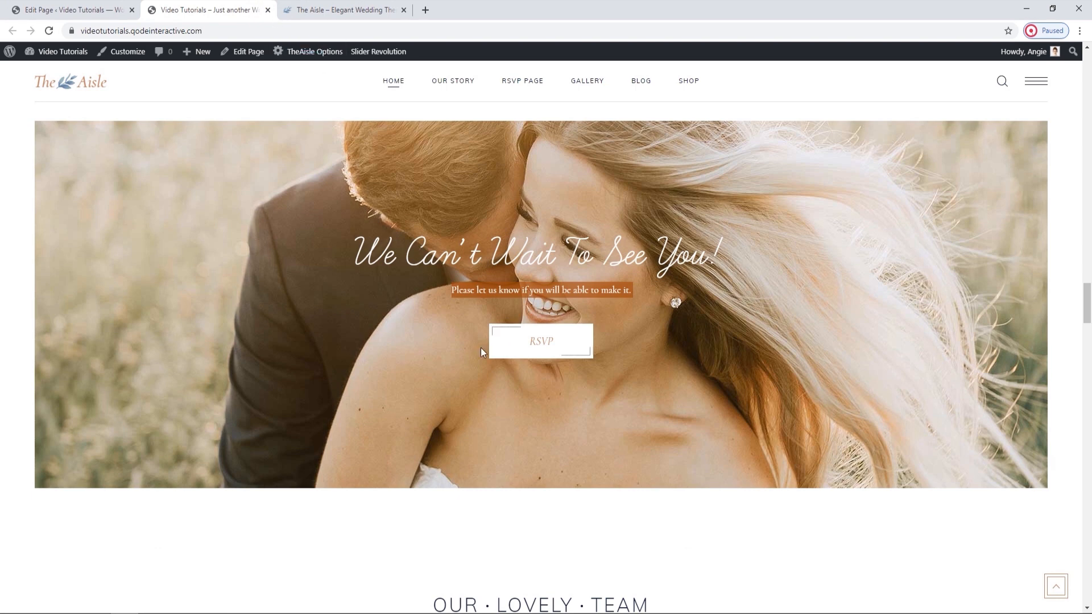
pyautogui.scroll(-2, 469, 360)
pyautogui.scroll(-5, 470, 360)
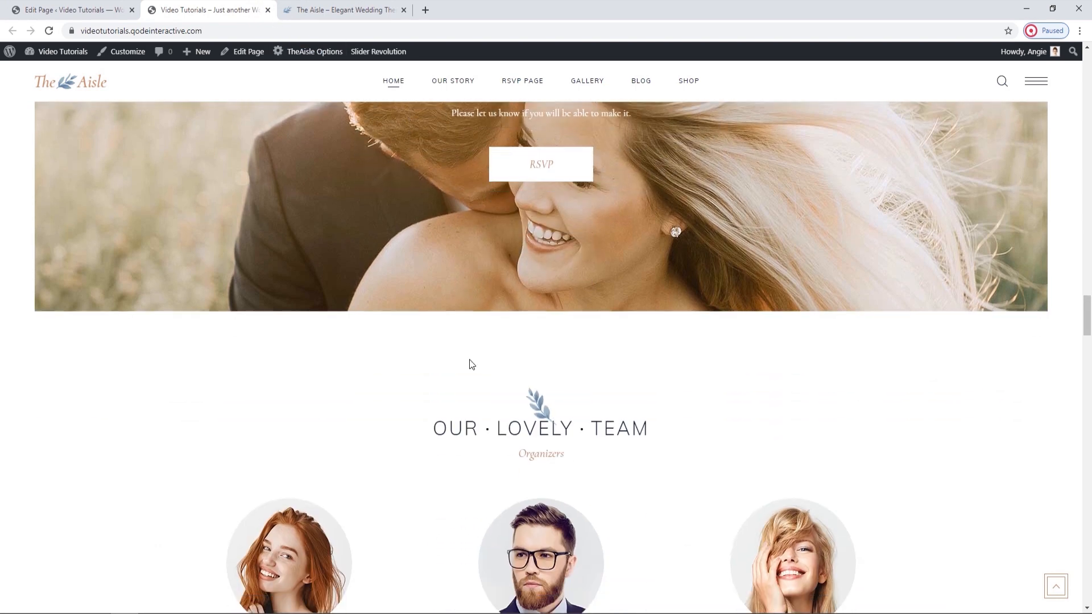
pyautogui.scroll(-1, 469, 364)
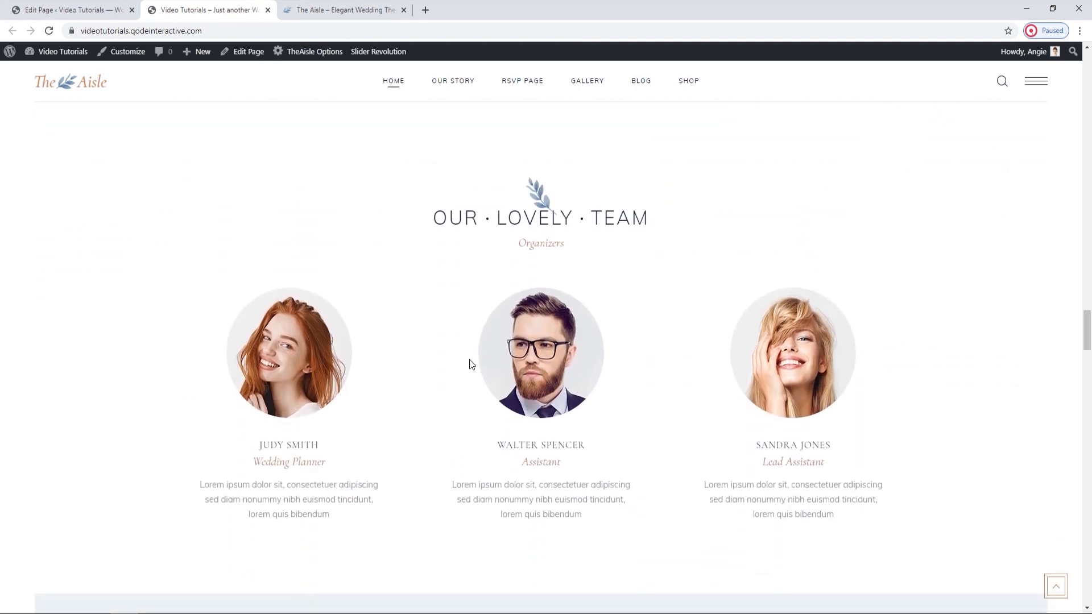
pyautogui.click(123, 6)
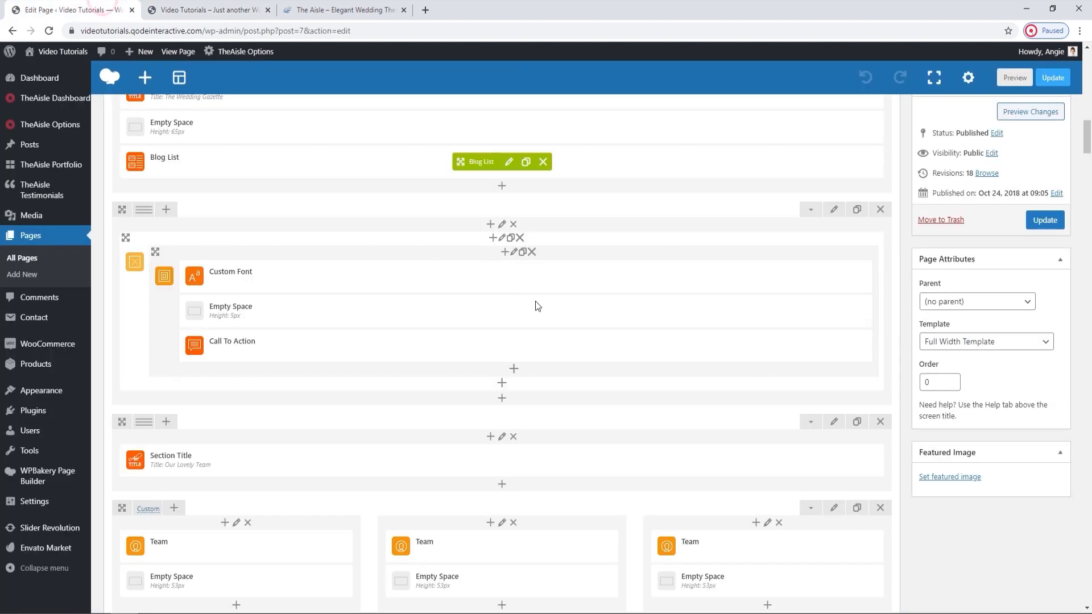
# Locate the row with the three Team elements in the editor and compare it with the team members on the live page.
pyautogui.scroll(-2, 536, 304)
pyautogui.scroll(-1, 536, 305)
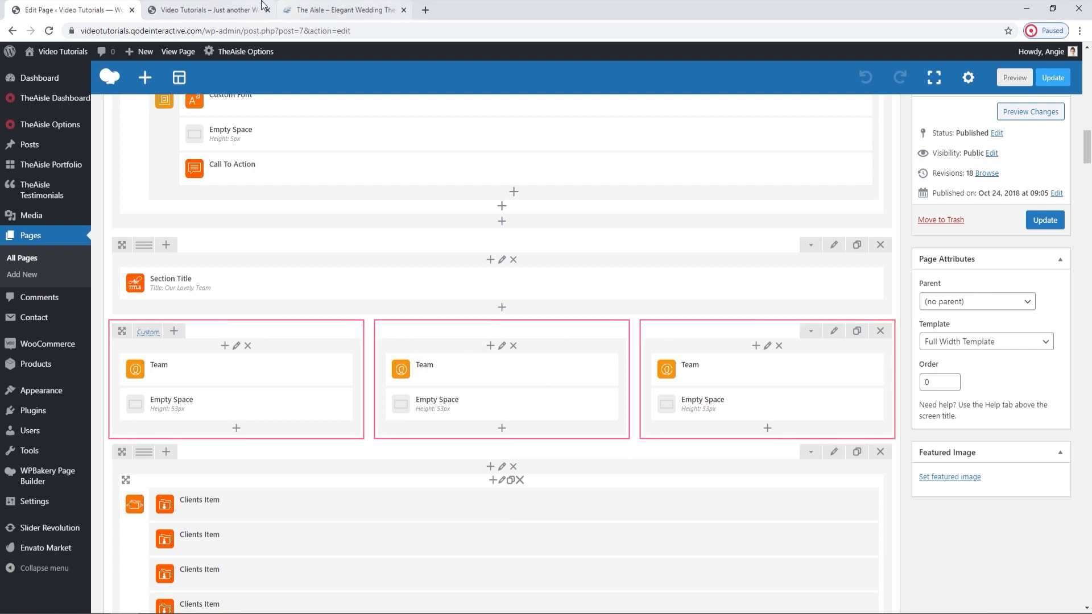
pyautogui.click(210, 9)
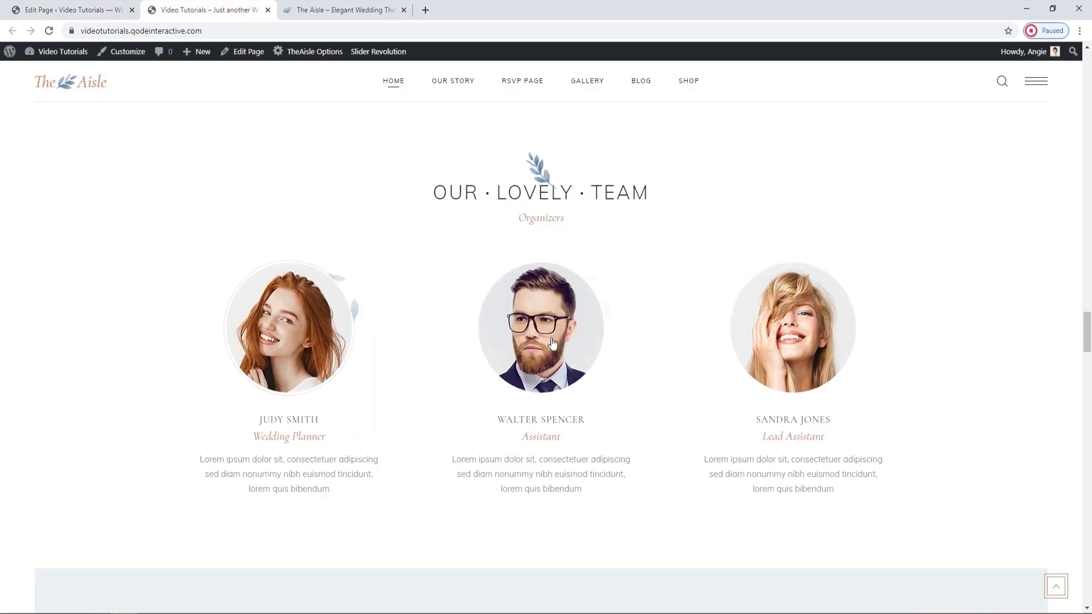
pyautogui.hotkey('ctrl', 'pageup')
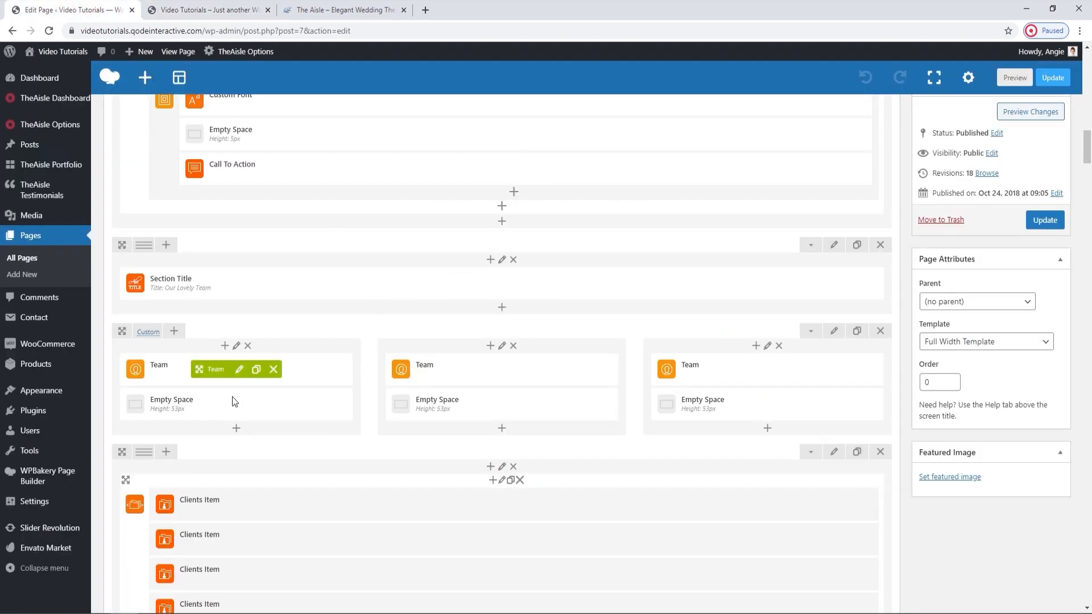
# Replace the first Team element's image by uploading team-img-1.png and setting it as the new picture.
pyautogui.click(238, 373)
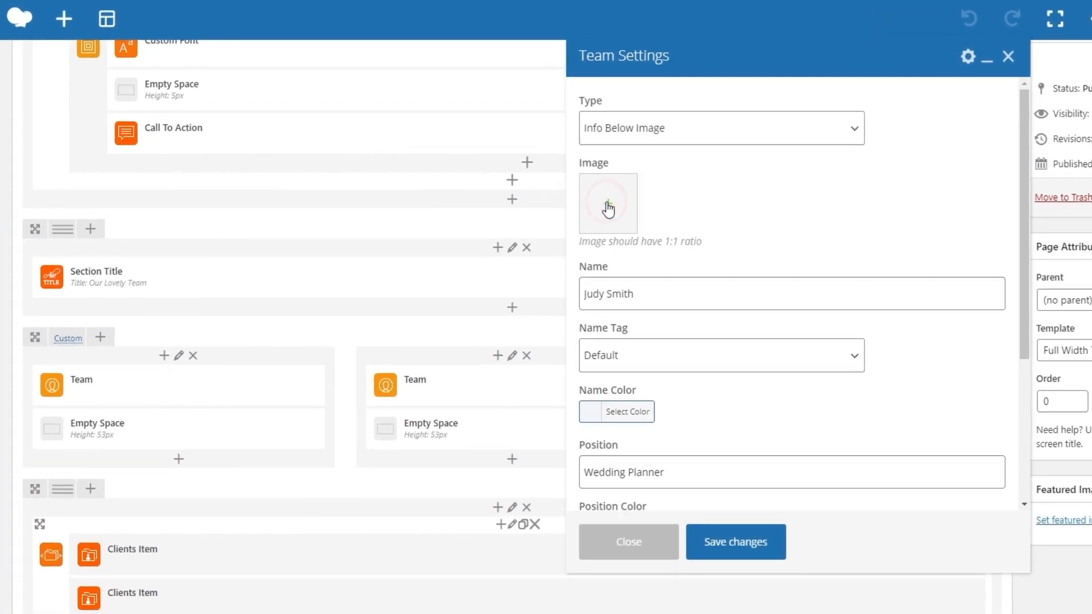
pyautogui.click(606, 208)
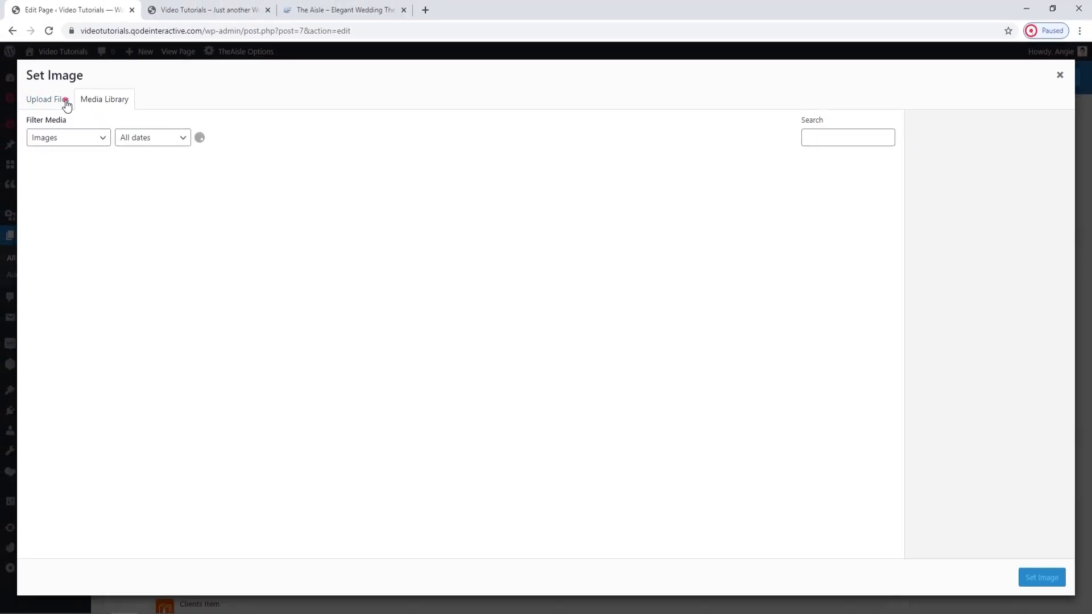
pyautogui.click(66, 104)
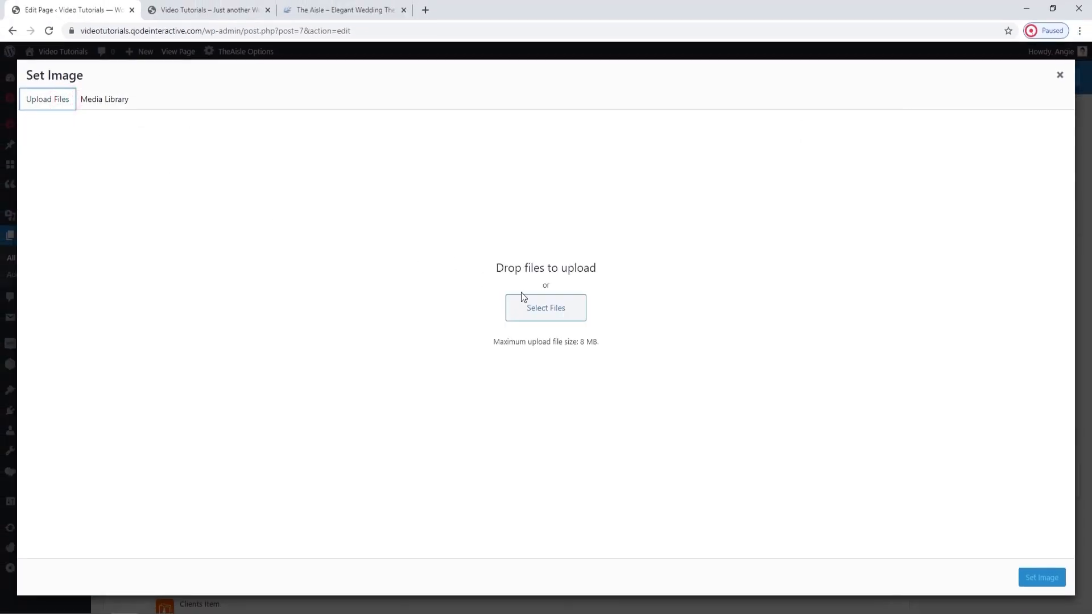
pyautogui.click(540, 306)
pyautogui.scroll(-1, 425, 230)
pyautogui.click(375, 221)
pyautogui.click(450, 300)
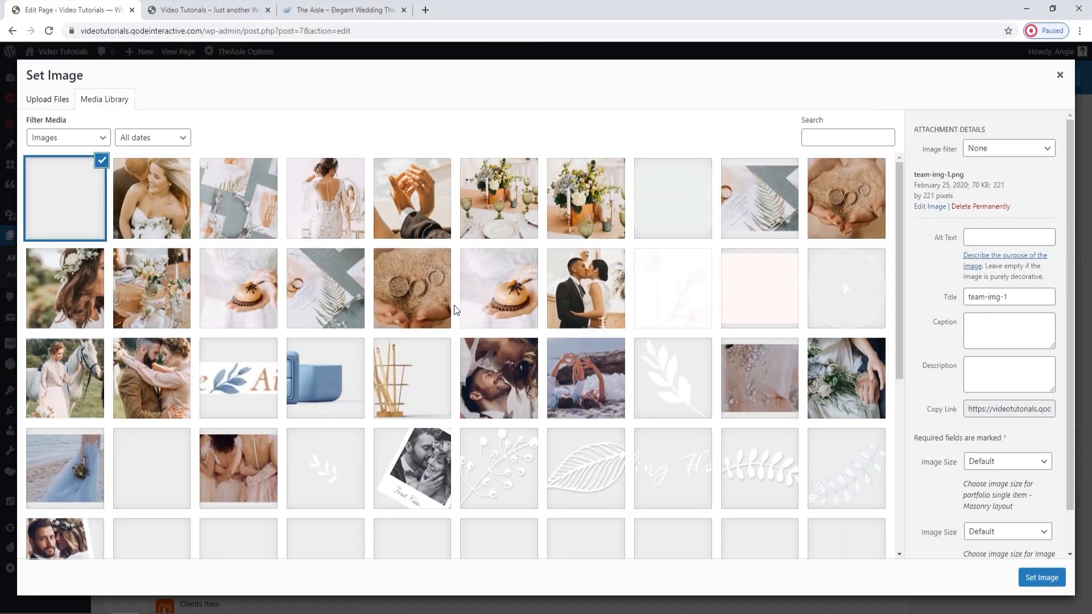
pyautogui.click(1051, 578)
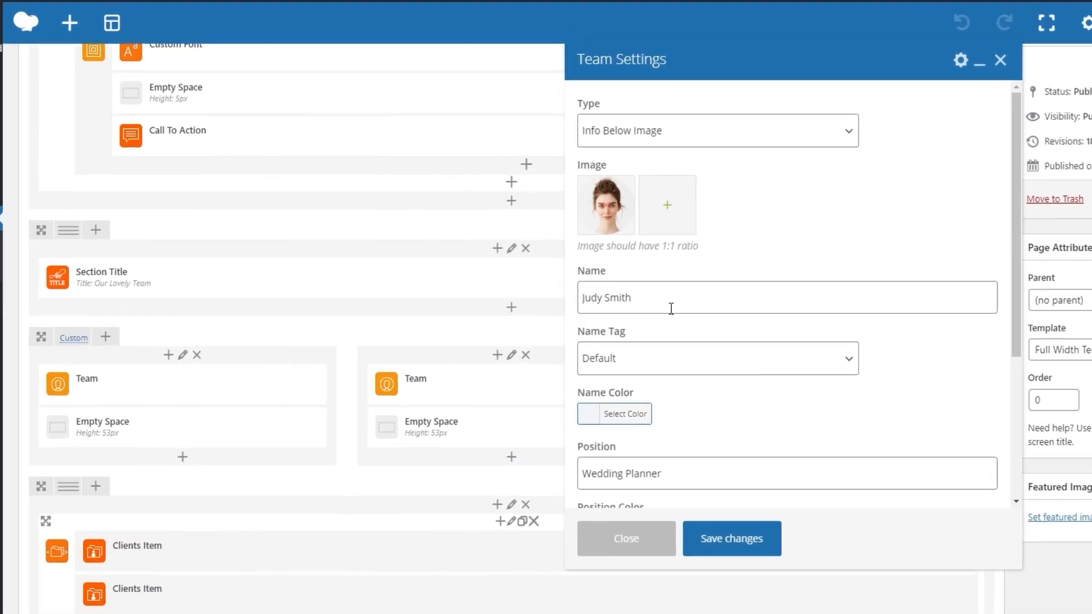
# Review the first Team element's name, its Name Tag options and the Name Color setting.
pyautogui.moveTo(620, 301); pyautogui.dragTo(539, 272)
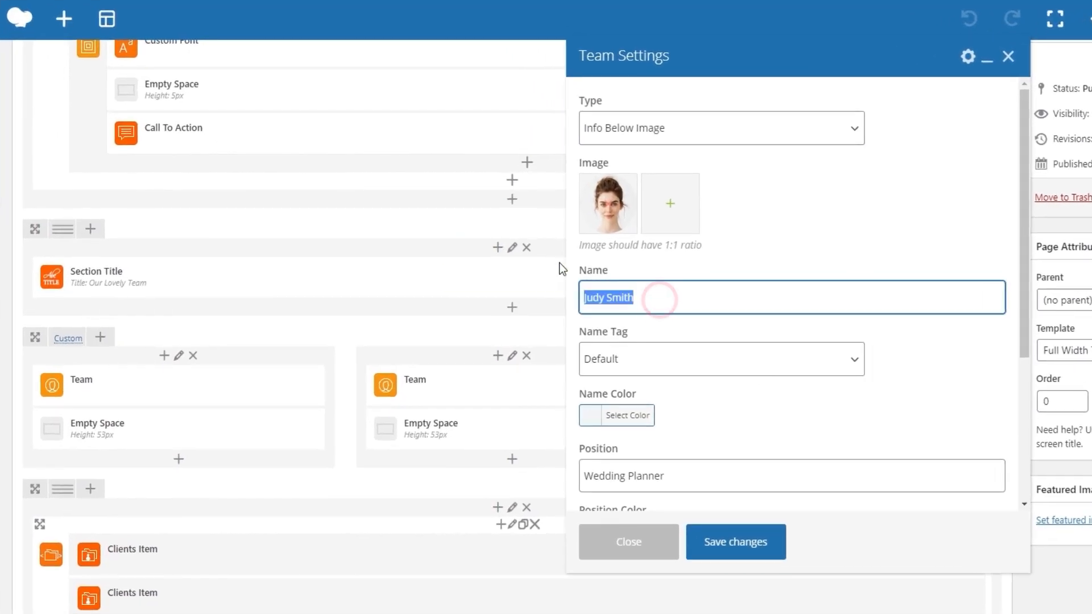
pyautogui.click(752, 405)
pyautogui.click(676, 360)
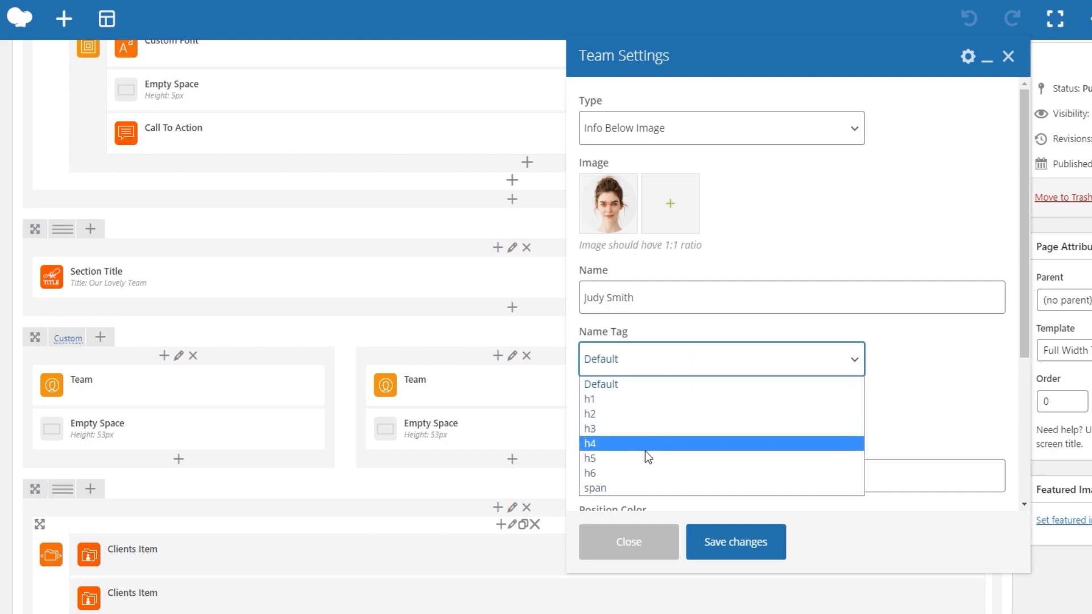
pyautogui.click(644, 359)
pyautogui.scroll(-1, 673, 386)
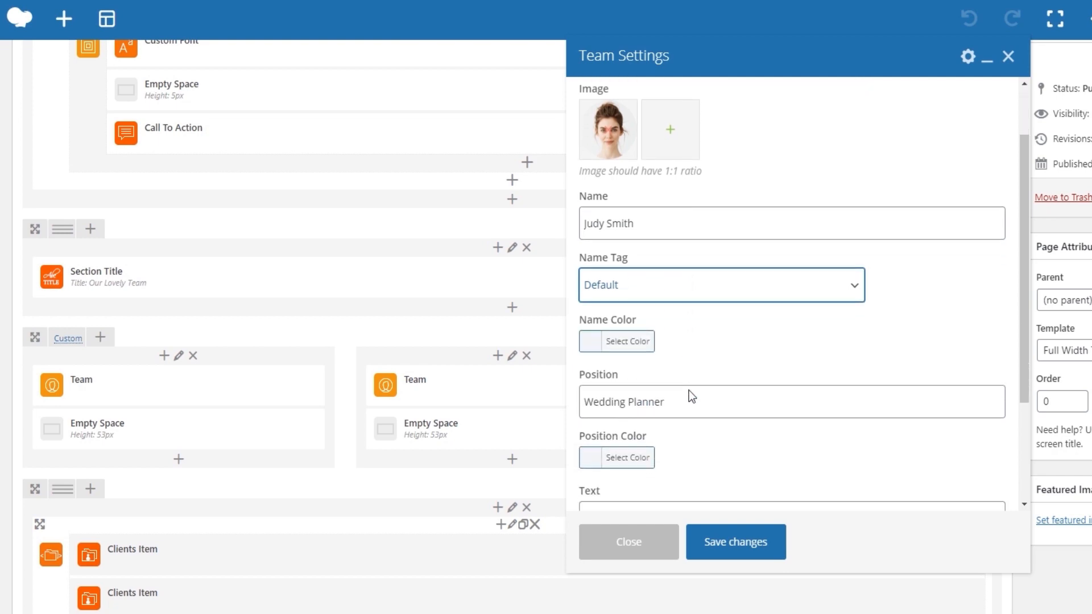
pyautogui.click(640, 342)
pyautogui.click(637, 341)
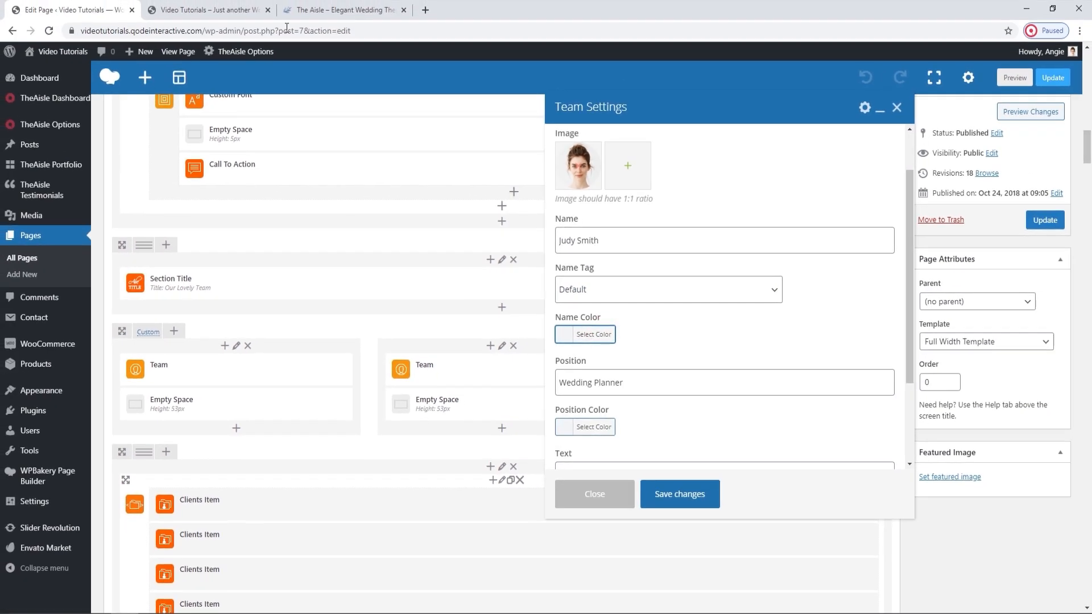
# Locate the first team member's name on the live home page and return to the editor.
pyautogui.click(224, 4)
pyautogui.tripleClick(315, 423)
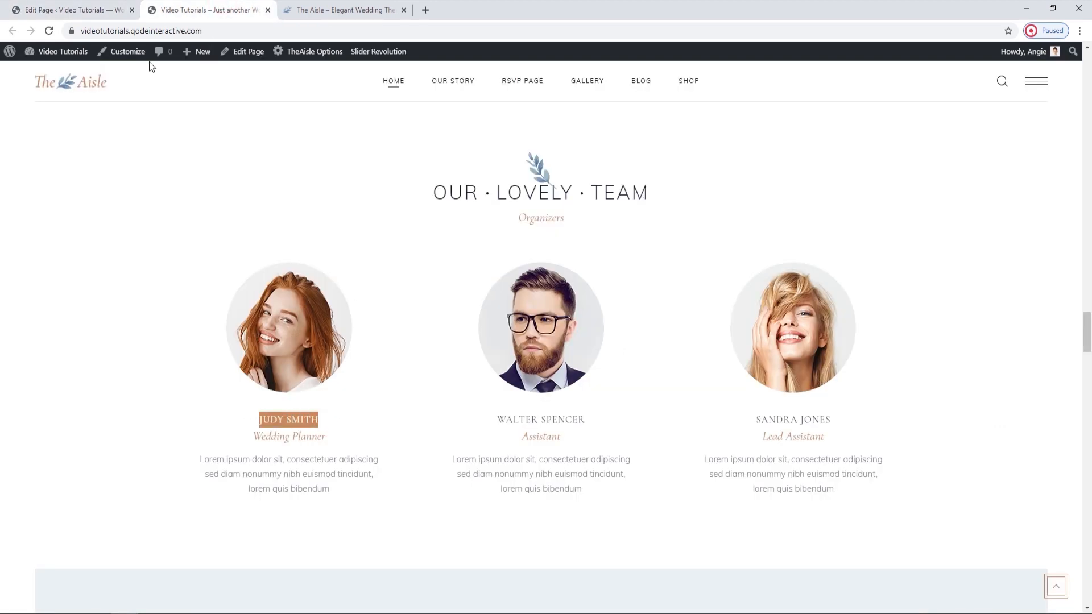
pyautogui.click(111, 9)
# Review the Position and Position Color settings of the first Team element.
pyautogui.scroll(-1, 779, 407)
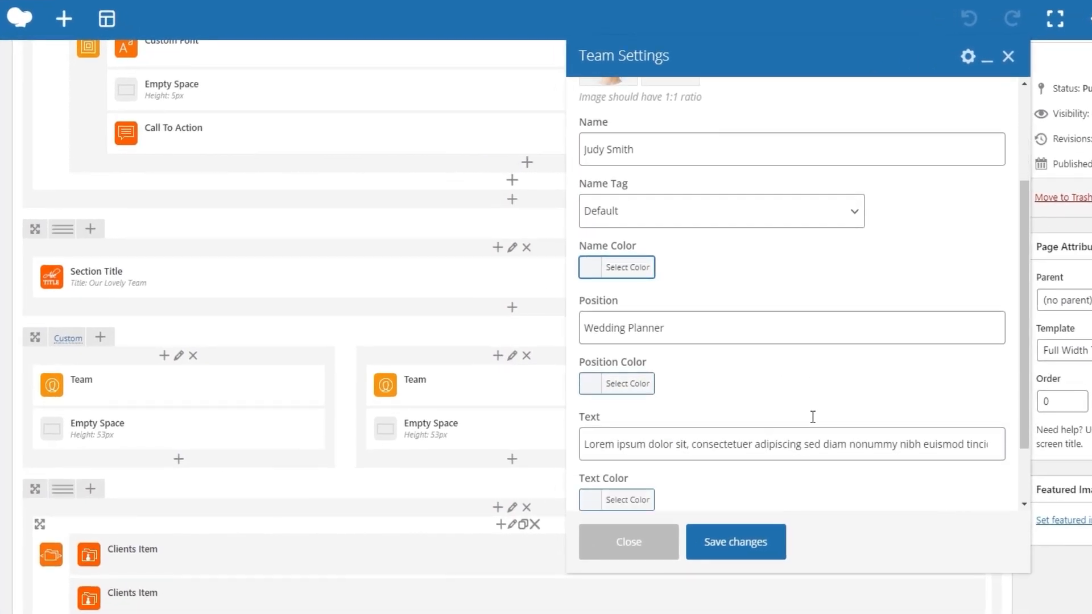
pyautogui.click(685, 325)
pyautogui.click(633, 382)
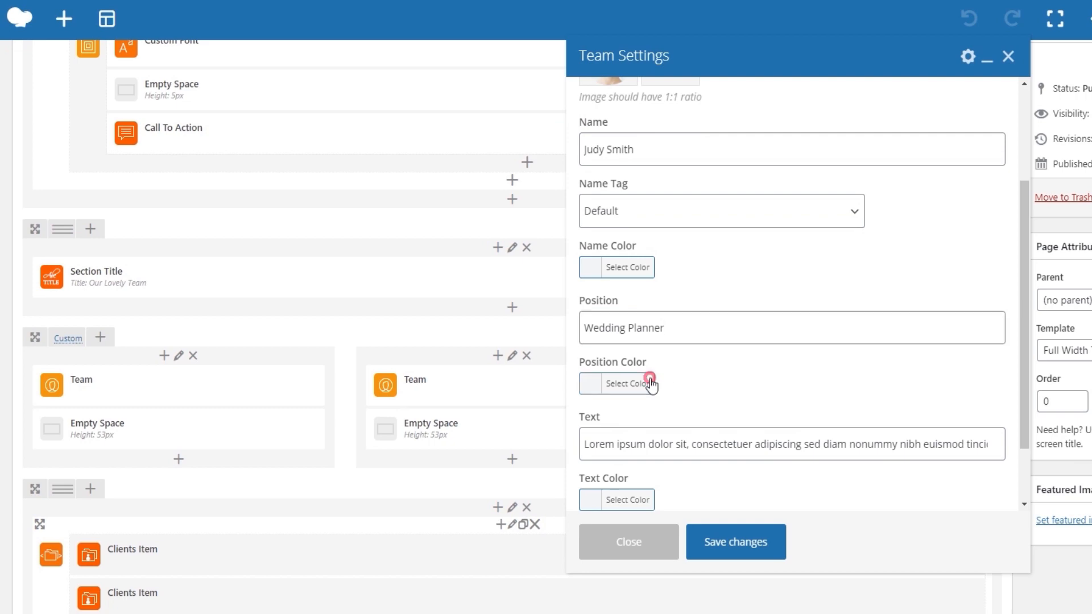
pyautogui.click(632, 382)
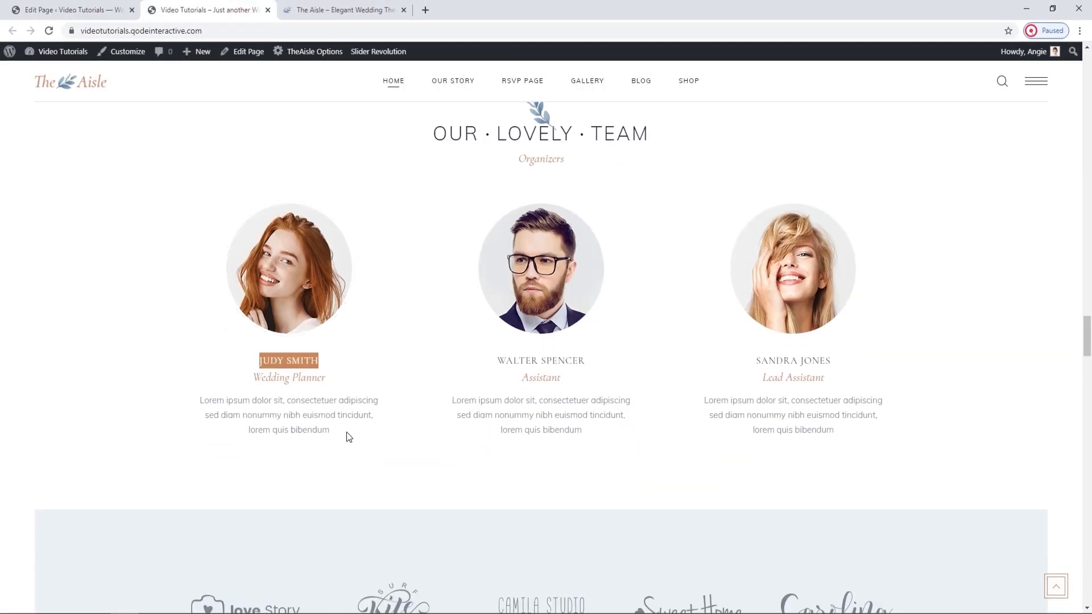
# Compare the first member's description on the live page with the Team element's Text field, and review the remaining settings.
pyautogui.moveTo(344, 431); pyautogui.dragTo(175, 396)
pyautogui.click(101, 8)
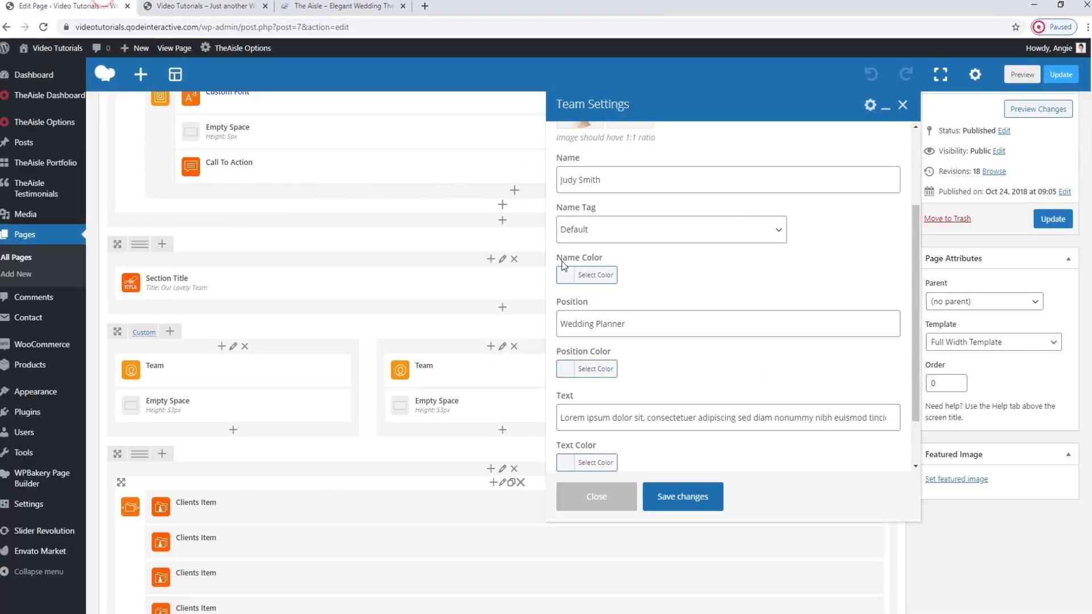
pyautogui.click(700, 437)
pyautogui.scroll(-3, 705, 441)
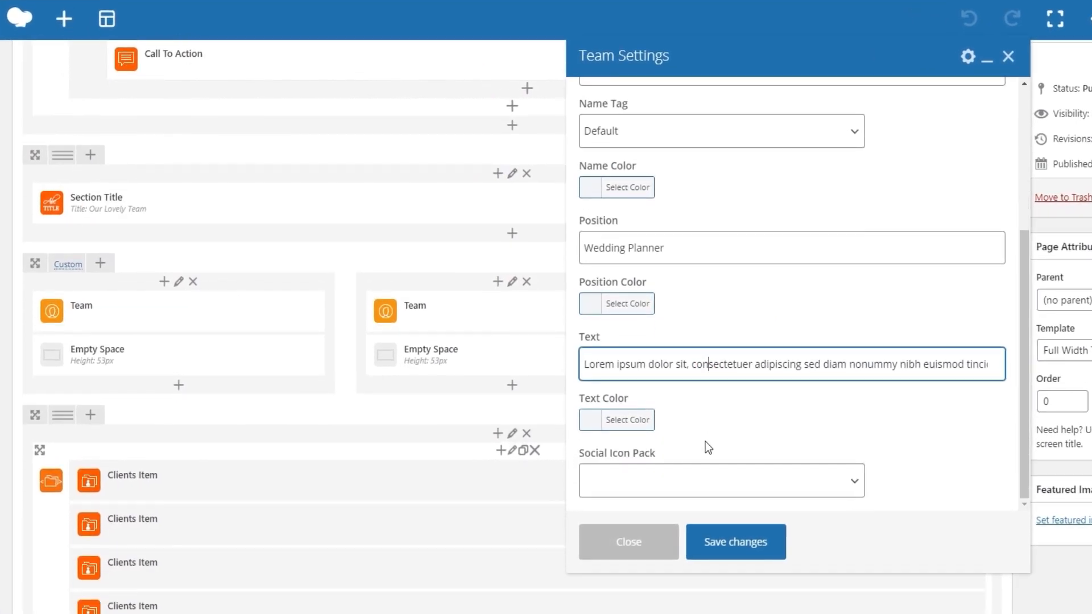
pyautogui.scroll(5, 706, 441)
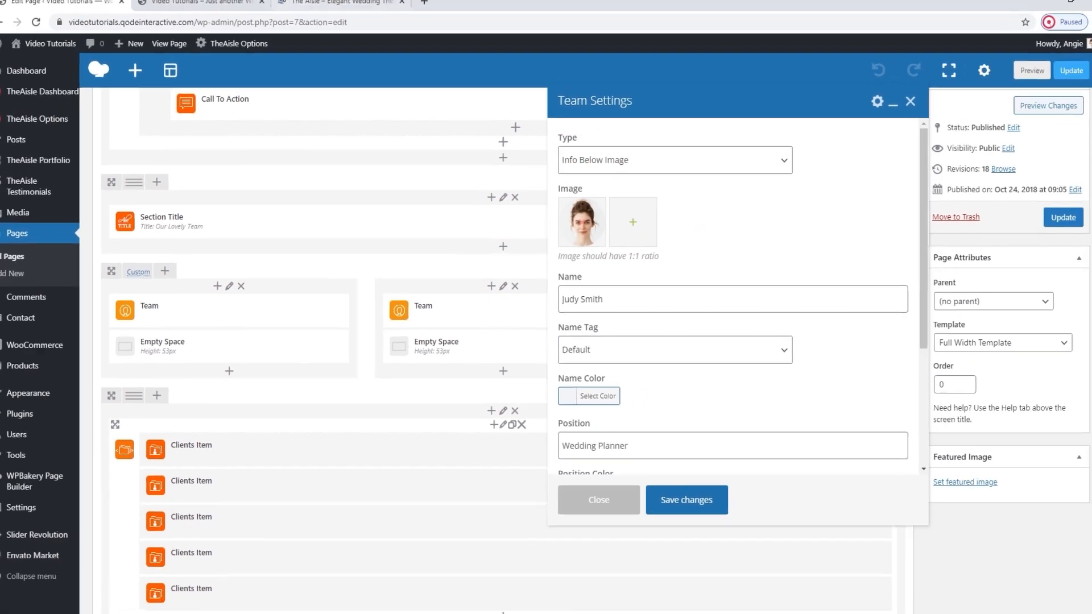
pyautogui.click(250, 8)
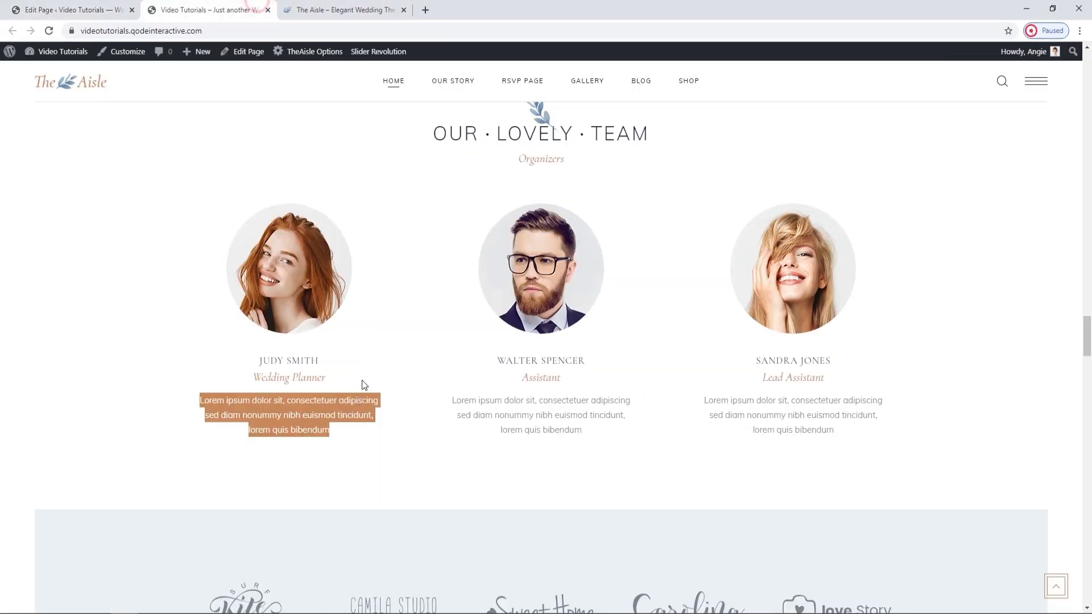
pyautogui.click(363, 444)
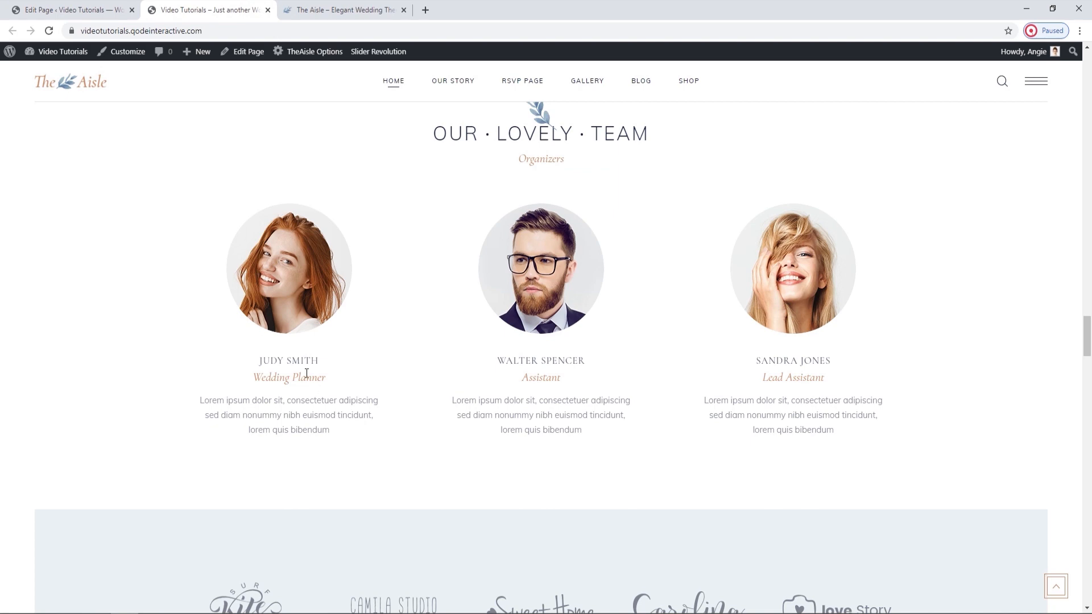
# Set the first Team element's type to Info On Image Hover, save the element and update the page.
pyautogui.click(133, 7)
pyautogui.click(654, 91)
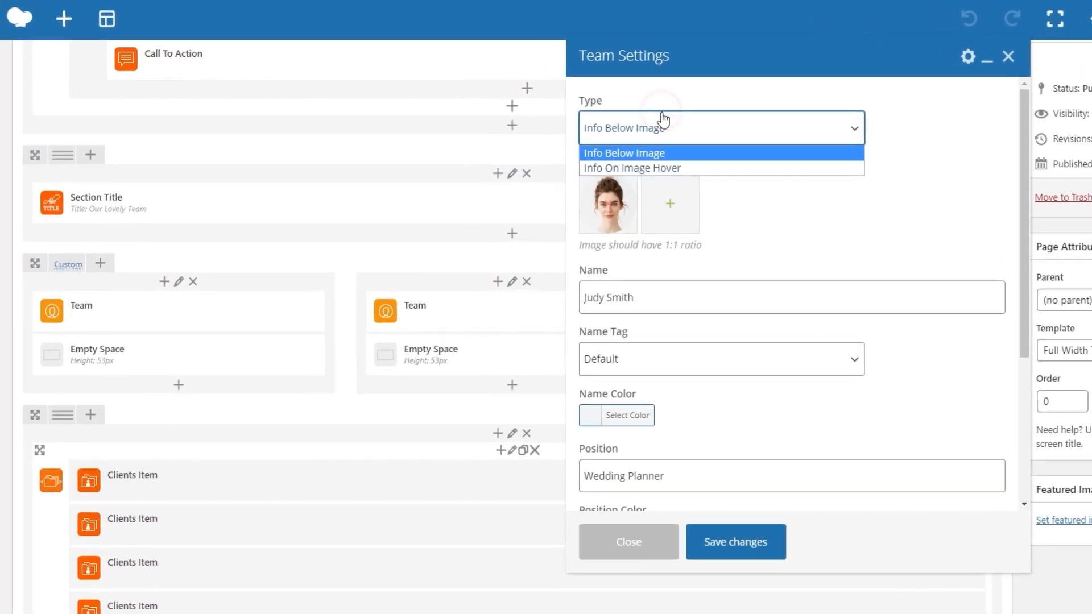
pyautogui.click(697, 170)
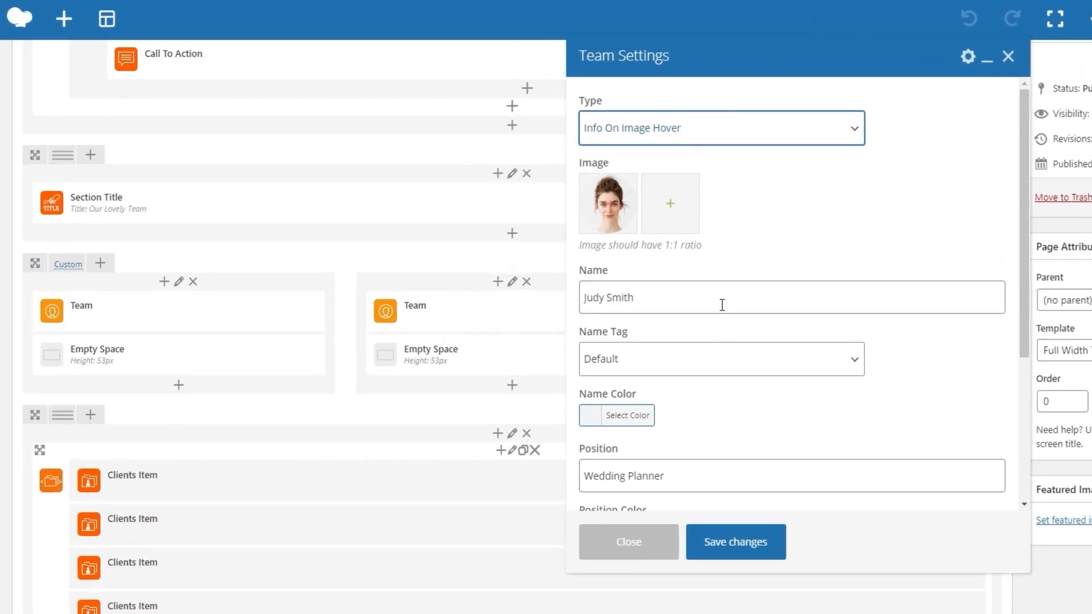
pyautogui.click(741, 541)
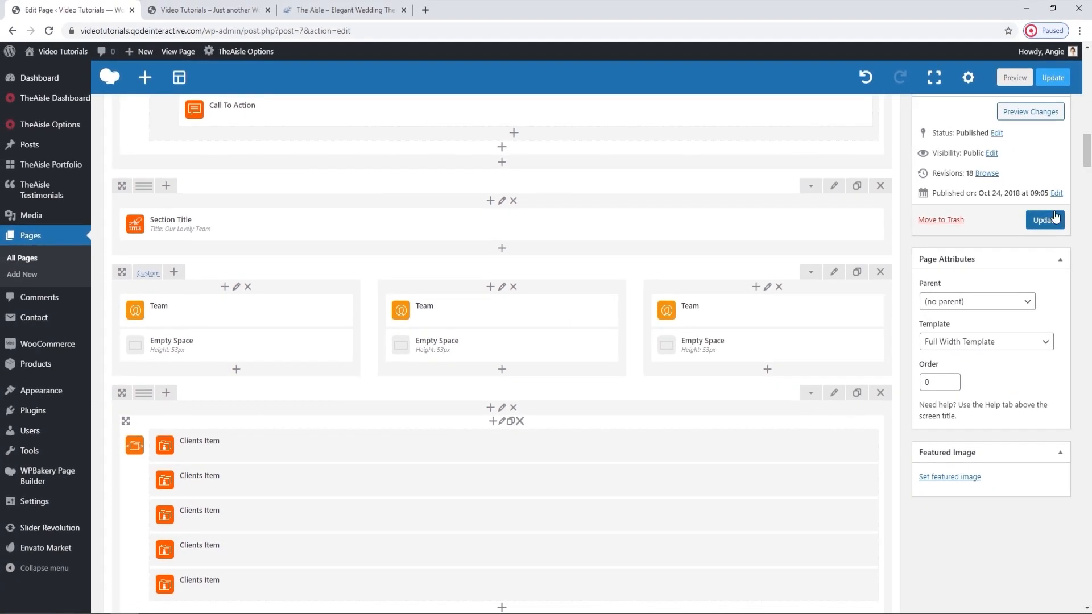
pyautogui.click(1047, 220)
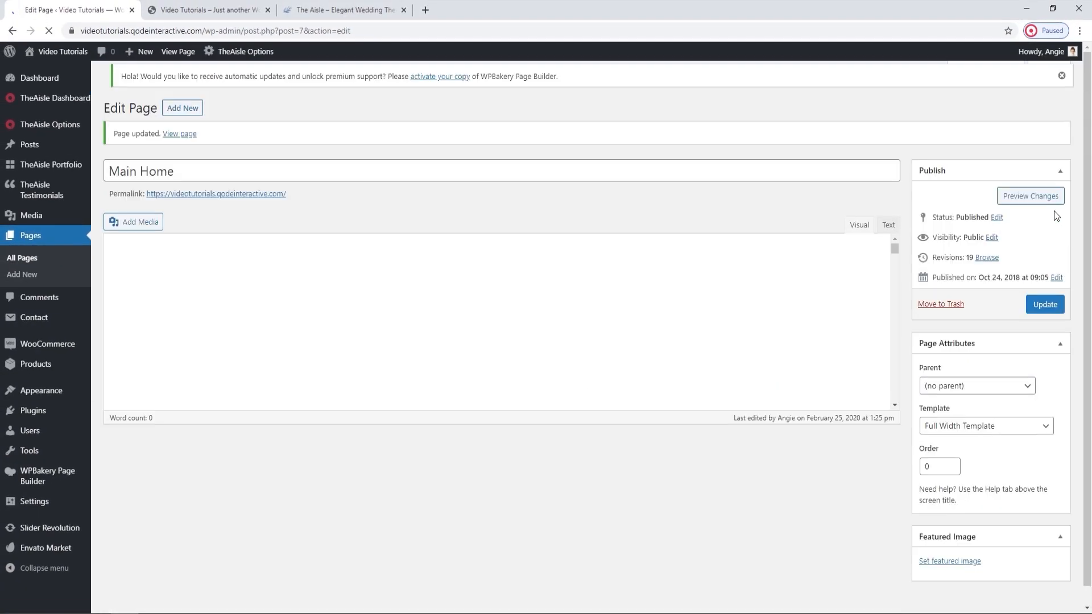
# Reload the live home page and examine the first team member's image and its hover effect.
pyautogui.click(153, 8)
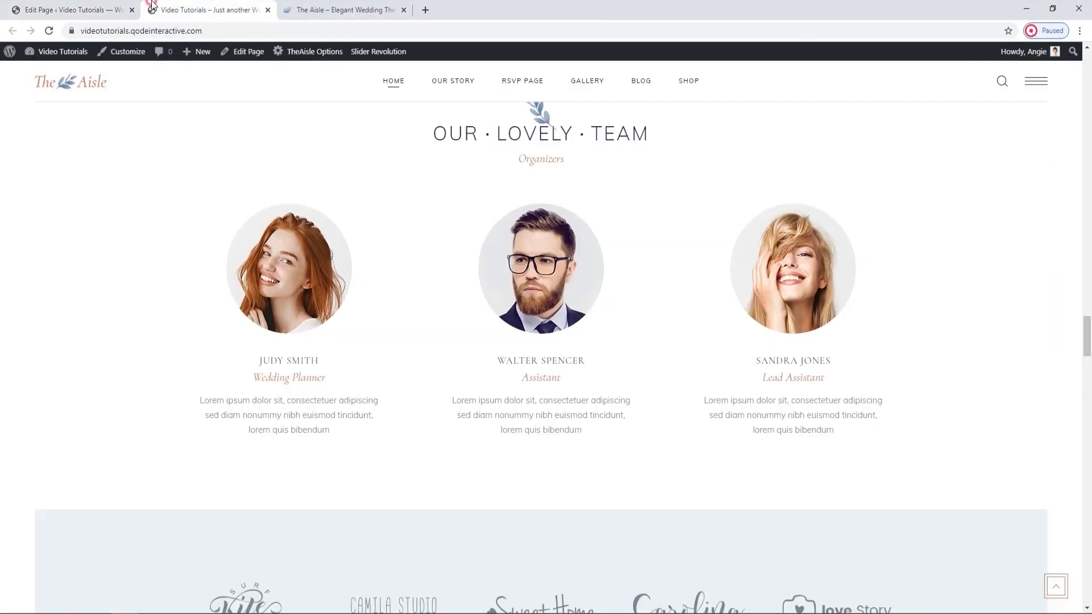
pyautogui.click(49, 30)
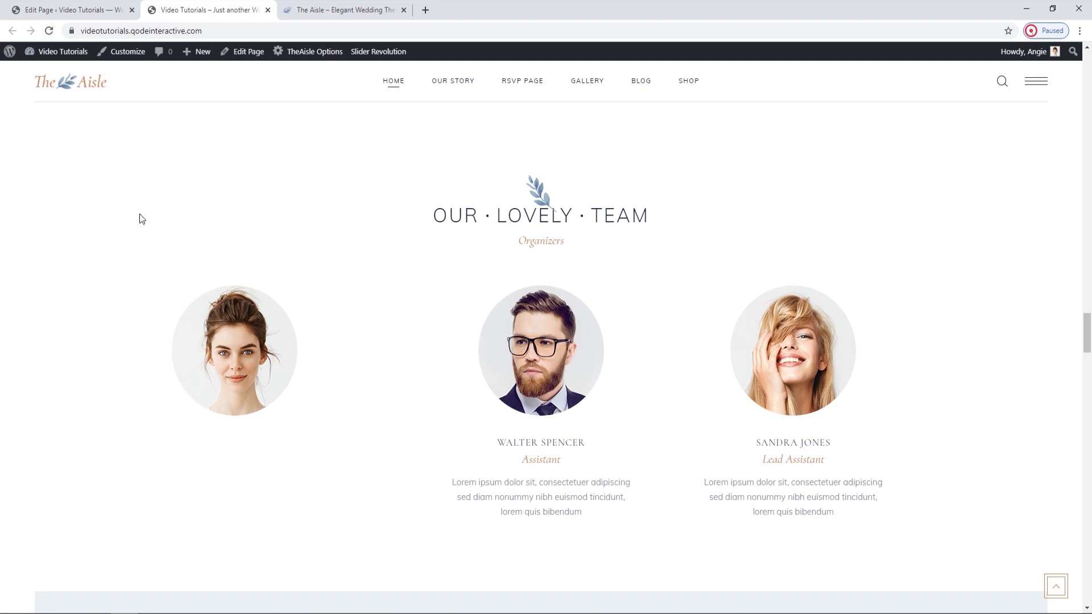
pyautogui.scroll(-1, 178, 211)
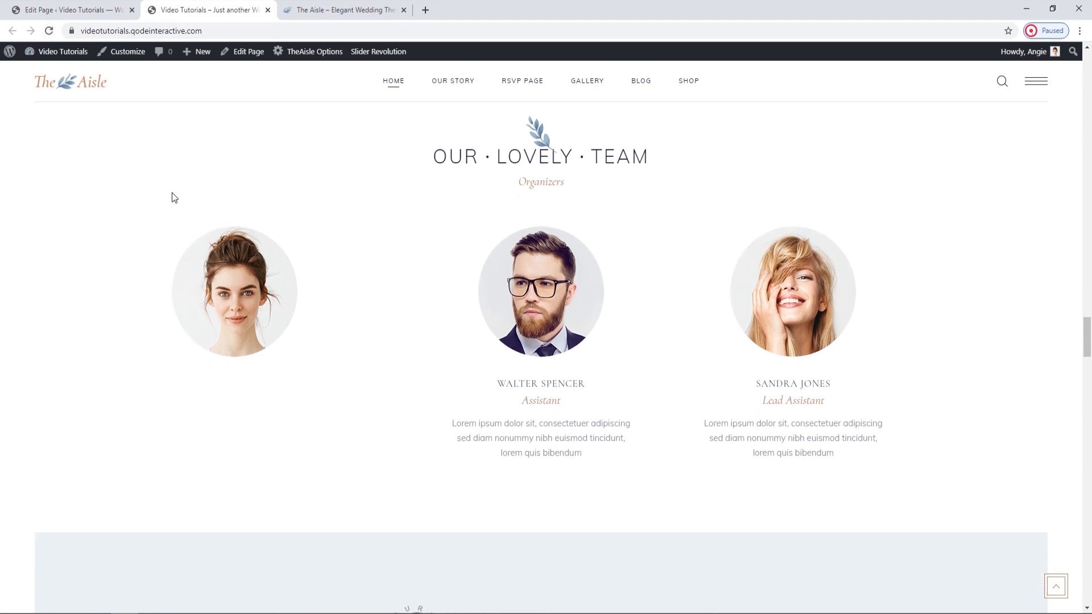
pyautogui.moveTo(211, 279)
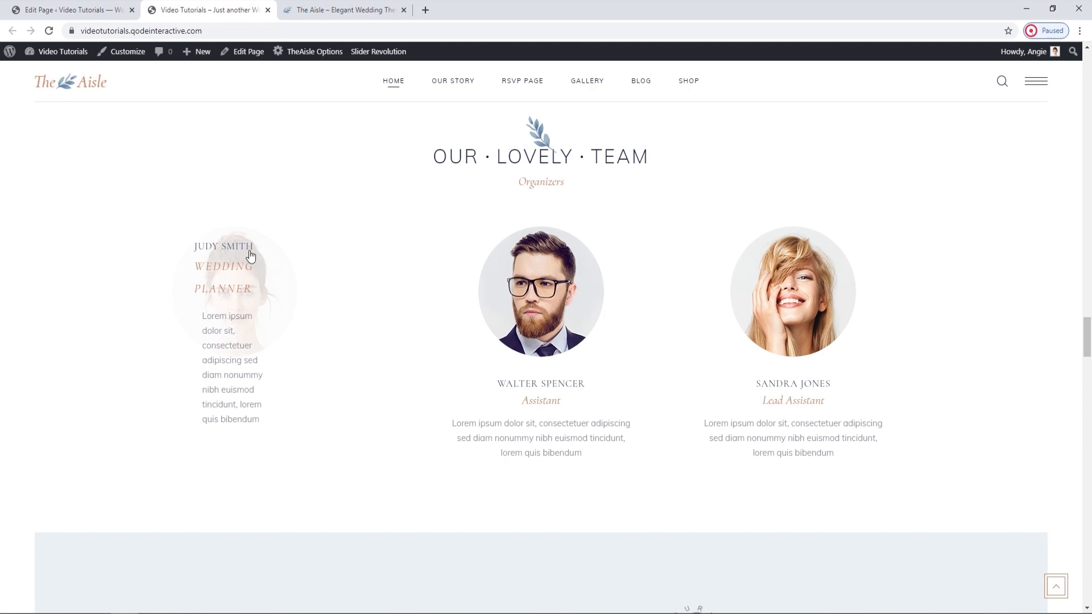
pyautogui.scroll(-1, 251, 256)
# Set the first Team element's type back to Info Below Image, save the element and update the page.
pyautogui.click(74, 10)
pyautogui.scroll(-5, 386, 302)
pyautogui.scroll(-15, 387, 302)
pyautogui.scroll(-4, 517, 344)
pyautogui.click(247, 369)
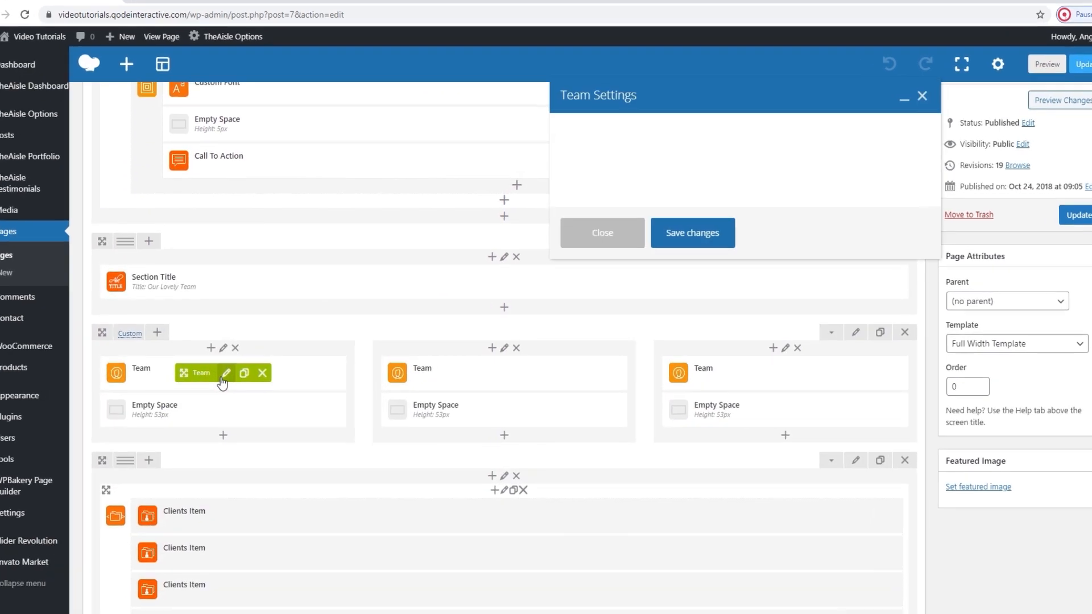
pyautogui.click(632, 155)
pyautogui.click(631, 175)
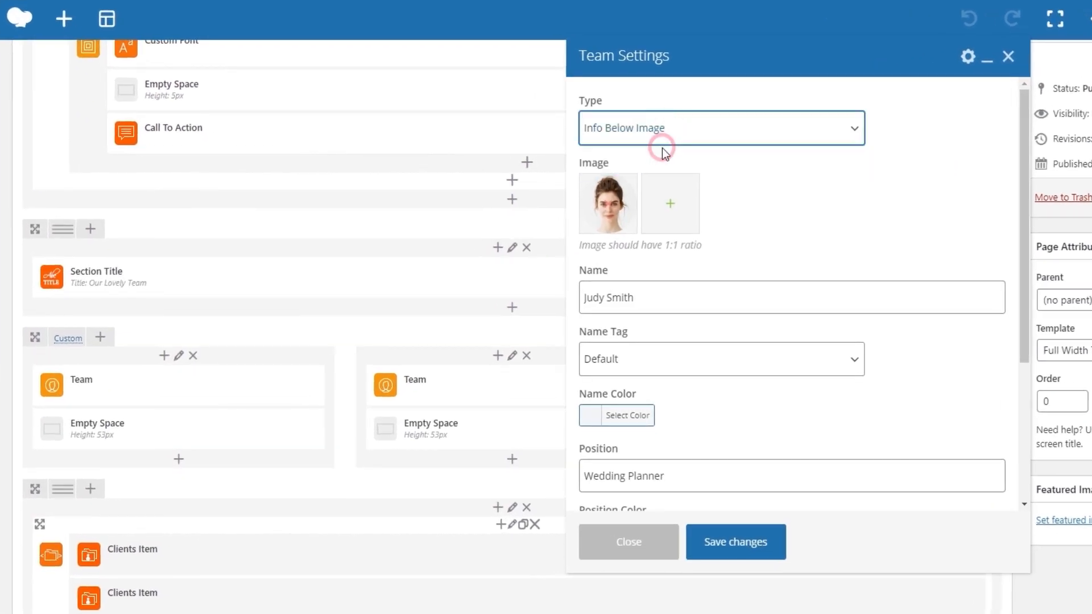
pyautogui.click(763, 544)
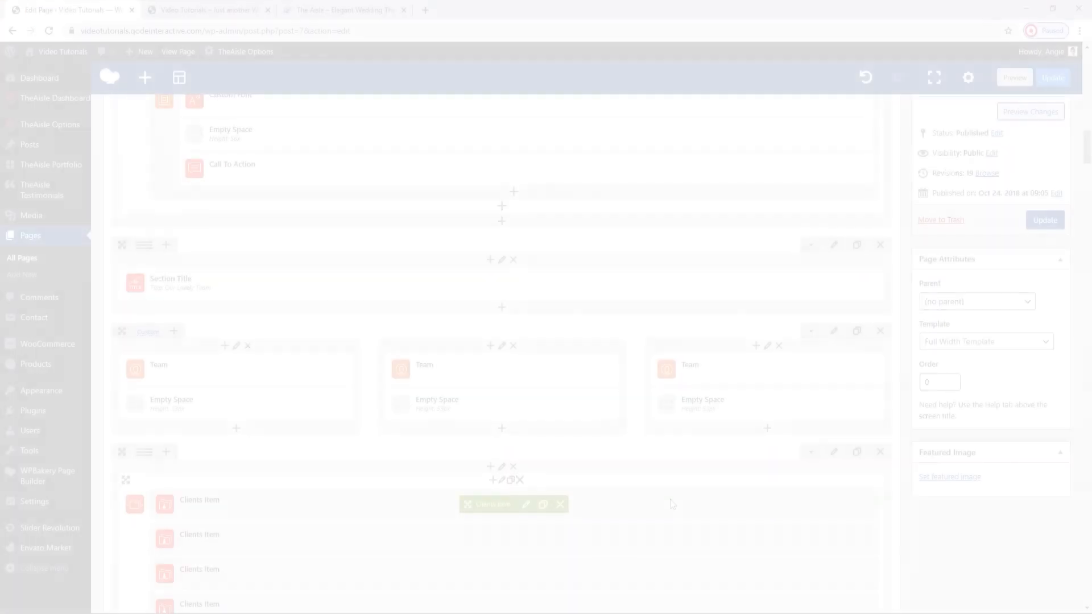
pyautogui.click(1044, 220)
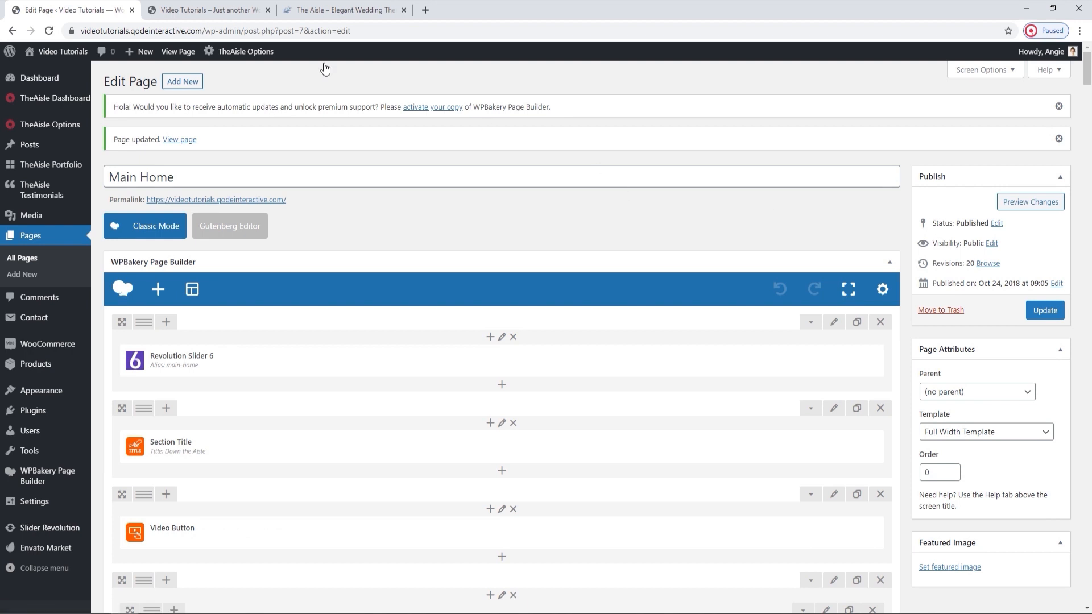
# Reload the live home page and examine the team section and the client logos below it.
pyautogui.click(205, 9)
pyautogui.click(48, 31)
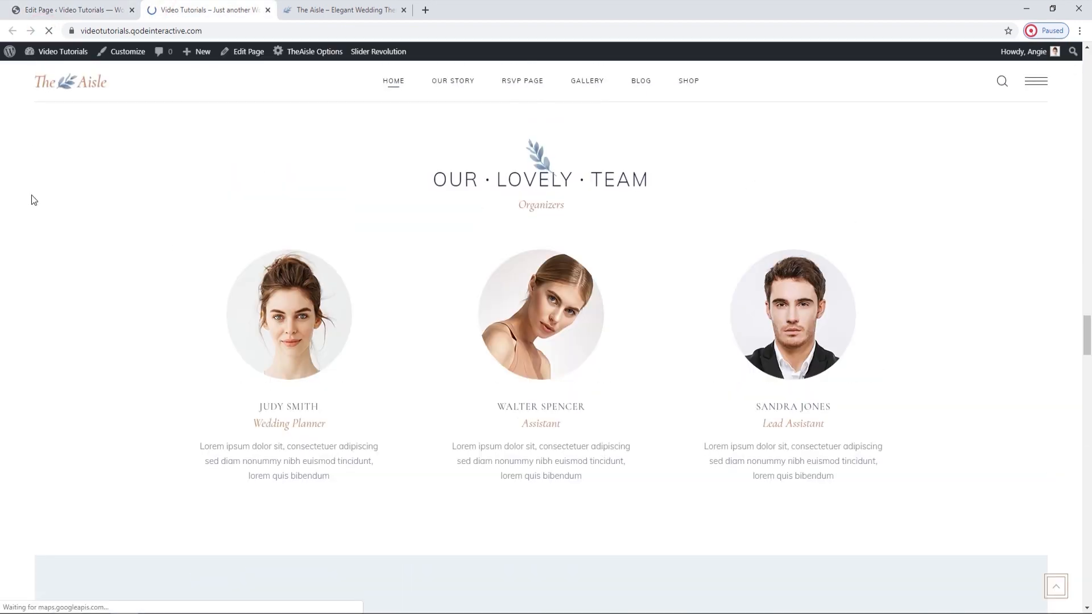
pyautogui.scroll(-2, 239, 280)
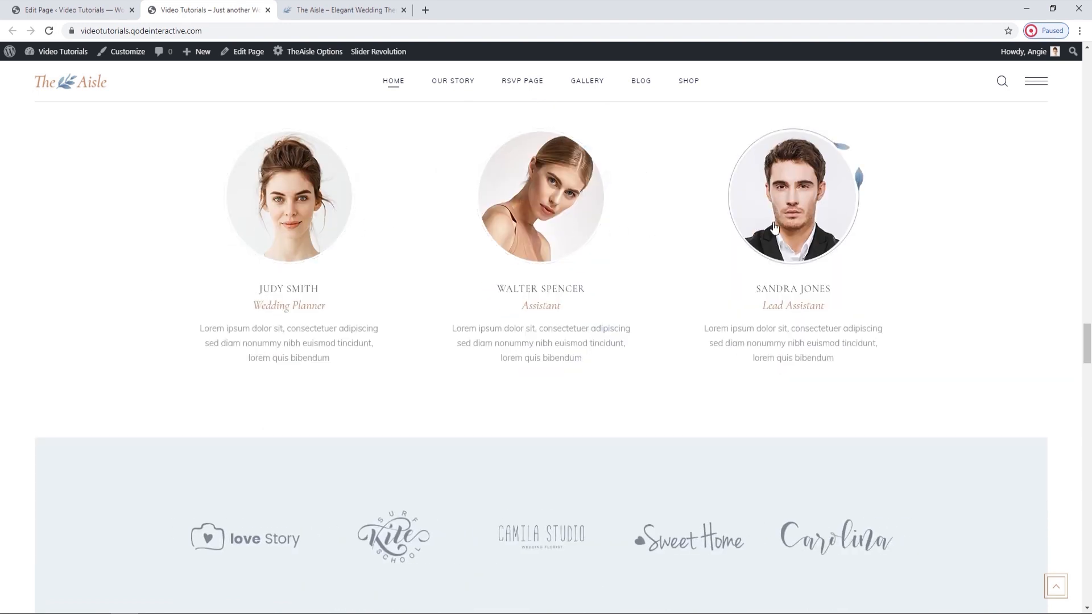
pyautogui.scroll(-2, 667, 319)
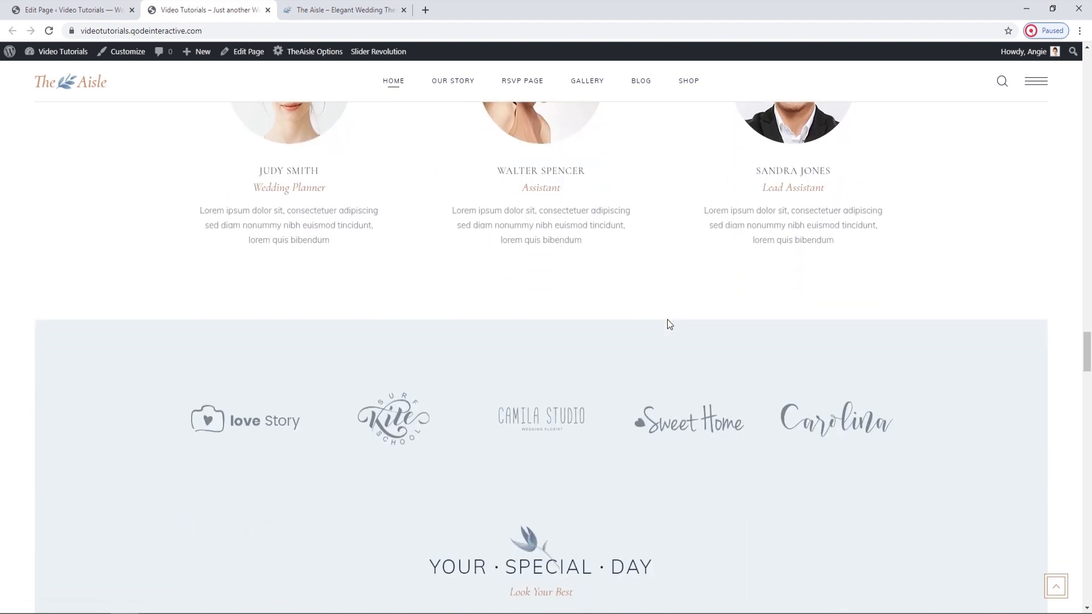
# Set the Elated Background Color of the row containing the Clients Items to #eff4f1, save the row and update the page.
pyautogui.click(74, 9)
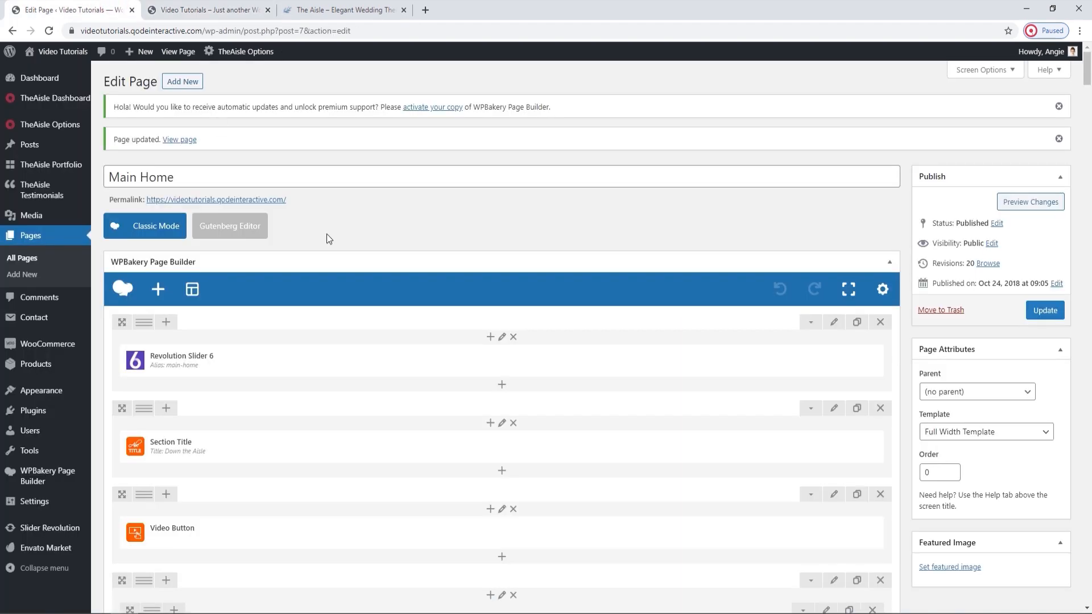
pyautogui.scroll(-20, 540, 401)
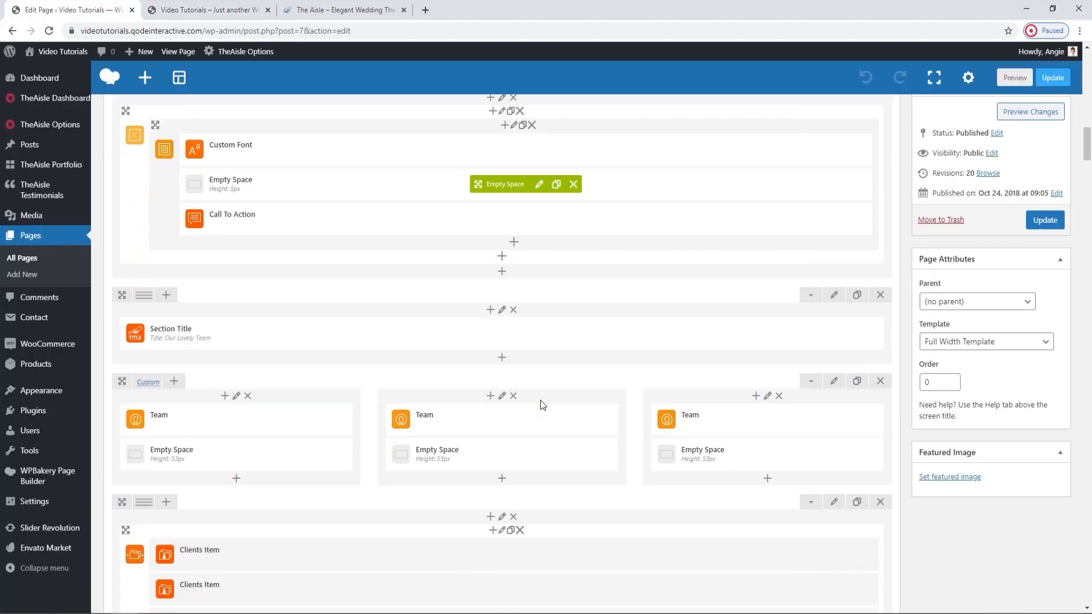
pyautogui.scroll(-4, 541, 401)
pyautogui.click(834, 276)
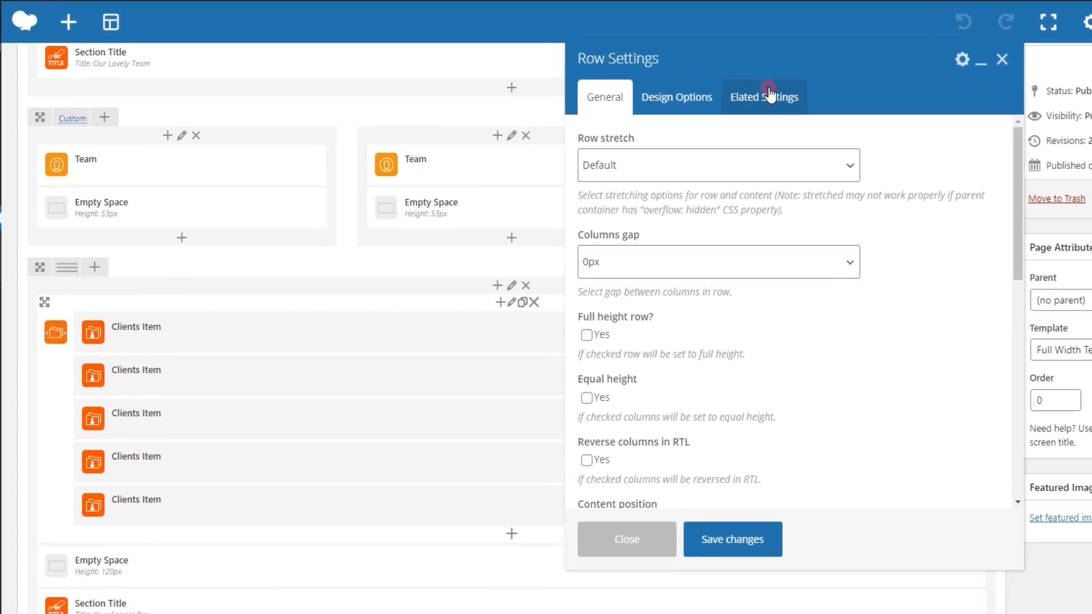
pyautogui.click(705, 138)
pyautogui.click(580, 318)
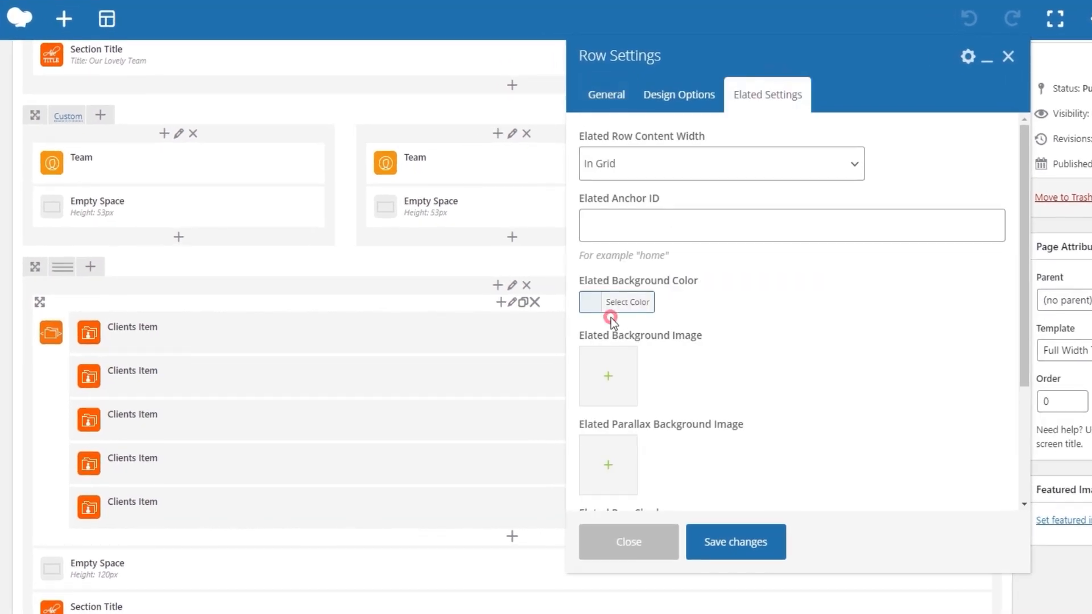
pyautogui.moveTo(712, 299); pyautogui.dragTo(663, 299)
pyautogui.write('#eff4f1')
pyautogui.click(625, 302)
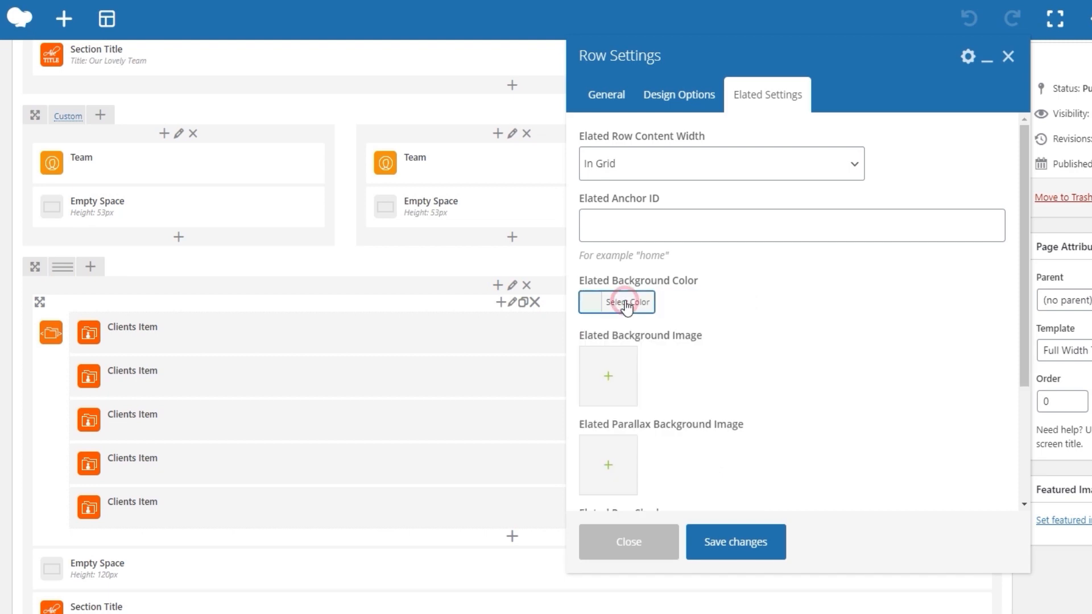
pyautogui.click(710, 537)
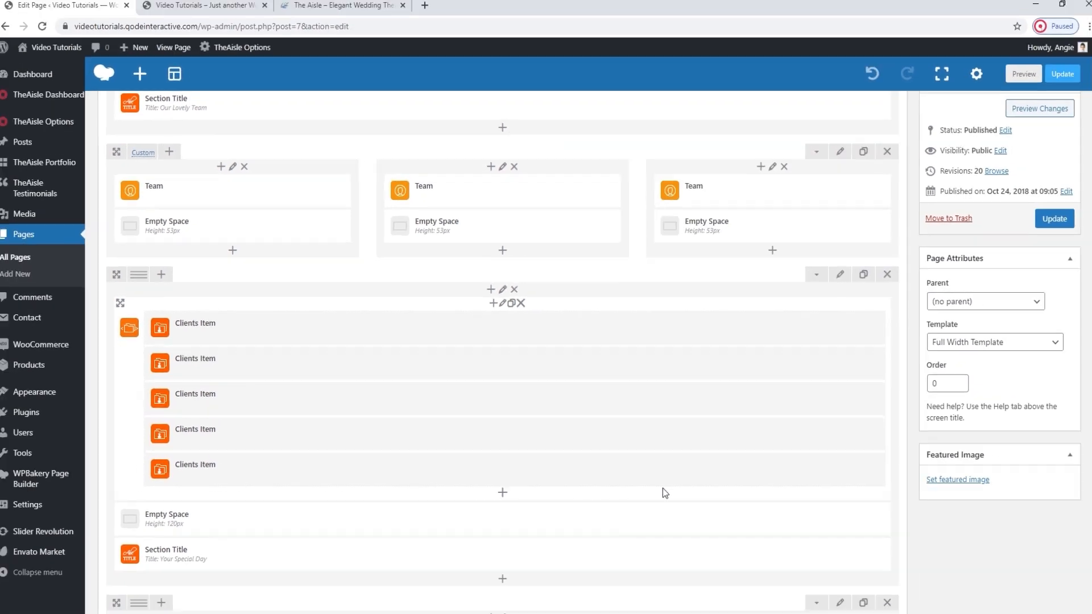
pyautogui.click(1046, 219)
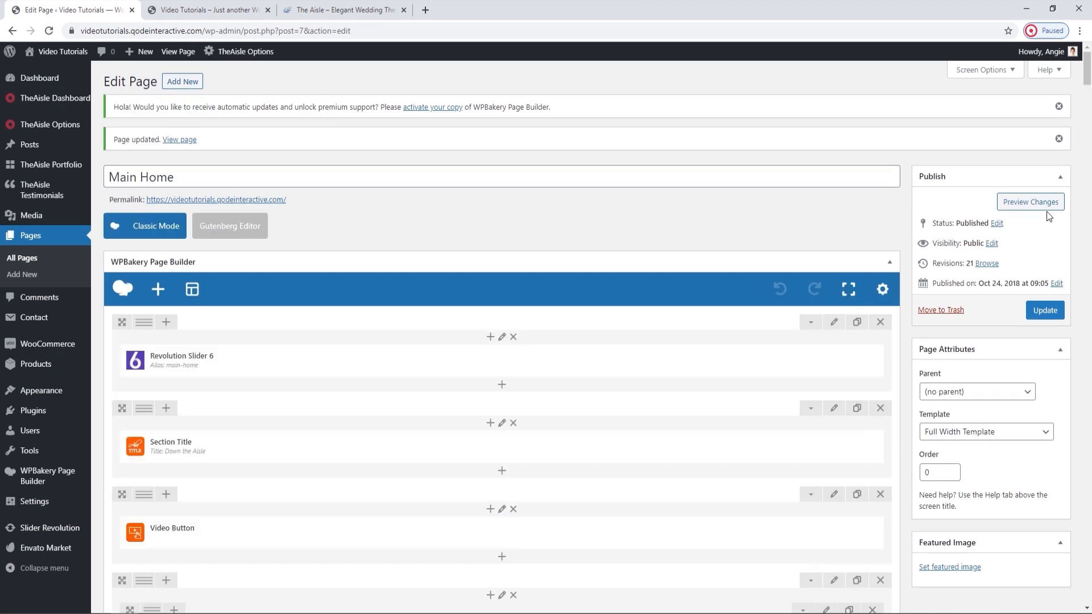
# Reload the live home page and examine the new background color behind the client logos.
pyautogui.click(228, 10)
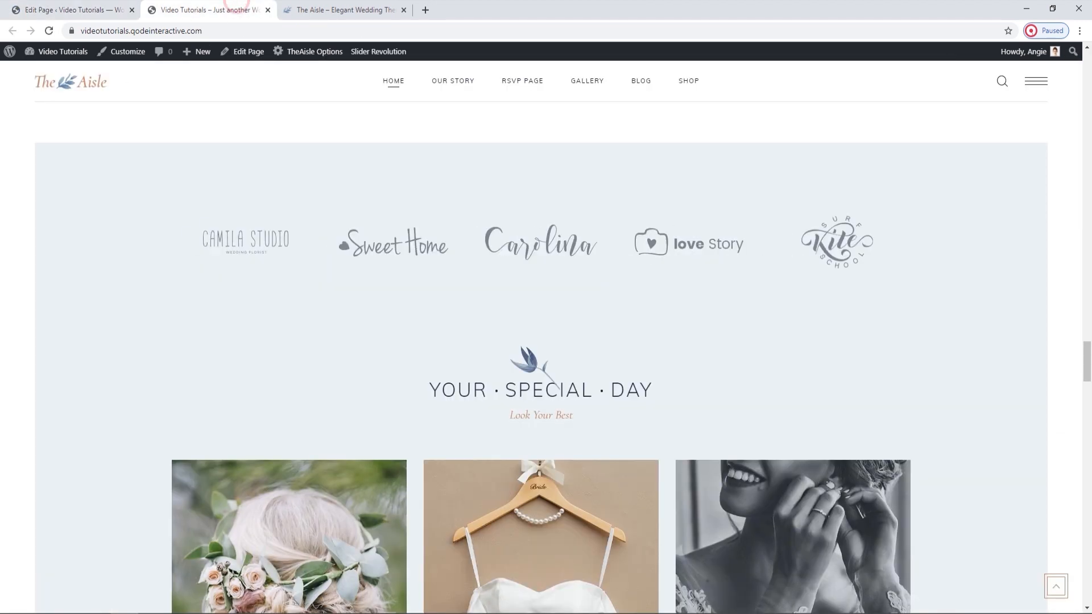
pyautogui.click(55, 29)
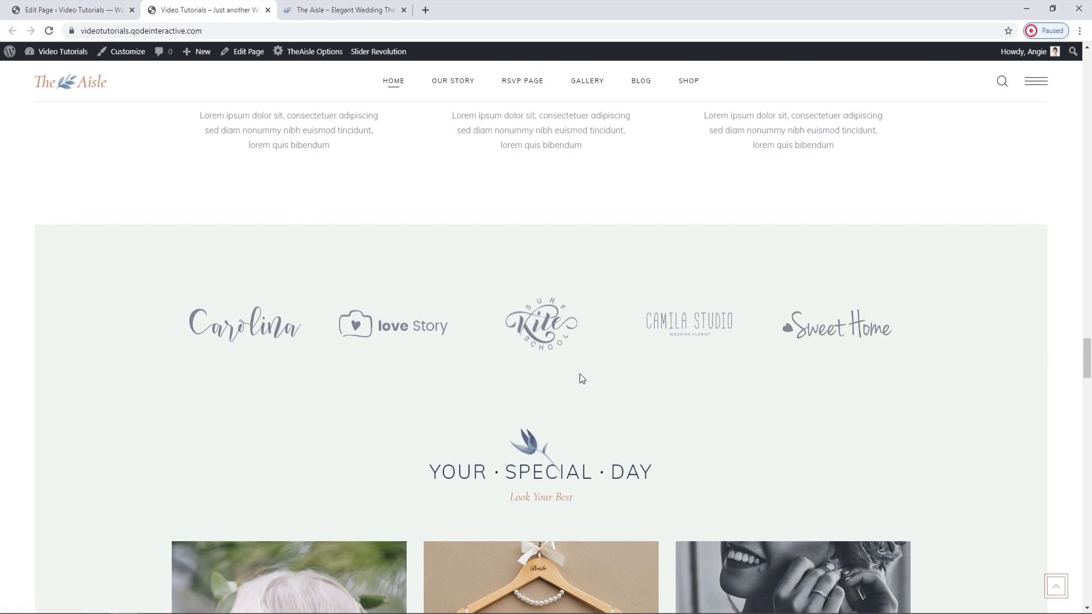
# Open the Clients Carousel settings and review the visible items, slider loop, autoplay and duration options.
pyautogui.click(74, 9)
pyautogui.scroll(-15, 499, 344)
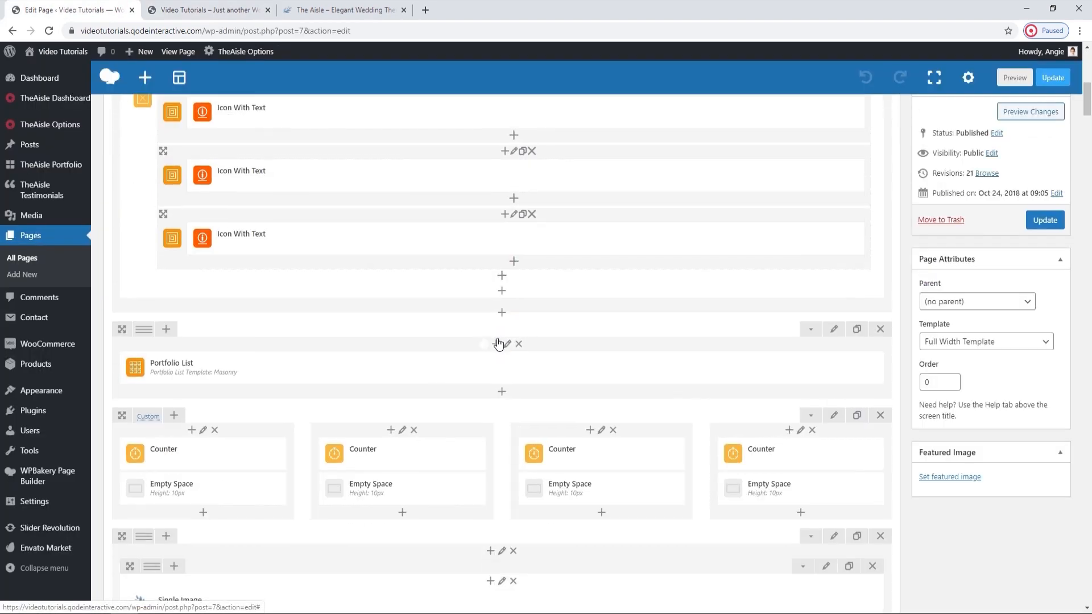
pyautogui.scroll(-13, 499, 344)
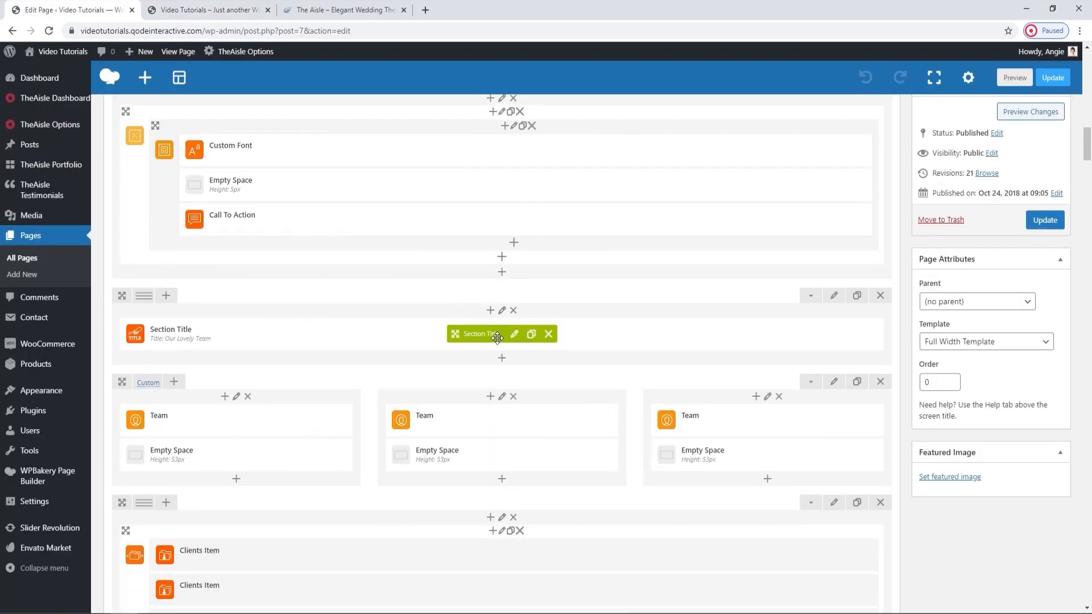
pyautogui.scroll(-1, 498, 338)
pyautogui.click(503, 303)
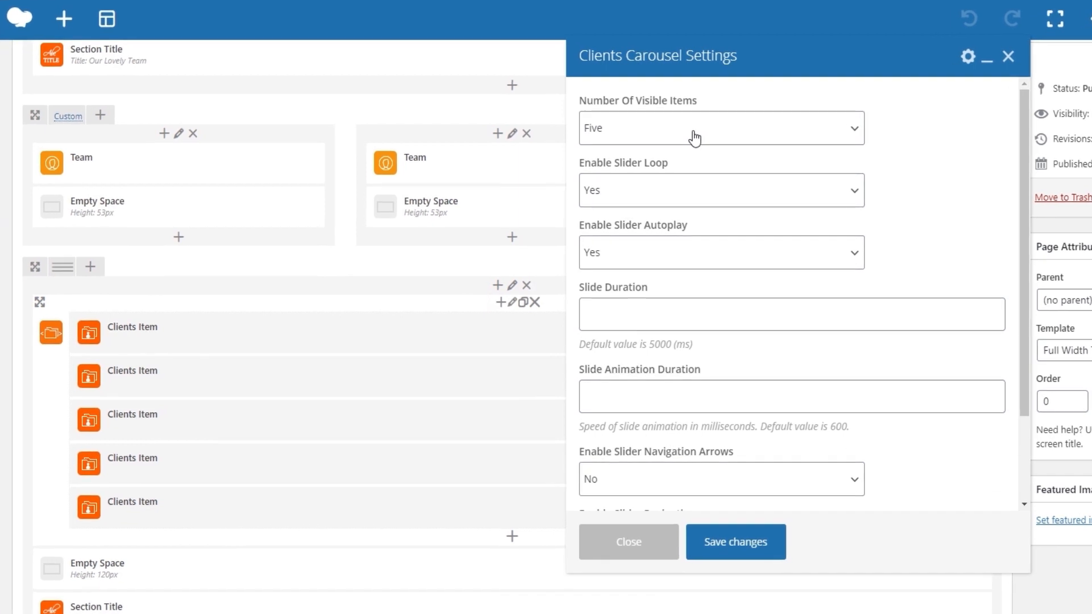
pyautogui.click(685, 197)
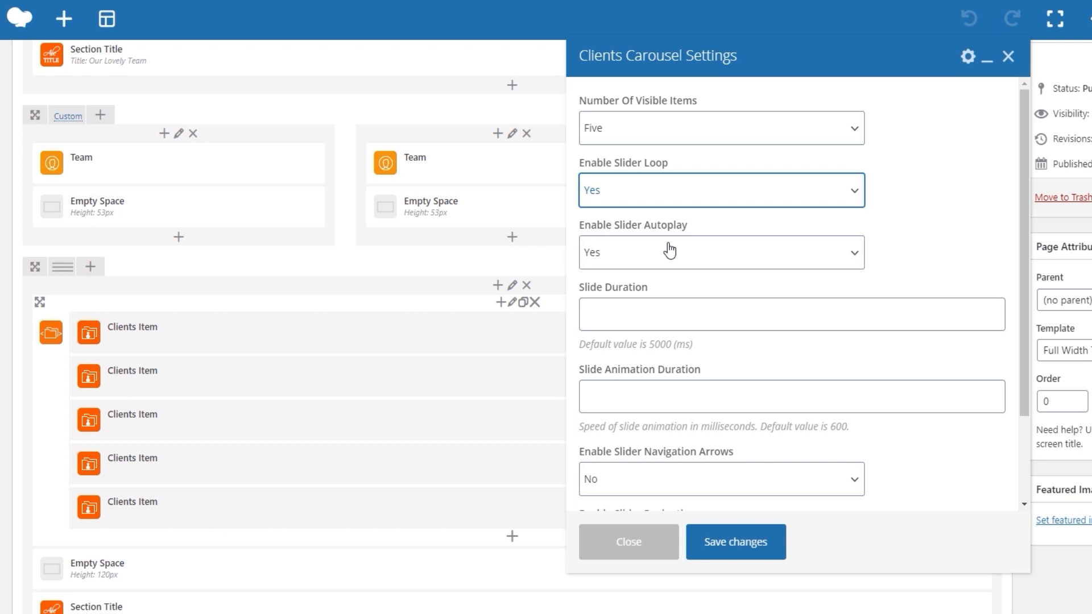
pyautogui.click(923, 226)
pyautogui.scroll(-2, 923, 226)
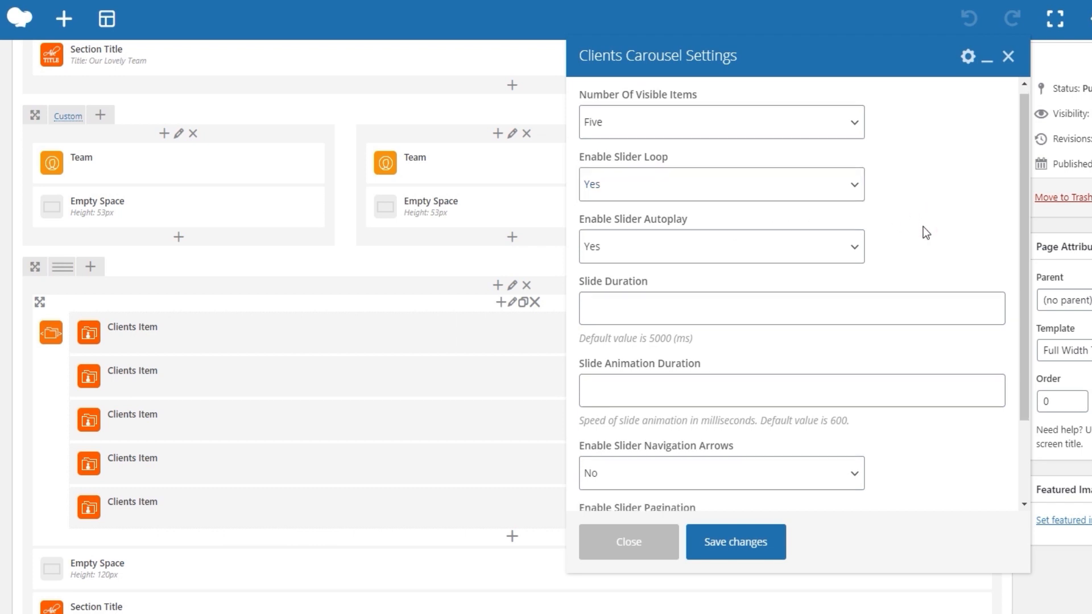
pyautogui.scroll(-1, 924, 226)
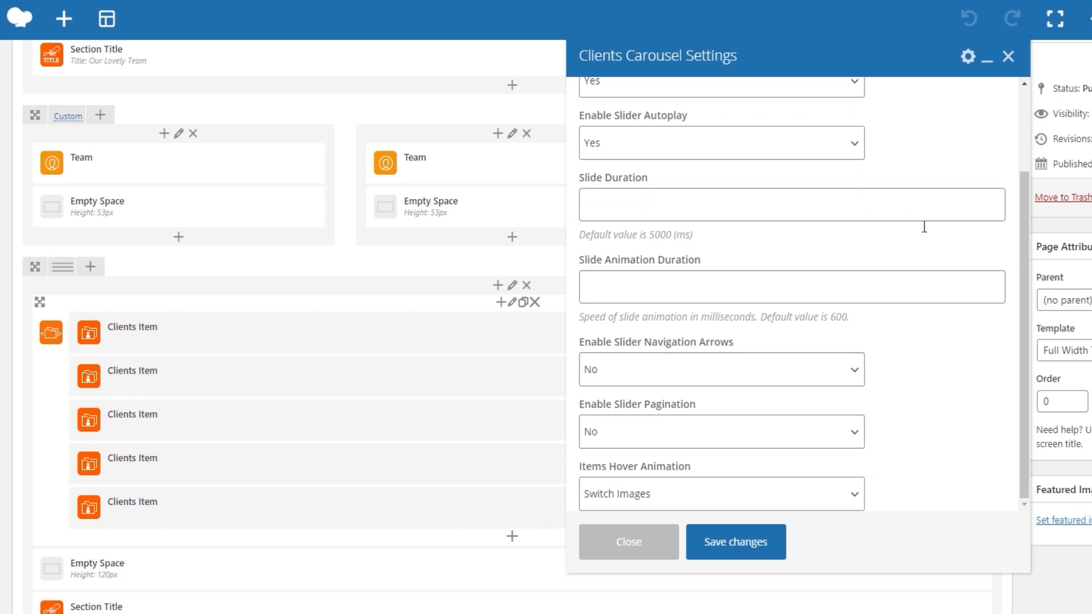
# Review the carousel's navigation arrows, pagination and Items Hover Animation options, check the logo hover effect on the live page, and close the settings.
pyautogui.click(820, 372)
pyautogui.click(820, 372)
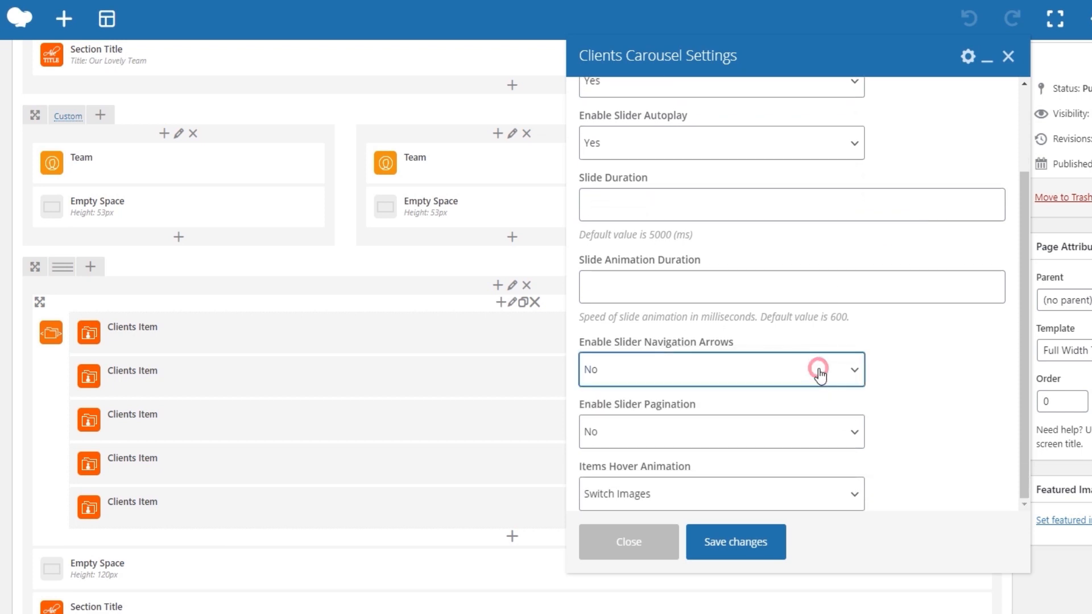
pyautogui.click(787, 443)
pyautogui.click(786, 444)
pyautogui.scroll(-1, 786, 446)
pyautogui.click(774, 495)
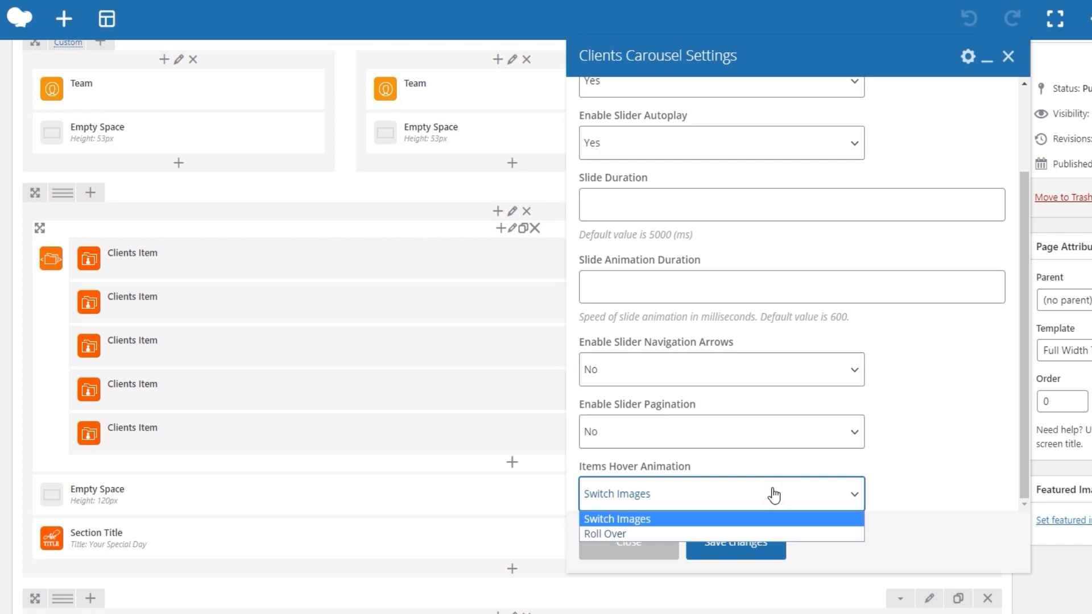
pyautogui.click(774, 494)
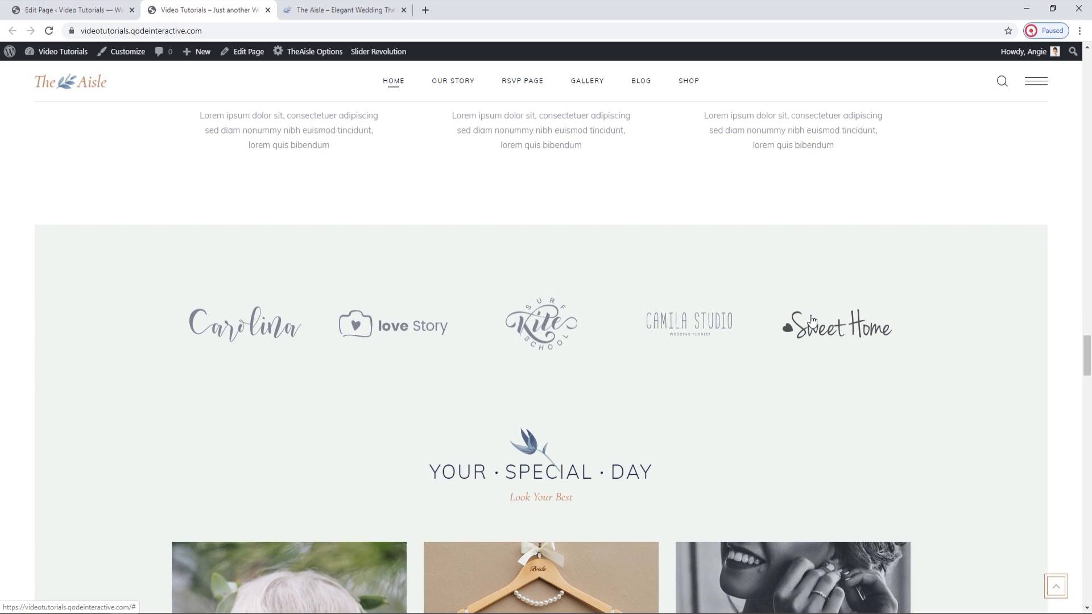
pyautogui.click(116, 10)
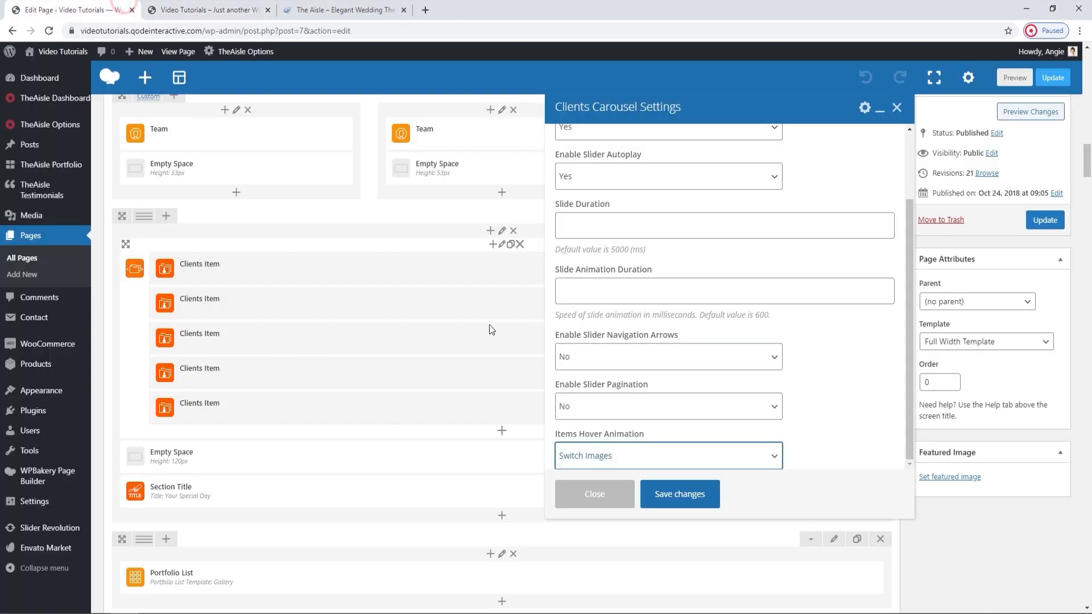
pyautogui.click(896, 108)
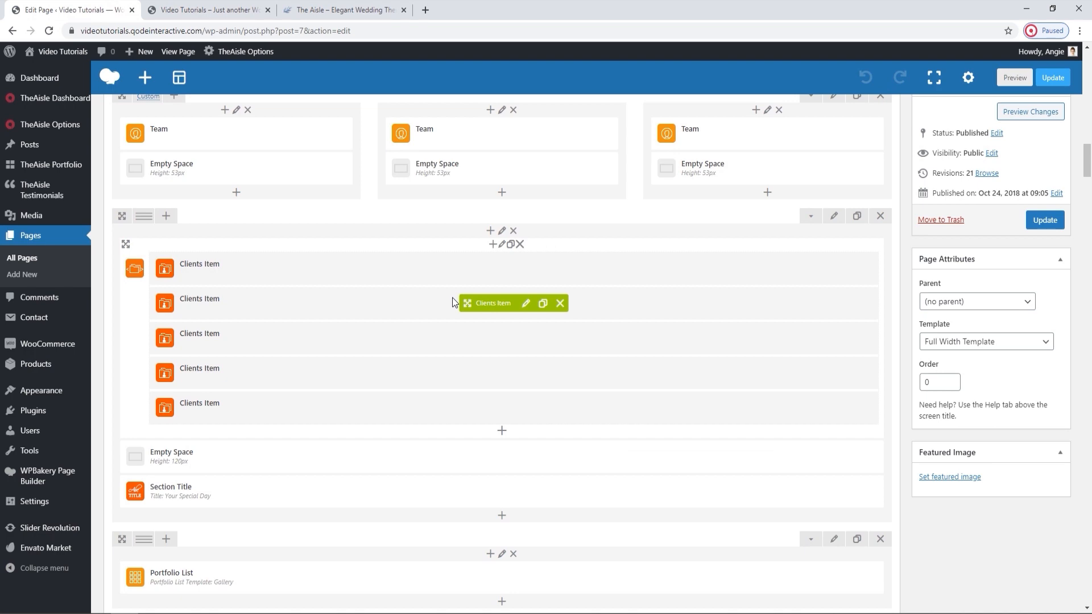
# Open the first Clients Item and review its image, hover image, image size, custom link and link target settings, then close it without changes.
pyautogui.click(526, 269)
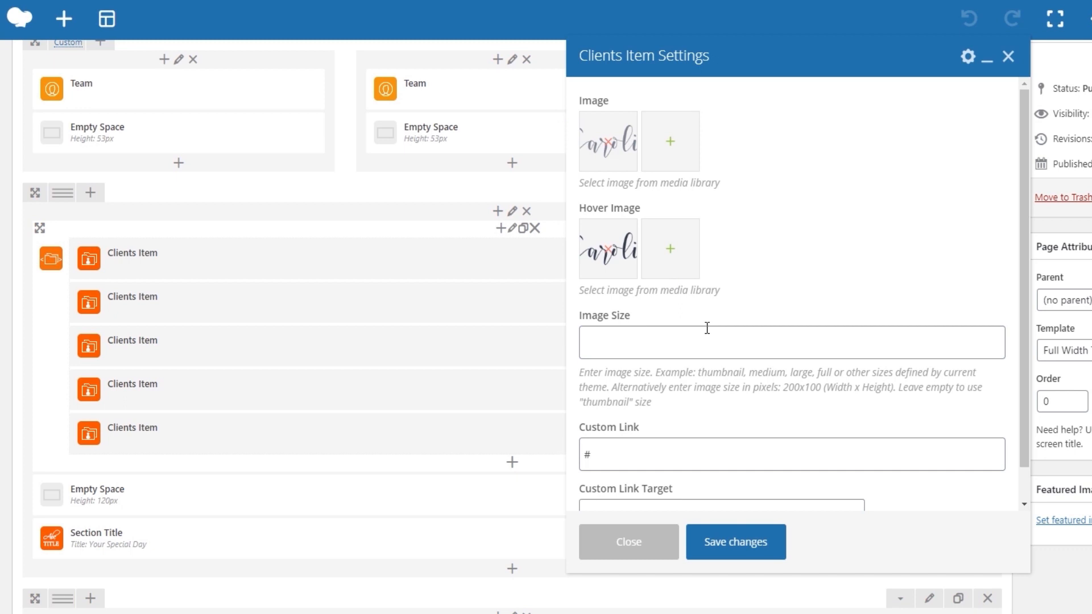
pyautogui.scroll(-3, 707, 328)
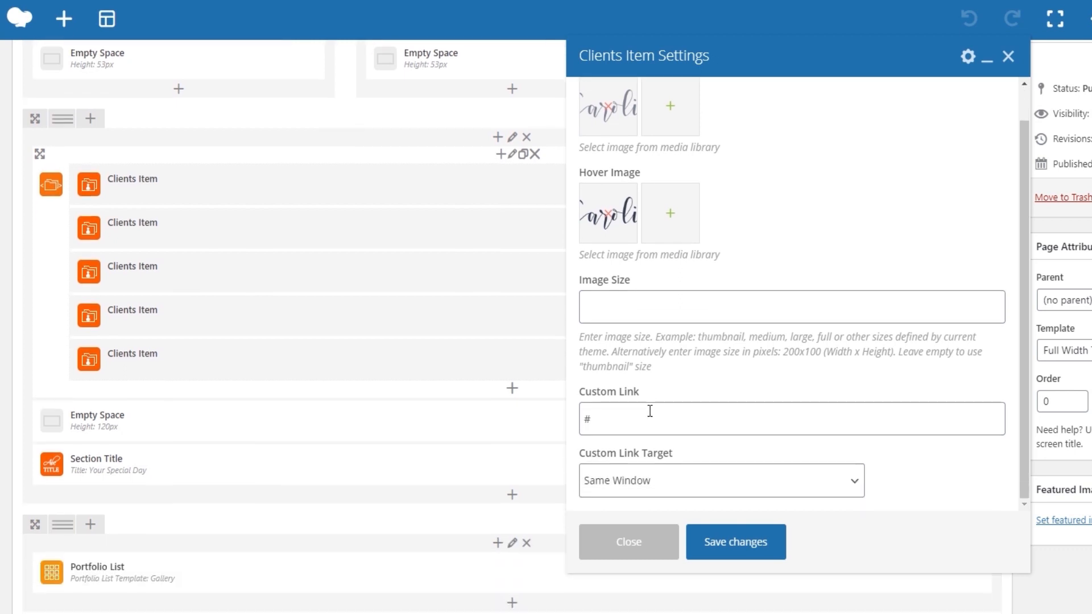
pyautogui.click(666, 470)
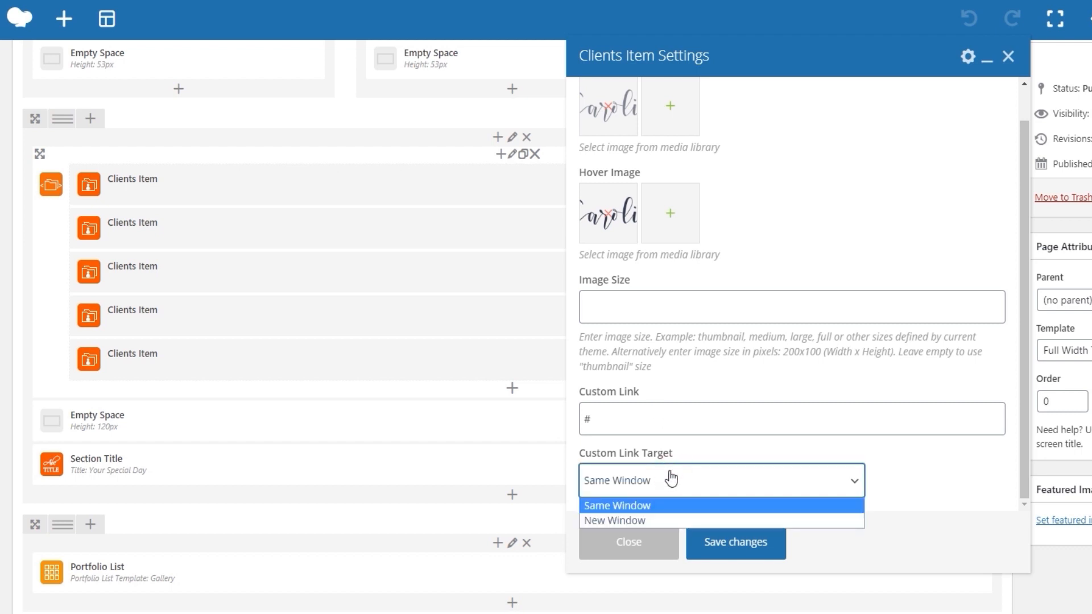
pyautogui.click(667, 476)
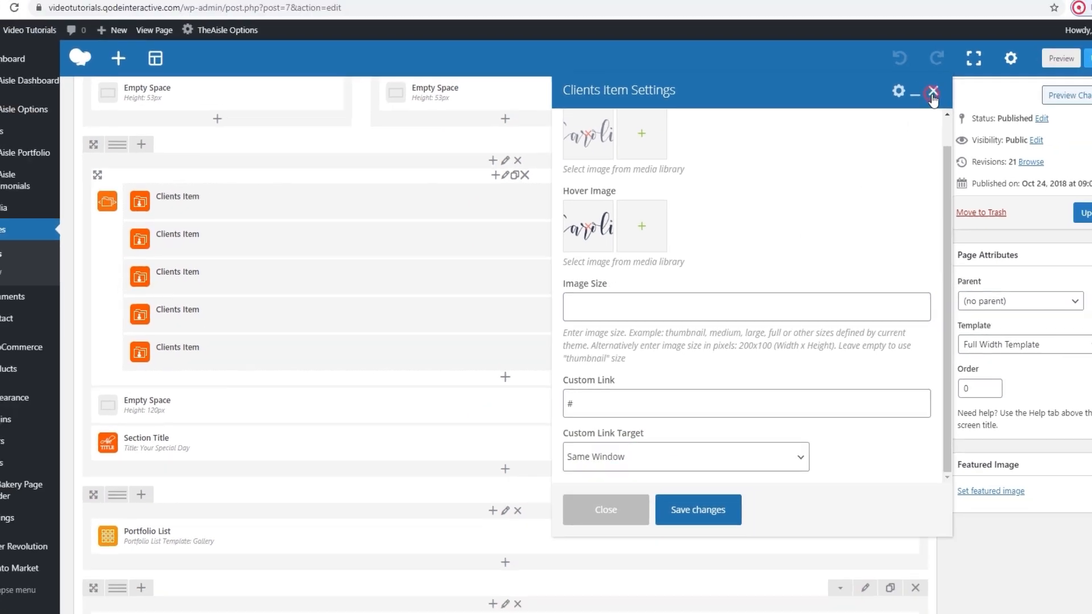
pyautogui.click(1008, 56)
# Check the Your Special Day section on the live page and open the settings of its gallery Portfolio List in the page editor.
pyautogui.click(243, 5)
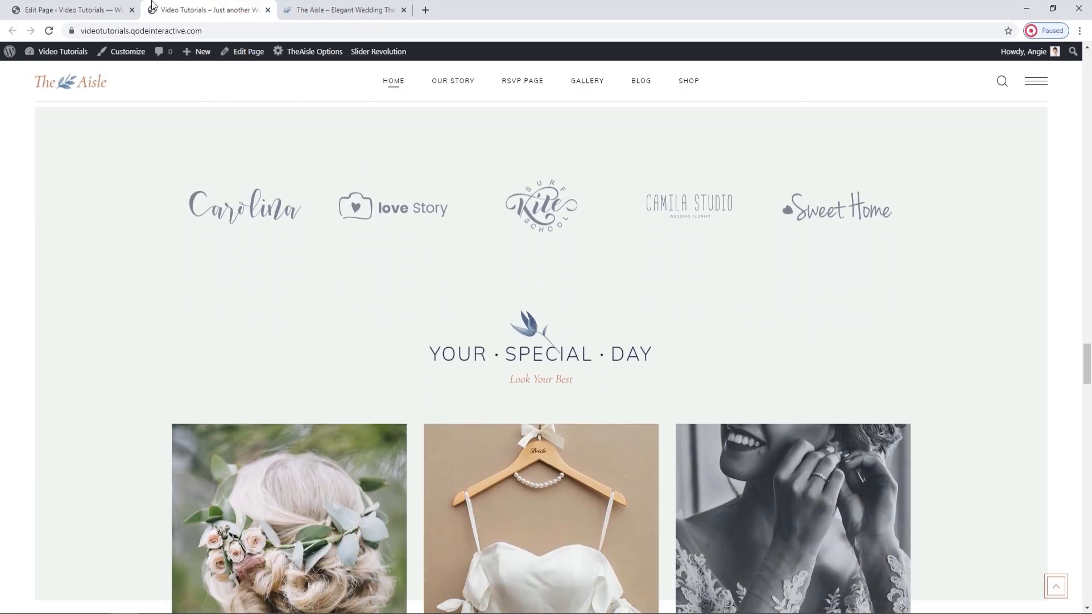
pyautogui.click(74, 10)
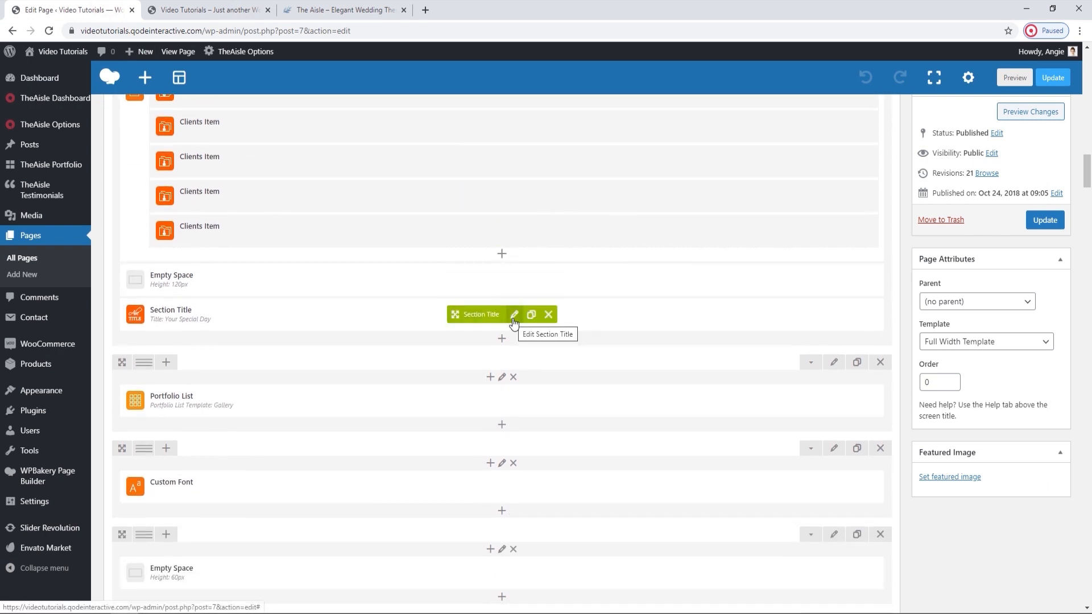
pyautogui.scroll(-1, 514, 322)
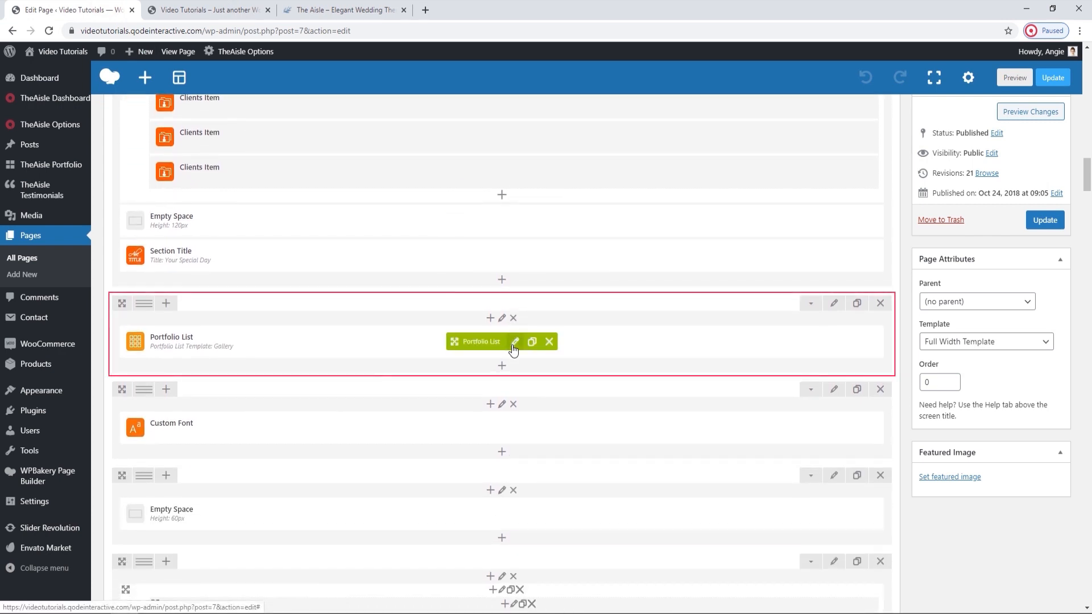
pyautogui.click(515, 343)
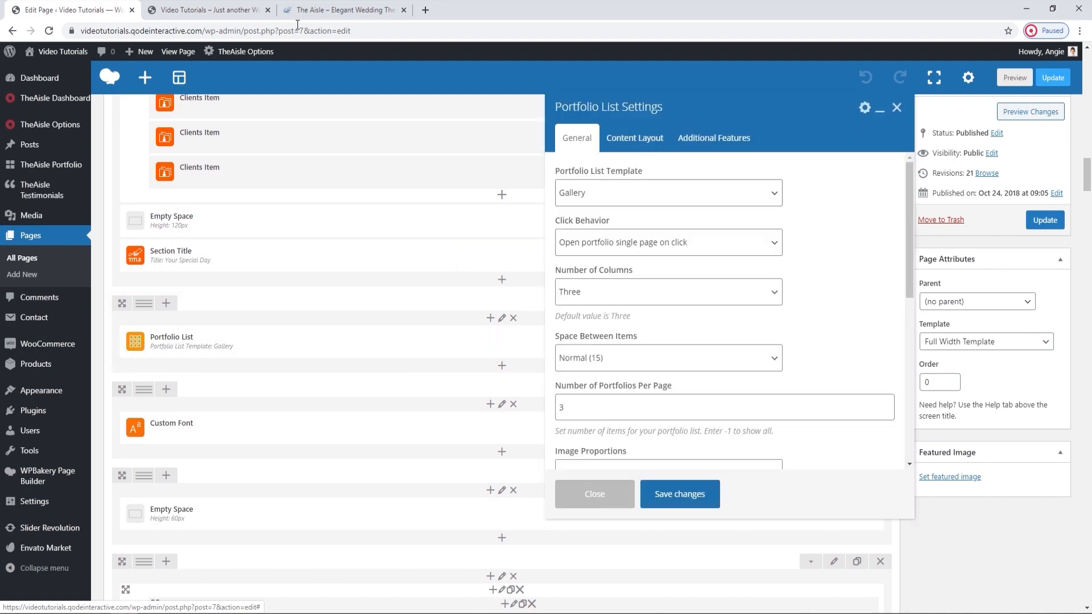
# Compare the masonry portfolio list higher up the live home page with the three-item portfolio gallery under Your Special Day.
pyautogui.click(244, 7)
pyautogui.scroll(20, 579, 366)
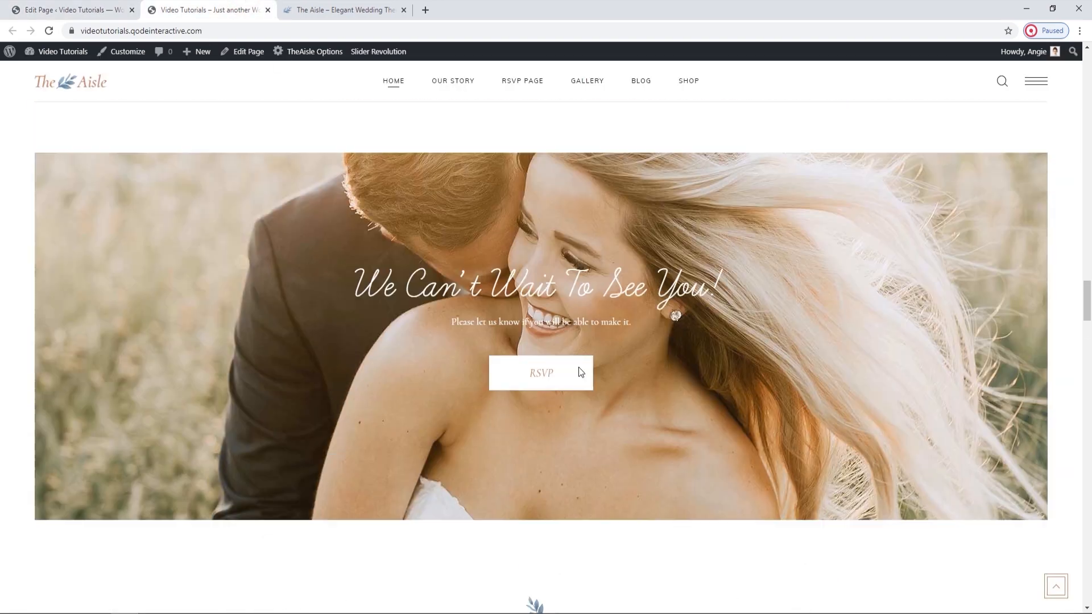
pyautogui.scroll(15, 579, 369)
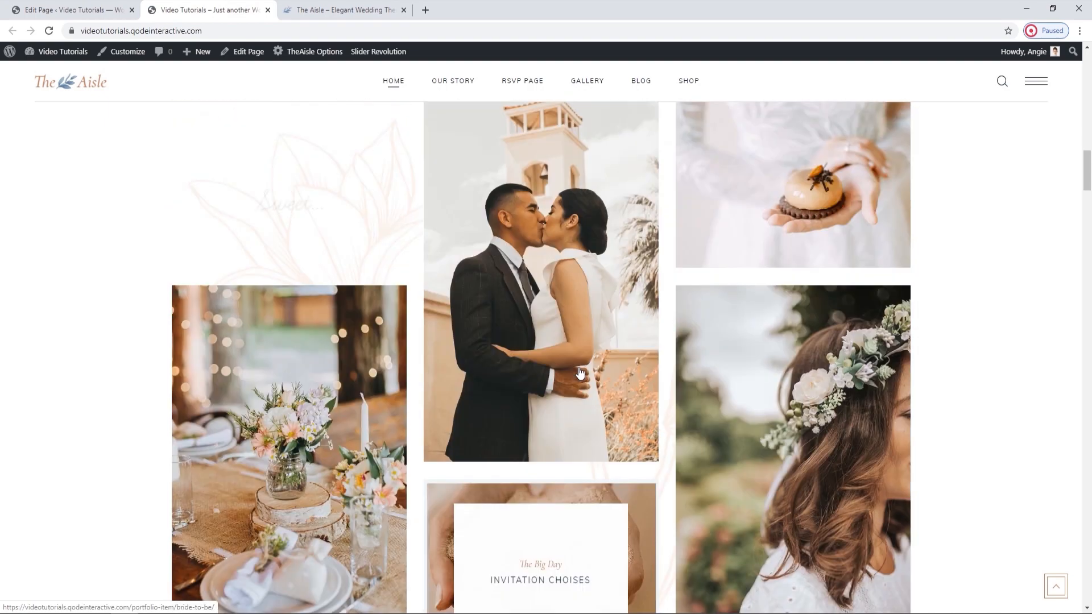
pyautogui.scroll(-9, 560, 445)
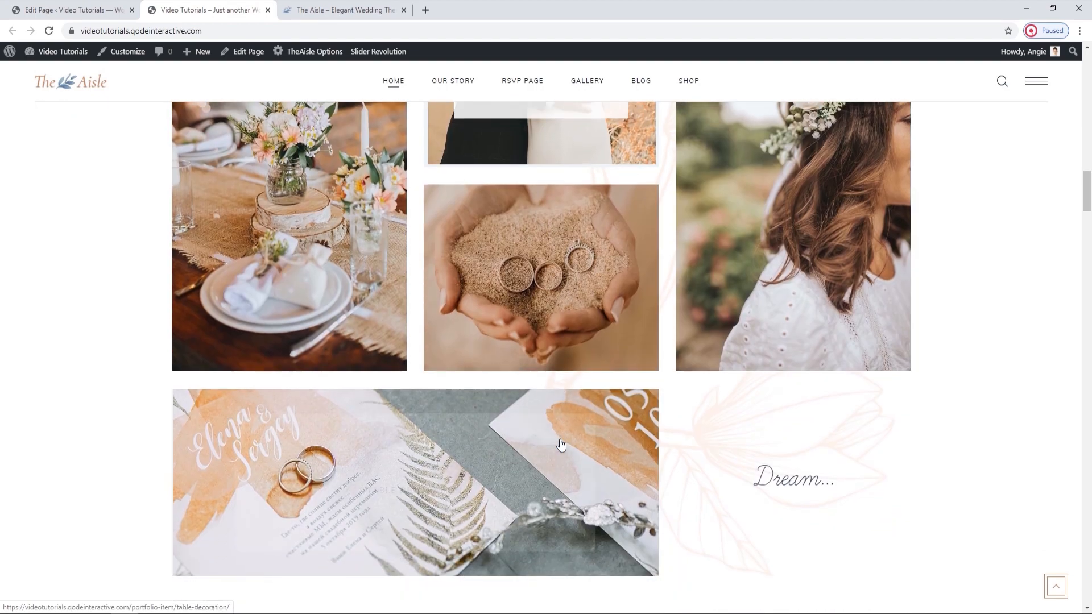
pyautogui.scroll(-15, 561, 445)
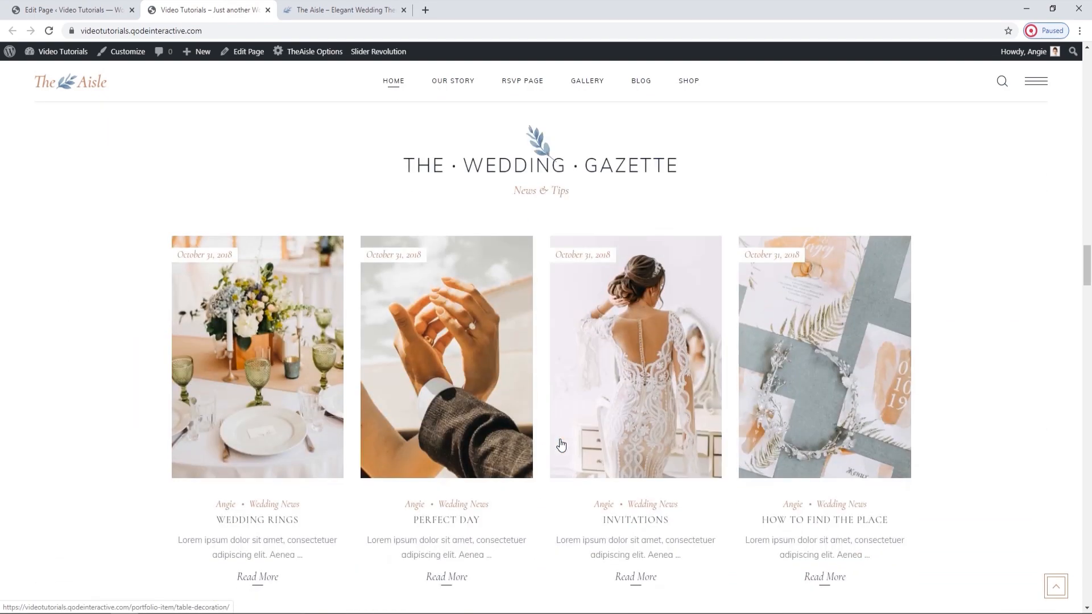
pyautogui.scroll(-15, 561, 445)
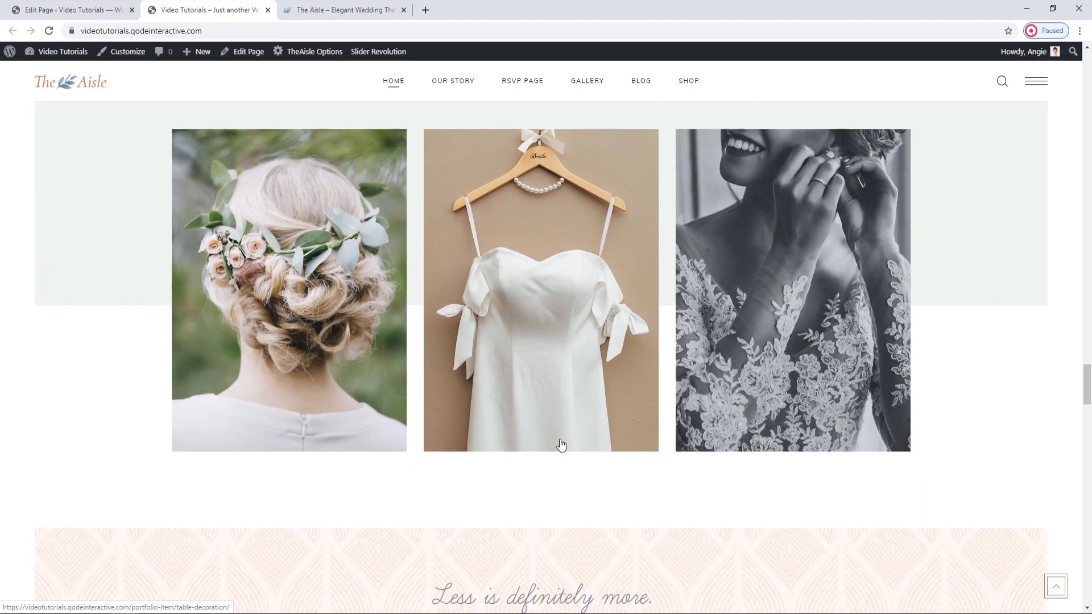
pyautogui.scroll(4, 561, 445)
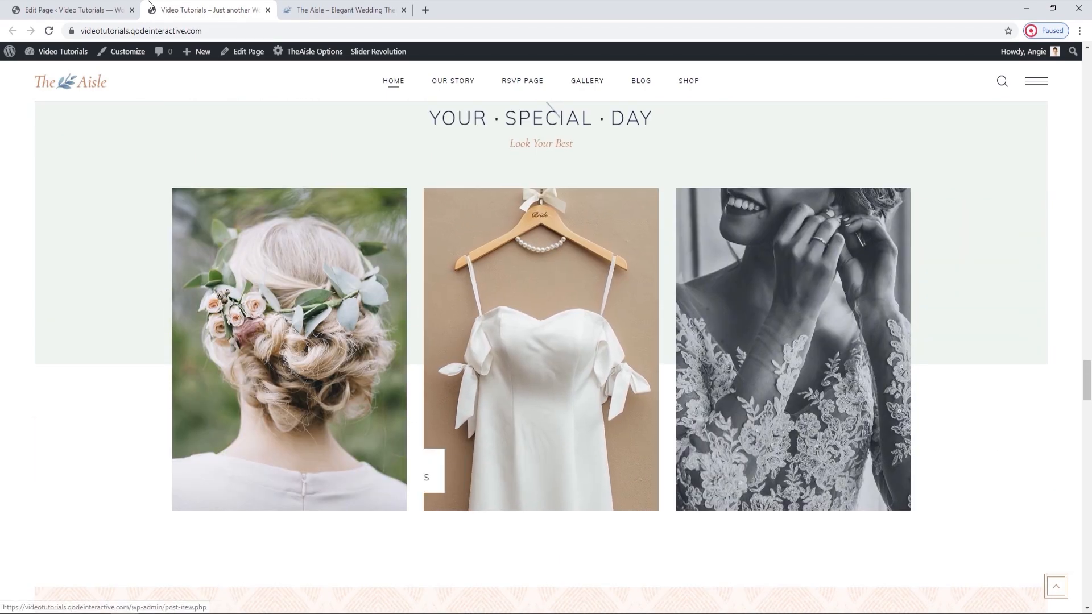
# Review the Portfolio List's general options, including click behavior, columns, proportions and category, close the settings, and view the gallery on the live page.
pyautogui.click(117, 8)
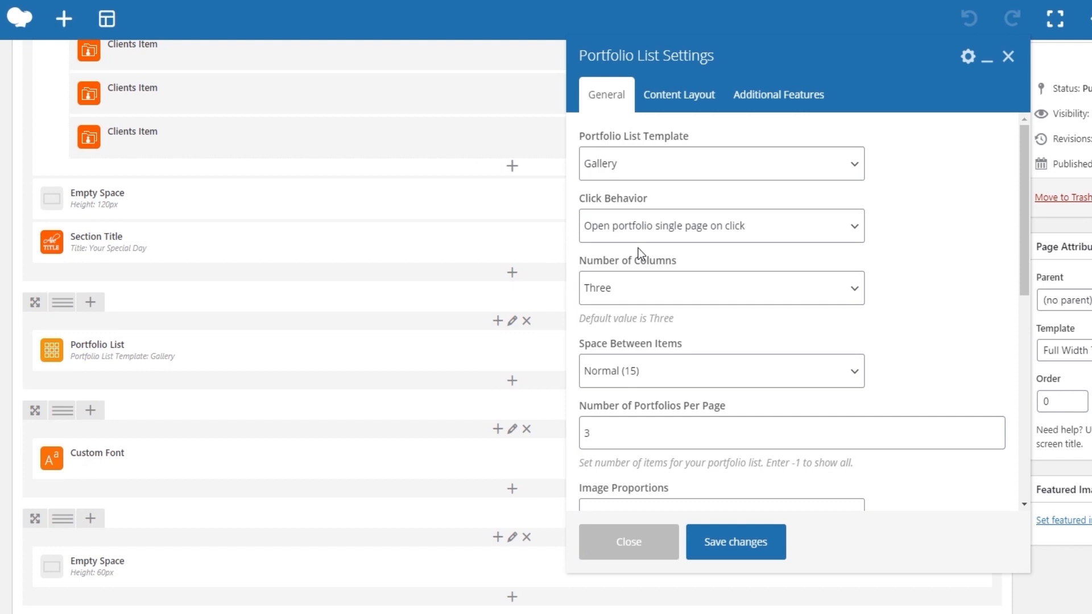
pyautogui.click(640, 238)
pyautogui.click(639, 239)
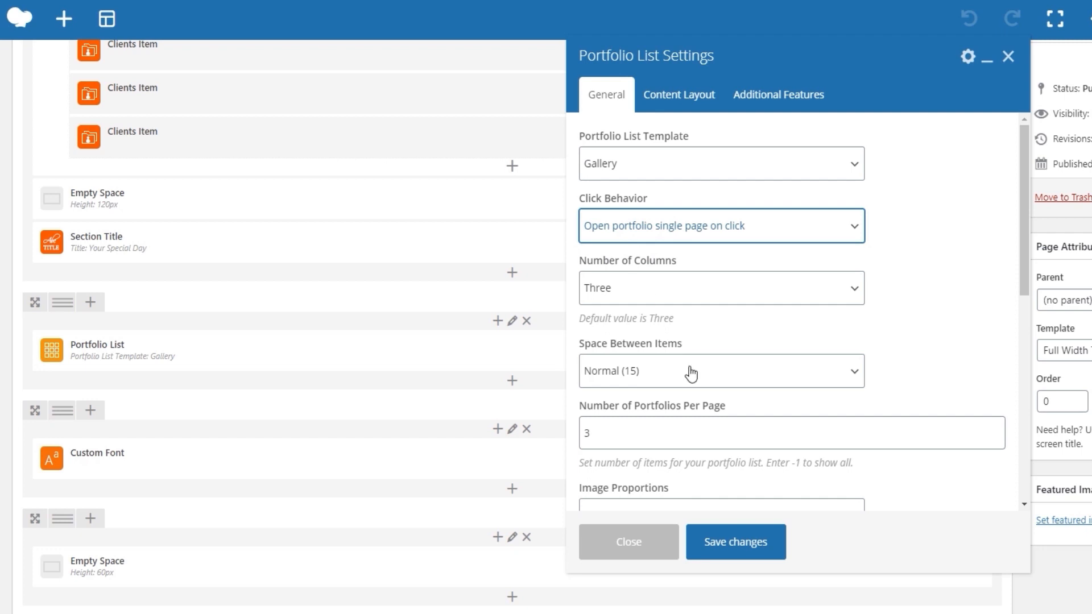
pyautogui.scroll(-2, 692, 375)
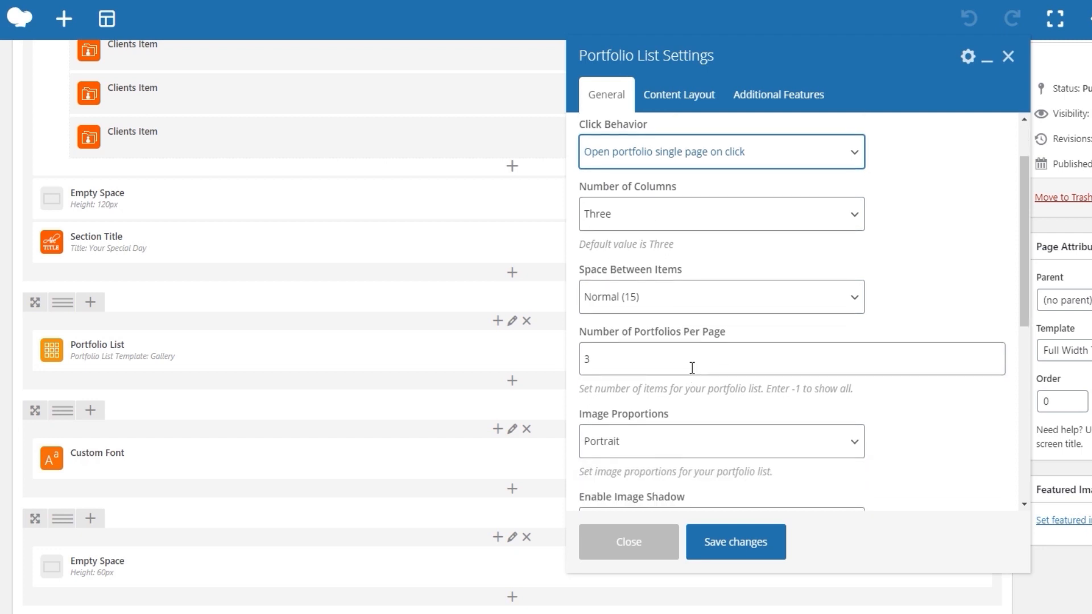
pyautogui.scroll(-2, 692, 368)
pyautogui.scroll(-2, 692, 374)
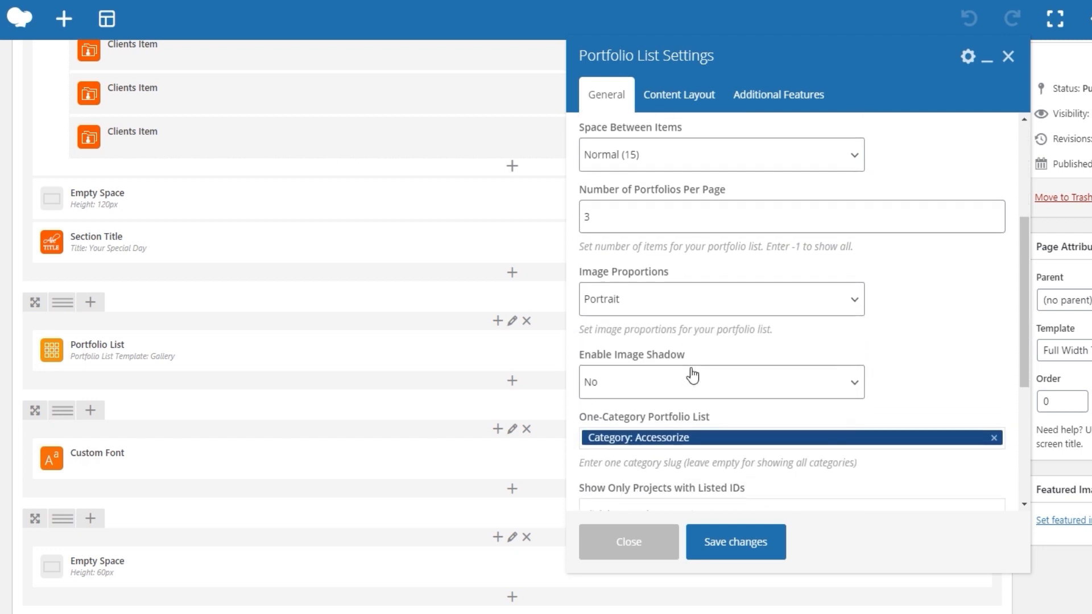
pyautogui.scroll(-6, 692, 369)
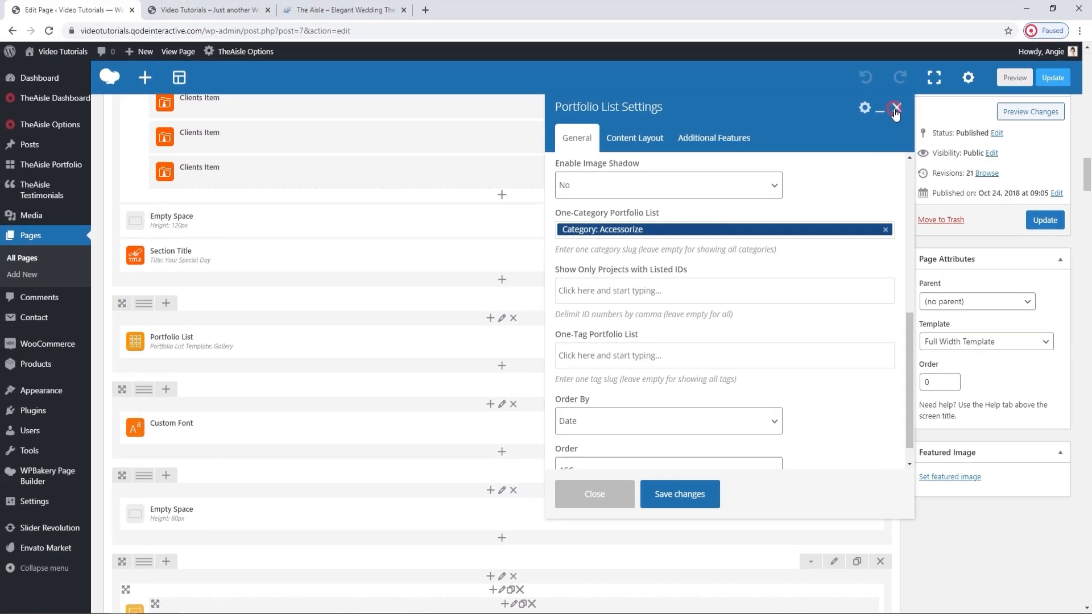
pyautogui.click(1009, 56)
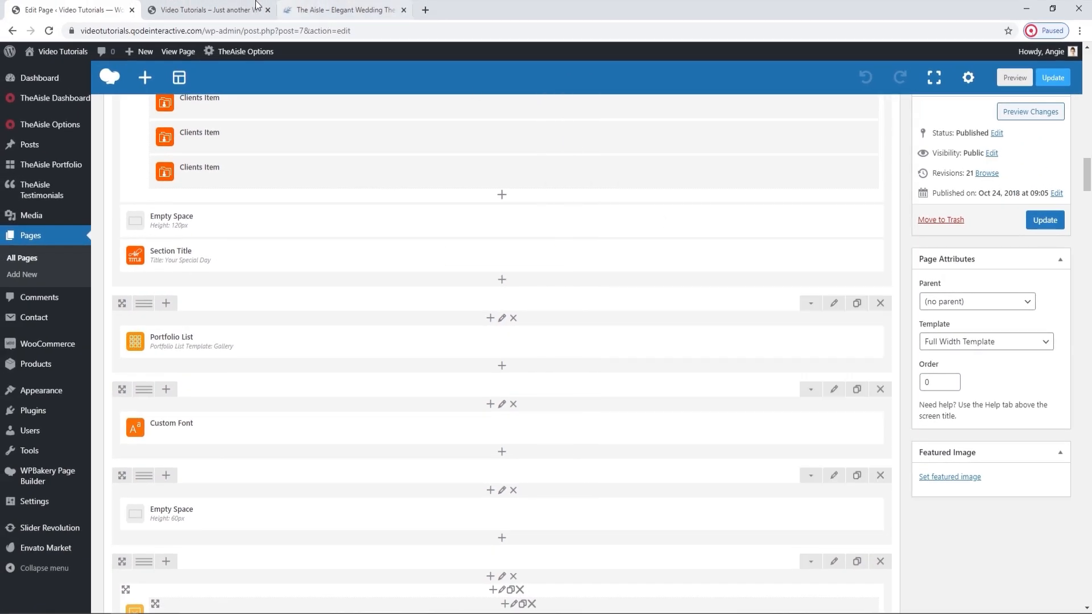
pyautogui.click(207, 10)
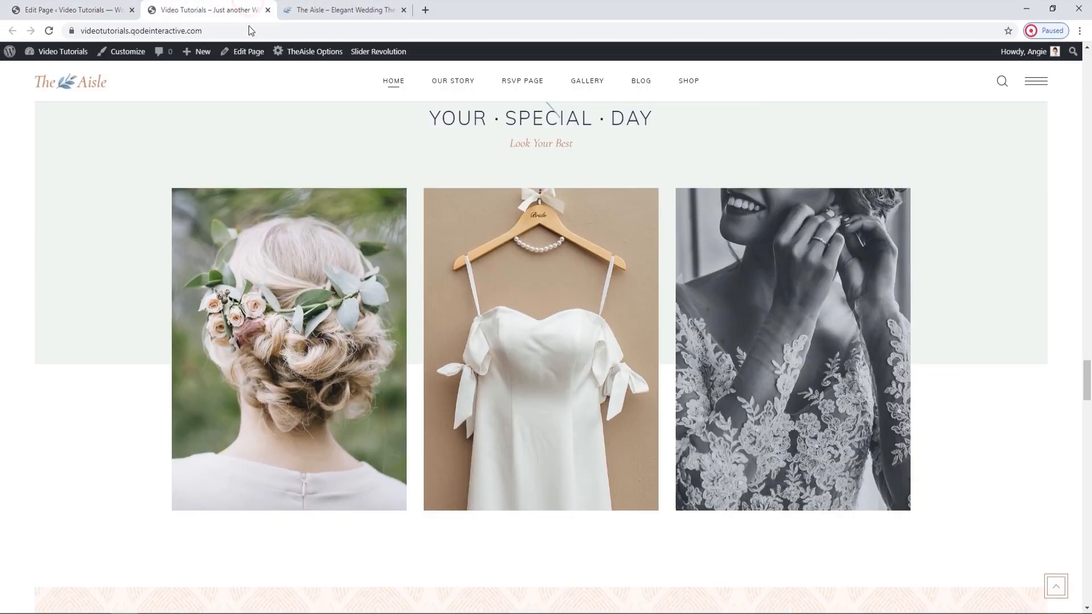
pyautogui.click(100, 5)
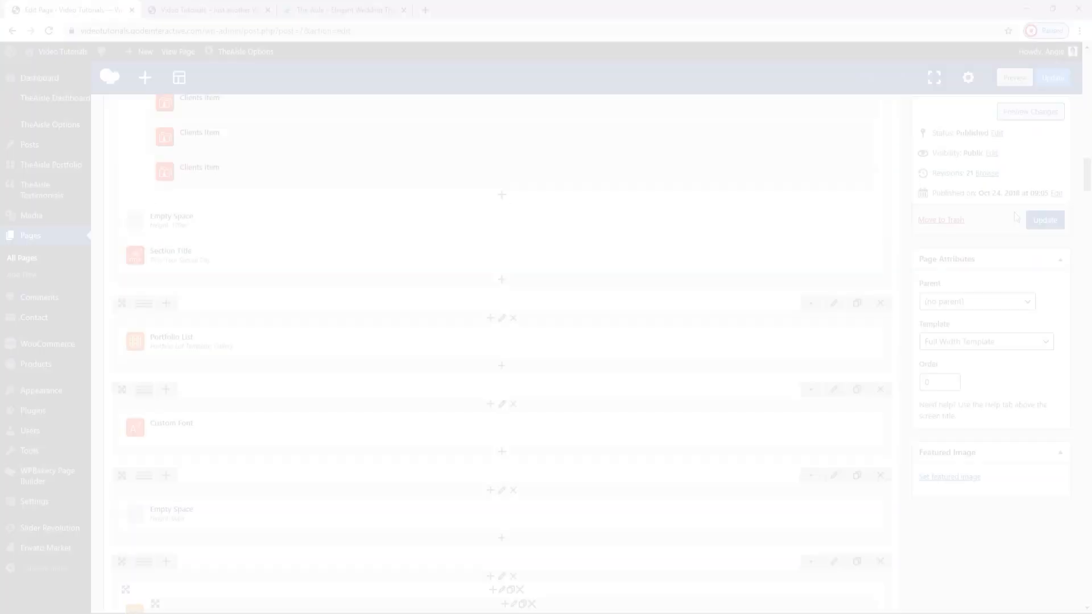
# Update the Main Home page and reload the live page to check the Your Special Day gallery with portrait images.
pyautogui.click(1046, 222)
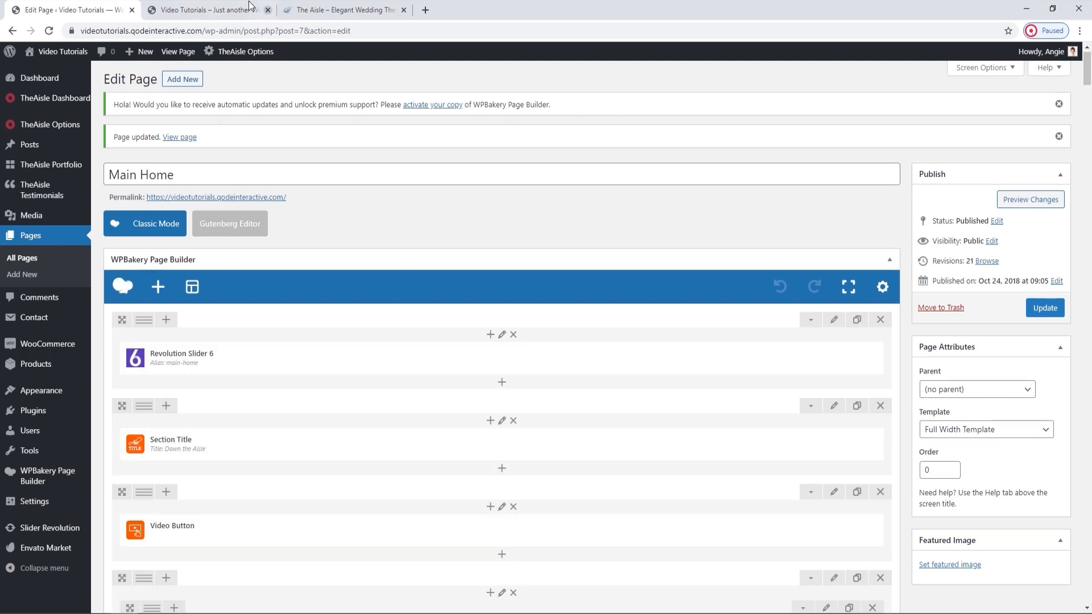
pyautogui.click(207, 10)
pyautogui.click(49, 31)
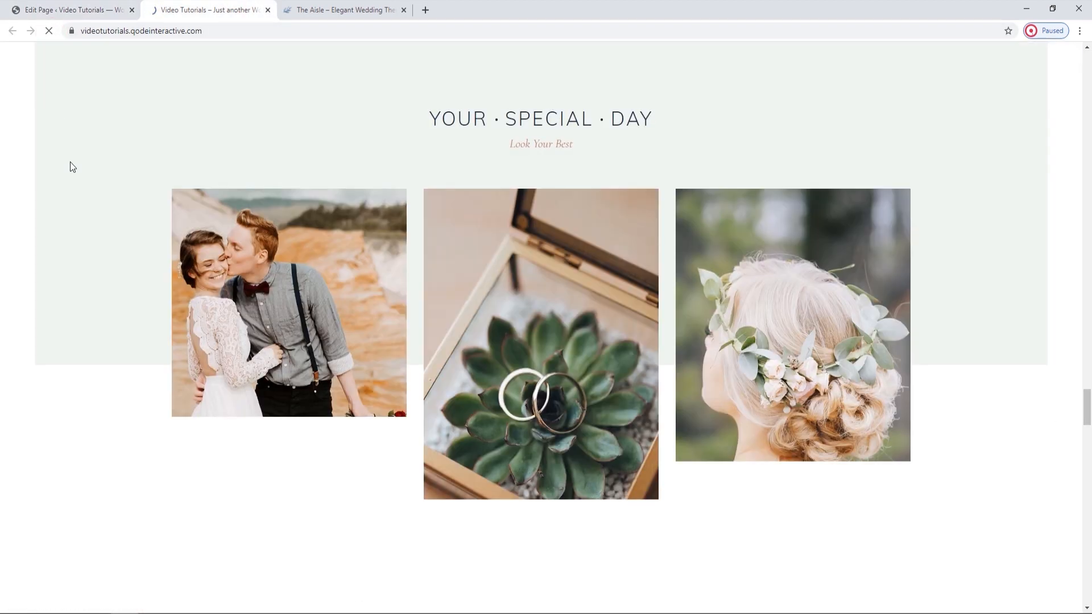
pyautogui.scroll(-2, 97, 218)
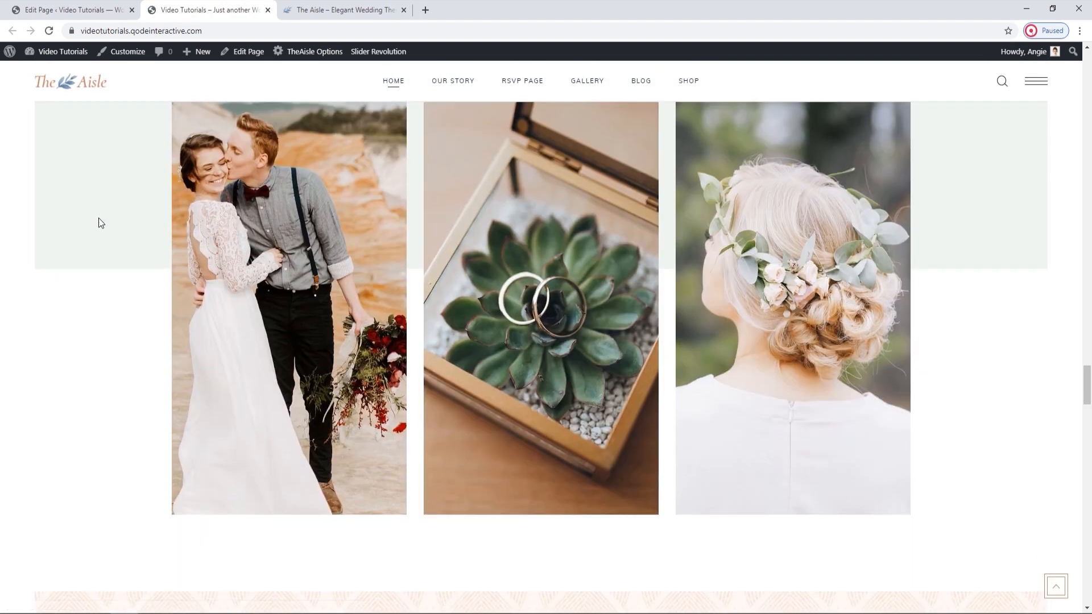
pyautogui.scroll(-1, 98, 217)
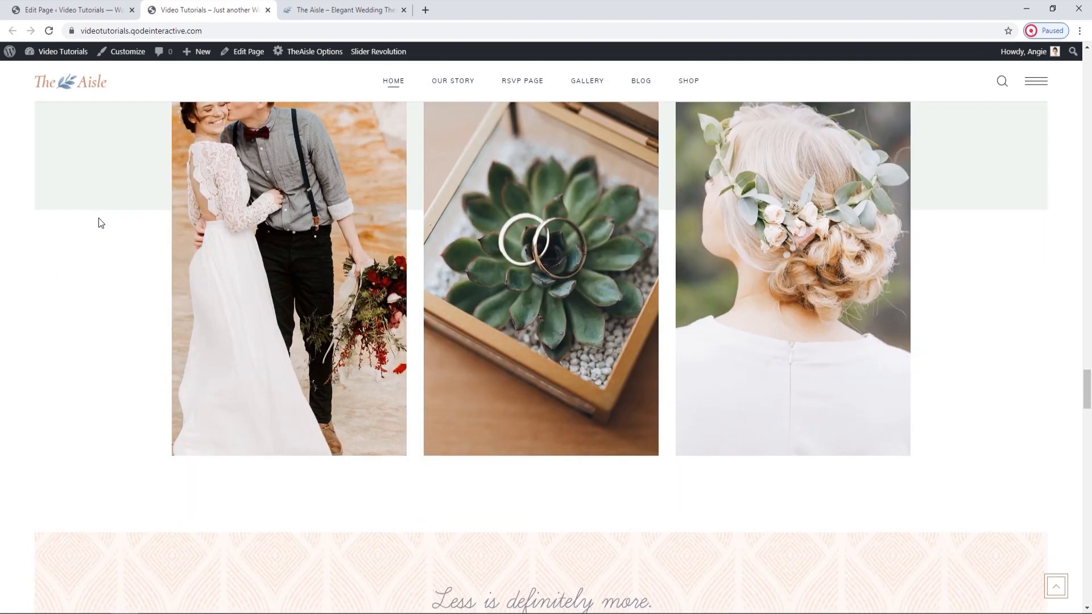
pyautogui.scroll(1, 98, 219)
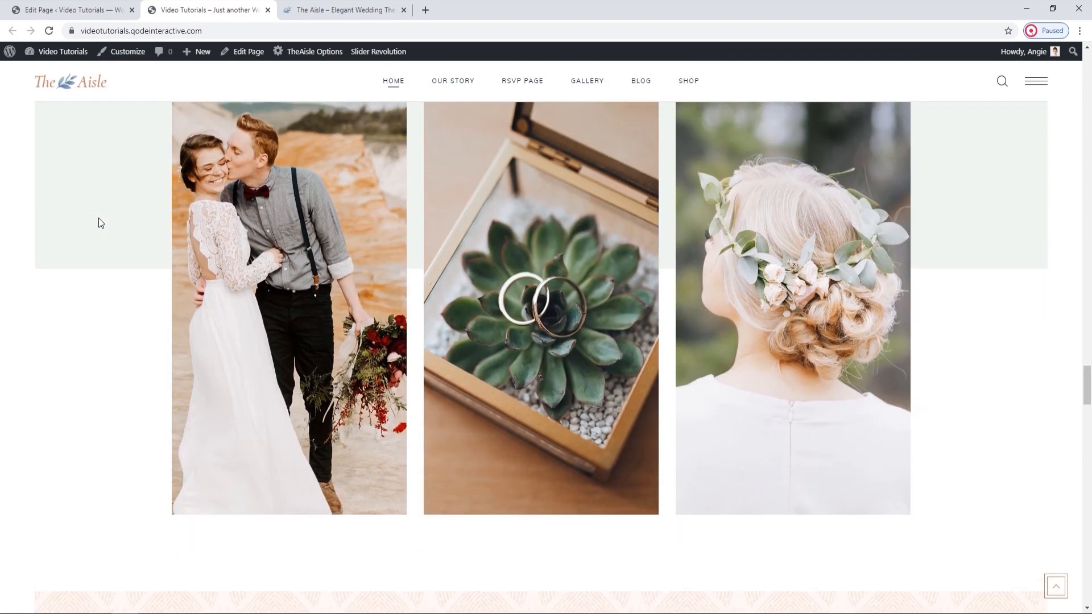
# Set the image proportions of the gallery Portfolio List below the Your Special Day title to Original and save its settings.
pyautogui.click(96, 7)
pyautogui.scroll(-20, 522, 344)
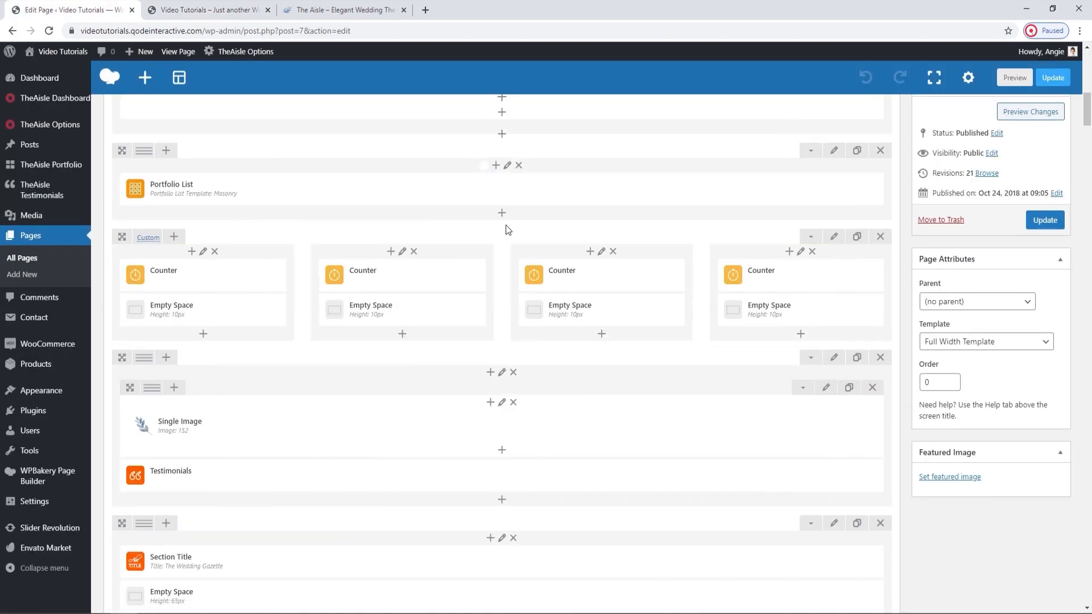
pyautogui.scroll(-15, 511, 237)
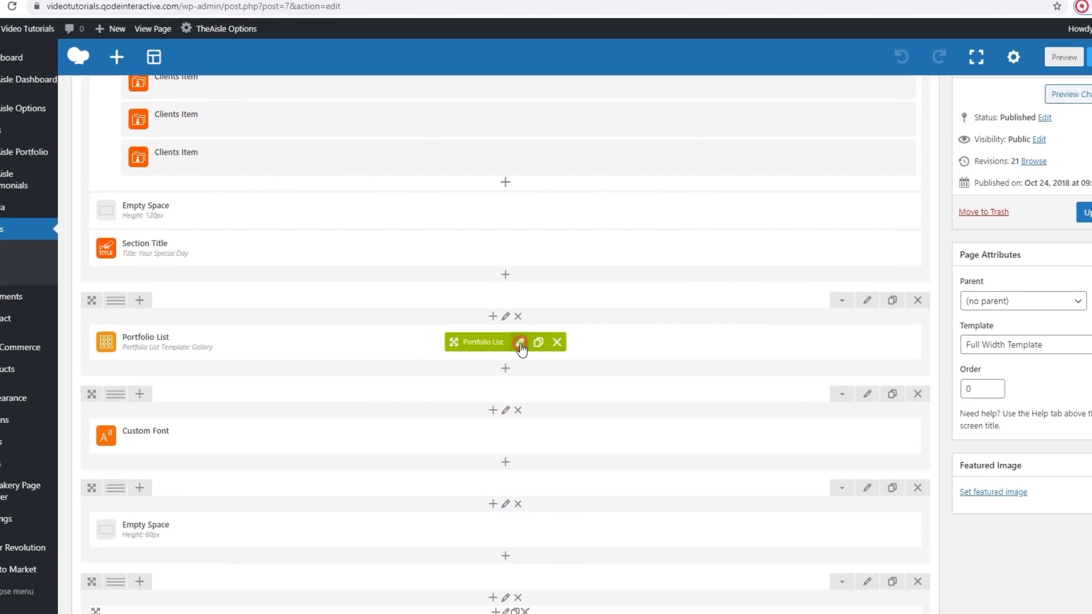
pyautogui.click(520, 343)
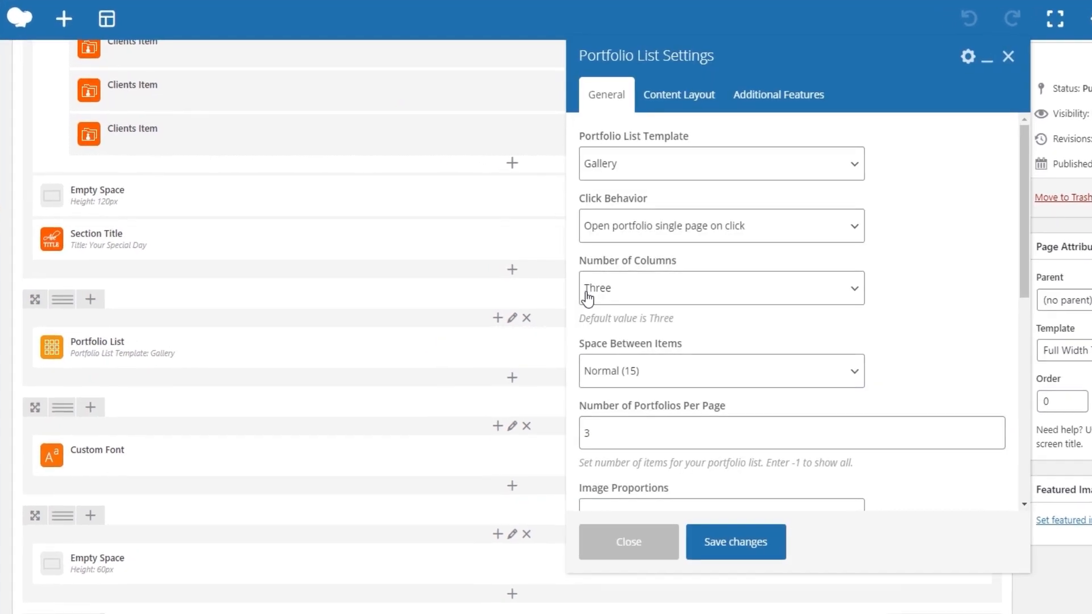
pyautogui.scroll(-3, 575, 294)
pyautogui.click(647, 297)
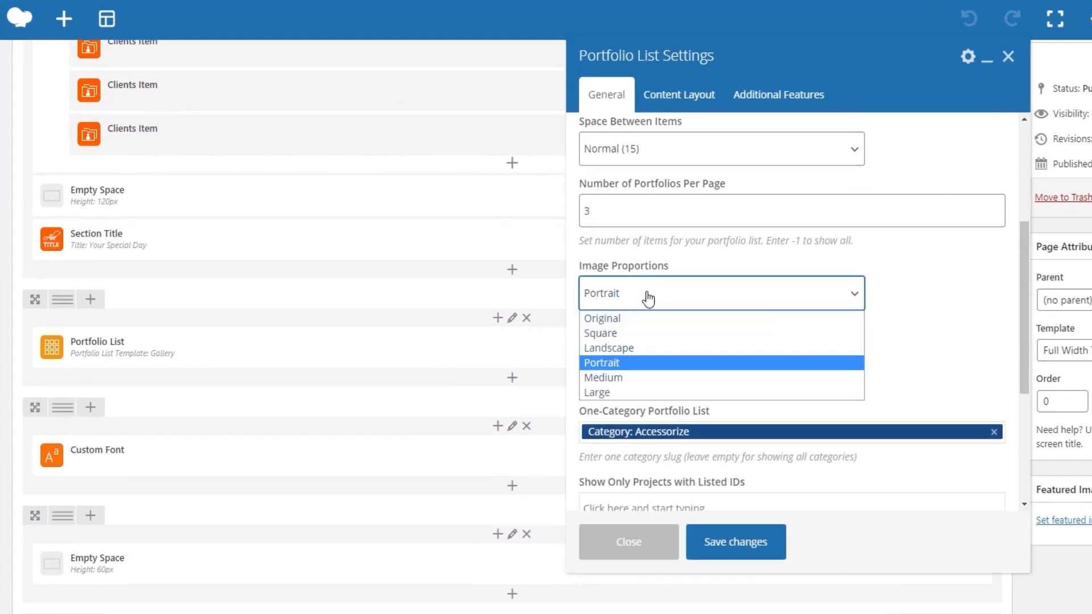
pyautogui.click(633, 319)
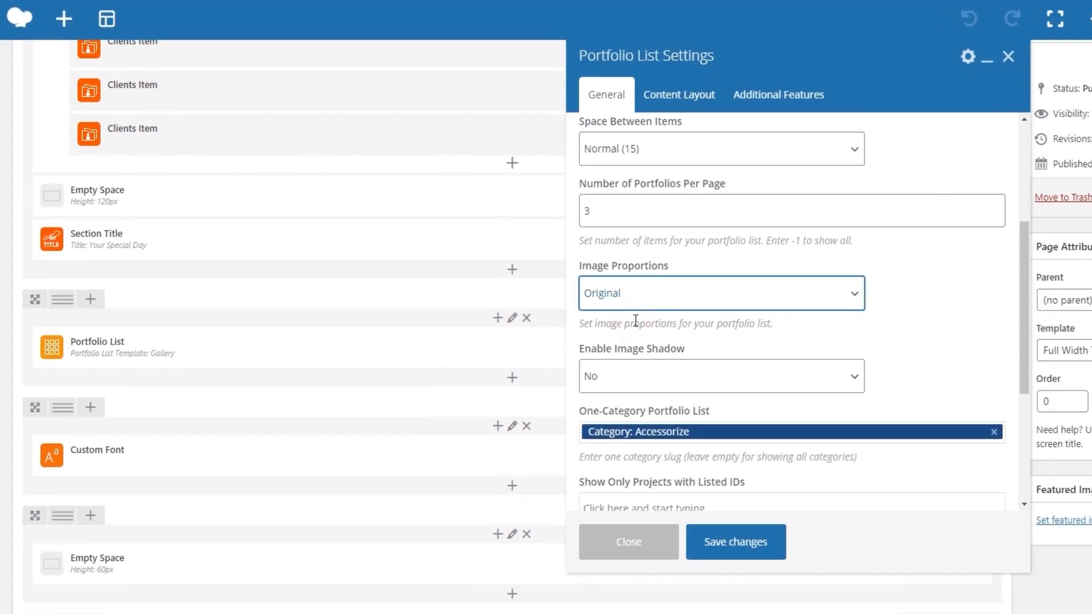
pyautogui.click(736, 542)
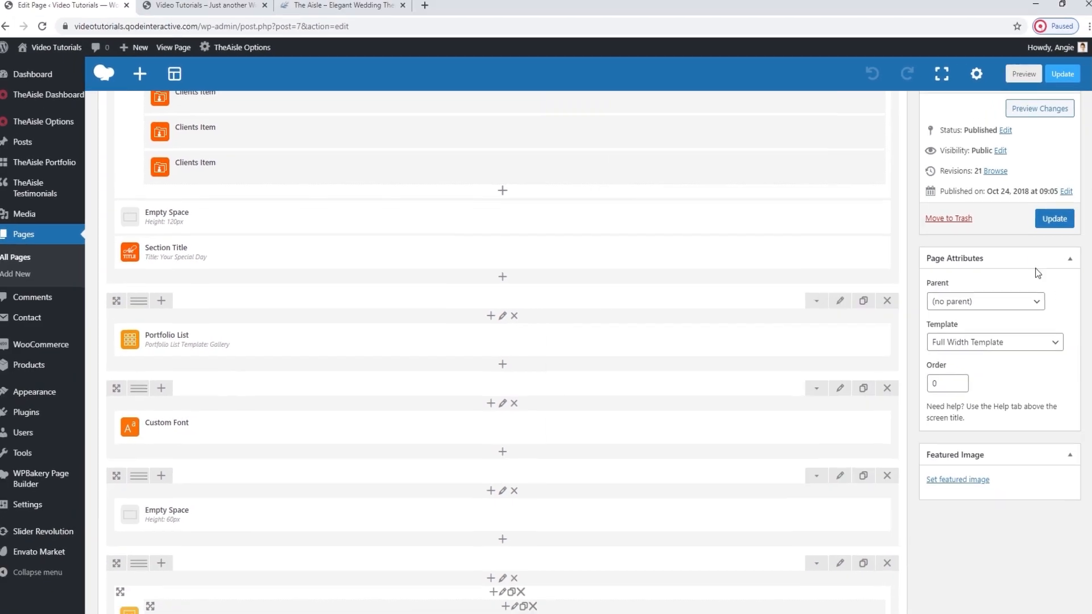
# Update the page and reload the live page to check the gallery with original image proportions.
pyautogui.click(1089, 197)
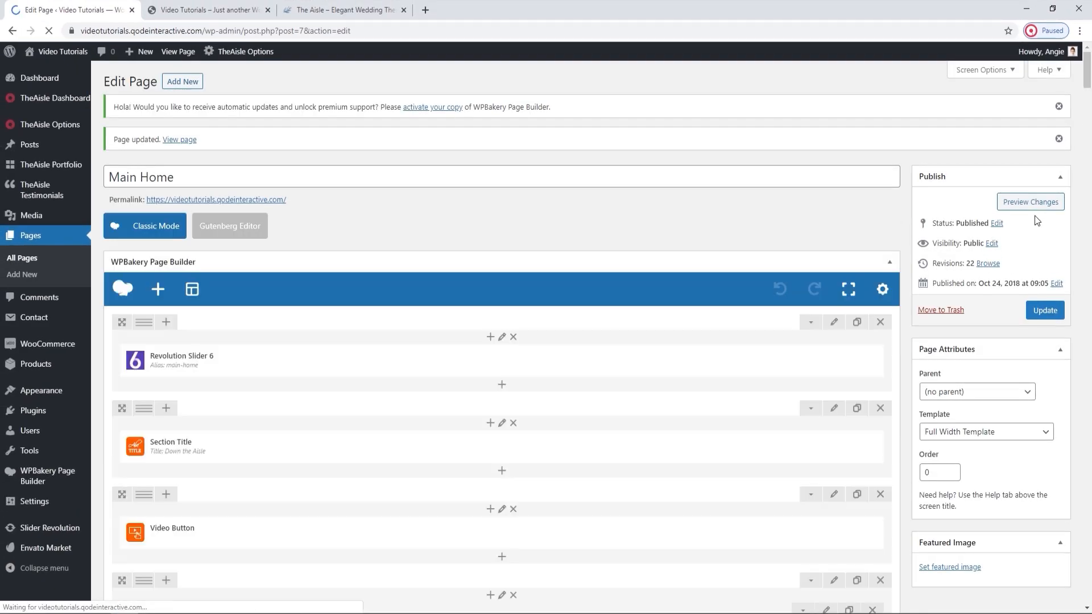
pyautogui.click(205, 10)
pyautogui.click(50, 30)
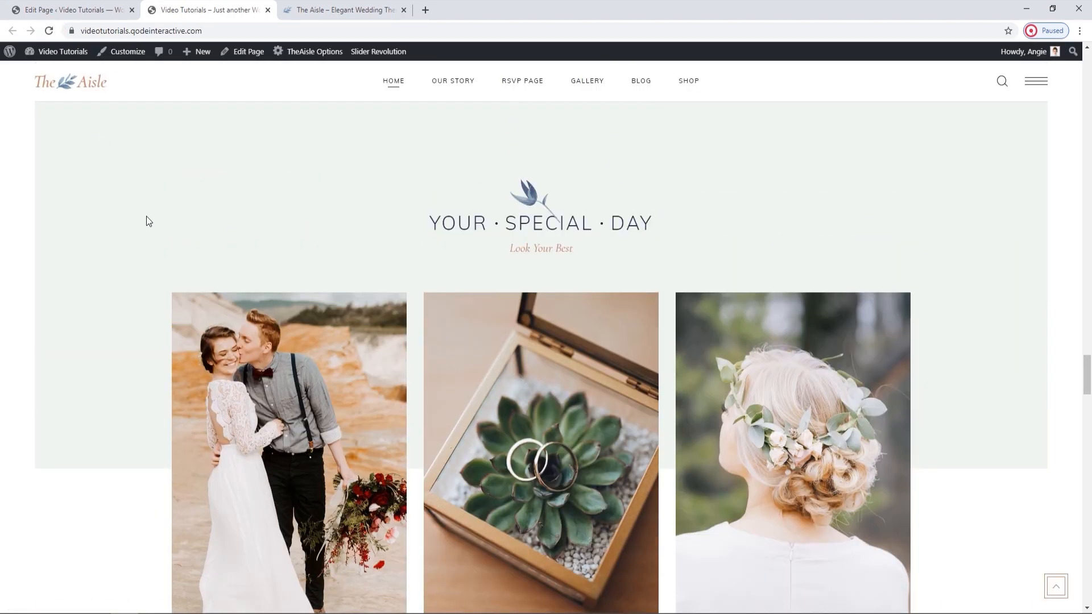
# Open the row settings of the gallery Portfolio List and review the margin and padding in its design options.
pyautogui.click(118, 17)
pyautogui.scroll(-20, 539, 338)
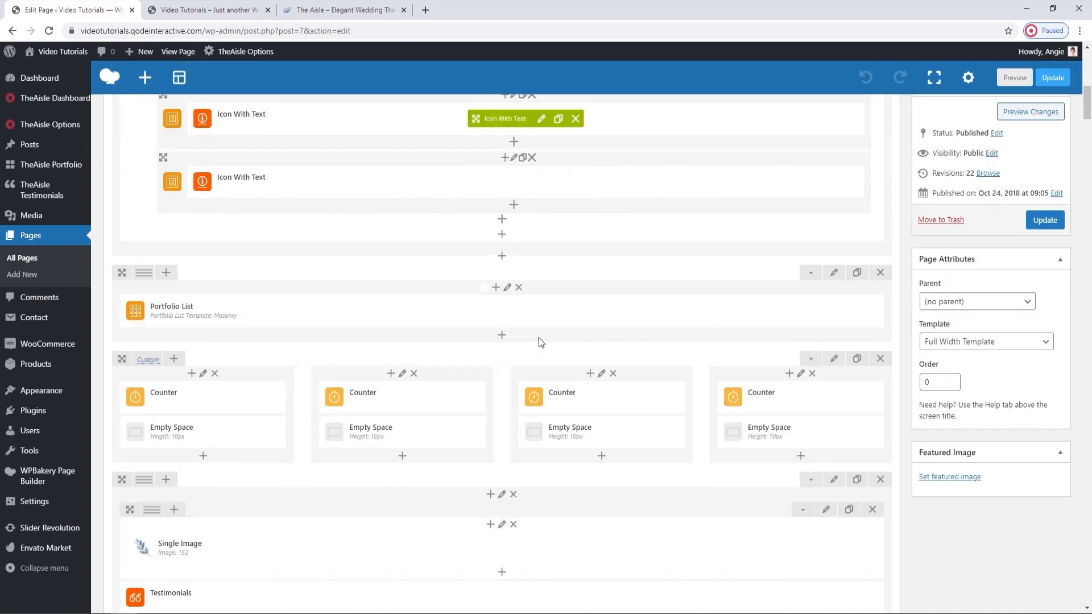
pyautogui.scroll(-10, 538, 342)
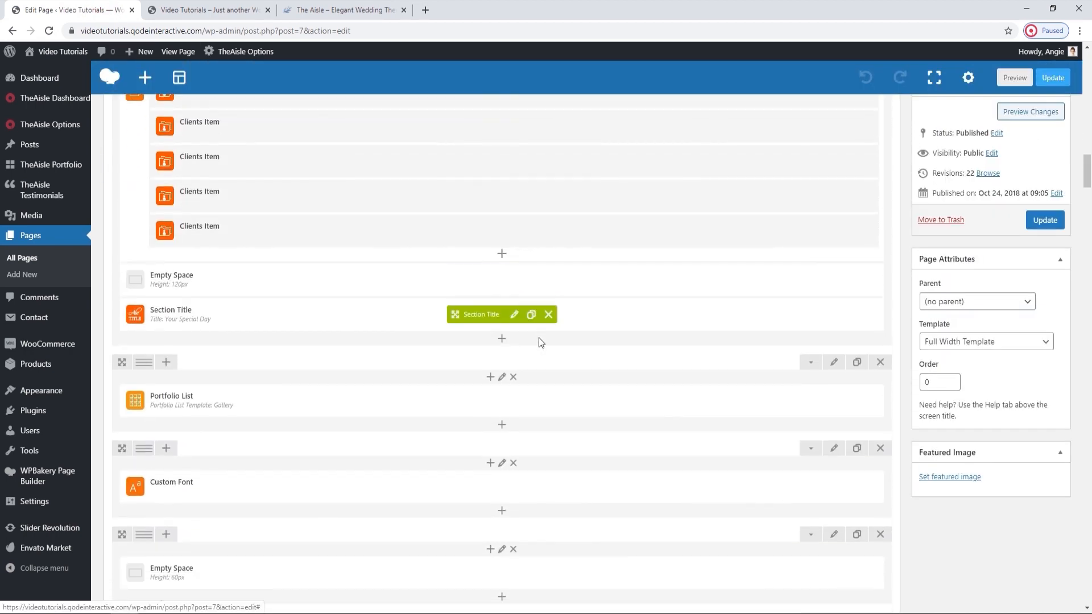
pyautogui.click(833, 363)
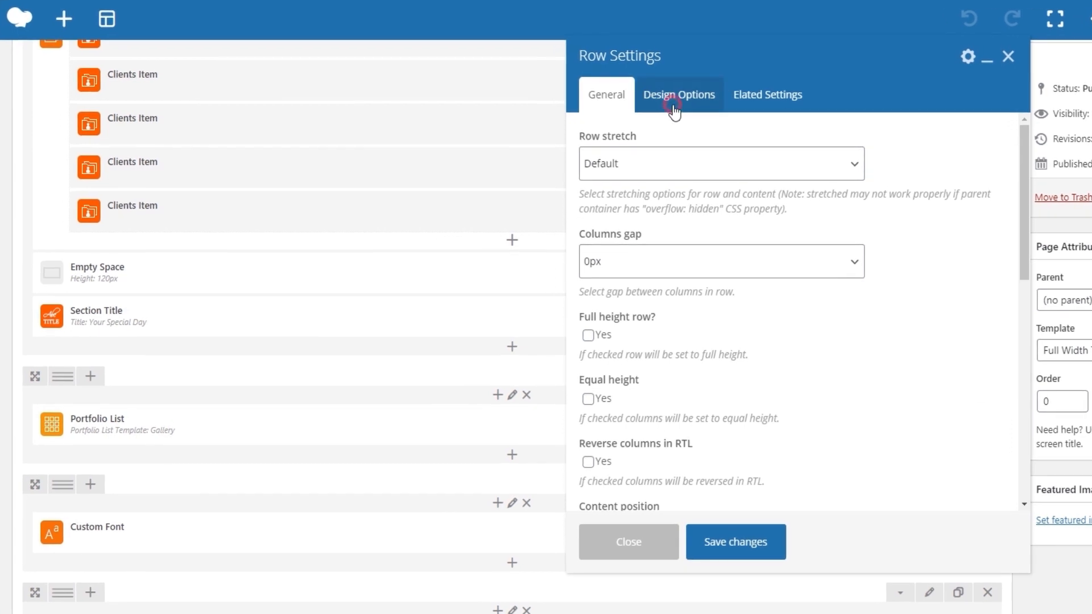
pyautogui.click(673, 105)
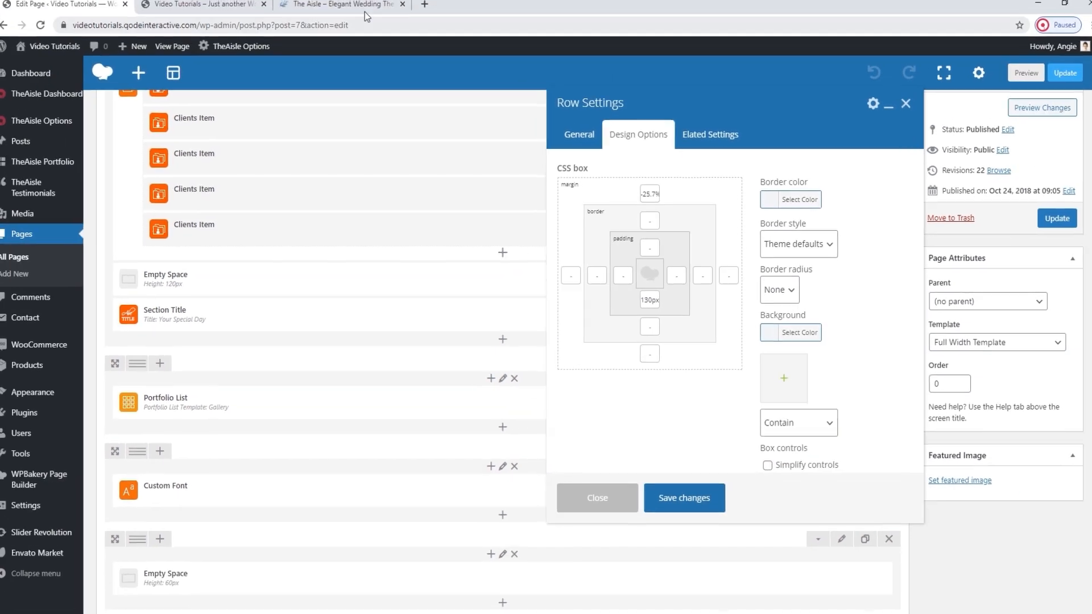
# Examine how the gallery overlaps the Your Special Day background on the live page, and close the row settings without changes.
pyautogui.click(219, 10)
pyautogui.scroll(2, 438, 237)
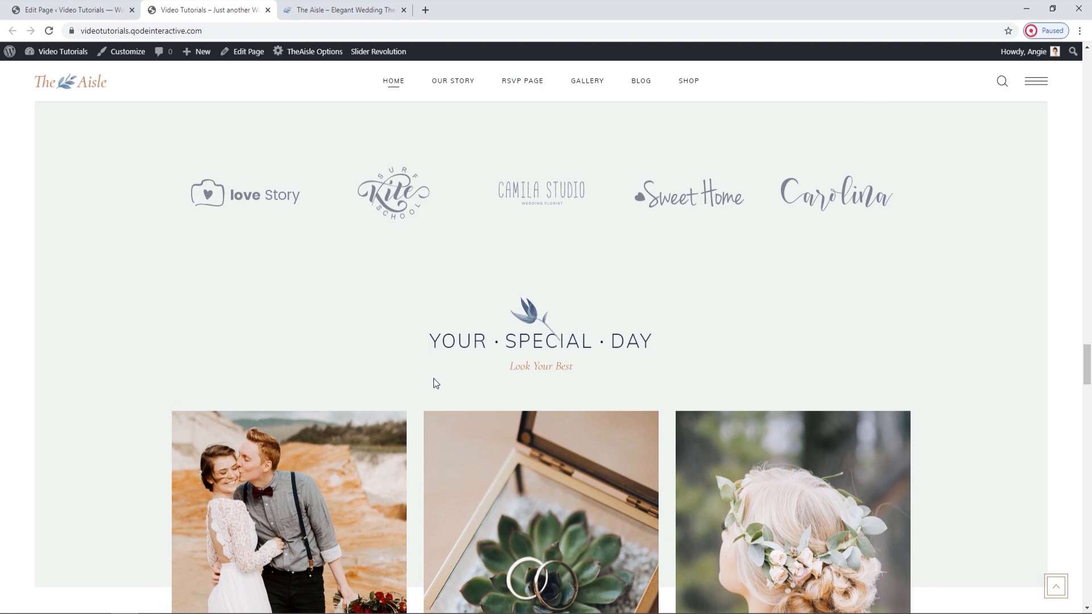
pyautogui.scroll(-1, 435, 383)
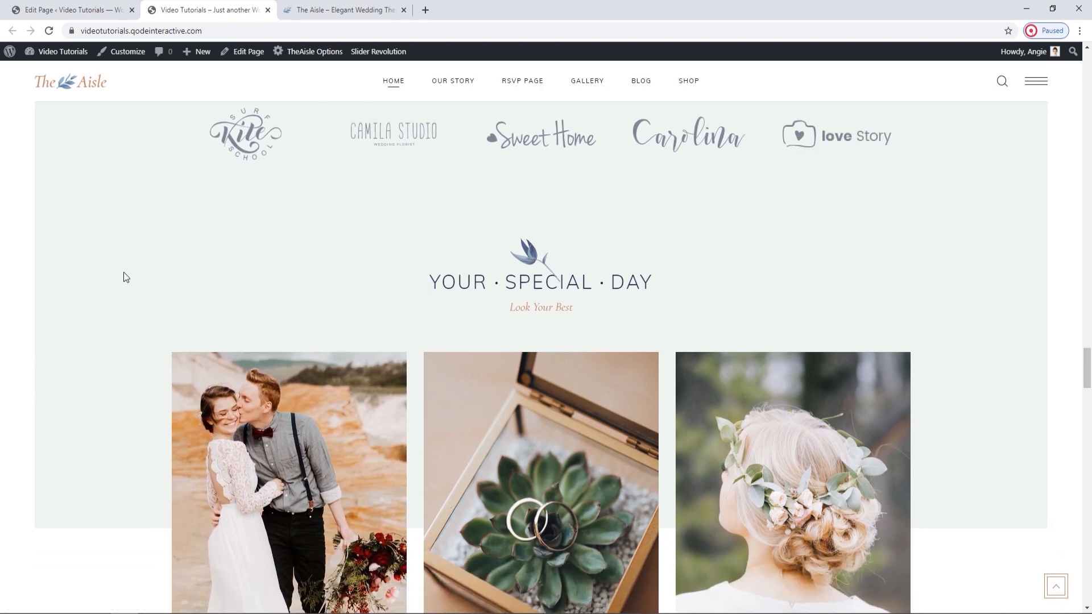
pyautogui.click(97, 10)
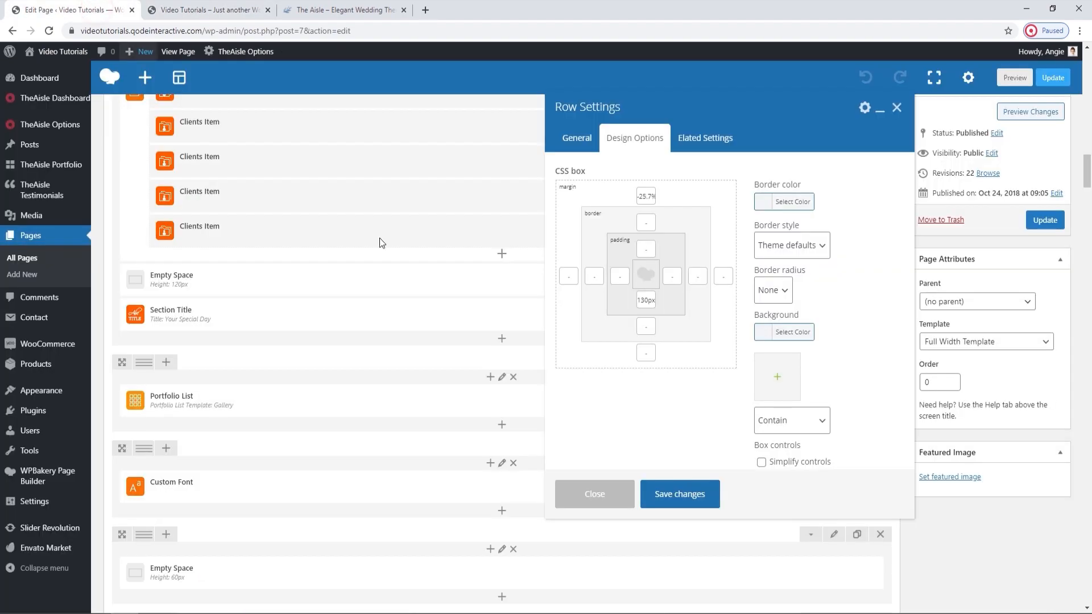
pyautogui.click(898, 107)
# View the "Less is definitely more." section on the live page, and review its Custom Font element's general settings without changing them.
pyautogui.click(205, 9)
pyautogui.scroll(-4, 528, 373)
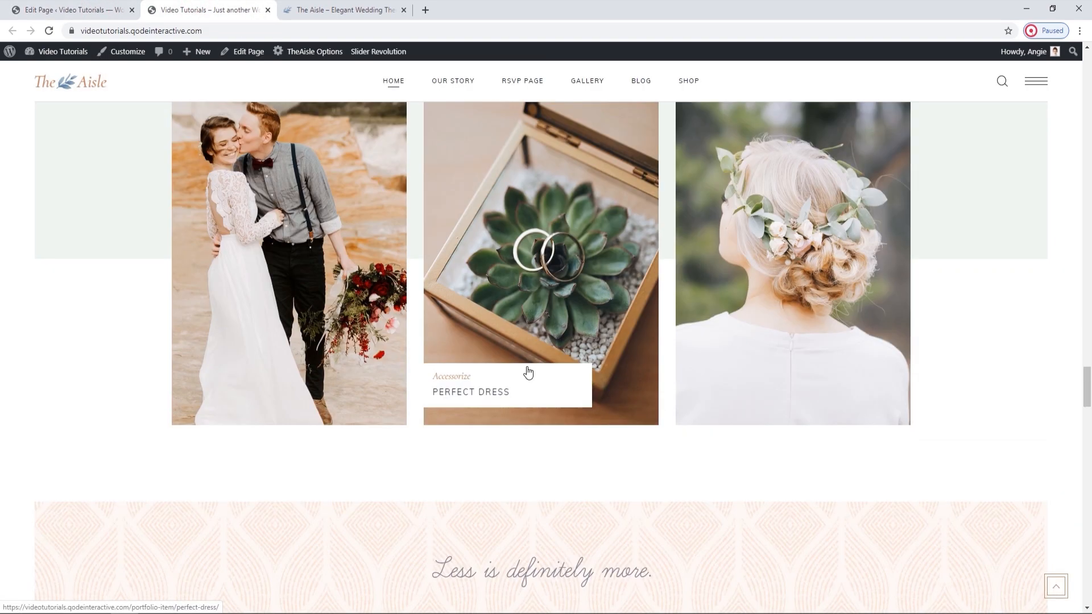
pyautogui.scroll(-3, 528, 372)
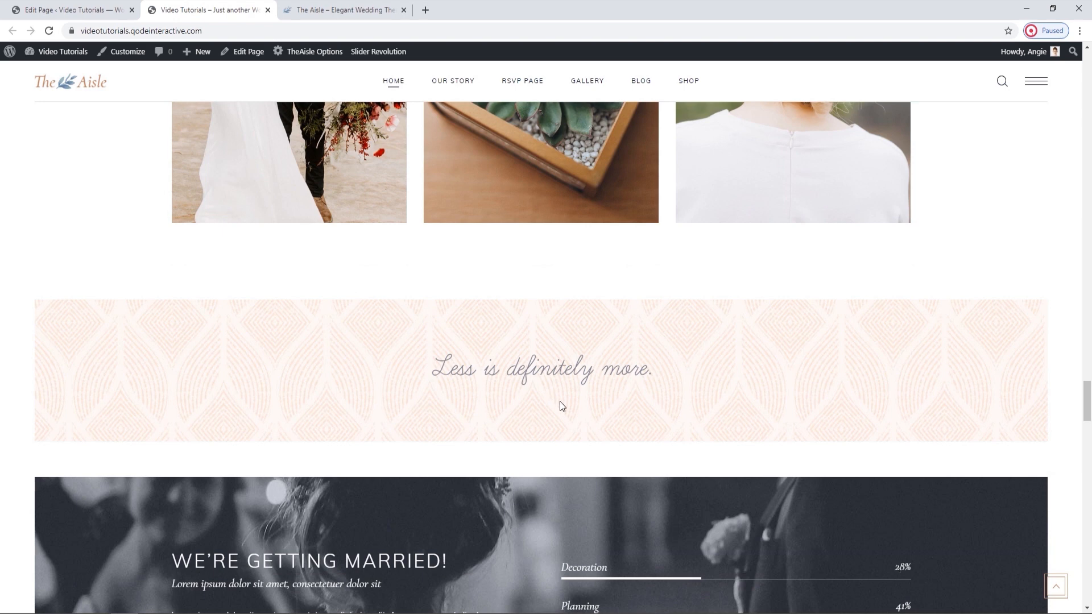
pyautogui.click(91, 10)
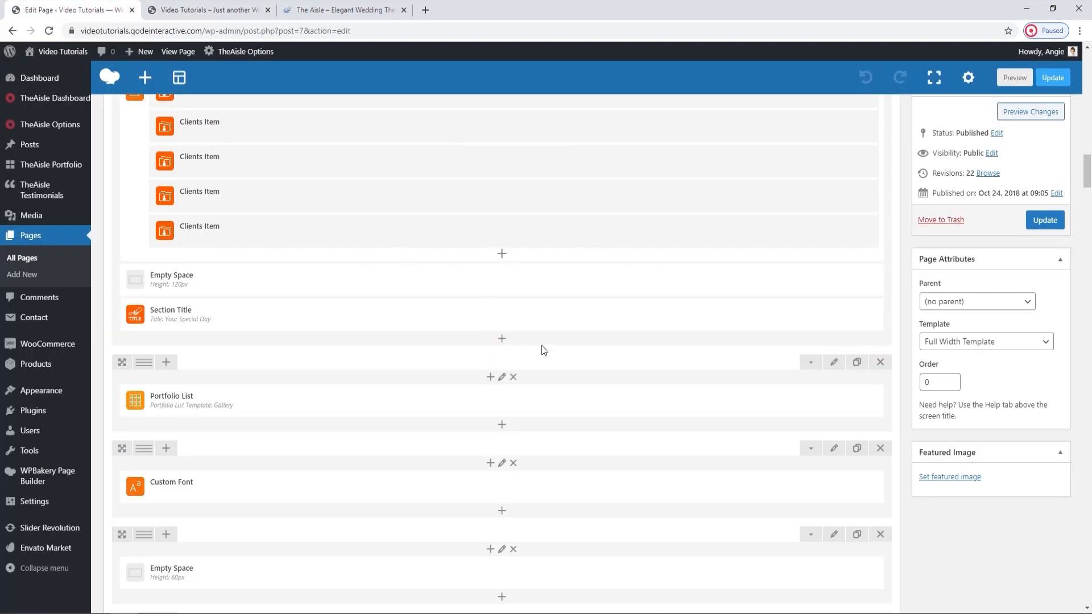
pyautogui.scroll(-2, 542, 348)
pyautogui.click(518, 364)
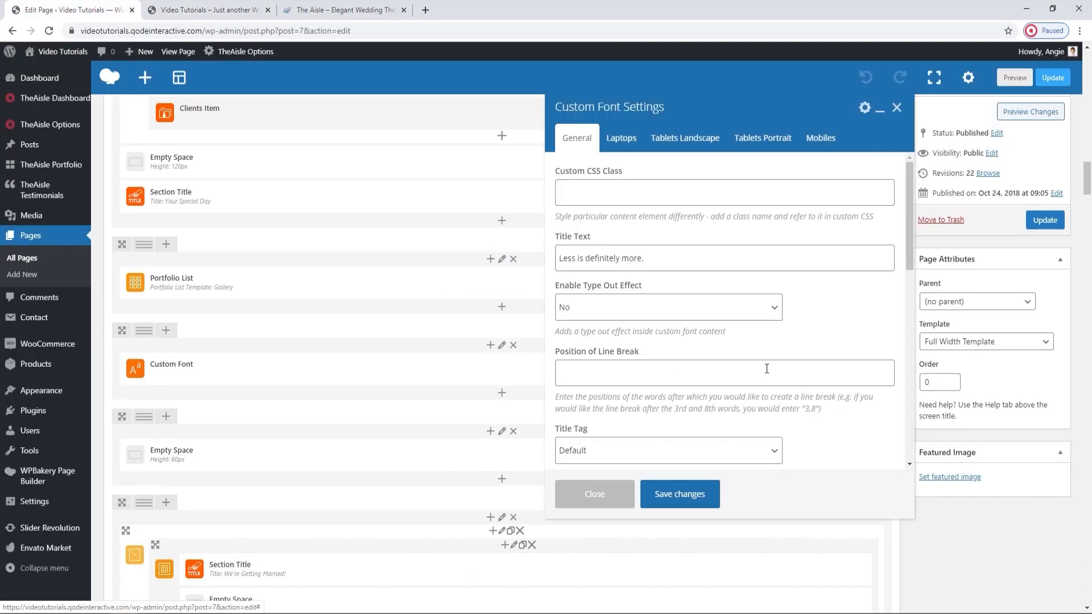
pyautogui.click(897, 108)
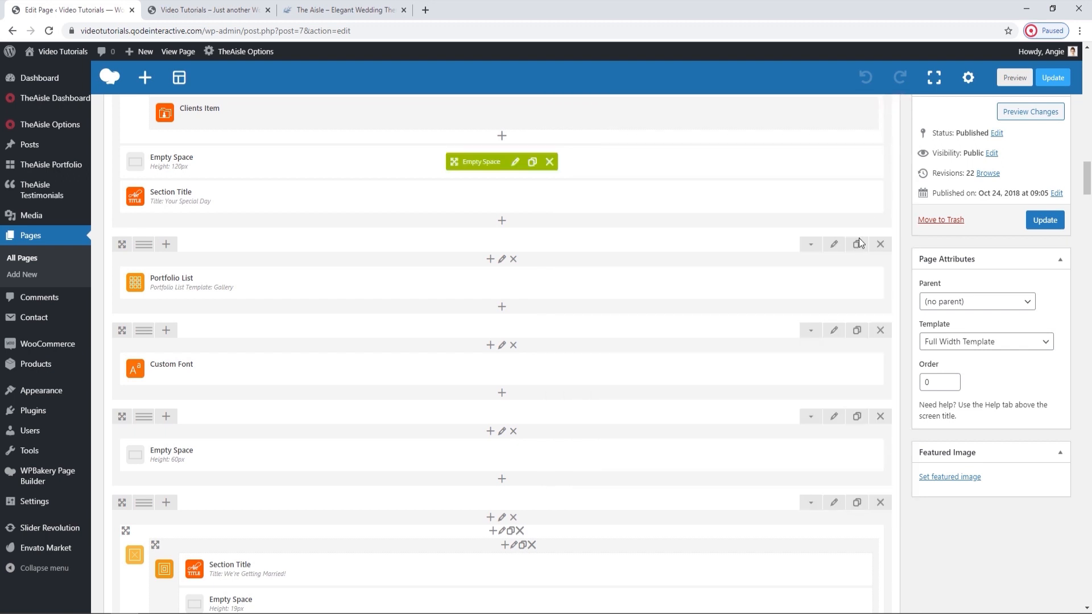
# Remove the Elated background image from the row that holds the Custom Font element.
pyautogui.click(832, 333)
pyautogui.click(708, 137)
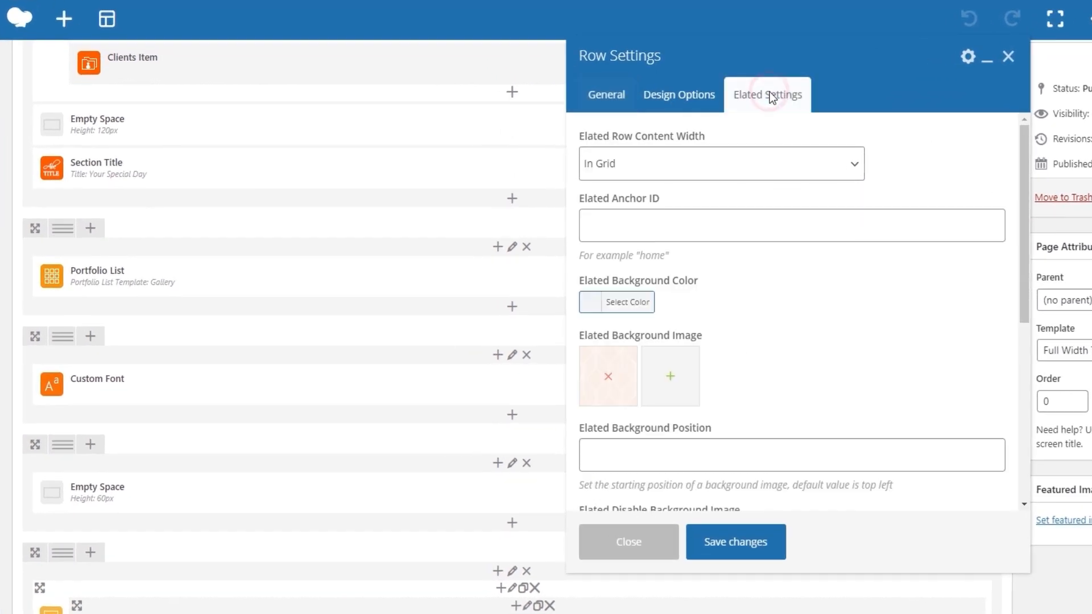
pyautogui.click(608, 379)
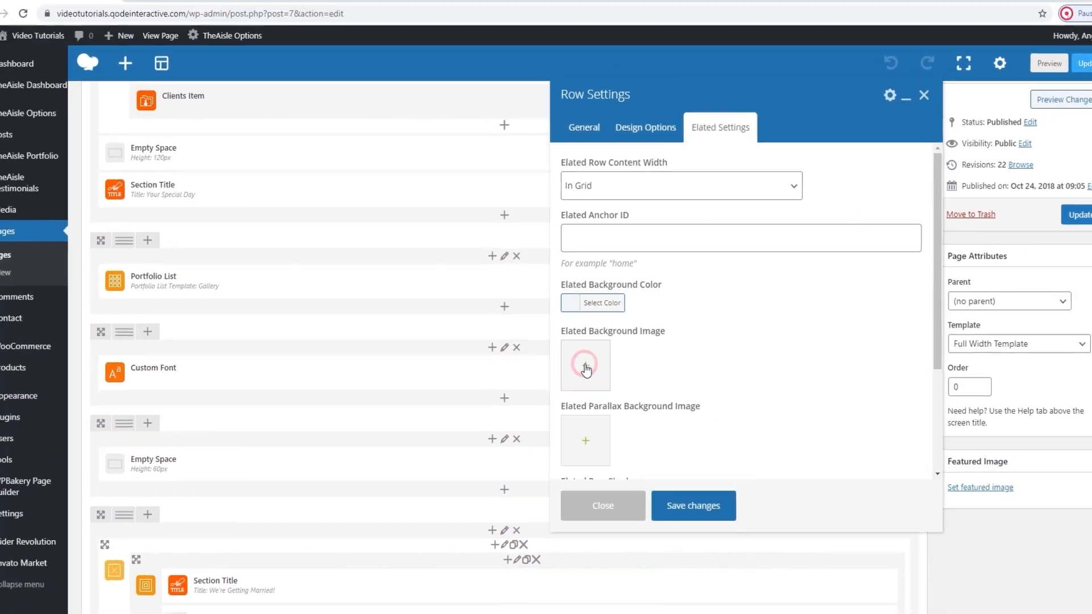
# Upload background-img-4.jpg from The Aisle folder as the Custom Font row's Elated background image and save the row settings.
pyautogui.click(608, 377)
pyautogui.click(57, 101)
pyautogui.click(550, 309)
pyautogui.click(173, 29)
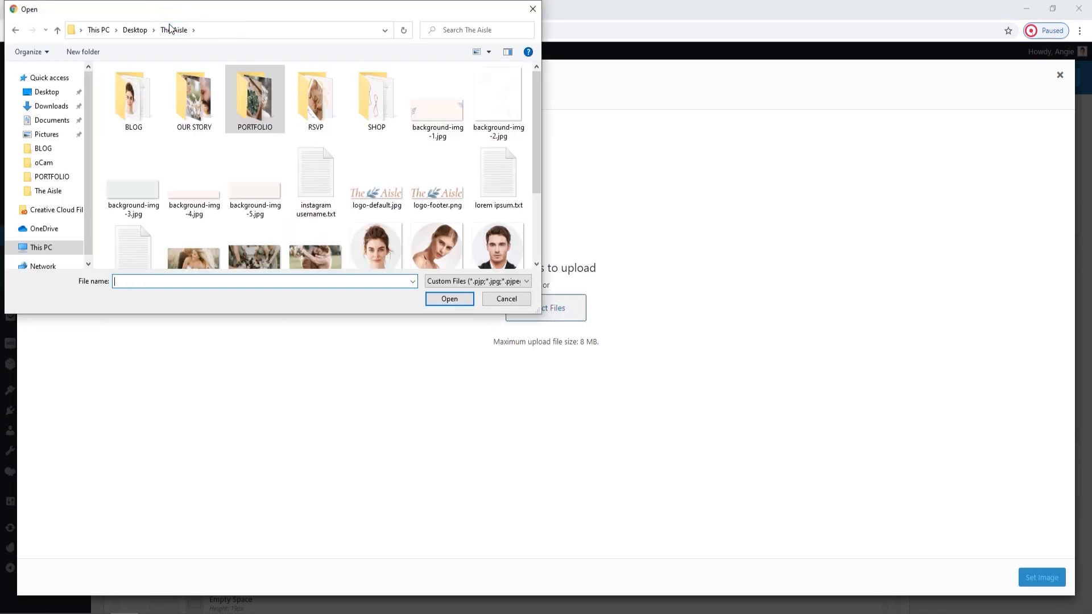
pyautogui.click(194, 179)
pyautogui.click(448, 297)
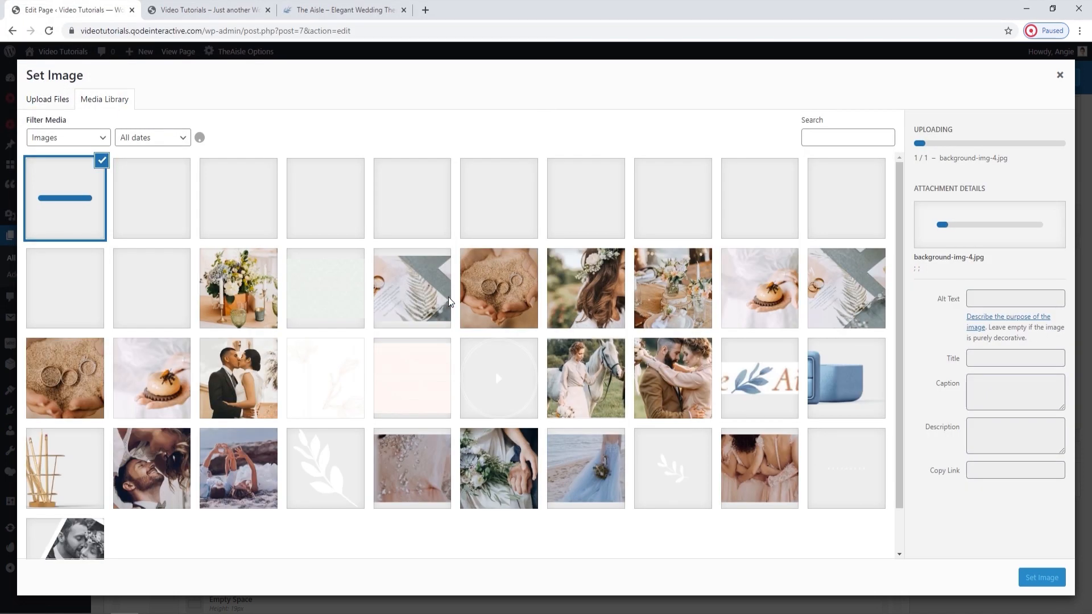
pyautogui.click(1057, 579)
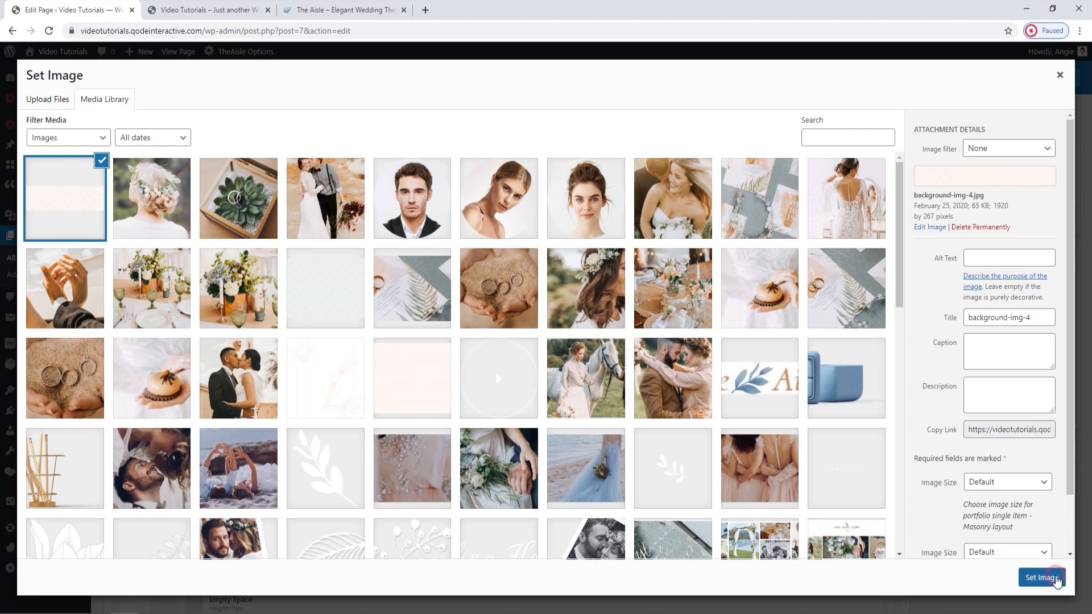
pyautogui.click(669, 505)
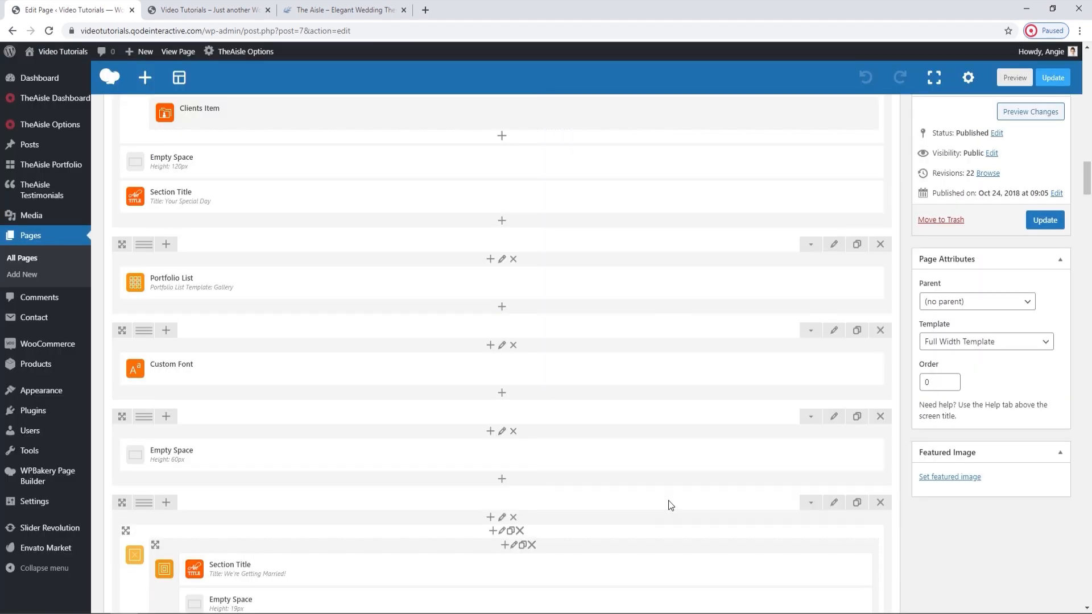
# Update the page and reload the live page to check the new background behind "Less is definitely more.".
pyautogui.click(1036, 223)
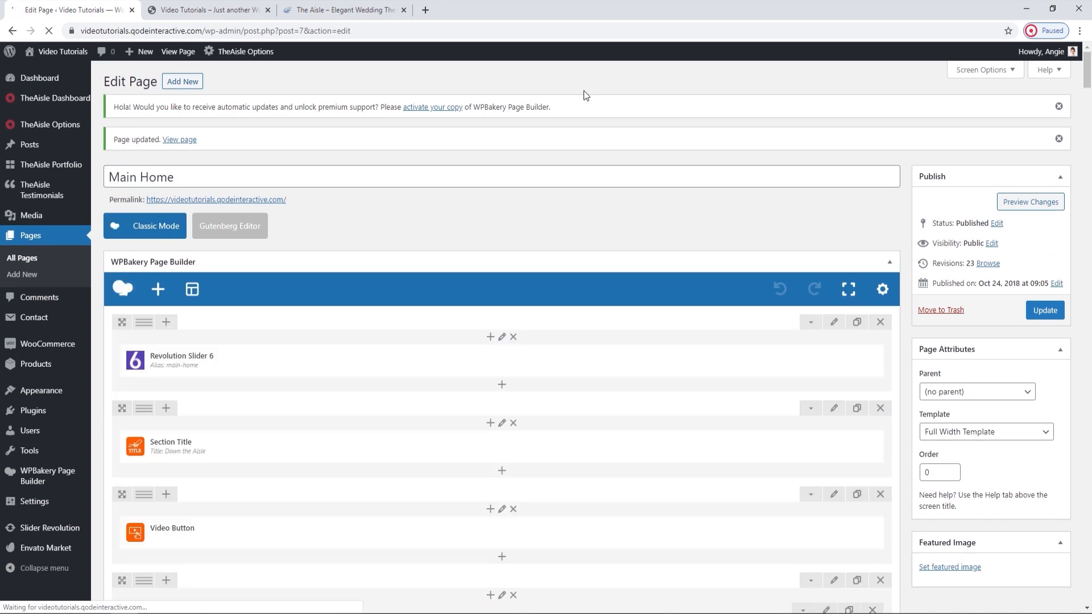
pyautogui.click(202, 9)
pyautogui.click(52, 33)
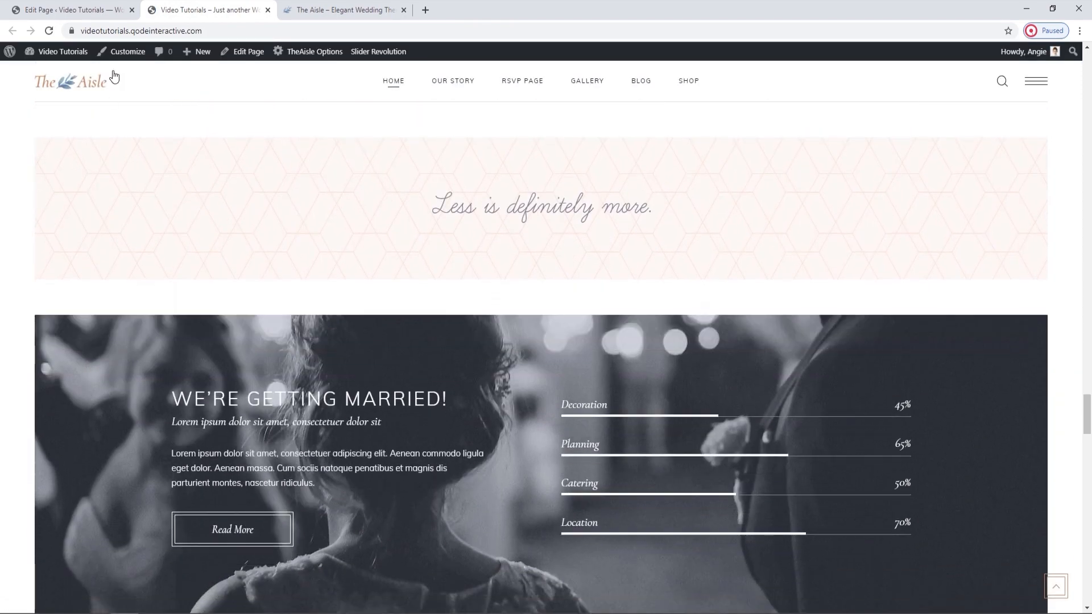
# Locate the "We're Getting Married!" row in the page editor and compare its elements with that section on the live page.
pyautogui.click(95, 7)
pyautogui.scroll(-20, 593, 377)
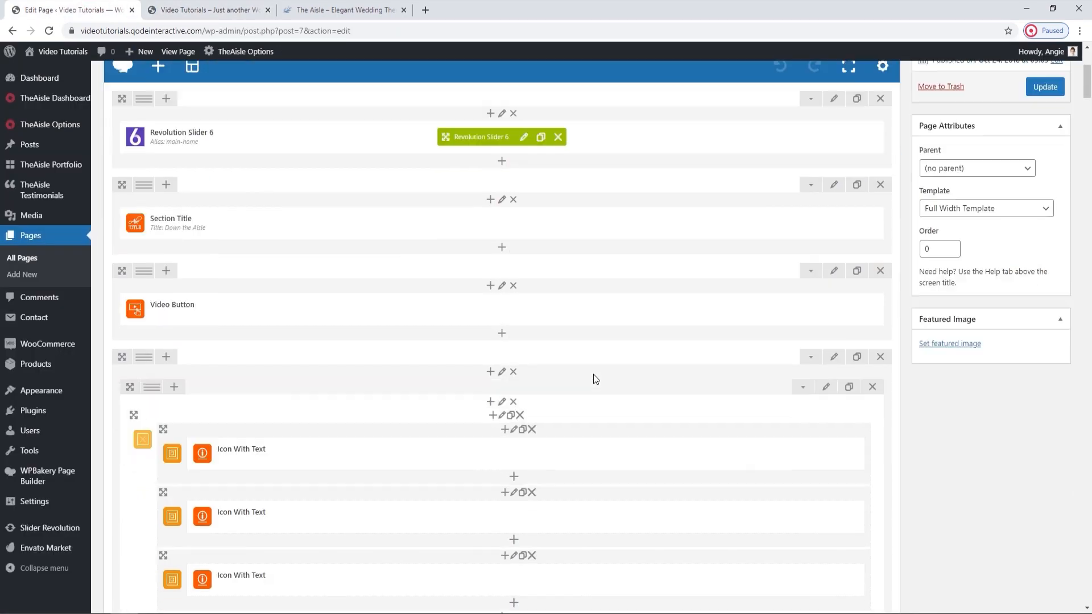
pyautogui.scroll(-20, 592, 378)
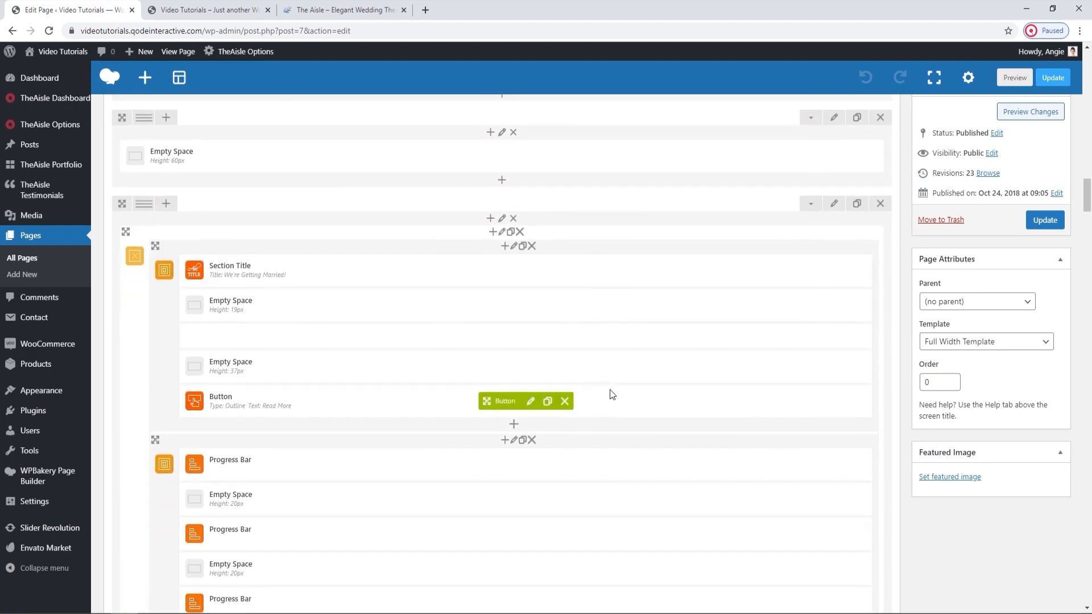
pyautogui.scroll(-2, 603, 395)
pyautogui.click(259, 5)
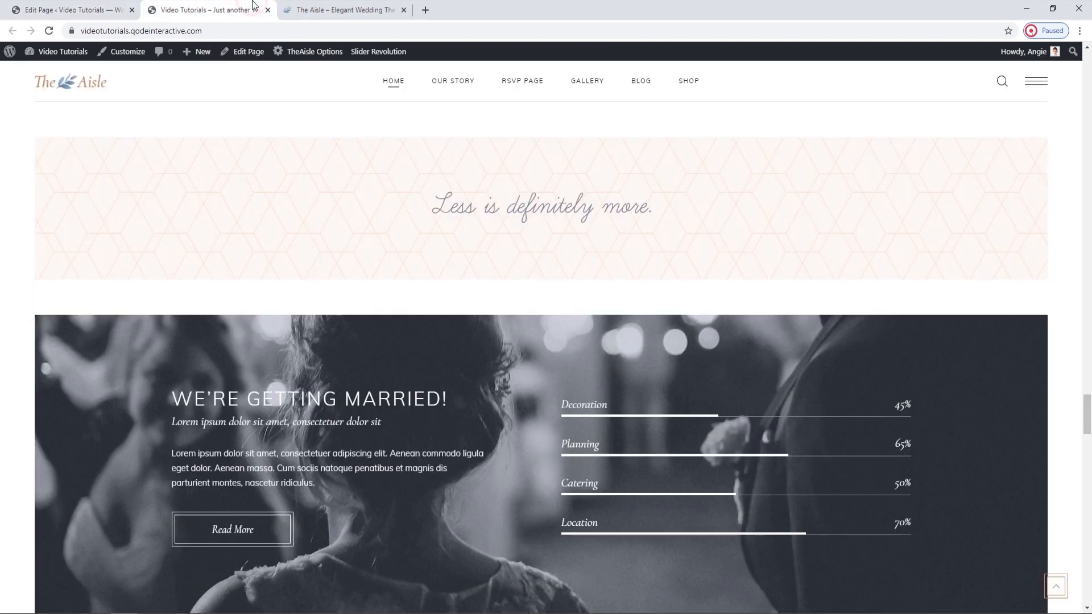
pyautogui.scroll(-3, 440, 370)
pyautogui.scroll(2, 455, 396)
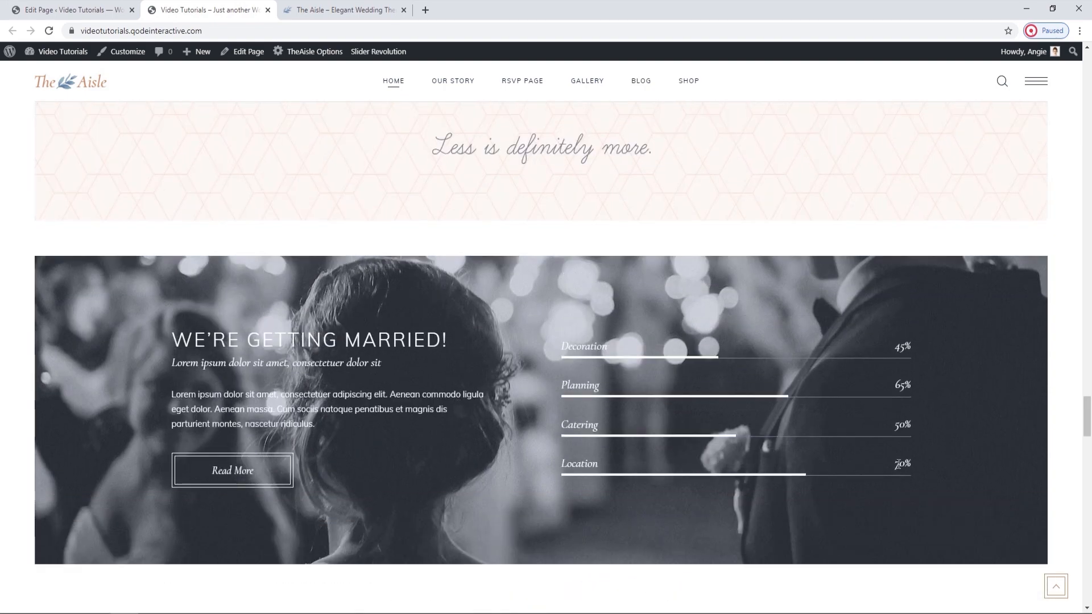
pyautogui.click(129, 3)
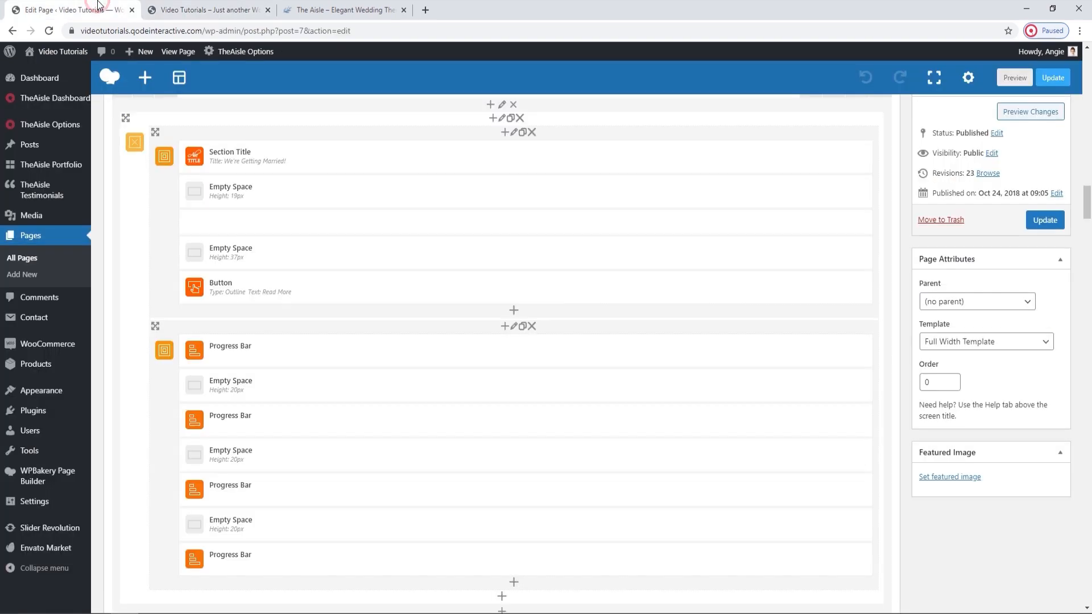
# Replace the "We're Getting Married!" row's Elated parallax background image with parallax-img-2.jpg uploaded from The Aisle folder, and save the row settings.
pyautogui.scroll(2, 643, 393)
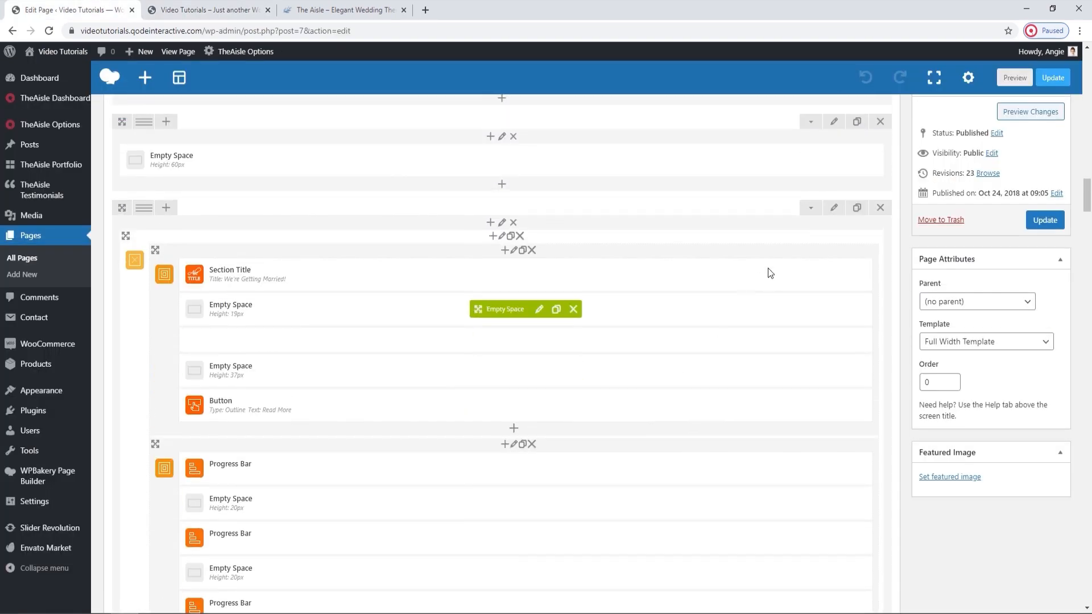
pyautogui.click(834, 207)
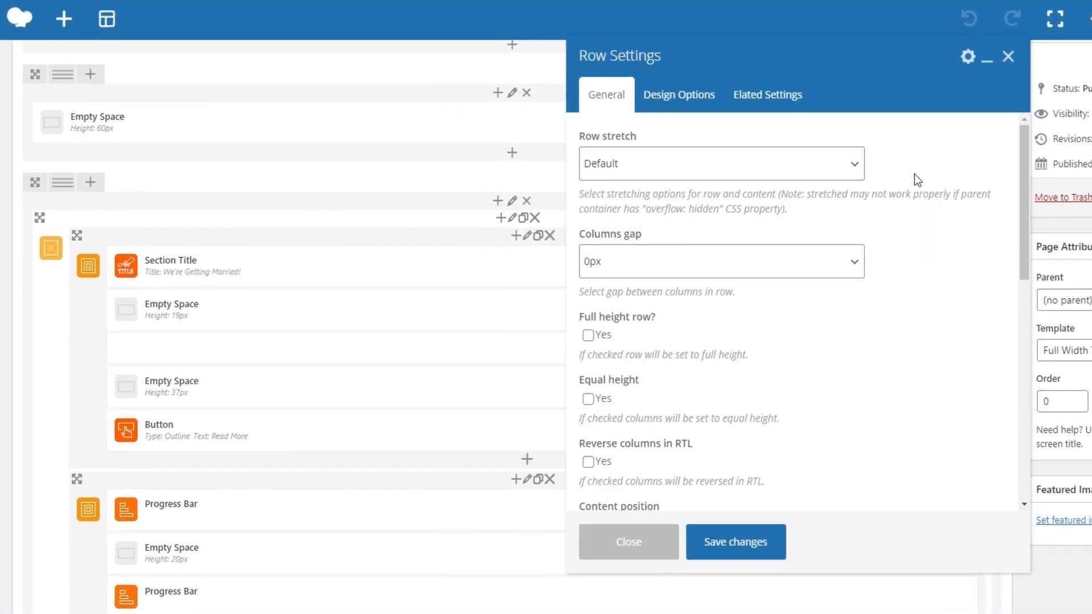
pyautogui.click(784, 93)
pyautogui.click(610, 467)
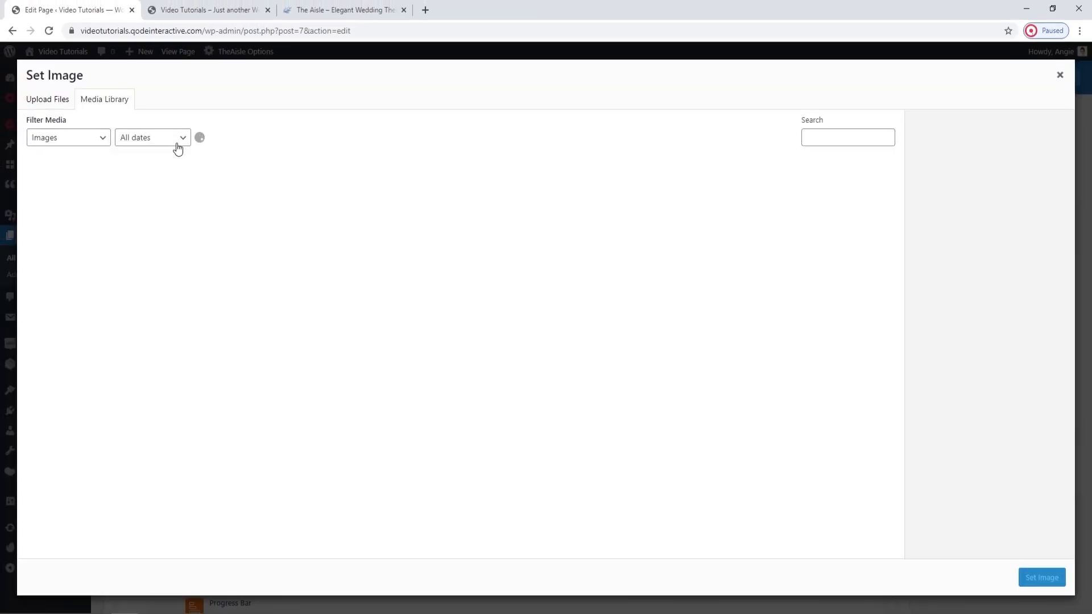
pyautogui.click(47, 99)
pyautogui.click(541, 306)
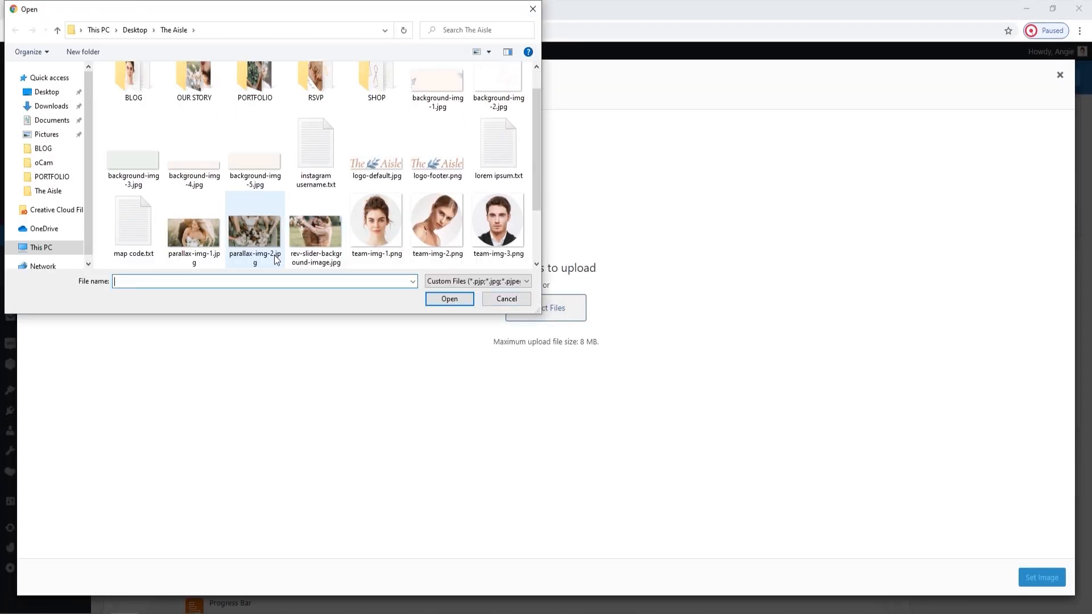
pyautogui.click(255, 228)
pyautogui.click(451, 301)
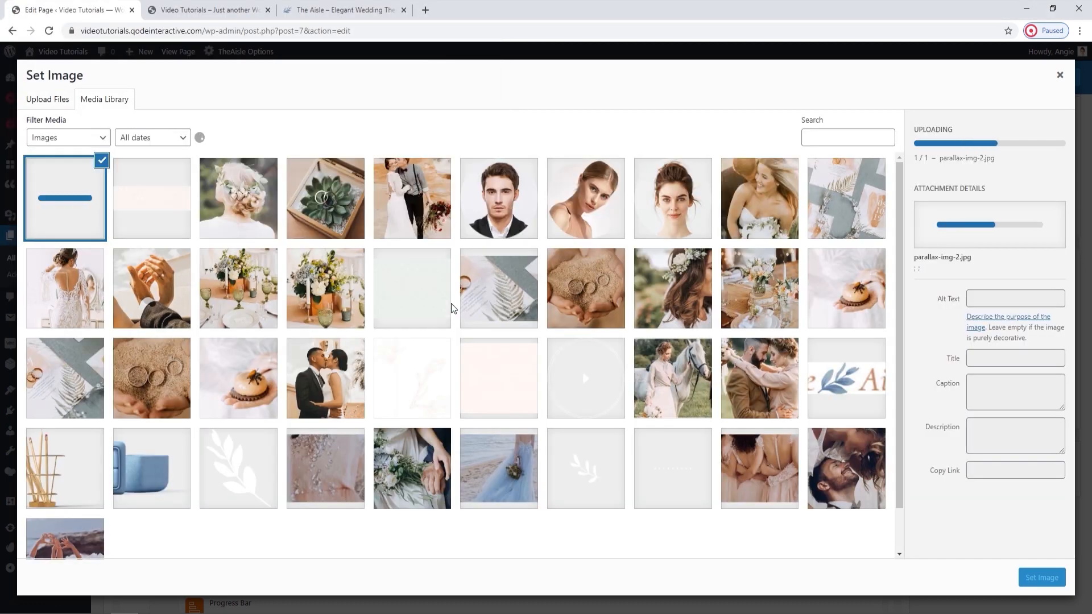
pyautogui.click(1055, 573)
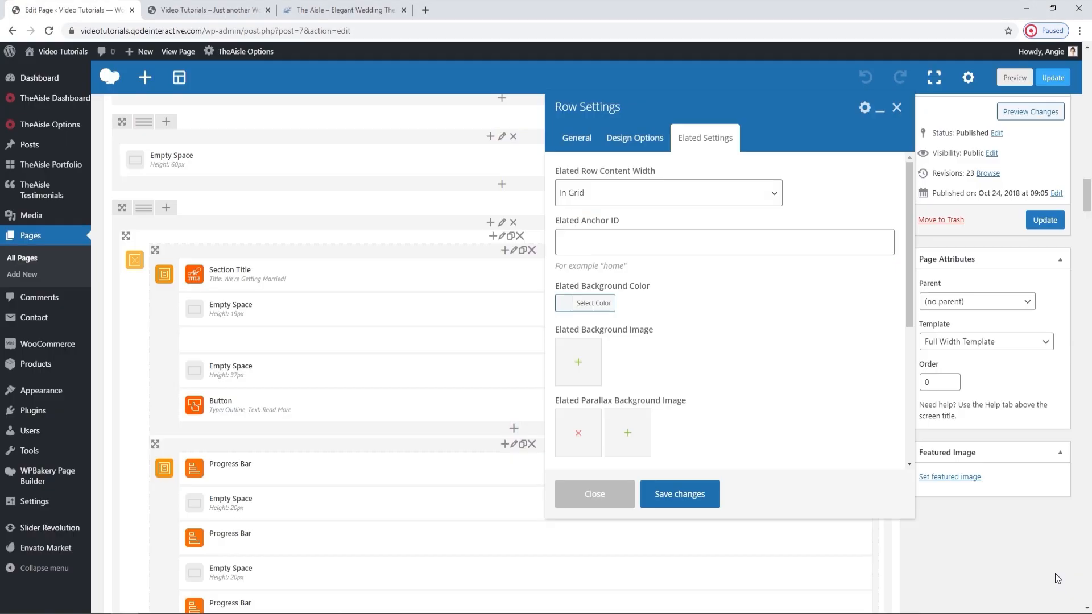
pyautogui.click(692, 500)
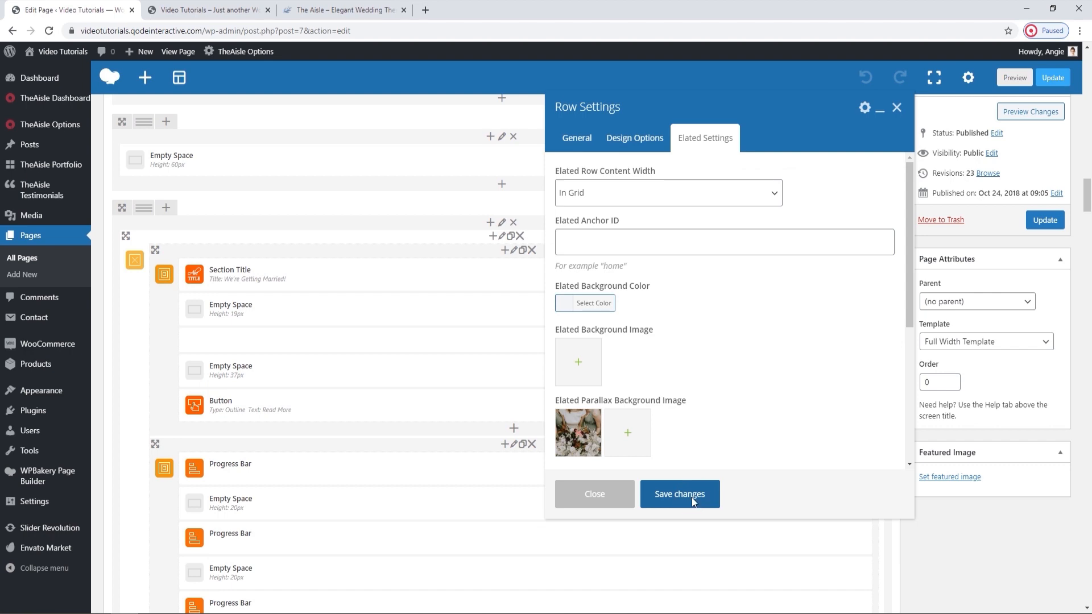
# Update the page and reload the live page to check the new parallax background behind "We're Getting Married!".
pyautogui.click(1045, 222)
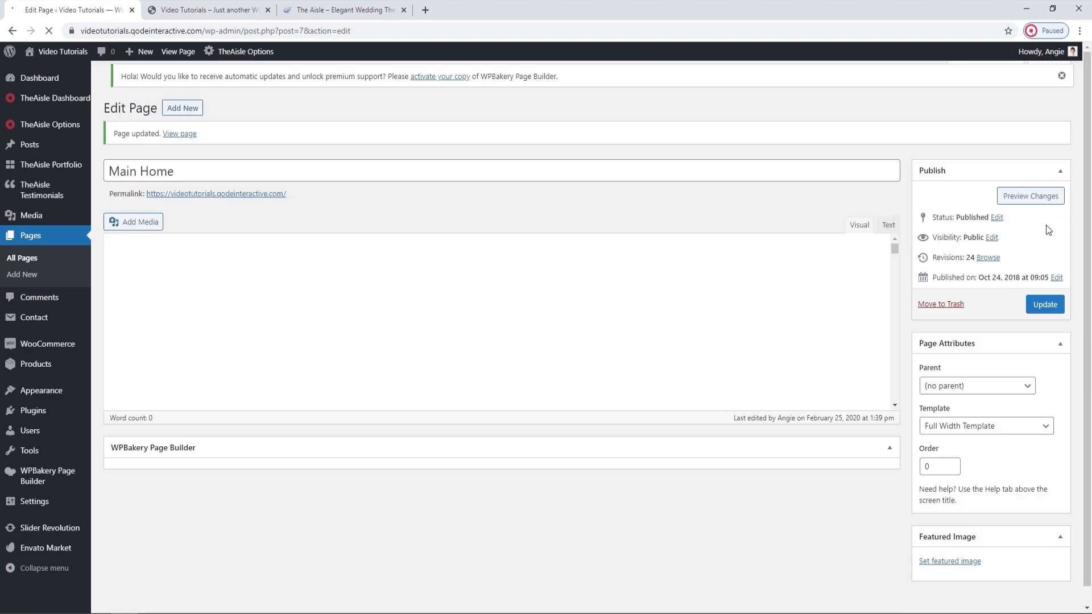
pyautogui.click(245, 4)
pyautogui.click(49, 31)
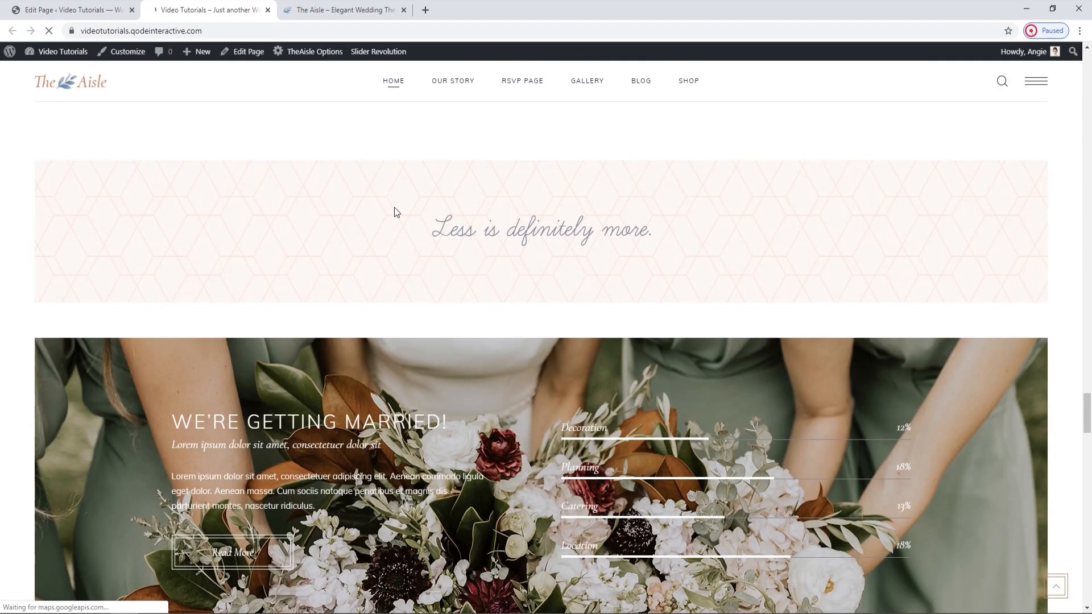
pyautogui.scroll(-4, 396, 211)
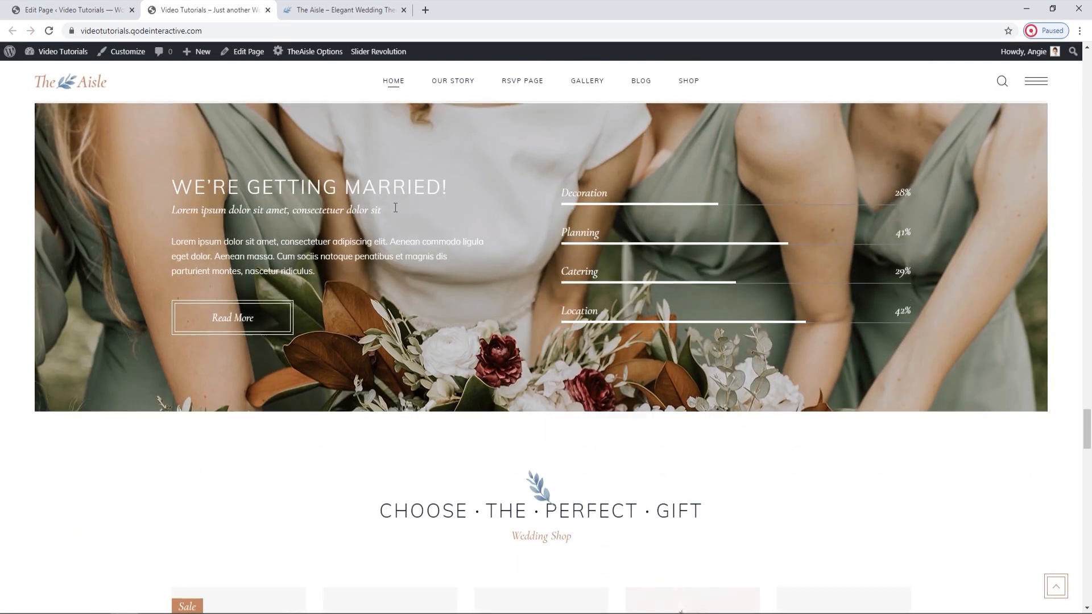
pyautogui.scroll(1, 396, 212)
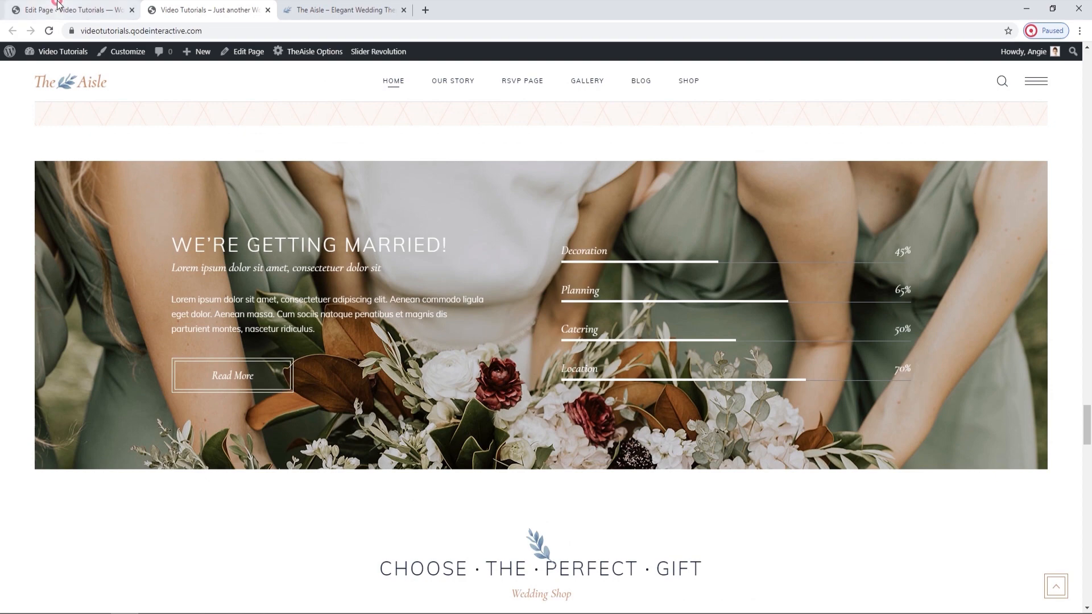
# Find the "We're Getting Married!" Section Title element in the editor and examine the heading and subtitle it produces on the live page.
pyautogui.hotkey('ctrl', 'shift', 'Tab')
pyautogui.scroll(-9, 499, 319)
pyautogui.scroll(-17, 498, 316)
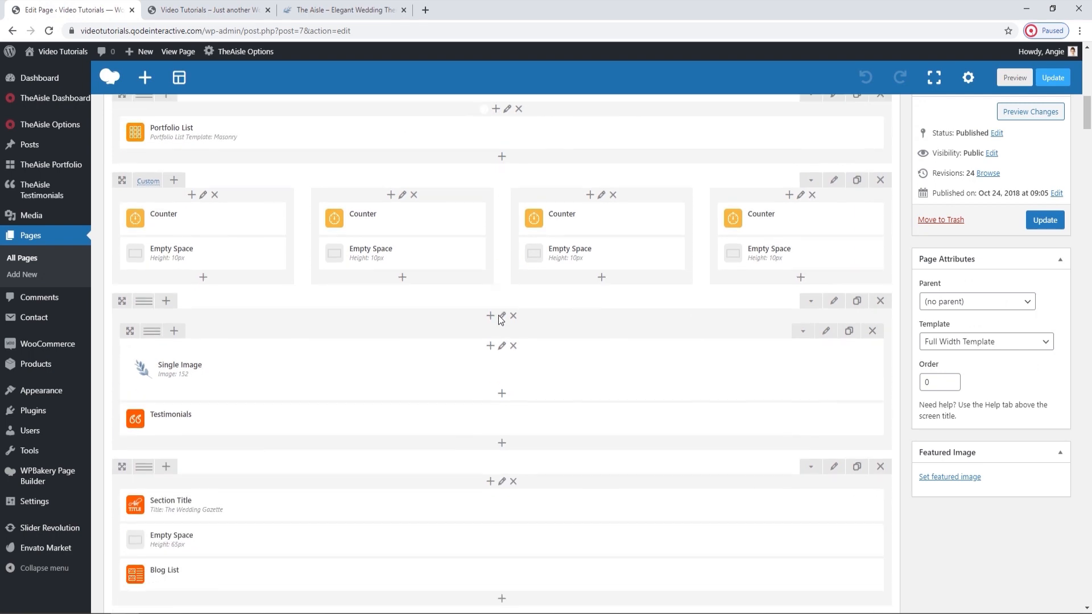
pyautogui.scroll(-17, 500, 319)
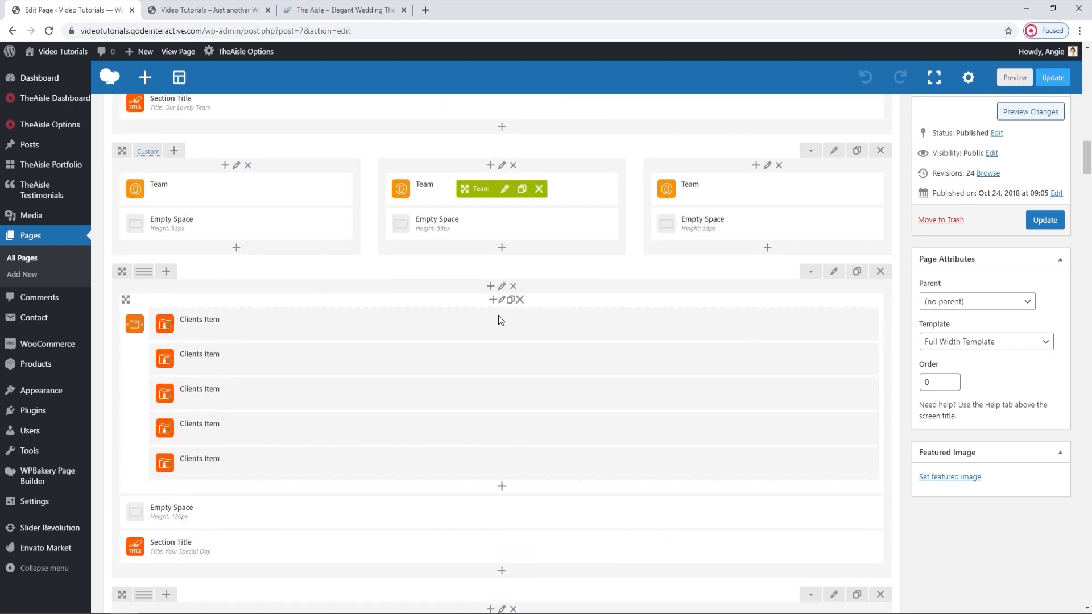
pyautogui.scroll(1, 498, 315)
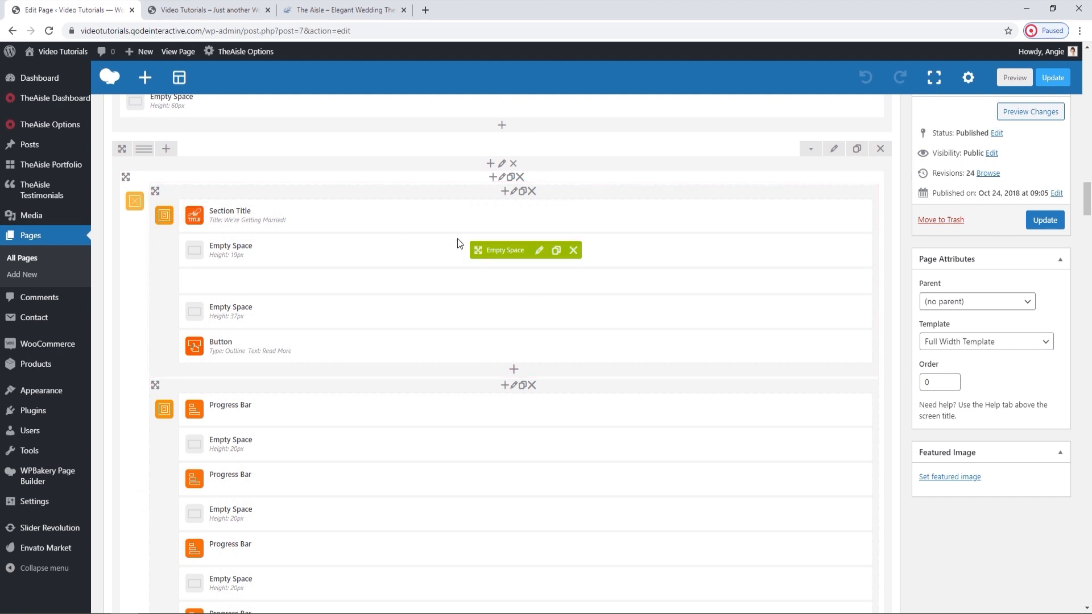
pyautogui.moveTo(501, 215)
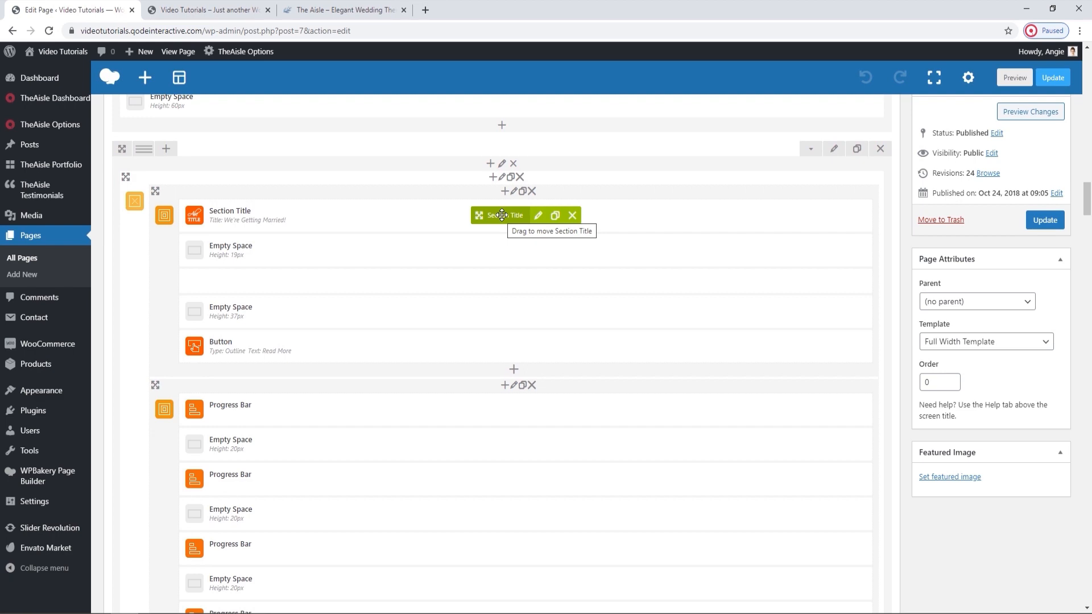
pyautogui.click(205, 10)
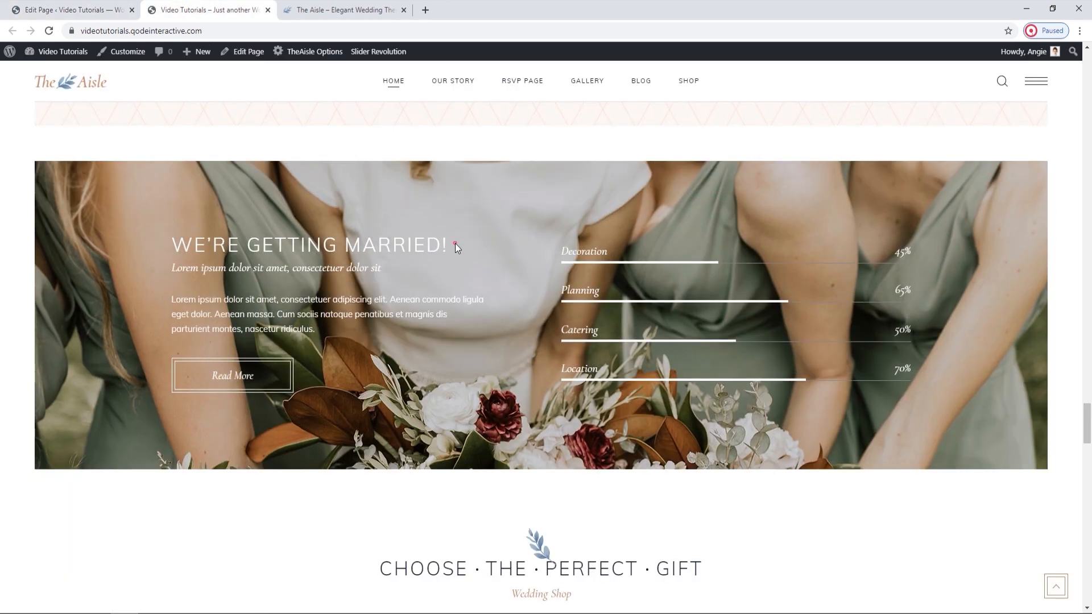
pyautogui.moveTo(449, 245); pyautogui.dragTo(160, 274)
pyautogui.click(346, 284)
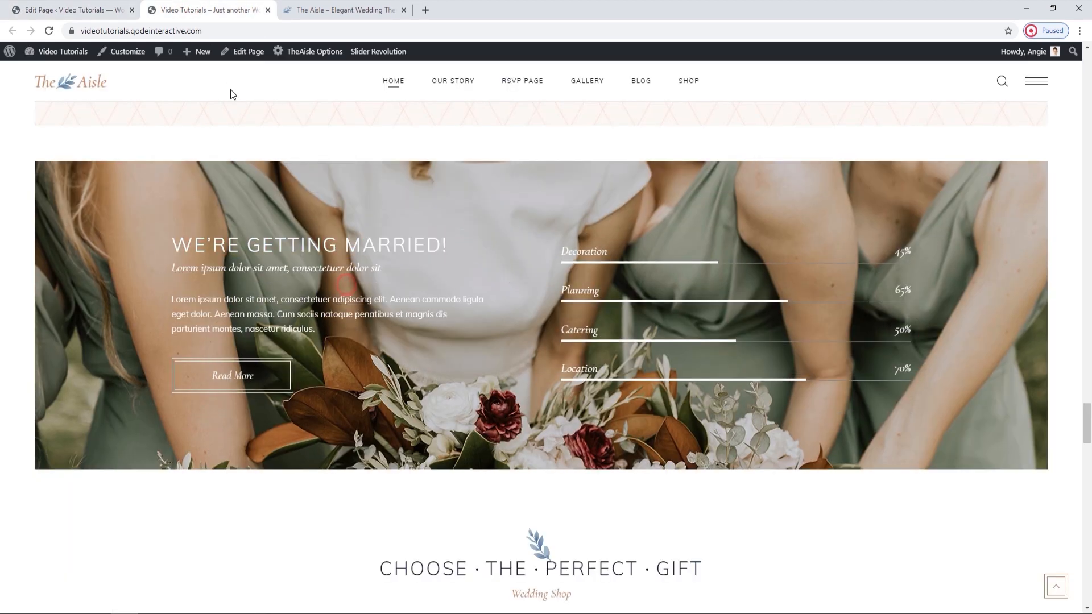
# Review the Text Block's content in the "We're Getting Married!" row against the live paragraph and close its settings without changes.
pyautogui.click(114, 5)
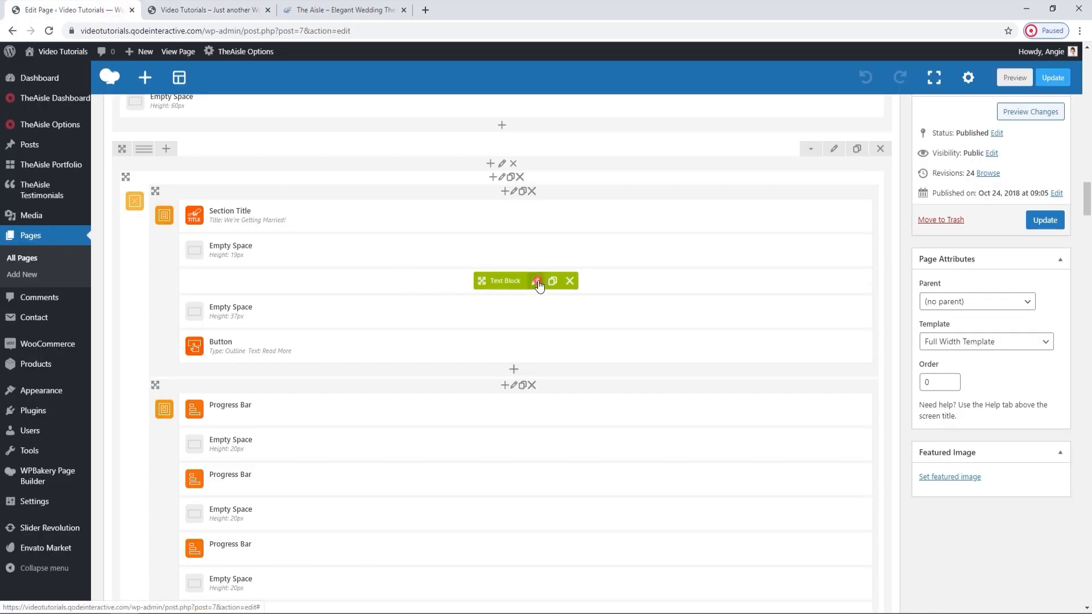
pyautogui.click(535, 281)
pyautogui.tripleClick(773, 235)
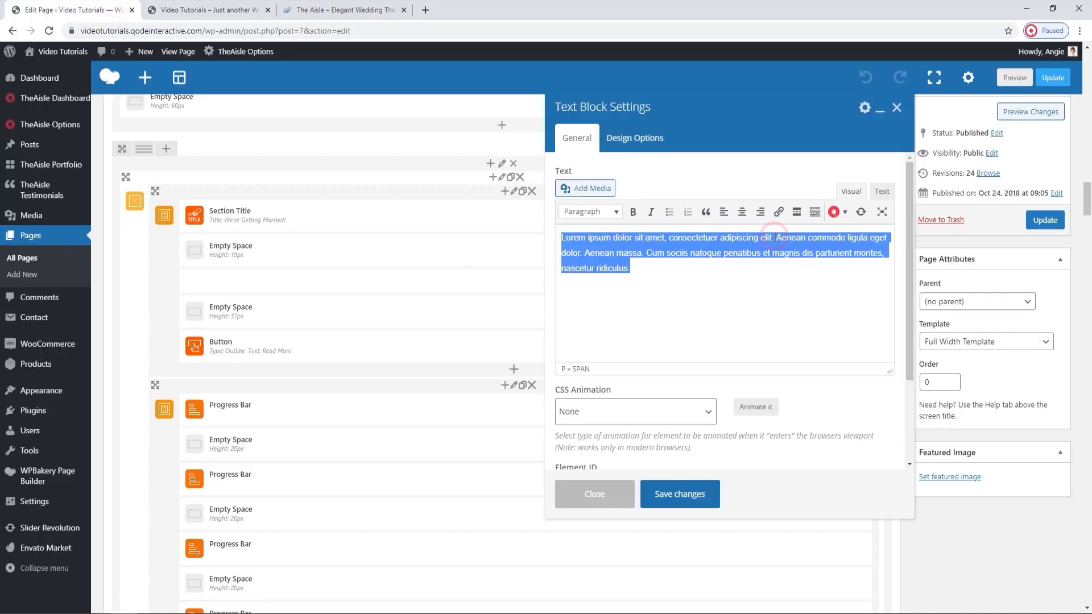
pyautogui.click(257, 8)
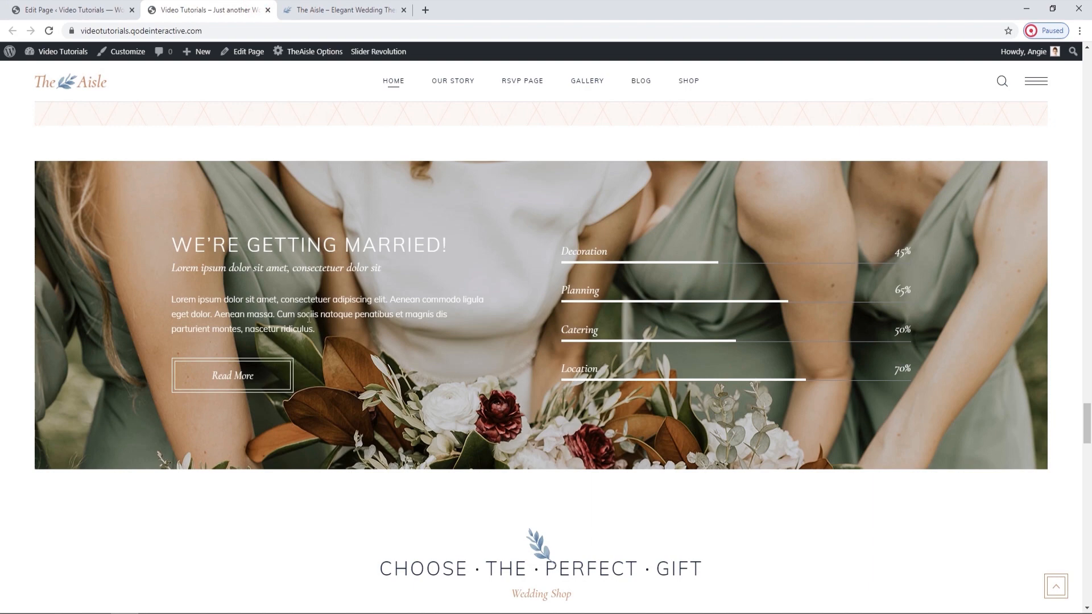
pyautogui.click(108, 9)
pyautogui.click(897, 109)
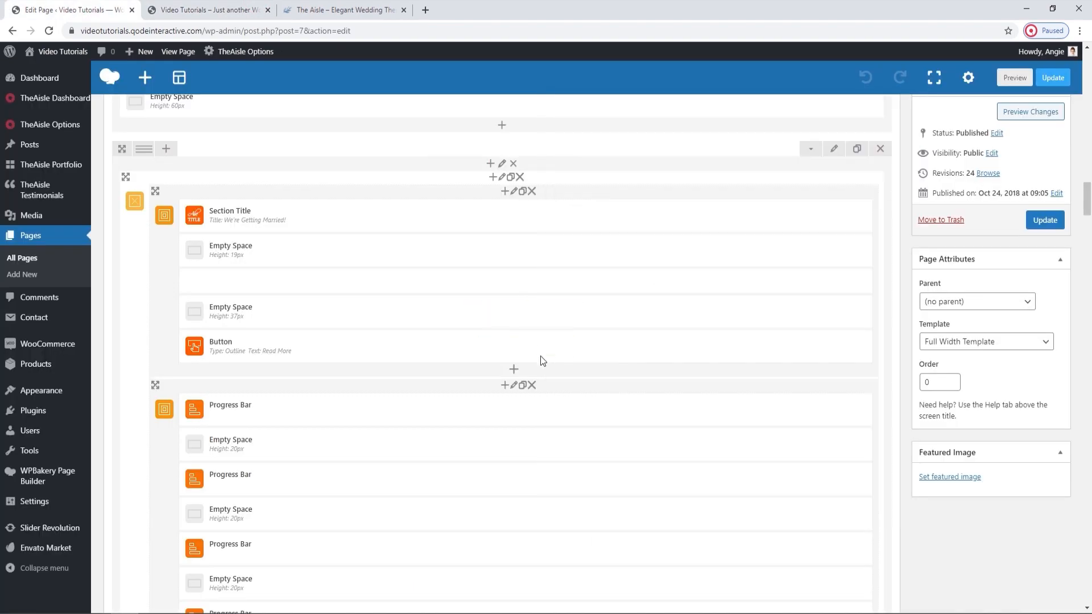
# Review the Read More button's general settings, including type, text and link, without changing them, and view the button on the live page.
pyautogui.moveTo(532, 350)
pyautogui.click(531, 348)
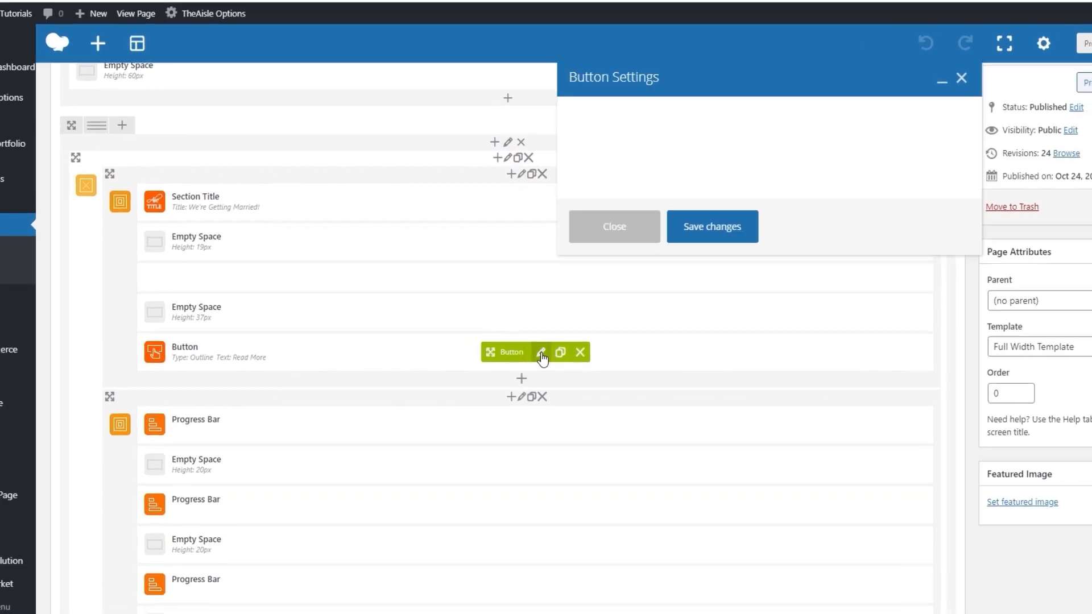
pyautogui.scroll(-1, 716, 270)
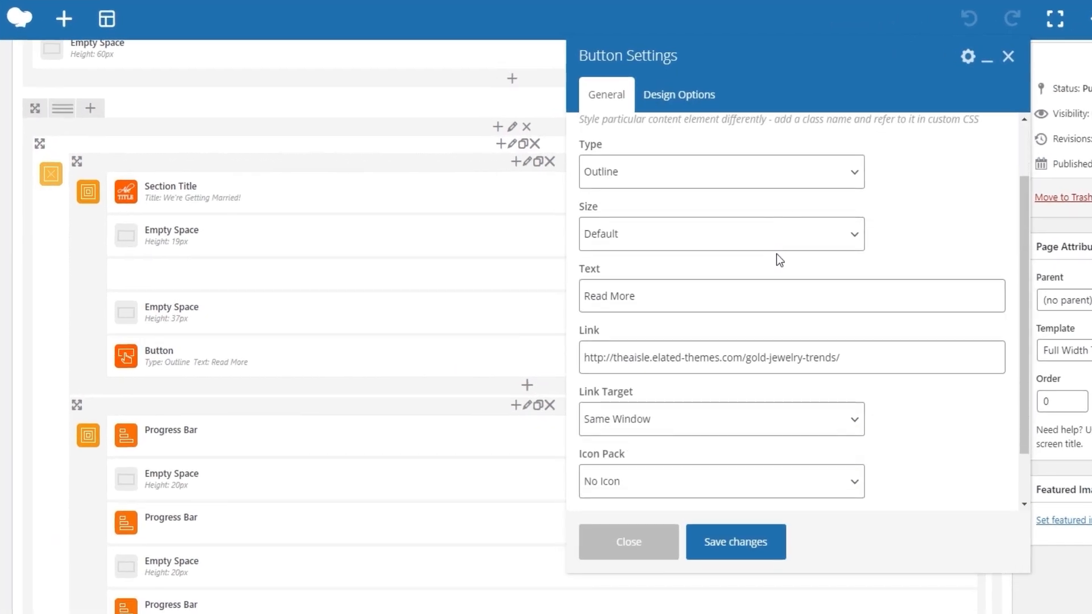
pyautogui.scroll(-1, 776, 254)
pyautogui.scroll(-1, 777, 254)
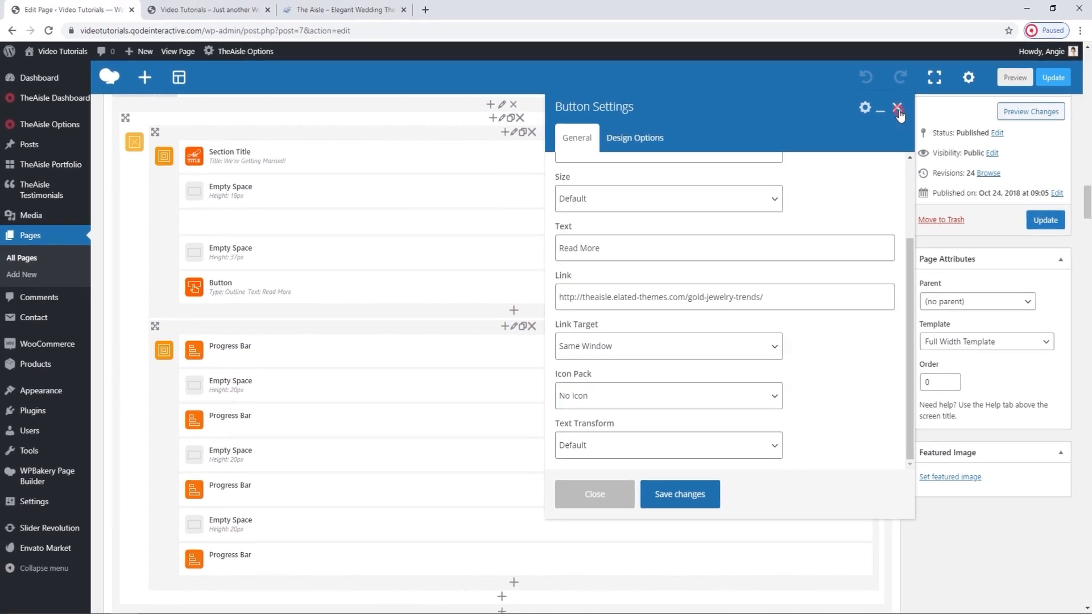
pyautogui.click(1008, 56)
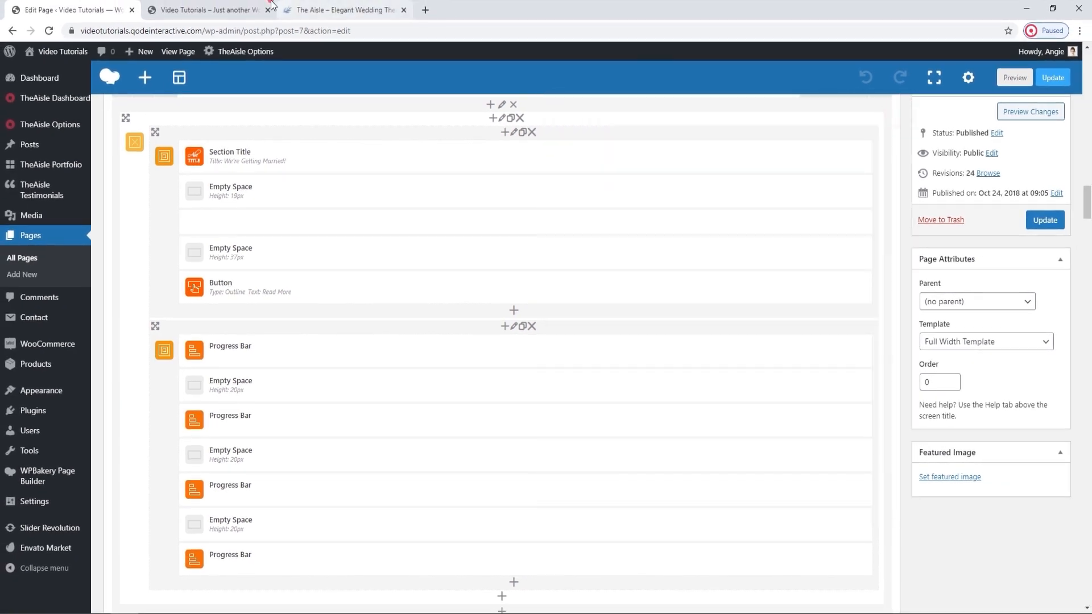
pyautogui.click(271, 4)
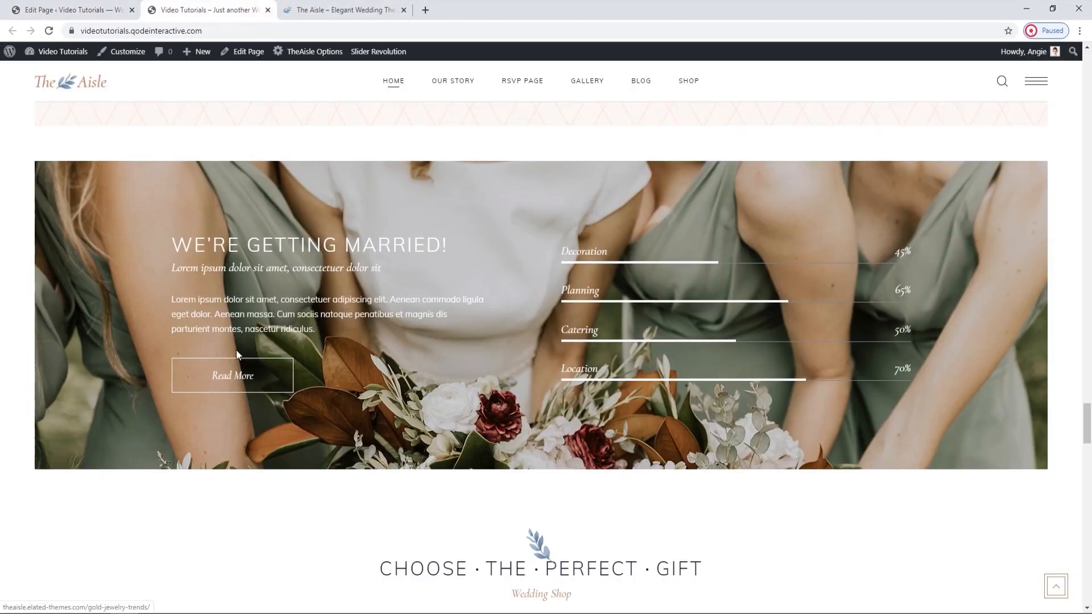
# Find the Progress Bar elements of the "We're Getting Married!" row in the editor and compare them with the bars on the live page.
pyautogui.click(108, 10)
pyautogui.scroll(-1, 427, 232)
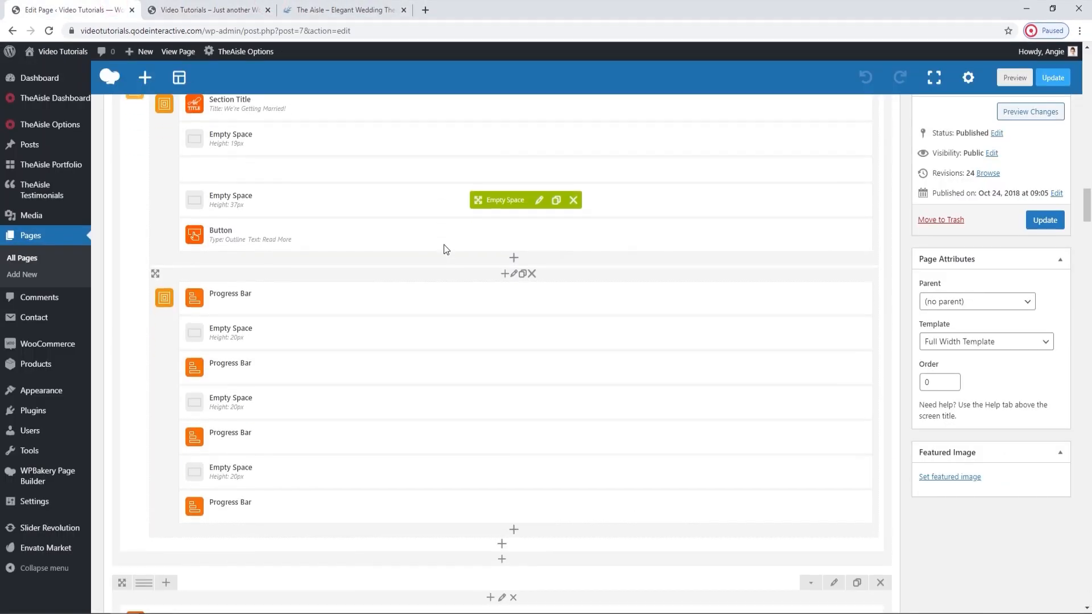
pyautogui.click(232, 5)
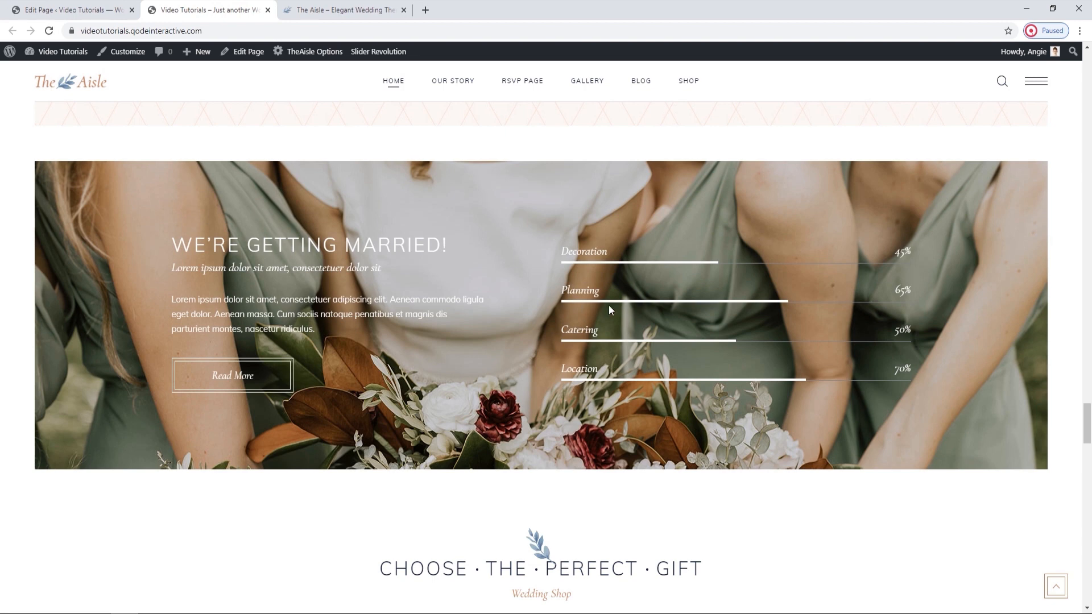
pyautogui.click(68, 9)
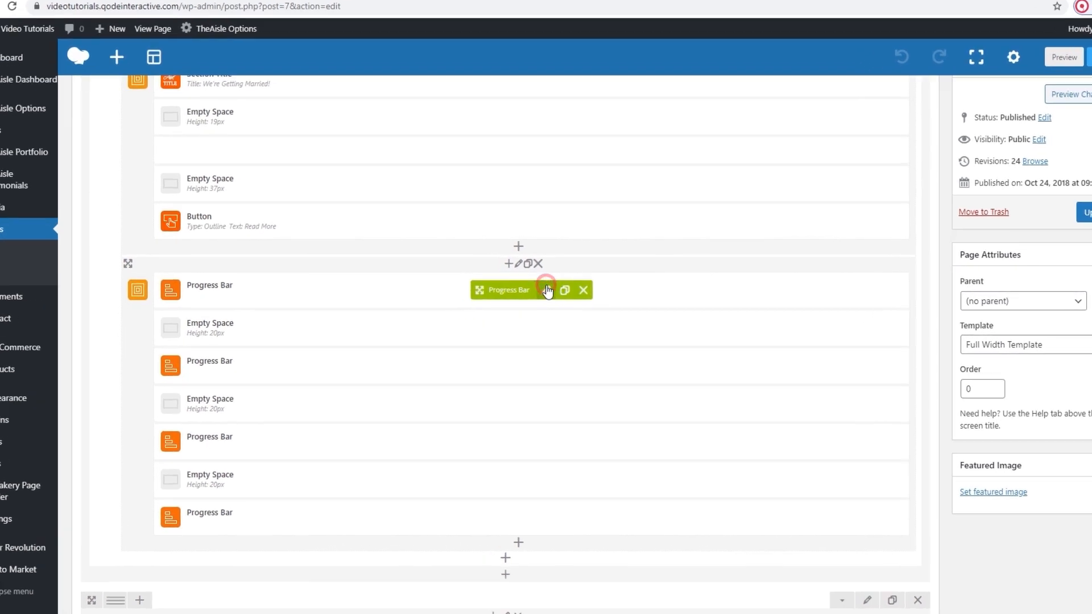
# Review the first Progress Bar's percentage, percentage type options and title, comparing them with the Decoration bar on the live page.
pyautogui.click(540, 294)
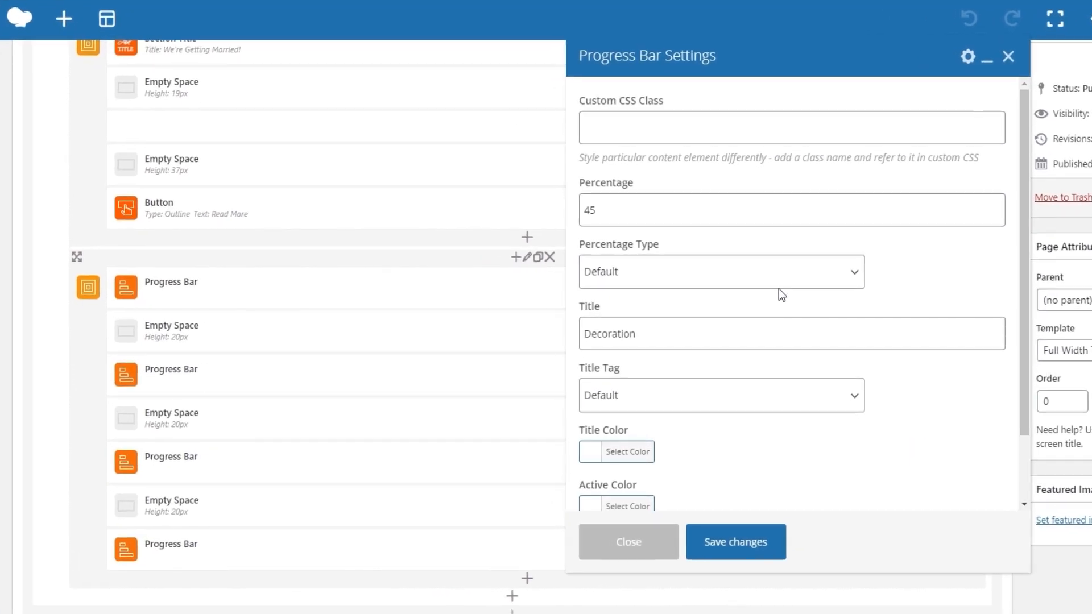
pyautogui.click(754, 274)
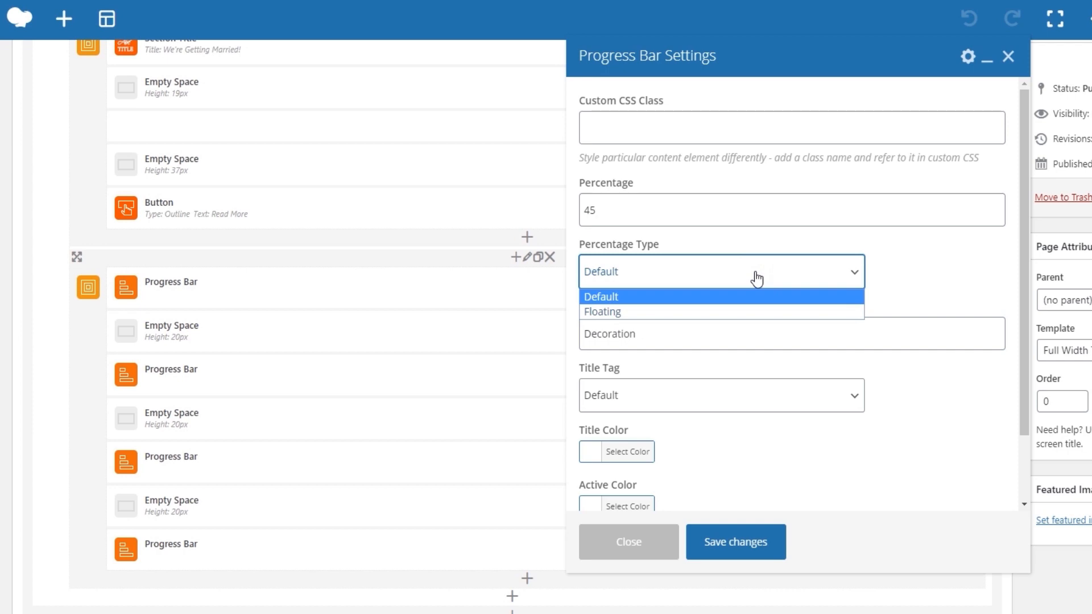
pyautogui.click(754, 275)
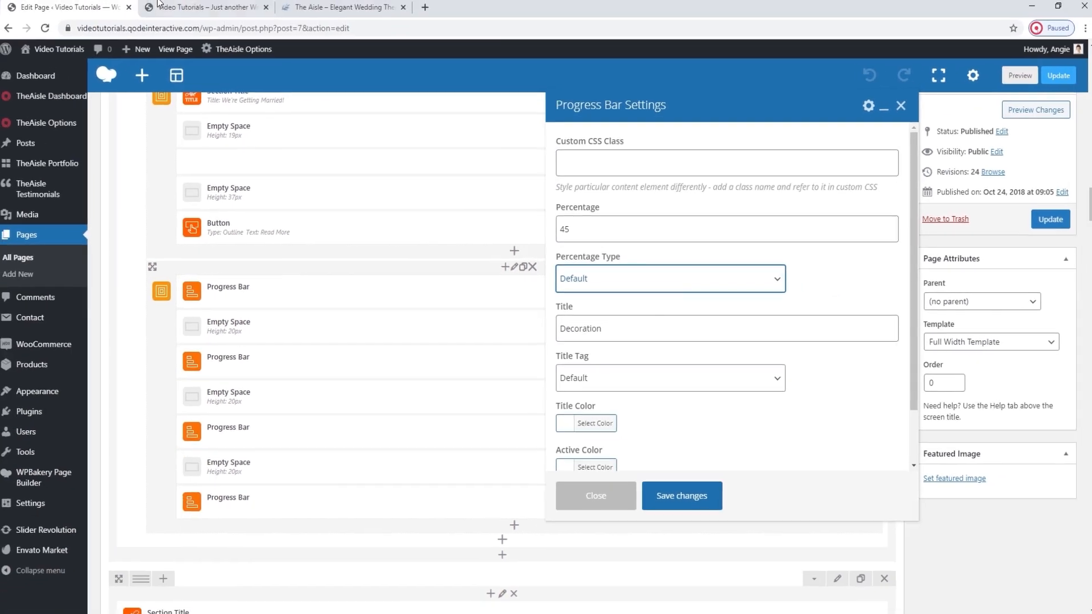
pyautogui.click(147, 6)
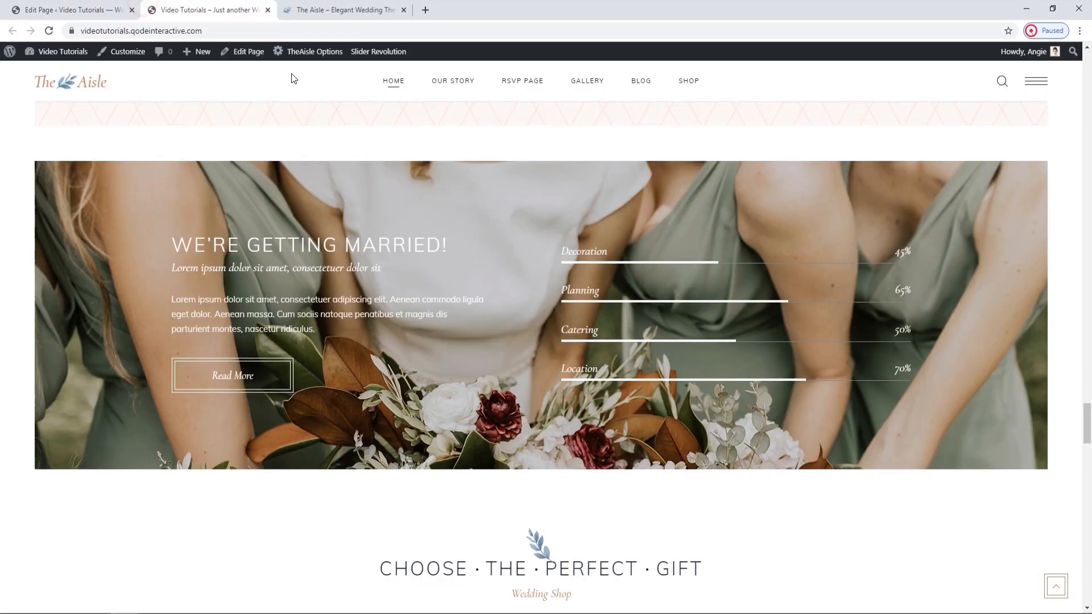
pyautogui.click(126, 6)
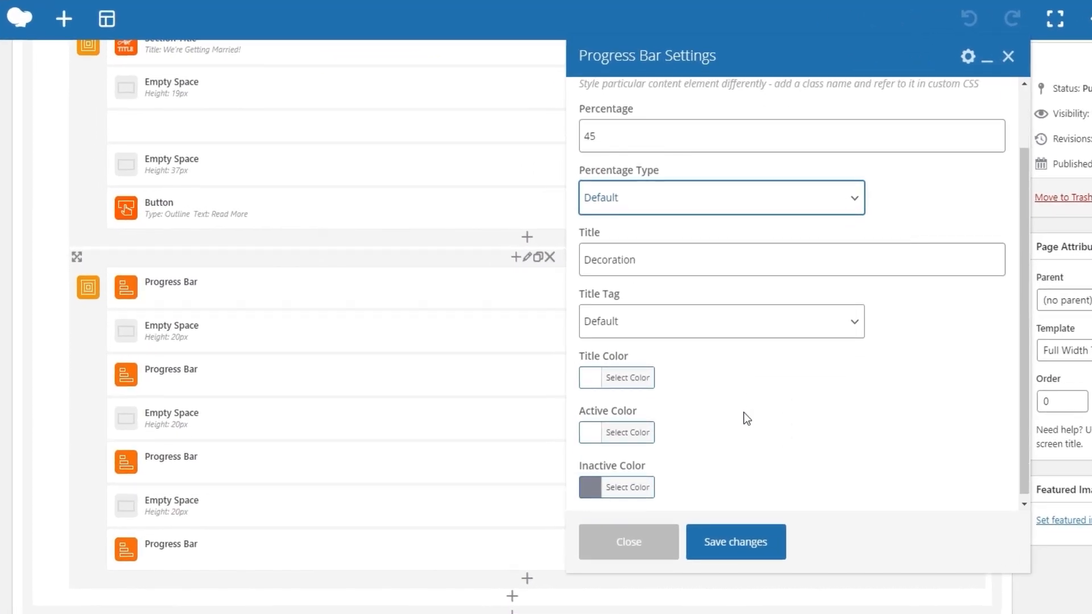
# Check the Decoration bar's title and active color pickers without changing them, and view its colors on the live page.
pyautogui.click(630, 380)
pyautogui.click(629, 381)
pyautogui.click(636, 433)
pyautogui.click(636, 434)
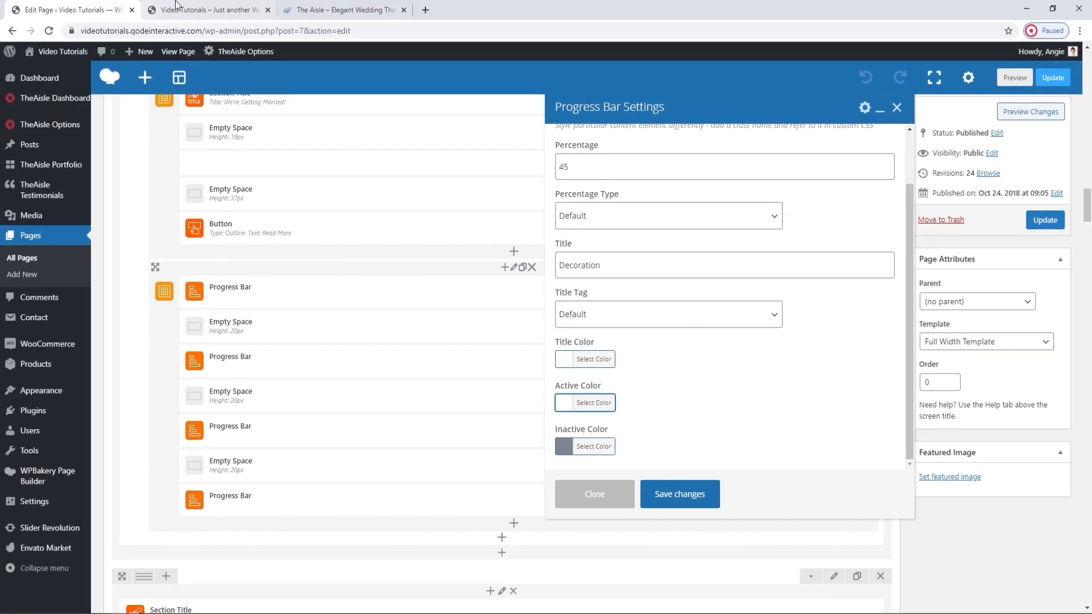
pyautogui.click(190, 8)
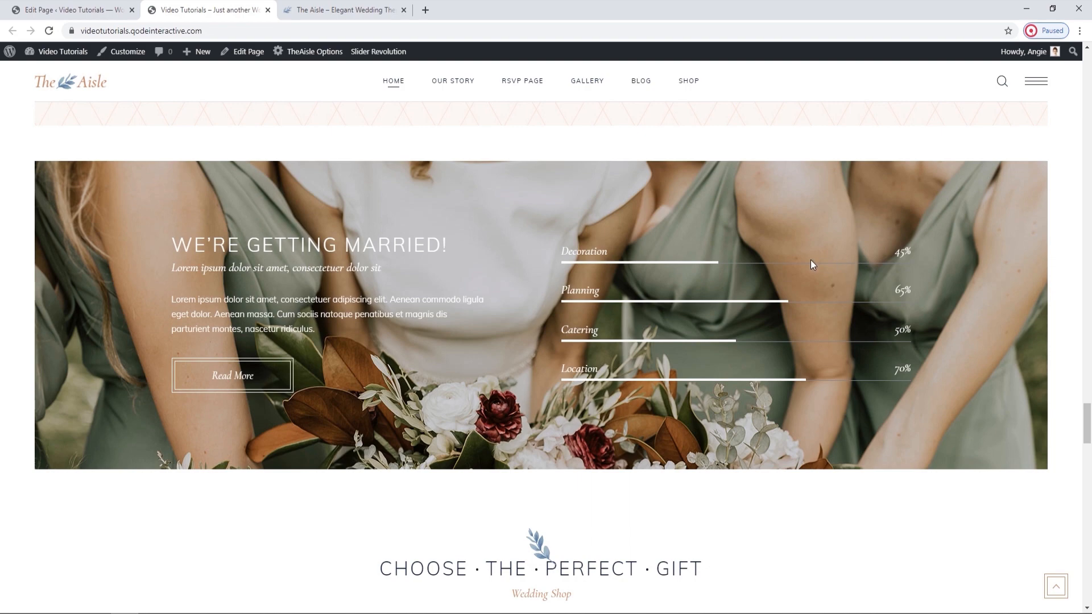
pyautogui.click(63, 9)
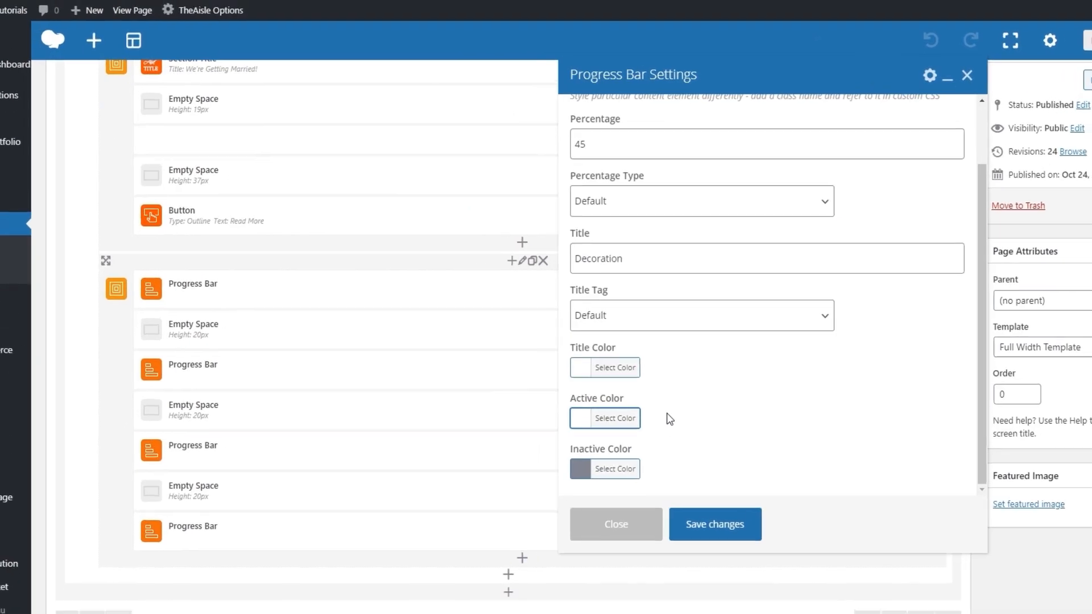
# Set the Decoration progress bar's inactive color to white and save the element's changes.
pyautogui.click(604, 505)
pyautogui.scroll(-4, 708, 448)
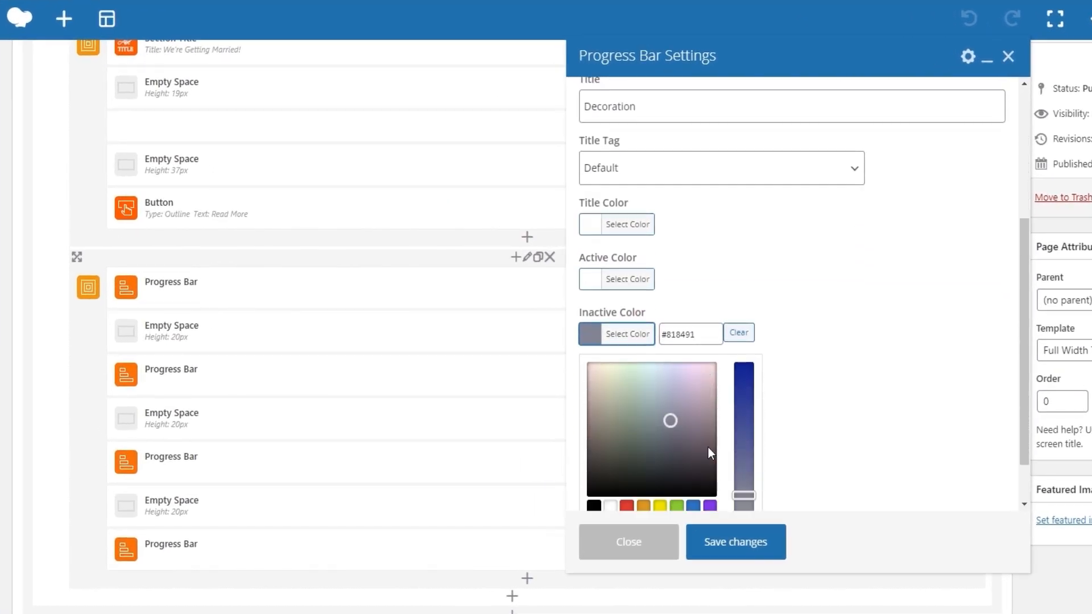
pyautogui.click(609, 450)
pyautogui.click(627, 276)
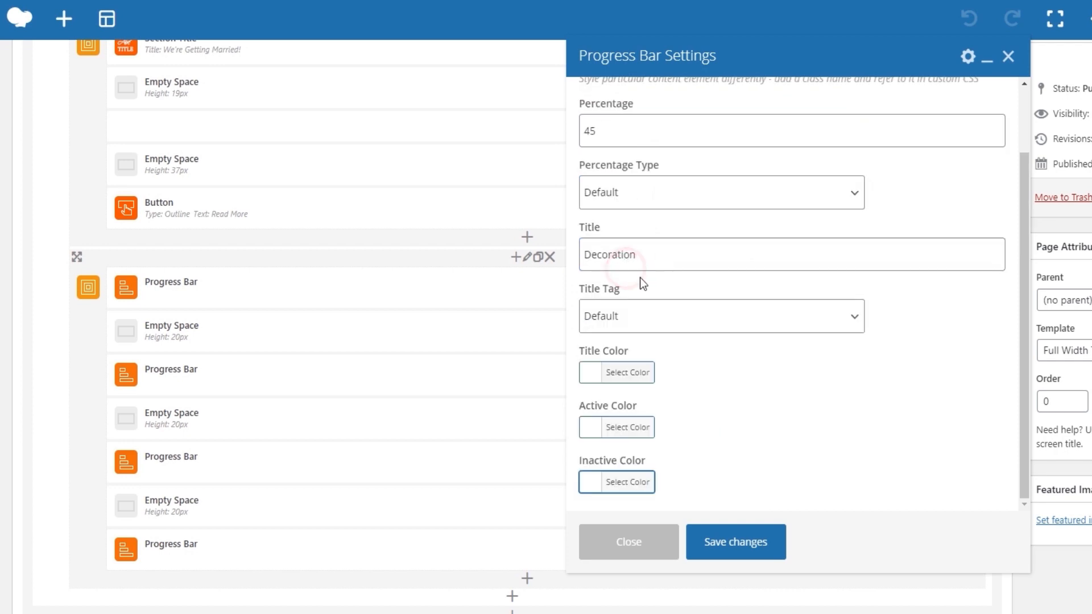
pyautogui.click(735, 543)
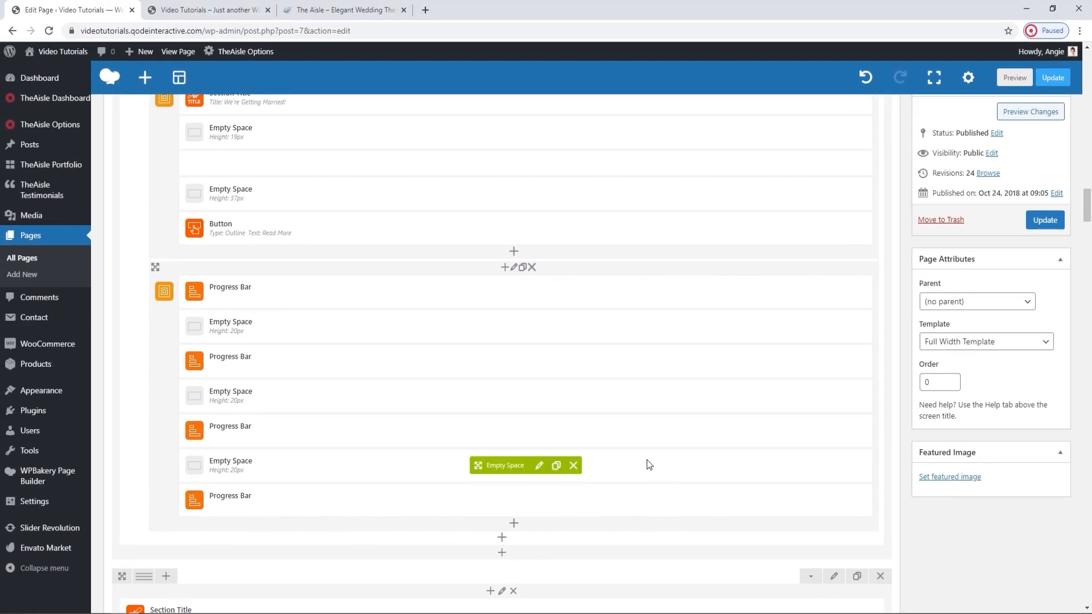
# Change the inactive color of the second progress bar, Planning, to white.
pyautogui.click(538, 361)
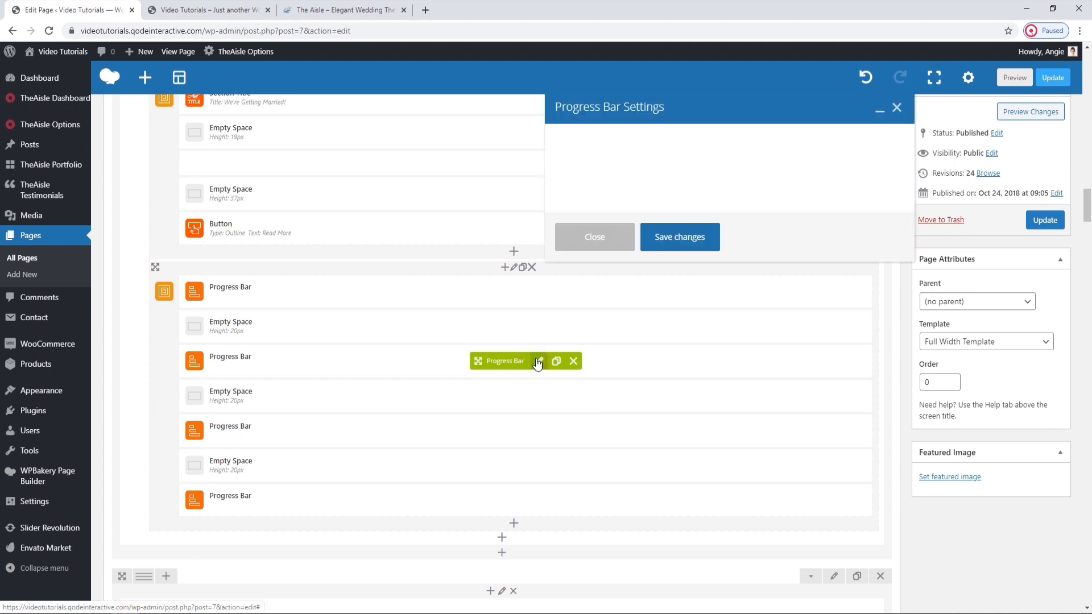
pyautogui.scroll(-2, 718, 371)
pyautogui.click(590, 448)
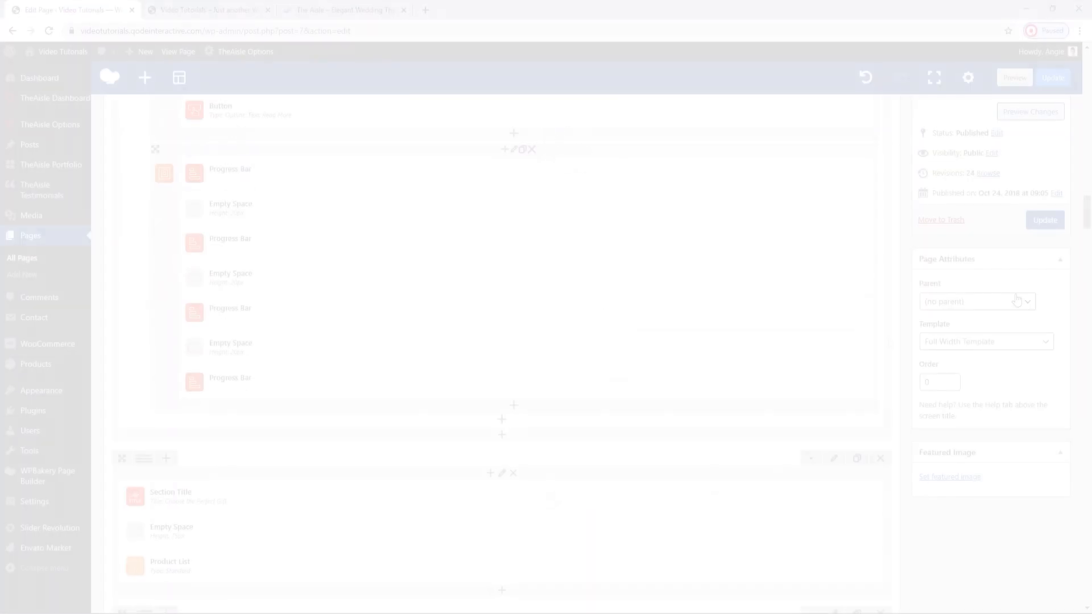
# Update the page and reload the live page to check the inactive color of the progress bars.
pyautogui.click(1056, 224)
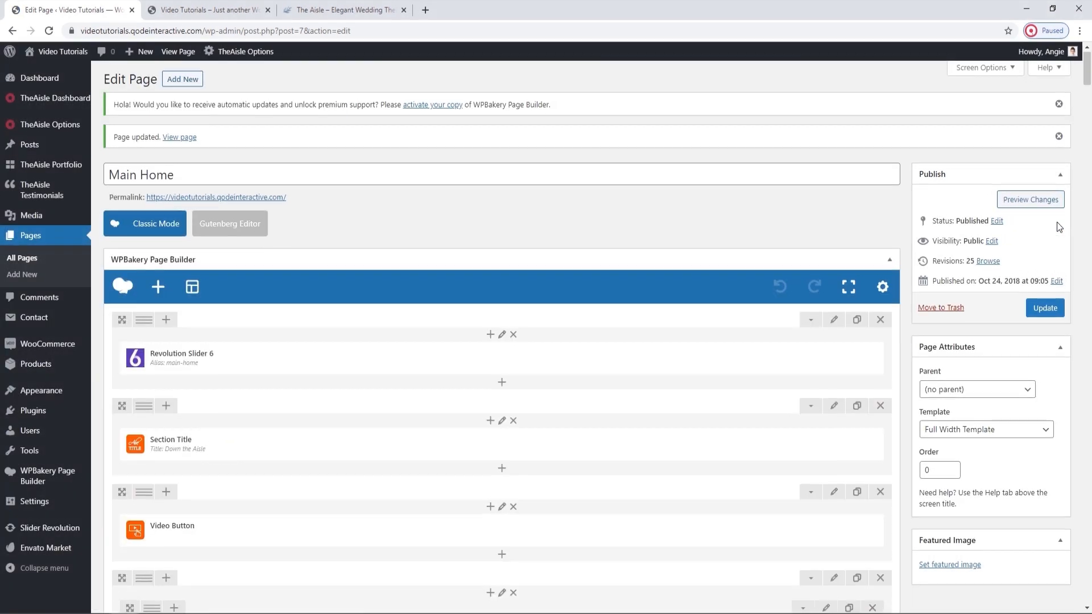
pyautogui.click(198, 8)
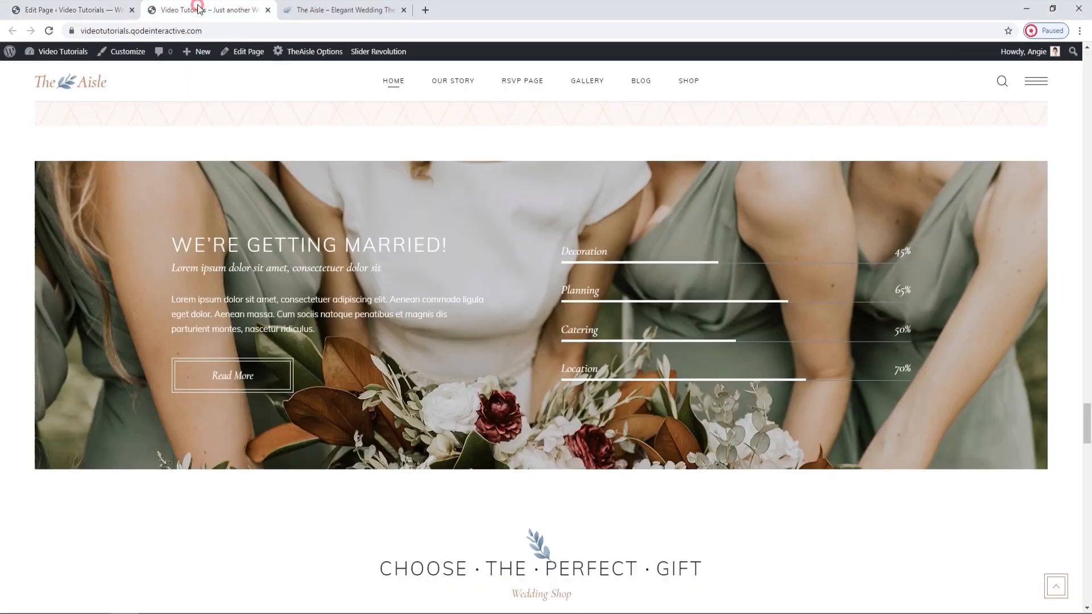
pyautogui.click(49, 30)
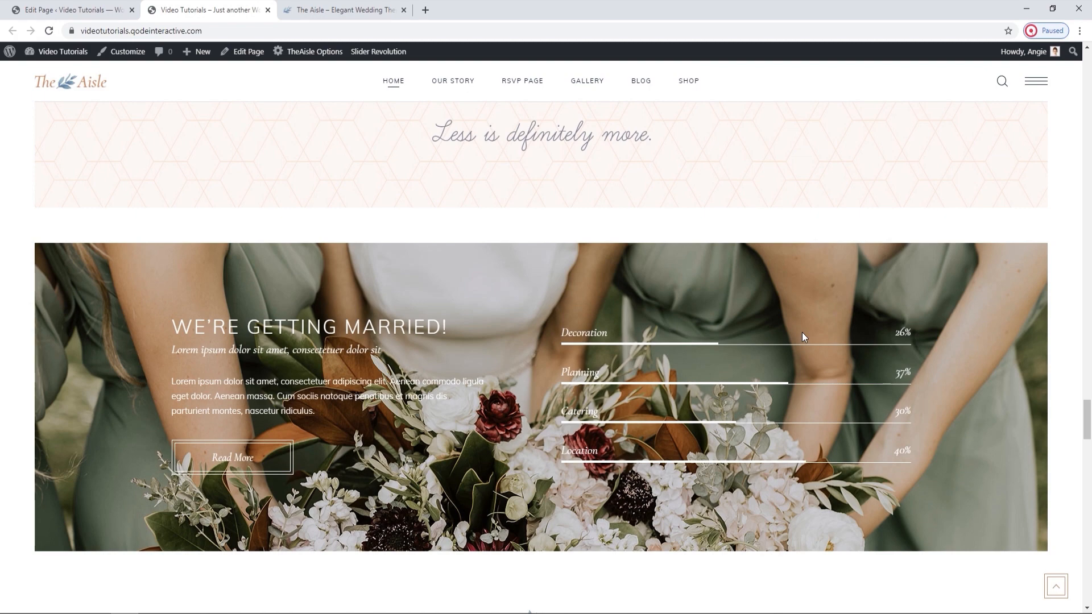
pyautogui.scroll(-1, 802, 332)
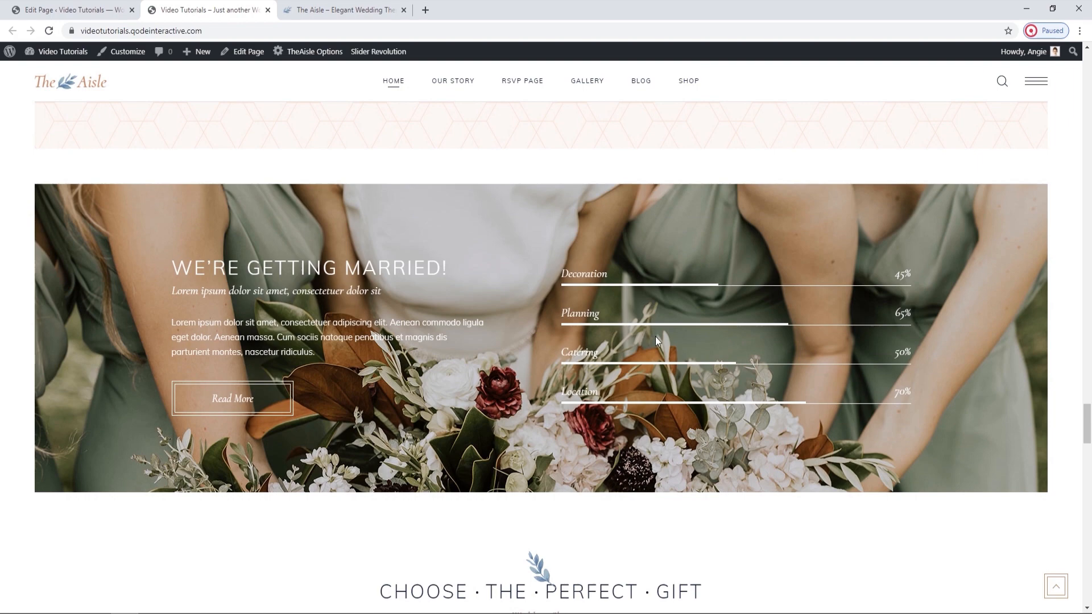
# Locate the "Choose the Perfect Gift" row with its Product List in the editor and examine the products it displays on the live page.
pyautogui.scroll(-2, 655, 336)
pyautogui.scroll(-2, 656, 340)
pyautogui.scroll(-2, 657, 342)
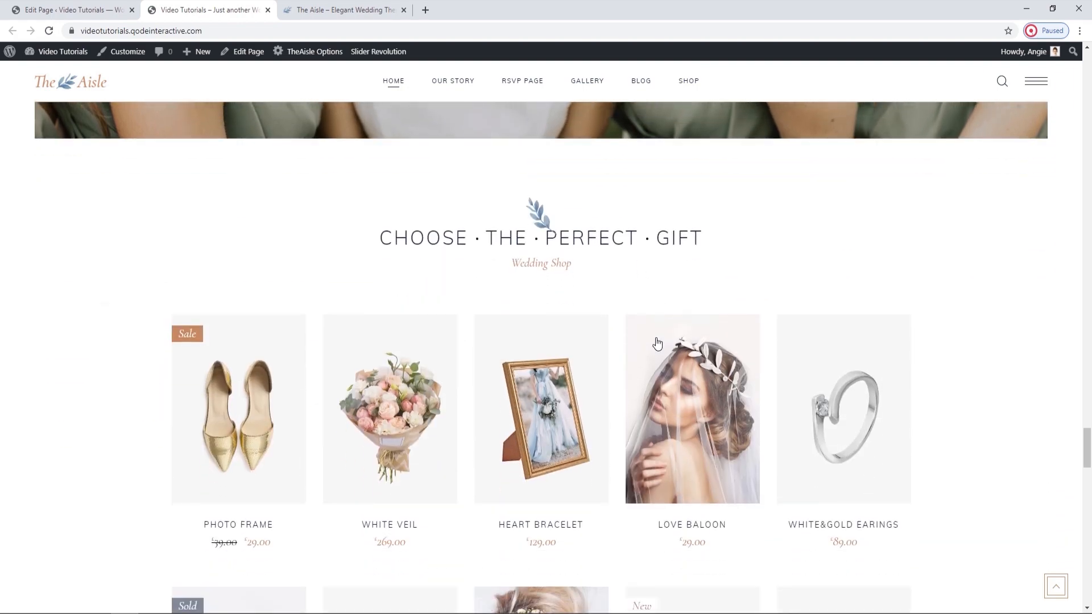
pyautogui.click(102, 8)
pyautogui.scroll(-15, 452, 360)
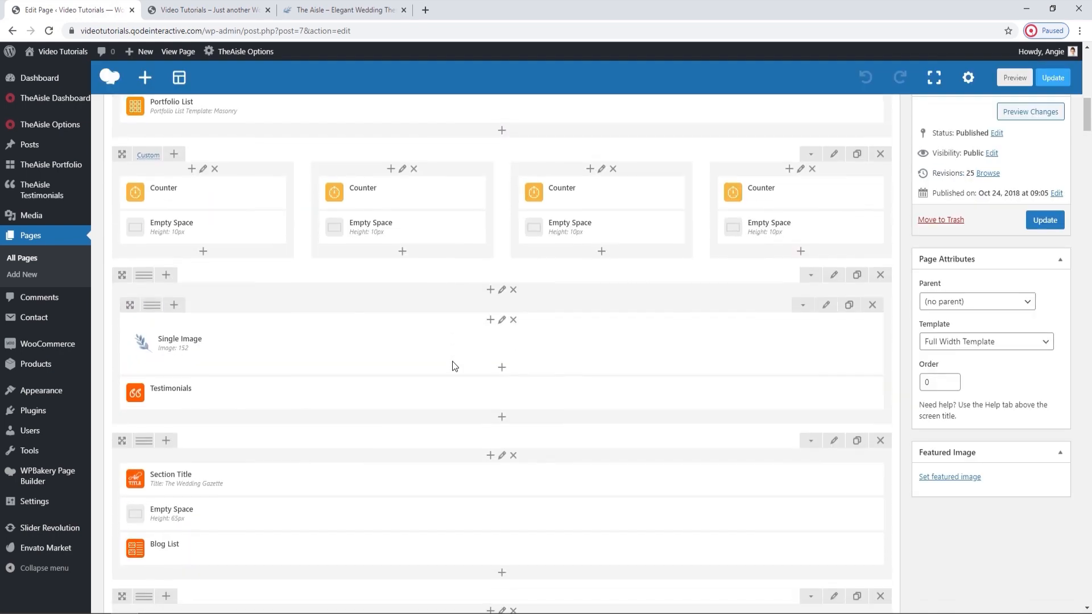
pyautogui.scroll(-15, 452, 360)
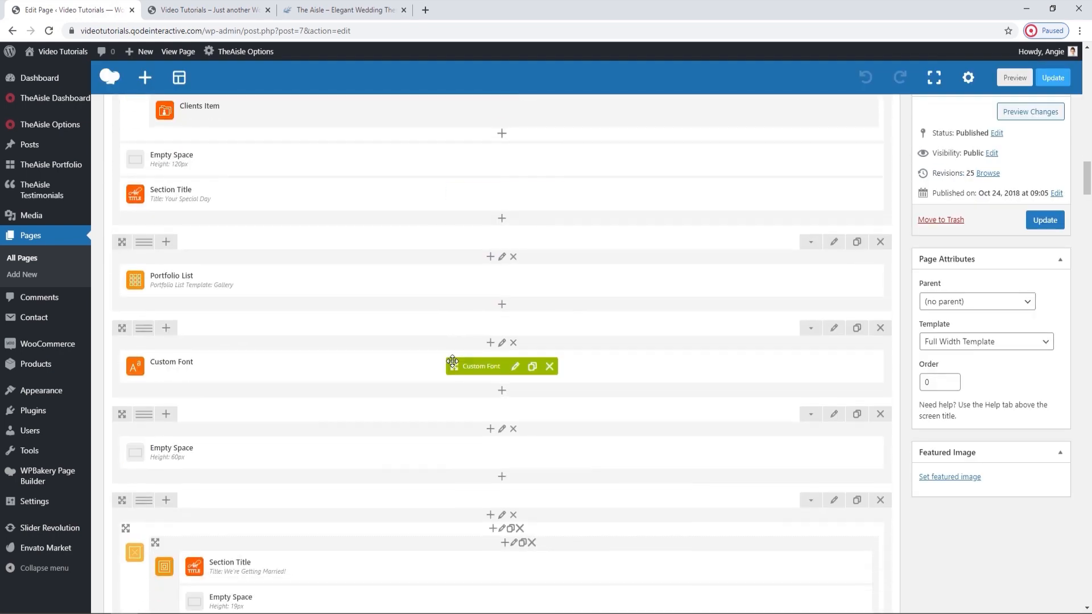
pyautogui.scroll(-15, 453, 361)
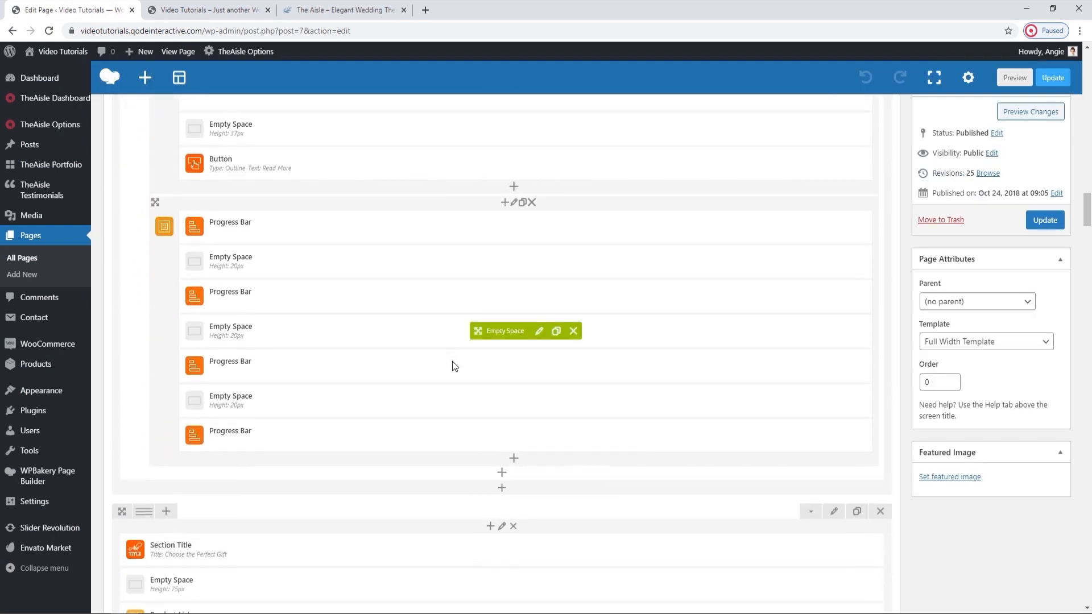
pyautogui.scroll(-1, 453, 360)
pyautogui.moveTo(447, 396)
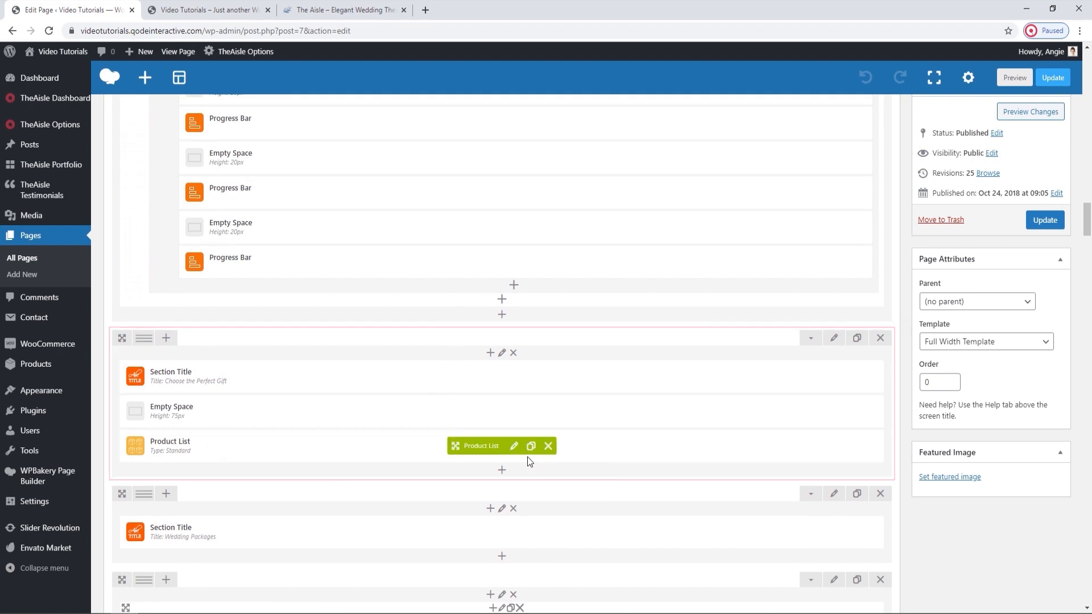
pyautogui.click(194, 10)
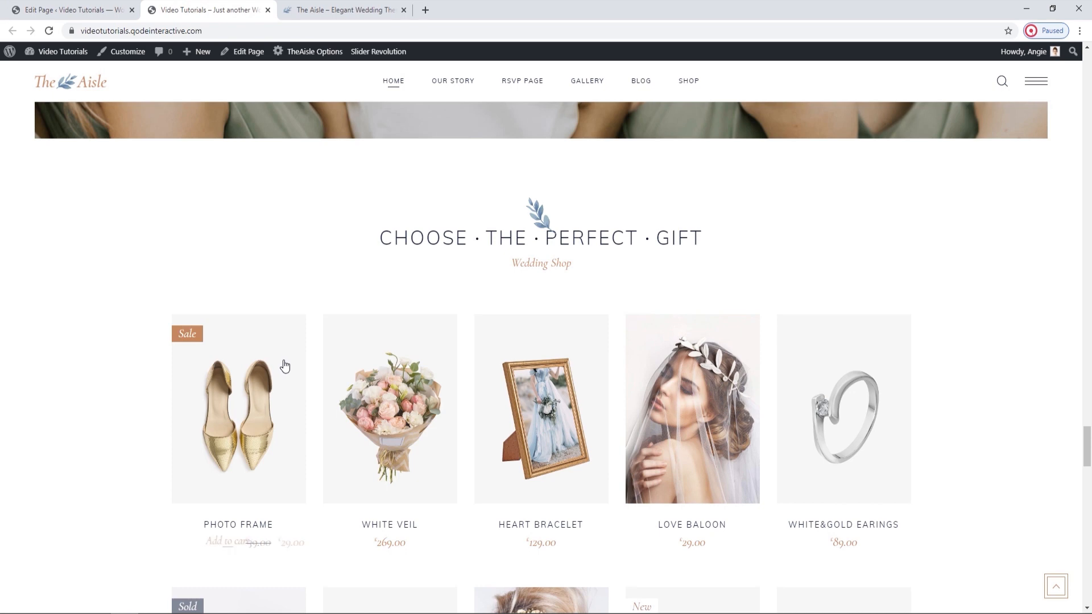
pyautogui.scroll(-2, 285, 365)
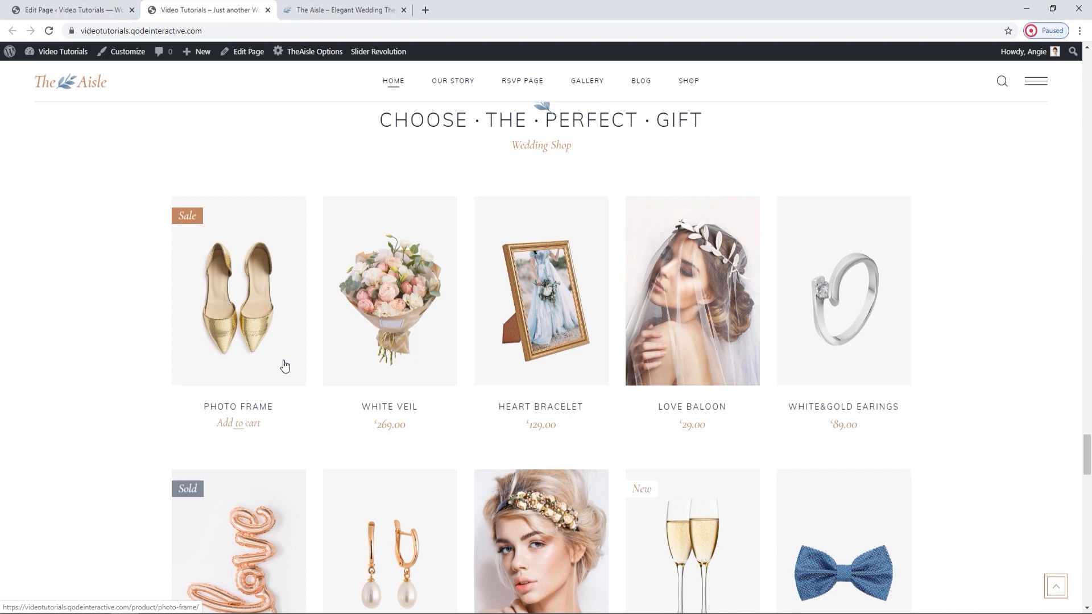
# Open the WooCommerce product categories in a separate browser tab from the page editor.
pyautogui.click(86, 10)
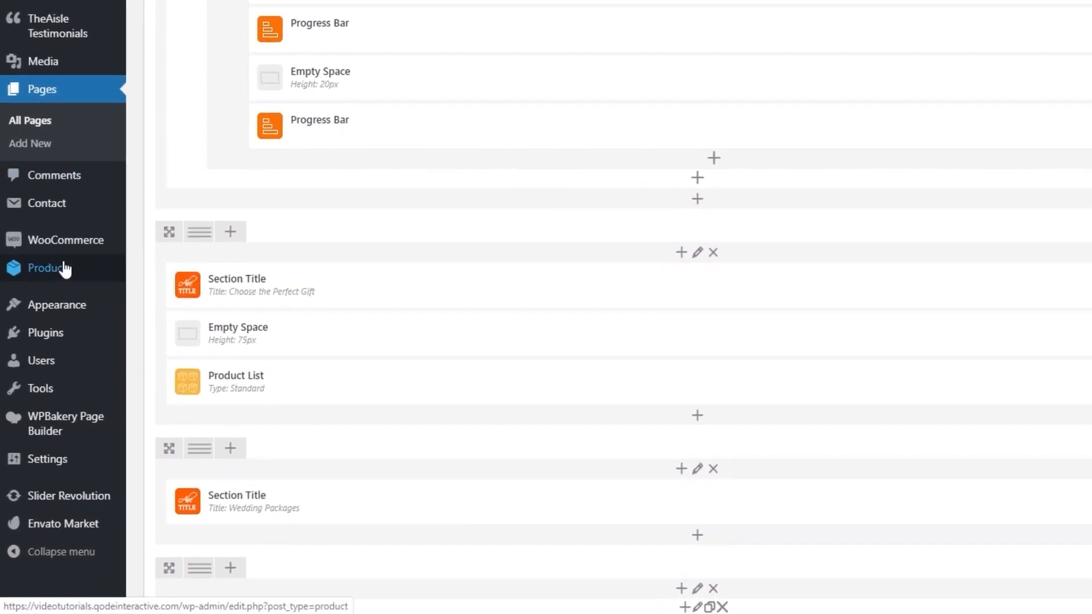
pyautogui.moveTo(84, 343)
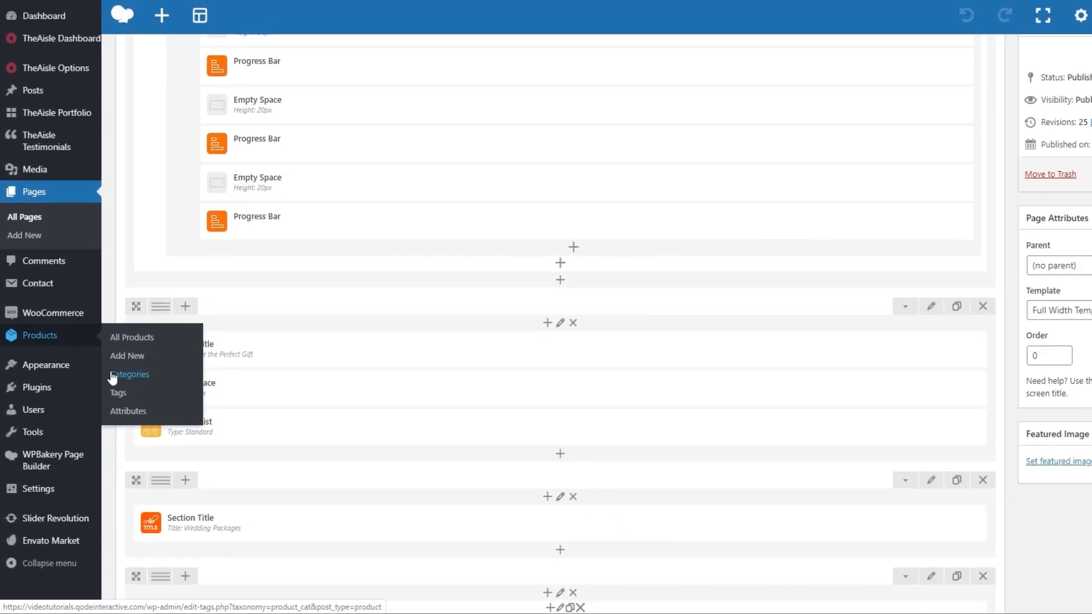
pyautogui.middleClick(134, 326)
pyautogui.click(236, 6)
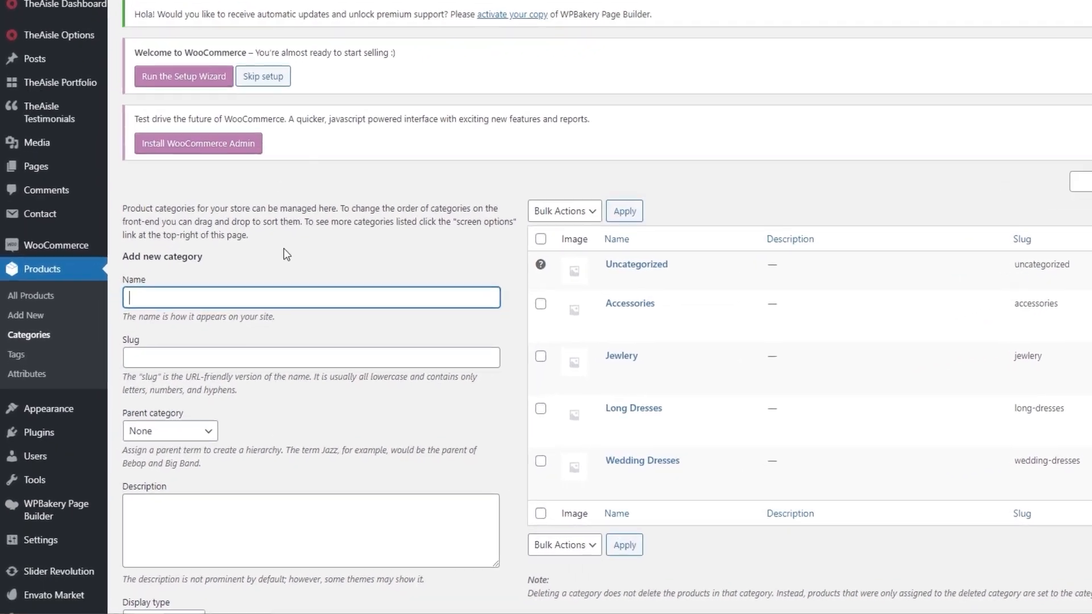
# Add a new product category named "Wedding", leaving the slug, parent category and description at their defaults.
pyautogui.click(229, 342)
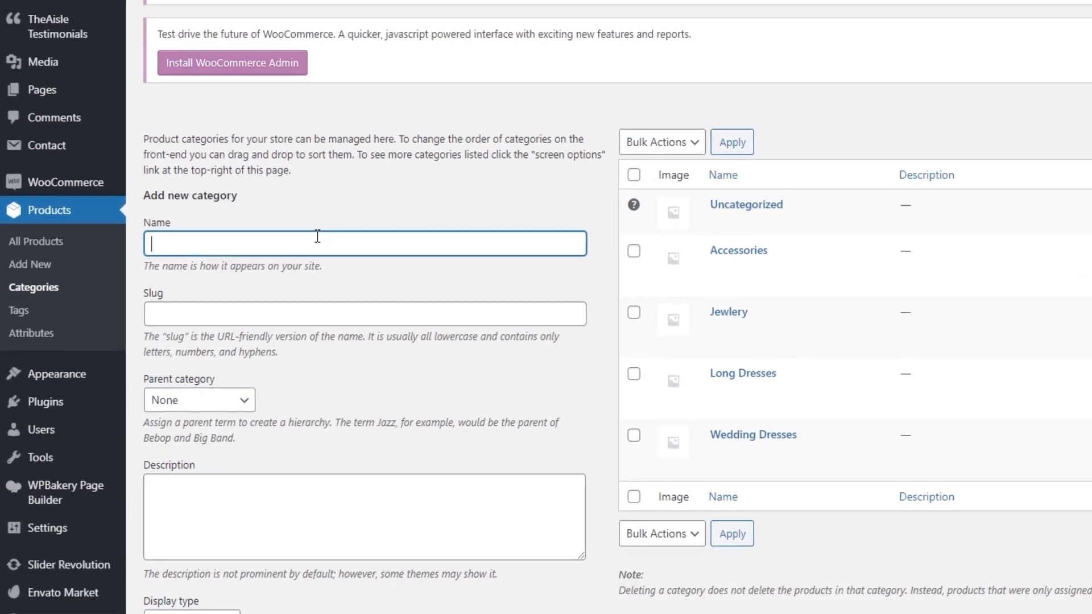
pyautogui.write('Weddin')
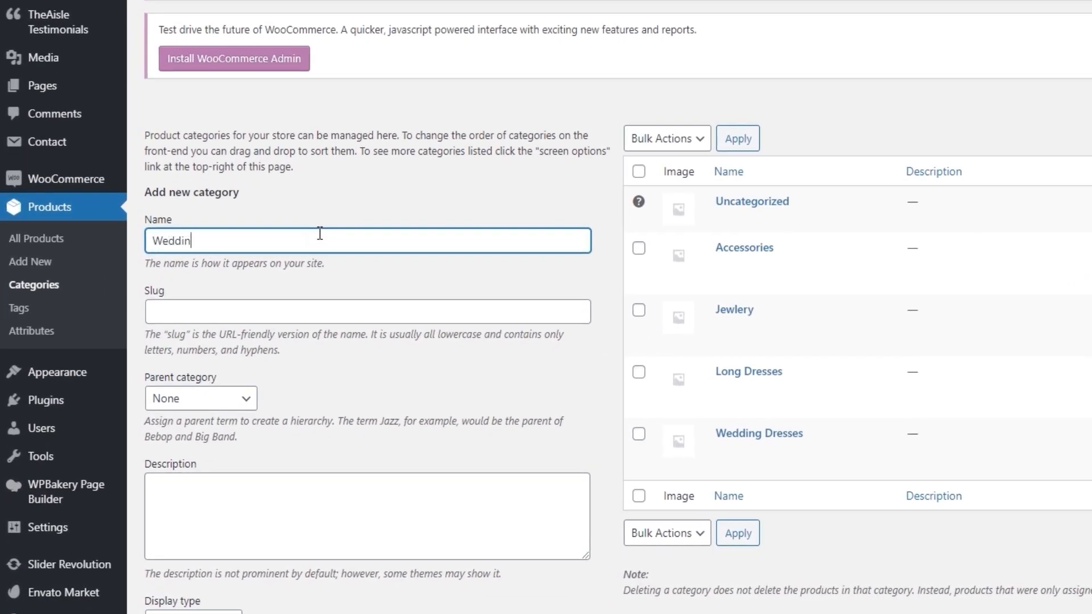
pyautogui.write('g')
pyautogui.scroll(-3, 231, 507)
pyautogui.click(222, 529)
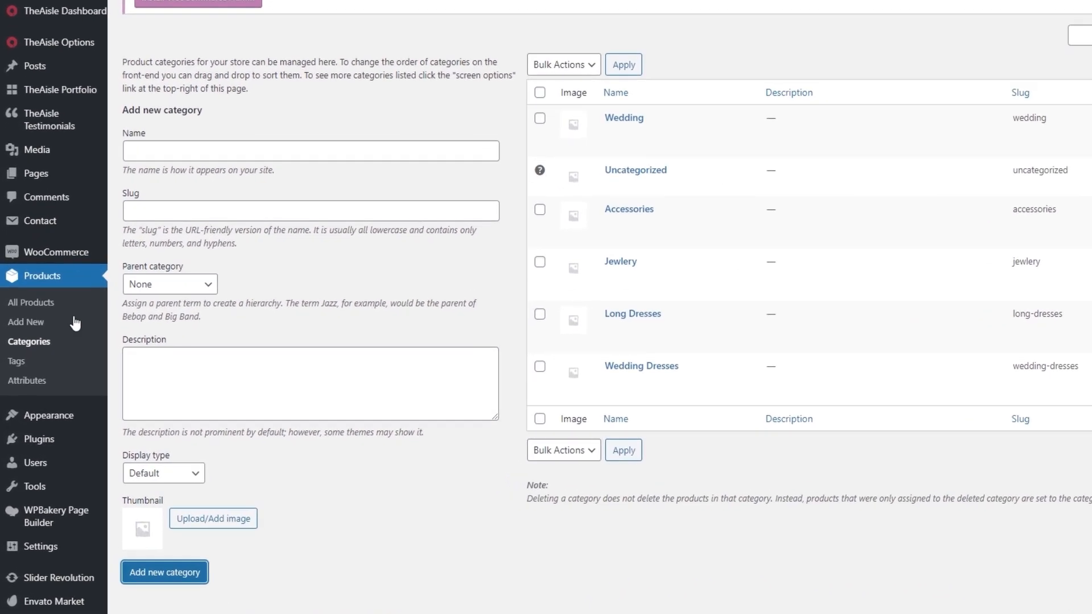
# Open the product tags page and look through the list of existing tags.
pyautogui.click(16, 362)
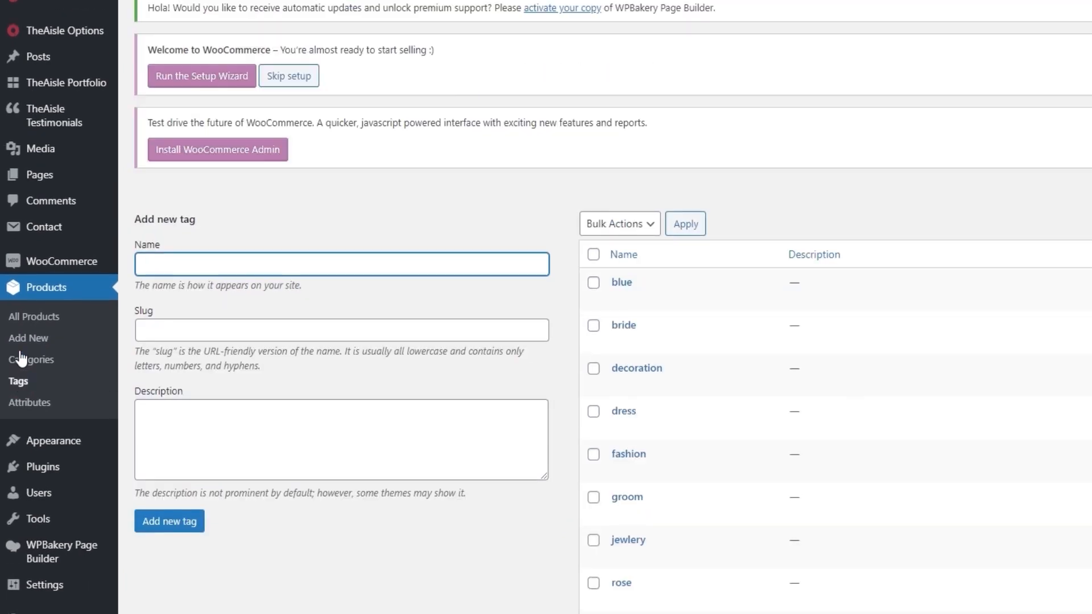
pyautogui.scroll(-3, 605, 315)
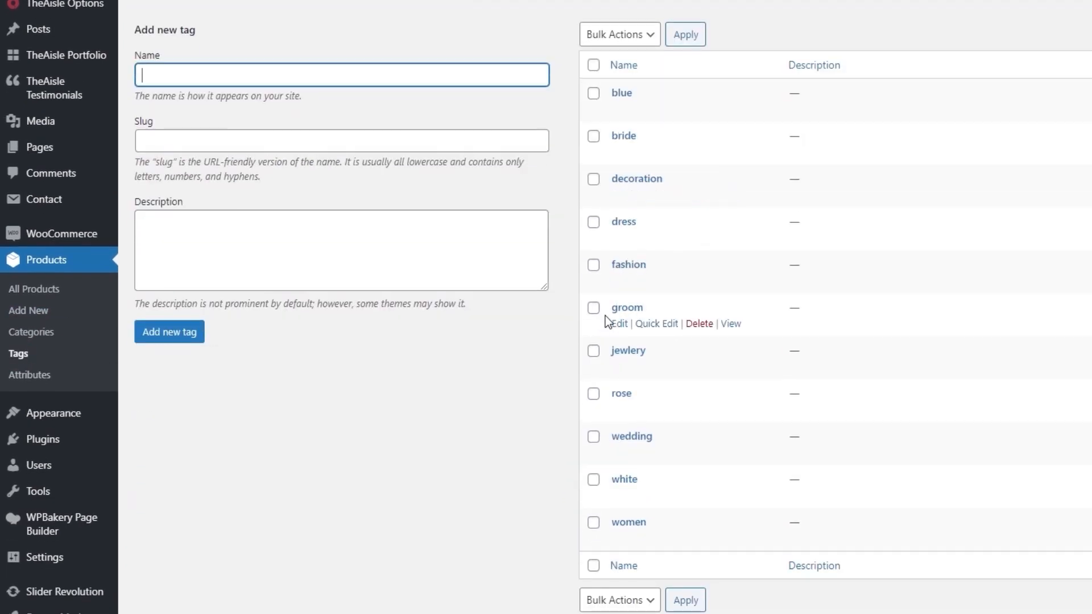
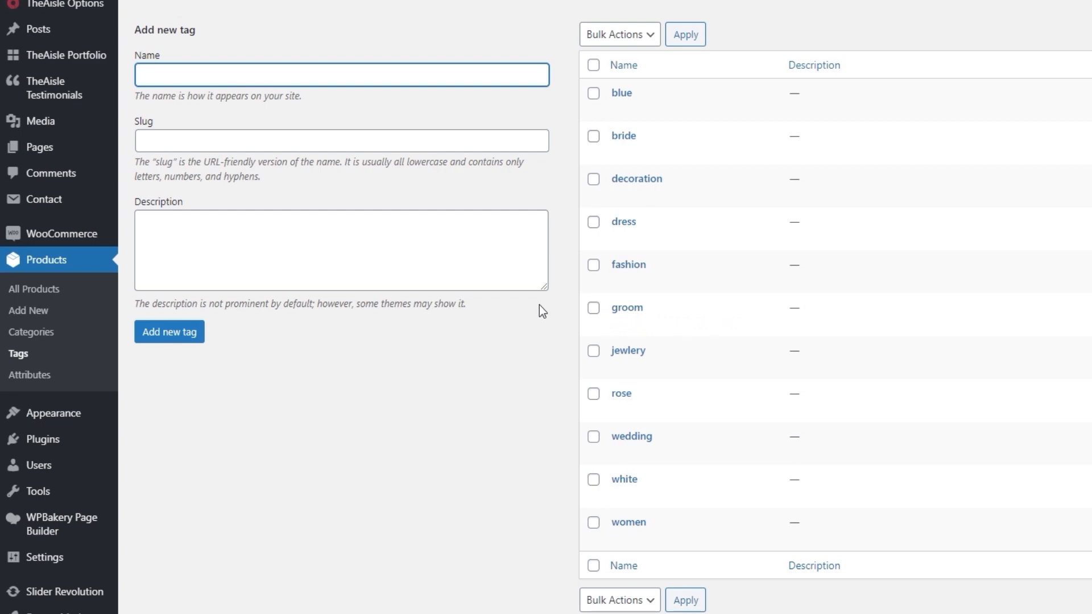
# Create a new product named "Wedding Ring" and switch its content to the WPBakery backend editor.
pyautogui.click(30, 313)
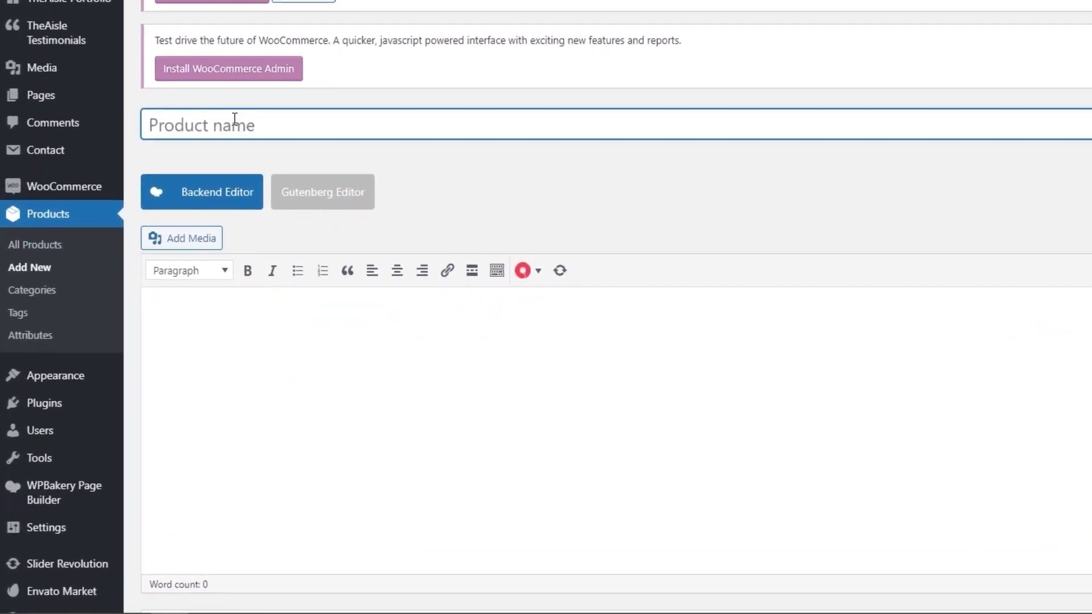
pyautogui.write('Wedding Ring')
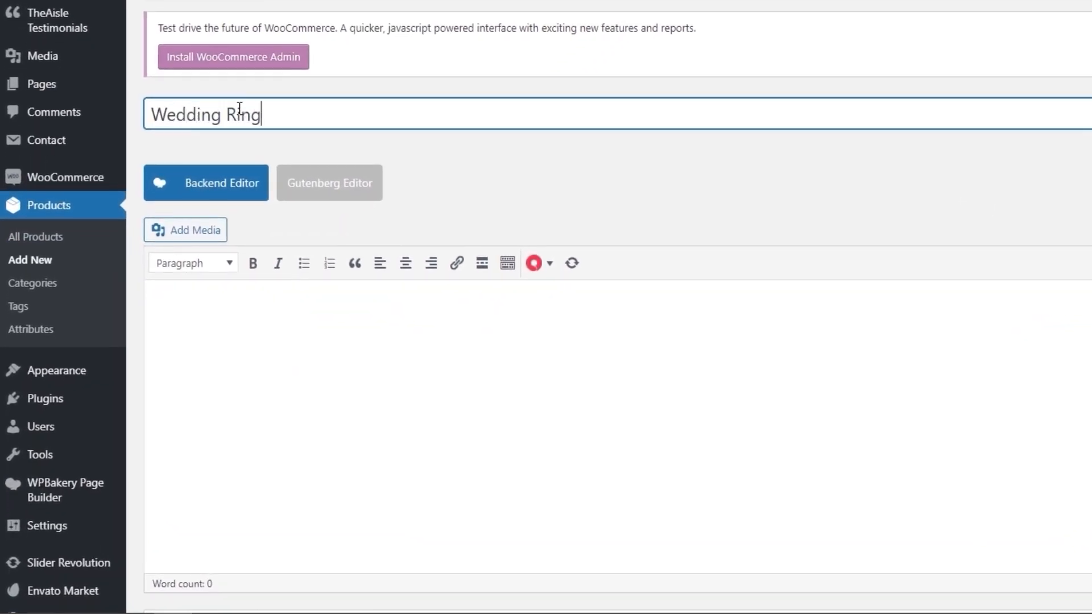
pyautogui.click(448, 165)
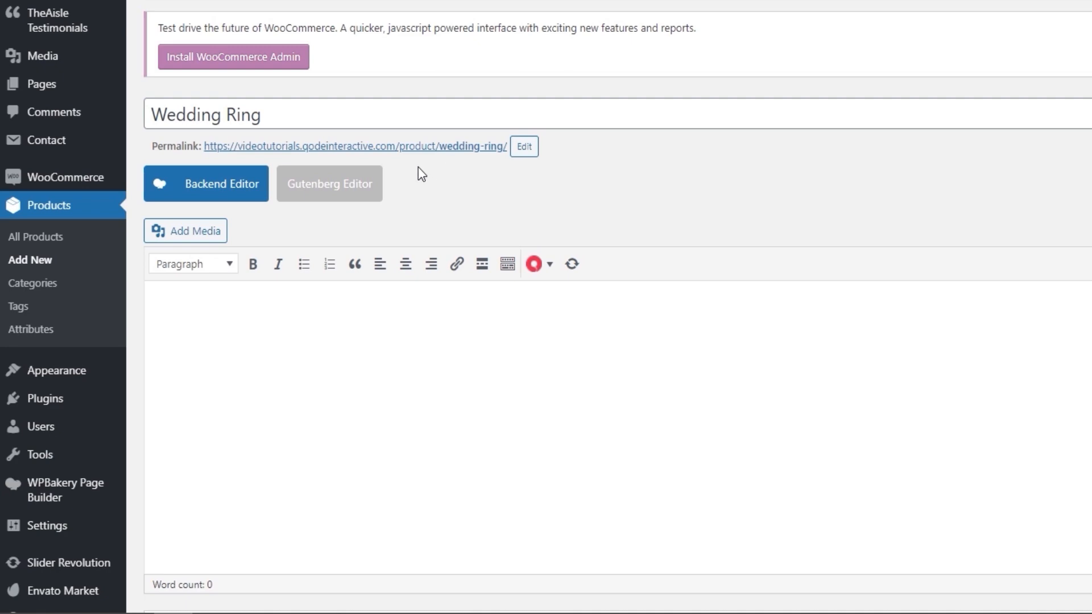
pyautogui.click(243, 194)
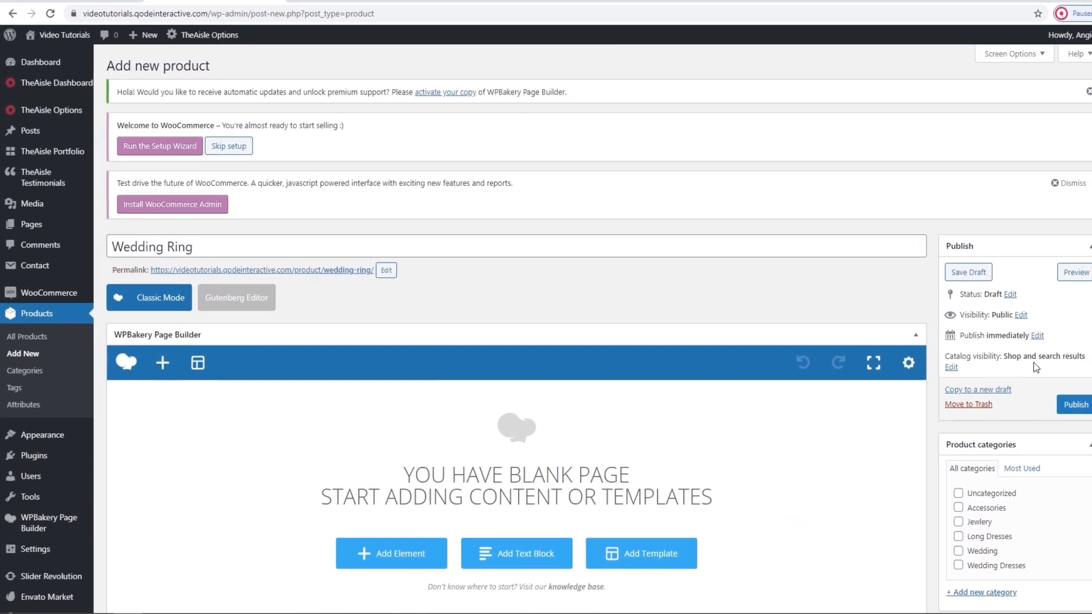
# Assign the product to the Wedding category and add the product tags jewlery, wedding and bride.
pyautogui.scroll(-3, 1018, 375)
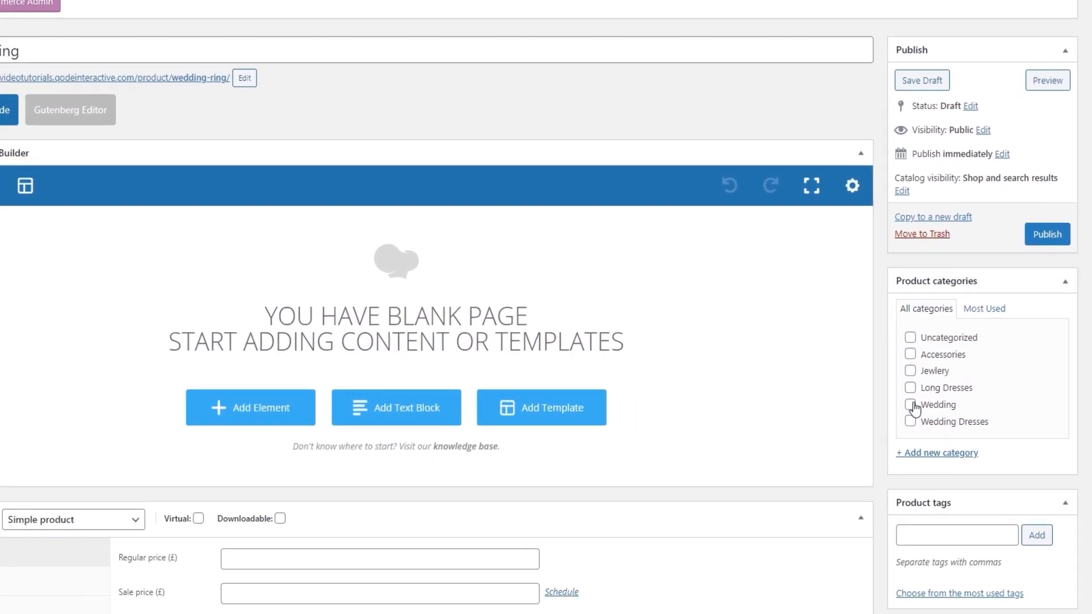
pyautogui.click(910, 405)
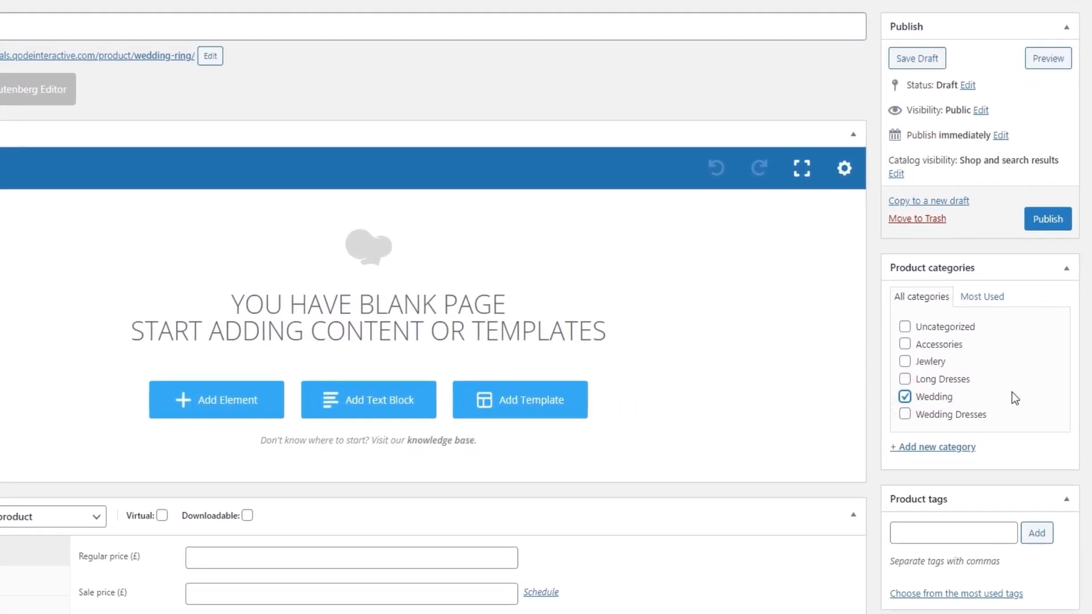
pyautogui.scroll(-3, 1012, 392)
pyautogui.click(901, 385)
pyautogui.write('jew')
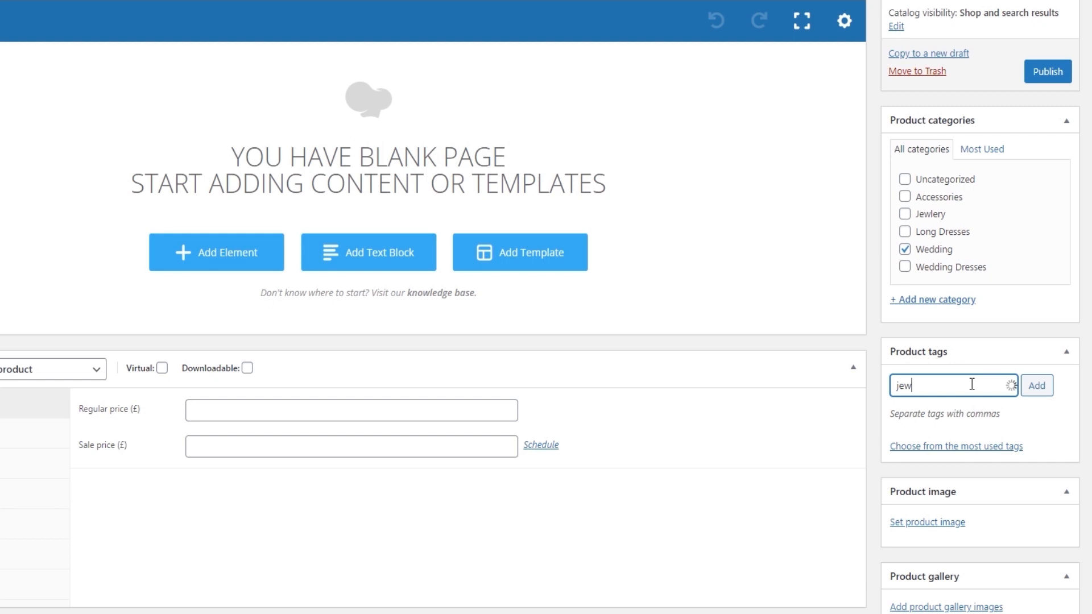
pyautogui.press('Down')
pyautogui.press('Return')
pyautogui.click(968, 405)
pyautogui.write('bri')
pyautogui.click(968, 405)
pyautogui.click(1028, 391)
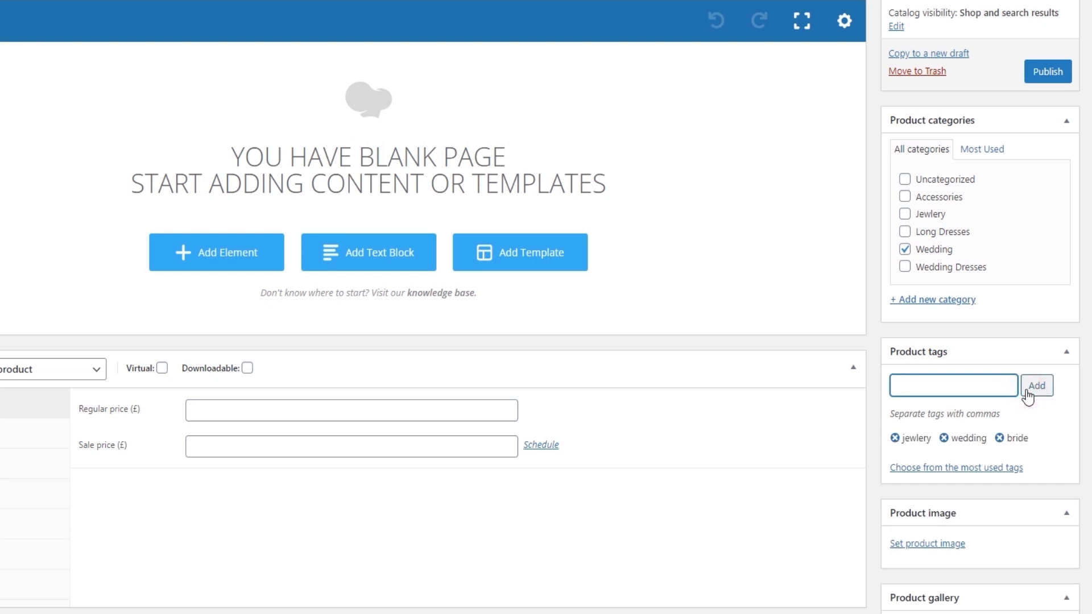
# Upload product-featured-img-1.jpg from the SHOP folder and set it as the product image.
pyautogui.scroll(-4, 1028, 397)
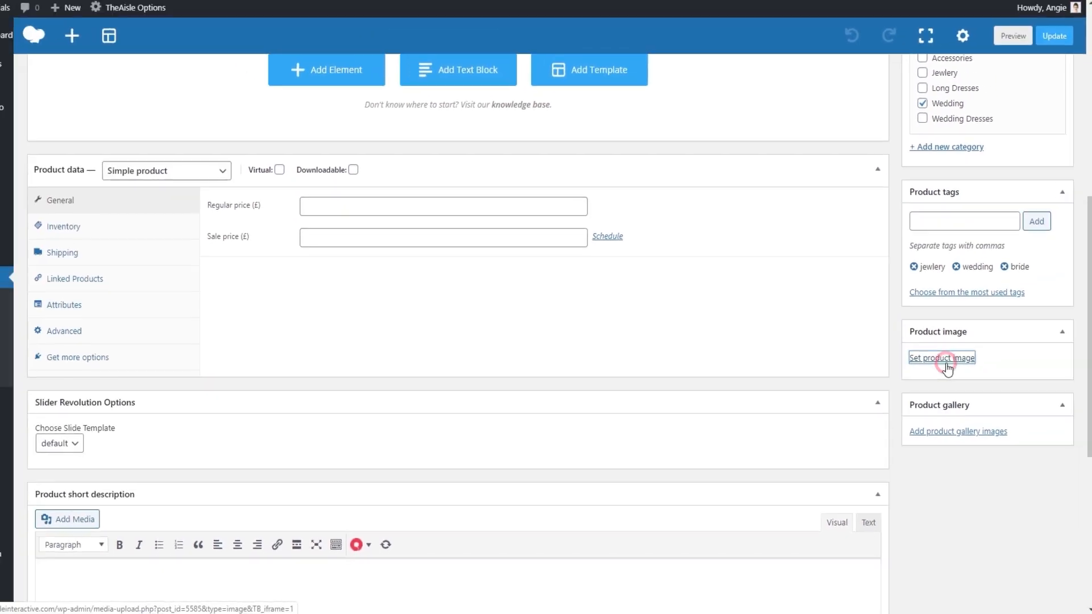
pyautogui.click(928, 323)
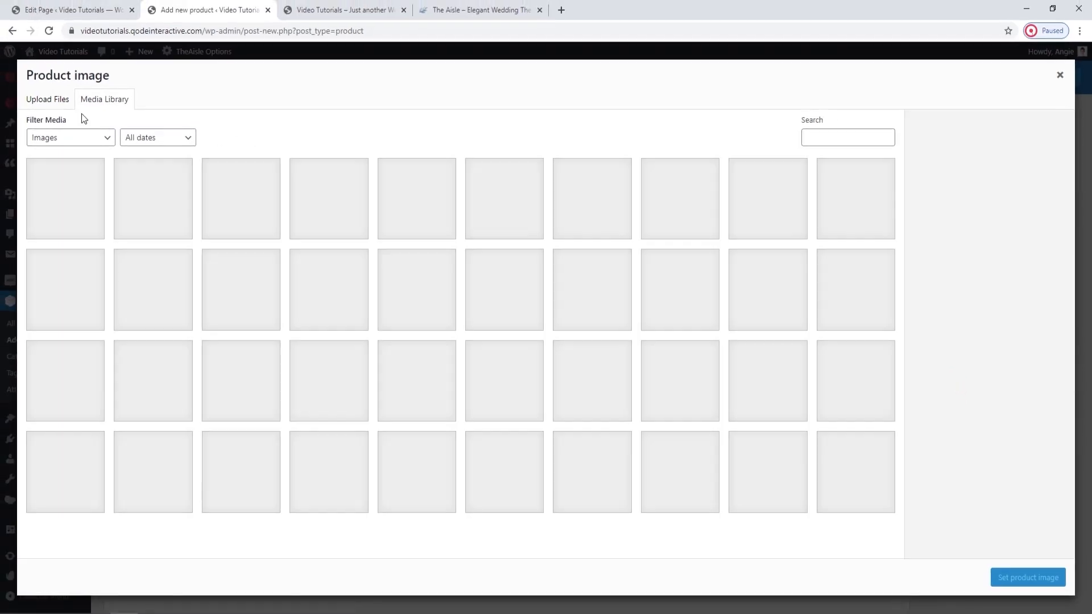
pyautogui.click(47, 100)
pyautogui.click(537, 316)
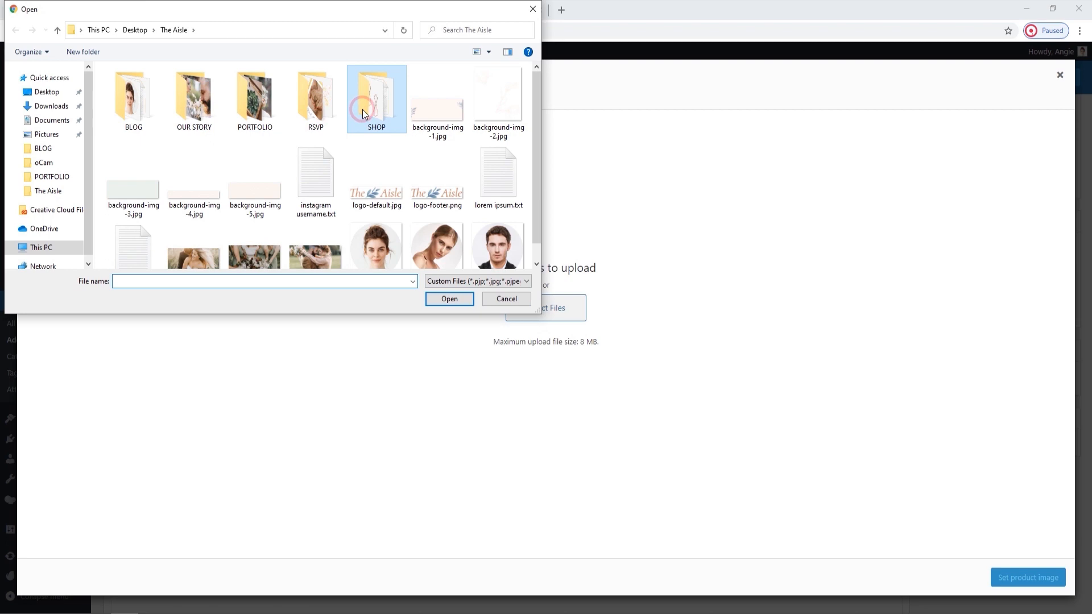
pyautogui.doubleClick(363, 109)
pyautogui.click(135, 117)
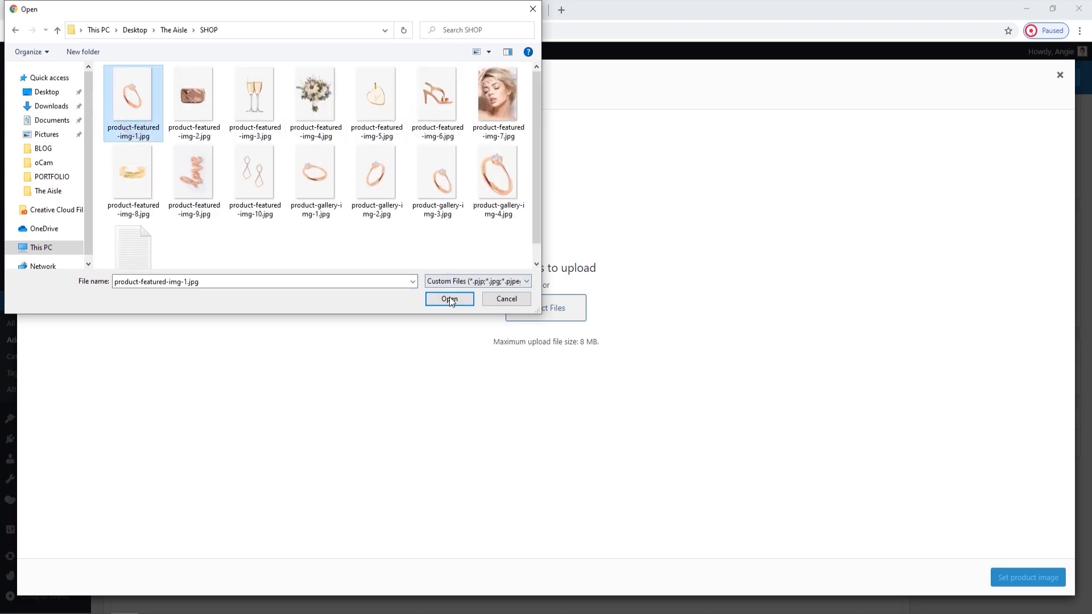
pyautogui.click(450, 298)
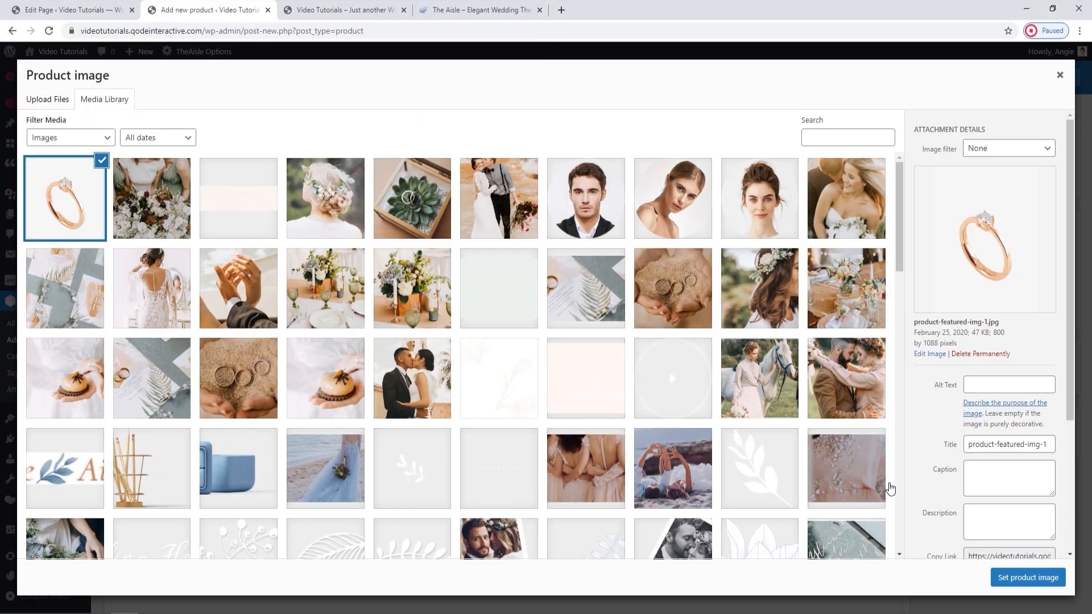
pyautogui.click(1057, 584)
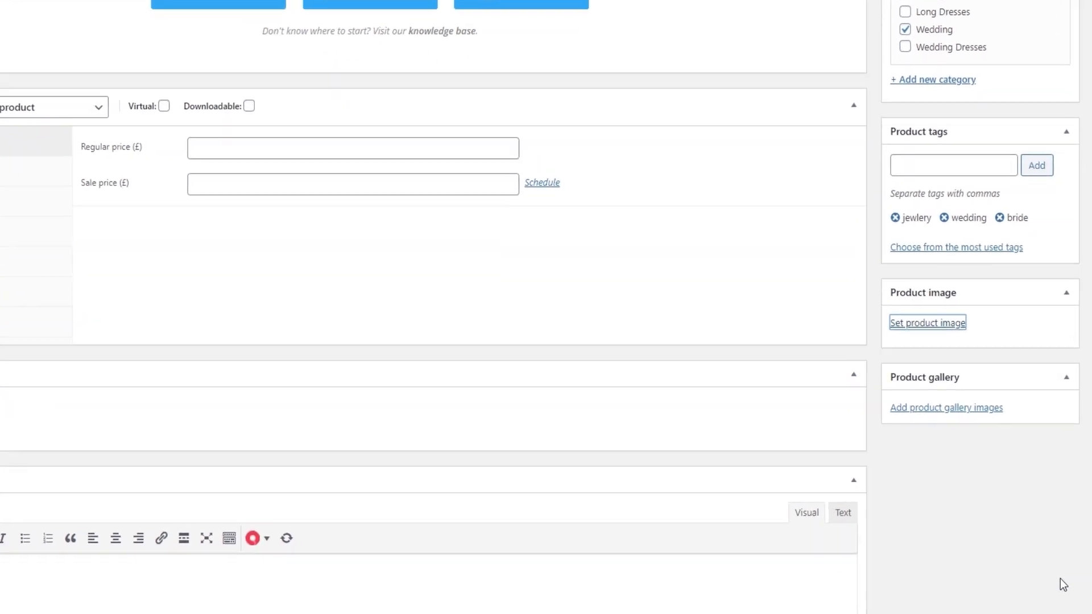
# Upload product-gallery-img-1.jpg through product-gallery-img-4.jpg from the SHOP folder and add them to the product gallery.
pyautogui.scroll(-3, 993, 427)
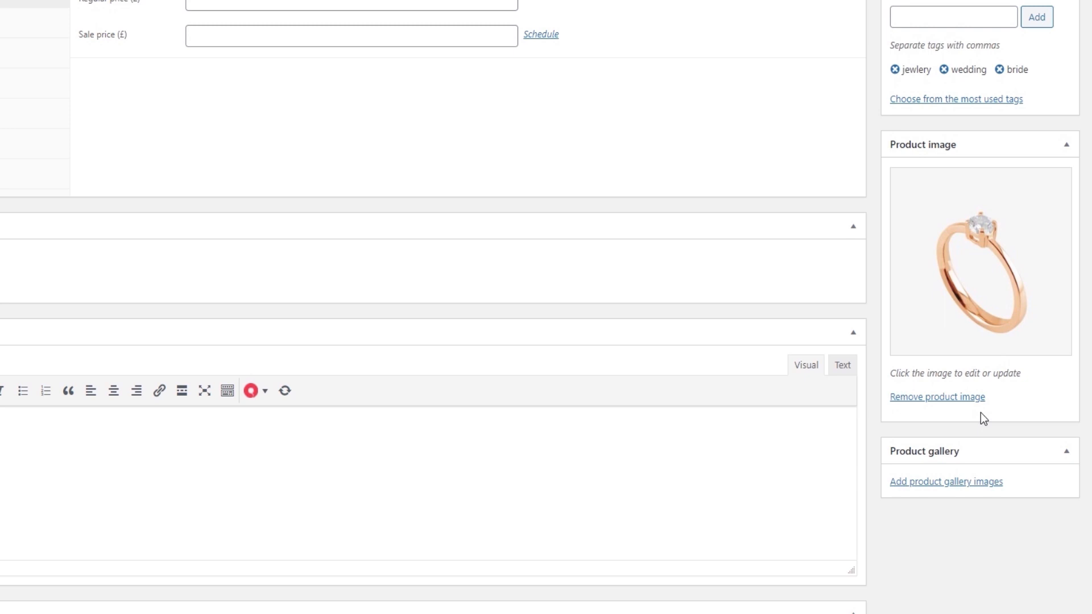
pyautogui.click(986, 481)
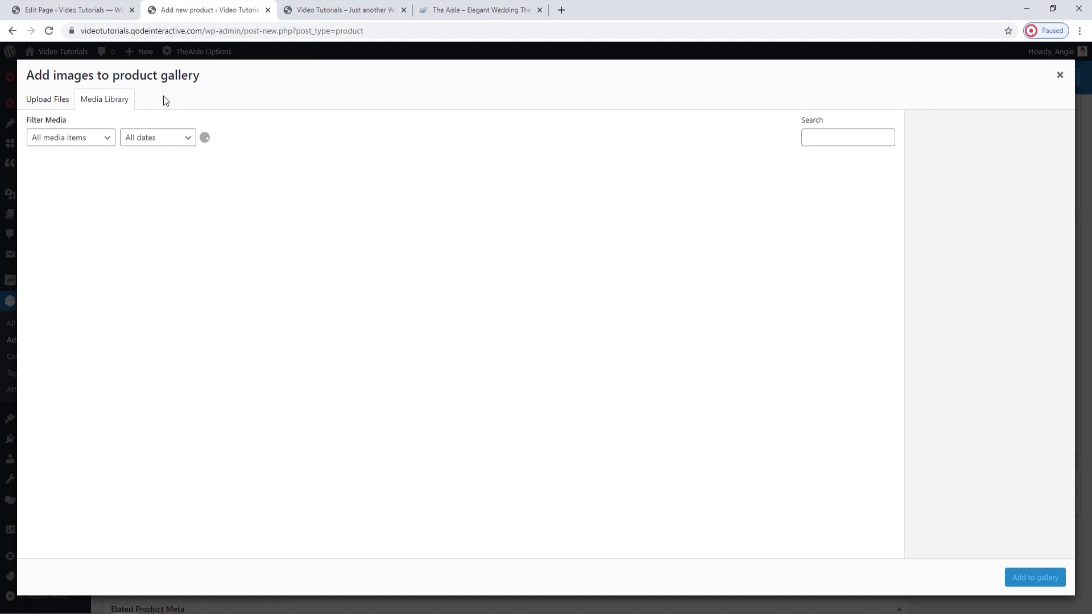
pyautogui.click(61, 97)
pyautogui.click(548, 313)
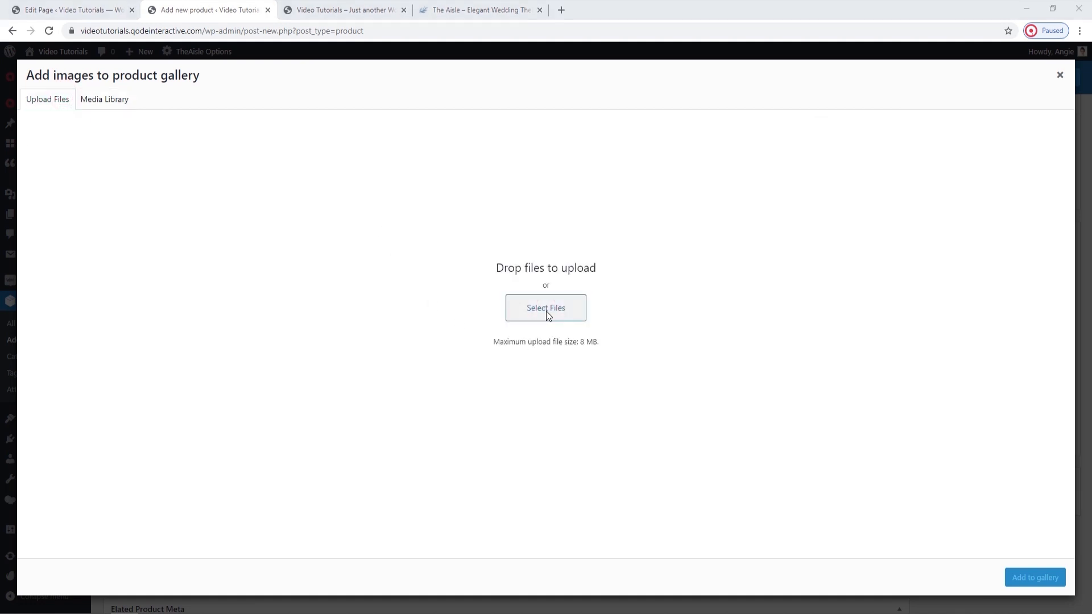
pyautogui.click(317, 176)
pyautogui.keyDown('shift'); pyautogui.click(498, 210); pyautogui.keyUp('shift')
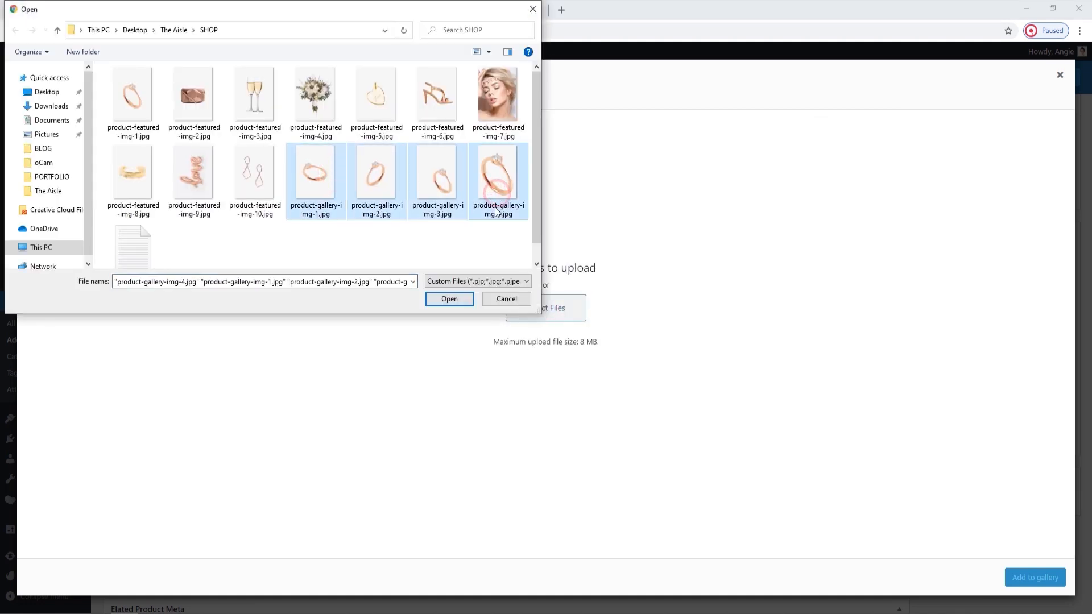
pyautogui.click(459, 299)
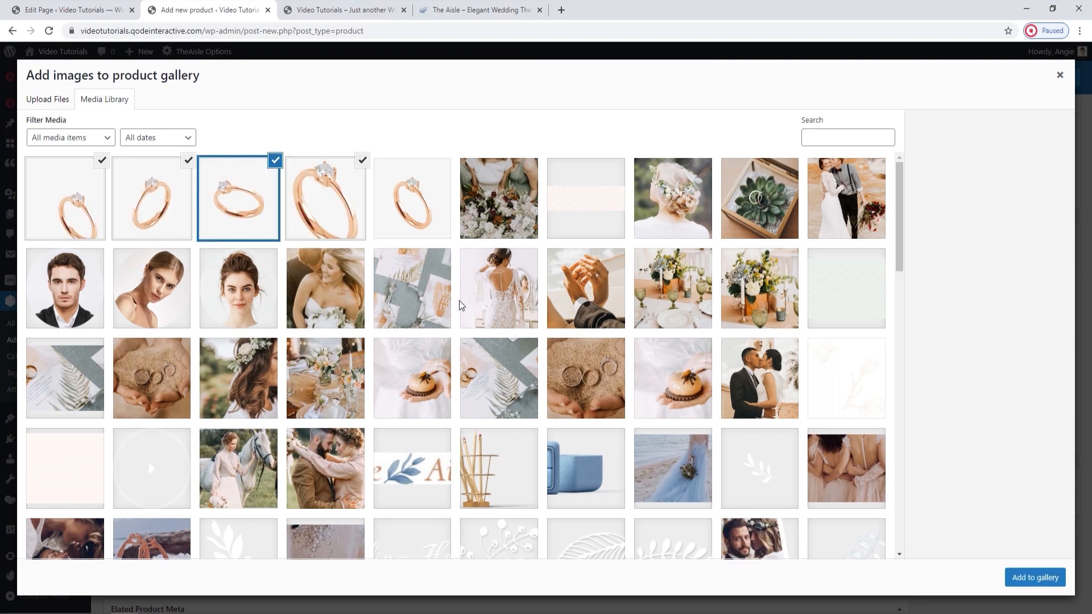
pyautogui.click(1059, 574)
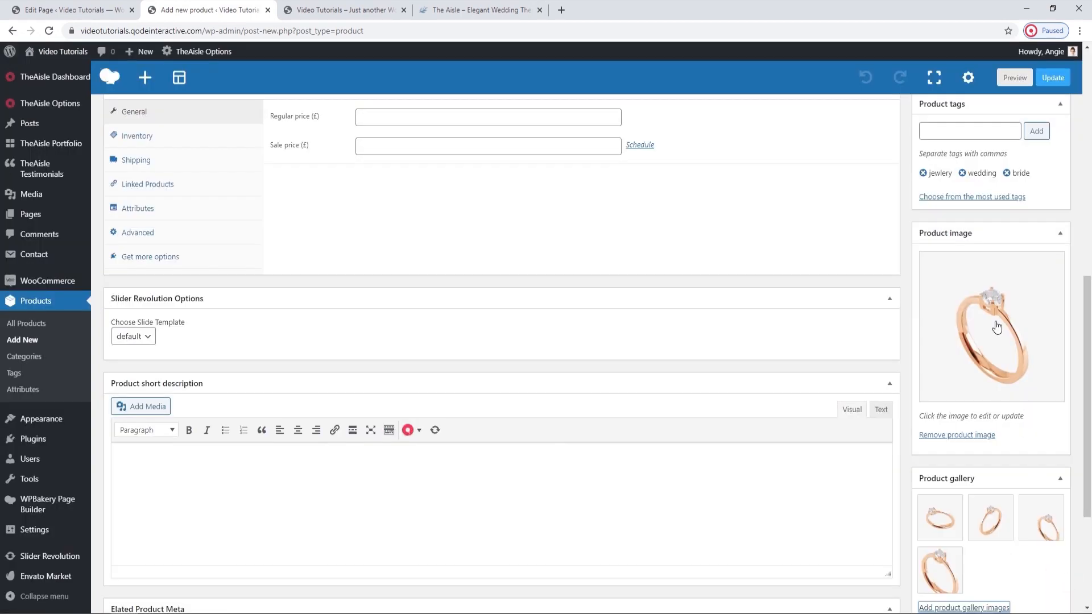
# Publish the Wedding Ring product and open its live page in a separate browser tab.
pyautogui.click(1049, 78)
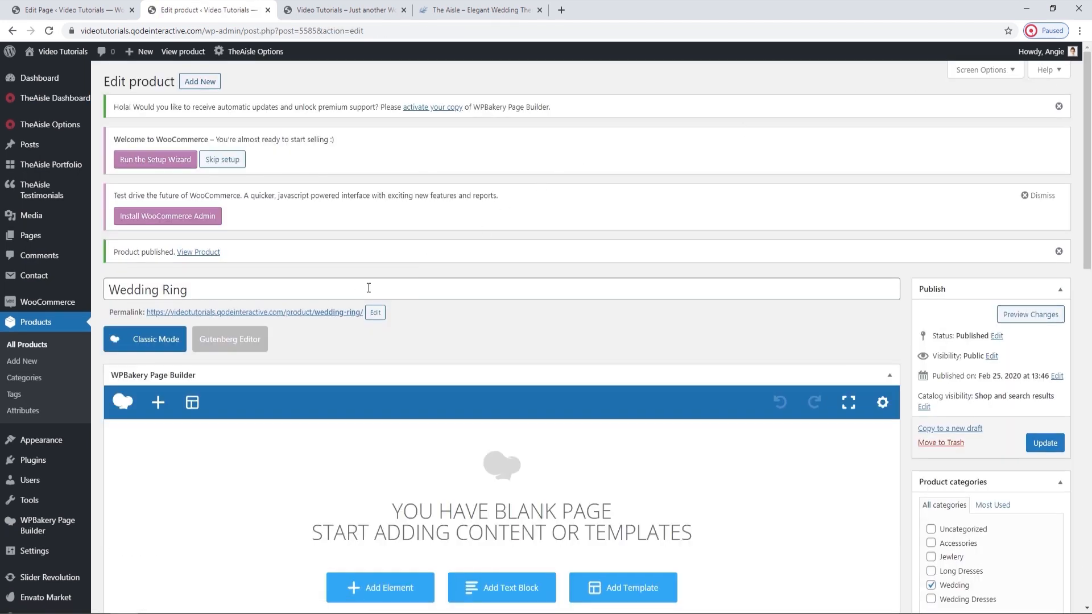
pyautogui.middleClick(330, 312)
pyautogui.click(330, 31)
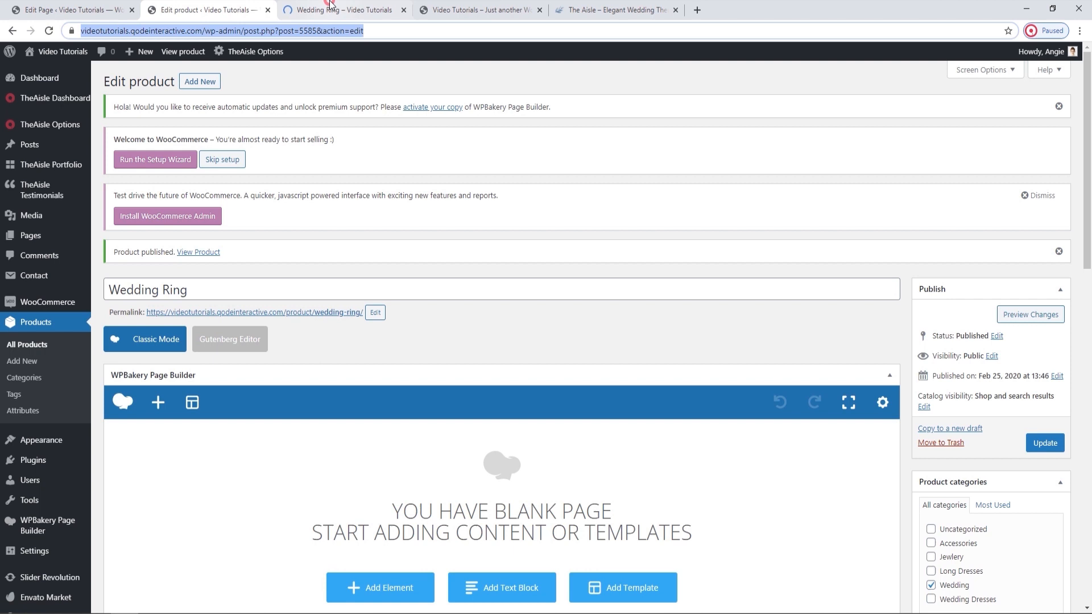
pyautogui.click(330, 4)
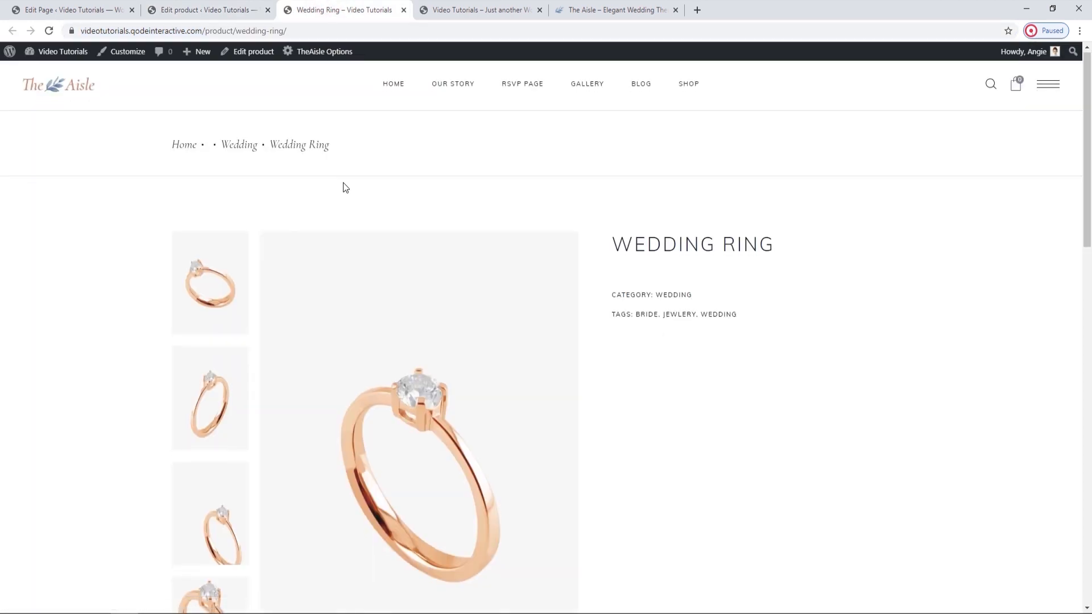
# Examine the live product page, browsing the enlarged gallery images and checking the title, category and tags.
pyautogui.scroll(-2, 346, 188)
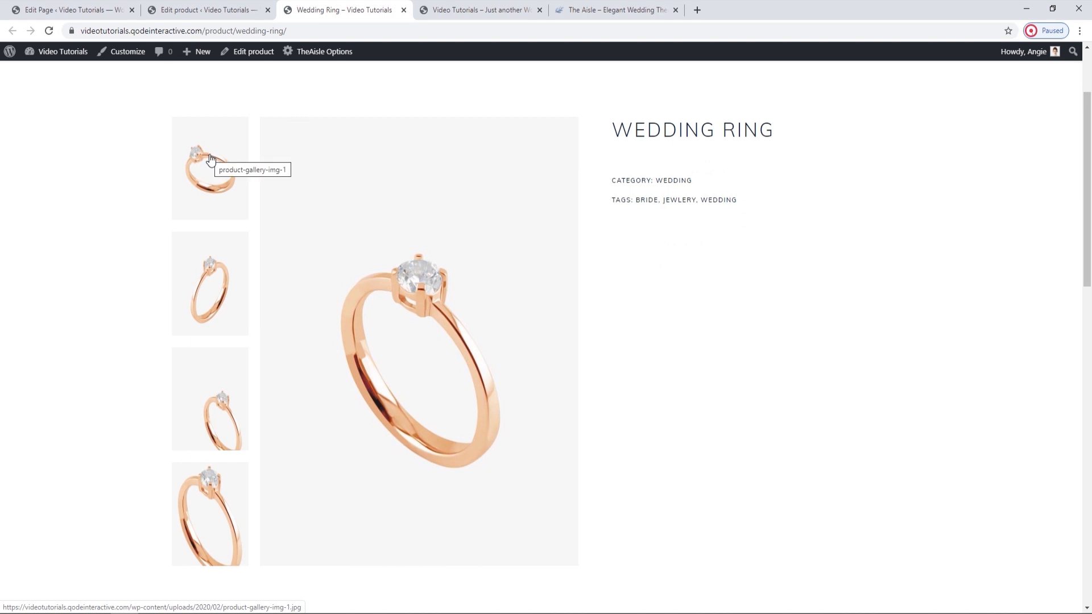
pyautogui.click(532, 230)
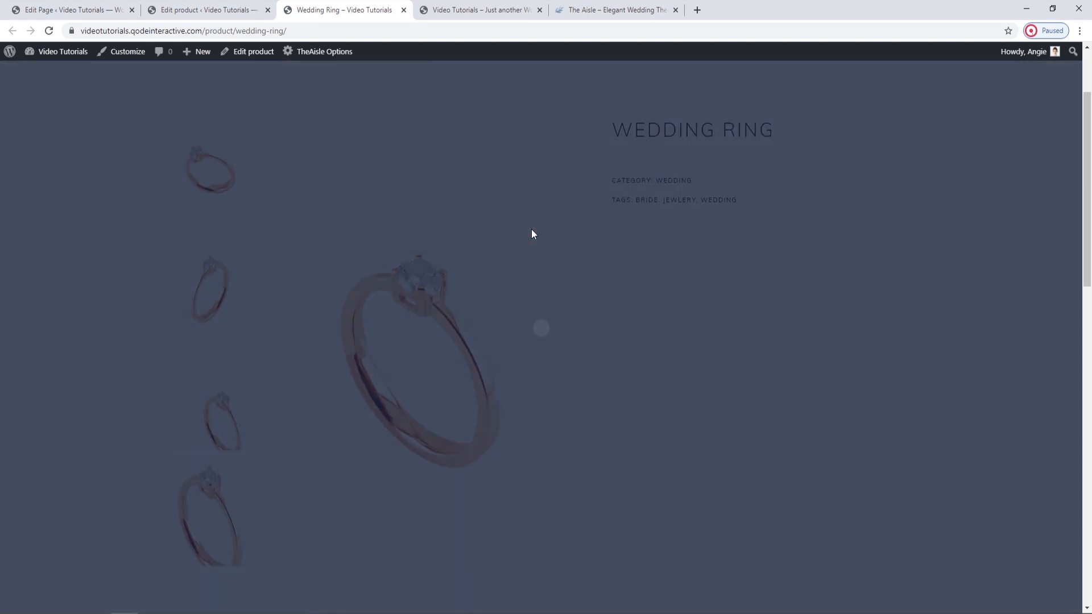
pyautogui.click(670, 312)
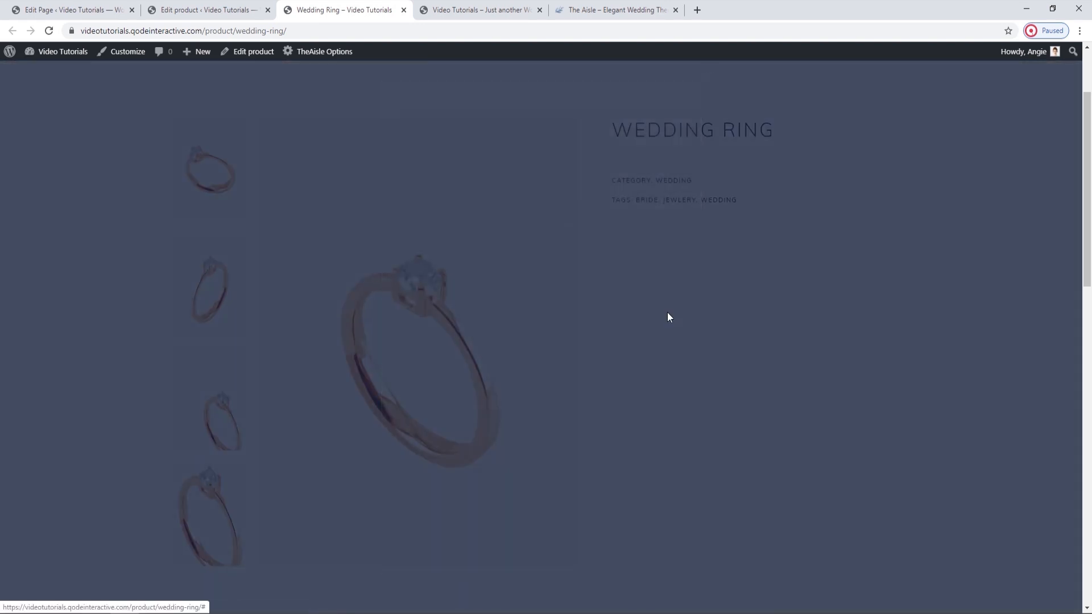
pyautogui.click(684, 318)
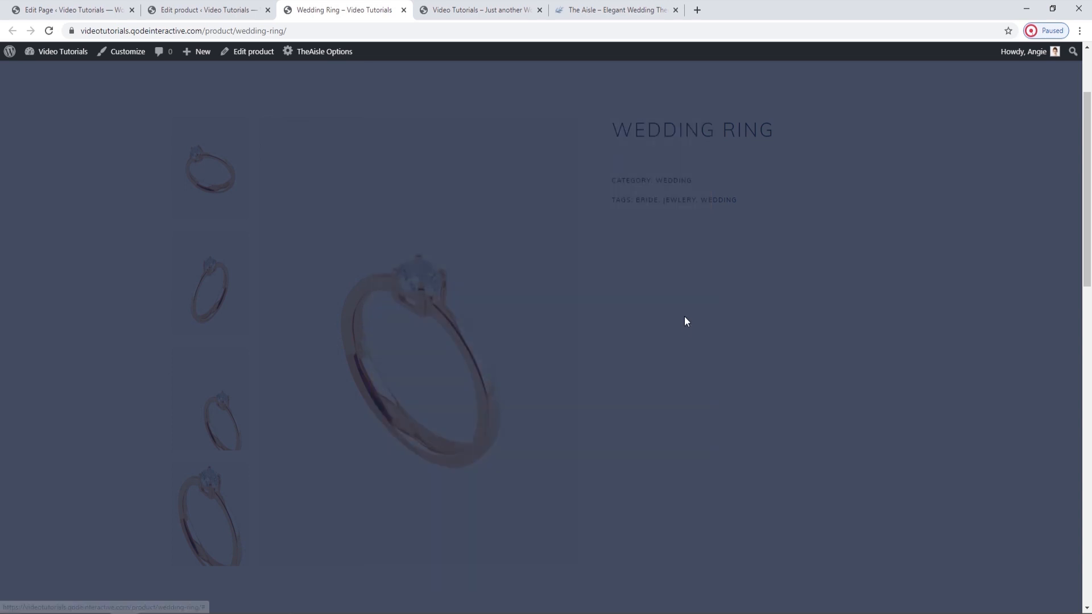
pyautogui.click(768, 337)
pyautogui.scroll(2, 768, 337)
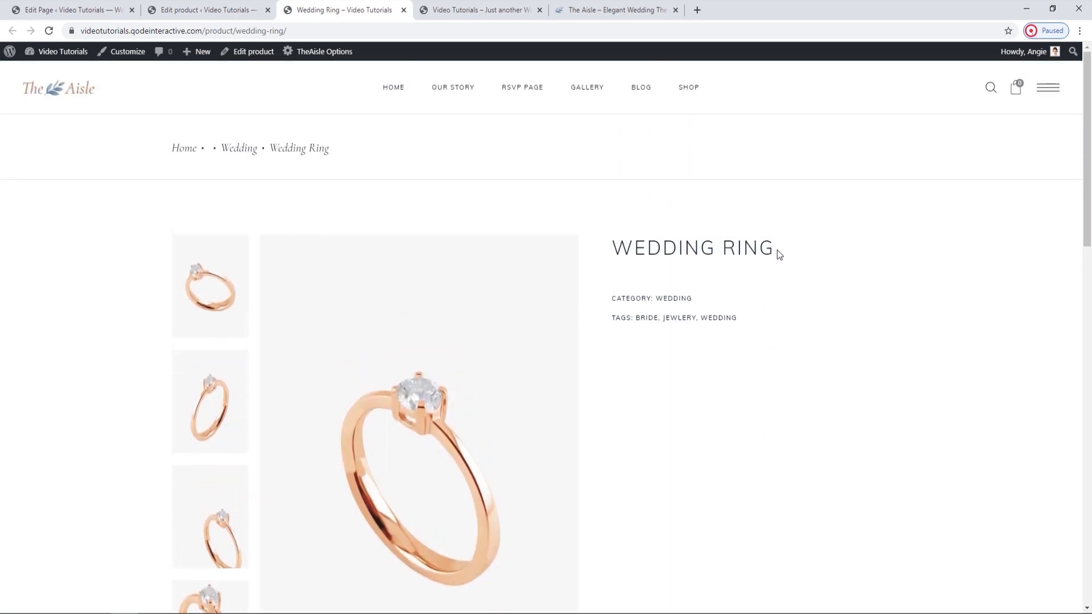
pyautogui.moveTo(779, 250); pyautogui.dragTo(605, 229)
pyautogui.click(713, 362)
pyautogui.scroll(-4, 629, 318)
pyautogui.scroll(4, 626, 319)
# Return to the product editor and add a row containing a Text Block to the product content.
pyautogui.click(171, 5)
pyautogui.scroll(-2, 346, 328)
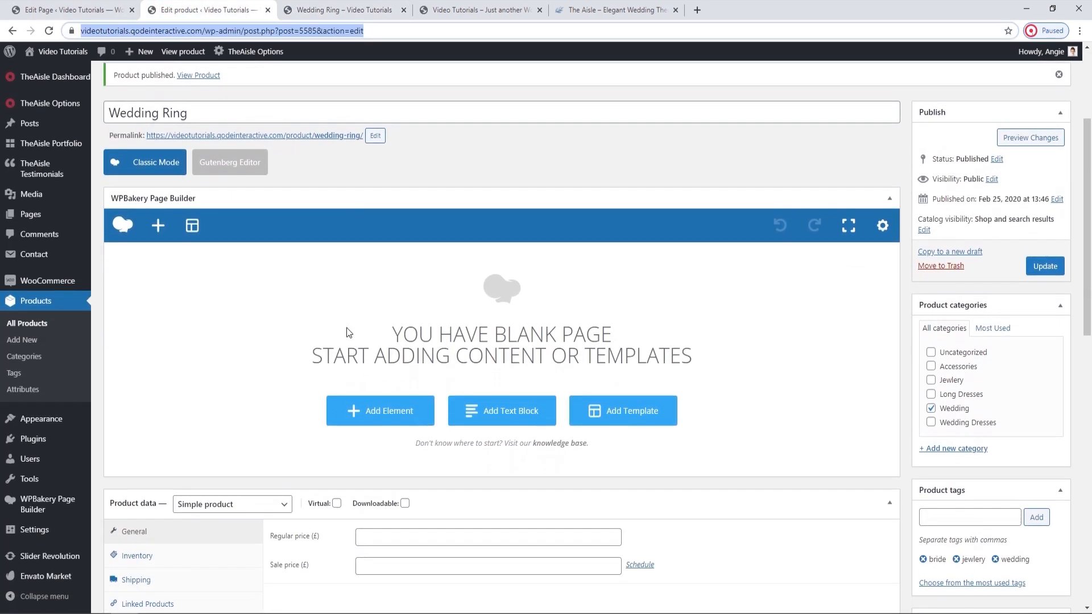
pyautogui.click(376, 478)
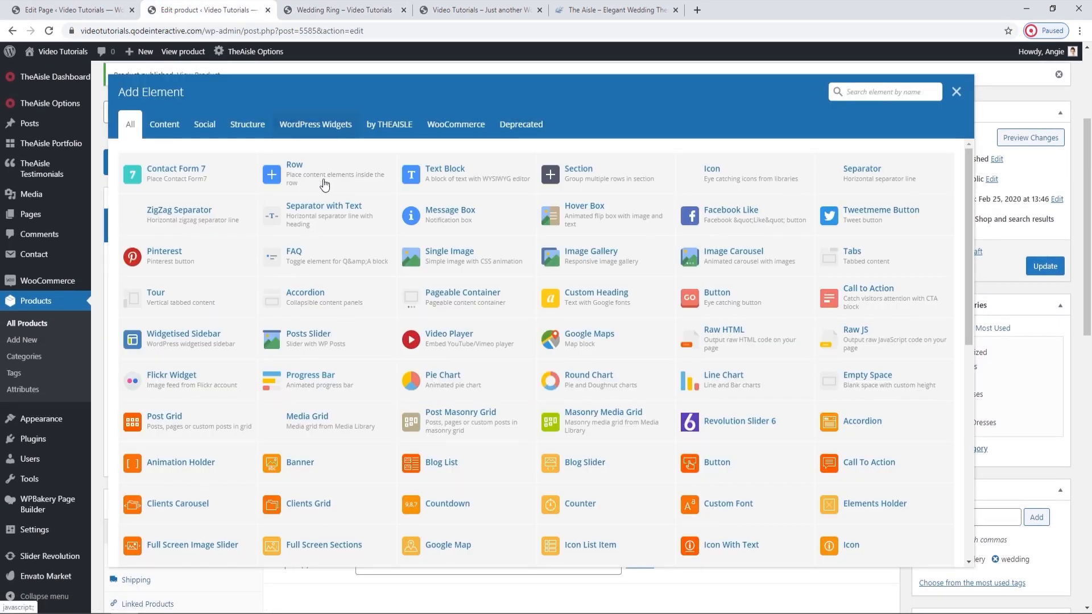
pyautogui.click(322, 182)
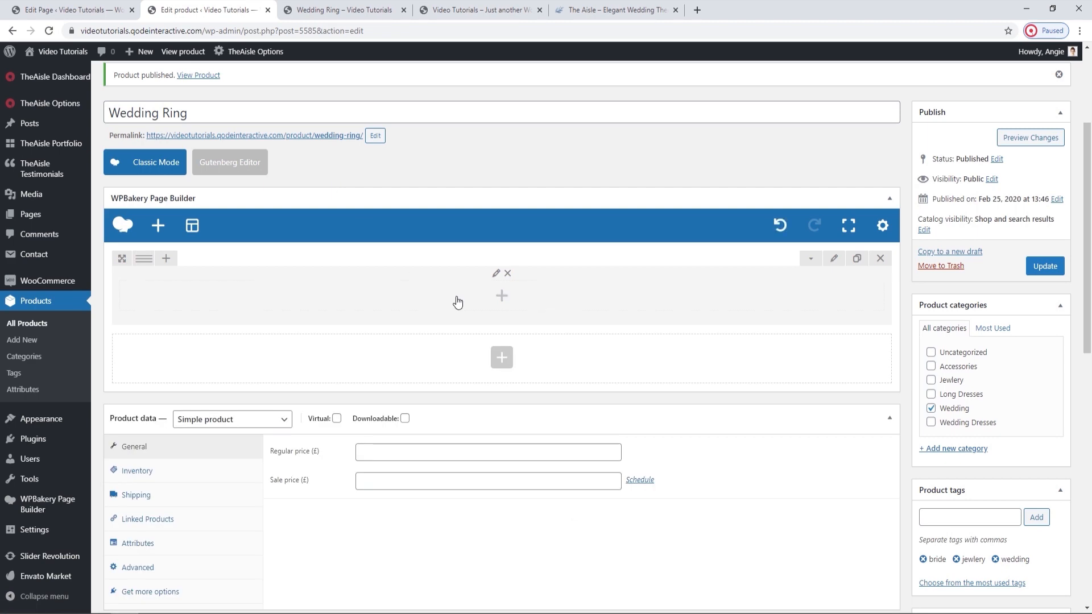
pyautogui.click(501, 296)
pyautogui.write('text')
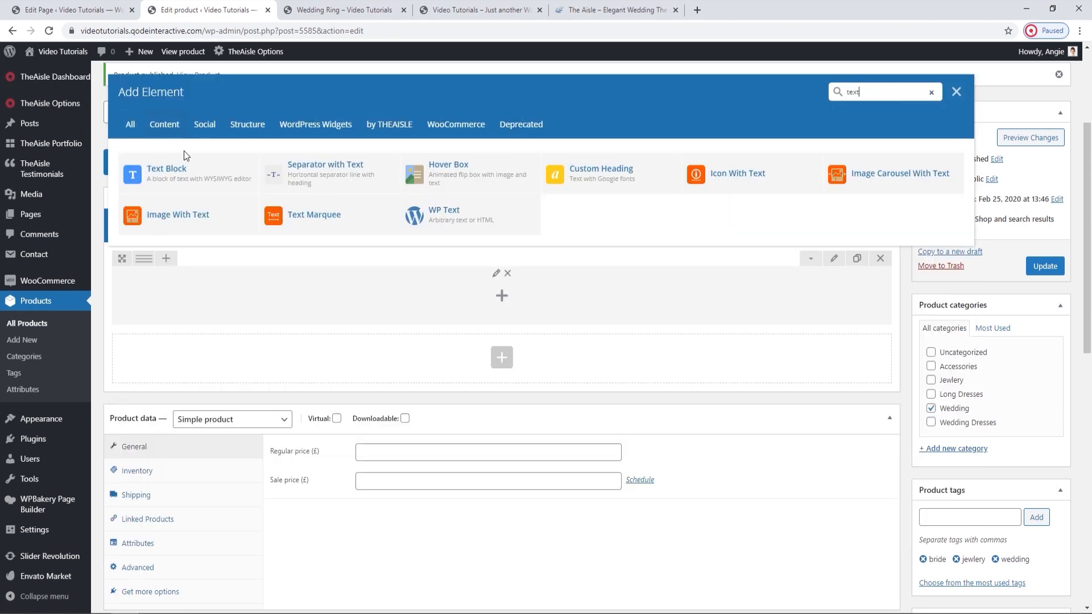
pyautogui.click(186, 168)
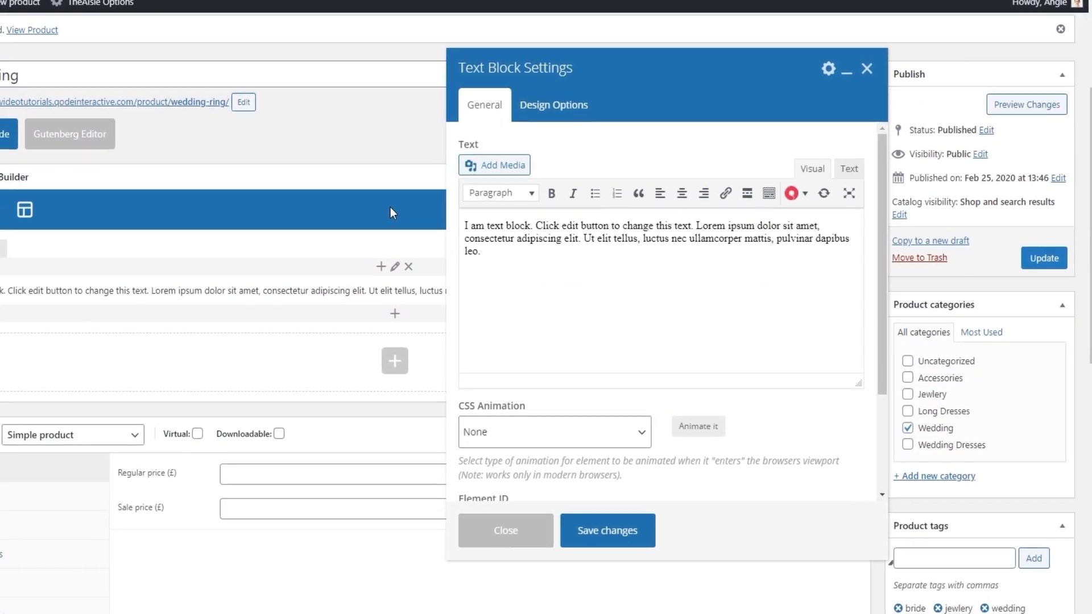
# Replace the Text Block's placeholder with the copied "Lorem ipsum dolor sit amet. Proin gravida..." paragraph, save the block and update the product.
pyautogui.click(629, 271)
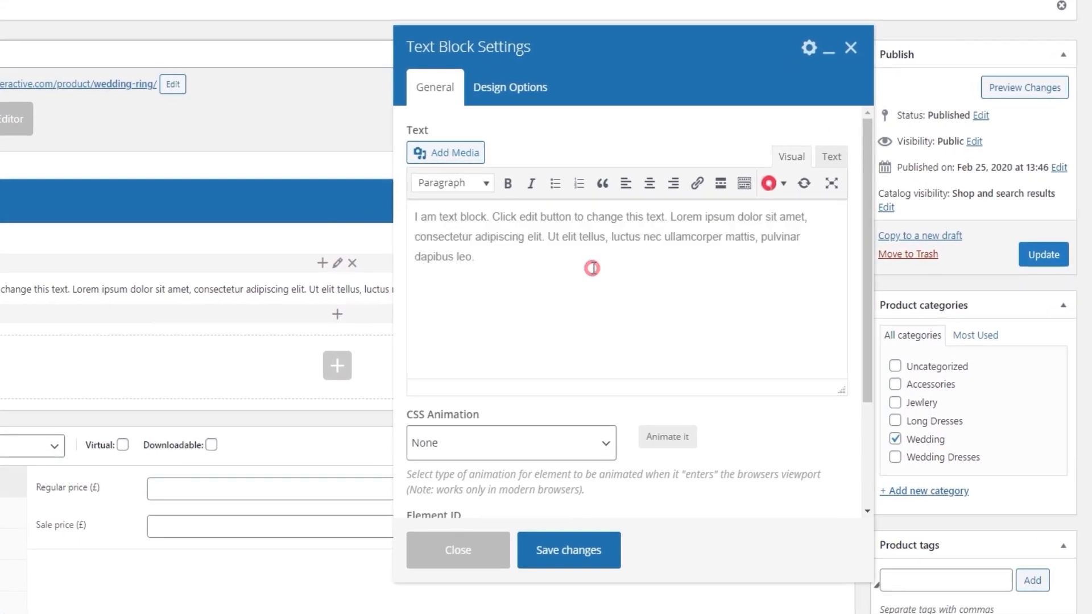
pyautogui.hotkey('ctrl', 'a')
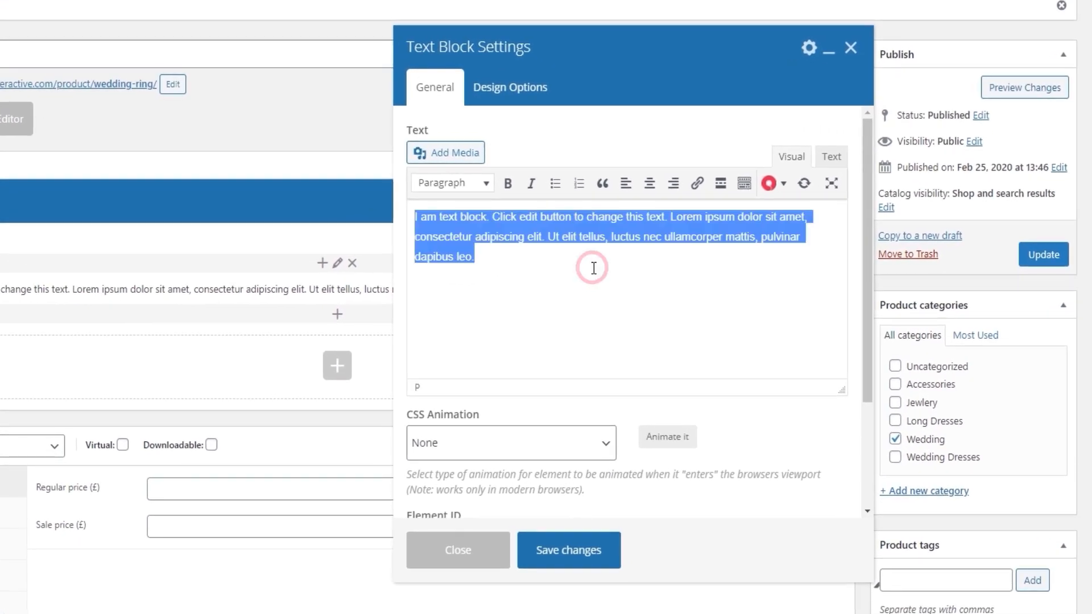
pyautogui.write("Lorem ipsum dolor sit amet. Proin gravida nibh vel velit auctor aliqueenean sollicitudin, lorem quis bibendum auct or, nisi elit consequat ipsum, nec sagittis sem nibh idi elit. vulputate cursus a sit amet mauri s. Morbi accumsan ipsum velit. Nam nec tellus a odioeThis is Photoshop's version of Lorem Ipsum. Proin gravida nibh vel velit auctor aliqueenean sollicitudin, lorem quis bibendum auct or, nisi elit consequat ipsum, nec sagittis sem nibh idi elit. vulputate cursus a sit amet mauri s. Morbi accumsan ipsum velit. Aliquam lorem ante, dapibus in, viverra quis, feugiat a, tellus. Phasellus viverra nulla ut metus varius laoreet. Quisque rutrum.")
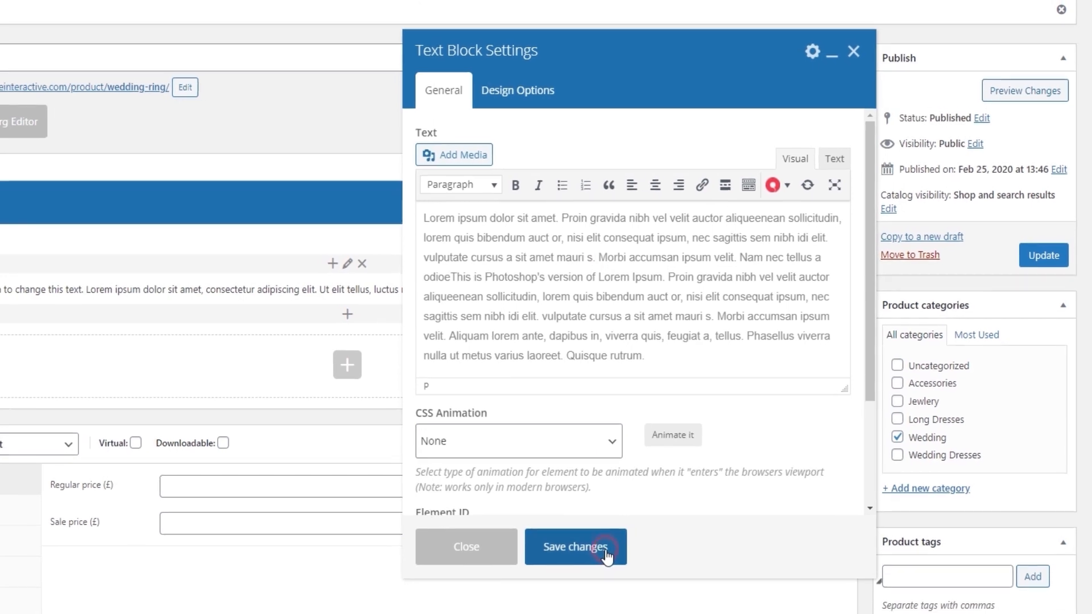
pyautogui.click(600, 551)
pyautogui.click(1053, 255)
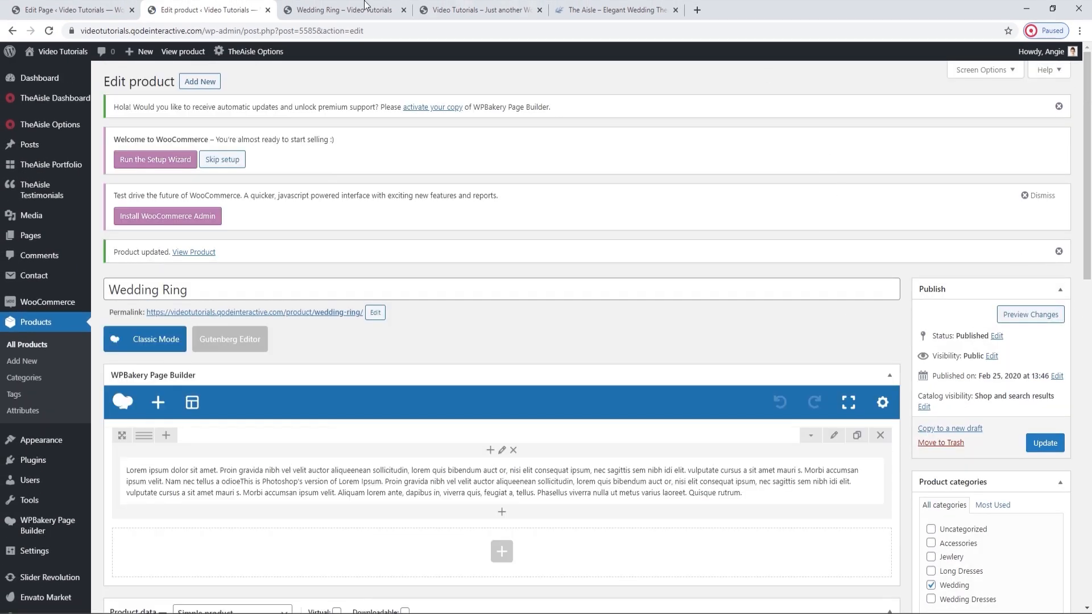
# Reload the live Wedding Ring page and examine the product's Description and Reviews sections.
pyautogui.click(364, 4)
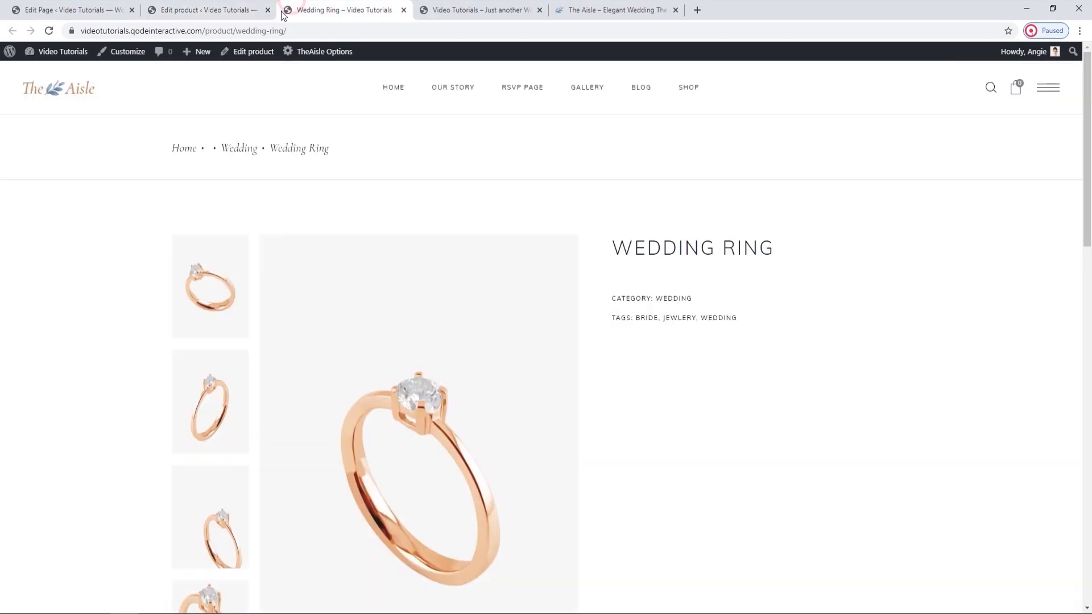
pyautogui.click(50, 30)
pyautogui.scroll(-7, 494, 238)
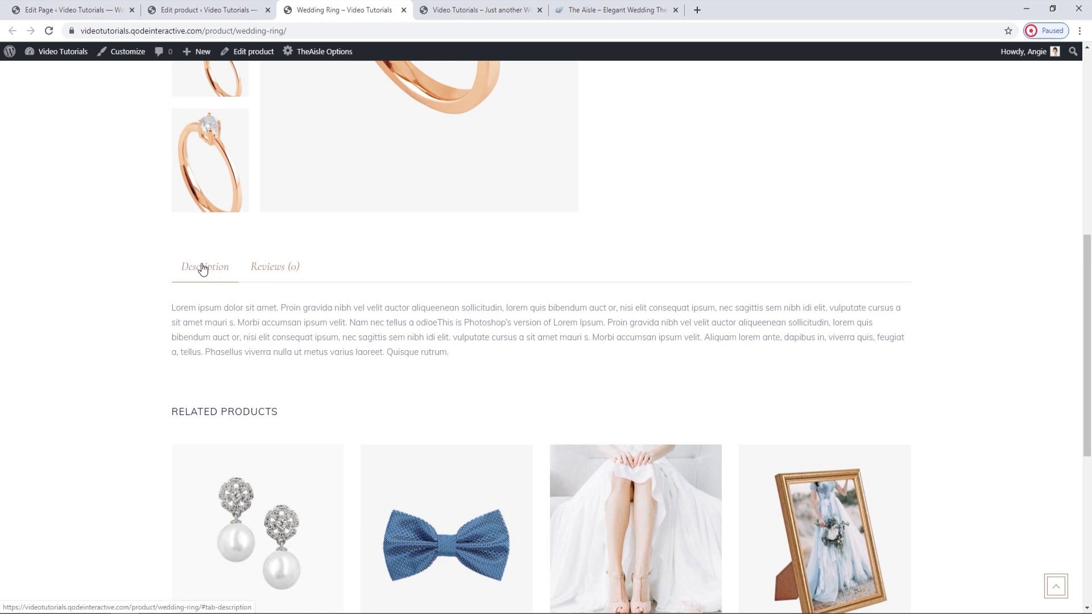
pyautogui.click(260, 270)
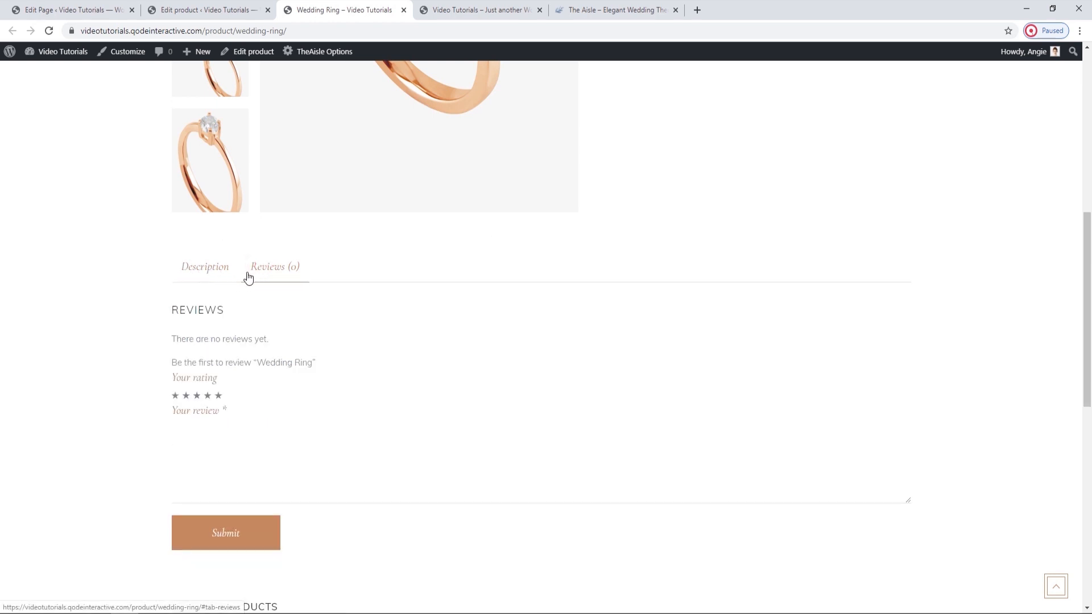
pyautogui.click(230, 272)
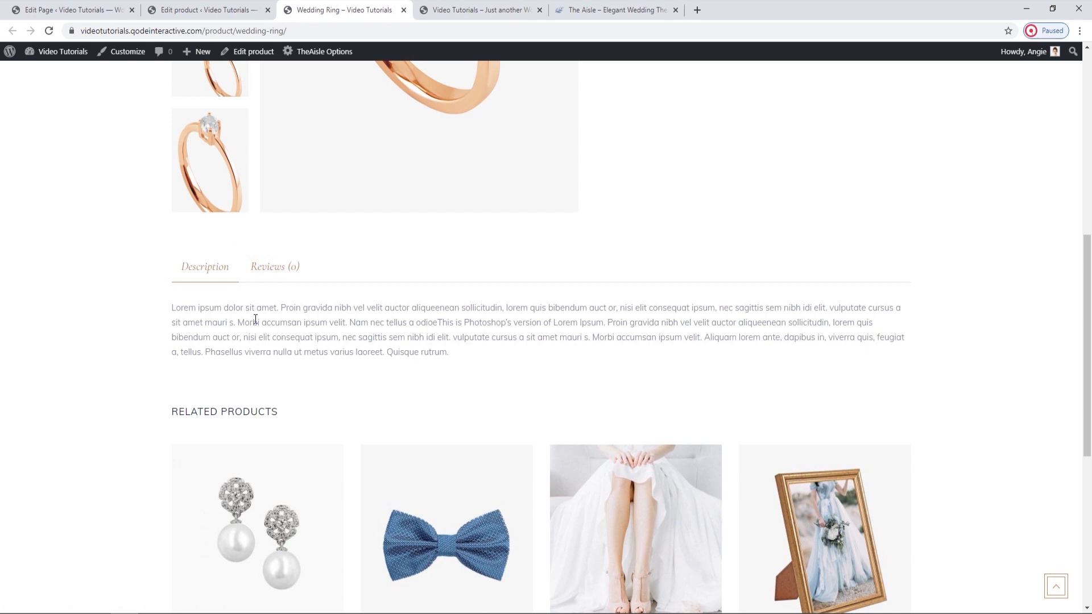
# Return to the product editor, paste the copied text into the product short description and update the product.
pyautogui.click(214, 8)
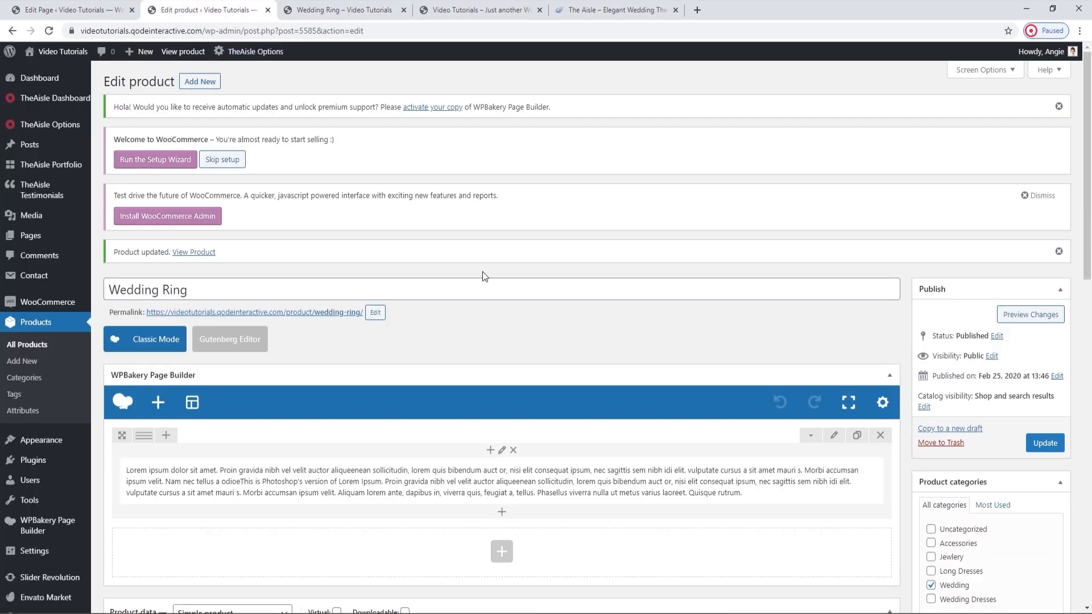
pyautogui.scroll(-10, 483, 271)
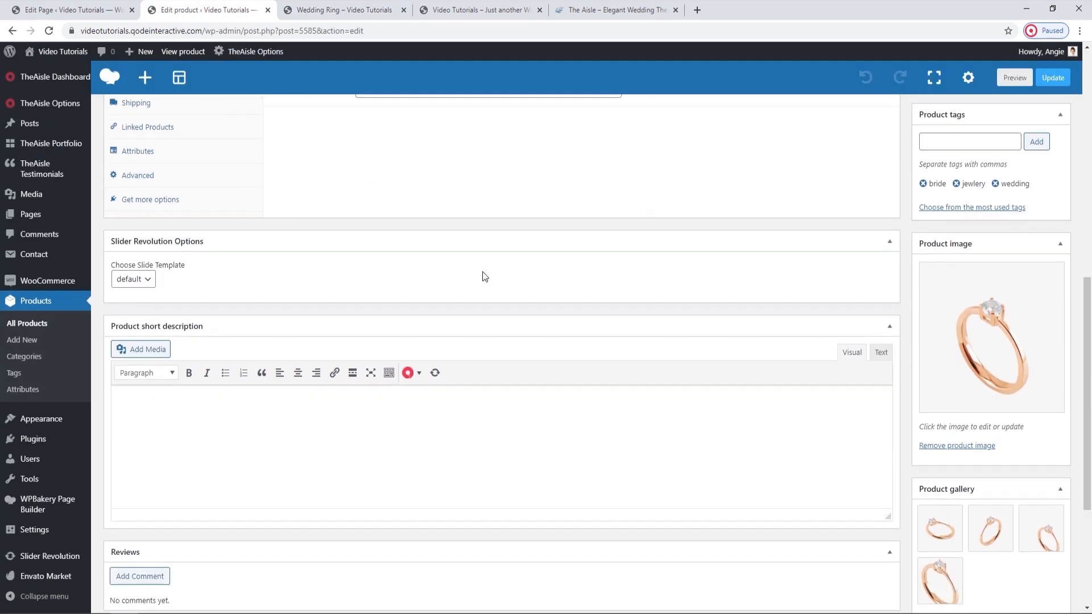
pyautogui.click(343, 375)
pyautogui.rightClick(191, 358)
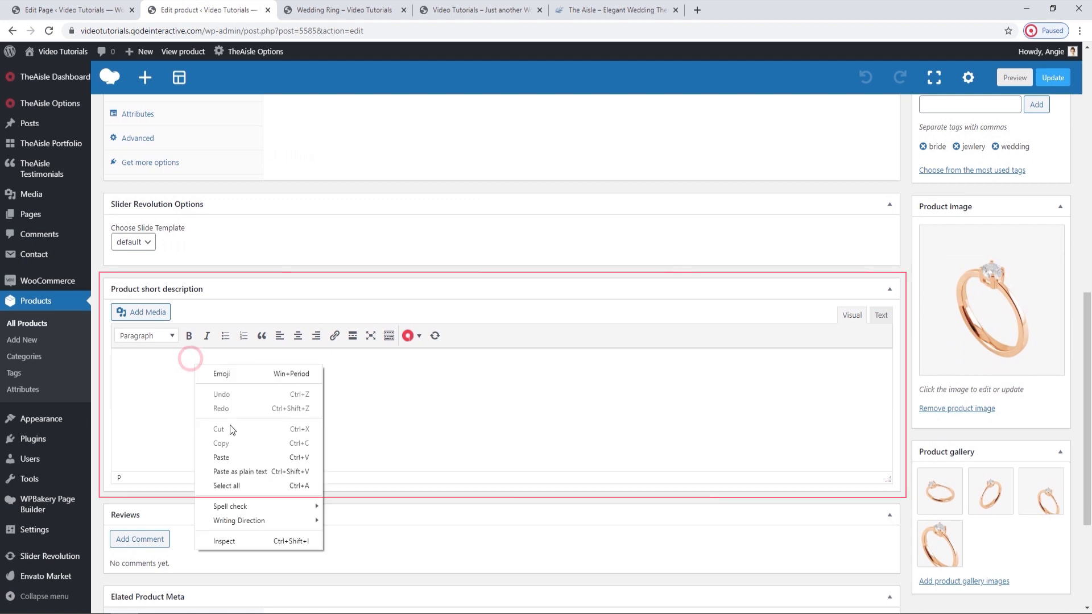
pyautogui.click(225, 457)
pyautogui.click(1052, 79)
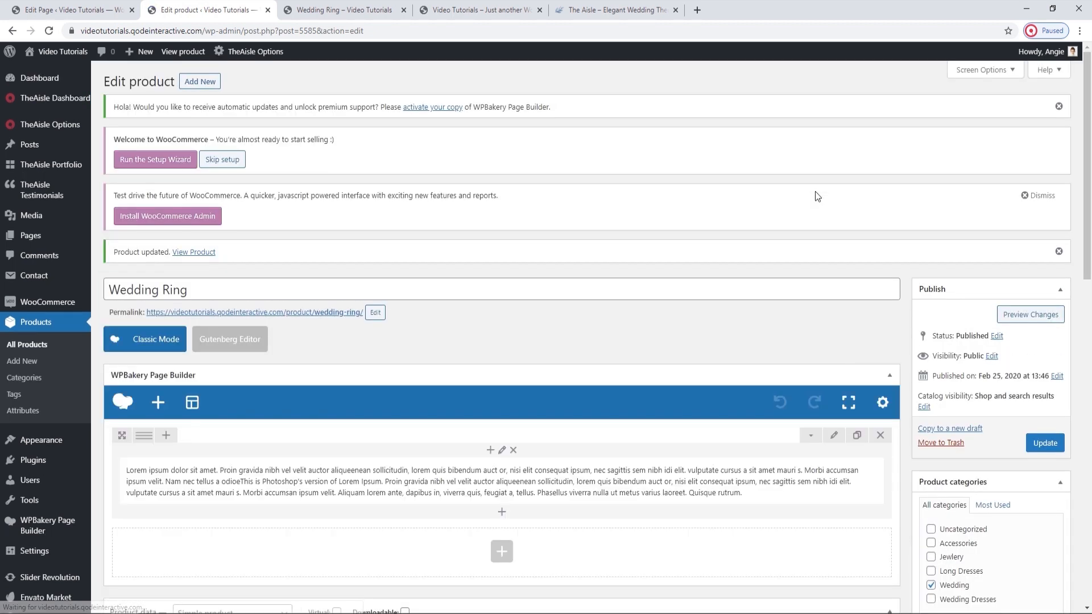
# Reload the live product page and check the short description beneath the Wedding Ring title.
pyautogui.click(341, 9)
pyautogui.click(50, 30)
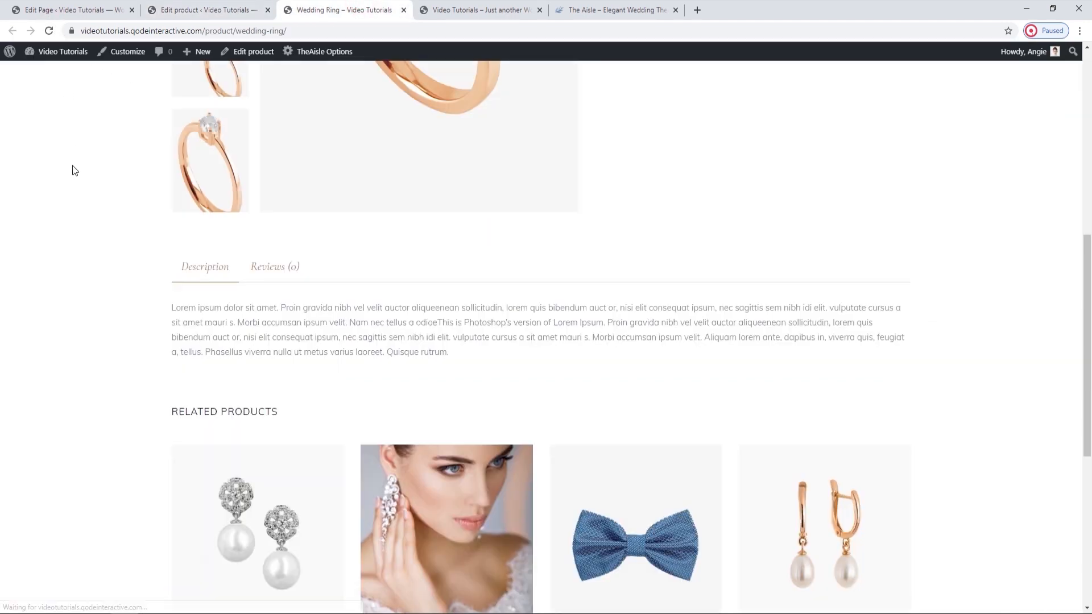
pyautogui.scroll(1, 72, 166)
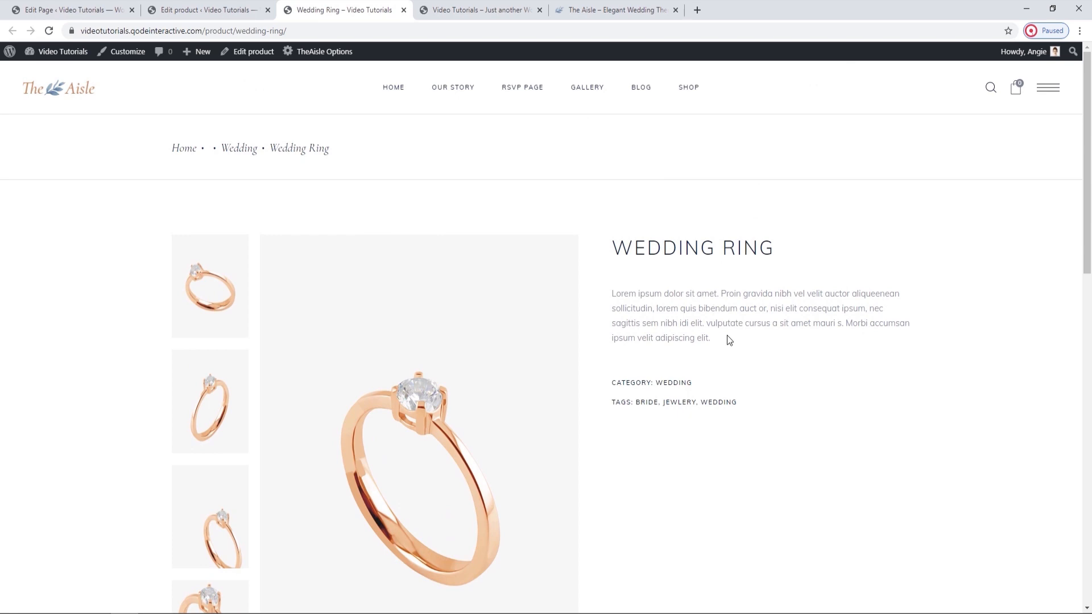
pyautogui.moveTo(727, 339); pyautogui.dragTo(211, 245)
pyautogui.click(633, 302)
# In the product editor, set the regular price to 500 and the sale price to 450, update, and reload the live page.
pyautogui.click(227, 7)
pyautogui.scroll(-6, 449, 240)
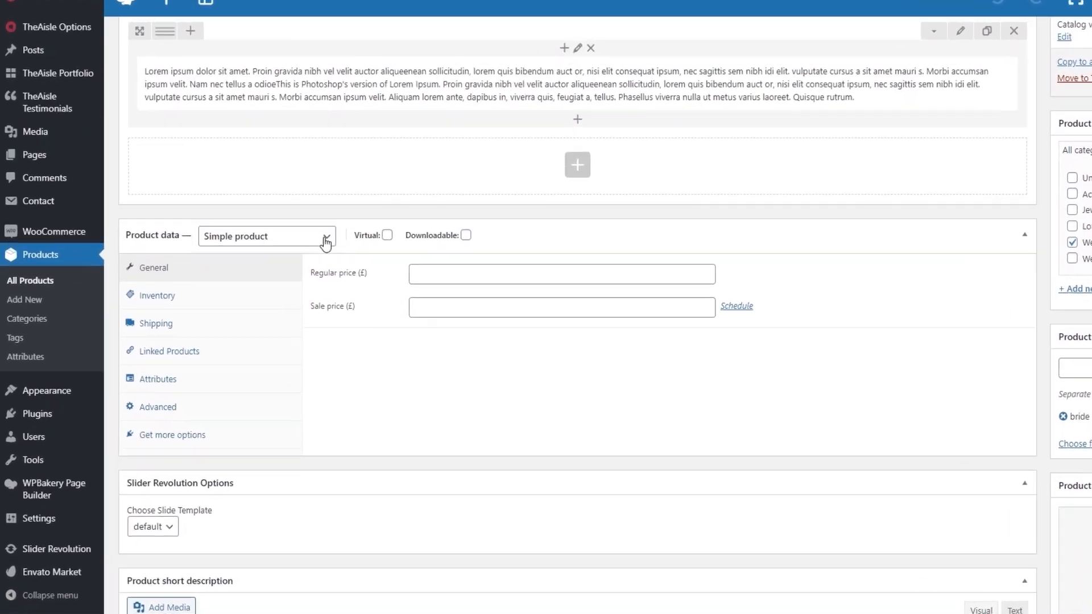
pyautogui.click(326, 241)
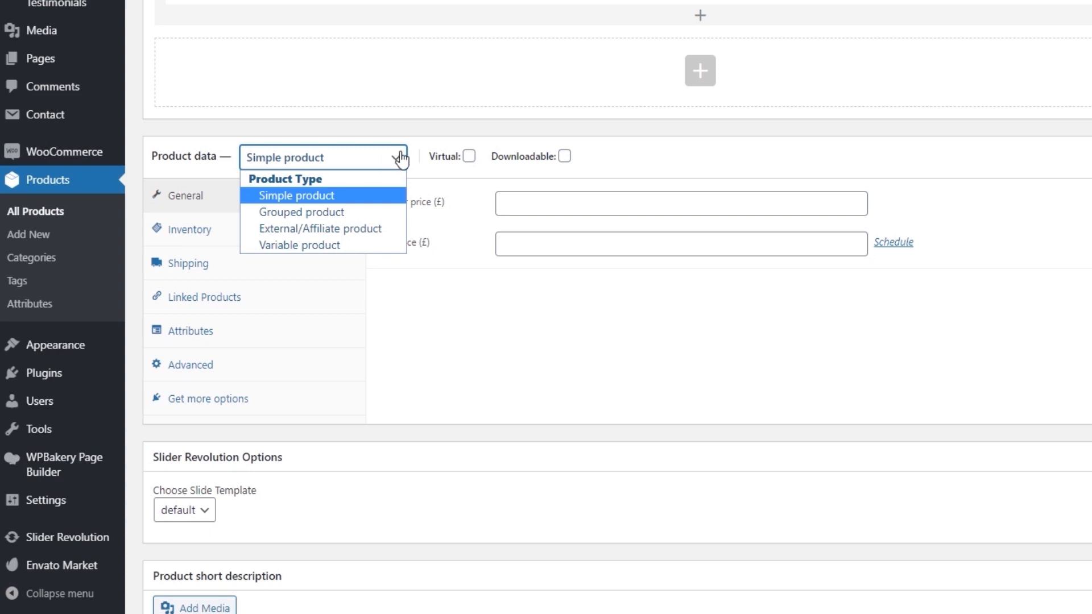
pyautogui.click(401, 159)
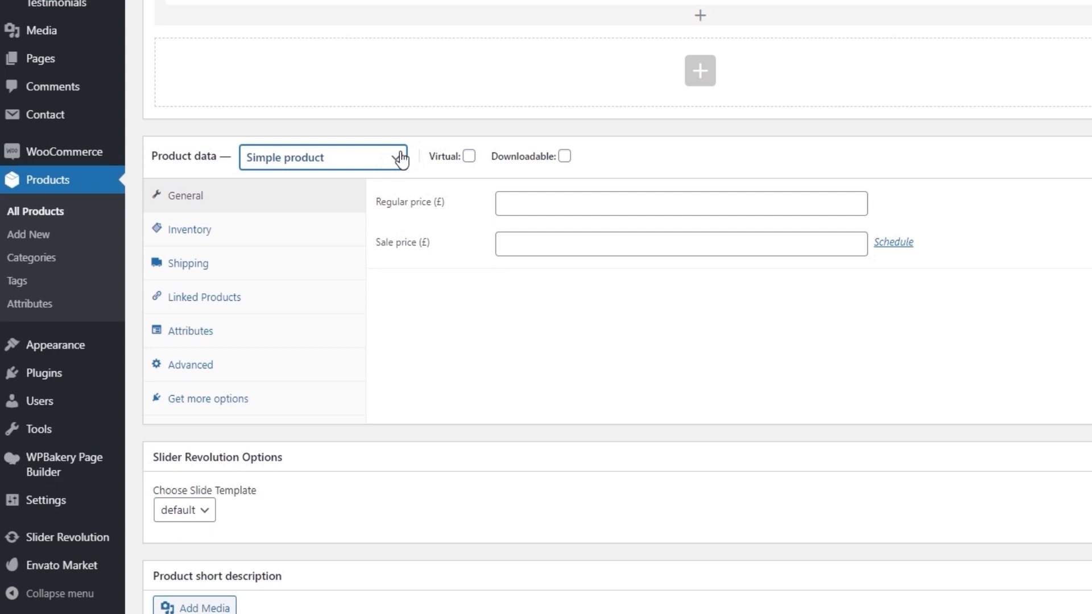
pyautogui.click(512, 207)
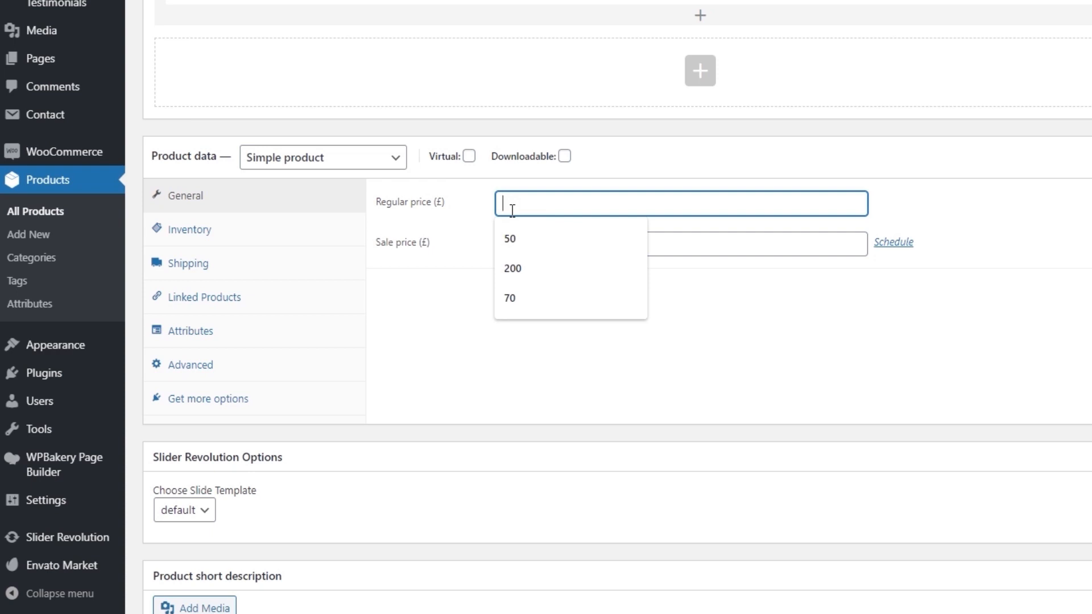
pyautogui.write('500')
pyautogui.click(515, 248)
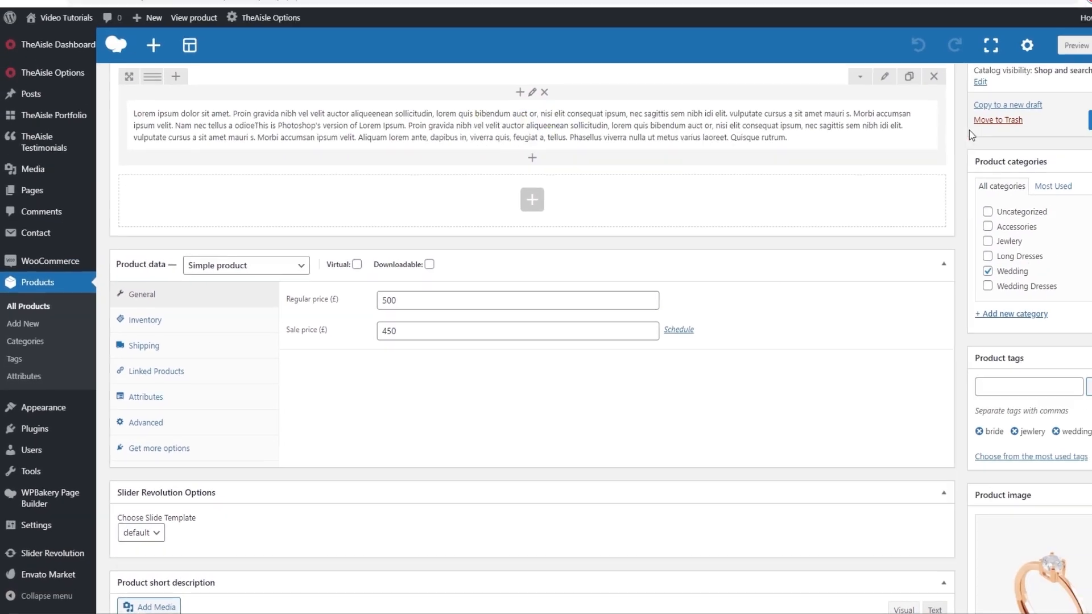
pyautogui.click(1045, 148)
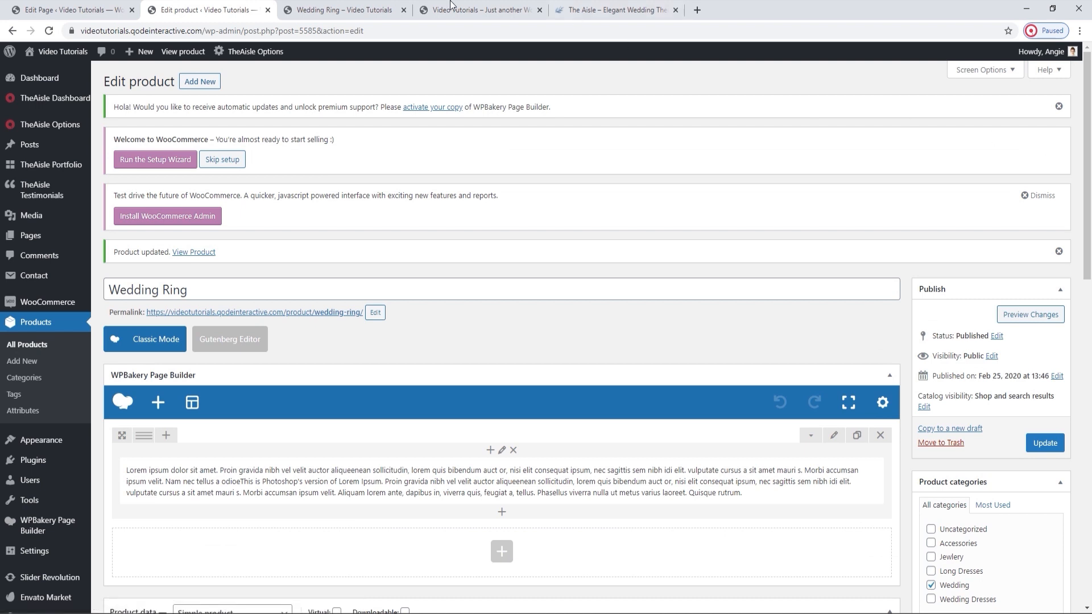
pyautogui.click(344, 10)
pyautogui.click(49, 30)
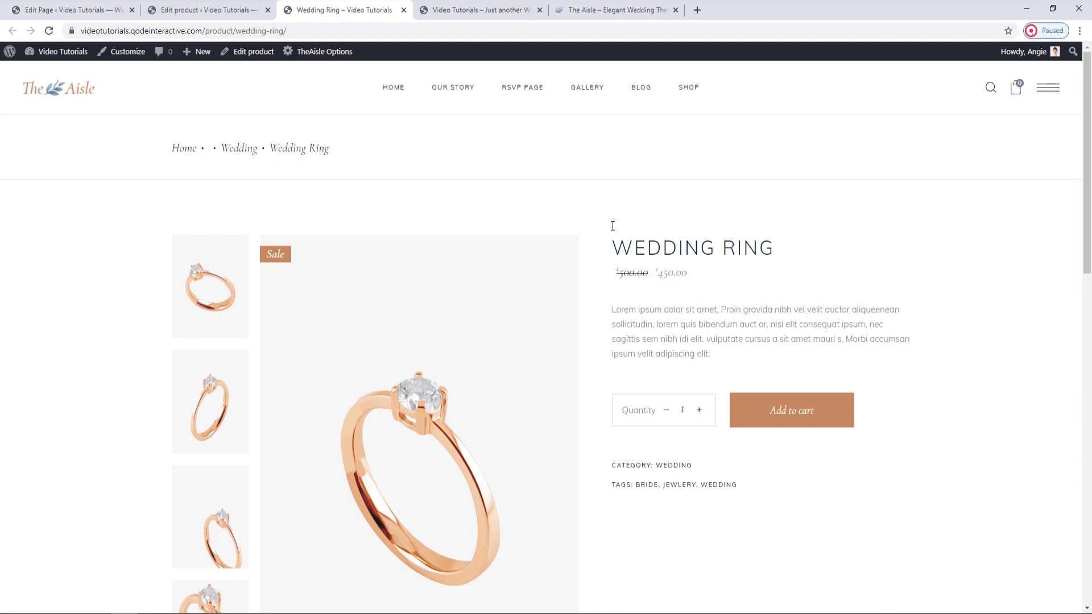
# In the product's inventory data, set the SKU to 001 and keep the stock status at In stock.
pyautogui.click(205, 10)
pyautogui.scroll(-6, 449, 222)
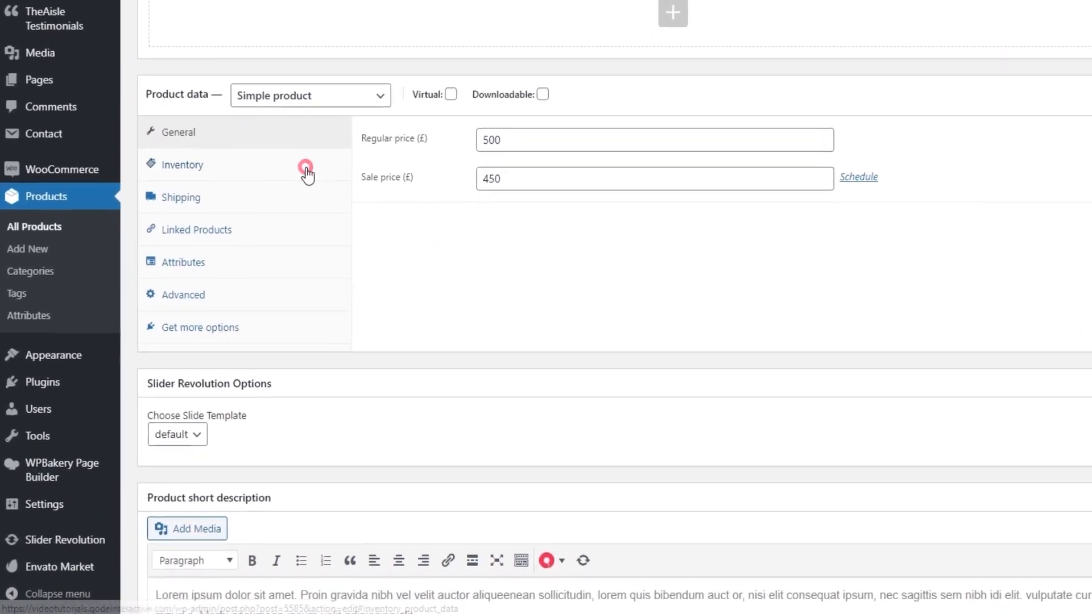
pyautogui.click(225, 279)
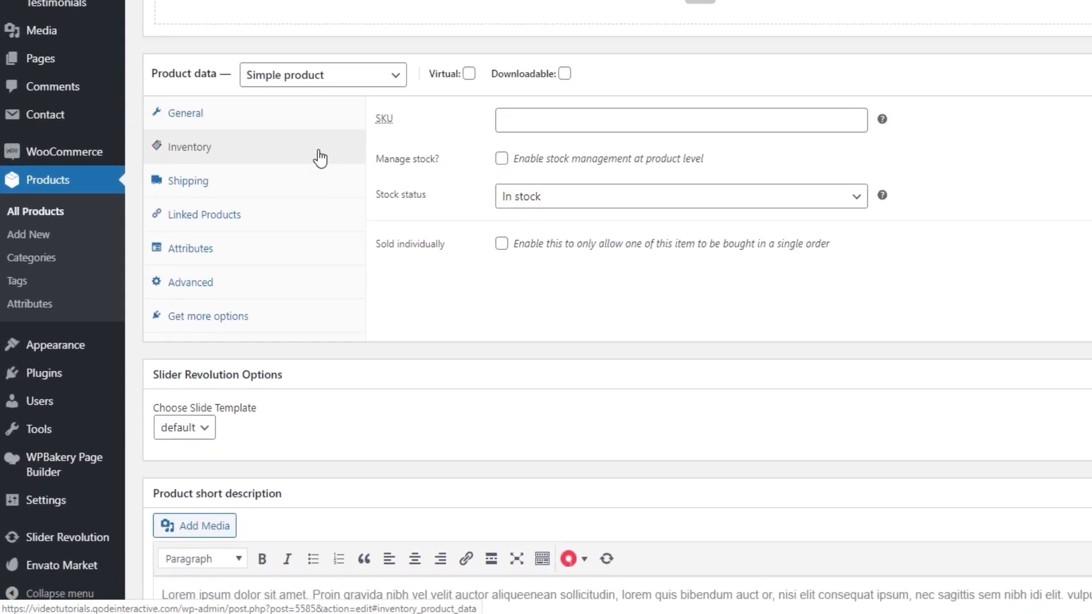
pyautogui.click(511, 125)
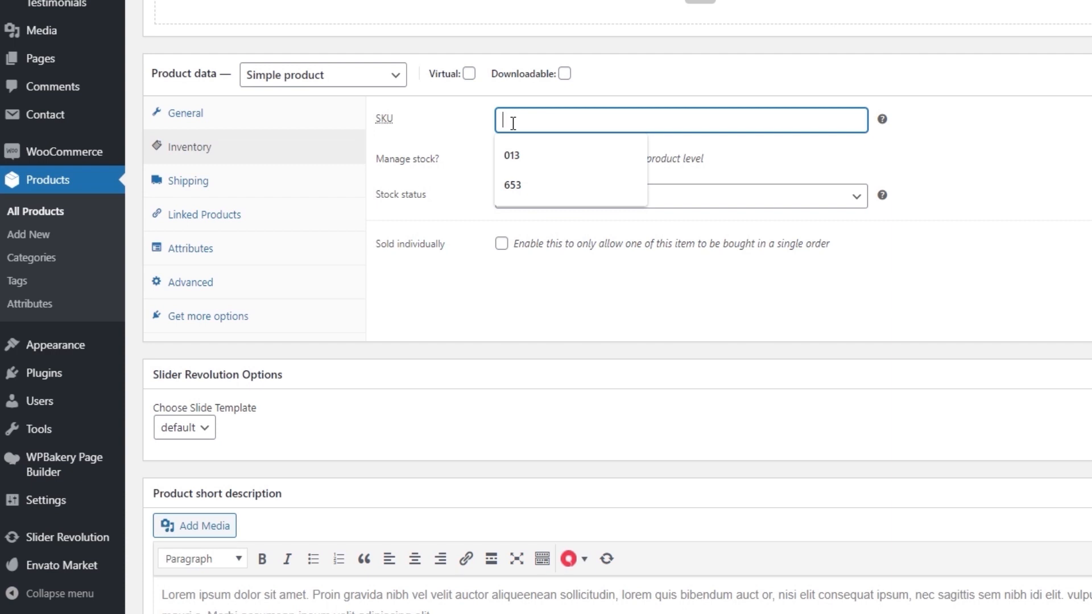
pyautogui.write('001')
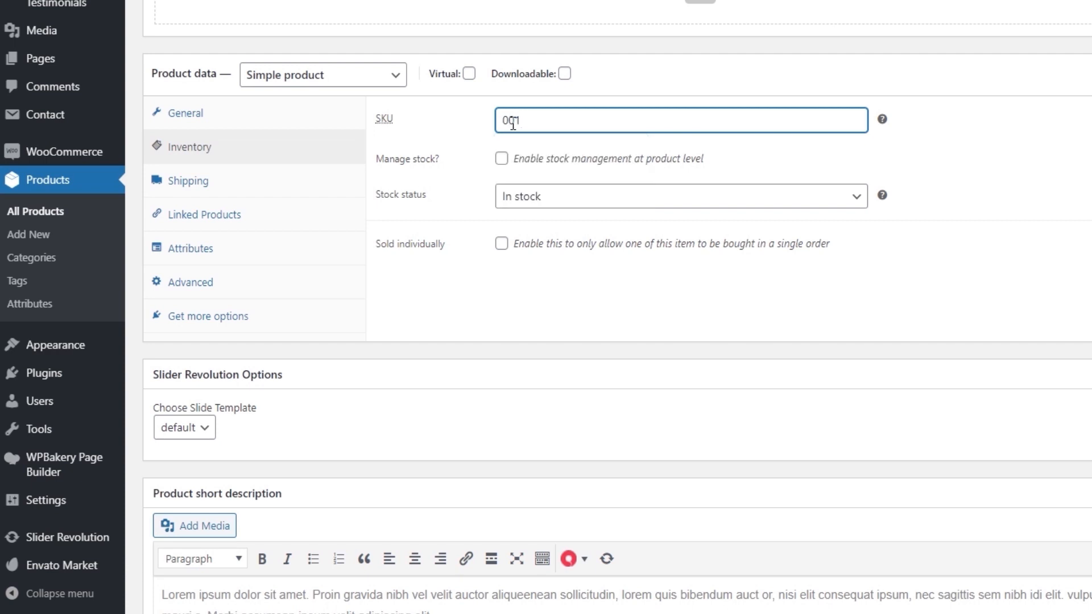
pyautogui.click(447, 113)
pyautogui.click(542, 205)
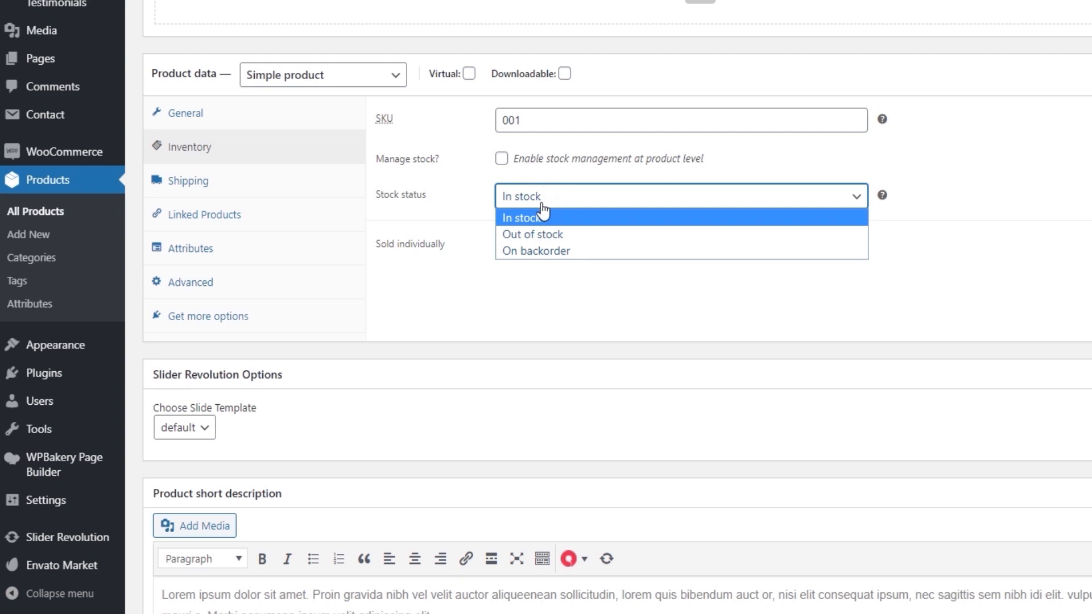
pyautogui.click(542, 215)
pyautogui.click(527, 293)
# Look through the product's shipping, linked products, attributes, advanced and extra options, ending back at the general data.
pyautogui.click(289, 191)
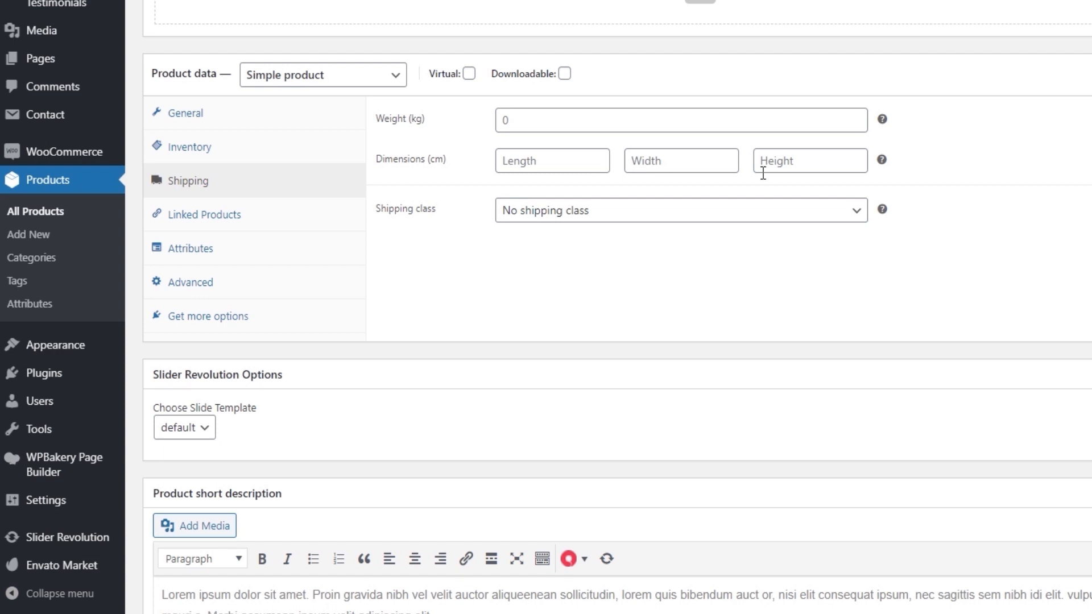
pyautogui.click(324, 217)
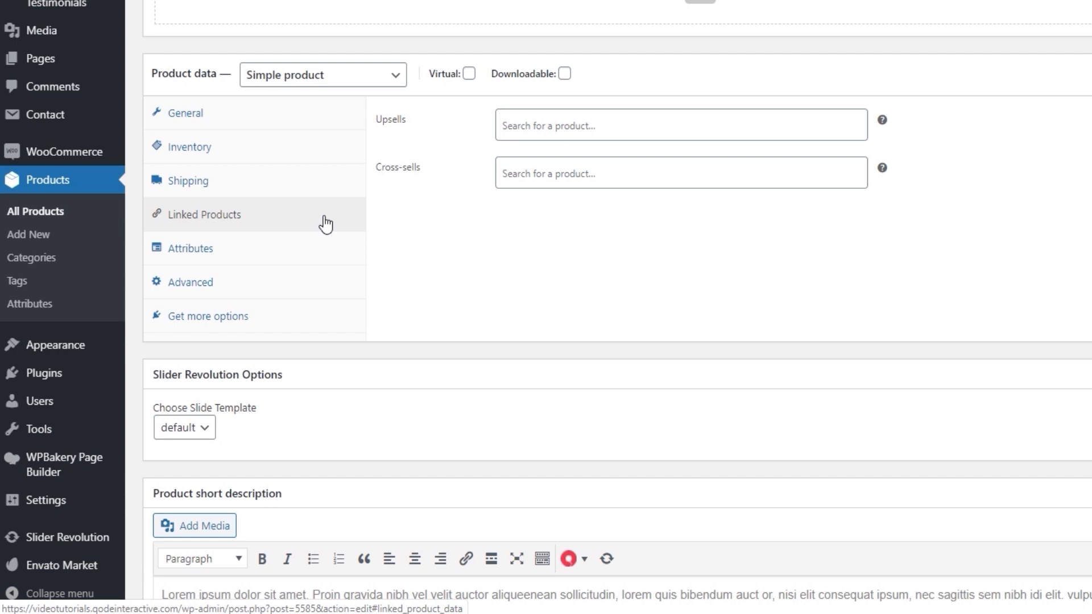
pyautogui.click(312, 251)
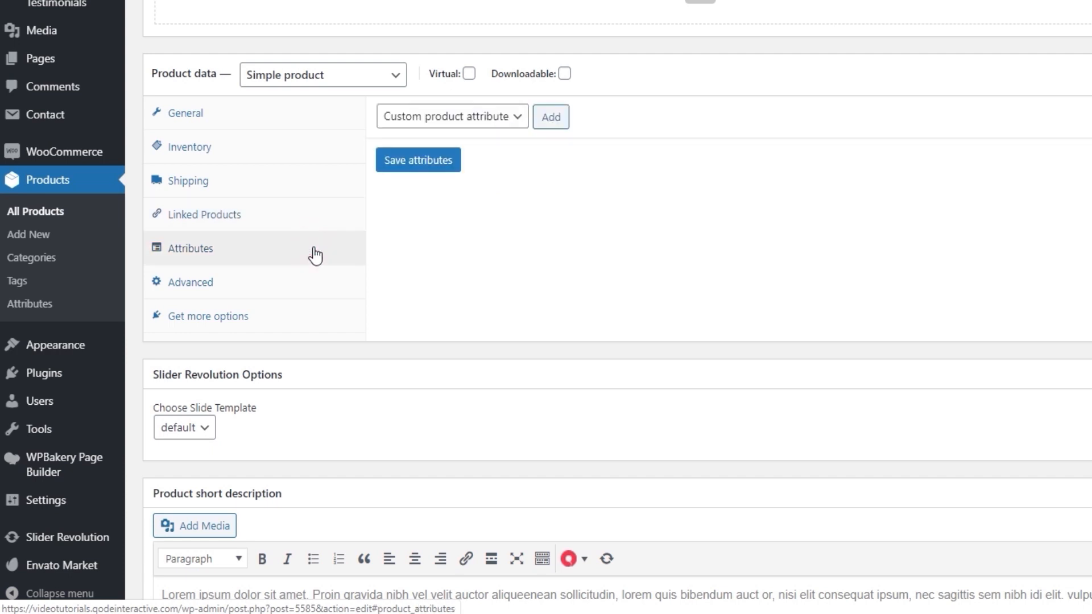
pyautogui.click(305, 279)
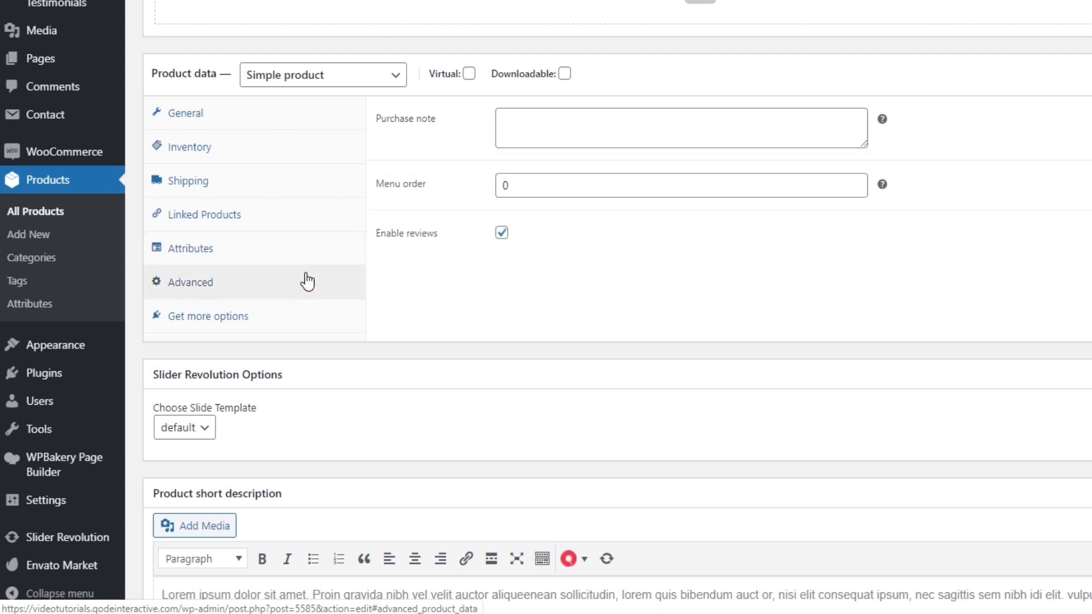
pyautogui.click(306, 324)
pyautogui.click(269, 116)
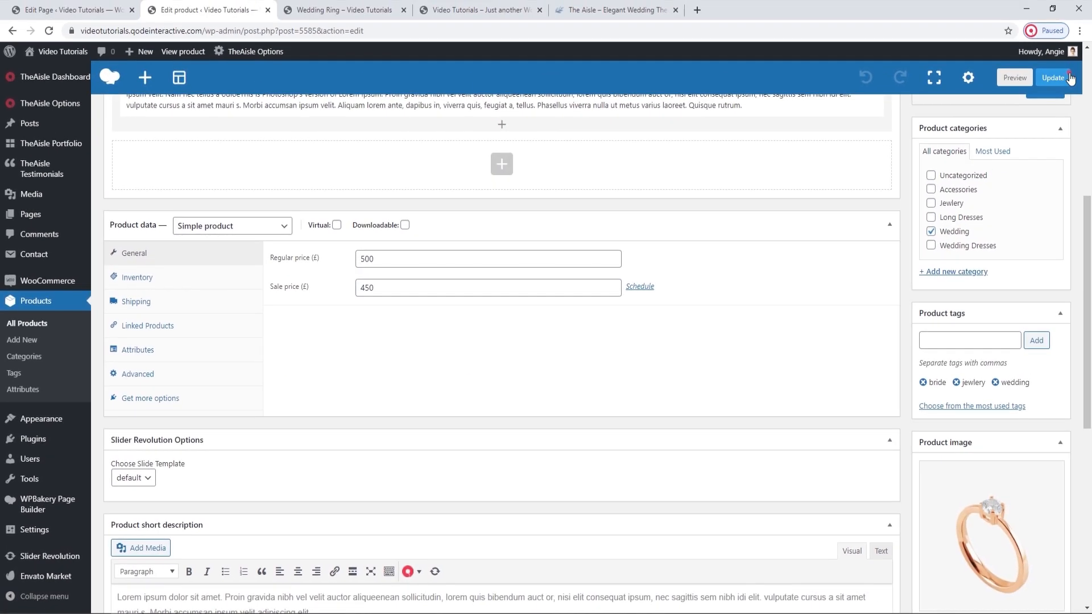
# Update the product and reload its live page to check the SKU and the related products.
pyautogui.click(1055, 78)
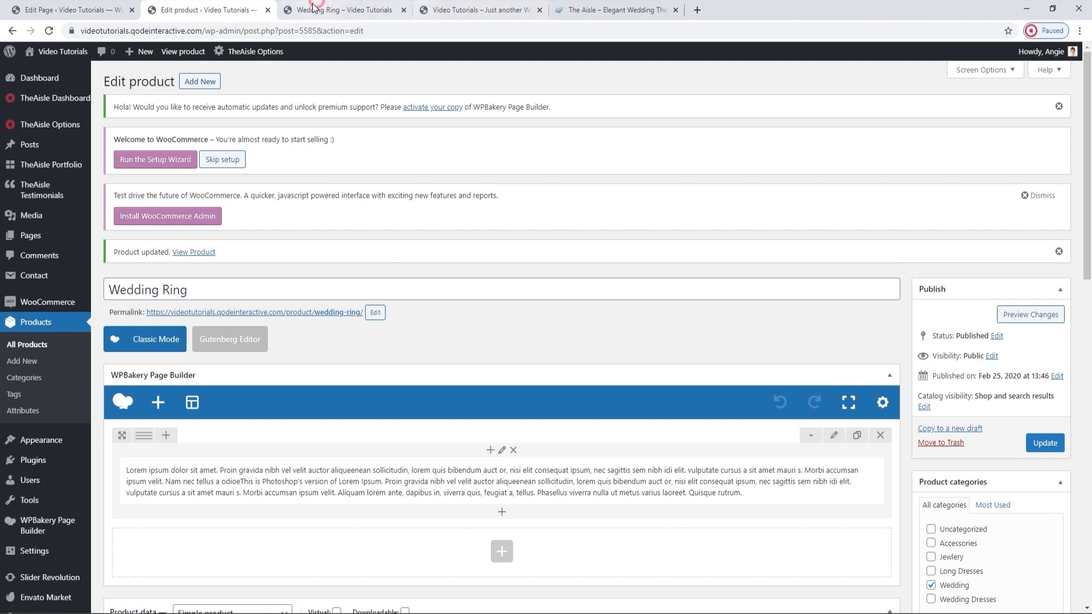
pyautogui.click(341, 10)
pyautogui.click(50, 31)
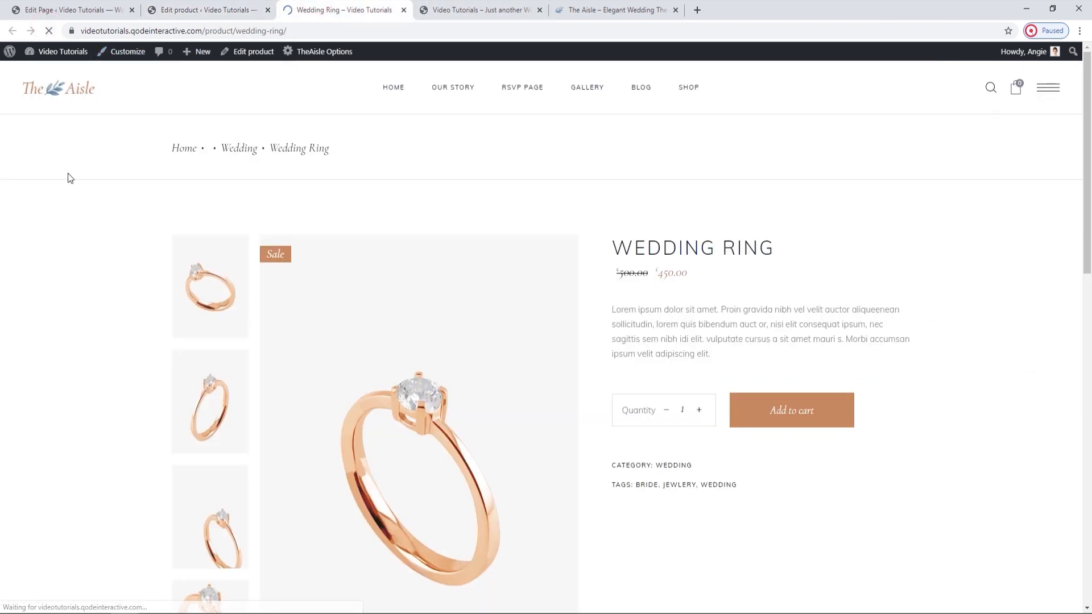
pyautogui.scroll(-1, 668, 349)
pyautogui.moveTo(646, 410); pyautogui.dragTo(633, 406)
pyautogui.click(648, 409)
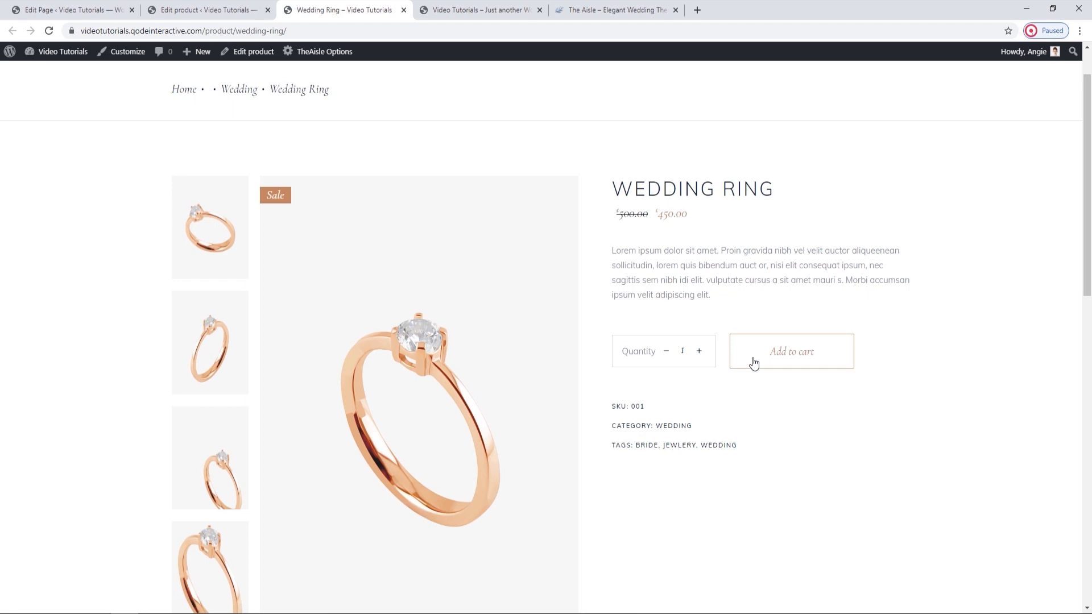
pyautogui.scroll(-12, 753, 363)
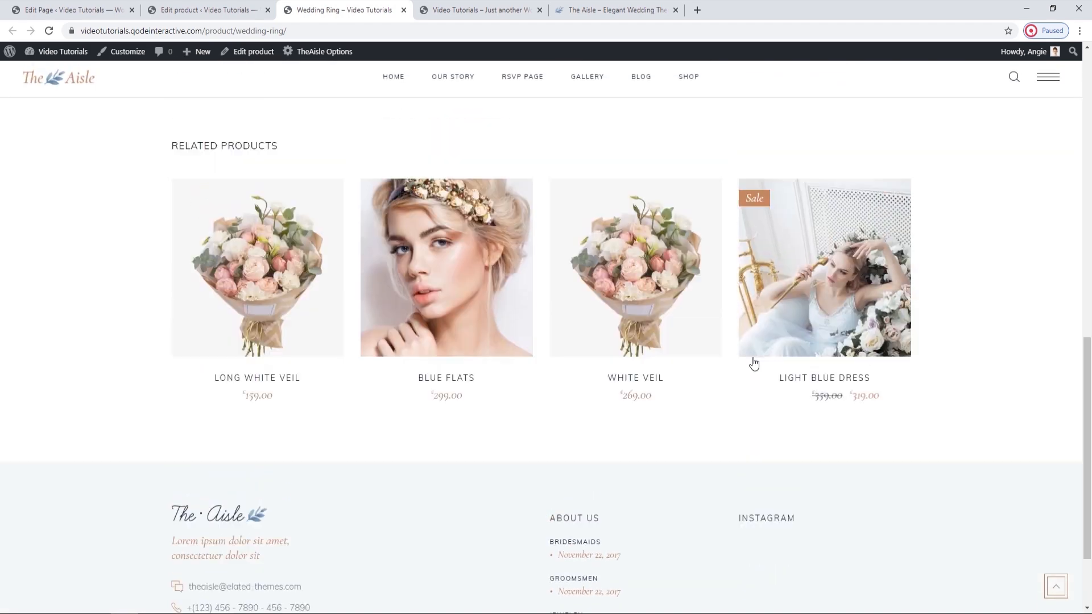
pyautogui.scroll(1, 754, 362)
pyautogui.scroll(10, 753, 362)
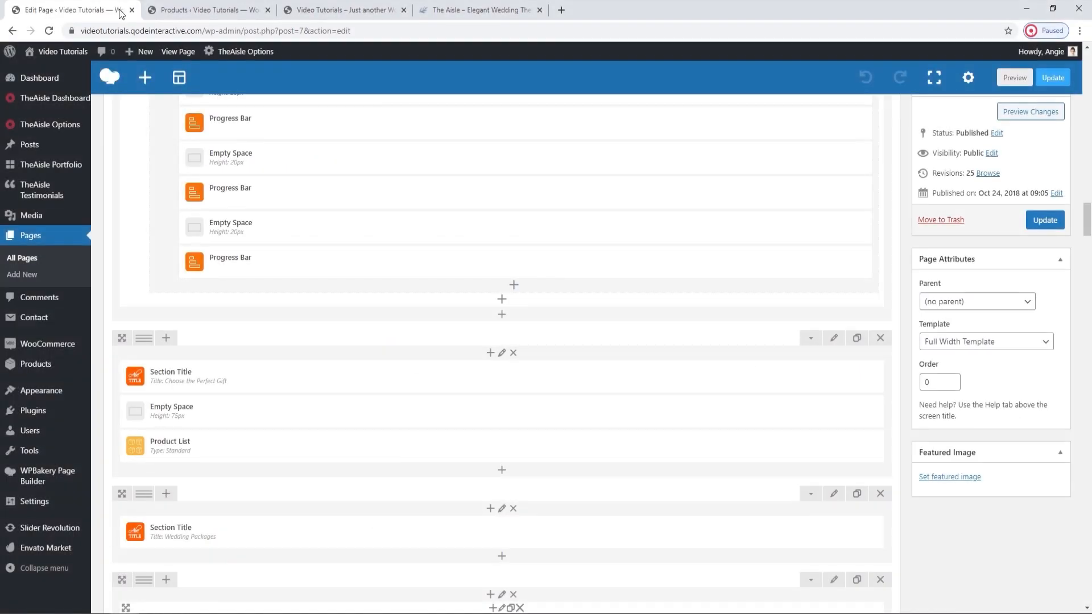
# Update the Main Home page and open the settings of the Product List under the Choose the Perfect Gift title.
pyautogui.click(1049, 222)
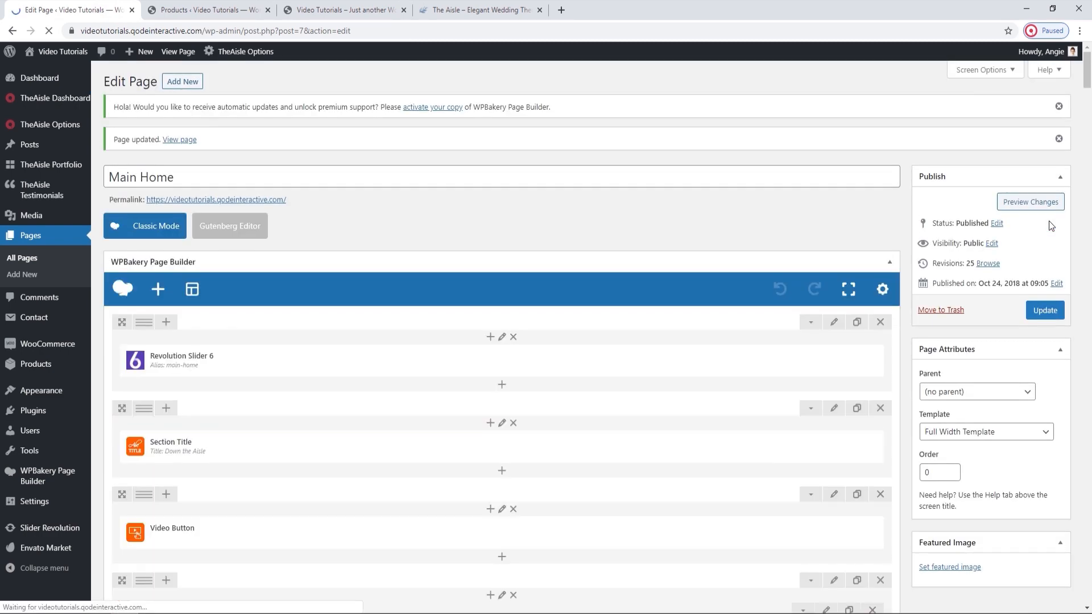
pyautogui.scroll(-10, 1049, 221)
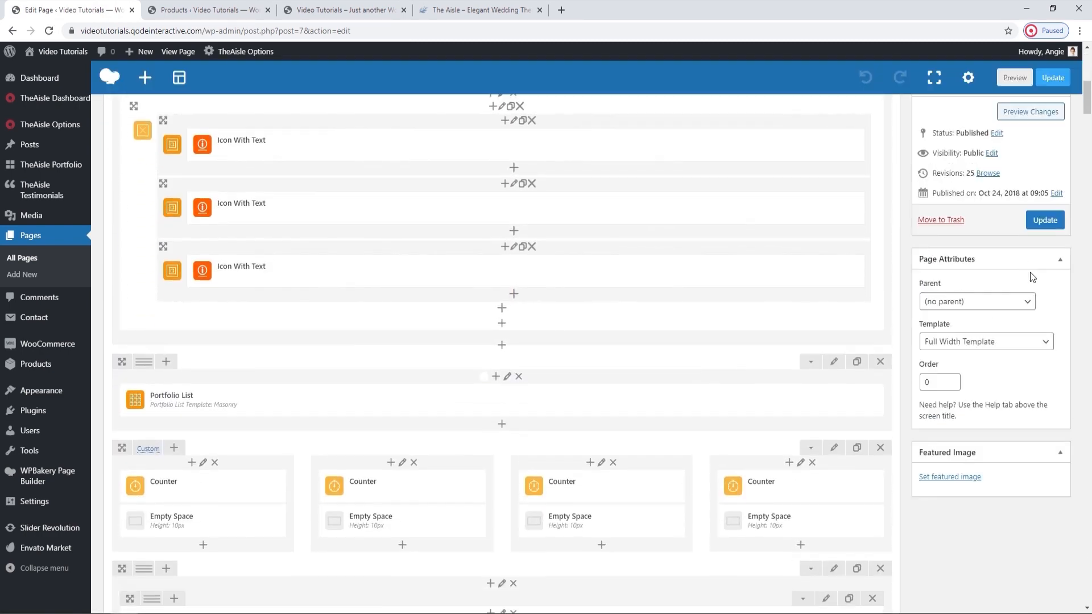
pyautogui.scroll(-10, 1029, 272)
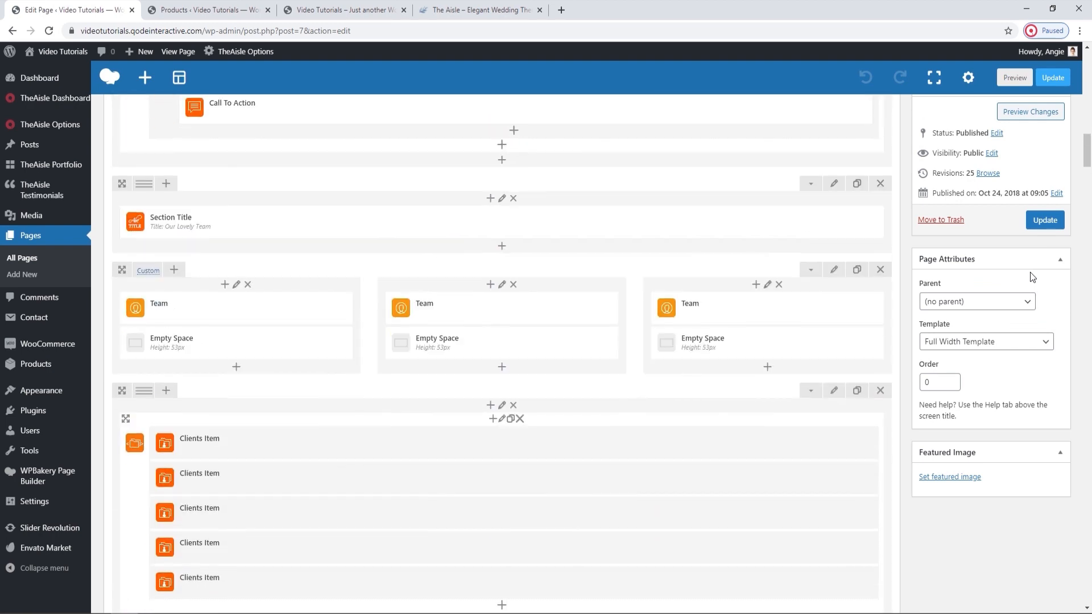
pyautogui.scroll(-15, 1029, 272)
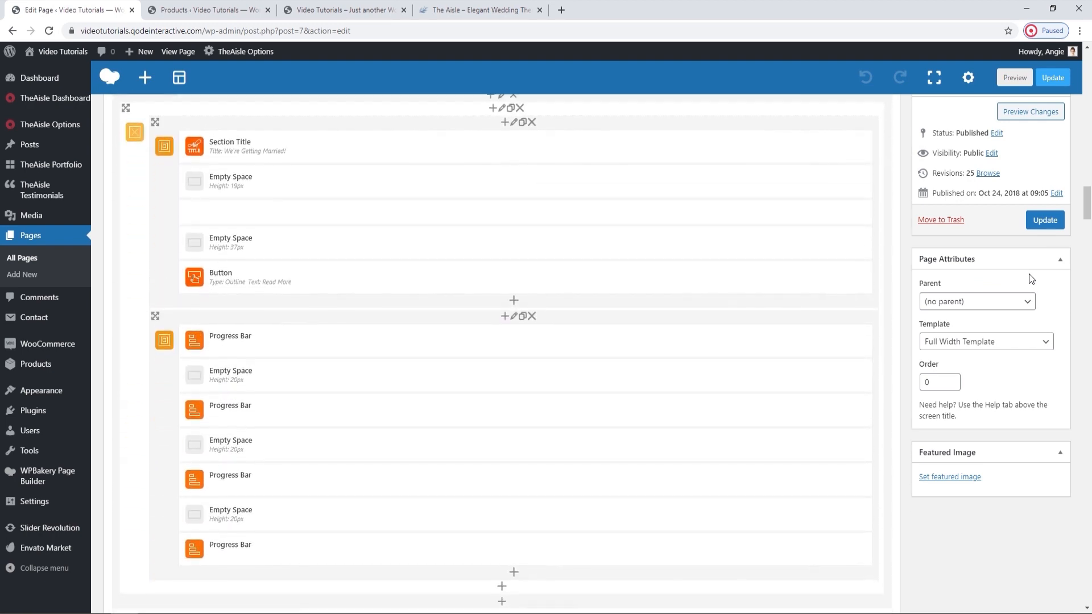
pyautogui.scroll(-2, 1031, 279)
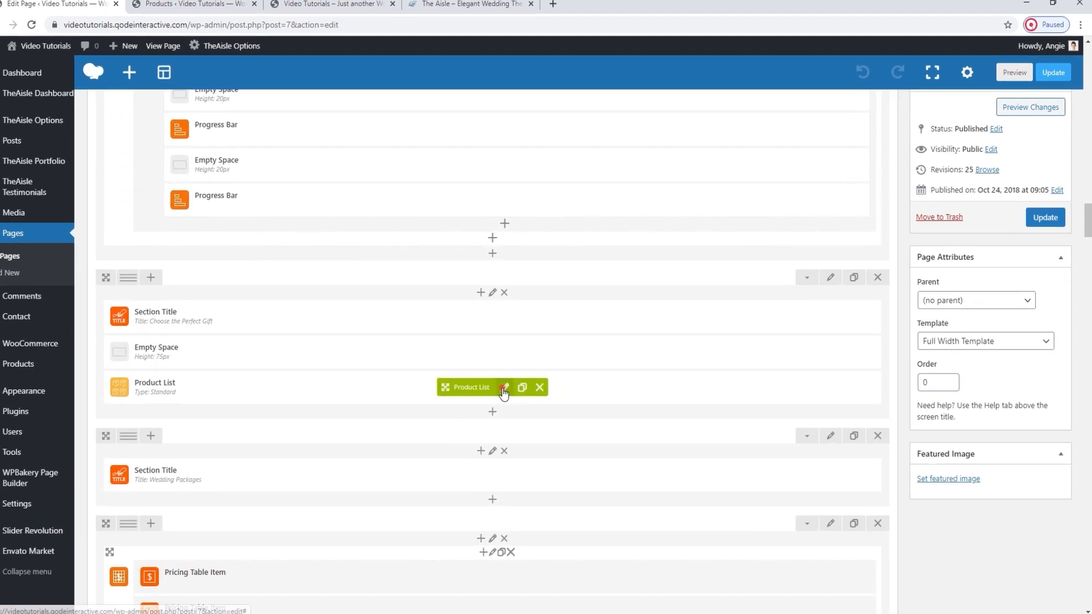
pyautogui.click(507, 387)
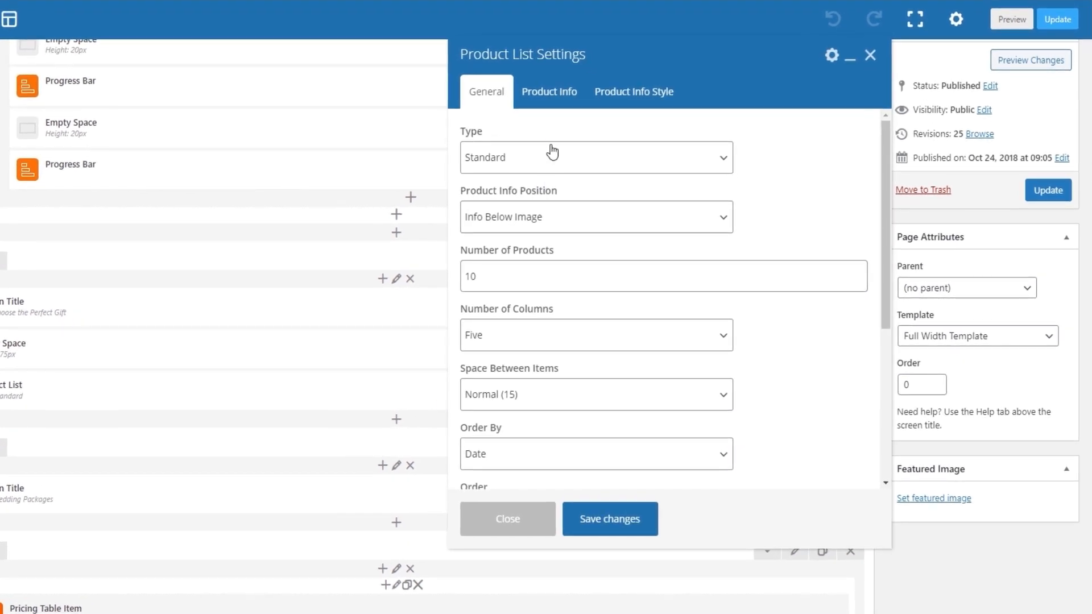
# Examine the available Type and Product Info Position choices and the Number of Products setting of the Product List.
pyautogui.click(552, 152)
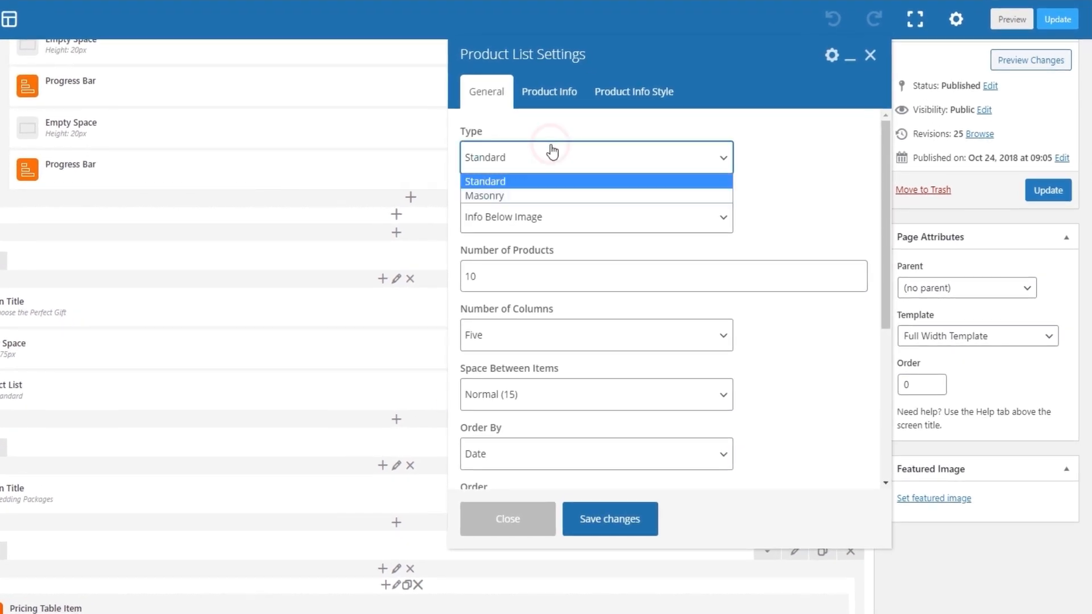
pyautogui.click(551, 149)
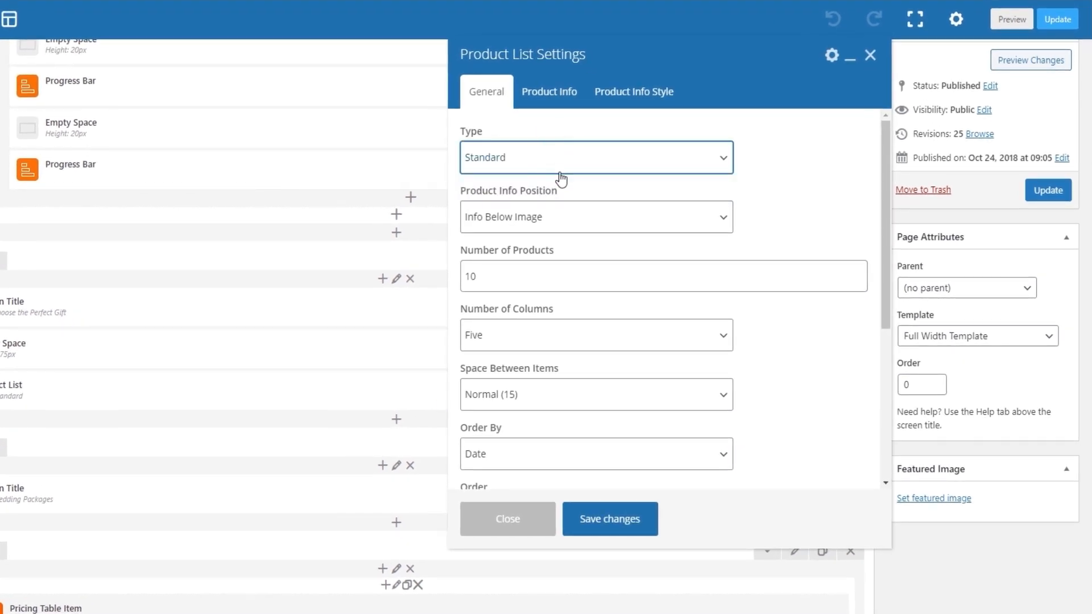
pyautogui.click(576, 219)
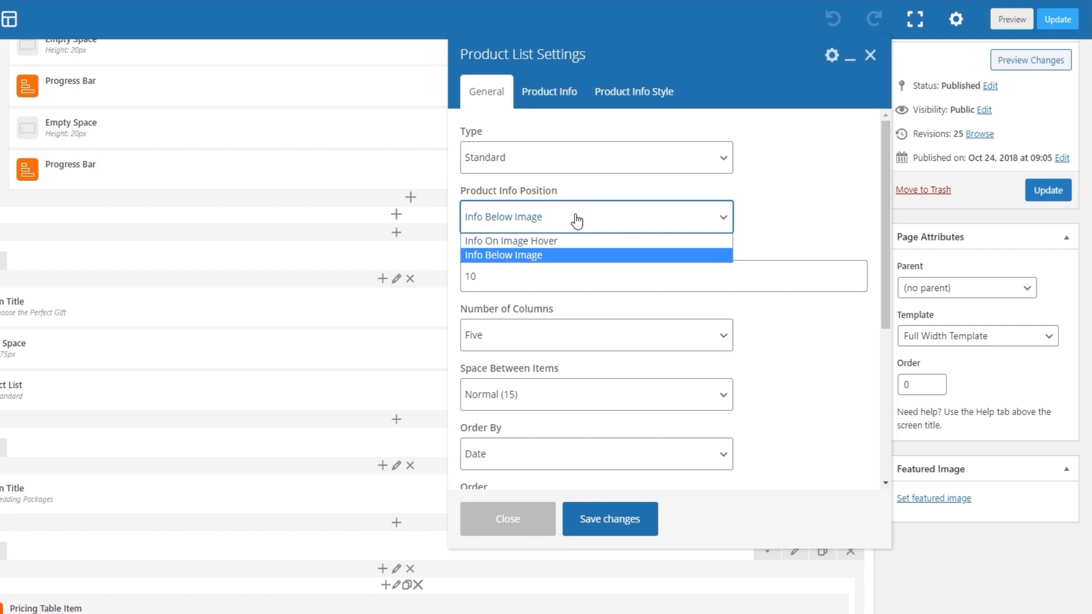
pyautogui.click(576, 219)
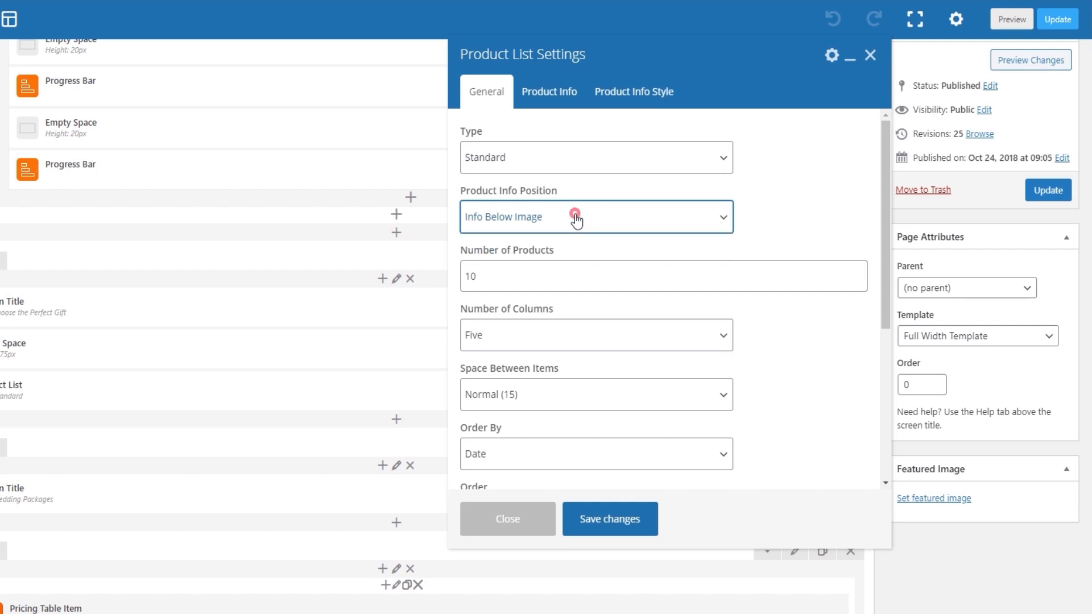
pyautogui.click(551, 267)
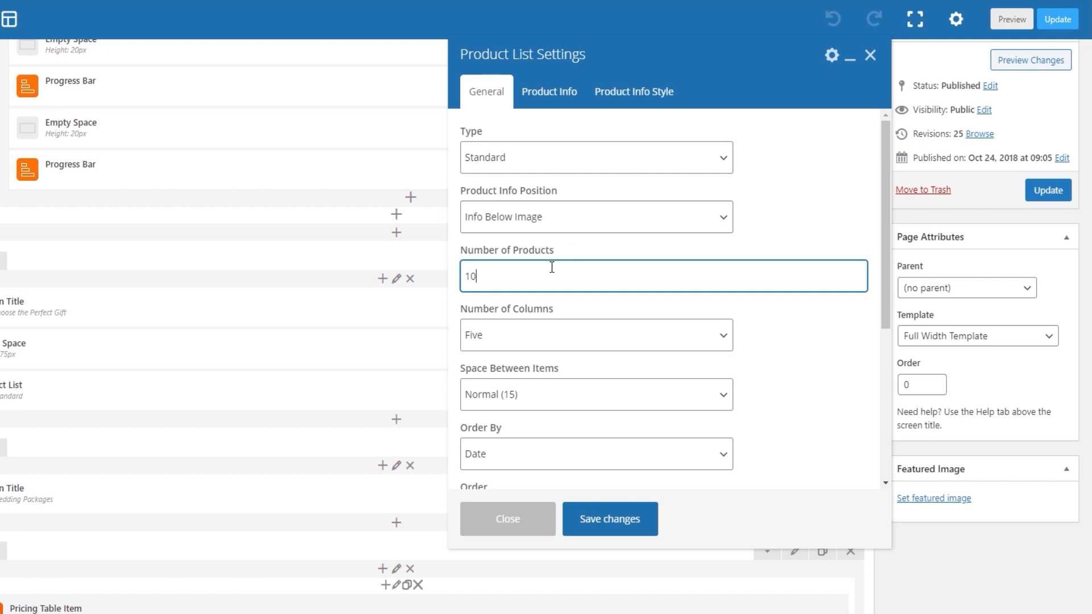
pyautogui.scroll(-1, 551, 270)
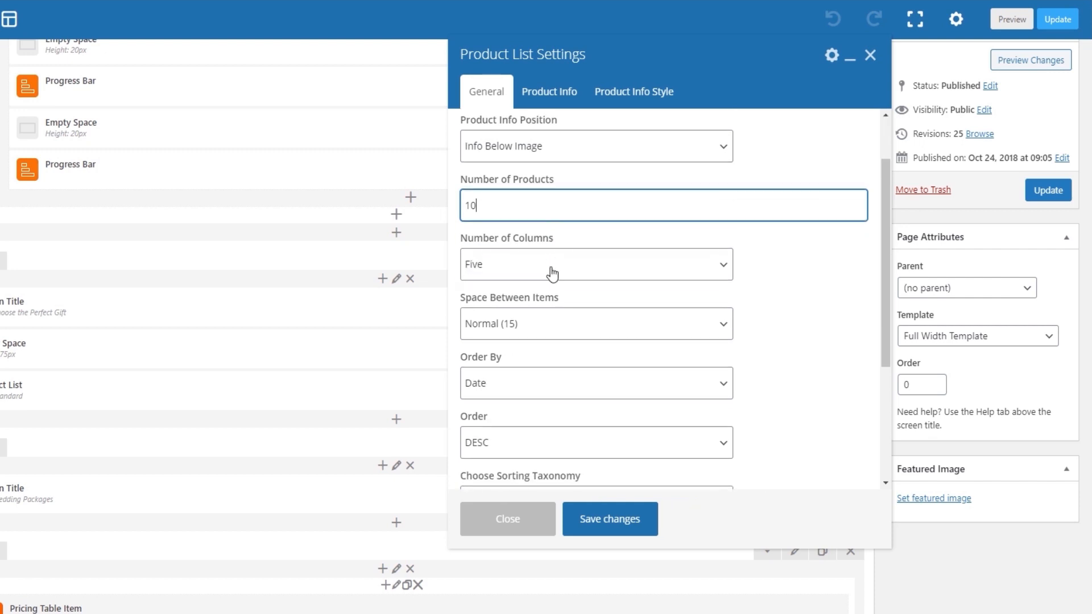
# Examine the Product List's column count, item spacing, ordering and taxonomy options without changing them.
pyautogui.click(551, 269)
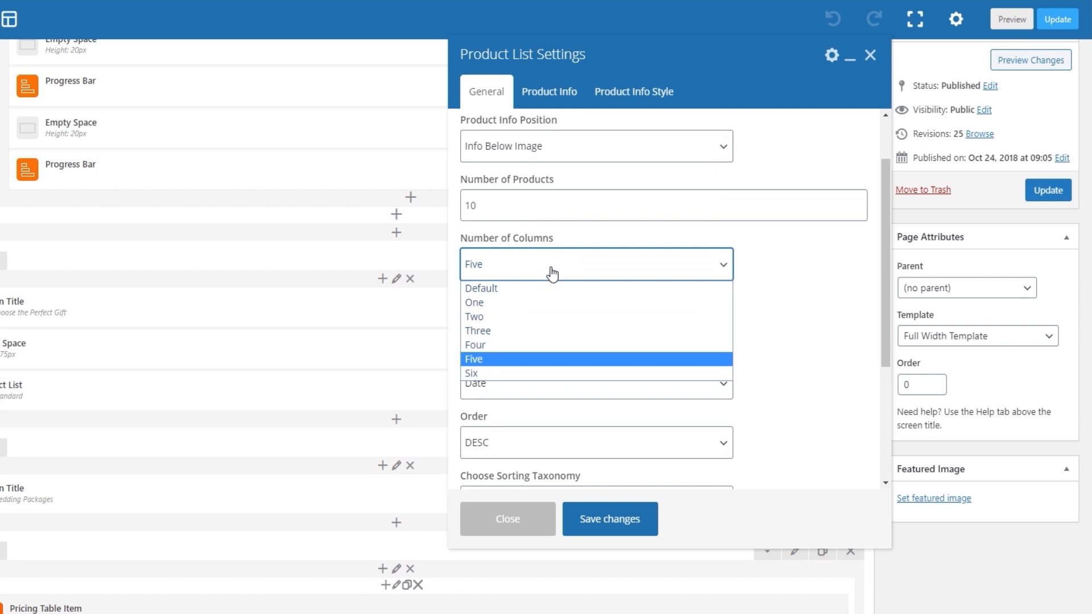
pyautogui.click(552, 273)
pyautogui.scroll(-1, 551, 273)
pyautogui.click(540, 254)
pyautogui.click(540, 255)
pyautogui.scroll(-1, 541, 254)
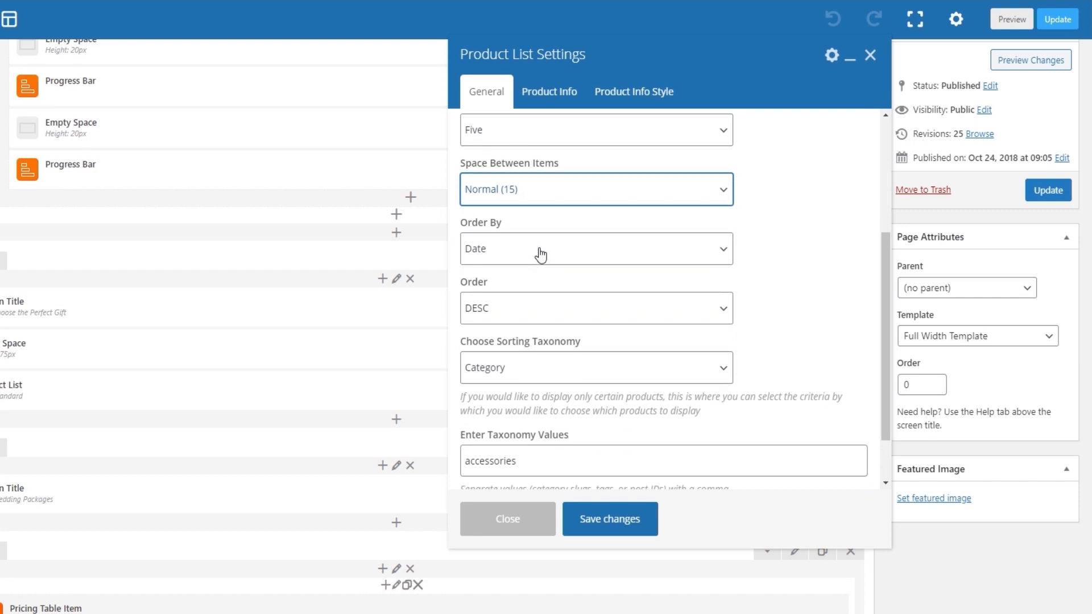
pyautogui.scroll(-1, 540, 255)
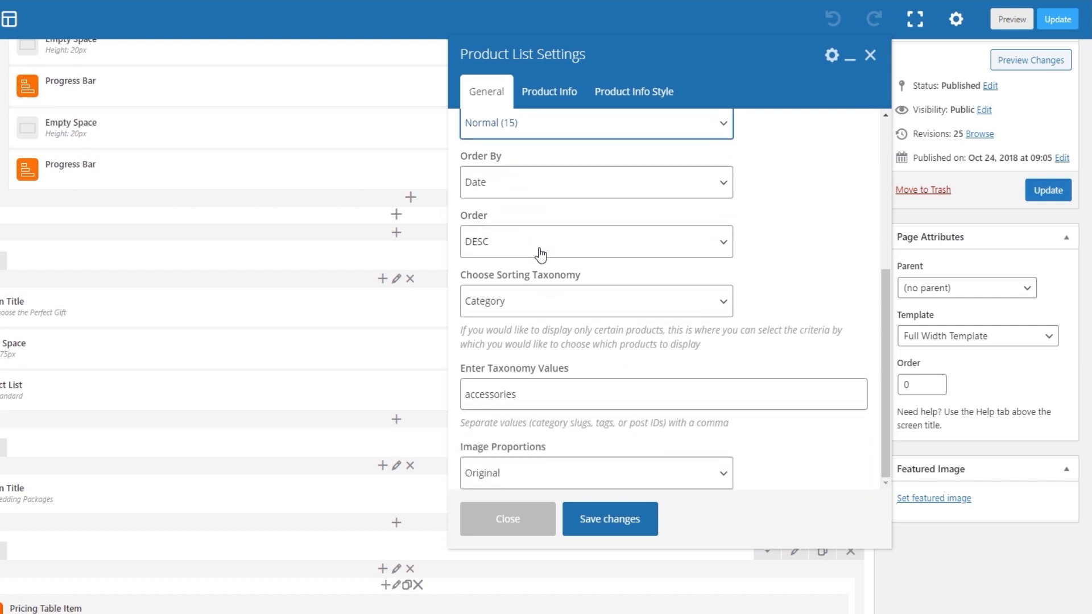
# Keep Category as the sorting taxonomy, set its taxonomy value to wedding, keep Original image proportions, and save the Product List settings.
pyautogui.click(525, 303)
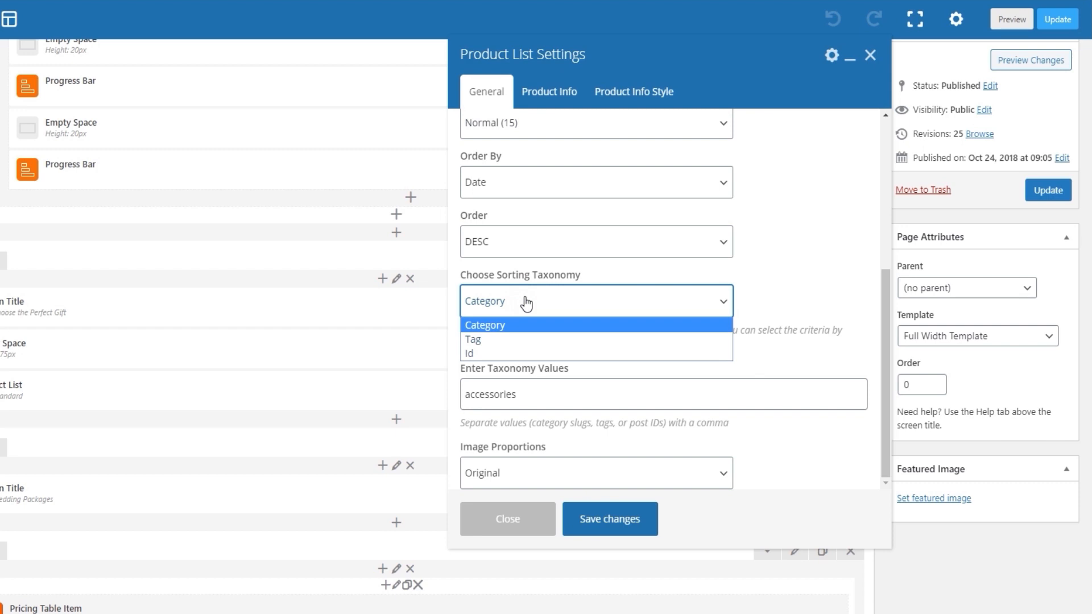
pyautogui.click(526, 303)
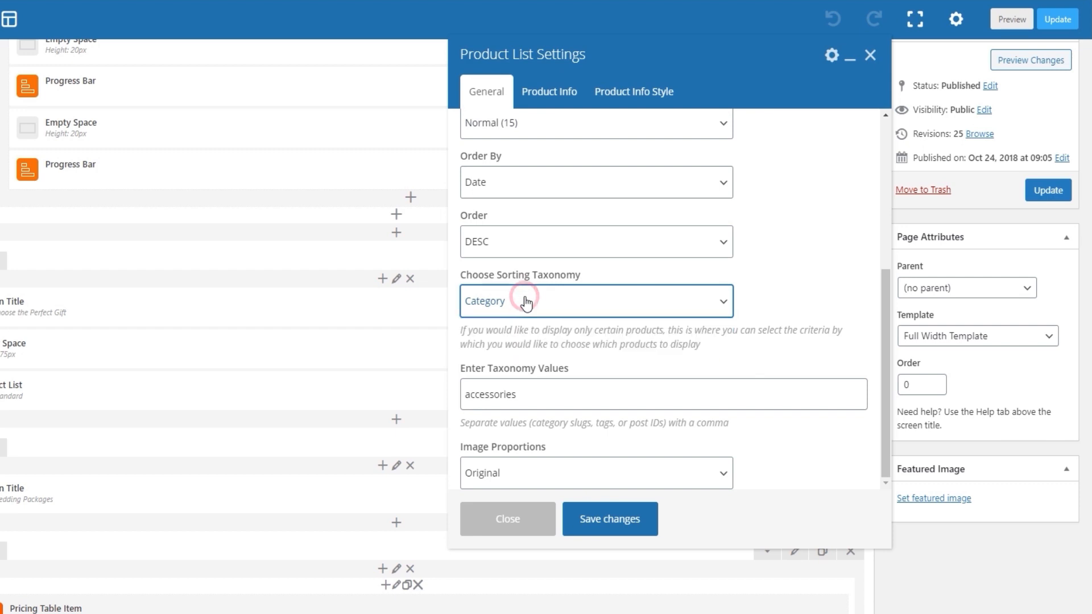
pyautogui.doubleClick(536, 387)
pyautogui.press('BackSpace')
pyautogui.write('wedding')
pyautogui.click(767, 439)
pyautogui.scroll(-1, 769, 443)
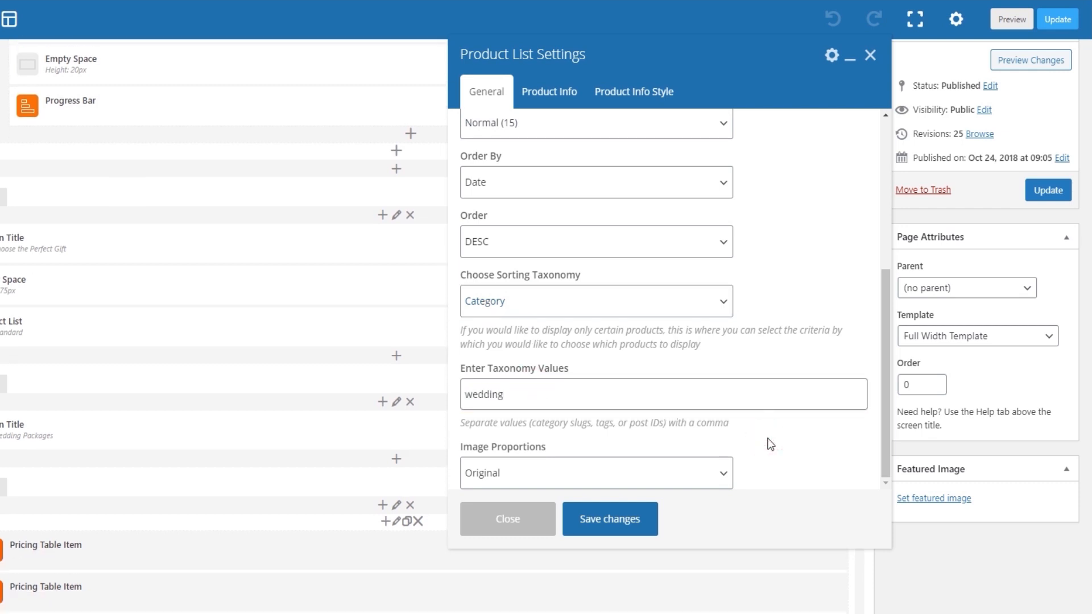
pyautogui.click(708, 477)
pyautogui.click(671, 512)
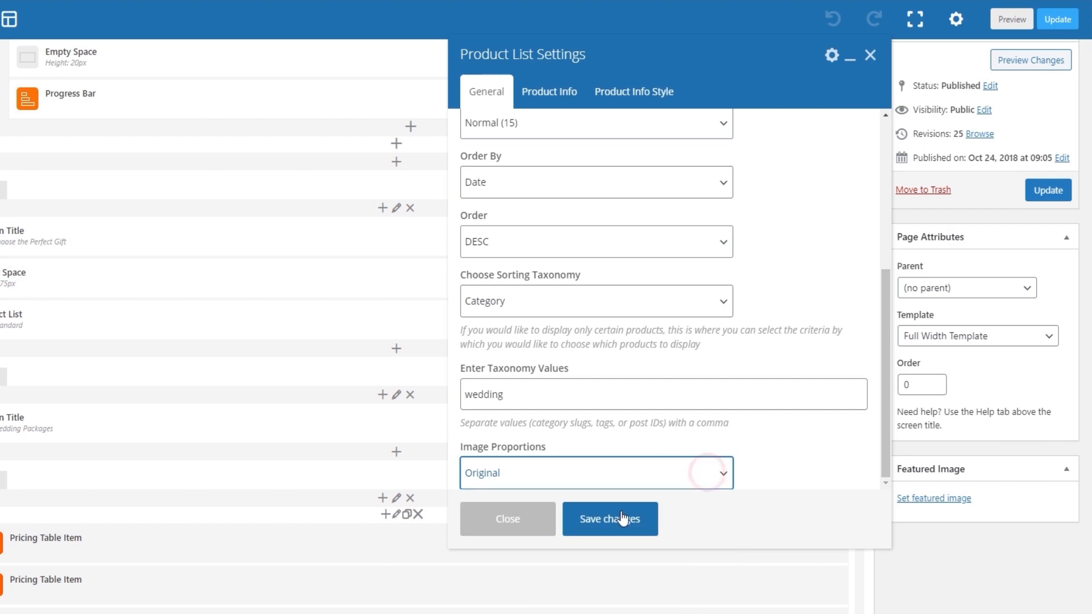
pyautogui.click(622, 517)
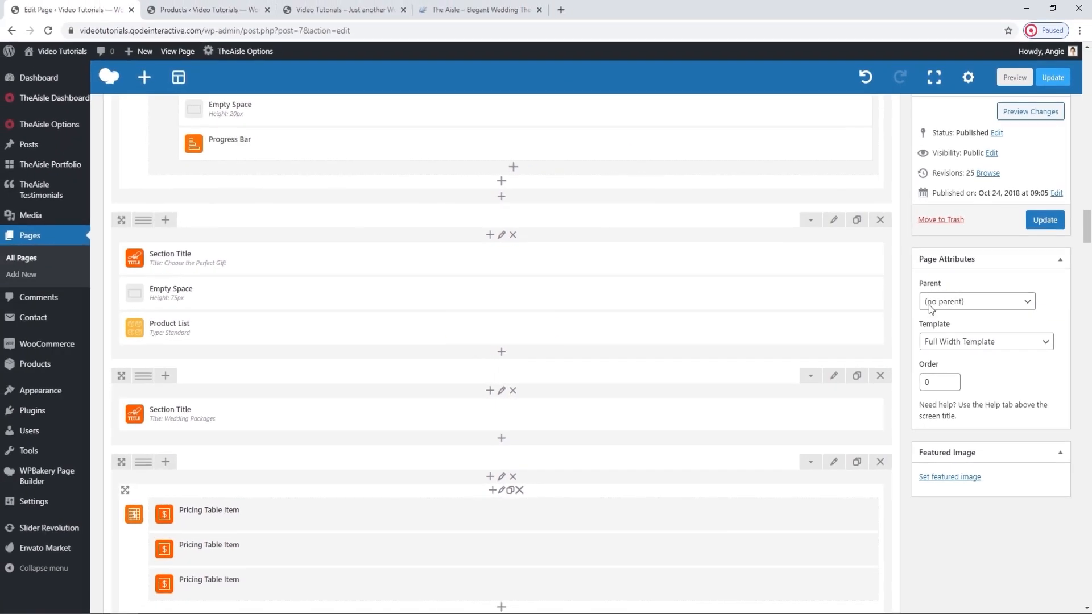
# Update the Main Home page, close the Products tab, and reload the live home page to check the product list.
pyautogui.click(1044, 211)
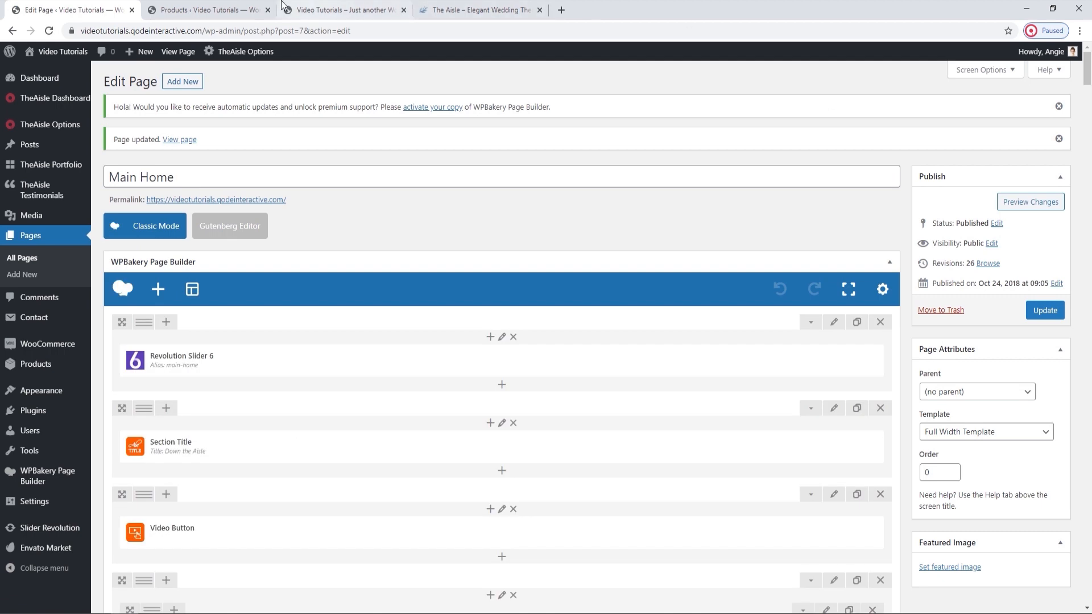
pyautogui.click(250, 9)
pyautogui.click(267, 9)
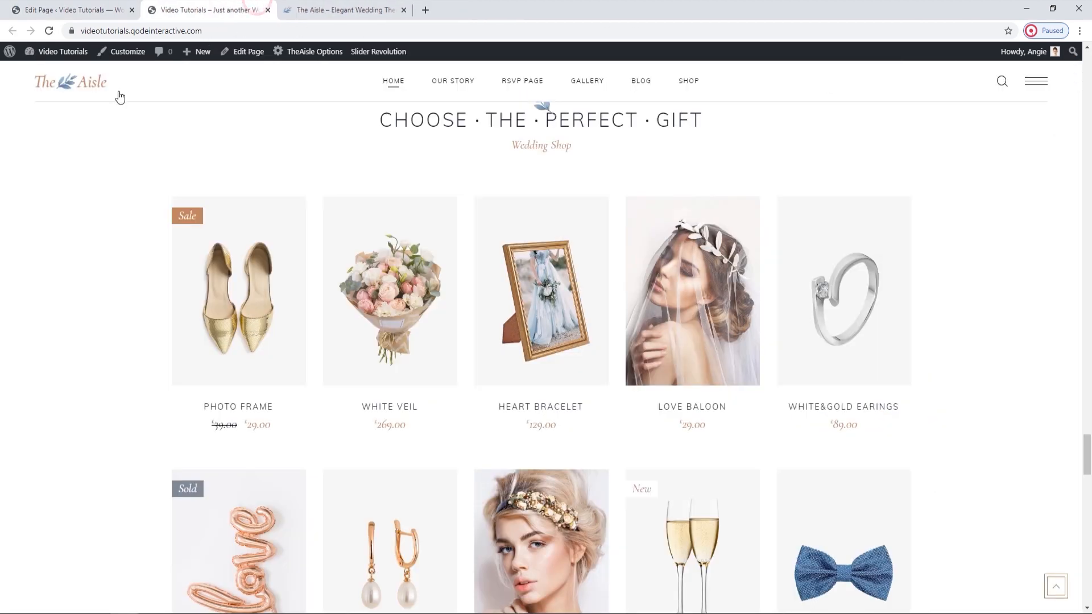
pyautogui.scroll(-1, 60, 155)
pyautogui.click(49, 31)
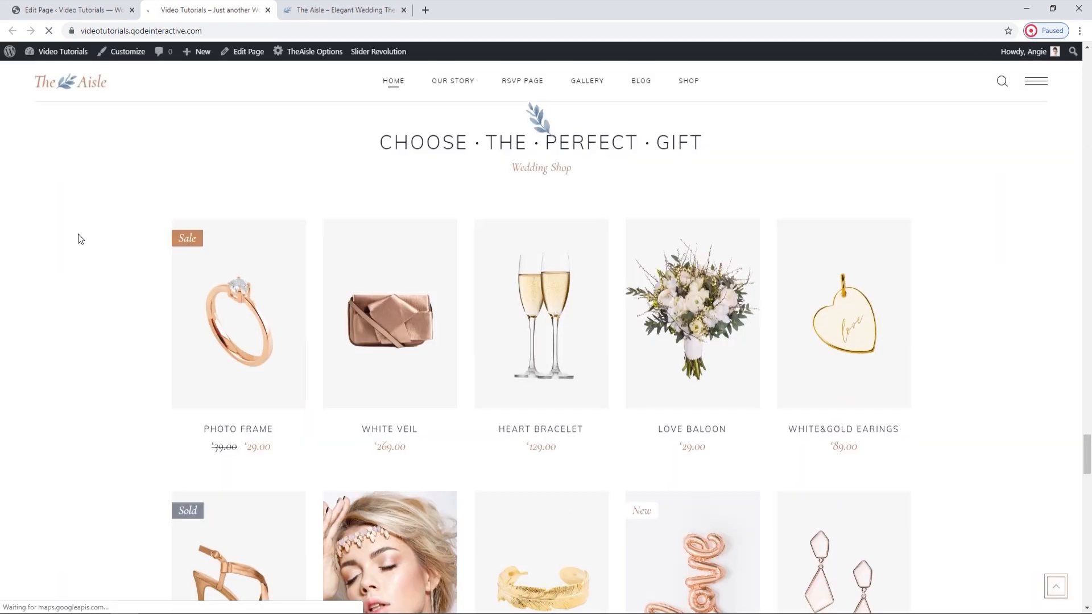
pyautogui.scroll(-2, 78, 234)
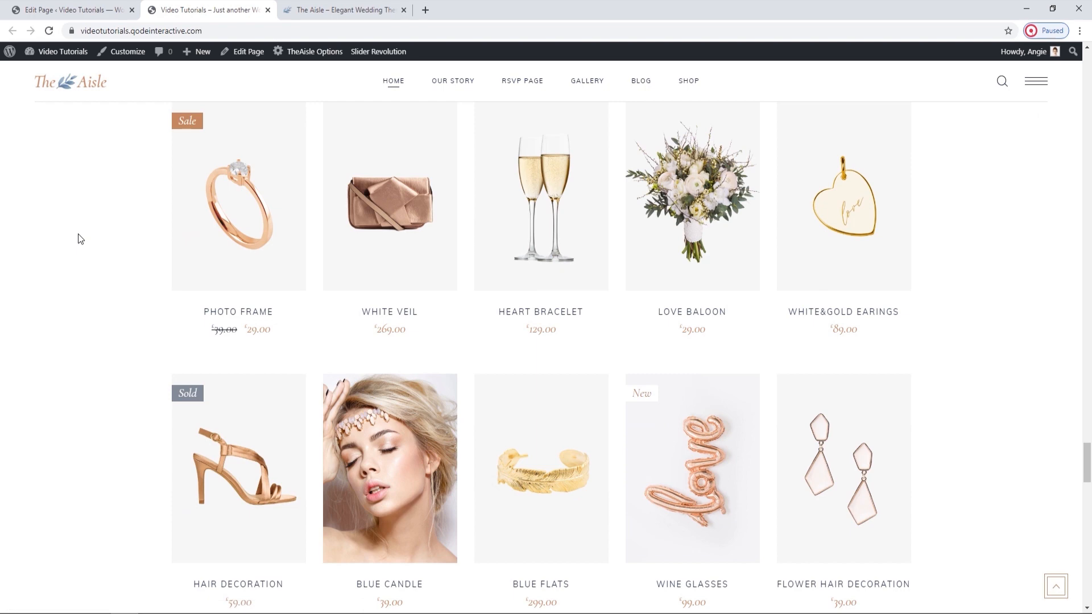
pyautogui.scroll(1, 78, 234)
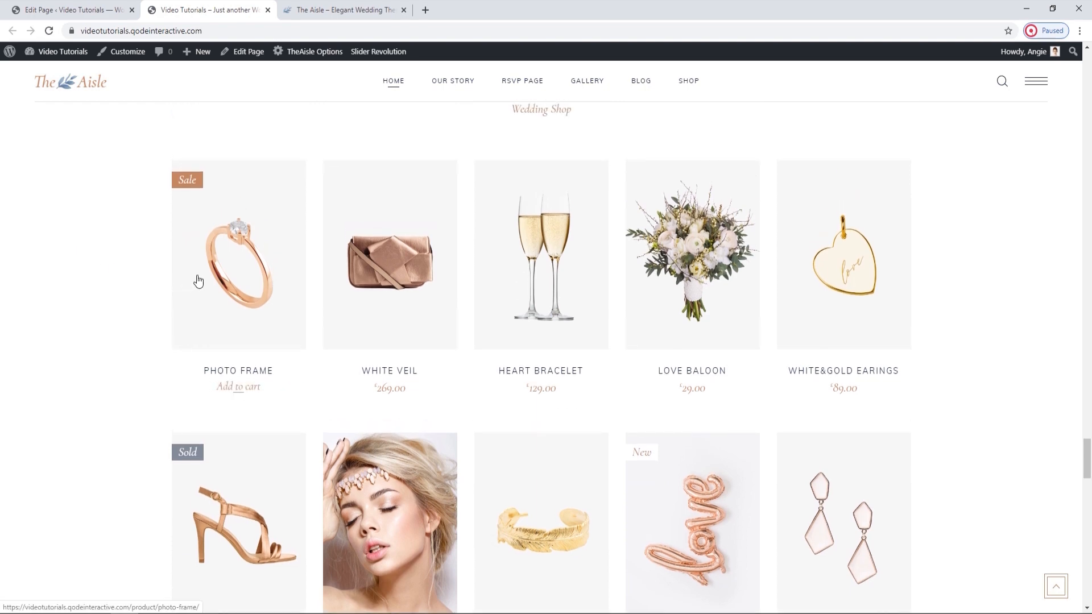
# Set the Product List's Product Info Position to Info On Image Hover, save the settings, and update the page.
pyautogui.click(91, 4)
pyautogui.scroll(-10, 342, 310)
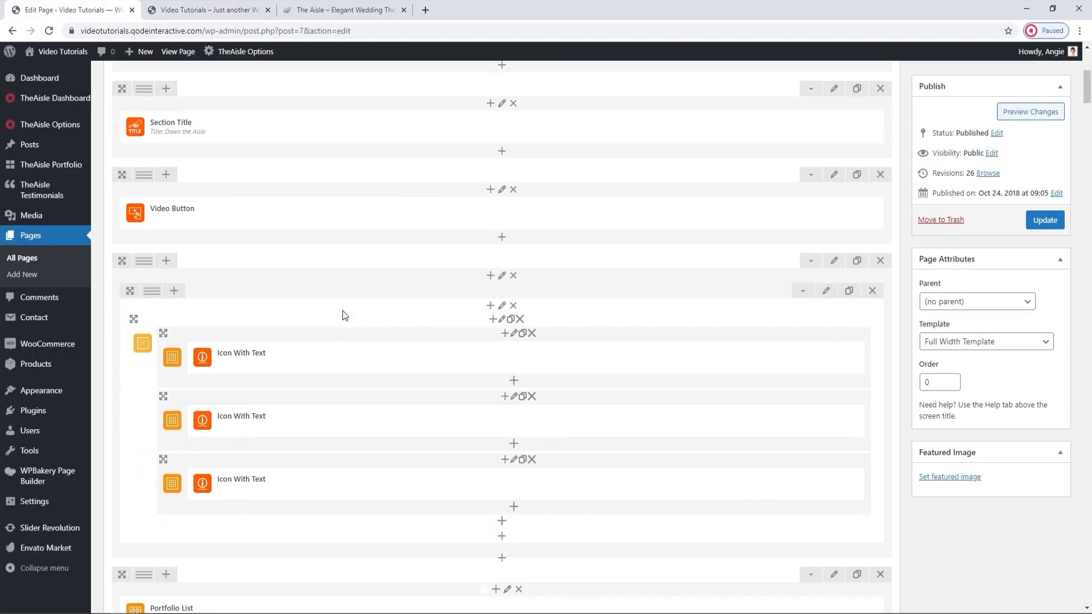
pyautogui.scroll(-15, 342, 311)
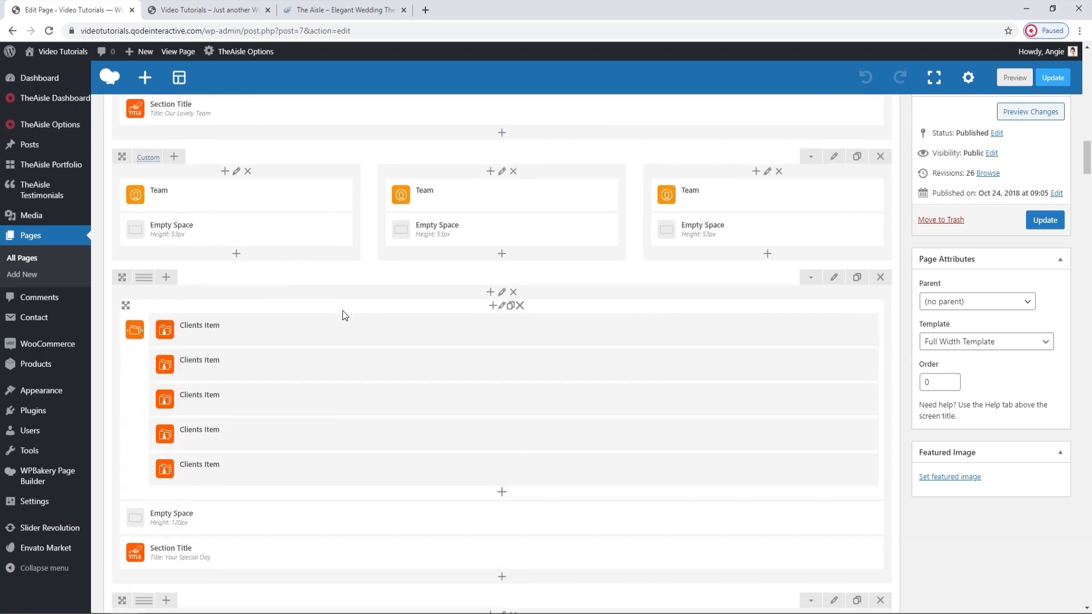
pyautogui.scroll(-15, 344, 314)
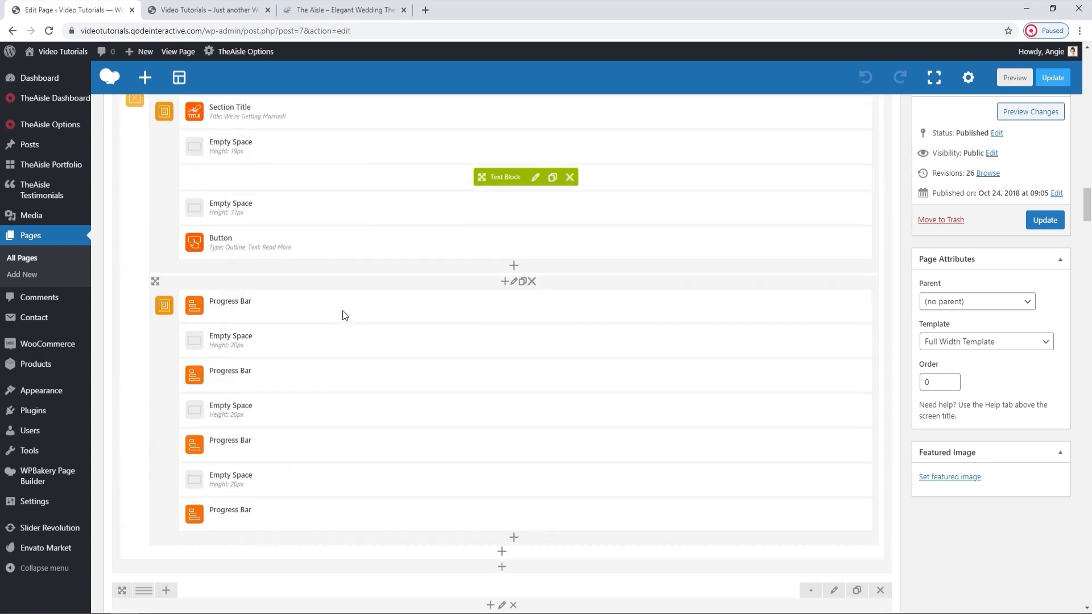
pyautogui.click(514, 389)
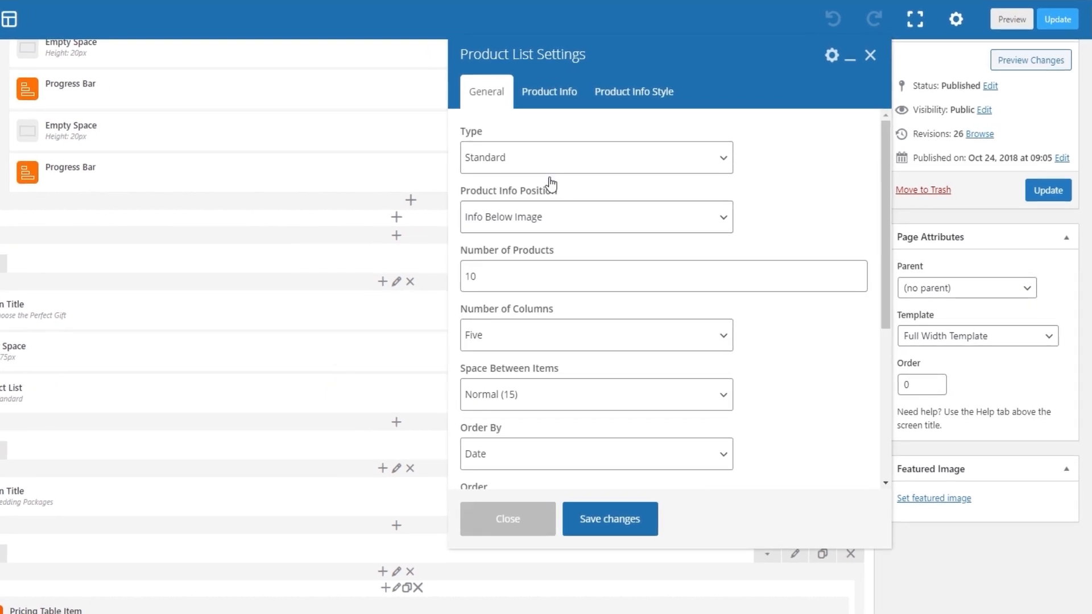
pyautogui.click(544, 218)
pyautogui.click(541, 239)
pyautogui.click(606, 517)
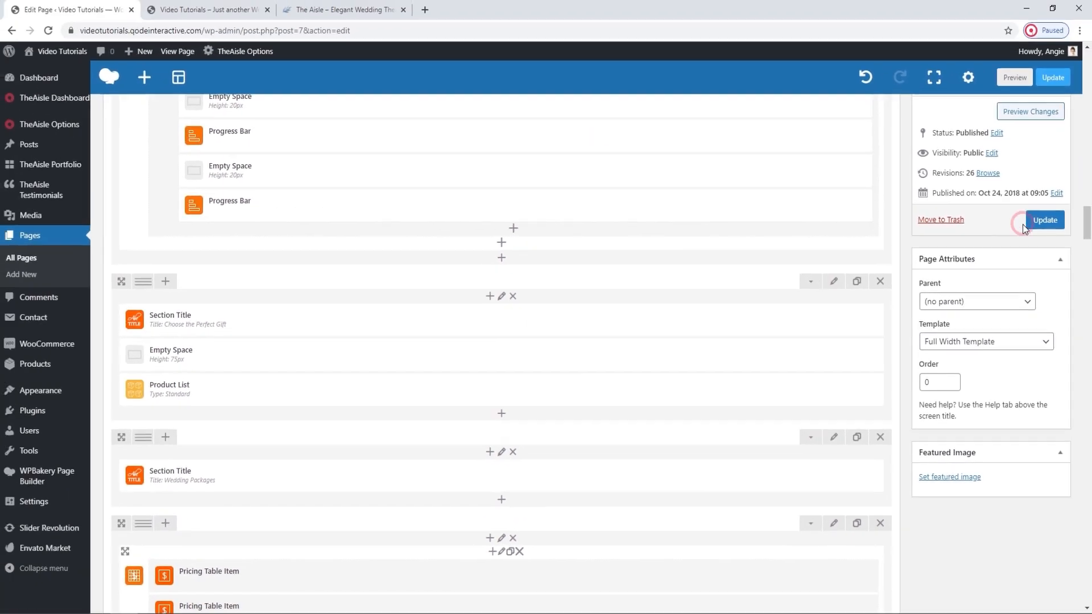
pyautogui.click(1041, 213)
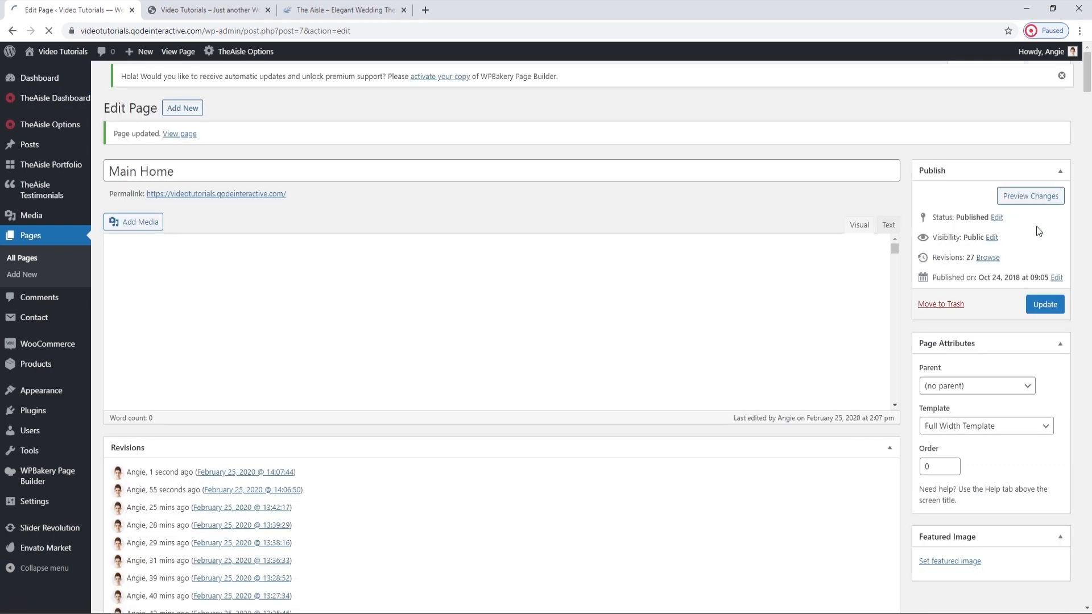
# Reload the live home page and check how the product information displays over the images.
pyautogui.click(250, 8)
pyautogui.click(49, 31)
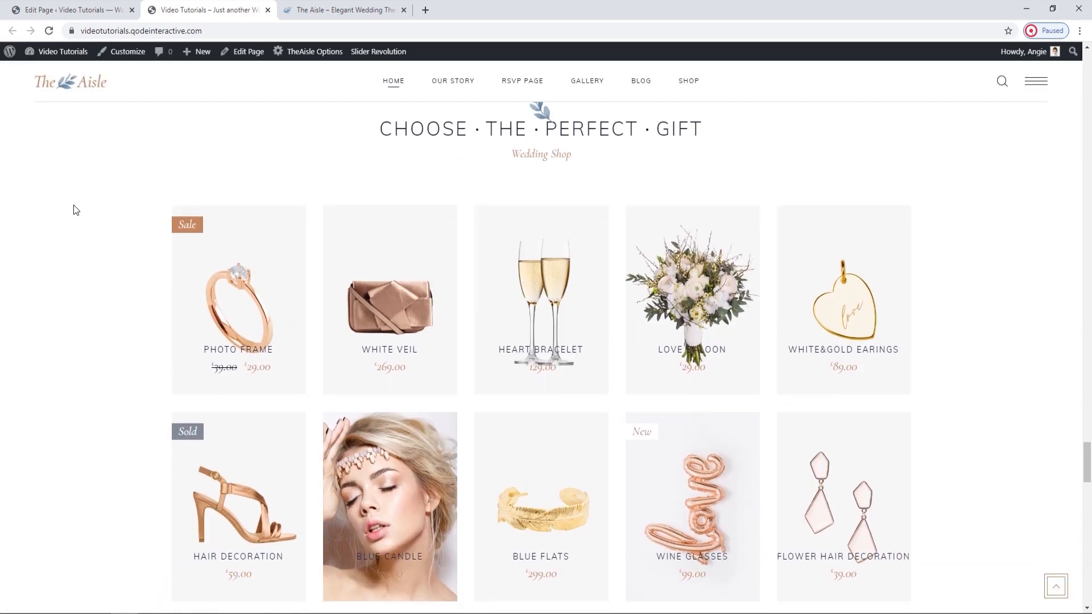
pyautogui.scroll(-1, 73, 241)
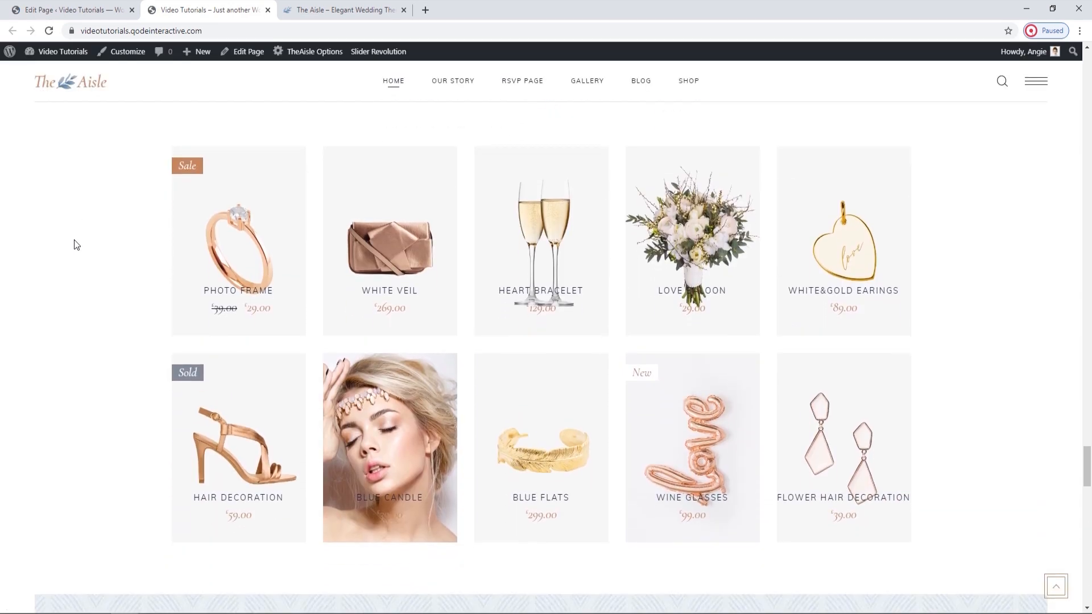
pyautogui.moveTo(356, 274)
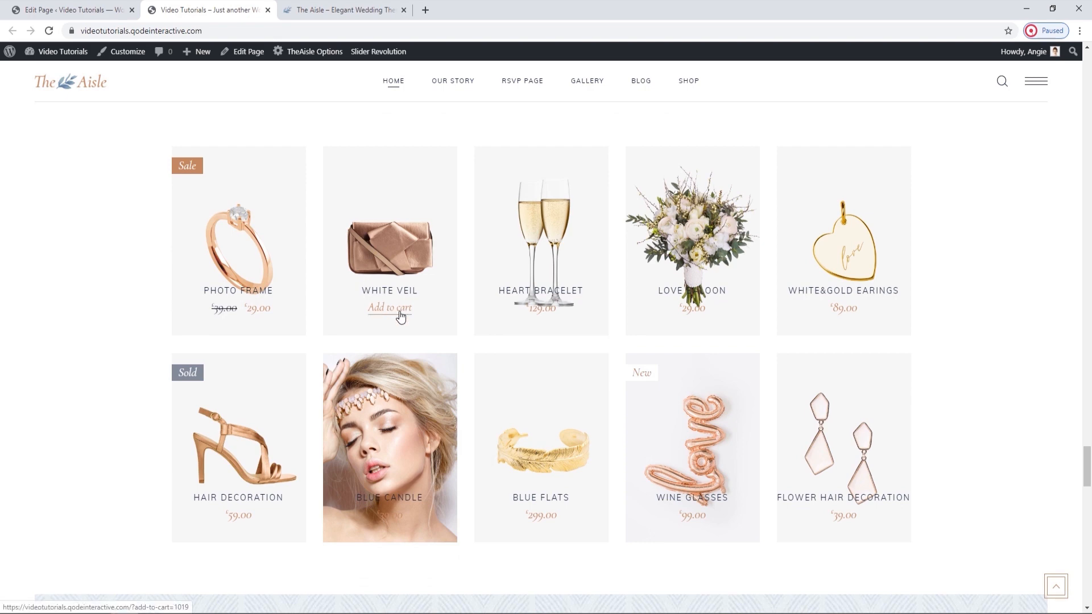
# Return to the page editor, open the Product List settings, and set Product Info Position to Info Below Image.
pyautogui.click(139, 5)
pyautogui.scroll(-20, 463, 343)
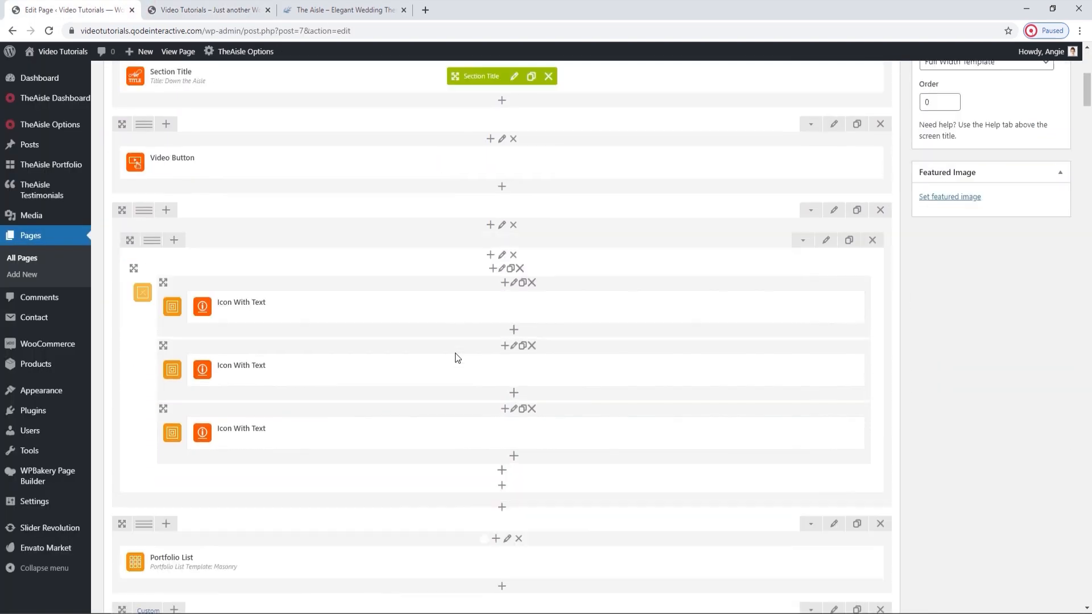
pyautogui.scroll(-15, 456, 354)
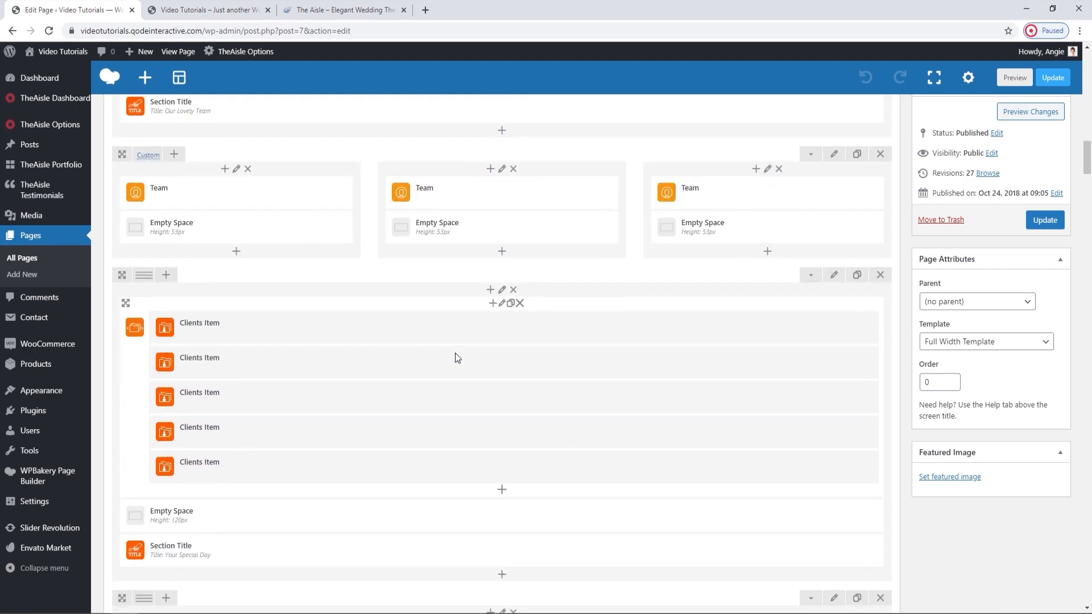
pyautogui.scroll(-10, 455, 358)
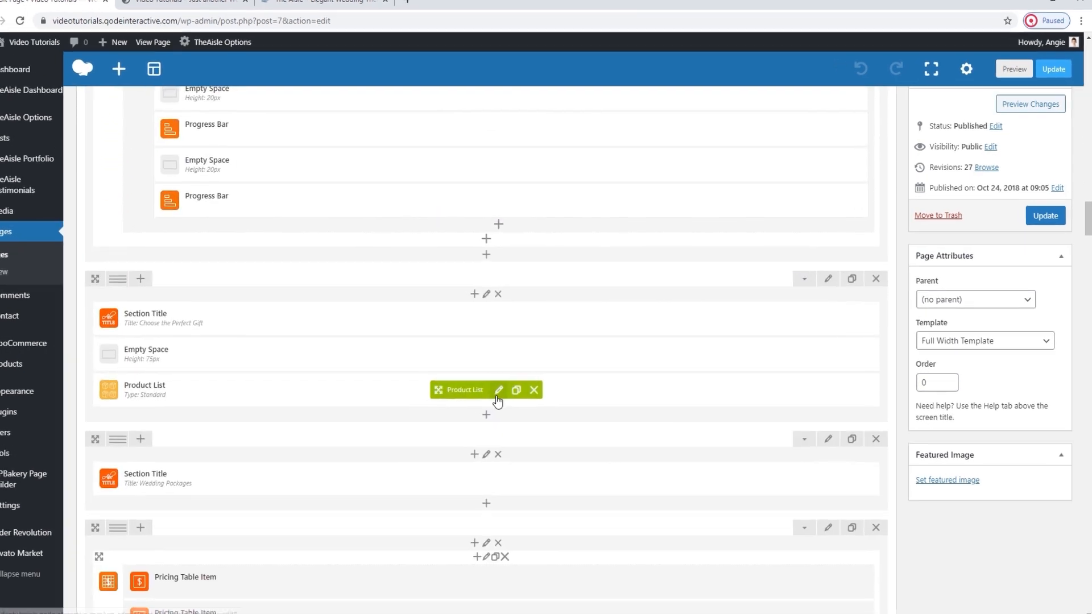
pyautogui.click(498, 401)
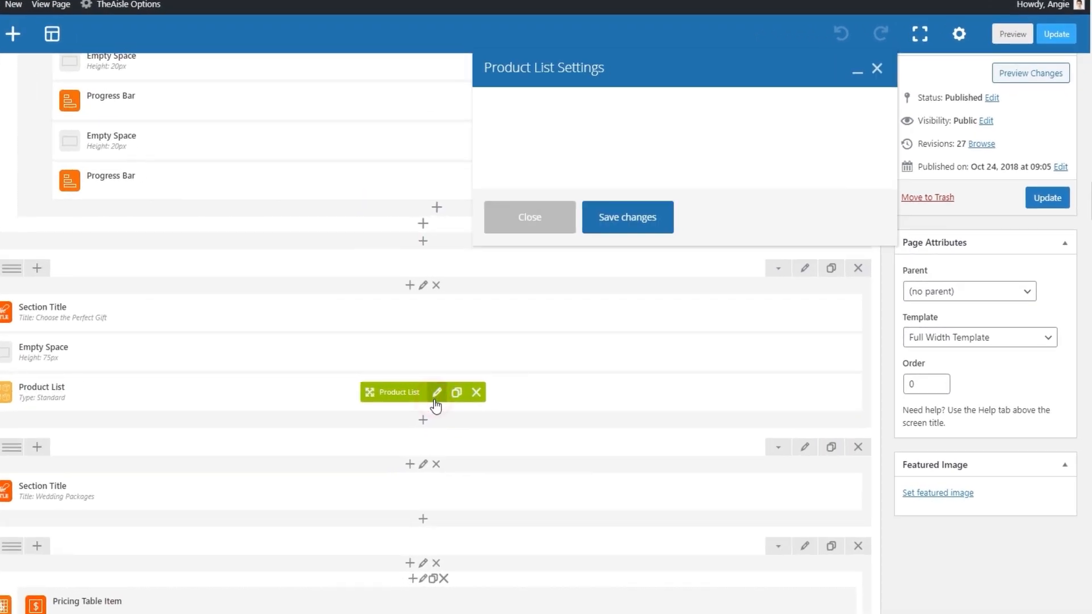
pyautogui.click(515, 216)
pyautogui.click(509, 255)
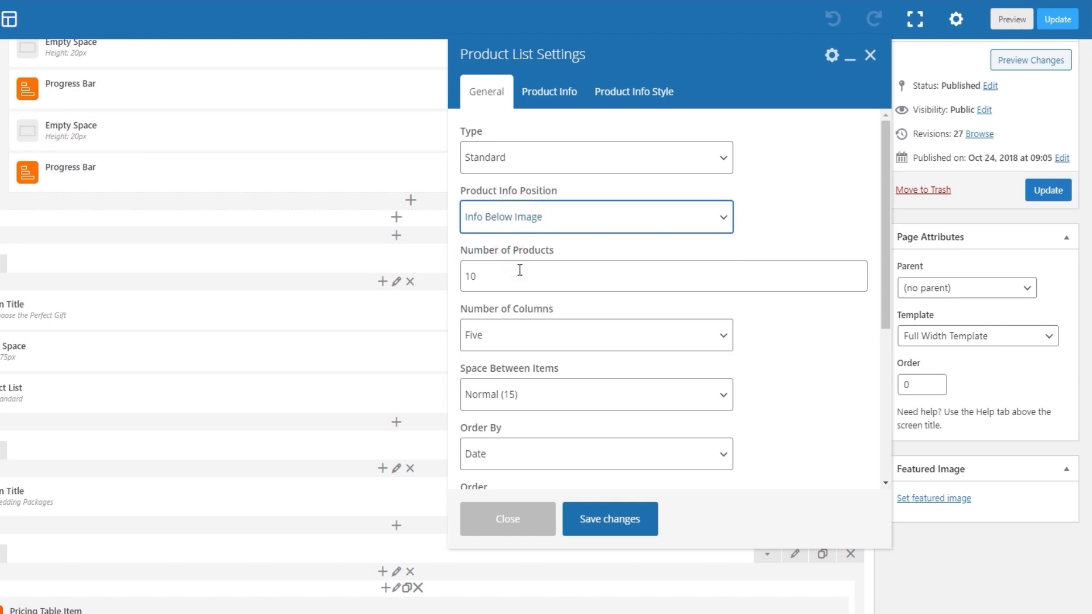
# Review the Product List's product info display options, including the choices for Display Title.
pyautogui.click(559, 105)
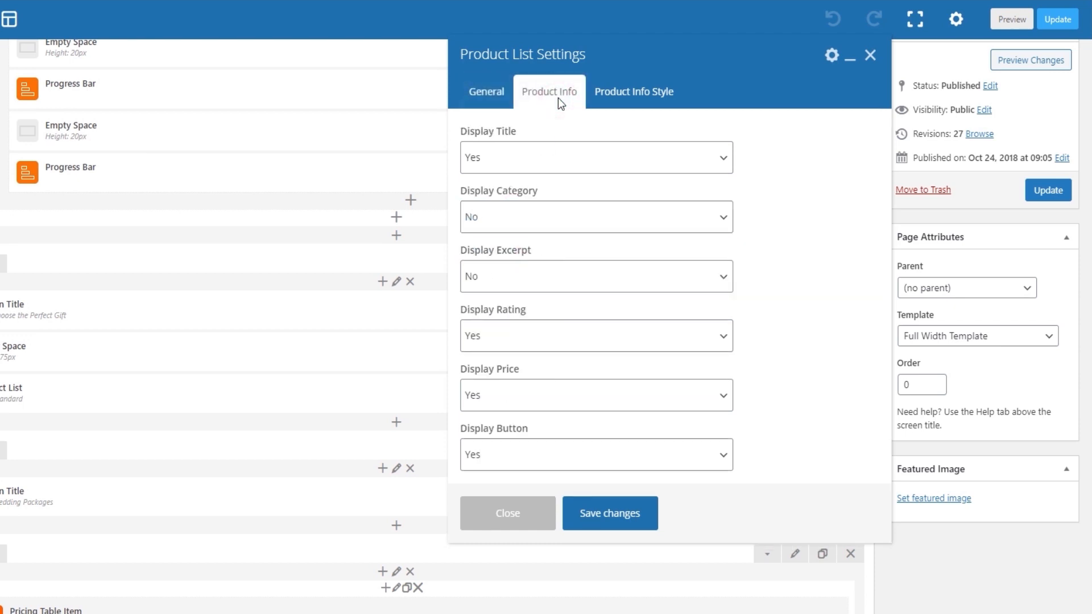
pyautogui.click(526, 159)
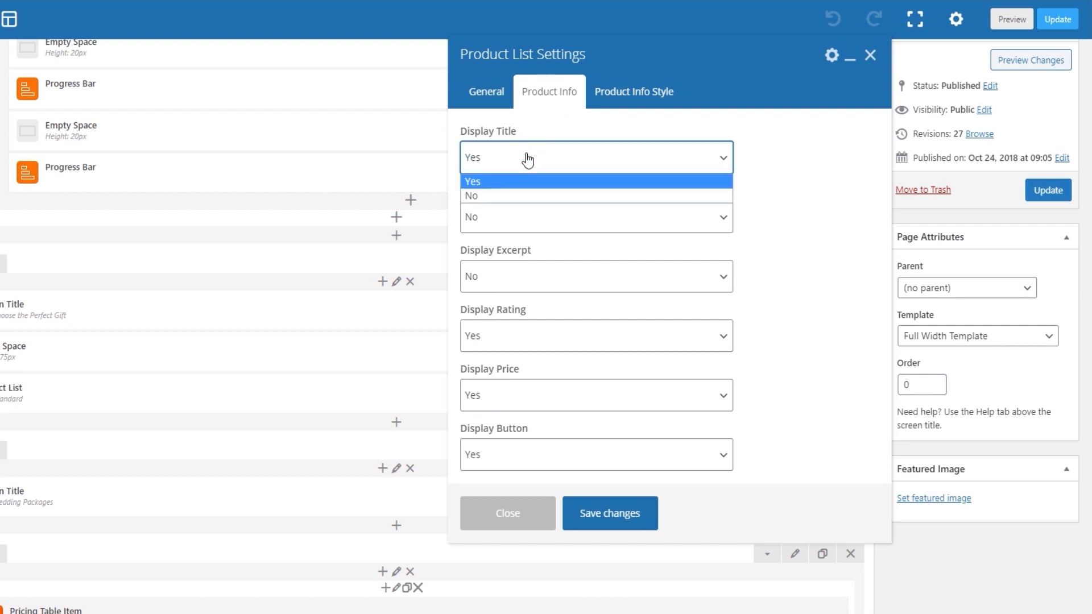
pyautogui.click(528, 160)
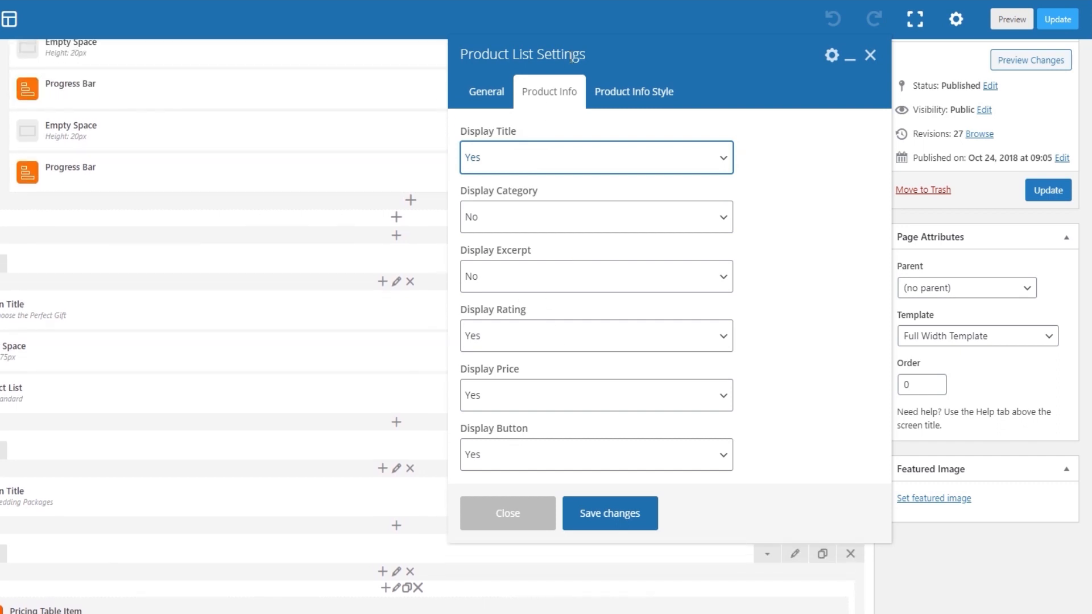
# Examine the Title Tag, Title Text Transform and Button Skin choices in the Product Info Style options.
pyautogui.click(614, 95)
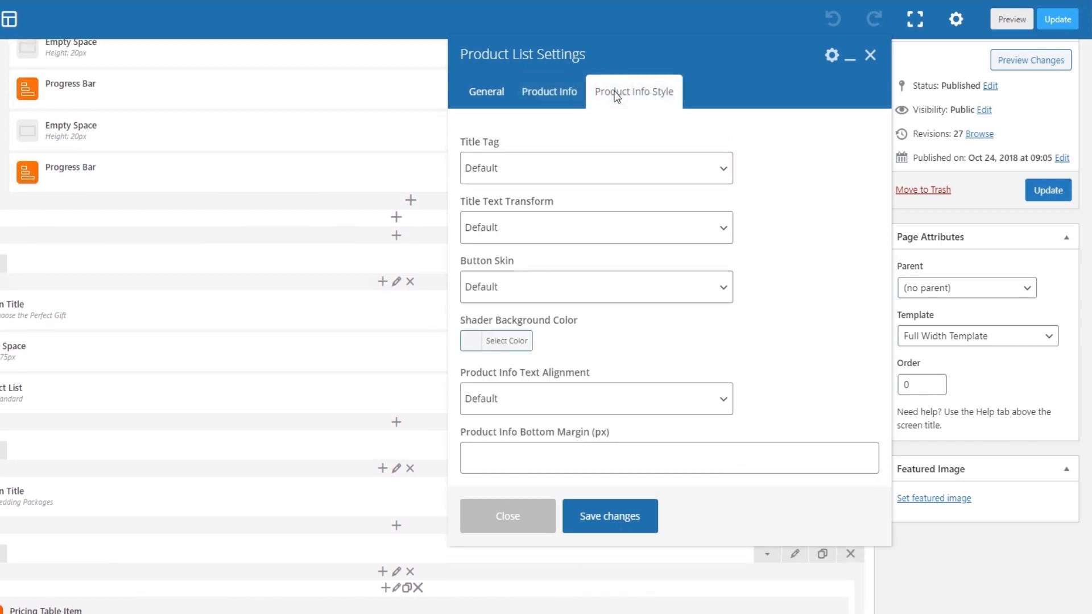
pyautogui.click(574, 173)
pyautogui.click(574, 171)
pyautogui.click(565, 233)
pyautogui.click(566, 232)
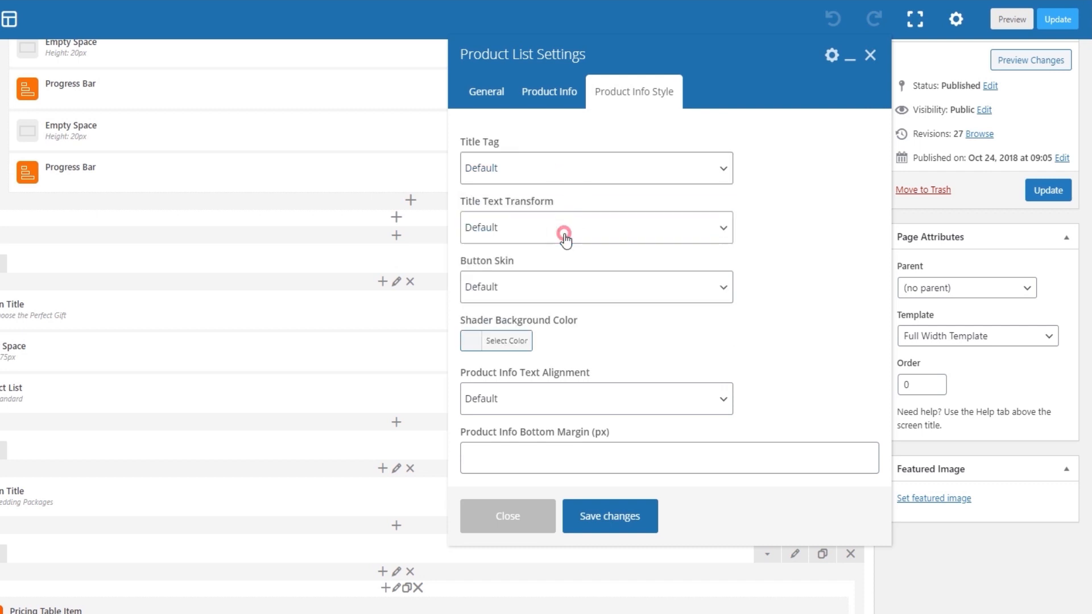
pyautogui.click(552, 286)
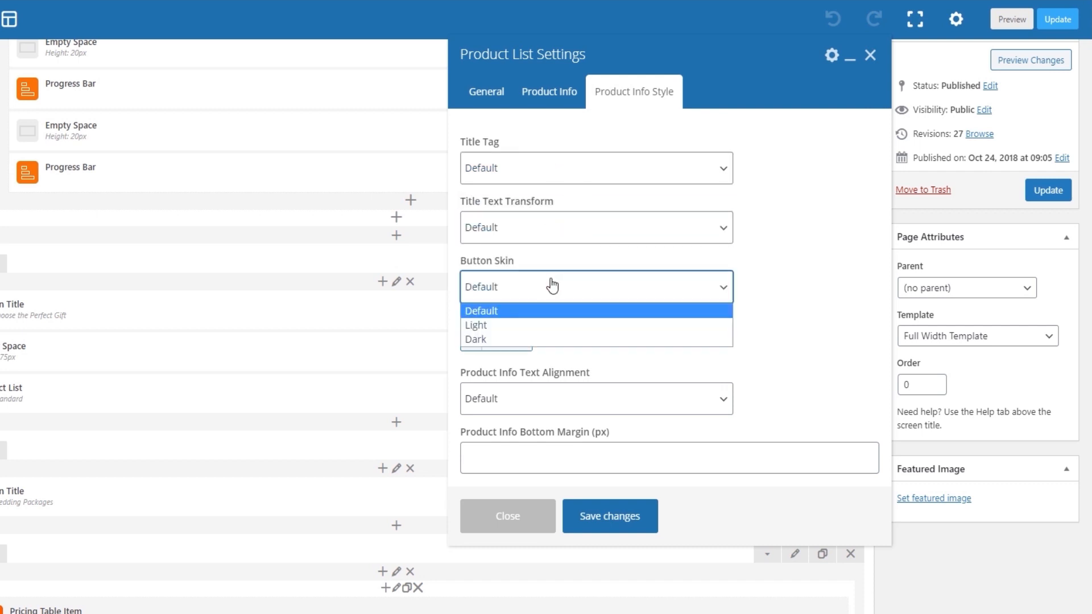
pyautogui.click(552, 285)
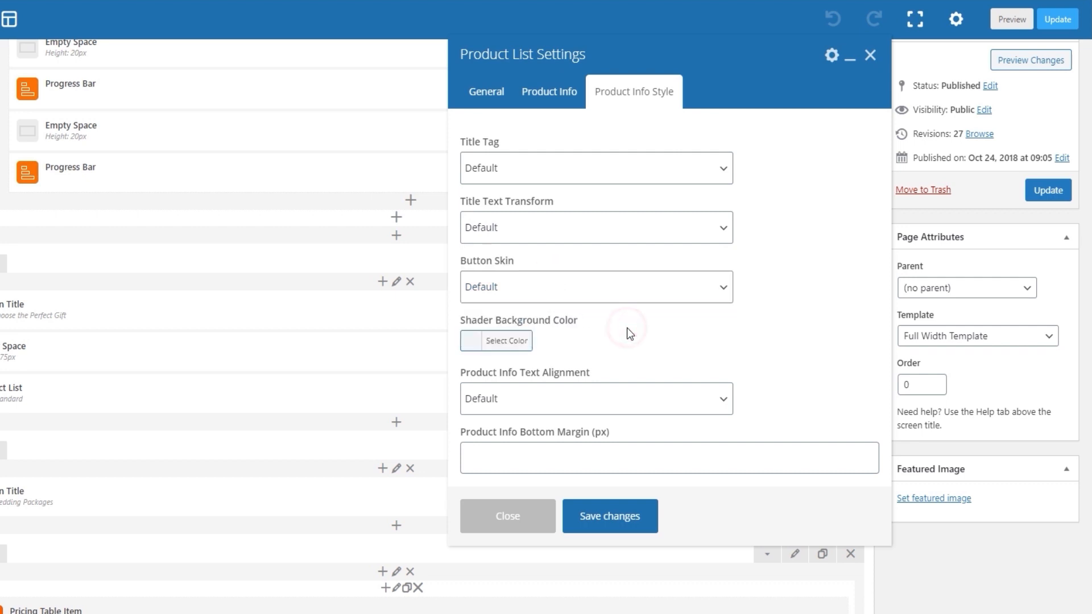
# Examine the Shader Background Color picker and the Product Info Text Alignment choices, keeping their defaults.
pyautogui.scroll(-1, 626, 328)
pyautogui.click(508, 341)
pyautogui.scroll(-1, 654, 343)
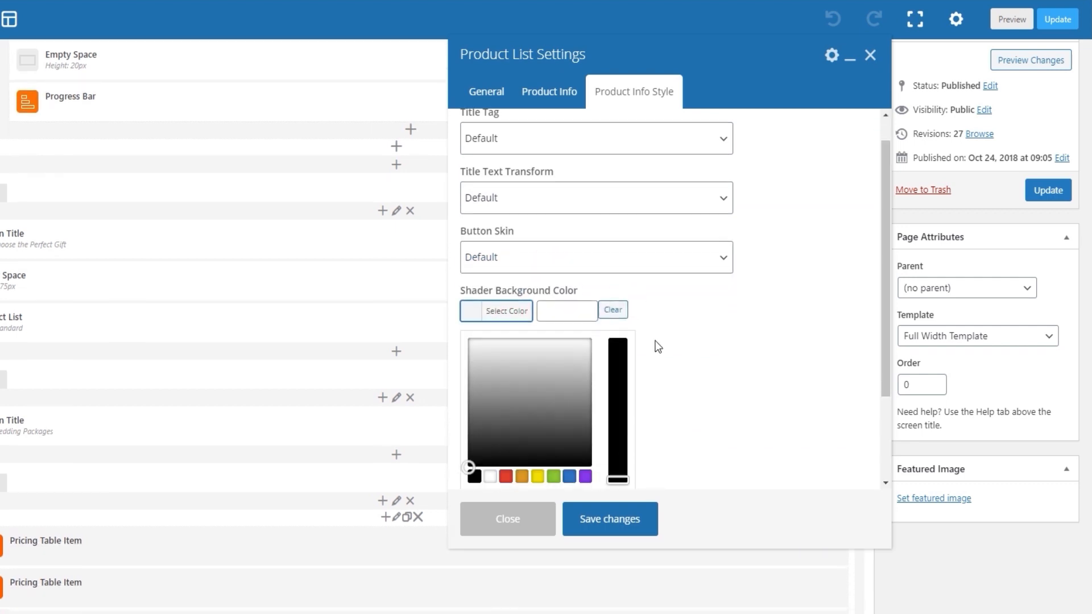
pyautogui.click(503, 272)
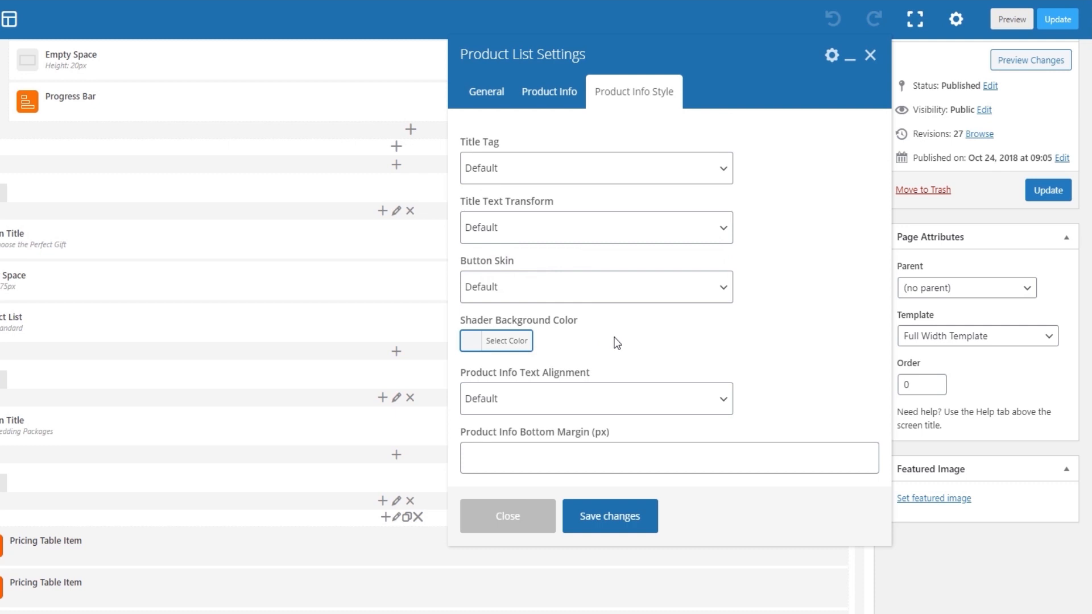
pyautogui.click(577, 406)
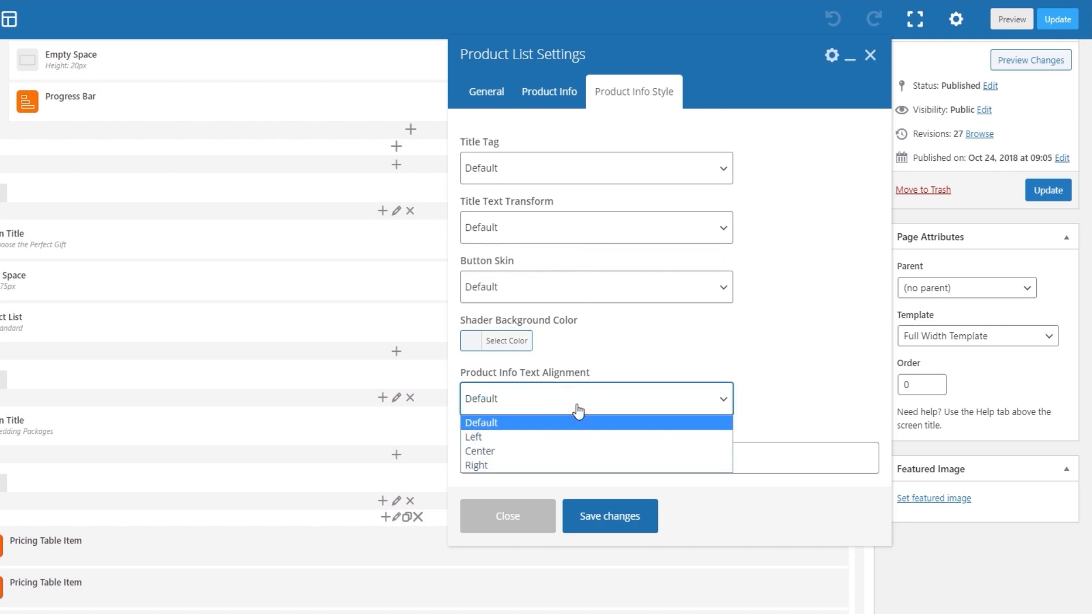
pyautogui.click(577, 406)
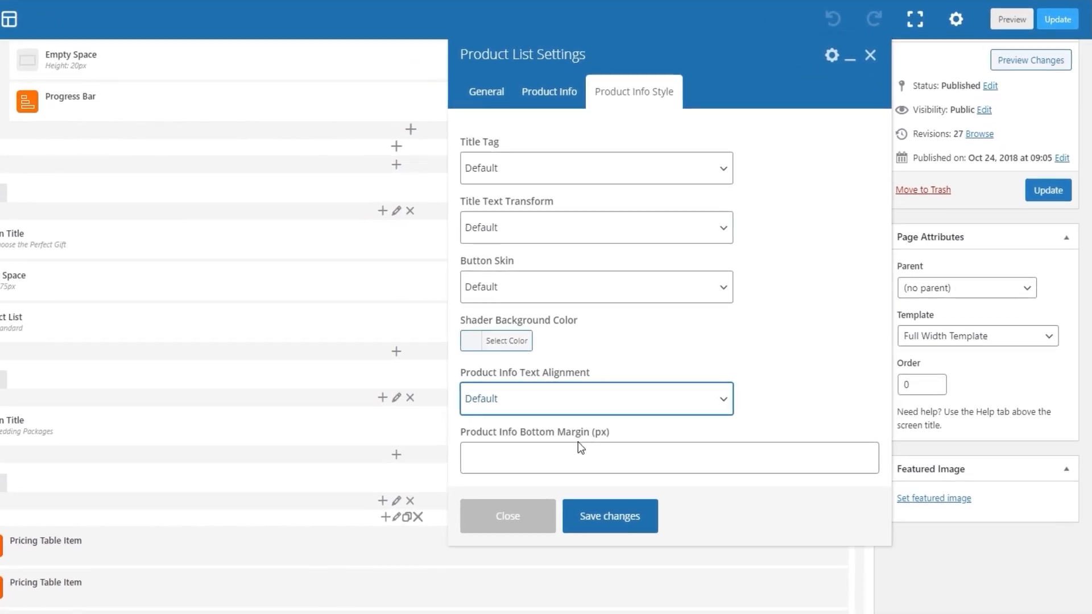
# Save the Product List settings and update the Main Home page.
pyautogui.click(604, 515)
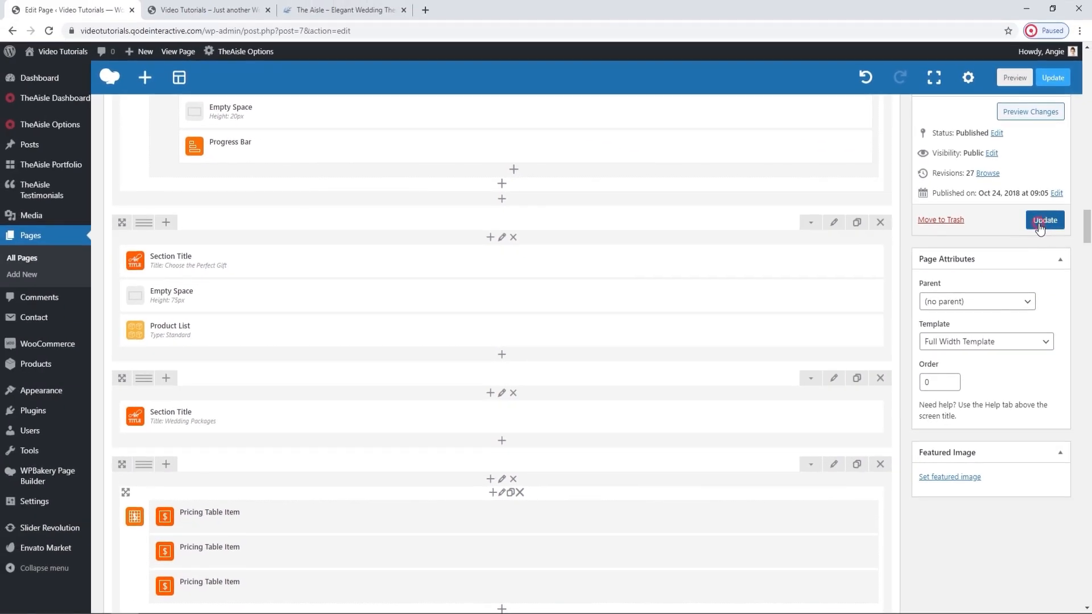
pyautogui.click(1039, 223)
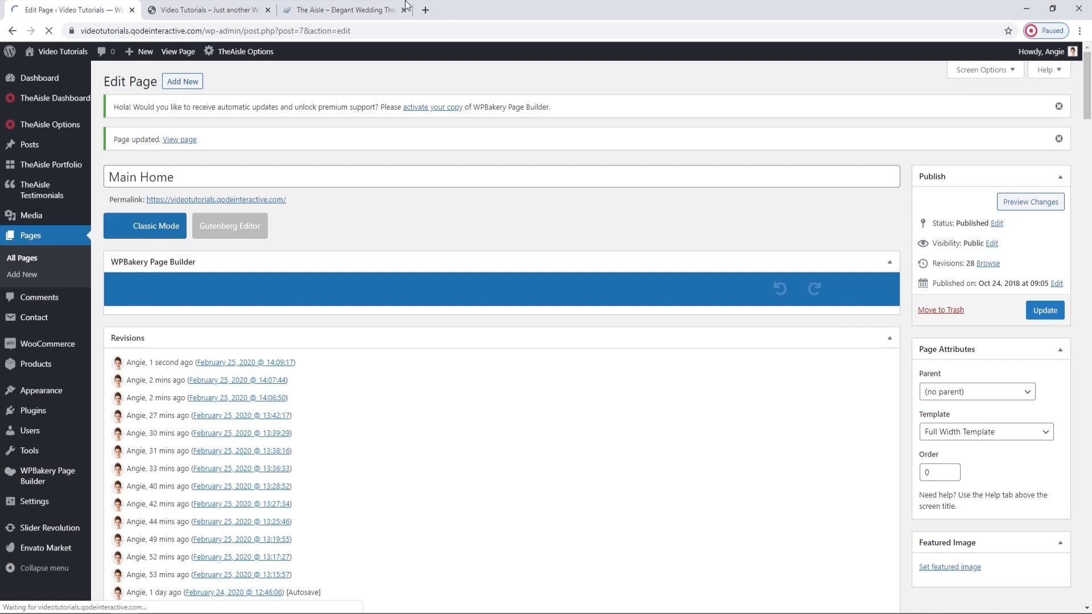
# Reload the live home page and check the product list and the Wedding Packages section beneath it.
pyautogui.click(205, 10)
pyautogui.click(50, 31)
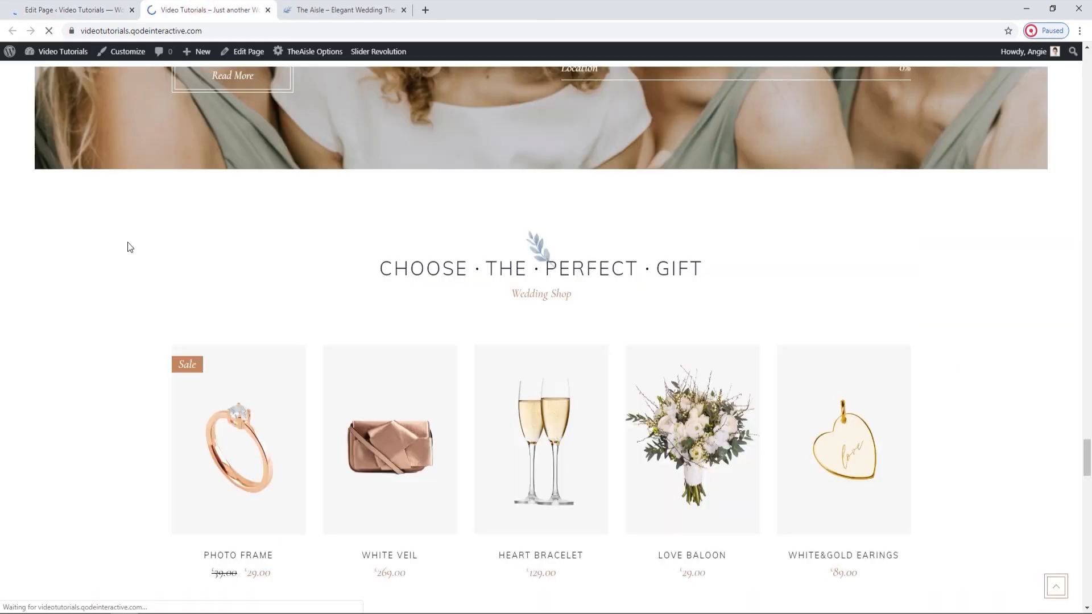
pyautogui.scroll(-6, 130, 247)
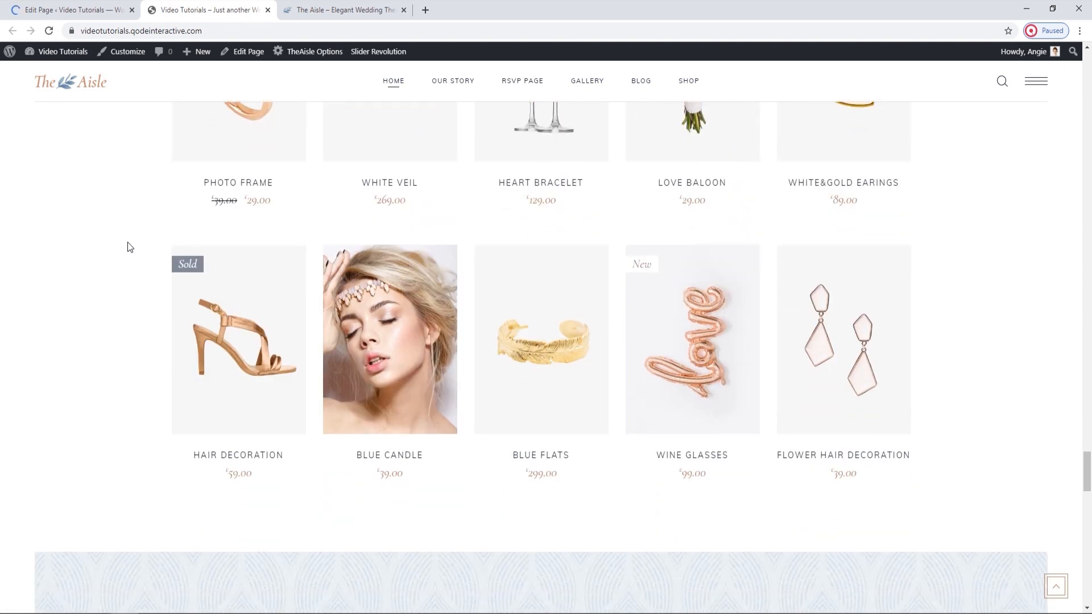
pyautogui.scroll(-7, 129, 244)
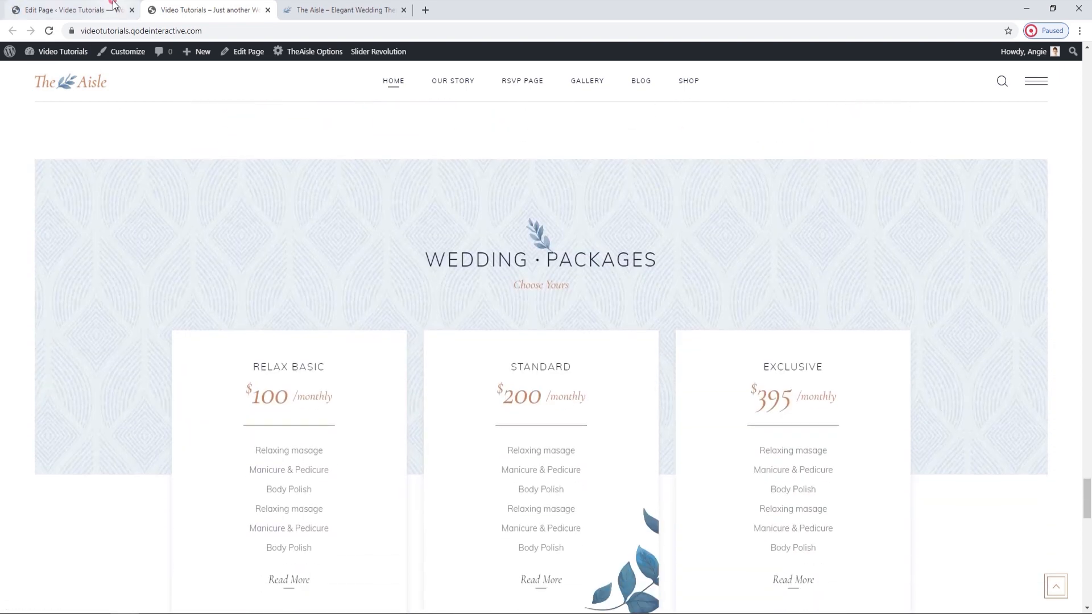
# In the page editor, open the Elated Settings of the Wedding Packages title row and start adding an Elated Background Image.
pyautogui.click(114, 8)
pyautogui.scroll(-15, 486, 385)
pyautogui.scroll(-20, 486, 384)
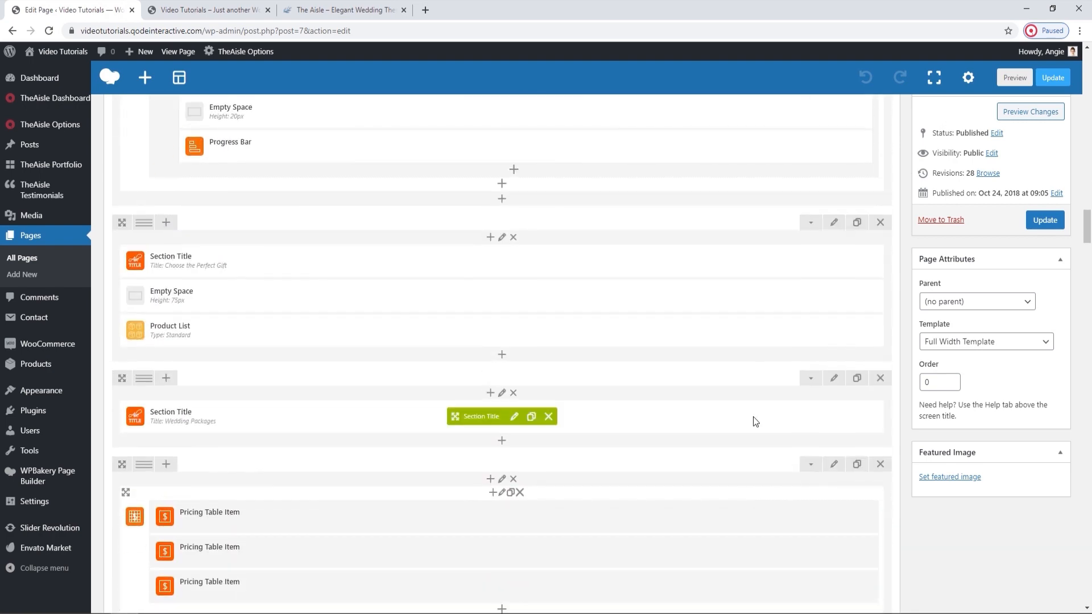
pyautogui.click(834, 378)
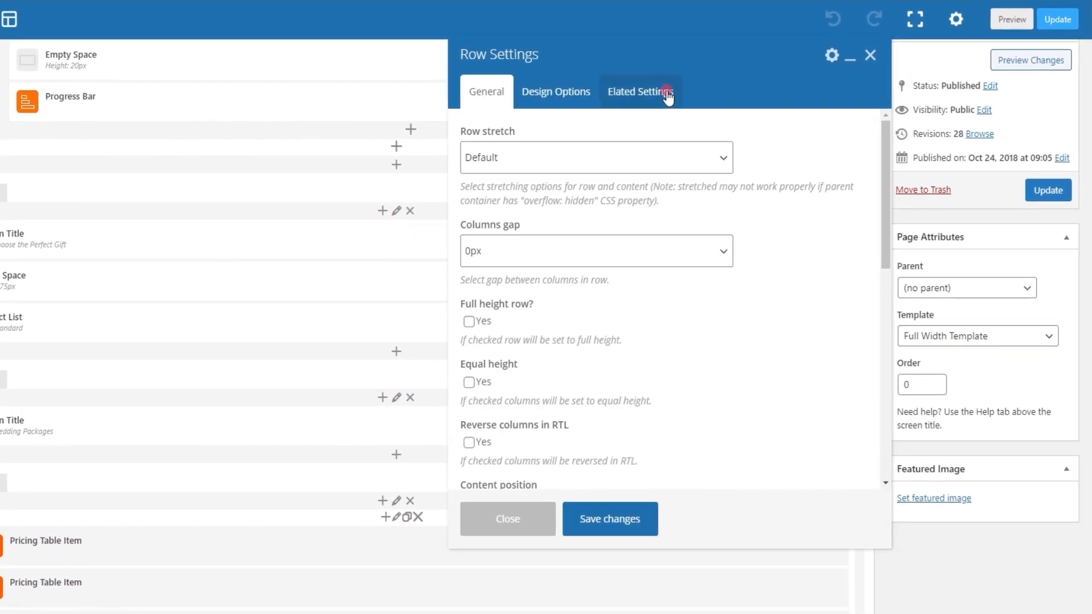
pyautogui.click(669, 94)
pyautogui.click(488, 364)
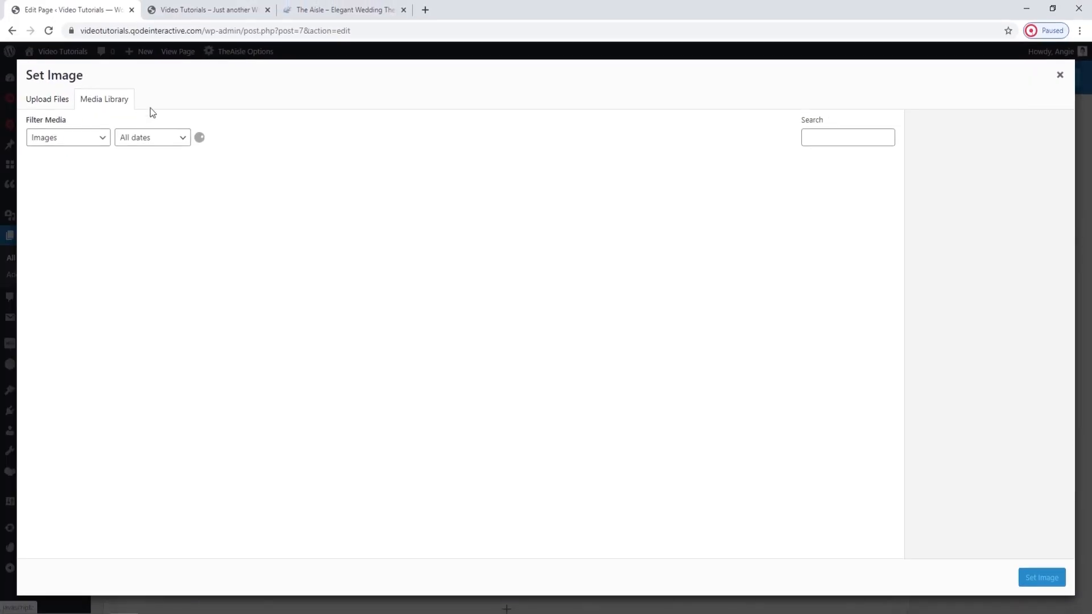
# Upload background-img-5.jpg from The Aisle folder and set it as the row's Elated Background Image.
pyautogui.click(50, 99)
pyautogui.click(523, 297)
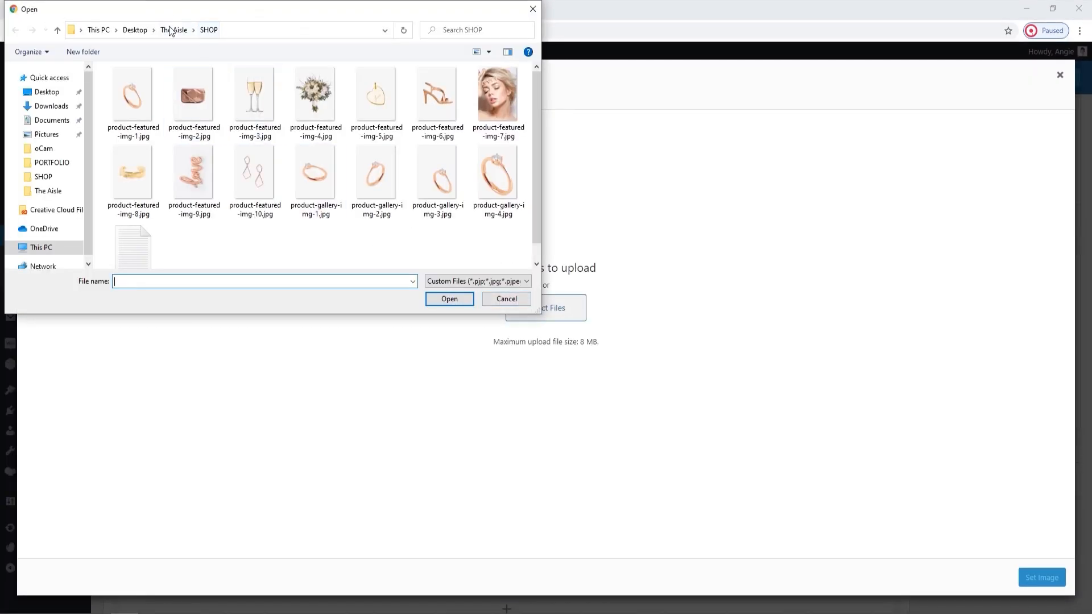
pyautogui.click(171, 29)
pyautogui.scroll(-1, 333, 213)
pyautogui.click(277, 165)
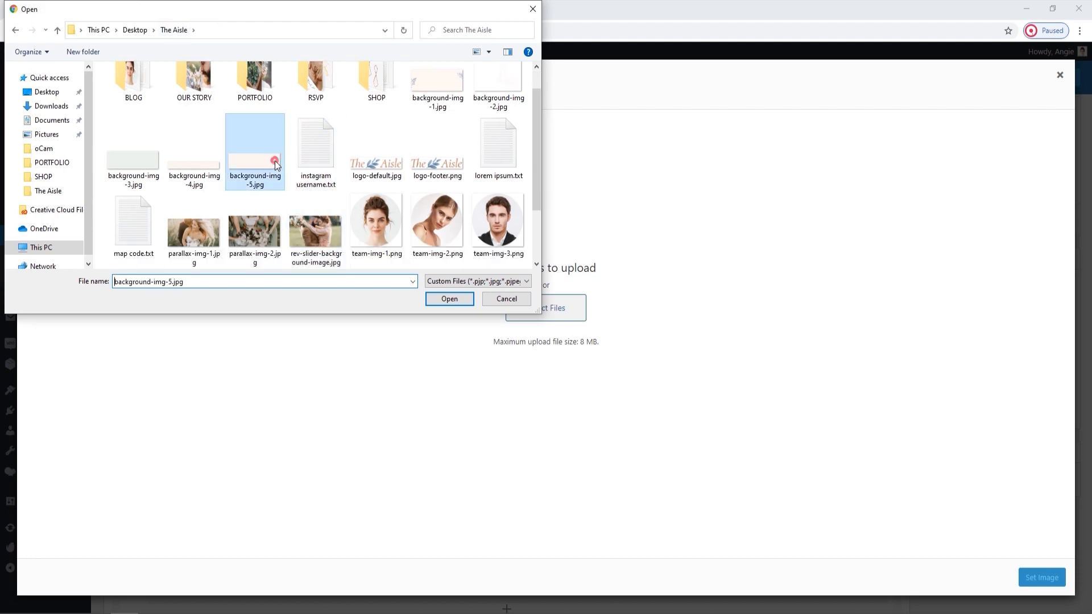
pyautogui.click(449, 299)
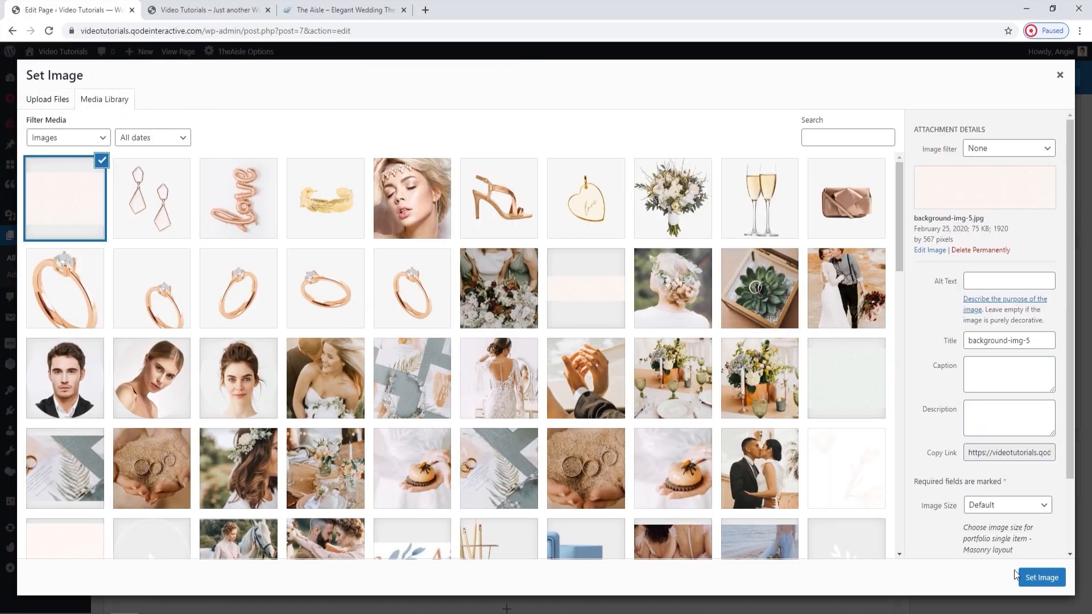
pyautogui.click(1024, 577)
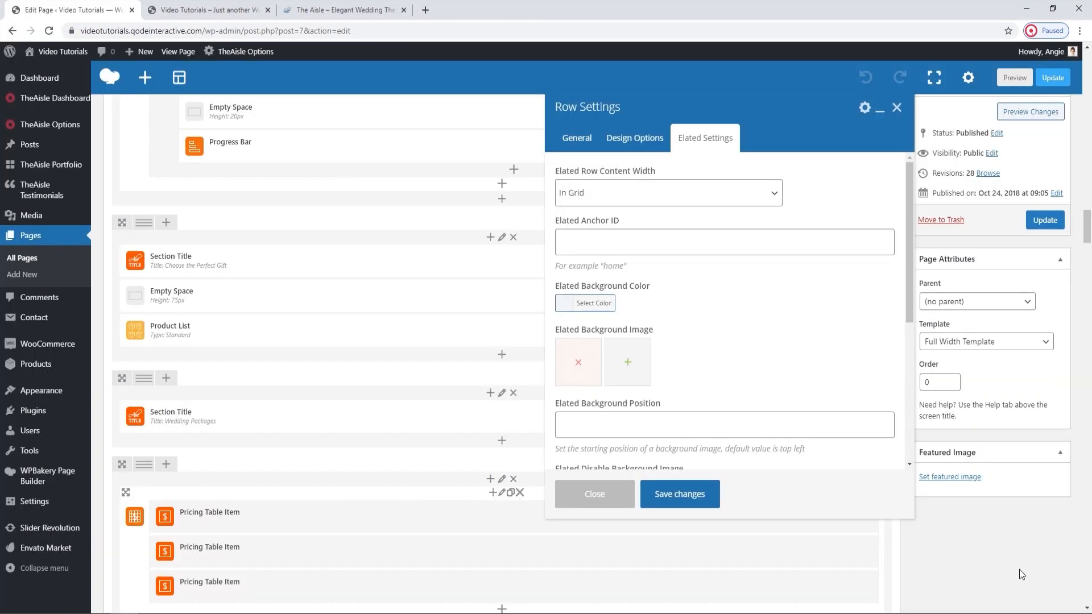
# Save the row settings and update the page, checking the Wedding Packages background on the live home page.
pyautogui.click(658, 495)
pyautogui.click(1045, 220)
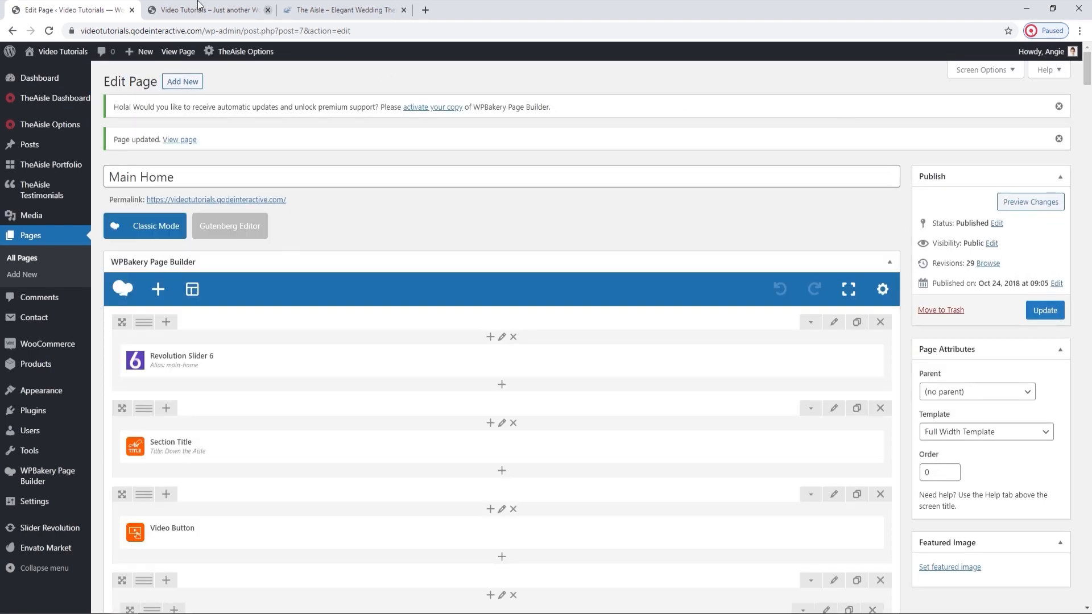
pyautogui.click(199, 5)
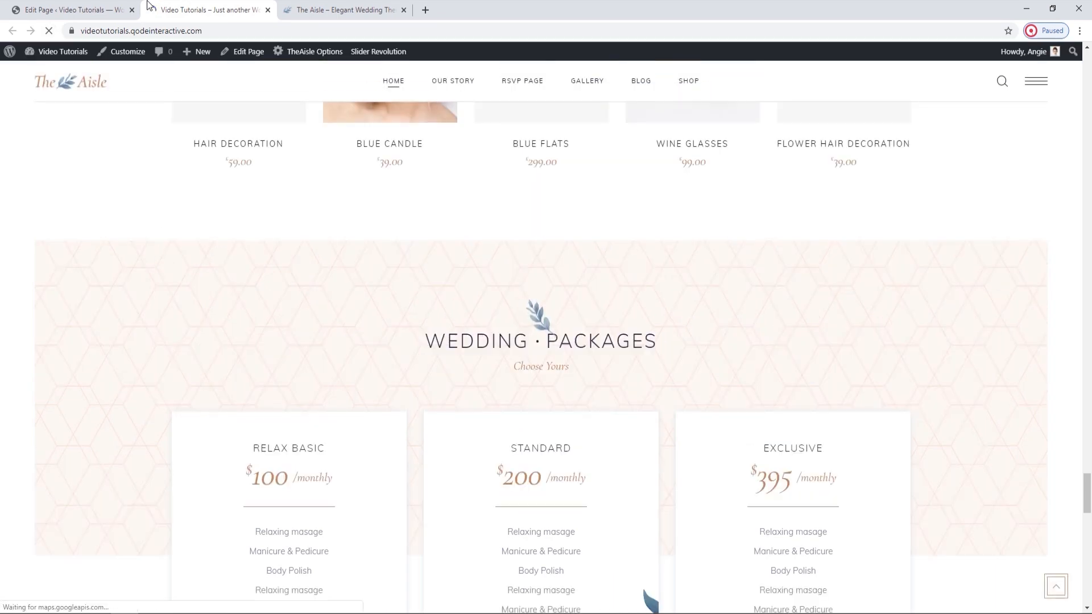
# Return to the page editor and review the Pricing Table's Number of Columns and Space Between Items settings, closing them without changes.
pyautogui.click(74, 10)
pyautogui.scroll(-3, 591, 316)
pyautogui.scroll(-20, 591, 316)
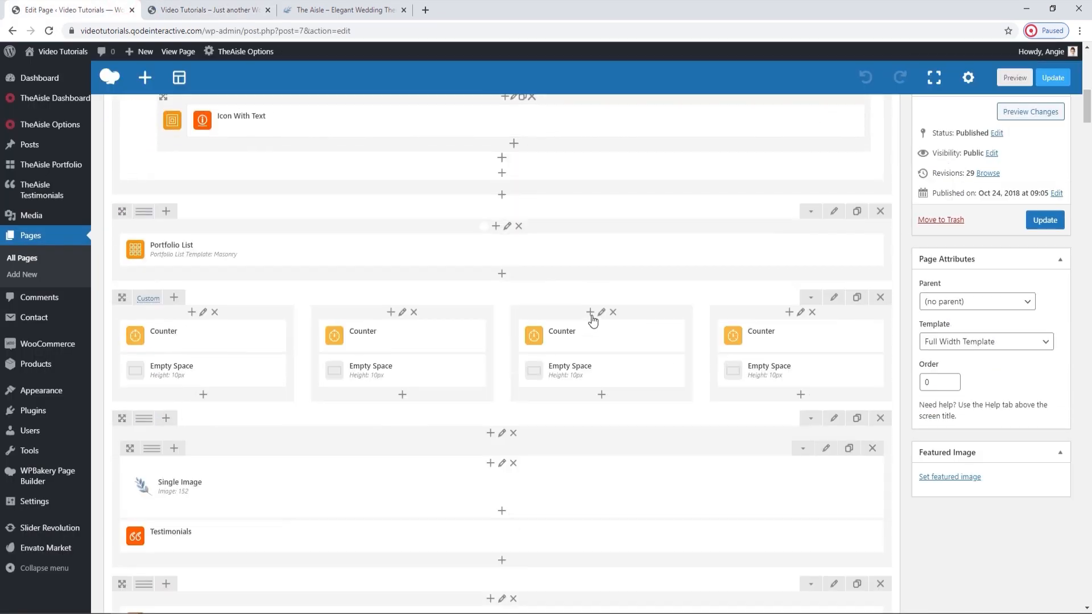
pyautogui.scroll(-15, 591, 315)
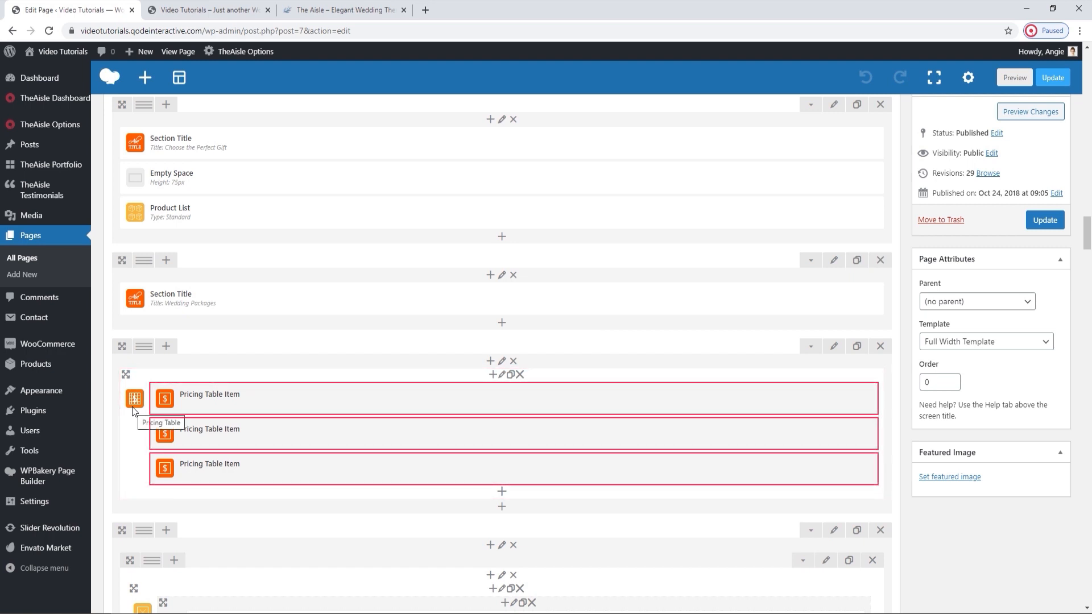
pyautogui.click(502, 374)
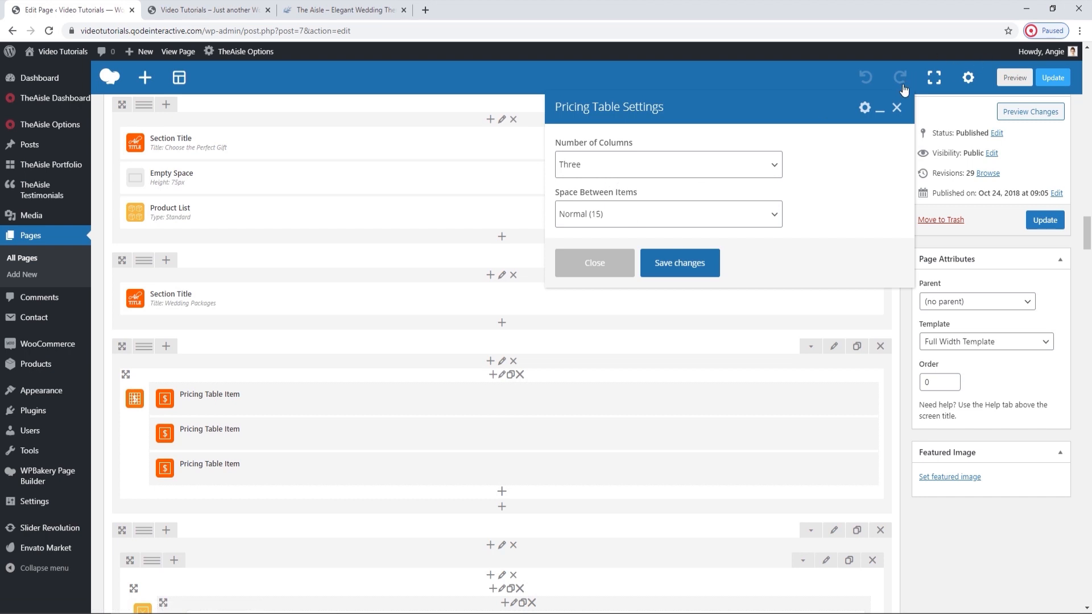
pyautogui.click(897, 108)
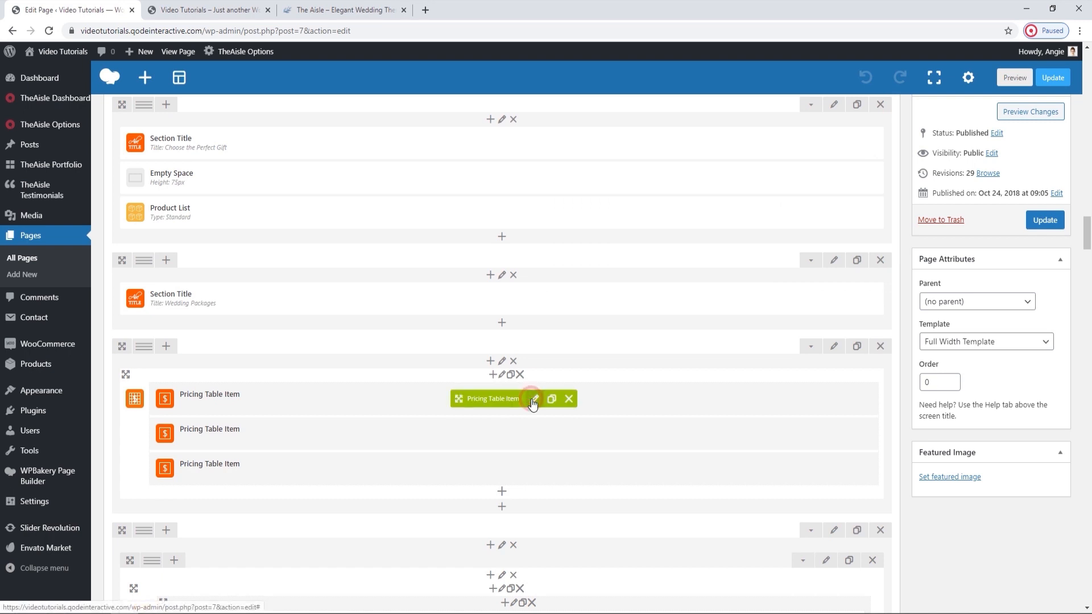
# Open the first Pricing Table Item's settings and review its Content Background Color, comparing it with the pricing tables on the live home page.
pyautogui.click(534, 400)
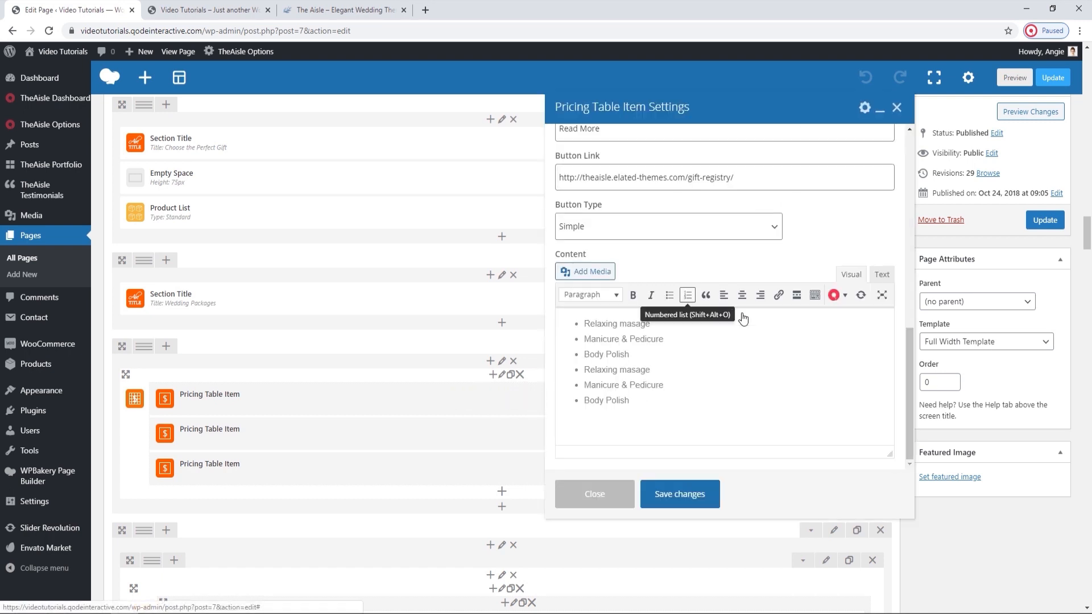
pyautogui.scroll(10, 770, 267)
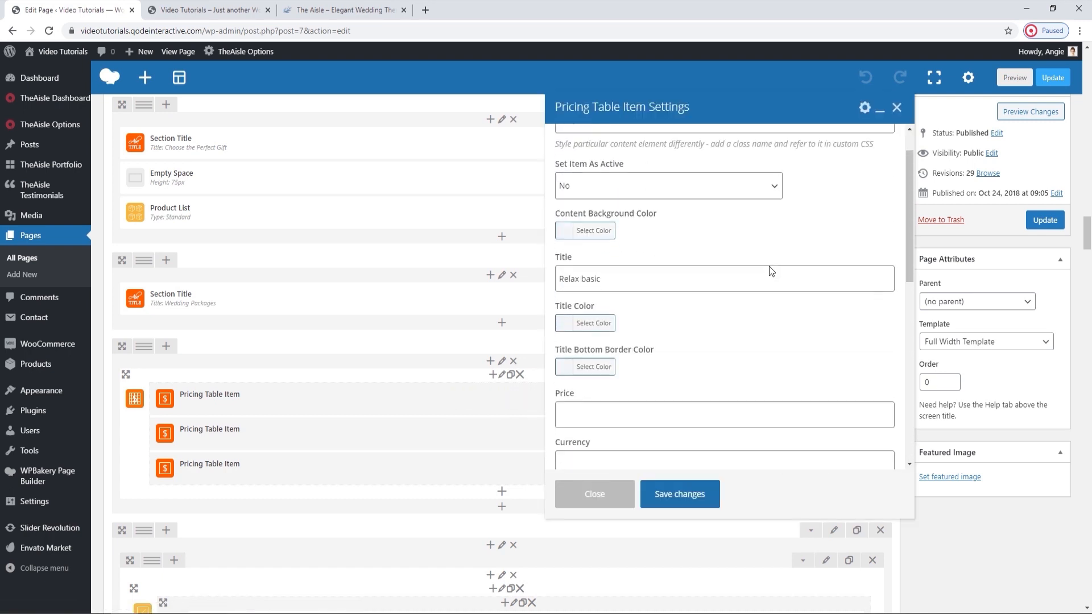
pyautogui.click(599, 276)
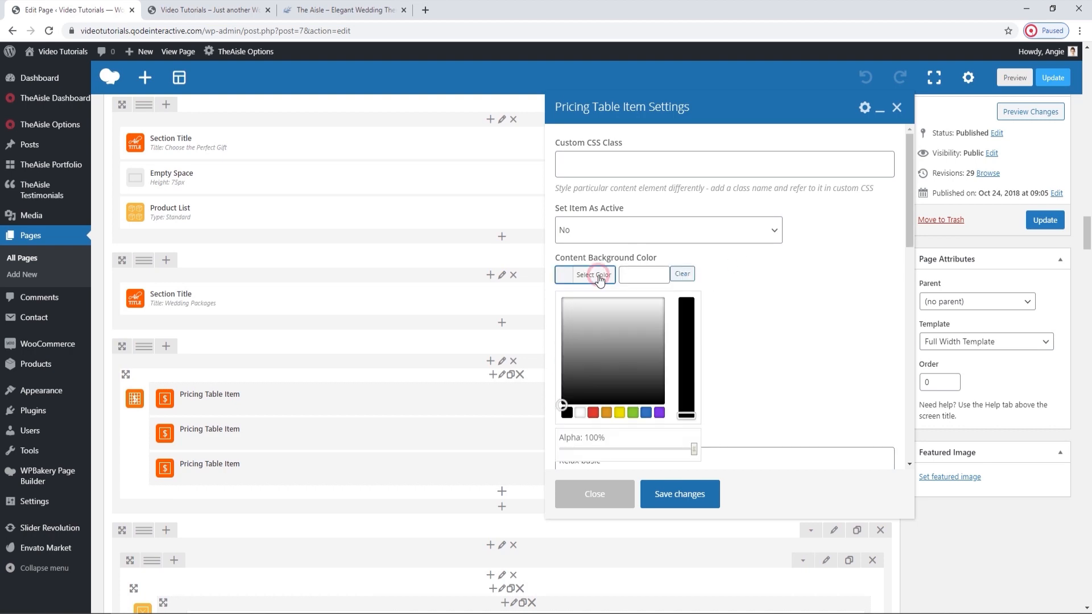
pyautogui.click(599, 277)
pyautogui.click(211, 10)
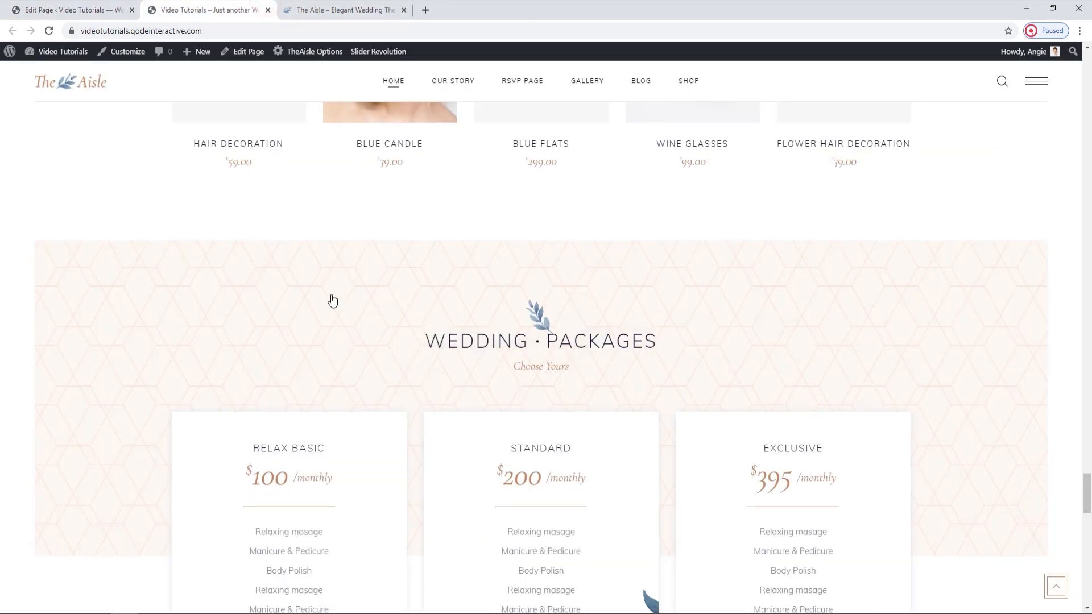
pyautogui.scroll(-4, 350, 397)
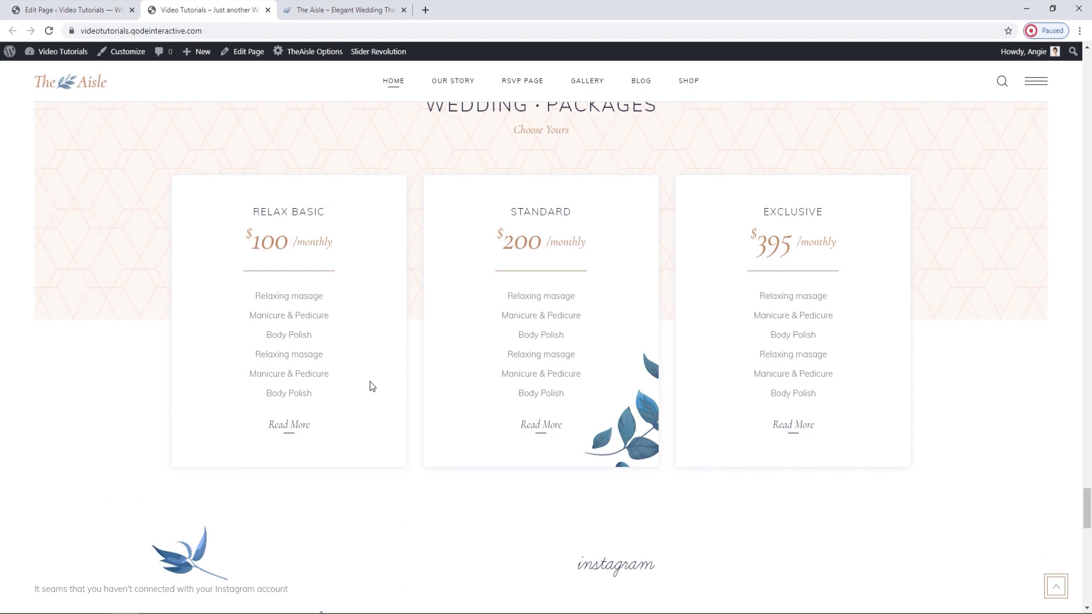
pyautogui.scroll(1, 370, 381)
# Compare the first Pricing Table Item's Title setting with the Relax Basic heading on the live home page.
pyautogui.click(116, 9)
pyautogui.click(602, 326)
pyautogui.click(210, 10)
pyautogui.moveTo(333, 273); pyautogui.dragTo(248, 275)
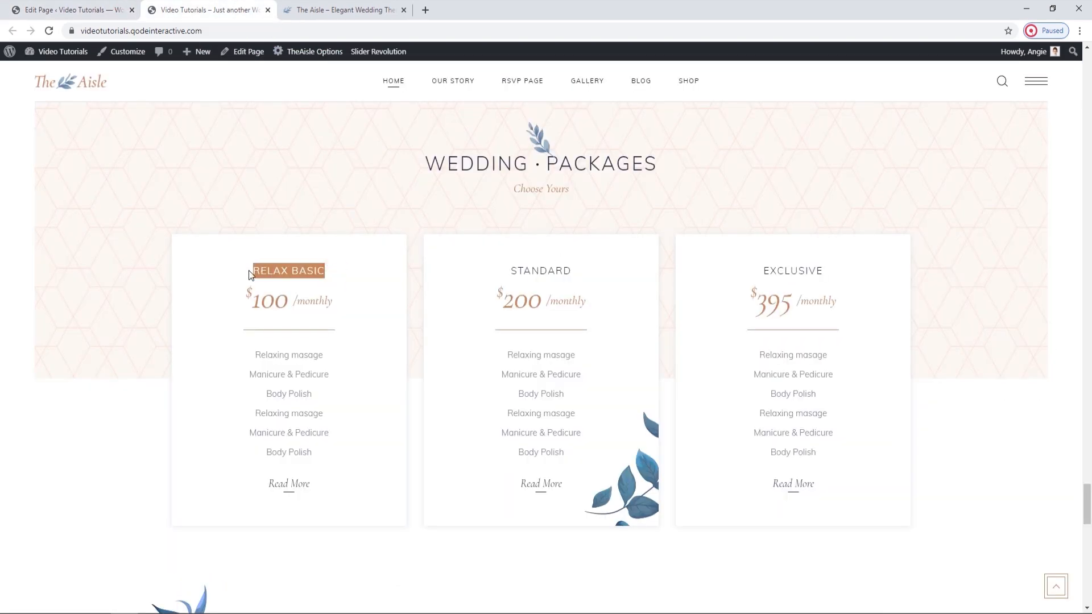
pyautogui.click(117, 10)
pyautogui.click(690, 353)
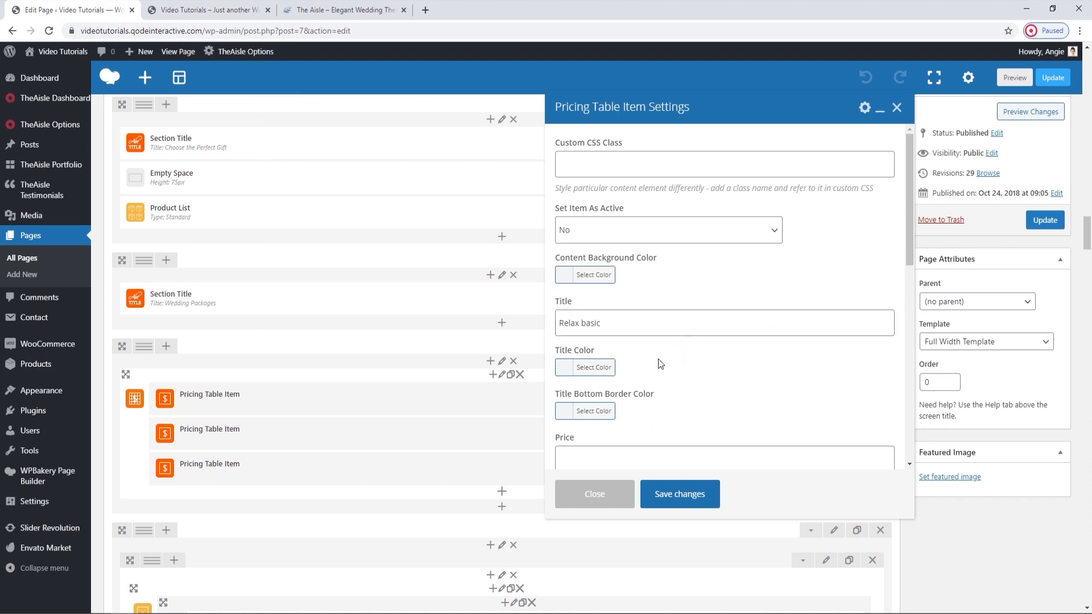
# Compare the Title Bottom Border Color setting with the line below the Relax Basic price on the live home page.
pyautogui.scroll(-1, 607, 372)
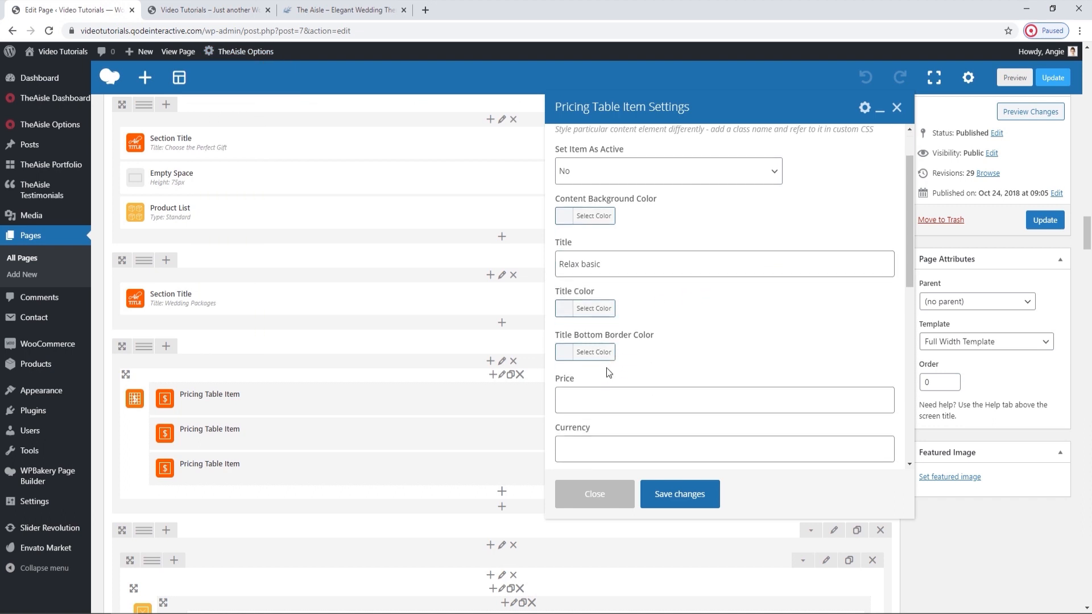
pyautogui.click(267, 6)
pyautogui.click(323, 328)
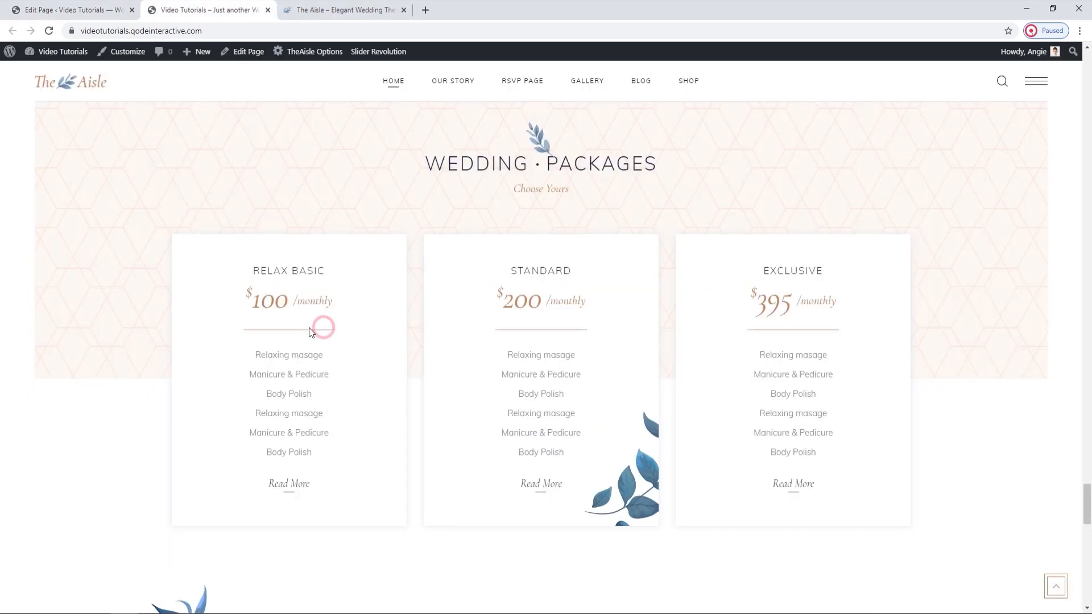
pyautogui.click(101, 6)
# Review the first Pricing Table Item's price, currency, price period, button text, button link and Button Type options.
pyautogui.scroll(-3, 679, 351)
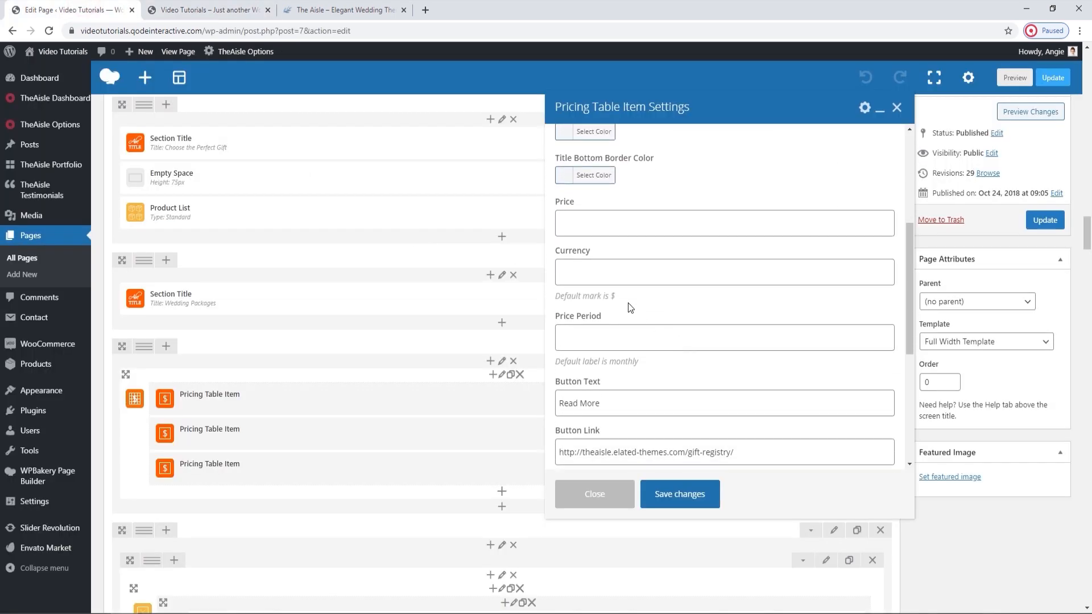
pyautogui.scroll(-1, 651, 323)
pyautogui.scroll(-1, 655, 267)
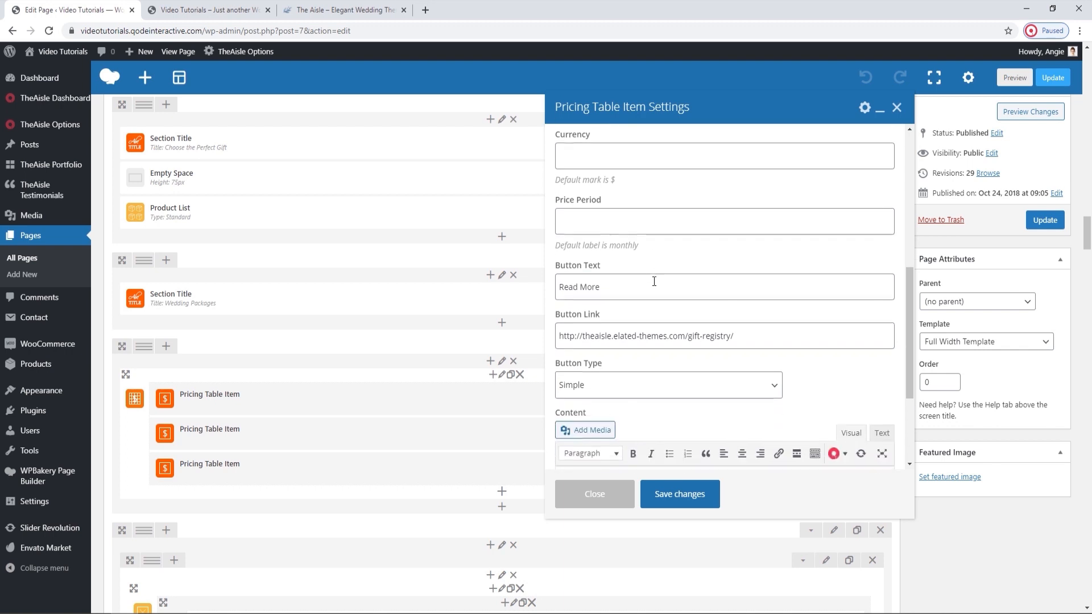
pyautogui.scroll(-2, 708, 297)
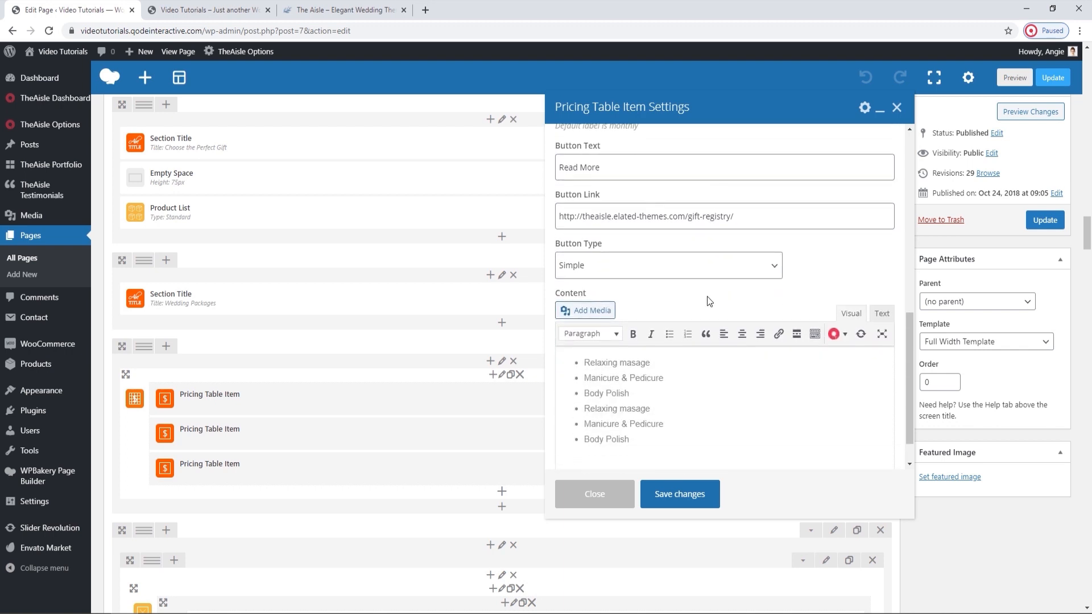
pyautogui.click(710, 277)
pyautogui.click(705, 263)
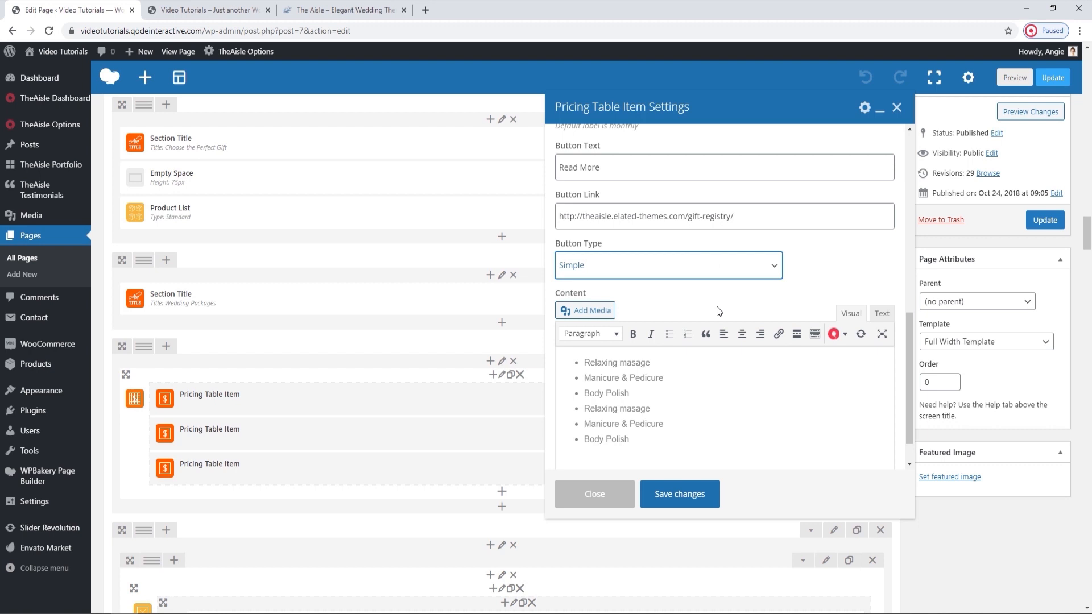
# Compare the Relax Basic service list on the live page with the item's Content field, checking its Text and Visual views.
pyautogui.click(214, 7)
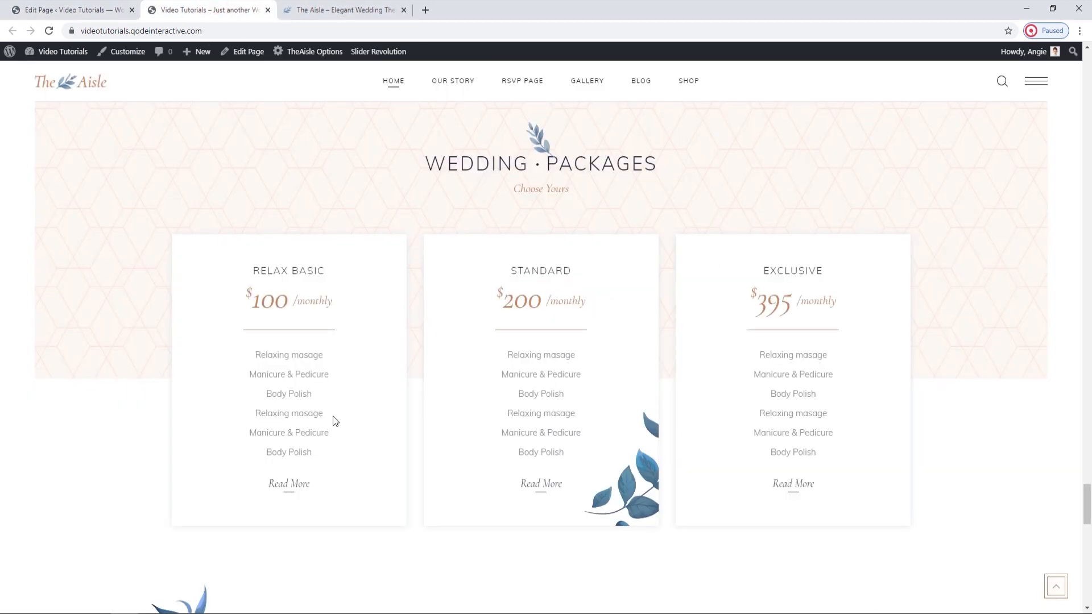
pyautogui.moveTo(317, 461); pyautogui.dragTo(195, 220)
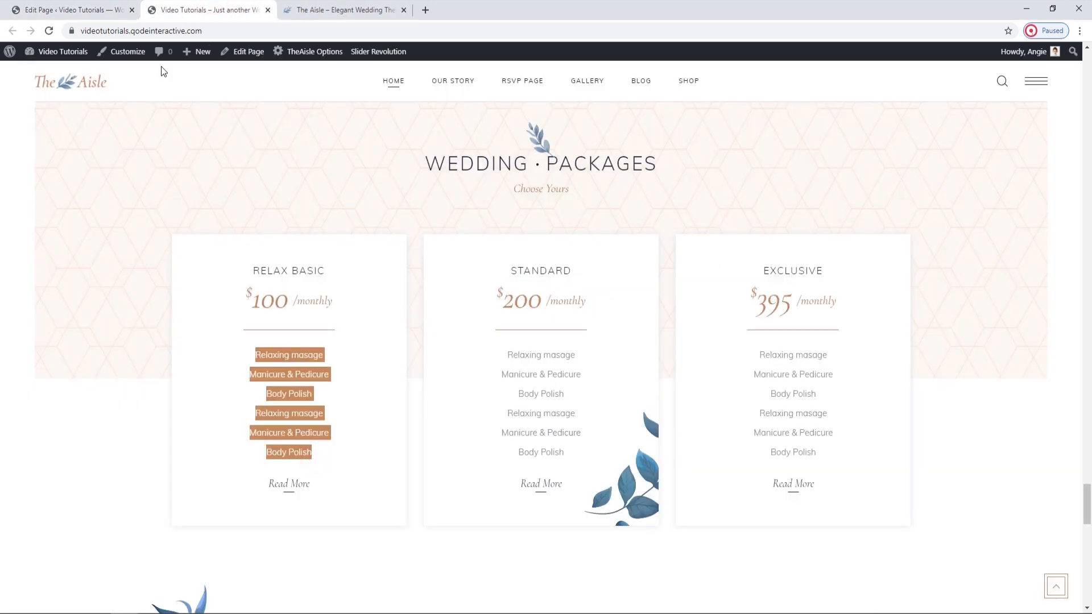
pyautogui.click(124, 4)
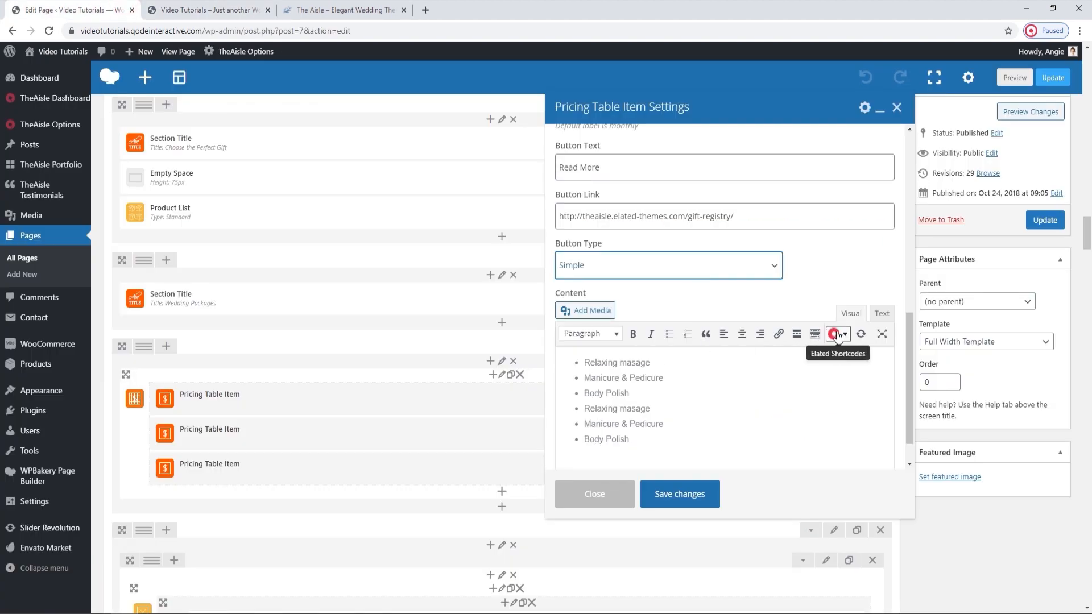
pyautogui.moveTo(637, 364); pyautogui.dragTo(595, 363)
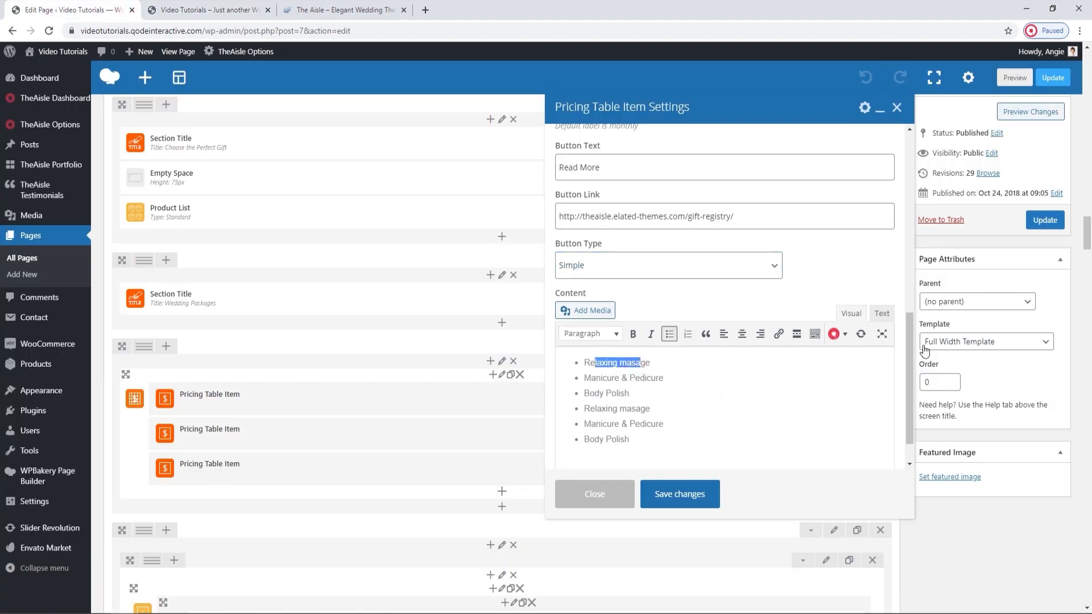
pyautogui.click(882, 313)
pyautogui.click(856, 313)
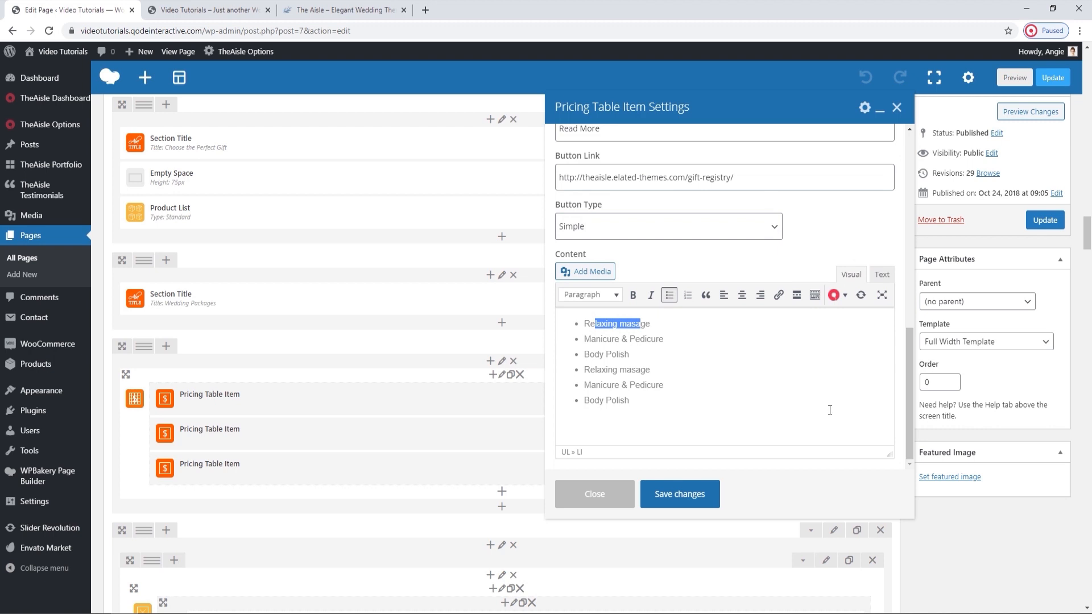
# Set the Relax basic item's Set Item As Active to Yes, save it, update the page and reload the live home page.
pyautogui.scroll(5, 700, 352)
pyautogui.scroll(4, 701, 352)
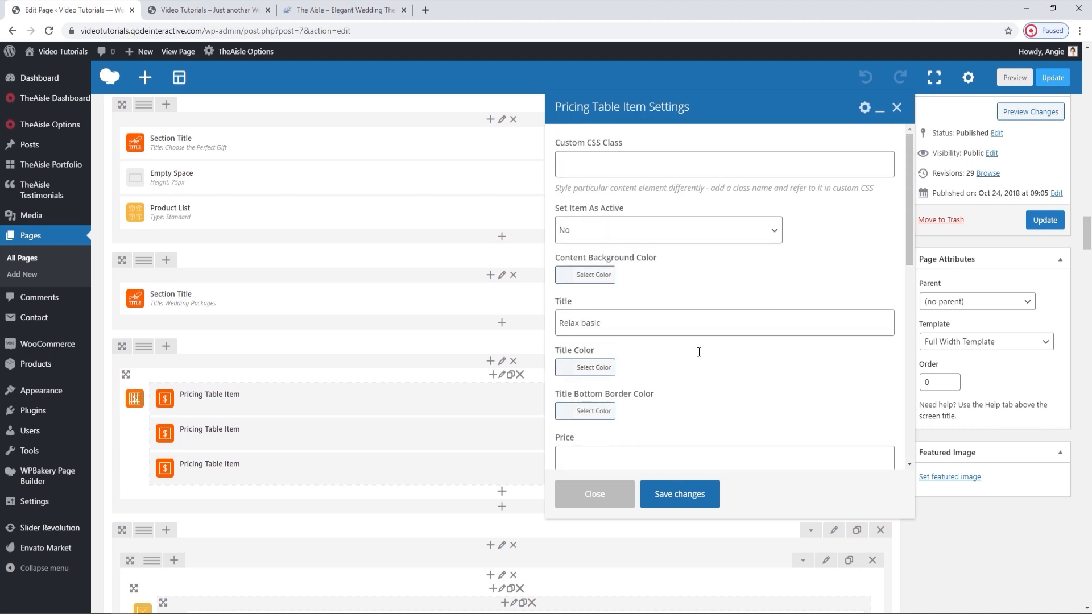
pyautogui.click(614, 230)
pyautogui.click(592, 264)
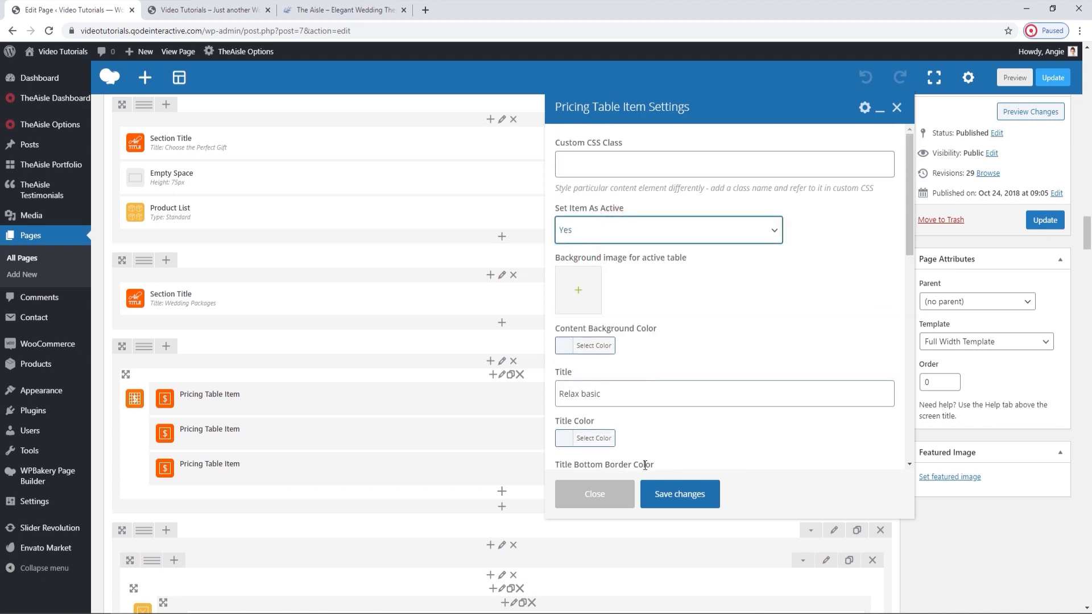
pyautogui.click(665, 495)
pyautogui.click(1047, 222)
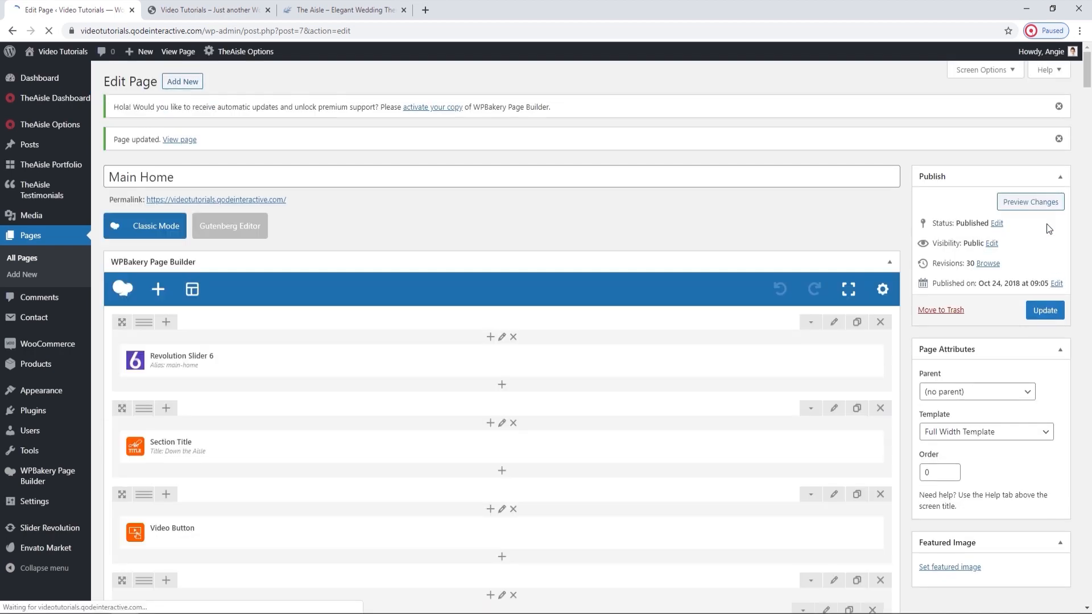
pyautogui.click(228, 10)
pyautogui.click(50, 30)
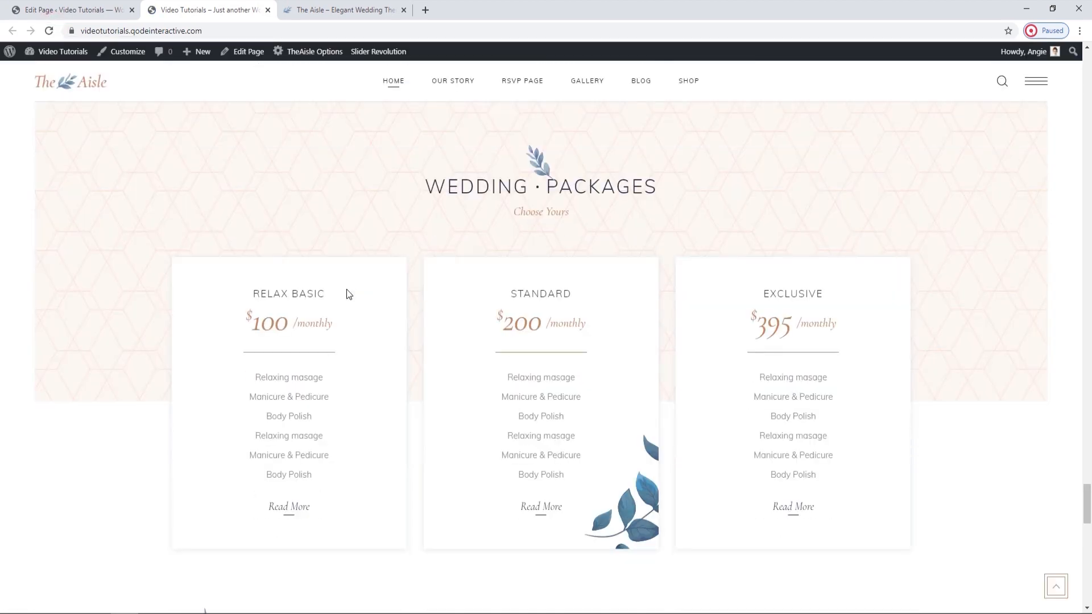
# Review the Standard Pricing Table Item's active-table background image setting, compare it with the live page and close the settings without changes.
pyautogui.click(94, 9)
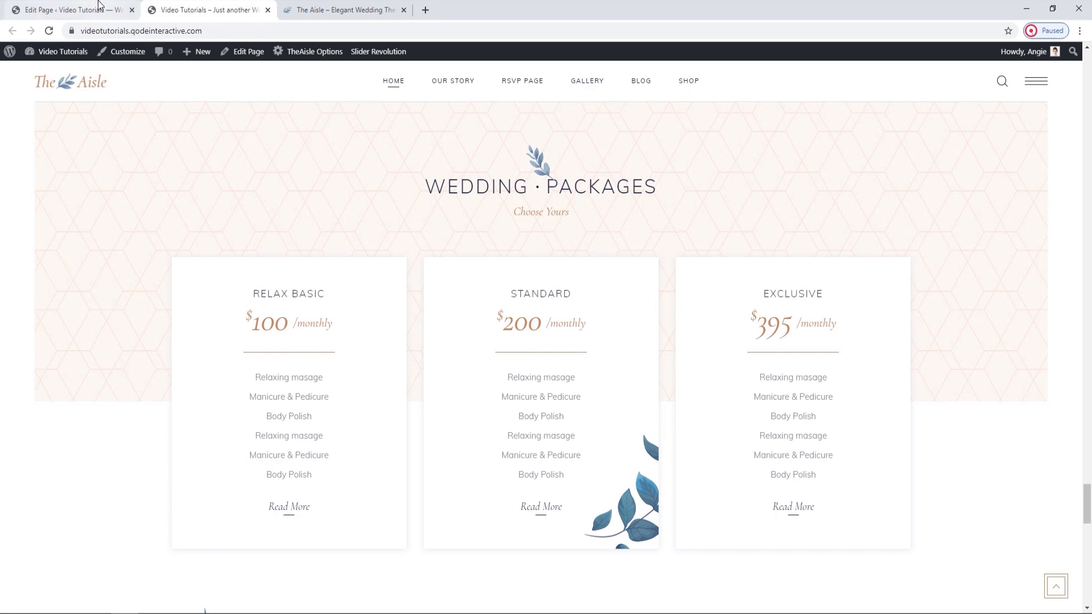
pyautogui.scroll(-13, 457, 347)
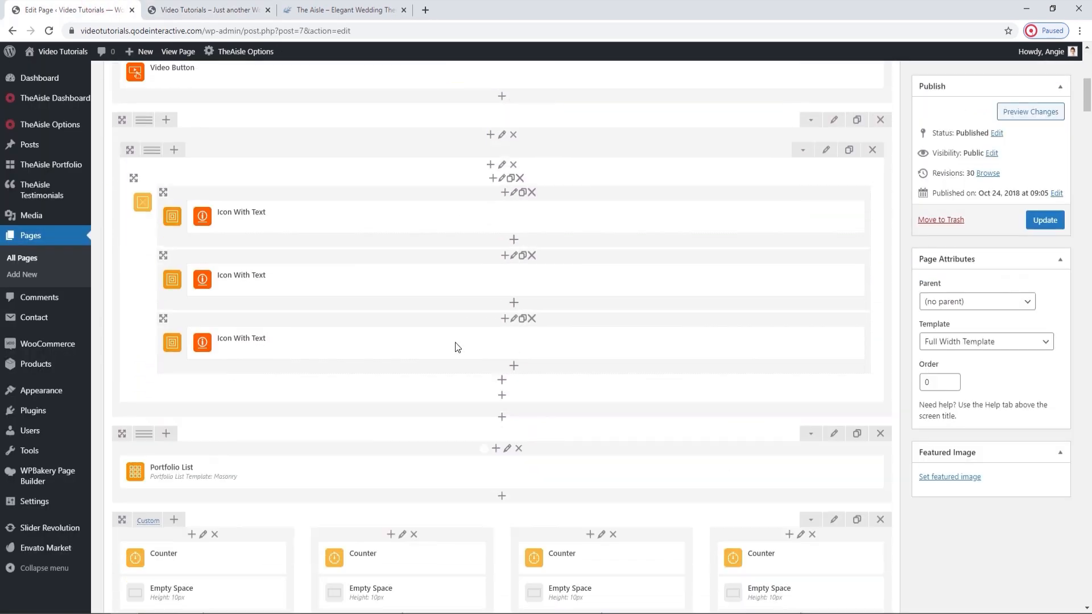
pyautogui.scroll(-15, 457, 348)
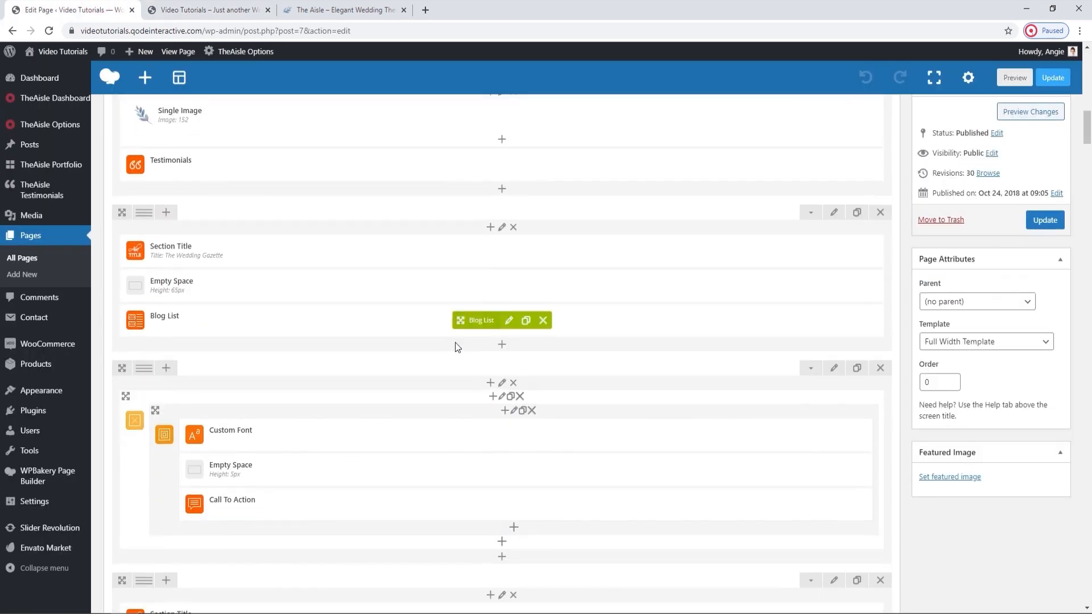
pyautogui.scroll(-15, 457, 348)
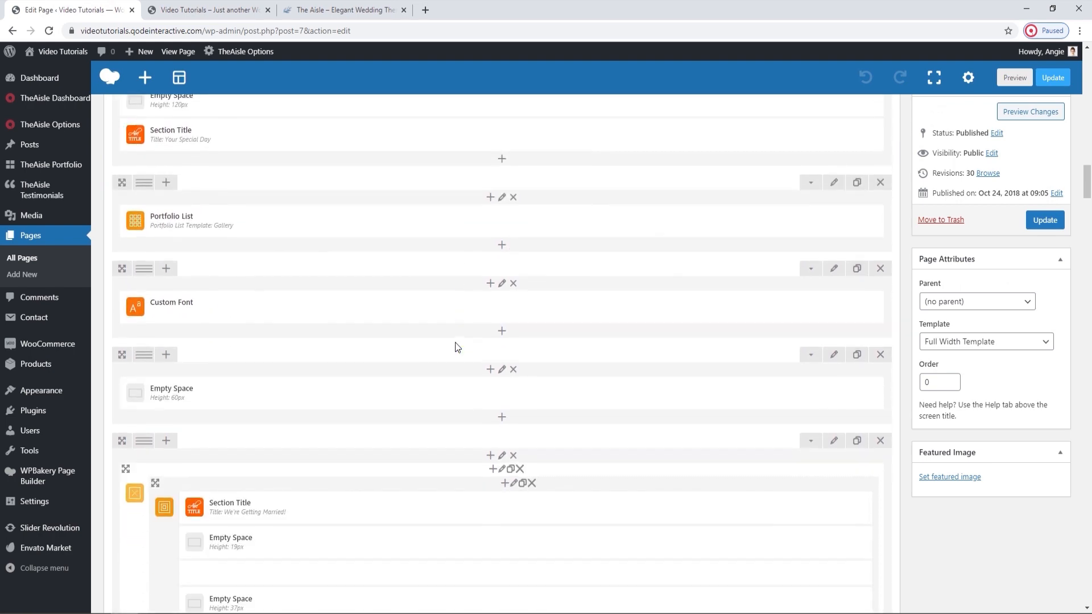
pyautogui.scroll(-15, 457, 348)
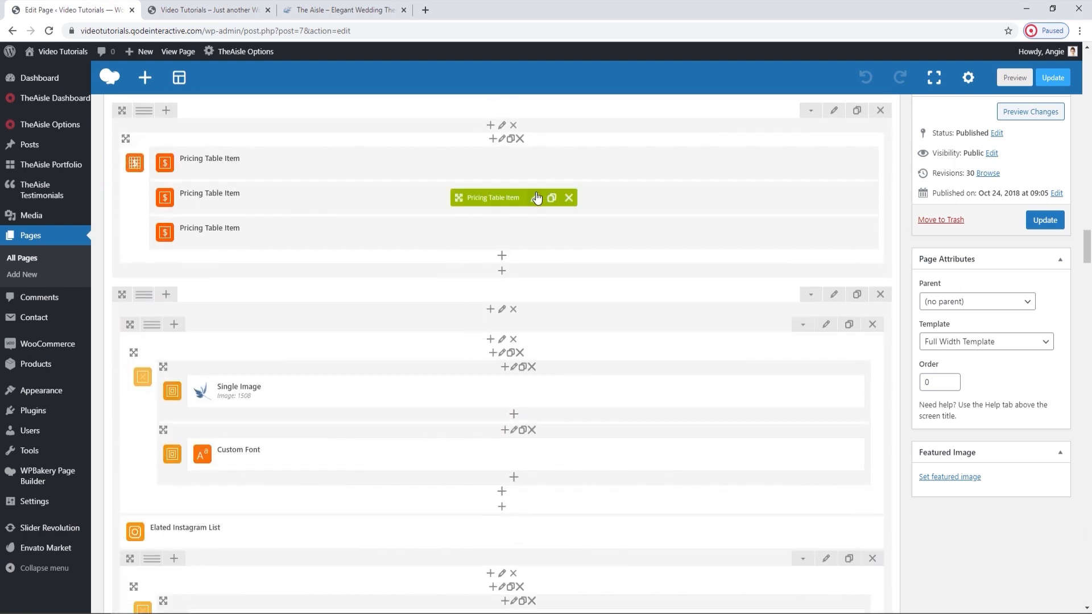
pyautogui.click(534, 197)
pyautogui.scroll(-2, 727, 319)
pyautogui.scroll(8, 725, 313)
pyautogui.scroll(3, 724, 308)
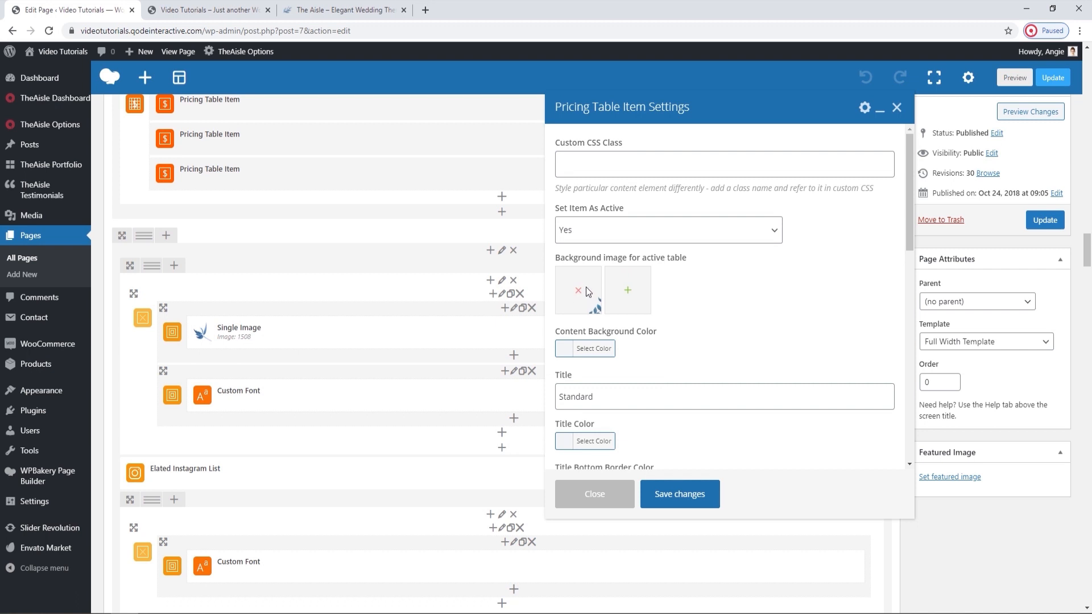
pyautogui.hotkey('ctrl', 'Tab')
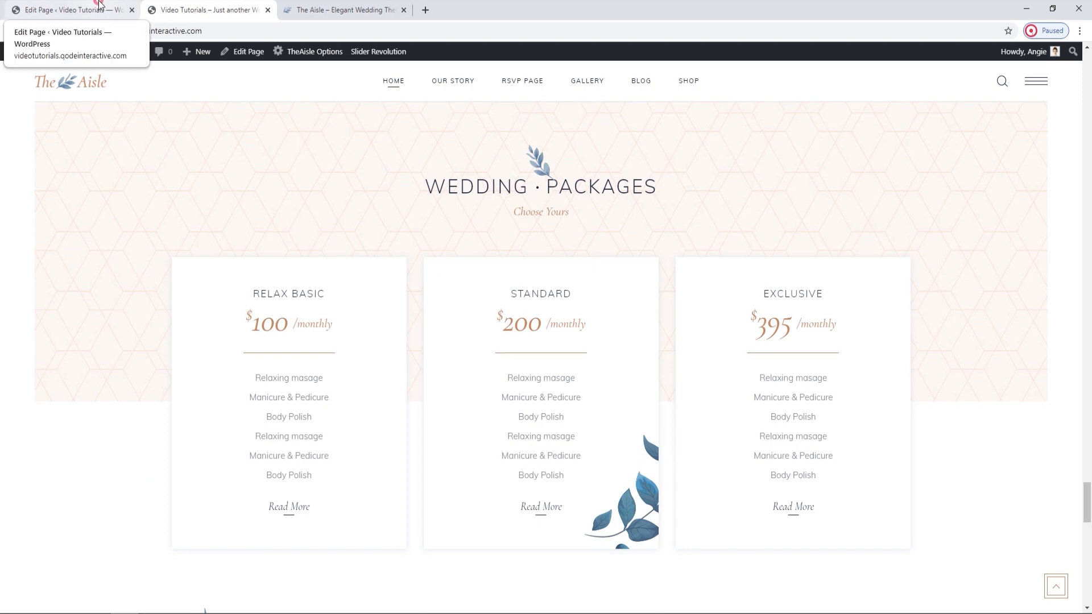
pyautogui.click(129, 8)
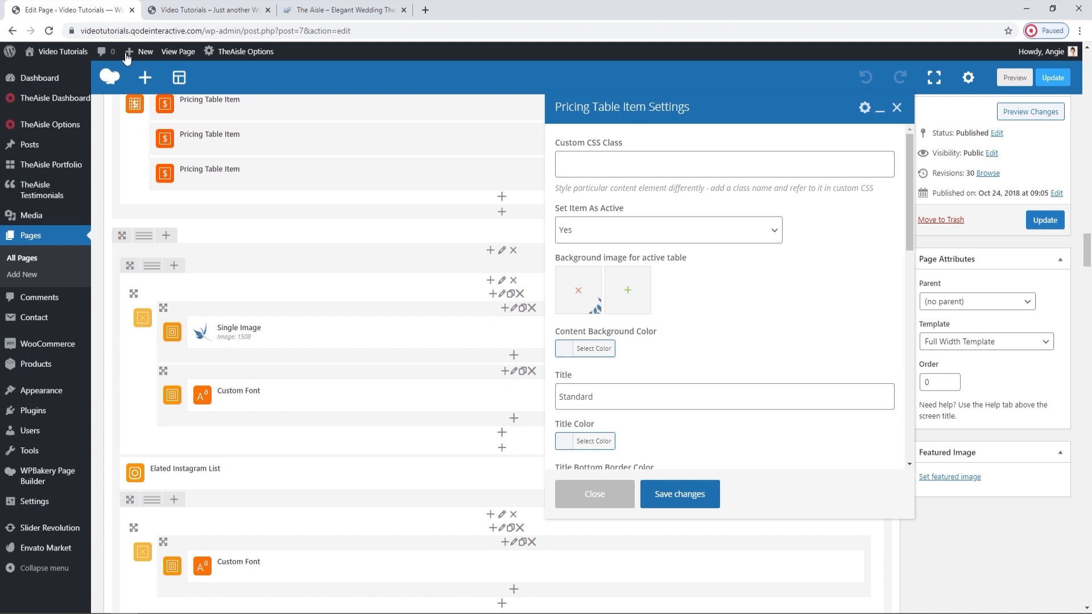
pyautogui.click(897, 108)
# Examine the Instagram section between the pricing tables and the map on the live home page.
pyautogui.scroll(1, 622, 361)
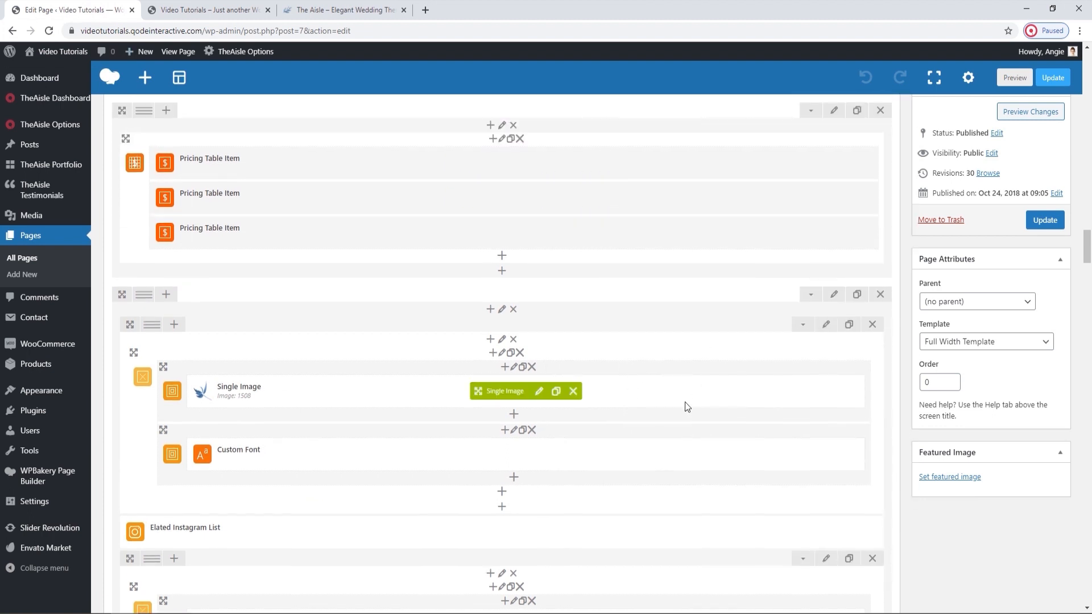
pyautogui.click(207, 9)
pyautogui.scroll(-5, 545, 358)
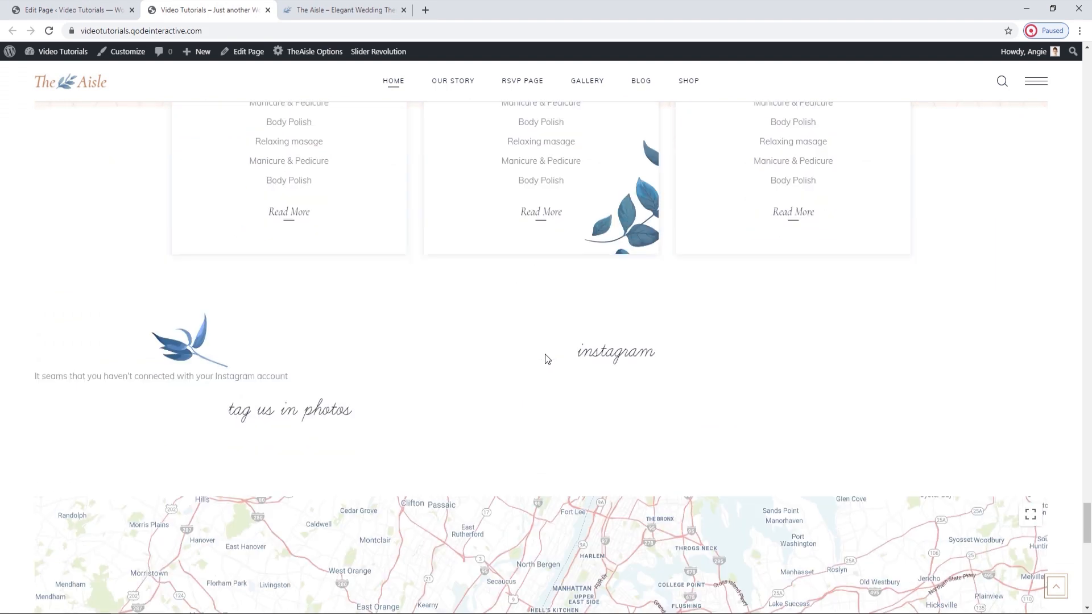
pyautogui.scroll(-2, 545, 358)
pyautogui.scroll(1, 544, 359)
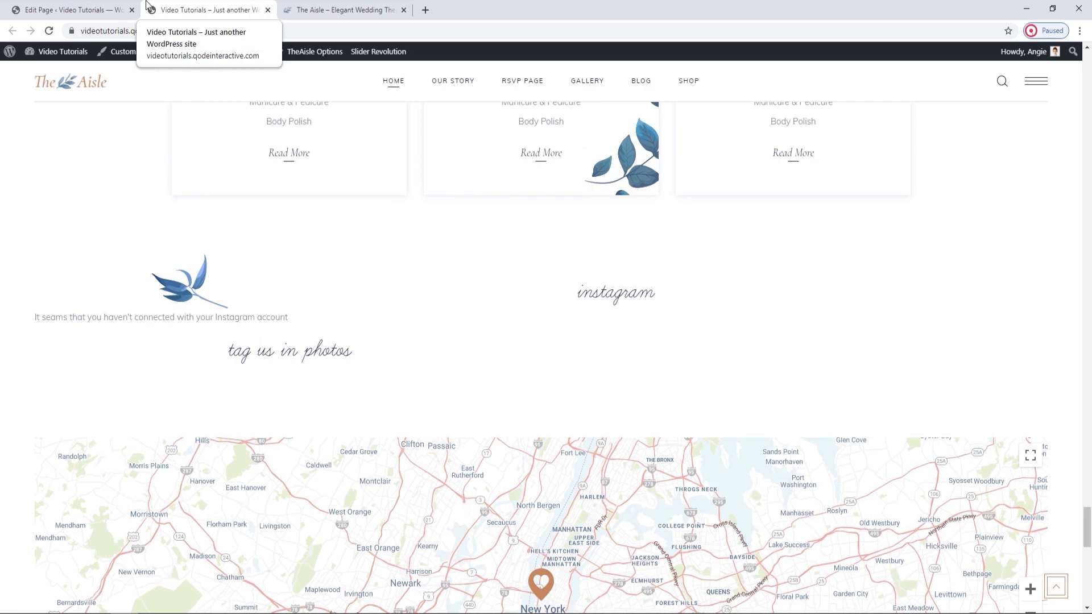
# Open the theme's Social Networks options in a separate browser tab and find the Connect with Instagram setting.
pyautogui.click(69, 10)
pyautogui.moveTo(68, 208)
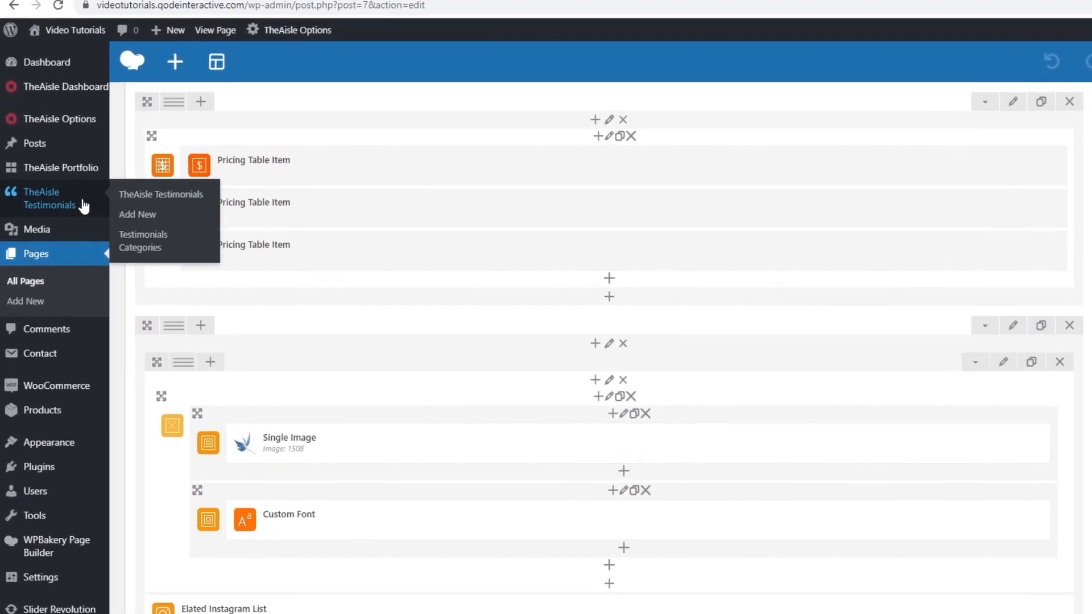
pyautogui.moveTo(17, 121)
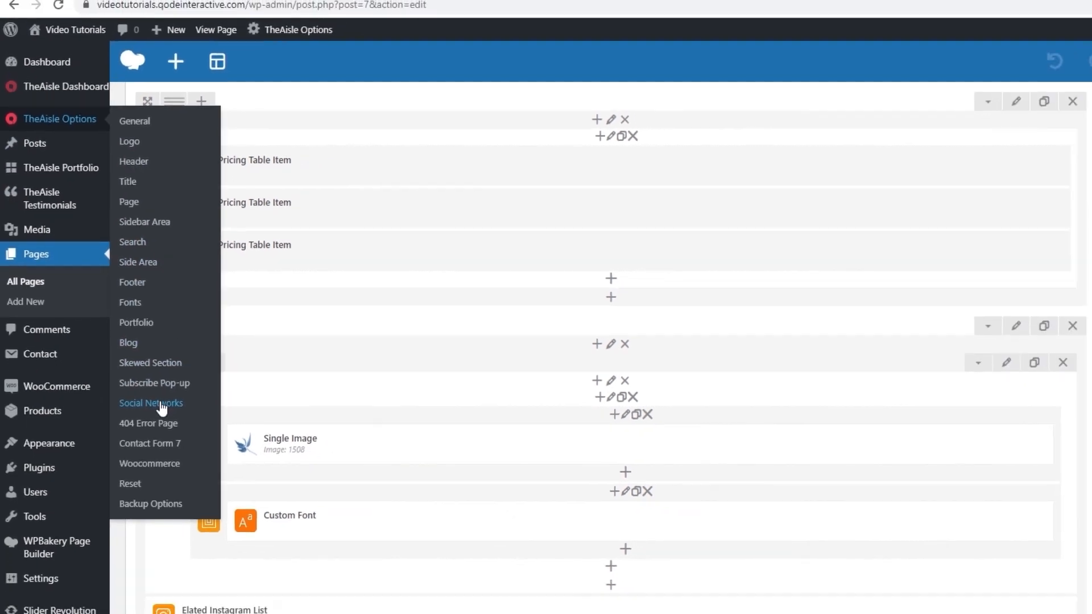
pyautogui.middleClick(184, 440)
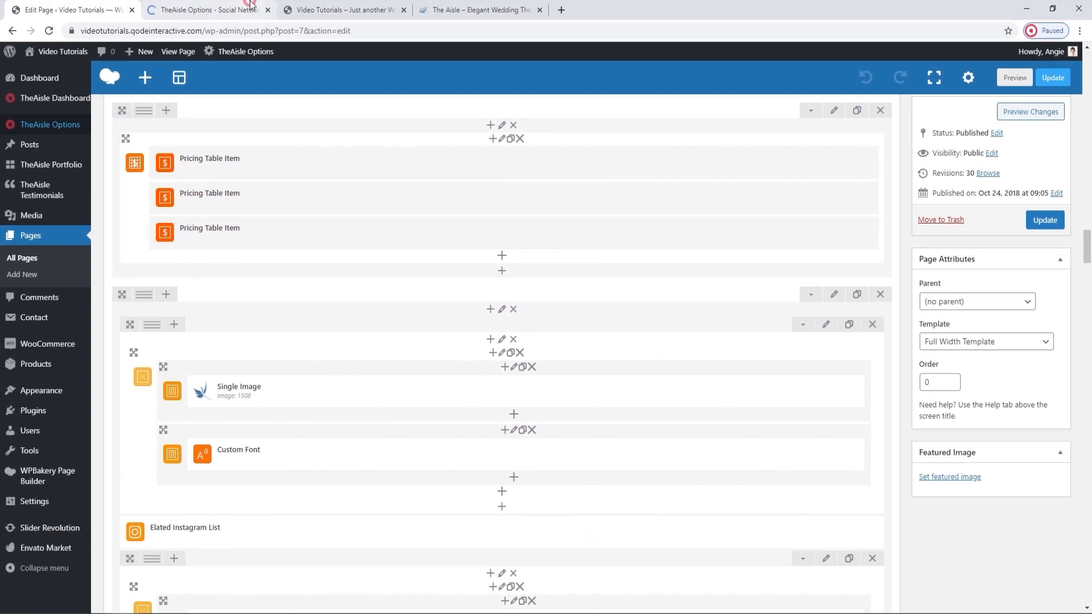
pyautogui.click(250, 4)
pyautogui.scroll(-8, 347, 287)
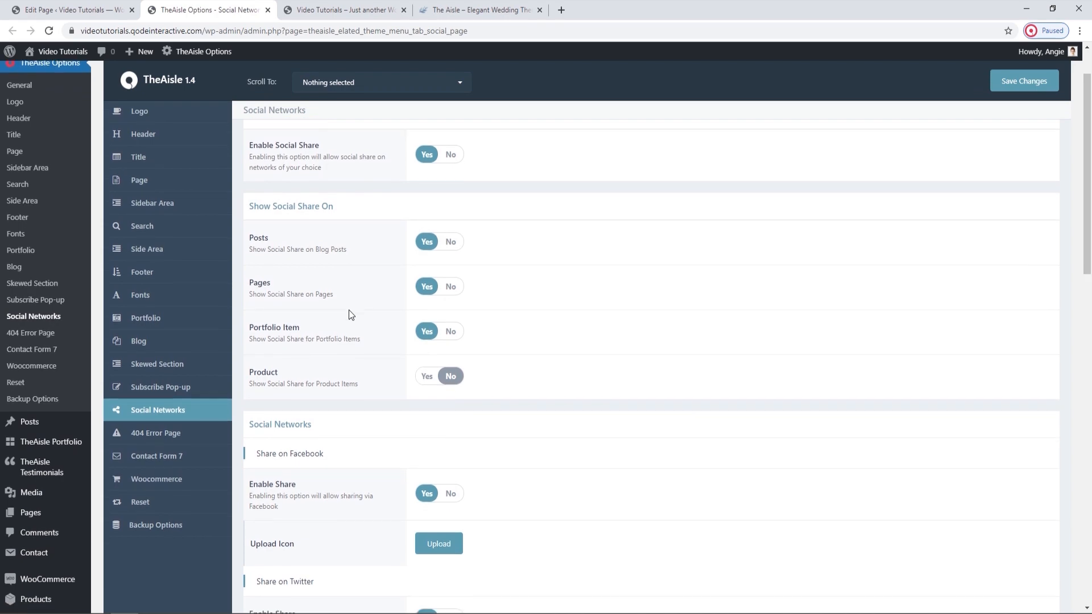
pyautogui.scroll(-8, 349, 315)
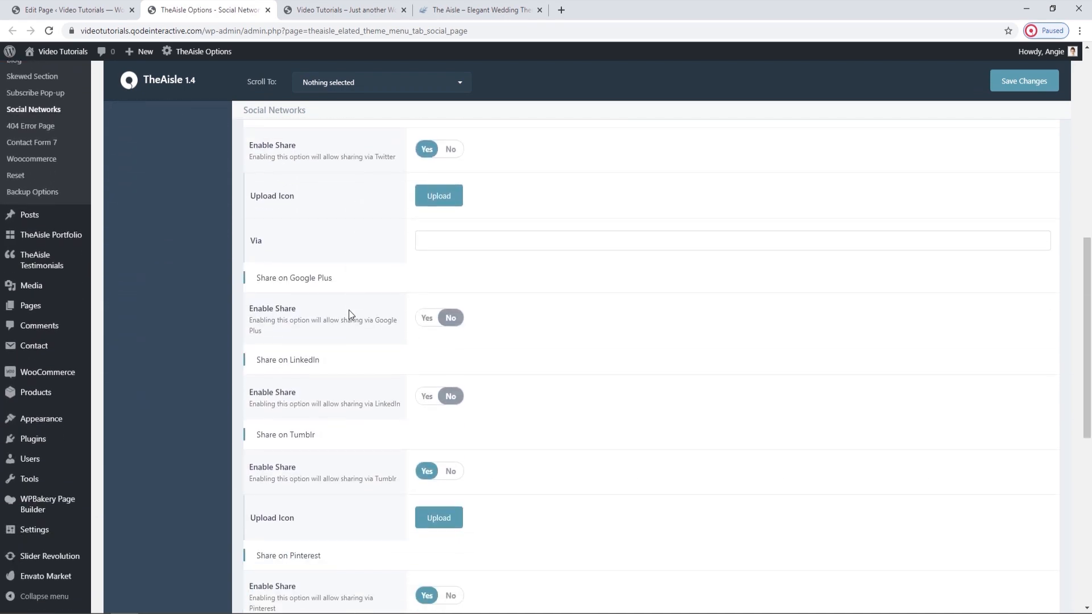
pyautogui.scroll(-3, 349, 315)
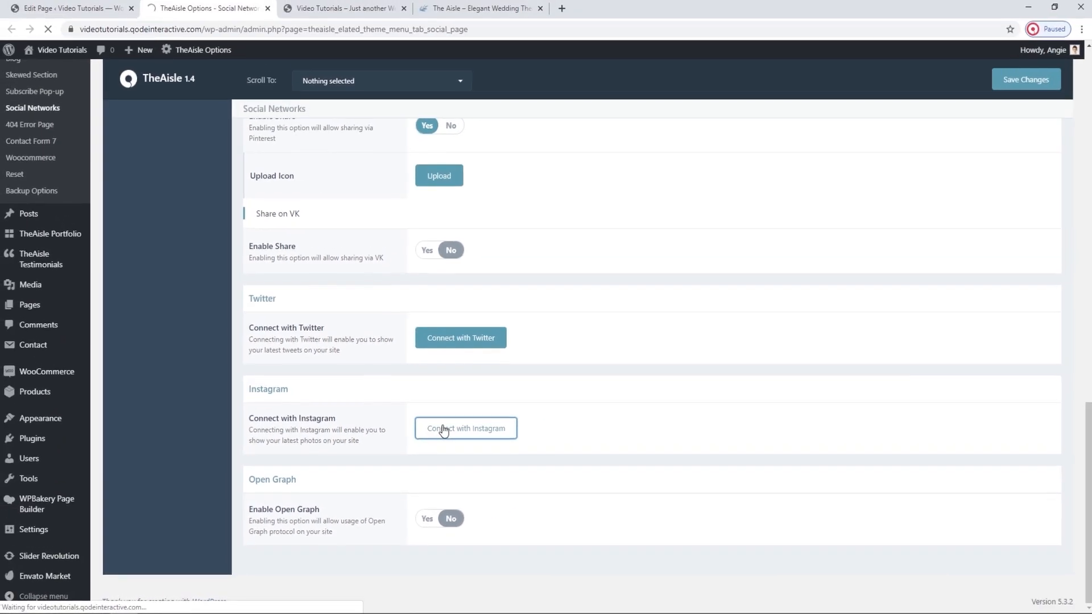
# Connect the site with the Instagram account and save the Social Networks options.
pyautogui.click(486, 359)
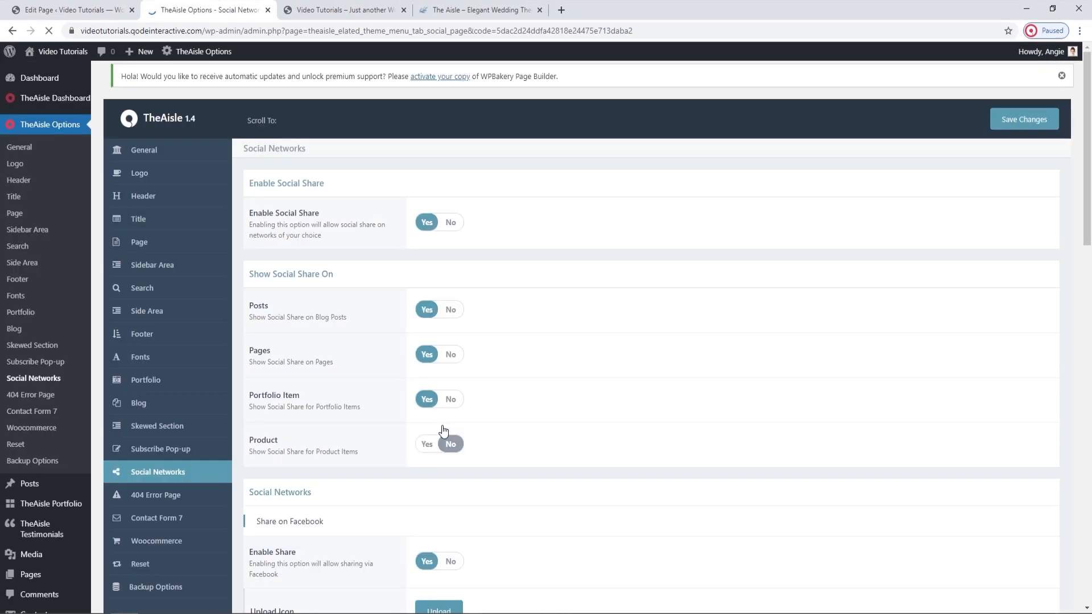
pyautogui.scroll(-12, 444, 430)
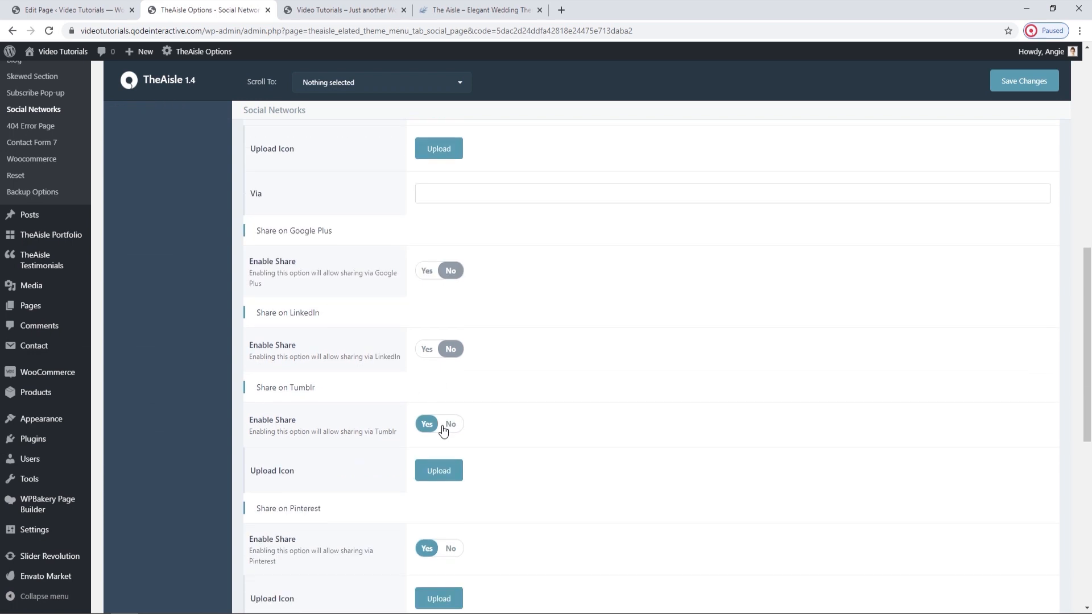
pyautogui.scroll(-8, 443, 431)
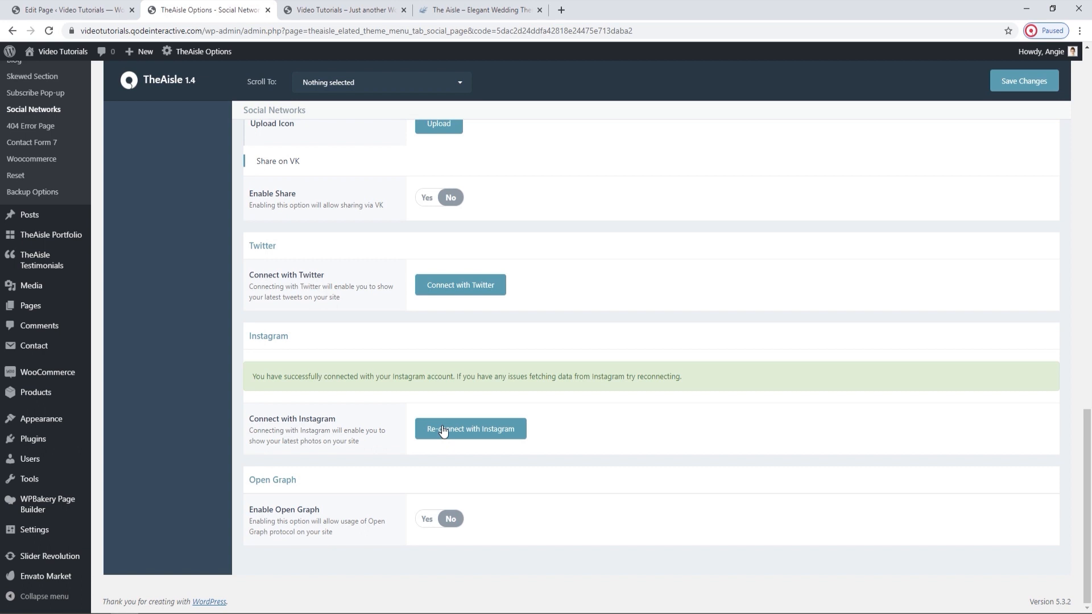
pyautogui.click(1005, 87)
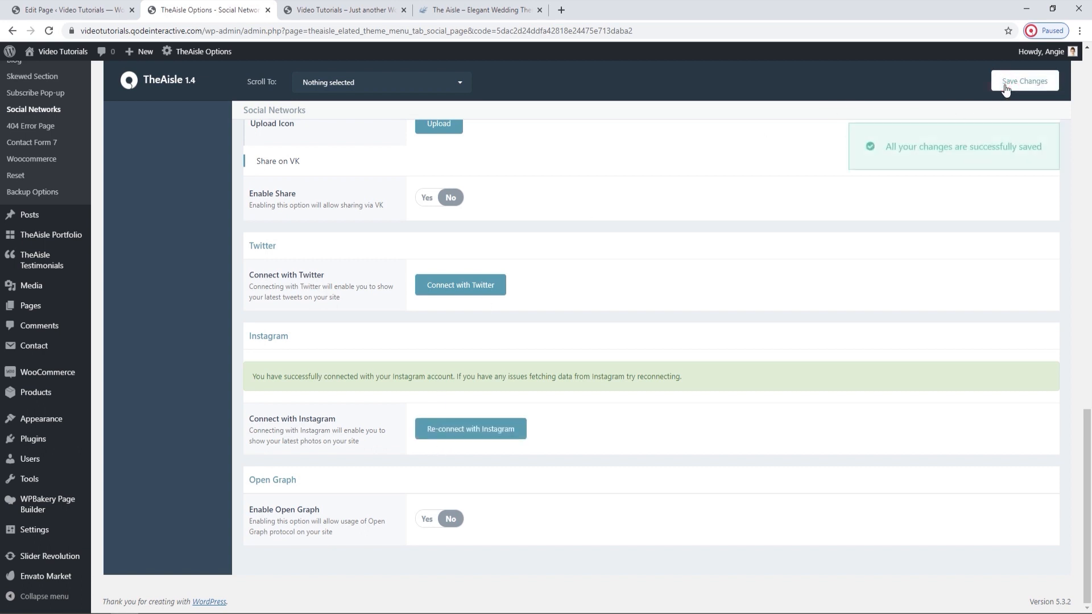
# Reload the live home page and check the Instagram photos between the pricing tables and the map.
pyautogui.click(344, 10)
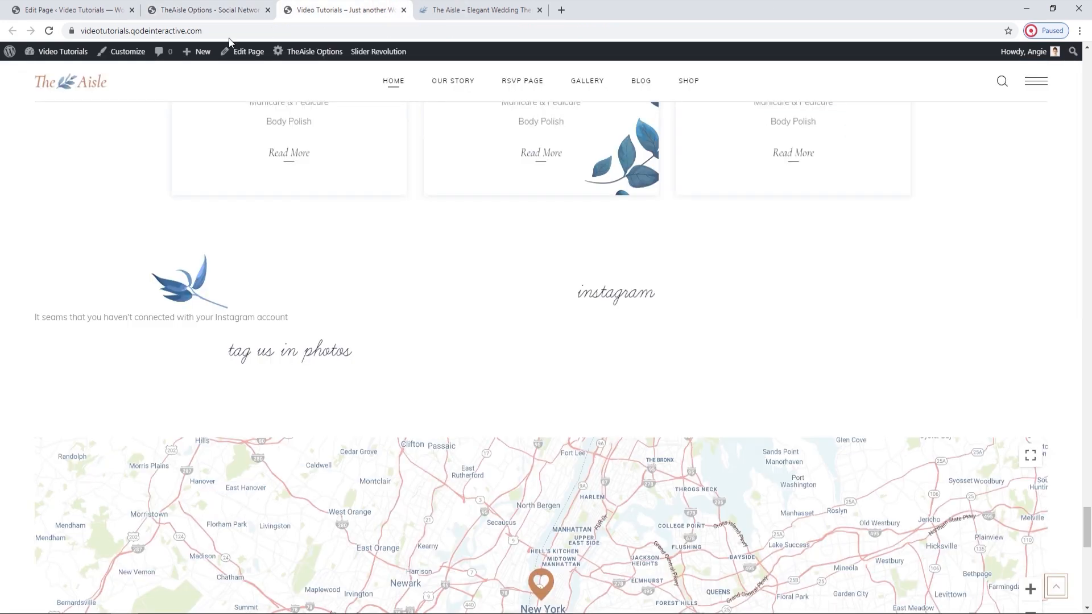
pyautogui.click(49, 32)
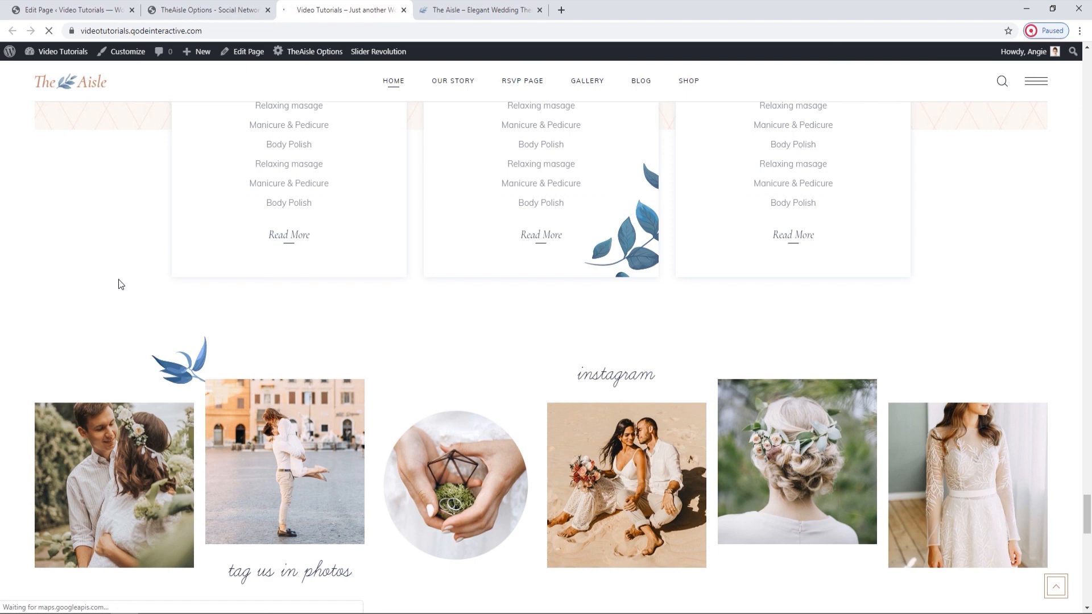
pyautogui.scroll(-1, 119, 280)
pyautogui.scroll(-1, 120, 285)
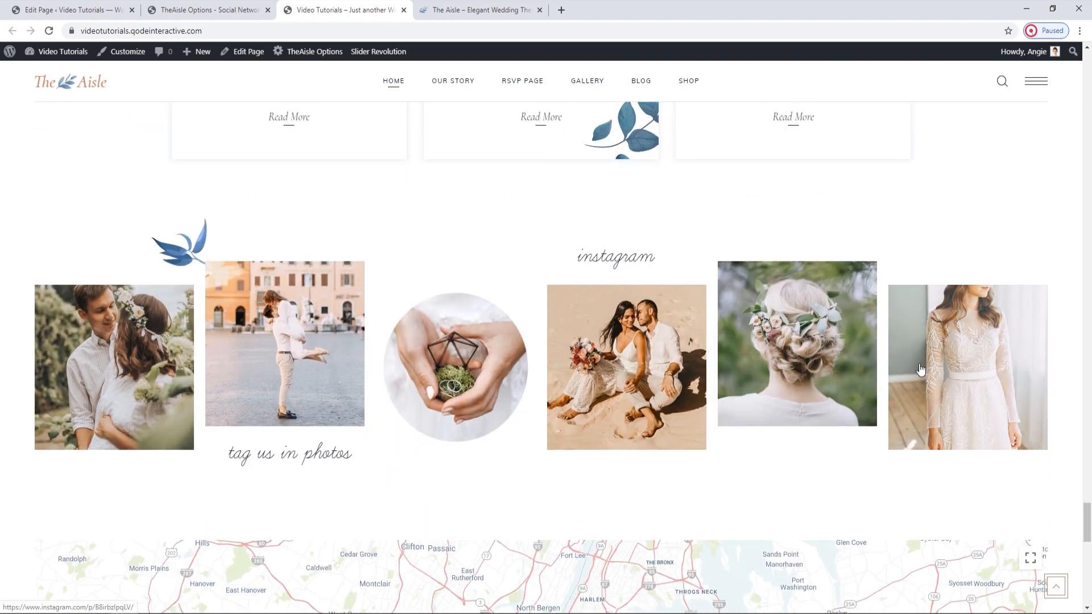
# Open the Elated Instagram List settings in the page editor and review the Number of Columns and Type choices.
pyautogui.click(120, 8)
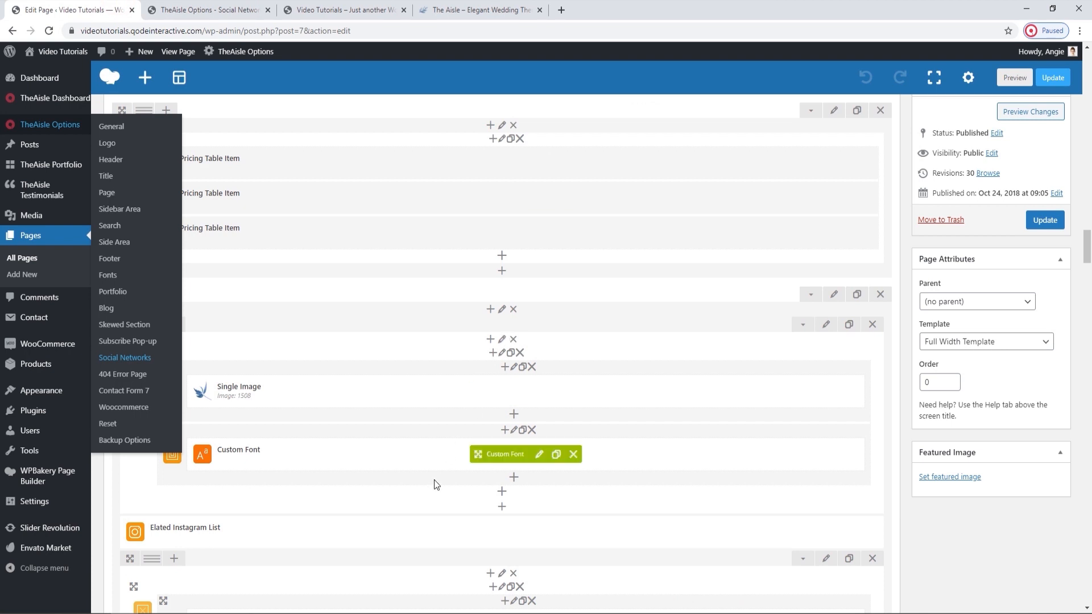
pyautogui.scroll(-1, 425, 499)
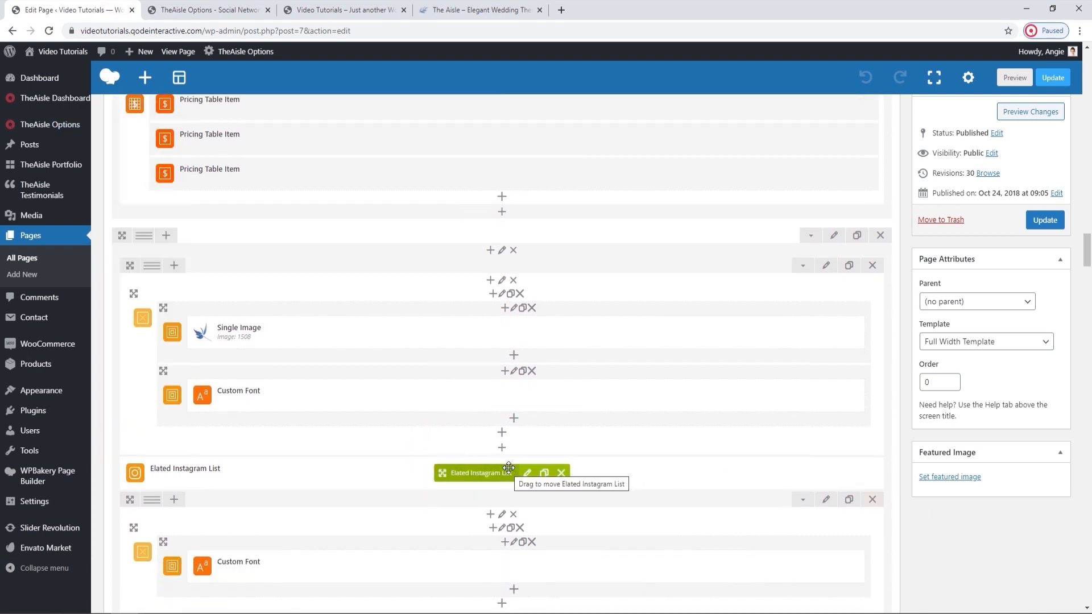
pyautogui.click(527, 474)
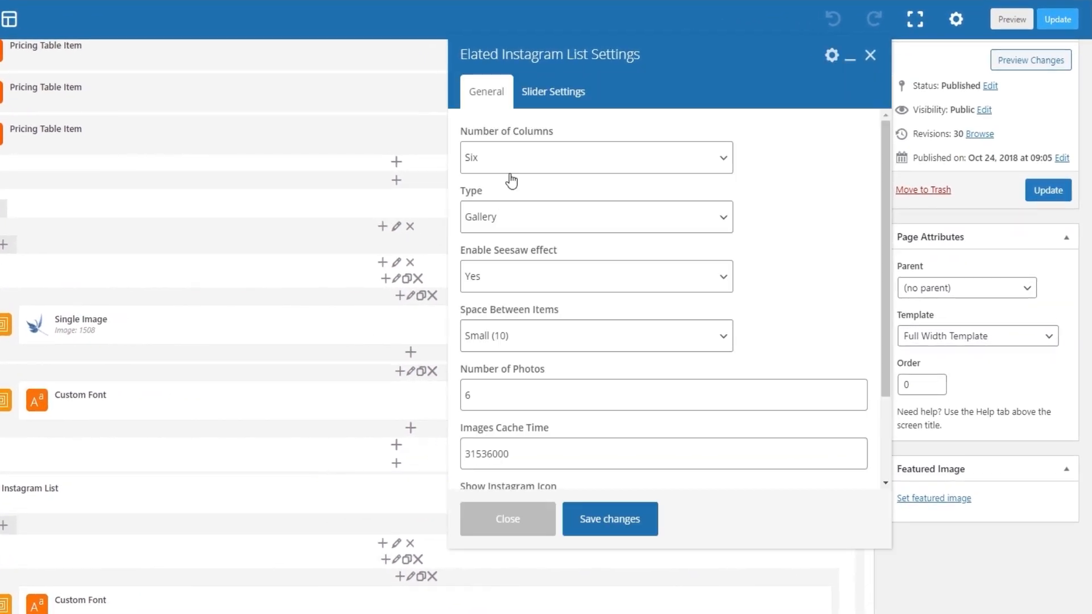
pyautogui.click(507, 162)
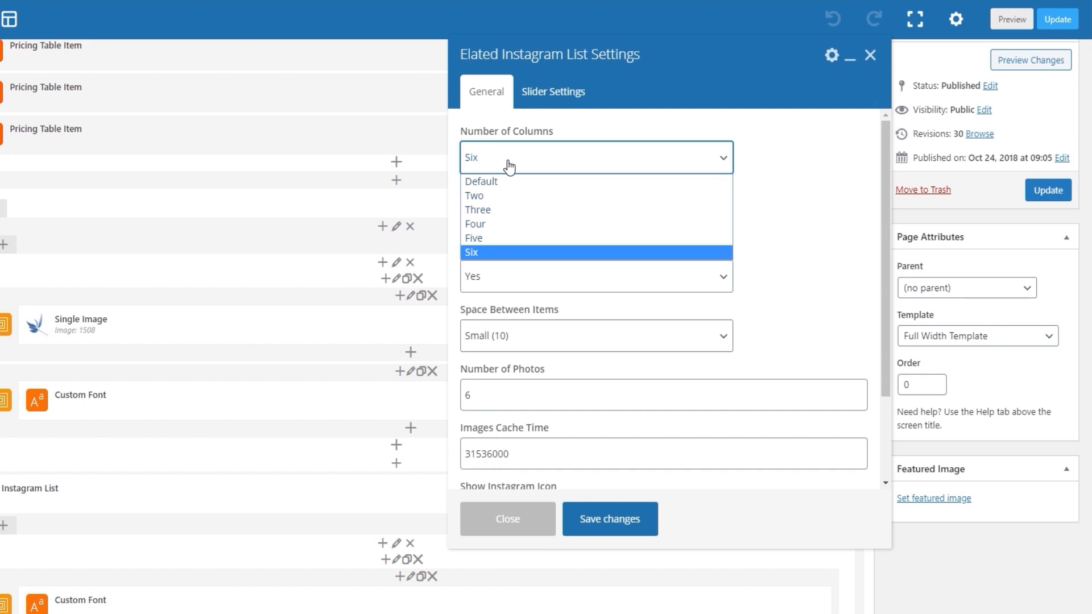
pyautogui.click(509, 166)
pyautogui.click(501, 217)
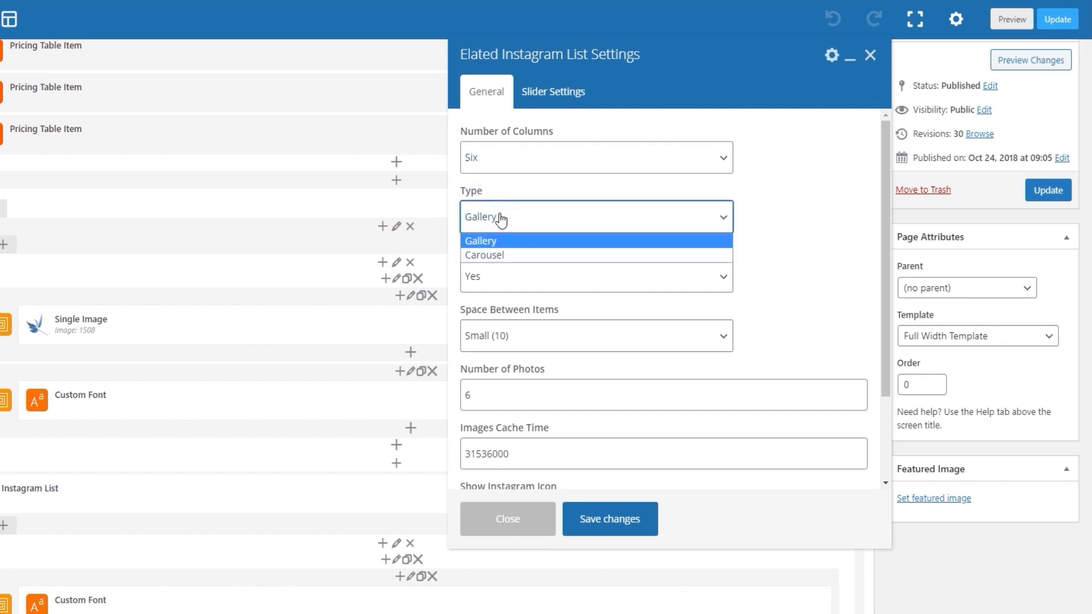
pyautogui.click(501, 217)
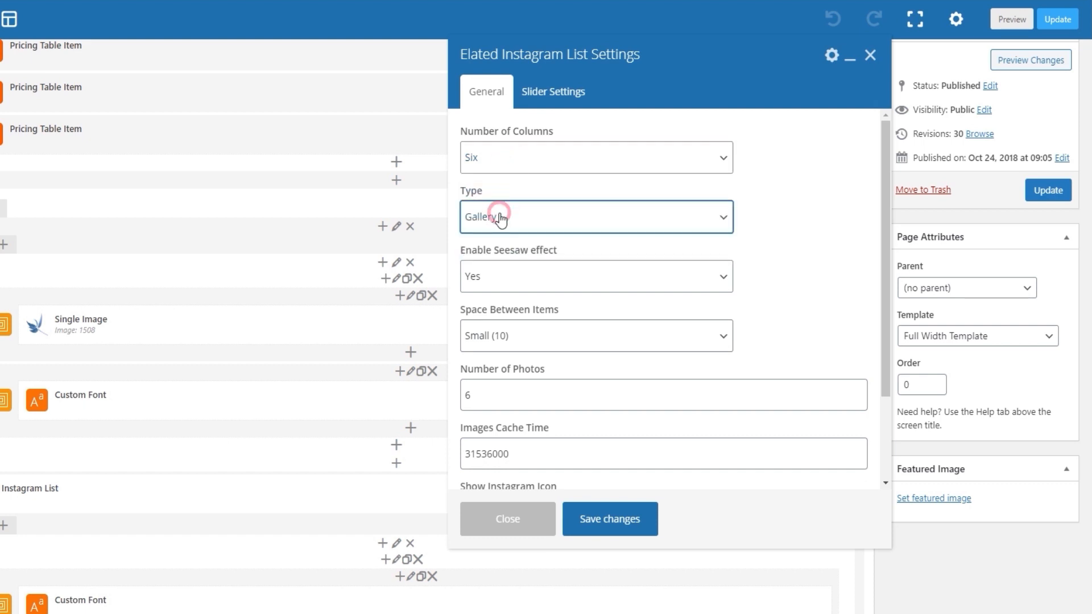
# Set the Instagram list's Enable Seesaw effect to No, save the element and update the page.
pyautogui.click(513, 286)
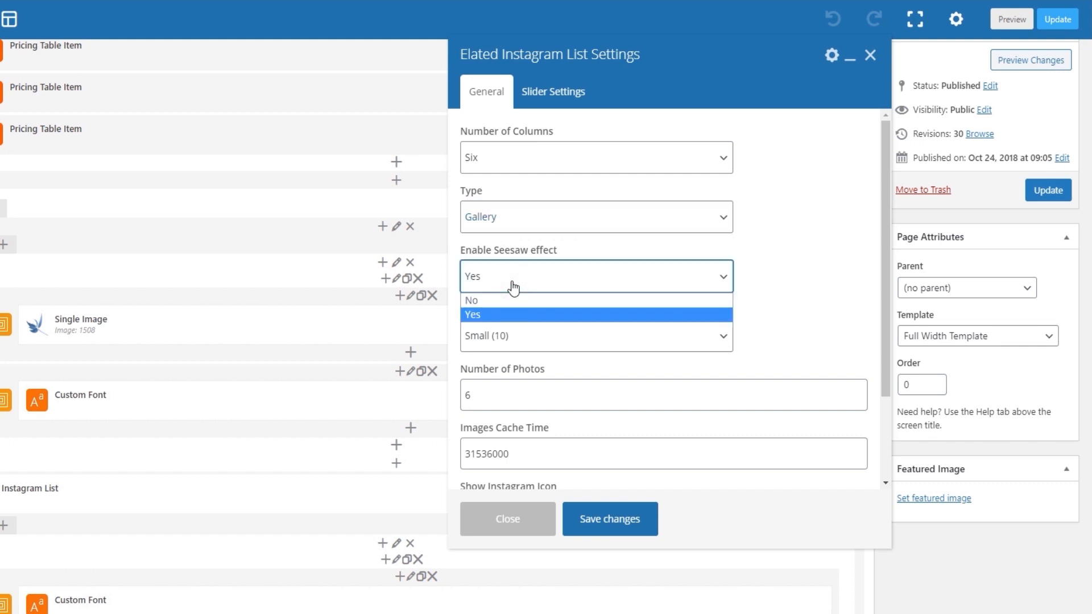
pyautogui.click(514, 298)
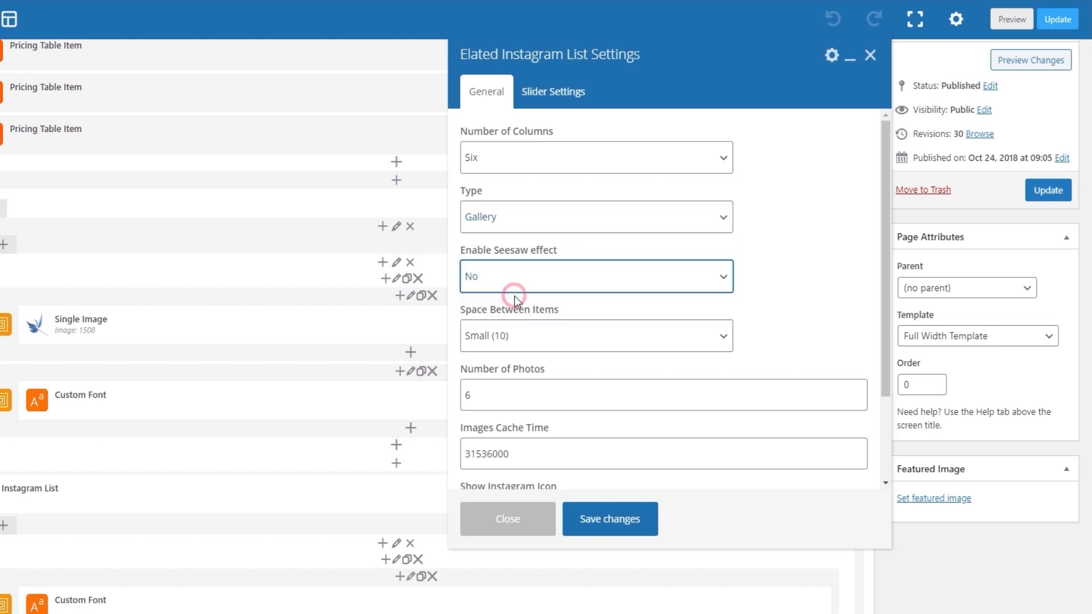
pyautogui.click(628, 517)
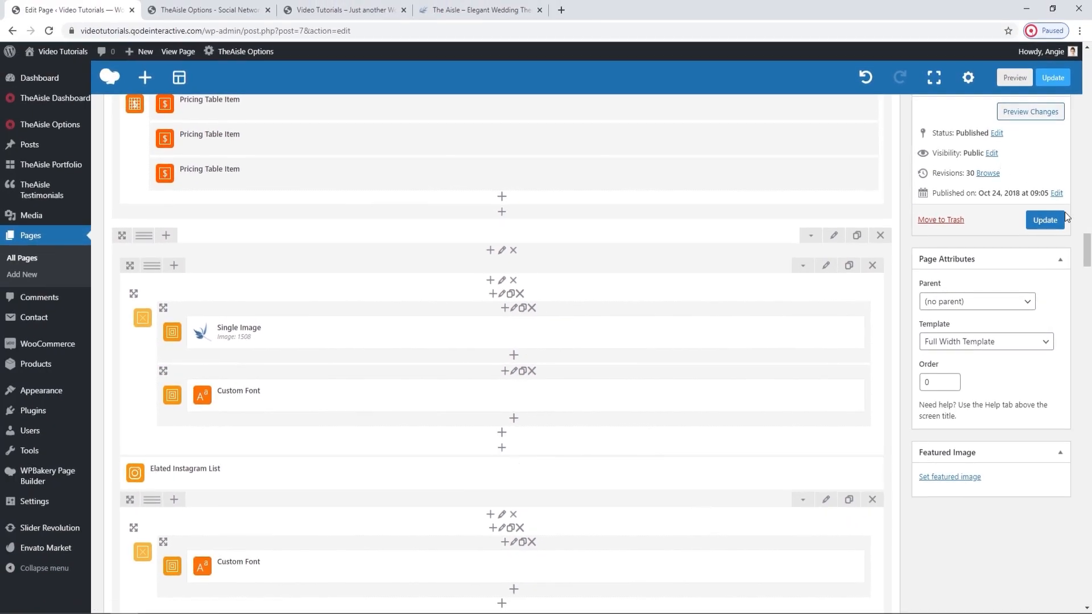
pyautogui.click(1062, 215)
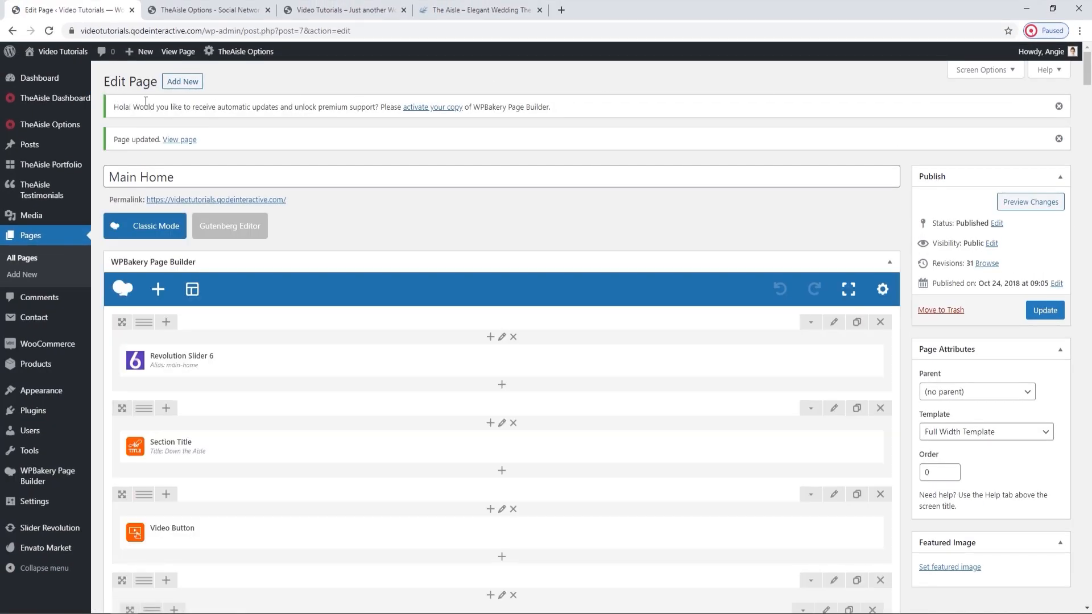
# Close the theme options tab and reload the live home page to check the Instagram photo alignment.
pyautogui.click(262, 9)
pyautogui.click(290, 11)
pyautogui.click(268, 9)
pyautogui.click(49, 31)
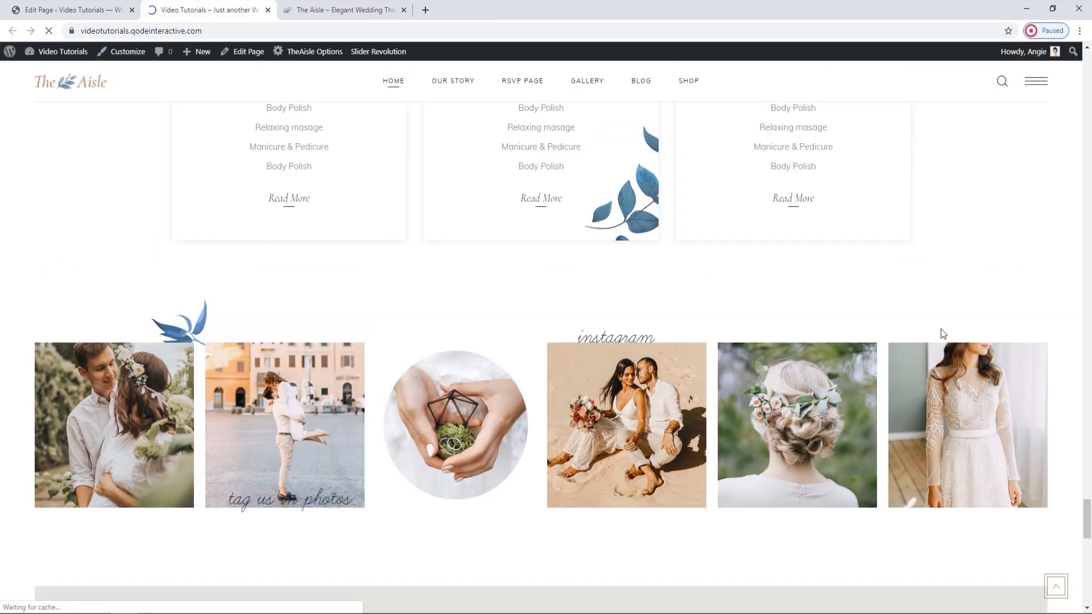
# Reopen the Elated Instagram List settings in the page editor and set Enable Seesaw effect to Yes.
pyautogui.click(104, 5)
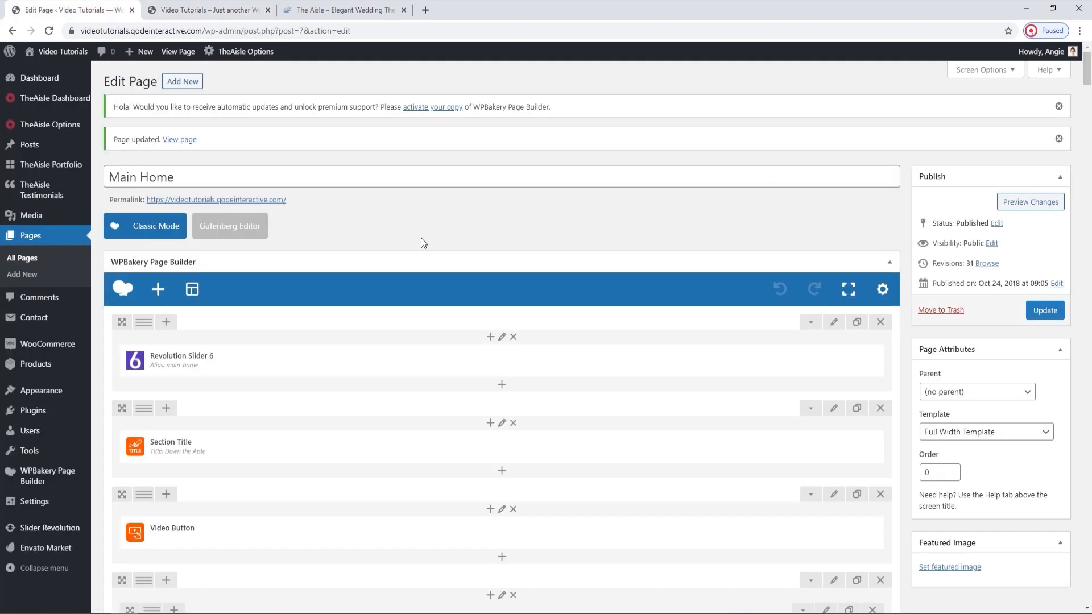
pyautogui.scroll(-10, 423, 239)
pyautogui.scroll(-15, 424, 240)
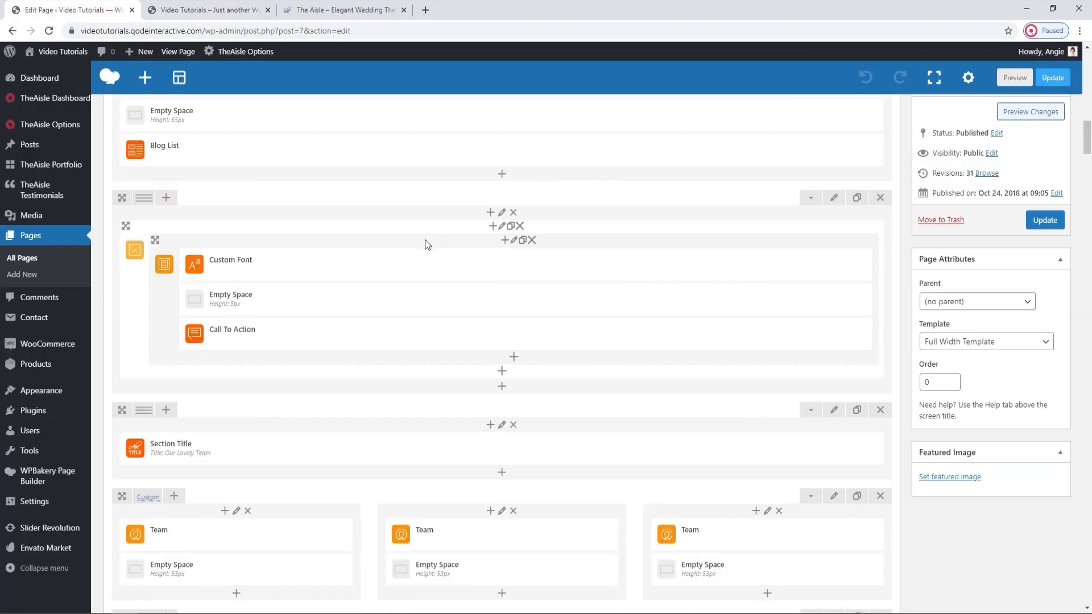
pyautogui.scroll(-15, 425, 240)
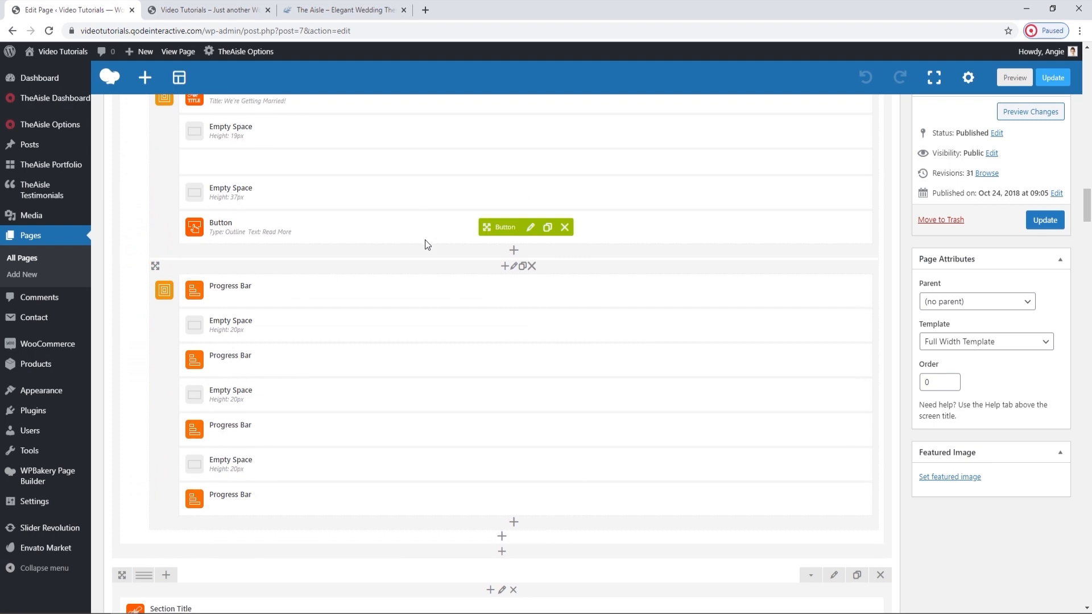
pyautogui.scroll(-6, 425, 240)
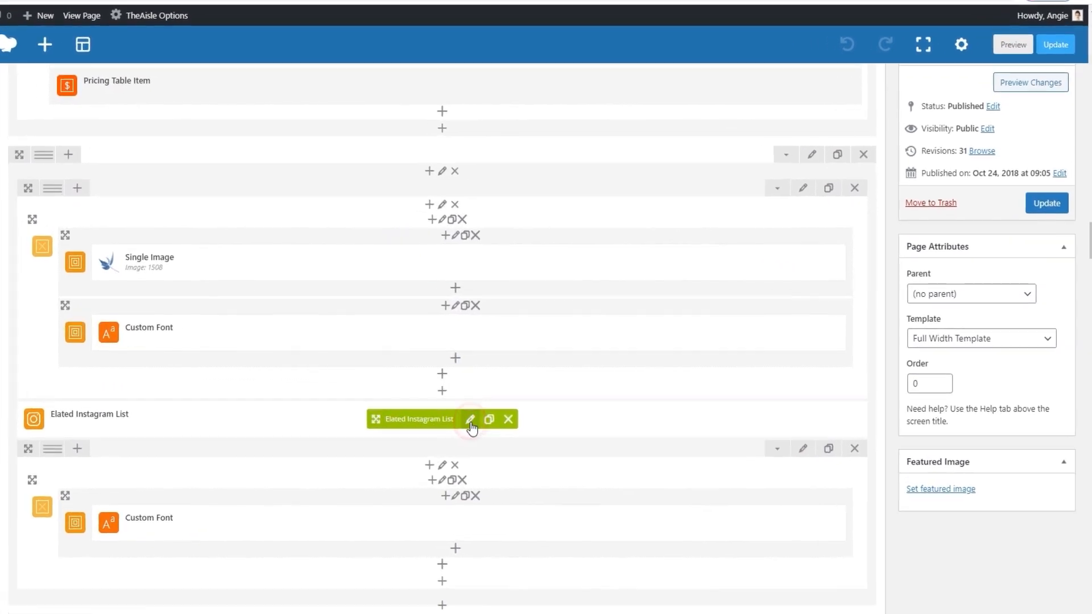
pyautogui.click(527, 415)
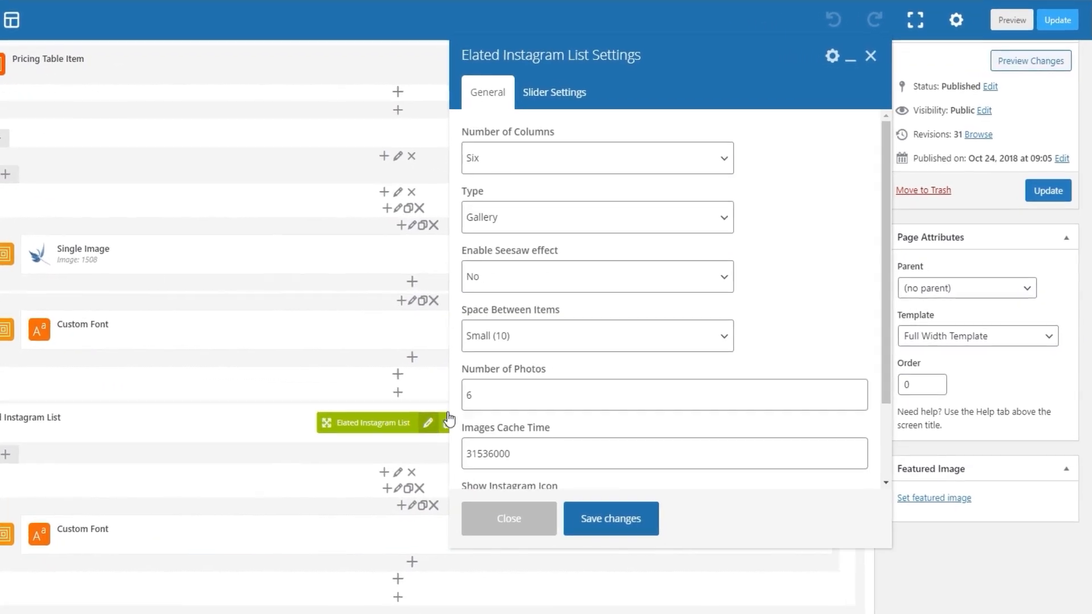
pyautogui.click(621, 297)
pyautogui.click(530, 315)
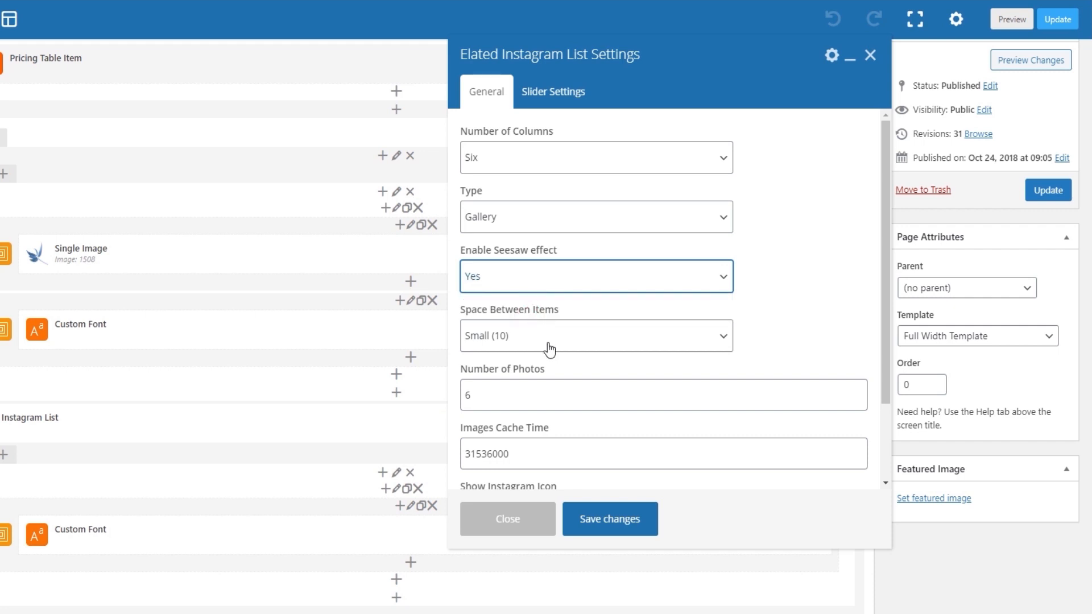
# Review the Instagram list's remaining general settings, from Number of Photos and Images Cache Time to the Image Size choices, checking the live photos.
pyautogui.scroll(-2, 549, 348)
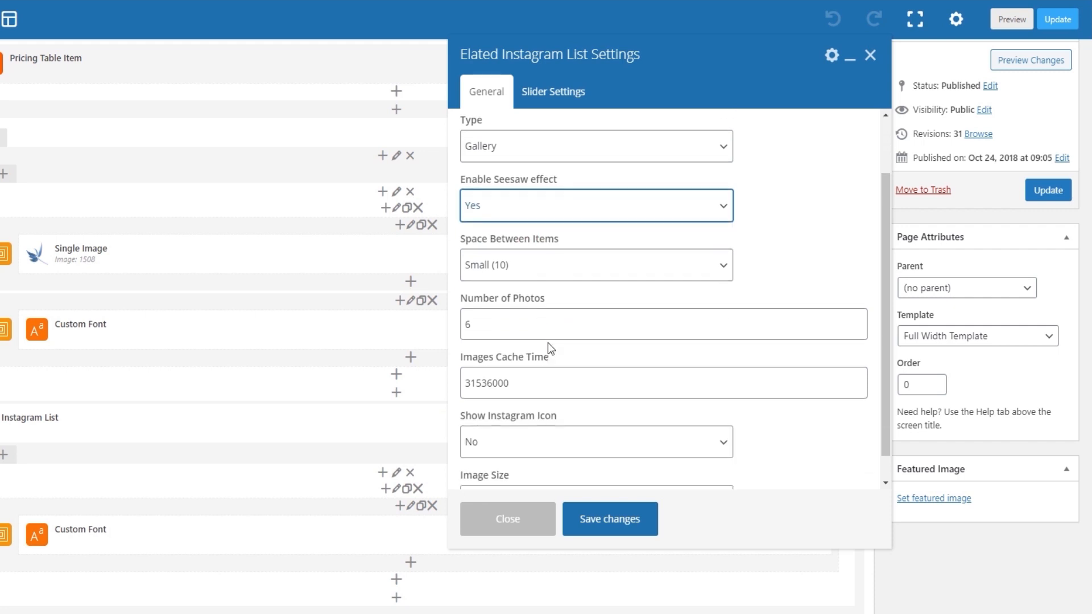
pyautogui.click(543, 375)
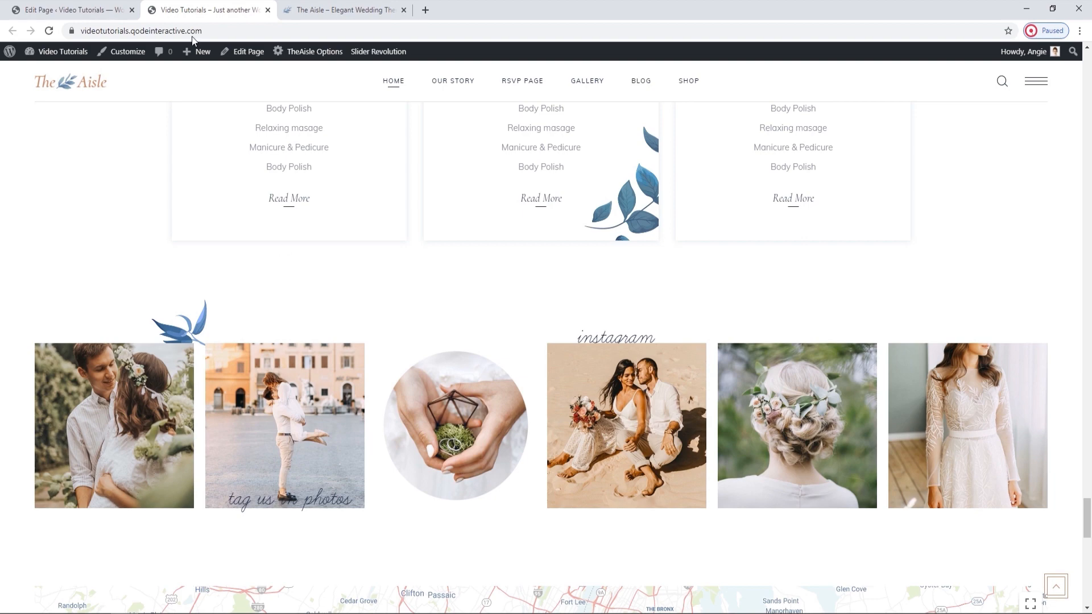
pyautogui.click(63, 10)
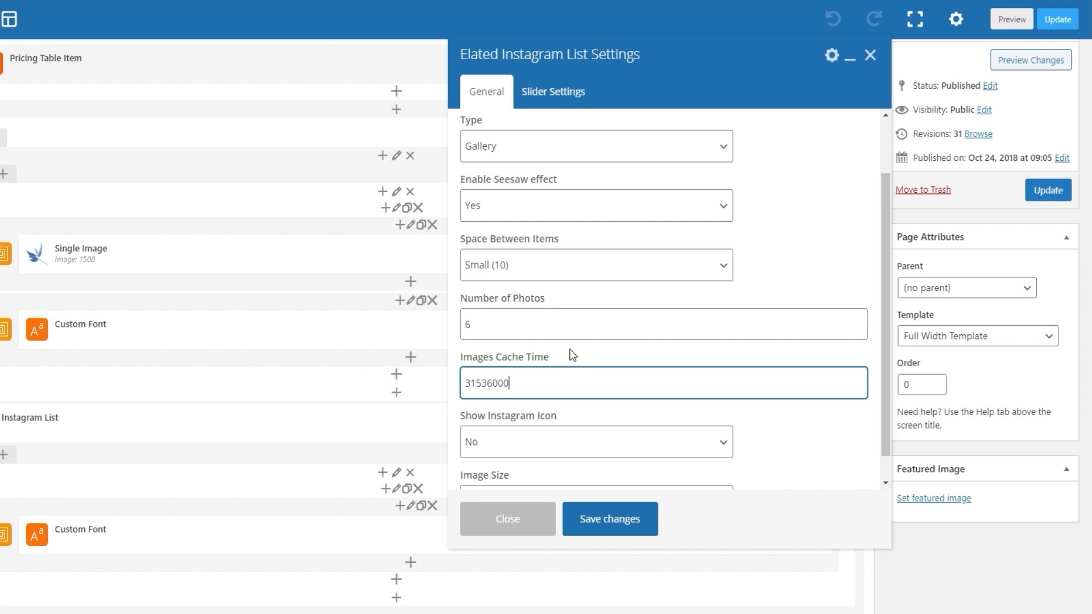
pyautogui.scroll(-1, 563, 388)
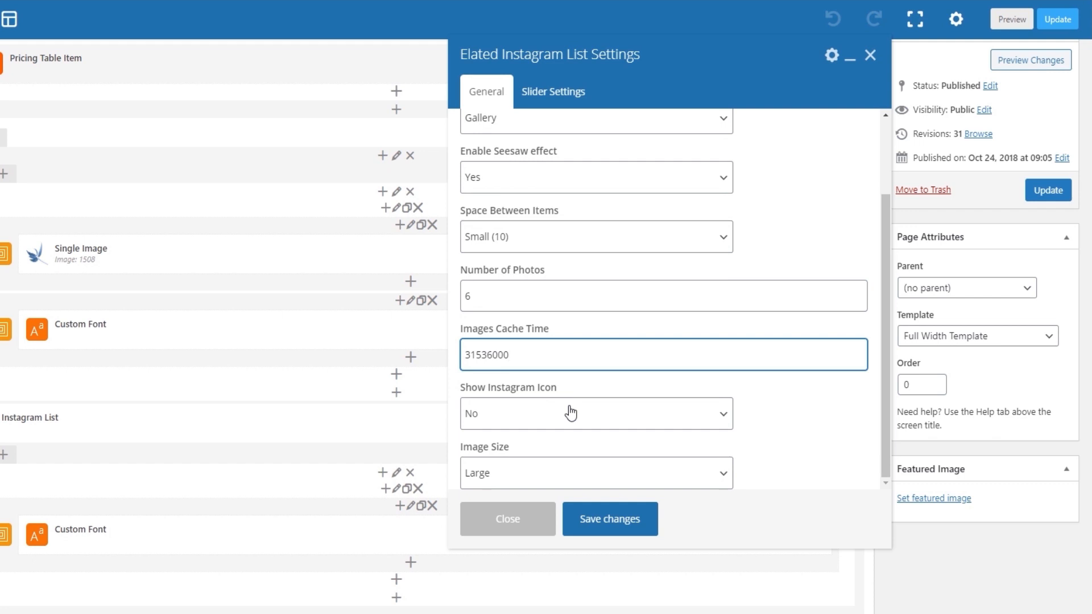
pyautogui.click(613, 481)
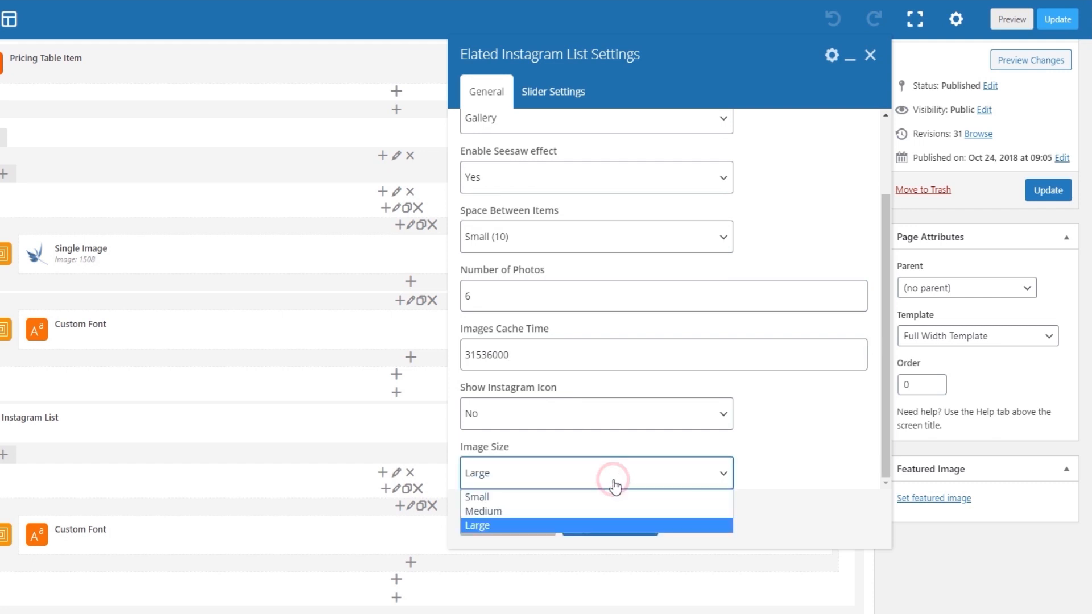
pyautogui.click(615, 485)
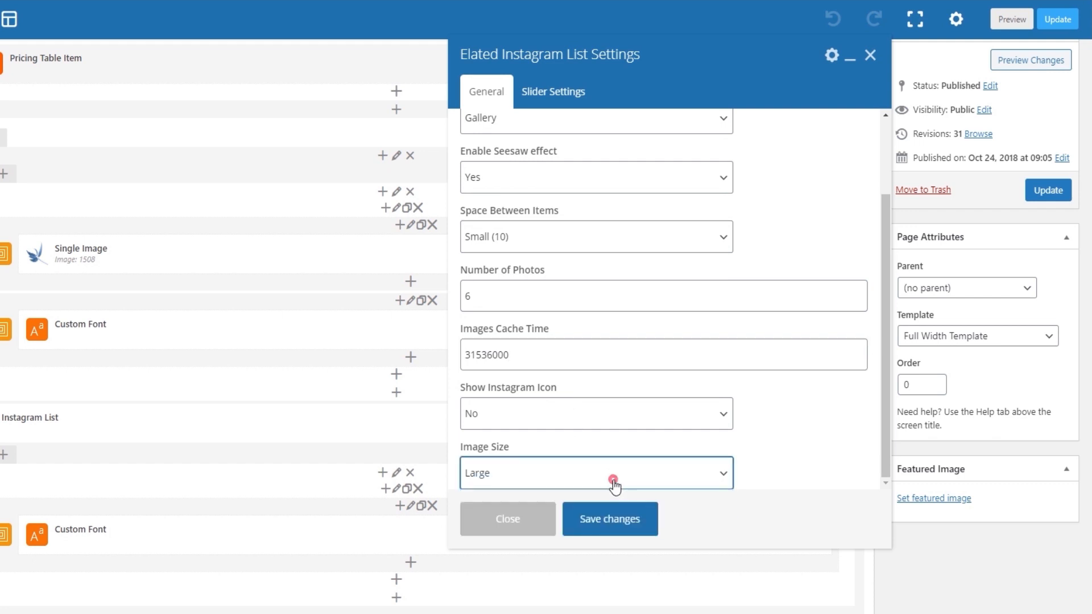
# Review the Instagram list's slider settings, from loop and autoplay to pagination, and compare them with the live photo gallery.
pyautogui.click(551, 104)
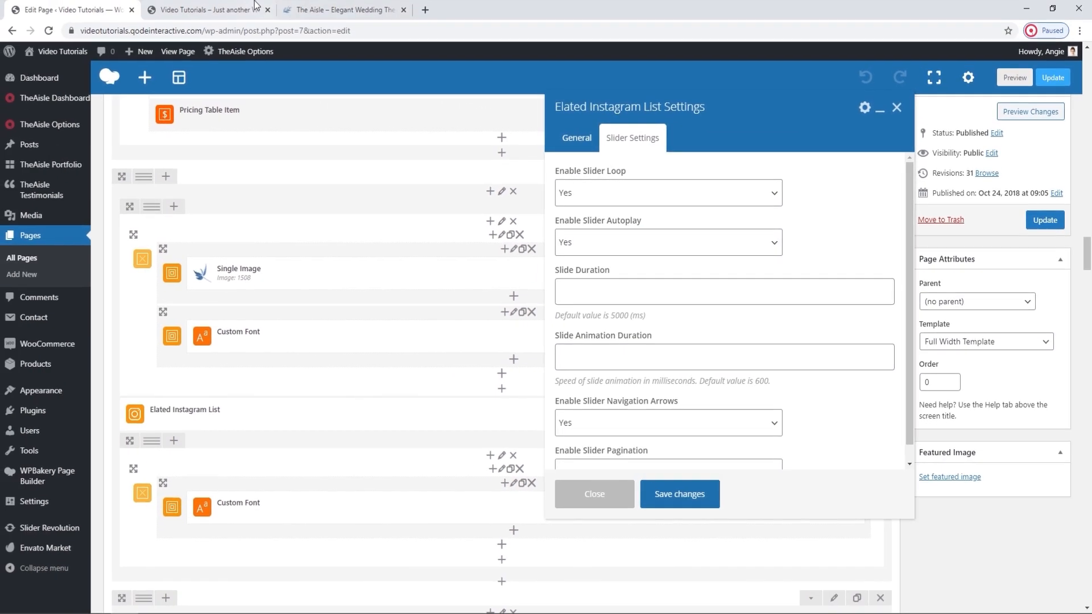
pyautogui.click(255, 6)
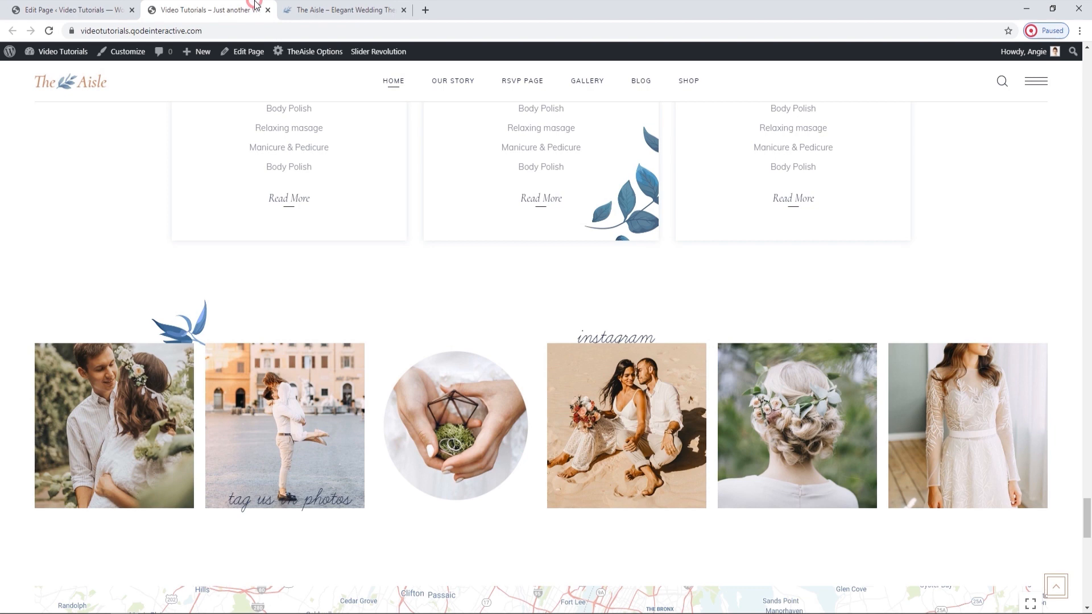
pyautogui.click(106, 8)
pyautogui.scroll(-1, 721, 455)
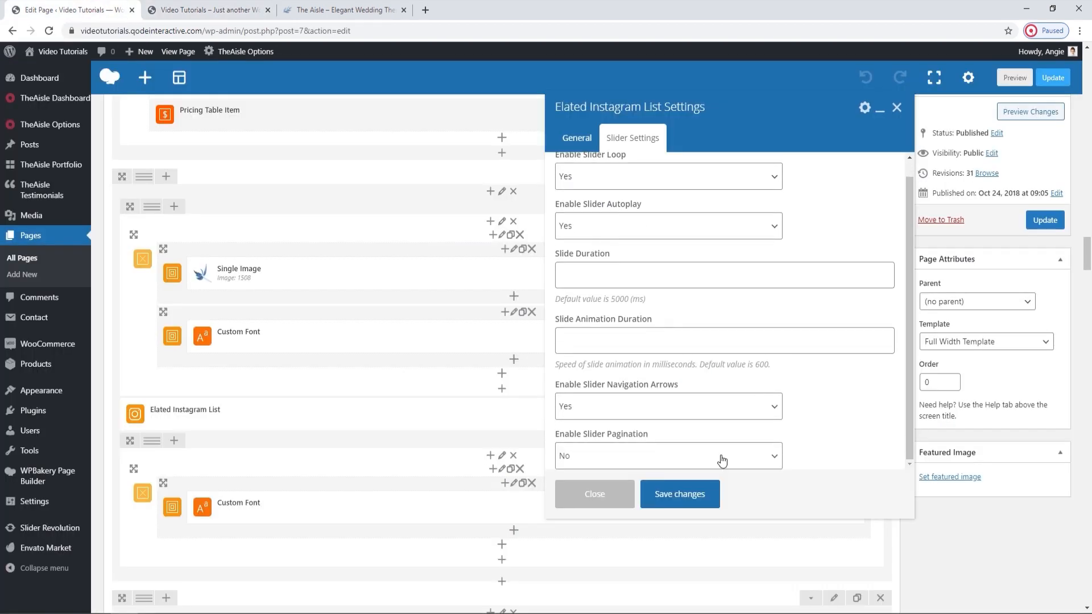
# Save the Instagram list settings, update the page and reload the live home page to view the map section.
pyautogui.click(708, 493)
pyautogui.click(1055, 220)
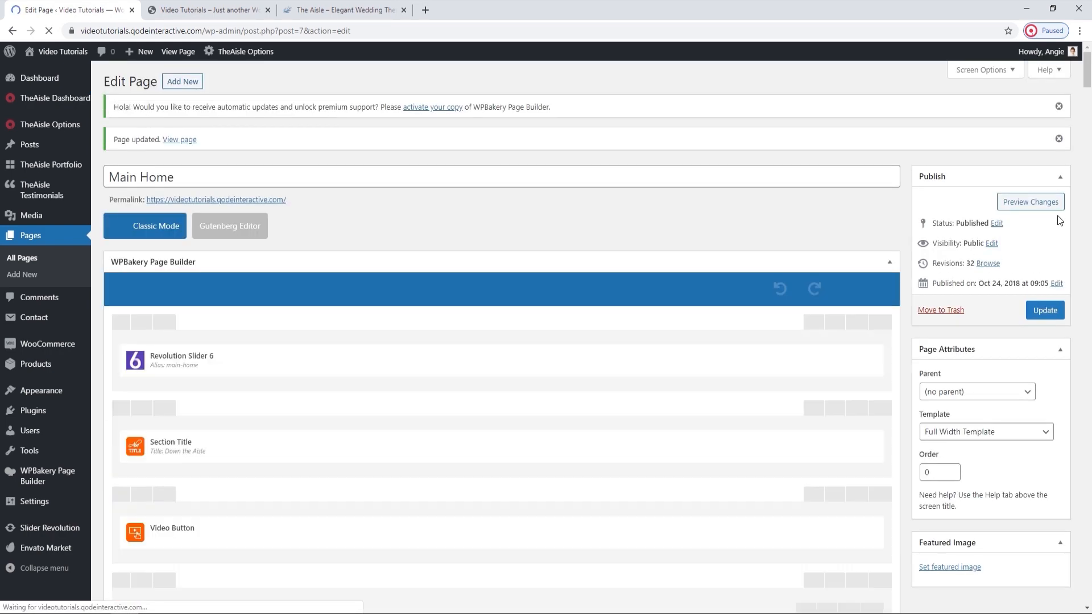
pyautogui.click(208, 9)
pyautogui.click(50, 30)
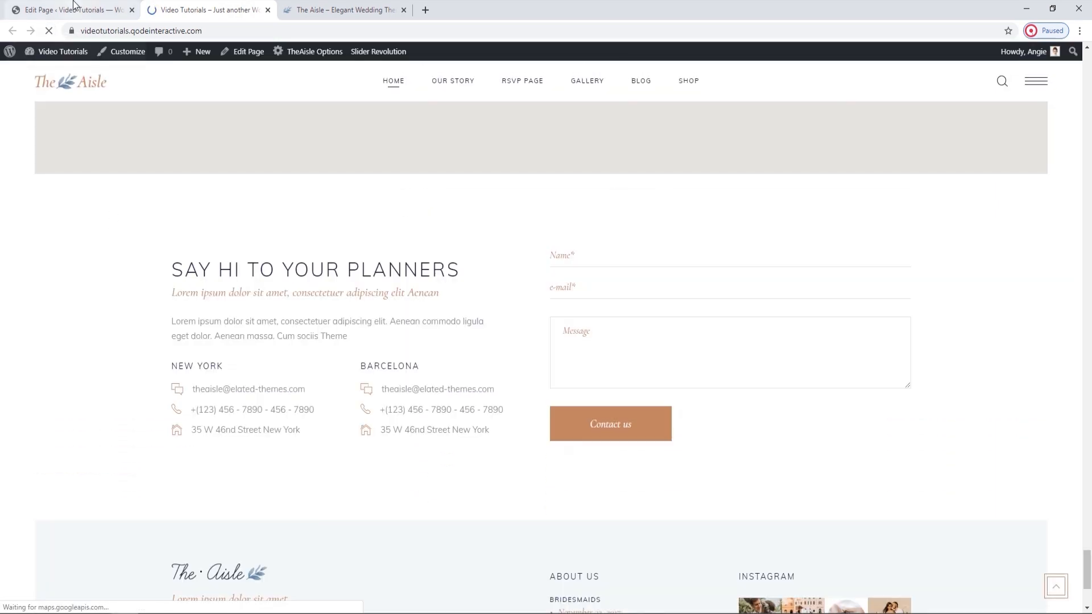
pyautogui.scroll(7, 378, 237)
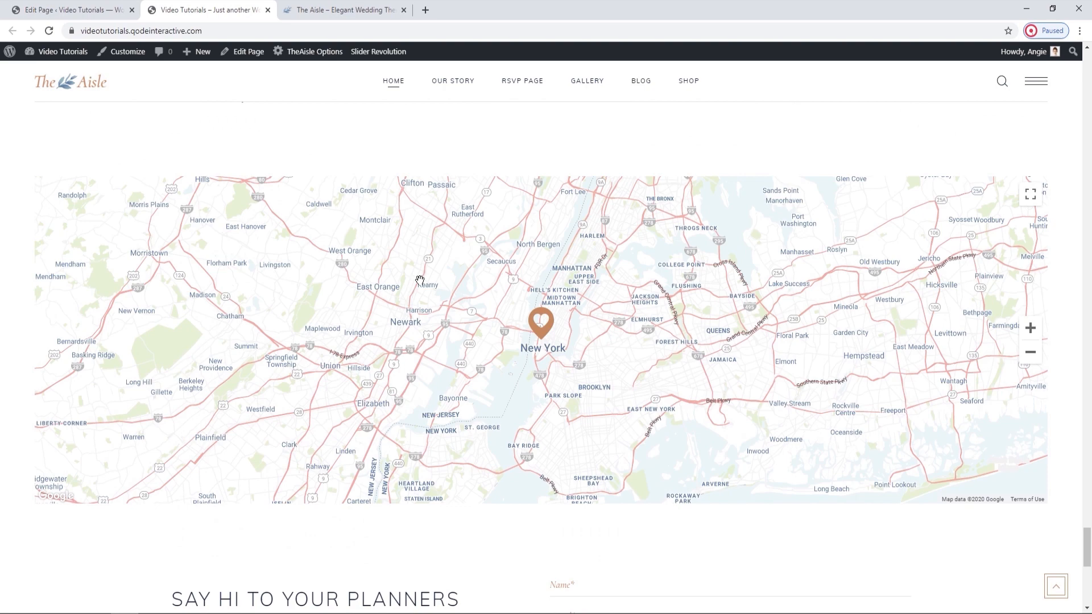
# Find the Google Map element below the Instagram section in the page editor and open its settings.
pyautogui.click(80, 10)
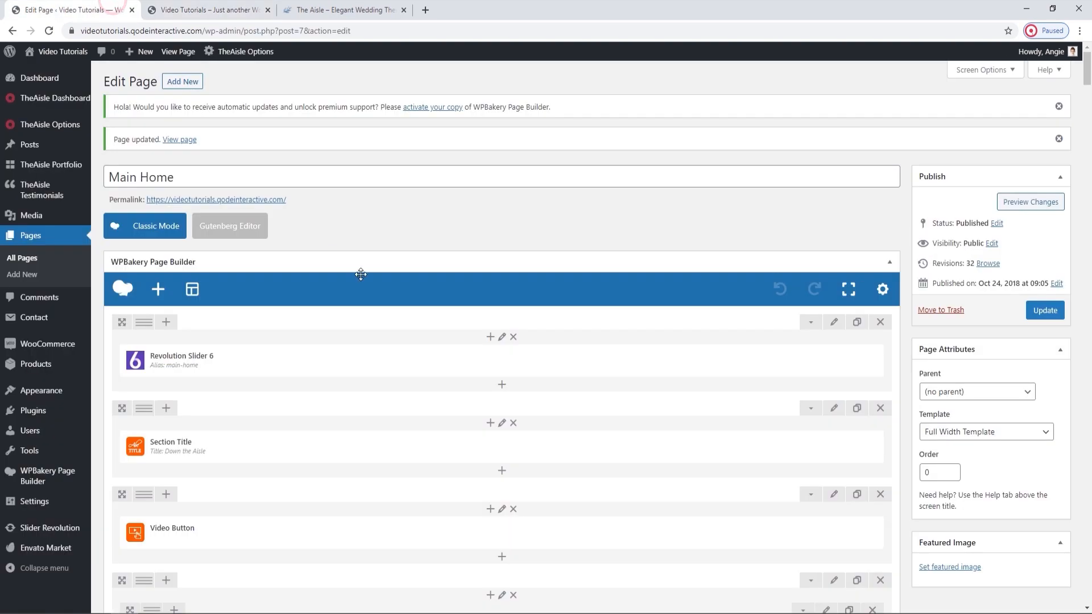
pyautogui.scroll(-3, 342, 256)
pyautogui.scroll(-15, 390, 314)
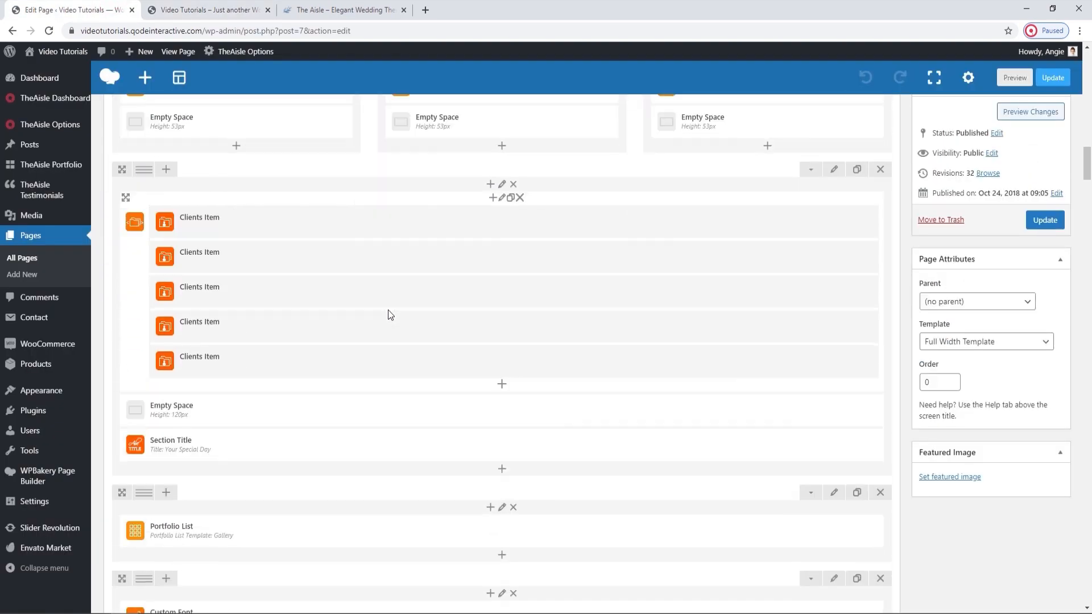
pyautogui.scroll(-15, 390, 315)
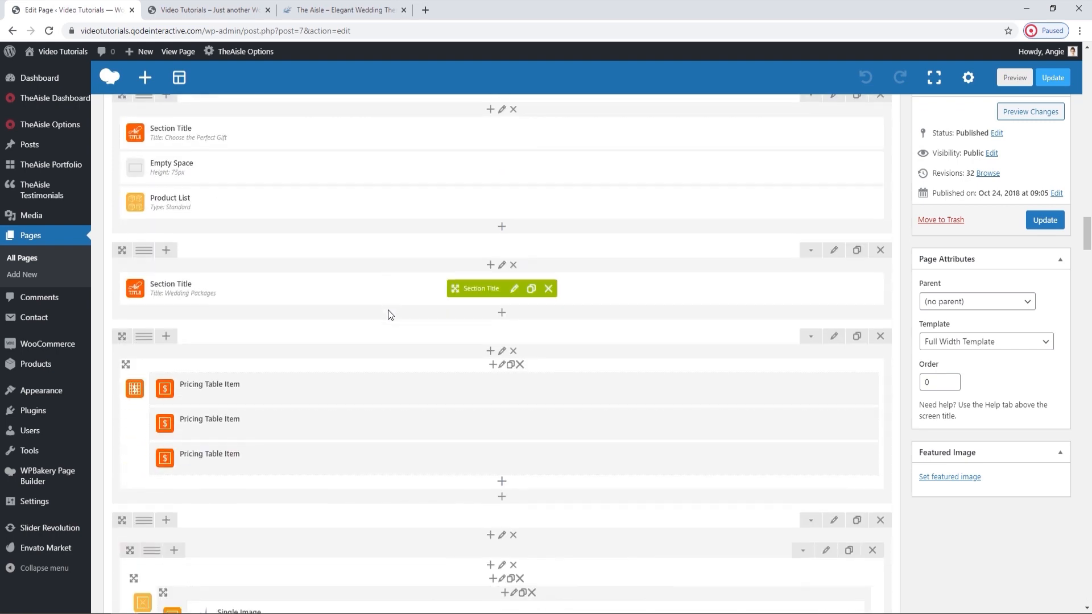
pyautogui.scroll(-8, 390, 314)
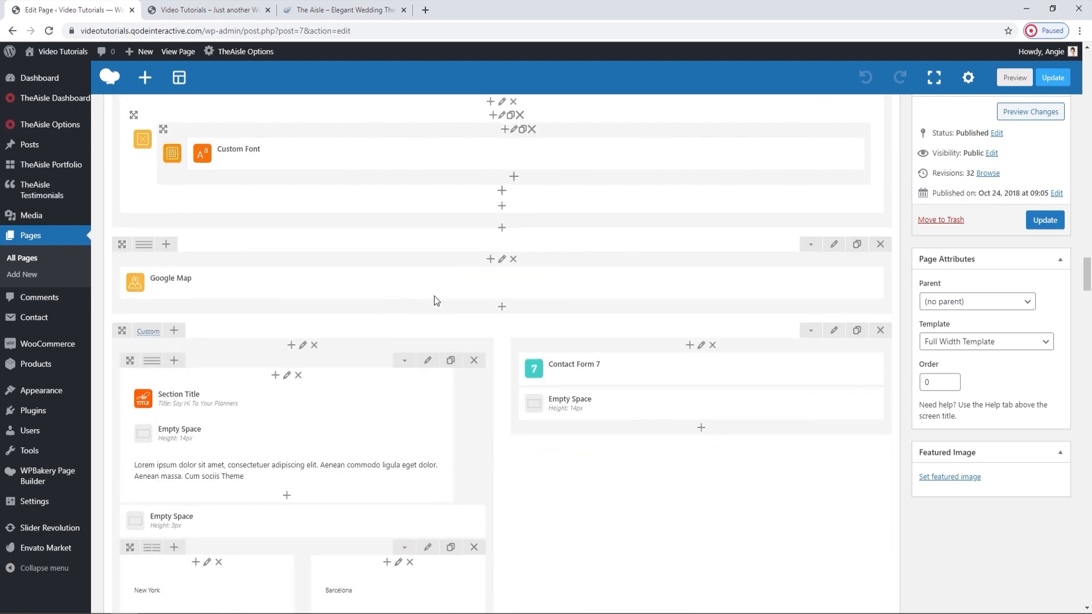
pyautogui.click(515, 285)
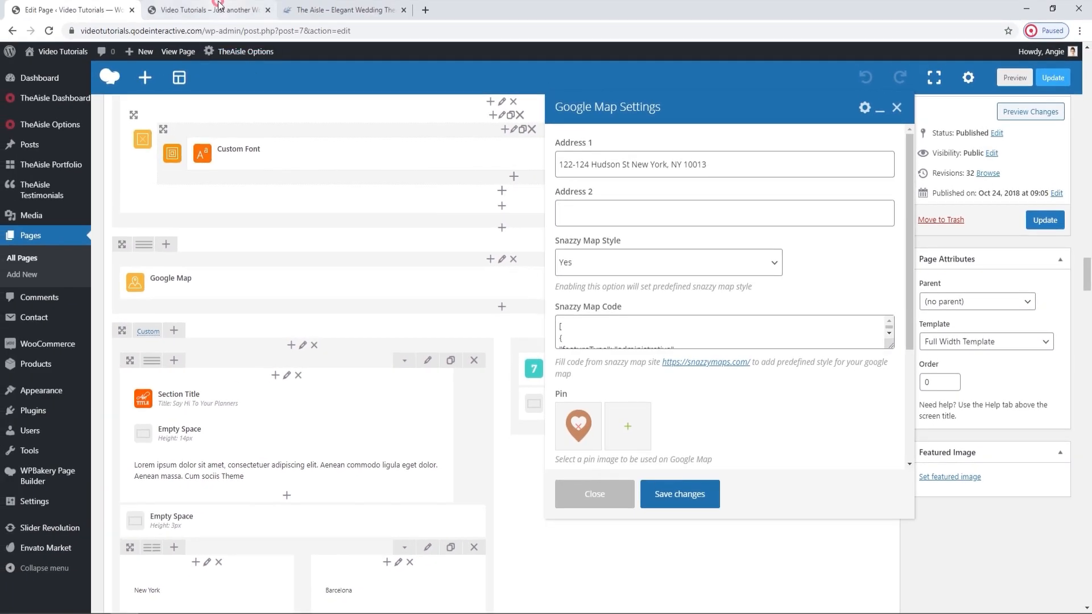
# Review the Google Map's address, Snazzy Map style and code, and pin image settings, comparing them with the live map.
pyautogui.click(211, 10)
pyautogui.scroll(-1, 384, 253)
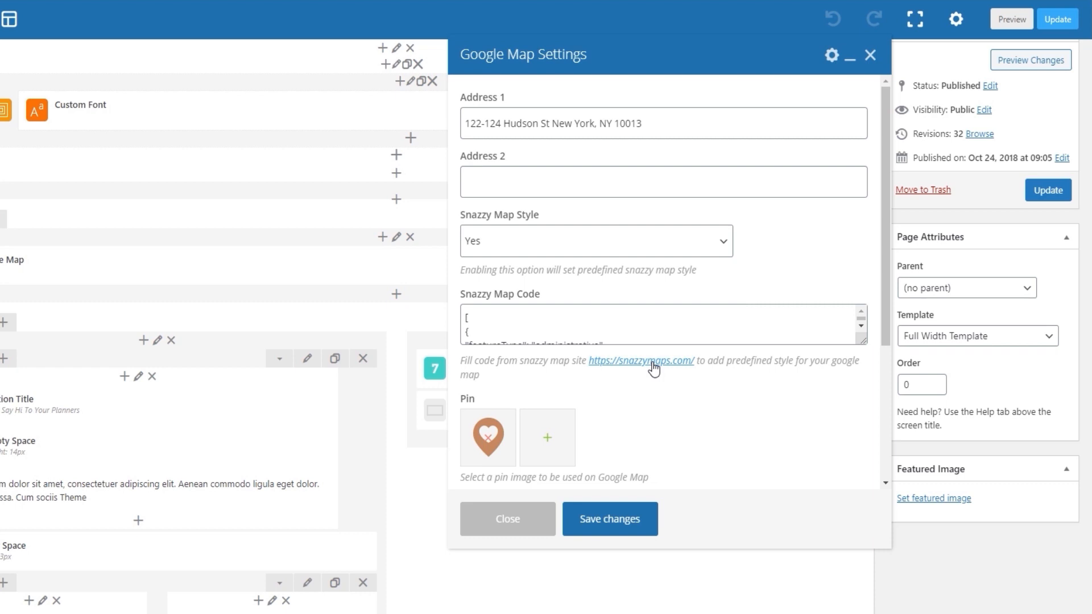
pyautogui.scroll(-3, 654, 378)
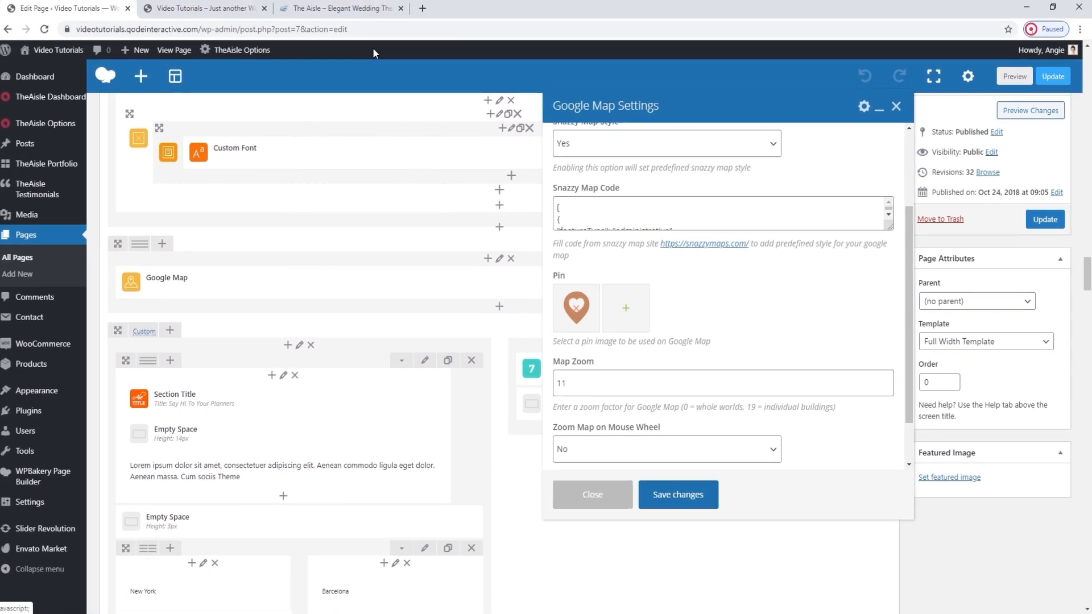
pyautogui.click(242, 8)
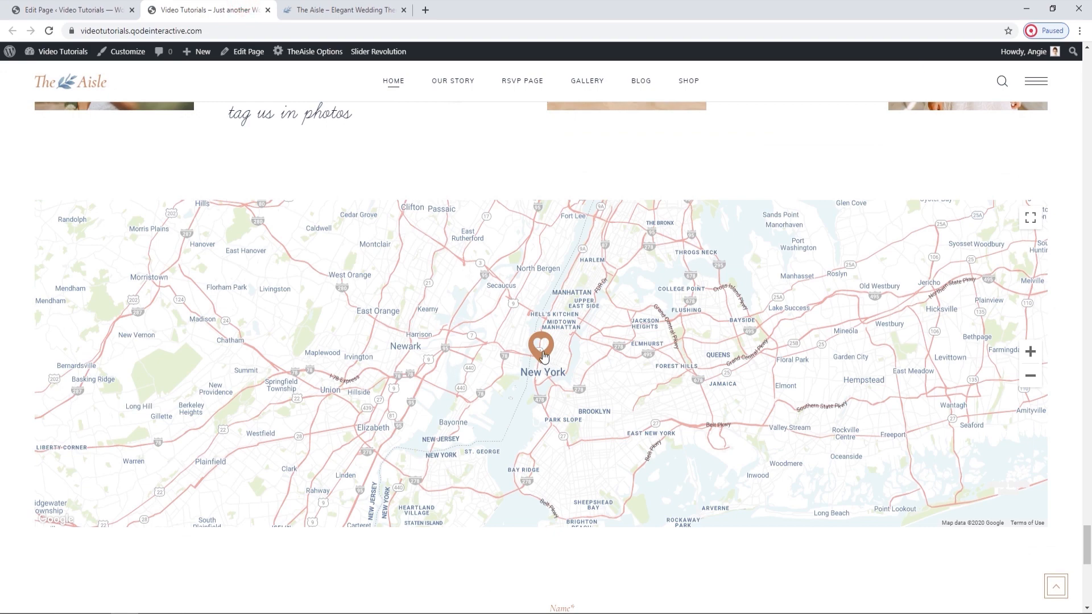
pyautogui.click(120, 7)
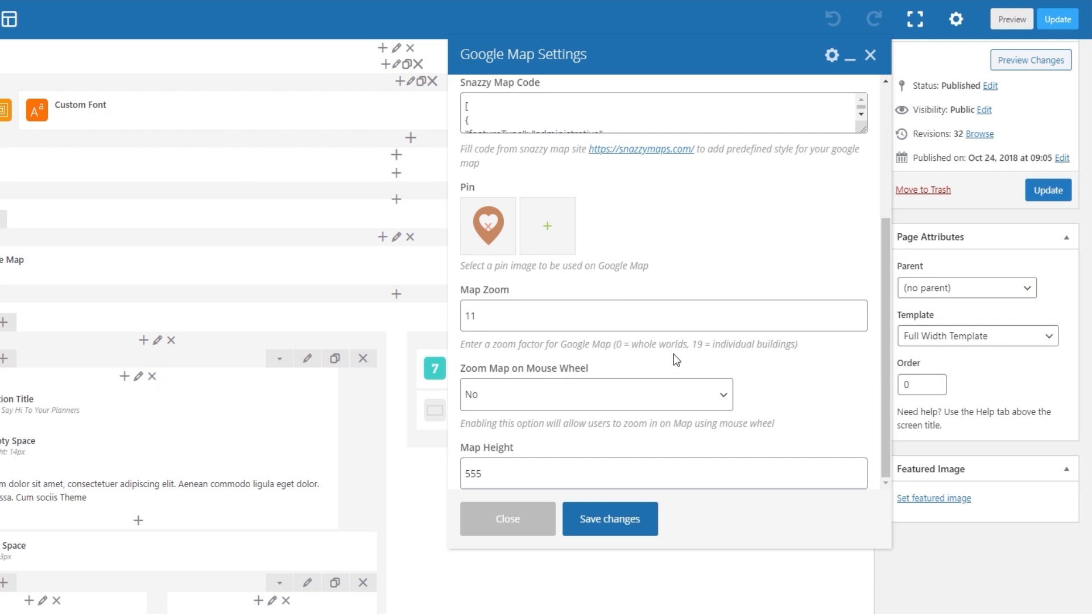
# Examine the Google Map's zoom factor, Zoom Map on Mouse Wheel and Map Height settings.
pyautogui.doubleClick(697, 344)
pyautogui.click(760, 373)
pyautogui.scroll(-1, 580, 315)
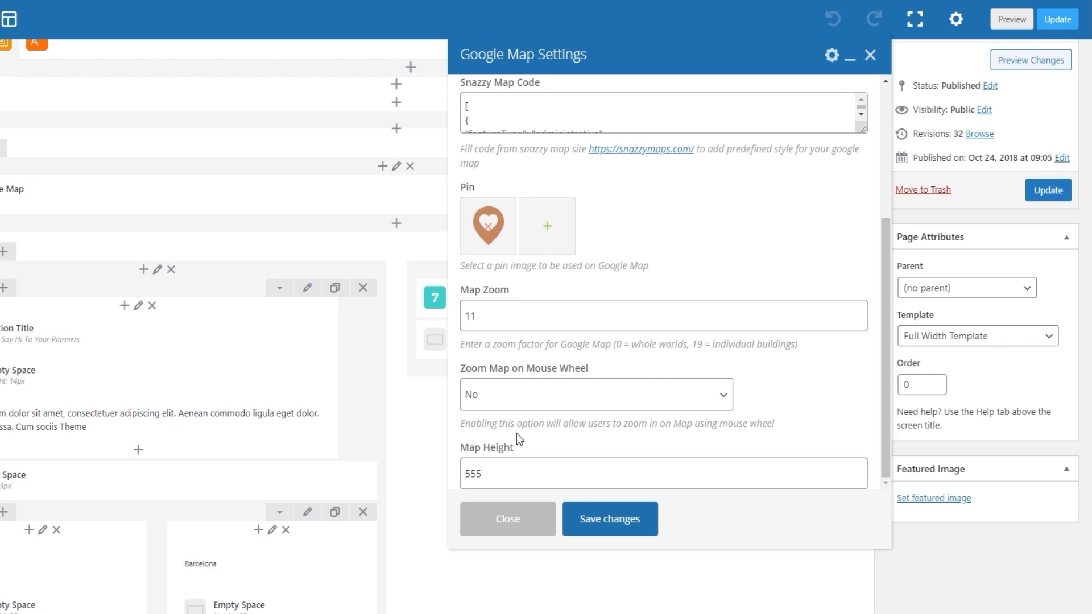
# Set the Google Map's Map Height to 555 and save the element's settings.
pyautogui.click(496, 471)
pyautogui.doubleClick(465, 471)
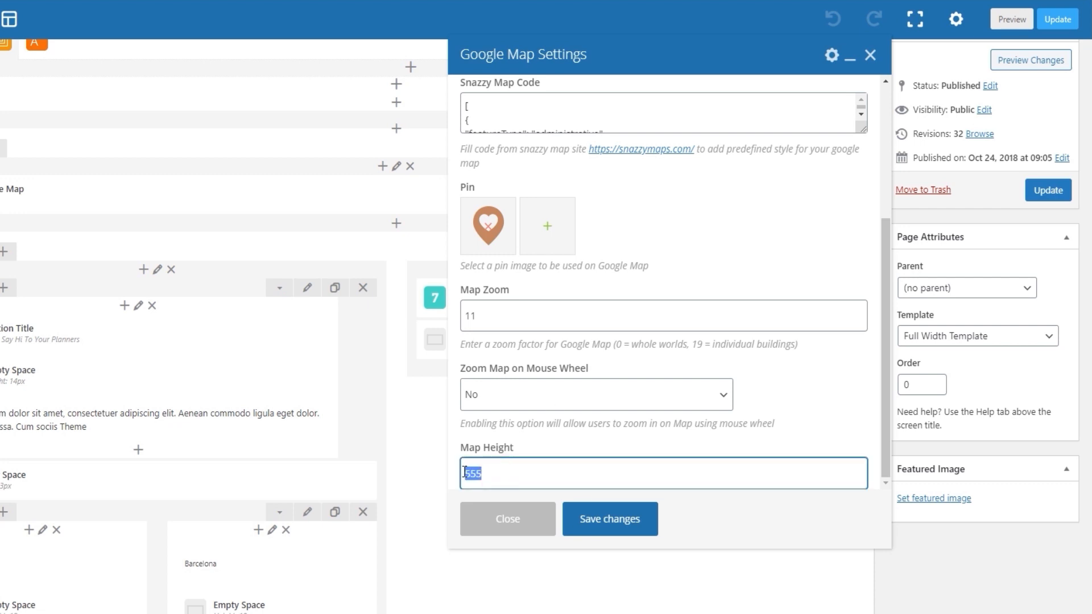
pyautogui.write('555')
pyautogui.scroll(3, 393, 305)
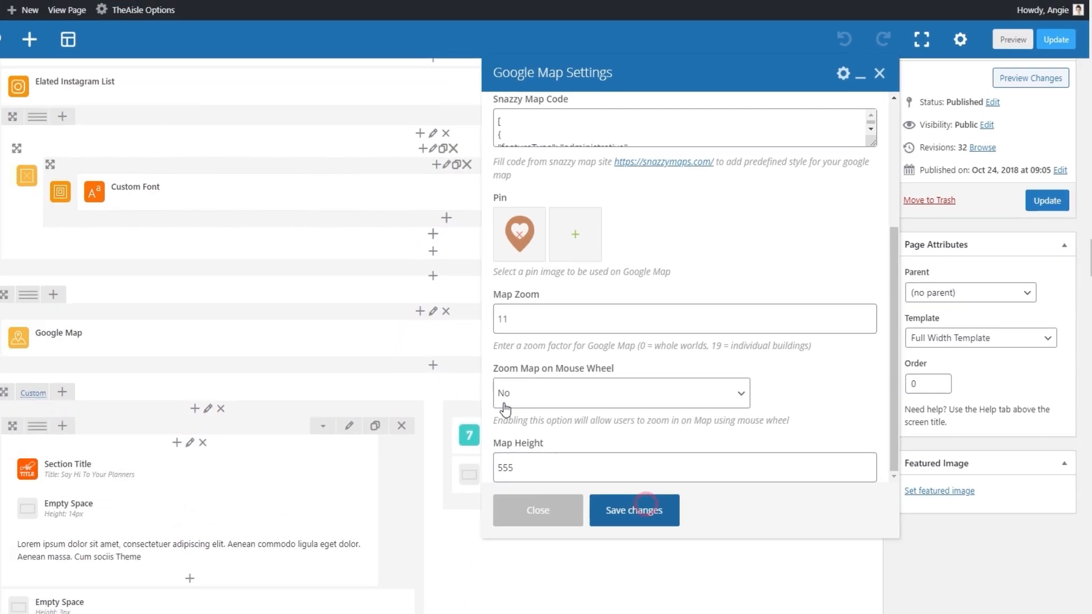
pyautogui.click(625, 520)
# Compare the title and text of the live Say Hi To Your Planners section with their elements in the page editor.
pyautogui.click(230, 8)
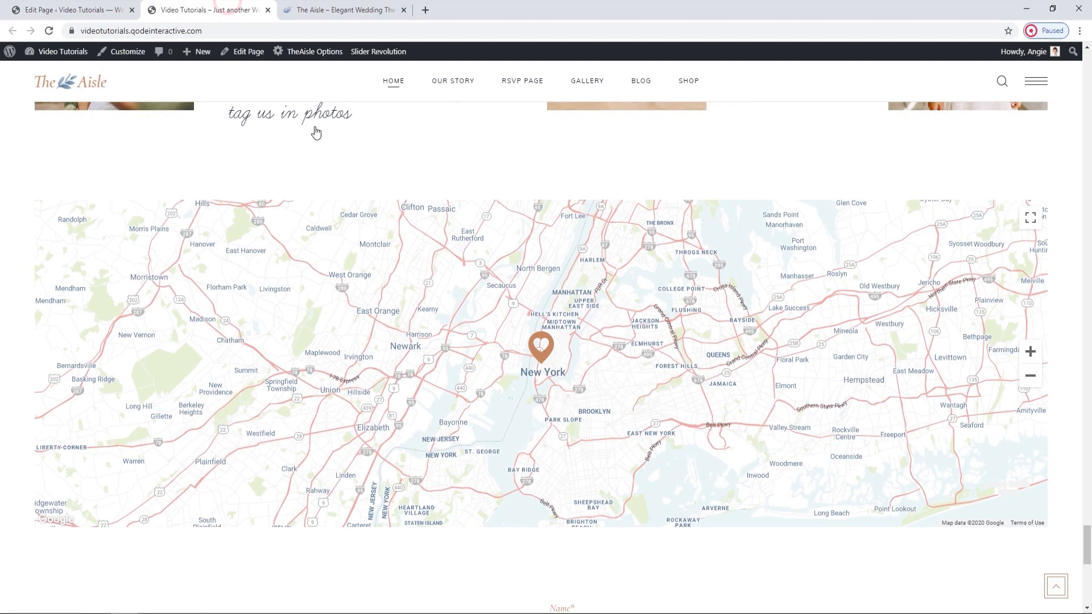
pyautogui.scroll(-7, 500, 348)
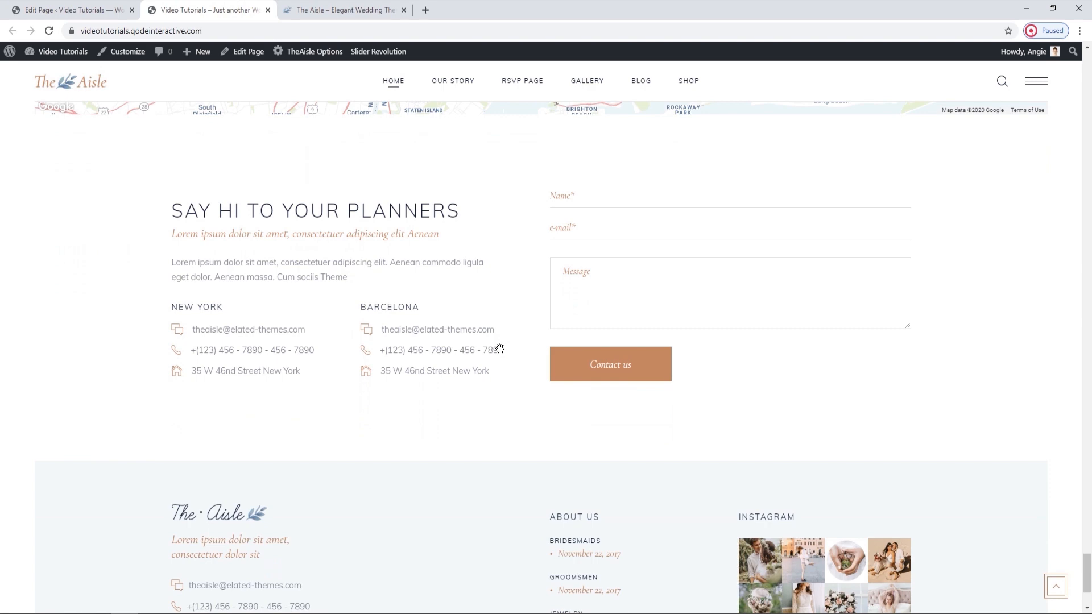
pyautogui.click(108, 10)
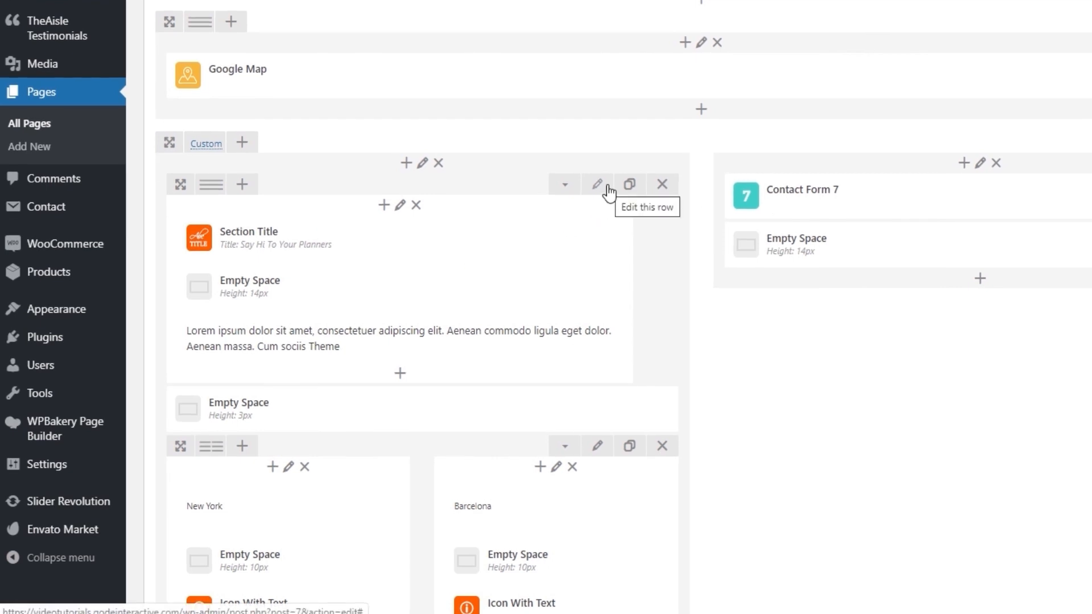
pyautogui.moveTo(463, 253)
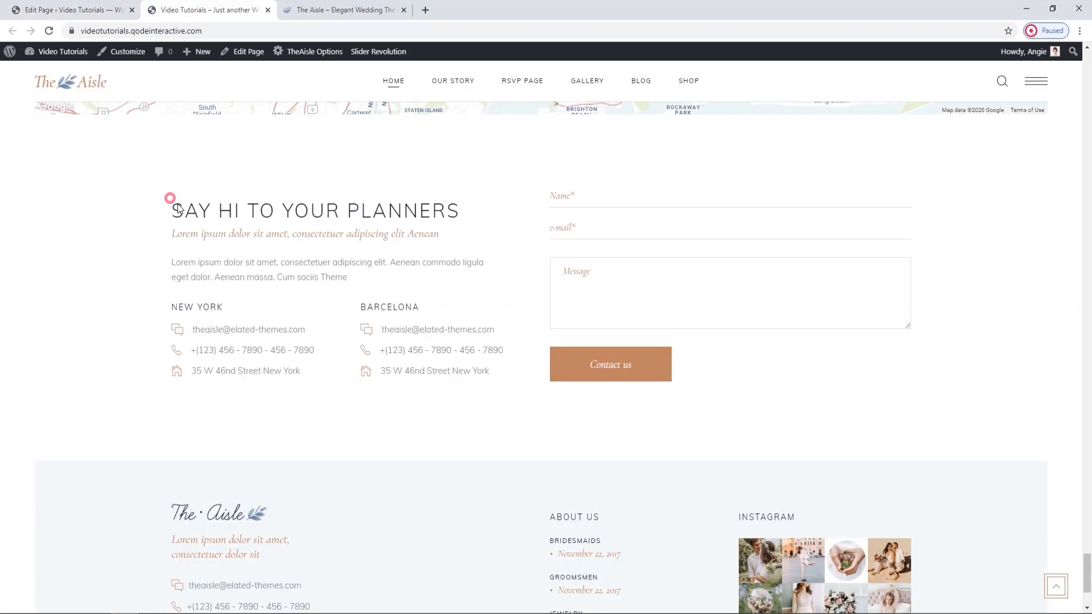
pyautogui.moveTo(177, 205); pyautogui.dragTo(366, 278)
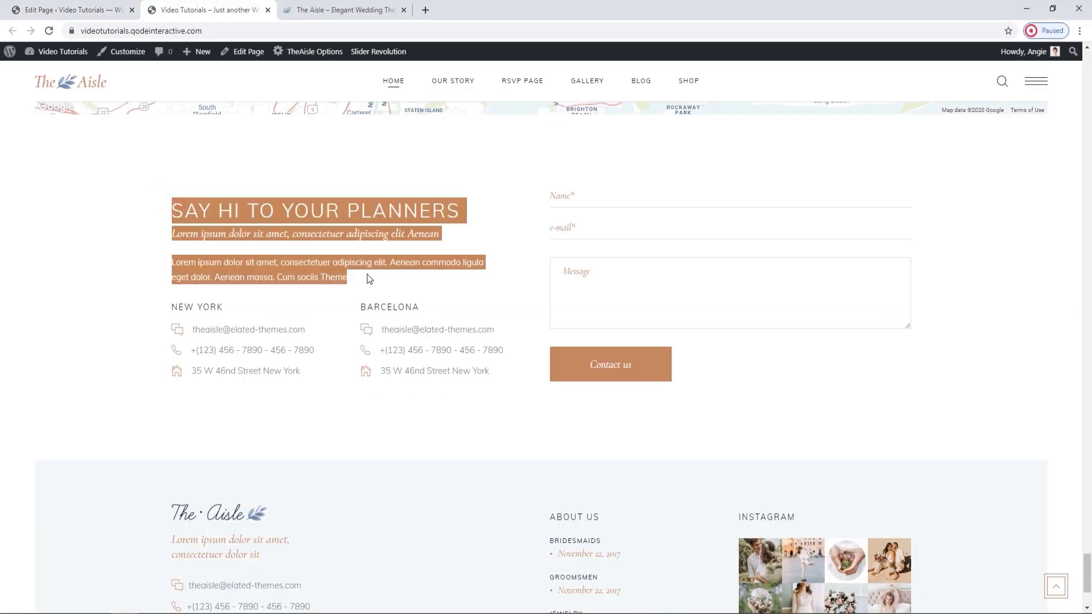
# Match the live New York and Barcelona contact columns to their editor elements and view the New York text block's content.
pyautogui.click(97, 8)
pyautogui.scroll(-3, 353, 361)
pyautogui.scroll(-2, 353, 361)
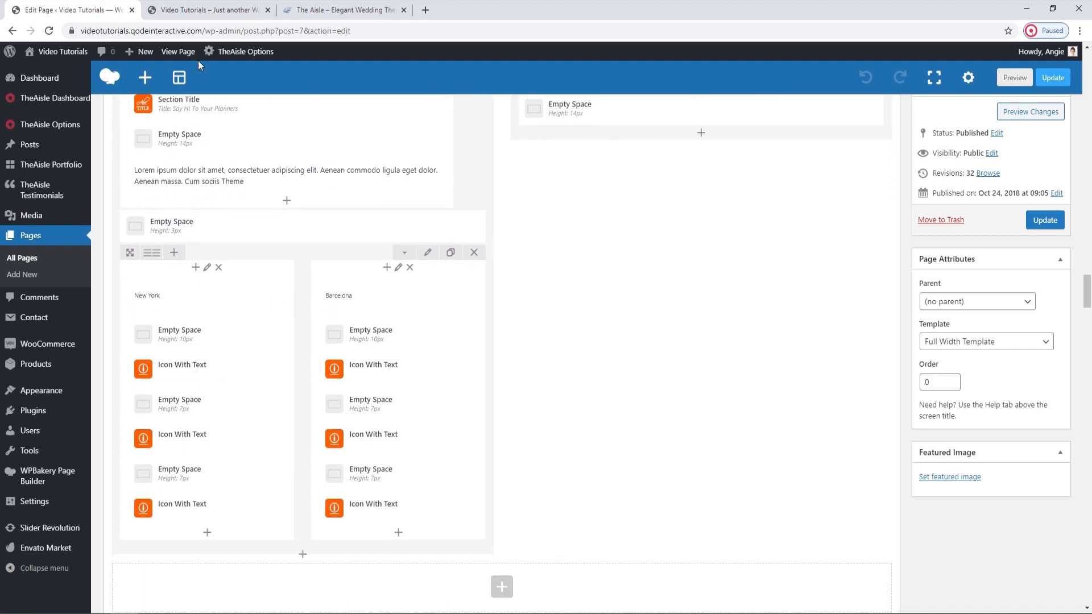
pyautogui.click(208, 9)
pyautogui.click(278, 382)
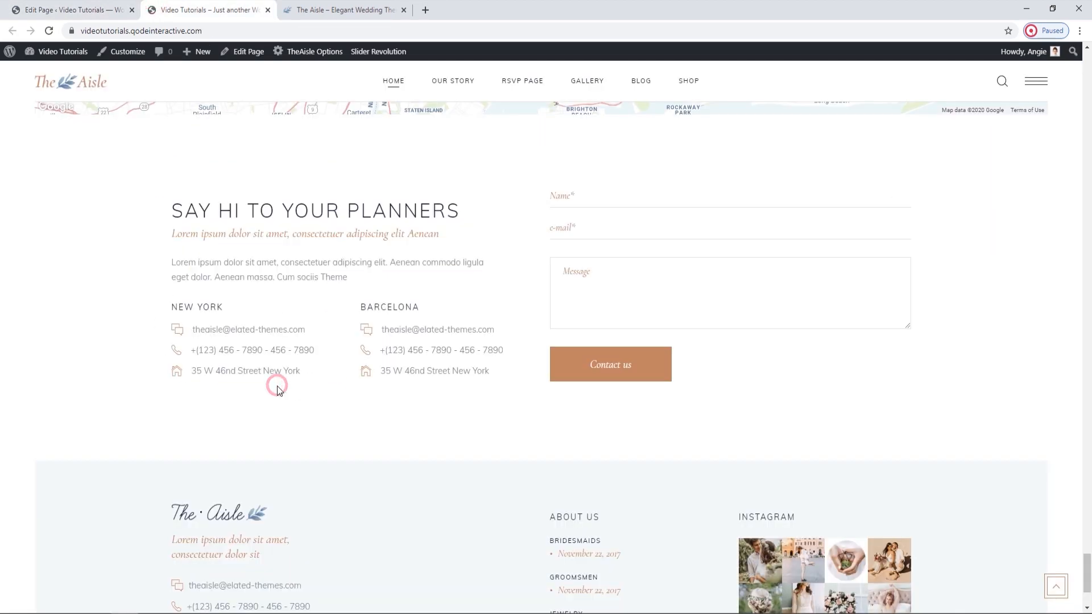
pyautogui.click(86, 6)
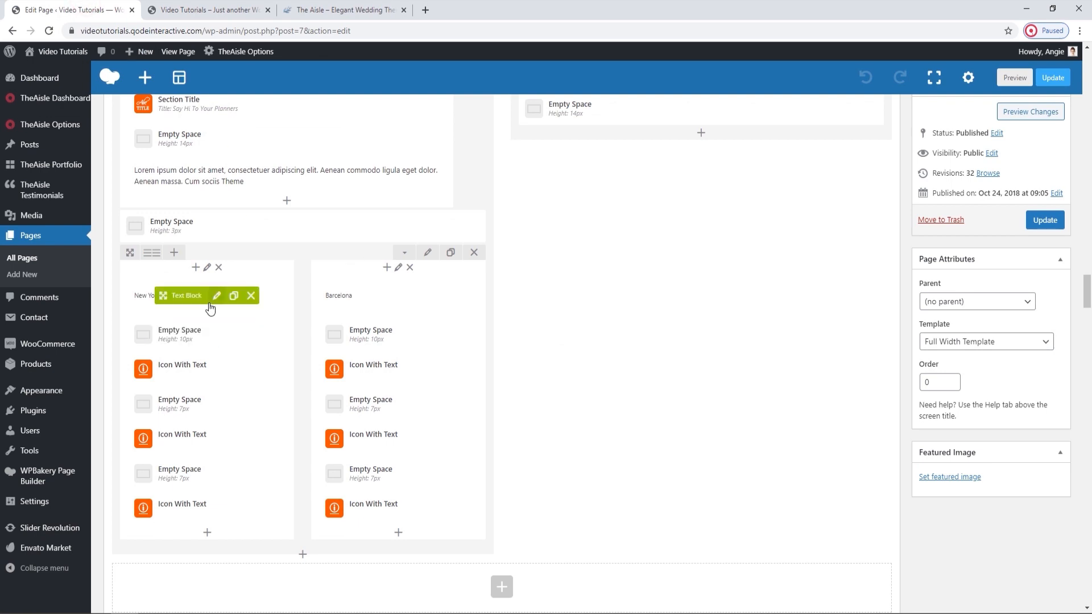
pyautogui.click(215, 297)
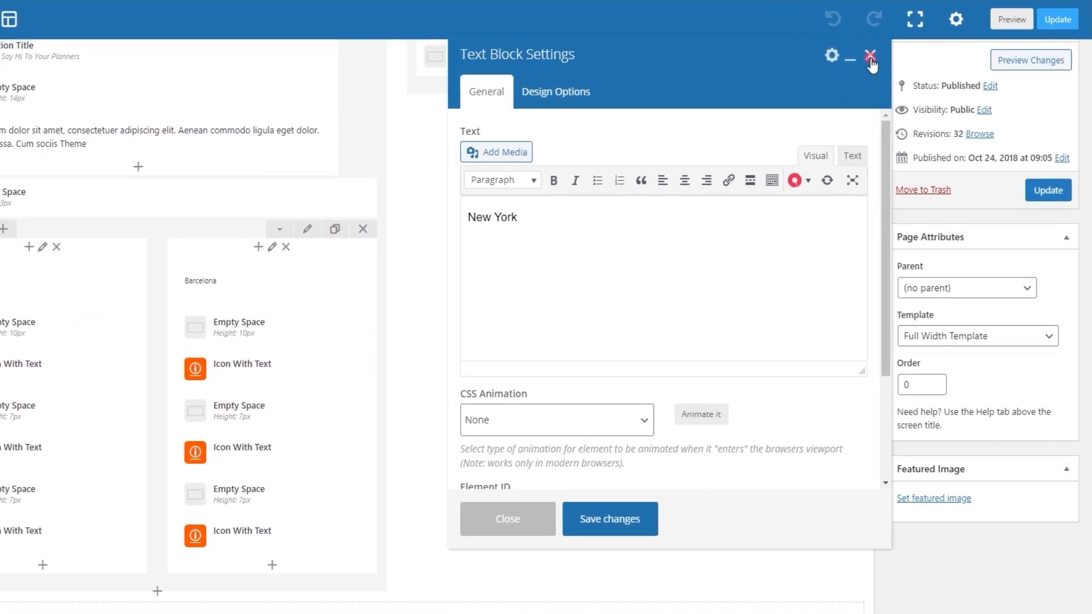
pyautogui.click(870, 56)
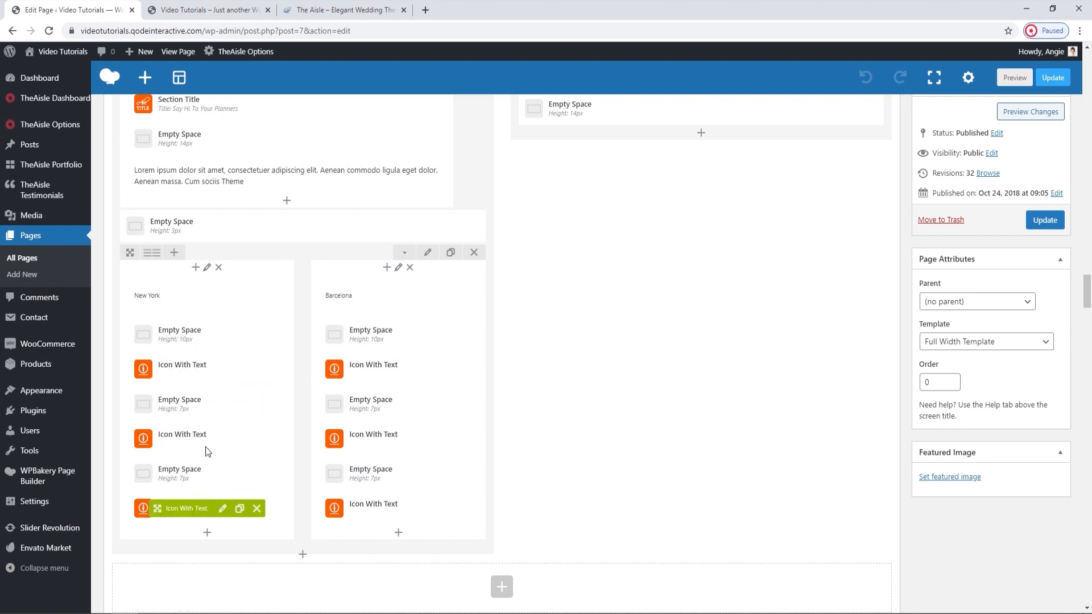
# Examine the general settings of New York's first Icon With Text element, including type, icon and title, against the live page.
pyautogui.click(223, 370)
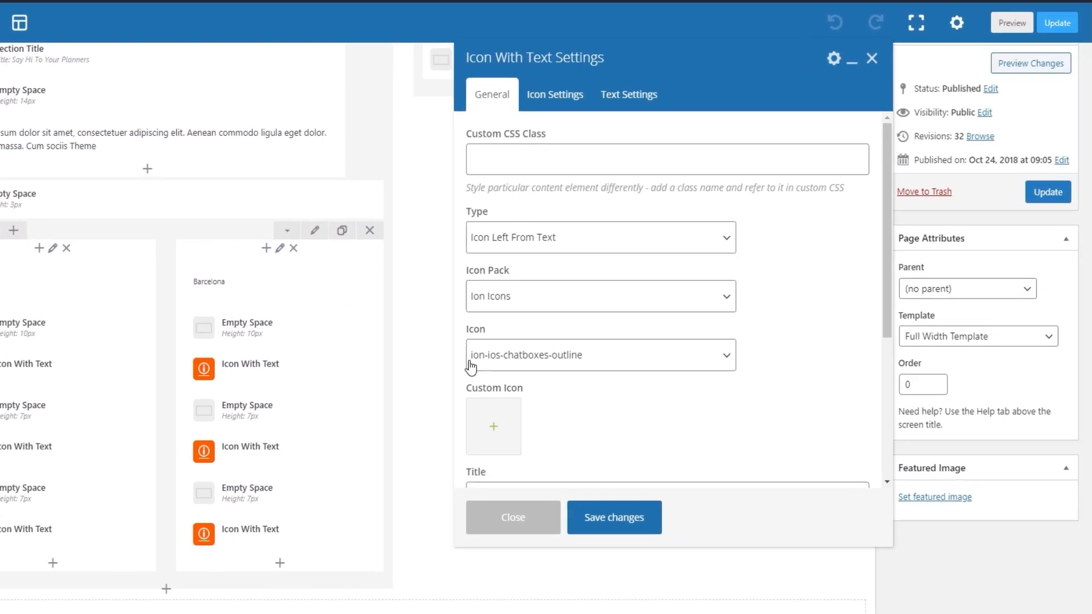
pyautogui.click(500, 248)
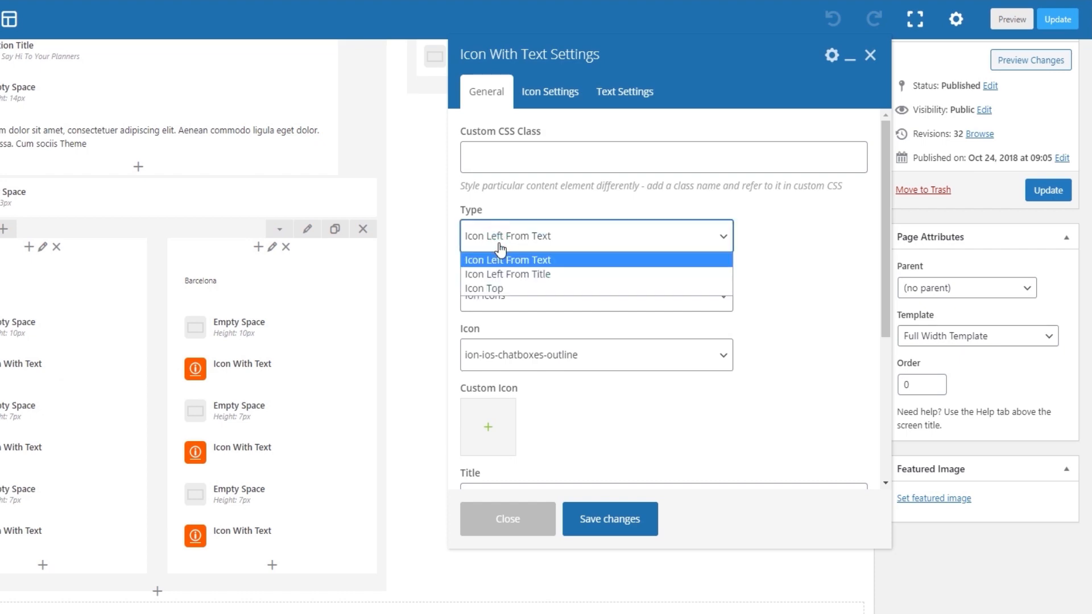
pyautogui.click(542, 249)
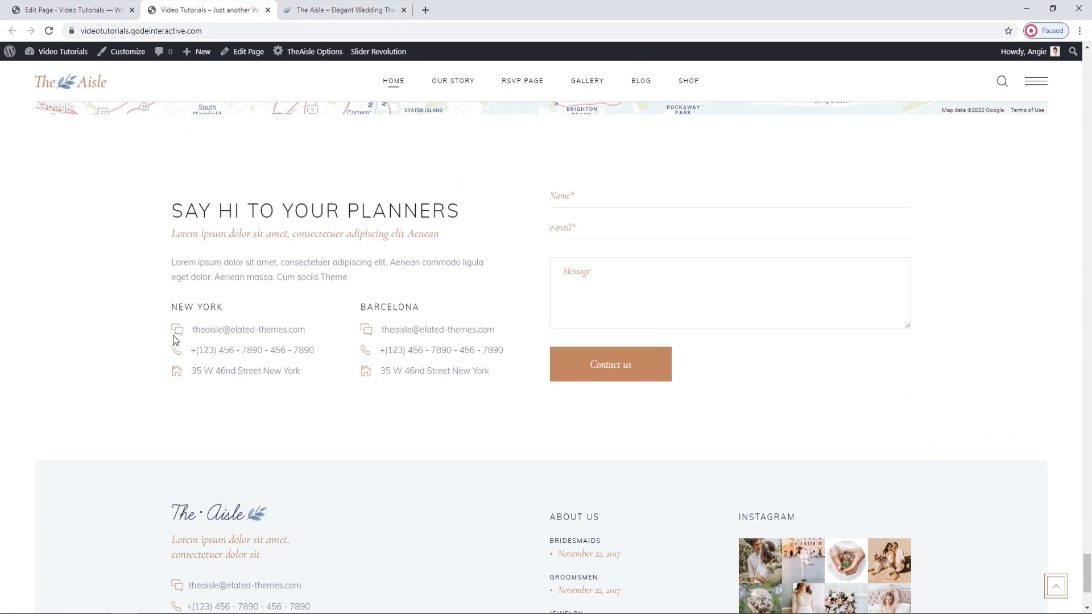
pyautogui.click(107, 11)
pyautogui.click(107, 12)
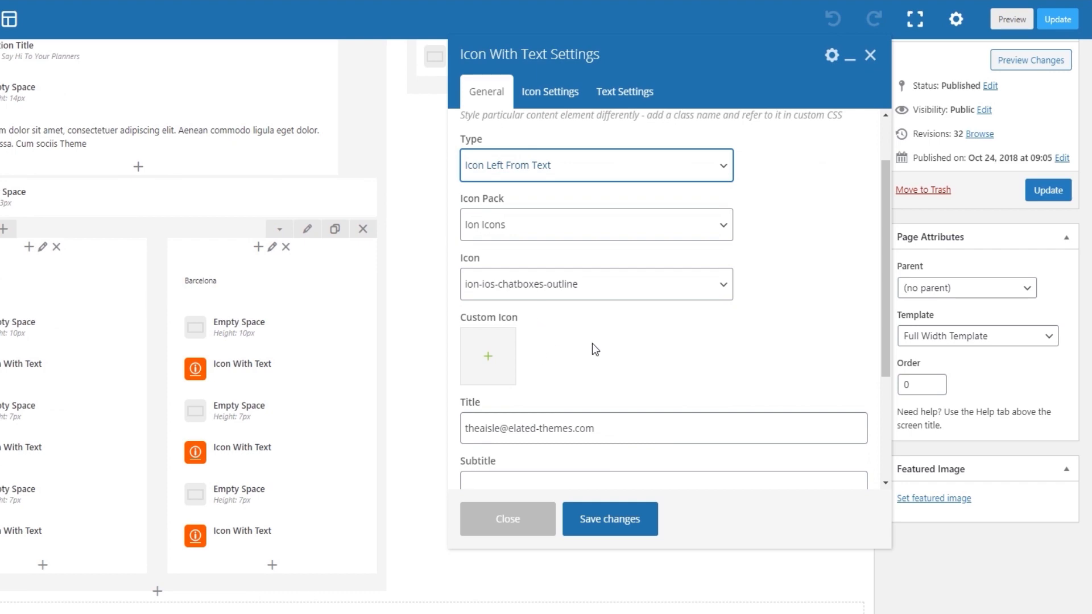
pyautogui.scroll(-2, 592, 343)
pyautogui.scroll(-1, 592, 344)
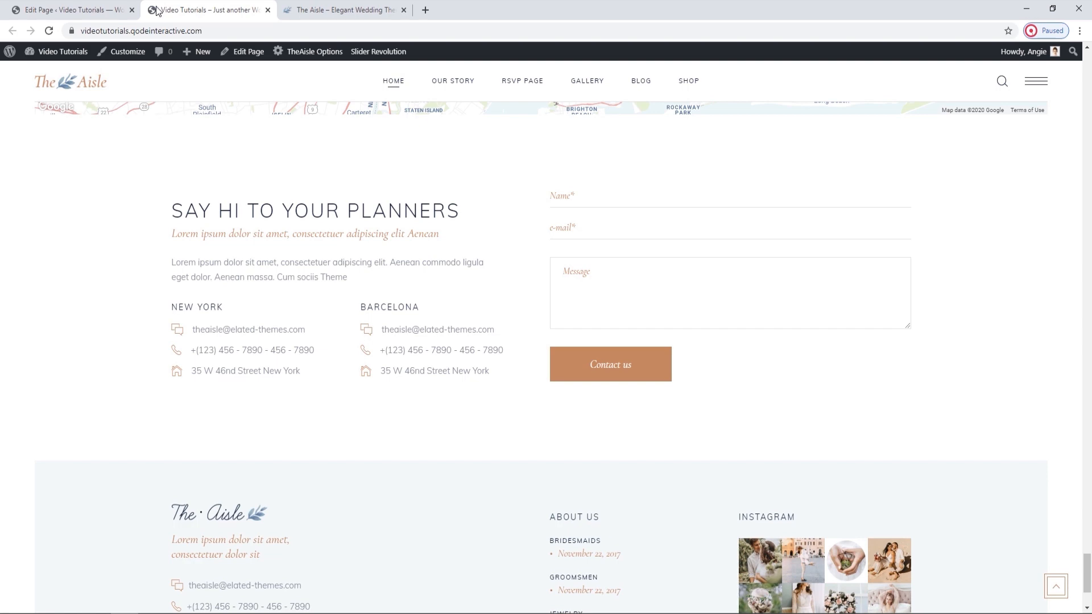
pyautogui.click(114, 10)
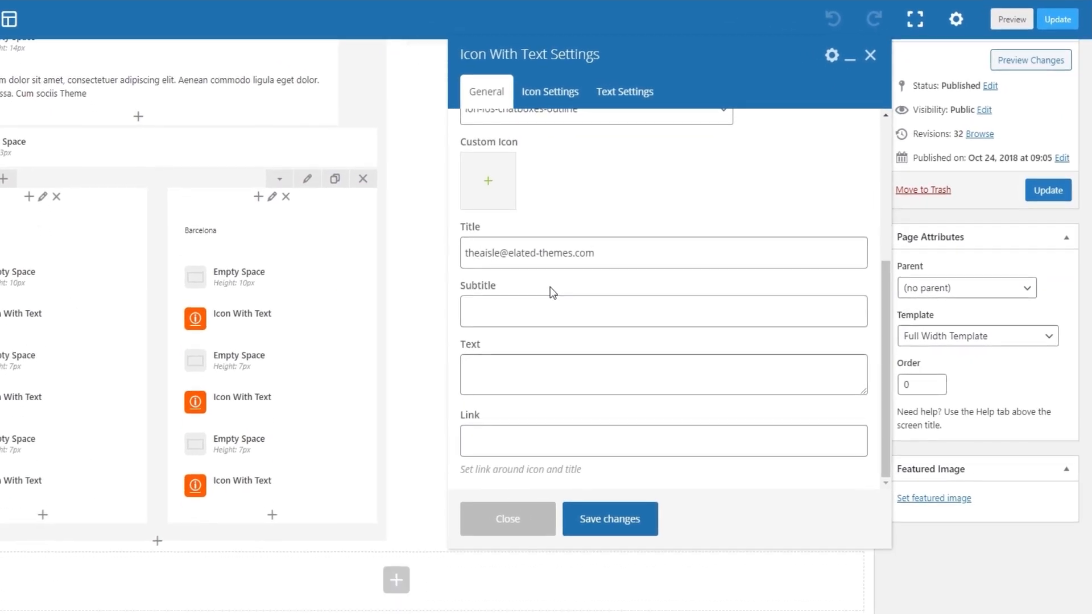
# Review the Icon With Text element's icon size, custom size, color and hover color settings, comparing them with the live icon.
pyautogui.click(574, 106)
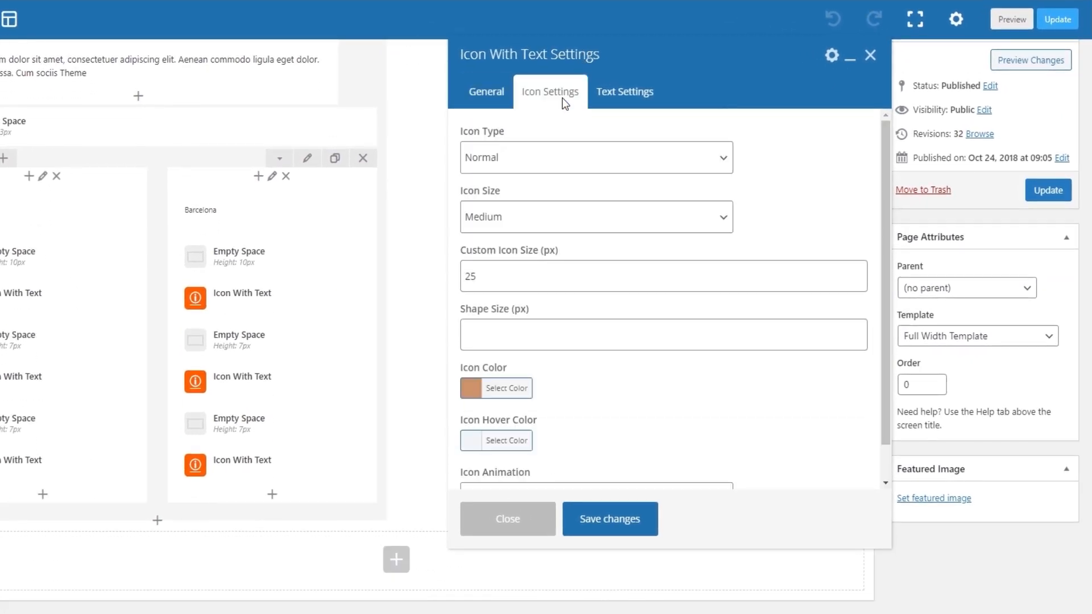
pyautogui.click(530, 208)
pyautogui.click(528, 214)
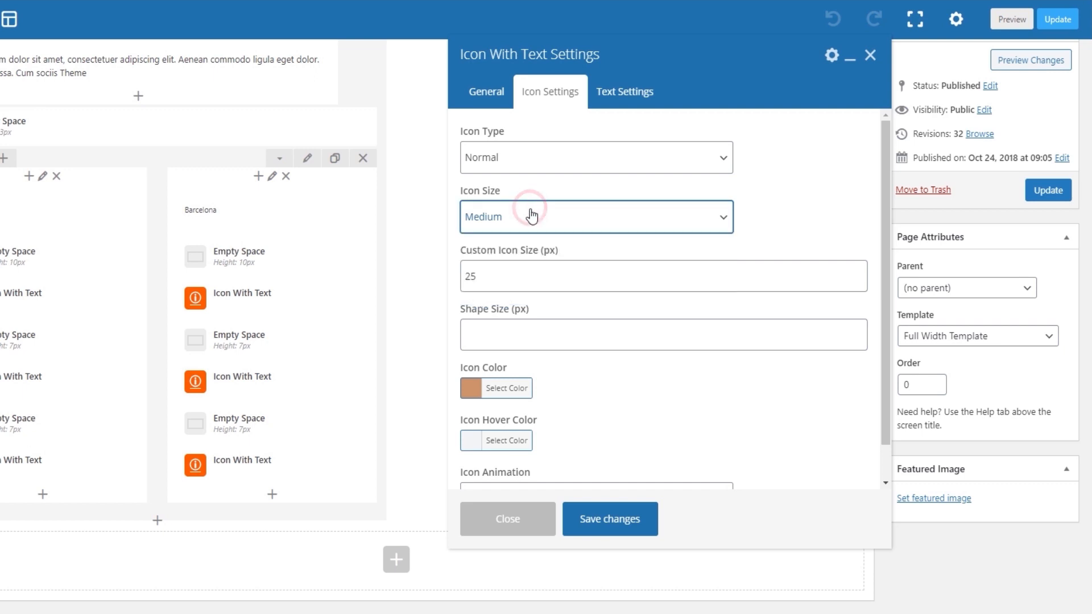
pyautogui.click(527, 280)
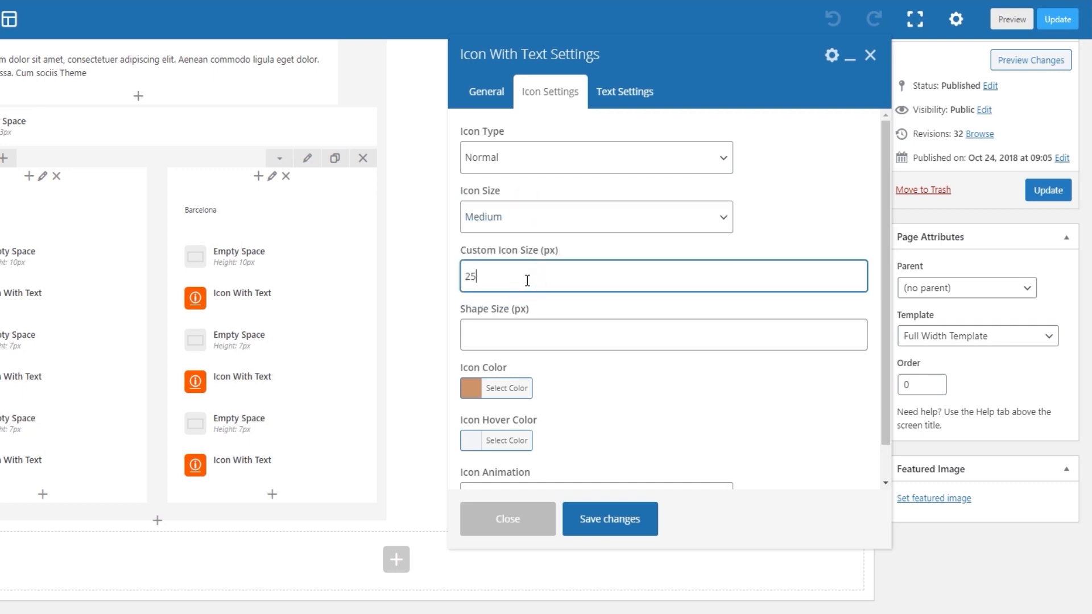
pyautogui.scroll(-1, 522, 361)
pyautogui.click(520, 355)
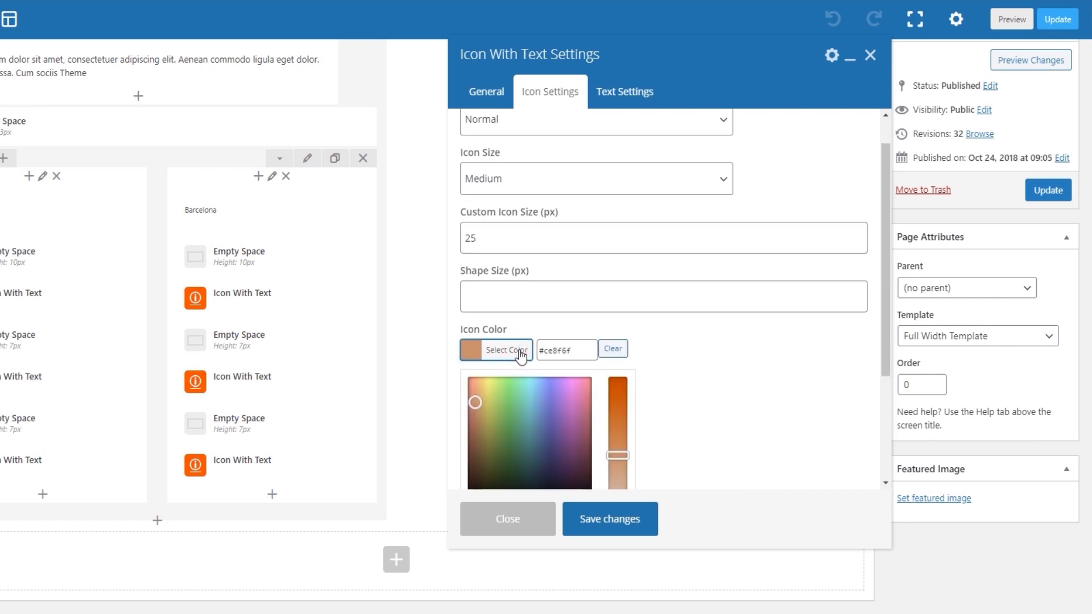
pyautogui.click(521, 354)
pyautogui.scroll(-1, 596, 336)
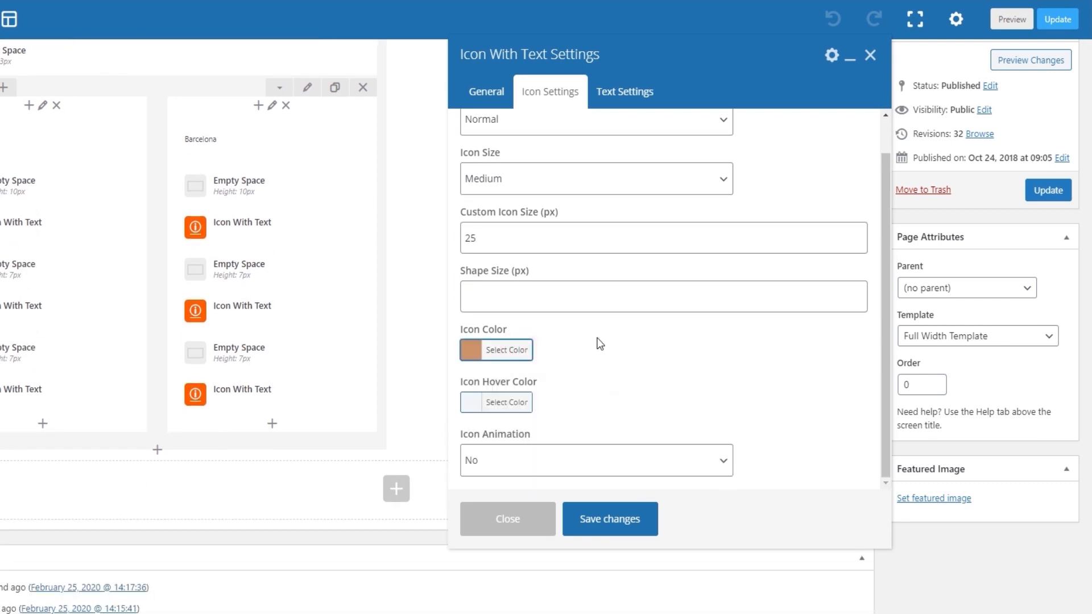
pyautogui.click(506, 402)
pyautogui.click(507, 402)
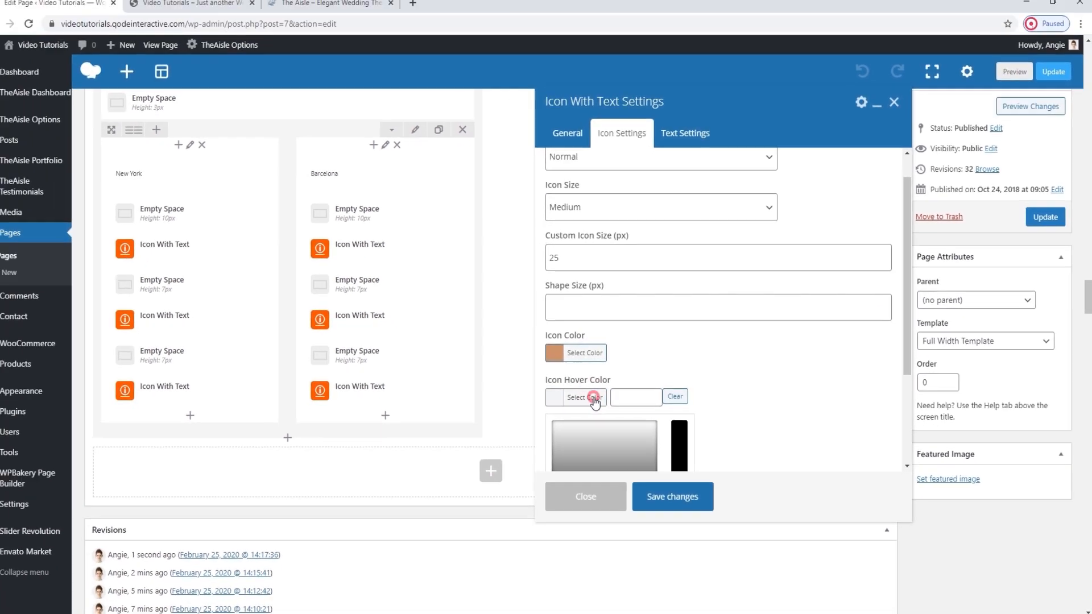
pyautogui.click(216, 6)
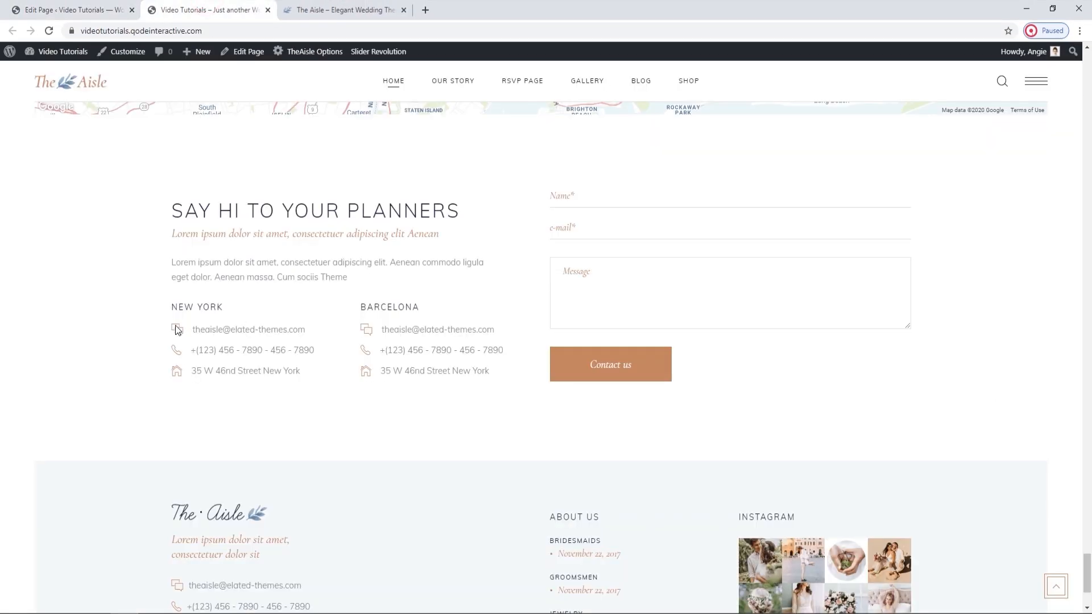
pyautogui.click(113, 8)
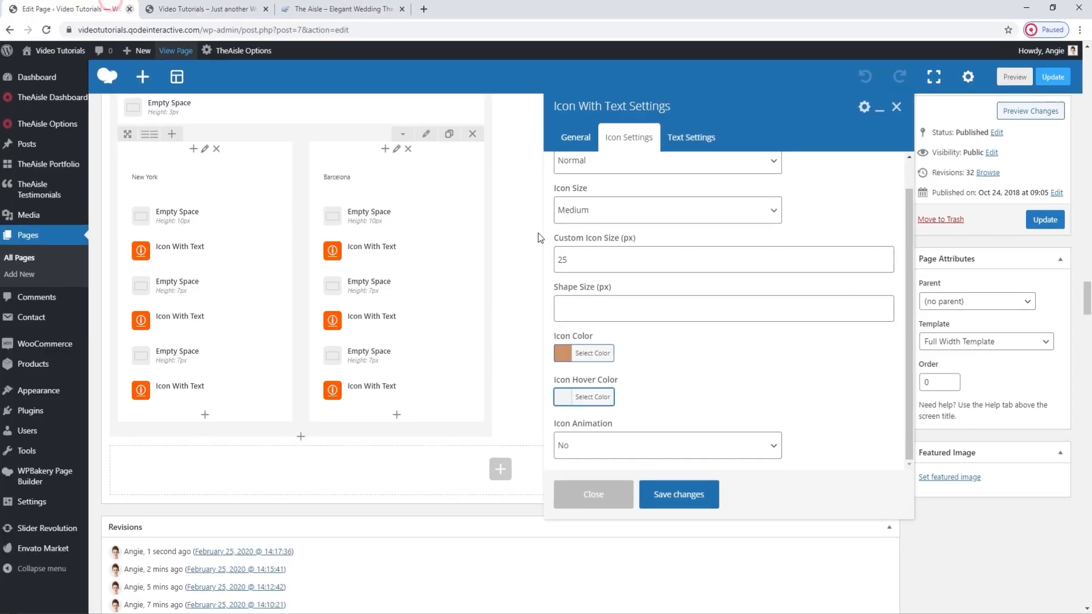
# Review the Icon With Text element's title and text settings against the live contact line, and close its settings.
pyautogui.click(686, 144)
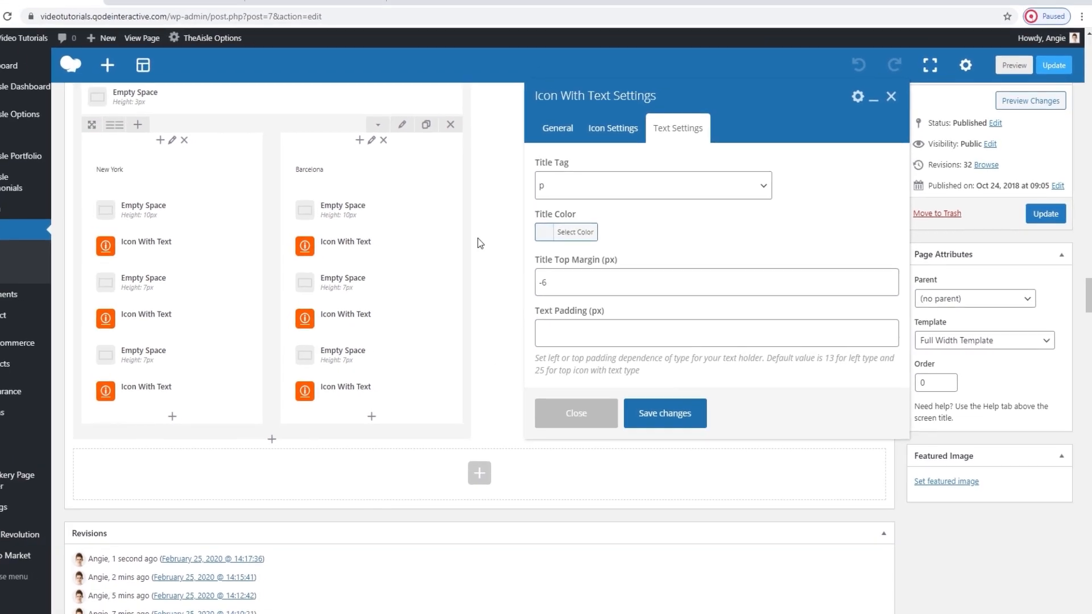
pyautogui.click(228, 9)
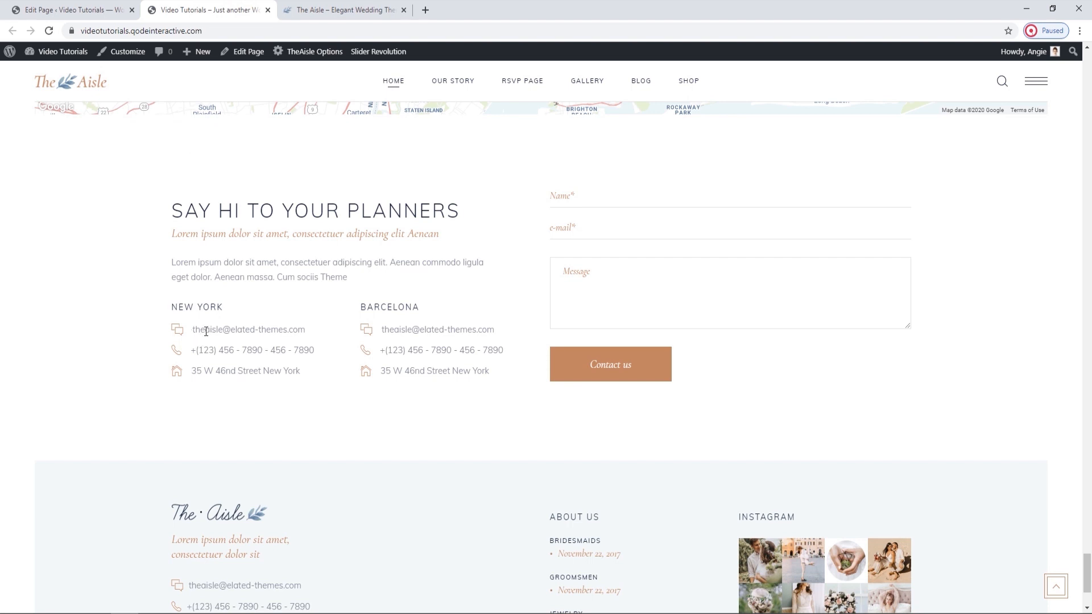
pyautogui.click(108, 9)
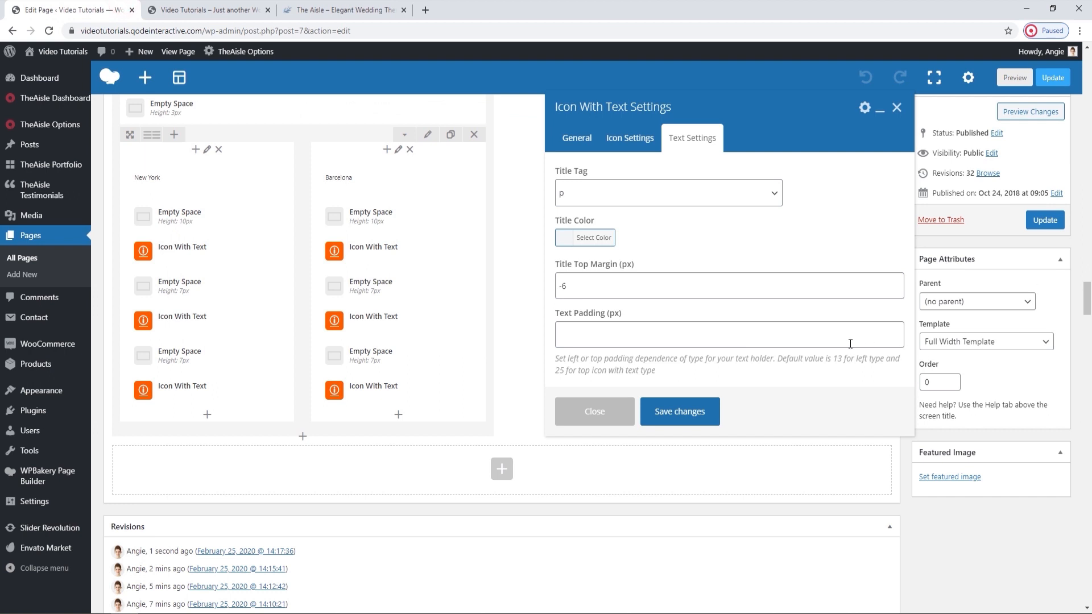
pyautogui.click(898, 106)
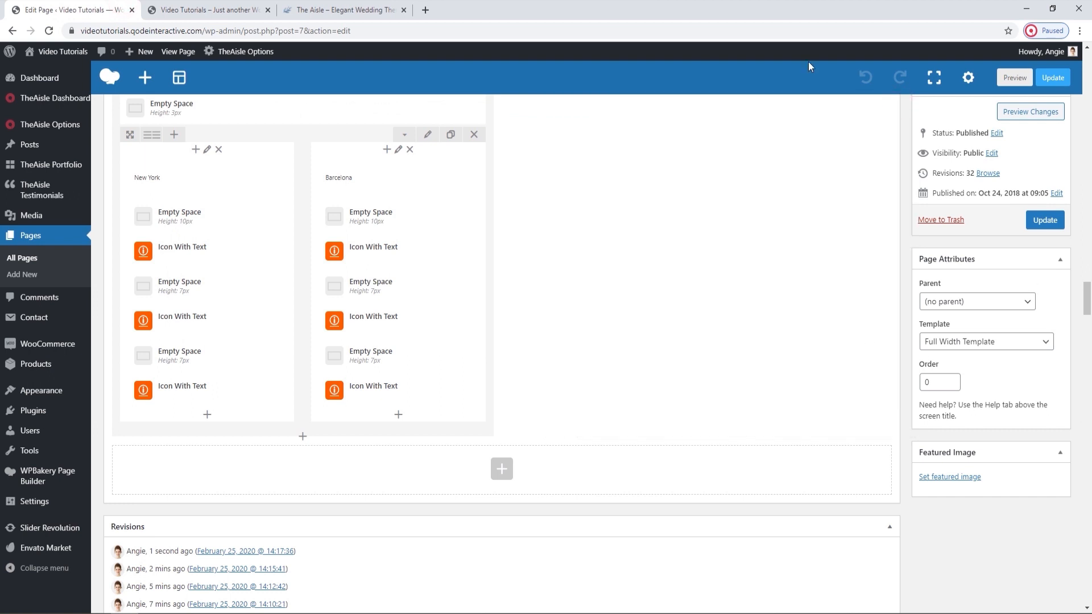
# View the live contact form, inspect the Contact Form 7 element's form selection and style options, and close its settings.
pyautogui.click(208, 10)
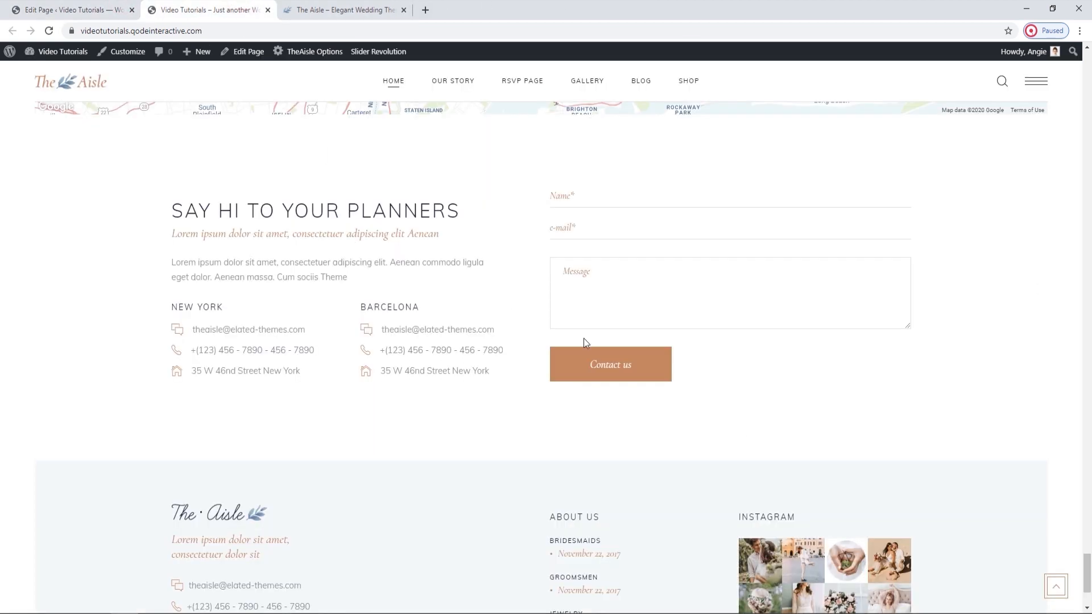
pyautogui.click(74, 10)
pyautogui.scroll(1, 632, 387)
pyautogui.scroll(-1, 632, 387)
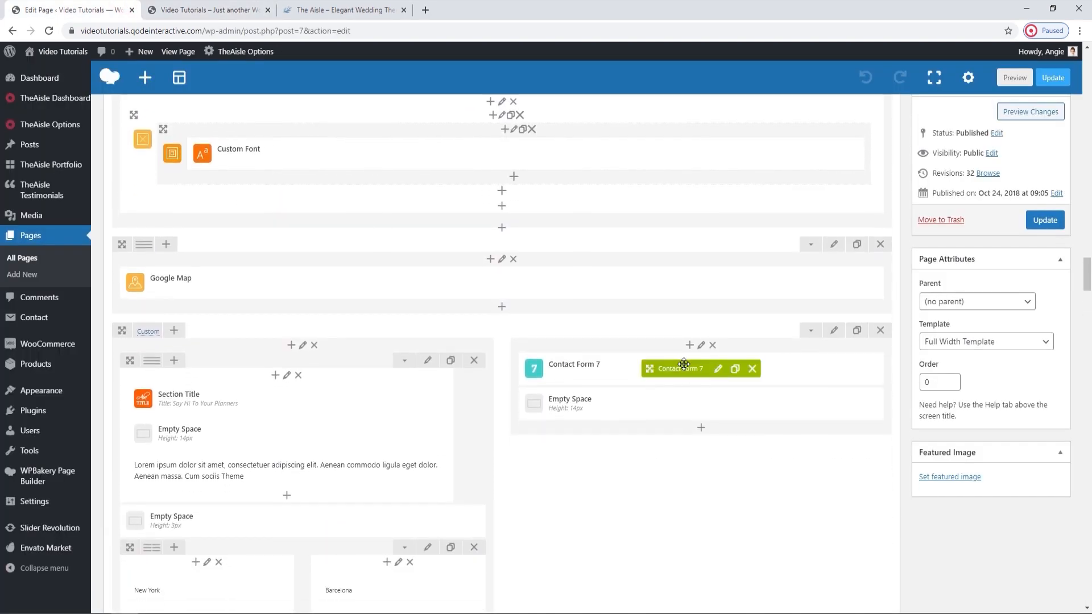
pyautogui.click(709, 369)
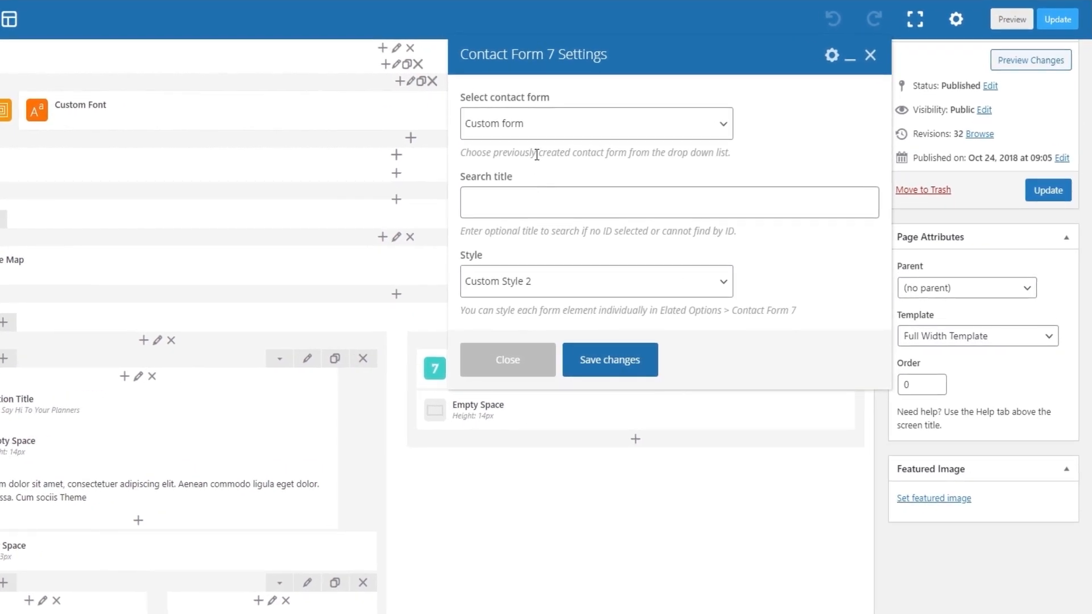
pyautogui.click(557, 281)
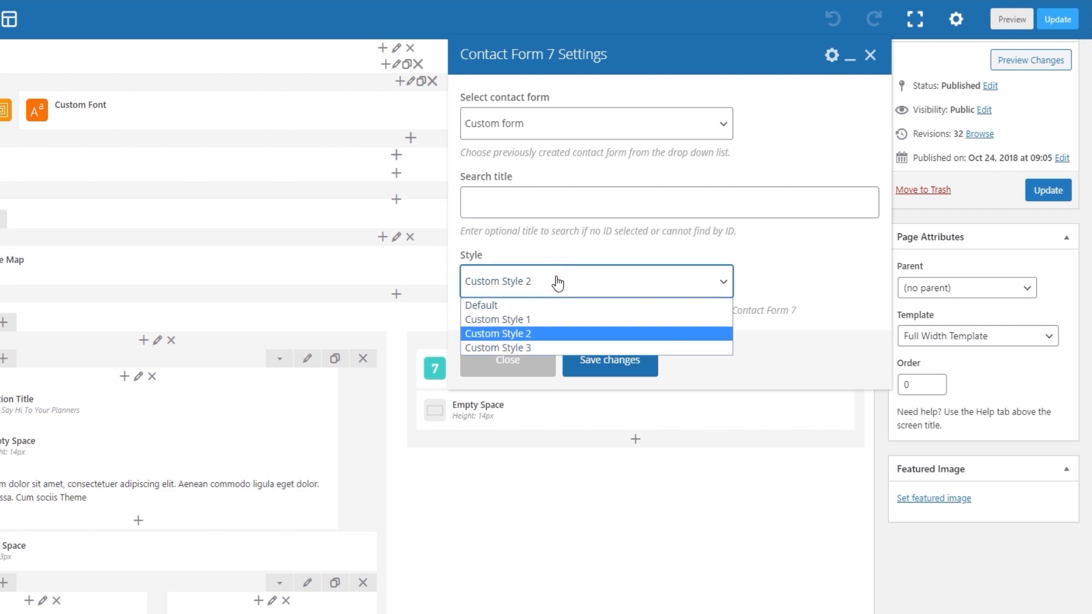
pyautogui.click(558, 283)
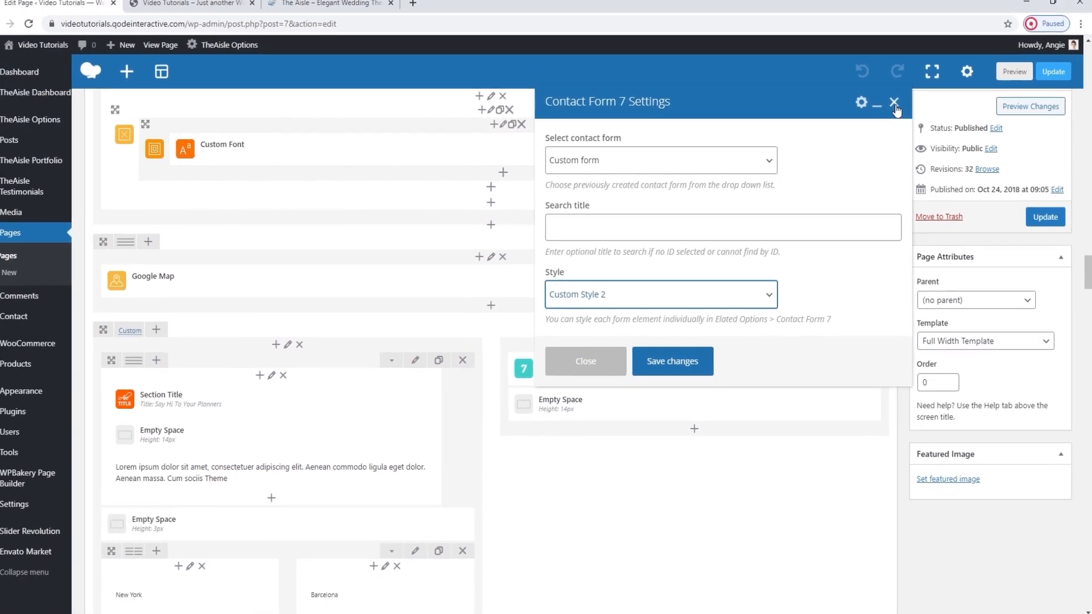
pyautogui.click(894, 104)
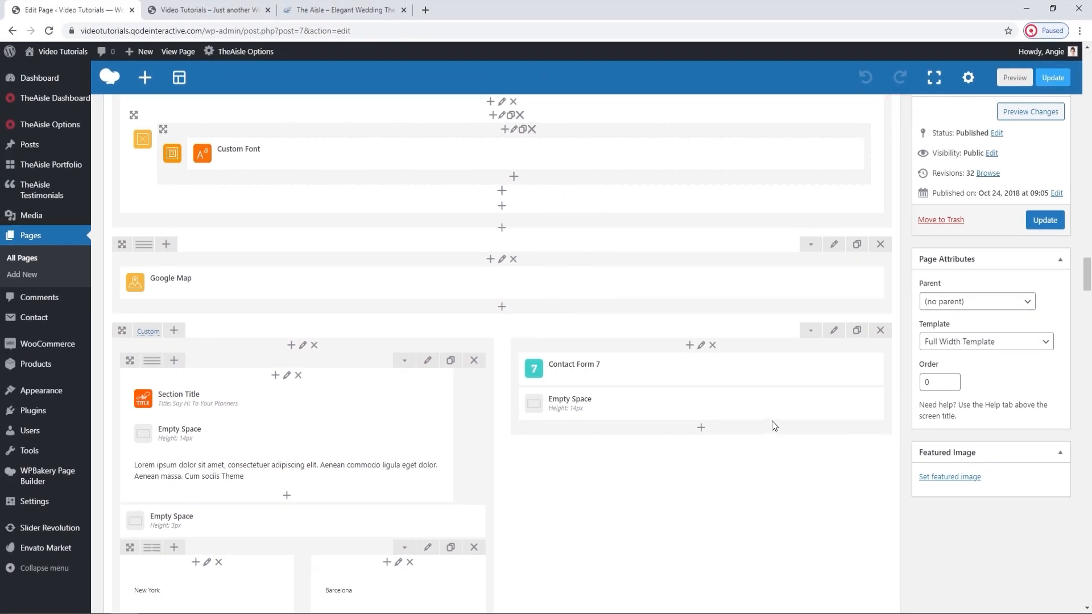
# Update the Main Home page and view the footer on the live page.
pyautogui.click(1051, 214)
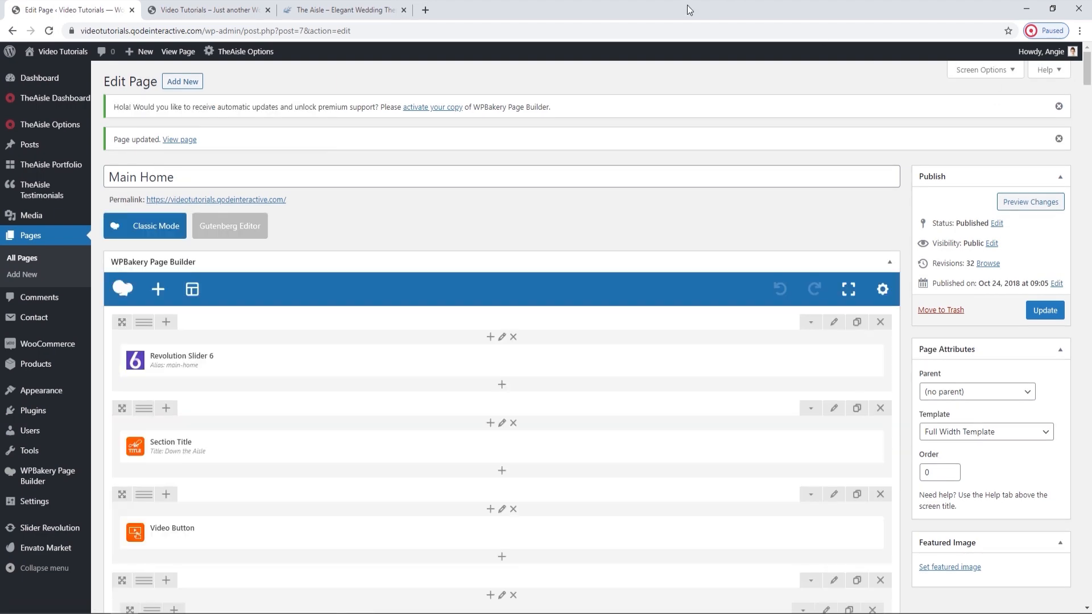
pyautogui.click(196, 10)
pyautogui.scroll(-3, 441, 277)
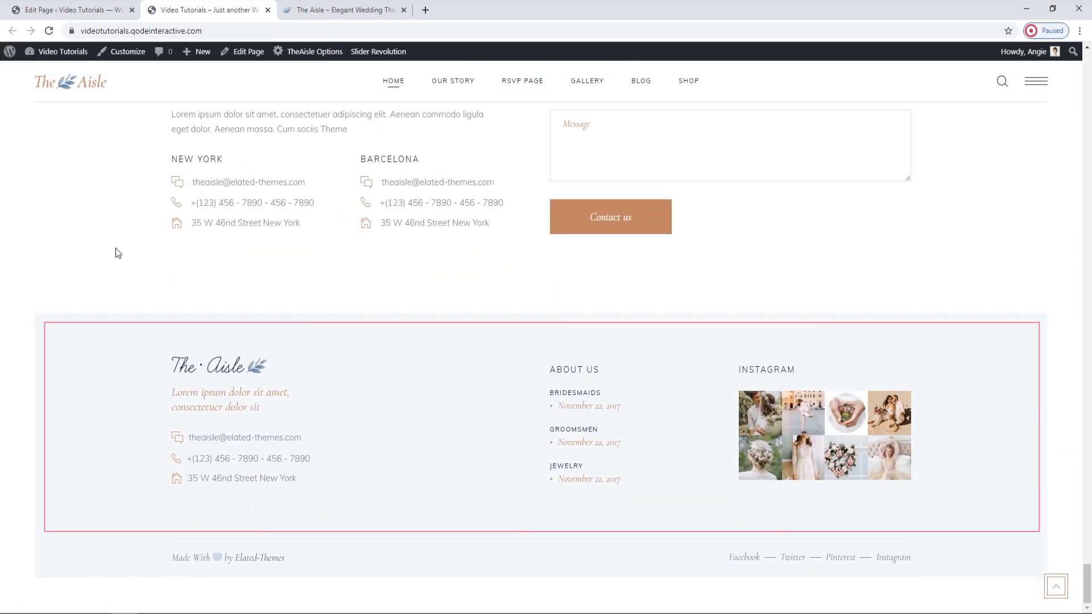
# Open the theme's Footer options in a separate tab and examine the grid, uncovering and top area settings against the live footer.
pyautogui.click(107, 7)
pyautogui.moveTo(74, 125)
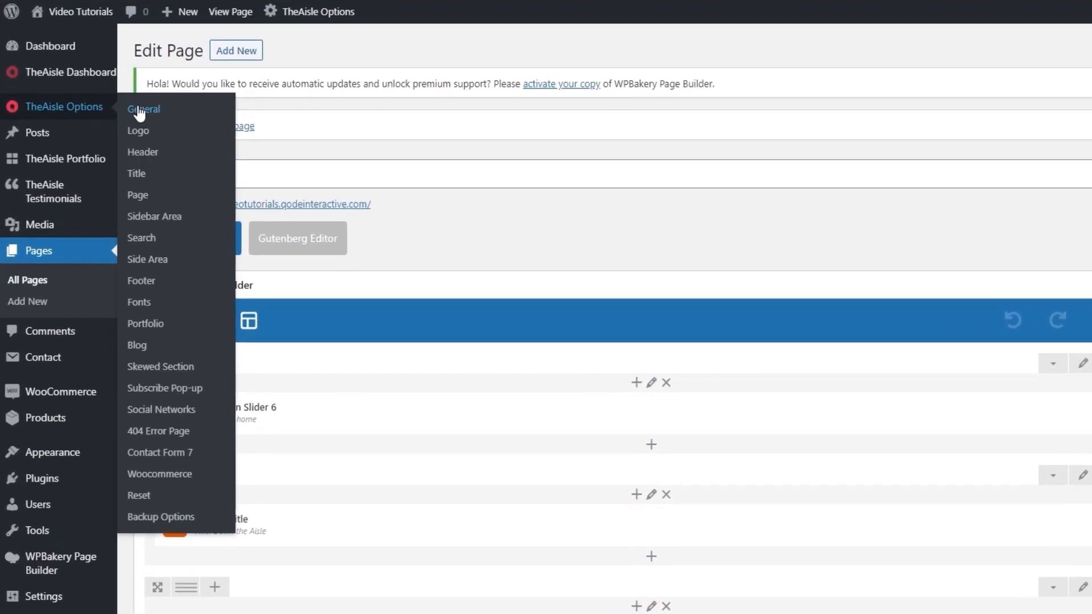
pyautogui.middleClick(141, 280)
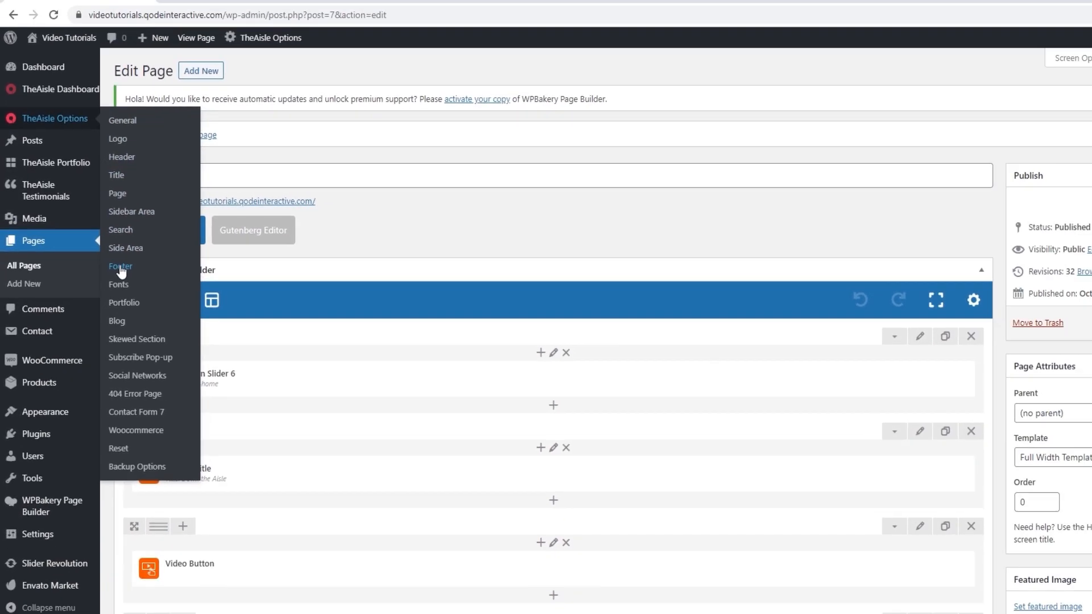
pyautogui.click(221, 7)
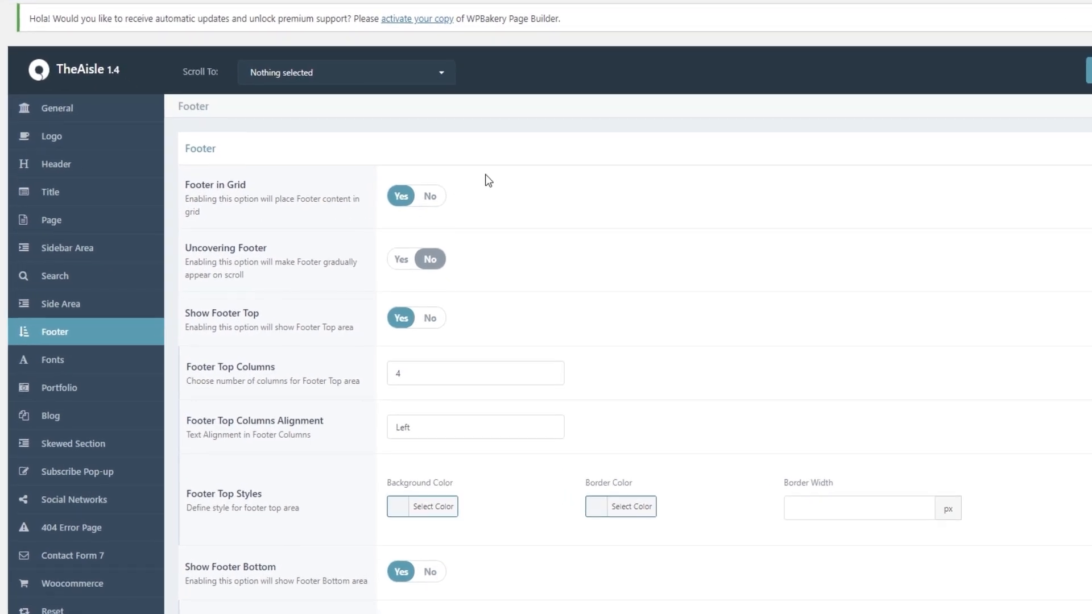
pyautogui.scroll(-1, 486, 174)
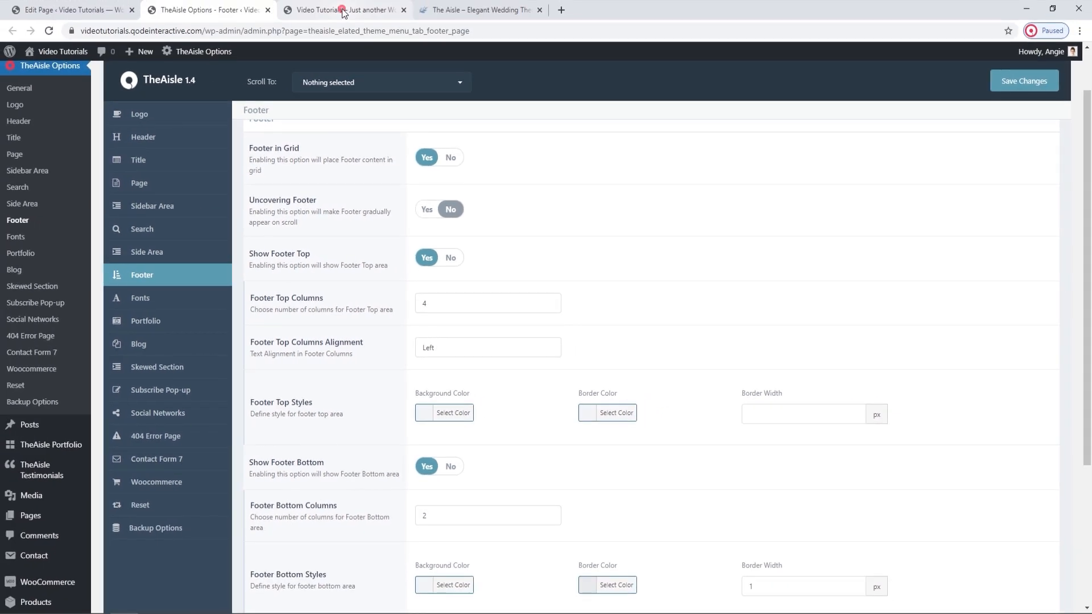
pyautogui.click(342, 12)
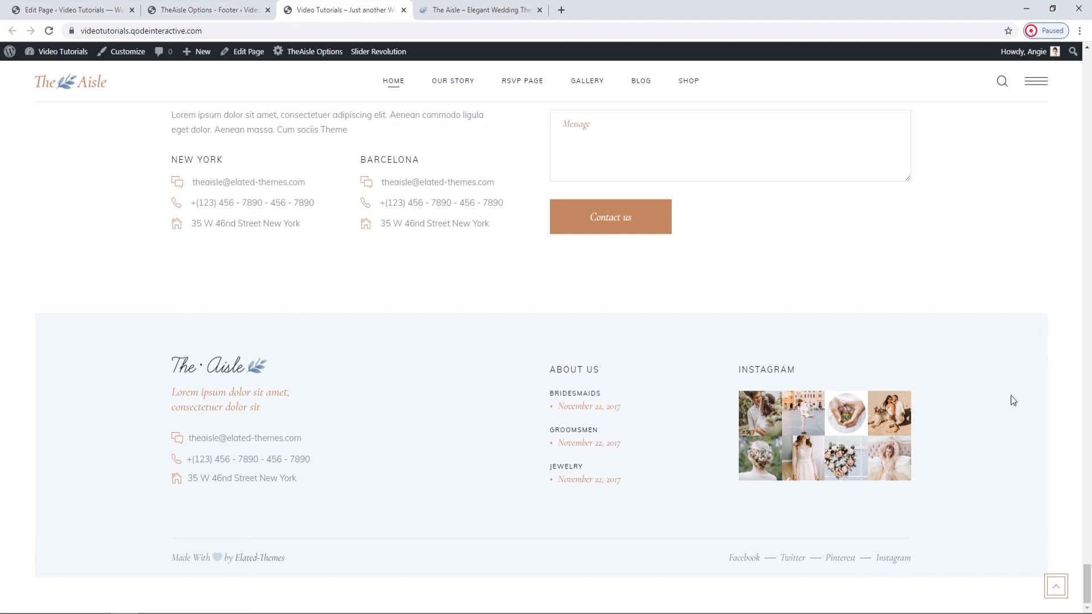
# Inspect the Footer Top columns, alignment, background color and border settings without changing them.
pyautogui.click(136, 6)
pyautogui.click(182, 10)
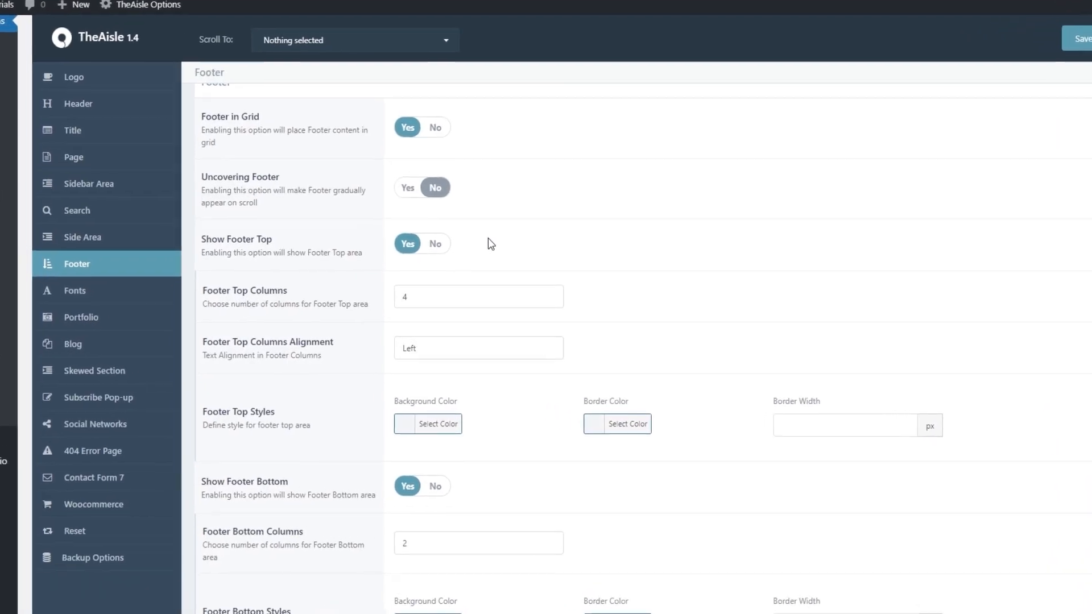
pyautogui.scroll(-1, 505, 220)
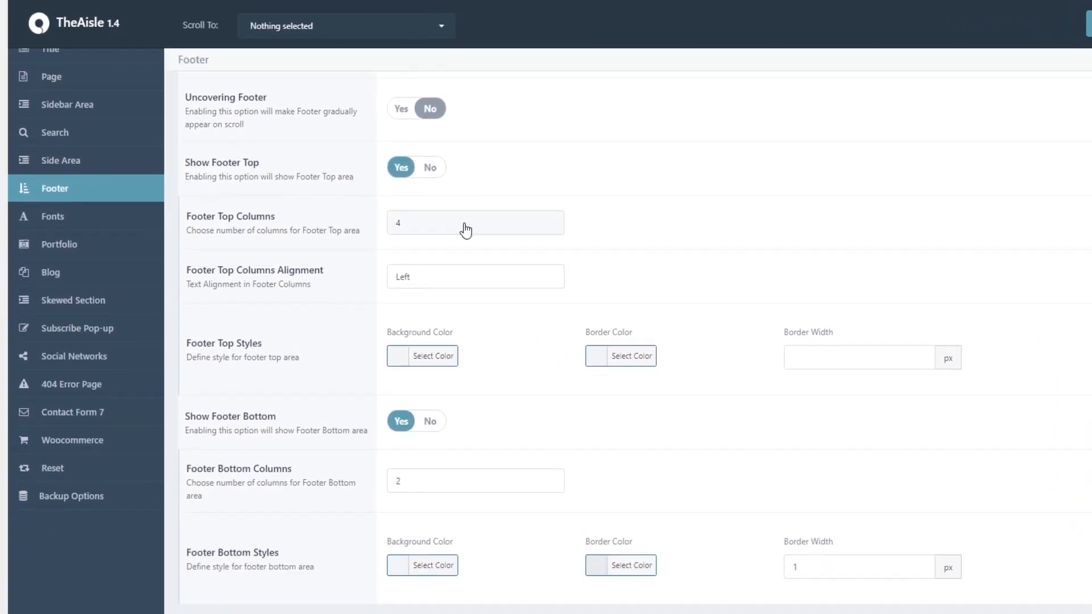
pyautogui.click(446, 274)
pyautogui.click(446, 274)
pyautogui.scroll(-1, 446, 276)
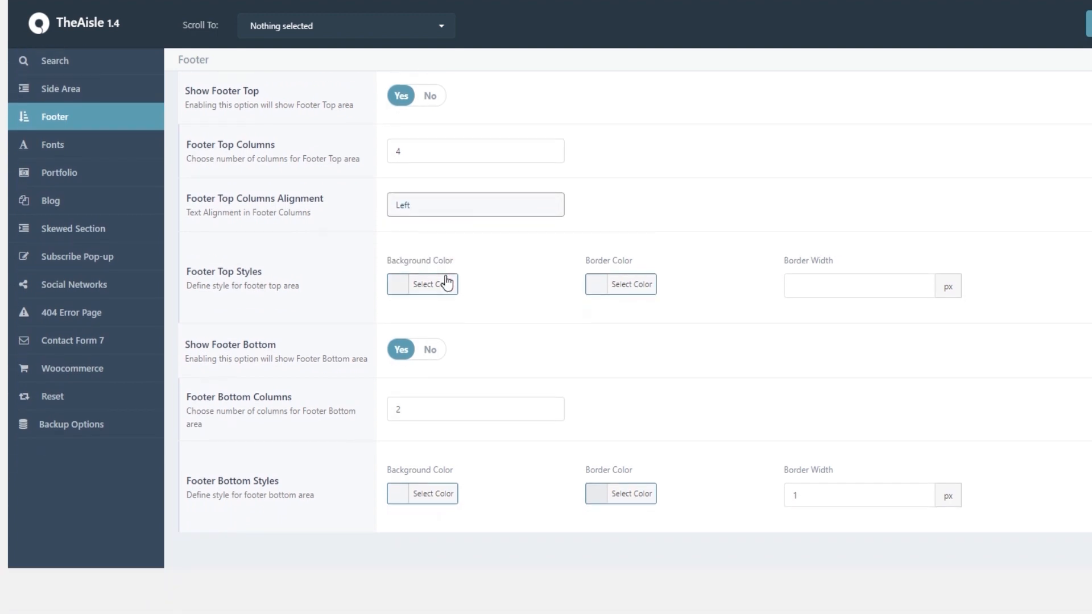
pyautogui.click(445, 283)
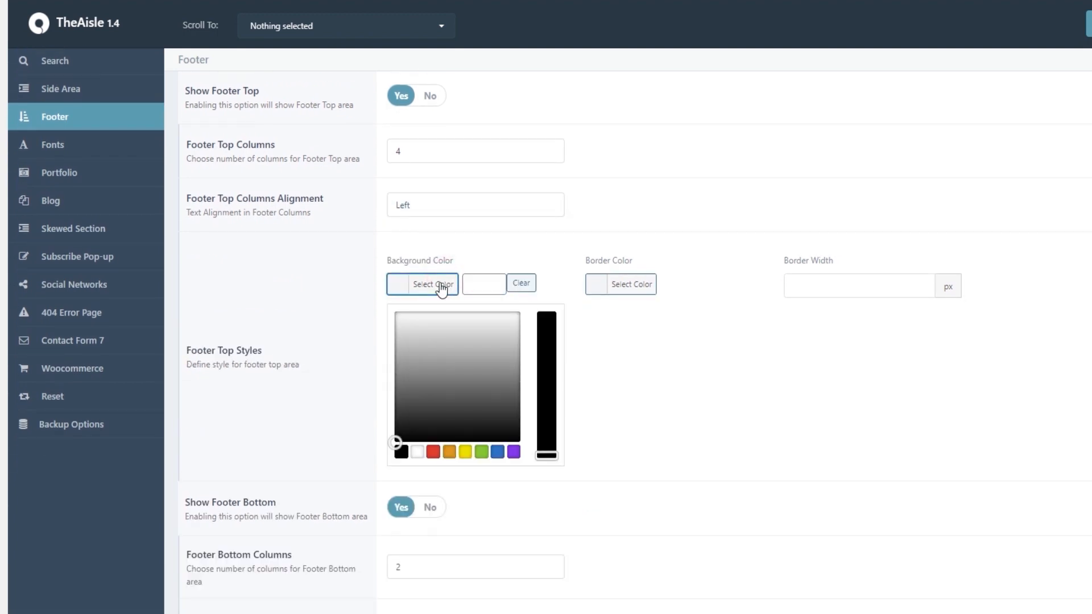
pyautogui.click(441, 289)
pyautogui.click(772, 293)
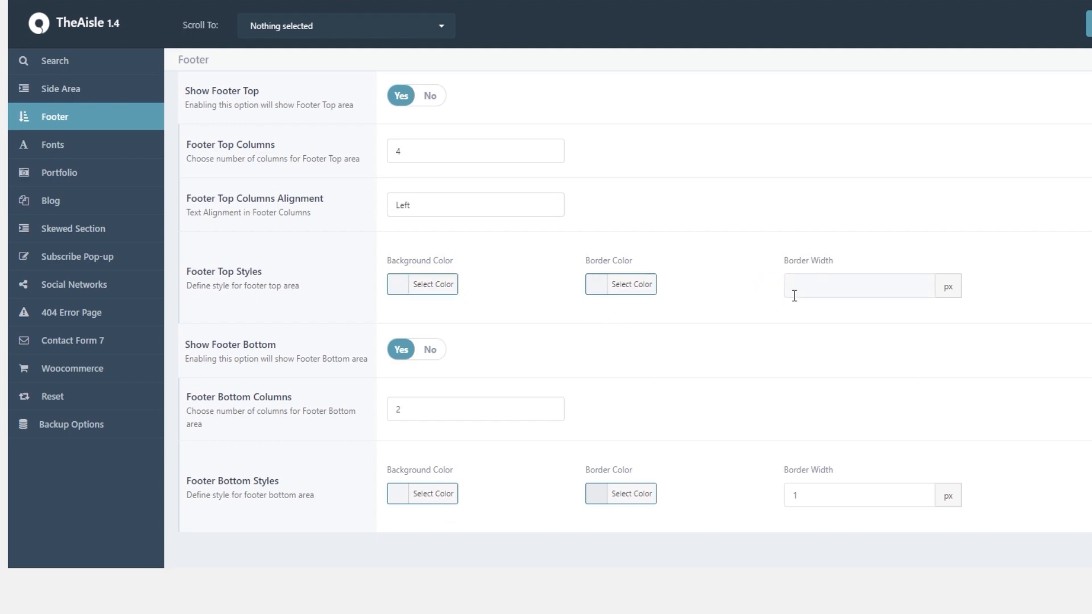
# Inspect the Footer Bottom columns, background color and border settings, comparing them with the bottom bar of the live footer.
pyautogui.click(329, 6)
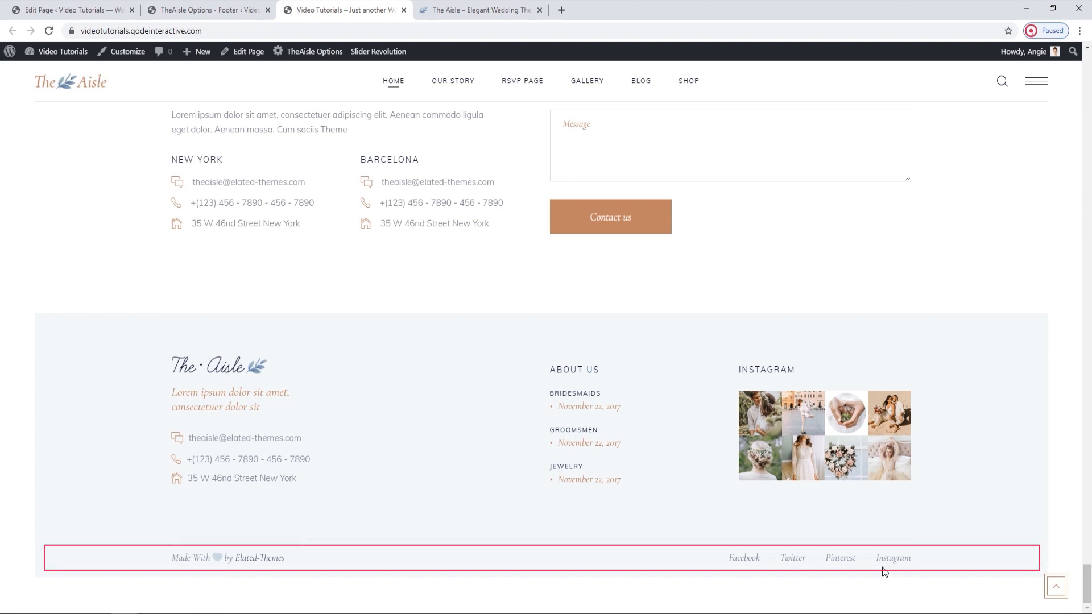
pyautogui.click(173, 10)
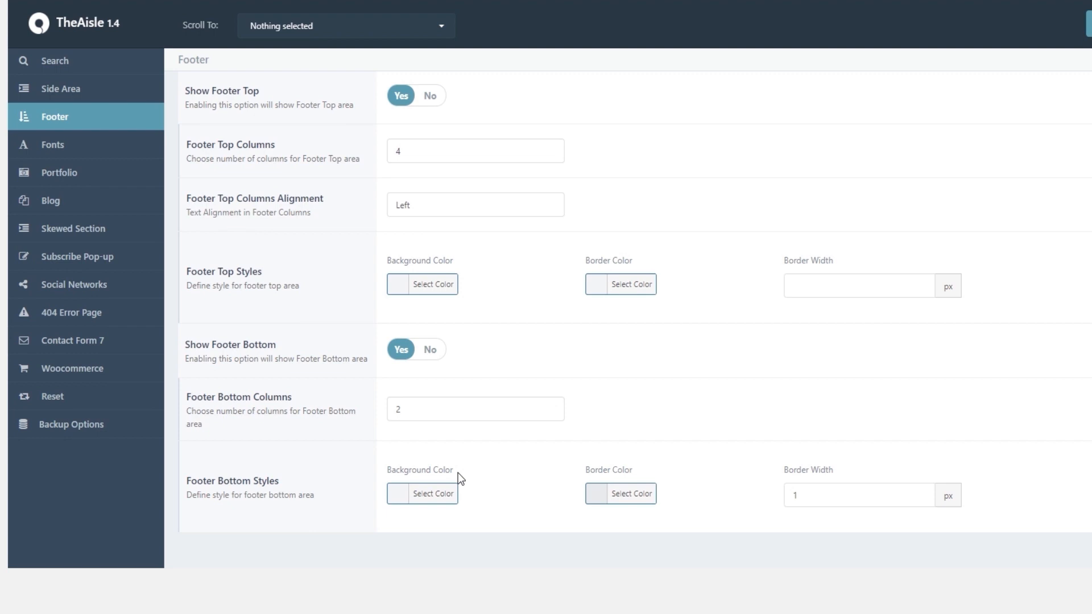
pyautogui.click(466, 403)
pyautogui.click(458, 413)
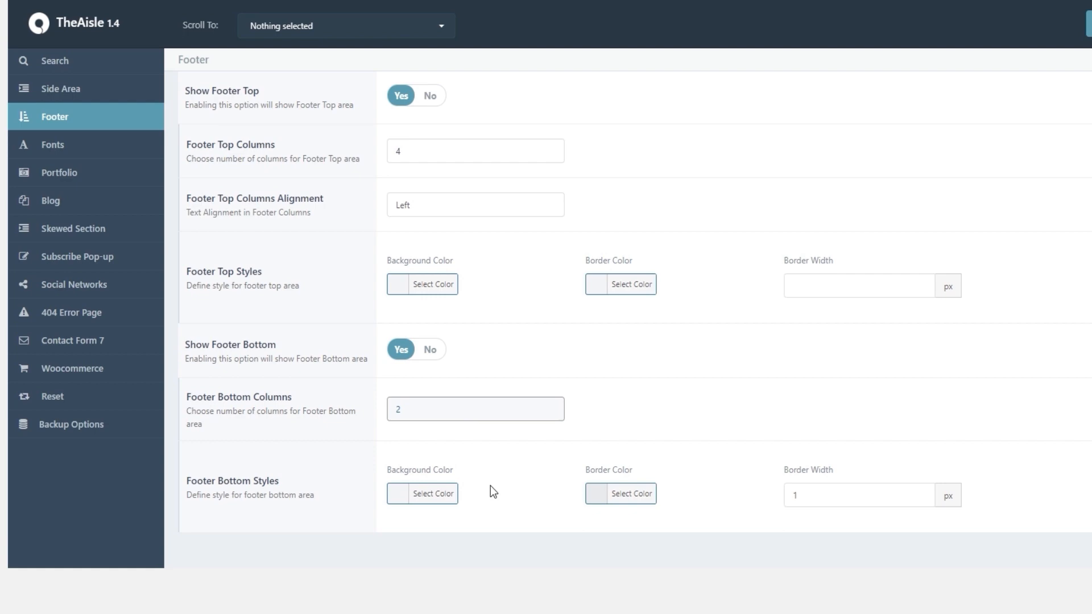
pyautogui.click(610, 494)
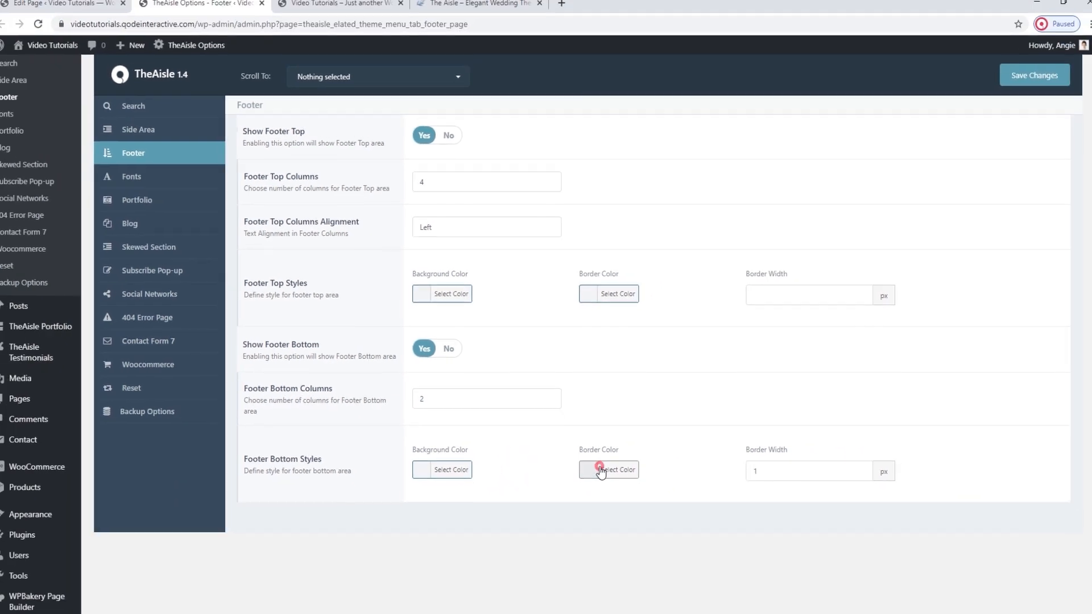
pyautogui.click(603, 471)
pyautogui.click(336, 1)
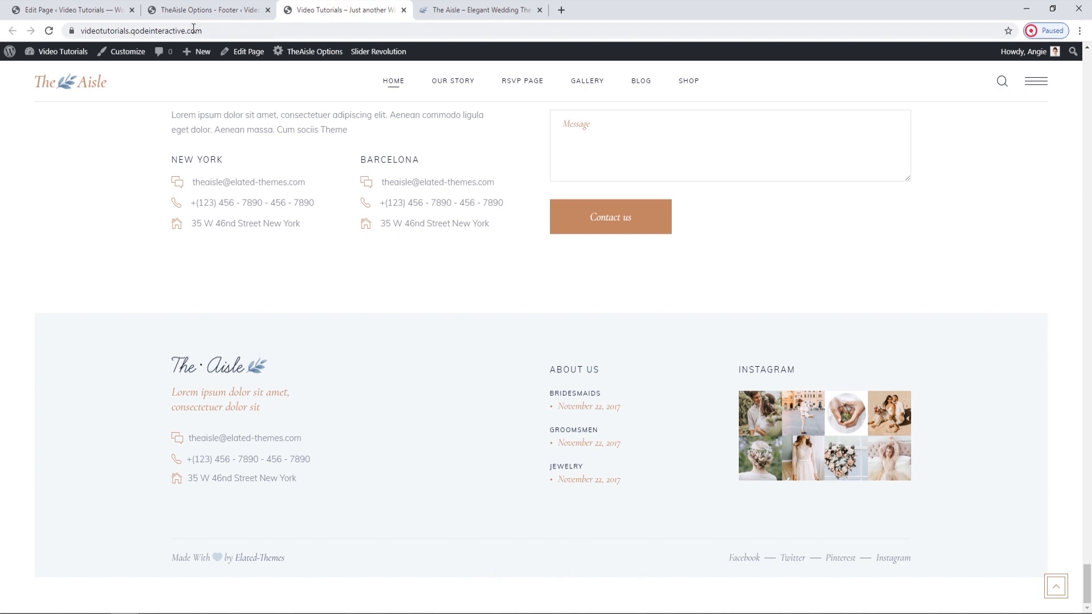
pyautogui.click(205, 10)
pyautogui.scroll(1, 678, 380)
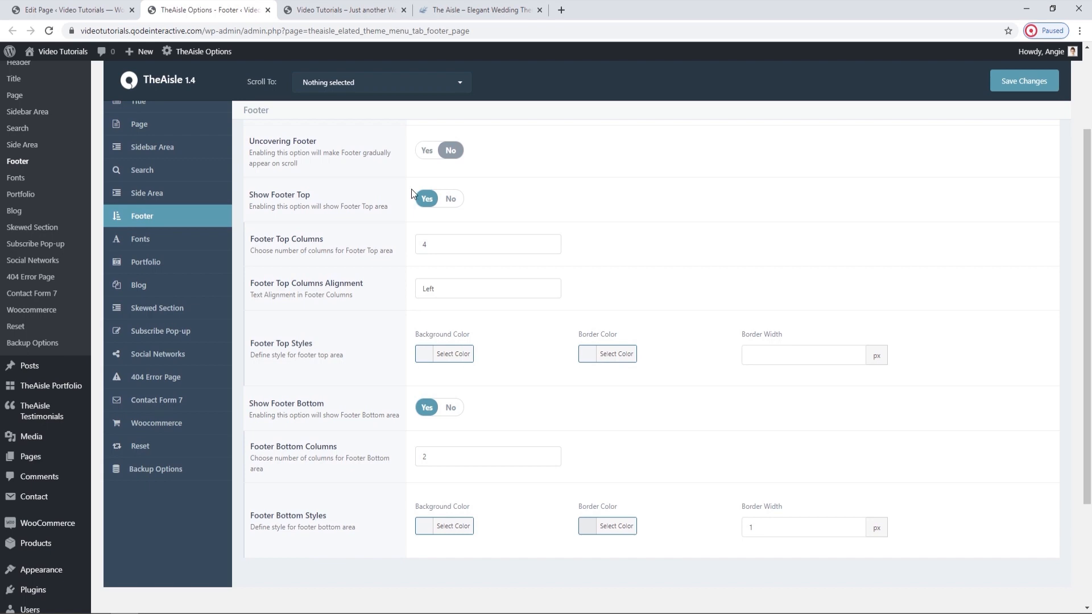
pyautogui.scroll(-1, 289, 296)
# Expand the Footer Top Column 1 area on the Widgets page and compare its widgets with the live footer.
pyautogui.moveTo(41, 502)
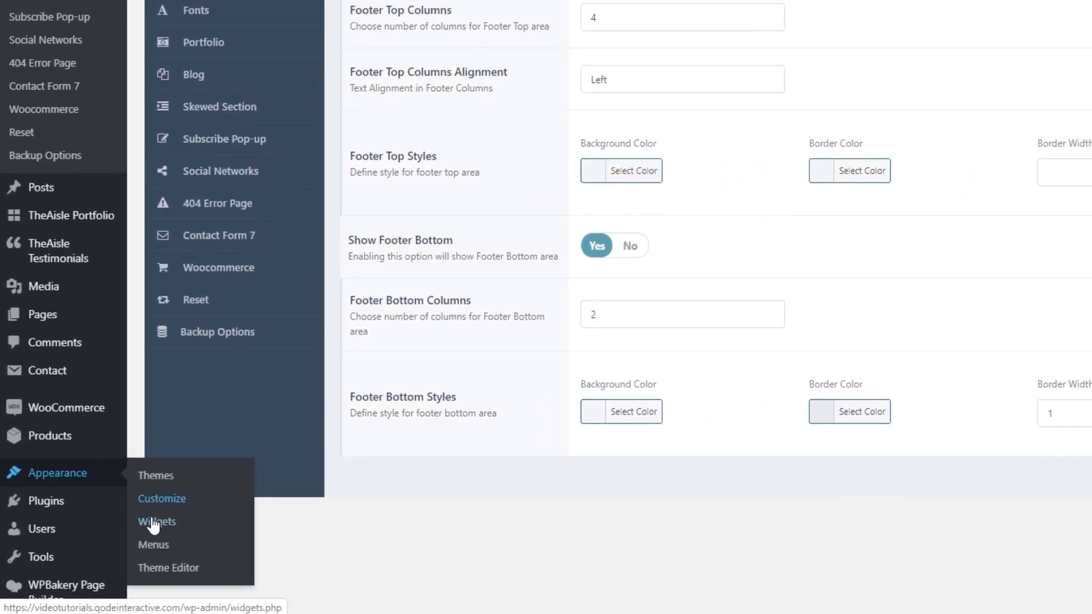
pyautogui.click(154, 523)
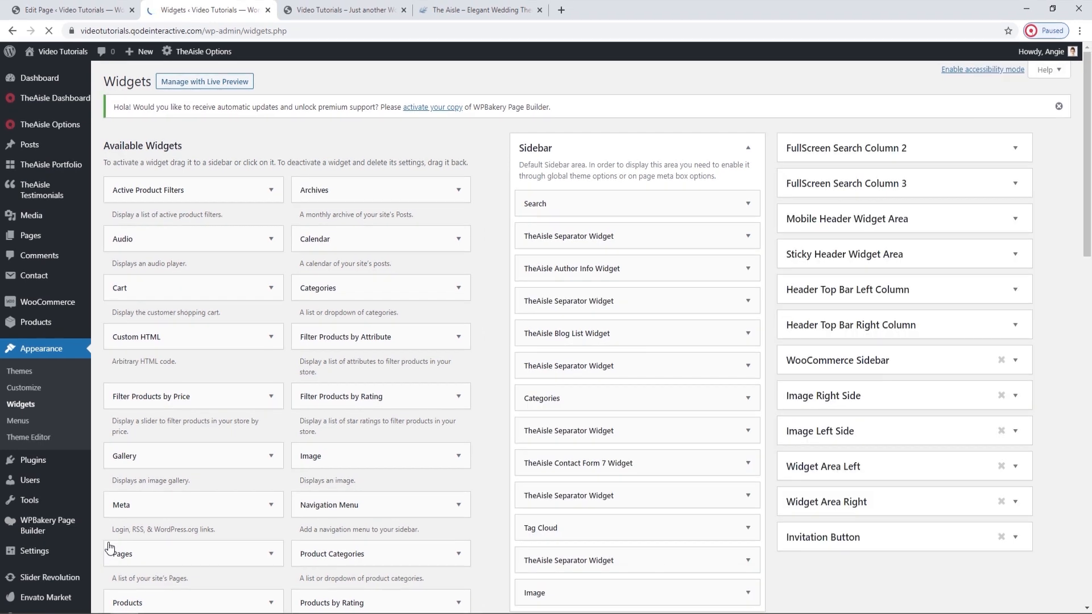
pyautogui.click(747, 150)
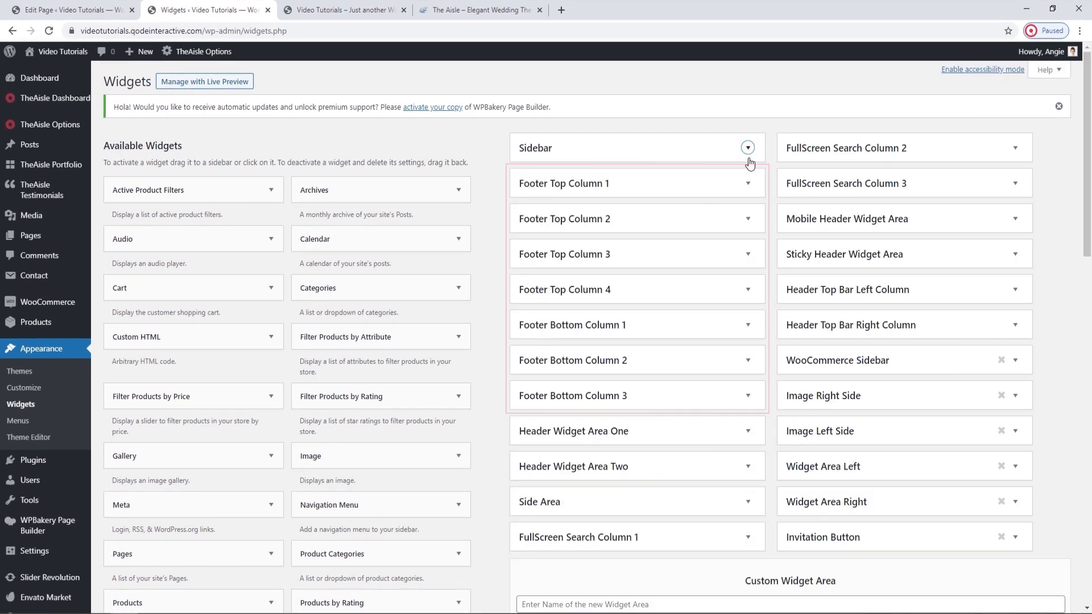
pyautogui.click(748, 184)
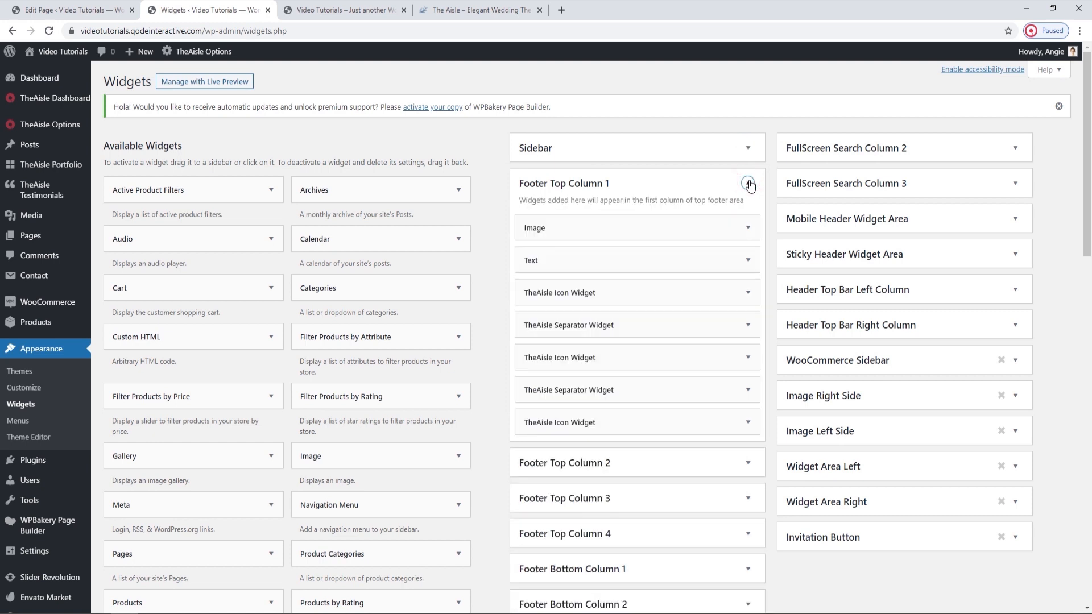
pyautogui.click(383, 7)
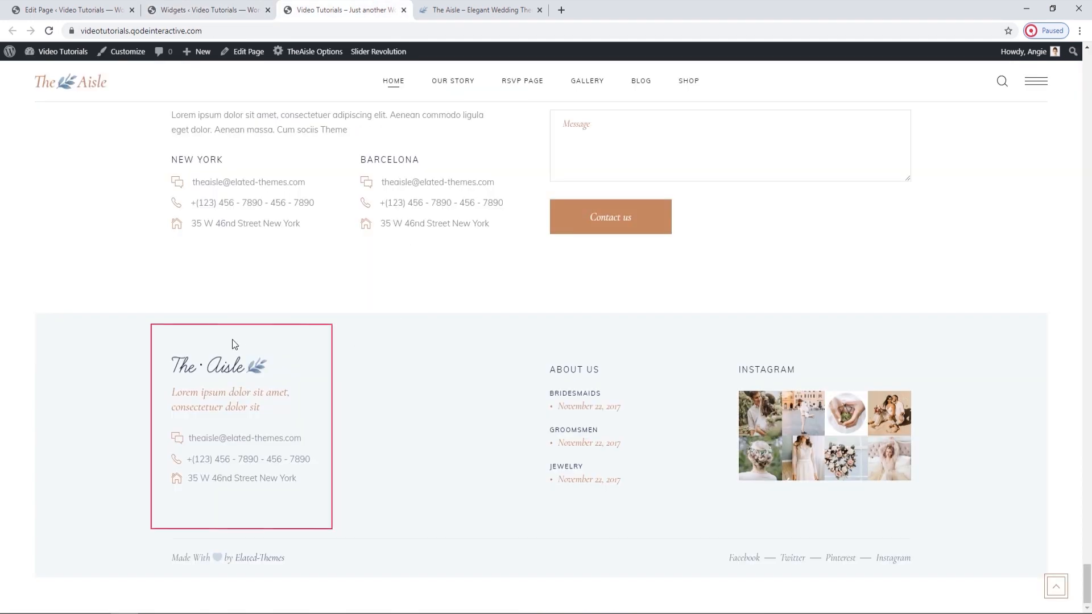
# Replace the image in Footer Top Column 1's Image widget with the uploaded logo-footer.png.
pyautogui.click(224, 9)
pyautogui.click(748, 227)
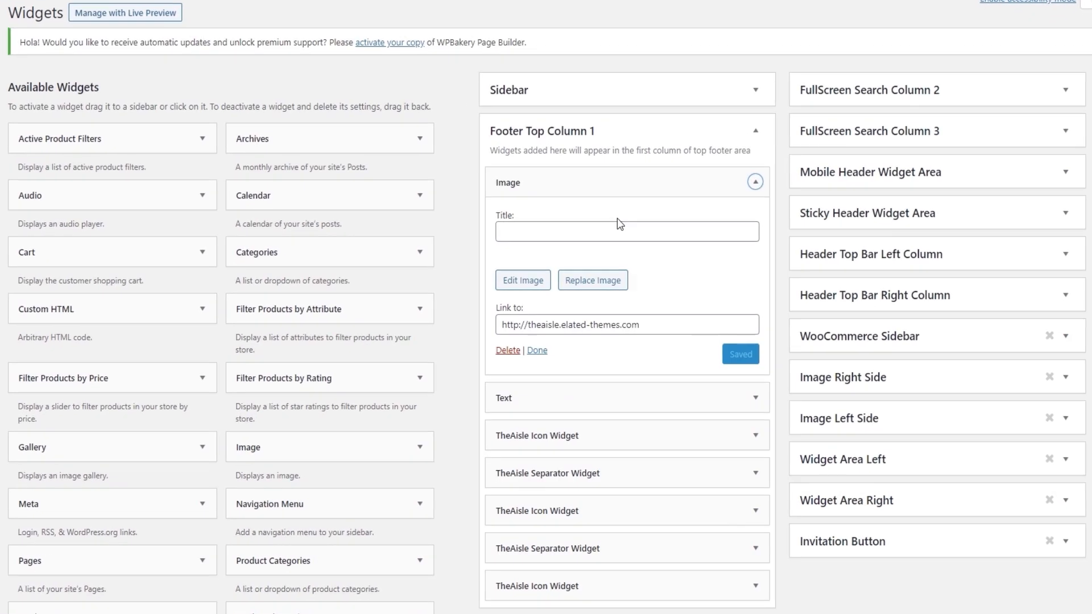
pyautogui.click(589, 305)
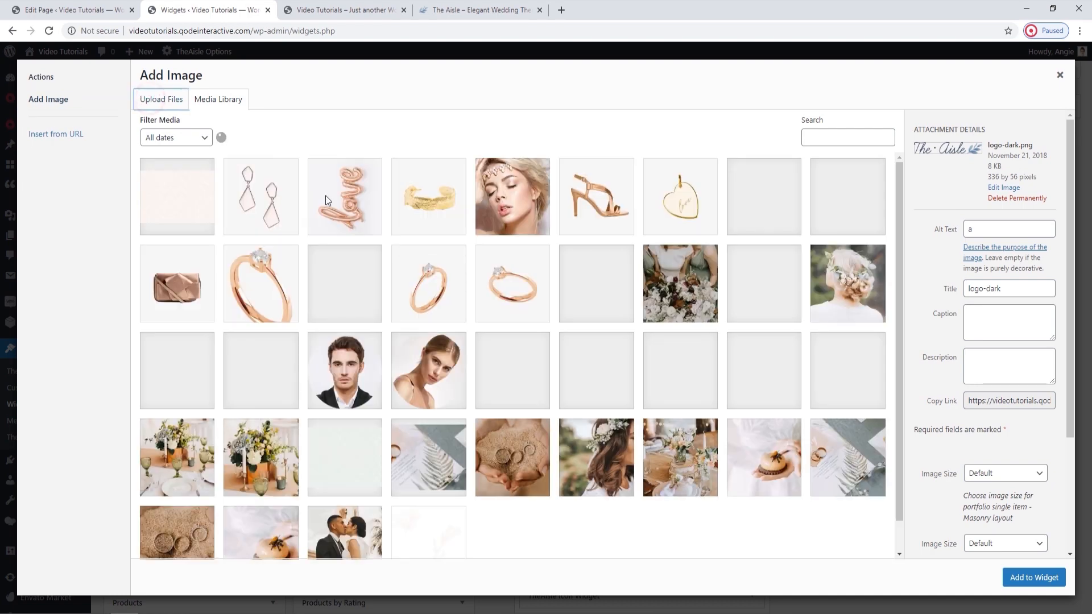
pyautogui.click(151, 101)
pyautogui.click(598, 304)
pyautogui.click(450, 188)
pyautogui.click(455, 298)
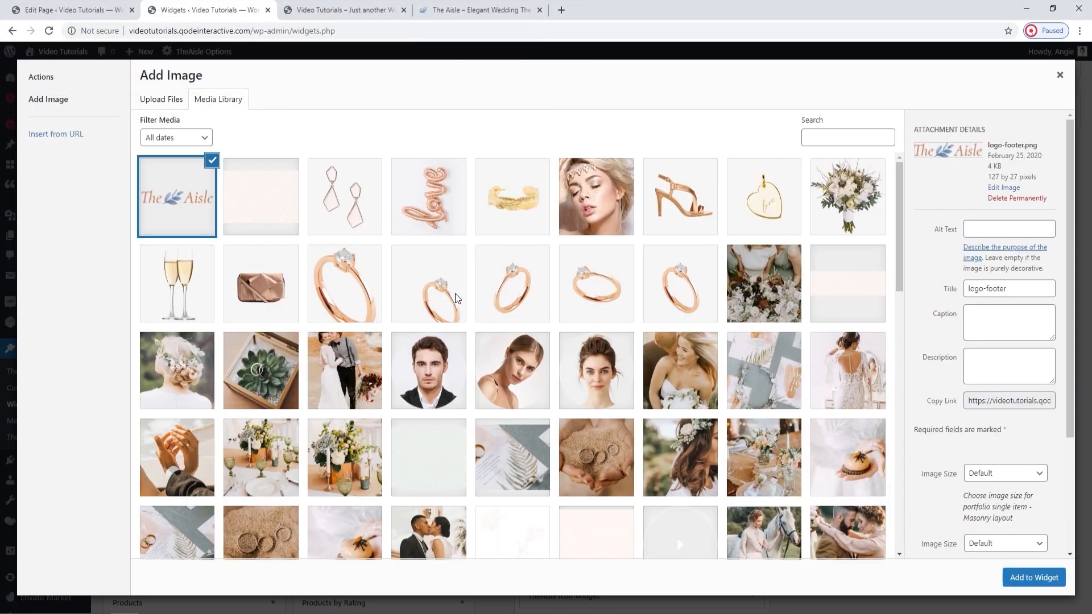
pyautogui.click(1031, 577)
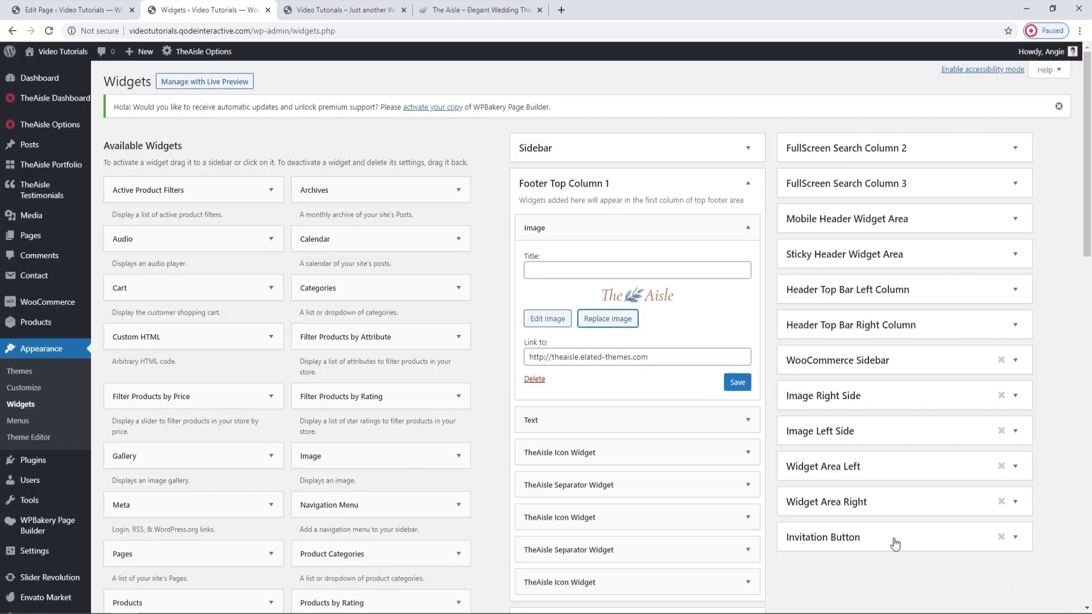
pyautogui.click(344, 9)
pyautogui.rightClick(172, 33)
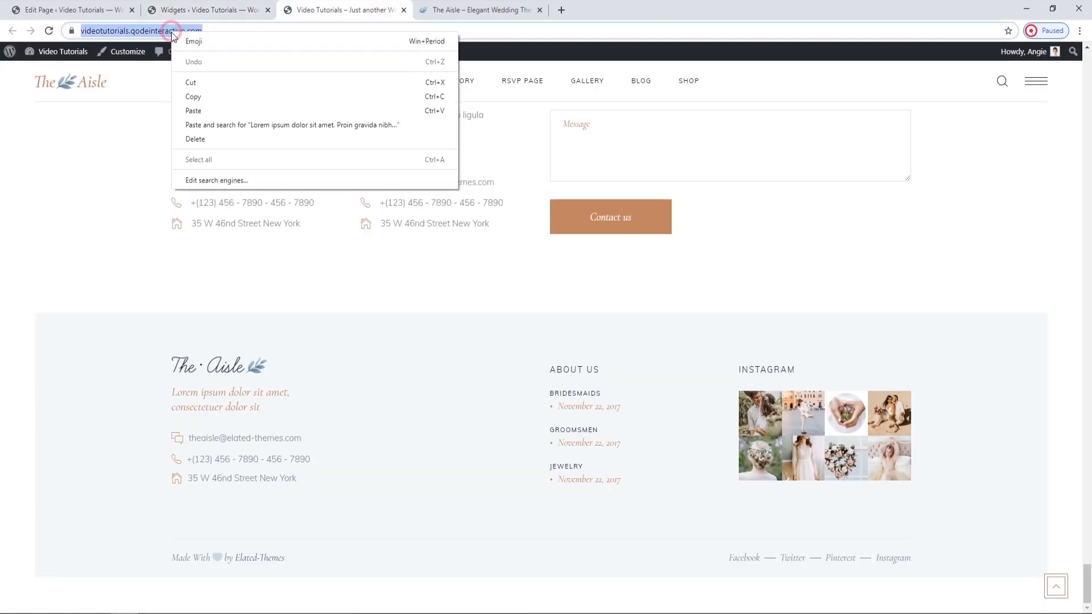
pyautogui.click(193, 97)
pyautogui.click(205, 10)
pyautogui.tripleClick(592, 331)
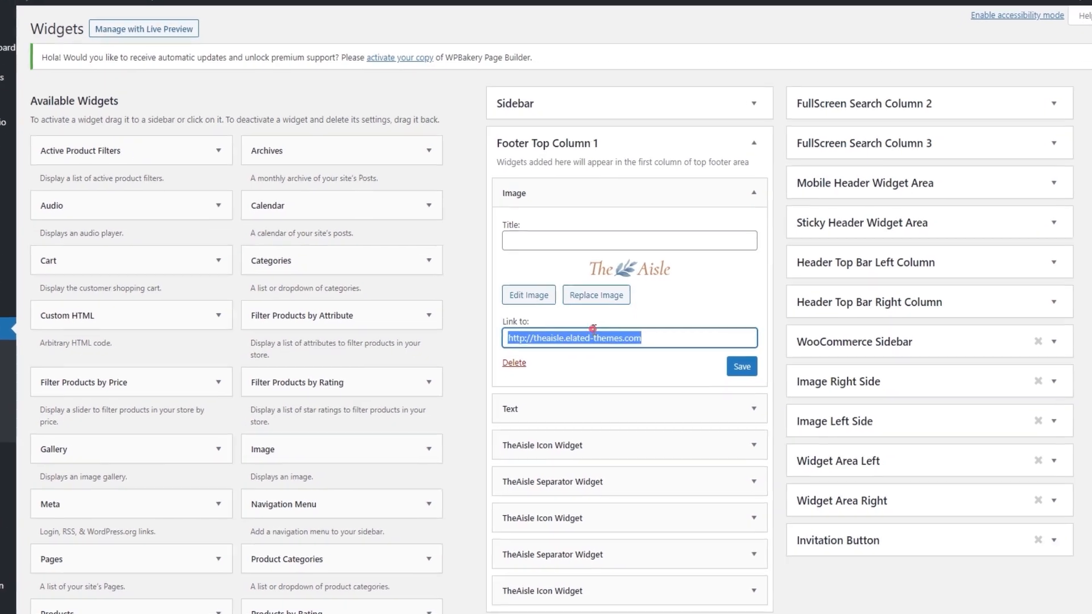
pyautogui.rightClick(594, 336)
pyautogui.click(654, 398)
pyautogui.click(741, 366)
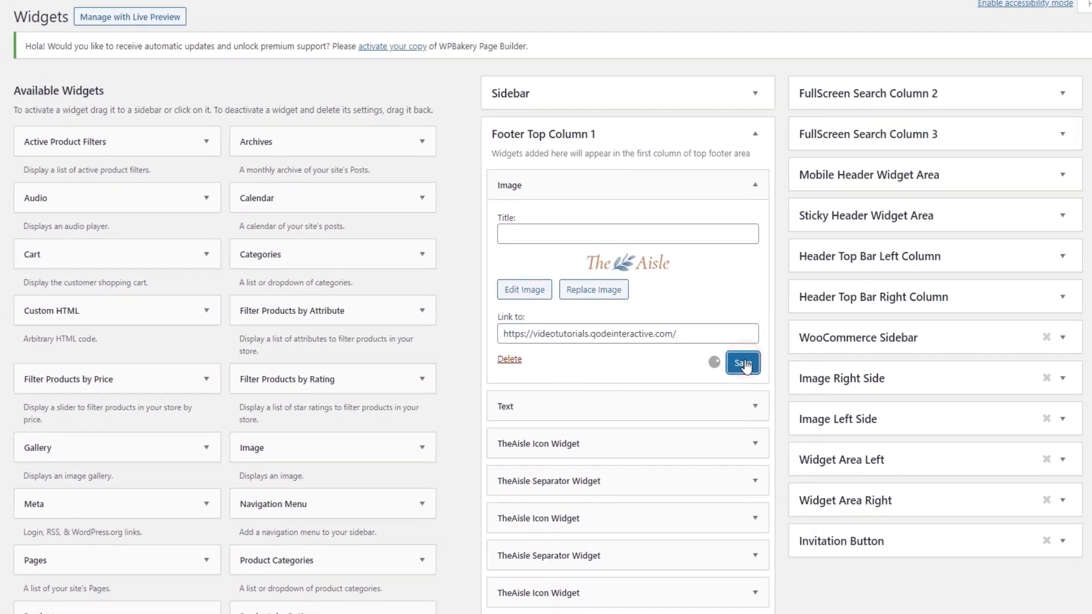
# Reload the live page and check the logo in its footer.
pyautogui.click(344, 10)
pyautogui.click(50, 31)
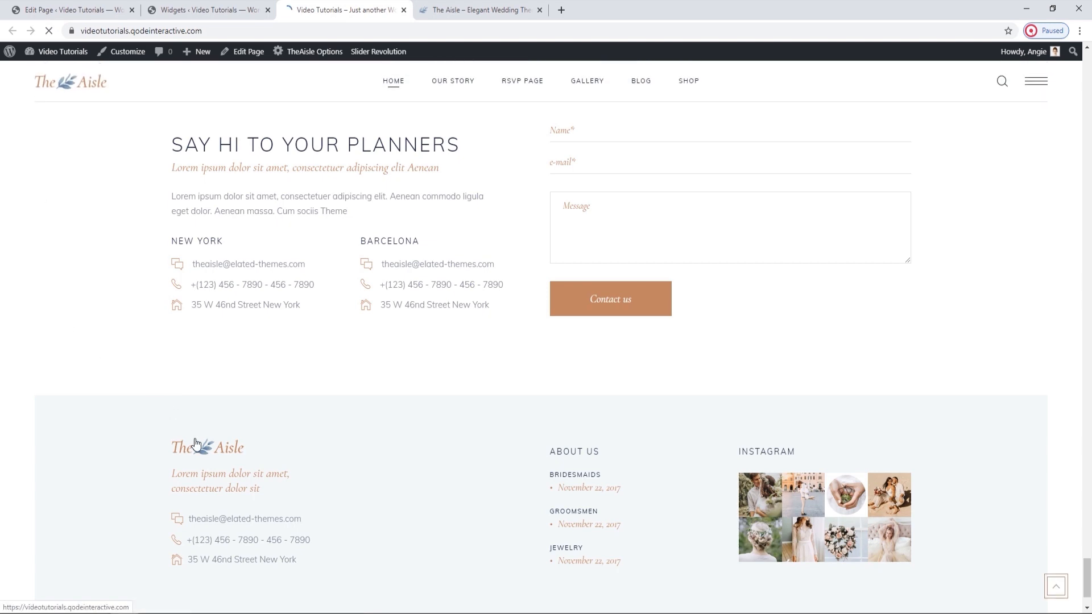
pyautogui.scroll(-1, 221, 441)
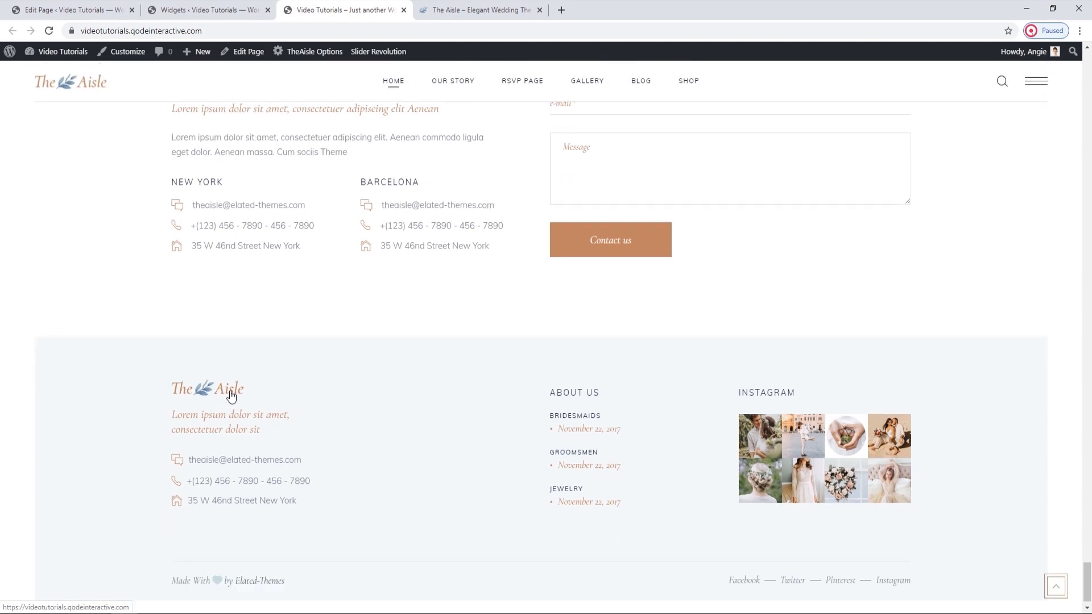
# Collapse the Image widget, examine the Text widget's HTML font styling and wording in Footer Top Column 1, and close it.
pyautogui.click(246, 8)
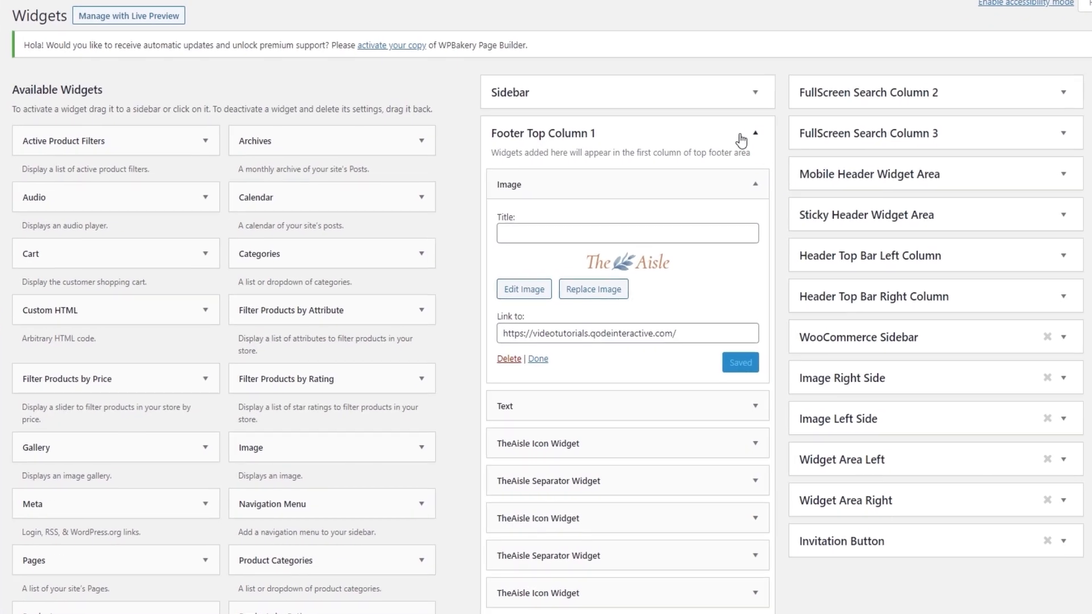
pyautogui.click(756, 181)
pyautogui.click(756, 220)
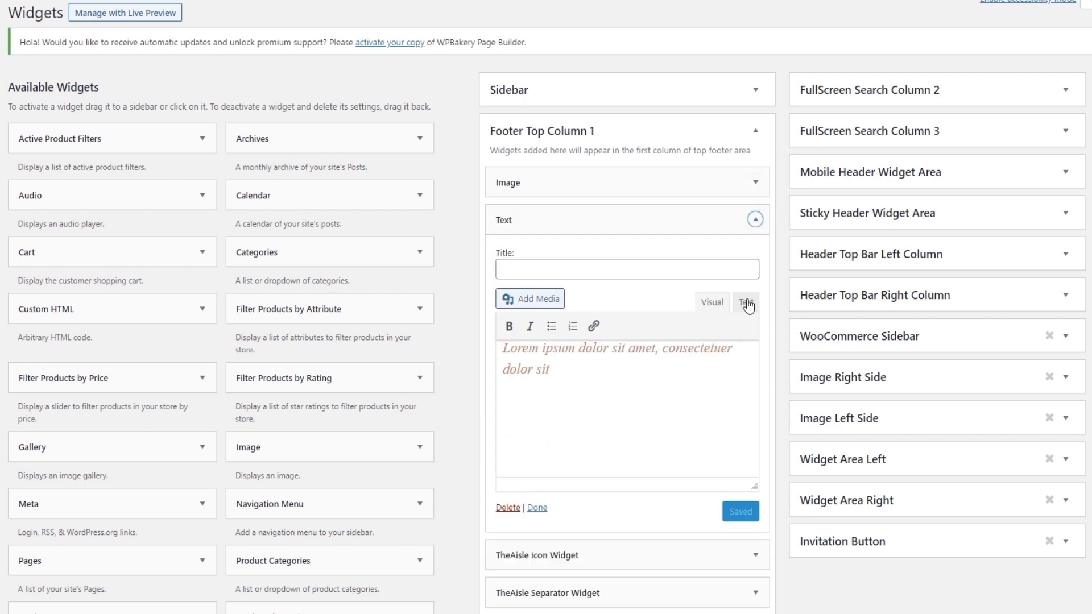
pyautogui.click(746, 302)
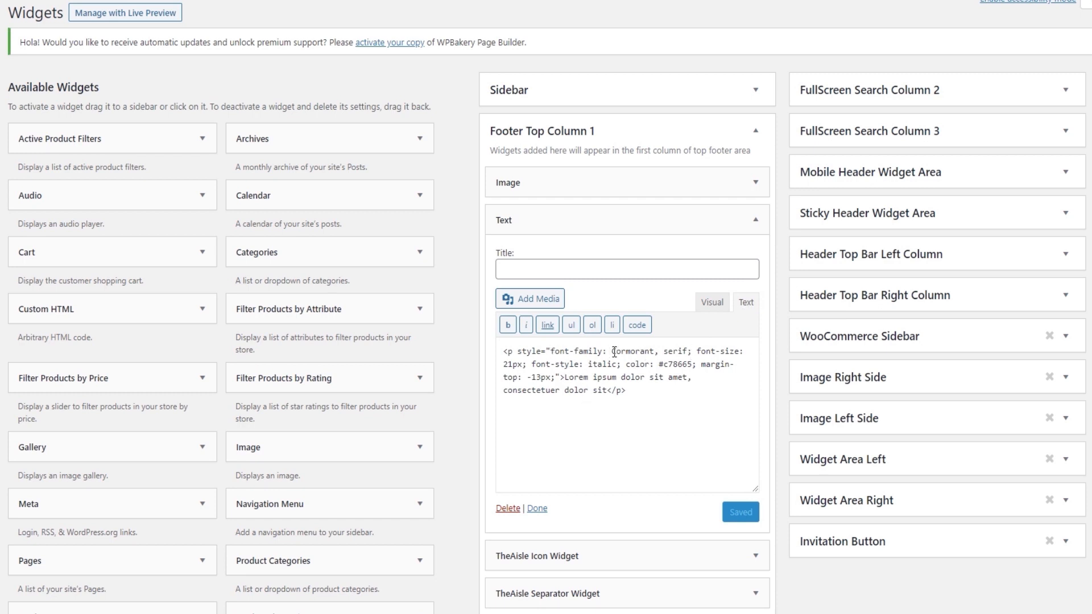
pyautogui.moveTo(613, 352); pyautogui.dragTo(646, 354)
pyautogui.click(548, 358)
pyautogui.moveTo(607, 391); pyautogui.dragTo(569, 377)
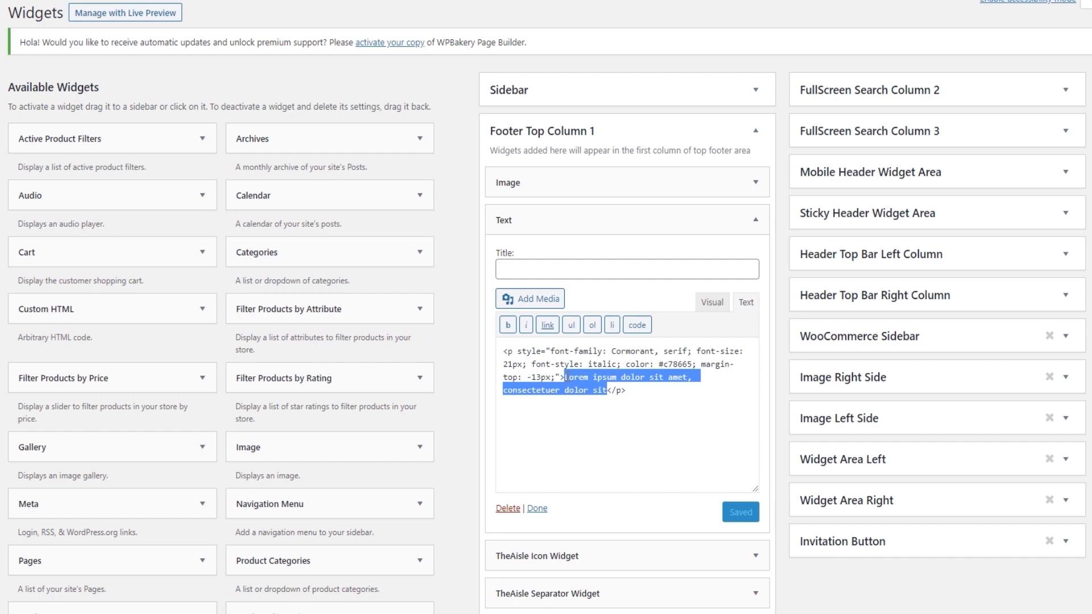
pyautogui.click(754, 222)
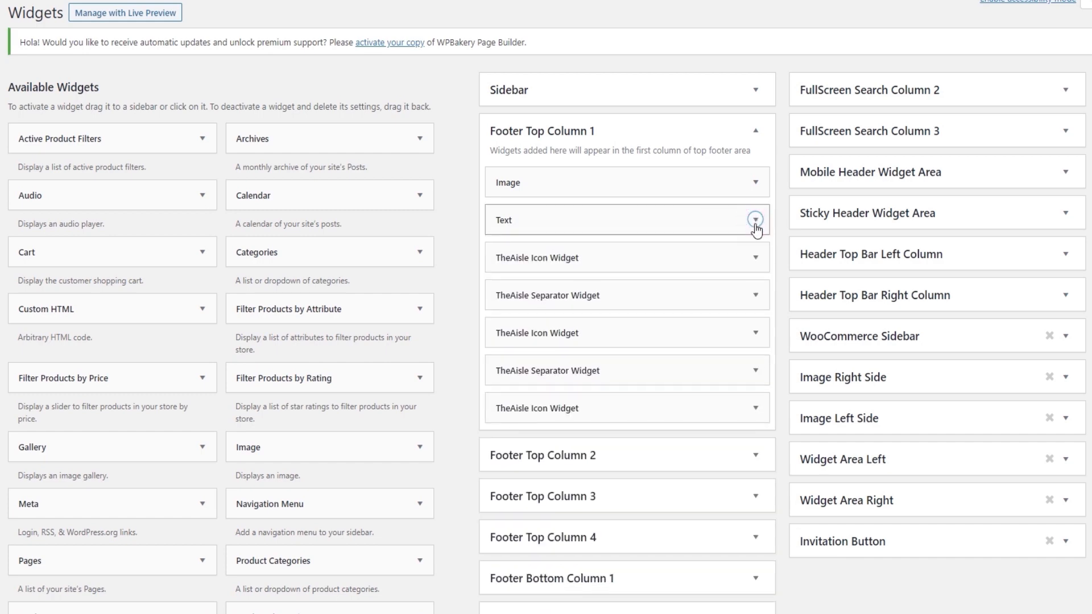
# Expand the first TheAisle Icon Widget in Footer Top Column 1 and compare it with the contact details in the live footer.
pyautogui.click(755, 258)
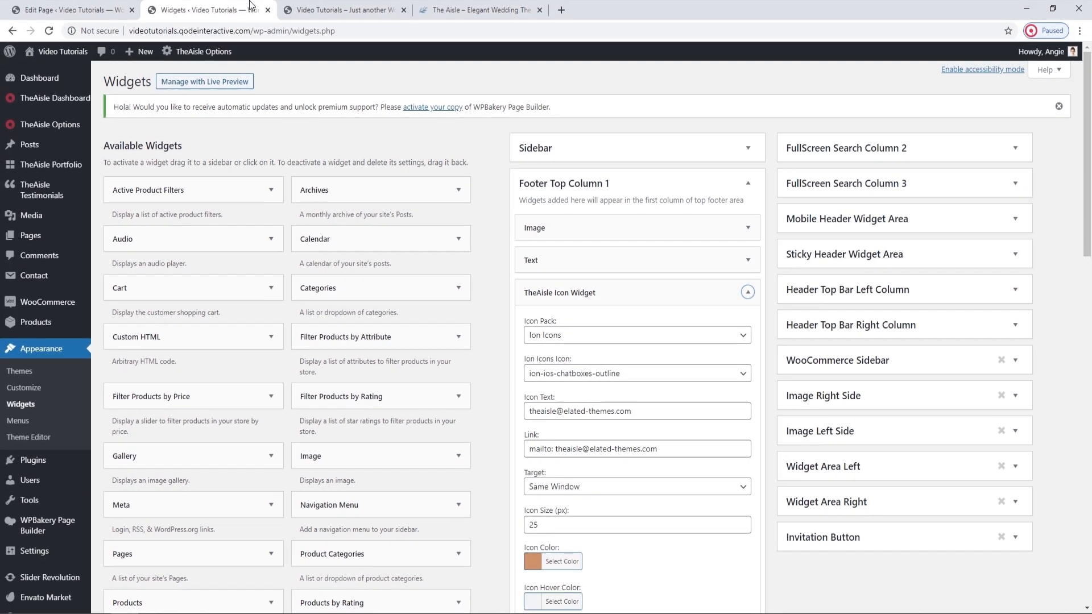
pyautogui.click(293, 10)
pyautogui.scroll(-1, 219, 446)
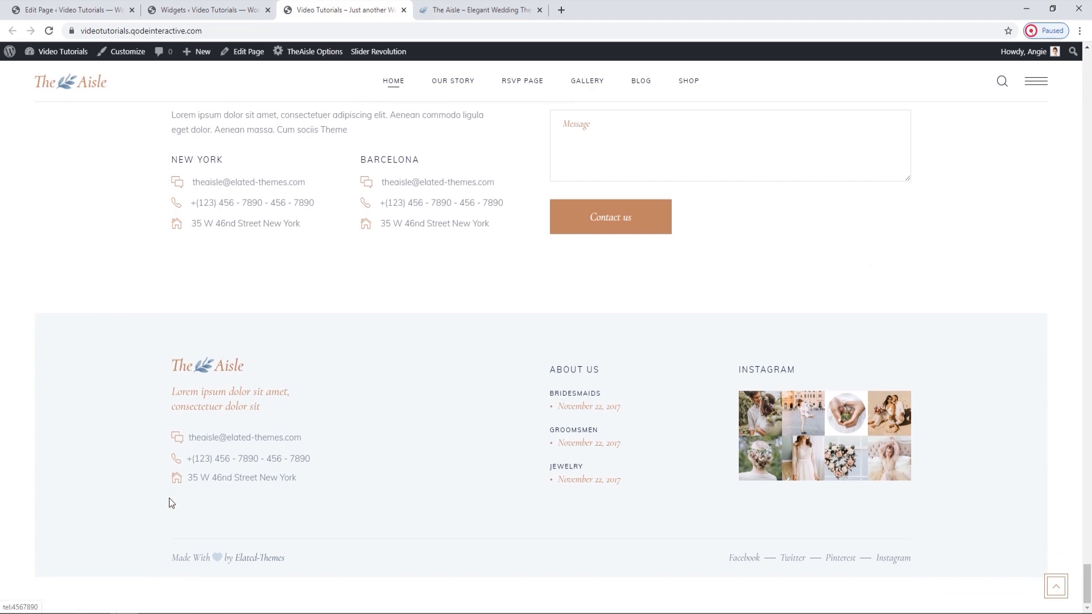
pyautogui.click(207, 10)
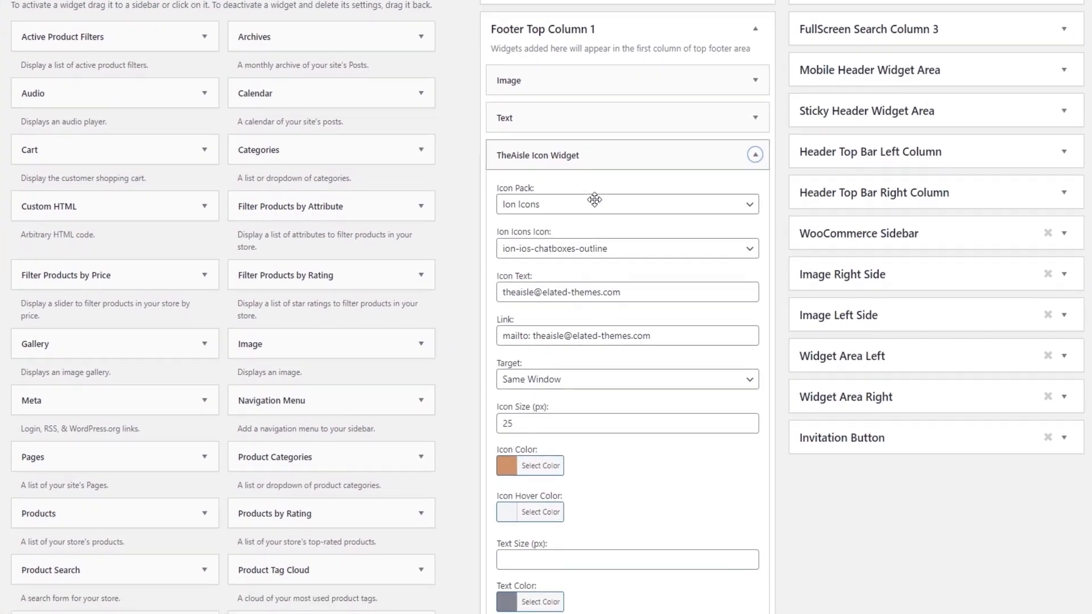
# Examine the first Icon Widget's icon pack, icon, text, link, target and size settings.
pyautogui.scroll(-2, 594, 199)
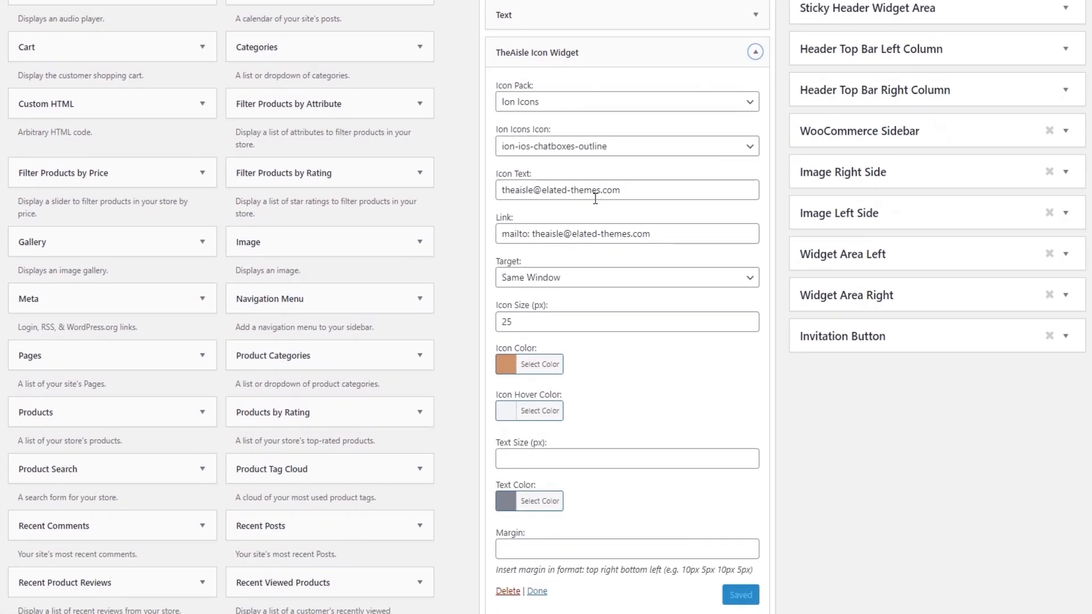
pyautogui.click(575, 106)
pyautogui.click(574, 106)
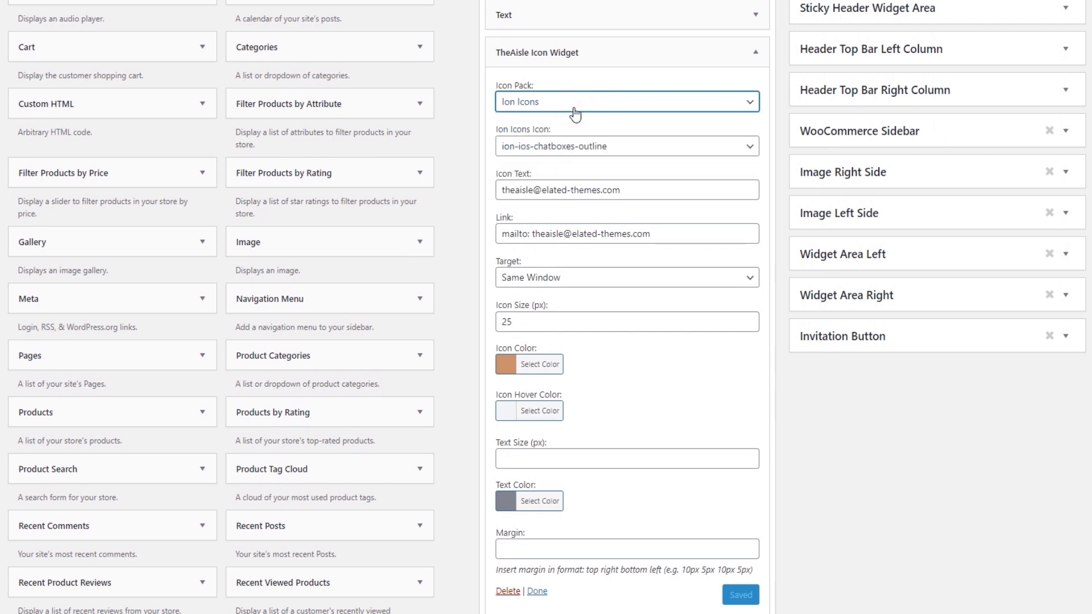
pyautogui.click(580, 159)
pyautogui.click(580, 160)
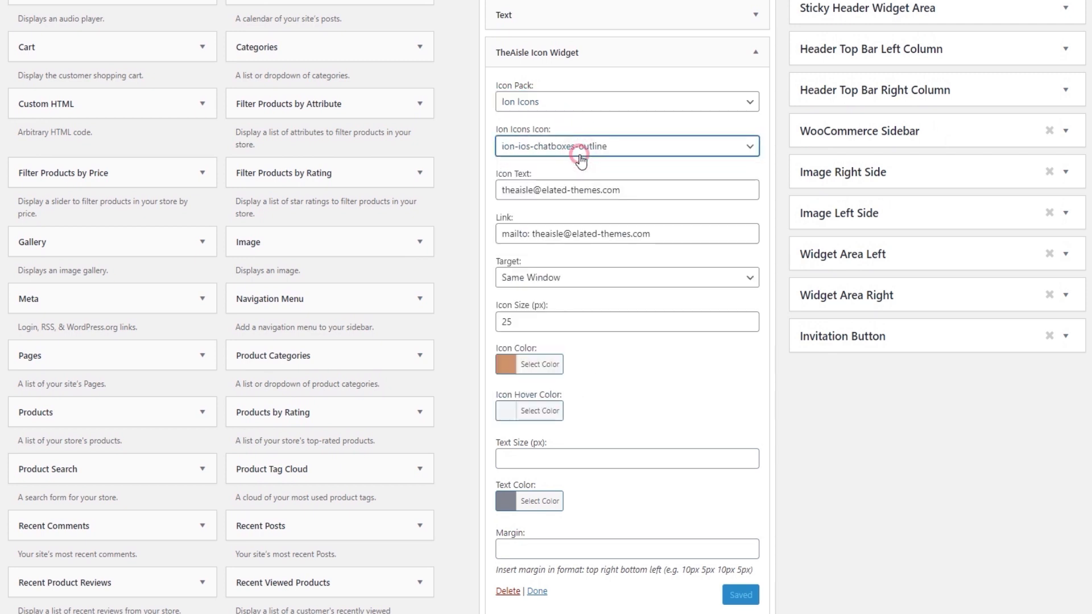
pyautogui.click(592, 192)
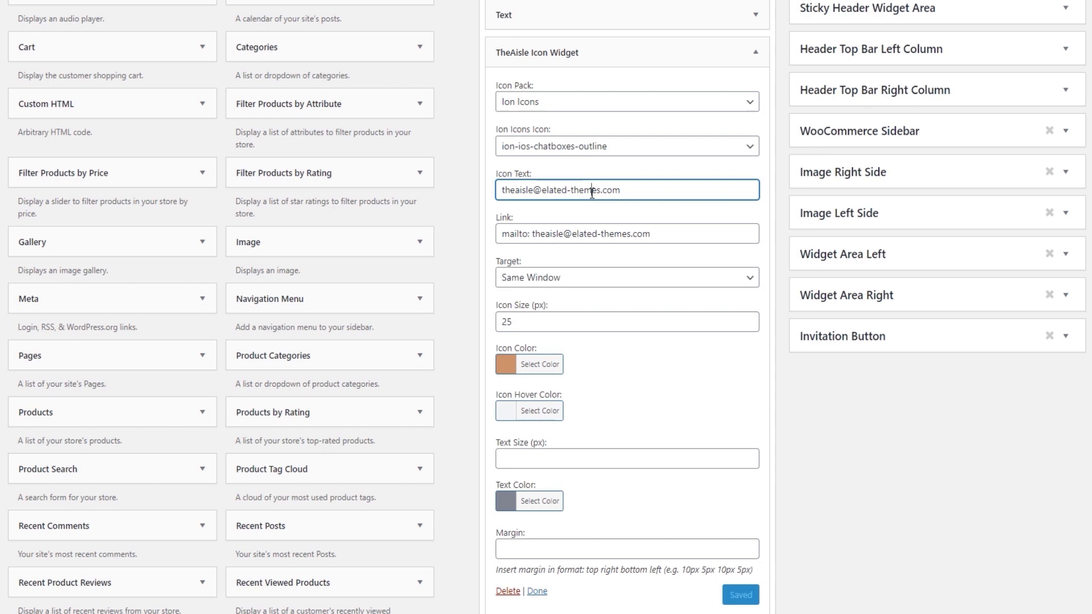
pyautogui.click(568, 236)
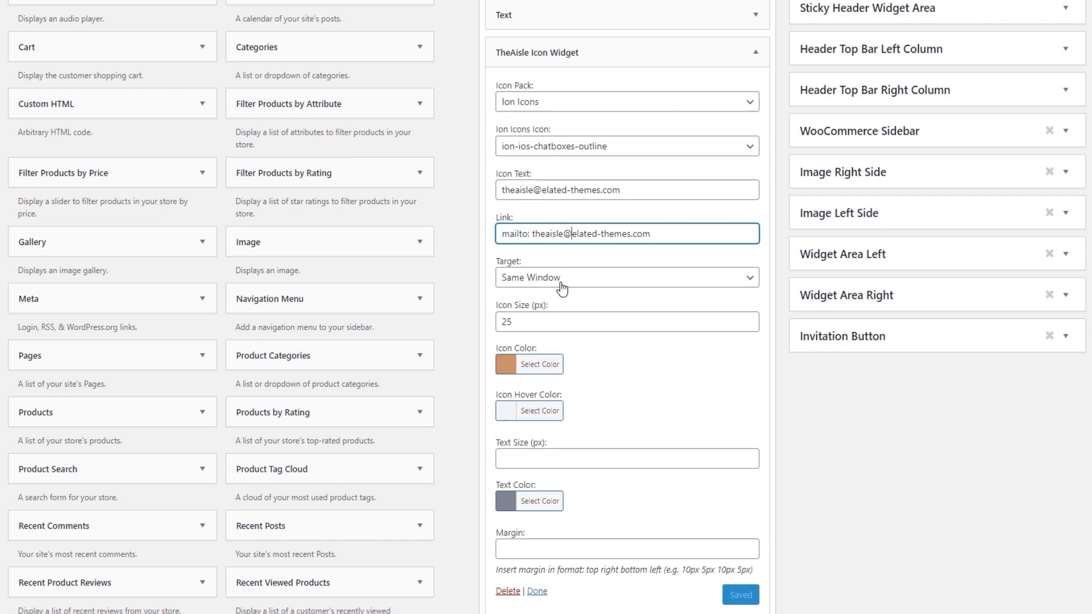
pyautogui.scroll(-2, 562, 288)
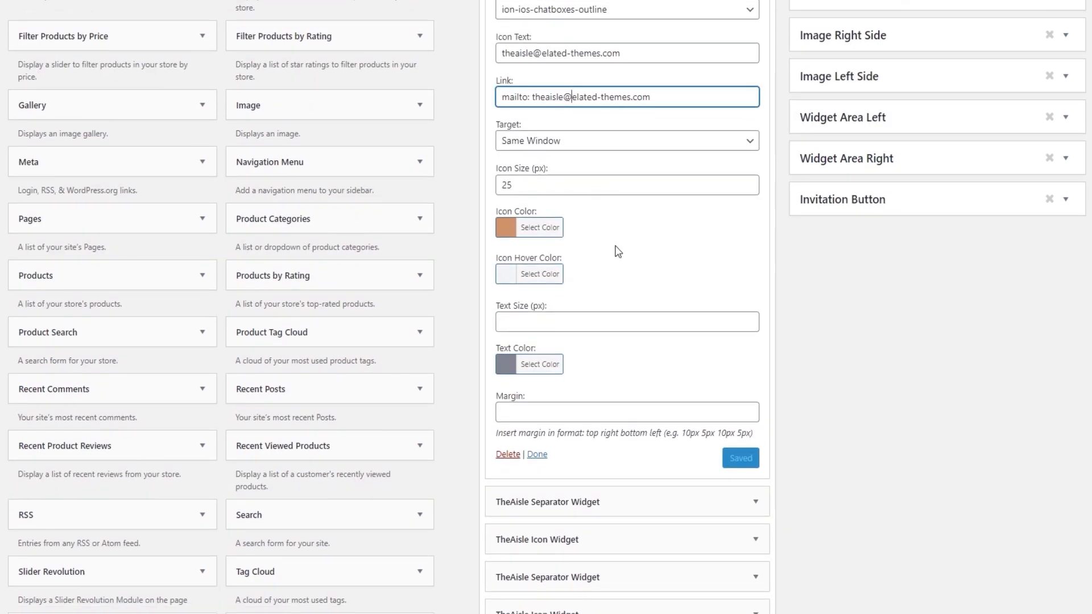
# Examine the first Icon Widget's color pickers for the icon, icon hover and text colors.
pyautogui.click(547, 232)
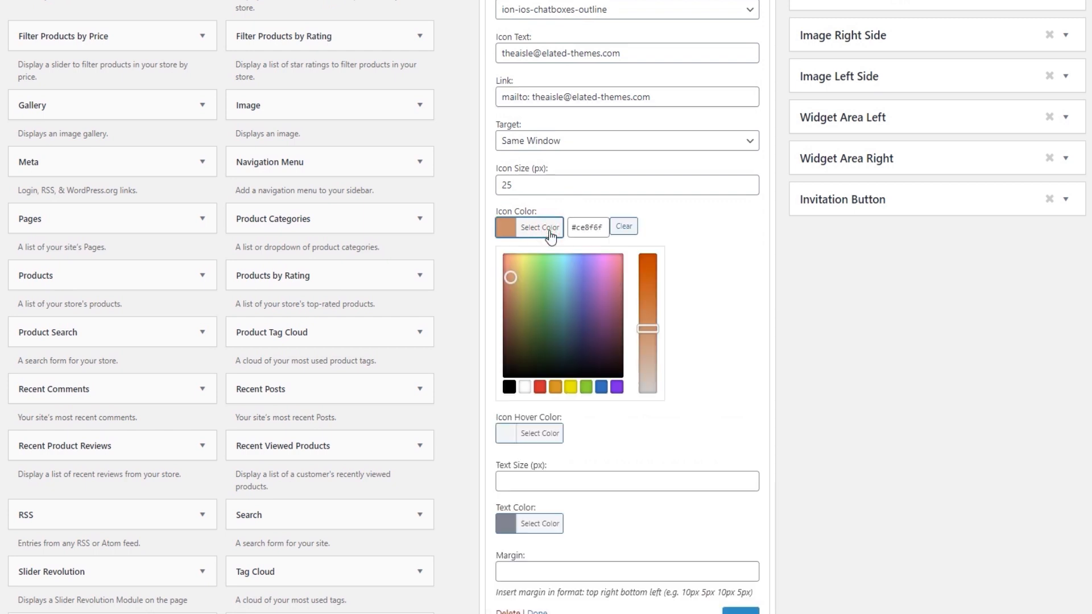
pyautogui.click(550, 233)
pyautogui.click(540, 276)
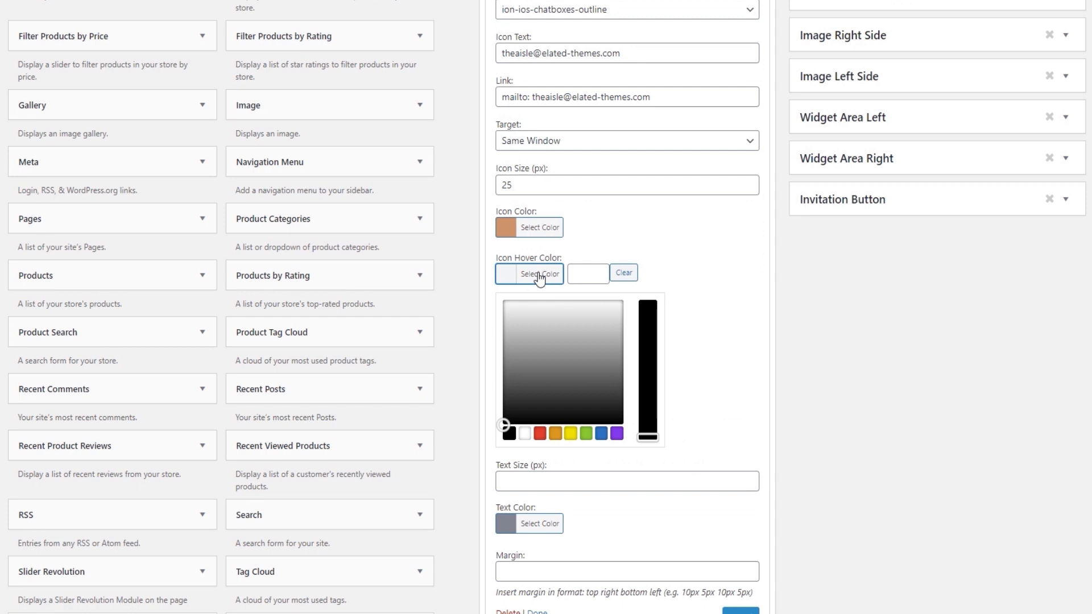
pyautogui.click(540, 276)
pyautogui.click(540, 316)
pyautogui.click(598, 360)
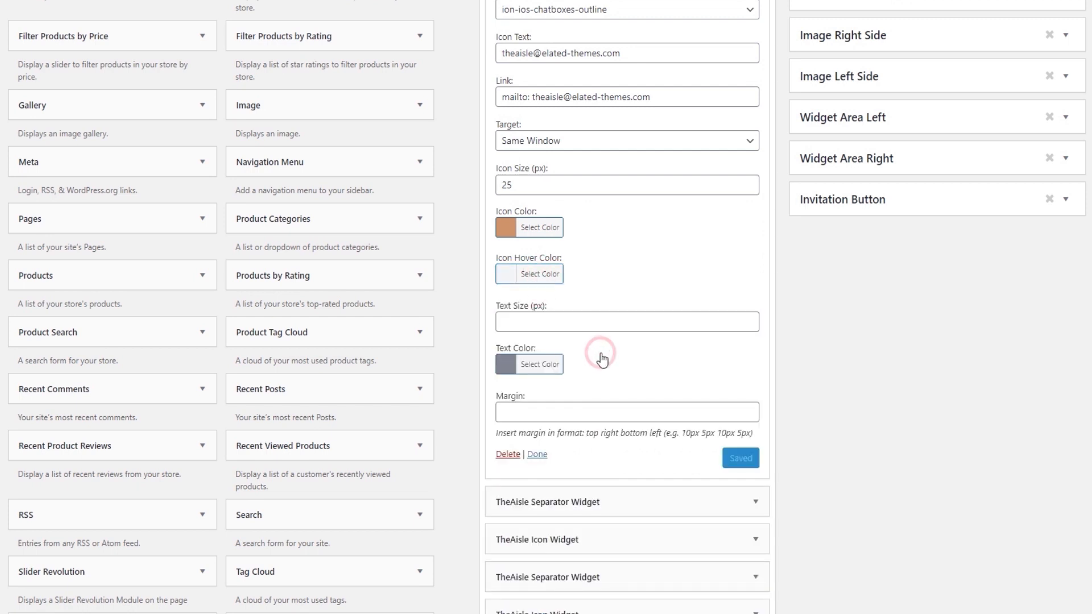
pyautogui.click(545, 364)
pyautogui.click(548, 365)
# Check the icon and text colors in the live footer, return to the widgets and collapse the first Icon Widget.
pyautogui.click(302, 4)
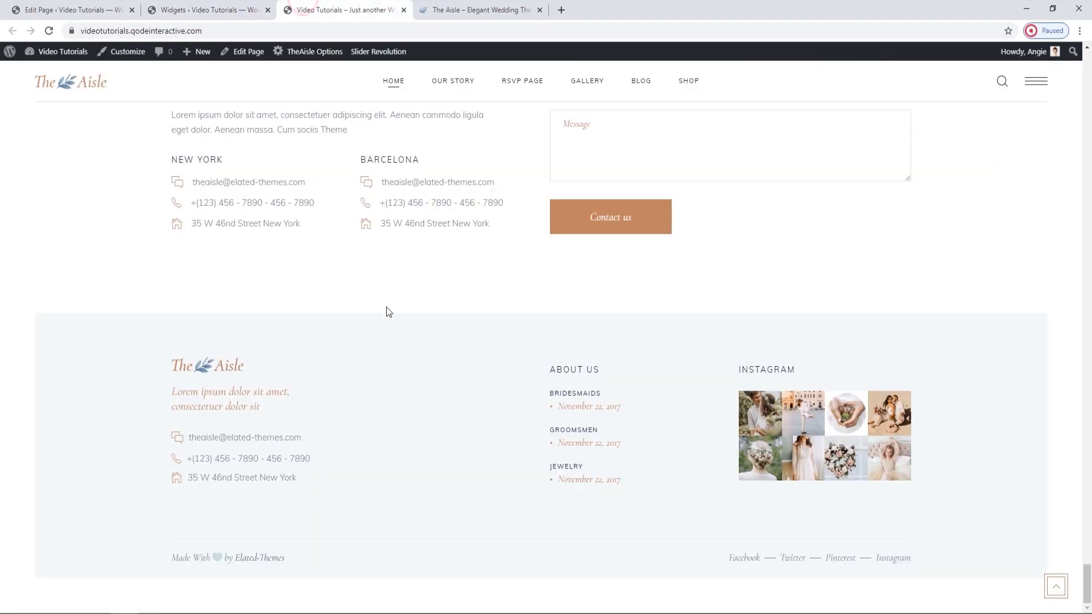
pyautogui.click(231, 1)
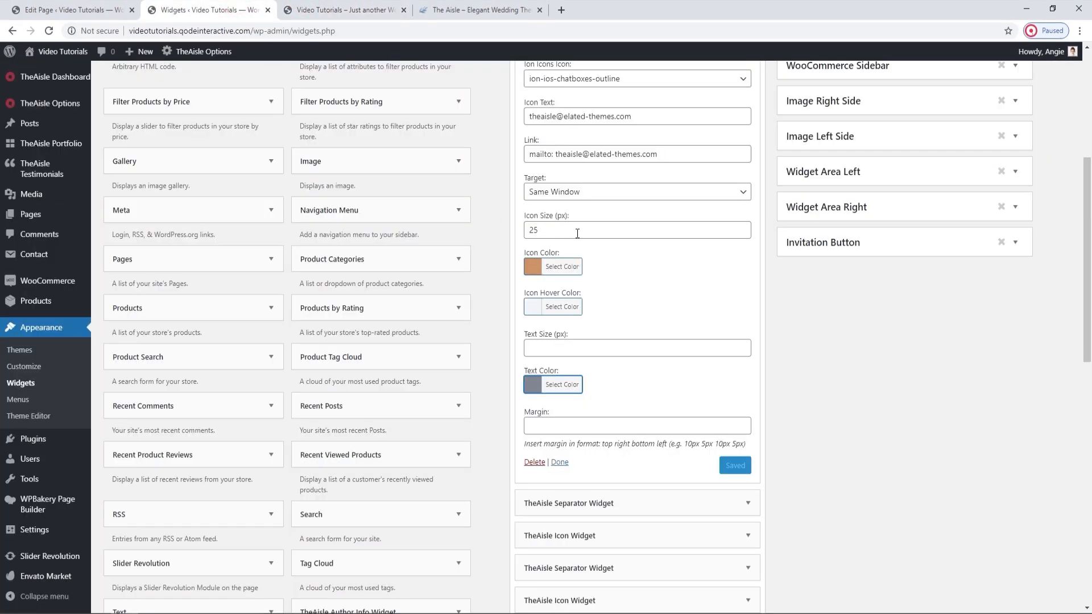
pyautogui.scroll(2, 779, 116)
pyautogui.click(748, 116)
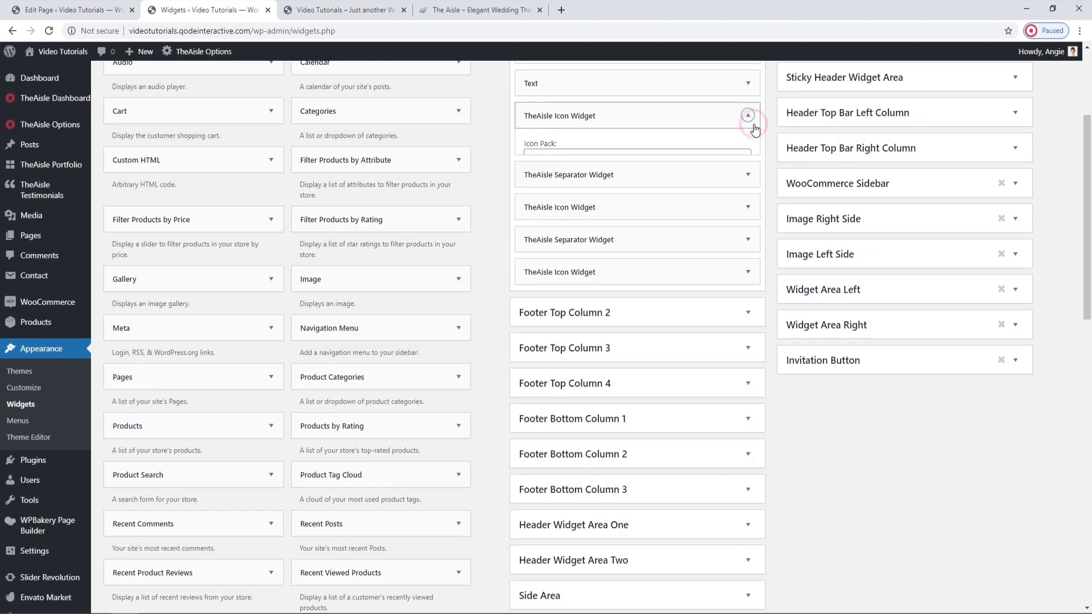
# Review the settings of the other two Icon Widgets in Footer Top Column 1, then collapse that widget area.
pyautogui.click(748, 180)
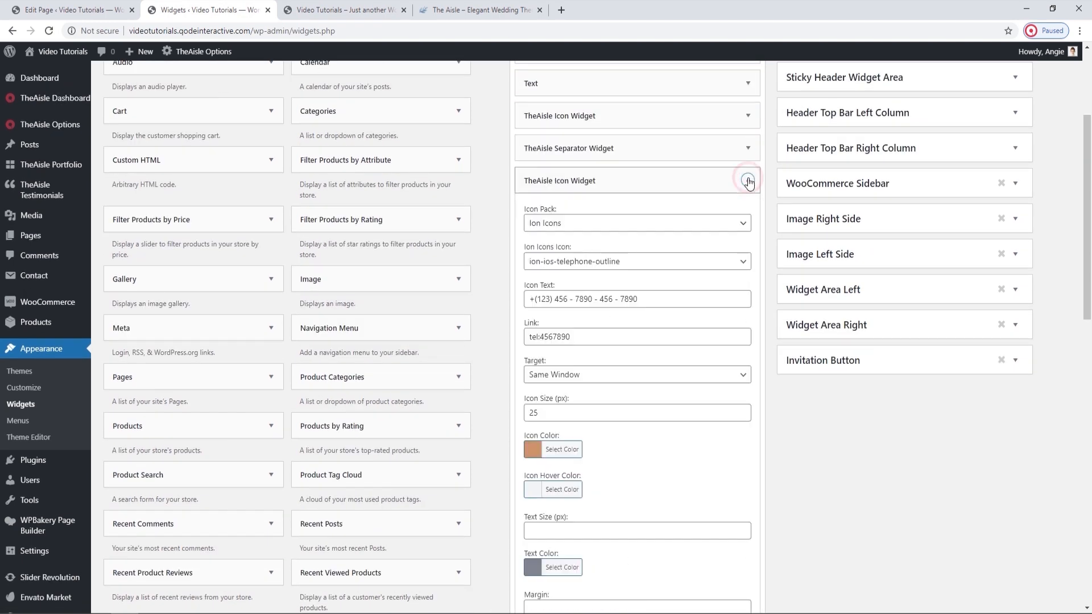
pyautogui.click(749, 180)
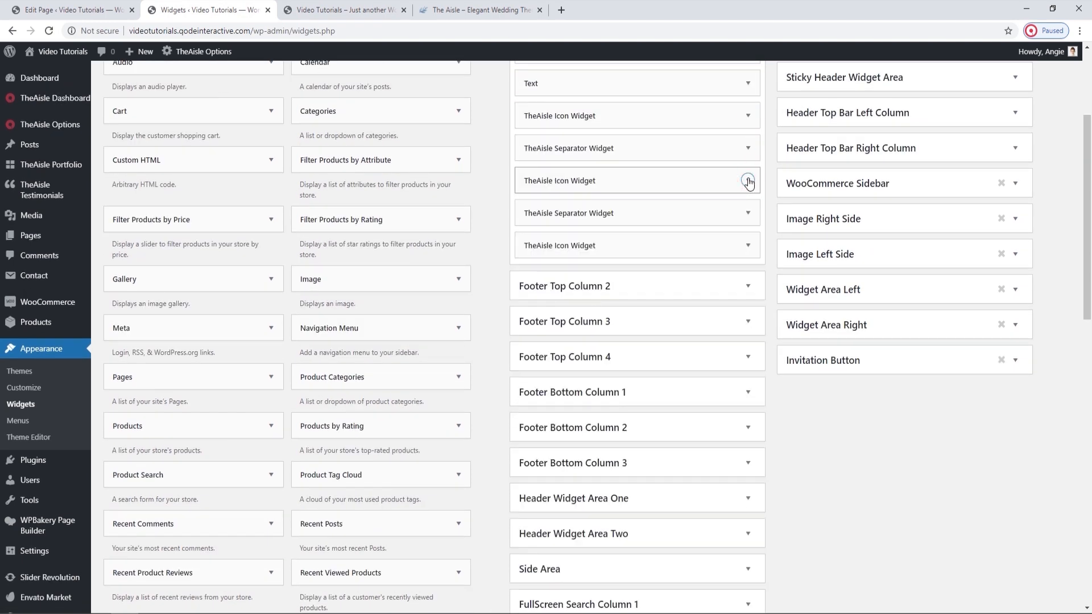
pyautogui.click(749, 245)
pyautogui.click(749, 246)
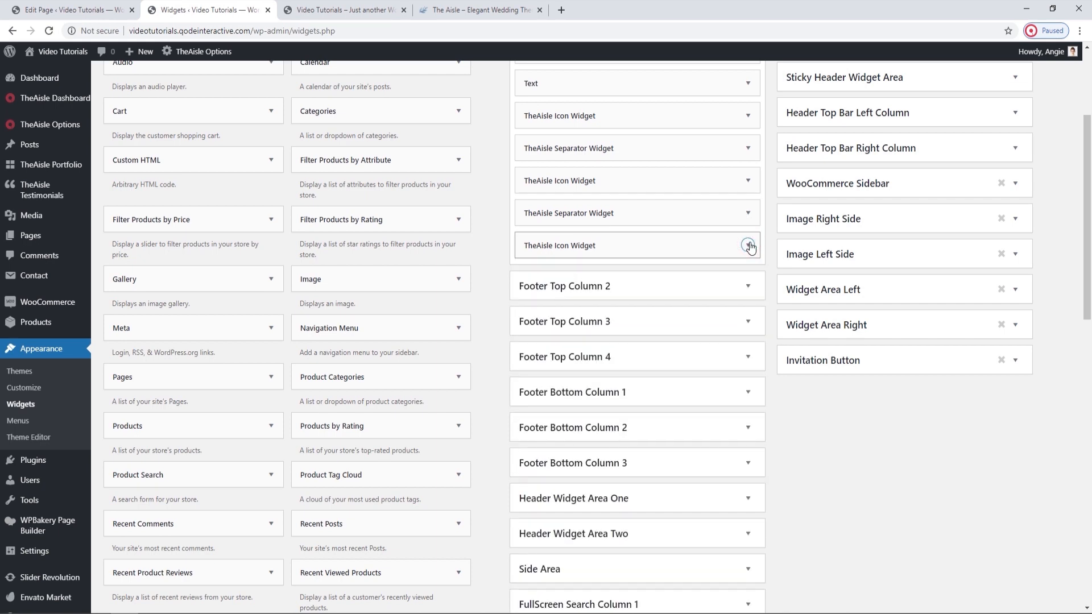
pyautogui.scroll(3, 750, 247)
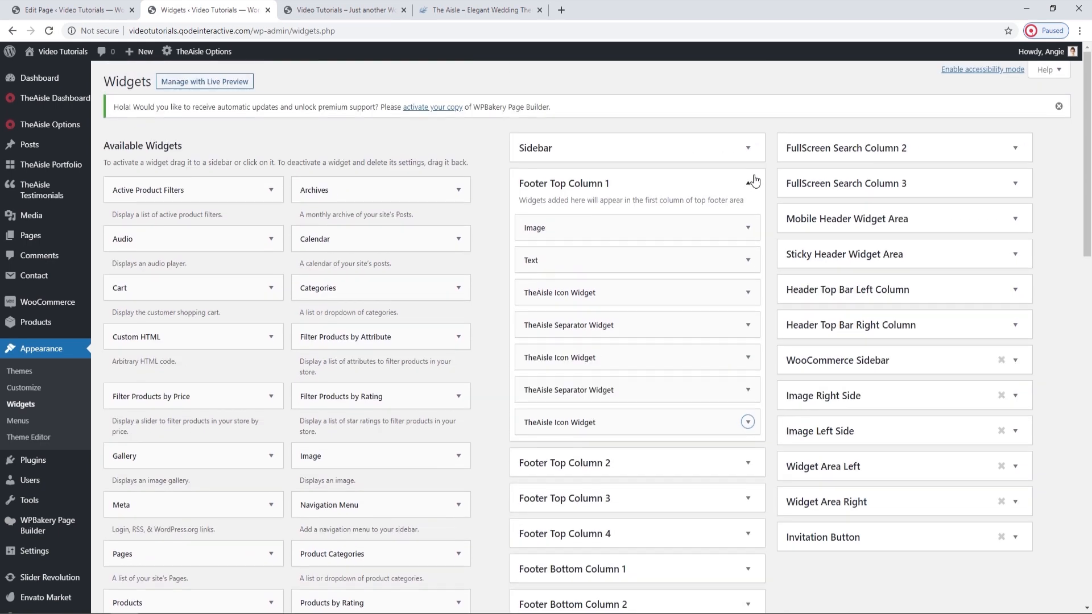
pyautogui.click(749, 182)
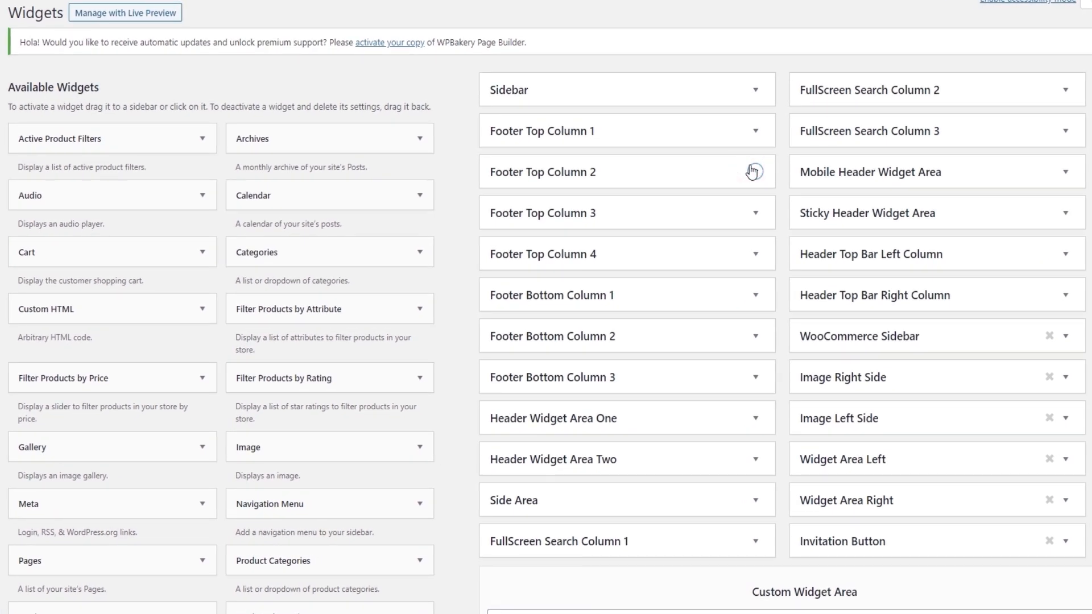
# Assign Footer Menu to the Wedding Planner FAQs Navigation Menu widget in Footer Top Column 2 and save it.
pyautogui.click(753, 171)
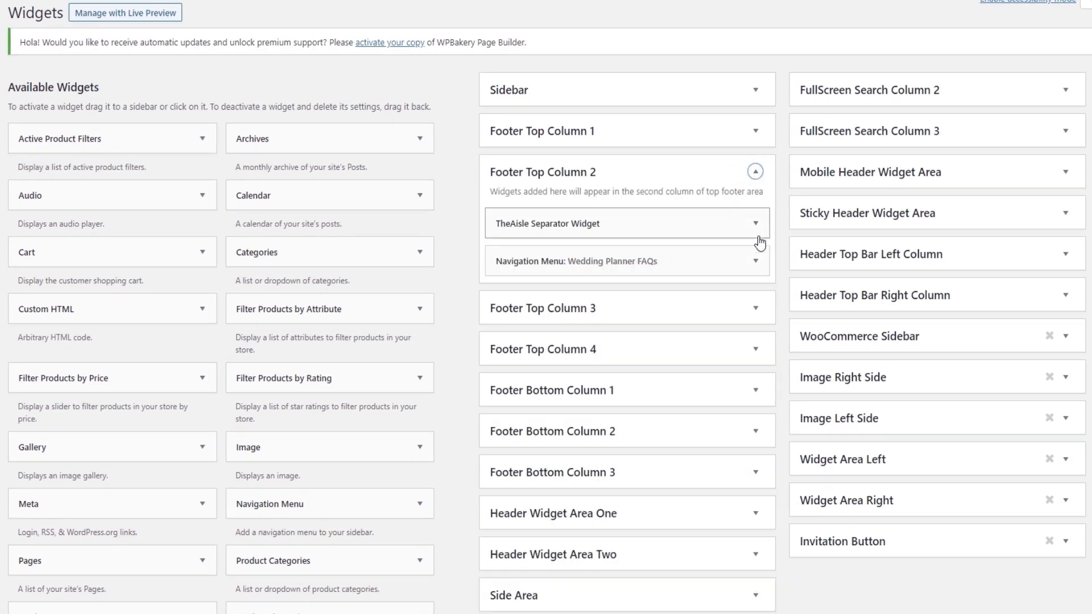
pyautogui.click(754, 256)
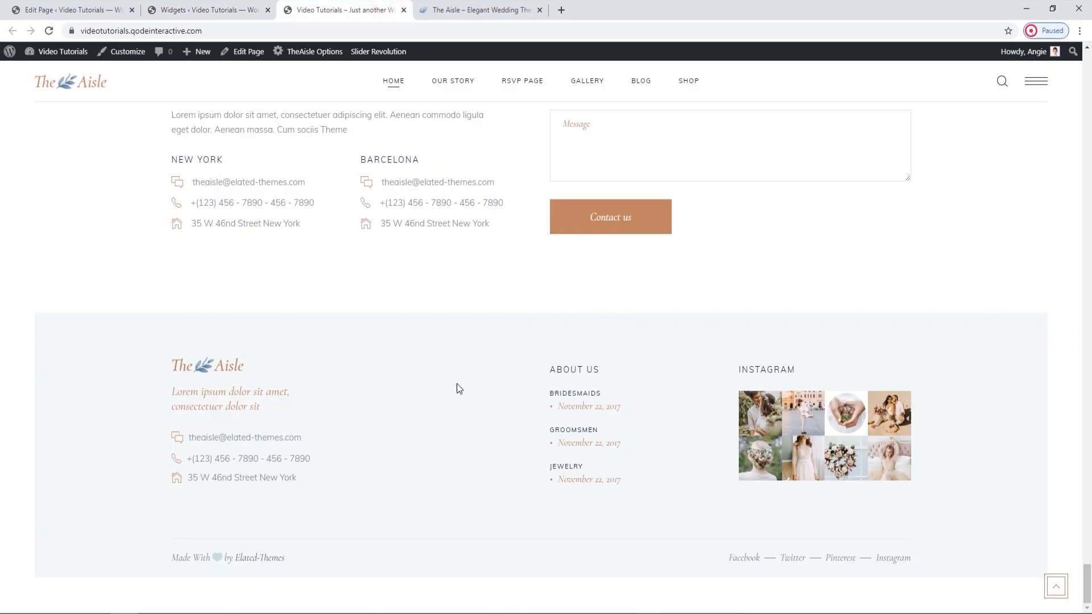
pyautogui.click(240, 6)
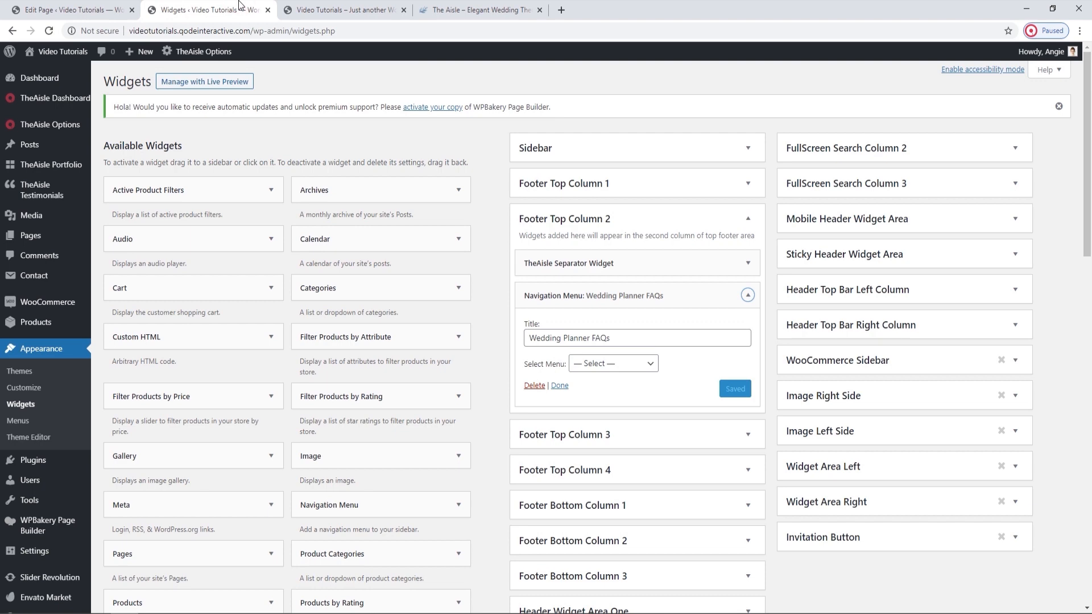
pyautogui.click(609, 366)
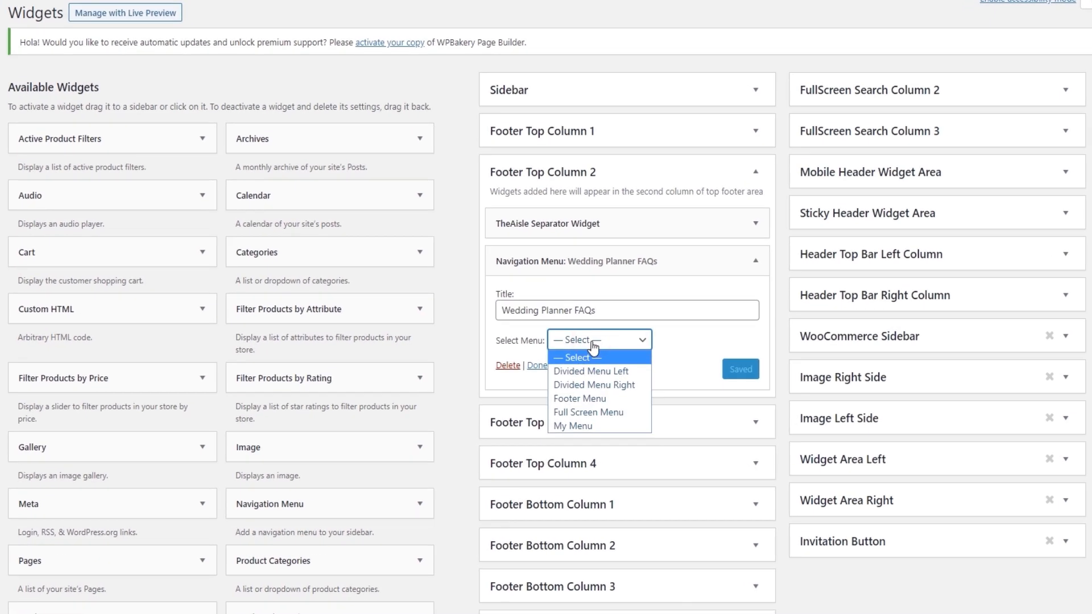
pyautogui.click(572, 401)
pyautogui.click(589, 373)
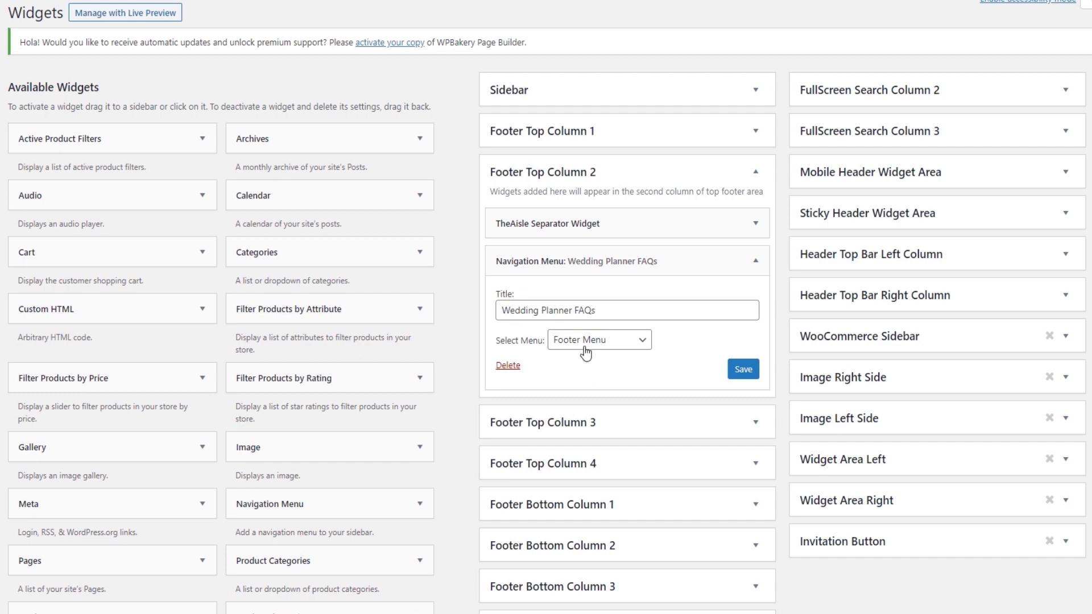
pyautogui.click(741, 370)
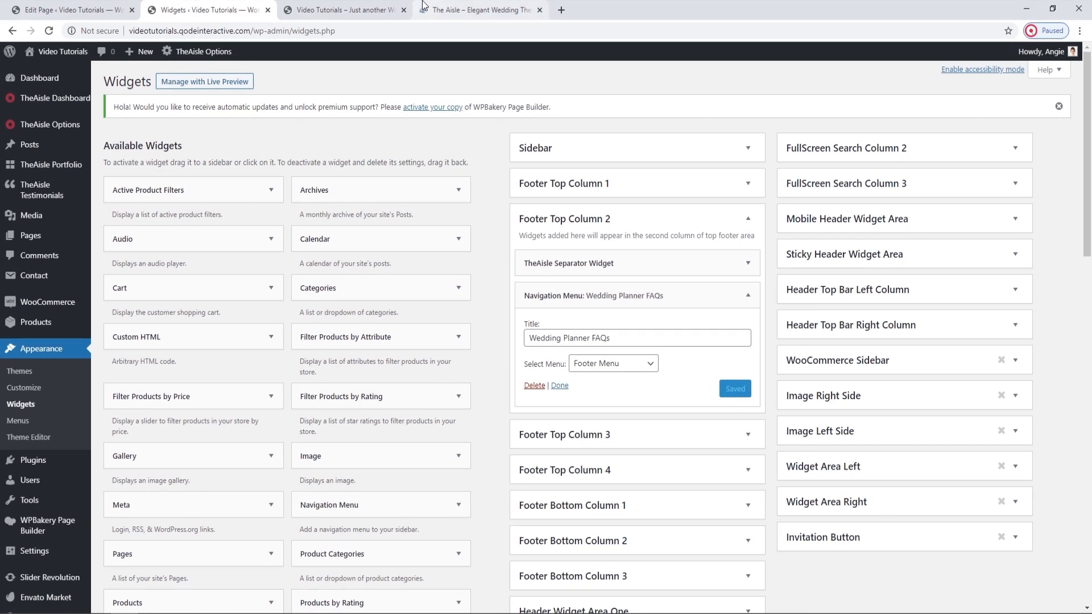
# Reload the live page and check the Wedding Planner FAQs menu in its footer.
pyautogui.click(344, 9)
pyautogui.click(50, 30)
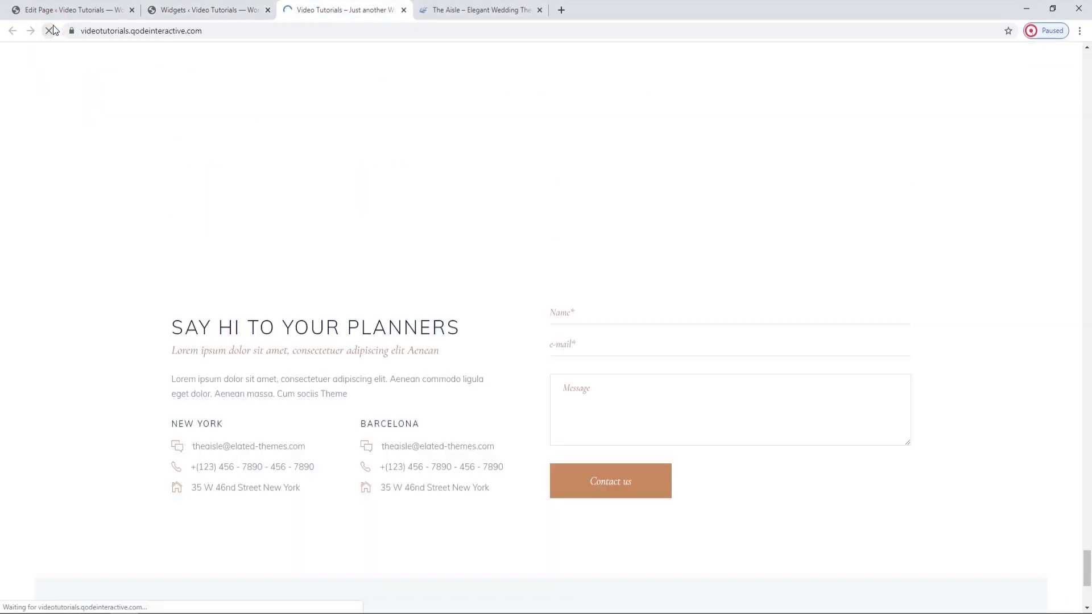
pyautogui.scroll(-3, 406, 323)
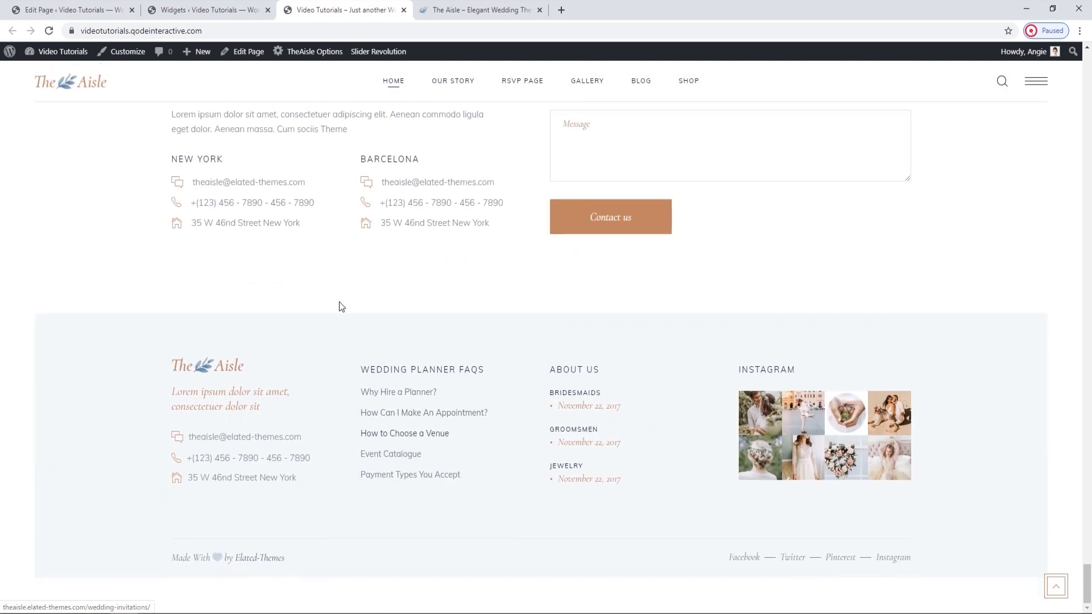
# Open the WordPress Menus page in a separate browser tab and load Footer Menu for editing.
pyautogui.click(234, 6)
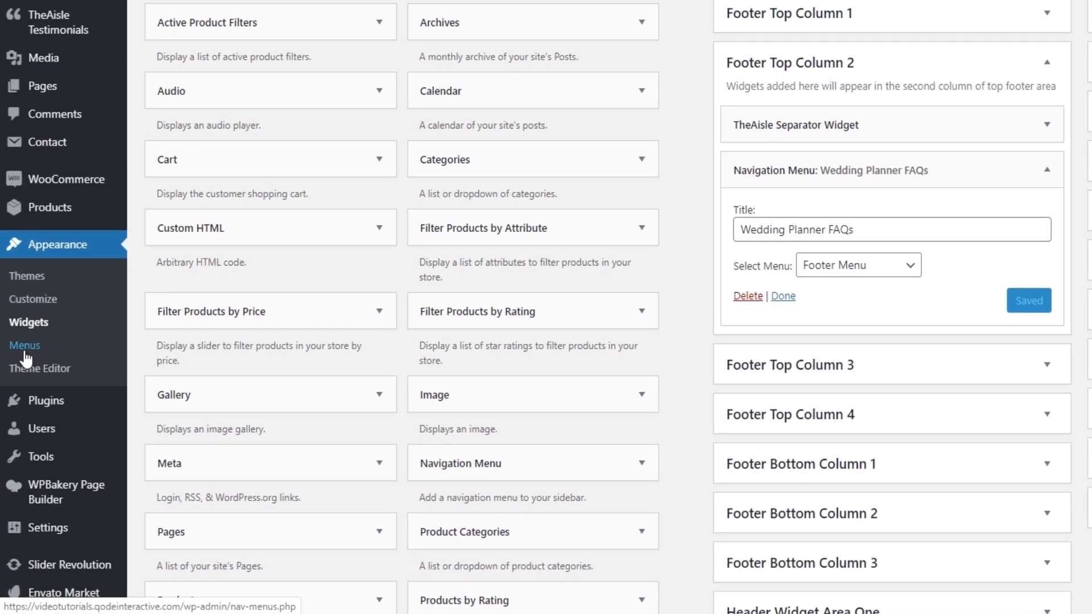
pyautogui.middleClick(25, 346)
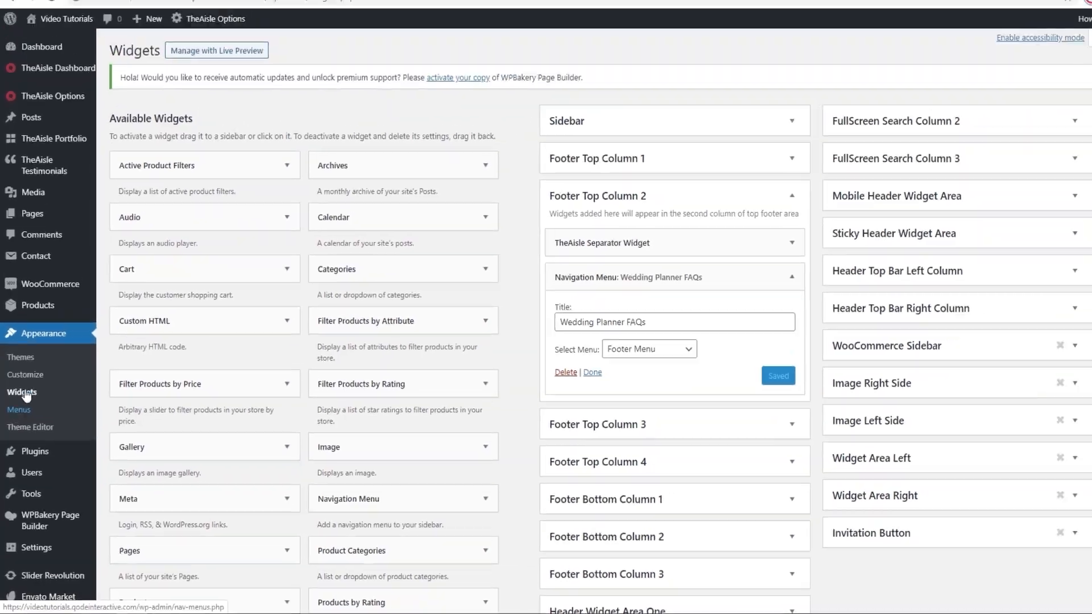
pyautogui.click(316, 7)
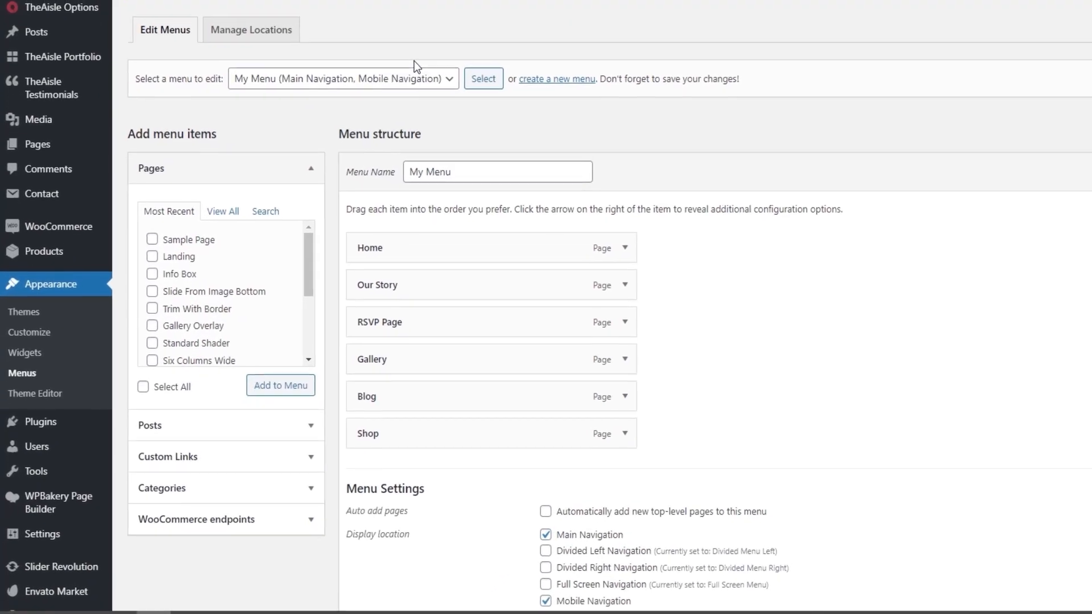
pyautogui.click(335, 174)
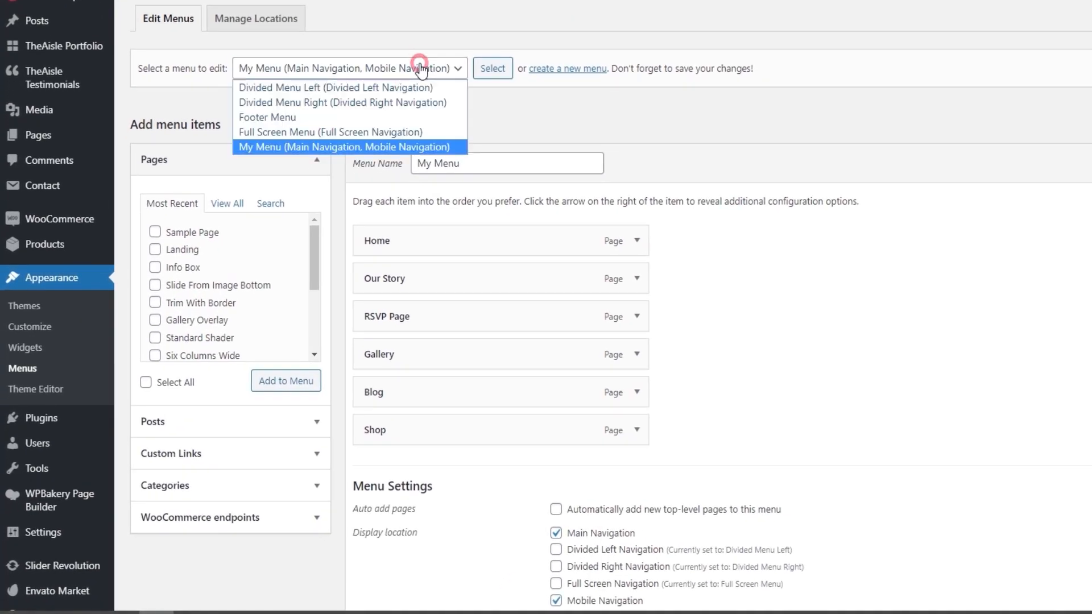
pyautogui.click(299, 117)
pyautogui.click(481, 63)
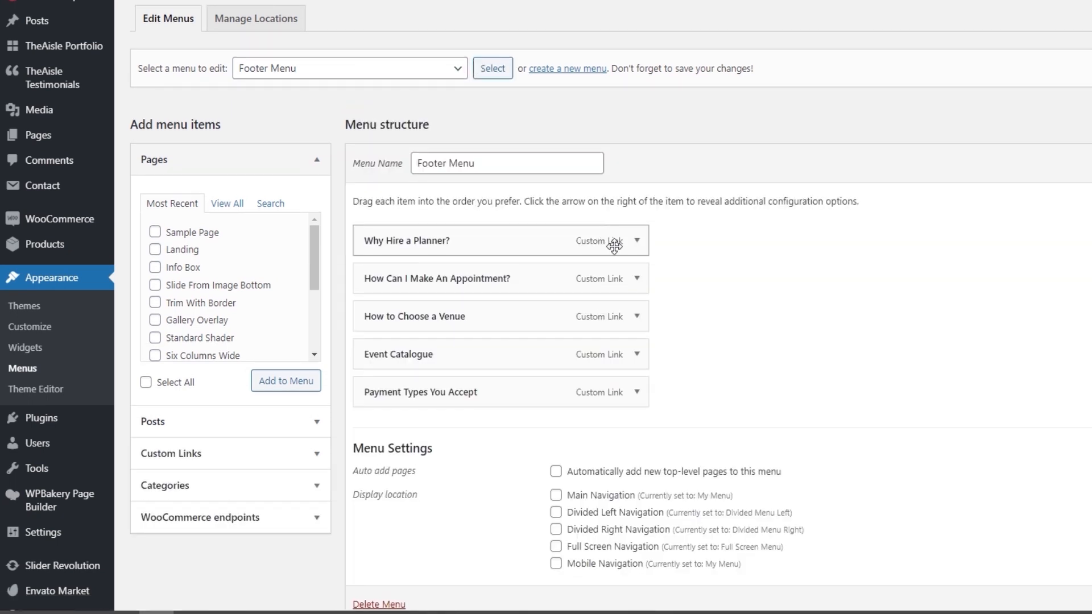
# Examine the settings of the "Why Hire a Planner?" menu item, collapse it, and expand the Custom Links options for adding items.
pyautogui.click(636, 240)
pyautogui.scroll(-1, 632, 250)
pyautogui.scroll(-2, 632, 251)
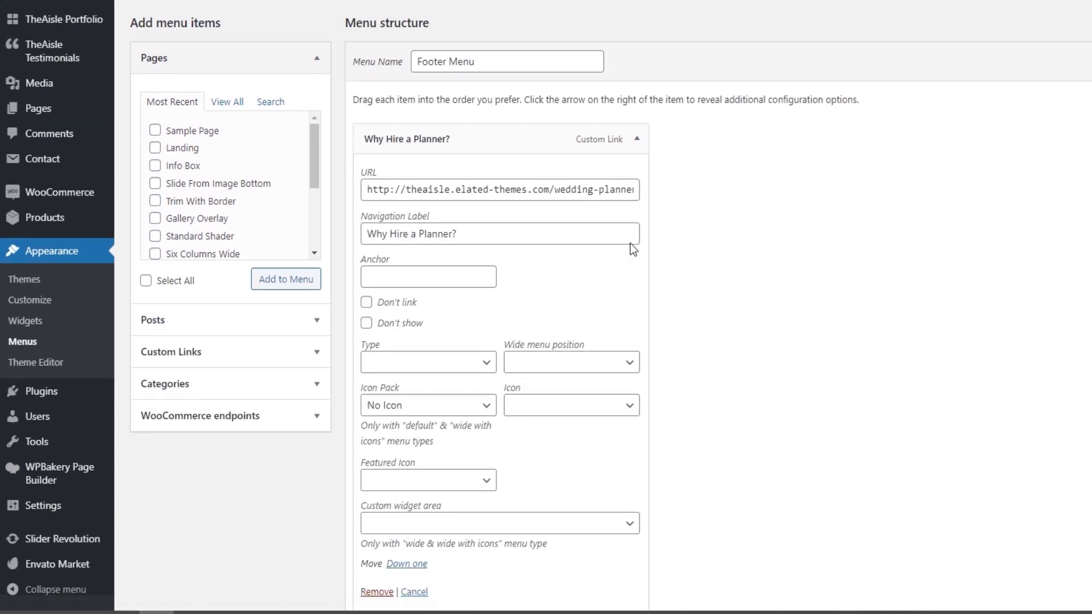
pyautogui.click(638, 92)
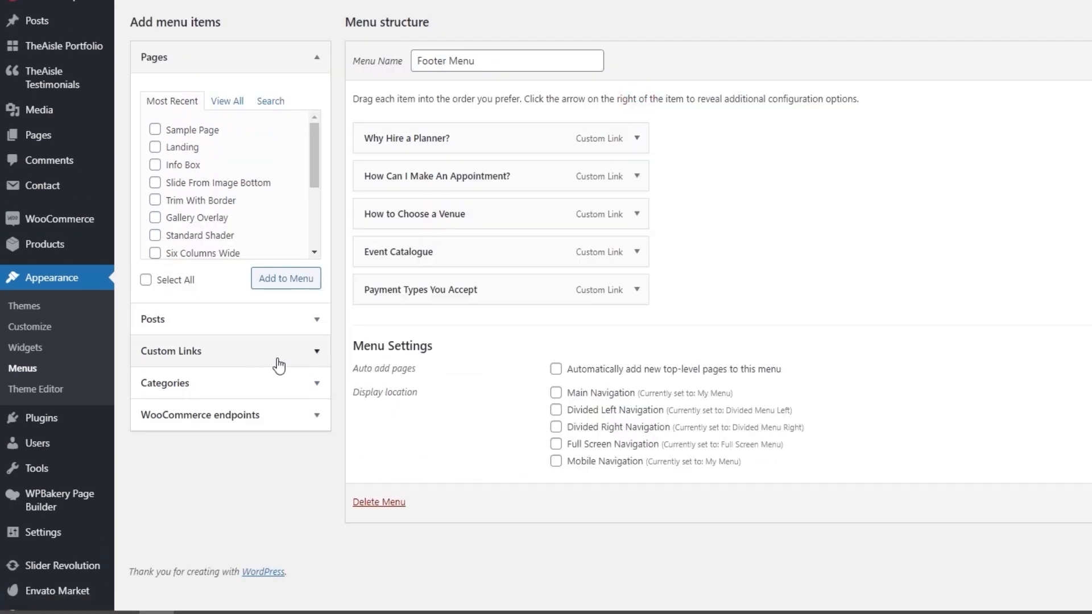
pyautogui.click(318, 352)
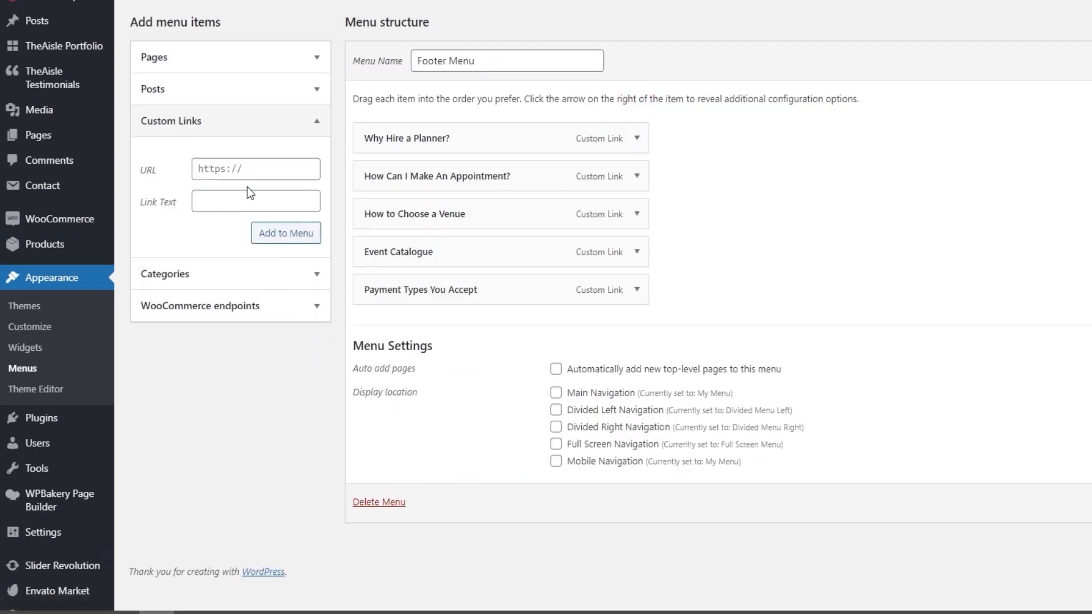
# Add a custom link with the URL # and the label "Link text" to Footer Menu.
pyautogui.tripleClick(249, 171)
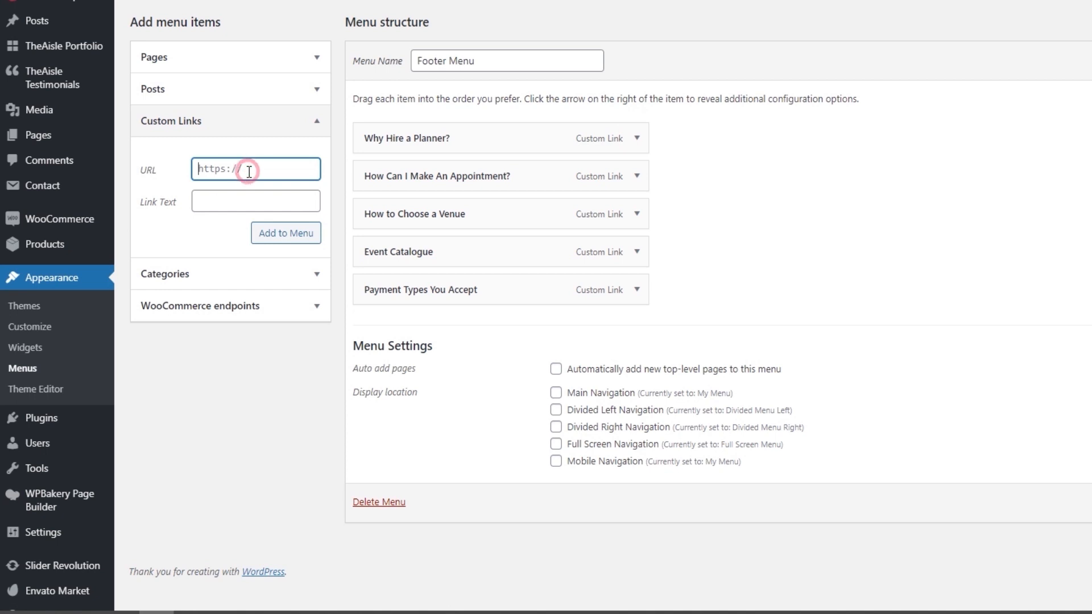
pyautogui.write('#')
pyautogui.click(247, 199)
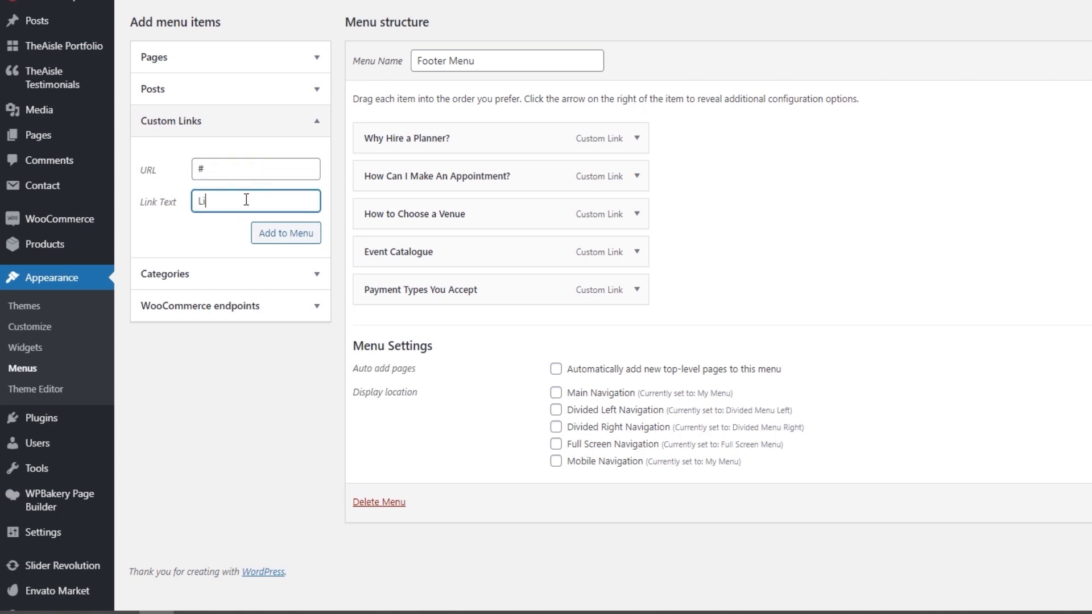
pyautogui.write('Link text')
pyautogui.click(281, 238)
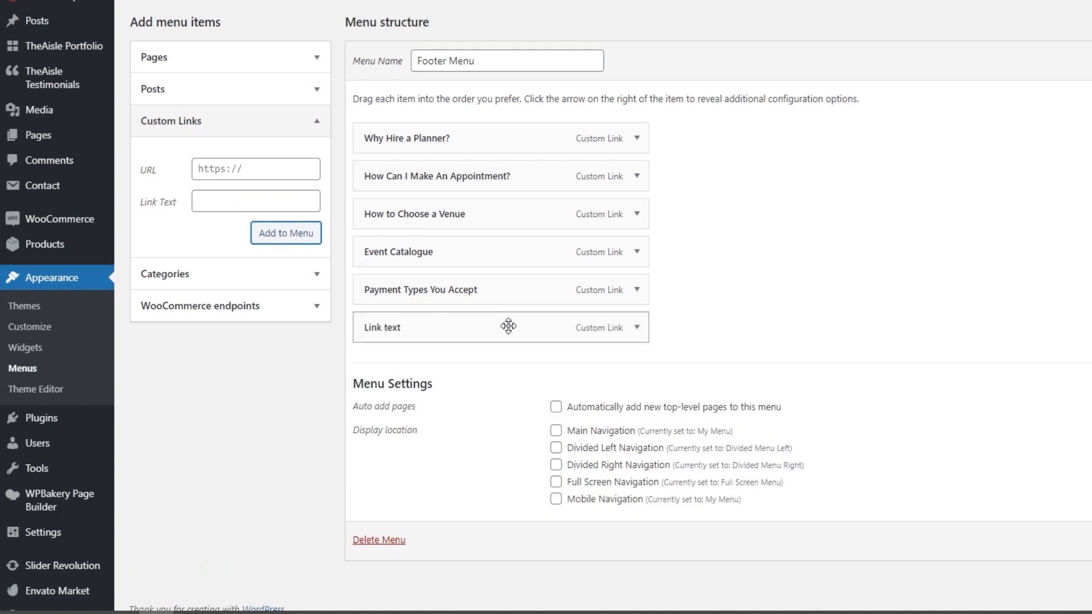
# Remove the "Link text" item from Footer Menu and save the menu.
pyautogui.click(638, 326)
pyautogui.scroll(-6, 644, 322)
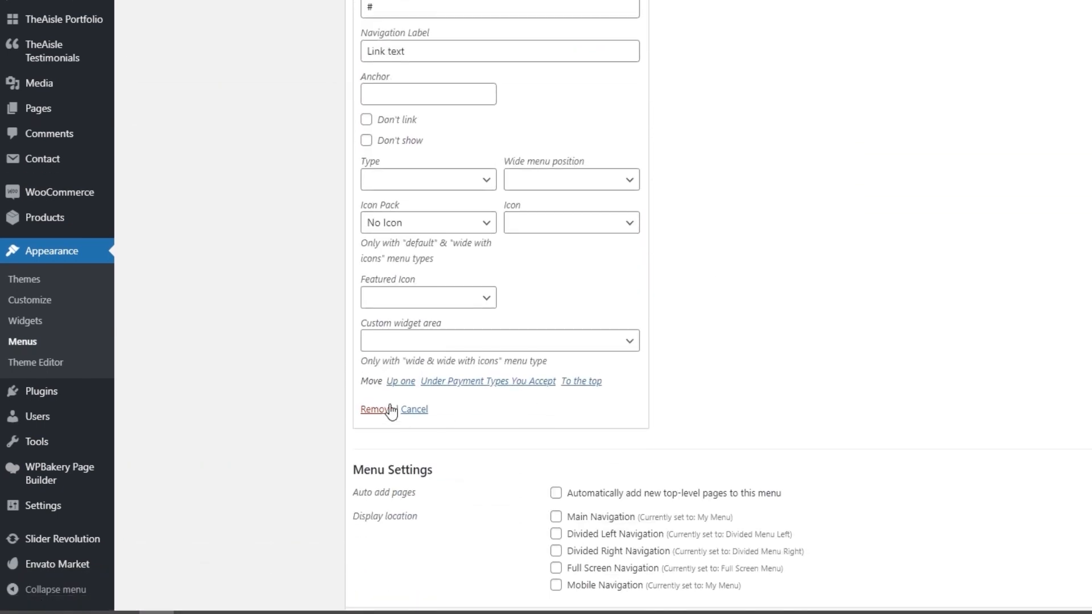
pyautogui.click(390, 409)
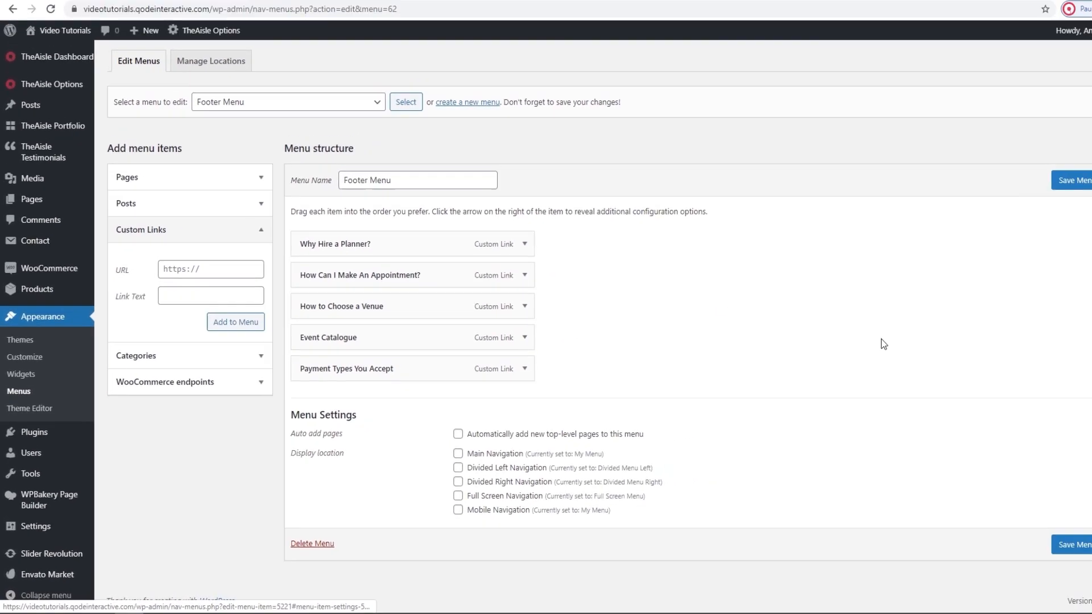
pyautogui.click(1045, 548)
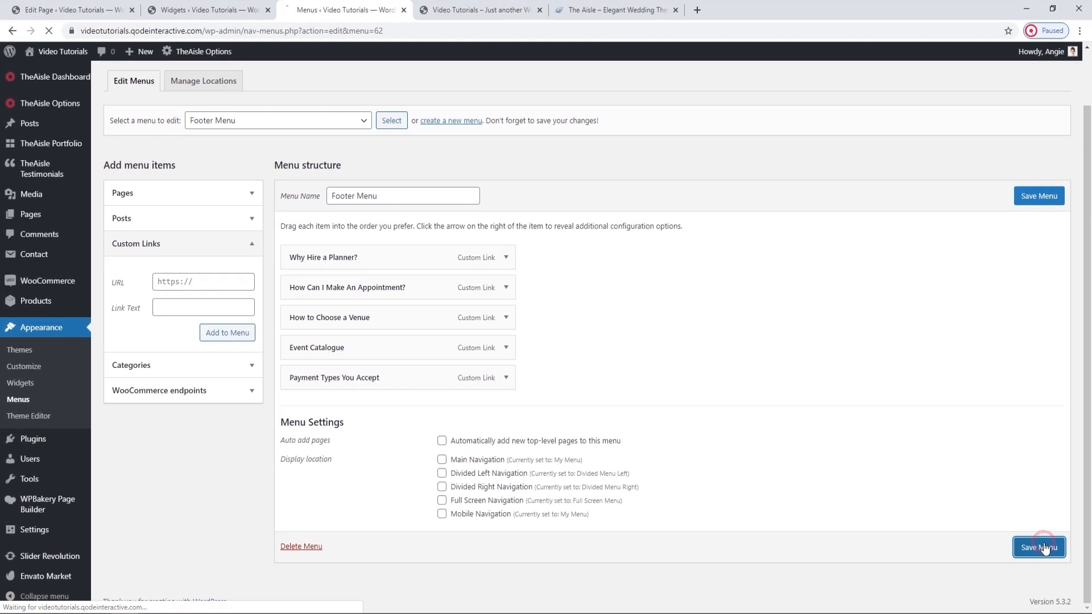
# On the Widgets page, collapse Footer Top Column 2 and expand the Blog List widget in Footer Top Column 3.
pyautogui.click(423, 7)
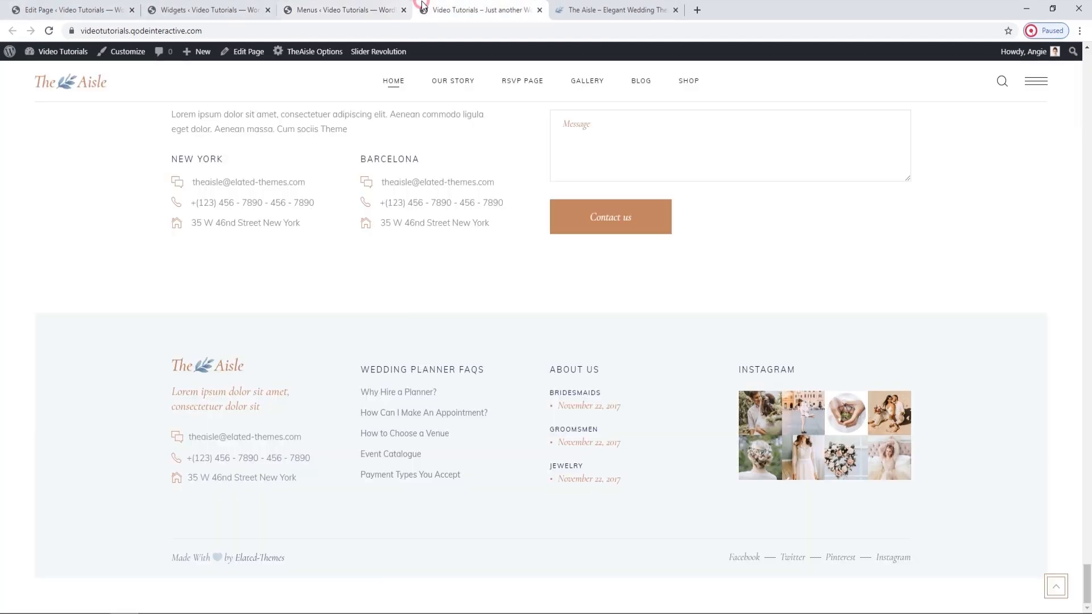
pyautogui.click(219, 10)
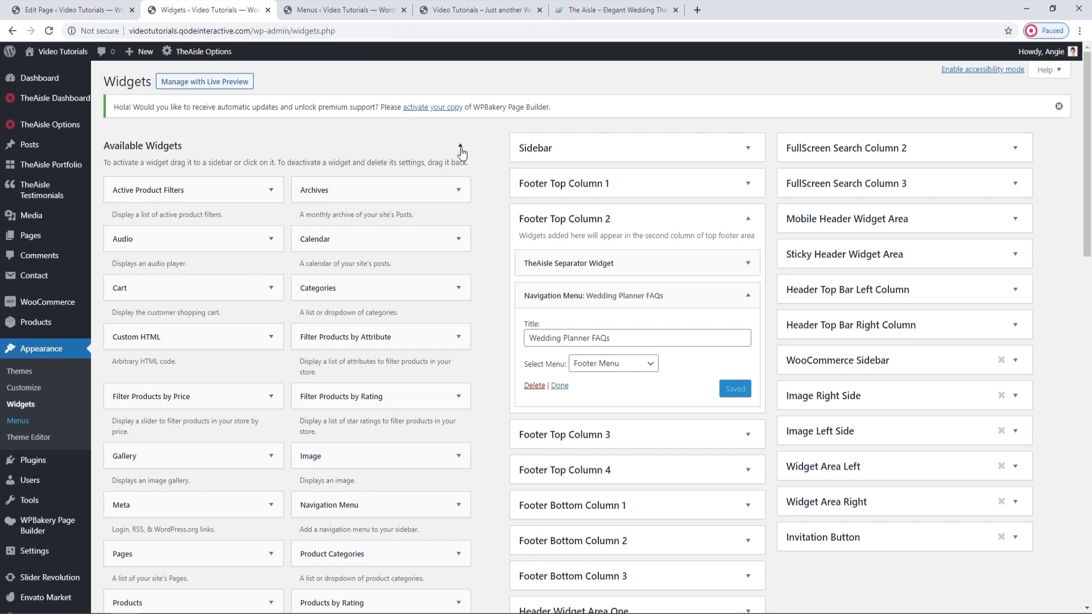
pyautogui.click(747, 296)
pyautogui.click(748, 219)
pyautogui.click(750, 254)
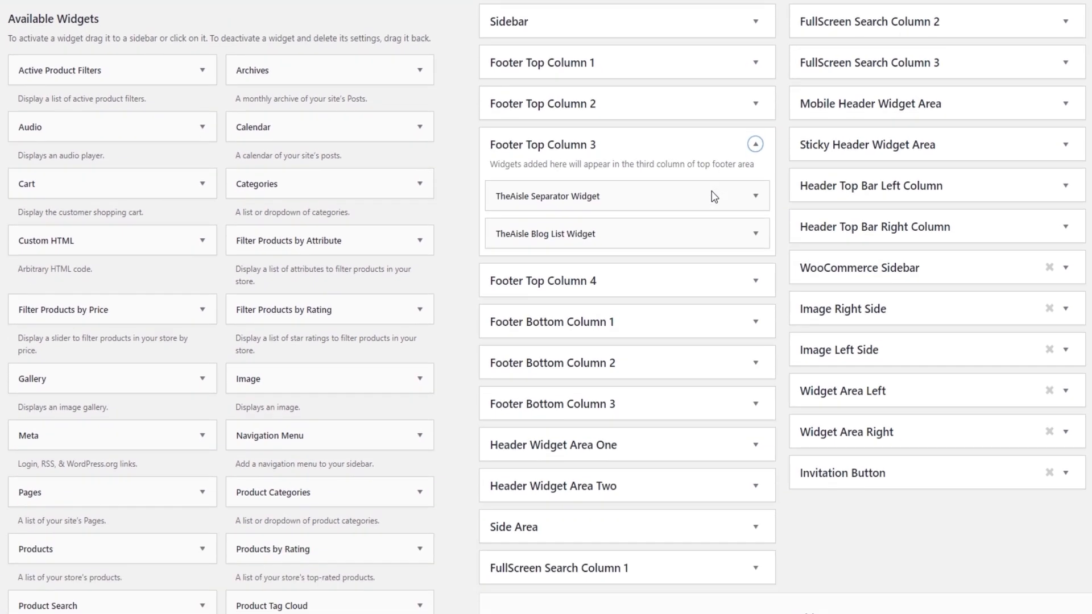
pyautogui.click(753, 234)
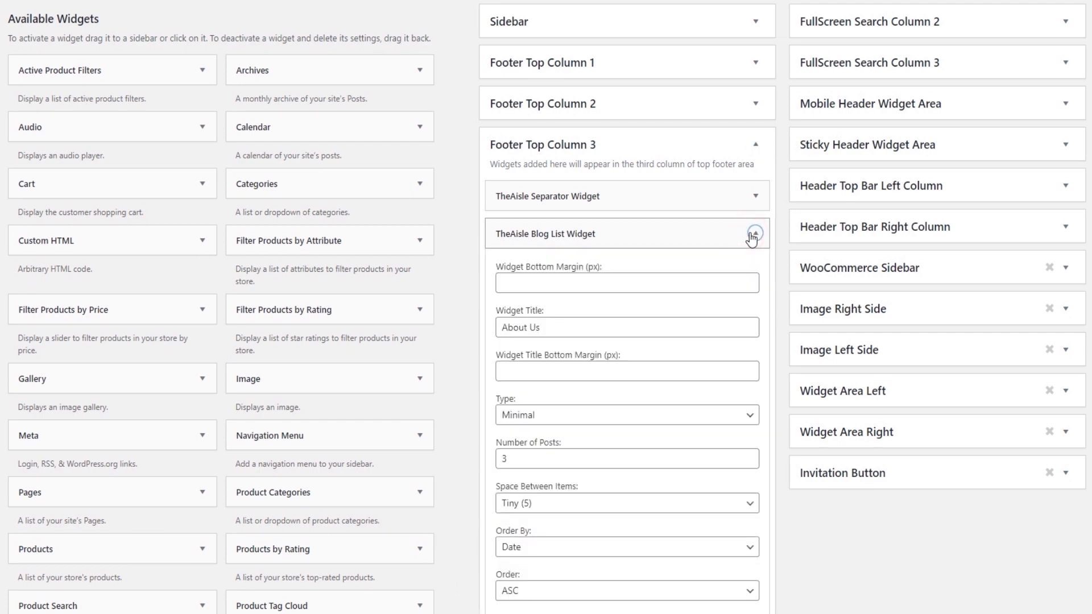
pyautogui.scroll(-1, 751, 240)
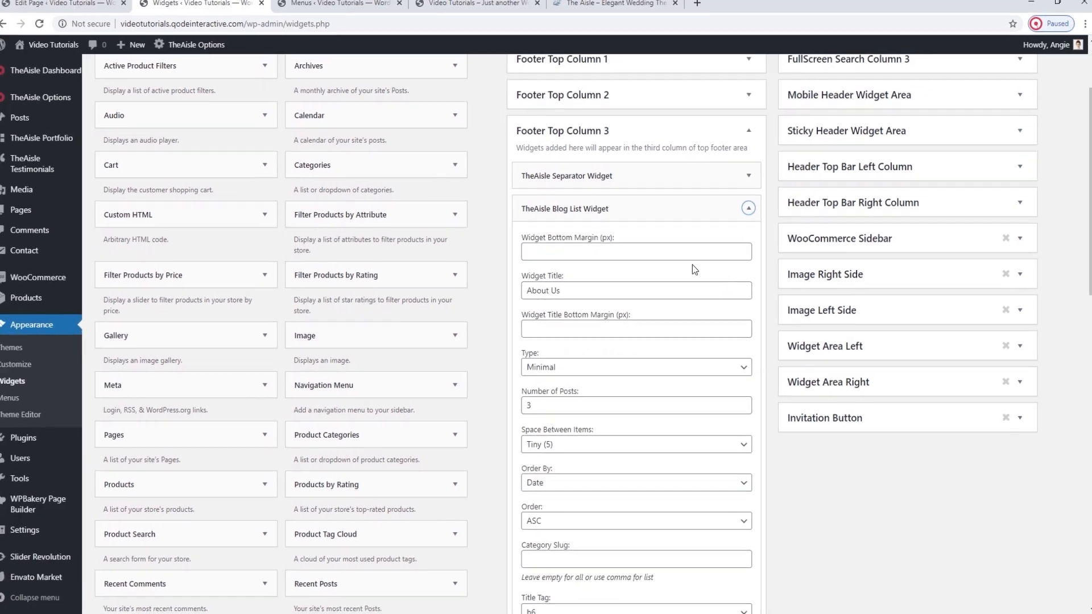
# Close the Menus browser tab, check the About Us section in the live page's footer, and return to the Widgets page.
pyautogui.click(405, 11)
pyautogui.click(404, 10)
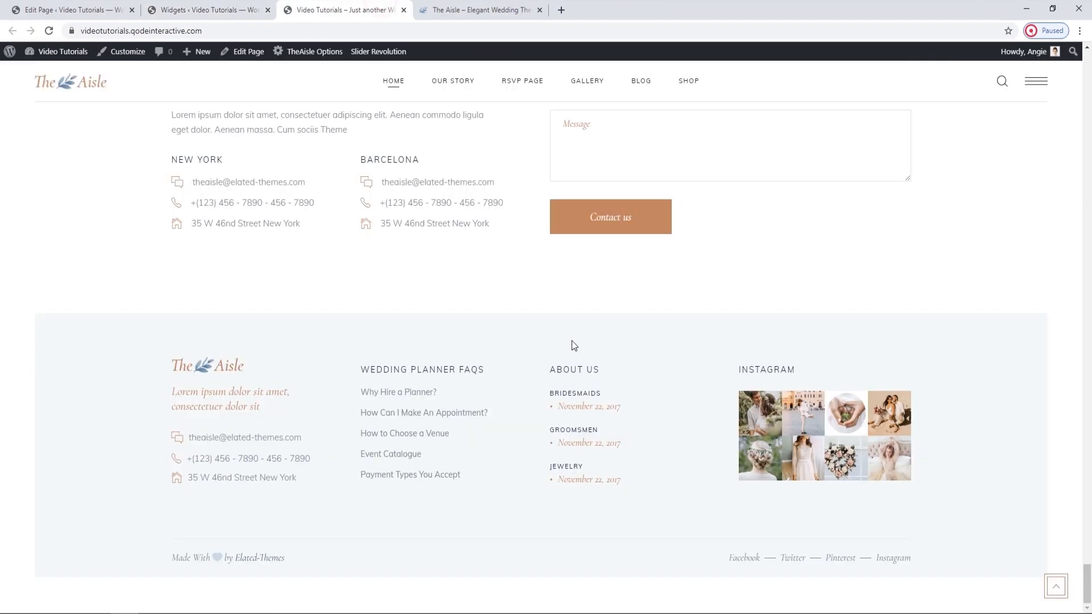
pyautogui.click(580, 370)
pyautogui.click(202, 9)
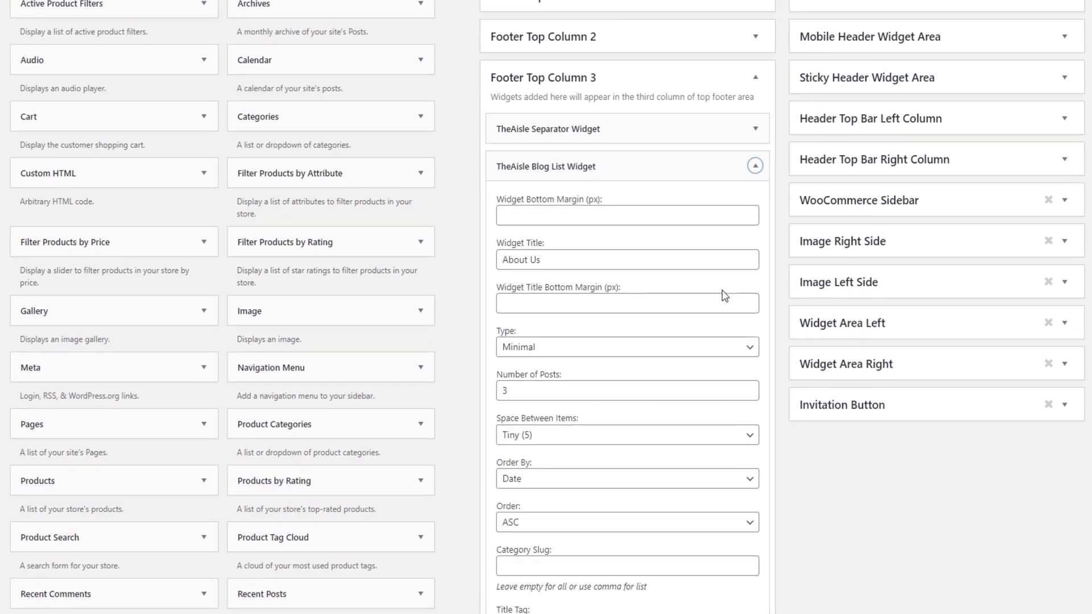
# Examine the Blog List widget's settings, including the Type options, number of posts, ordering, category slug and title settings.
pyautogui.scroll(-1, 724, 294)
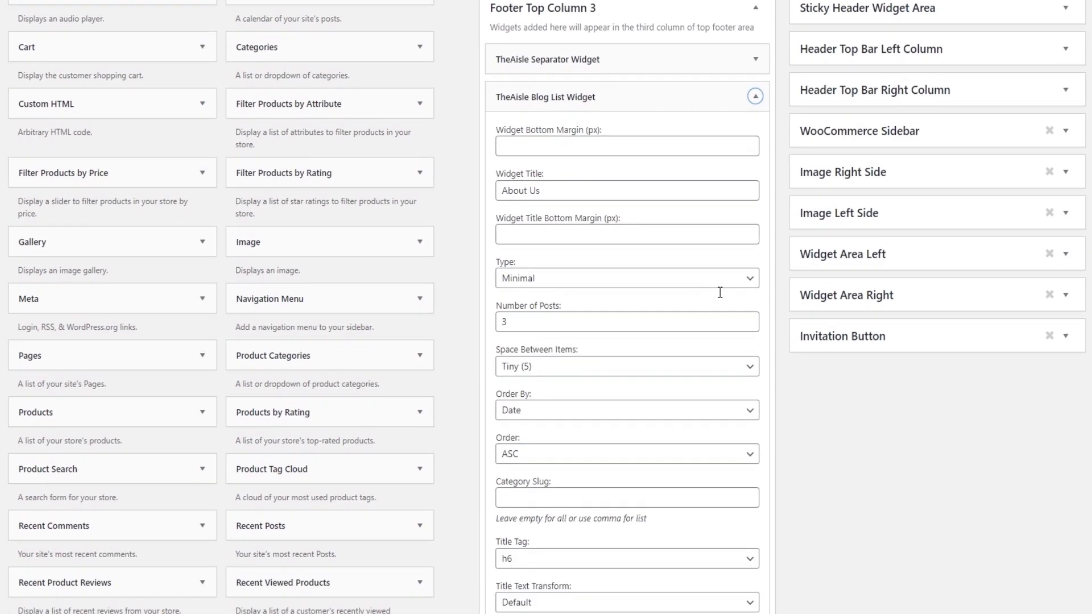
pyautogui.click(715, 283)
pyautogui.click(716, 283)
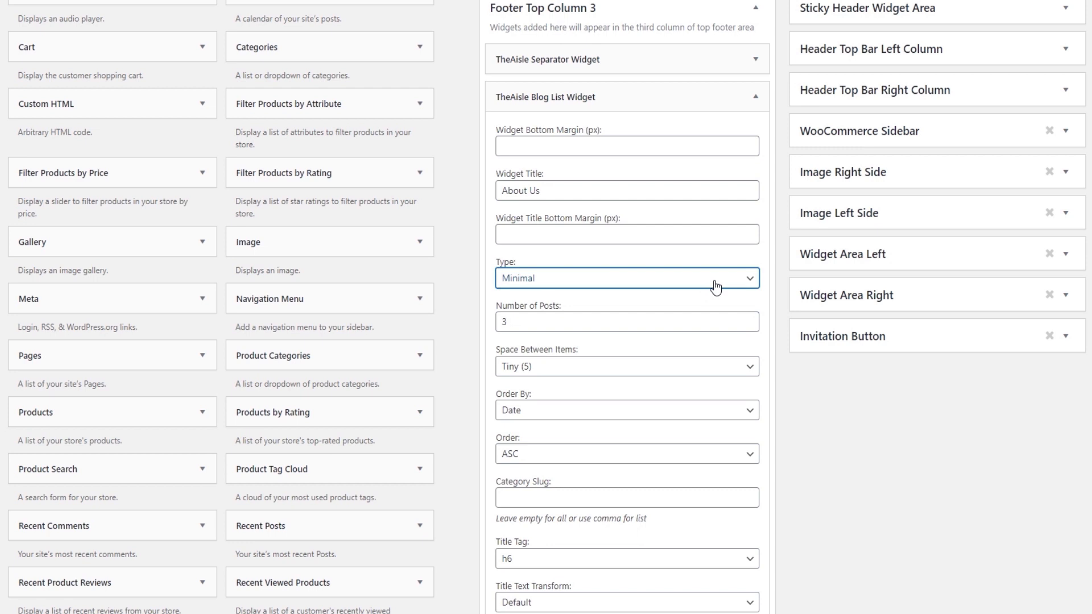
pyautogui.scroll(-1, 715, 286)
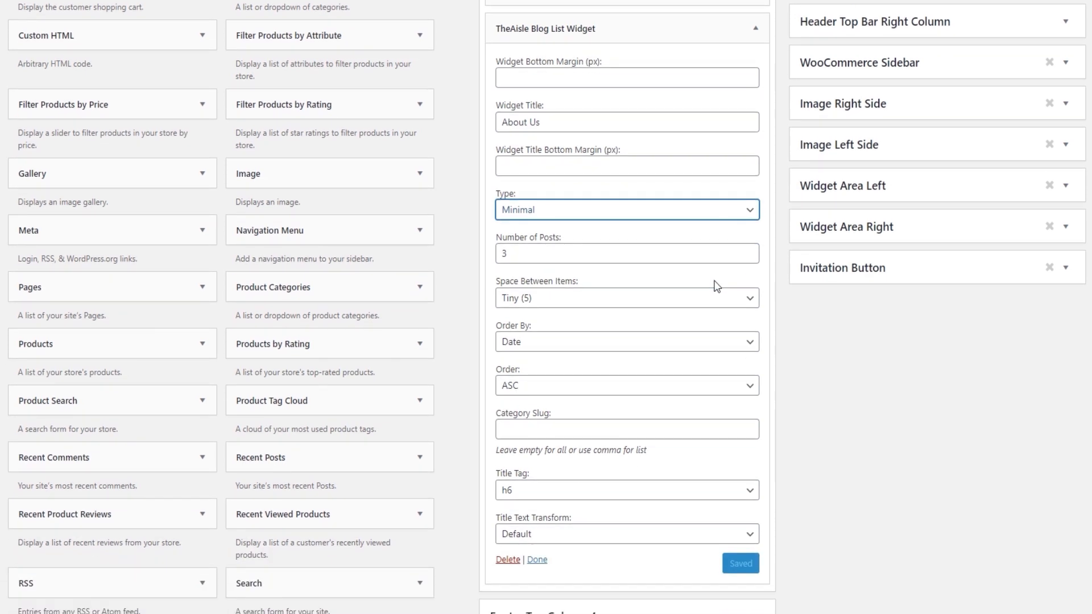
pyautogui.scroll(-1, 703, 277)
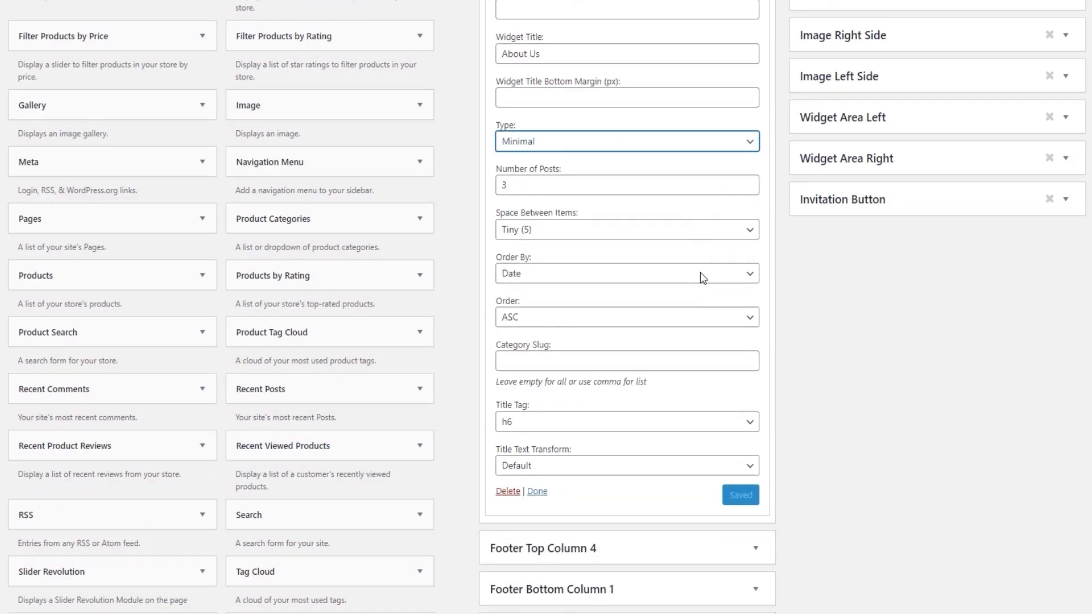
pyautogui.scroll(-1, 703, 279)
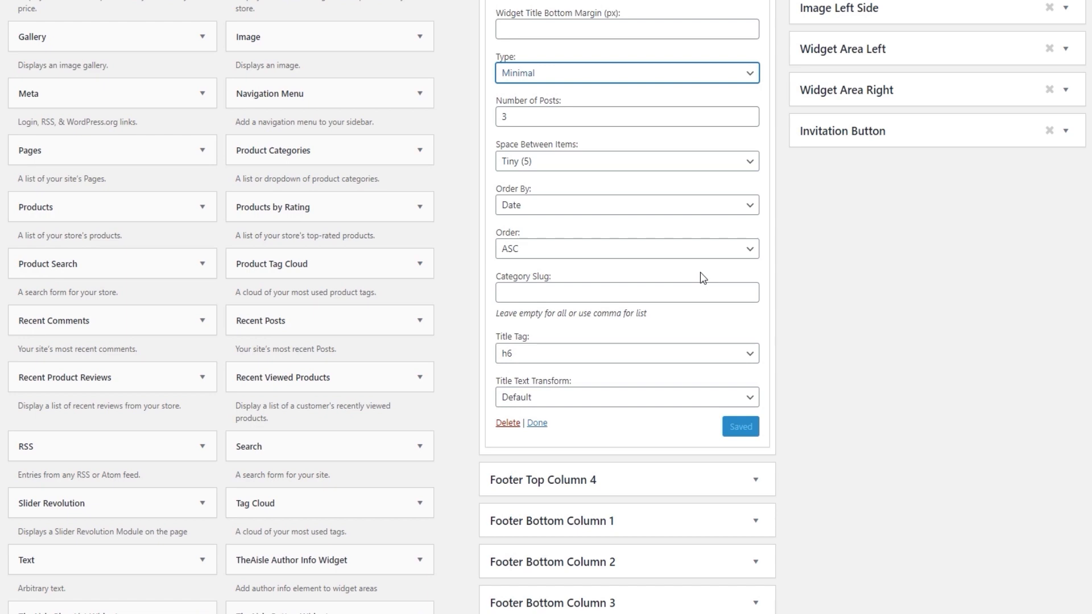
pyautogui.scroll(3, 700, 278)
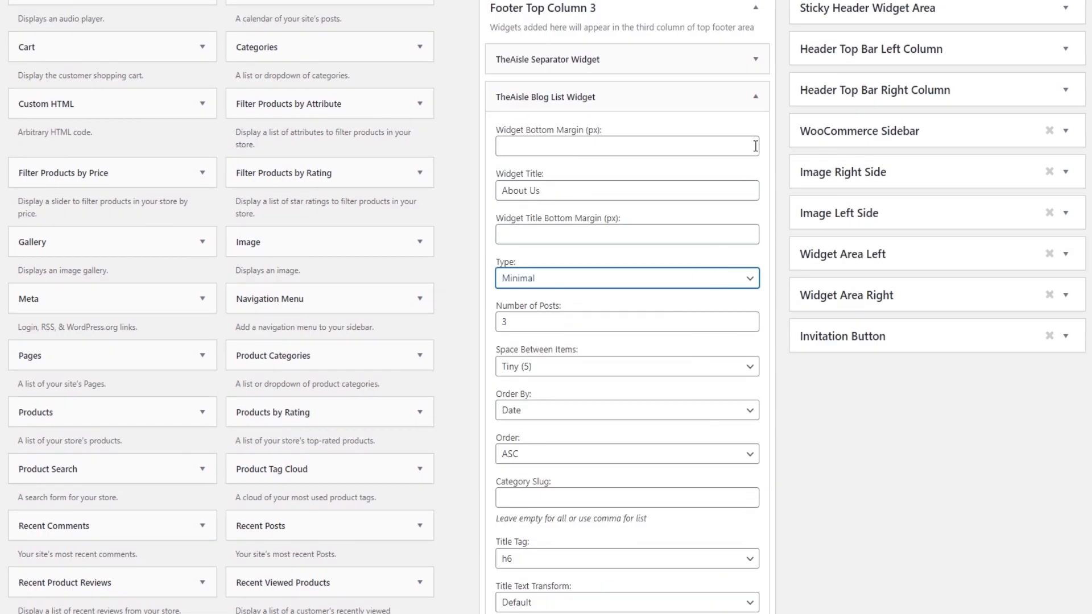
# Collapse Footer Top Column 3 and expand the Instagram widget in Footer Top Column 4, checking its gallery on the live page.
pyautogui.click(753, 99)
pyautogui.click(755, 8)
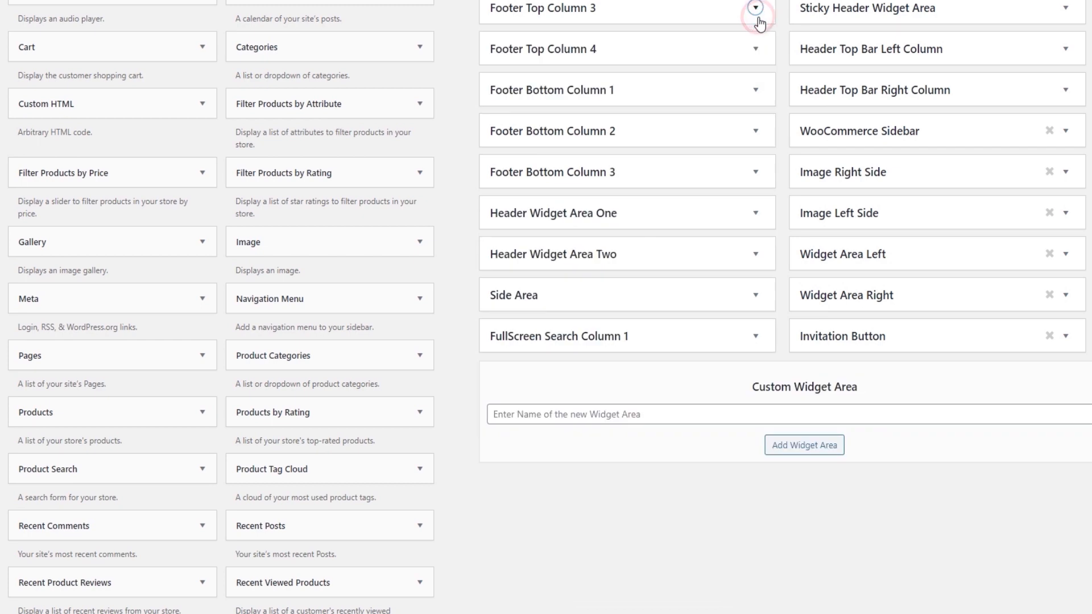
pyautogui.click(757, 49)
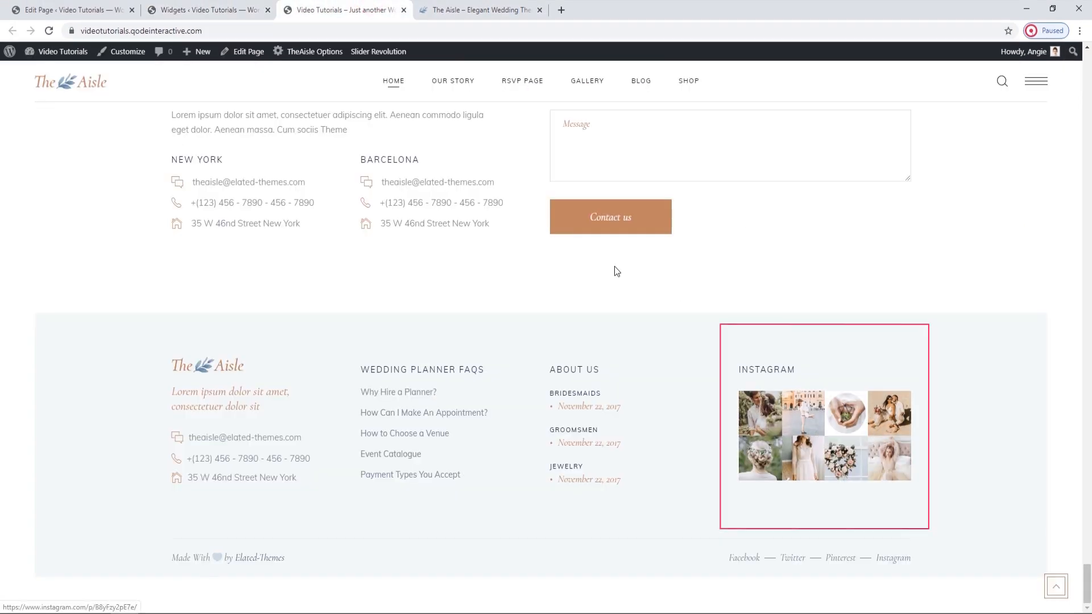
pyautogui.click(254, 4)
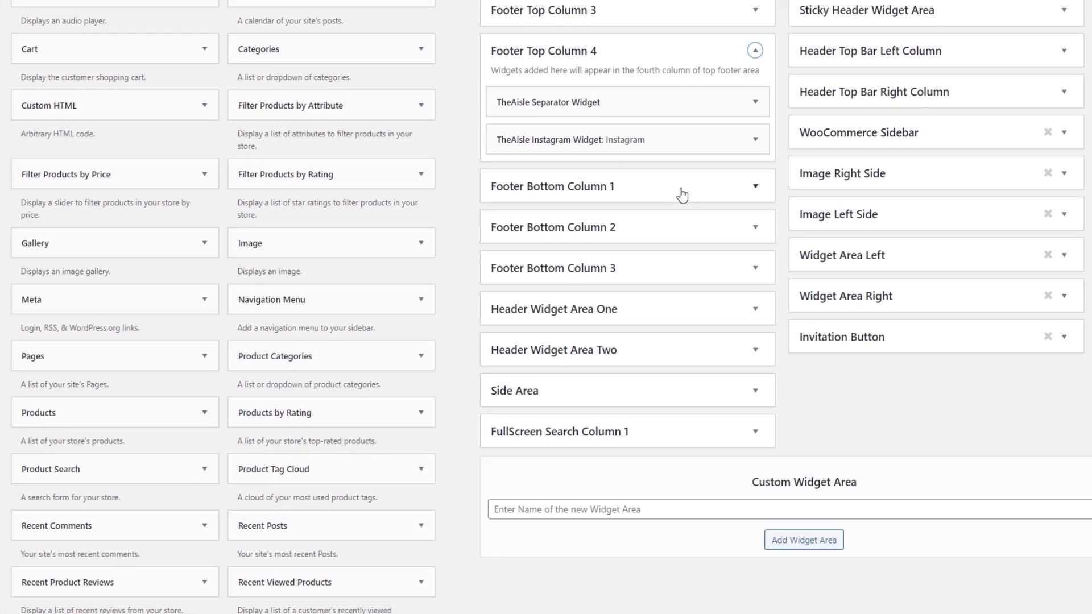
pyautogui.click(756, 140)
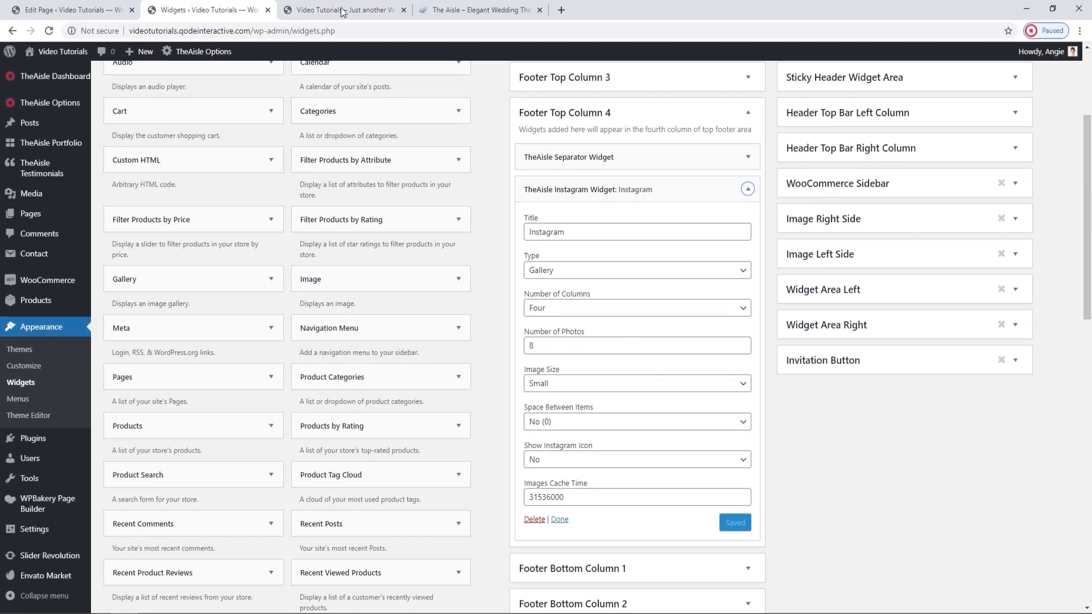
# Compare the Instagram widget's title with the live footer and review its Type and Image Size options, keeping Gallery and Small.
pyautogui.click(341, 9)
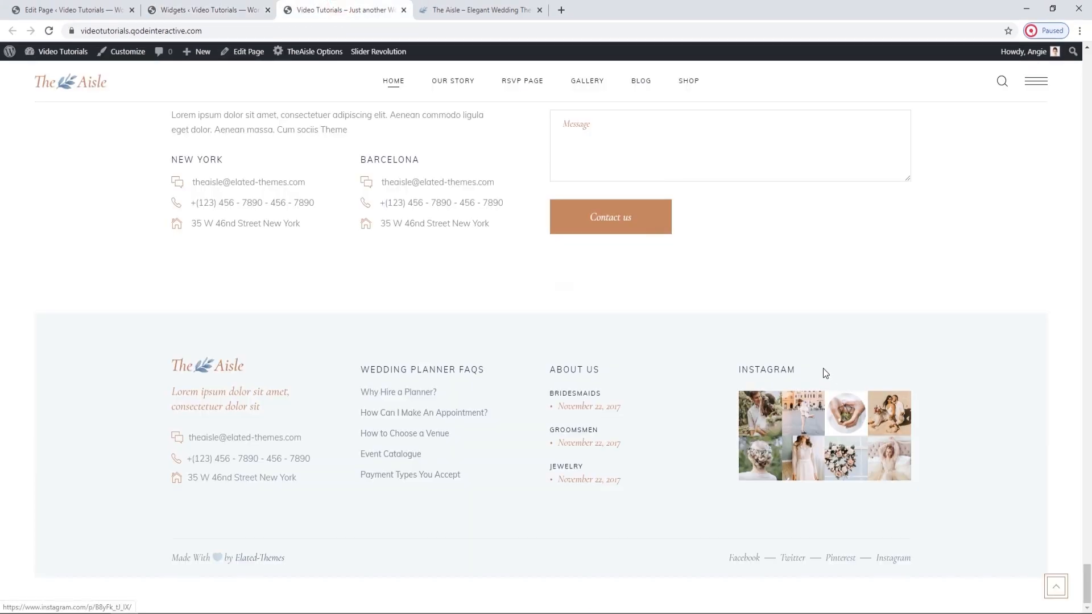
pyautogui.moveTo(804, 364); pyautogui.dragTo(738, 368)
pyautogui.click(226, 6)
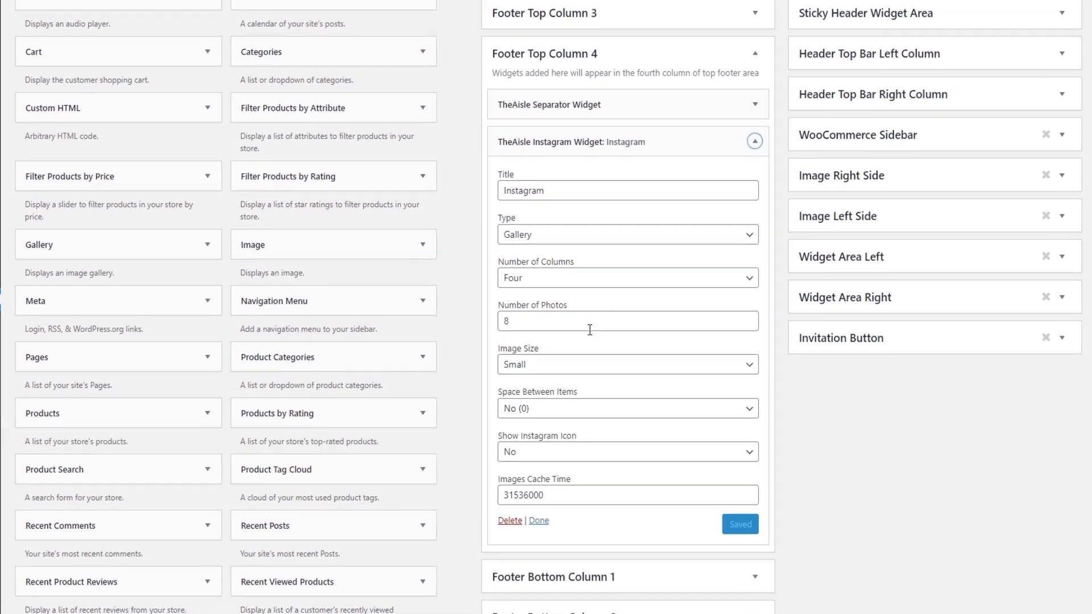
pyautogui.click(533, 235)
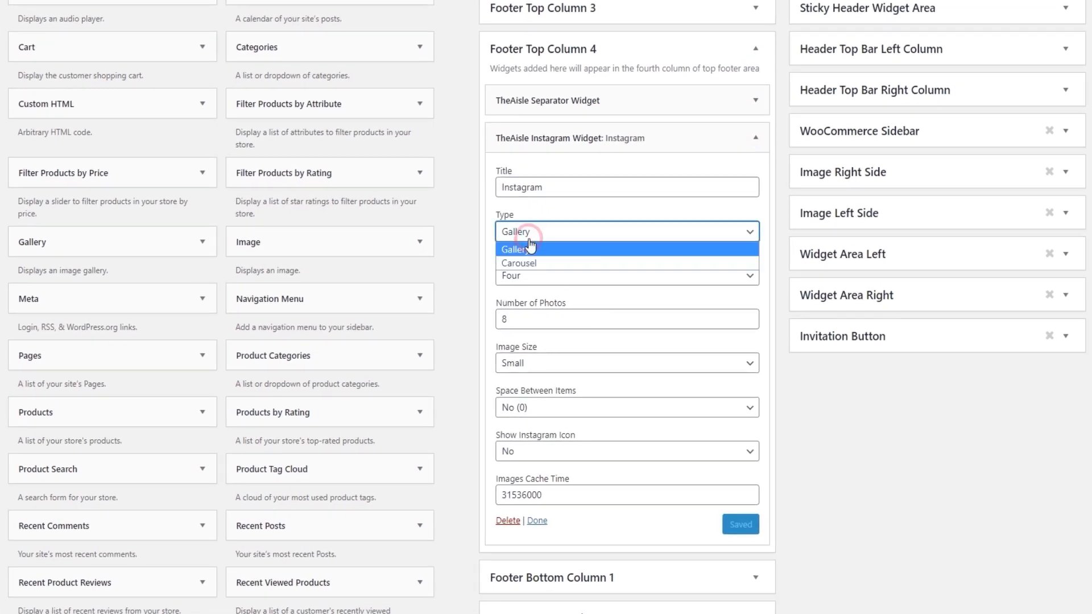
pyautogui.click(566, 249)
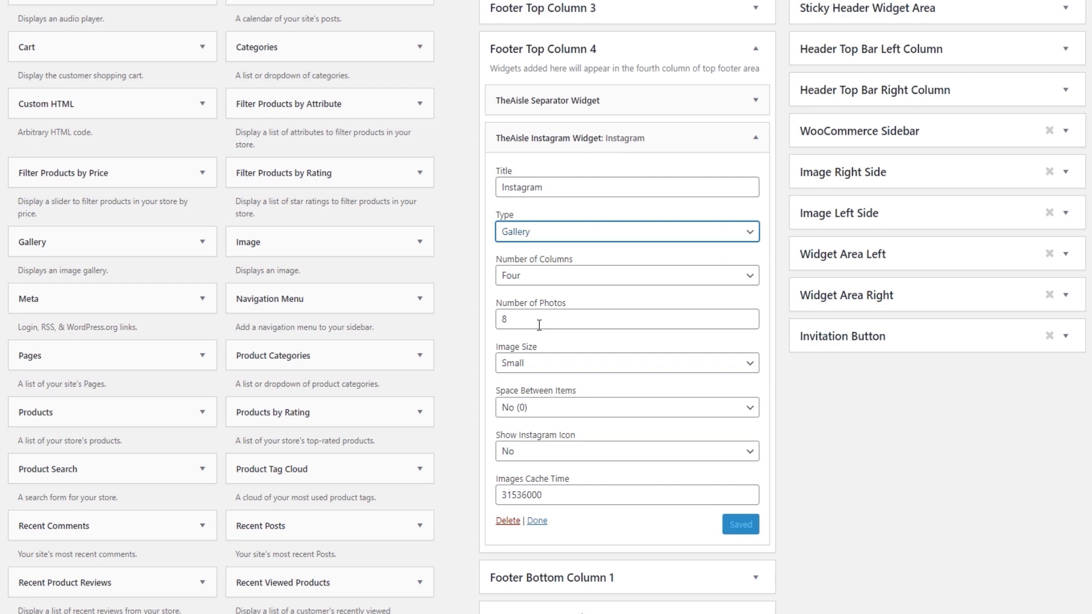
pyautogui.click(554, 361)
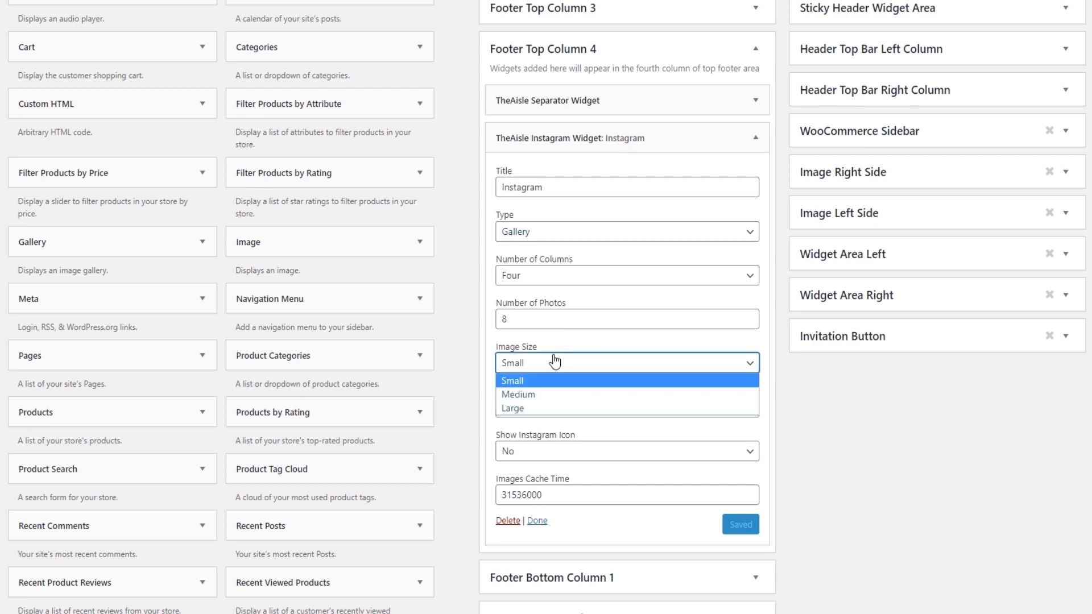
pyautogui.click(555, 362)
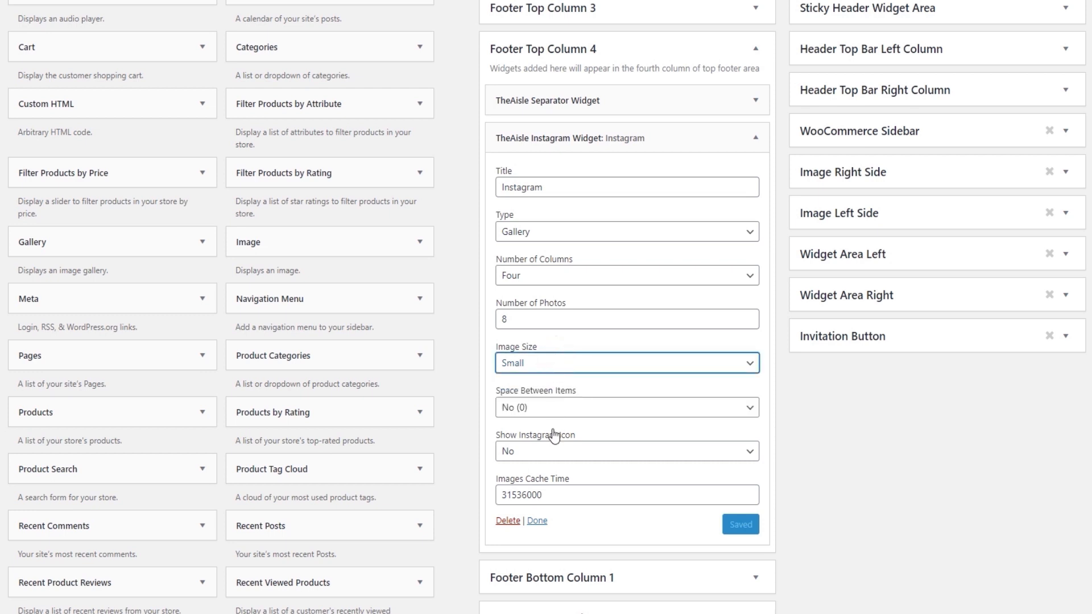
# Collapse the Instagram widget and check the live page's bottom footer bar before returning to the Widgets page.
pyautogui.click(755, 137)
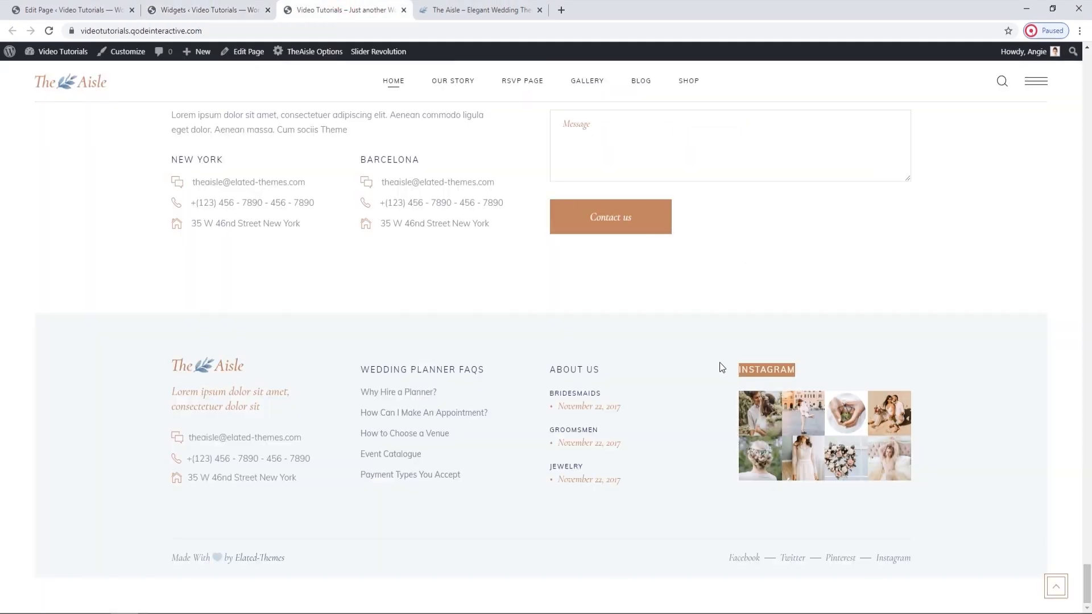
pyautogui.click(719, 363)
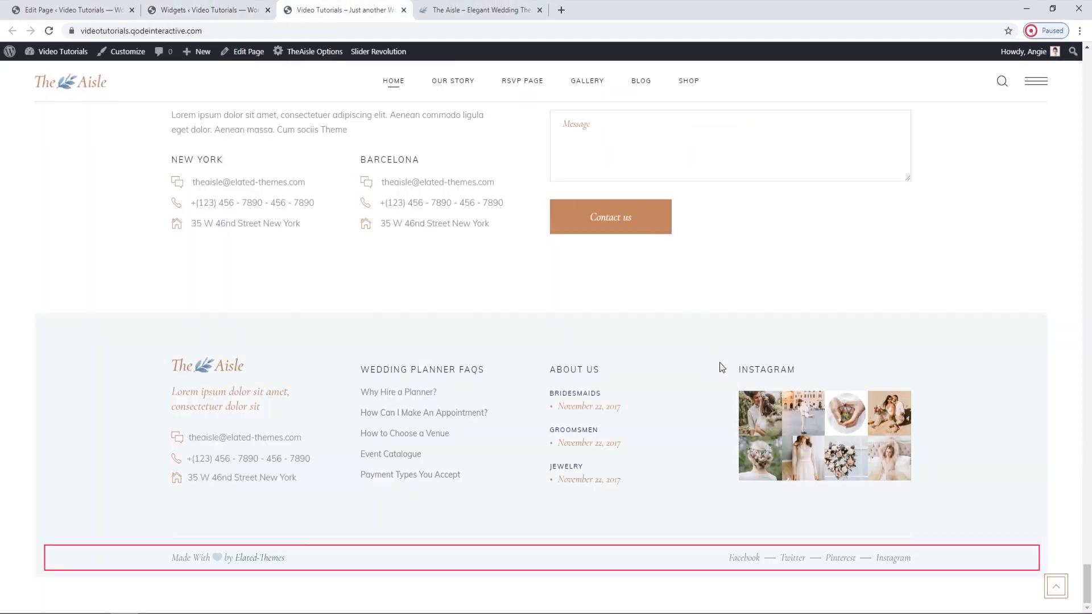
pyautogui.click(256, 7)
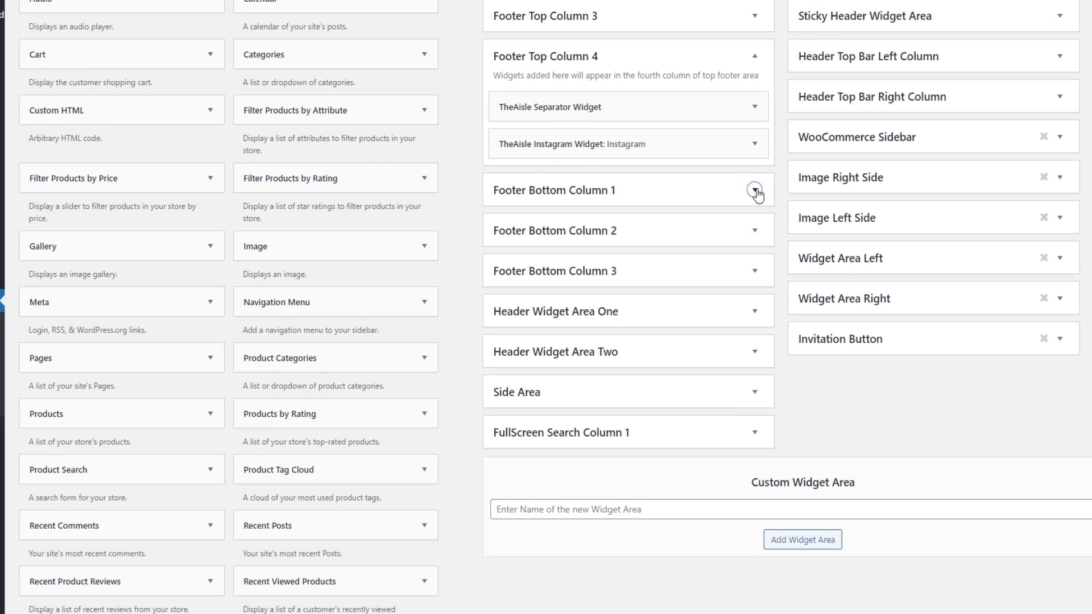
# Expand the Text widget in Footer Bottom Column 1 and examine its content in the Text and Visual editor views.
pyautogui.click(746, 230)
pyautogui.click(739, 289)
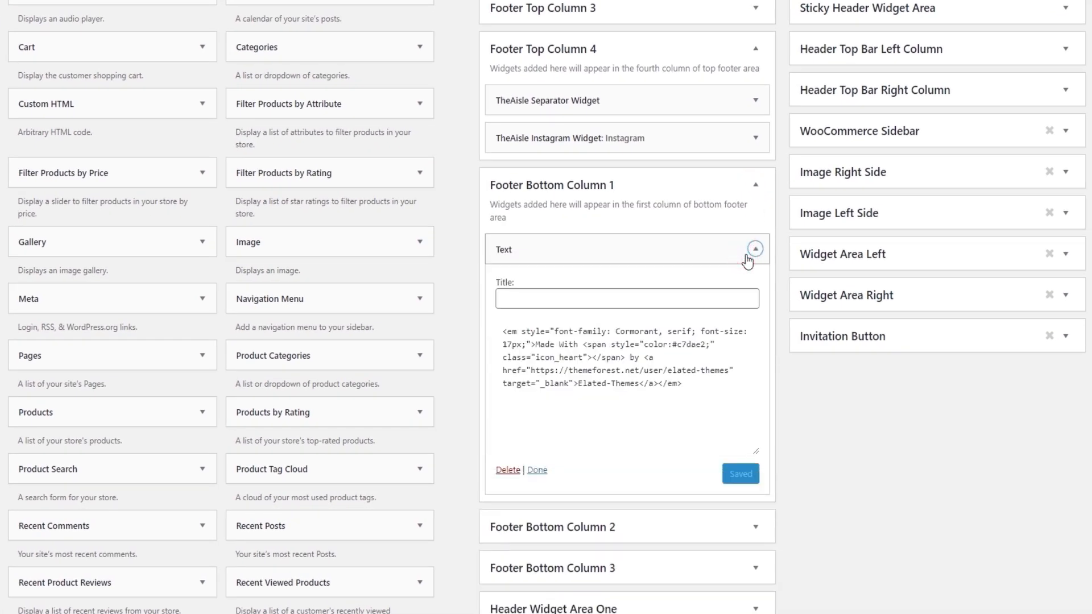
pyautogui.click(746, 333)
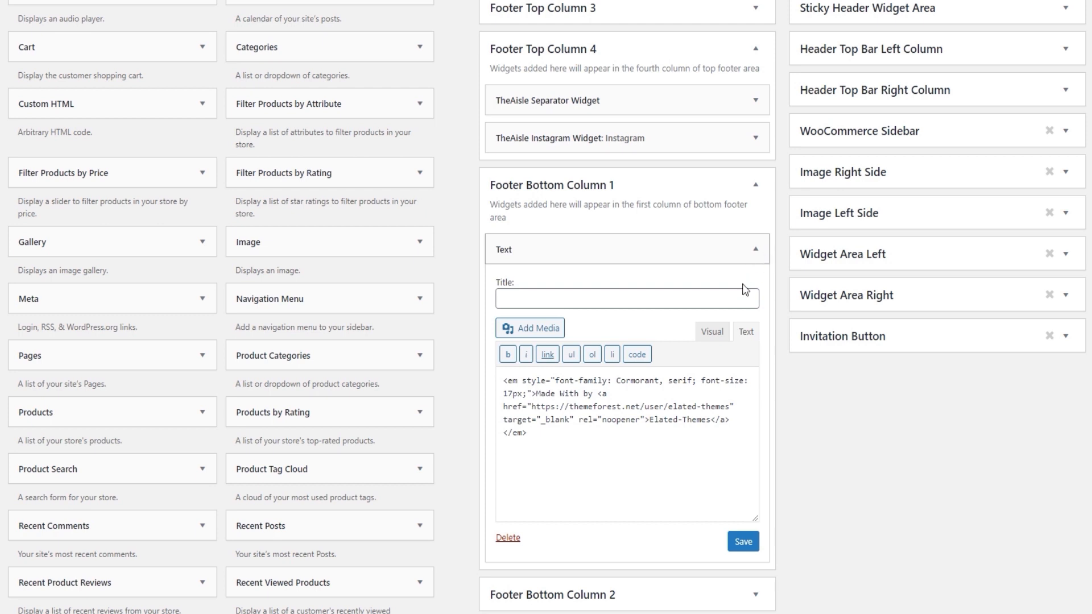
pyautogui.click(712, 332)
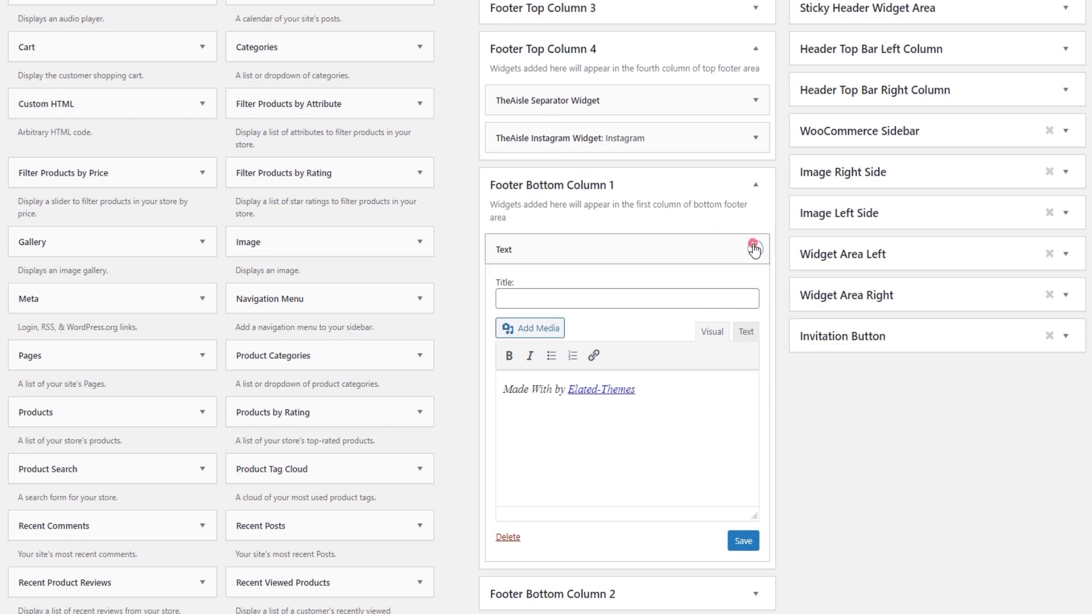
# Collapse the Text widget, expand Footer Bottom Column 2, and check the corresponding social links in the live page's footer.
pyautogui.click(755, 250)
pyautogui.click(755, 296)
pyautogui.scroll(-1, 751, 310)
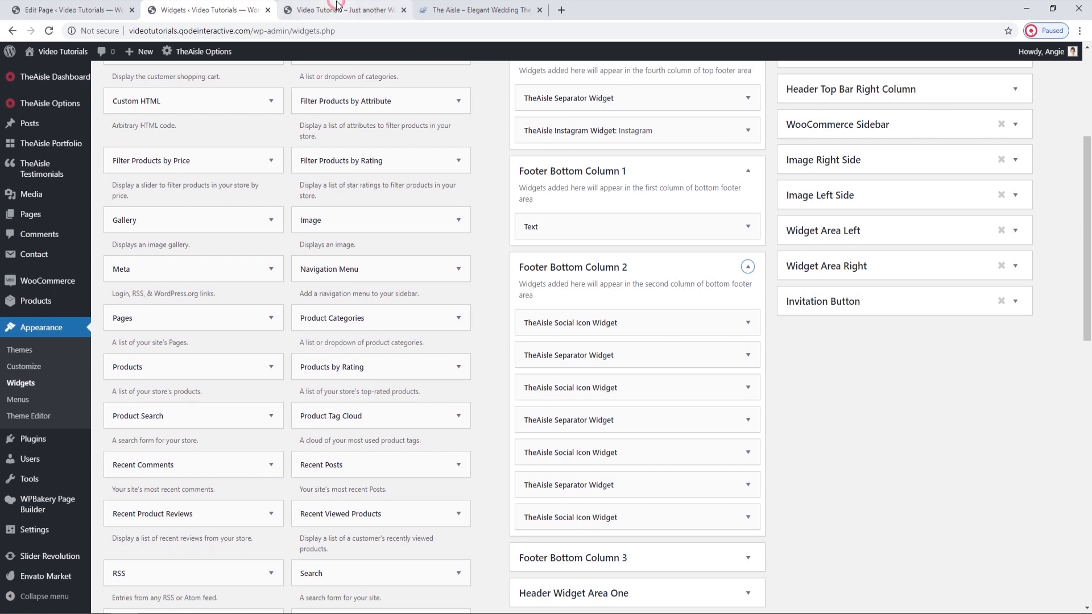
pyautogui.click(338, 10)
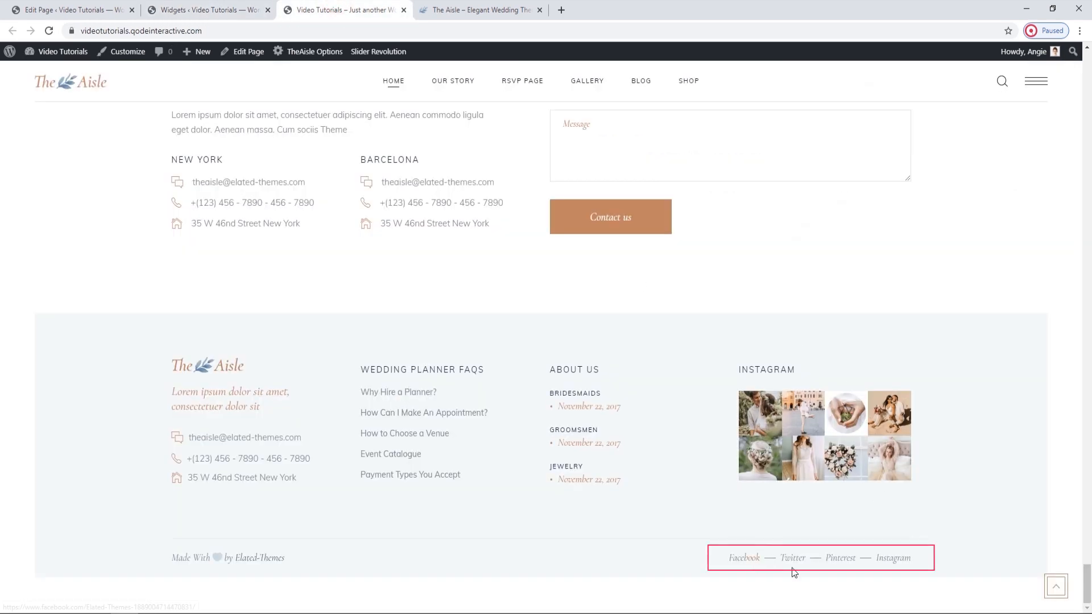
# Expand the first Social Icon widget in Footer Bottom Column 2 and review its Display Icon or Text and Font Elegant Icon options.
pyautogui.click(243, 7)
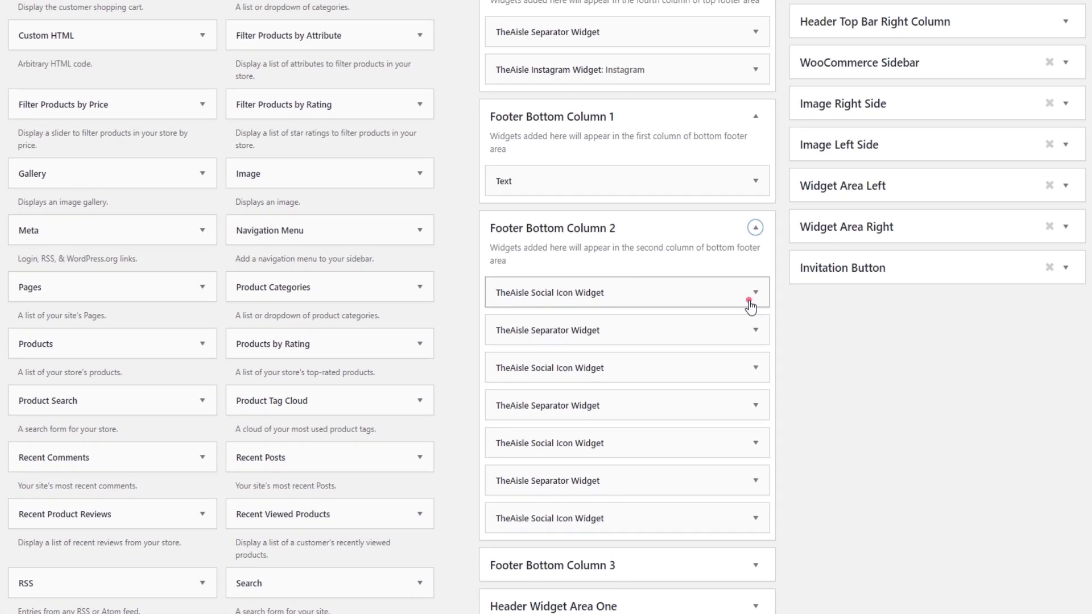
pyautogui.click(745, 325)
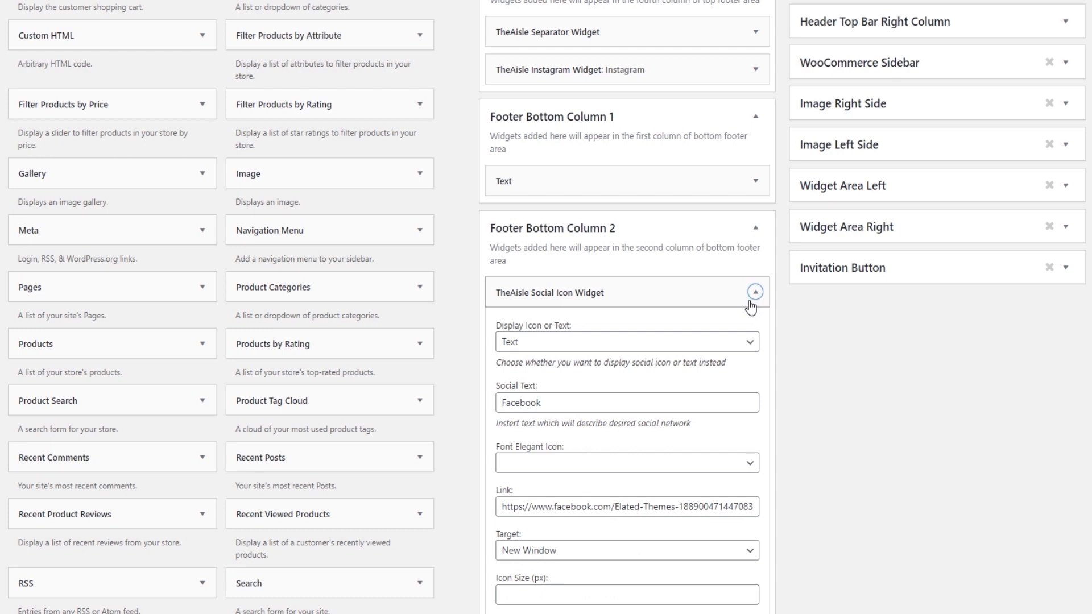
pyautogui.scroll(-1, 705, 304)
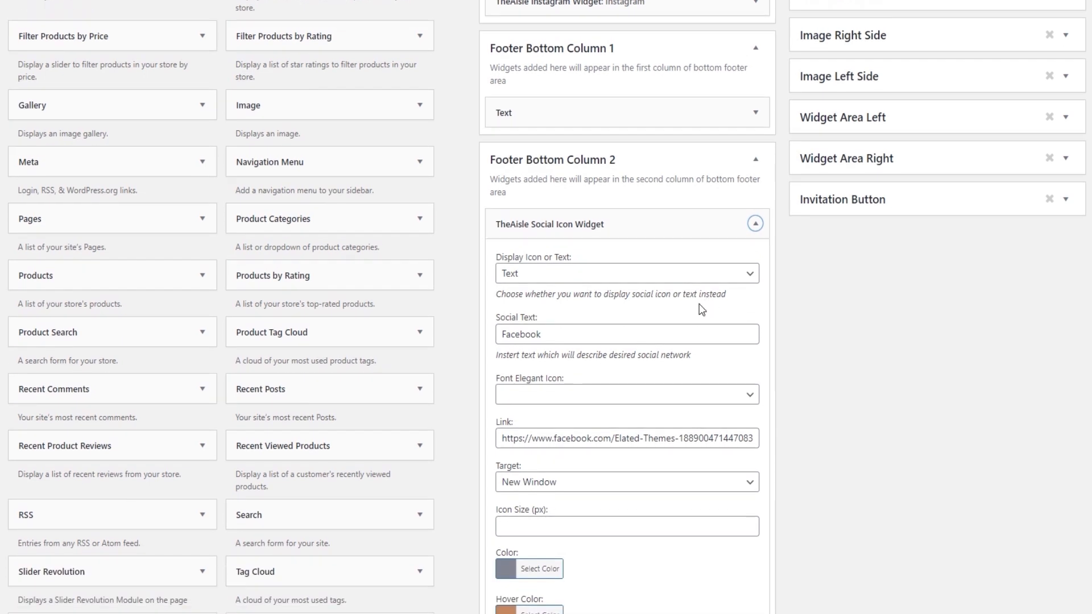
pyautogui.click(608, 272)
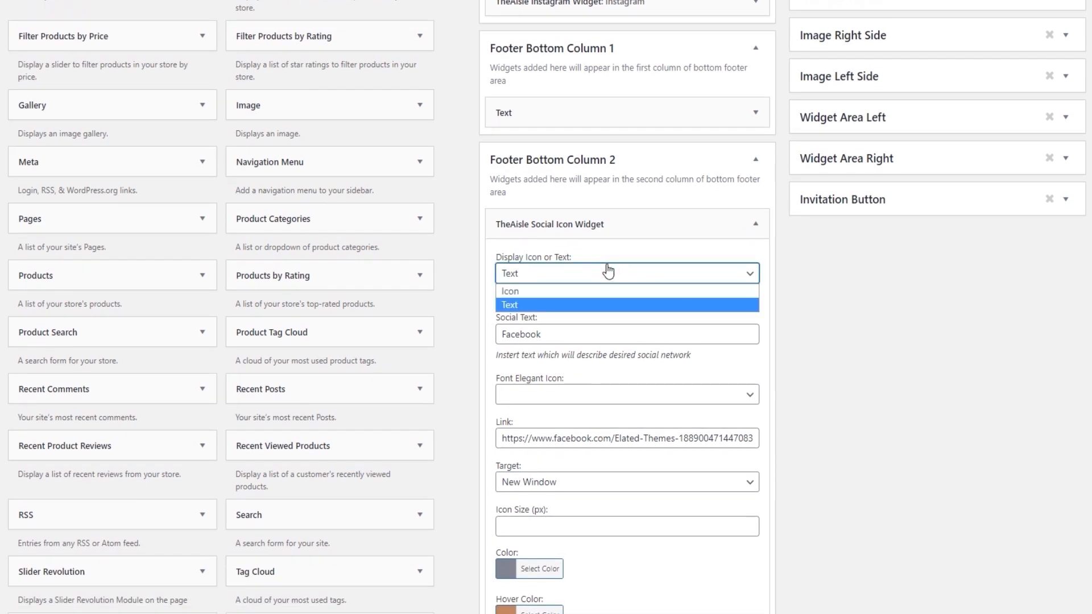
pyautogui.click(607, 273)
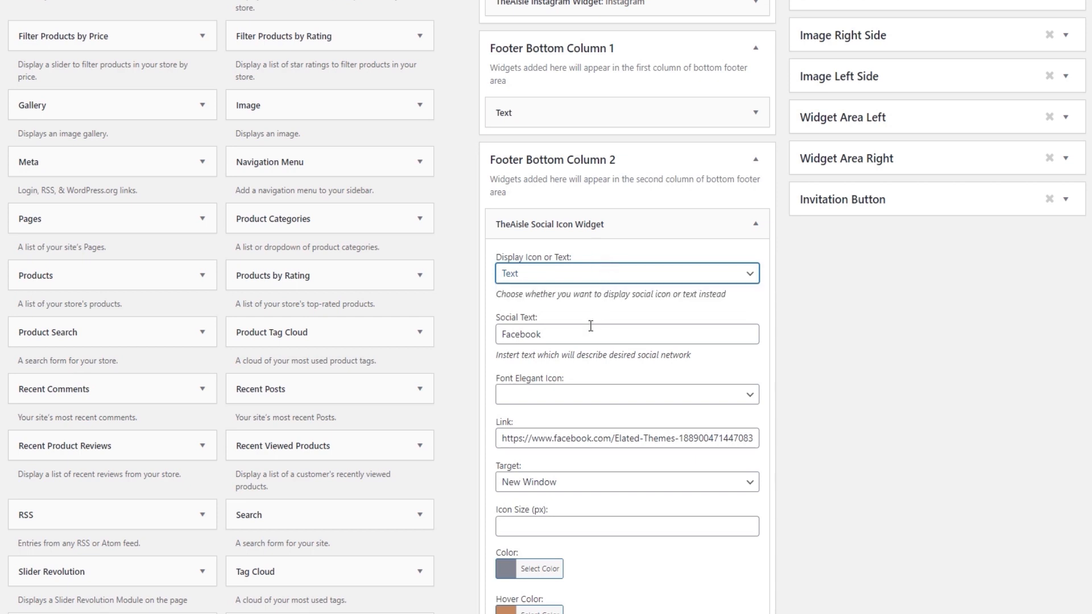
pyautogui.scroll(-1, 591, 326)
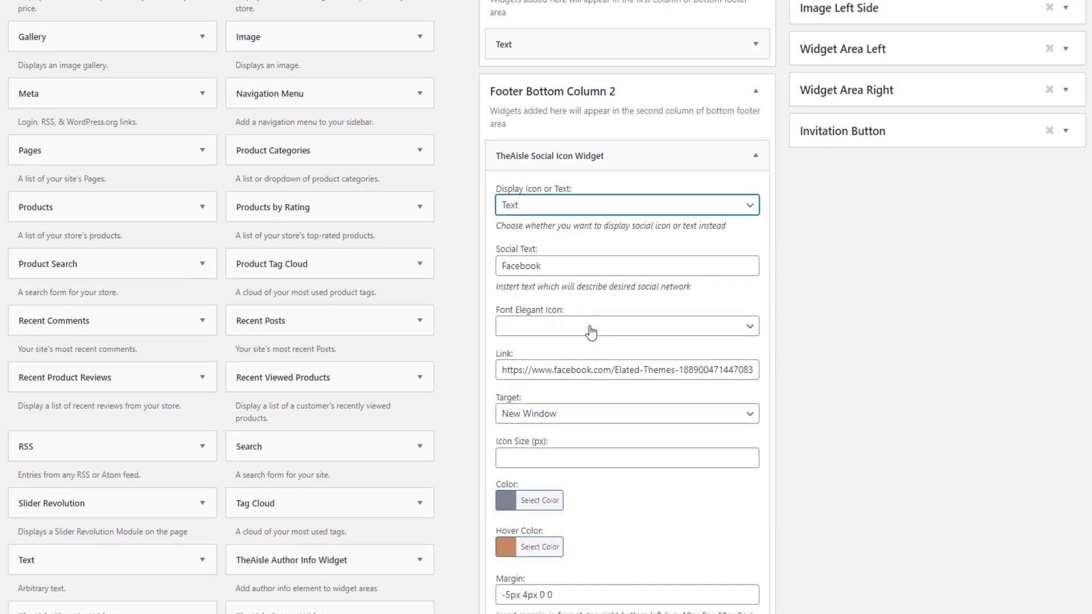
pyautogui.click(590, 326)
pyautogui.click(591, 328)
# Examine the Facebook social icon widget's Target, Color, Hover Color and Margin settings, and collapse the widget.
pyautogui.scroll(-1, 590, 329)
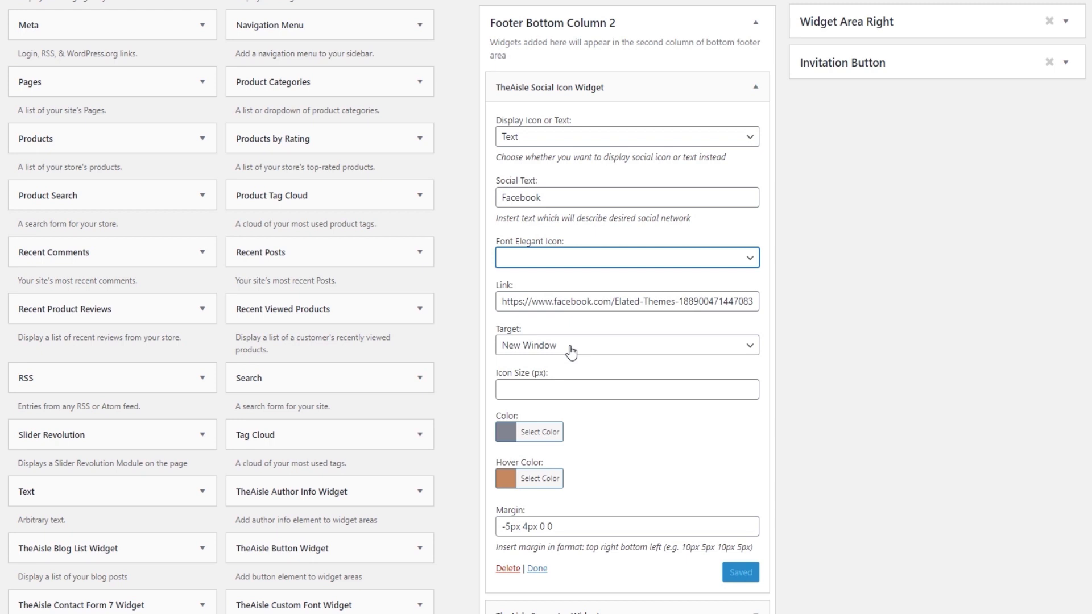
pyautogui.scroll(-1, 572, 353)
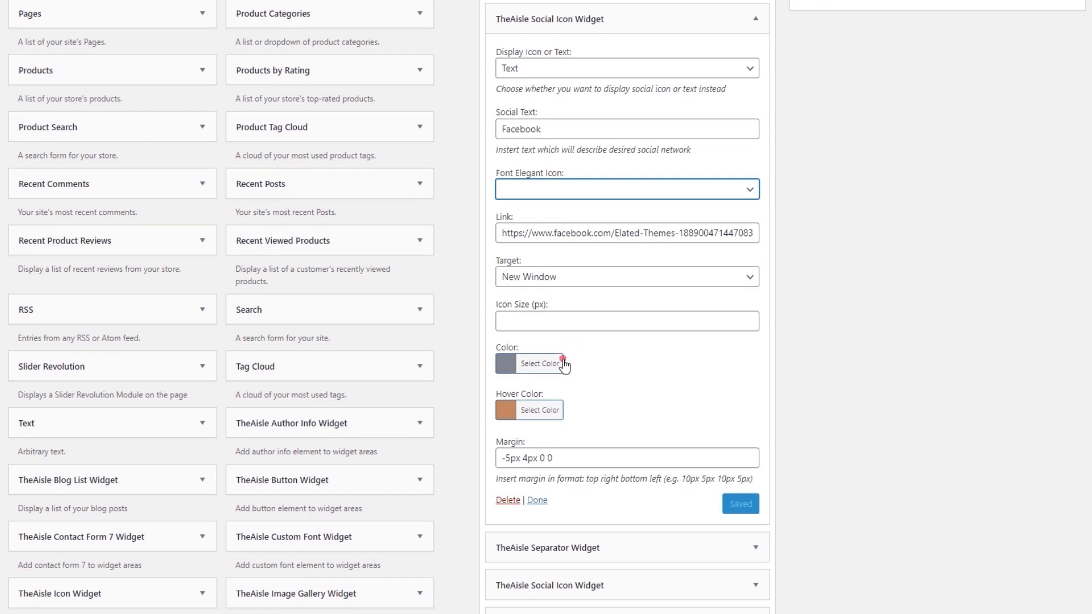
pyautogui.click(563, 364)
pyautogui.click(559, 362)
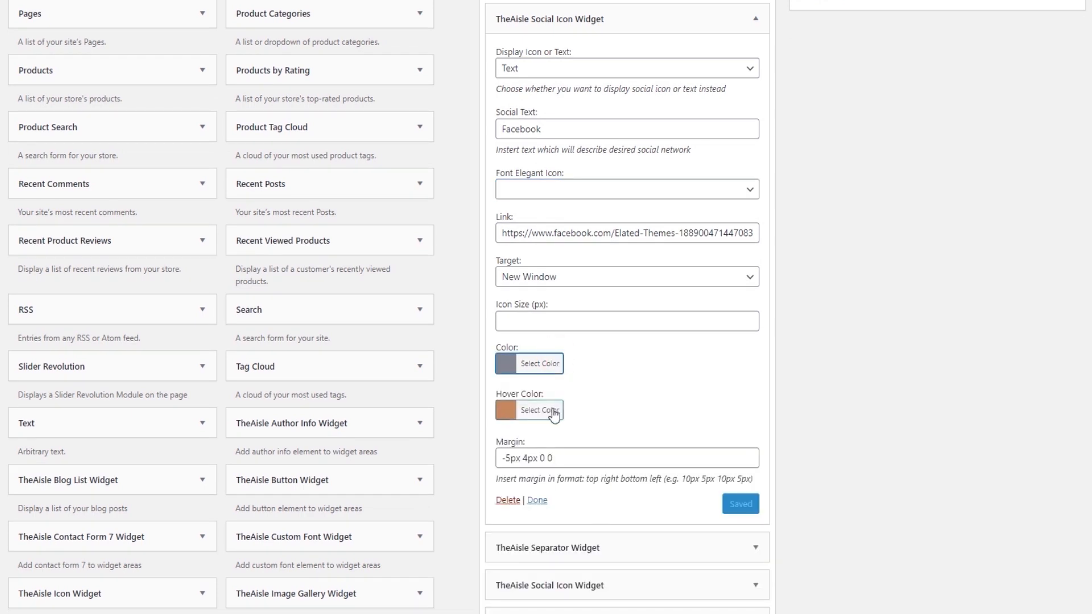
pyautogui.click(551, 410)
pyautogui.click(553, 412)
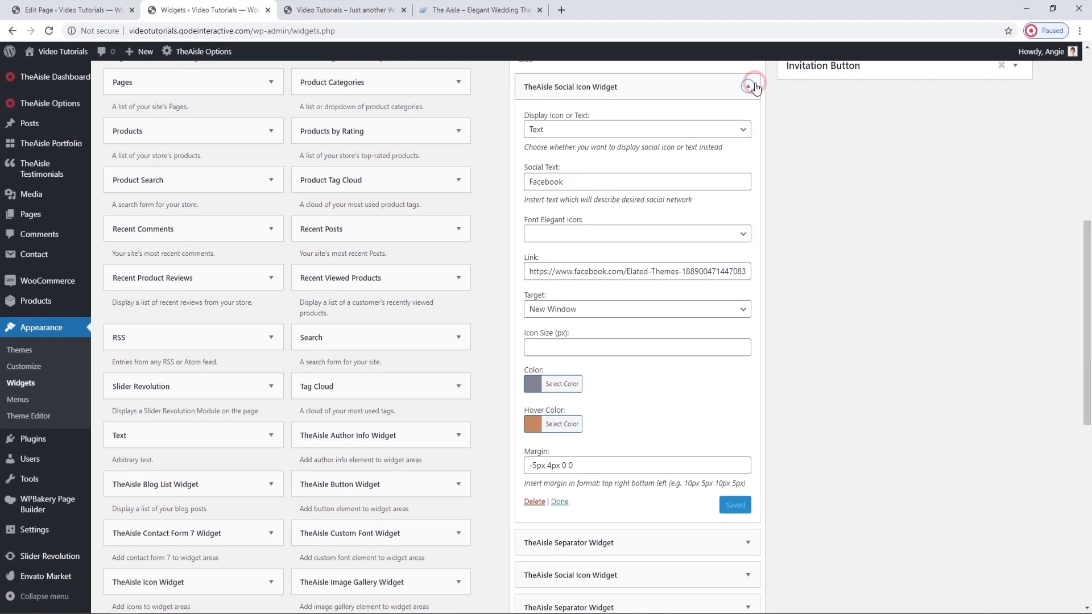
pyautogui.click(756, 19)
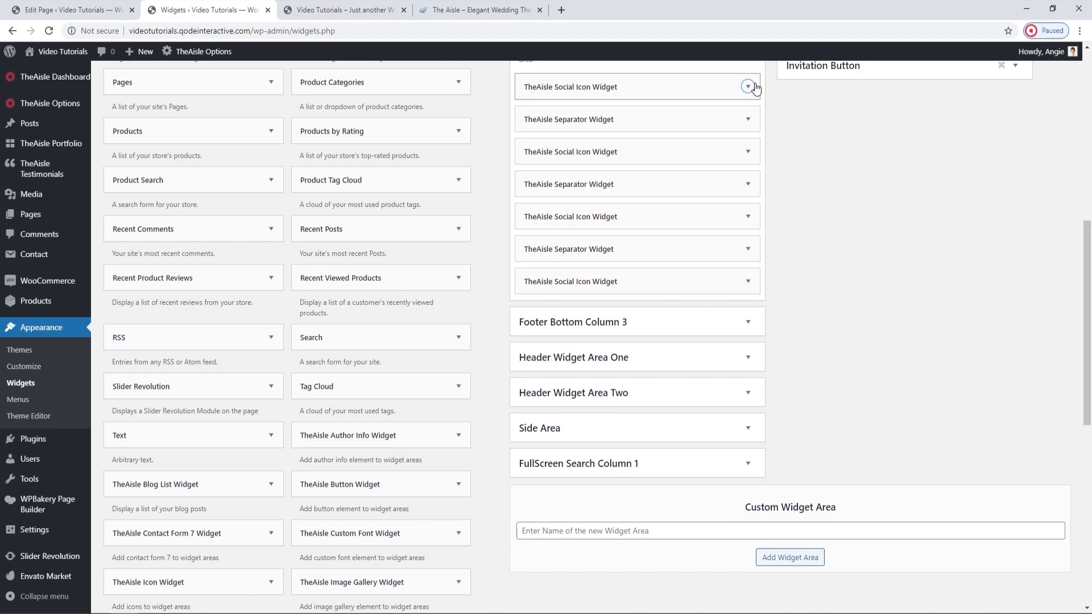
# Check the social links in the live page's footer again and close the Widgets page.
pyautogui.click(378, 11)
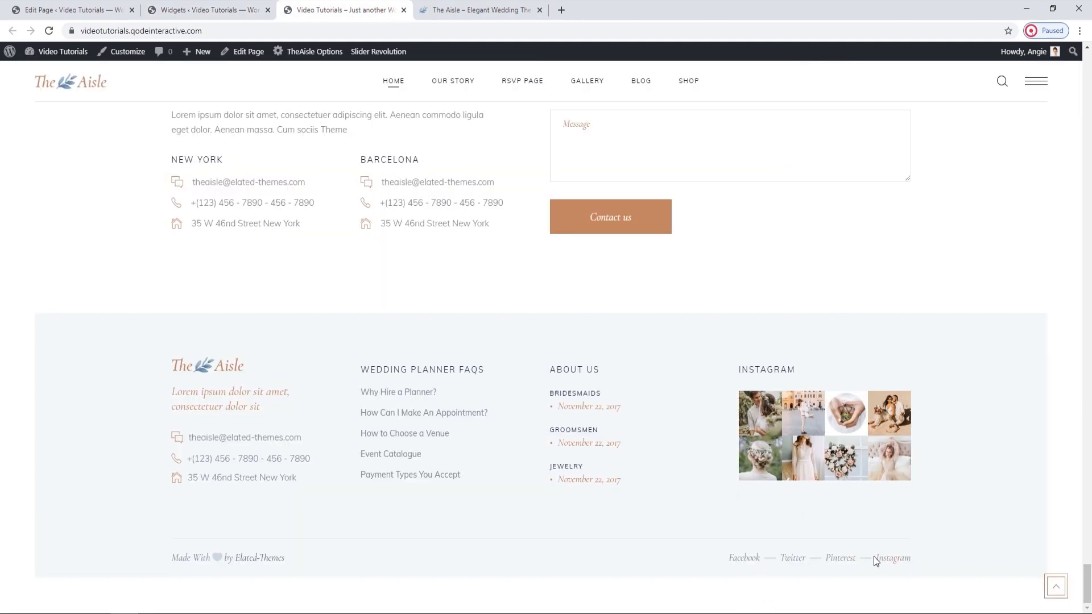
pyautogui.click(222, 10)
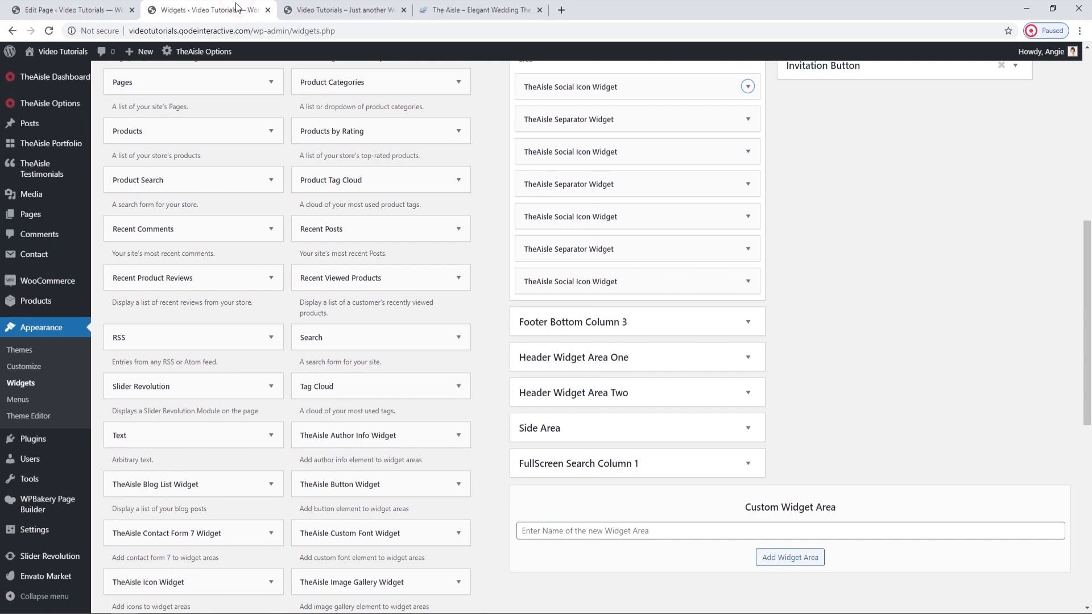
pyautogui.click(267, 10)
pyautogui.click(602, 97)
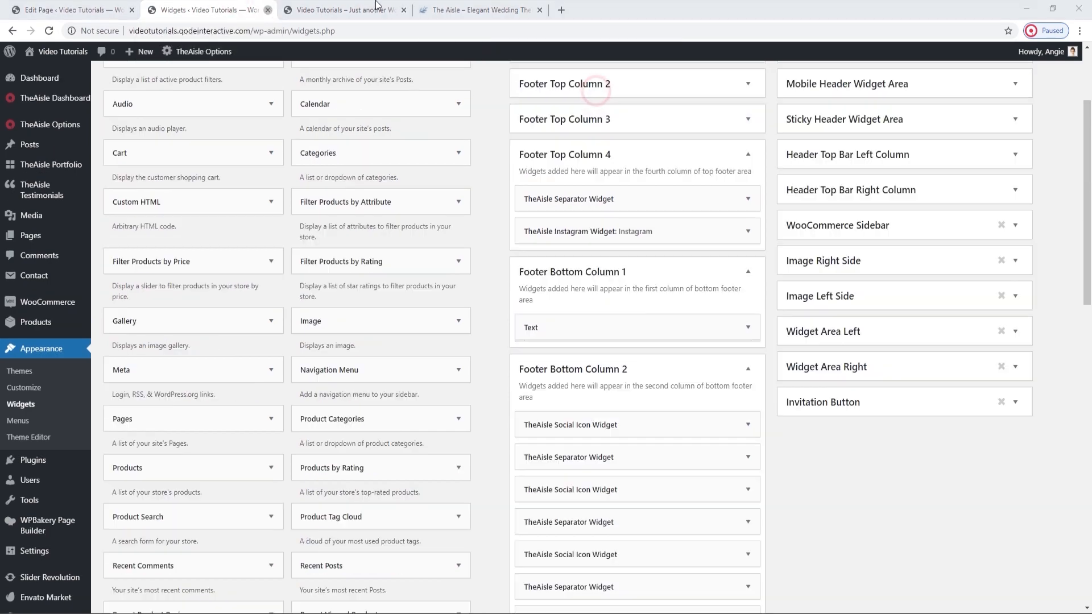
# Open the live Our Story page from the top of the home page and look through all its sections.
pyautogui.click(1057, 584)
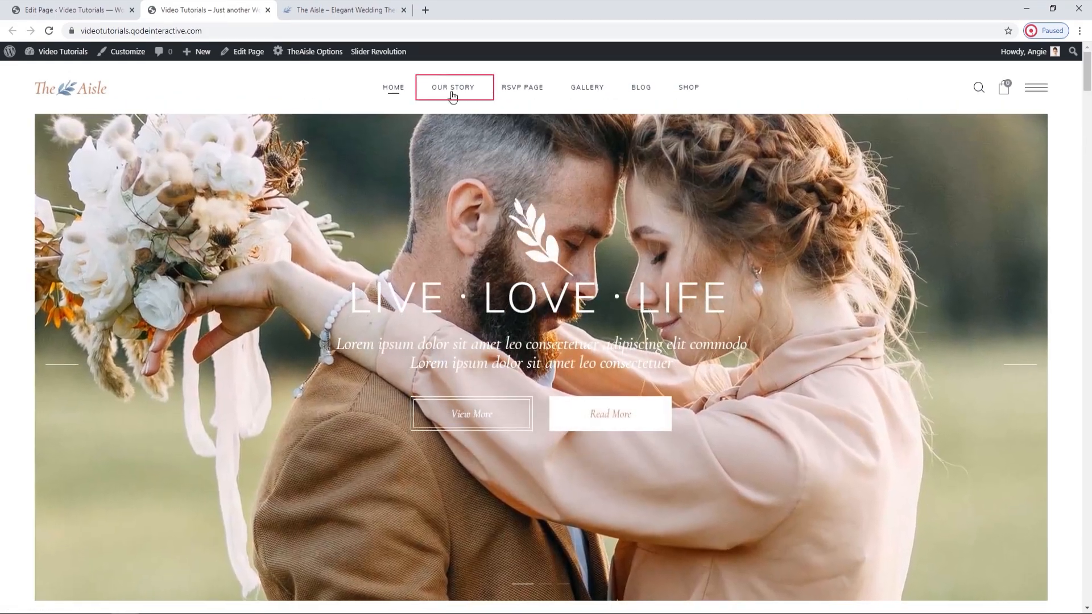
pyautogui.click(452, 91)
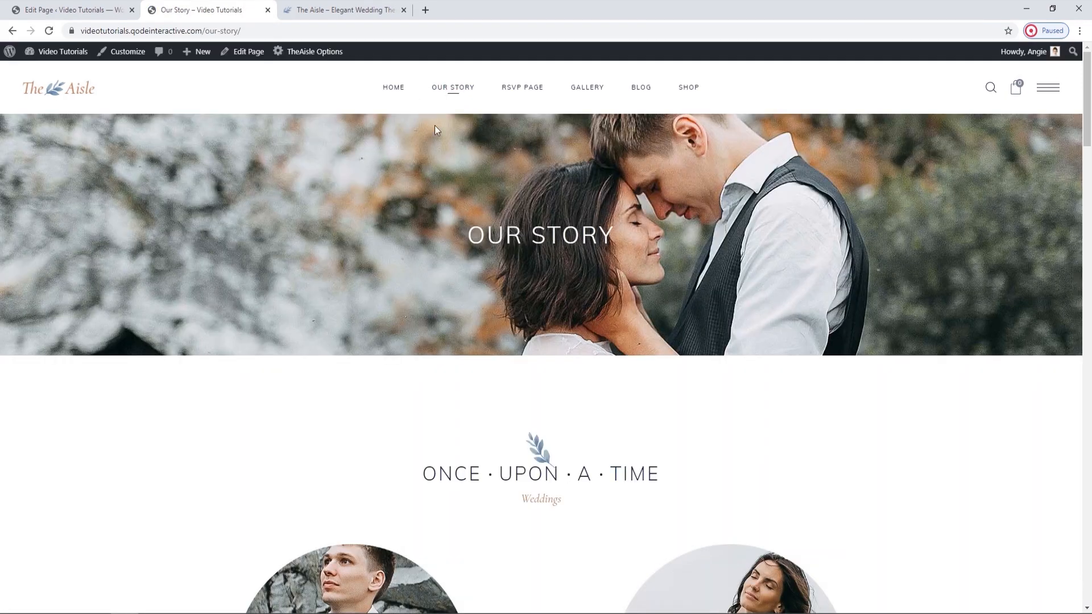
pyautogui.scroll(-5, 342, 290)
pyautogui.scroll(-10, 343, 291)
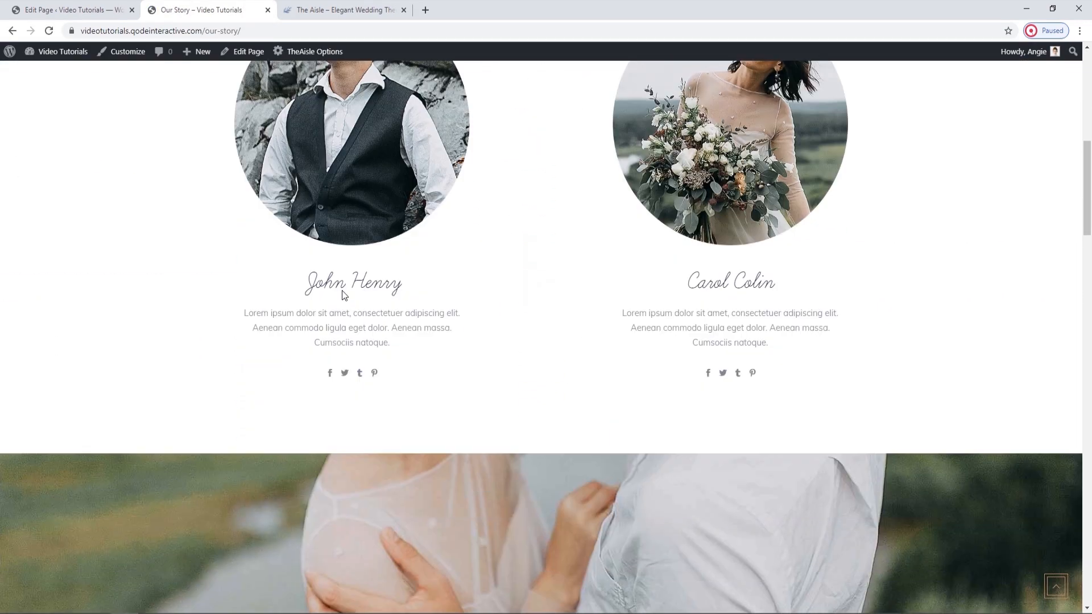
pyautogui.scroll(-15, 344, 295)
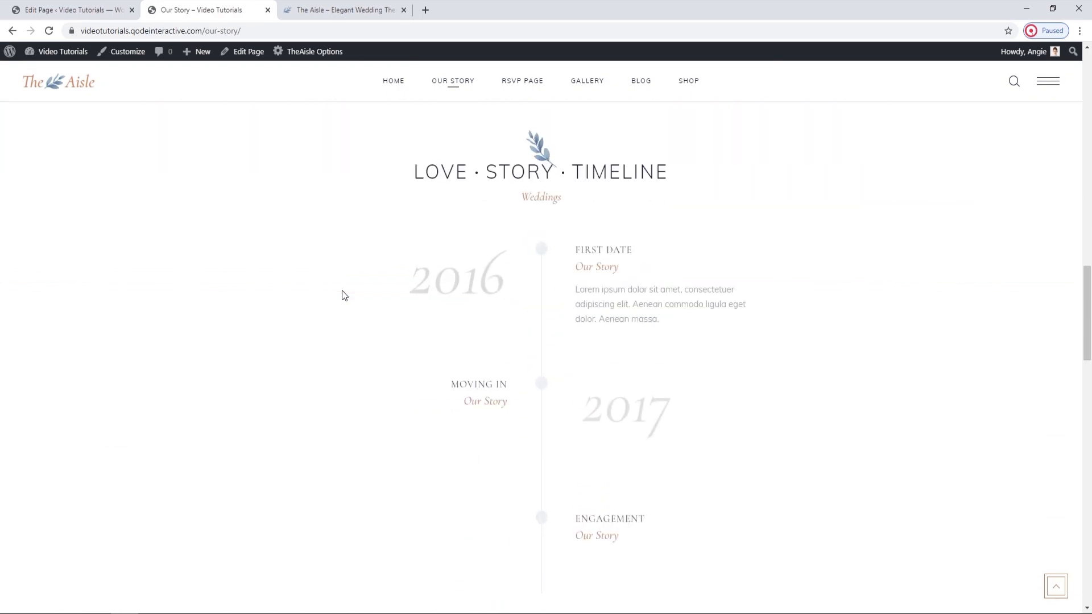
pyautogui.scroll(-9, 342, 295)
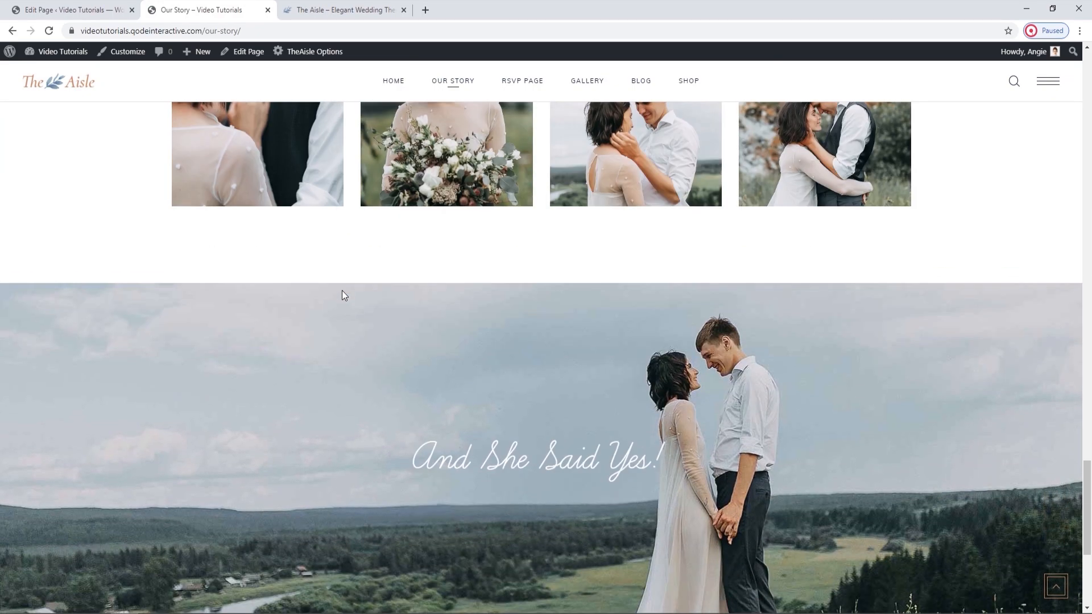
pyautogui.moveTo(1090, 571); pyautogui.dragTo(1089, 111)
# Search the site's Pages list for "our story" and open the Our Story page for editing.
pyautogui.click(68, 10)
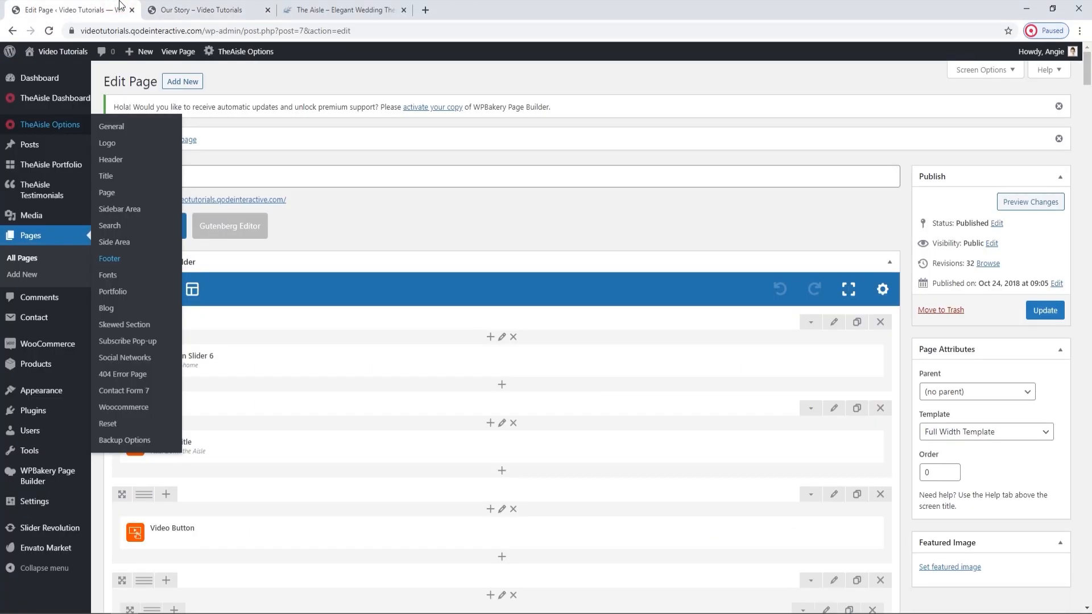
pyautogui.click(176, 10)
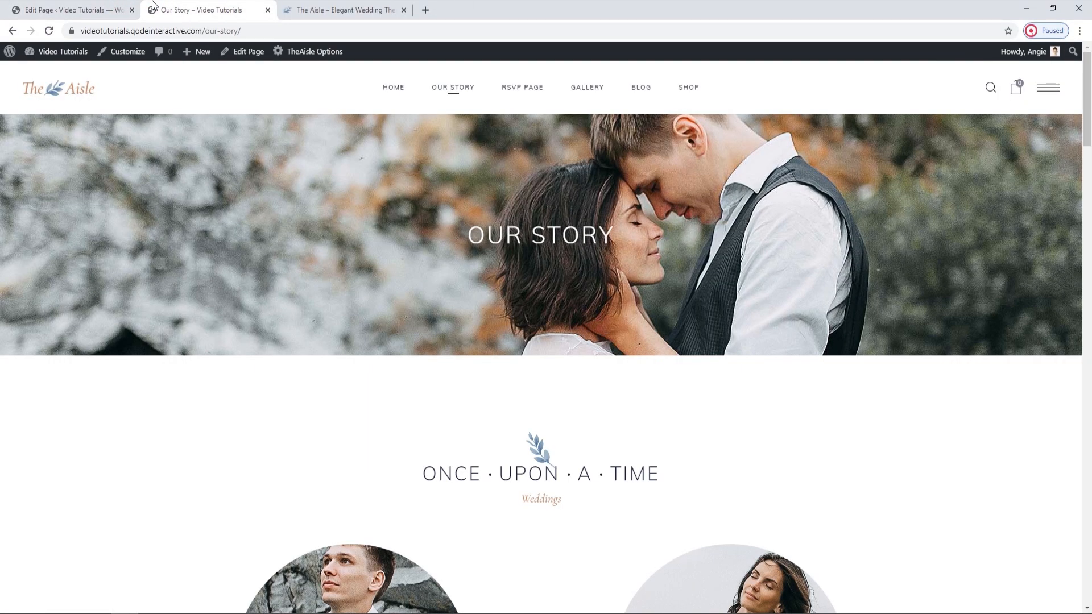
pyautogui.click(97, 7)
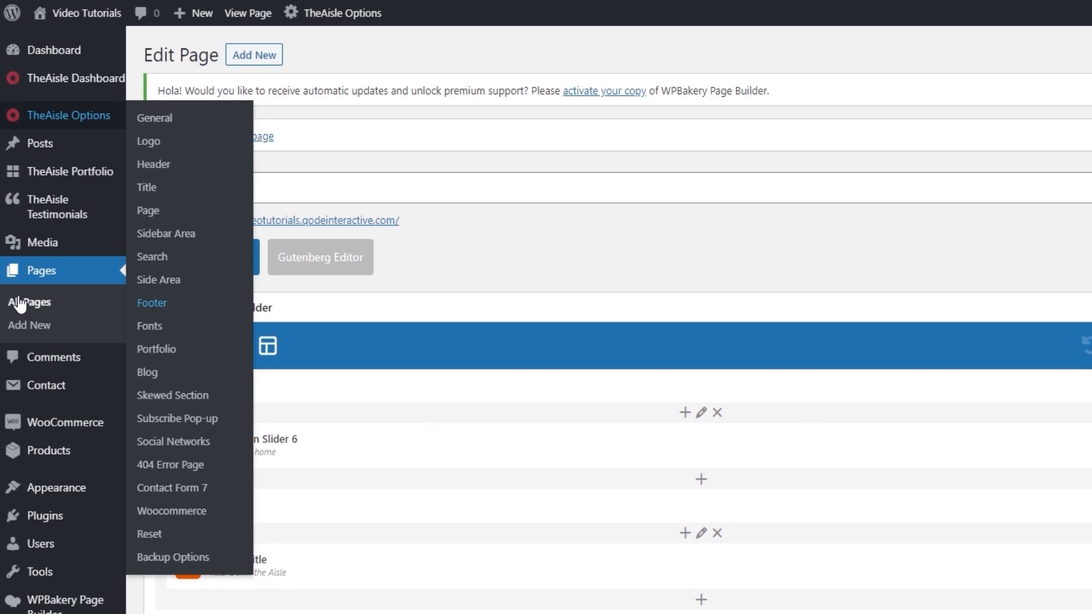
pyautogui.click(16, 259)
pyautogui.click(933, 130)
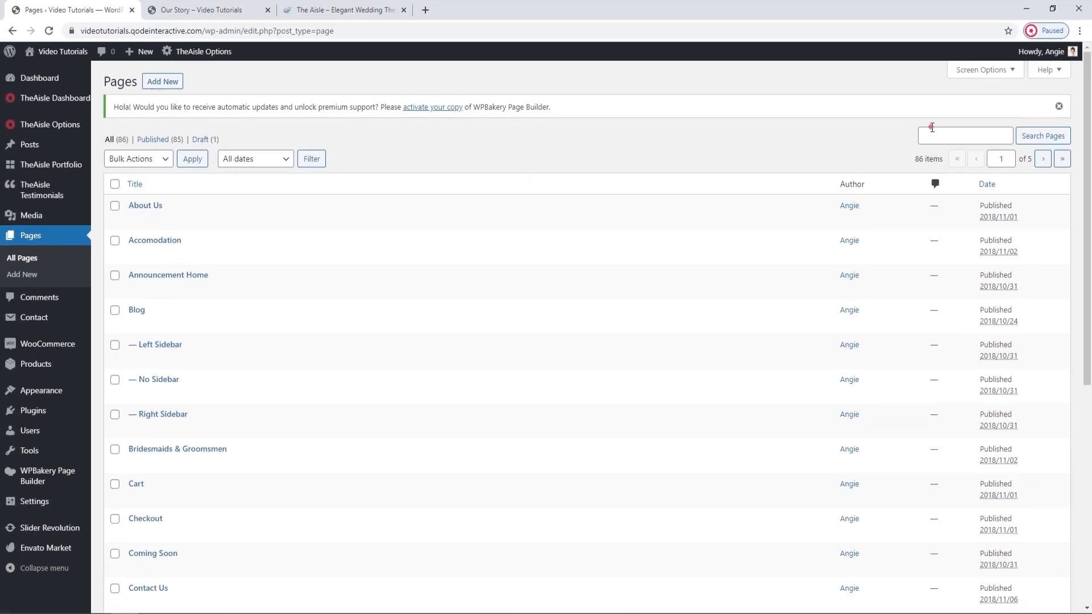
pyautogui.write('our story')
pyautogui.press('Return')
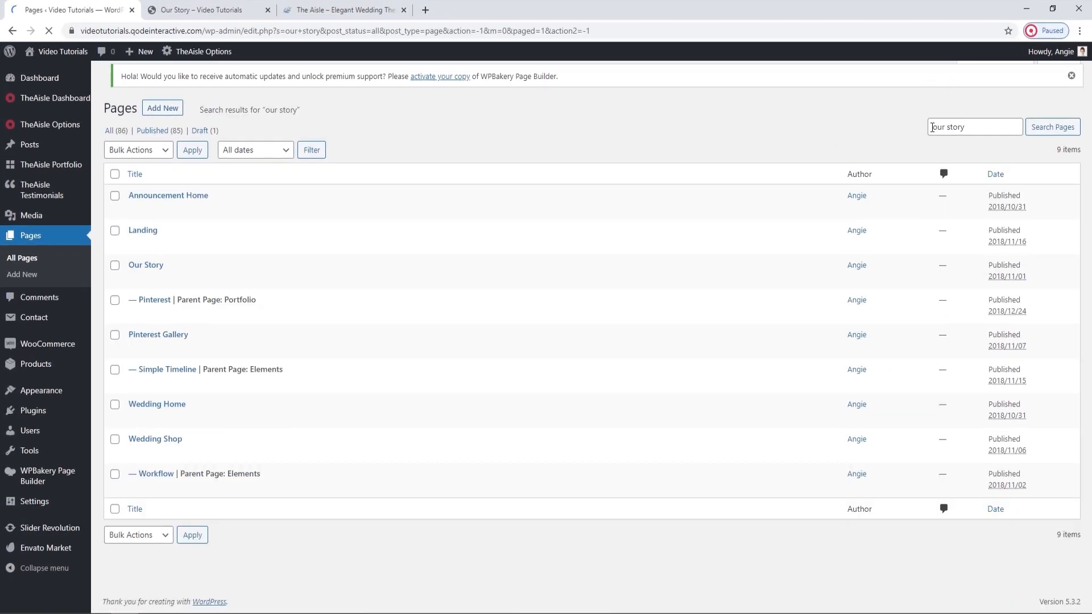
pyautogui.click(148, 275)
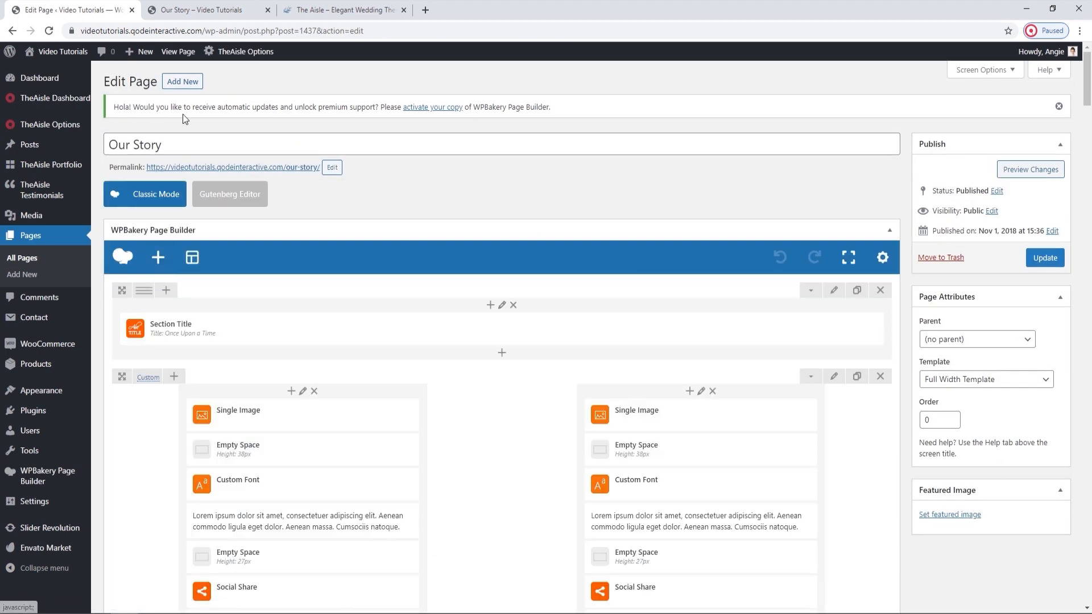
# Replace the title area's background image on the Our Story page with title-area-img.jpg uploaded from the OUR STORY folder.
pyautogui.click(181, 7)
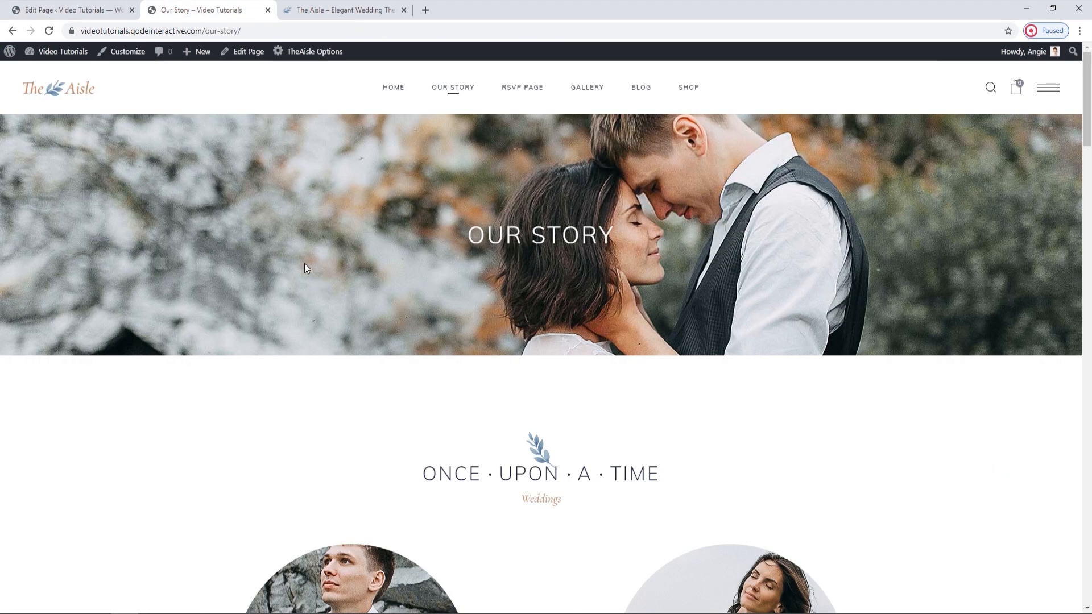
pyautogui.click(99, 10)
pyautogui.moveTo(1087, 80); pyautogui.dragTo(1089, 492)
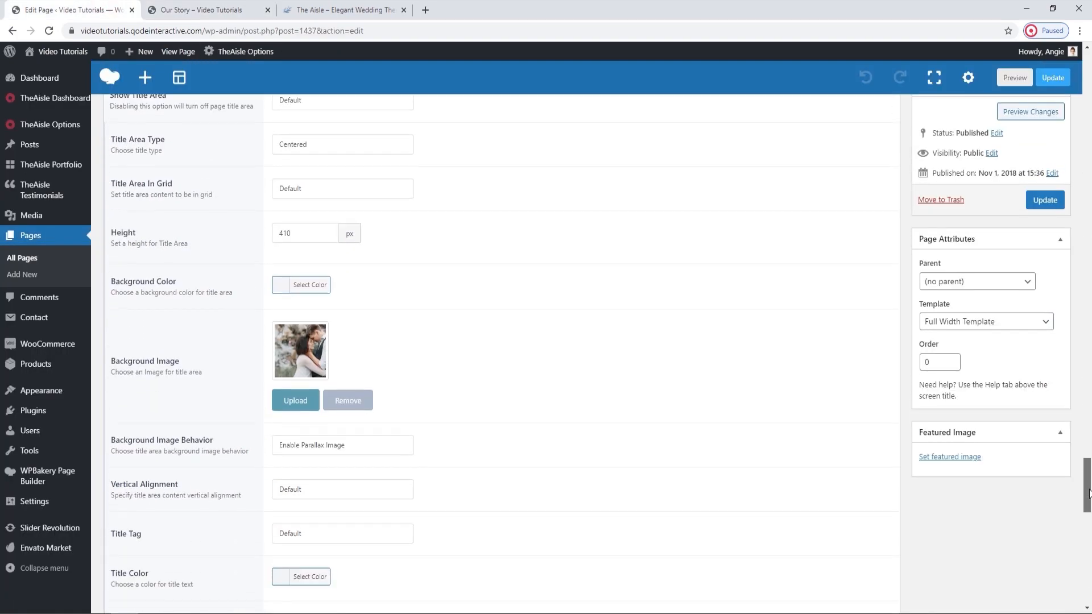
pyautogui.scroll(1, 472, 319)
pyautogui.click(295, 440)
pyautogui.click(57, 102)
pyautogui.click(563, 312)
pyautogui.doubleClick(209, 122)
pyautogui.scroll(-1, 178, 108)
pyautogui.click(258, 237)
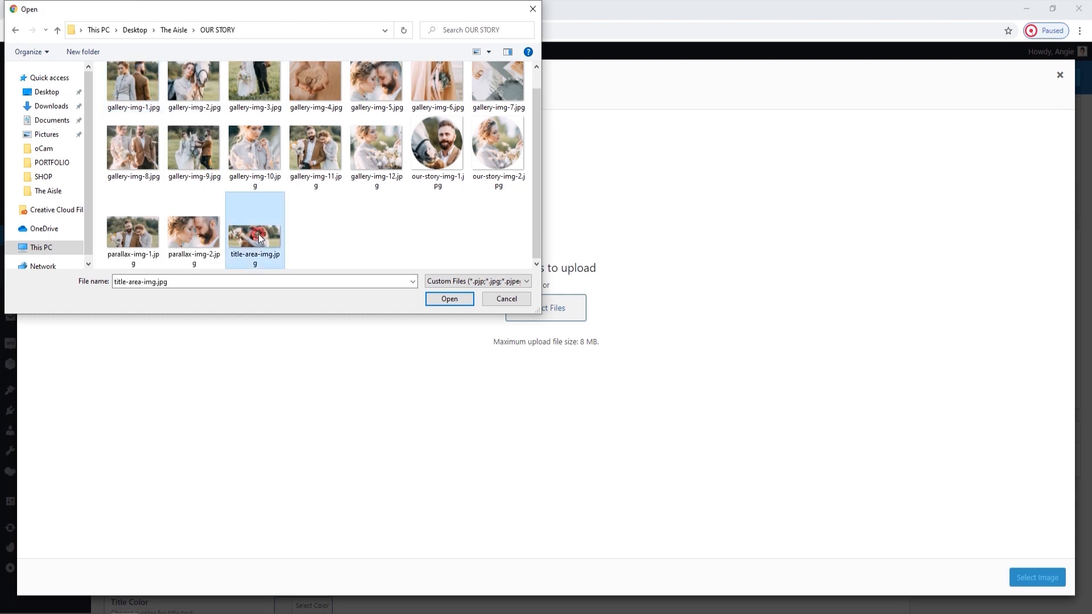
pyautogui.click(433, 299)
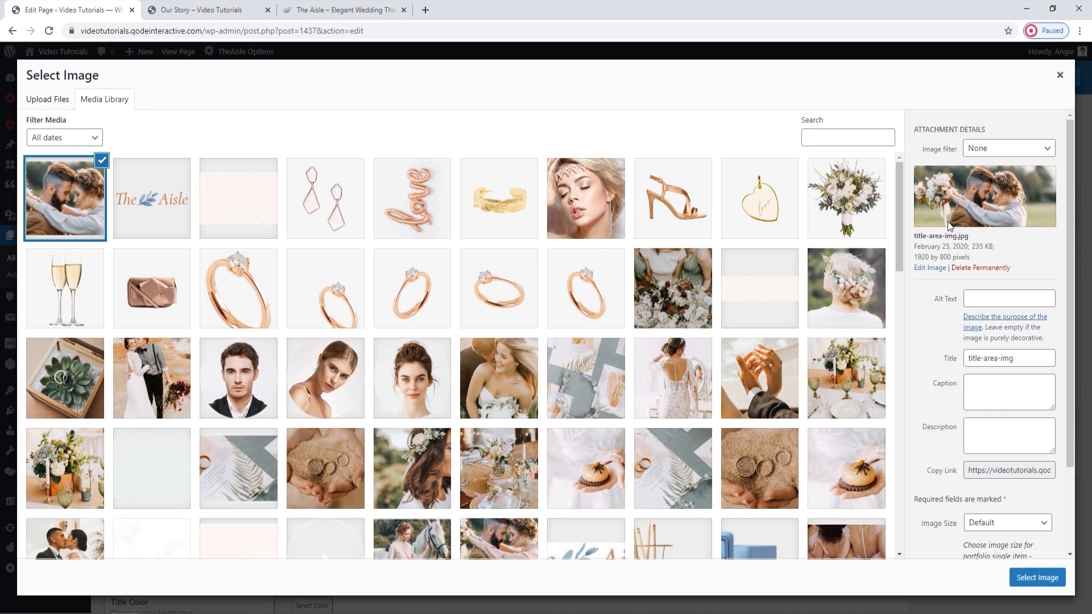
pyautogui.click(1055, 585)
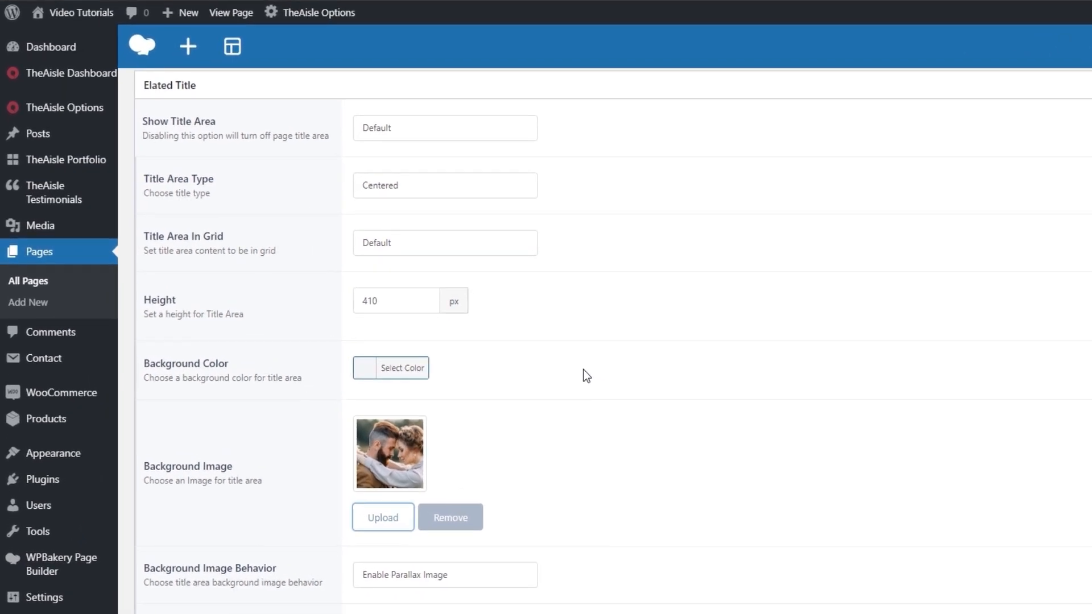
# Review the title area's Height and Background Image Behavior options, keeping Enable Parallax Image.
pyautogui.doubleClick(377, 302)
pyautogui.click(511, 315)
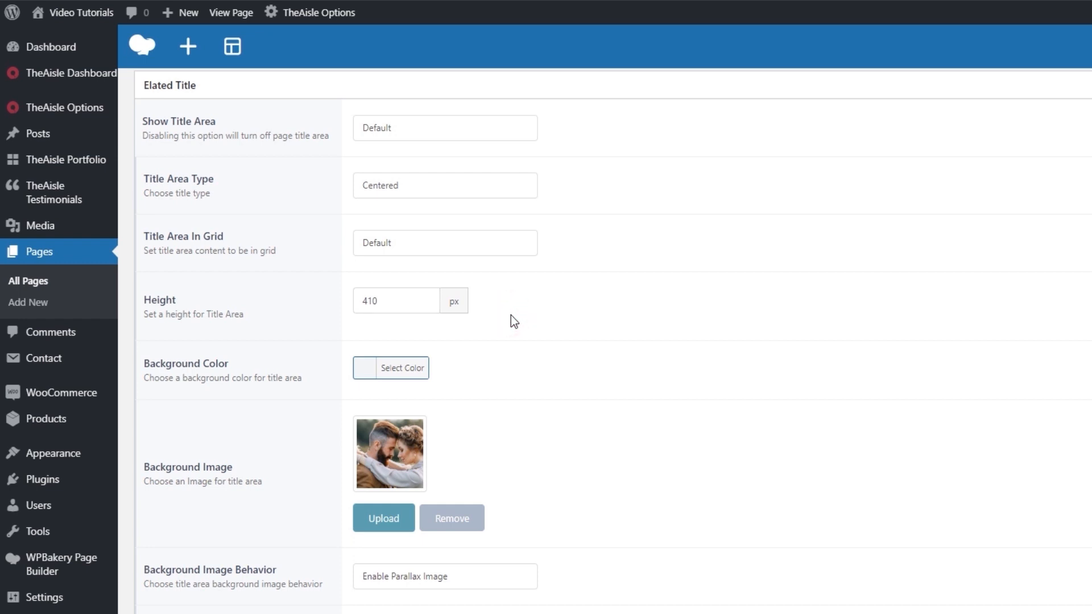
pyautogui.scroll(-3, 886, 285)
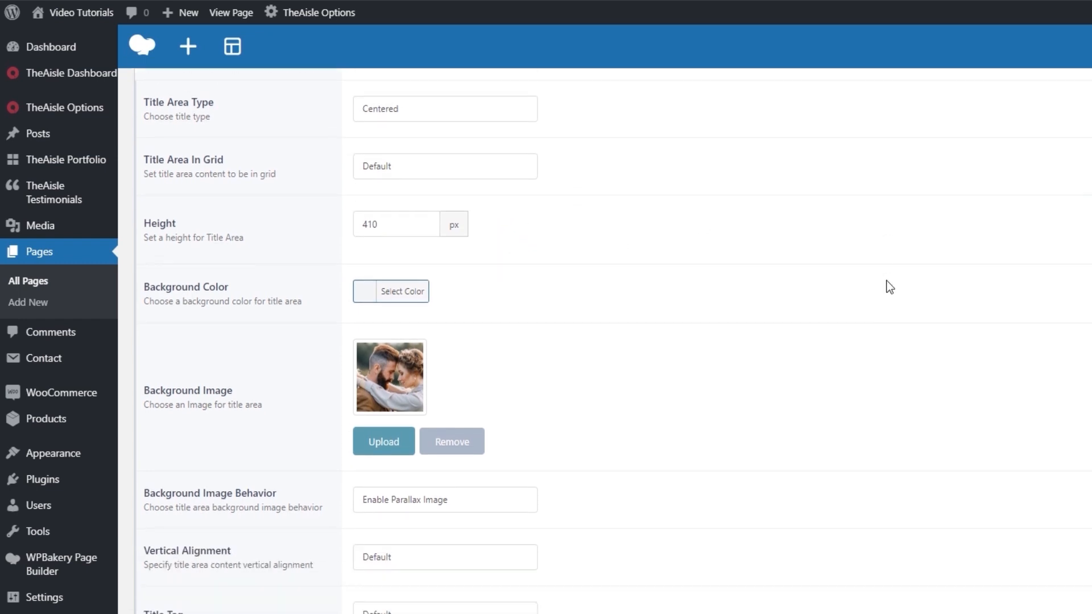
pyautogui.scroll(-1, 889, 288)
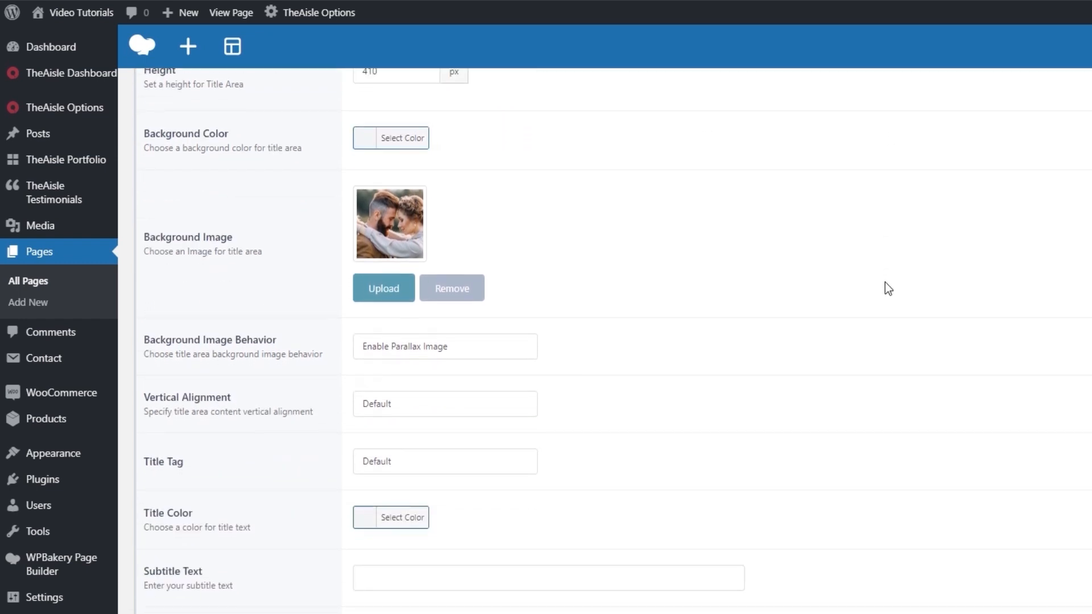
pyautogui.click(441, 363)
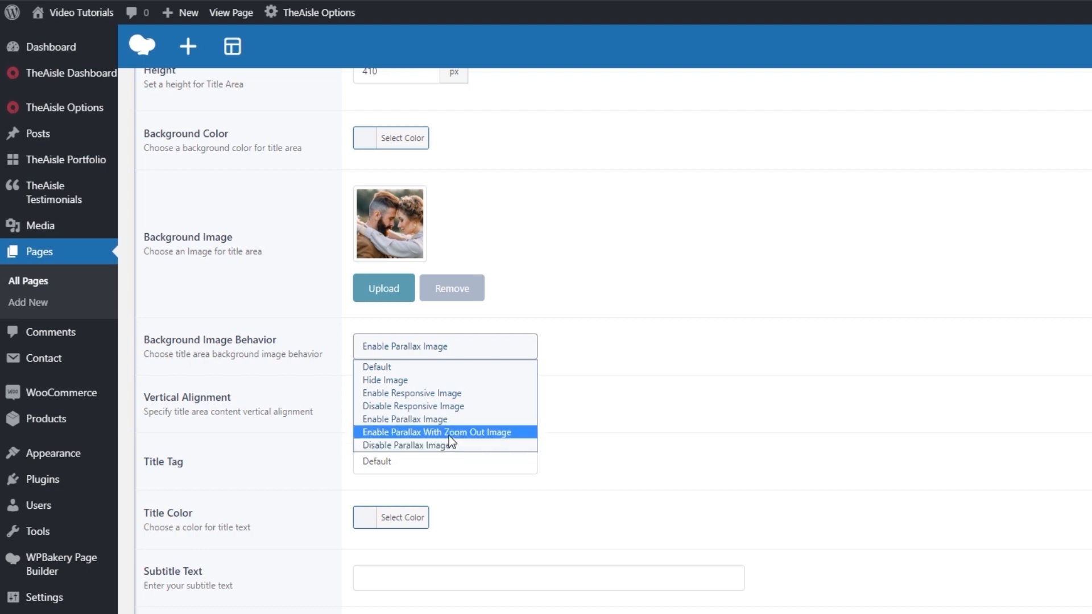
pyautogui.click(439, 418)
pyautogui.click(702, 375)
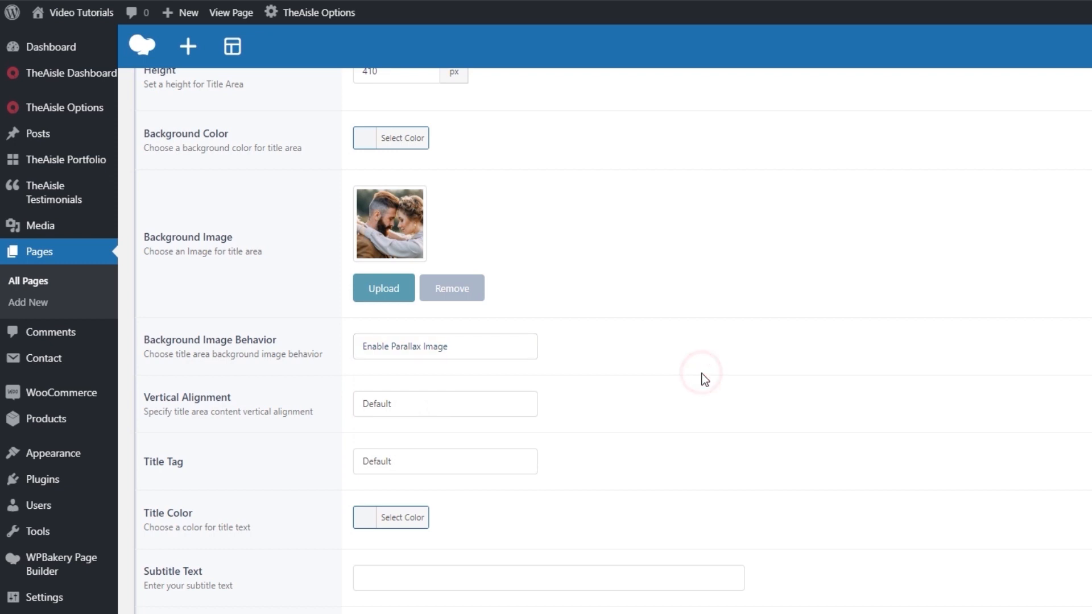
# Review the title area's Vertical Alignment choices, keeping Default, and look over the remaining title and subtitle options.
pyautogui.scroll(-2, 704, 379)
pyautogui.click(465, 330)
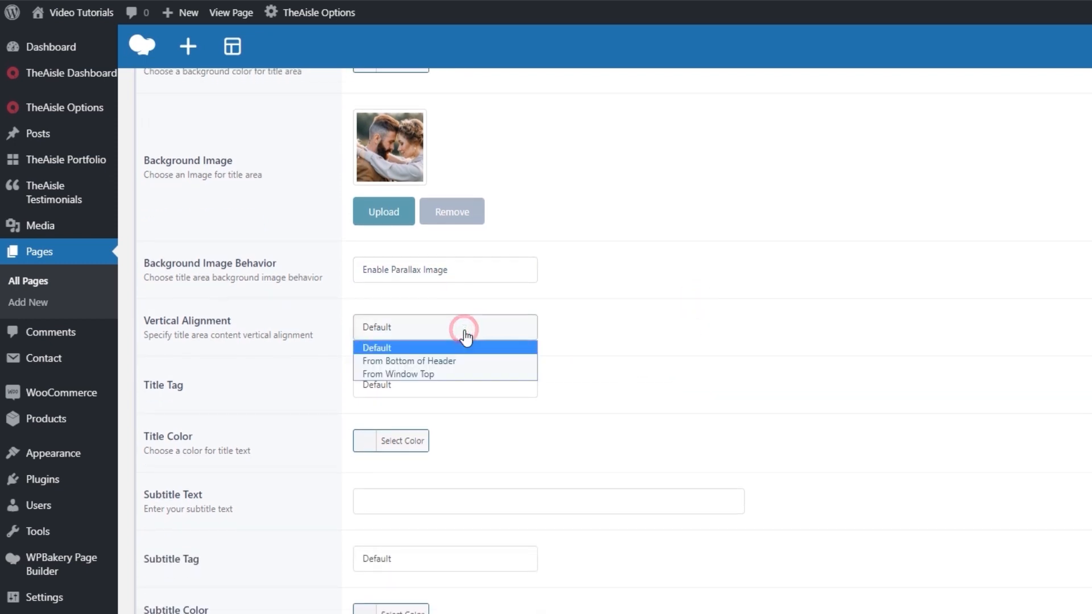
pyautogui.click(464, 330)
pyautogui.scroll(-4, 500, 396)
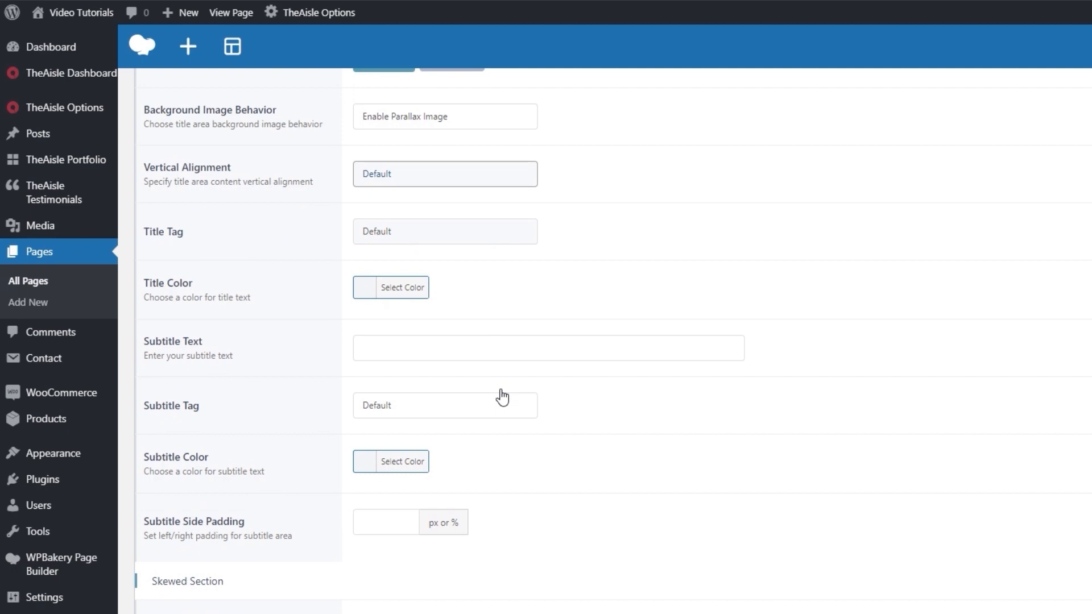
# Update the Our Story page and reload its live version to check the new title area image.
pyautogui.click(1046, 200)
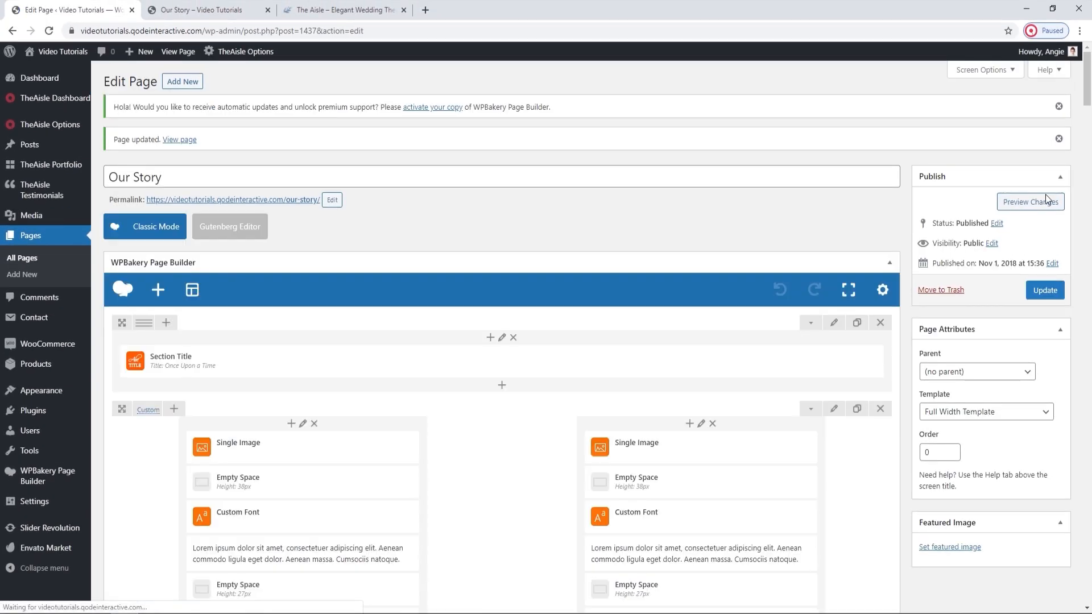
pyautogui.click(199, 9)
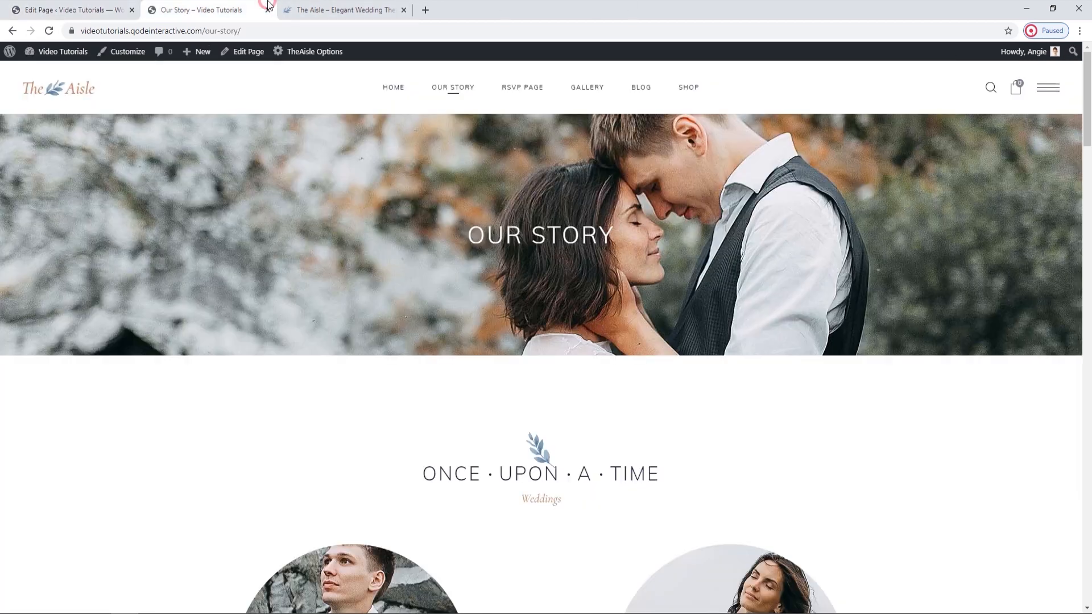
pyautogui.click(52, 30)
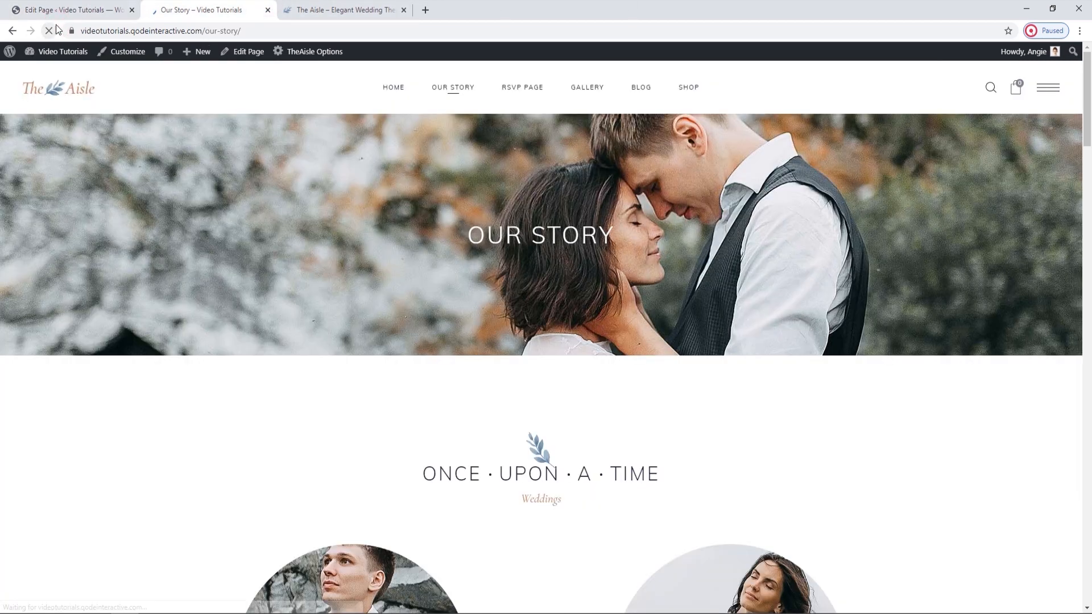
pyautogui.scroll(-1, 336, 271)
pyautogui.scroll(-1, 334, 265)
pyautogui.scroll(2, 334, 265)
pyautogui.scroll(-2, 335, 265)
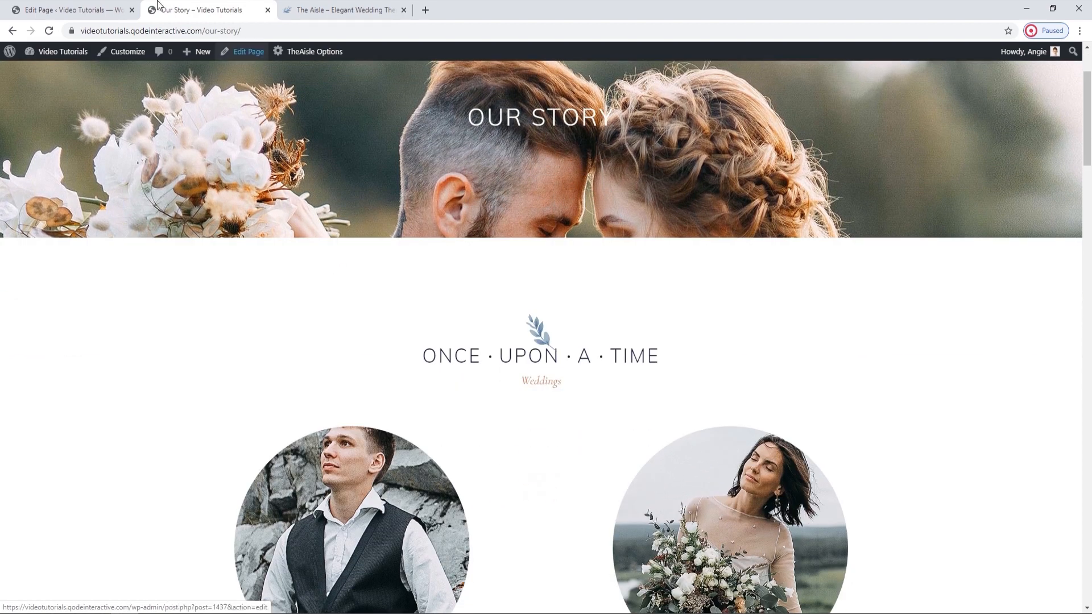
# Compare the section title and two-column row in the page builder with the couple's portraits section on the live page.
pyautogui.click(69, 10)
pyautogui.scroll(-1, 539, 315)
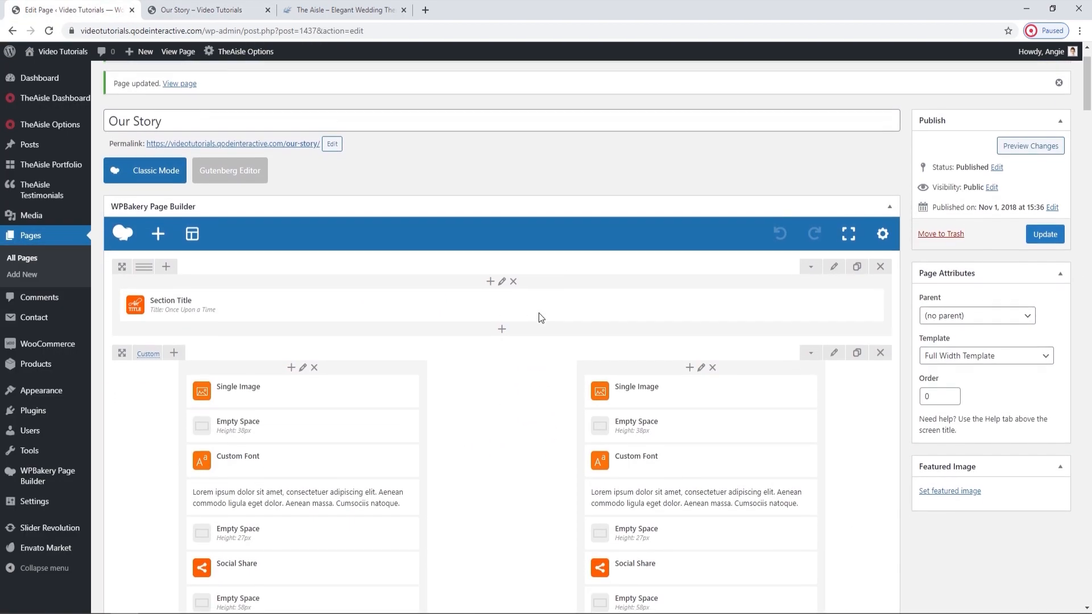
pyautogui.scroll(-2, 518, 338)
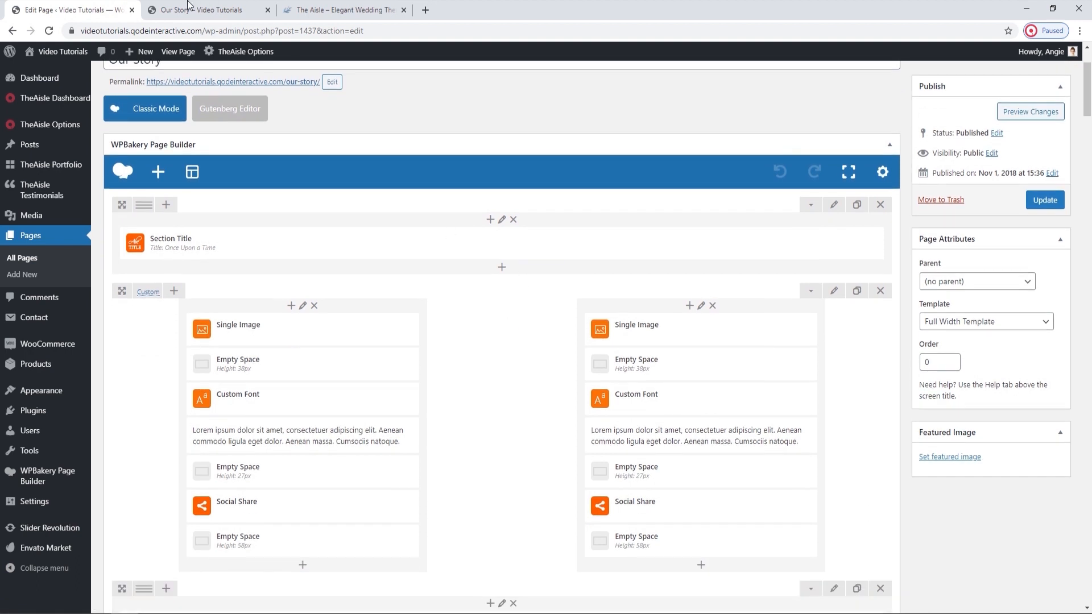
pyautogui.hotkey('ctrl', 'Tab')
pyautogui.scroll(-5, 658, 395)
pyautogui.scroll(1, 759, 335)
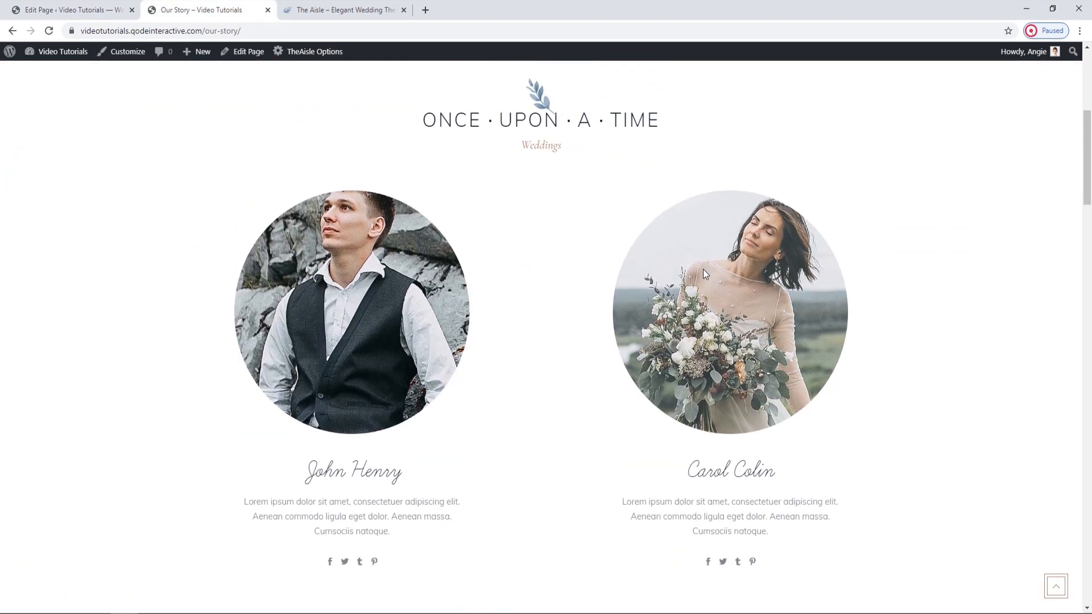
pyautogui.hotkey('ctrl', 'shift', 'Tab')
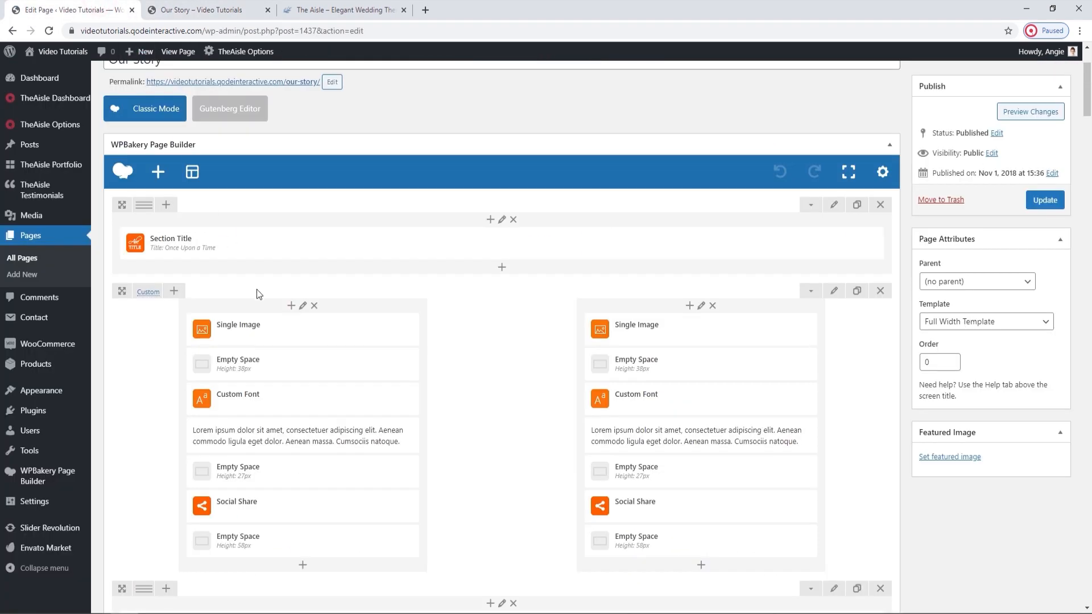
# Review the left column's responsive settings in the couple row, including the desktop offset and width choices, and leave them as they are.
pyautogui.click(303, 305)
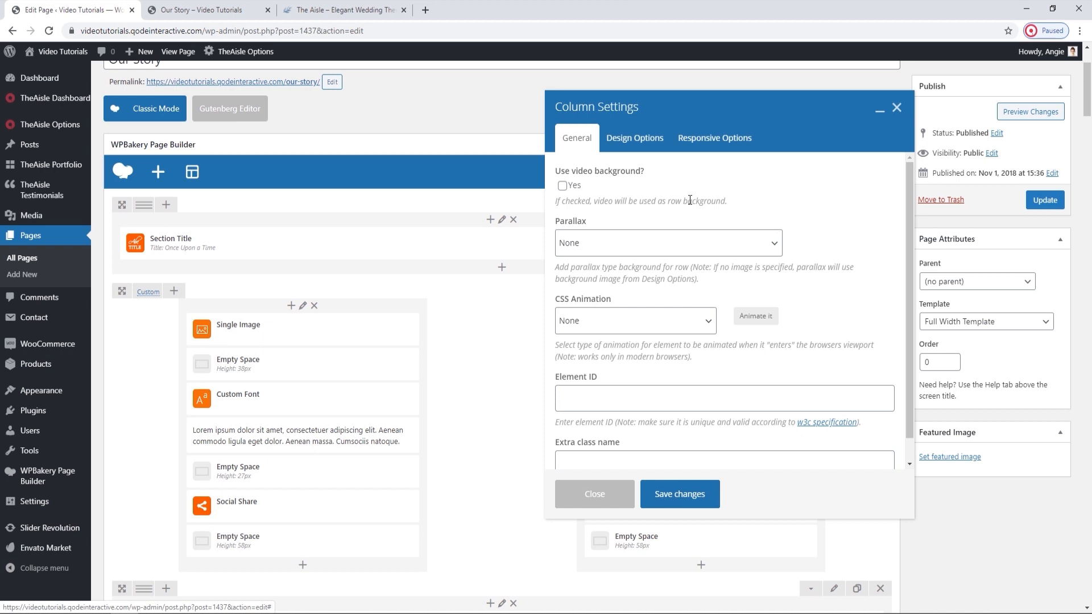
pyautogui.click(727, 142)
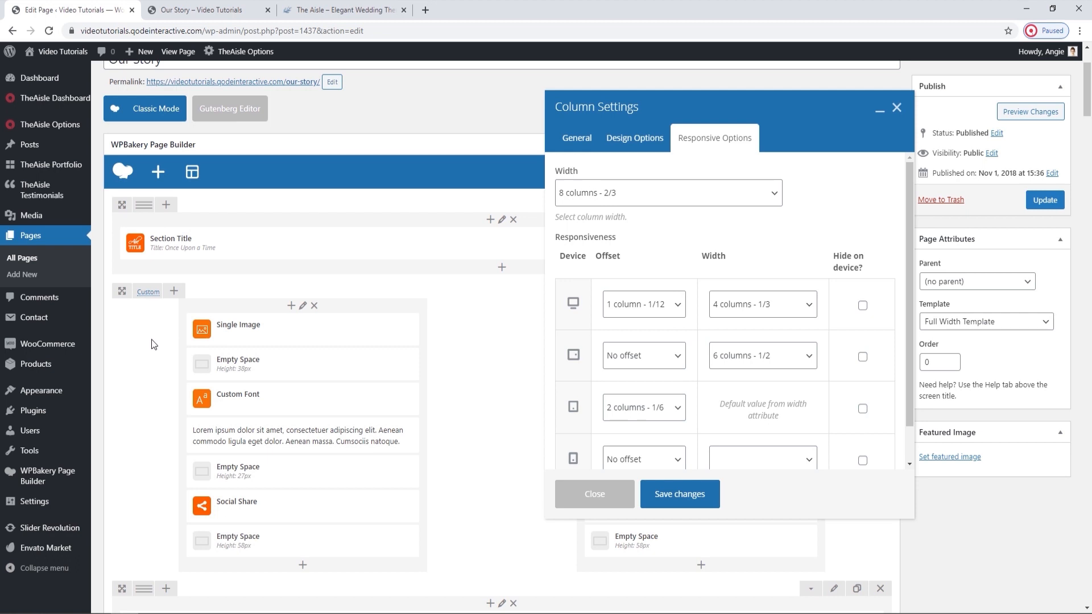
pyautogui.click(678, 305)
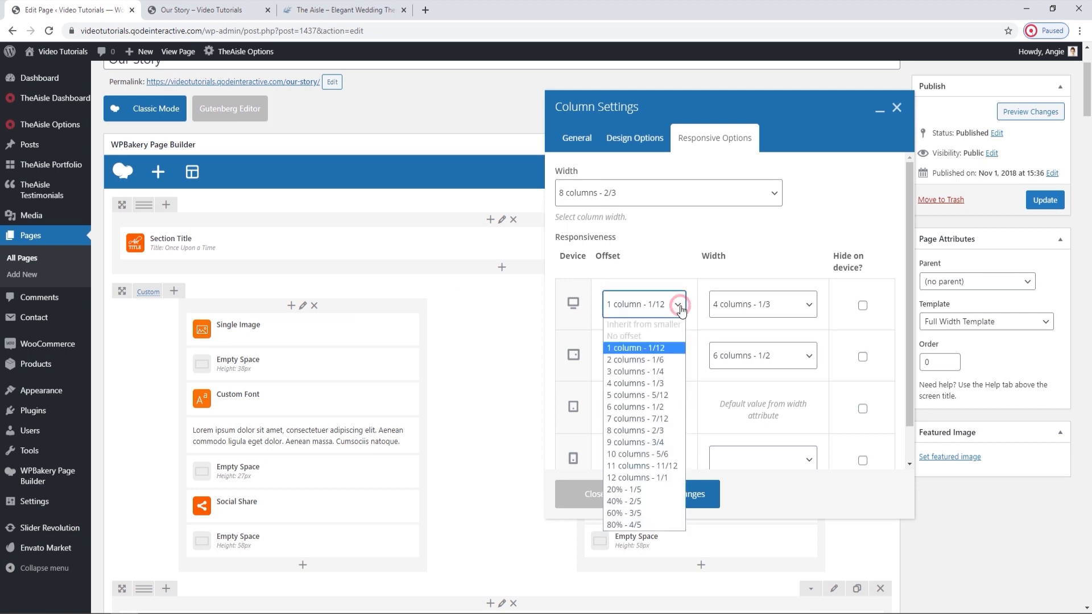
pyautogui.click(681, 311)
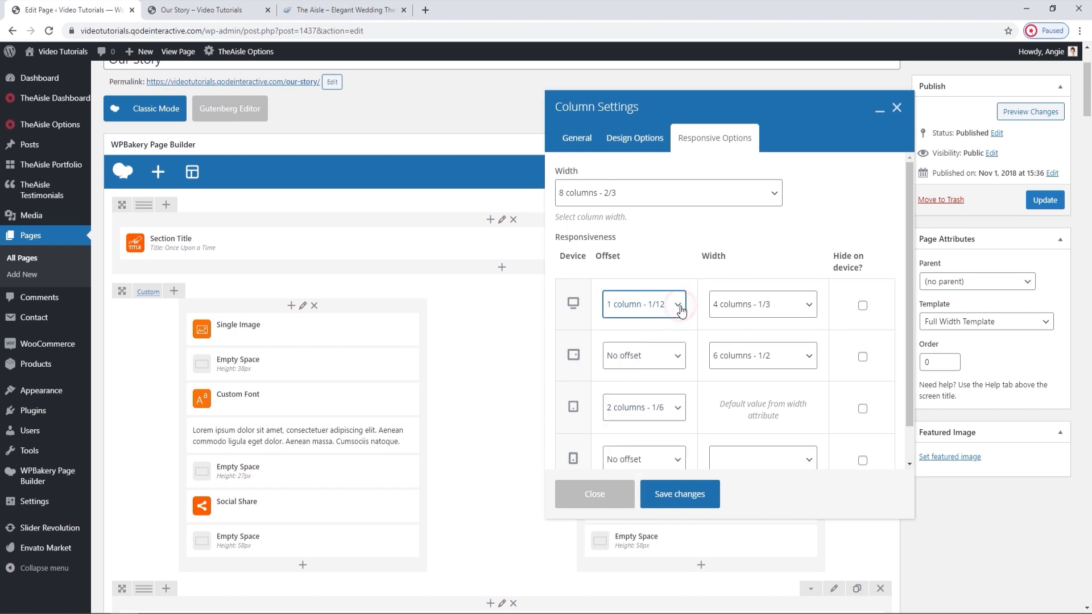
pyautogui.click(742, 310)
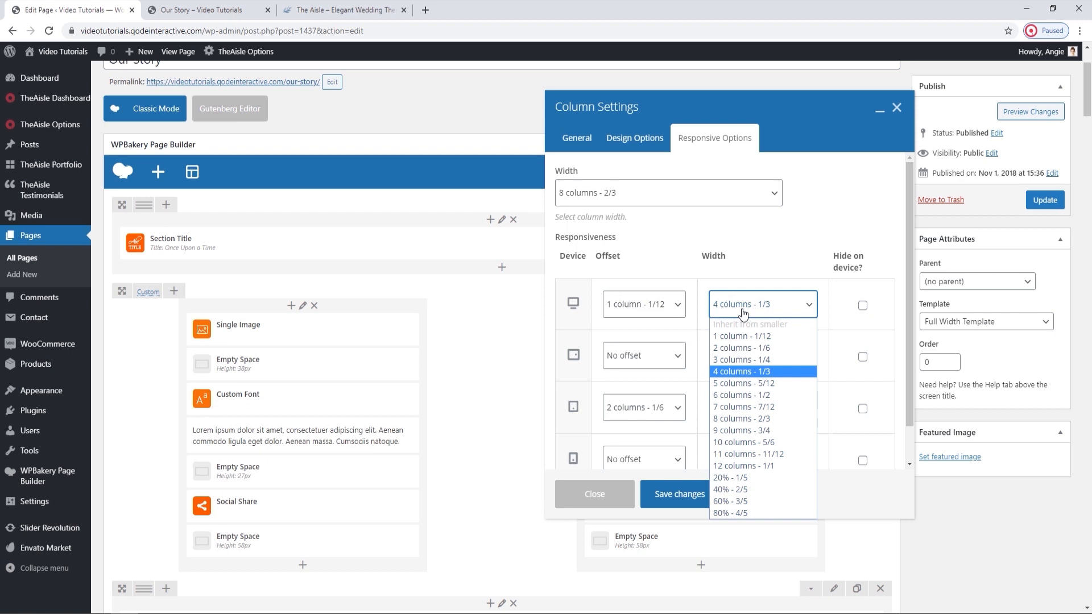
pyautogui.click(742, 311)
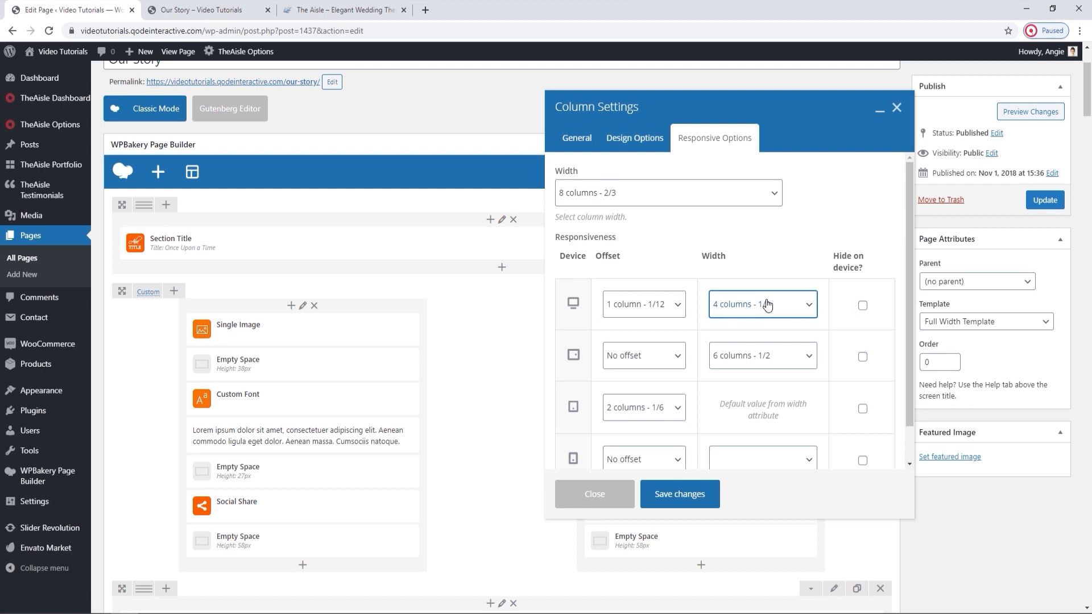
pyautogui.scroll(-1, 739, 306)
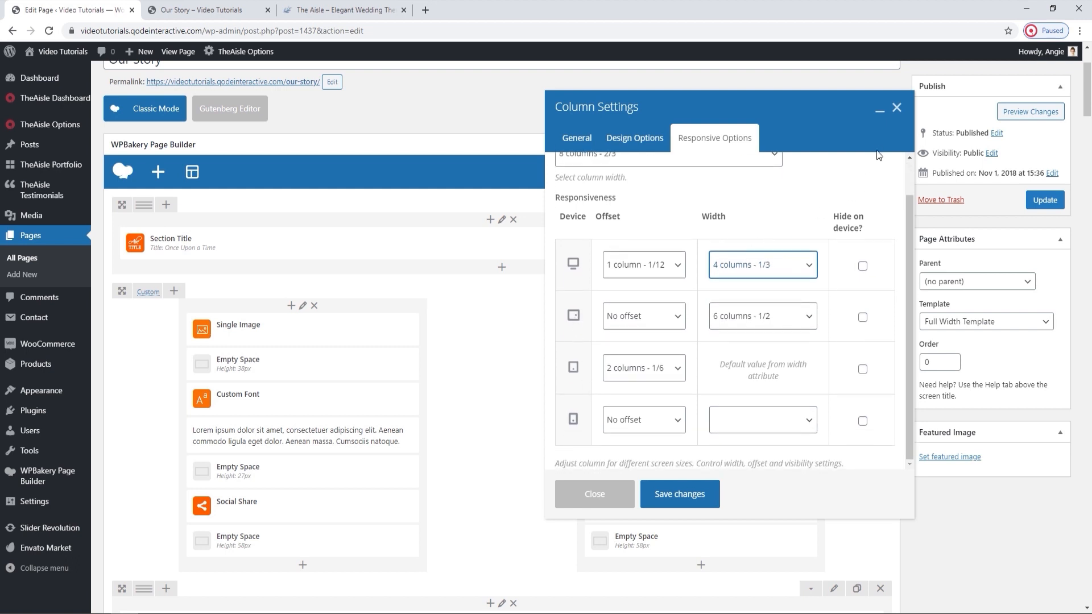
pyautogui.click(896, 108)
# Review the right column's responsive offset and width settings in the couple row, then close them without changes.
pyautogui.click(699, 305)
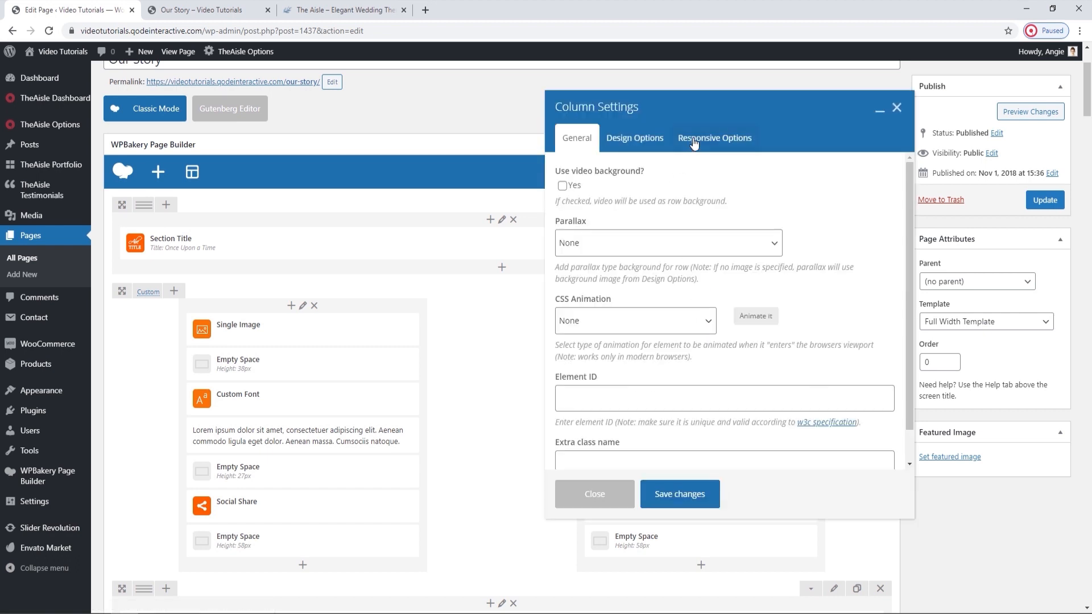
pyautogui.click(694, 139)
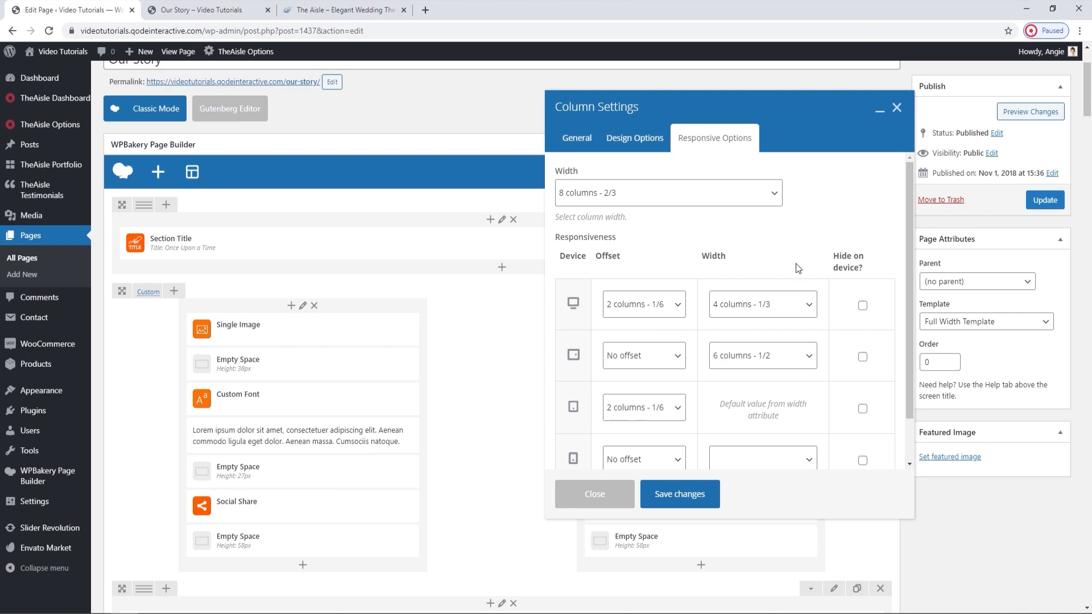
pyautogui.scroll(-2, 770, 241)
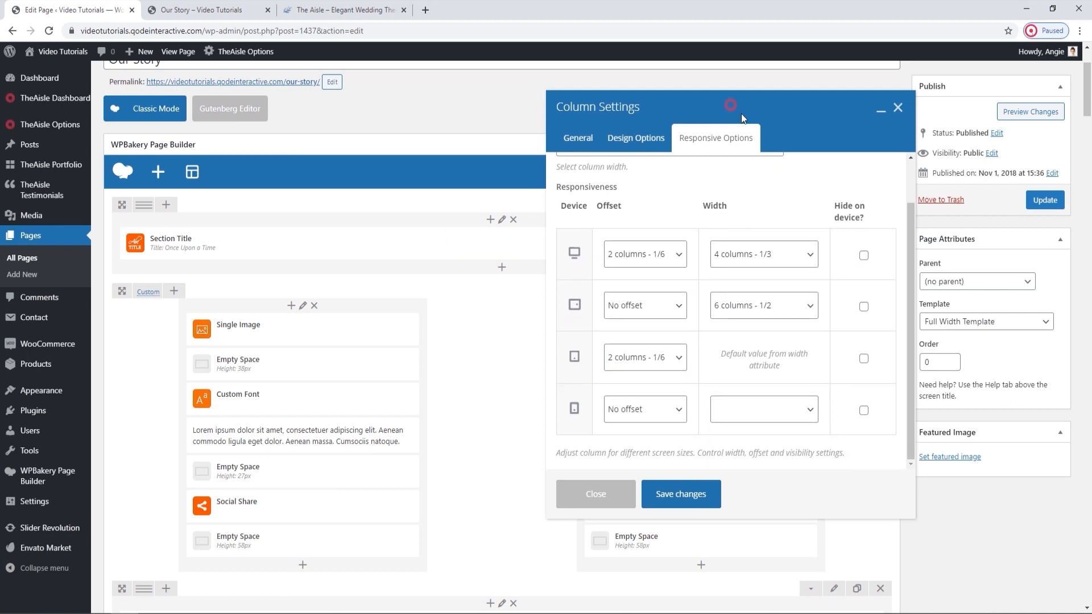
pyautogui.moveTo(741, 114); pyautogui.dragTo(874, 187)
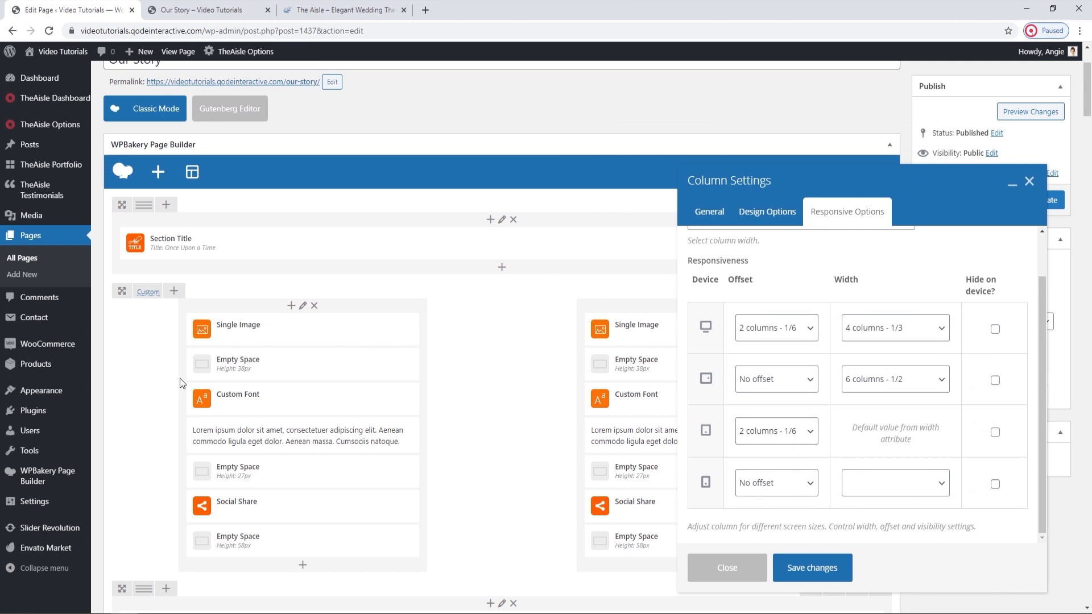
pyautogui.moveTo(865, 183); pyautogui.dragTo(583, 108)
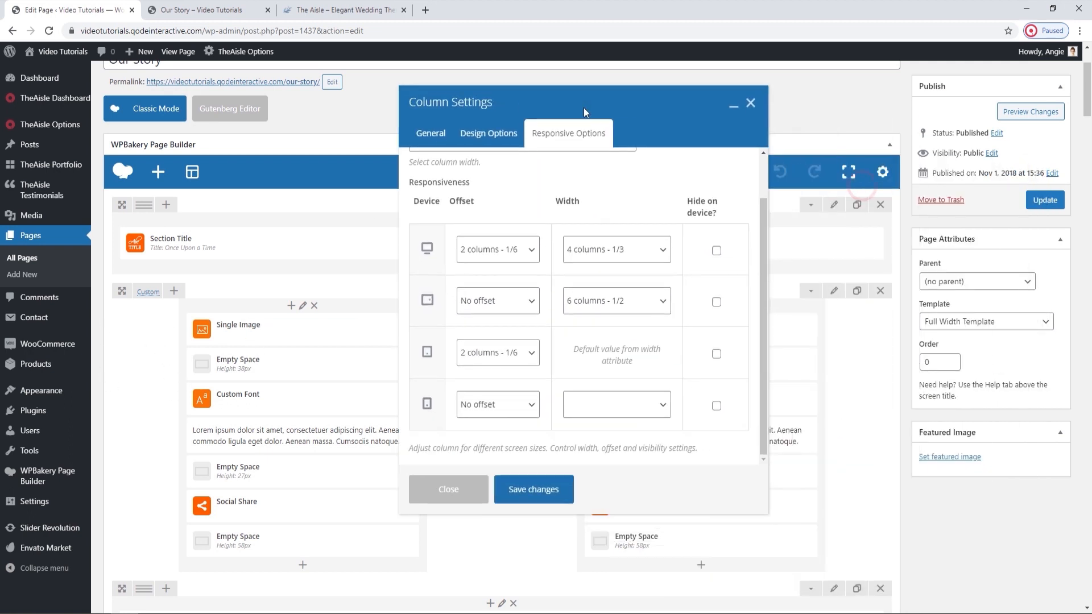
pyautogui.click(748, 108)
# Replace the left column's Single Image with our-story-img-1.jpg uploaded from the OUR STORY folder and save the element.
pyautogui.moveTo(348, 333)
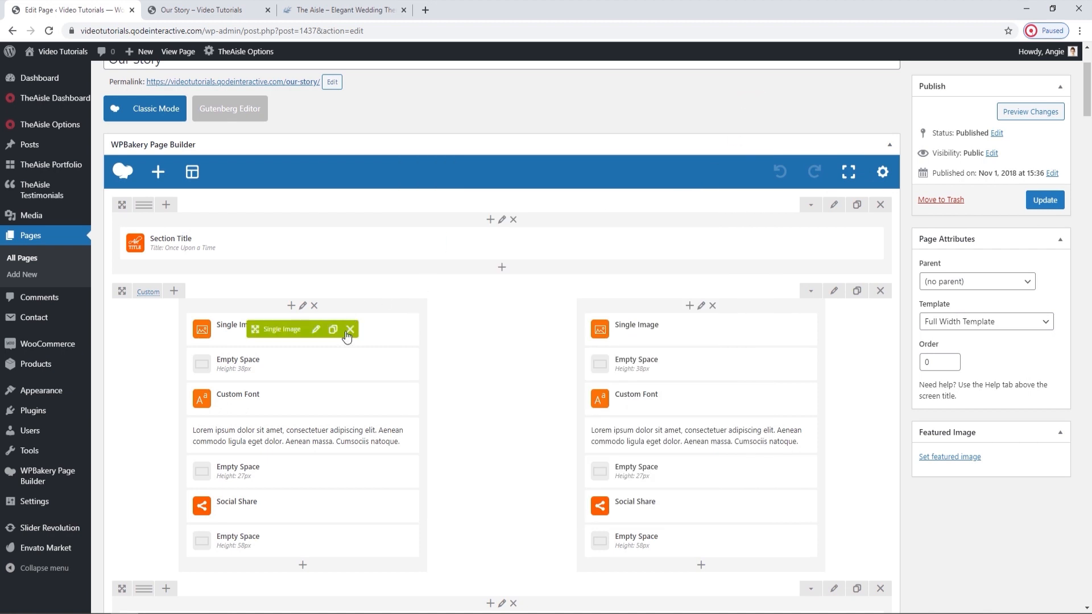
pyautogui.moveTo(339, 384)
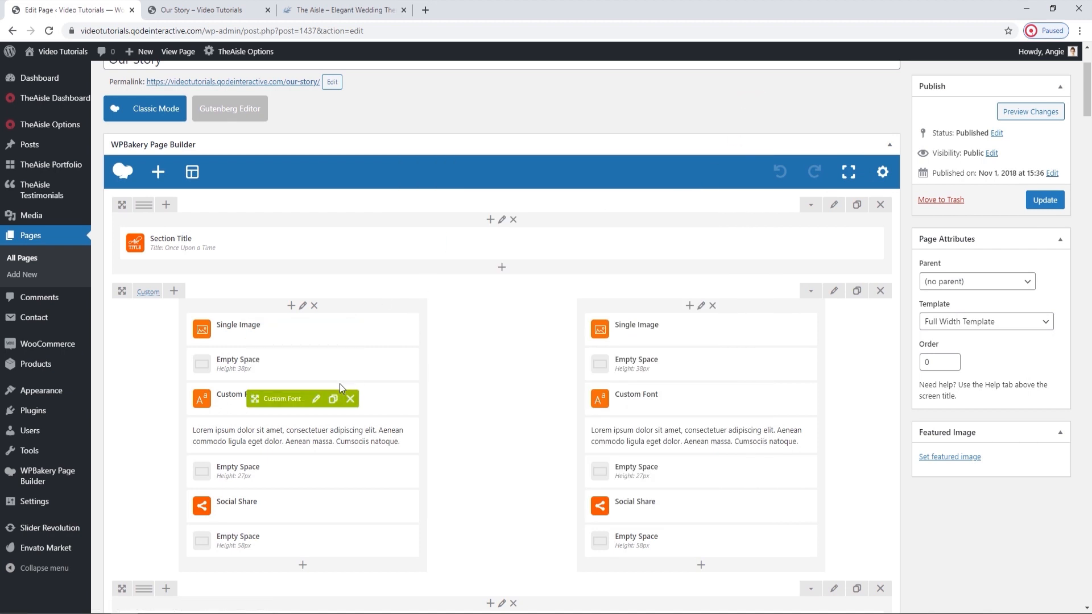
pyautogui.click(317, 330)
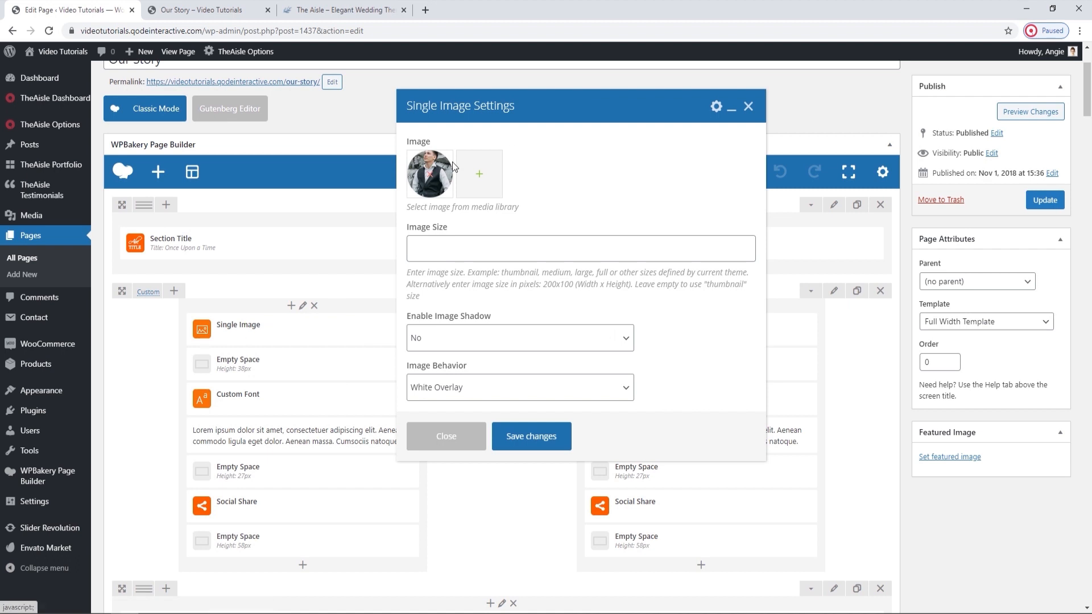
pyautogui.click(430, 171)
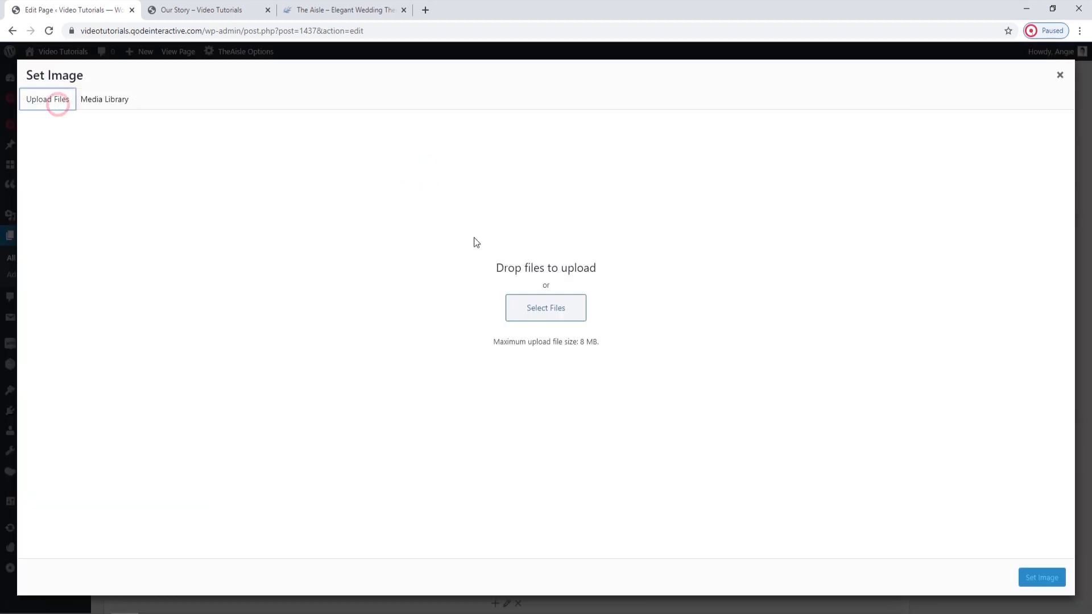
pyautogui.click(536, 303)
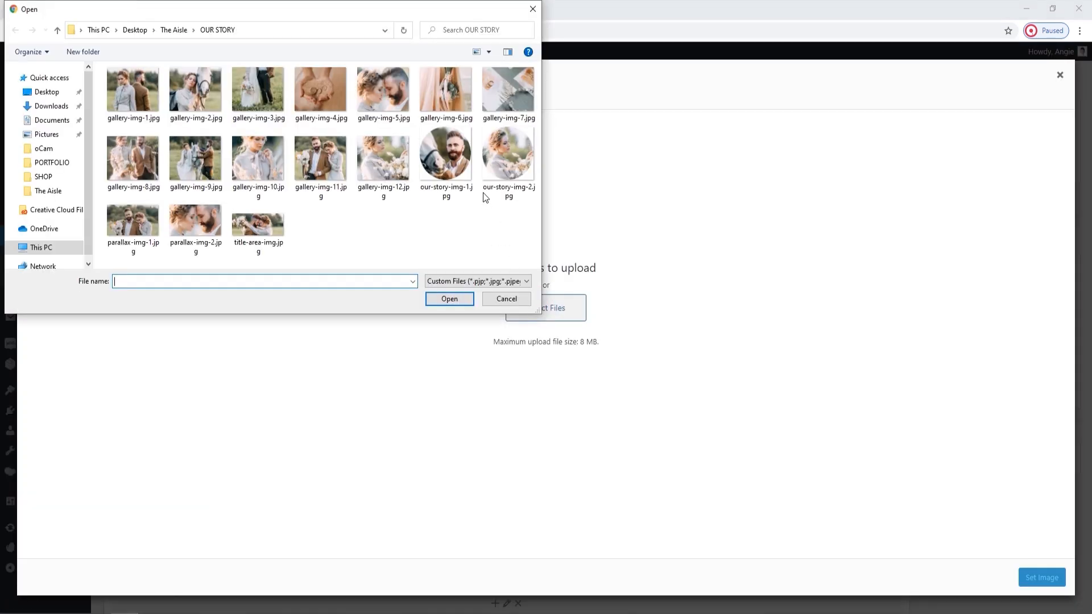
pyautogui.click(446, 156)
pyautogui.click(456, 302)
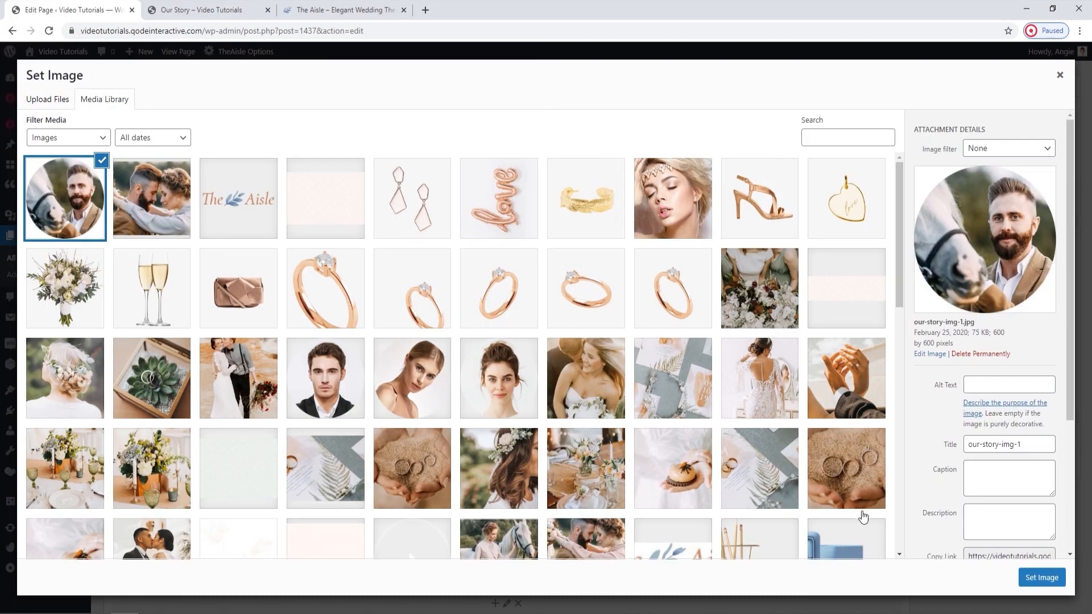
pyautogui.click(1041, 577)
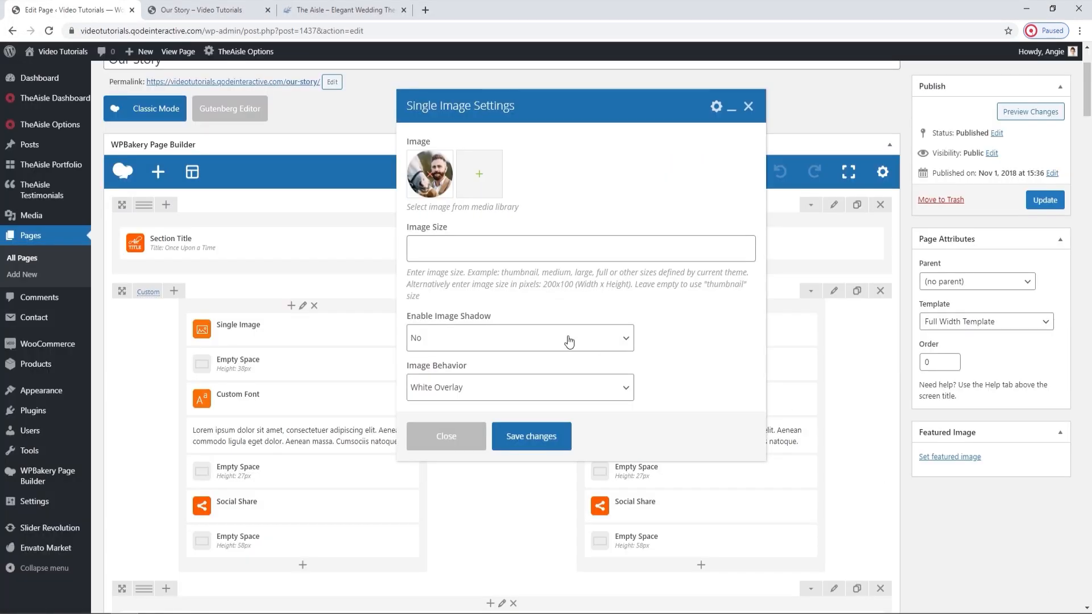
pyautogui.scroll(-2, 569, 341)
pyautogui.click(531, 436)
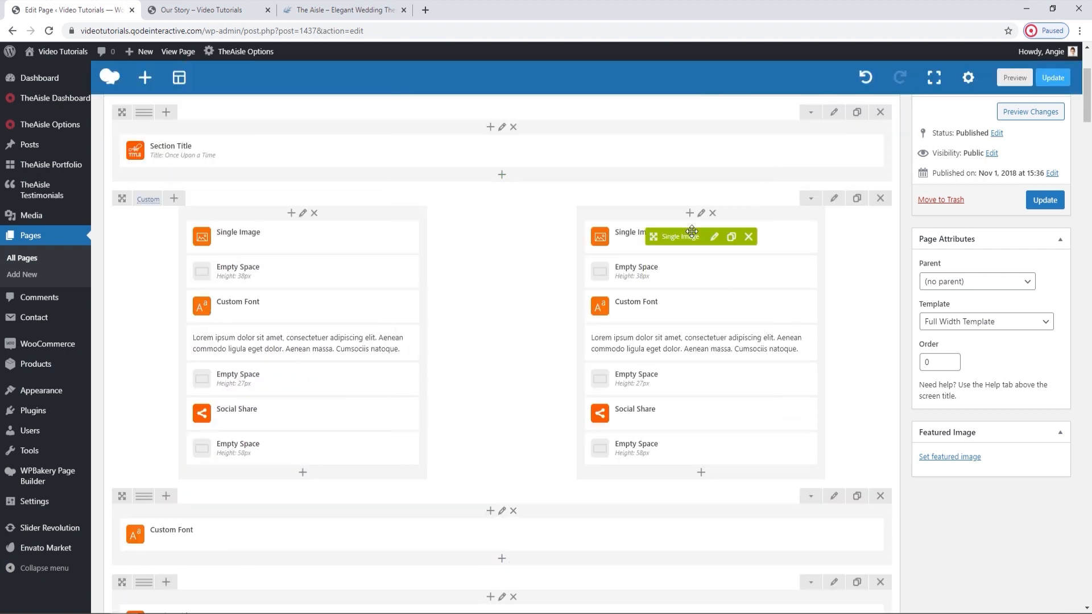
# Replace the right column's Single Image with our-story-img-2.jpg uploaded from the OUR STORY folder and save the element.
pyautogui.click(714, 237)
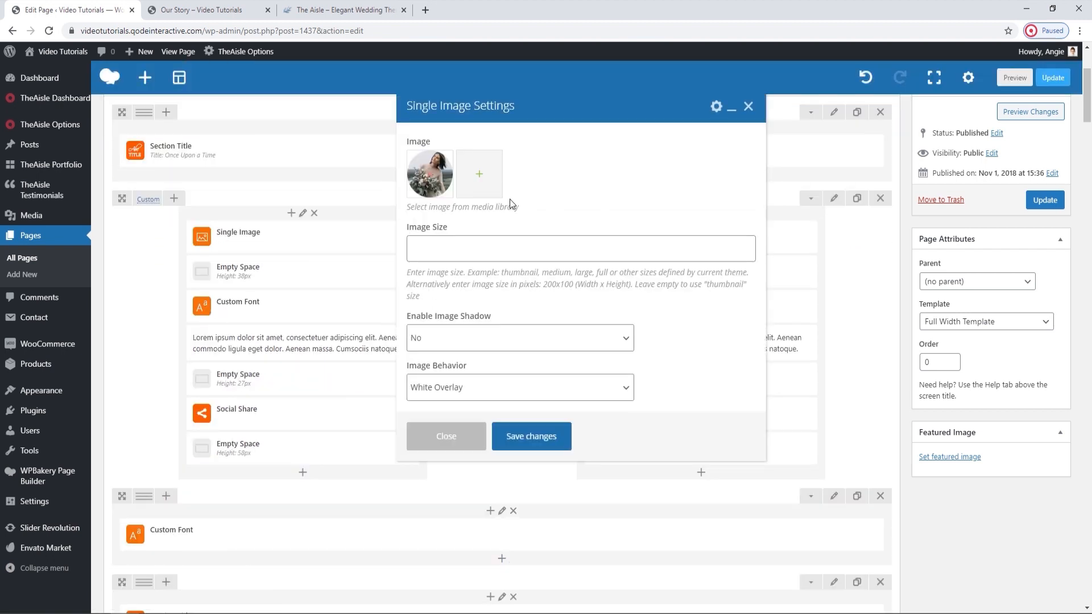
pyautogui.click(437, 171)
pyautogui.click(430, 173)
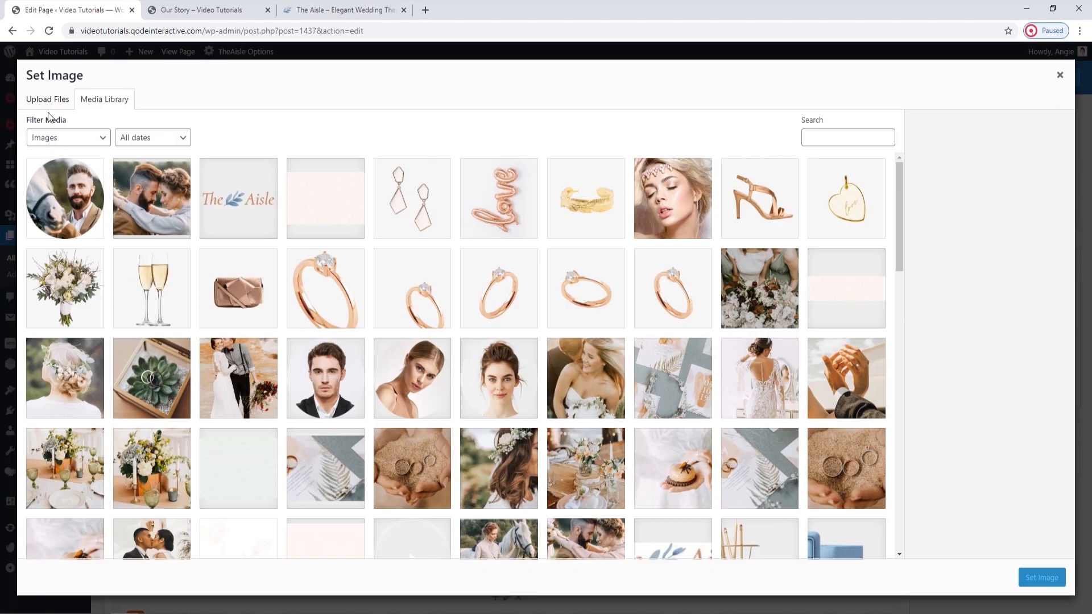
pyautogui.click(48, 100)
pyautogui.click(538, 299)
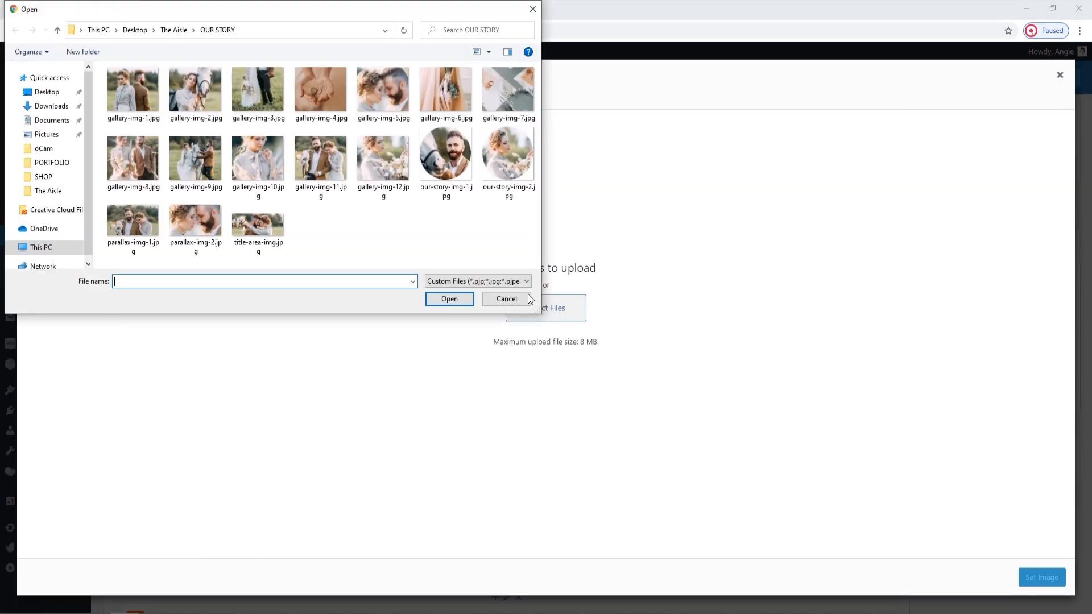
pyautogui.click(496, 179)
pyautogui.click(457, 298)
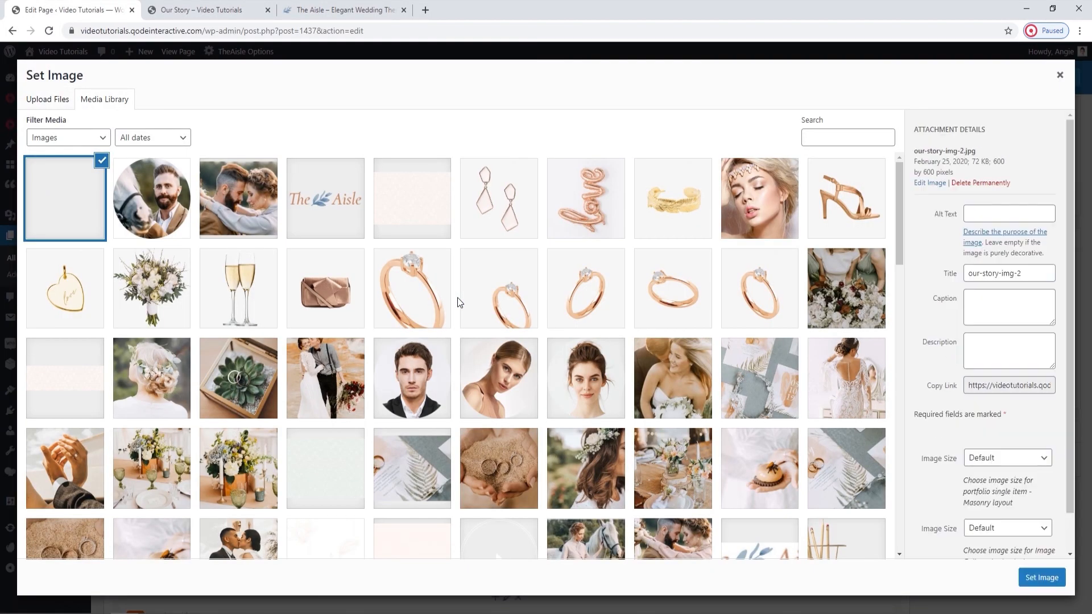
pyautogui.click(1040, 579)
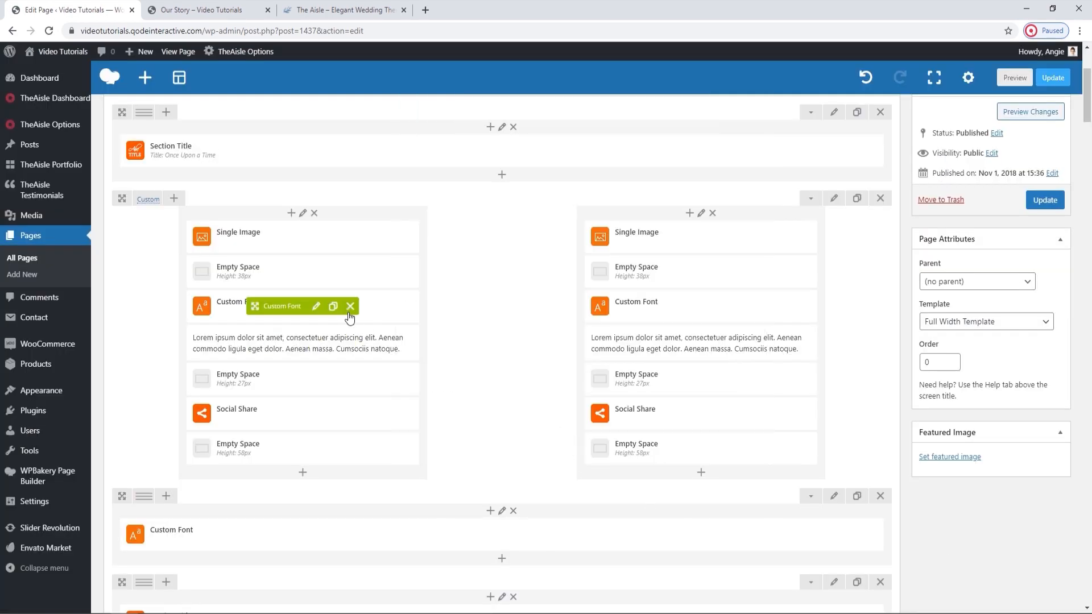
# Review the left column's Custom Font name settings against the live Our Story page, including title text and font options, and close them unchanged.
pyautogui.click(315, 307)
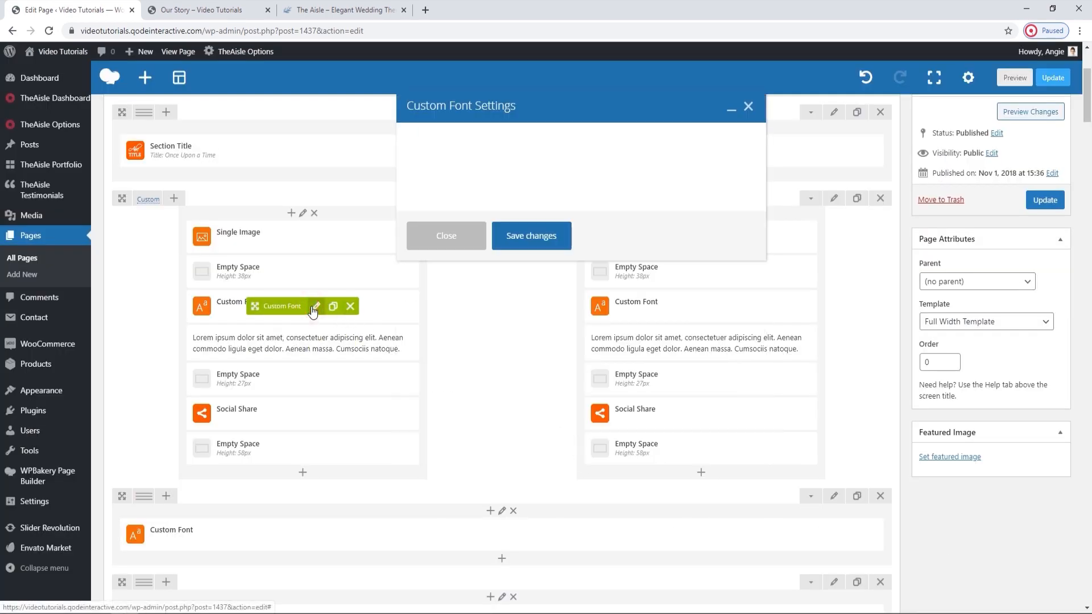
pyautogui.click(489, 253)
pyautogui.click(199, 10)
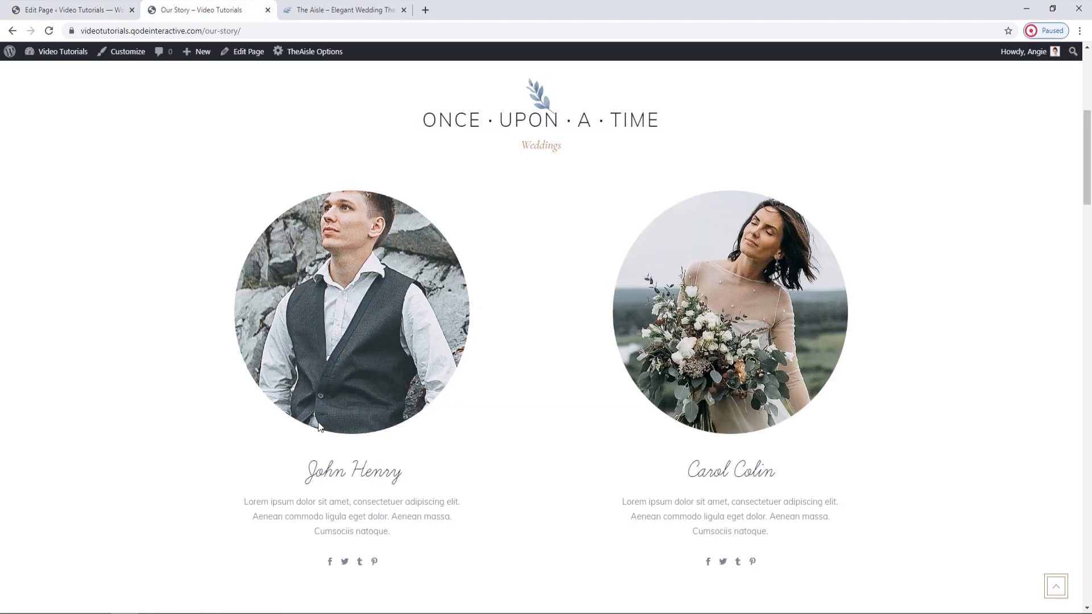
pyautogui.moveTo(411, 473); pyautogui.dragTo(309, 479)
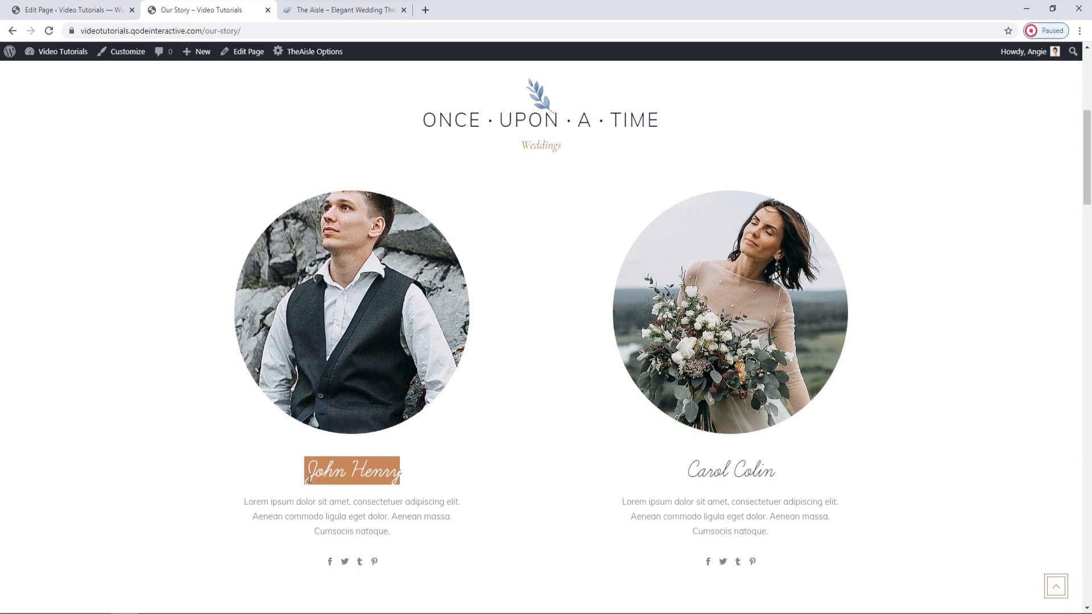
pyautogui.click(423, 473)
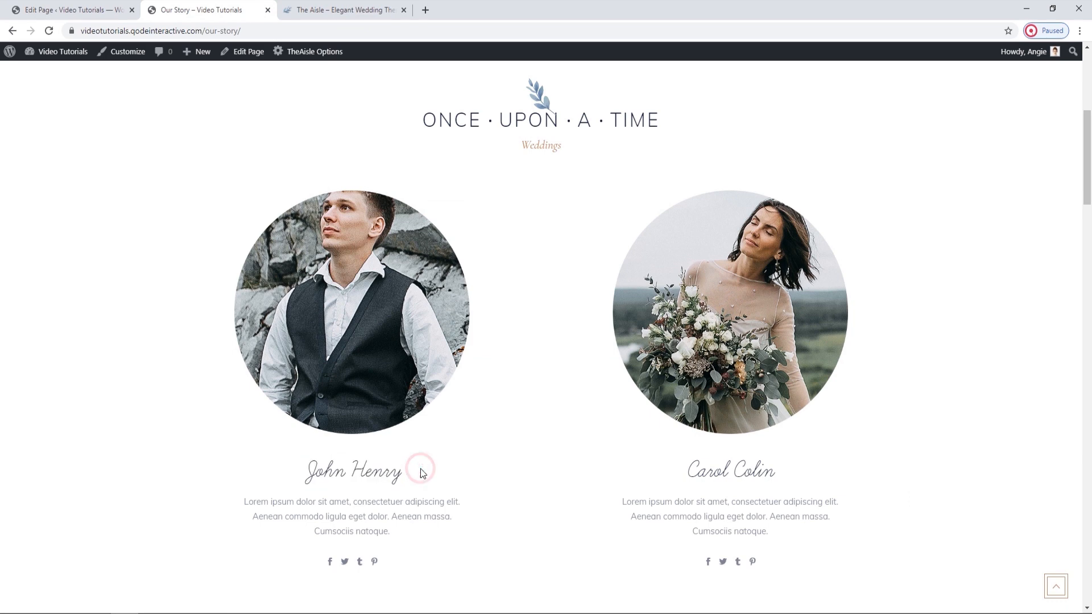
pyautogui.click(136, 7)
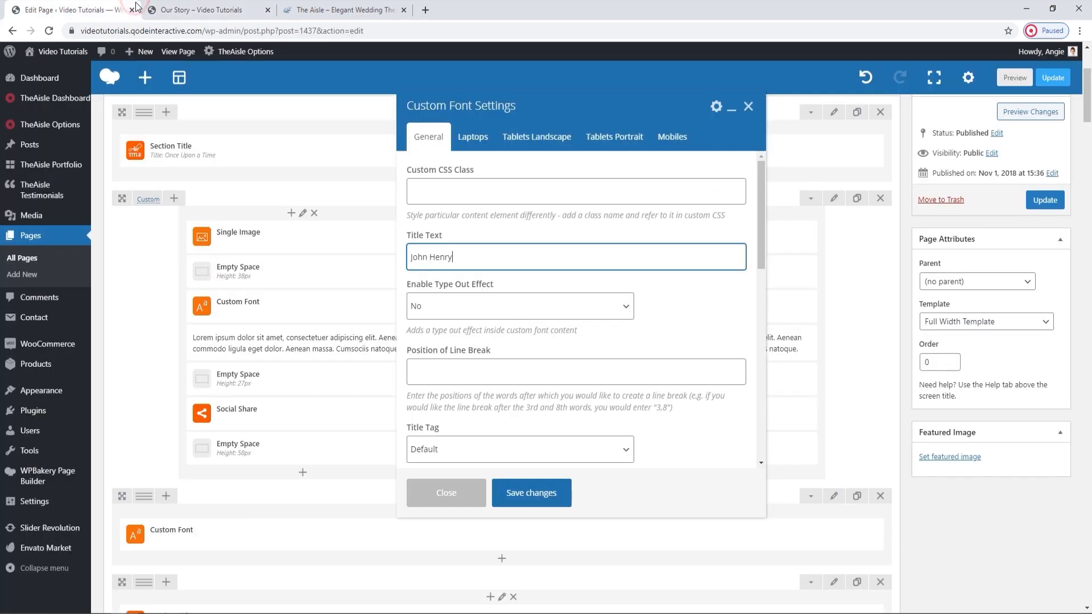
pyautogui.scroll(-3, 604, 333)
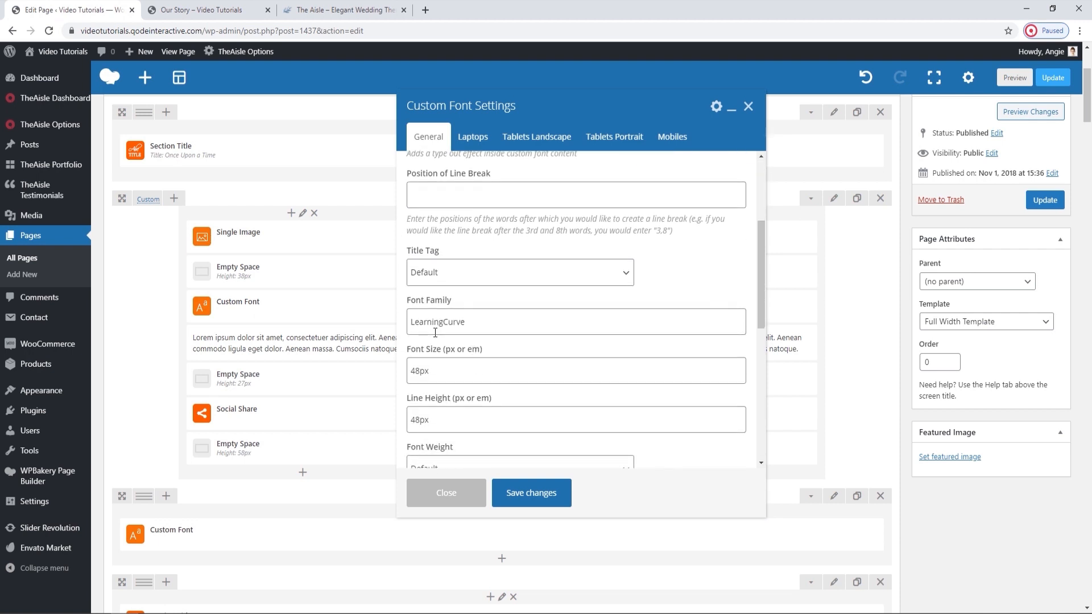
pyautogui.click(747, 107)
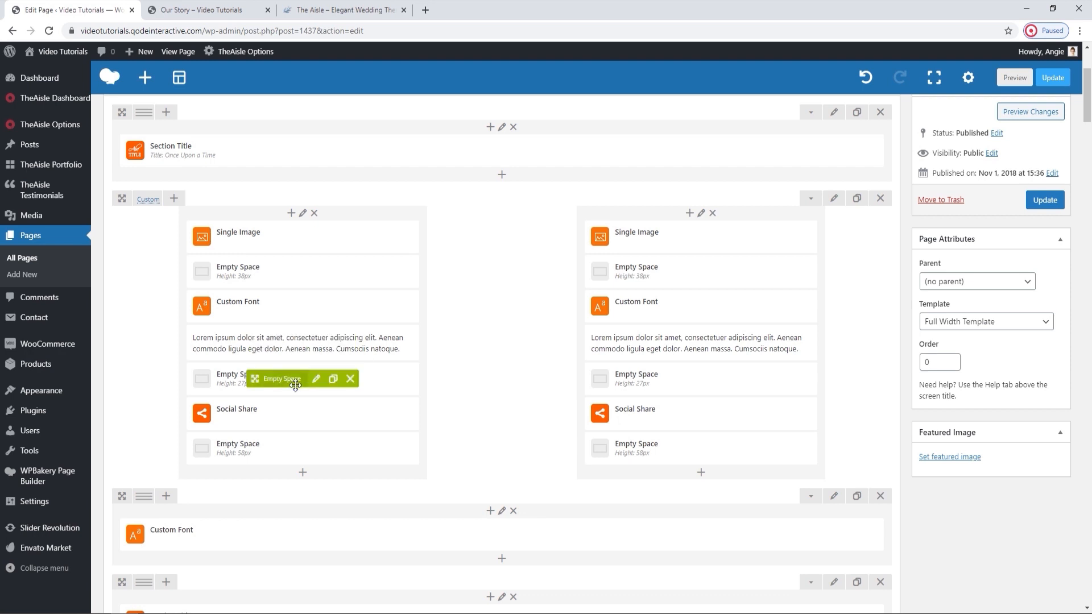
# Review the left column's Social Share type and icon settings, compare them with the live page's icons, and close them unchanged.
pyautogui.click(316, 413)
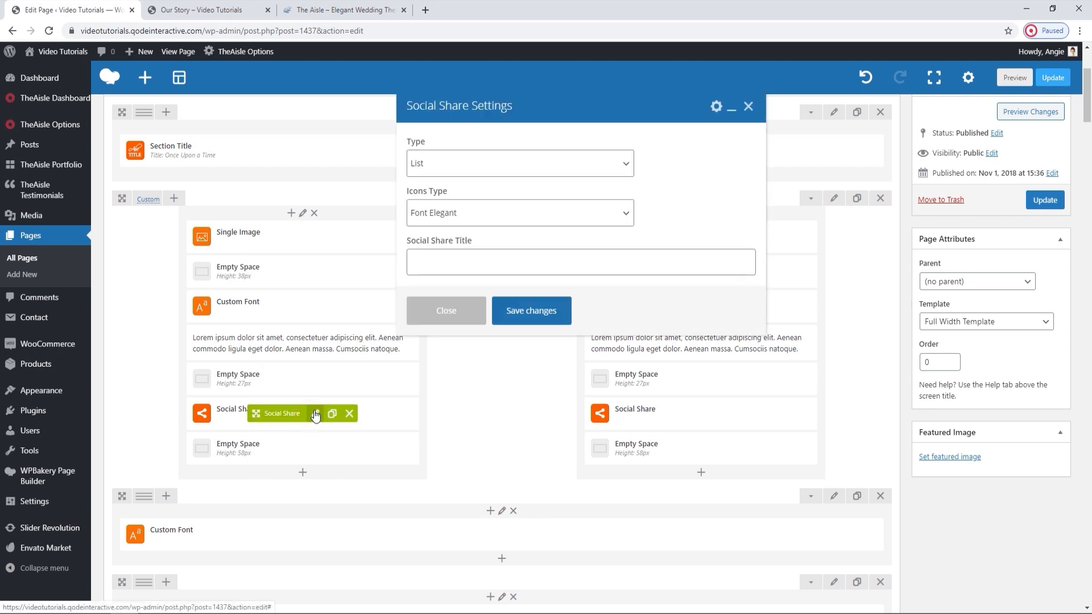
pyautogui.click(522, 165)
pyautogui.click(523, 166)
pyautogui.scroll(-3, 524, 224)
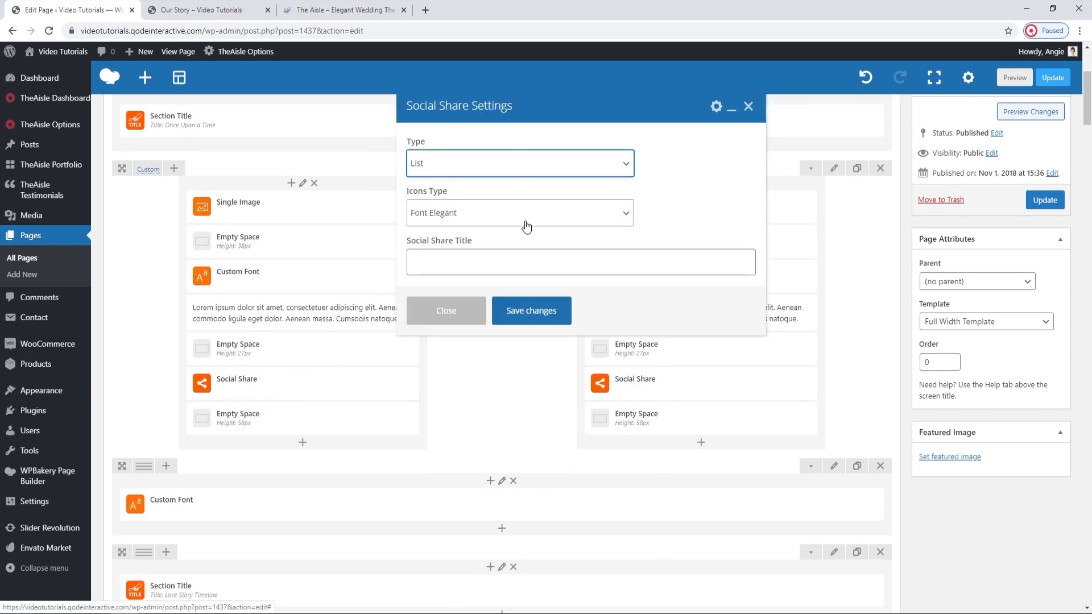
pyautogui.click(202, 9)
pyautogui.scroll(-1, 347, 196)
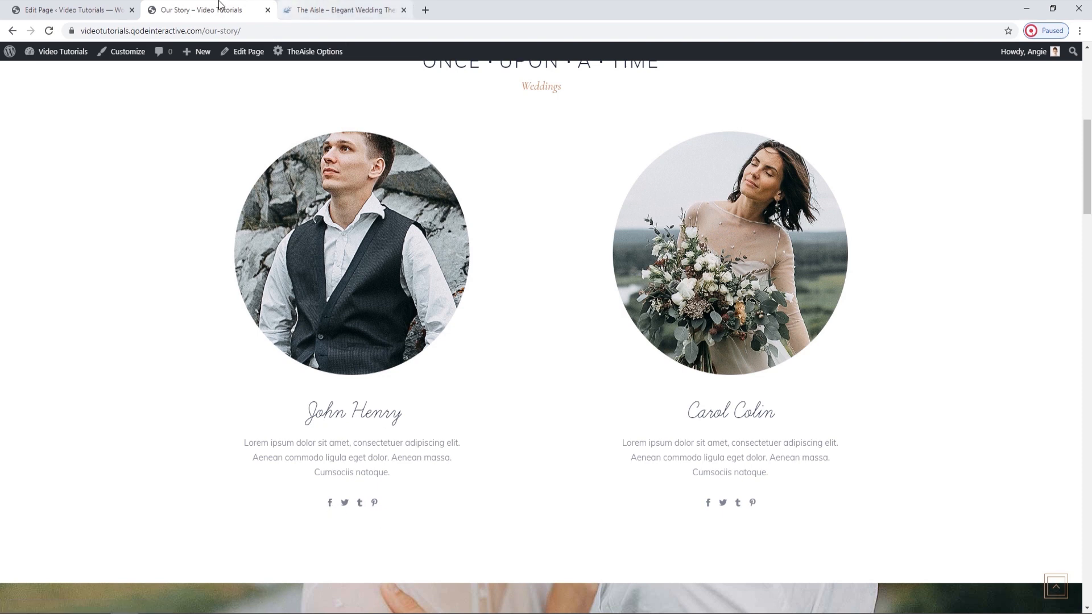
pyautogui.click(74, 9)
pyautogui.click(563, 313)
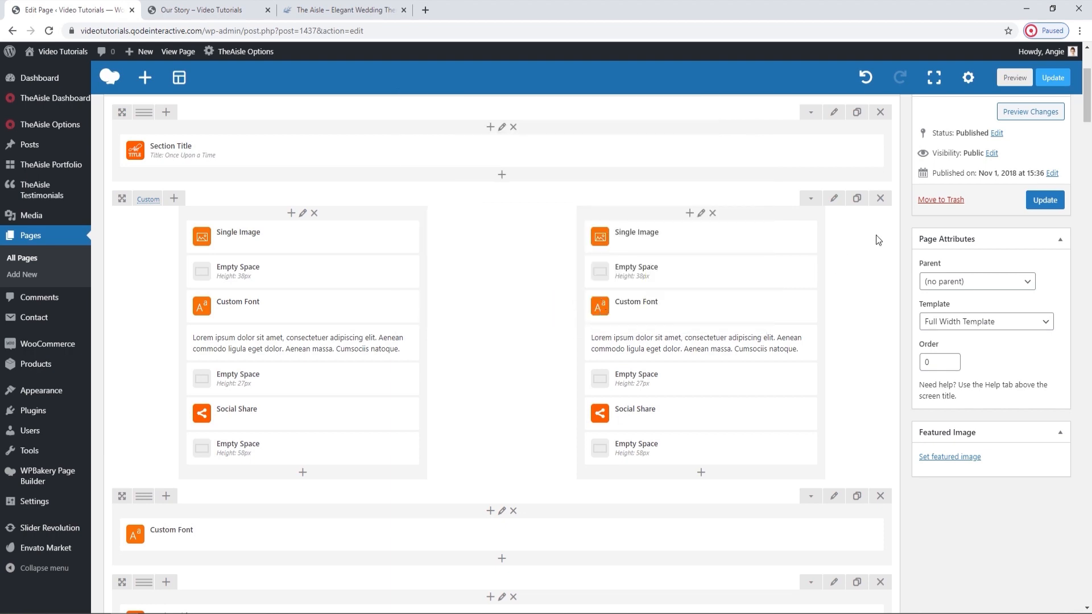
# Update the Our Story page and reload its live version to check the couple portraits.
pyautogui.click(1034, 198)
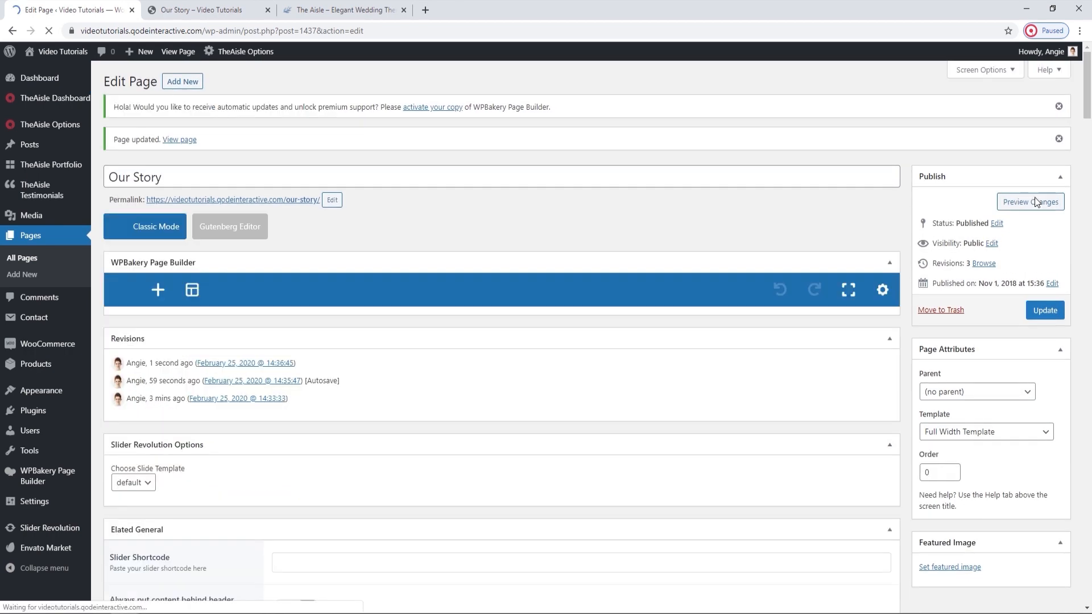
pyautogui.click(1030, 202)
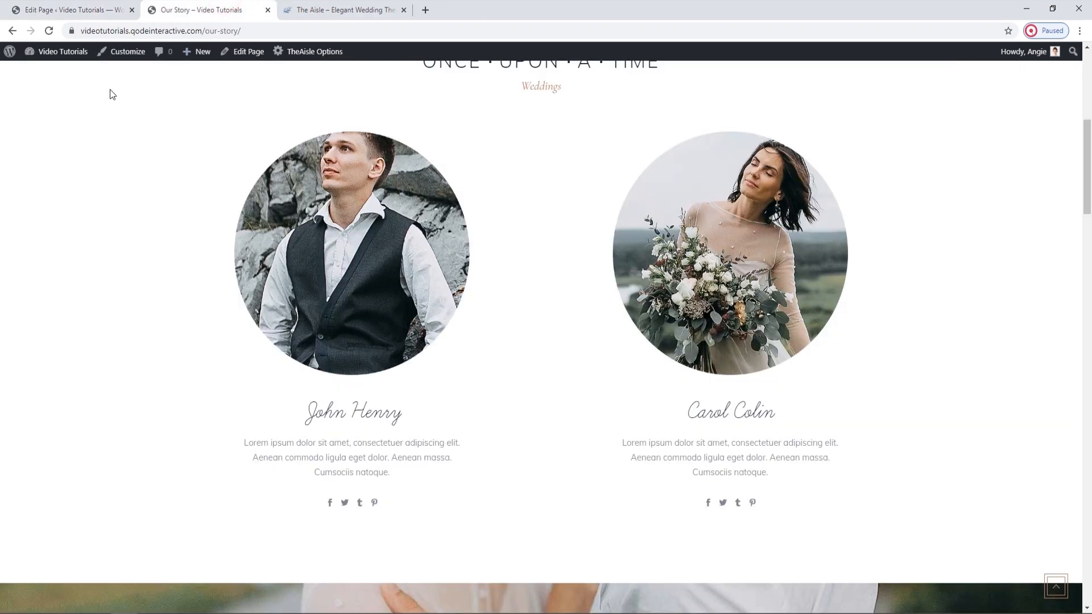
pyautogui.click(49, 31)
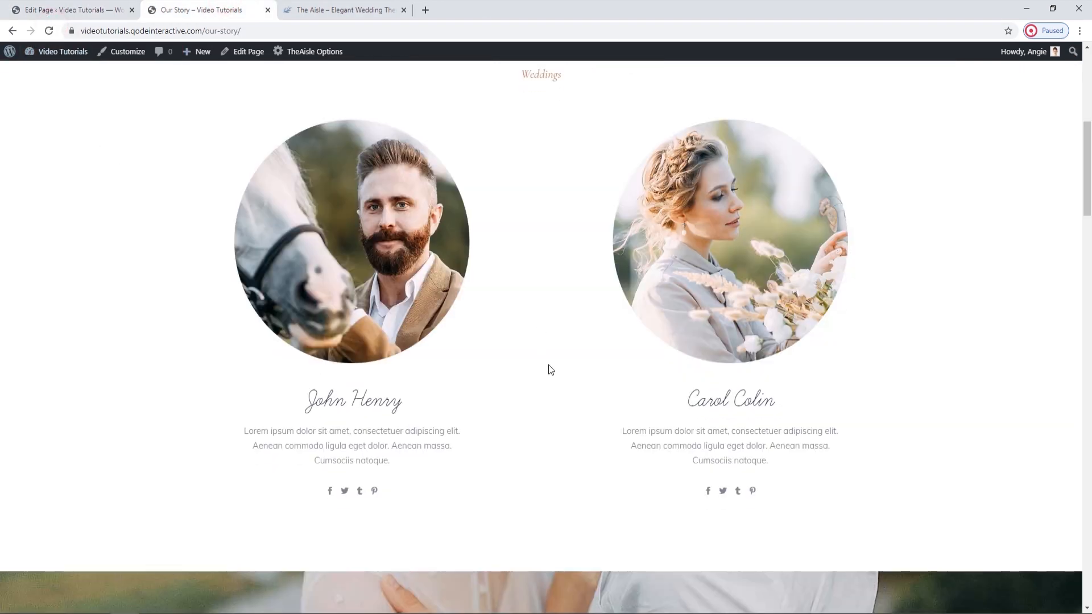
pyautogui.scroll(-8, 549, 370)
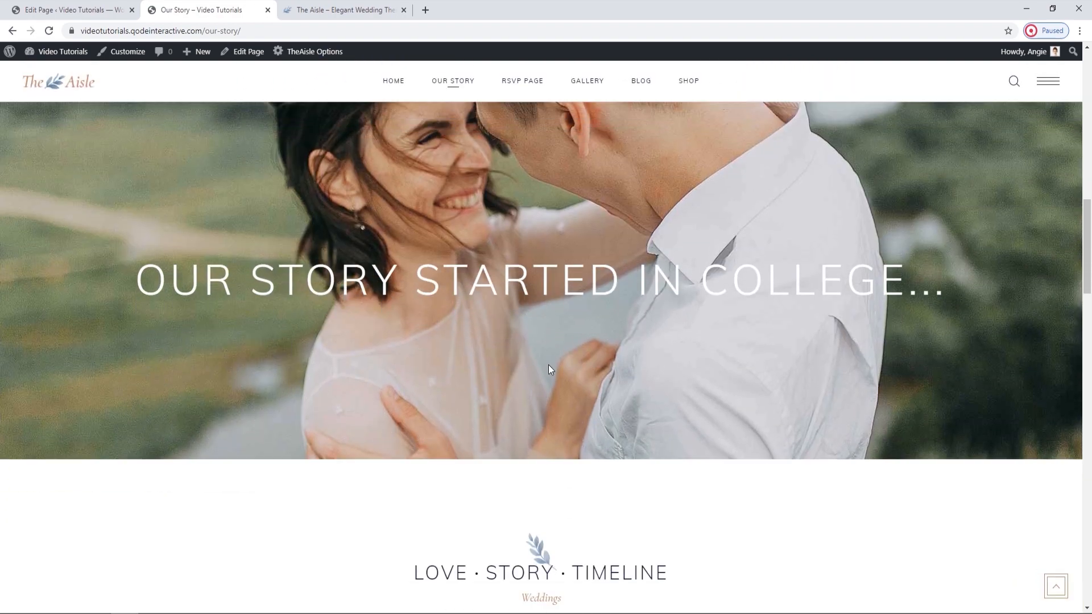
pyautogui.scroll(1, 550, 366)
# Replace the Elated Parallax Background Image in the Custom Font row below the couple with an uploaded parallax-img-1 picture and save the row.
pyautogui.click(15, 6)
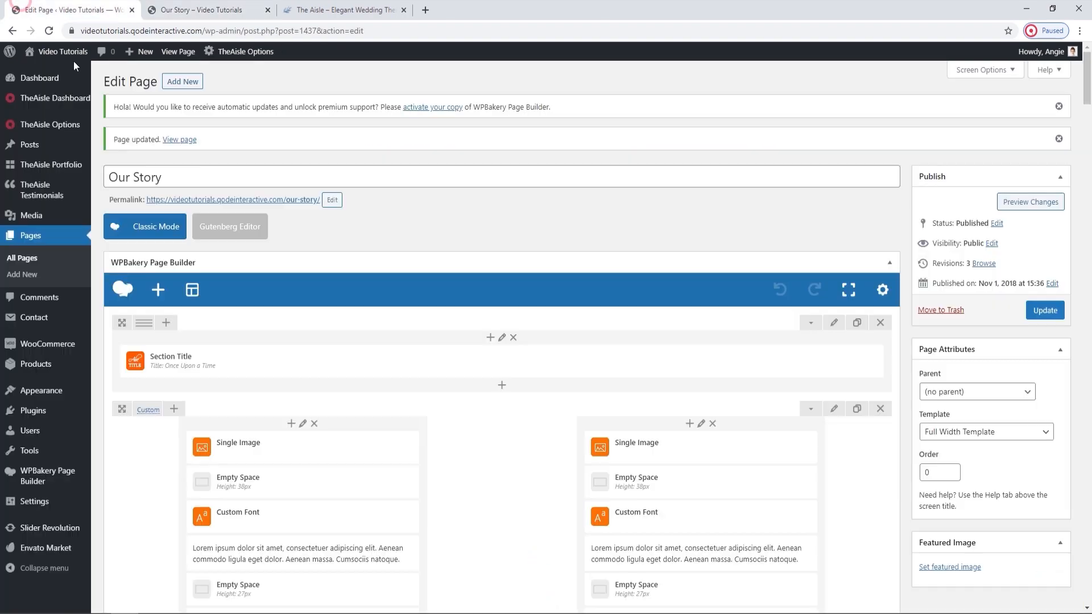
pyautogui.scroll(-9, 592, 448)
pyautogui.scroll(1, 592, 449)
pyautogui.scroll(1, 595, 446)
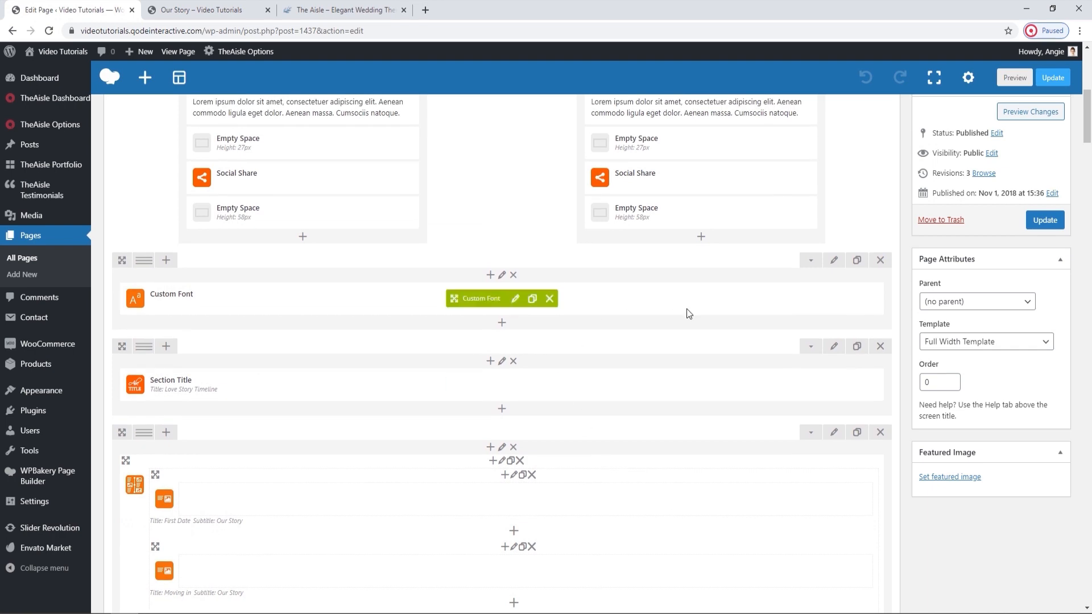
pyautogui.click(828, 264)
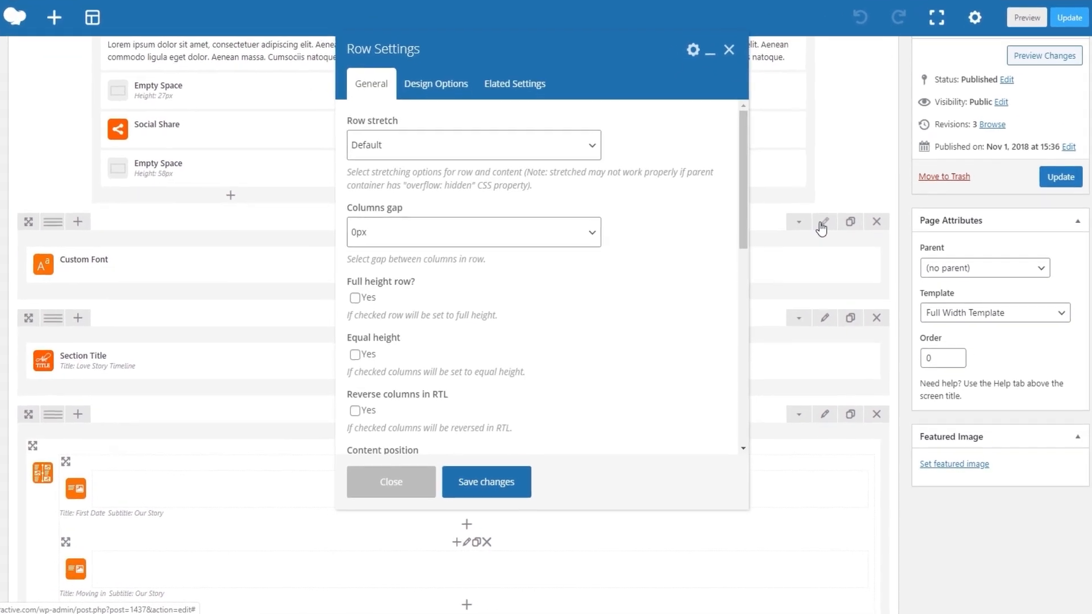
pyautogui.click(504, 78)
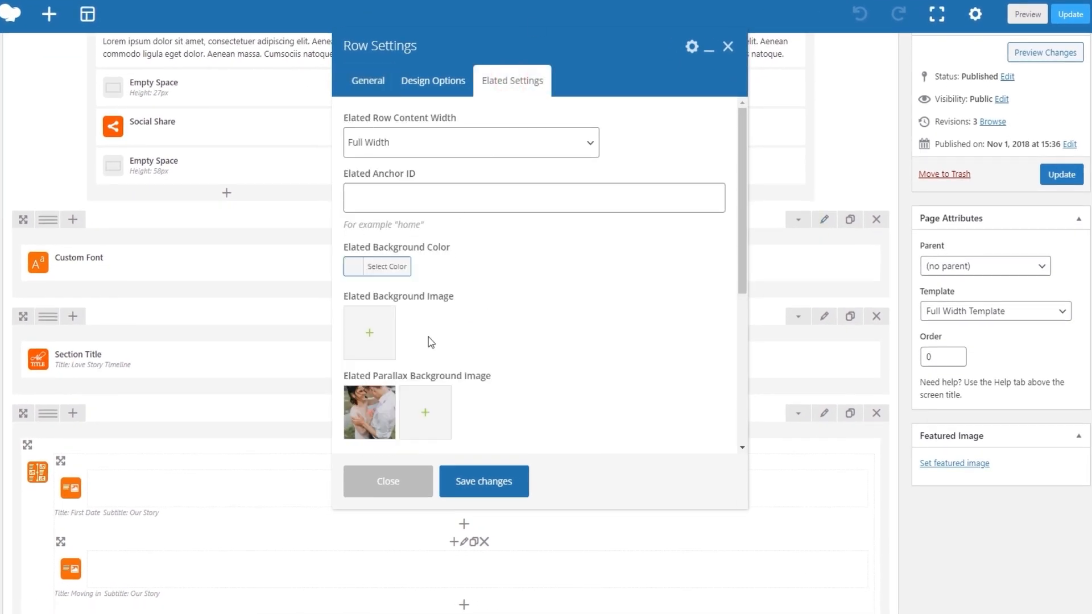
pyautogui.click(374, 415)
pyautogui.click(35, 98)
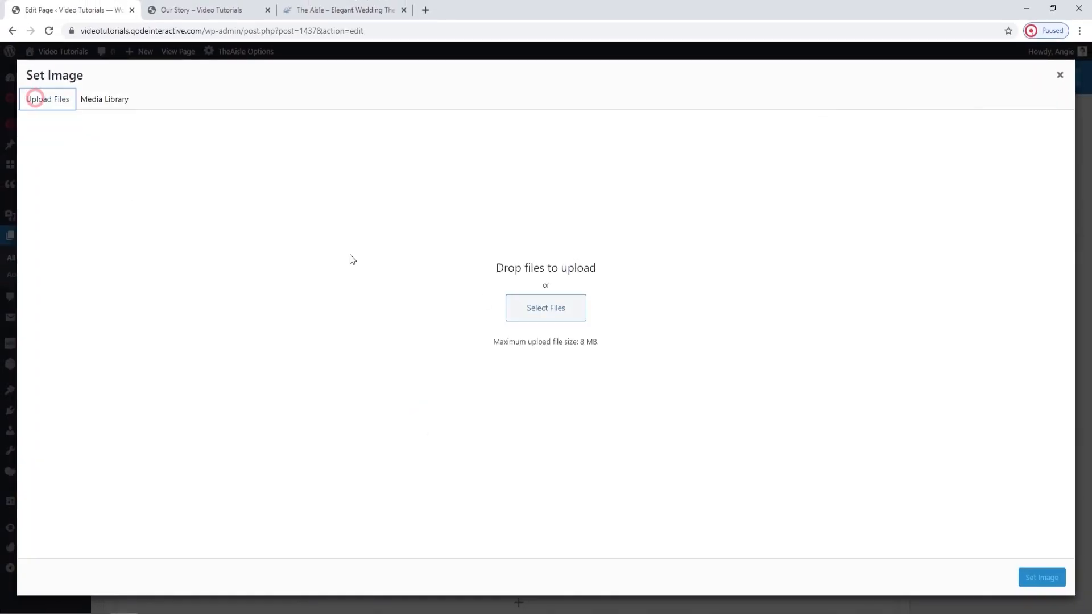
pyautogui.click(569, 306)
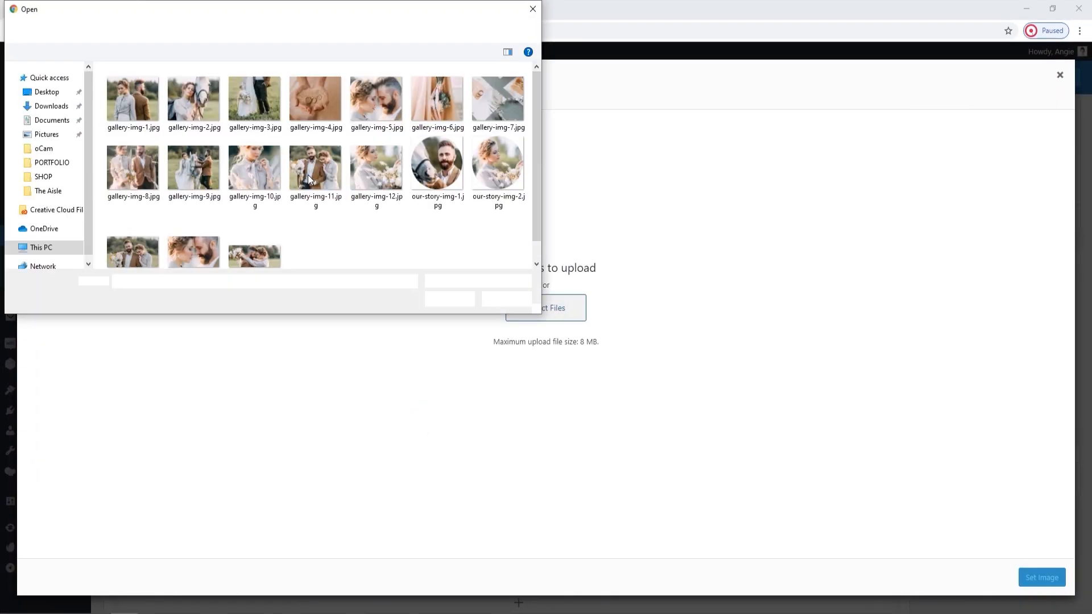
pyautogui.click(132, 228)
pyautogui.click(449, 299)
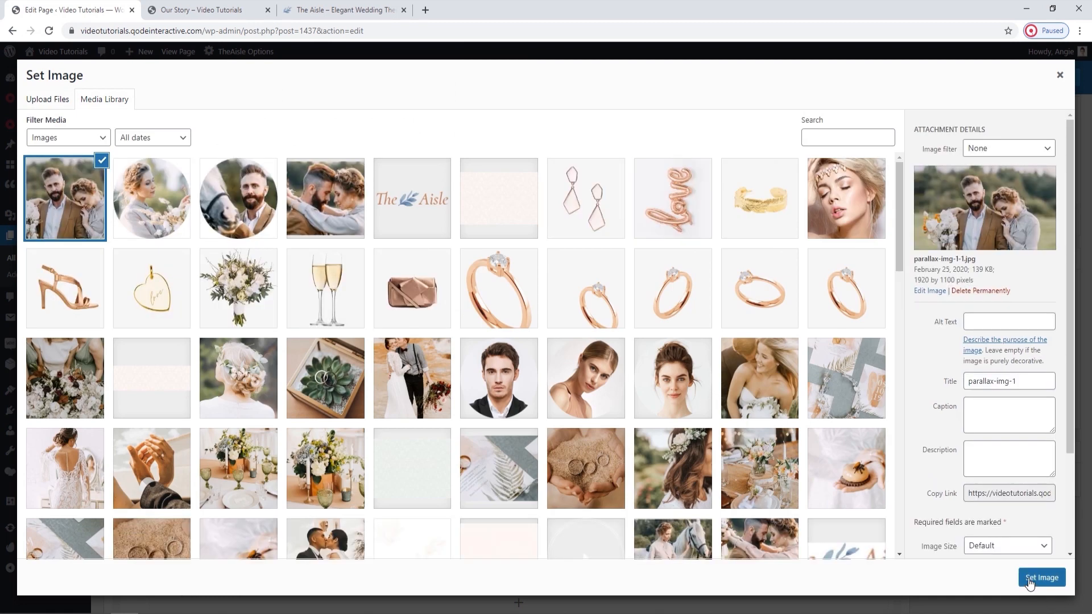
pyautogui.click(1041, 577)
pyautogui.click(498, 505)
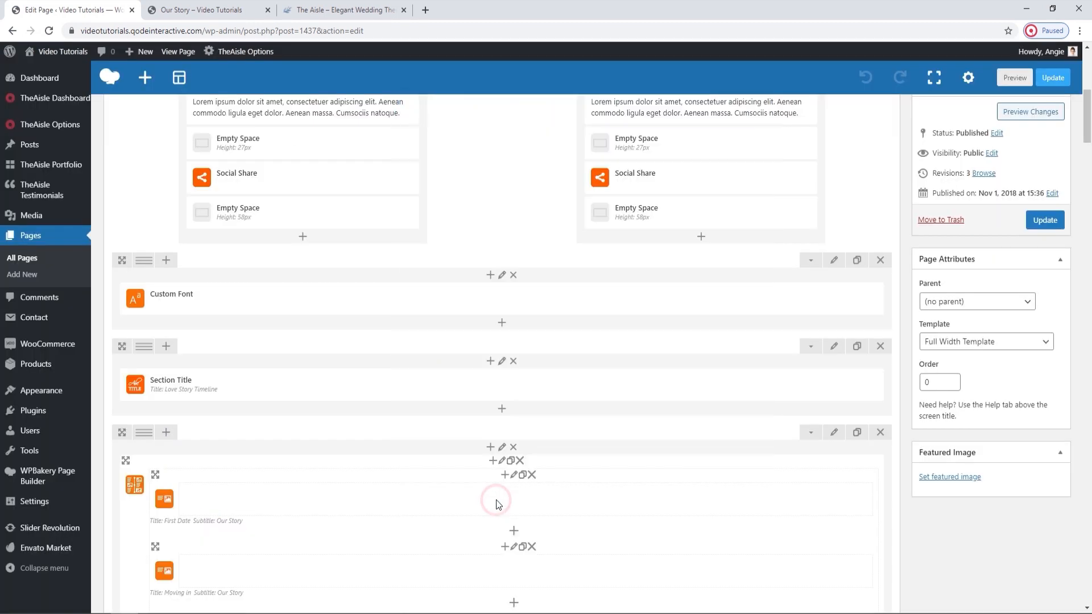
# Check the parallax row's Custom Font title settings, close them unchanged, and update the Our Story page.
pyautogui.click(514, 291)
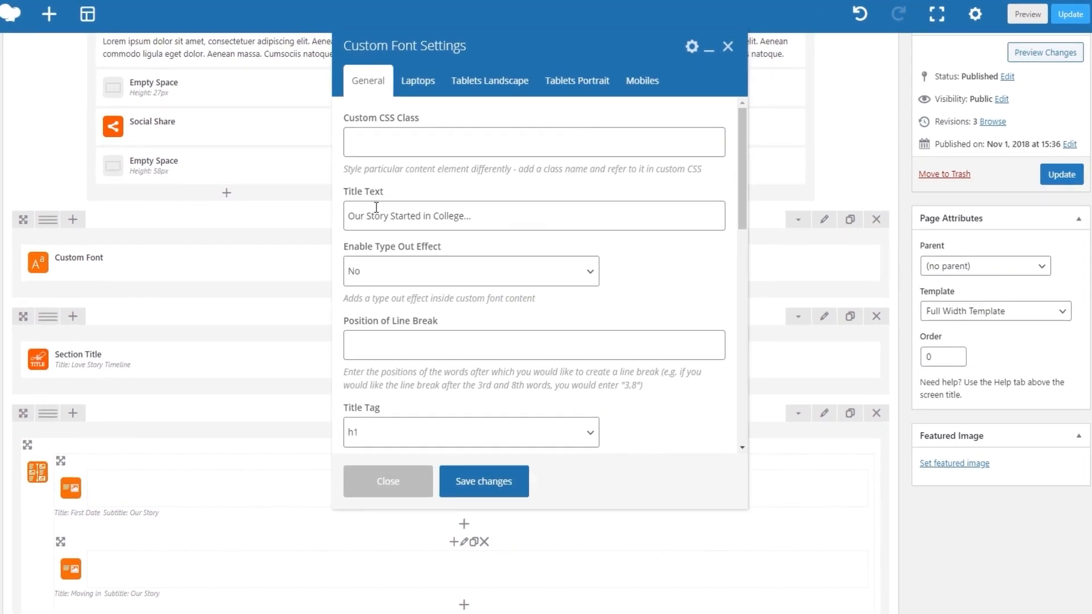
pyautogui.click(728, 46)
pyautogui.click(1061, 174)
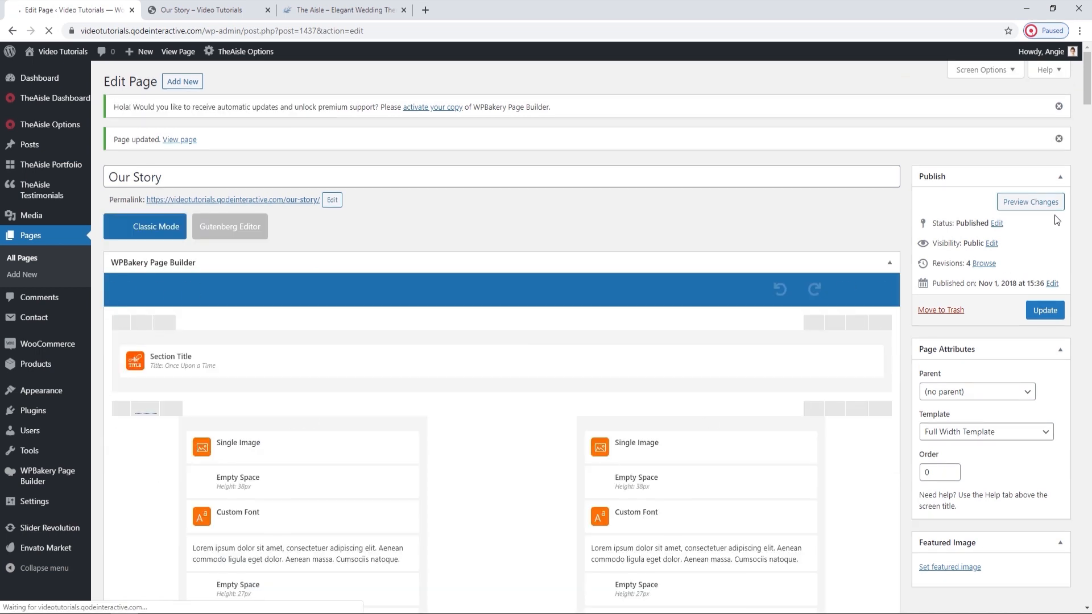
# Reload the live Our Story page and review the parallax section and the Love Story Timeline below it.
pyautogui.click(193, 9)
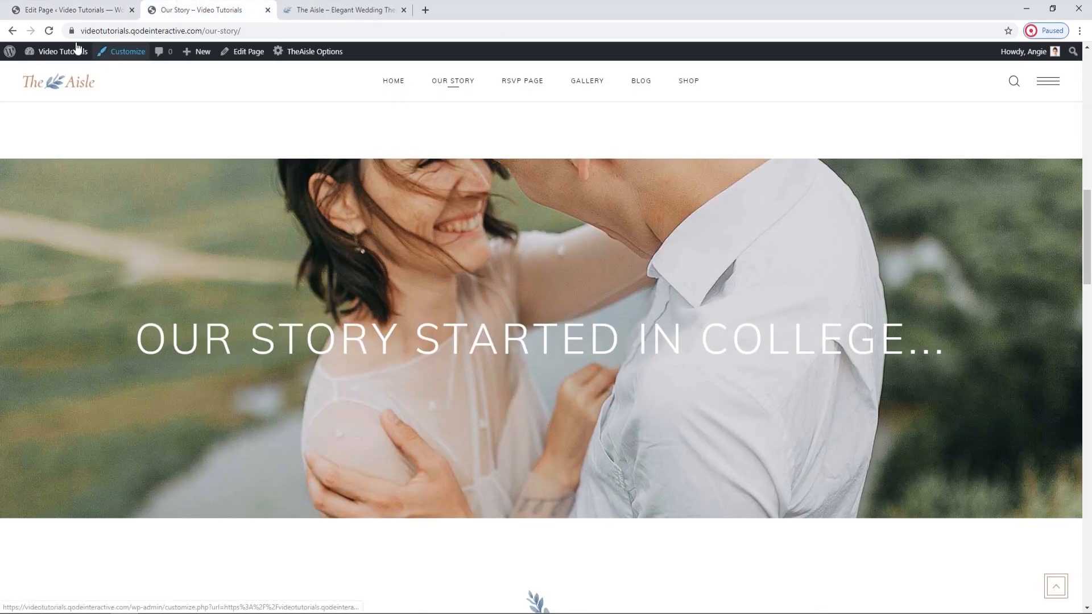
pyautogui.click(47, 35)
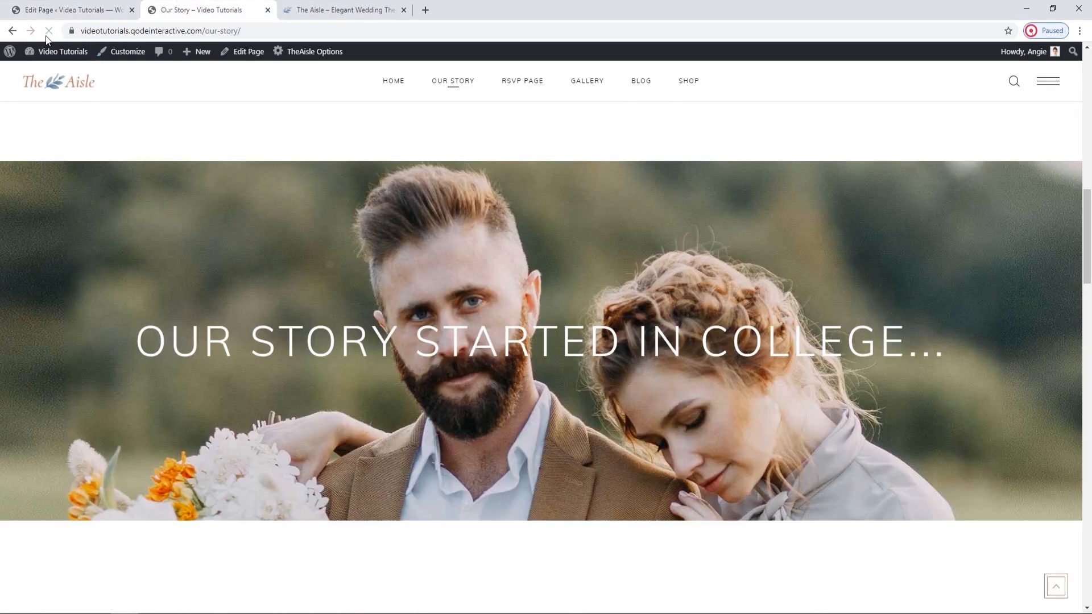
pyautogui.scroll(3, 449, 374)
pyautogui.scroll(-8, 456, 377)
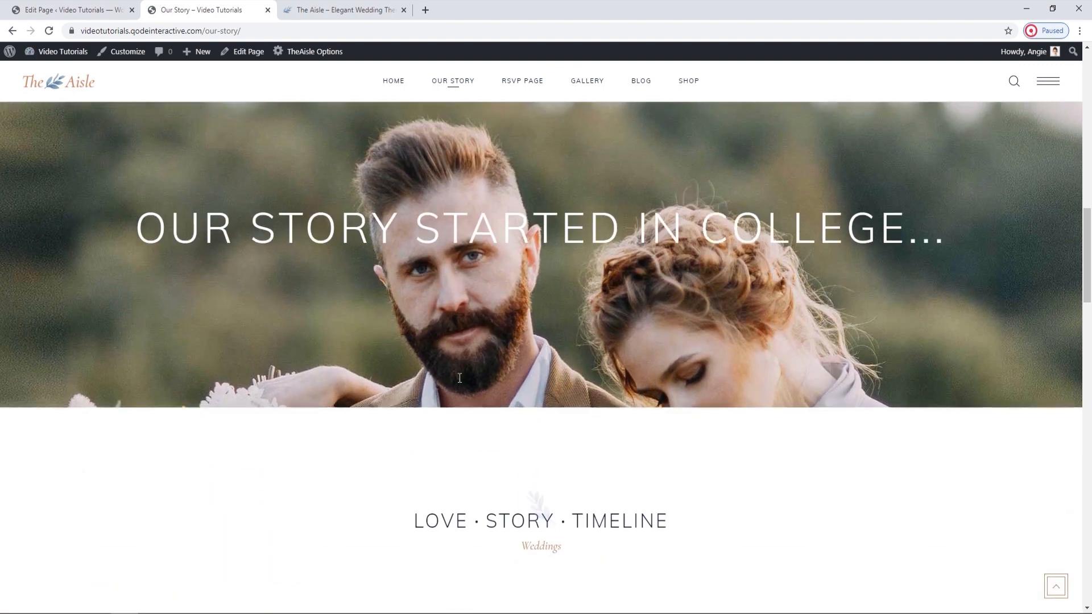
pyautogui.scroll(-4, 489, 390)
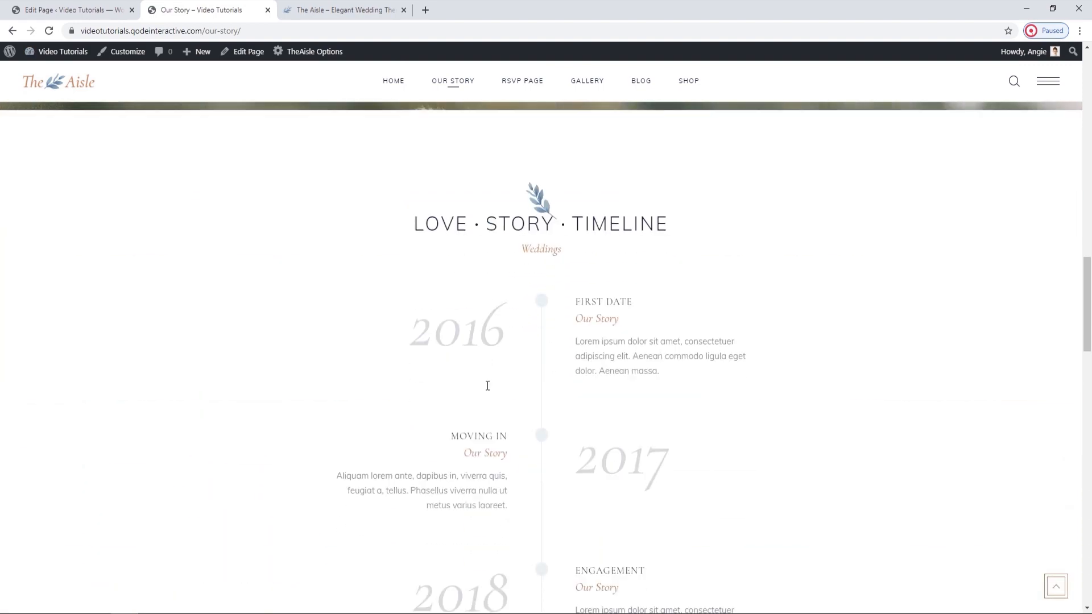
pyautogui.scroll(1, 487, 386)
# Review the timeline's Workflow settings, including line color and the Animate Workflow option, and close them without changes.
pyautogui.click(77, 13)
pyautogui.scroll(-12, 545, 440)
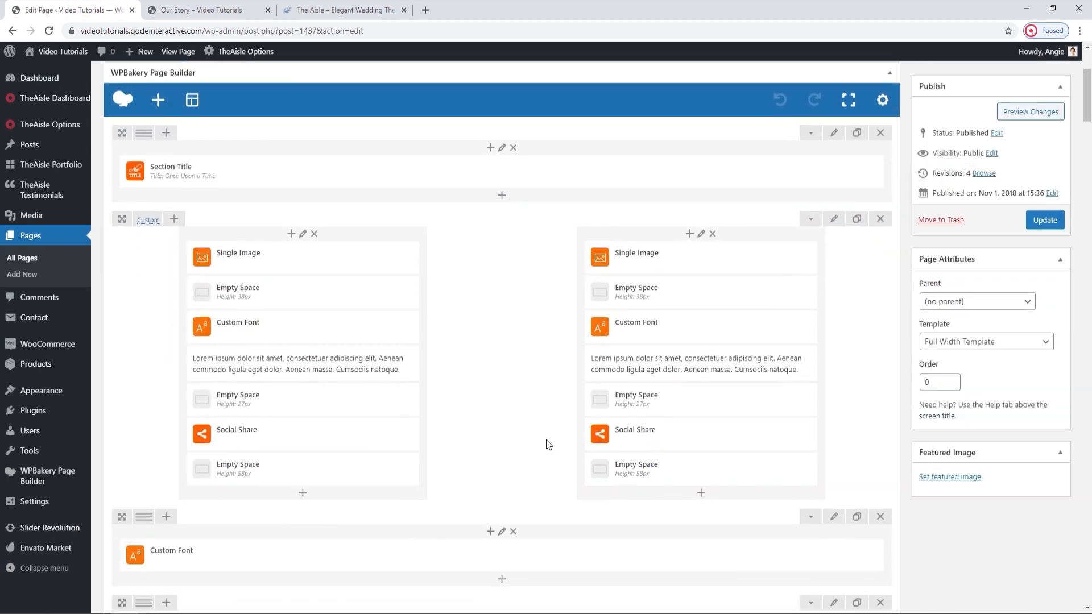
pyautogui.scroll(1, 546, 439)
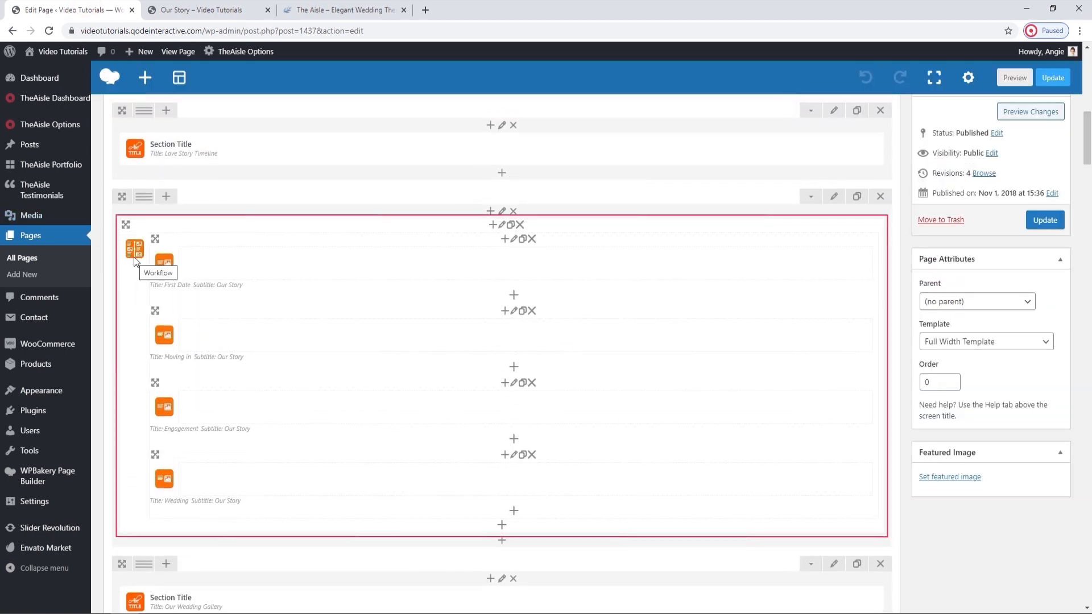
pyautogui.click(502, 225)
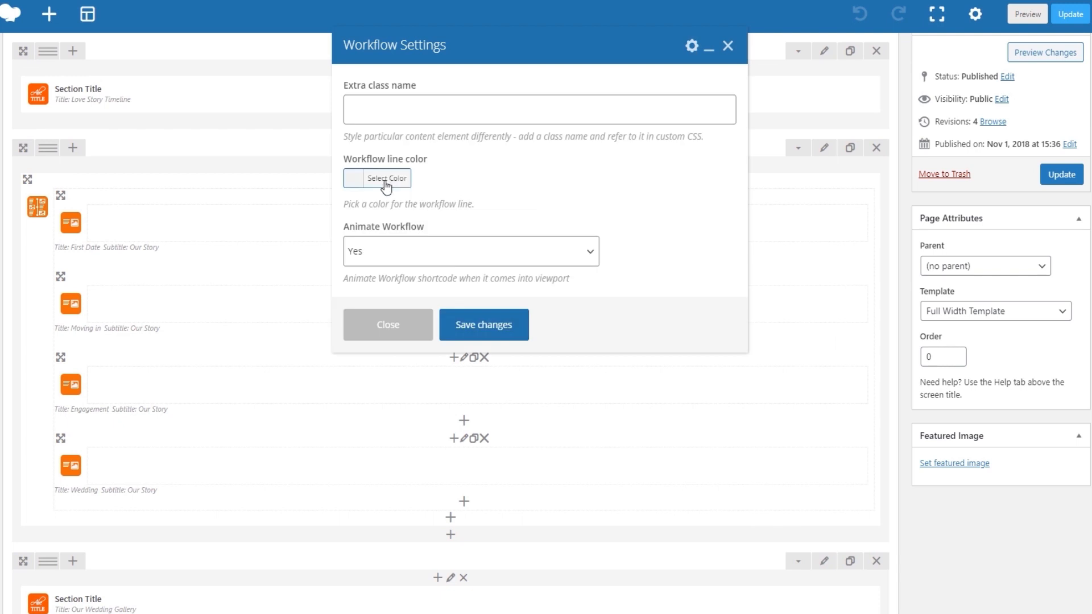
pyautogui.click(385, 182)
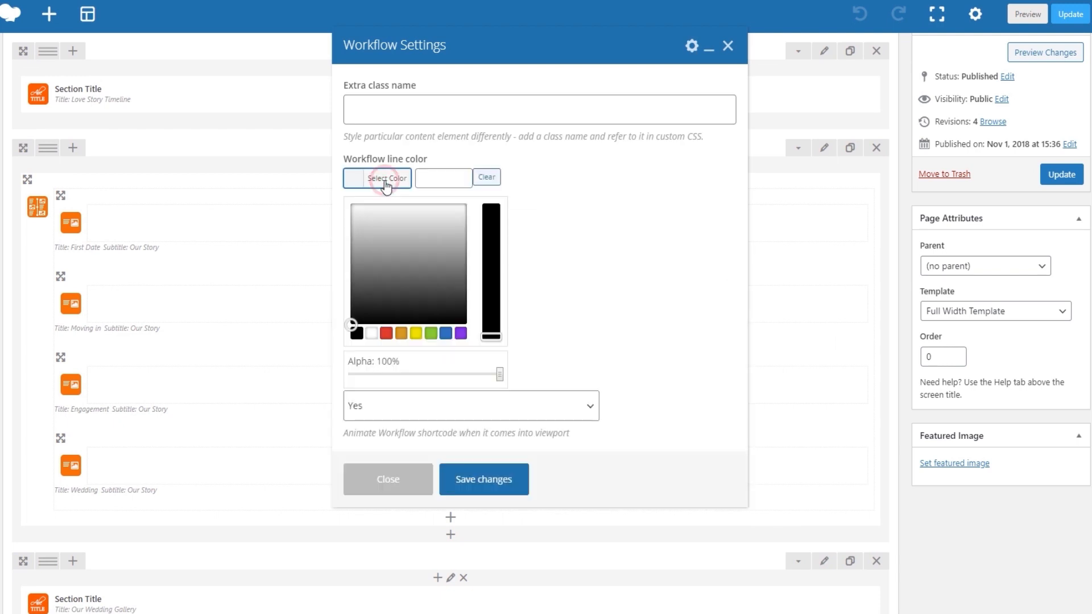
pyautogui.click(384, 181)
pyautogui.scroll(-1, 477, 223)
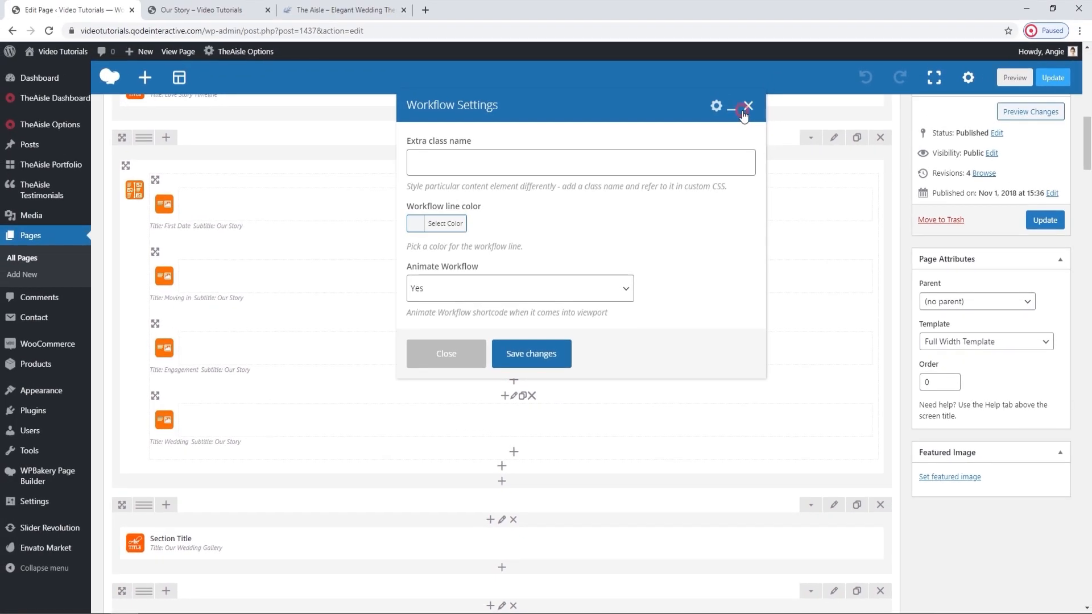
pyautogui.click(728, 46)
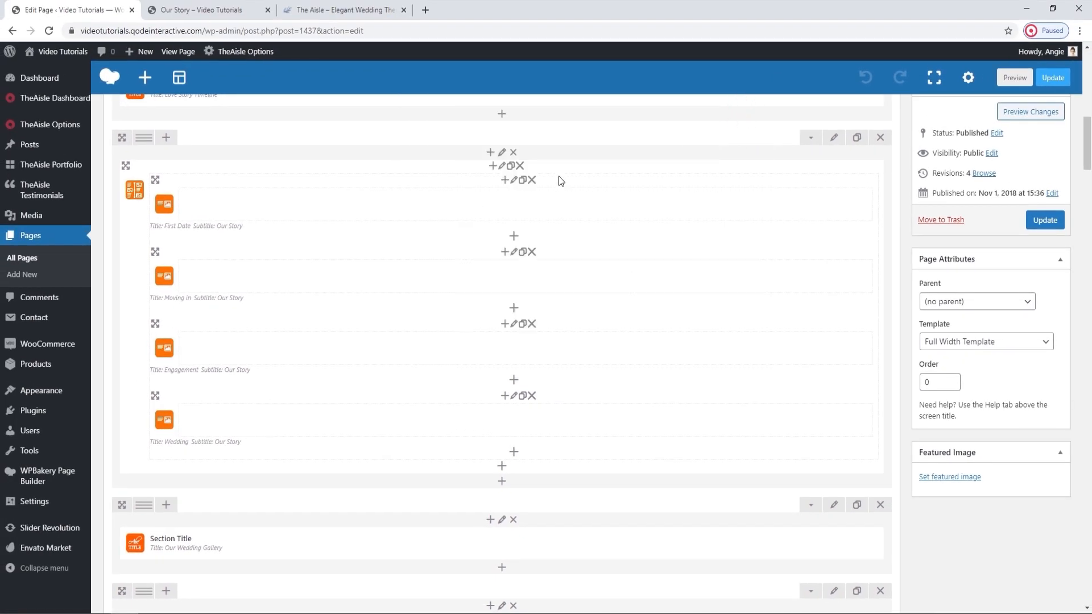
# Open the First Date workflow item's settings and compare its title and subtitle with the live Love Story Timeline.
pyautogui.click(515, 181)
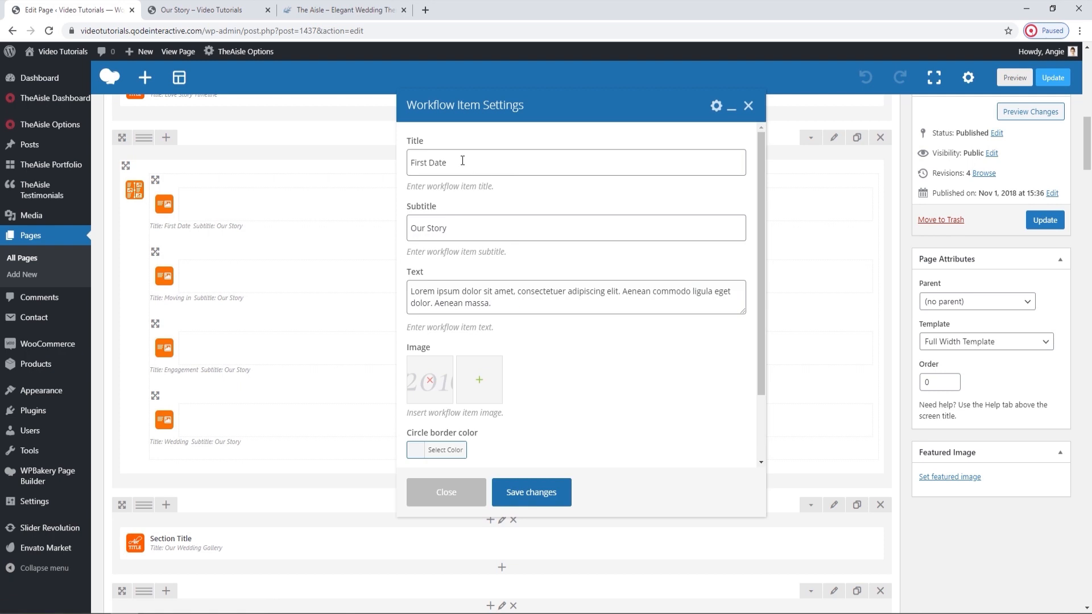
pyautogui.click(219, 6)
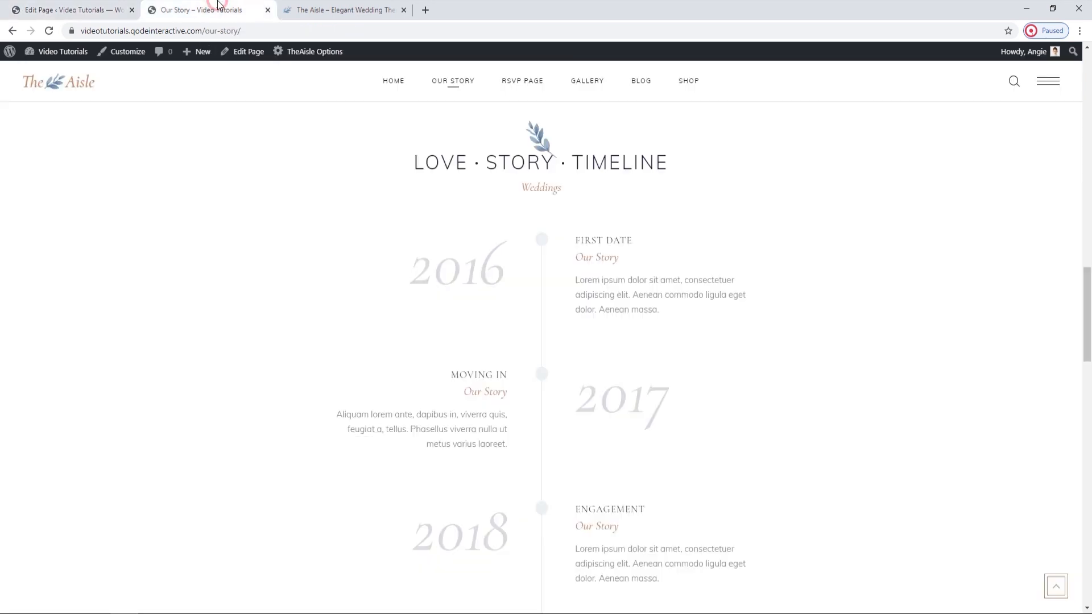
pyautogui.moveTo(585, 237); pyautogui.dragTo(627, 251)
pyautogui.doubleClick(622, 243)
pyautogui.click(129, 7)
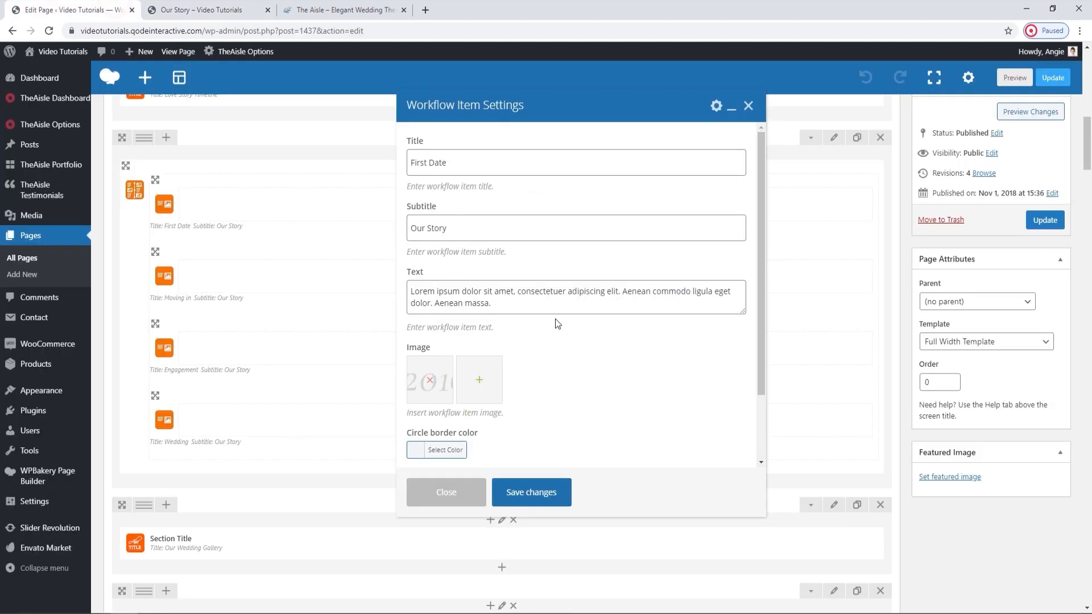
pyautogui.moveTo(460, 230); pyautogui.dragTo(414, 216)
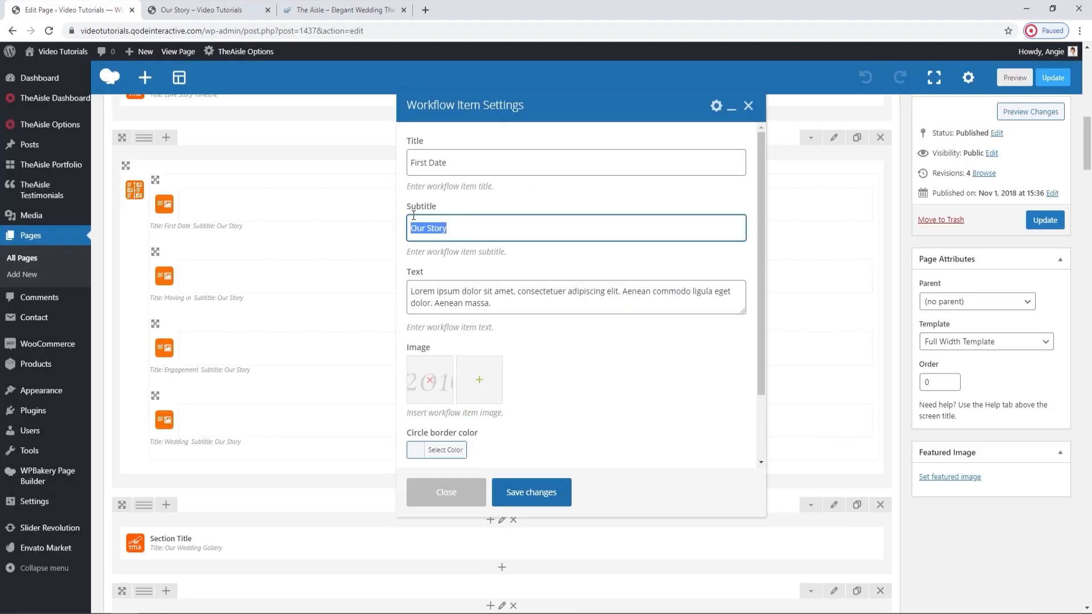
pyautogui.click(256, 7)
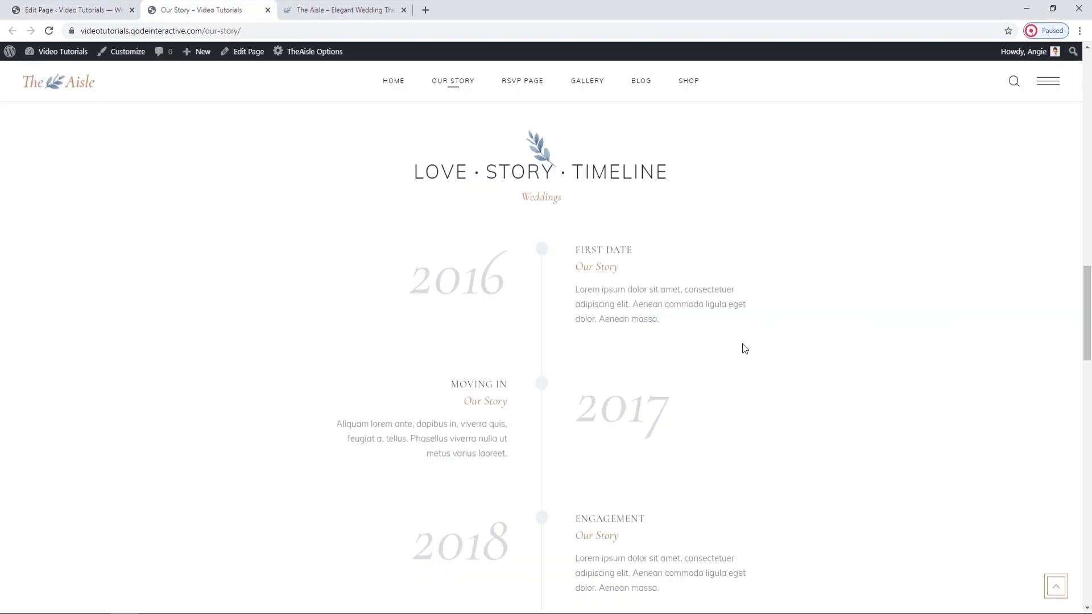
pyautogui.tripleClick(607, 267)
pyautogui.click(641, 298)
# Compare the First Date item's text, image and circle color options with how the entry appears on the live Our Story page.
pyautogui.click(68, 9)
pyautogui.scroll(-1, 520, 403)
pyautogui.click(493, 247)
pyautogui.click(173, 7)
pyautogui.click(85, 10)
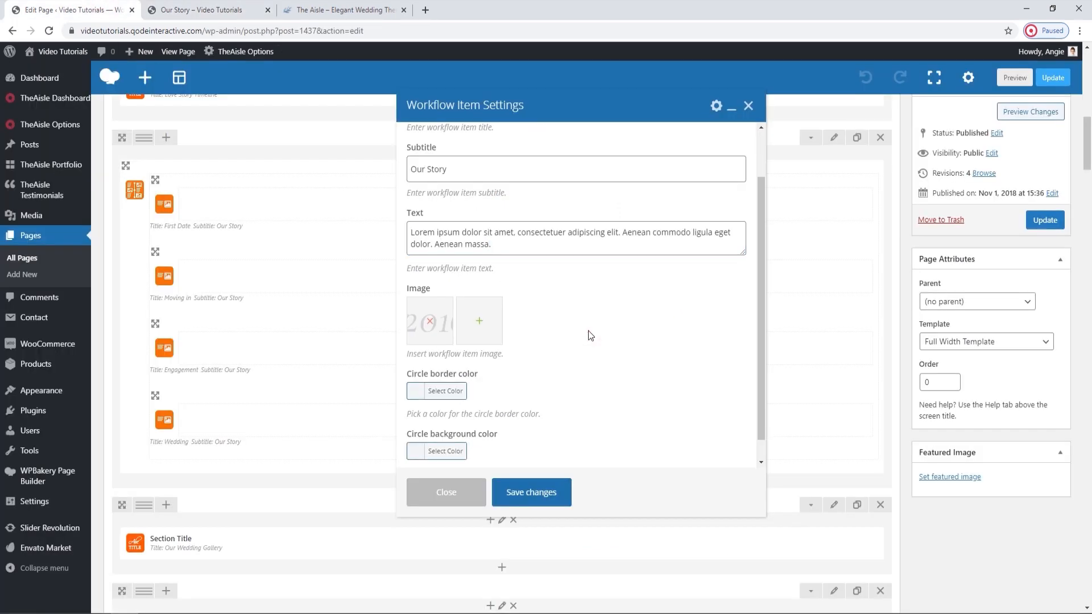
pyautogui.scroll(-1, 588, 331)
pyautogui.click(202, 7)
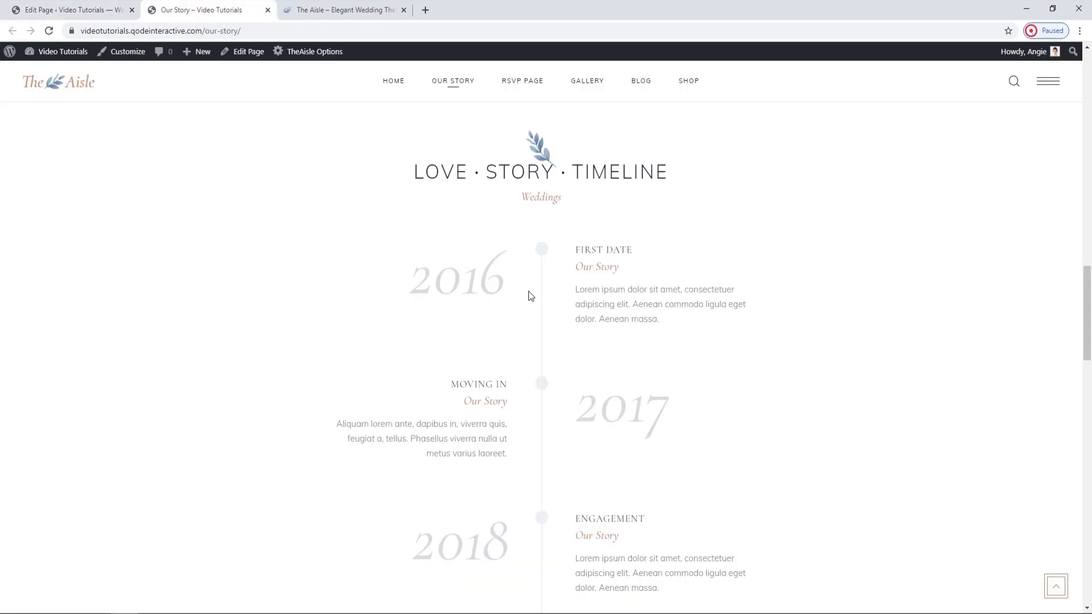
pyautogui.click(64, 6)
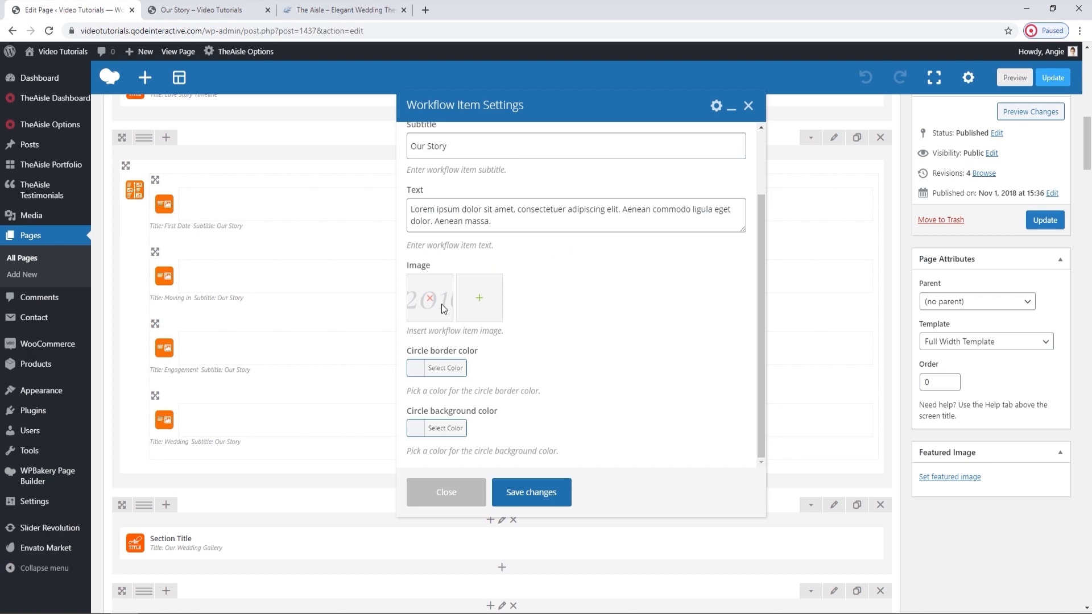
pyautogui.scroll(-1, 605, 397)
pyautogui.scroll(1, 518, 382)
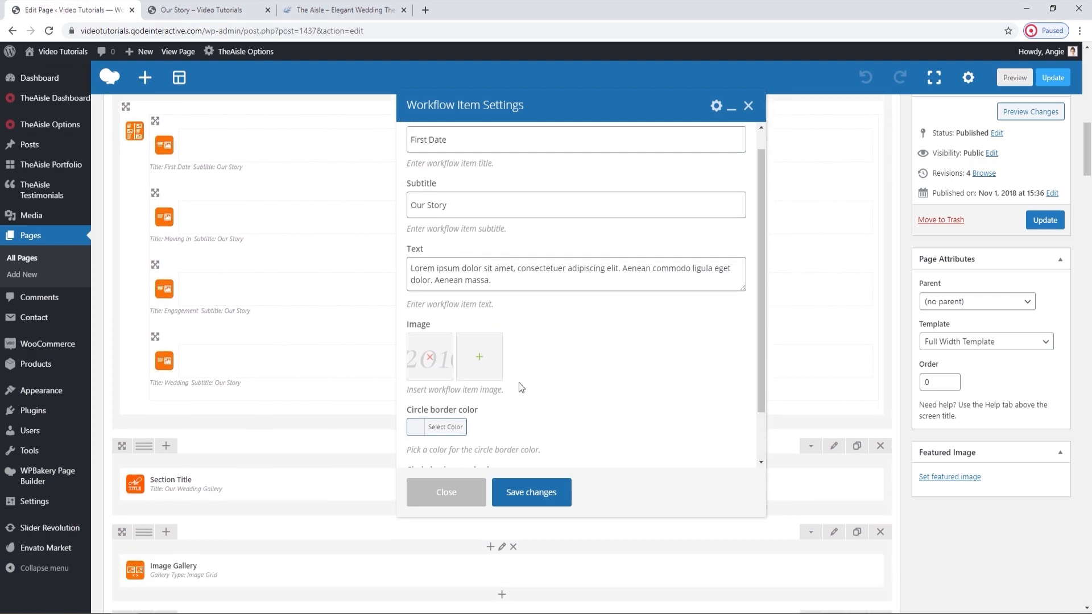
pyautogui.click(200, 7)
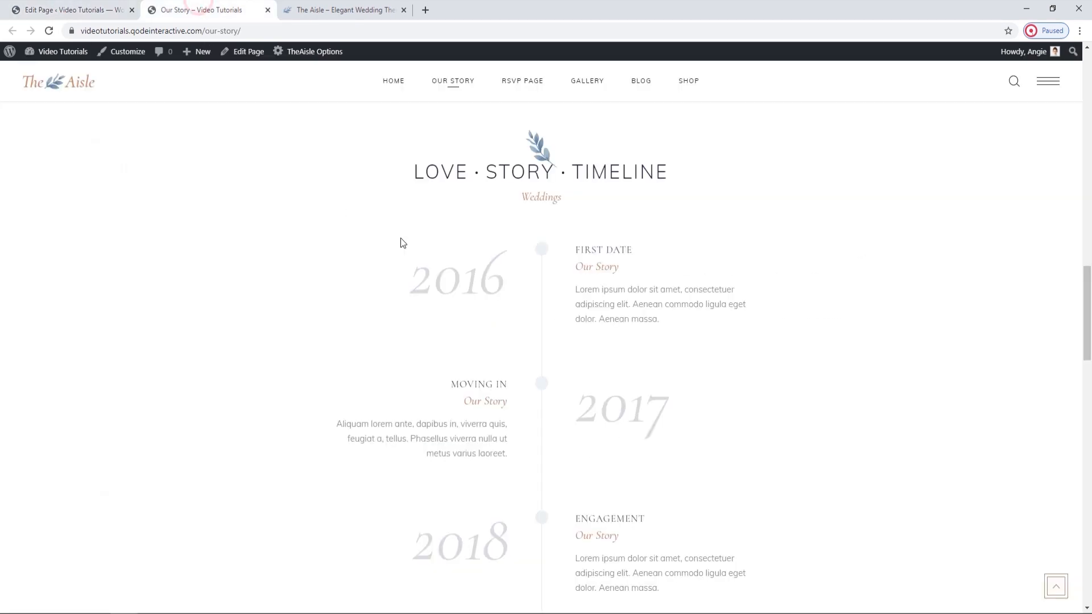
# Set the First Date item's circle border color to the gray #919191.
pyautogui.click(105, 9)
pyautogui.scroll(-1, 649, 404)
pyautogui.click(456, 369)
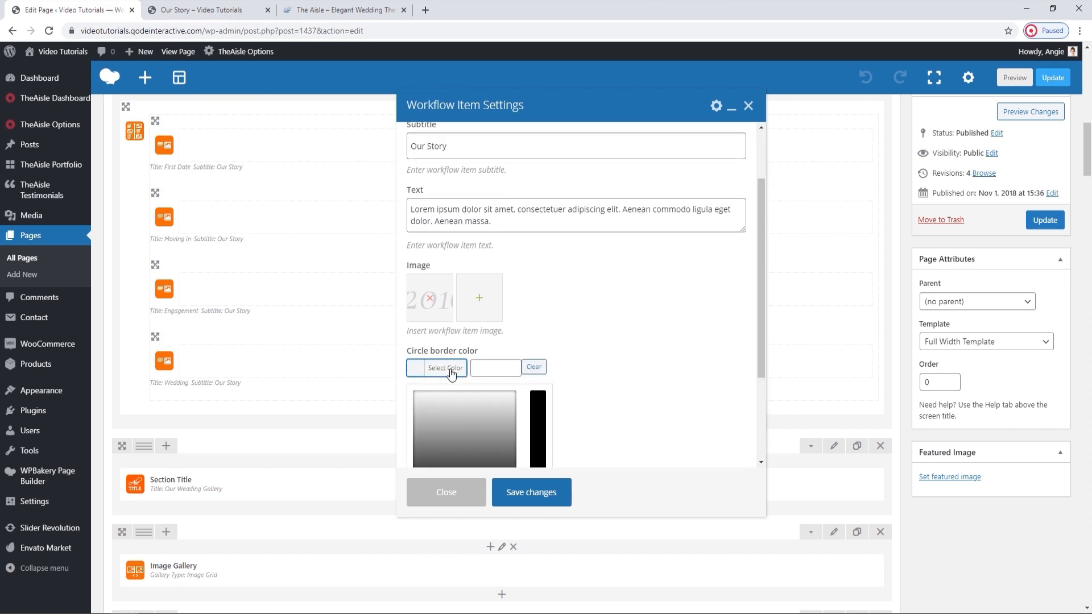
pyautogui.scroll(-1, 438, 341)
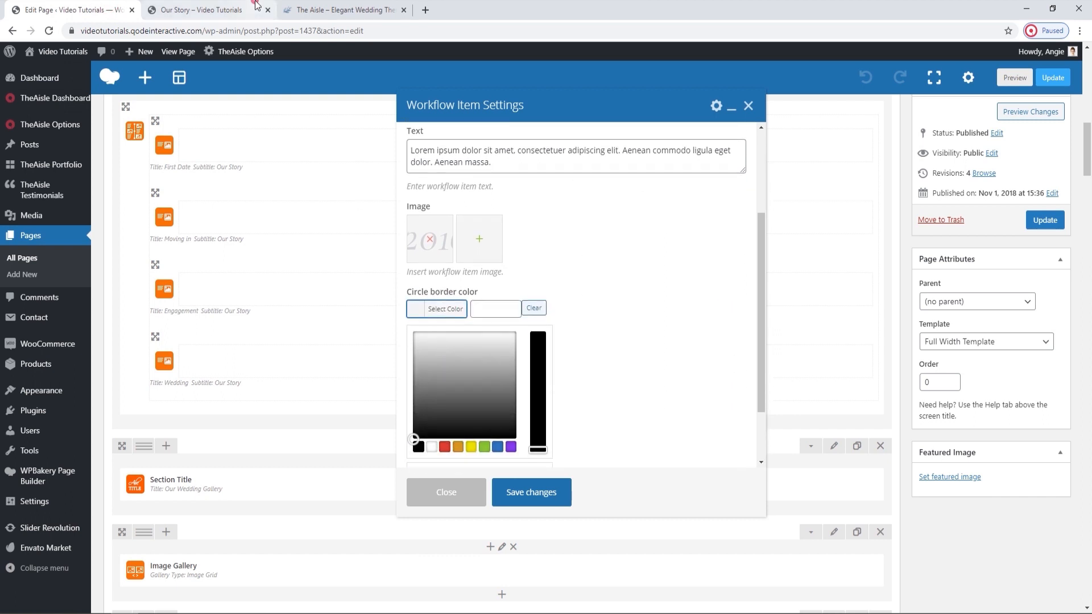
pyautogui.click(256, 7)
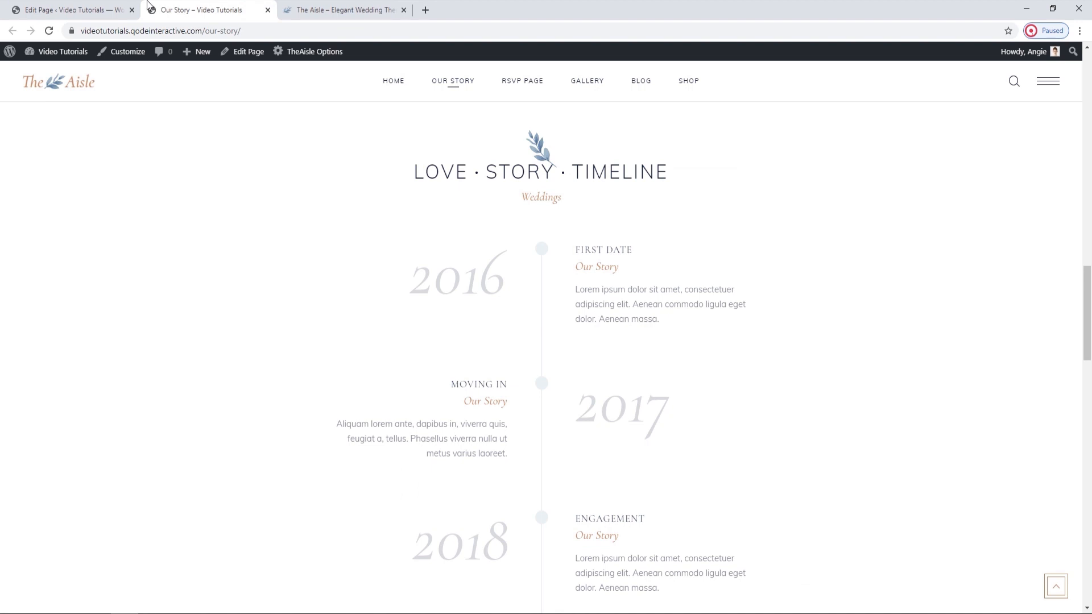
pyautogui.click(114, 9)
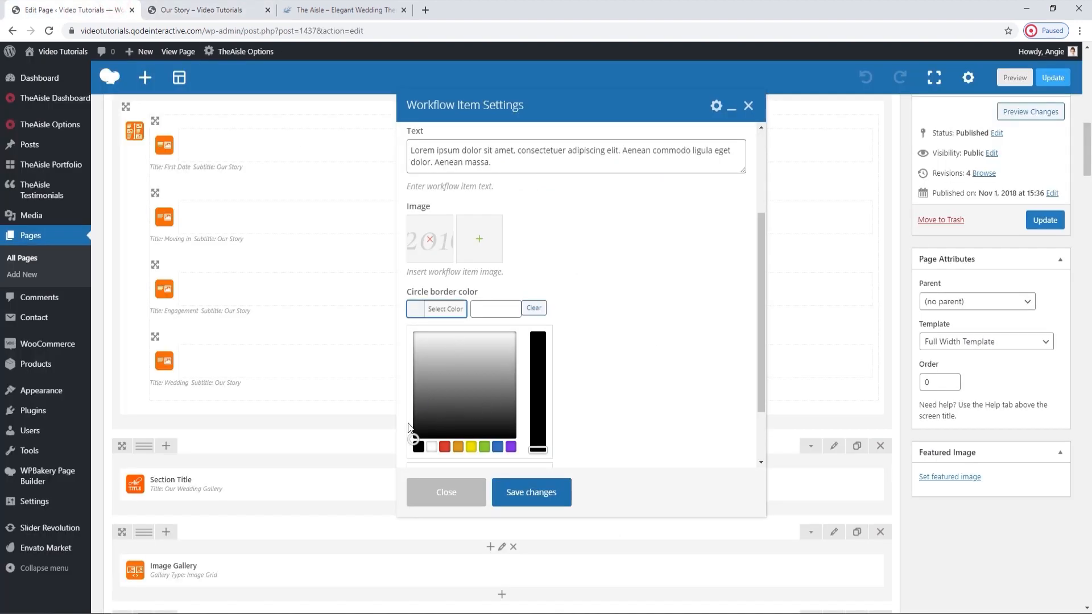
pyautogui.moveTo(460, 405); pyautogui.dragTo(450, 378)
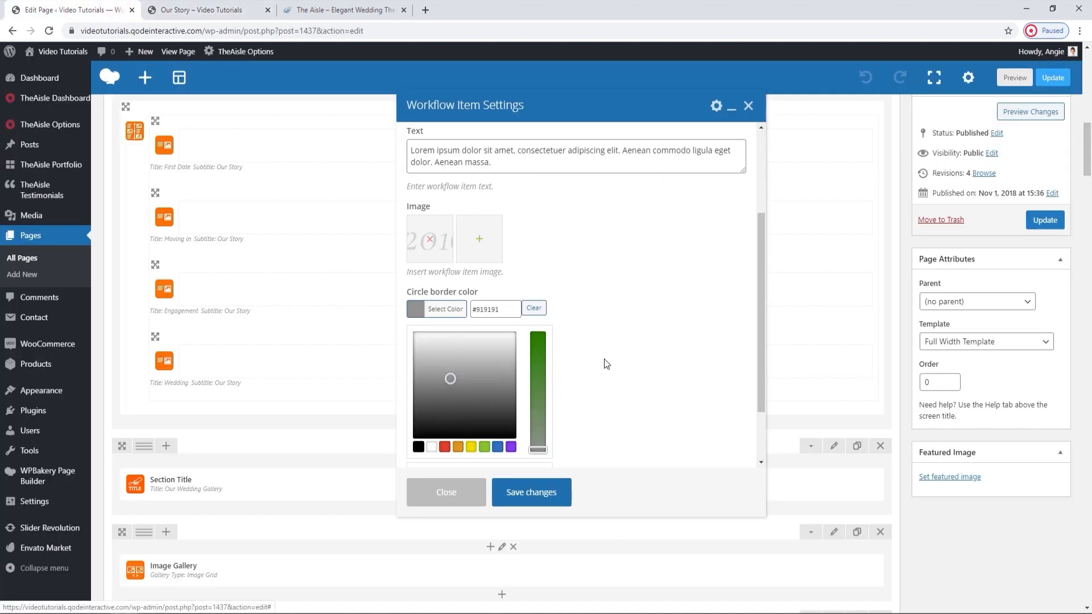
# Check the circle background color options without choosing a color and save the First Date item's settings.
pyautogui.scroll(-1, 606, 364)
pyautogui.click(443, 448)
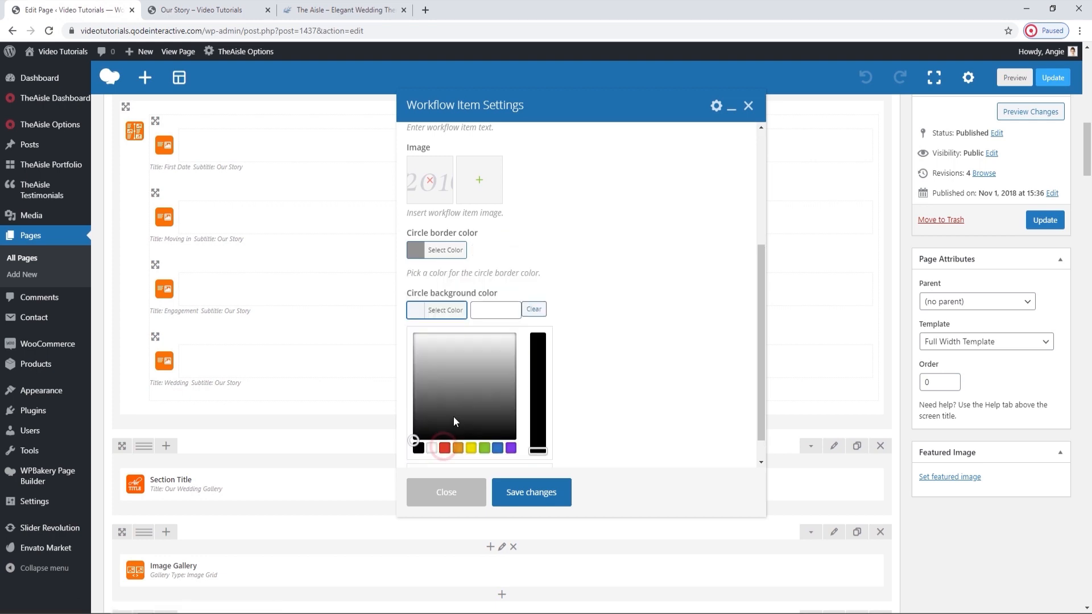
pyautogui.click(440, 312)
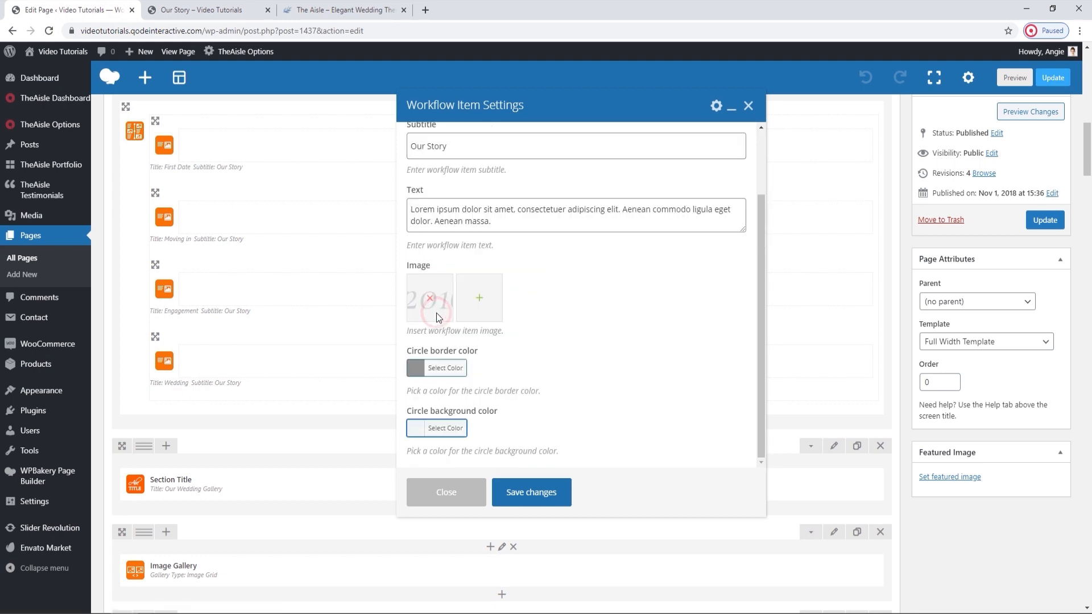
pyautogui.click(551, 489)
# Update the Our Story page and reload its live version at the Love Story Timeline.
pyautogui.click(1045, 220)
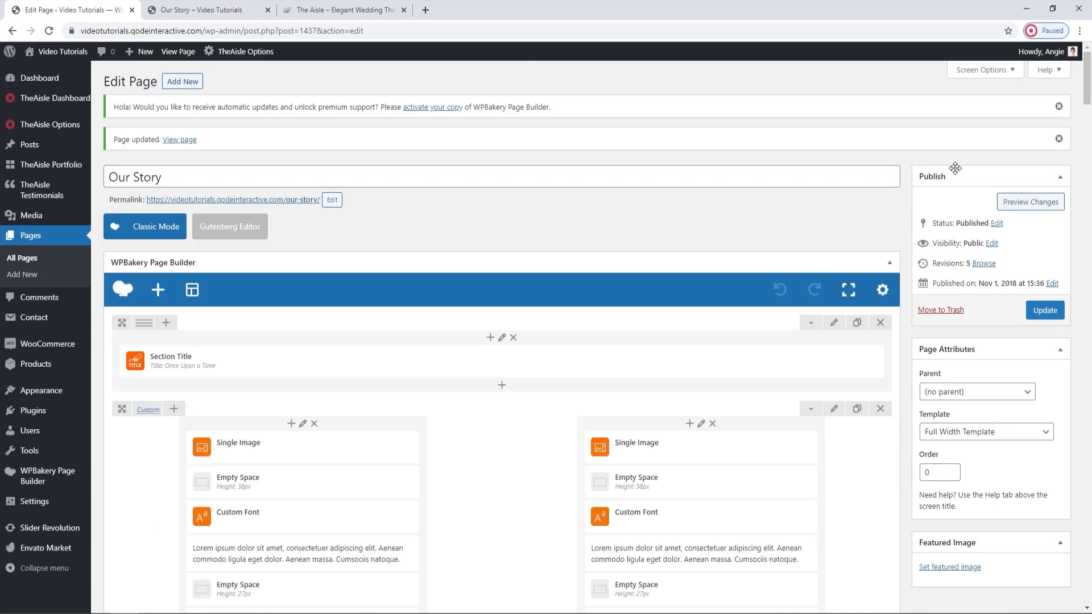
pyautogui.click(242, 7)
pyautogui.click(50, 32)
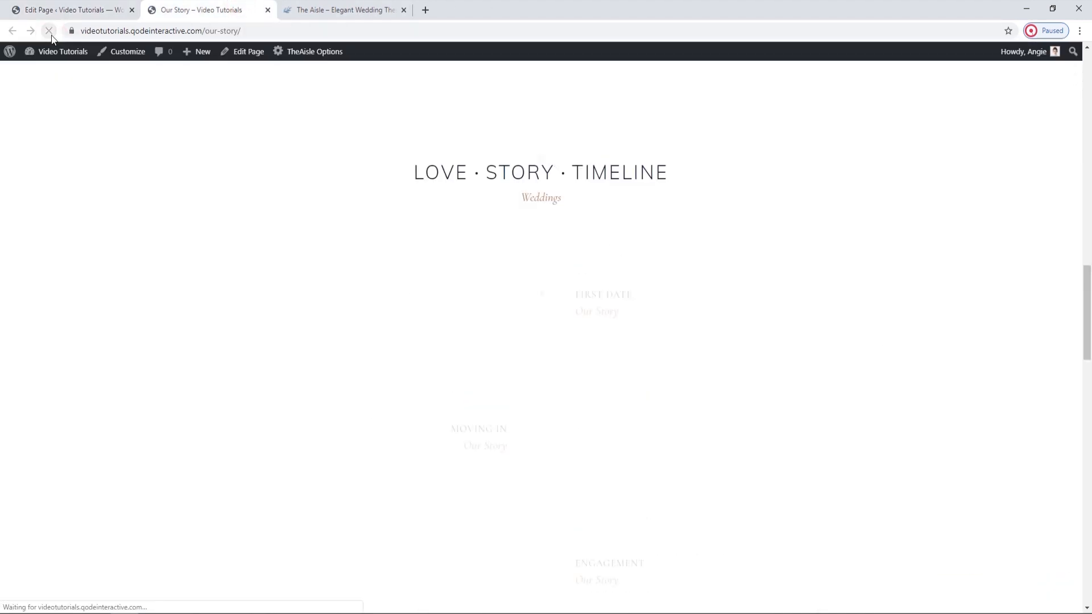
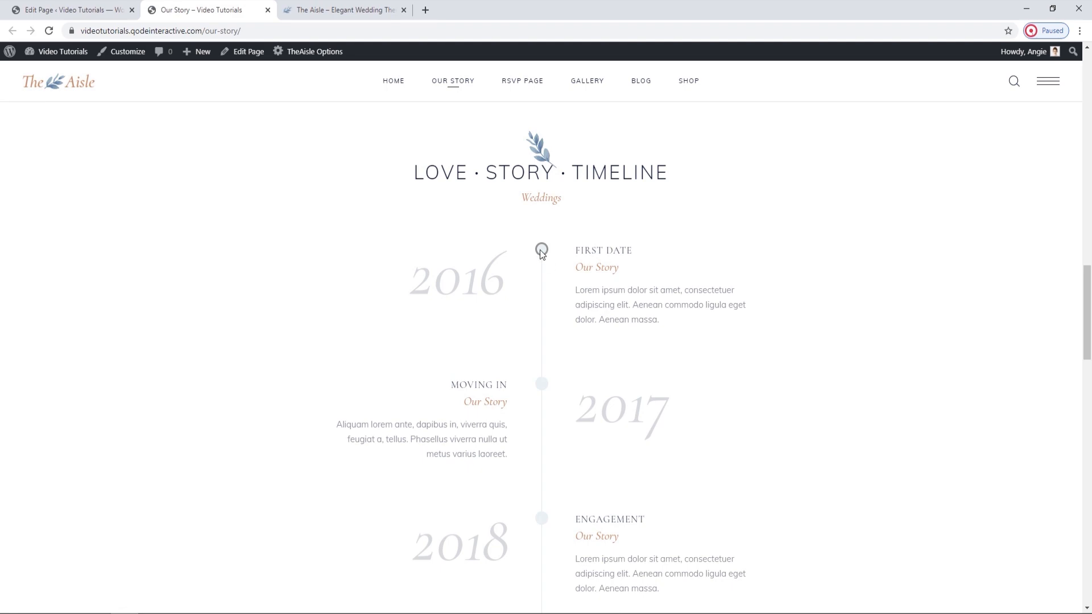
# Clear the circle border color of the First Date item in the Love Story timeline and save its settings.
pyautogui.click(84, 7)
pyautogui.scroll(-5, 420, 442)
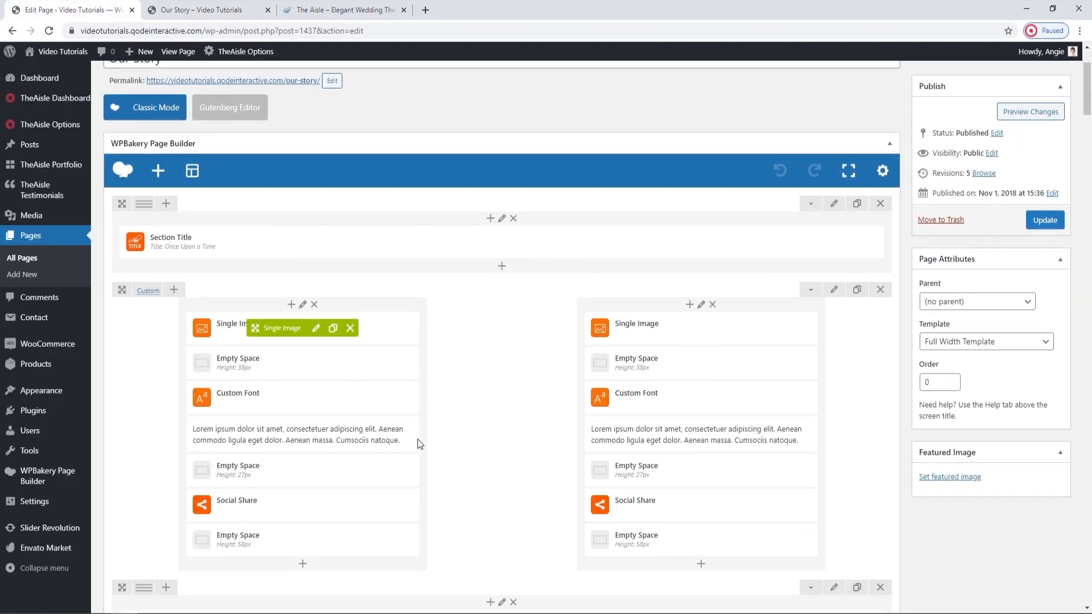
pyautogui.scroll(-4, 420, 444)
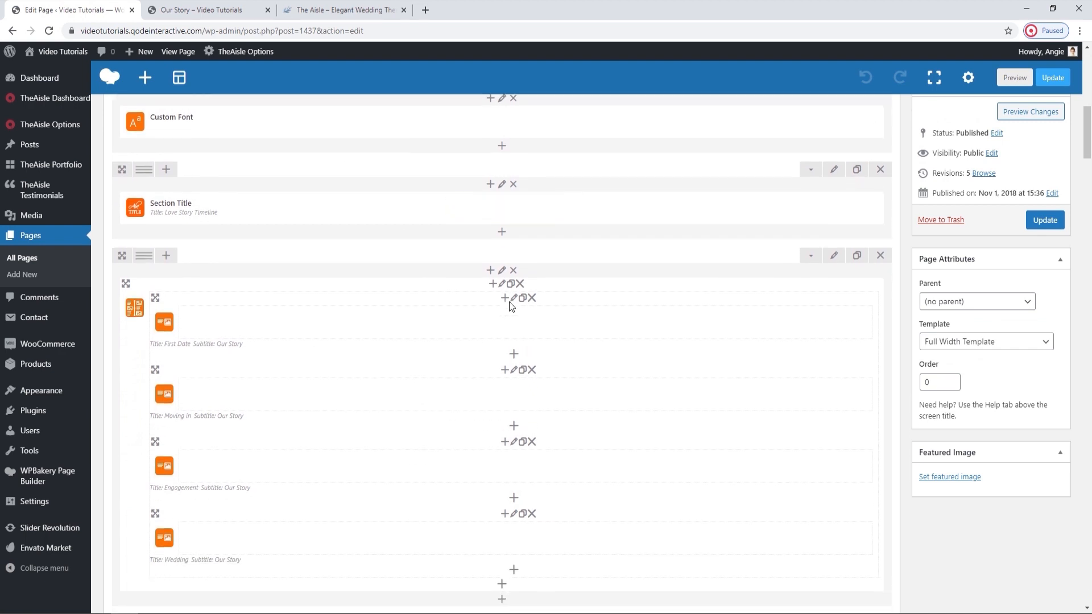
pyautogui.click(512, 298)
pyautogui.click(434, 448)
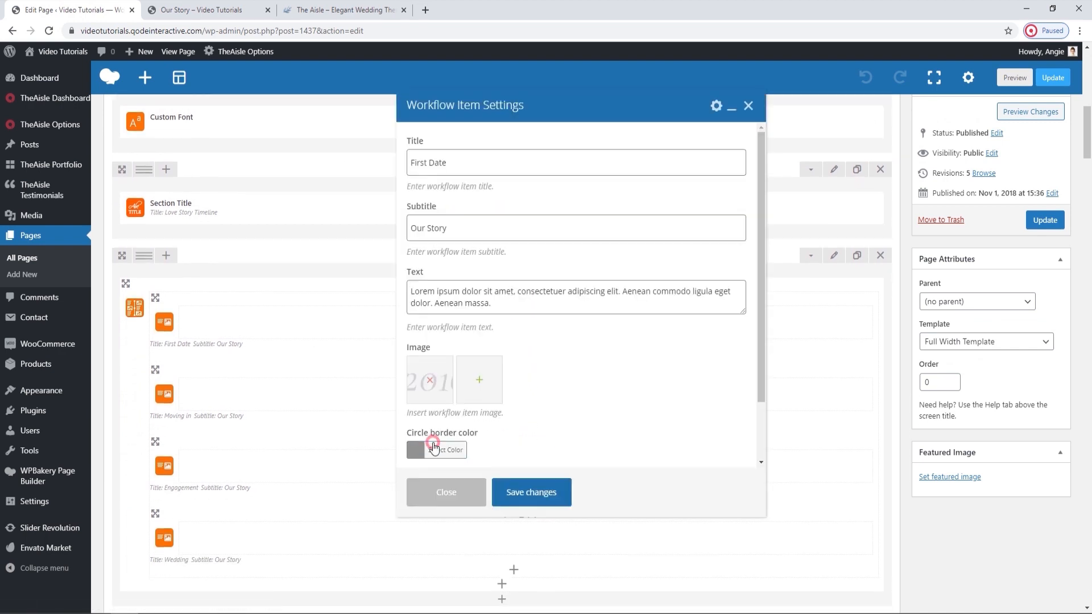
pyautogui.click(529, 450)
pyautogui.click(453, 448)
pyautogui.click(526, 491)
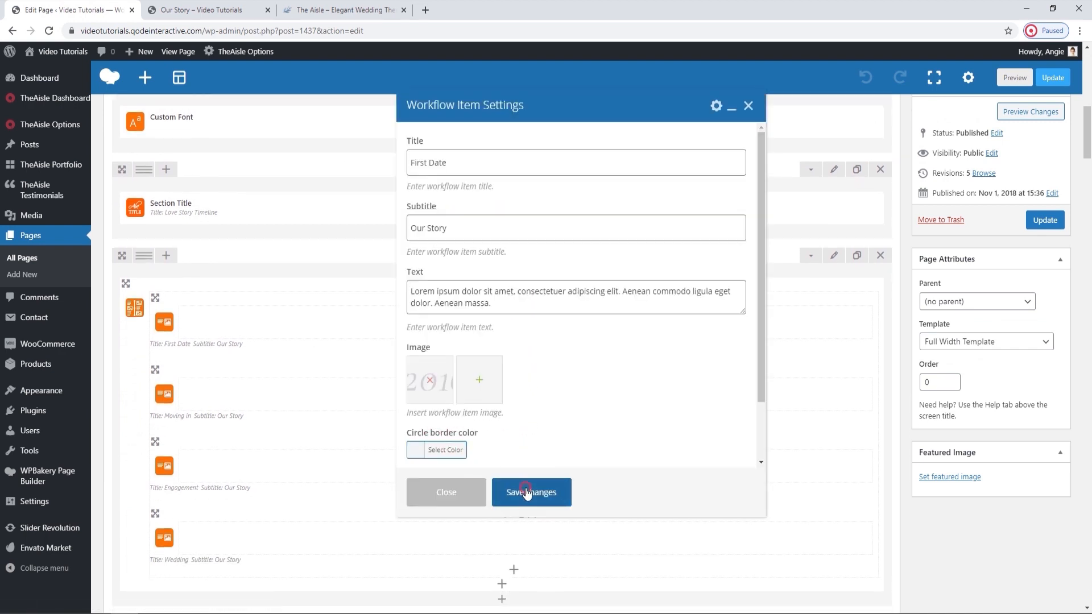
# Update the Our Story page and reload its live version to check the timeline circles.
pyautogui.click(1056, 216)
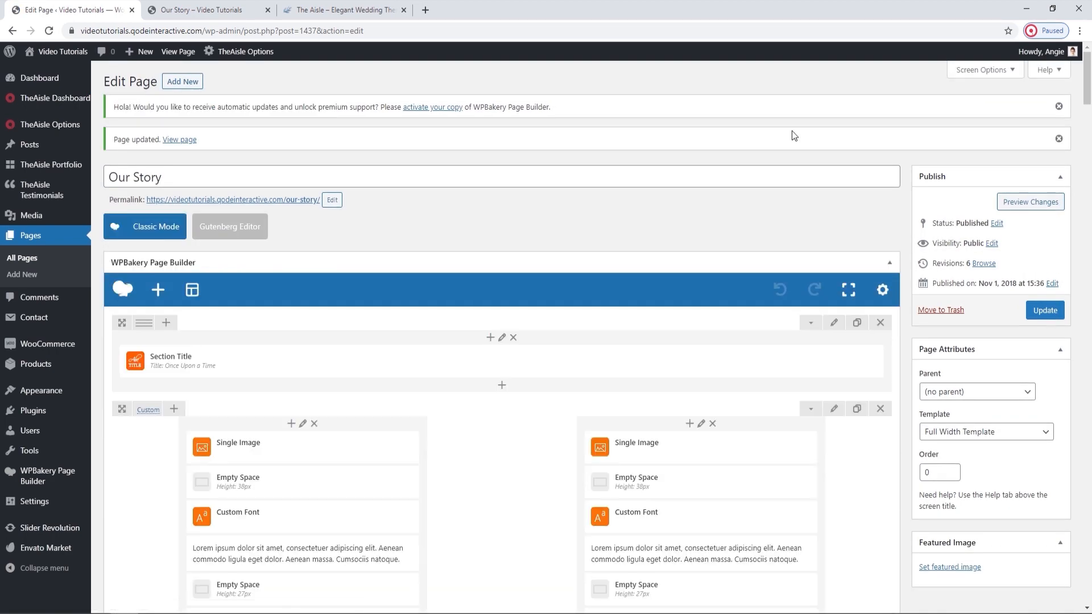
pyautogui.click(295, 8)
pyautogui.click(258, 7)
pyautogui.click(50, 31)
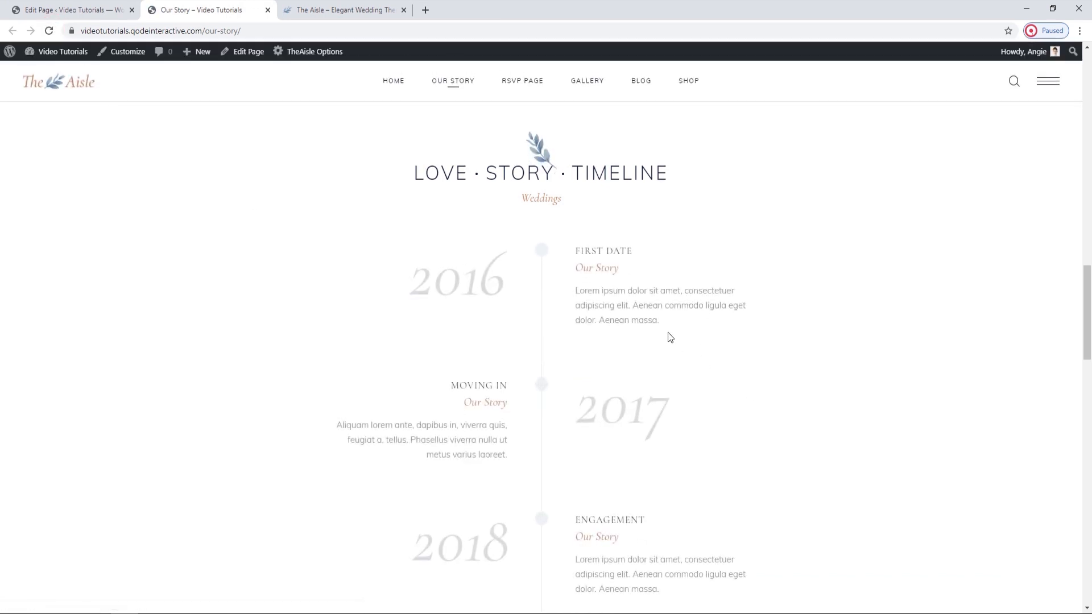
# Compare the timeline items in the page editor and on the live page, continuing down to the wedding gallery.
pyautogui.scroll(-2, 669, 336)
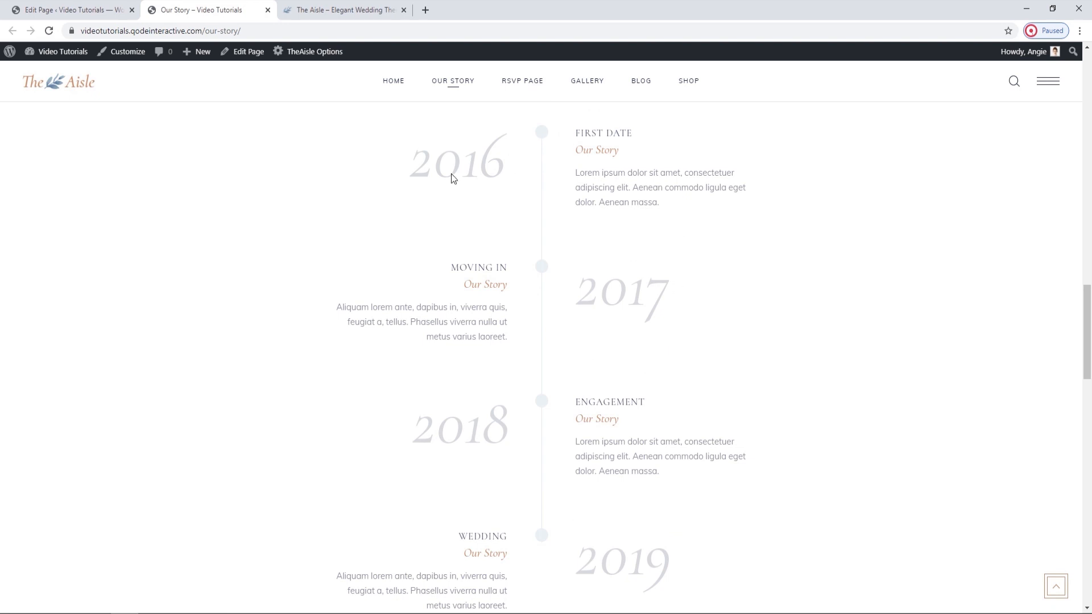
pyautogui.click(128, 6)
pyautogui.scroll(-5, 658, 391)
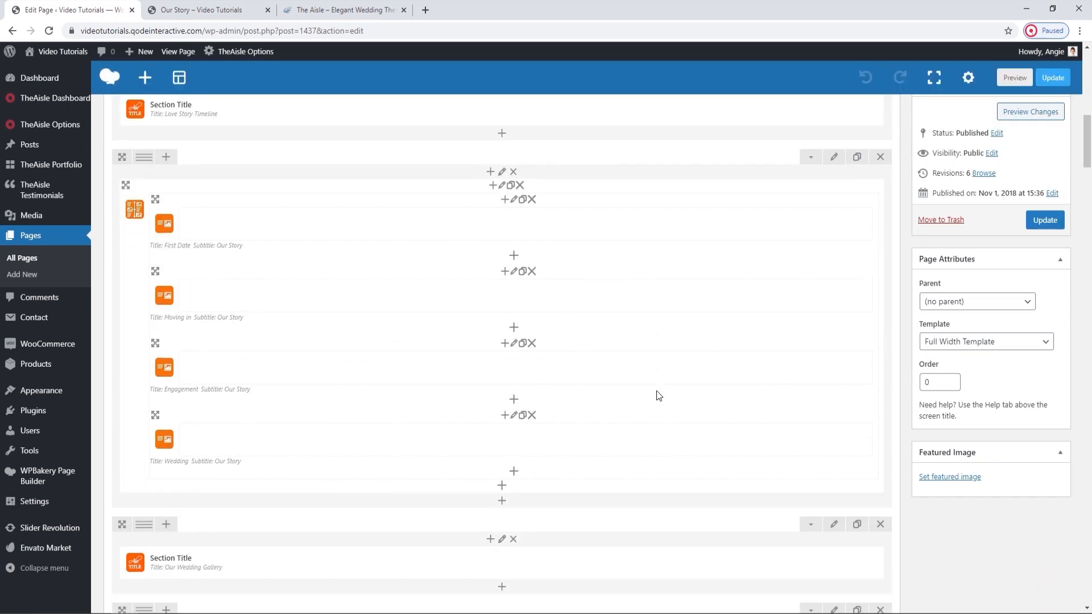
pyautogui.scroll(-1, 660, 404)
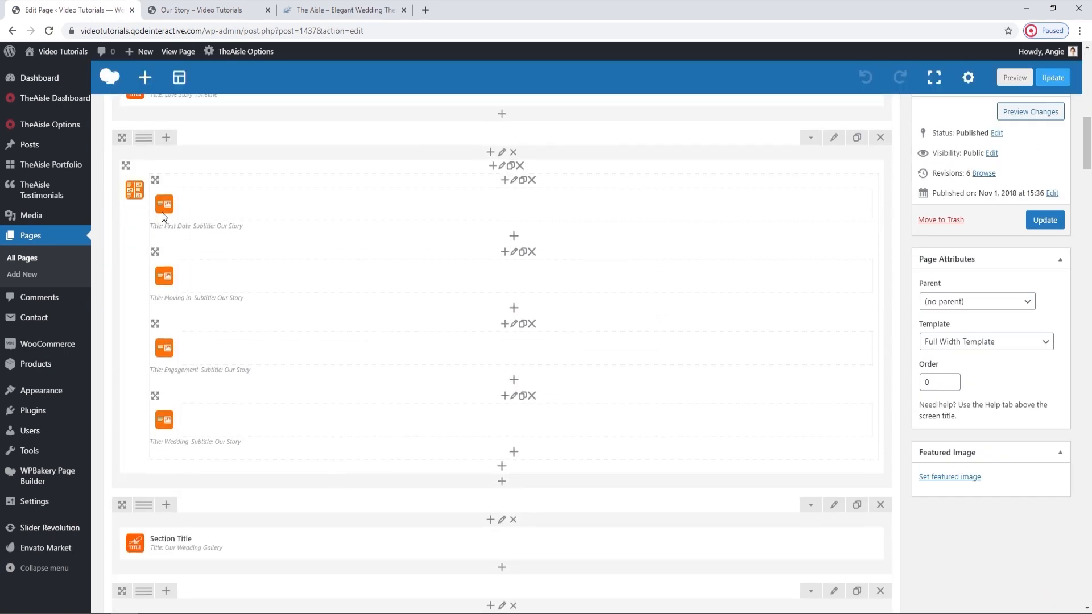
pyautogui.click(199, 10)
pyautogui.scroll(-2, 569, 348)
pyautogui.scroll(-3, 543, 351)
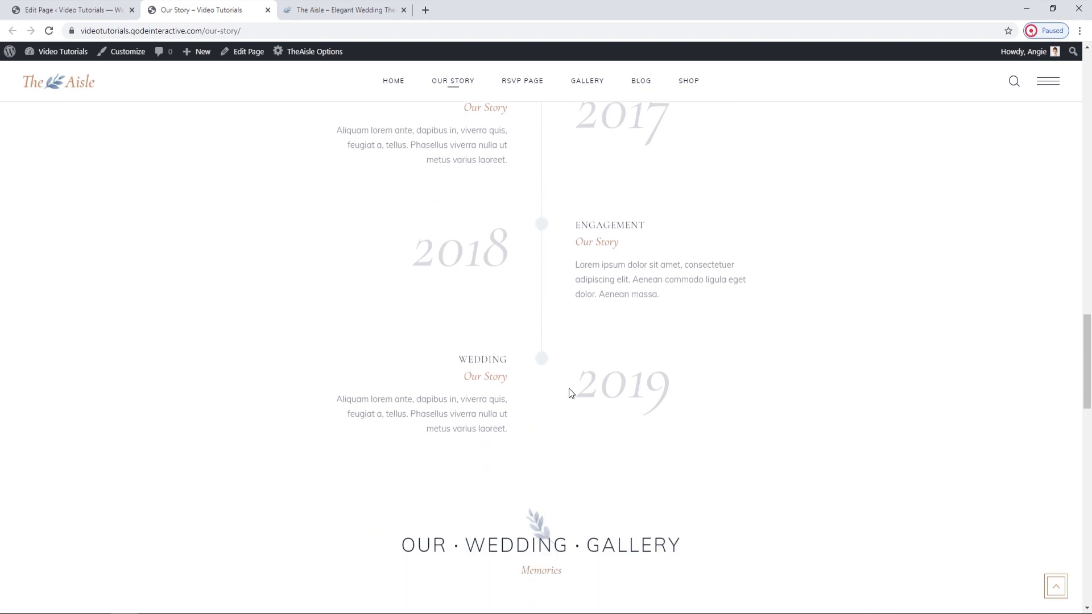
pyautogui.scroll(-6, 565, 478)
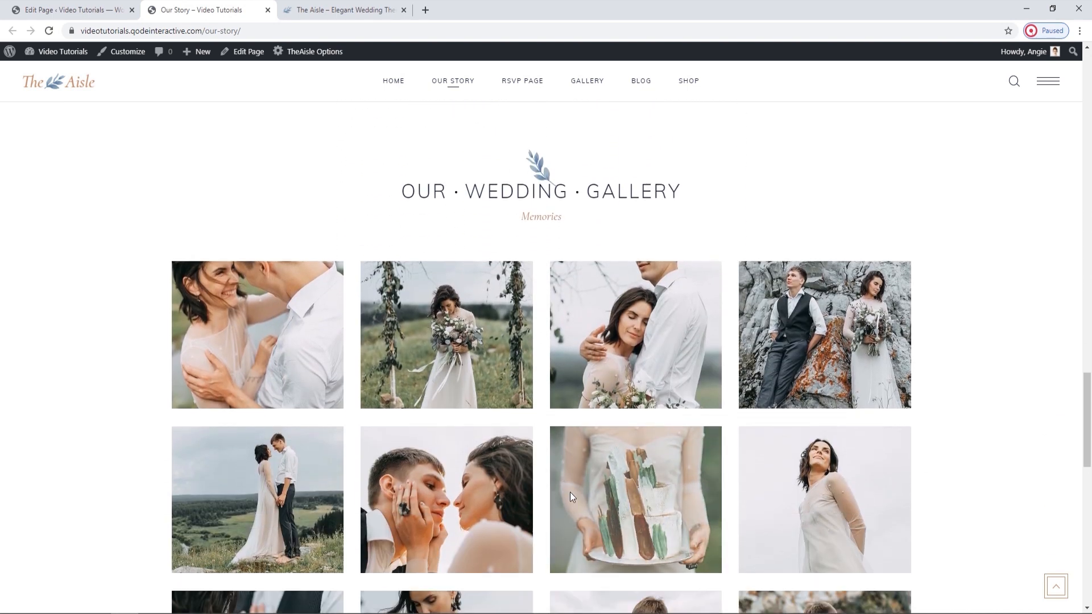
# Replace the pictures of the Image Gallery element with twelve other wedding photos and update the page.
pyautogui.hotkey('ctrl', 'shift', 'Tab')
pyautogui.scroll(-2, 538, 378)
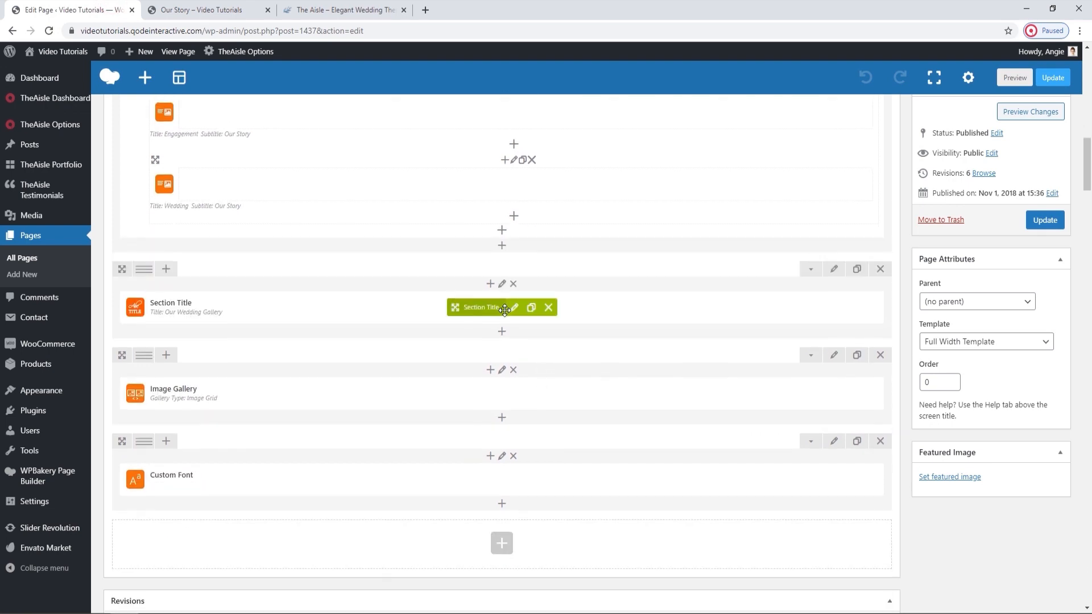
pyautogui.click(516, 396)
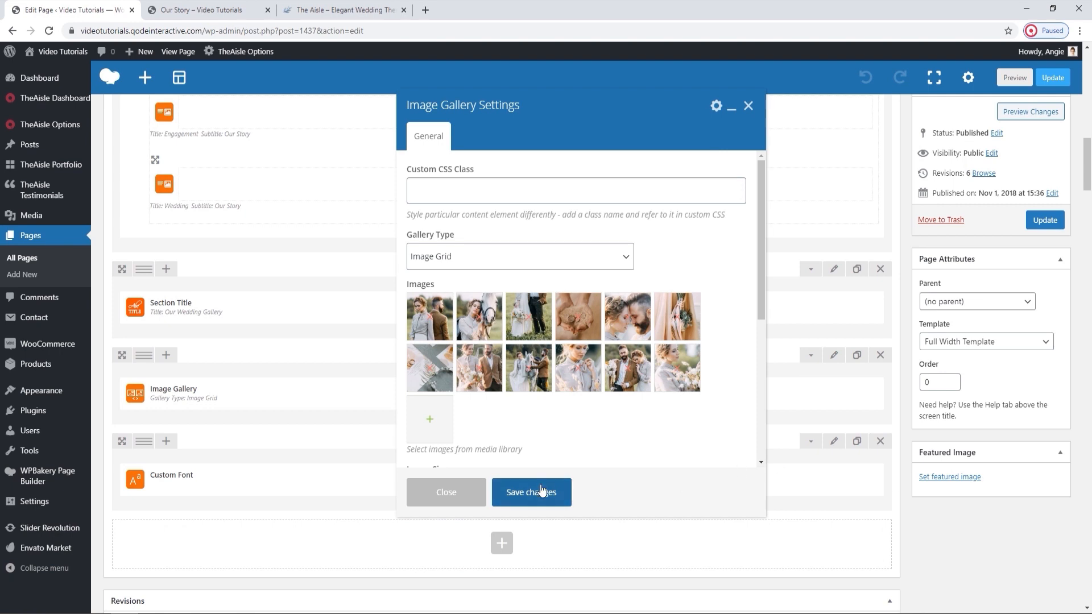
pyautogui.click(540, 491)
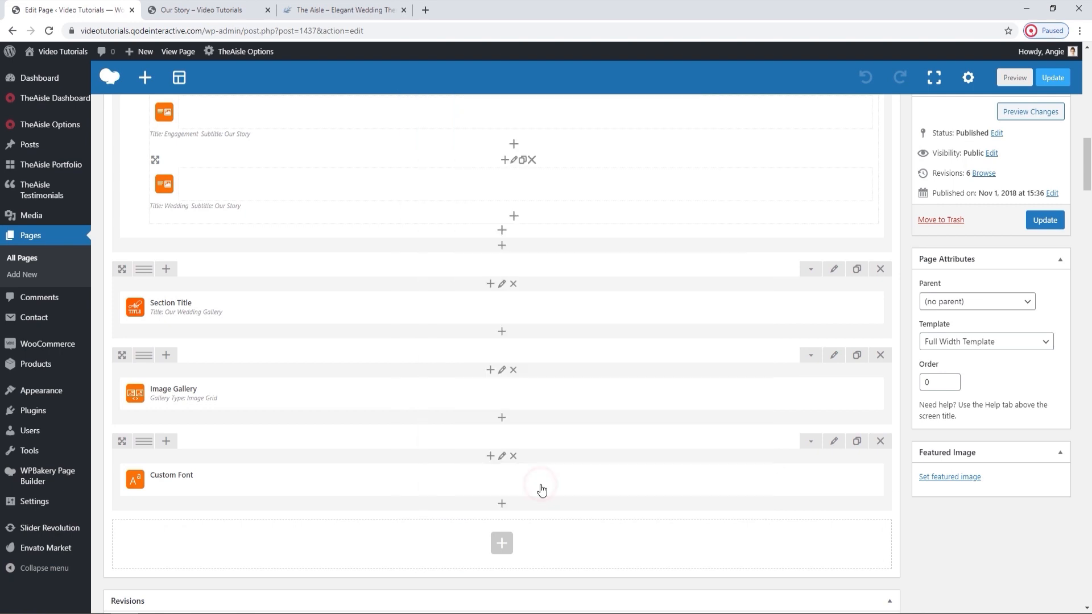
pyautogui.click(1034, 223)
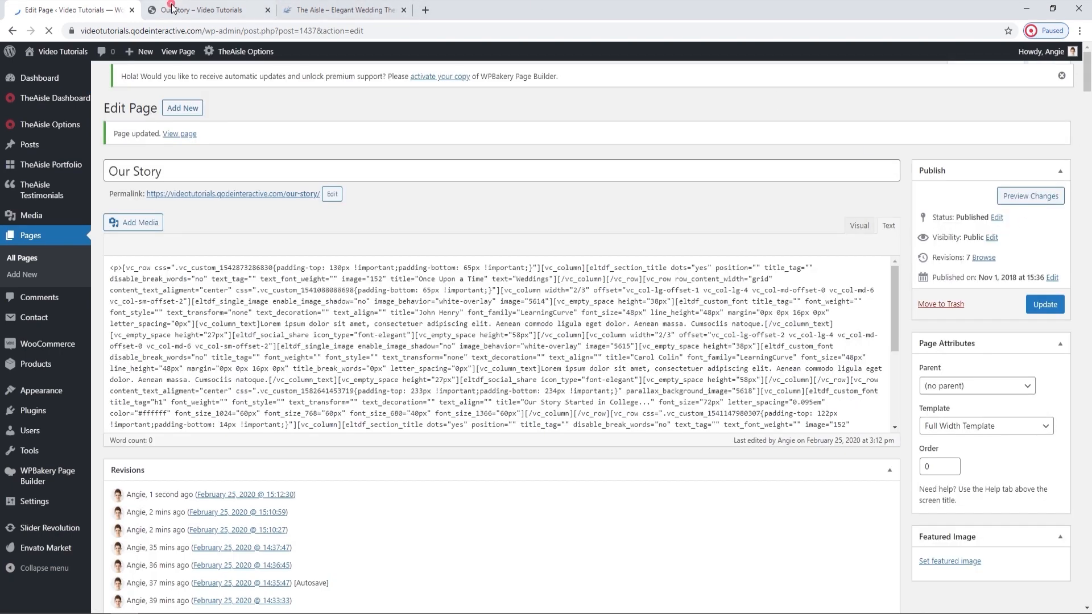
# Reload the live Our Story page and look through the wedding gallery's pictures.
pyautogui.click(172, 8)
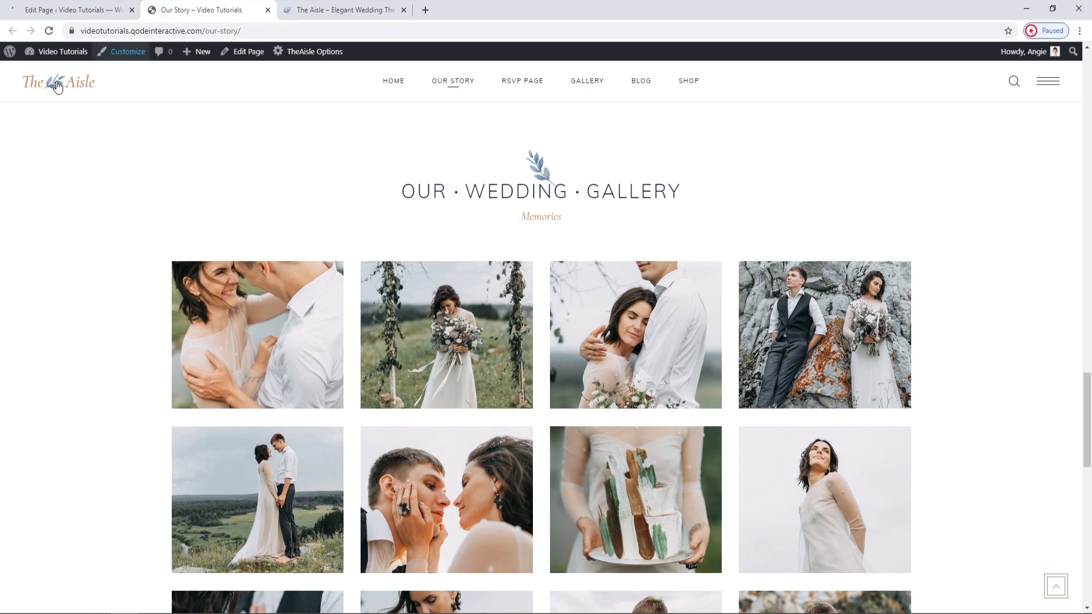
pyautogui.click(48, 32)
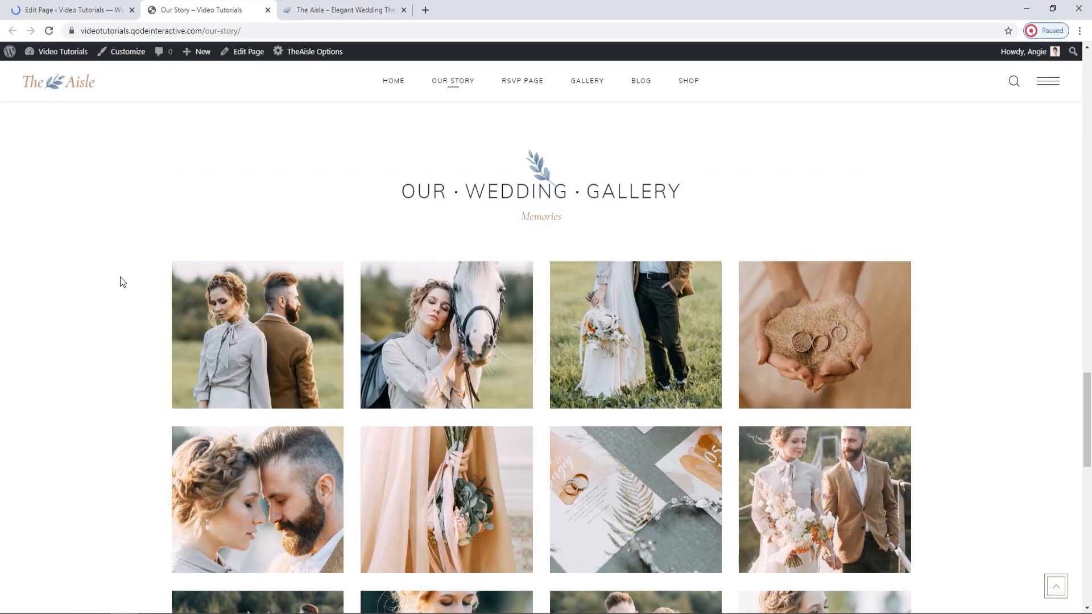
pyautogui.scroll(-3, 119, 280)
pyautogui.scroll(-1, 121, 282)
pyautogui.scroll(1, 145, 329)
# Open the Image Gallery element's settings and review the gallery type options, keeping Image Grid.
pyautogui.click(119, 7)
pyautogui.scroll(-4, 484, 317)
pyautogui.scroll(-10, 483, 316)
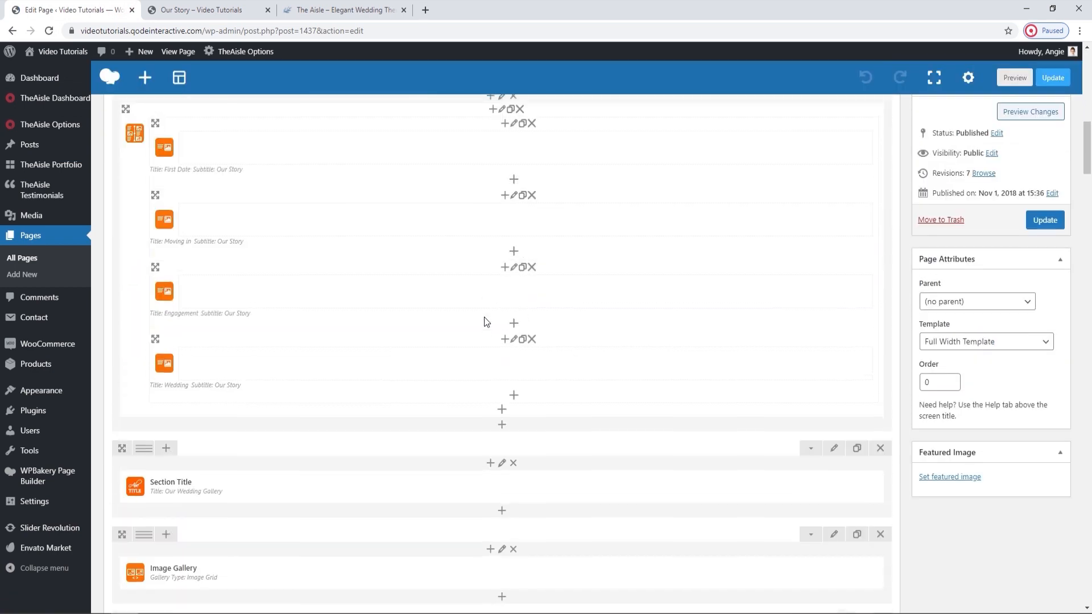
pyautogui.click(516, 275)
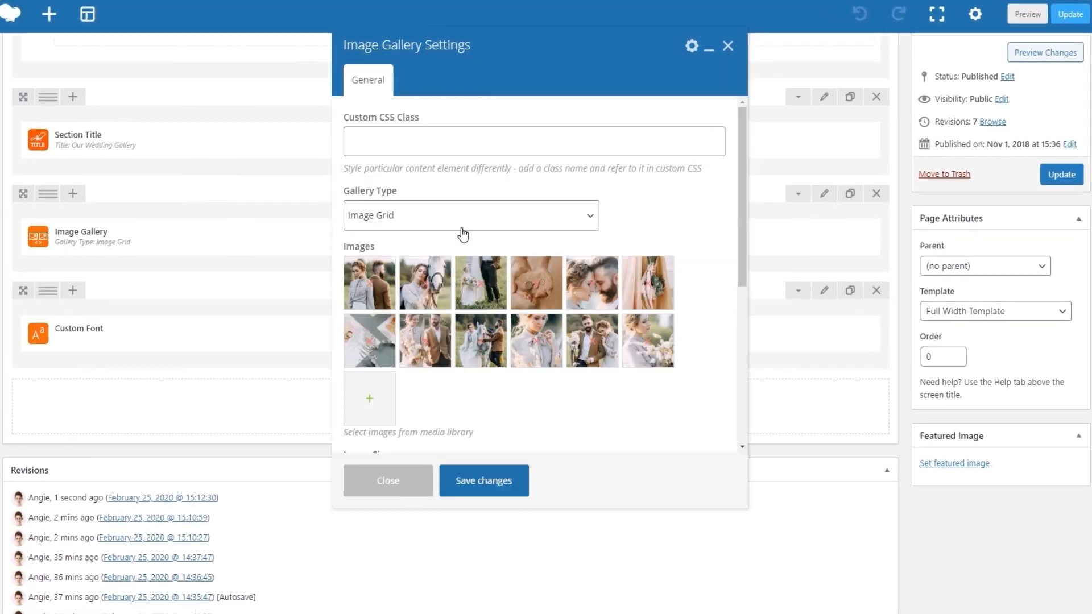
pyautogui.click(452, 215)
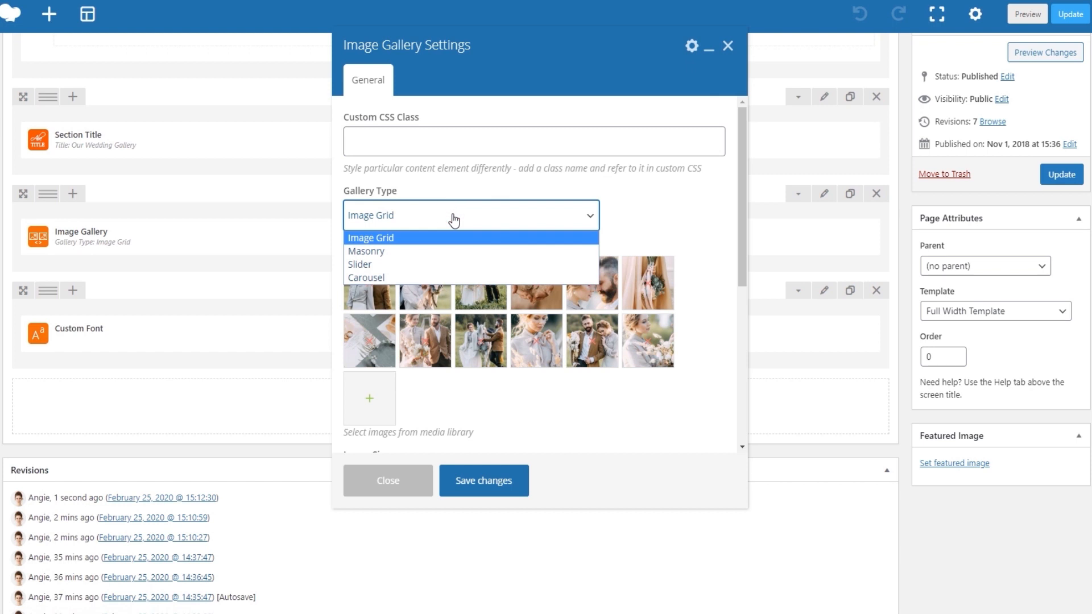
pyautogui.click(454, 219)
# Set the gallery's image behavior to Open Lightbox and save the element's settings.
pyautogui.scroll(-1, 488, 353)
pyautogui.scroll(-2, 492, 358)
pyautogui.scroll(-1, 491, 356)
pyautogui.scroll(-2, 486, 352)
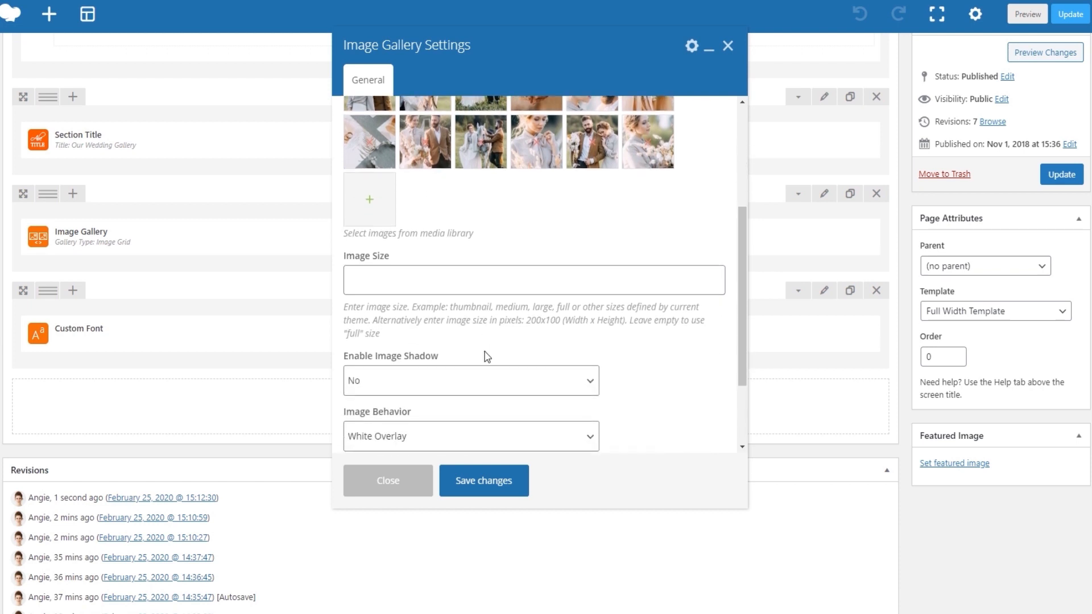
pyautogui.scroll(-2, 487, 356)
pyautogui.scroll(-1, 487, 356)
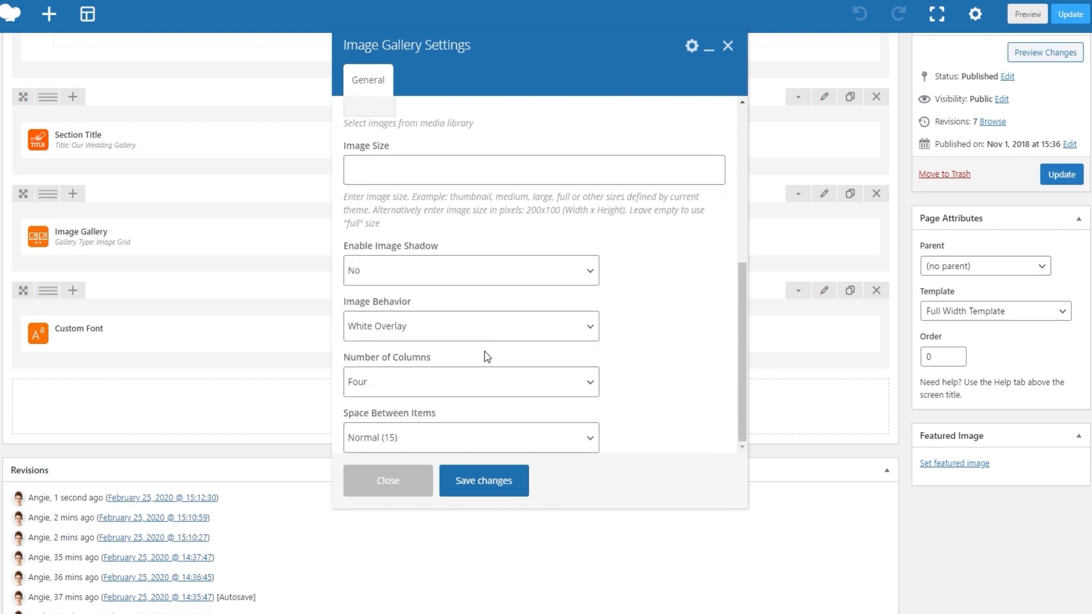
pyautogui.click(453, 326)
pyautogui.click(453, 363)
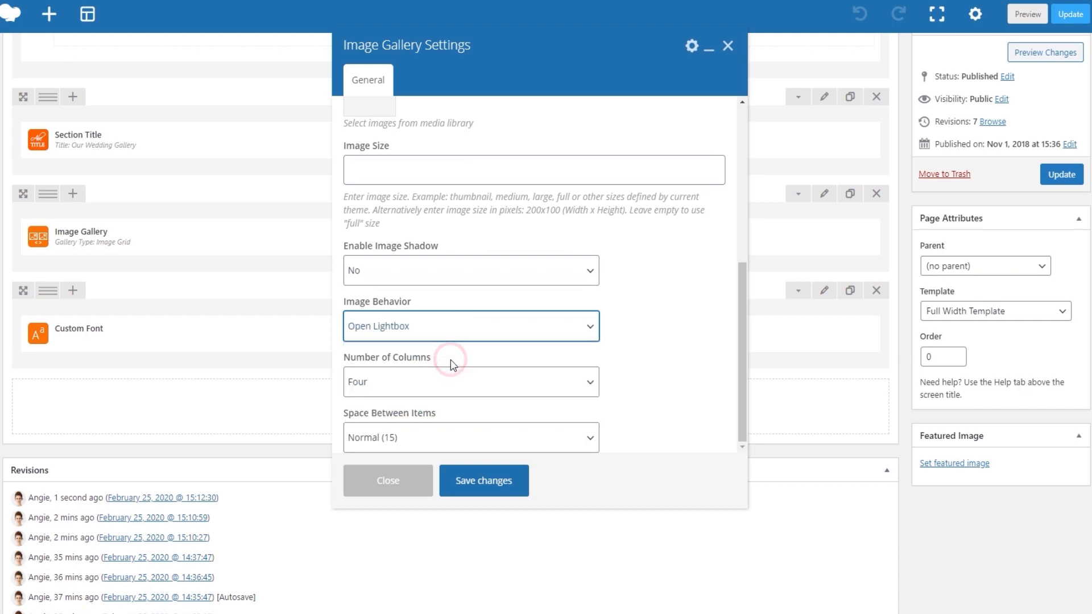
pyautogui.click(474, 477)
# Update the edited page and reload the live Our Story page at the wedding gallery.
pyautogui.click(1040, 220)
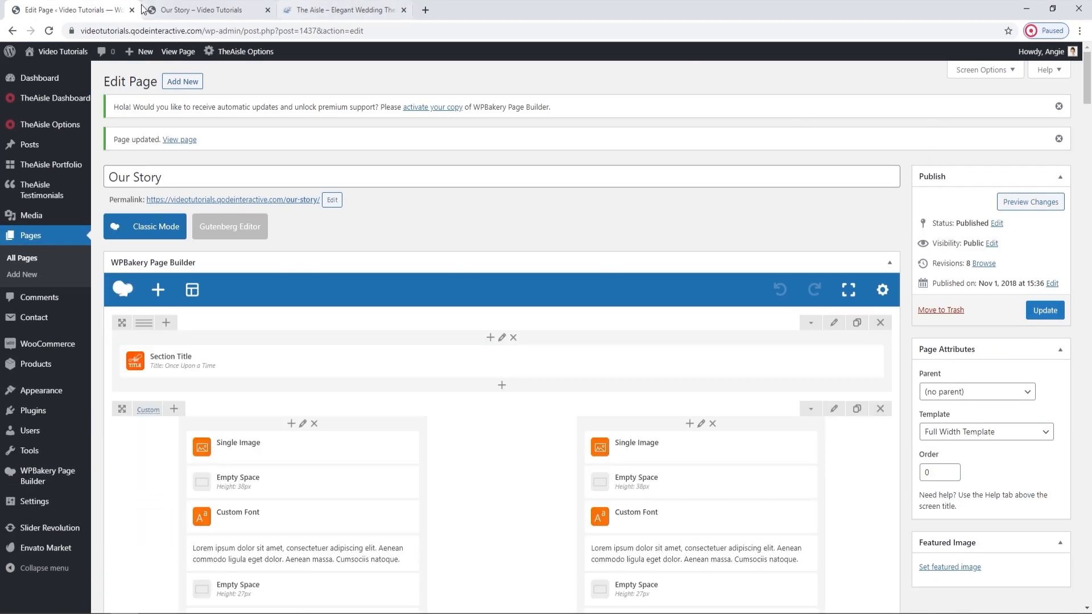
pyautogui.click(200, 9)
pyautogui.click(49, 31)
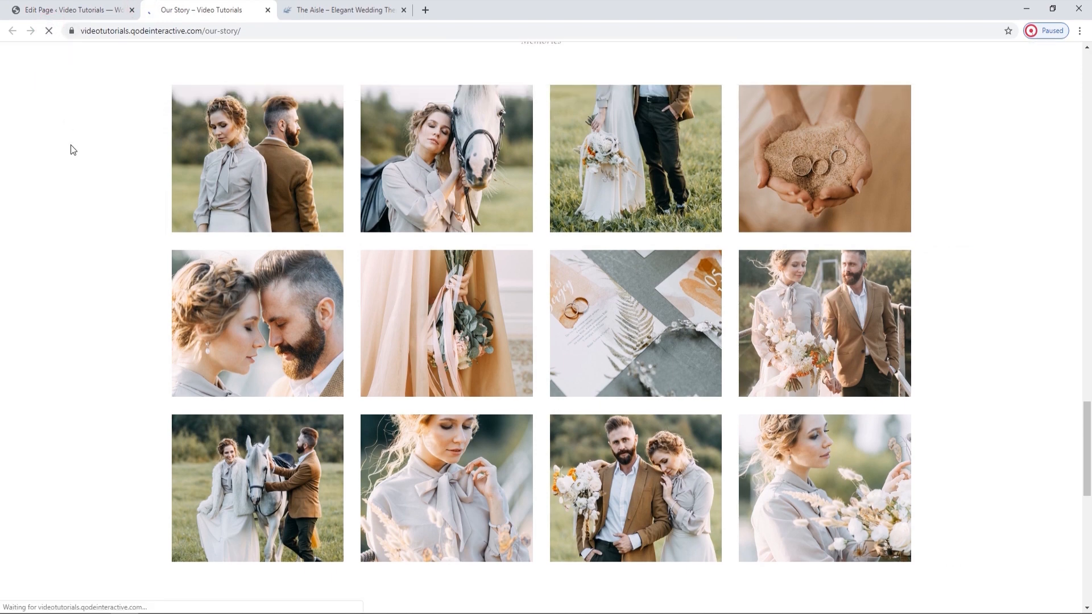
# Open the first gallery photo in the lightbox, browse through the following images and close the lightbox.
pyautogui.click(277, 182)
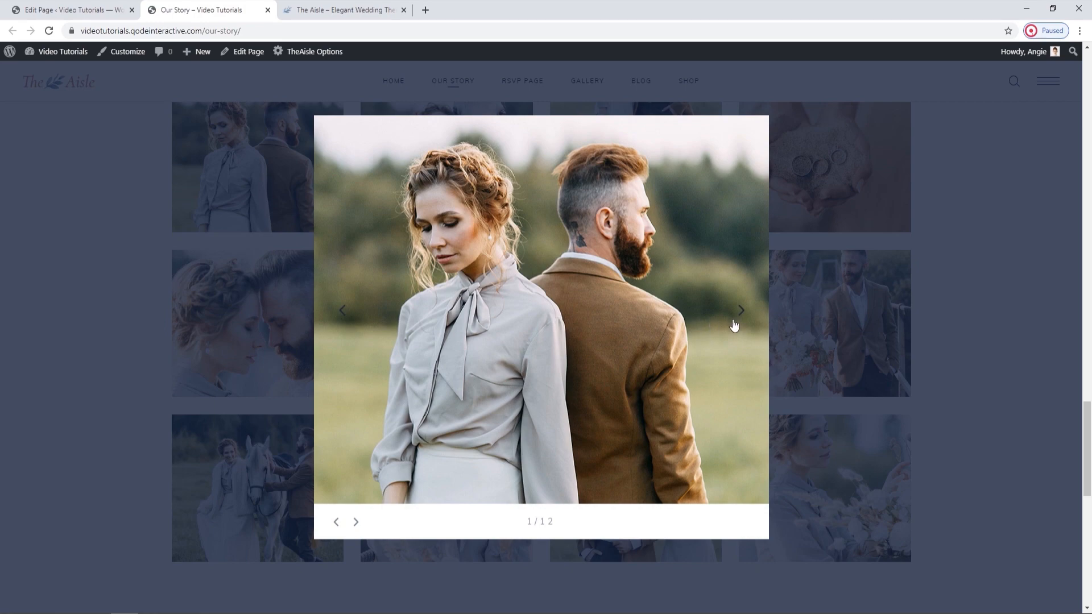
pyautogui.click(738, 315)
pyautogui.click(740, 319)
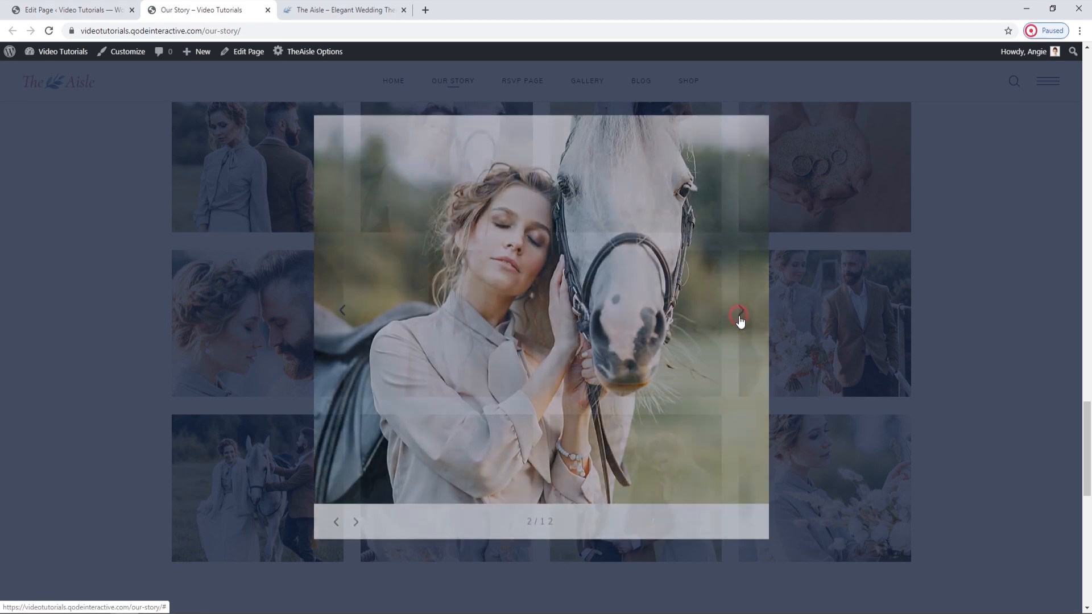
pyautogui.click(744, 313)
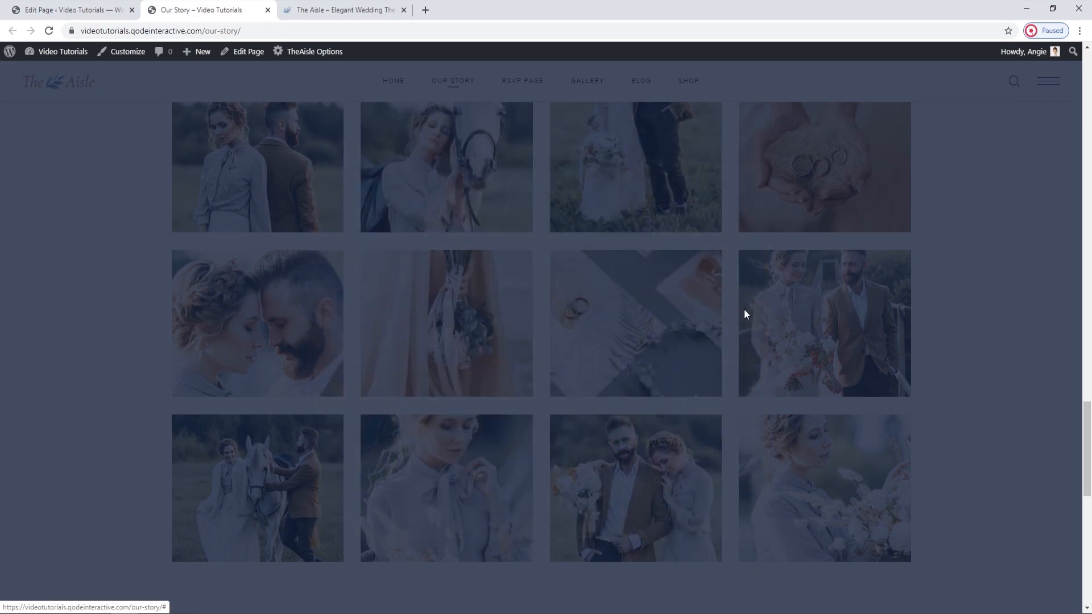
pyautogui.click(744, 311)
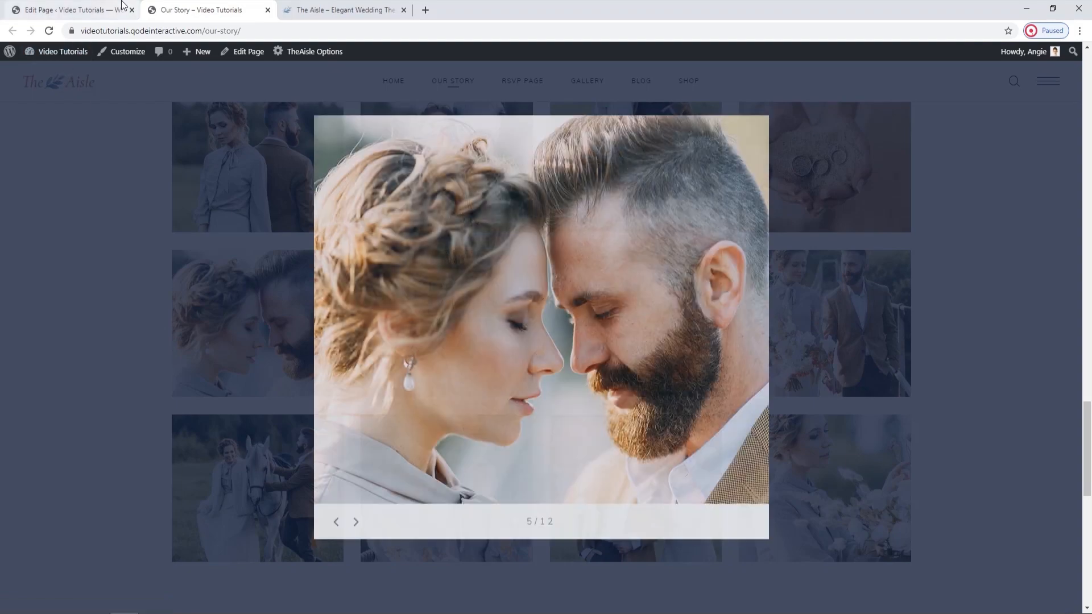
pyautogui.click(1059, 519)
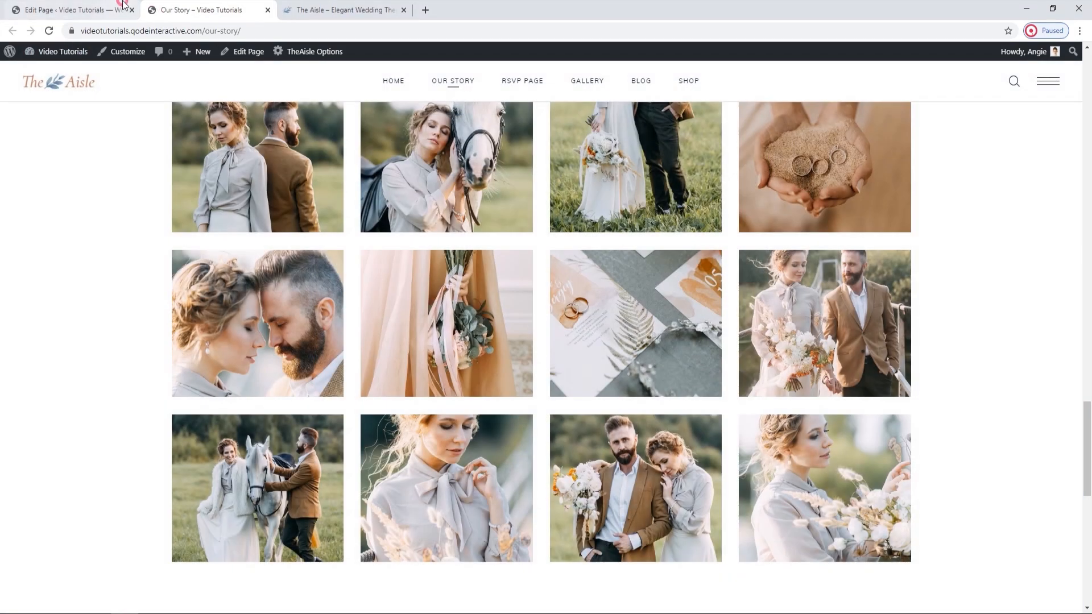
# Review the Image Gallery's number of columns and space between items options, close the settings unsaved and return to the live page.
pyautogui.click(123, 4)
pyautogui.scroll(-10, 599, 423)
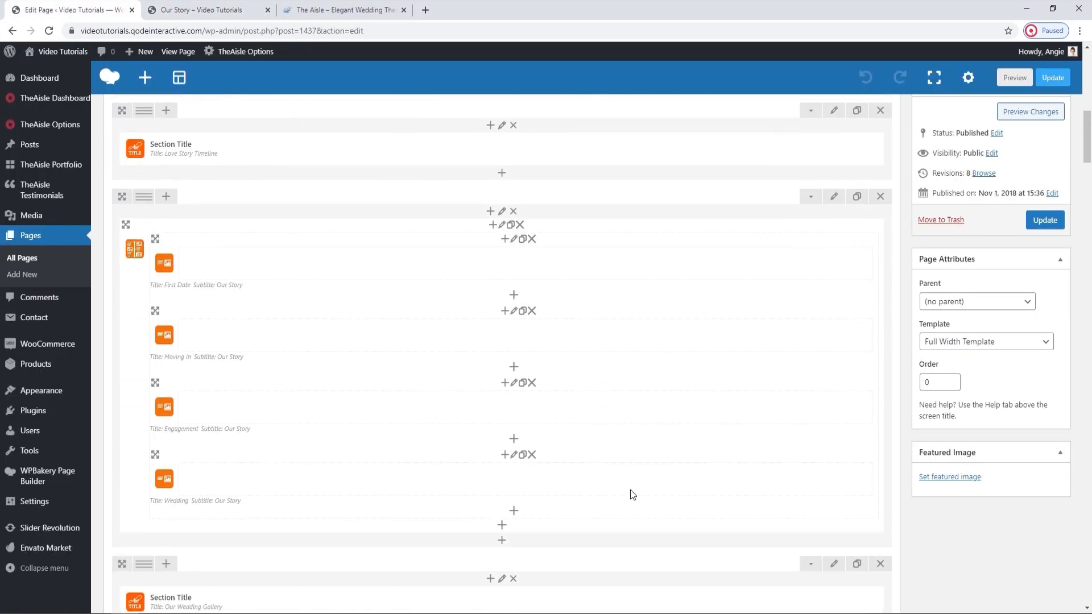
pyautogui.scroll(-6, 629, 490)
pyautogui.moveTo(465, 347)
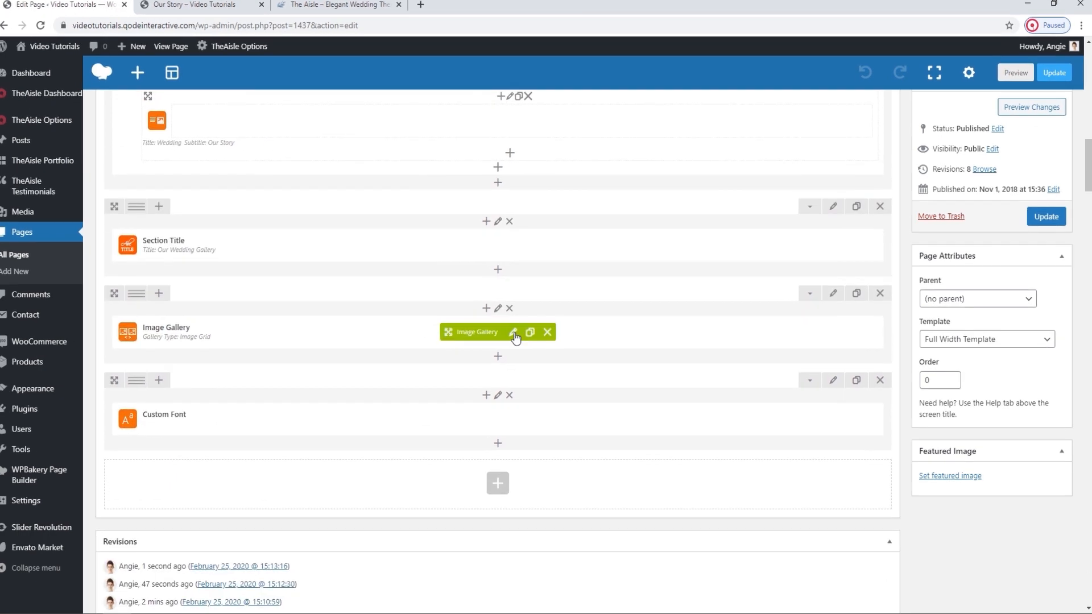
pyautogui.click(514, 333)
pyautogui.scroll(-5, 472, 308)
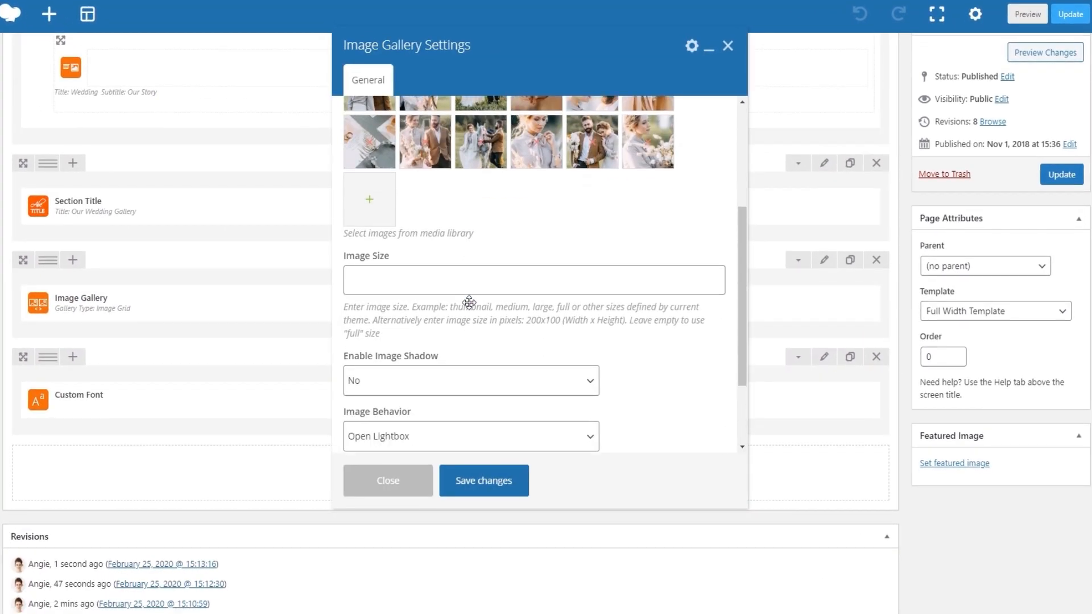
pyautogui.scroll(-4, 469, 302)
pyautogui.click(427, 382)
pyautogui.click(427, 387)
pyautogui.click(419, 440)
pyautogui.click(419, 440)
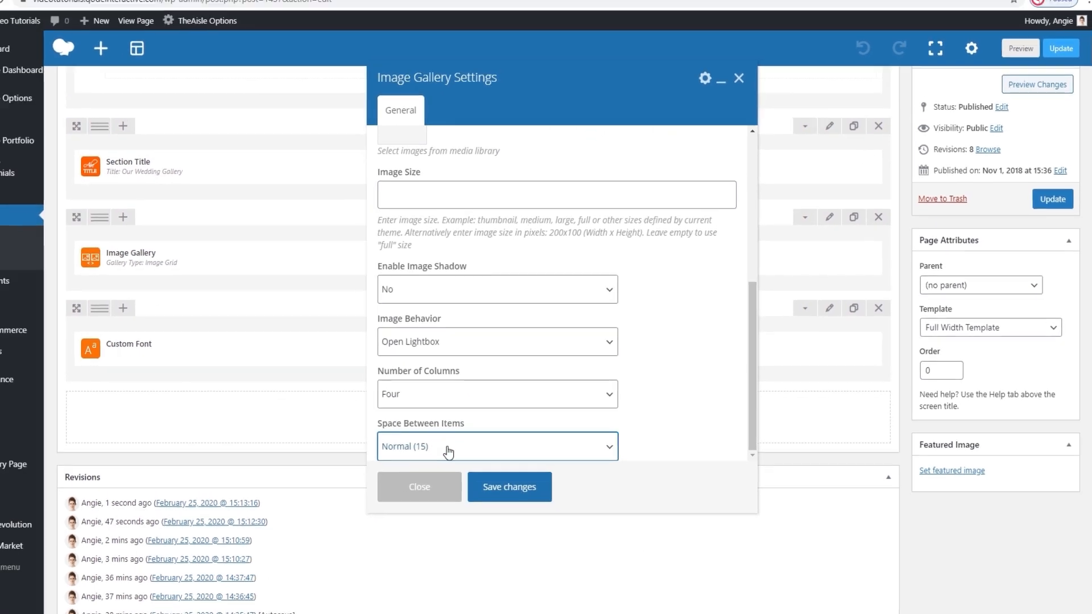
pyautogui.click(728, 46)
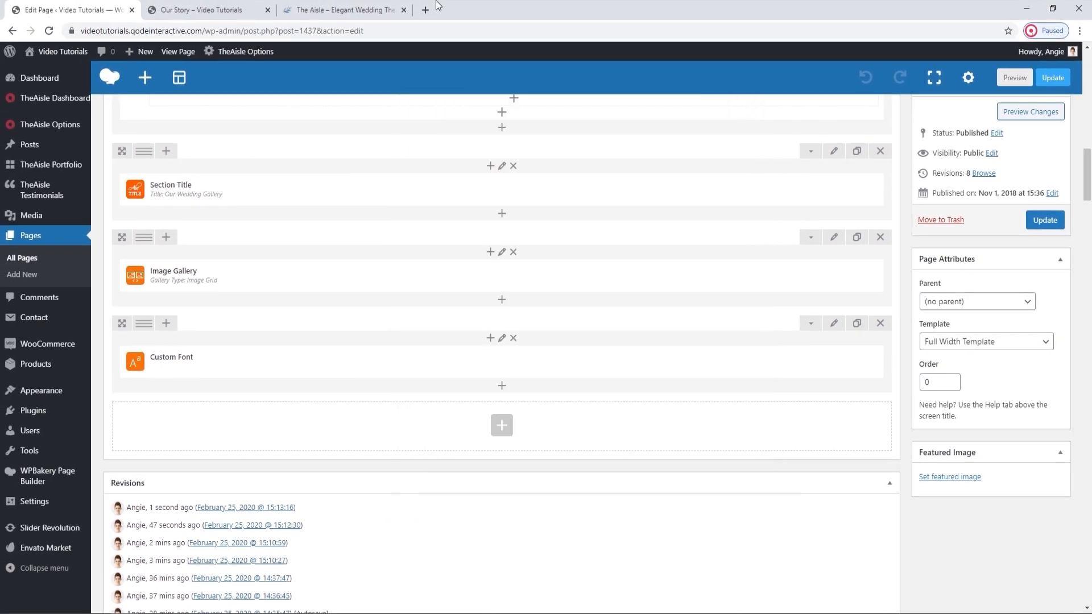
pyautogui.click(202, 10)
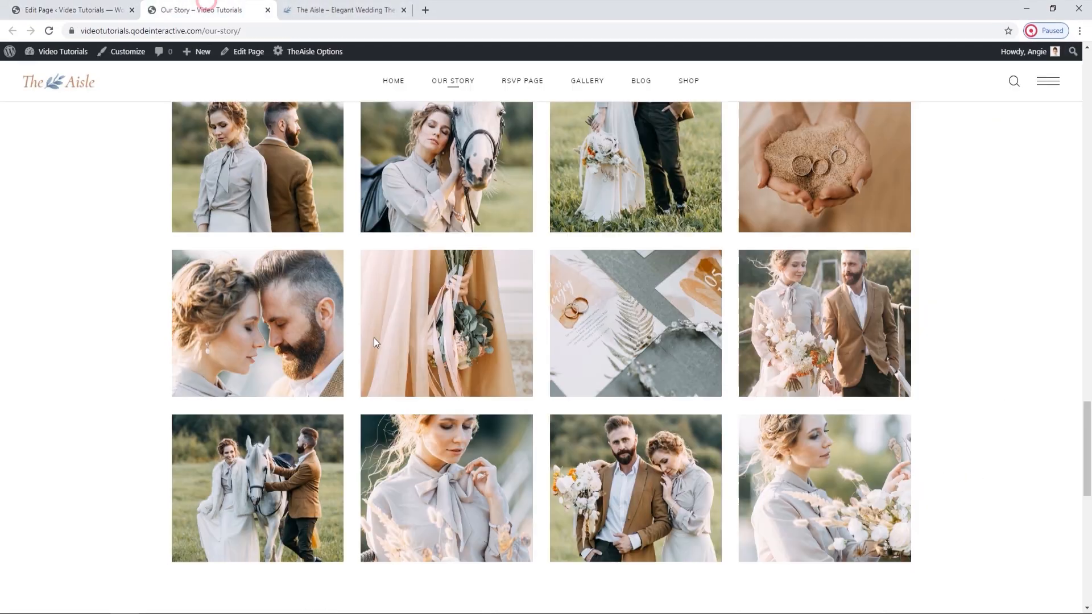
# Check the "And She Said Yes!" section on the live page and open the Elated Settings of the Custom Font element's row.
pyautogui.scroll(-10, 431, 380)
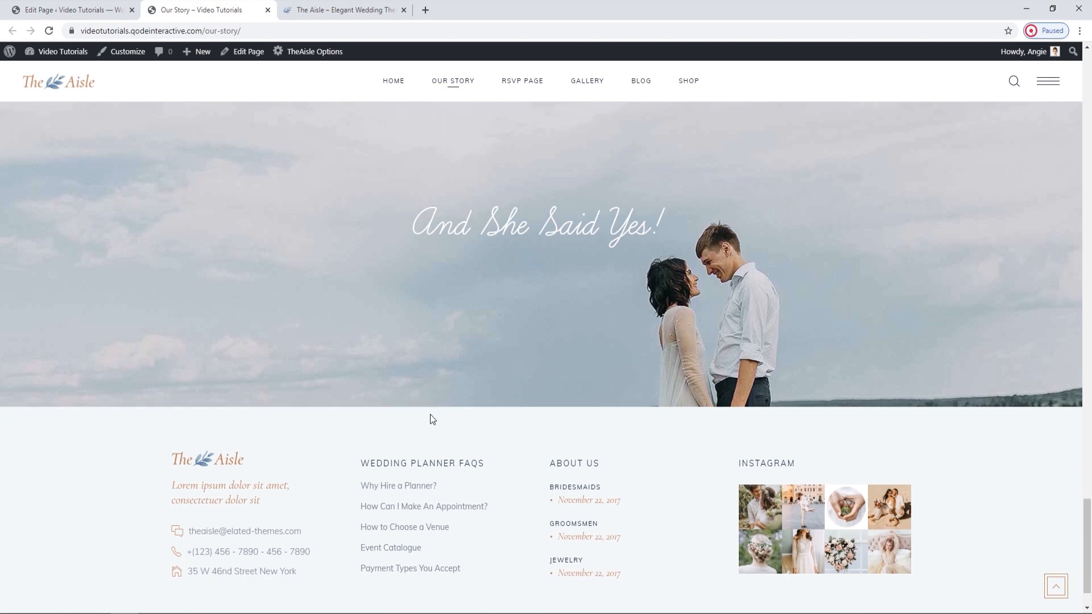
pyautogui.scroll(2, 432, 419)
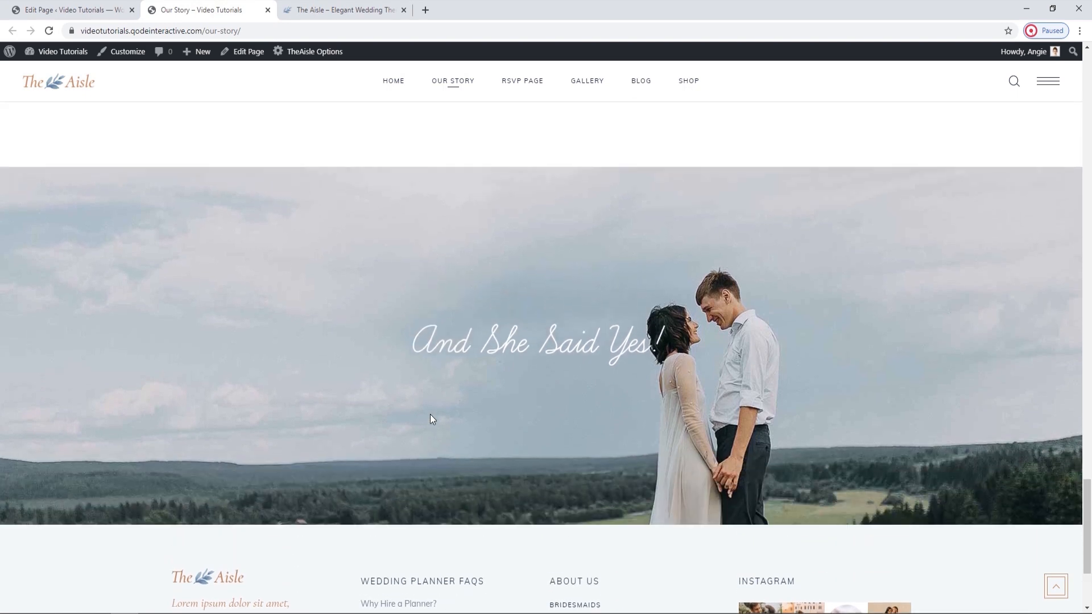
pyautogui.hotkey('ctrl', 'shift', 'Tab')
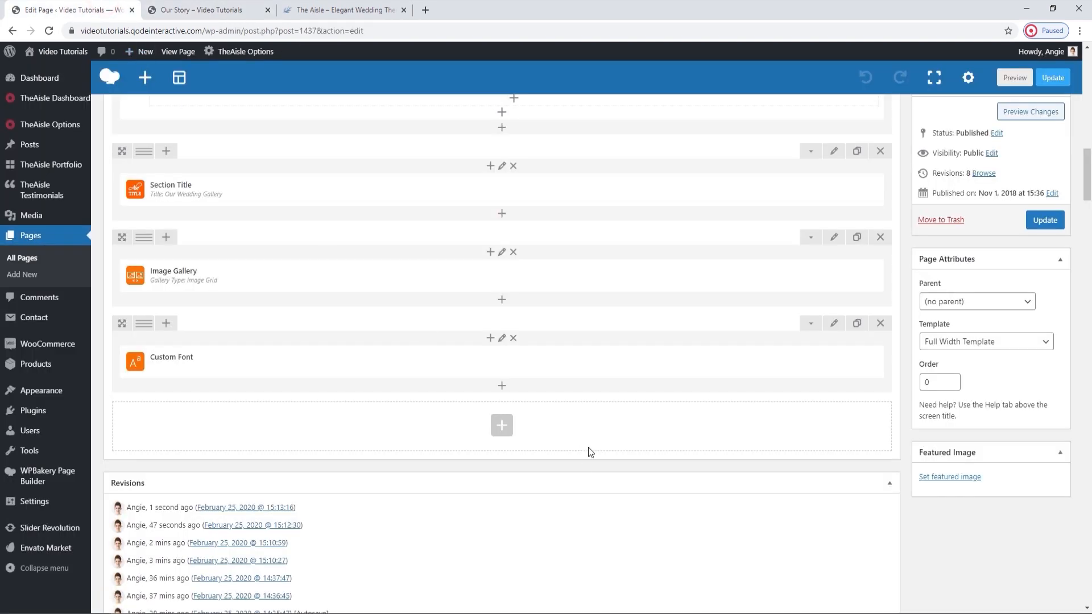
pyautogui.click(833, 323)
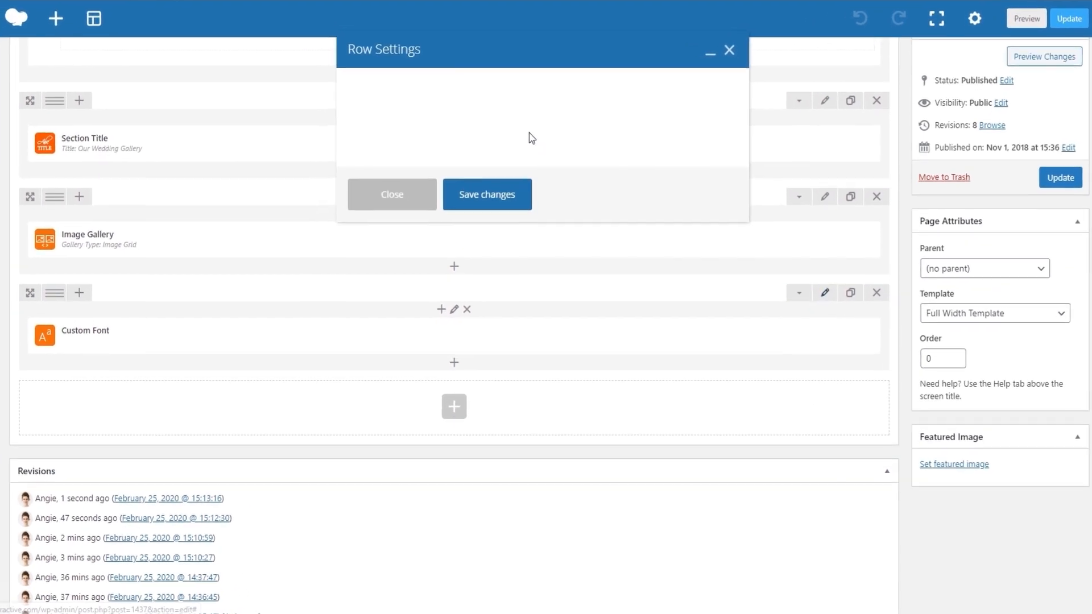
pyautogui.click(500, 91)
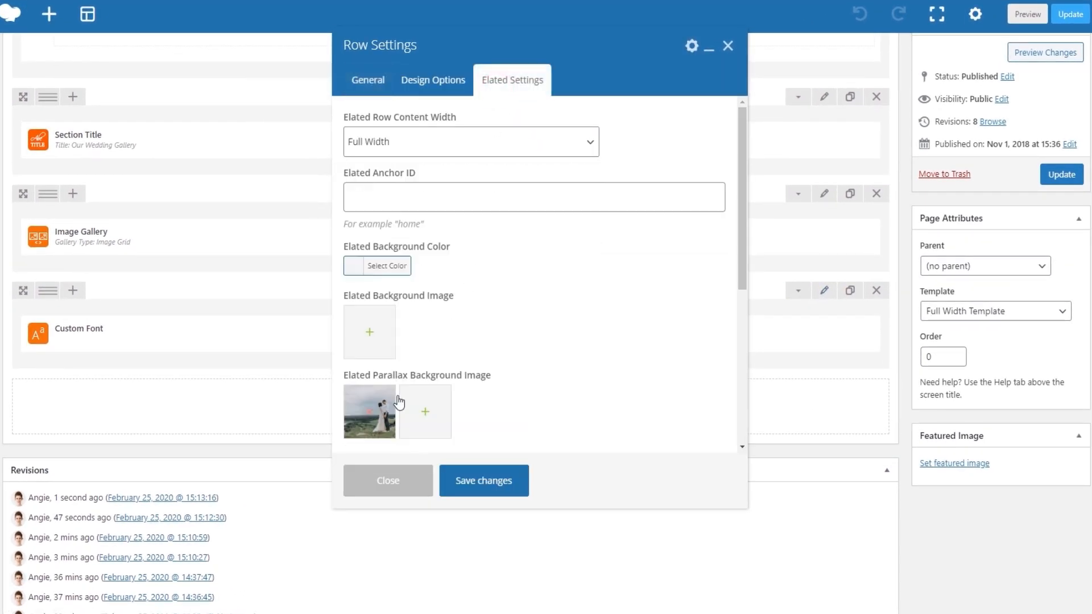
# Replace the row's Elated Parallax Background Image with an upload of parallax-img-2.jpg and save the row settings.
pyautogui.click(360, 408)
pyautogui.click(52, 99)
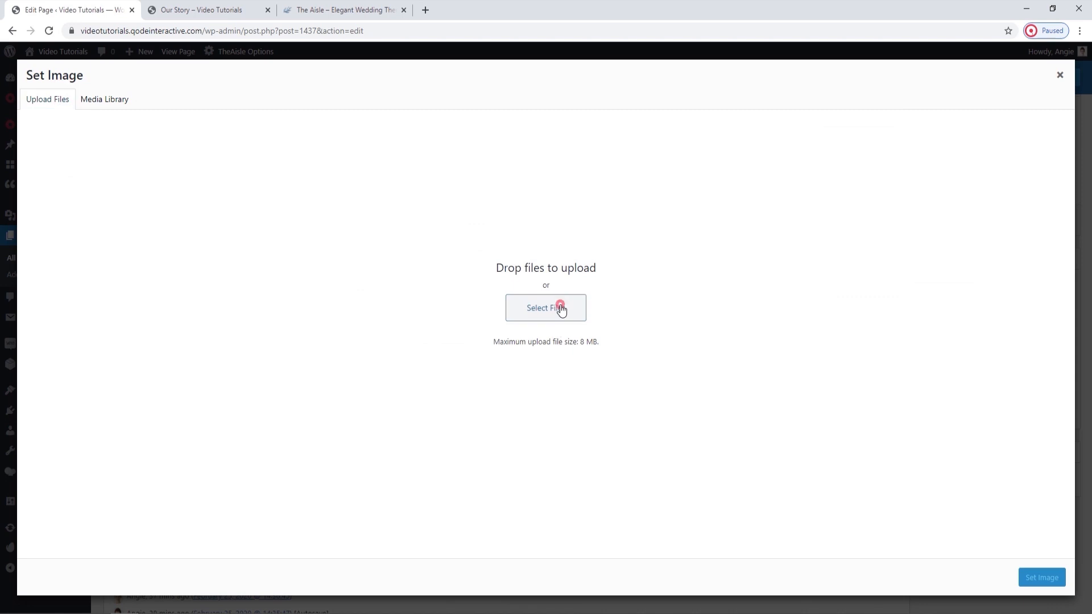
pyautogui.click(560, 306)
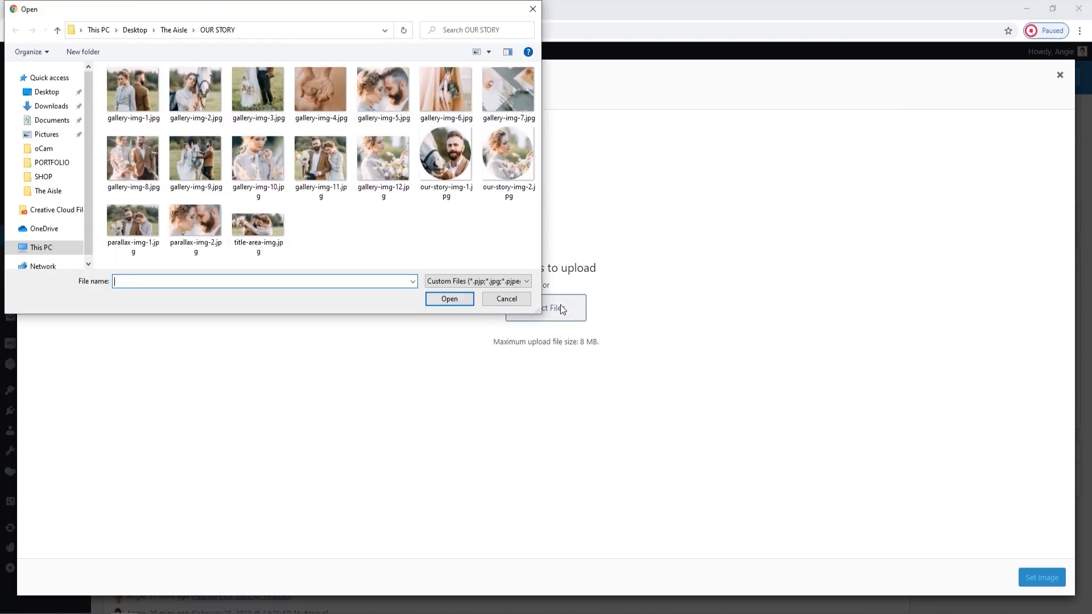
pyautogui.click(195, 222)
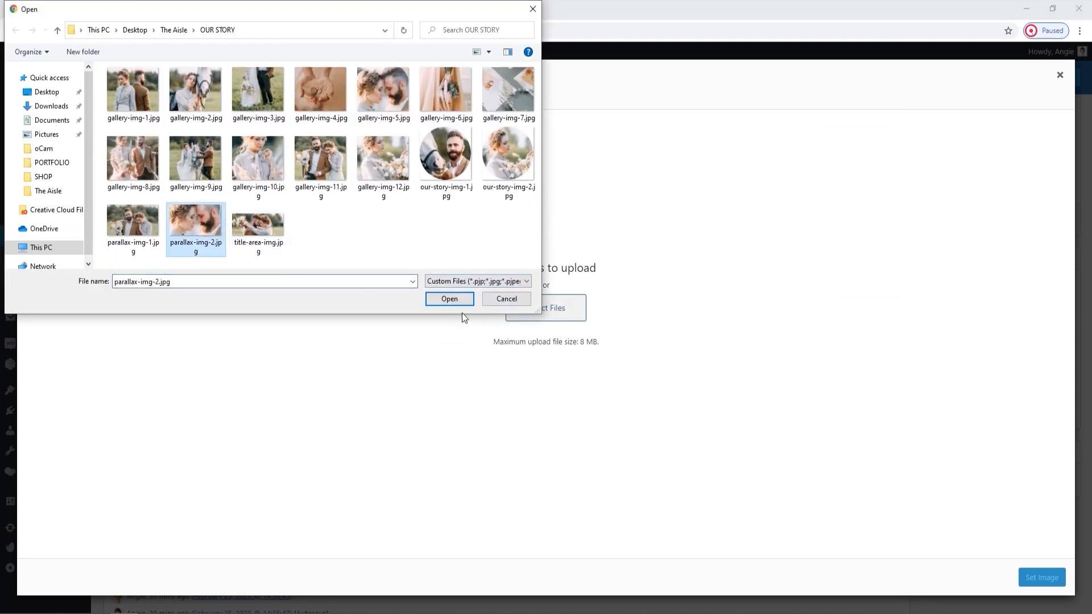
pyautogui.click(466, 299)
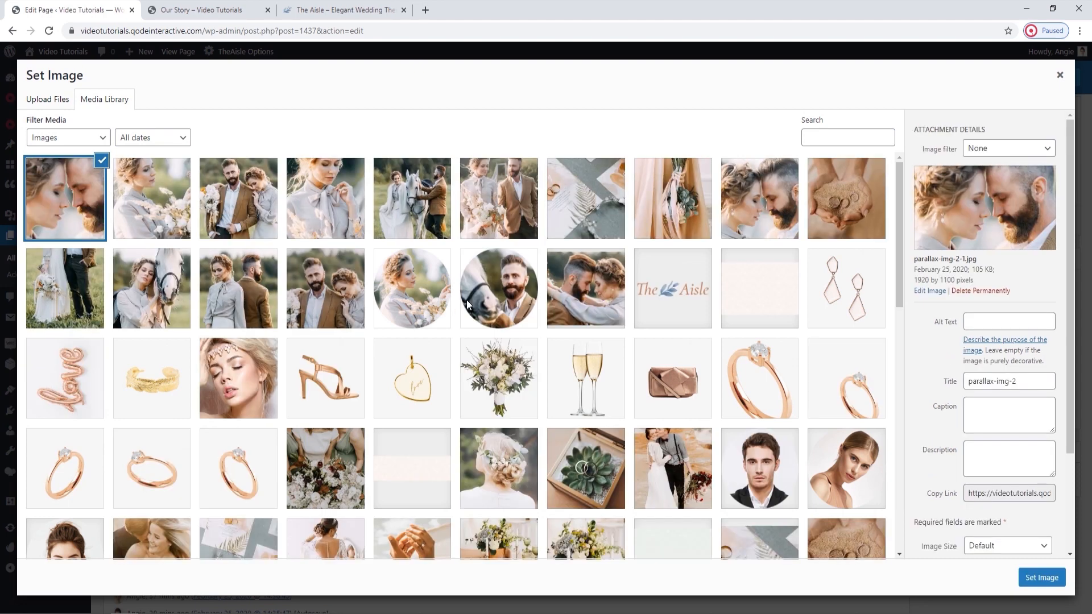
pyautogui.click(1049, 579)
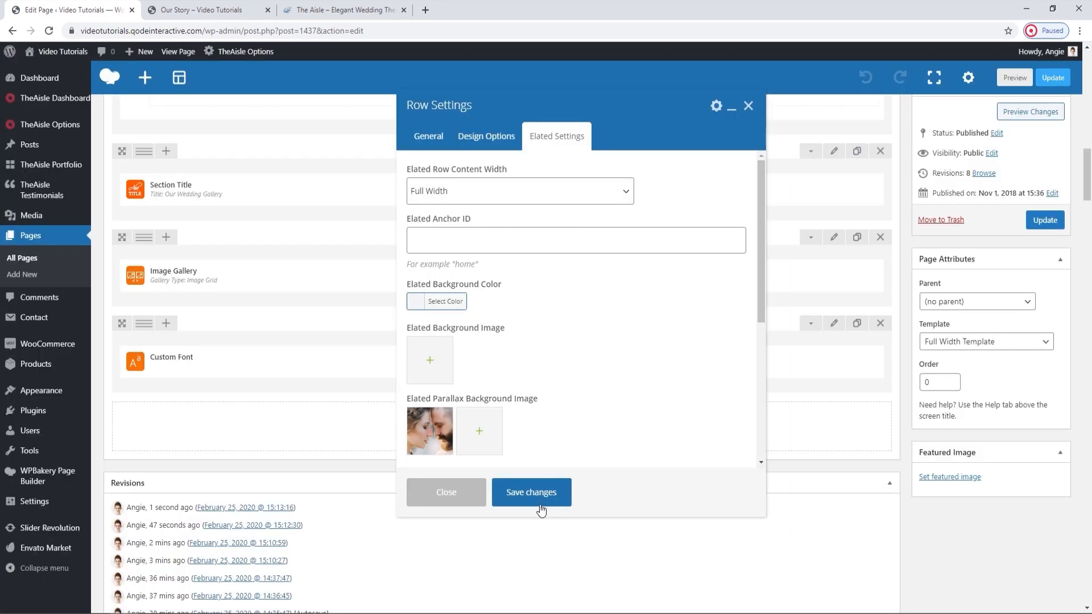
pyautogui.click(540, 507)
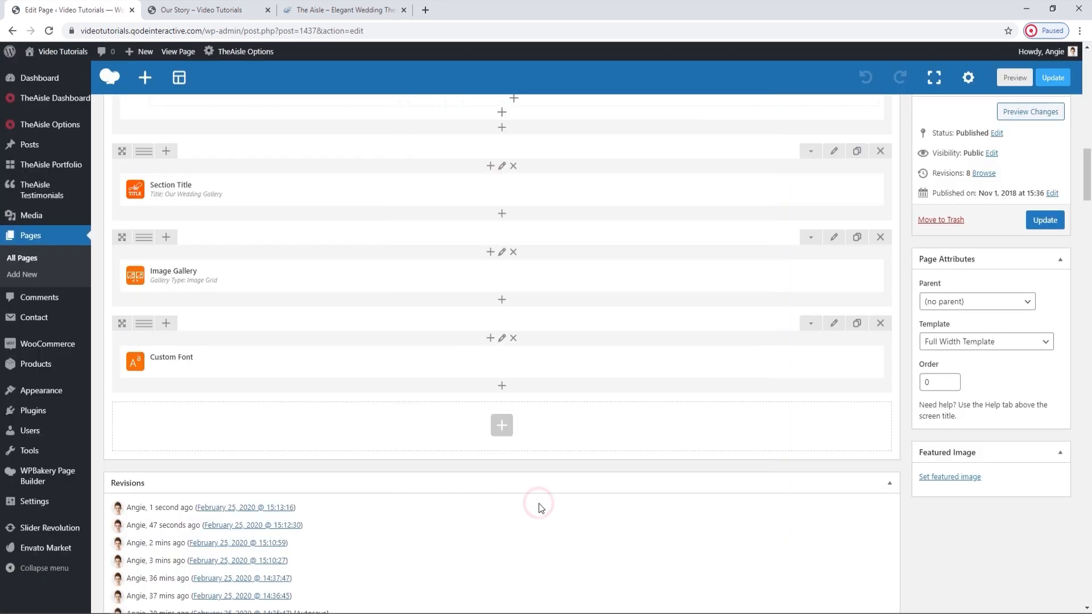
# Update the Our Story page, reload its live version and review it from the parallax section up to the title area.
pyautogui.click(1058, 219)
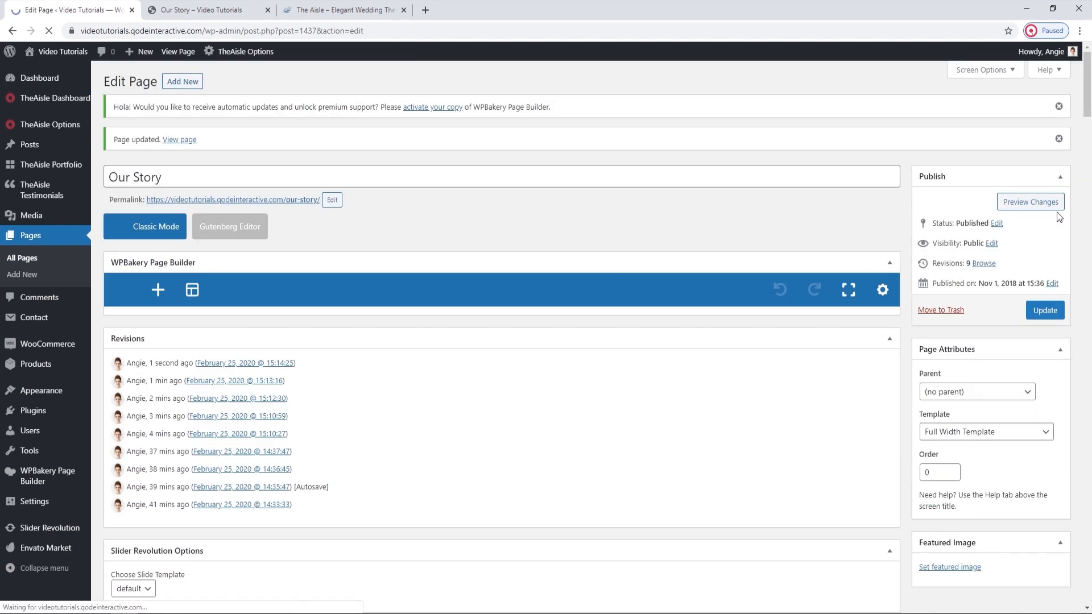
pyautogui.click(170, 10)
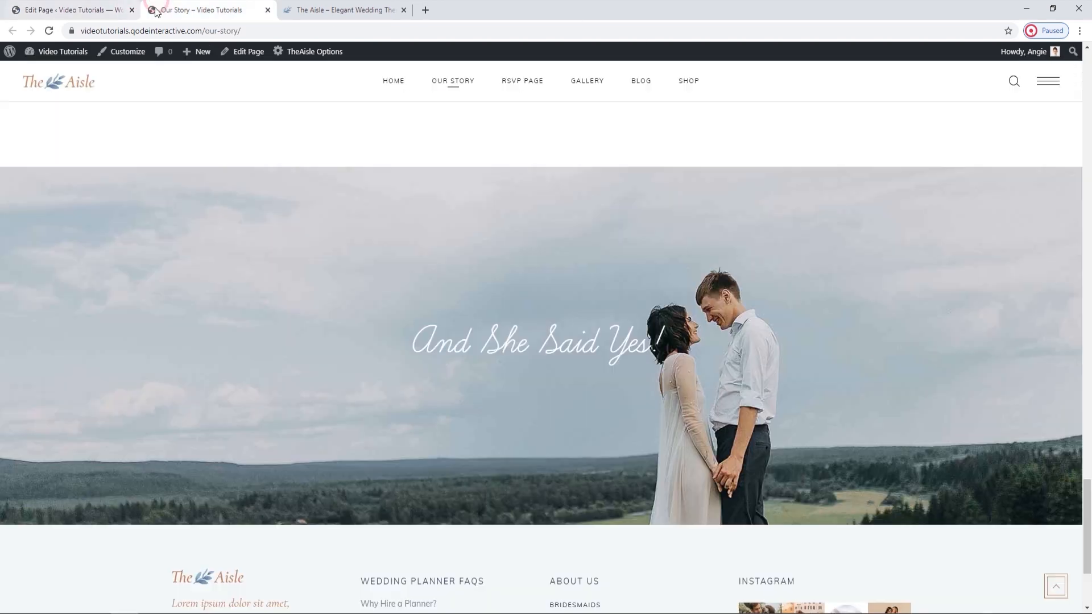
pyautogui.click(49, 31)
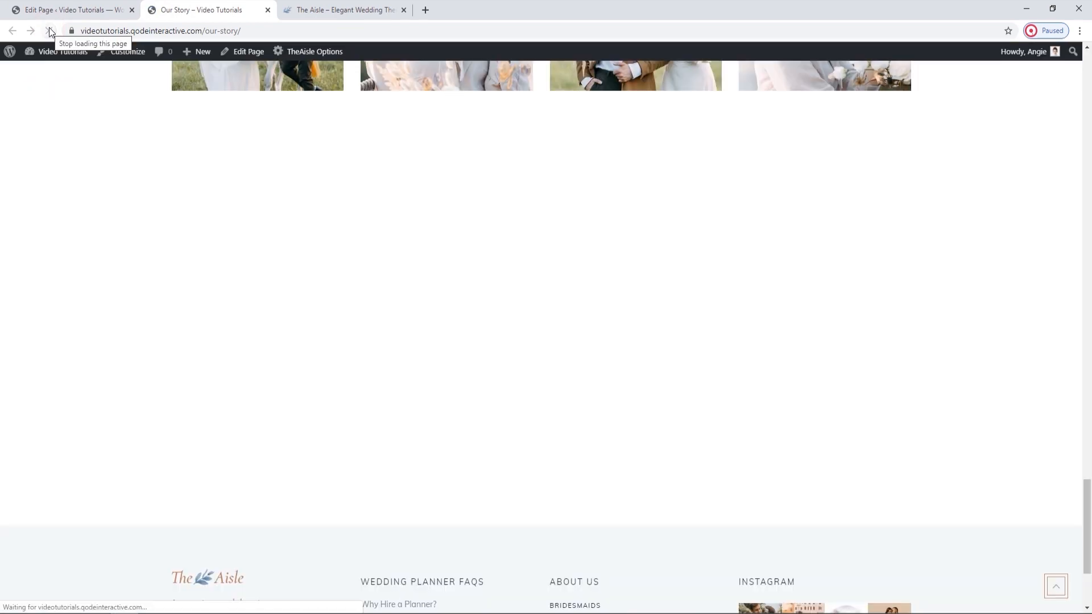
pyautogui.scroll(-3, 503, 478)
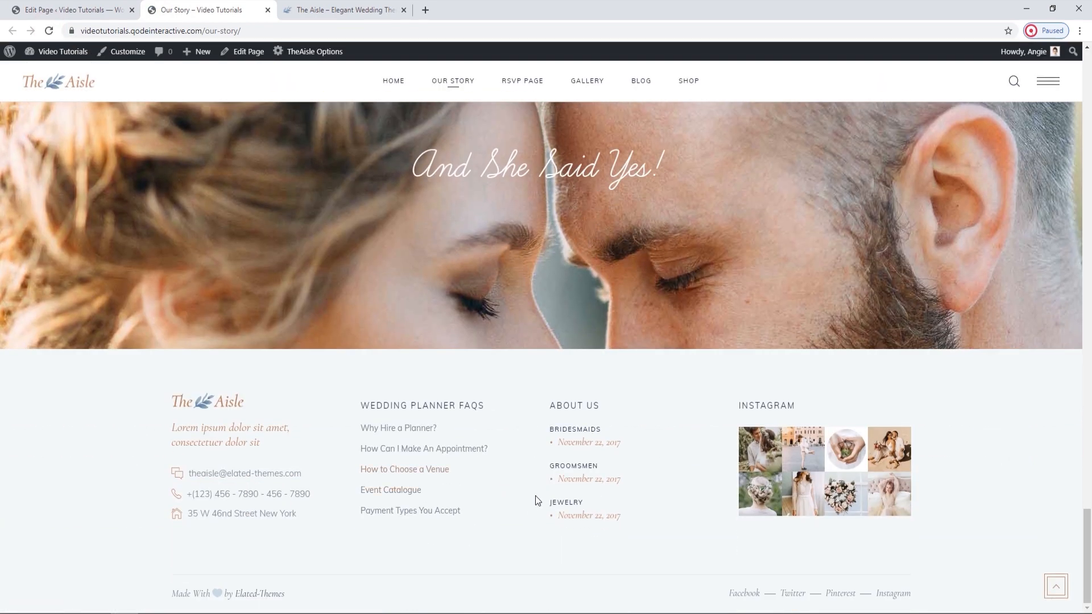
pyautogui.scroll(15, 536, 496)
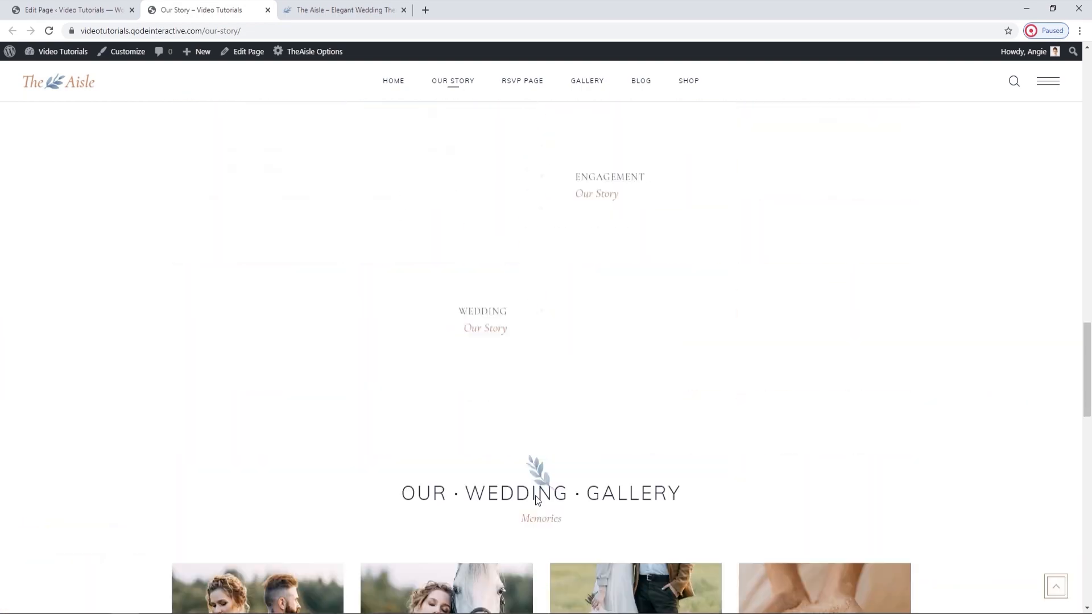
pyautogui.scroll(10, 536, 496)
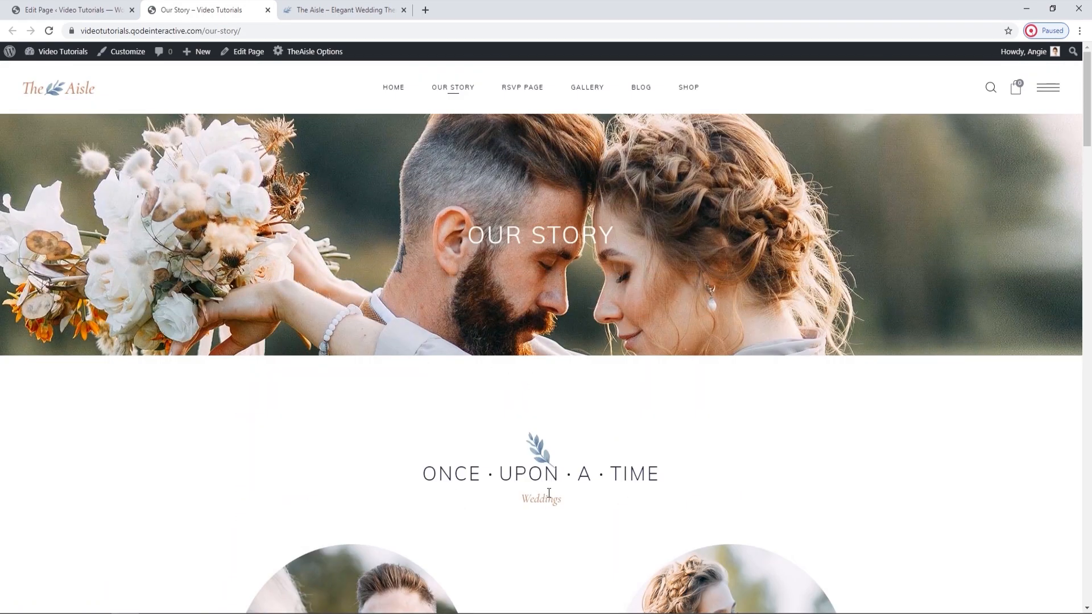
# Open the live RSVP page and examine its title section, attendance form, When & Where section and map.
pyautogui.click(527, 91)
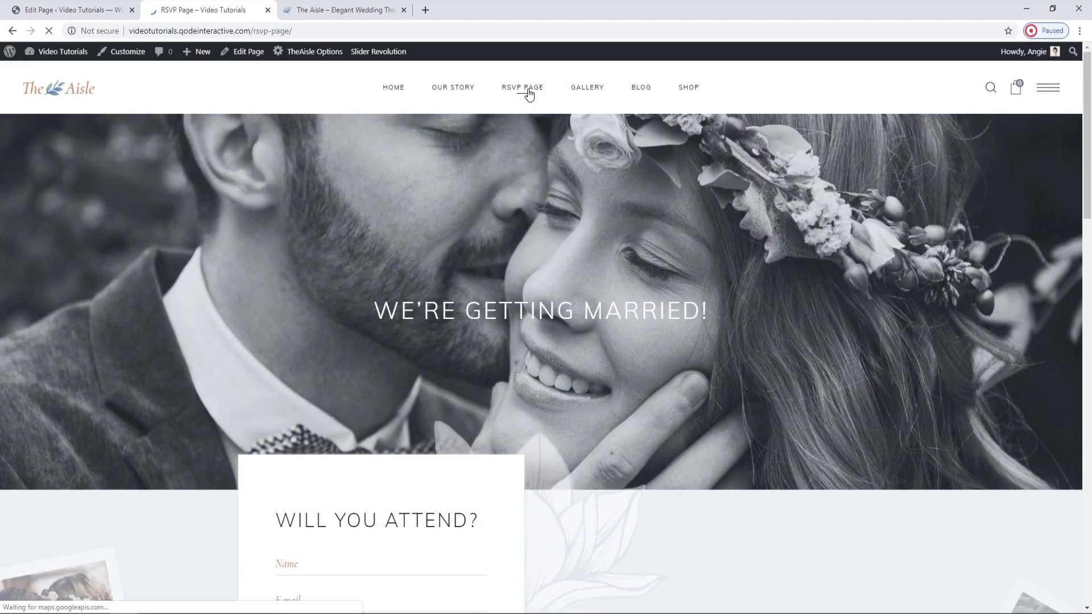
pyautogui.scroll(-2, 548, 231)
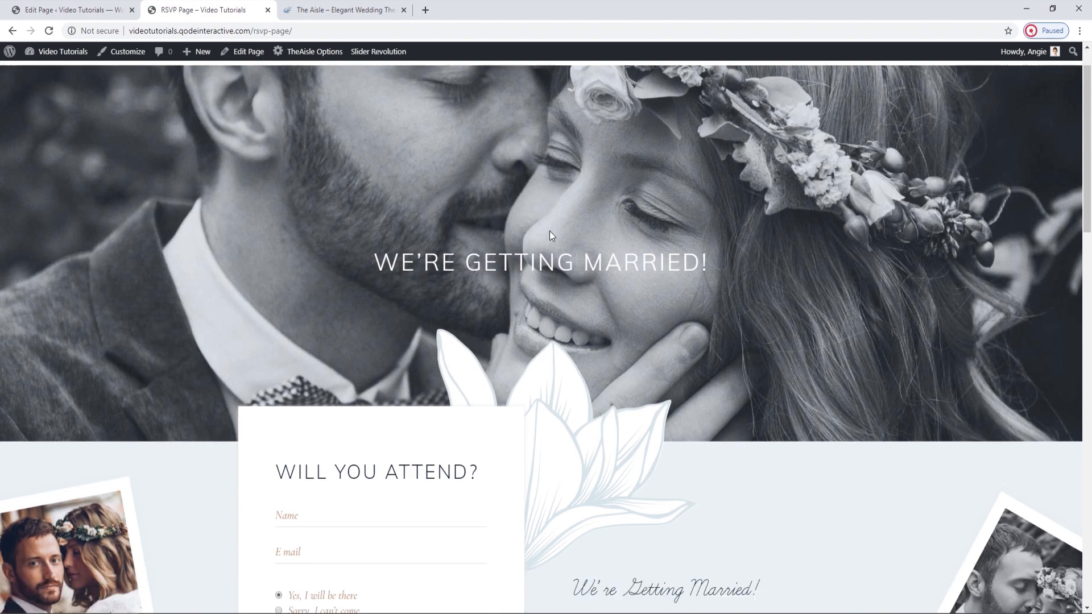
pyautogui.scroll(-3, 549, 231)
pyautogui.scroll(-3, 549, 235)
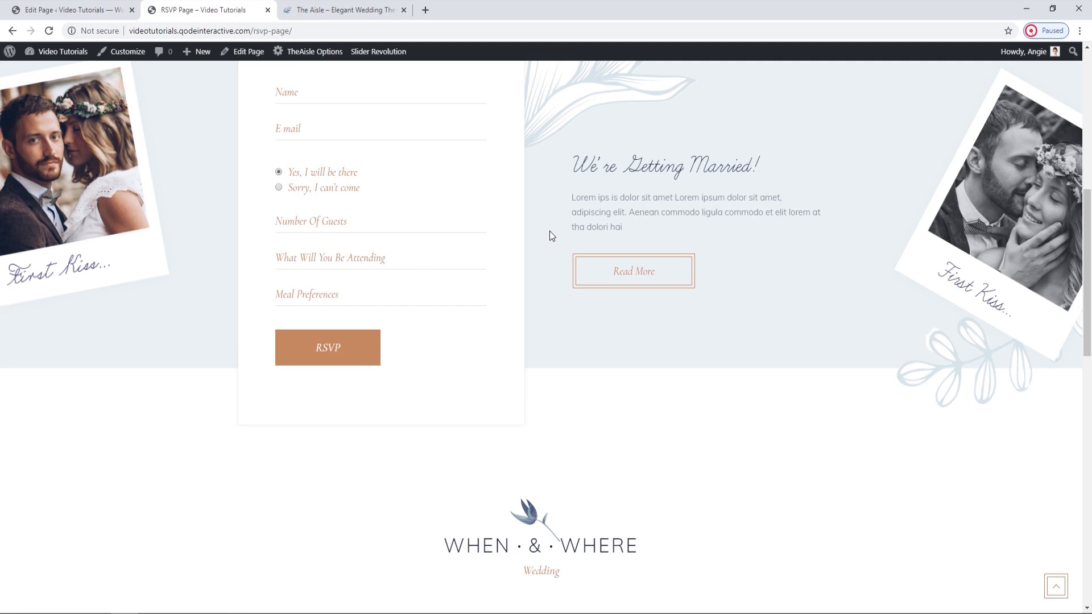
pyautogui.scroll(1, 550, 231)
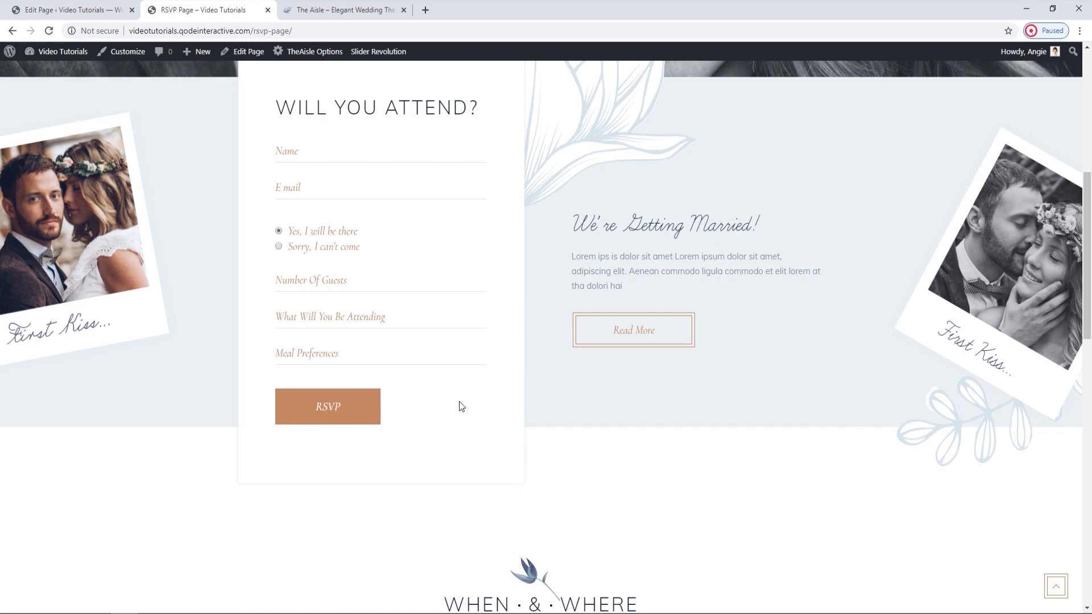
pyautogui.scroll(6, 461, 407)
pyautogui.scroll(-6, 462, 407)
pyautogui.scroll(-12, 461, 405)
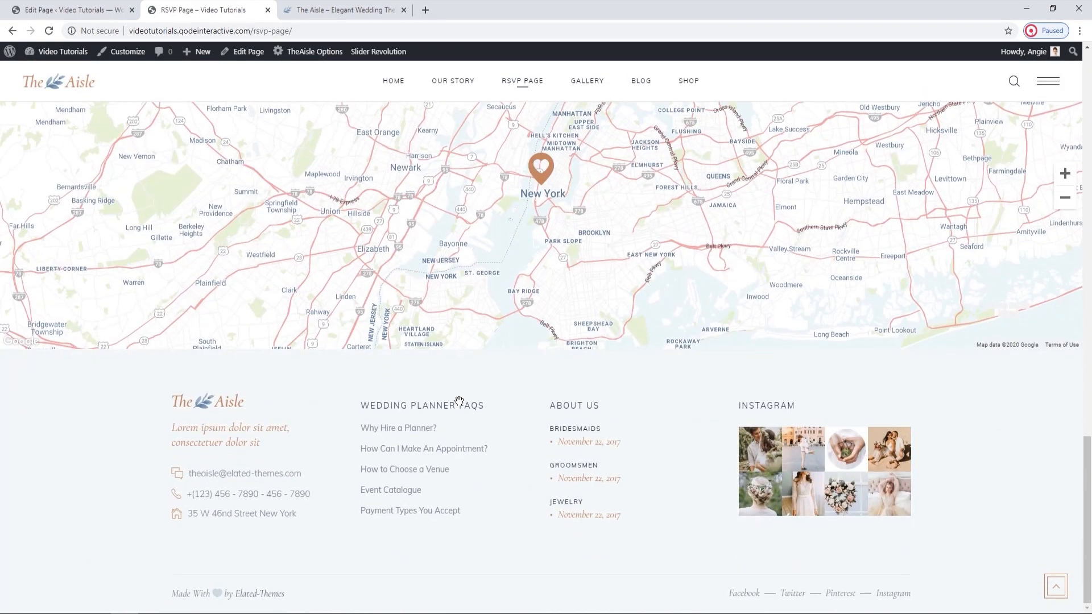
pyautogui.scroll(14, 460, 405)
pyautogui.scroll(9, 461, 406)
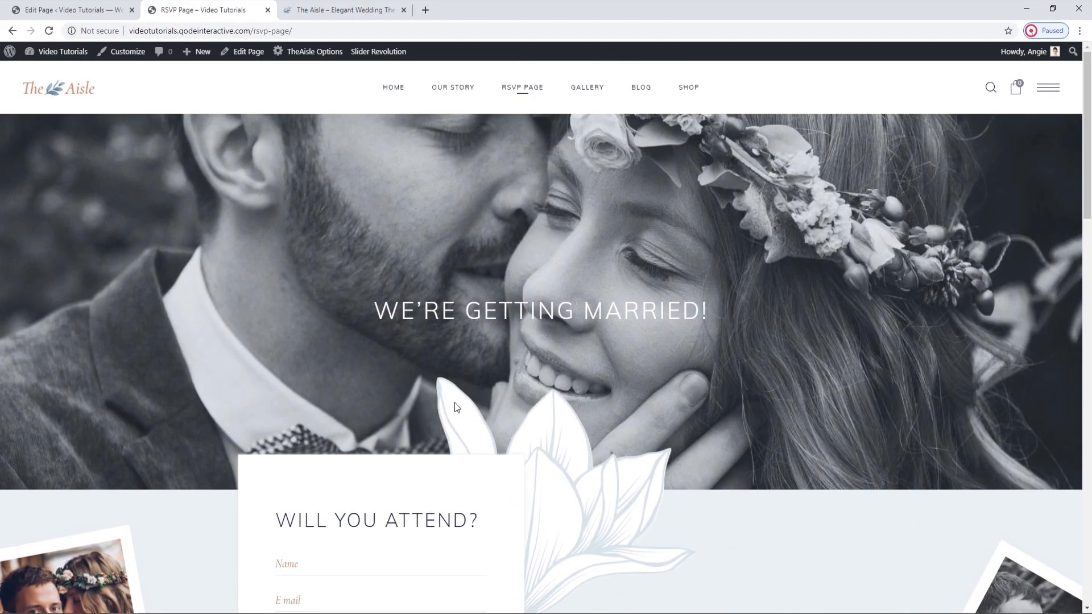
# Search the site's pages for "rsvp" and open RSVP Page for editing.
pyautogui.click(100, 6)
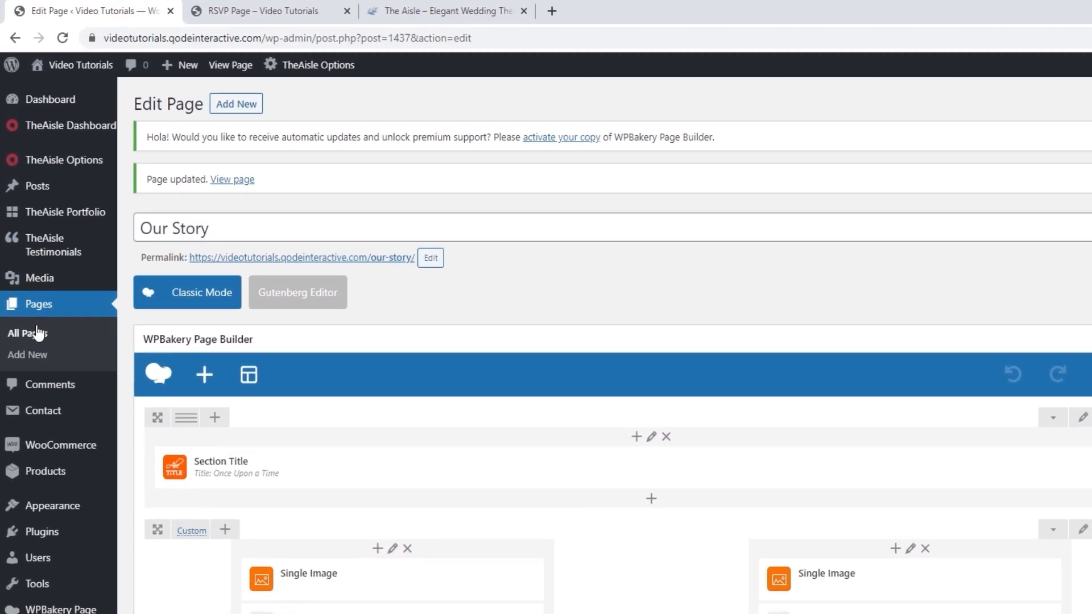
pyautogui.click(37, 334)
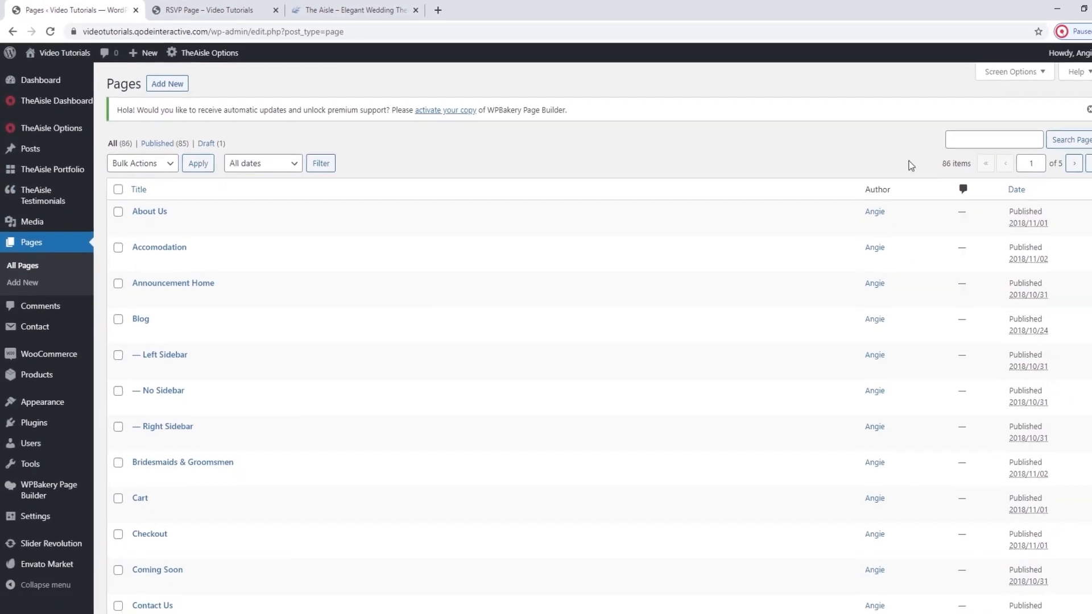
pyautogui.click(927, 136)
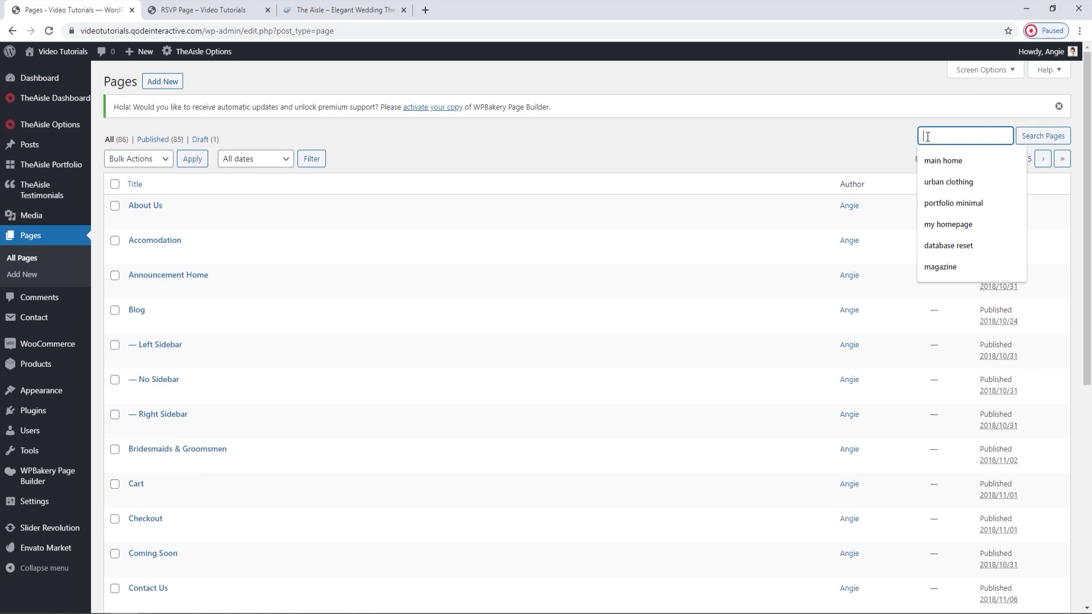
pyautogui.write('rsvp')
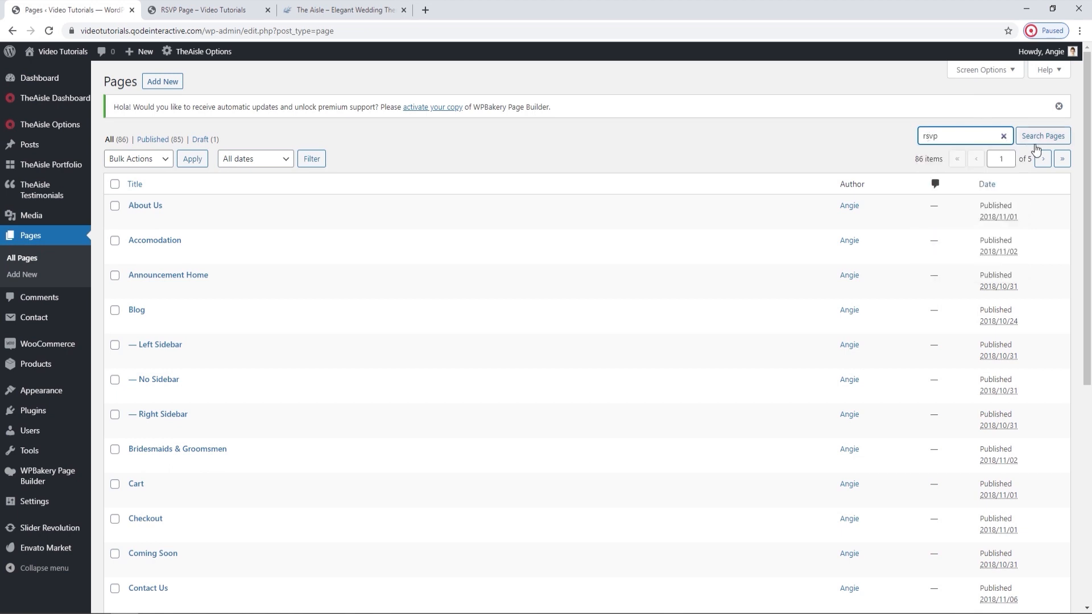
pyautogui.click(1044, 139)
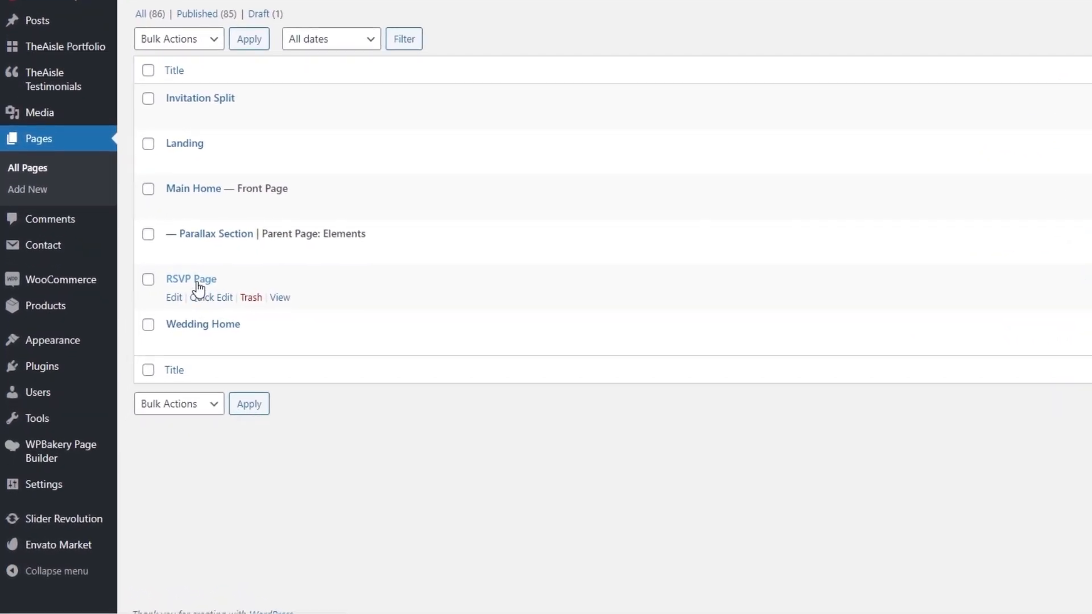
pyautogui.click(197, 282)
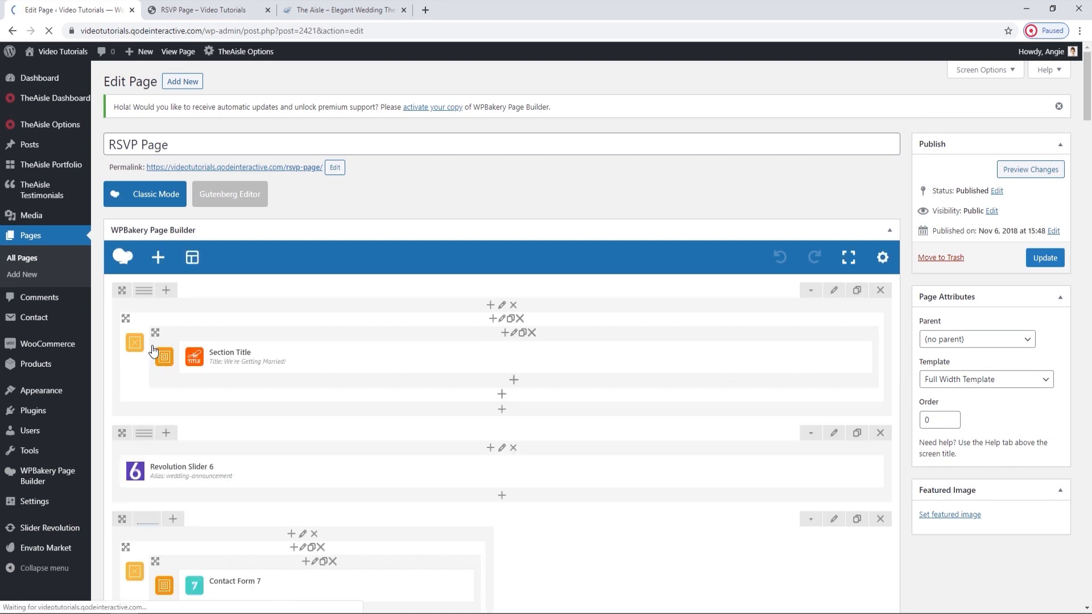
# Open the settings of the Elements Holder Item around the "We're Getting Married!" section title and compare them with the live page.
pyautogui.click(230, 7)
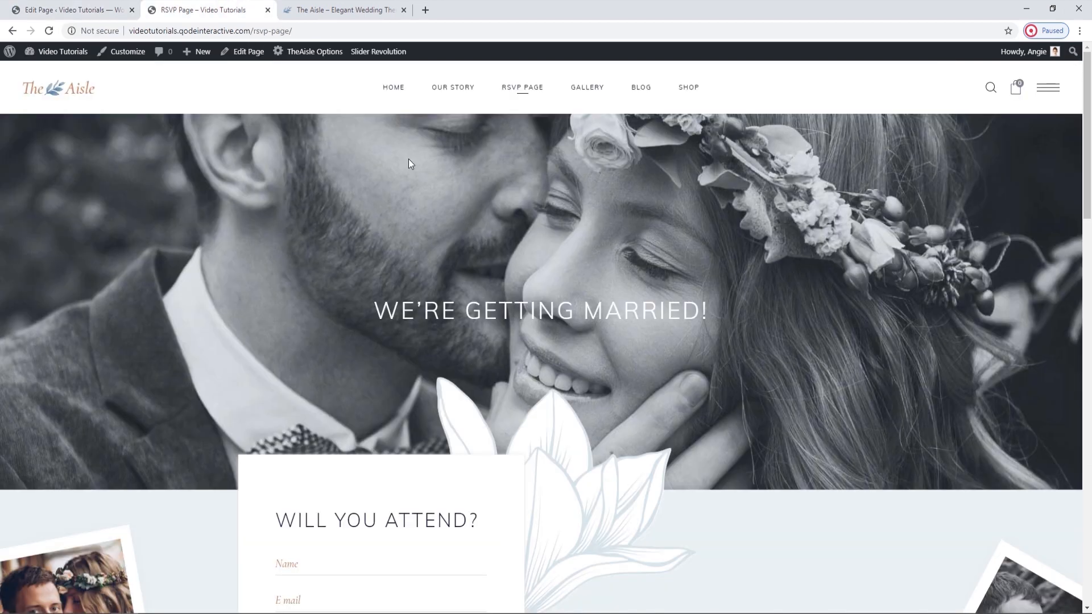
pyautogui.click(123, 7)
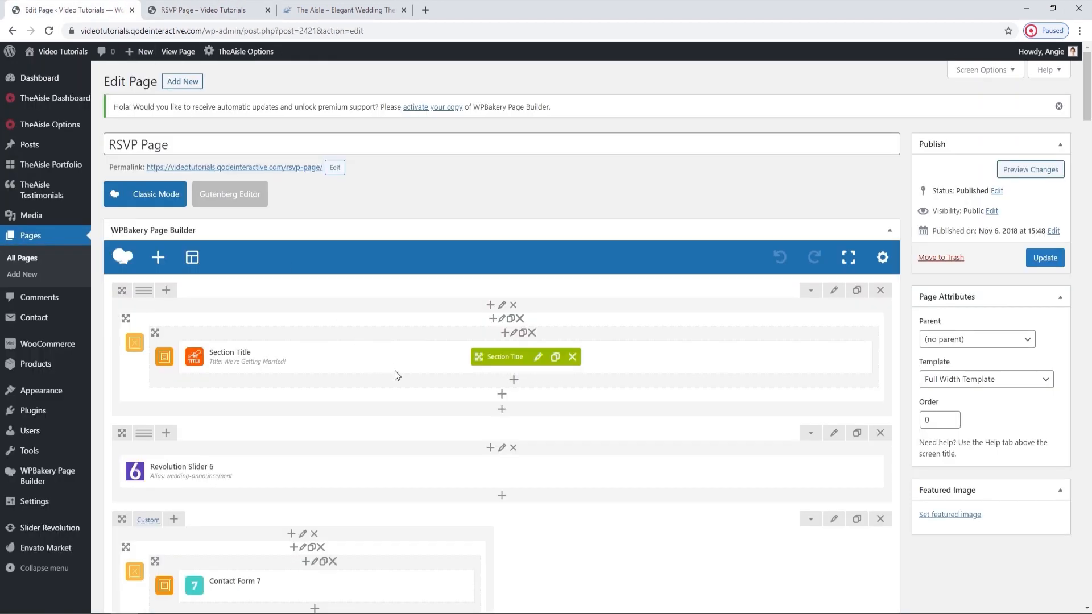
pyautogui.click(514, 334)
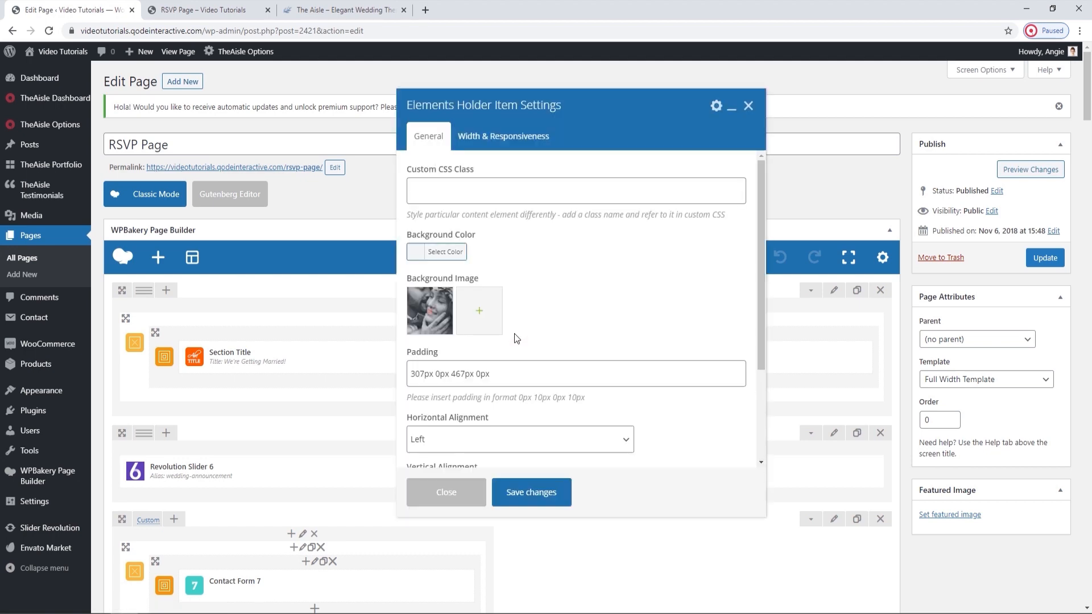
pyautogui.click(233, 9)
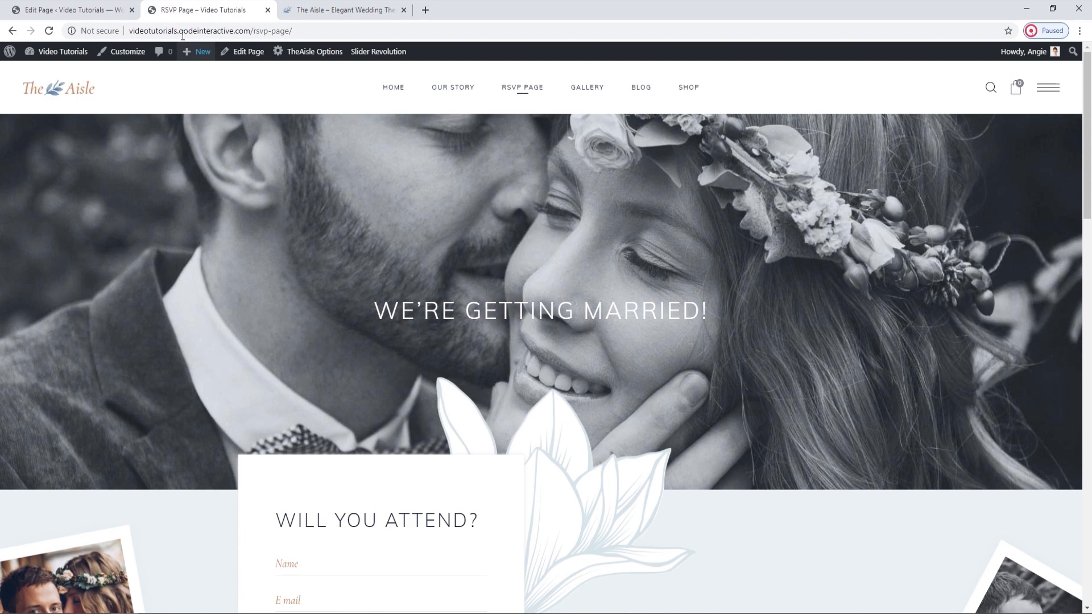
pyautogui.click(118, 6)
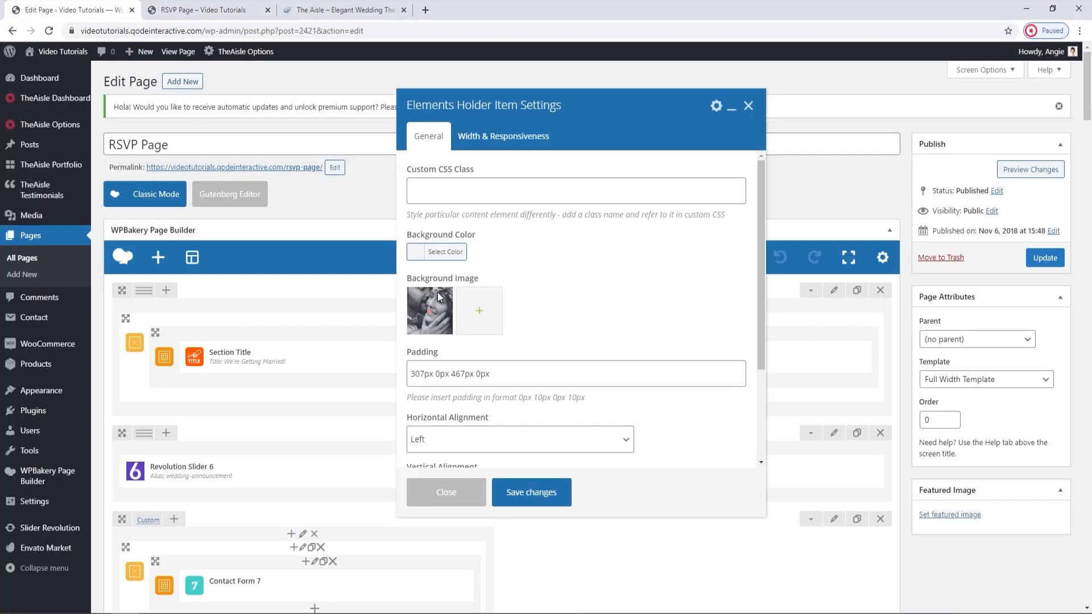
# Replace the background image of the title's Elements Holder Item with title-img.jpg, uploaded from the RSVP folder.
pyautogui.click(431, 309)
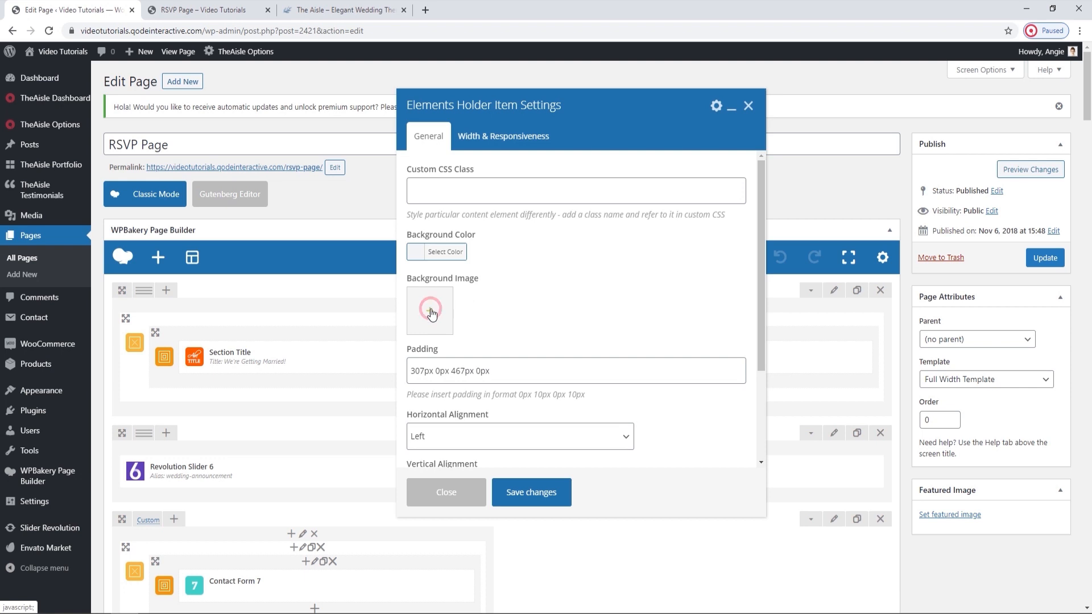
pyautogui.click(432, 312)
pyautogui.click(51, 99)
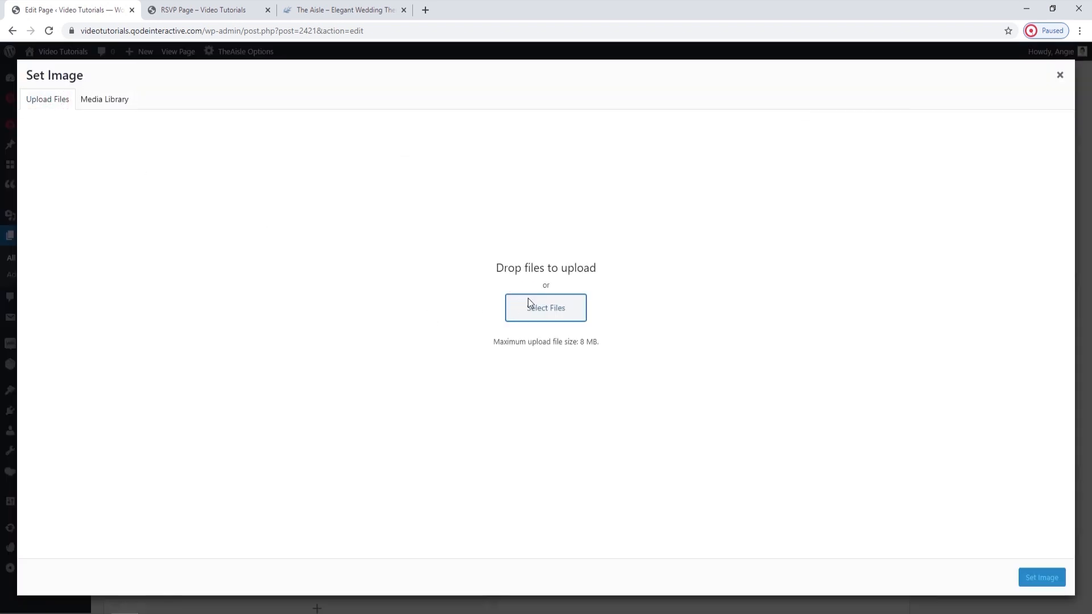
pyautogui.click(529, 304)
pyautogui.click(173, 30)
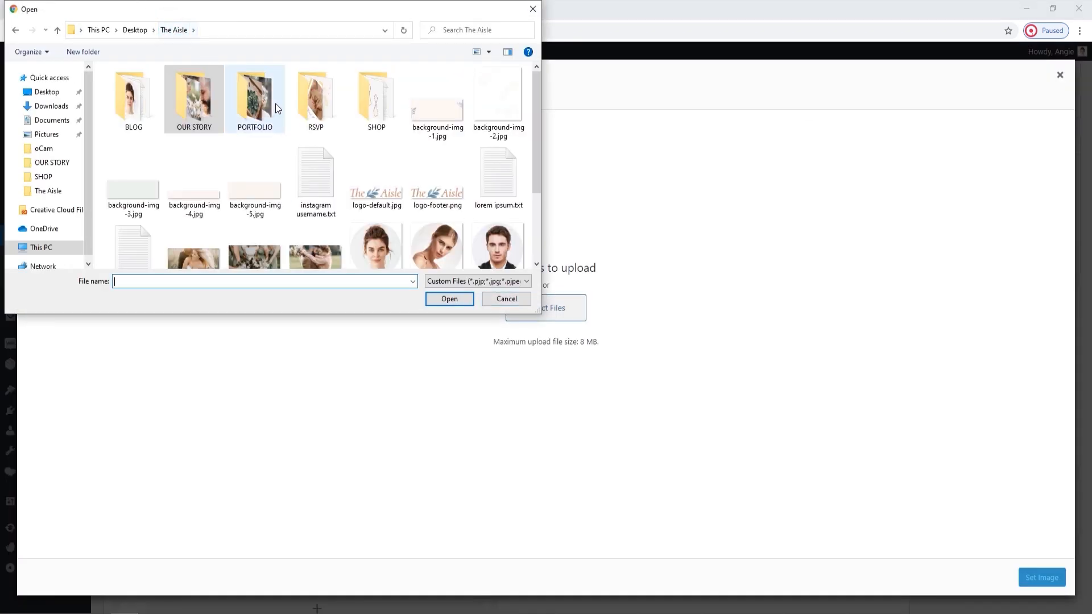
pyautogui.doubleClick(302, 97)
pyautogui.click(447, 102)
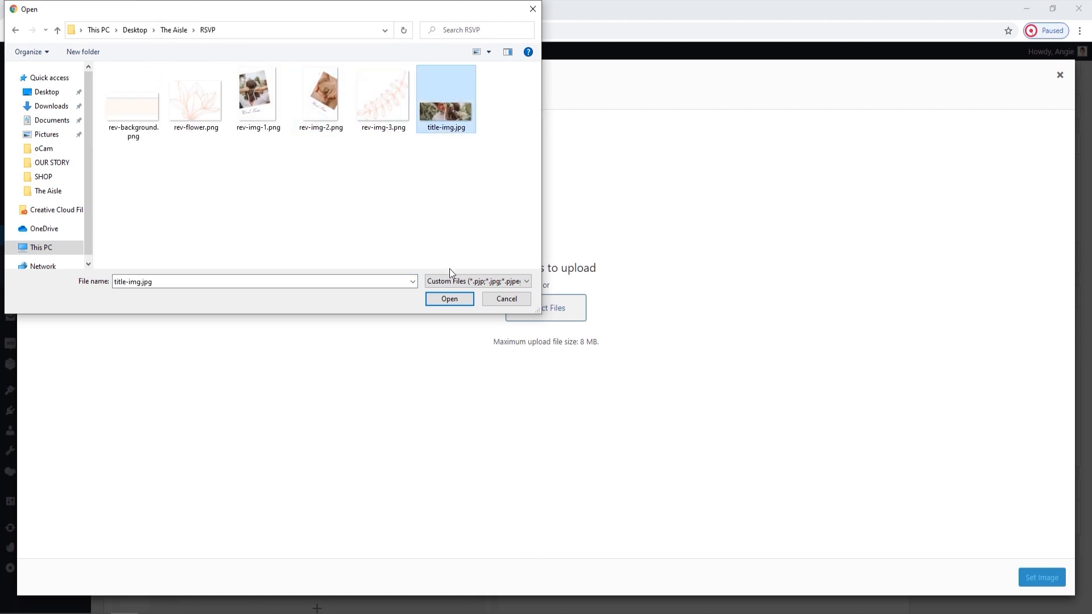
pyautogui.click(446, 298)
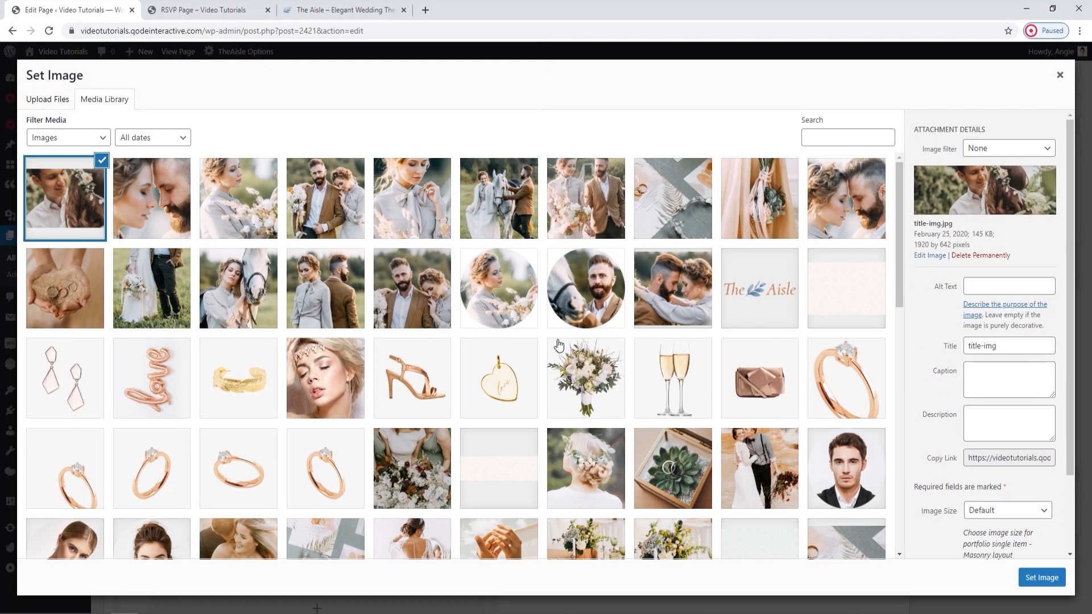
pyautogui.click(1041, 577)
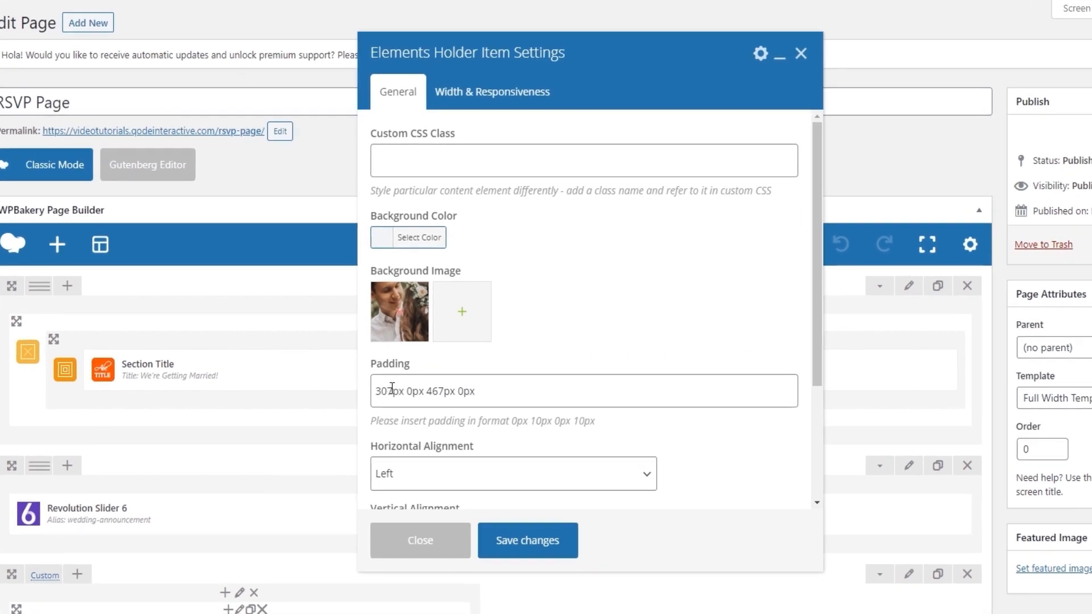
# Examine the first and third padding values of the Elements Holder Item and compare them with the title section on the live page.
pyautogui.moveTo(391, 388); pyautogui.dragTo(377, 386)
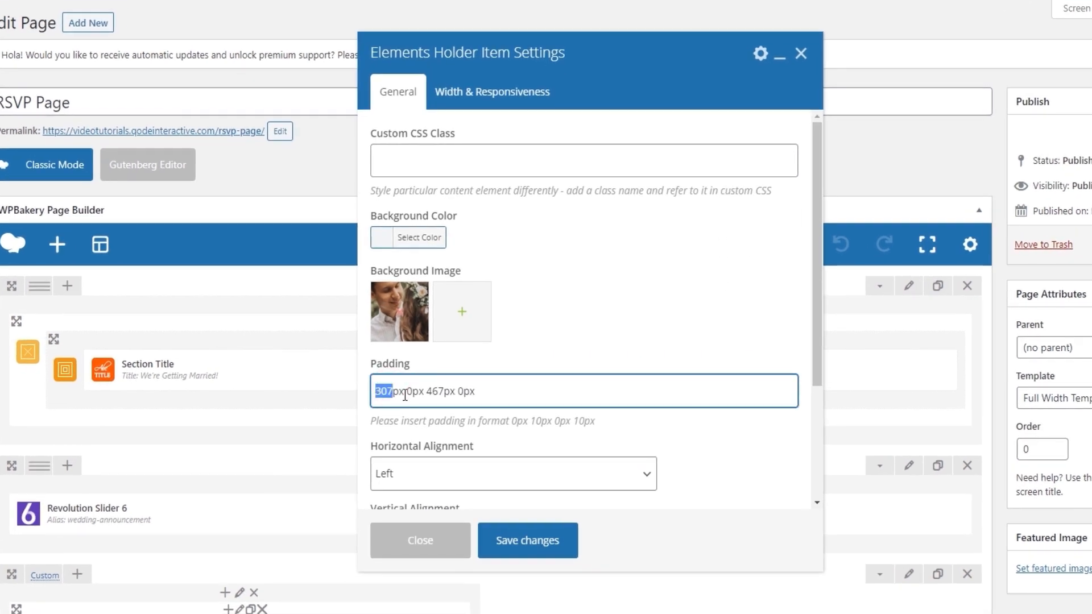
pyautogui.moveTo(426, 391); pyautogui.dragTo(445, 391)
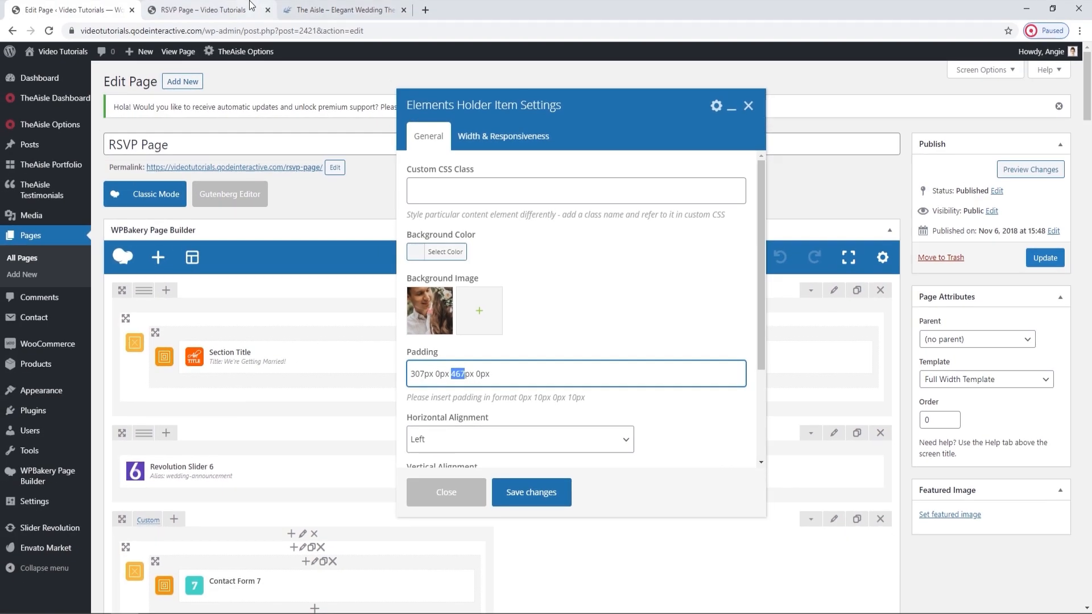
pyautogui.click(251, 6)
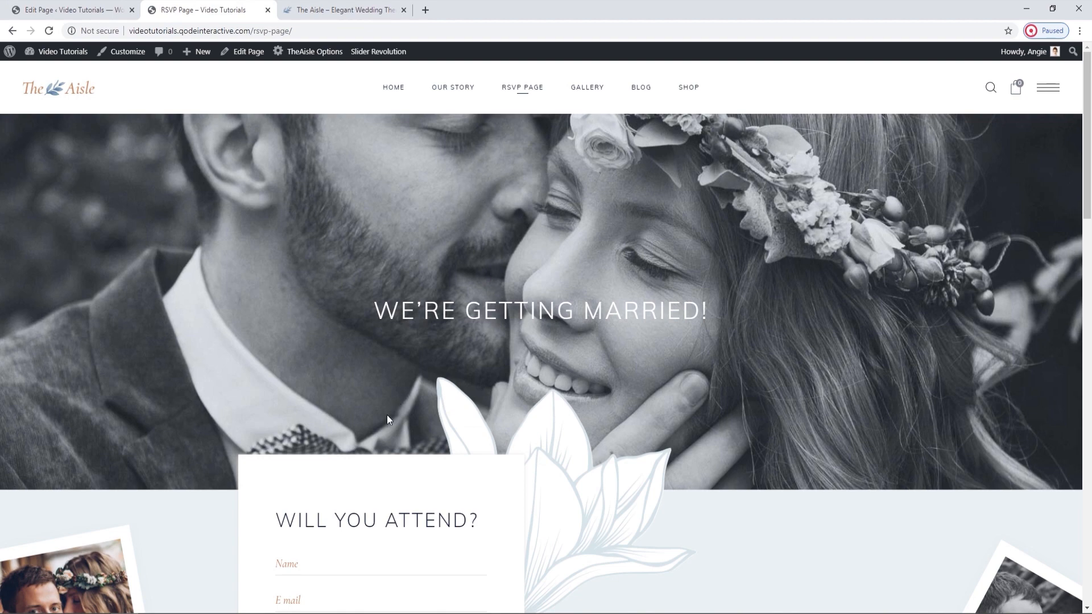
pyautogui.click(115, 4)
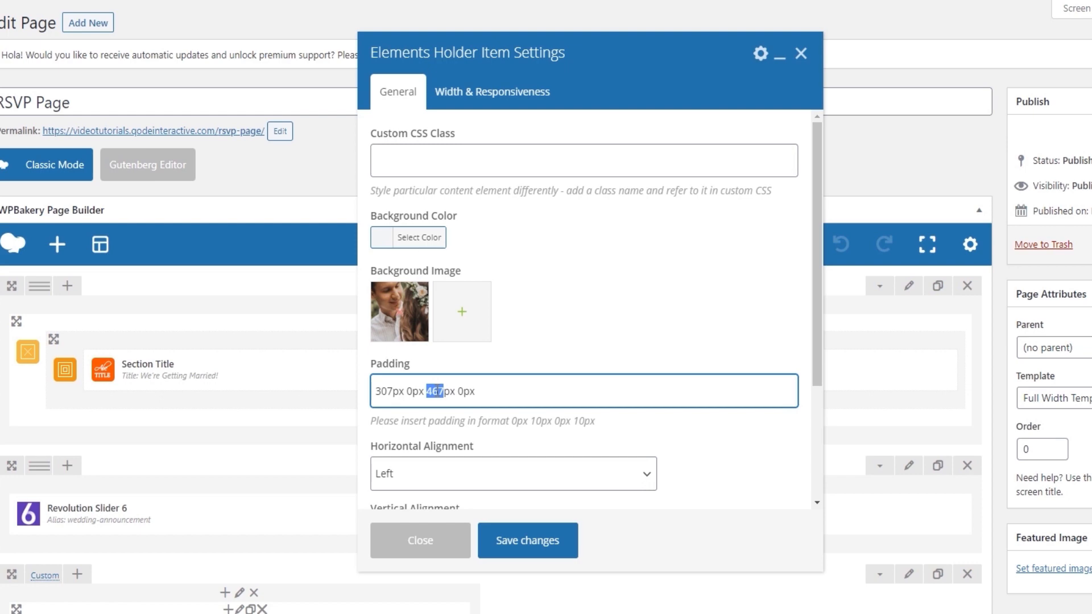
# Save the Elements Holder Item settings, update the RSVP page and reload its live version to review the title and form sections.
pyautogui.click(515, 539)
pyautogui.click(1046, 258)
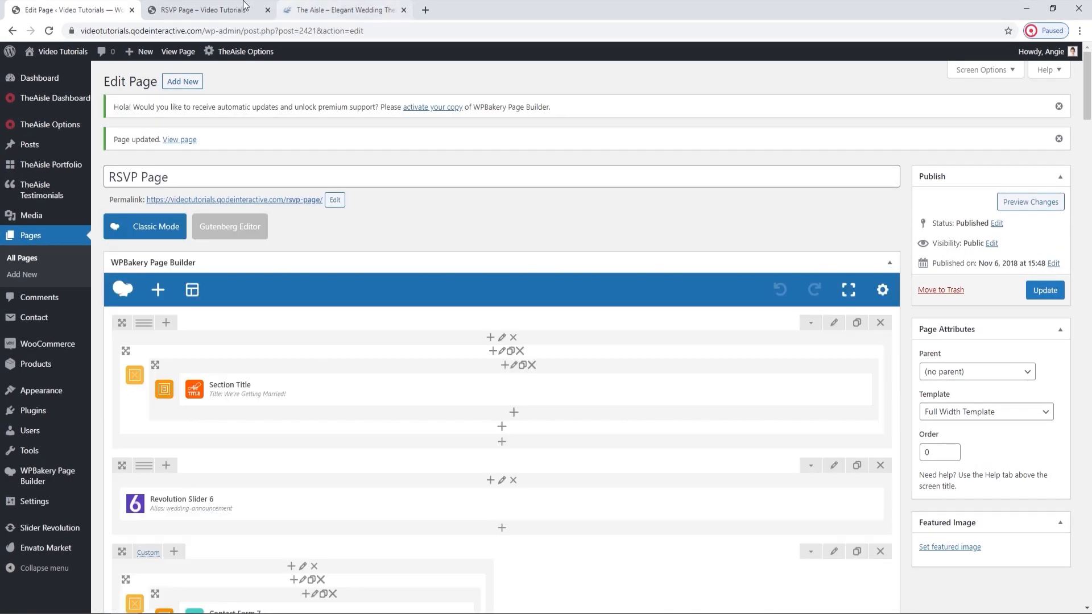
pyautogui.click(244, 5)
pyautogui.click(50, 30)
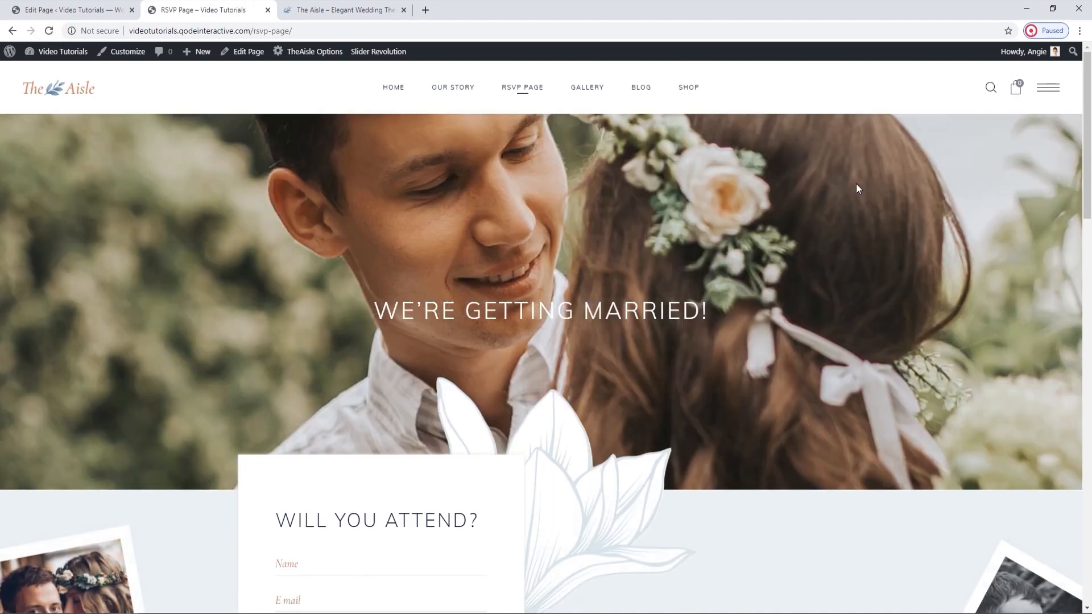
pyautogui.scroll(-6, 857, 188)
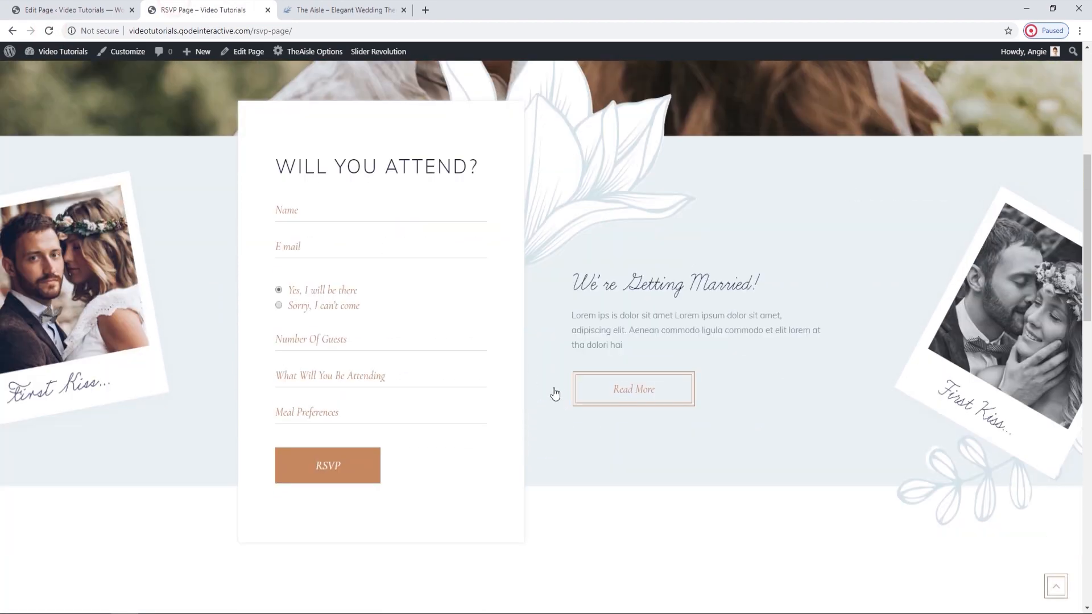
pyautogui.scroll(1, 564, 392)
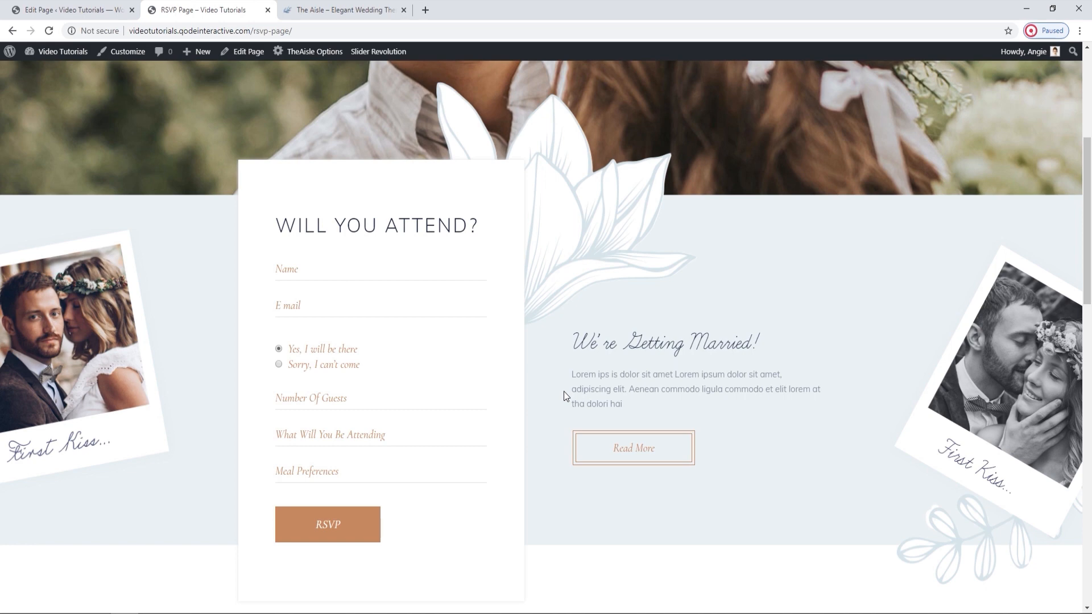
pyautogui.click(49, 31)
# Open Slider Revolution in a new tab and load the Wedding-Announcement module in its editor.
pyautogui.click(71, 10)
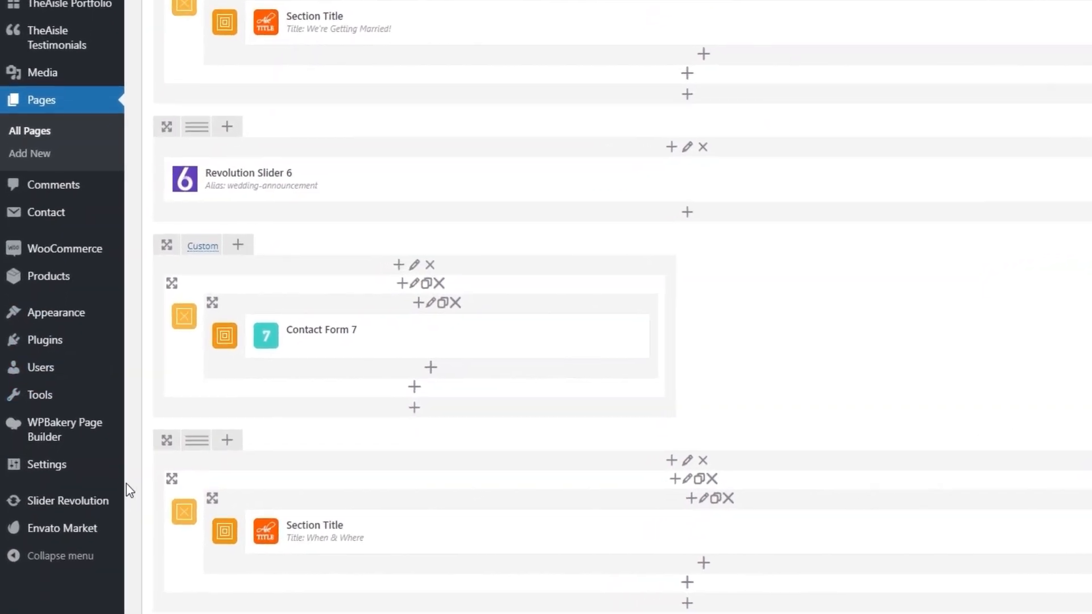
pyautogui.middleClick(113, 499)
pyautogui.click(167, 6)
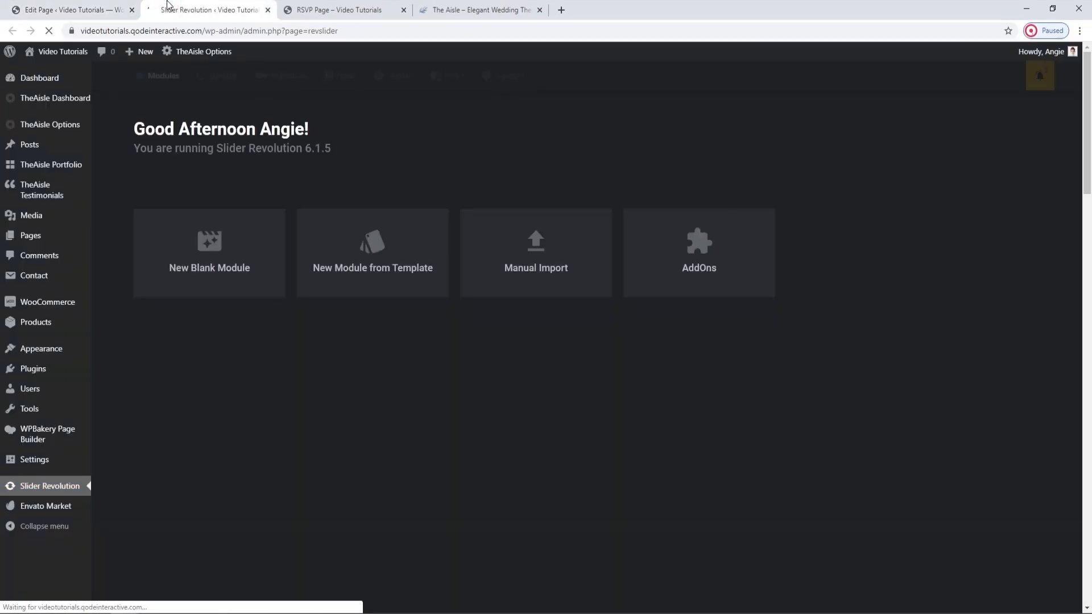
pyautogui.moveTo(864, 428)
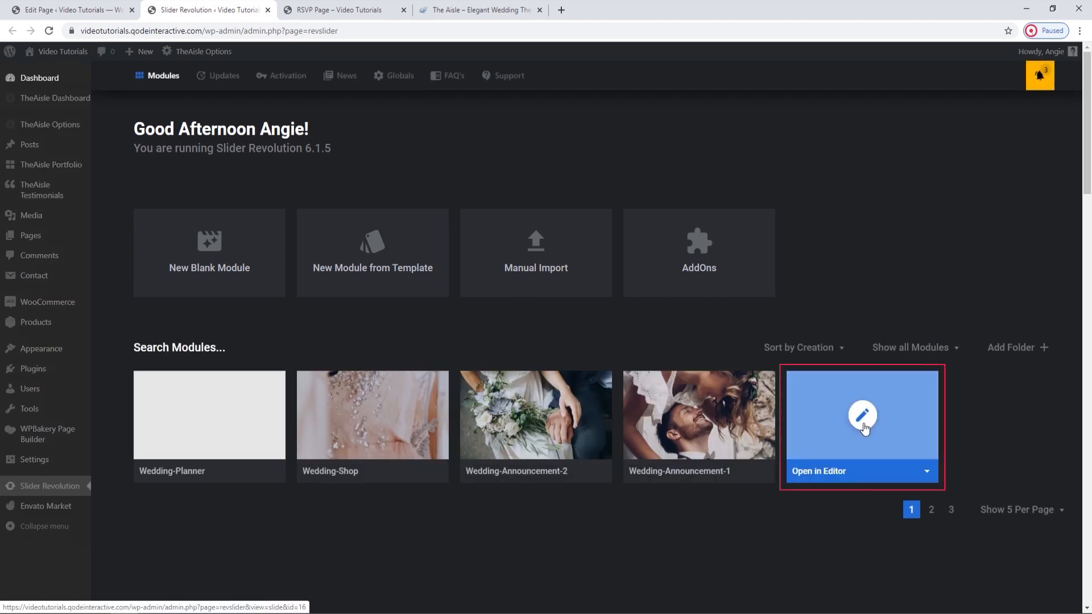
pyautogui.click(863, 426)
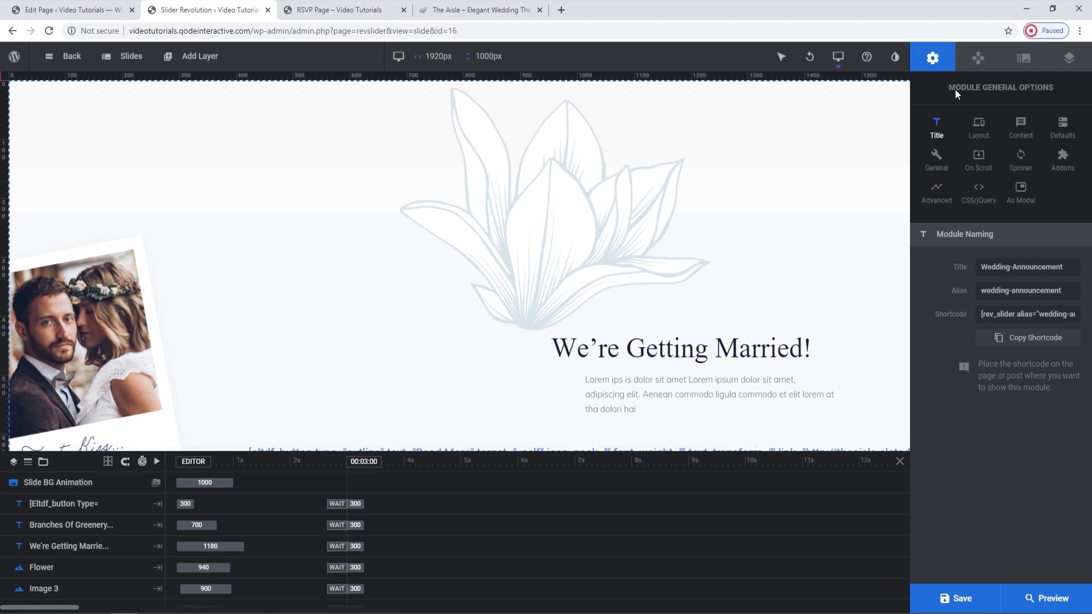
# Open the module's Layout options and select the whole BG Image URL under Module Background.
pyautogui.click(986, 131)
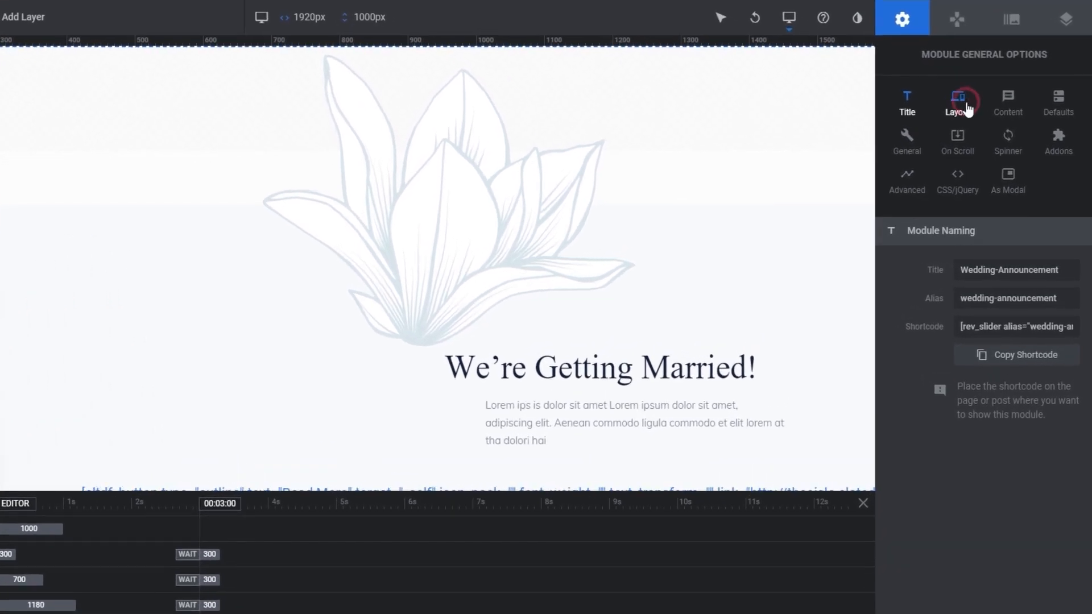
pyautogui.scroll(-6, 1080, 399)
pyautogui.scroll(-10, 1079, 400)
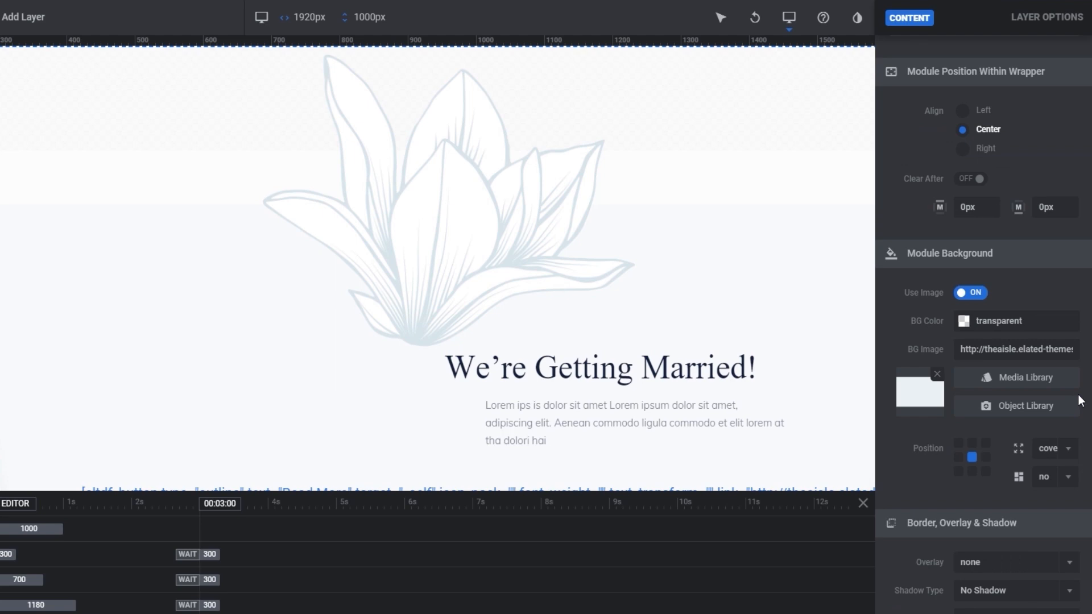
pyautogui.click(1018, 343)
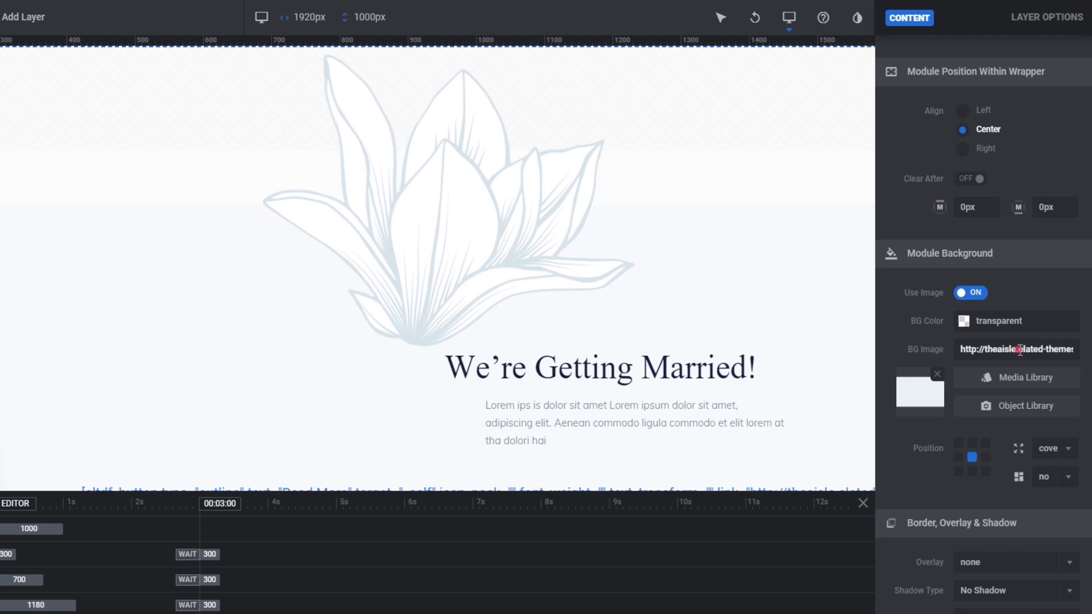
pyautogui.hotkey('ctrl', 'a')
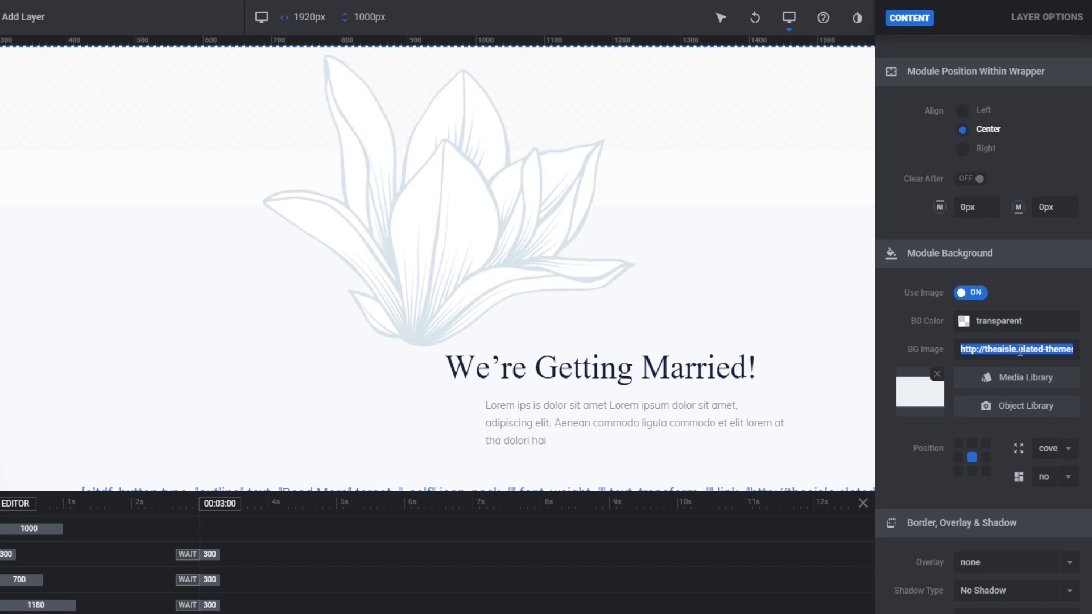
# Open the WordPress Media Library in a new tab and upload rev-background.png from the RSVP folder.
pyautogui.click(63, 10)
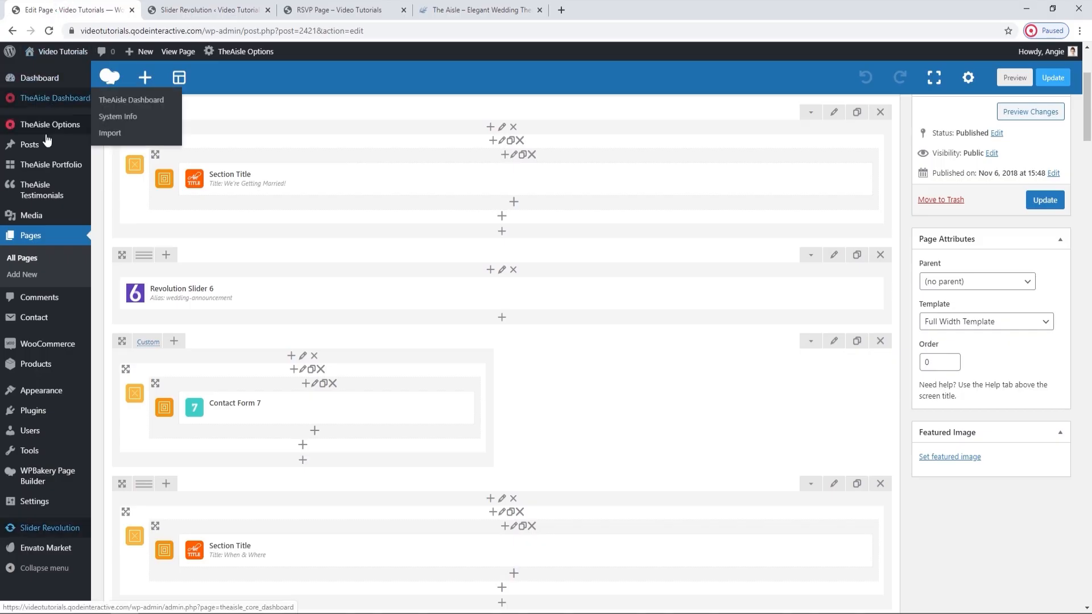
pyautogui.middleClick(60, 214)
pyautogui.click(333, 10)
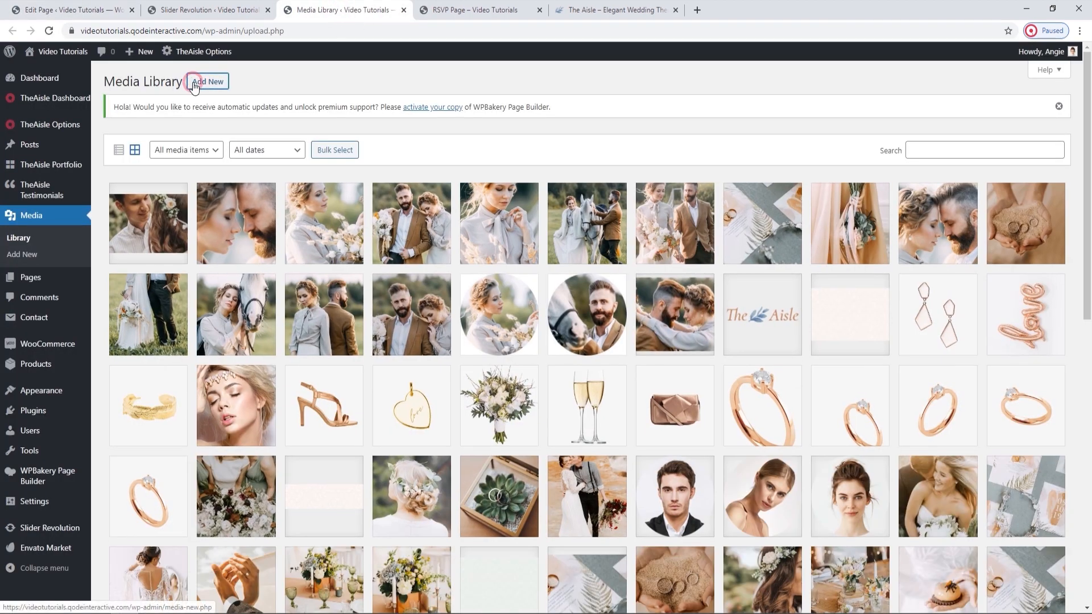
pyautogui.click(194, 84)
pyautogui.click(572, 214)
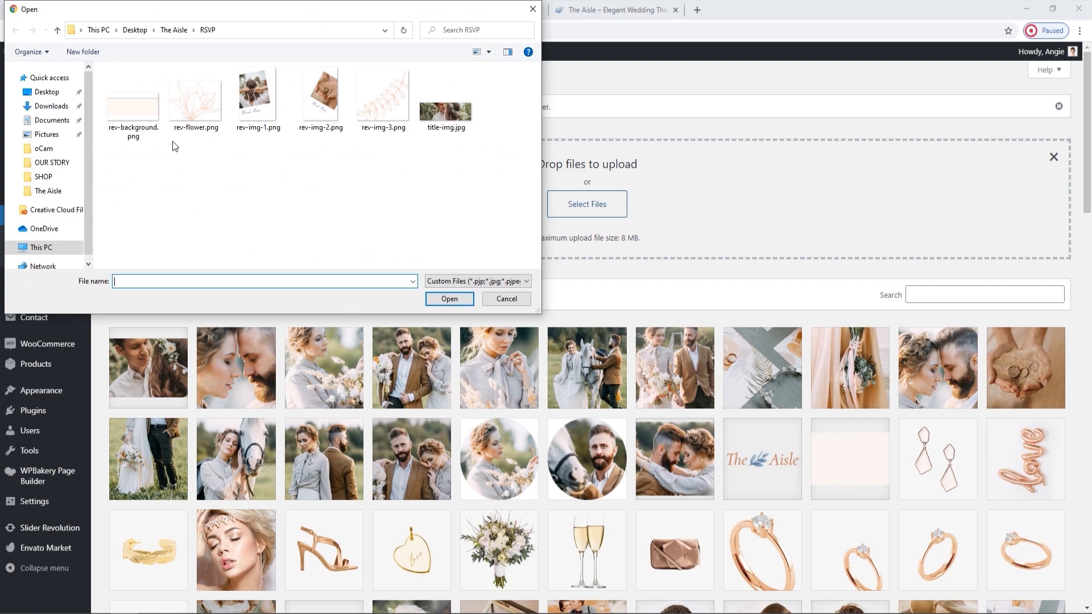
pyautogui.click(133, 108)
pyautogui.click(459, 303)
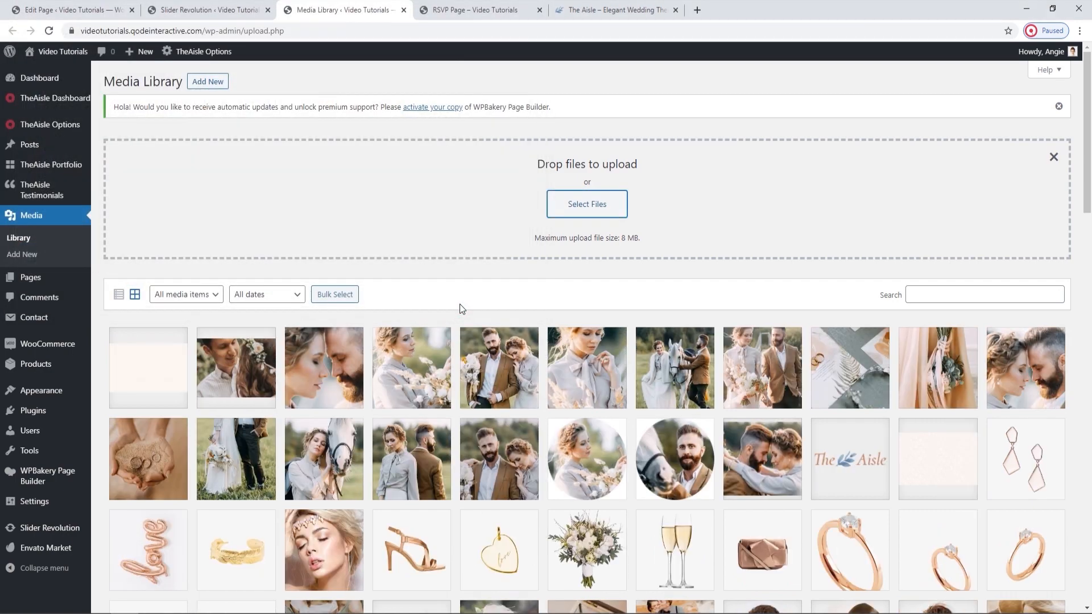
# Open the attachment details of the uploaded rev-background image and copy its file link.
pyautogui.click(171, 371)
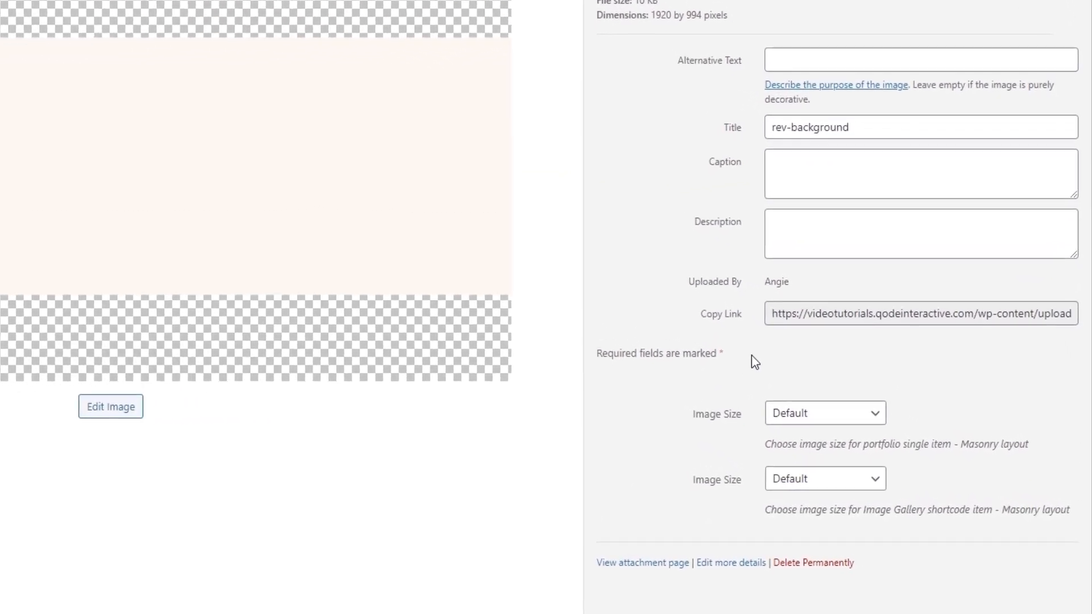
pyautogui.click(863, 361)
pyautogui.rightClick(798, 309)
pyautogui.click(811, 321)
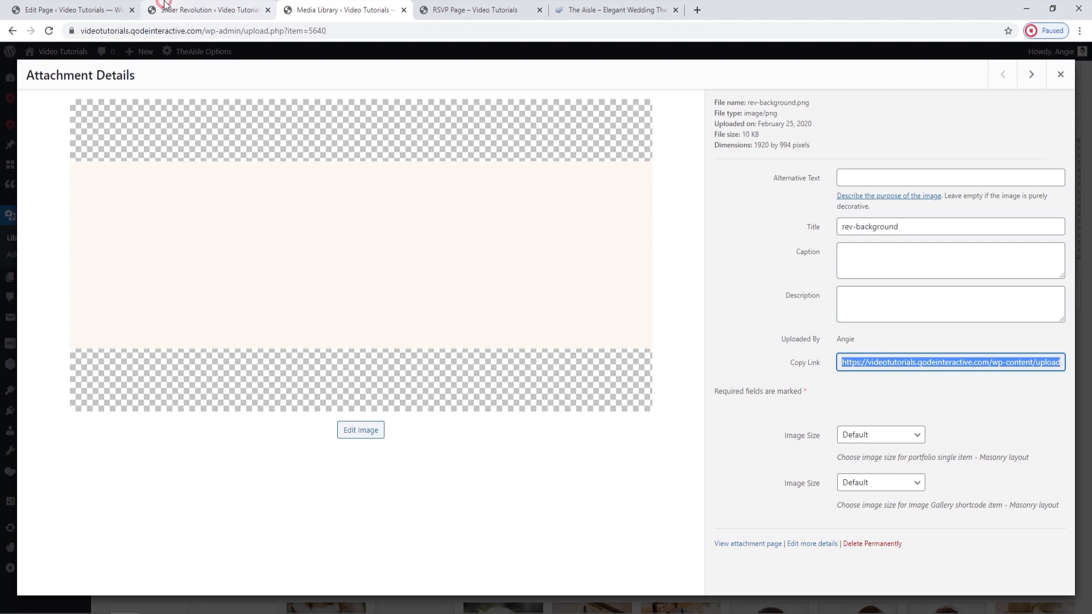
# Replace the slider module's BG Image URL with the copied rev-background.png link and save the module.
pyautogui.click(206, 8)
pyautogui.rightClick(1009, 348)
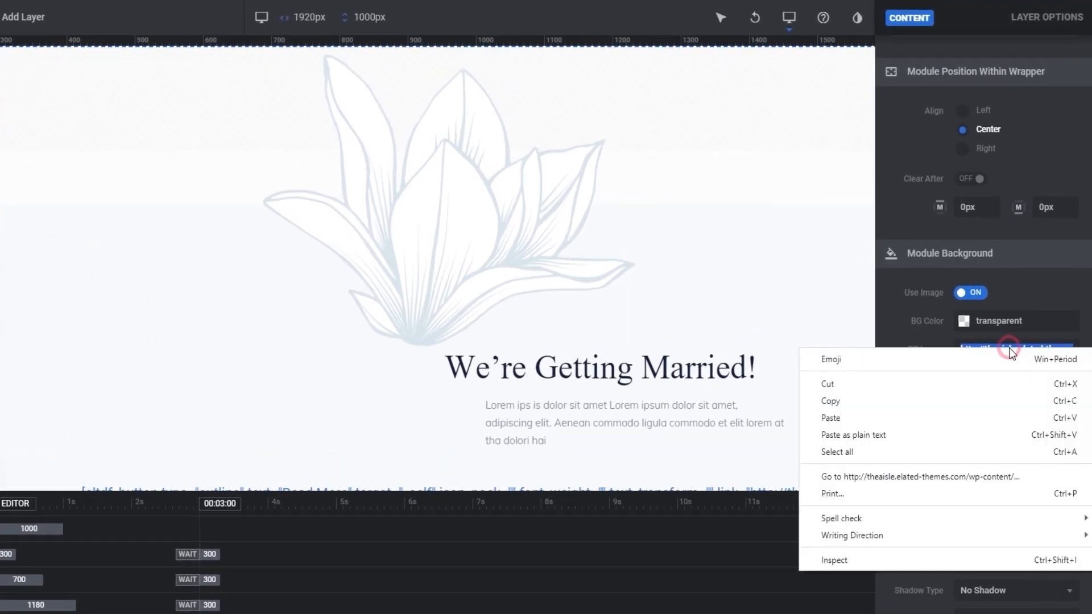
pyautogui.click(919, 419)
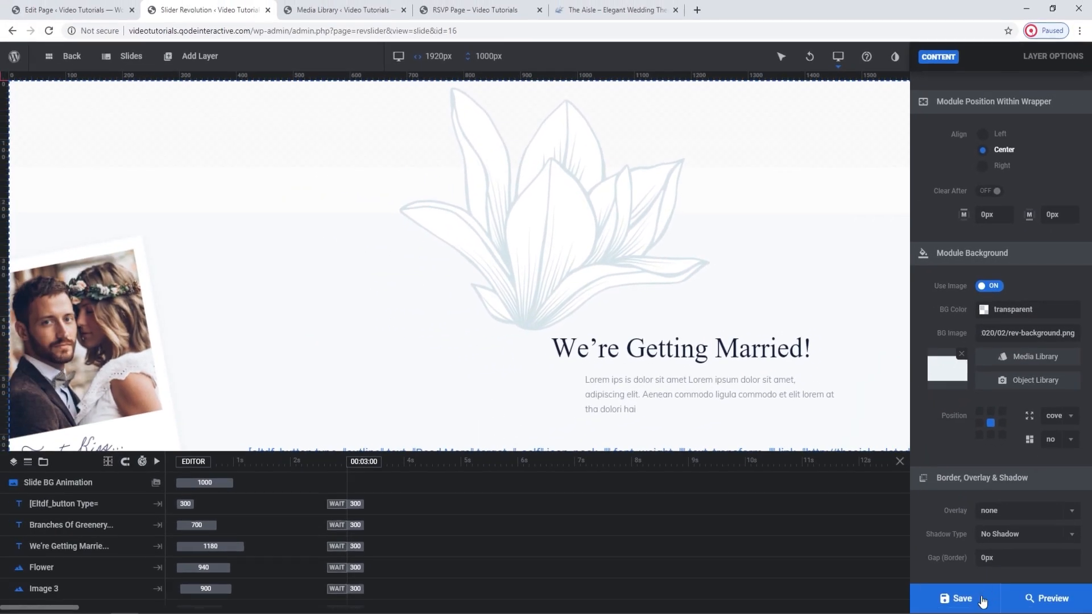
pyautogui.click(959, 610)
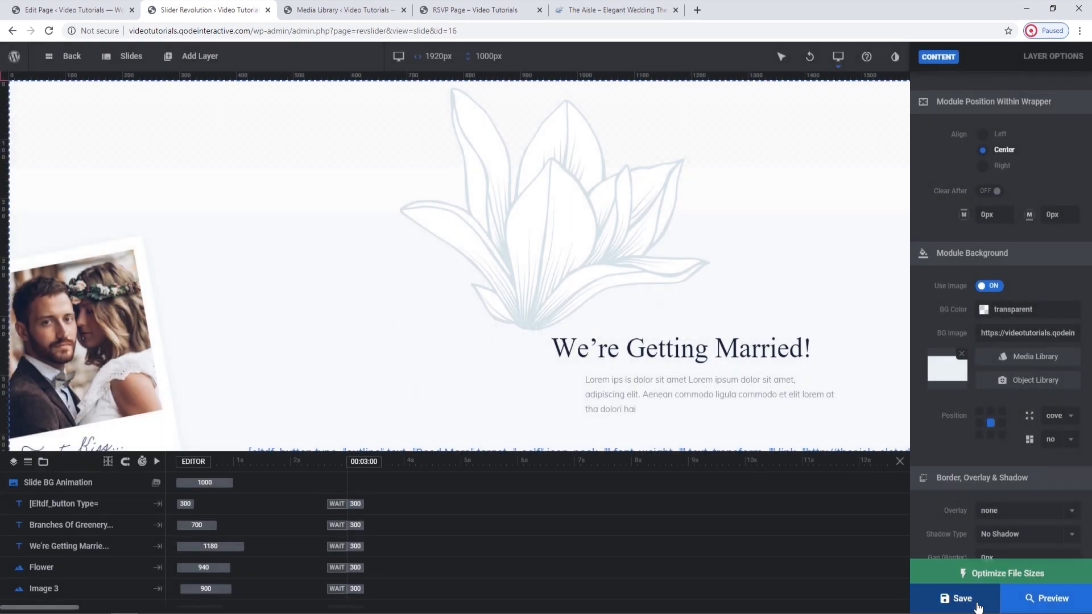
# Reload the live RSVP page to check the slider background, close the Media Library tab and return to the slider editor.
pyautogui.click(437, 9)
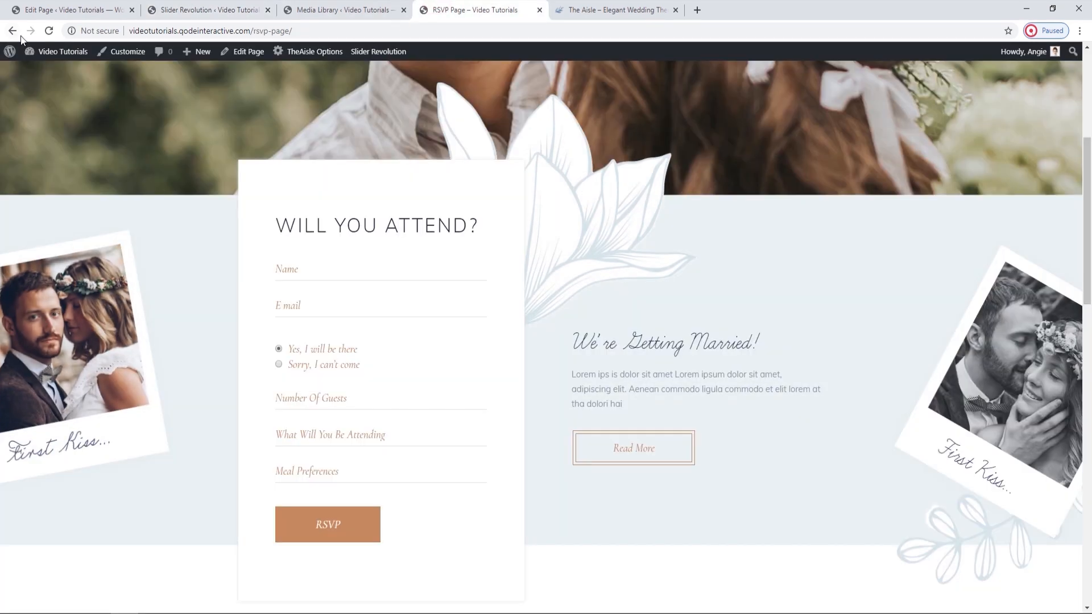
pyautogui.click(49, 31)
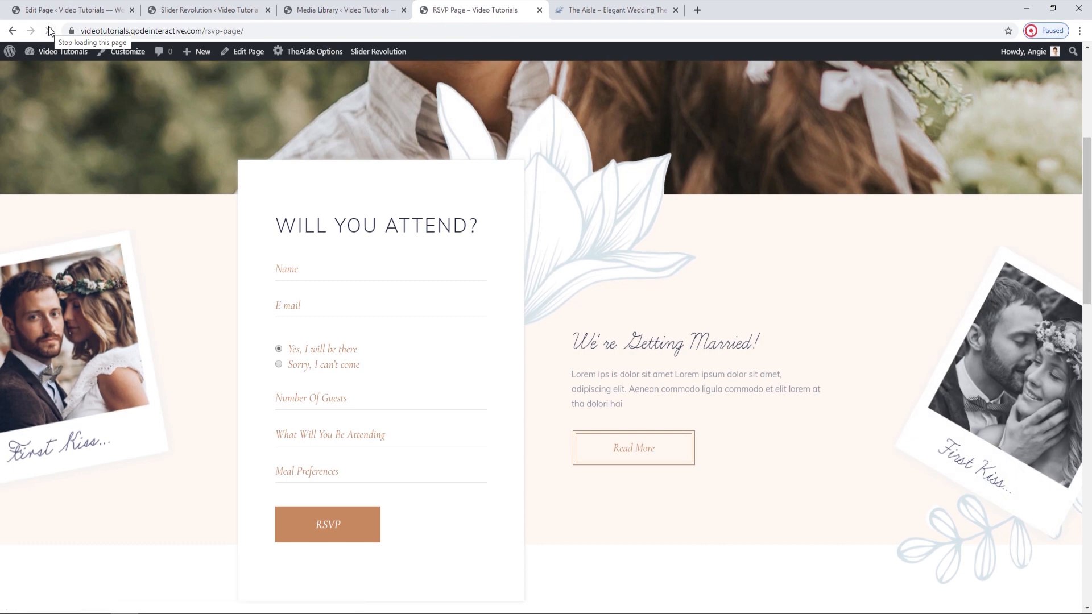
pyautogui.click(387, 10)
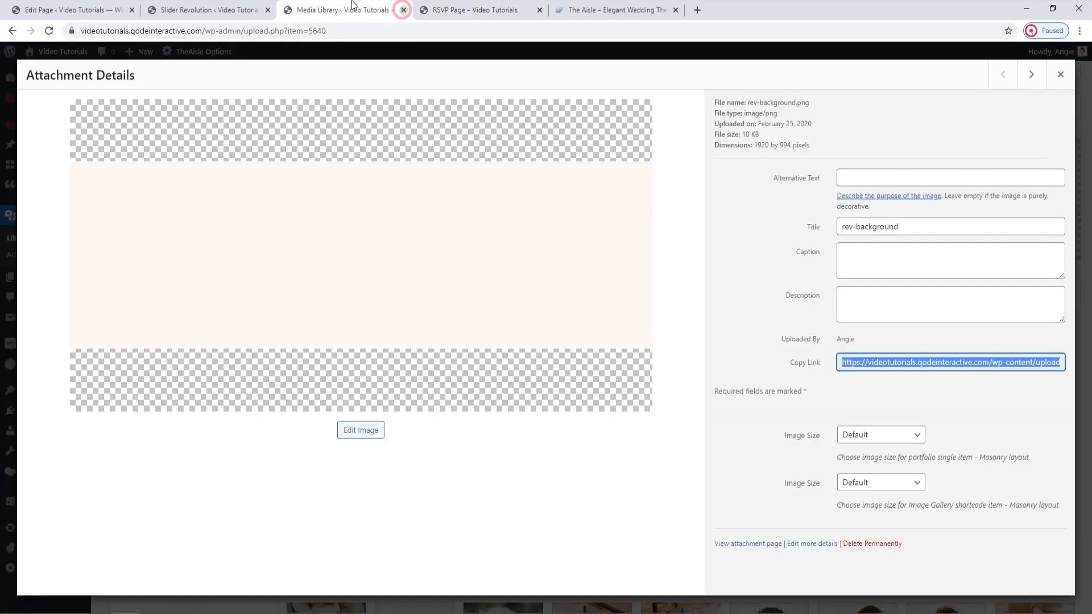
pyautogui.click(404, 10)
pyautogui.click(254, 5)
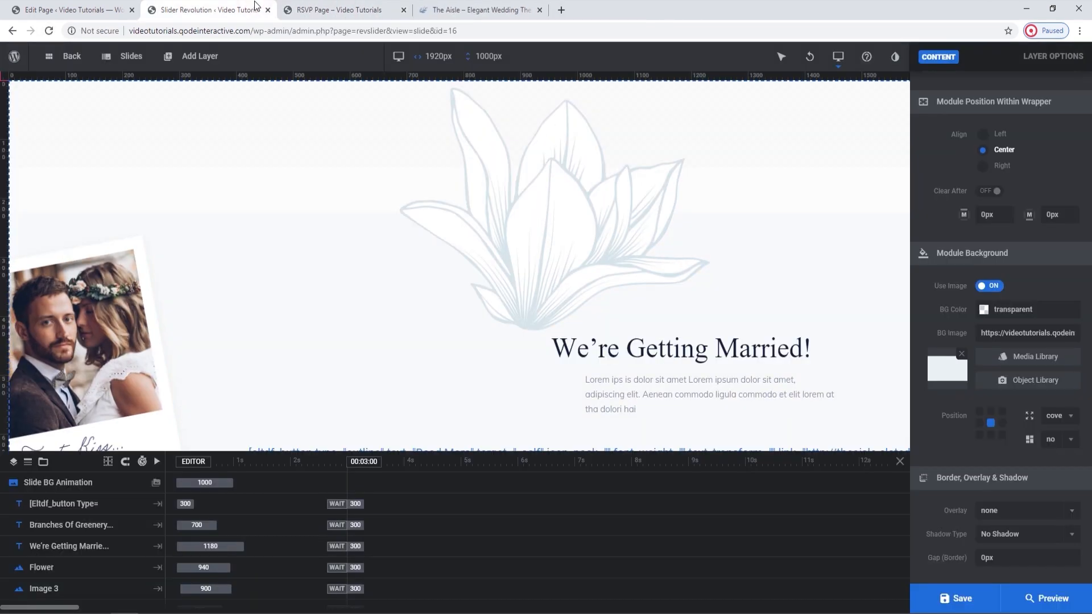
# Add an image layer from the WordPress library, uploading rev-flower.png from the RSVP folder and inserting it into the slide.
pyautogui.click(582, 226)
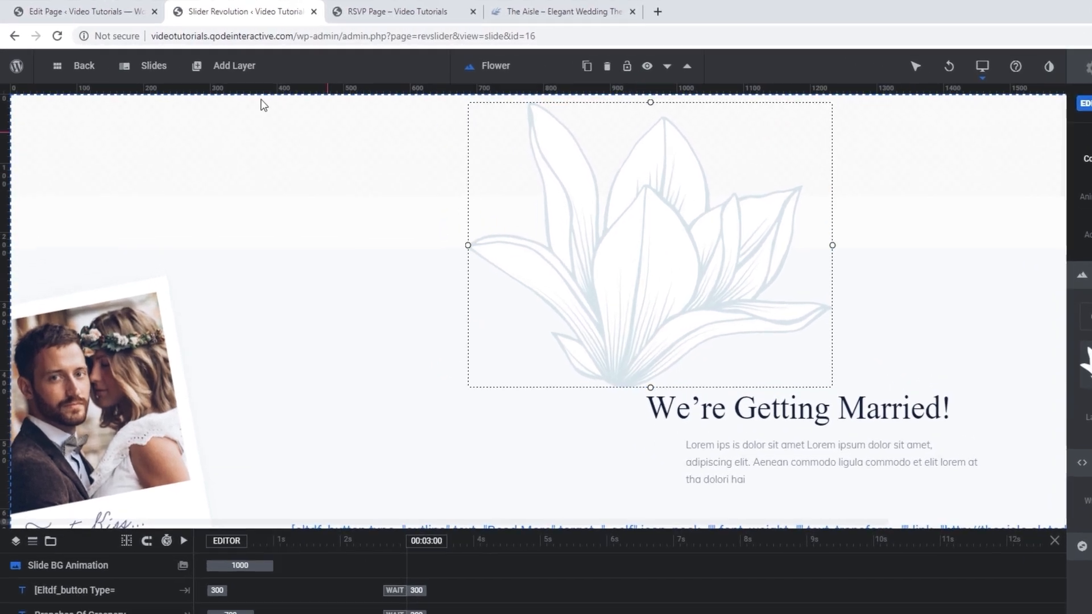
pyautogui.moveTo(198, 56)
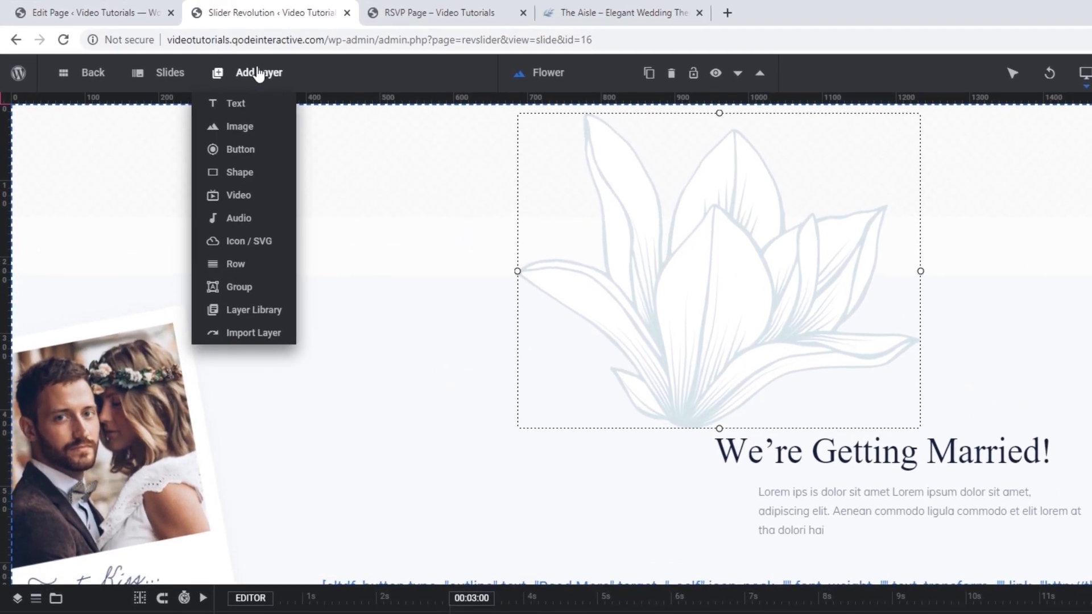
pyautogui.moveTo(187, 86)
pyautogui.moveTo(247, 129)
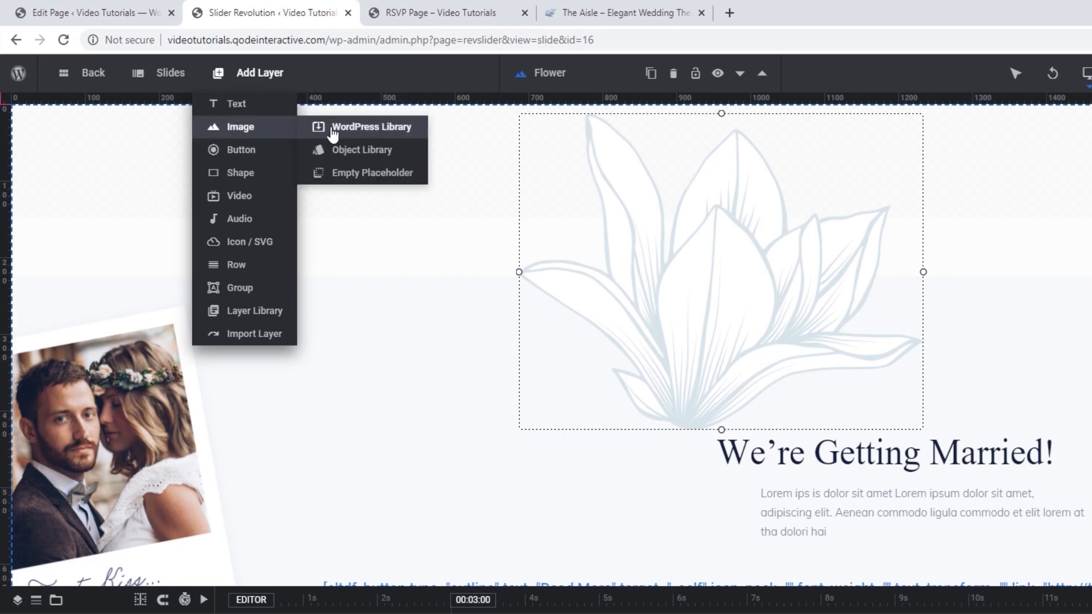
pyautogui.click(341, 130)
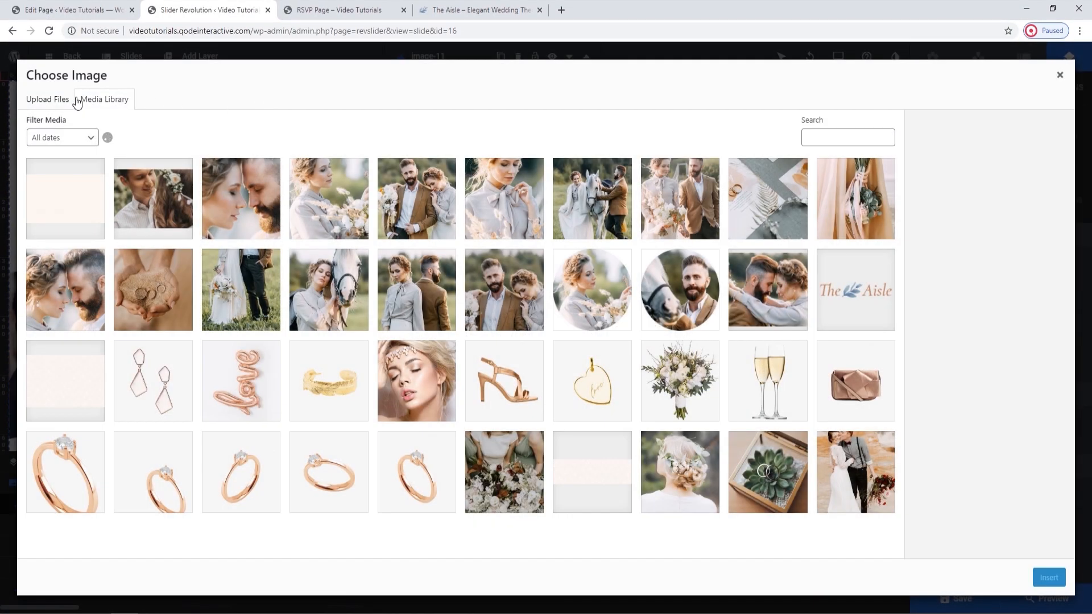
pyautogui.click(63, 100)
pyautogui.click(573, 307)
pyautogui.click(195, 95)
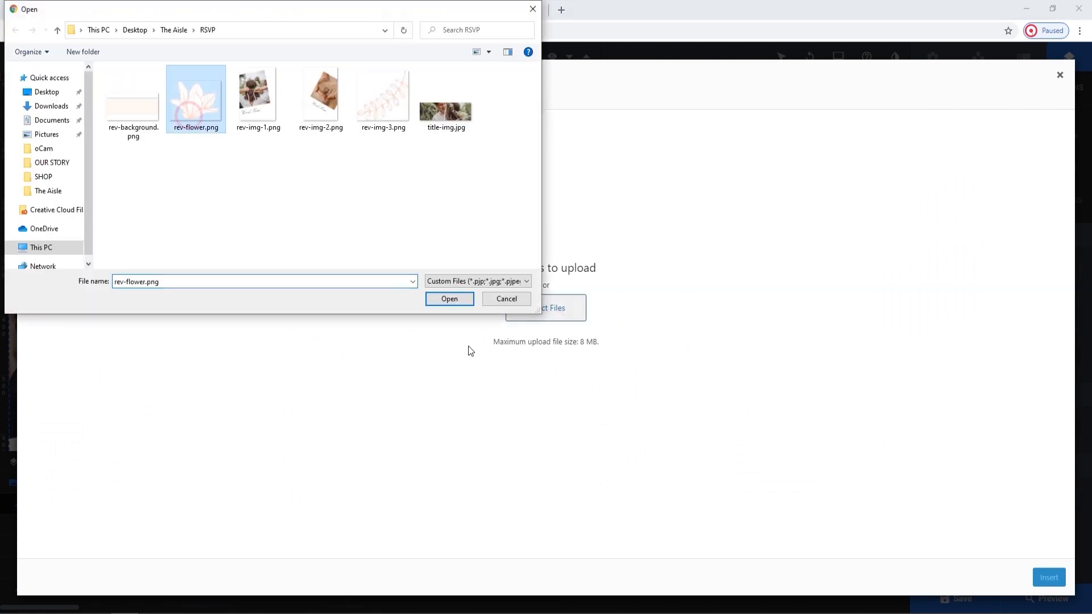
pyautogui.click(451, 299)
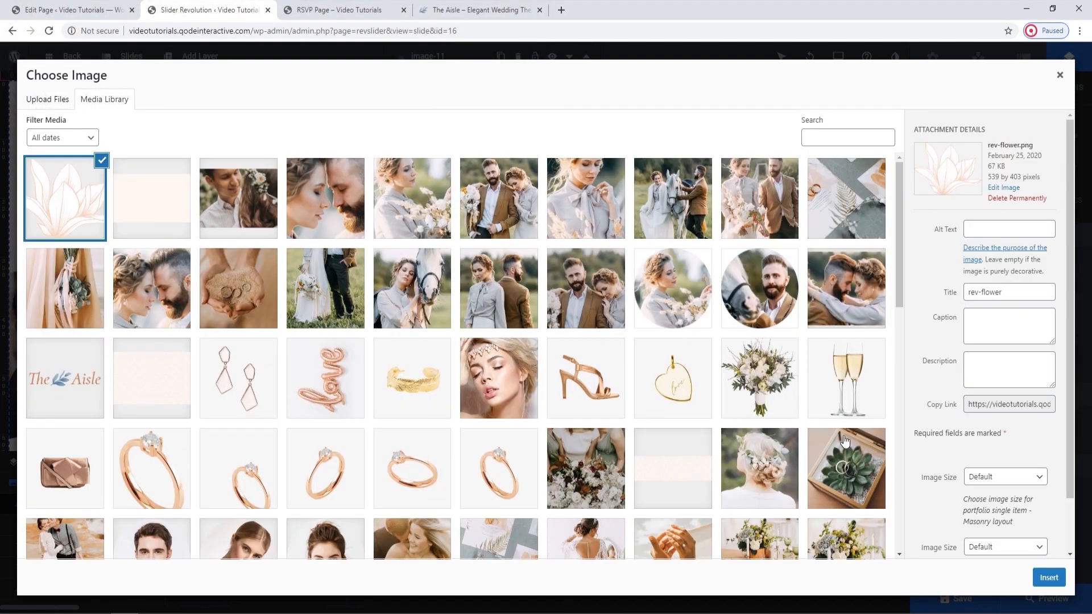
pyautogui.click(1052, 577)
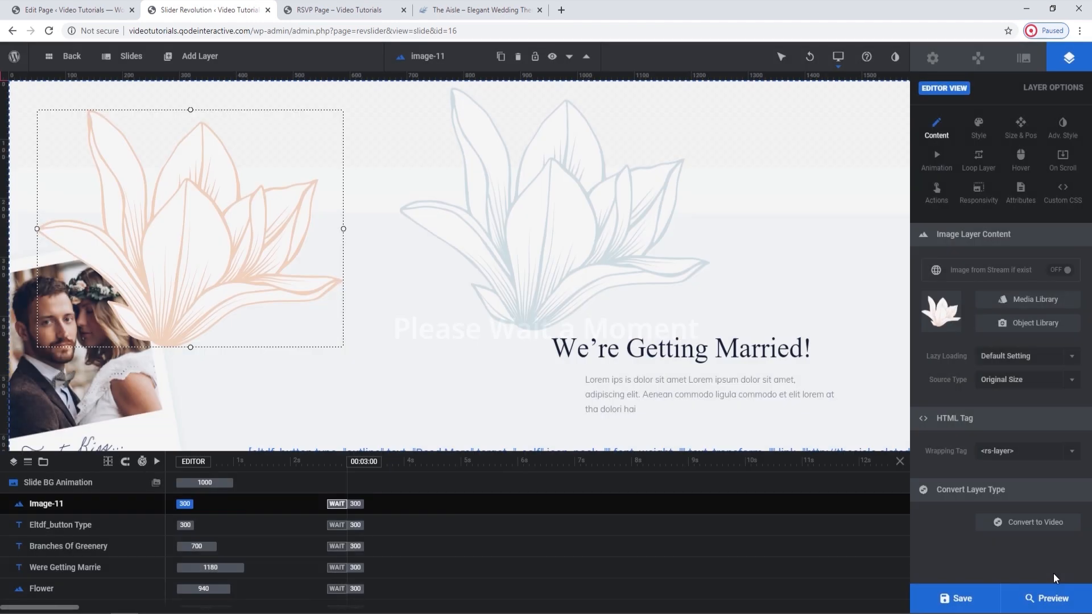
# Position the new peach flower layer exactly over the old blue flower above the heading and save the slide.
pyautogui.click(182, 283)
pyautogui.moveTo(342, 293); pyautogui.dragTo(548, 266)
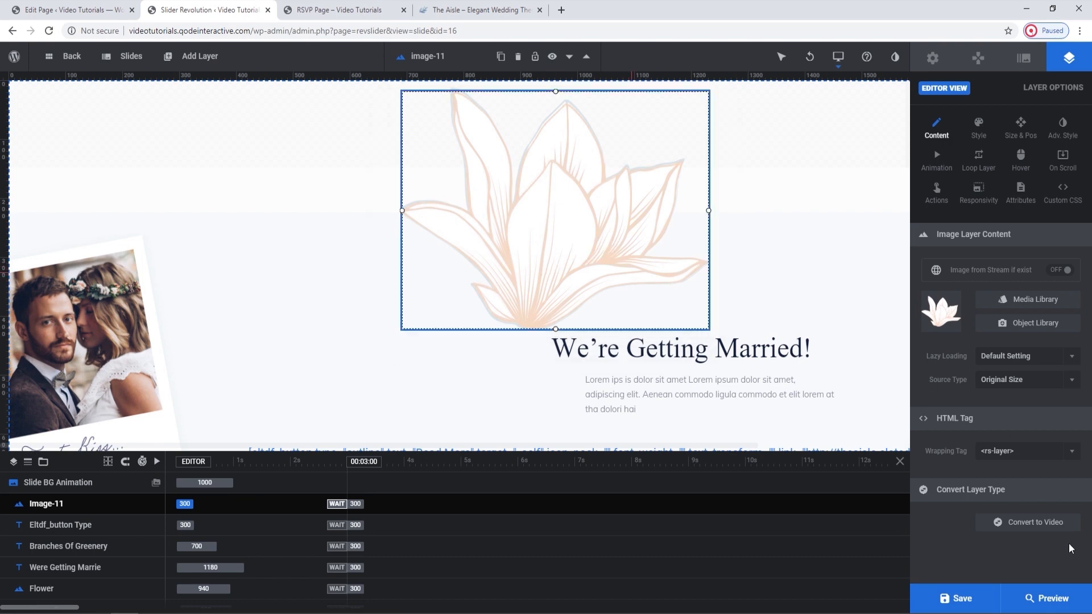
pyautogui.click(972, 607)
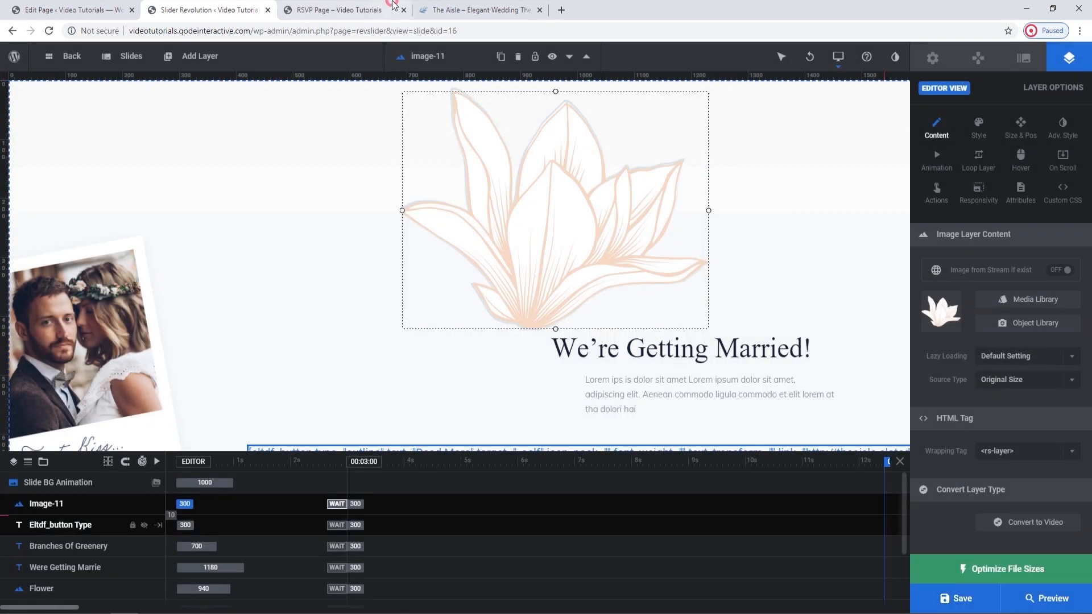
# Reload the live RSVP page to check the added flower and return to the slider editor.
pyautogui.click(394, 4)
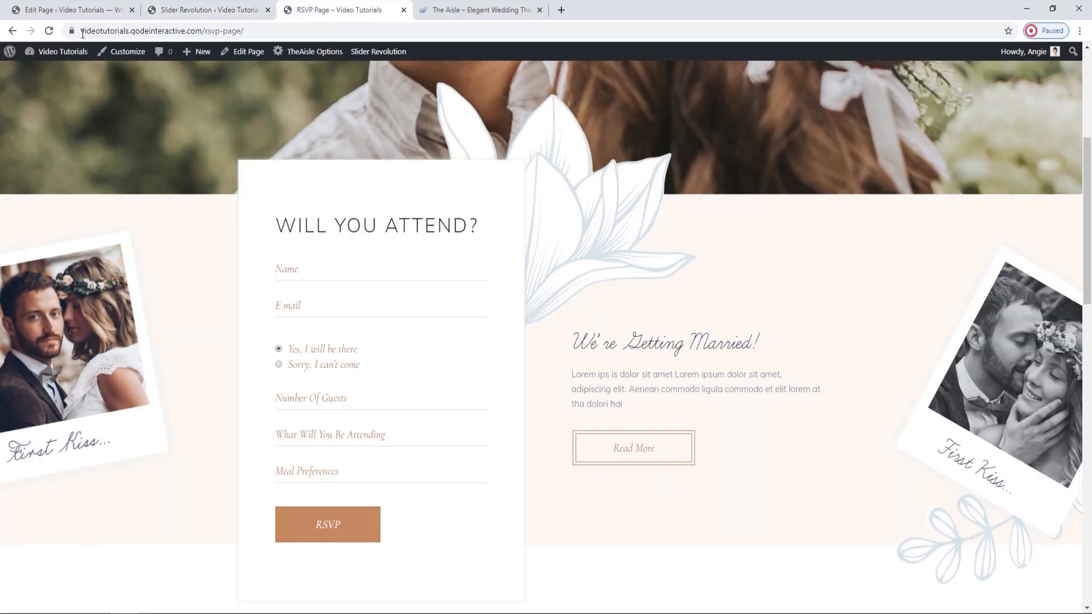
pyautogui.click(49, 31)
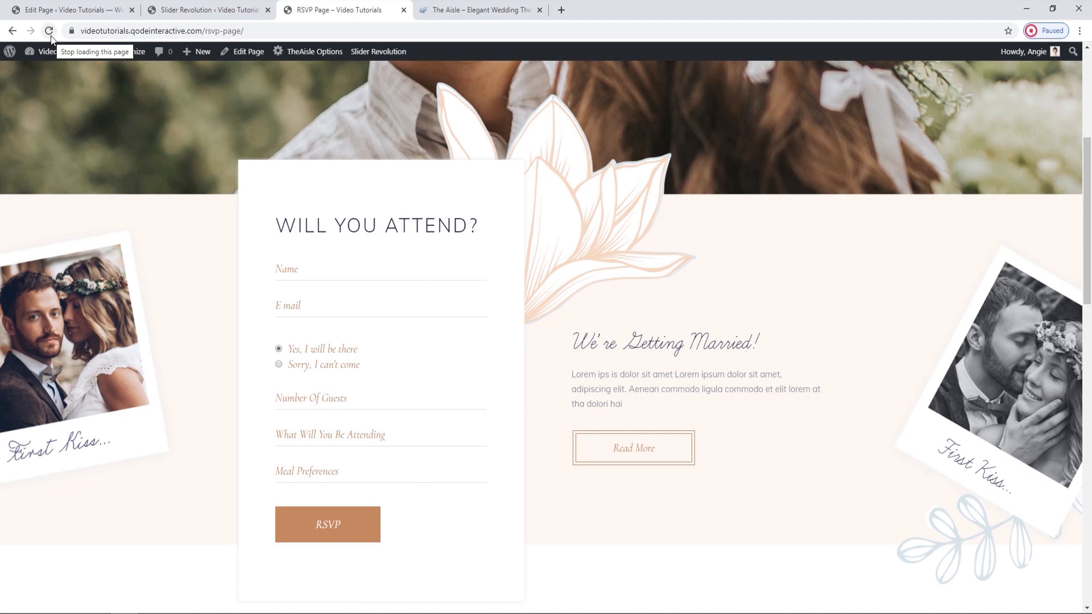
pyautogui.click(196, 10)
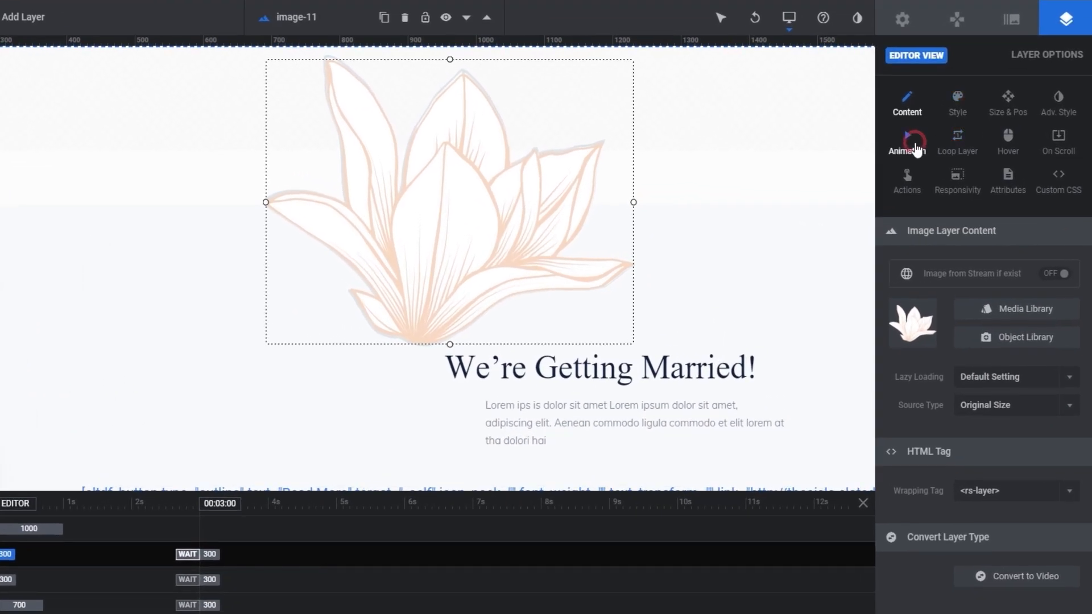
# Apply an entrance animation preset to the new flower layer, set its Anim To start to 50 and save.
pyautogui.click(917, 149)
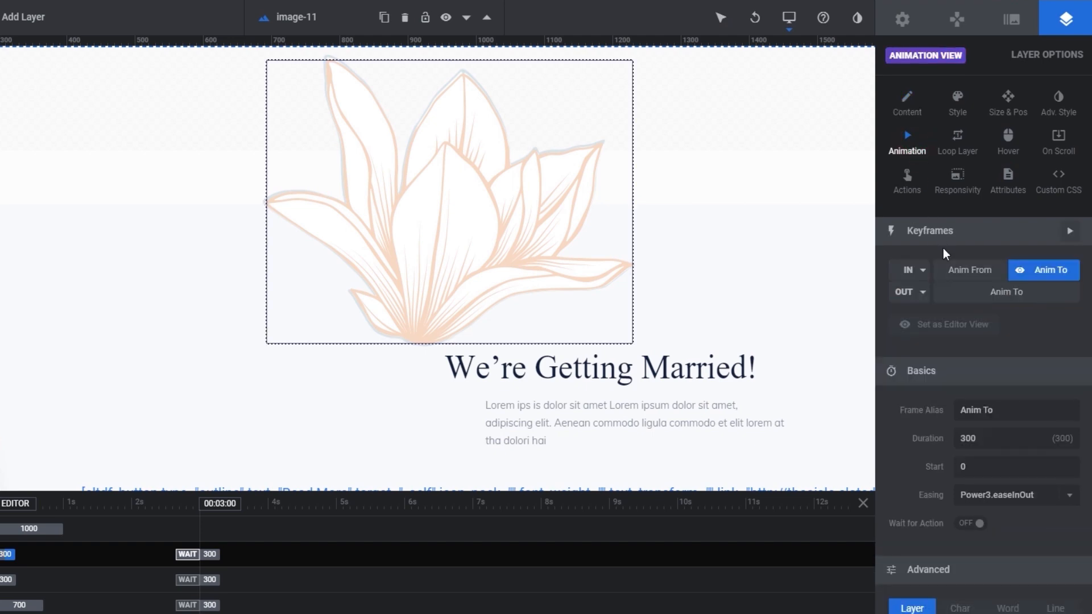
pyautogui.click(922, 272)
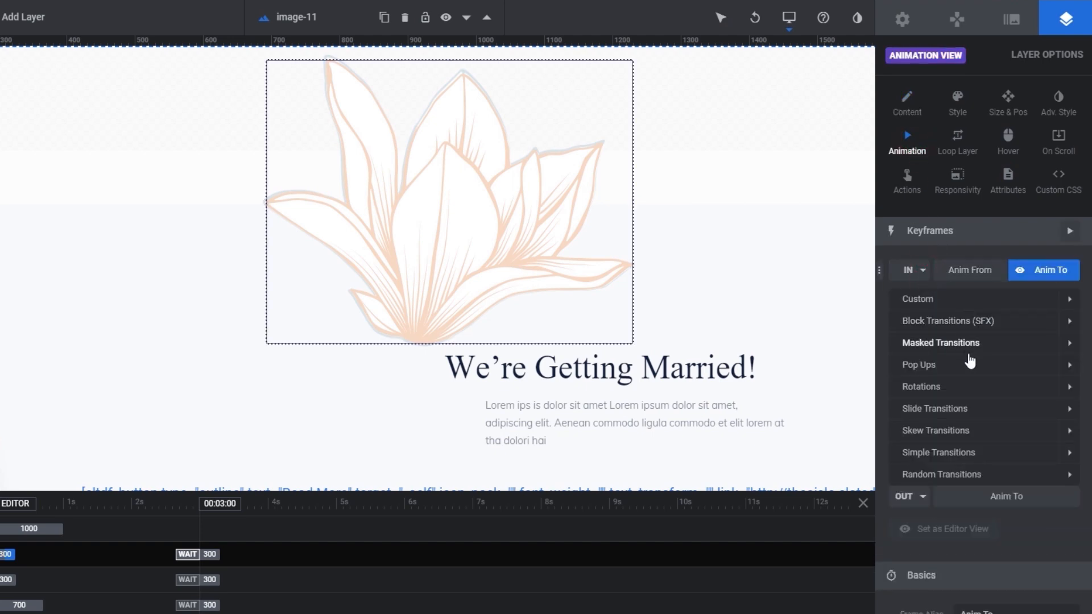
pyautogui.click(977, 366)
pyautogui.click(953, 393)
pyautogui.click(949, 410)
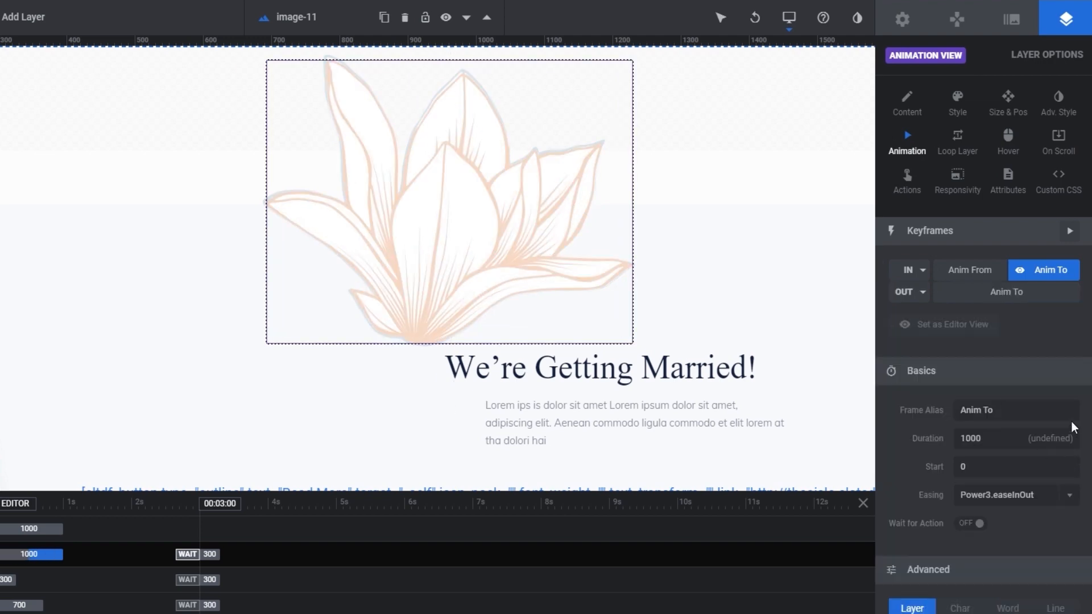
pyautogui.doubleClick(992, 434)
pyautogui.doubleClick(973, 464)
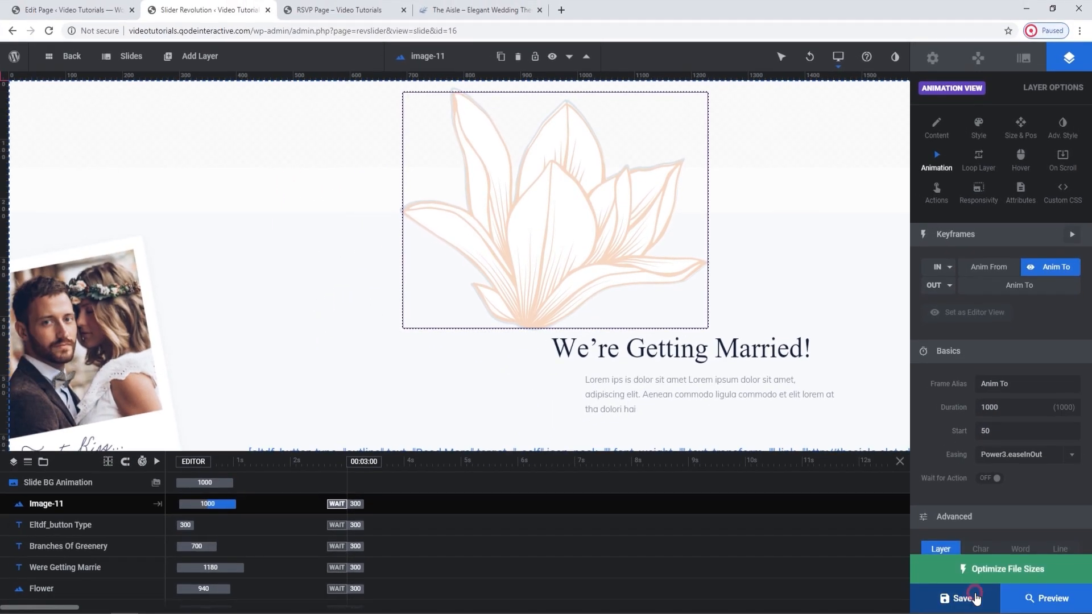
pyautogui.click(974, 598)
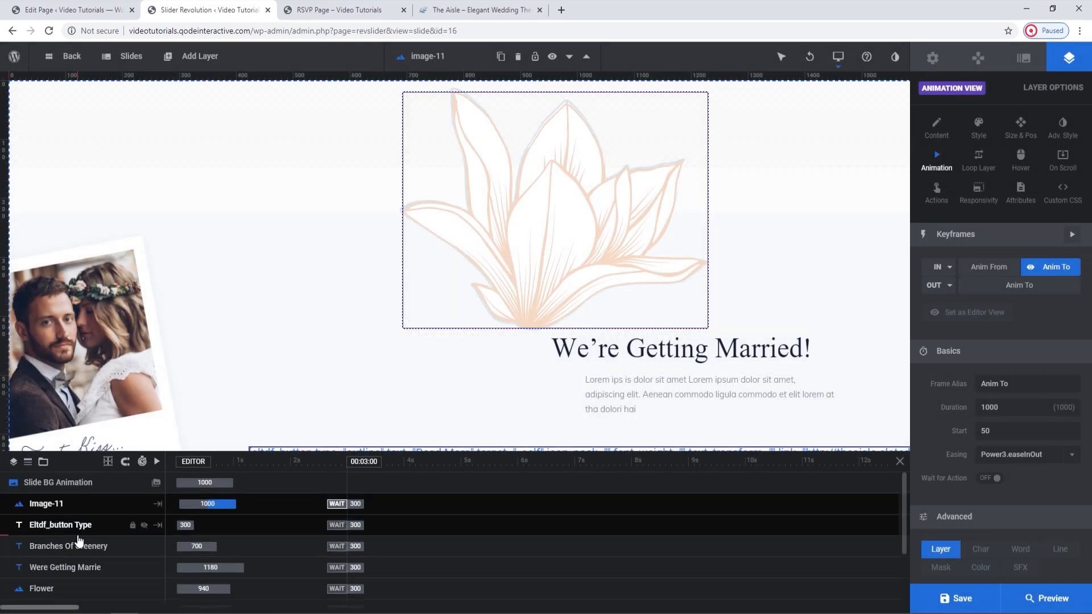
# Find the old blue Flower layer among the slide's layers, delete it and save the module.
pyautogui.scroll(-1, 79, 541)
pyautogui.scroll(-1, 78, 540)
pyautogui.click(74, 552)
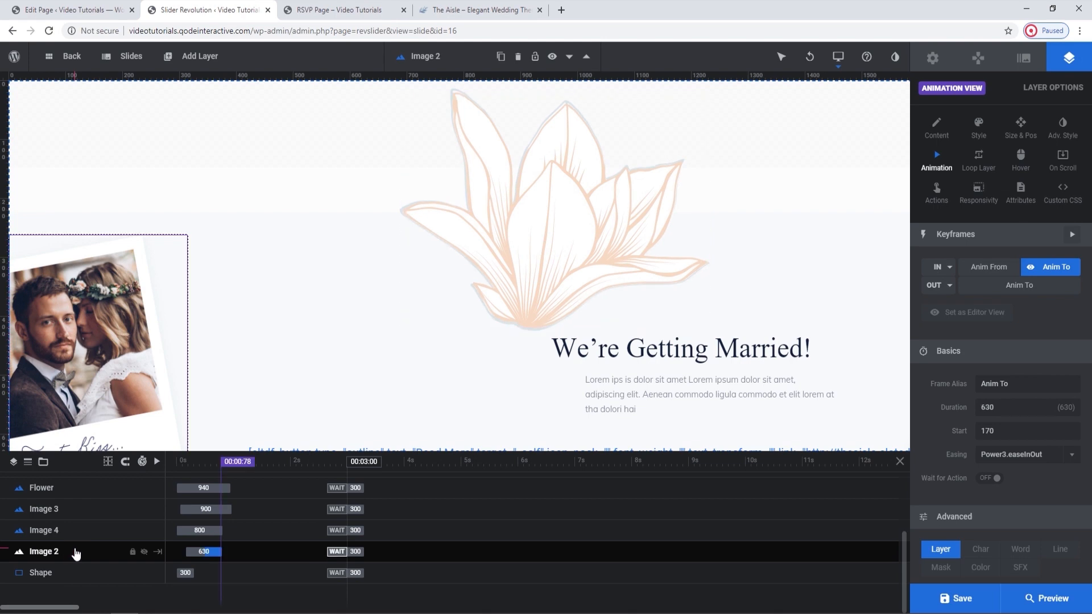
pyautogui.click(86, 532)
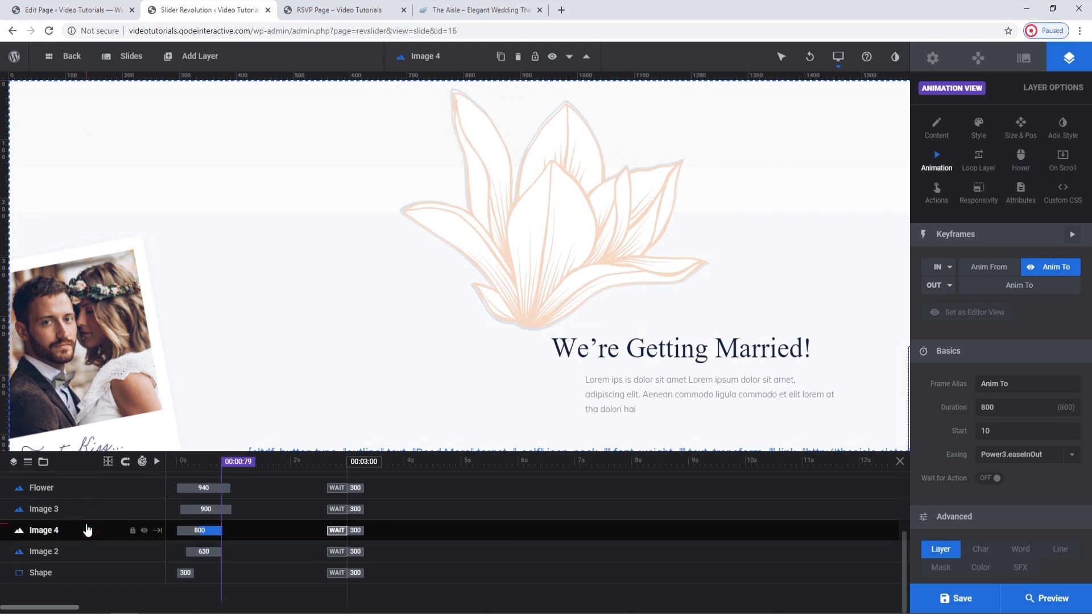
pyautogui.click(79, 510)
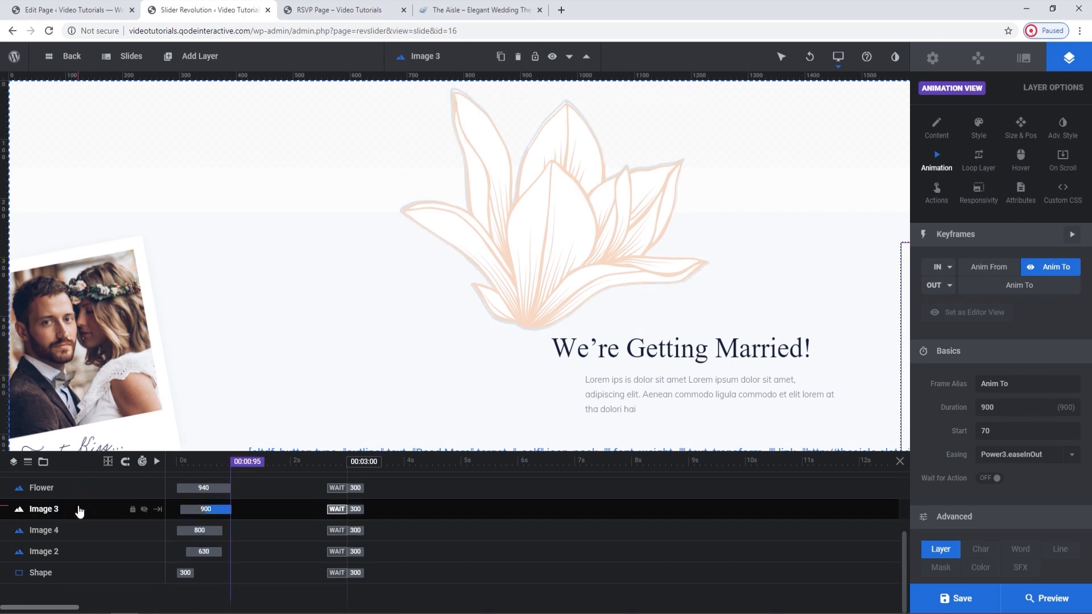
pyautogui.scroll(3, 318, 535)
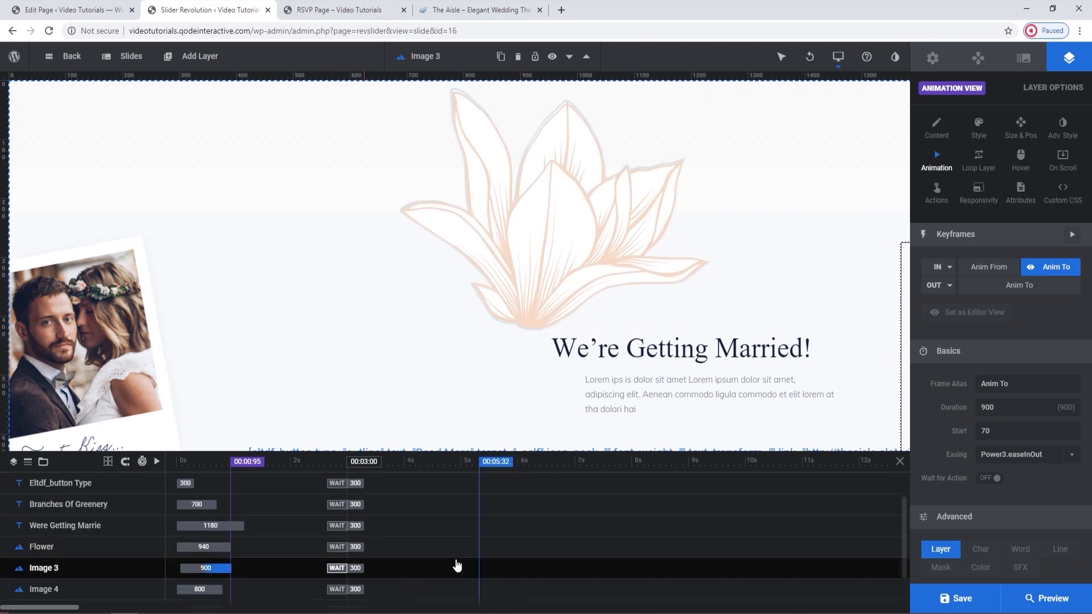
pyautogui.click(464, 554)
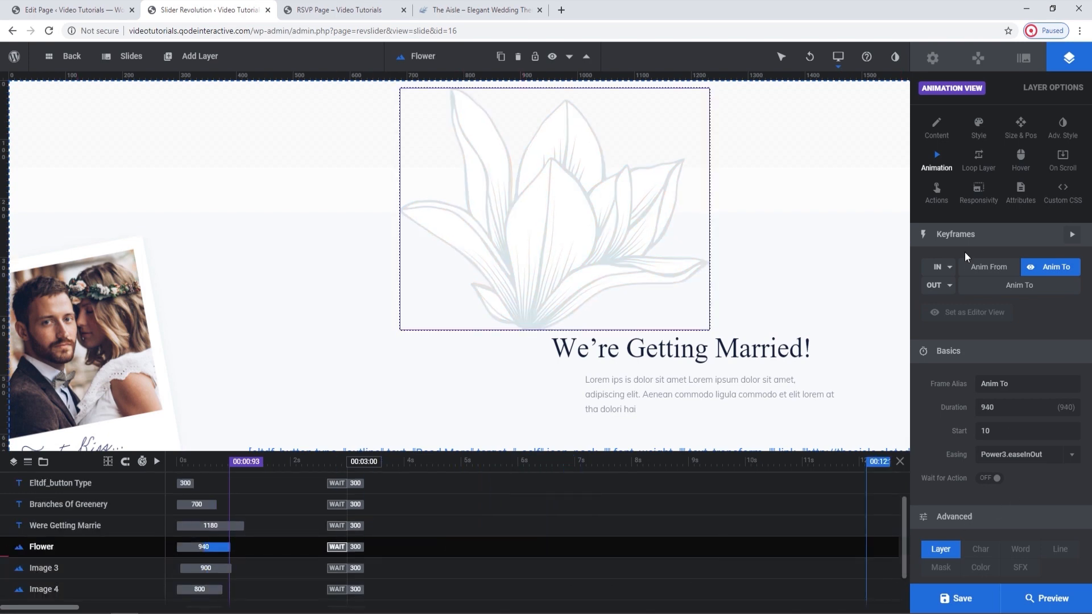
pyautogui.click(938, 136)
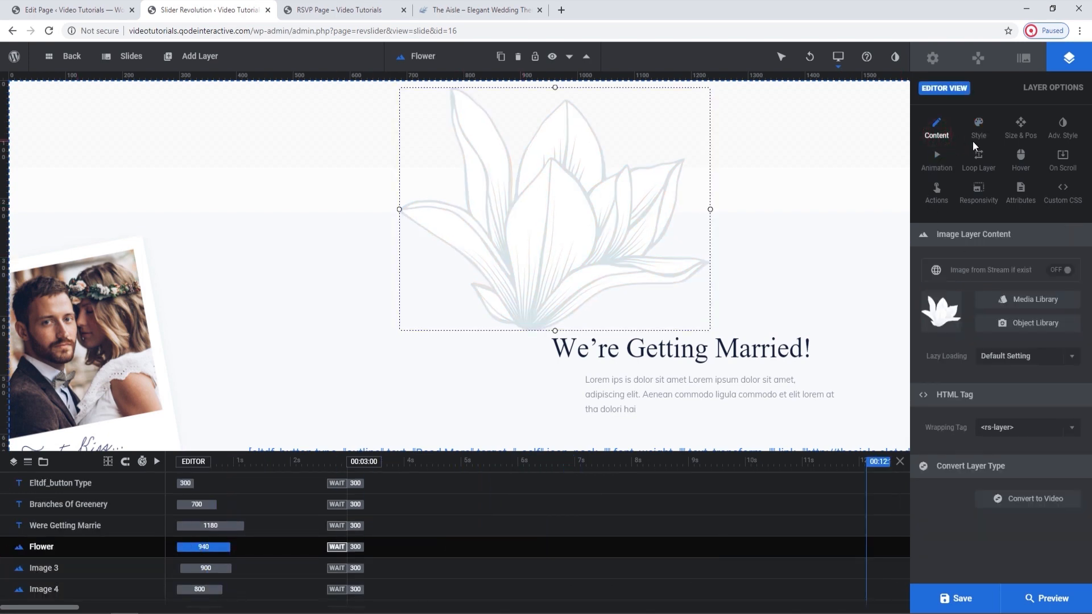
pyautogui.press('Delete')
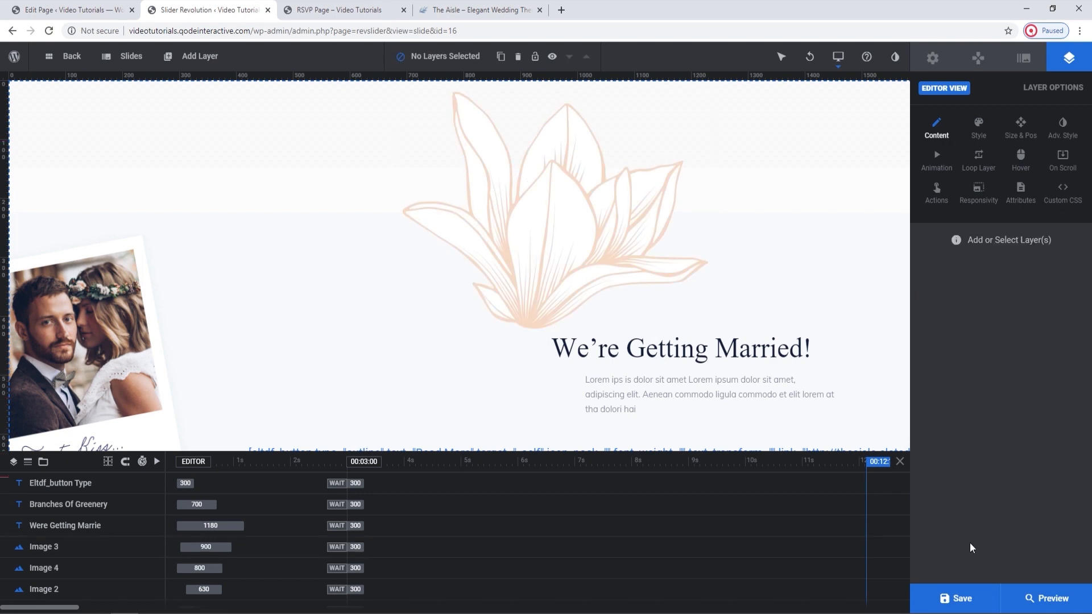
pyautogui.click(973, 594)
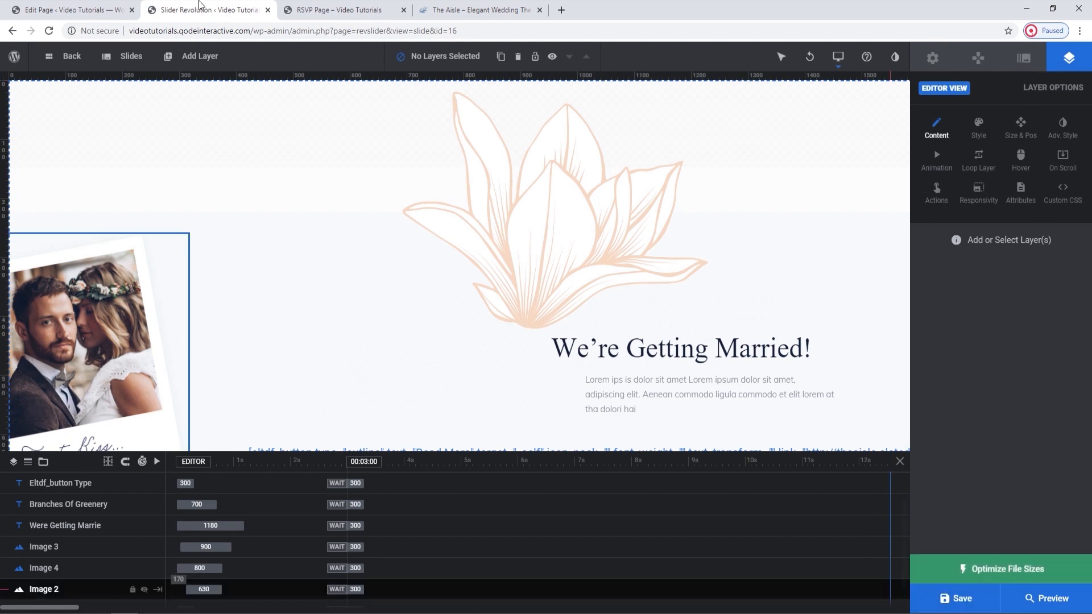
# Reload the live RSVP page to check the flower without the old layer and go back to the slider editor.
pyautogui.click(339, 9)
pyautogui.click(53, 29)
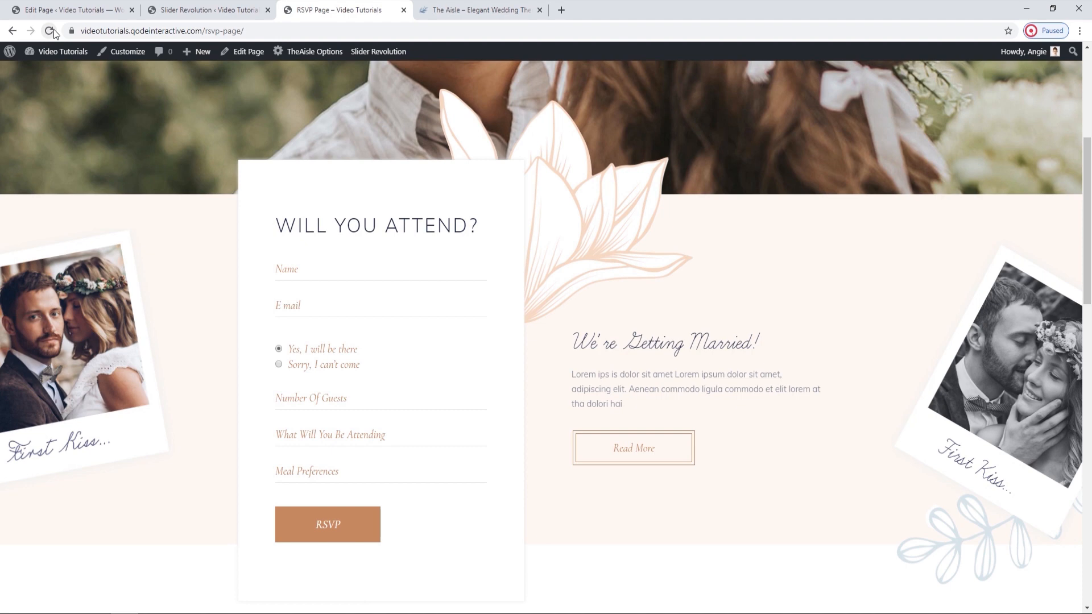
pyautogui.click(188, 10)
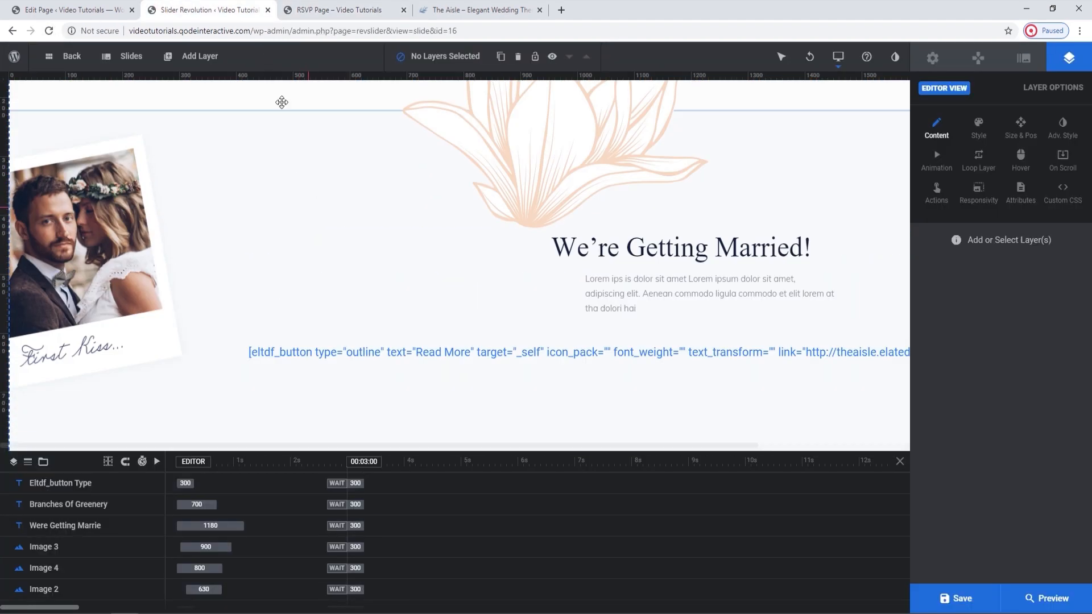
# Examine the blue branch below the black-and-white photo on the live RSVP page and locate it in the slider editor.
pyautogui.click(318, 10)
pyautogui.scroll(-1, 587, 328)
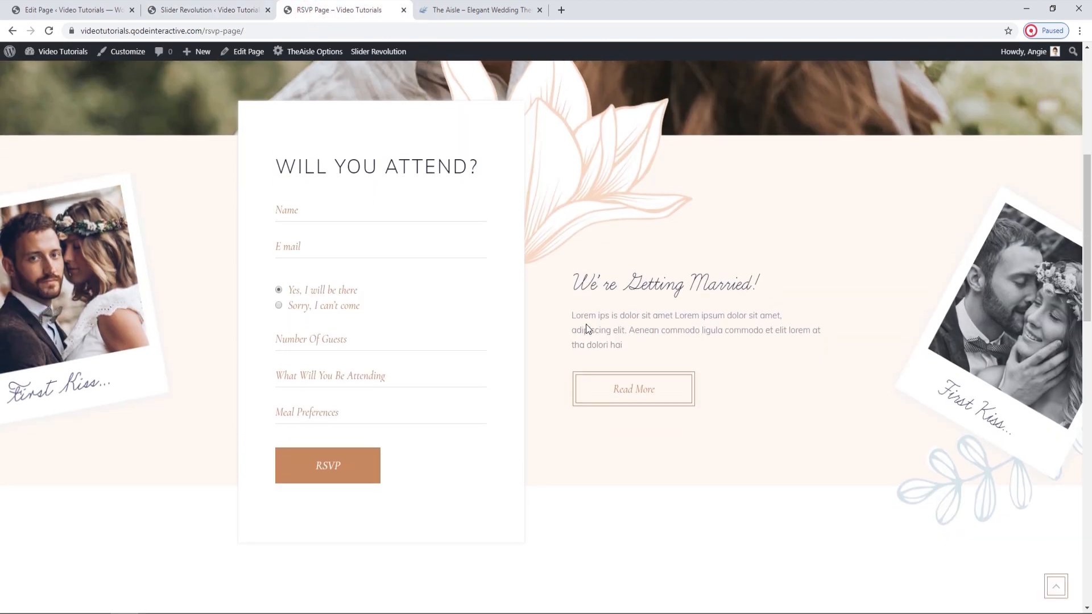
pyautogui.click(114, 10)
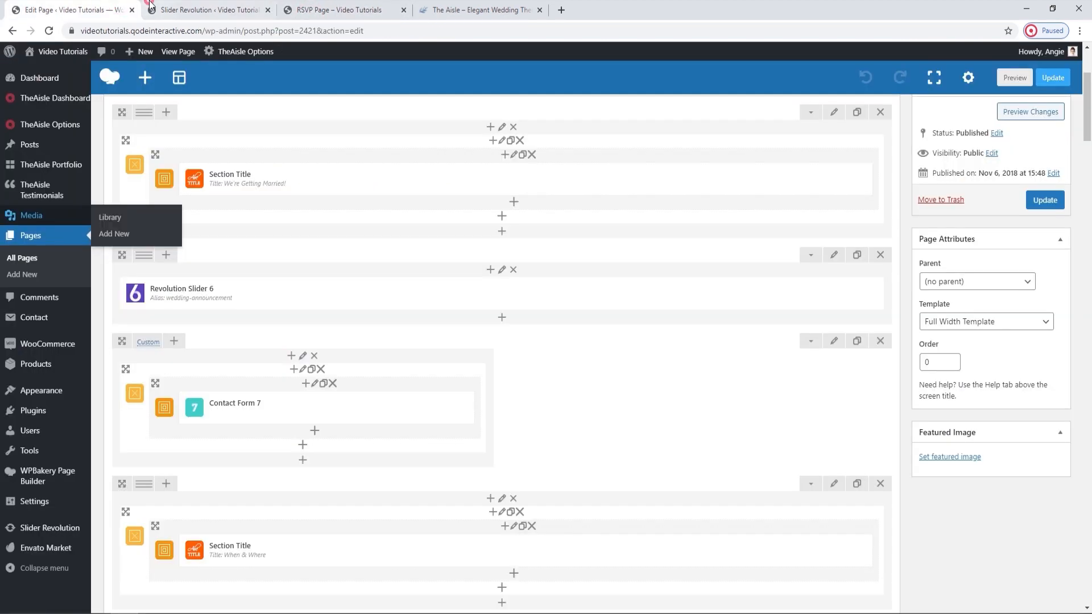
pyautogui.click(165, 9)
pyautogui.moveTo(443, 453); pyautogui.dragTo(670, 452)
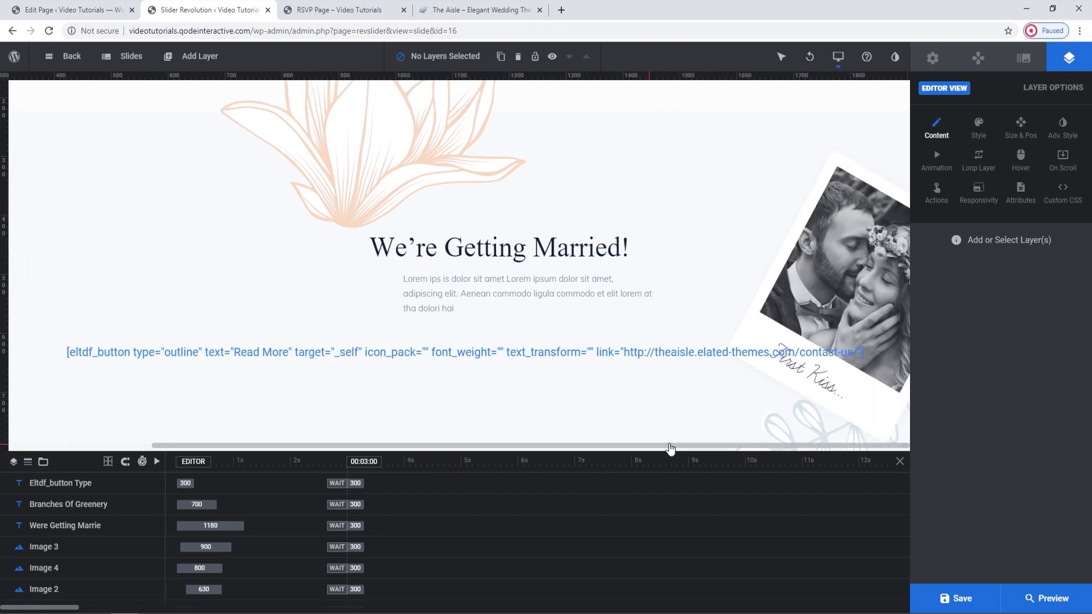
pyautogui.scroll(-1, 788, 392)
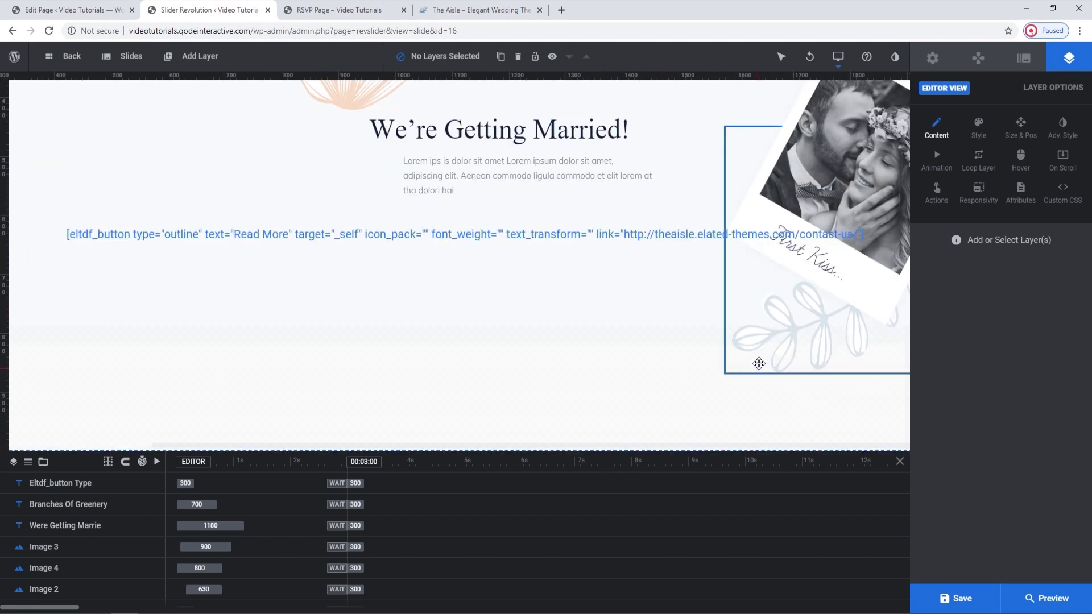
pyautogui.moveTo(204, 55)
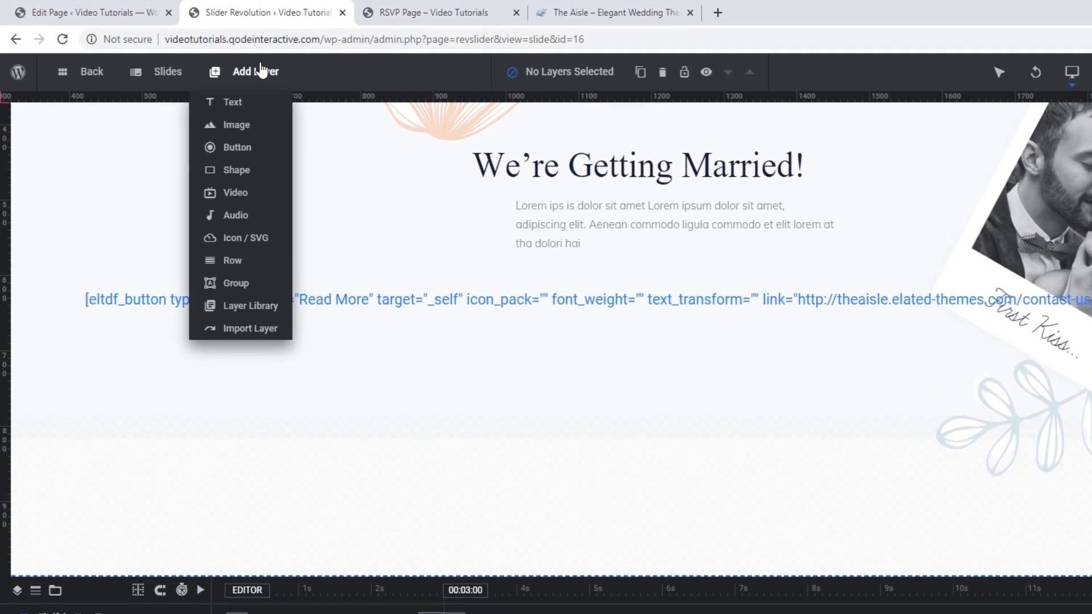
pyautogui.moveTo(244, 125)
pyautogui.click(248, 128)
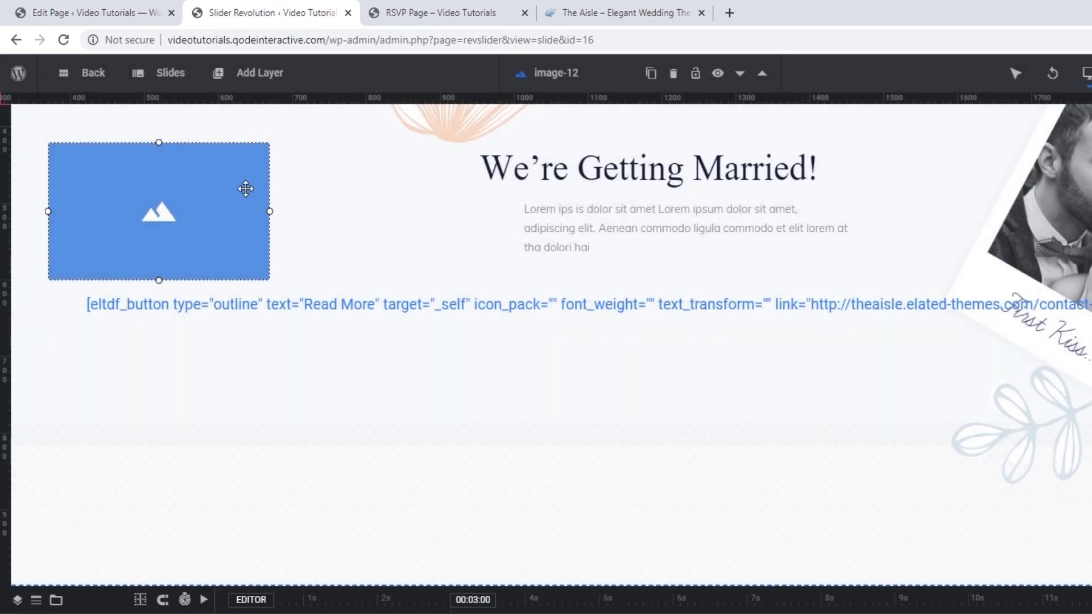
pyautogui.click(246, 189)
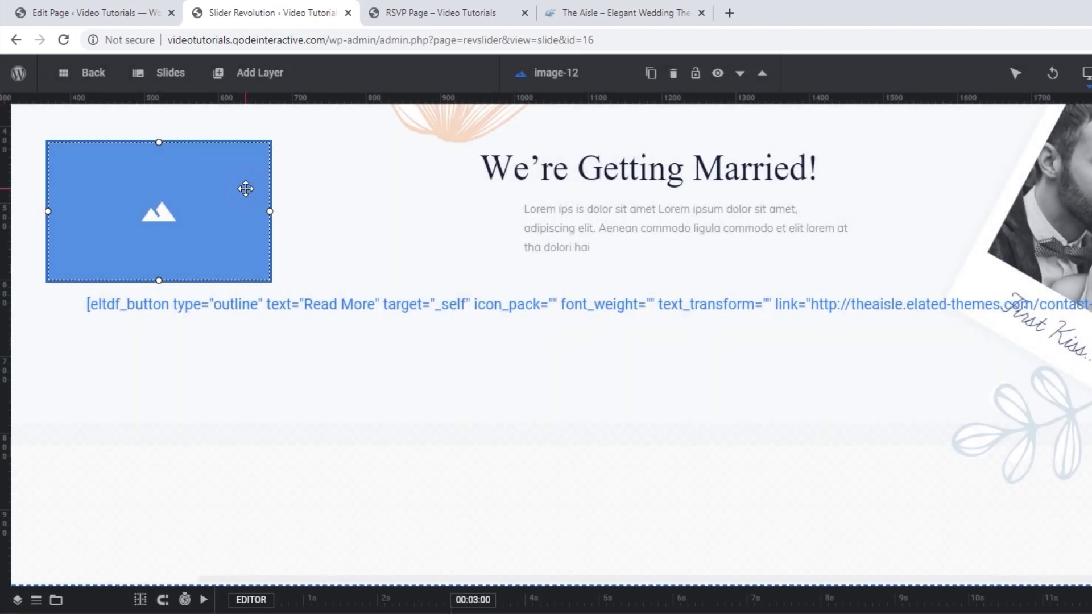
pyautogui.press('Delete')
# Add an image layer from the WordPress library by uploading and inserting rev-img-3.png from the RSVP folder.
pyautogui.moveTo(239, 91)
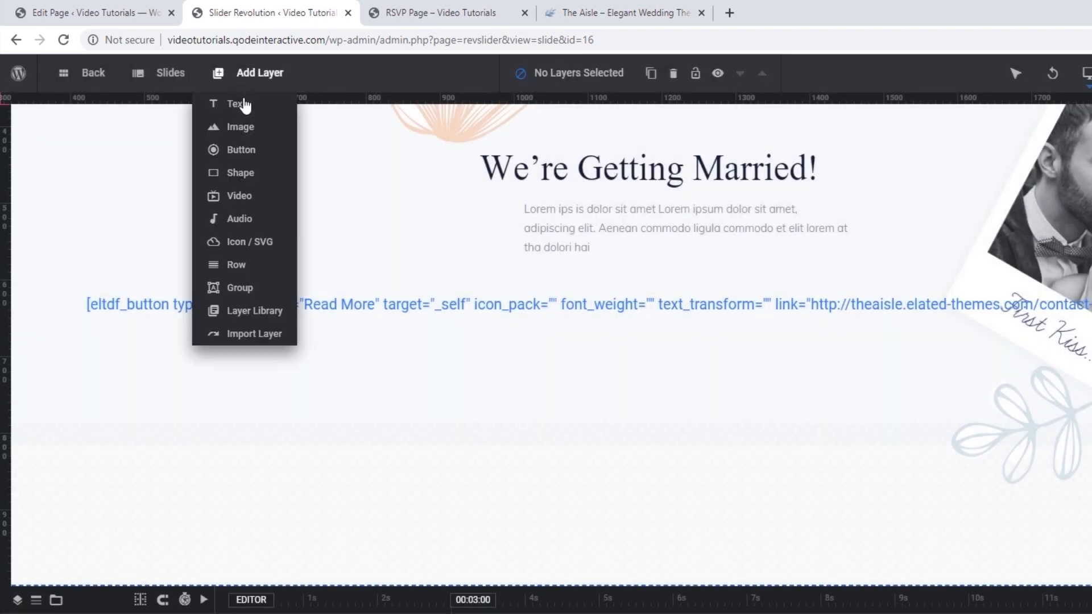
pyautogui.moveTo(253, 129)
pyautogui.click(347, 129)
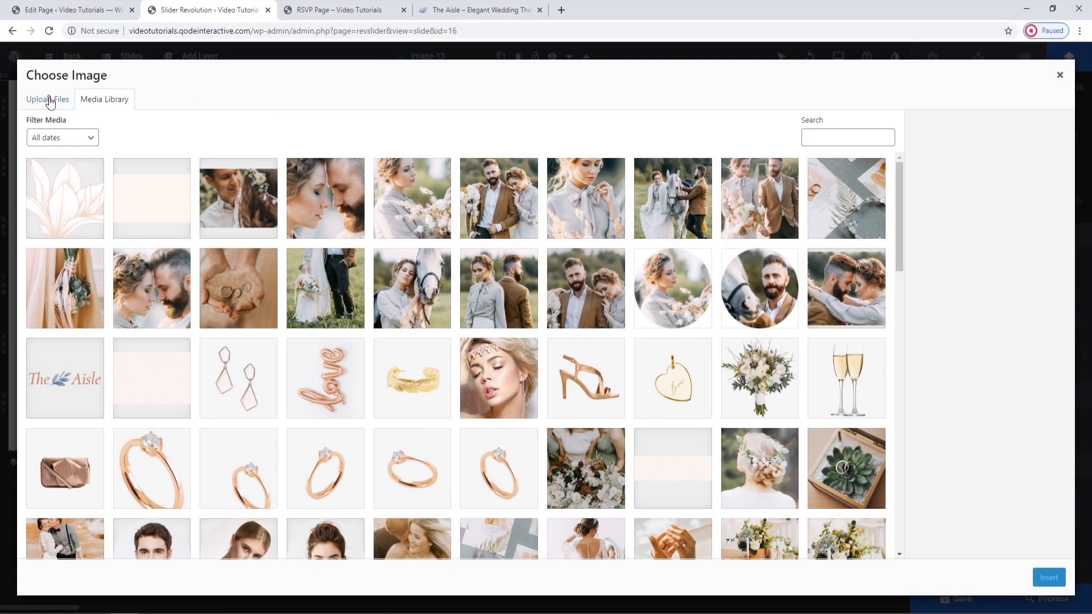
pyautogui.click(49, 100)
pyautogui.click(534, 308)
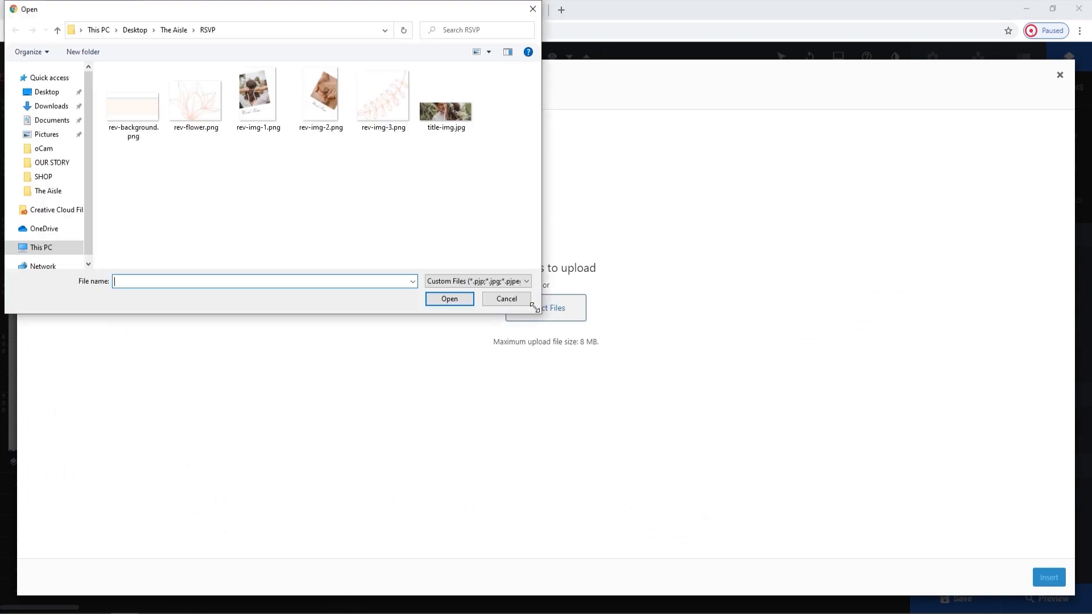
pyautogui.click(377, 74)
pyautogui.click(458, 300)
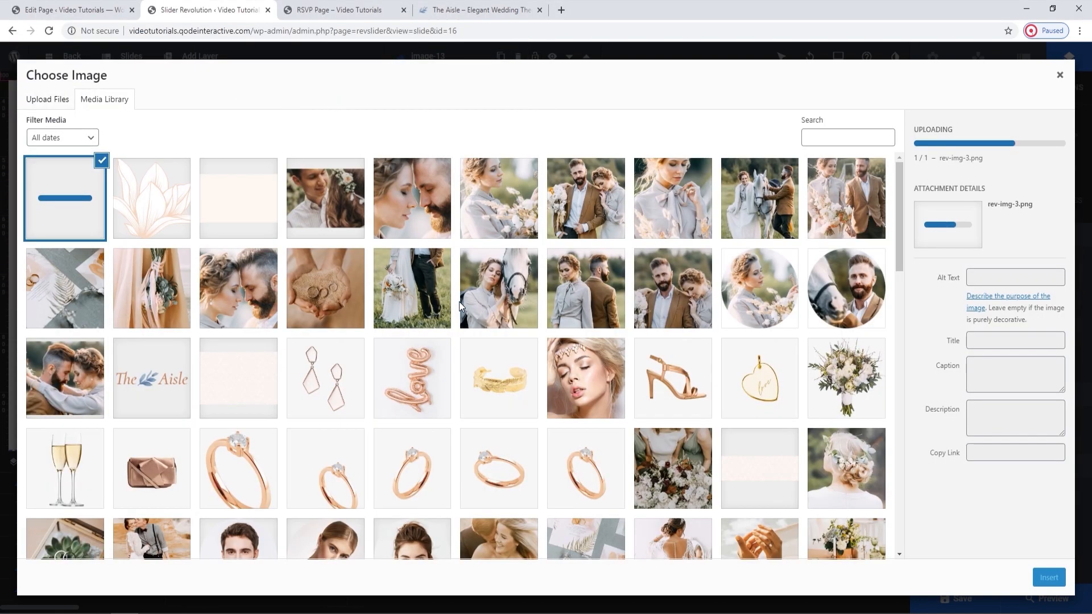
pyautogui.click(1040, 577)
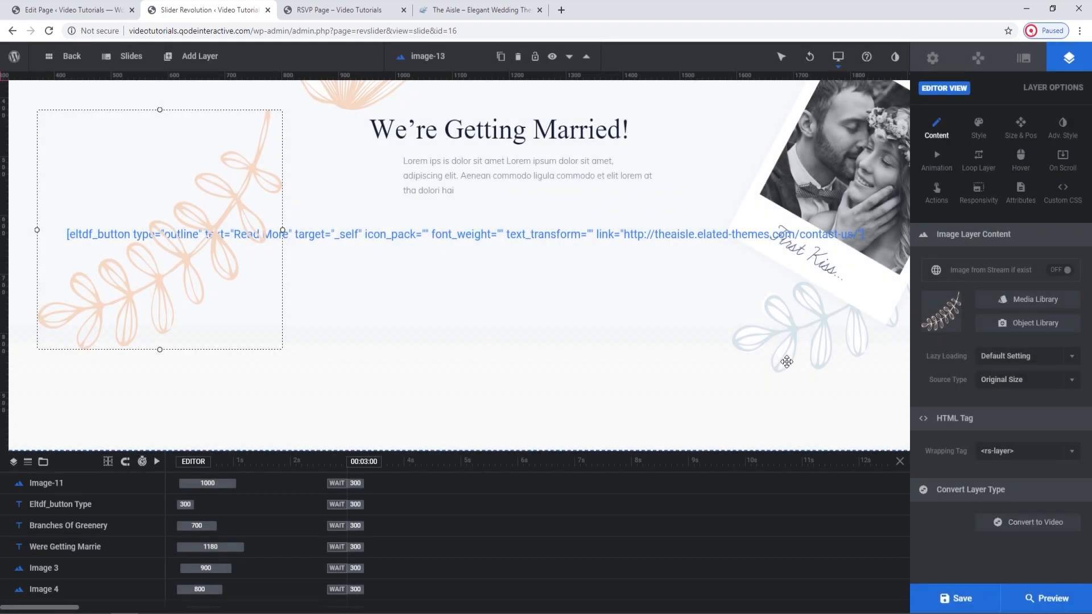
# Place the new peach branch exactly over the blue branch below the black-and-white photo and delete the old Image 4 layer.
pyautogui.click(779, 349)
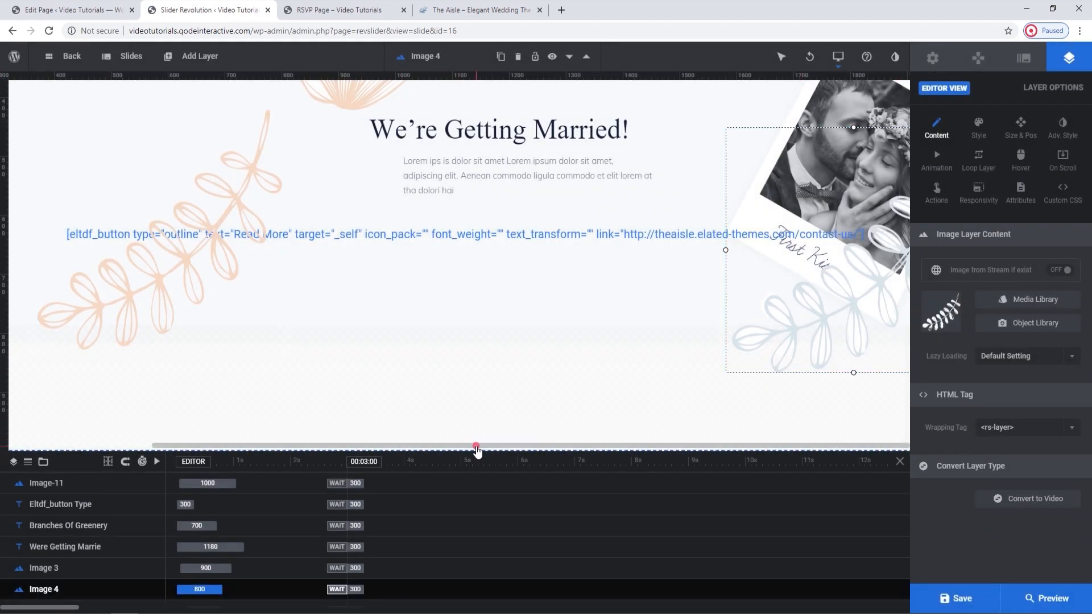
pyautogui.moveTo(136, 311); pyautogui.dragTo(831, 334)
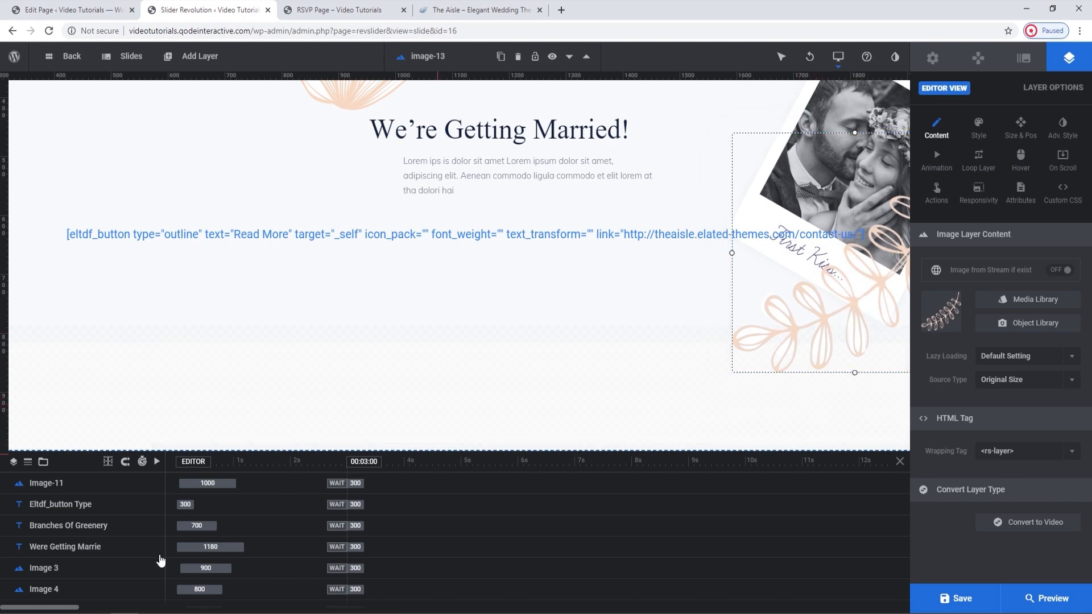
pyautogui.click(80, 591)
pyautogui.press('Delete')
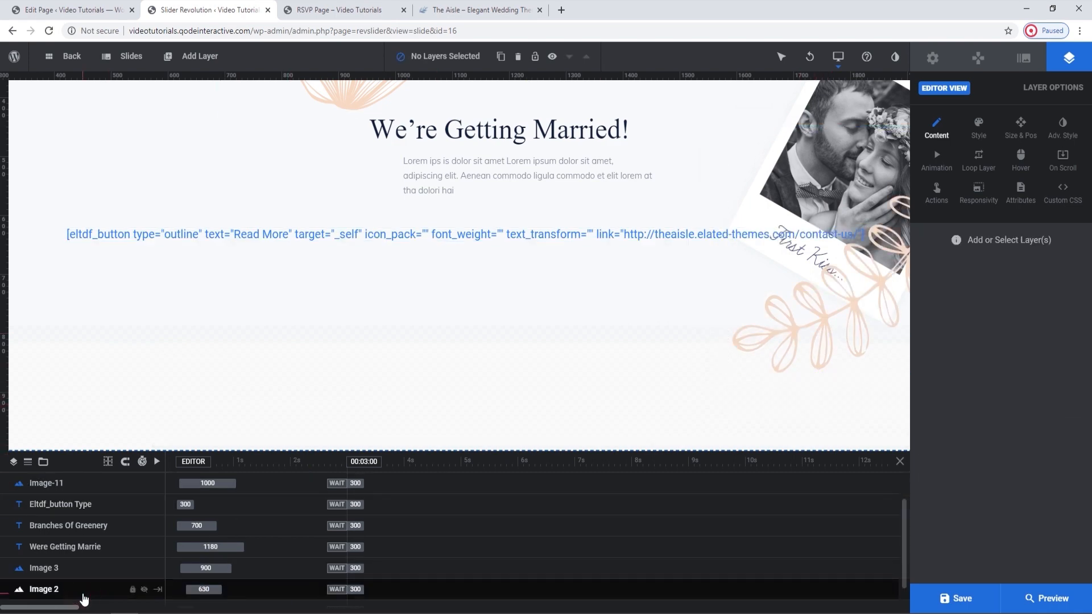
# Apply an entrance animation preset to the new branch layer, set its Anim To start to 200 and save.
pyautogui.click(794, 354)
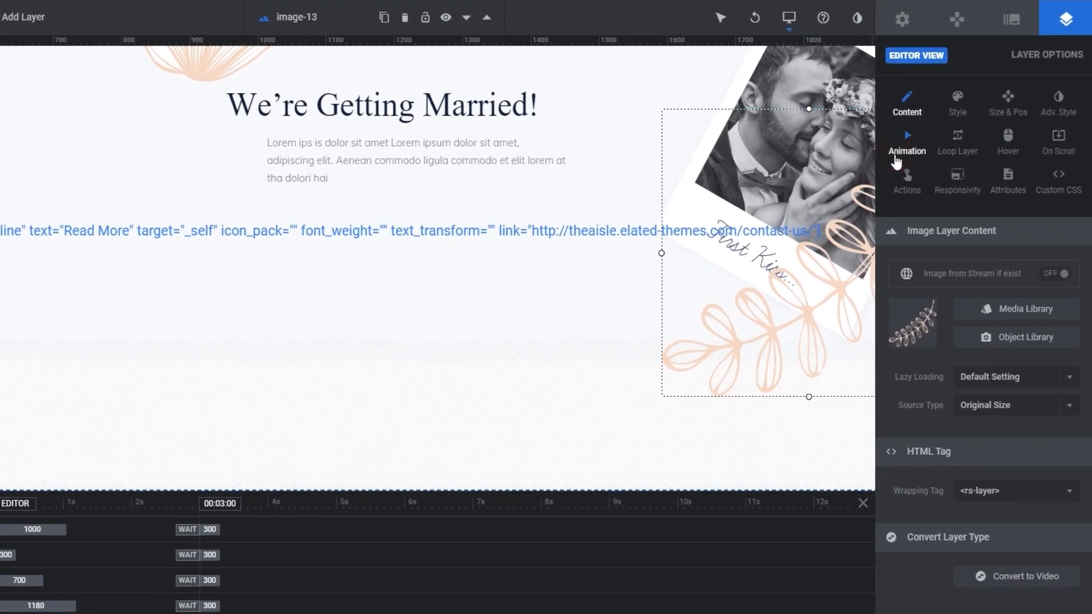
pyautogui.click(896, 163)
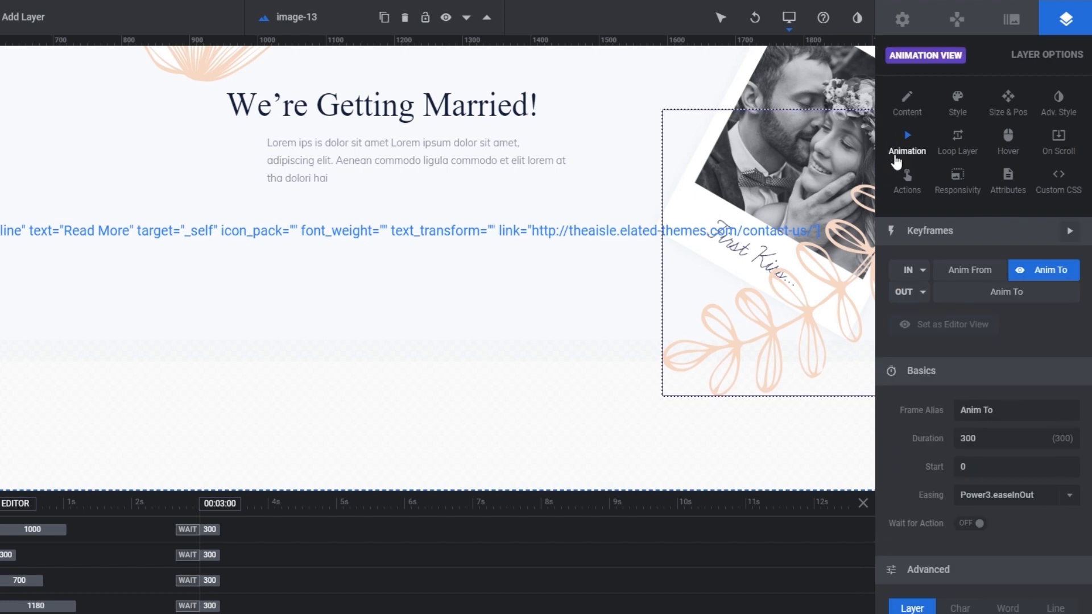
pyautogui.click(909, 271)
pyautogui.write('200')
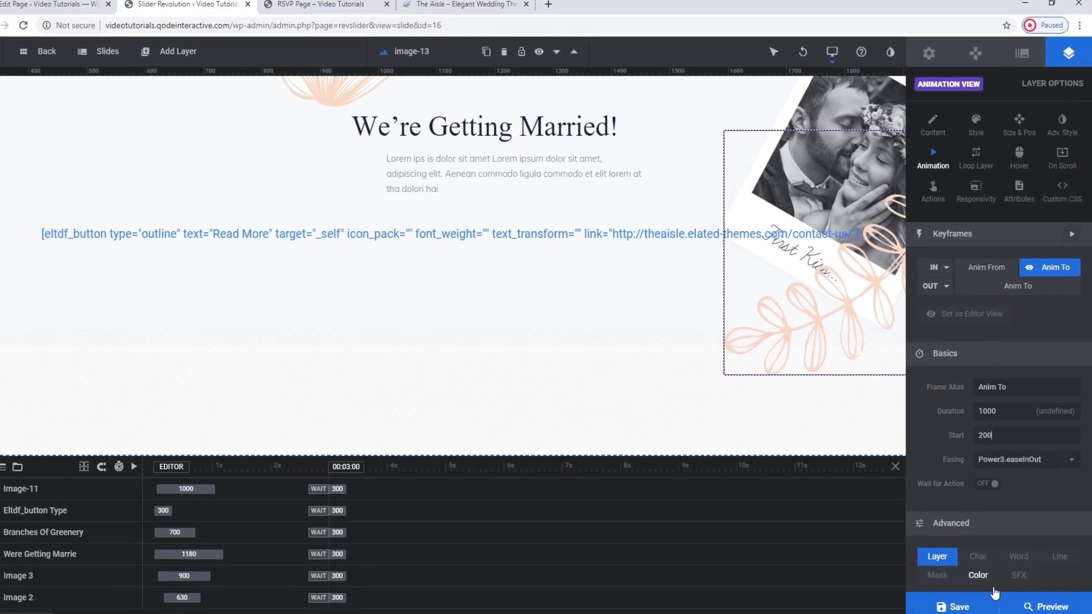
pyautogui.click(977, 602)
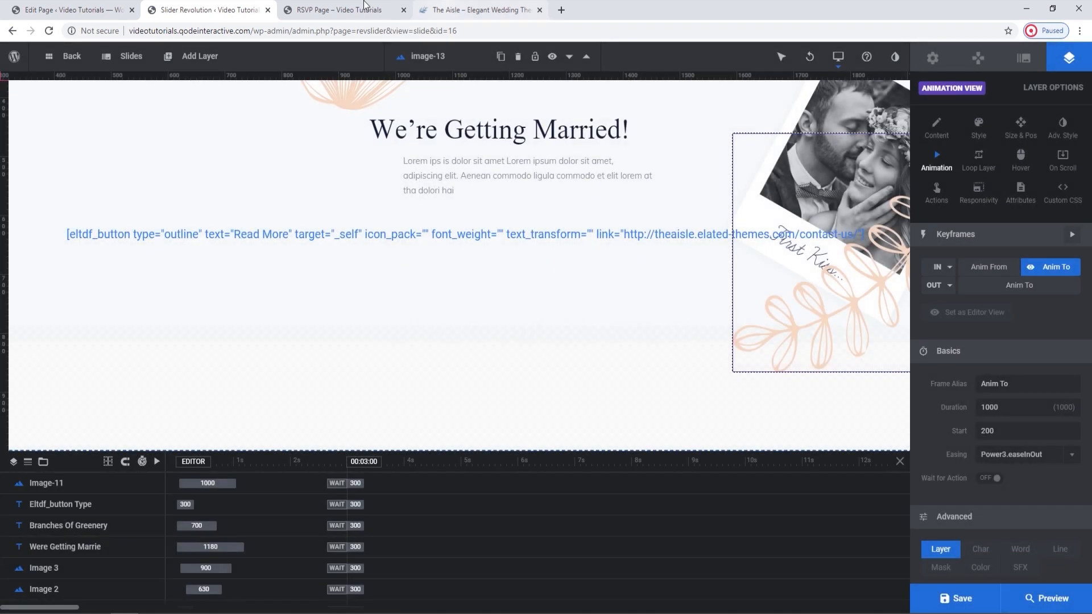
# Reload the live RSVP page to check the new branch and go back to the slider editor.
pyautogui.click(314, 17)
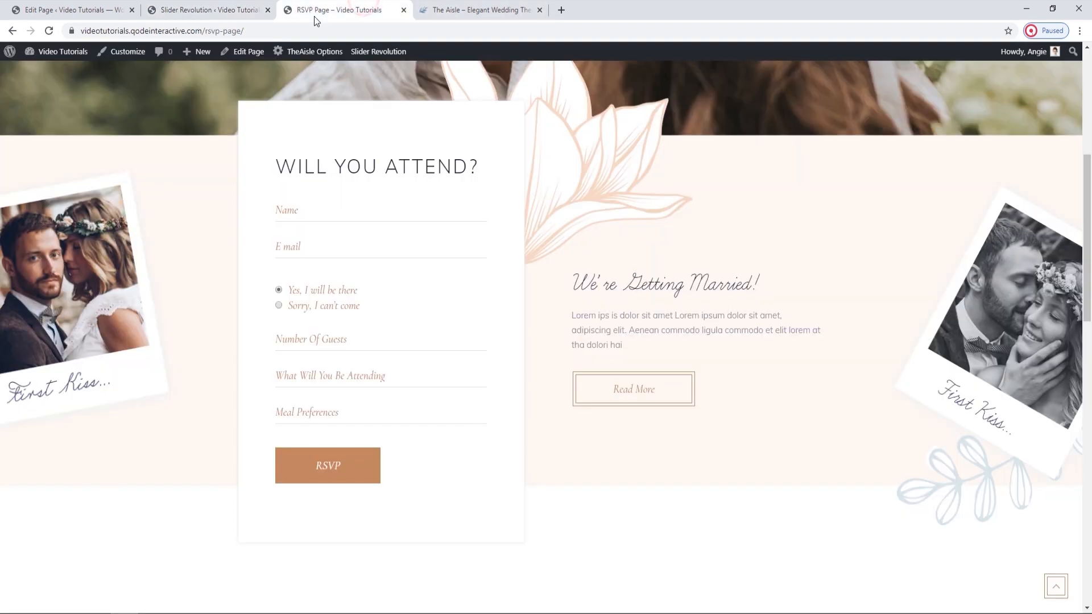
pyautogui.click(49, 31)
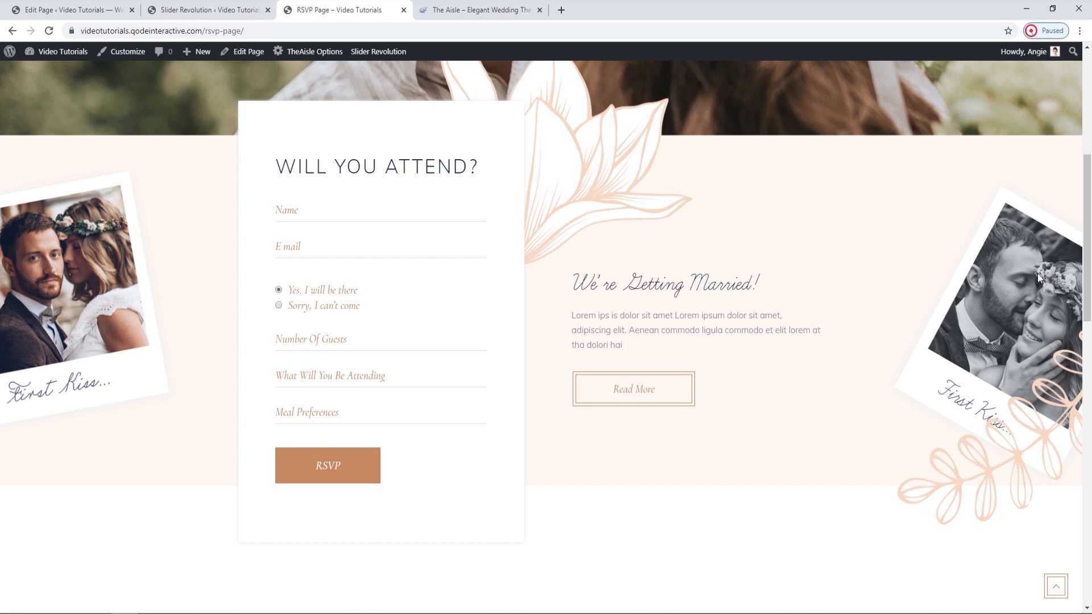
pyautogui.click(238, 9)
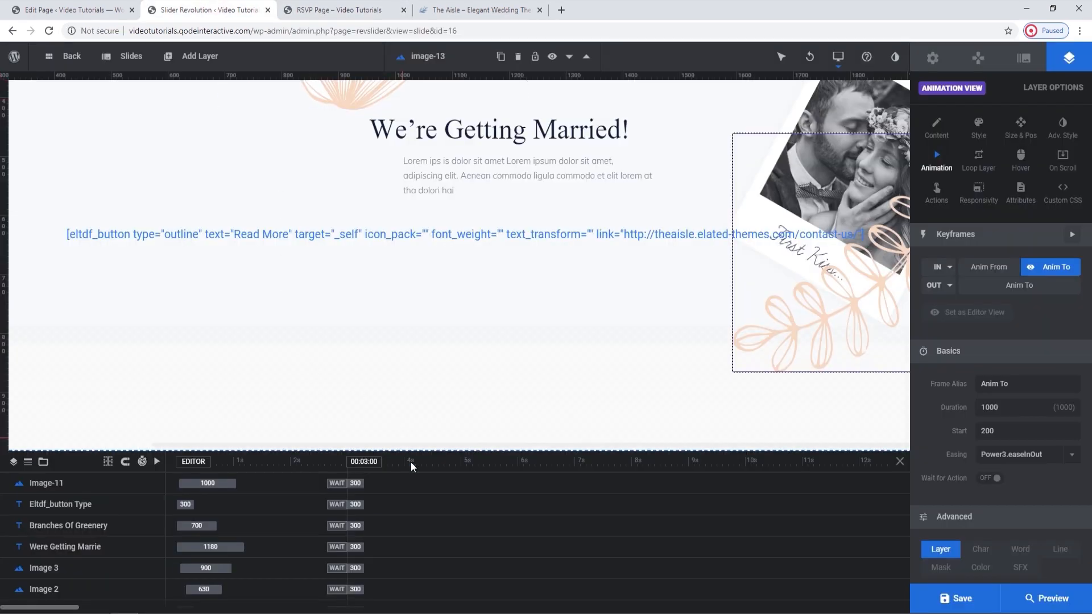
# Locate the colour photo of the couple and add a new image layer with the uploaded file rev-img-1.png.
pyautogui.moveTo(413, 446); pyautogui.dragTo(78, 437)
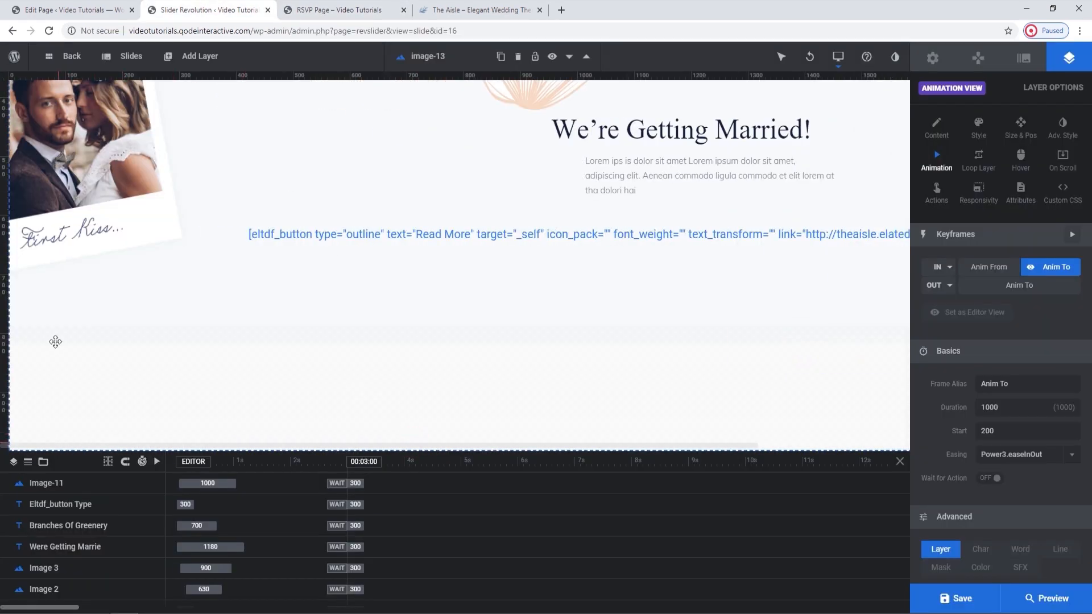
pyautogui.scroll(3, 55, 342)
pyautogui.click(160, 277)
pyautogui.moveTo(196, 60)
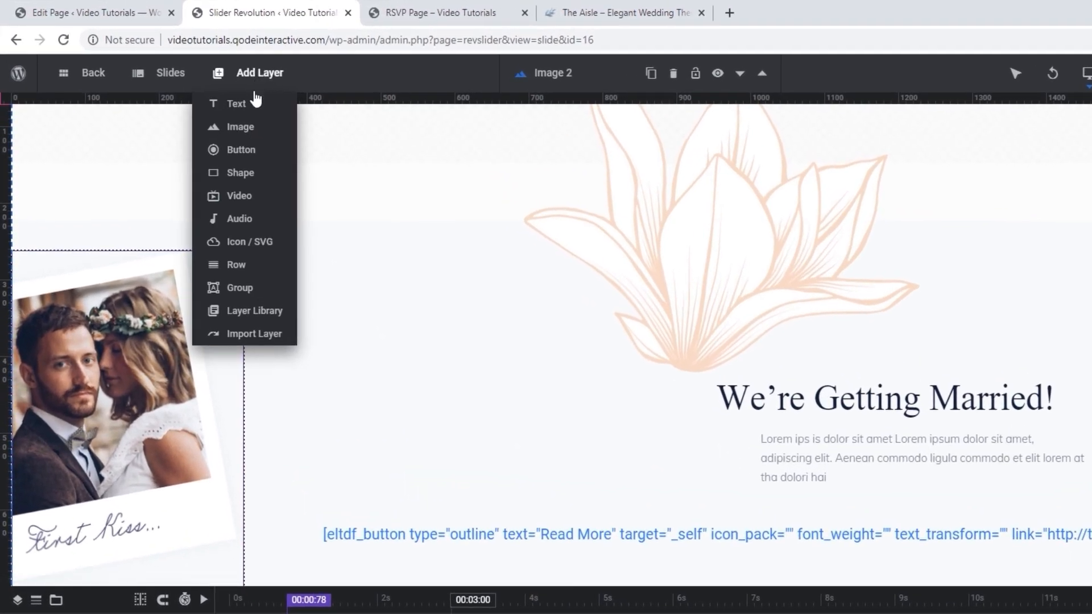
pyautogui.moveTo(246, 126)
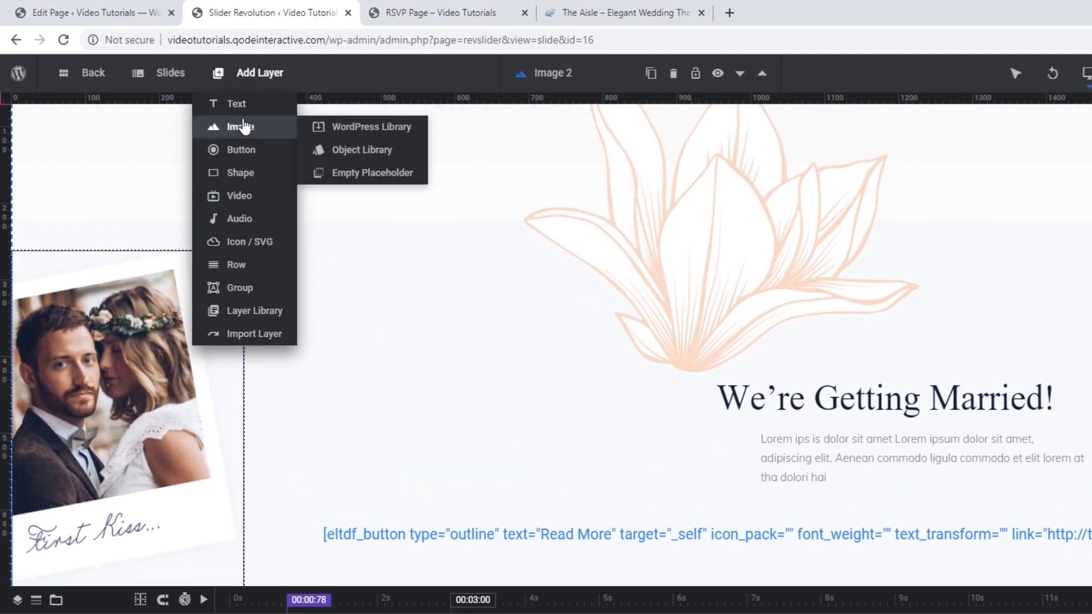
pyautogui.click(362, 130)
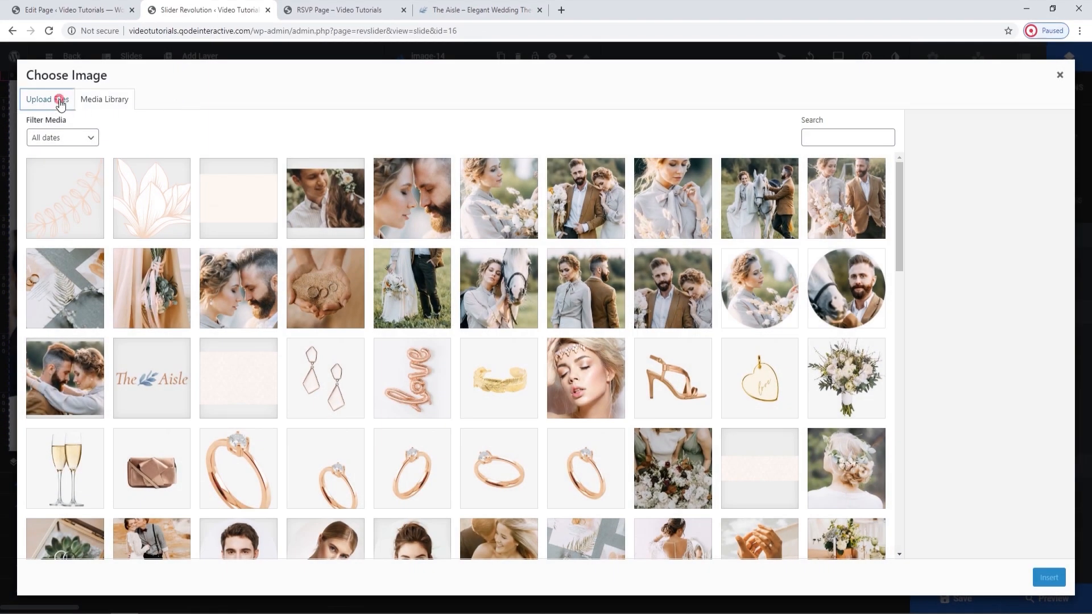
pyautogui.click(47, 99)
pyautogui.click(548, 303)
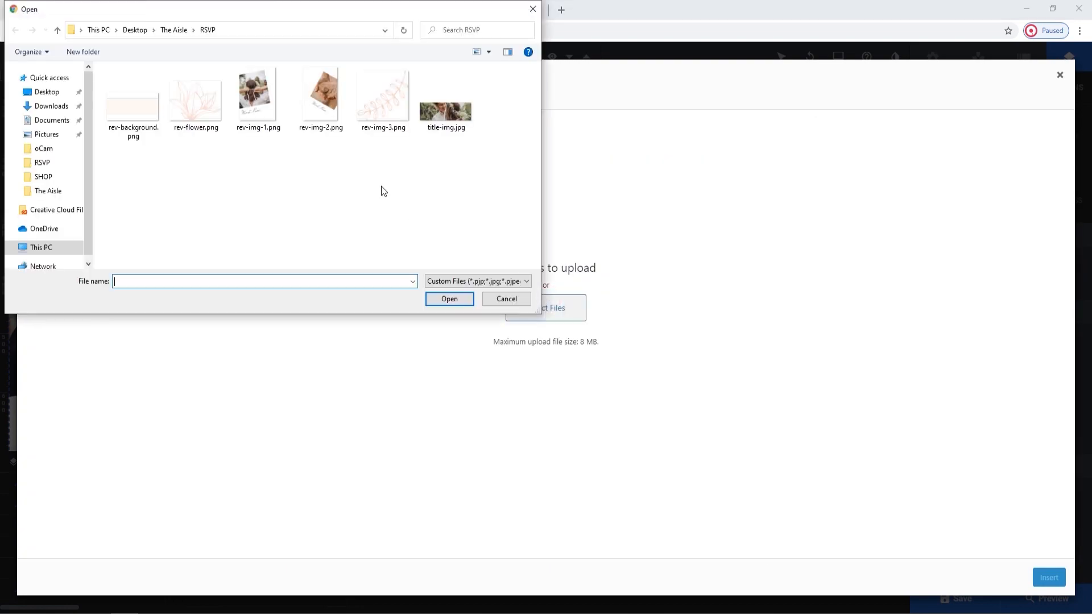
pyautogui.click(258, 95)
pyautogui.click(449, 299)
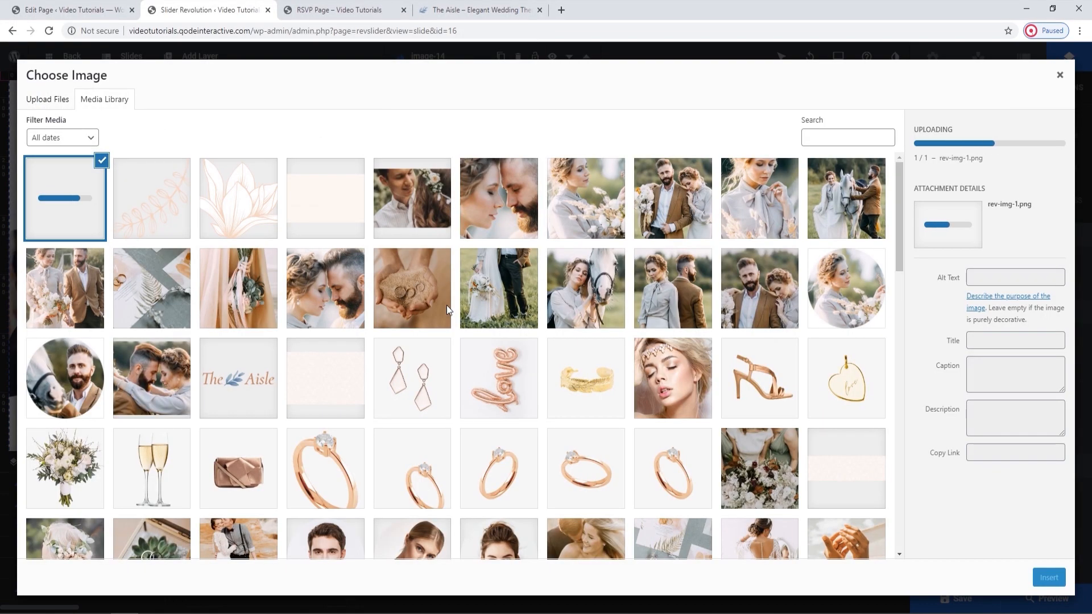
pyautogui.click(1052, 577)
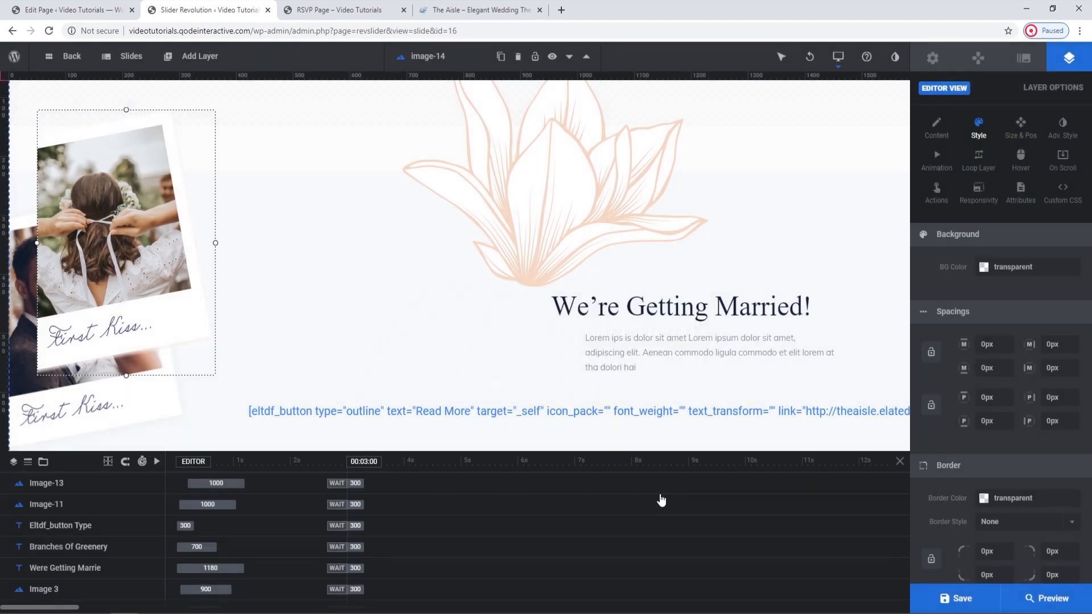
# Align the new First Kiss photo over the old colour photo of the couple and delete the Image 2 layer.
pyautogui.moveTo(111, 328)
pyautogui.mouseDown()
pyautogui.moveTo(80, 346)
pyautogui.moveTo(93, 360)
pyautogui.moveTo(111, 342)
pyautogui.mouseUp()
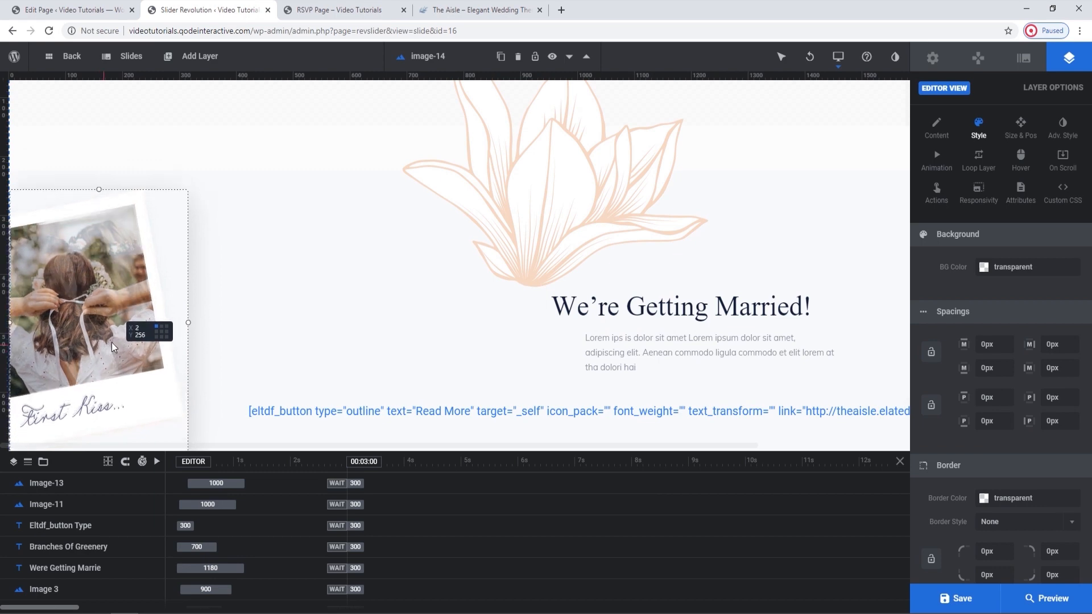
pyautogui.click(68, 587)
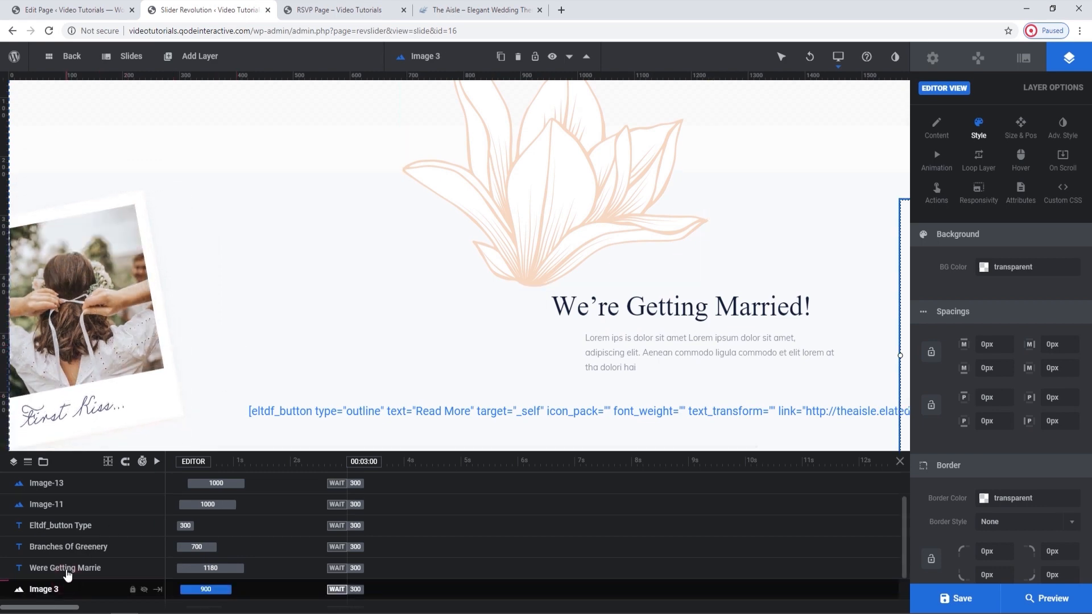
pyautogui.scroll(-1, 75, 558)
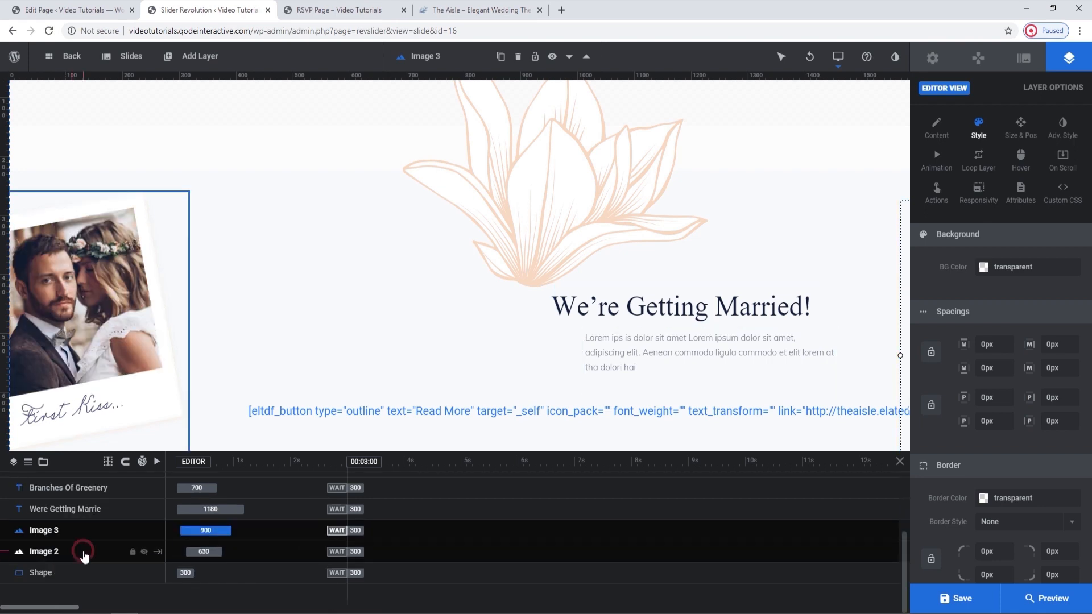
pyautogui.click(85, 556)
pyautogui.press('Delete')
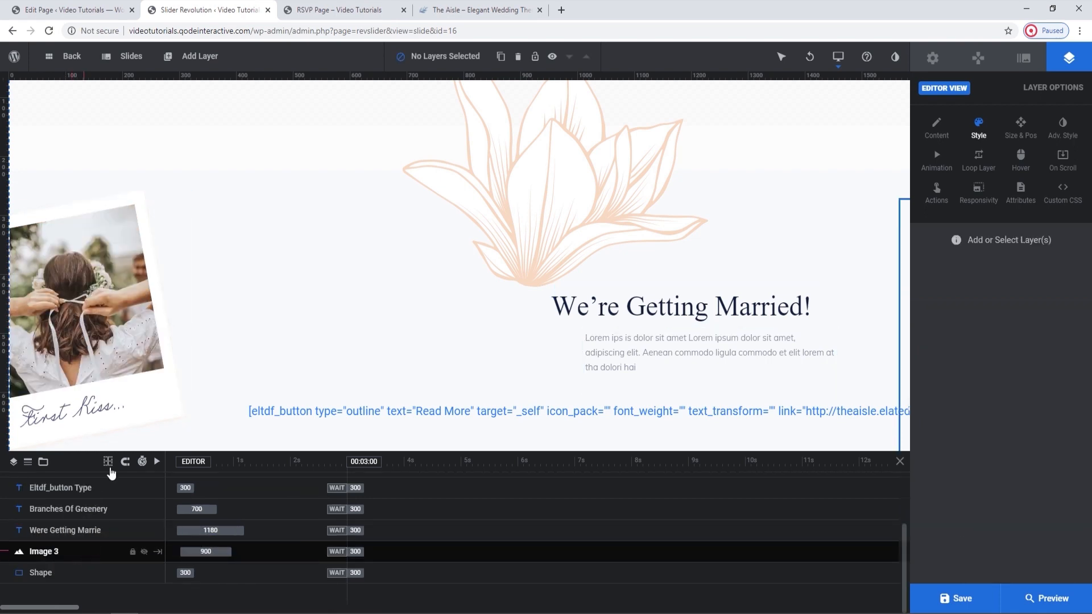
# Give the new photo layer the Short Slide from Left entrance animation, set its Anim To start to 150 and save.
pyautogui.click(140, 301)
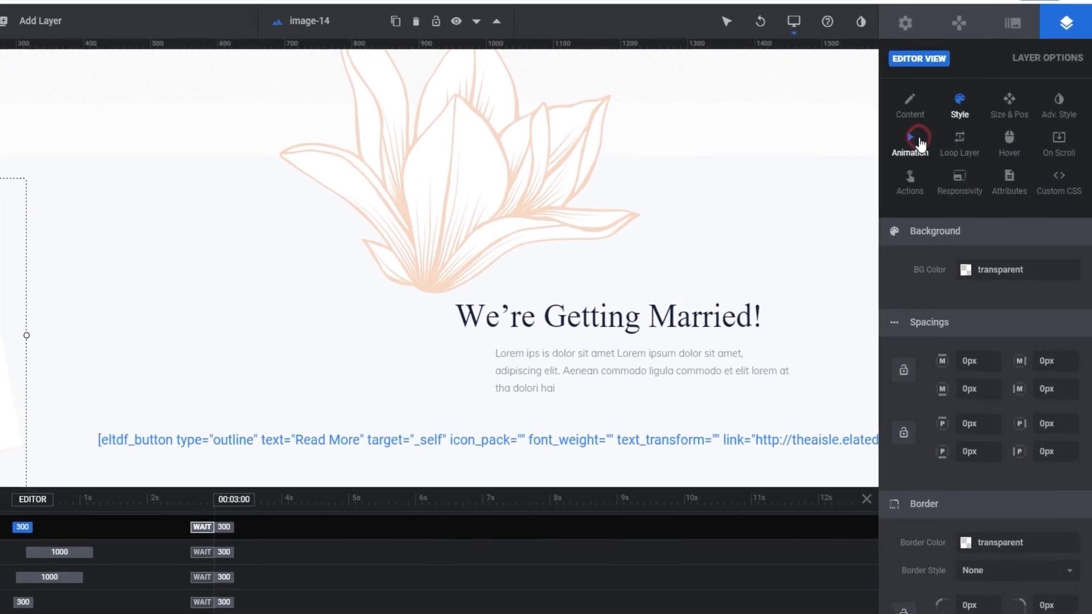
pyautogui.click(941, 160)
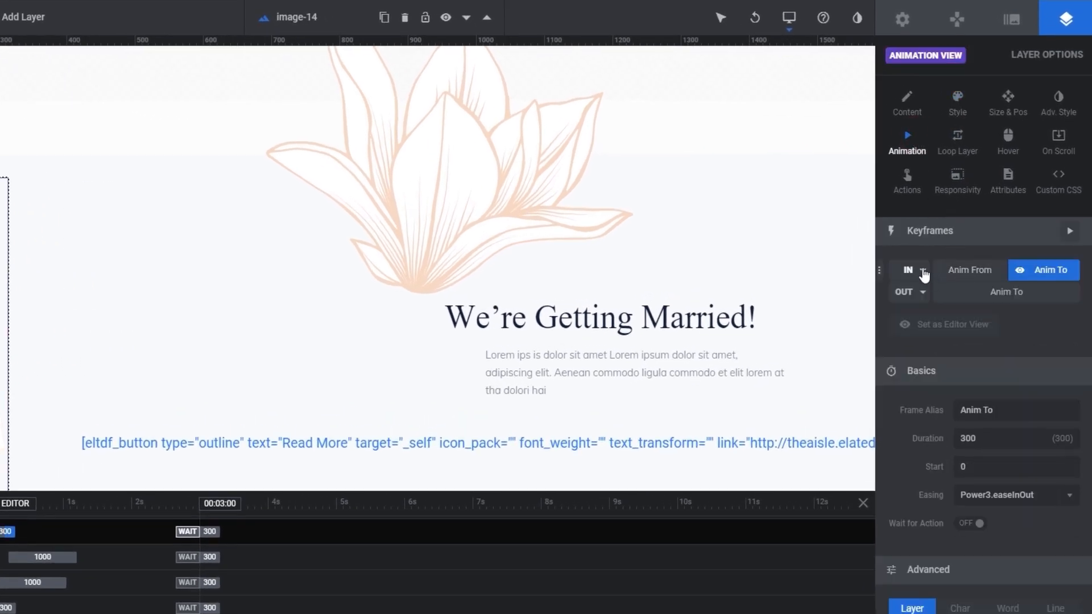
pyautogui.click(923, 271)
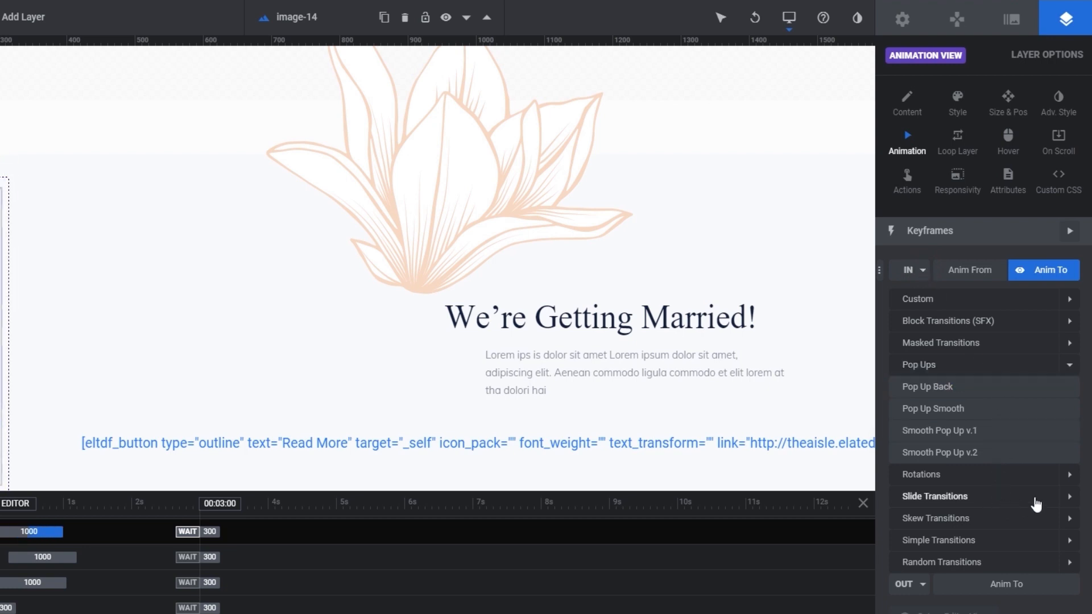
pyautogui.click(1034, 501)
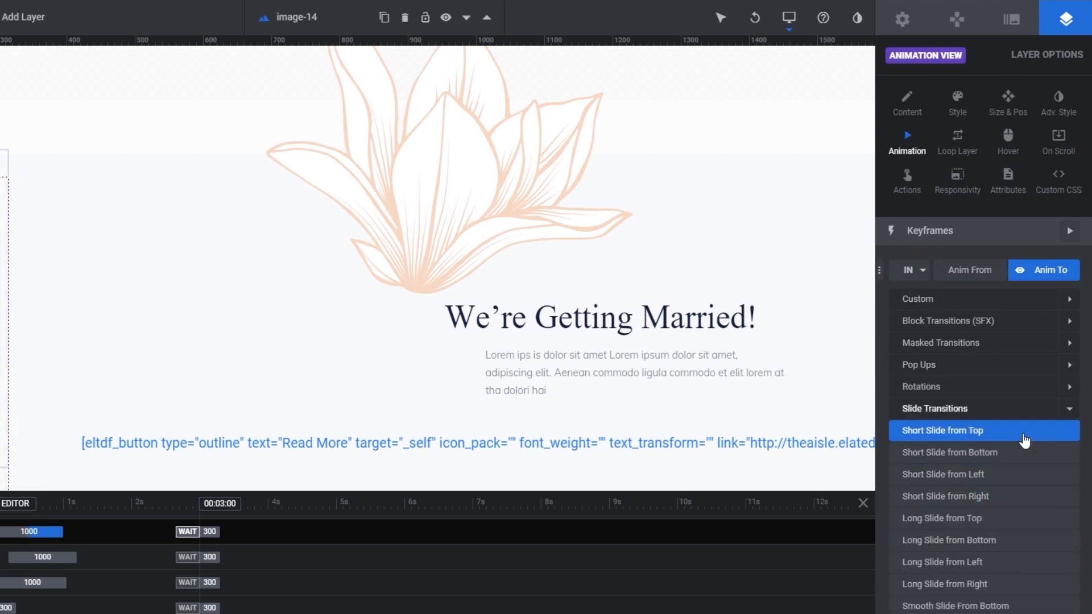
pyautogui.scroll(-1, 1023, 439)
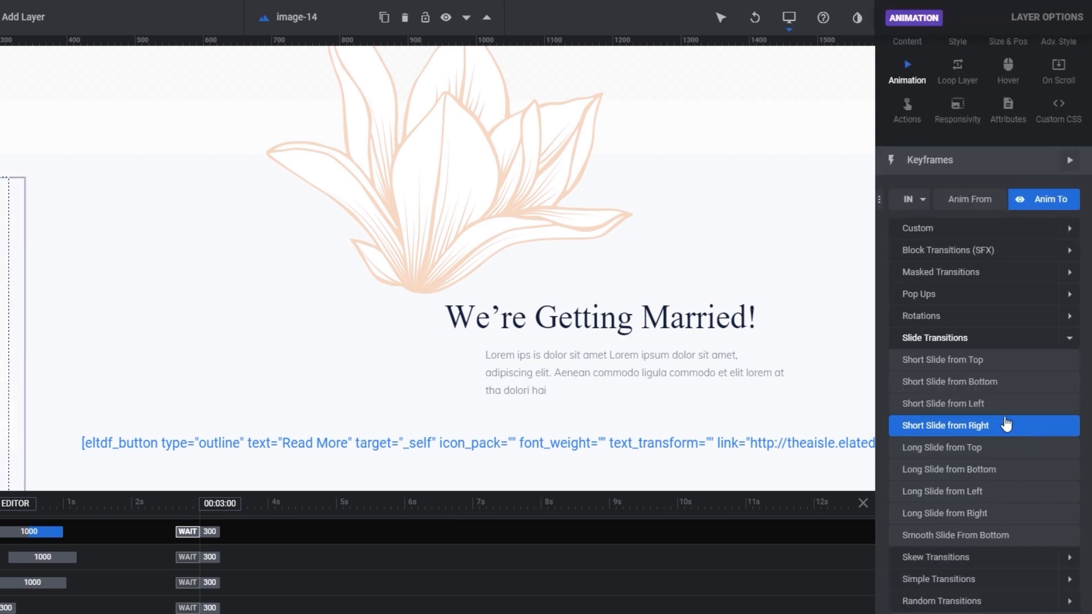
pyautogui.click(988, 405)
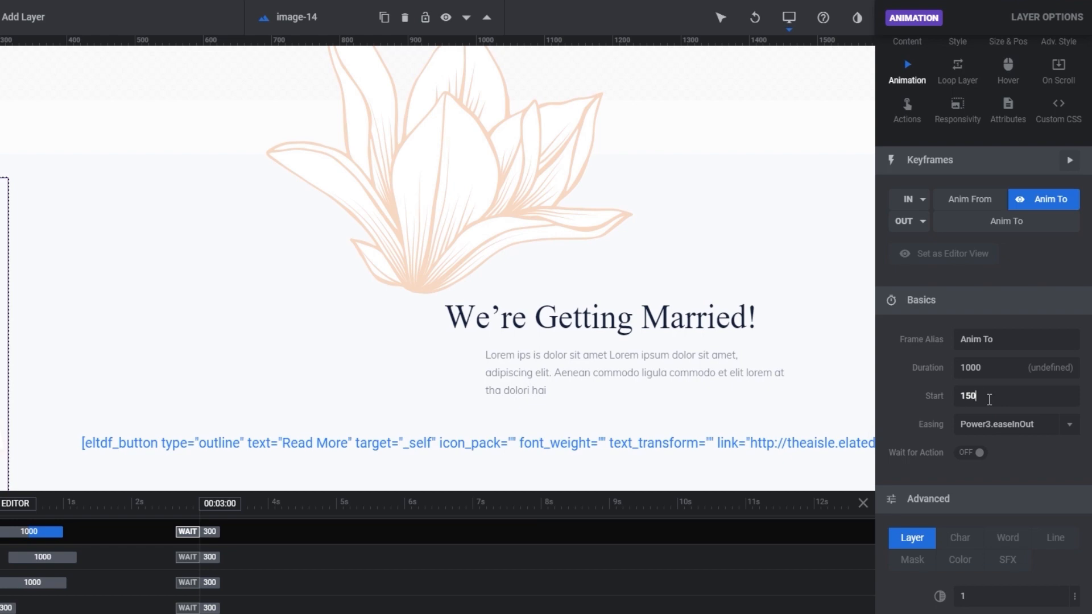
pyautogui.click(990, 399)
pyautogui.write('150')
pyautogui.click(962, 598)
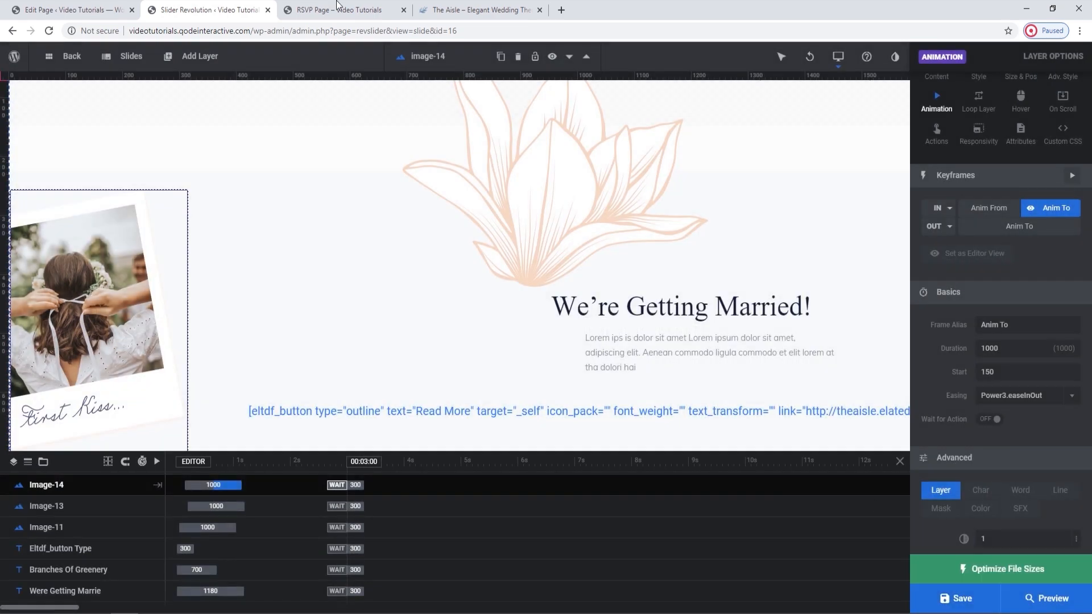
# Reload the live RSVP page to check the replaced photo and the other slider images.
pyautogui.click(337, 8)
pyautogui.click(49, 30)
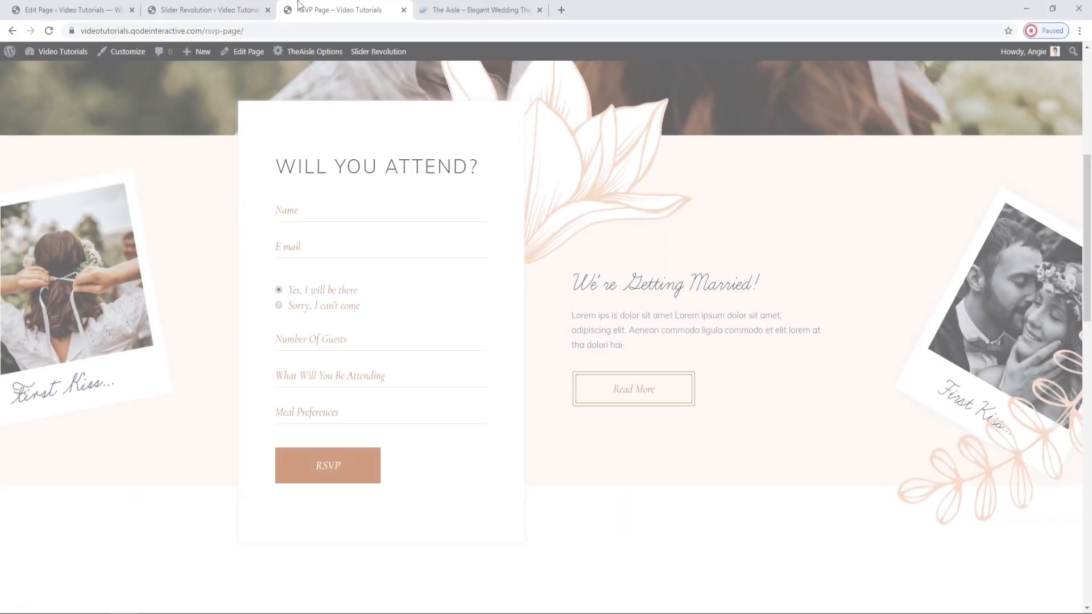
pyautogui.click(50, 30)
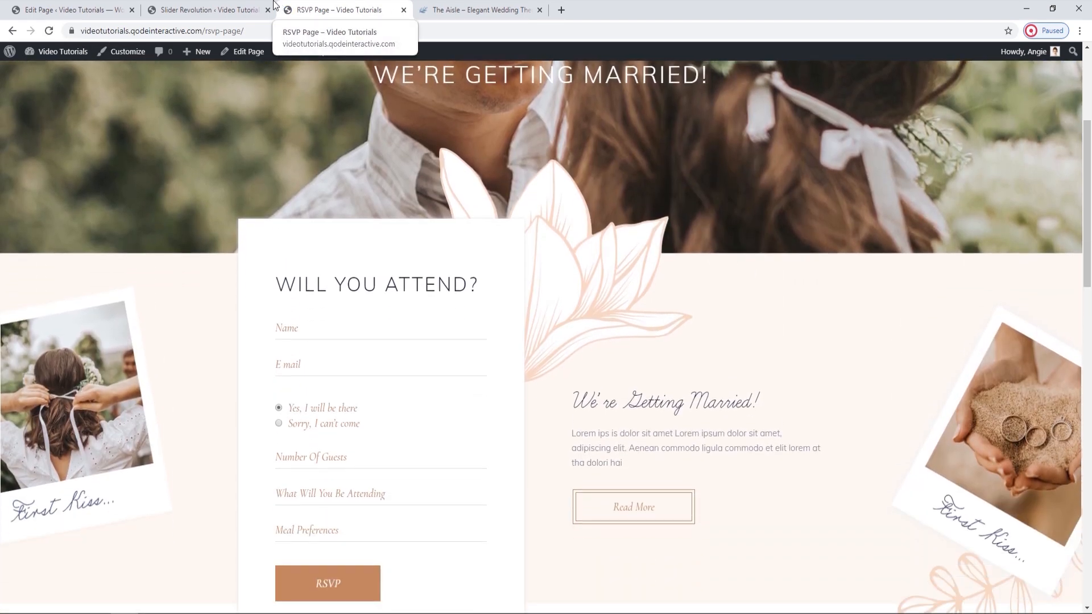
# Inspect the slider's We're Getting Married heading, paragraph and Read More button layers against the live RSVP page.
pyautogui.click(259, 7)
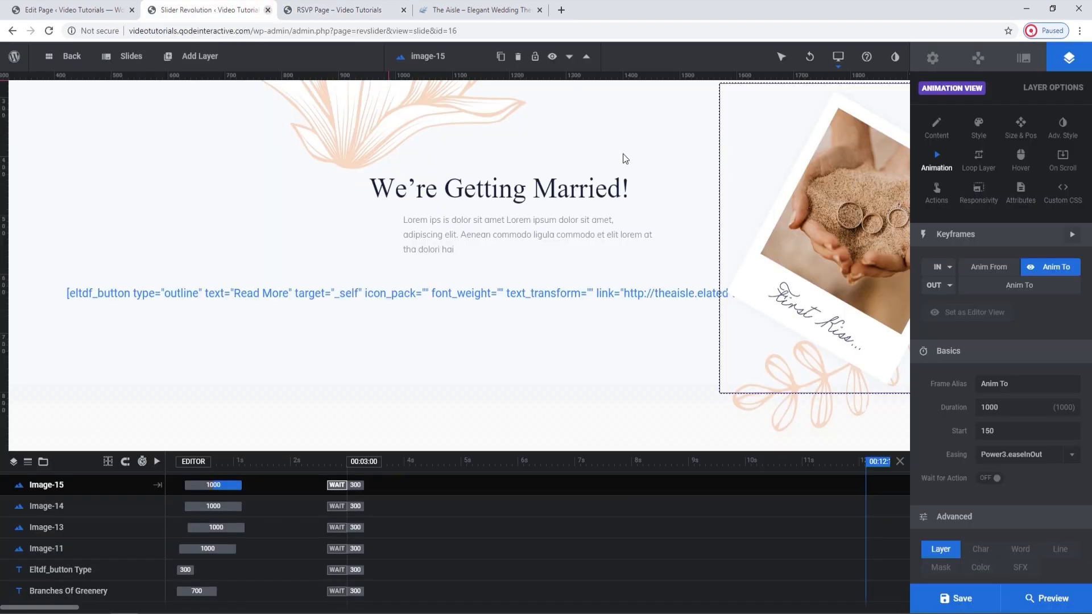
pyautogui.click(508, 198)
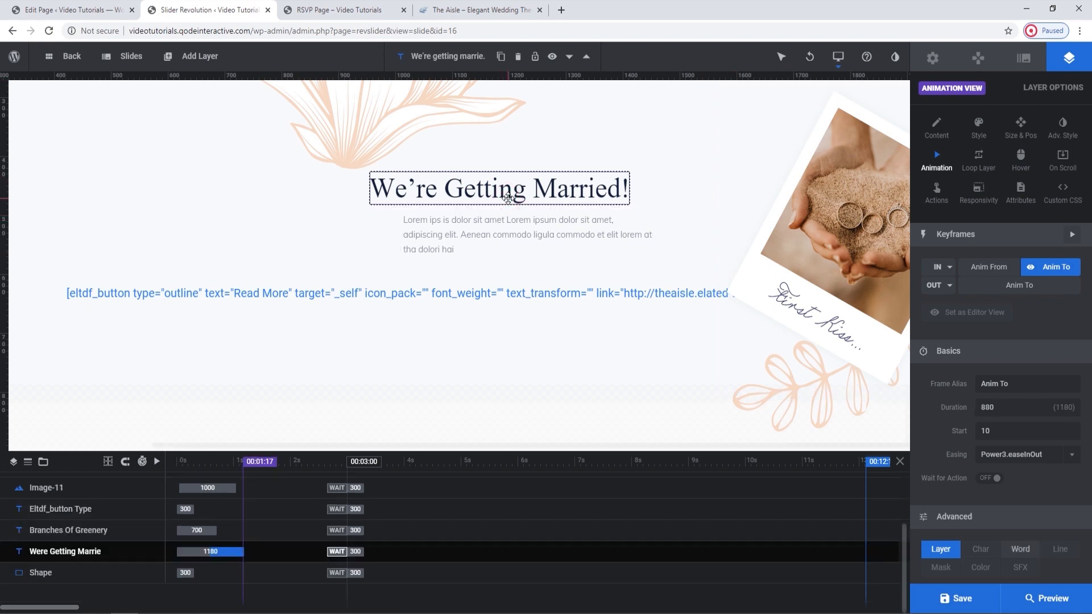
pyautogui.click(496, 229)
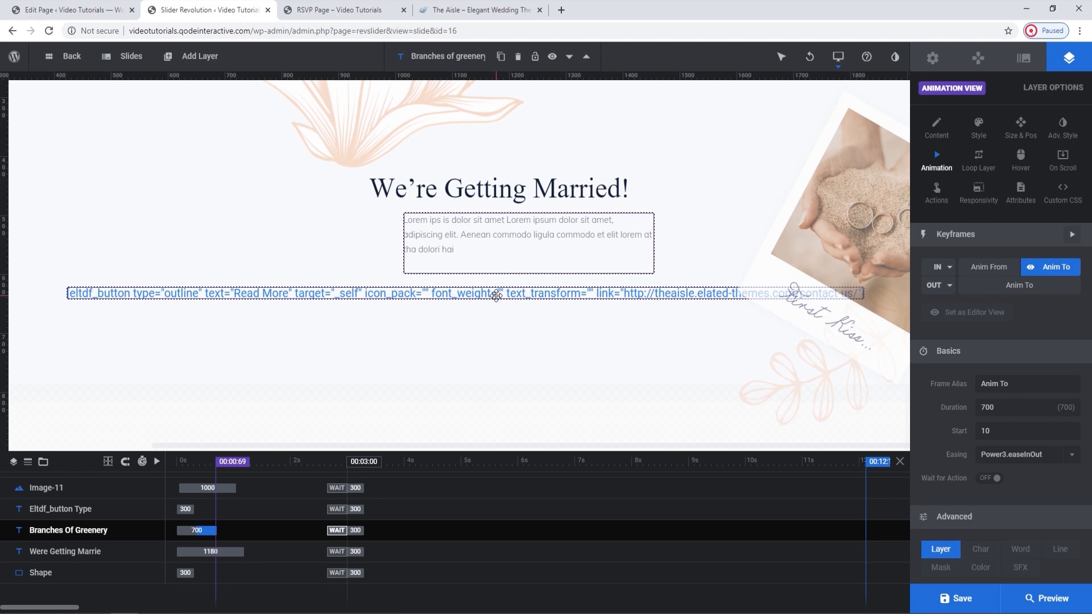
pyautogui.click(323, 7)
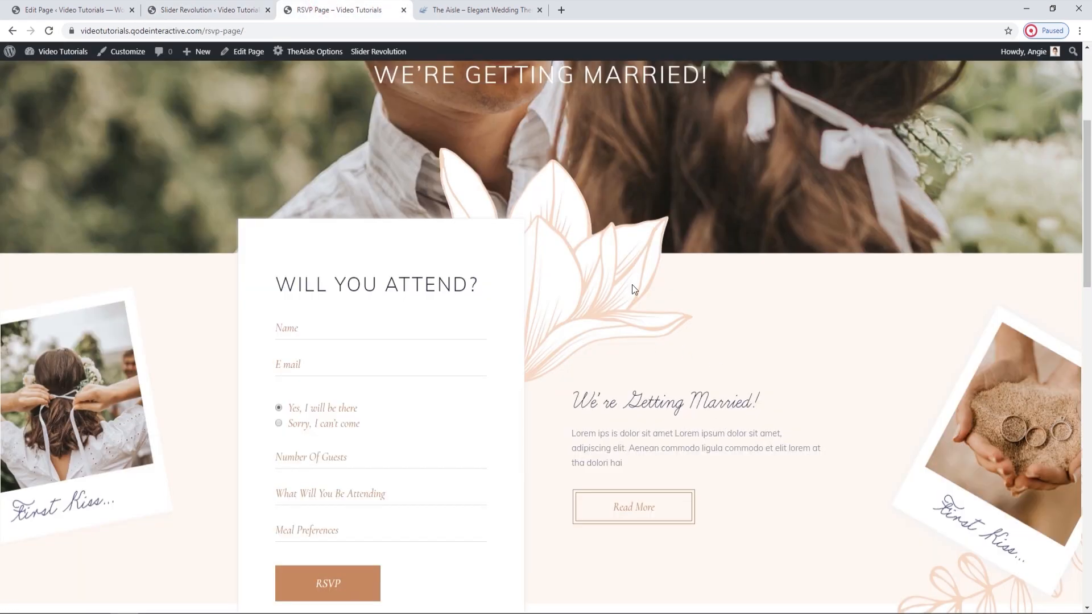
# Close the slider editor, discarding its unsaved changes, and return to the RSVP page editor.
pyautogui.click(208, 9)
pyautogui.click(267, 10)
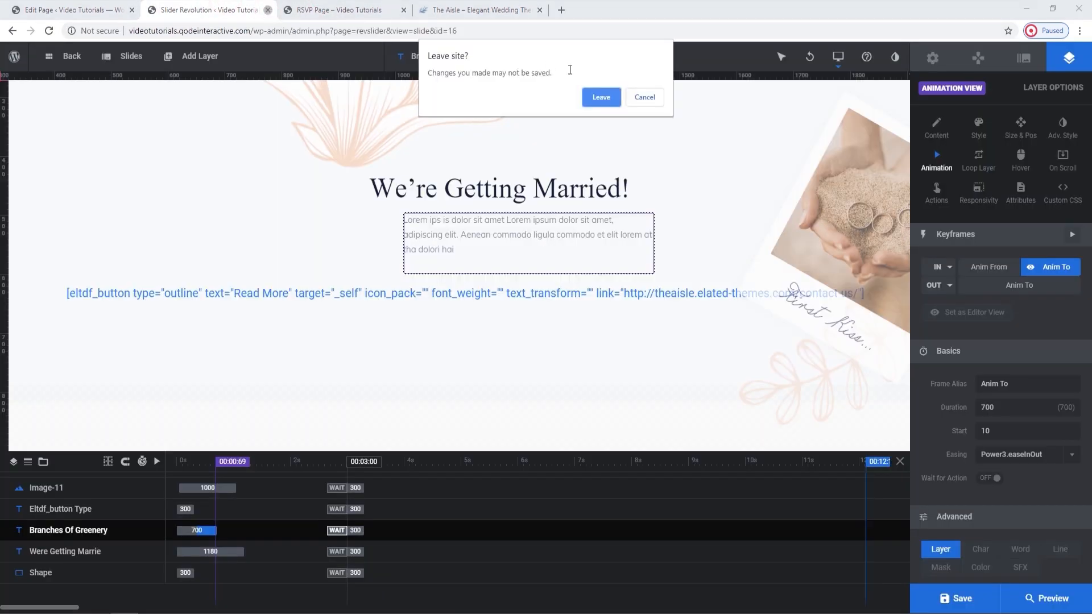
pyautogui.click(601, 97)
pyautogui.click(68, 9)
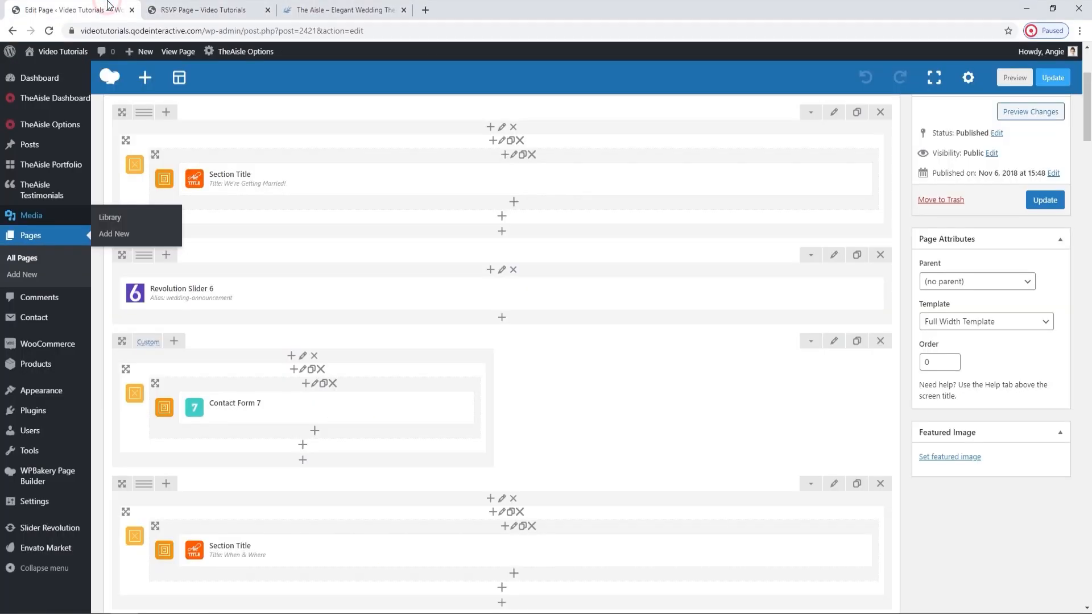
# Review the contact forms selectable in the Contact Form 7 element's settings, compare with the form on the live page, and close the settings.
pyautogui.scroll(-1, 598, 385)
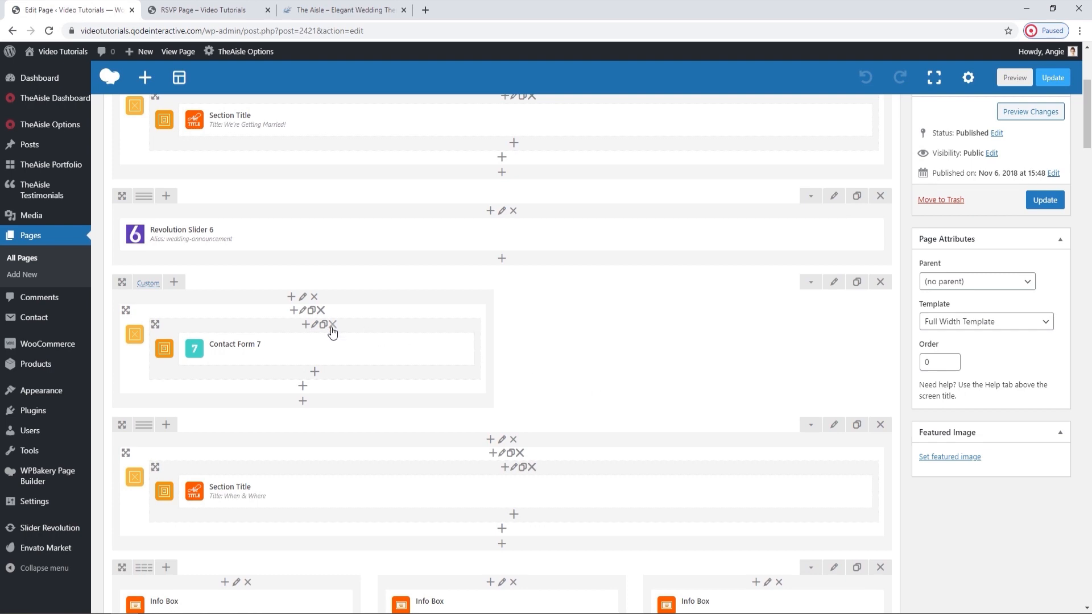
pyautogui.click(336, 348)
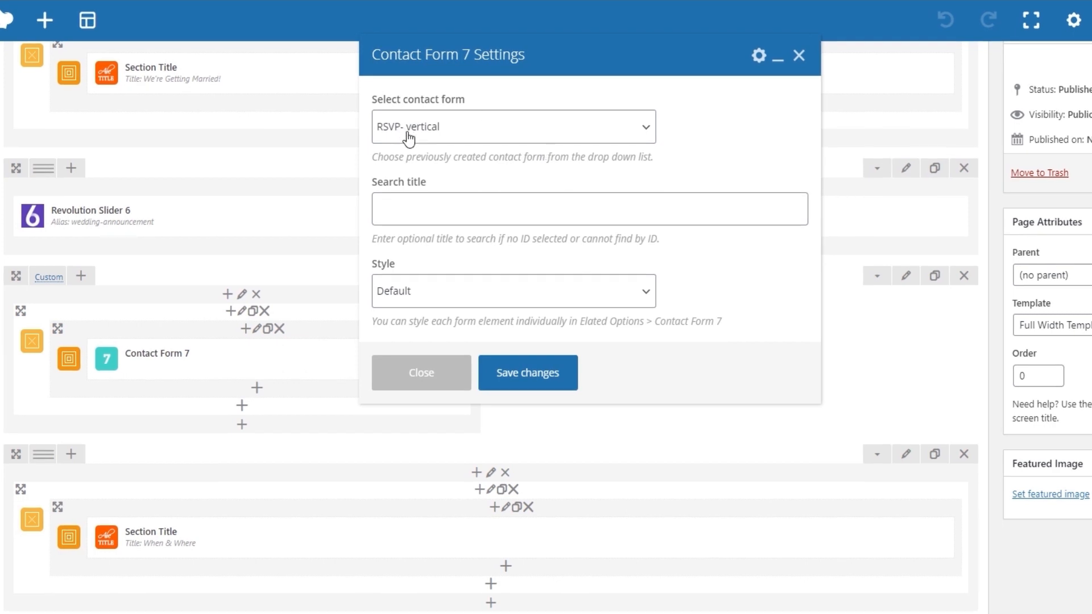
pyautogui.click(630, 121)
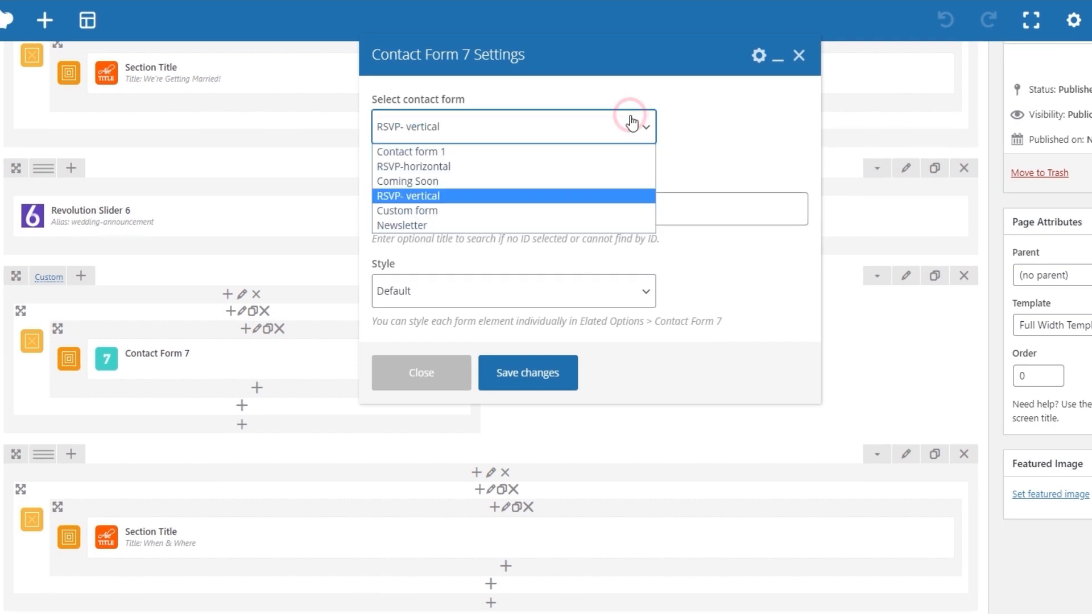
pyautogui.click(631, 123)
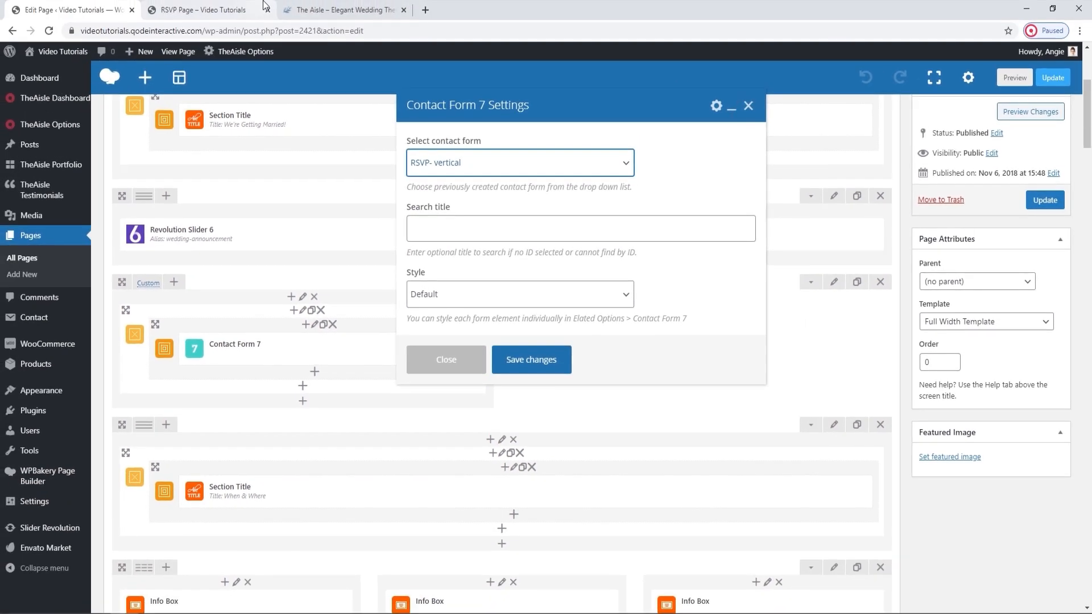
pyautogui.click(265, 5)
pyautogui.scroll(-2, 373, 453)
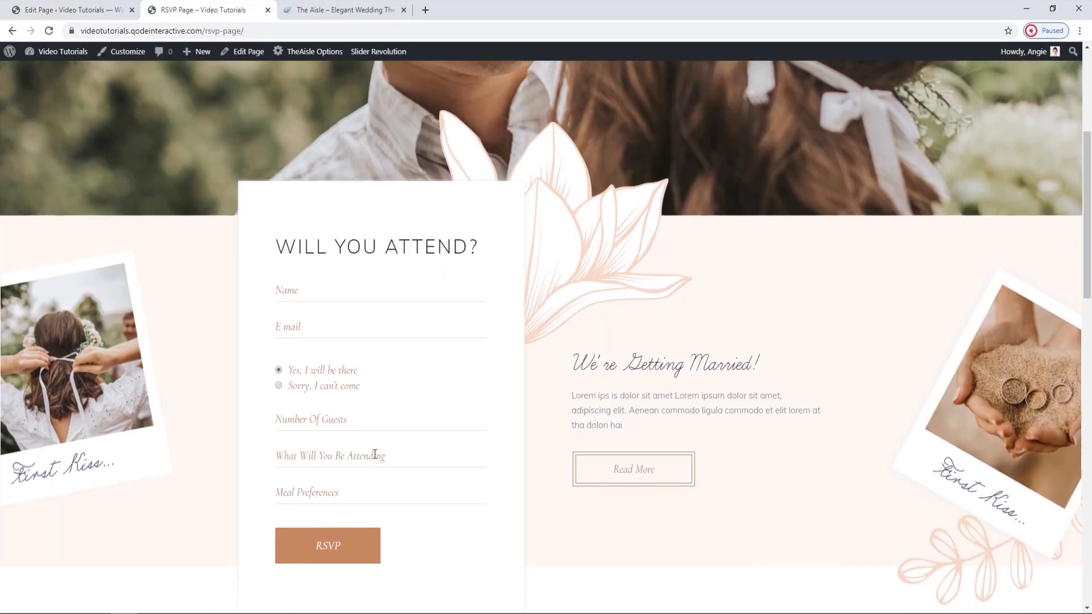
pyautogui.click(110, 5)
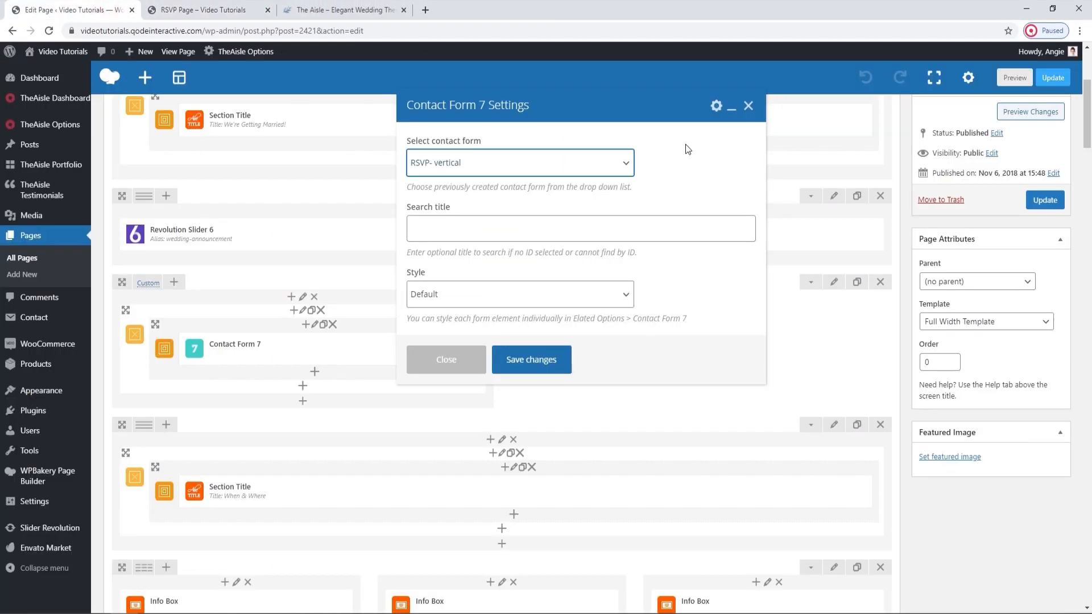
pyautogui.click(749, 106)
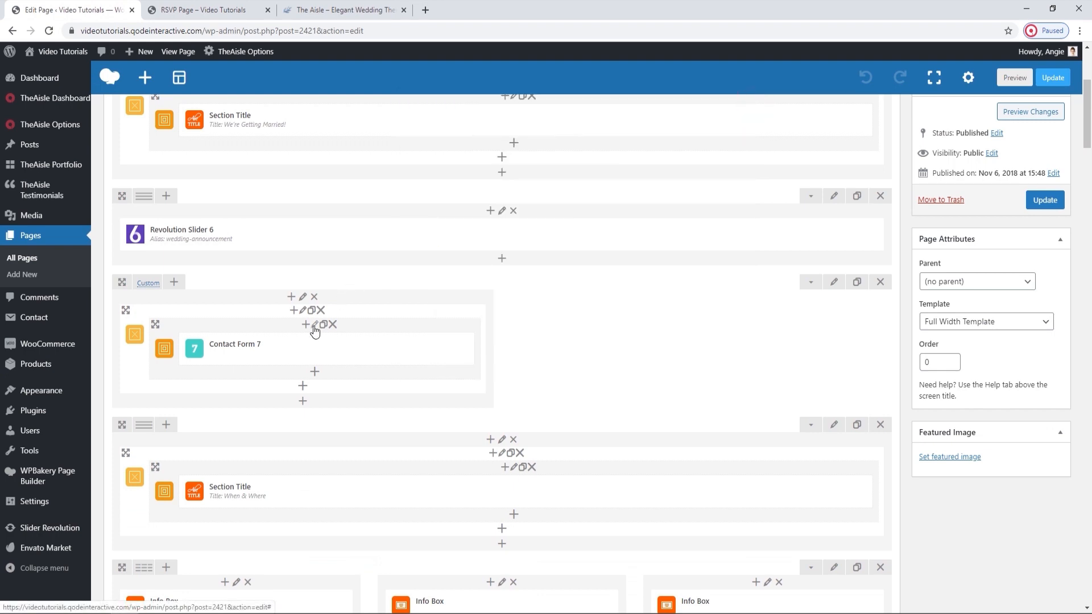
# Examine the contact form's Elements Holder Item settings and its row's Design Options and Elated Settings.
pyautogui.click(313, 326)
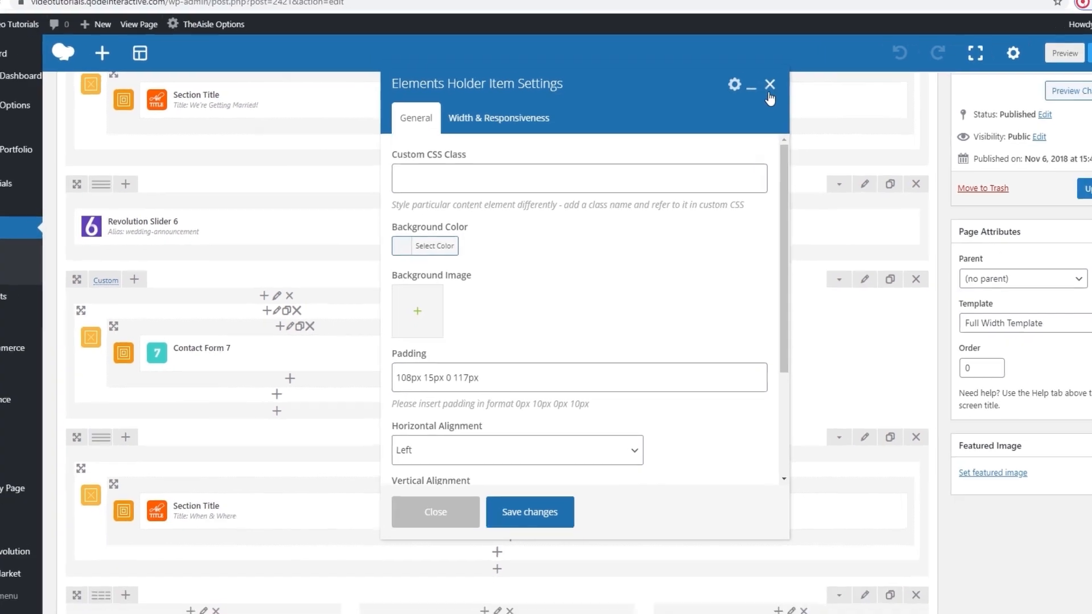
pyautogui.click(799, 55)
pyautogui.click(831, 283)
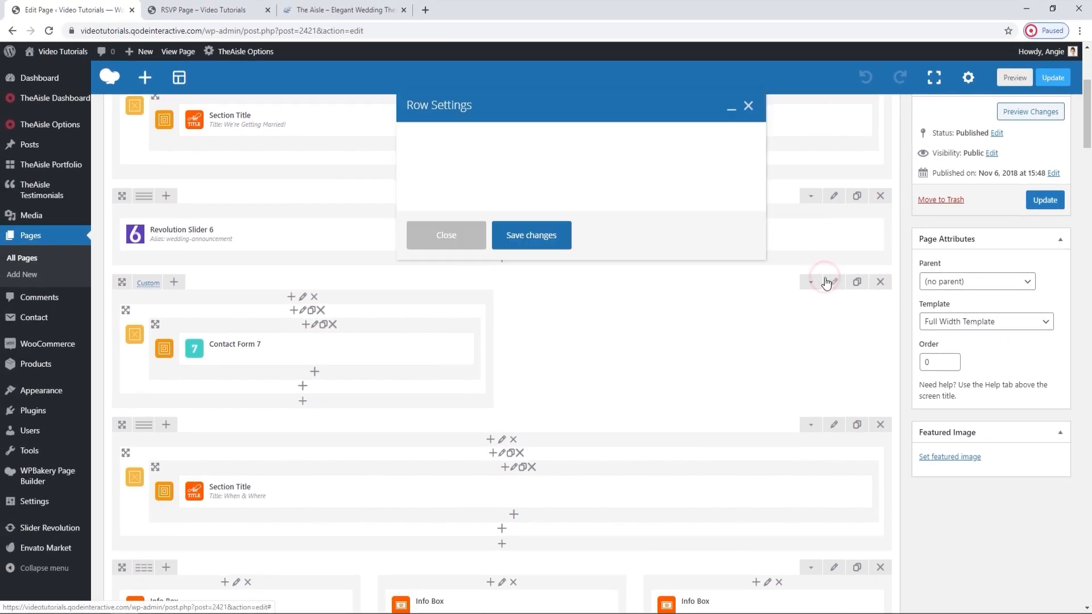
pyautogui.click(497, 142)
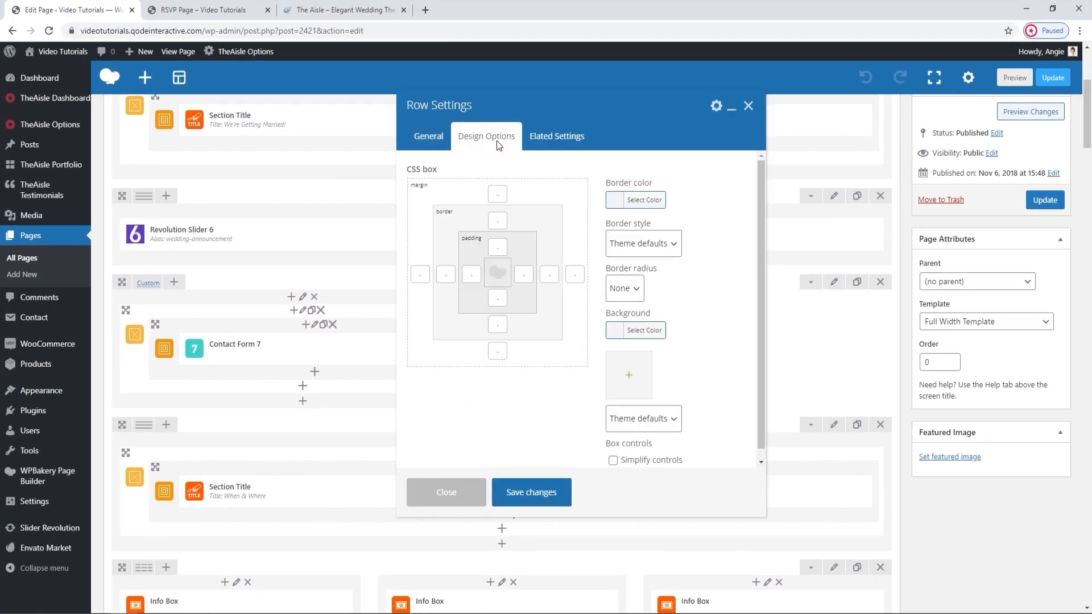
pyautogui.click(548, 137)
pyautogui.scroll(-3, 623, 318)
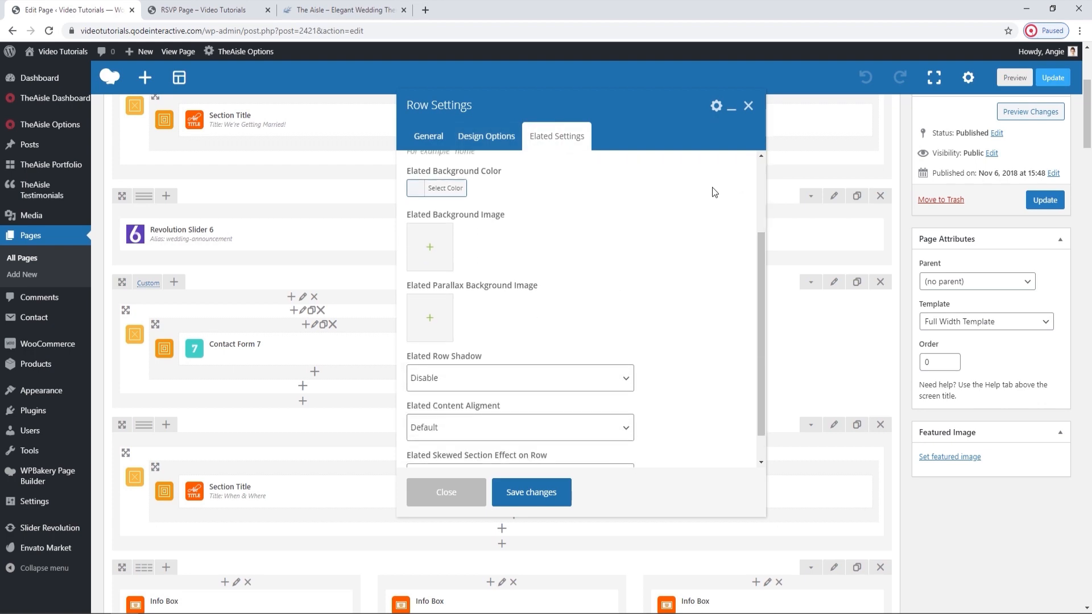
pyautogui.click(749, 106)
# Examine the margins in the contact form column's Design Options and compare them with the form's overlap on the live page.
pyautogui.click(302, 297)
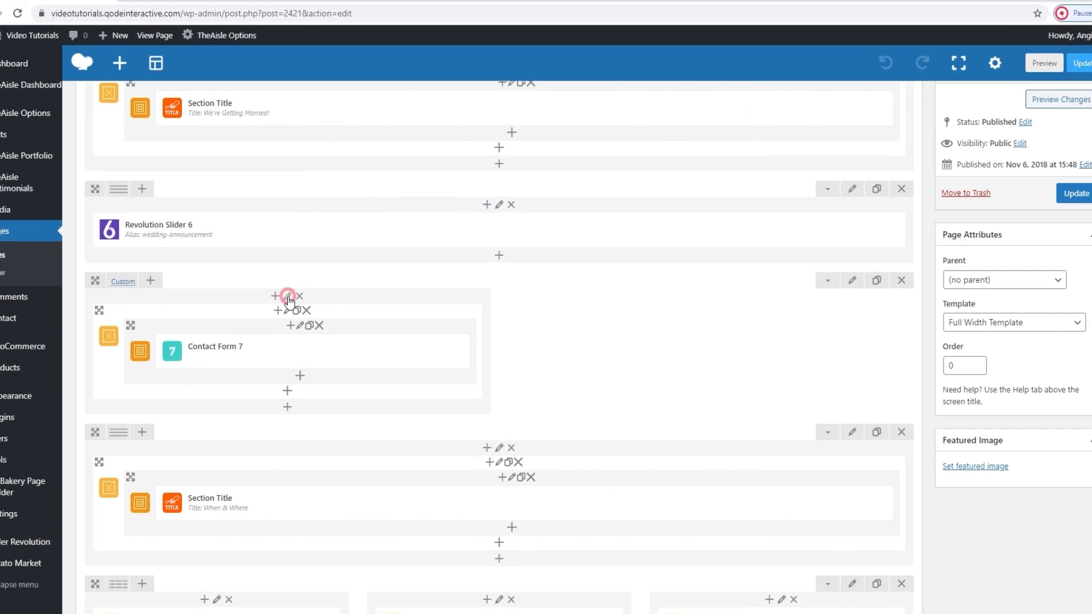
pyautogui.click(477, 150)
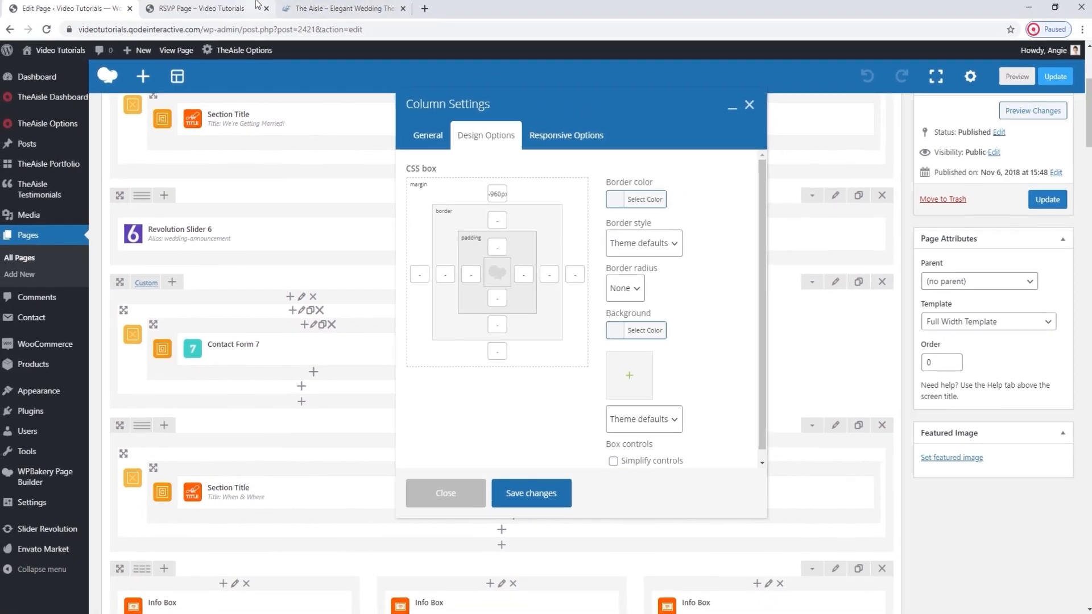
pyautogui.click(246, 7)
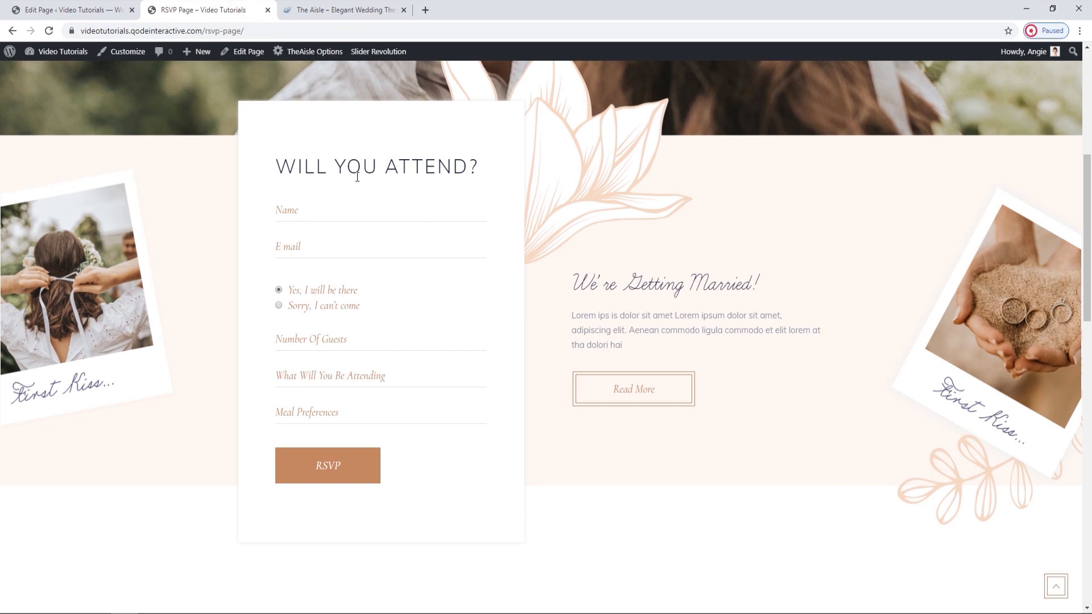
pyautogui.scroll(1, 397, 209)
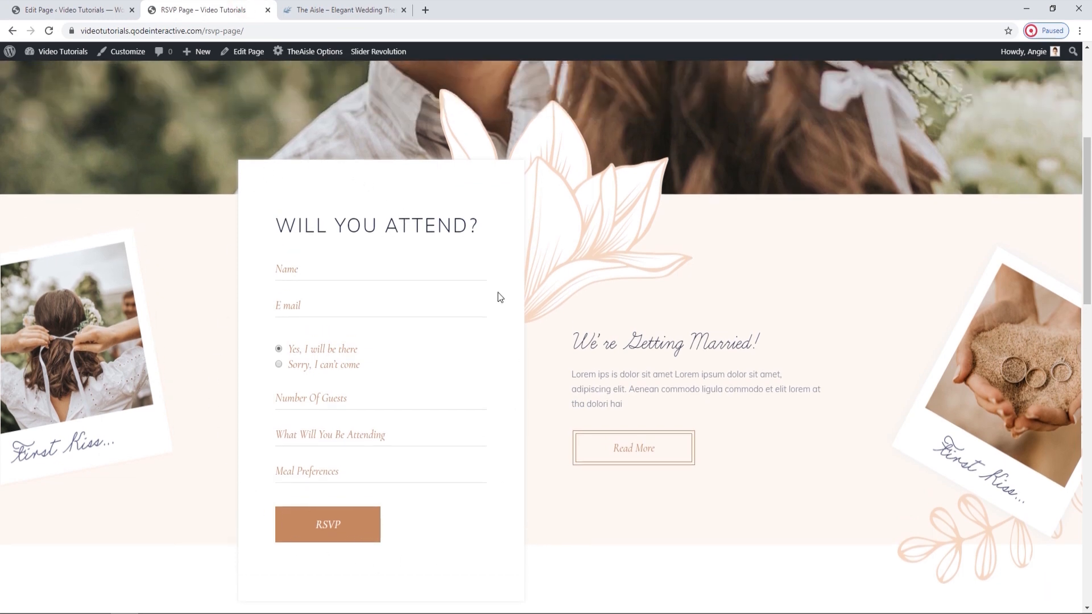
pyautogui.click(87, 7)
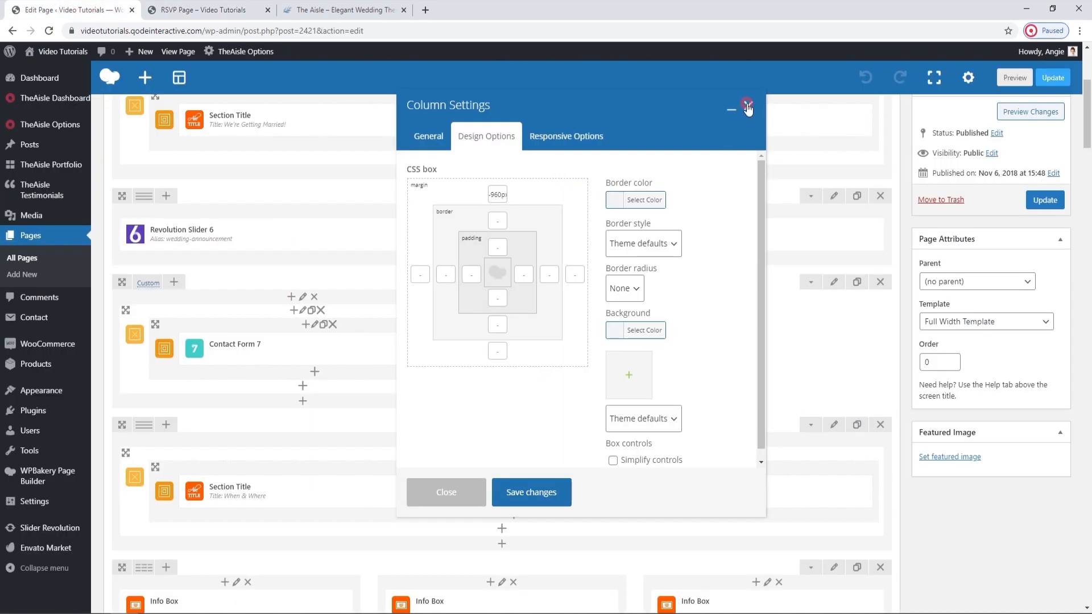
pyautogui.click(747, 106)
# Review the first Info Box's settings, including its custom icon, title, text, link, button text and target.
pyautogui.scroll(-2, 652, 297)
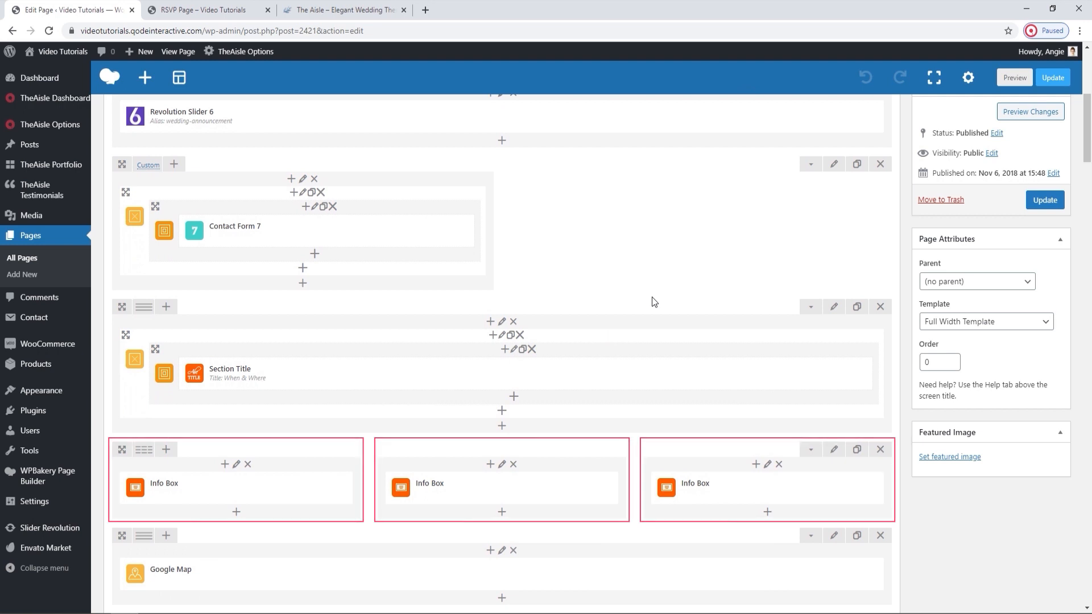
pyautogui.scroll(-2, 445, 336)
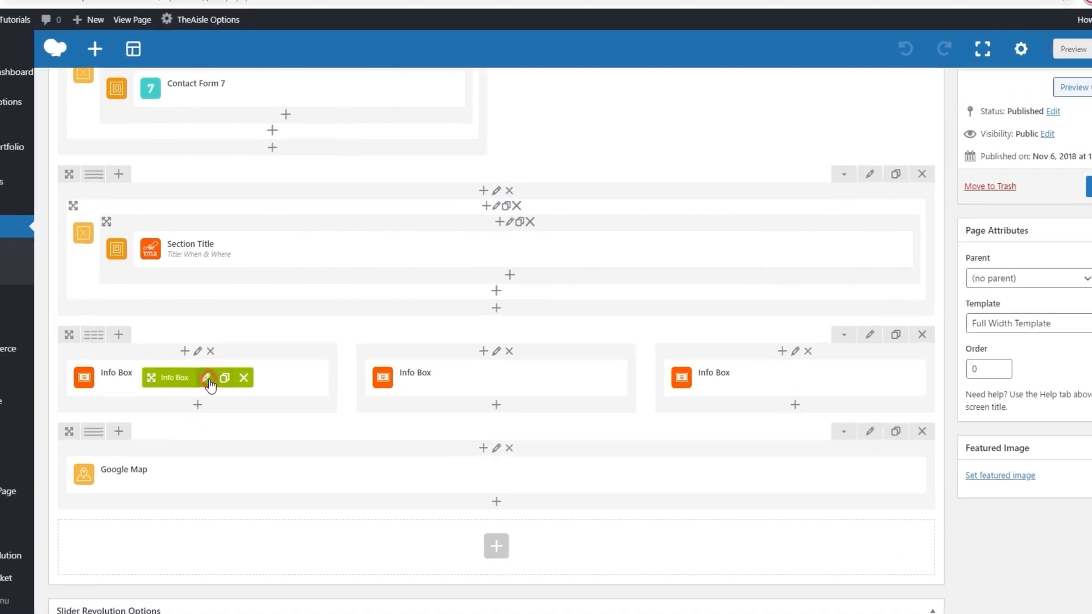
pyautogui.click(256, 371)
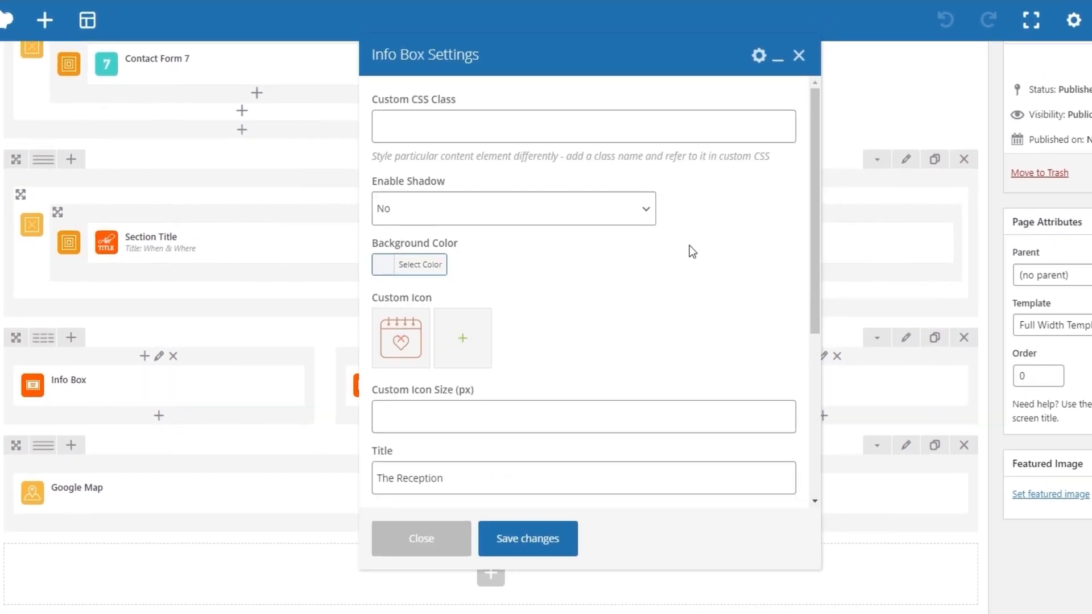
pyautogui.scroll(-1, 434, 274)
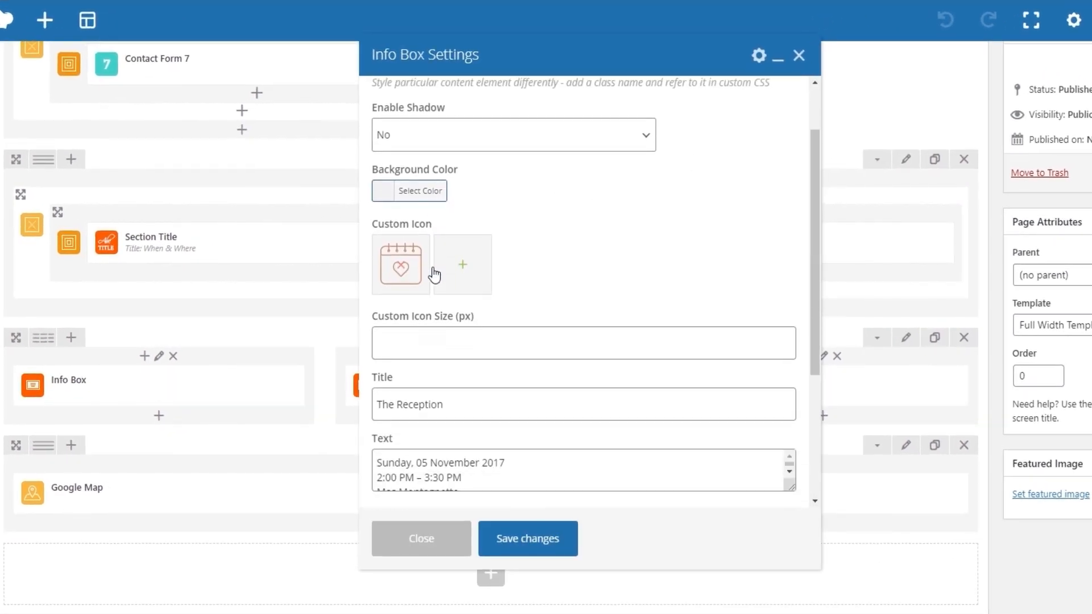
pyautogui.scroll(-2, 432, 268)
pyautogui.click(432, 259)
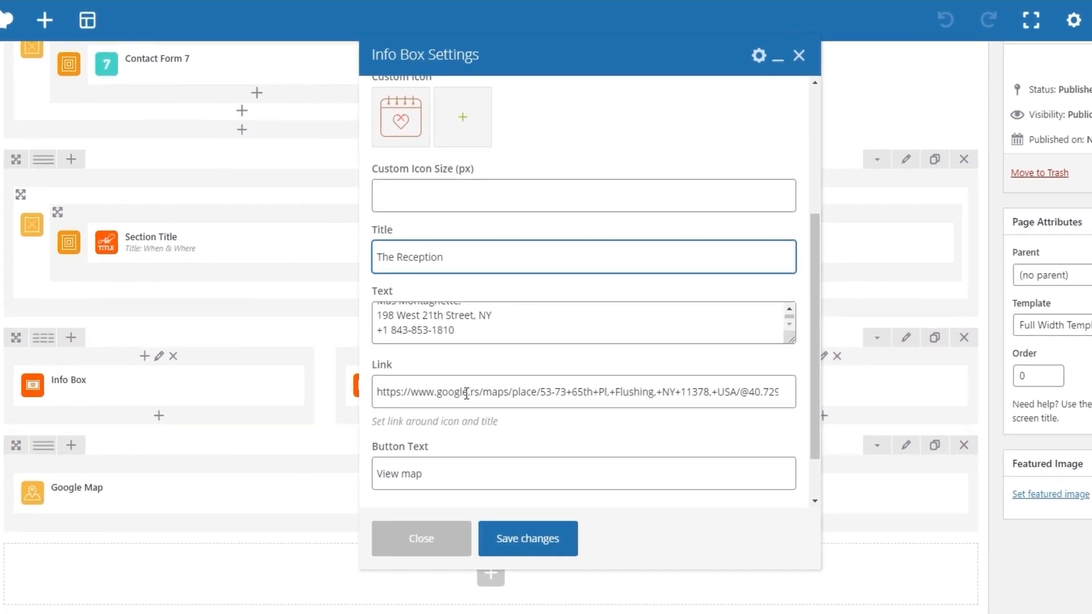
pyautogui.scroll(-3, 500, 443)
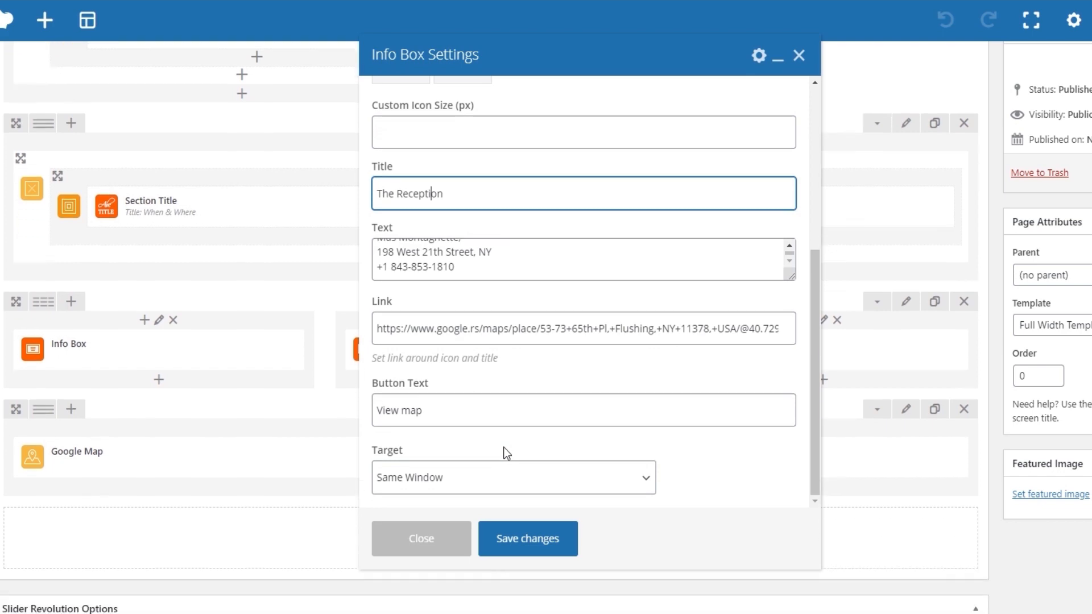
pyautogui.scroll(5, 503, 447)
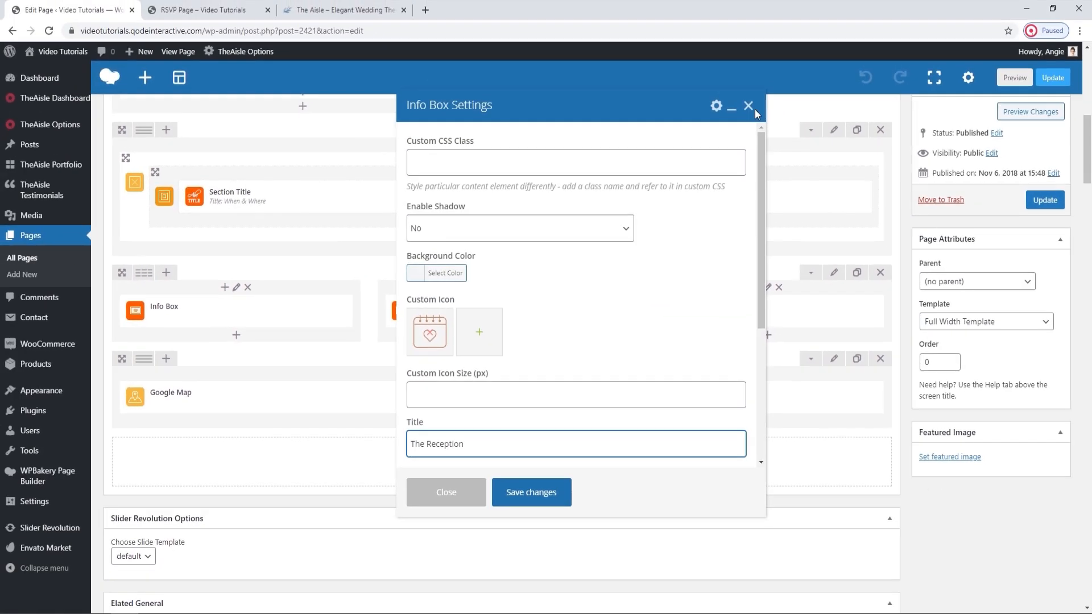
pyautogui.click(799, 55)
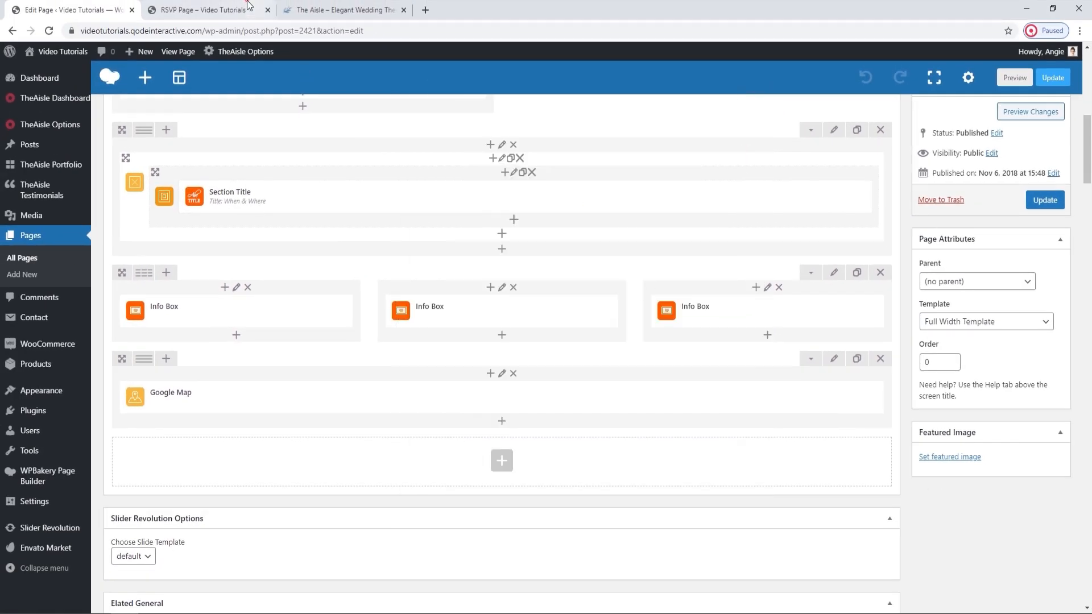
# Look at the When & Where info boxes on the live page and test The Ceremony's View map link, closing the map it opens.
pyautogui.hotkey('ctrl', 'Tab')
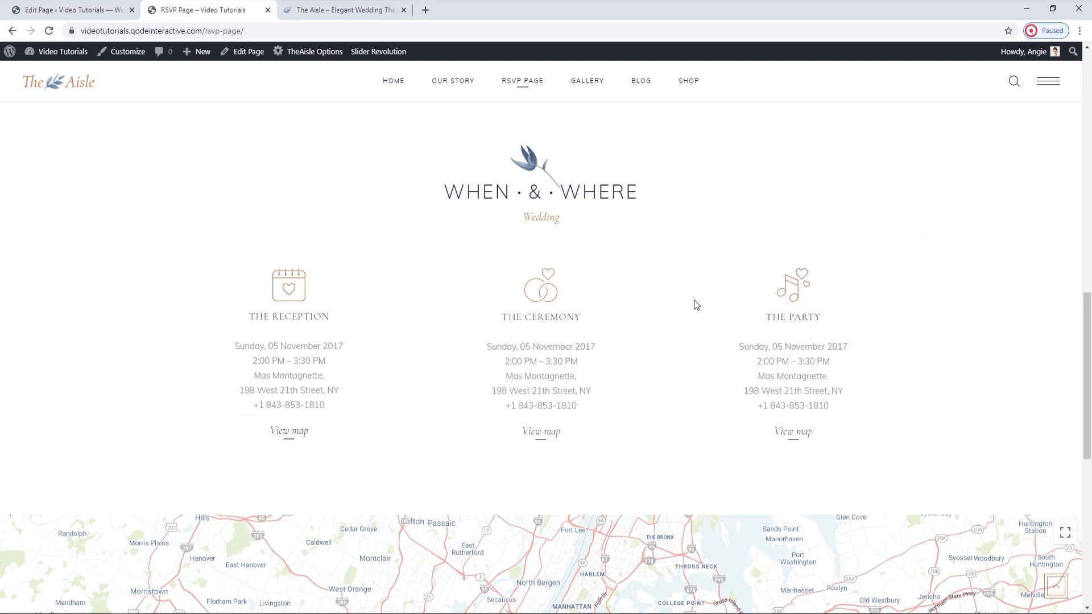
pyautogui.scroll(-1, 693, 301)
pyautogui.click(540, 386)
pyautogui.click(376, 6)
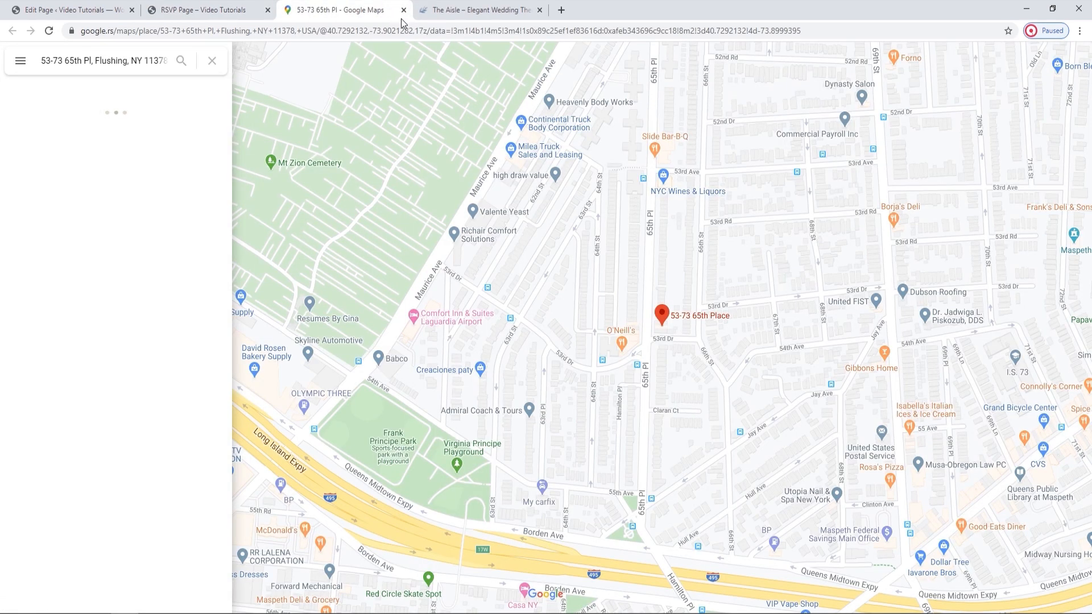
pyautogui.click(404, 11)
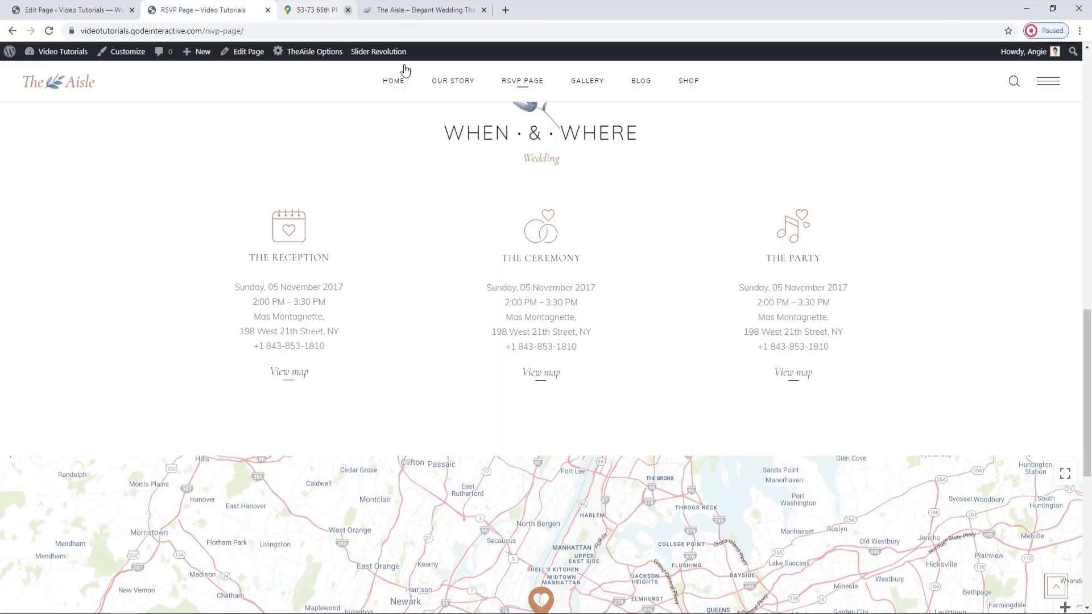
# Look at the live page's map and review the Google Map element's pin, zoom and height settings in the page editor.
pyautogui.scroll(-2, 410, 374)
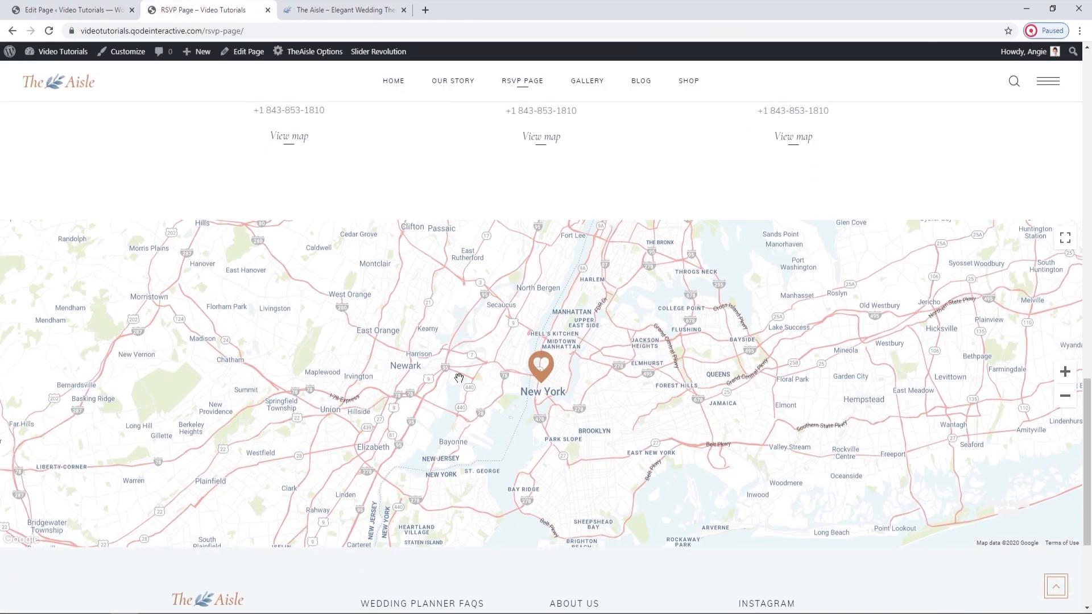
pyautogui.click(74, 10)
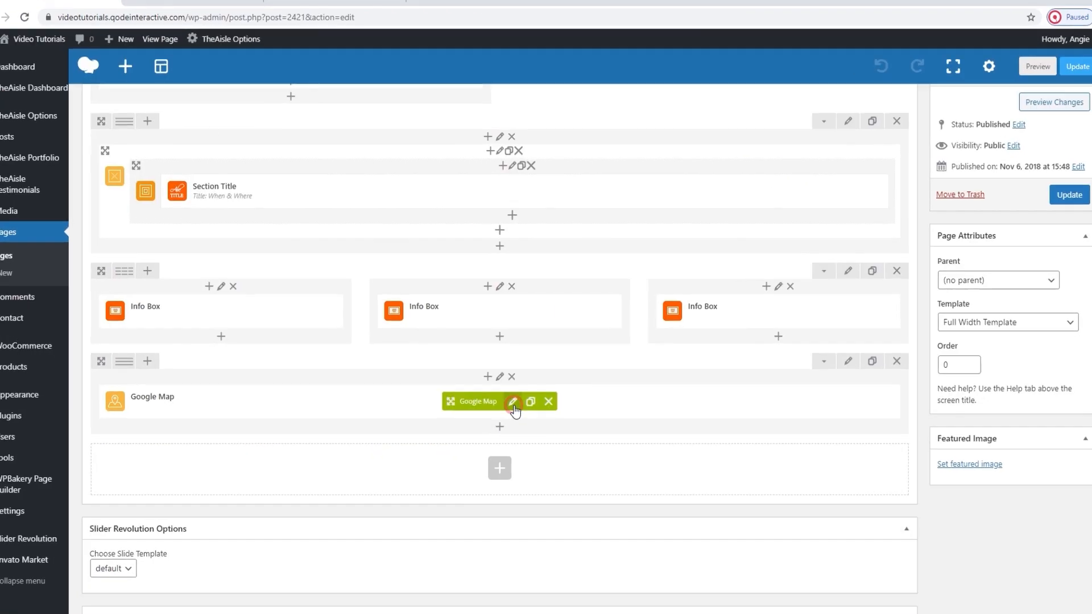
pyautogui.click(512, 398)
pyautogui.scroll(-4, 508, 423)
pyautogui.scroll(-2, 507, 424)
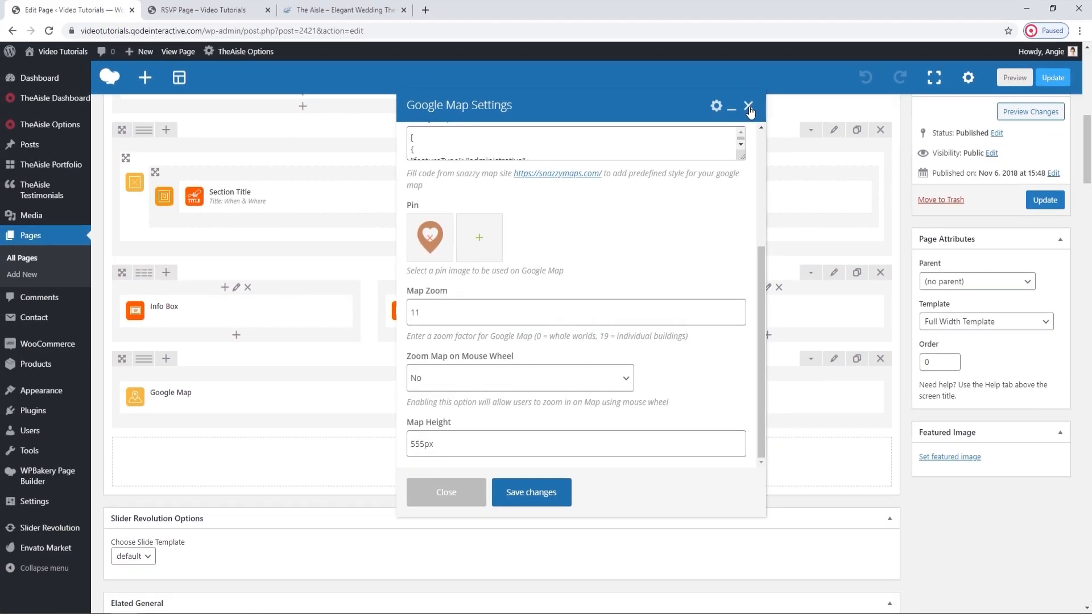
pyautogui.click(748, 107)
# Look over the live RSVP page, then open the site's Home page and view it down to the footer.
pyautogui.click(250, 10)
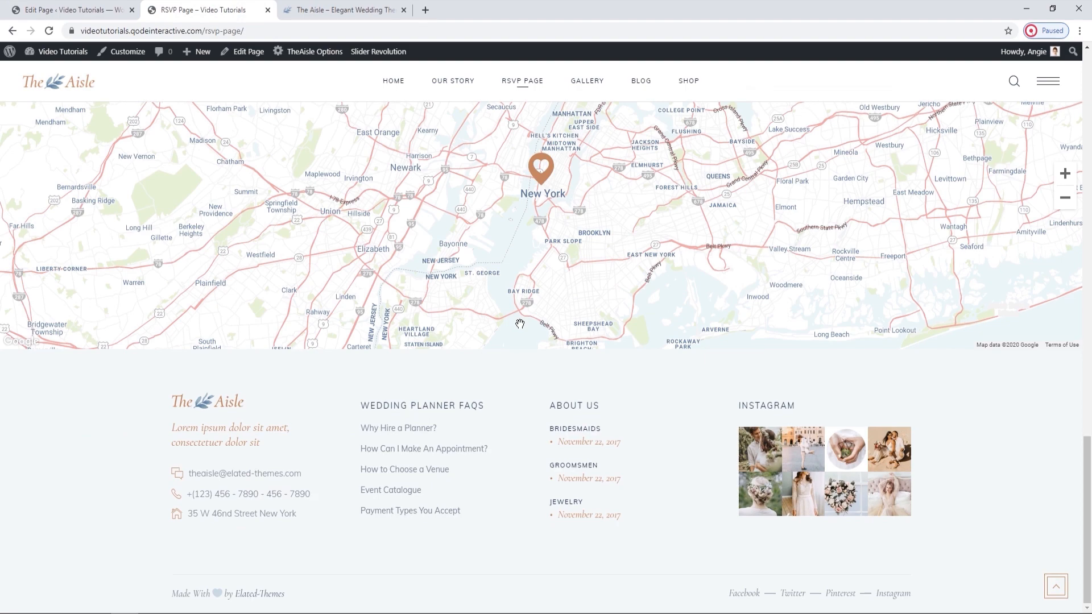
pyautogui.scroll(15, 520, 323)
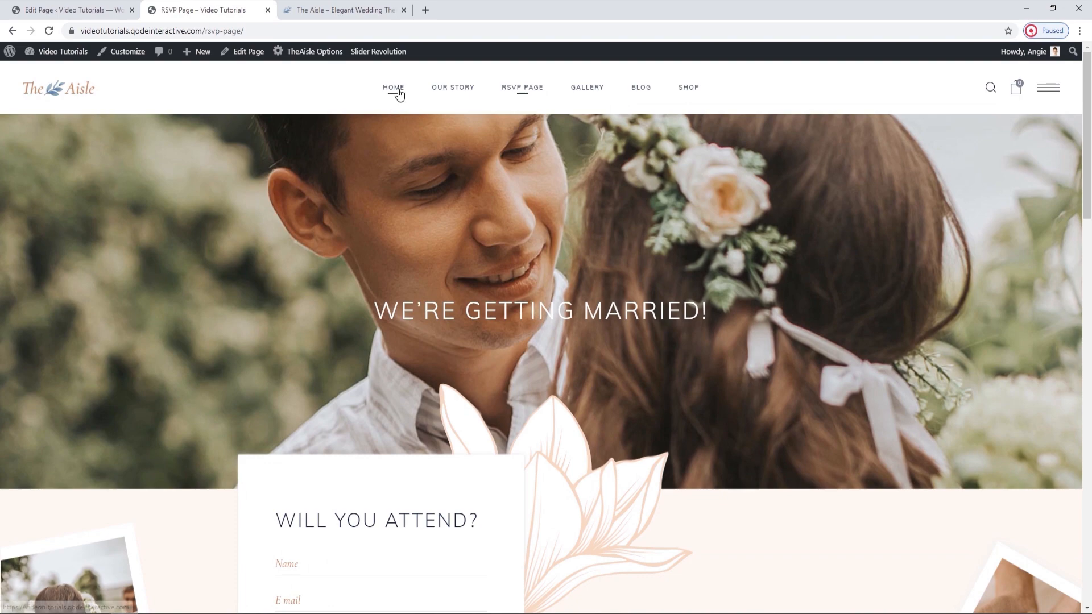
pyautogui.click(398, 89)
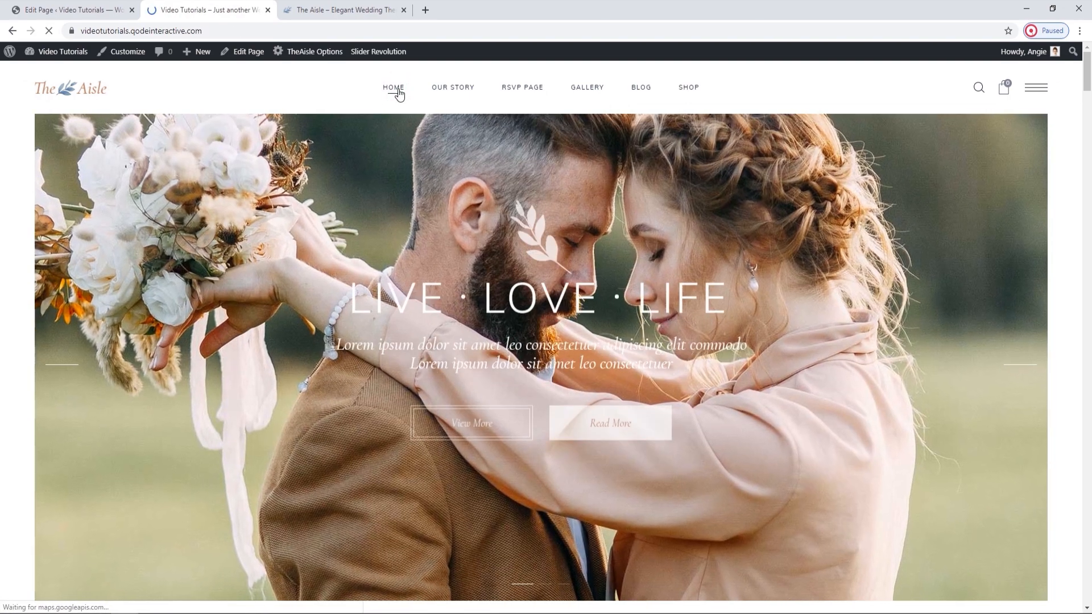
pyautogui.moveTo(1088, 65); pyautogui.dragTo(1089, 586)
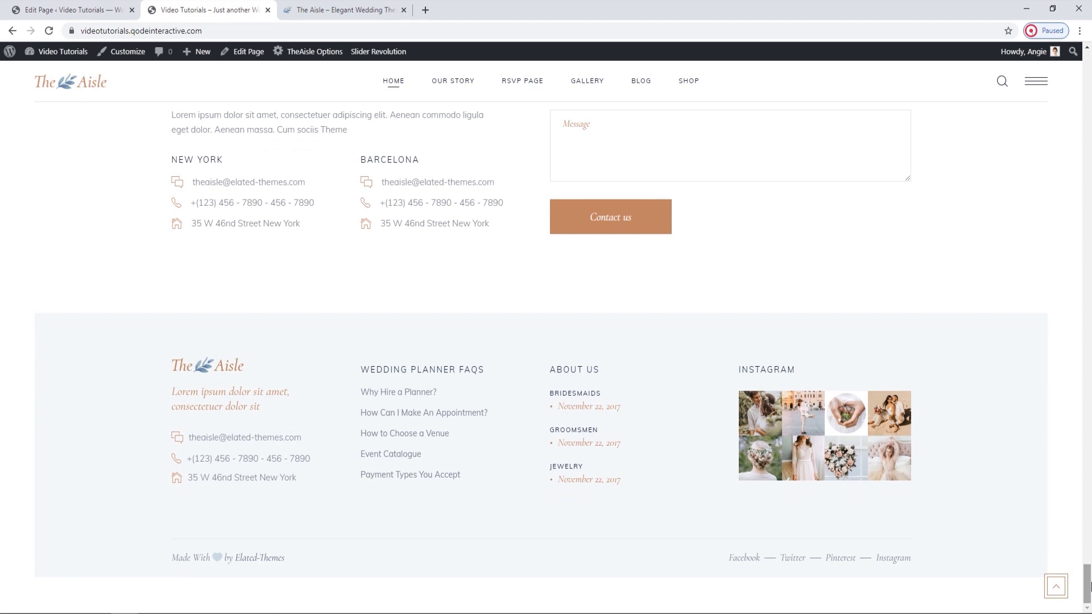